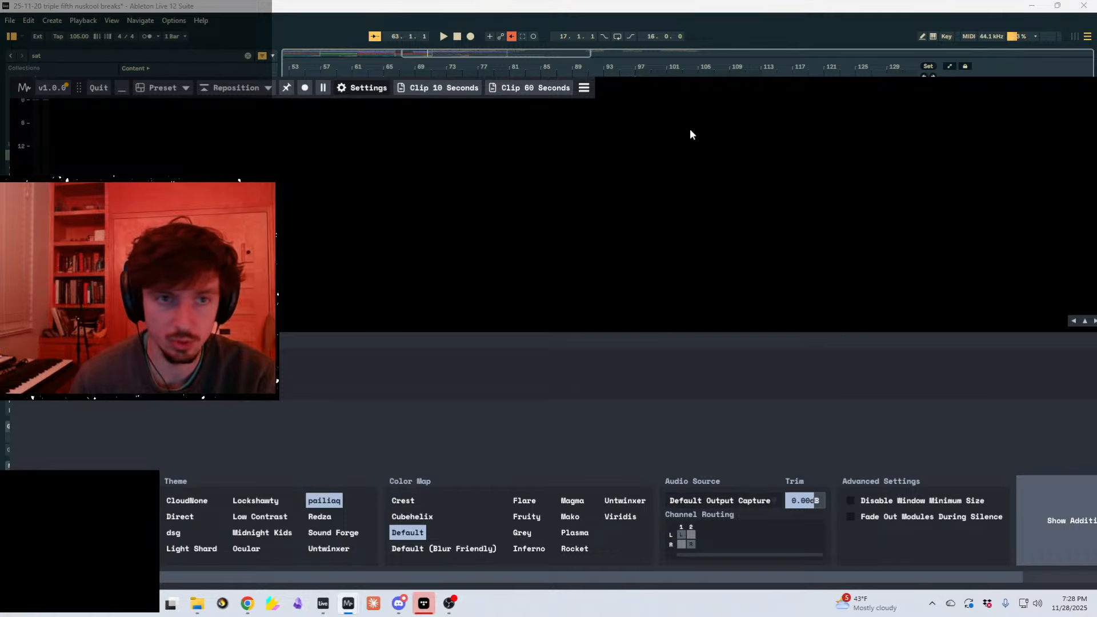
- Switch to Ableton Live in full screen and fit the MiniMeters spectrogram into the gap beside the device view
left_click_drag(540, 137, 0, 138)
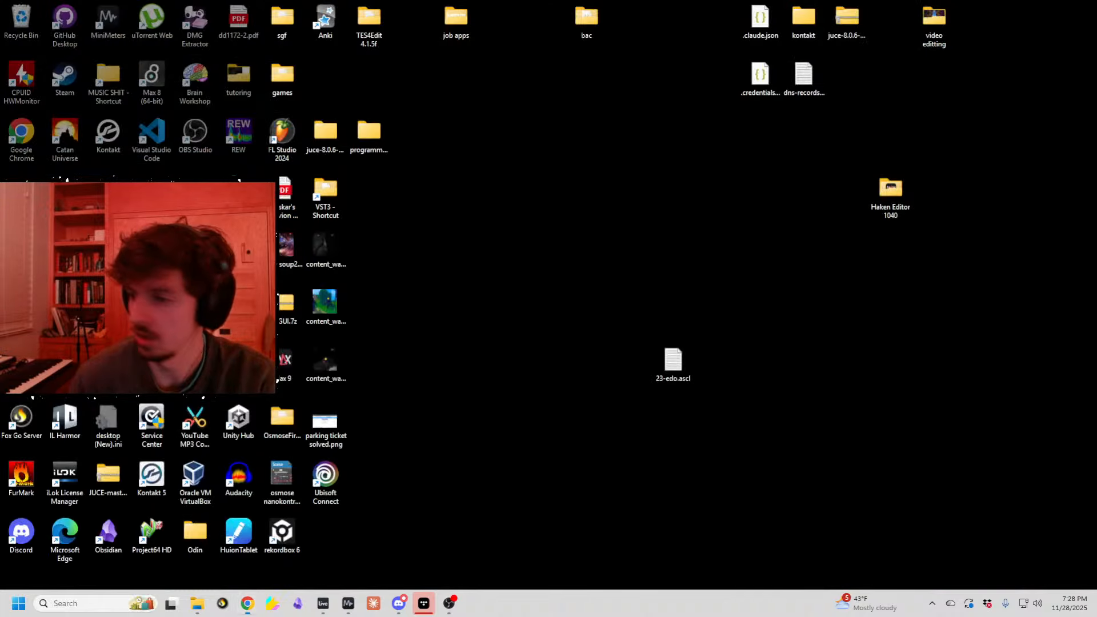
key("alt+Tab")
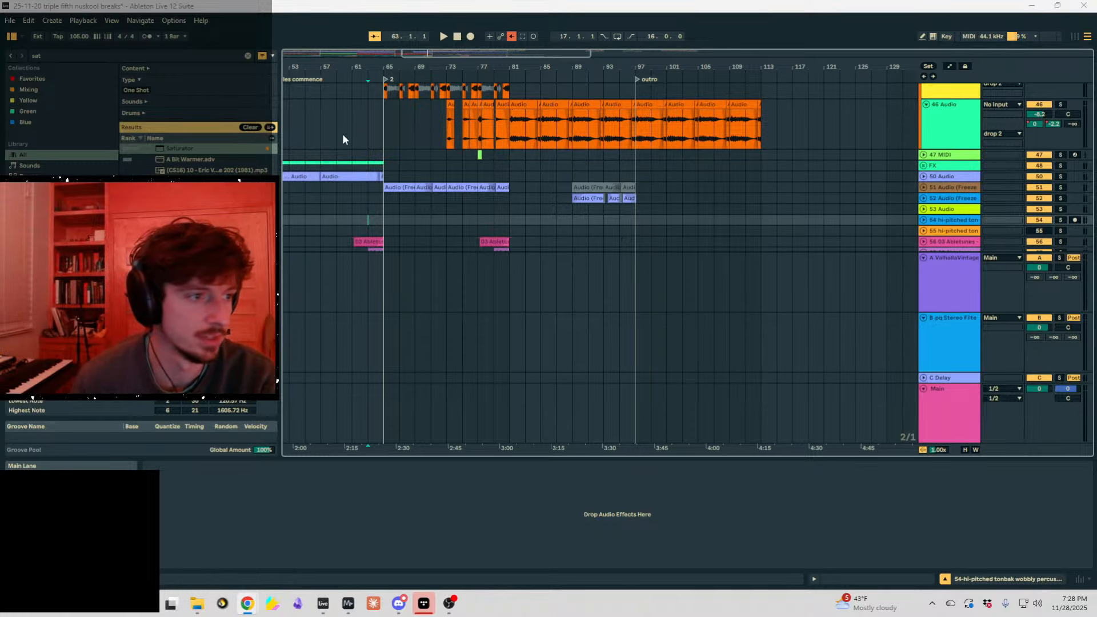
left_click(289, 155)
left_click_drag(158, 470, 136, 491)
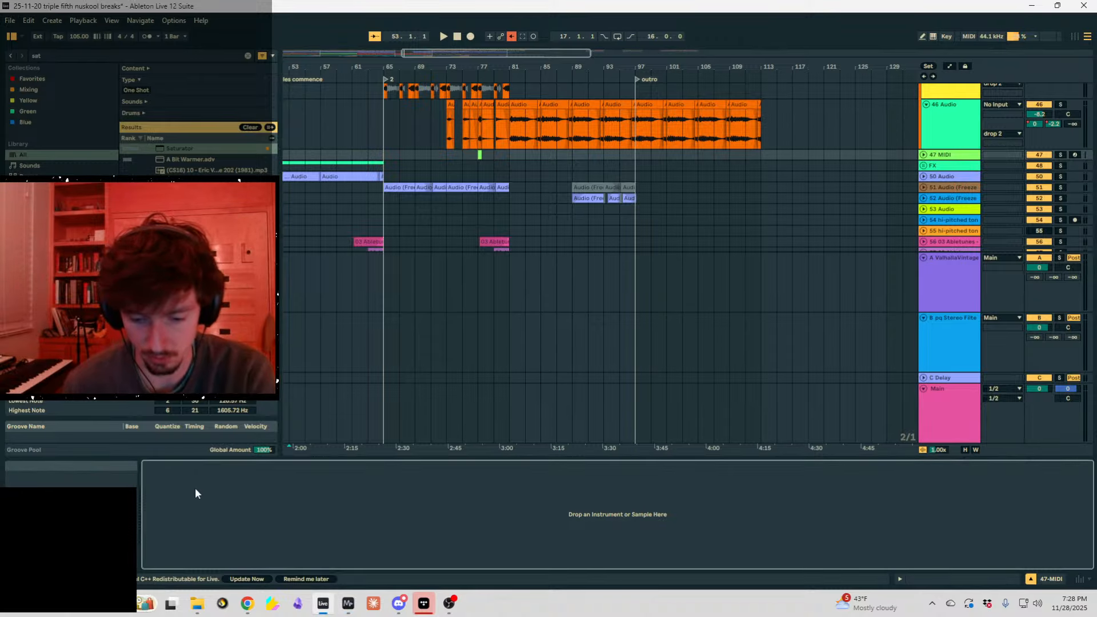
key("F11")
left_click_drag(108, 518, 138, 487)
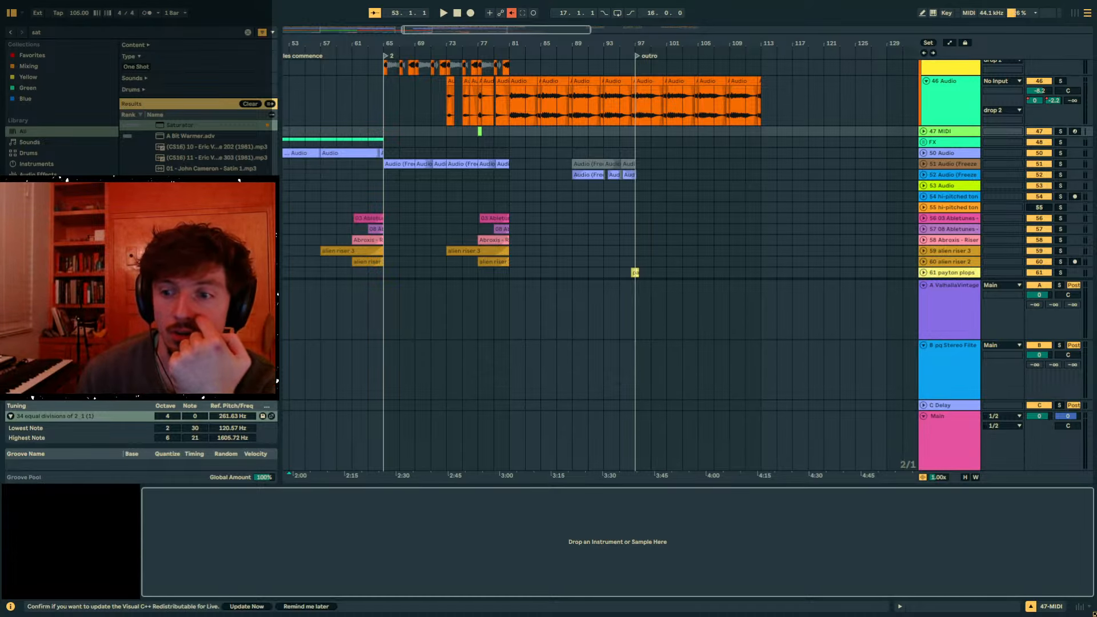
- Play the arrangement from bar 9 with the drop 2 group selected
left_click_drag(355, 43, 595, 26)
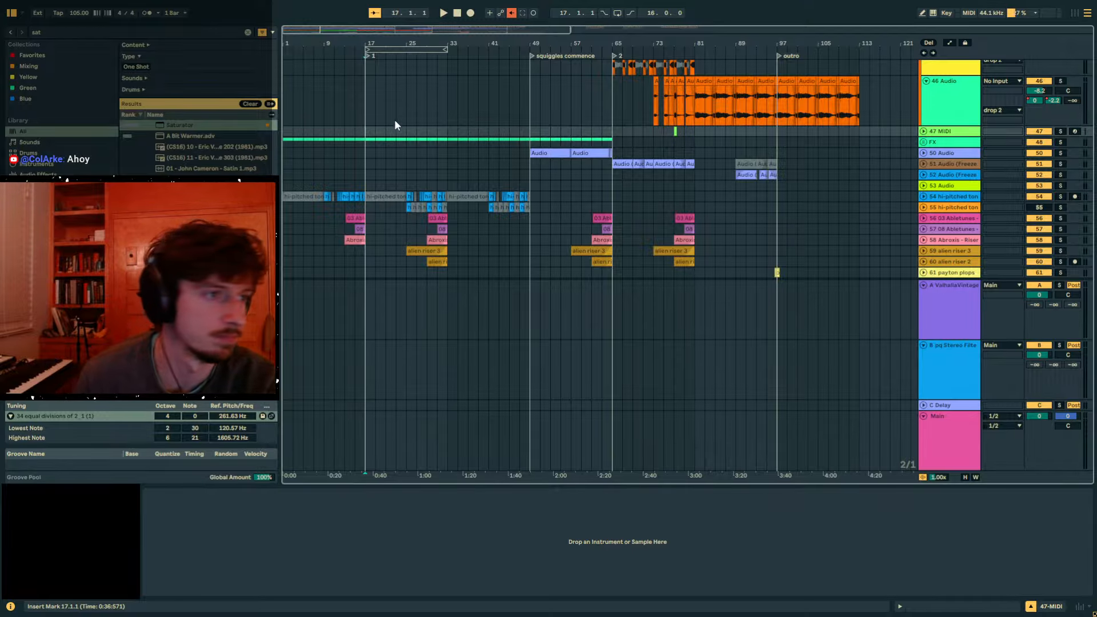
scroll(371, 142, "up", 5)
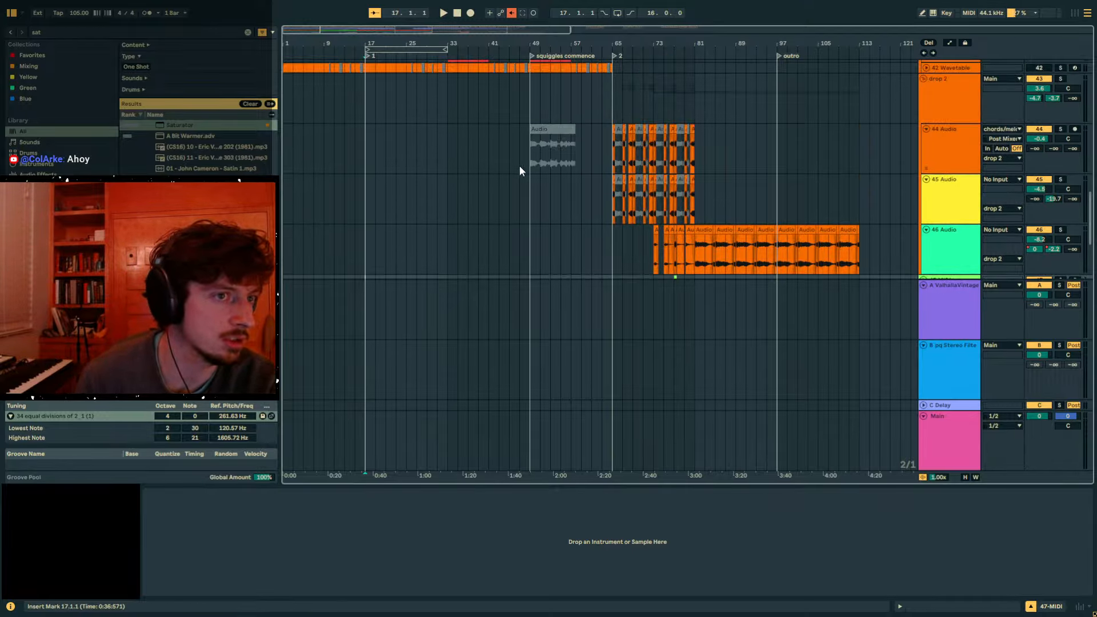
left_click(304, 100)
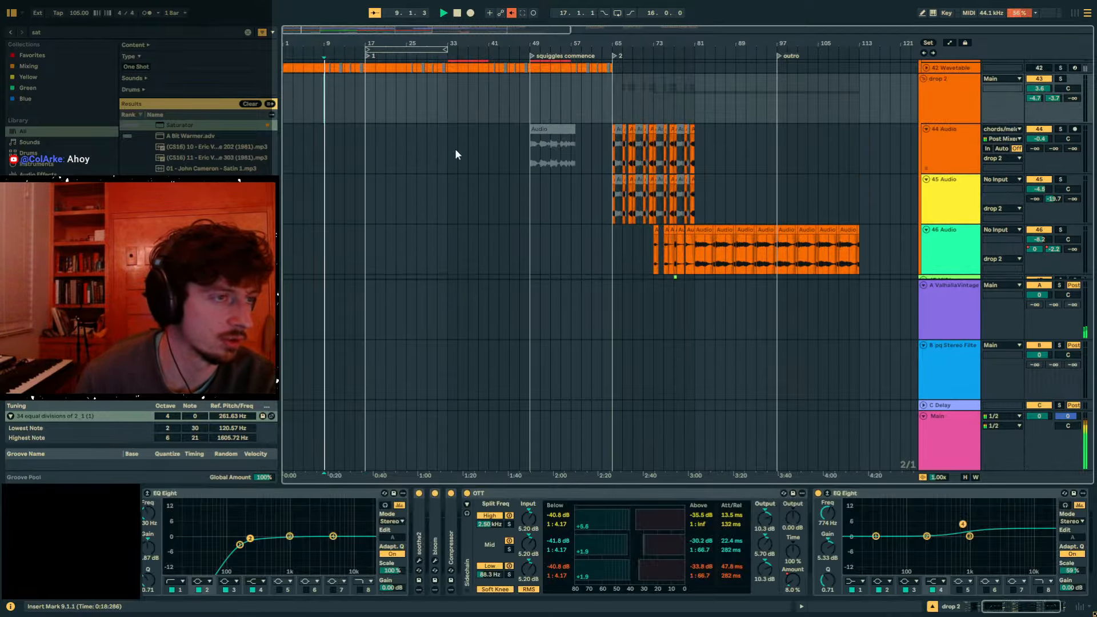
- Examine the device chains of the snare group and its first audio tracks during playback
scroll(589, 188, "up", 5)
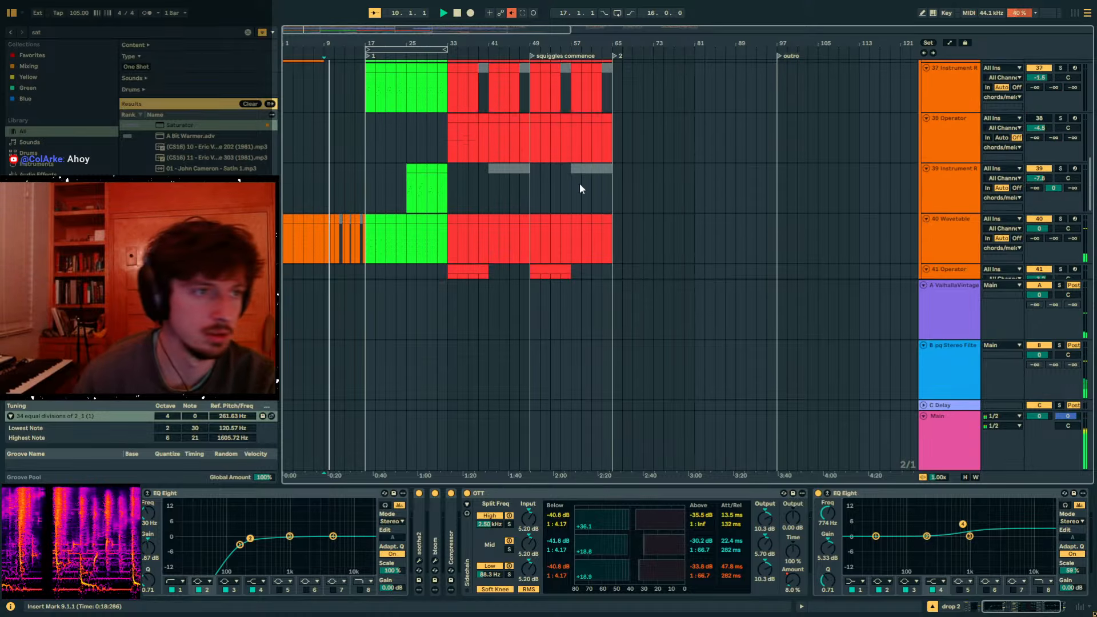
scroll(578, 186, "up", 15)
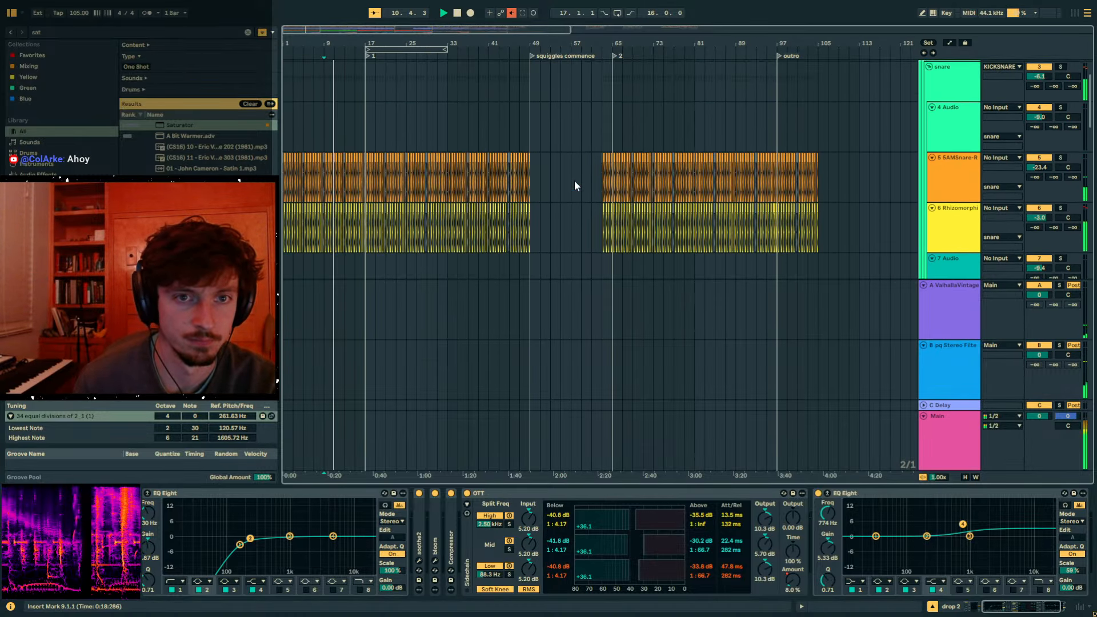
scroll(575, 180, "up", 3)
scroll(574, 180, "down", 2)
left_click(962, 169)
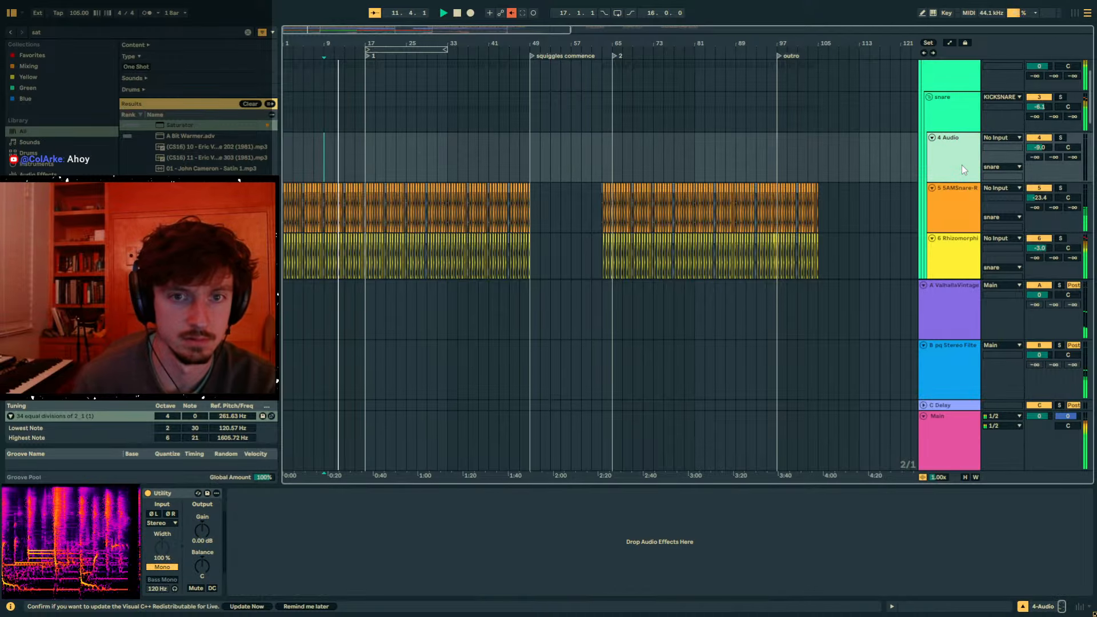
left_click(948, 198)
left_click(945, 165)
left_click(940, 125)
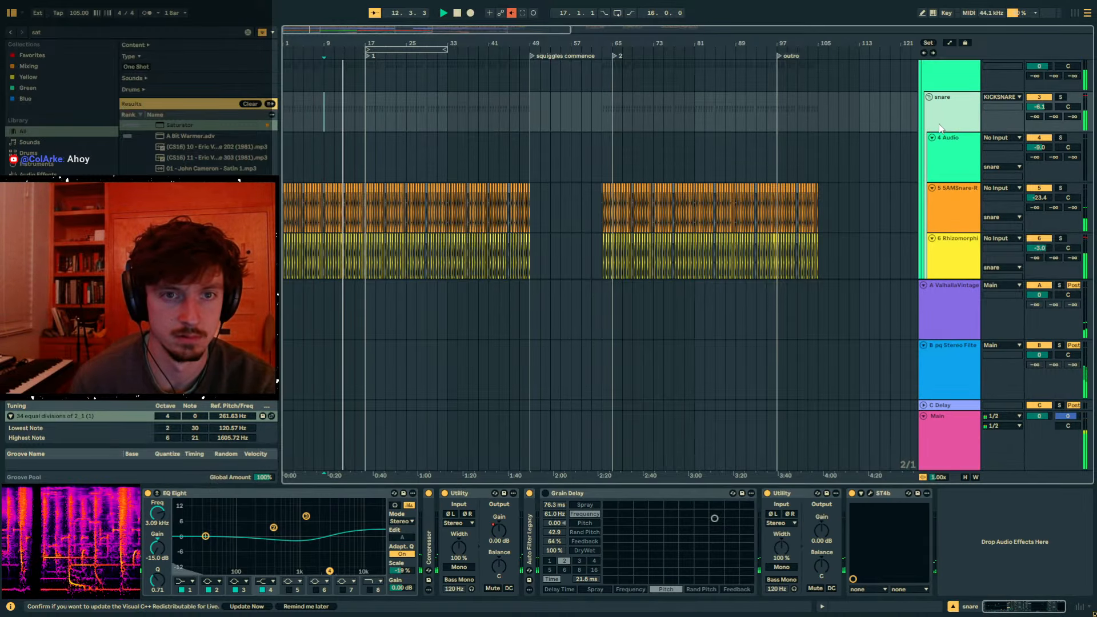
- Group the SAMSnare and Rhizomorphic snare tracks into their own subgroup within the snare group
left_click(954, 204)
scroll(959, 217, "down", 2)
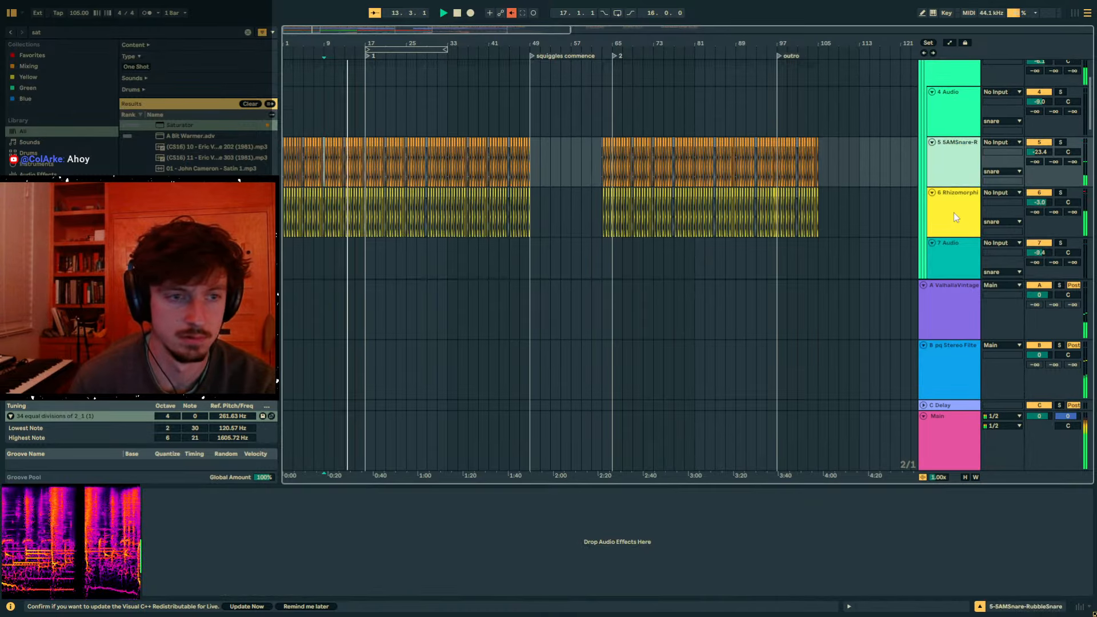
left_click(954, 212)
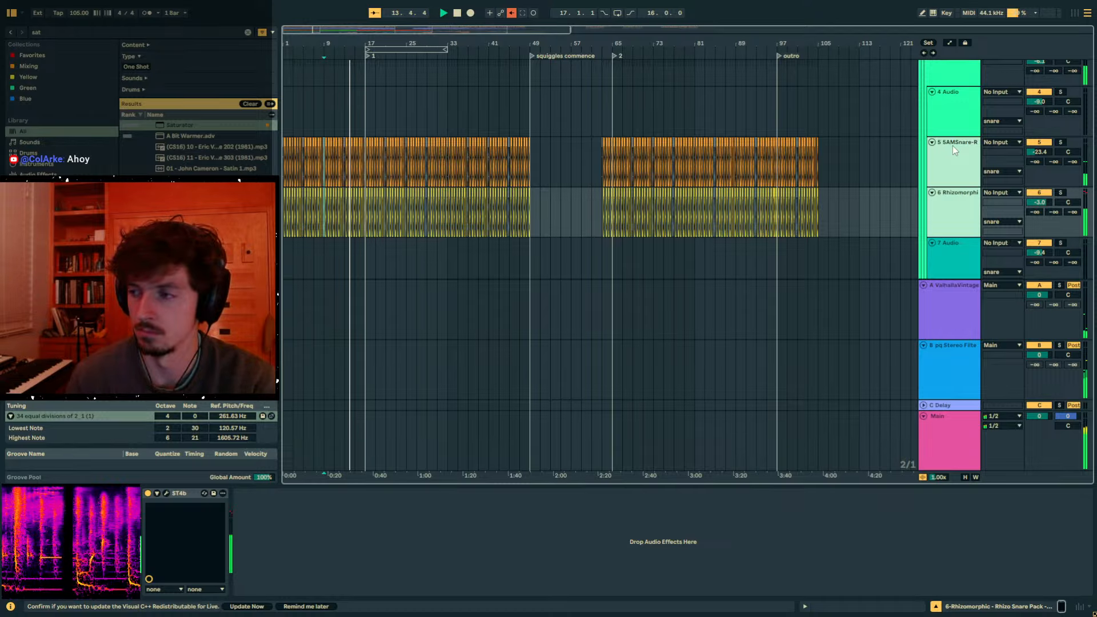
key("ctrl+g")
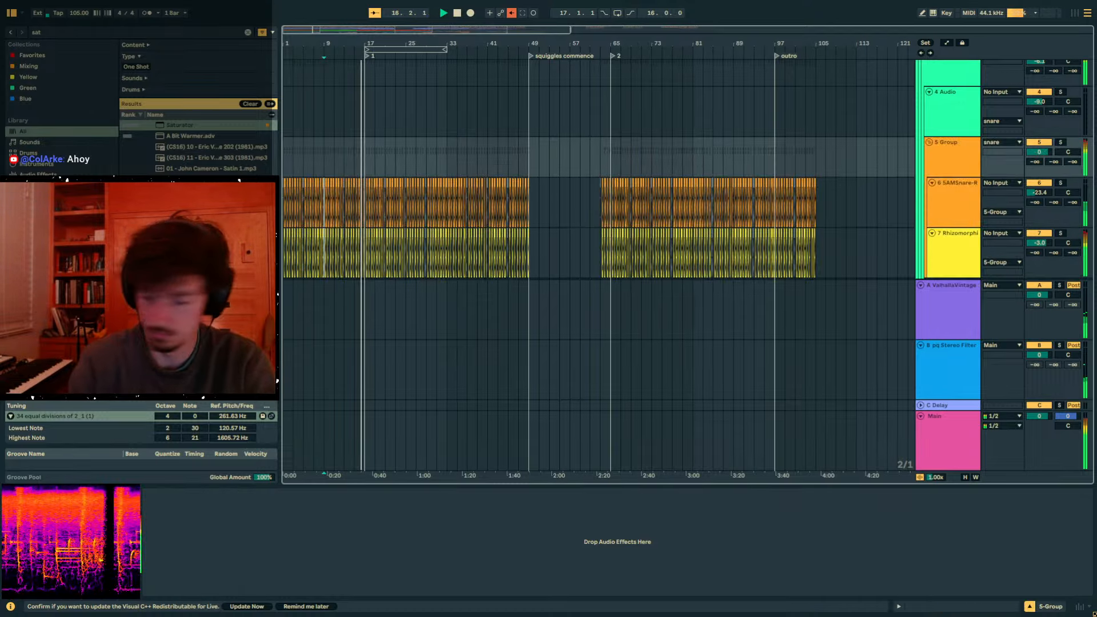
left_click(950, 158)
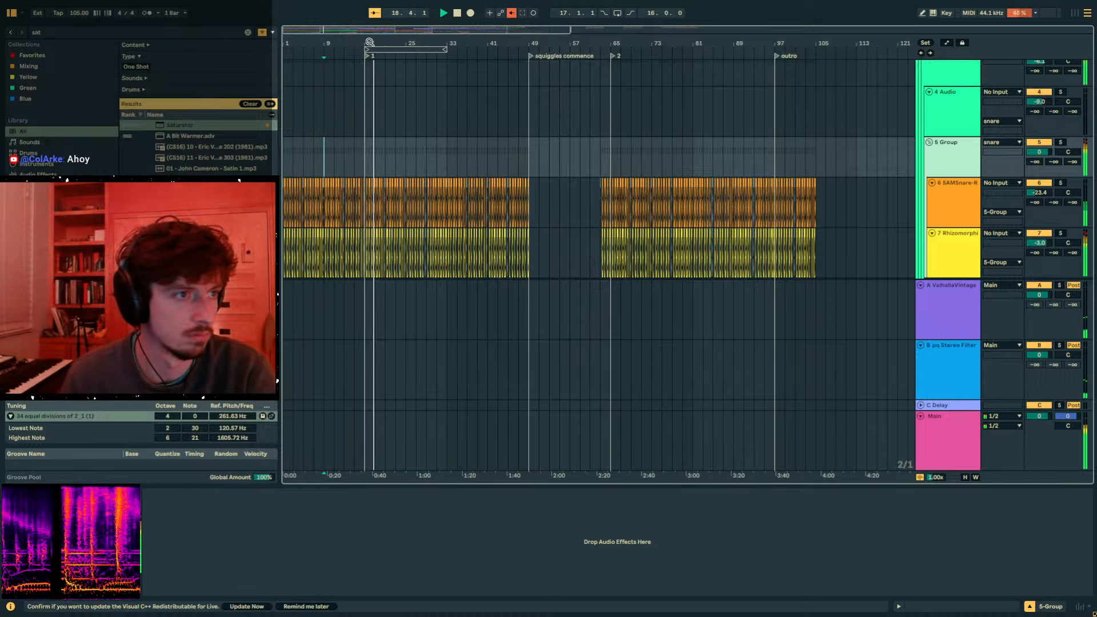
- Unfold the PERCS group and show the device chain of the Addictive Drums track
left_click_drag(369, 44, 372, 114)
scroll(523, 173, "down", 8)
scroll(577, 194, "down", 5)
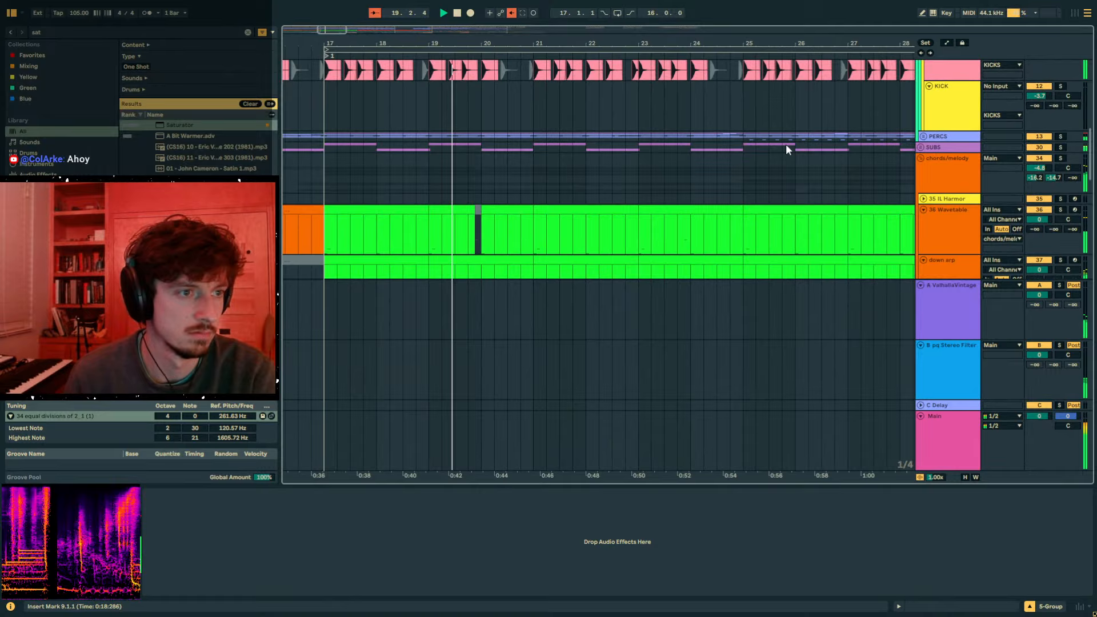
left_click(921, 137)
scroll(935, 160, "down", 4)
left_click(952, 124)
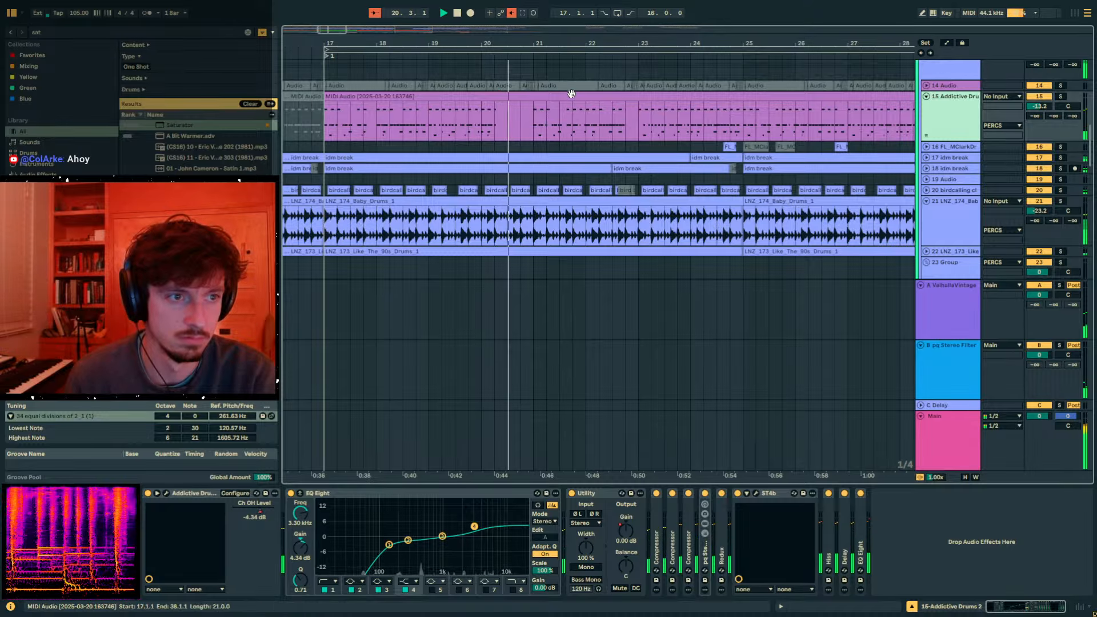
- In the Addictive Drums MIDI clip starting at bar 17, deactivate all notes in the 32\343 row
left_click(570, 96)
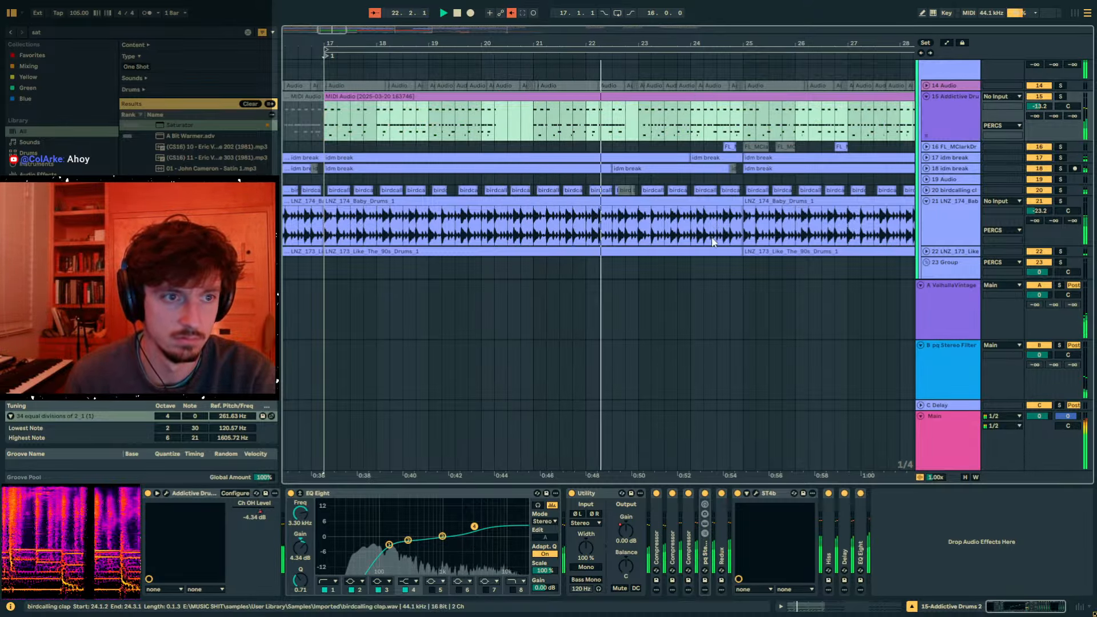
left_click(835, 606)
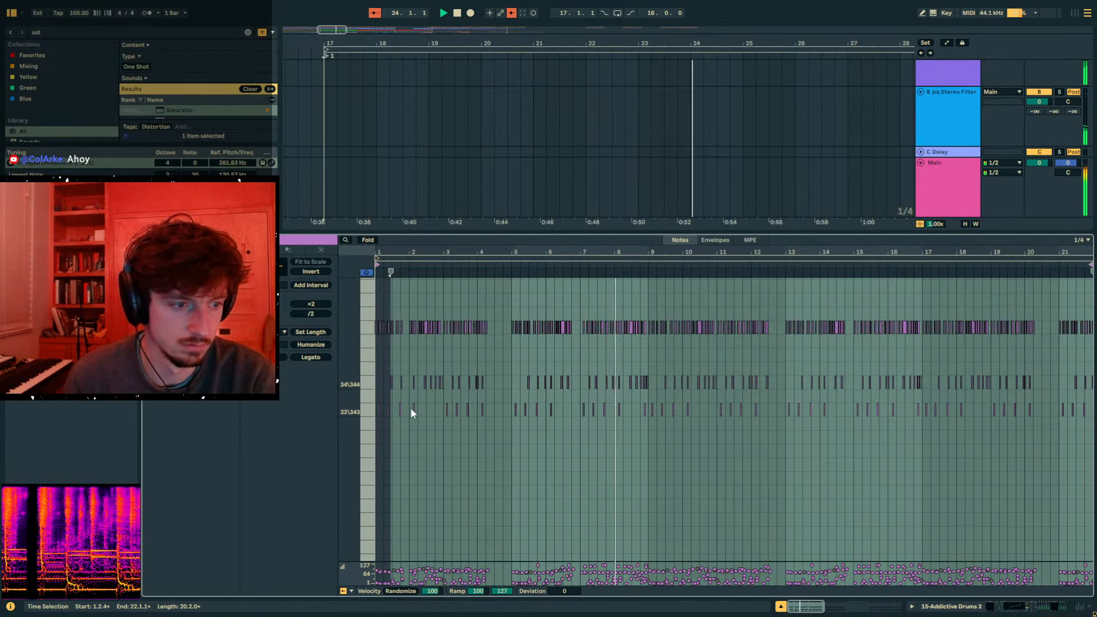
left_click(368, 410)
left_click_drag(1073, 432, 1087, 433)
key("0")
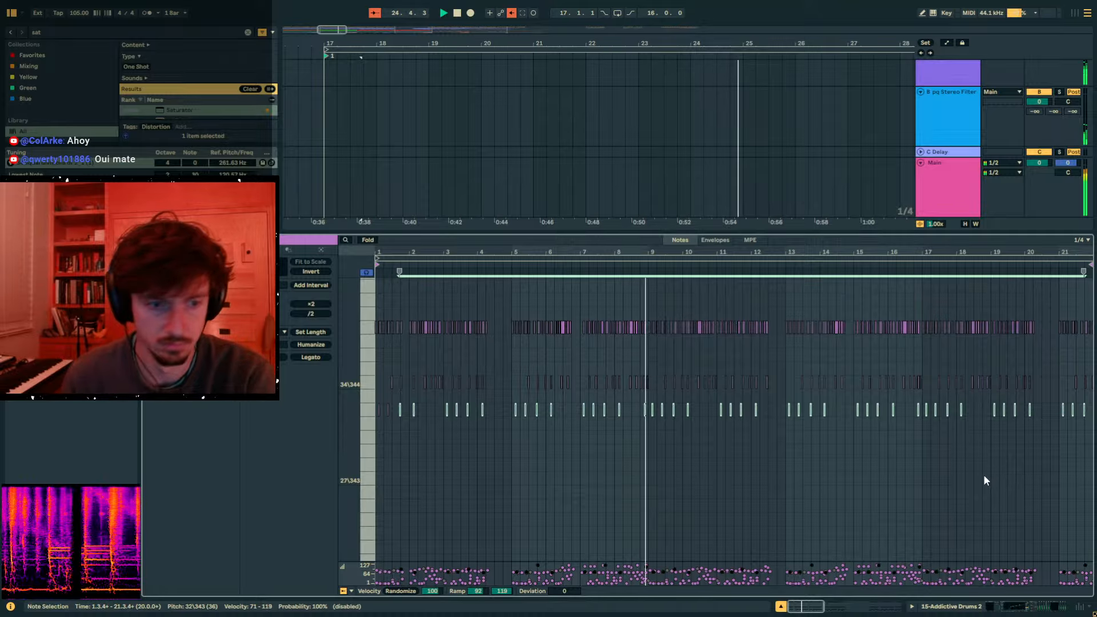
- Return to the Addictive Drums device chain and place the insert marker at bar 25 while listening
left_click(985, 607)
scroll(742, 239, "up", 5)
left_click(742, 239)
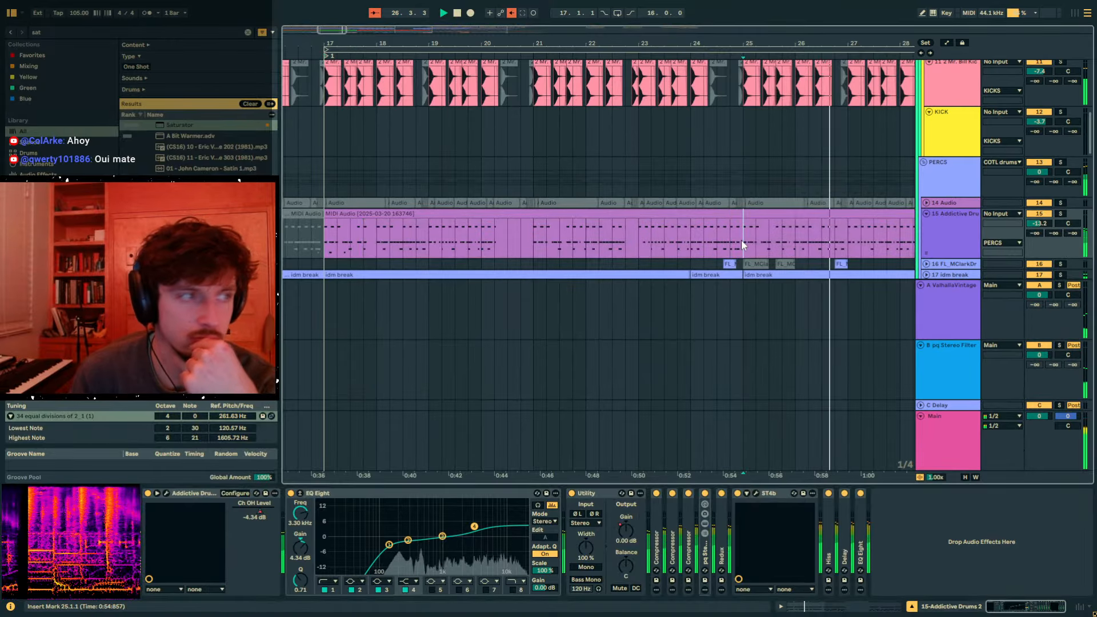
scroll(832, 211, "up", 3)
scroll(832, 212, "down", 3)
left_click(950, 232)
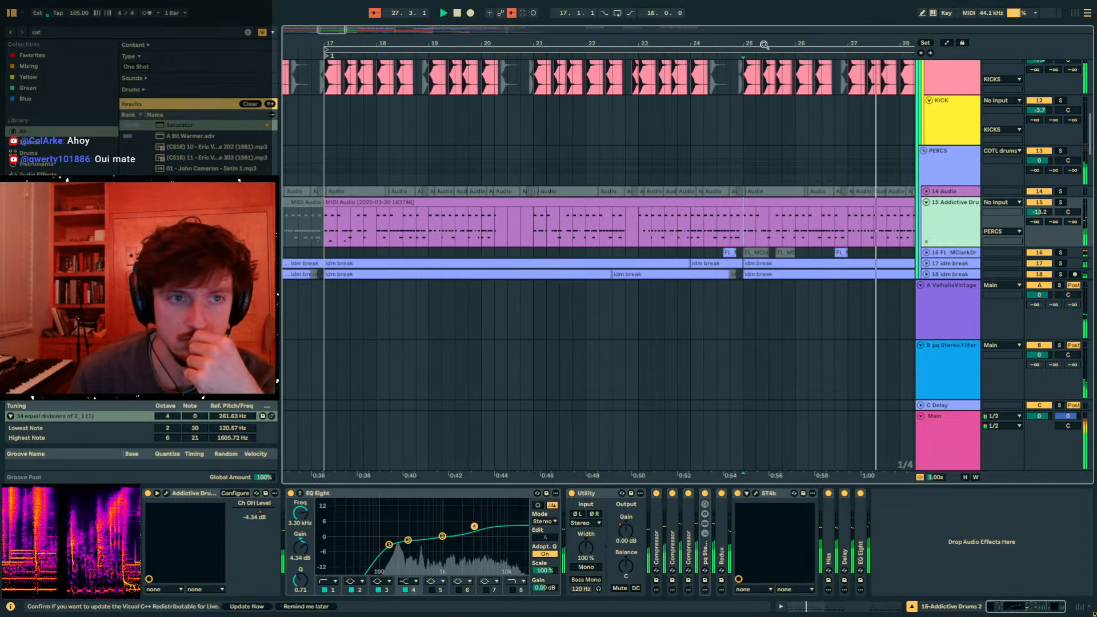
- Reopen the Addictive Drums clip from bar 17 in the note editor and reduce the editor's height
left_click_drag(762, 44, 627, 17)
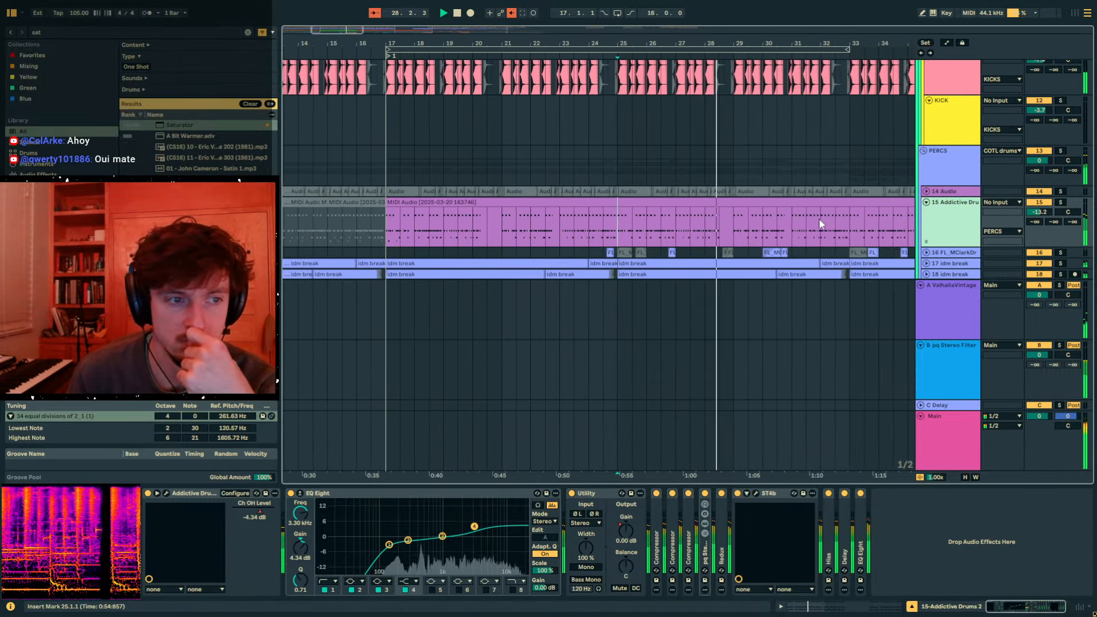
left_click(805, 202)
left_click(891, 611)
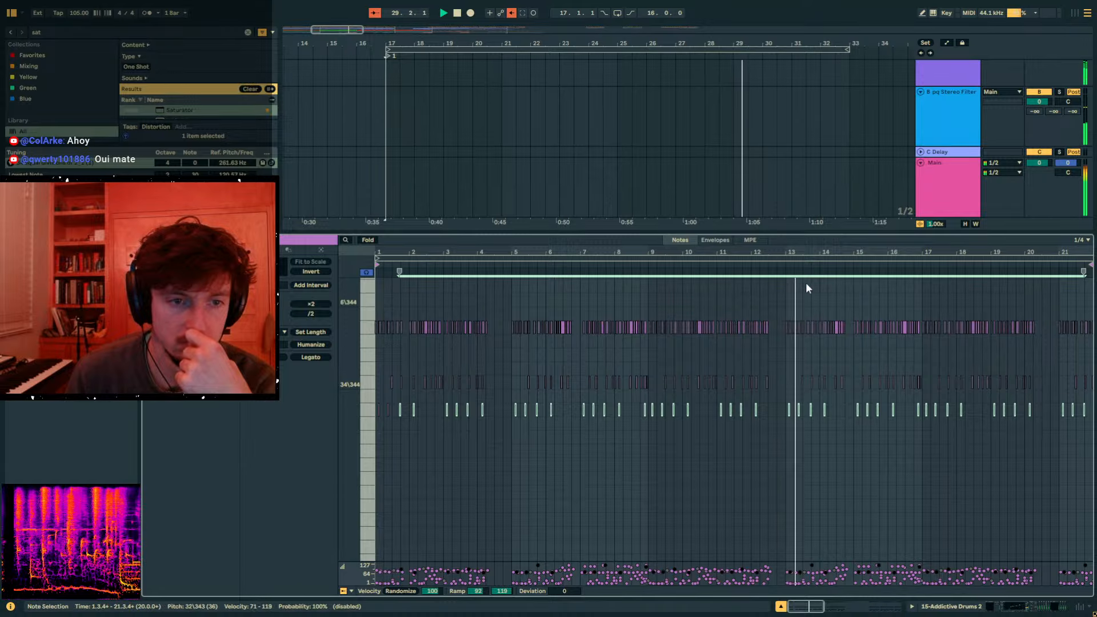
left_click_drag(775, 234, 775, 441)
scroll(721, 180, "up", 2)
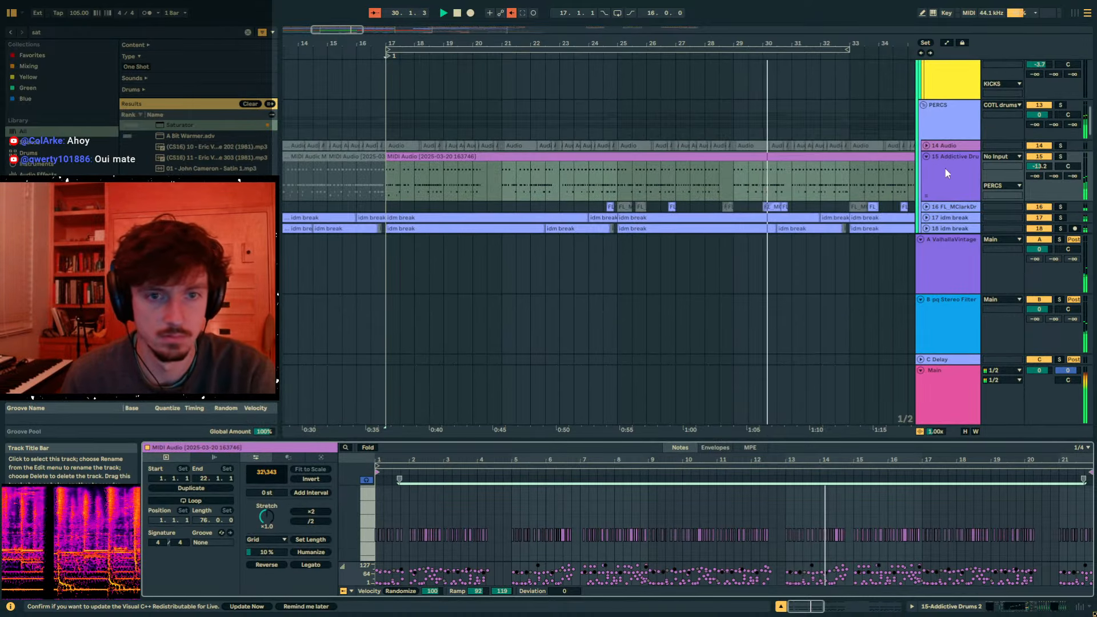
- Set the Addictive Drums track volume to -13.9 dB
left_click(946, 170)
left_click(1039, 166)
left_click(739, 176)
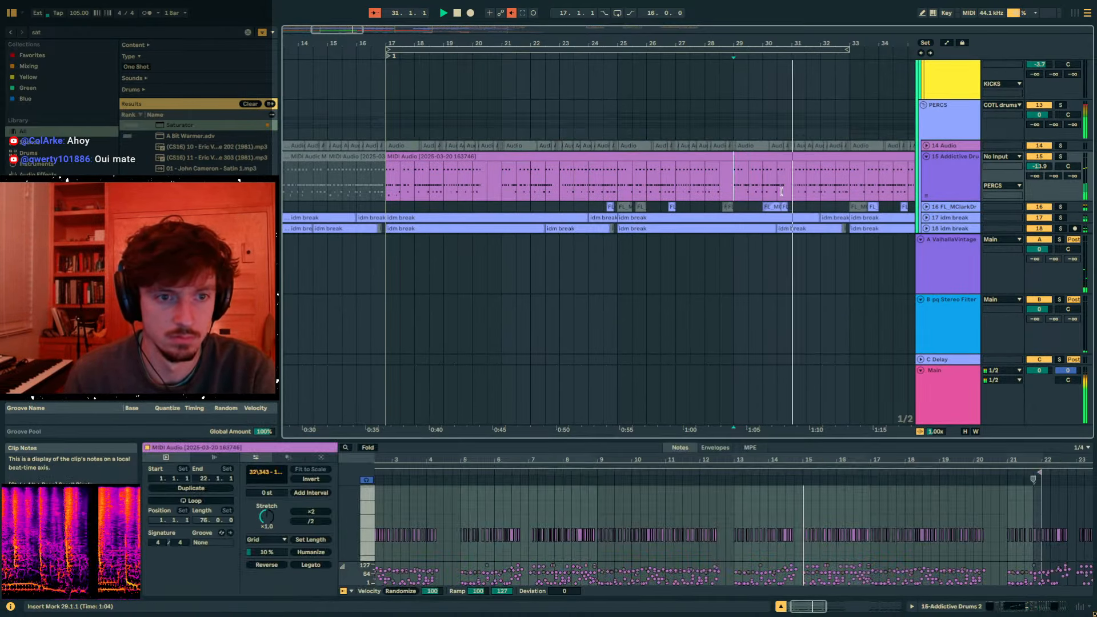
- Stop playback, unfold the FL_MClarkDrums track and open its fill clip at bar 30
scroll(760, 176, "down", 1)
key("space")
left_click(926, 161)
left_click(766, 172)
- Fold the new snare subgroup and search the browser for "snare" samples
scroll(763, 152, "up", 6)
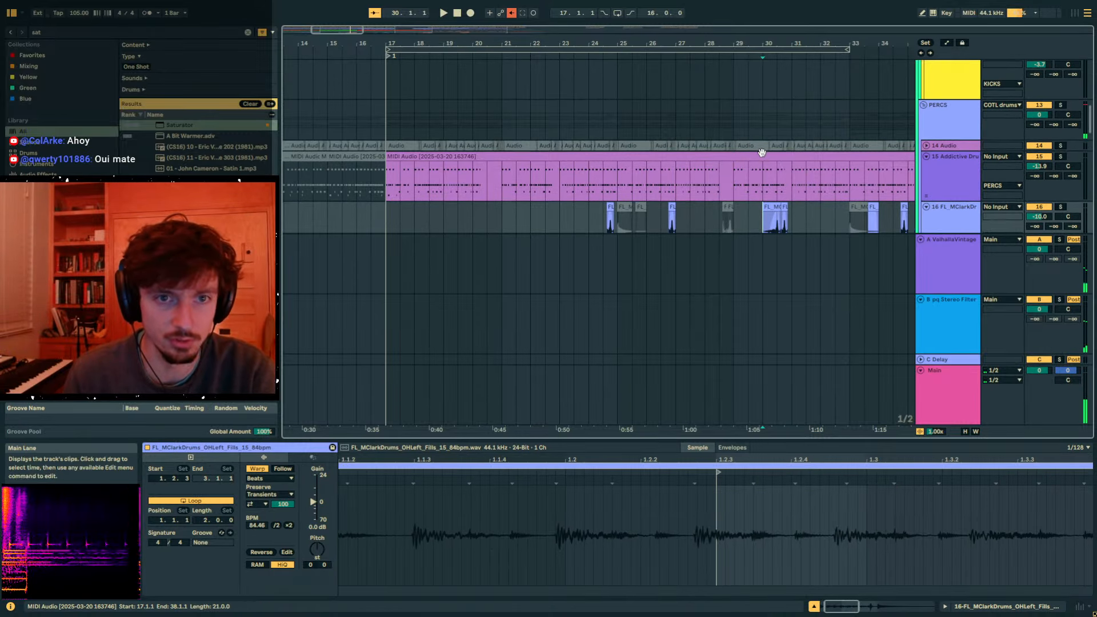
scroll(858, 167, "up", 3)
left_click(928, 170)
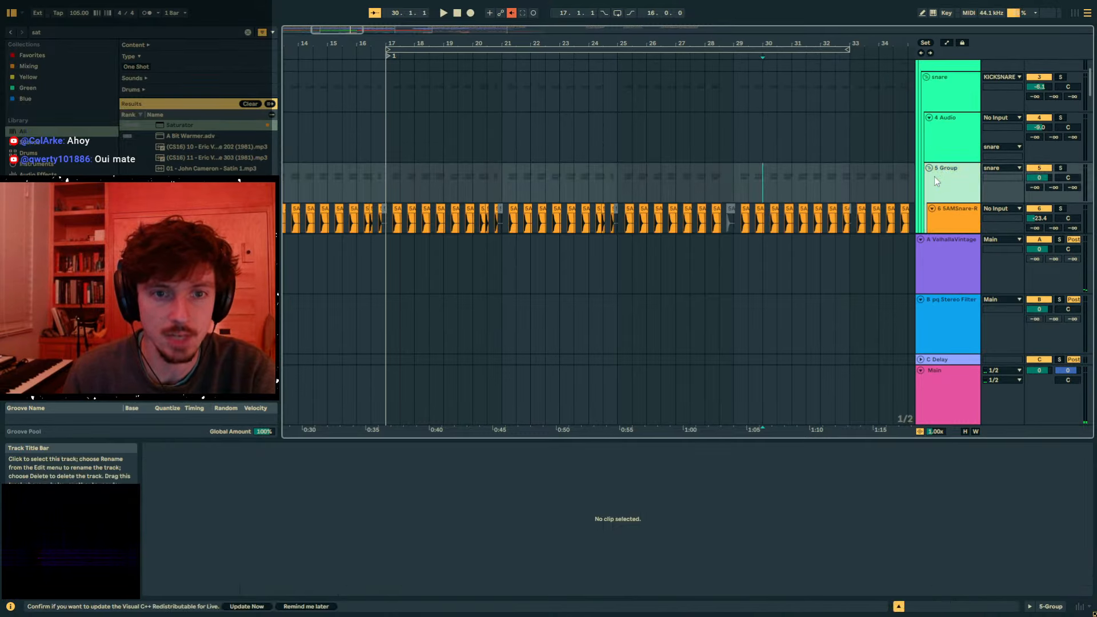
left_click(74, 32)
type("snare")
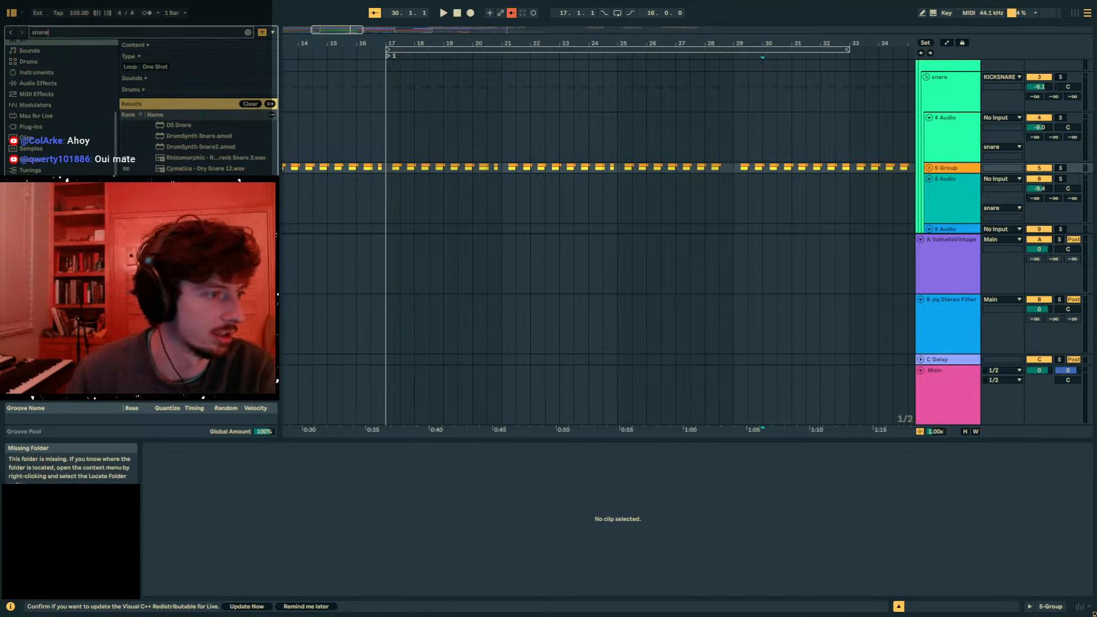
left_click(40, 234)
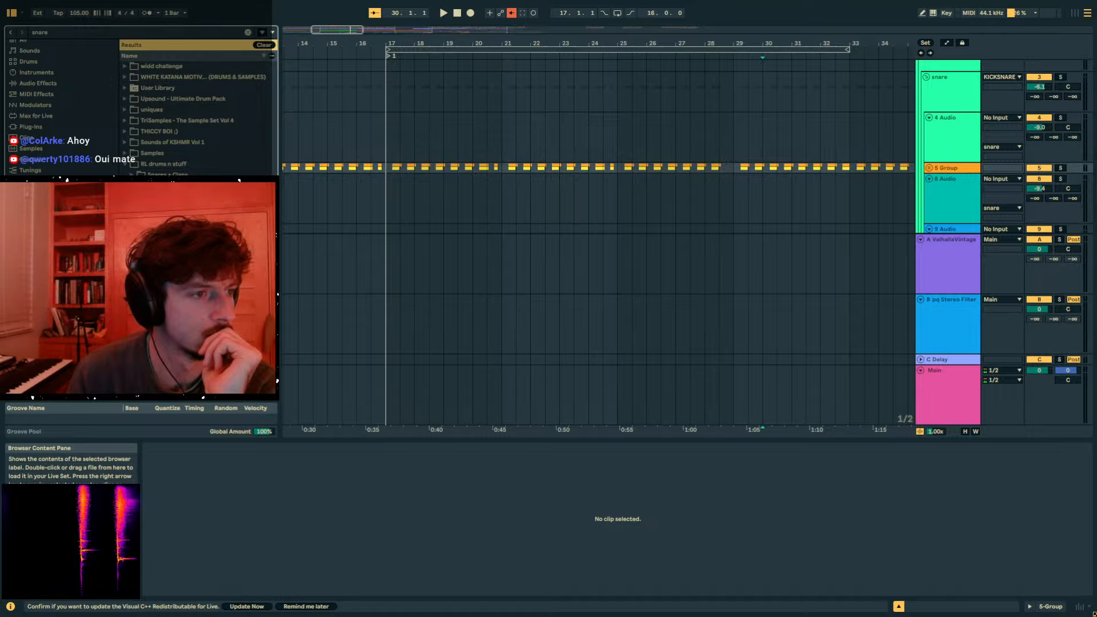
- Place the [RL-MAR24] ST_Snare-05 sample on the empty track 4 in the snare group at 17.3
left_click(947, 149)
left_click(200, 240)
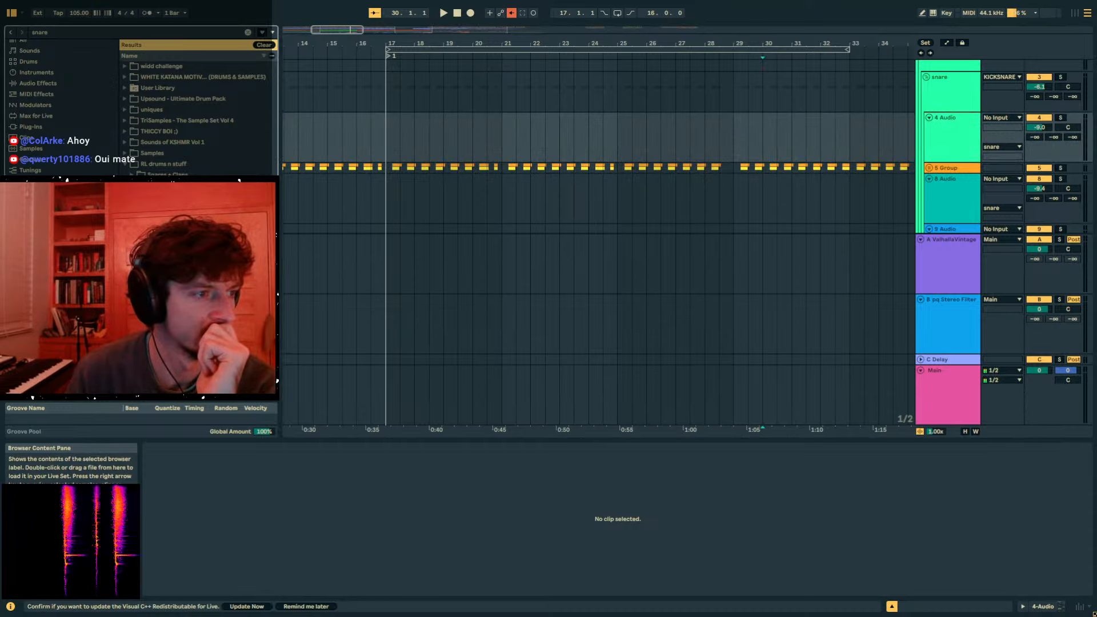
left_click_drag(368, 152, 399, 138)
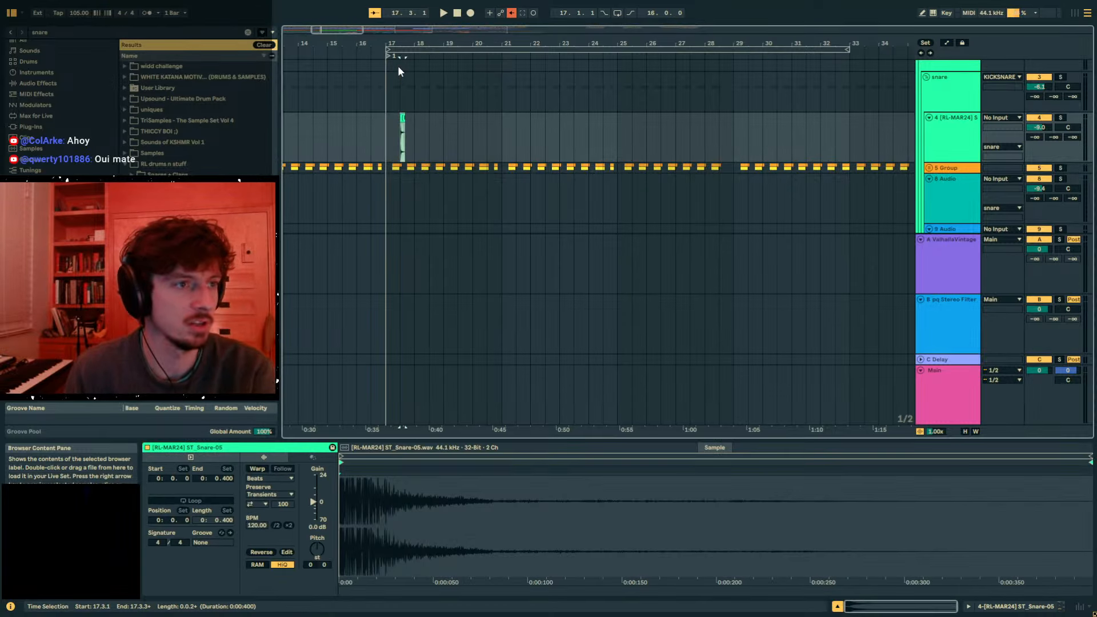
- Move the ST_Snare-05 clip to 17.2 and audition it from just before bar 17
key("ctrl+alt+o")
left_click_drag(391, 89, 509, 144)
mouse_move(619, 167)
left_mouse_down()
mouse_move(520, 176)
mouse_move(535, 200)
left_mouse_up()
left_click(453, 185)
key("space")
left_click(444, 187)
- Unfold the nested snare subgroup and collapse the return and Main tracks to minimum height
left_click(946, 219)
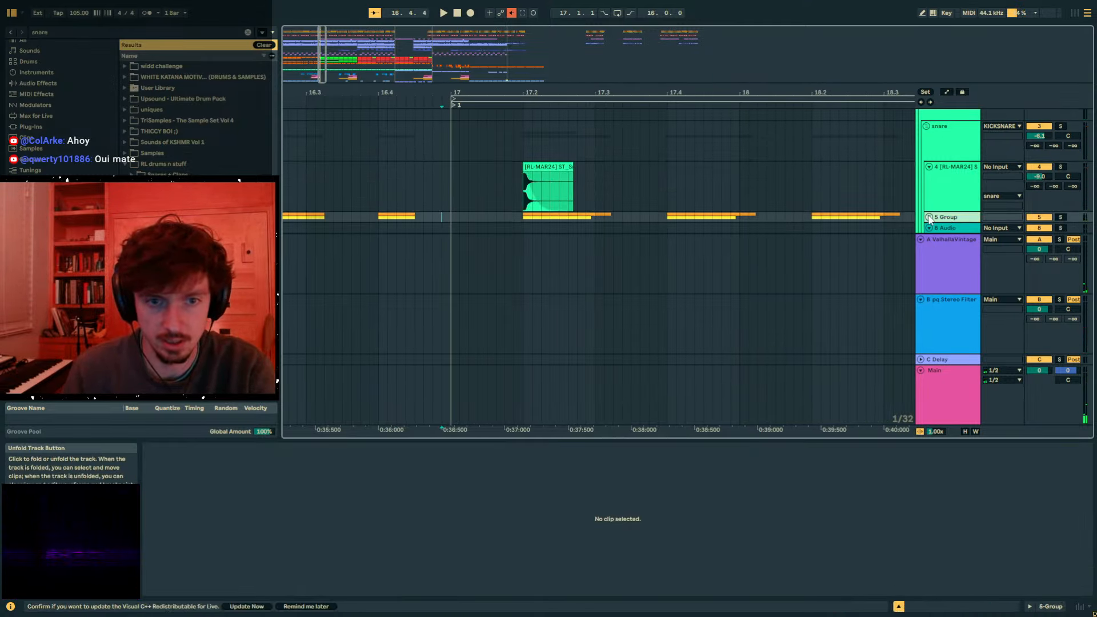
left_click(929, 218)
left_click(950, 367)
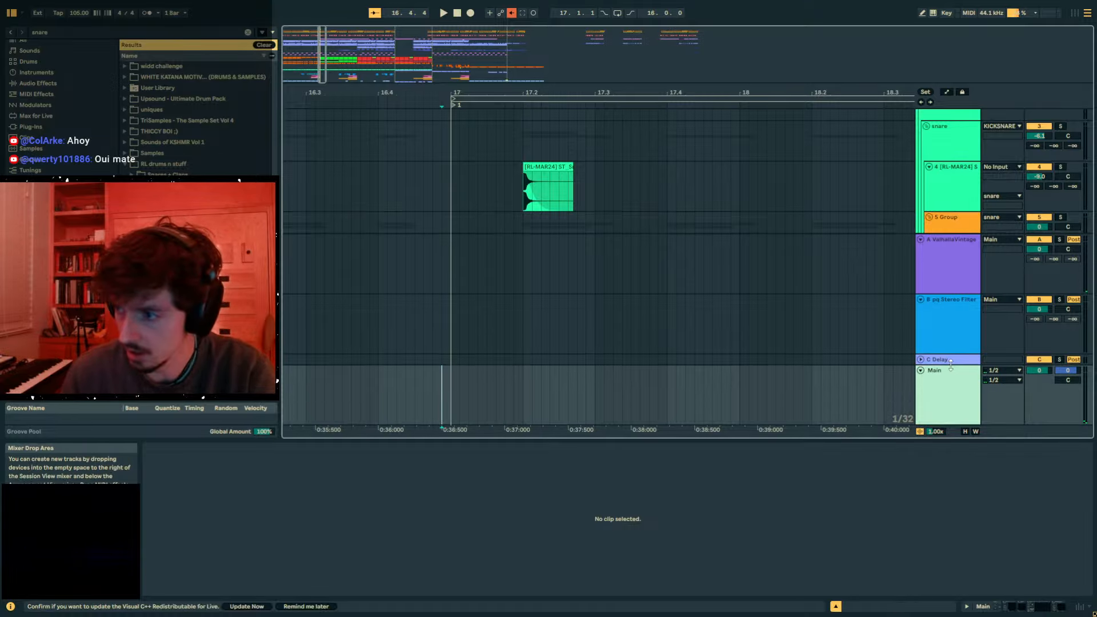
left_click_drag(951, 363, 959, 433)
left_click_drag(940, 282, 937, 419)
- Show the automation lanes with the nested snare subgroup selected
left_click_drag(693, 92, 543, 40)
left_click(942, 235)
key("a")
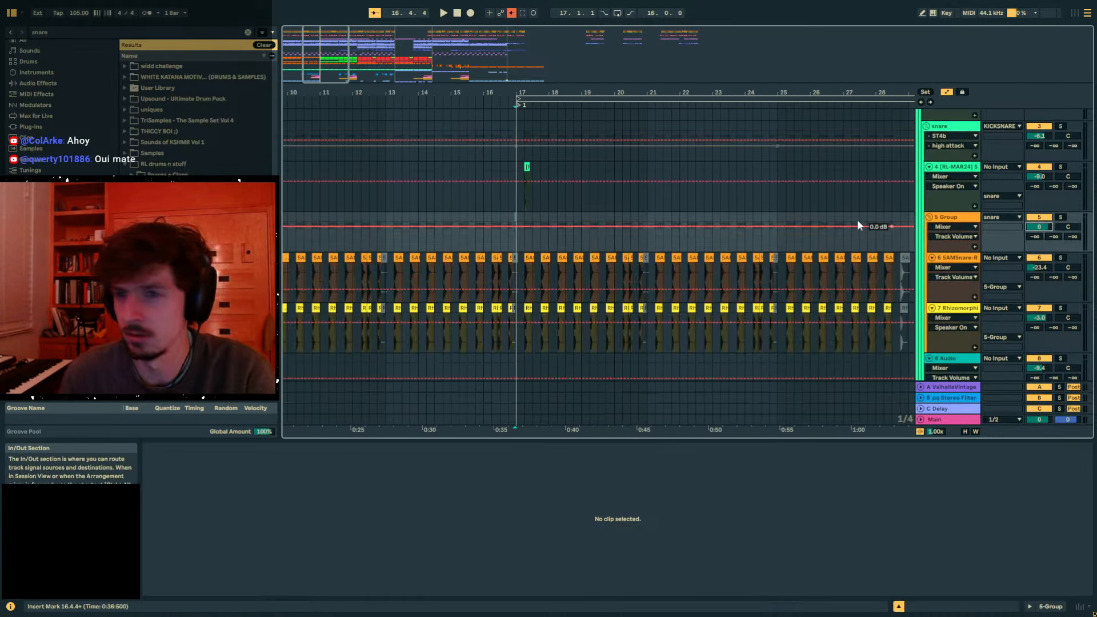
- Lower the nested snare subgroup's volume automation to about -4.6 dB between bars 17 and 49 and audition it from bar 17
left_click_drag(517, 93, 394, 58)
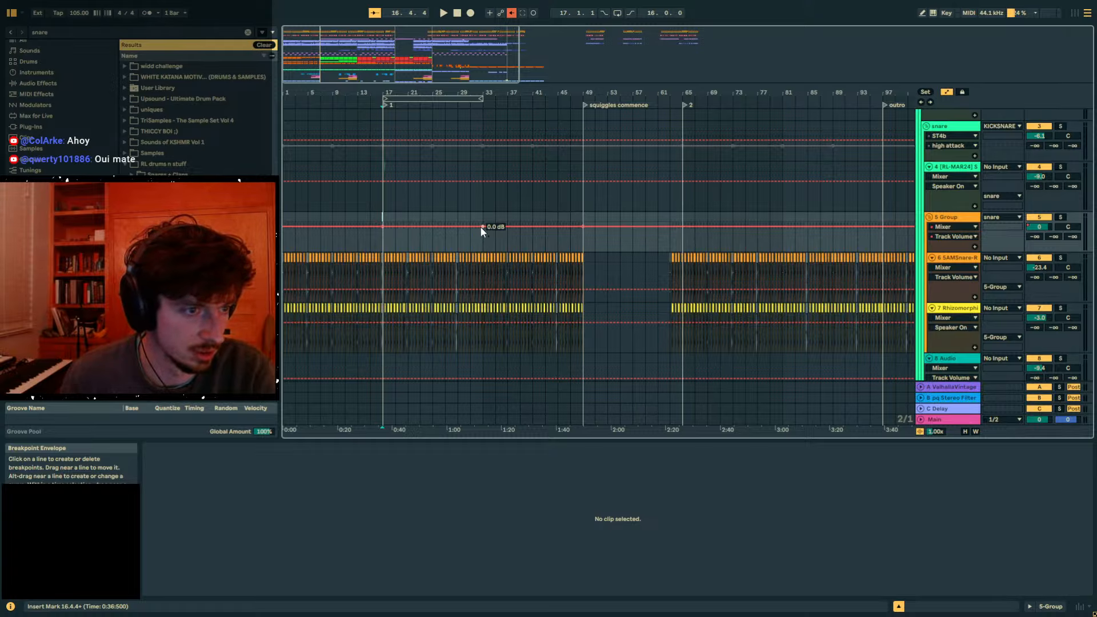
left_click_drag(481, 227, 461, 240)
left_click(395, 231)
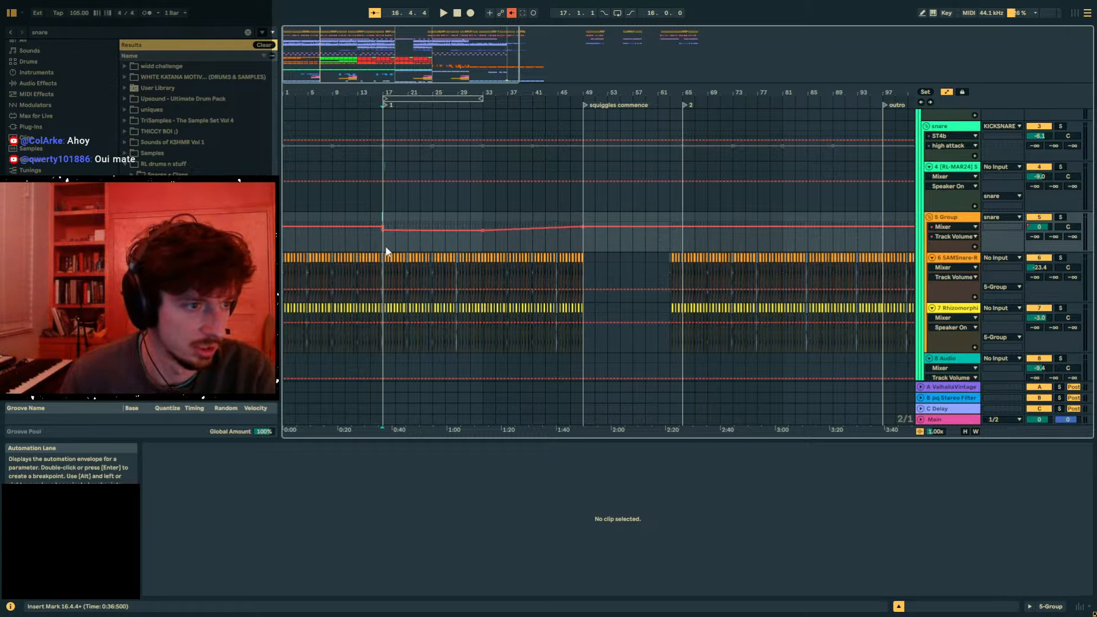
left_click(387, 251)
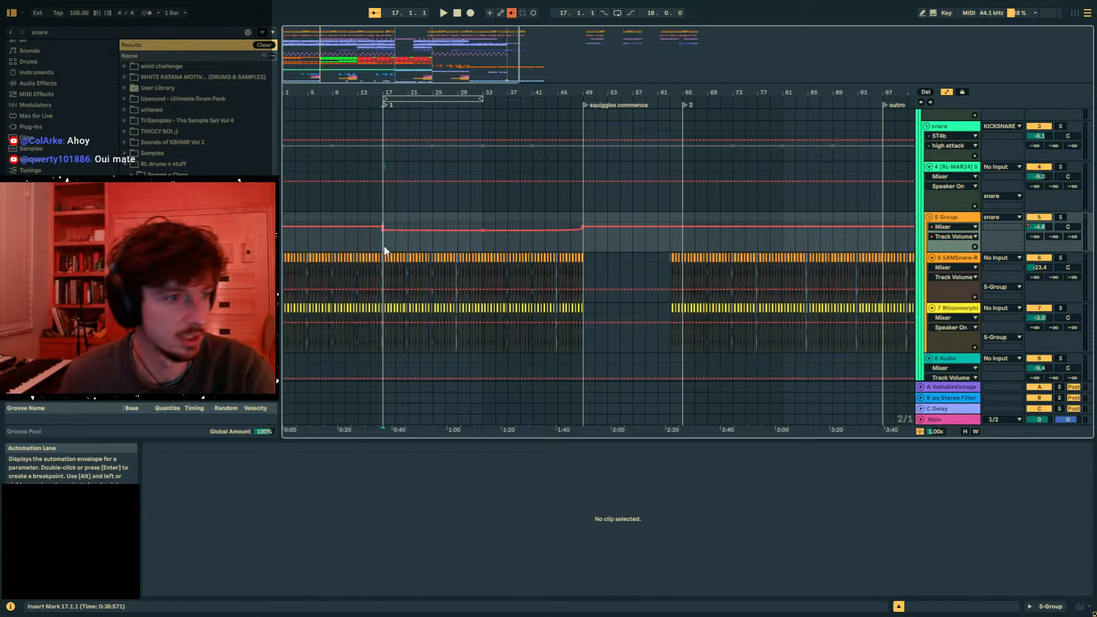
key("space")
- Hide the automation lanes and repeat the ST_Snare-05 clip every half bar on track 4 from bar 17 up to bar 20
left_click_drag(382, 93, 398, 95)
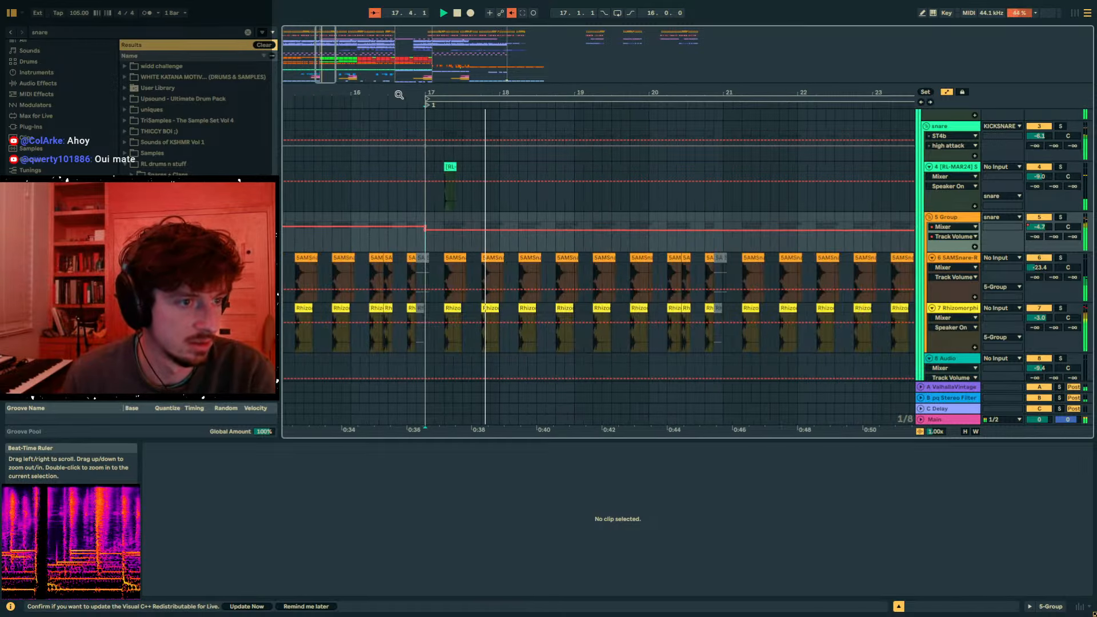
key("a")
key("space")
left_click_drag(464, 193, 427, 195)
key("ctrl+d")
key("ctrl+d")
key("ctrl+d")
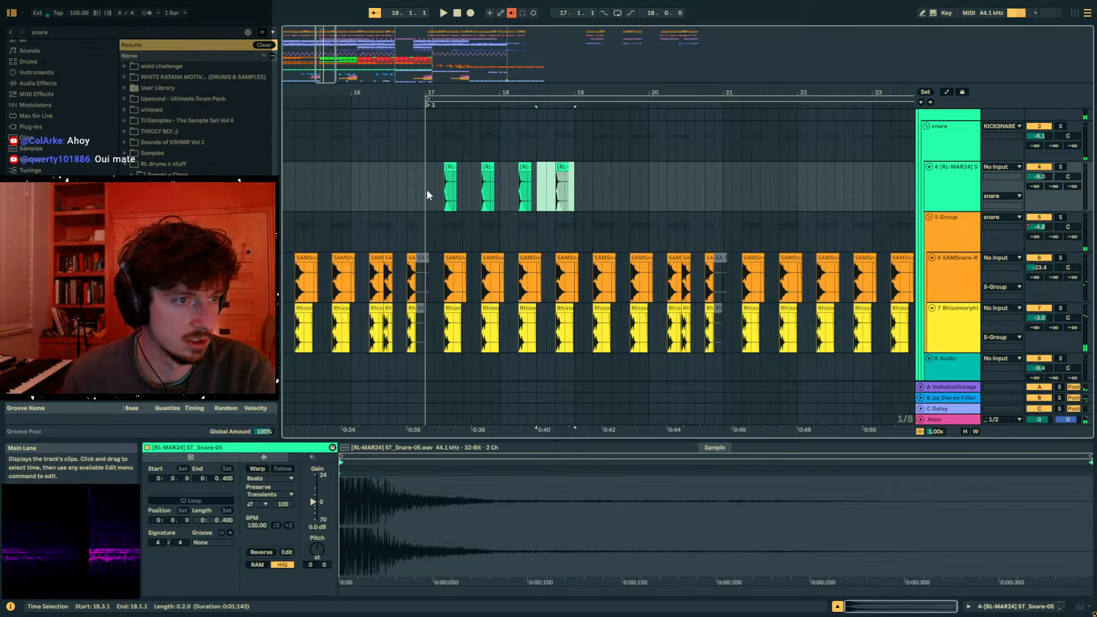
key("ctrl+d")
key("ctrl+d")
- Play from bar 17 and mute the nested snare subgroup and the Addictive Drums track 15
left_click(424, 190)
key("space")
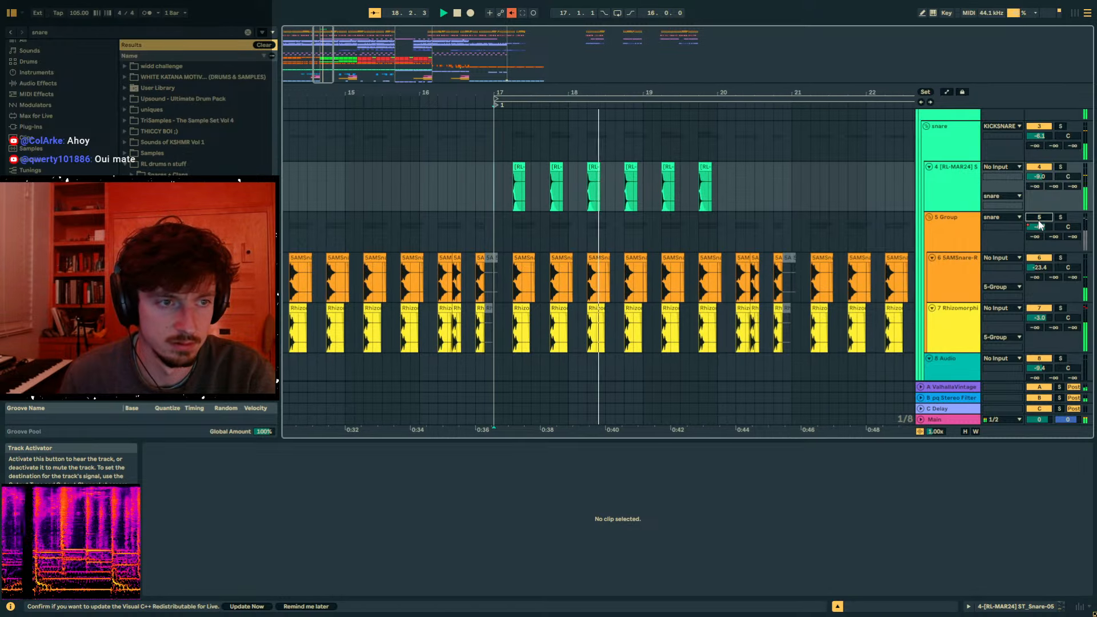
scroll(726, 200, "down", 10)
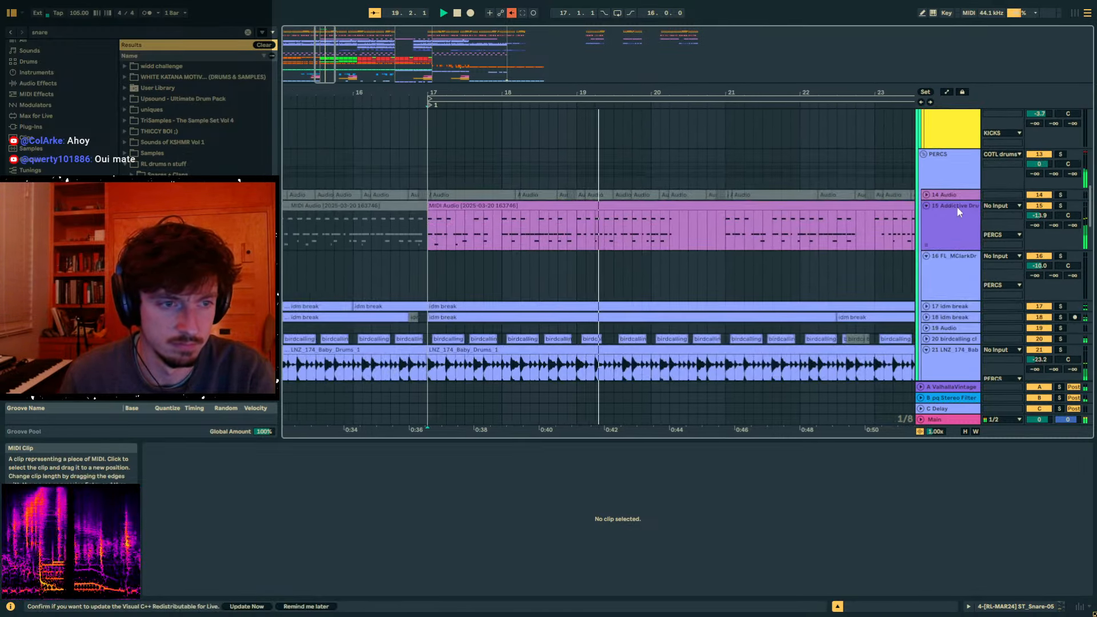
left_click(1040, 207)
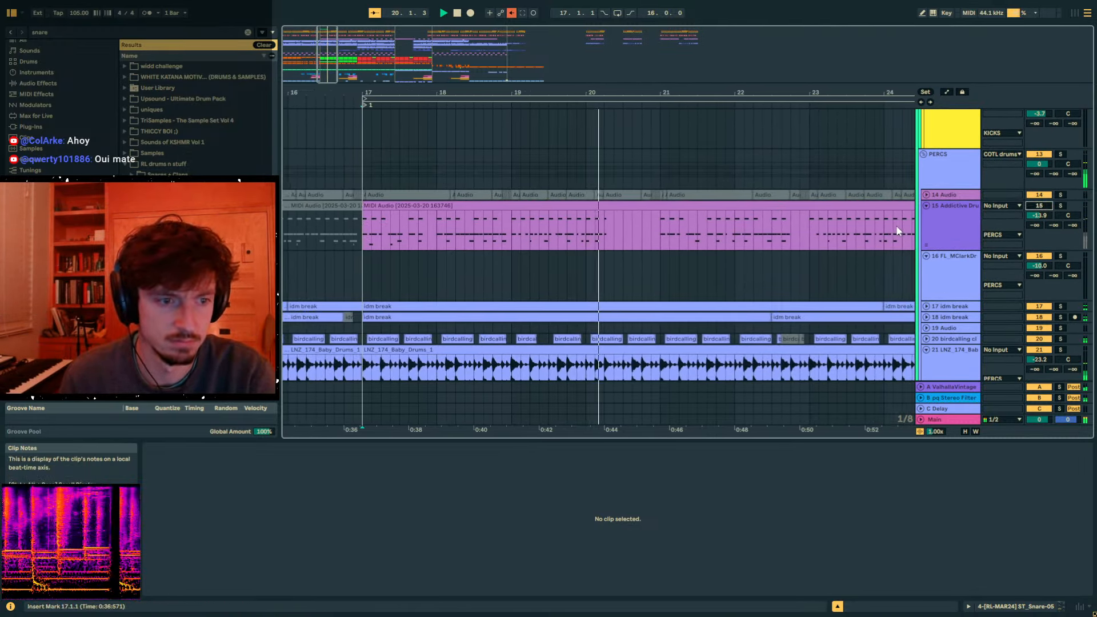
- Duplicate the last half bar of ST_Snare-05 twice more to extend the pattern to bar 21
scroll(799, 217, "up", 10)
left_click(527, 193)
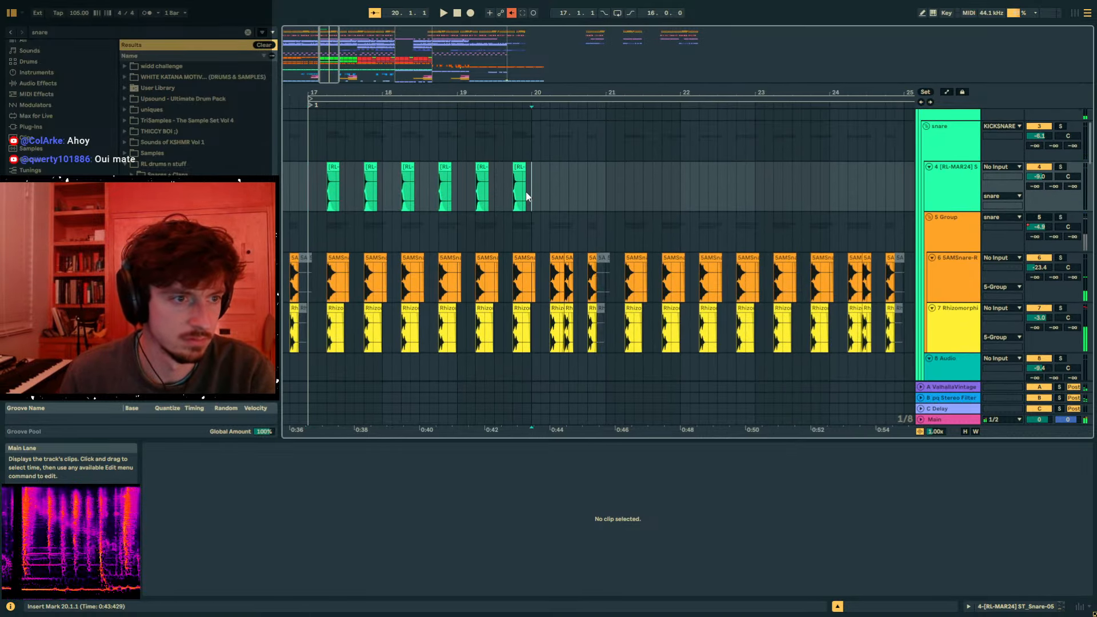
left_click_drag(526, 192, 498, 193)
key("ctrl+d")
key("ctrl+d")
- Transpose the eight ST_Snare-05 clips to -5 semitones and audition them
left_click_drag(604, 193, 303, 197)
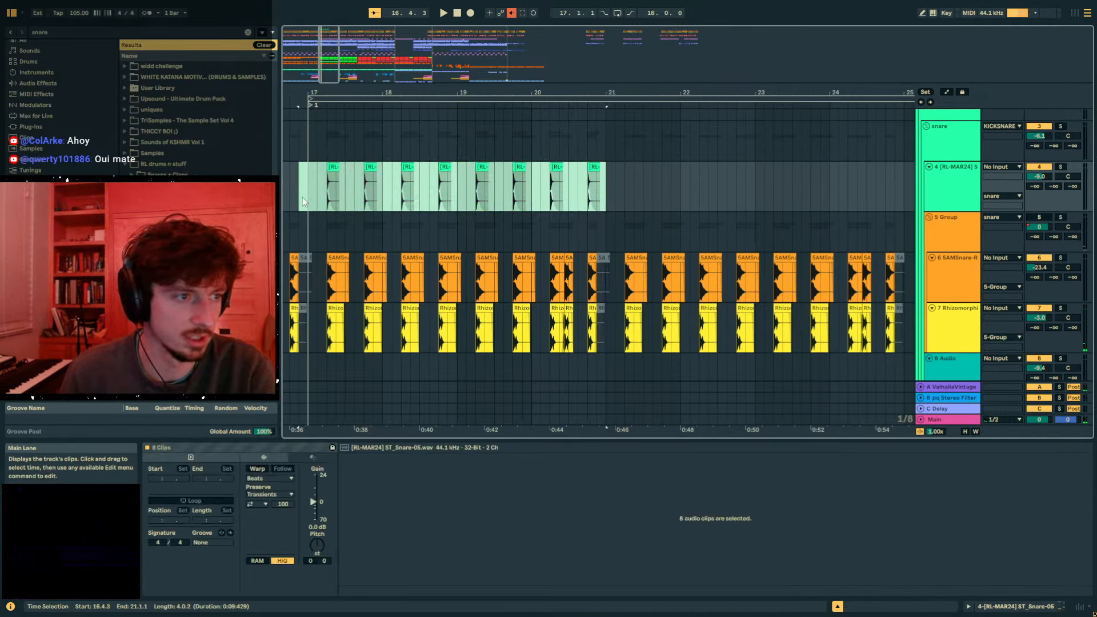
left_click_drag(311, 544, 318, 544)
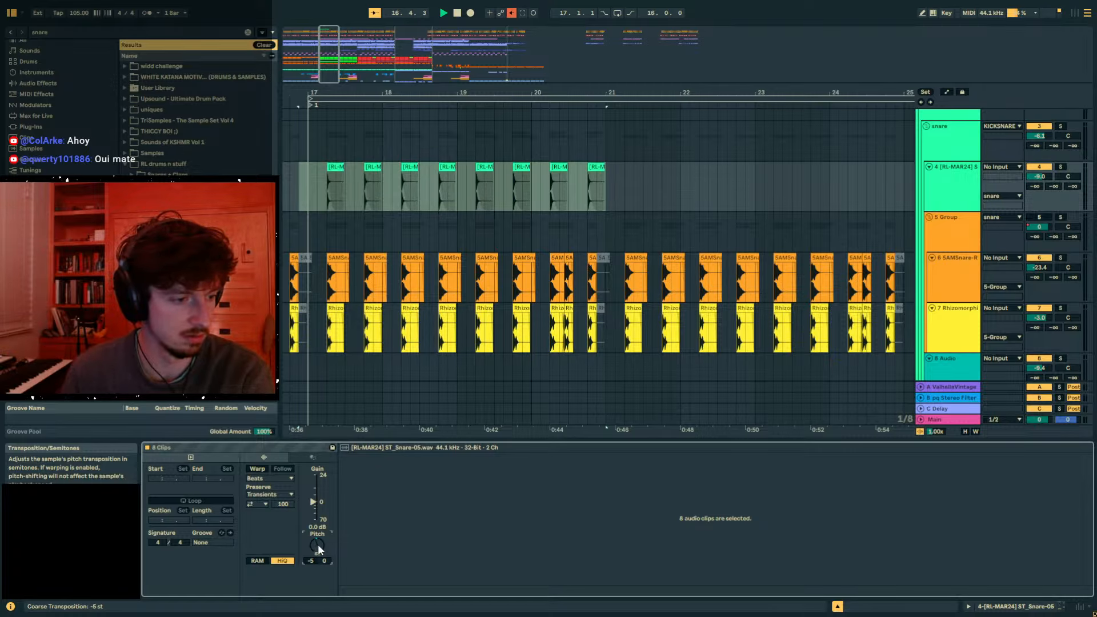
key("space")
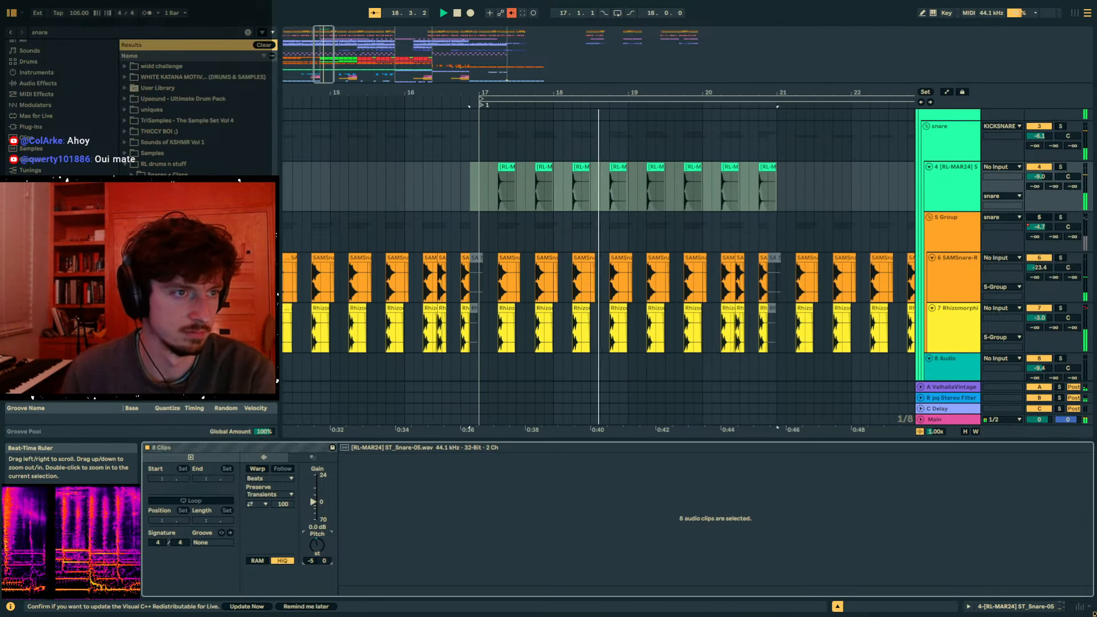
- Unfold the birdcalling clap track in the PERCS group and mute it
left_click_drag(505, 93, 557, 180)
scroll(557, 181, "down", 8)
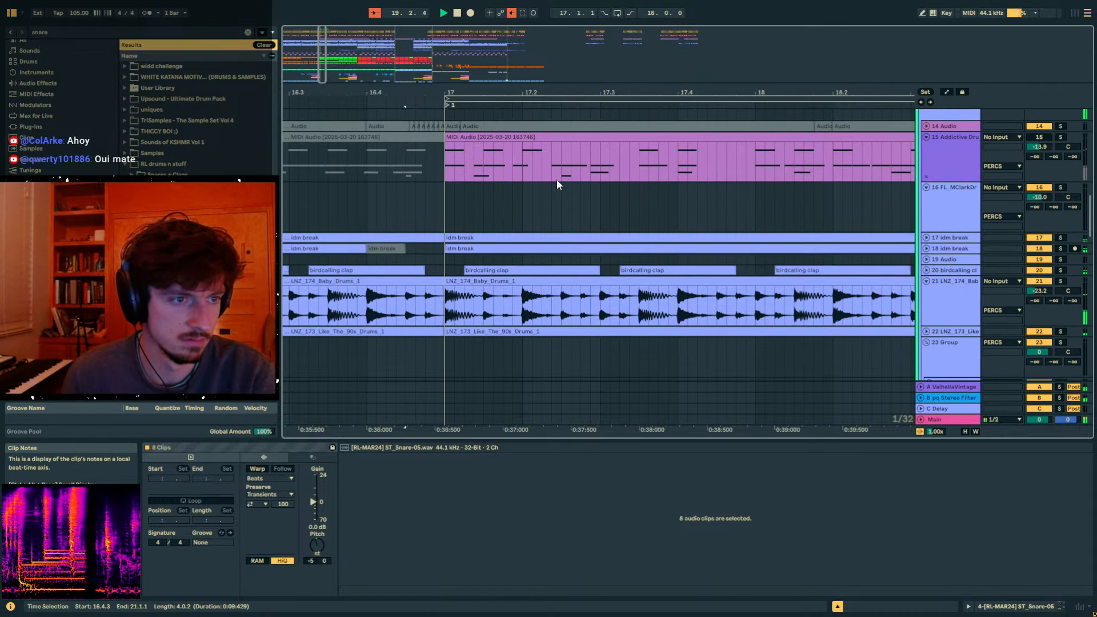
left_click(926, 270)
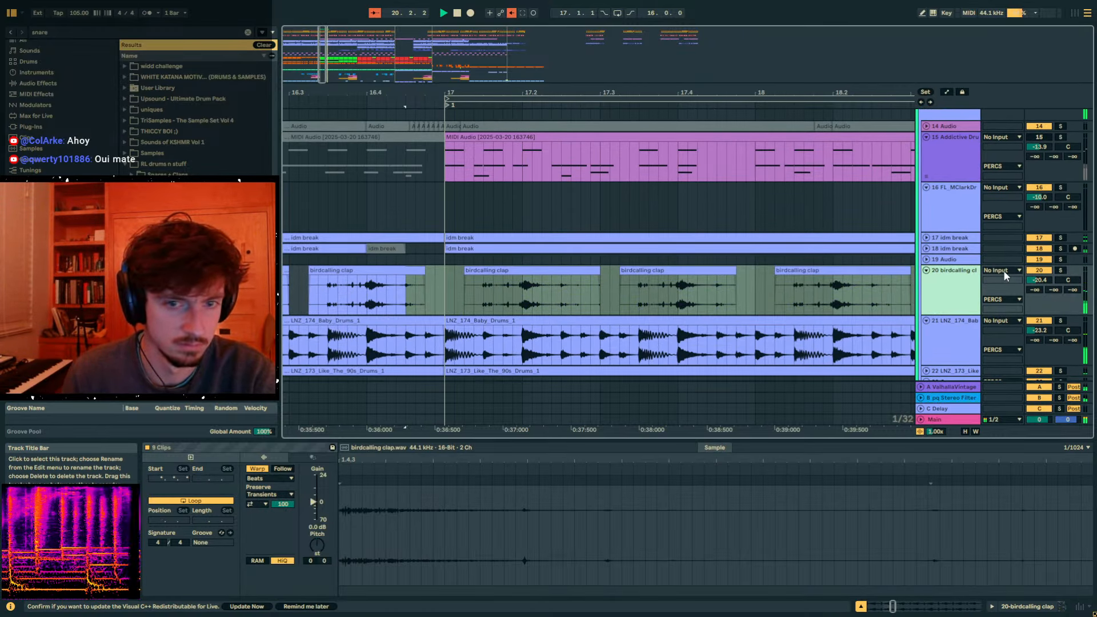
left_click(1038, 271)
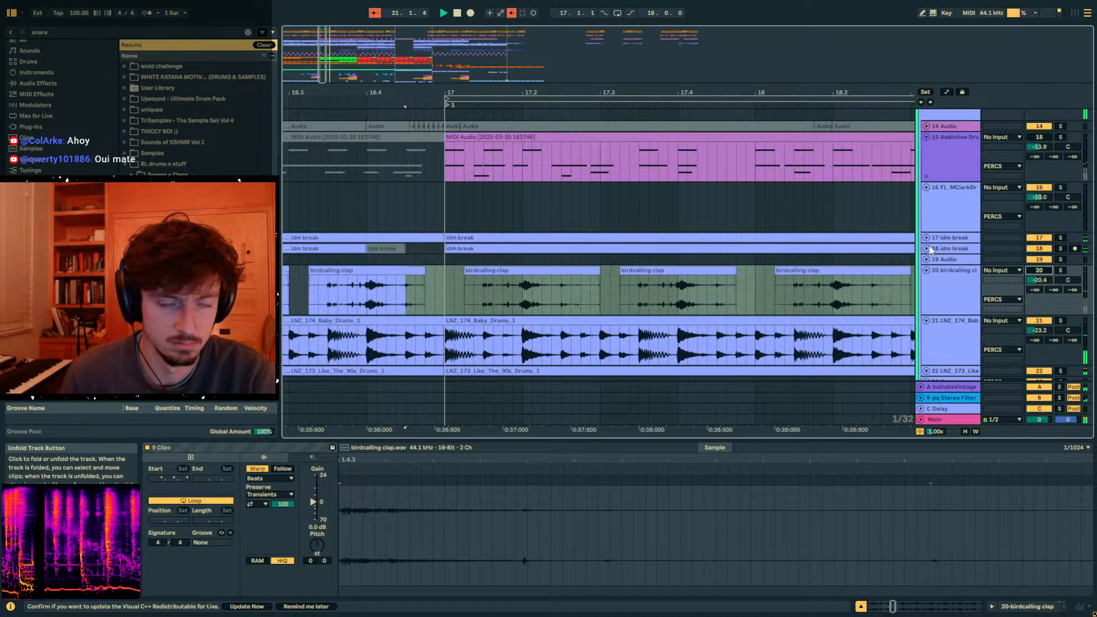
- Duplicate the four-bar ST_Snare-05 pattern from bars 17 to 21 twice, extending it to bar 29
left_click_drag(785, 93, 555, 34)
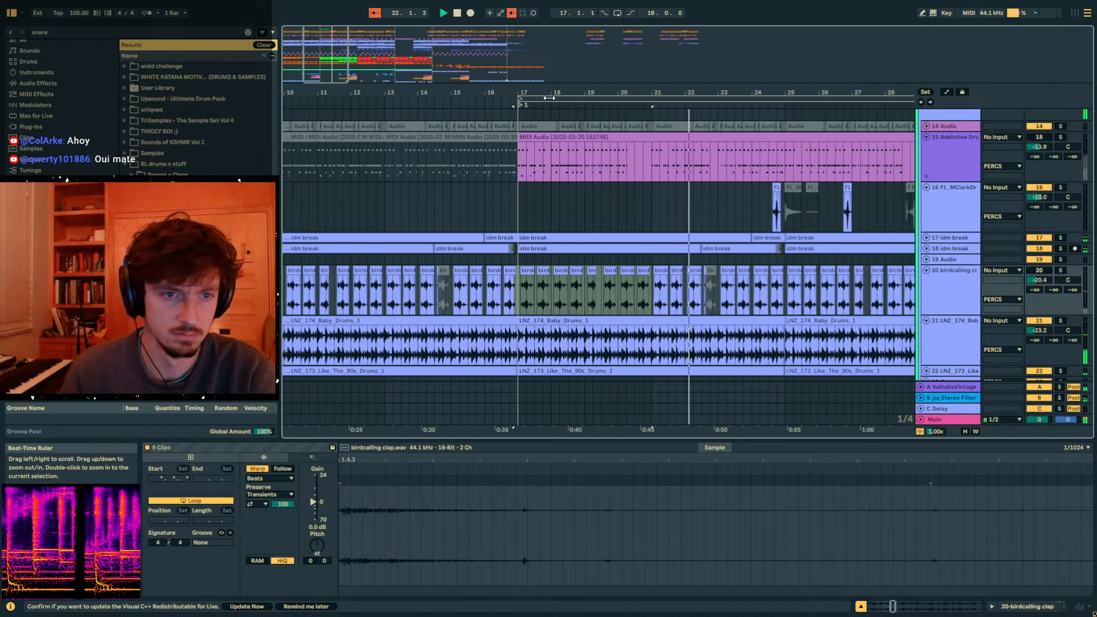
scroll(697, 269, "up", 3)
scroll(697, 270, "up", 5)
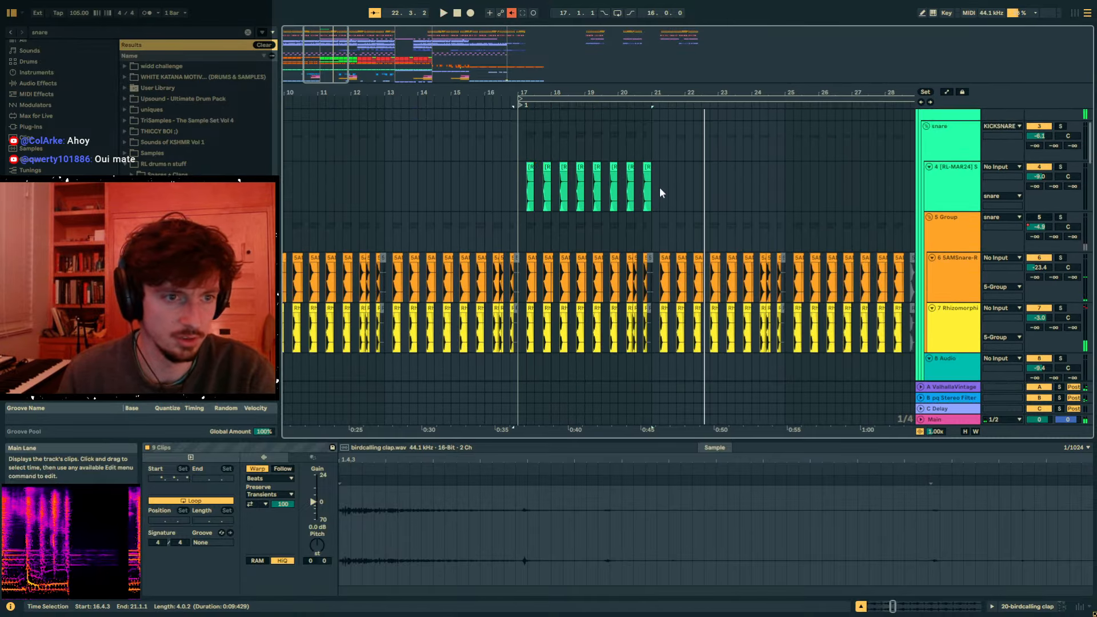
left_click(527, 191)
key("ctrl+d")
key("ctrl+d")
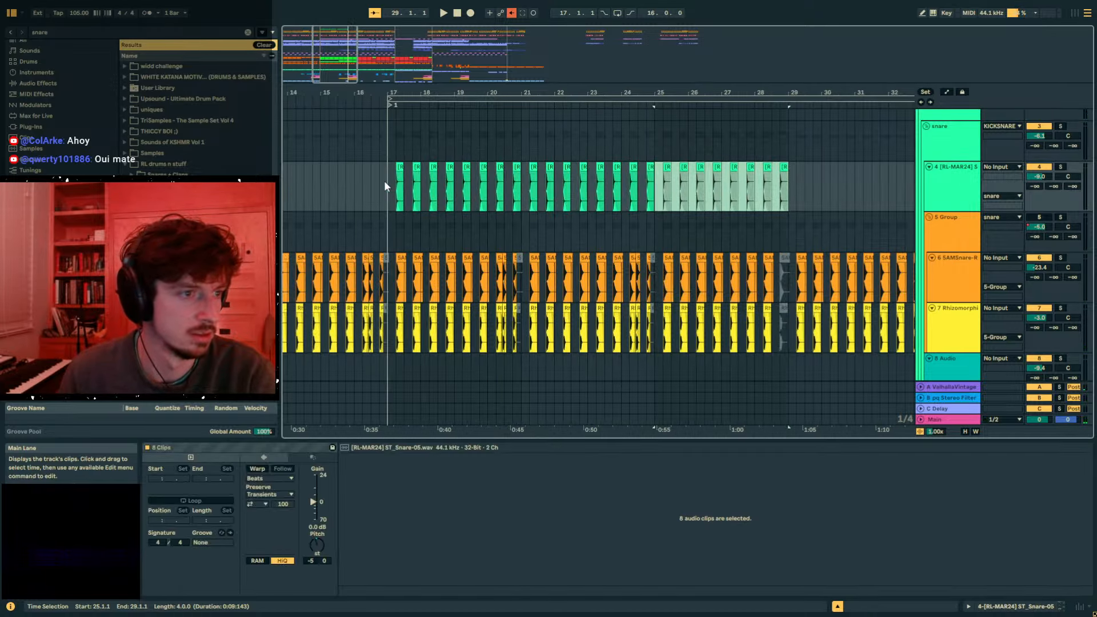
- Transpose all 24 ST_Snare-05 clips to -10 semitones and audition them from bar 17
left_click_drag(384, 185, 812, 189)
left_click_drag(316, 543, 315, 548)
key("space")
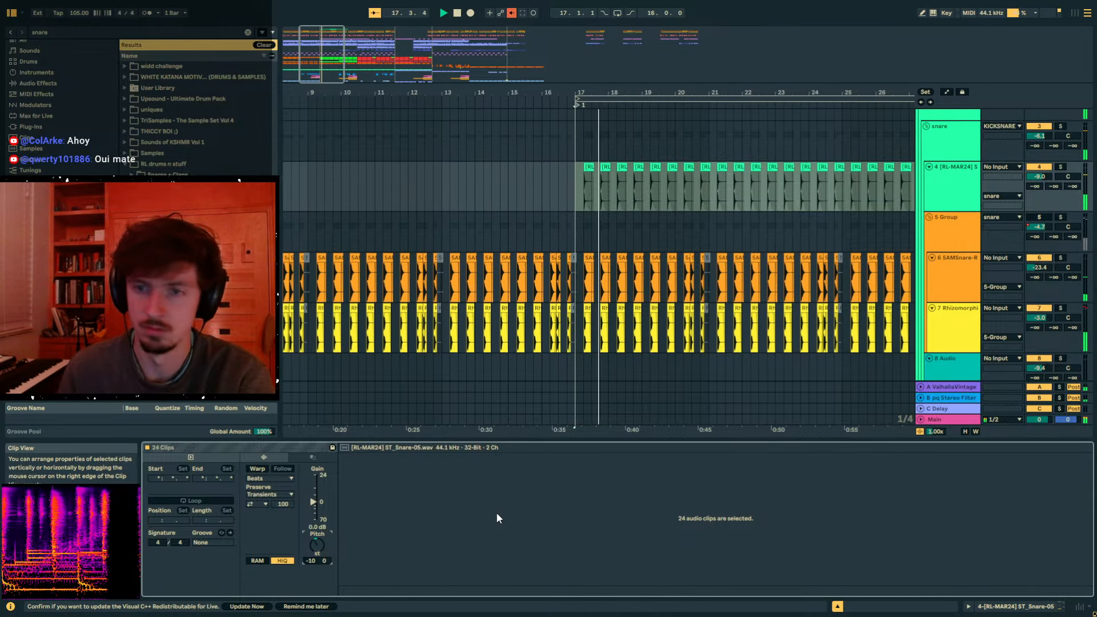
- Search for st4b, add the ST4b effect to the ST_Snare-05 track and set the track's volume to -7.3 dB during playback
left_click(940, 182)
key("space")
left_click(137, 32)
type("stab")
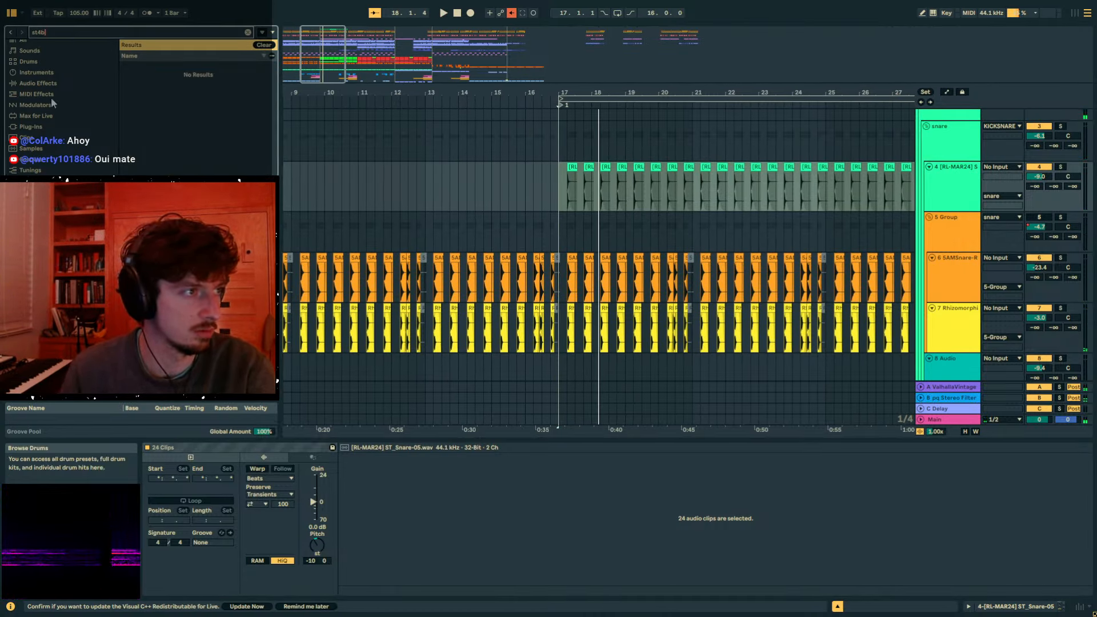
scroll(50, 97, "up", 3)
type("b")
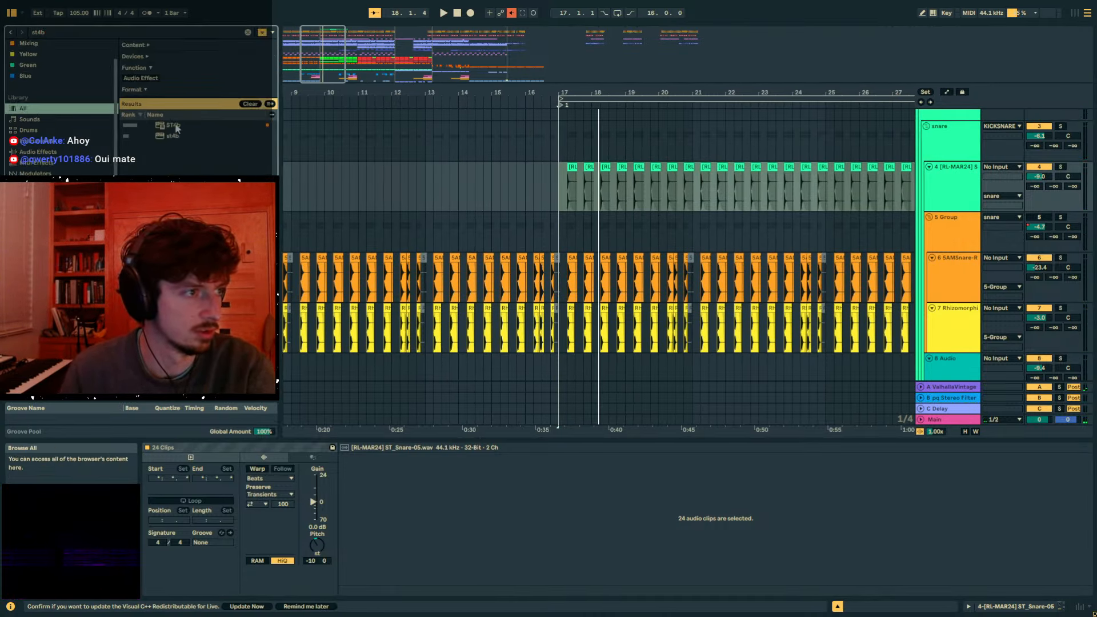
left_click(176, 127)
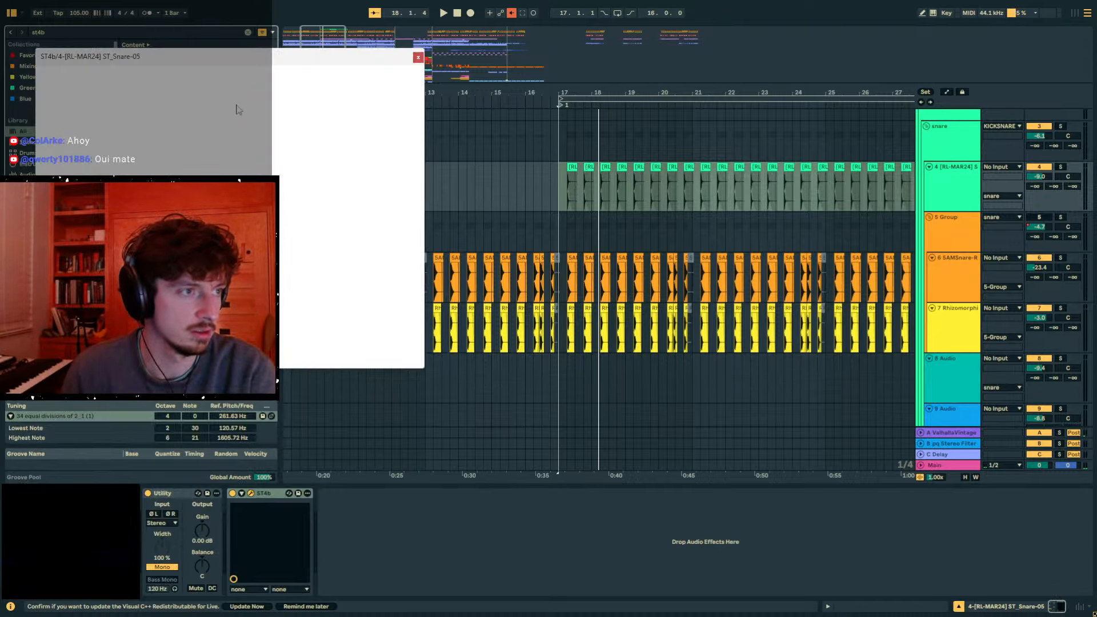
key("space")
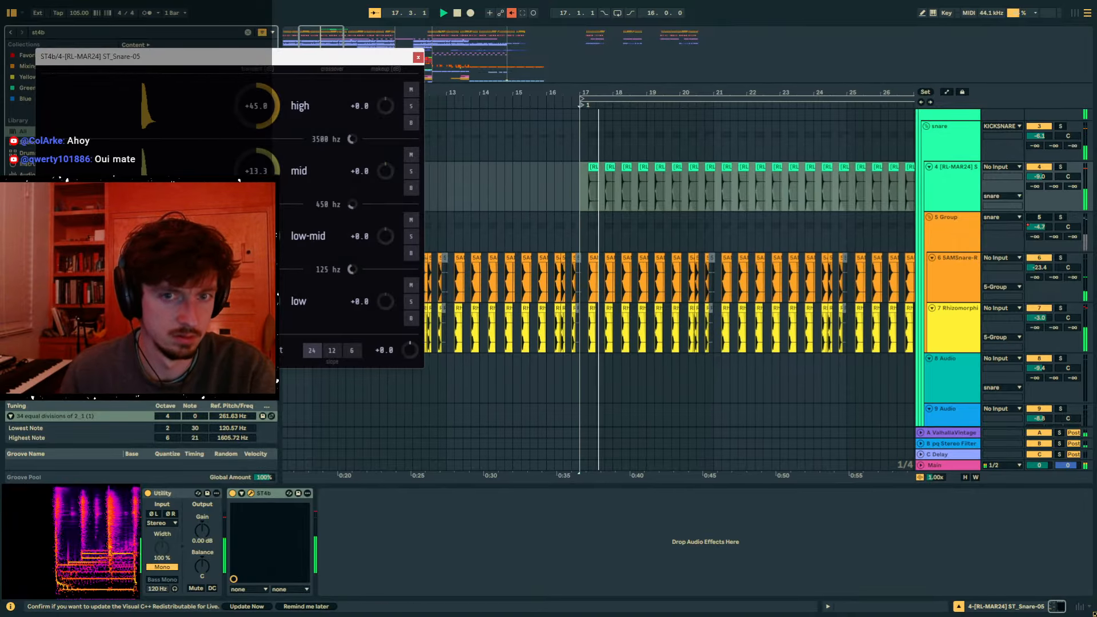
left_click_drag(1046, 176, 1045, 169)
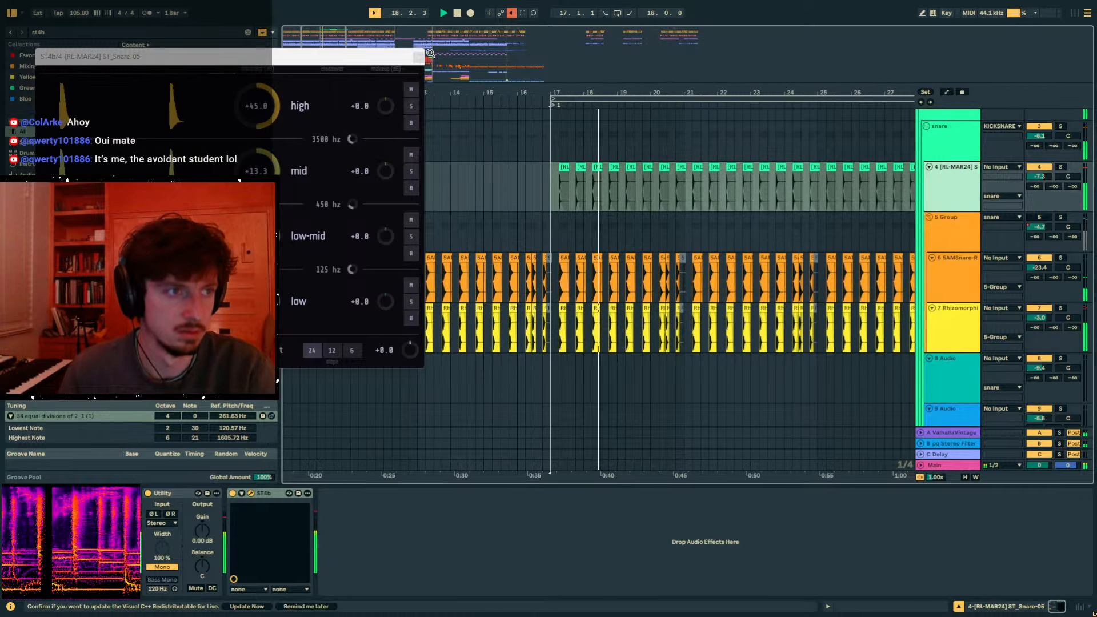
- Add EQ Eight after ST4b and boost its fourth band by about 4.83 dB at 5.62 kHz
left_click(104, 33)
type("eq")
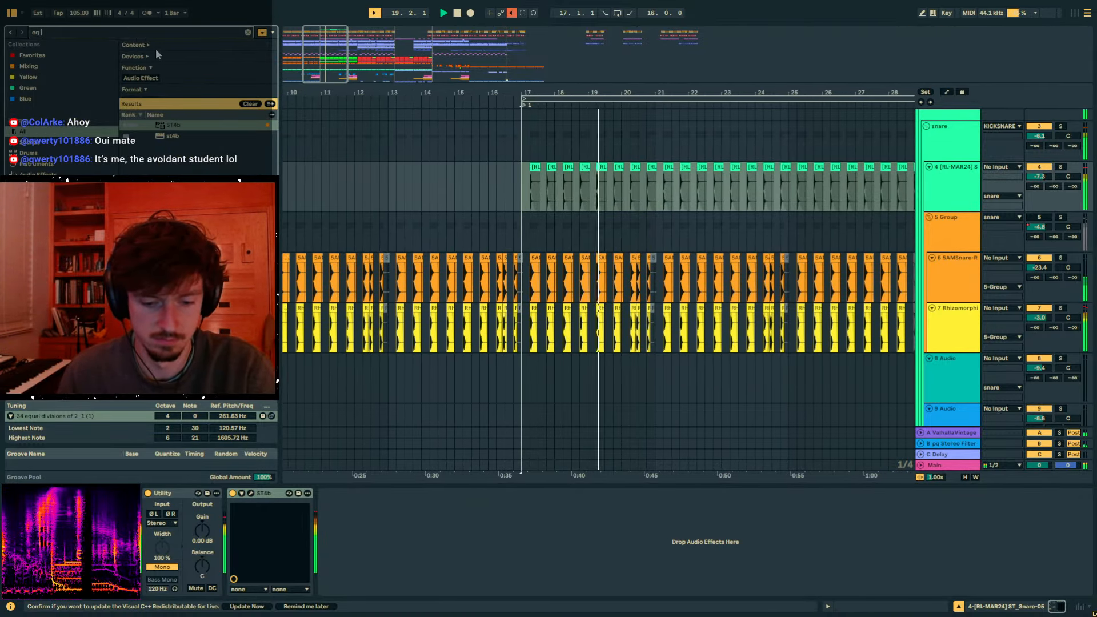
type(" 8")
key("Return")
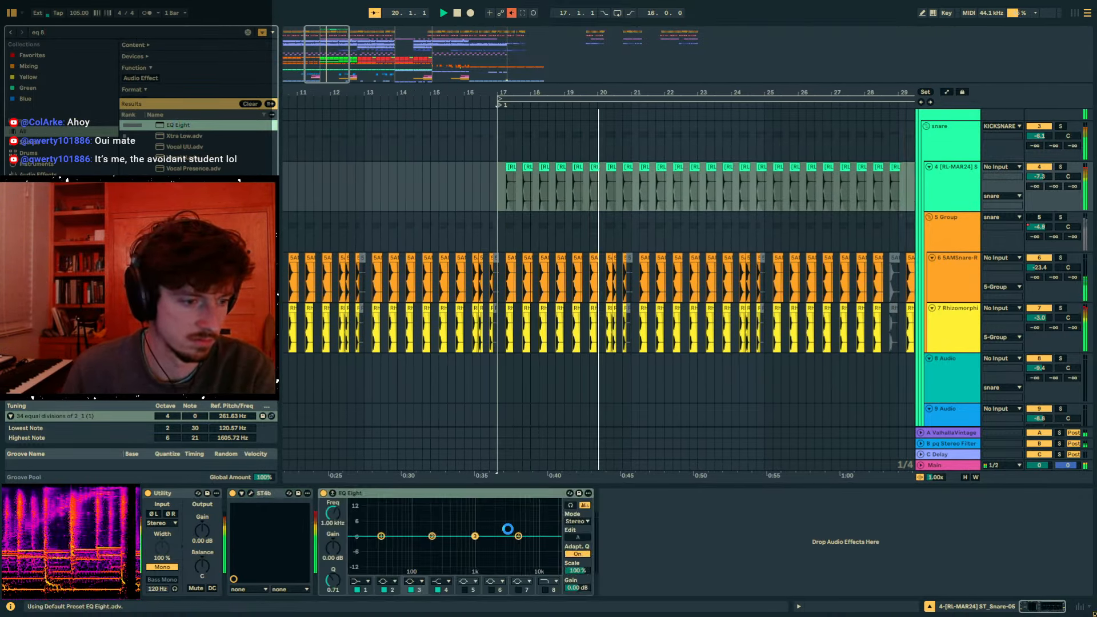
left_click_drag(522, 515, 522, 525)
- Insert Erosion before EQ Eight with its amount at 14.1, and reduce the EQ Eight scale to 12%
left_click(39, 31)
type("eros")
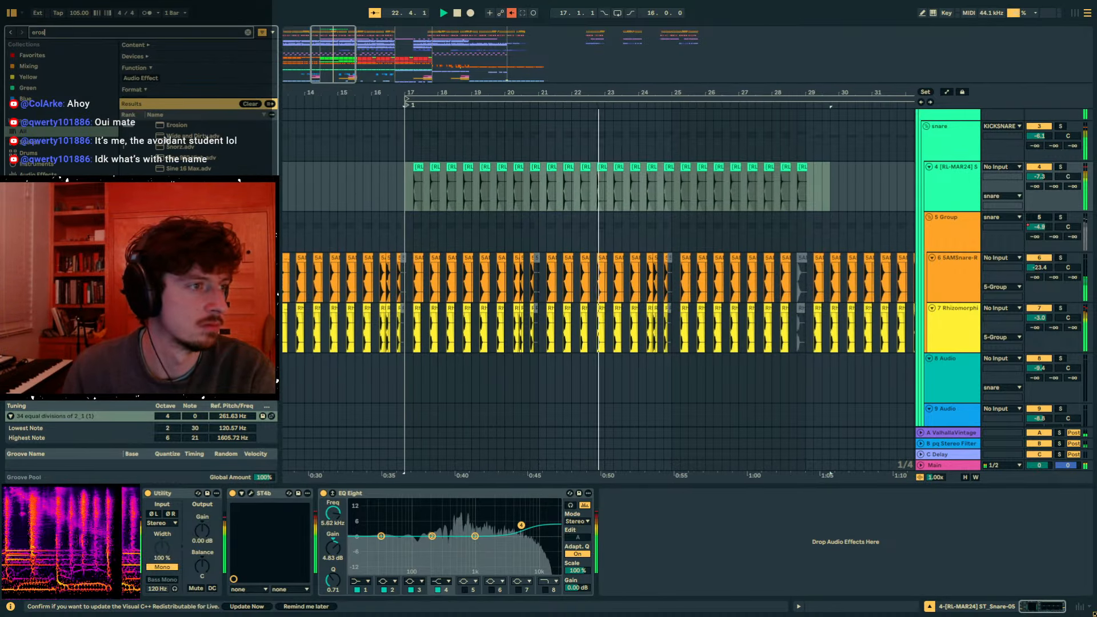
left_click_drag(176, 126, 323, 502)
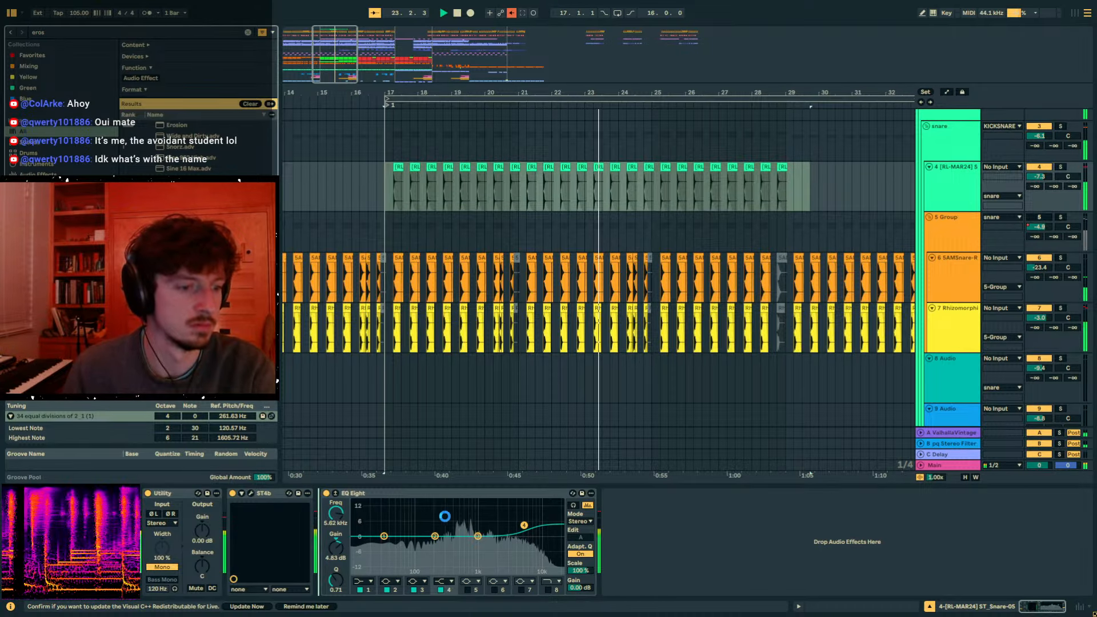
left_click_drag(389, 589, 389, 613)
left_click_drag(674, 570, 673, 606)
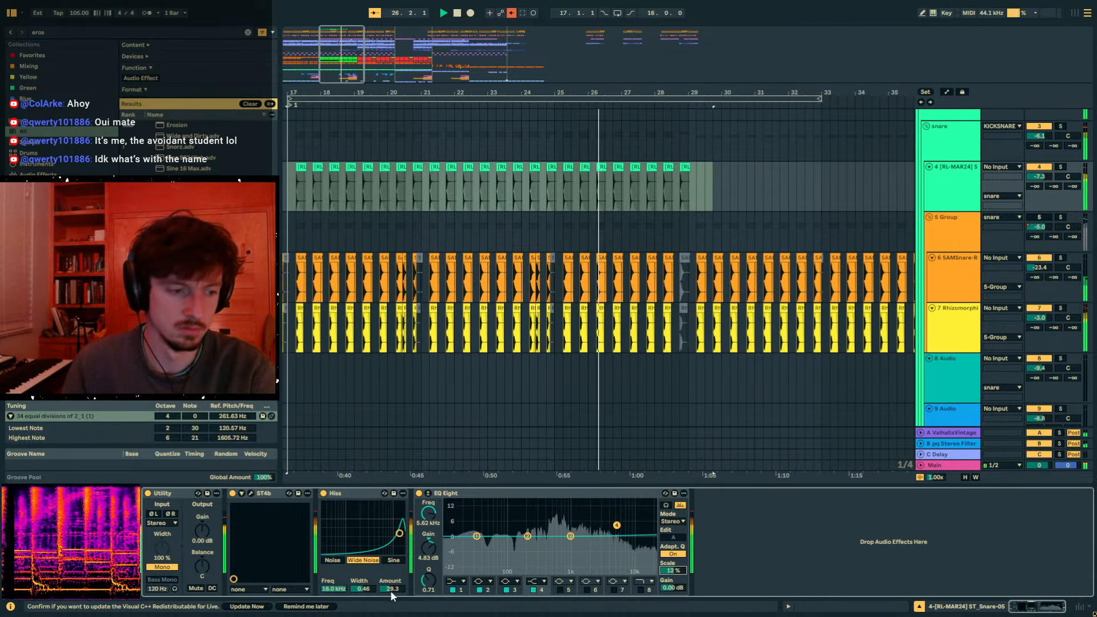
left_click_drag(392, 596, 392, 605)
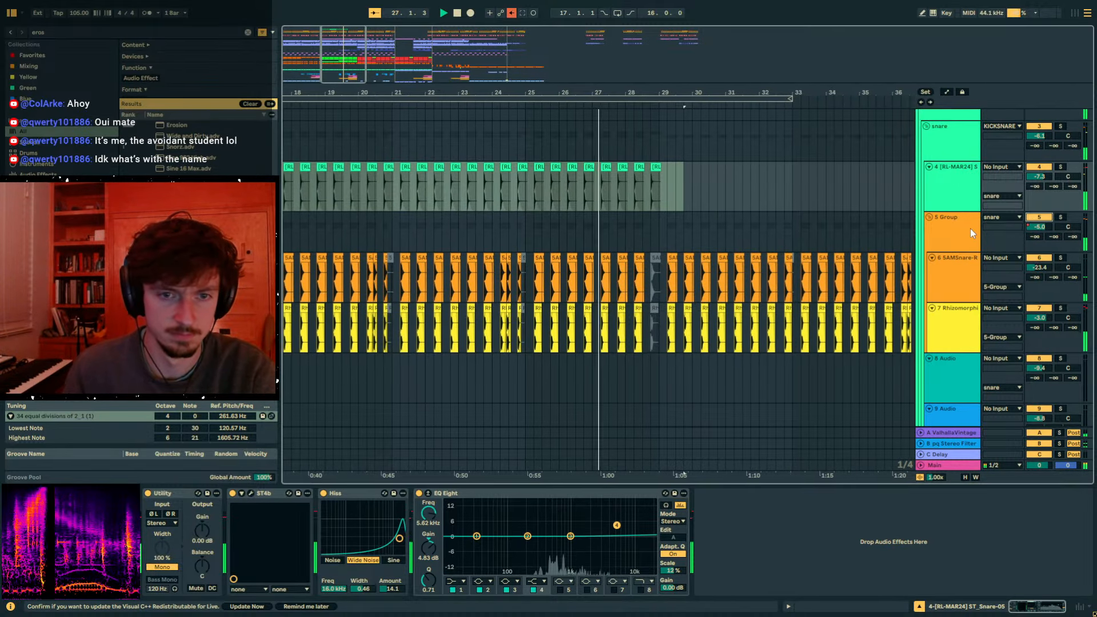
- Reactivate the nested snare subgroup and lower the ST_Snare-05 track's volume to about -8.3 dB
left_click_drag(1039, 176, 1039, 181)
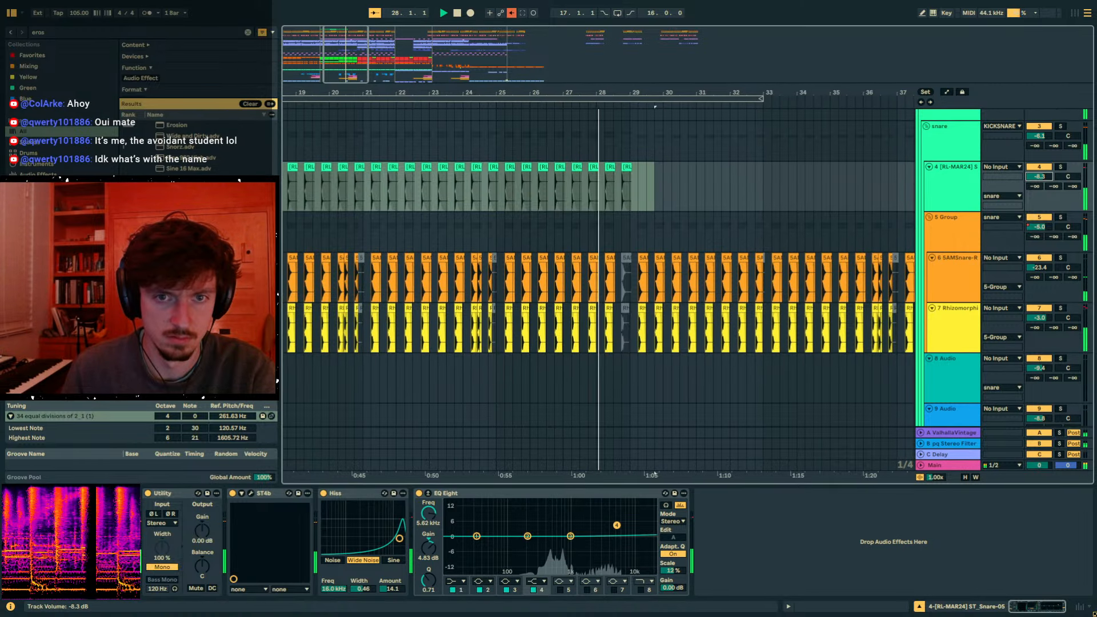
- Duplicate the ST_Snare-05 clips from bars 17 to 29 so that the pattern continues to bar 41
left_click_drag(558, 89, 612, 67)
scroll(764, 224, "down", 6)
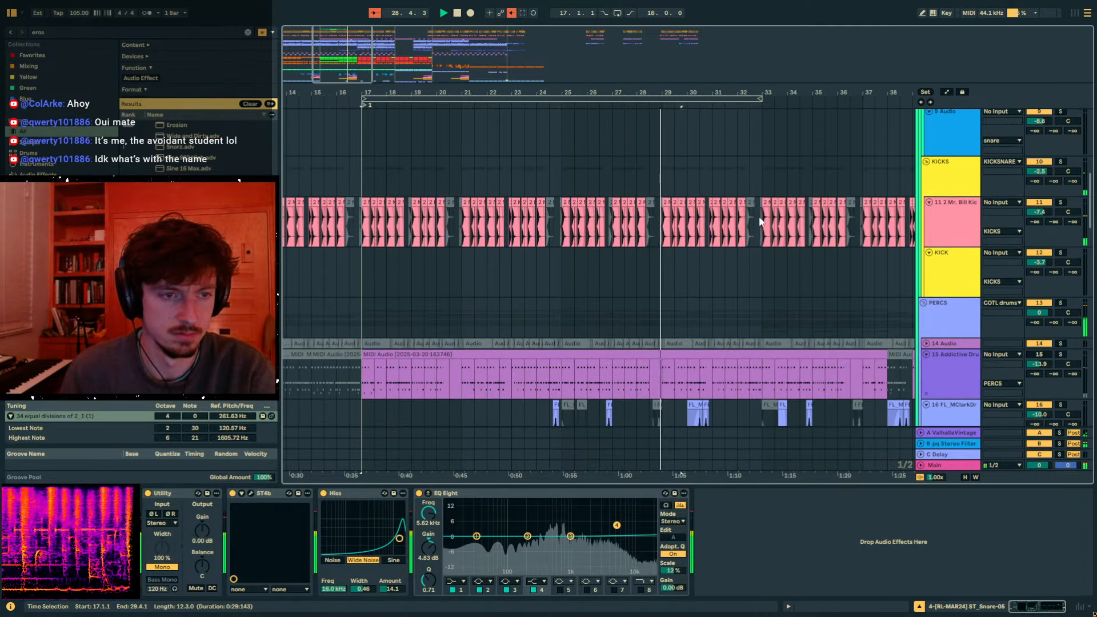
scroll(743, 291, "up", 8)
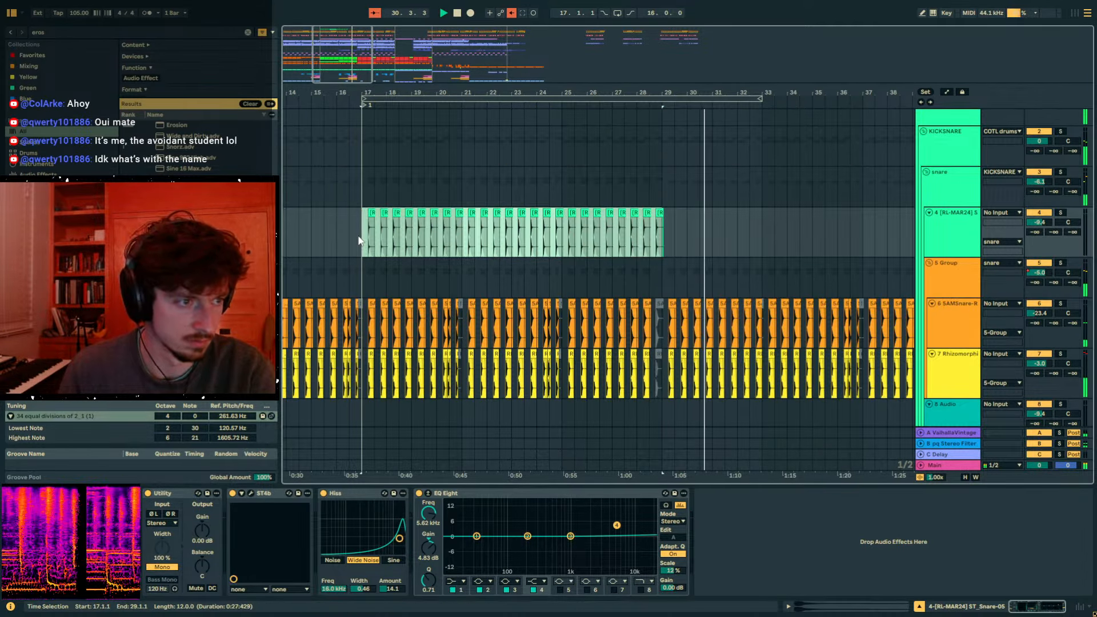
key("ctrl+d")
- Mute half-bar sections of the 41 Wavetable part at the start of bars 26 and 30
scroll(505, 275, "down", 5)
scroll(505, 274, "down", 15)
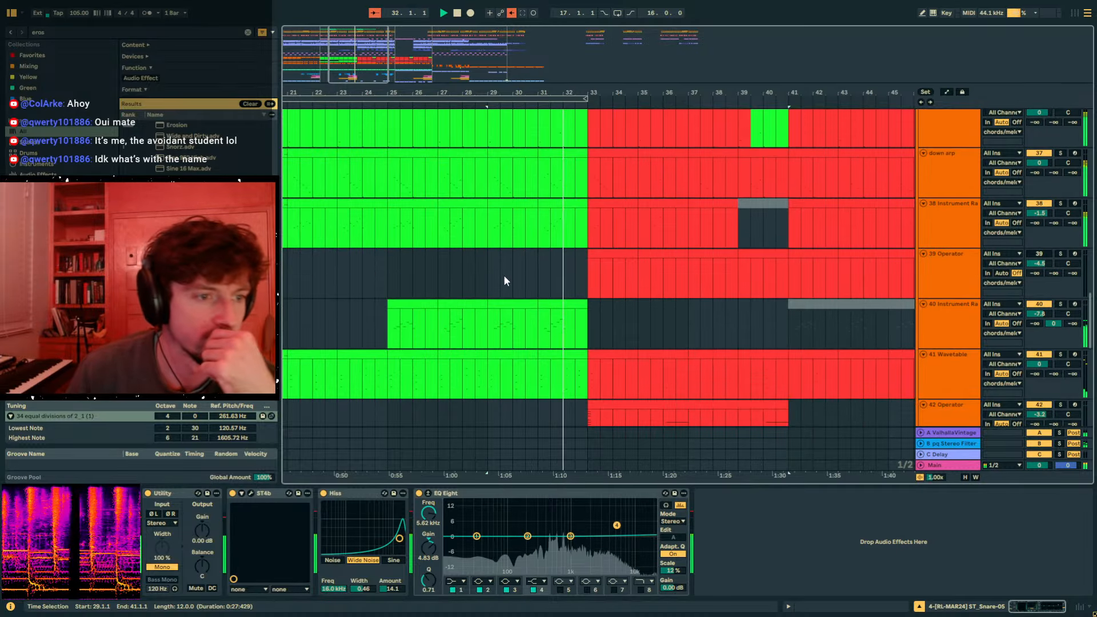
scroll(502, 275, "down", 1)
left_click(517, 342)
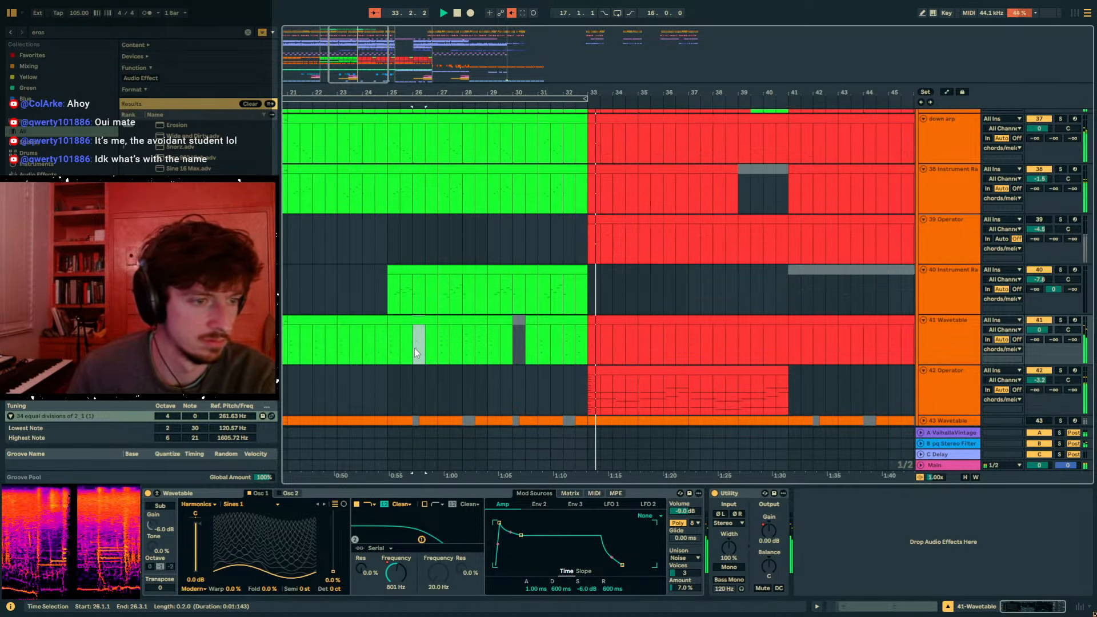
- Deactivate the ST_Snare-05 clips from bar 33 onward, using a time selection from bar 33 to 42
scroll(634, 311, "up", 14)
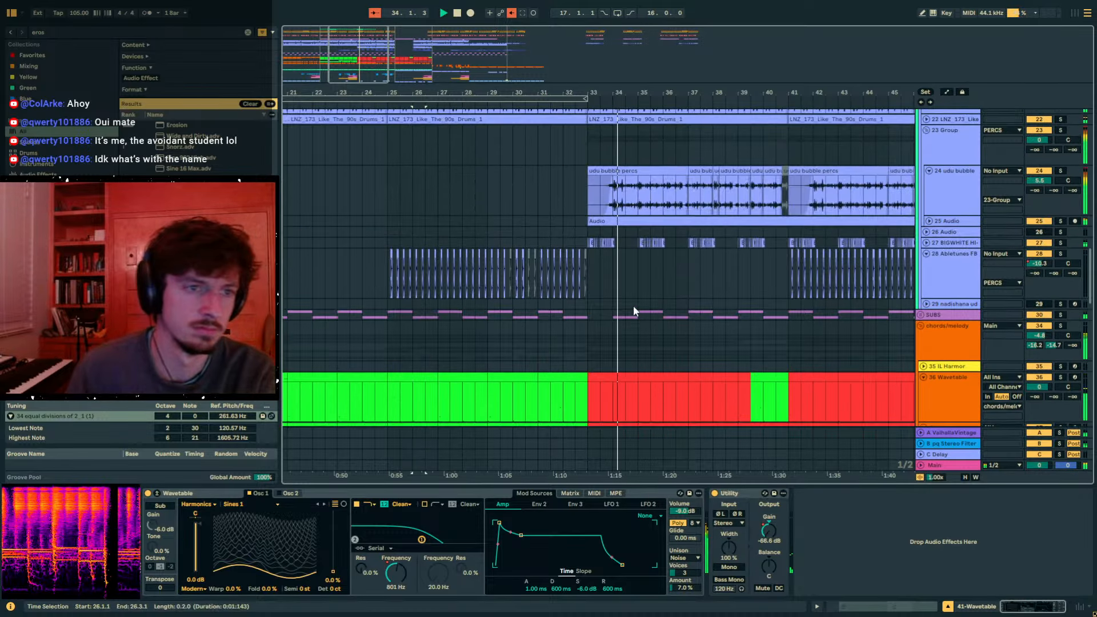
scroll(633, 305, "up", 6)
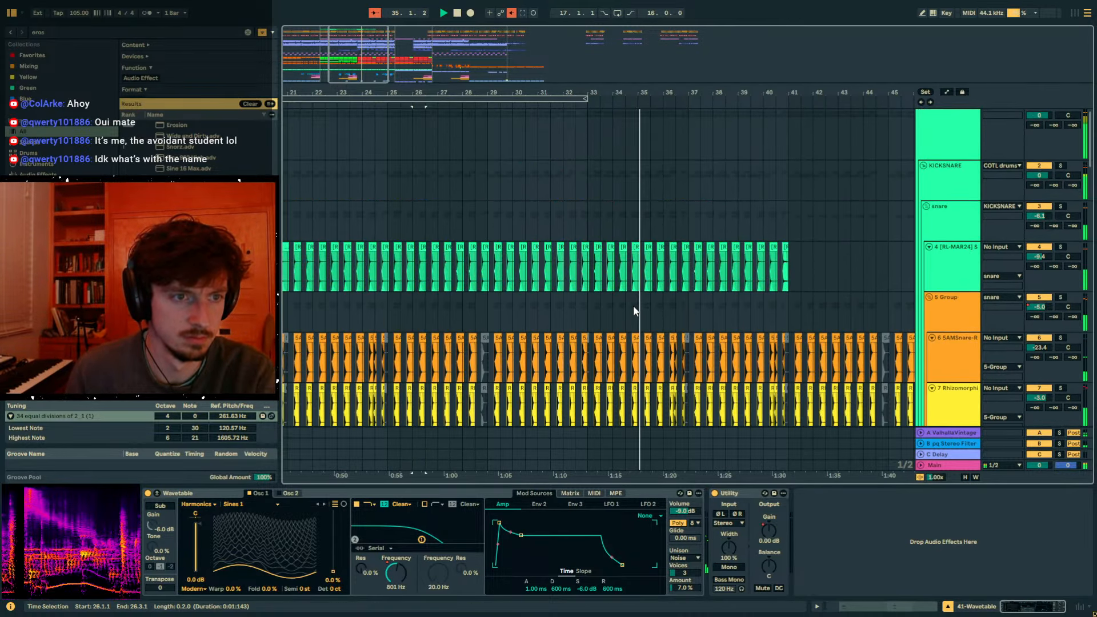
left_click_drag(813, 268, 588, 271)
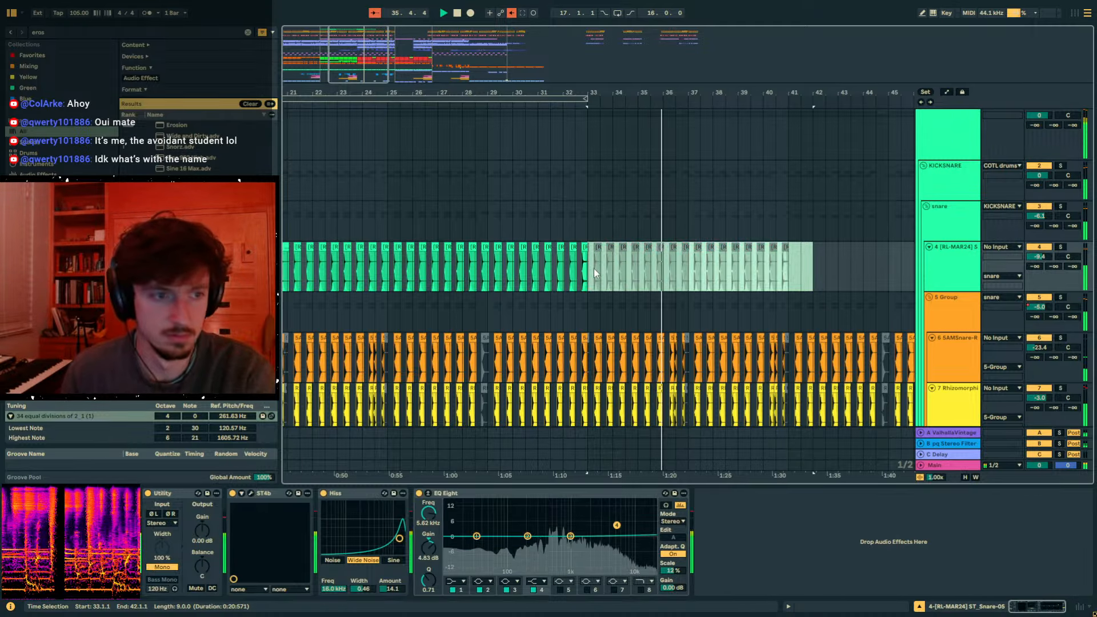
- Automate the nested snare subgroup's track volume to 0 dB from bar 33 onward
left_click(1039, 307)
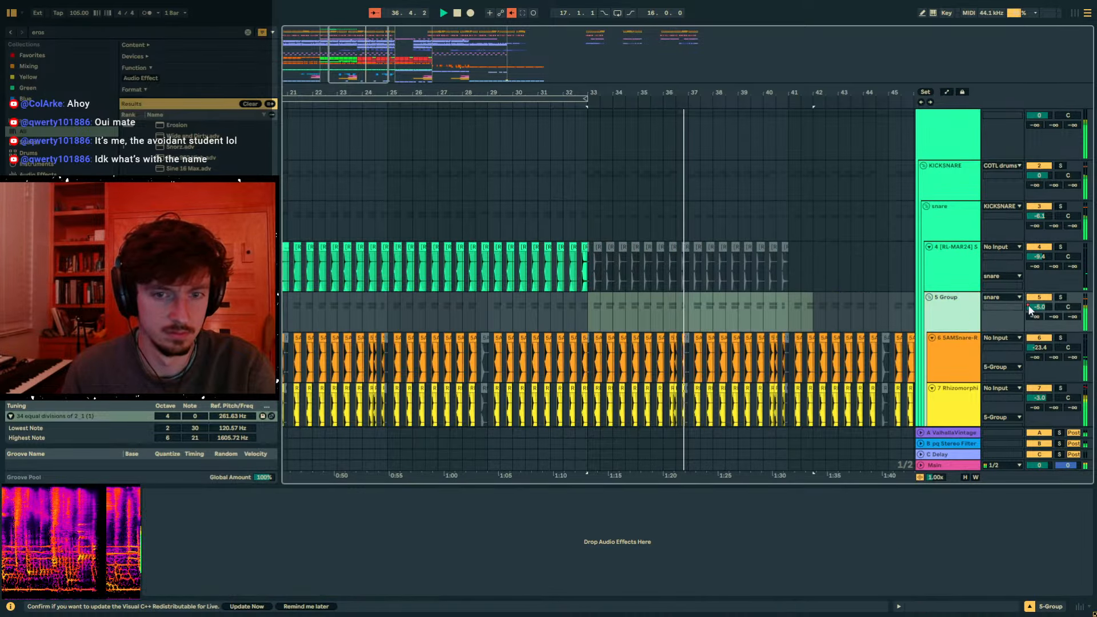
key("a")
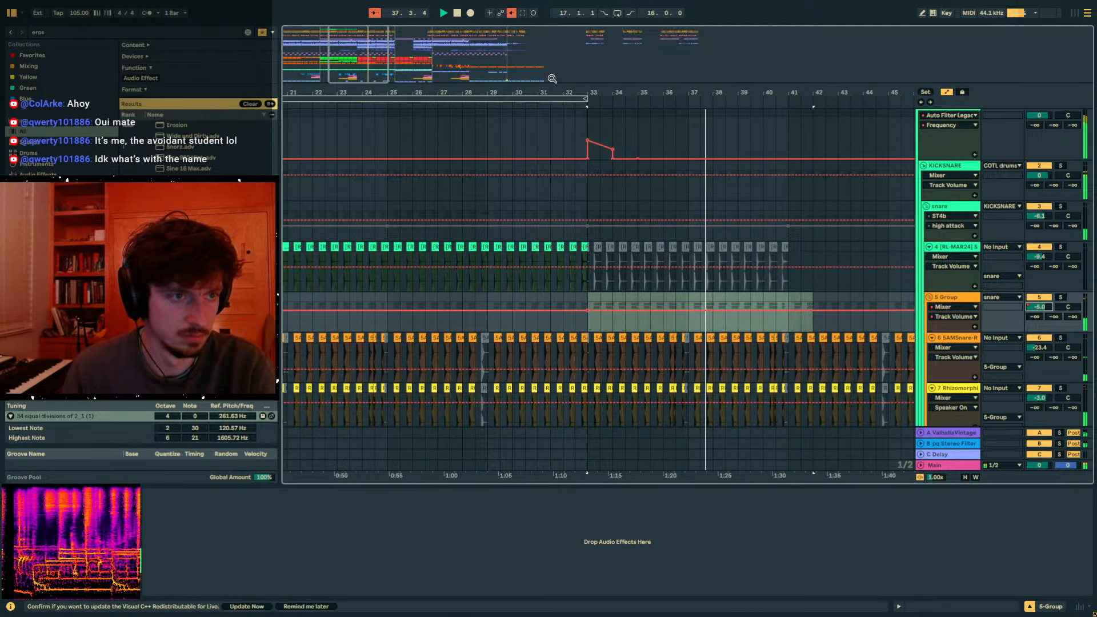
scroll(548, 100, "down", 3)
left_click_drag(784, 307, 568, 307)
key("a")
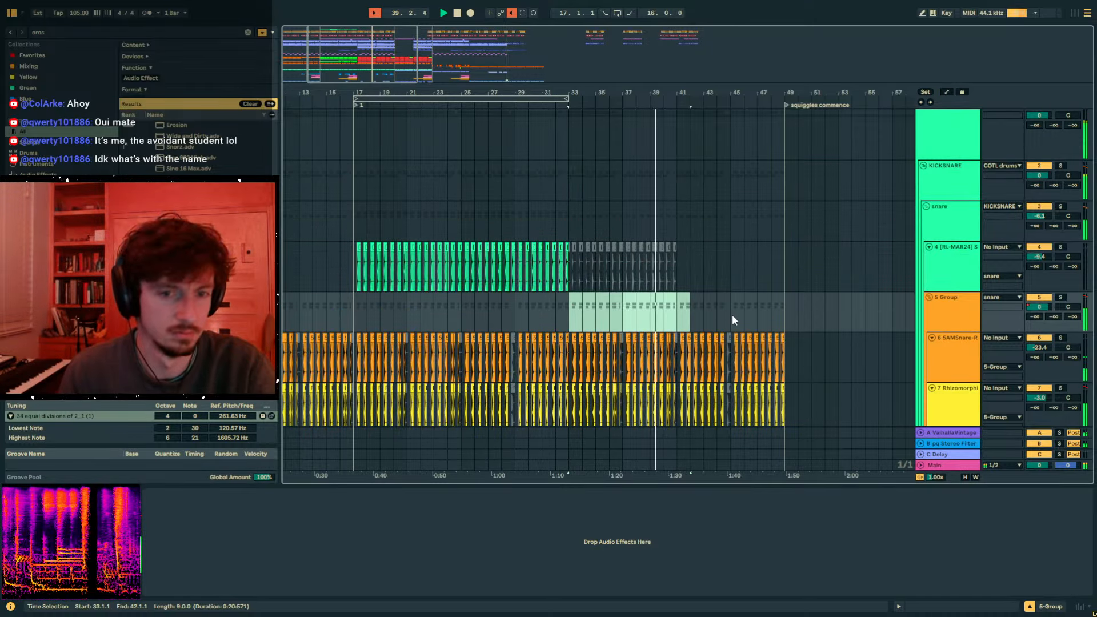
- Deactivate the Addictive Drums clip spanning bars 17 to 38 and clear the one-bar clip at bar 38
left_click(931, 296)
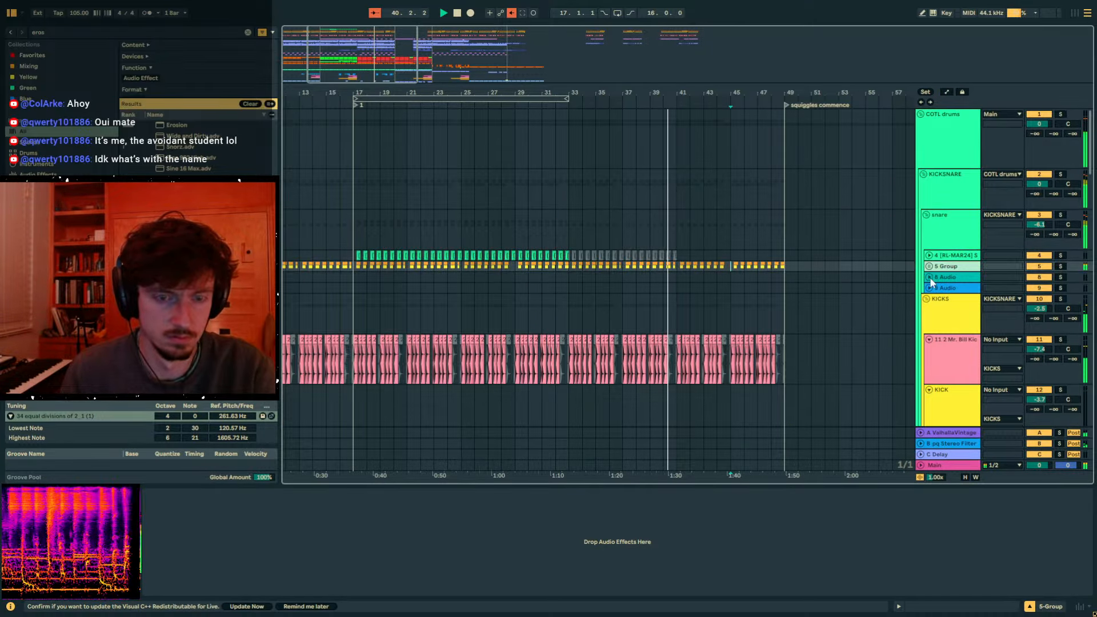
scroll(893, 279, "down", 3)
scroll(823, 289, "down", 5)
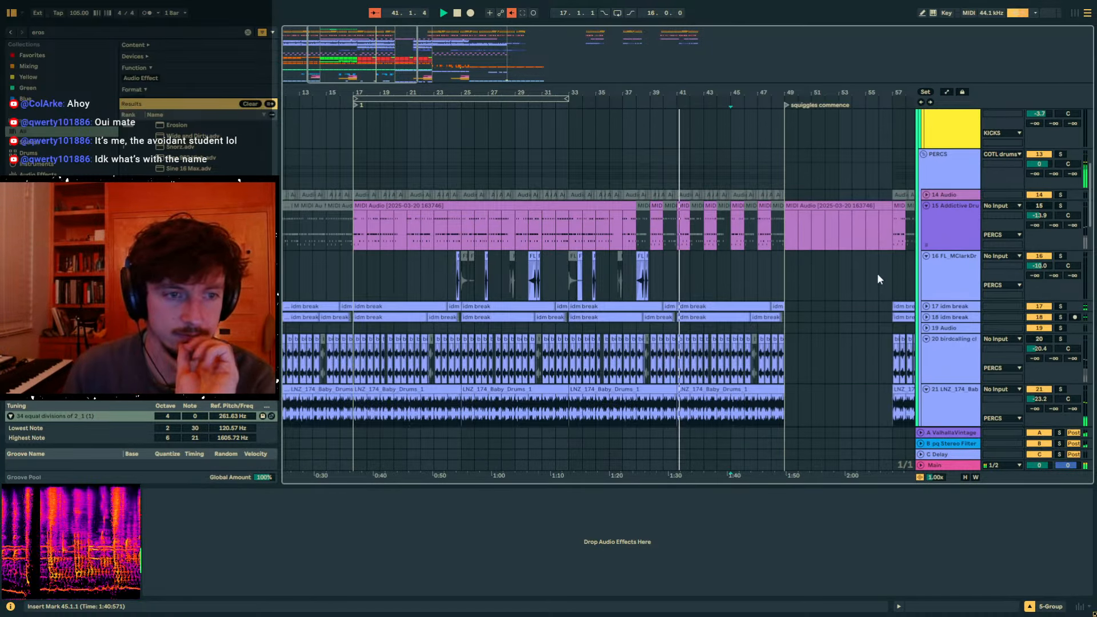
left_click(1006, 206)
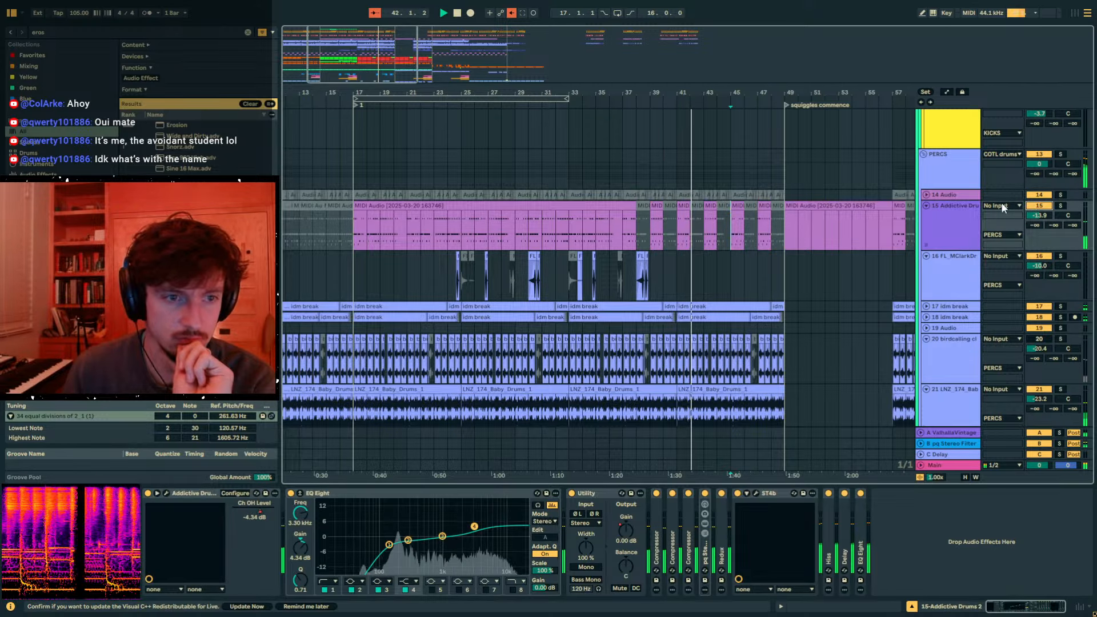
left_click(616, 205)
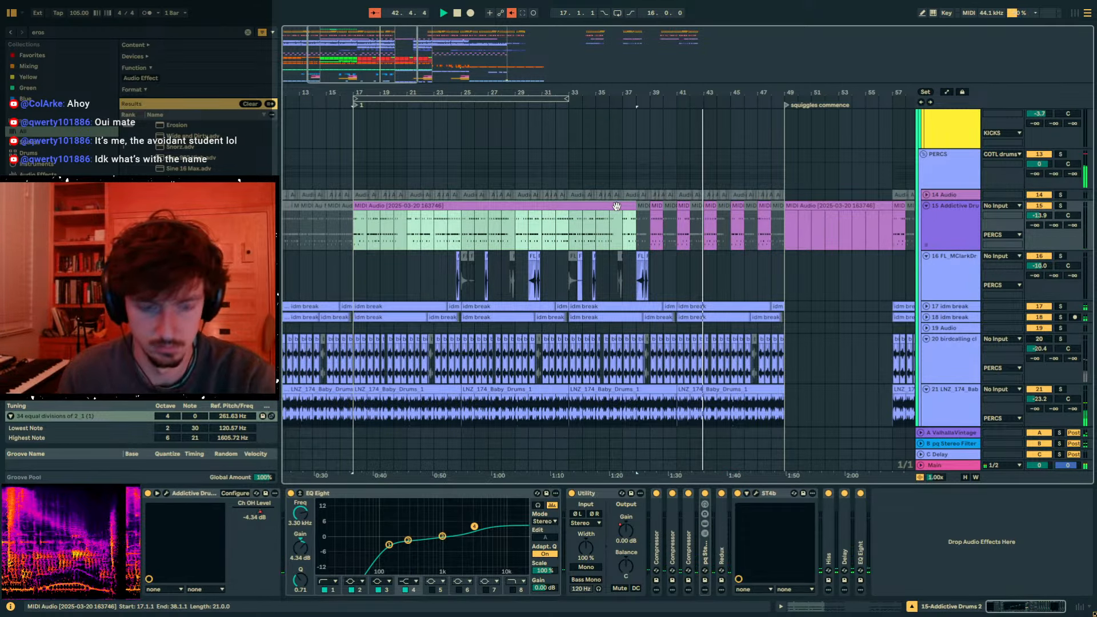
left_click(641, 212)
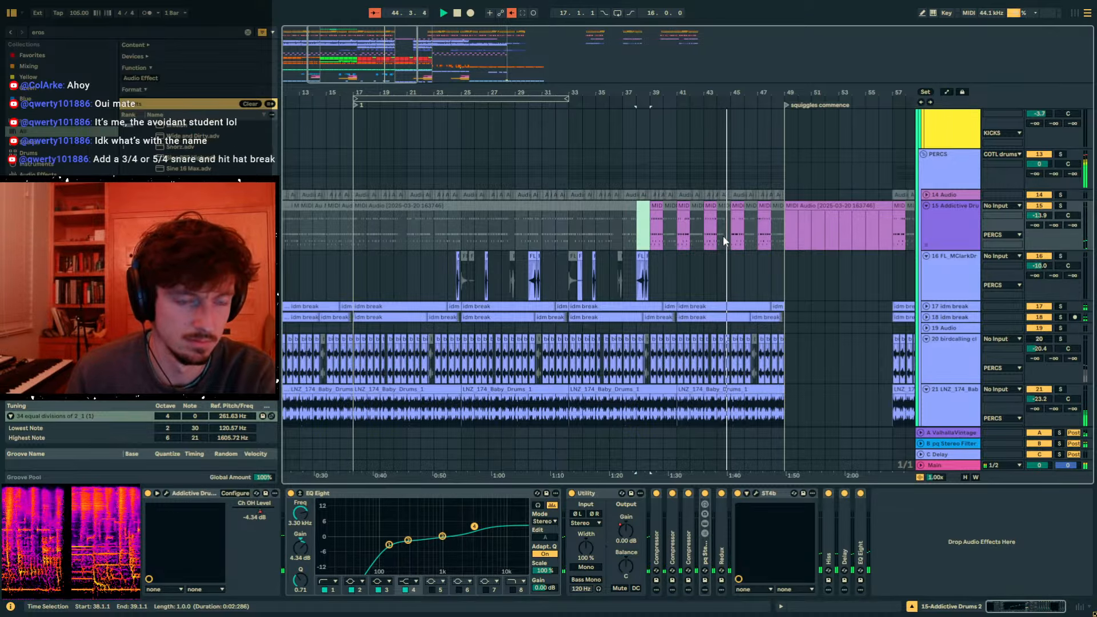
- Copy an ST_Snare-05 hit to 48.2.4, reactivate it and audition it against the other snares
scroll(603, 242, "up", 5)
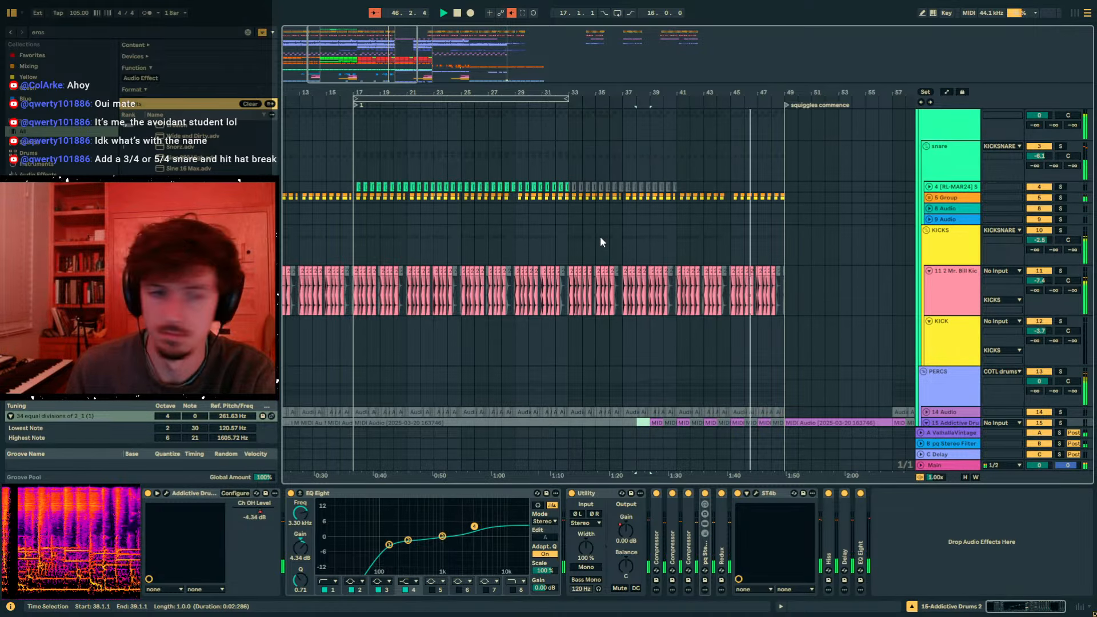
scroll(862, 221, "up", 1)
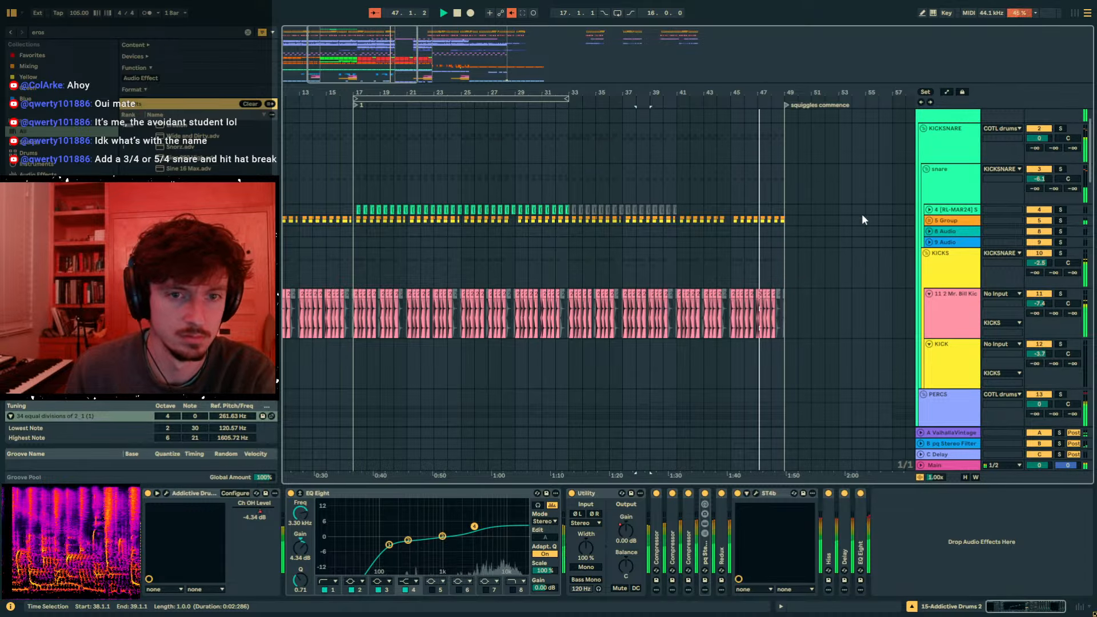
left_click(930, 221)
scroll(916, 219, "down", 2)
mouse_move(769, 92)
left_mouse_down()
mouse_move(769, 143)
mouse_move(675, 166)
mouse_move(657, 143)
mouse_move(783, 92)
left_mouse_up()
key("space")
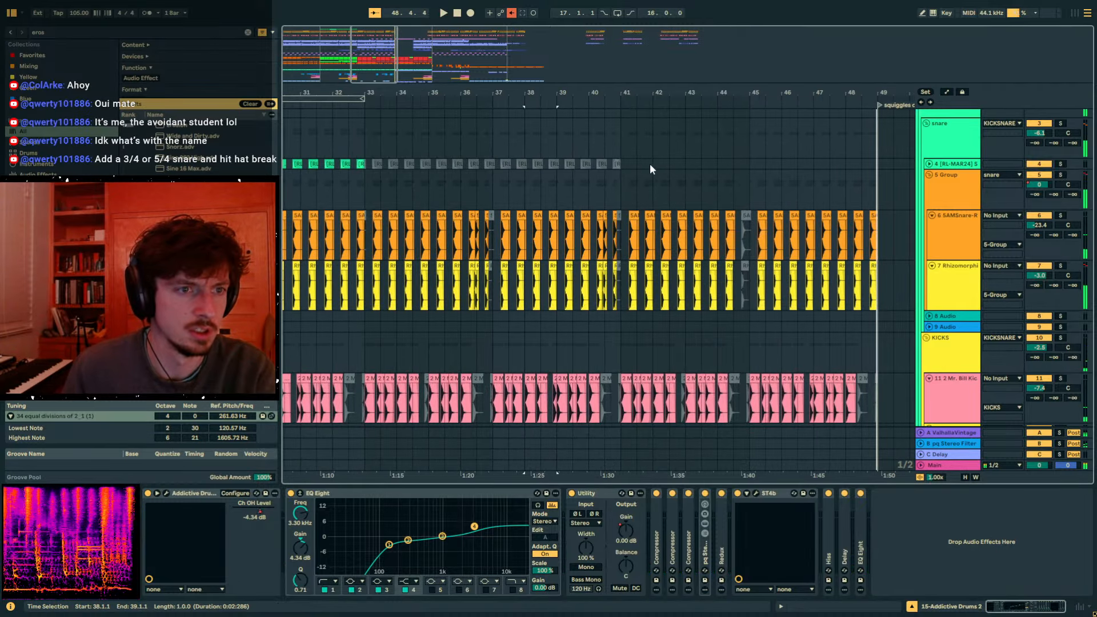
left_click(618, 162)
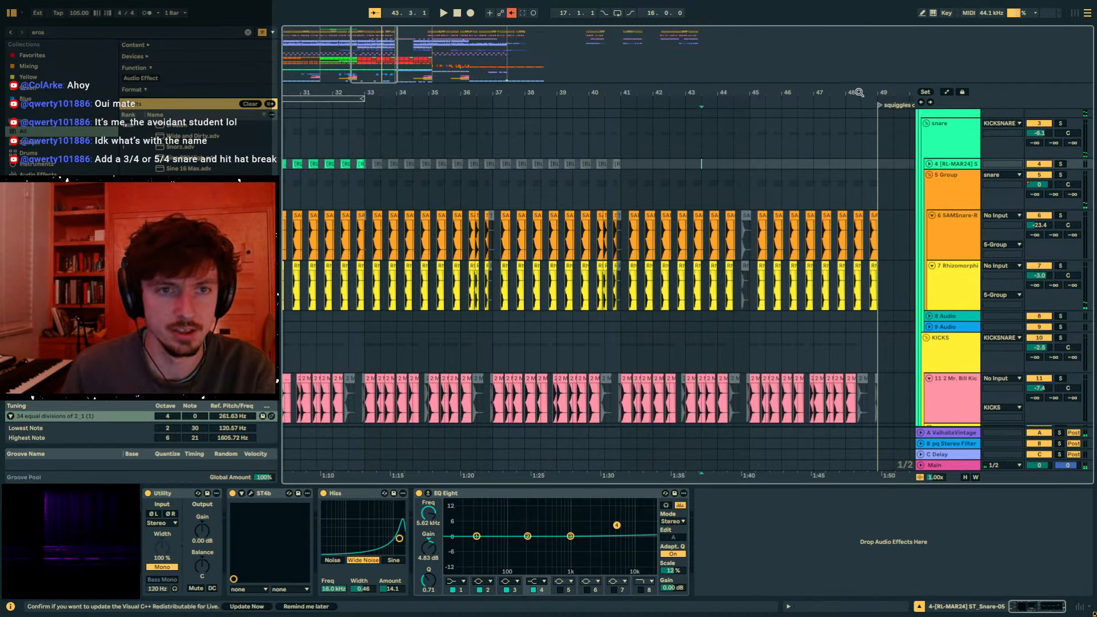
left_click_drag(859, 93, 847, 143)
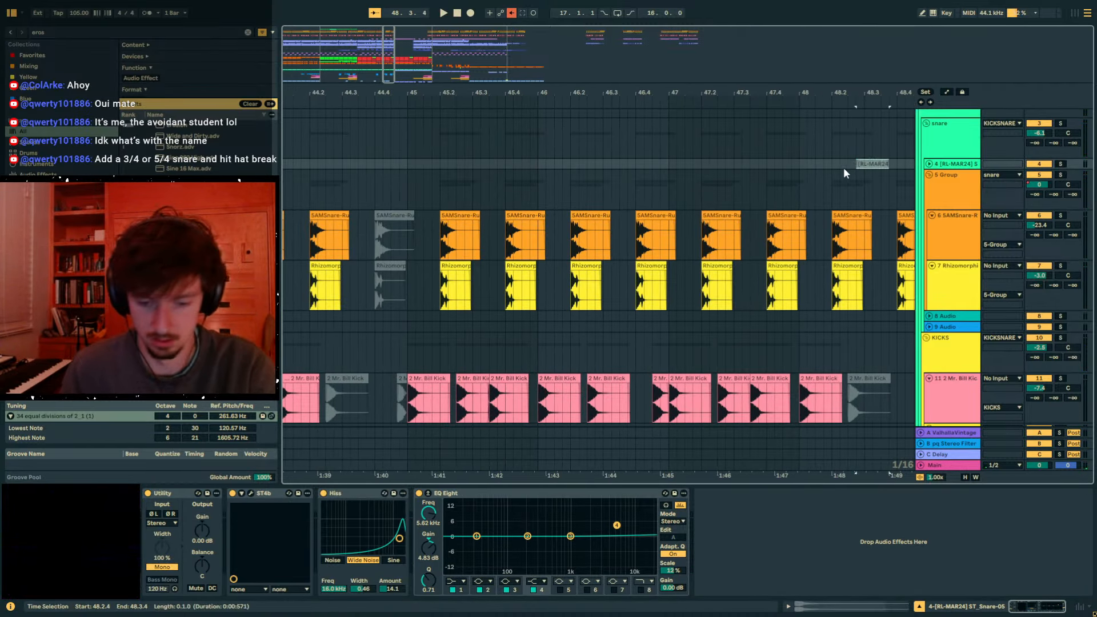
key("ctrl+v")
left_click(778, 173)
key("space")
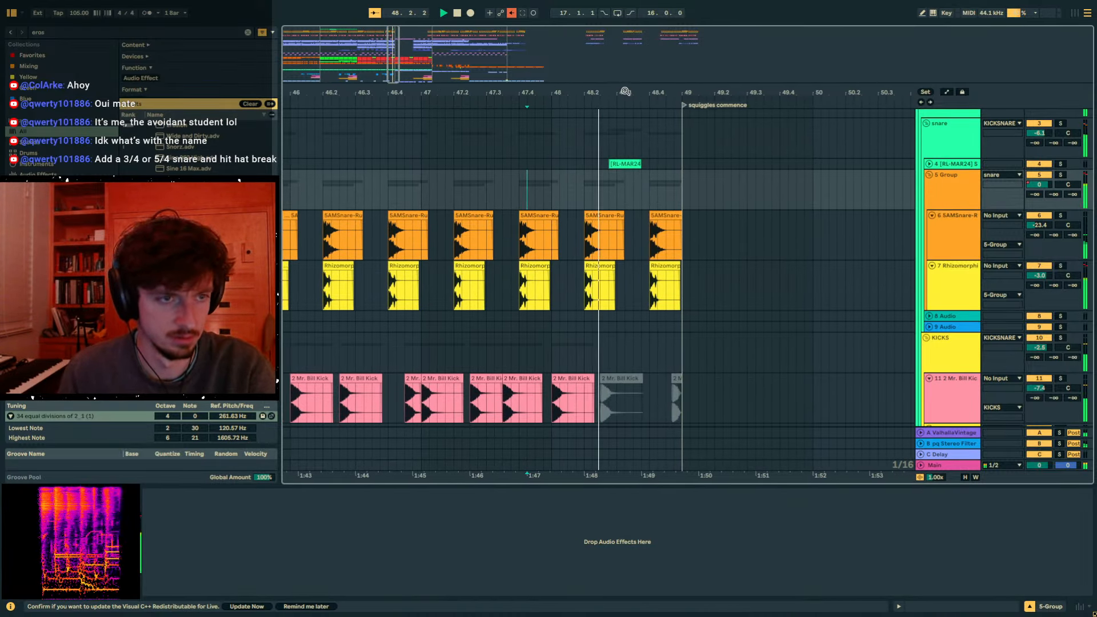
- Add short sixteenth-note ST_Snare-05 hits at 48.2.1 and 48.4.1 and audition the fill
left_click_drag(613, 92, 705, 80)
key("space")
left_click(683, 164)
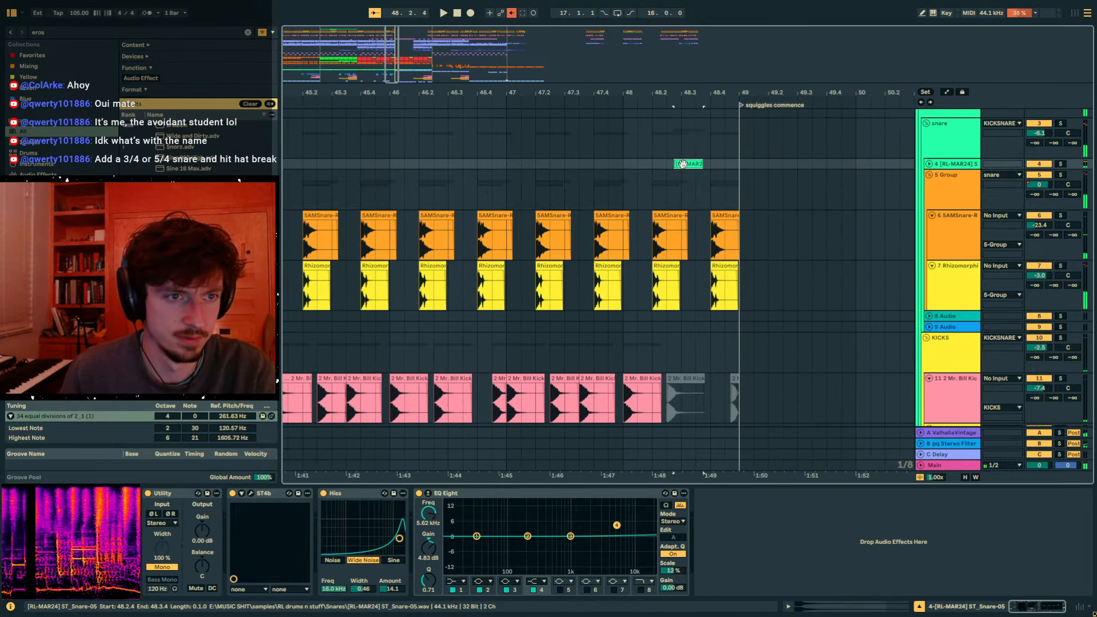
left_click(930, 164)
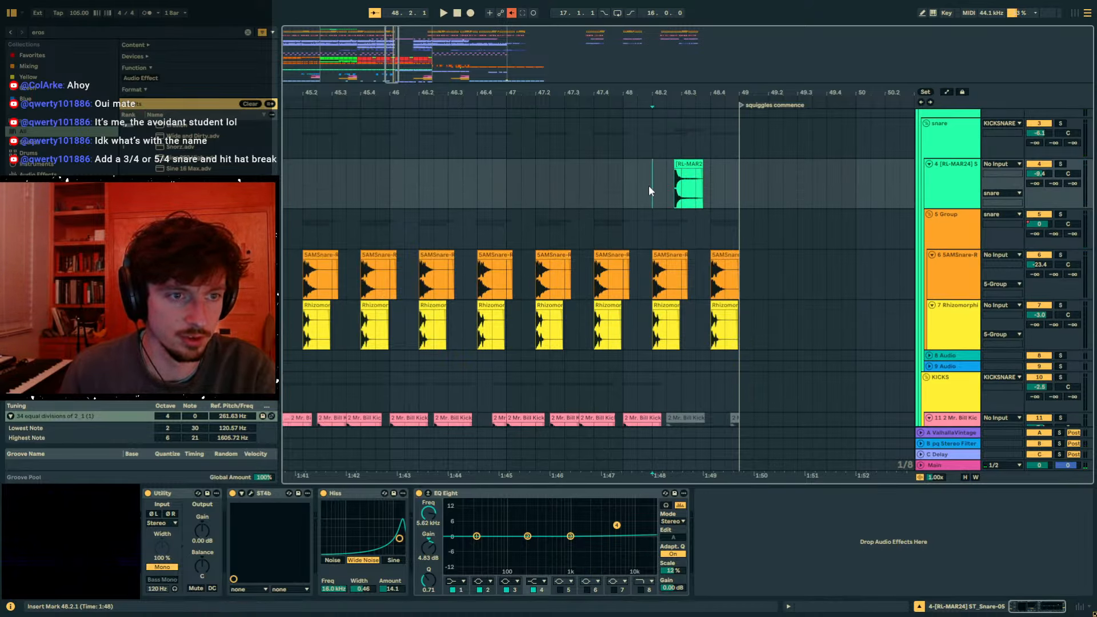
key("space")
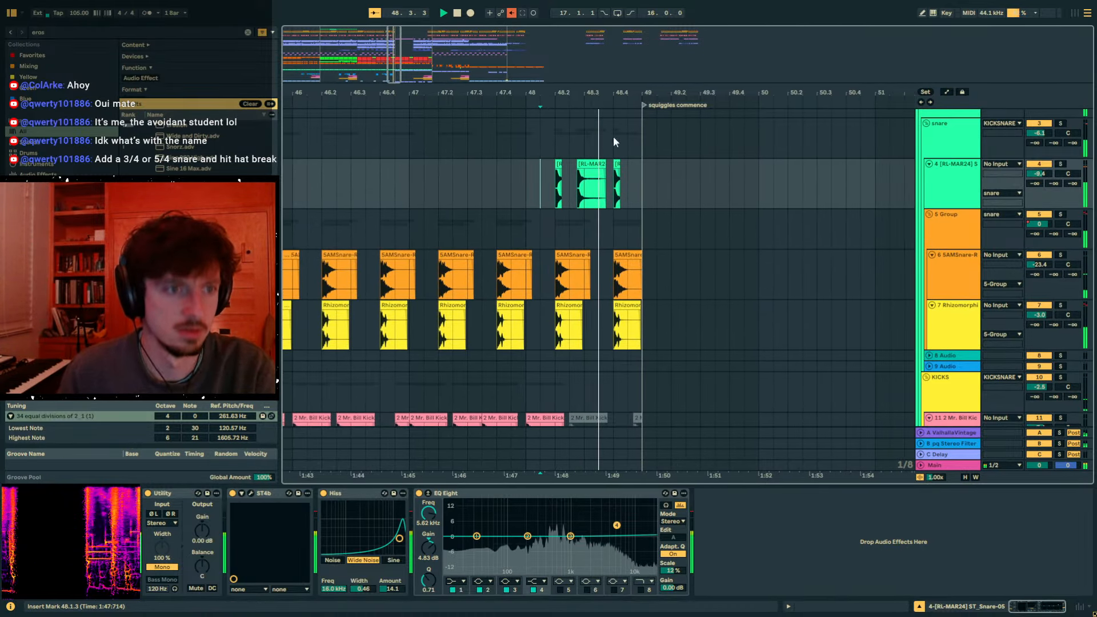
left_click_drag(564, 95, 636, 51)
key("space")
left_click_drag(666, 192, 611, 192)
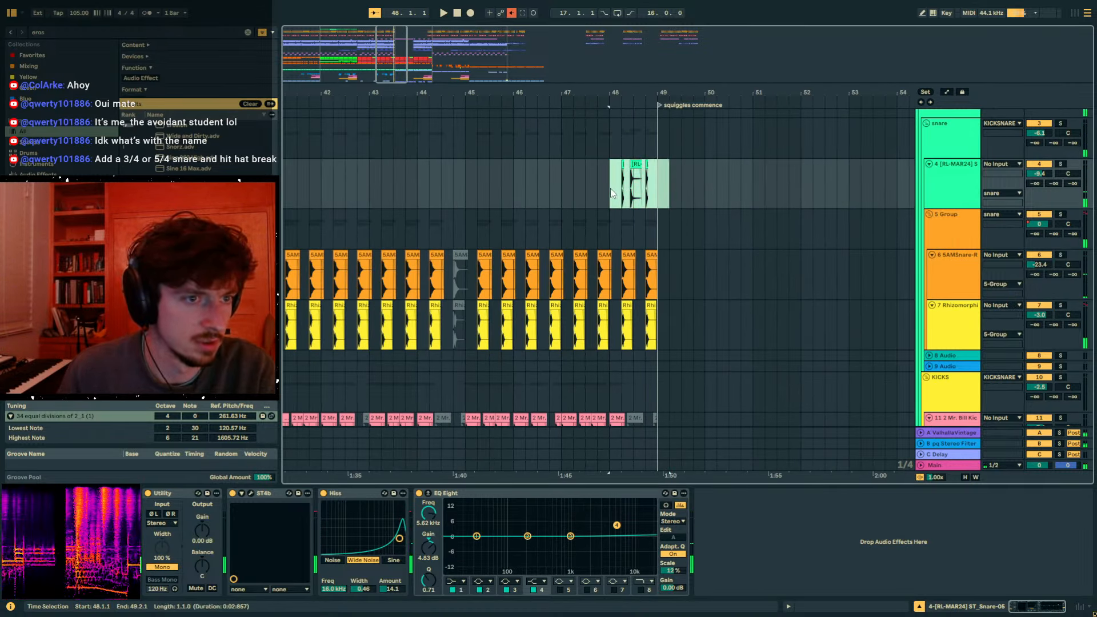
left_click_drag(588, 90, 737, 74)
key("ctrl+v")
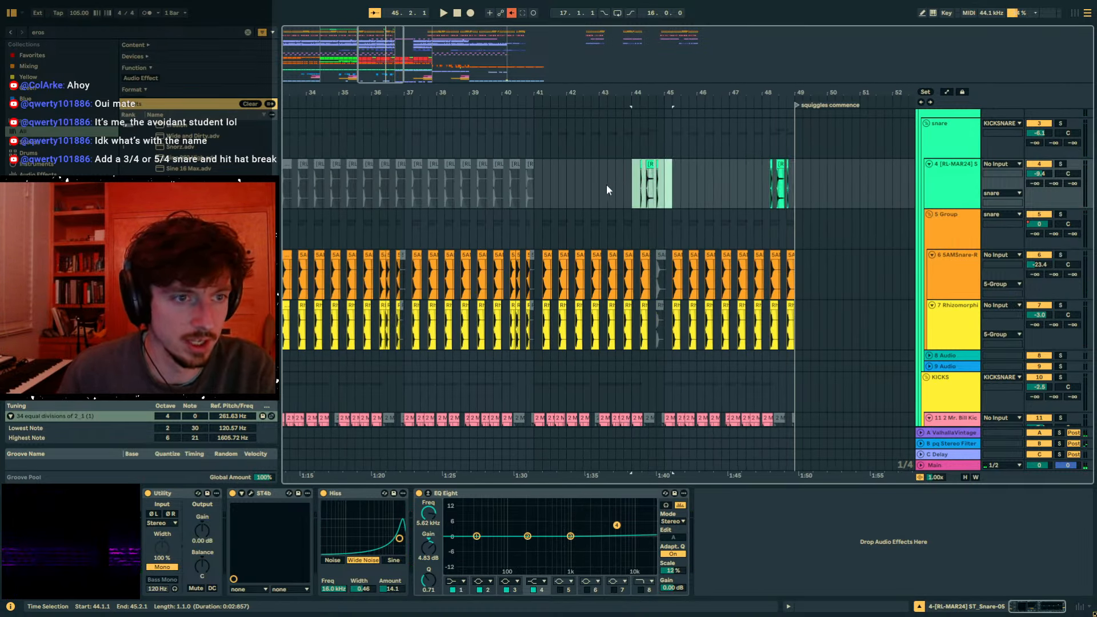
left_click(509, 185)
key("ctrl+v")
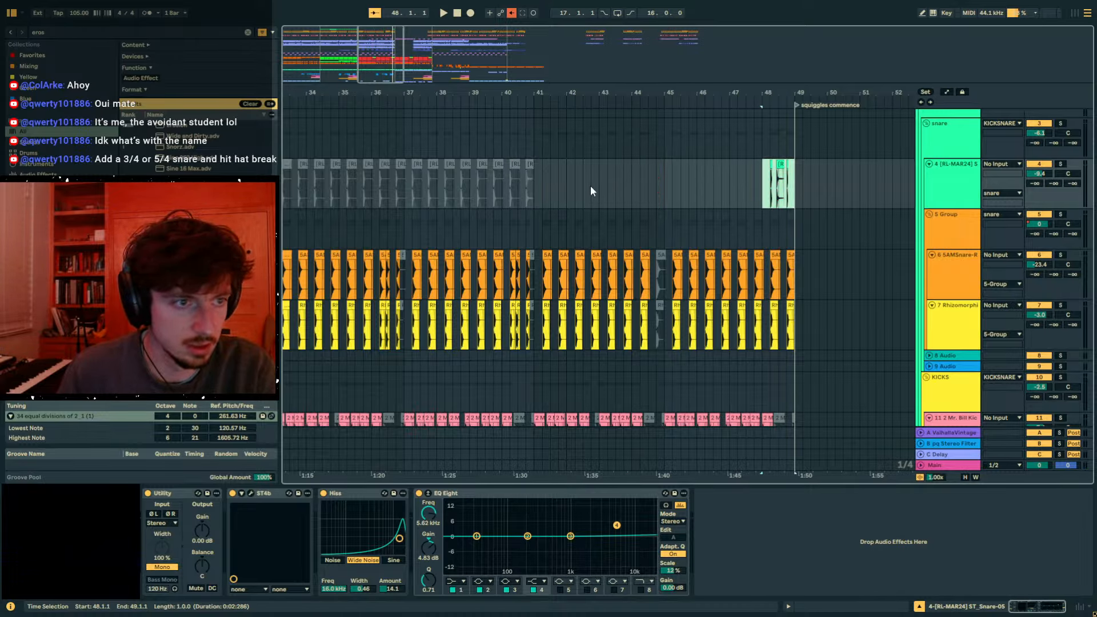
- Copy the one-bar ST_Snare-05 fill from bar 48 to bars 44, 40 and 36
left_click(624, 187)
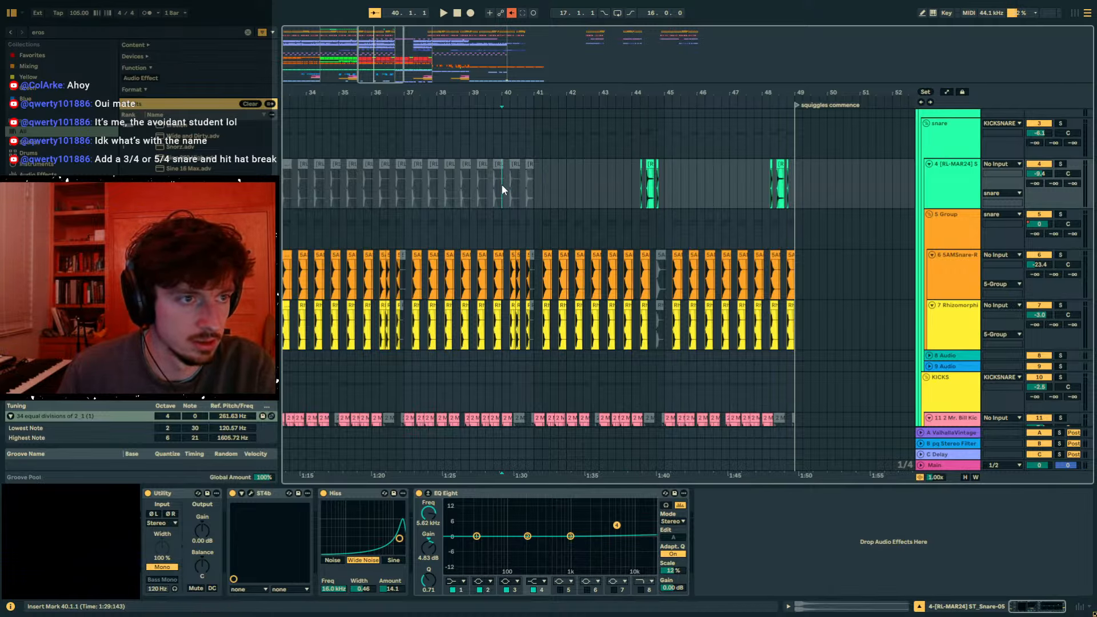
left_click_drag(503, 91, 580, 85)
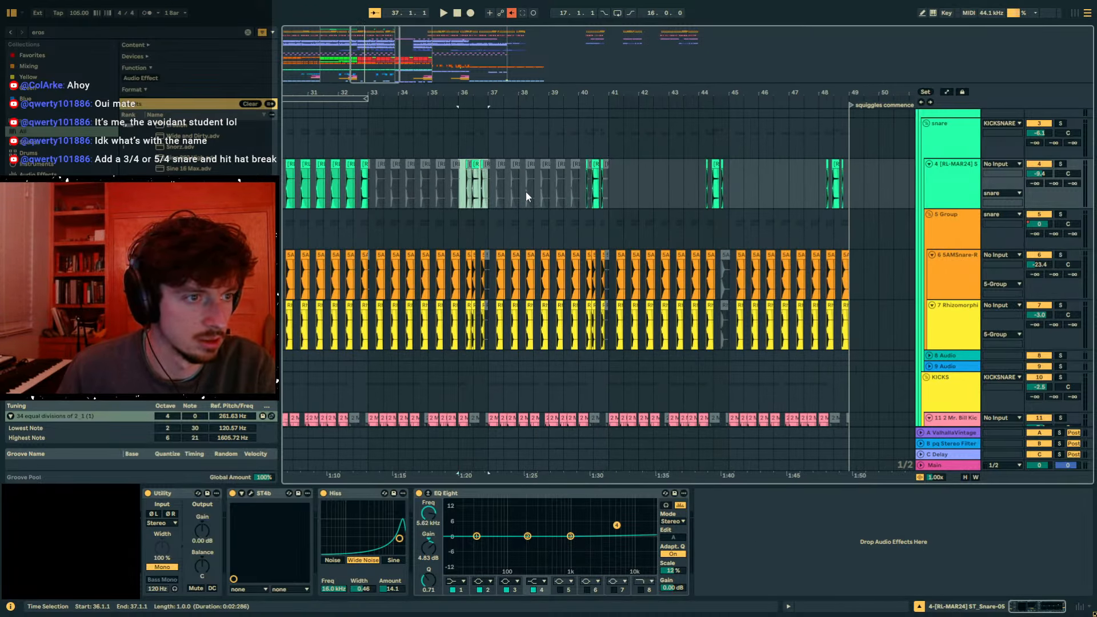
- Place a copy of the ST_Snare-05 fill with its first hit at 42.3.1, and delete its last hit at 43.1.1
left_click_drag(673, 86, 671, 102)
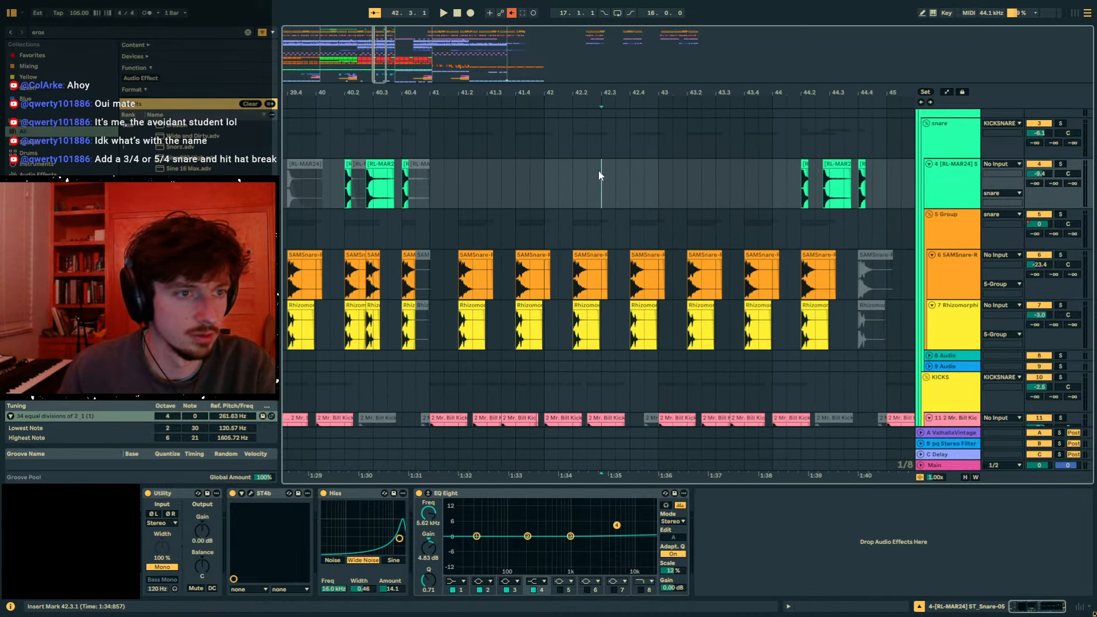
left_click(531, 195)
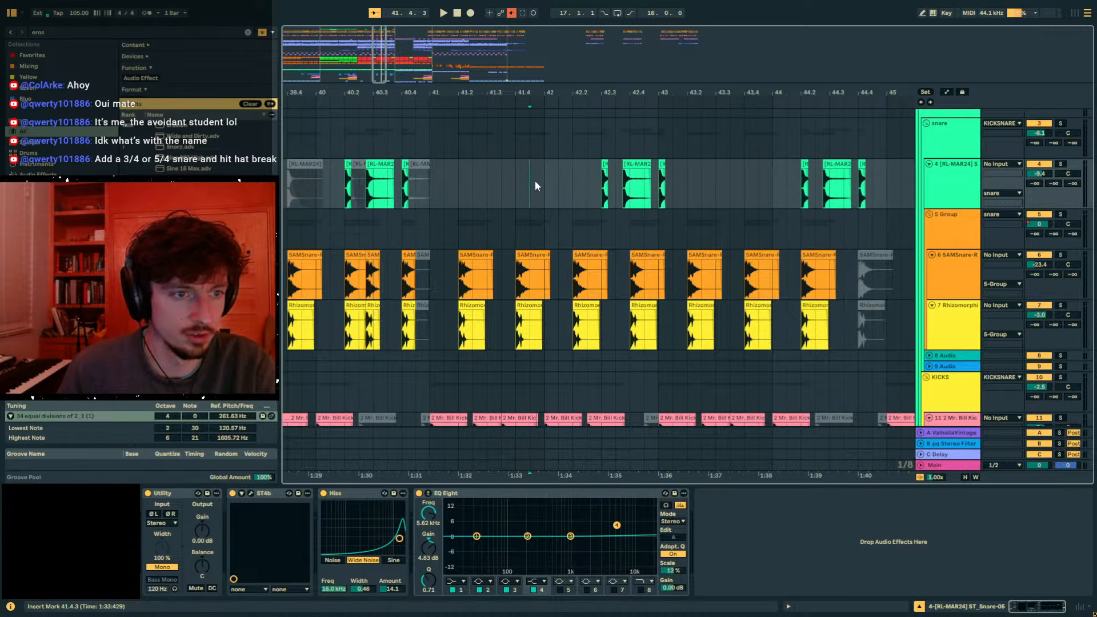
key("space")
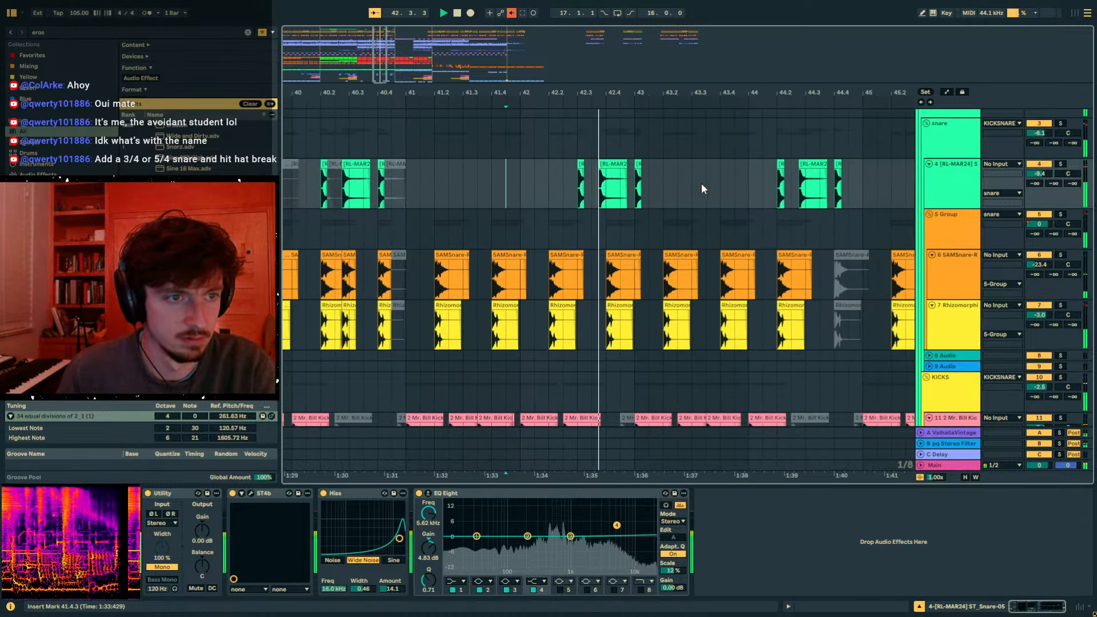
left_click(583, 185)
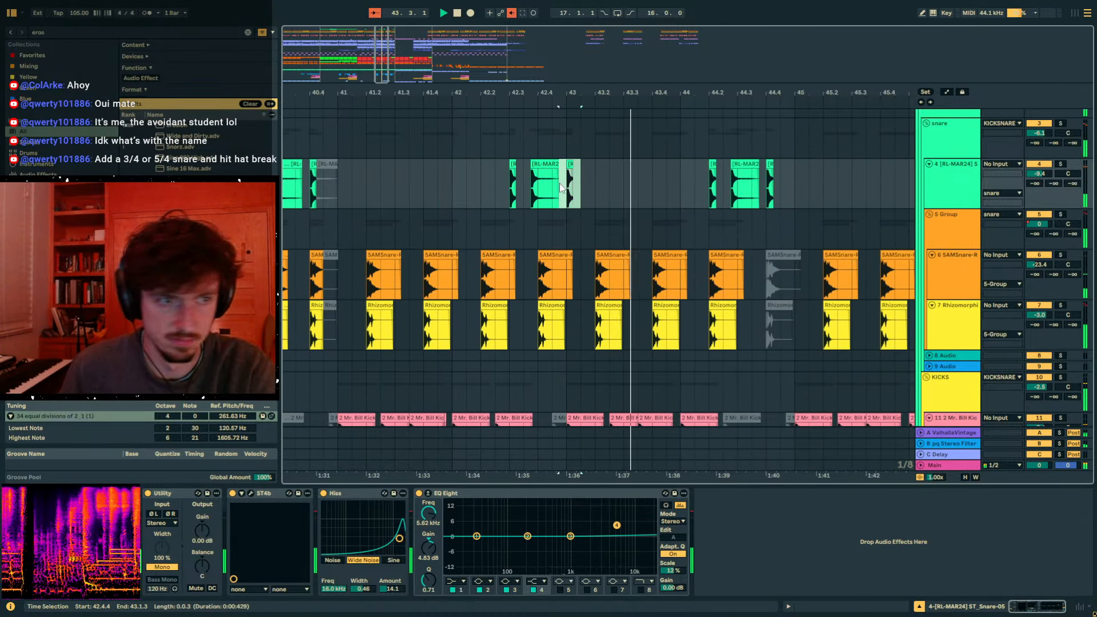
key("Delete")
left_click_drag(562, 187, 504, 187)
key("space")
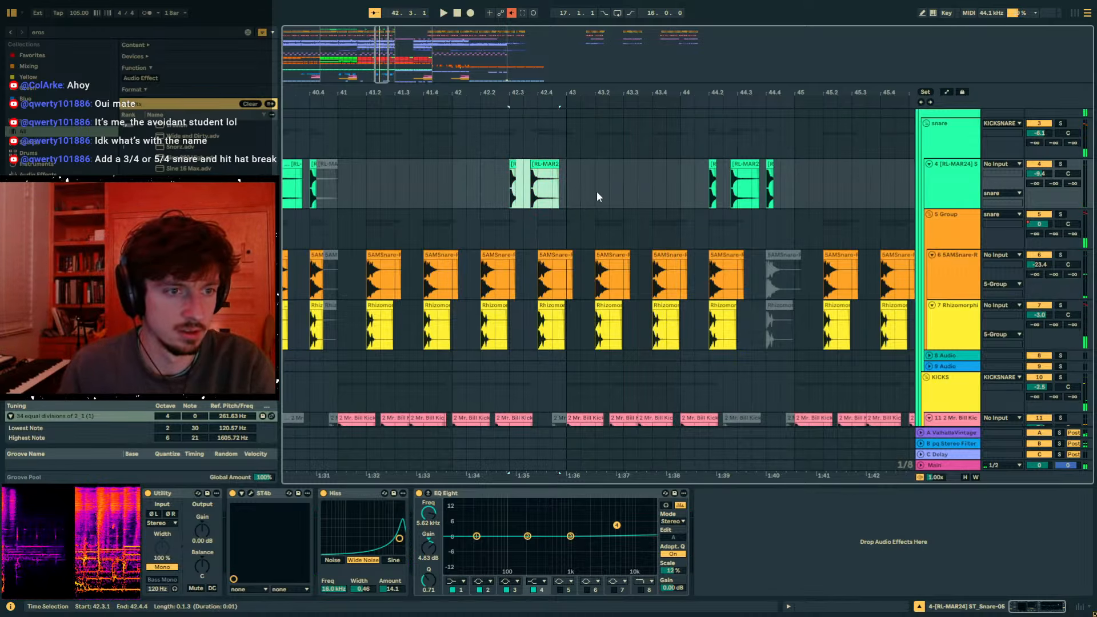
key("space")
left_click(642, 189)
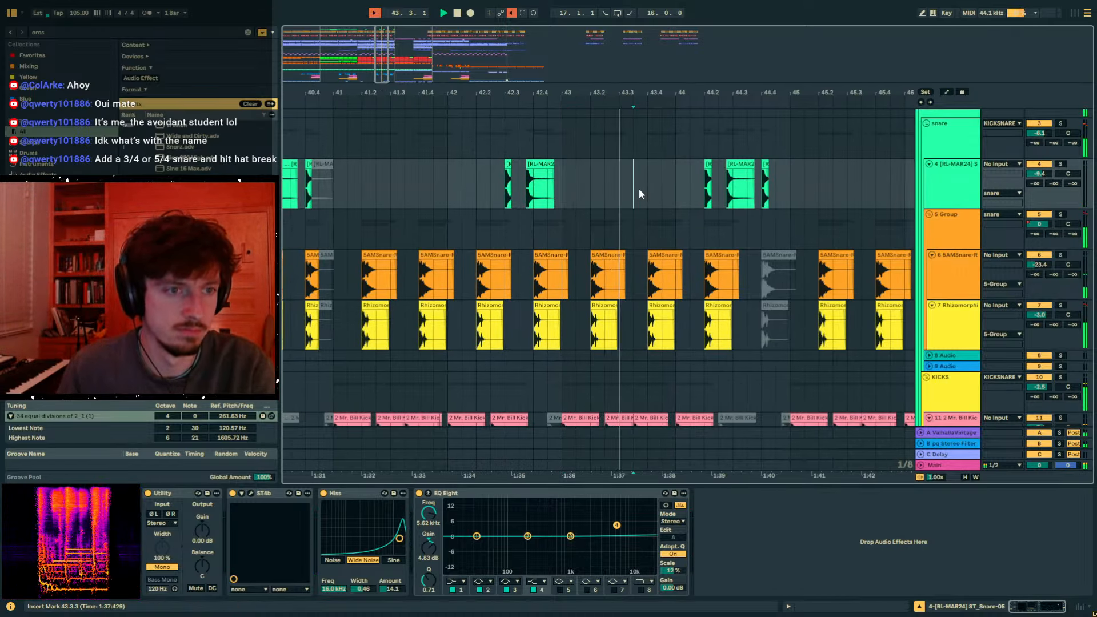
key("ctrl+v")
key("Delete")
- Duplicate the ST_Snare-05 section from 42.1.3 to 43.1.1 so that its two hits repeat from 43.3.1
left_click_drag(566, 190, 469, 189)
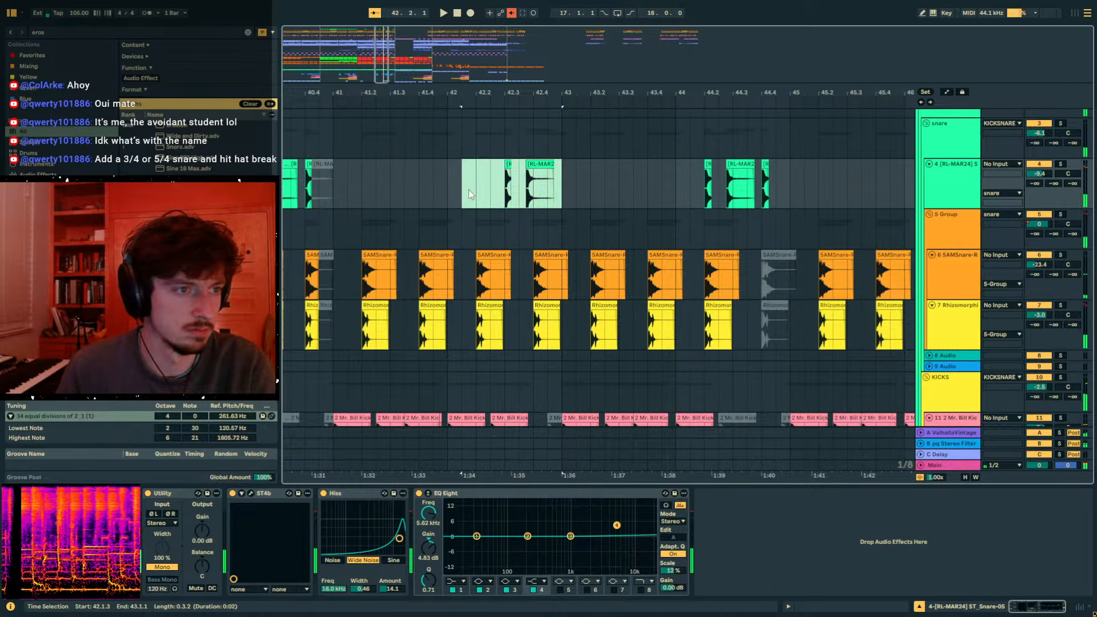
key("ctrl+d")
left_click(534, 177)
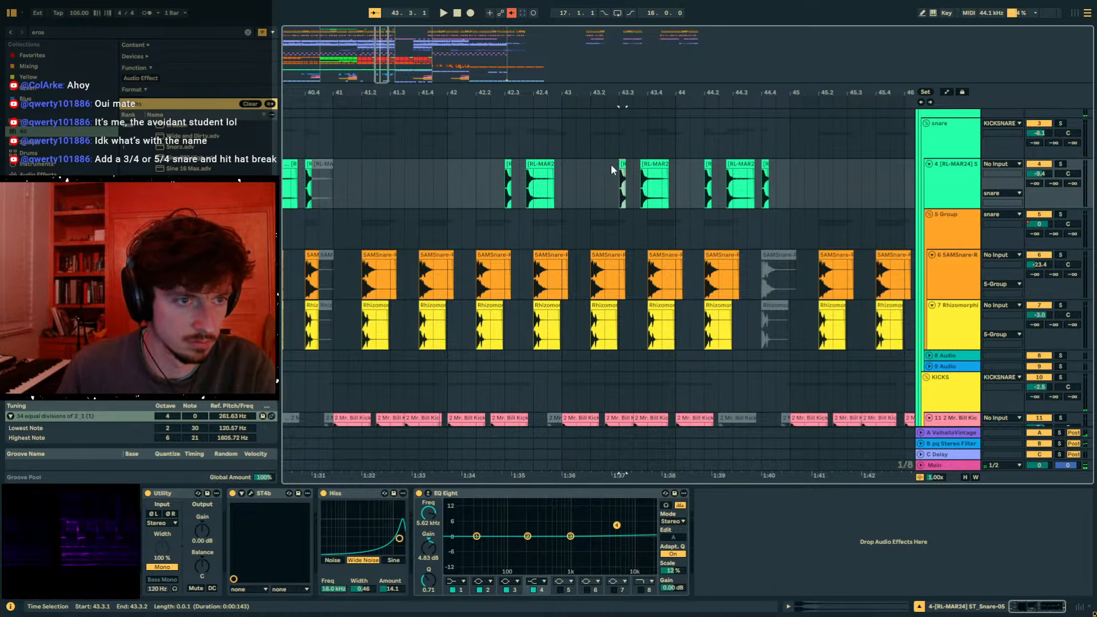
- Try muting the ST_Snare-05 hits from 42.3.1 to 43.1.3 and the short hit at 43.3.1 during playback
key("space")
left_click_drag(606, 185, 530, 186)
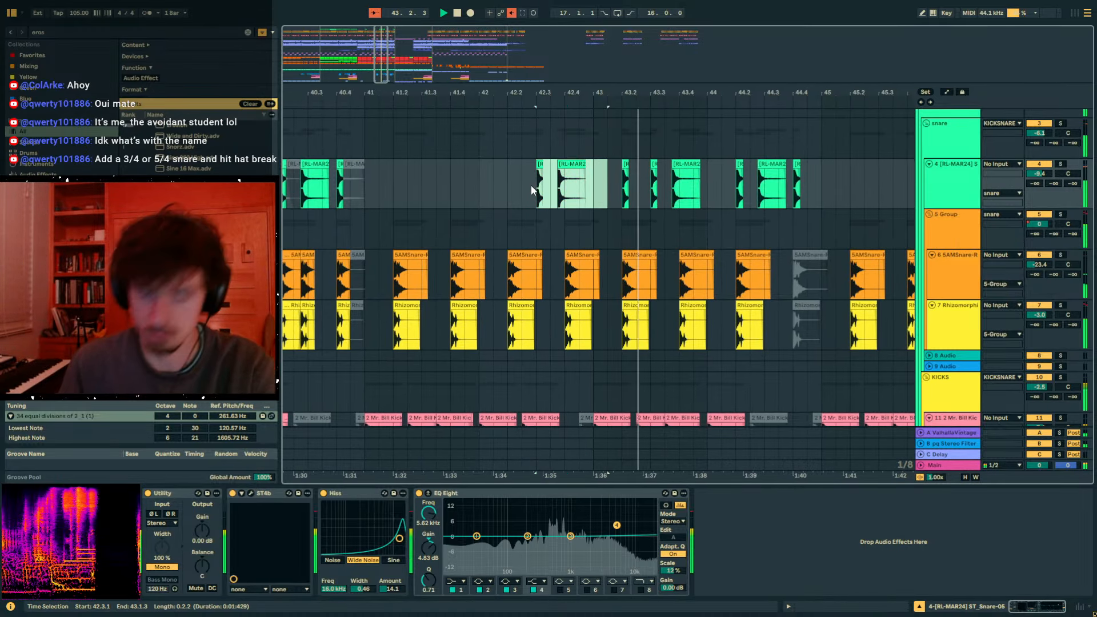
key("0")
left_click(654, 183)
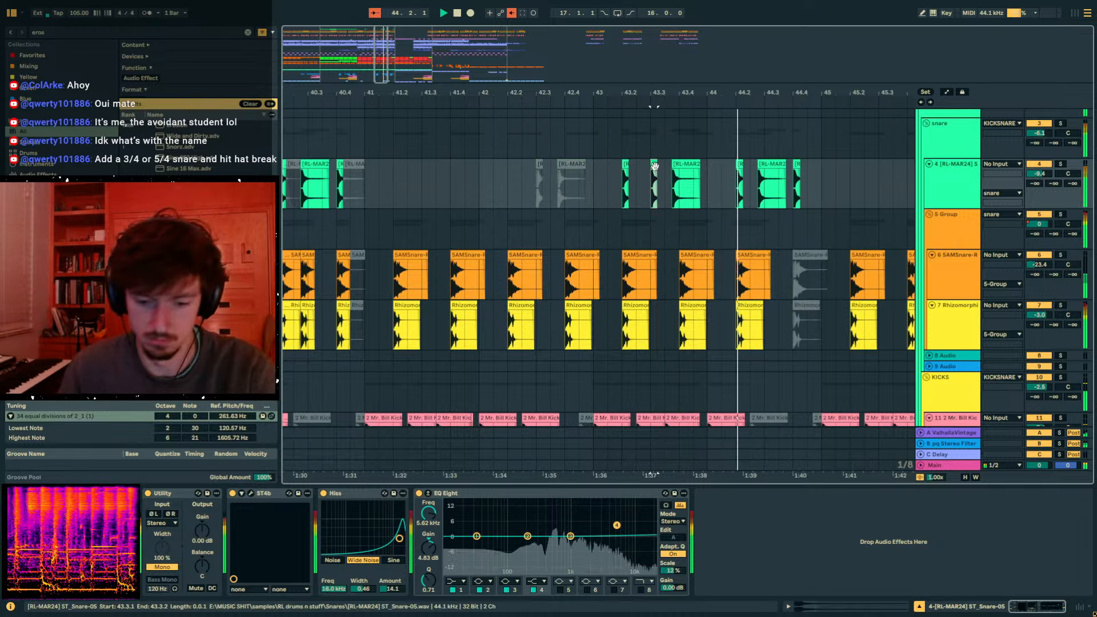
left_click(680, 166)
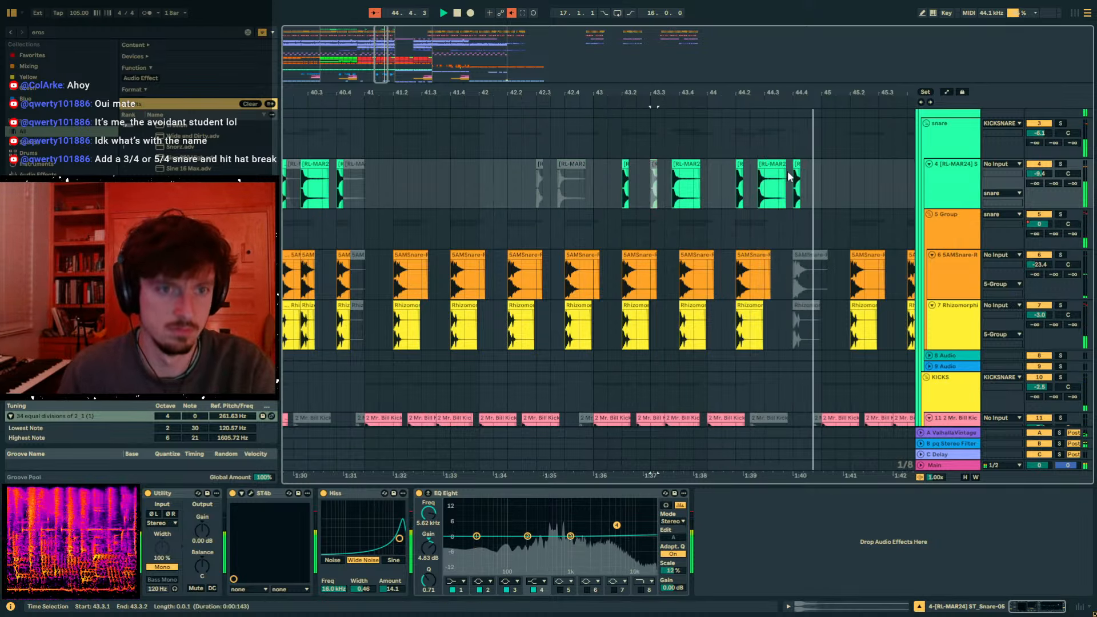
left_click(659, 165)
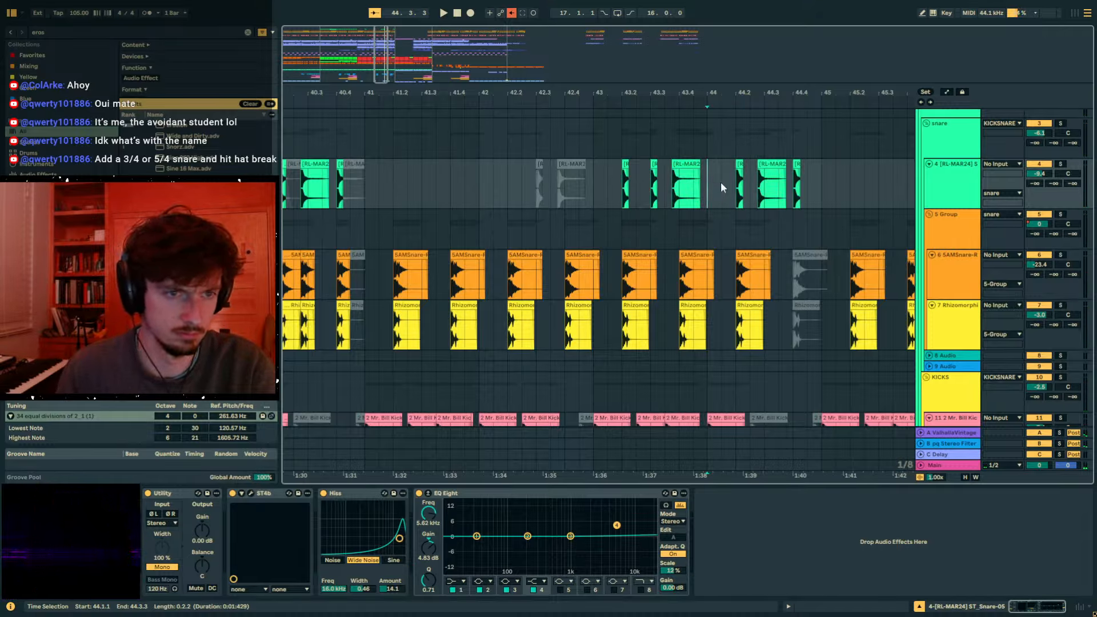
- Delete the ST_Snare-05 hits between 44.1.3 and 45.3.3, and duplicate the section from 43.1.3 to 44.1.3 in their place
left_click_drag(721, 184, 893, 192)
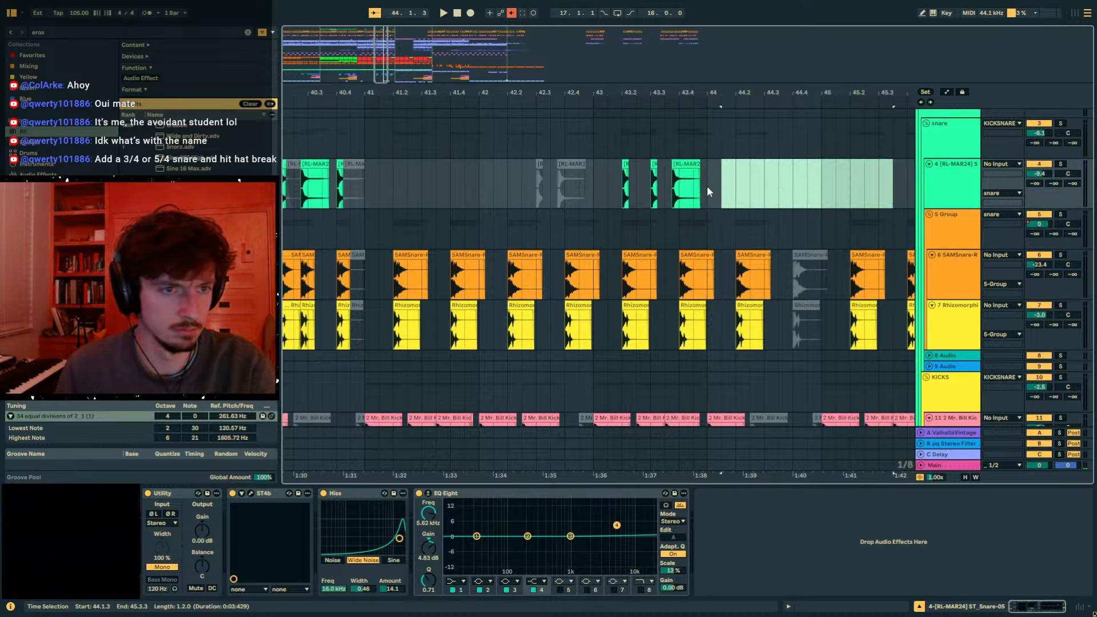
left_click_drag(707, 188, 502, 189)
key("ctrl+d")
key("space")
- Mute the ST_Snare-05 hits between 43.1.3 and 44.1.3, and shift the last two hits of bar 44 an eighth note later
left_click(592, 188)
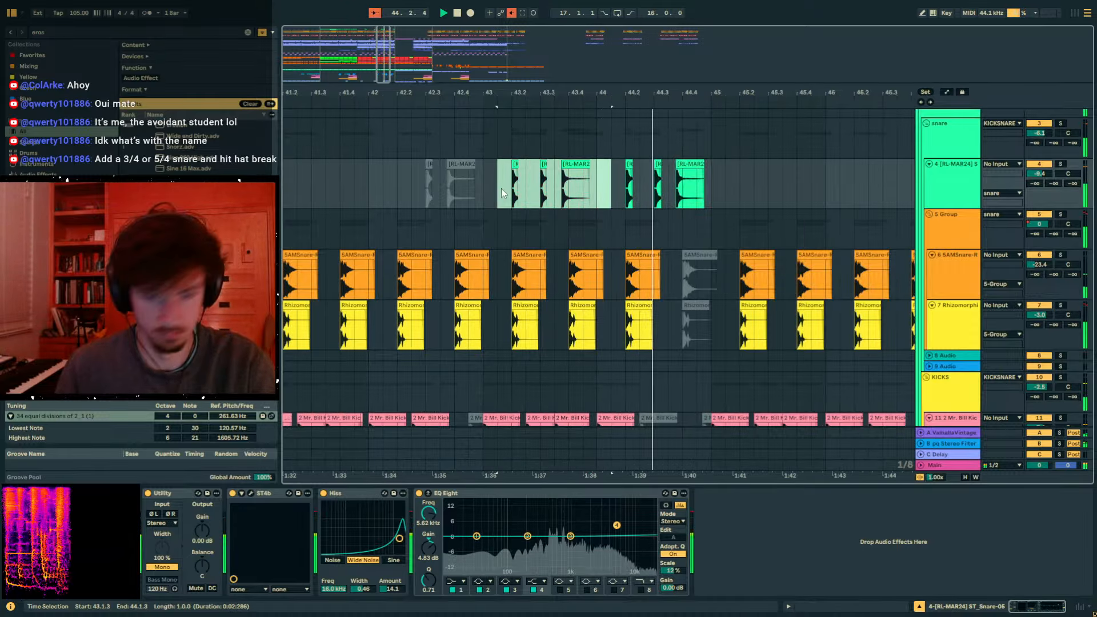
key("0")
left_click(658, 166)
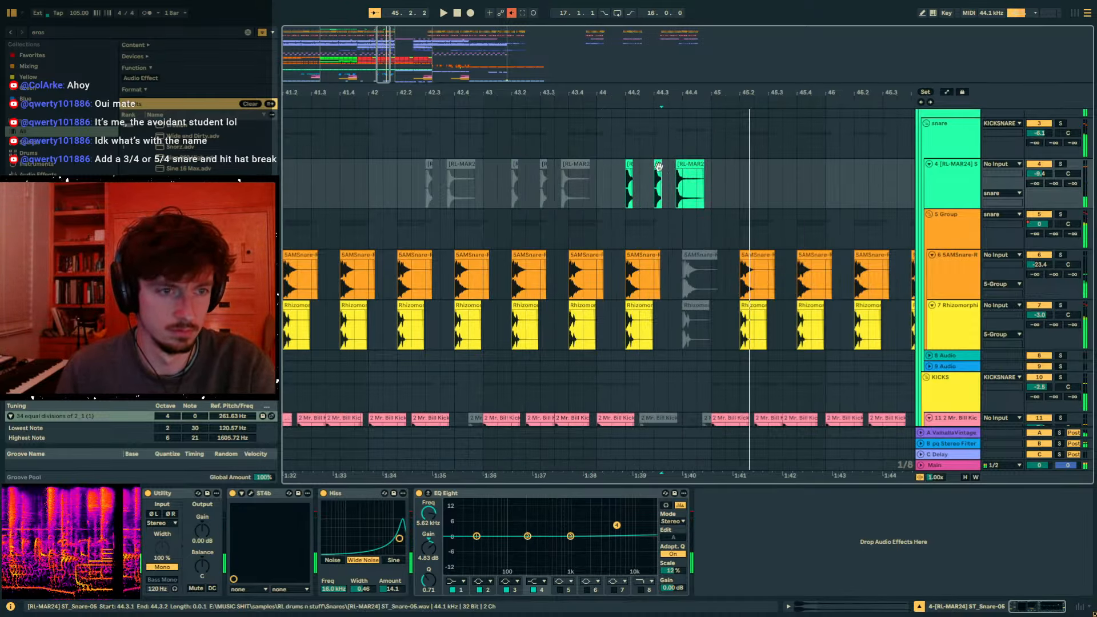
left_click_drag(721, 191, 692, 166)
left_click(636, 184)
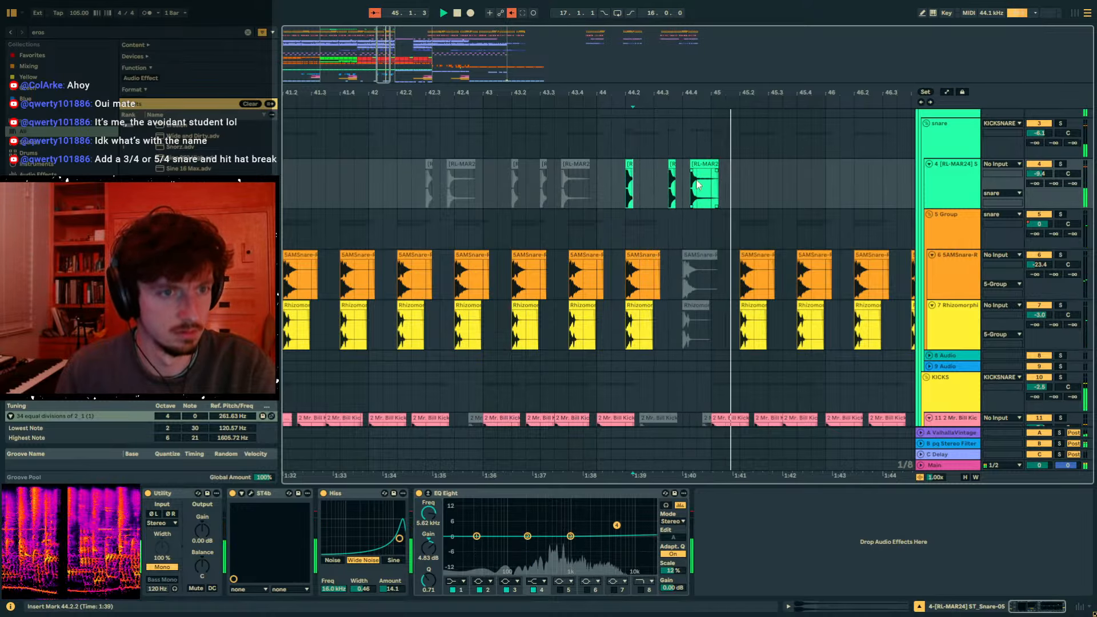
- Reactivate the muted ST_Snare-05 hits between 42.1.3 and 43.1.3
left_click_drag(597, 181, 496, 184)
left_click_drag(496, 184, 376, 188)
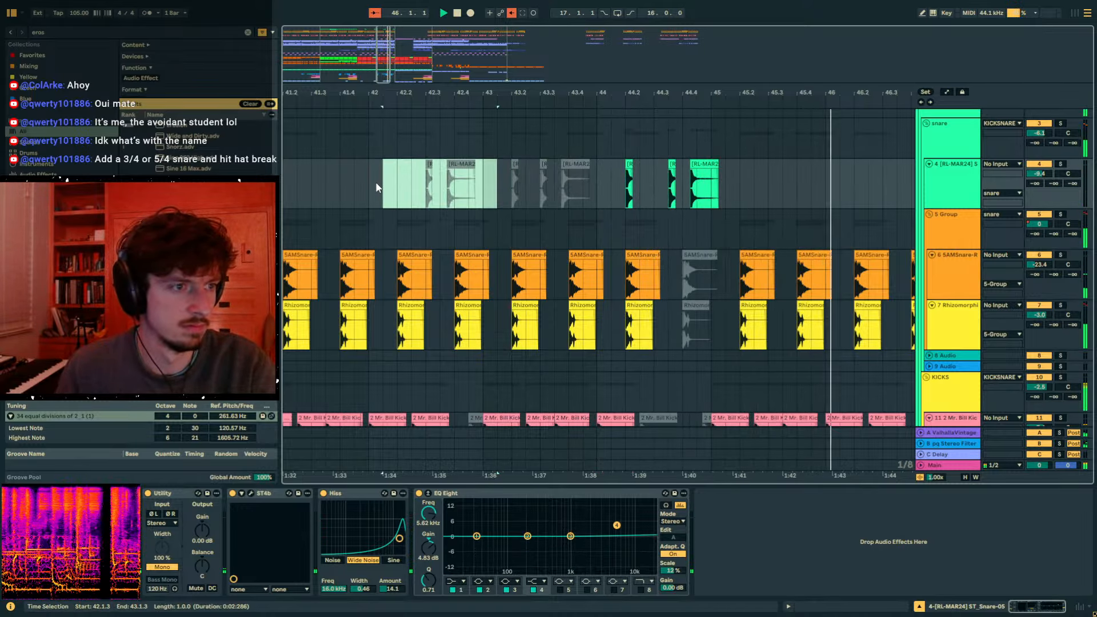
key("0")
- Examine the snare, kick and percussion arrangement around bars 40 to 49, including the ST_Snare-05 fill in bar 48
left_click_drag(647, 89, 546, 64)
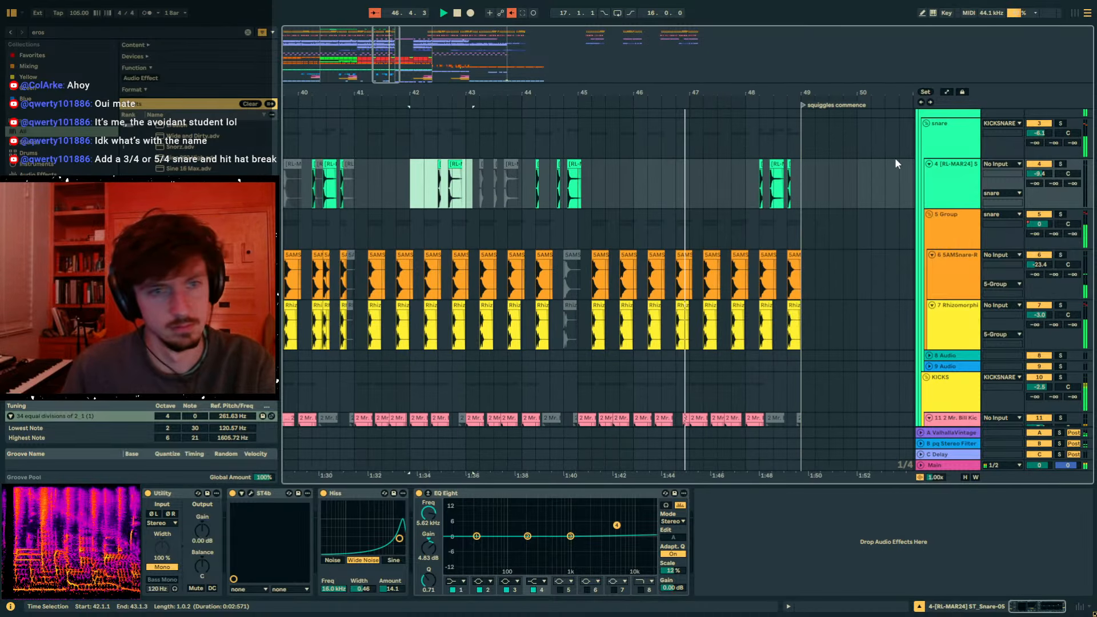
left_click(951, 194)
scroll(965, 217, "down", 4)
scroll(960, 223, "up", 2)
scroll(948, 231, "down", 3)
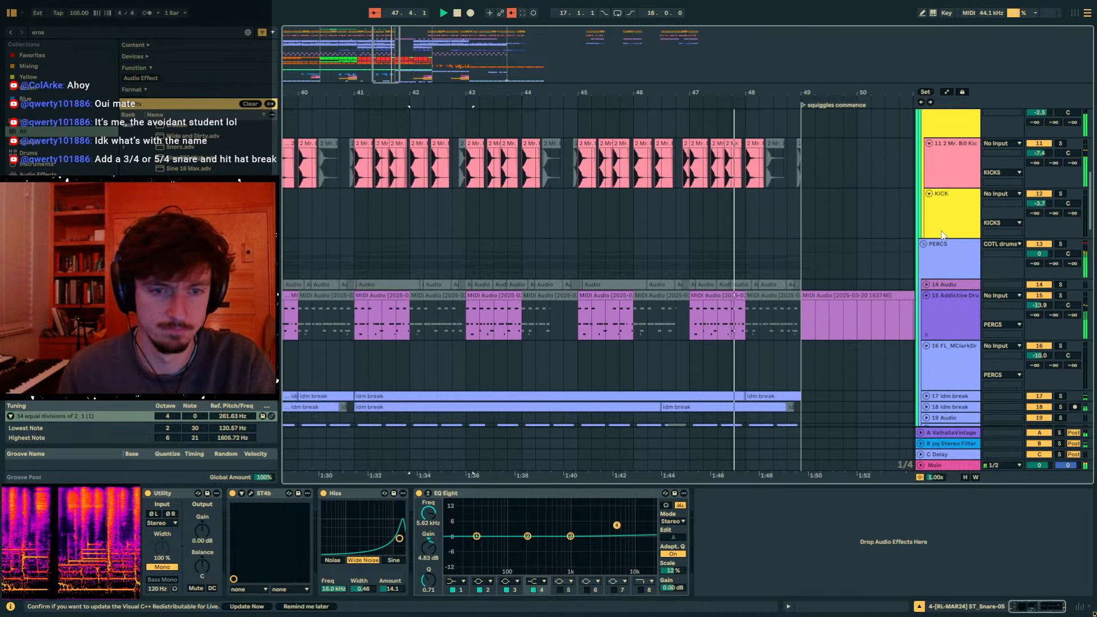
scroll(948, 266, "up", 8)
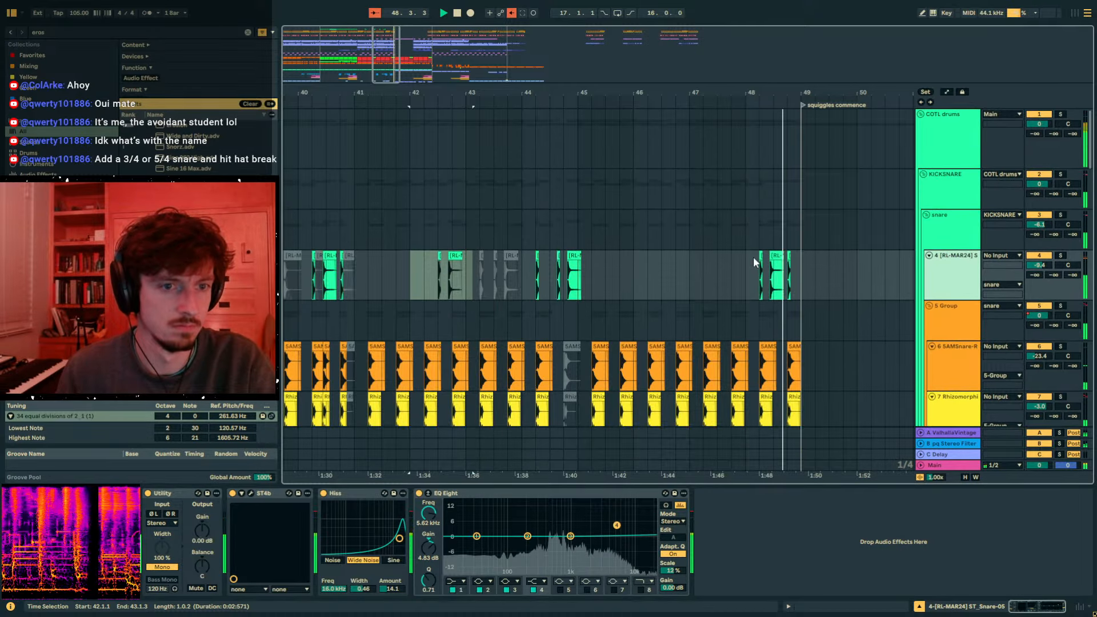
left_click(727, 231)
left_click_drag(764, 93, 756, 166)
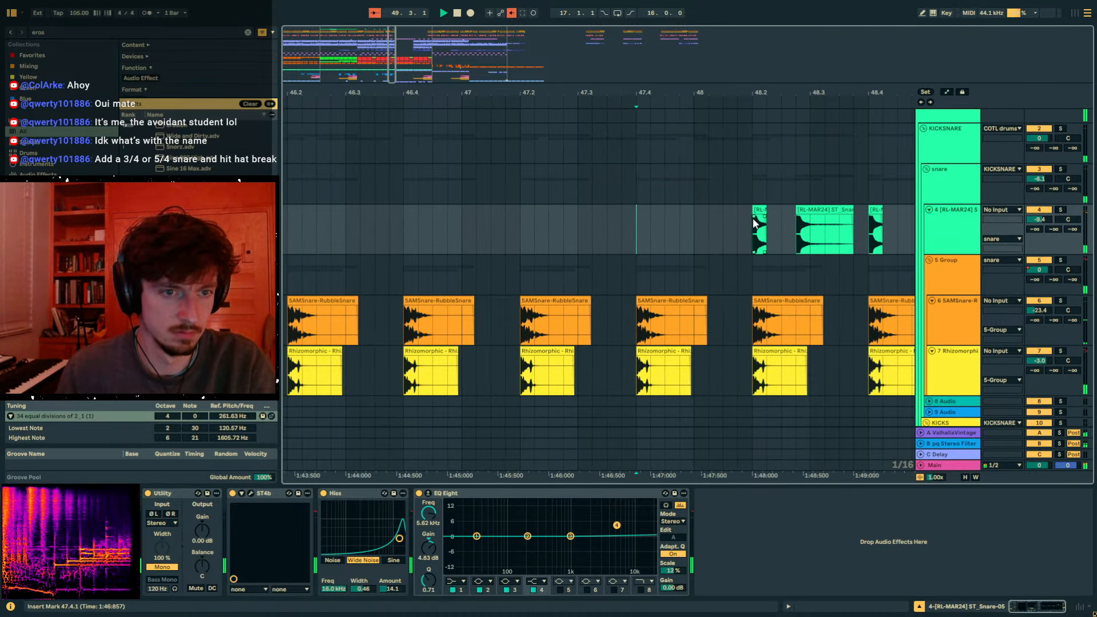
scroll(753, 175, "down", 8, "ctrl")
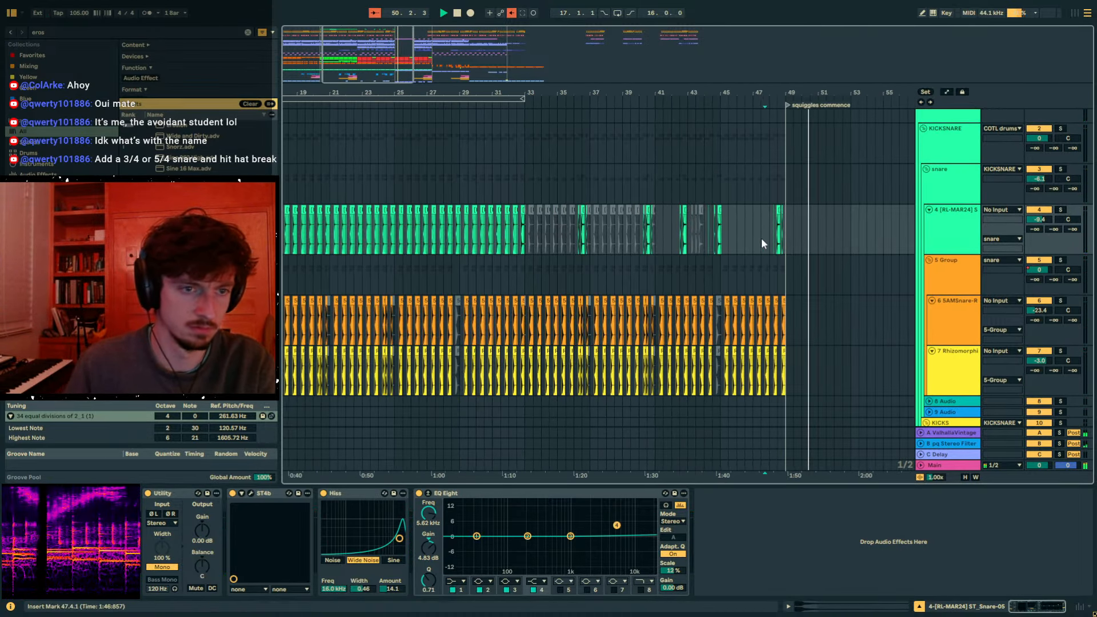
- Insert an empty audio track directly below the ST_Snare-05 track
left_click(945, 223)
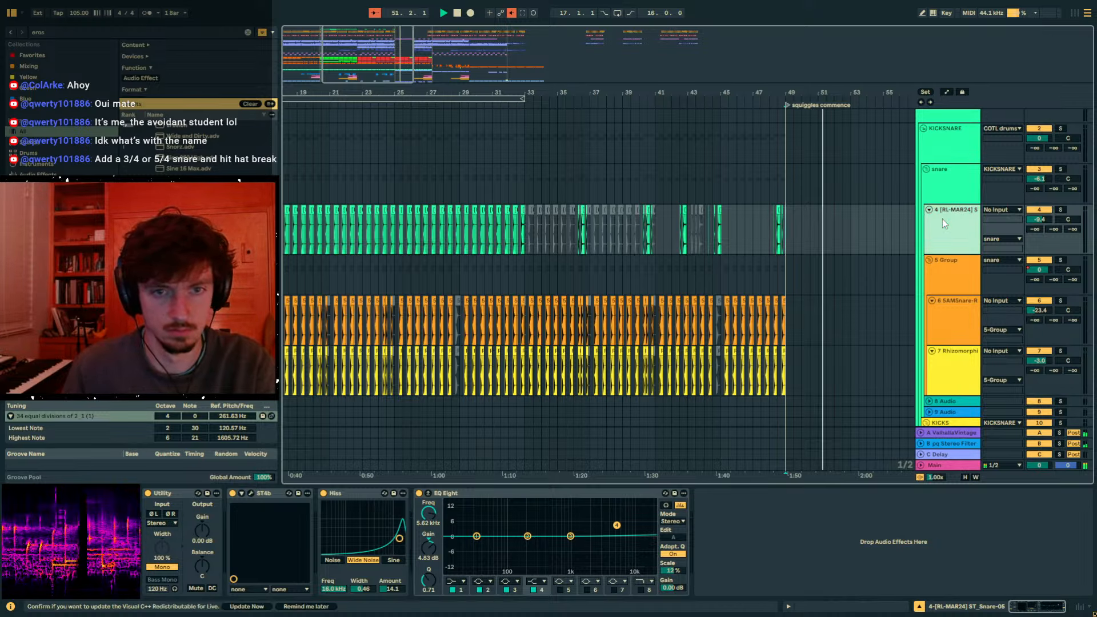
key("ctrl+t")
scroll(928, 249, "down", 5)
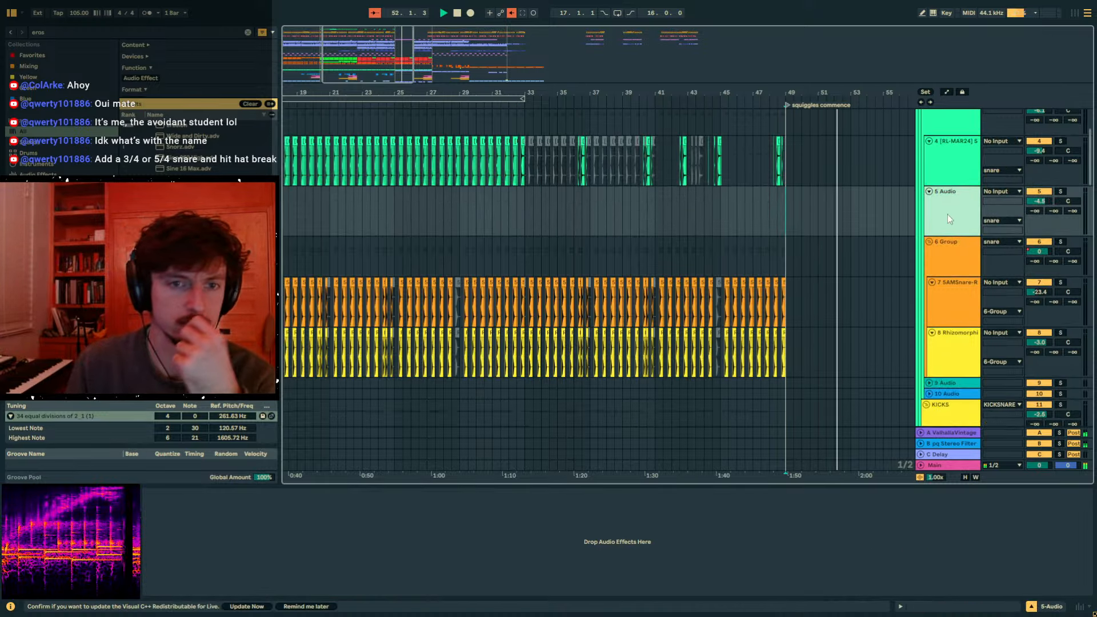
- Duplicate the eight-bar LNZ_174_Baby_Drums_1 clip ending at bar 49 so that it continues from 49.1.1 to 57.1.1
scroll(766, 263, "down", 10)
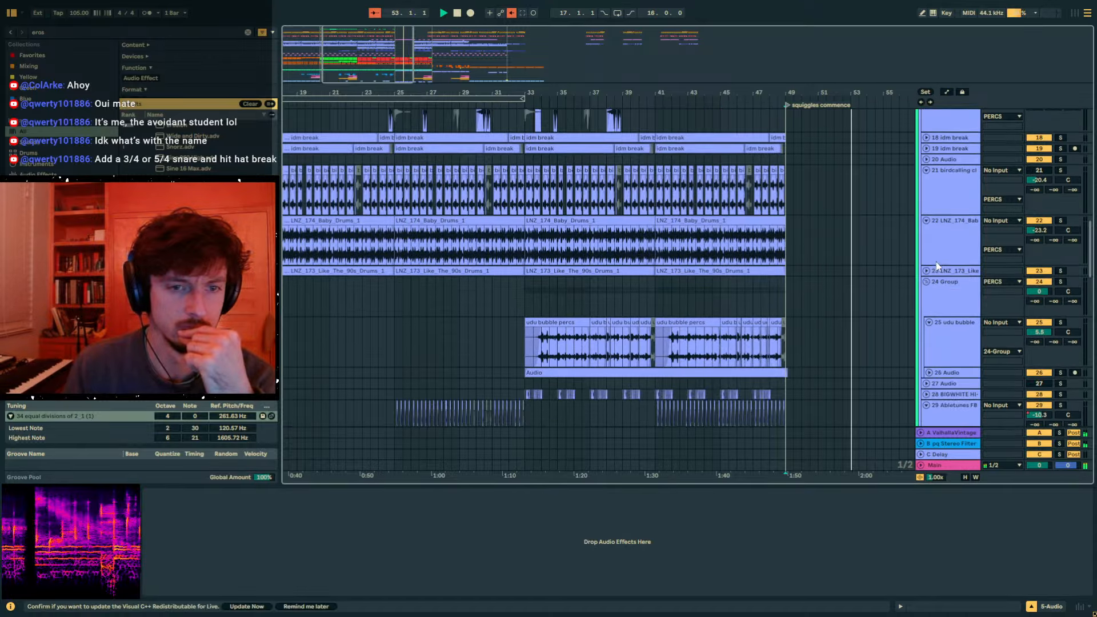
left_click(681, 242)
key("ctrl+d")
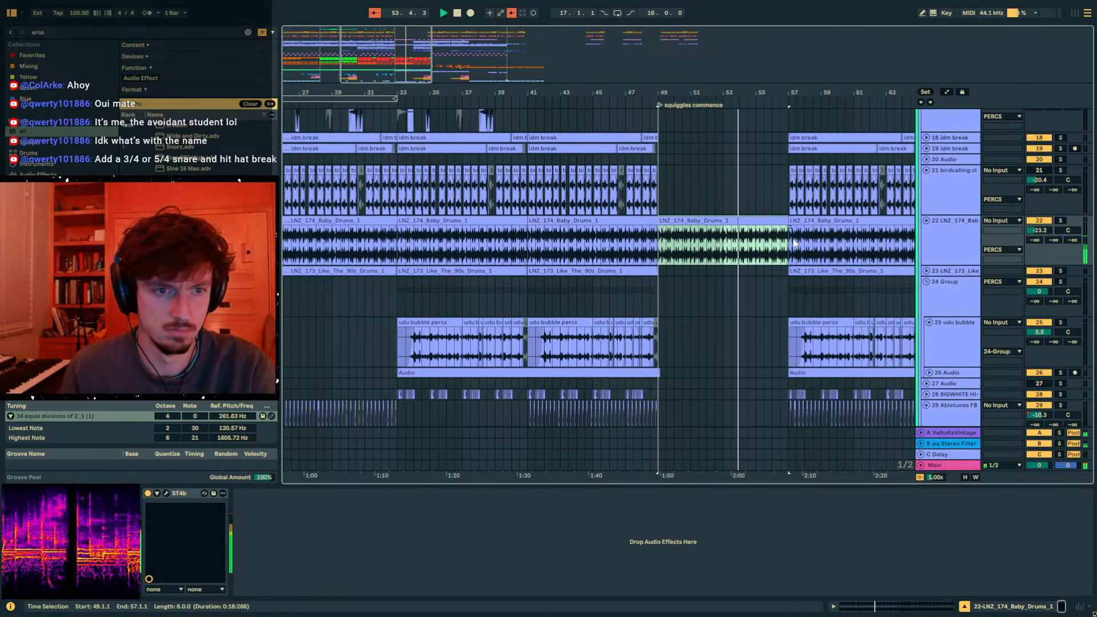
- Search the browser for Auto Filter and add it to the LNZ_174_Baby_Drums_1 track
left_click(946, 237)
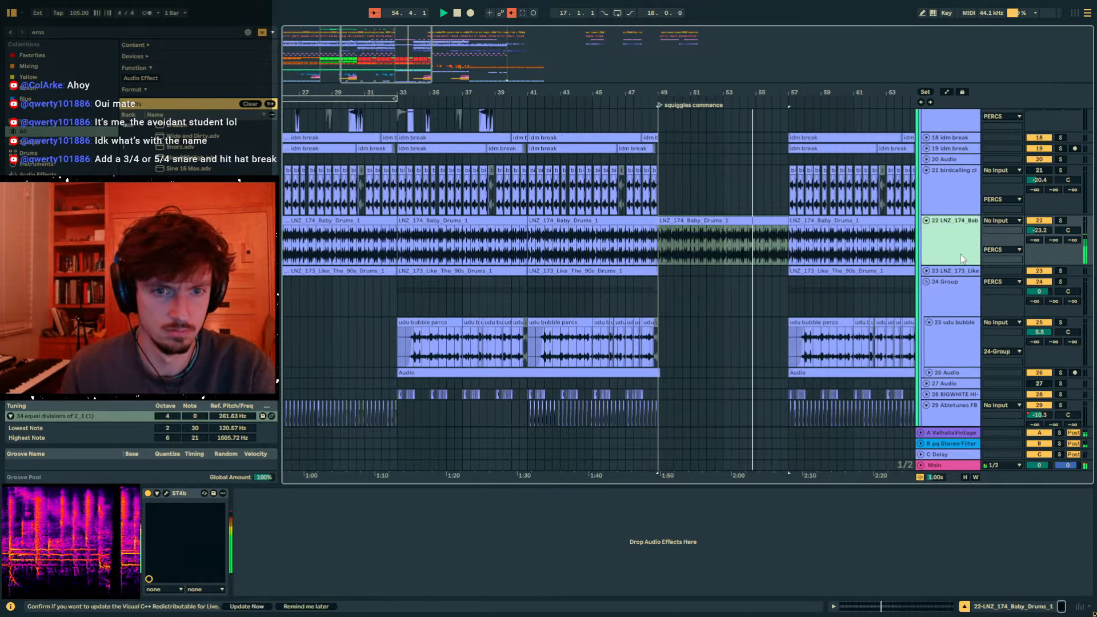
key("ctrl+f")
type("auto fil")
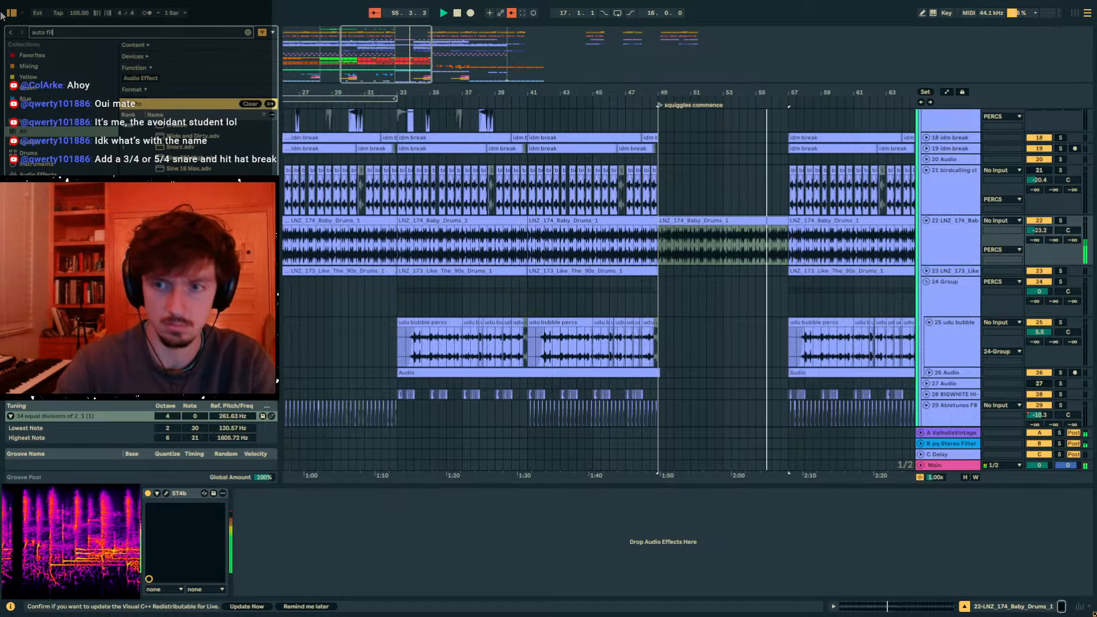
double_click(174, 126)
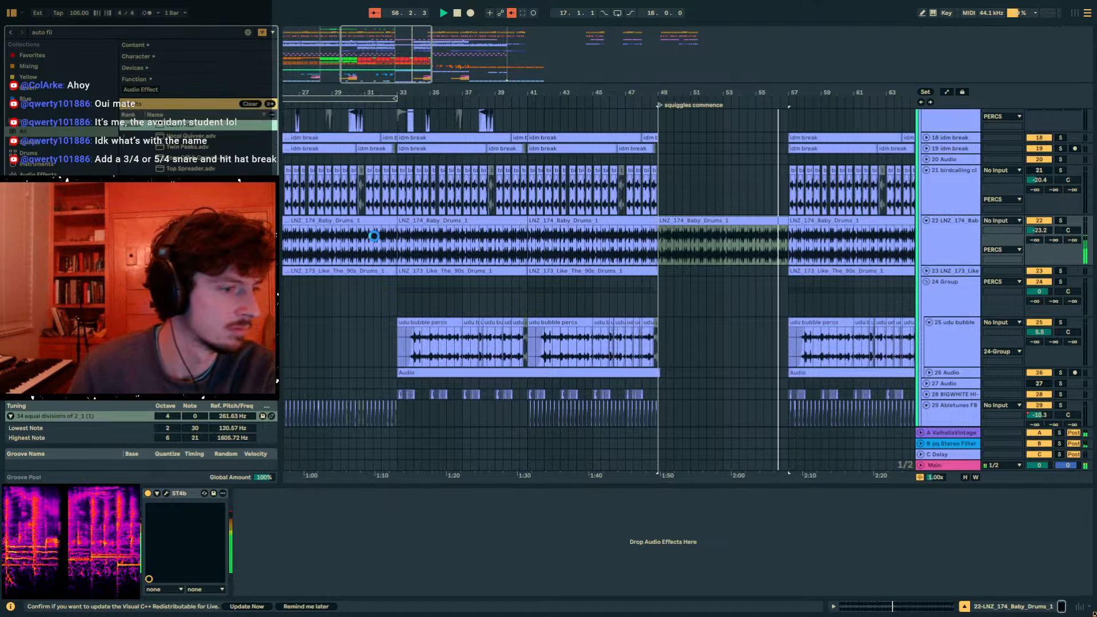
- Automate the Baby Drums Auto Filter frequency to fall from bar 49 to 1.92 kHz at bar 57, and rise back by about bar 63
left_click(264, 519)
key("a")
scroll(695, 261, "up", 1)
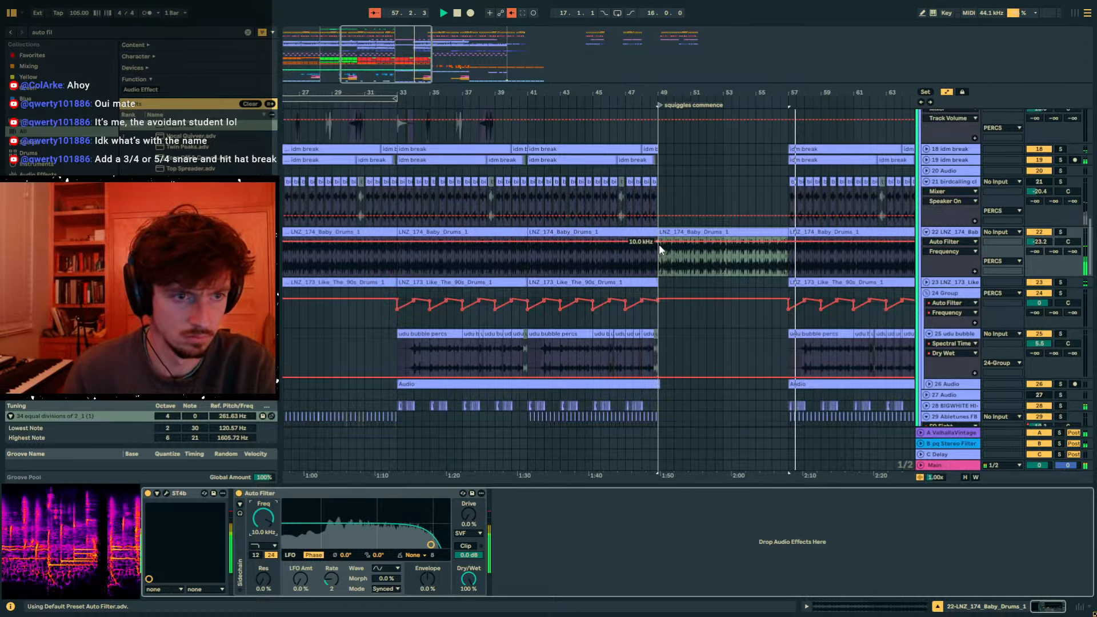
left_click(659, 242)
left_click_drag(789, 241, 789, 250)
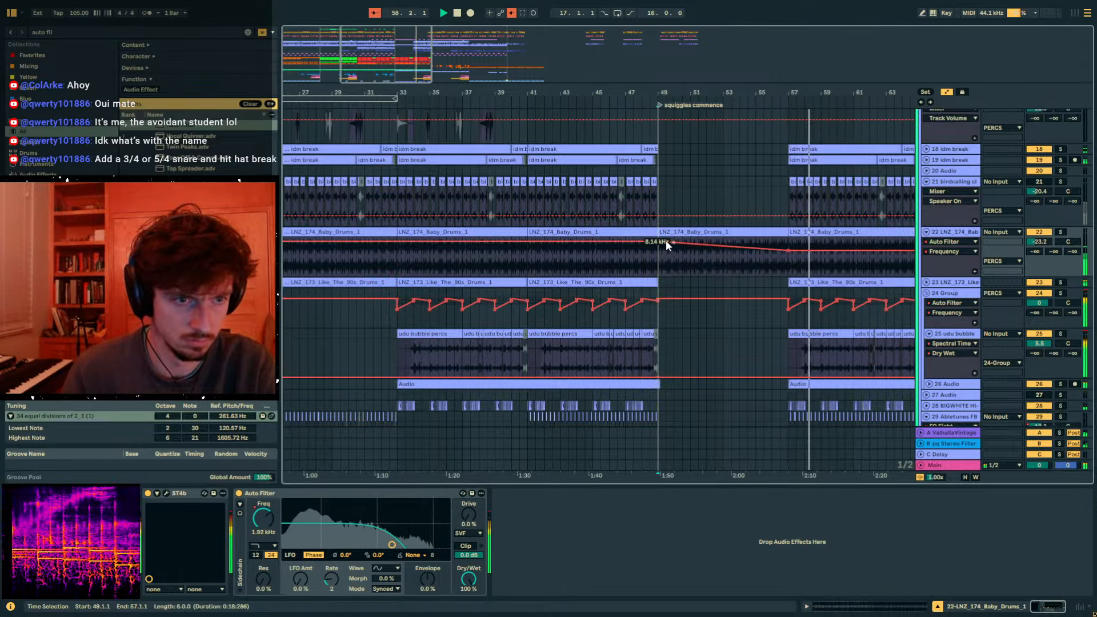
left_click_drag(653, 240, 653, 236)
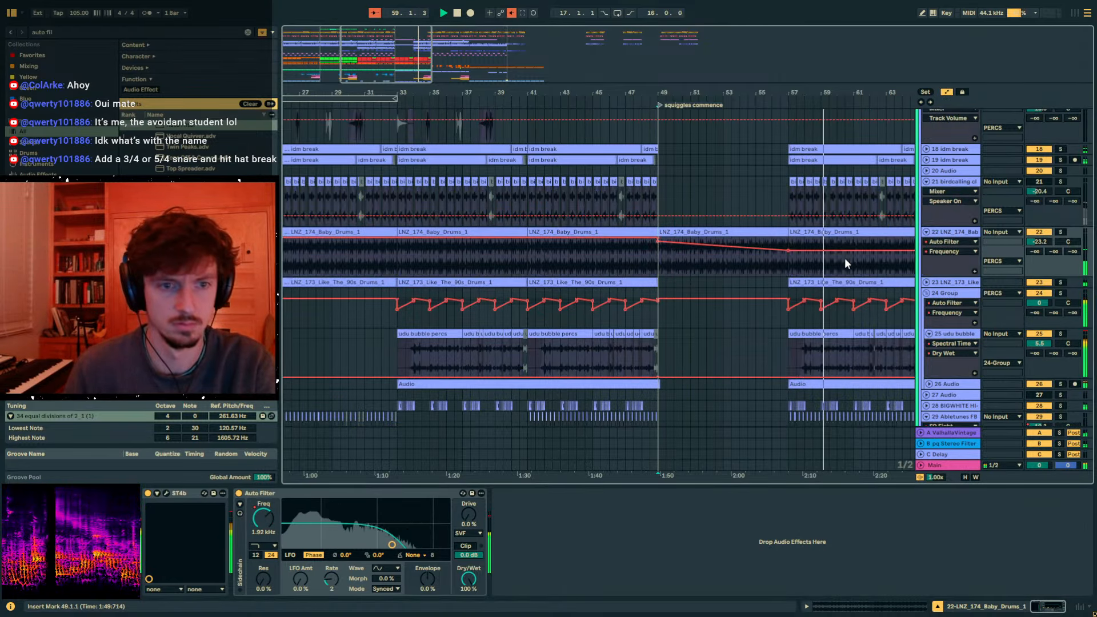
left_click_drag(870, 238, 894, 238)
- Adjust the Auto Filter Legacy frequency automation on PERCS so its rise from bar 57 ends at bar 65
scroll(853, 214, "up", 5)
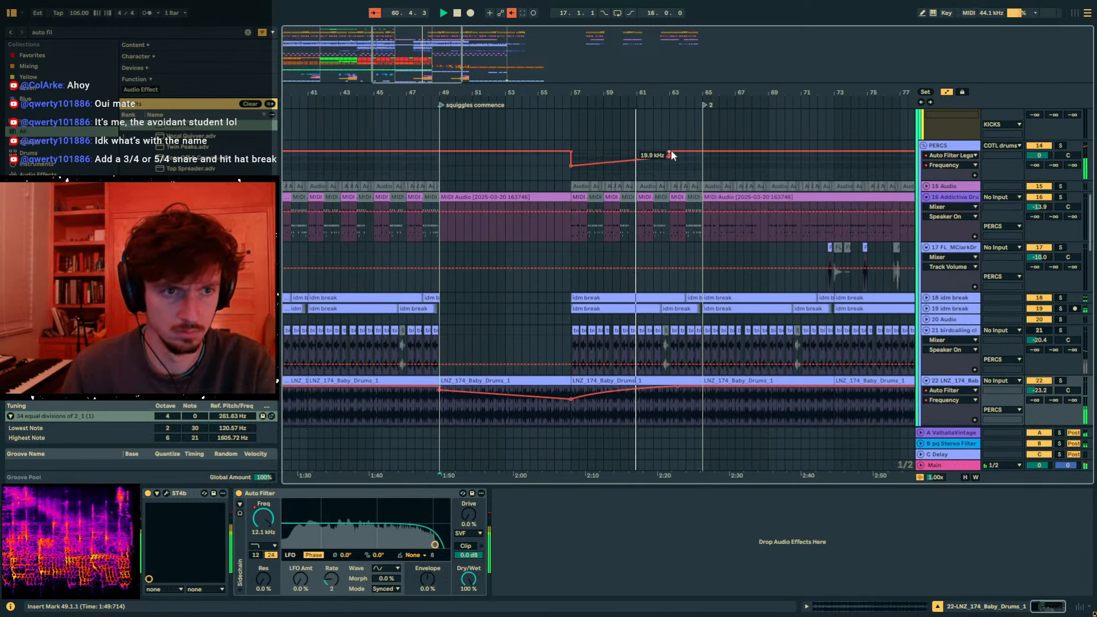
left_click(670, 153)
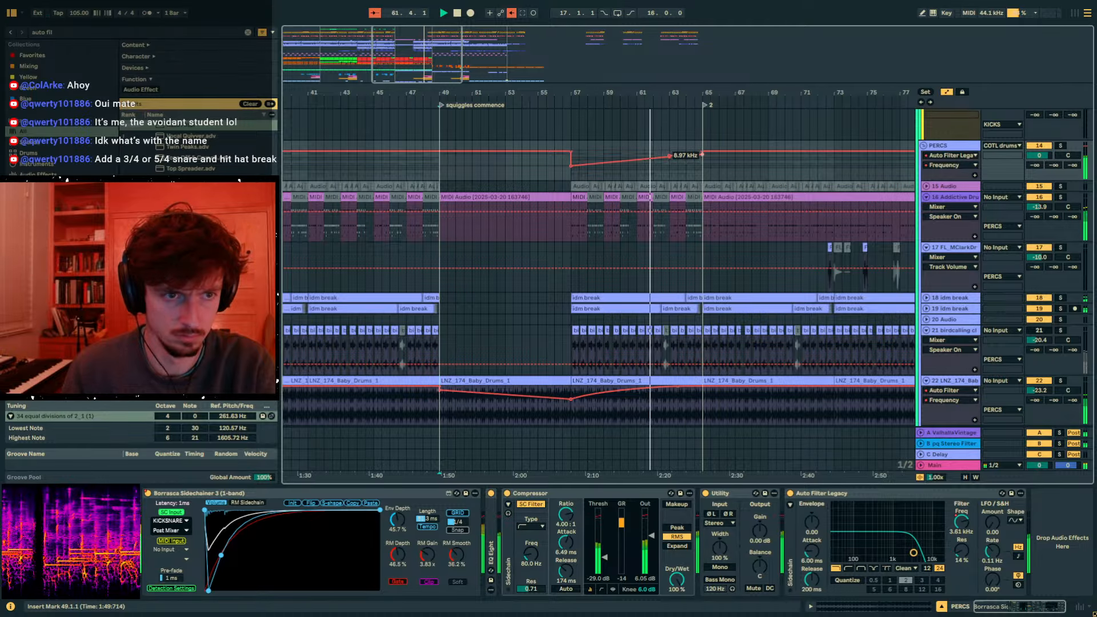
left_click_drag(703, 155, 702, 153)
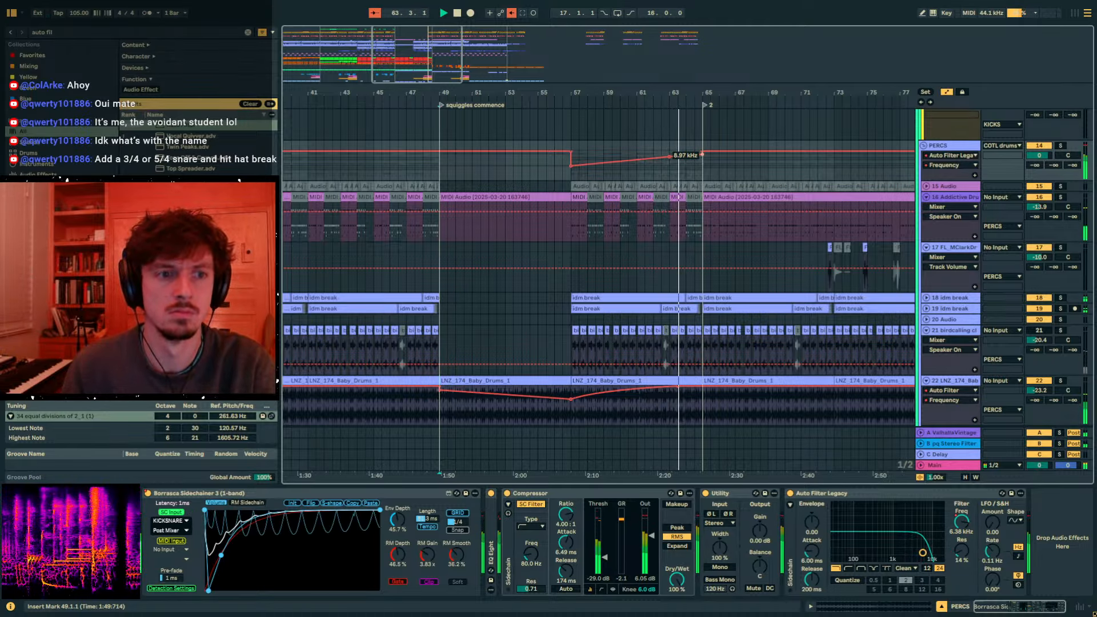
- Mute the SAMSnare and Rhizomorphic hits at 64.4.1, just before bar 65, and play from 62.3.1
scroll(687, 180, "up", 8)
left_click_drag(656, 269, 702, 326)
scroll(735, 190, "up", 5)
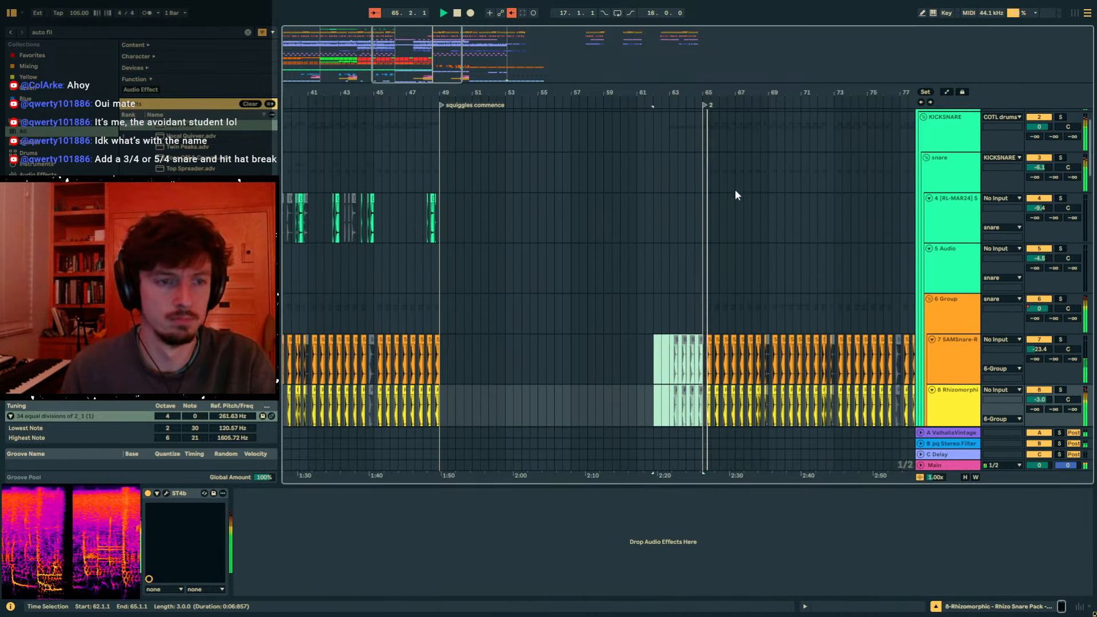
scroll(743, 229, "up", 3, "ctrl")
scroll(729, 245, "down", 6)
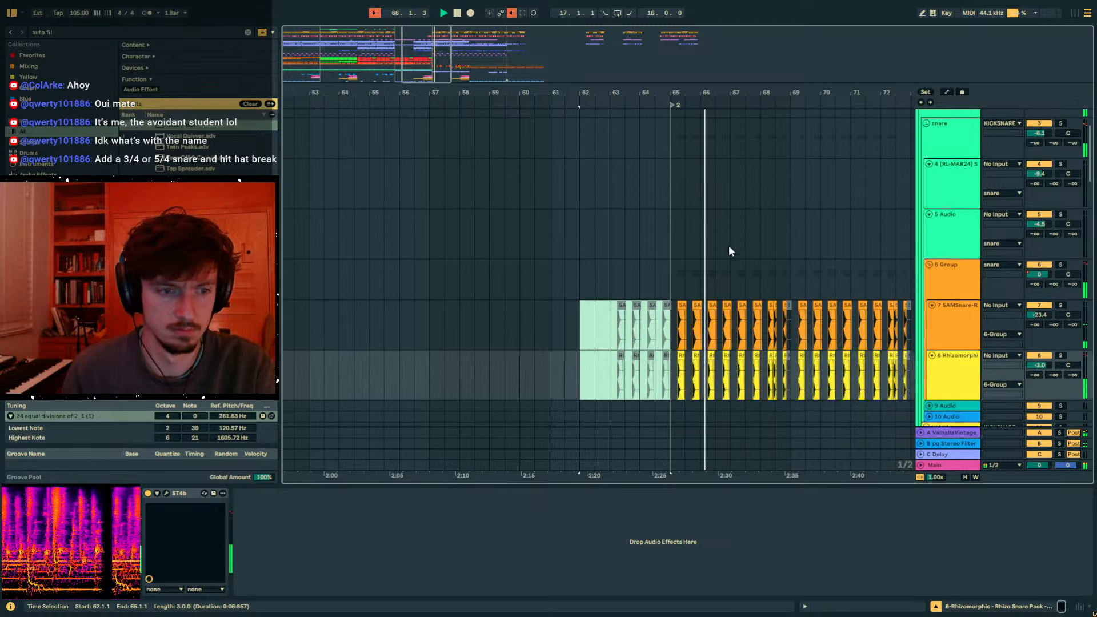
scroll(669, 151, "up", 3, "ctrl")
left_click(668, 151, "shift")
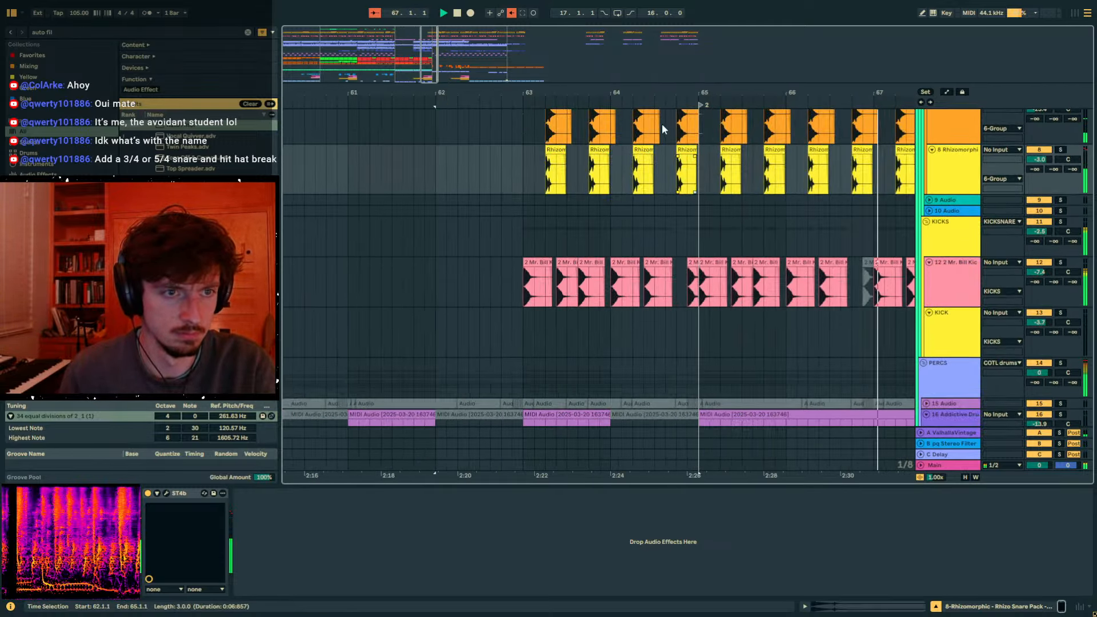
scroll(503, 196, "up", 3)
left_click(481, 196)
key("space")
key("space")
- Automate the Auto Filter Legacy frequency on the COTL drums group to drop at bar 63 and rise back by bar 65
scroll(873, 191, "up", 6)
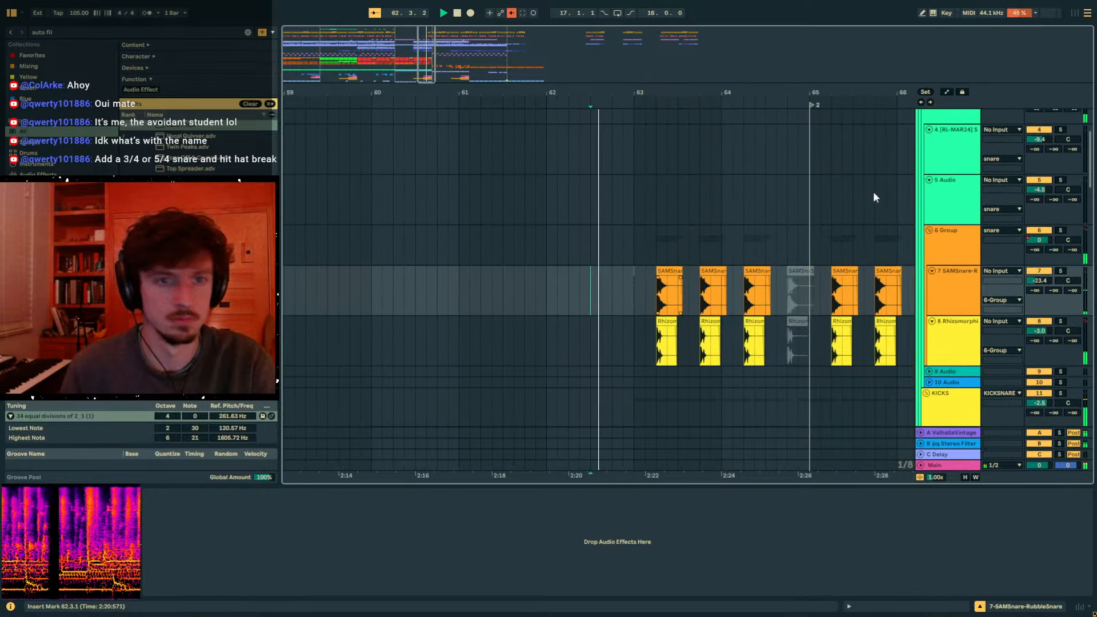
left_click(945, 186)
left_click(941, 151)
left_click(944, 192)
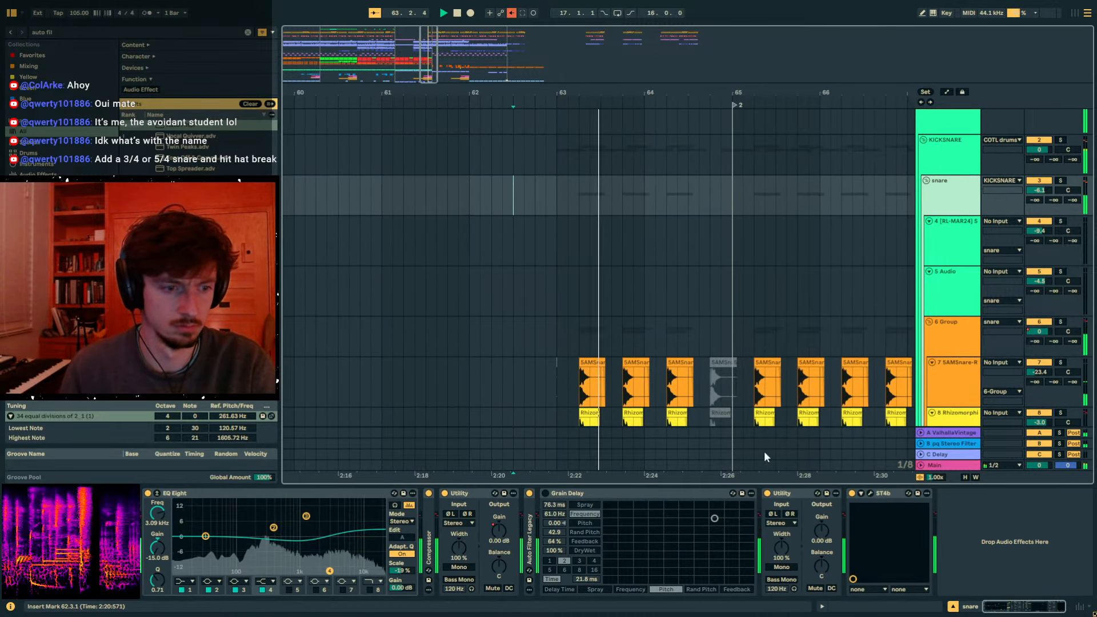
left_click(946, 239)
scroll(953, 189, "up", 2)
left_click(946, 136)
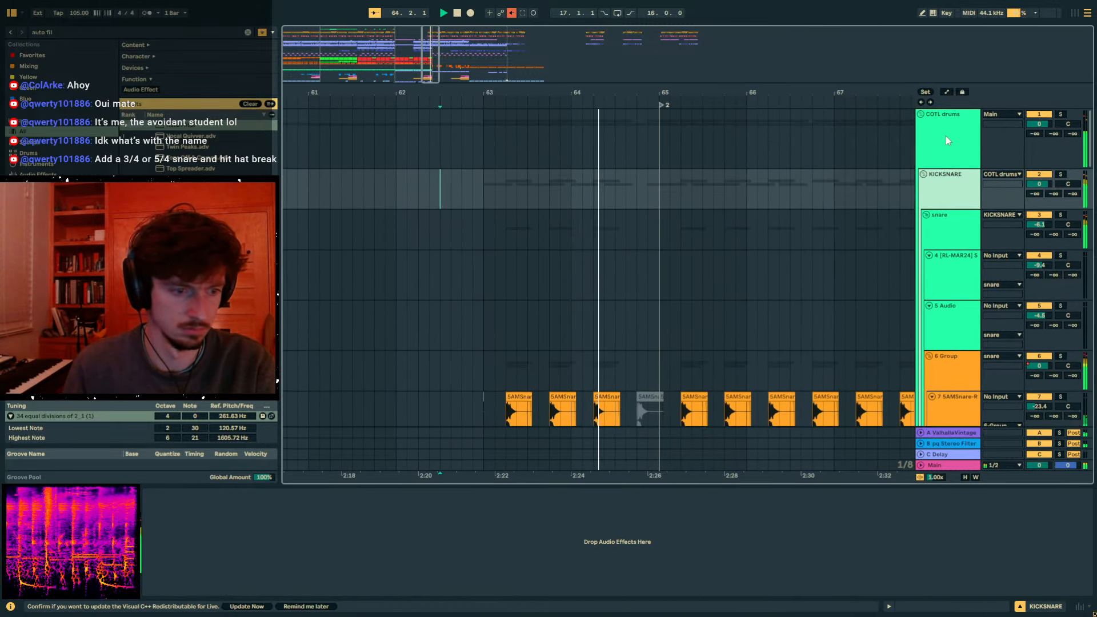
key("a")
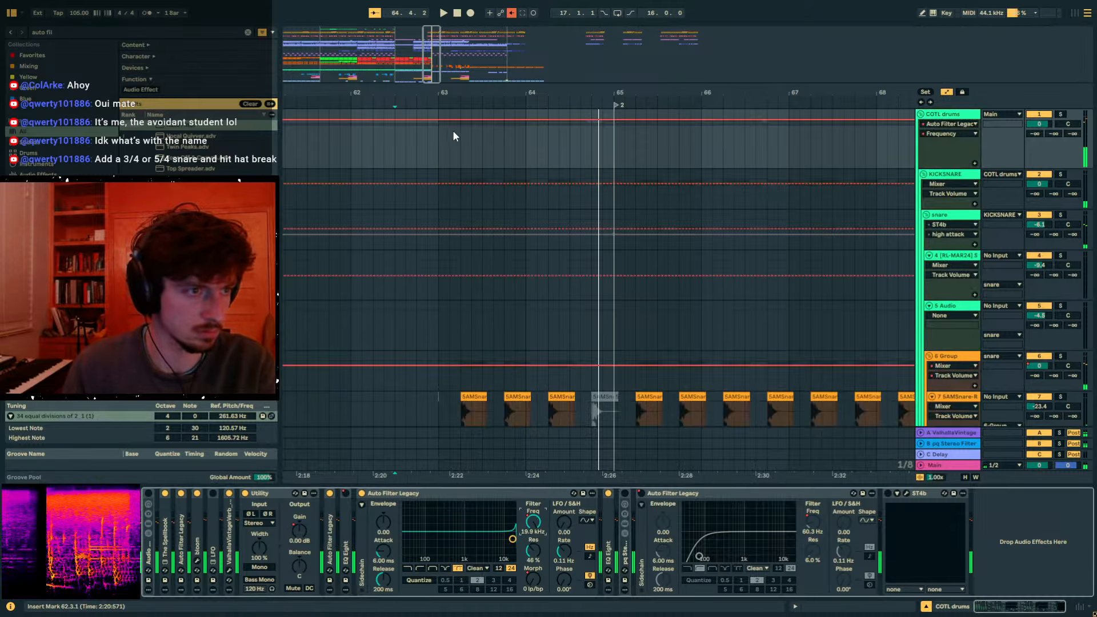
key("space")
left_click_drag(714, 134, 786, 120)
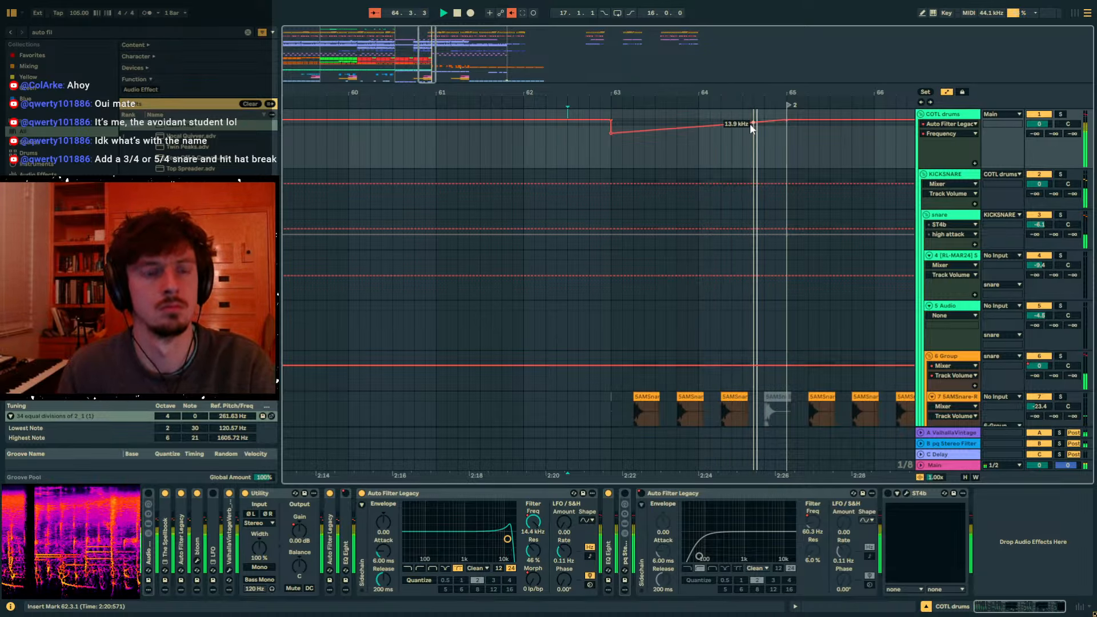
- Hide the automation lanes, collapse the KICKSNARE and COTL drums groups, and play the transition from just before bar 63
key("a")
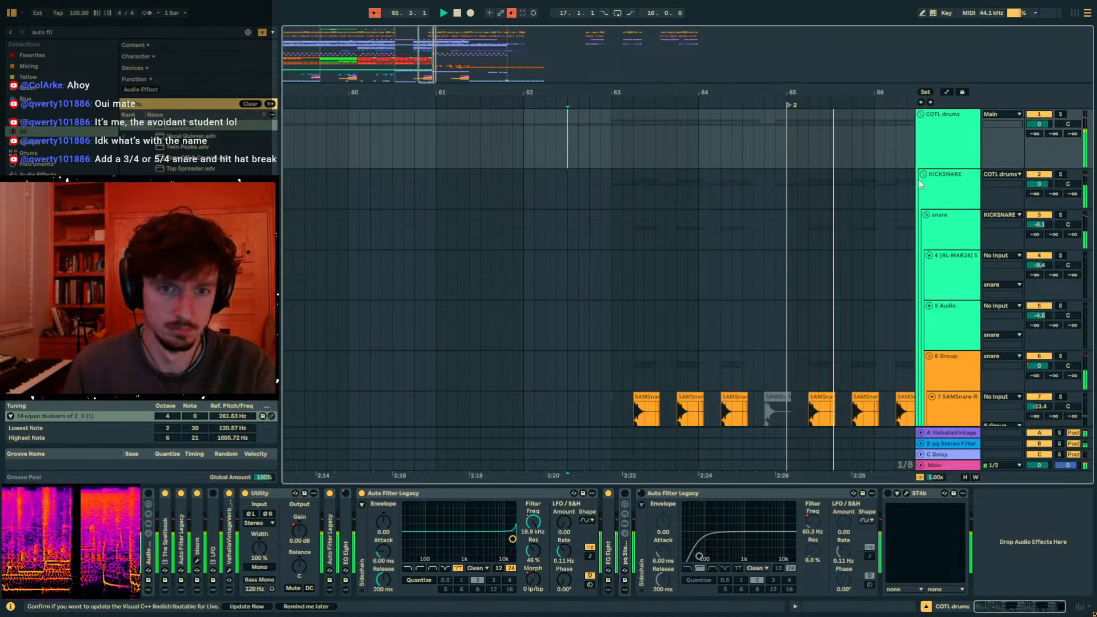
left_click(923, 174)
left_click(921, 114)
left_click_drag(756, 114, 768, 113)
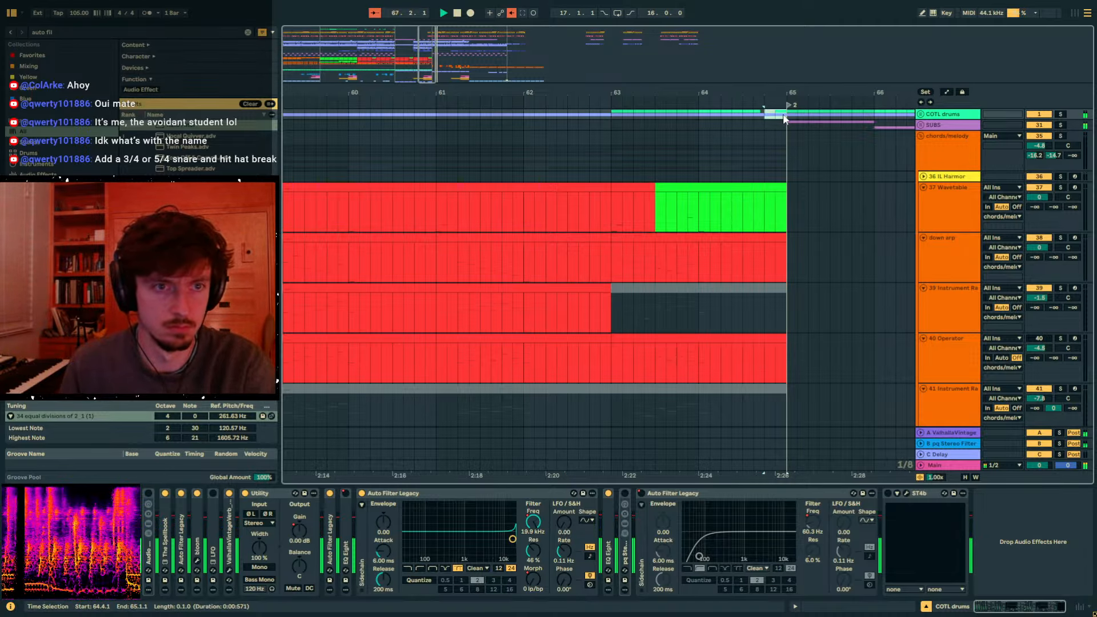
left_click(601, 113)
key("space")
key("space")
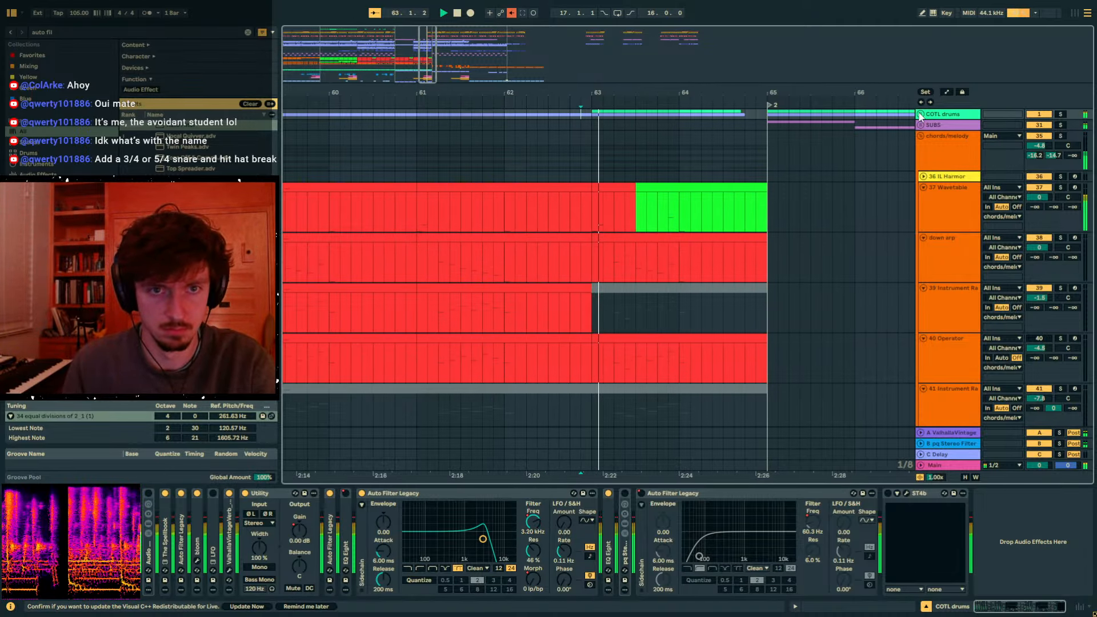
- Expand the COTL drums group, check its Auto Filter Legacy automation around bar 65, and play from 64.4.1
left_click(921, 114)
key("a")
key("a")
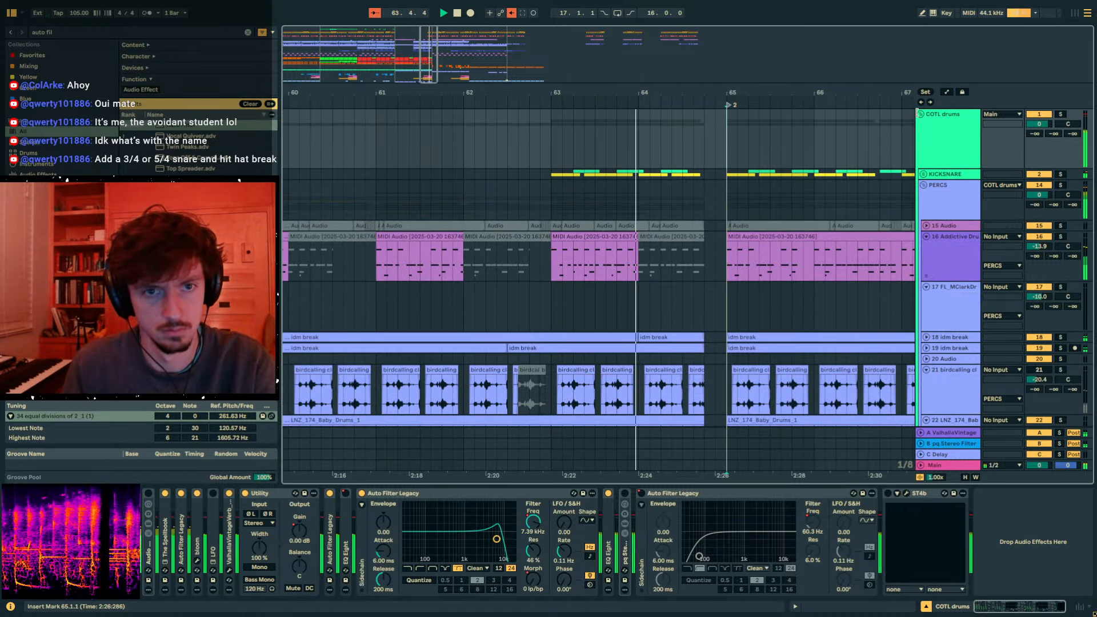
left_click(921, 114)
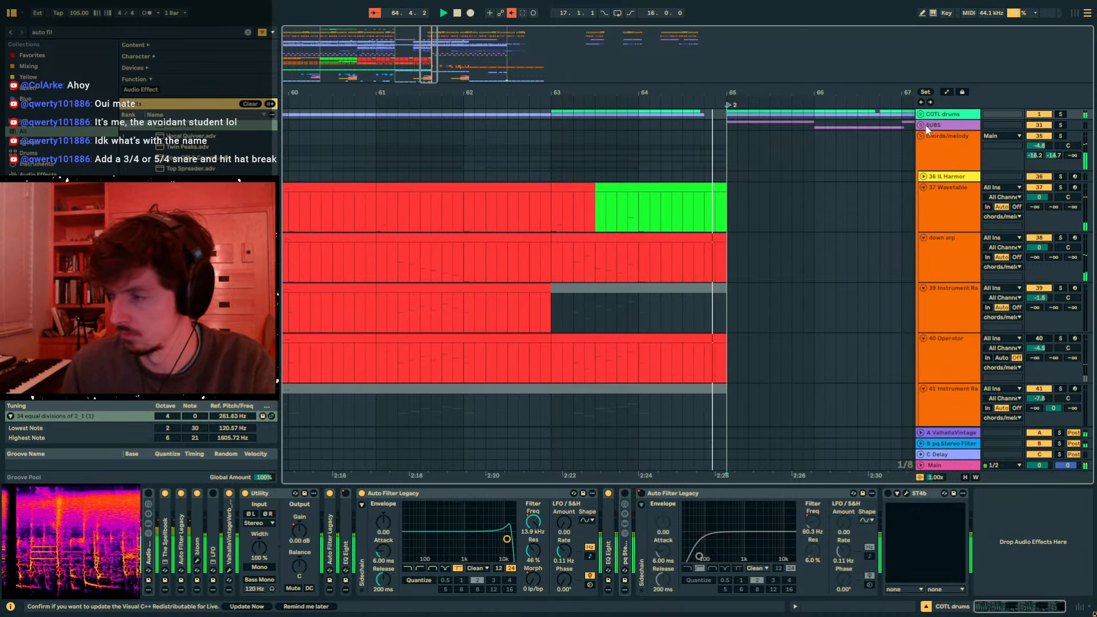
key("a")
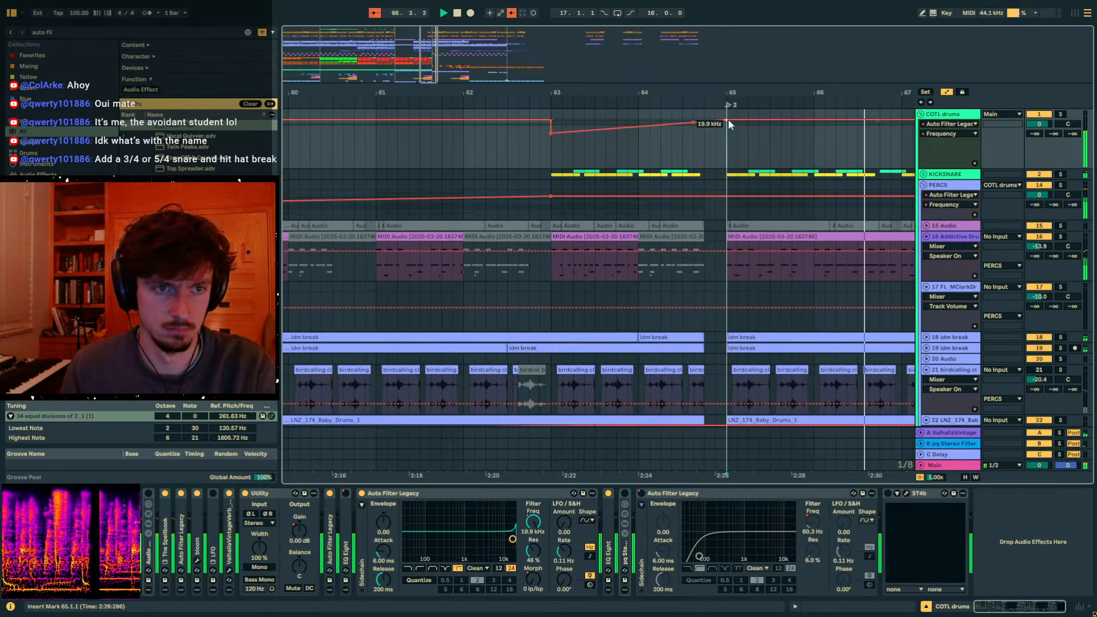
key("space")
key("space")
- Raise the PERCS Auto Filter Legacy frequency automation to 19.9 kHz at bar 65, and play from 63.4.3
key("a")
left_click(946, 215)
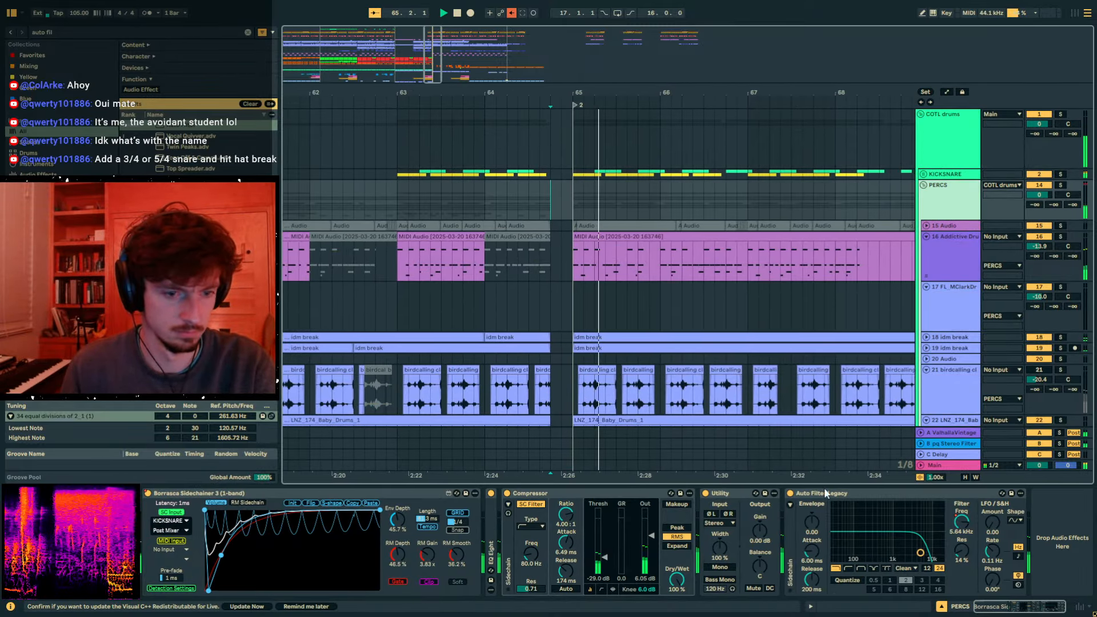
key("space")
key("a")
left_click_drag(566, 197, 556, 194)
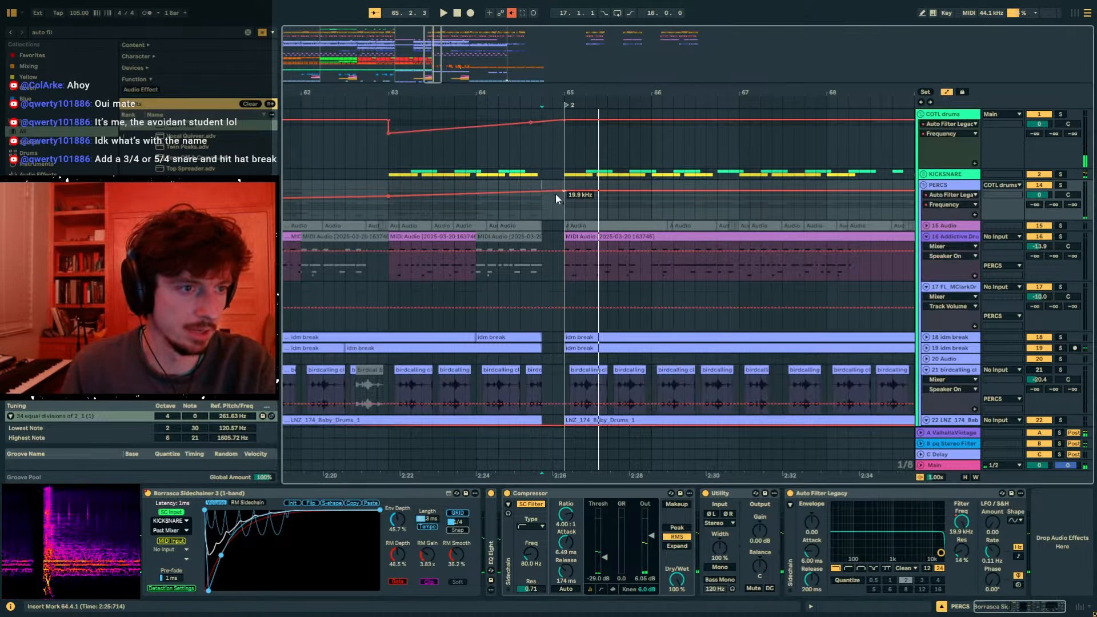
key("space")
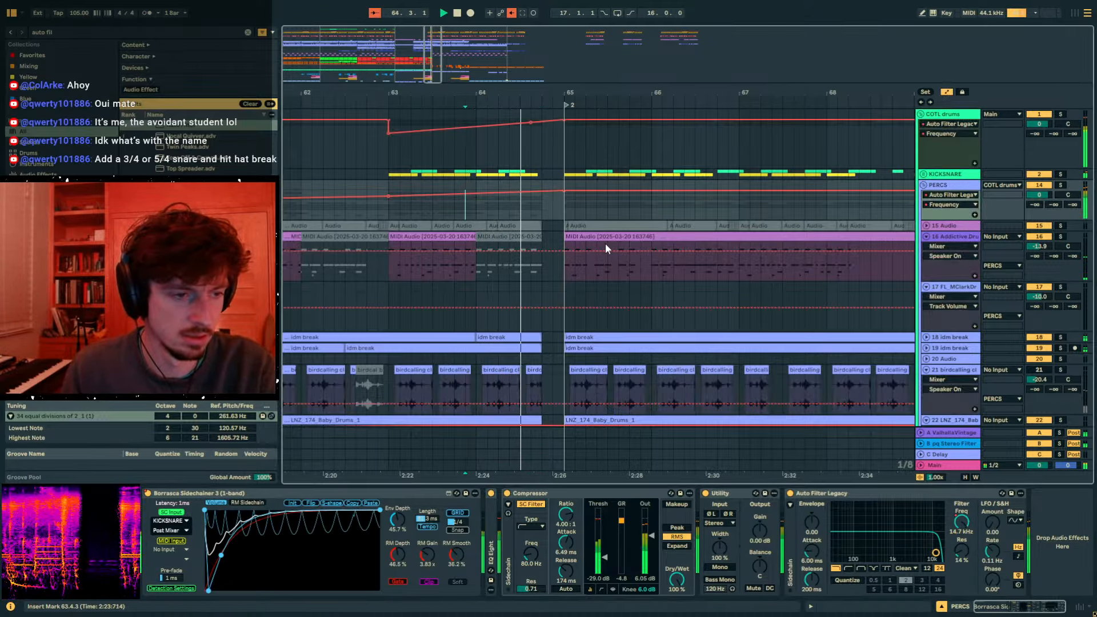
- Unfold track 65 Audio and shorten its clip before bar 65 to end at 64.4.3
scroll(599, 247, "down", 10)
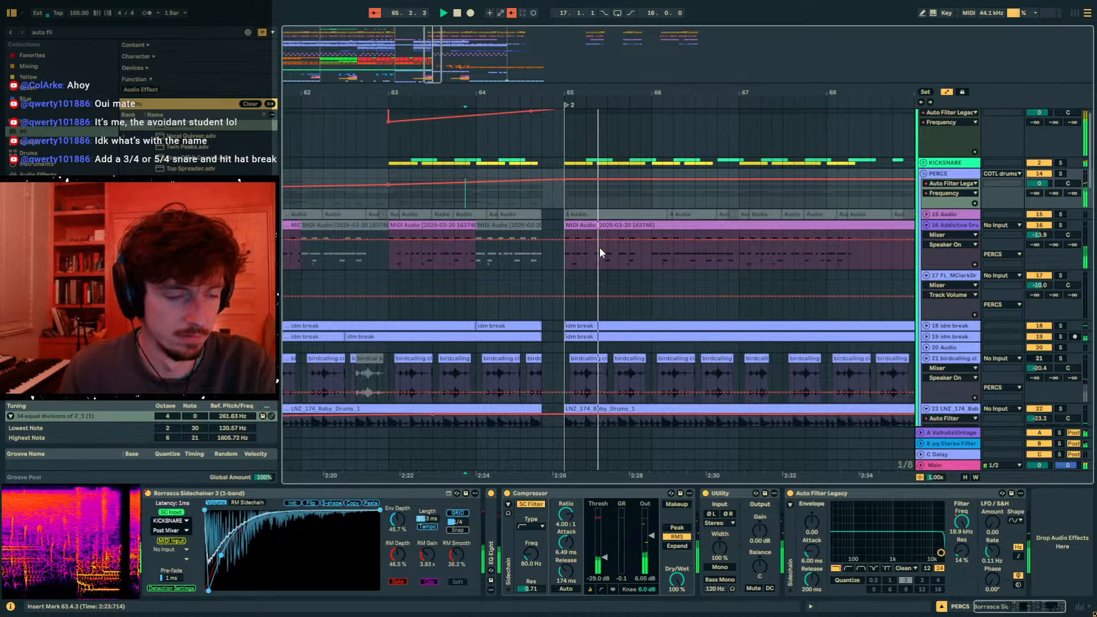
scroll(575, 272, "down", 10)
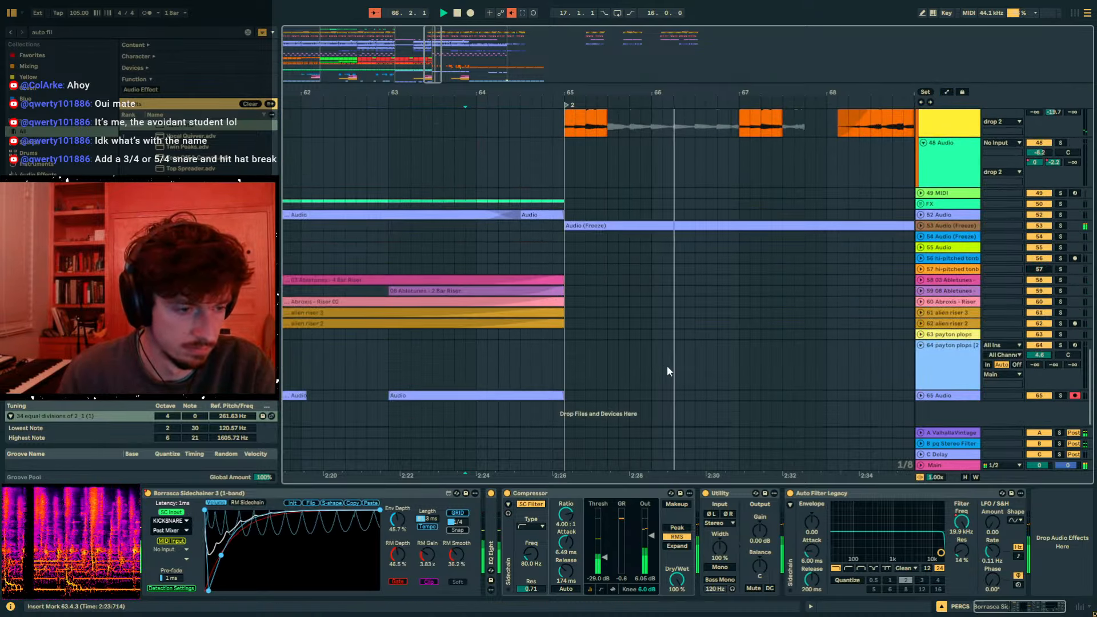
left_click(921, 396)
left_click_drag(562, 385, 545, 390)
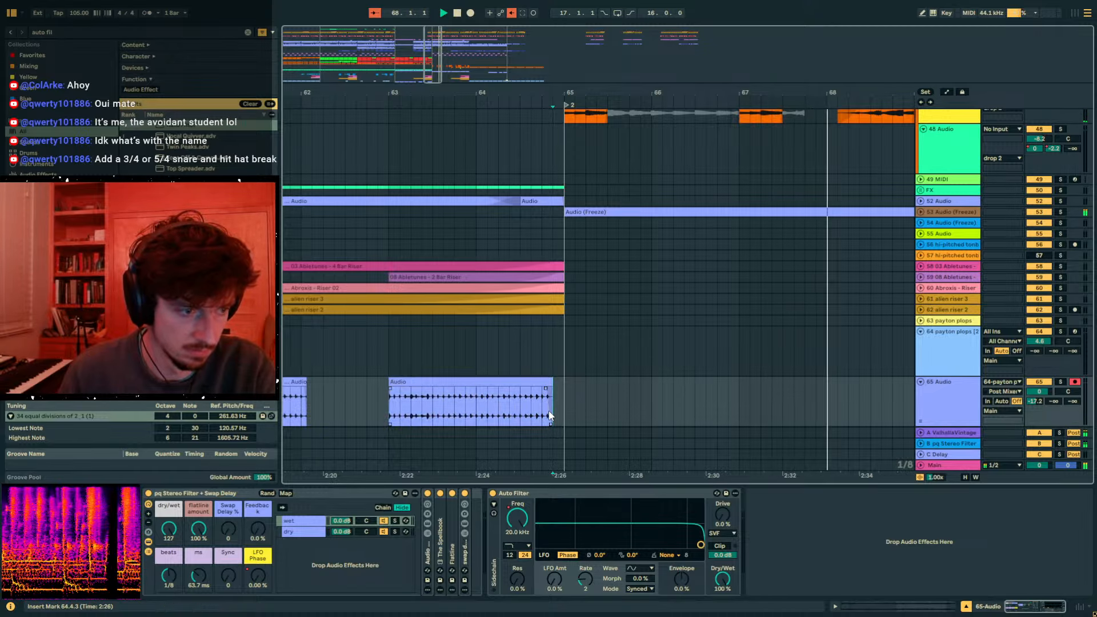
scroll(549, 408, "down", 1)
left_click_drag(554, 93, 576, 256)
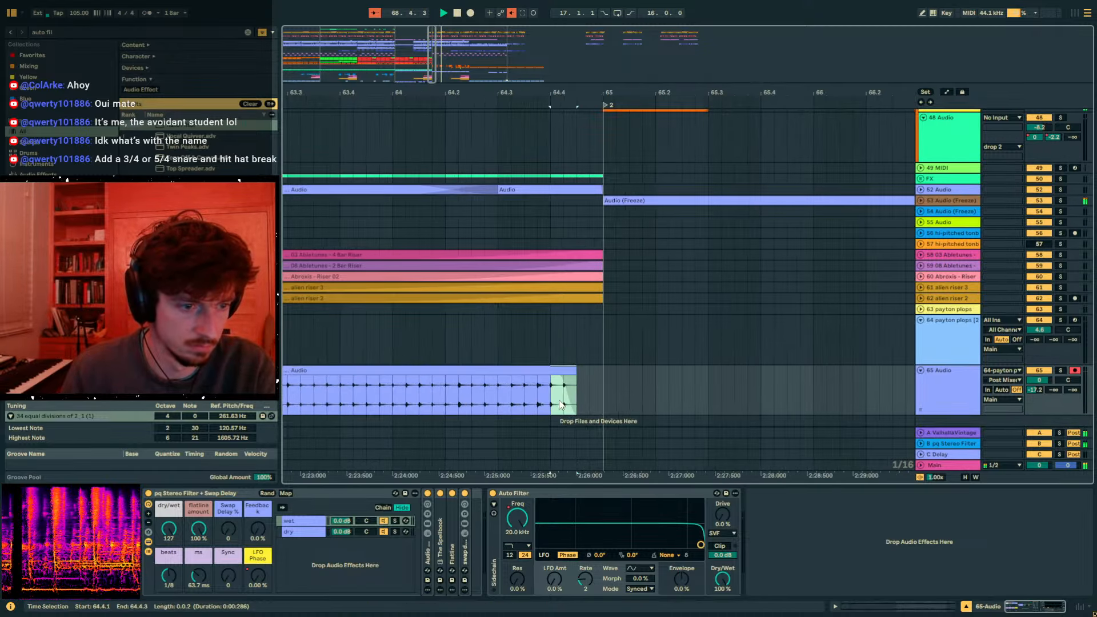
- Unfold track 53 Audio (Freeze) and lower its Saturator Dry/Wet to 34%
left_click_drag(640, 93, 400, 32)
scroll(639, 290, "up", 2)
left_click(946, 281)
key("u")
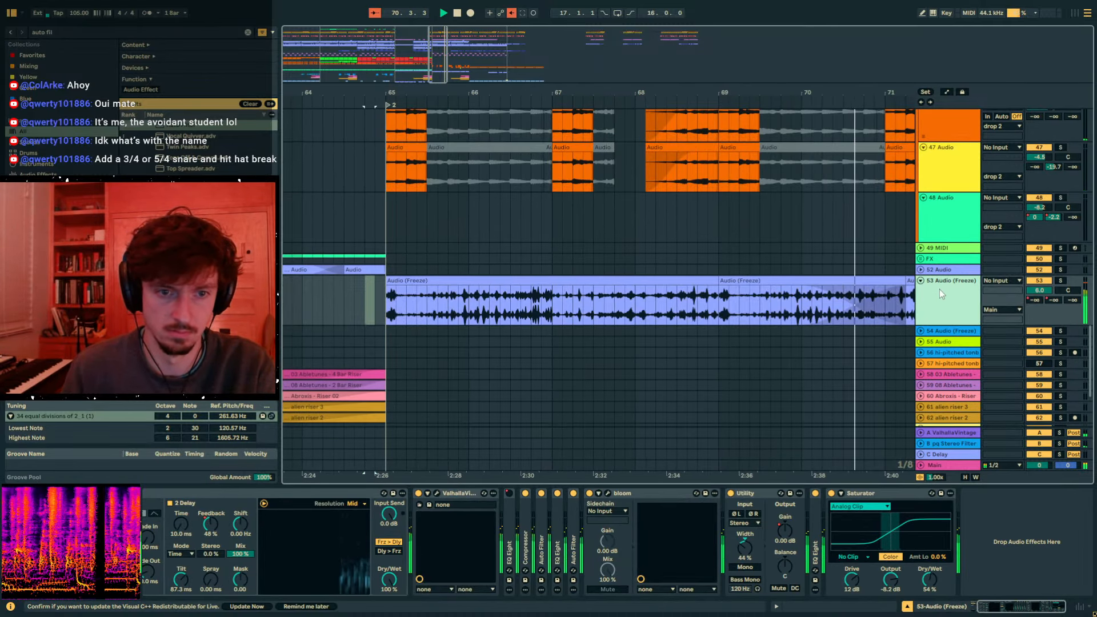
scroll(936, 389, "up", 2)
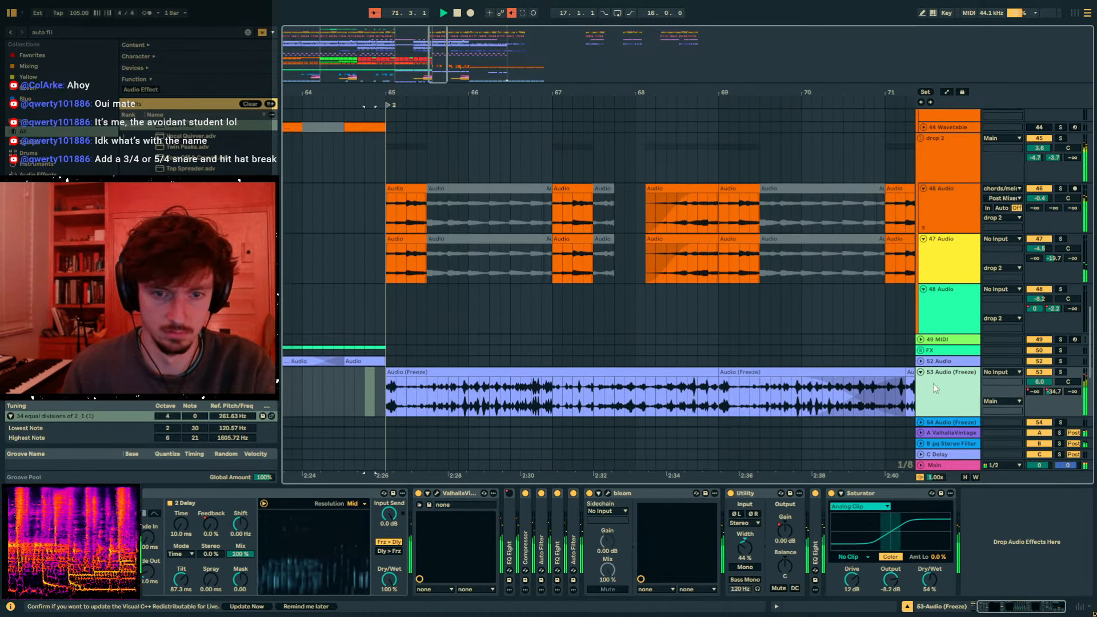
left_click_drag(933, 571, 933, 606)
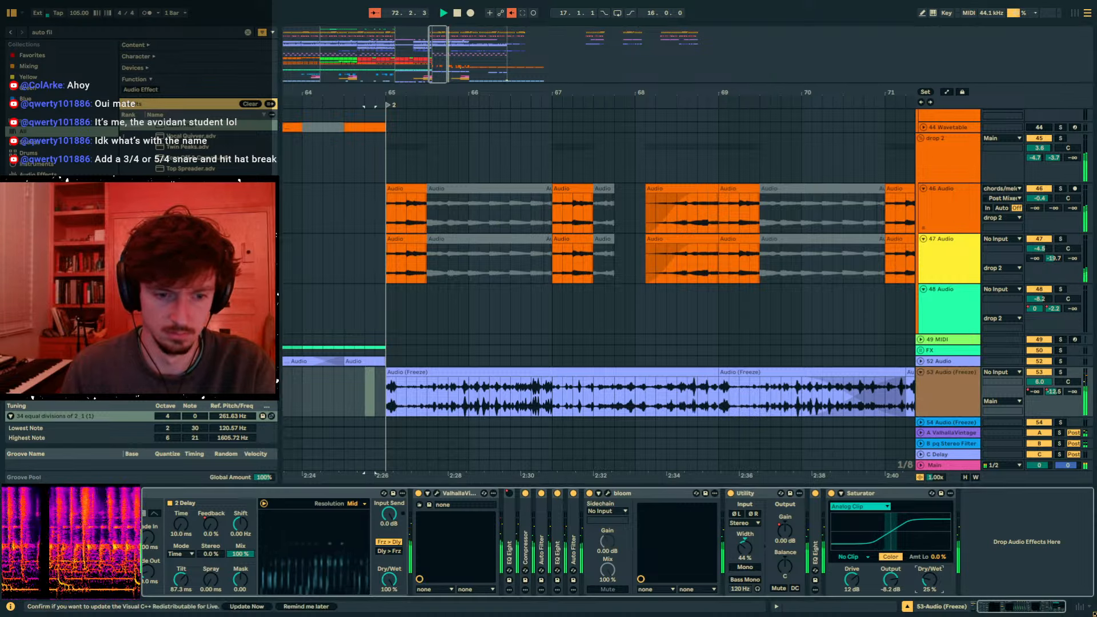
- Automate the Utility gain on 53 Audio (Freeze) to dip at bar 65 and ramp back to 0 dB, repeating every four bars through bar 77
key("a")
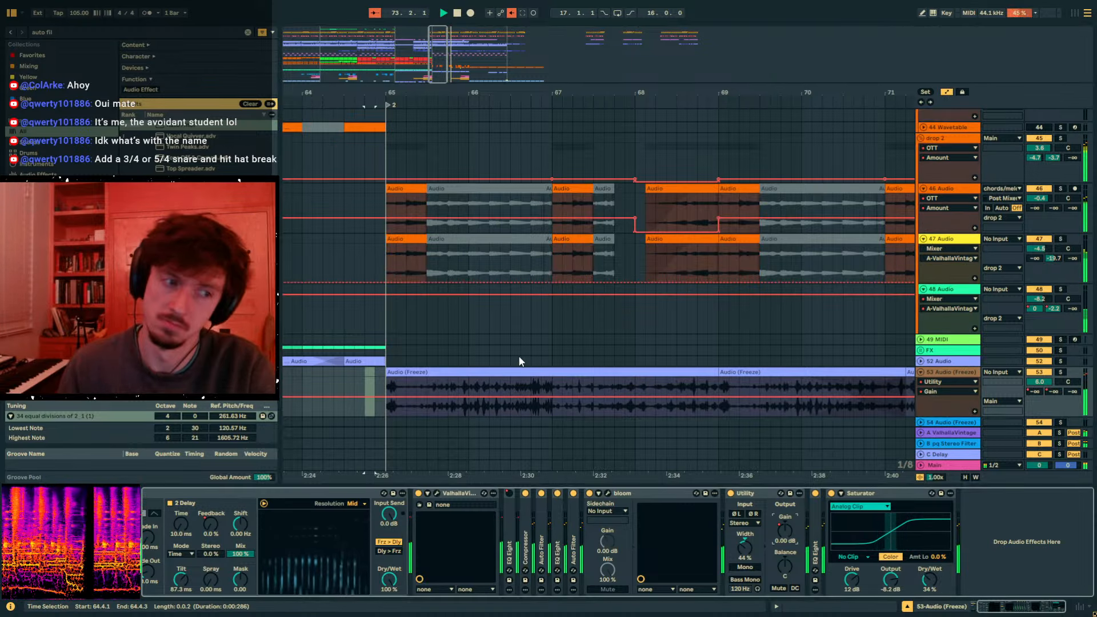
left_click_drag(502, 92, 467, 59)
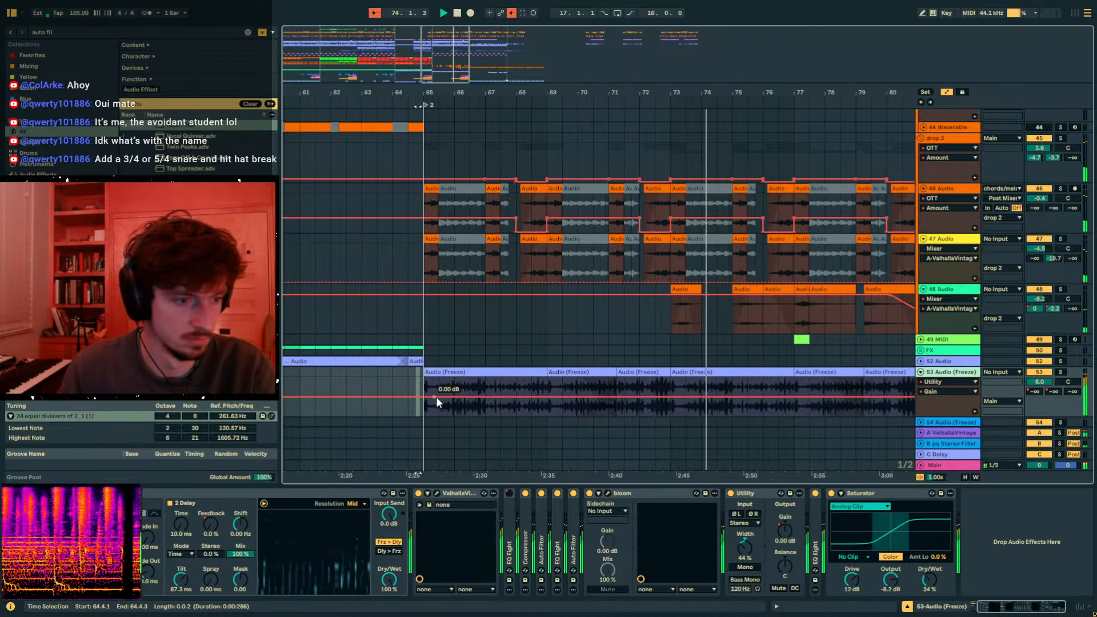
left_click(439, 397)
left_click(424, 397)
left_click_drag(425, 398, 547, 394)
key("ctrl+d")
key("ctrl+d")
key("ctrl+d")
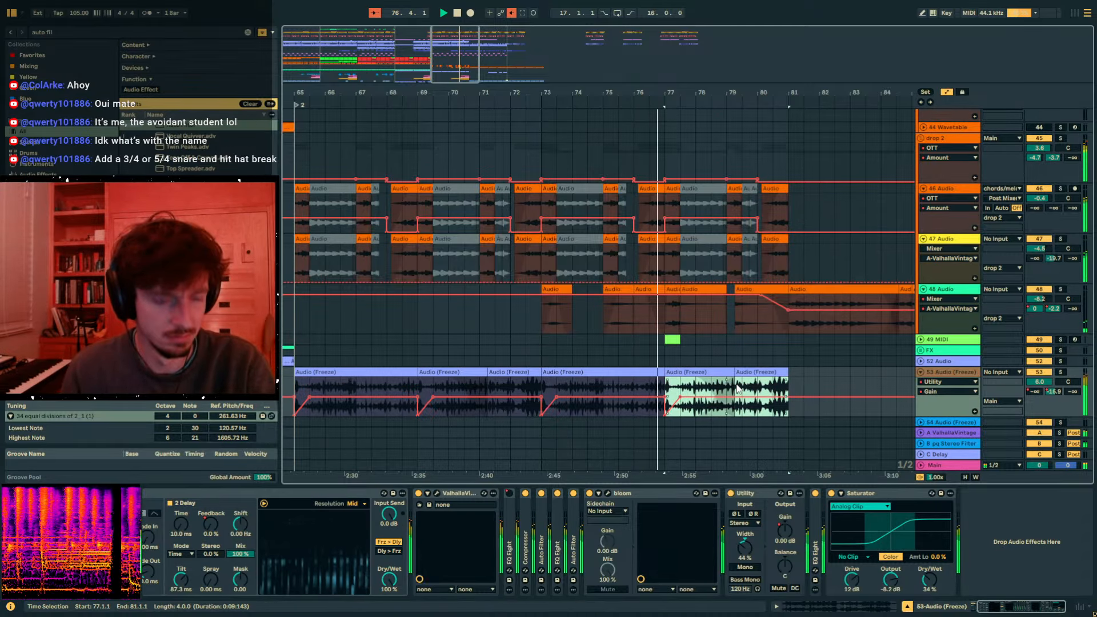
- Bend the Utility gain ramps at bars 77, 73, 69 and 65 on 53 Audio (Freeze) into curves, and hide the automation
left_click(680, 417)
mouse_move(679, 408)
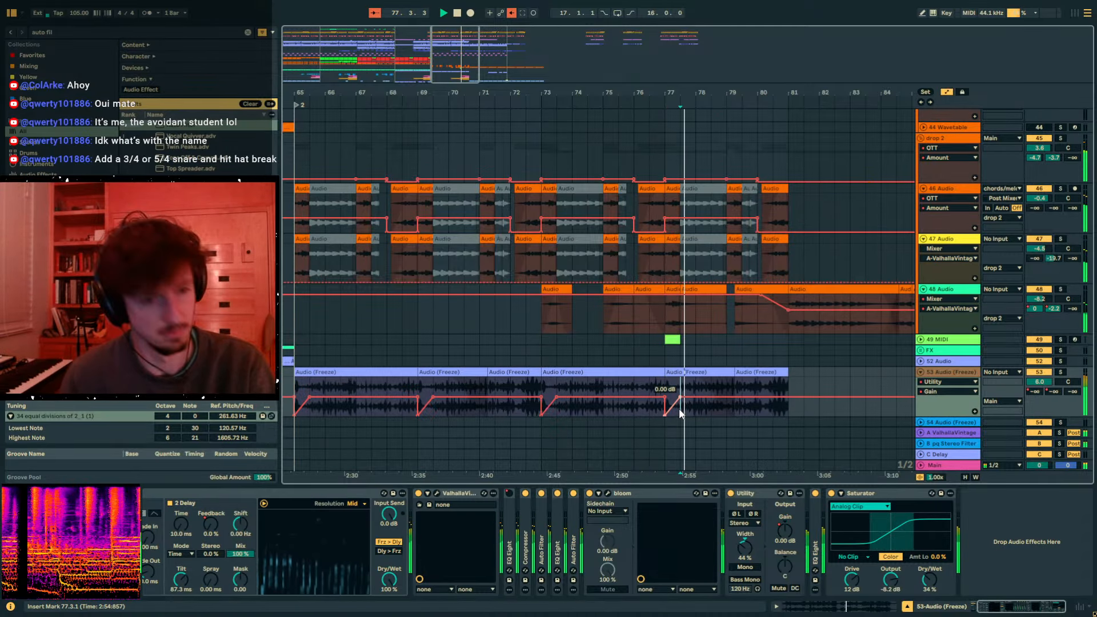
left_click_drag(679, 409, 787, 389)
left_click(627, 387)
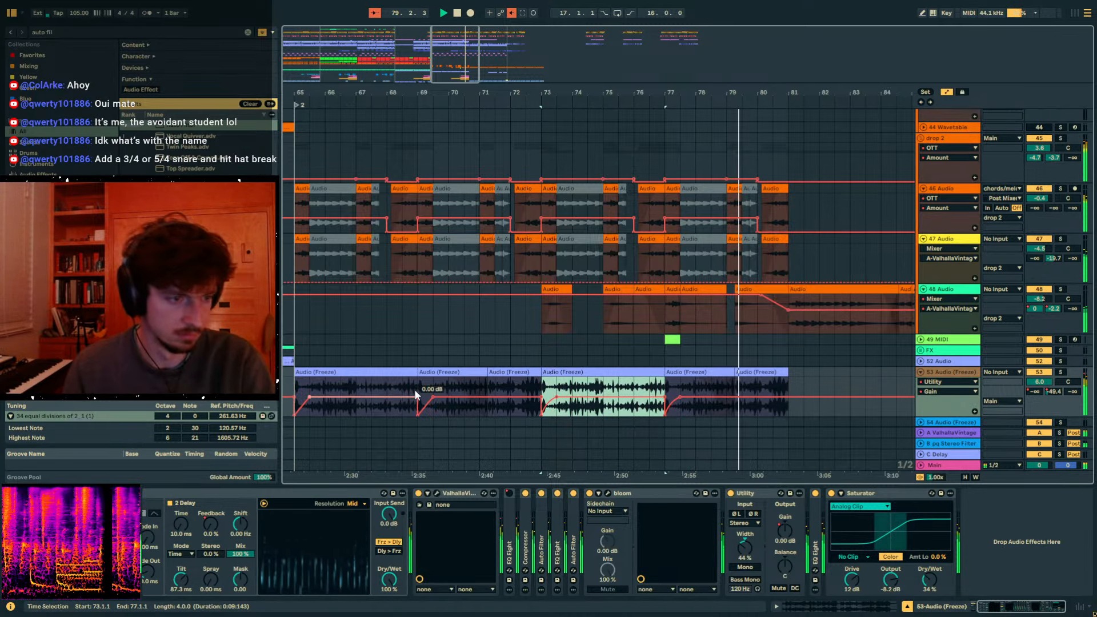
left_click(480, 387)
left_click(360, 387)
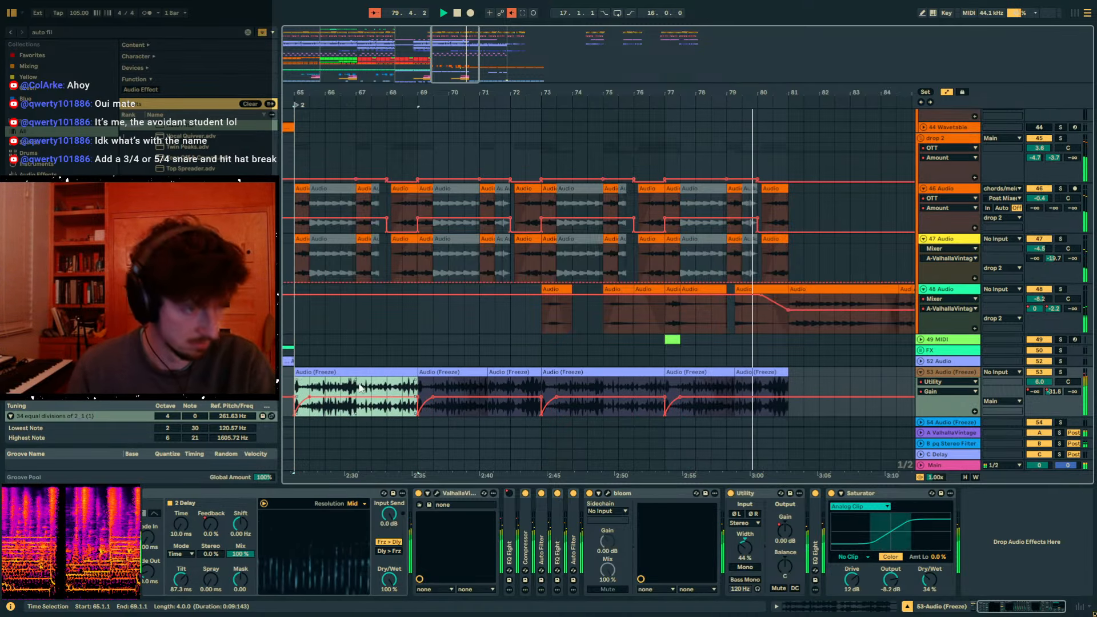
left_click(780, 385)
key("a")
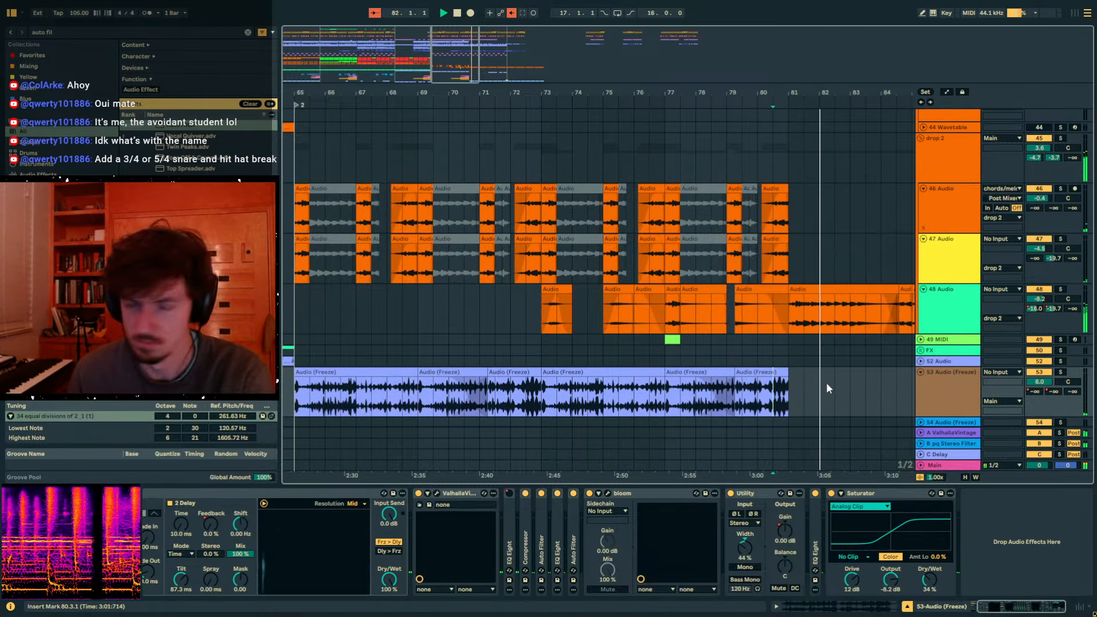
- Listen through the second drop from bar 82 while examining the device chains of 48 Audio and the drop 2 group
left_click(821, 298)
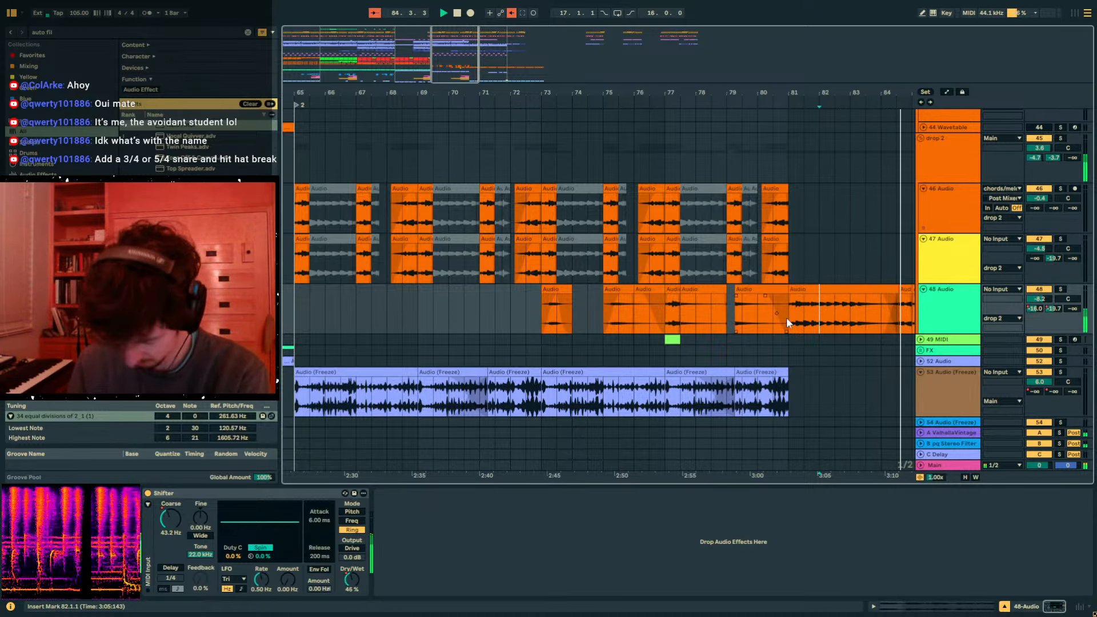
left_click(375, 14)
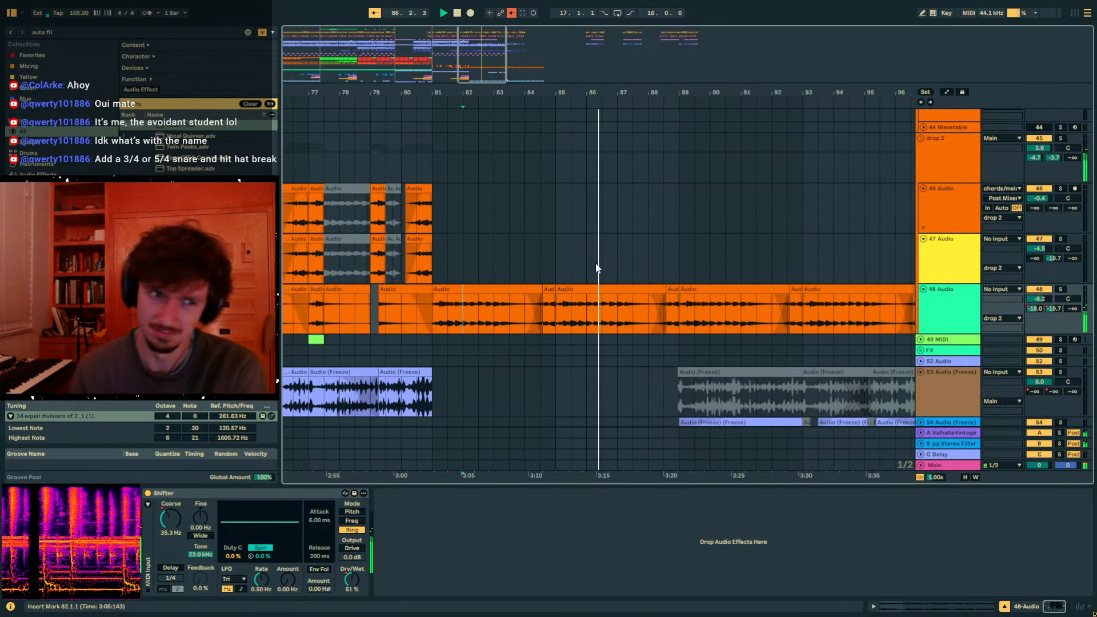
left_click(588, 307)
scroll(927, 300, "up", 2)
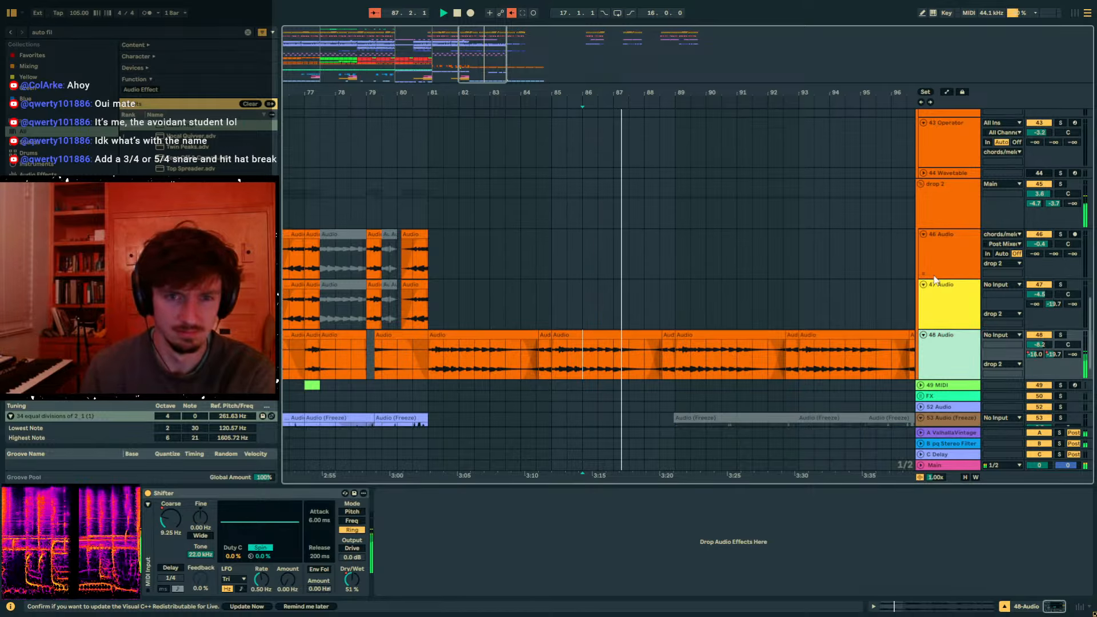
left_click(934, 213)
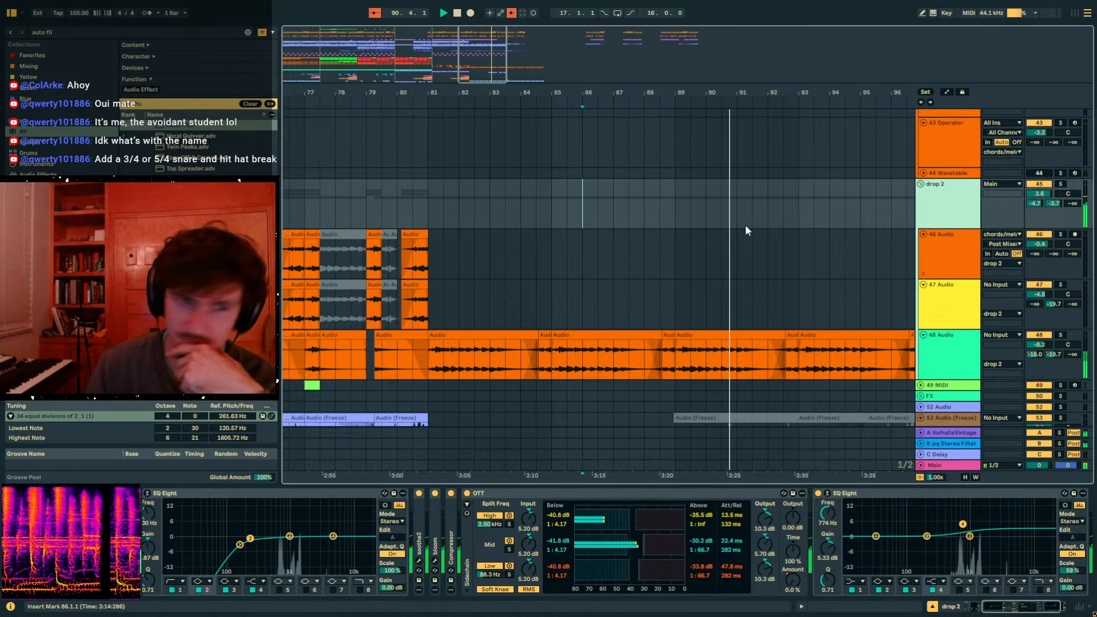
left_click_drag(704, 93, 667, 91)
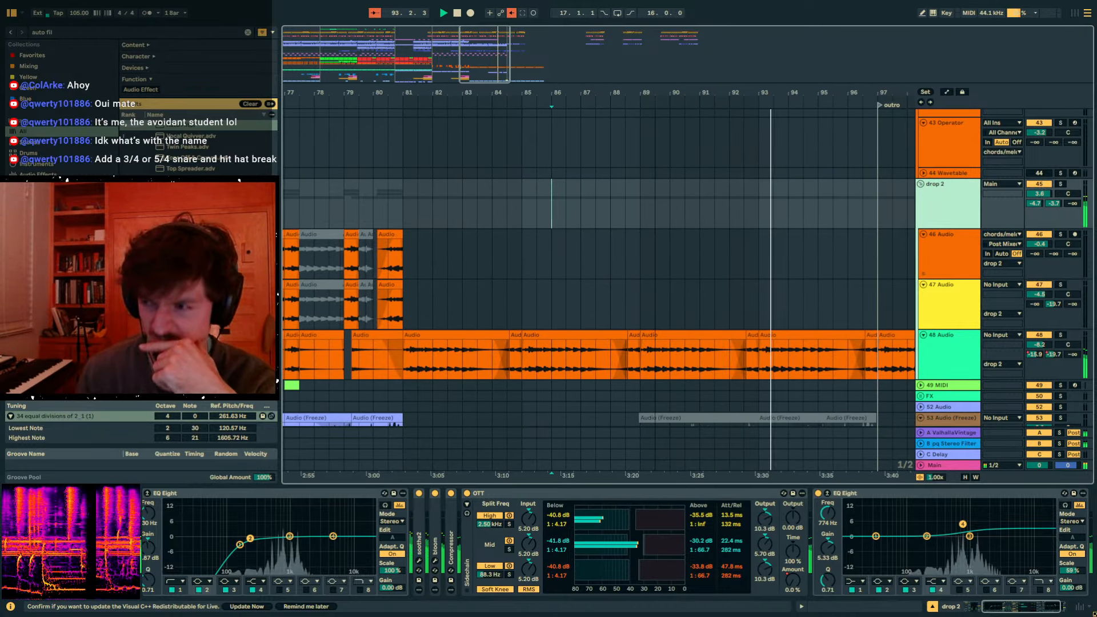
mouse_move(667, 92)
left_mouse_down()
mouse_move(694, 96)
mouse_move(754, 68)
mouse_move(844, 53)
left_mouse_up()
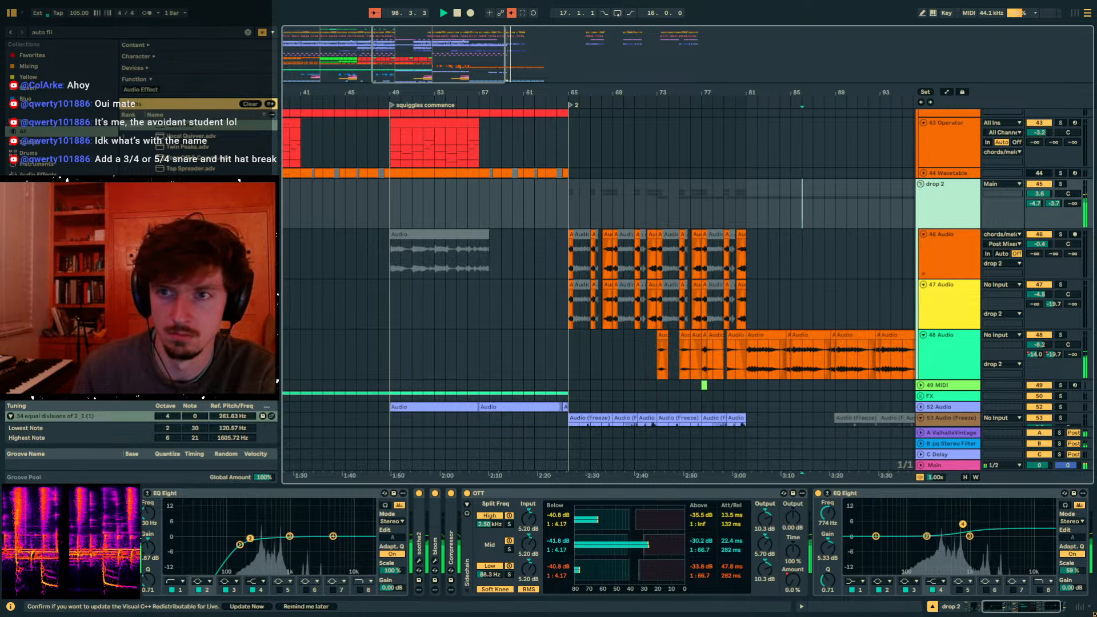
- Compare the drop 2 tracks across bars 81–97, 65–81 and 17–49, and play from bar 17 to review the drums
scroll(743, 206, "down", 6)
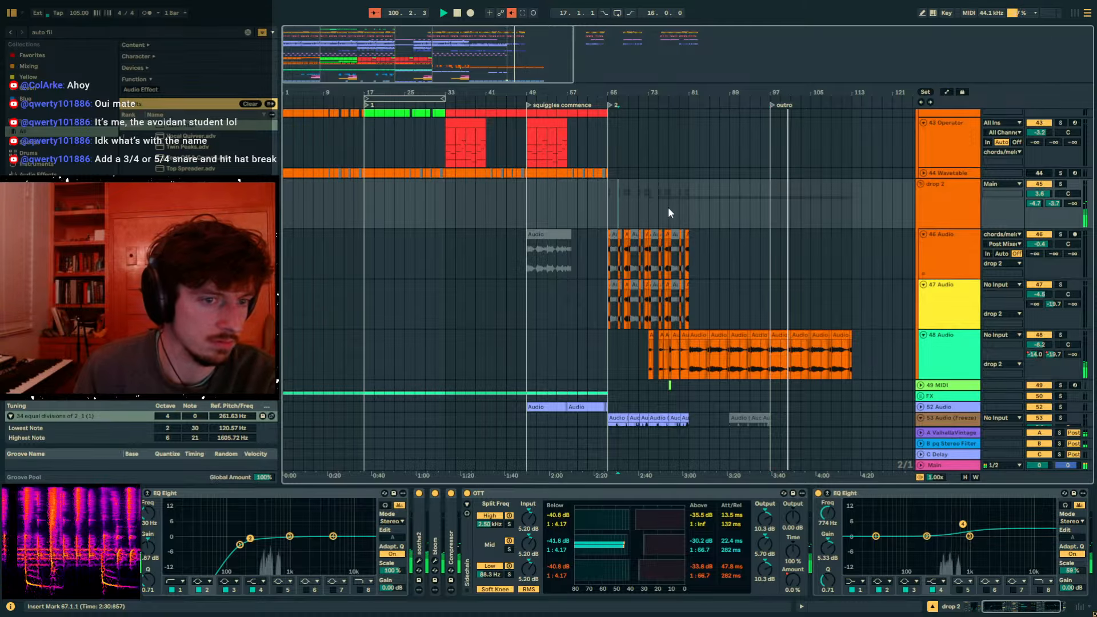
left_click_drag(688, 207, 770, 354)
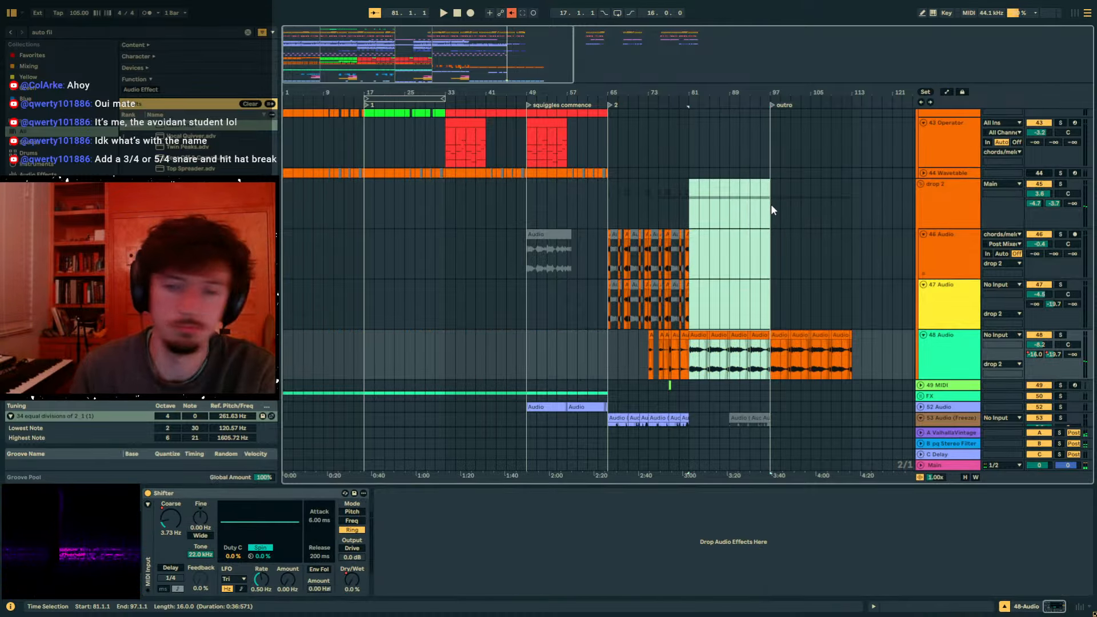
left_click_drag(689, 354, 607, 213)
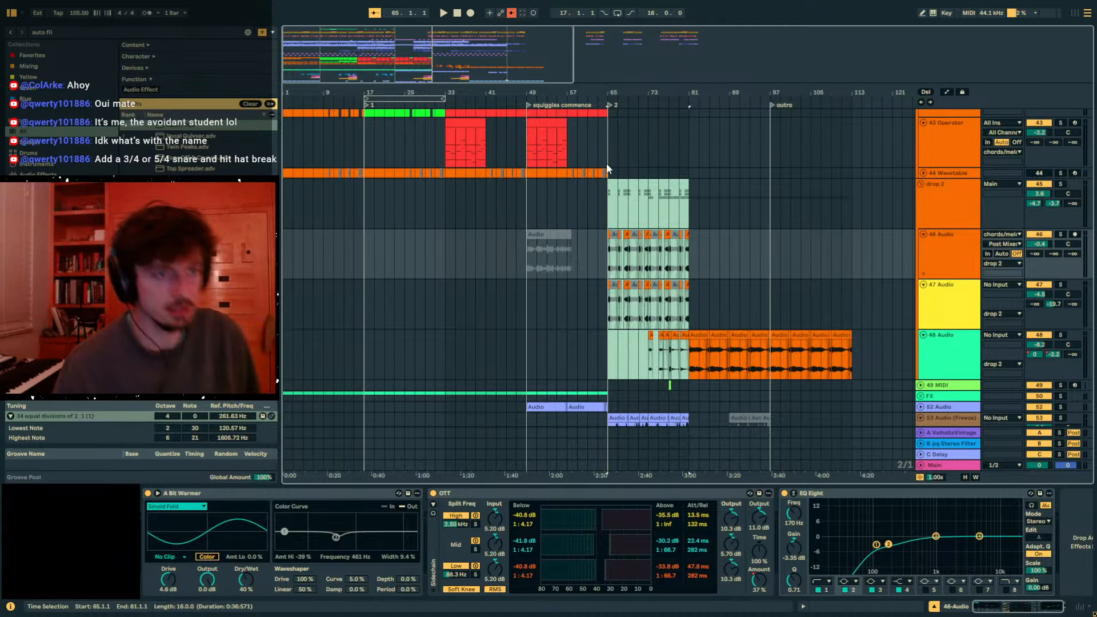
left_click_drag(526, 213, 365, 201)
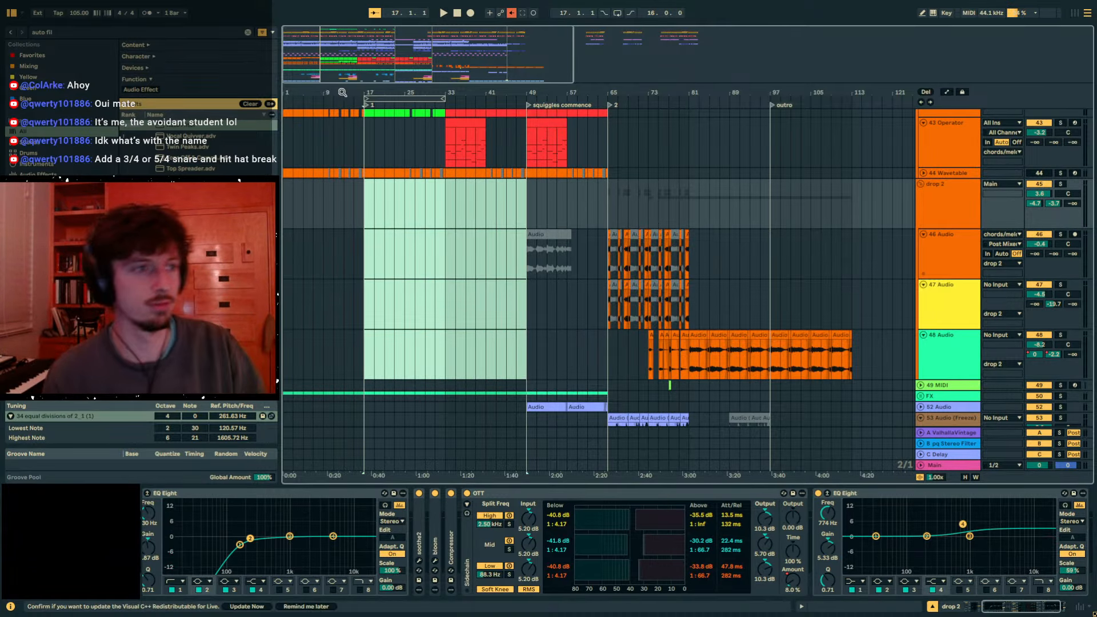
left_click_drag(359, 92, 357, 146)
key("space")
scroll(558, 199, "up", 2)
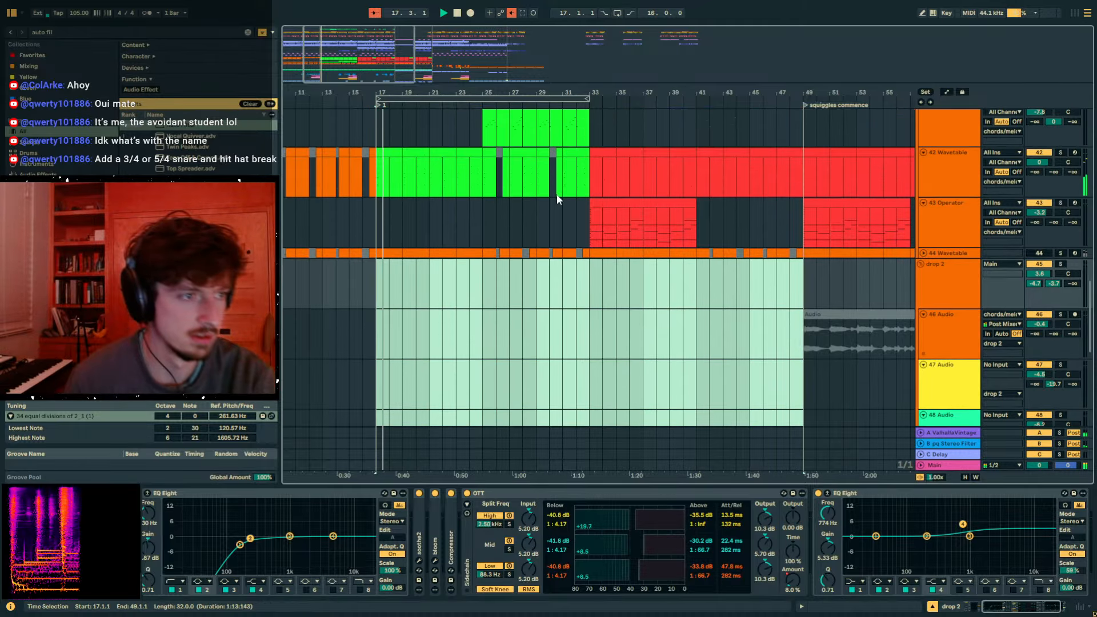
scroll(558, 200, "up", 15)
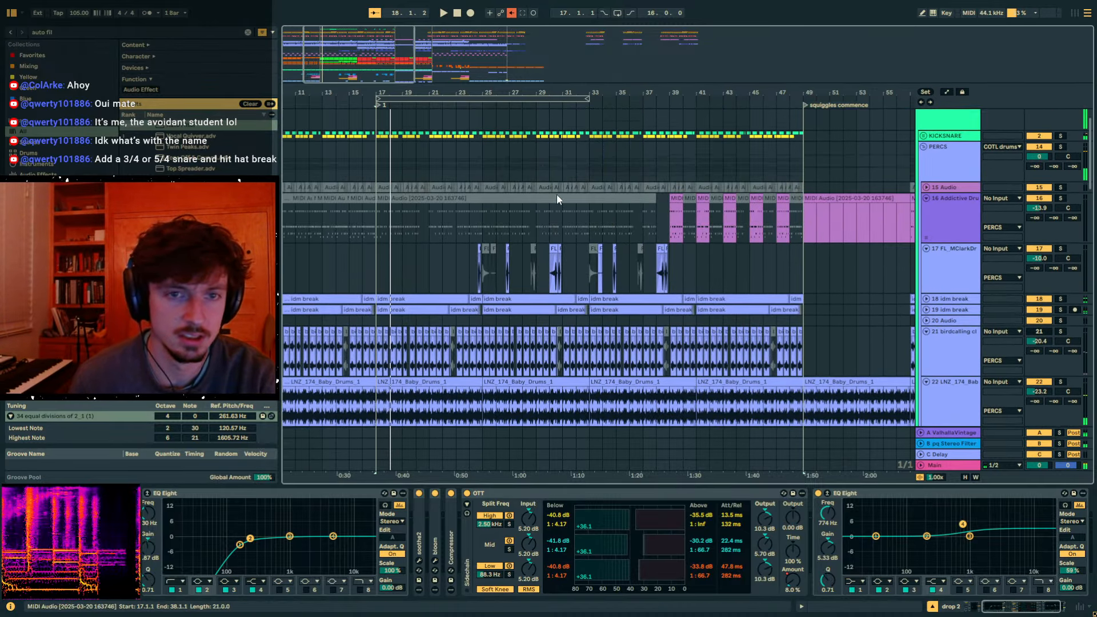
- Unfold the KICKSNARE group, lower snare track 4 to -14.6 dB, and play from bar 17
scroll(558, 200, "up", 2)
left_click(935, 195)
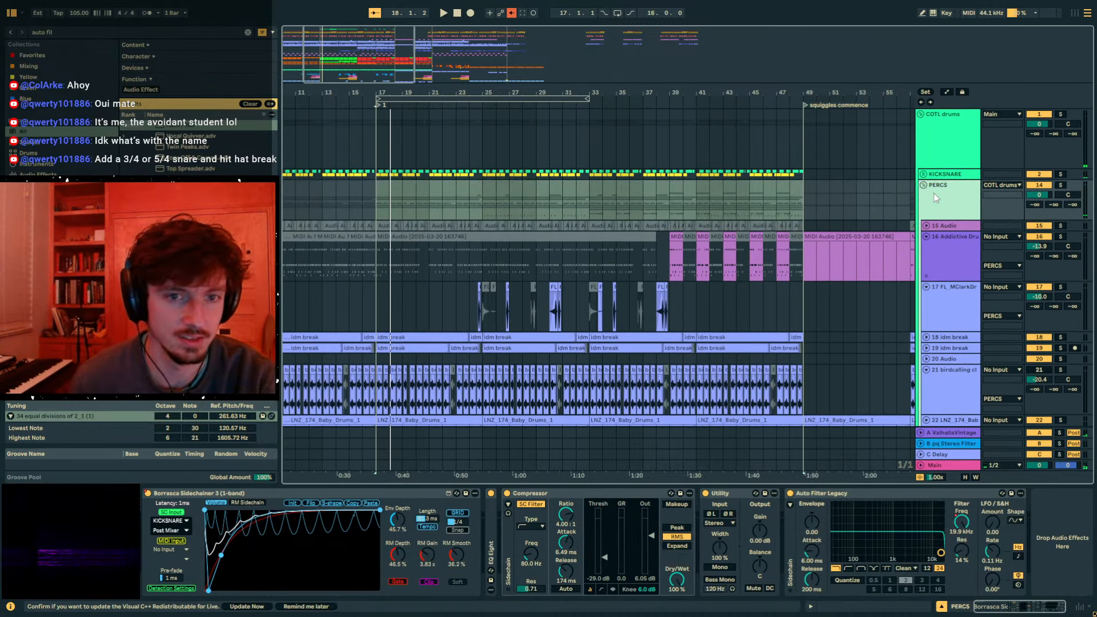
left_click(924, 174)
left_click(945, 260)
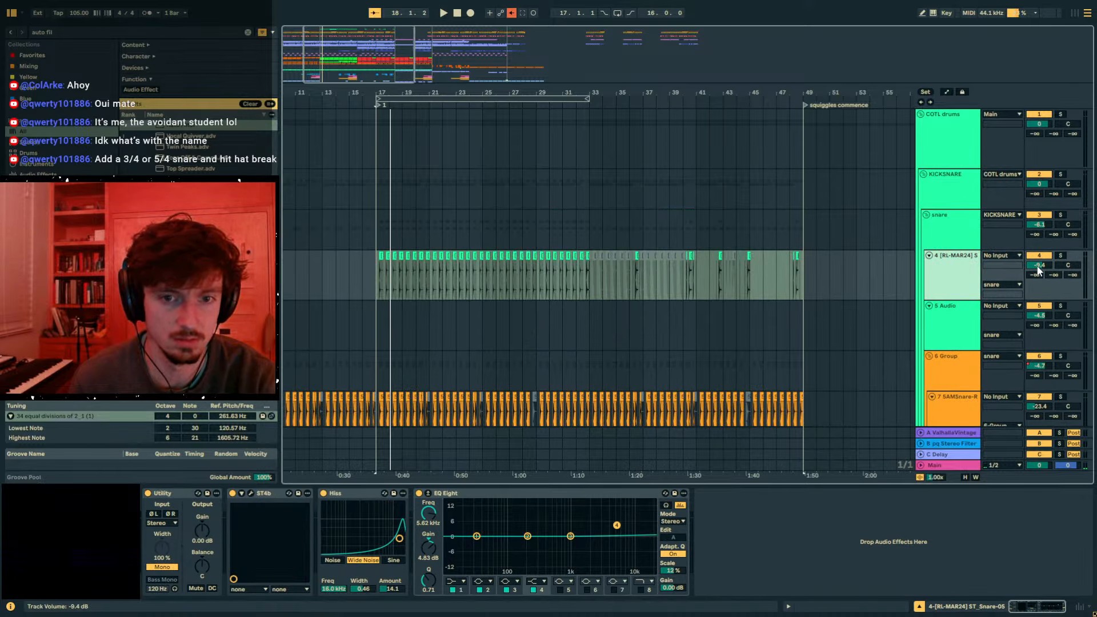
key("space")
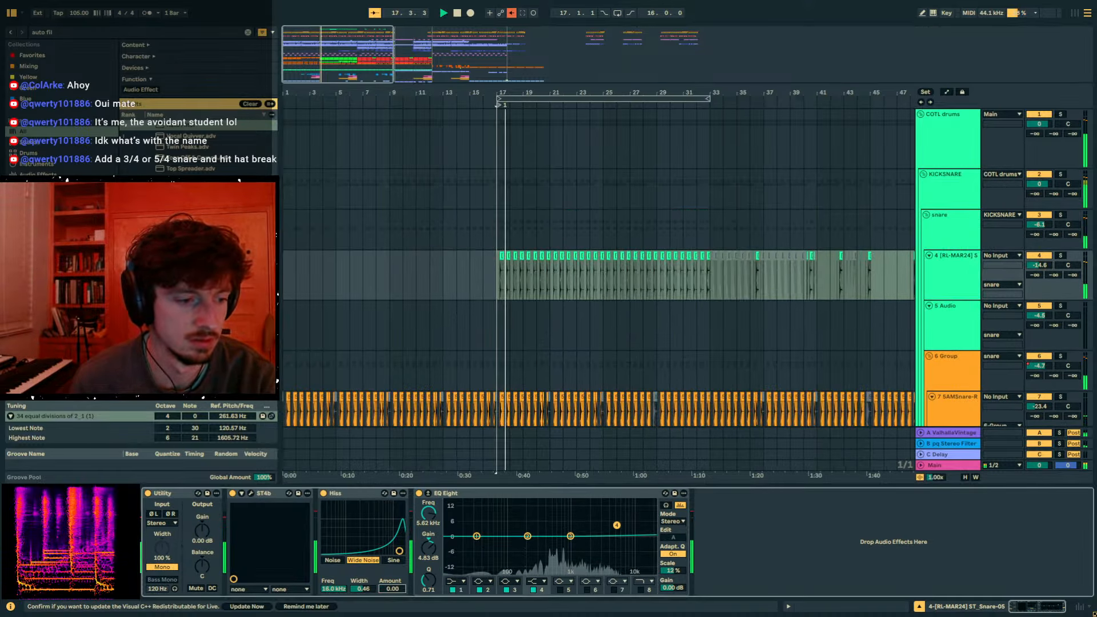
scroll(765, 371, "down", 3)
- Lower the 6 Group track volume automation to about -11.6 dB across bars 17–33, and hide the automation
left_click(1043, 271)
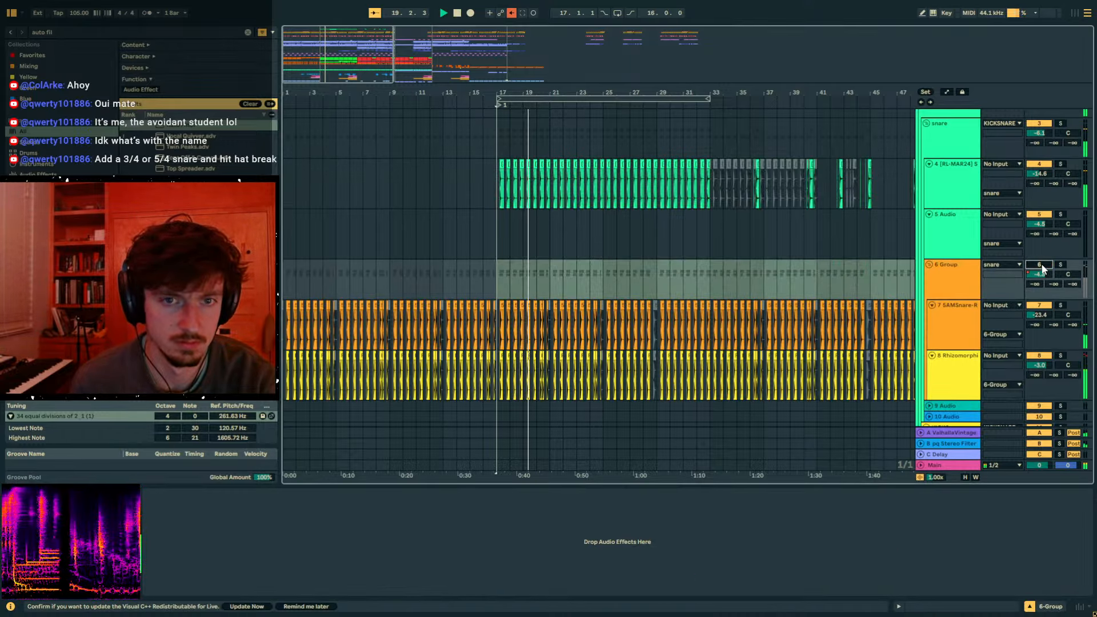
left_click(945, 284)
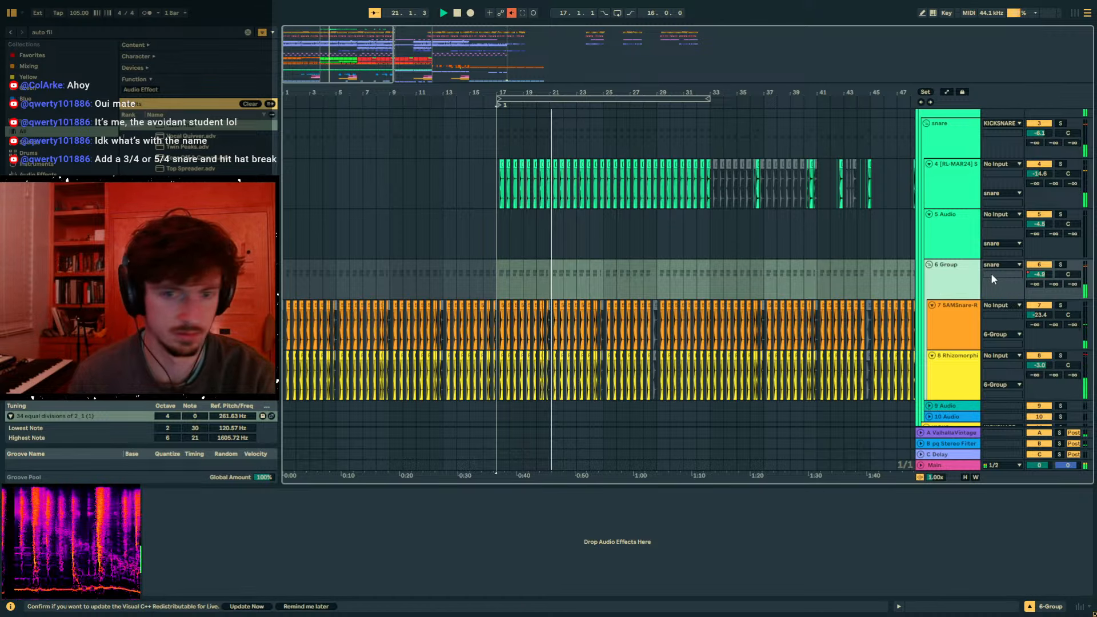
key("a")
left_click_drag(598, 278, 563, 285)
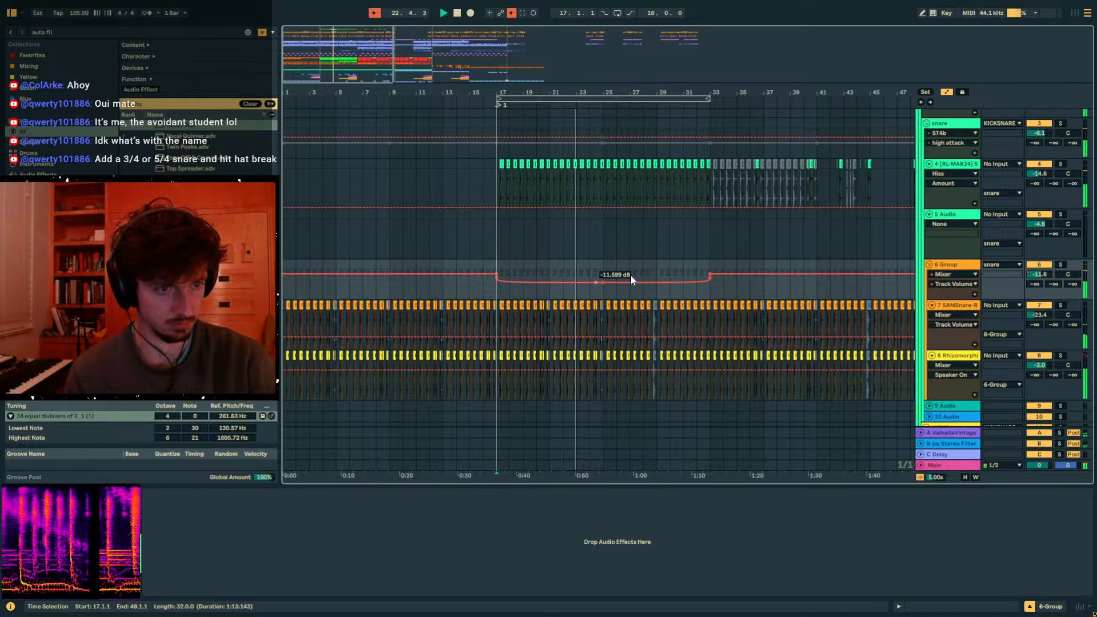
key("a")
- Stop playback and fold the individual tracks inside the snare group
left_click(943, 146)
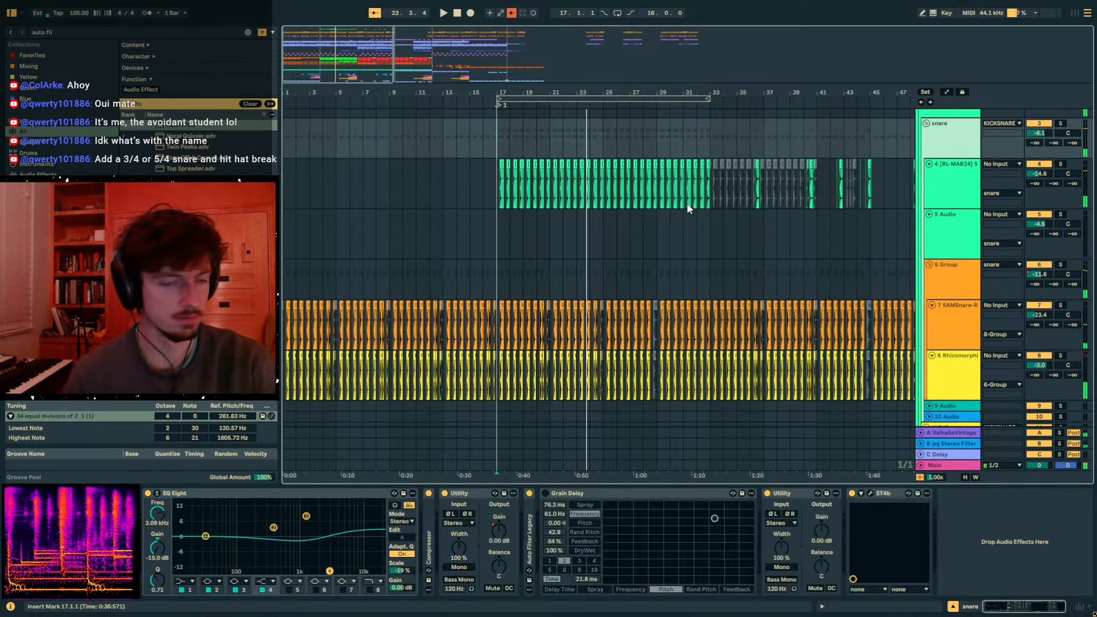
left_click(654, 254)
left_click(930, 264)
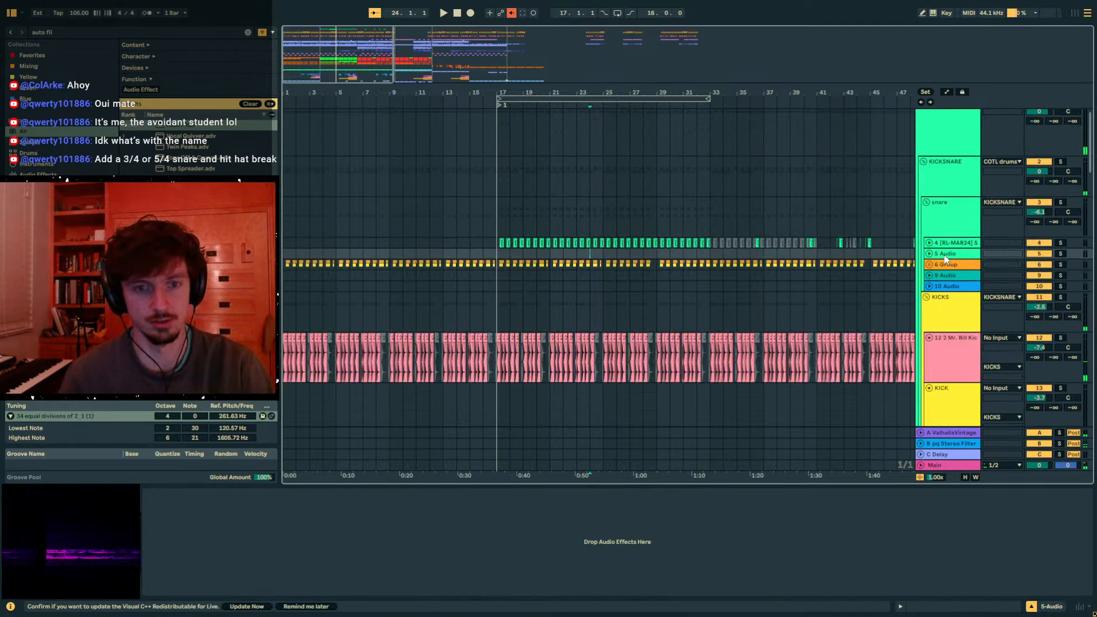
- Search the library for "lenz" and place the LNZ_174_Love&Pain_Drums_1 loop at bar 17 on a new track in PERCS
key("ctrl+f")
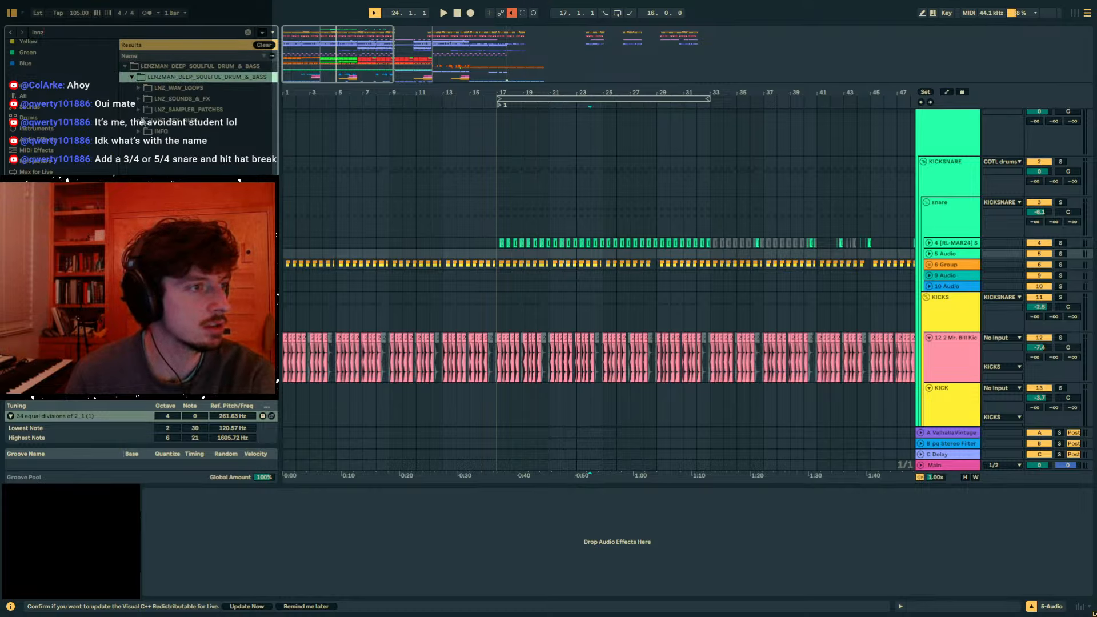
left_click(139, 88)
left_click(146, 120)
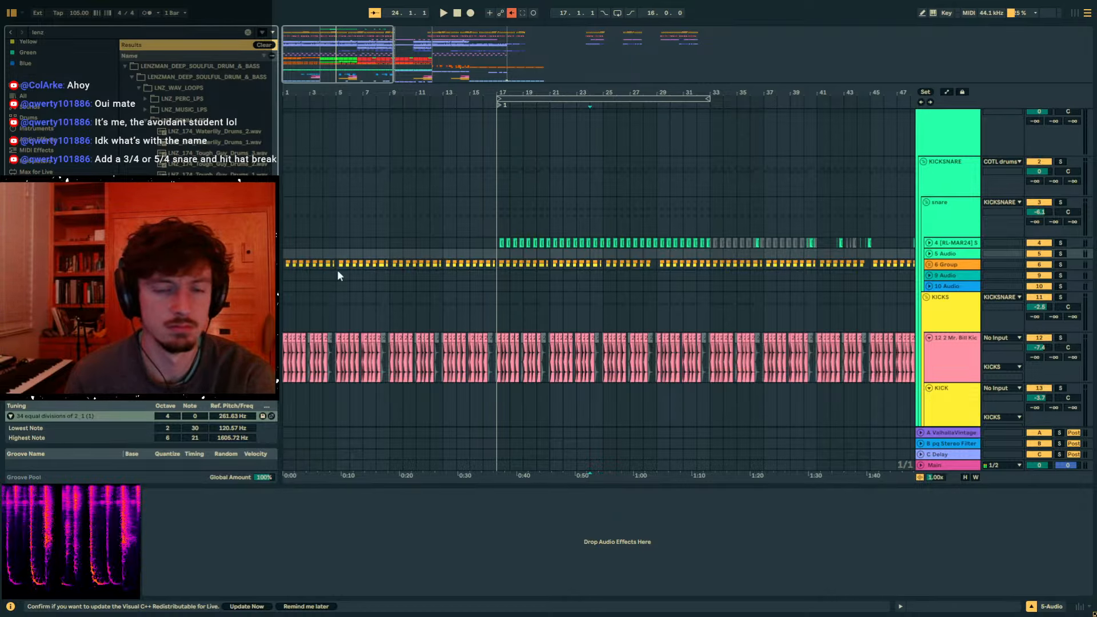
left_click(946, 314)
scroll(946, 360, "down", 5)
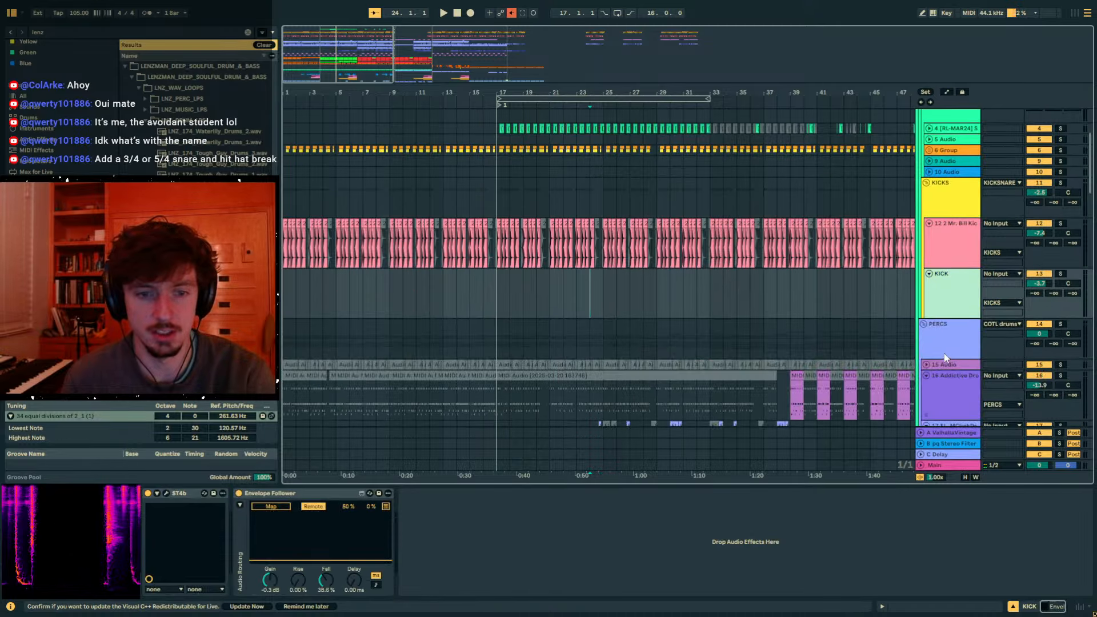
left_click(568, 365)
left_click_drag(215, 274, 502, 371)
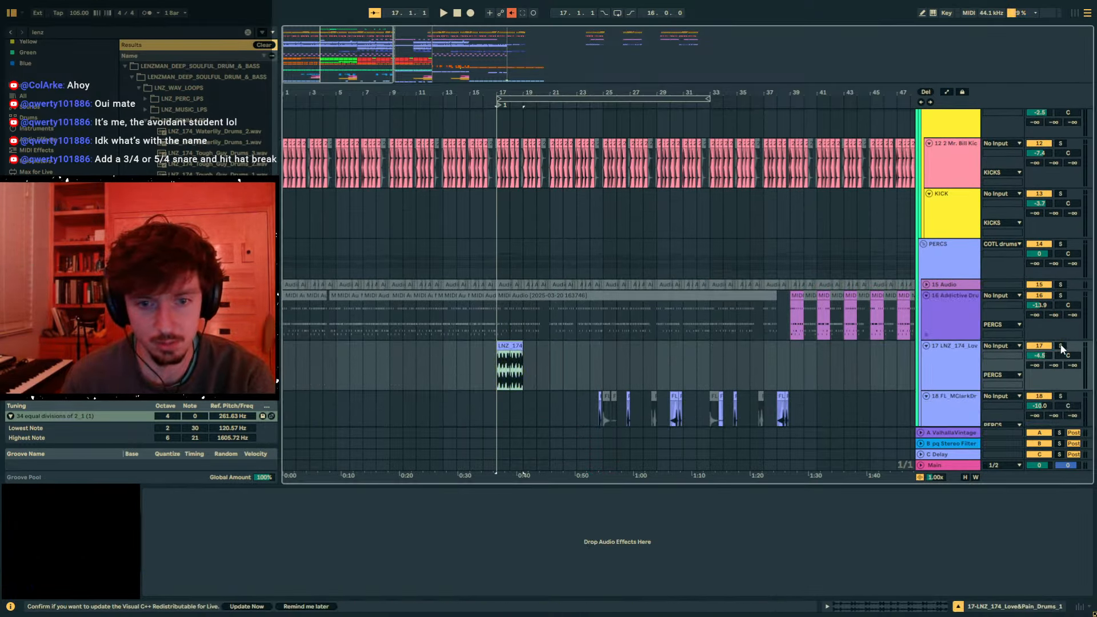
- Audition the new drum loop soloed from bar 17, set its warp mode to Re-Pitch, and unsolo the track
key("shift+Tab")
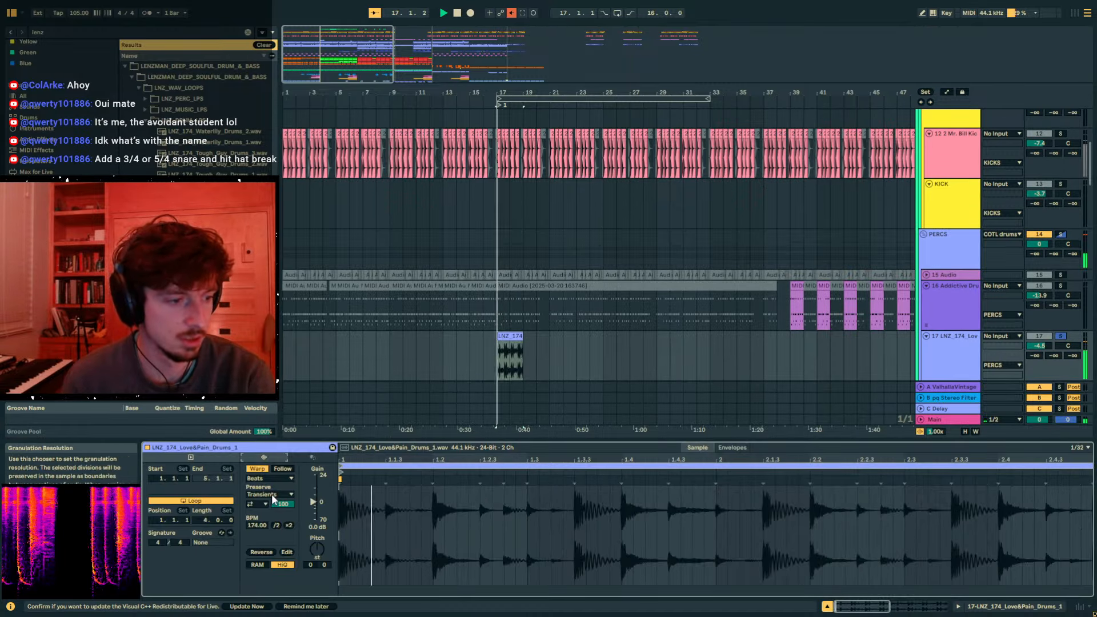
left_click(269, 478)
left_click(269, 512)
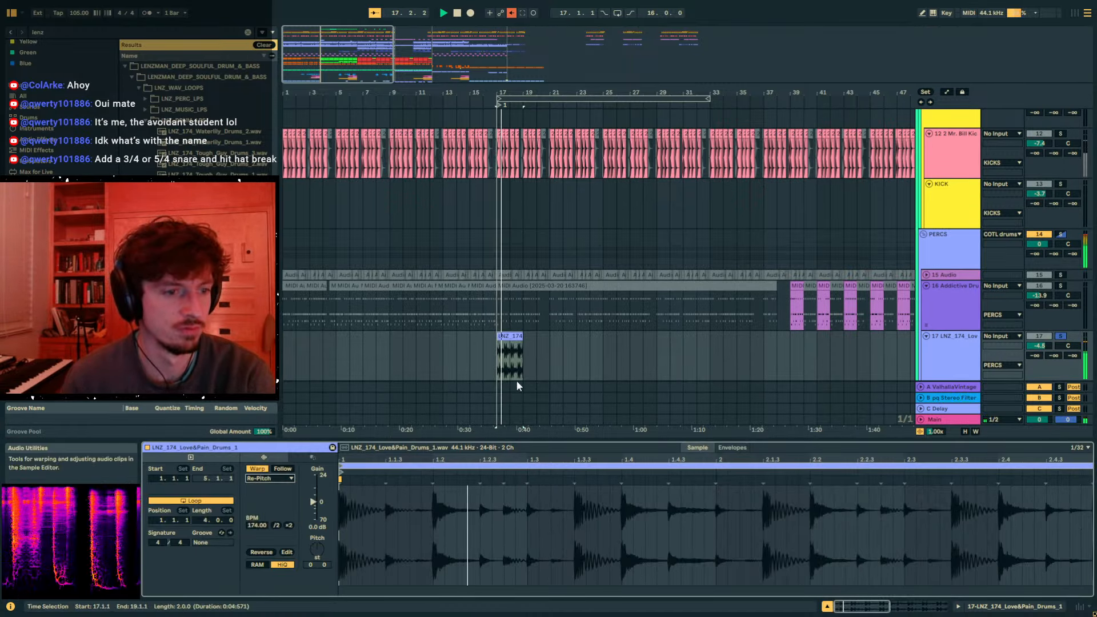
left_click(1061, 336)
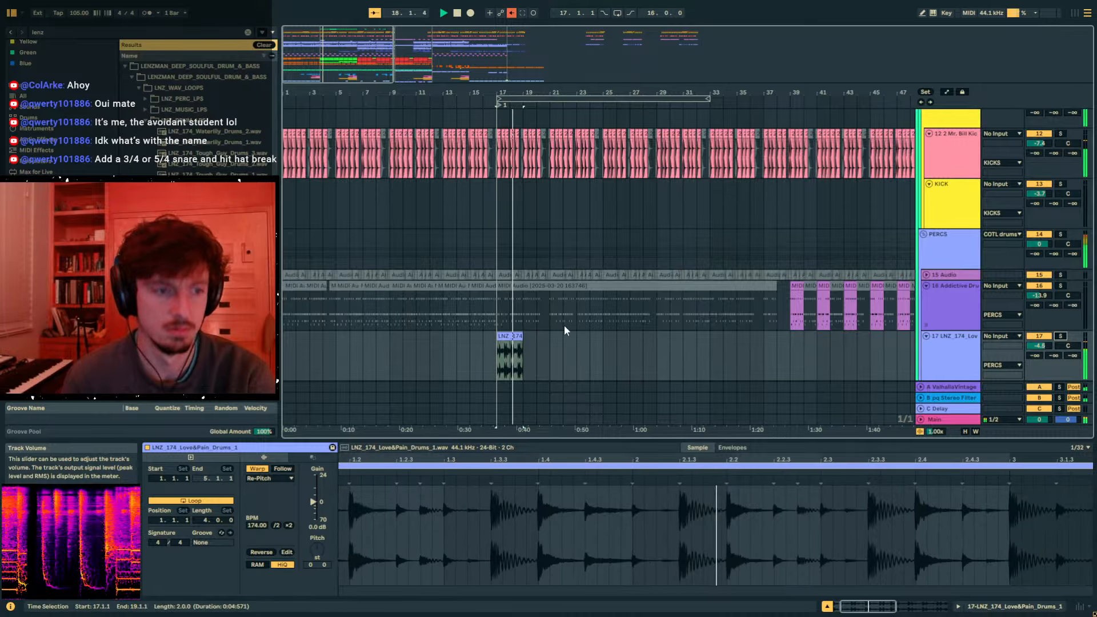
- Extend the Love&Pain loop to four bars and duplicate it four times, filling bars 17–37
left_click_drag(517, 337, 547, 345)
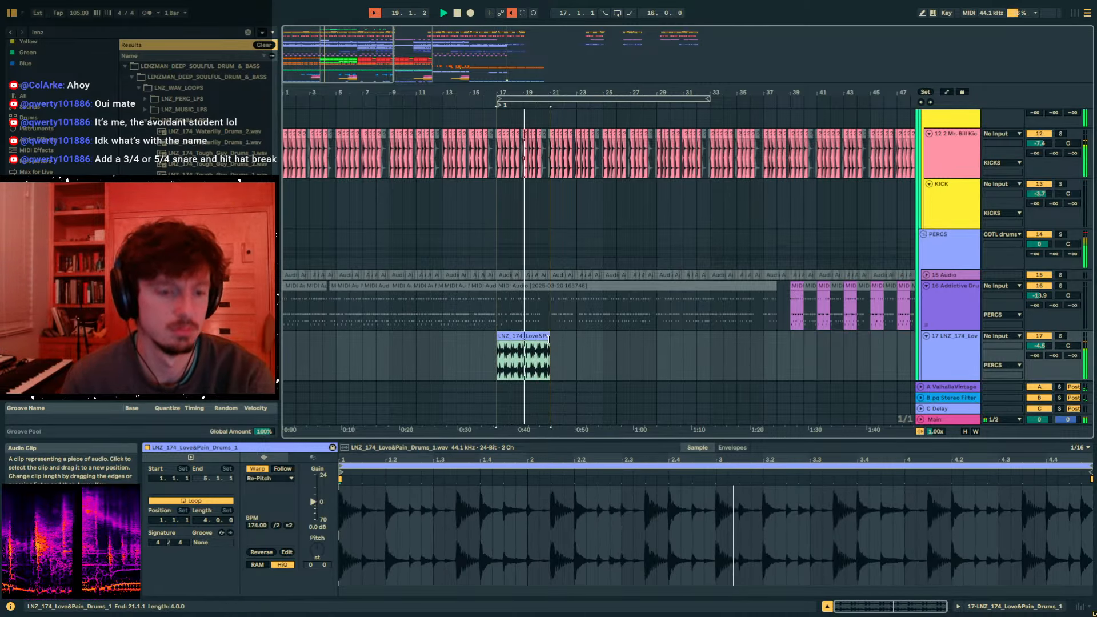
left_click(534, 337)
key("ctrl+d")
key("ctrl+d")
key("ctrl+d")
key("ctrl+d")
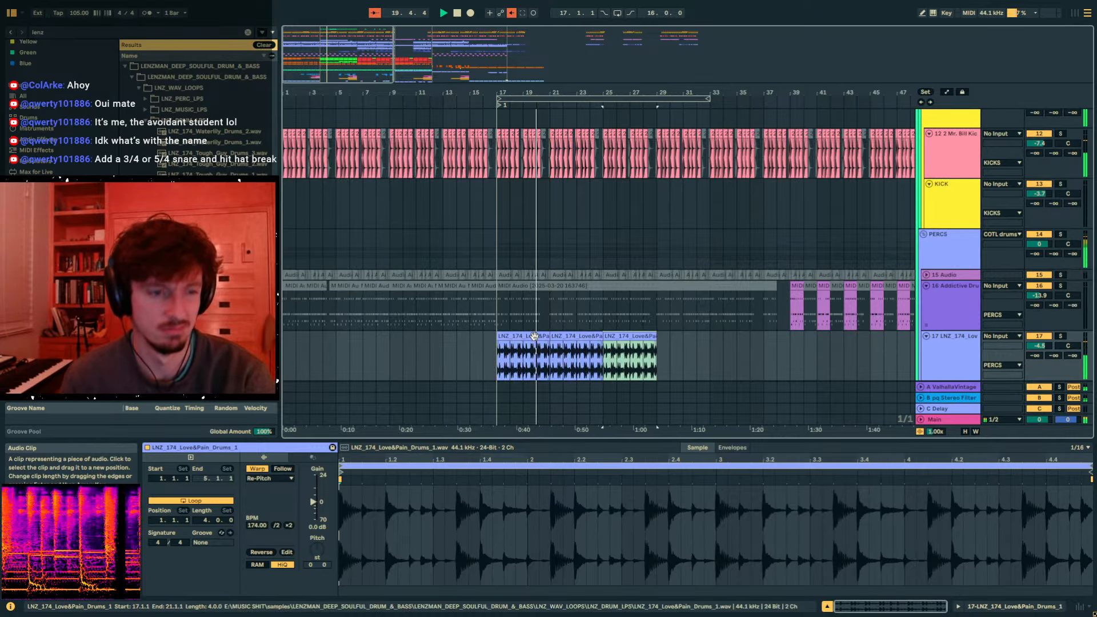
- Add Shifter to the Love&Pain drums track in Ring mode, with Coarse at 26.8 Hz and Dry/Wet at 50%
key("ctrl+f")
type("sh")
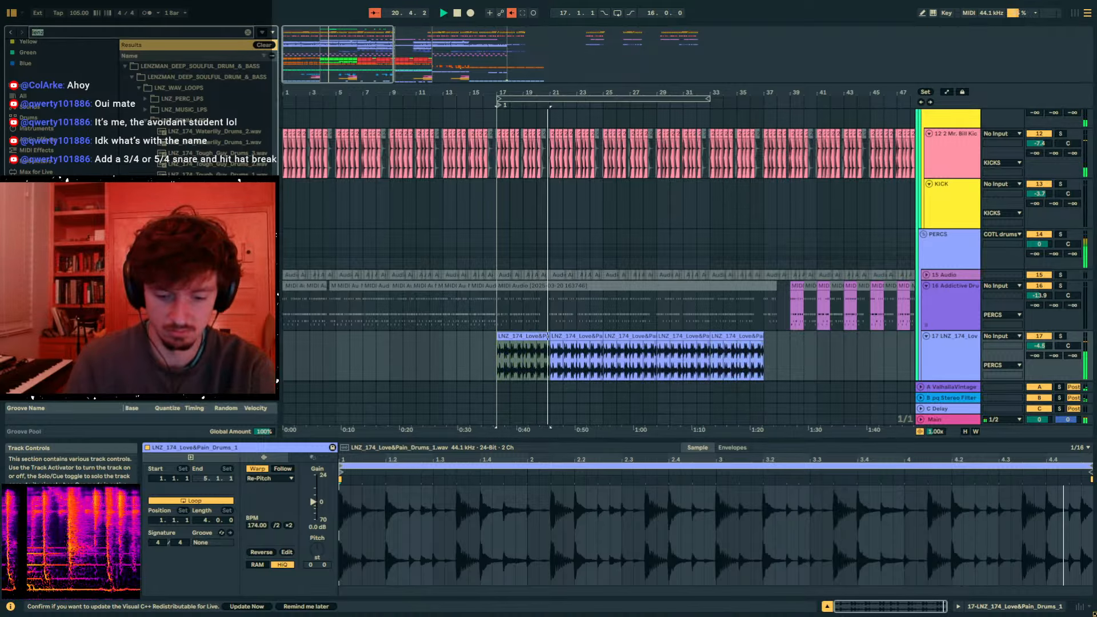
type("ift")
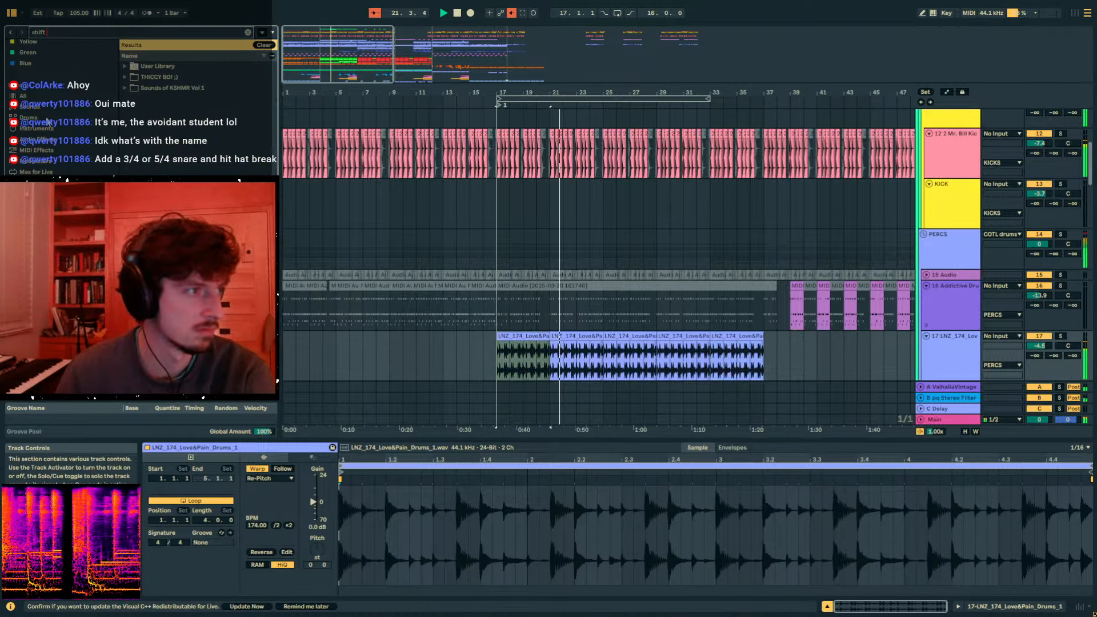
left_click(23, 96)
left_click(169, 126)
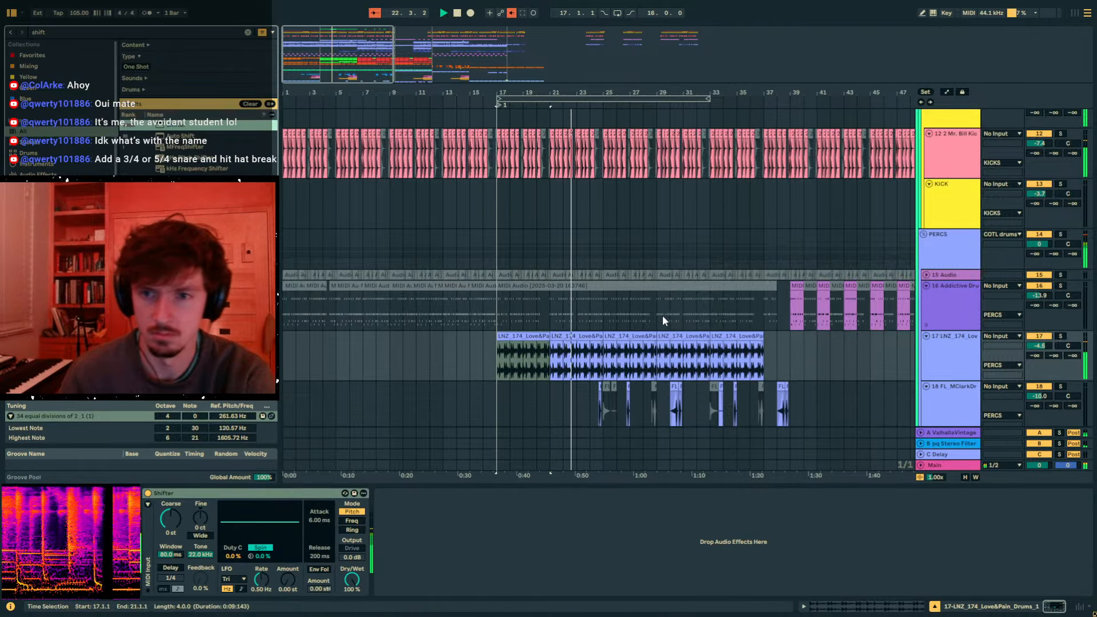
left_click(352, 530)
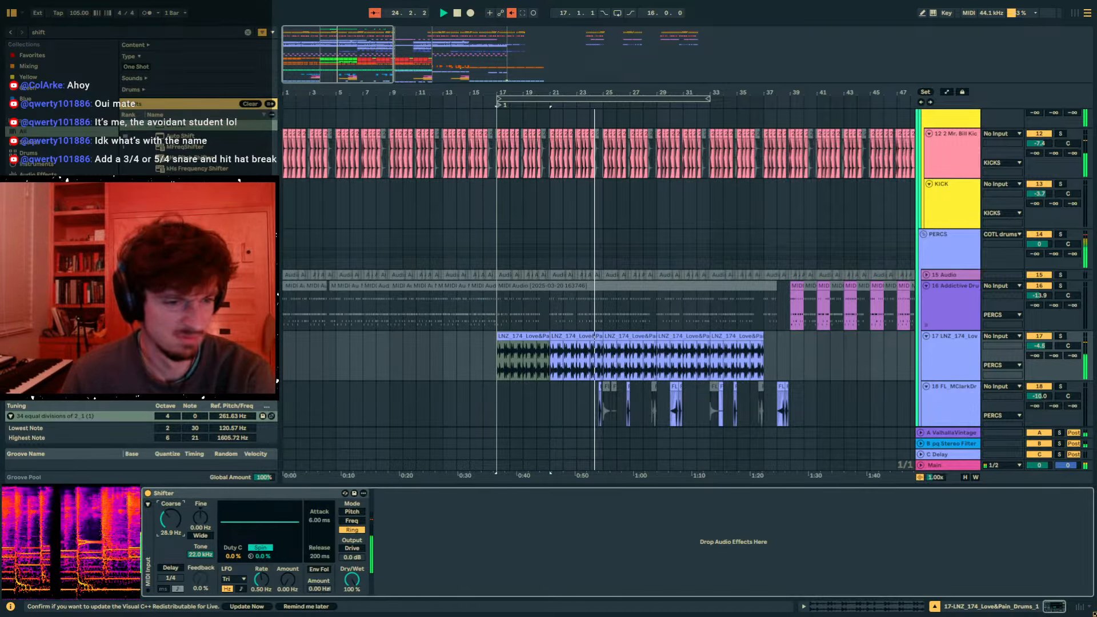
left_click_drag(352, 580, 352, 584)
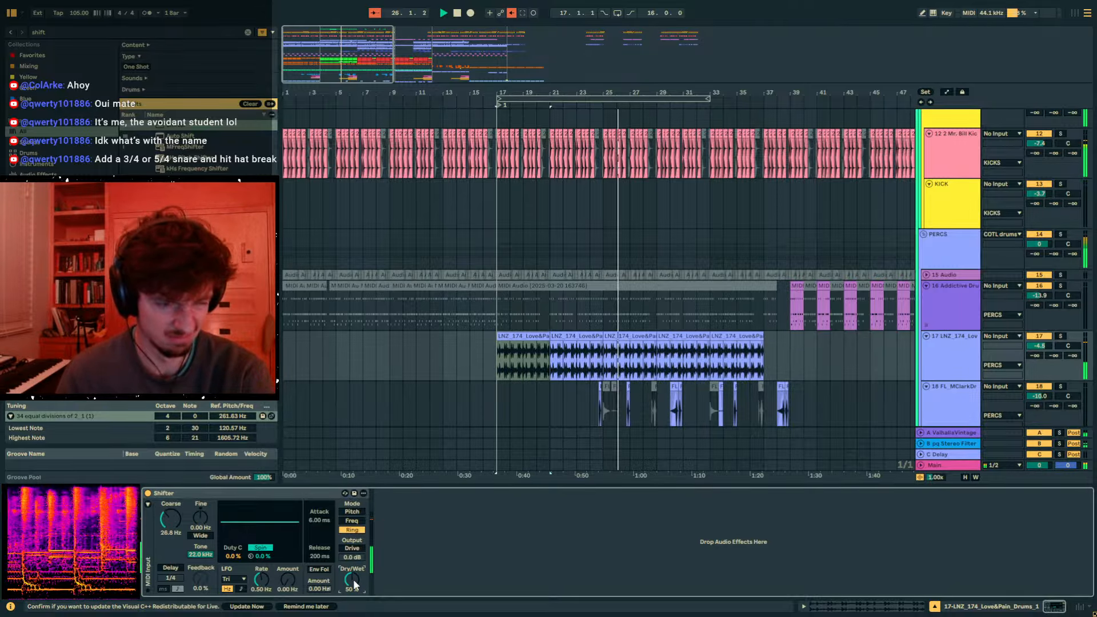
- Add ST4b after Shifter on the Love&Pain drums track and set the attack of its bands to +26.3 dB
left_click(621, 361)
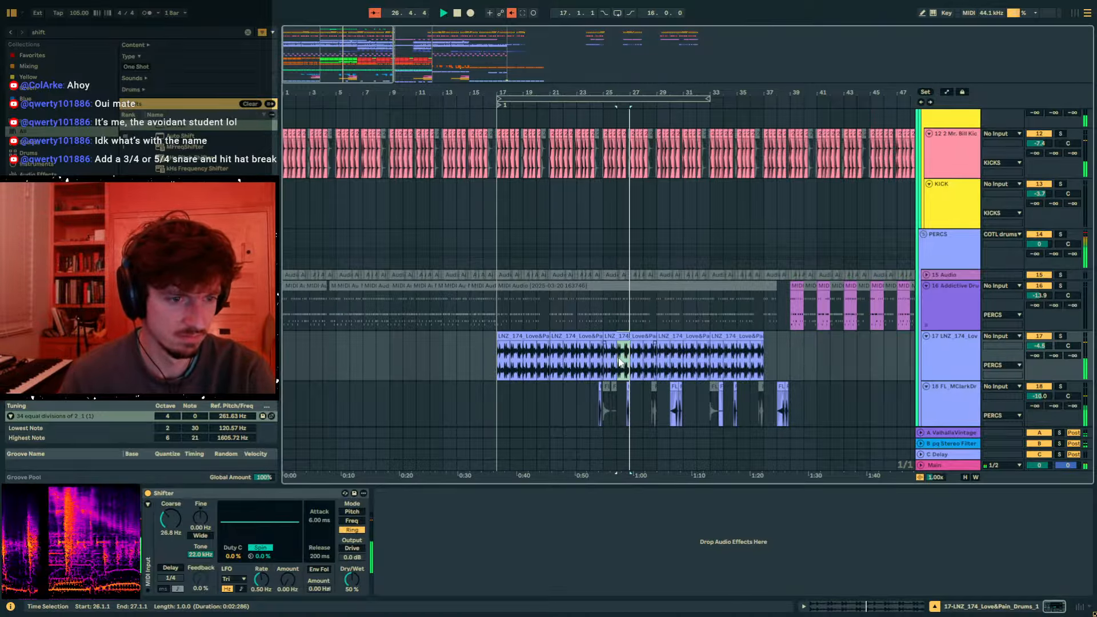
key("ctrl+f")
type("st4b")
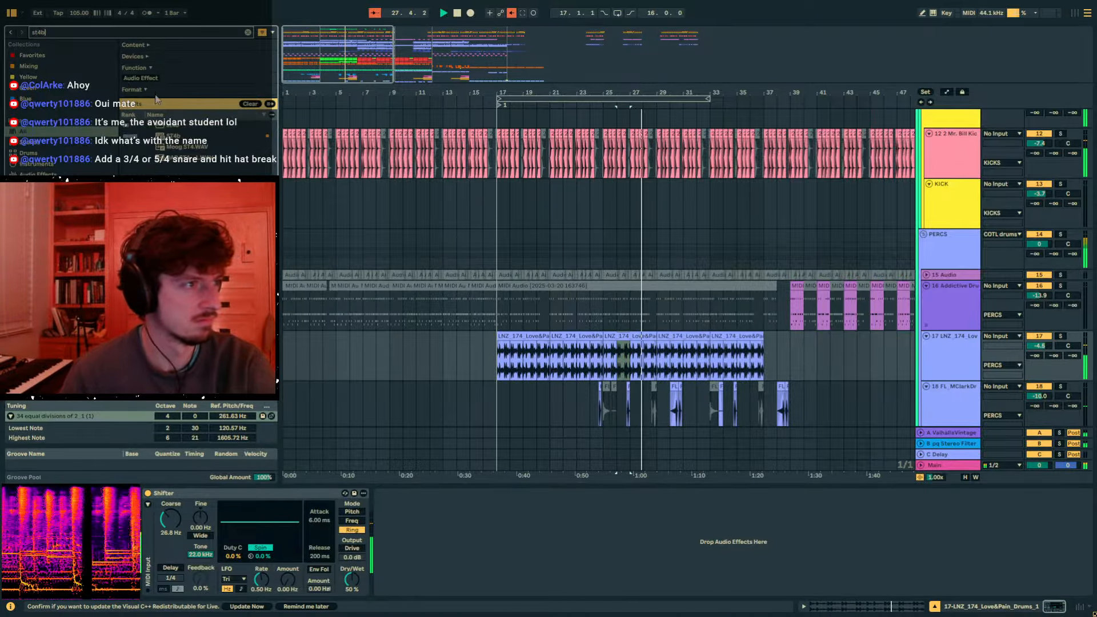
key("Down")
key("Down")
key("Return")
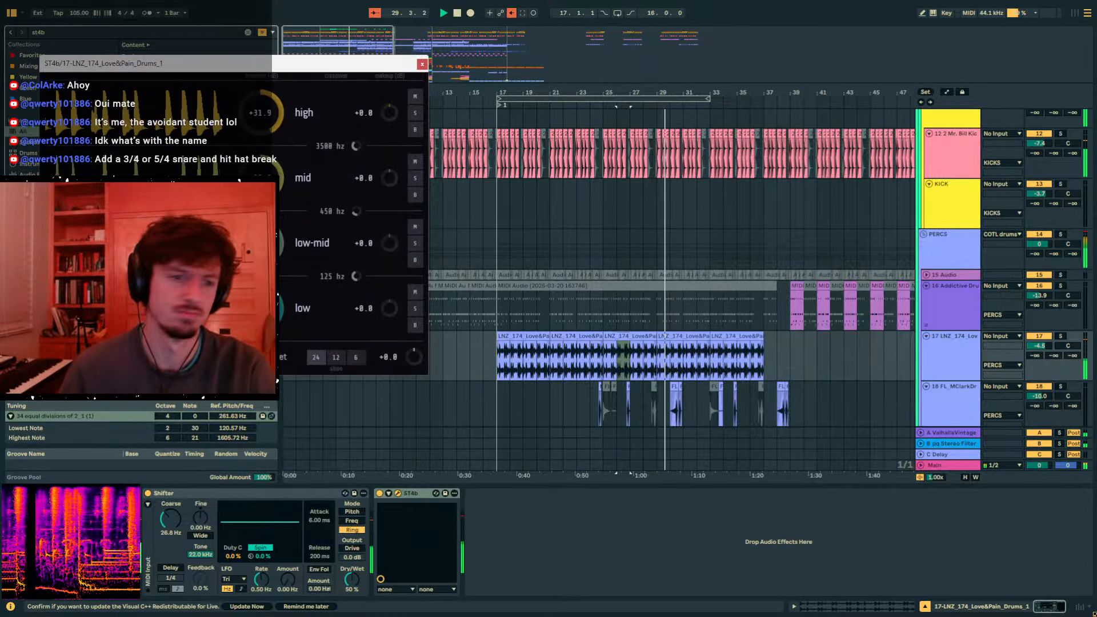
left_click_drag(261, 112, 262, 123)
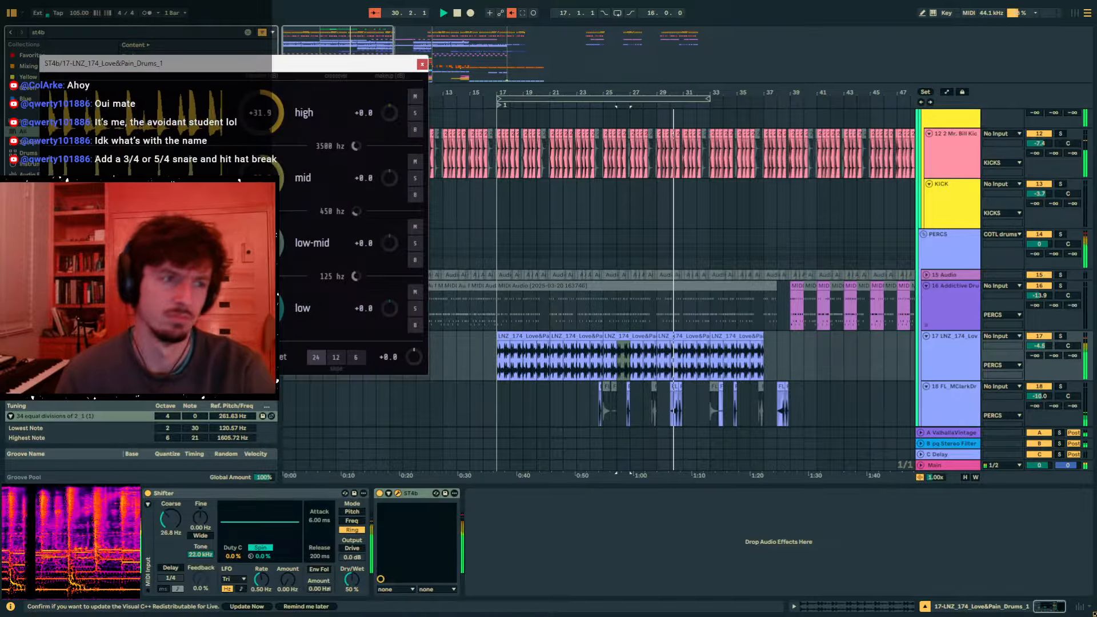
- Group ST4b into an Audio Effect Rack and map its high, mid, low-mid and low attack to Macro 1
left_click(388, 493)
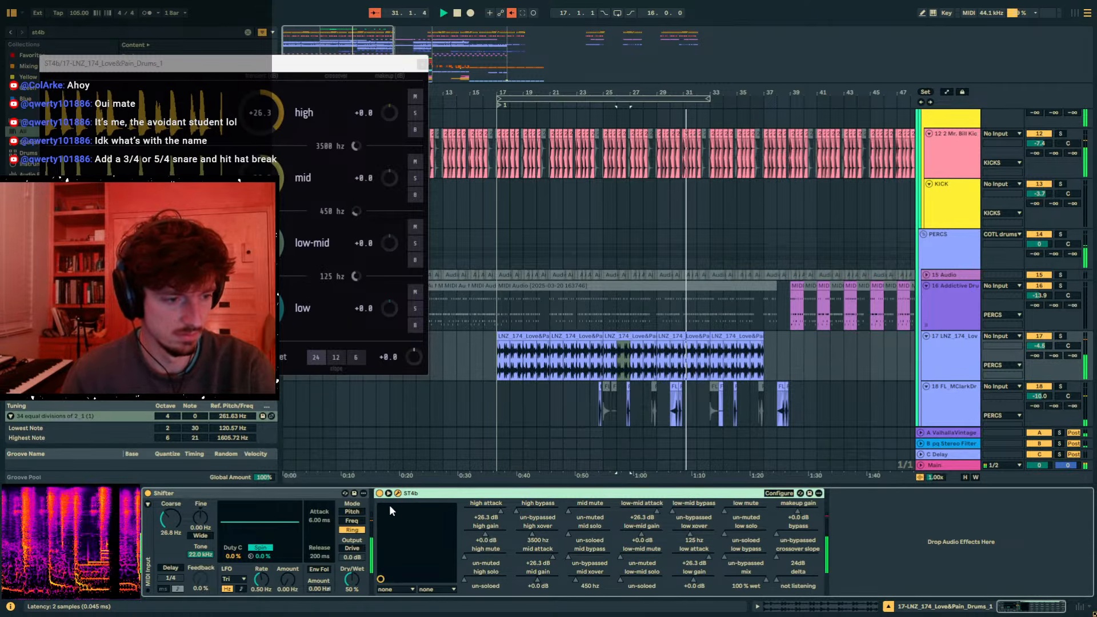
key("ctrl+g")
left_click(470, 493)
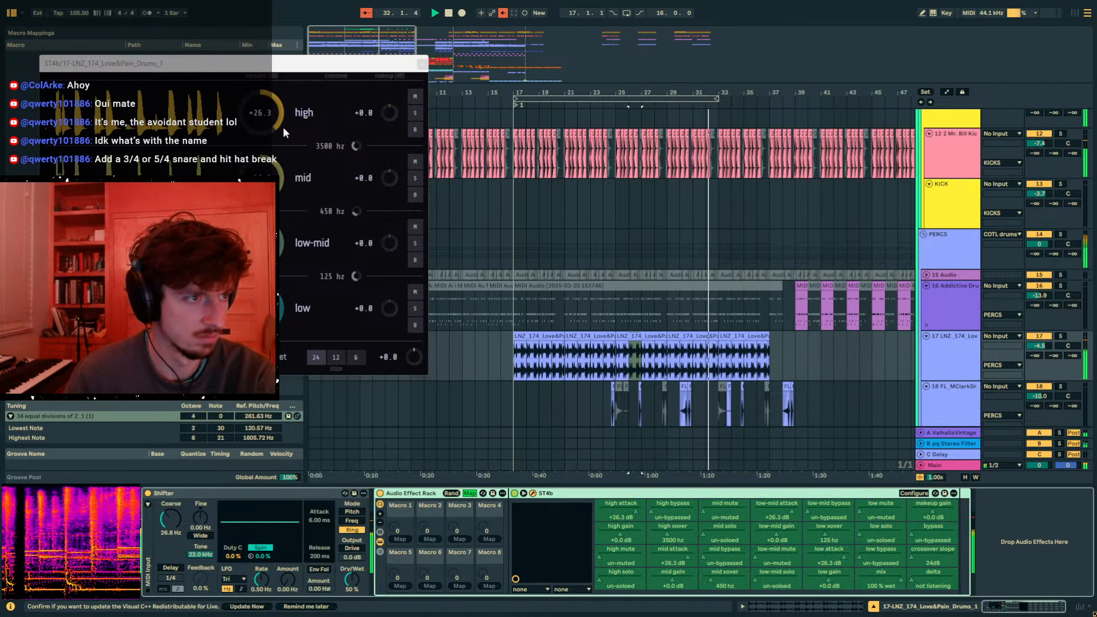
left_click(400, 538)
left_click(682, 556)
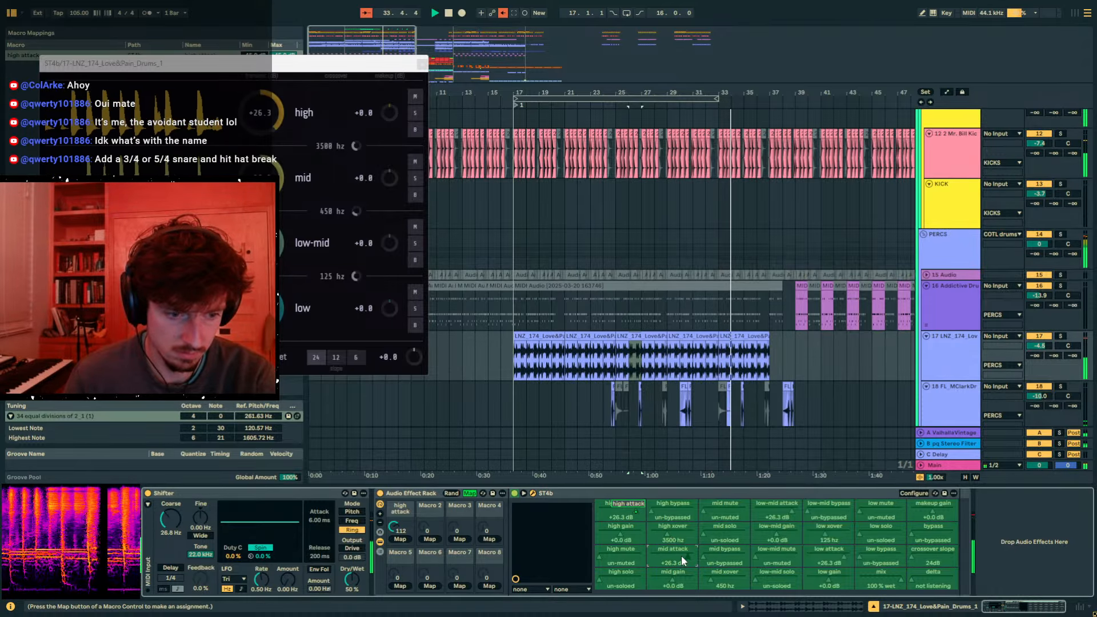
left_click(403, 538)
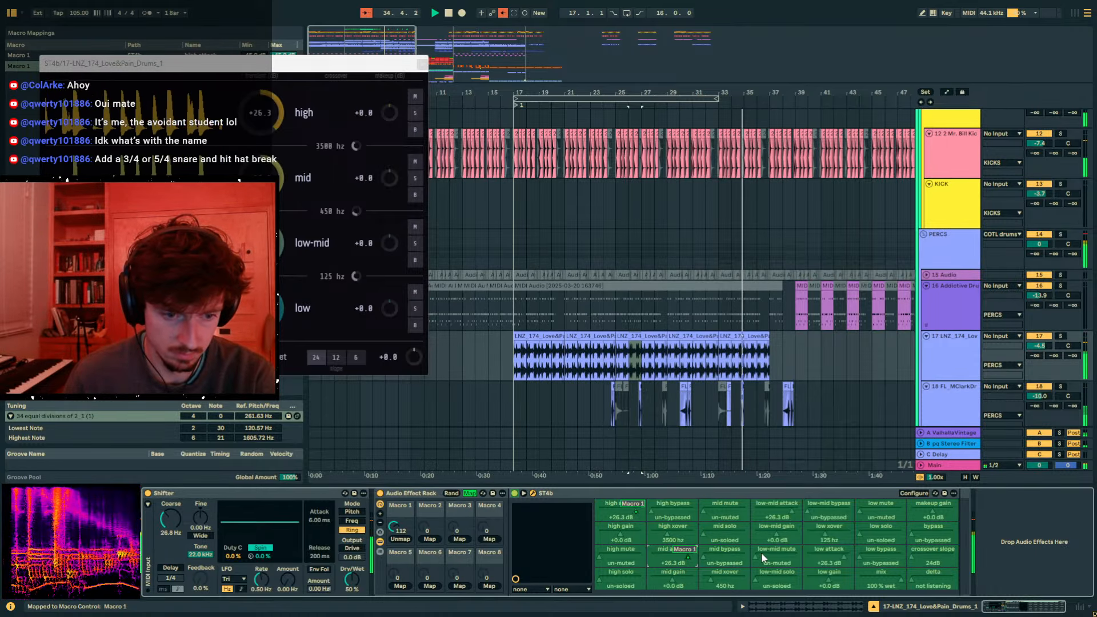
left_click(783, 514)
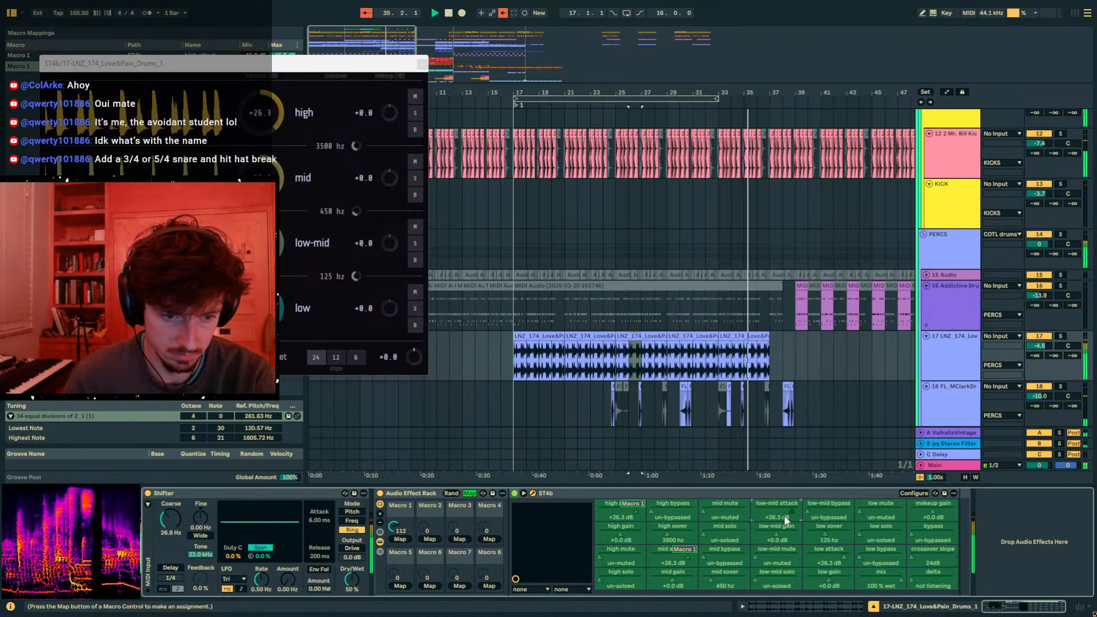
left_click(394, 540)
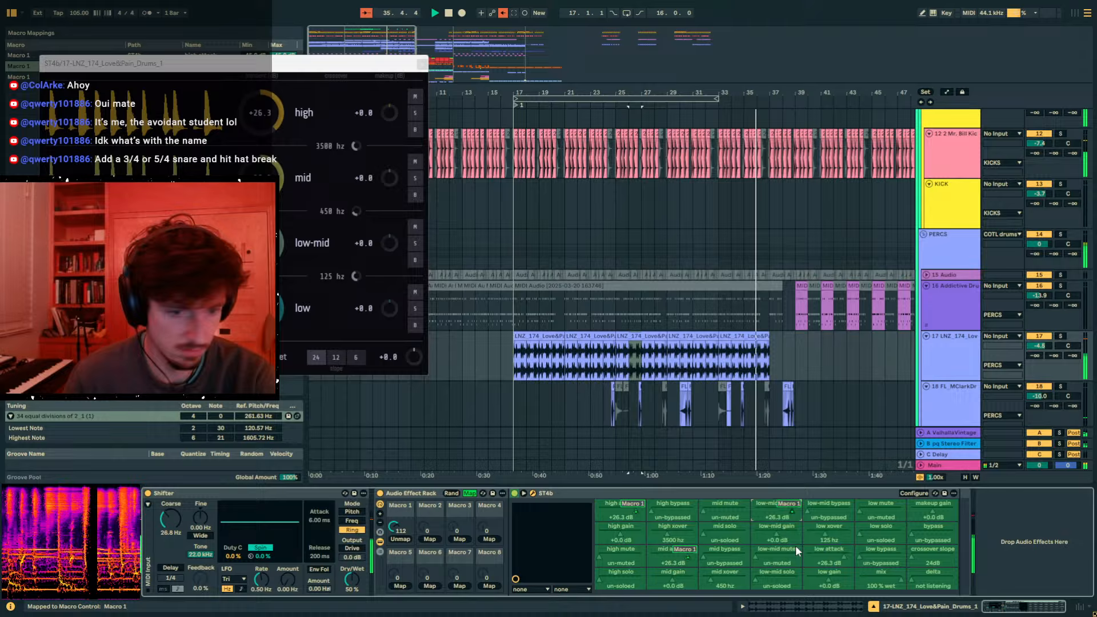
left_click(834, 565)
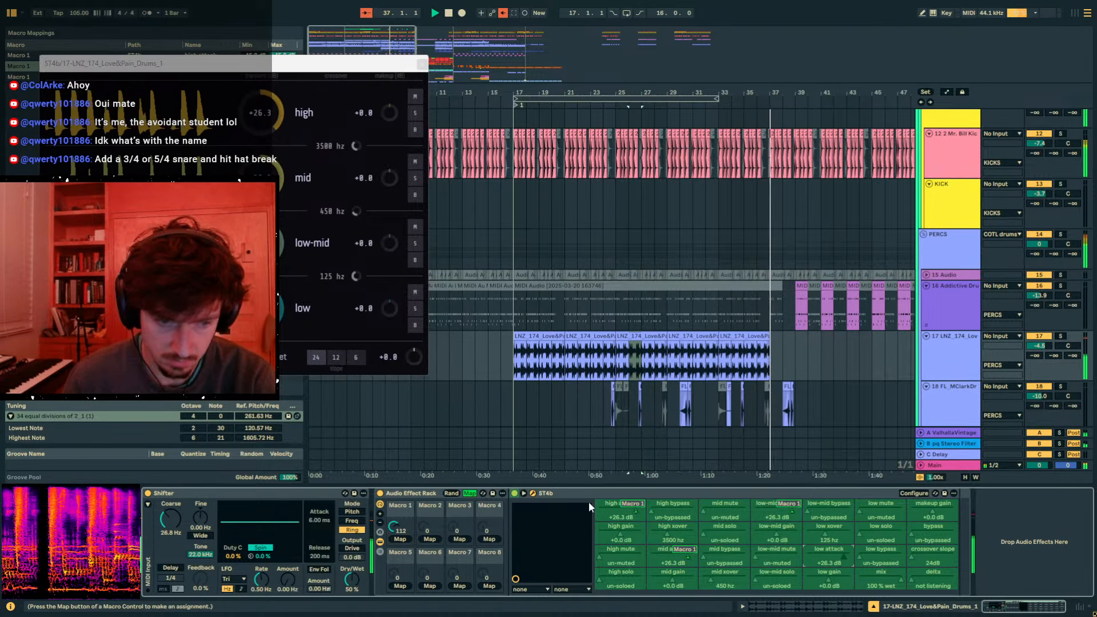
left_click(400, 540)
- Try Macro 1 at 127, leave macro mapping, and replay from bar 26 while turning Macro 1 to 0
left_click_drag(393, 529, 393, 514)
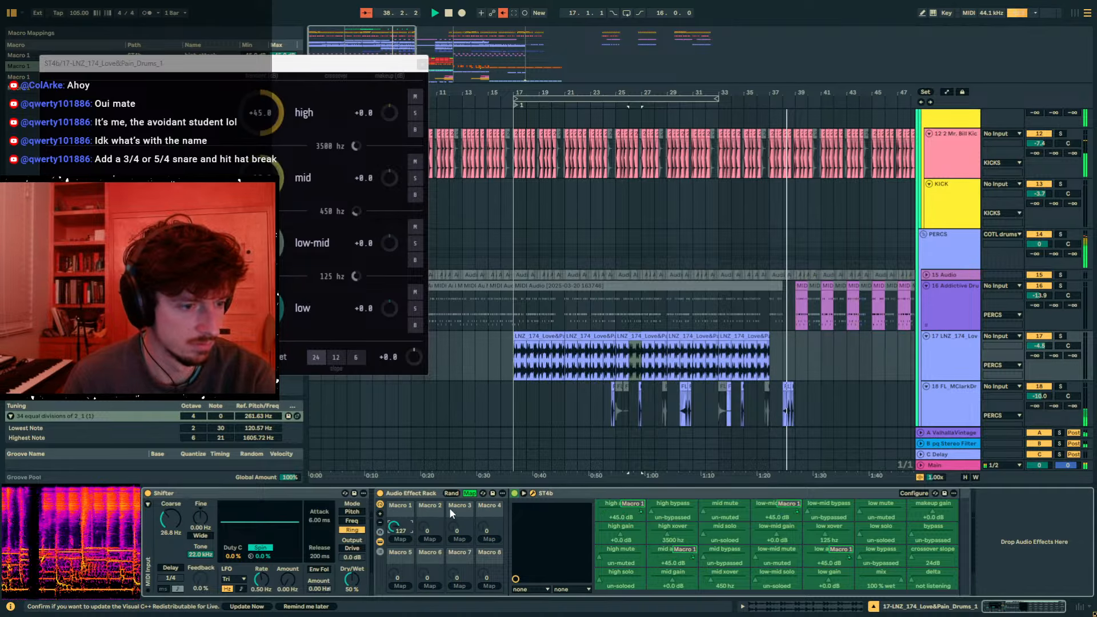
left_click(470, 494)
key("space")
key("space")
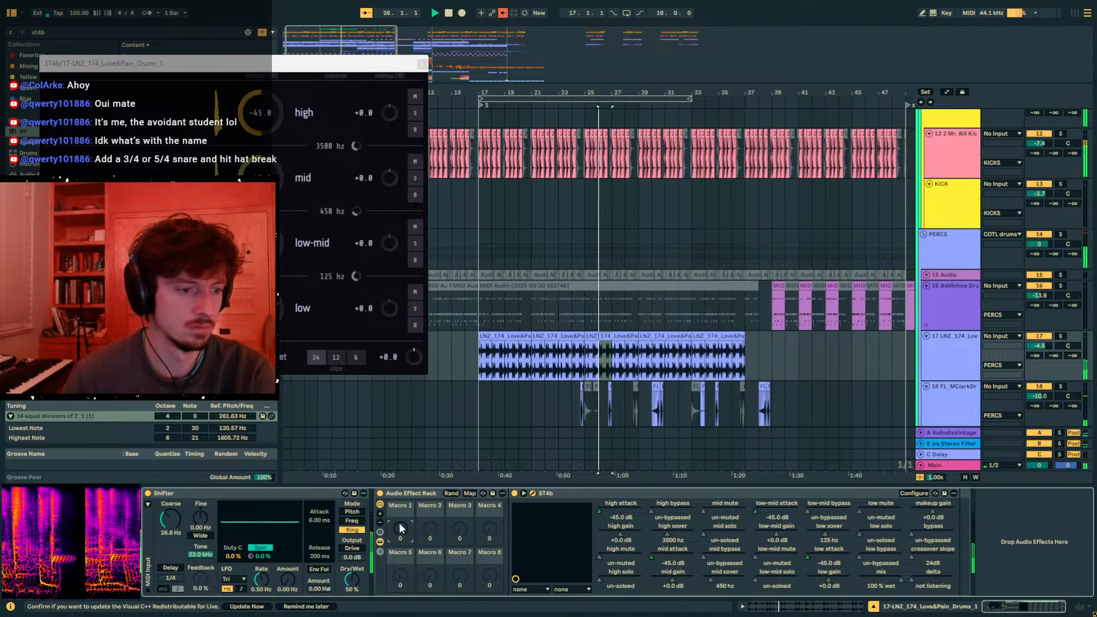
- Automate the rack's Macro 1 on the Love&Pain drums track with a two-bar rise and fall, repeated from bar 17 to bar 37
left_click_drag(402, 527, 402, 583)
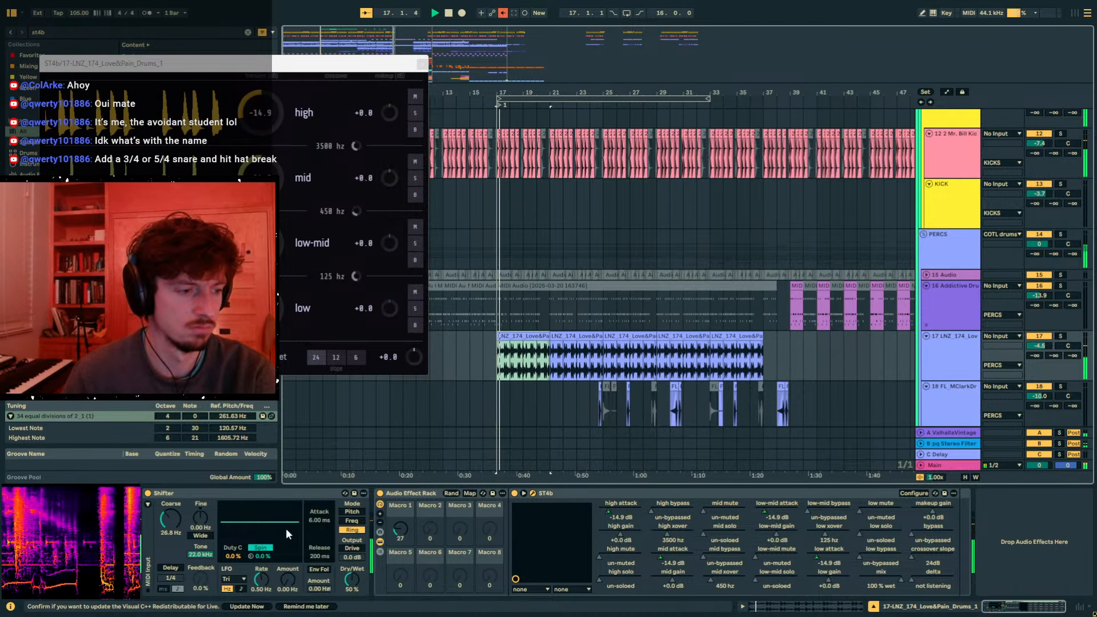
left_click_drag(352, 579, 352, 583)
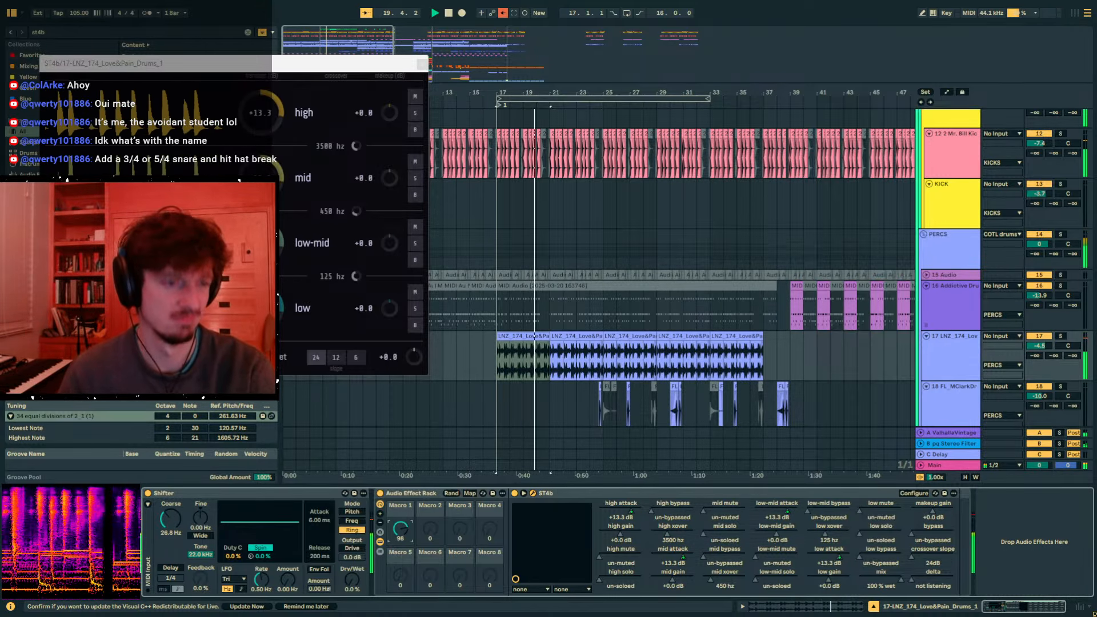
key("a")
left_click(523, 350)
key("space")
mouse_move(497, 350)
left_mouse_down()
mouse_move(512, 354)
mouse_move(511, 342)
left_mouse_up()
left_click(504, 336)
key("space")
key("space")
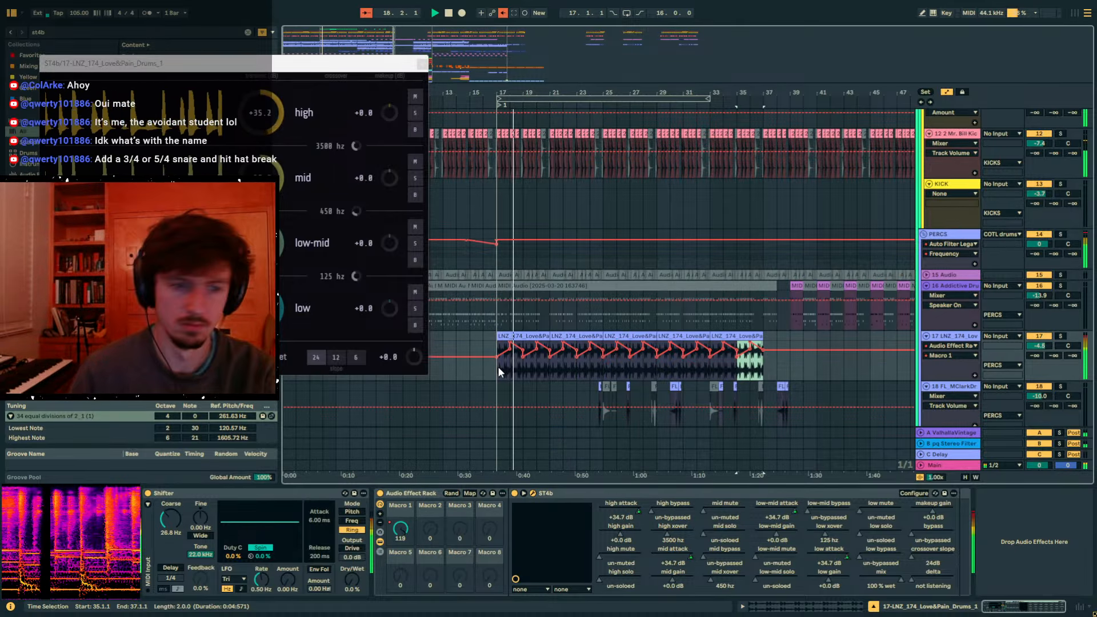
left_click(499, 366)
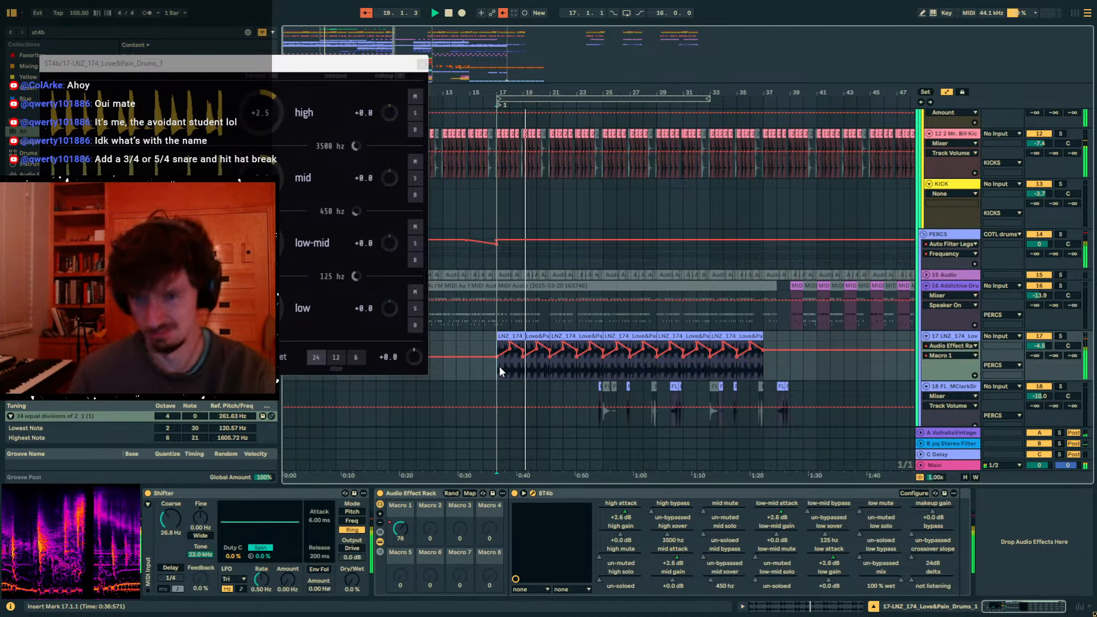
- Lower the Love&Pain drums track's volume to -11.8 dB and set Shifter's Dry/Wet to 49%
left_click_drag(1038, 347, 1038, 361)
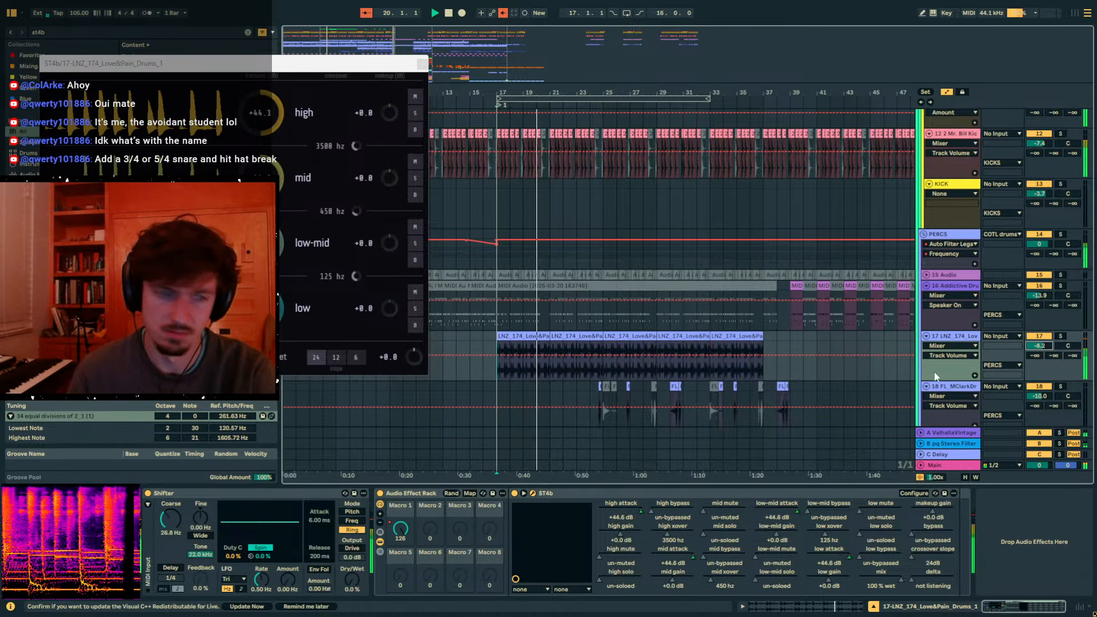
left_click_drag(352, 582, 353, 563)
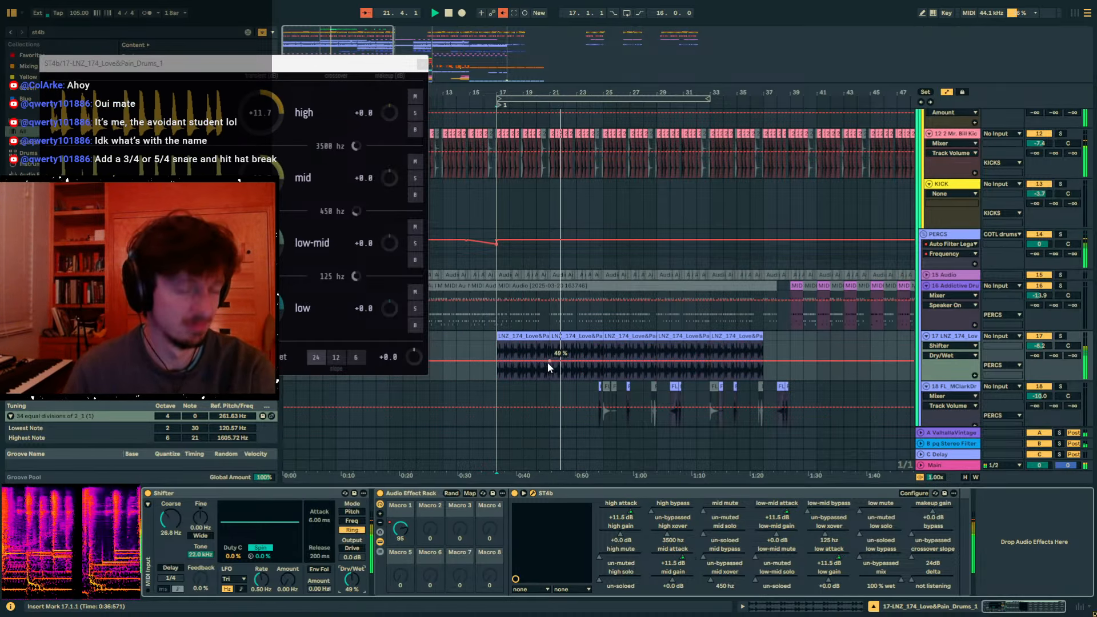
left_click_drag(1032, 346, 1031, 349)
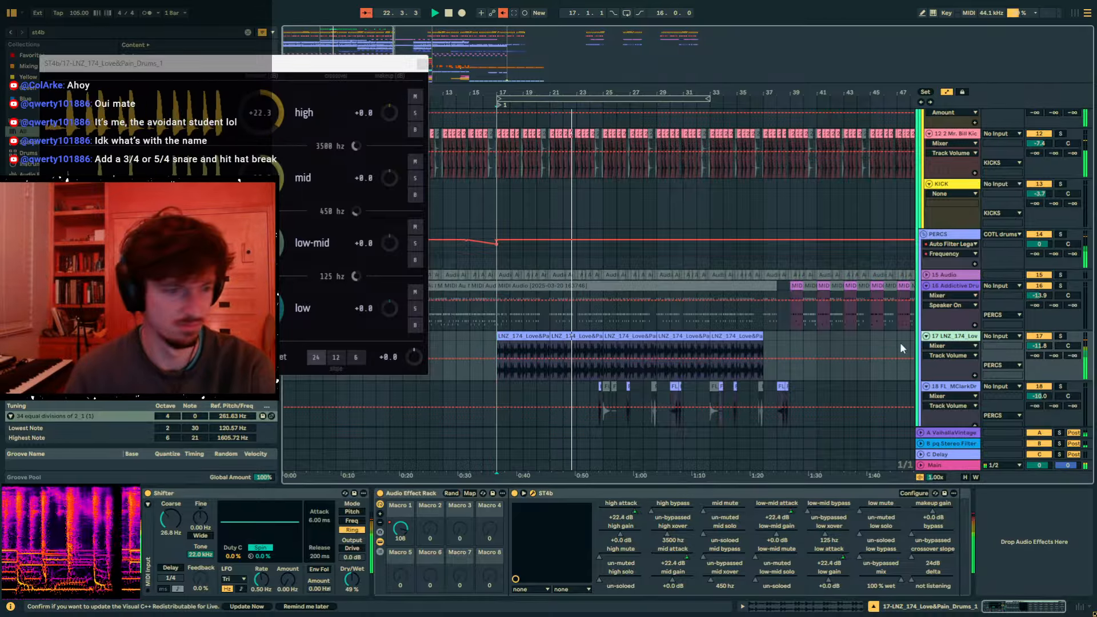
- Automate Shifter's Dry/Wet from bar 17 to rise from zero to 49% and fall back over eight bars, repeating the shape twice
key("a")
left_click(718, 338, "shift")
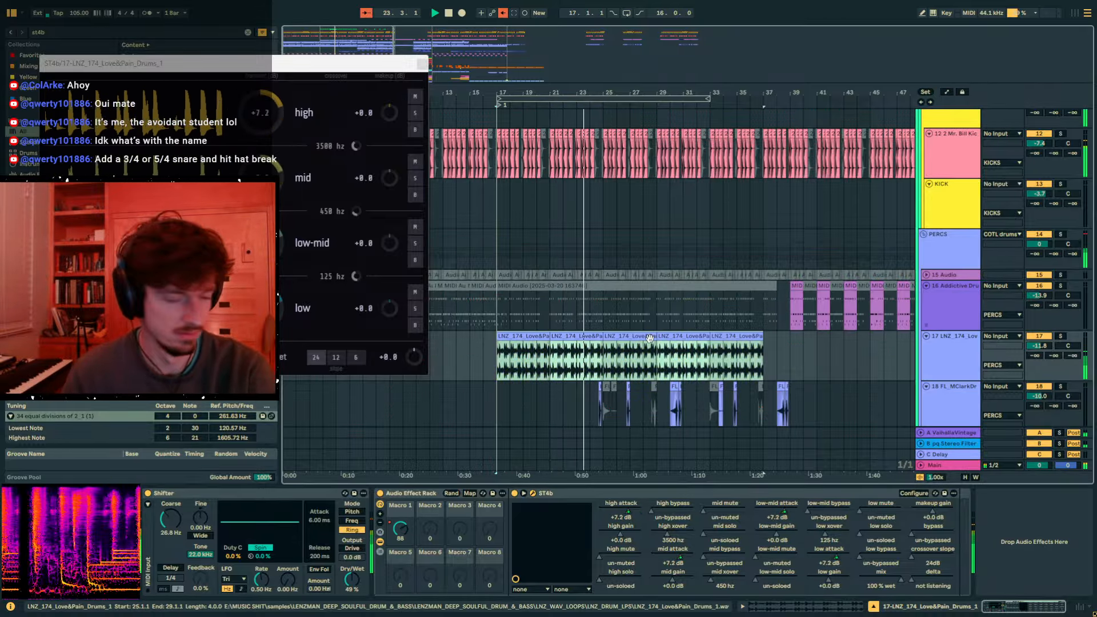
key("a")
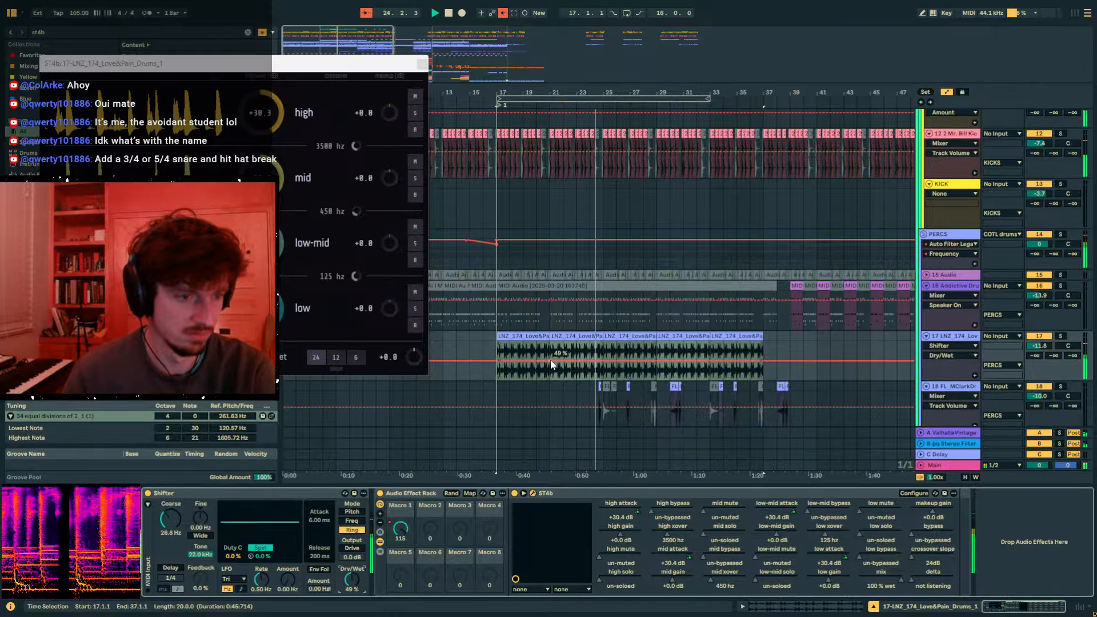
left_click(550, 361)
left_click_drag(497, 362, 498, 380)
left_click_drag(583, 361, 501, 366)
key("ctrl+d")
key("ctrl+d")
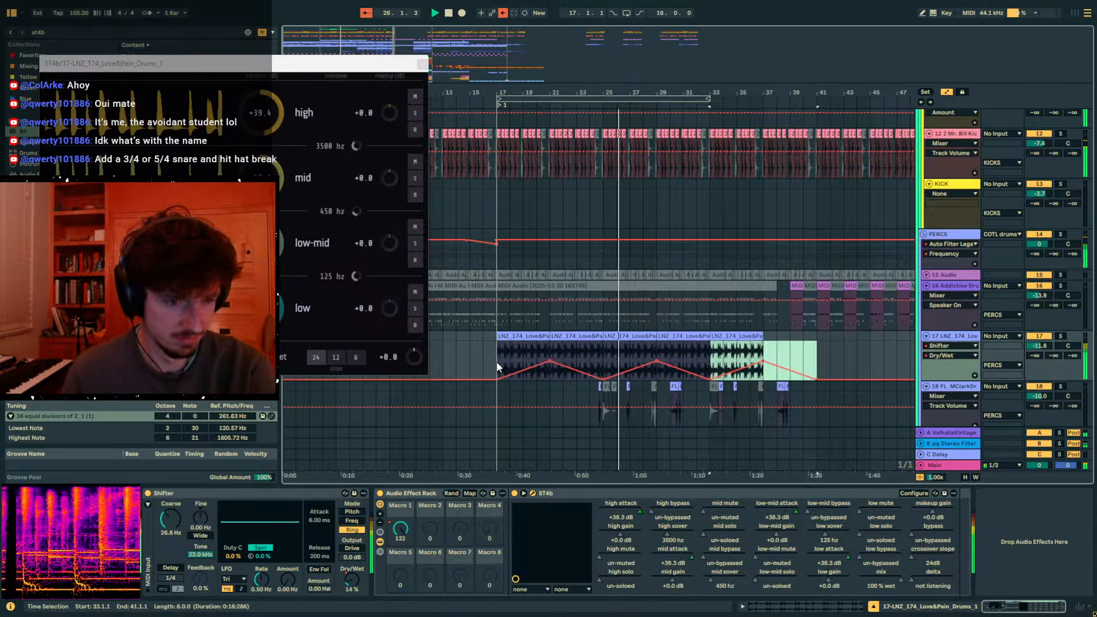
left_click(496, 362)
- Leave the automation view, close the ST4b window and lower the Love&Pain drums track's volume to -17.2 dB
key("a")
left_click(422, 64)
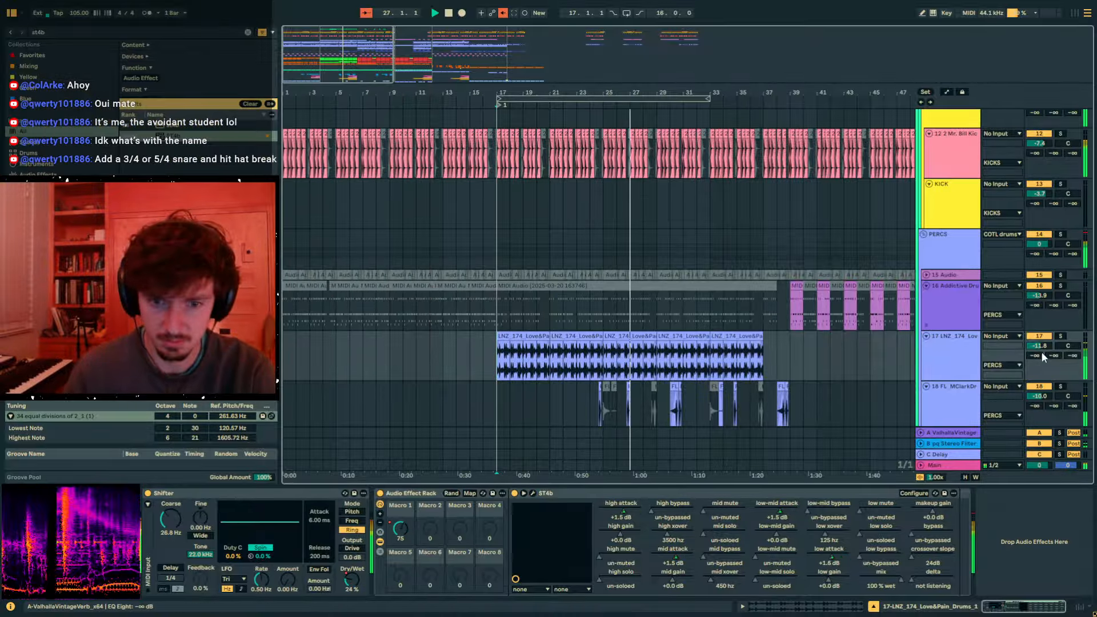
scroll(945, 303, "up", 3)
scroll(951, 311, "down", 3)
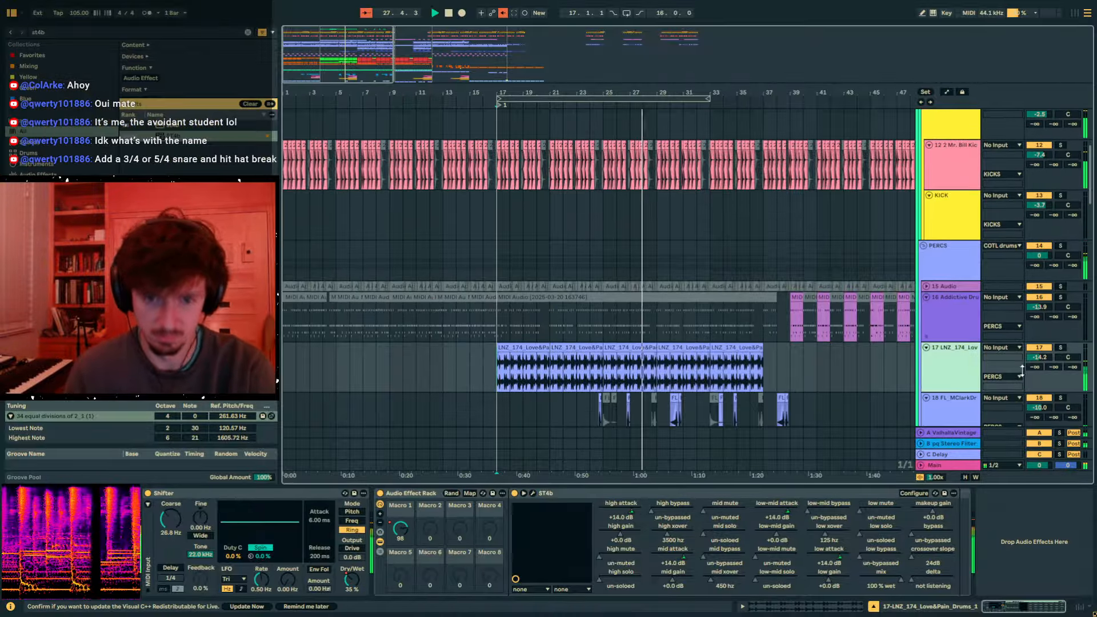
left_click_drag(1022, 370, 1022, 379)
- Select the PERCS group and search the browser for "valha"
left_click(943, 260)
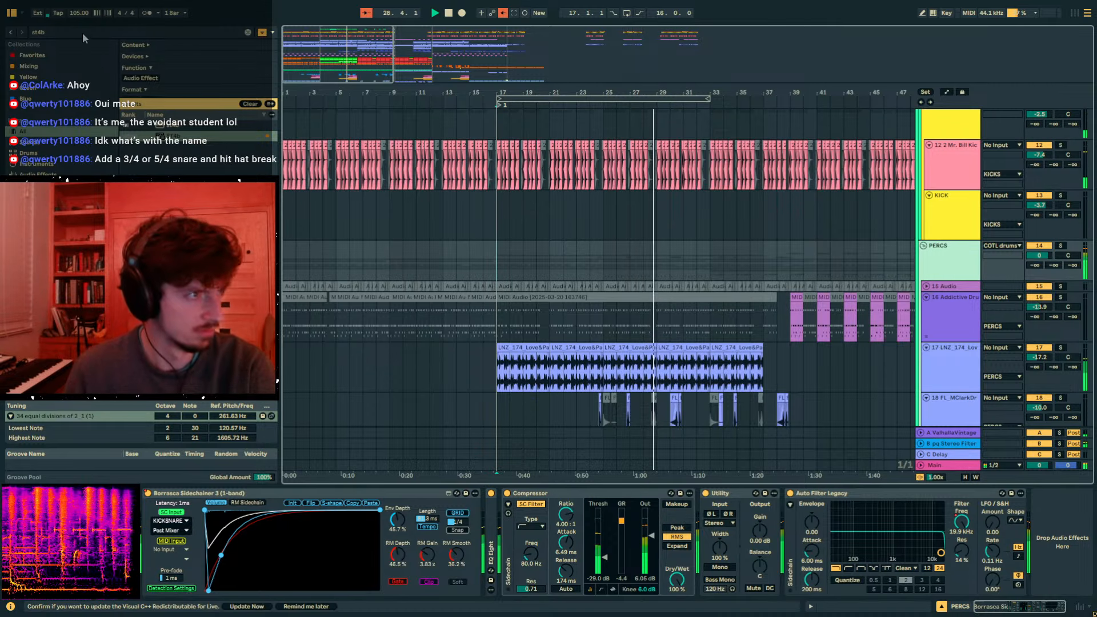
key("ctrl+f")
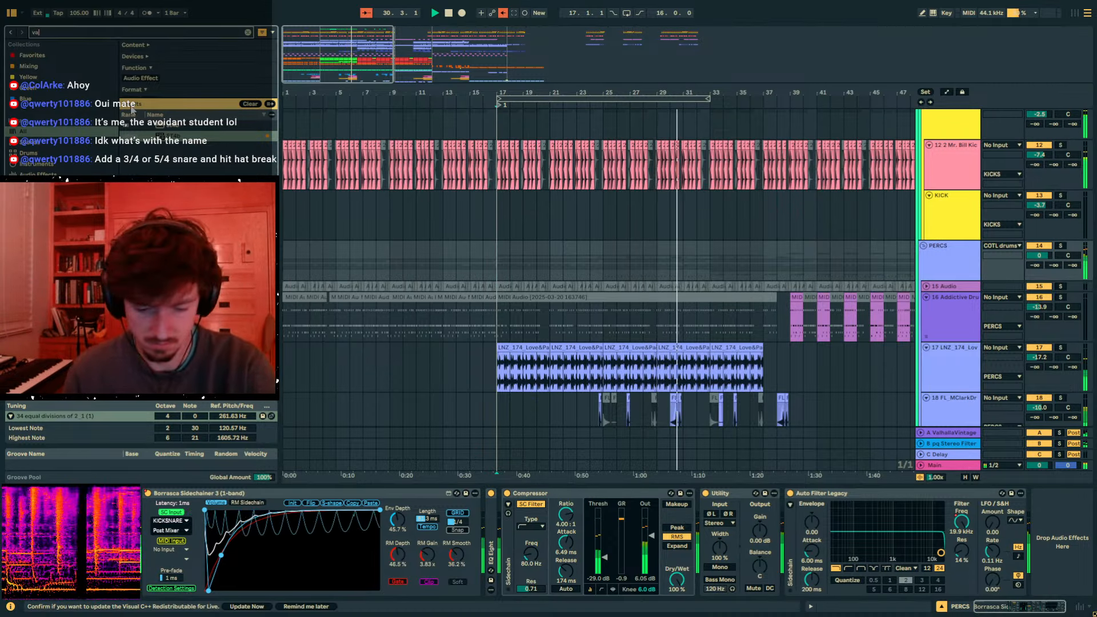
type("valha")
- Deactivate the Love&Pain drums audio from 30.2.1 to the end of bar 30
left_click_drag(671, 370, 684, 372)
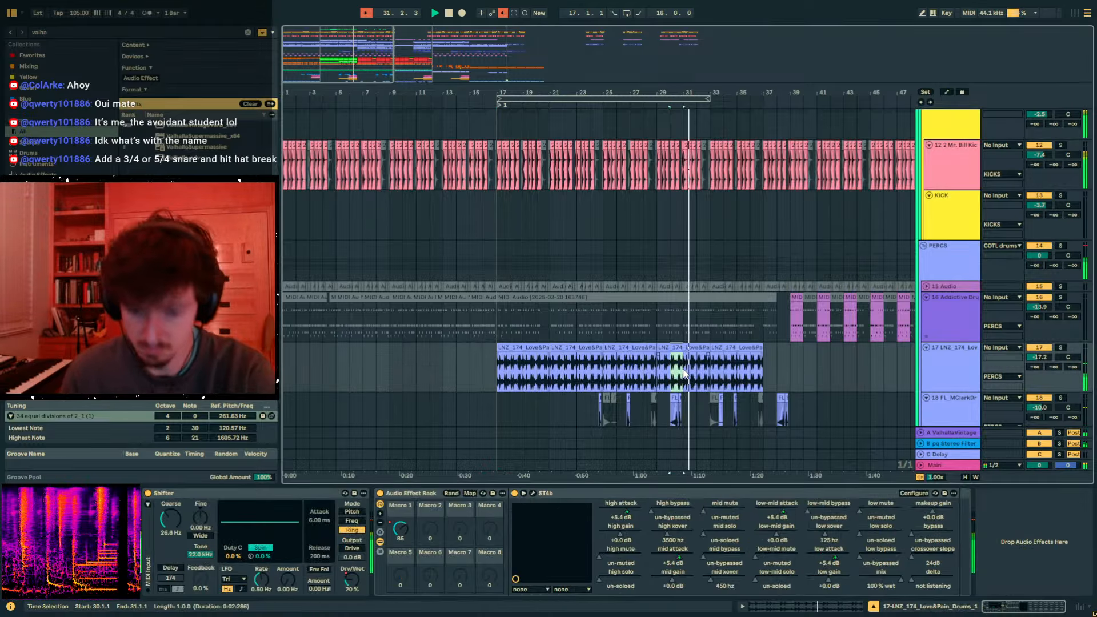
left_click_drag(687, 91, 735, 211)
left_click_drag(621, 376, 718, 374)
key("0")
- Duplicate the eighth-note Love&Pain drums slice at 30.1.3 six times to fill the rest of bar 30, and play it back
left_click_drag(620, 373, 609, 374)
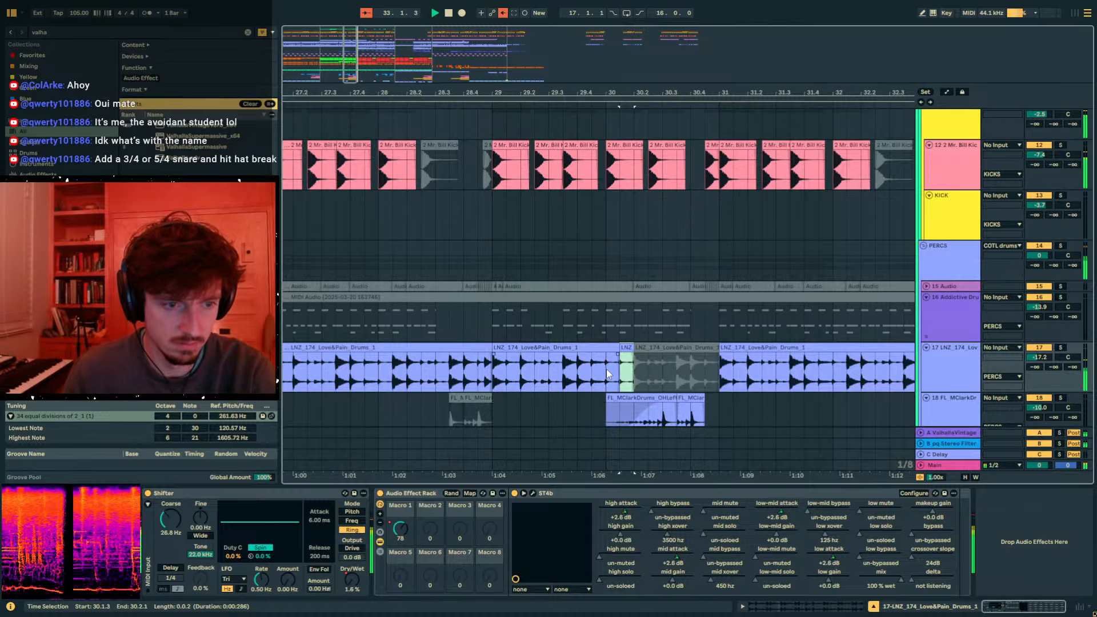
key("ctrl+d")
key("ctrl+d")
key("ctrl+d")
key("ctrl+d")
key("ctrl+d")
key("ctrl+d")
left_click(608, 371)
key("space")
key("space")
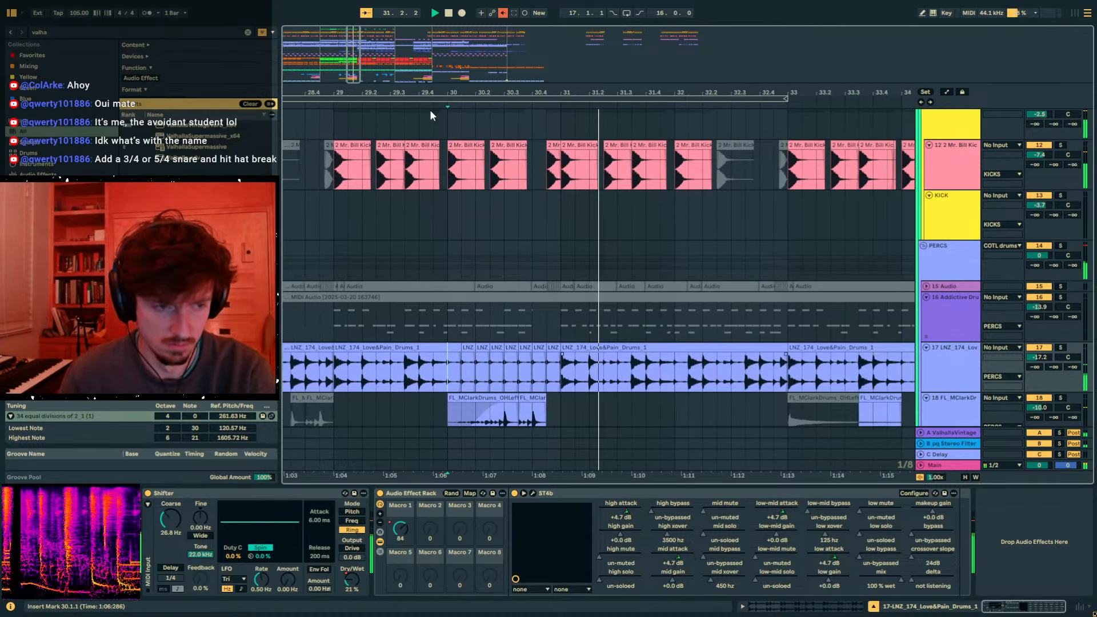
- Deactivate the last two repeated Love&Pain drums slices before bar 31 and replay the fill
left_click(547, 347)
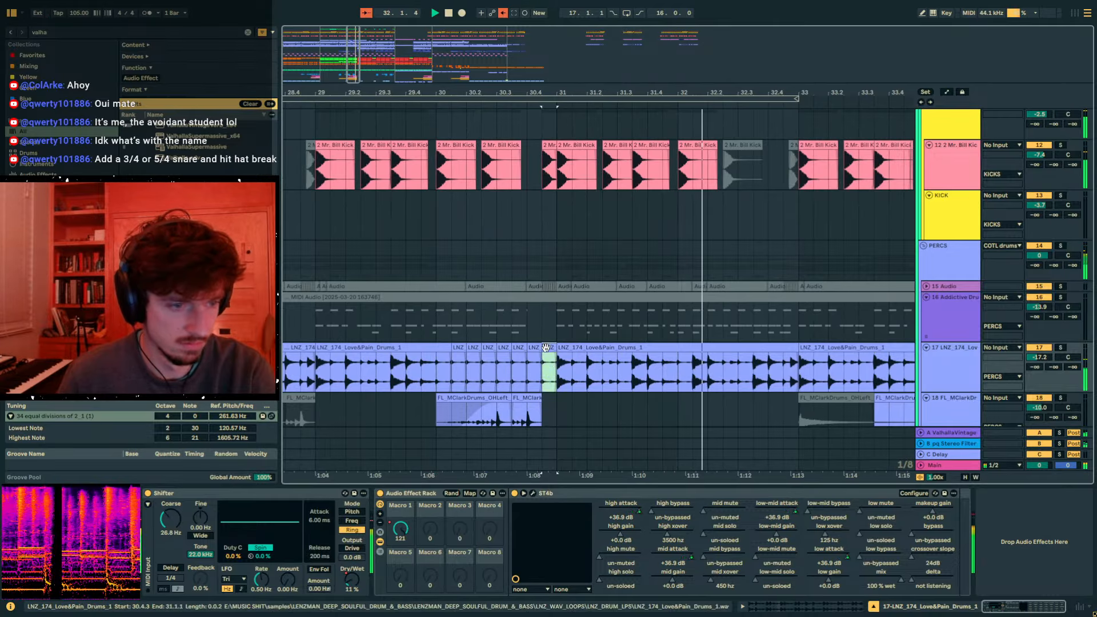
left_click(531, 349, "shift")
key("0")
left_click(498, 373)
key("space")
key("space")
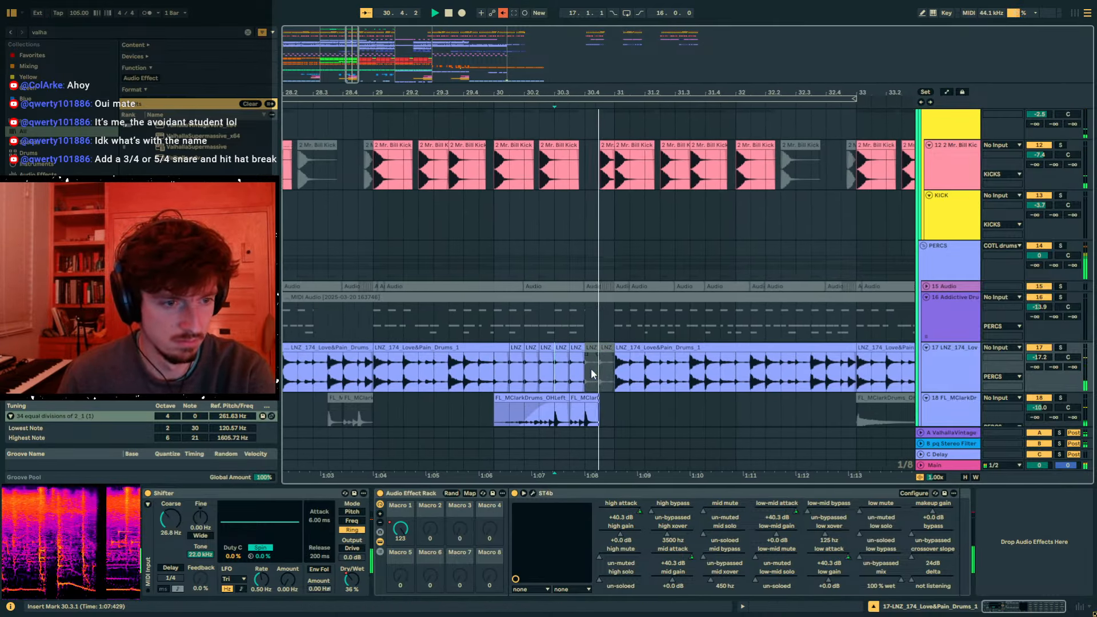
- Insert a new return track D and add ValhallaSupermassive to it, keeping return C with only its Delay
left_click(932, 363)
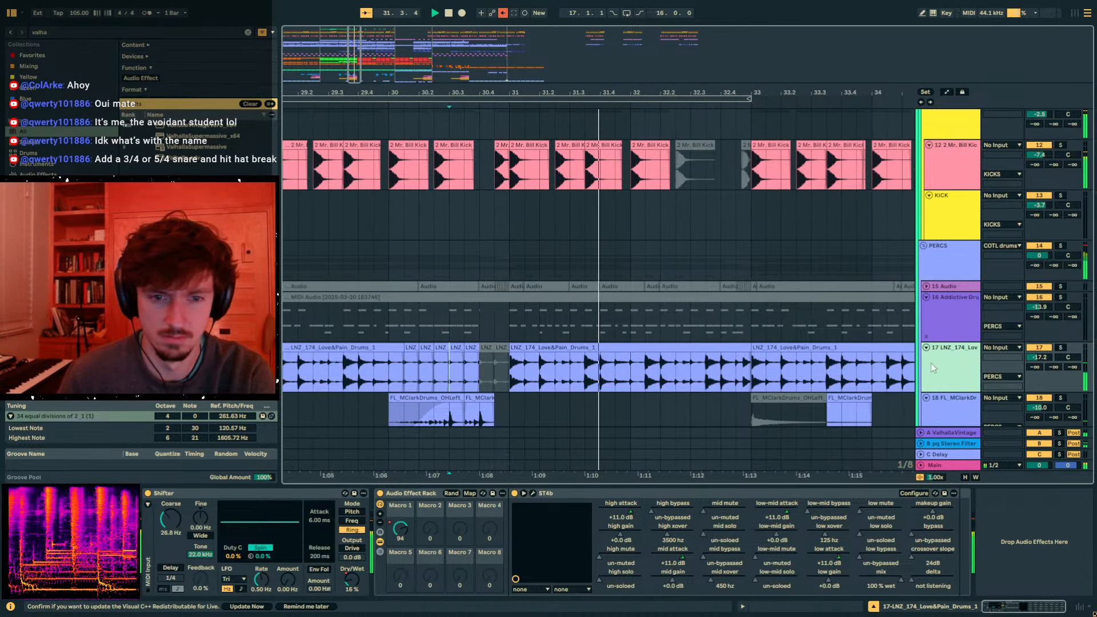
left_click(937, 260)
scroll(869, 275, "up", 6)
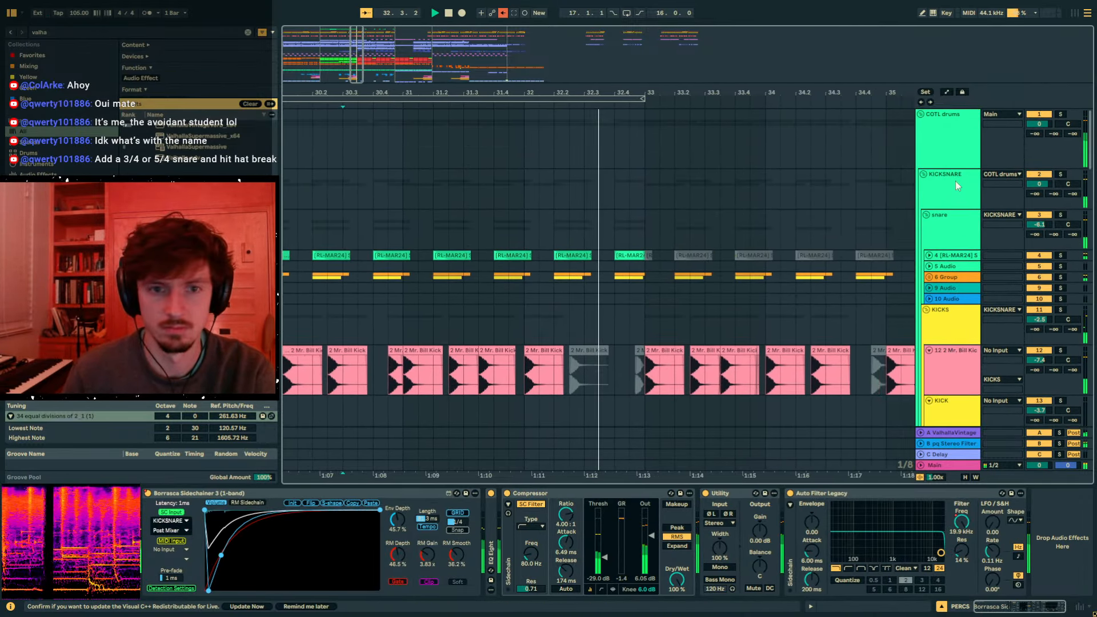
scroll(350, 180, "down", 5)
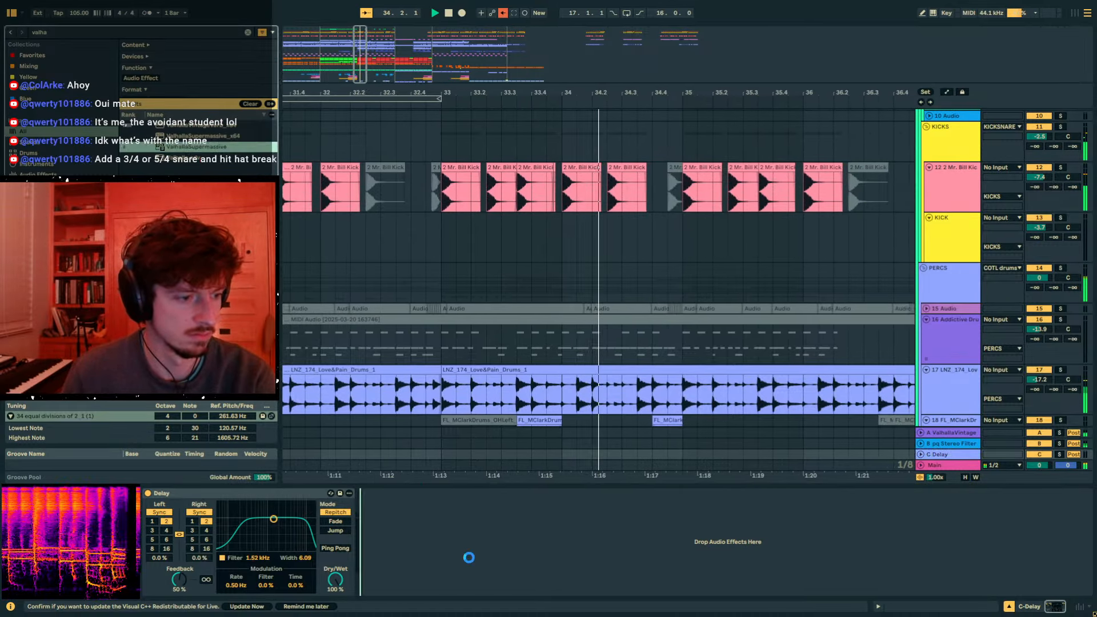
right_click(952, 453)
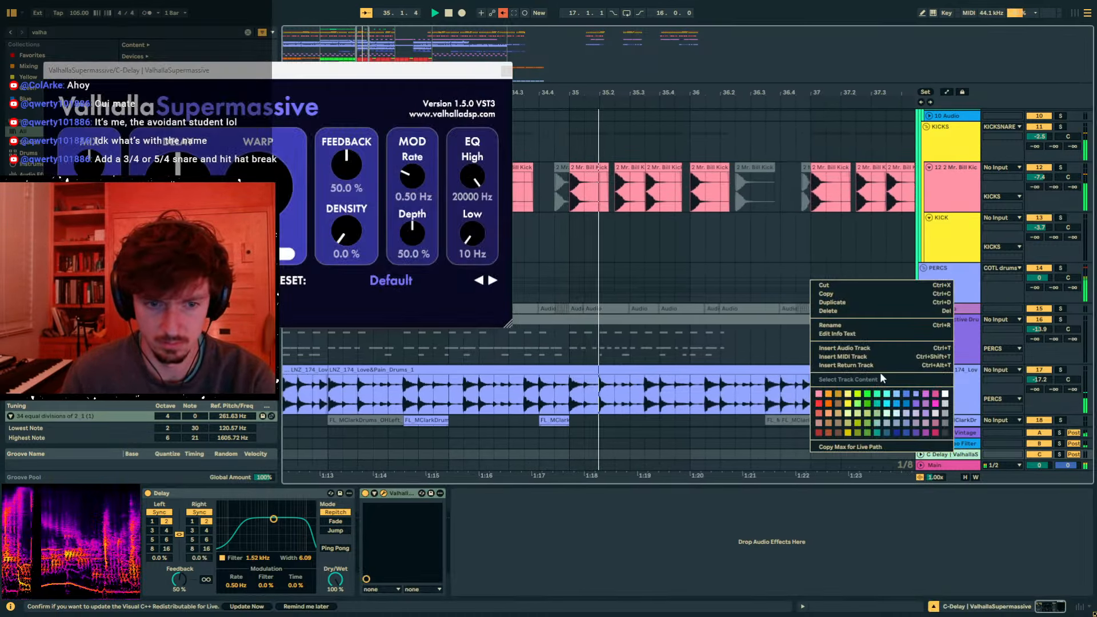
left_click(846, 366)
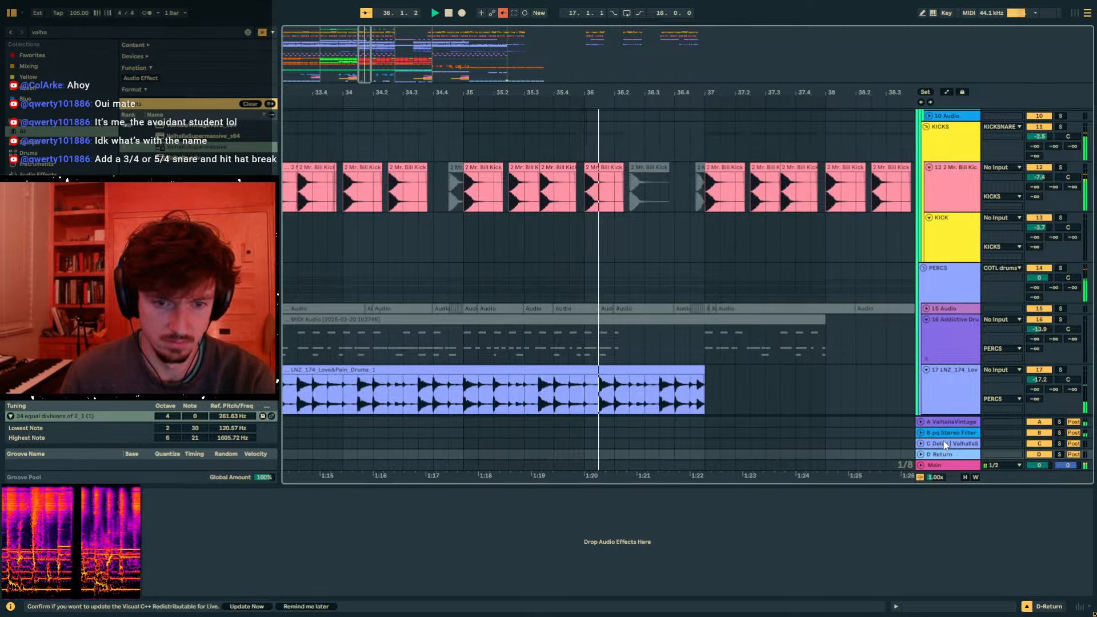
left_click(955, 454)
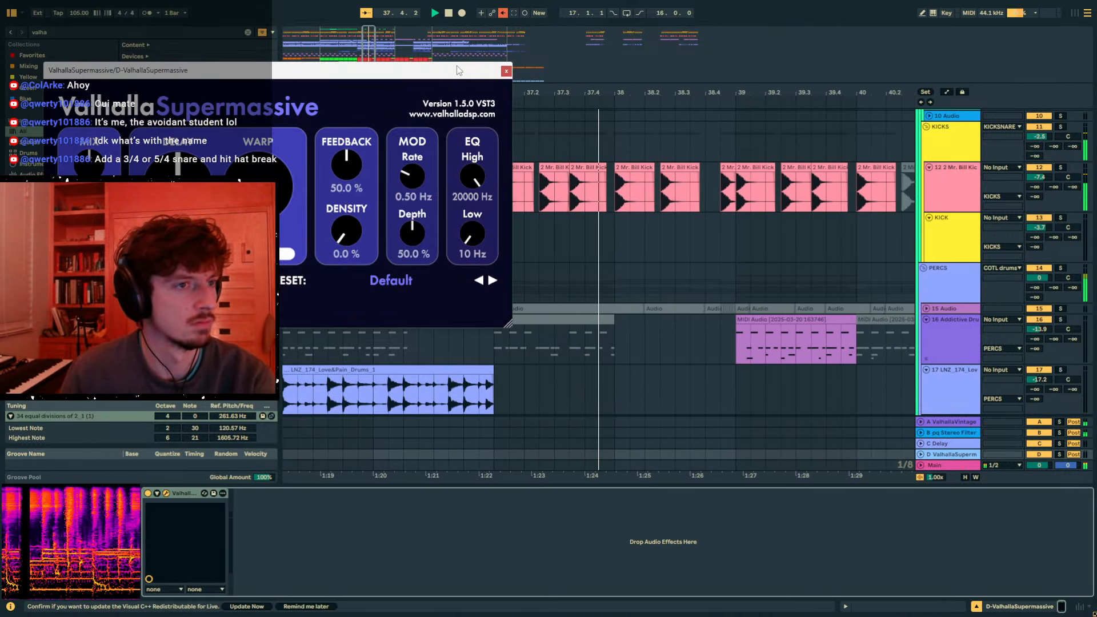
- Replace ValhallaSupermassive on return D with ValhallaVintageVerb
left_click(506, 71)
double_click(193, 124)
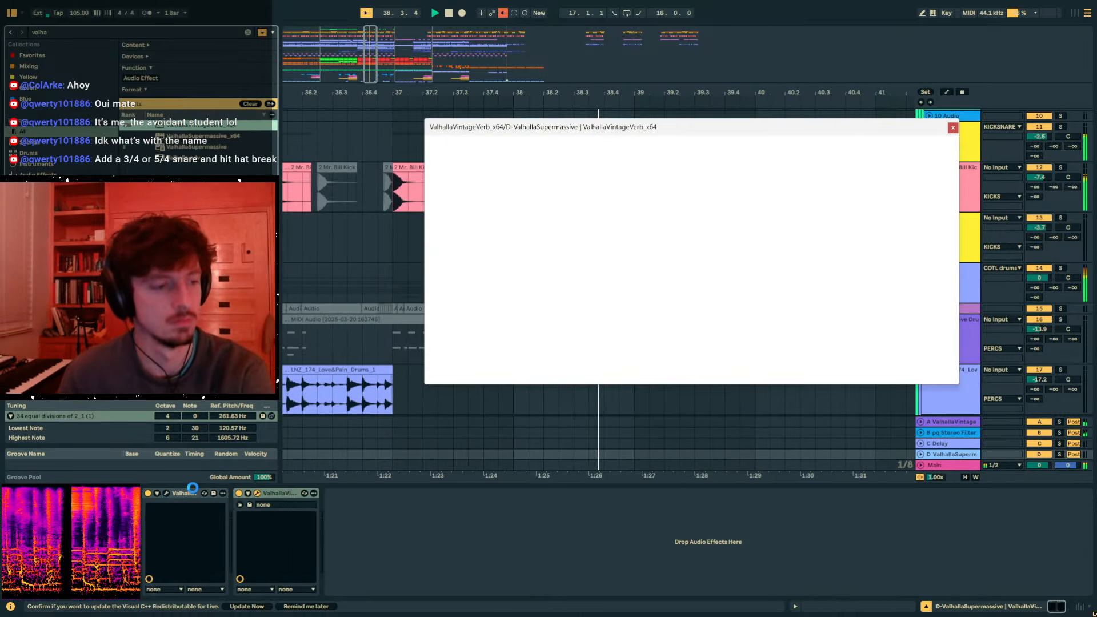
left_click(188, 494)
key("Delete")
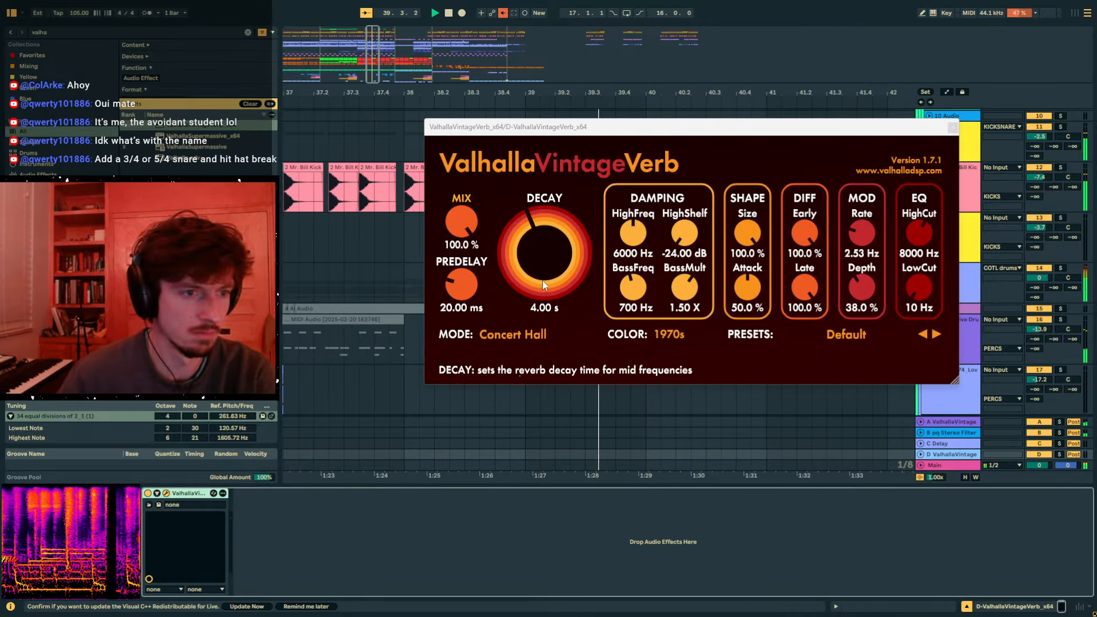
- Try a 0.20 s decay and 0.79 ms predelay in ValhallaVintageVerb, load its Sanctuary preset EMT Snare Air and close the plugin window
left_click_drag(543, 280, 536, 375)
left_click_drag(462, 287, 451, 328)
left_click(851, 334)
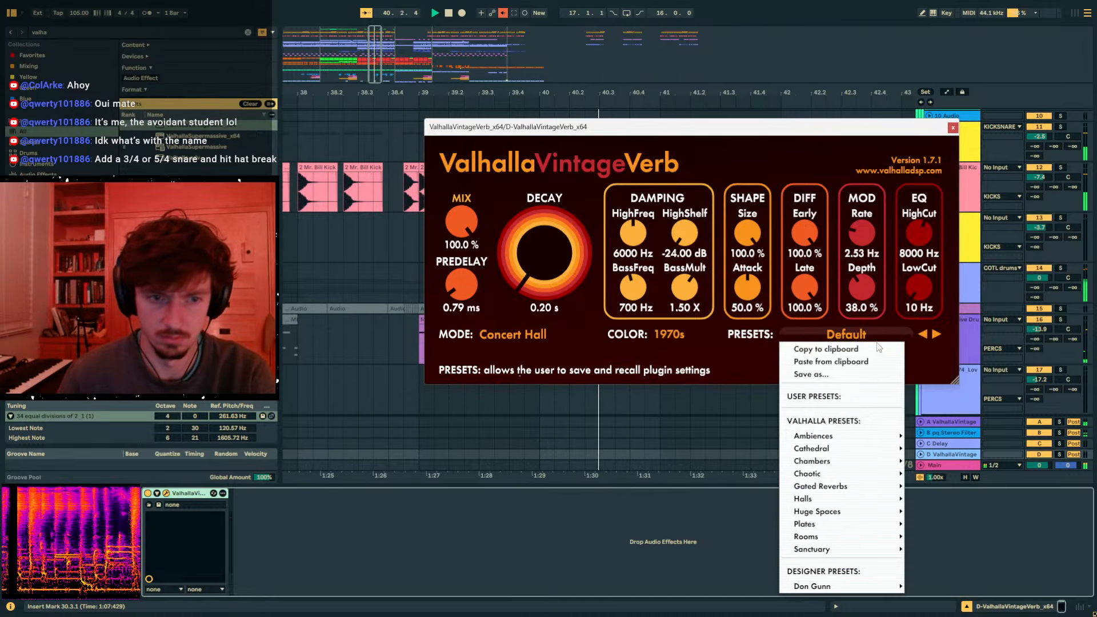
mouse_move(853, 550)
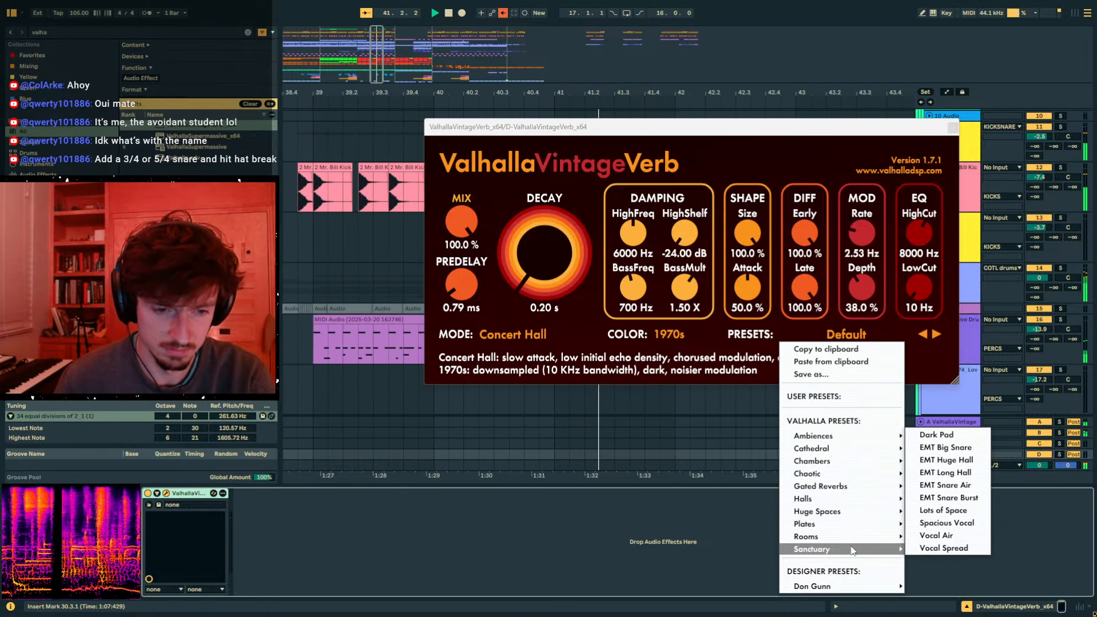
left_click(958, 490)
scroll(1006, 212, "up", 3)
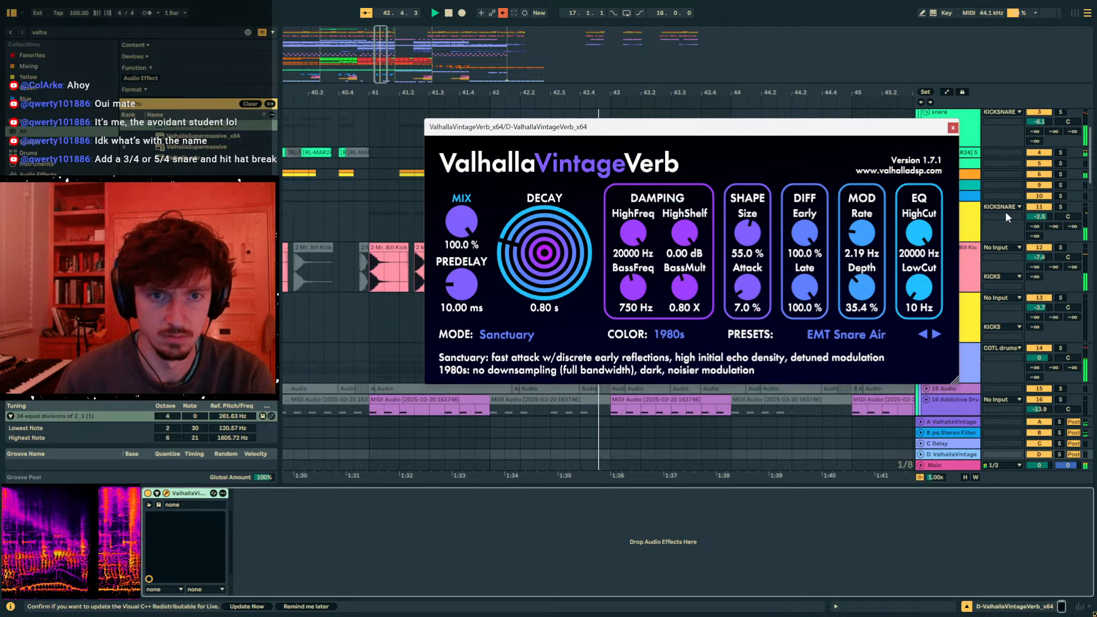
left_click(953, 127)
- Set the COTL drums group's send to return D to -13.0 dB and replay from bar 17
mouse_move(1036, 143)
left_mouse_down()
mouse_move(1036, 123)
mouse_move(1036, 137)
left_mouse_up()
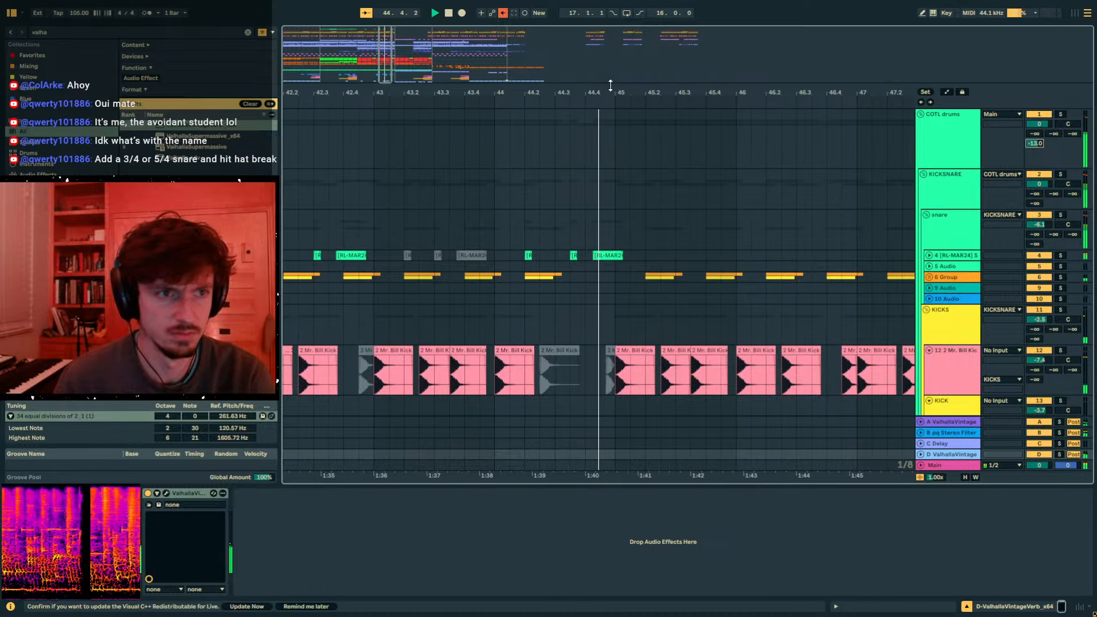
left_click_drag(611, 89, 881, 29)
left_click(448, 227)
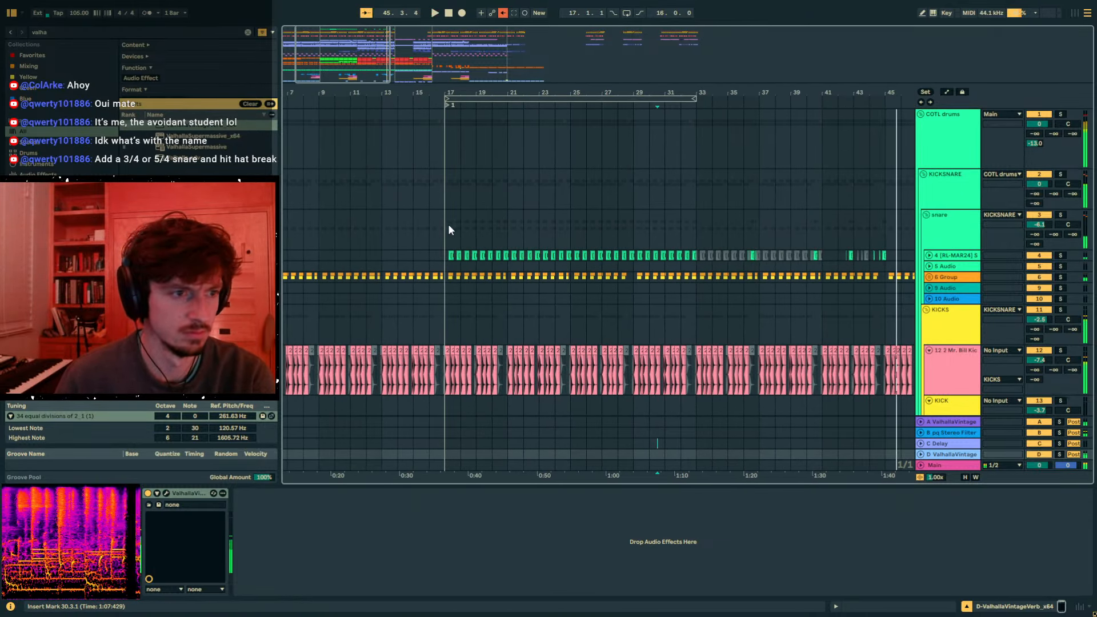
key("space")
key("space")
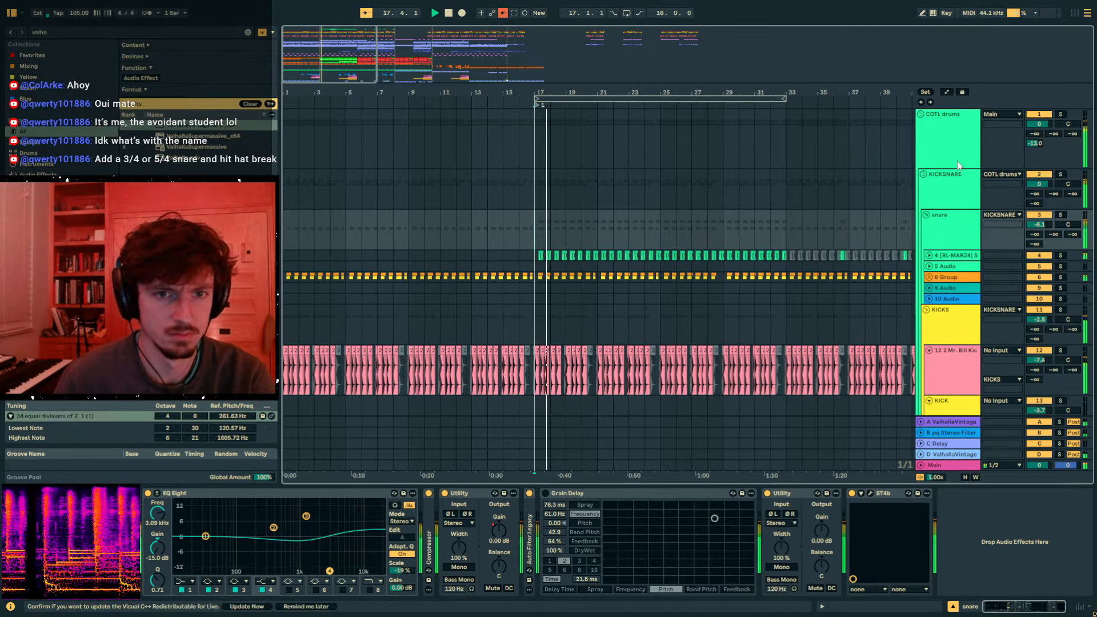
- Lower the COTL drums group's send to return D to -13.7 dB and solo return D to hear its reverb alone
left_click(959, 166)
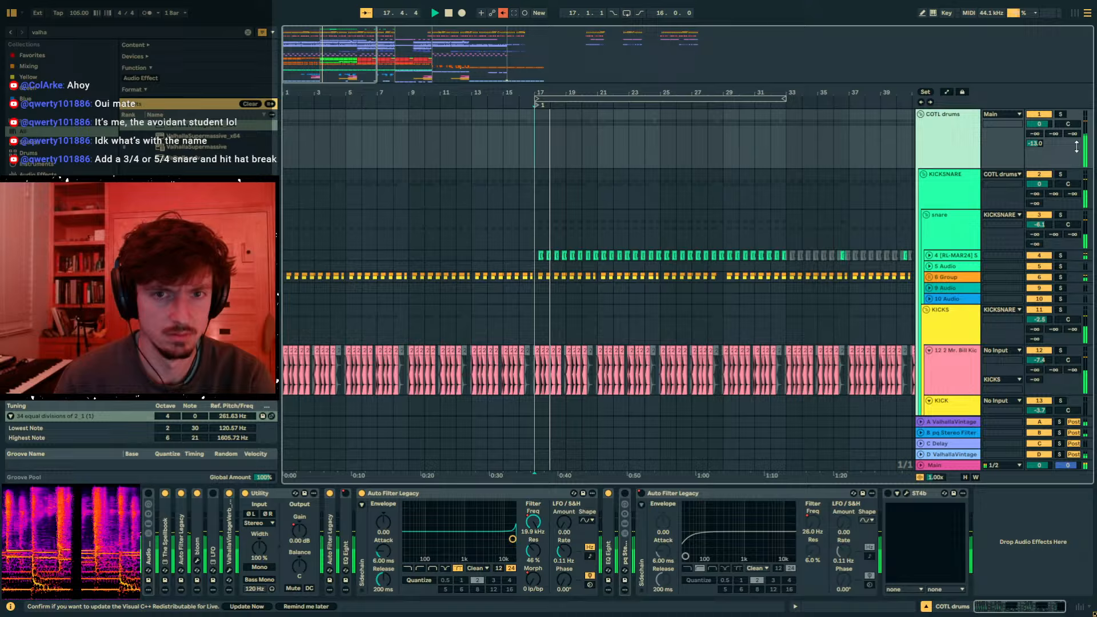
left_click(1059, 455)
key("space")
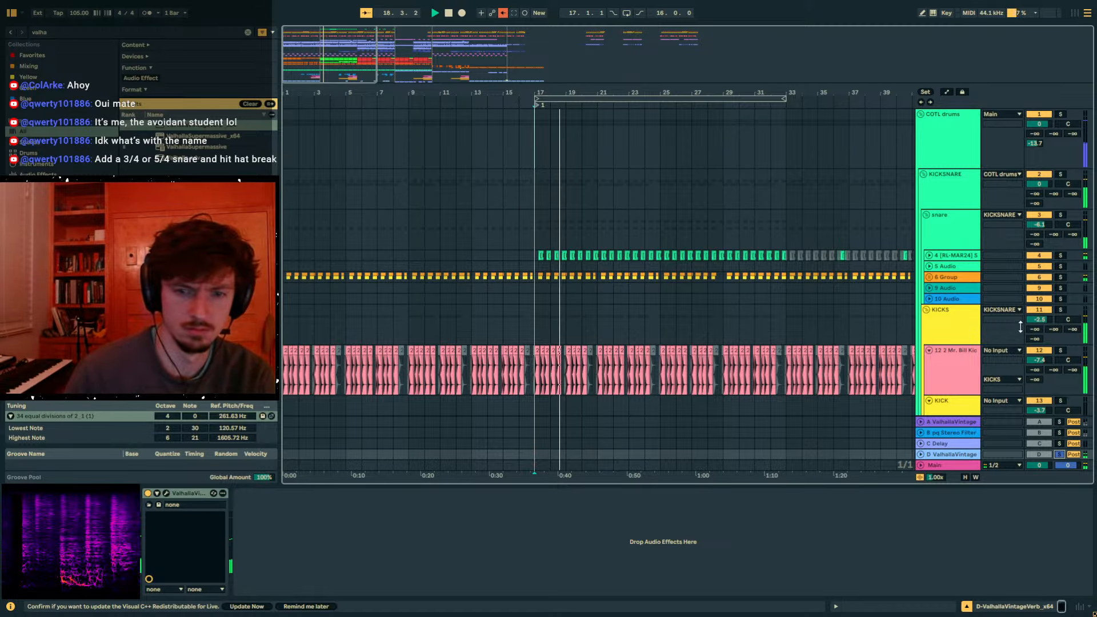
- Add EQ Eight after ValhallaVintageVerb on return D and roll off the reverb's lows below 240 Hz
key("ctrl+f")
type("eq 8")
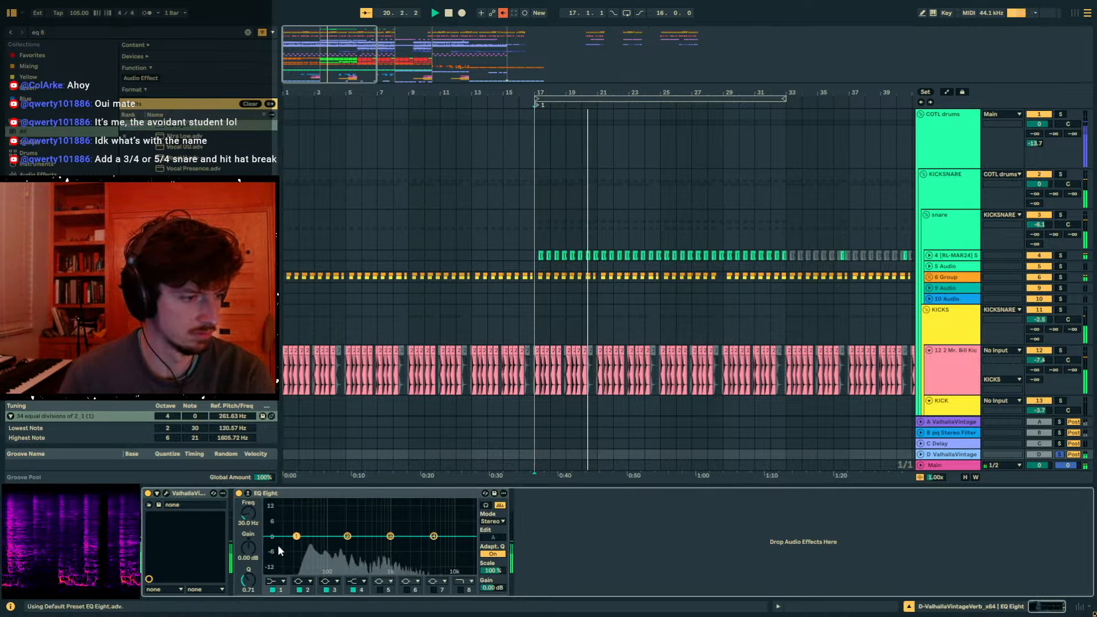
left_click_drag(248, 513, 249, 503)
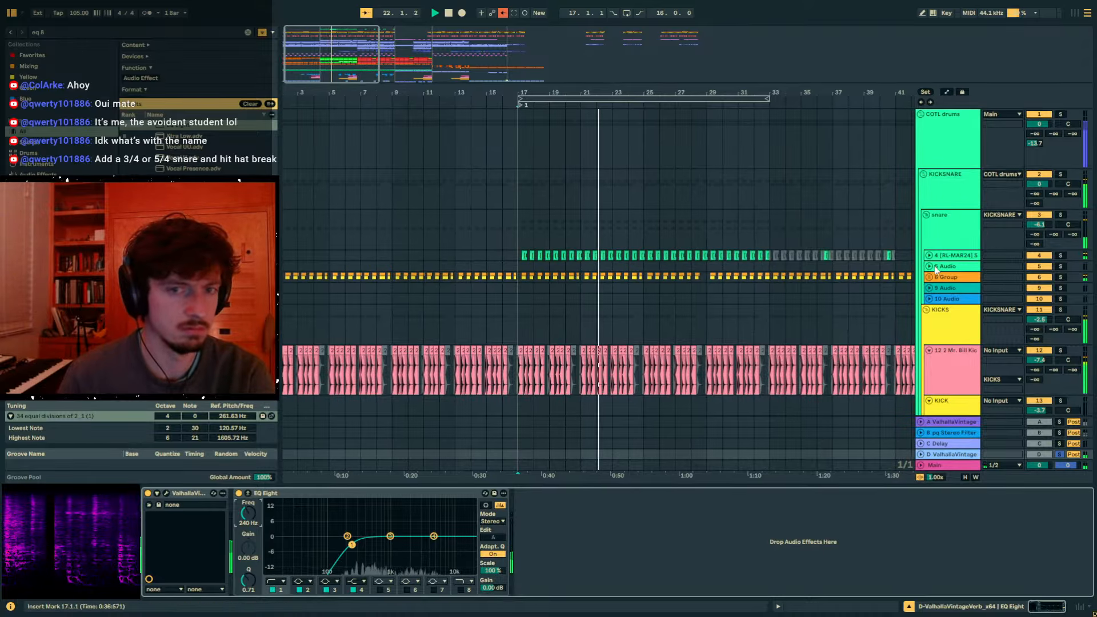
- Clear the solo on return D and lower the COTL drums group's send to return D to -20.3 dB
left_click(1060, 115)
left_click(1060, 115)
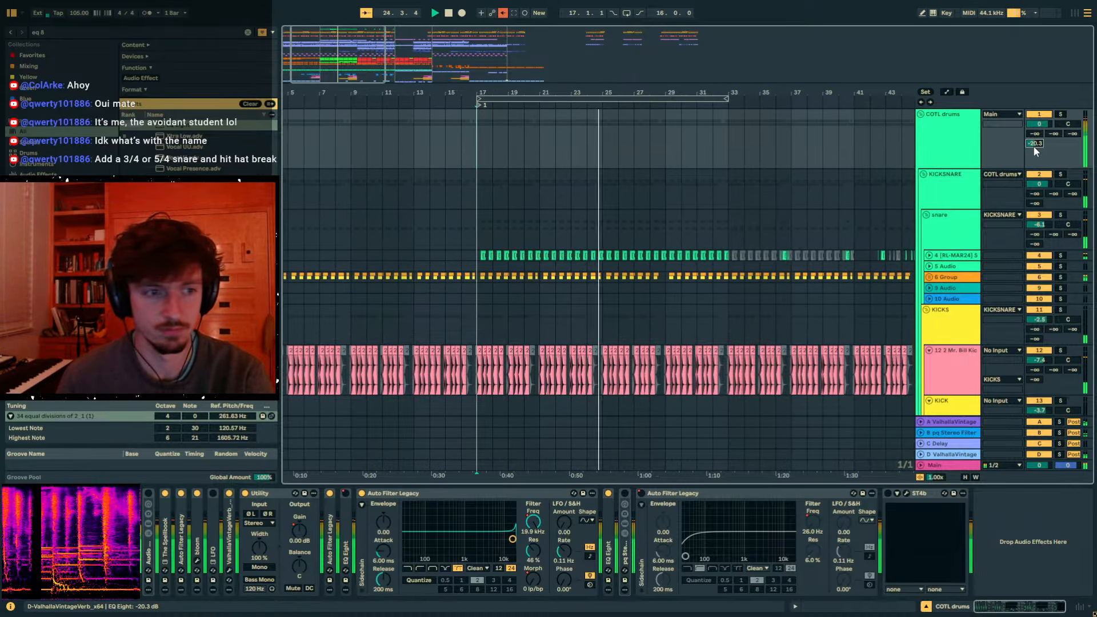
scroll(728, 184, "down", 3)
scroll(738, 136, "up", 3)
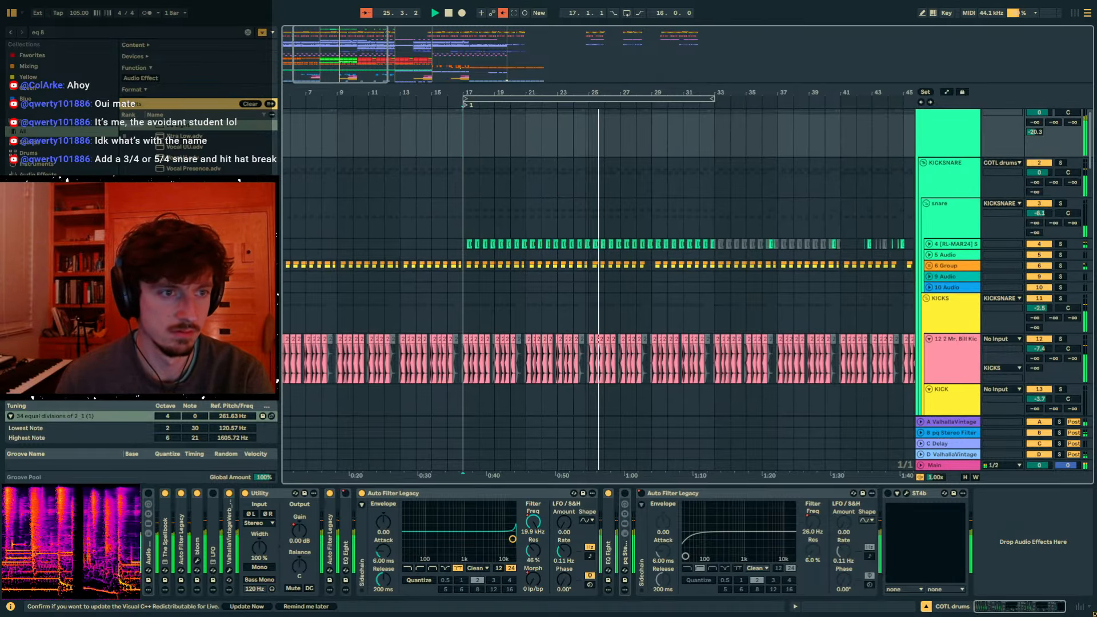
- Unfold the RL-MAR24 snare track, add a retriggered snare hit at 24.2.4 over the clip's tail and replay bar 24
left_click_drag(588, 92, 633, 183)
left_click(929, 244)
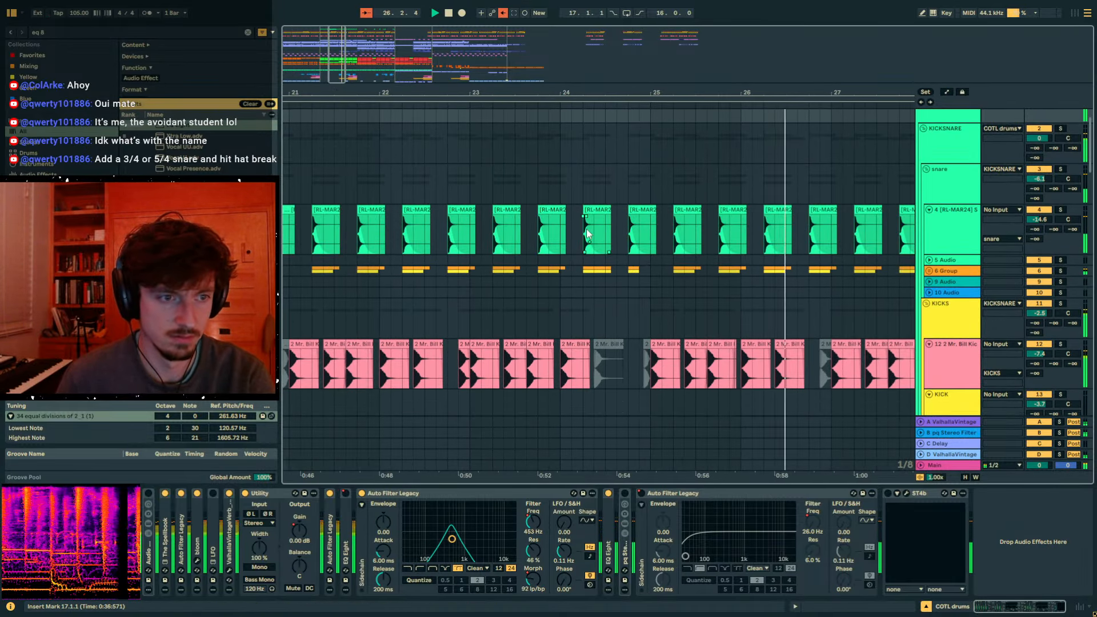
left_click_drag(605, 233, 616, 235)
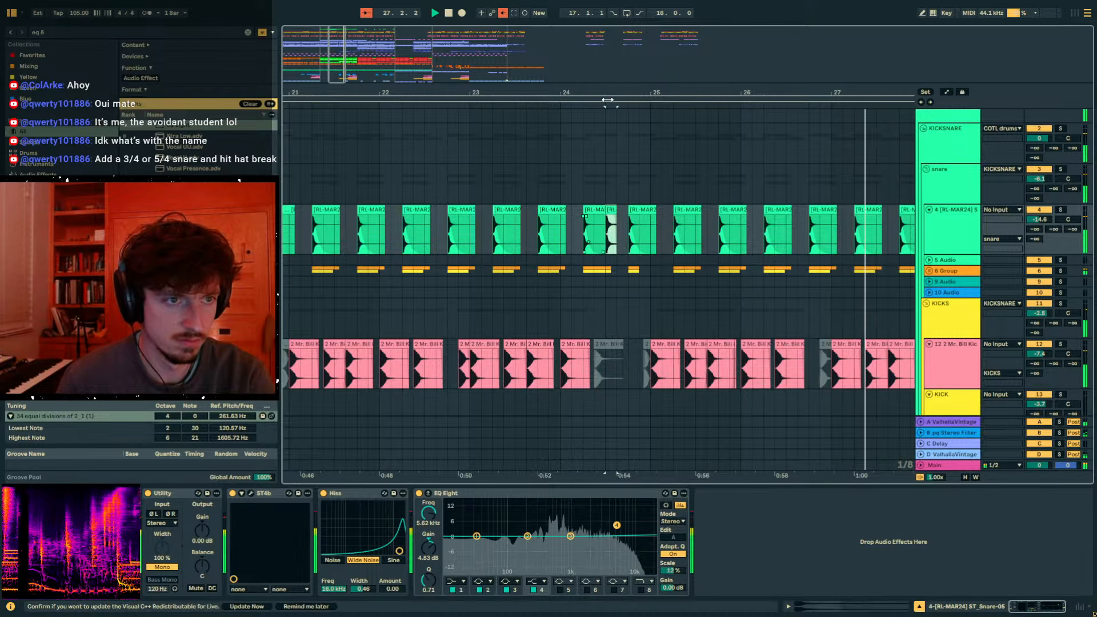
left_click_drag(605, 92, 605, 143)
key("ctrl+z")
left_click(594, 248)
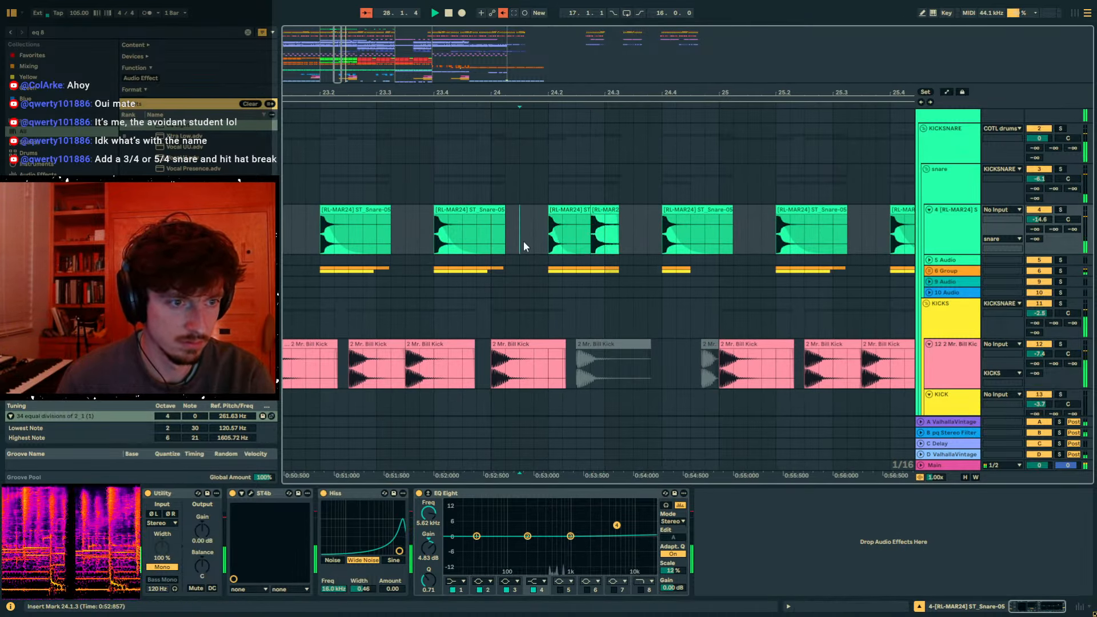
key("space")
key("space")
left_click(556, 229)
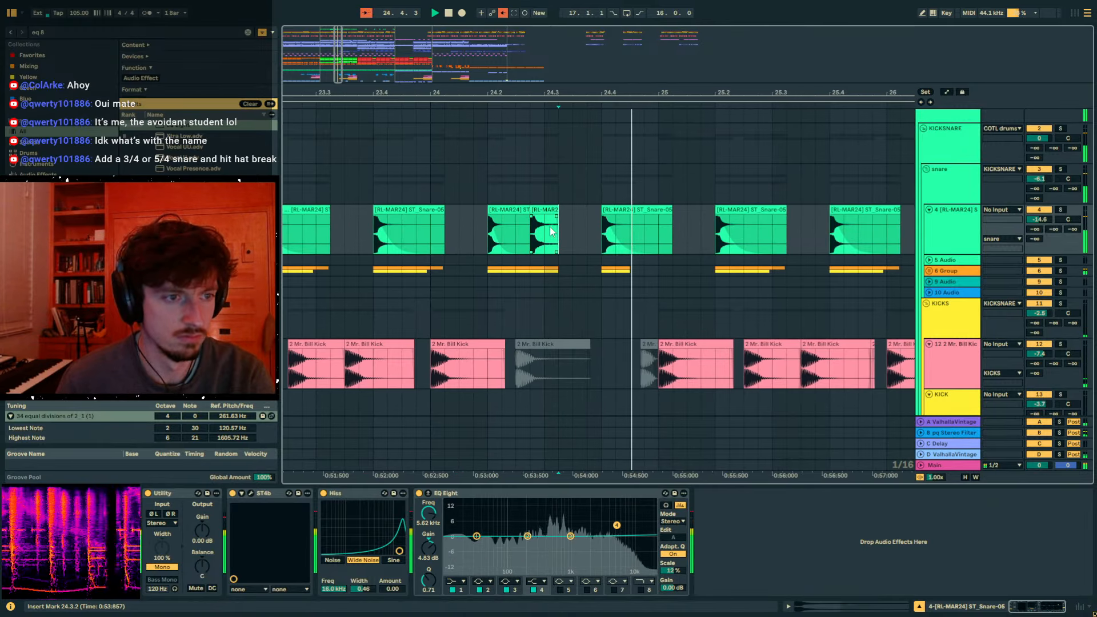
left_click(537, 210)
left_click_drag(557, 93, 575, 23)
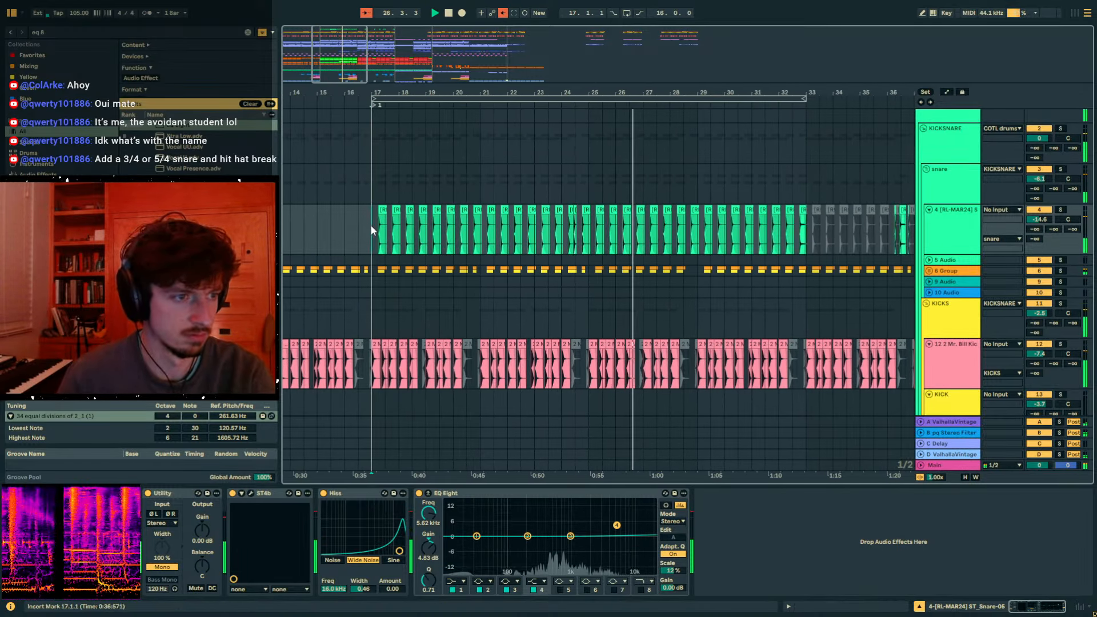
- Duplicate the four-bar snare pattern of bars 21 to 24 twice, filling bars 25 to 32
left_click_drag(372, 229, 484, 239)
key("ctrl+d")
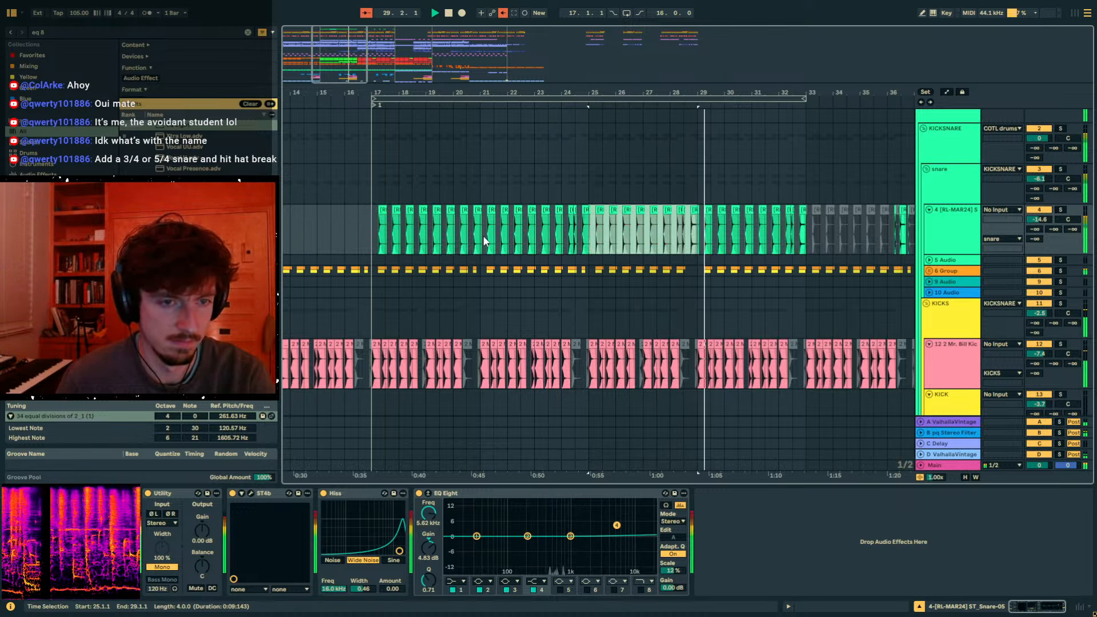
key("ctrl+d")
left_click_drag(777, 91, 710, 93)
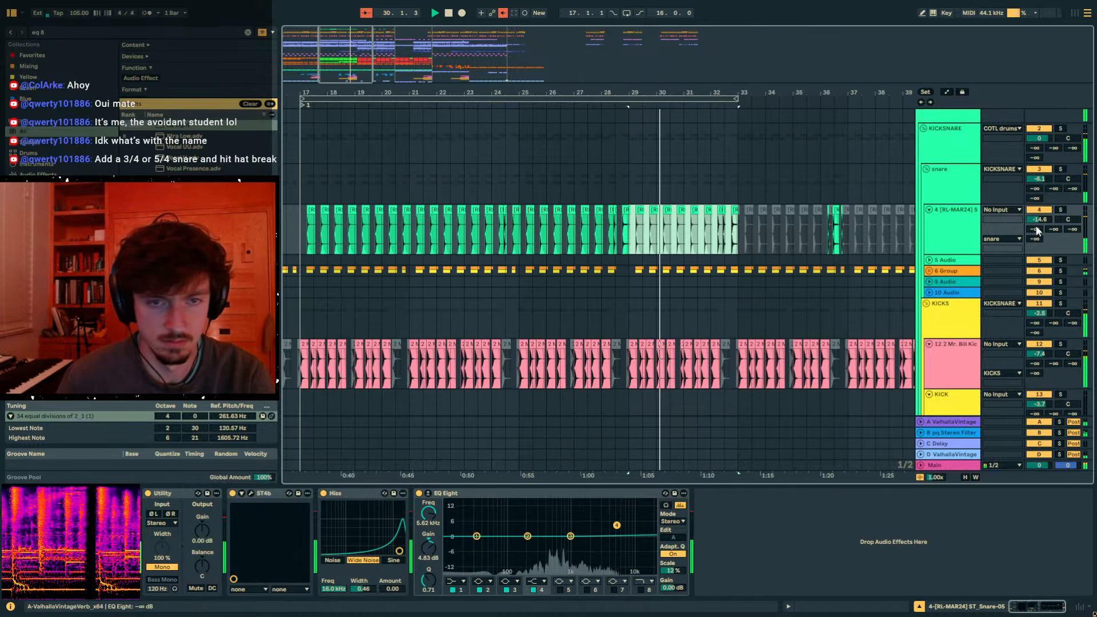
- Lower the RL-MAR24 snare track's volume to -16.2 dB and deactivate its clip at 30.2
left_click_drag(1043, 219, 1045, 225)
left_click(693, 241)
left_click(670, 222)
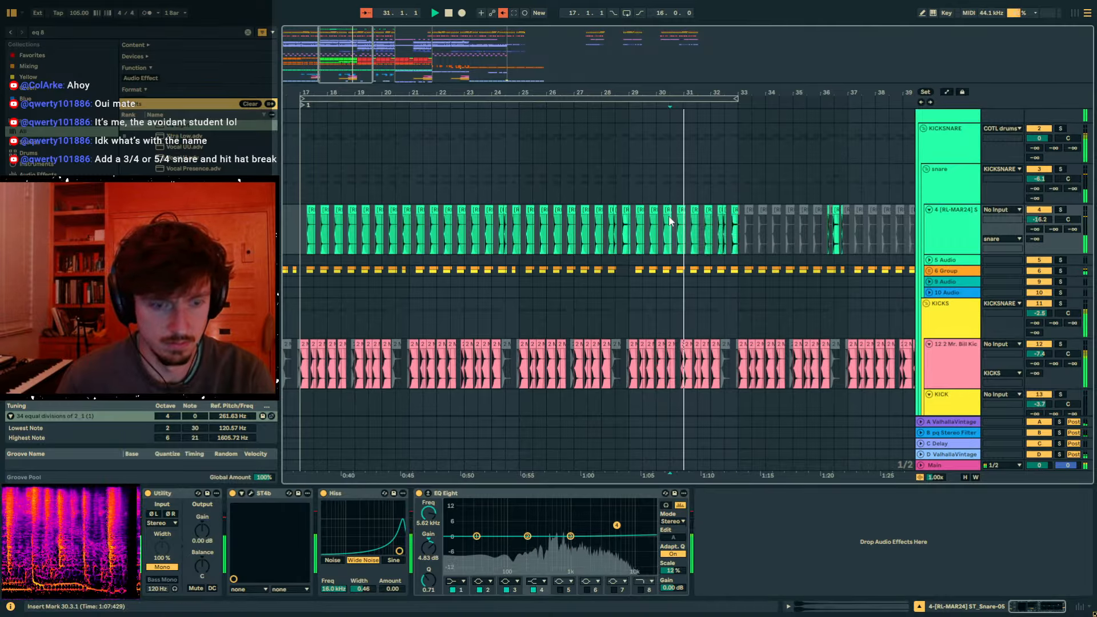
left_click(668, 210)
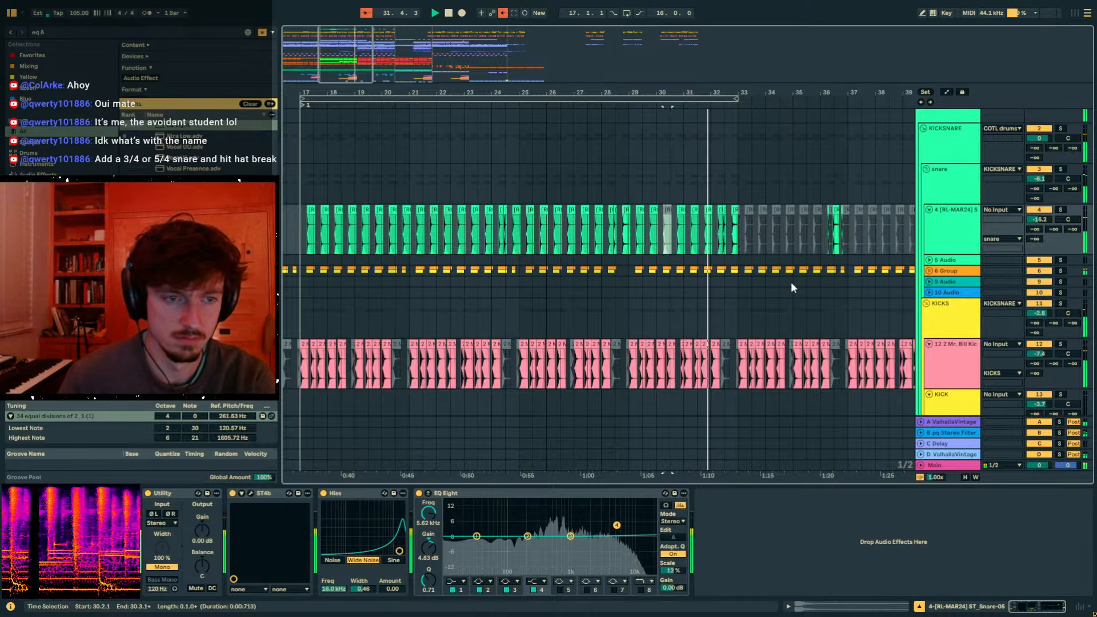
- Try Auto Filter at the end of the LNZ_174 Love&Pain drums track's chain, replacing it with Auto Filter Legacy
scroll(792, 281, "down", 10)
left_click(1032, 207)
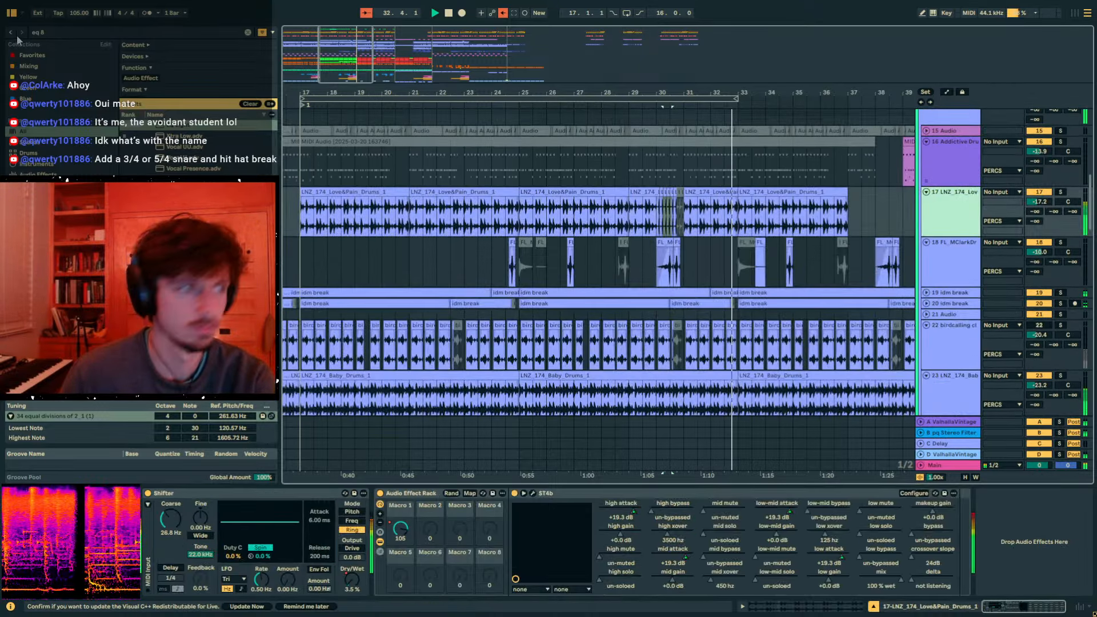
left_click(47, 34)
type("auto filt")
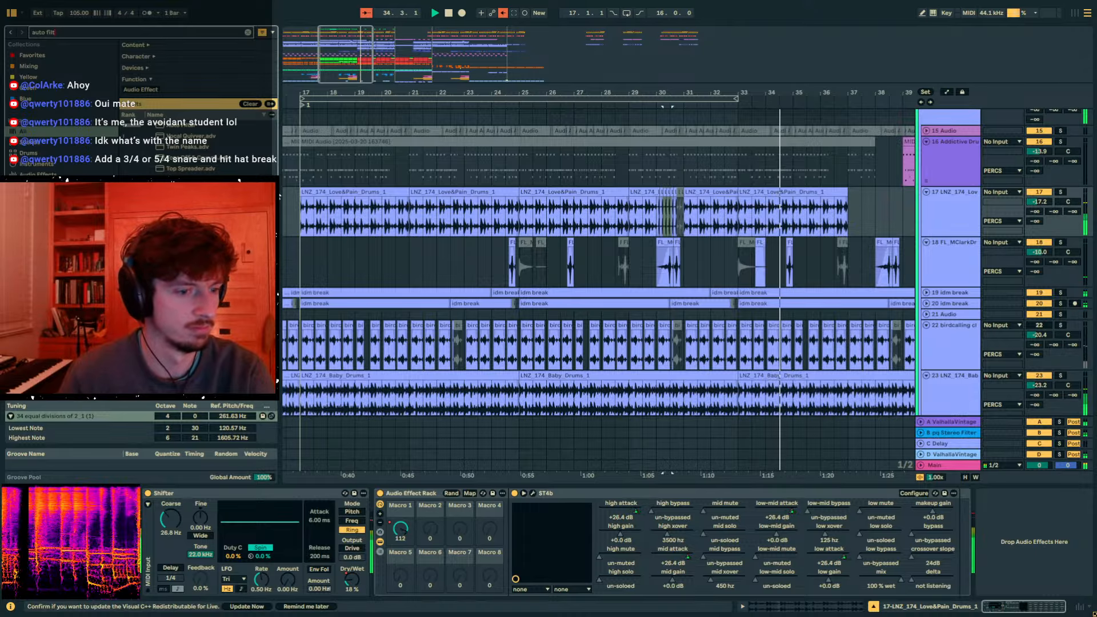
scroll(564, 264, "down", 3)
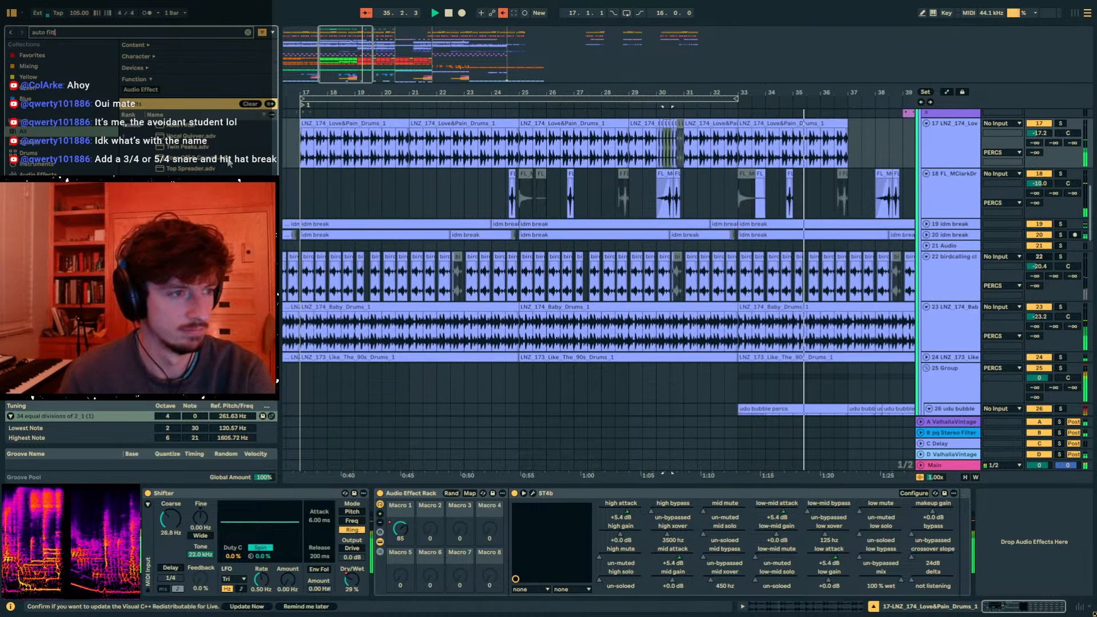
double_click(184, 126)
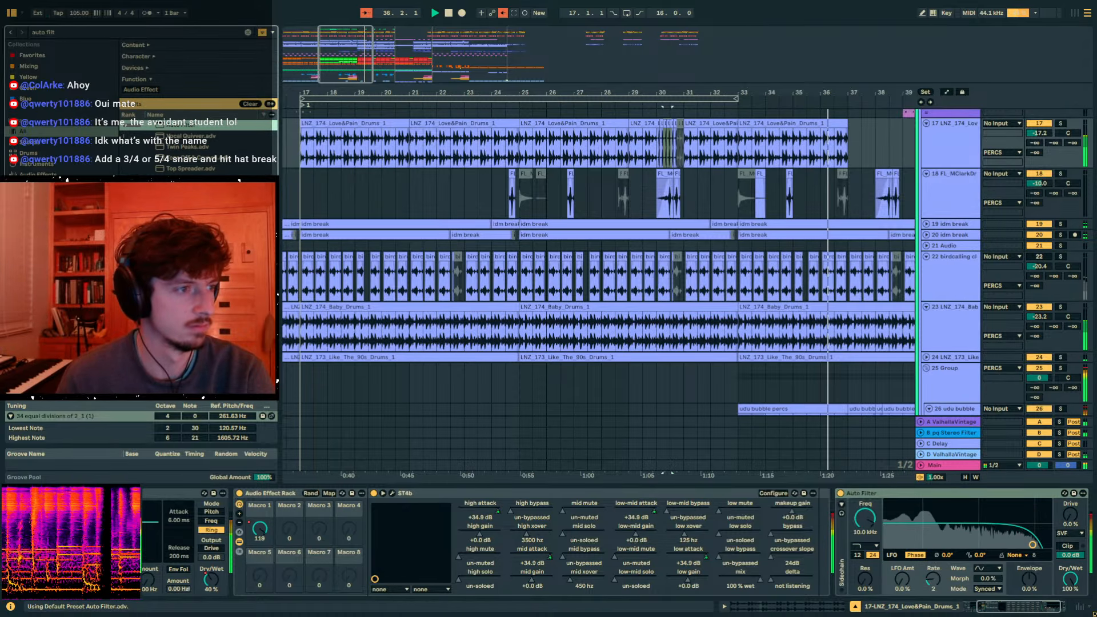
scroll(163, 158, "down", 3)
left_click(65, 32)
type("leg")
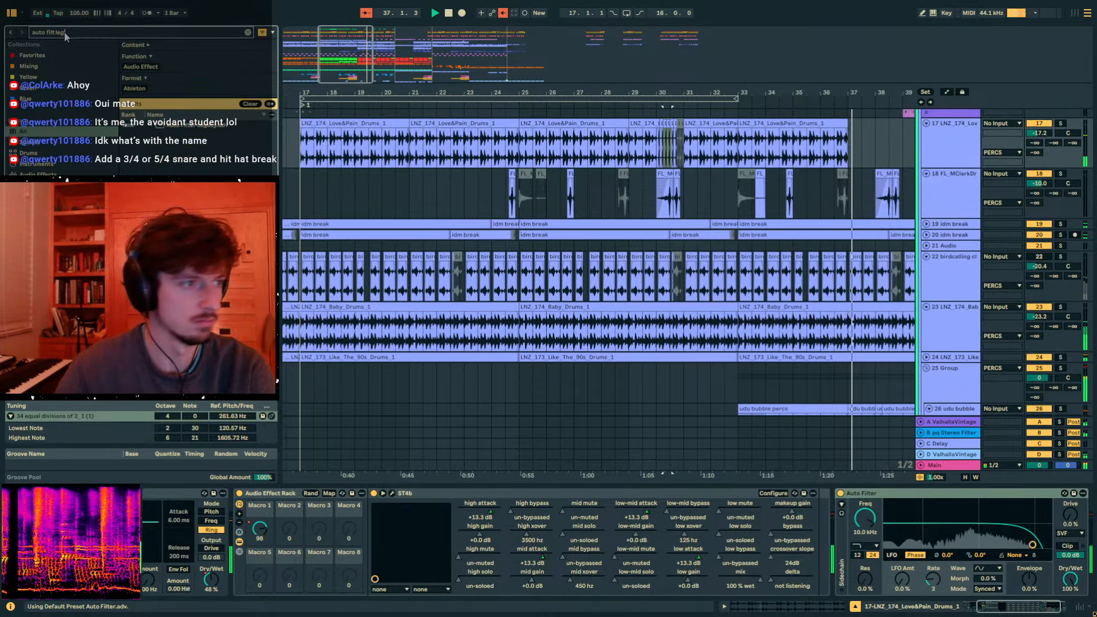
double_click(207, 121)
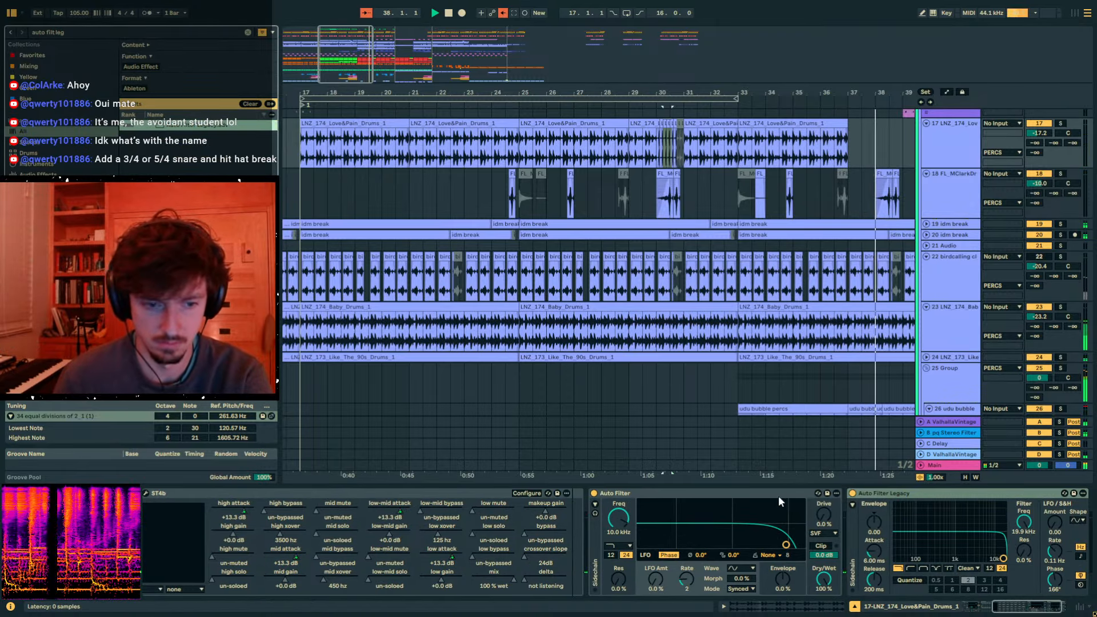
key("Delete")
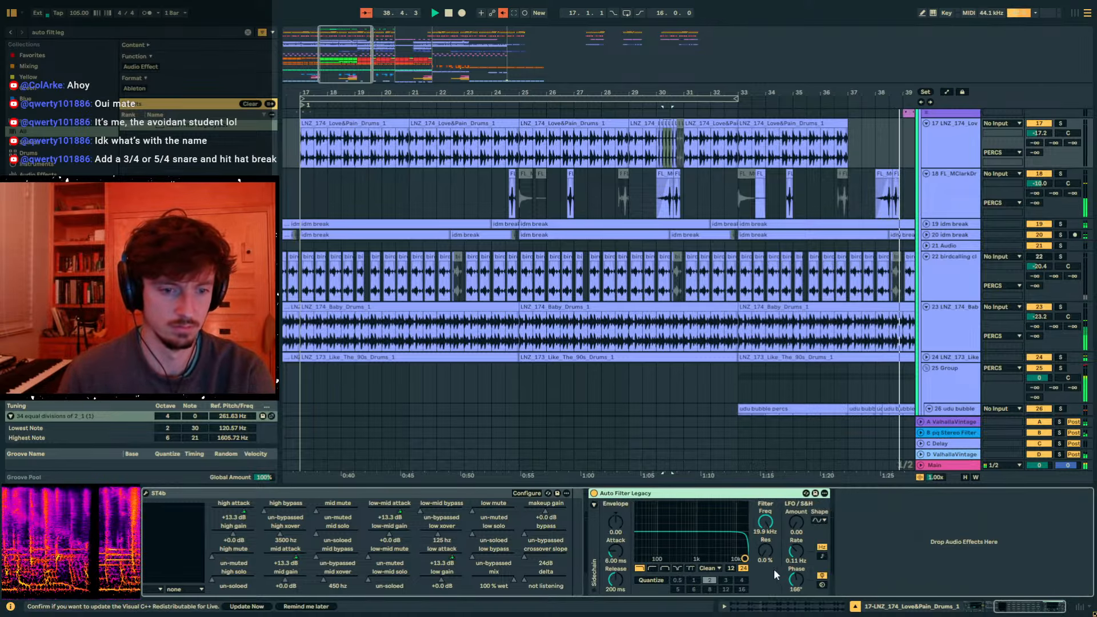
- Automate the COTL drums group's send to return D to ramp down from bar 33 to -inf dB at bar 34
scroll(976, 159, "up", 10)
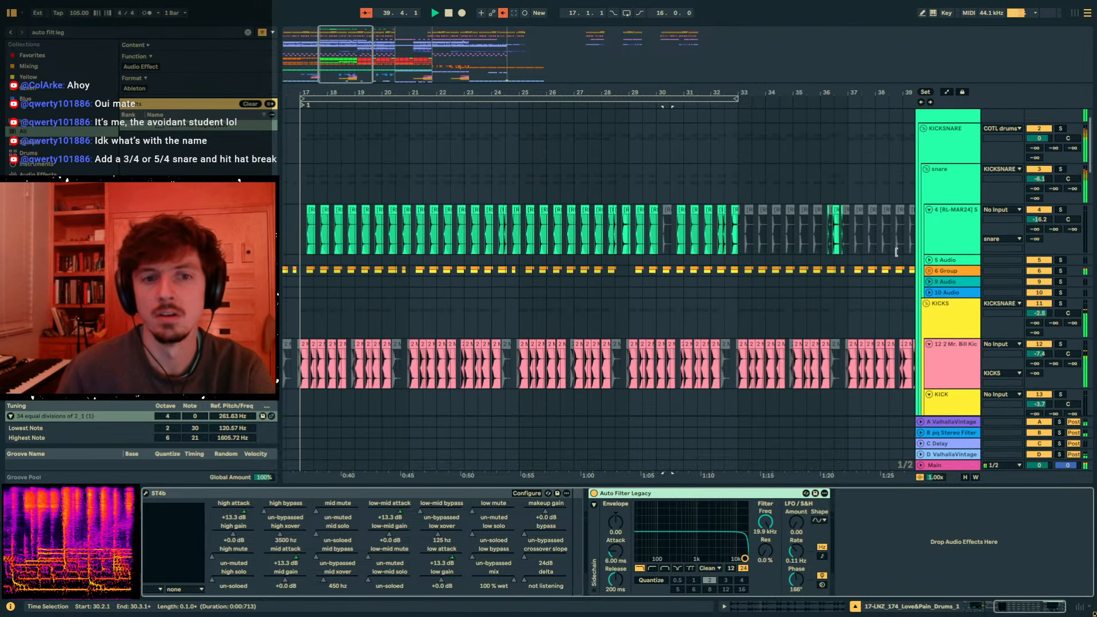
left_click(726, 151)
key("space")
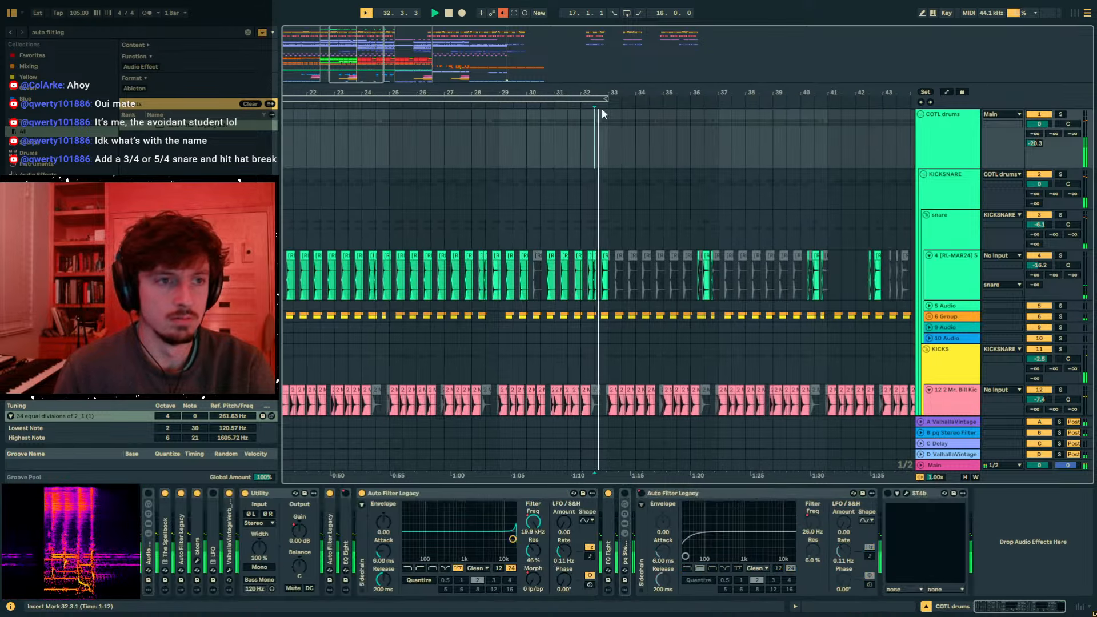
key("a")
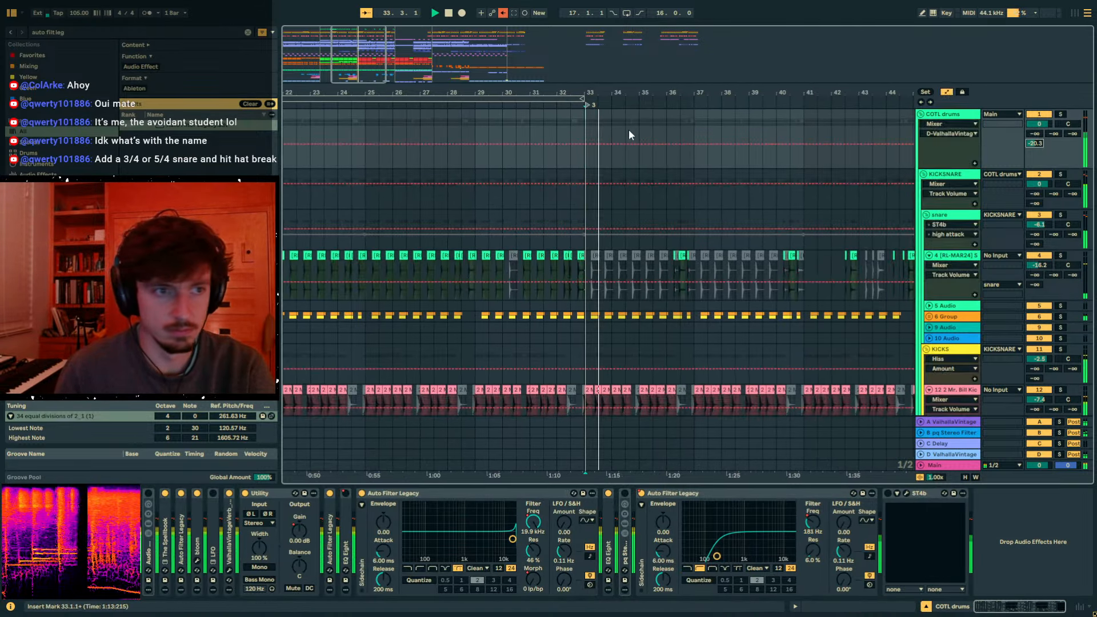
left_click_drag(620, 151, 606, 167)
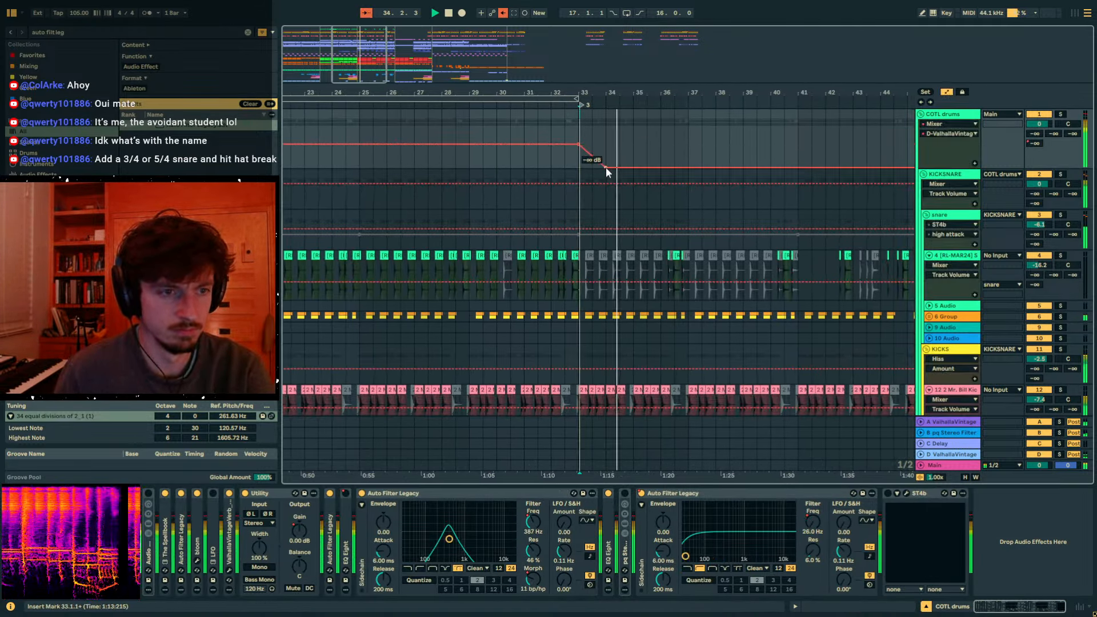
scroll(611, 192, "down", 10)
key("a")
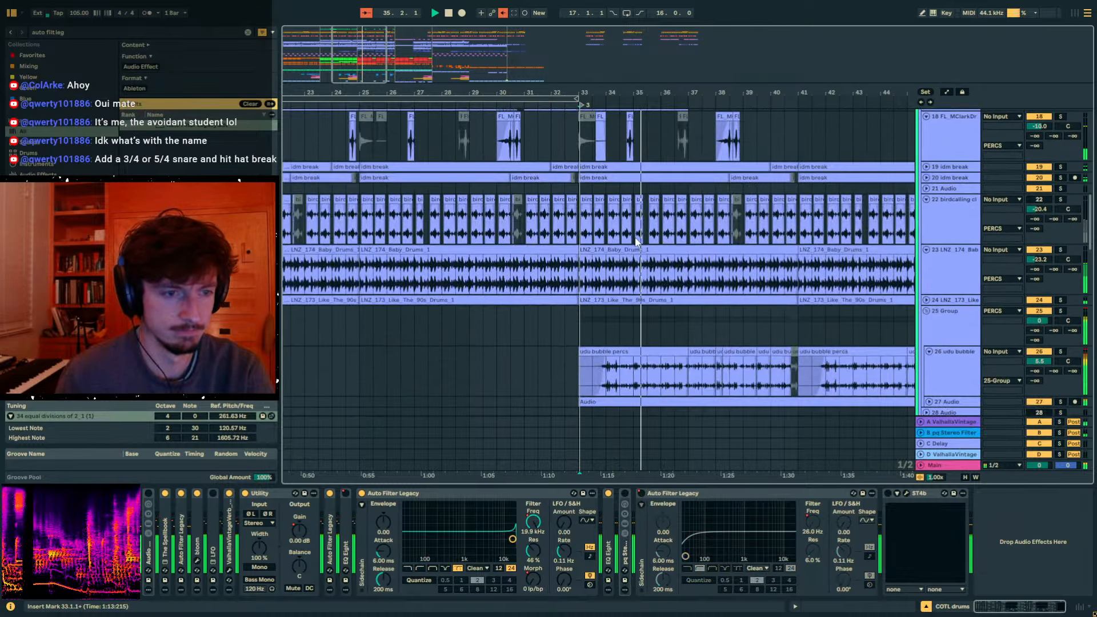
- Deactivate the Love&Pain drums loop from 34.1 to 34.3 and replay from 33.3
left_click_drag(621, 266, 609, 266)
scroll(608, 252, "up", 3)
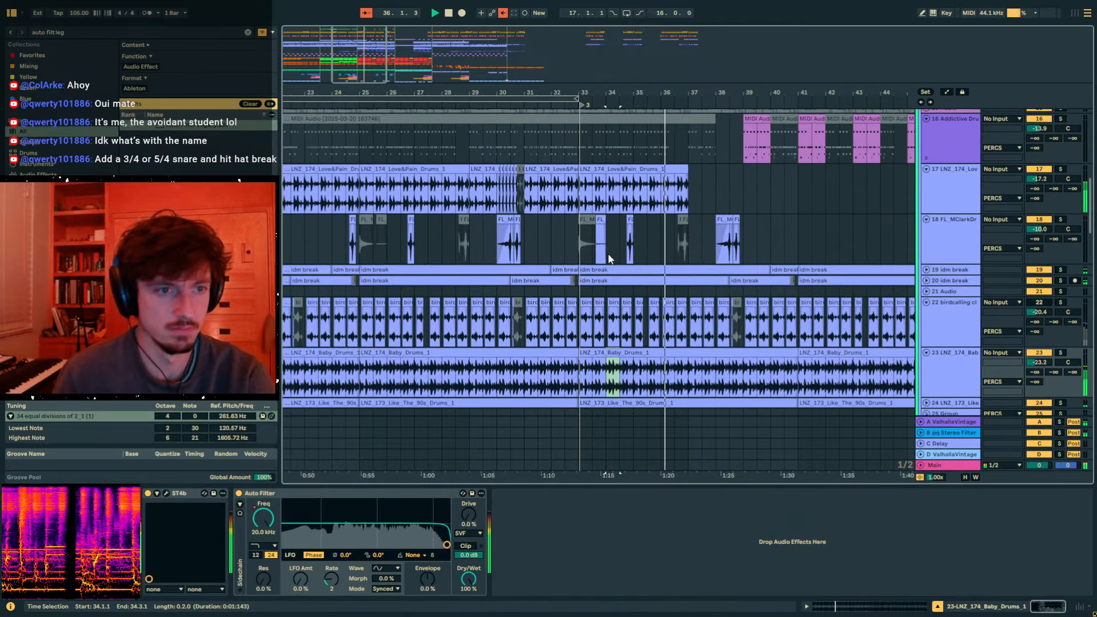
left_click_drag(620, 192, 612, 192)
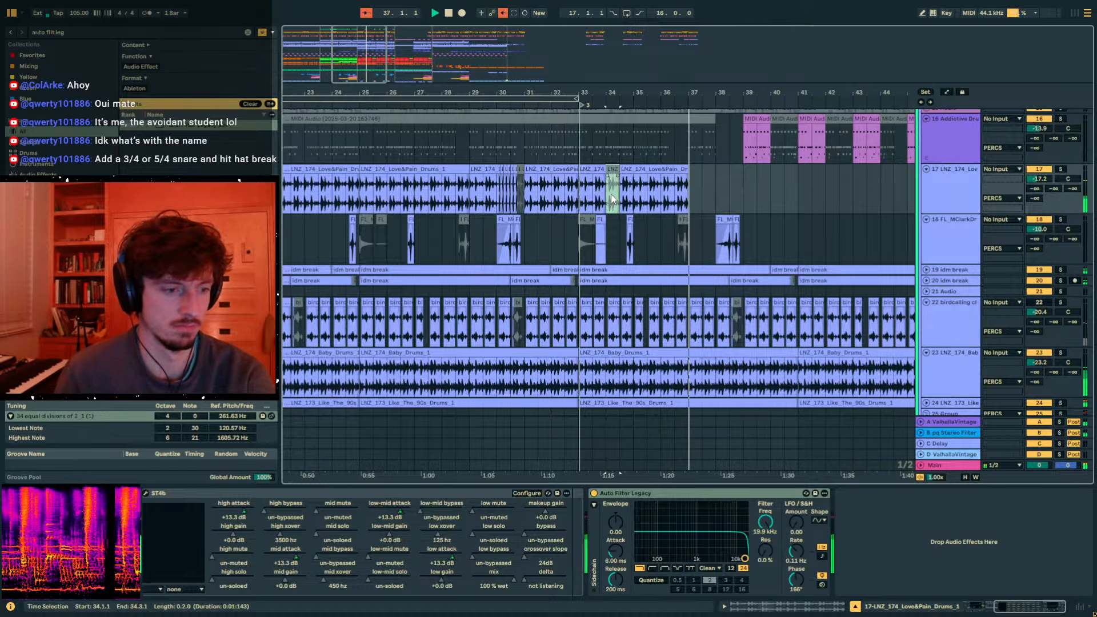
key("0")
left_click(605, 202)
key("space")
key("space")
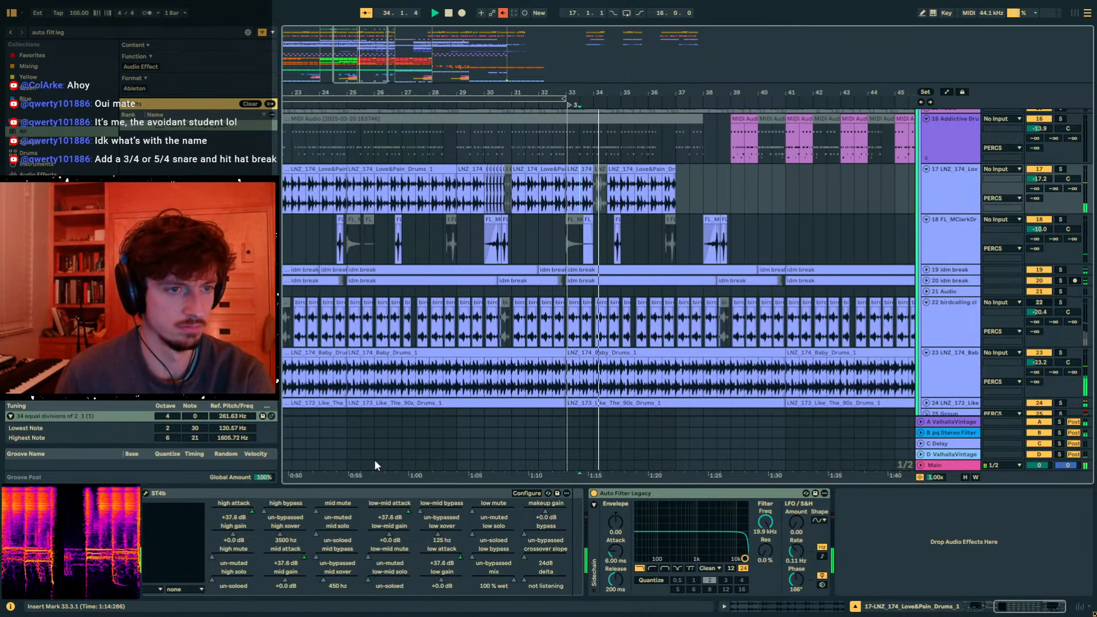
- Trim the start of the last Love&Pain drums clip to about 35.3 with a fade-in, and select bars 33 to 36
left_click(614, 168)
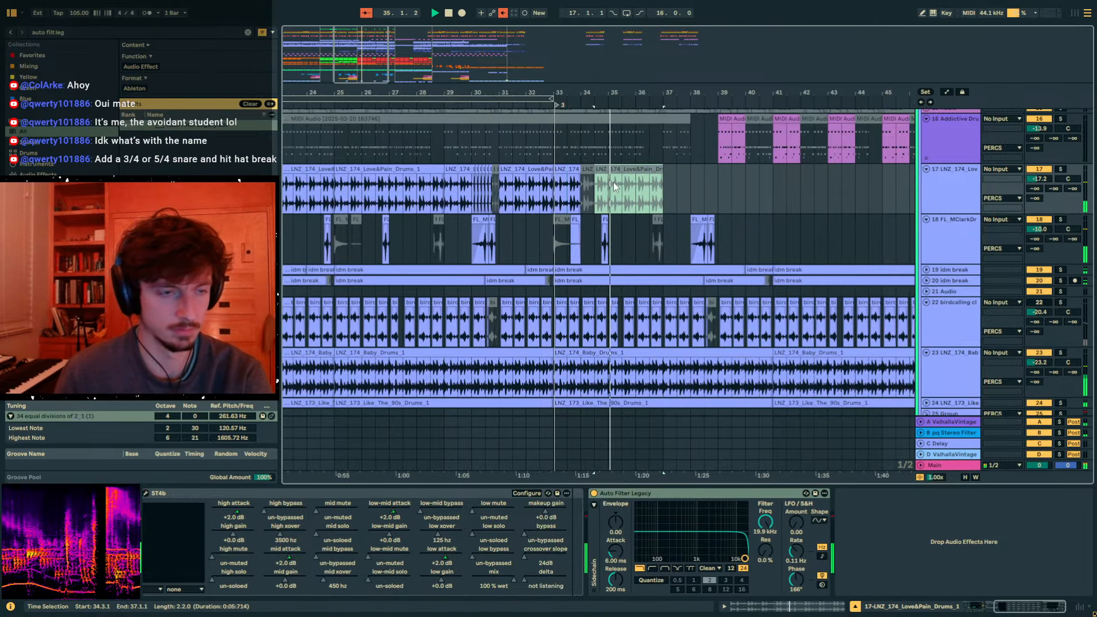
left_click_drag(590, 92, 692, 85)
scroll(708, 230, "up", 2)
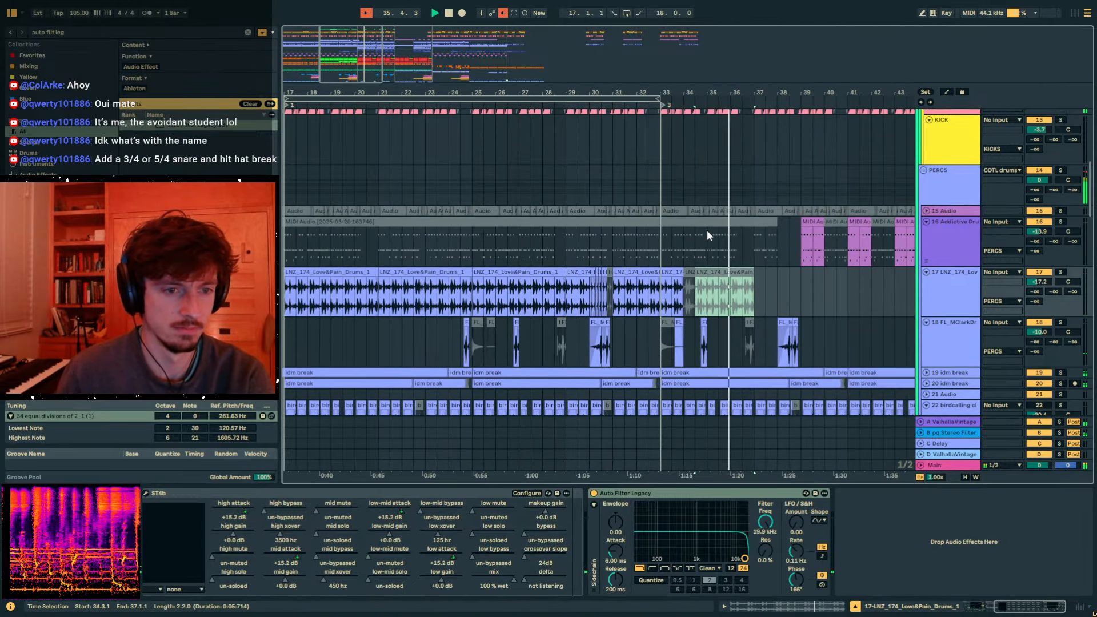
scroll(703, 322, "down", 2)
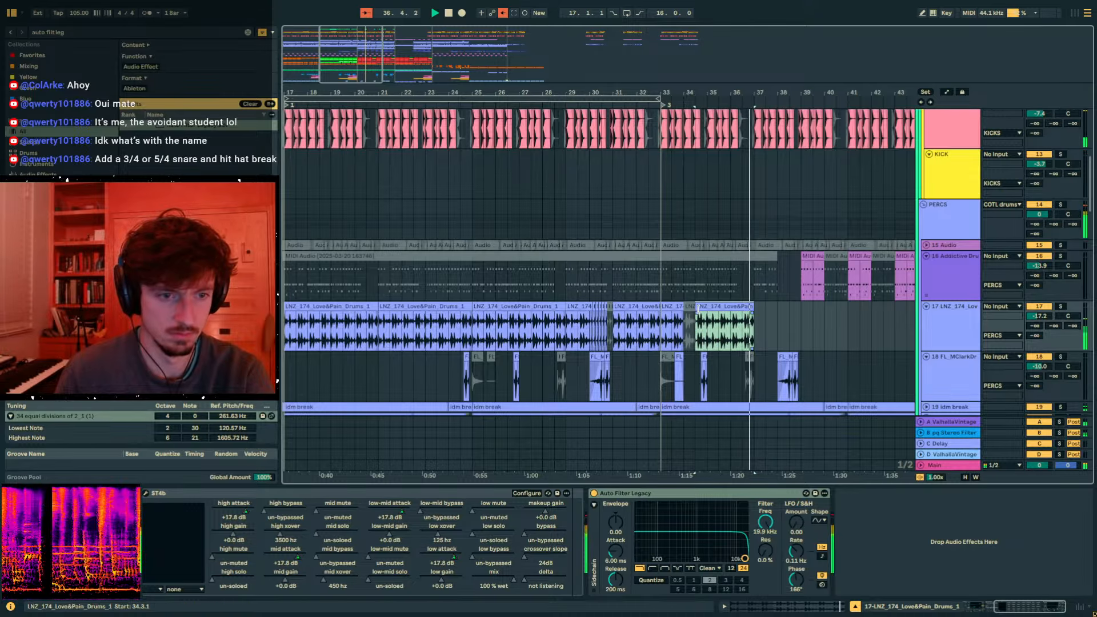
left_click_drag(698, 308, 662, 333)
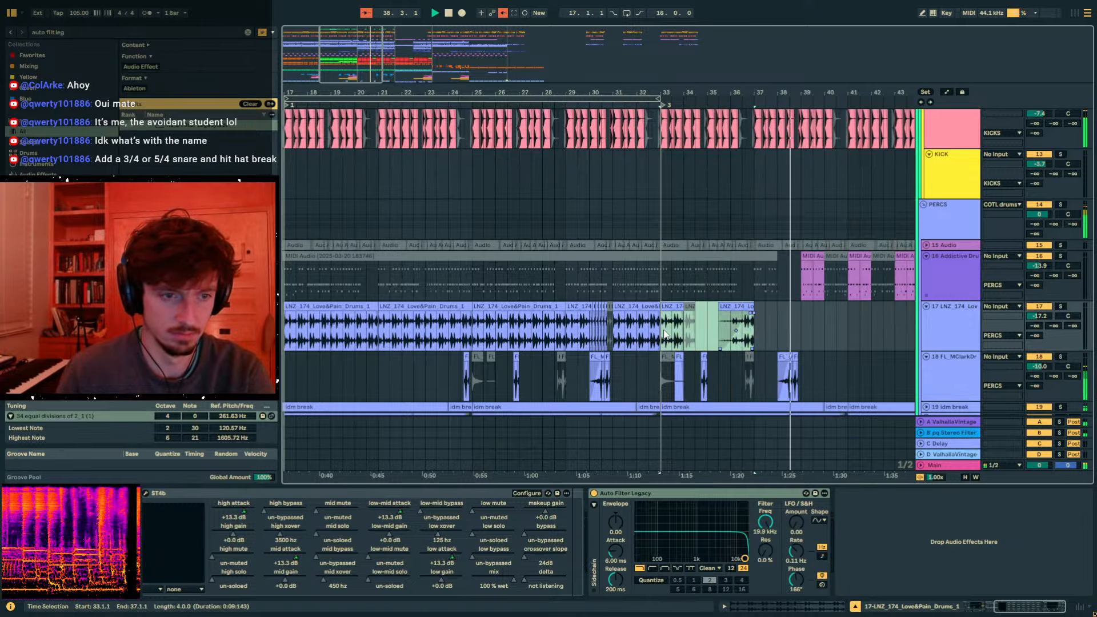
- Duplicate the selected four-bar Love&Pain drums pattern three times, up to bar 49
key("ctrl+d")
key("ctrl+d")
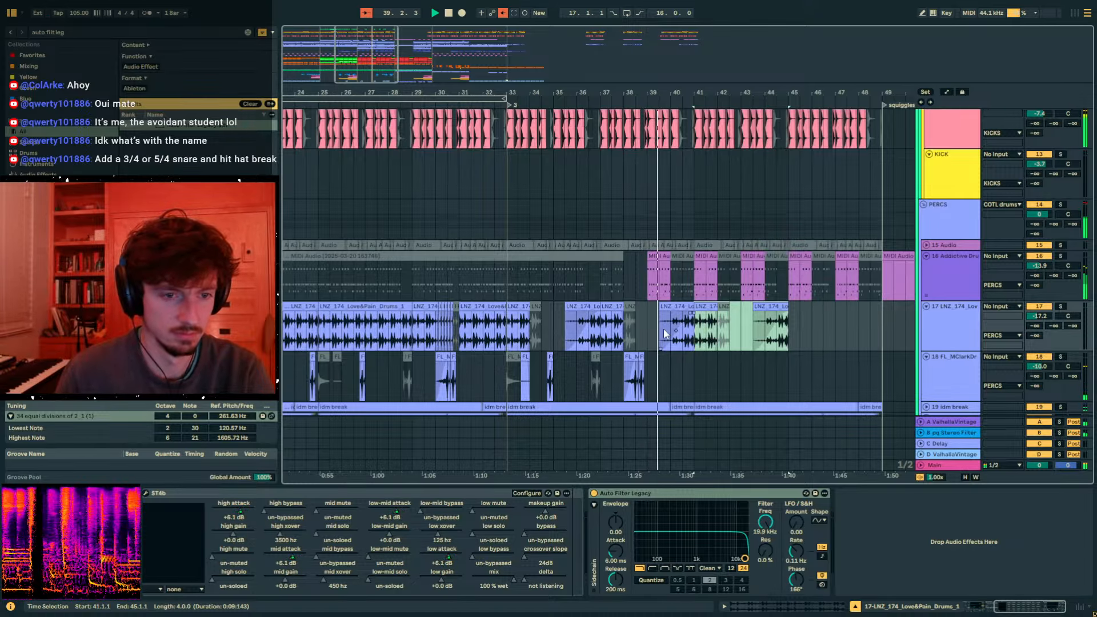
key("ctrl+d")
- Deactivate the Love&Pain drums clips in bars 41, 45 and 37
scroll(667, 220, "up", 5)
left_click(946, 161)
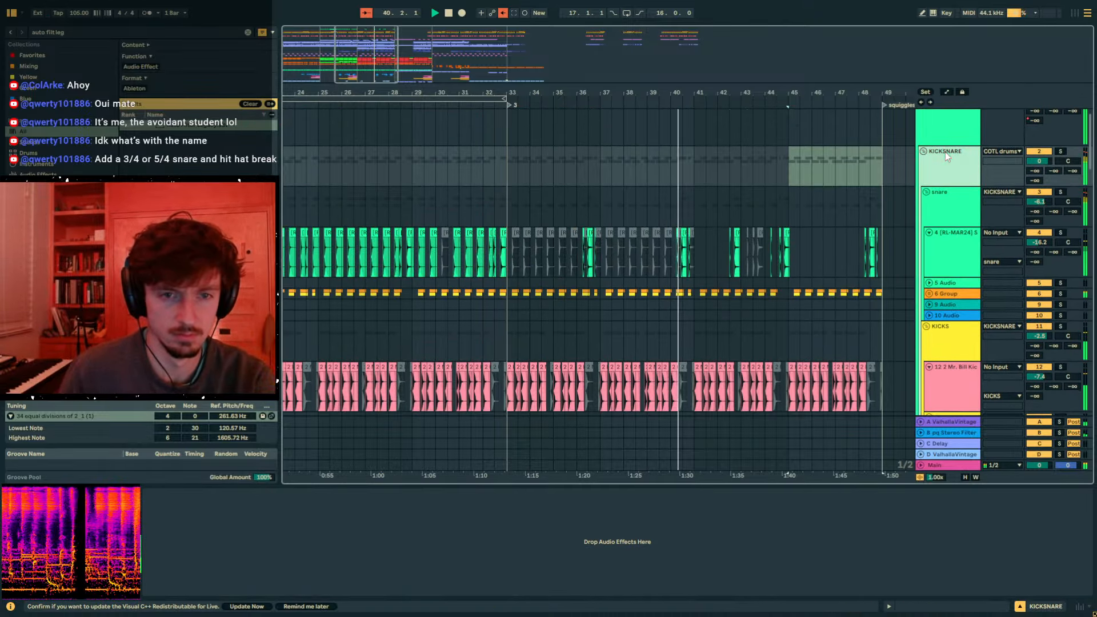
left_click(944, 135)
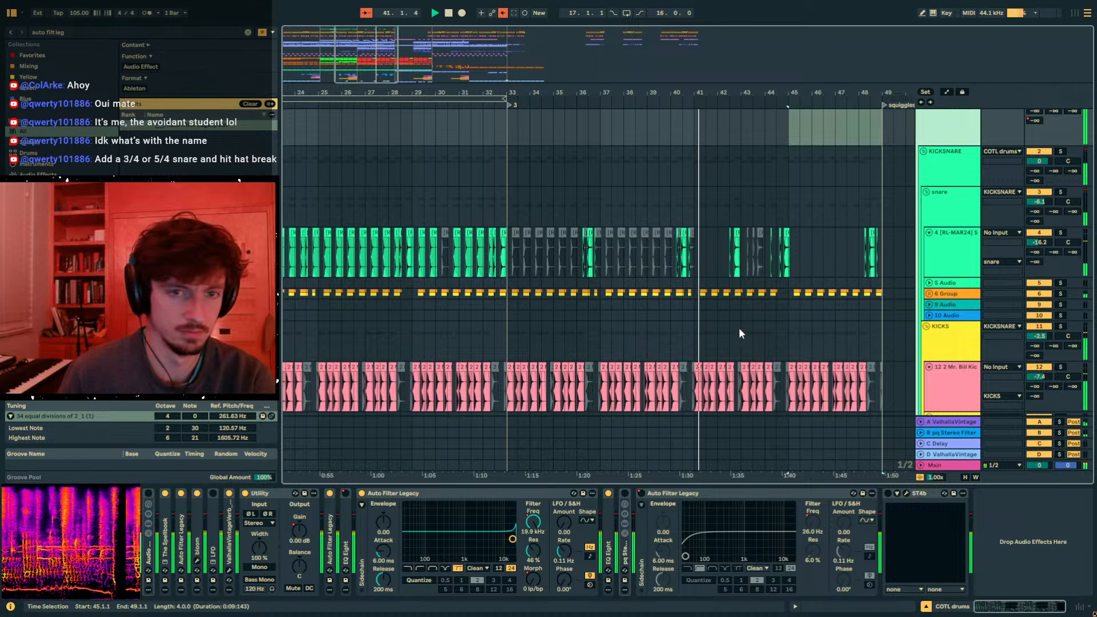
scroll(740, 329, "down", 10)
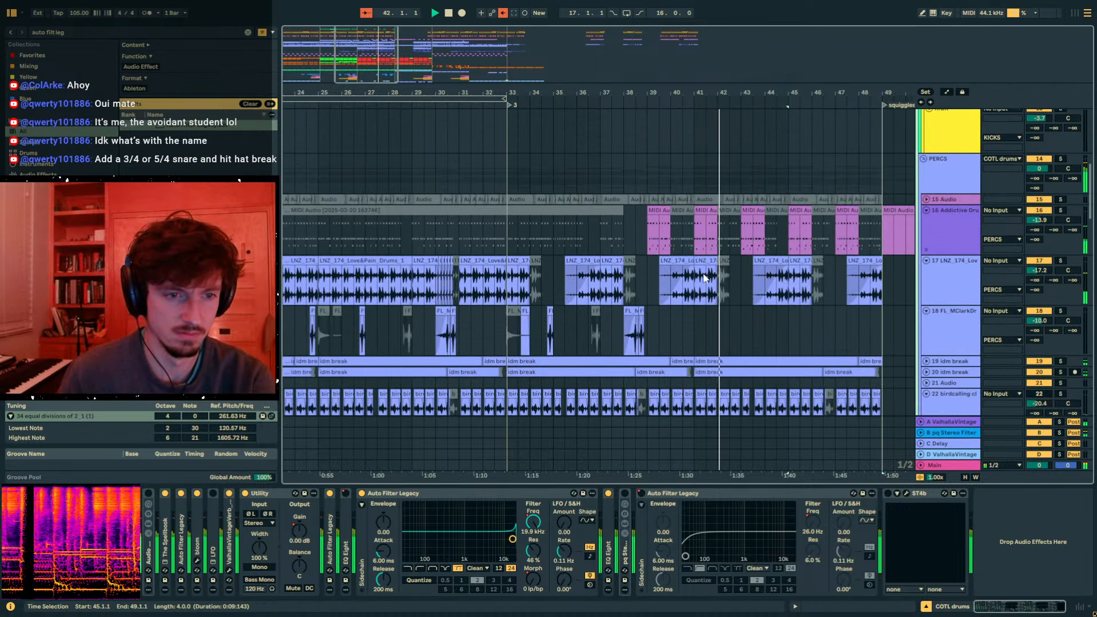
left_click(707, 261)
key("0")
left_click(954, 277)
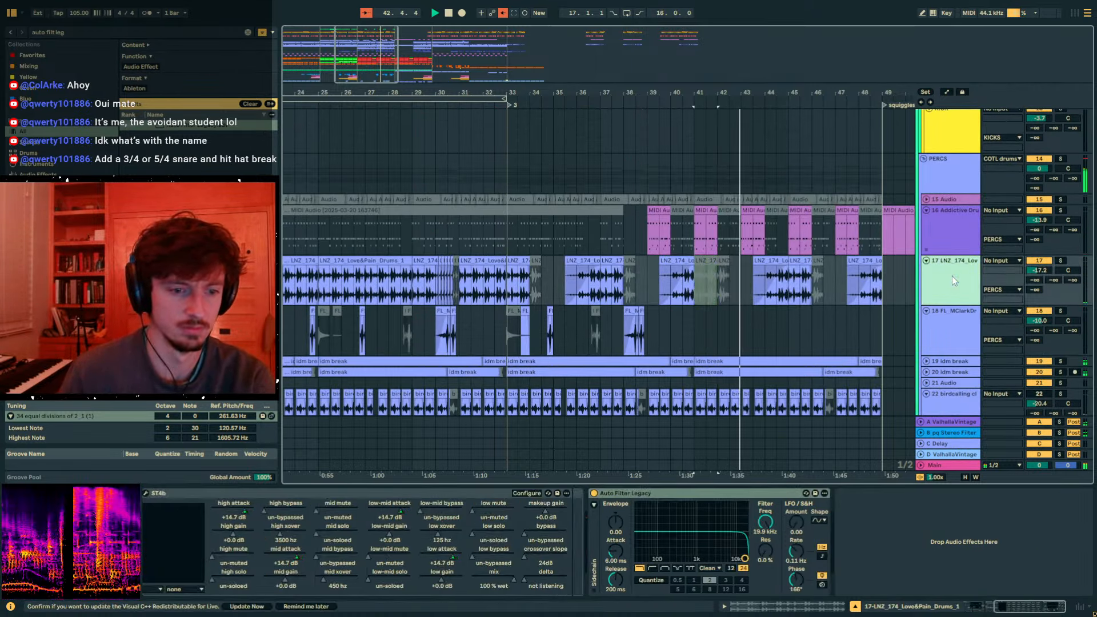
left_click(756, 272)
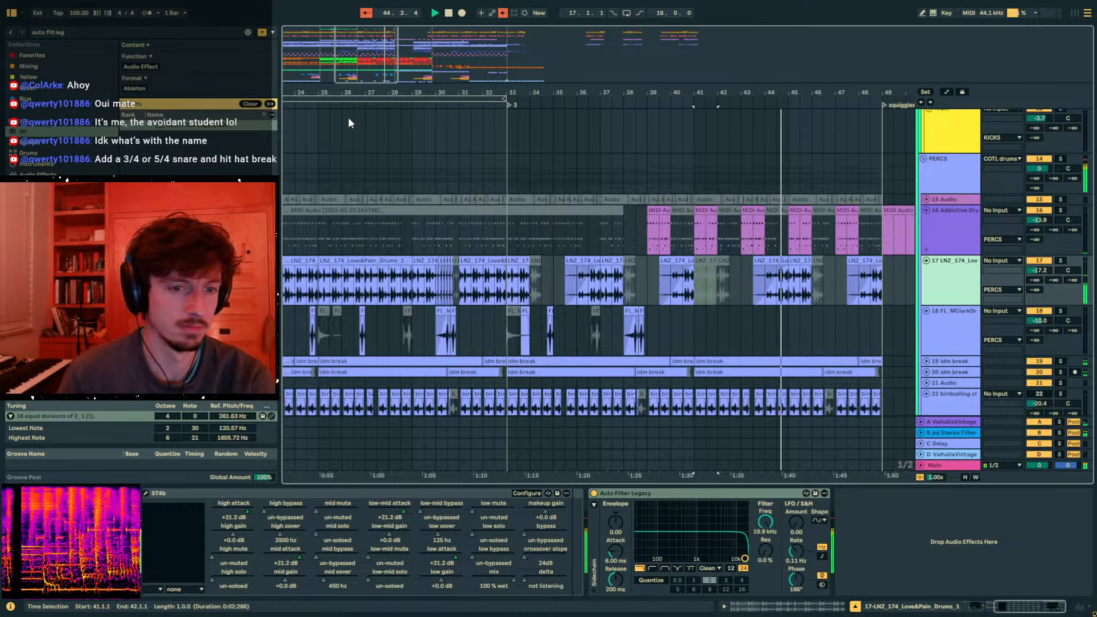
left_click(802, 257)
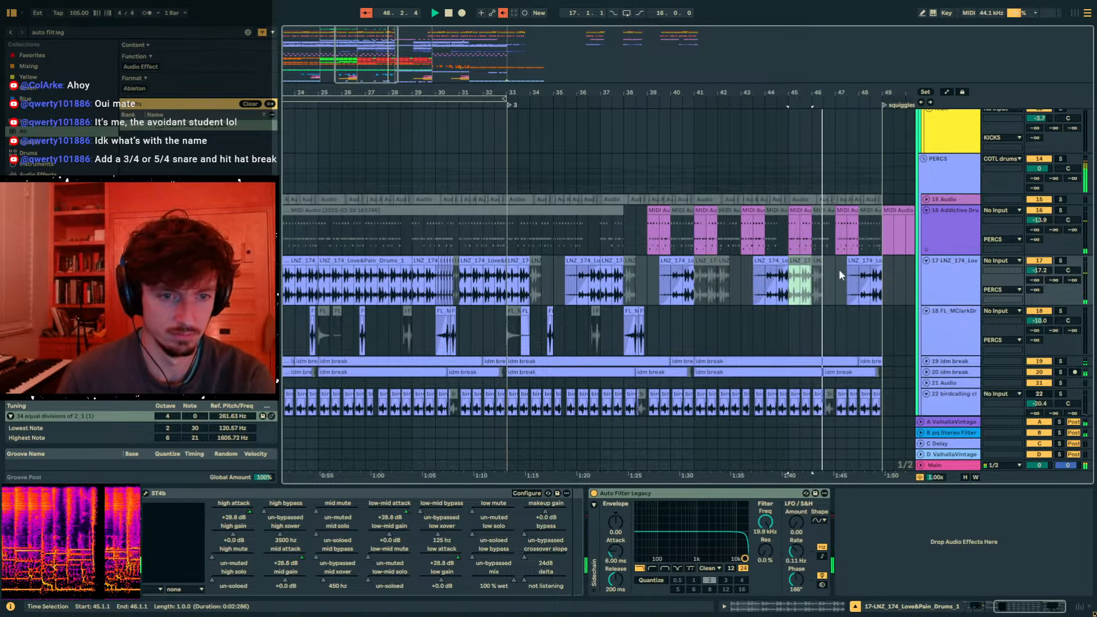
left_click(616, 263)
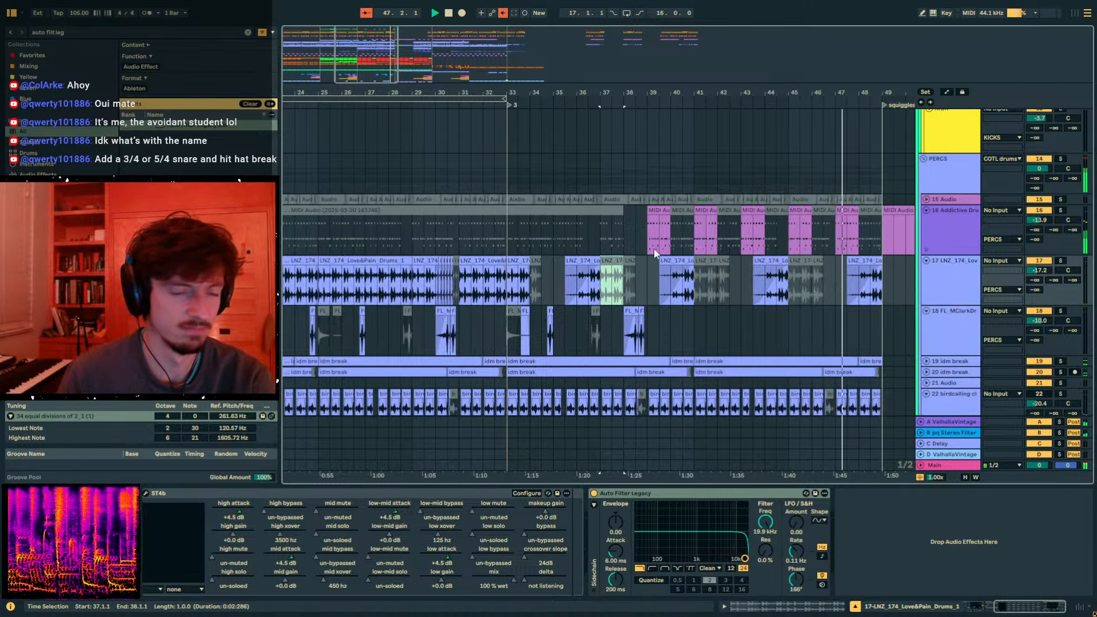
- Stop playback and place the insert marker on the COTL drums group at the start of bar 17
scroll(654, 248, "up", 10)
left_click(495, 195)
key("space")
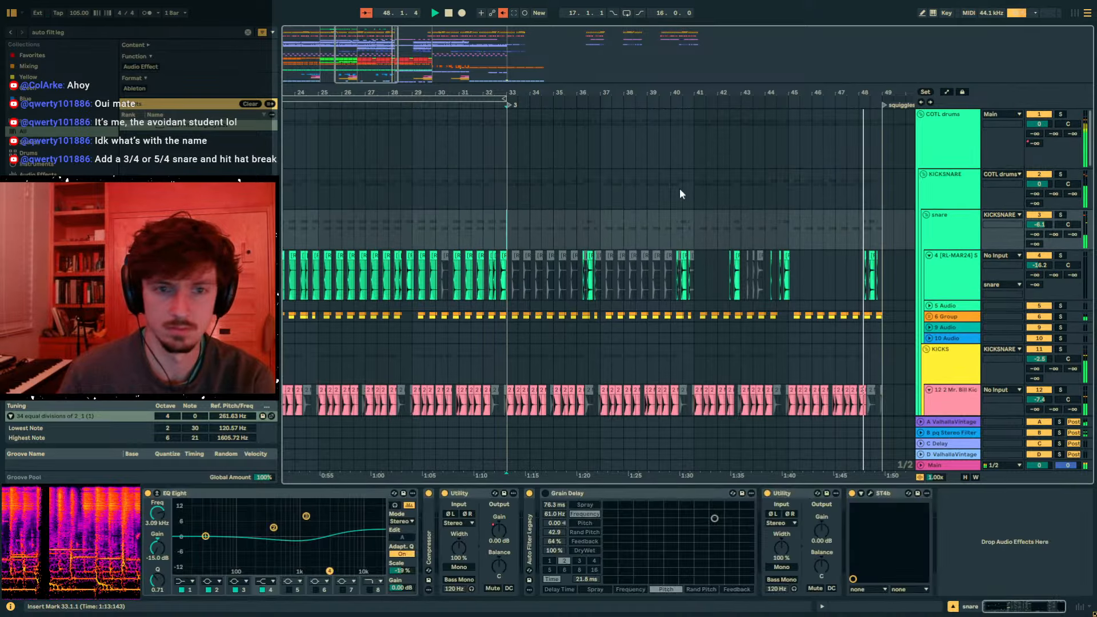
left_click(507, 167)
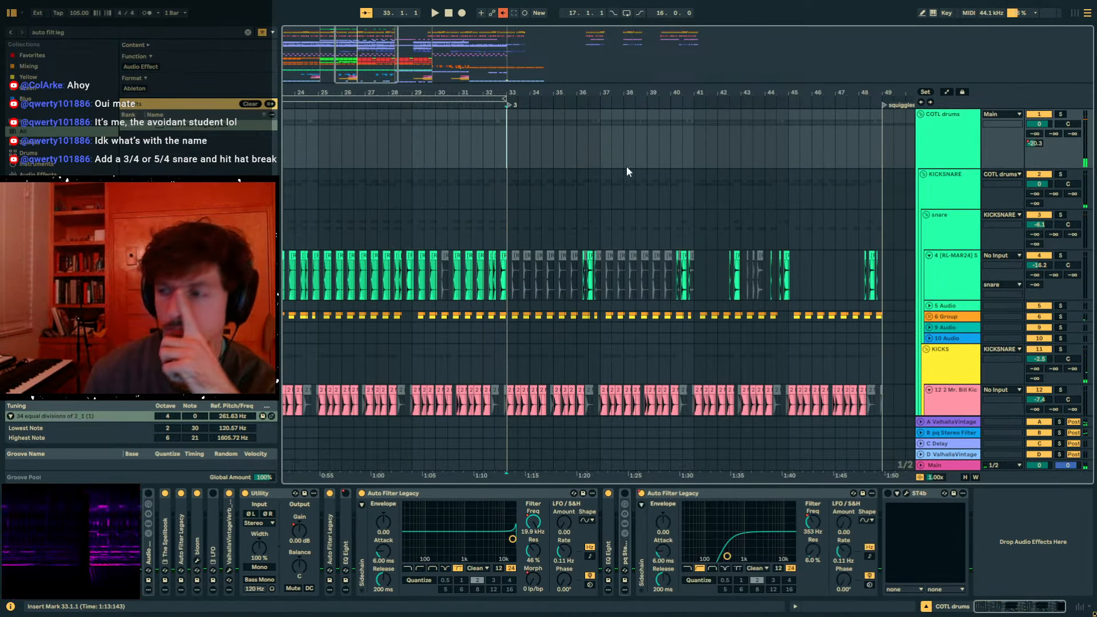
left_click_drag(528, 91, 728, 72)
left_click(459, 136)
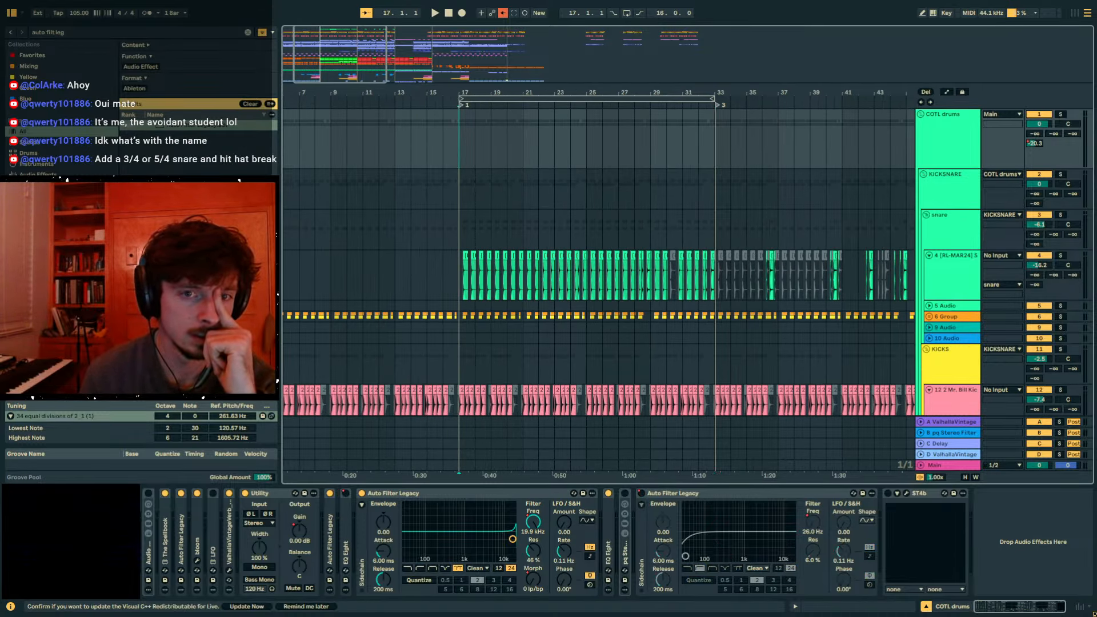
- On the Love&Pain drums track's Auto Filter, set the frequency to 1.59 kHz, sync the LFO rate to 1/3 and choose the Morph filter type
scroll(934, 190, "down", 3)
scroll(934, 190, "down", 9)
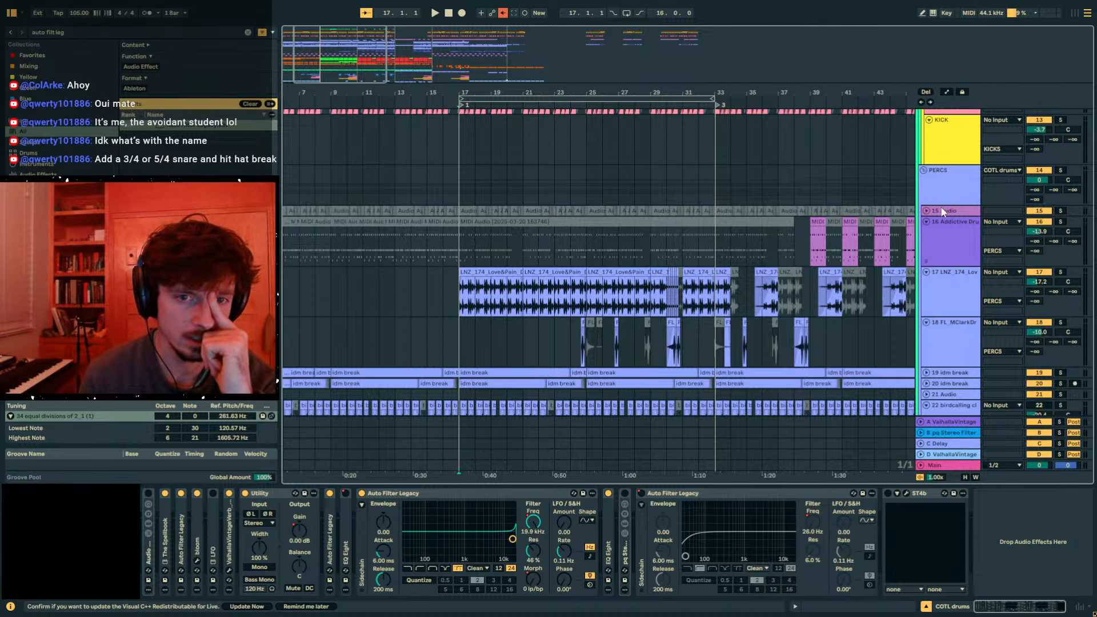
left_click(964, 311)
left_click(821, 556)
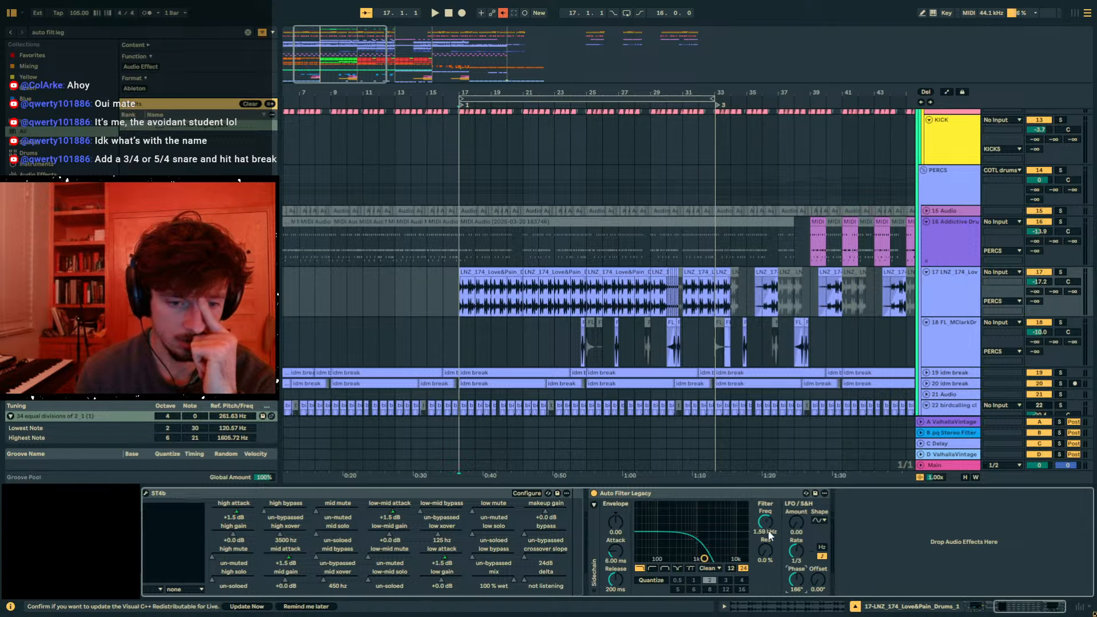
left_click(691, 569)
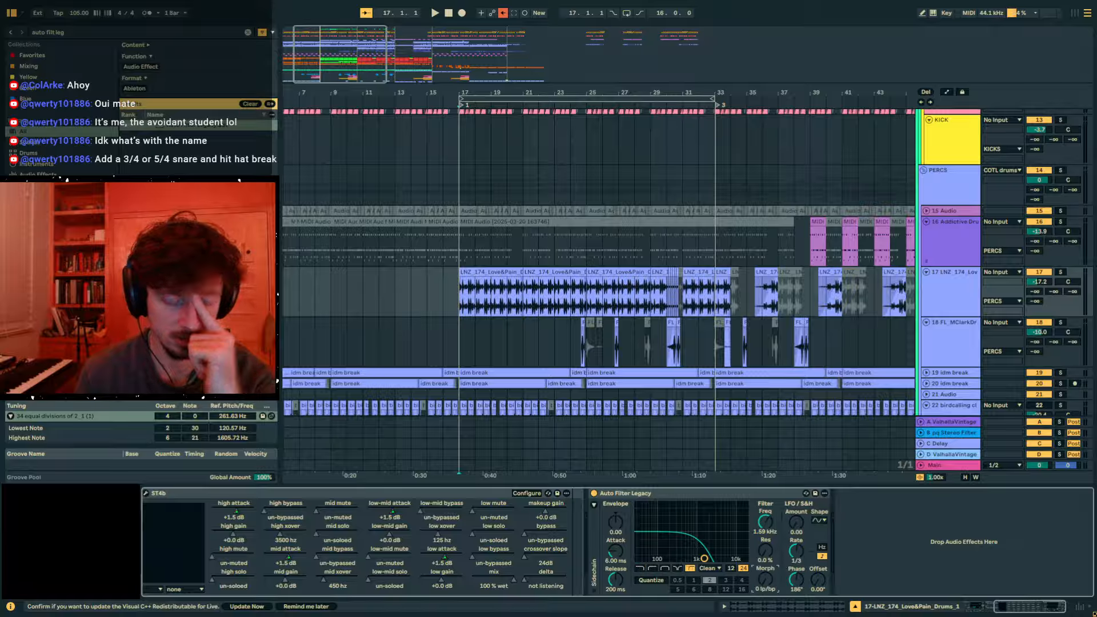
- Add The Spellbook modulator after the Auto Filter and raise the filter's resonance to 33% while playing from bar 17
left_click(48, 33)
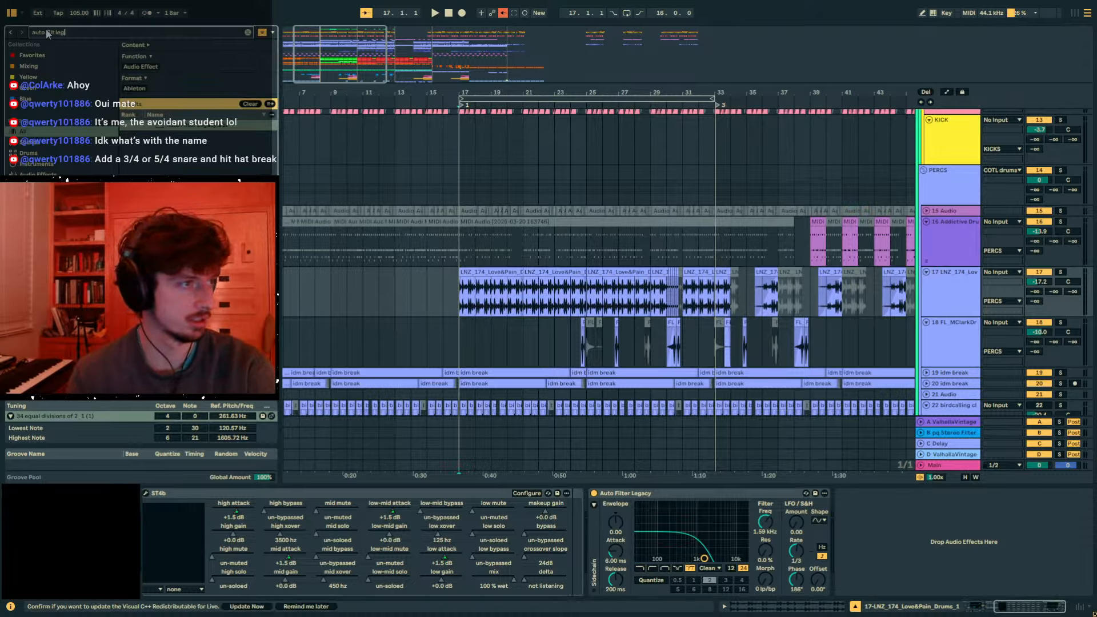
type("spellbook")
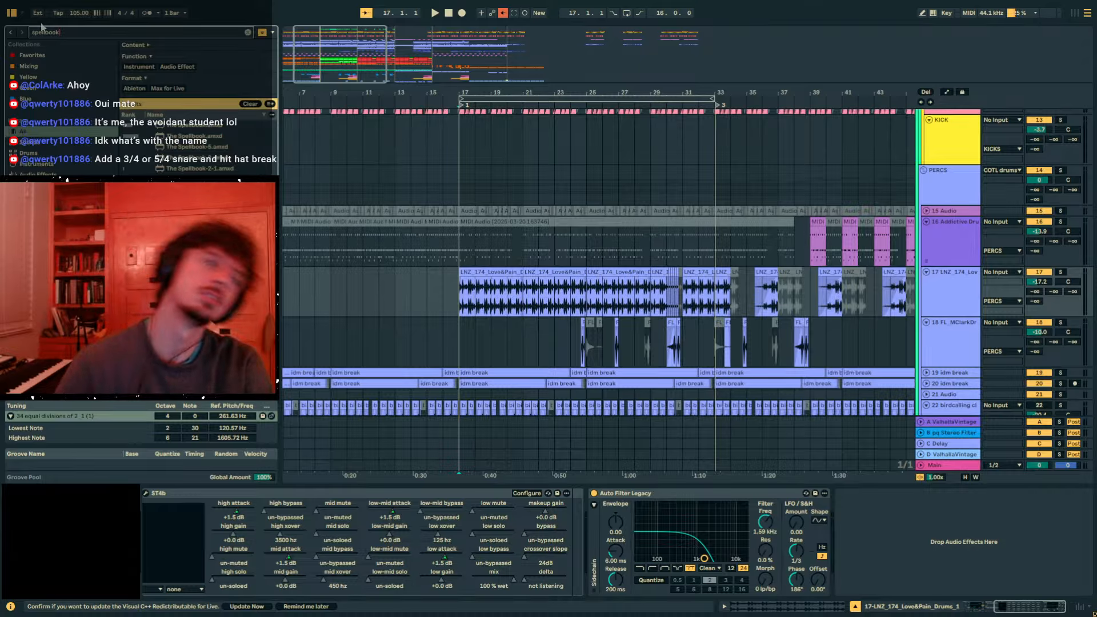
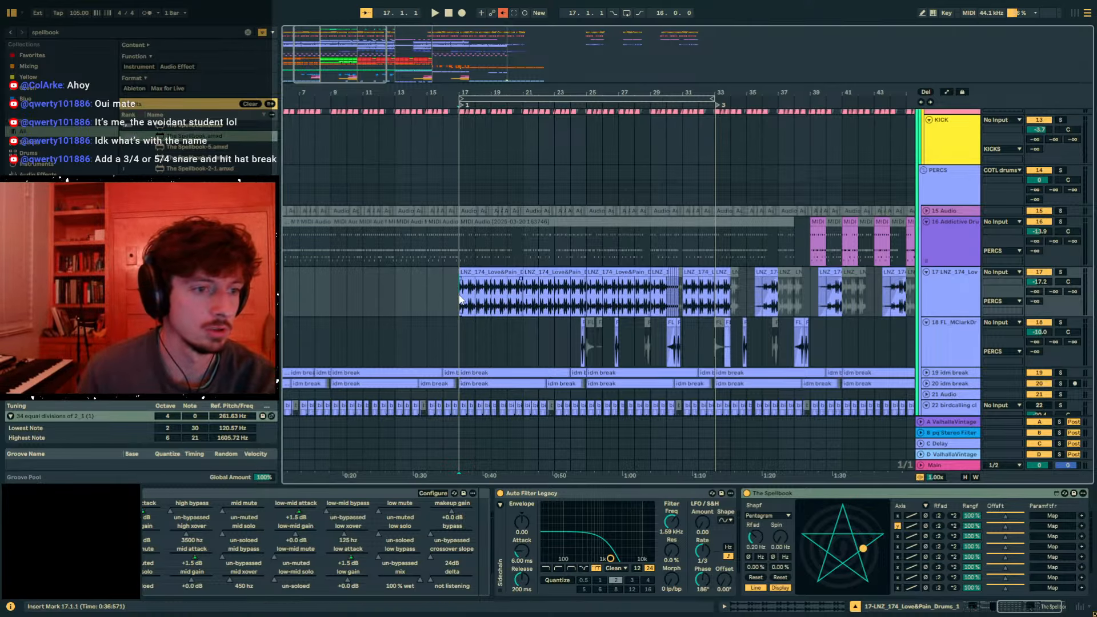
left_click_drag(596, 205, 680, 210)
key("space")
left_click_drag(670, 550, 672, 529)
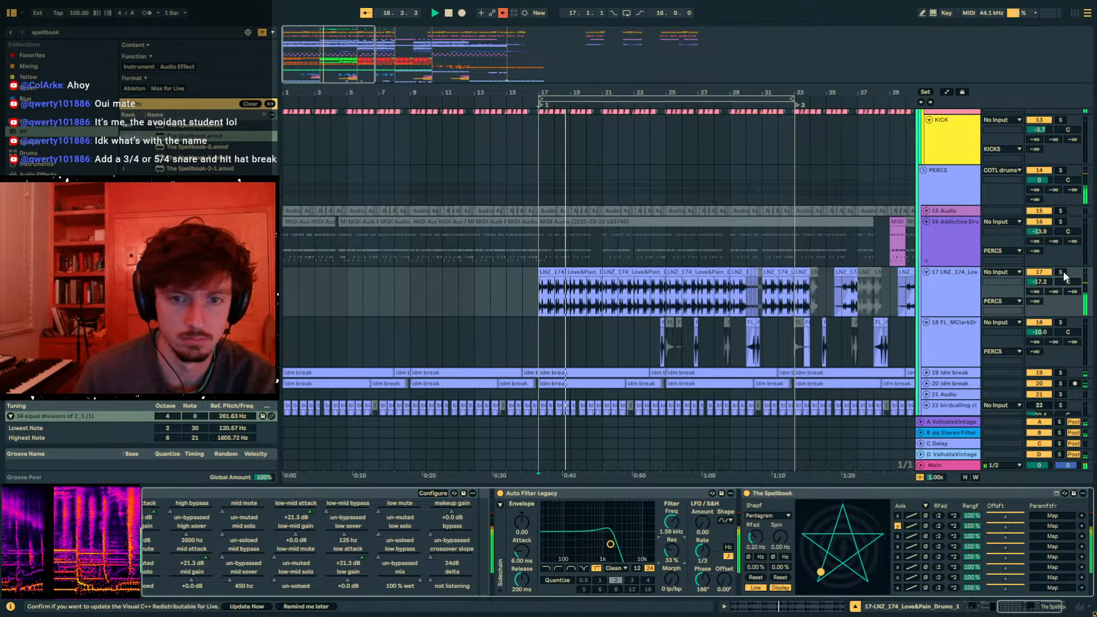
- Solo the Love&Pain drums track and map The Spellbook to the Auto Filter's Morph, LFO Amount and LFO Phase
key("s")
left_click_drag(676, 583, 676, 566)
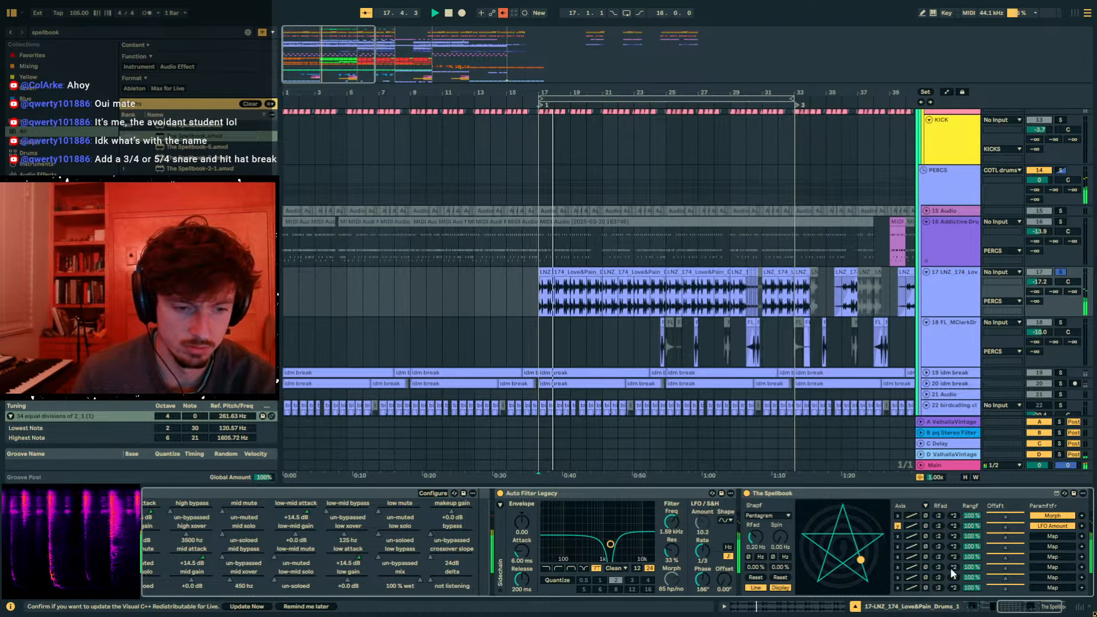
left_click(706, 581)
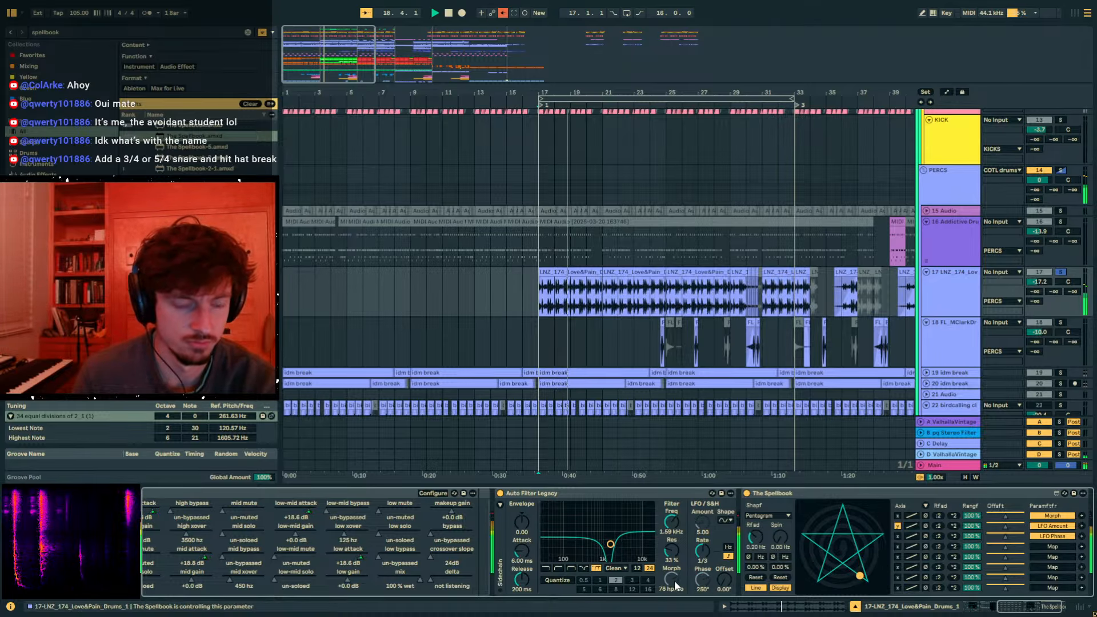
- Change the curve of The Spellbook's LFO Phase mapping and set its offset to 14.2% in the expanded mapping columns
left_click(912, 538)
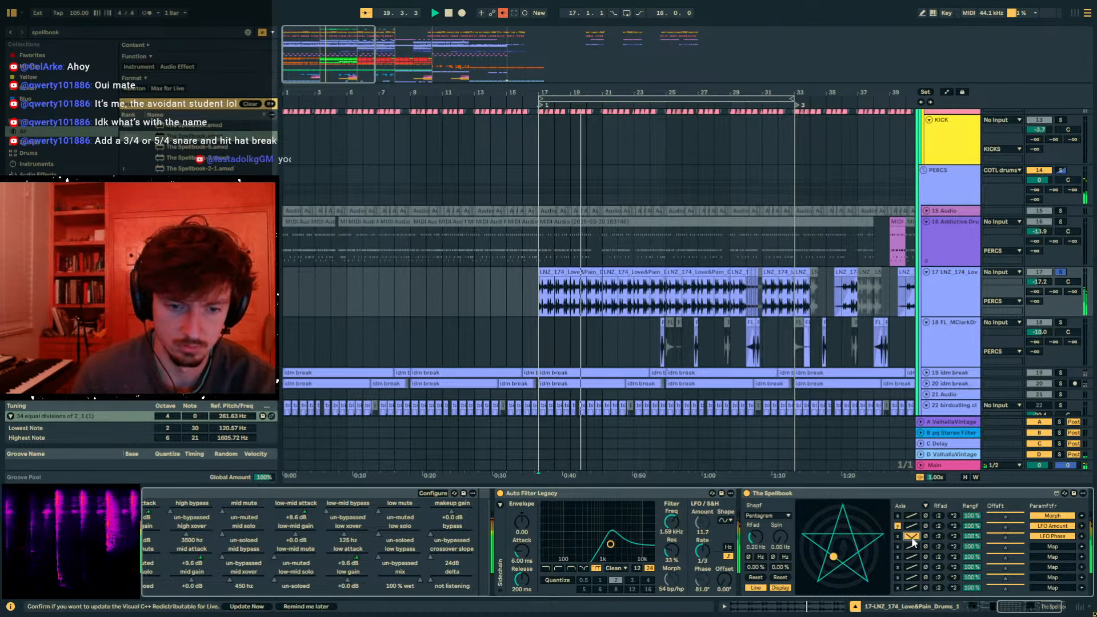
left_click(926, 506)
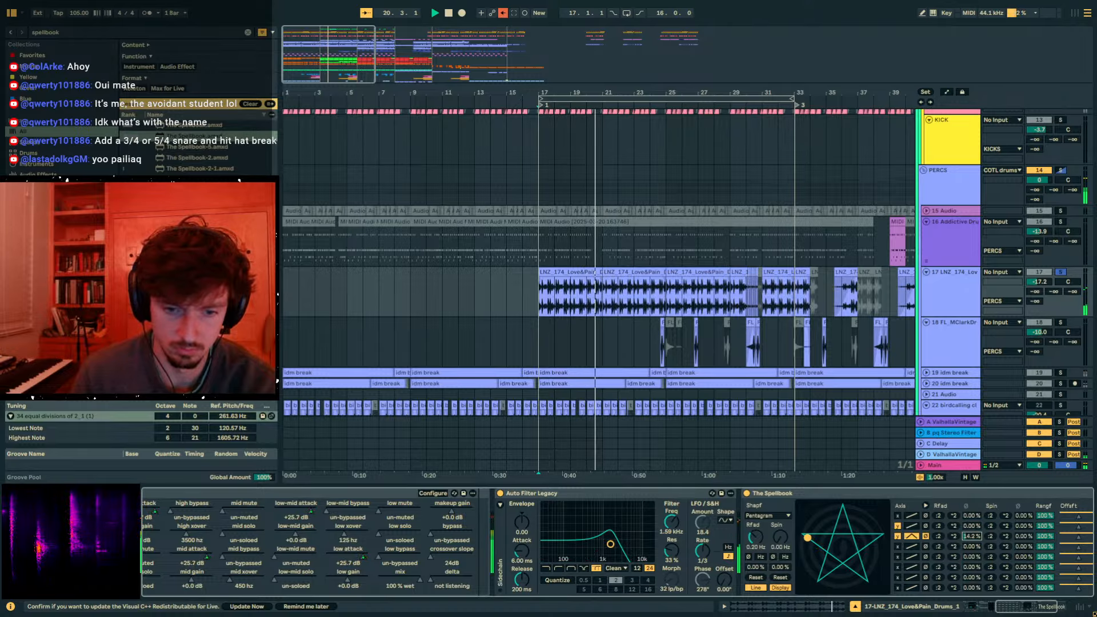
- Sync The Spellbook's Read and Spin rates to tempo, reset them and adjust the Spin rate during playback
left_click(761, 557)
left_click(785, 556)
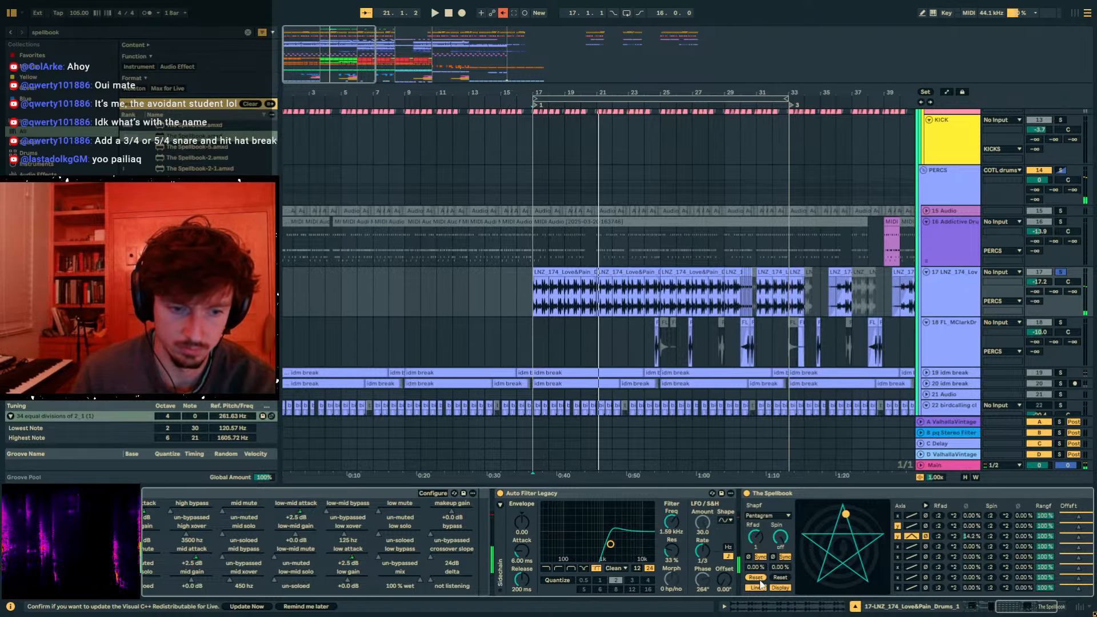
left_click(781, 578)
key("space")
left_click_drag(781, 538, 781, 522)
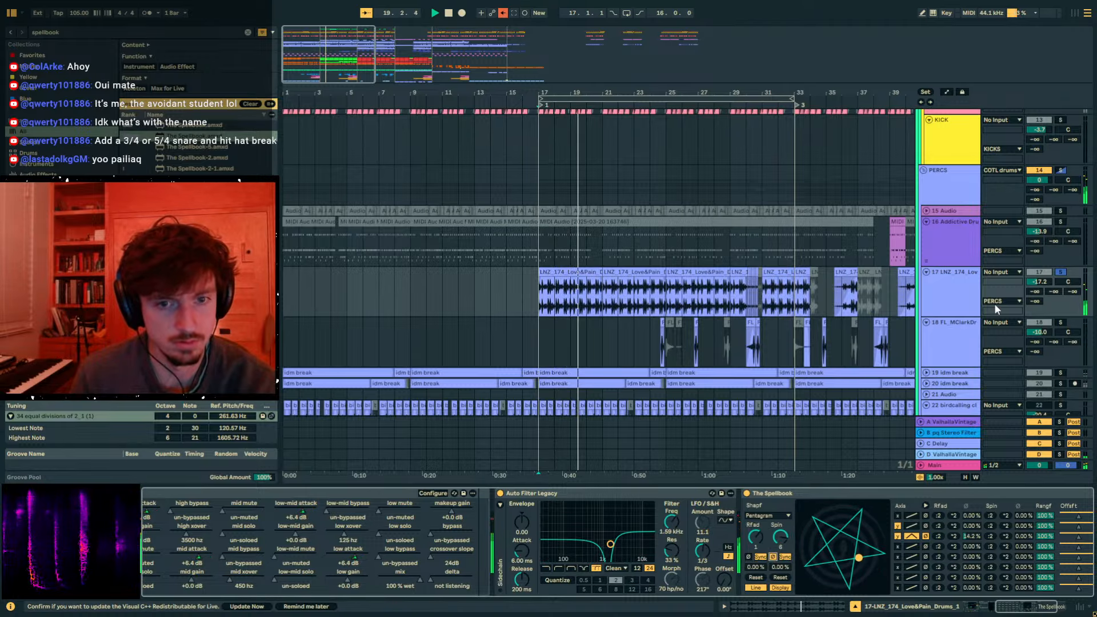
- Unsolo the Love&Pain drums track and raise its send to return D to -15.3 dB
left_click(1061, 272)
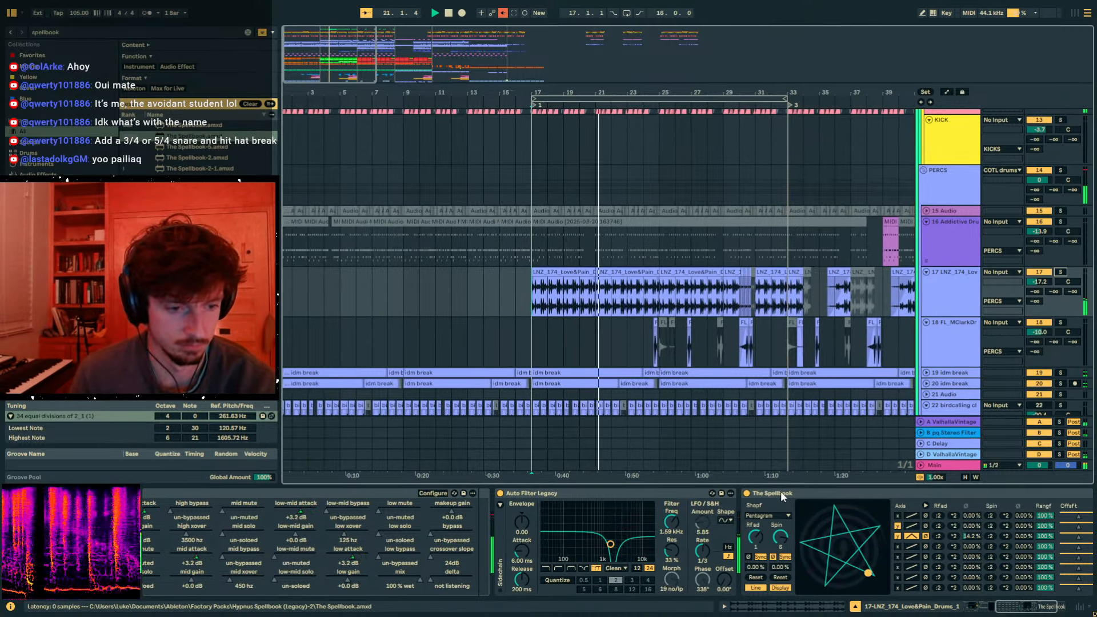
left_click(934, 287)
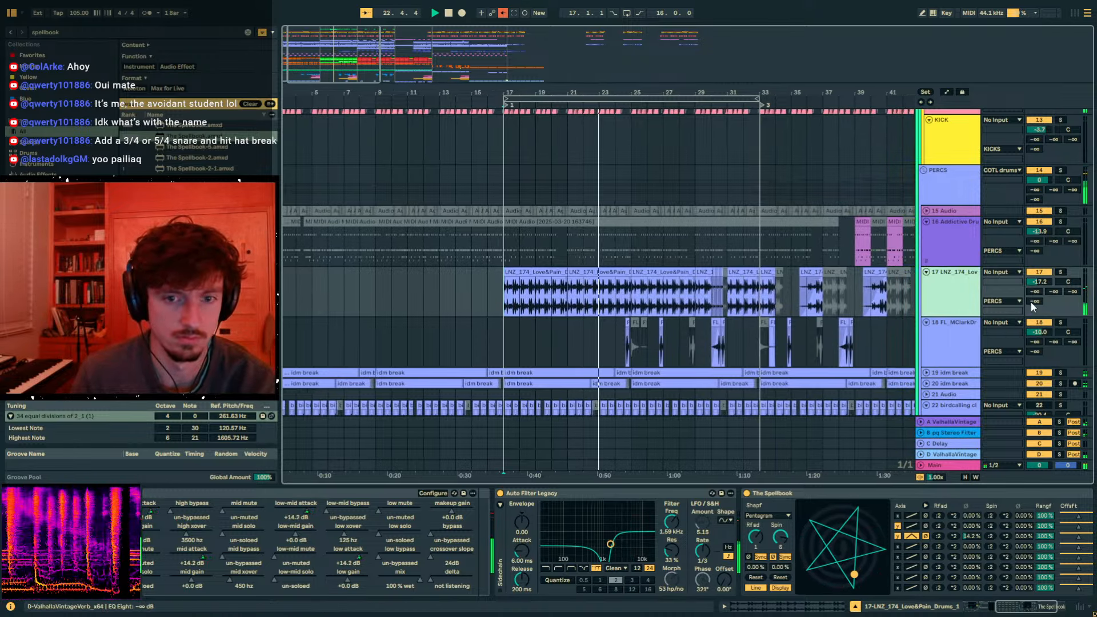
left_click_drag(1035, 302, 1035, 245)
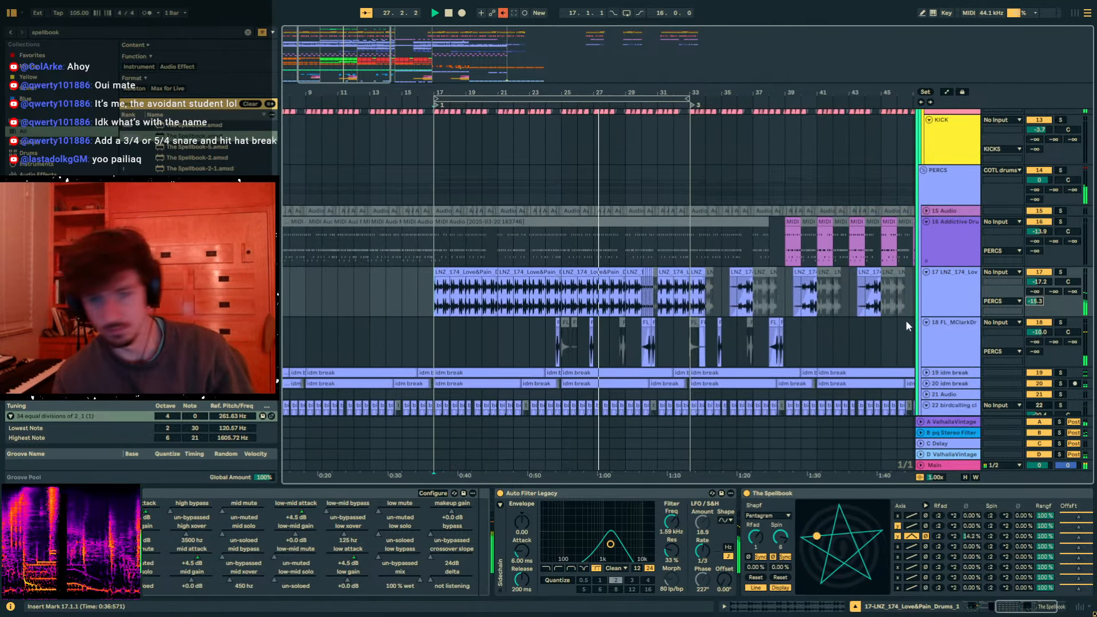
- Replay from bar 25 and lower the Love&Pain drums track's send to return D to -17.0 dB
key("space")
left_click(712, 303)
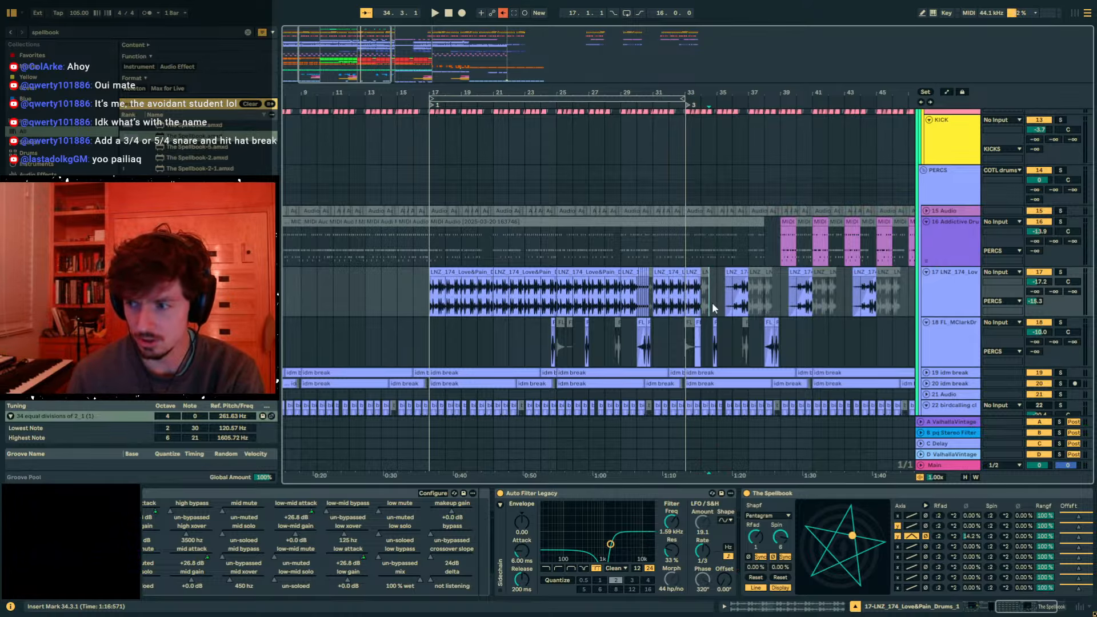
left_click(558, 303)
key("space")
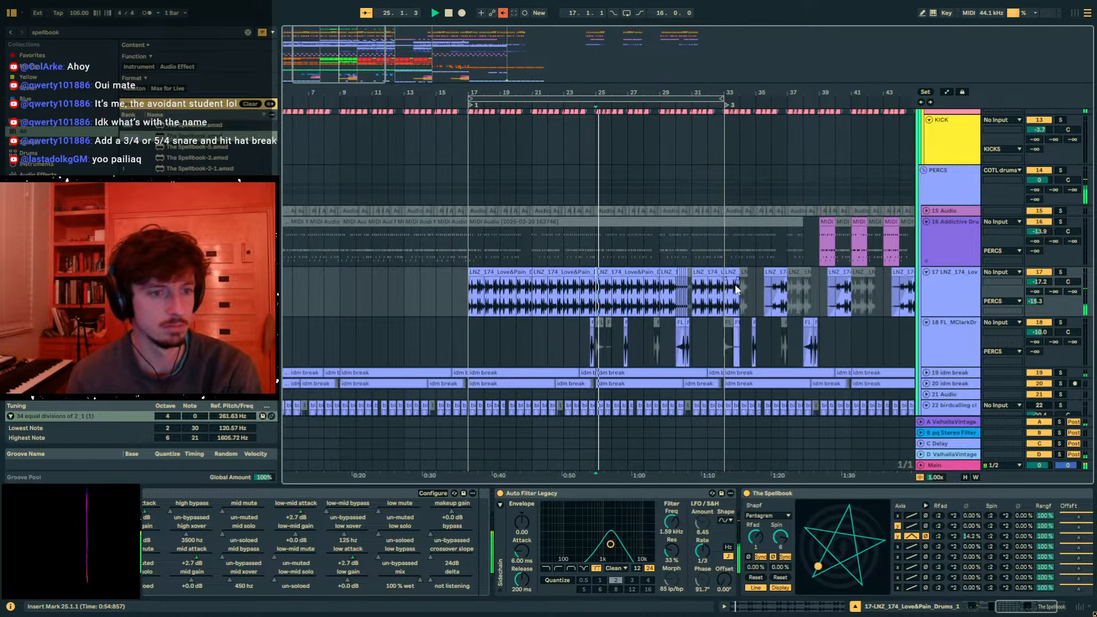
left_click(927, 293)
left_click_drag(1035, 301, 1035, 307)
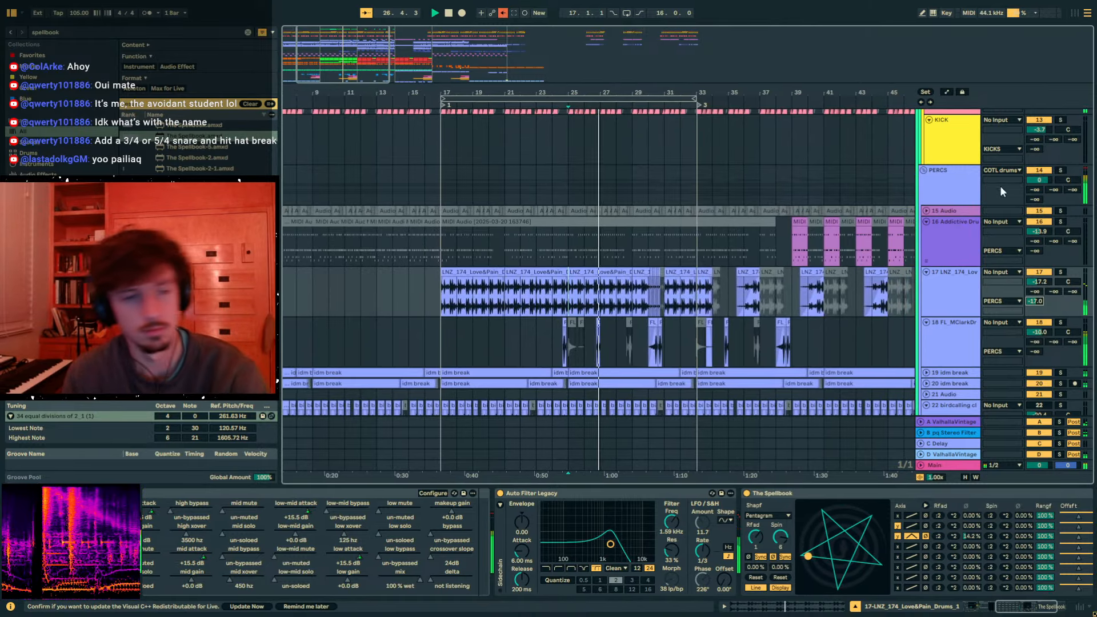
left_click(934, 295)
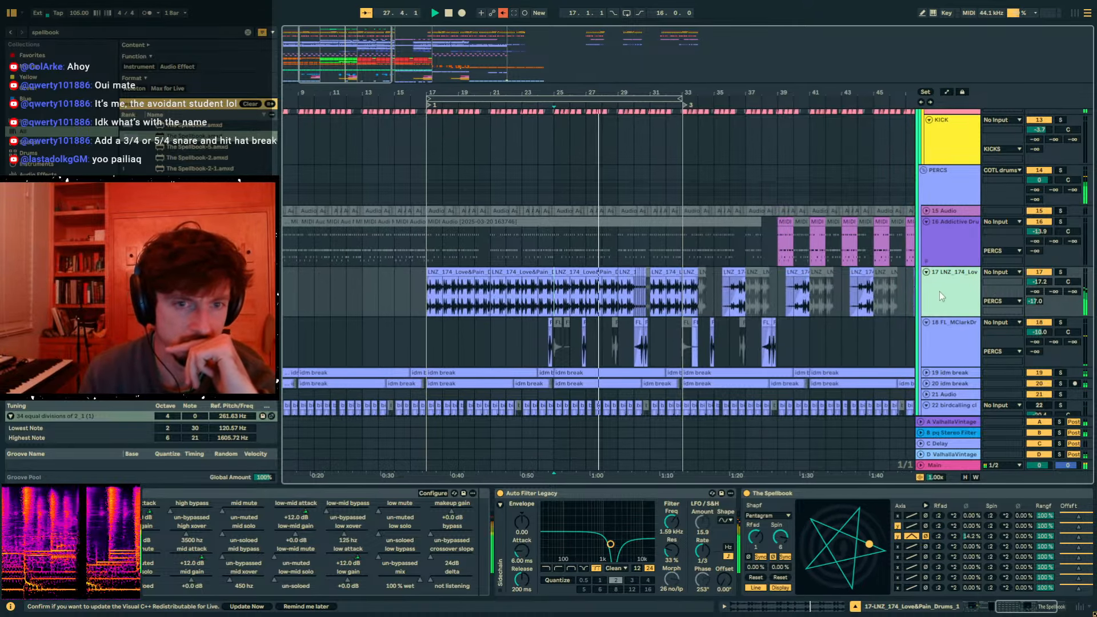
- Examine the drum loop edits and ghosted clips between about bars 27 and 46 during playback
scroll(935, 292, "down", 3)
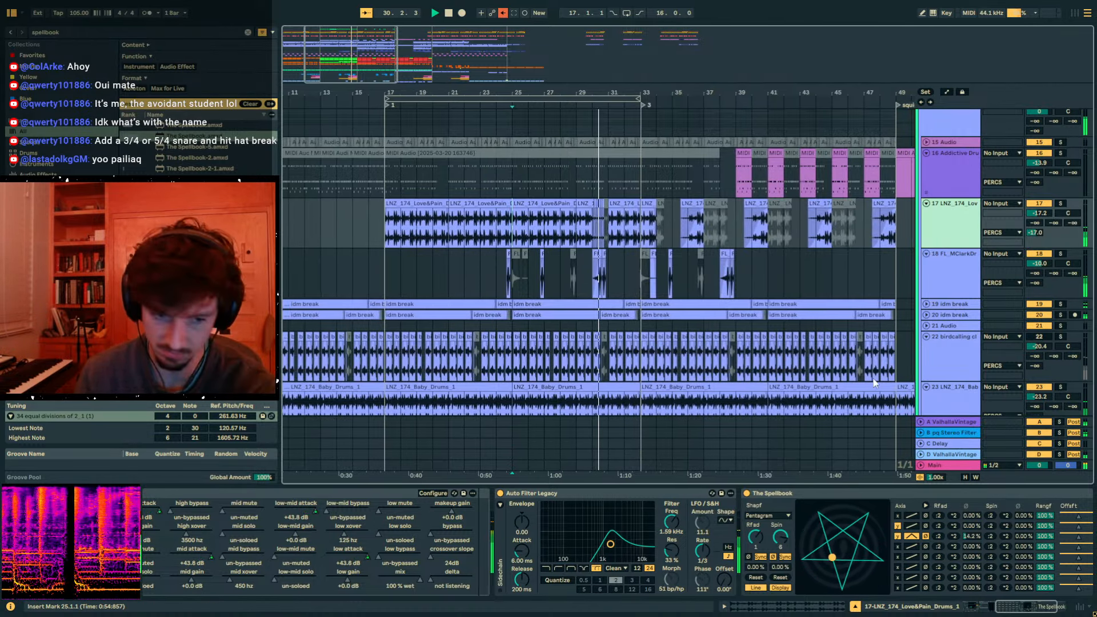
scroll(588, 229, "up", 5)
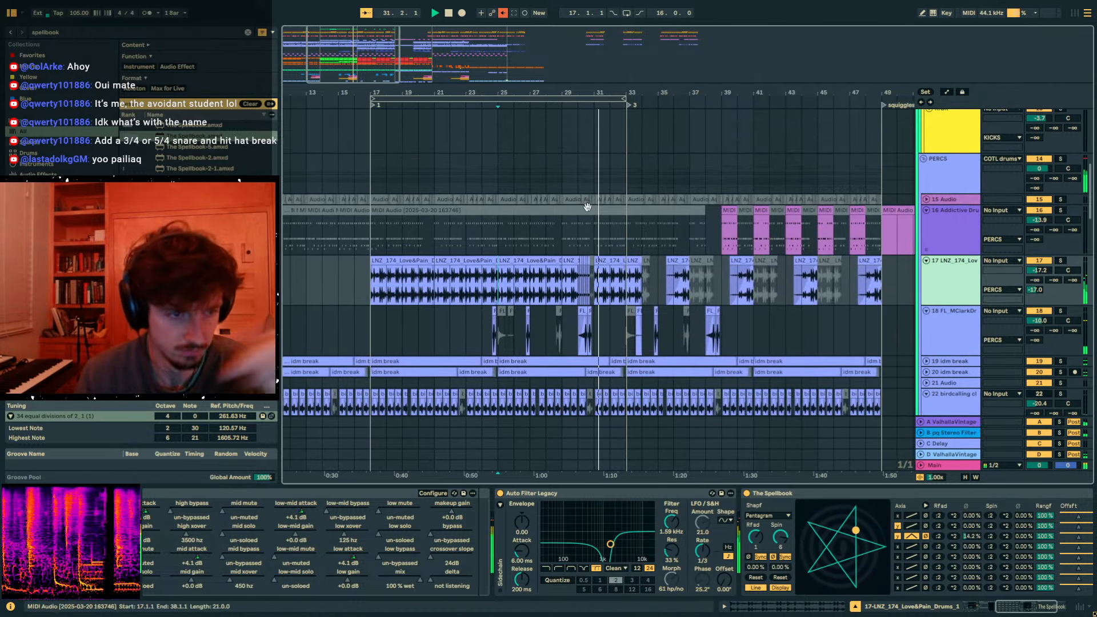
scroll(583, 224, "down", 4)
scroll(566, 226, "up", 8, "ctrl")
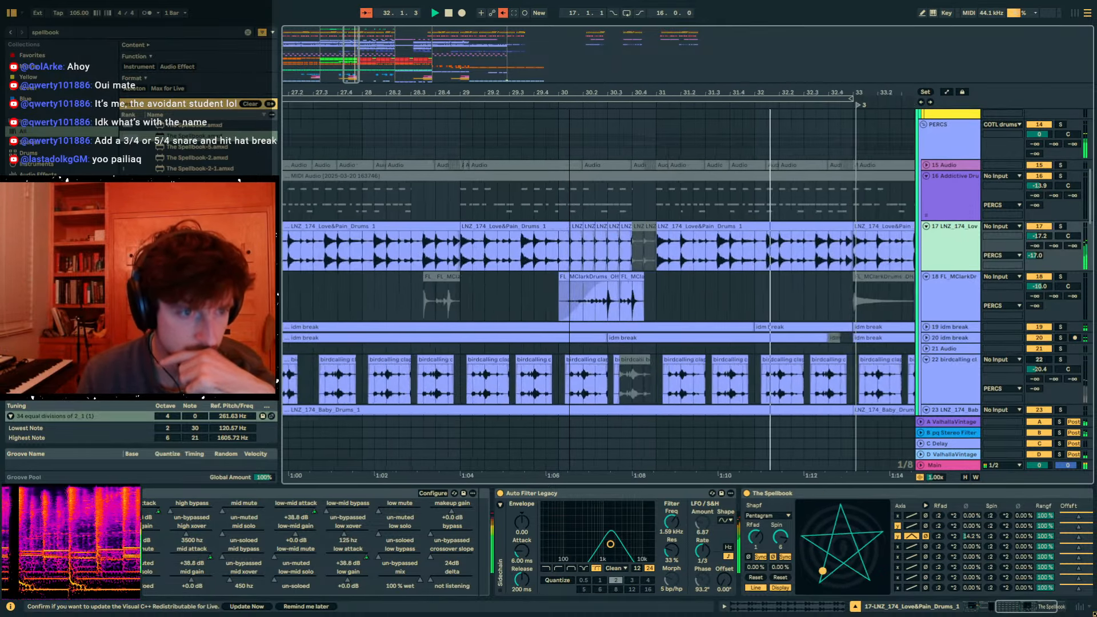
left_click(590, 255)
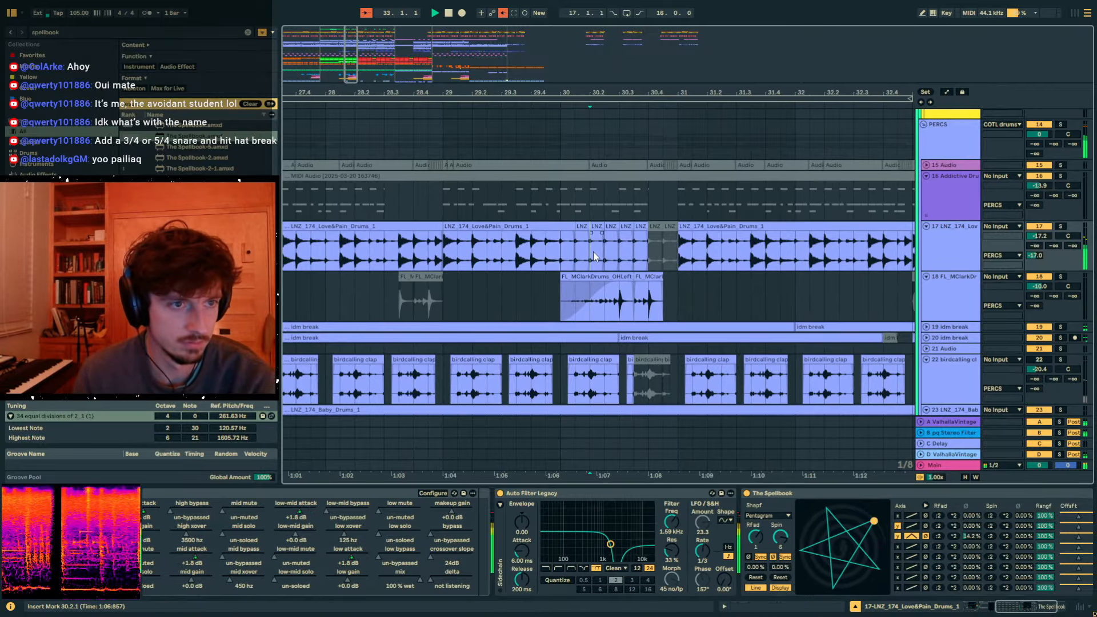
left_click(647, 257)
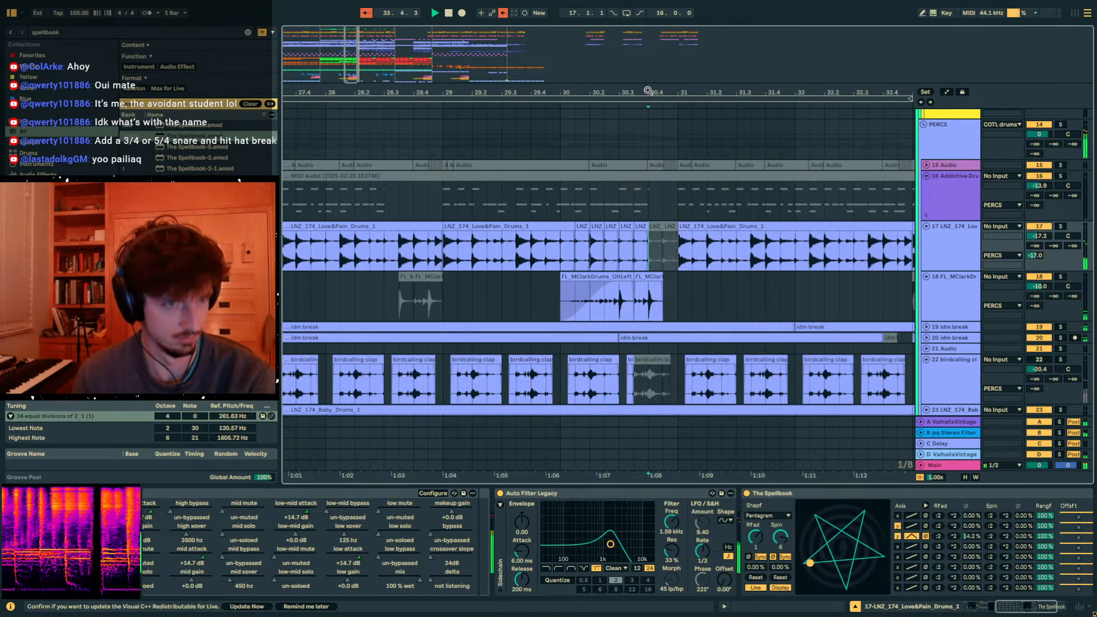
left_click_drag(726, 93, 290, 63)
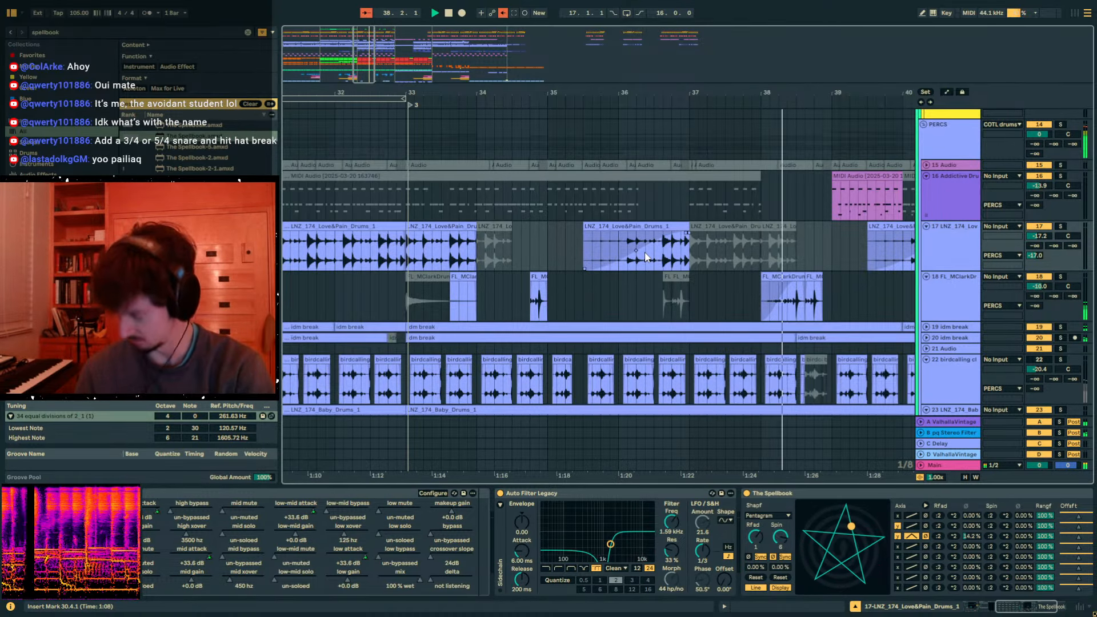
scroll(746, 235, "up", 4)
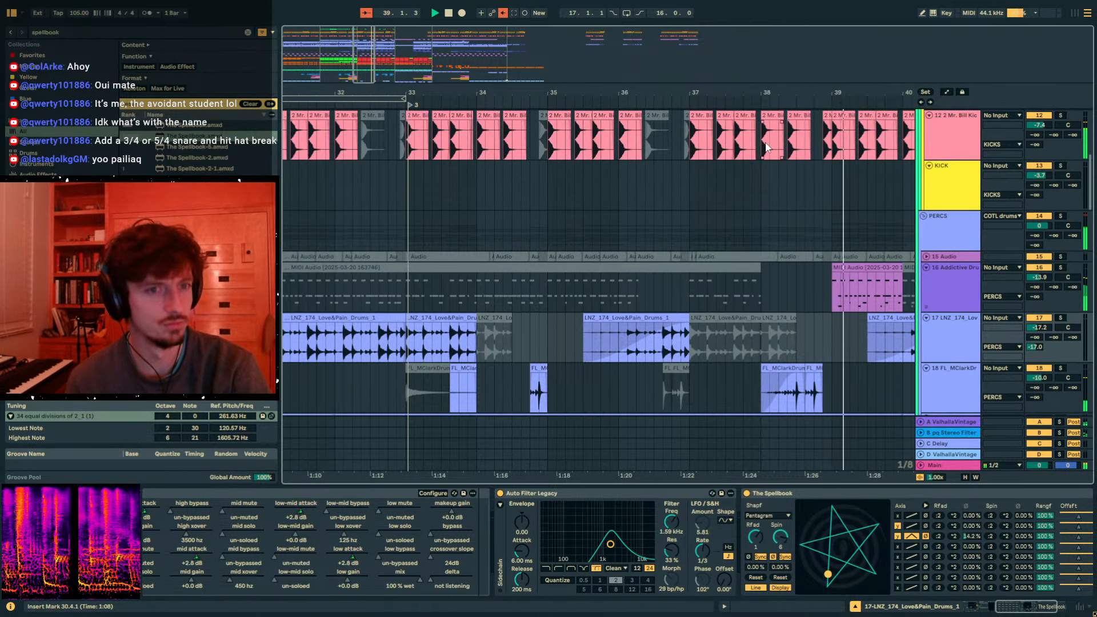
left_click_drag(746, 95, 575, 63)
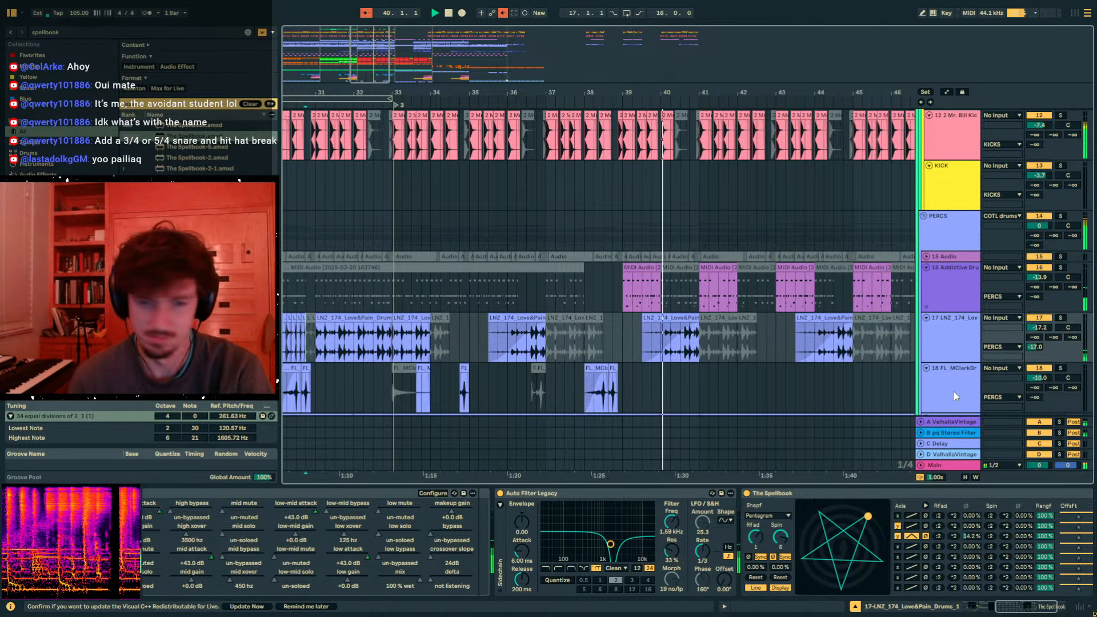
- Automate the chords/melody group's send to return D as a ramp from about bar 38.4 to 0 dB at bar 41
scroll(920, 376, "down", 5)
scroll(893, 363, "down", 8)
left_click(972, 269)
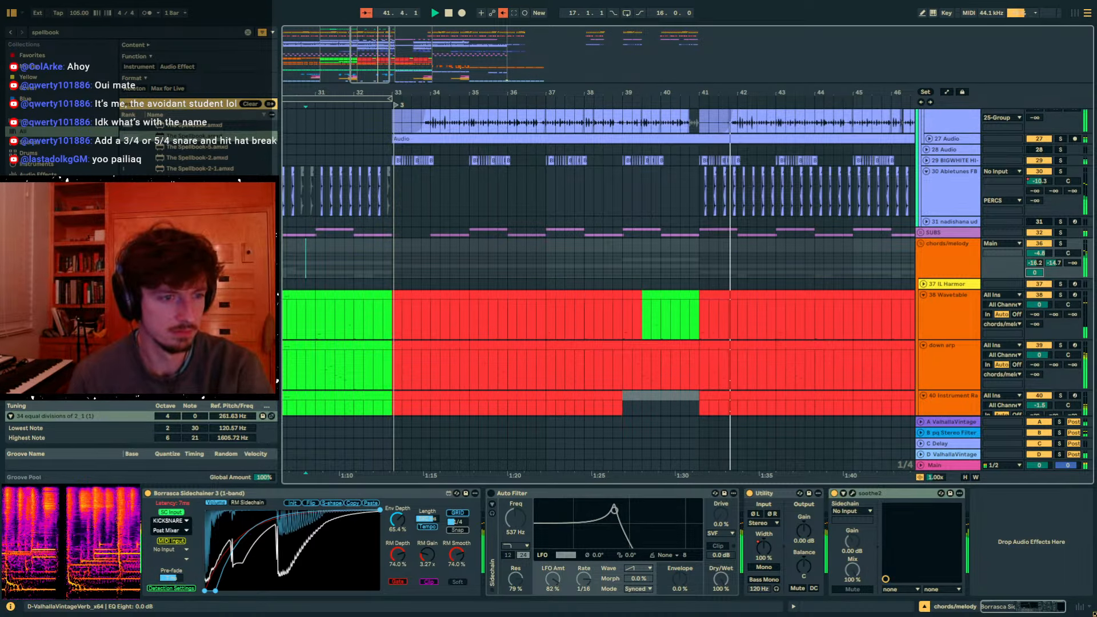
key("a")
left_click(698, 250)
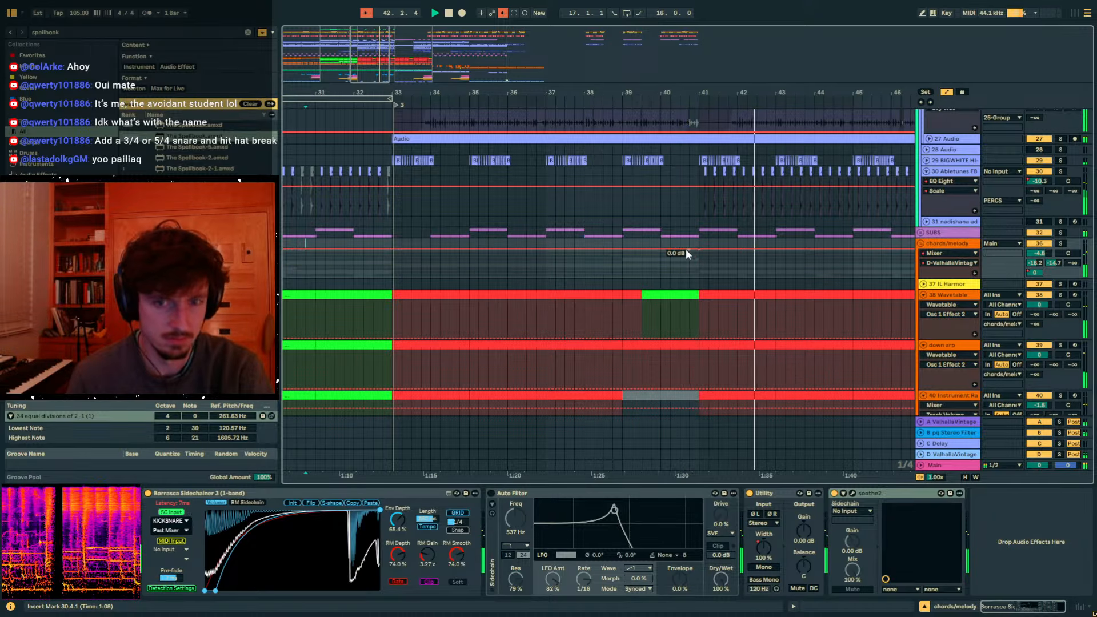
left_click(722, 250)
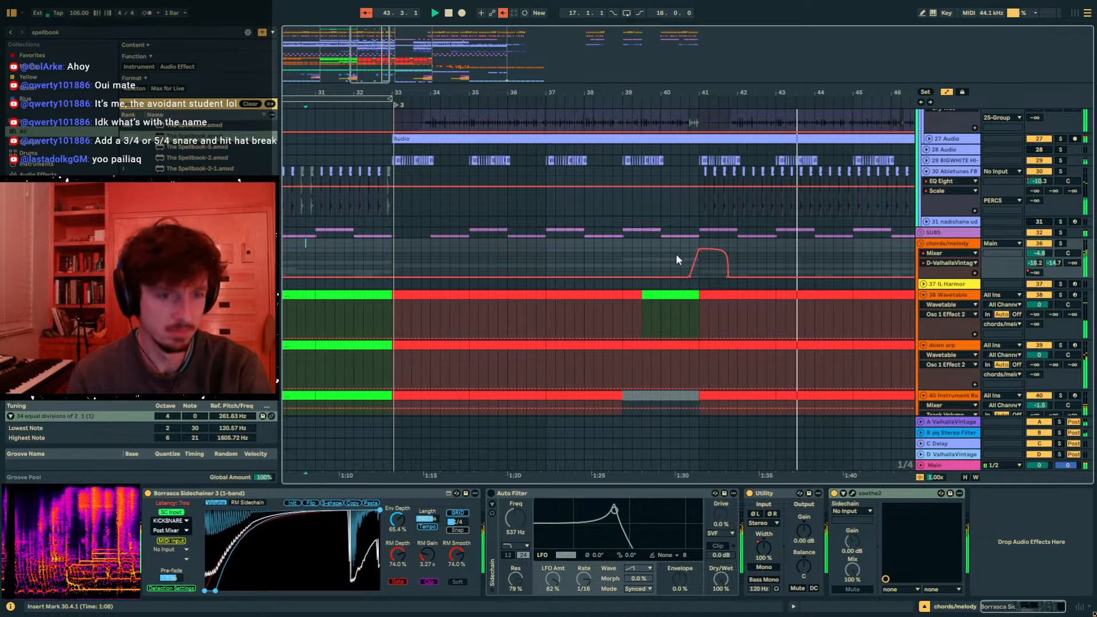
left_click_drag(688, 278, 612, 276)
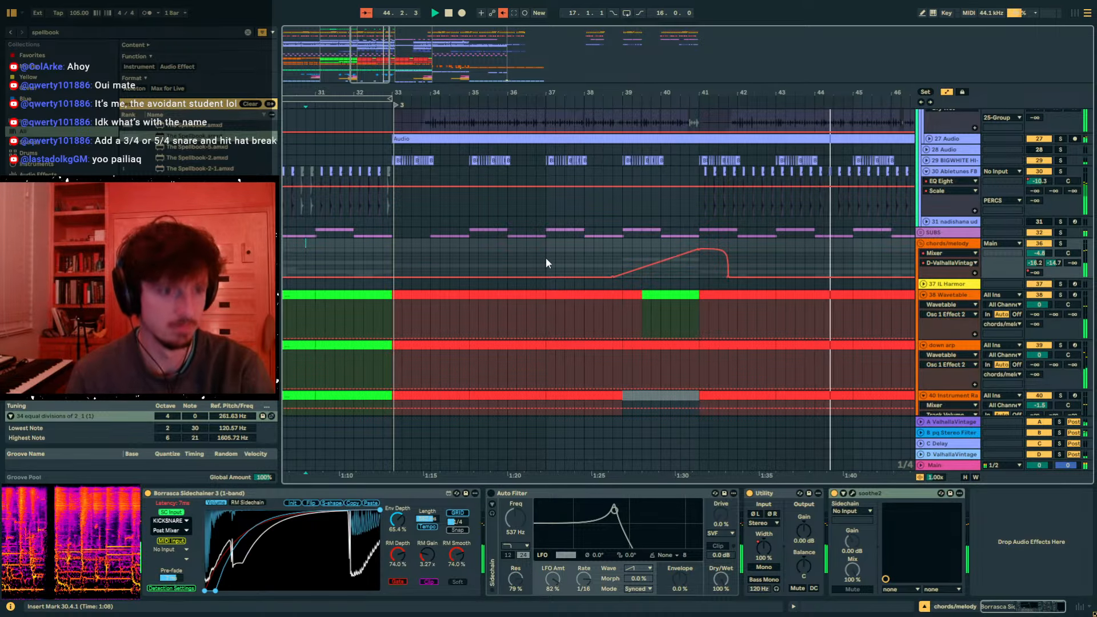
- Copy the chords/melody send D ramp from bar 37 to bar 45 and extend the copy's start to just before bar 45
left_click_drag(547, 258, 734, 263)
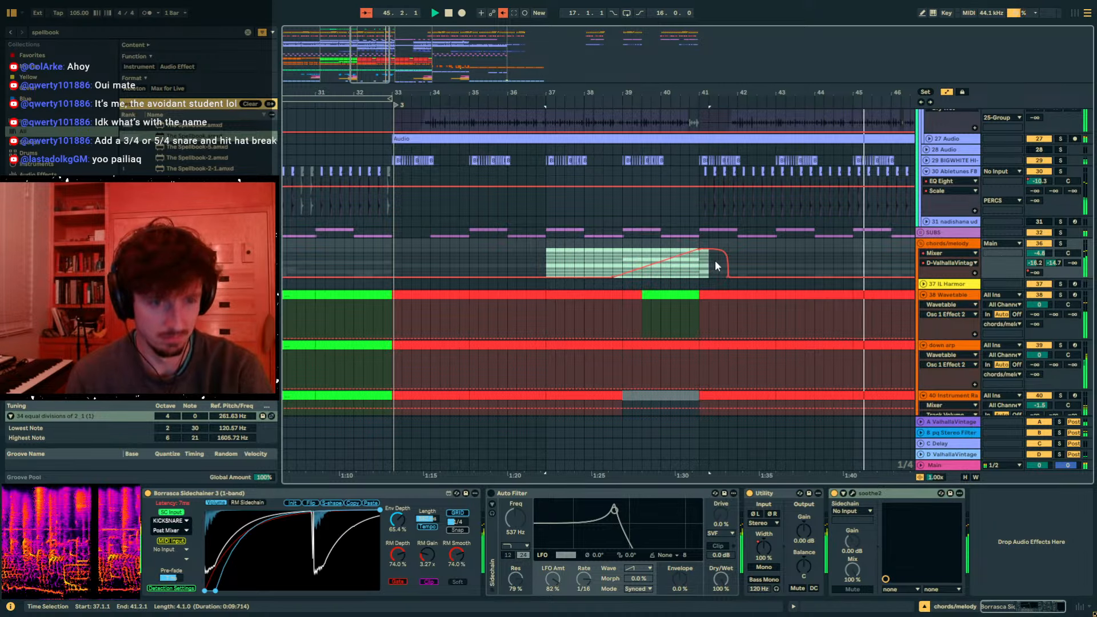
key("ctrl+c")
left_click(856, 255)
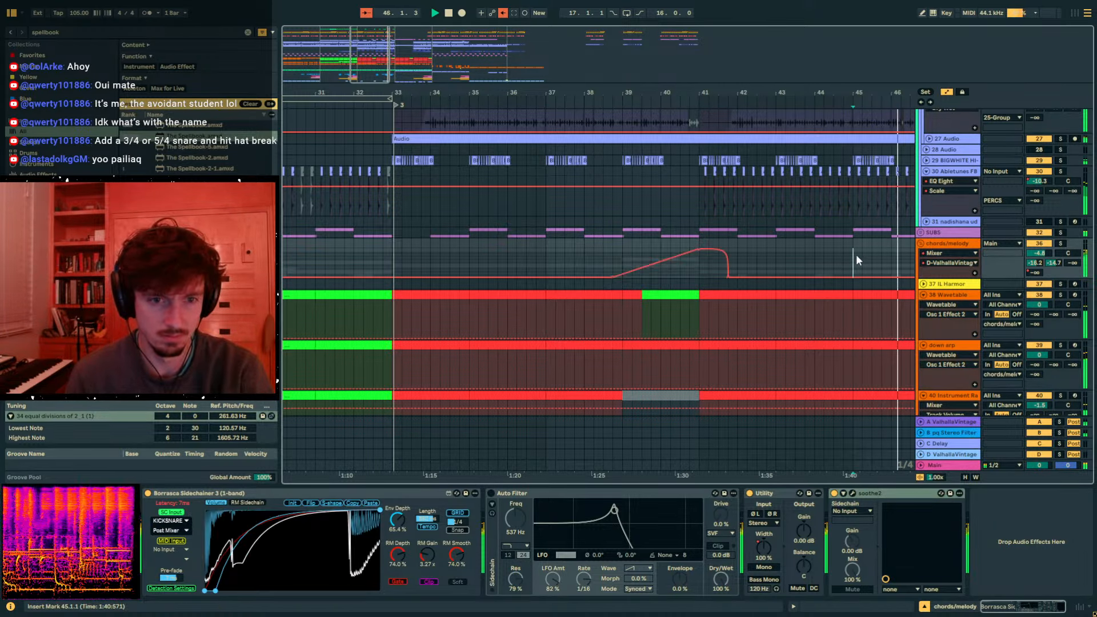
key("ctrl+v")
left_click_drag(830, 87, 607, 45)
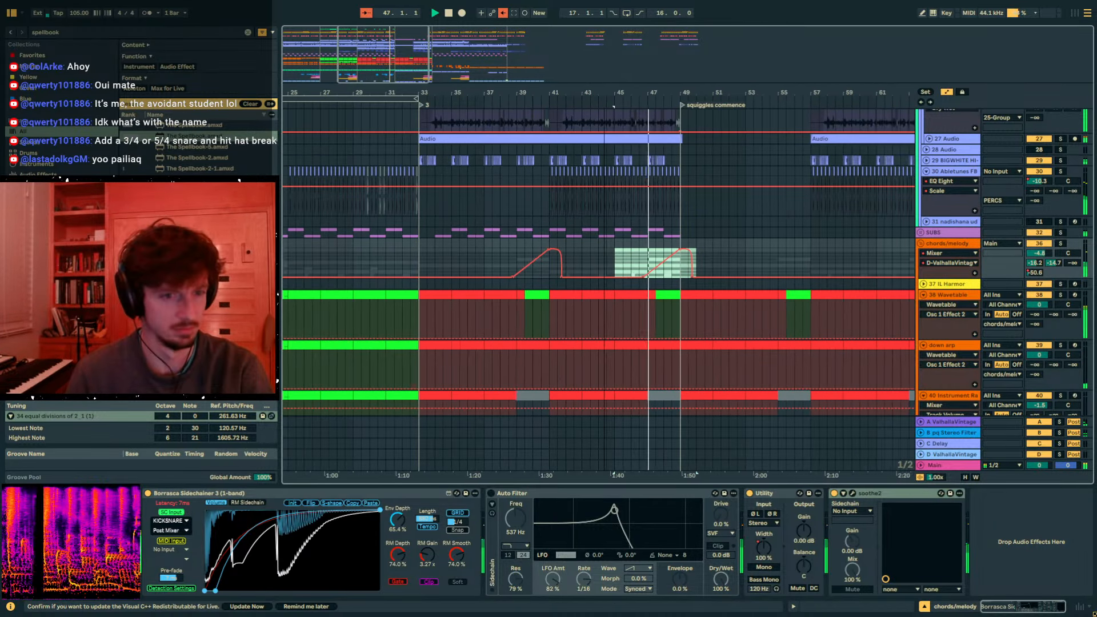
left_click(625, 258)
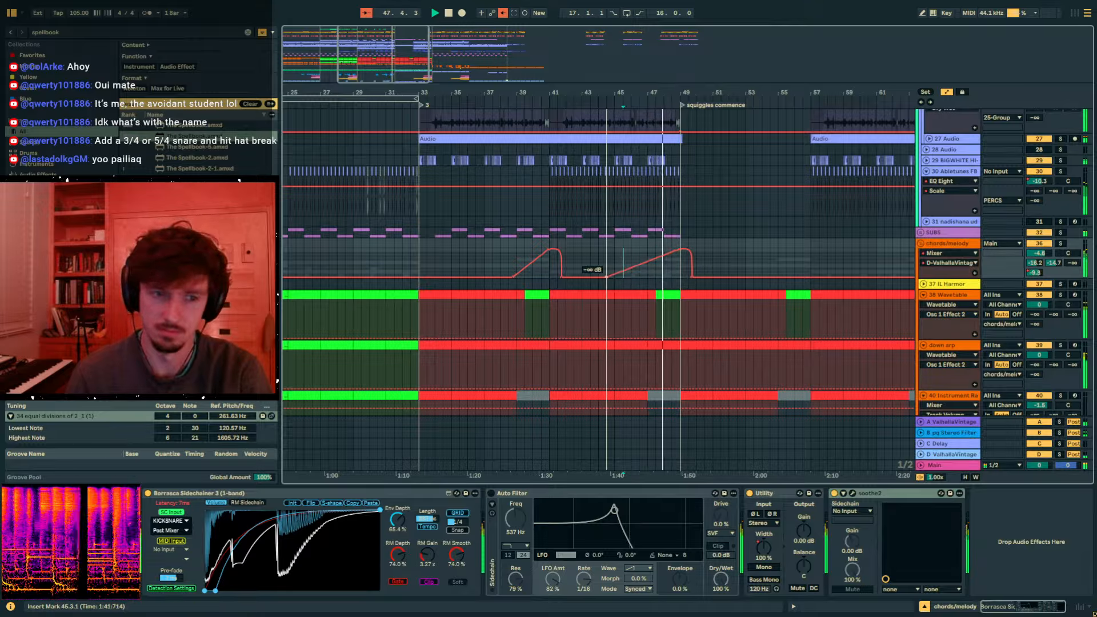
key("a")
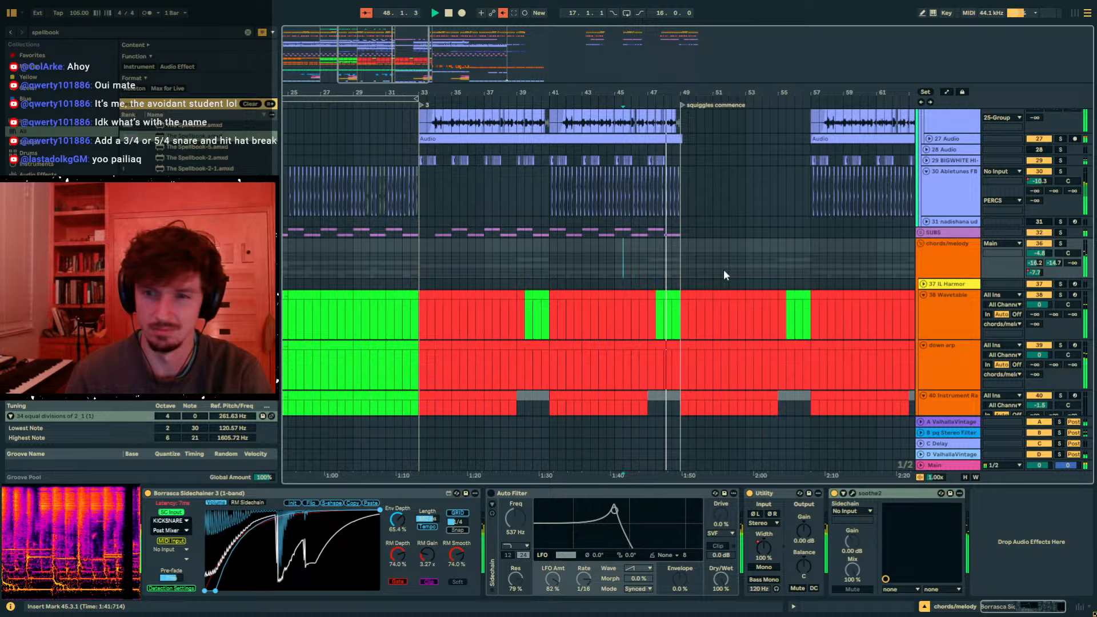
- Stop playback and straighten the falling curve of the chords/melody send D automation just after bar 49
left_click(689, 271)
left_click(681, 268)
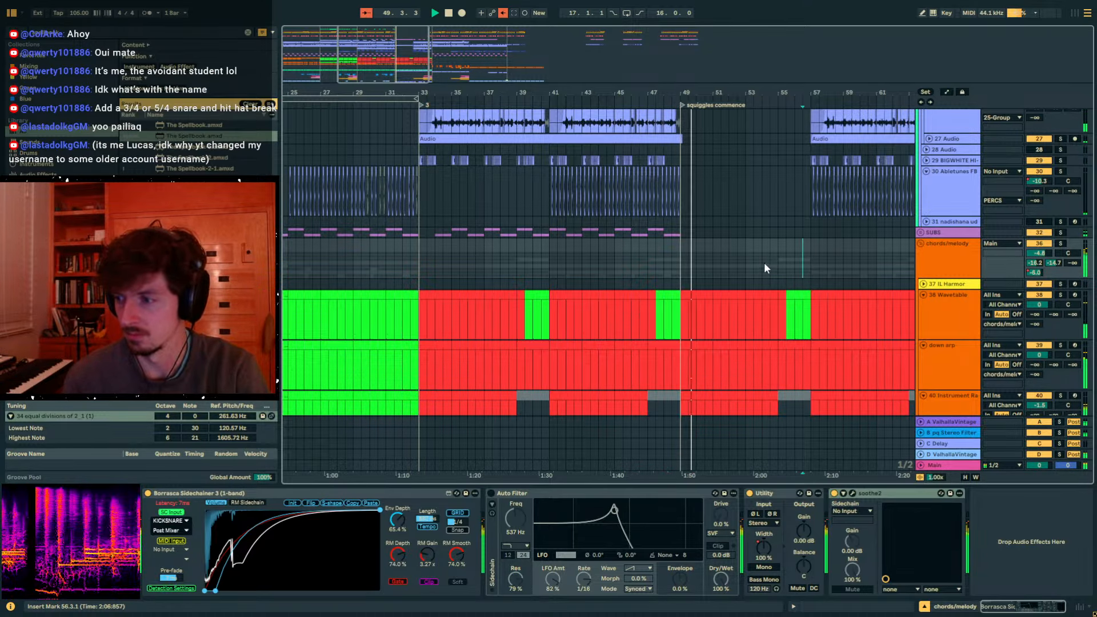
left_click(764, 262)
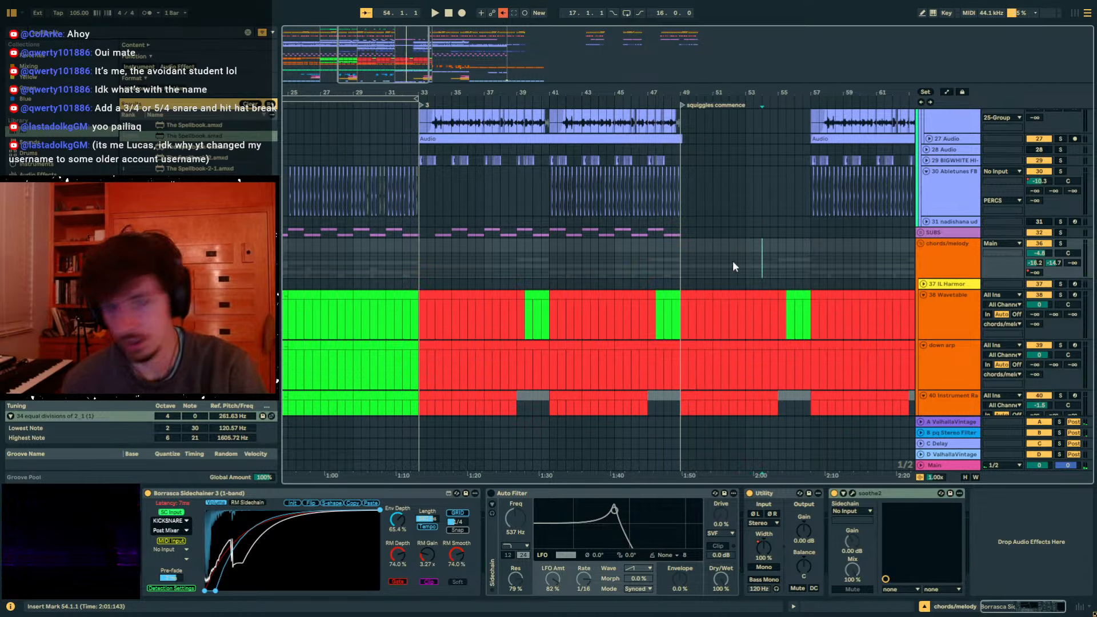
left_click(947, 257)
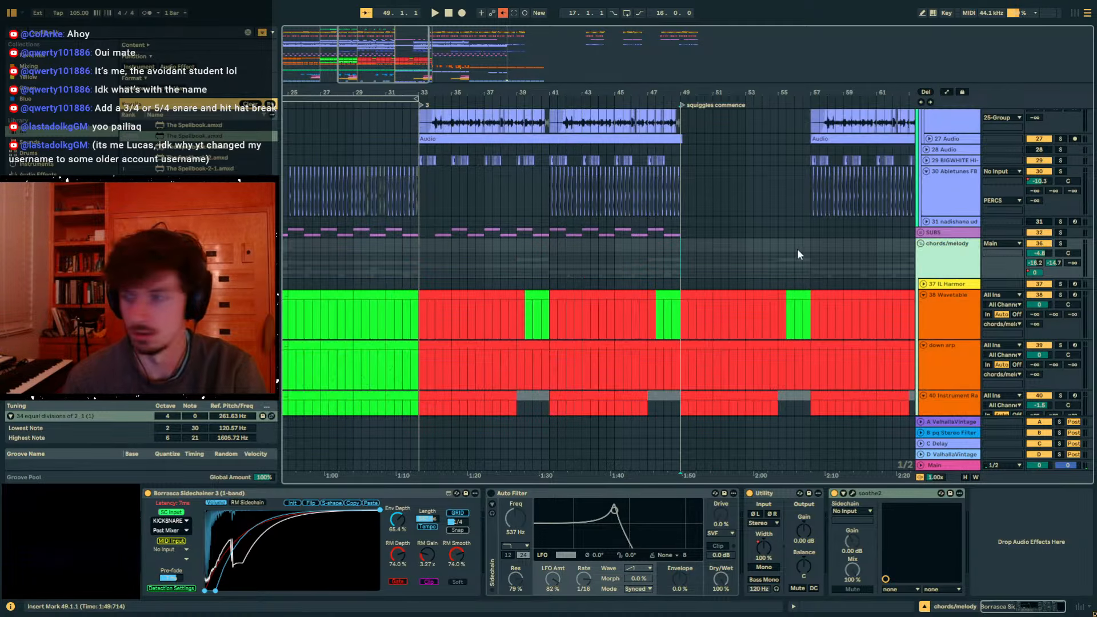
key("a")
left_click(671, 254)
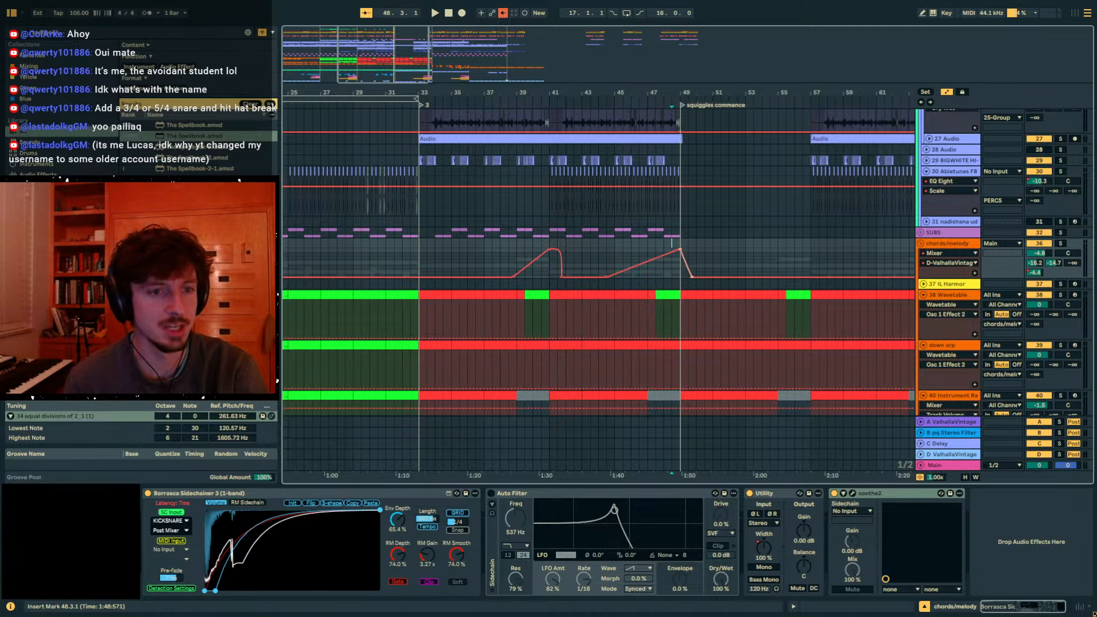
key("a")
- Play the transition from 48.3.1 into the squiggles commence section
left_click_drag(673, 93, 617, 123)
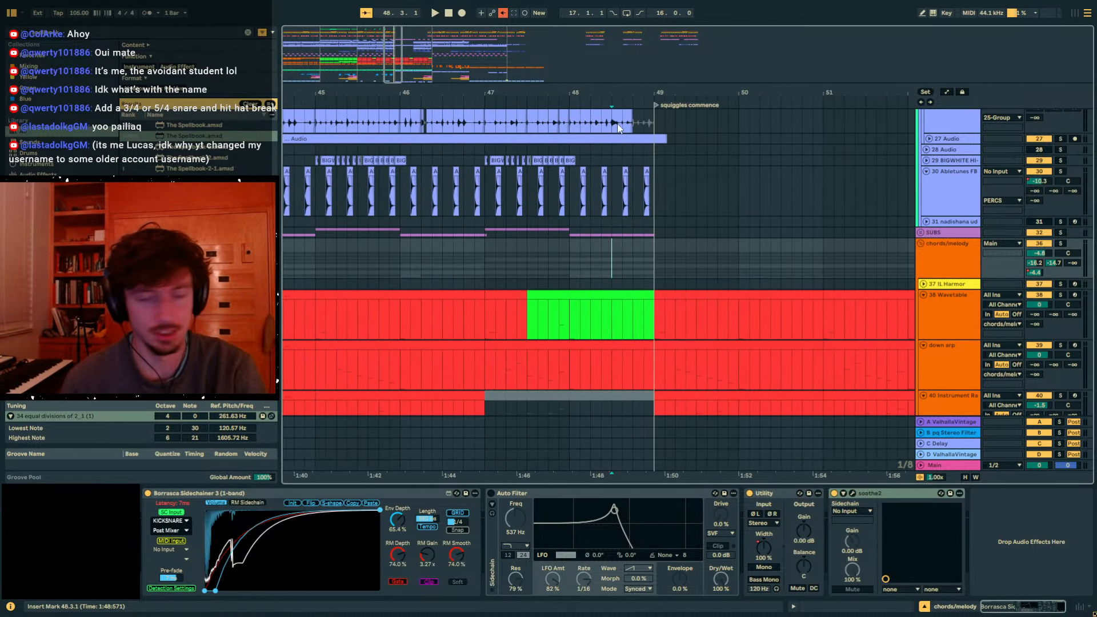
key("space")
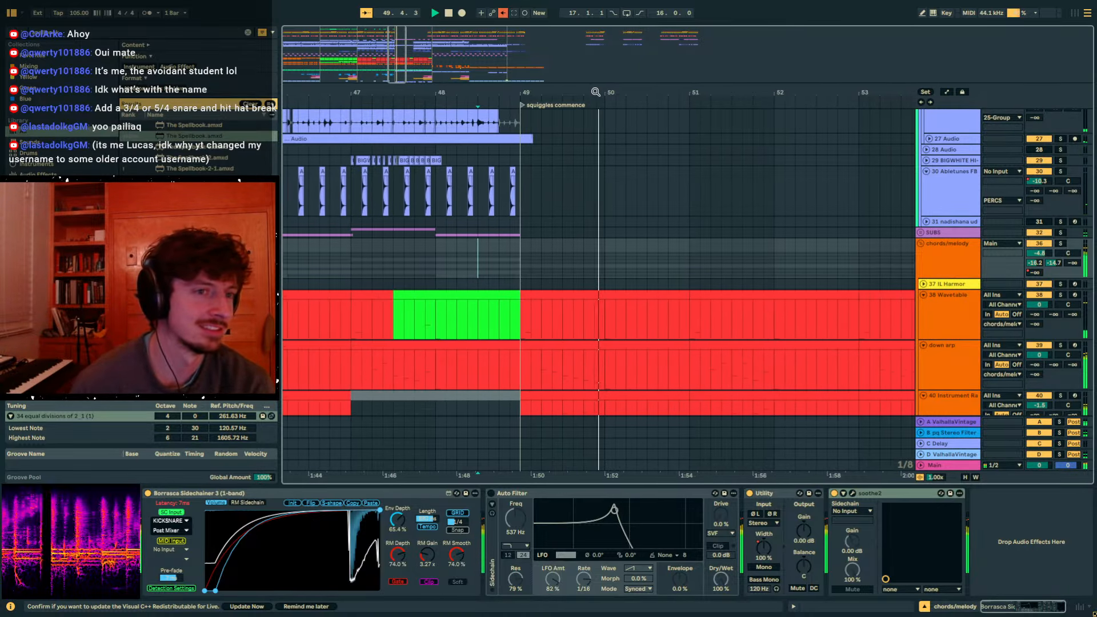
left_click_drag(667, 92, 668, 57)
scroll(734, 242, "up", 10)
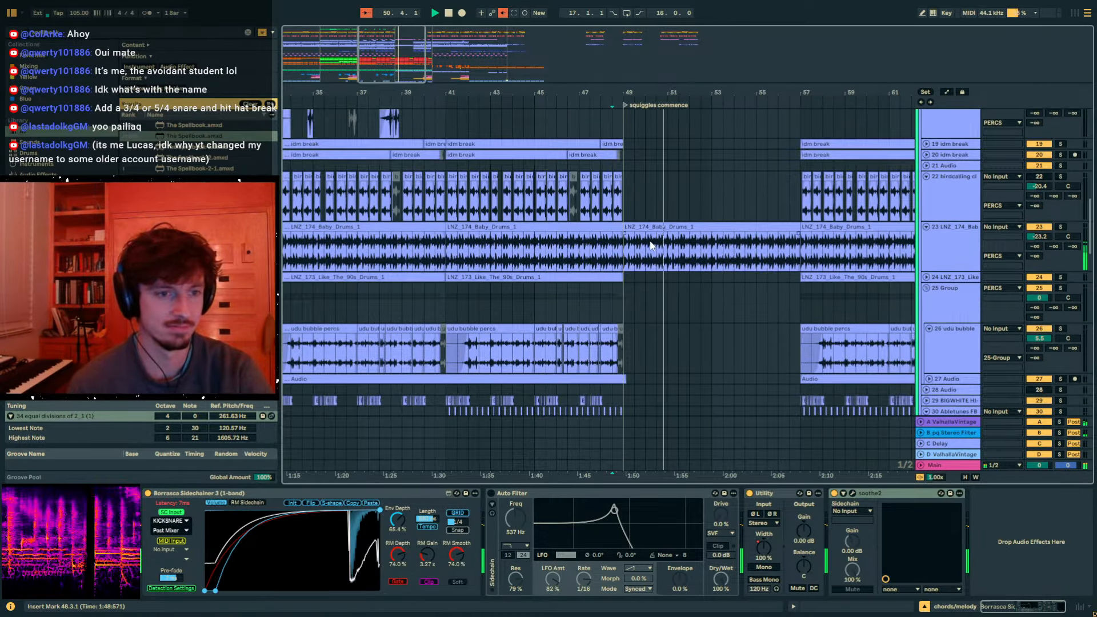
- Try to move the LNZ_174_Baby_Drums_1 clip at bars 49 to 57 onto the udu bubble percs track
left_click(671, 242)
scroll(636, 291, "down", 4)
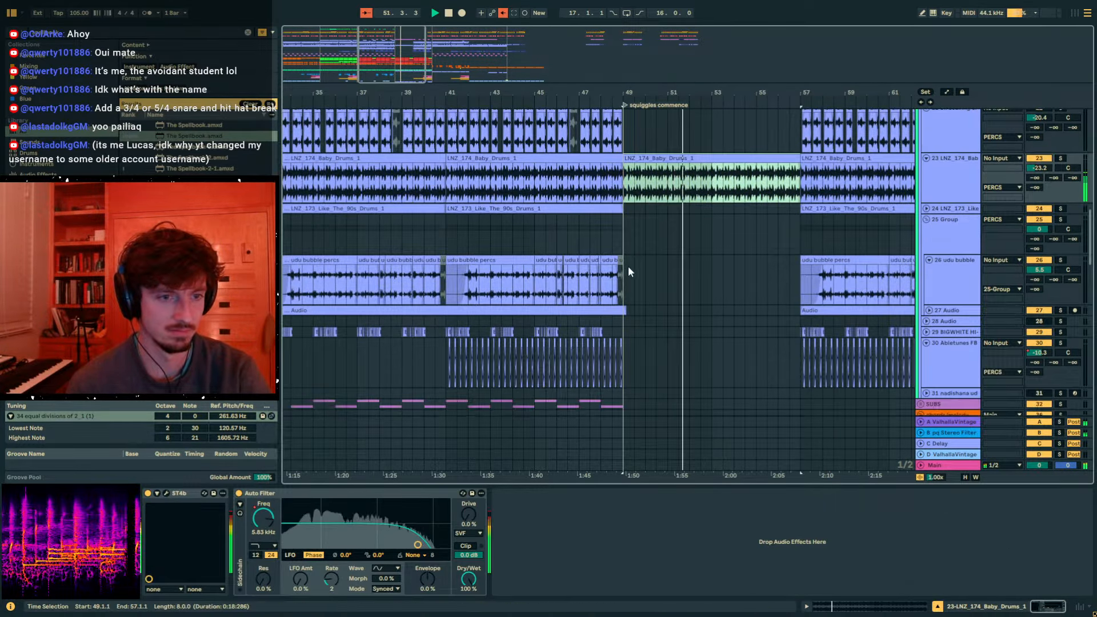
left_click(629, 266)
left_click_drag(659, 176, 659, 267)
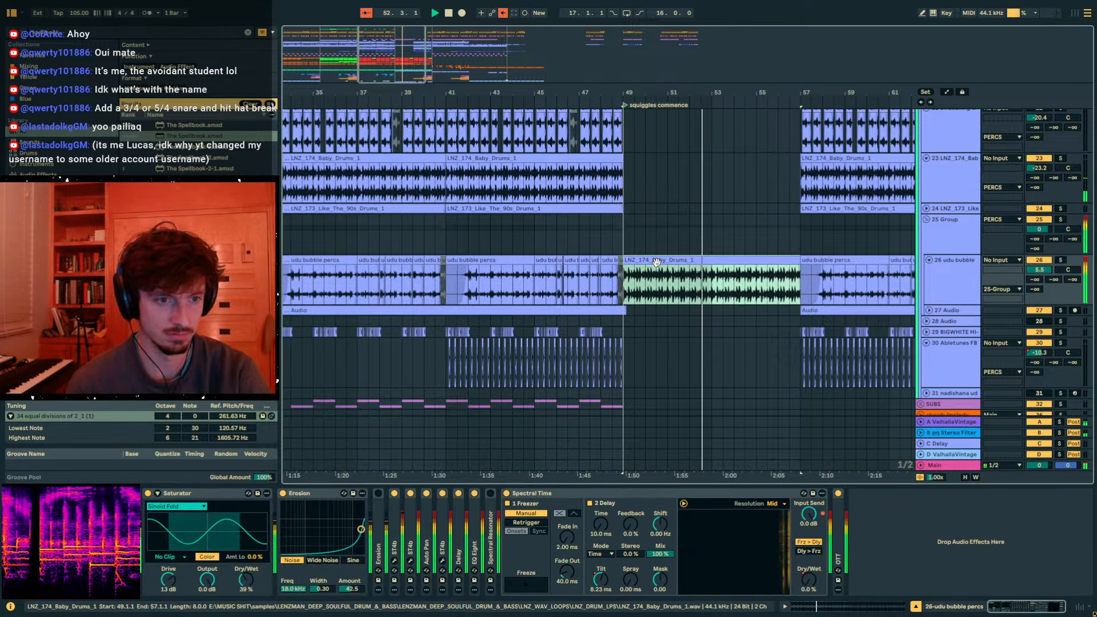
key("ctrl+z")
- Examine the percussion tracks around bar 49 for what plays into the squiggles commence section
scroll(688, 291, "down", 3)
scroll(686, 289, "up", 4)
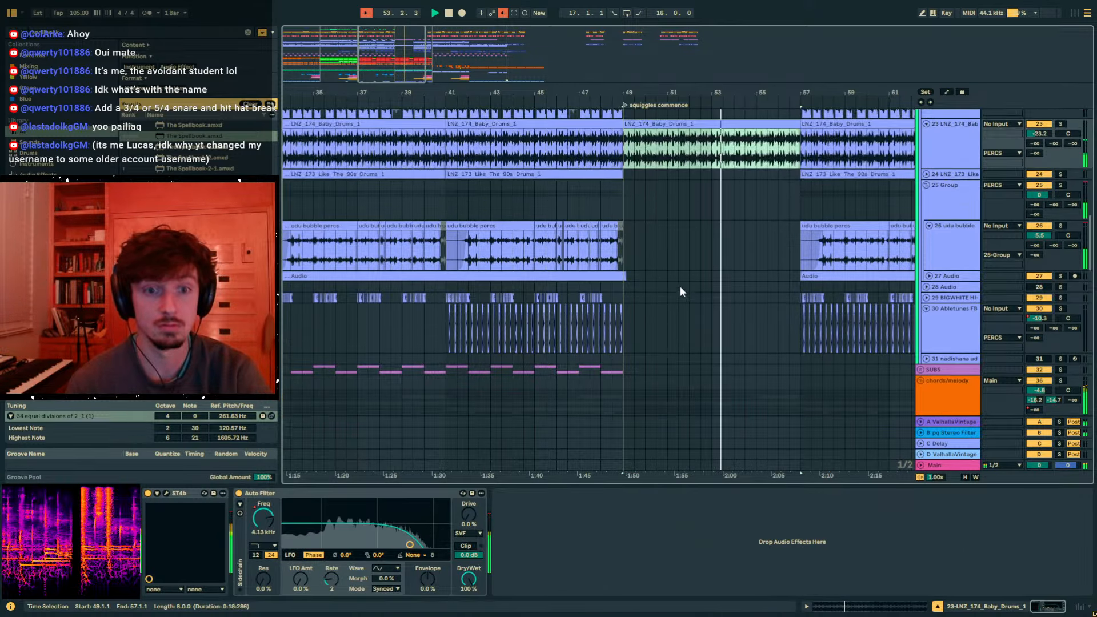
scroll(664, 273, "up", 3)
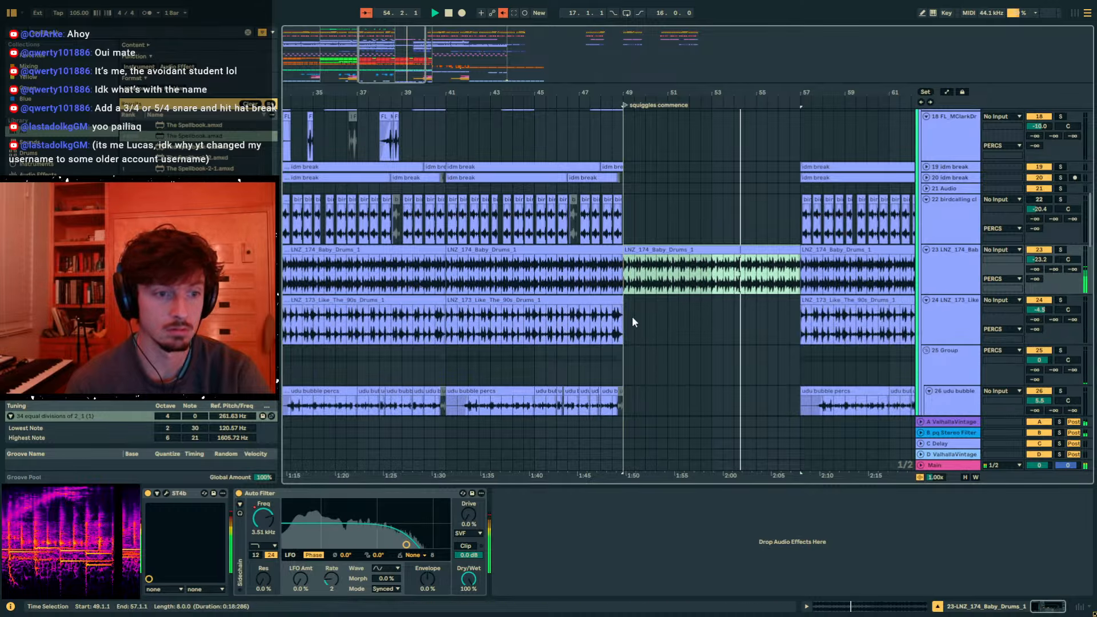
left_click(632, 316)
scroll(626, 303, "up", 4)
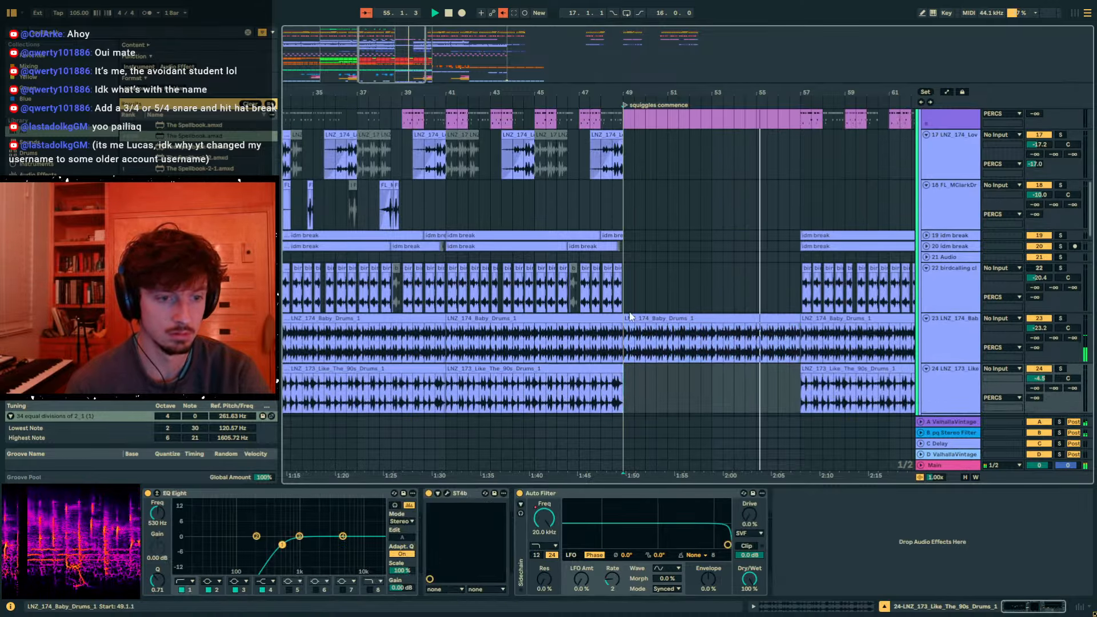
left_click(626, 275)
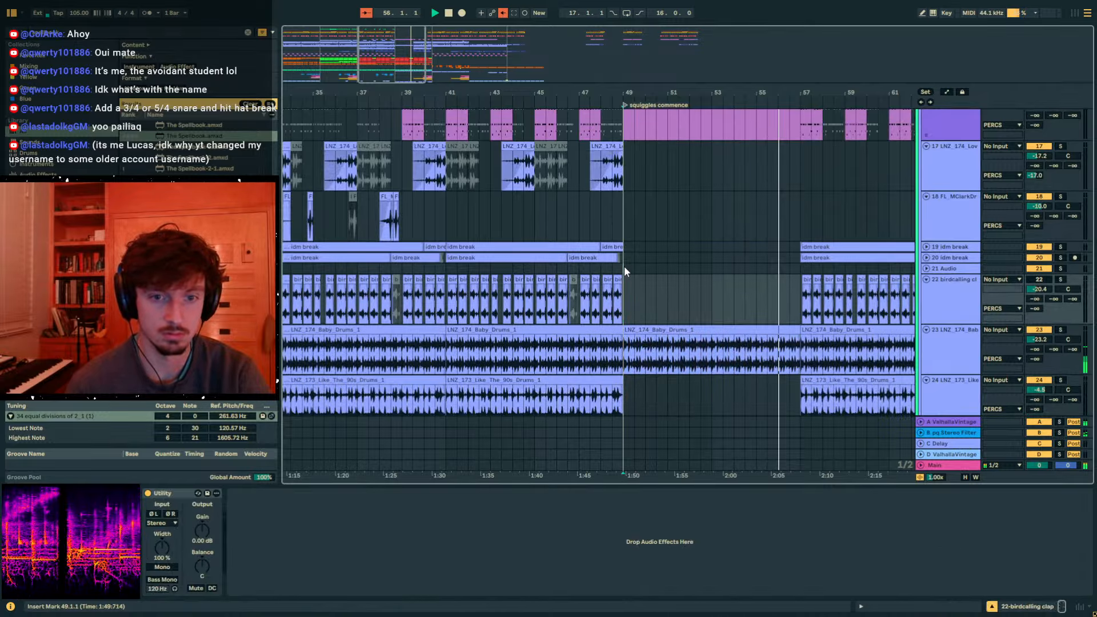
left_click(624, 266)
scroll(640, 280, "down", 5)
scroll(657, 294, "down", 2)
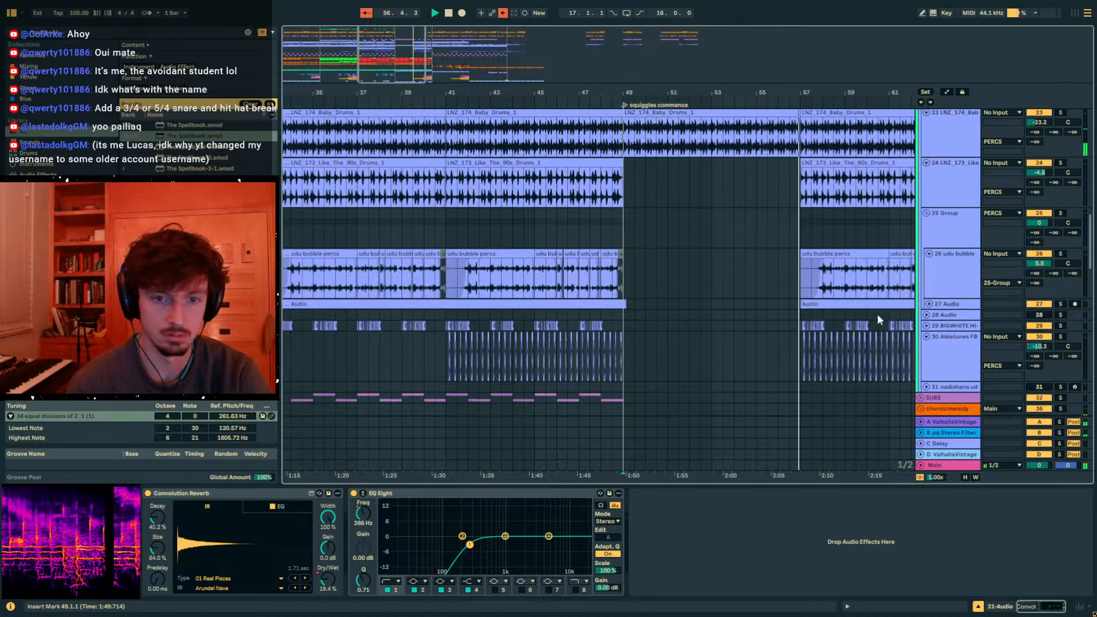
scroll(877, 313, "down", 2)
- Audition the squiggles commence section from several positions, including 57.1.1 and 54.3.1
left_click(677, 99)
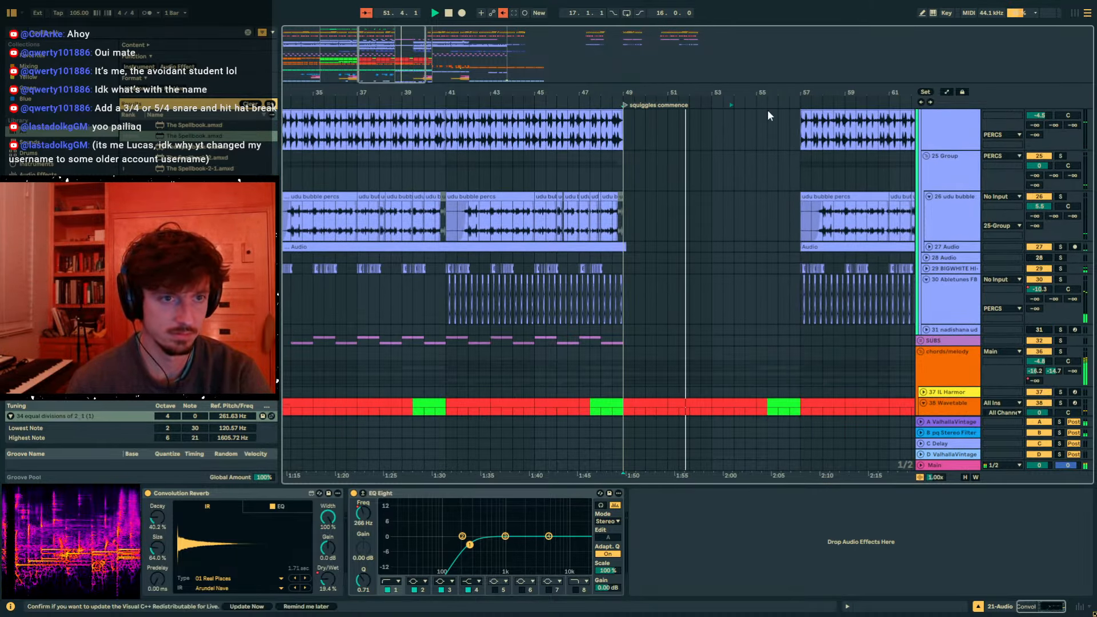
scroll(768, 114, "right", 4)
left_click(791, 135)
key("space")
left_click(684, 169)
key("space")
scroll(712, 274, "down", 5)
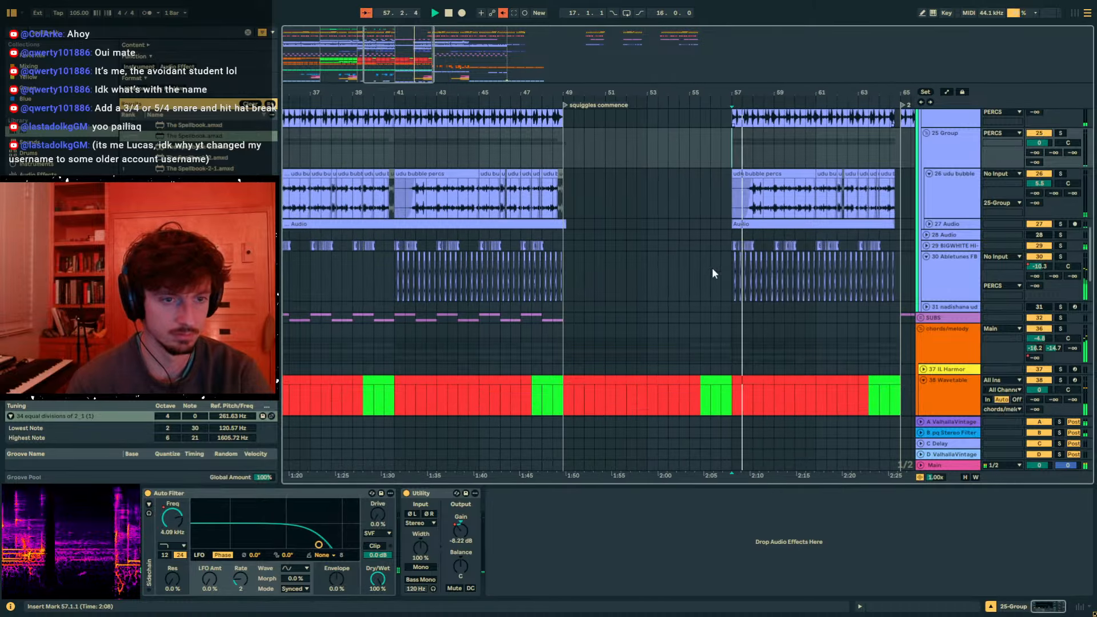
scroll(713, 280, "down", 5)
left_click(680, 289)
key("space")
key("space")
- Shorten the audio clip before bar 57 on track 66 so it ends just after 56.4
scroll(719, 320, "down", 4)
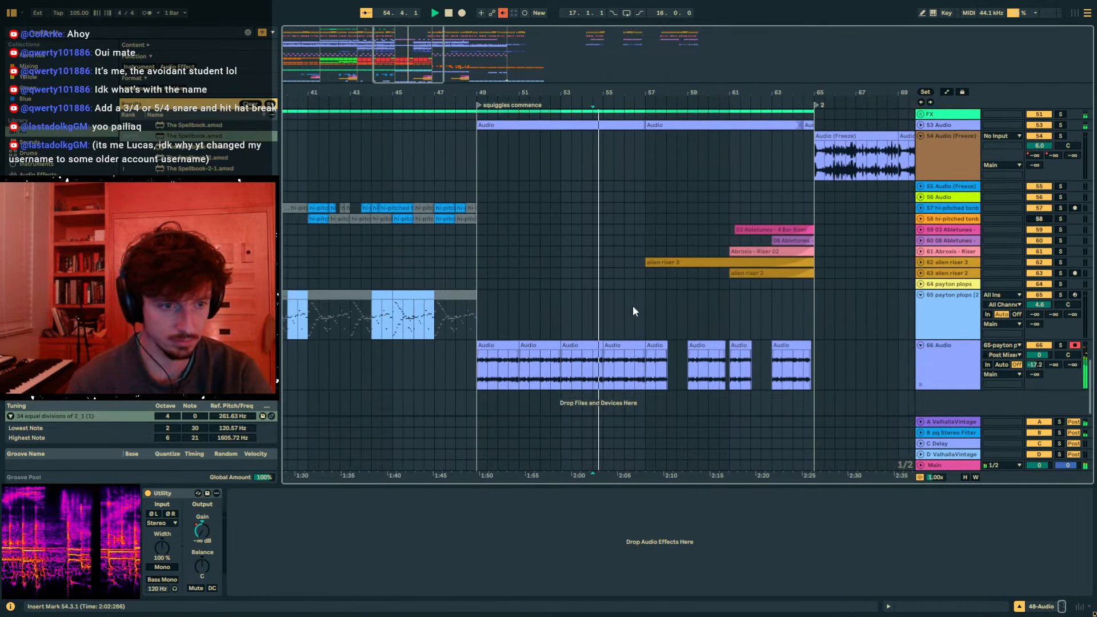
left_click_drag(642, 108, 666, 263)
left_click_drag(665, 346, 636, 345)
left_click_drag(635, 98, 684, 240)
left_click_drag(684, 344, 709, 345)
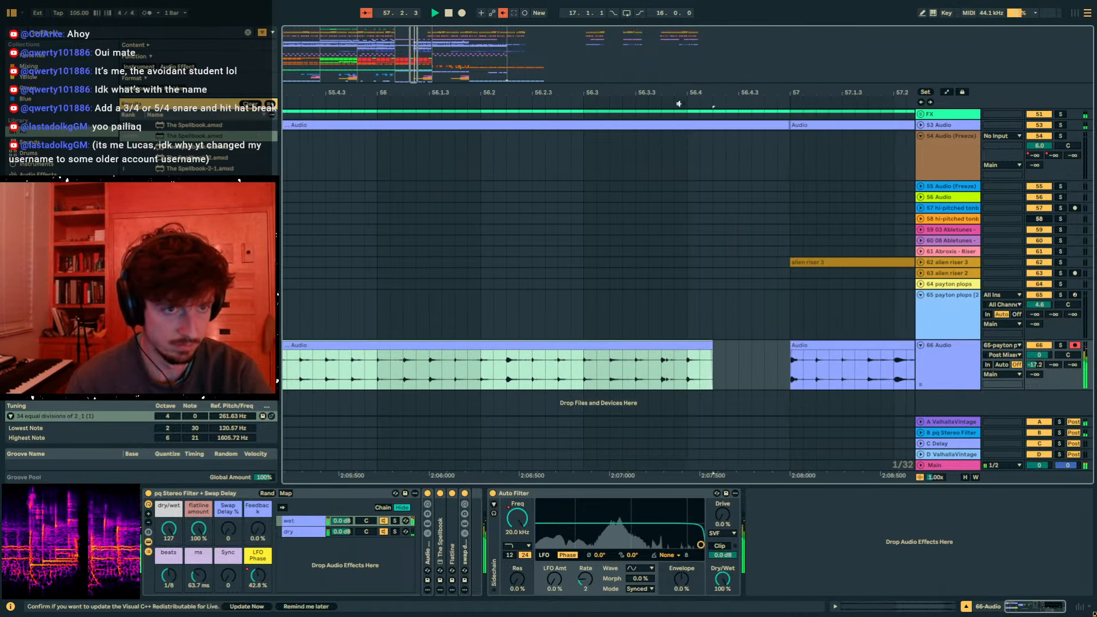
- Add a short fade-in to the track 66 clip at bar 57 and end the clip before bar 61 at about 60.4
left_click_drag(680, 102, 542, 63)
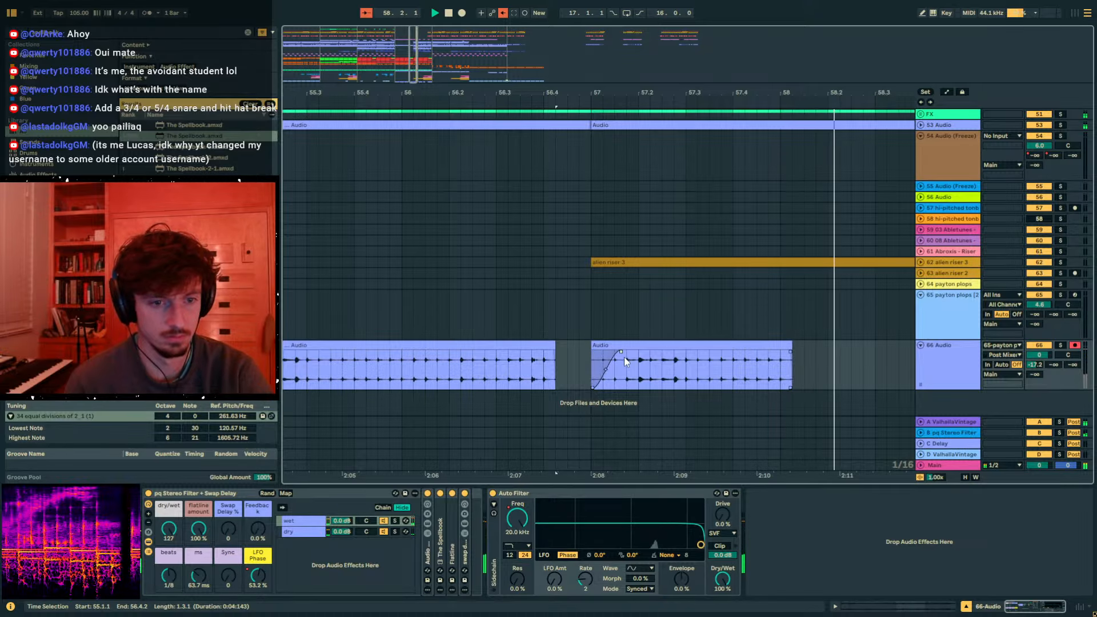
left_click_drag(624, 357, 637, 355)
left_click_drag(651, 93, 449, 57)
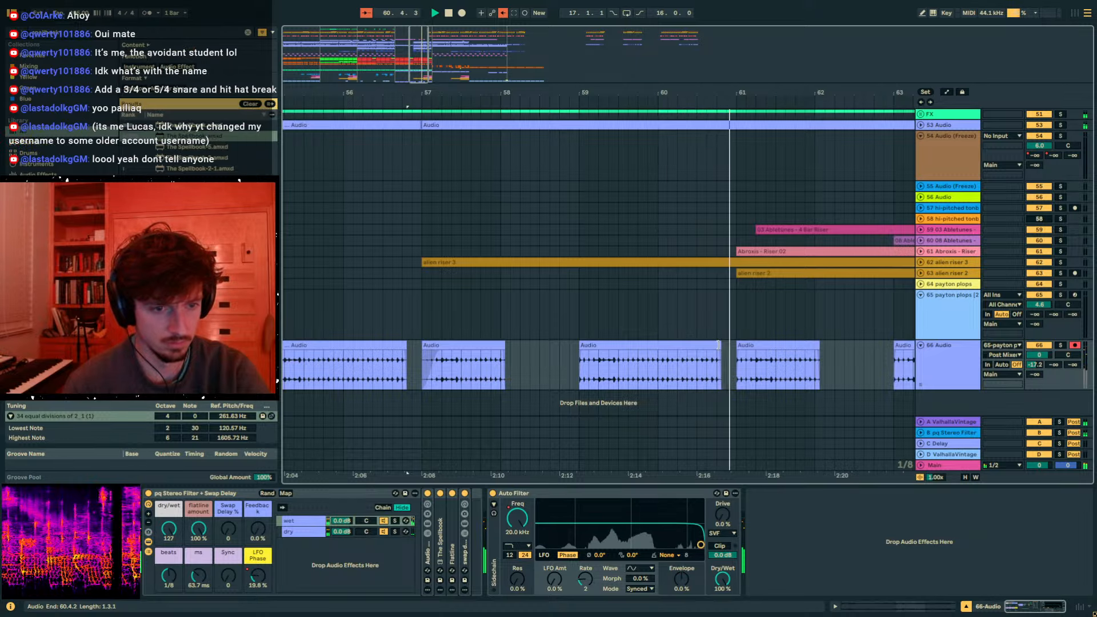
- Unfold track 53 and deactivate its audio between 60.4.1 and 61.1.1
scroll(743, 331, "up", 5)
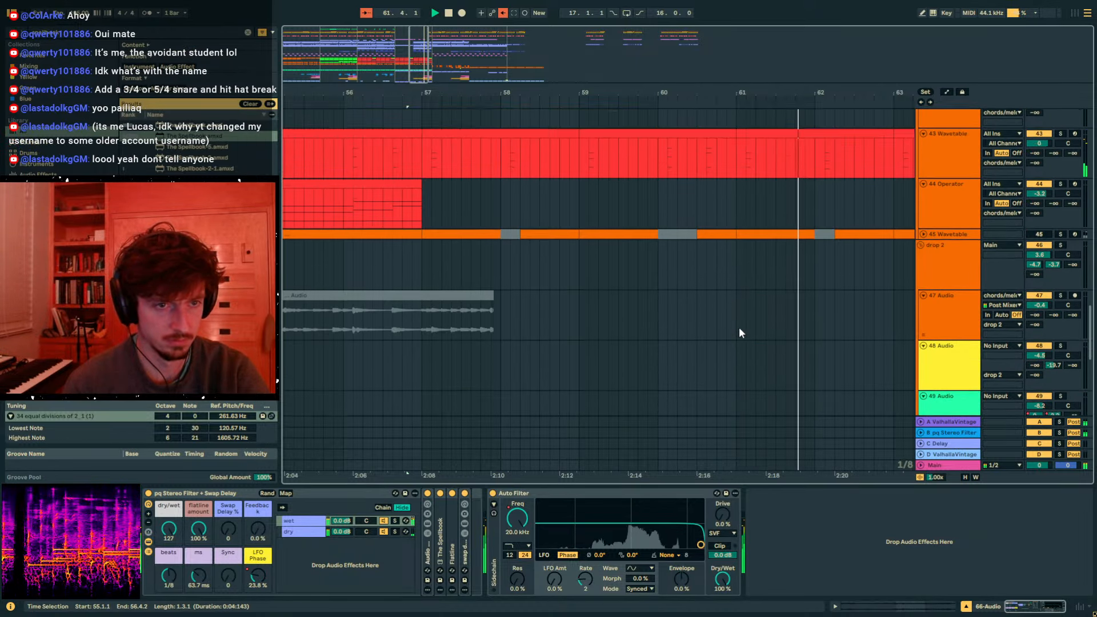
left_click(919, 296)
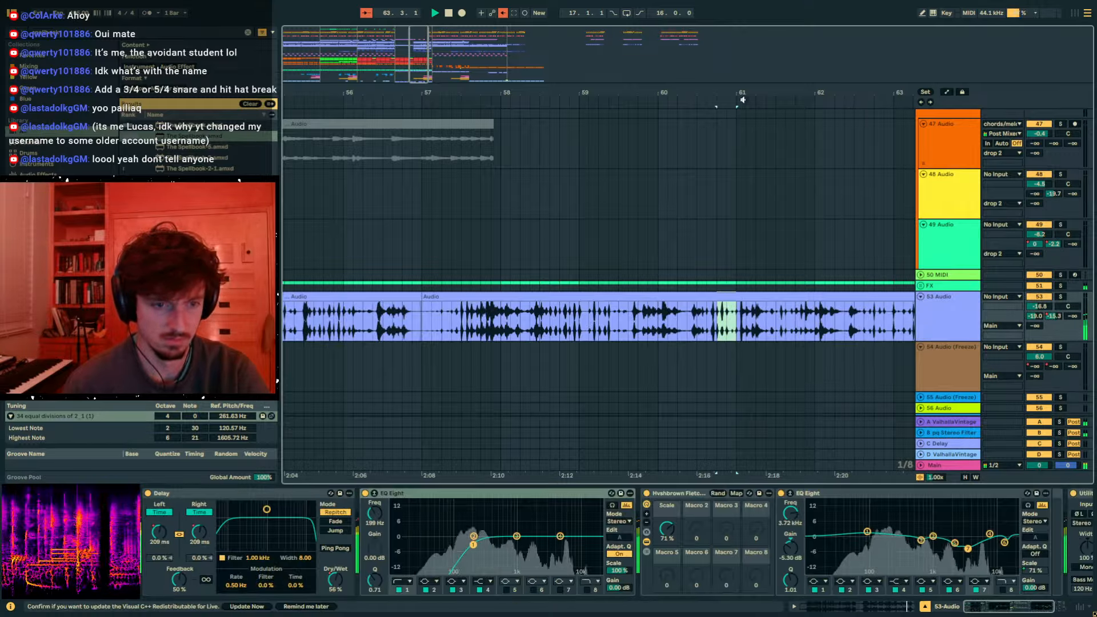
left_click_drag(722, 91, 393, 89)
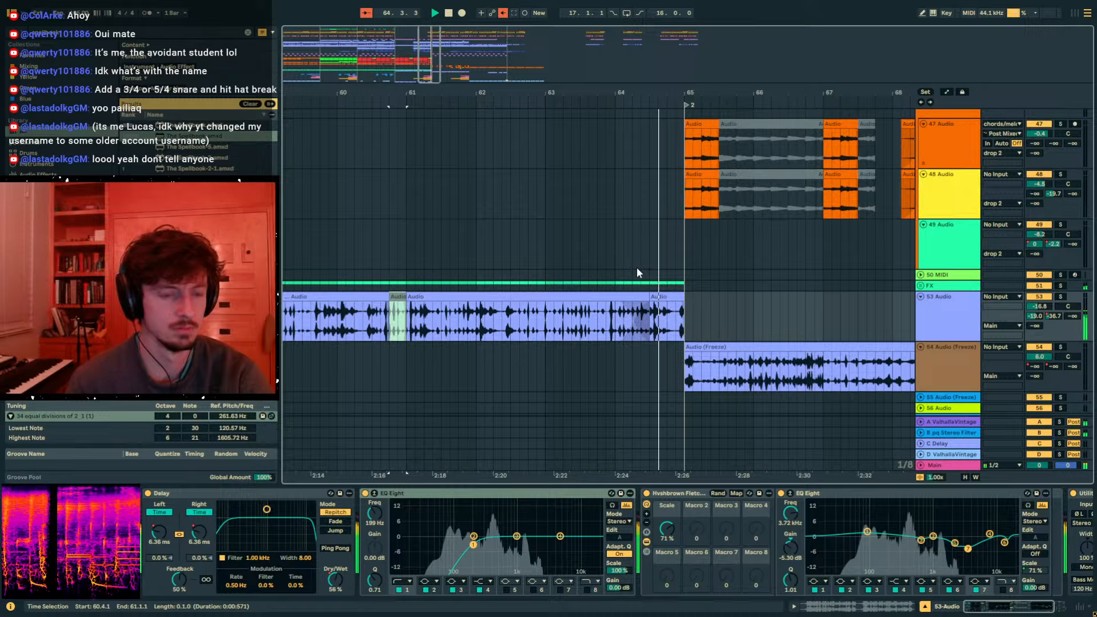
left_click(678, 298)
left_click_drag(623, 94, 670, 66)
- Open the bar 65 MIDI clip on the Addictive Drums track and select its 34\344 note row, followed by its 32\343 row
scroll(719, 228, "up", 15)
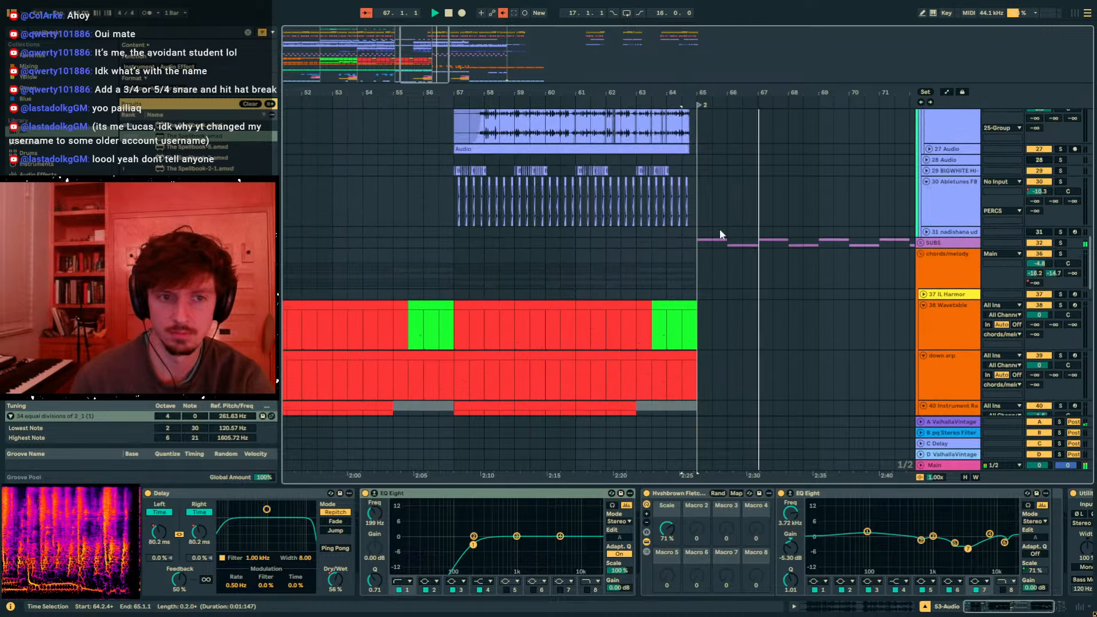
scroll(719, 228, "up", 10)
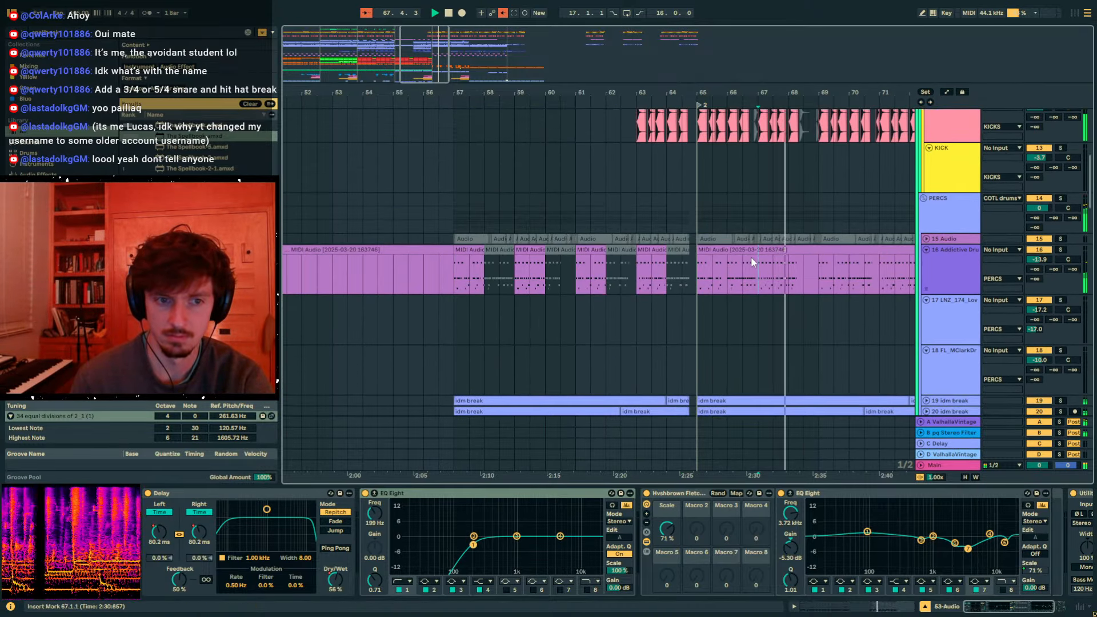
left_click(751, 257)
left_click(855, 605)
scroll(686, 526, "up", 3)
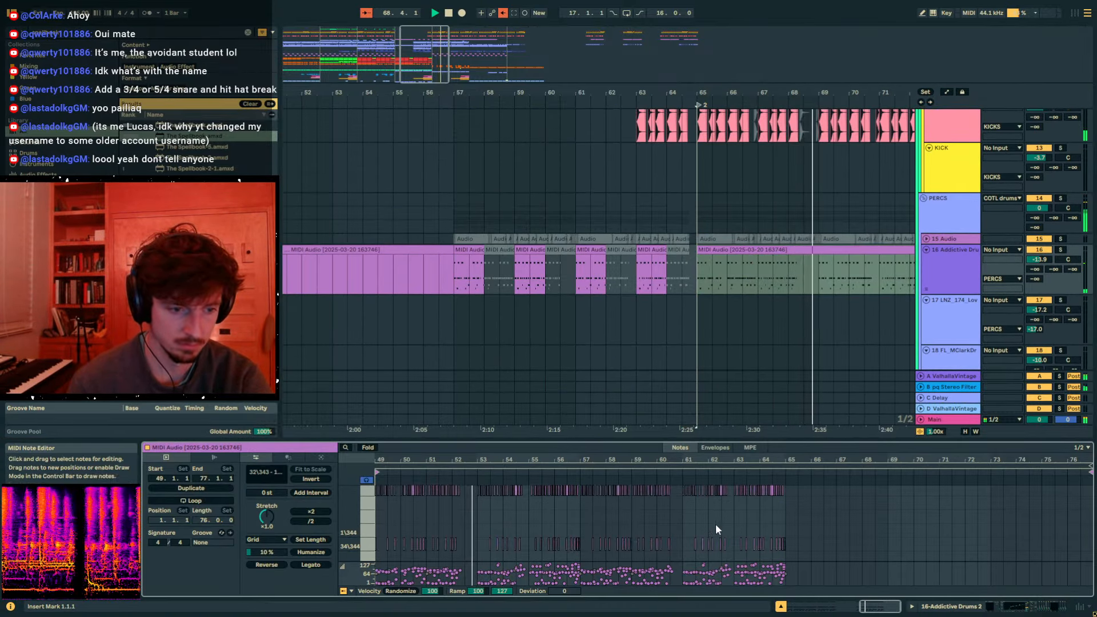
key("ctrl+a")
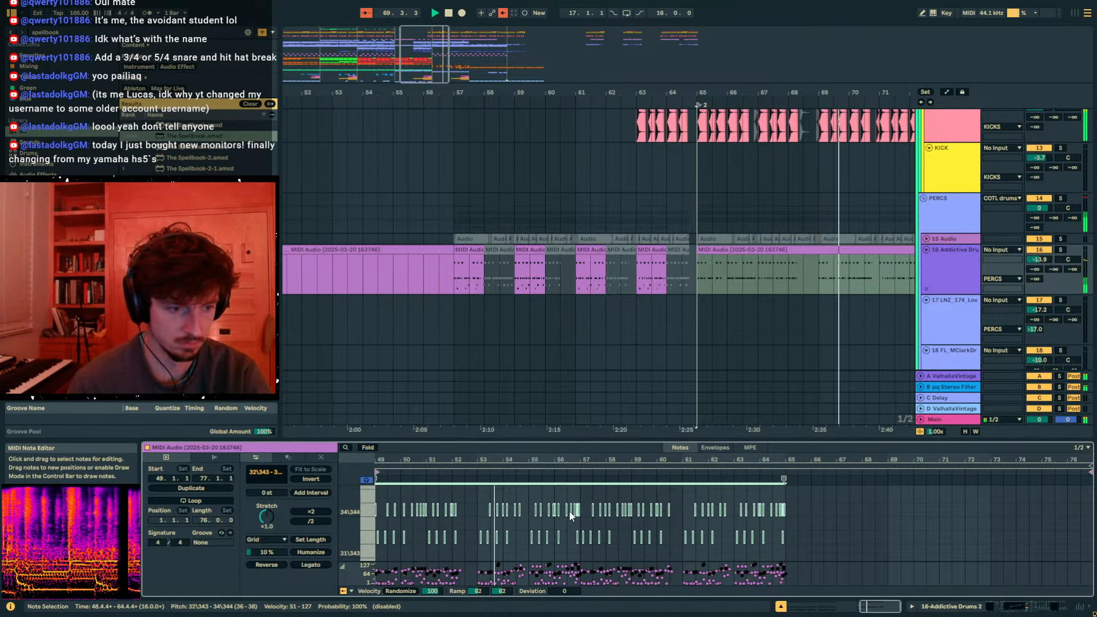
left_click_drag(812, 496, 367, 517)
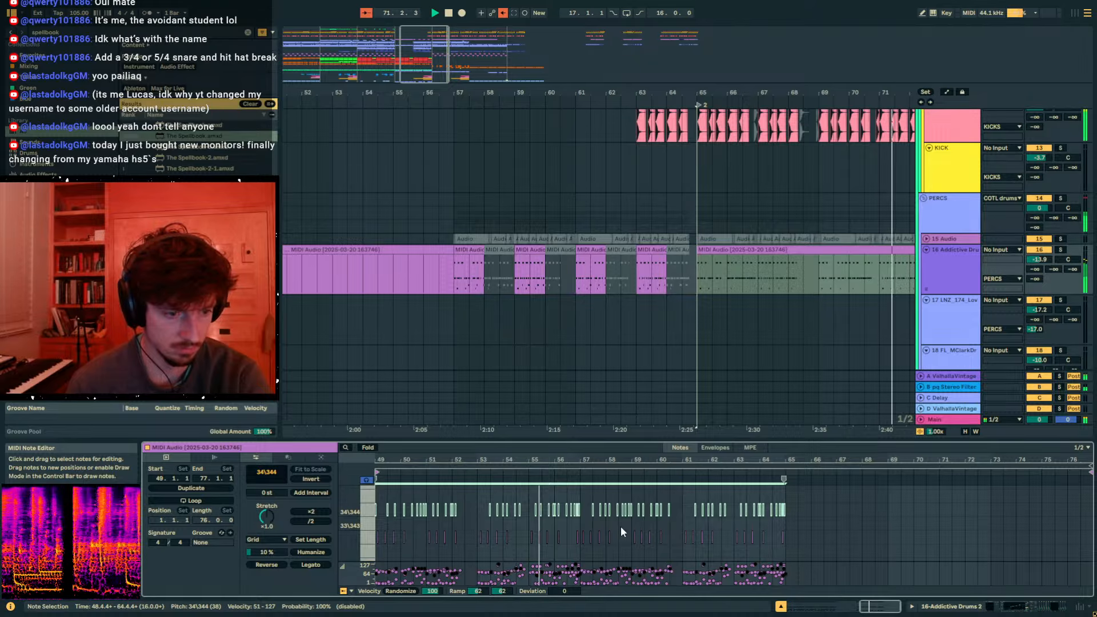
left_click_drag(789, 540, 178, 543)
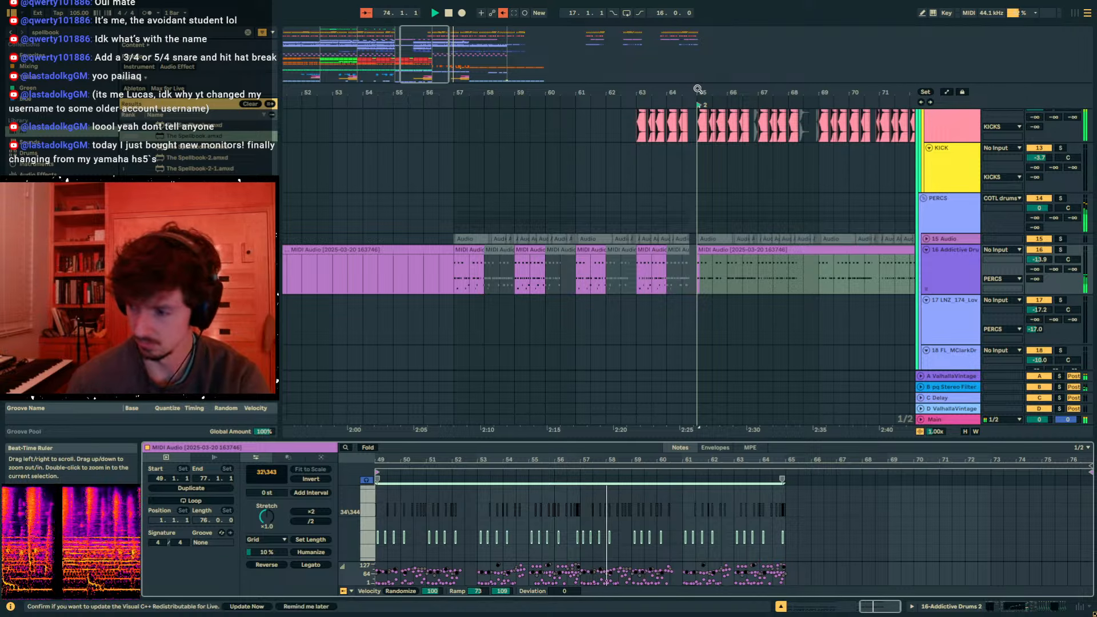
- Audition the transition into section 2 from 65.1.1 and from 64.1.1 while checking the tracks playing there
left_click_drag(698, 90, 433, 103)
left_click(717, 278)
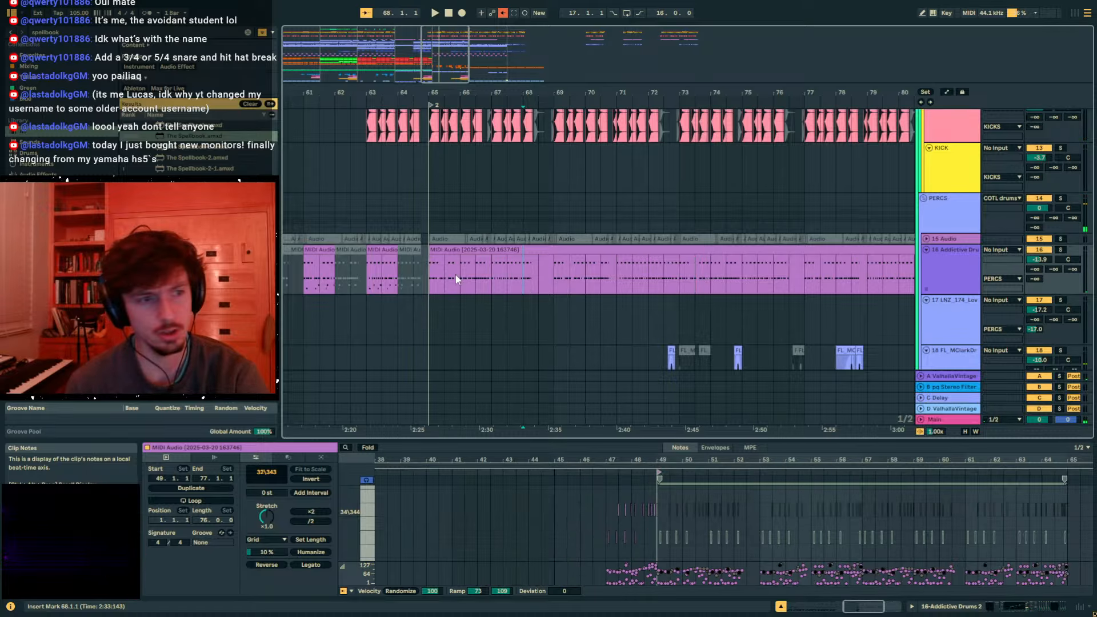
left_click(423, 280)
left_click(430, 279)
scroll(478, 248, "down", 3)
key("space")
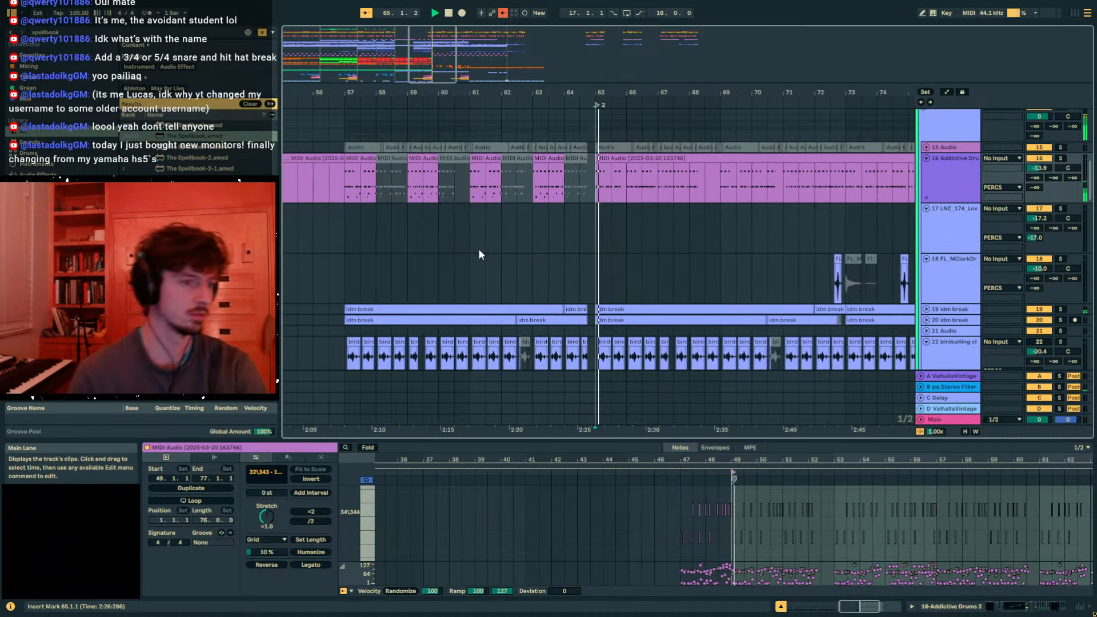
left_click(565, 249)
scroll(787, 265, "down", 10)
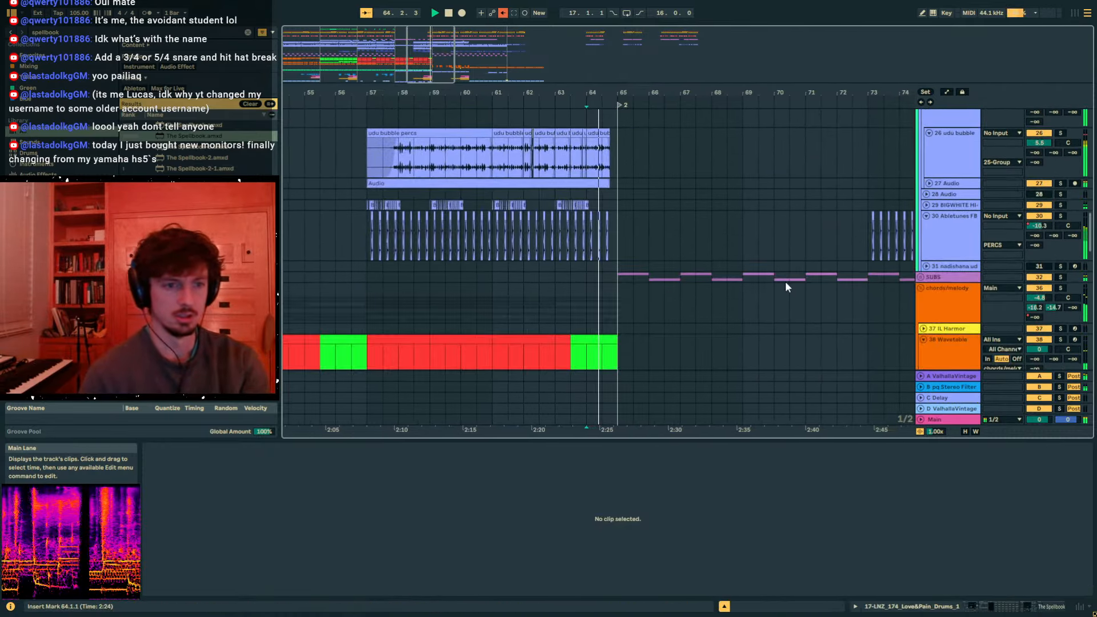
scroll(635, 263, "down", 8)
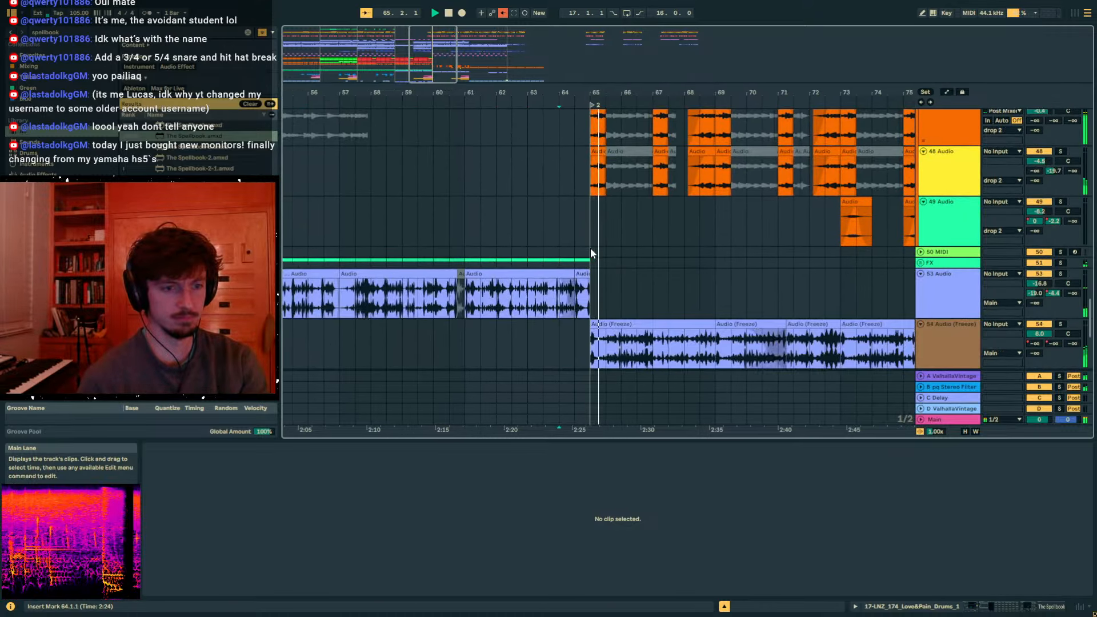
- Mute audio track 53 and replay the transition from 63.3.1
left_click(964, 280)
left_click(1036, 275)
key("space")
key("space")
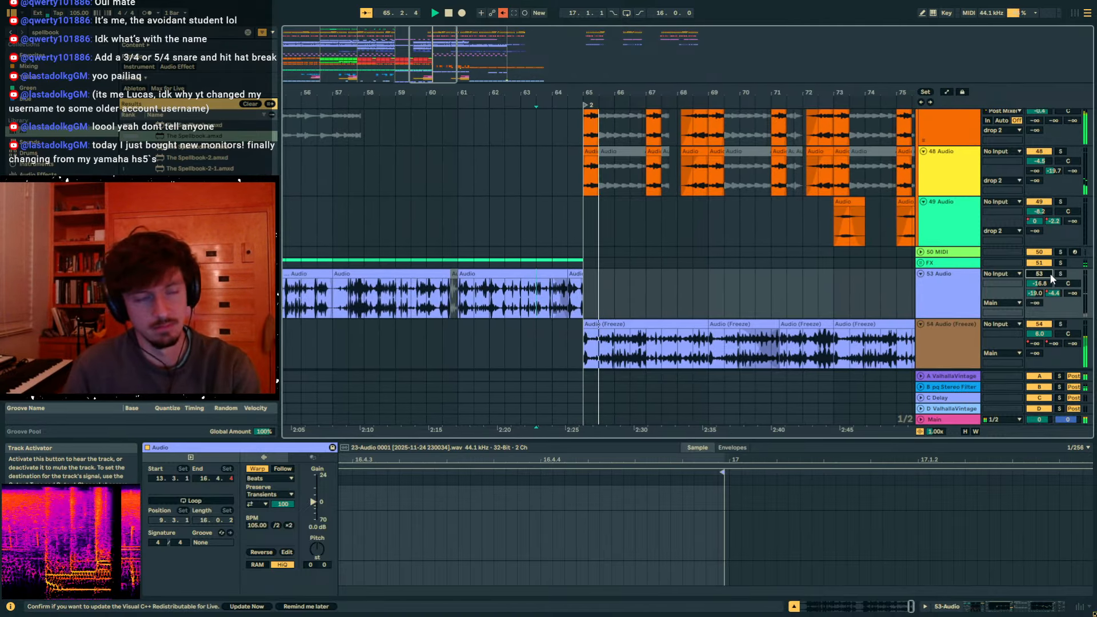
- Deactivate the long MIDI clip starting at bar 65 on the Addictive Drums track
scroll(852, 231, "up", 10)
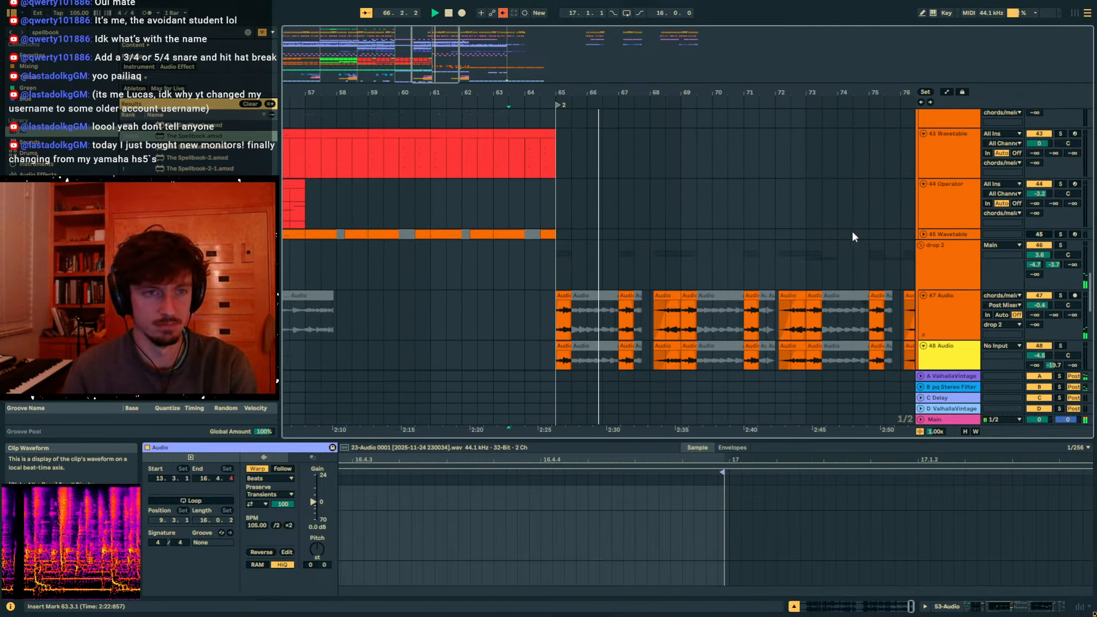
scroll(852, 234, "up", 8)
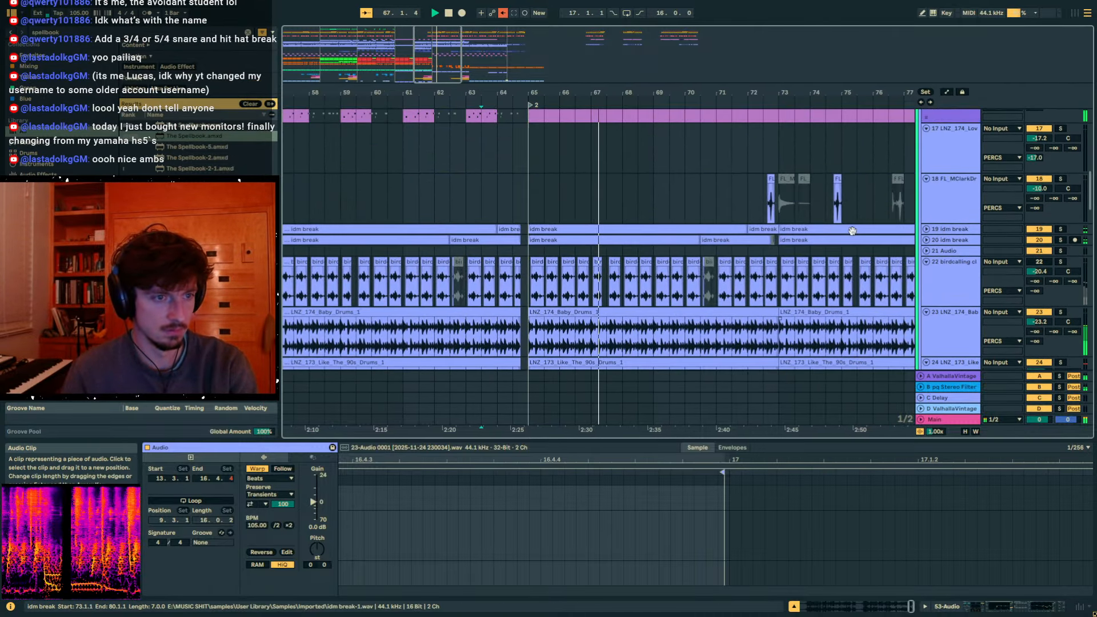
scroll(852, 231, "down", 4)
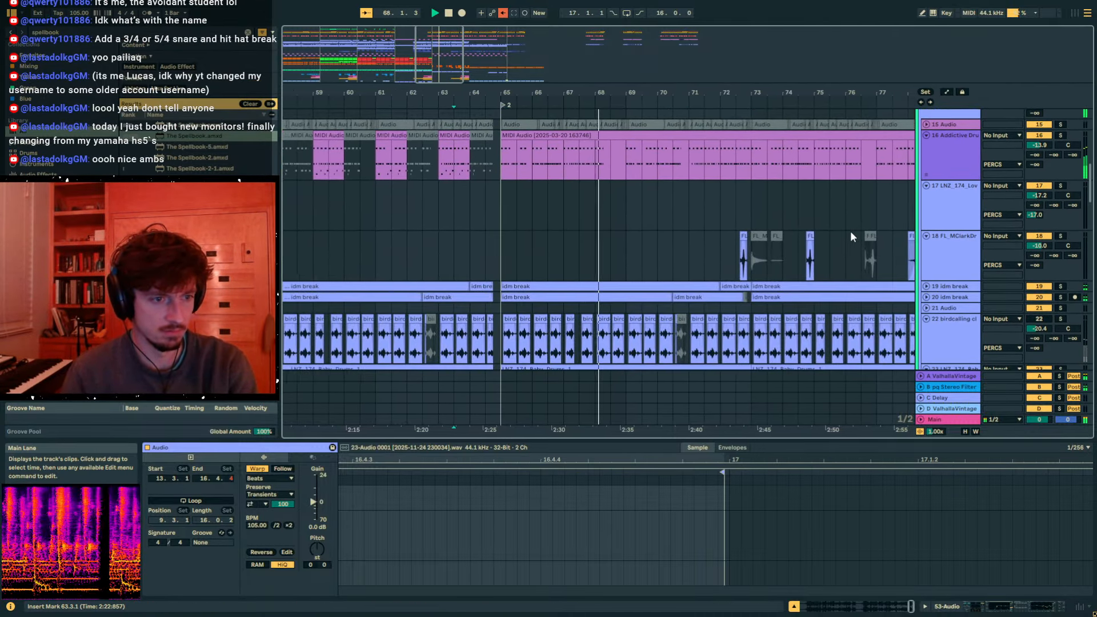
left_click(729, 162)
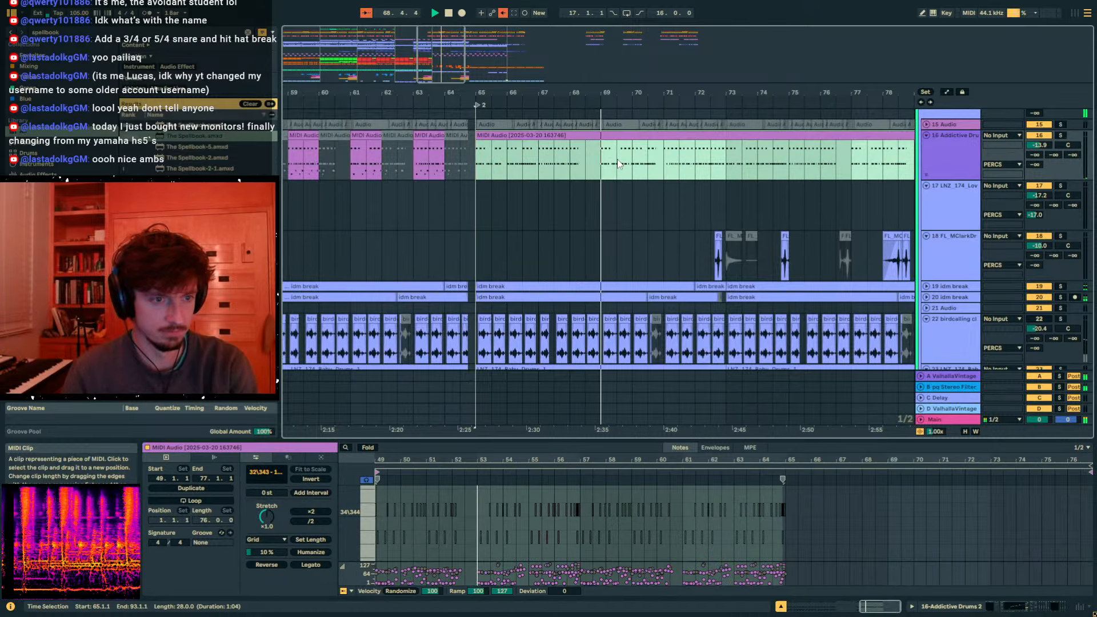
scroll(644, 201, "down", 3)
scroll(643, 202, "up", 6)
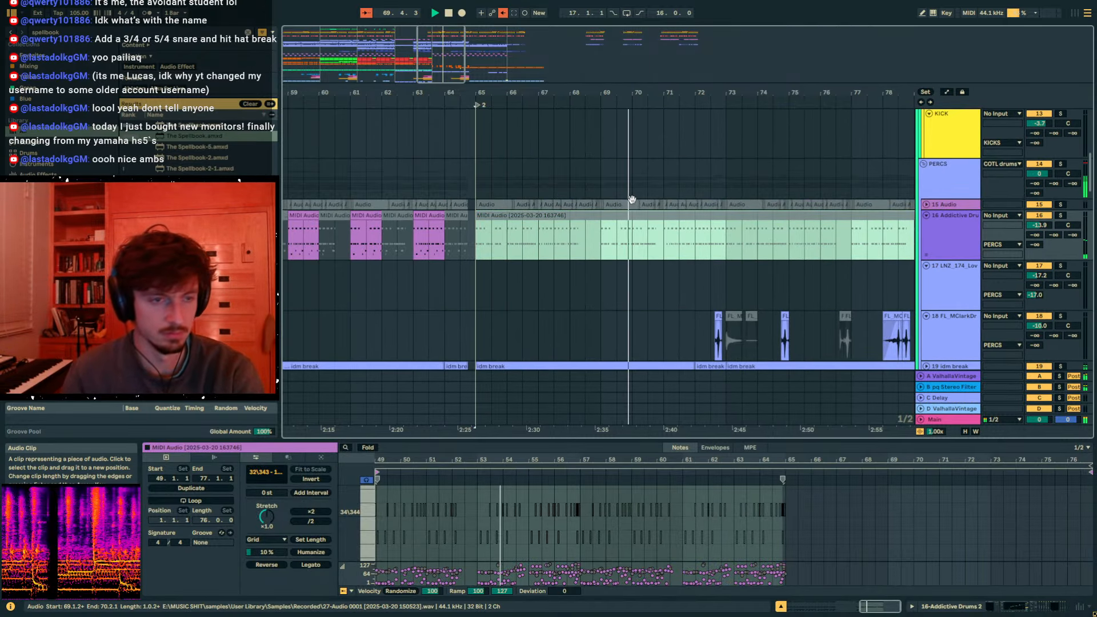
- Copy the snare clips on track 4 from bars 17 to 33 and paste them at bar 65
scroll(578, 209, "up", 8)
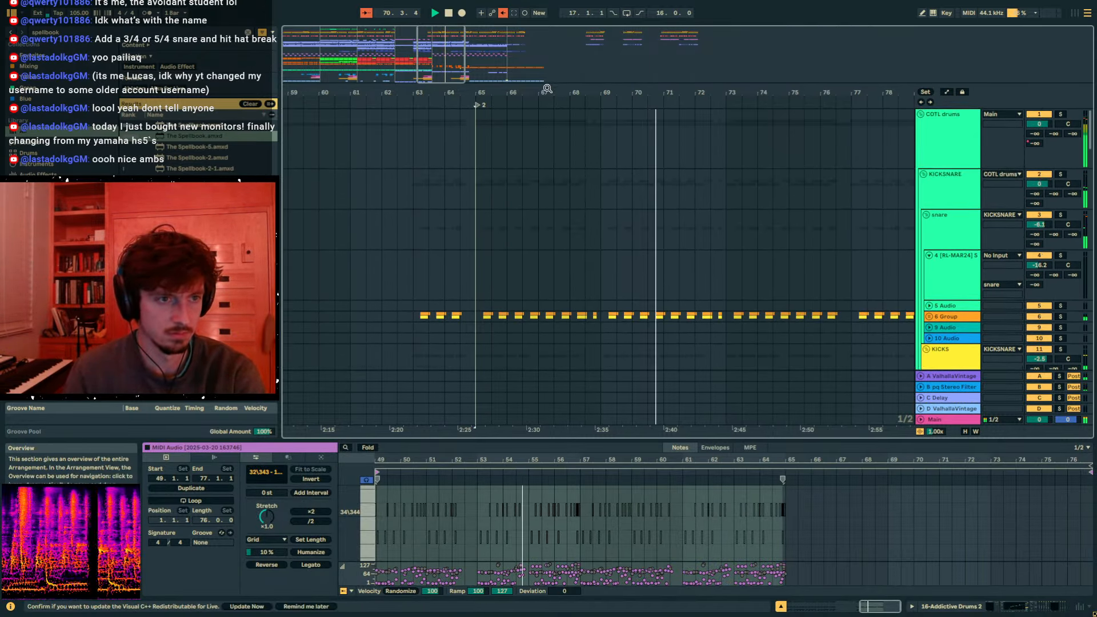
left_click_drag(555, 93, 617, 34)
left_click_drag(489, 277, 387, 283)
key("ctrl+c")
left_click(702, 281)
key("ctrl+v")
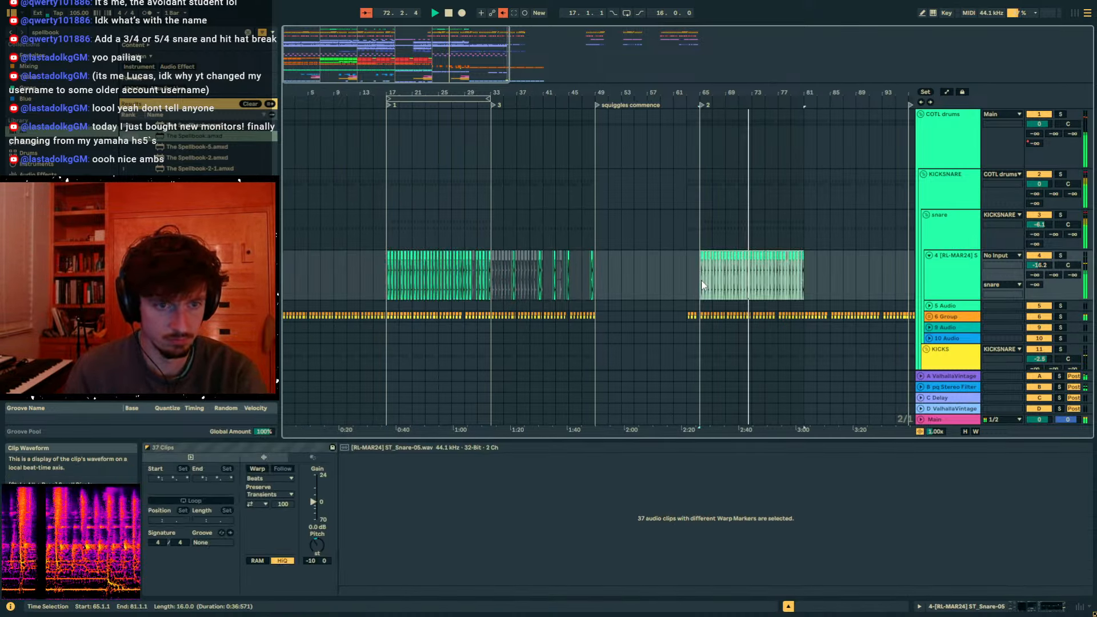
- Duplicate group 6's track volume automation from bars 17–65 to bar 65 and set the bars 65–81 dip to -6.0 dB
scroll(748, 299, "down", 1)
scroll(749, 299, "down", 3)
left_click(929, 214)
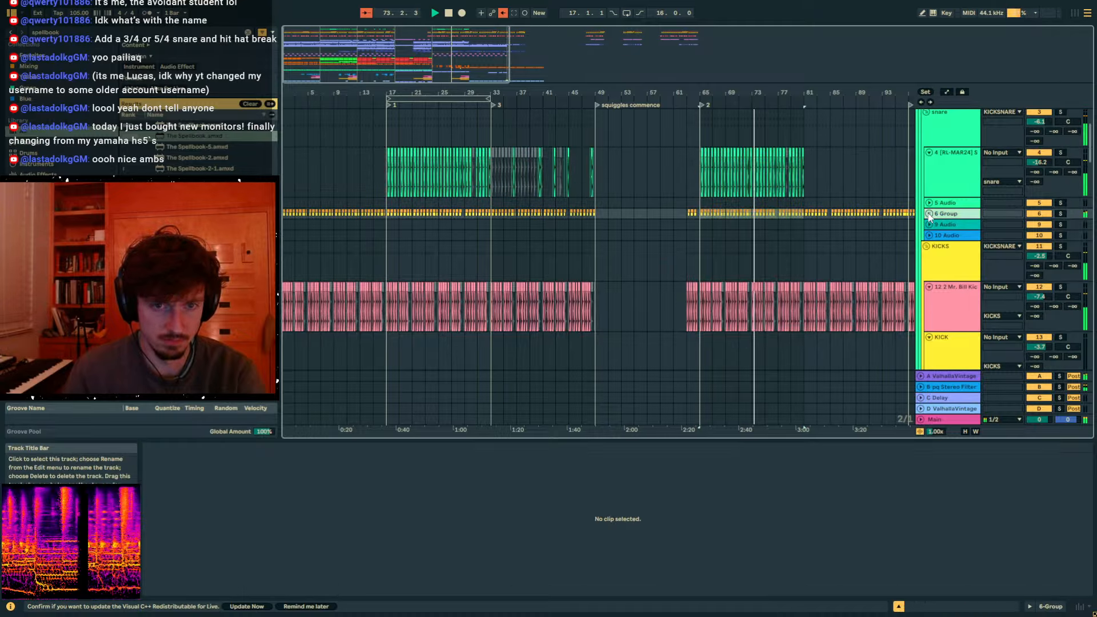
left_click(1036, 223)
key("a")
left_click_drag(701, 237, 390, 243)
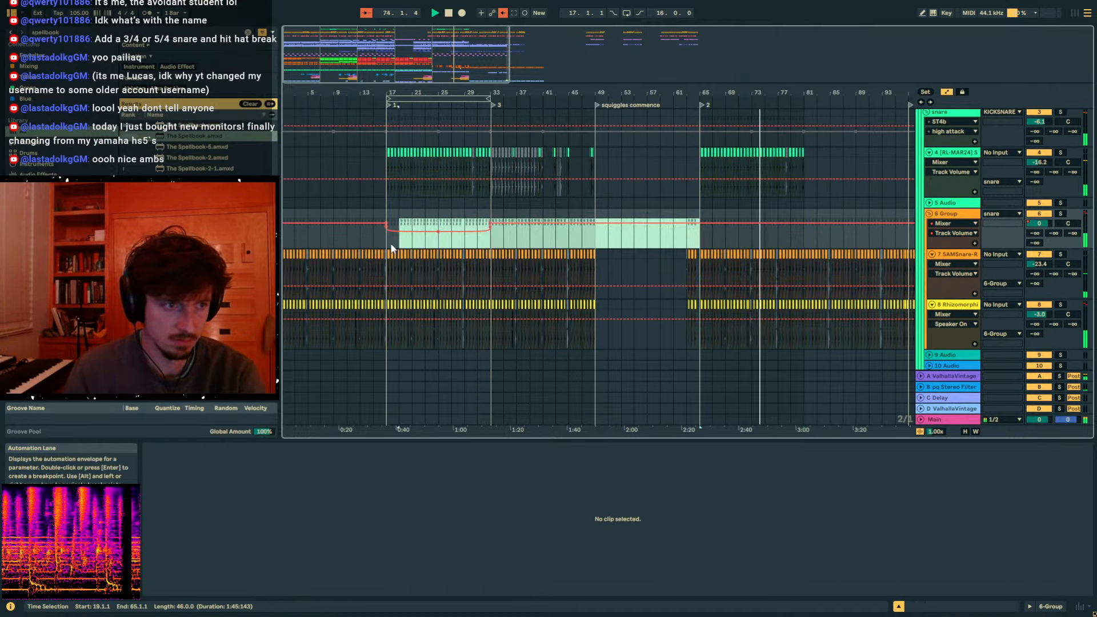
key("ctrl+d")
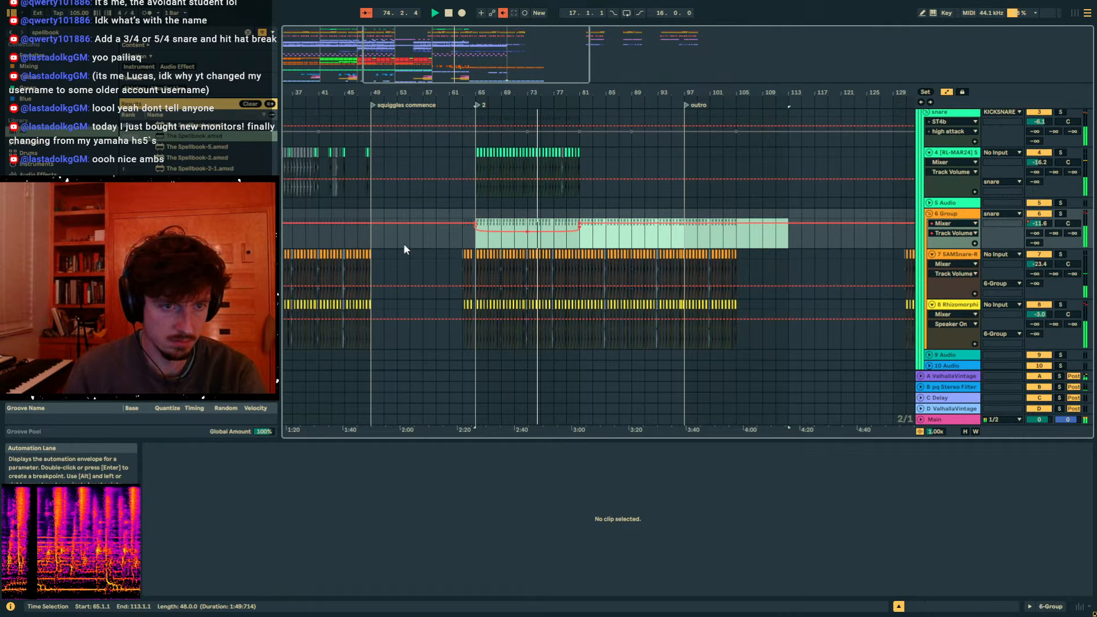
left_click(577, 249)
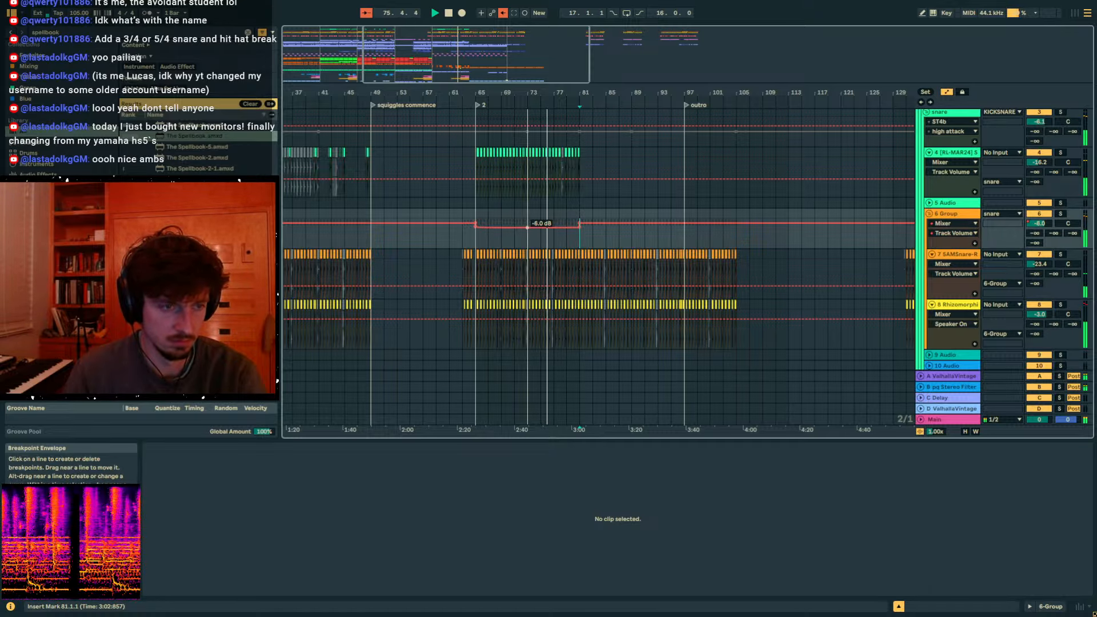
key("a")
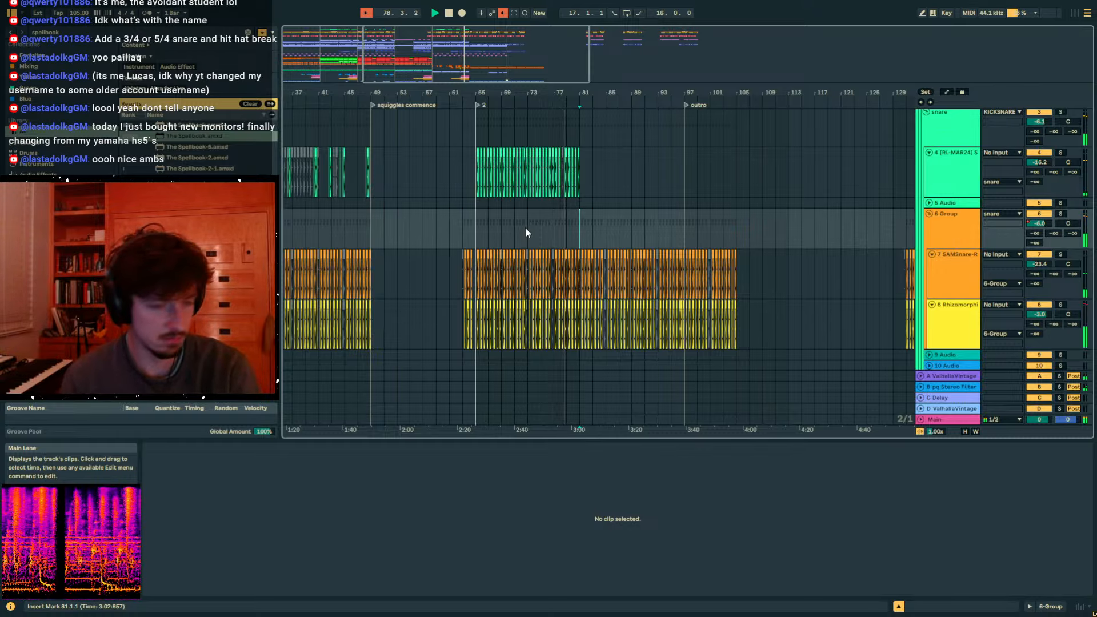
- Examine the percussion tracks across the whole arrangement, unfolding audio track 27 beneath the udu bubble percs
scroll(526, 228, "down", 3)
scroll(537, 223, "down", 10)
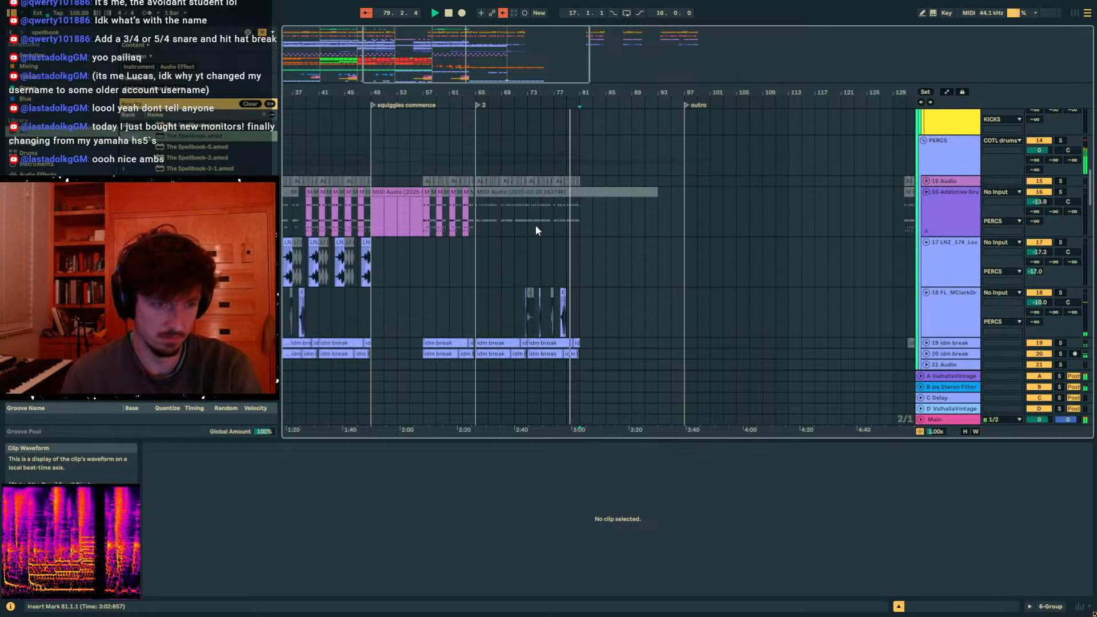
left_click_drag(545, 89, 721, 73)
scroll(634, 221, "down", 5)
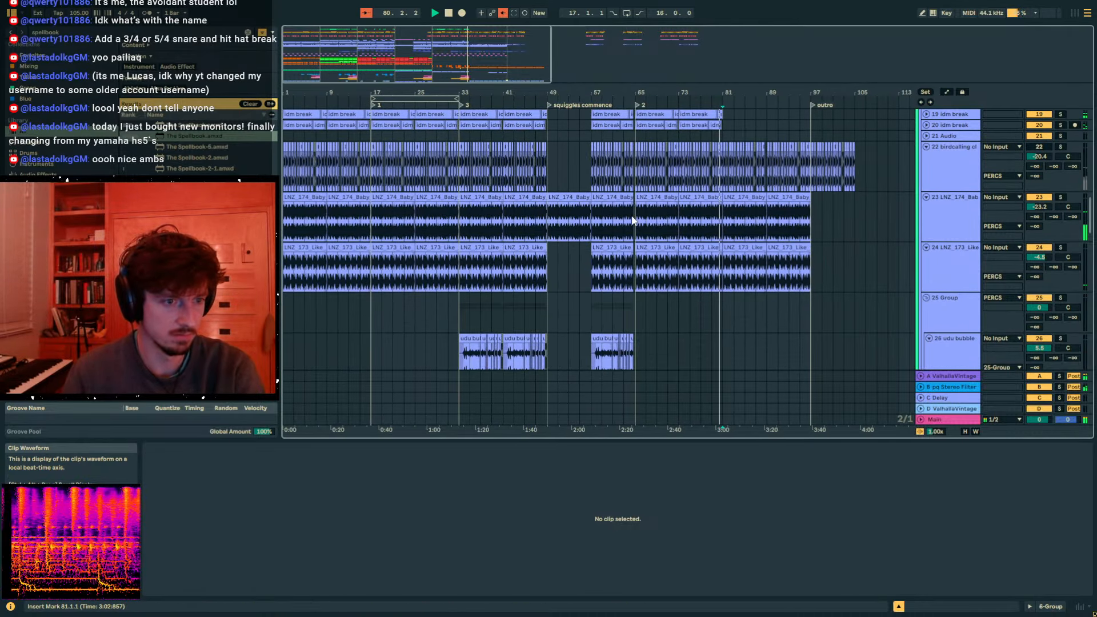
left_click(547, 288)
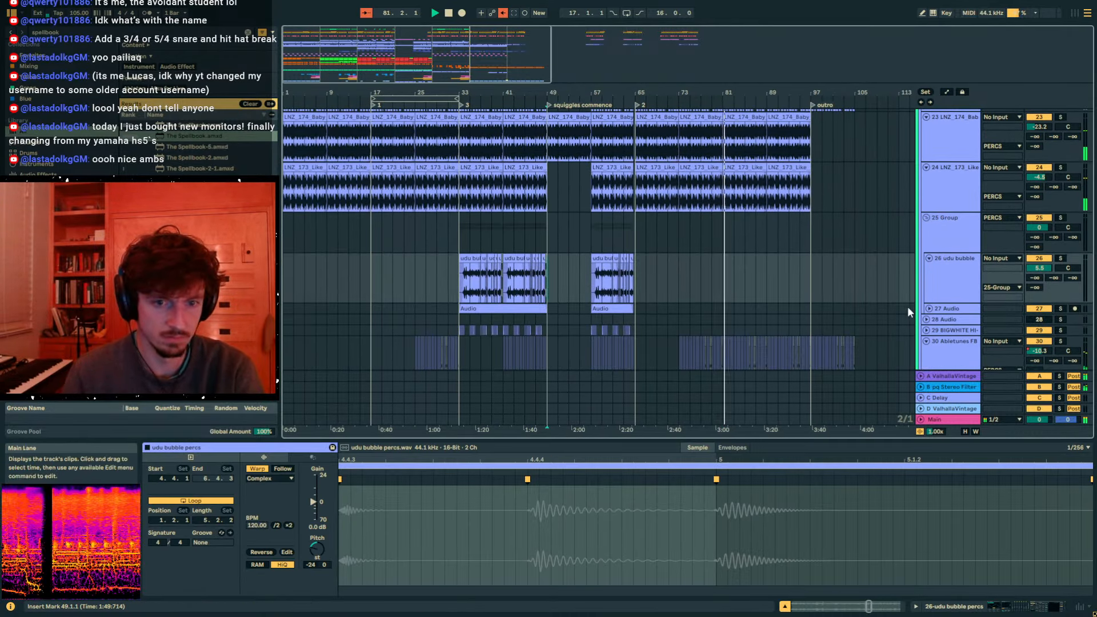
scroll(594, 287, "down", 5)
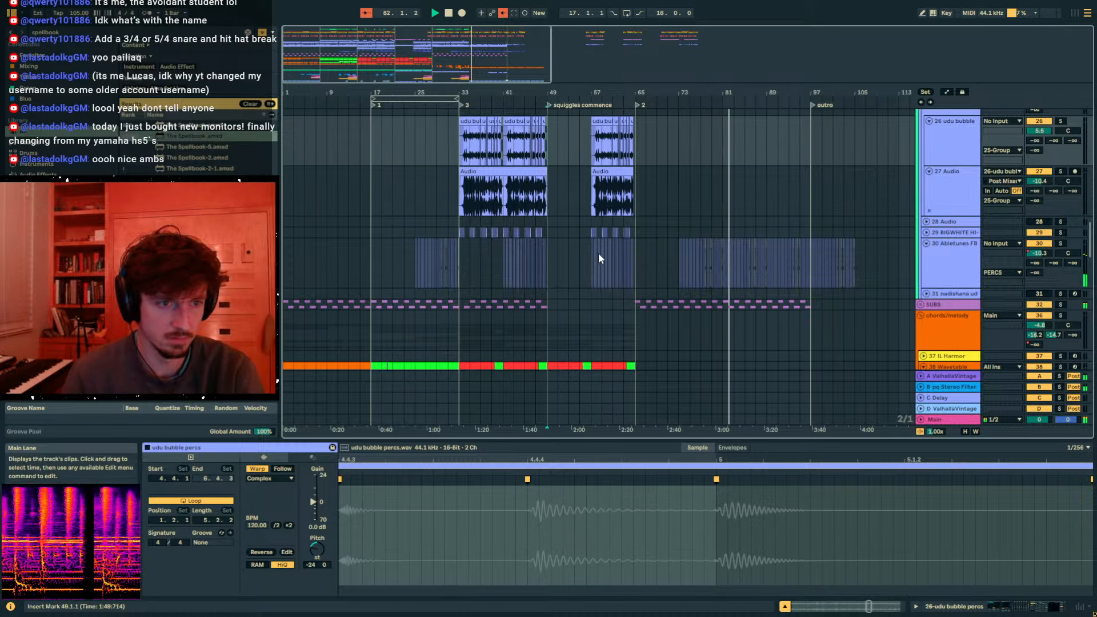
- Deactivate the clips on the udu bubble and 27 Audio tracks between bars 57 and 65
left_click_drag(637, 144, 595, 195)
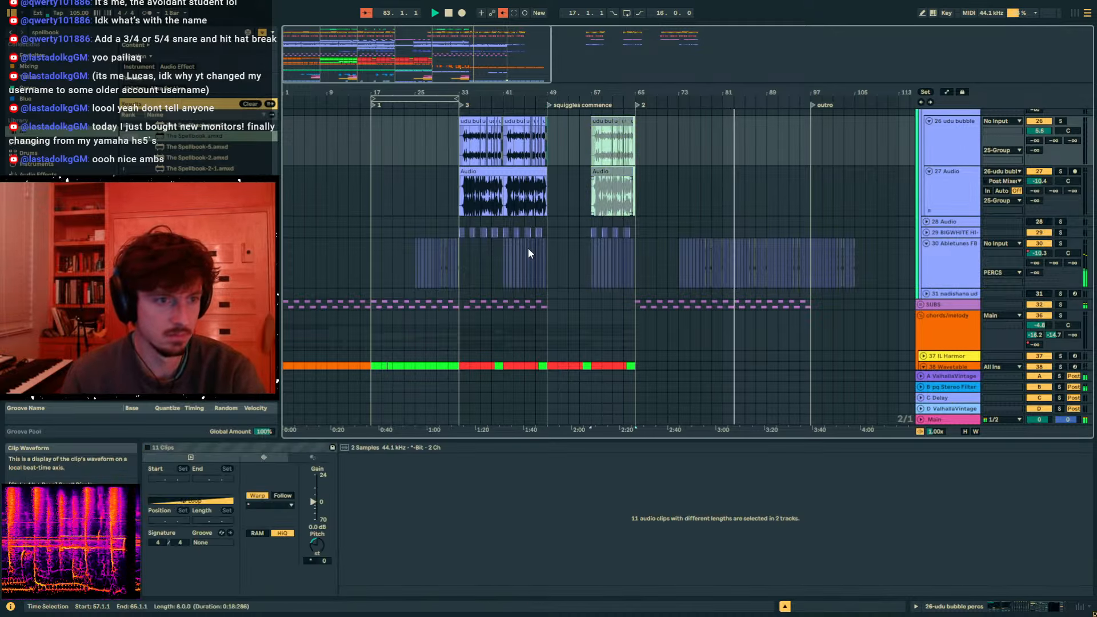
- Copy the RL-MAR24 snare clips from bars 33–49 and paste them at bar 81 on the same track
scroll(703, 262, "up", 10)
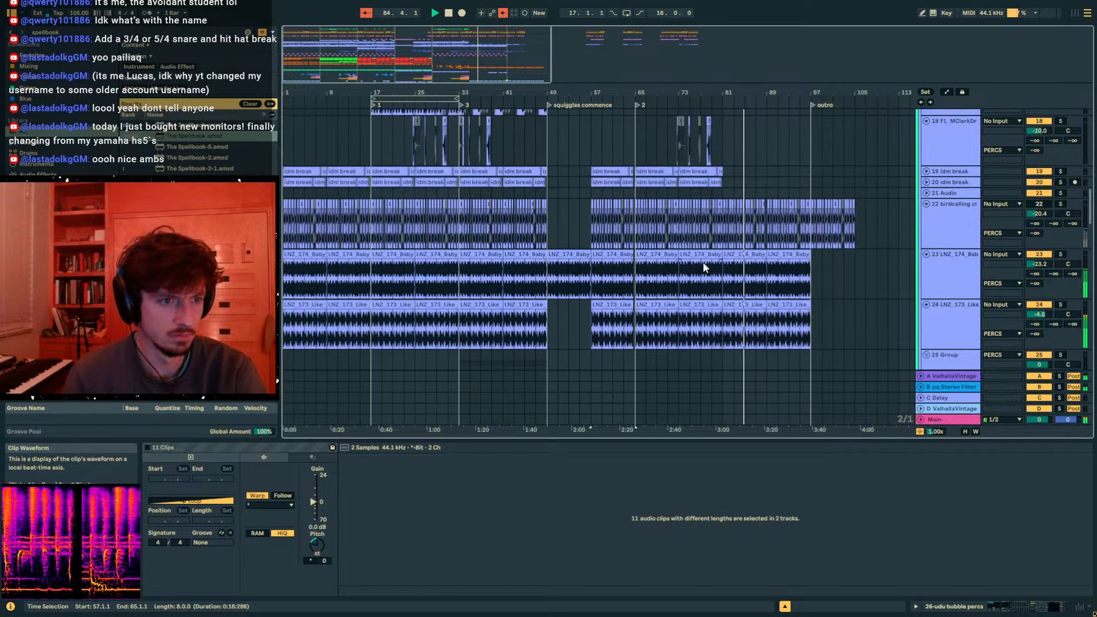
scroll(703, 262, "up", 3)
scroll(697, 262, "up", 15)
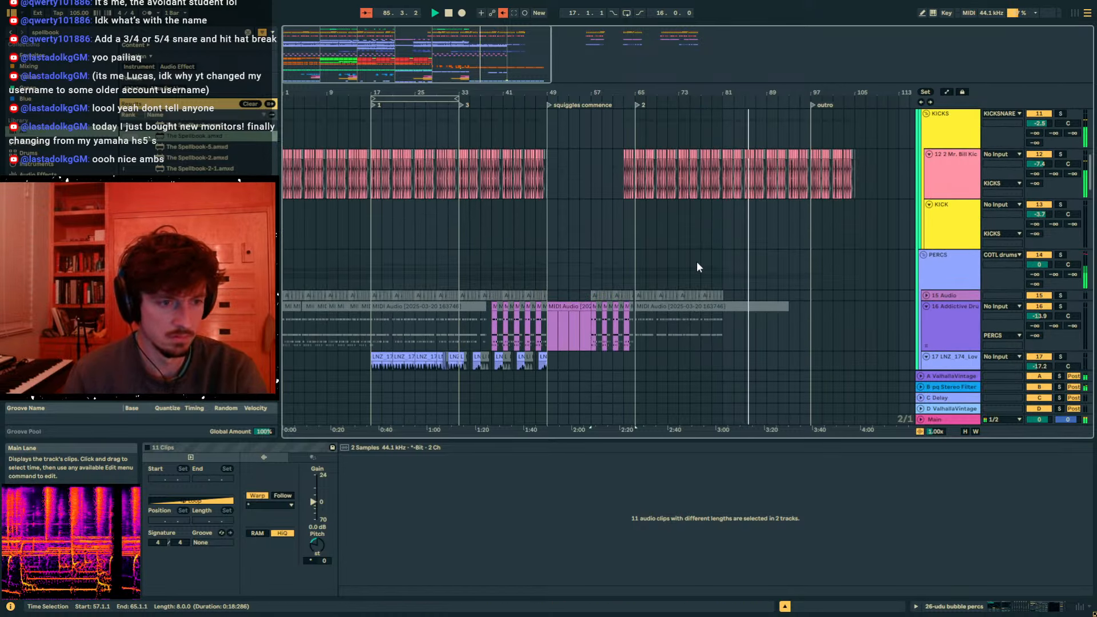
left_click_drag(547, 274, 459, 272)
key("ctrl+c")
left_click(726, 272)
key("ctrl+v")
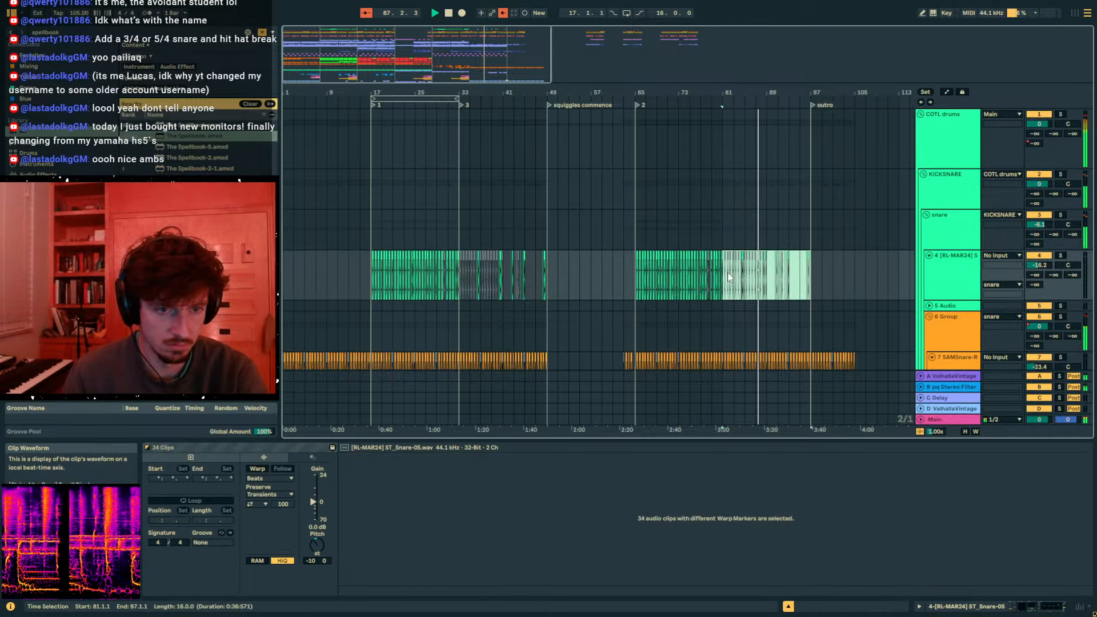
- Copy the LNZ_174 Love&Pain drum clips from bars 17–33 and paste them at bar 81 on the same track
scroll(678, 270, "down", 4)
scroll(677, 268, "down", 6)
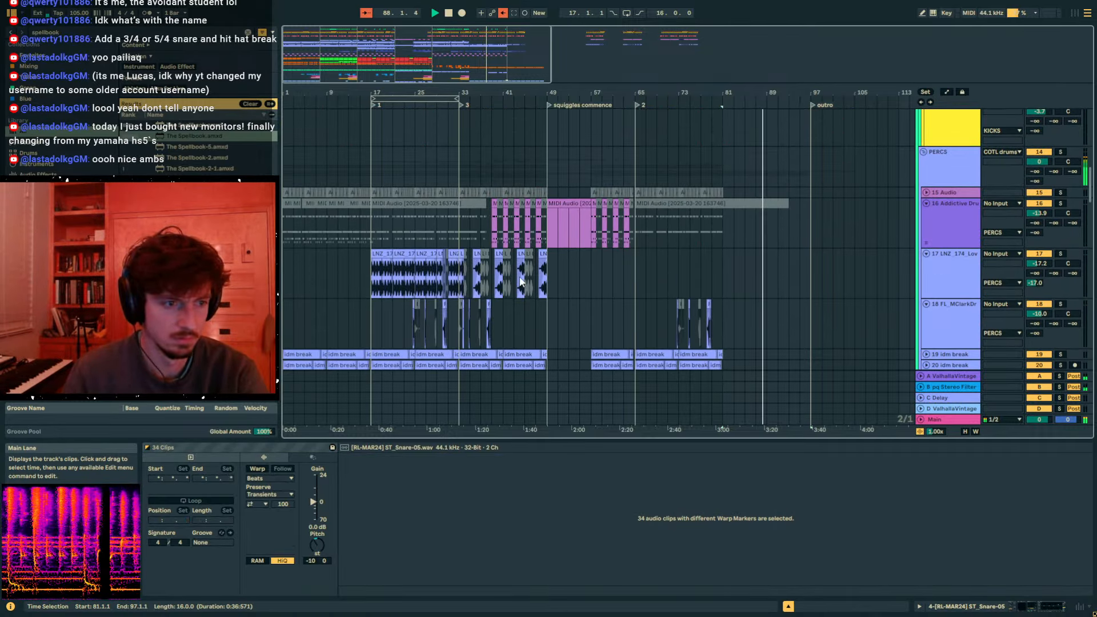
left_click(497, 285)
left_click(1008, 606)
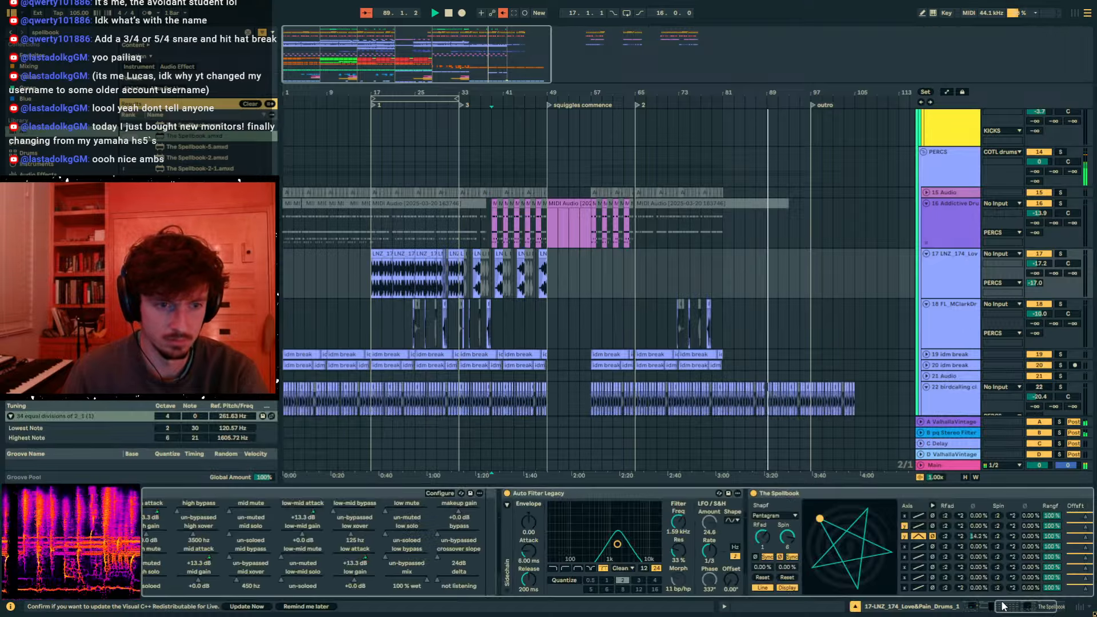
left_click_drag(459, 279, 384, 281)
left_click(721, 274)
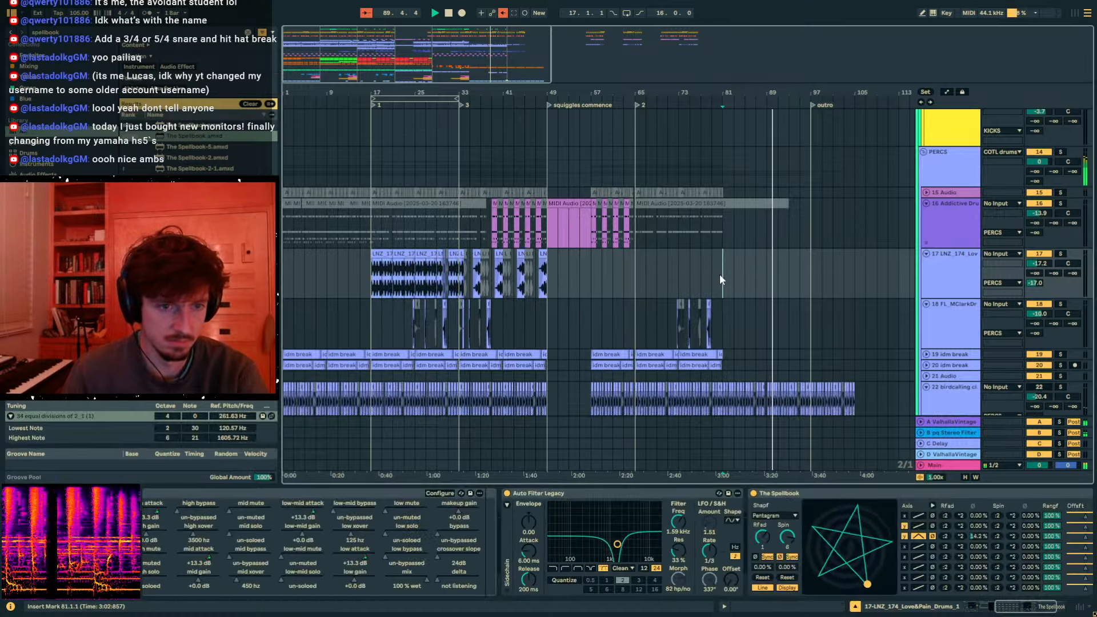
key("ctrl+v")
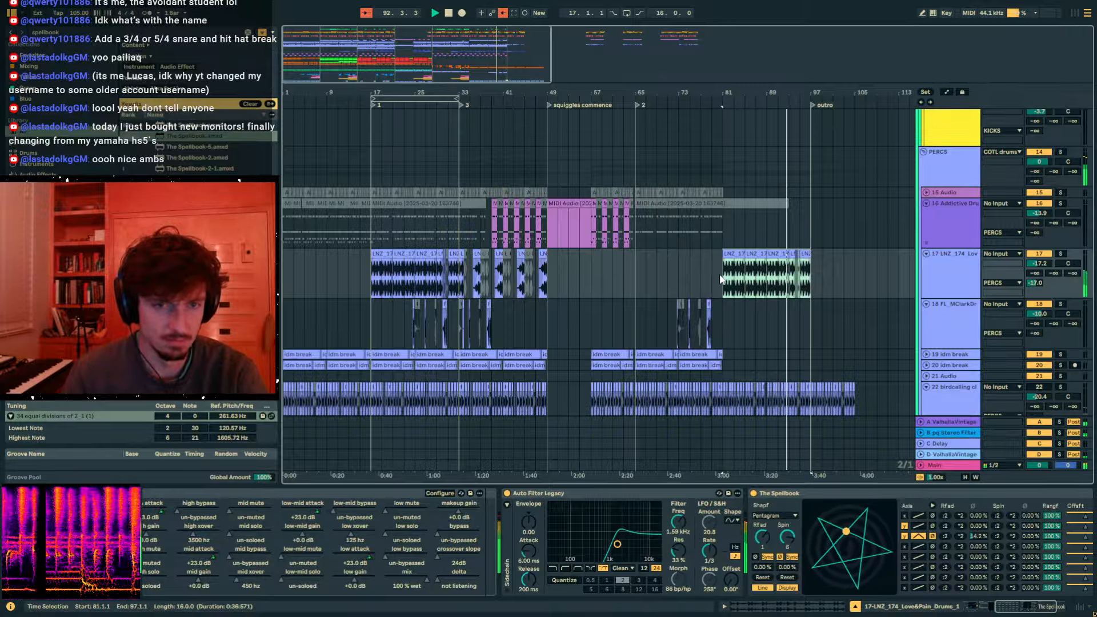
- Collapse the Spellbook and Auto Filter Legacy devices, and paste the copied Love&Pain drum clips at bar 65
double_click(781, 494)
double_click(625, 492)
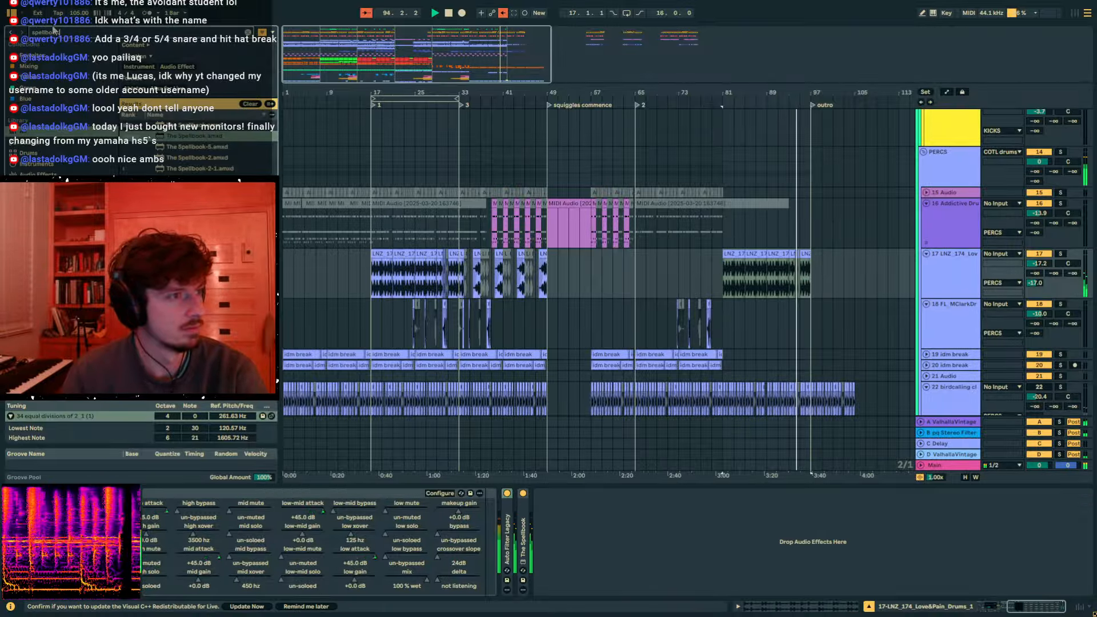
left_click(632, 270)
key("ctrl+v")
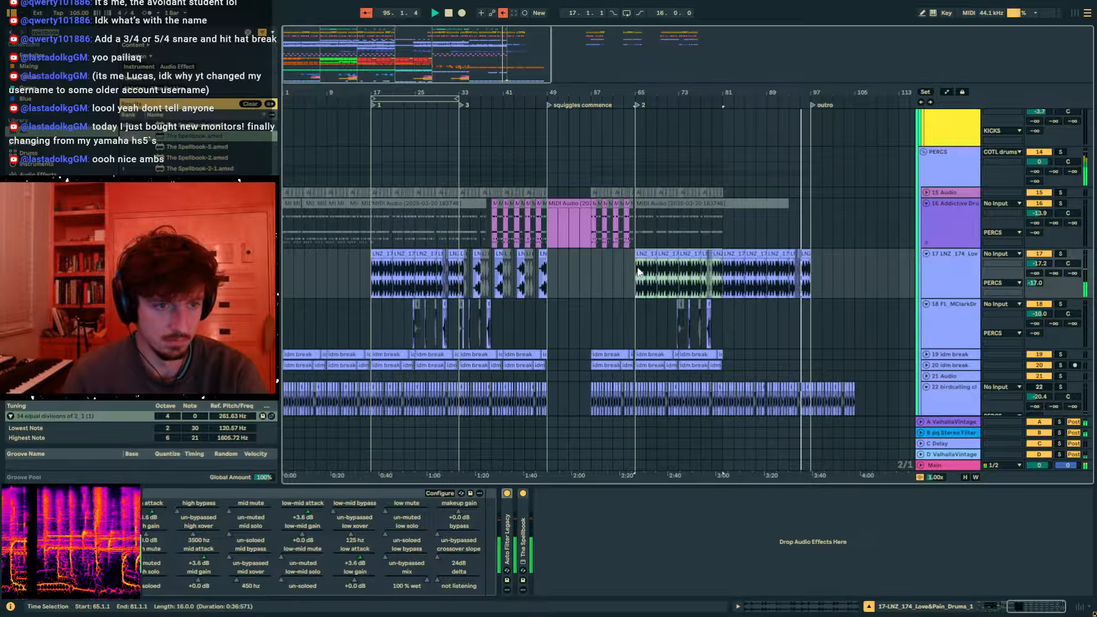
- Replace the Love&Pain drum clips from bar 81 onward with a copy of the clips in bars 33–49
left_click_drag(548, 286, 463, 279)
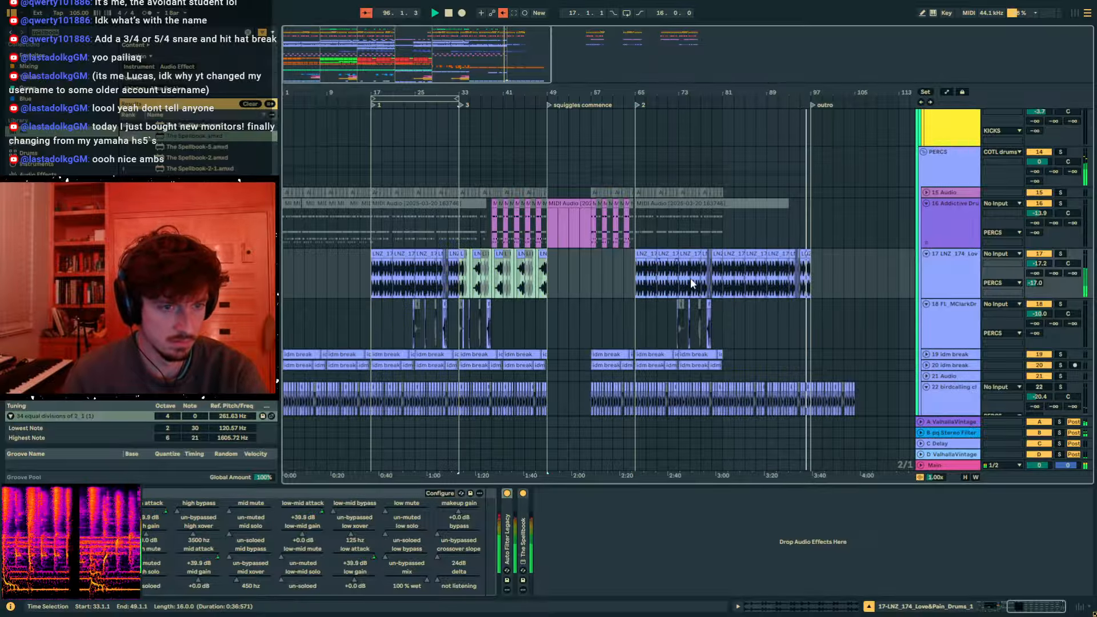
left_click_drag(715, 284, 800, 293)
key("ctrl+v")
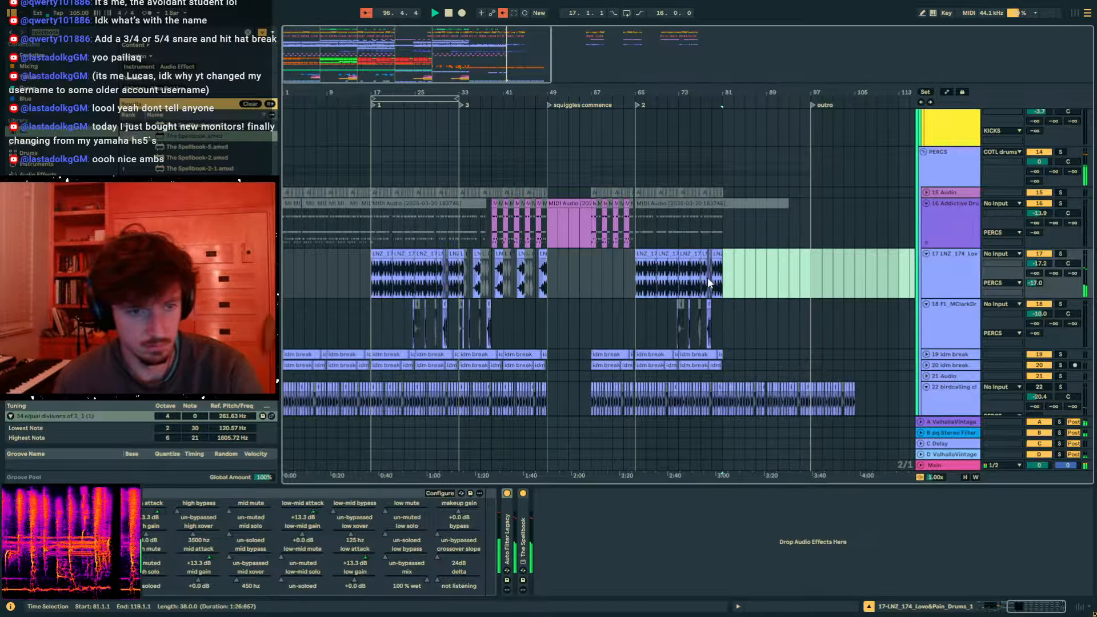
- Play back the second drop from around bar 65 to check the copied drums
left_click(646, 278)
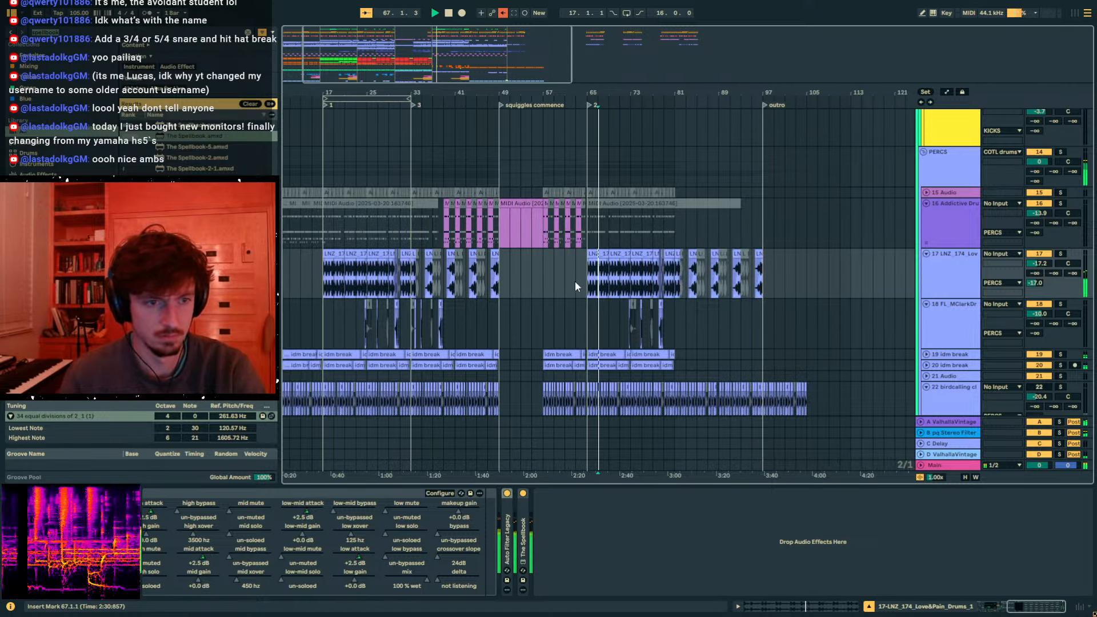
key("space")
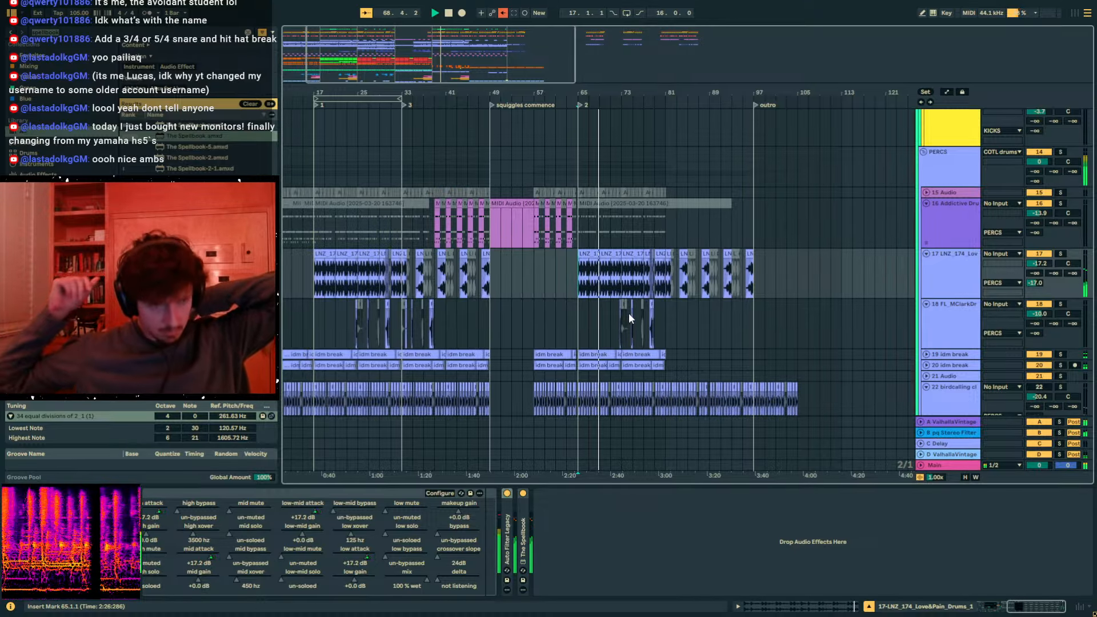
left_click(603, 265)
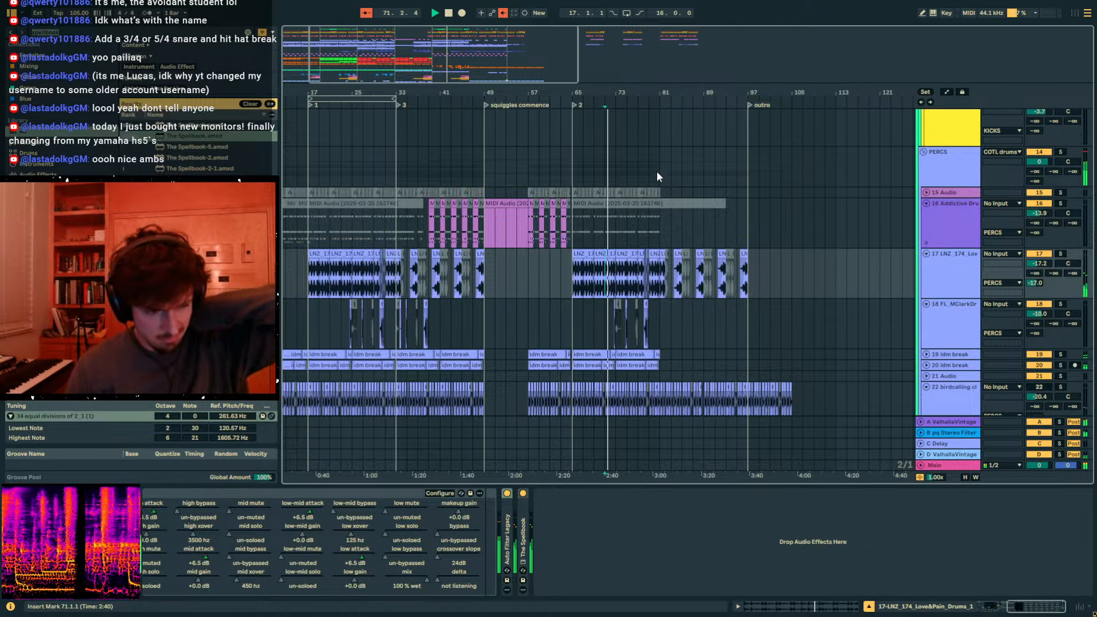
- Show the device chain of the drop 2 group and collapse its OTT device
left_click_drag(598, 91, 601, 140)
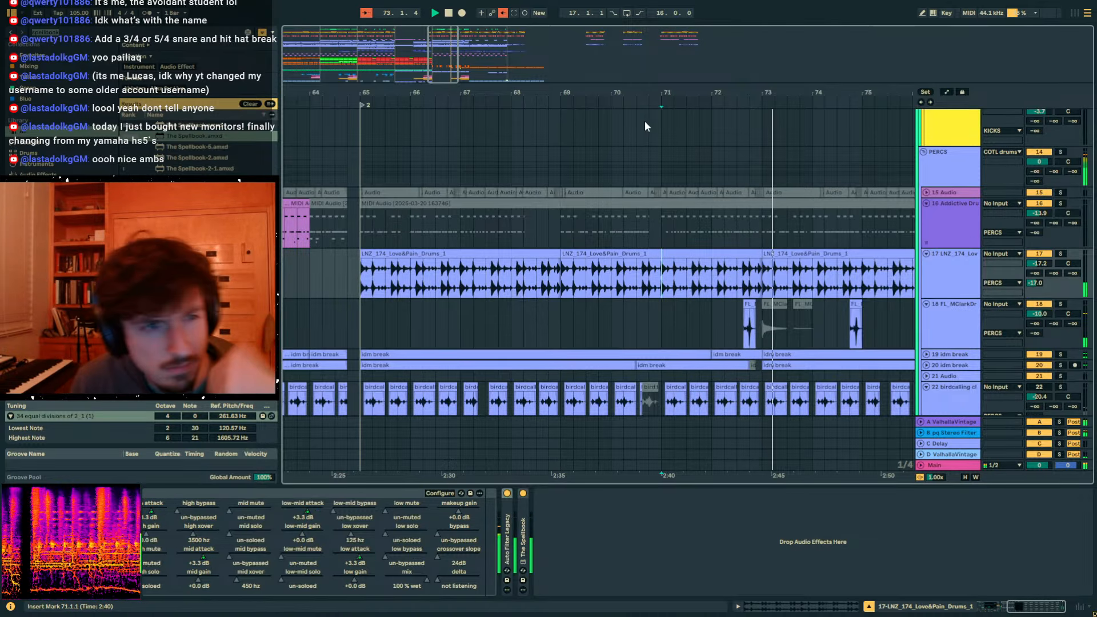
left_click_drag(661, 93, 631, 94)
scroll(695, 269, "down", 5)
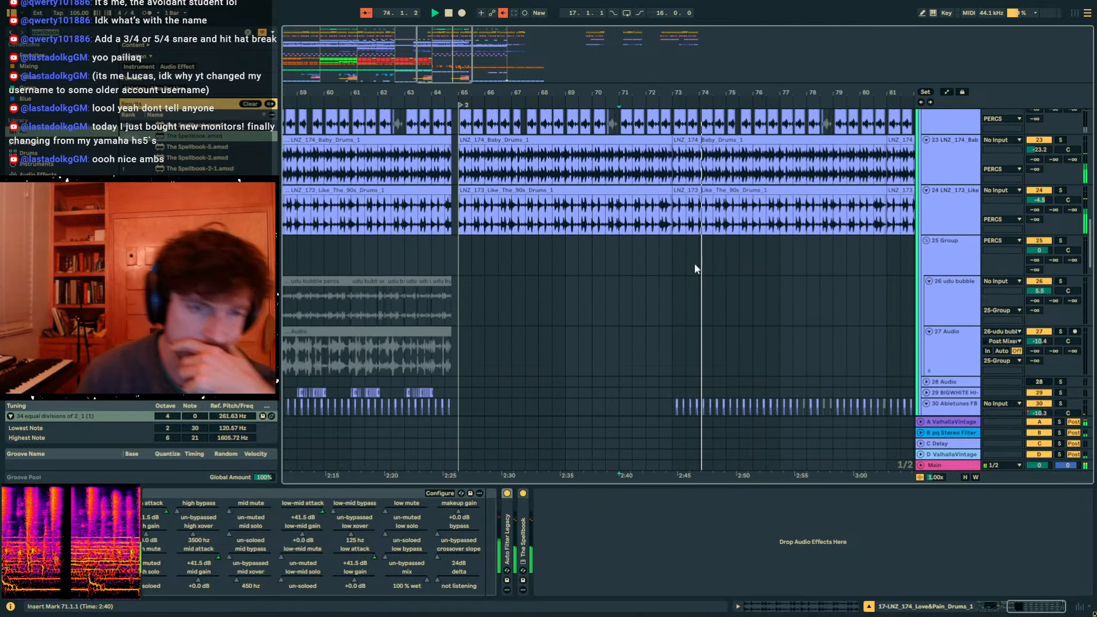
scroll(709, 268, "down", 6)
left_click(917, 154)
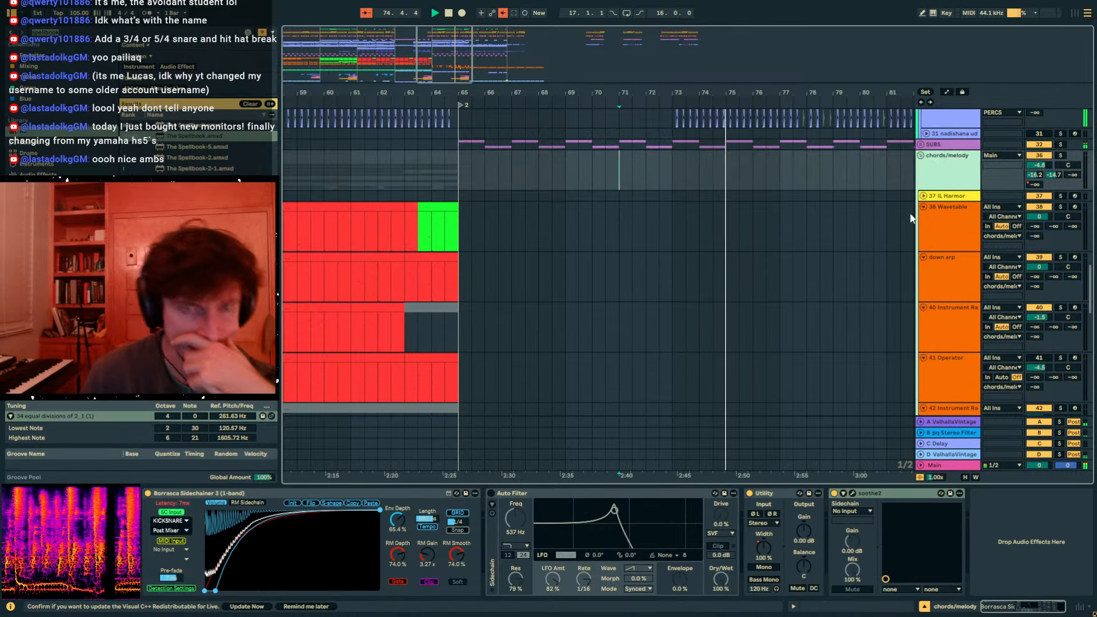
scroll(839, 245, "down", 6)
left_click(962, 213)
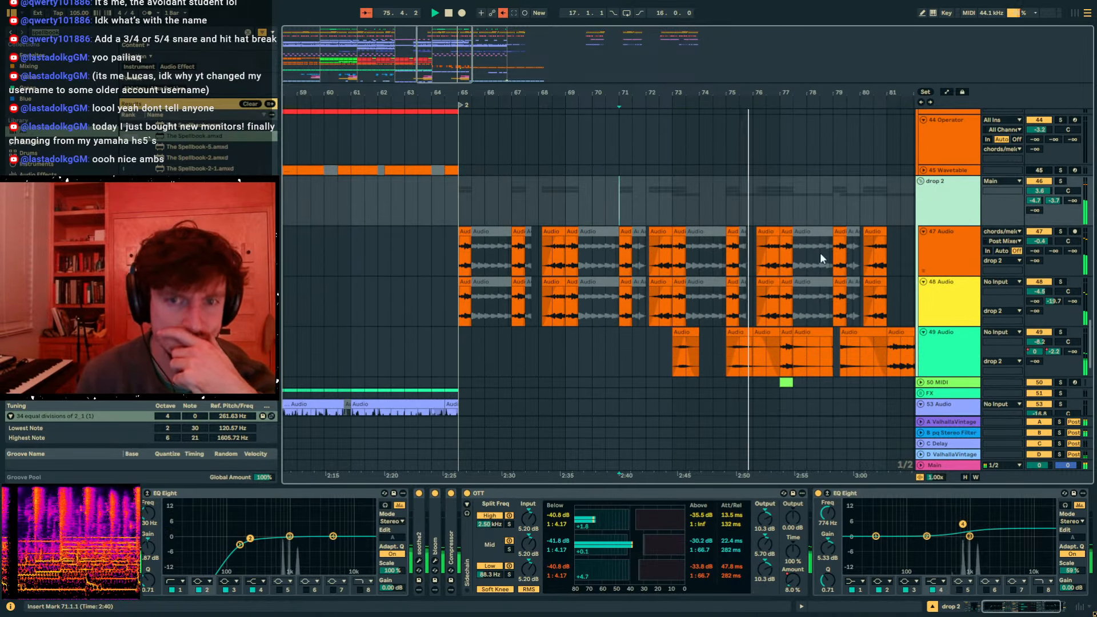
double_click(512, 493)
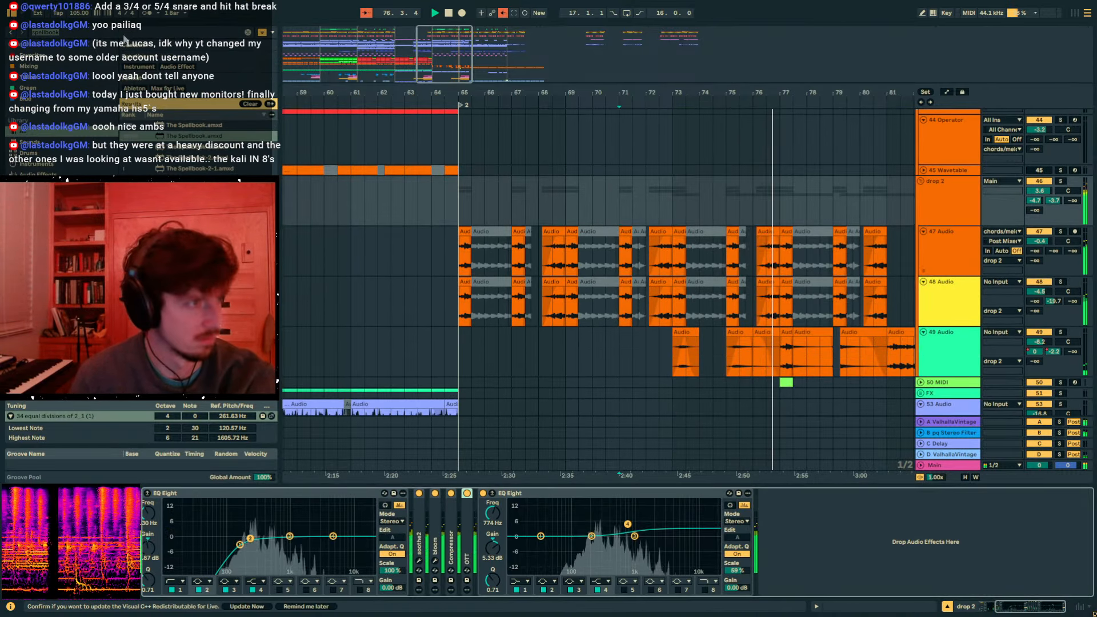
- Search the browser for "delay" and add Delay at the end of the drop 2 chain, removing the stray Align Delay
key("ctrl+f")
type("delay")
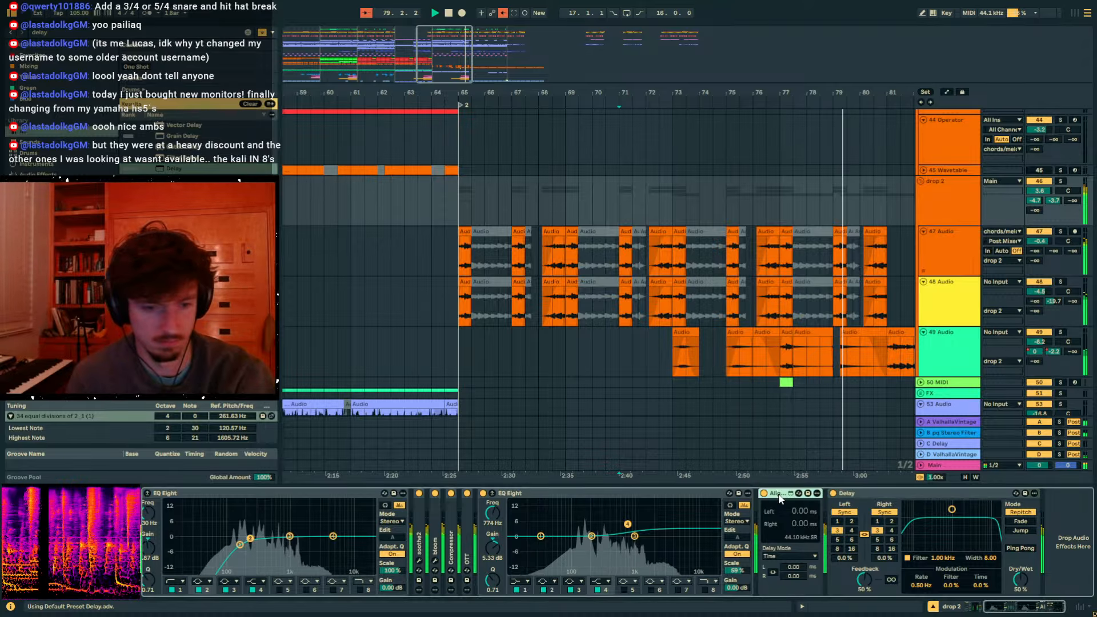
key("Delete")
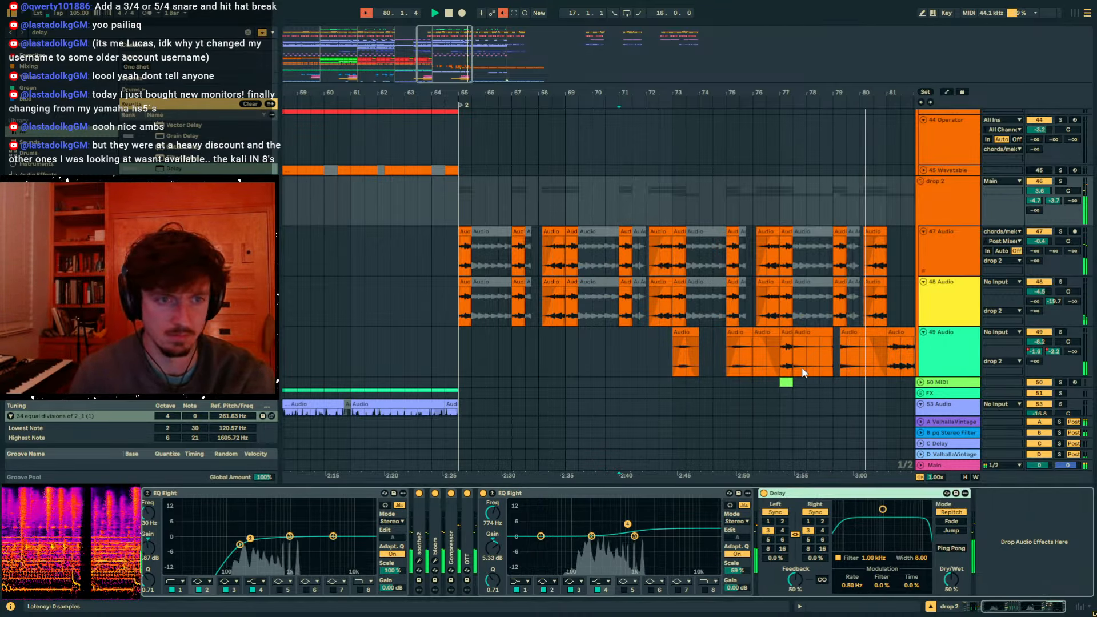
- Set both Delay times to 1 and Dry/Wet to 0%, and draw a short Dry/Wet automation peak around bar 74
left_click(812, 521)
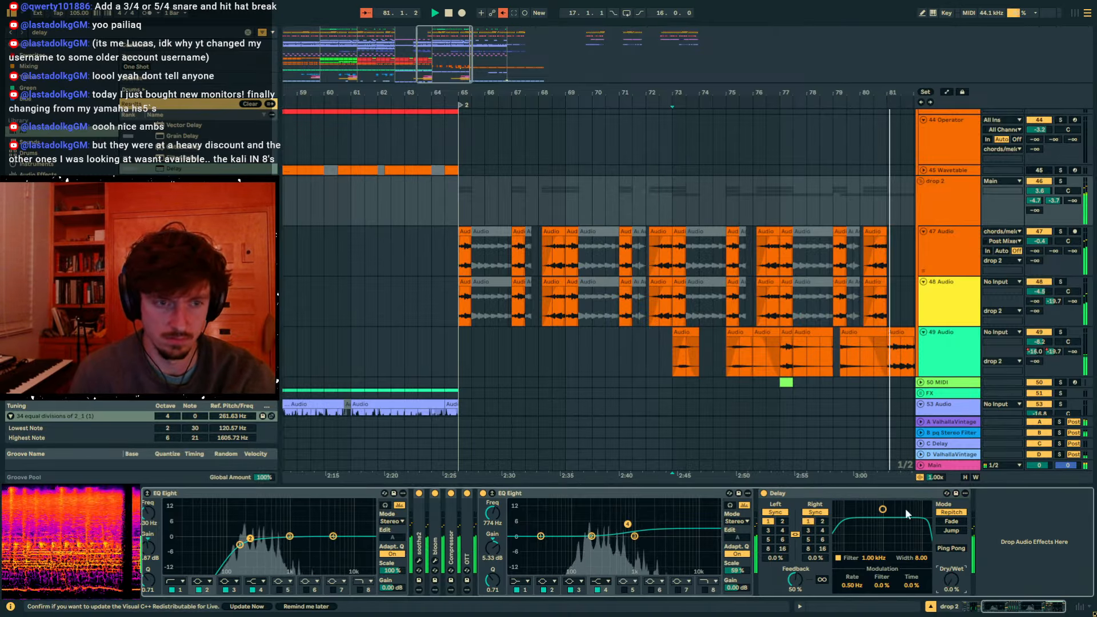
key("a")
left_click(670, 224)
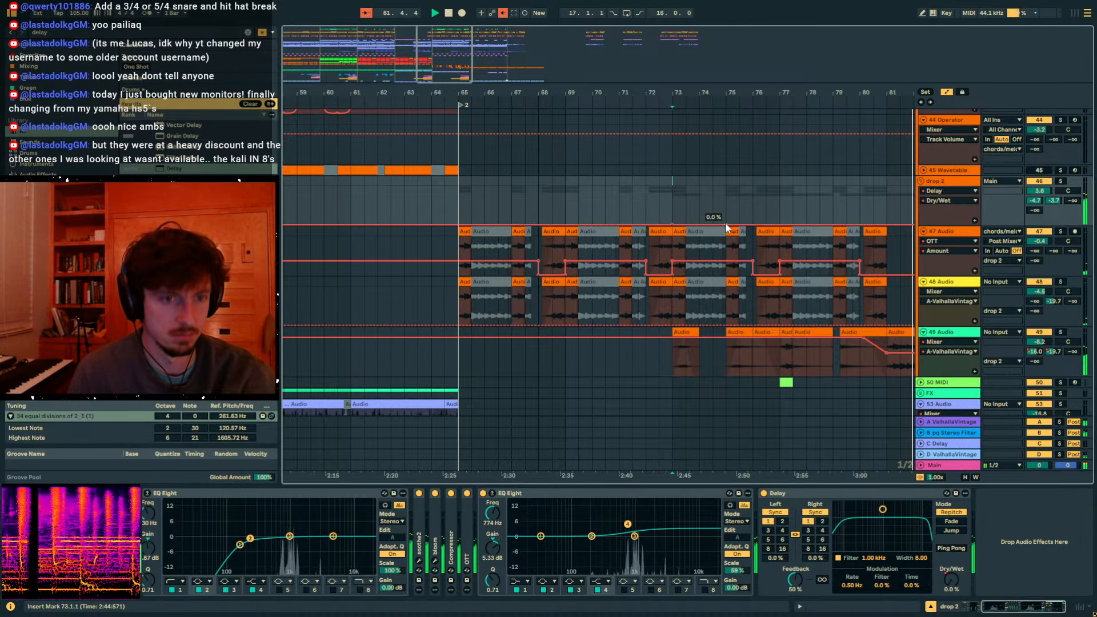
left_click_drag(699, 215, 699, 211)
key("space")
key("space")
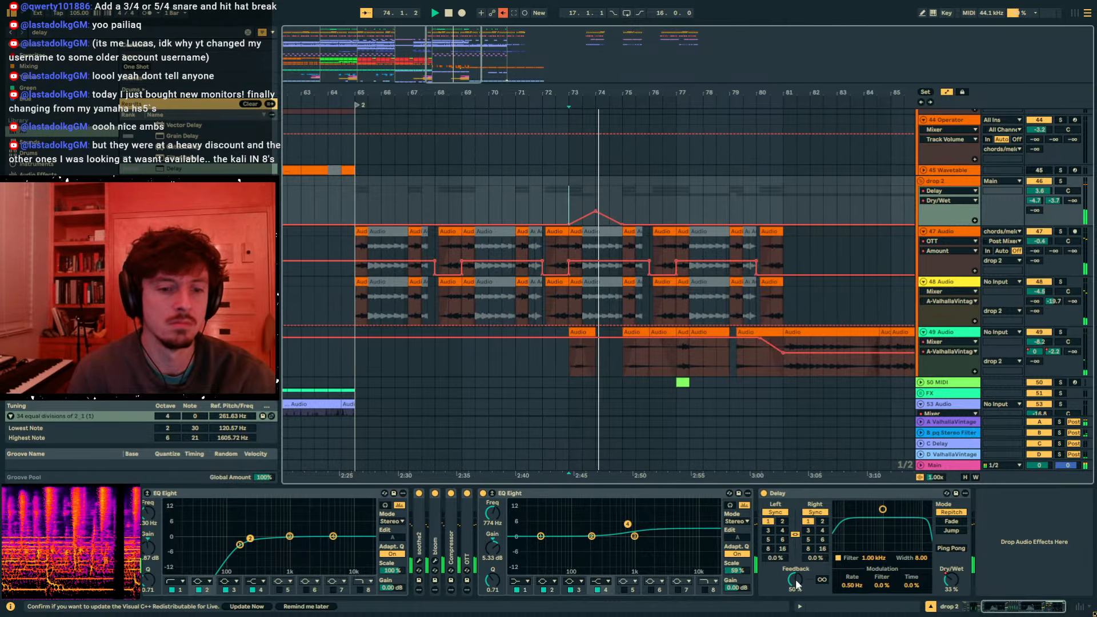
- Set the Delay's feedback to 79%, its left offset to -3.1% and its right offset to 2.6% while auditioning bar 73
left_click_drag(795, 581, 795, 551)
key("space")
key("space")
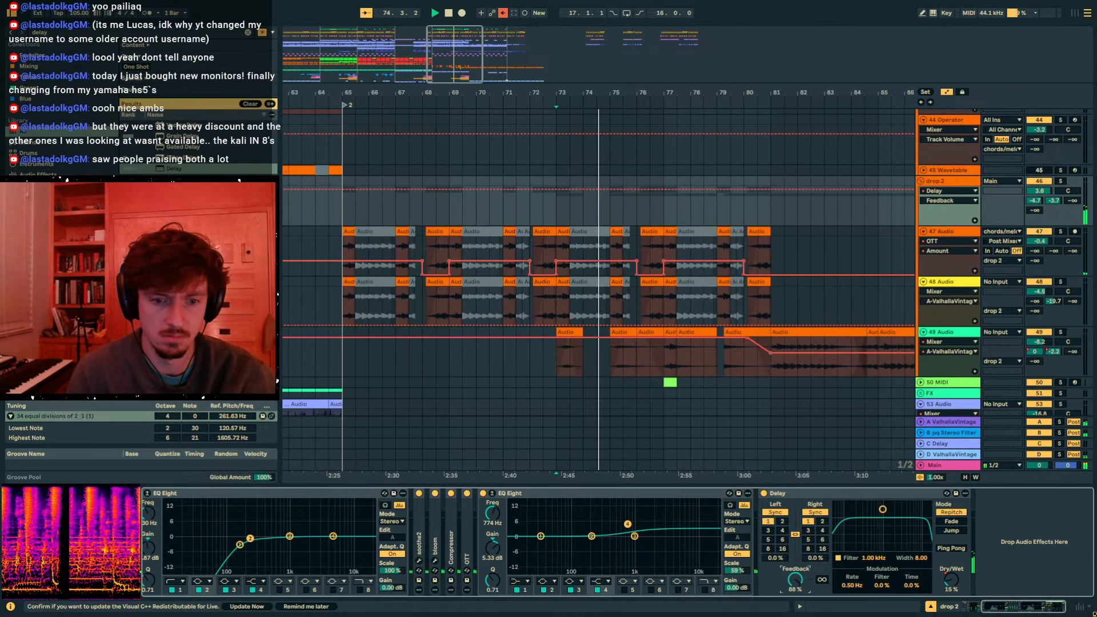
left_click_drag(795, 580, 775, 564)
key("space")
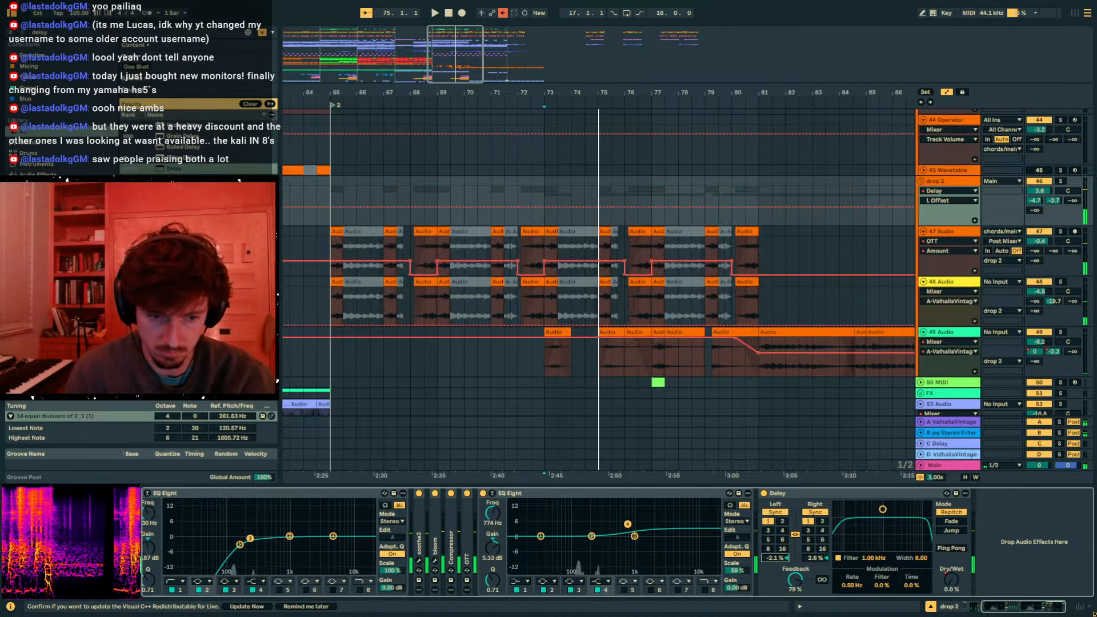
key("space")
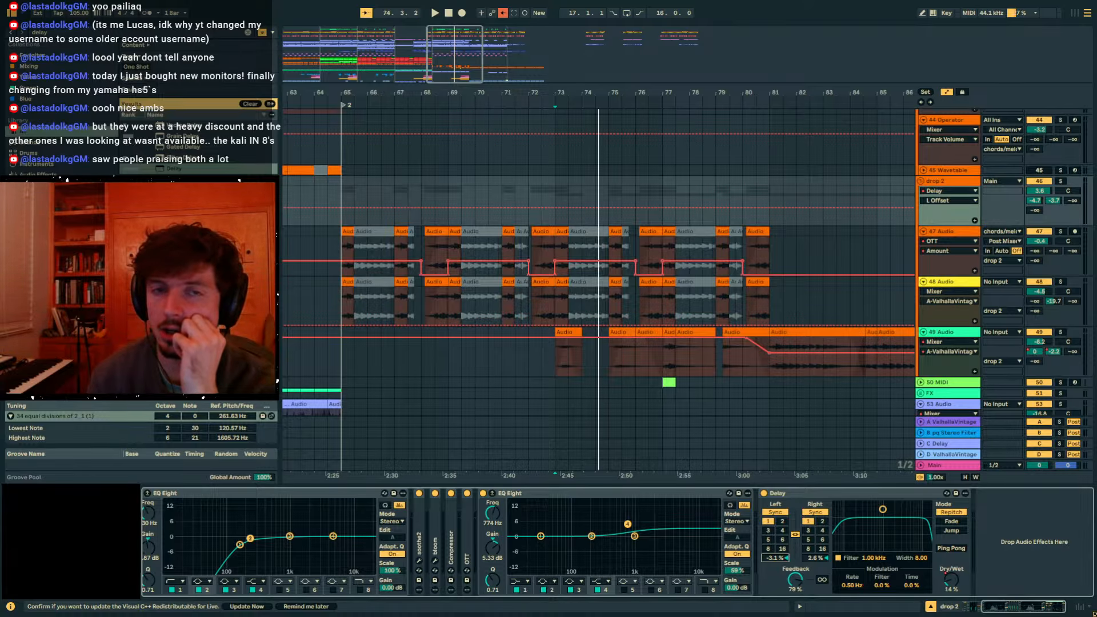
- Hide the automation and play back the transition into the second drop from bar 64.3
key("space")
left_click(341, 177)
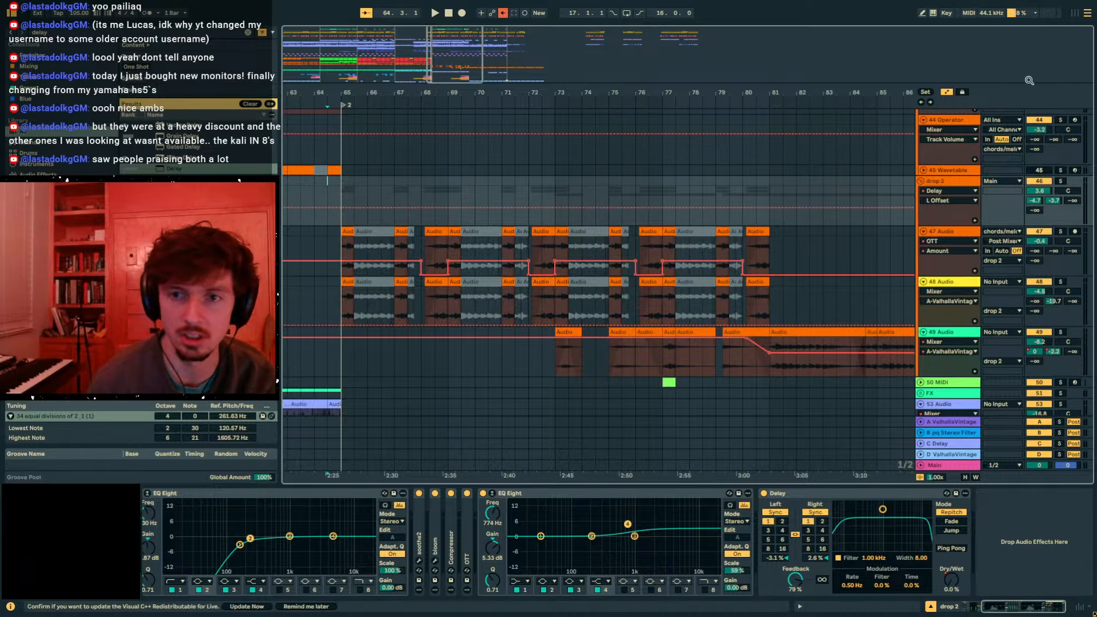
key("a")
left_click_drag(318, 91, 324, 107)
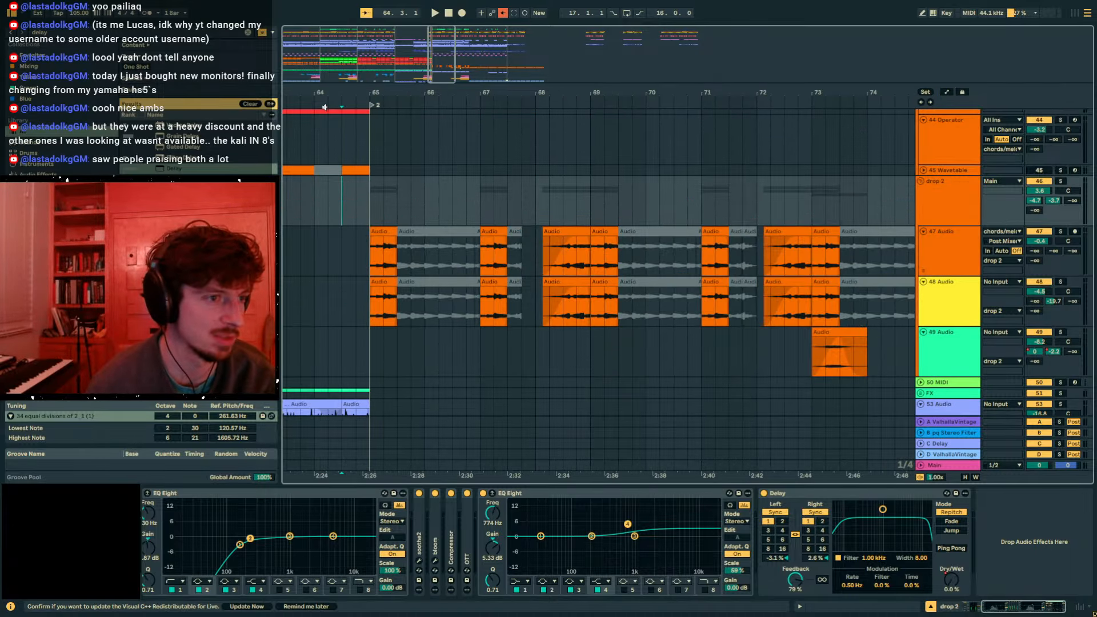
left_click(338, 208)
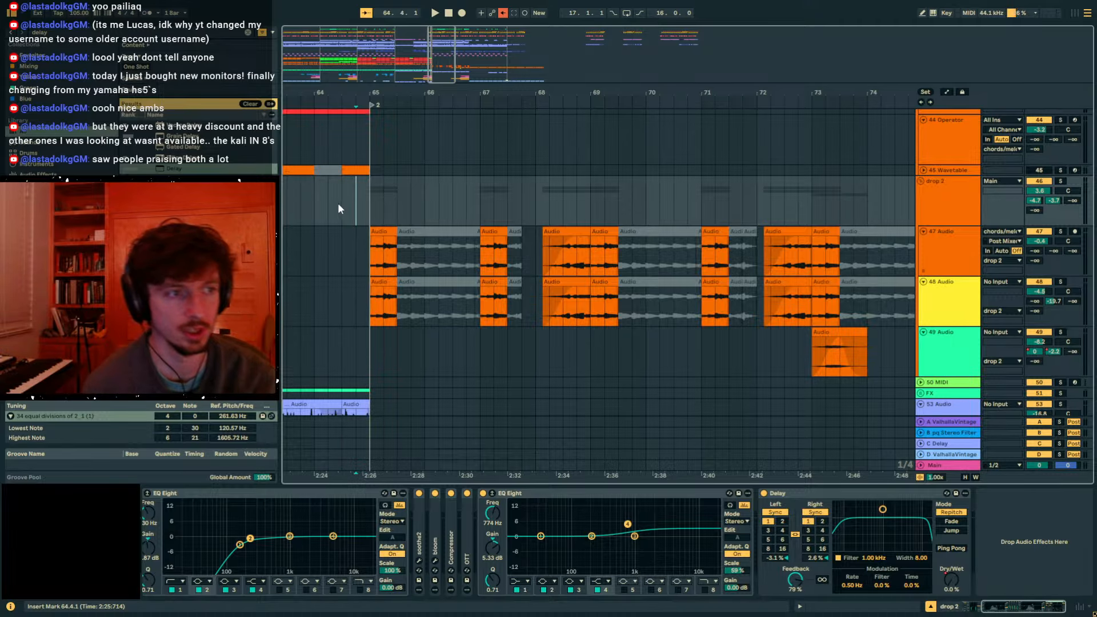
key("space")
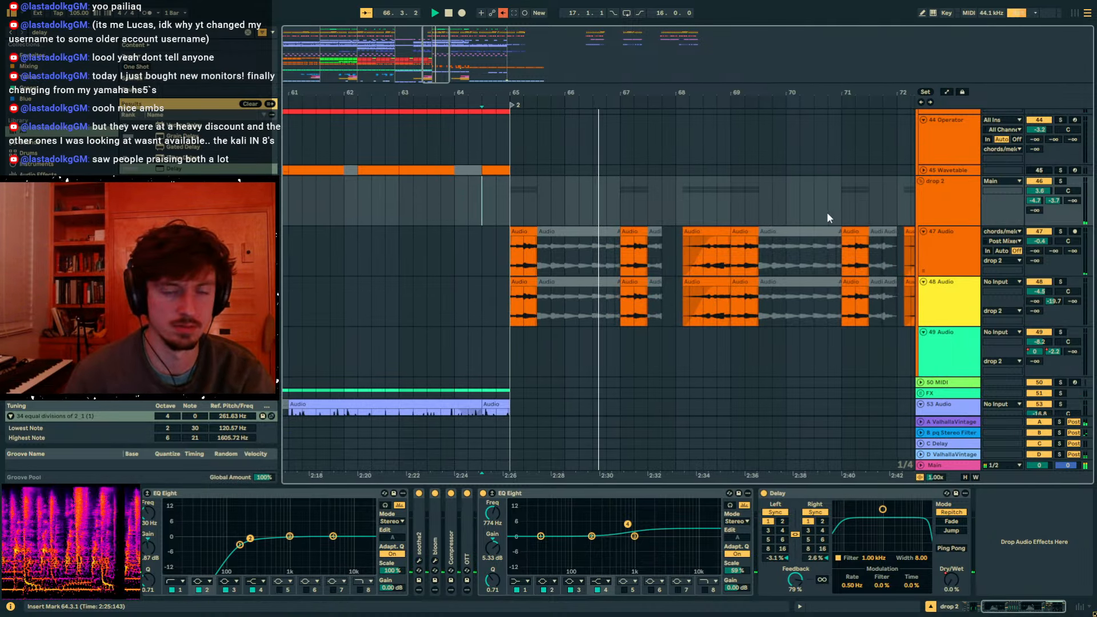
- Select the birdcalling clap track to show its devices
scroll(700, 234, "up", 15)
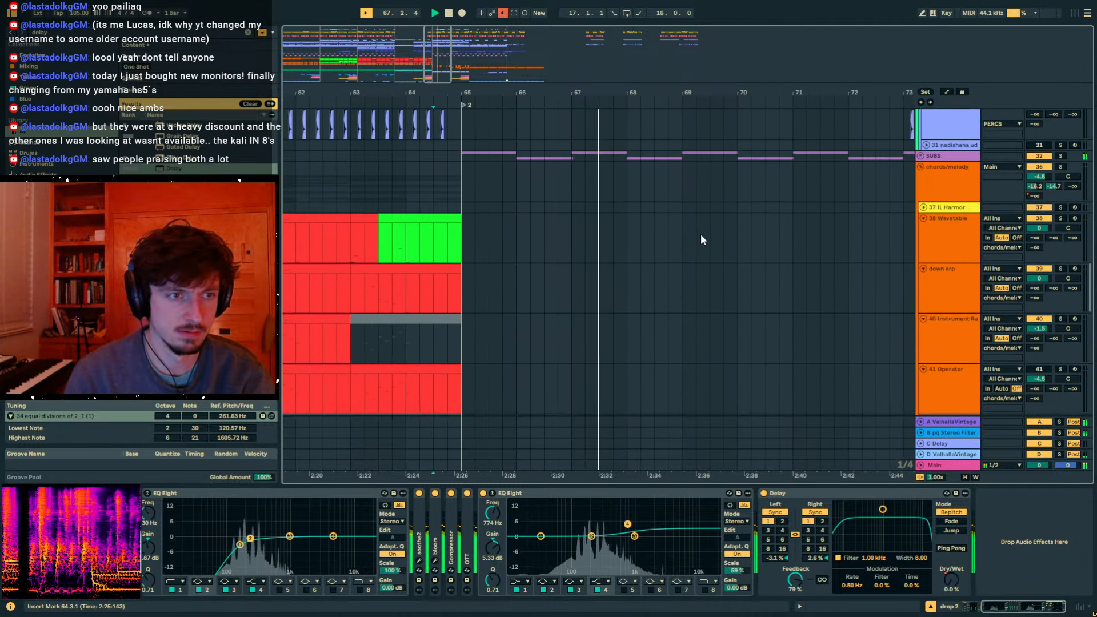
scroll(700, 239, "up", 3)
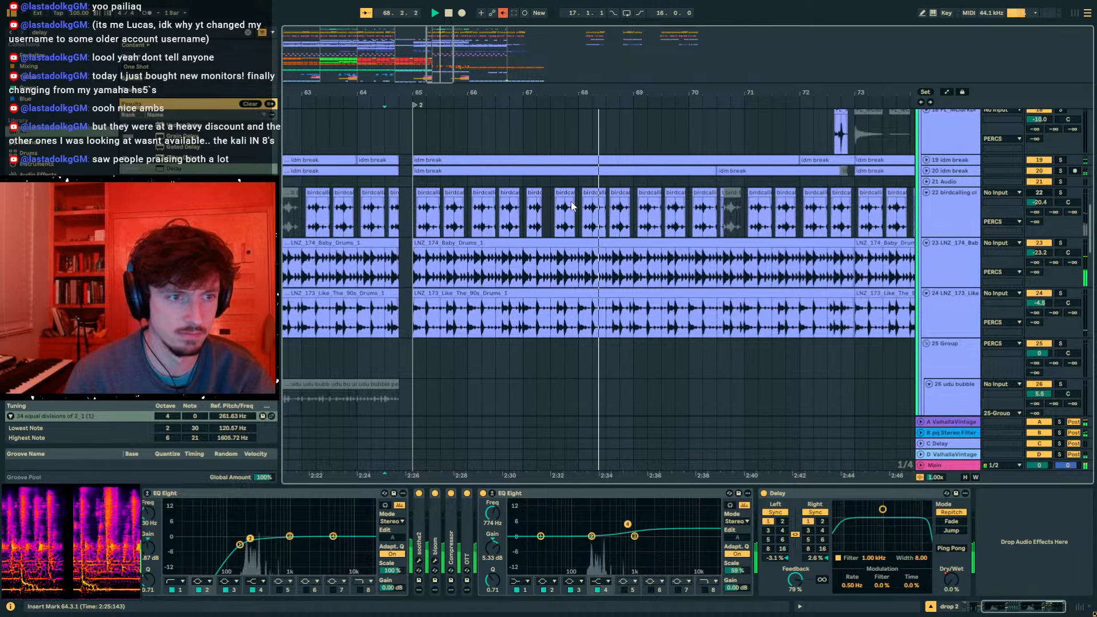
left_click(949, 190)
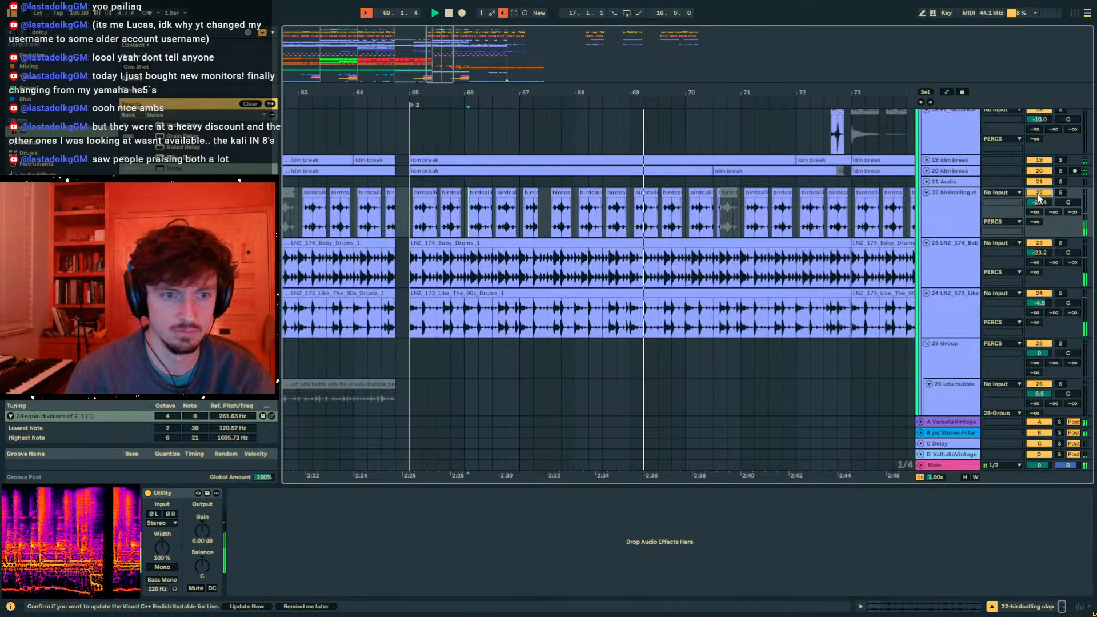
- Audition the second drop with the orange snare group 6 muted, re-enable it, look over the drum tracks and show the snare group's devices
scroll(838, 266, "up", 10)
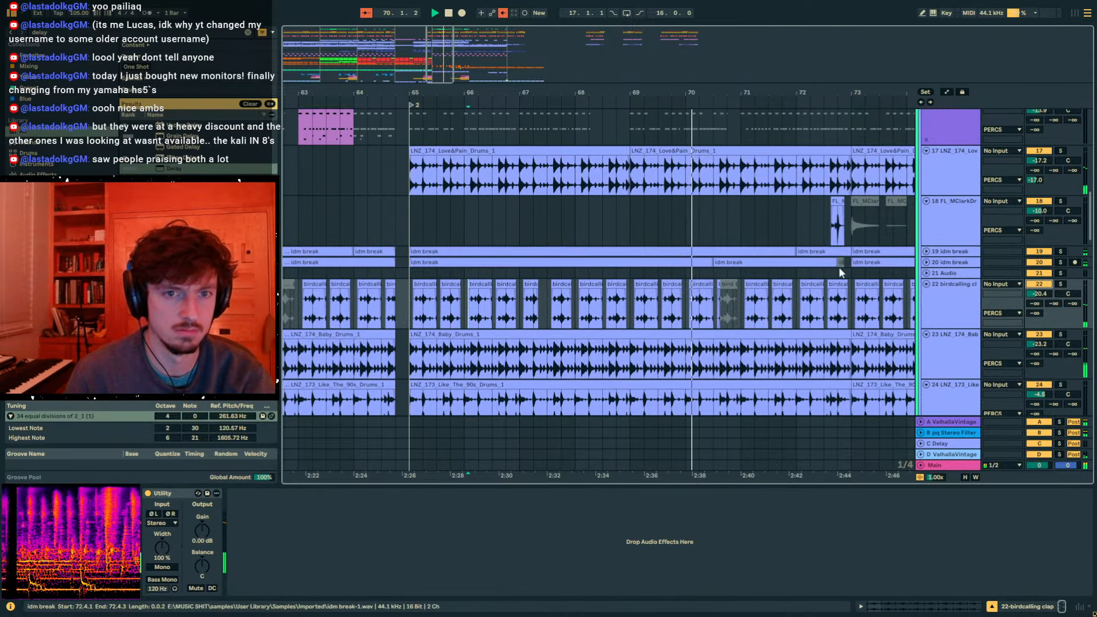
scroll(826, 286, "up", 5)
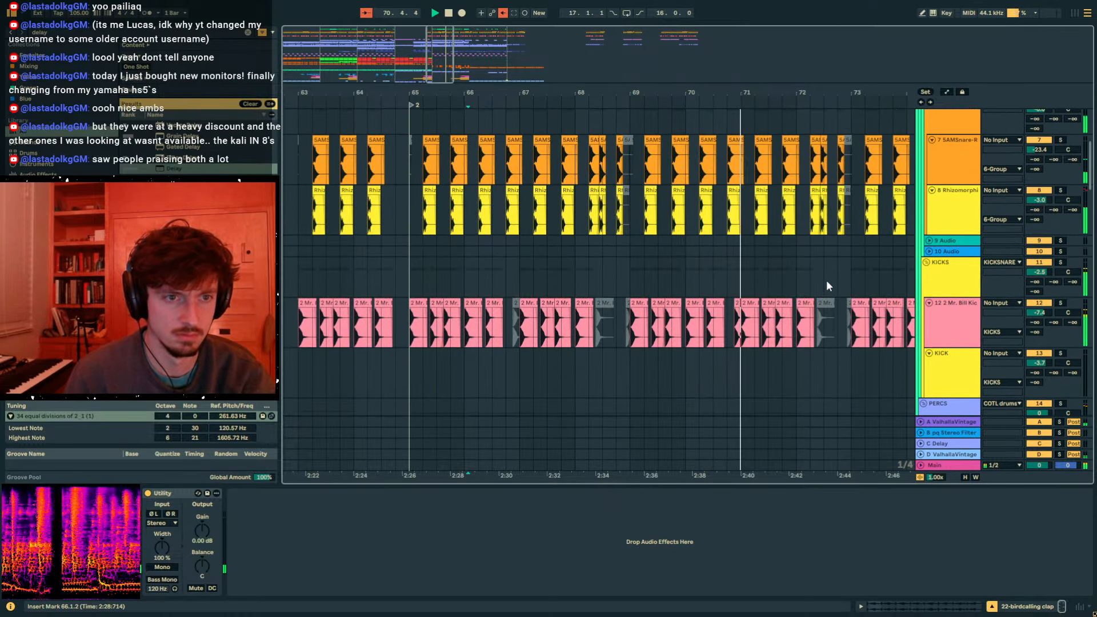
left_click(1023, 163)
left_click(1038, 157)
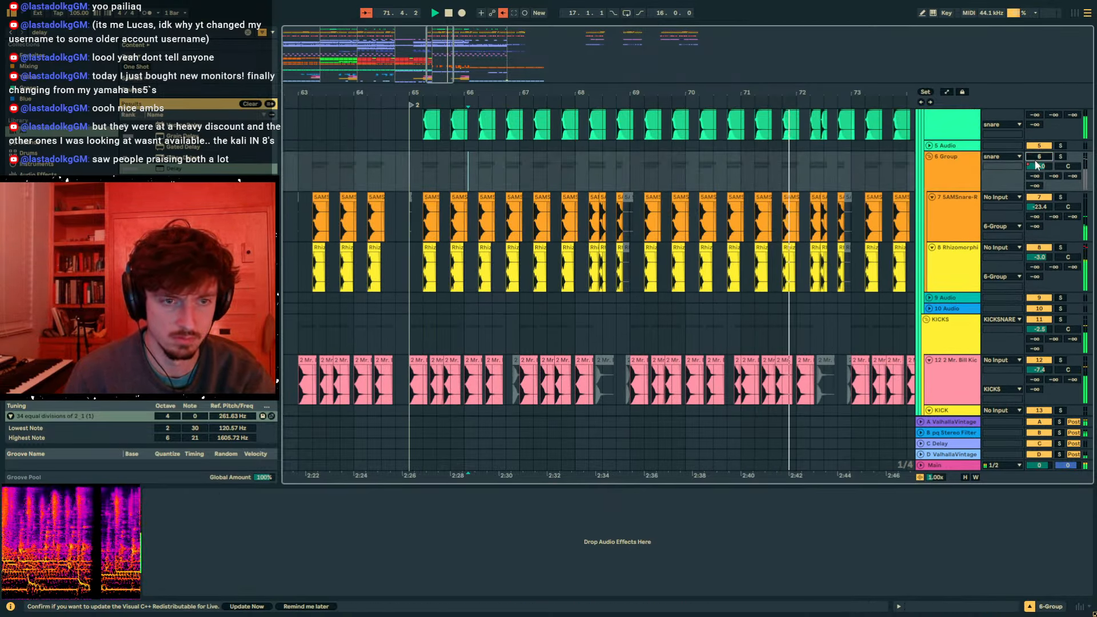
scroll(974, 188, "up", 3)
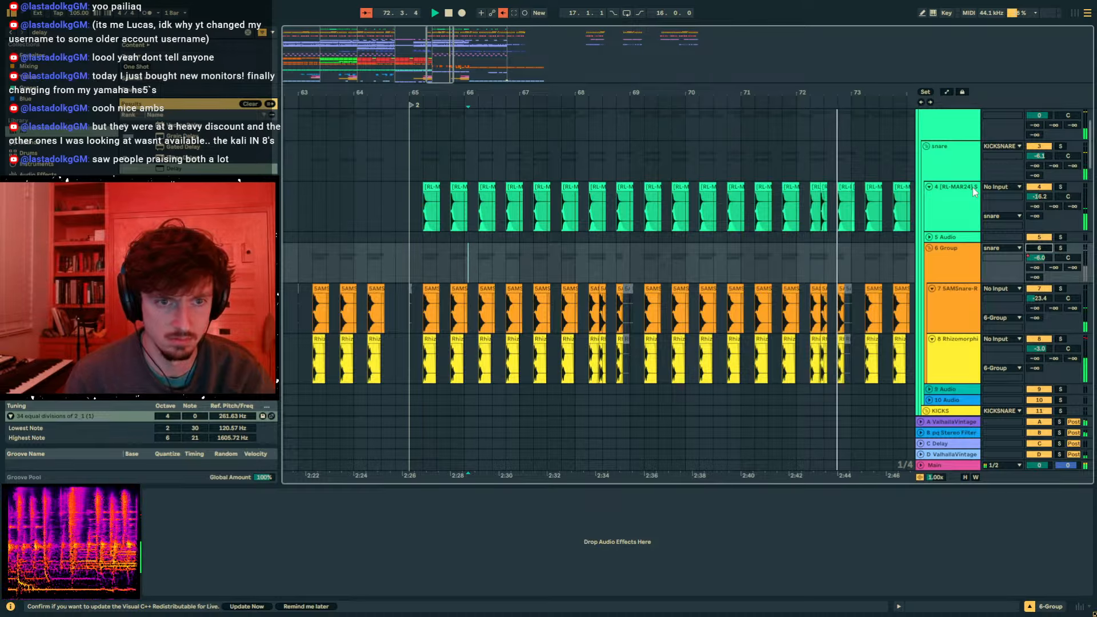
scroll(985, 252, "down", 15)
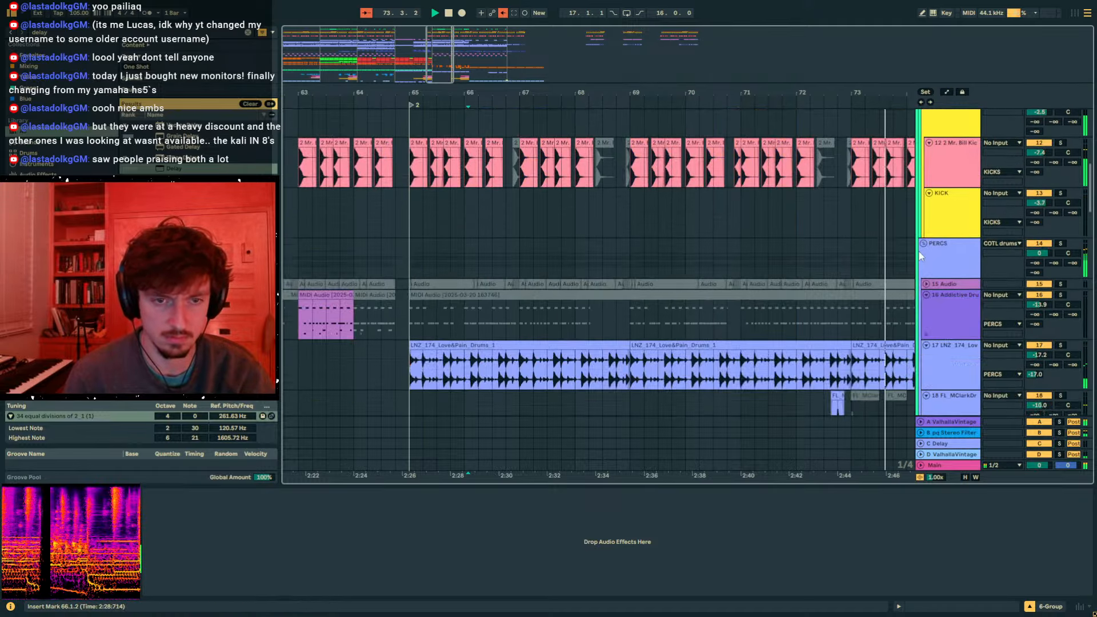
scroll(1017, 179, "down", 5)
scroll(1021, 193, "up", 3)
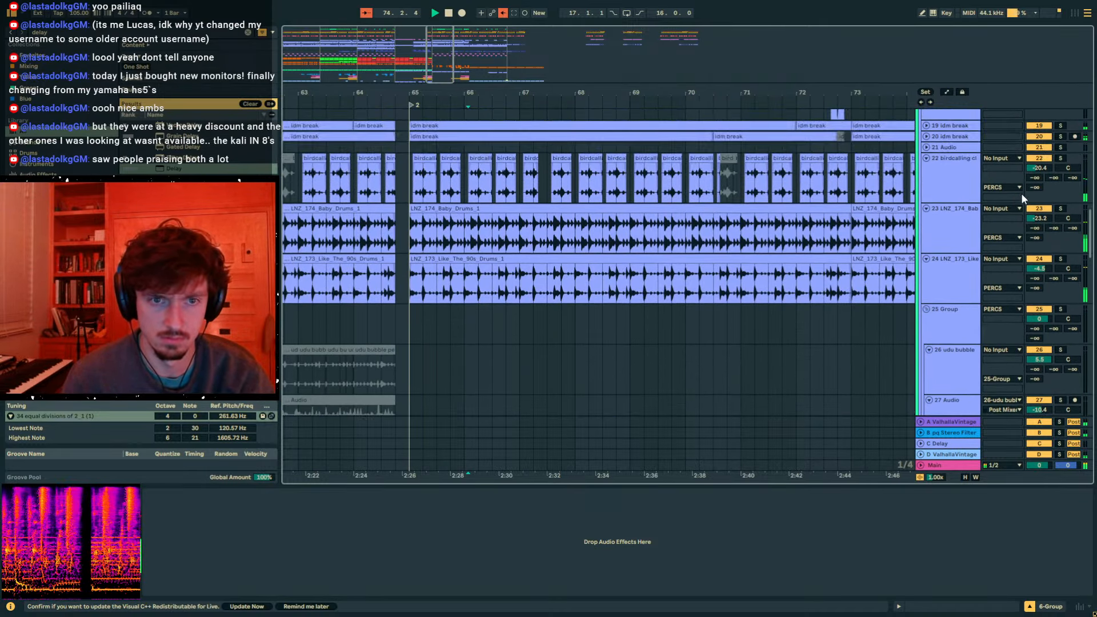
scroll(956, 230, "up", 15)
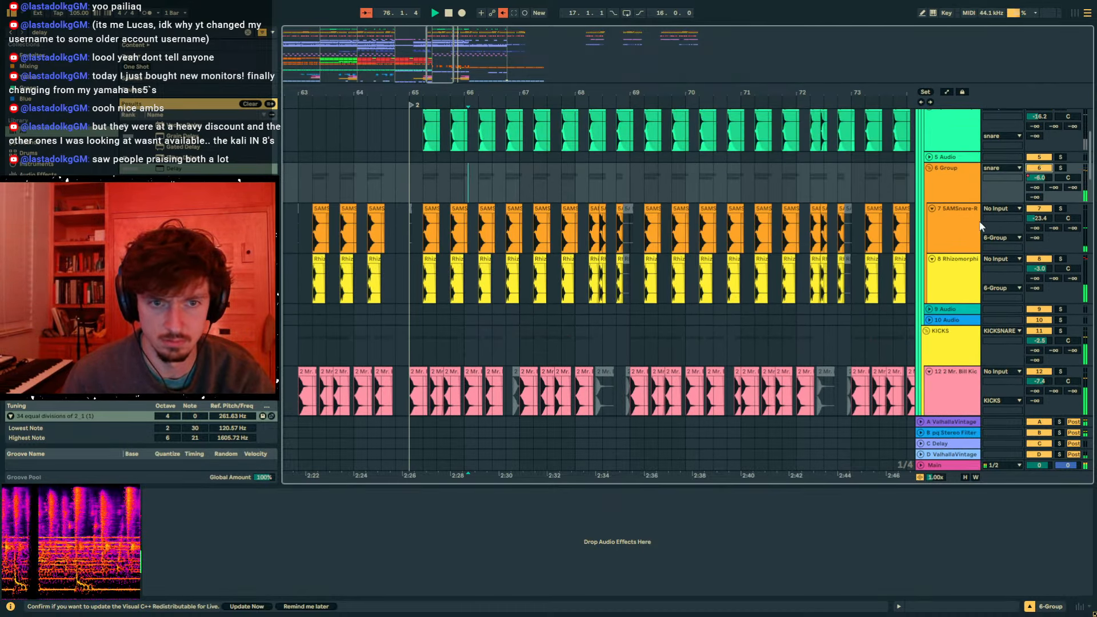
scroll(1035, 170, "up", 3)
left_click(1036, 164)
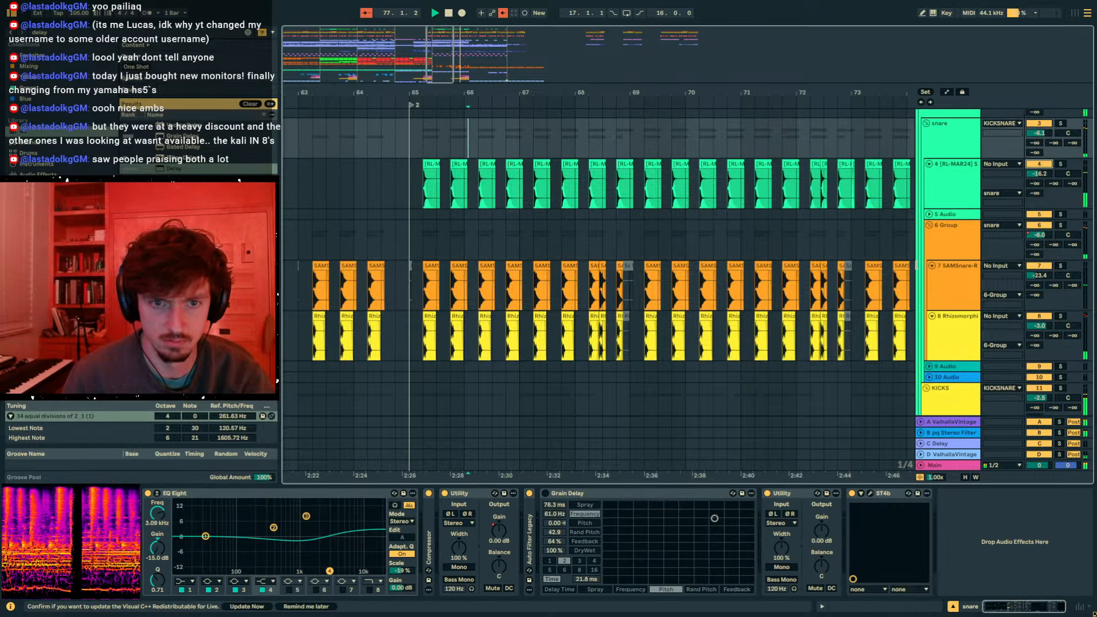
- Raise the envelope depth of the Borrasca Sidechainer on the PERCS group while the second drop plays
scroll(959, 249, "down", 7)
left_click(942, 266)
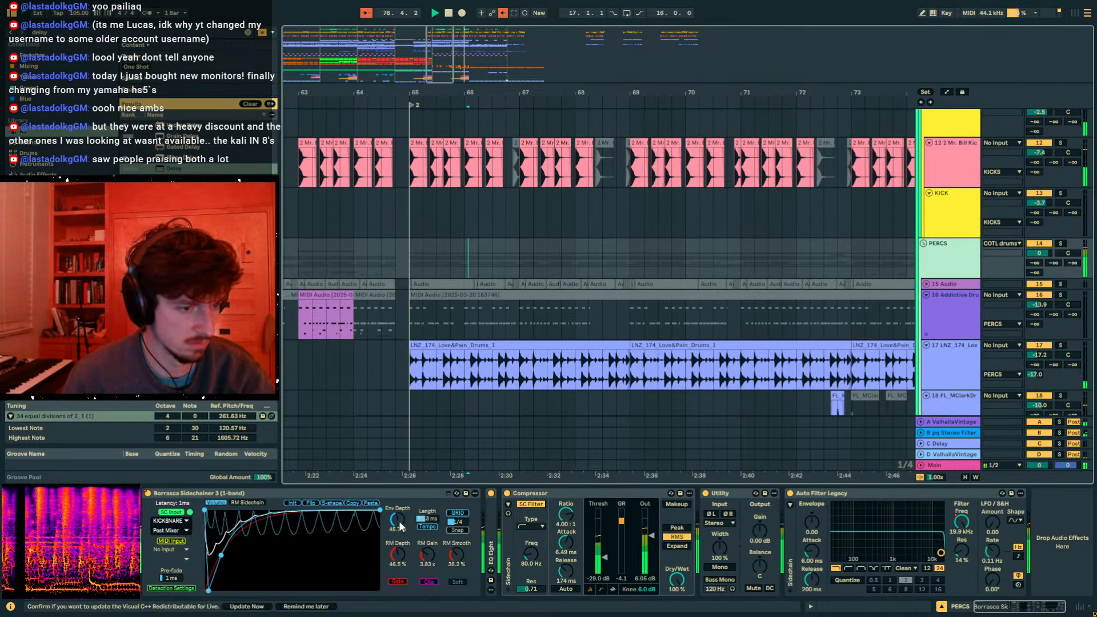
left_click_drag(398, 523, 398, 485)
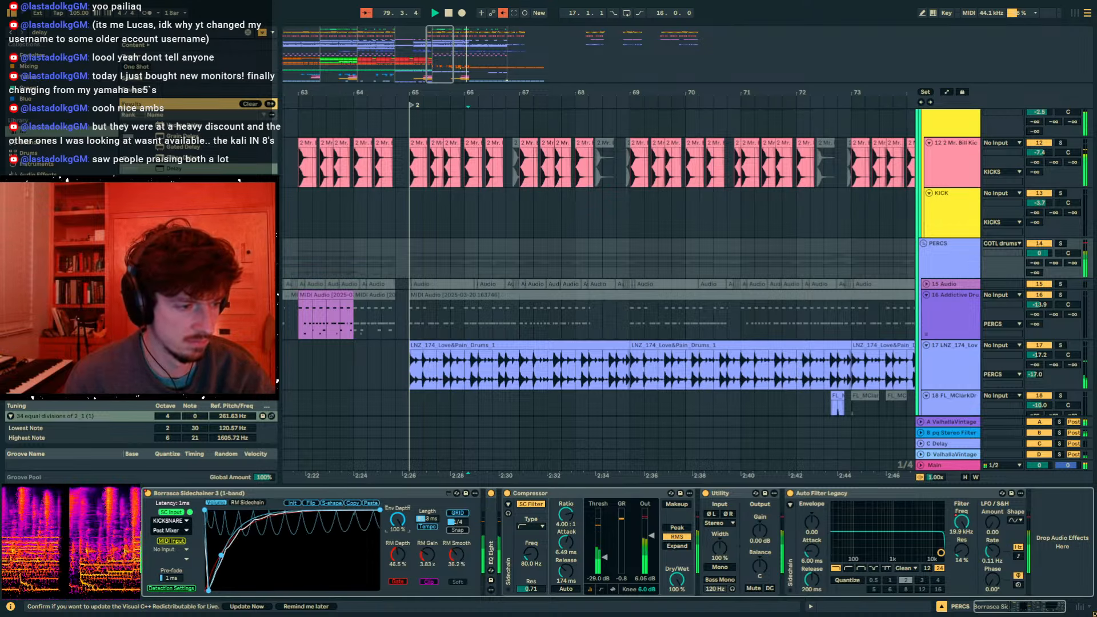
left_click_drag(398, 520, 398, 549)
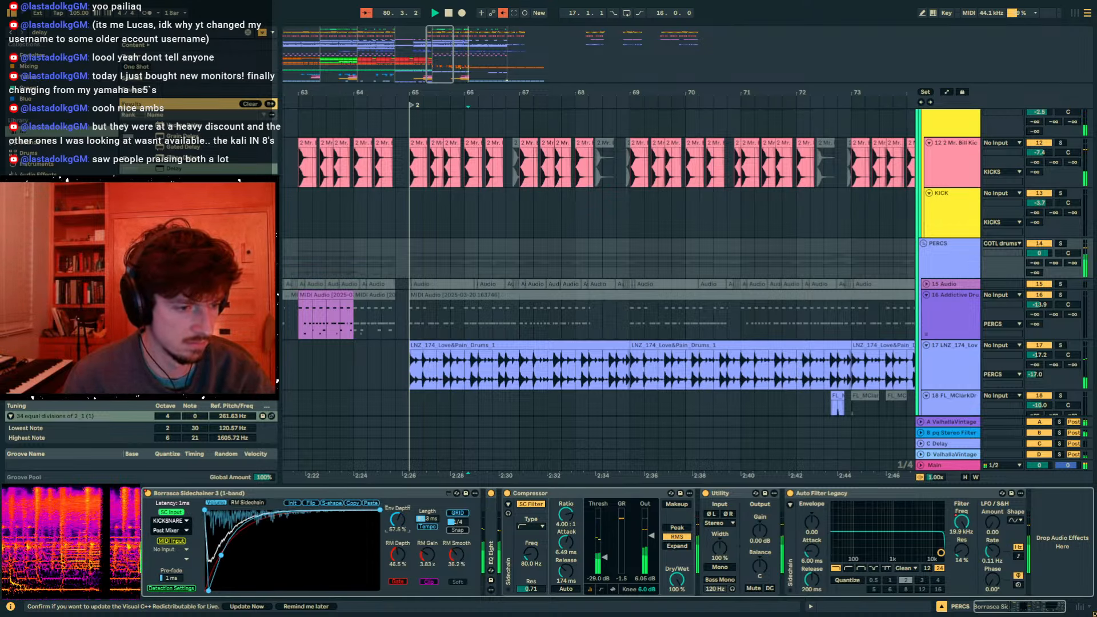
- Mute the birdcalling clap, compare the device chains of the Baby Drums and Like The 90s Drums tracks, and look over the arrangement
scroll(857, 320, "down", 6)
left_click(870, 321)
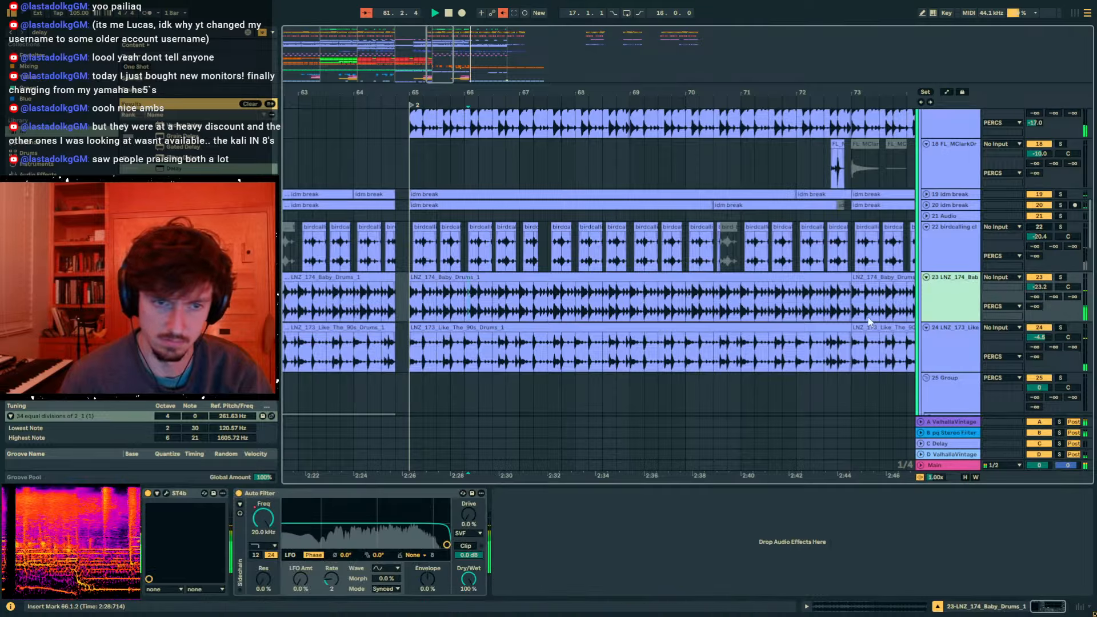
left_click(422, 307)
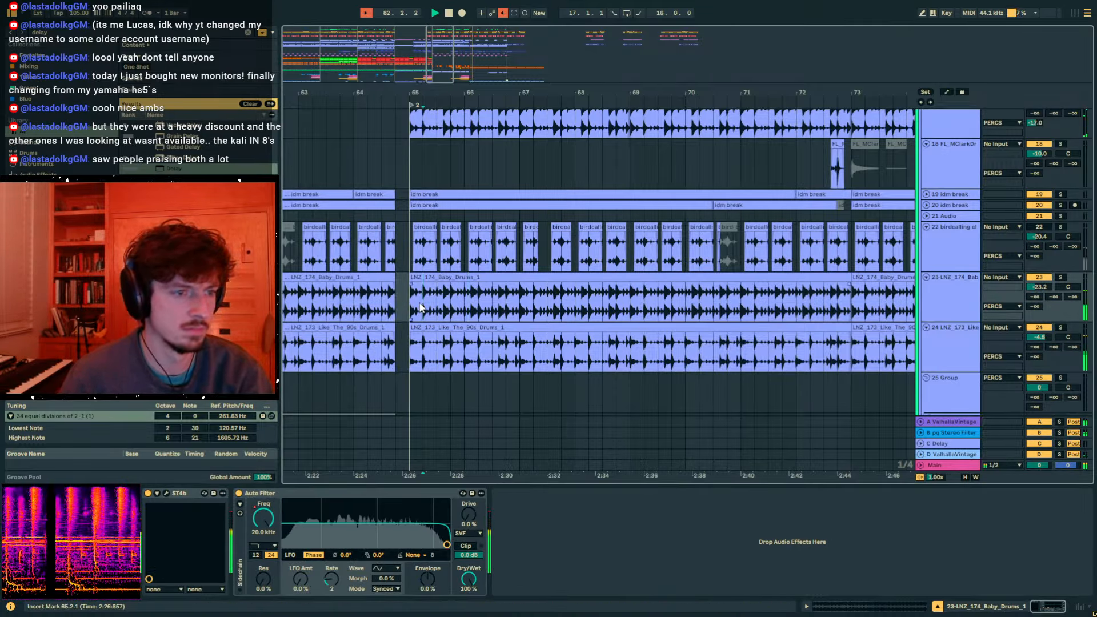
left_click(423, 348)
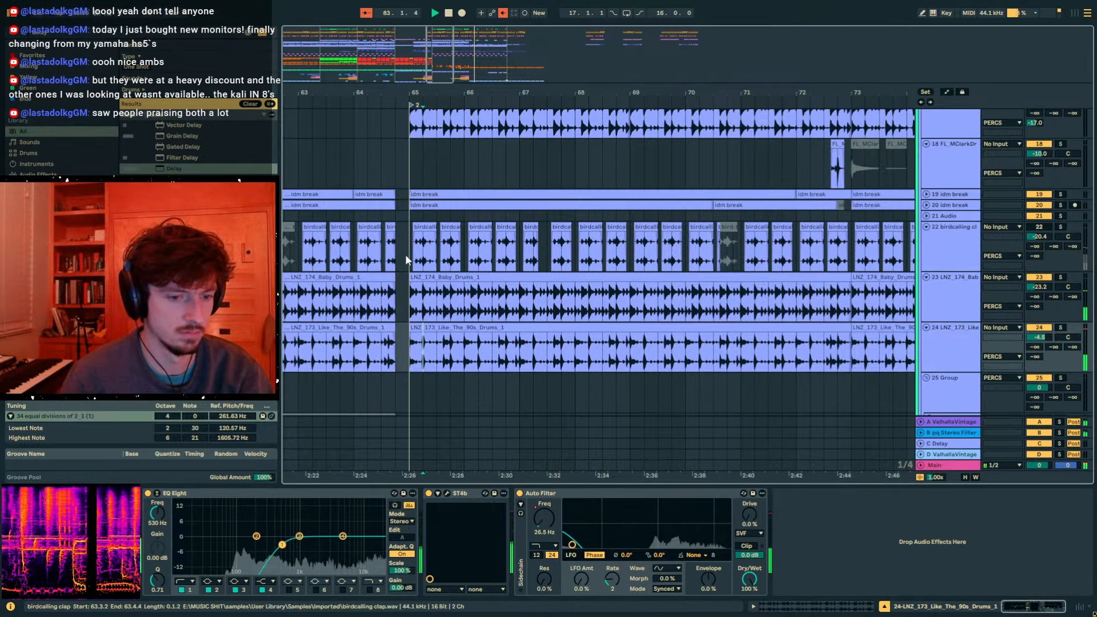
left_click(477, 289)
scroll(477, 289, "down", 15)
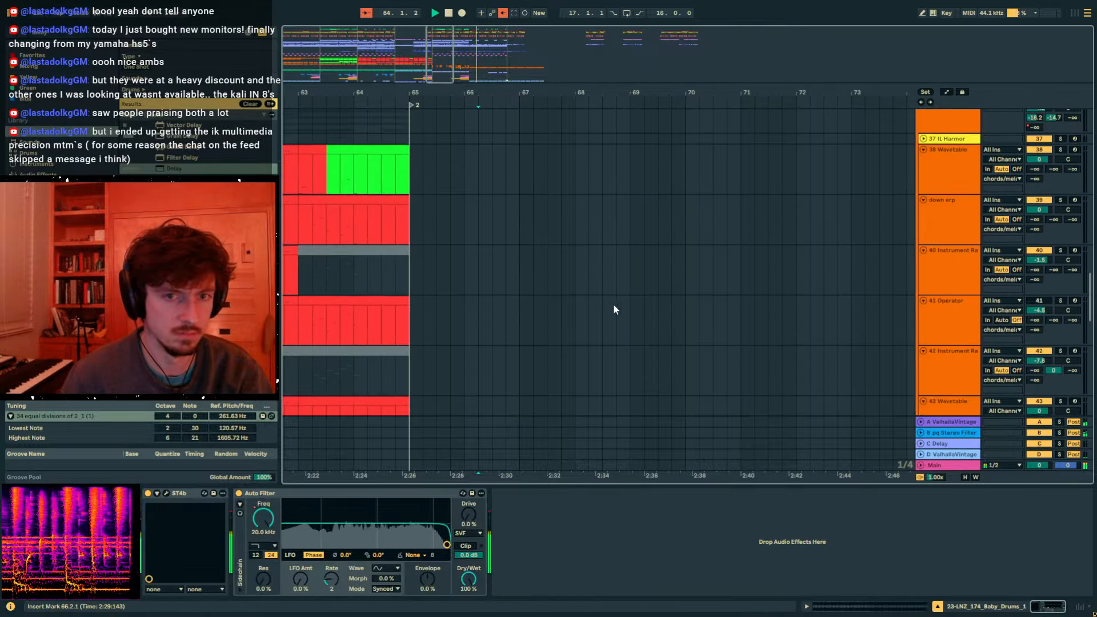
scroll(742, 190, "up", 5)
scroll(686, 160, "down", 6, "ctrl")
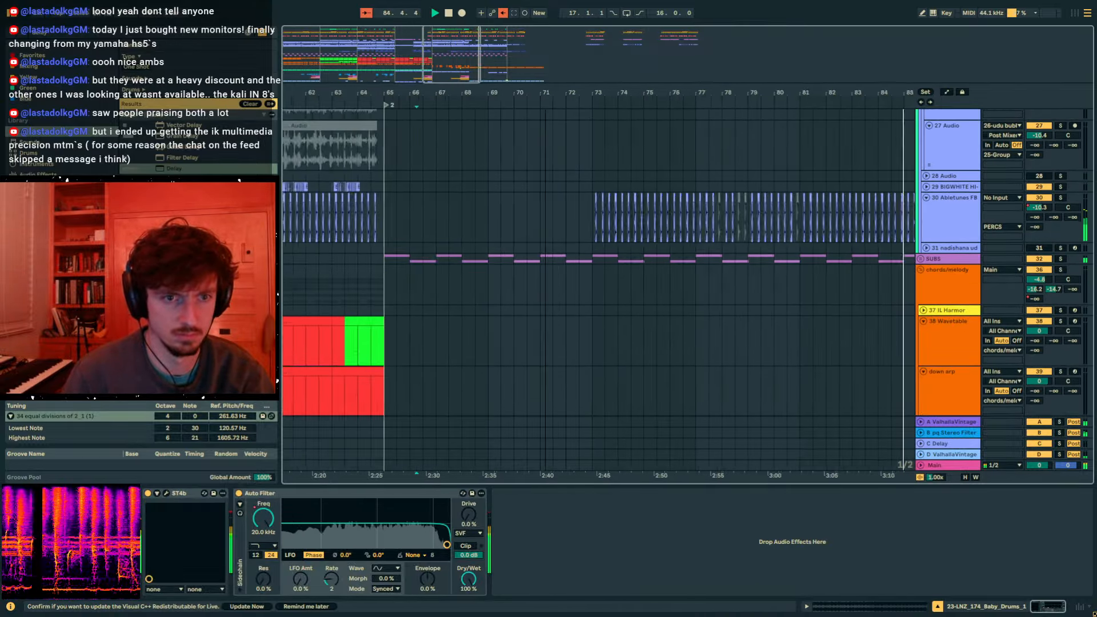
scroll(691, 251, "up", 3)
scroll(691, 252, "up", 3)
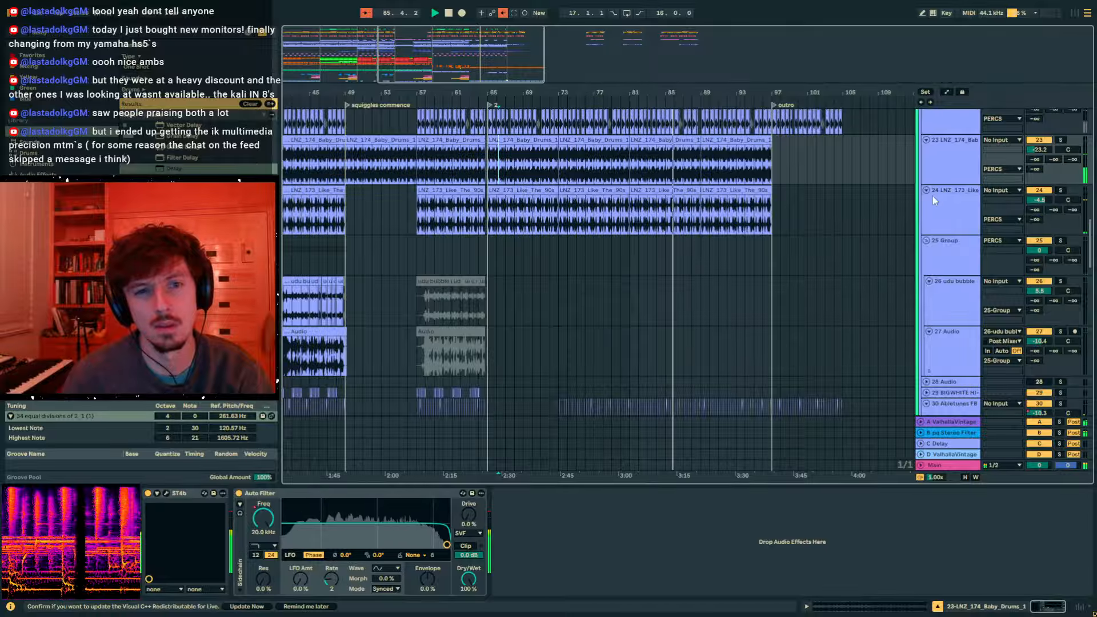
scroll(933, 197, "down", 8)
scroll(927, 273, "up", 10)
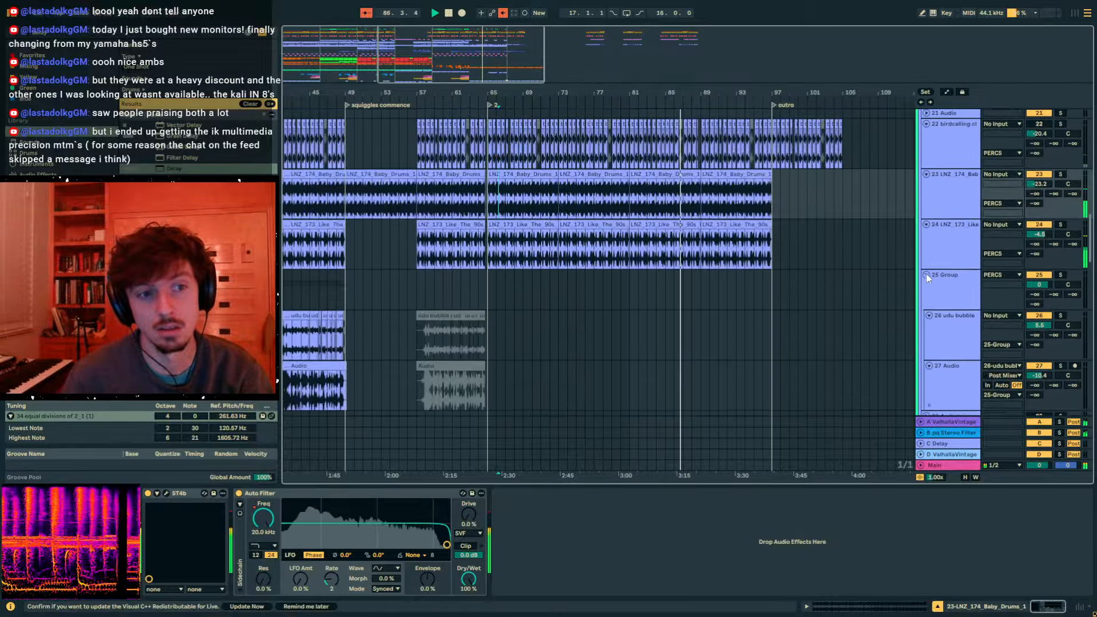
- Unmute the birdcalling clap and check the devices on the clap, Baby Drums, Like The 90s Drums and Abletunes hi-hat tracks
left_click(953, 259)
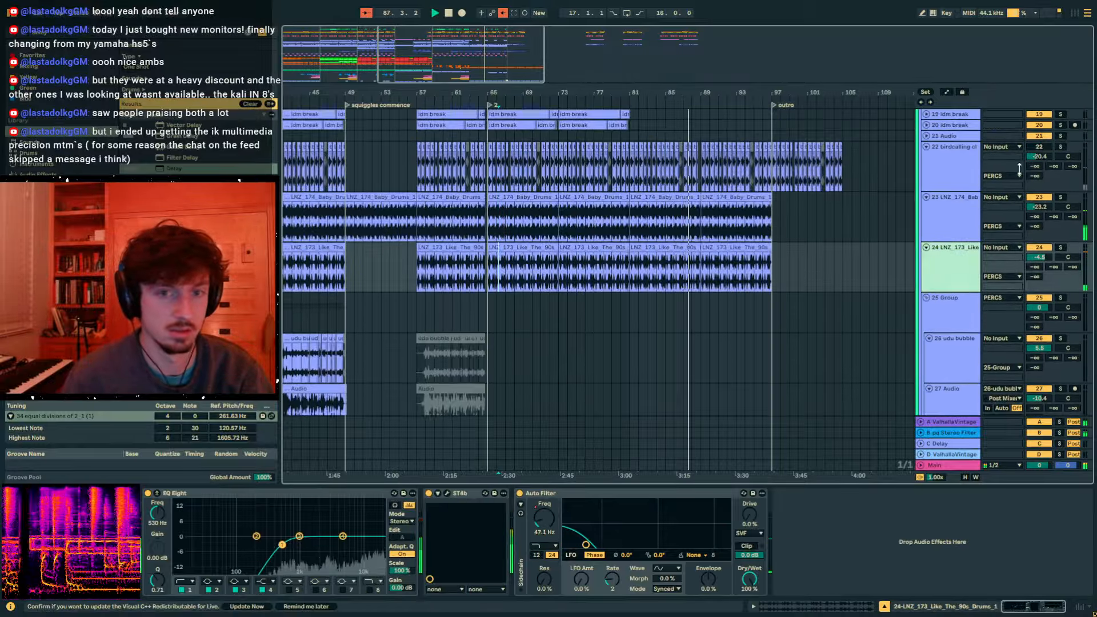
left_click(1040, 147)
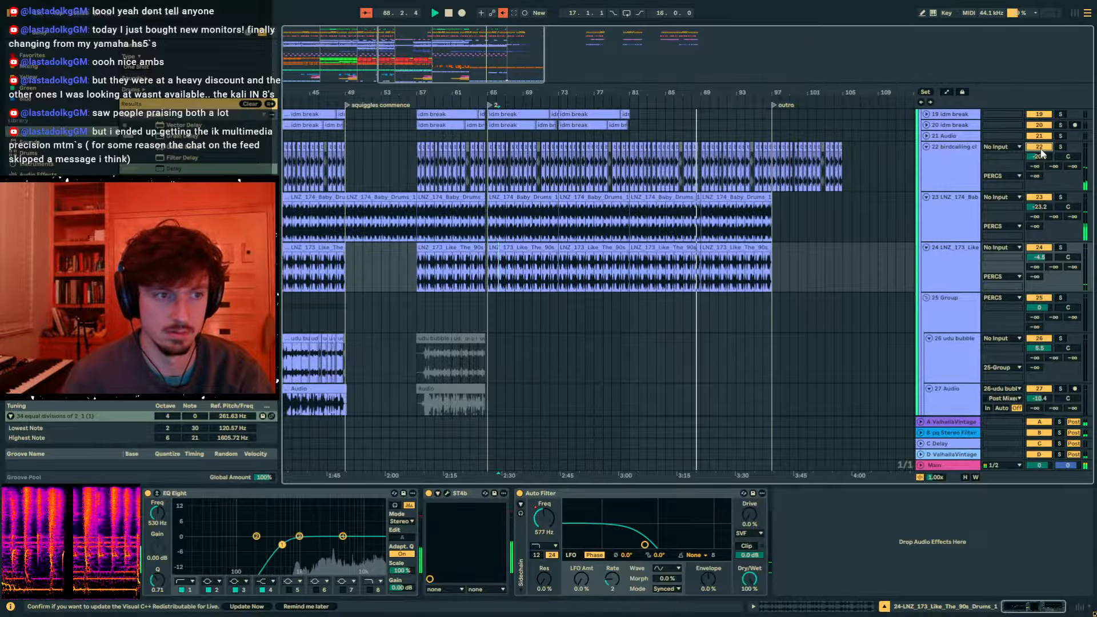
left_click(961, 177)
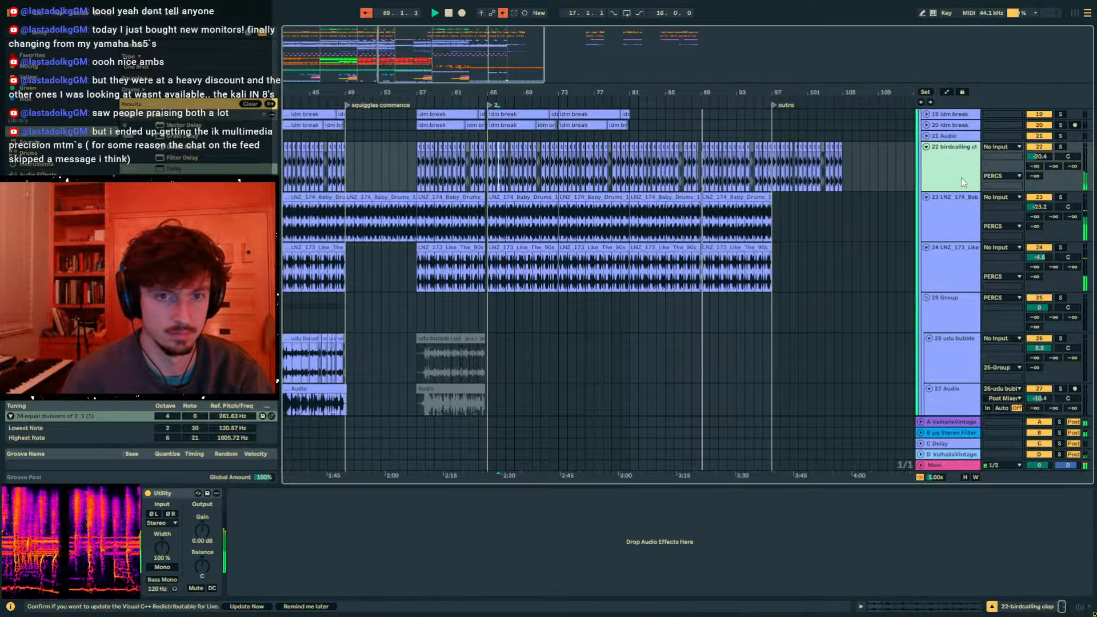
left_click(944, 255)
left_click(951, 217)
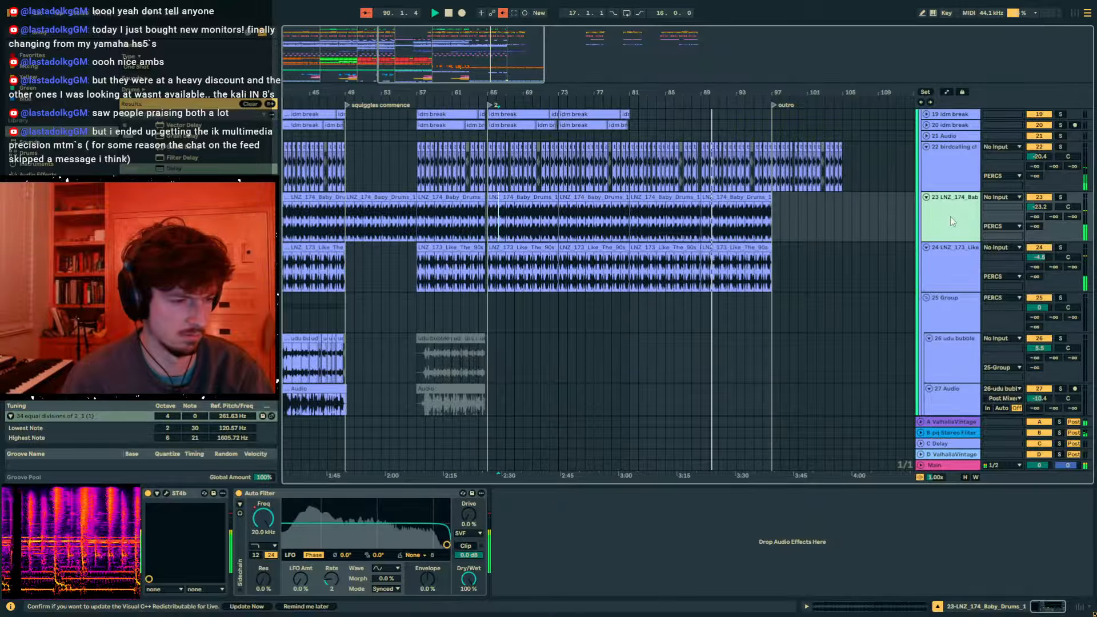
scroll(953, 283, "down", 5)
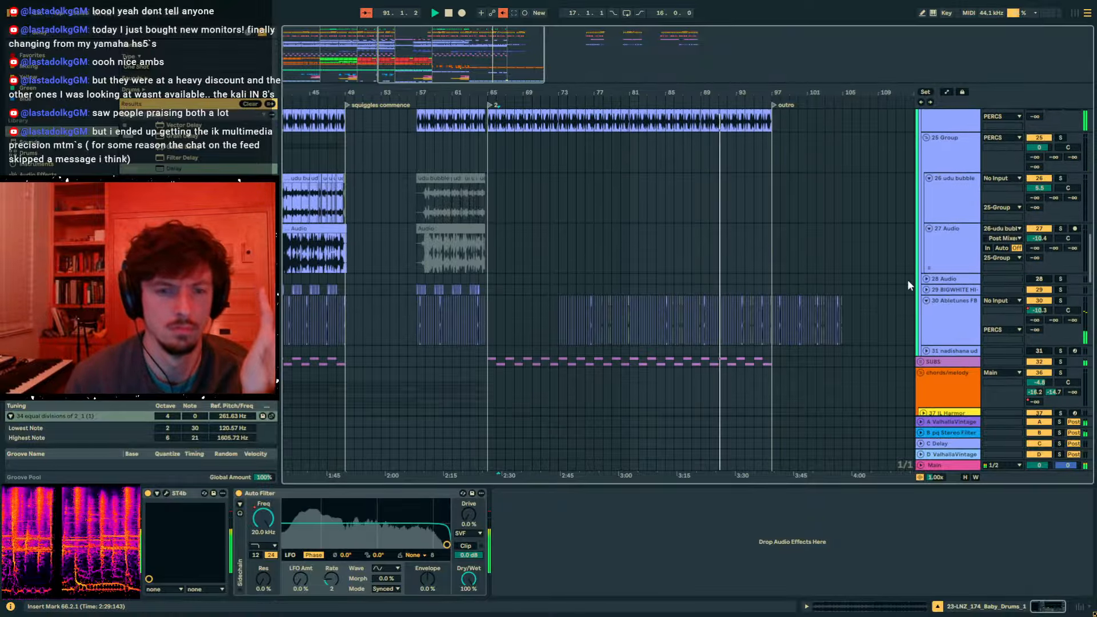
left_click(938, 318)
scroll(846, 305, "down", 3)
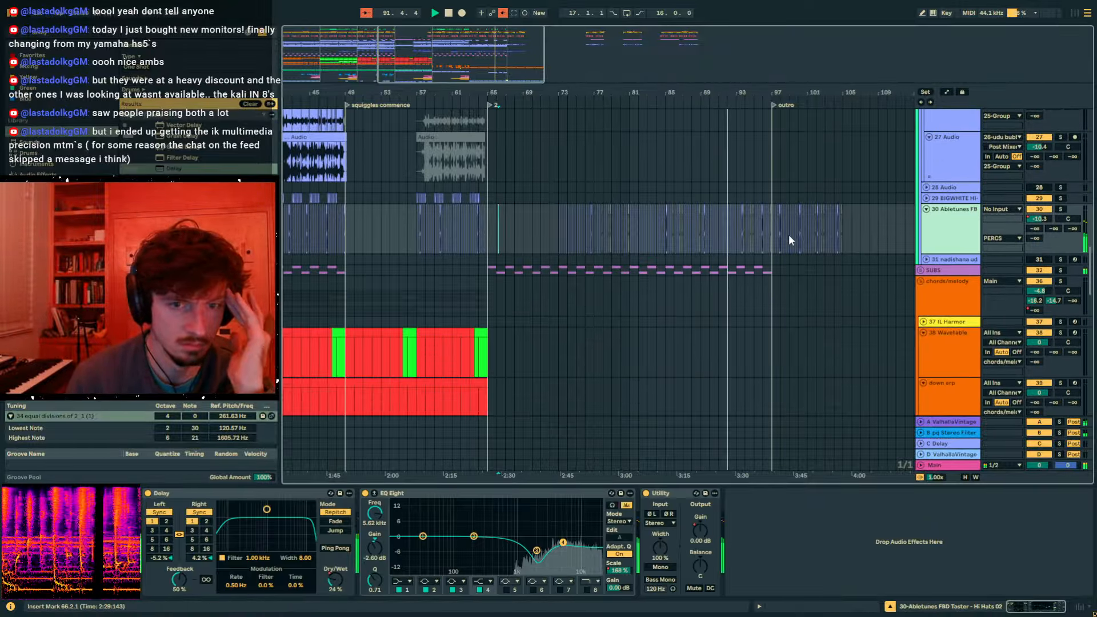
scroll(715, 210, "up", 2)
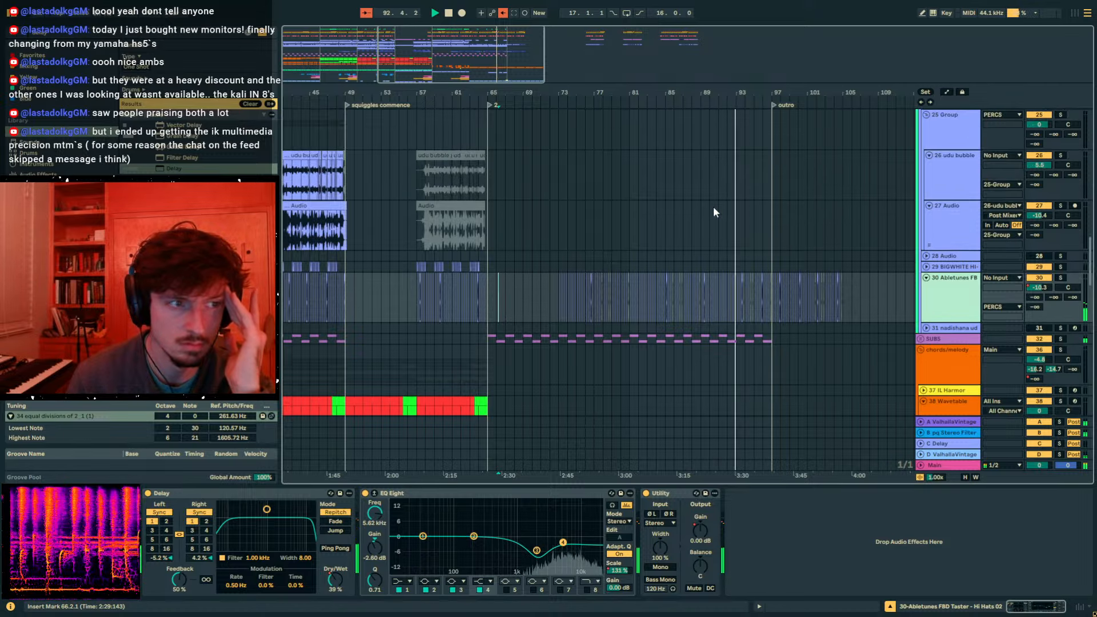
- Split off and deactivate three short slices of the Love&Pain drum clip in bar 65, starting with the sixteenth at 65.2.1
left_click_drag(706, 92, 577, 36)
scroll(576, 276, "up", 6)
scroll(575, 274, "up", 2)
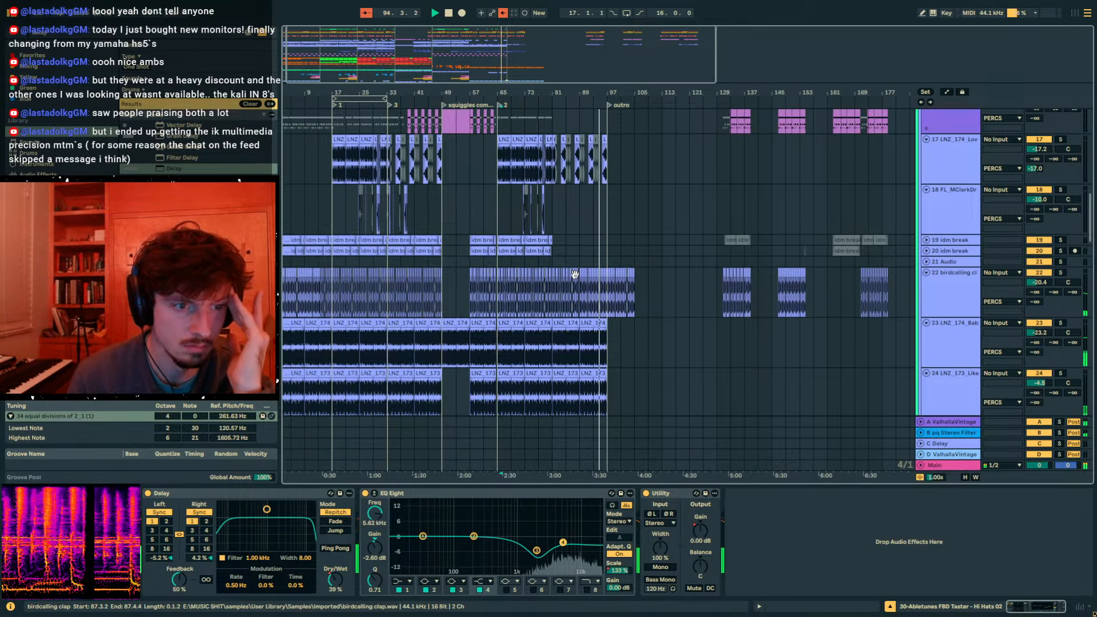
scroll(577, 278, "up", 2)
left_click(504, 219)
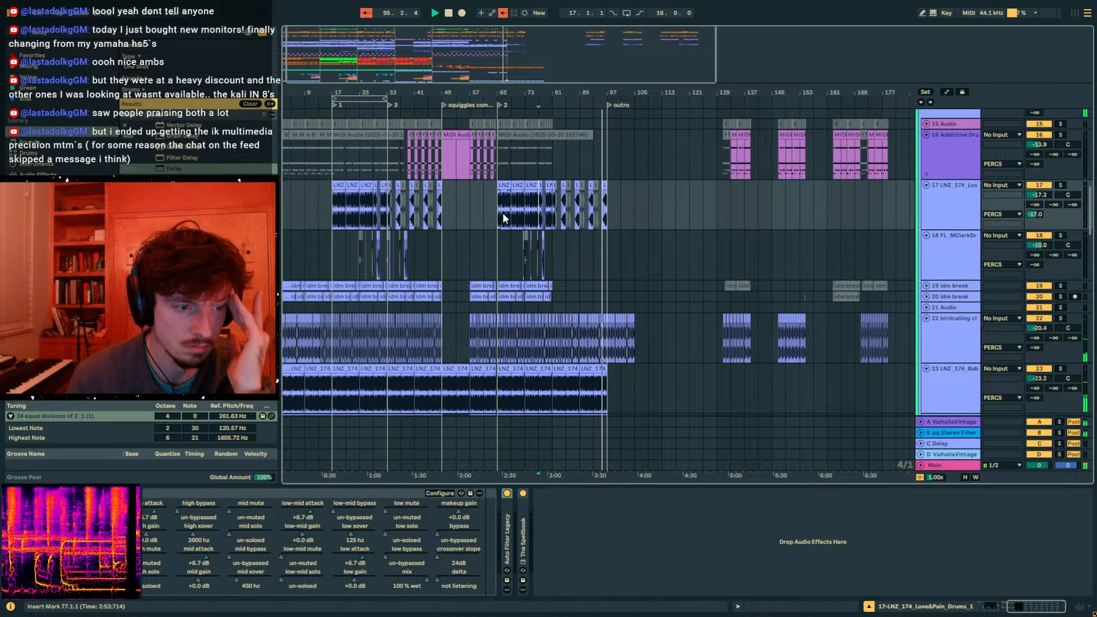
left_click_drag(495, 93, 420, 232)
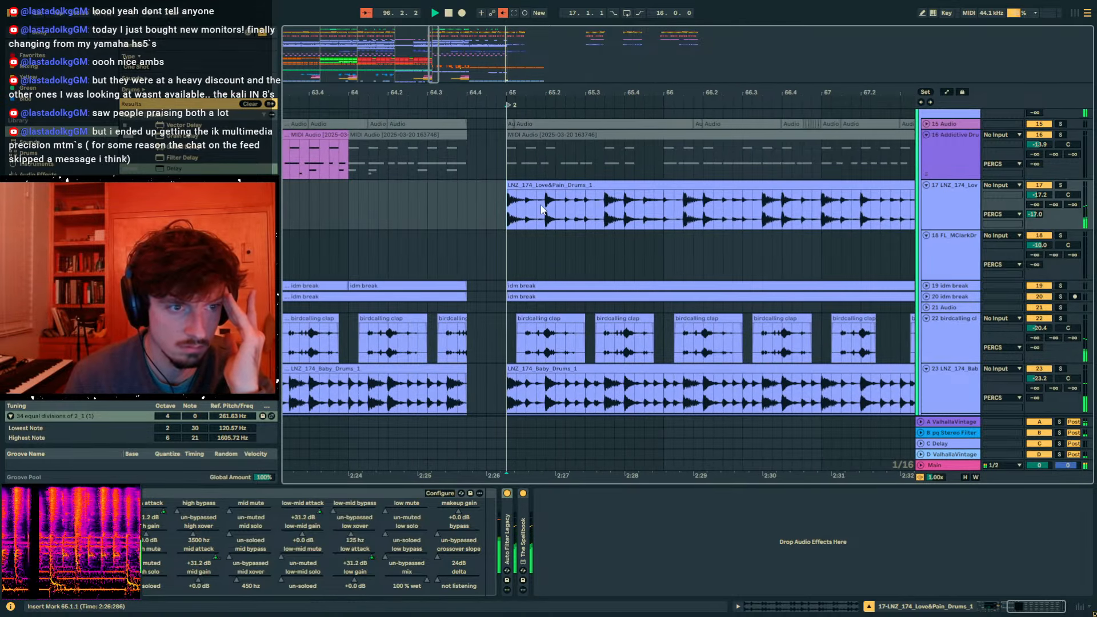
left_click_drag(547, 206, 557, 206)
key("0")
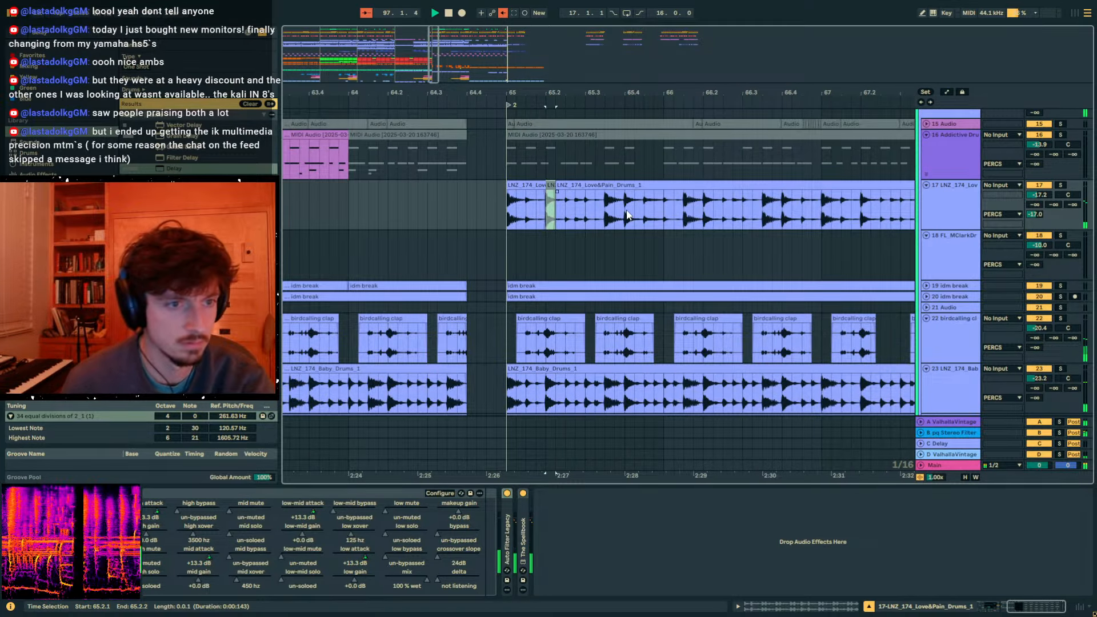
key("0")
left_click_drag(625, 208, 602, 205)
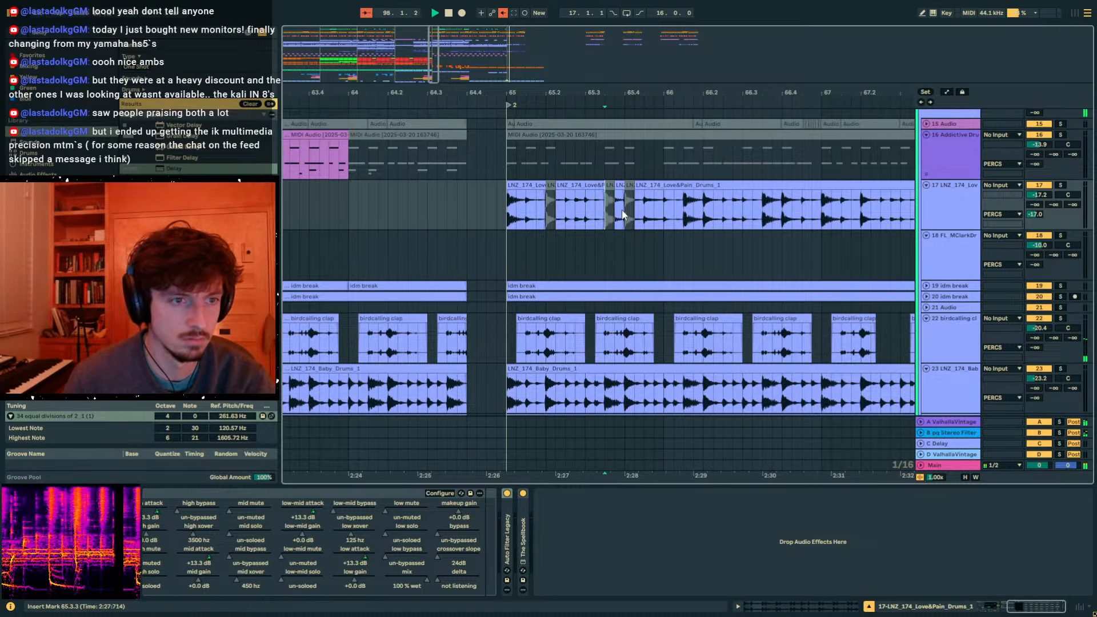
key("0")
- Lock the automation envelopes and deactivate two more short slices of the Love&Pain drum clip in bar 66
left_click(962, 93)
left_click_drag(686, 208, 792, 208)
key("0")
key("0")
- Duplicate the edited two-bar Love&Pain drum pattern from bar 65 five times, filling the track up to bar 77
left_click_drag(513, 222, 815, 210)
key("ctrl+d")
key("ctrl+d")
key("ctrl+d")
key("ctrl+d")
key("ctrl+d")
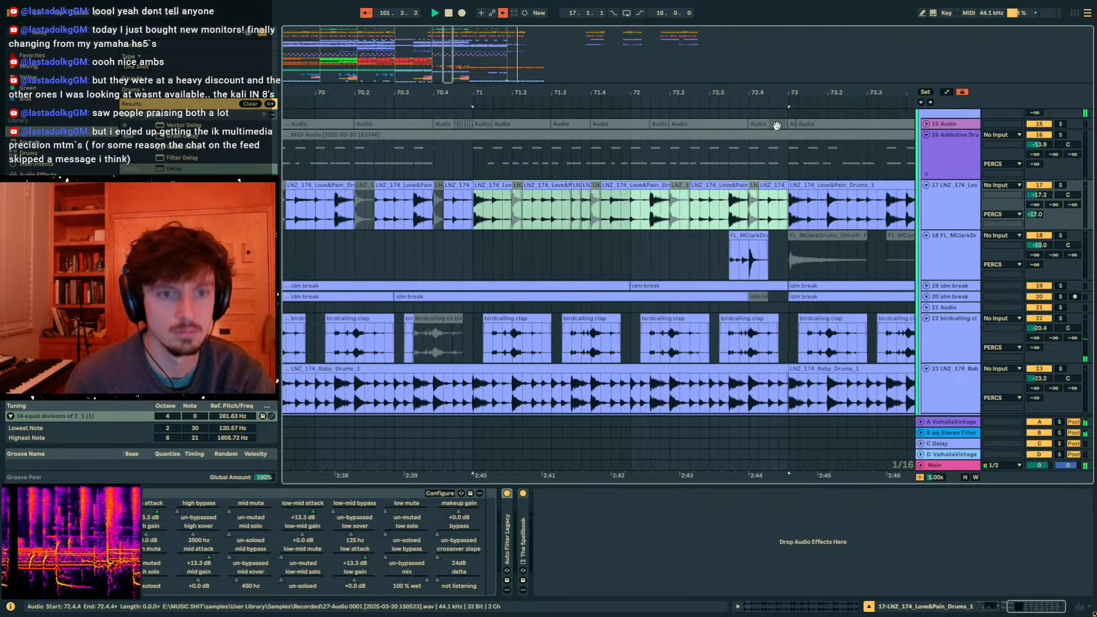
- Play back the second drop from bar 65, show the devices of the ValhallaVintage return A, and look over the kick and snare tracks
left_click_drag(739, 92, 734, 26)
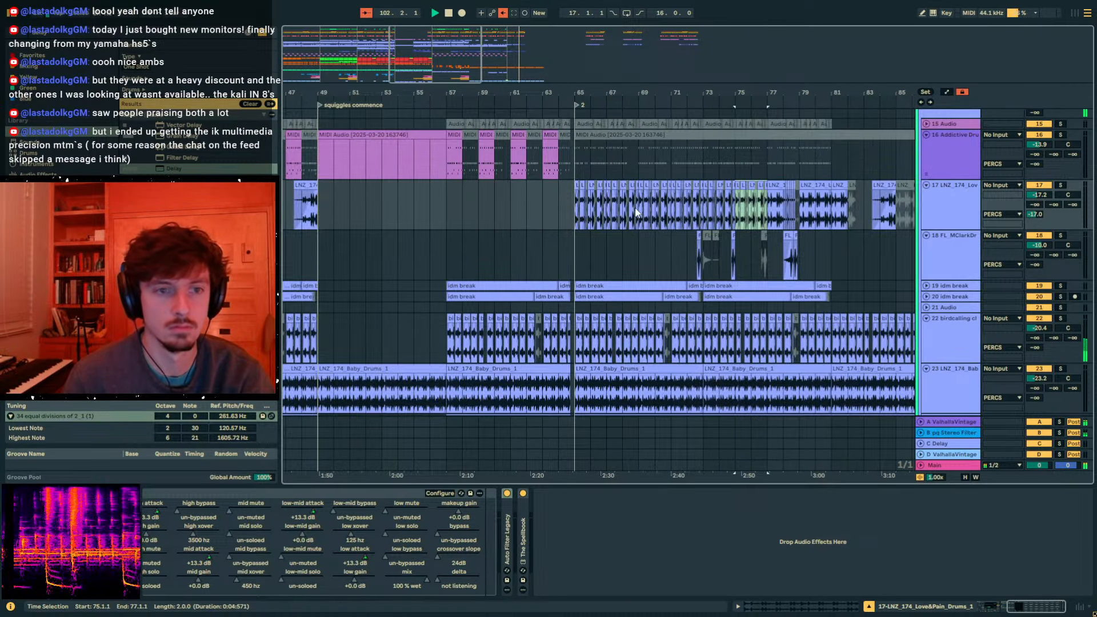
left_click(572, 211)
key("space")
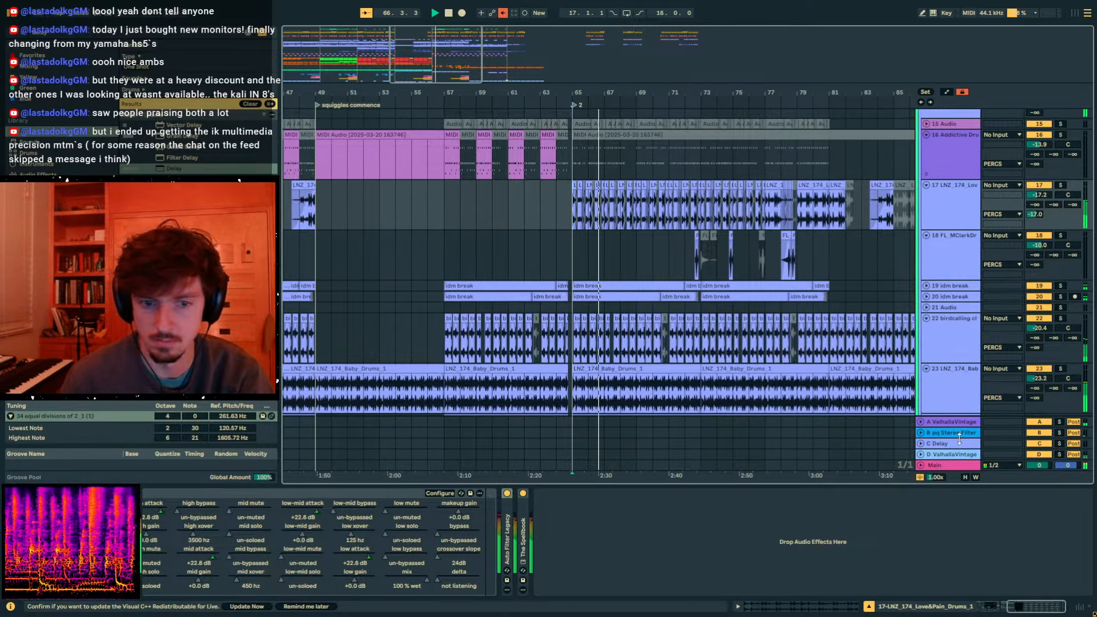
left_click(949, 422)
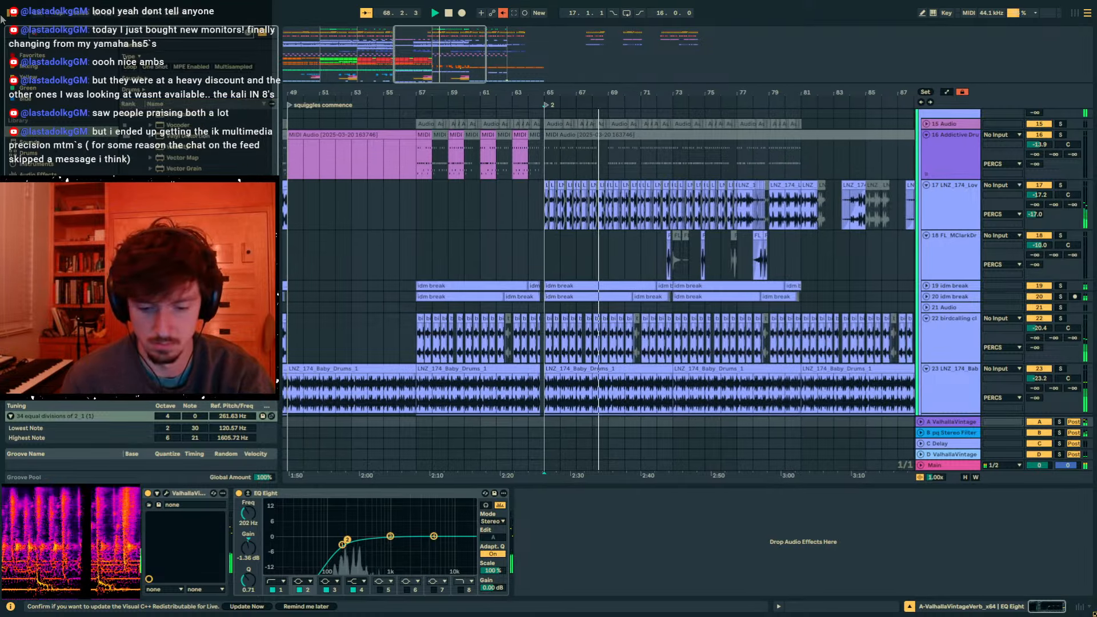
scroll(804, 191, "up", 6)
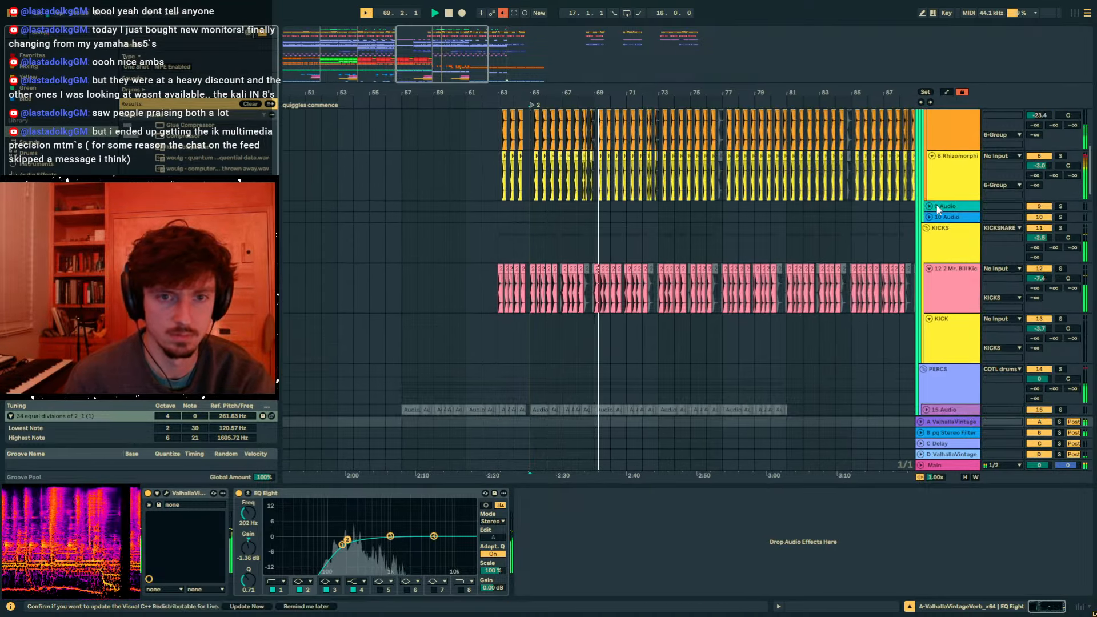
- Briefly mute and reactivate the 6 Group snare layer during playback to compare the drums with and without it
scroll(937, 207, "up", 5)
left_click(1029, 258)
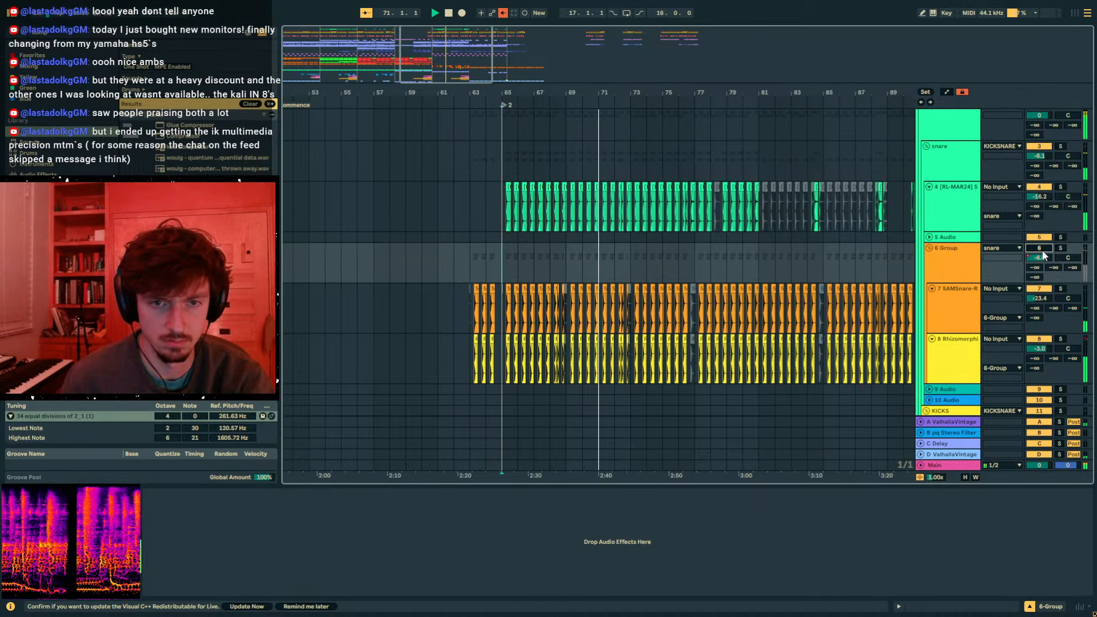
left_click(1042, 250)
scroll(807, 245, "down", 4)
scroll(933, 189, "down", 2)
scroll(933, 193, "up", 3)
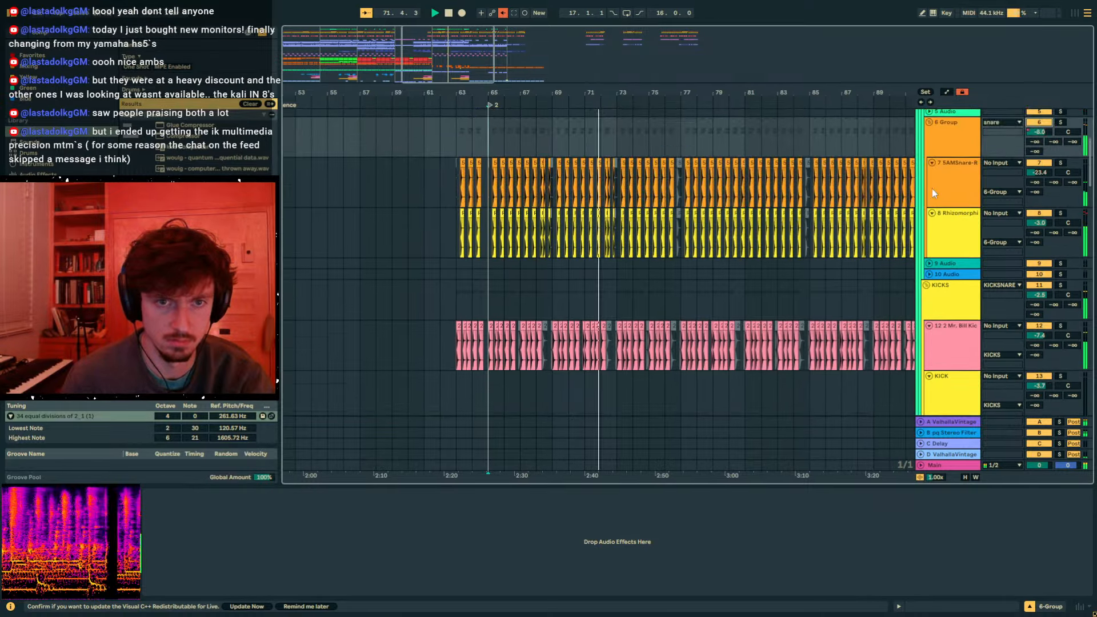
scroll(932, 188, "up", 2)
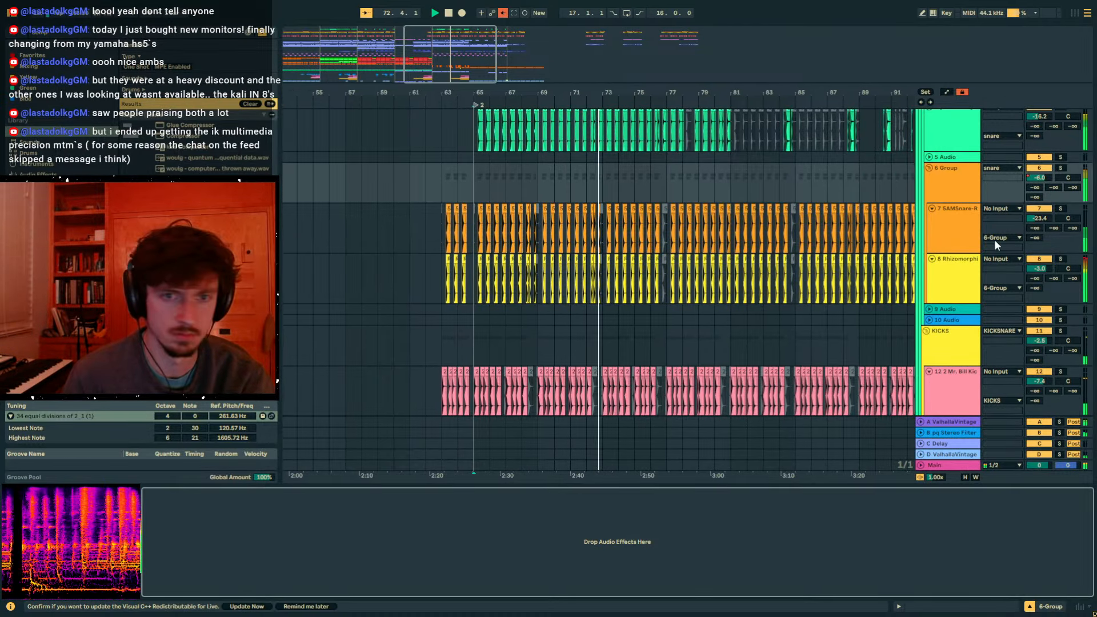
- Reshape the 6 Group's track volume automation into a gradual rise from bar 65 by removing the low breakpoint at bar 81
key("a")
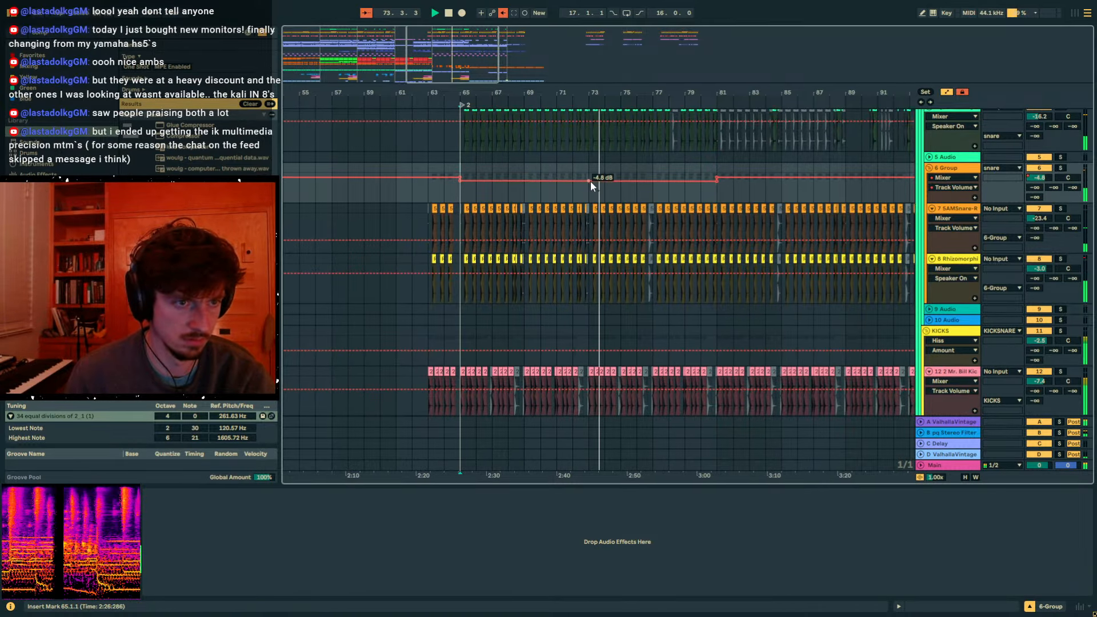
left_click(716, 180)
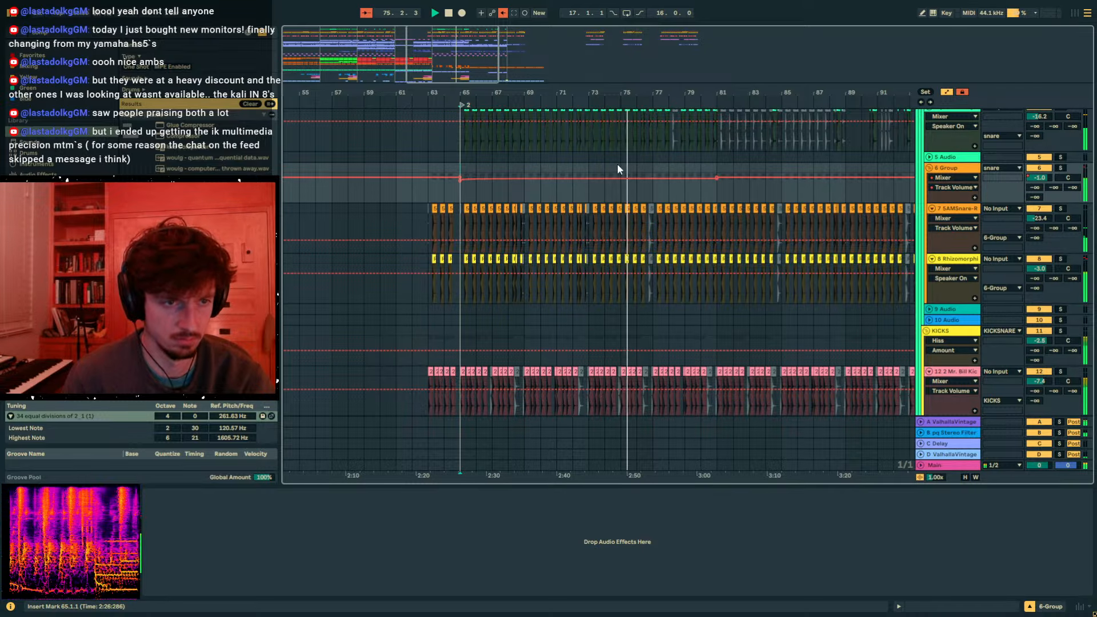
key("a")
- Deactivate the birdcalling clap track in the percussion group
scroll(866, 255, "down", 8)
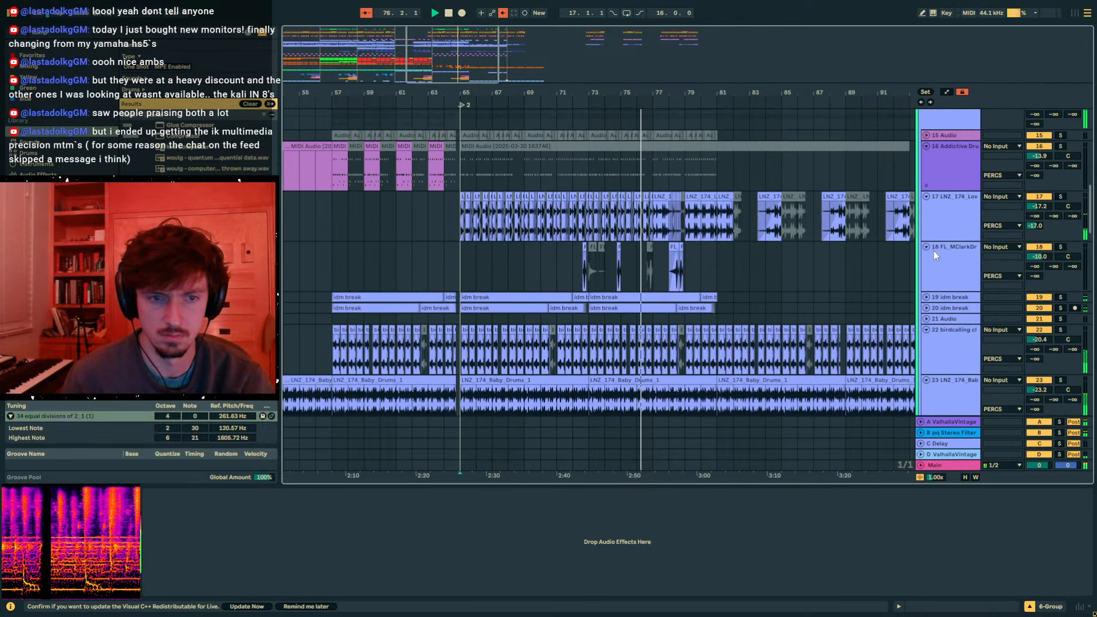
scroll(719, 235, "down", 2)
left_click(941, 262)
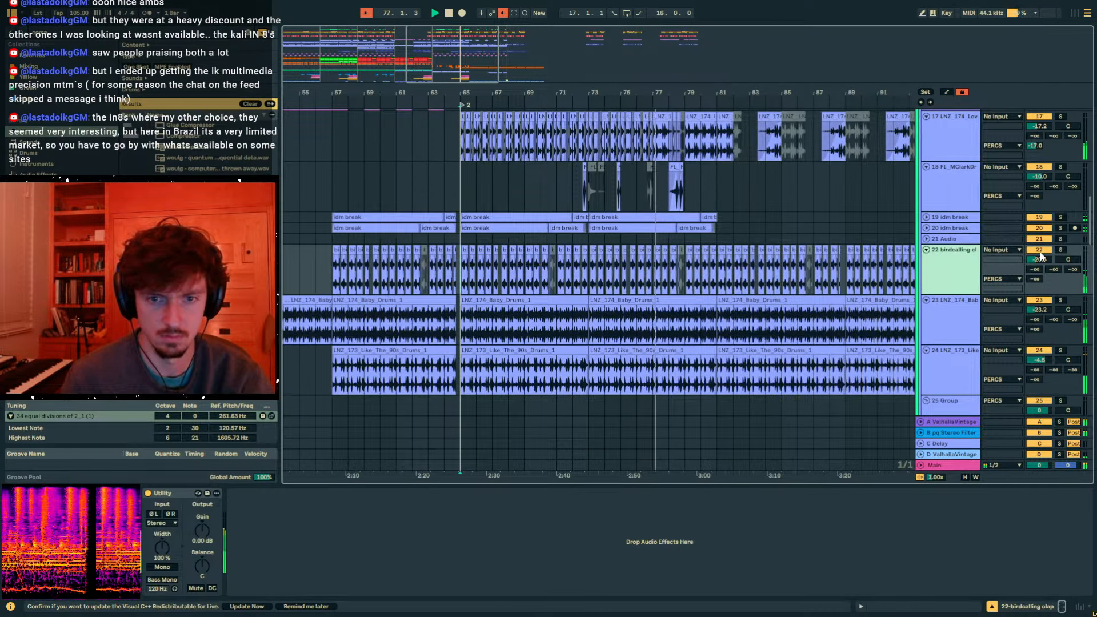
left_click(758, 259)
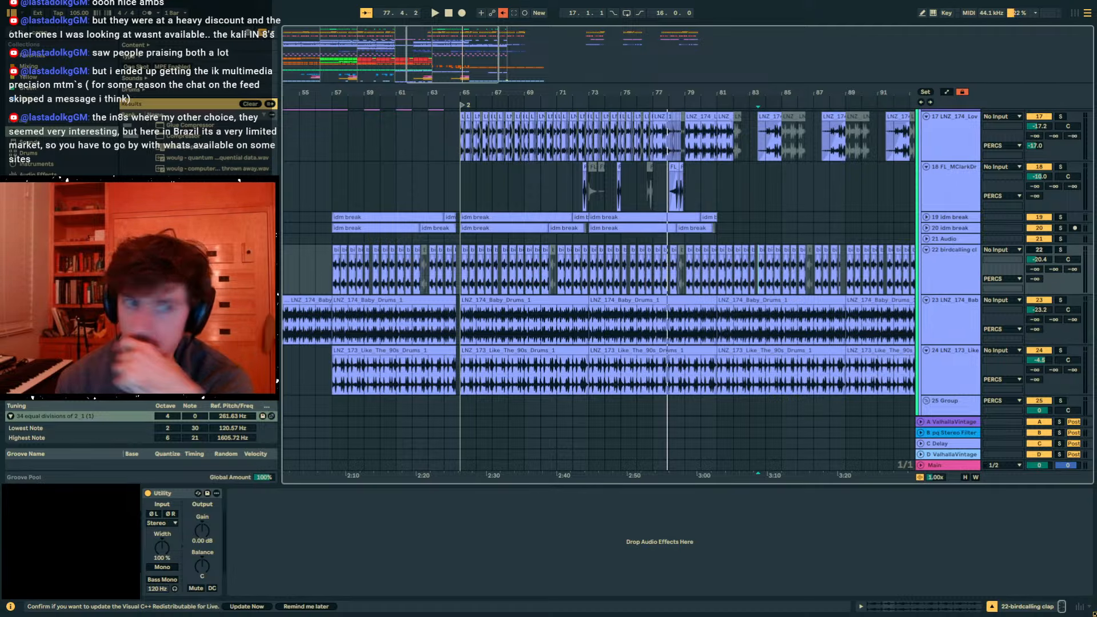
- Stop at bar 65 and collapse all tracks inside the PERCS group to their minimum height
left_click(541, 178)
scroll(459, 122, "up", 5)
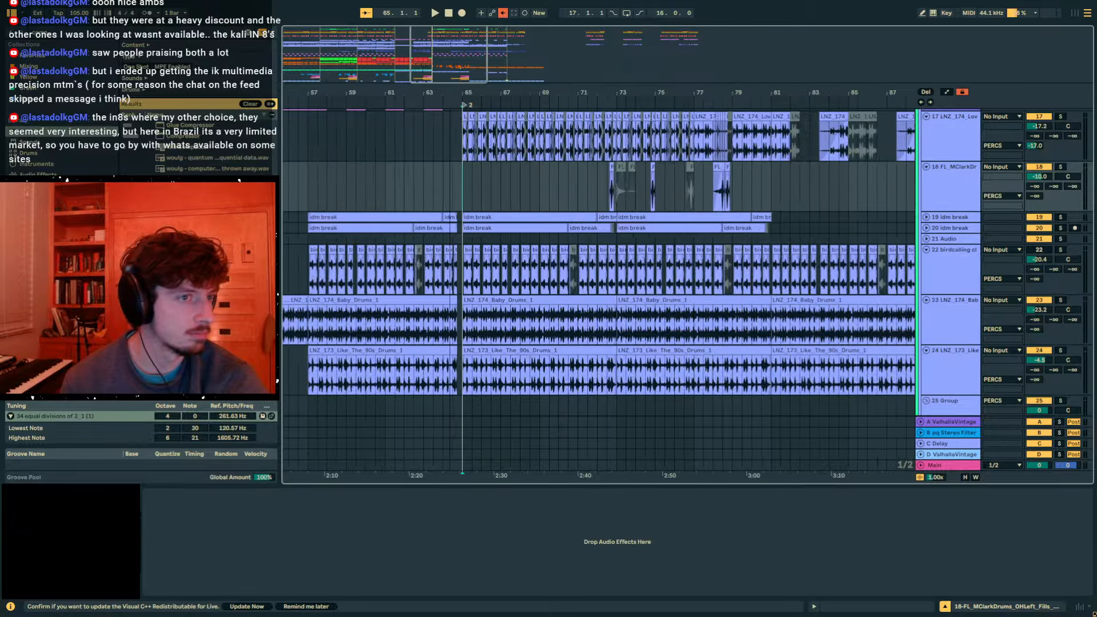
scroll(888, 235, "up", 3)
left_click(926, 258, "alt")
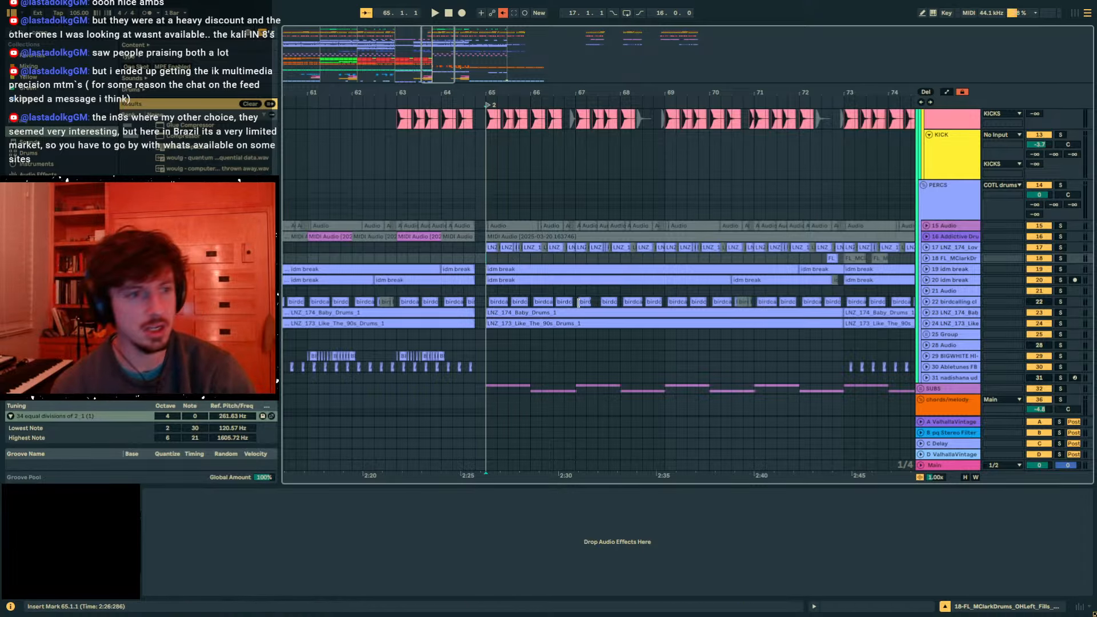
- Check the PERCS group's Auto Filter cutoff between bars 63 and 65 and play back the transition from bar 63
left_click(435, 198)
scroll(584, 194, "up", 3)
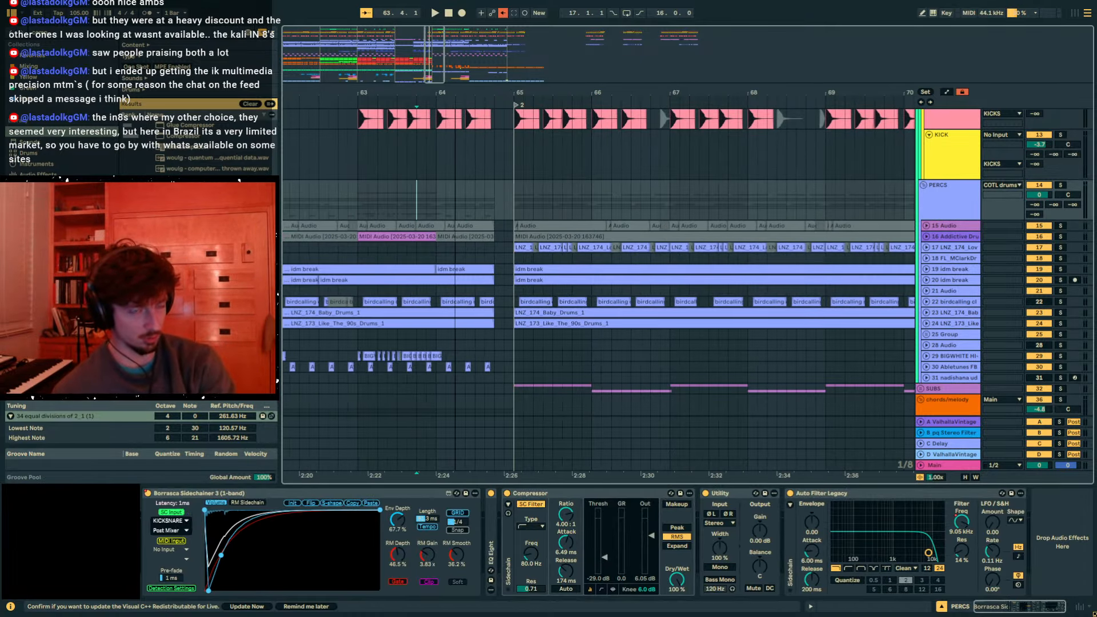
scroll(584, 189, "up", 3)
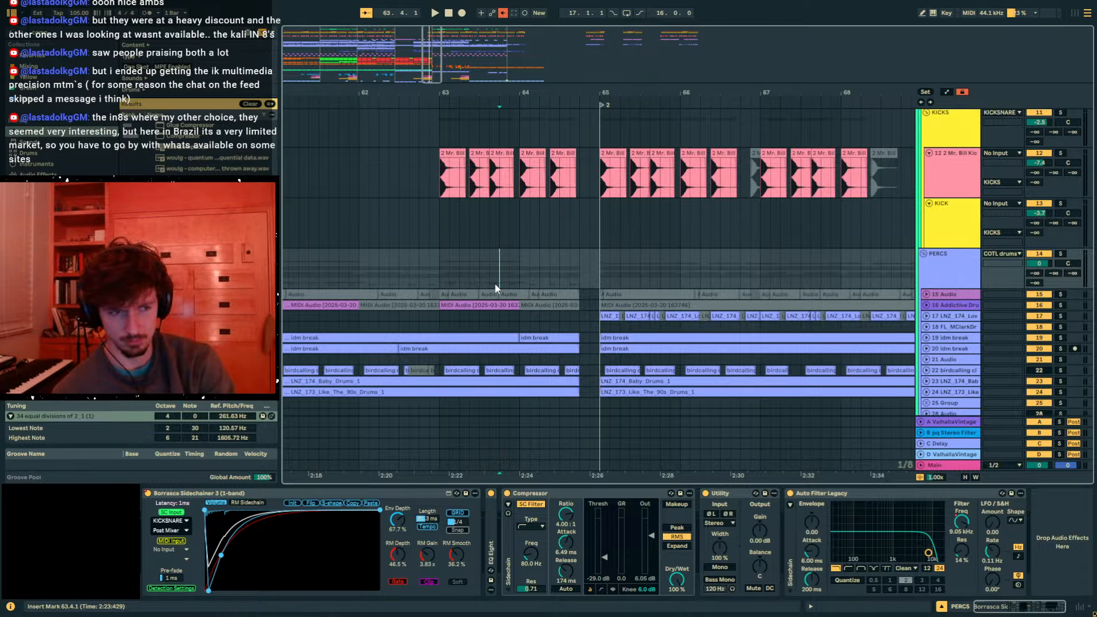
key("Left")
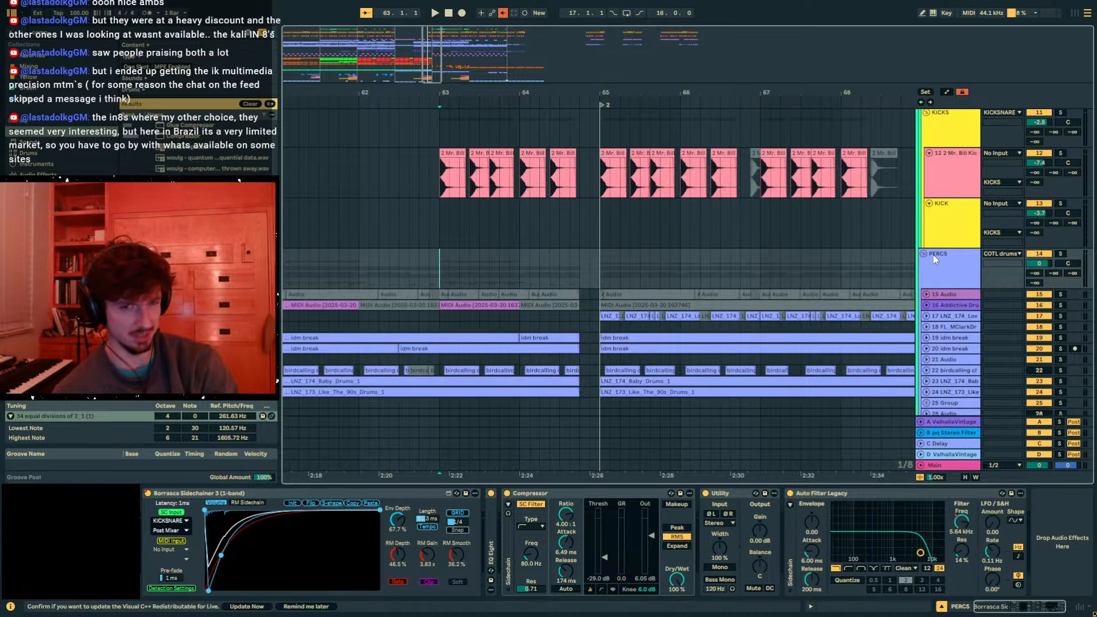
left_click(542, 260)
left_click(620, 259)
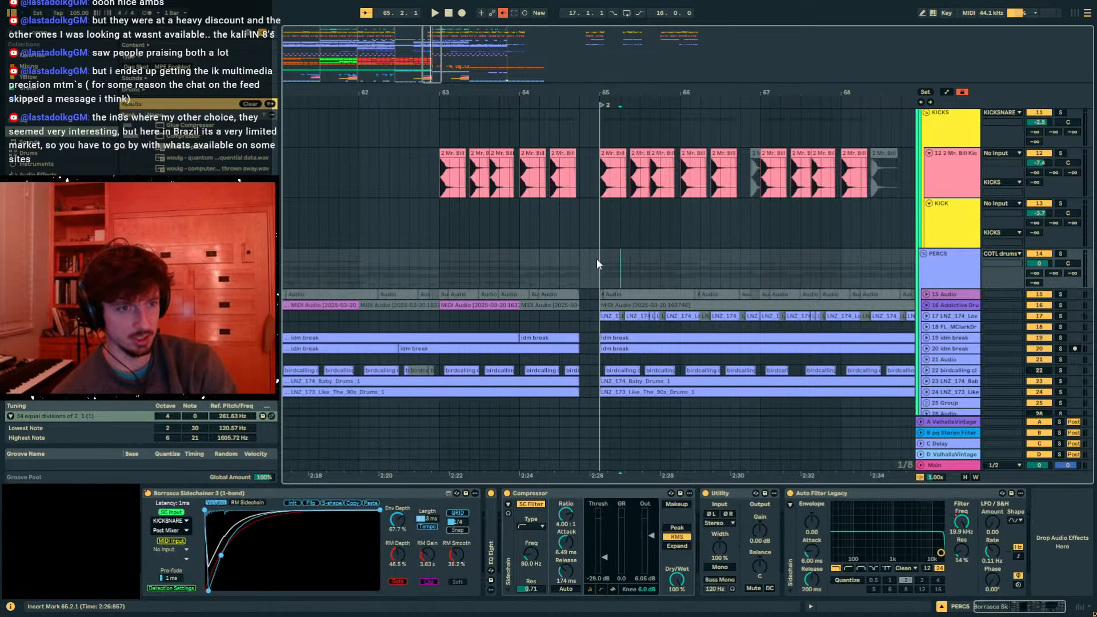
left_click(435, 265)
key("space")
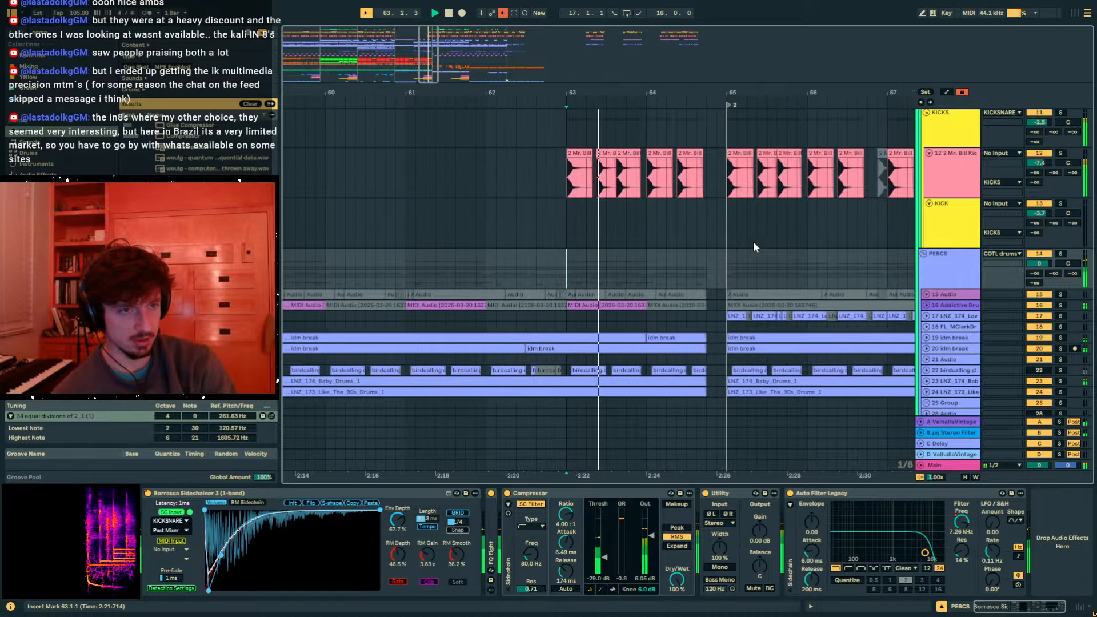
left_click_drag(623, 89, 606, 83)
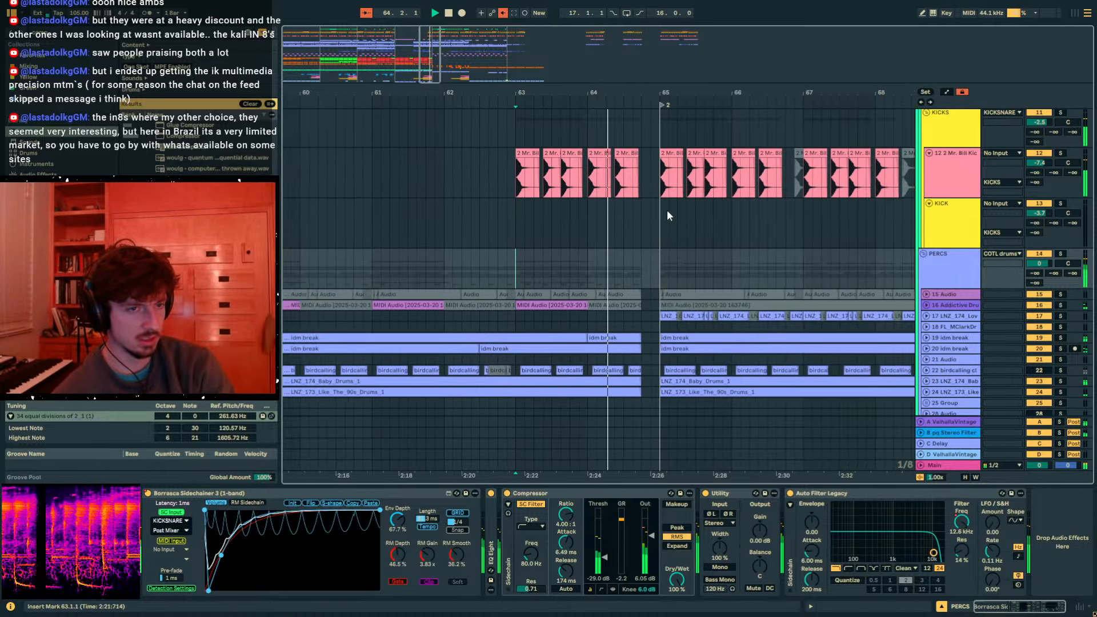
scroll(667, 210, "up", 2)
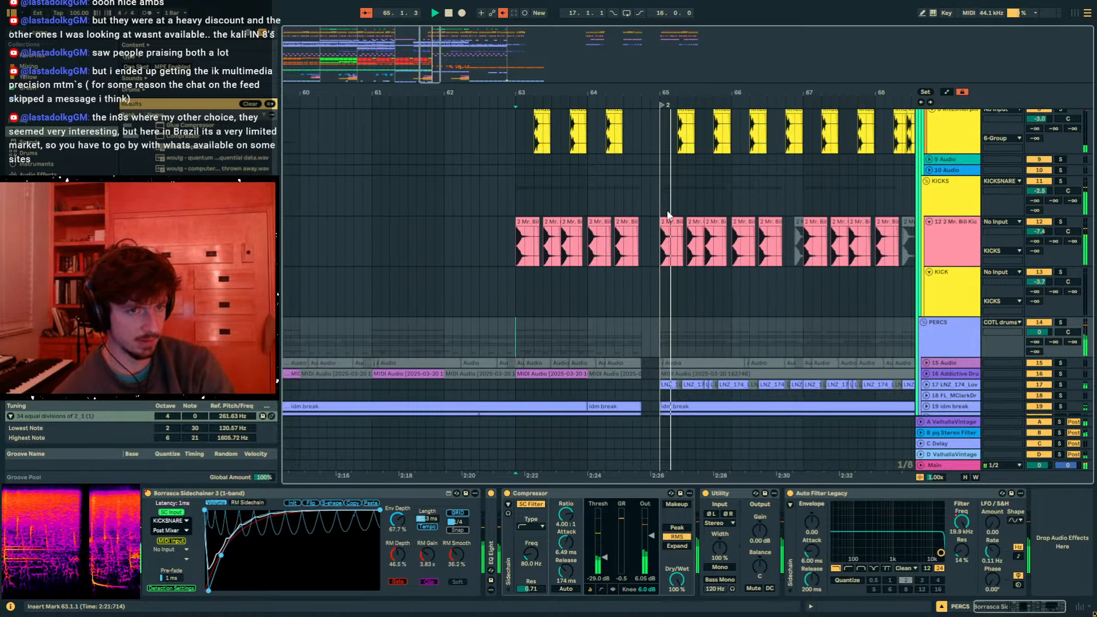
- Cut the second transient out of the Rhizo Crack Snare clip at 65.2, moving its tail earlier and crossfading the two slices
scroll(680, 217, "up", 3)
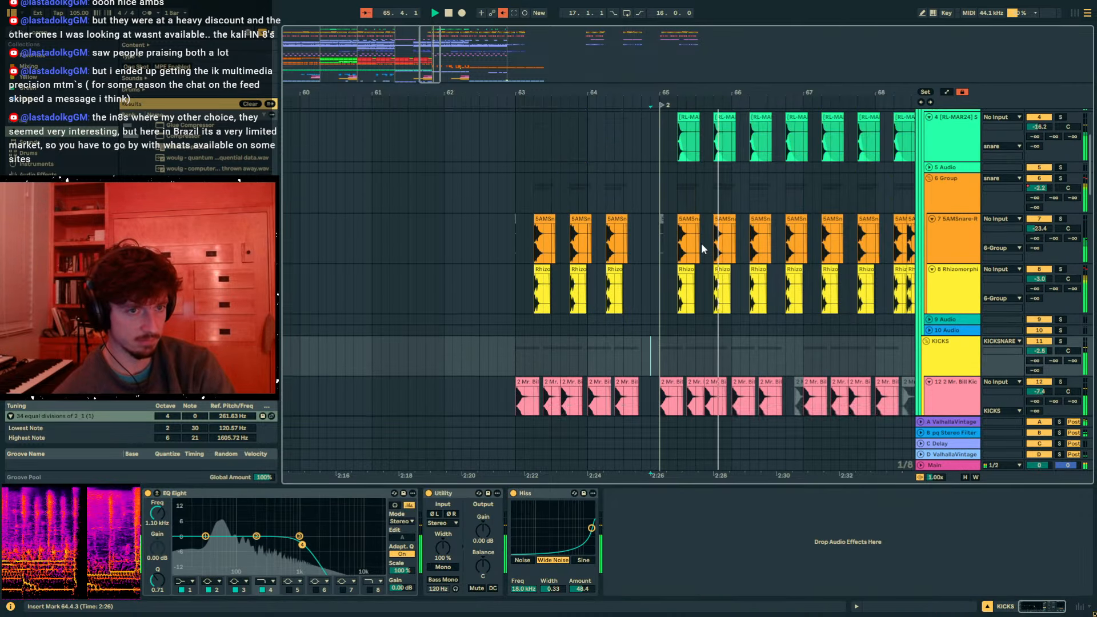
left_click(663, 252)
scroll(989, 232, "up", 2)
left_click(969, 264)
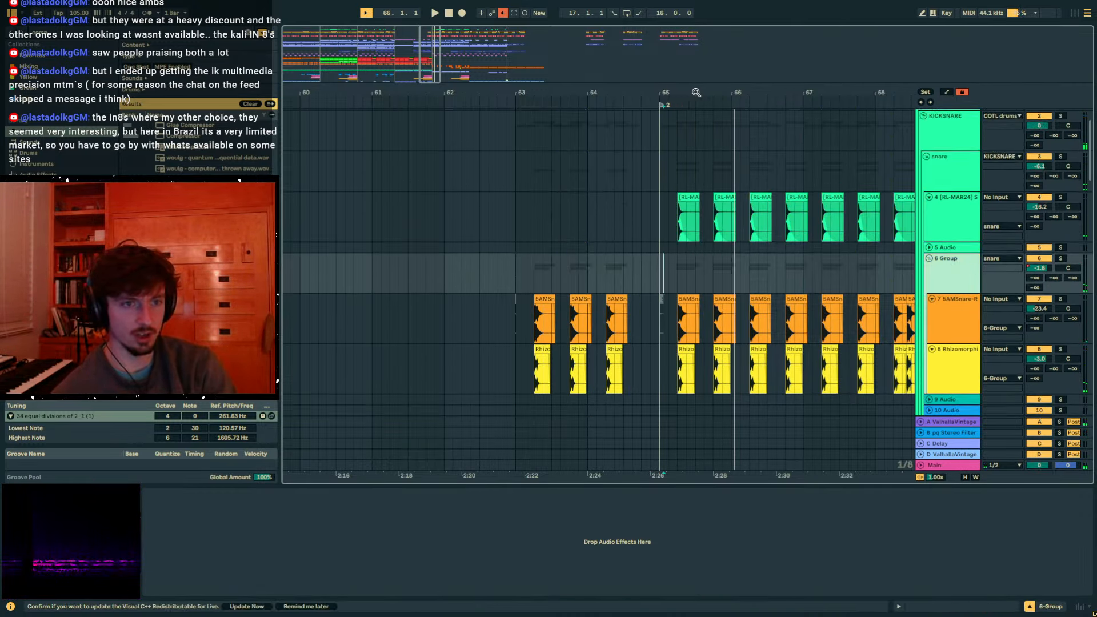
left_click_drag(683, 93, 578, 333)
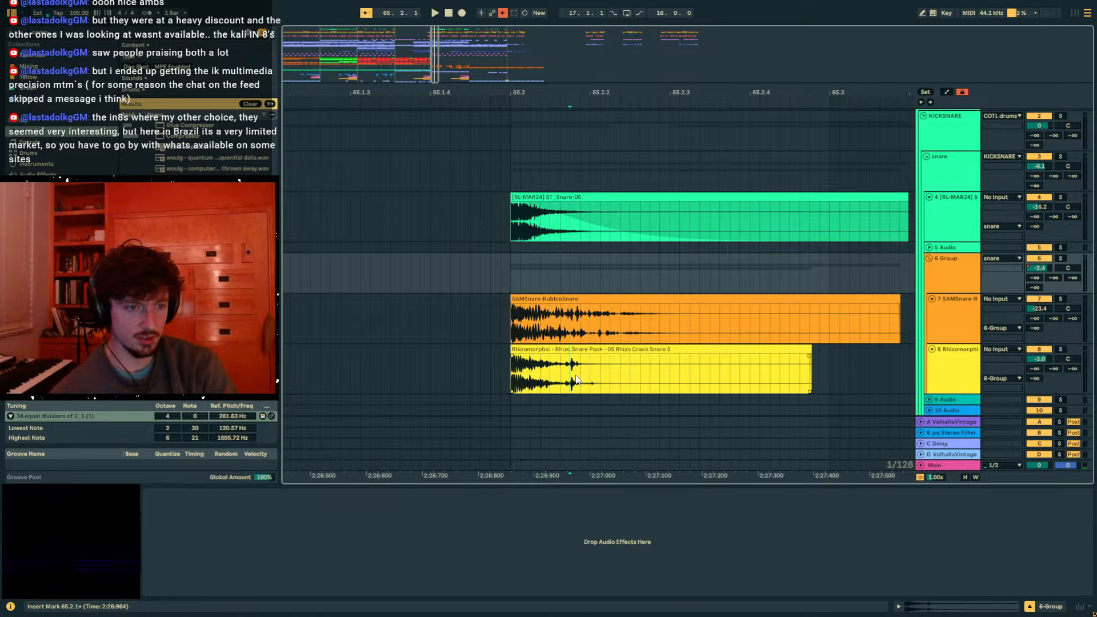
left_click_drag(576, 379, 582, 383)
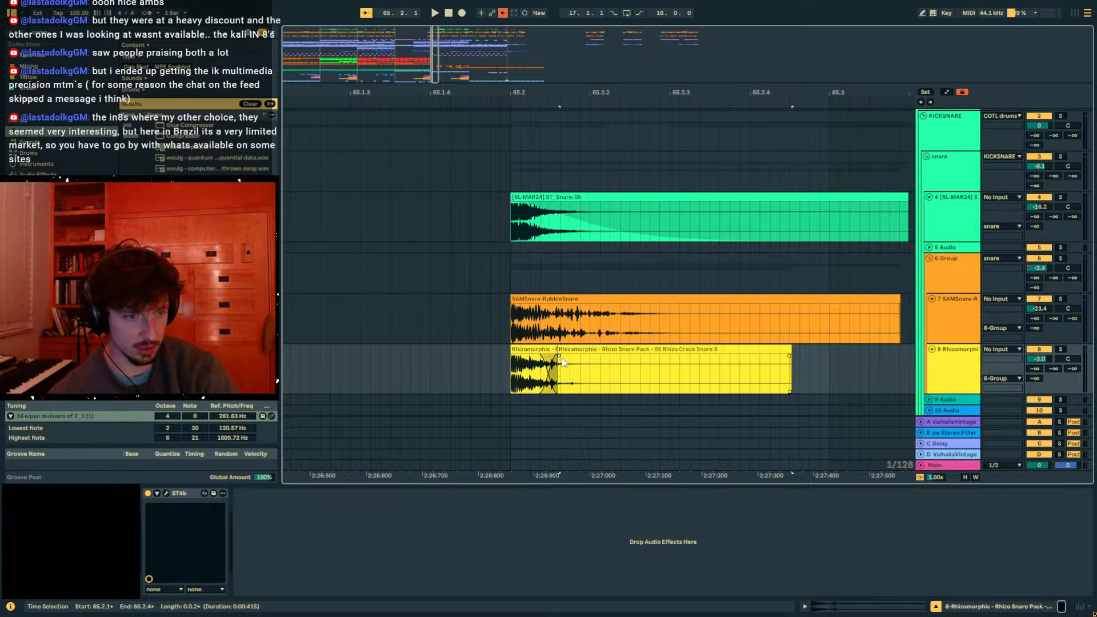
- Play back from 65.2 while soloing the Rhizomorphic and SAMSnare-RubbleSnare tracks in turn to compare the snare layers
key("space")
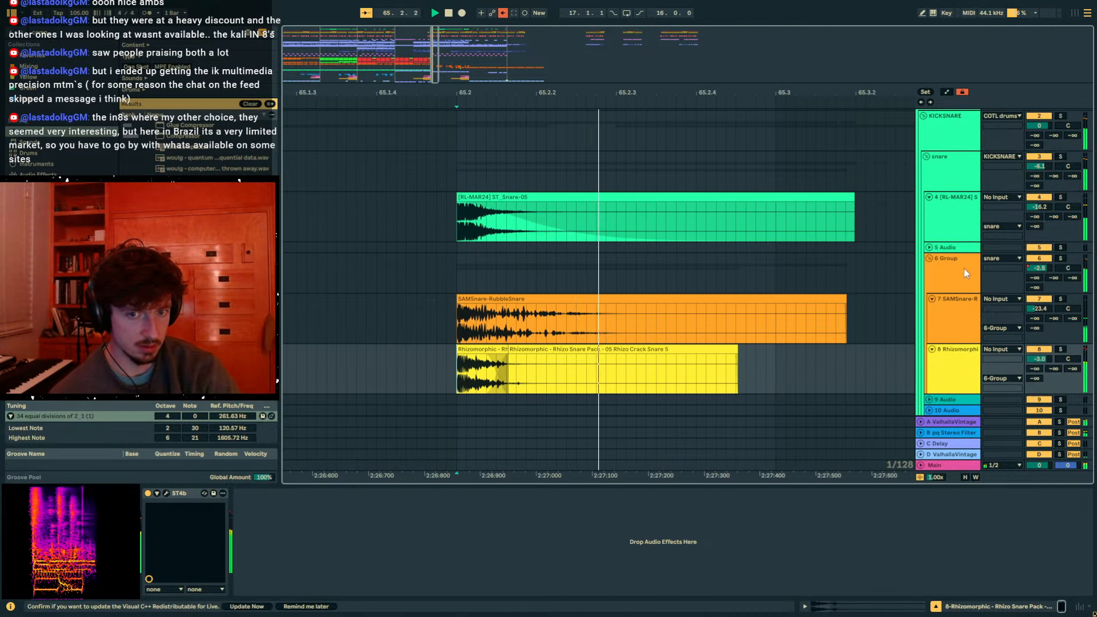
left_click(1061, 349)
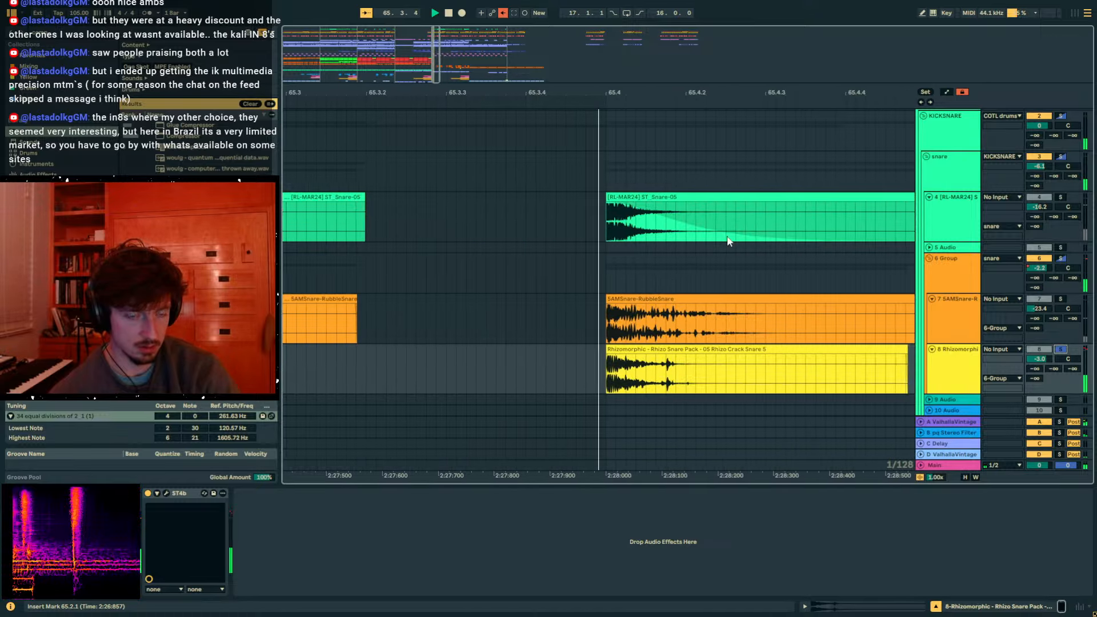
key("space")
left_click_drag(569, 93, 803, 35)
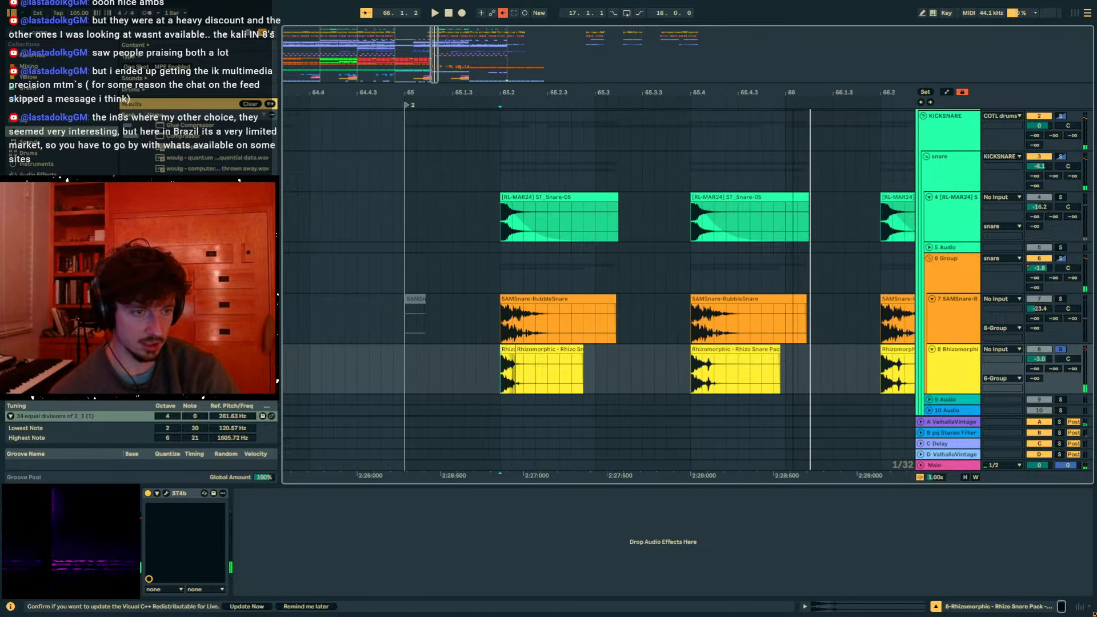
left_click(1061, 299)
key("space")
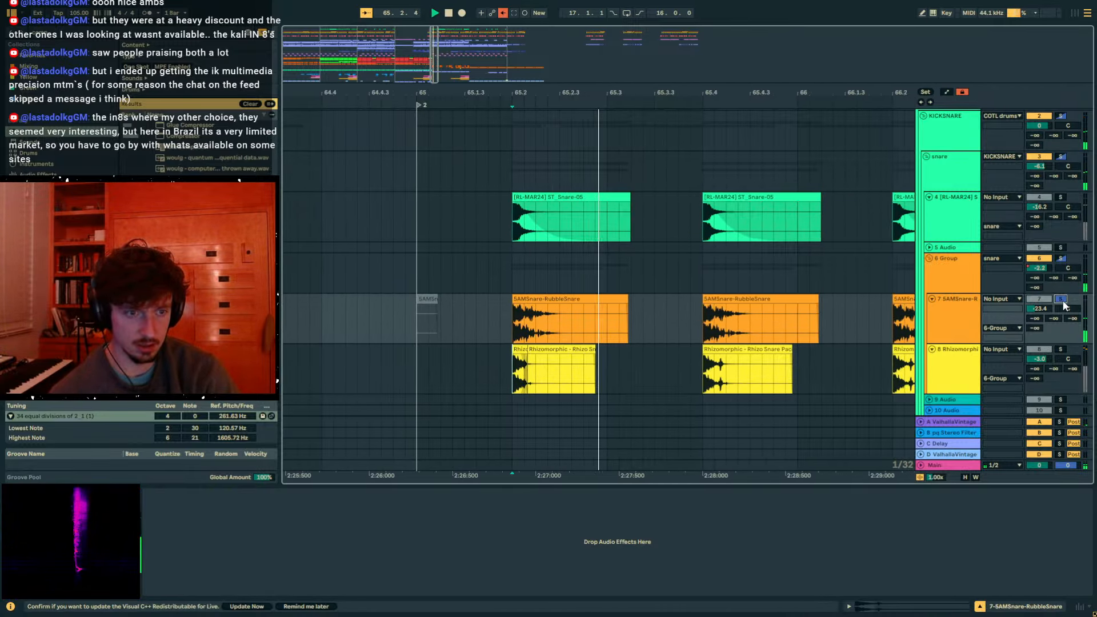
left_click(1061, 349)
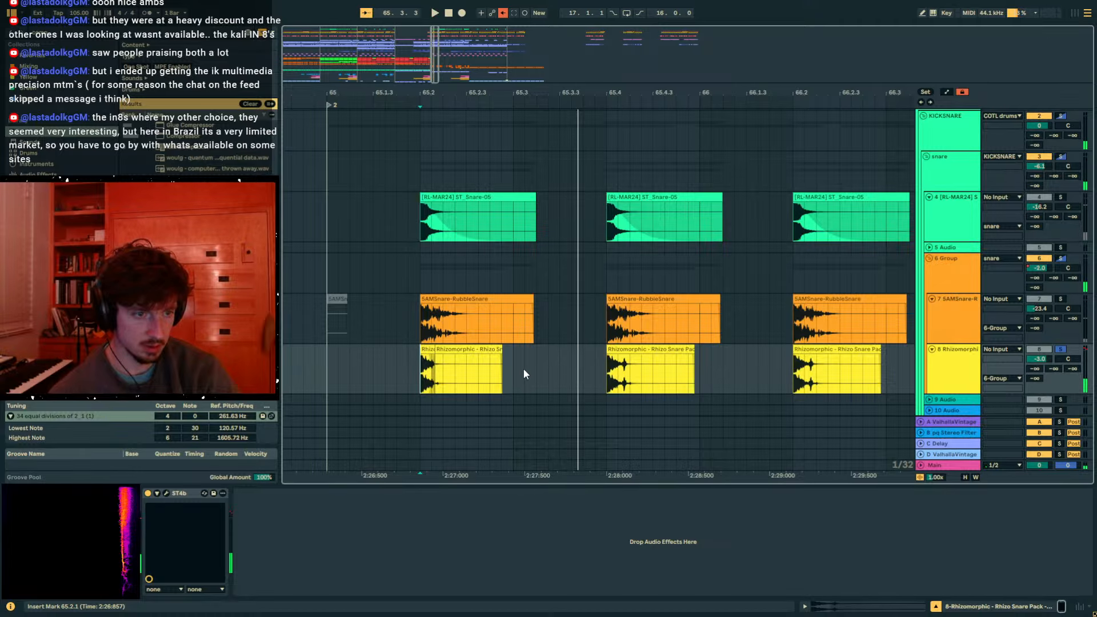
- Duplicate the two-beat section with the edited Rhizo Crack Snare hit from bar 65 repeatedly along its track
left_click_drag(331, 365, 328, 366)
key("ctrl+d")
key("ctrl+d")
key("ctrl+d")
key("ctrl+d")
key("ctrl+d")
key("ctrl+d")
key("ctrl+d")
key("ctrl+d")
key("ctrl+d")
key("ctrl+d")
key("ctrl+d")
key("ctrl+d")
key("ctrl+d")
key("ctrl+d")
key("ctrl+d")
key("ctrl+d")
key("ctrl+d")
key("ctrl+d")
key("ctrl+d")
key("ctrl+d")
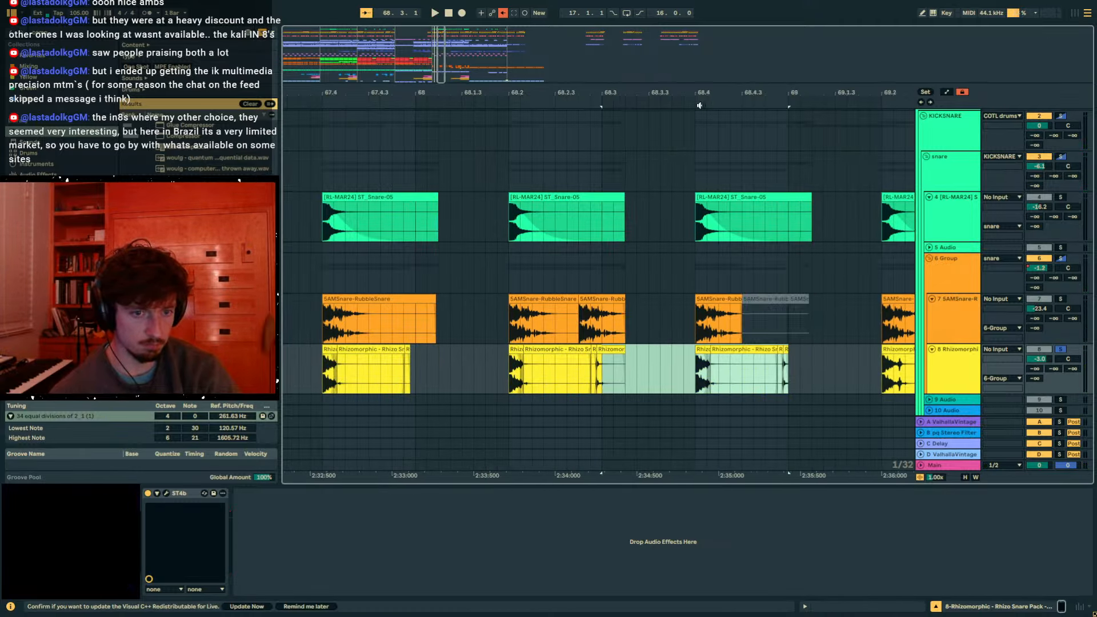
- Undo the Rhizo snare duplicates that run past bar 69
key("ctrl+z")
key("ctrl+z")
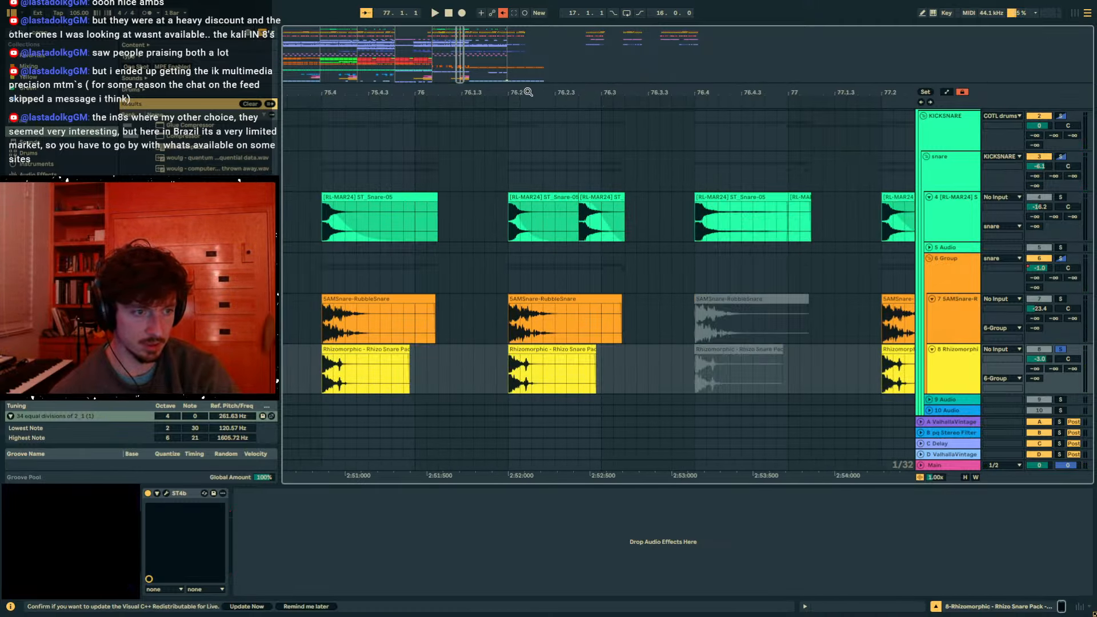
left_click_drag(447, 93, 897, 39)
key("ctrl+z")
key("ctrl+z")
key("ctrl+z")
key("ctrl+z")
key("ctrl+z")
key("ctrl+z")
key("ctrl+z")
key("ctrl+z")
key("ctrl+z")
key("ctrl+z")
key("ctrl+z")
key("ctrl+z")
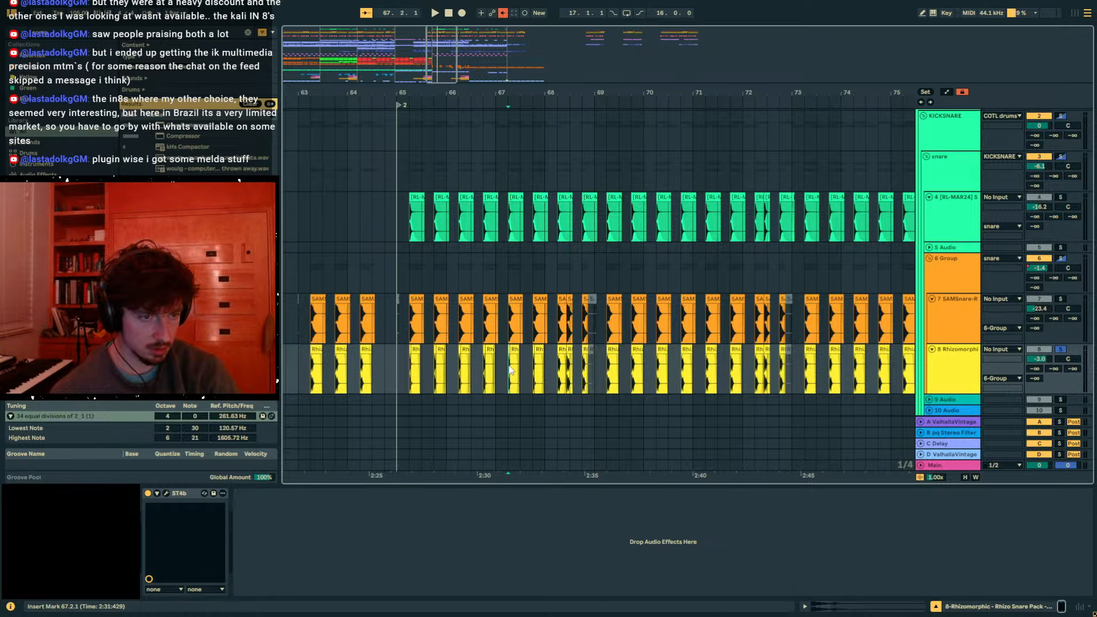
- Consolidate the Rhizo snare hit at 67.2 into one clip and use it for the fill hits from 68.2 to 68.4
key("ctrl+j")
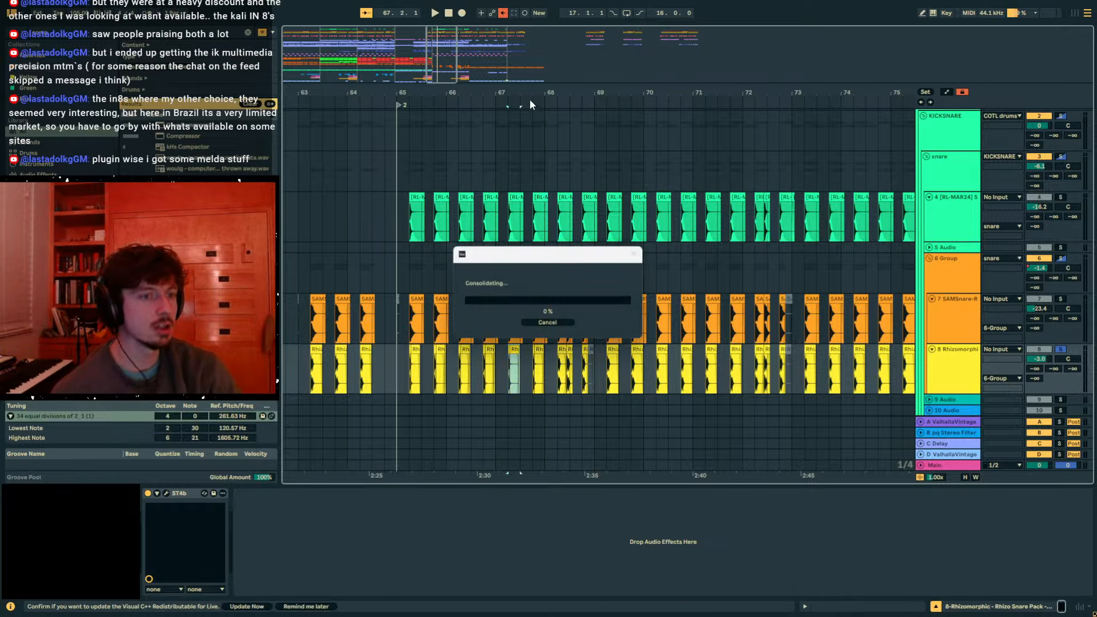
left_click_drag(513, 91, 499, 268)
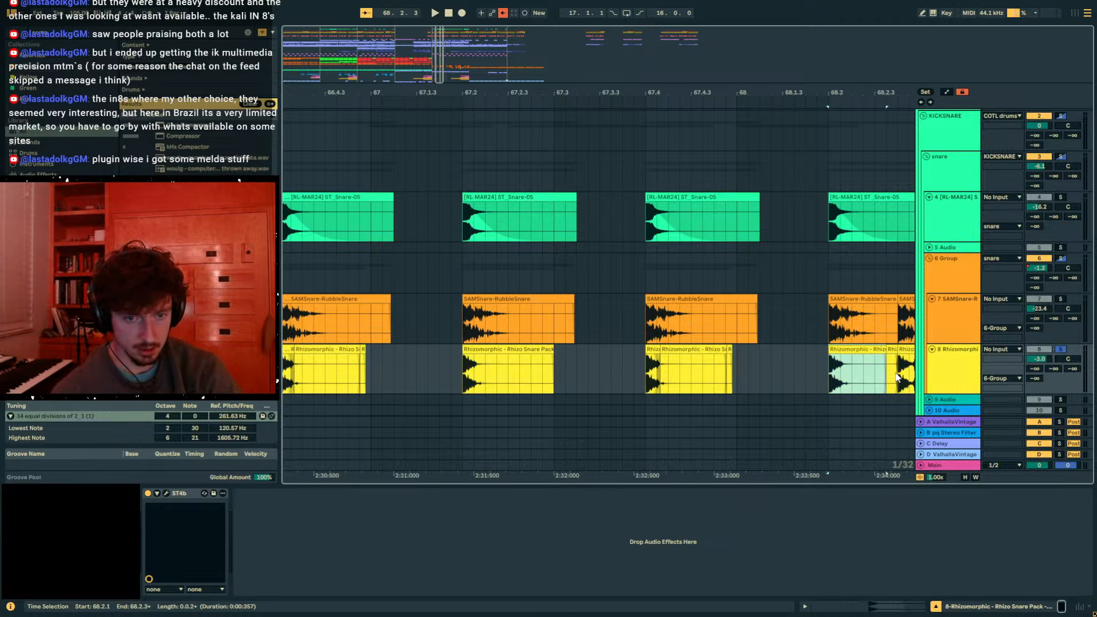
left_click_drag(849, 90, 549, 91)
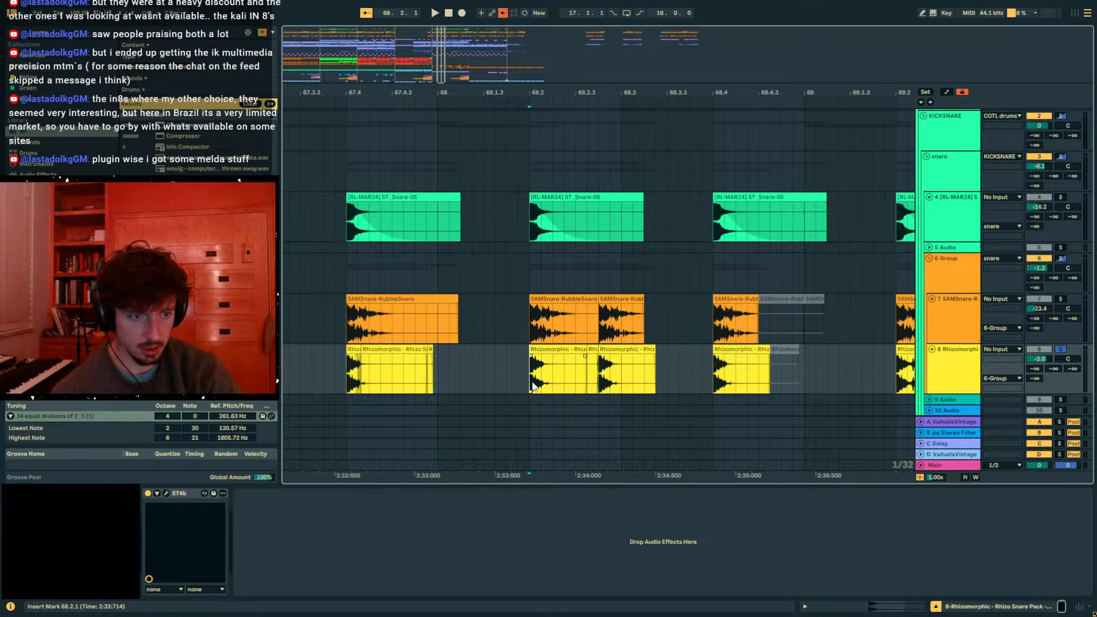
left_click_drag(525, 75, 619, 247)
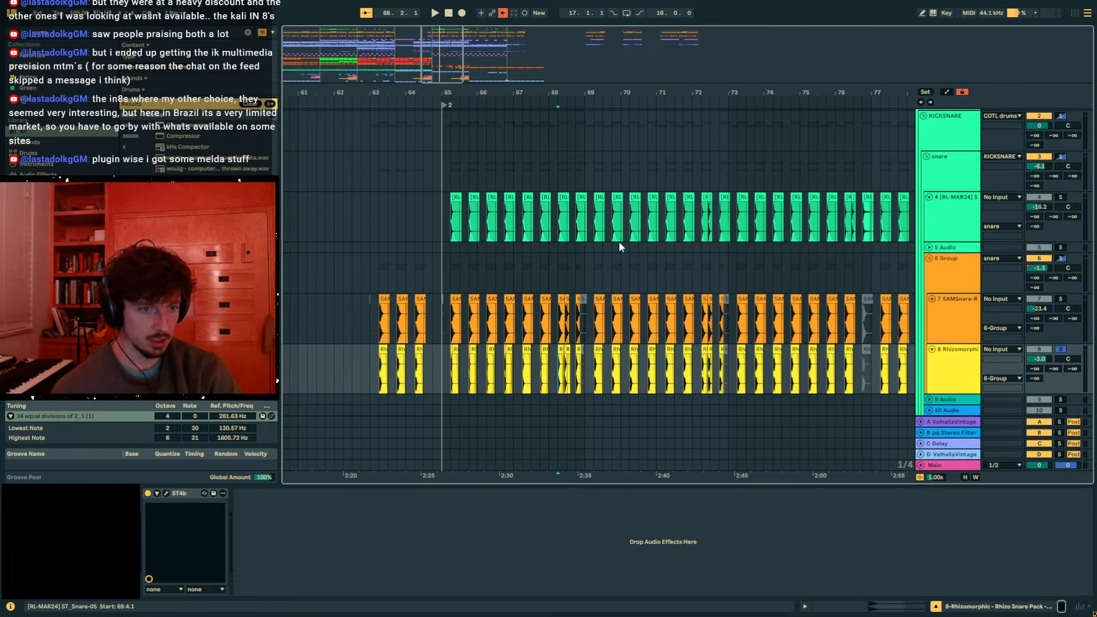
- Duplicate the edited four-bar Rhizomorphic snare pattern starting at bar 65, filling the track up to bar 77
left_click_drag(445, 371, 443, 371)
key("ctrl+d")
key("ctrl+d")
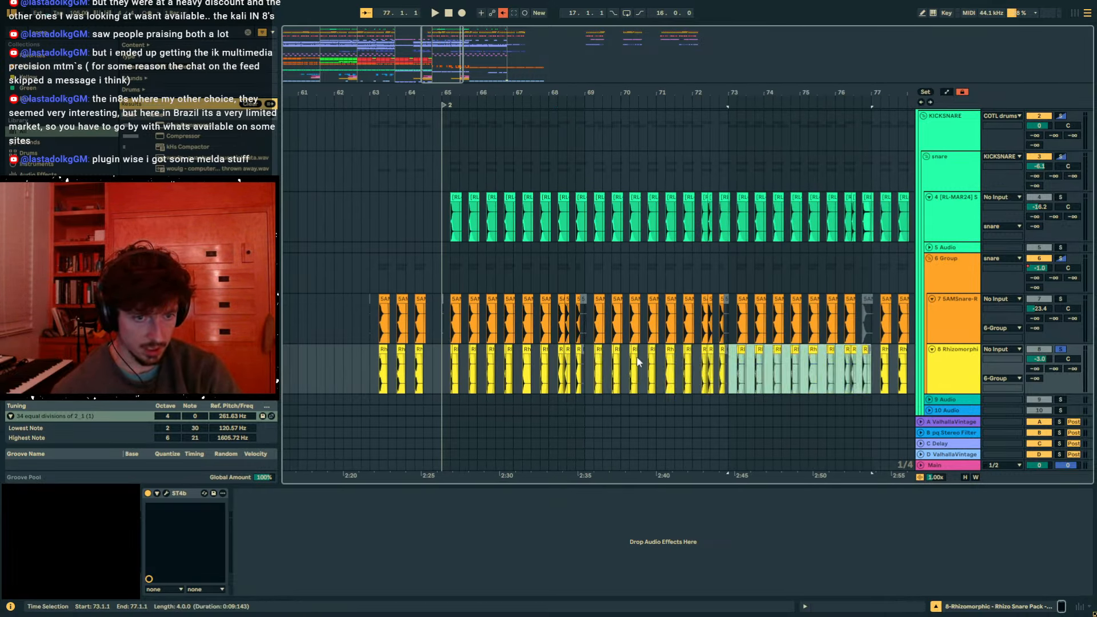
key("ctrl+d")
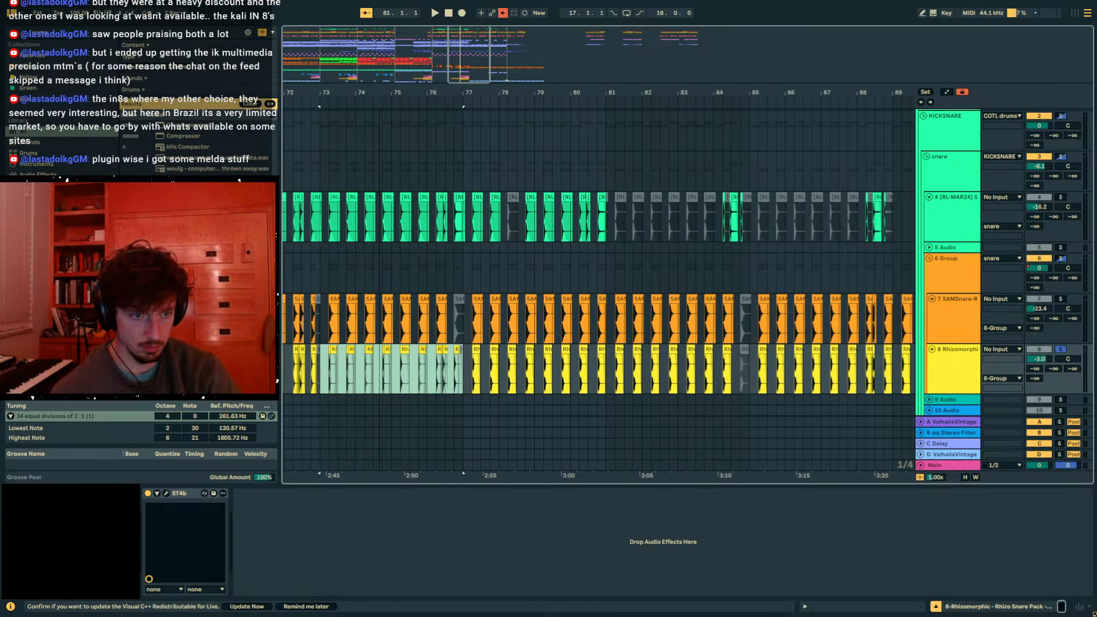
- Continue duplicating the four-bar Rhizo snare pattern along its track, up to the outro at bar 97
key("ctrl+d")
key("ctrl+d")
key("ctrl+d")
key("ctrl+d")
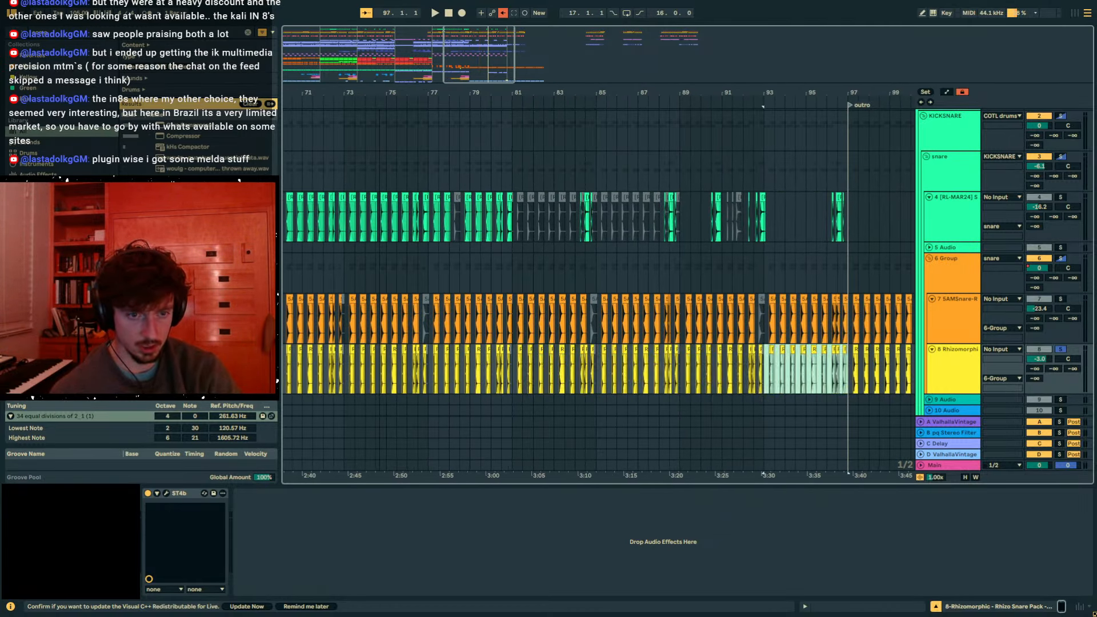
- Play the arrangement from bar 65 and unsolo the Rhizo snare track to hear it in the full mix
left_click_drag(603, 92, 603, 83)
left_click(475, 270)
key("space")
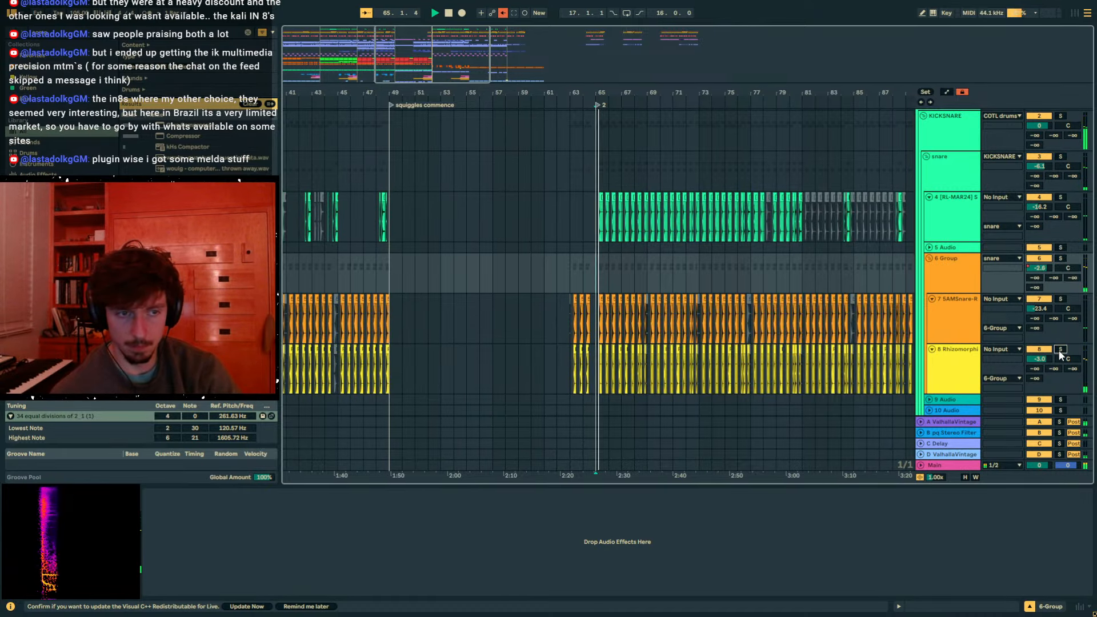
left_click(1061, 350)
left_click_drag(1037, 358, 1046, 377)
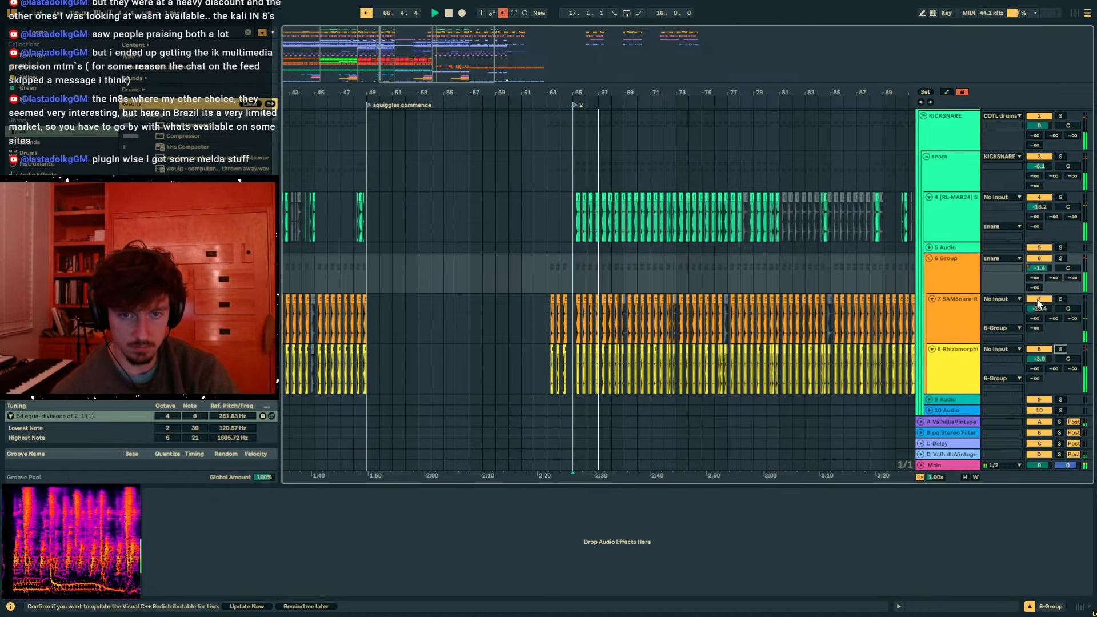
- Deactivate the SAMSnare clips from bar 65 onward, leaving the Rhizo snare clips active
left_click_drag(564, 324, 1000, 372)
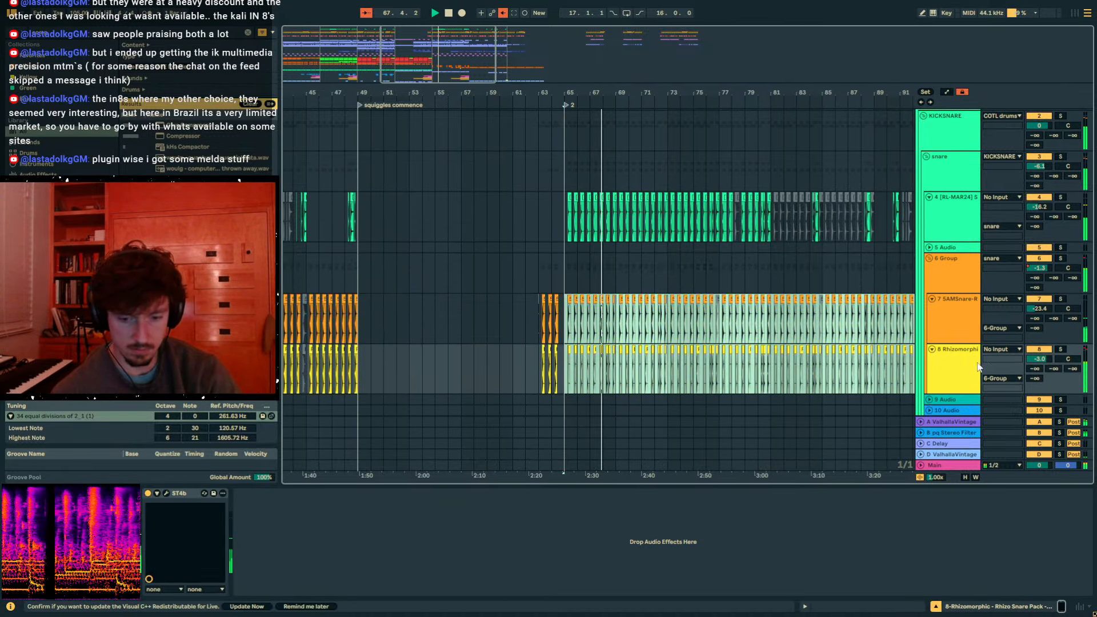
left_click_drag(567, 321, 1061, 314)
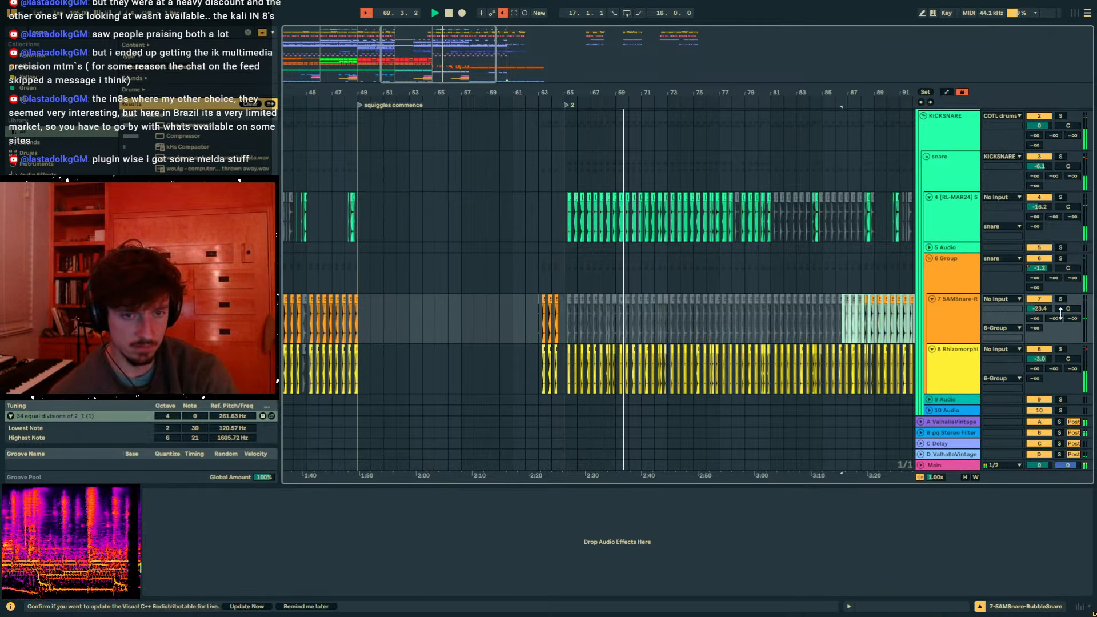
- Set the high-band transient in ST4b on the Rhizo snare track to 0.0 dB and close the plugin window
left_click(947, 375)
left_click(166, 495)
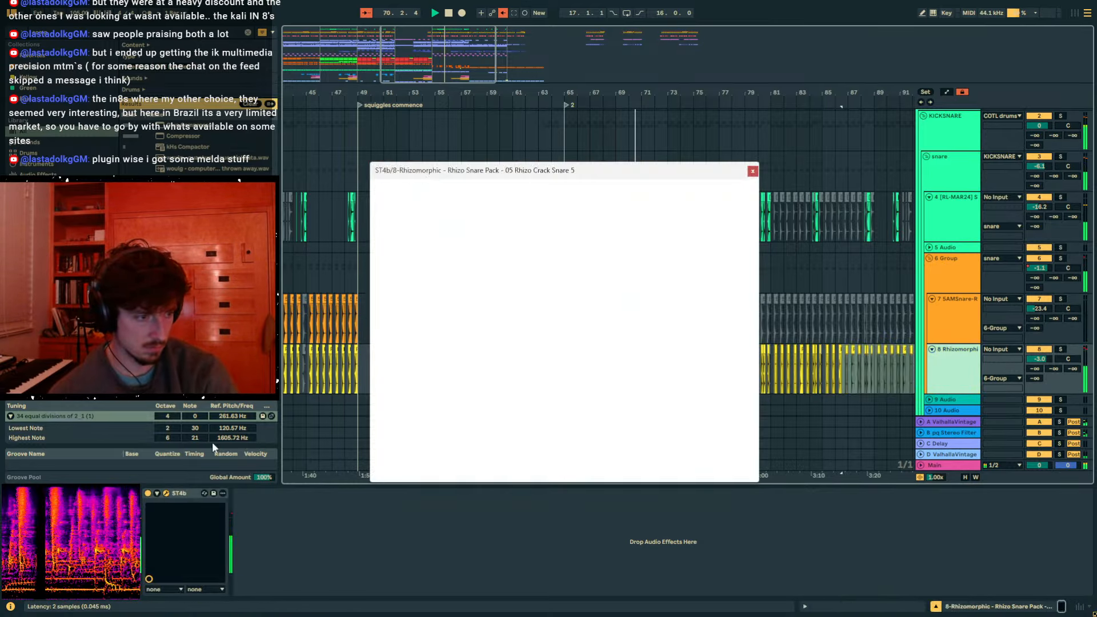
mouse_move(588, 229)
left_mouse_down()
mouse_move(588, 191)
mouse_move(588, 246)
left_mouse_up()
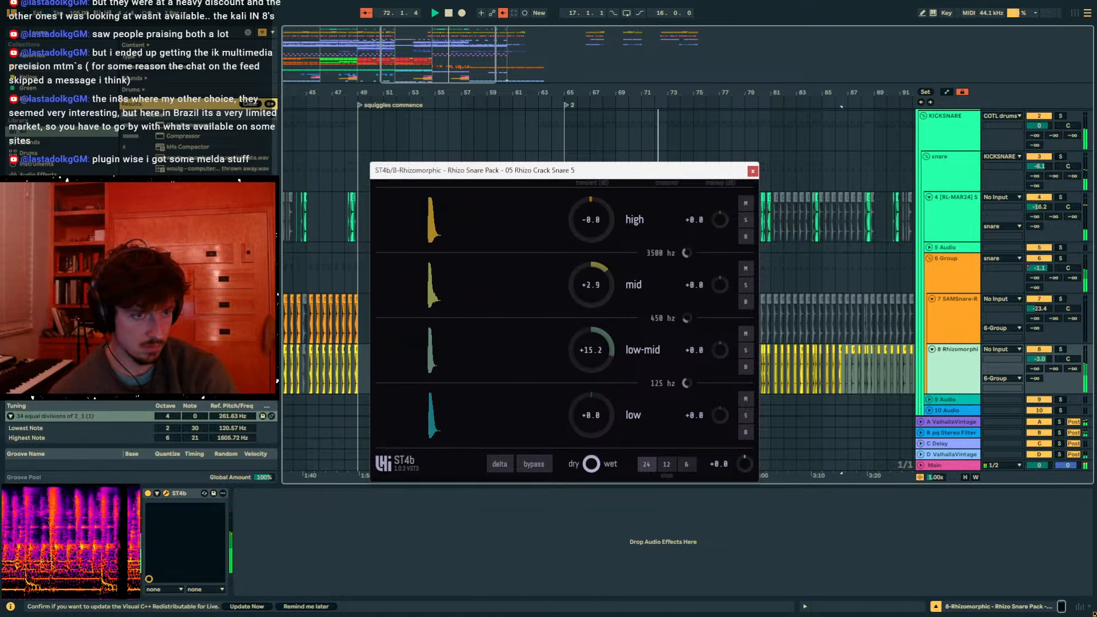
left_click(753, 171)
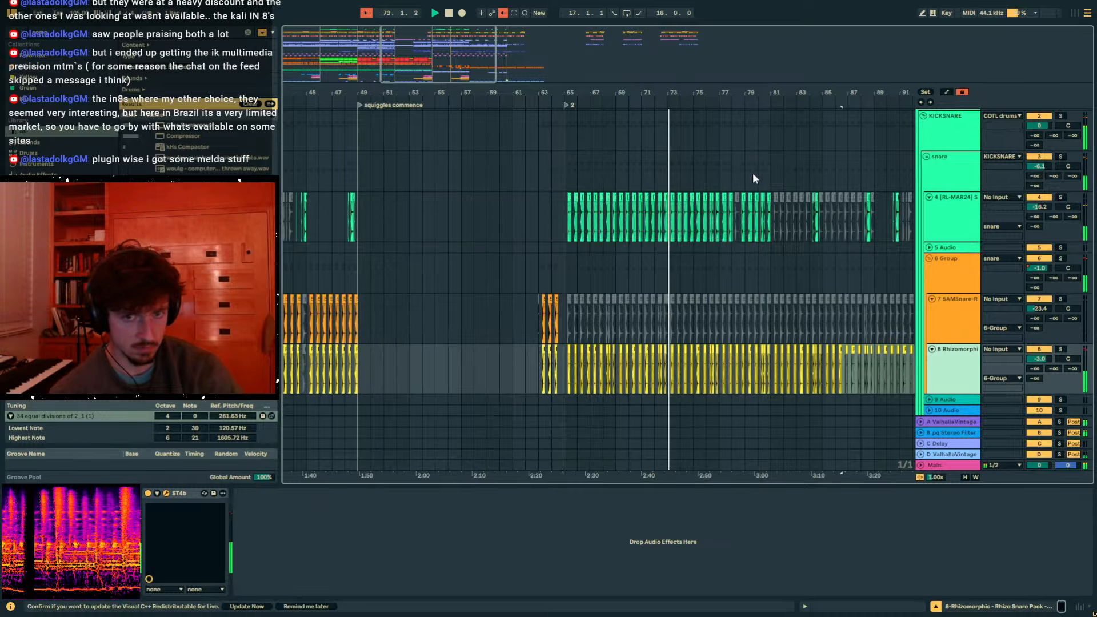
- Lower the track volume automation of the snare layers' 6 Group between bars 65 and 81
key("a")
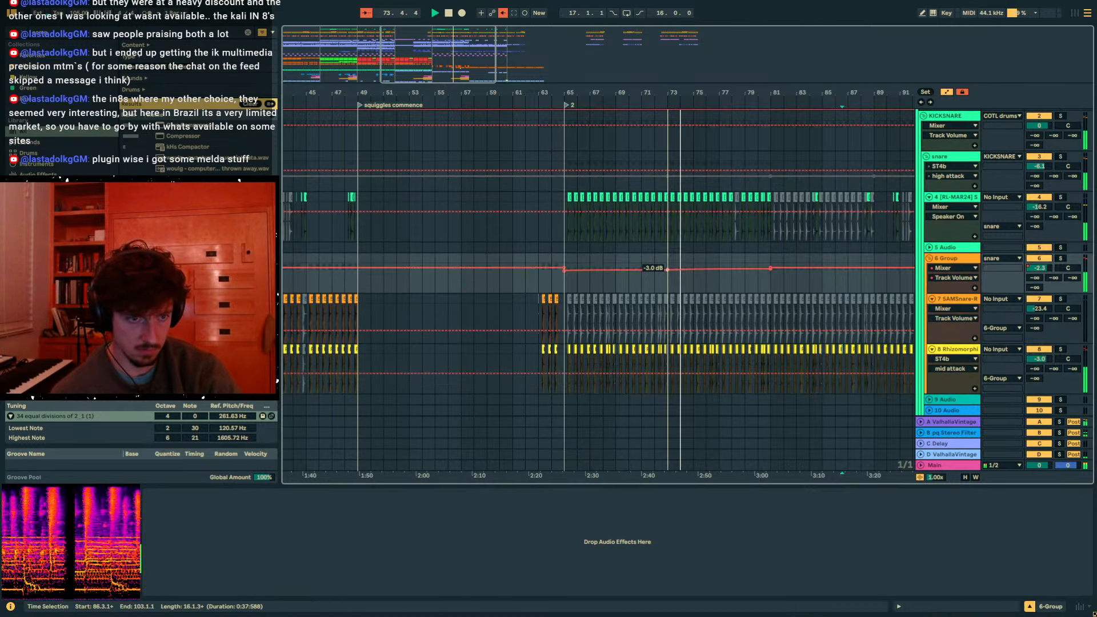
scroll(715, 270, "down", 15)
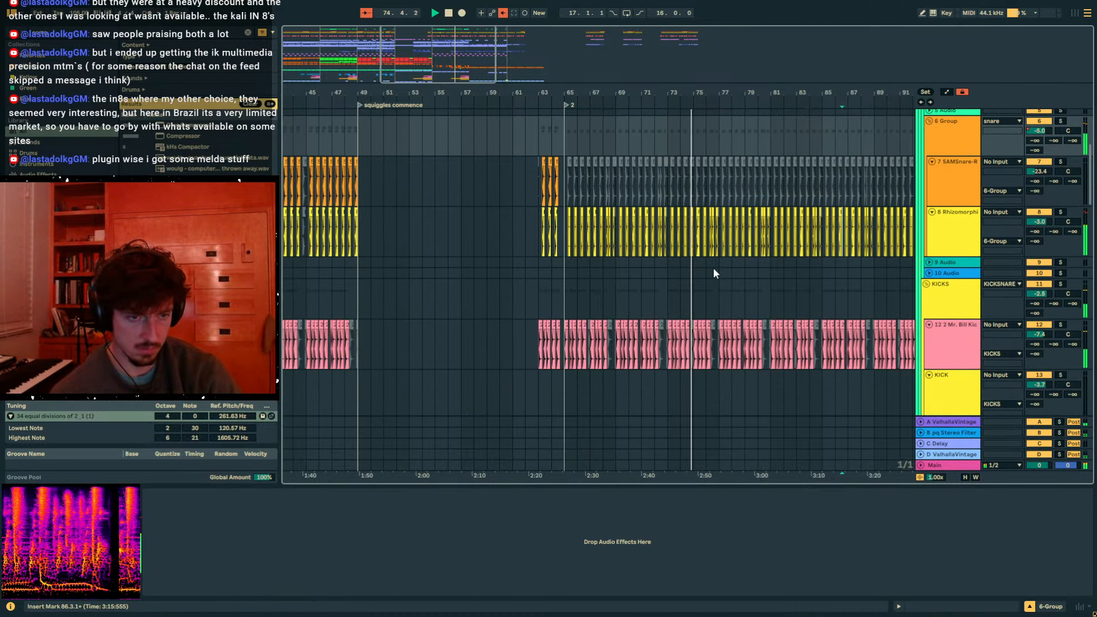
scroll(920, 188, "up", 1)
- Raise the drop 2 group to 3.6 dB and add a Compressor with -15.4 dB threshold, 0.08 ms attack and 121 ms release
left_click(921, 184)
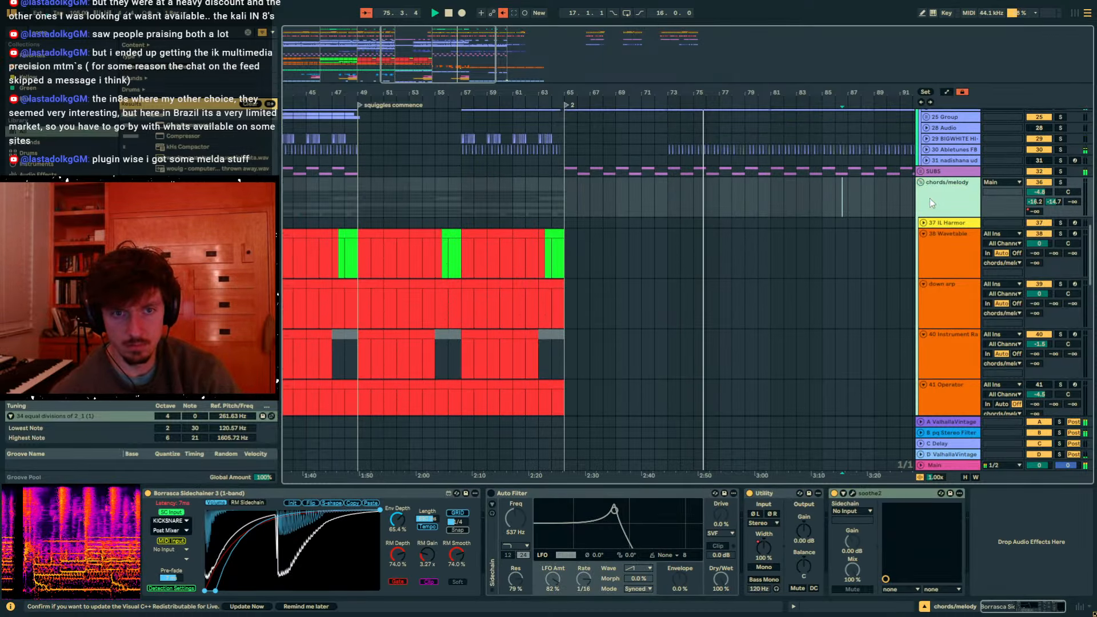
left_click(937, 214)
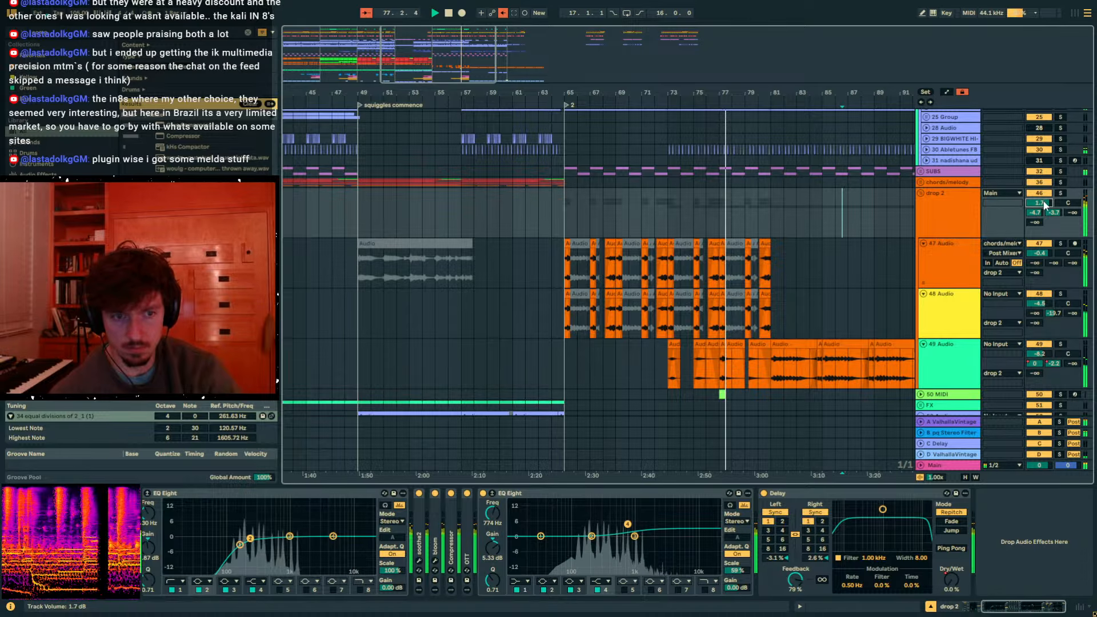
left_click(928, 200)
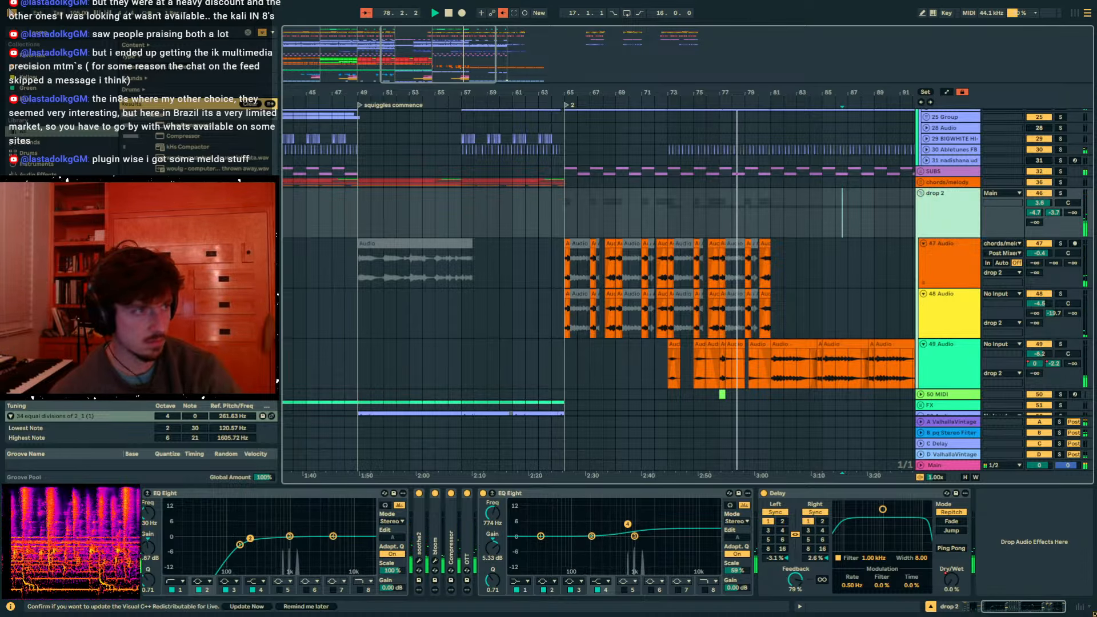
left_click_drag(177, 137, 927, 544)
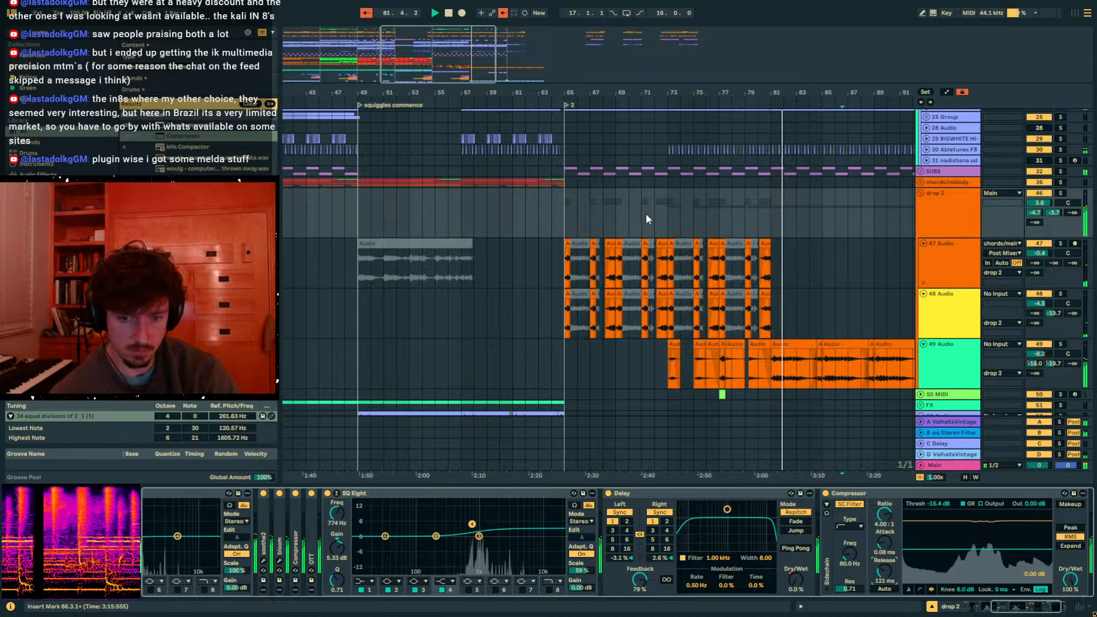
left_click(674, 219)
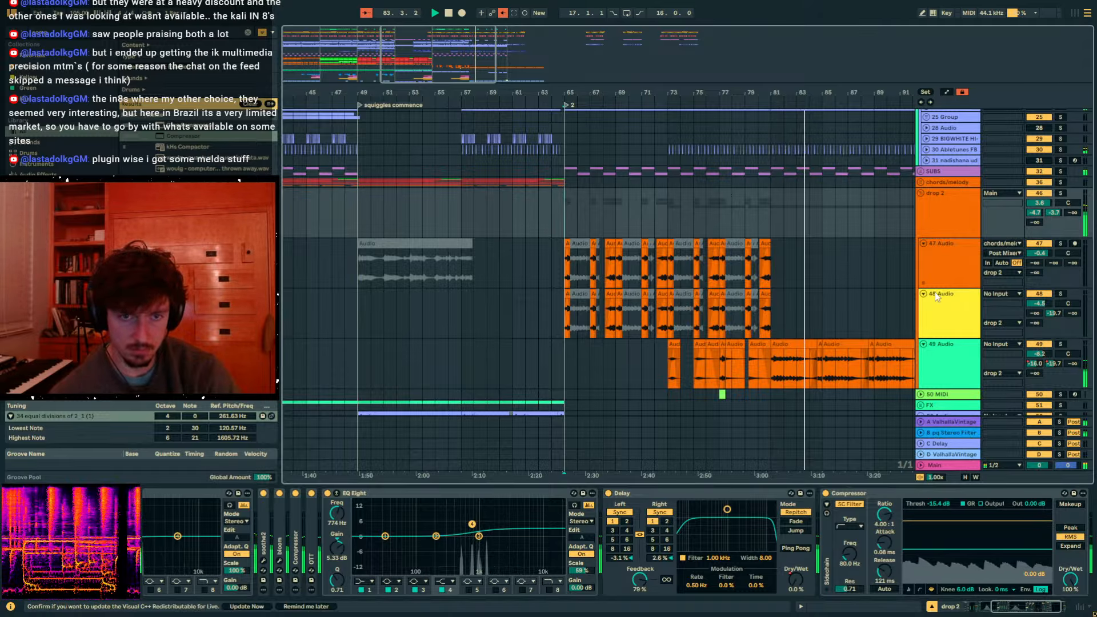
- Solo the PERCS group and play it from bar 81
scroll(935, 293, "up", 15)
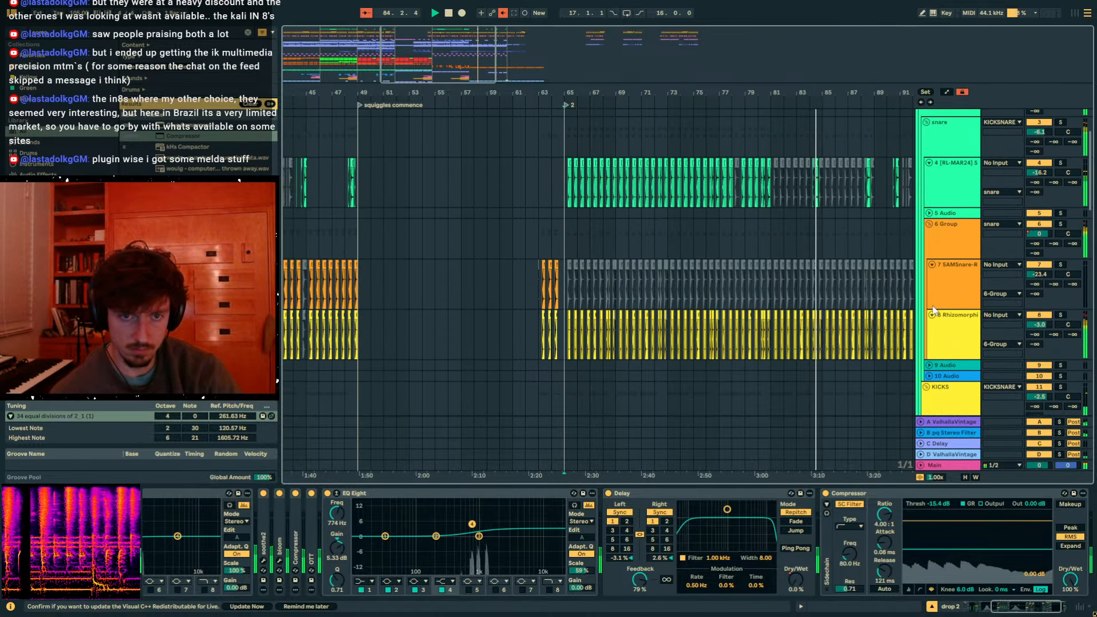
scroll(933, 308, "down", 2)
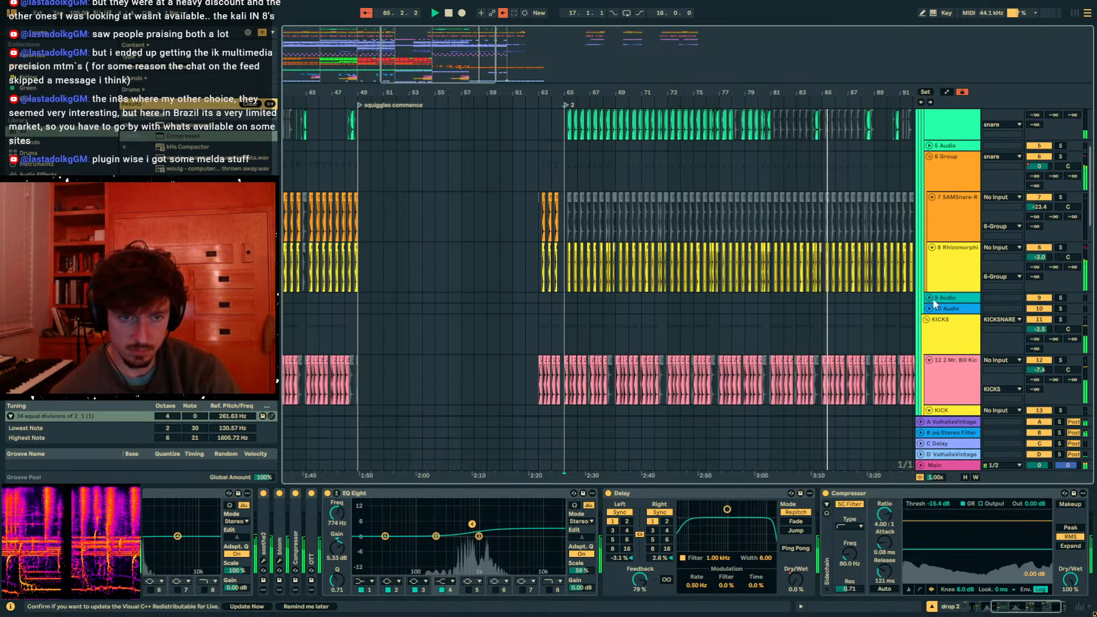
left_click(989, 253)
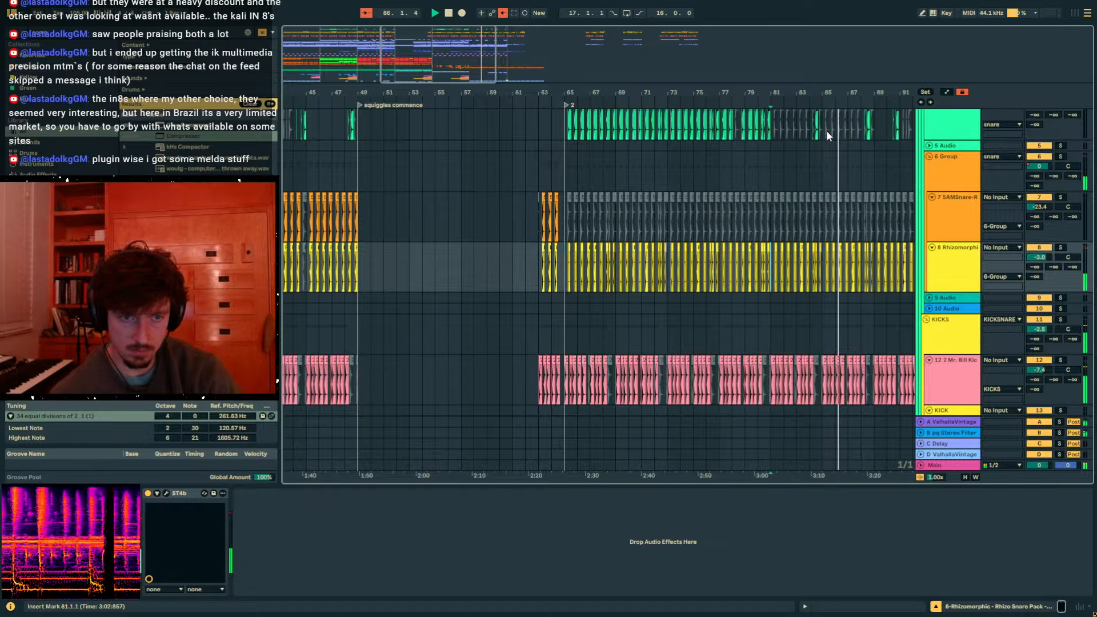
left_click_drag(846, 91, 741, 111)
scroll(772, 241, "down", 3)
scroll(770, 242, "down", 3)
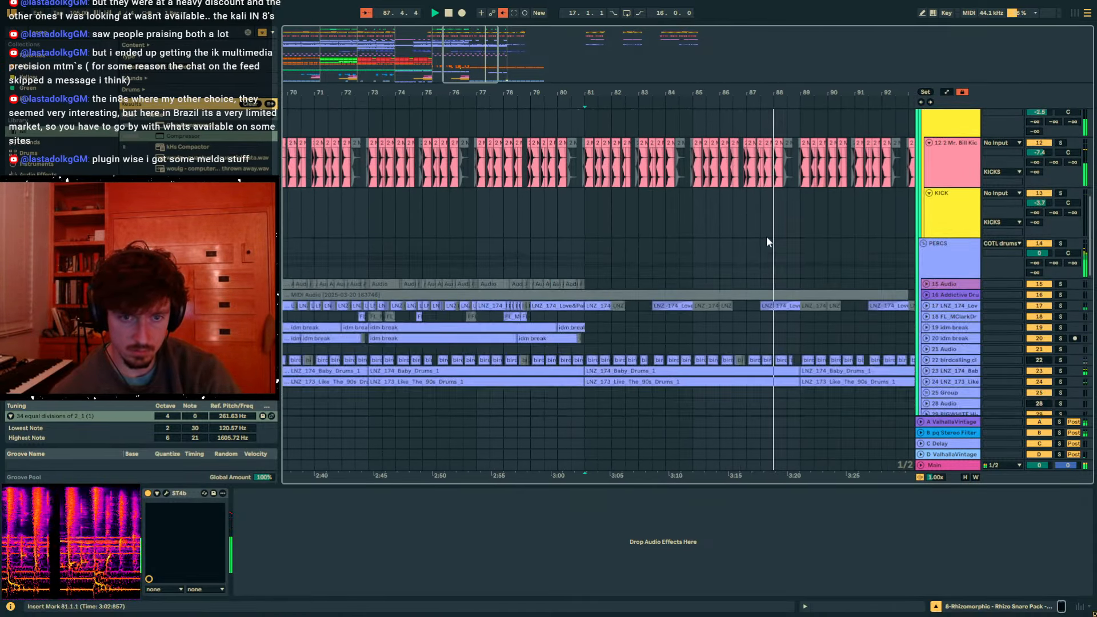
left_click(685, 261)
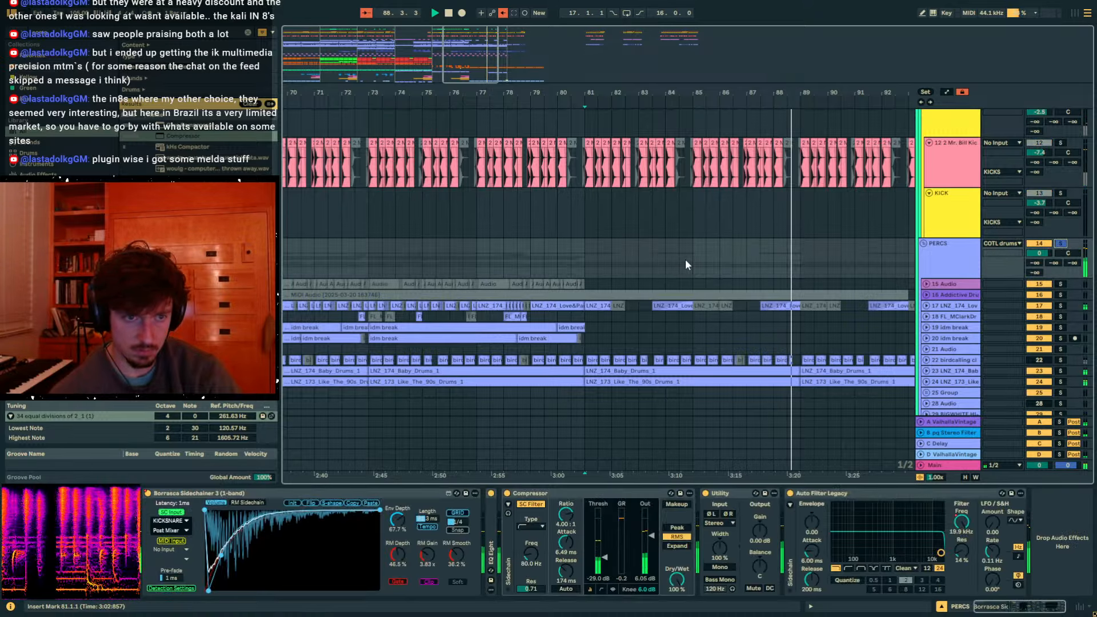
left_click(589, 258)
scroll(698, 253, "down", 2)
key("space")
key("space")
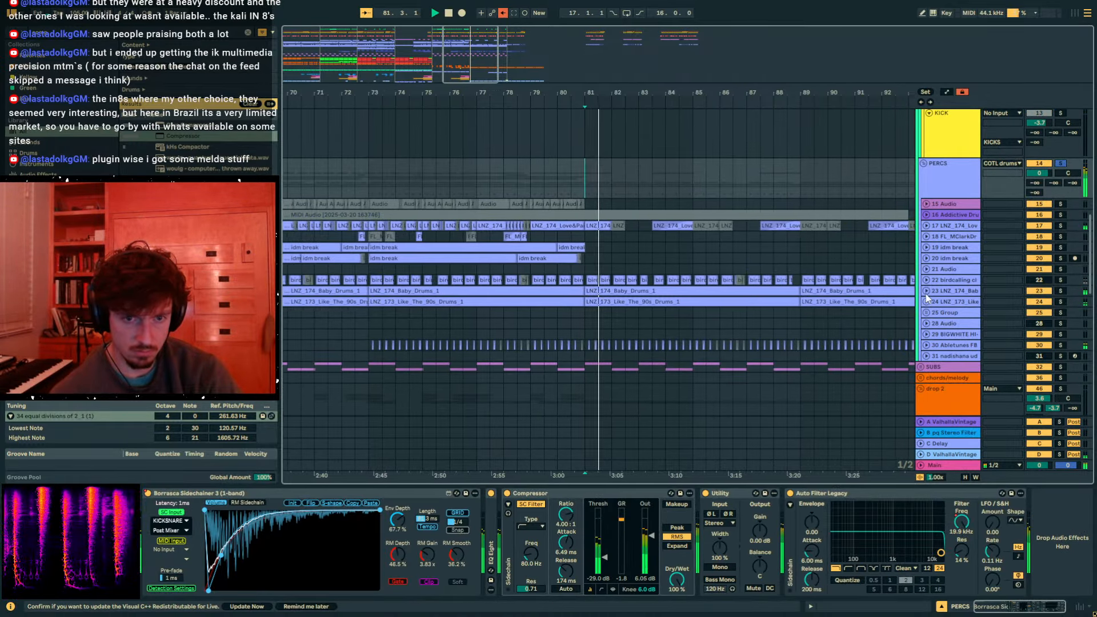
- Unfold and solo the LNZ_174 Baby Drums track and add a Compressor after its Auto Filter
left_click(926, 291)
scroll(944, 301, "down", 3)
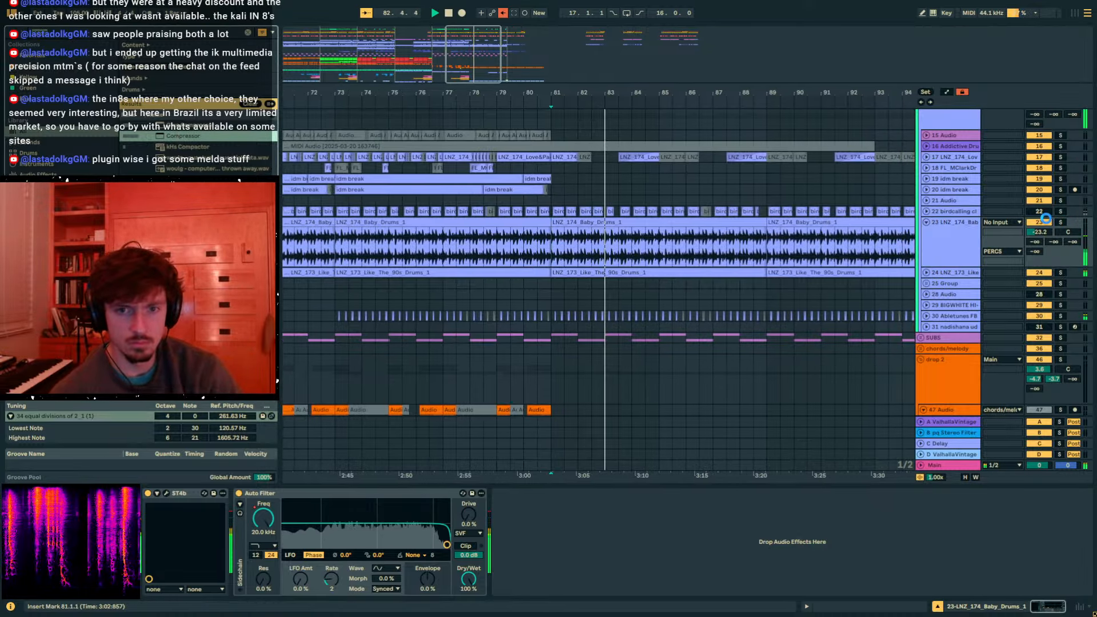
left_click(1060, 223)
left_click(614, 222)
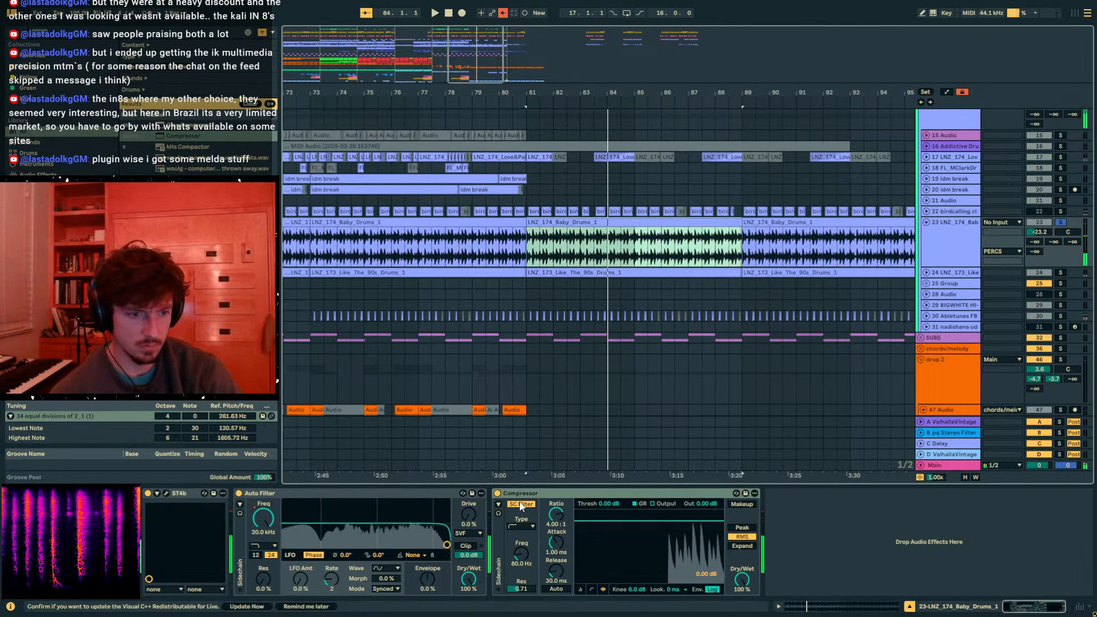
- Sidechain the Baby Drums compressor from the snare group, with a -53.7 dB threshold and 0.01 ms attack
left_click(521, 526)
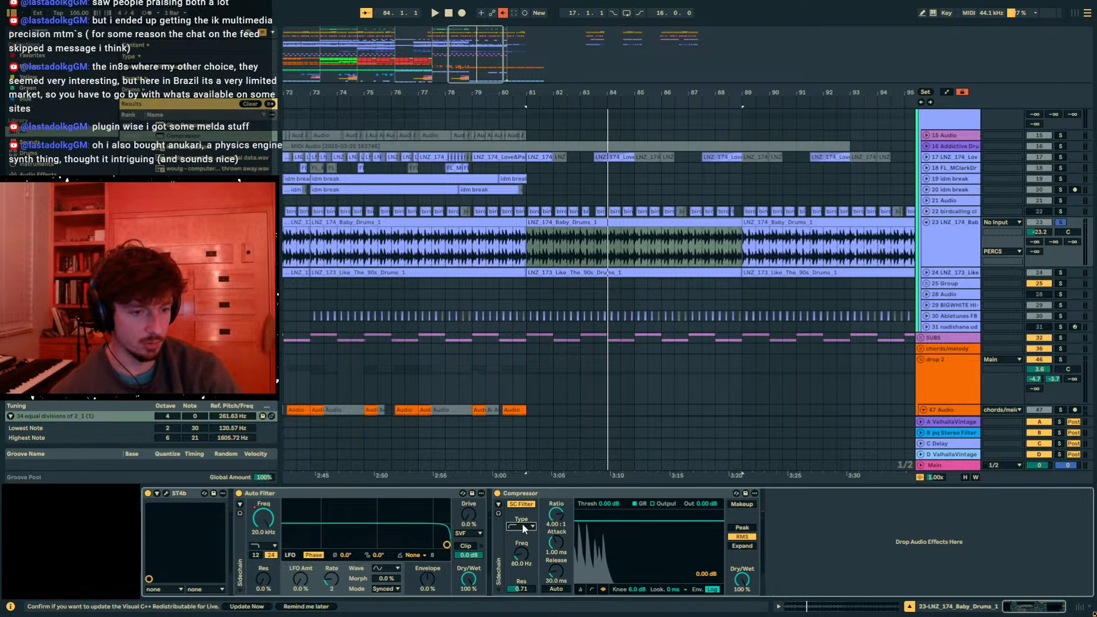
left_click(499, 505)
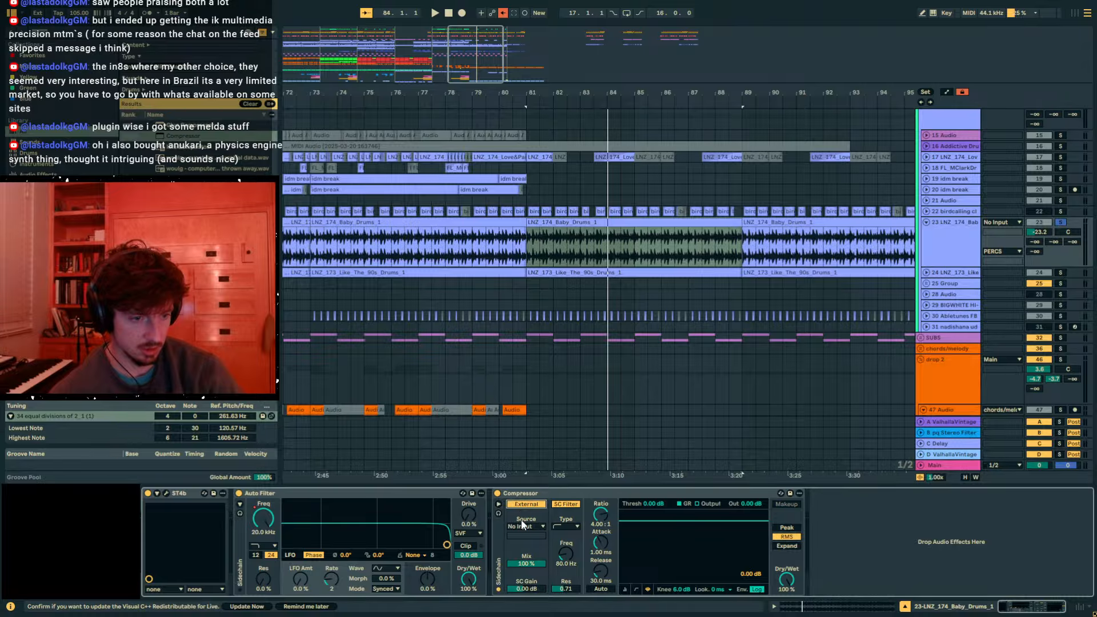
left_click(525, 527)
key("s")
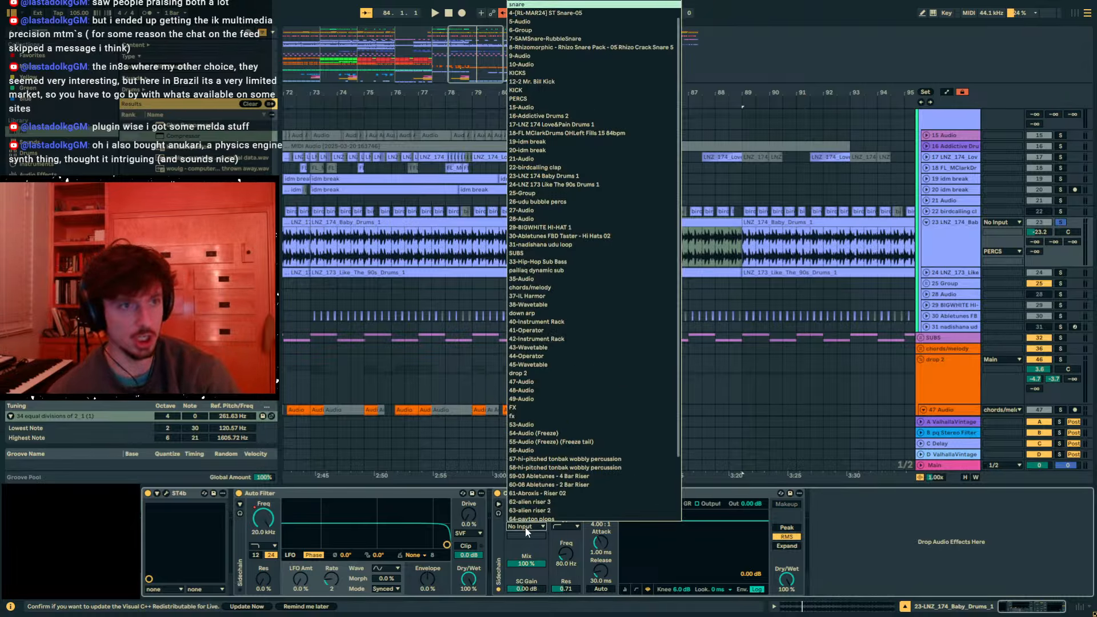
key("Escape")
key("space")
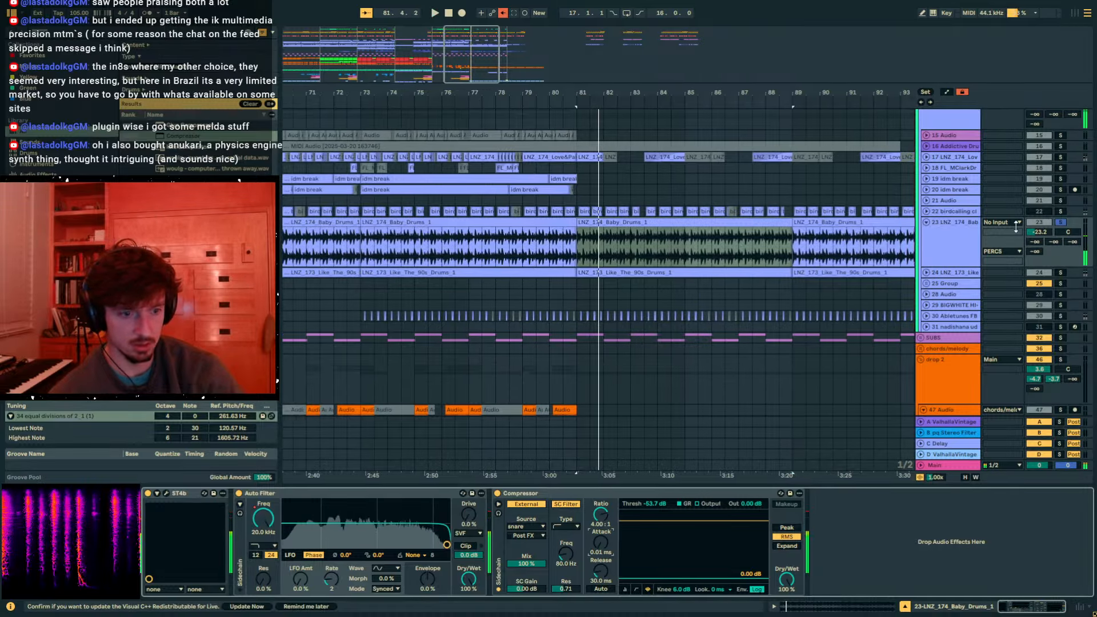
- Unsolo the Baby Drums track and set its compressor's lookahead to 1 ms
left_click(1061, 222)
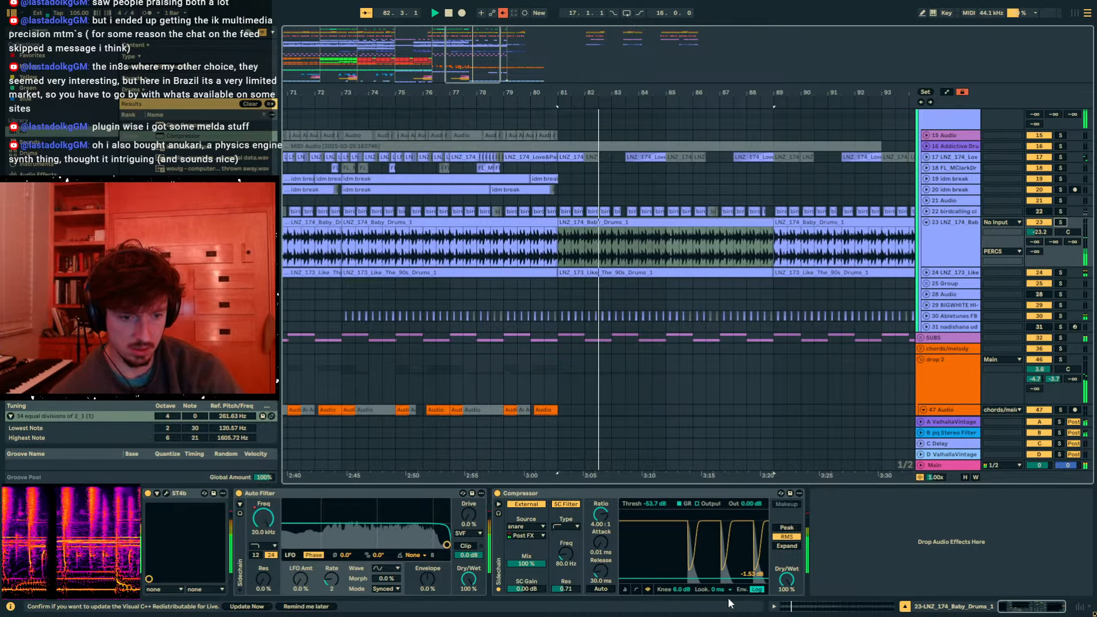
left_click(715, 589)
left_click(725, 573)
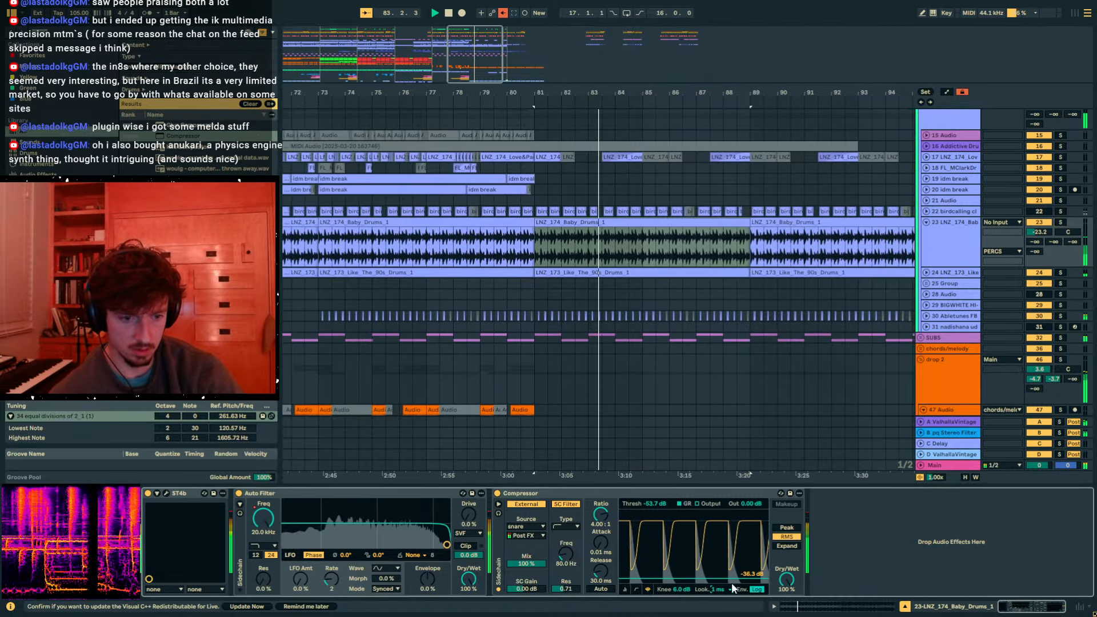
- Audition the Rhizo snare track in solo, and replay the full mix from bar 81
scroll(618, 331, "up", 5)
scroll(595, 338, "up", 8)
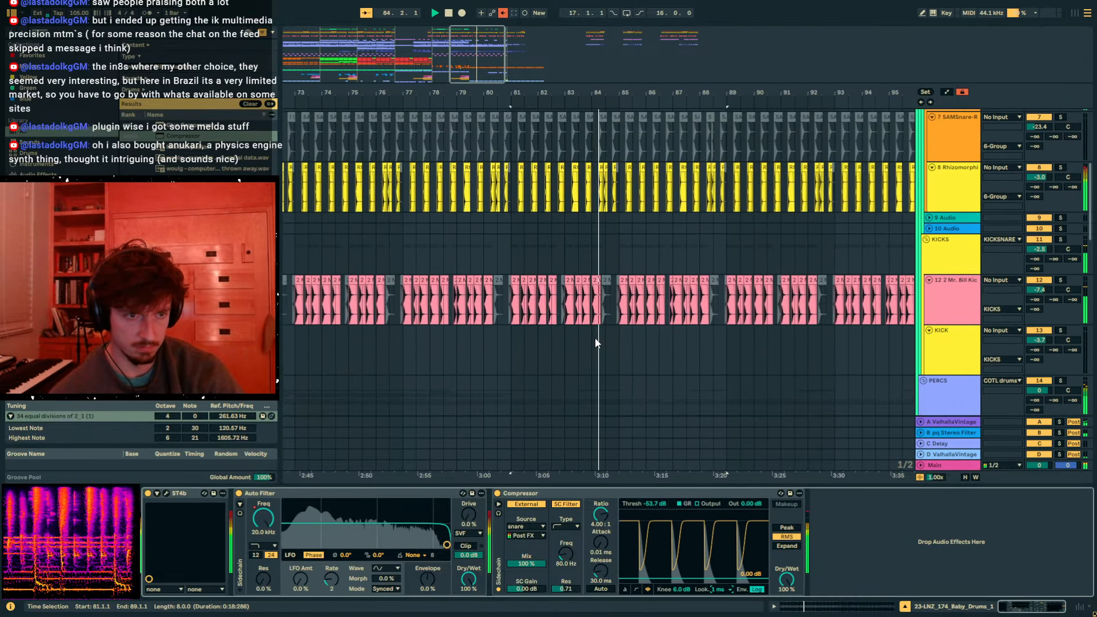
scroll(595, 337, "down", 6)
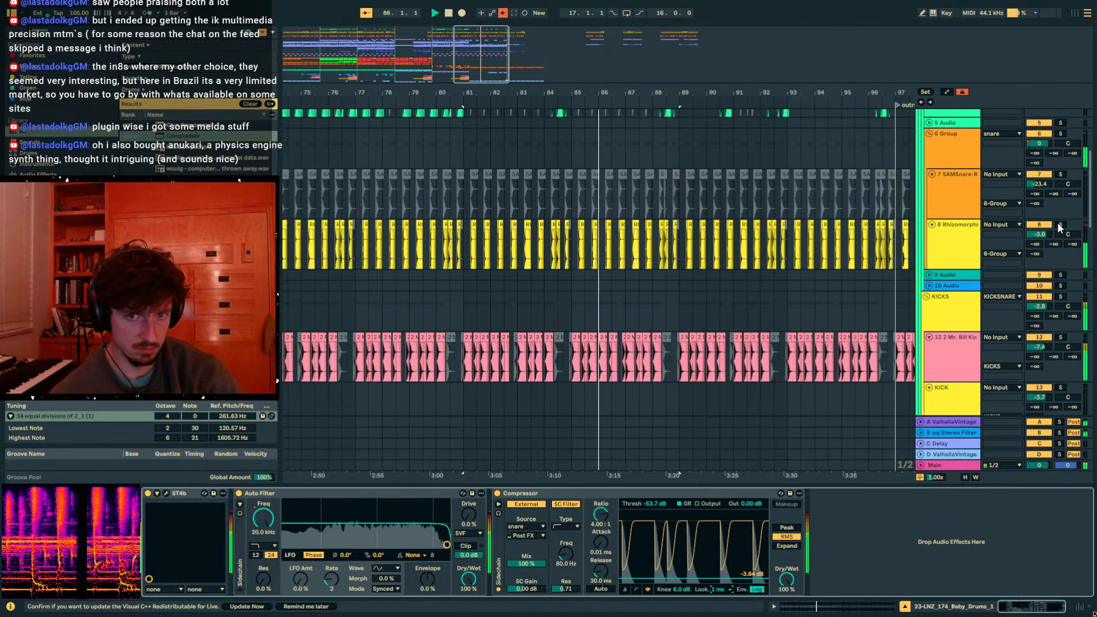
left_click(1044, 224)
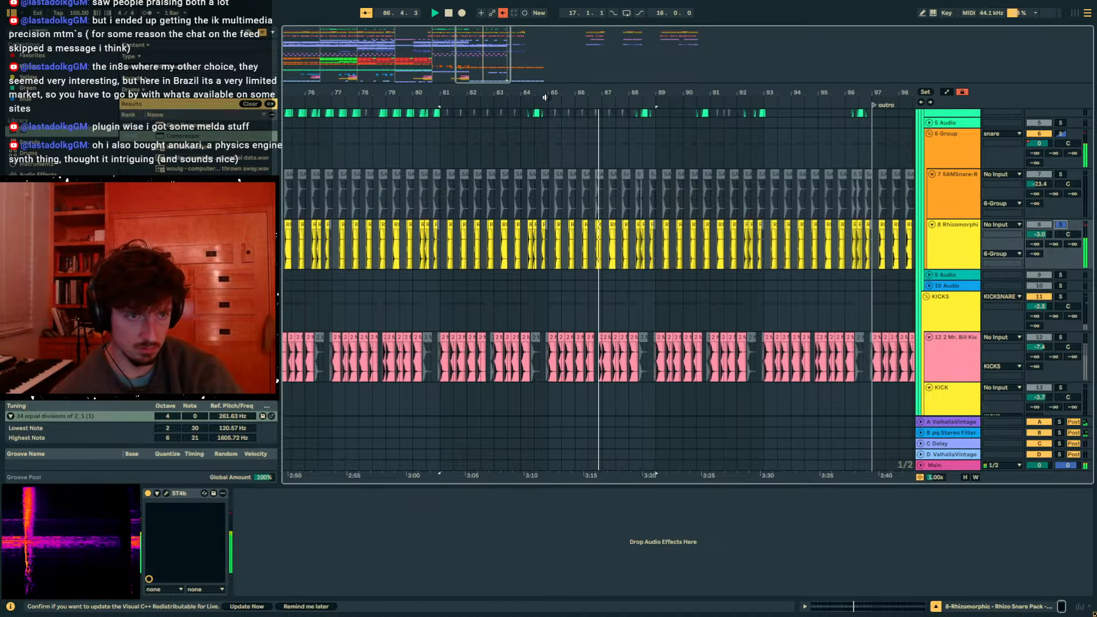
mouse_move(590, 94)
left_mouse_down()
mouse_move(590, 200)
mouse_move(590, 154)
mouse_move(715, 97)
left_mouse_up()
left_click(536, 247)
key("space")
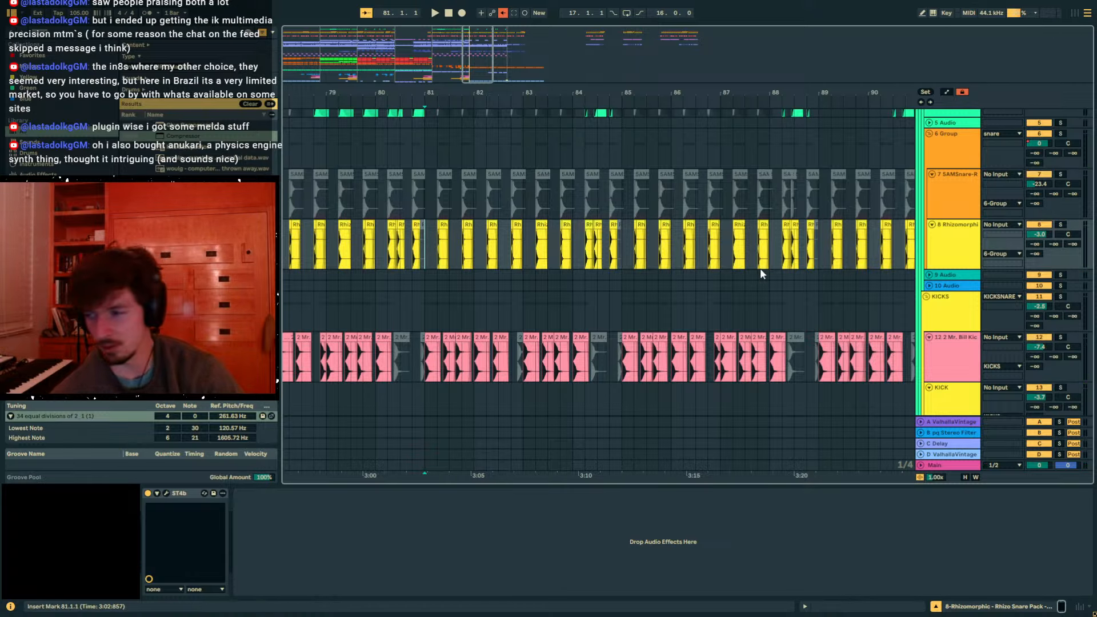
key("space")
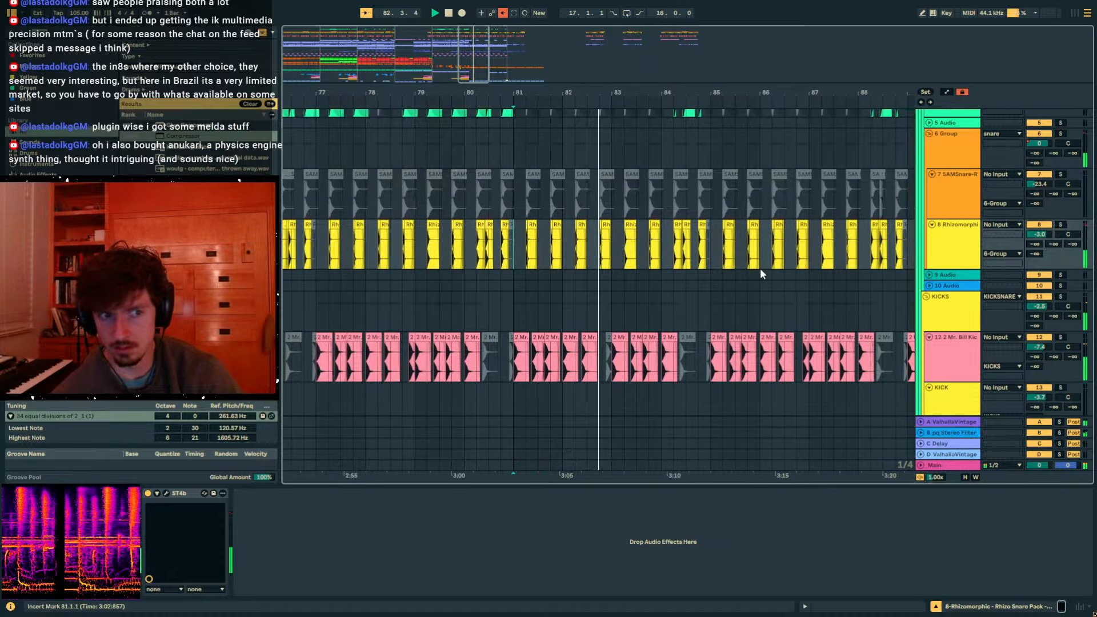
left_click(552, 254)
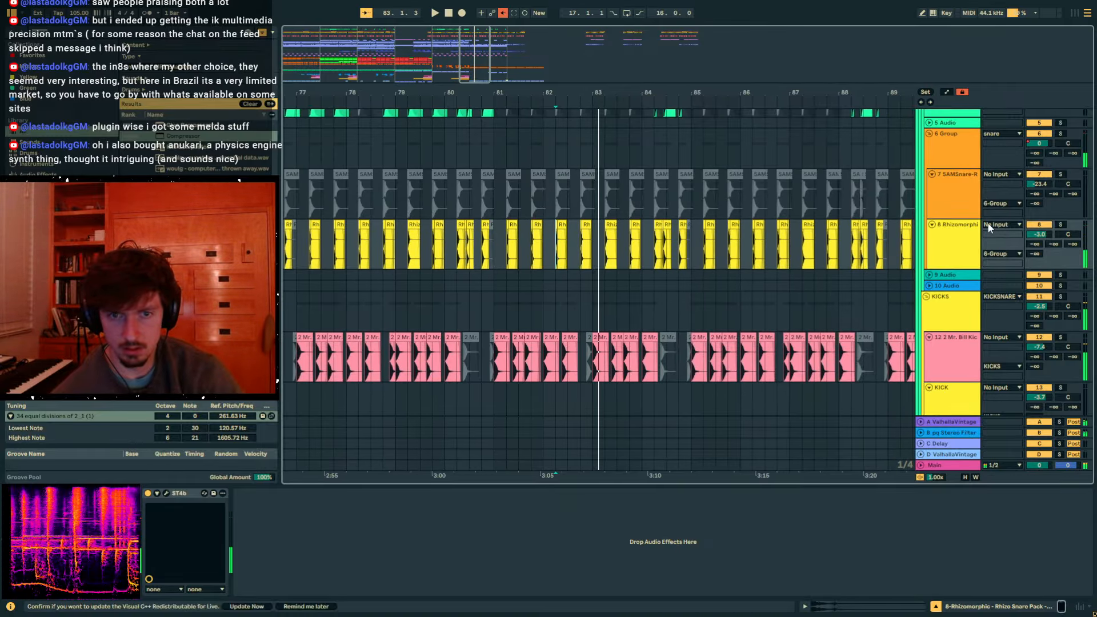
- Resume playback of the mix from bar 83 and unfold the birdcalling percussion track
scroll(957, 236, "down", 8)
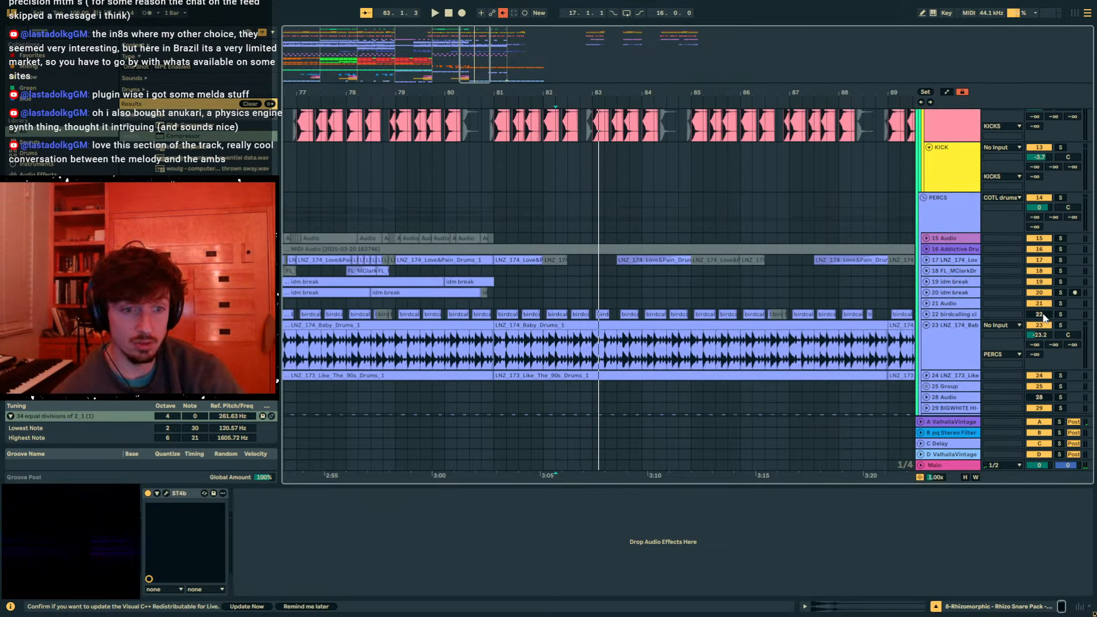
key("space")
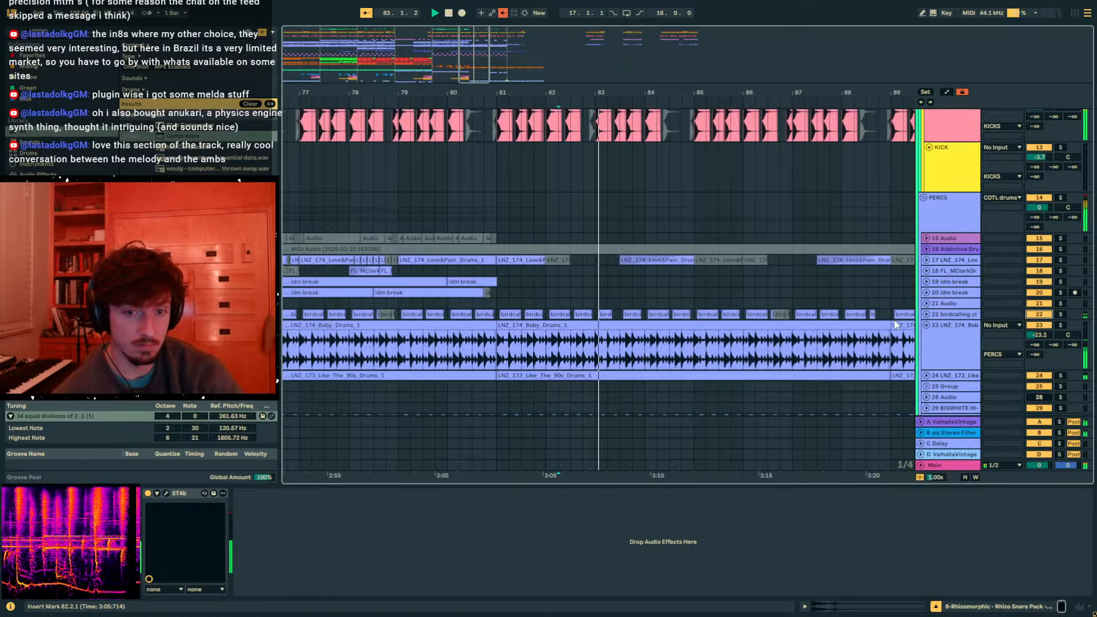
left_click(927, 315)
scroll(570, 308, "up", 5)
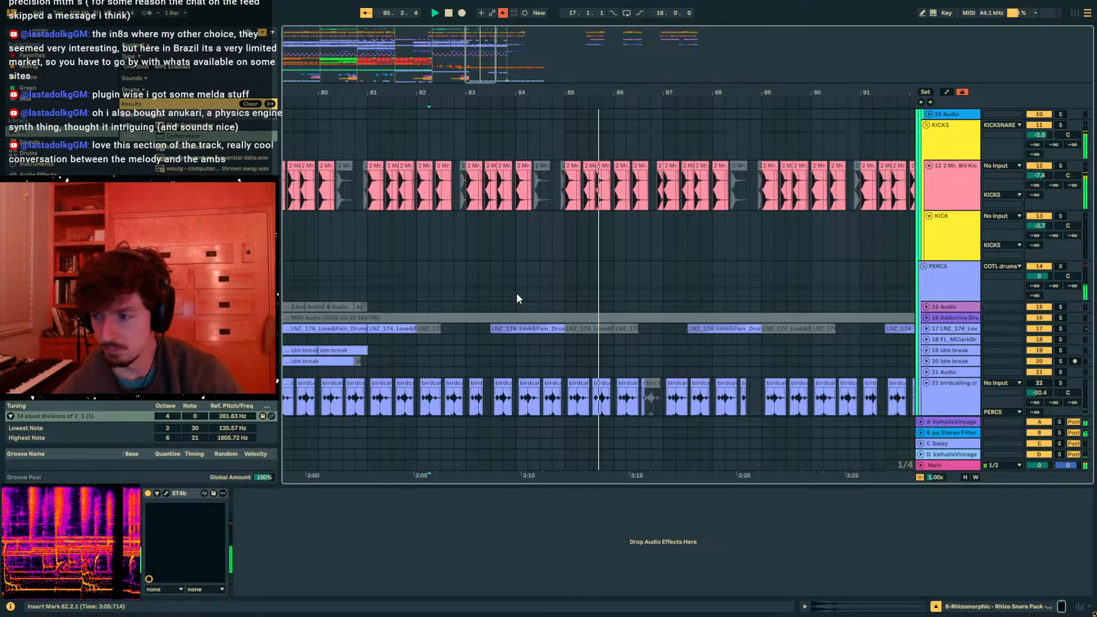
scroll(516, 293, "up", 2)
scroll(517, 293, "up", 4)
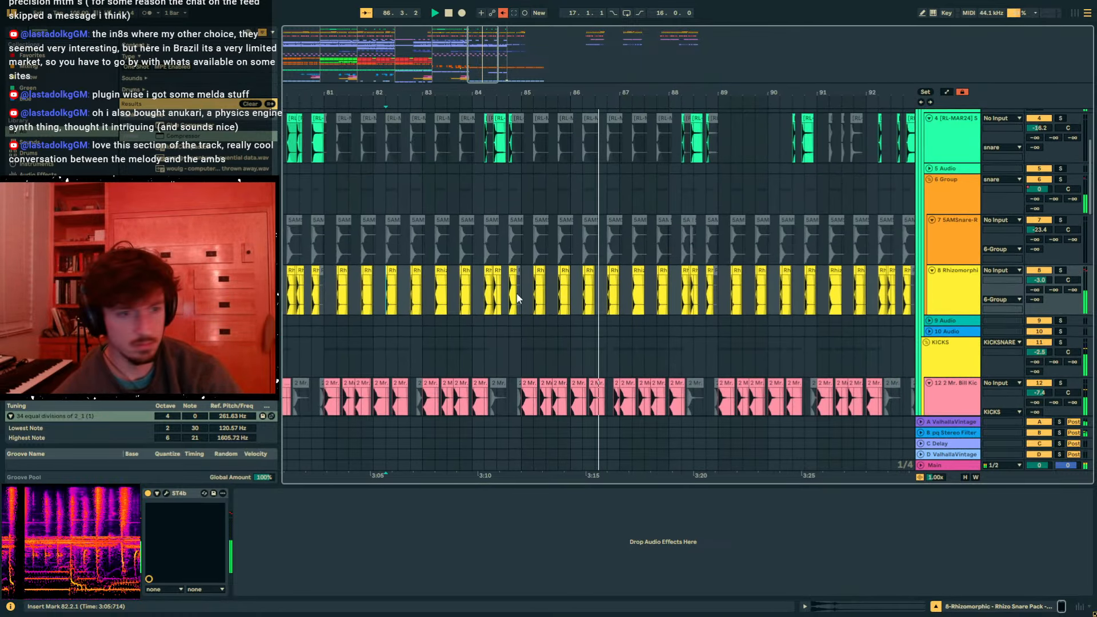
- Place the insert mark at bar 81 and lower the Rhizomorphic snare track's volume to -5.8 dB during playback
scroll(496, 284, "down", 2)
left_click_drag(525, 88, 695, 67)
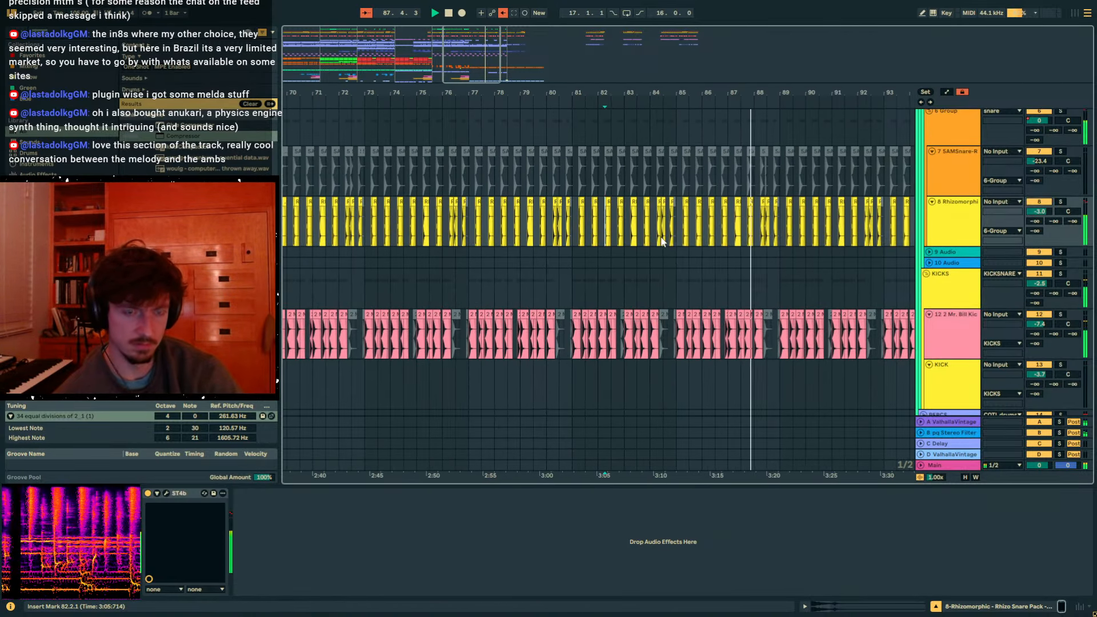
left_click(572, 276)
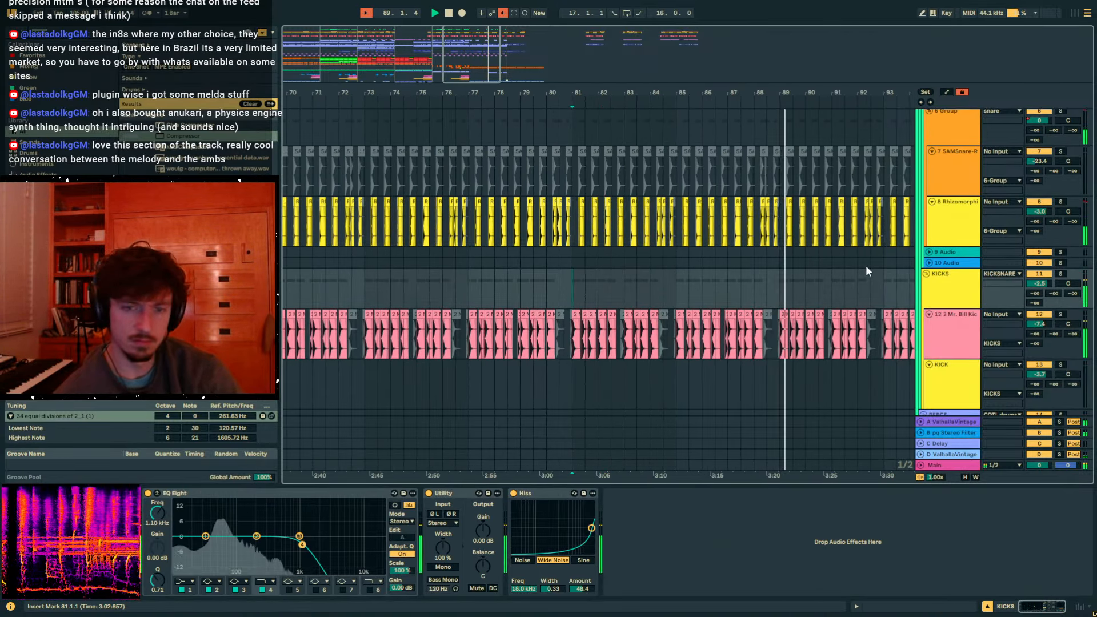
scroll(868, 268, "up", 3)
left_click(1038, 298)
left_click_drag(1037, 292, 1037, 312)
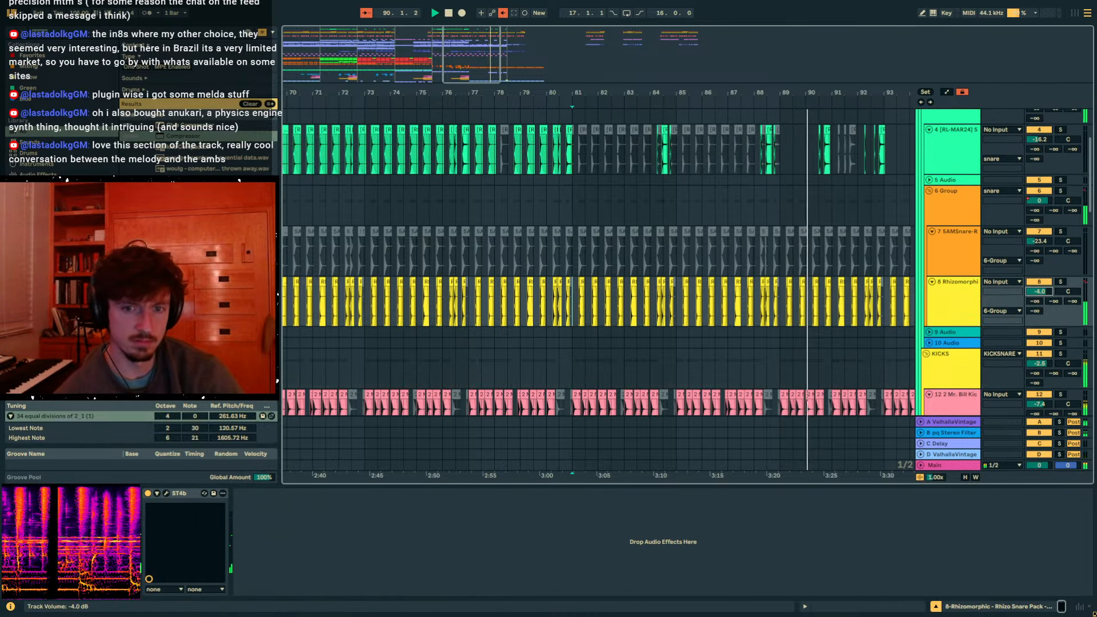
scroll(994, 240, "up", 3)
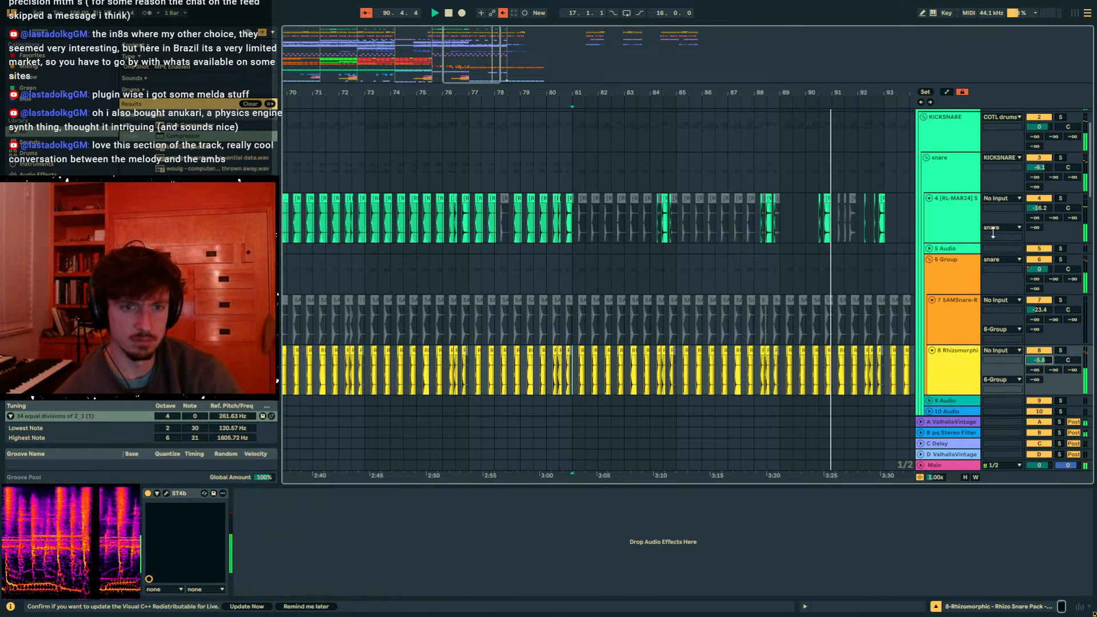
scroll(898, 258, "down", 3)
scroll(899, 257, "down", 1)
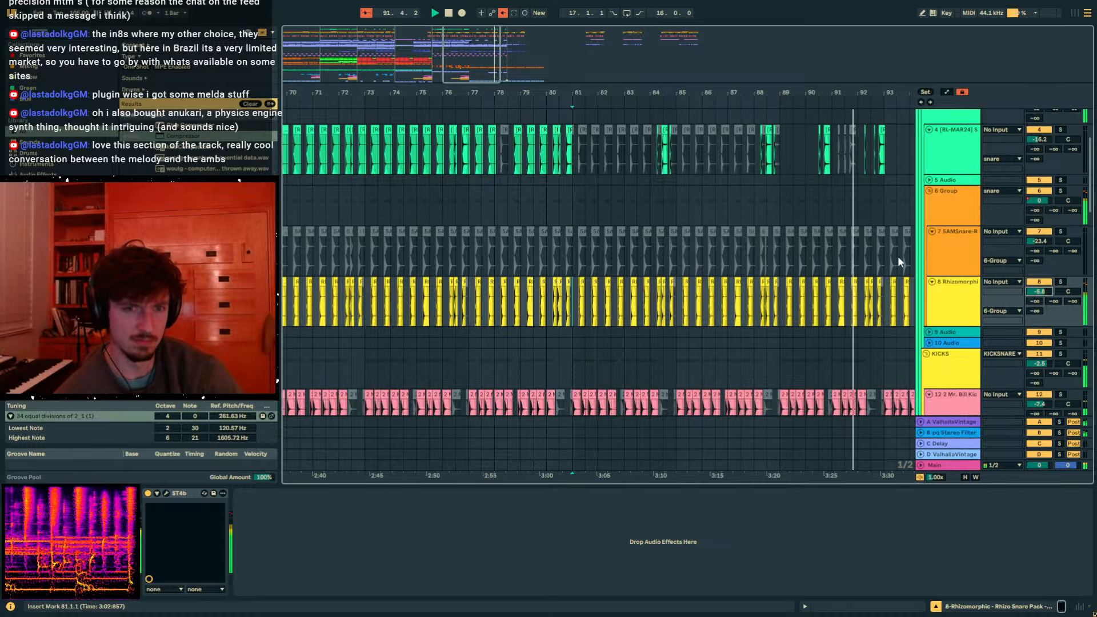
- Audition the [RL-MAR24] snare track in solo around bar 92, unsolo it and stop playback
left_click_drag(866, 94, 680, 156)
scroll(983, 156, "up", 2)
left_click(1060, 176)
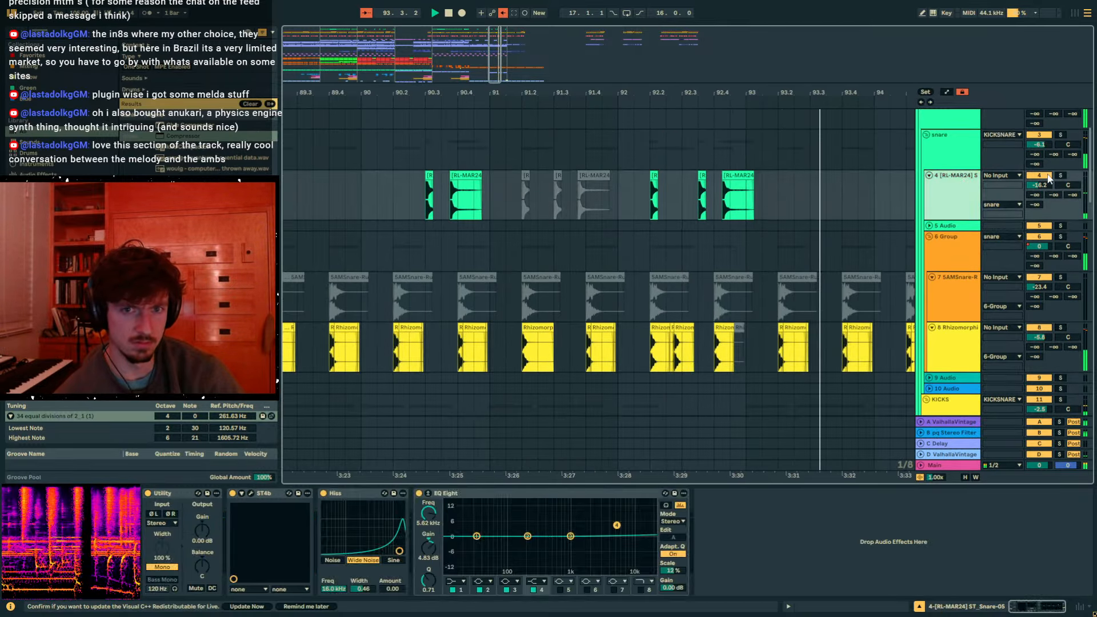
left_click(646, 198)
key("space")
key("space")
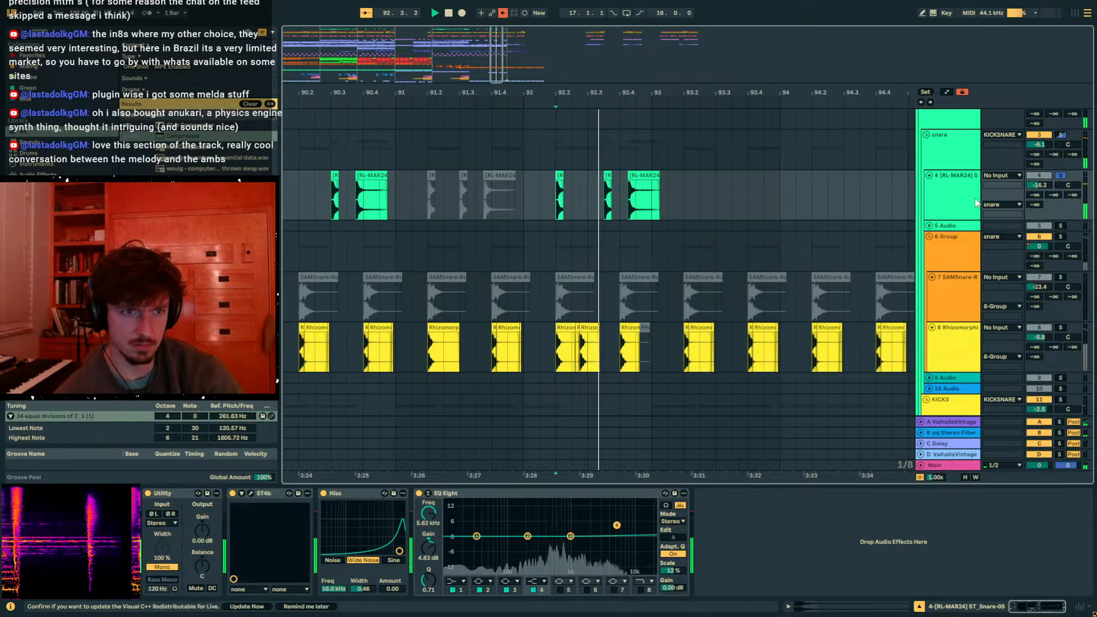
left_click(1061, 175)
key("space")
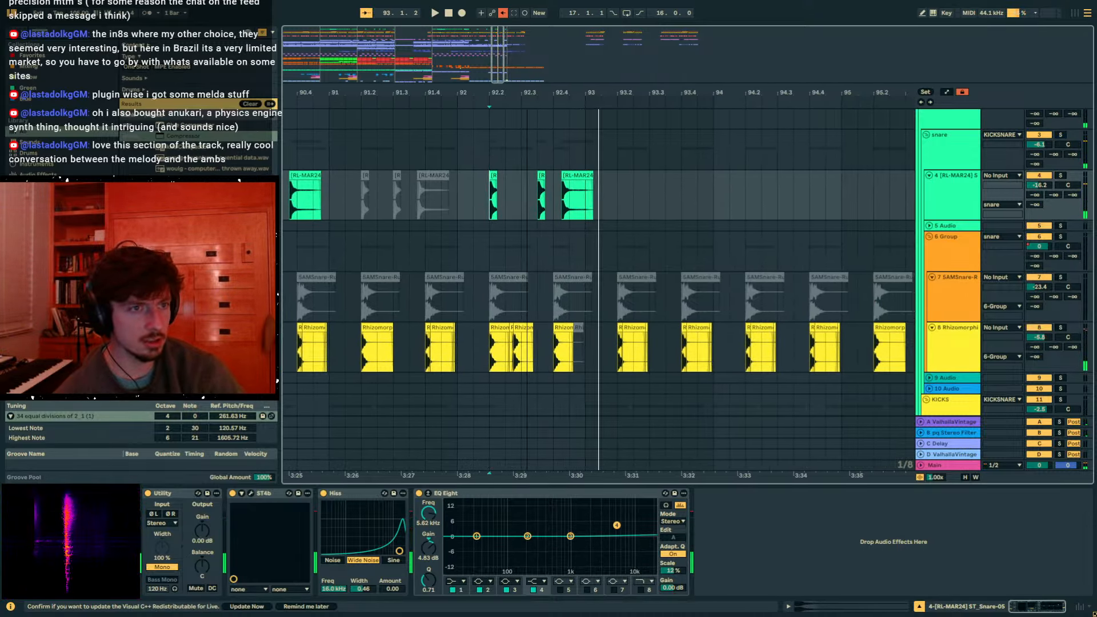
- Go back to the song's opening section and check the 6 Group track at bars 17 and 9
left_click_drag(600, 92, 903, 92)
left_click_drag(323, 92, 623, 94)
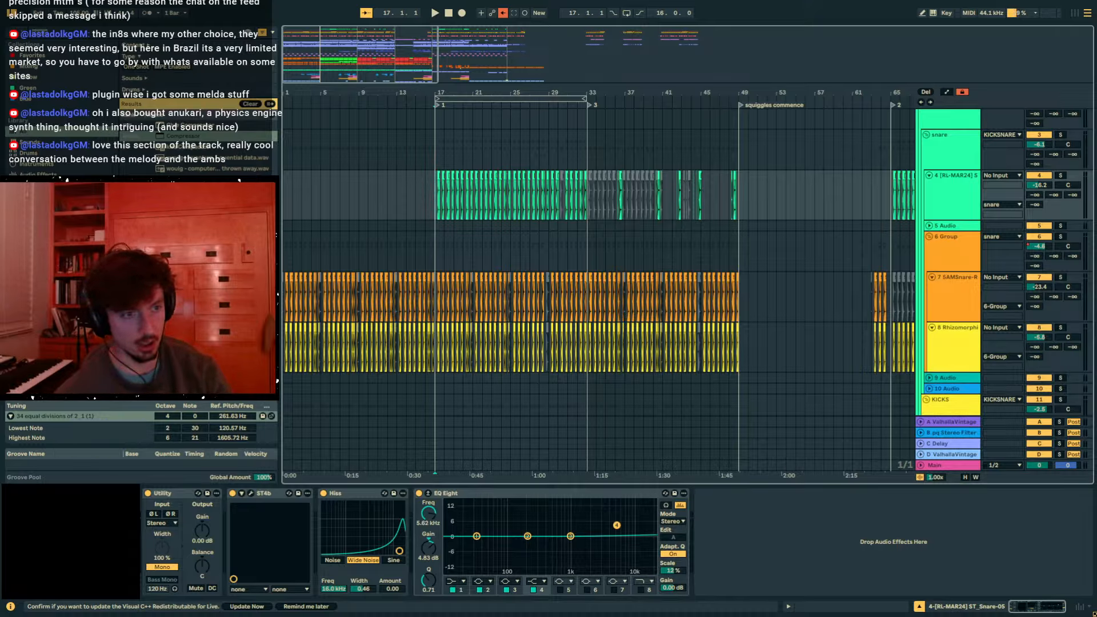
left_click(429, 241)
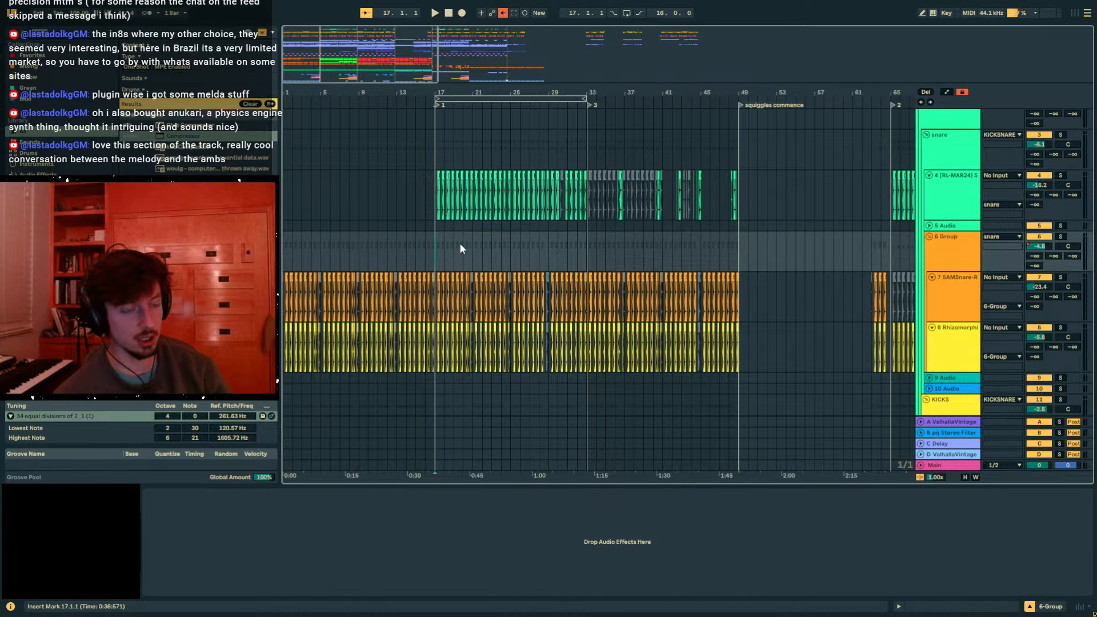
left_click_drag(299, 90, 299, 115)
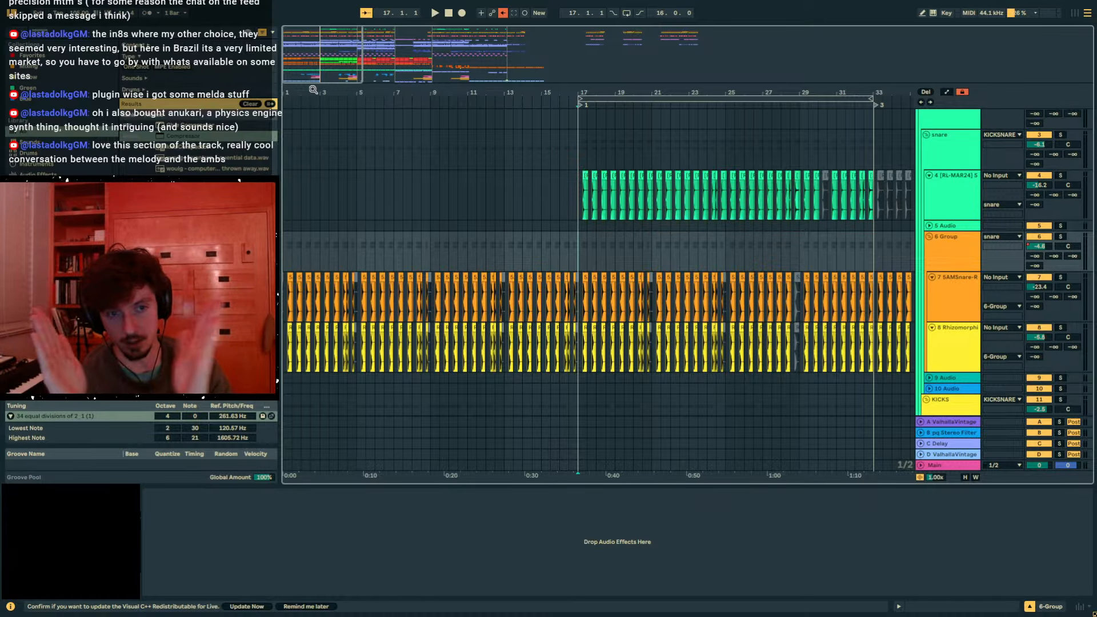
left_click(65, 427)
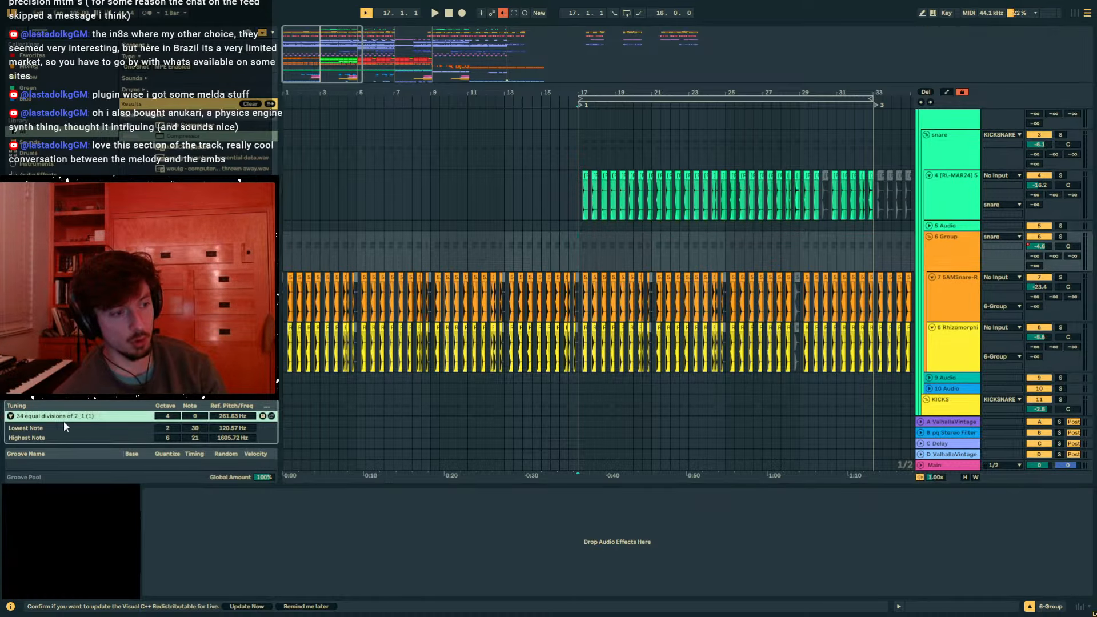
left_click(422, 248)
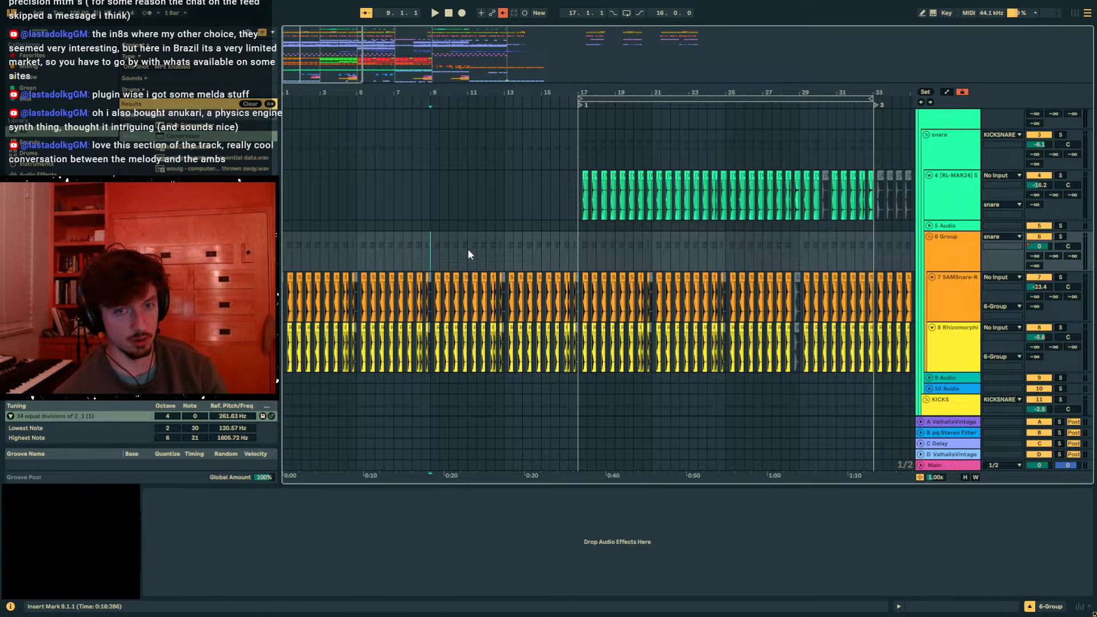
- Fold the COTL drums group and briefly audition the chords/melody passage selected from bar 9 to 17
scroll(641, 286, "up", 3)
left_click(920, 115)
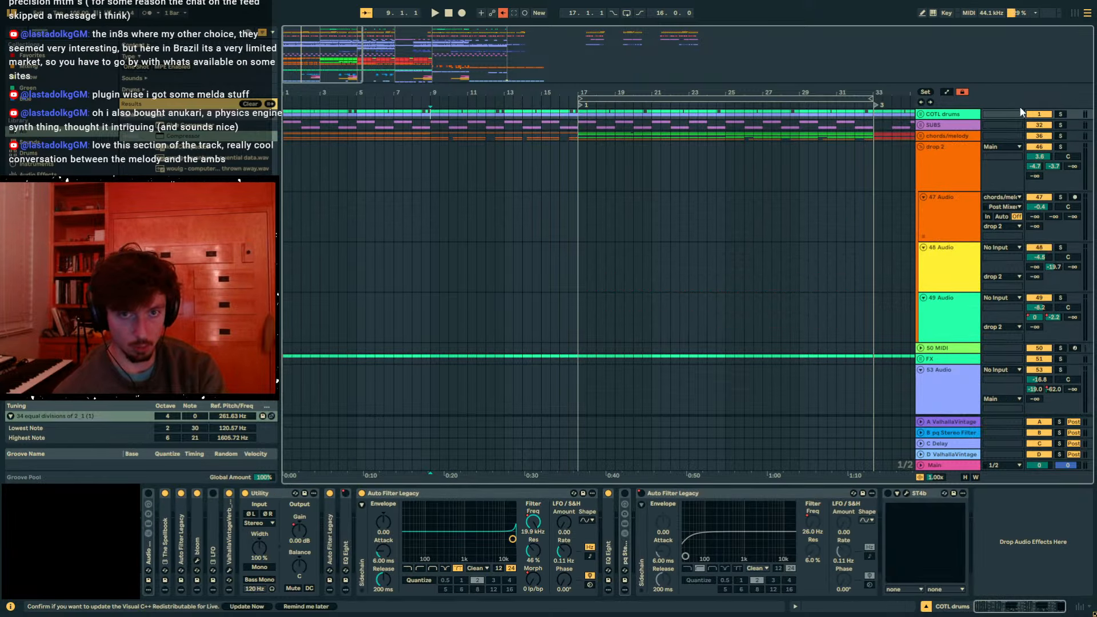
left_click_drag(430, 138, 576, 140)
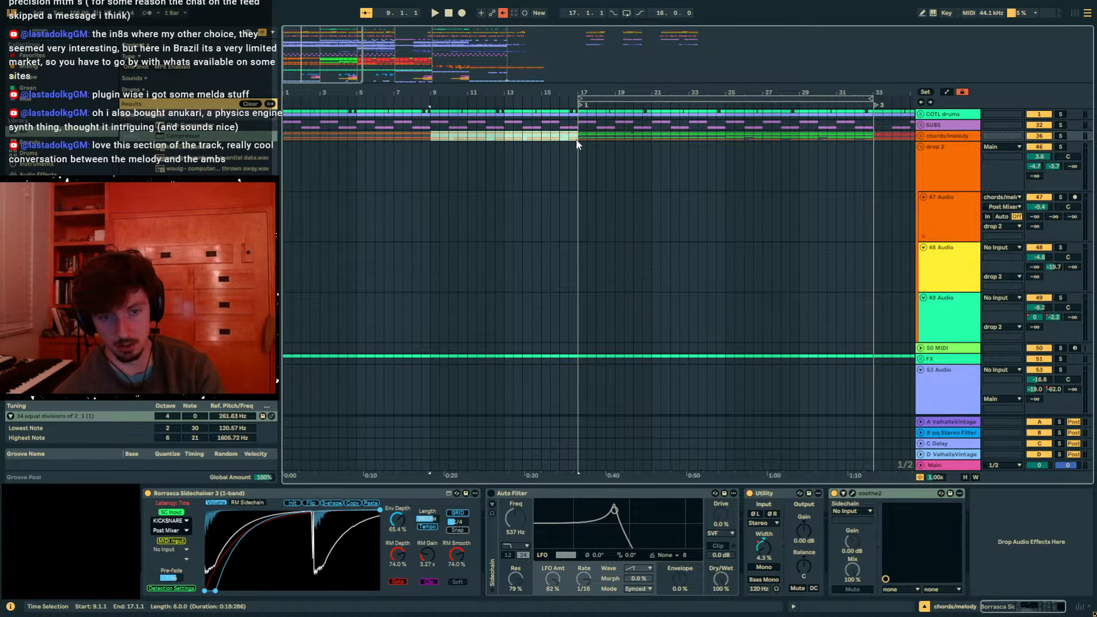
key("space")
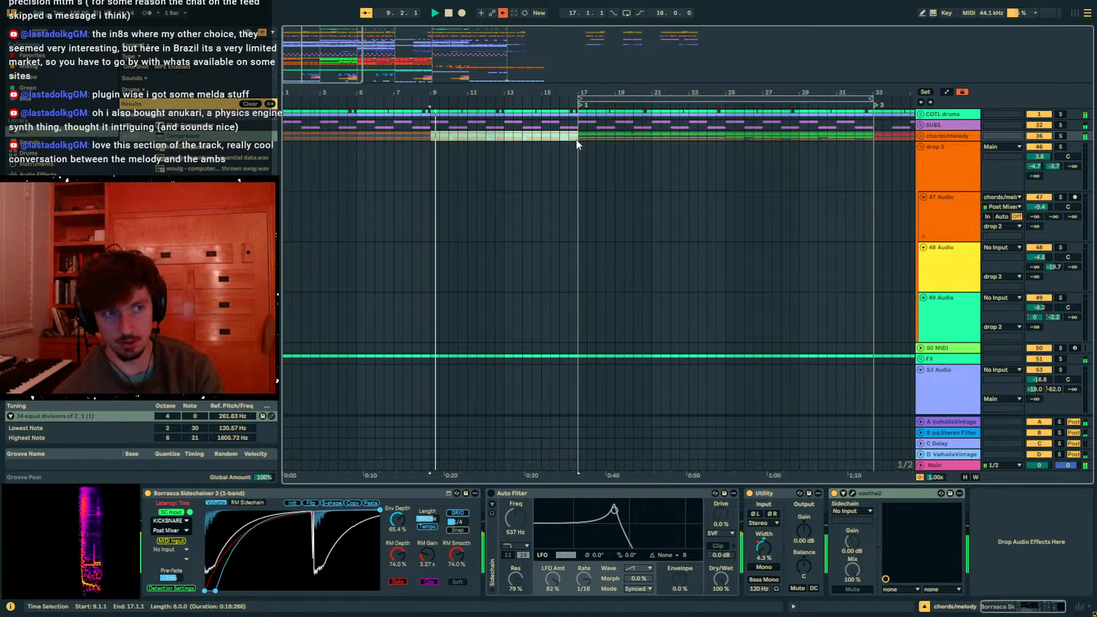
key("space")
- Play from bar 1, unfold the COTL drums group and lower the snare group's volume to -9.9 dB
left_click(284, 158)
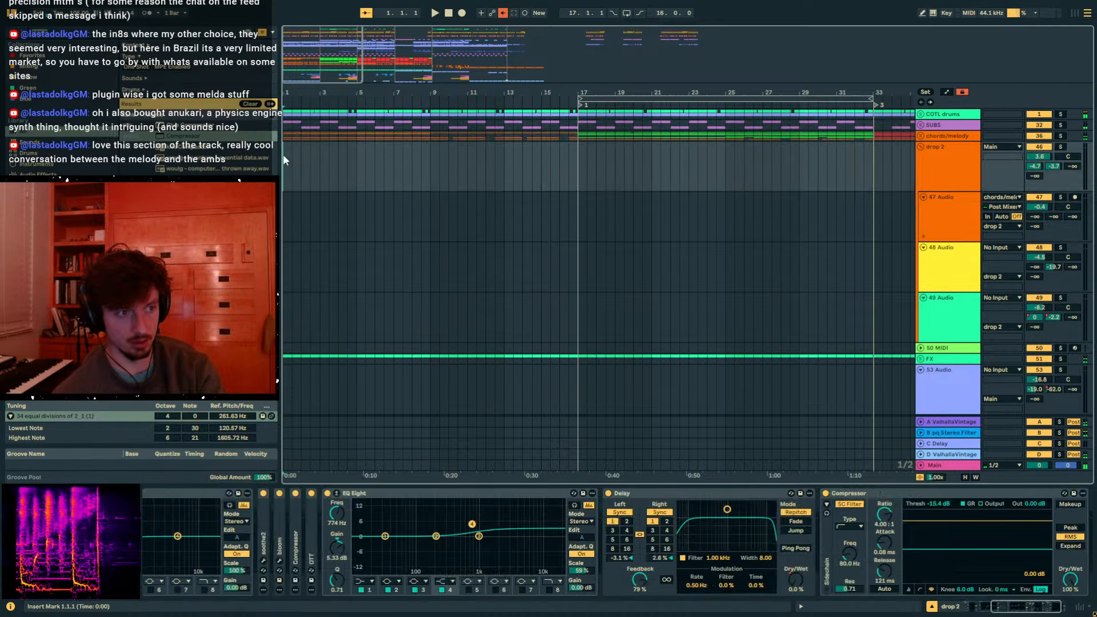
key("space")
left_click(921, 115)
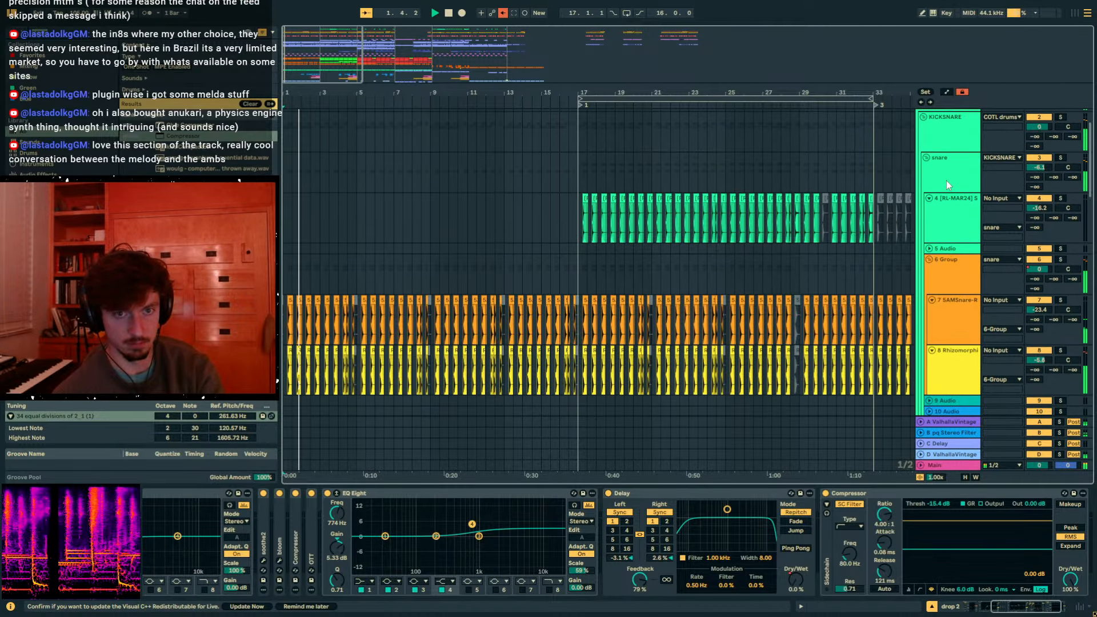
left_click(946, 180)
scroll(967, 172, "up", 2)
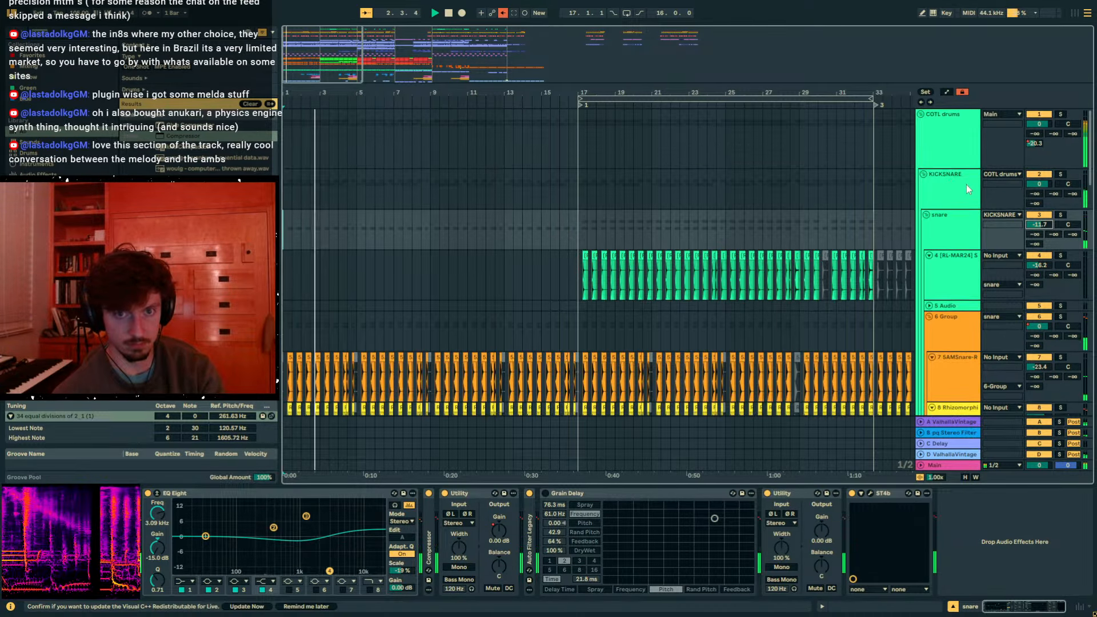
left_click(949, 143)
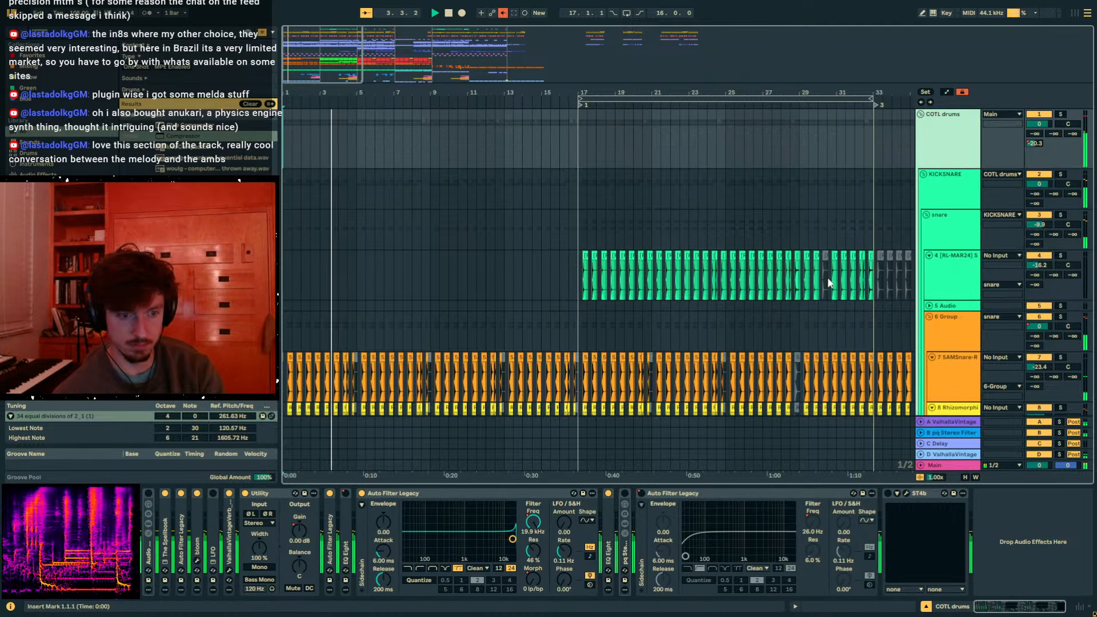
- Stop playback and unfold the chords/melody group to show its instrument tracks
scroll(795, 323, "down", 5)
scroll(799, 326, "down", 5)
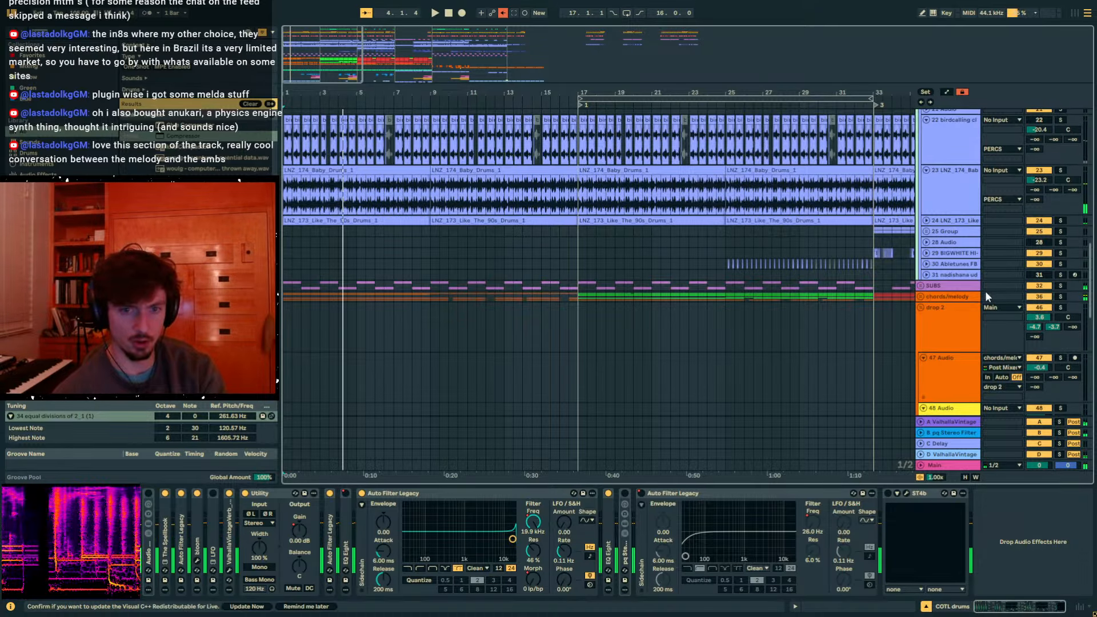
left_click(948, 299)
left_click(921, 298)
scroll(951, 229, "down", 3)
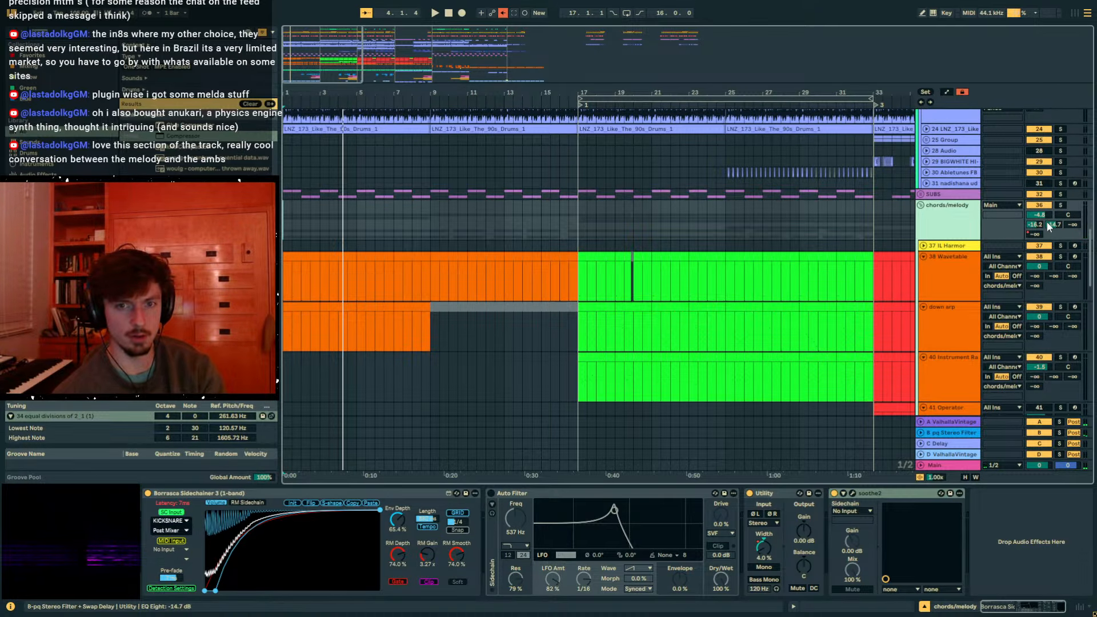
- Try the chords/melody group at -0.7 dB from bar 1, and undo the volume change
left_click_drag(1040, 216, 1041, 202)
key("space")
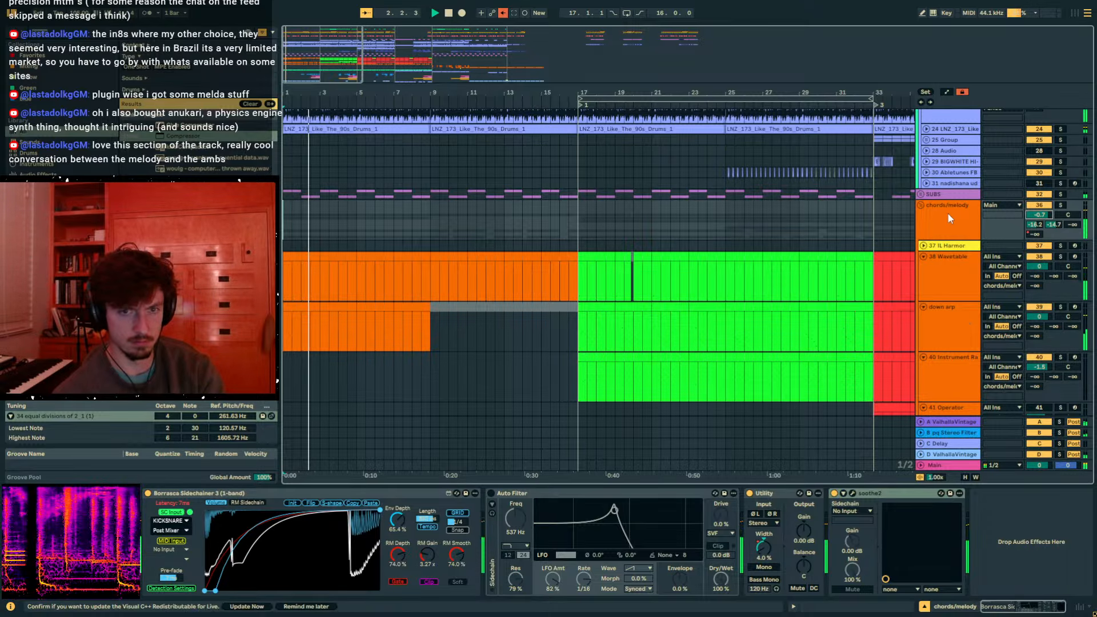
left_click(941, 225)
key("ctrl+z")
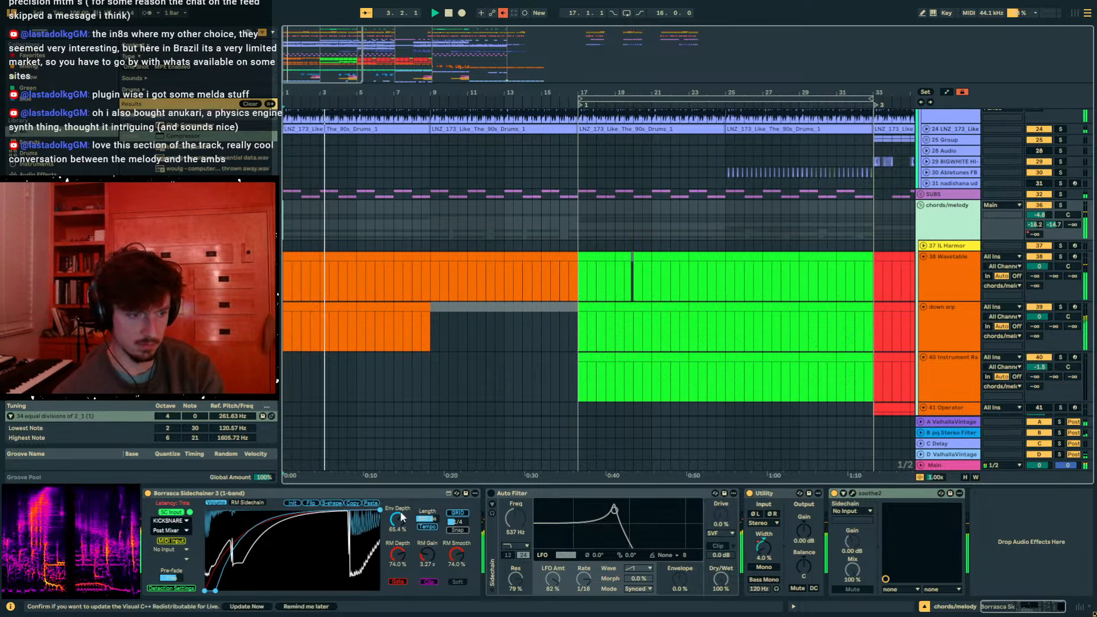
- Keep KICKSNARE as the chords/melody sidechainer's source and set its envelope depth to 45.7%
left_click(186, 521)
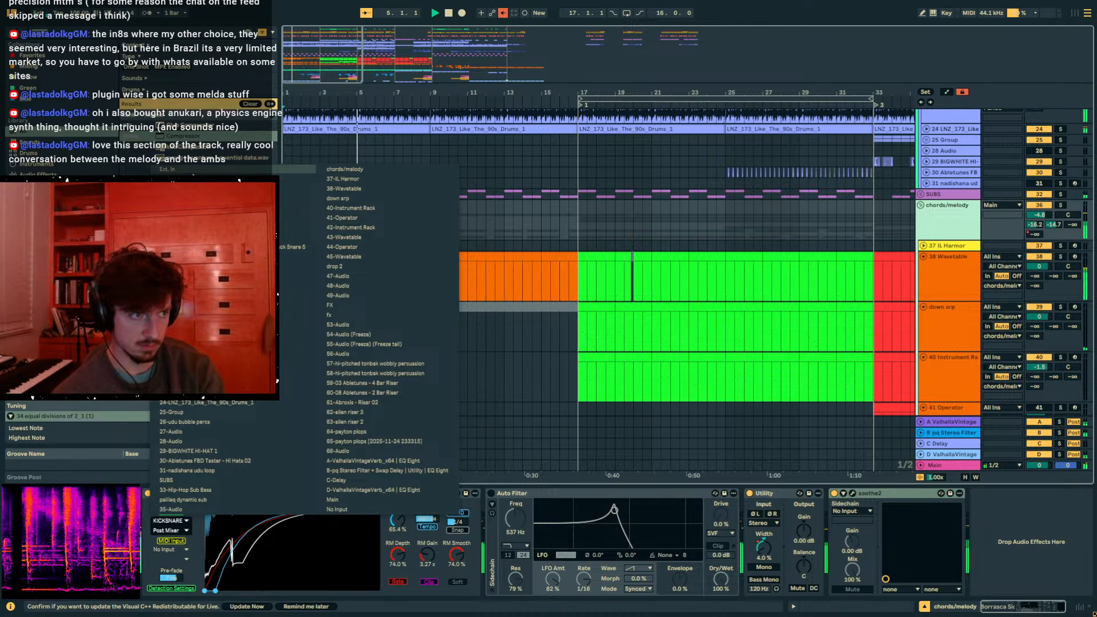
left_click(416, 523)
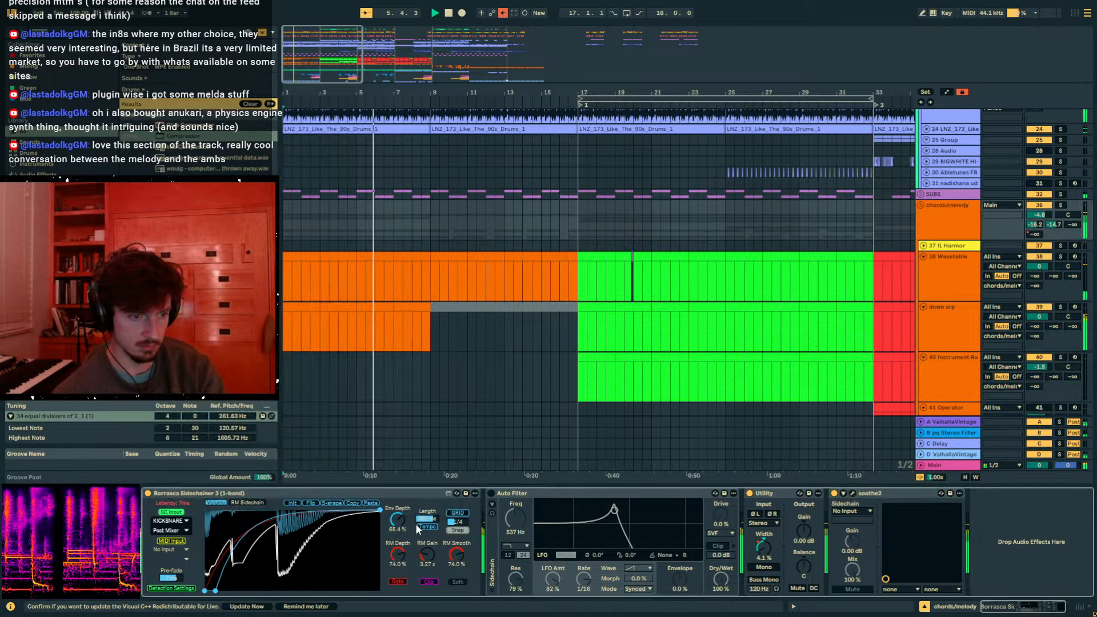
left_click_drag(397, 520, 398, 538)
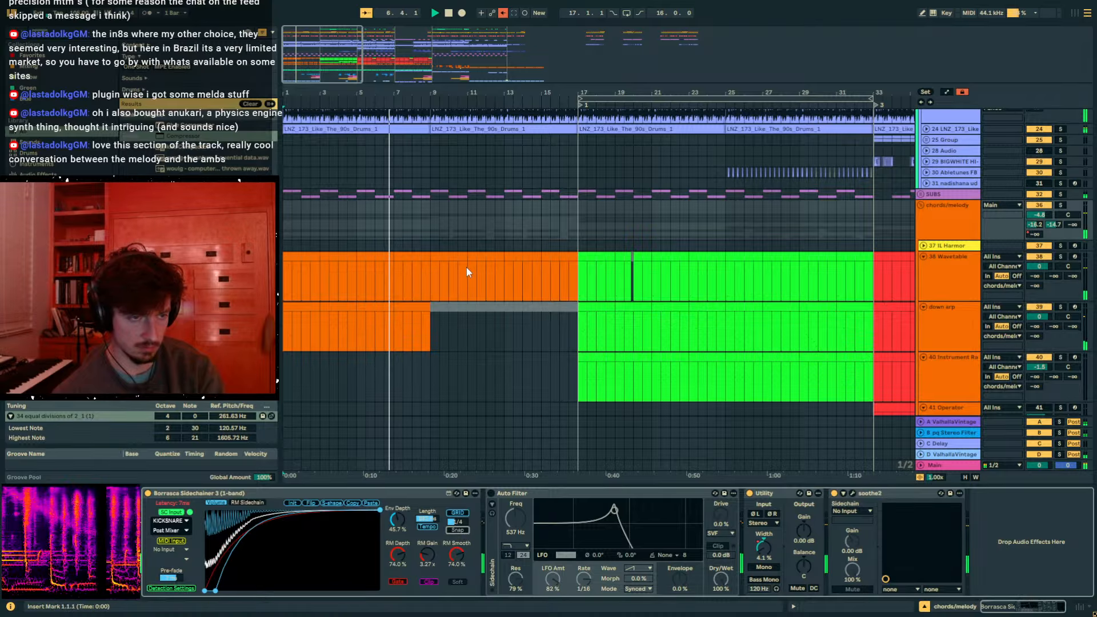
- Examine the down arp track's opening clips and its transition at bar 17 by marking time ranges there
scroll(464, 299, "down", 5)
left_click(589, 210)
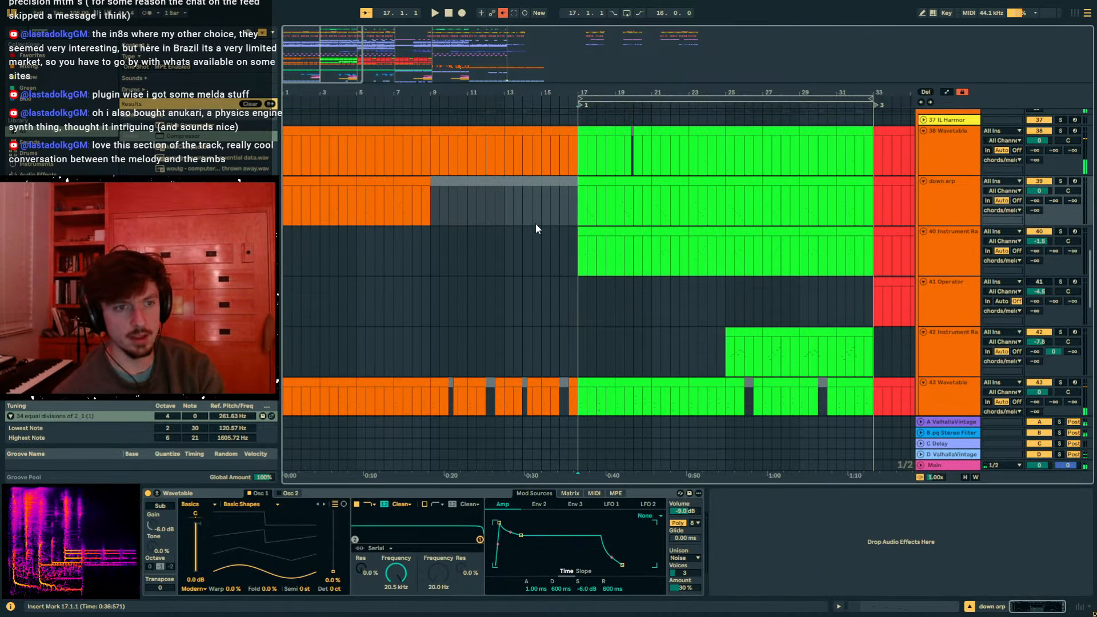
left_click_drag(428, 215, 284, 214)
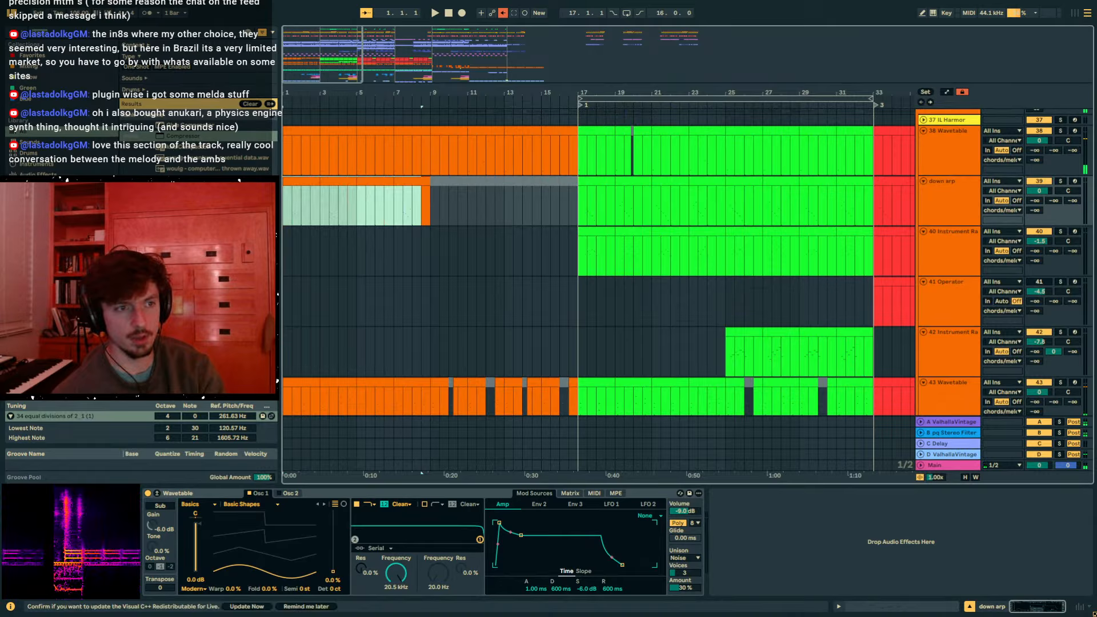
left_click(586, 213)
scroll(656, 244, "up", 3)
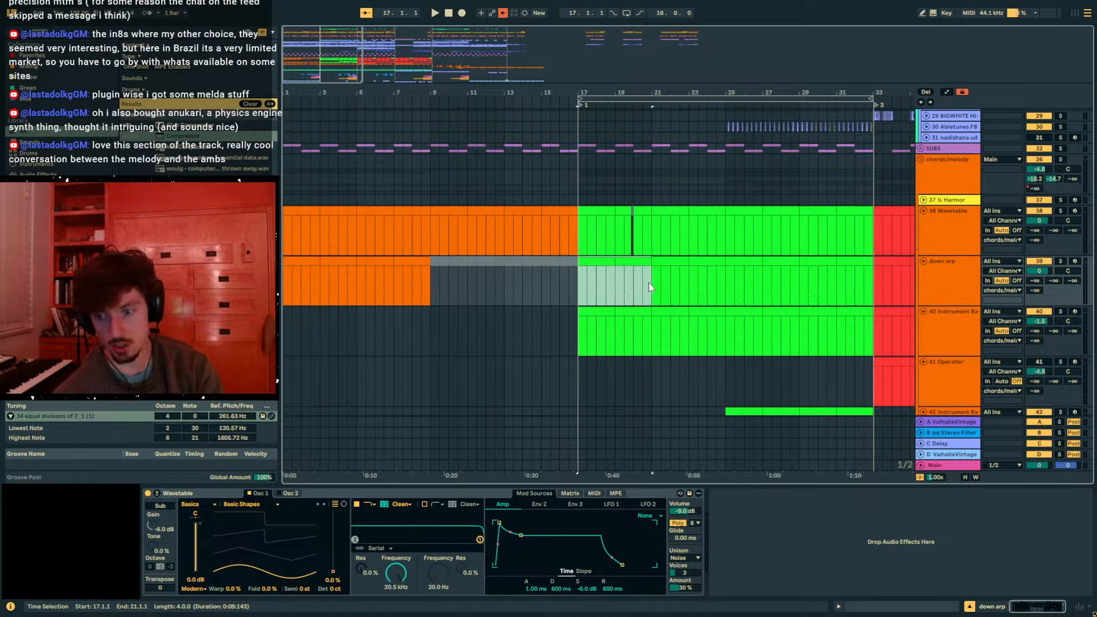
left_click_drag(624, 286, 565, 296)
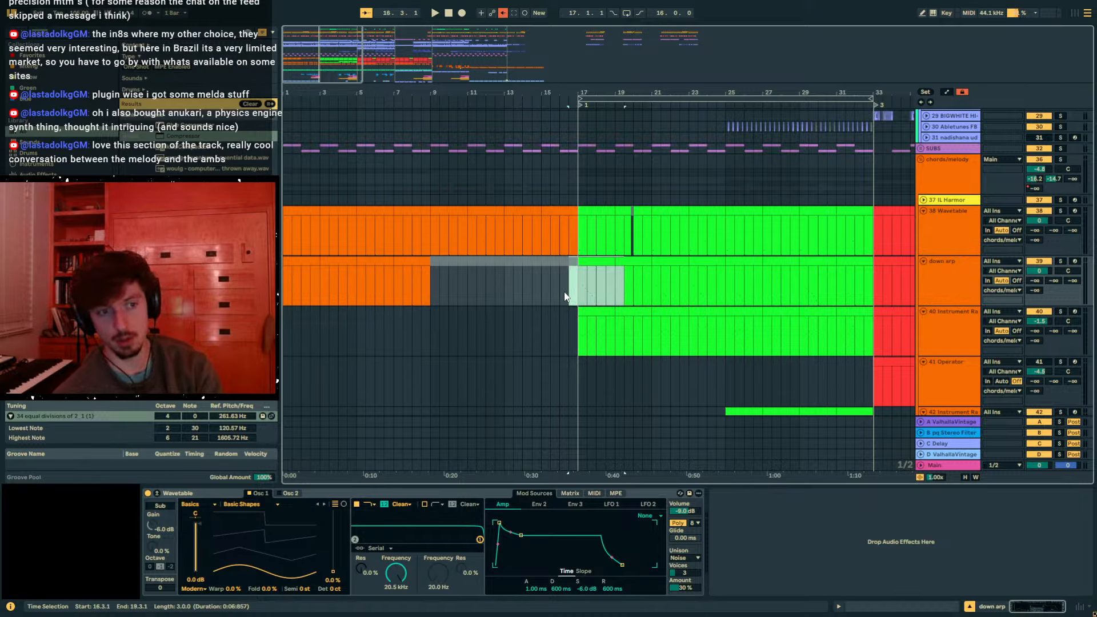
- Place the insert point at bar 17, play the arrangement from there and bring the snare tracks into view
left_click(565, 296)
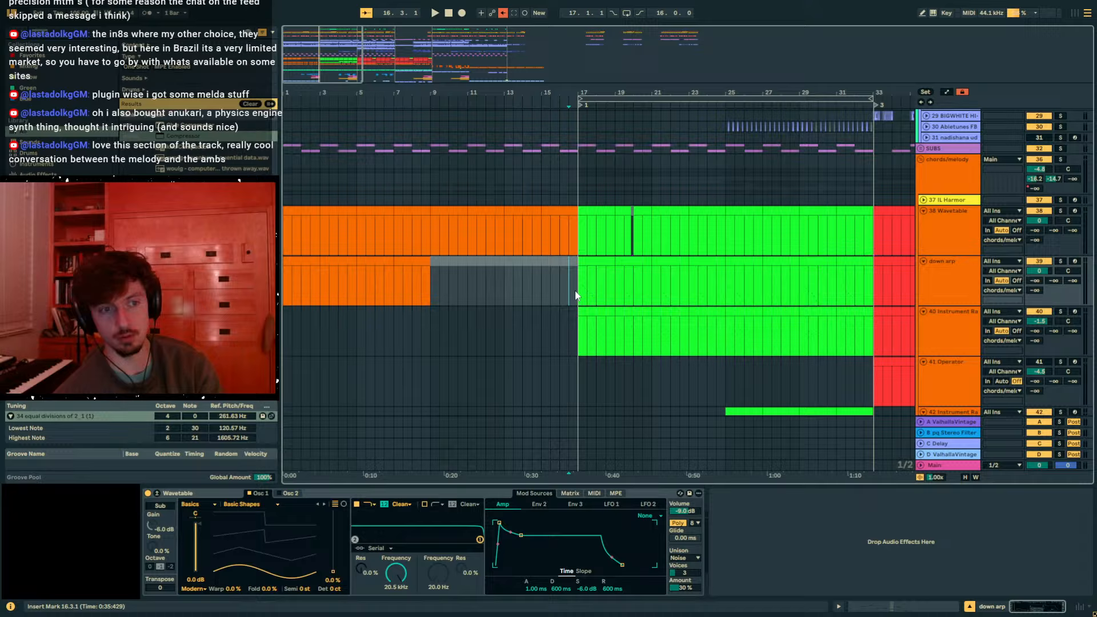
left_click(579, 342)
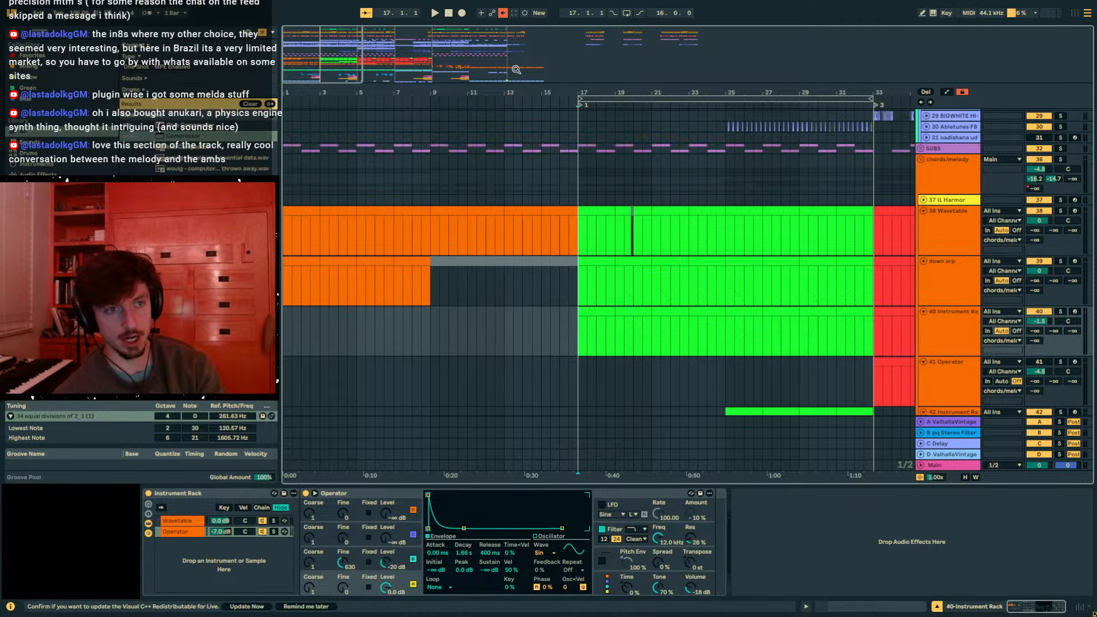
mouse_move(591, 89)
left_mouse_down()
mouse_move(570, 121)
mouse_move(594, 78)
left_mouse_up()
key("space")
scroll(880, 269, "up", 15)
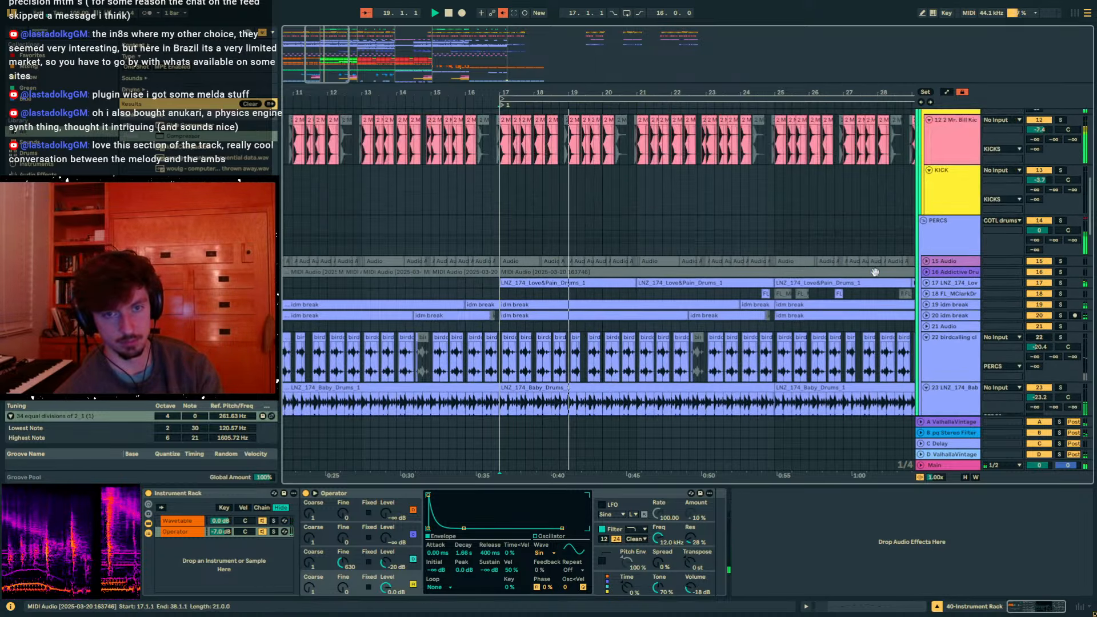
scroll(893, 268, "up", 10)
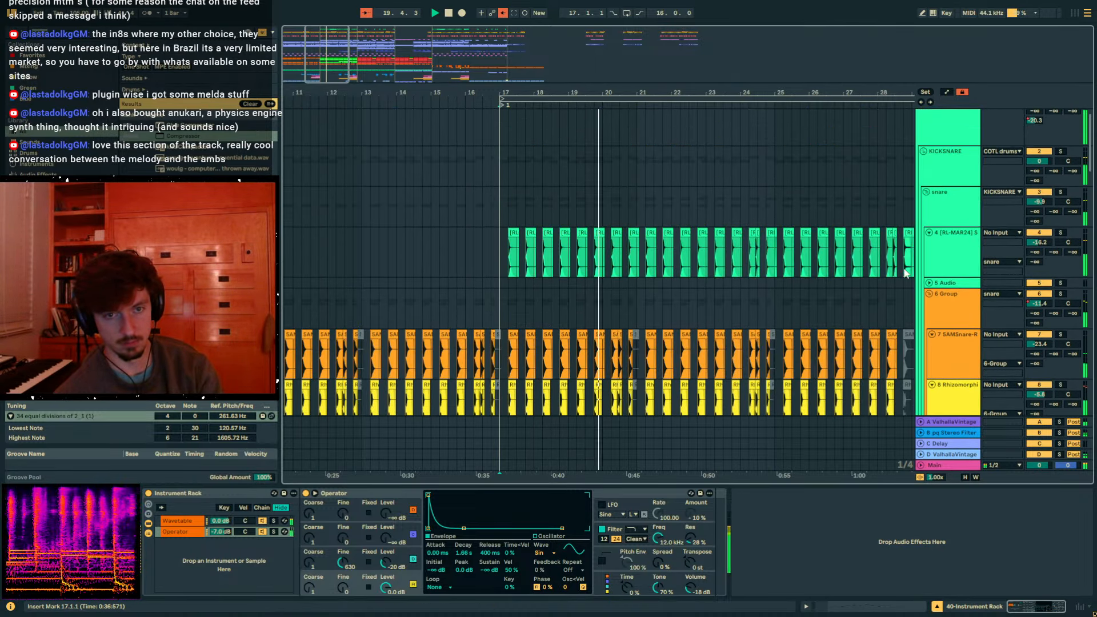
- Try the layered snare group (6-Group) at -2.9 dB and show the track volume automation
left_click(962, 237)
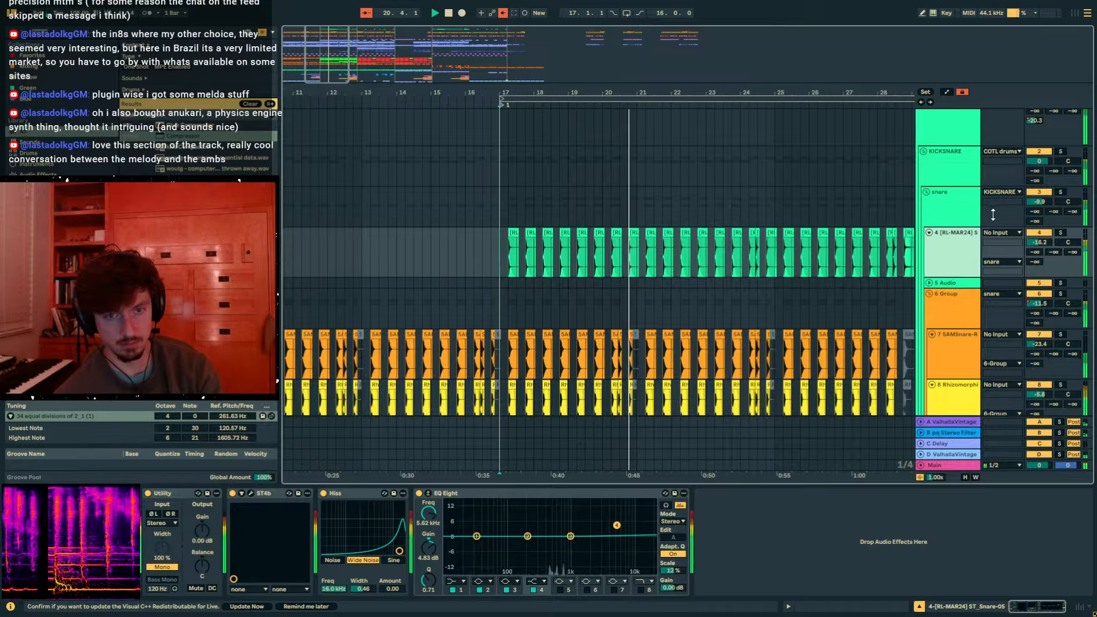
scroll(1021, 273, "down", 1)
left_click_drag(1044, 269, 1043, 251)
key("a")
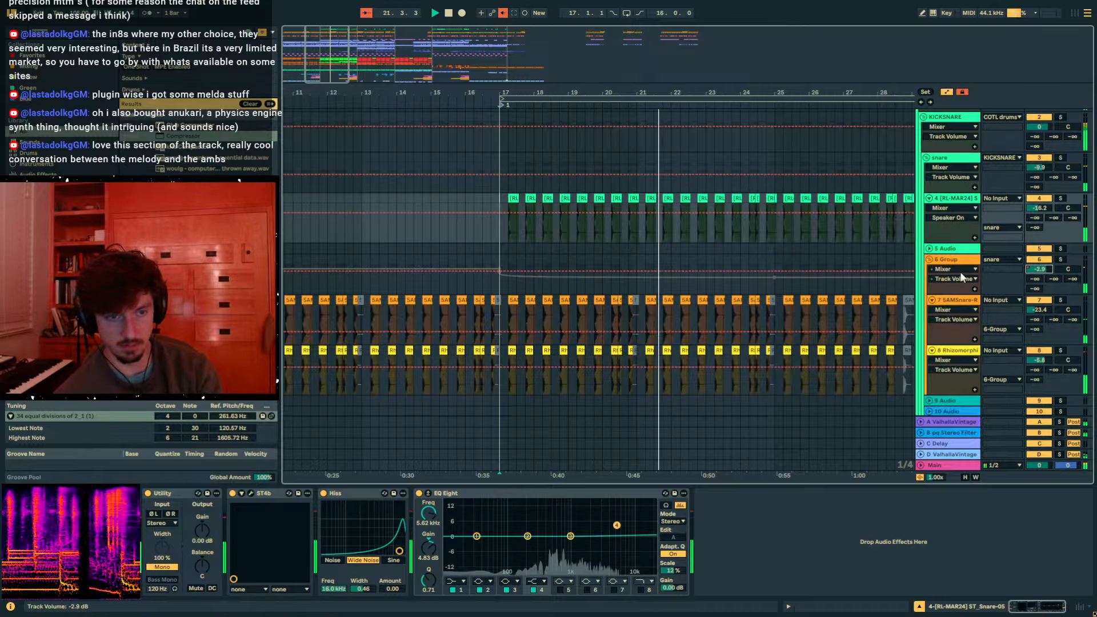
- Re-enable 6-Group's volume automation and thin out its breakpoints at bars 17, 25 and 33
left_click(774, 276)
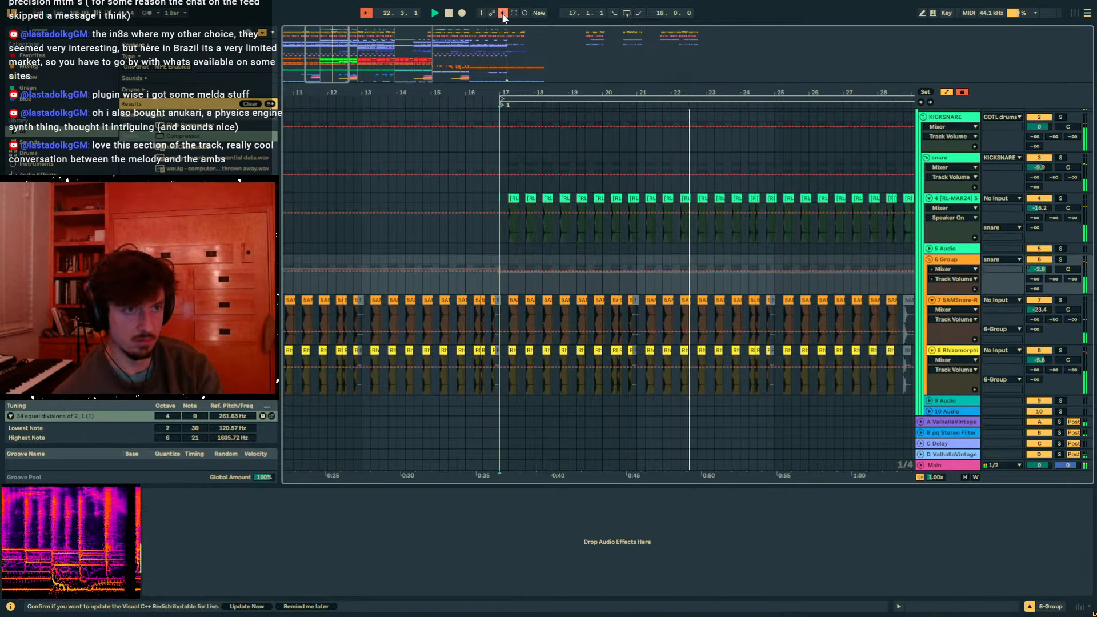
left_click(501, 273)
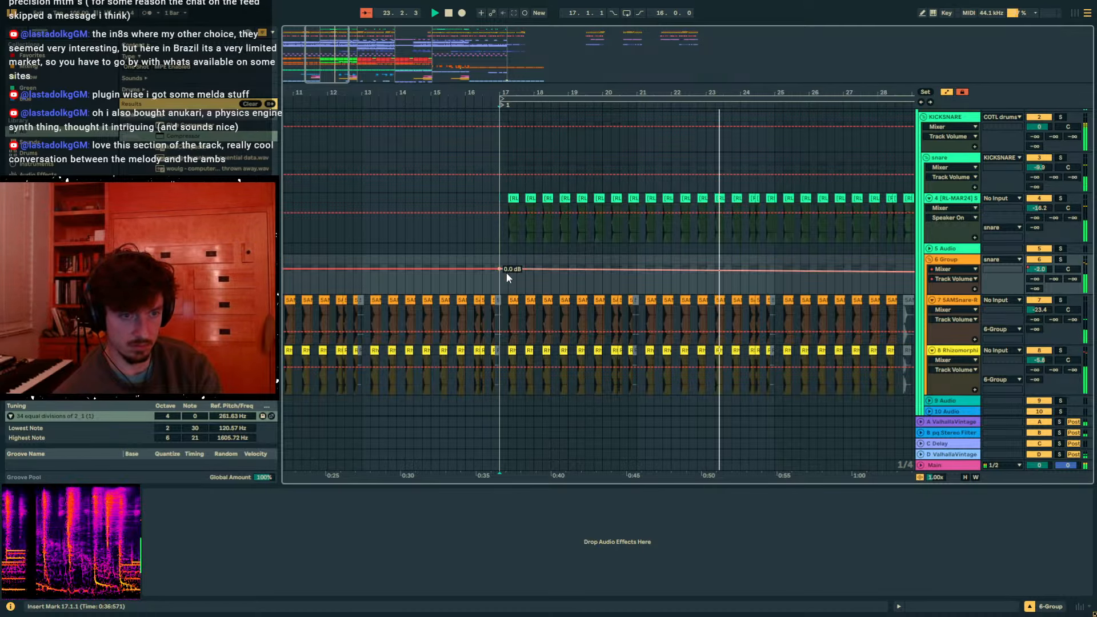
left_click_drag(740, 94, 488, 65)
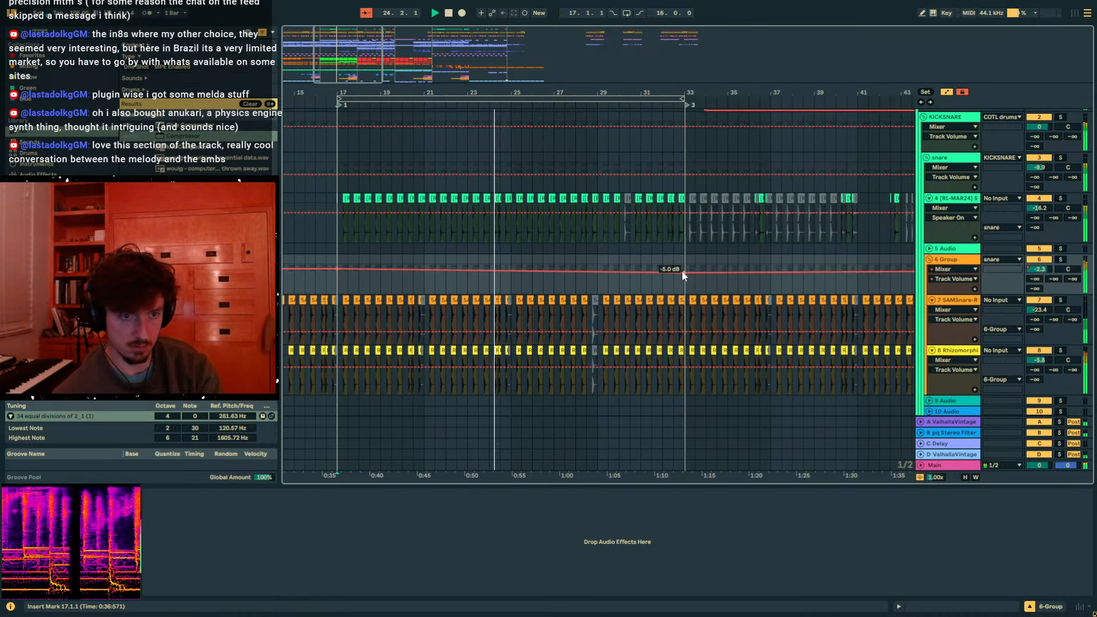
left_click(683, 272)
- Hide the automation and add a Utility device after the Auto Filter on the LNZ_173_Like_The_90s_Drums track
scroll(756, 389, "down", 10)
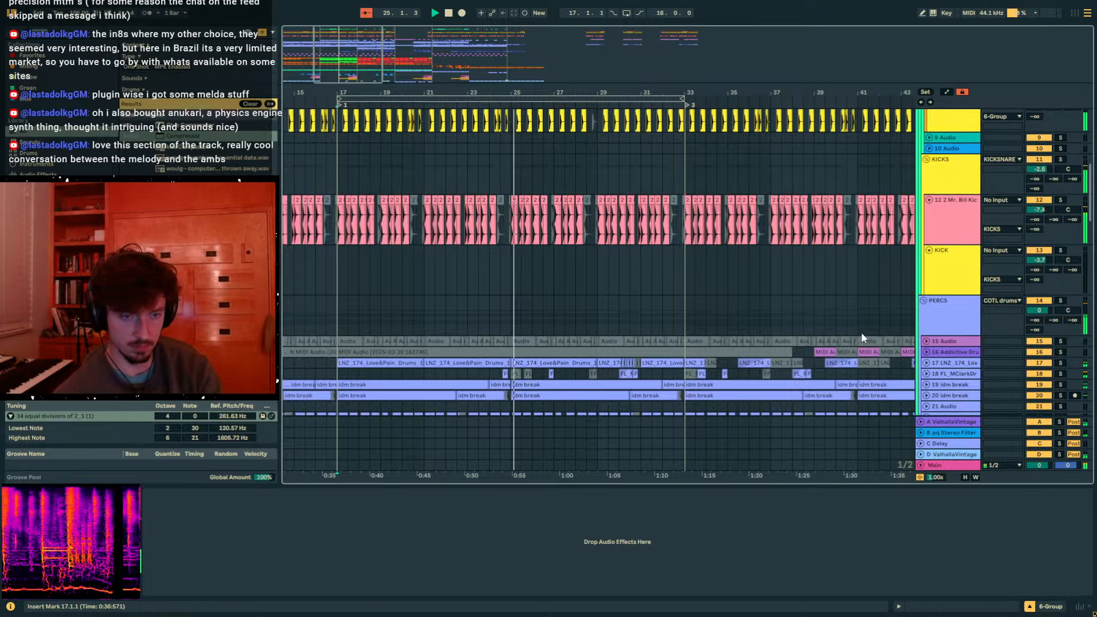
scroll(875, 333, "down", 3)
left_click(952, 318)
left_click(946, 347)
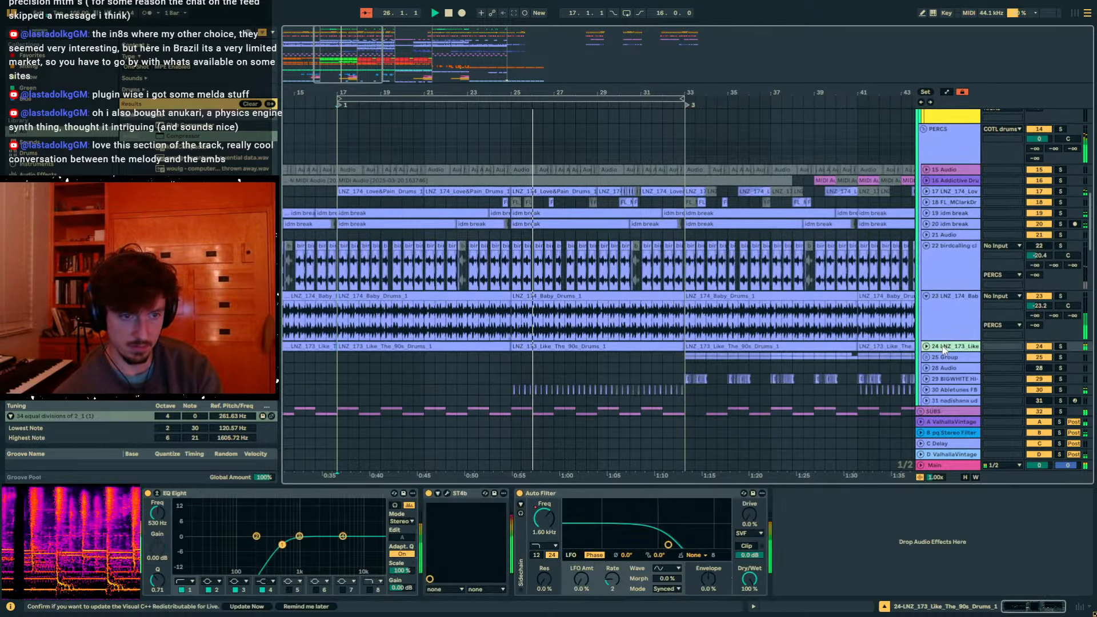
key("ctrl+f")
type("util")
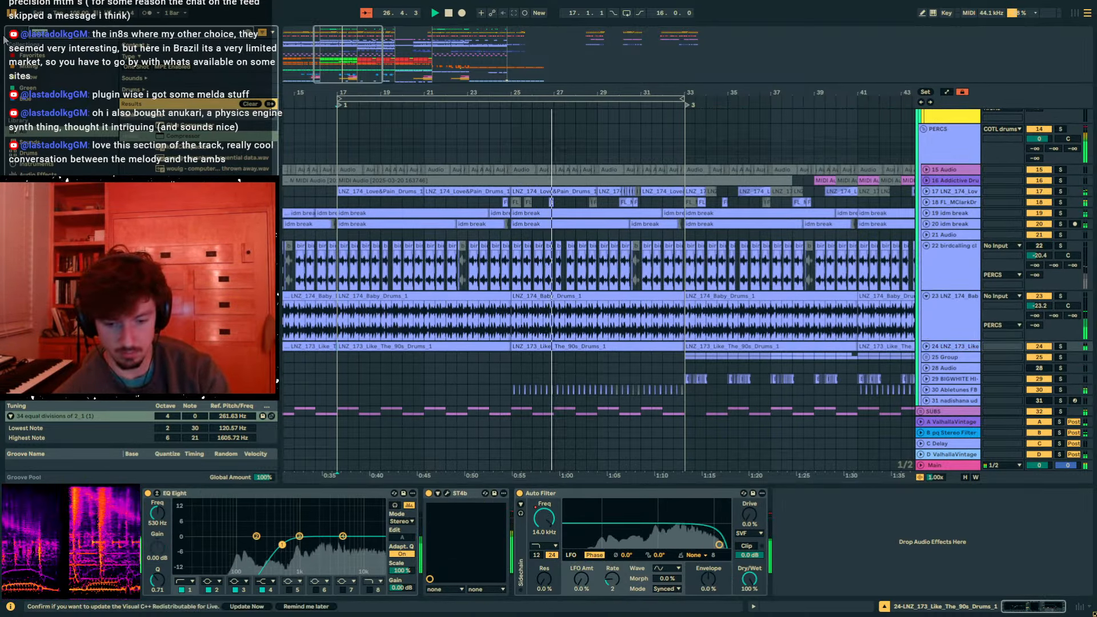
left_click_drag(804, 466, 794, 529)
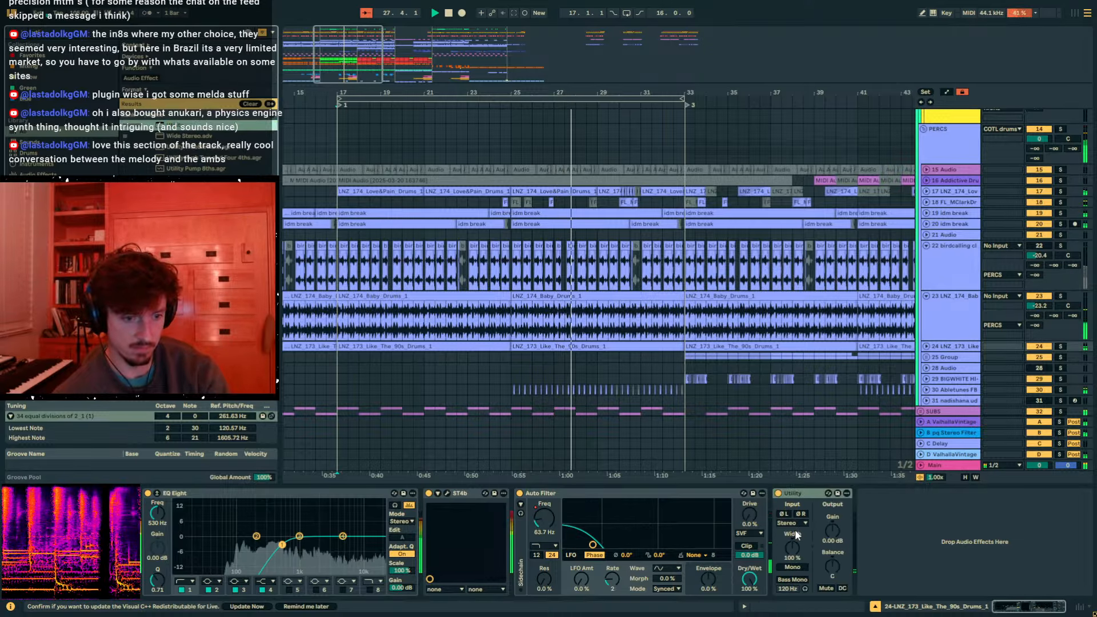
- Stop playback and examine the chords/melody clips around bar 33 by marking time ranges across that transition
scroll(948, 320, "down", 3)
scroll(951, 325, "up", 3)
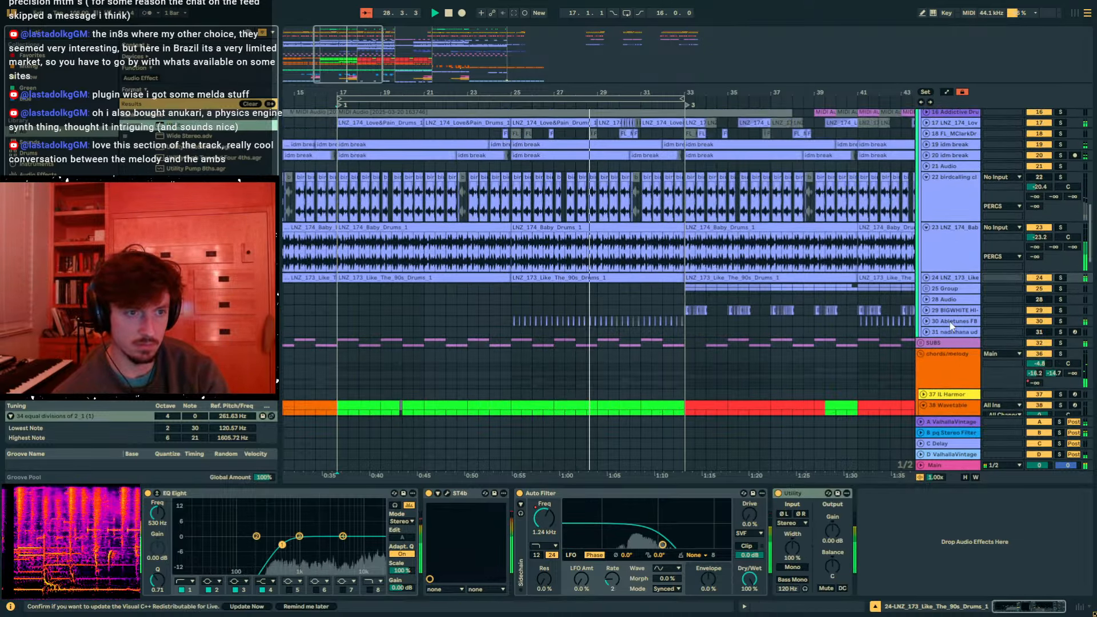
scroll(954, 303, "down", 2)
scroll(954, 304, "down", 4)
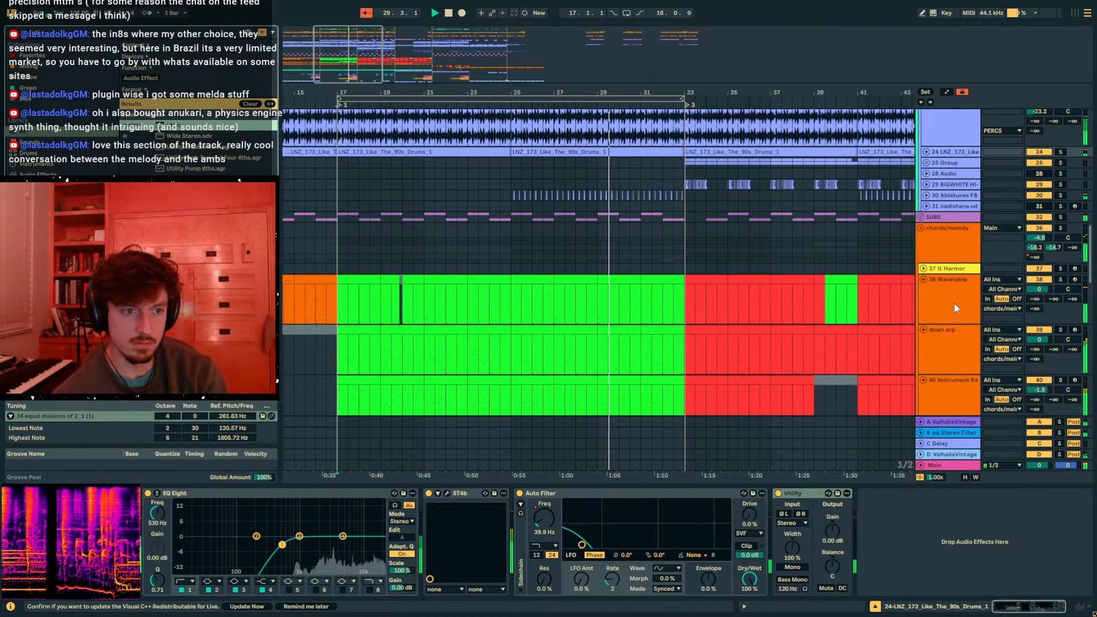
scroll(868, 259, "up", 3)
left_click(687, 304)
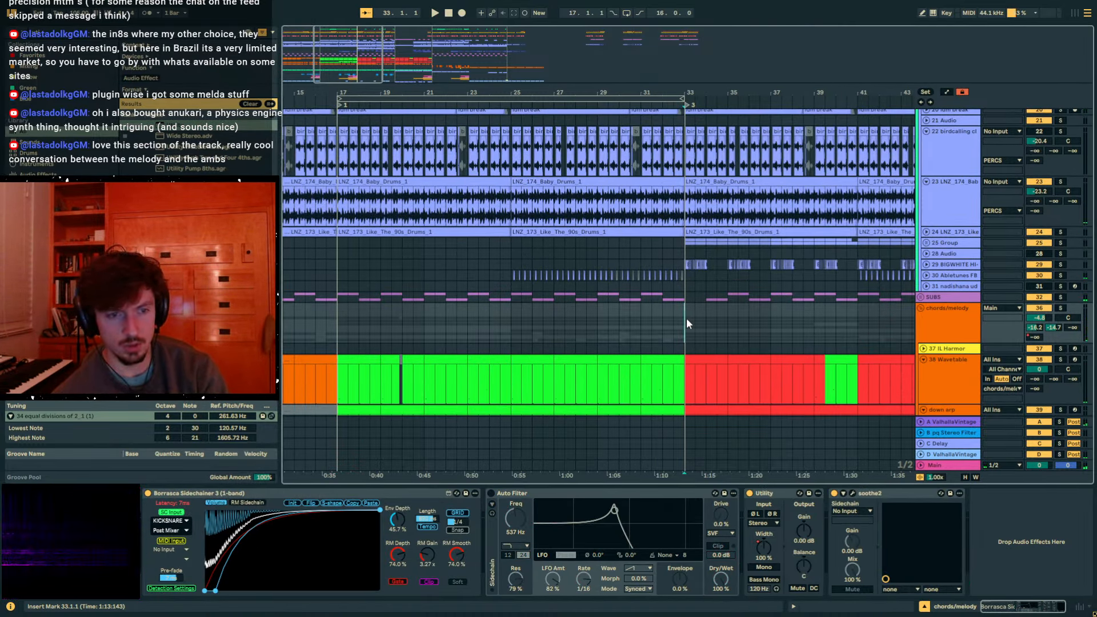
left_click_drag(687, 318, 859, 327)
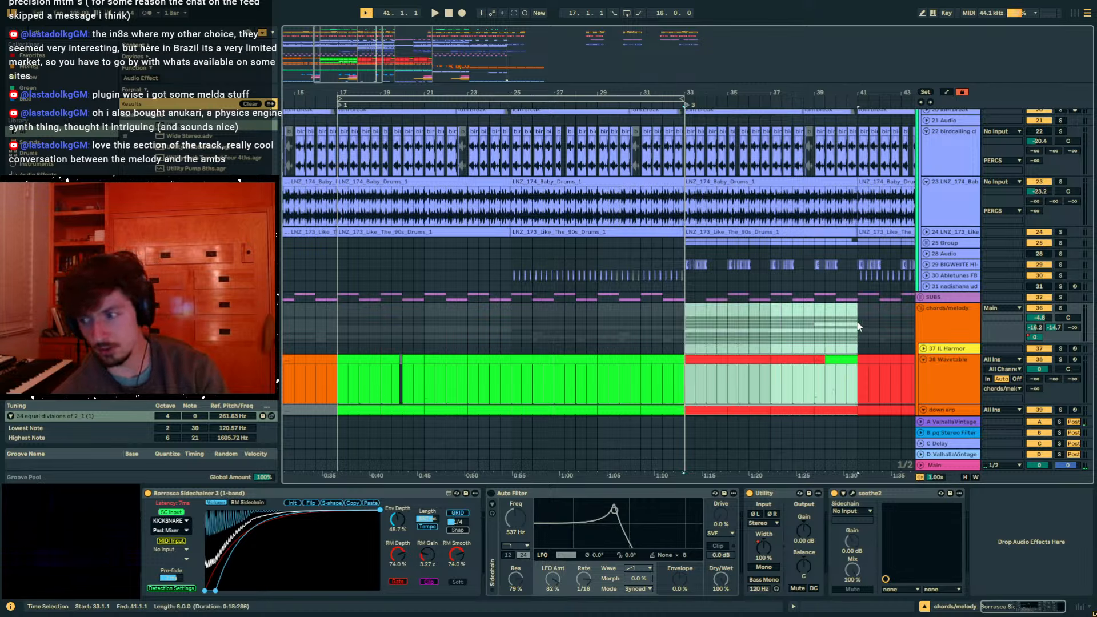
left_click(786, 329)
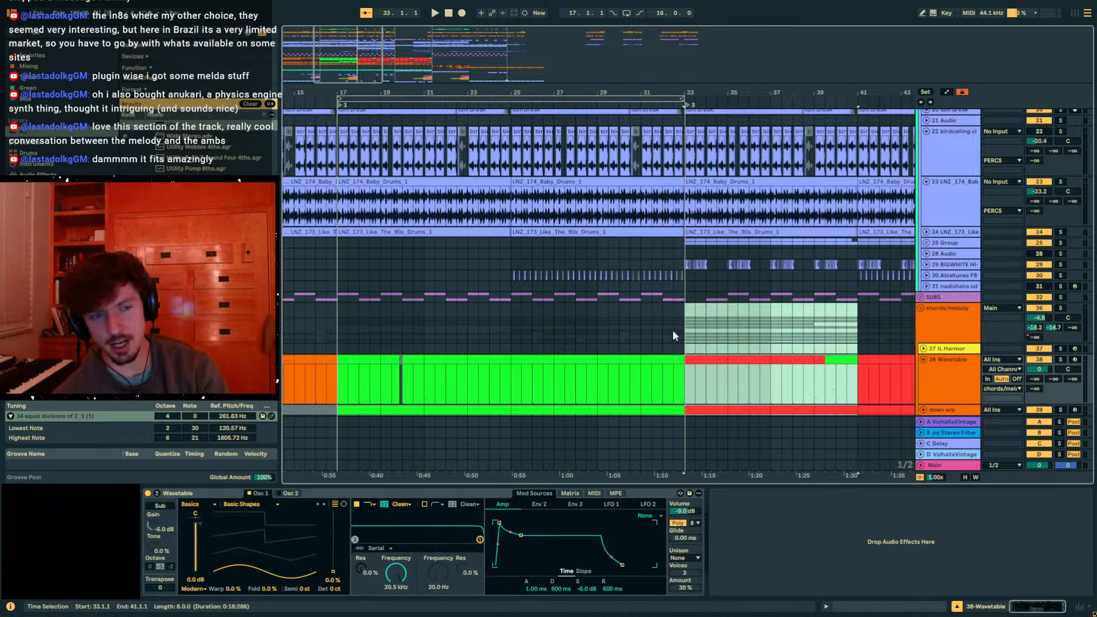
left_click_drag(673, 330, 691, 327)
key("ctrl+c")
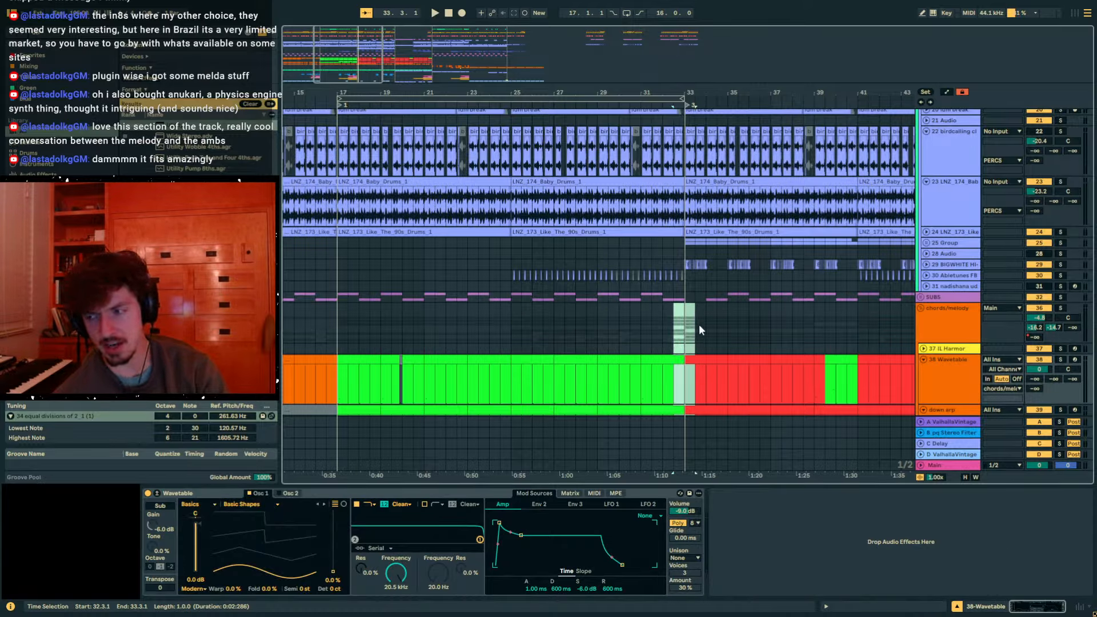
left_click(677, 328)
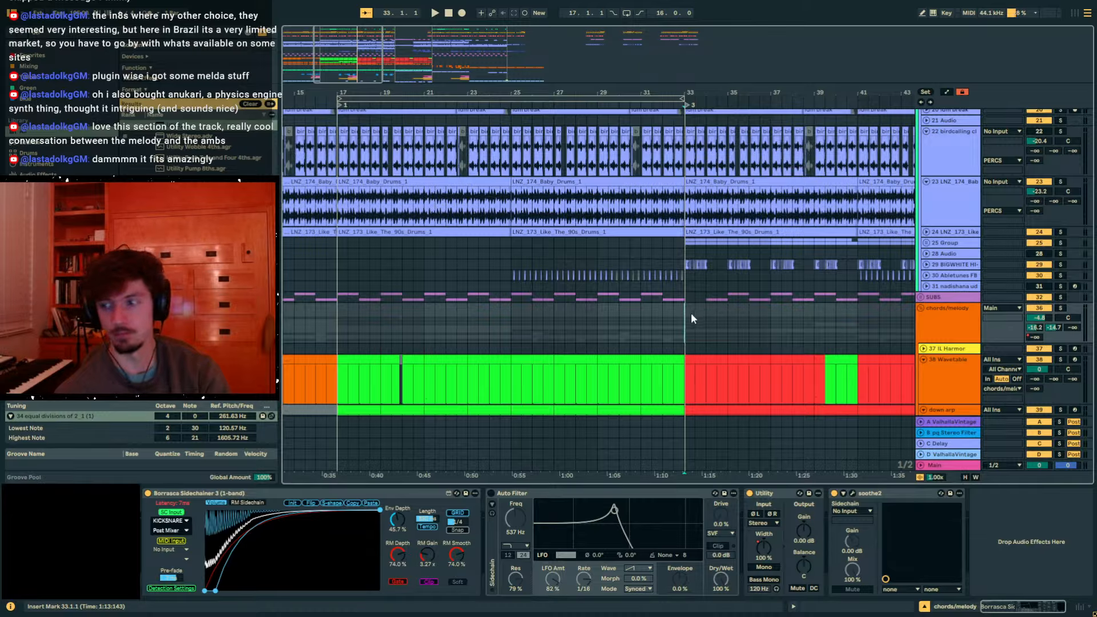
left_click_drag(683, 324, 736, 321)
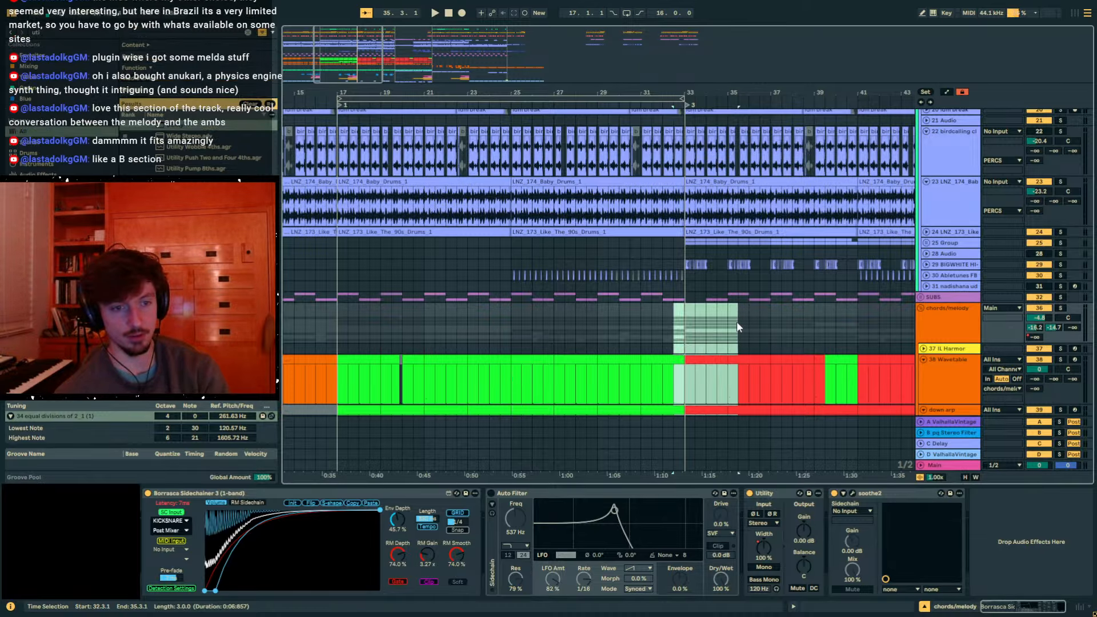
left_click(685, 324)
- Compare the chords/melody section between bars 17 and 33 with the one following bar 33 by marking each range
left_click_drag(336, 330, 952, 324)
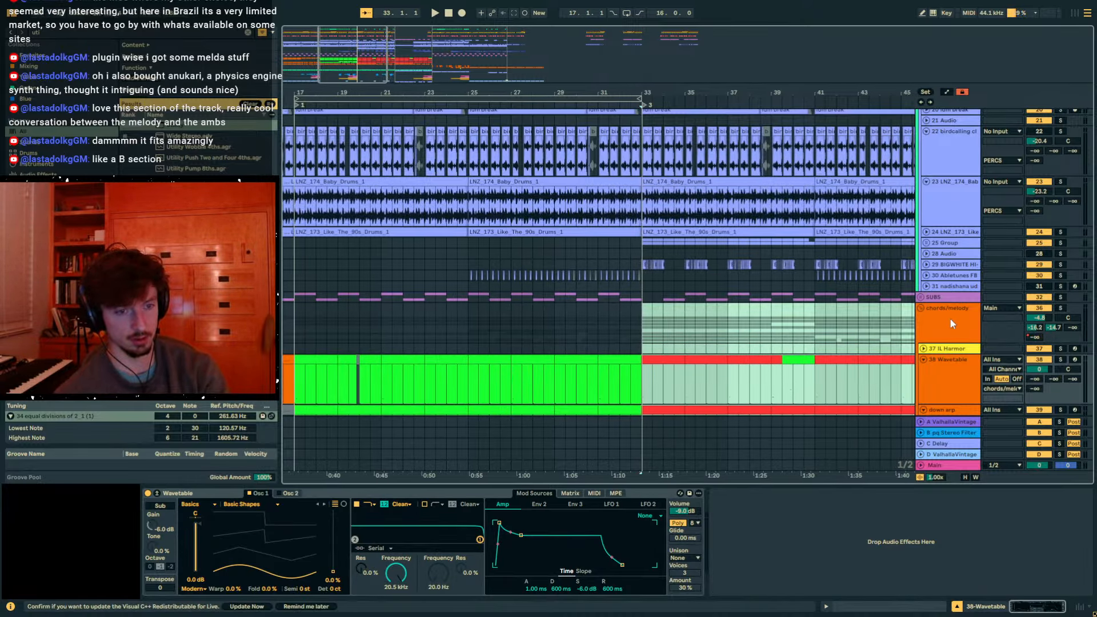
left_click_drag(622, 343, 295, 345)
left_click_drag(646, 318, 308, 322)
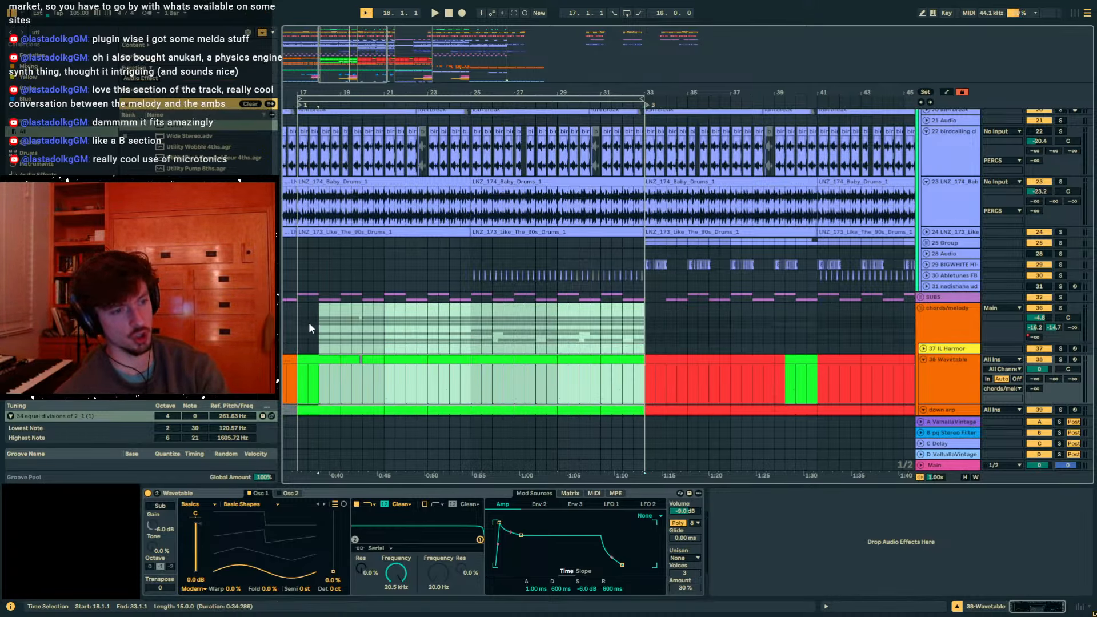
left_click_drag(669, 330, 895, 332)
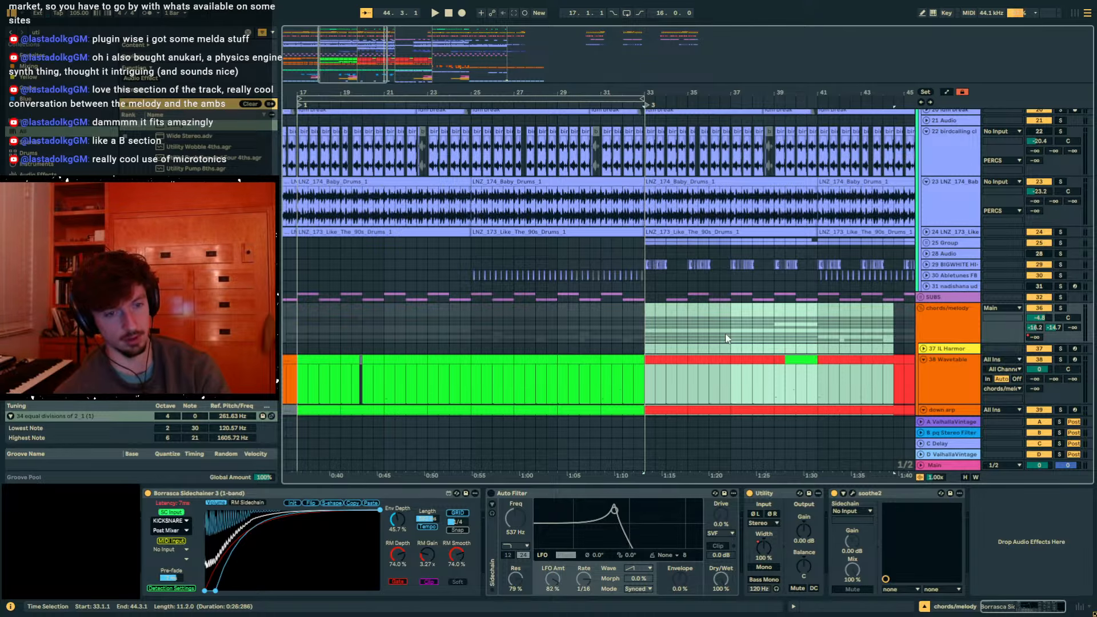
- Audition the transition into bar 33 by playing from bar 32.3 and again from bar 29
left_click(641, 320)
key("space")
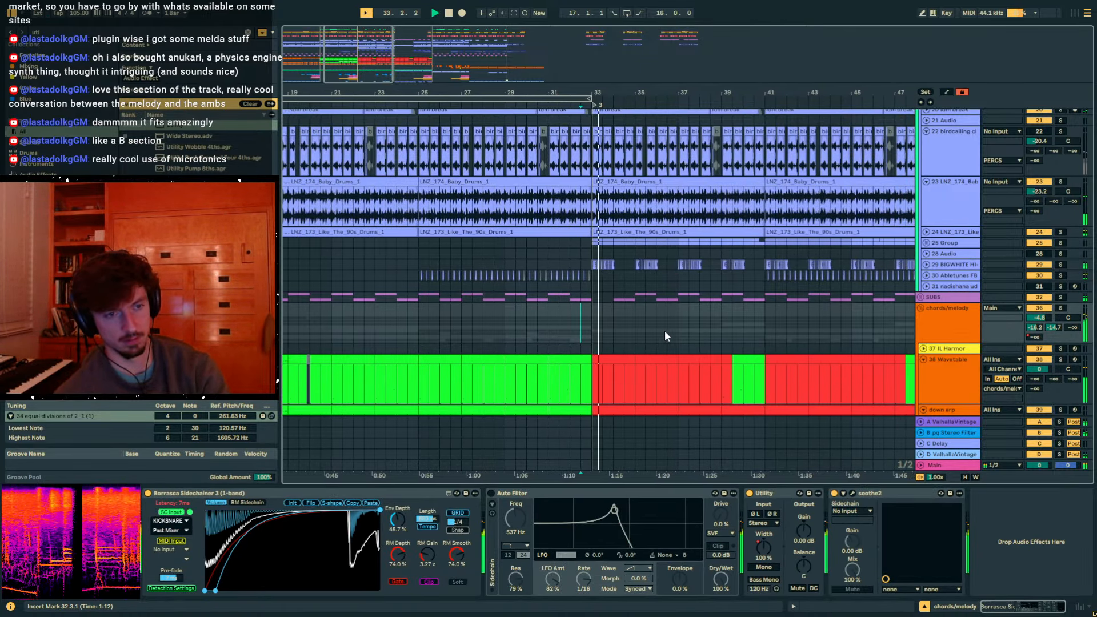
left_click(516, 326)
key("space")
left_click(496, 325)
key("space")
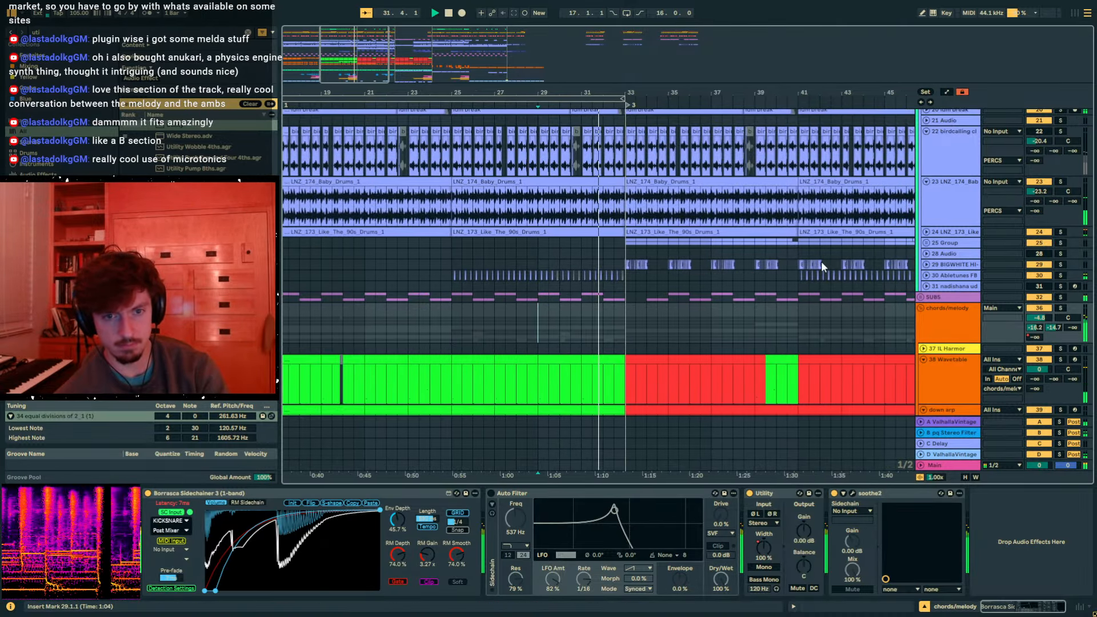
- Inspect the Main and LNZ_173_Like_The_90s_Drums device chains, and unfold the LNZ_174_Love&Pain_Drums track with the insert point at bar 43
left_click(937, 465)
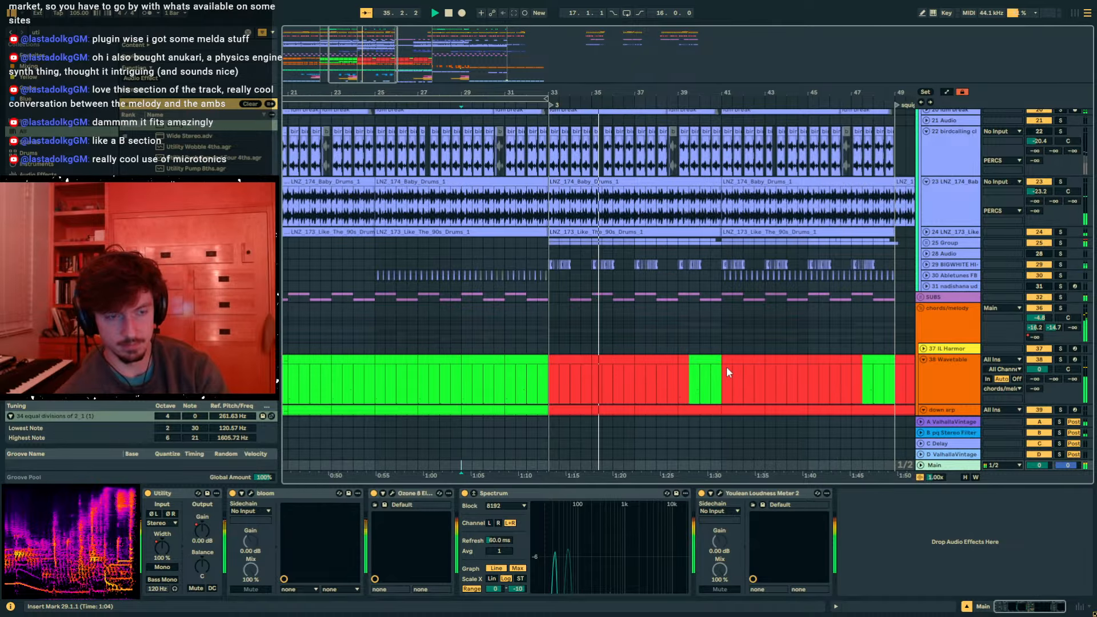
scroll(727, 371, "up", 3)
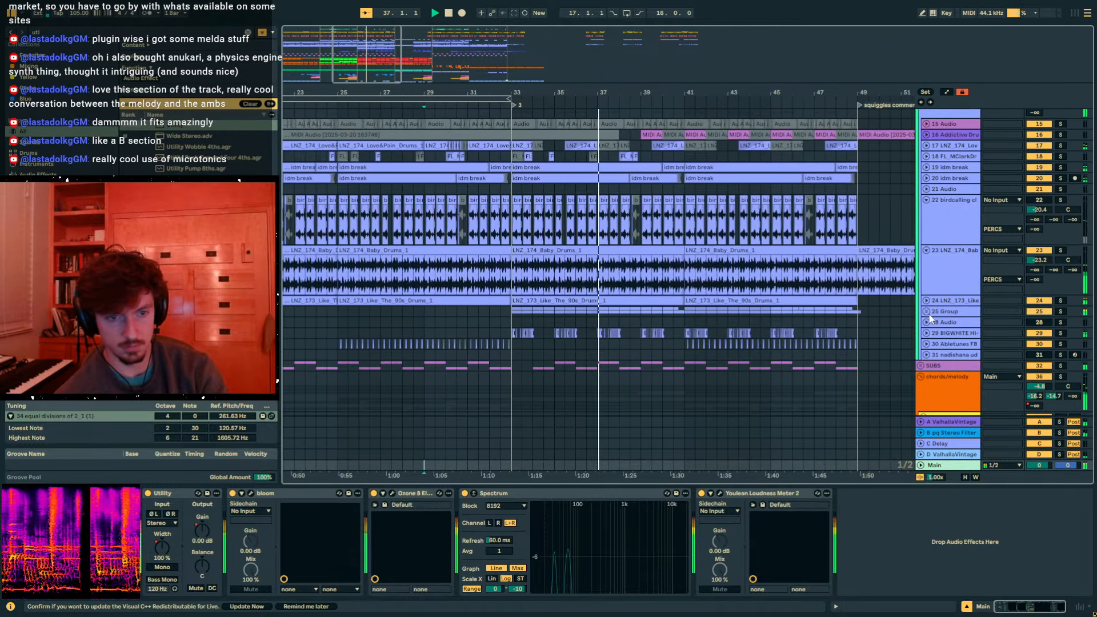
left_click(937, 300)
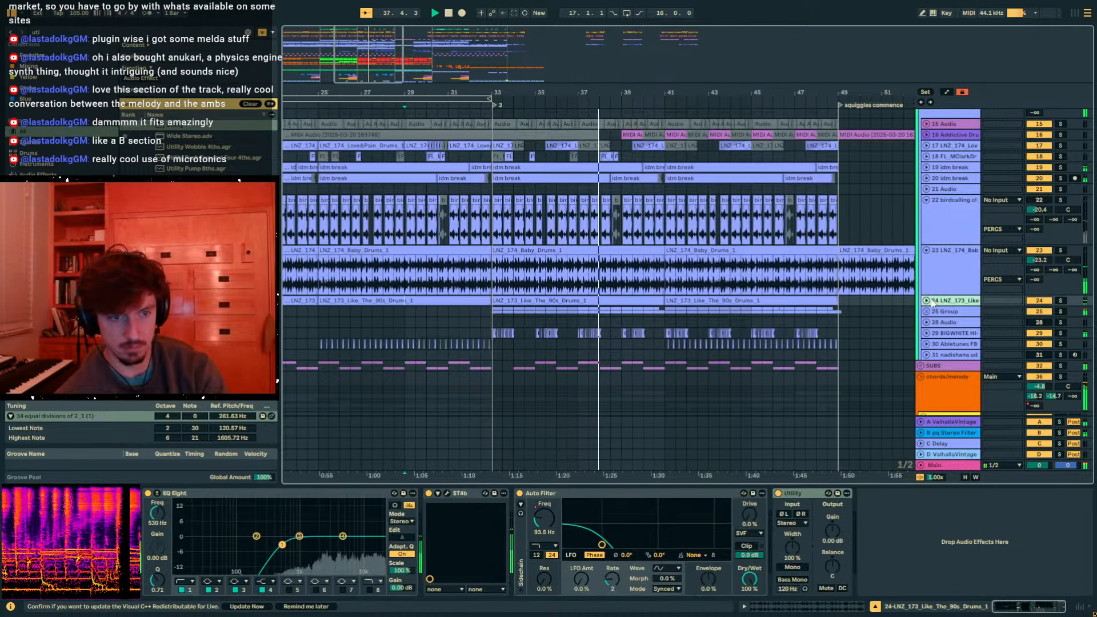
scroll(921, 317, "up", 3)
scroll(923, 323, "up", 1)
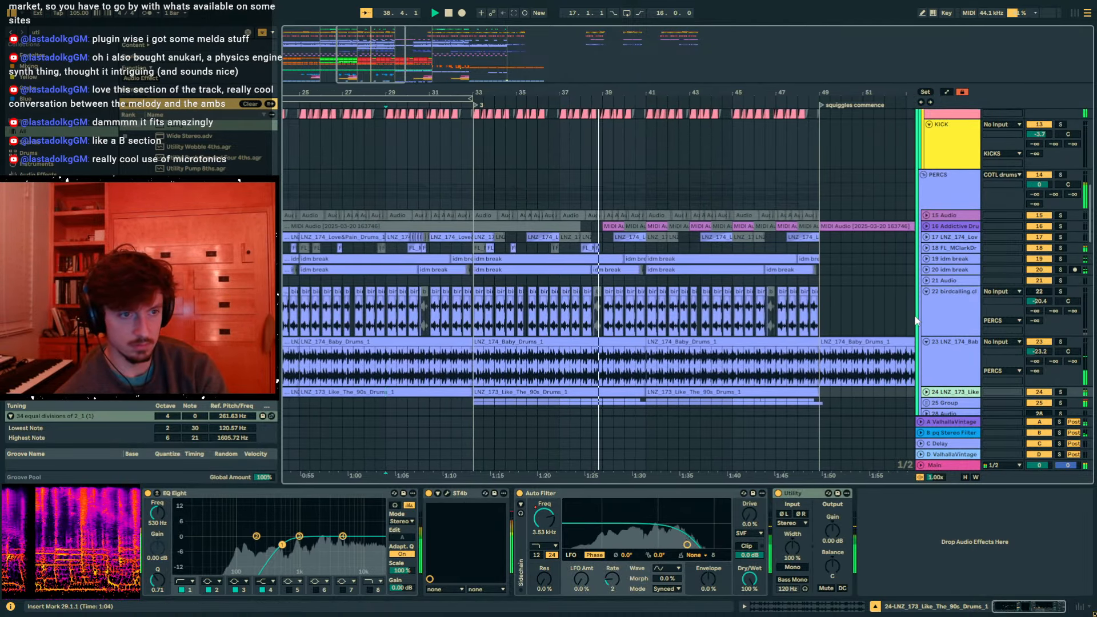
left_click(926, 237)
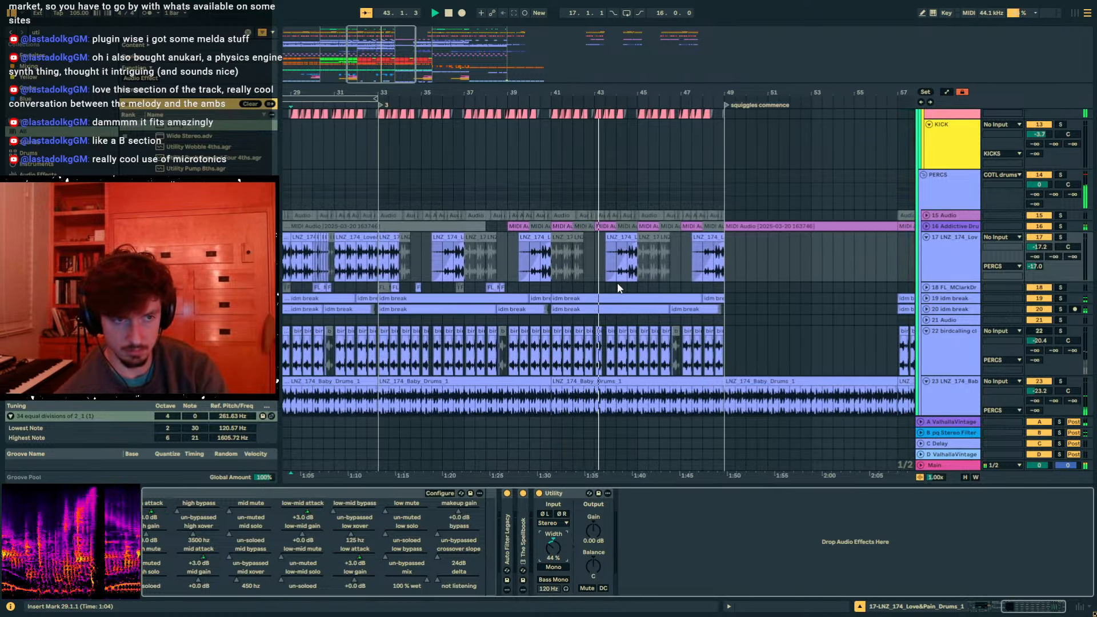
left_click(594, 243)
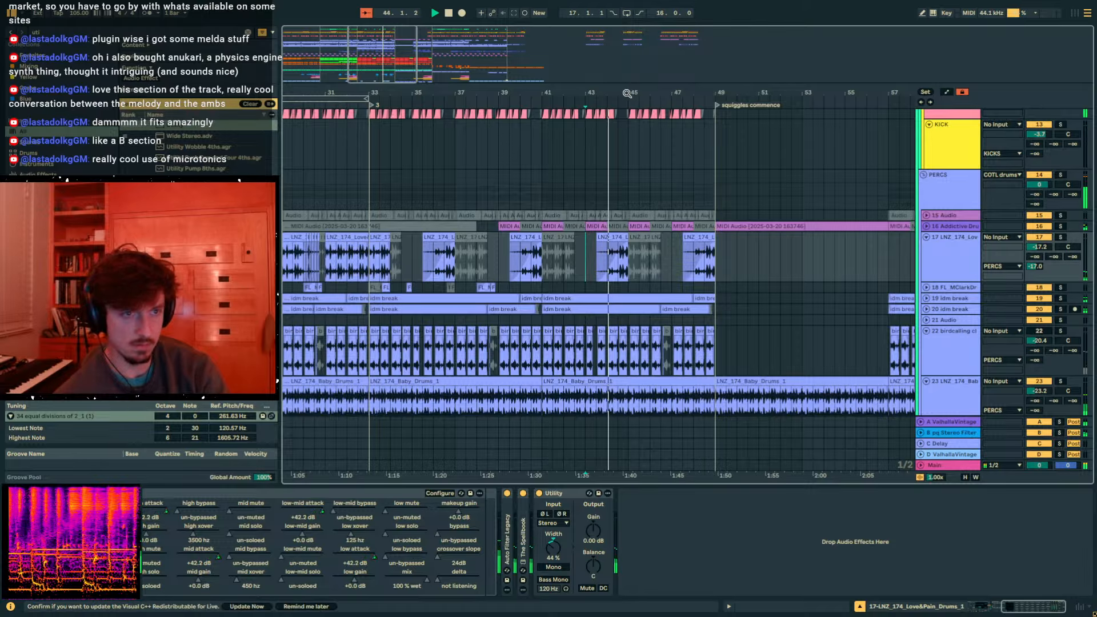
- Set the insert point to bar 33 on the Wavetable track, stop playback and show the neighbouring melody sections
scroll(680, 317, "down", 3)
scroll(678, 317, "down", 10)
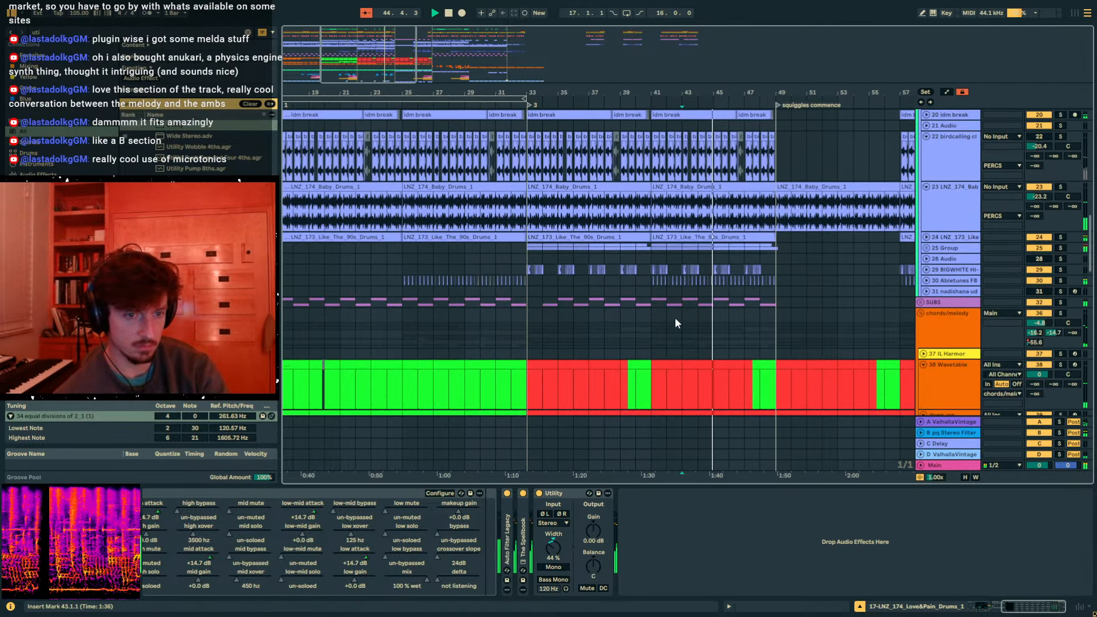
left_click(526, 297)
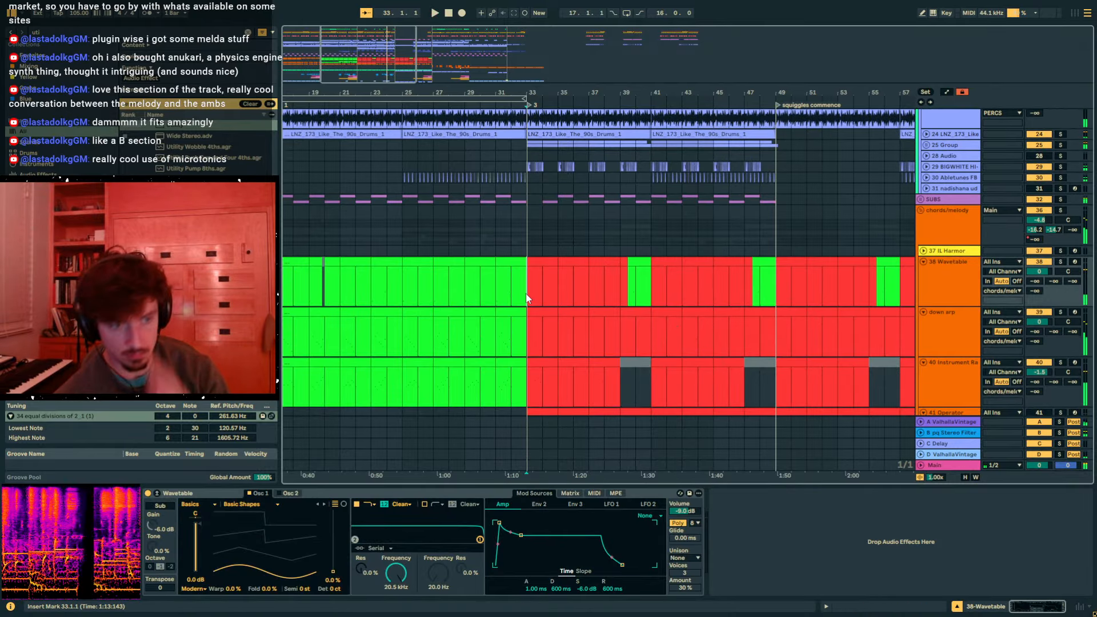
key("space")
left_click_drag(527, 93, 634, 82)
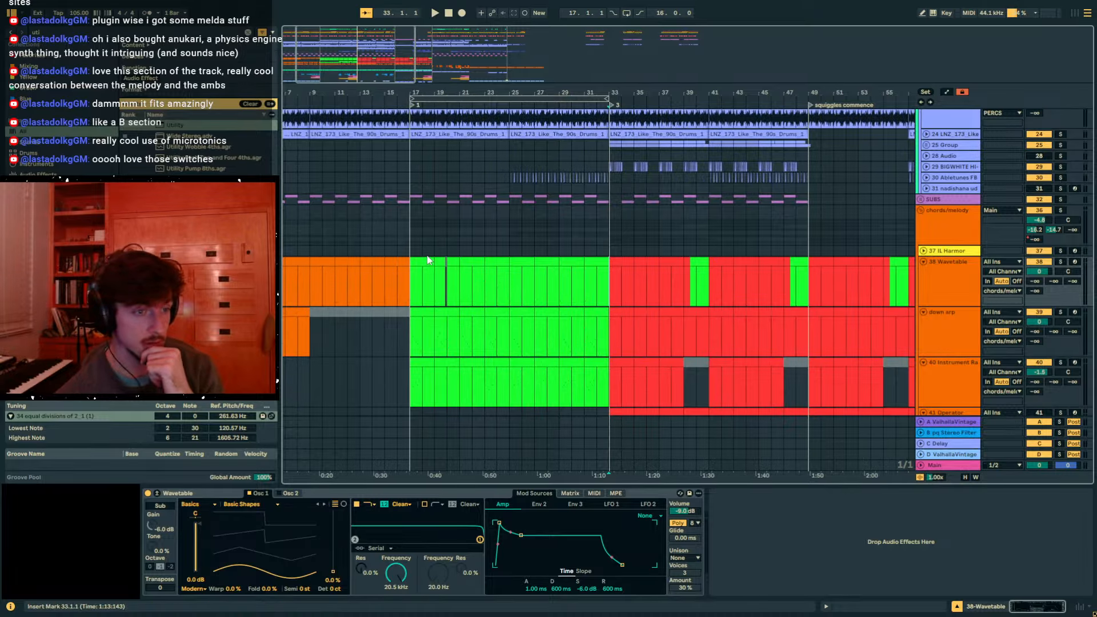
- Mark bars 33 to 35 across the Wavetable, down arp and Instrument Rack tracks, and set the insert point at bar 31 on down arp
left_click(608, 346)
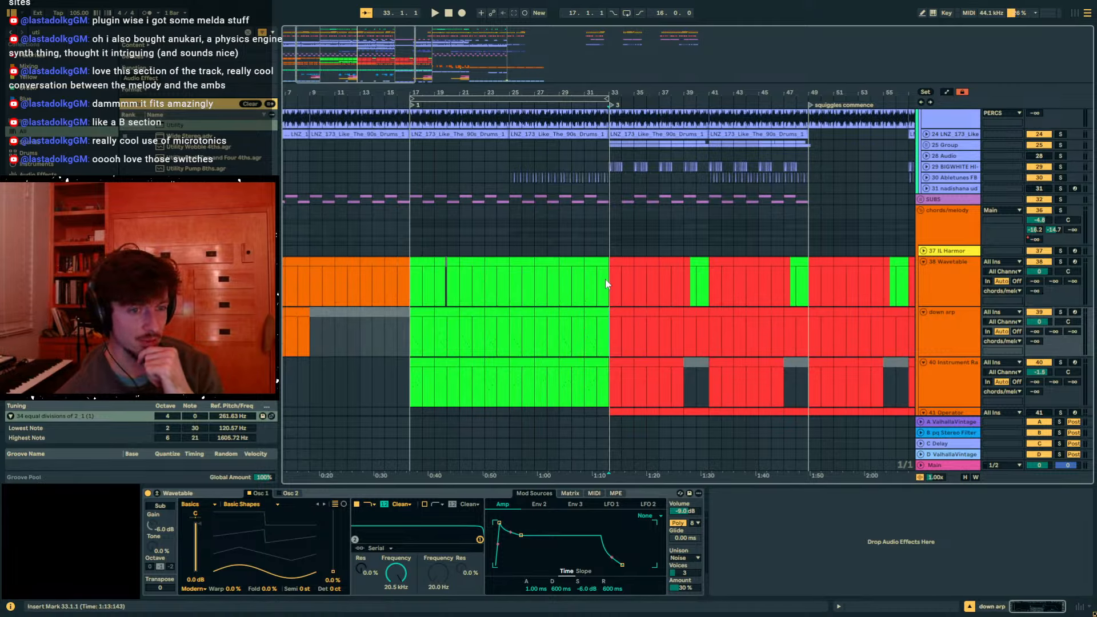
left_click(639, 369)
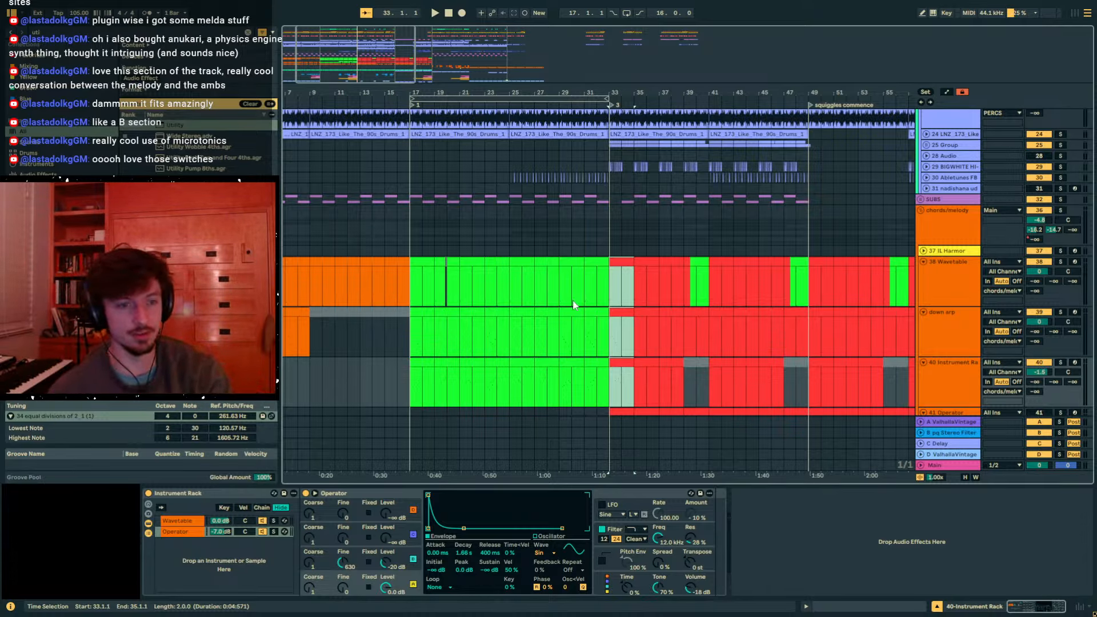
left_click(589, 343)
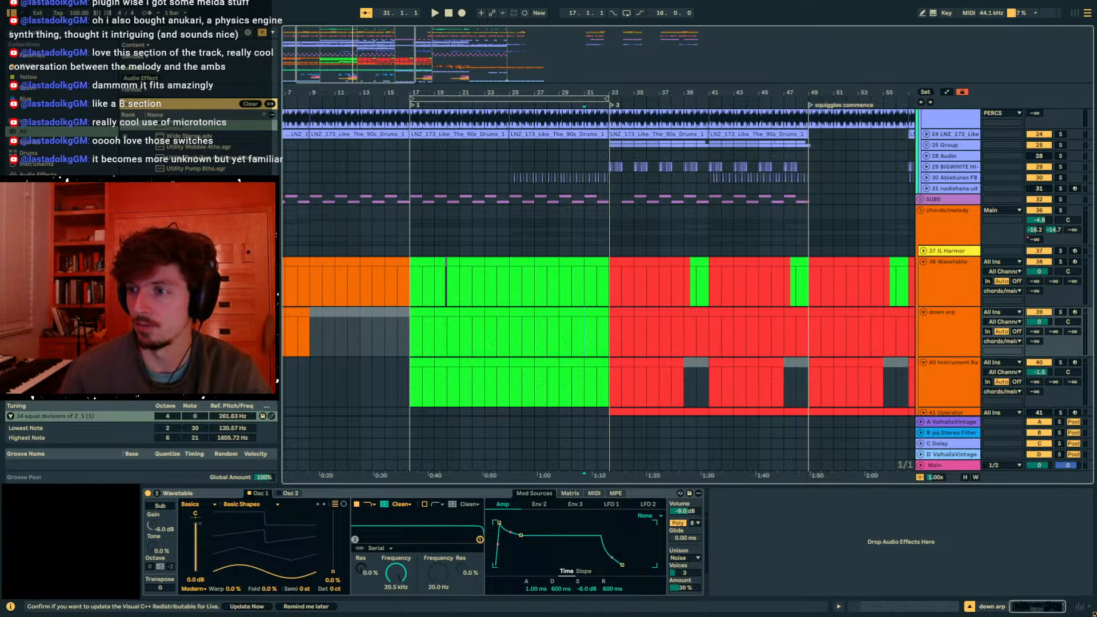
- Switch to the browser and play the YouTube video "Mavila Experiments - Flight of the Bumblebee" in theater mode
left_click_drag(1096, 69, 674, 69)
left_click_drag(750, 75, 668, 68)
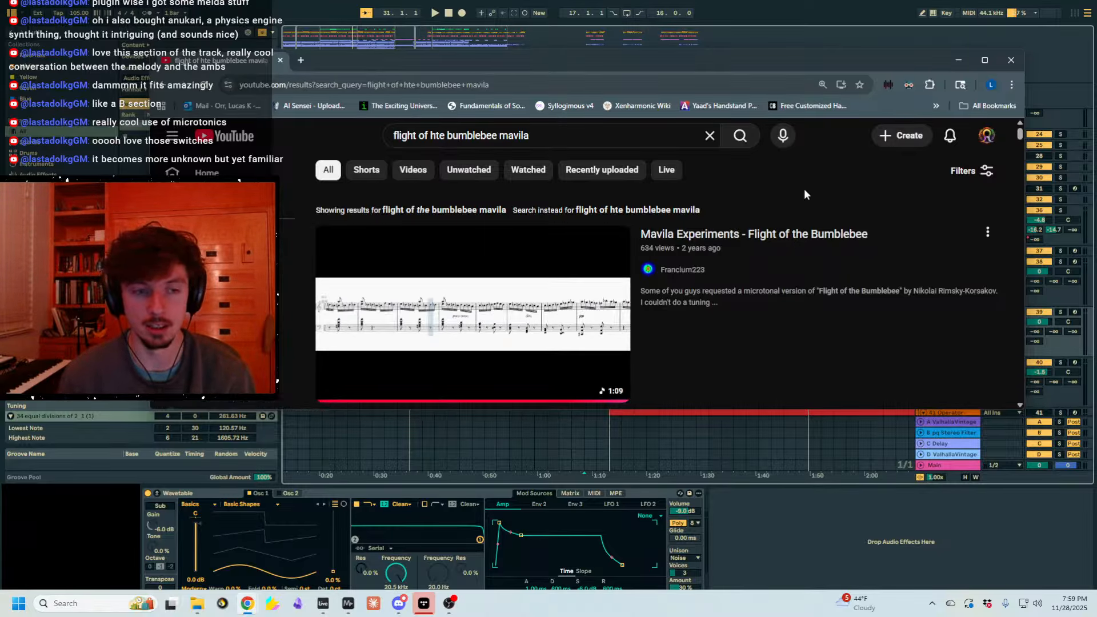
left_click(797, 239)
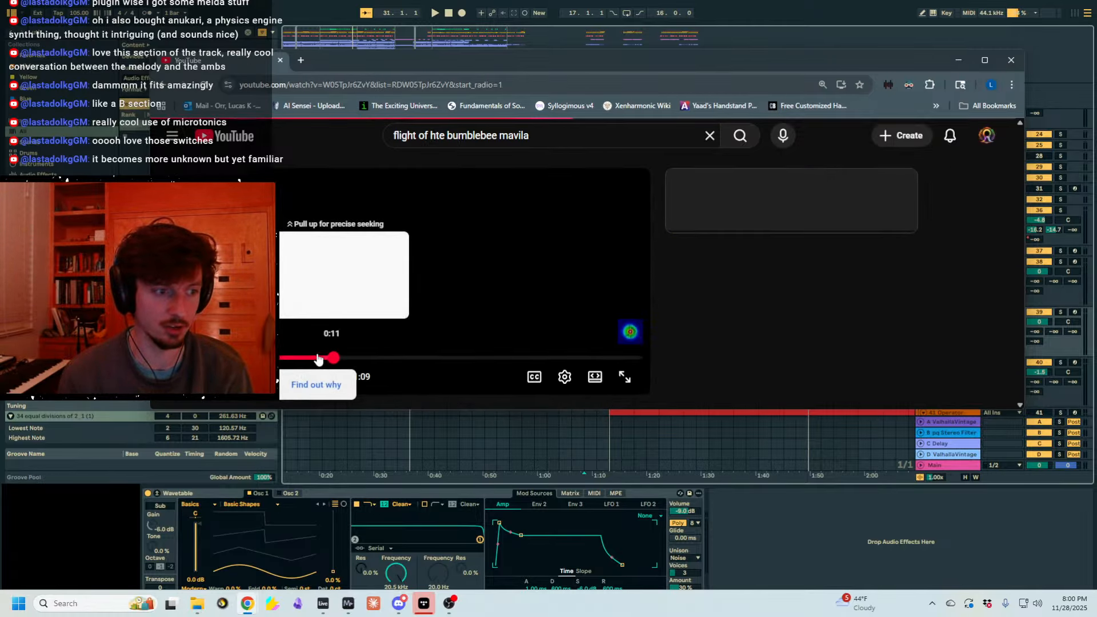
scroll(294, 320, "down", 2)
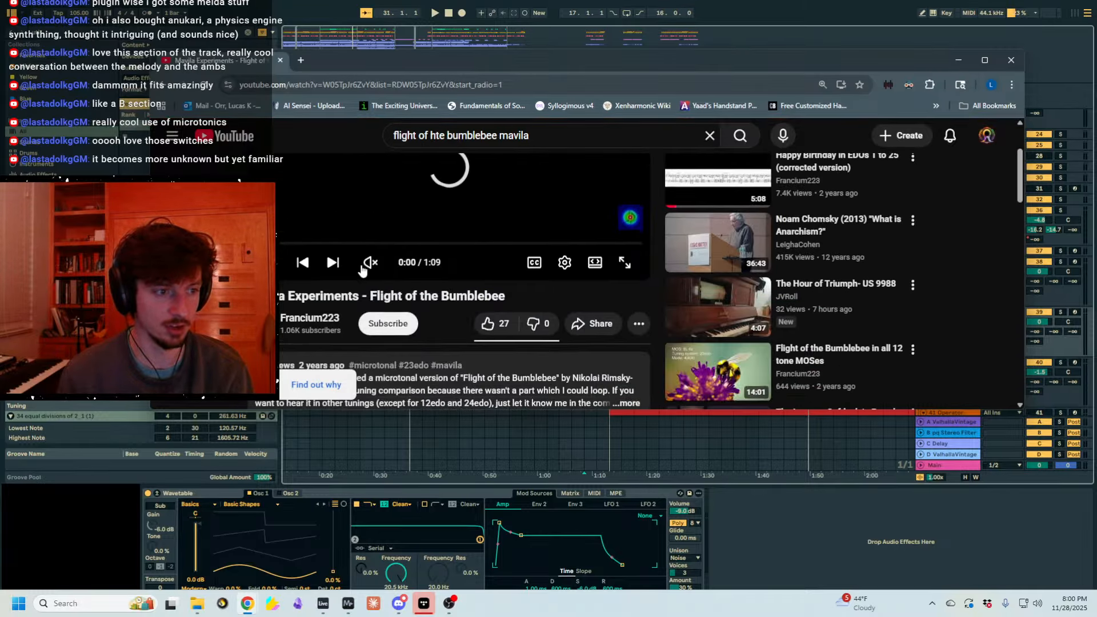
scroll(301, 330, "up", 2)
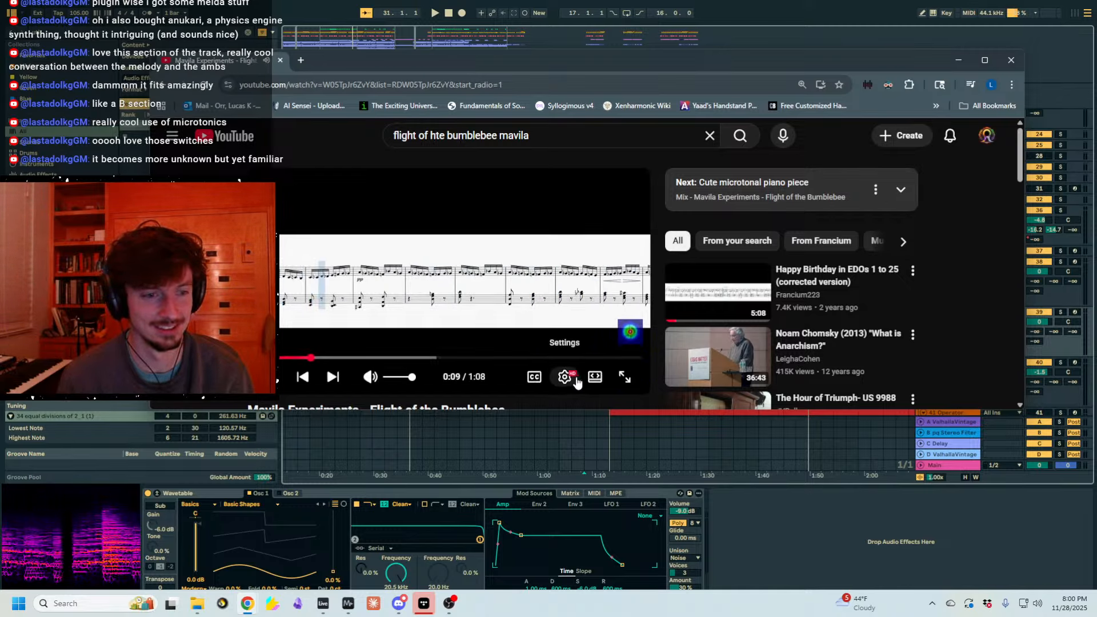
left_click(594, 375)
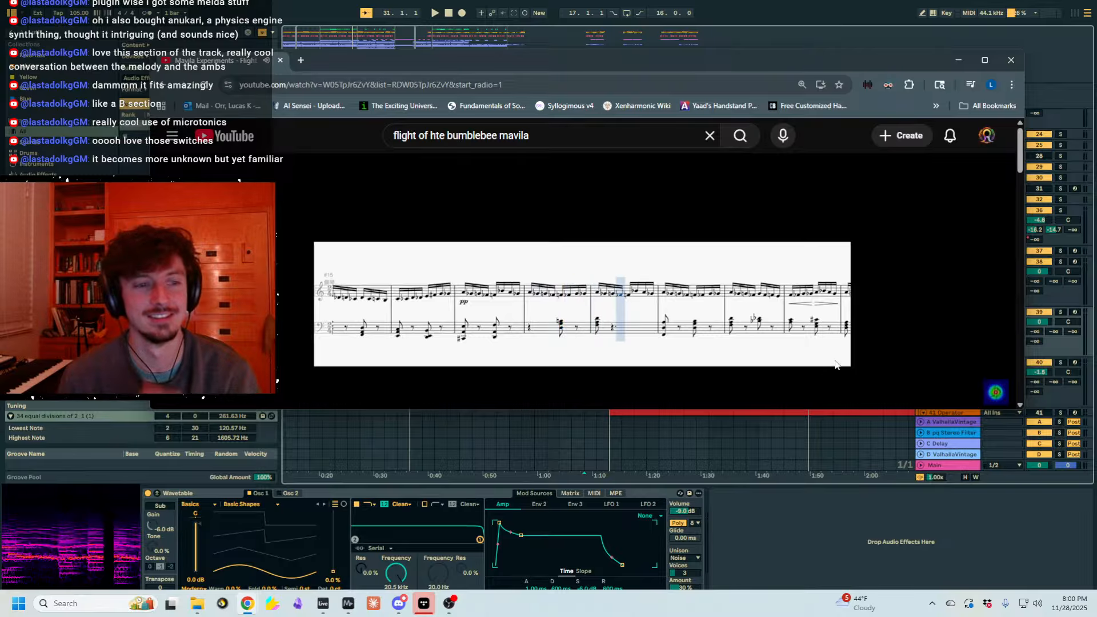
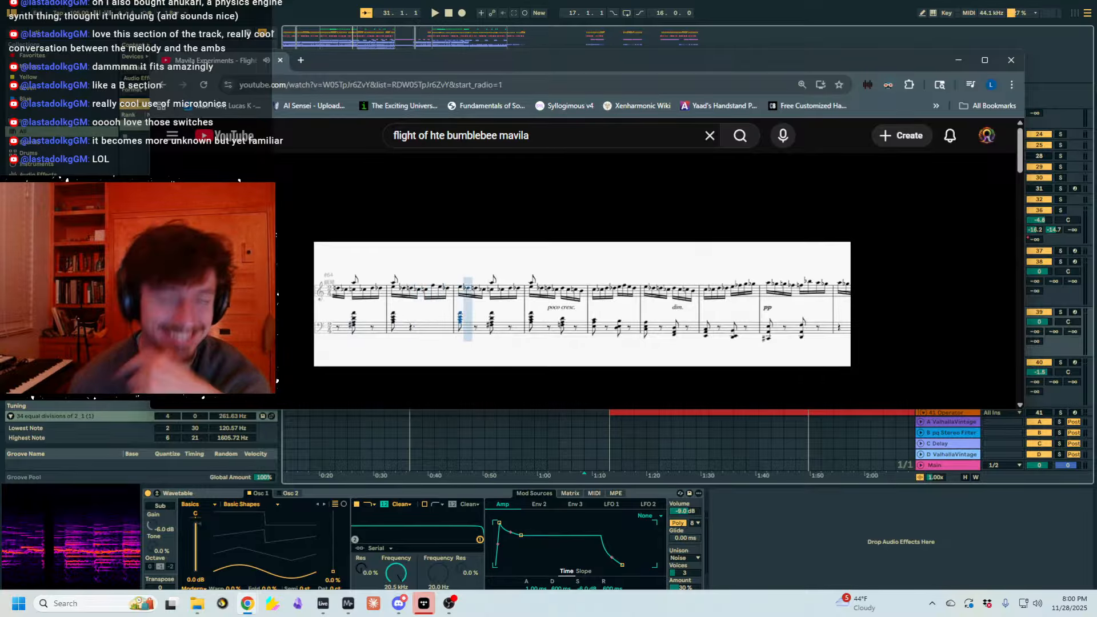
- Listen to the rest of the Flight of the Bumblebee video, and return to the Ableton Live arrangement at bar 20 on chords/melody
left_click(747, 299)
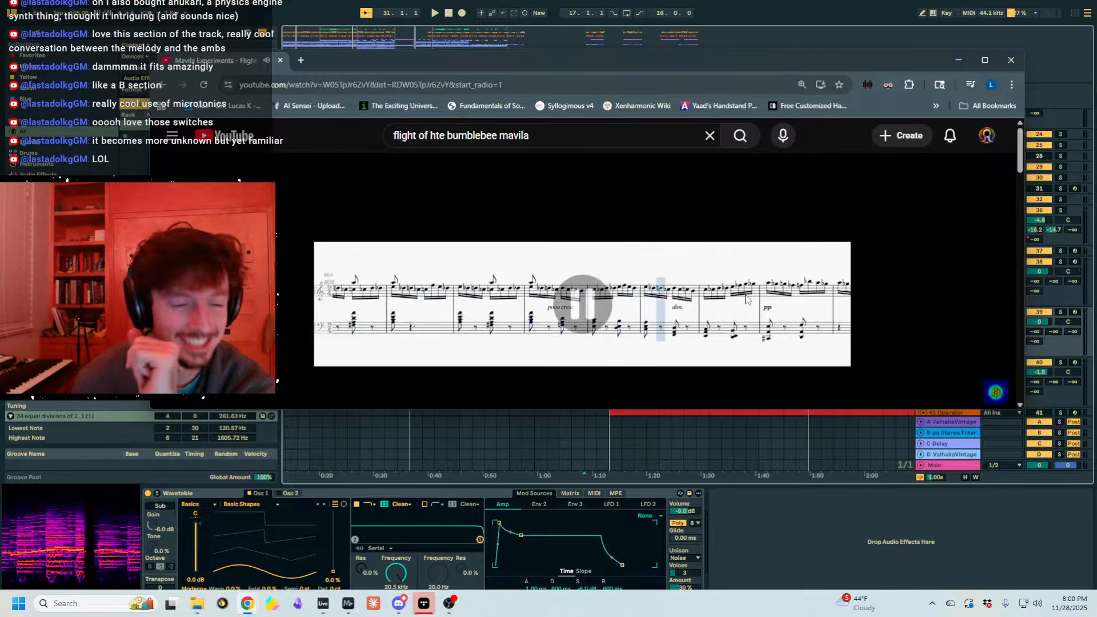
left_click(747, 299)
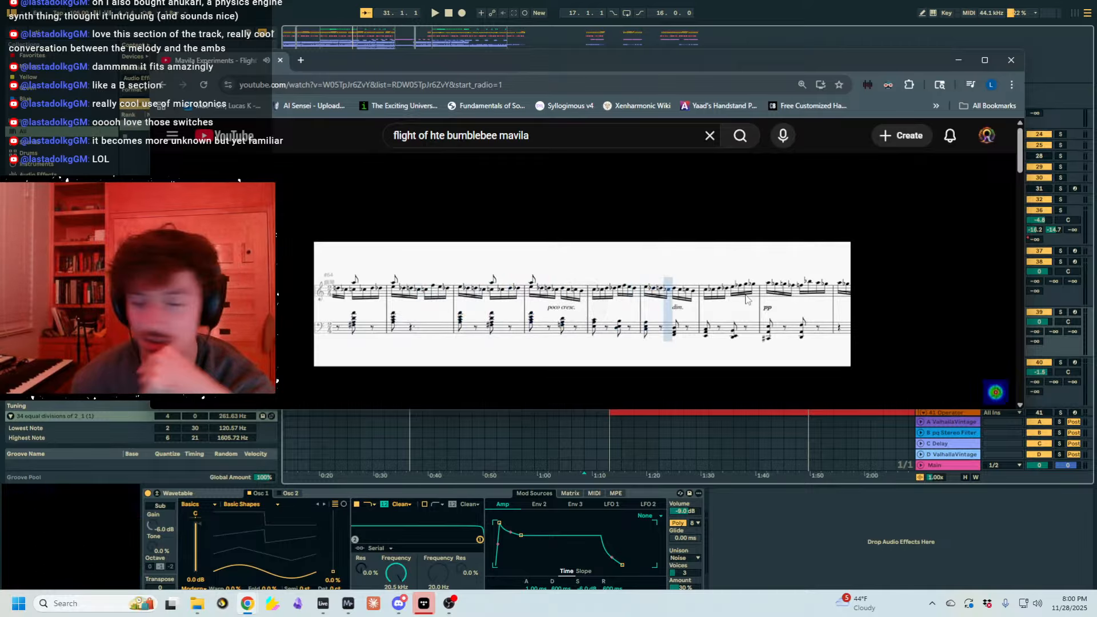
scroll(536, 302, "down", 1)
scroll(535, 301, "up", 1)
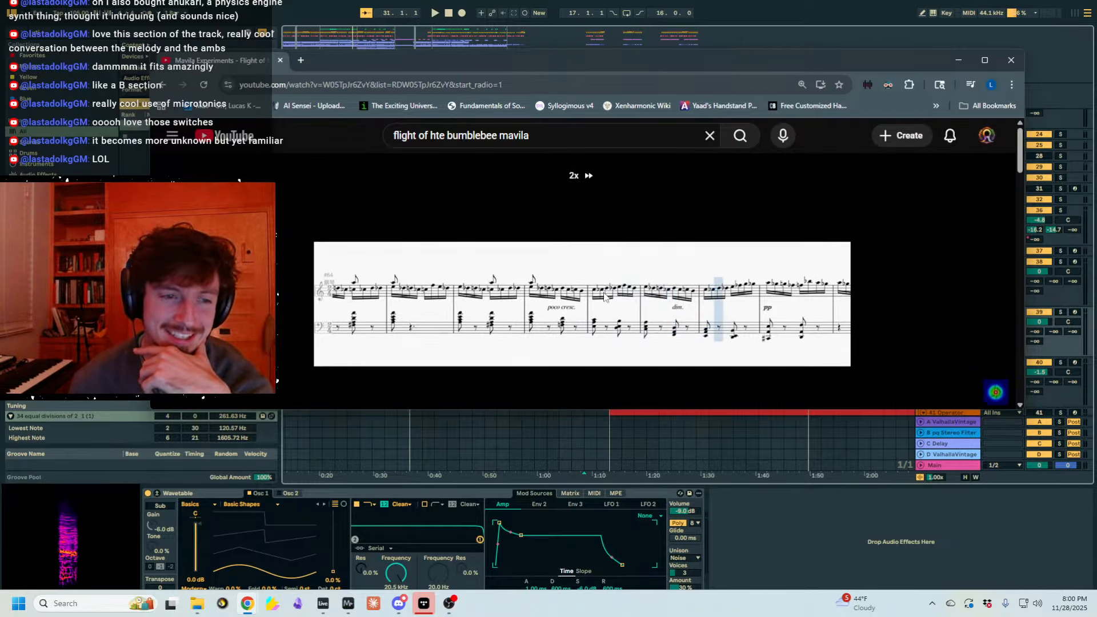
left_click(604, 295)
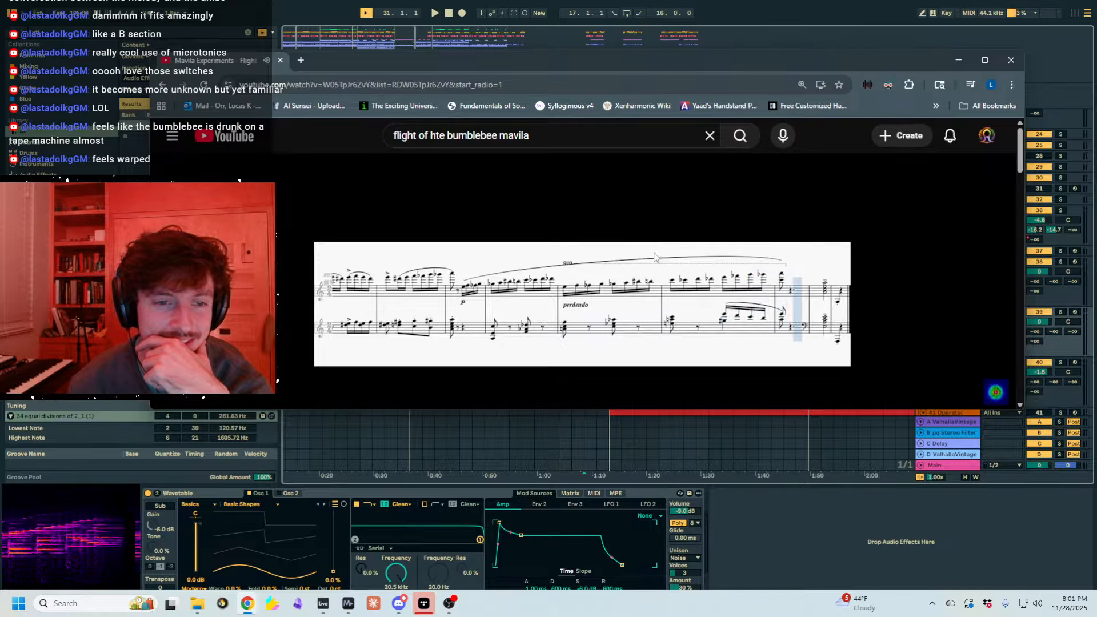
left_click(687, 224)
left_click_drag(424, 67, 1096, 143)
left_click(446, 220)
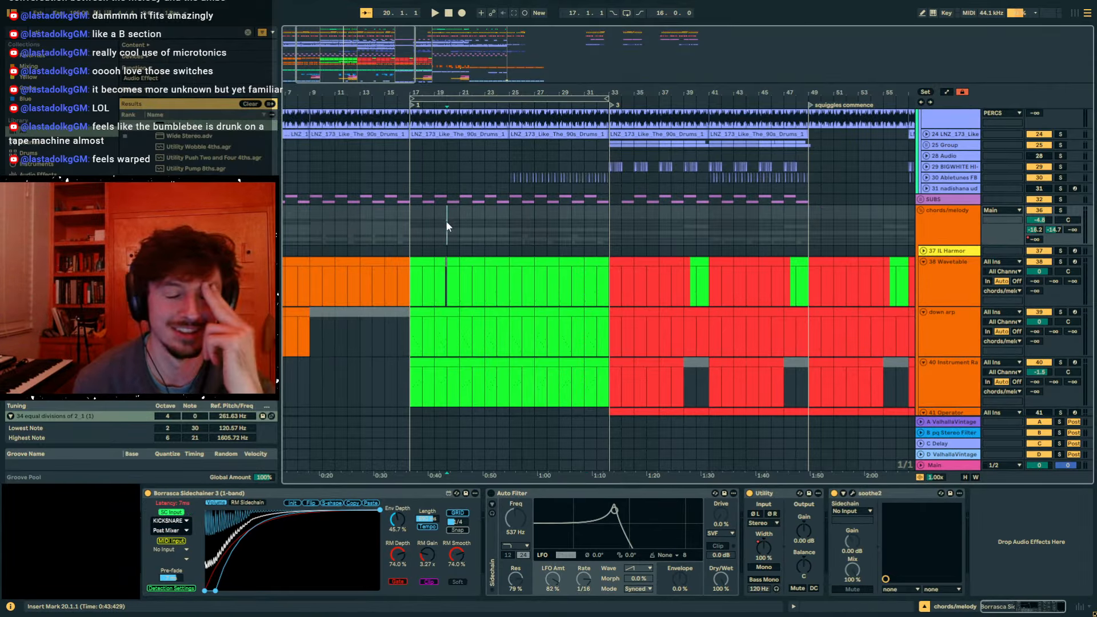
- Compare the melody on either side of bar 33 by marking bars 29 to 33 and 33.3 to 37 on the 38-Wavetable track
left_click_drag(408, 92, 426, 130)
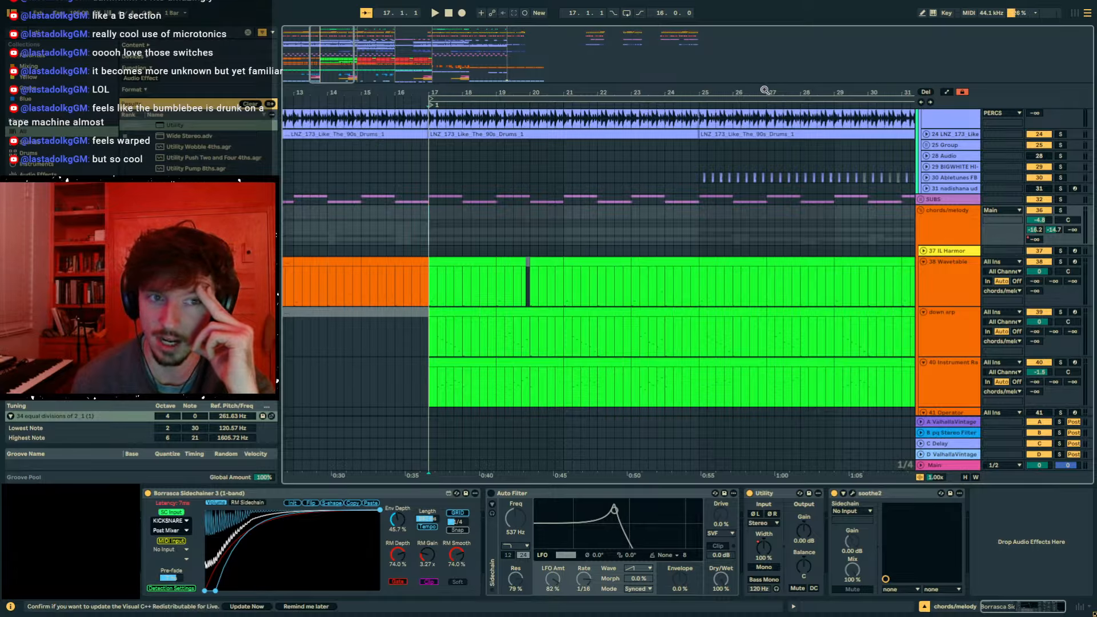
left_click_drag(767, 90, 751, 67)
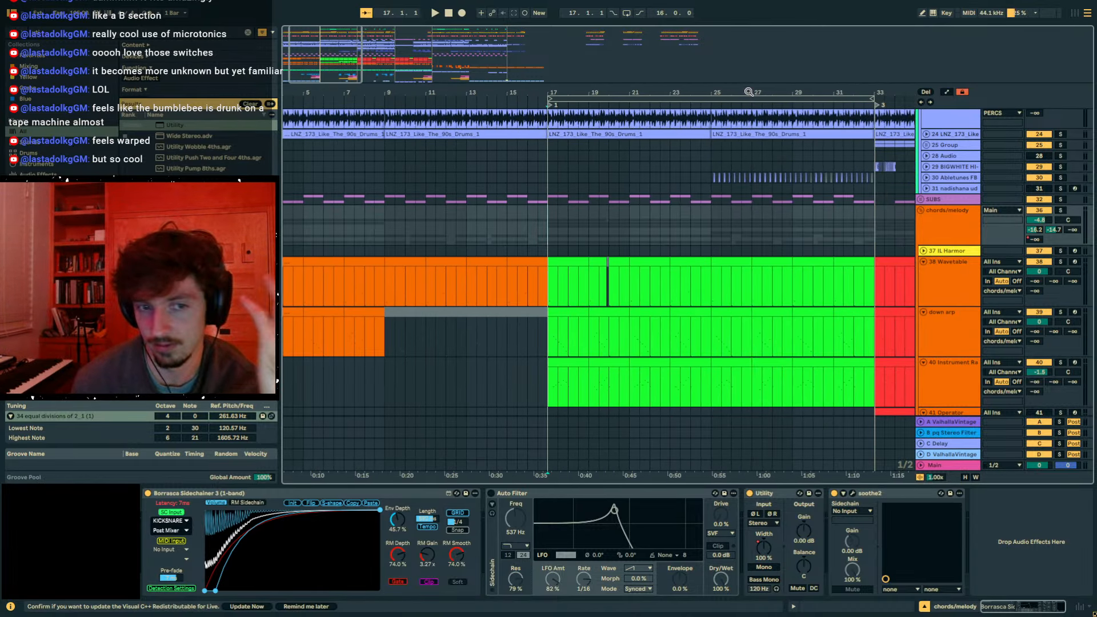
left_click(825, 229)
mouse_move(785, 281)
left_mouse_down()
mouse_move(867, 293)
mouse_move(790, 300)
left_mouse_up()
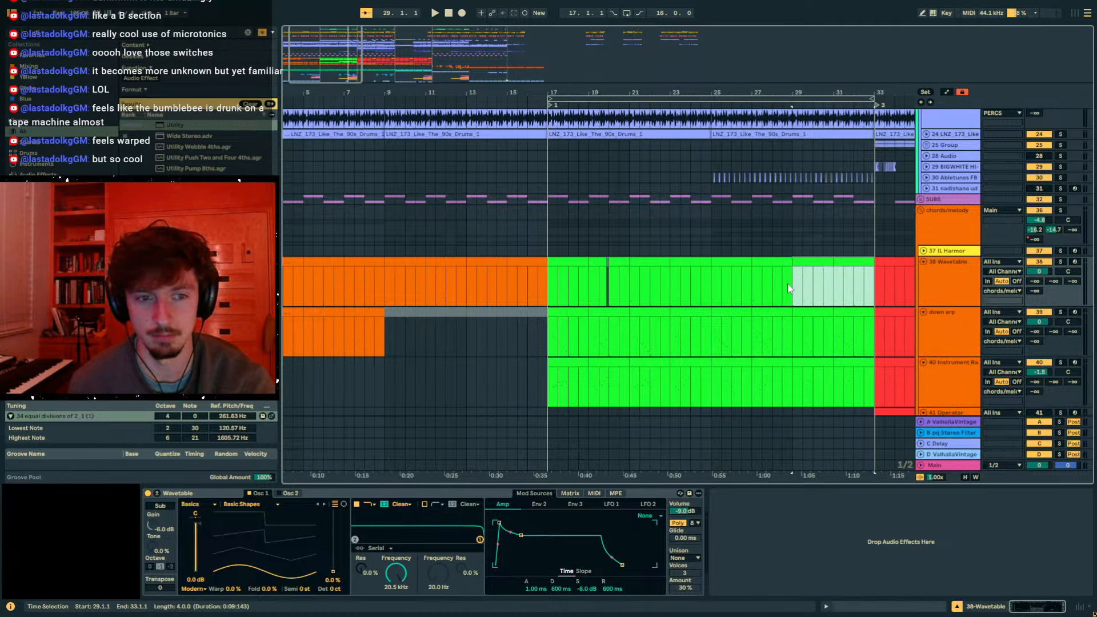
left_click(877, 254)
left_click_drag(853, 89, 653, 93)
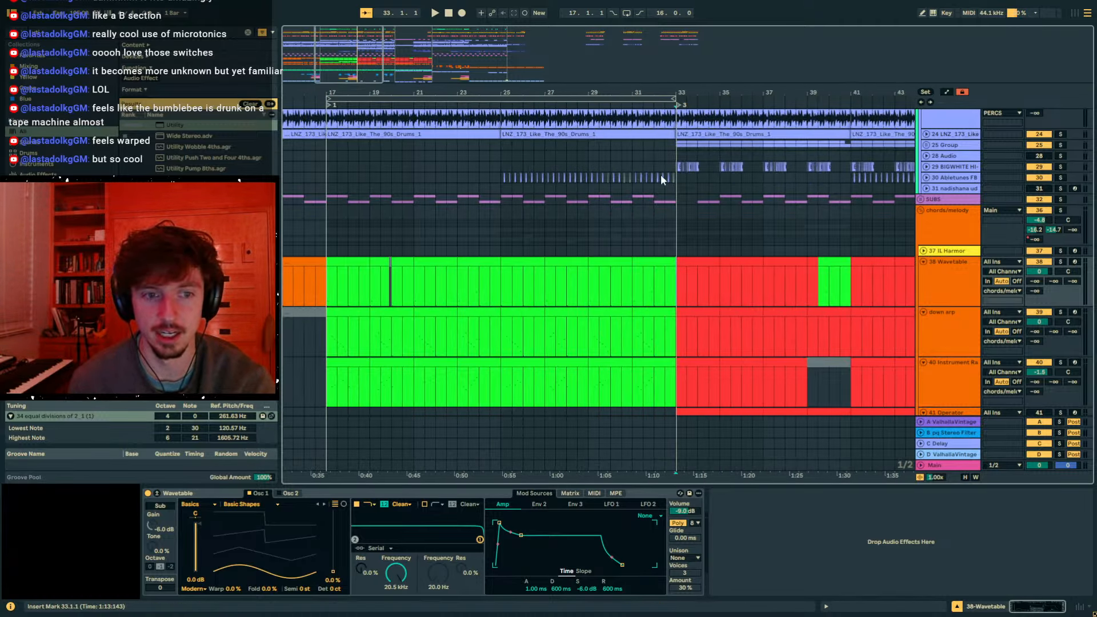
mouse_move(678, 297)
left_mouse_down()
mouse_move(782, 295)
mouse_move(682, 293)
left_mouse_up()
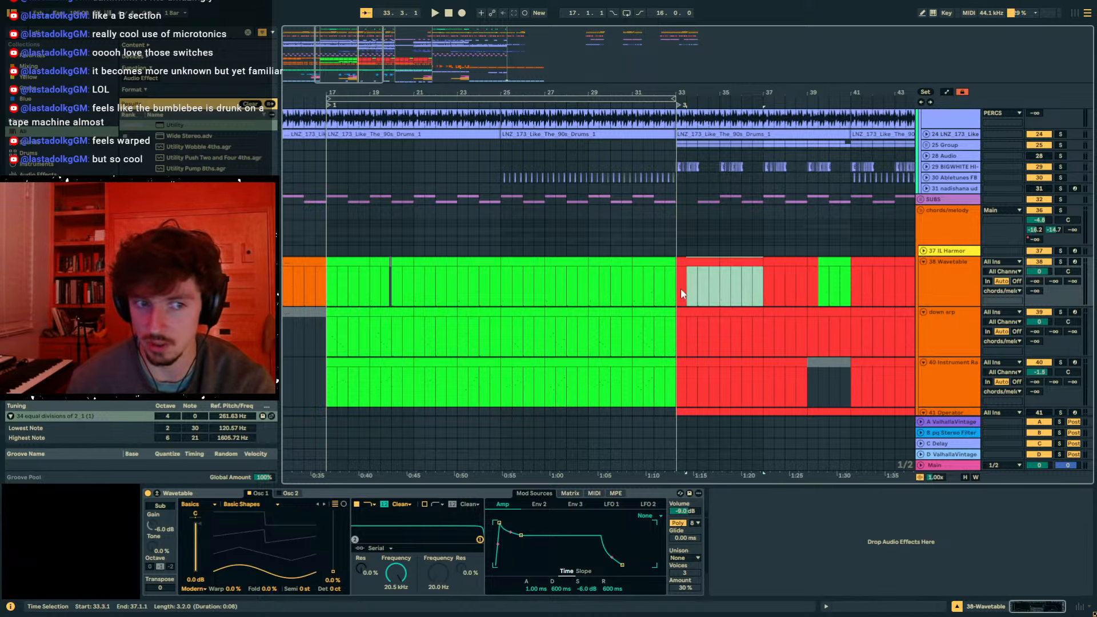
- Play from bar 29 through the bar 33 transition while examining the drum tracks, the FL_MClarkDrums fill near bar 30 and the melody clips
left_click(594, 292)
key("space")
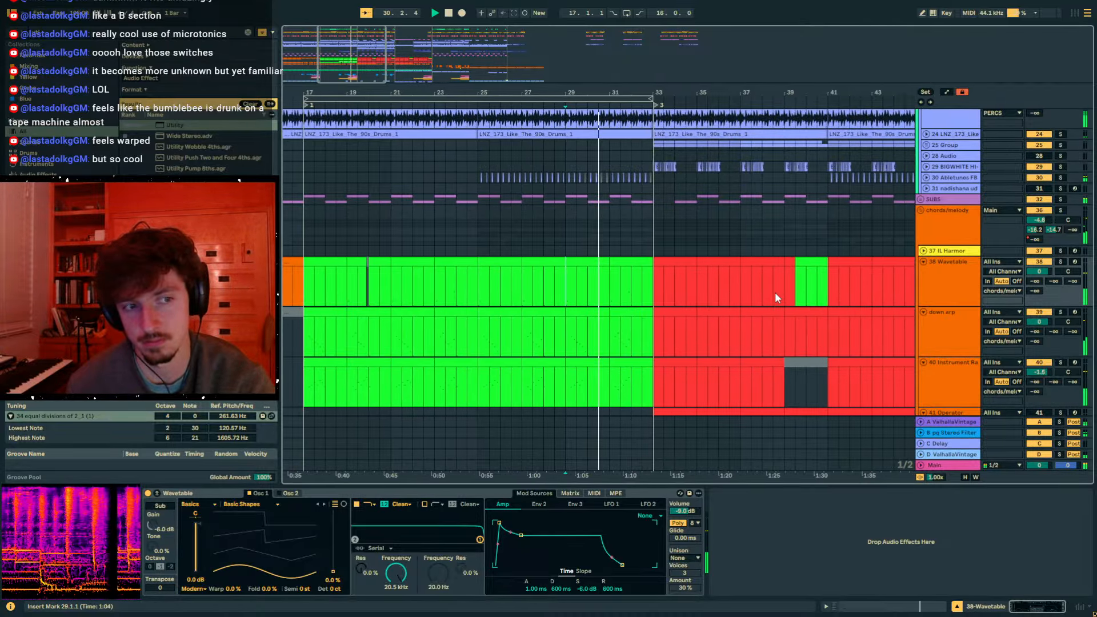
left_click(676, 265)
scroll(676, 265, "up", 10)
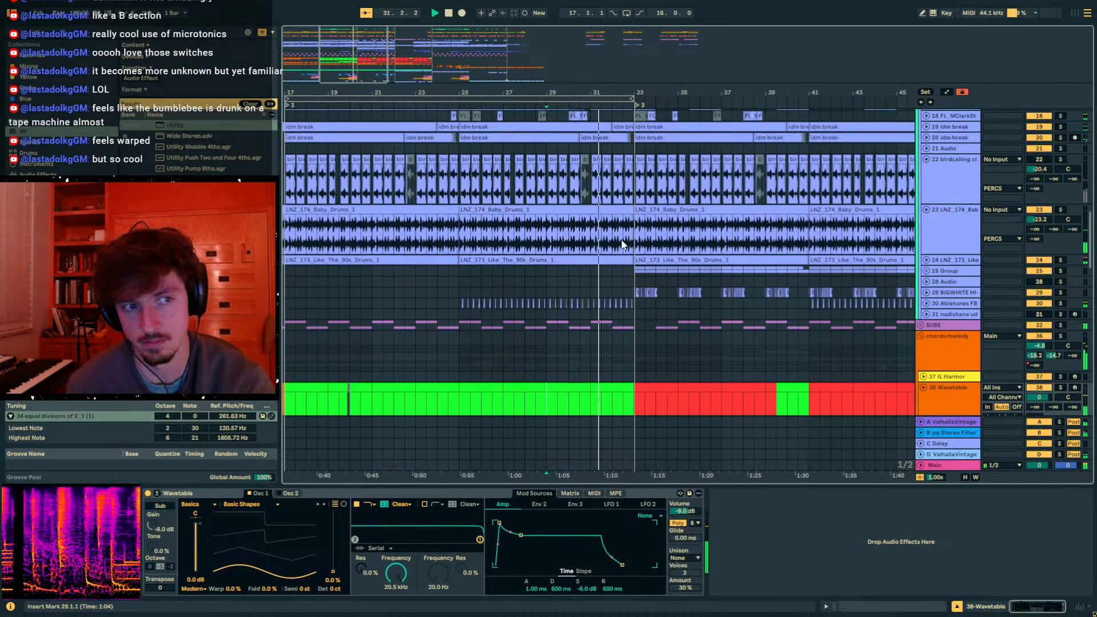
left_click(926, 276)
scroll(585, 189, "down", 2)
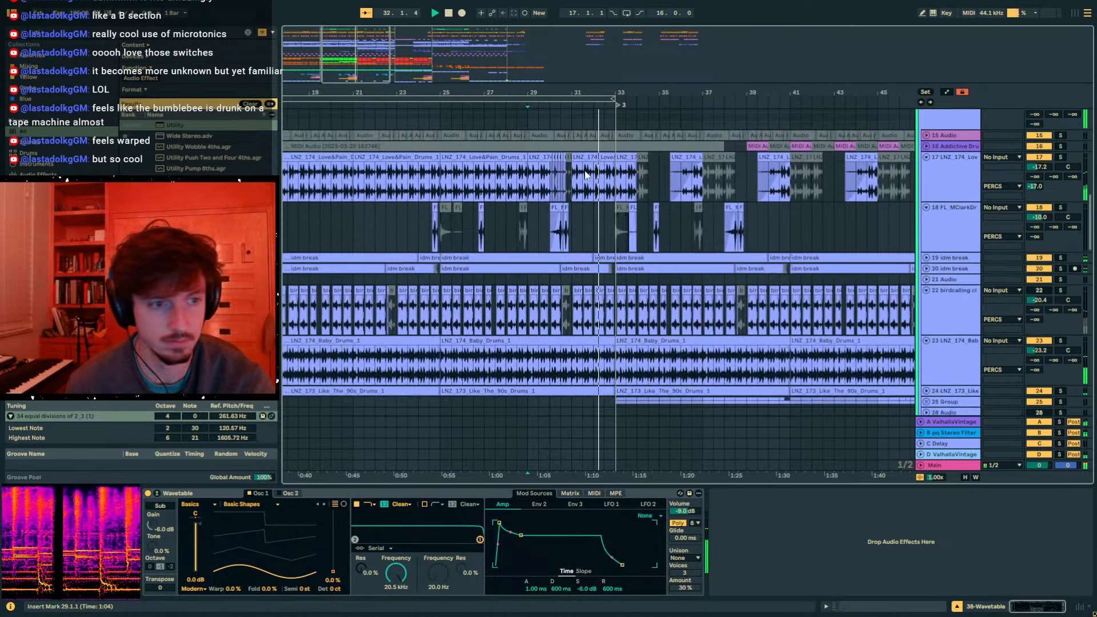
scroll(563, 217, "up", 5)
left_click(543, 231)
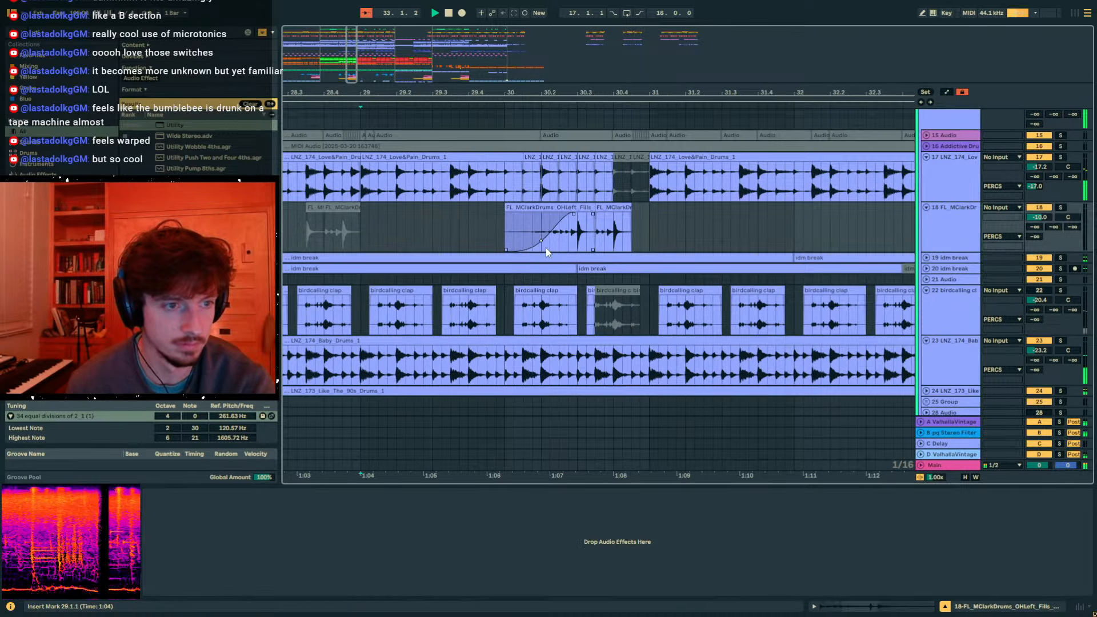
scroll(547, 249, "down", 5)
scroll(459, 231, "down", 1)
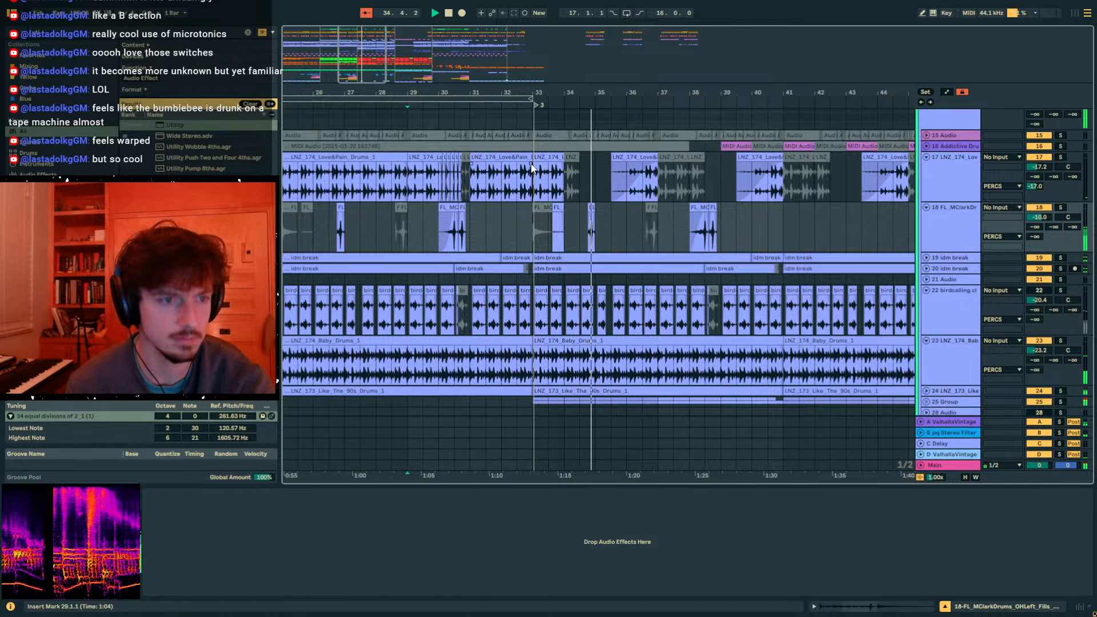
scroll(582, 180, "down", 15)
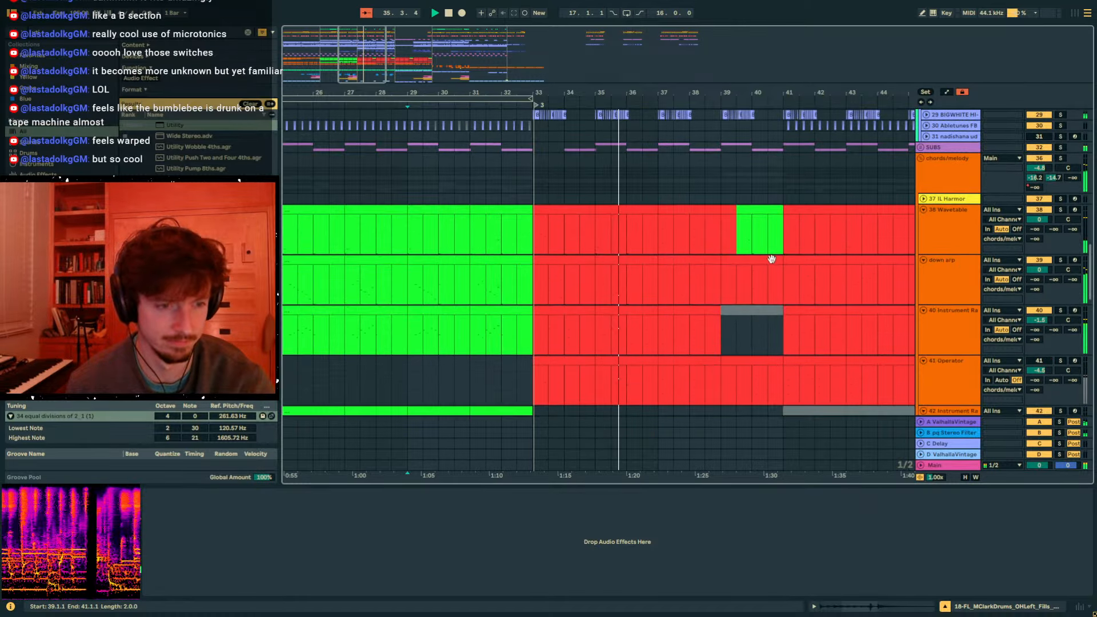
- Inspect the 43-Wavetable and 44-Operator device chains, and set the insert point to bar 43.3 on 43-Wavetable
left_click(954, 262)
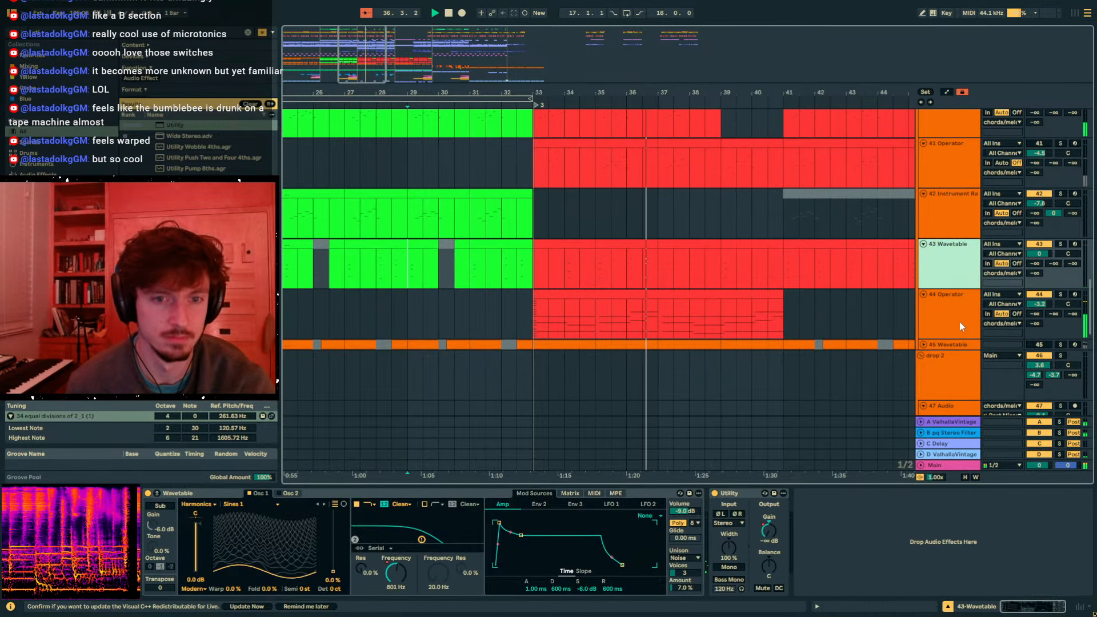
left_click(958, 320)
left_click_drag(528, 519, 528, 524)
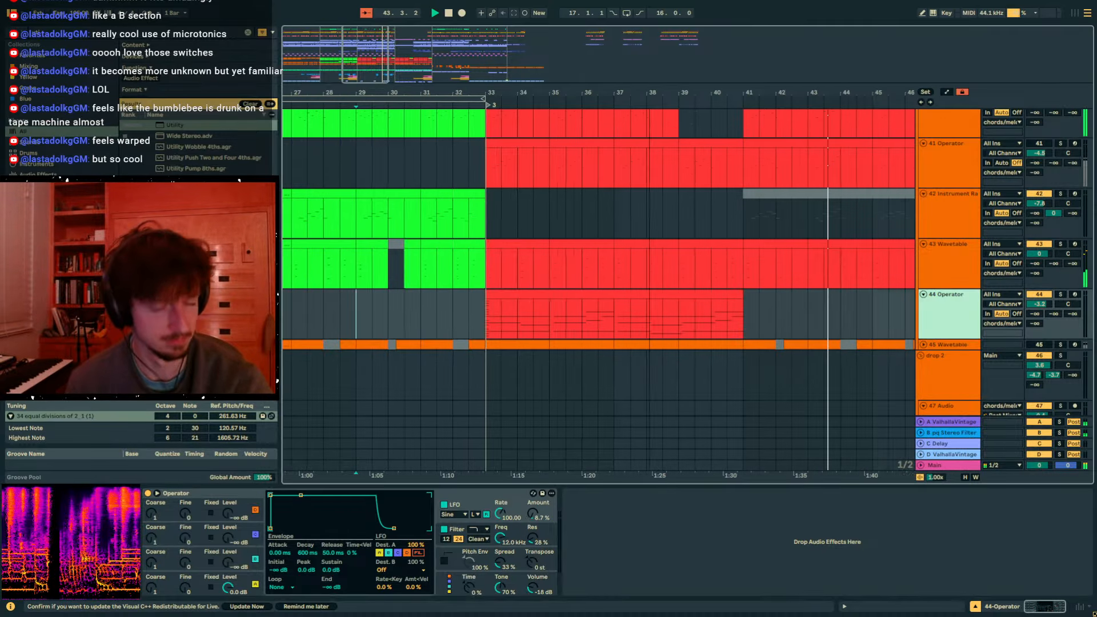
left_click(682, 268)
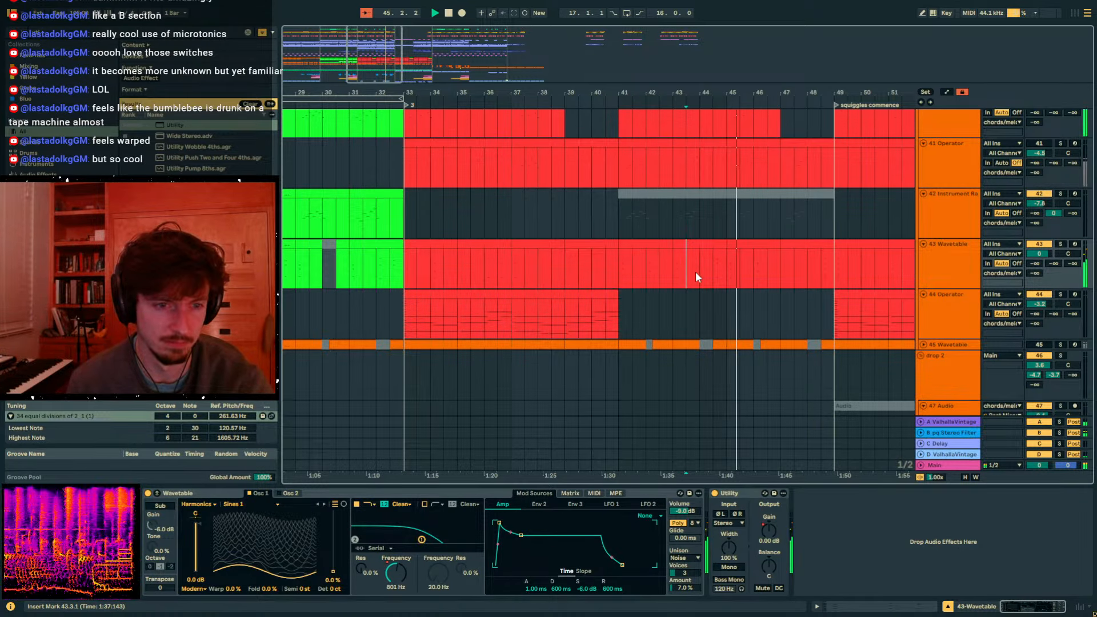
scroll(695, 272, "up", 2)
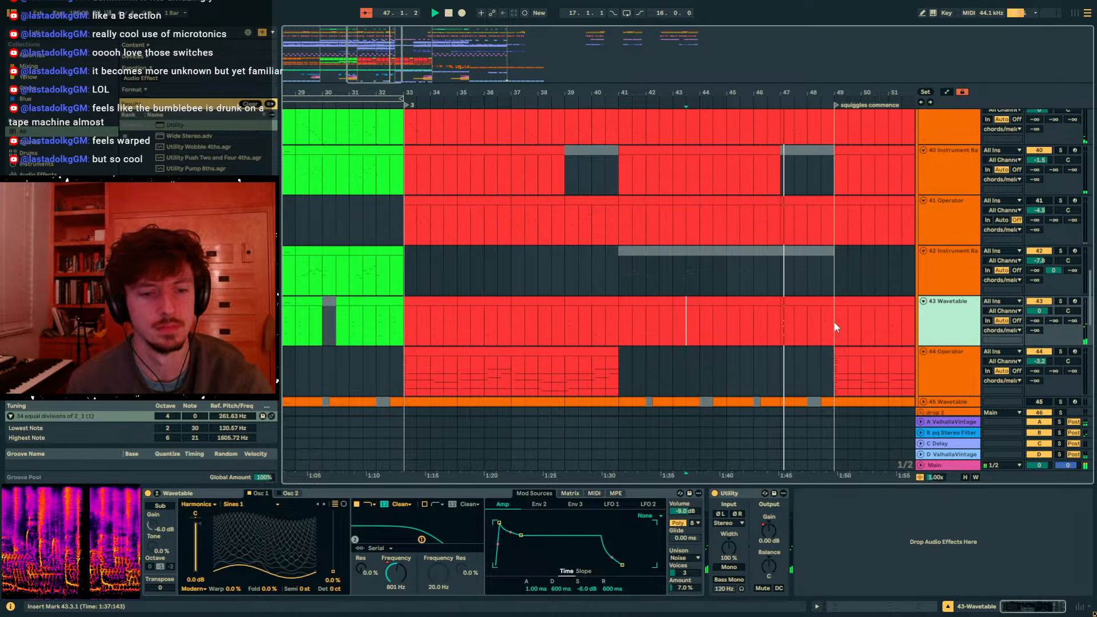
- Audition the 43-Wavetable track from bar 47, first soloed and then within the full mix
left_click(783, 331)
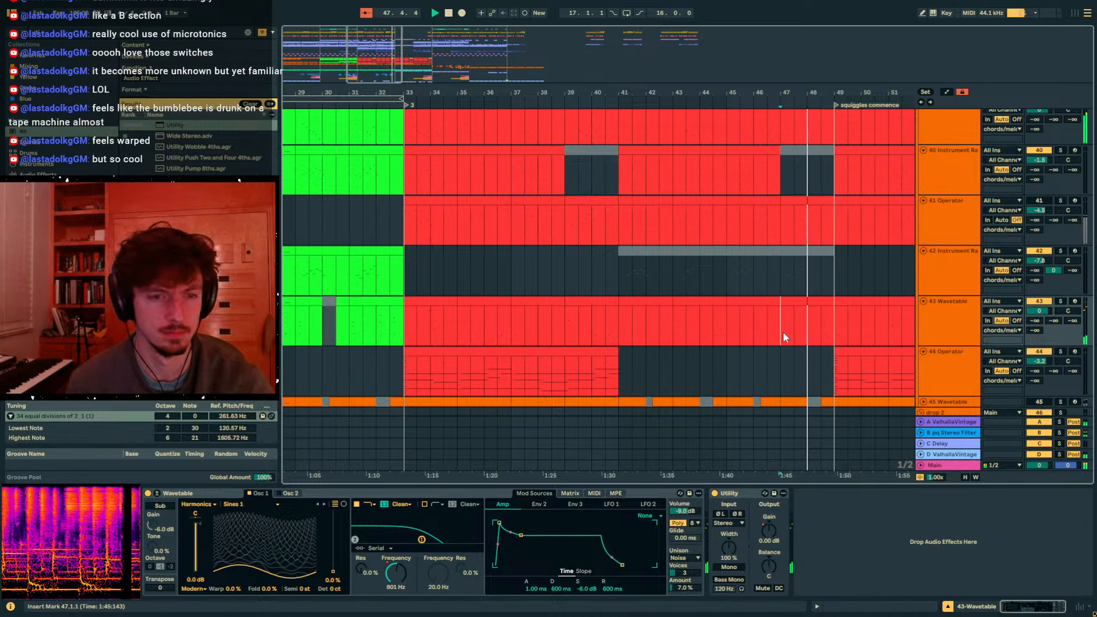
left_click(1060, 301)
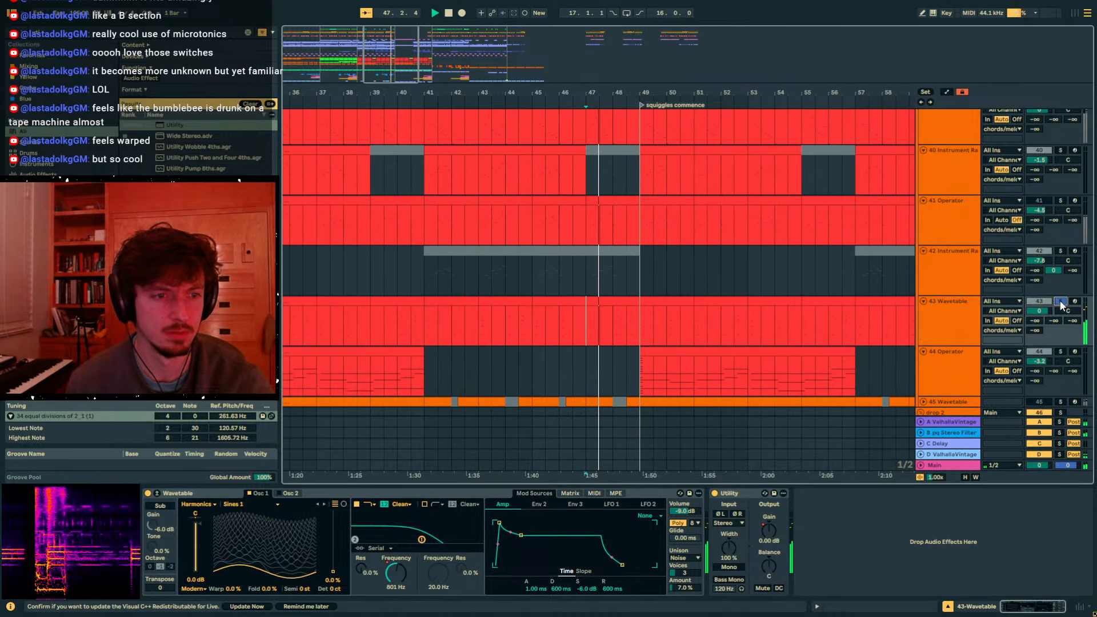
left_click(1060, 302)
key("space")
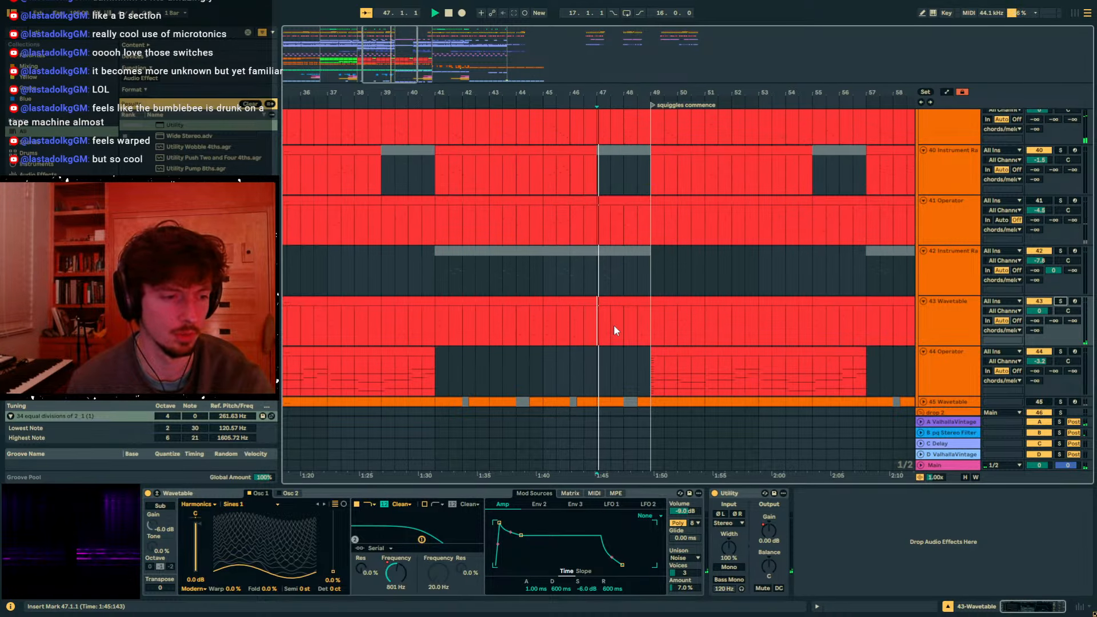
- Set the Utility width on 43-Wavetable to 58% and replay the soloed track from bar 47
left_click_drag(729, 549, 729, 606)
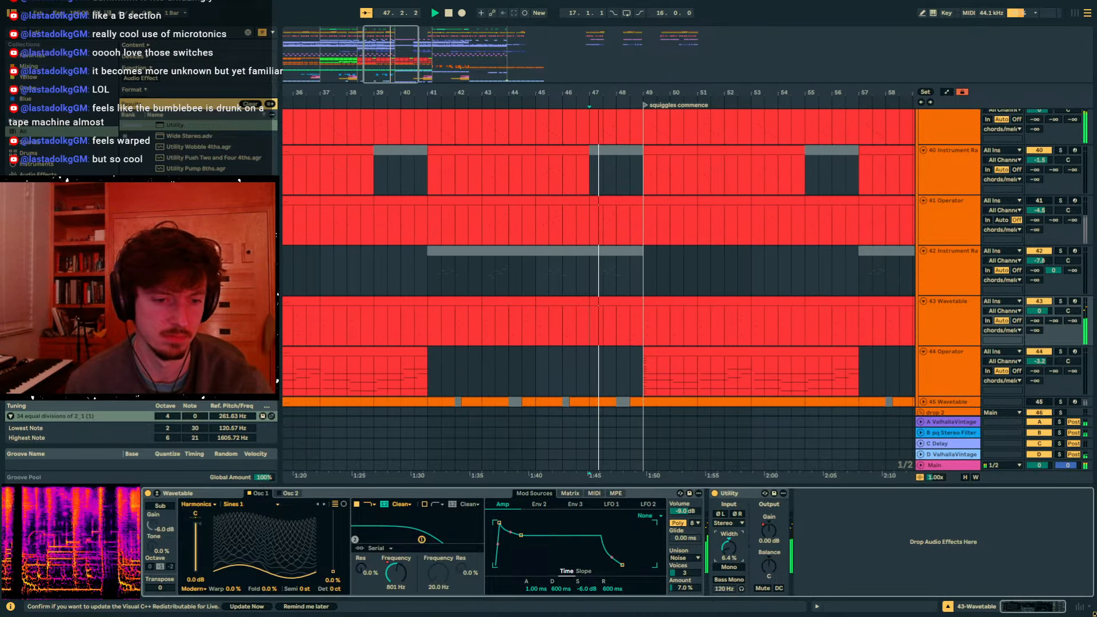
left_click_drag(729, 548, 729, 519)
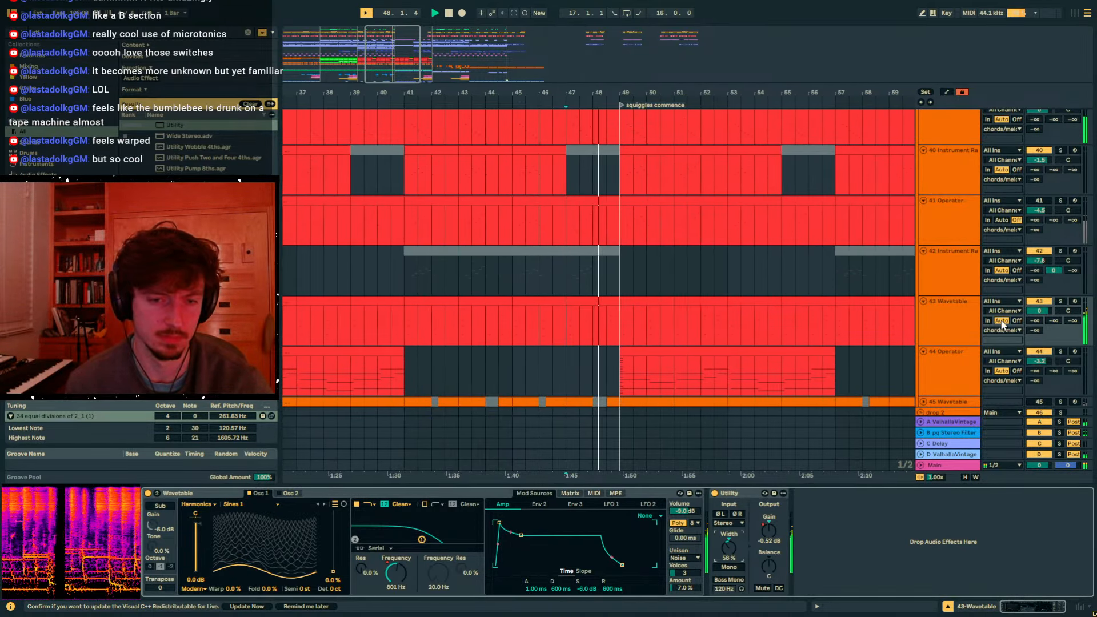
key("space")
key("space")
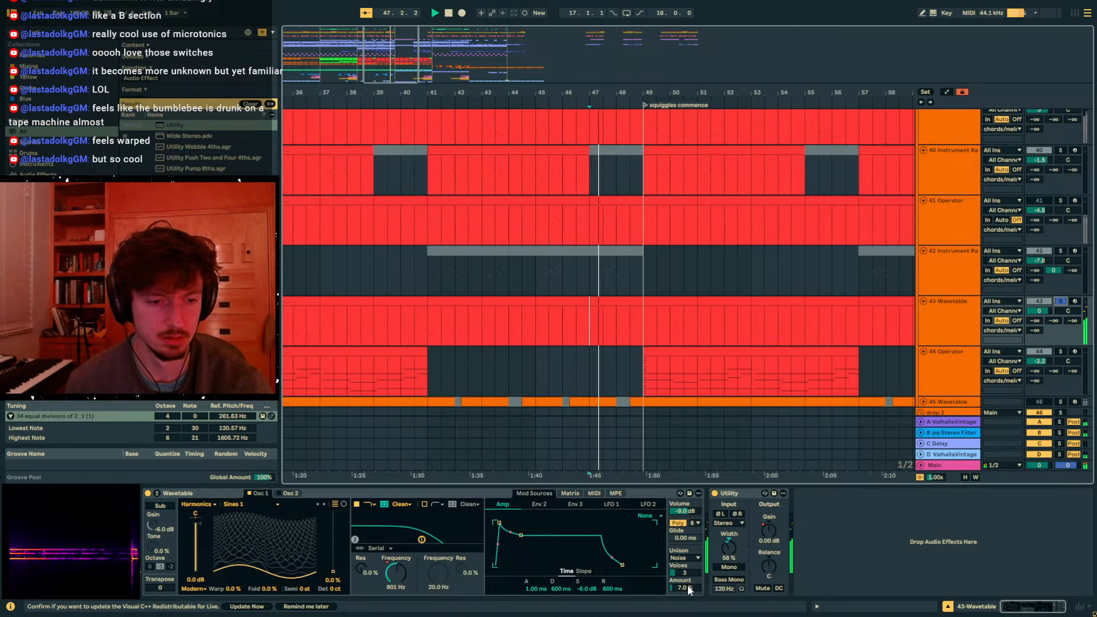
- Take 43-Wavetable out of solo, replay it within the full mix, and set its Utility width to 79%
left_click_drag(688, 588, 688, 568)
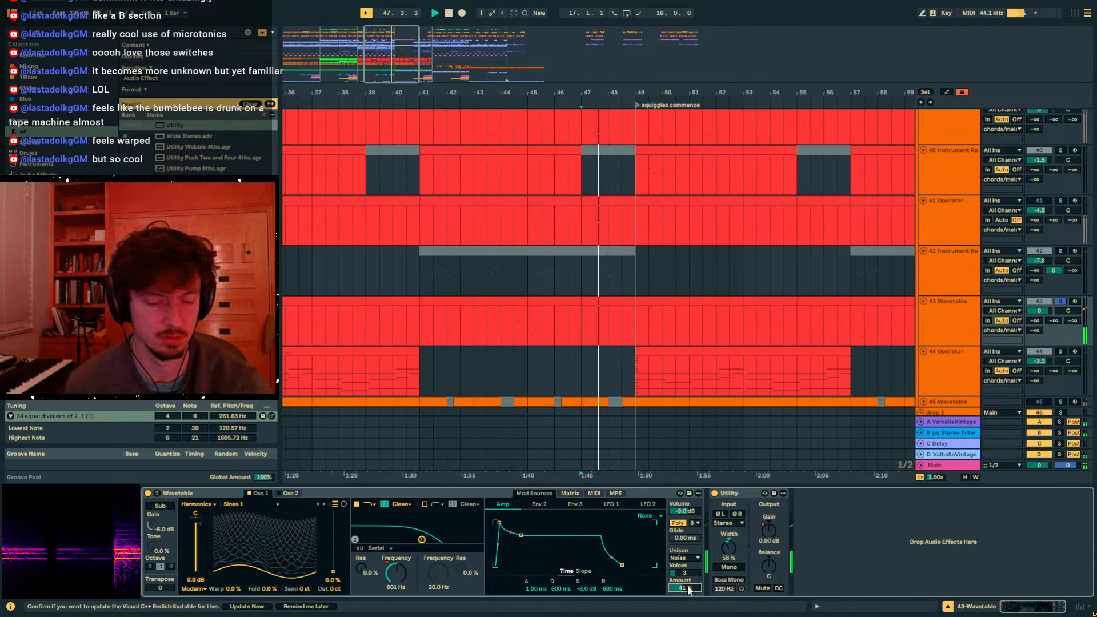
key("ctrl+z")
key("space")
left_click(1062, 302)
key("space")
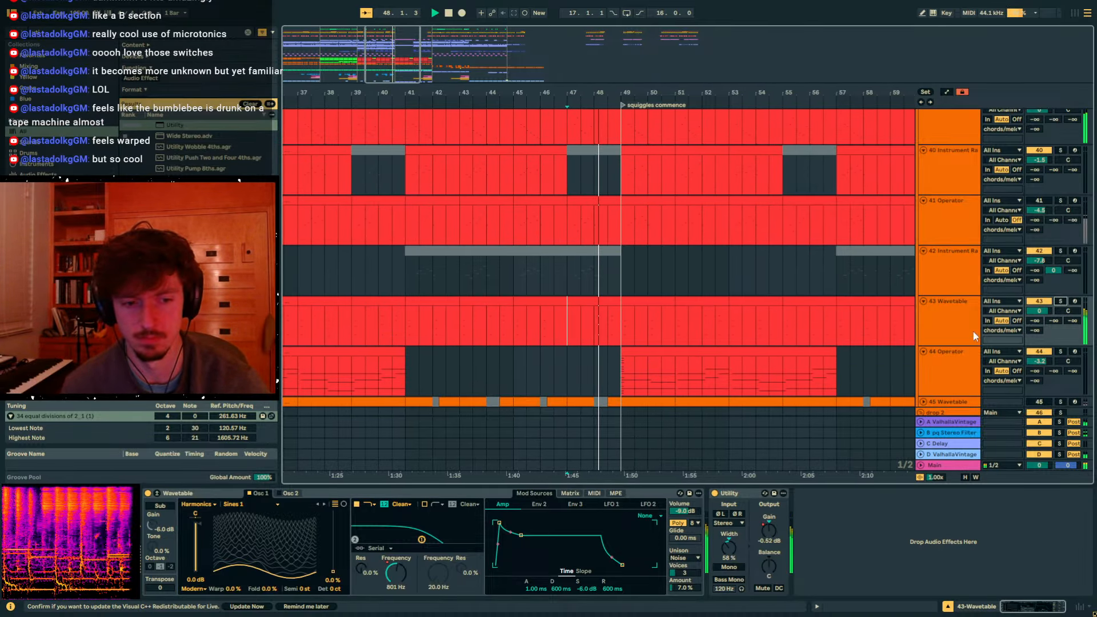
left_click_drag(728, 551, 729, 538)
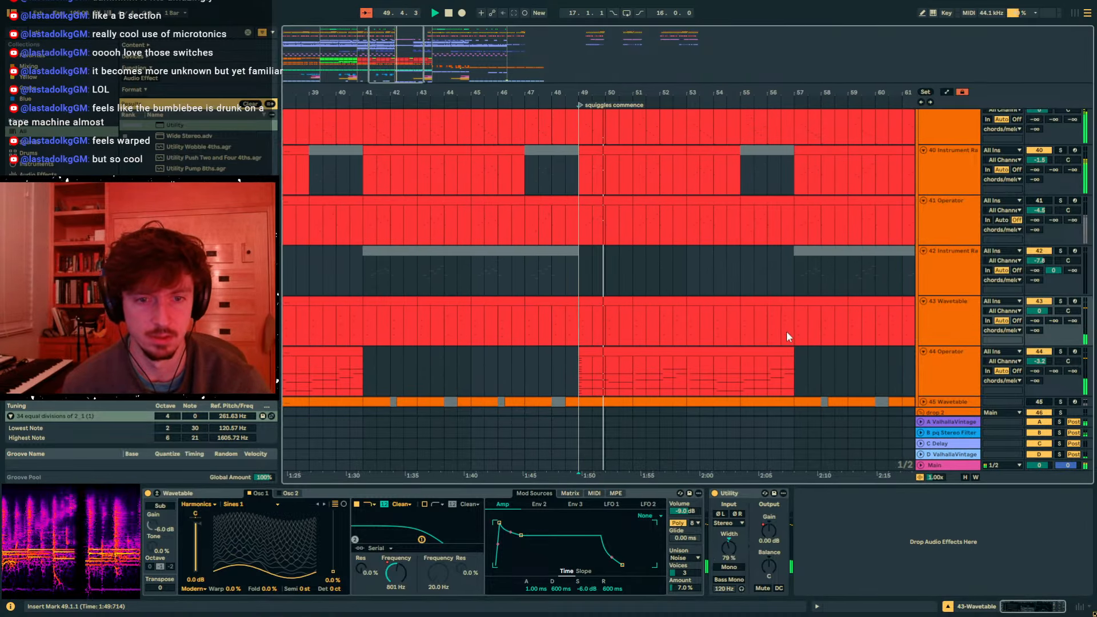
- Check the drum and melody tracks during playback from bar 49, and add a Utility after the Auto Filter on 66-Audio
scroll(787, 332, "up", 10)
scroll(786, 330, "up", 2)
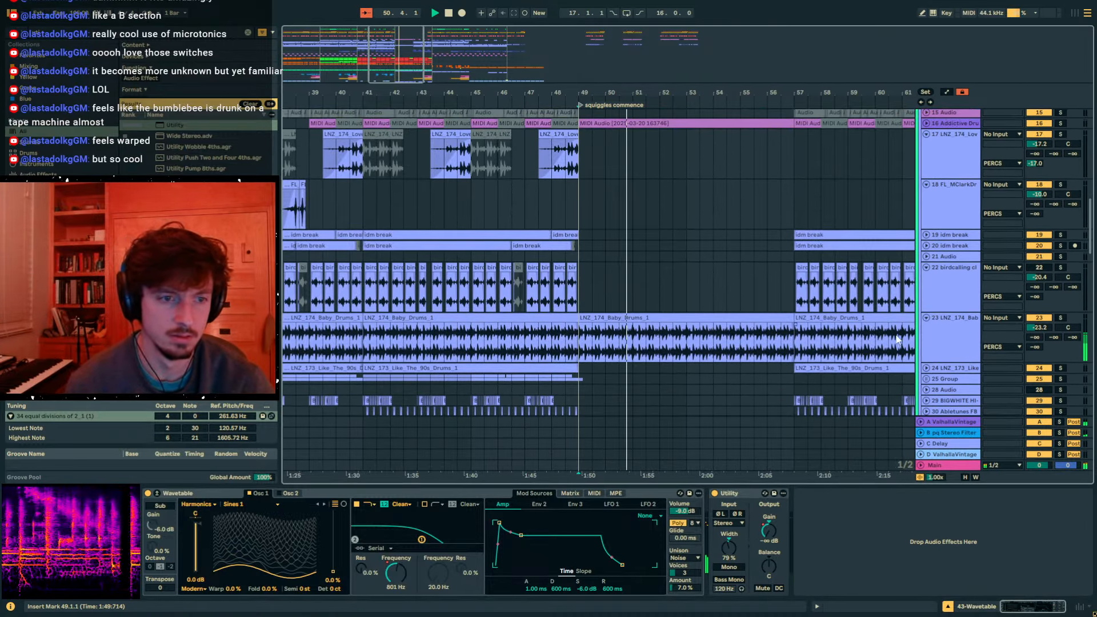
left_click(934, 339)
scroll(797, 326, "down", 20)
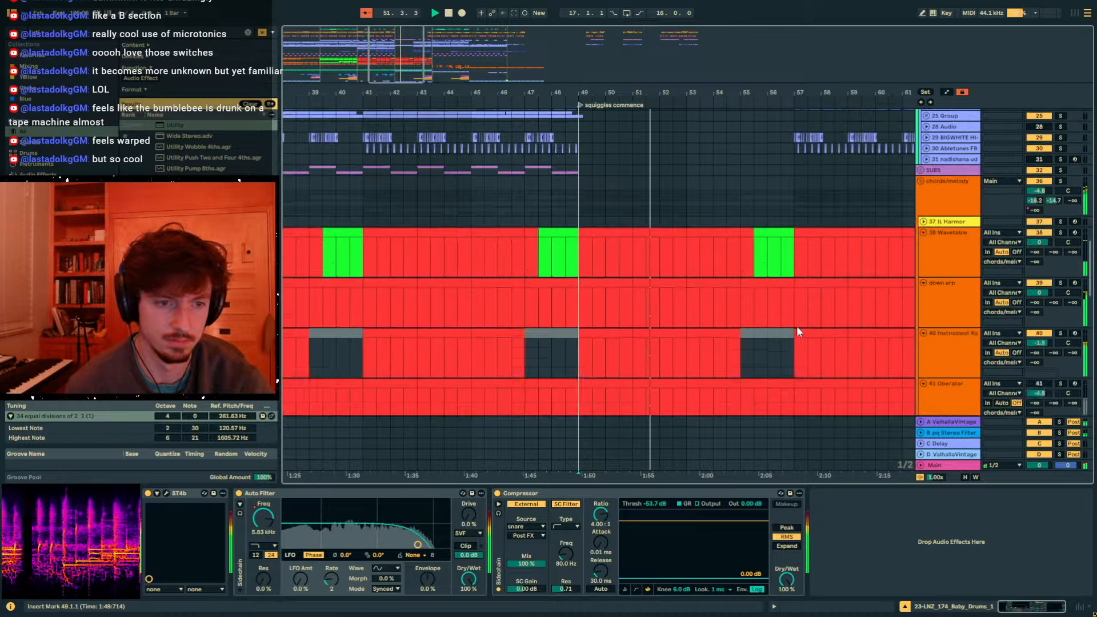
scroll(645, 265, "down", 3)
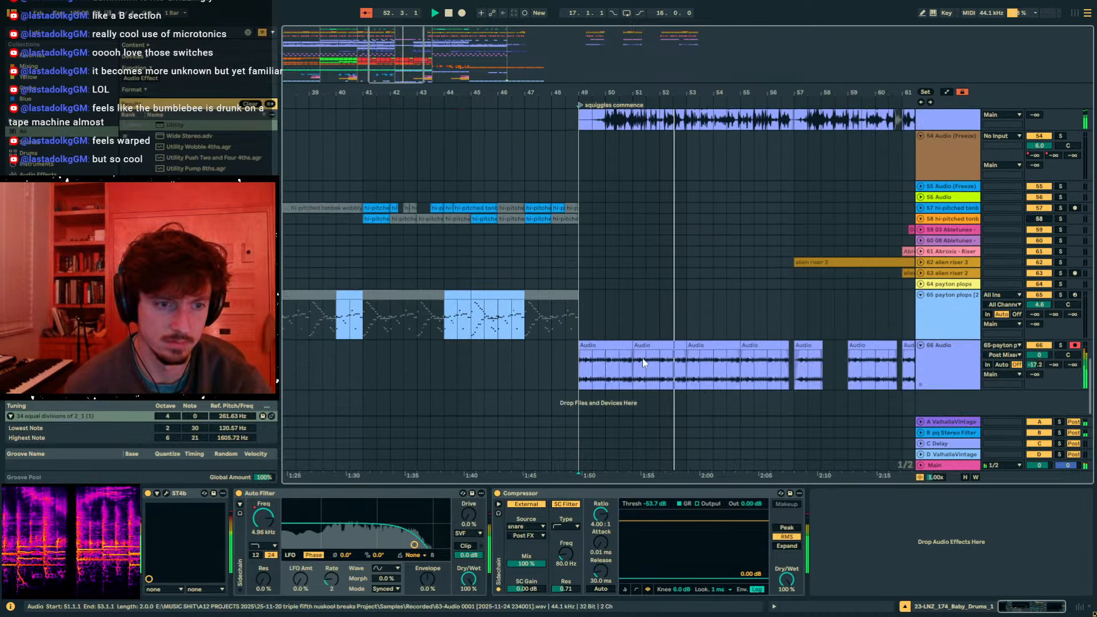
left_click(643, 384)
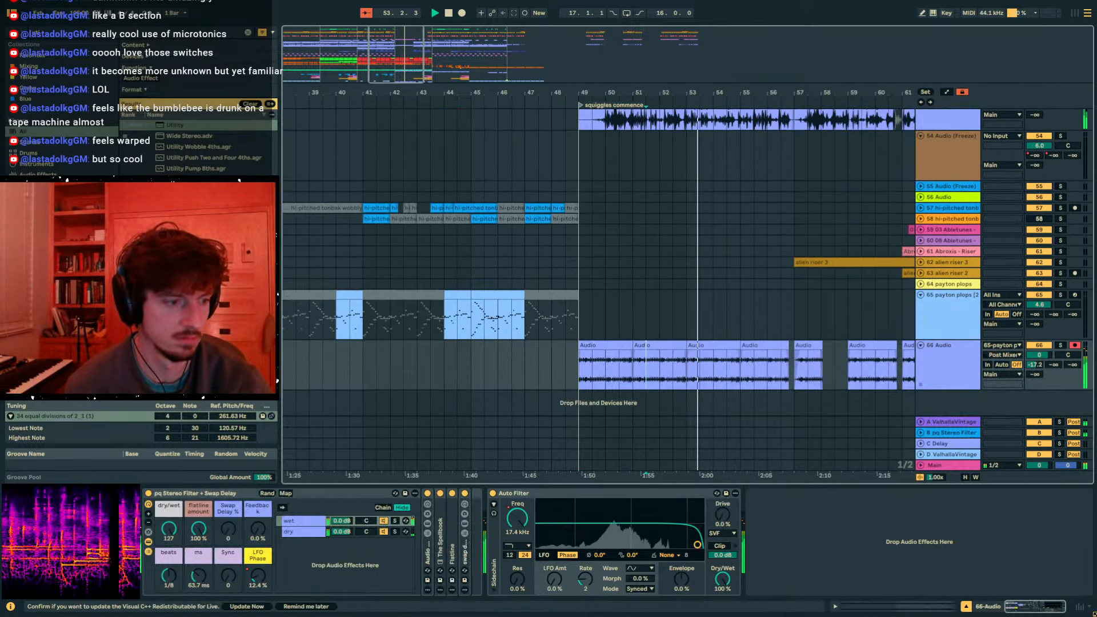
left_click_drag(184, 132, 788, 500)
- Automate the 66-Audio Utility gain to drop at bar 51 and ramp back by bar 53, duplicating the pattern over bars 53 to 57
key("a")
left_click(685, 370)
left_click(636, 371)
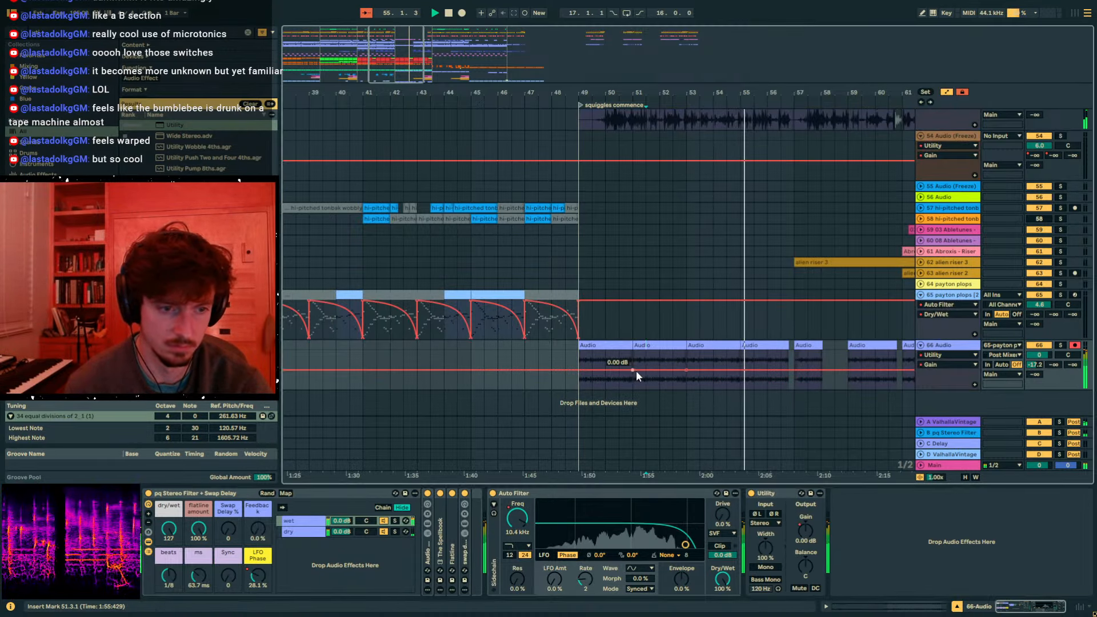
mouse_move(637, 371)
left_mouse_down()
mouse_move(636, 390)
mouse_move(580, 364)
left_mouse_up()
key("ctrl+d")
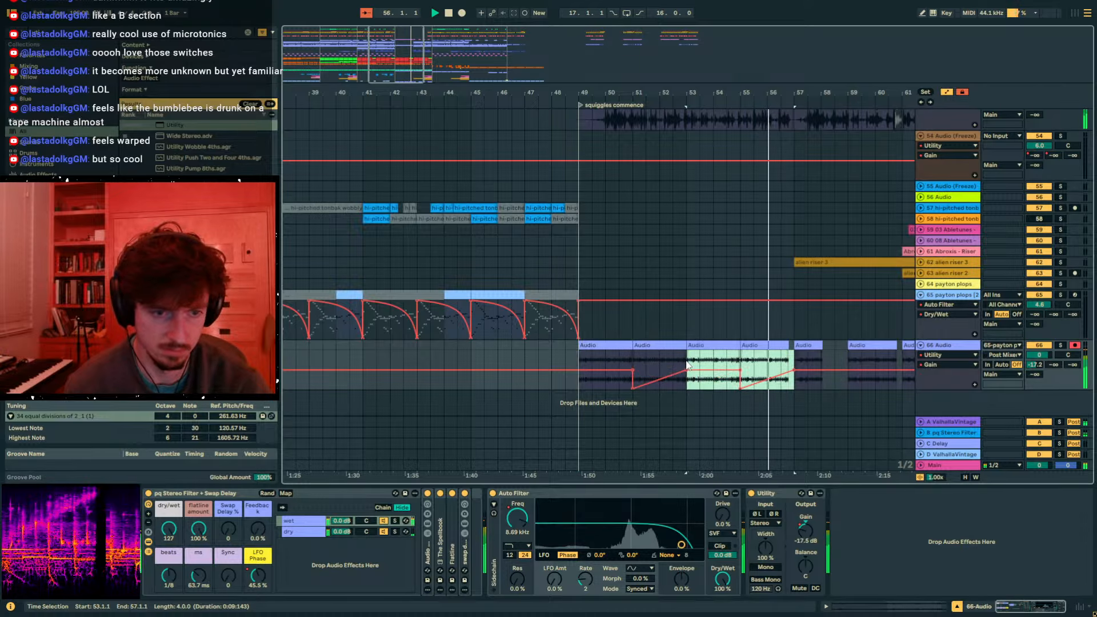
- Bend the 66-Audio gain ramp between bars 55 and 57 into a fast-rising curve, and hide the automation lanes
left_click(726, 364)
left_click_drag(774, 376, 584, 369)
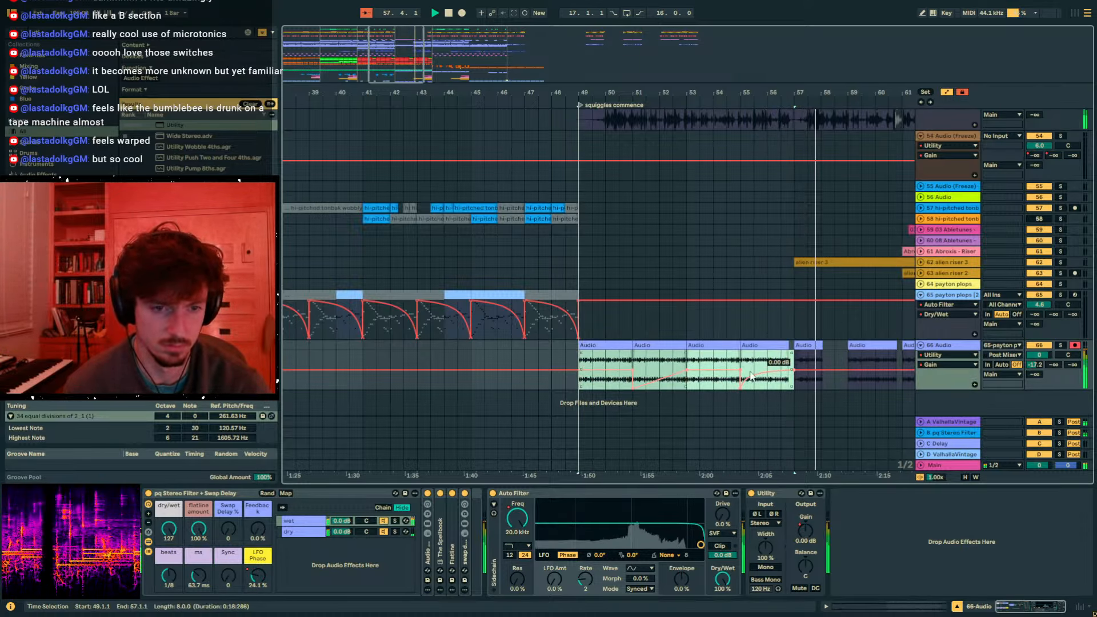
left_click(807, 354)
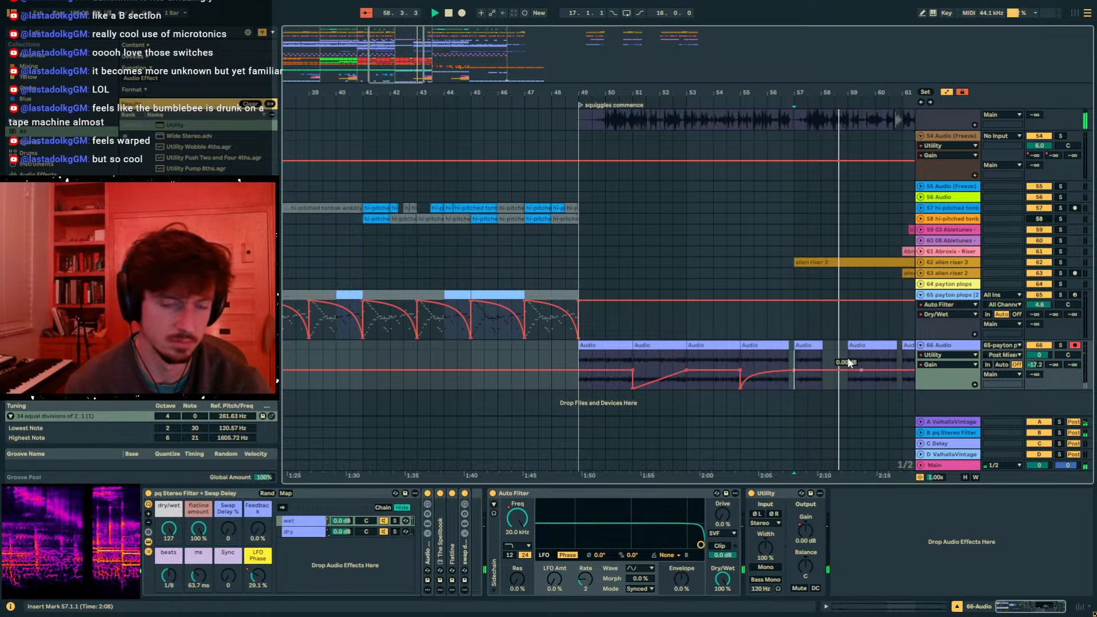
scroll(828, 303, "up", 3)
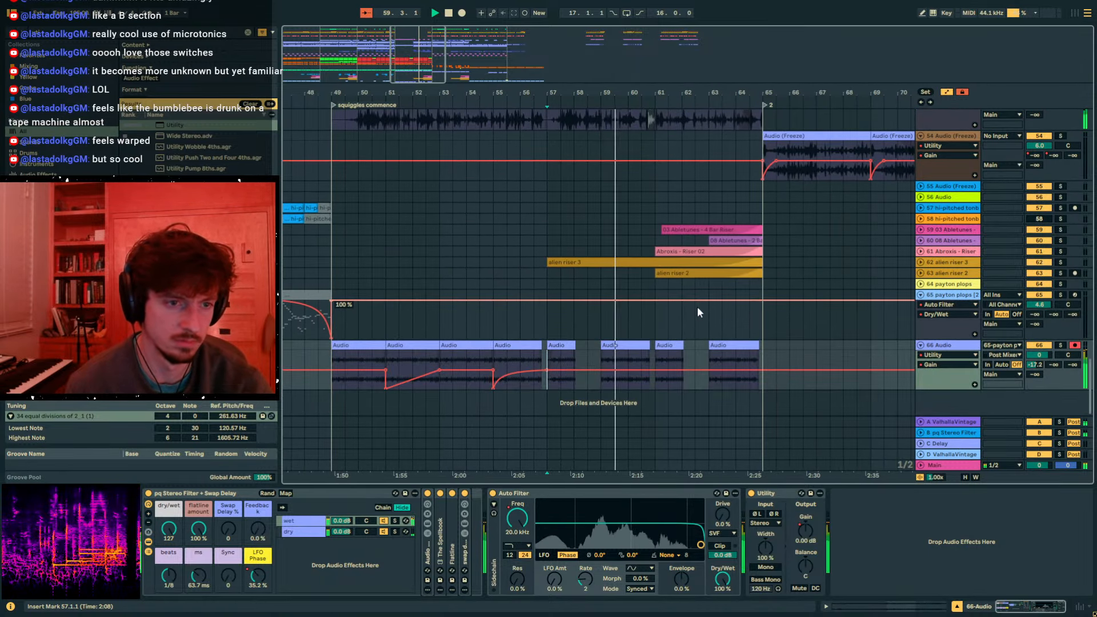
scroll(697, 311, "down", 3)
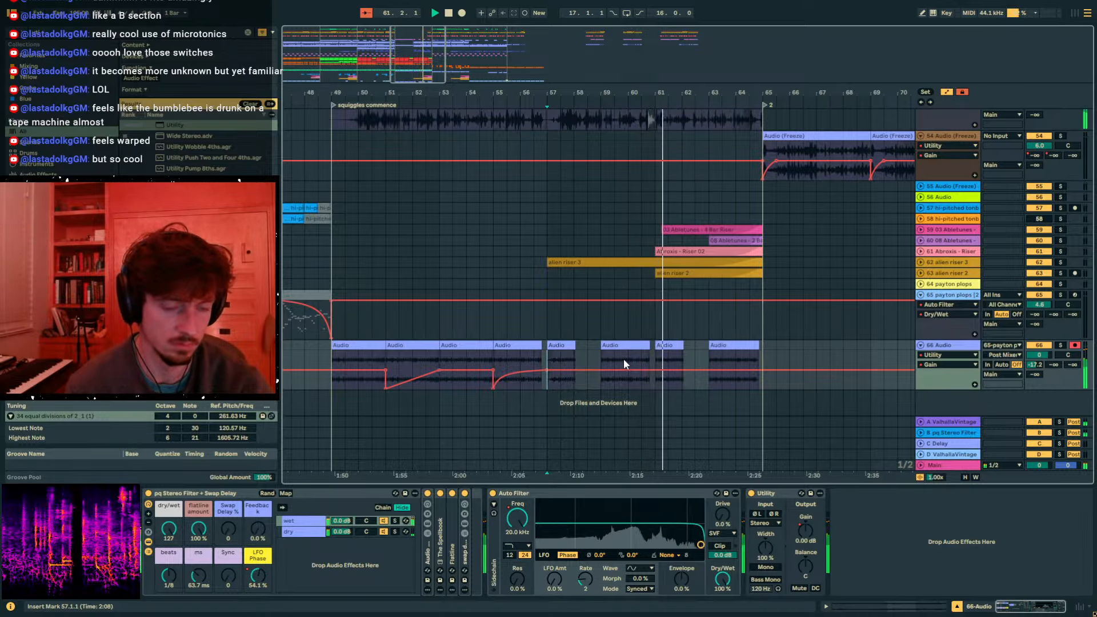
key("a")
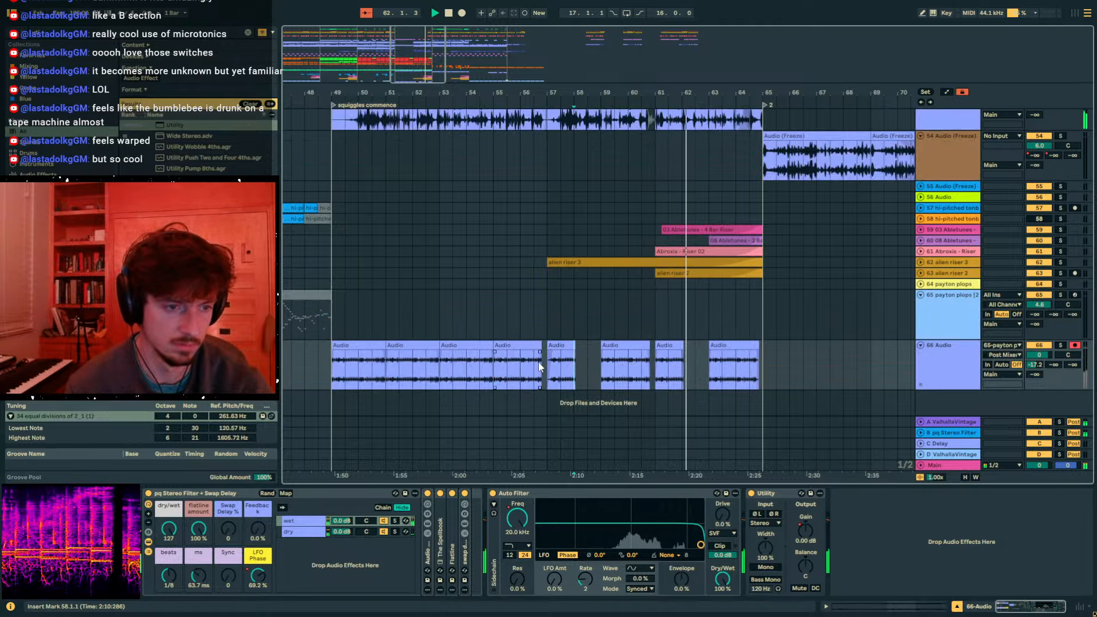
- Play through the bar 65 transition while examining the frozen audio track, the drop 2 group and its device chain
mouse_move(682, 94)
left_mouse_down()
mouse_move(681, 223)
mouse_move(643, 126)
mouse_move(752, 80)
mouse_move(682, 77)
left_mouse_up()
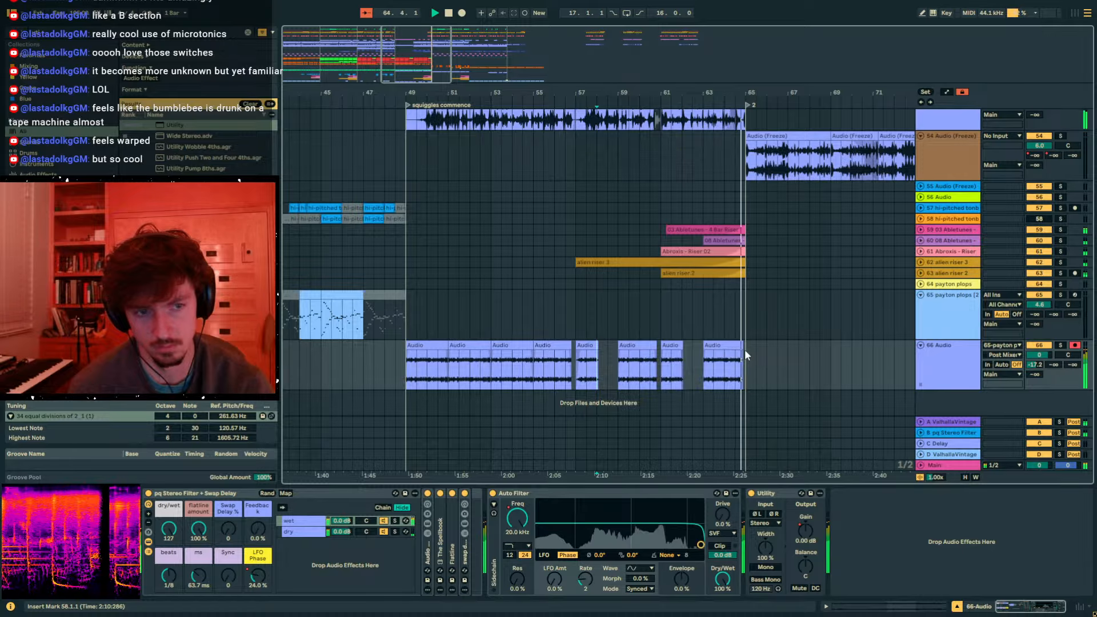
scroll(745, 350, "up", 10)
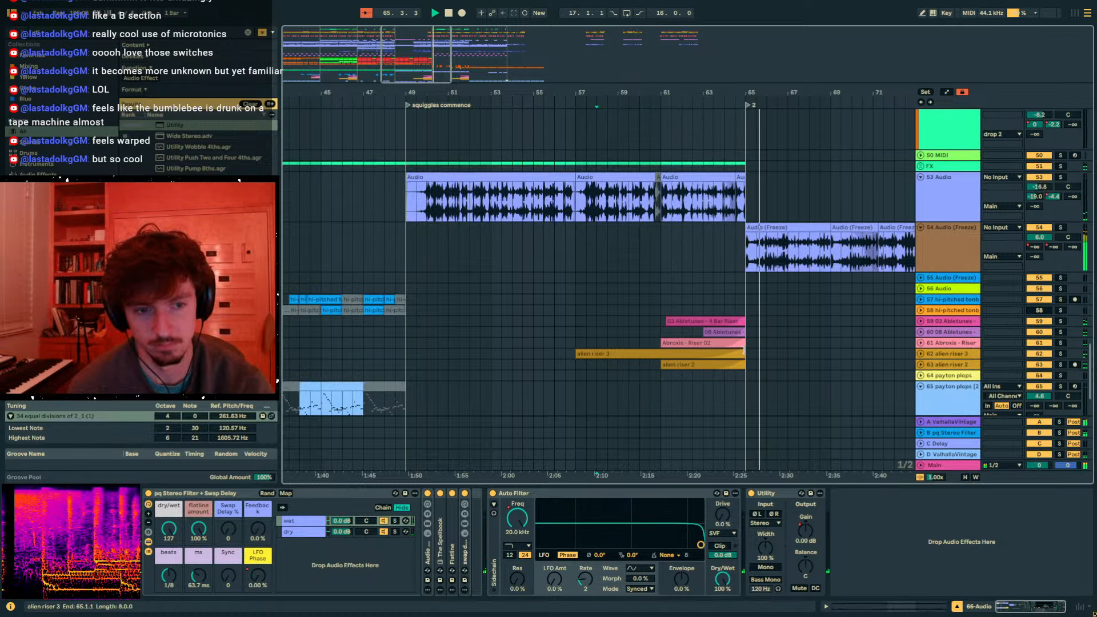
left_click(945, 308)
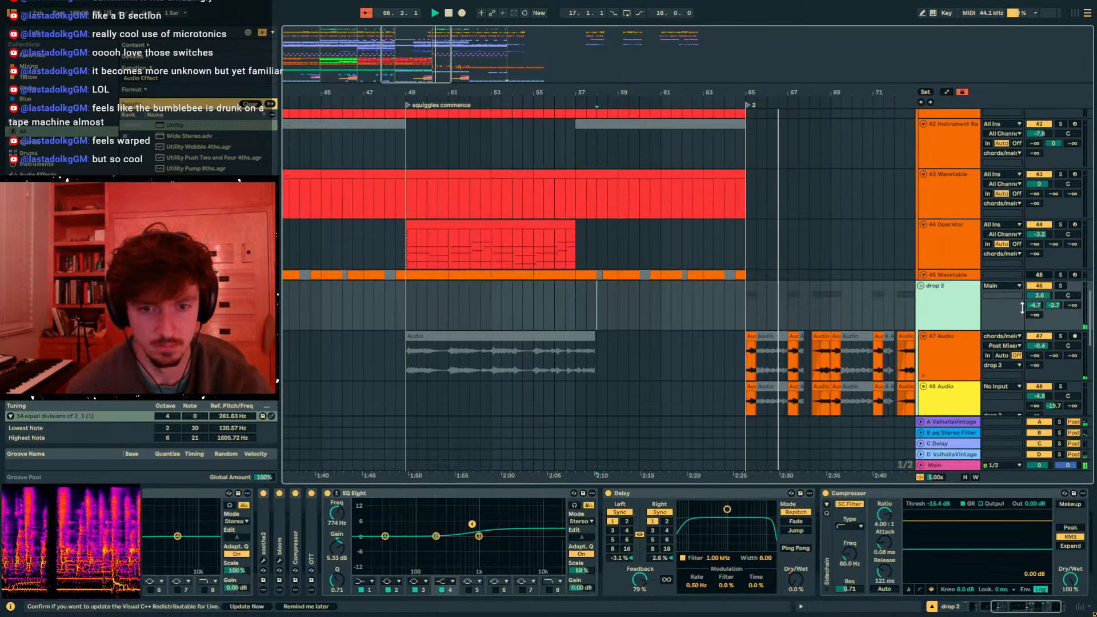
scroll(945, 311, "up", 2)
scroll(946, 316, "up", 15)
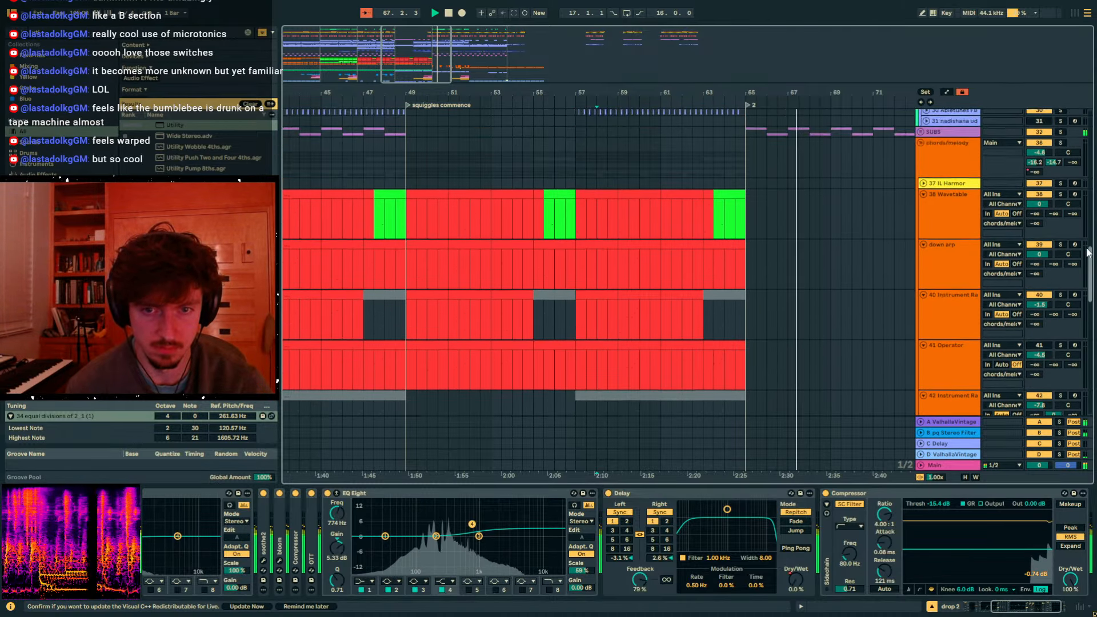
- Raise the 6 Group snare layer's volume to 0 dB, flattening its volume automation across bars 65 to 81
left_click(980, 218)
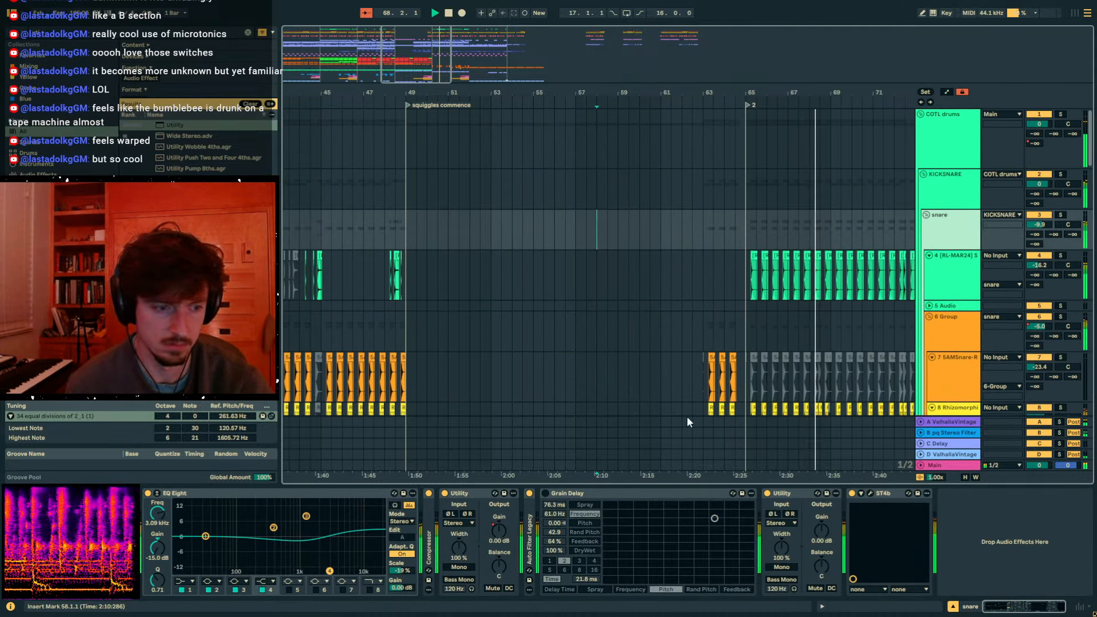
left_click_drag(1030, 231, 1031, 197)
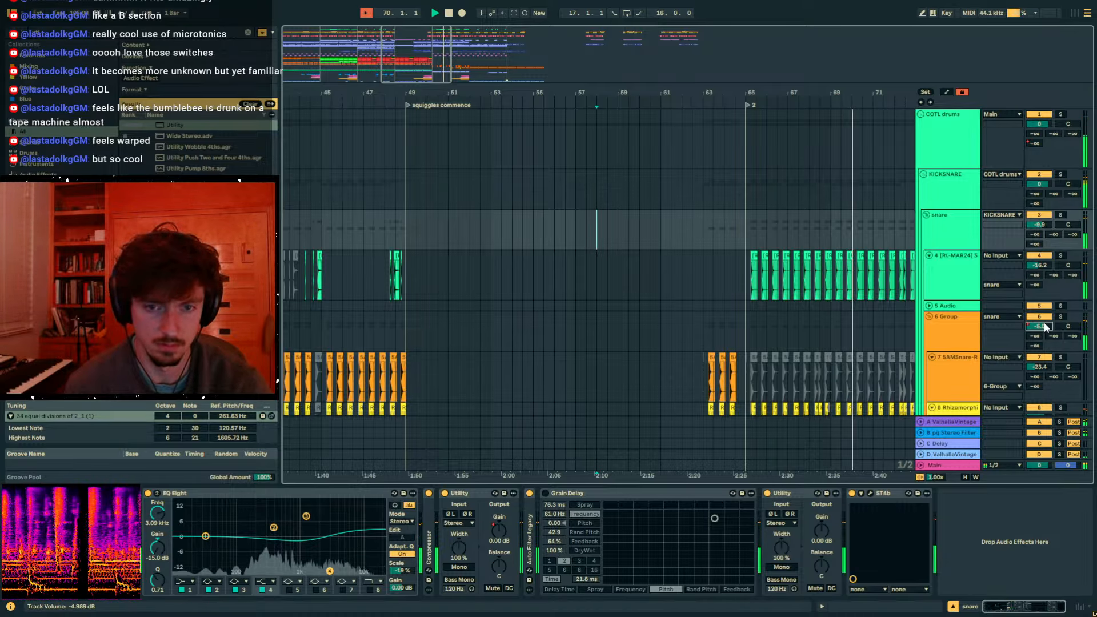
key("a")
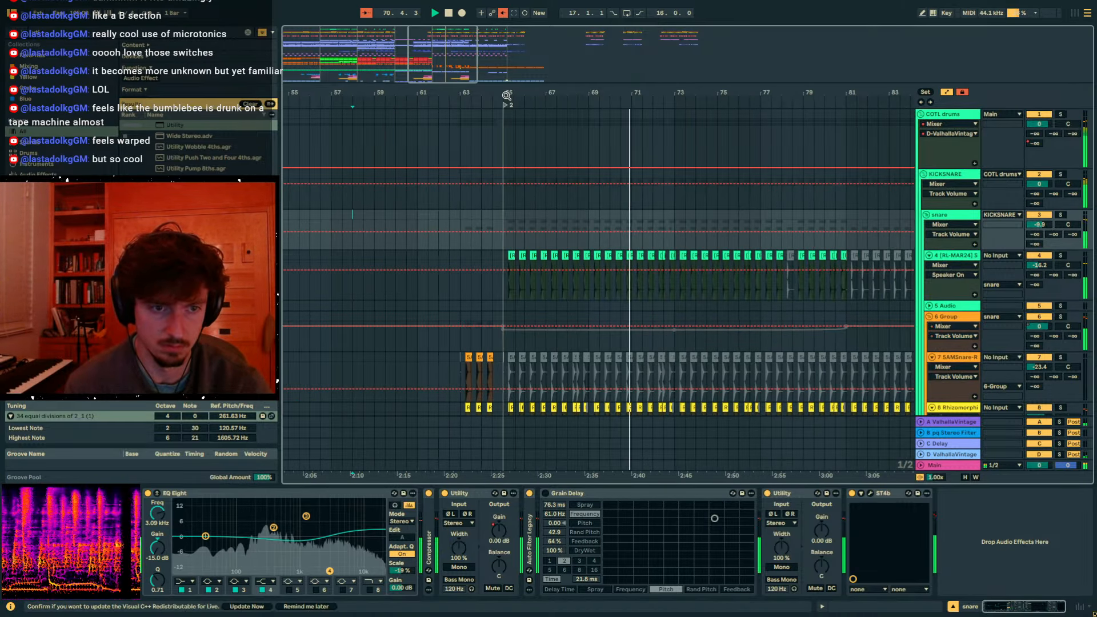
left_click(512, 329)
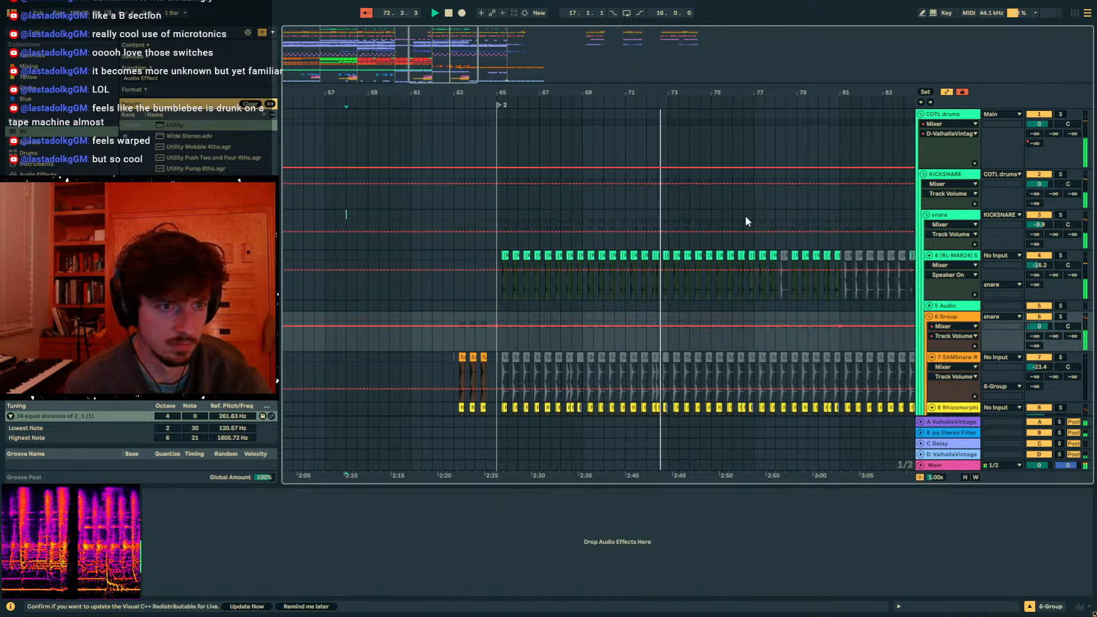
key("a")
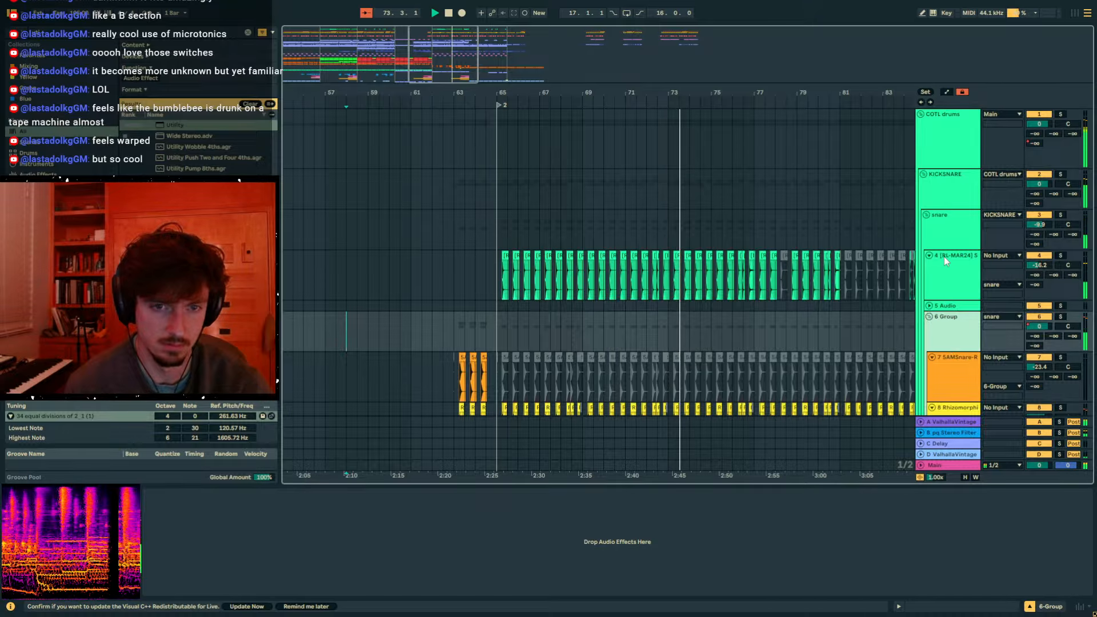
- Compare the snare and chords/melody groups with the second drop, and lower the drop 2 group's volume to 1.8 dB
left_click(945, 228)
scroll(949, 226, "down", 5)
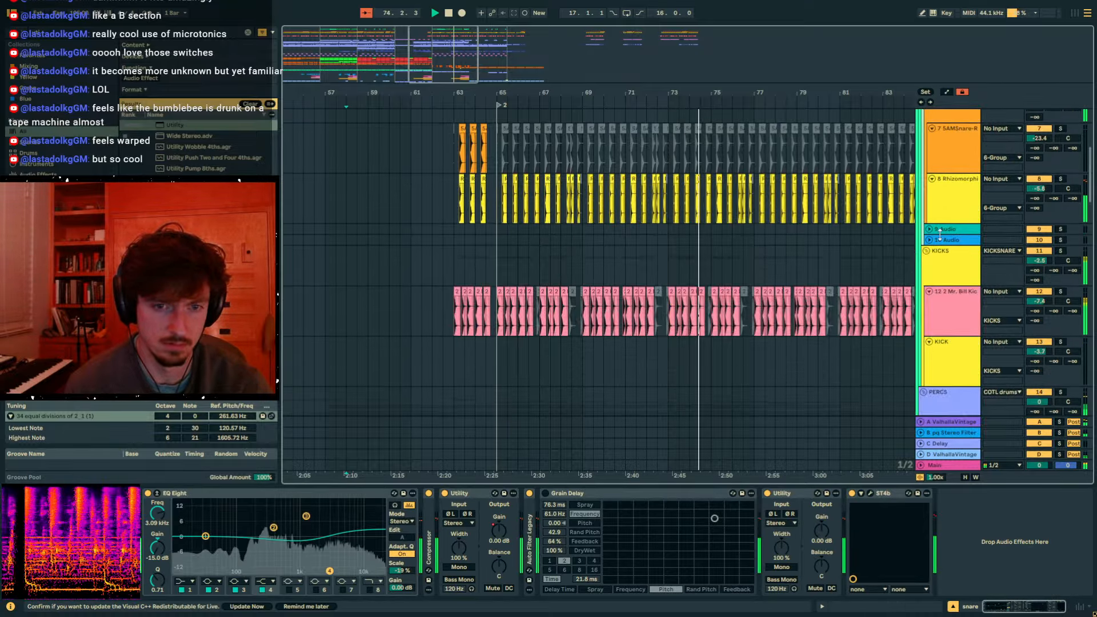
scroll(942, 238, "down", 12)
left_click(953, 179)
scroll(947, 223, "down", 4)
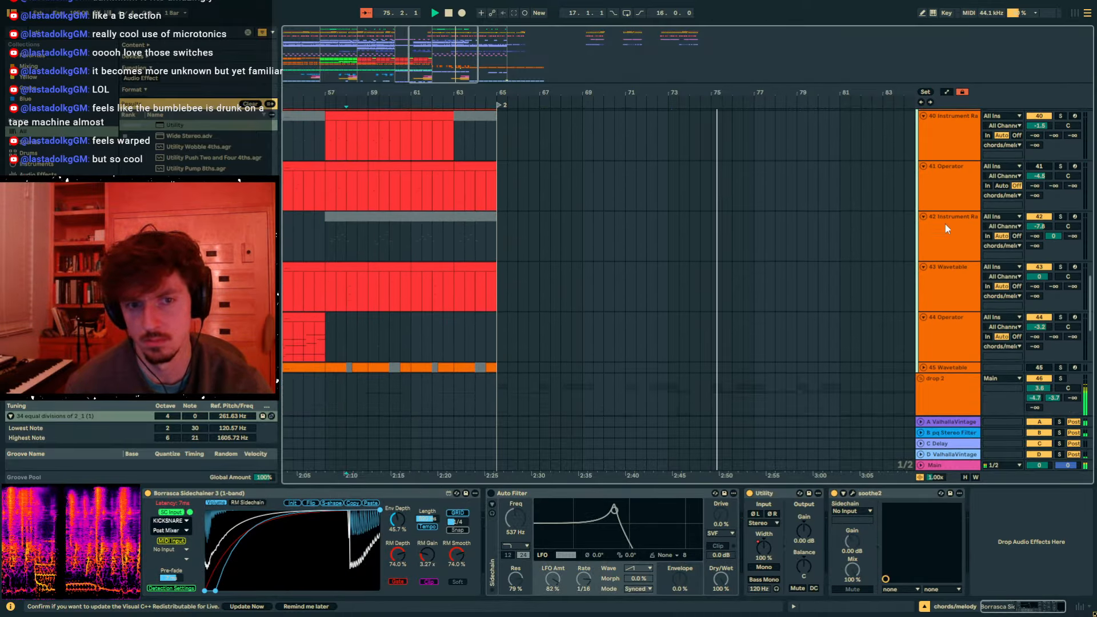
scroll(945, 228, "down", 4)
left_click(944, 221)
left_click_drag(1041, 194, 1041, 206)
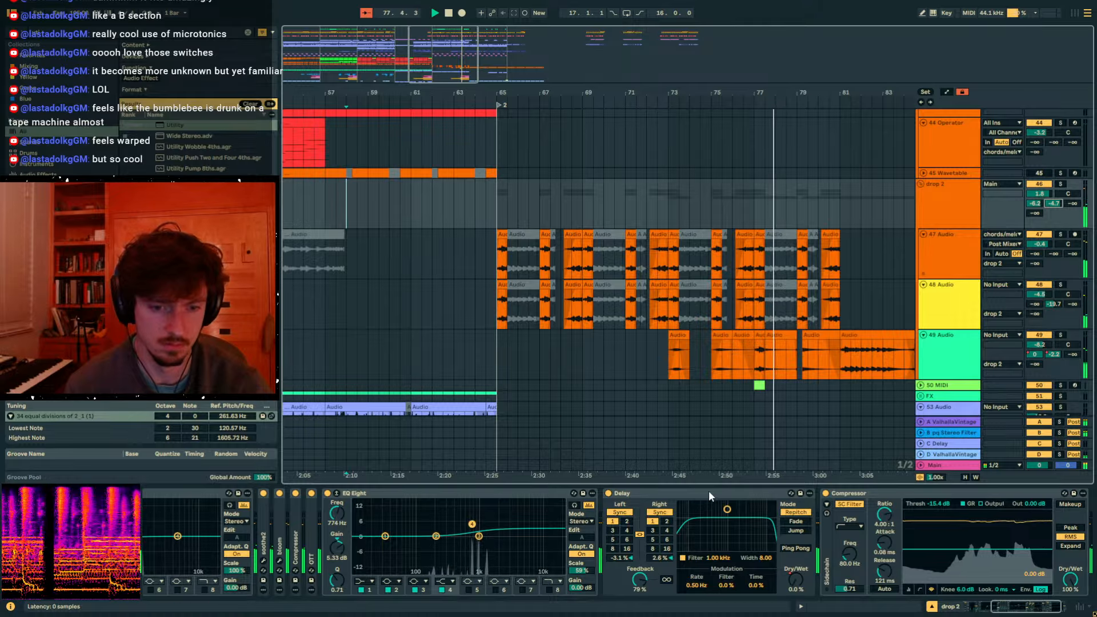
- Set the drop 2 Compressor to a -16.9 dB threshold, 0.06 ms attack and 5.73:1 ratio, with the insert point at bar 65
left_click_drag(924, 550, 884, 552)
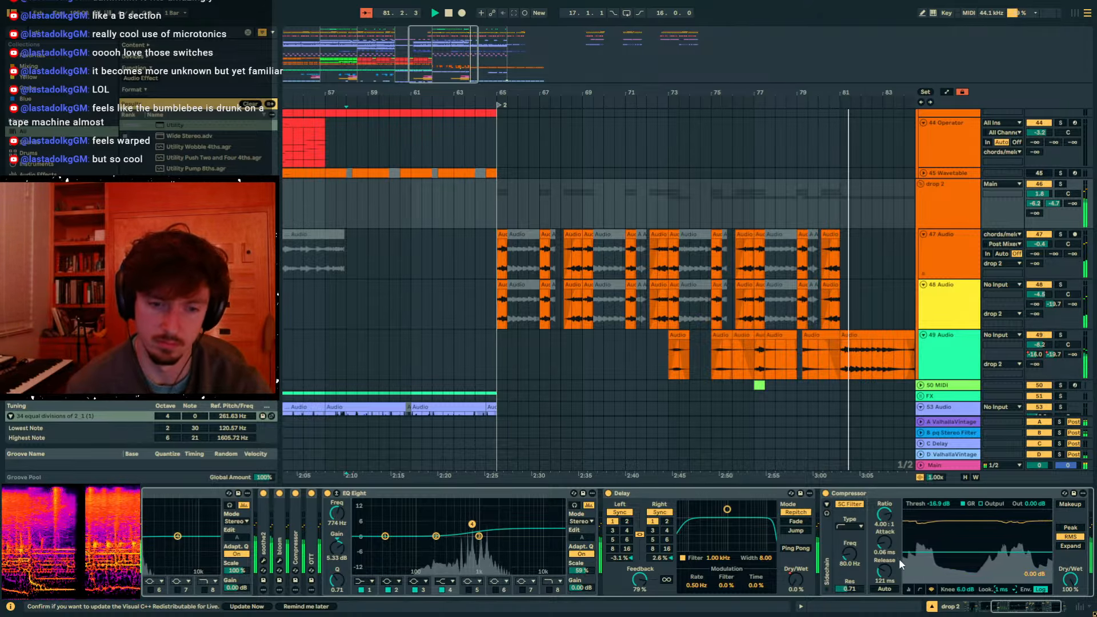
left_click_drag(884, 515, 884, 507)
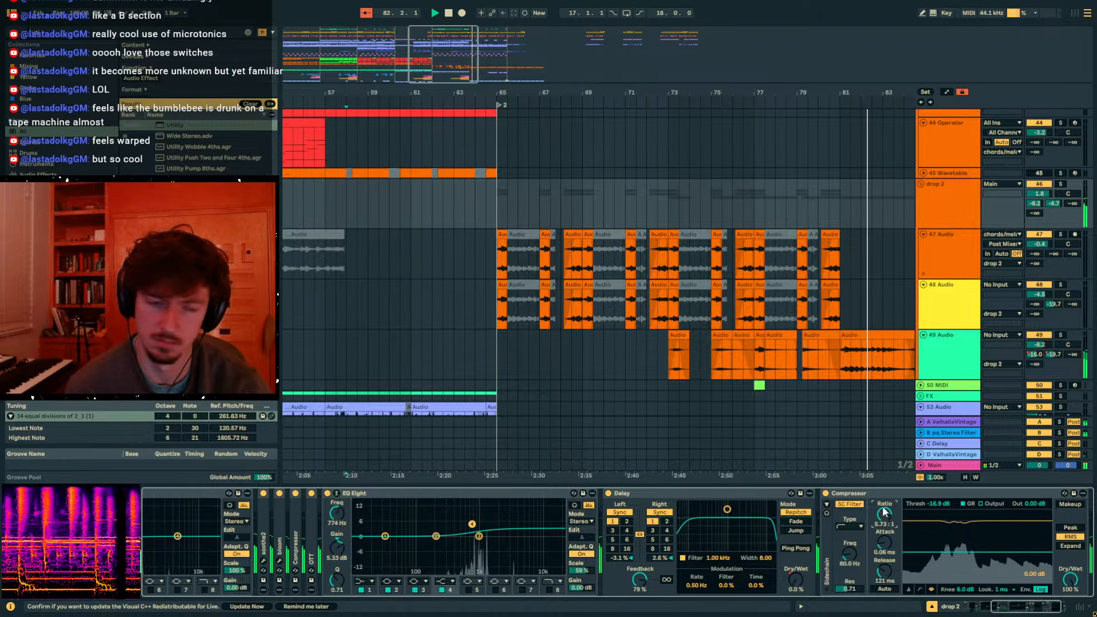
left_click(492, 197)
- Lower the drop 2 group's volume slightly to about 1.5 dB, place the insert point at bar 64, and show the Main track's devices
left_click(954, 200)
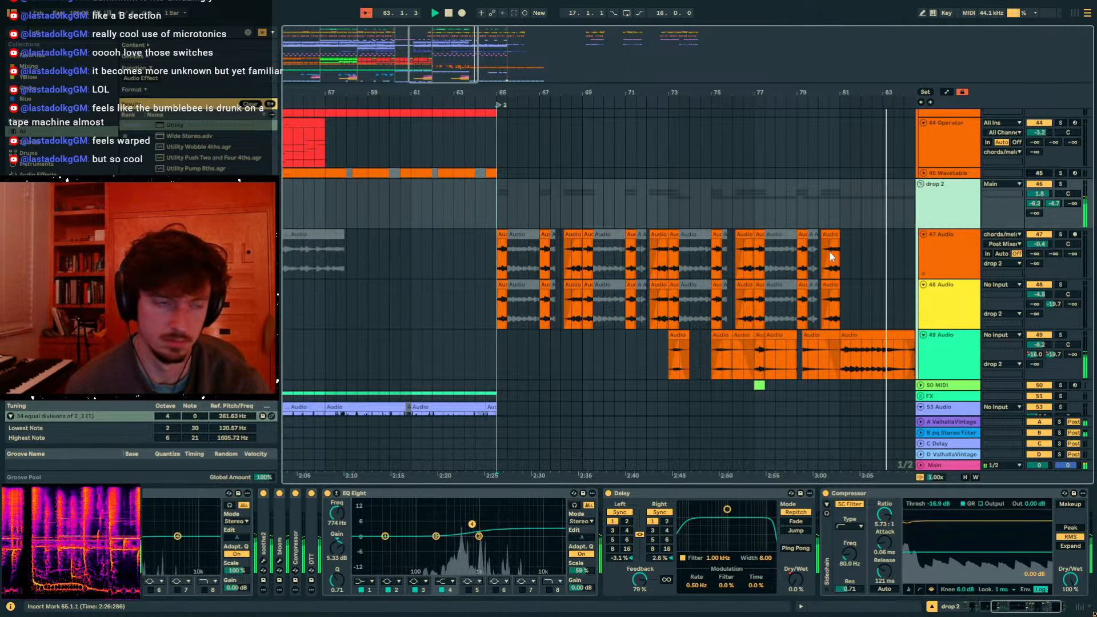
left_click(1040, 194)
left_click_drag(1040, 194, 1040, 195)
left_click(955, 201)
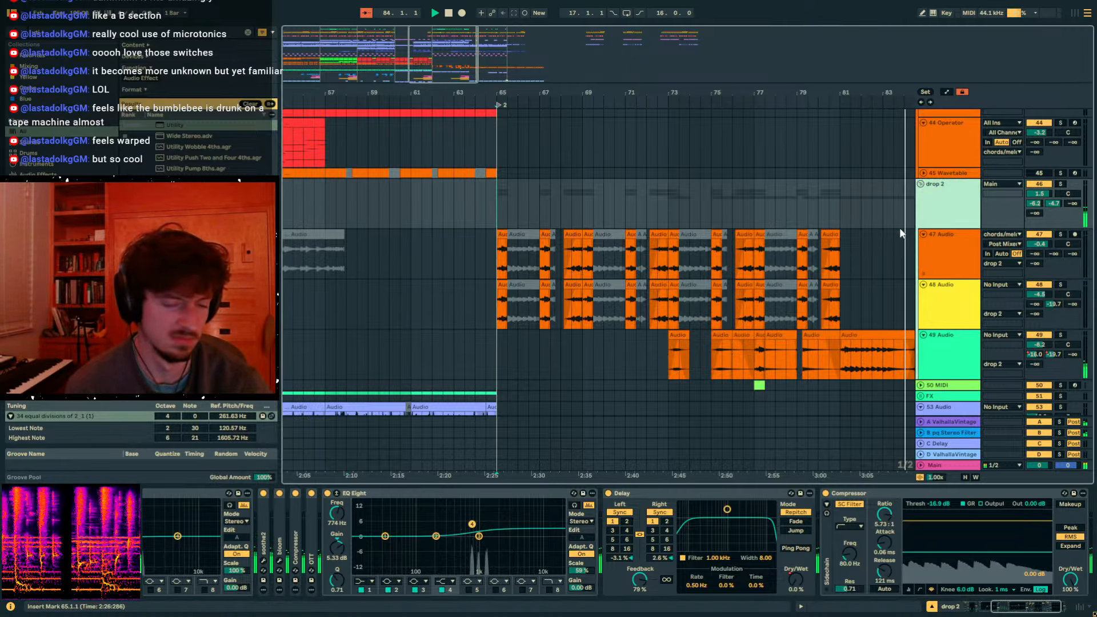
left_click(470, 206)
left_click(932, 437)
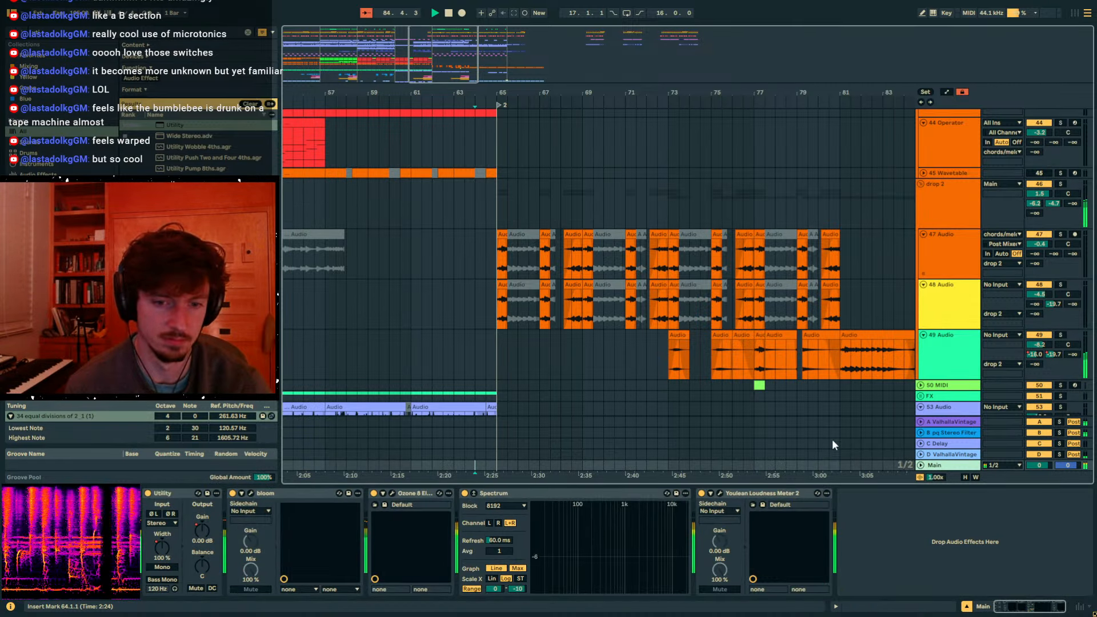
- Add an audio track below 63-alien riser 2 and place a reversed copy of the riser clip on it from bar 61 to 65
scroll(522, 343, "down", 10)
left_click(954, 274)
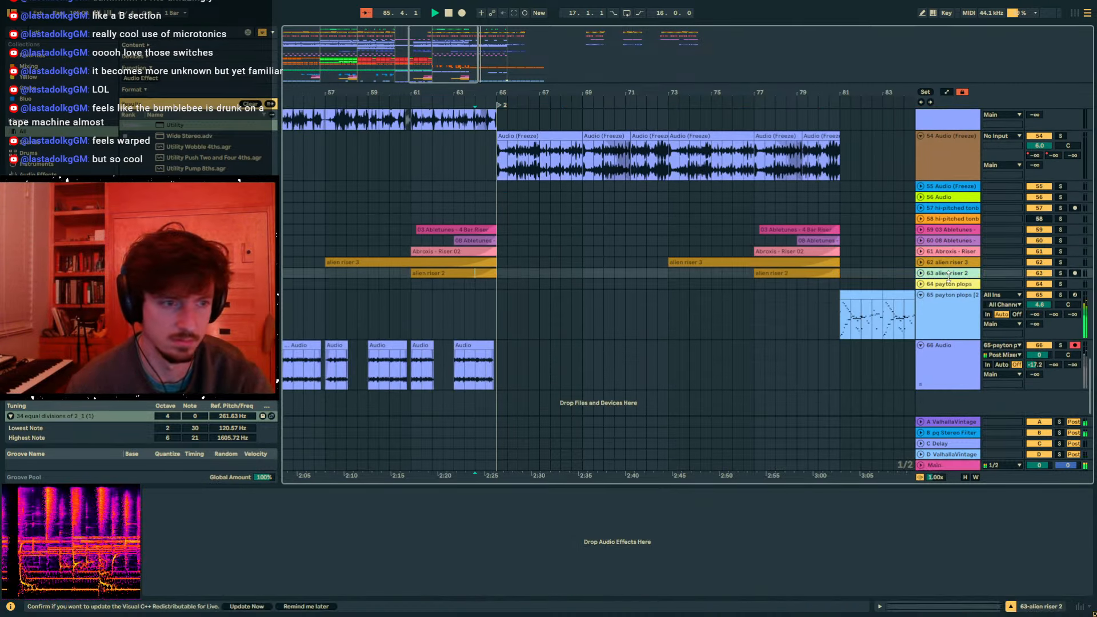
key("ctrl+t")
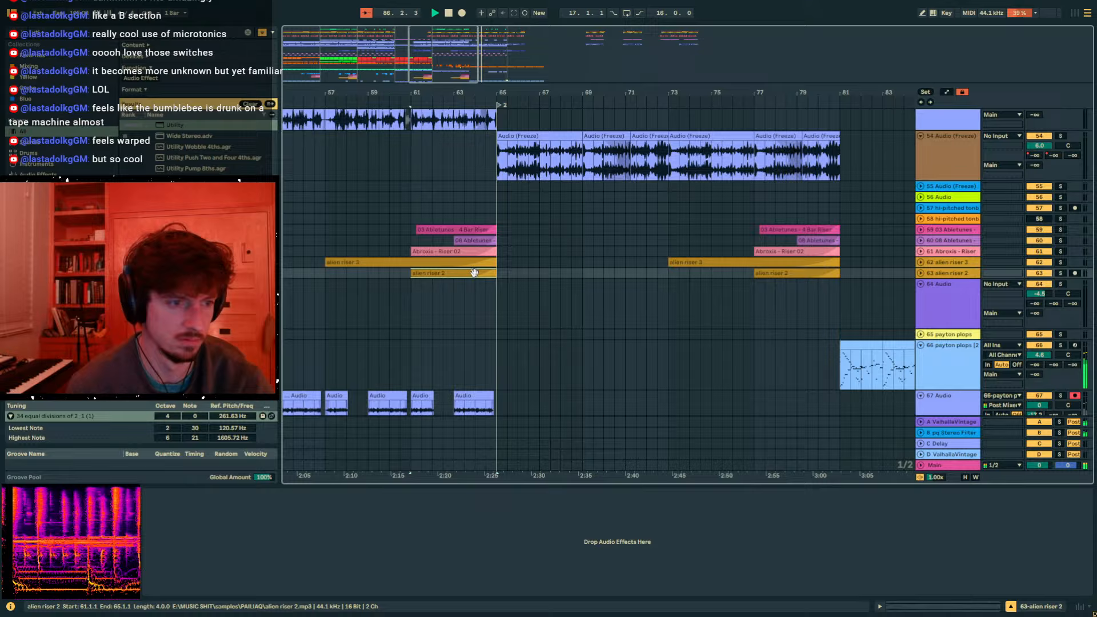
left_click(408, 295)
key("ctrl+v")
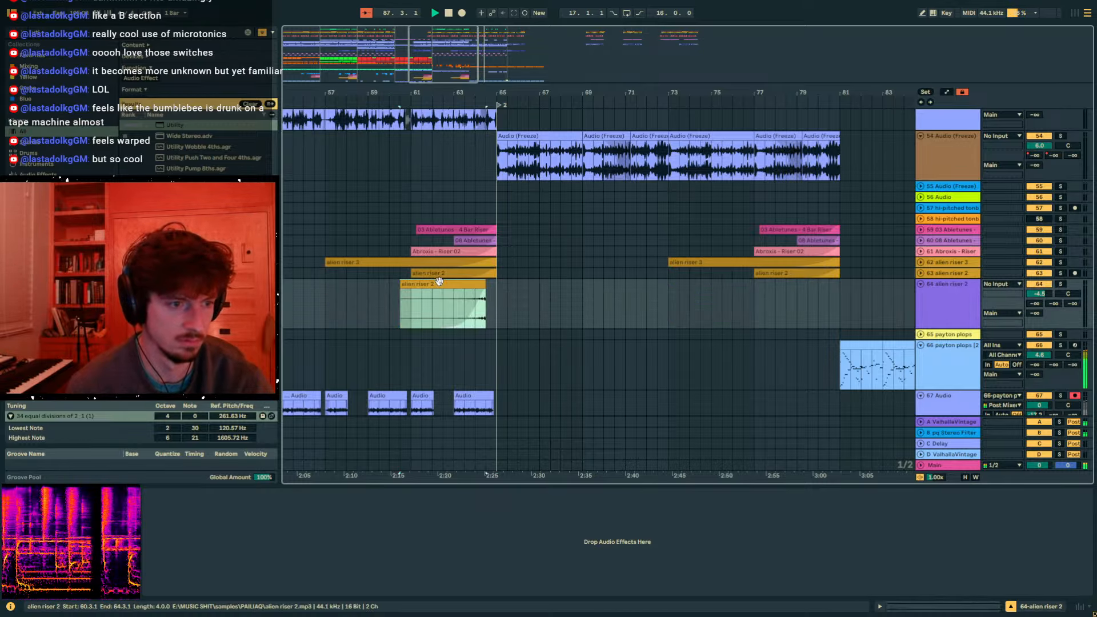
left_click_drag(464, 310, 476, 310)
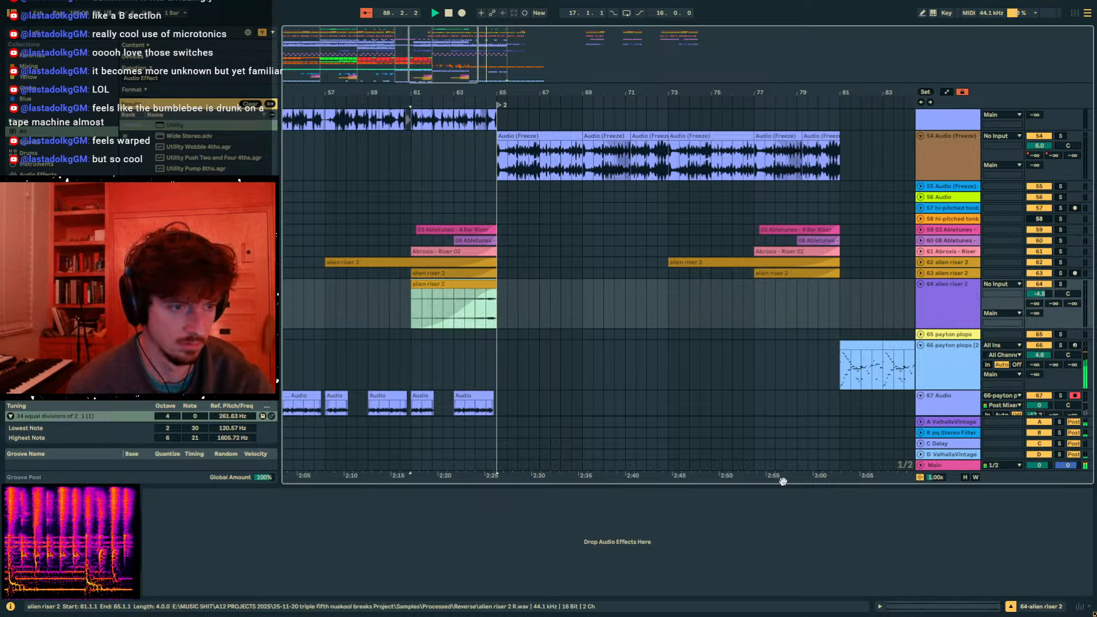
- Transpose the reversed alien riser 2 clip by +12 semitones, set its warp mode to Texture, and play it back from bar 63
left_click(961, 605)
left_click(316, 549)
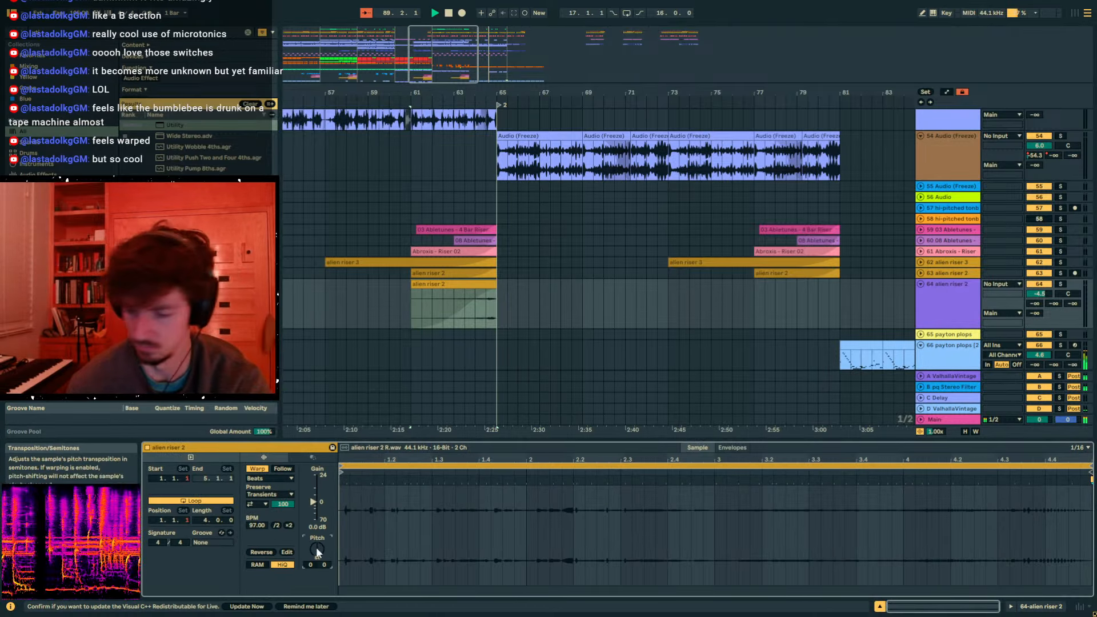
type("12")
key("Return")
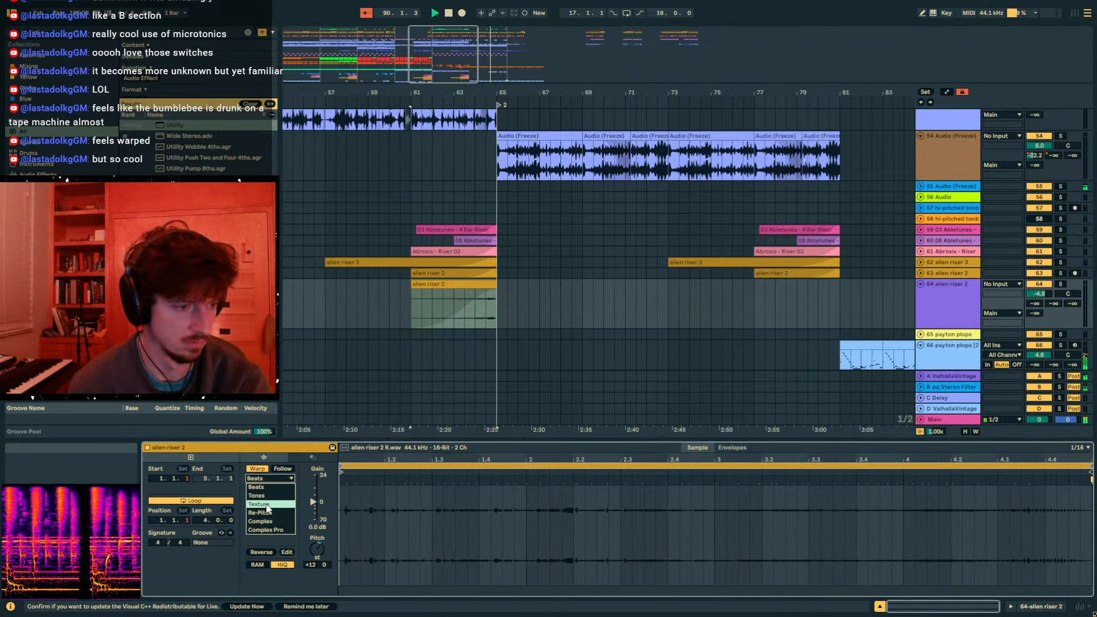
left_click(467, 314)
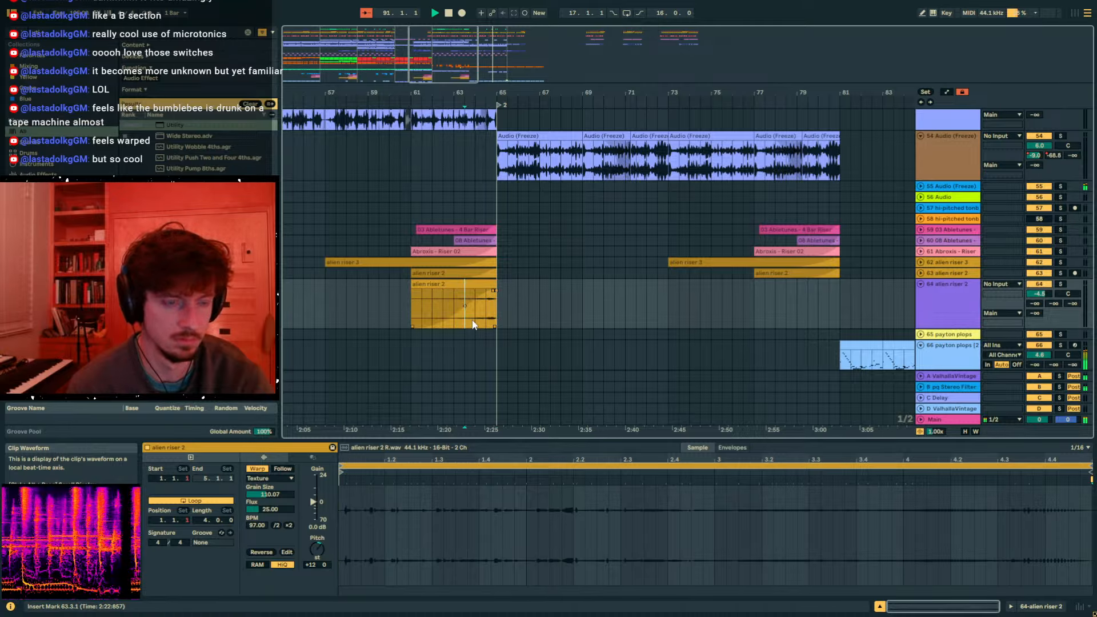
key("space")
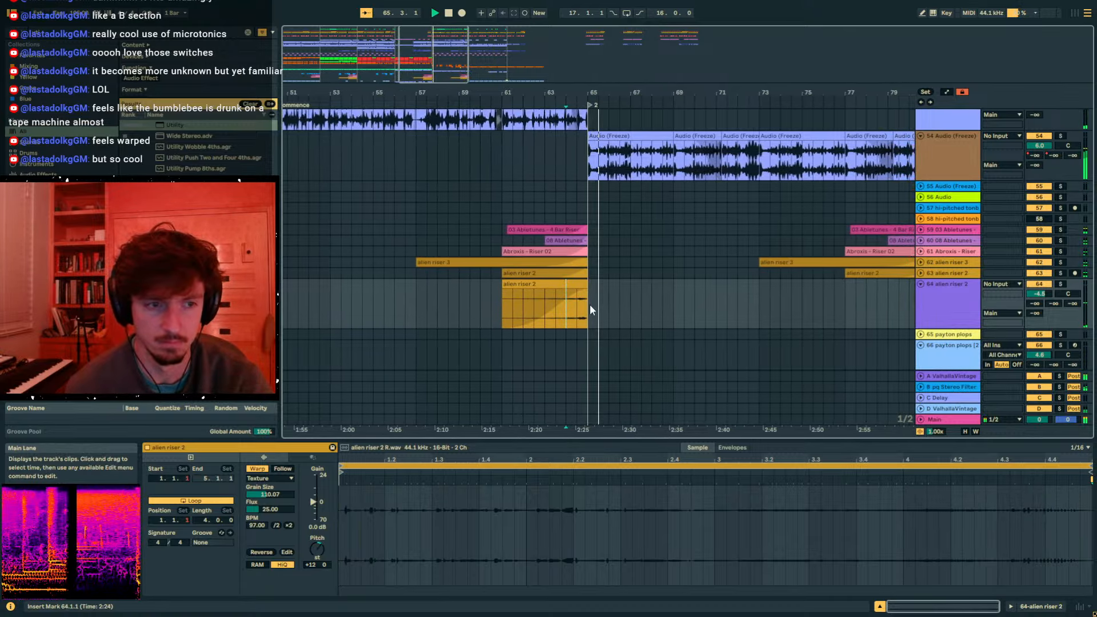
- Listen to the COTL drums group soloed from bar 65 and show the group's devices
scroll(629, 310, "up", 3)
scroll(628, 311, "up", 10)
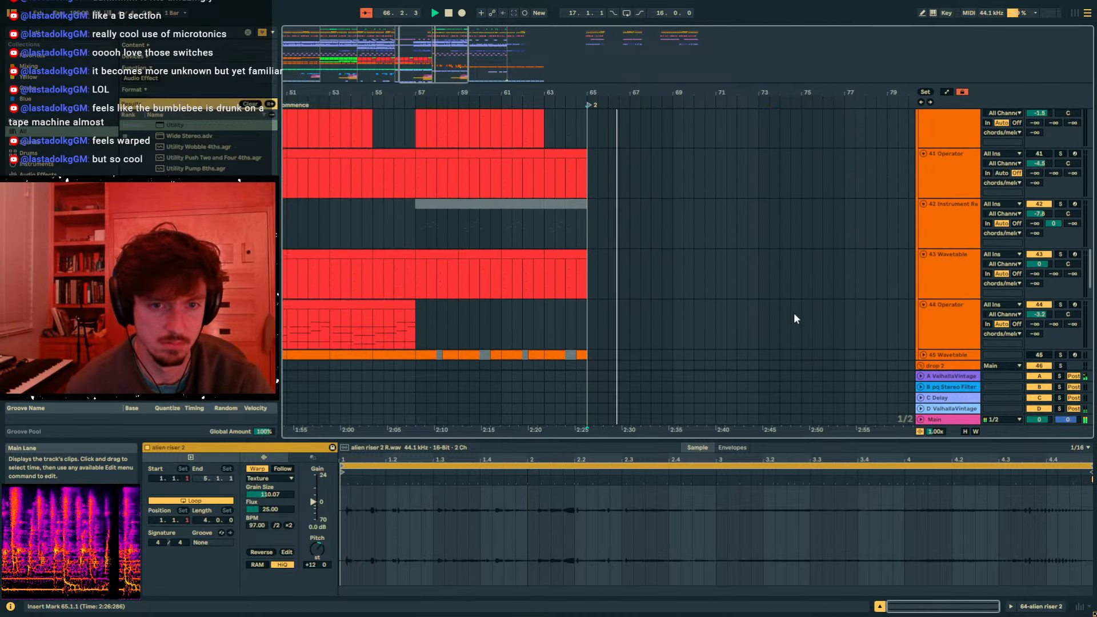
scroll(794, 308, "up", 15)
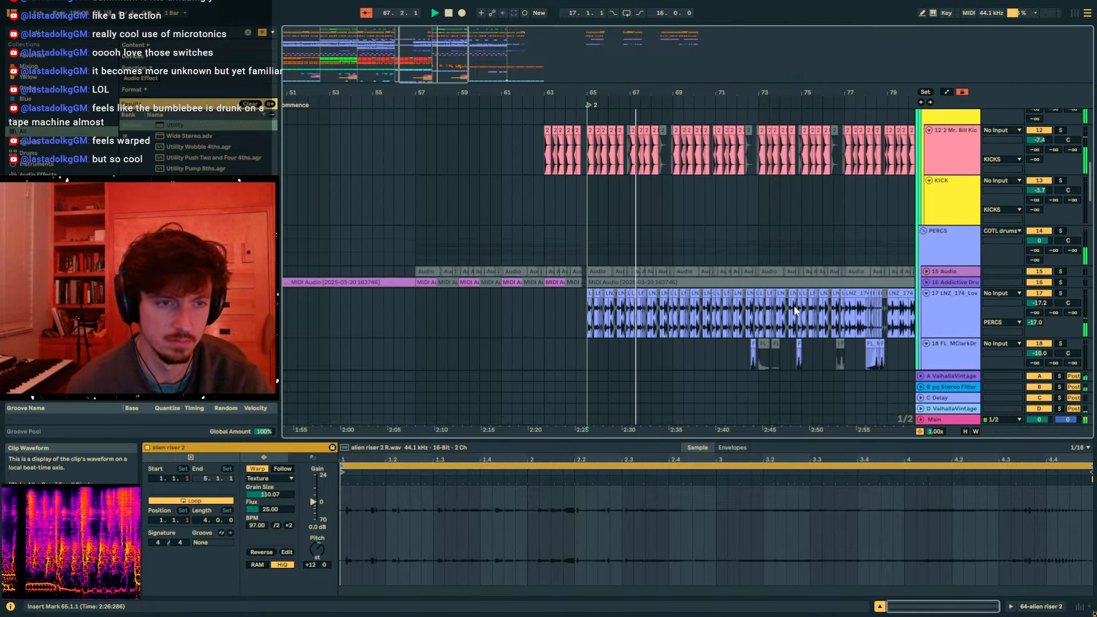
key("space")
scroll(794, 305, "up", 12)
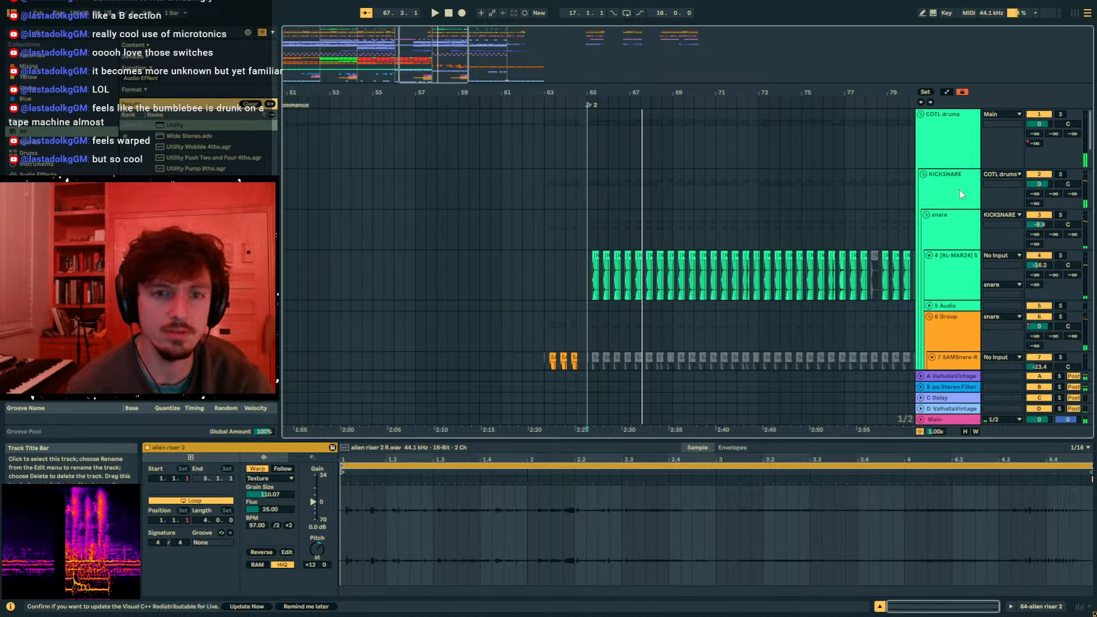
left_click(957, 149)
left_click(962, 201)
left_click(1061, 115)
key("space")
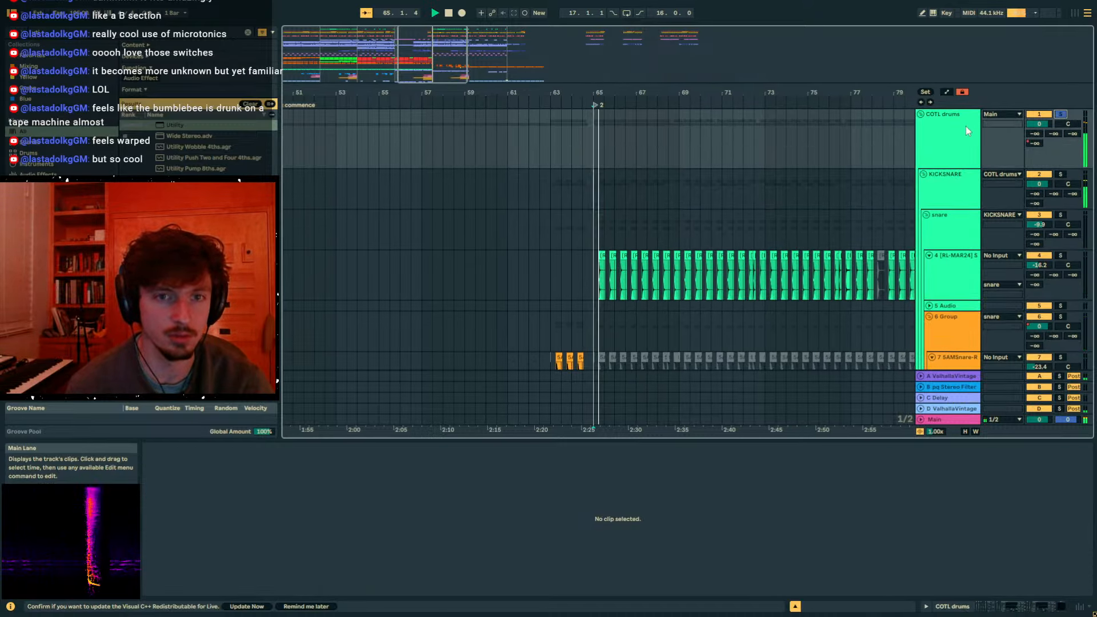
left_click(966, 129)
left_click(1051, 606)
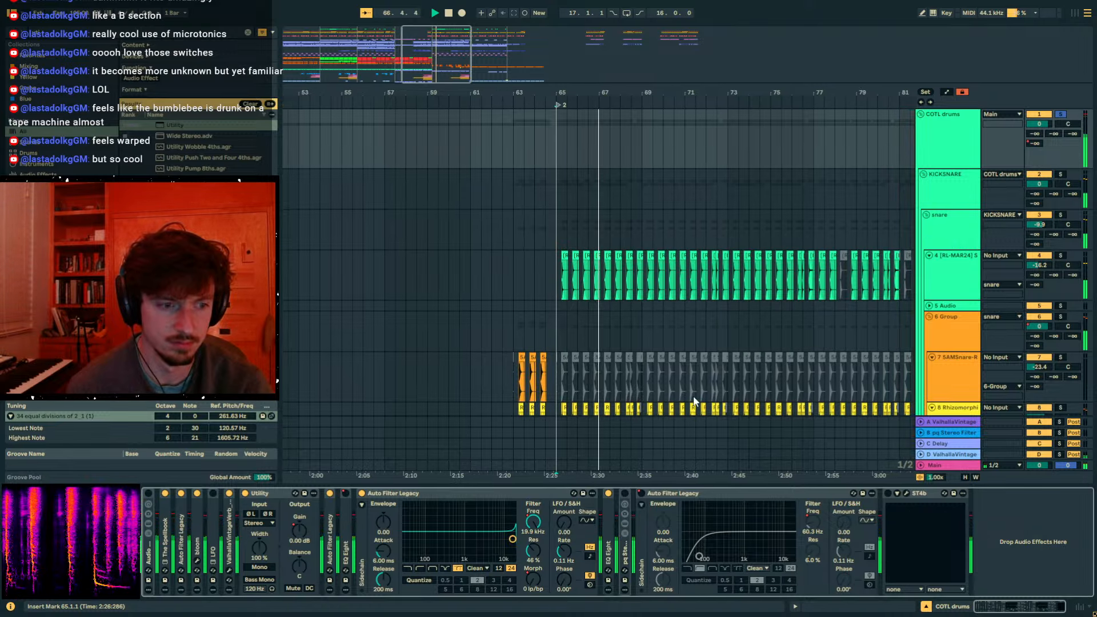
- Insert a MIDI track below the 8 Rhizomorphic snare track inside 6 Group and load Operator on it
scroll(691, 389, "down", 3)
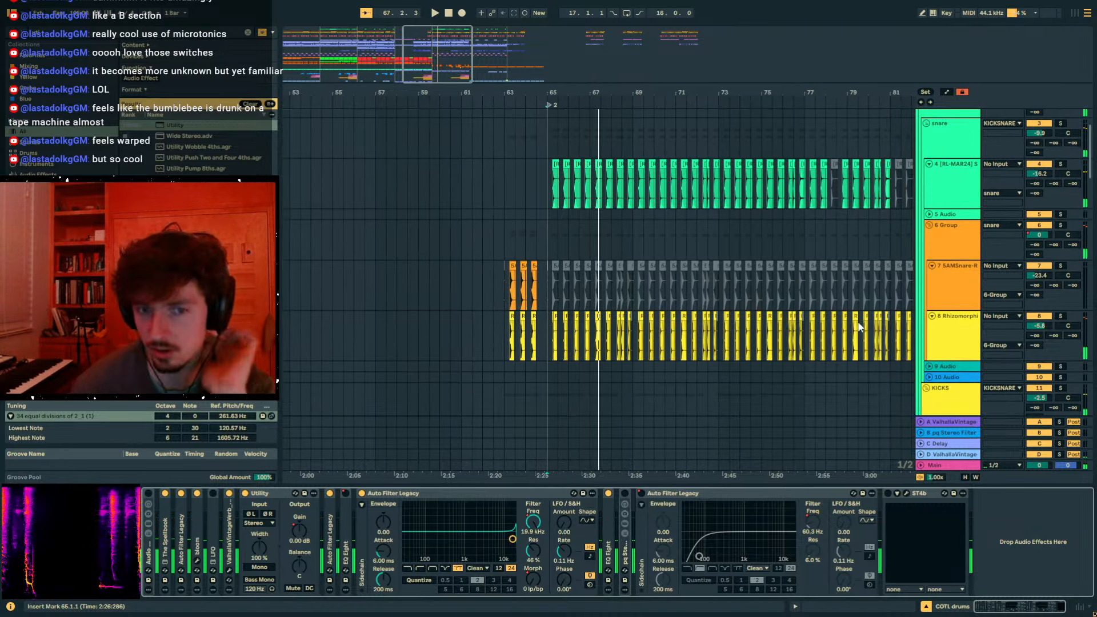
left_click(942, 254)
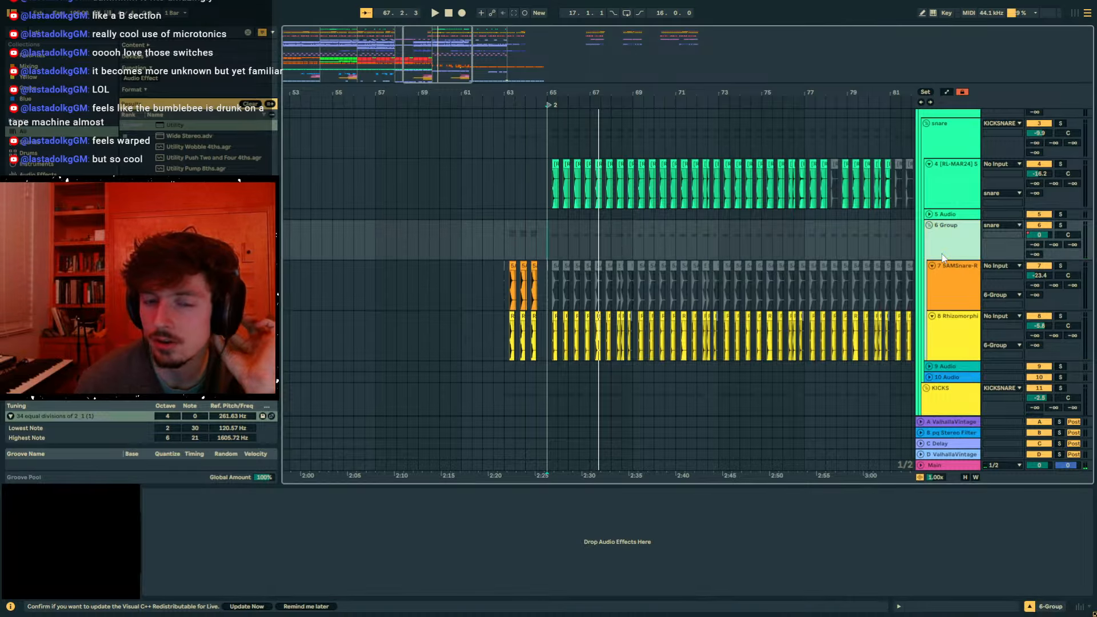
left_click(962, 346)
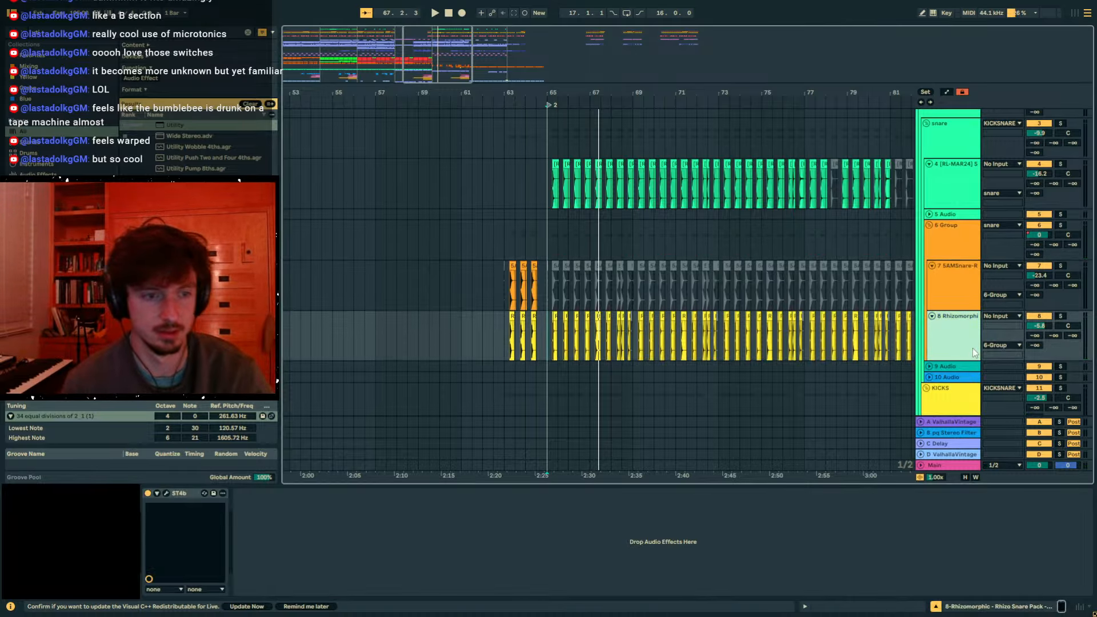
key("ctrl+shift+t")
left_click(73, 35)
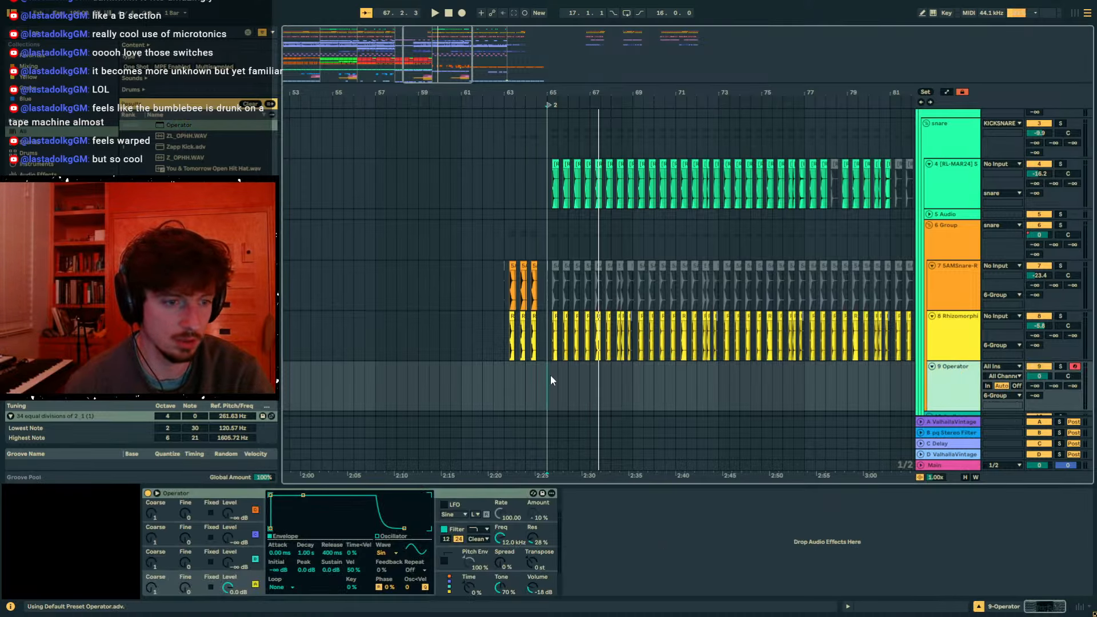
- Create a MIDI clip from bar 65 to 69 on the Operator track with short notes on beats 2 and 4, plus one extra note in its fourth bar
left_click_drag(550, 380, 640, 384)
key("ctrl+shift+m")
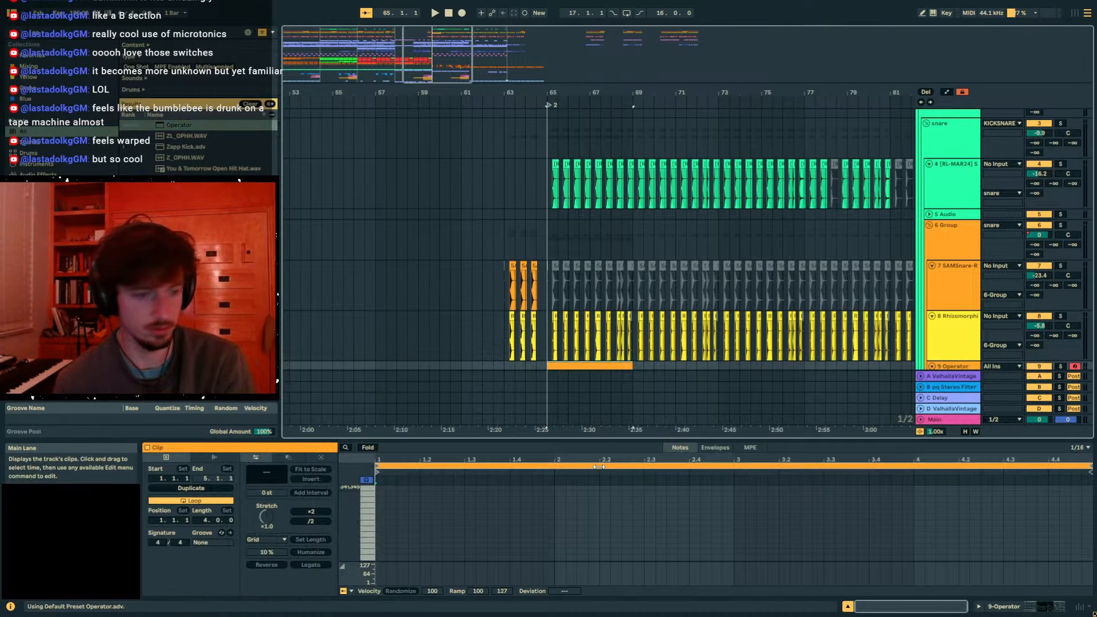
key("b")
left_click(426, 534)
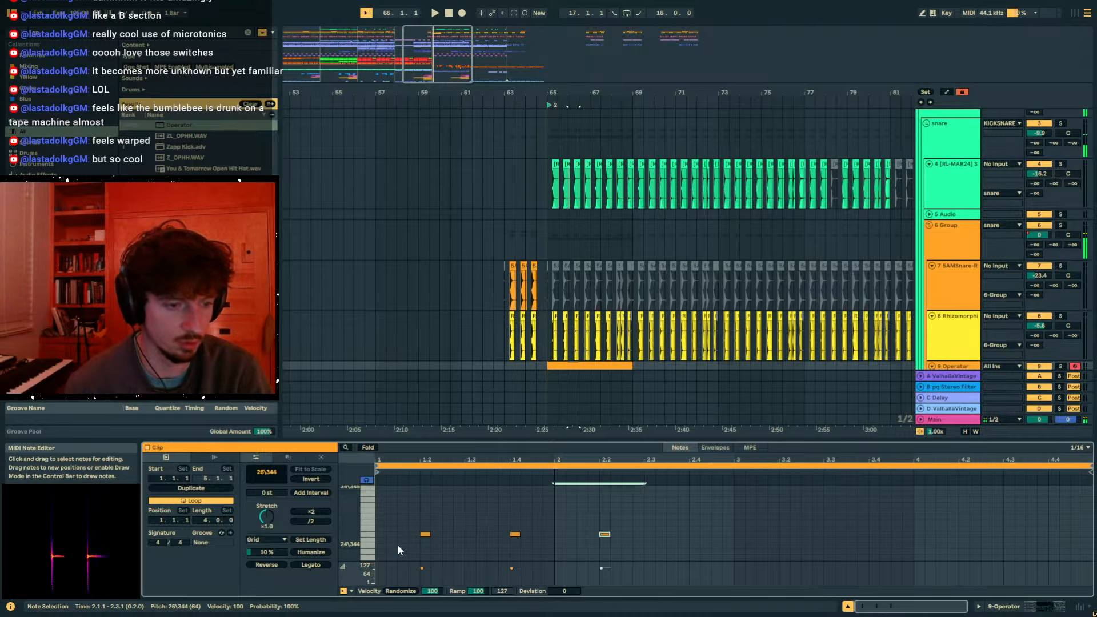
left_click(998, 534)
double_click(1050, 538)
- Play the new Operator pattern and duplicate its four-bar clip four times so it runs from bar 65 to 85
key("space")
scroll(634, 365, "left", 2)
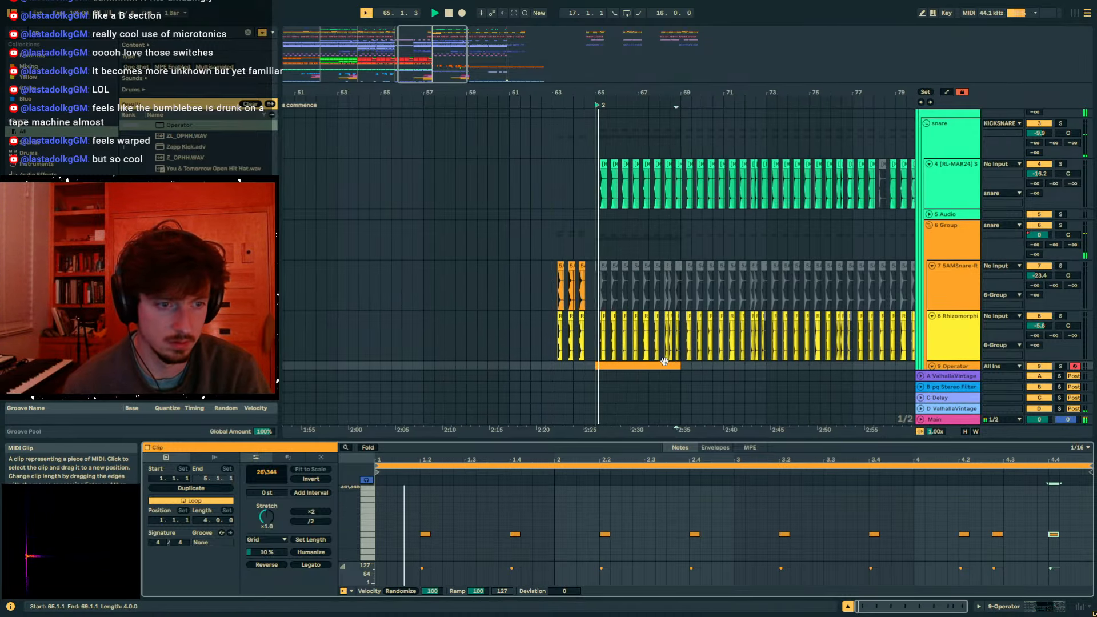
scroll(634, 320, "down", 3)
left_click(638, 288)
key("ctrl+d")
key("ctrl+d")
key("ctrl+d")
key("ctrl+d")
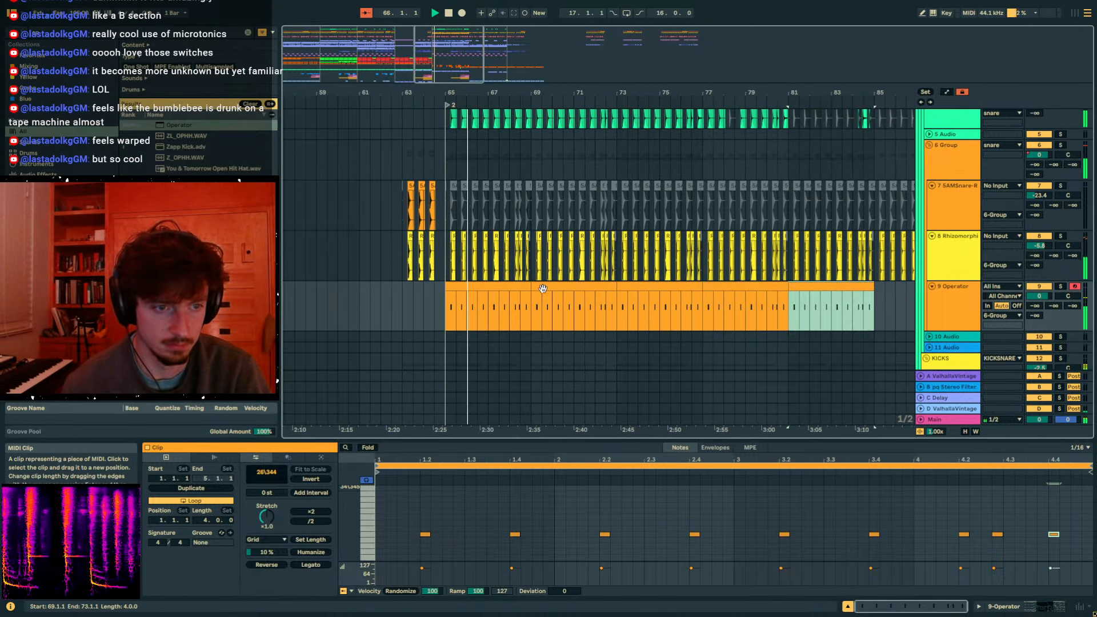
- Set Operator's oscillator waveform to NoW (white noise) and turn off its filter
key("space")
left_click(992, 605)
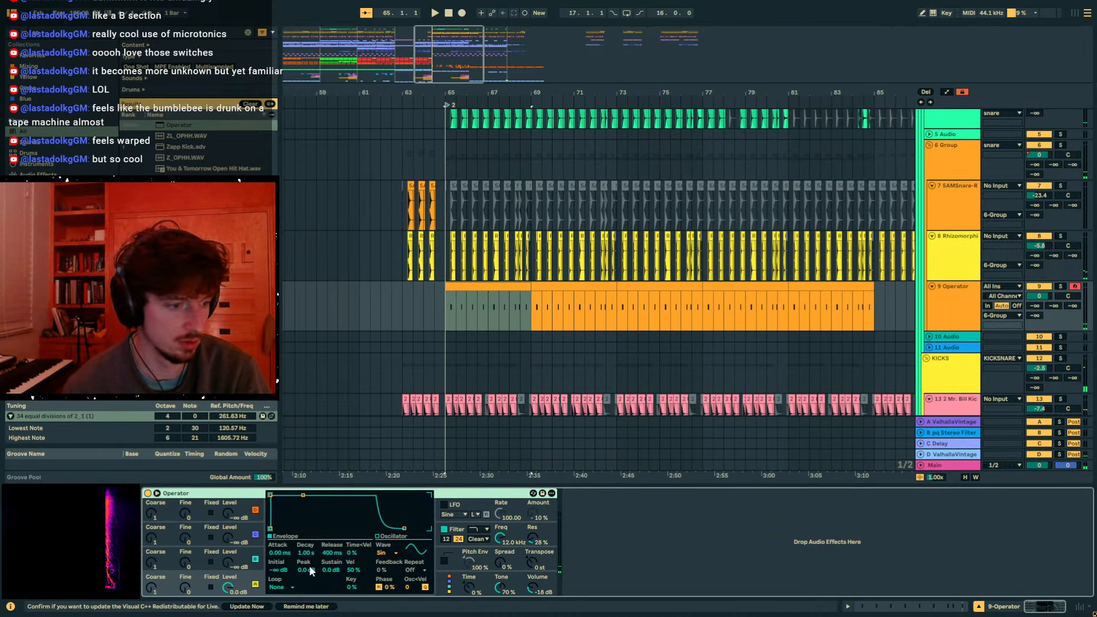
left_click(394, 553)
left_click(451, 533)
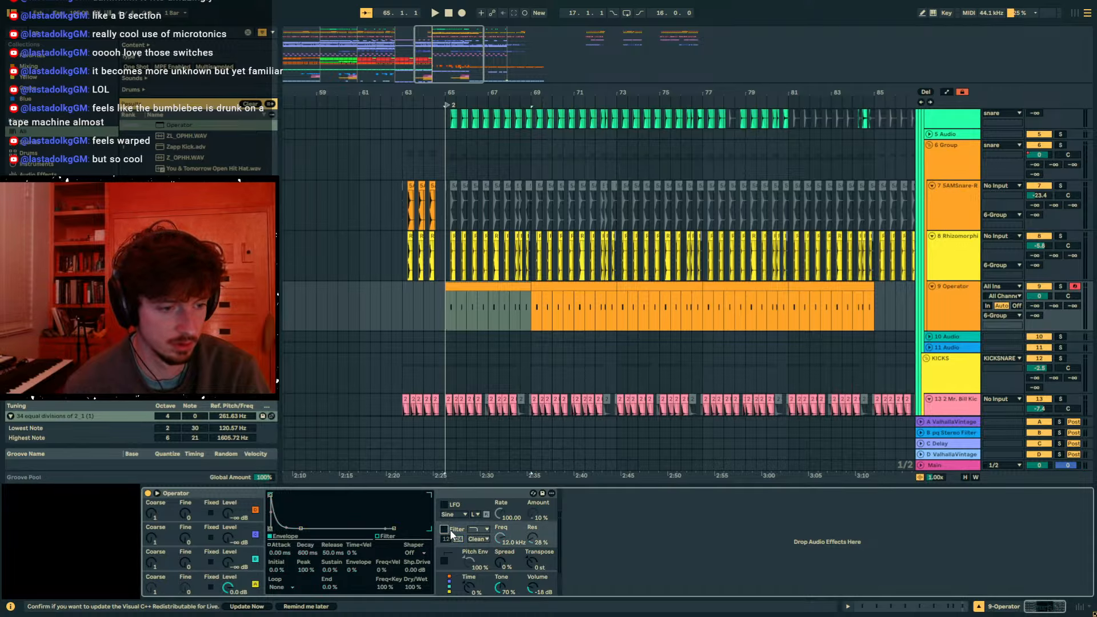
- Add EQ Eight after Operator and set its first band as a low cut at about 1 kHz
key("ctrl+f")
type("eq")
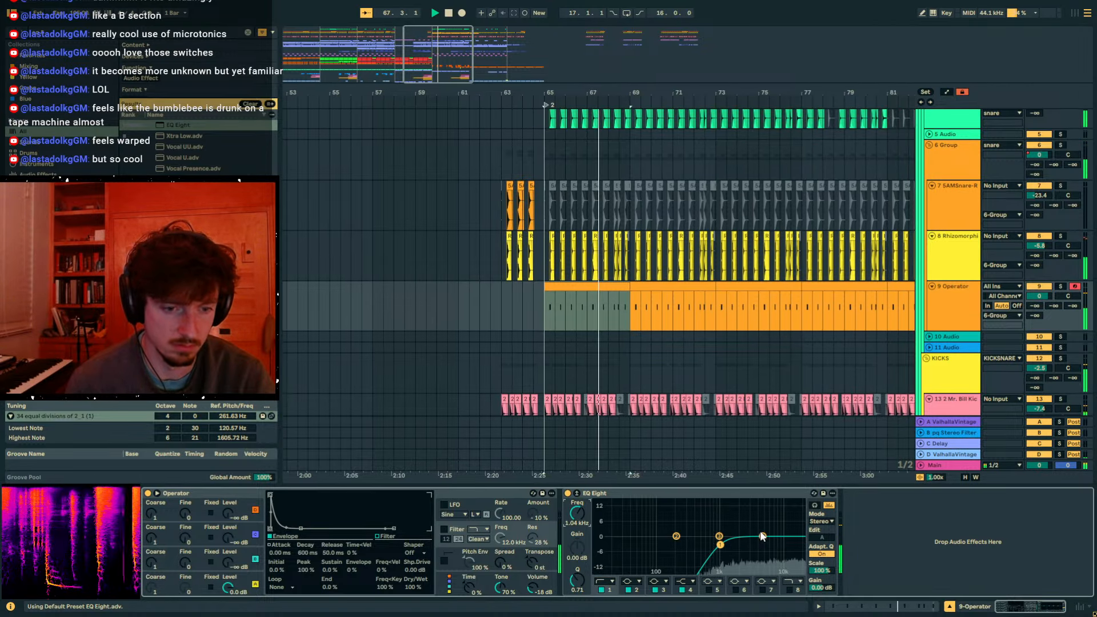
left_click_drag(725, 535, 720, 544)
- Shape the noise oscillator's envelope with silent sustain and a 1.25 s decay, and set the EQ low cut to 918 Hz
left_click(241, 581)
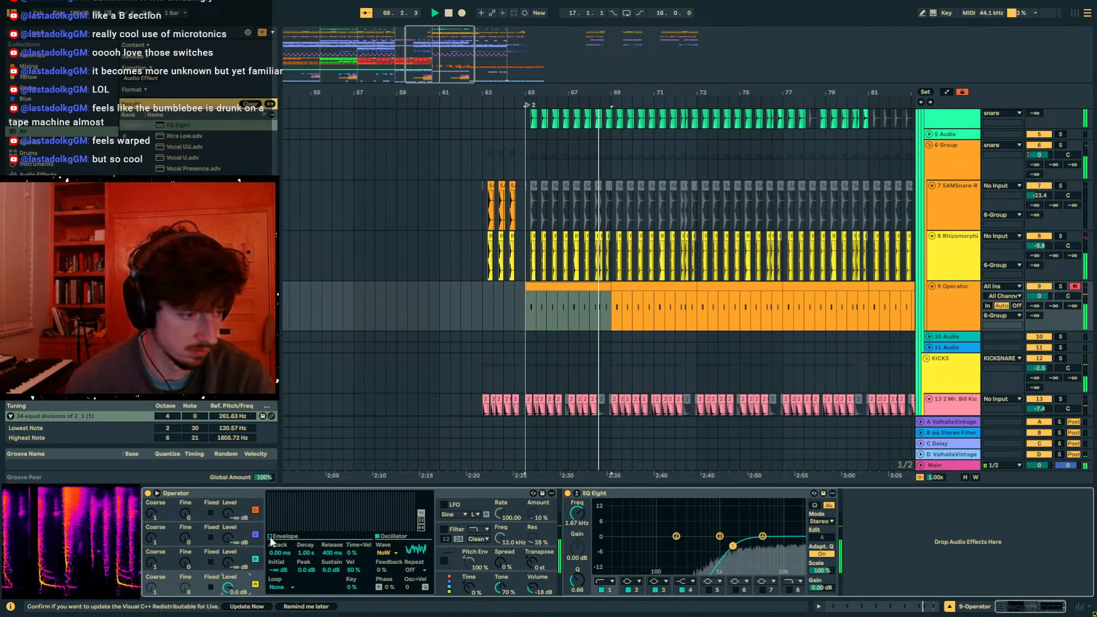
left_click(285, 552)
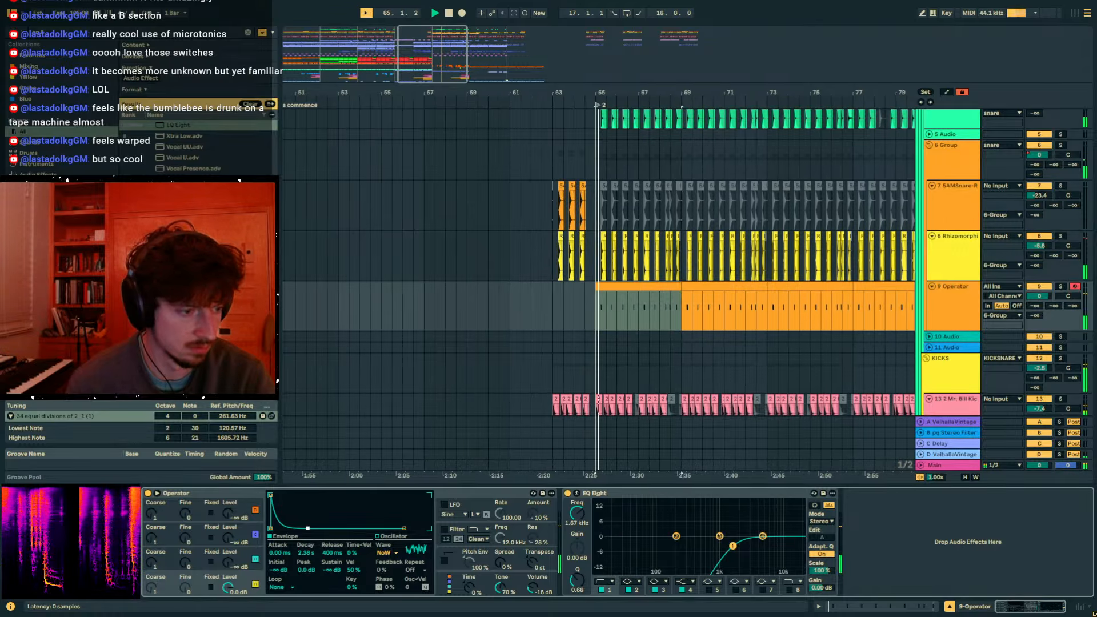
left_click_drag(307, 553, 307, 563)
key("space")
key("space")
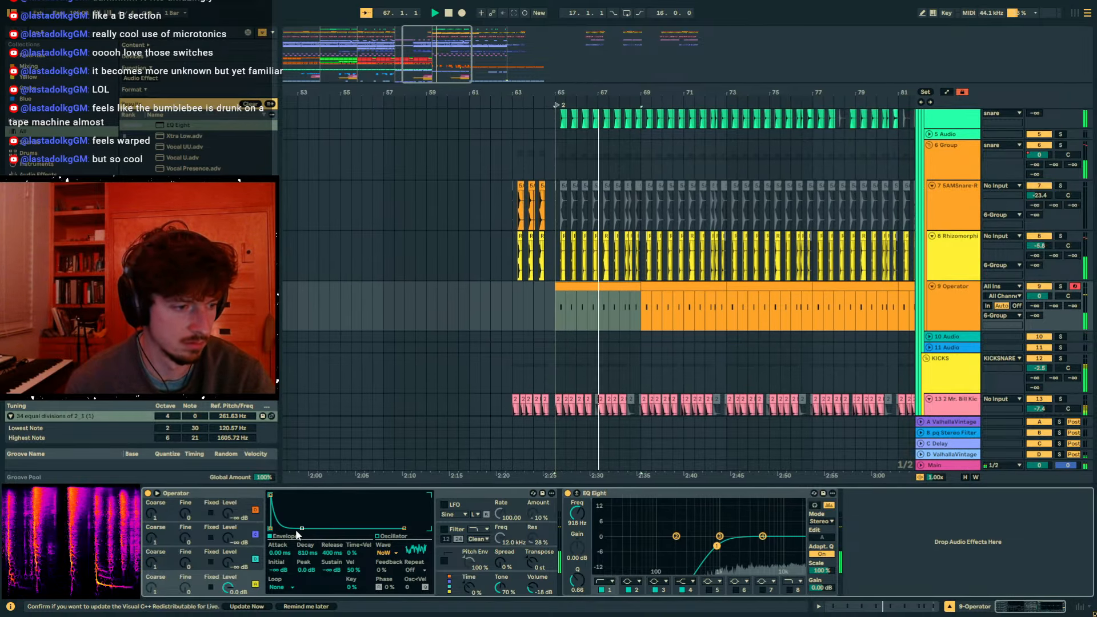
left_click_drag(306, 553, 305, 547)
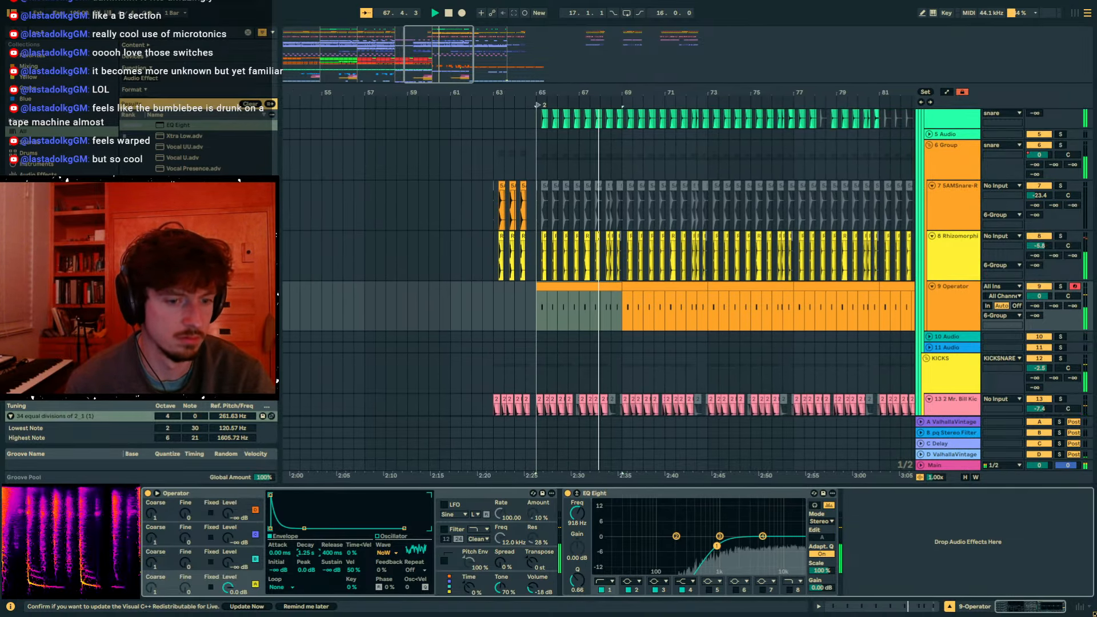
- Check the Operator noise layer against the drums and lower its track volume to -10.1 dB
left_click(1061, 287)
left_click(1061, 287)
key("space")
key("space")
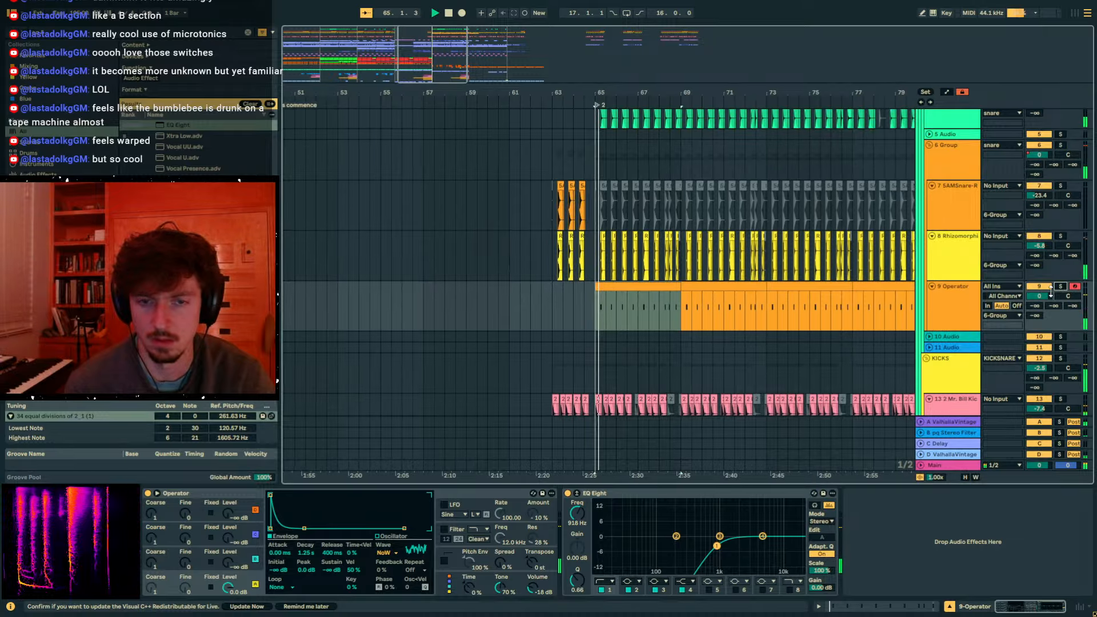
left_click_drag(1050, 291, 1050, 309)
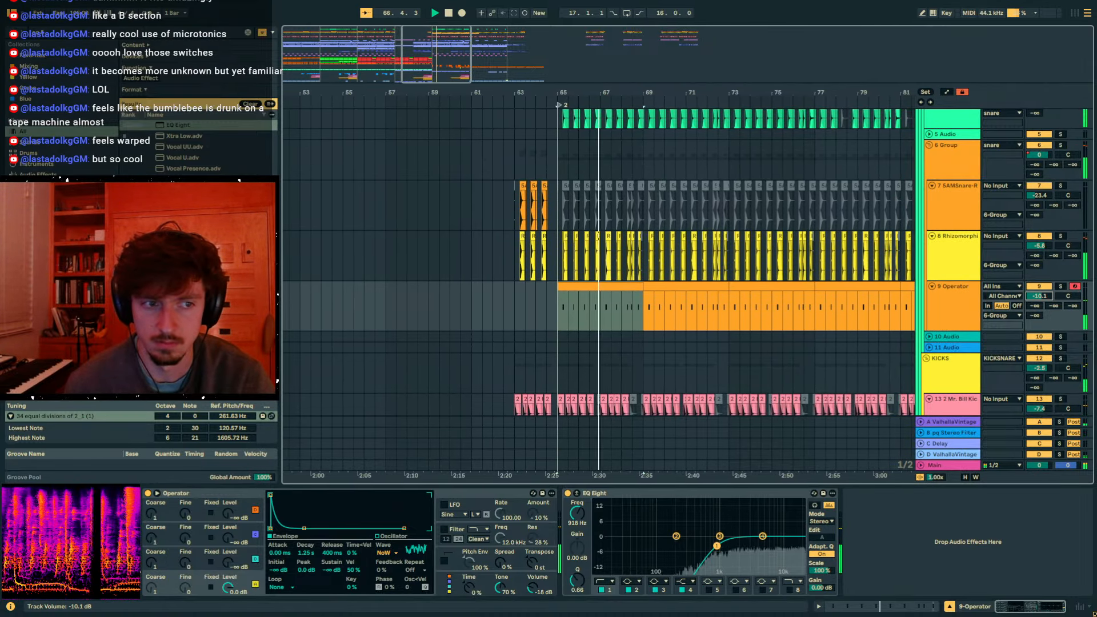
- Lower the Operator track's volume to -14.4 dB and add a Compressor to 6 Group
left_click(944, 146)
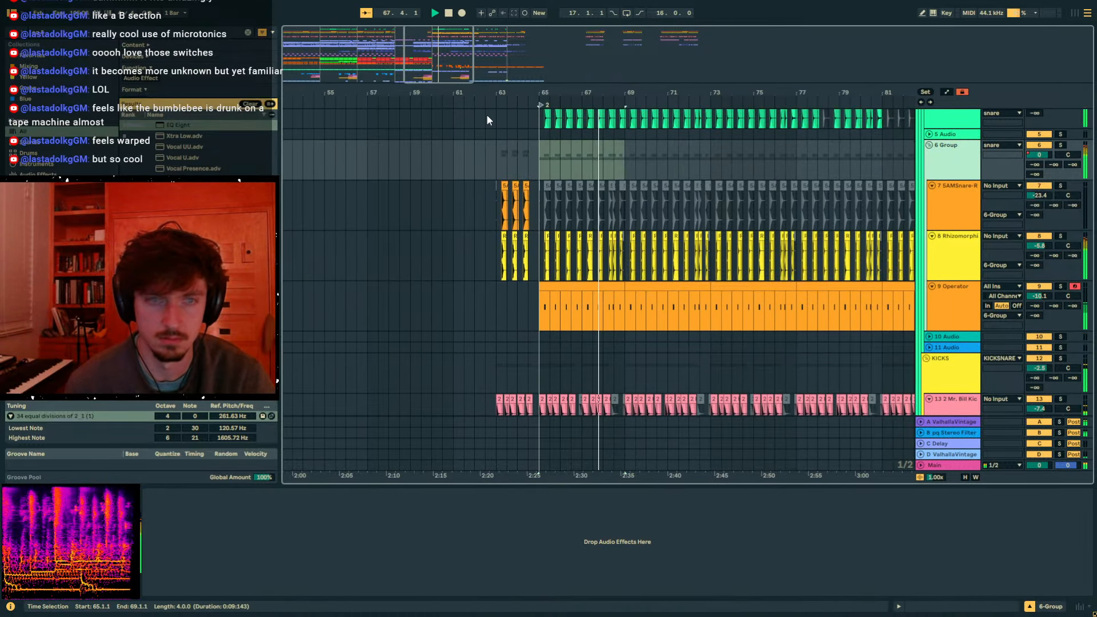
key("ctrl+f")
type("compo")
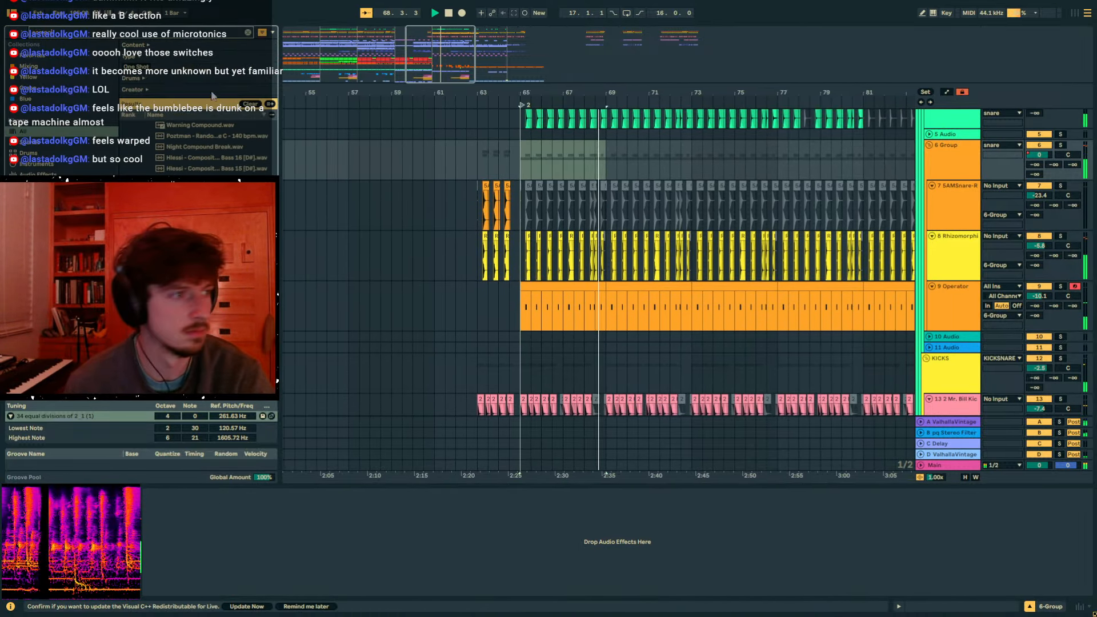
key("BackSpace")
left_click_drag(190, 136, 1039, 310)
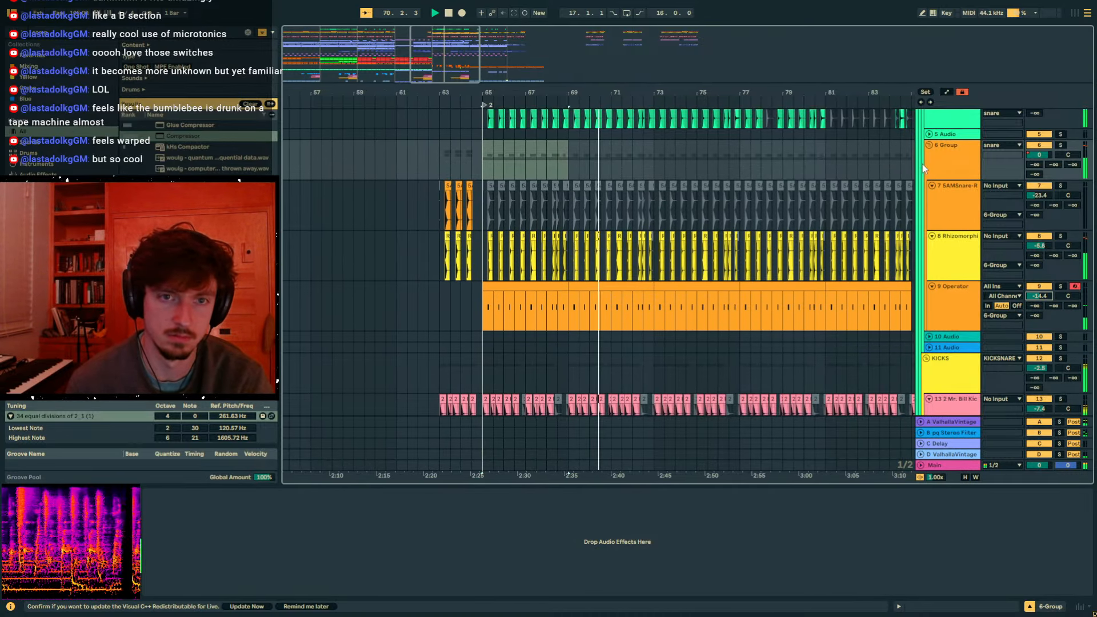
double_click(186, 136)
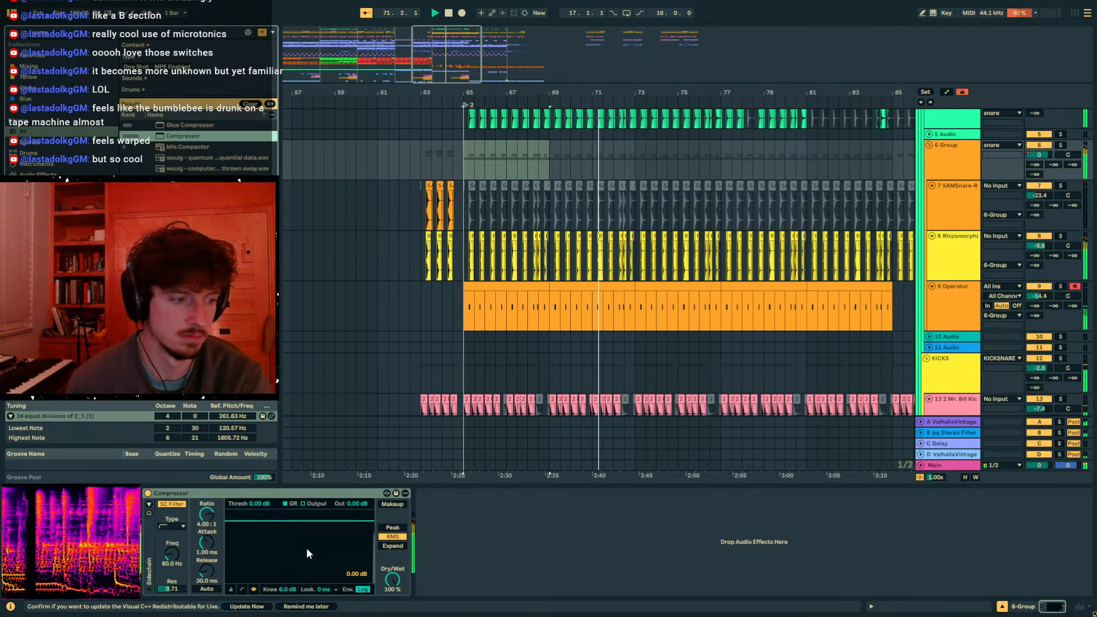
- Set the Compressor to 84.6 ms attack, 49.2 ms release and -28.1 dB threshold, and return the Operator track's volume to -10.1 dB
left_click(231, 589)
mouse_move(207, 543)
left_mouse_down()
mouse_move(207, 522)
mouse_move(209, 533)
left_mouse_up()
left_click_drag(207, 572, 244, 558)
left_click(1039, 296)
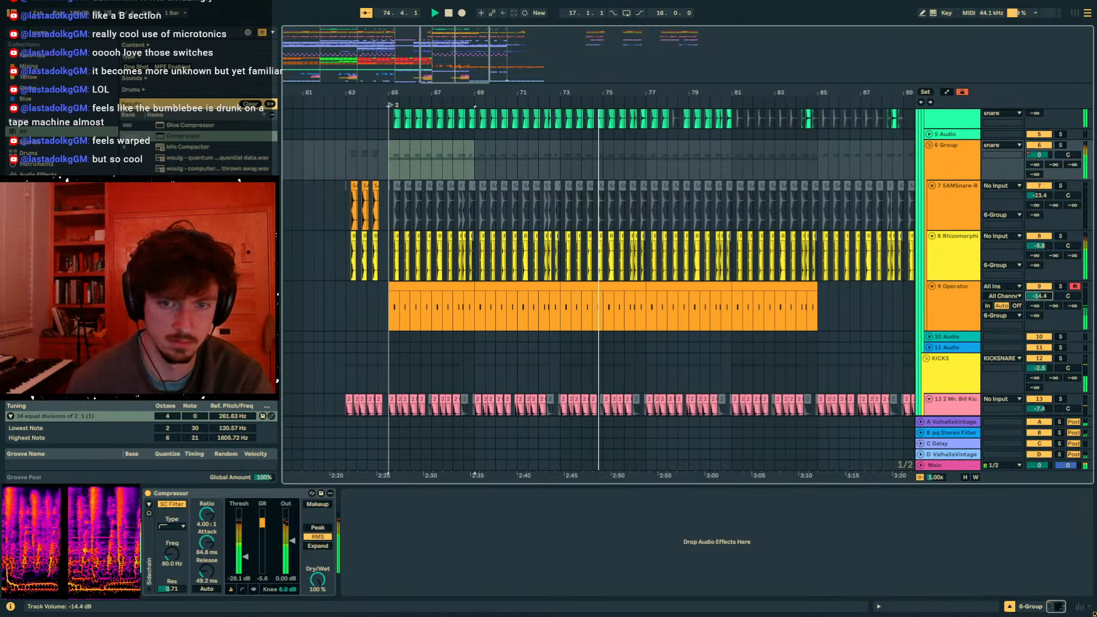
left_click_drag(1039, 296, 1039, 288)
- Move the Compressor from 6 Group to the end of the snare group's devices and raise its output to 7.96 dB
scroll(974, 305, "up", 3)
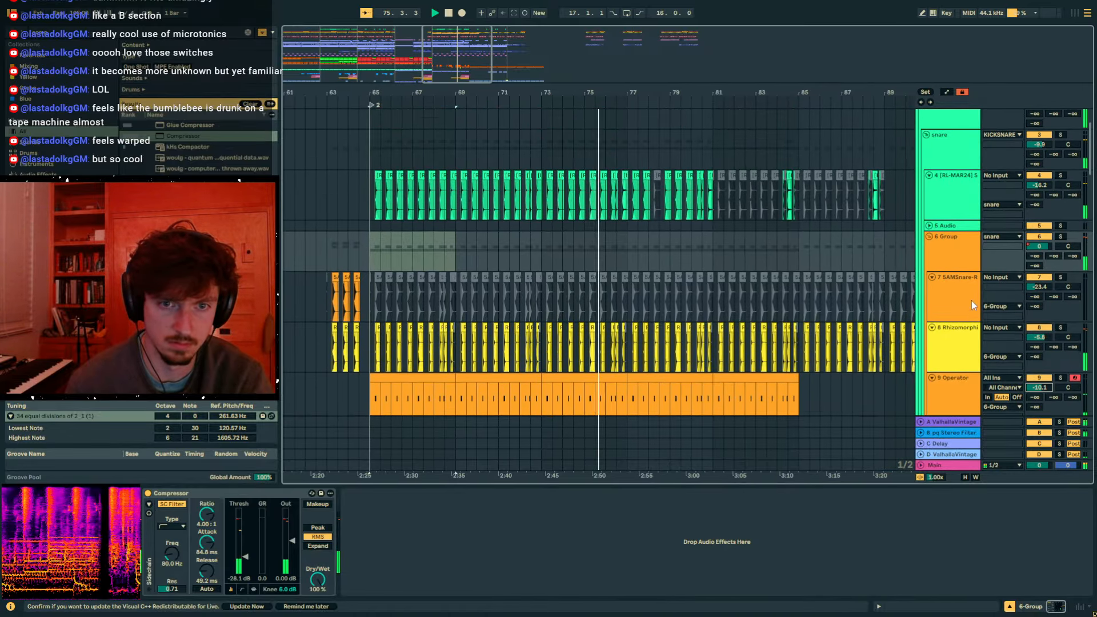
scroll(973, 305, "up", 3)
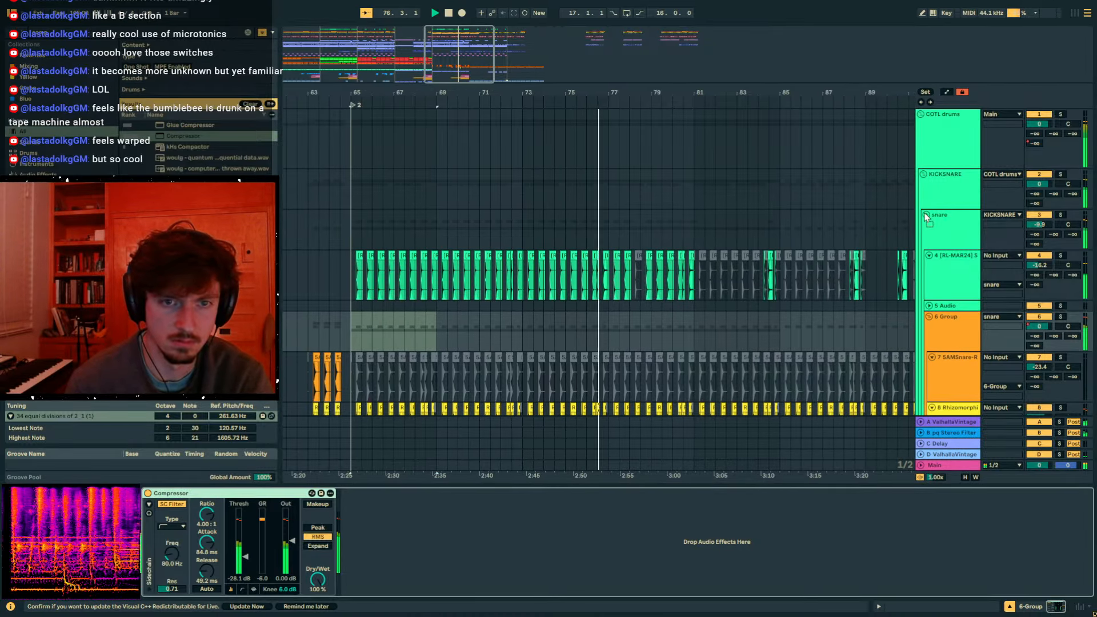
left_click(936, 215)
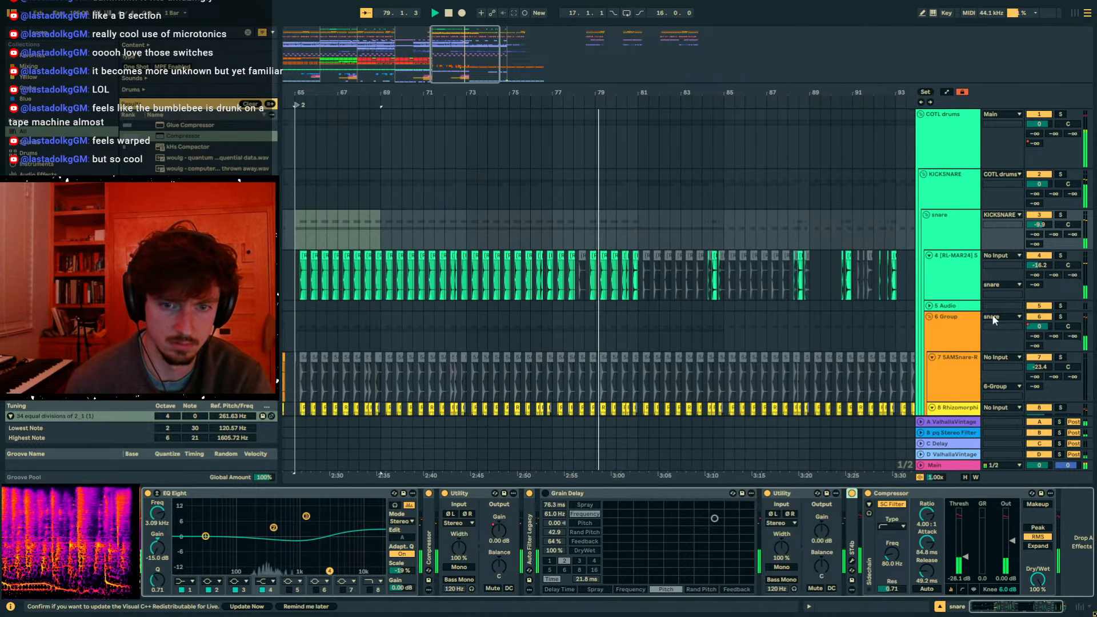
left_click_drag(1012, 540, 1012, 534)
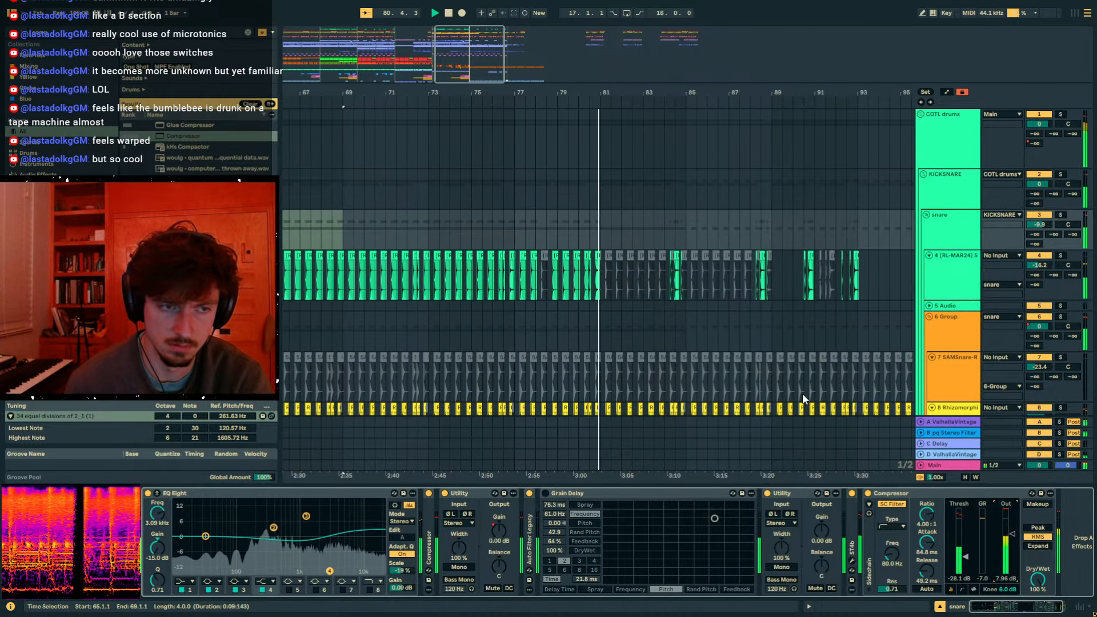
- Duplicate the four-bar Operator clip repeatedly so the part runs to bar 97, and shorten the Operator's envelope decay to 749 ms
scroll(731, 346, "down", 5)
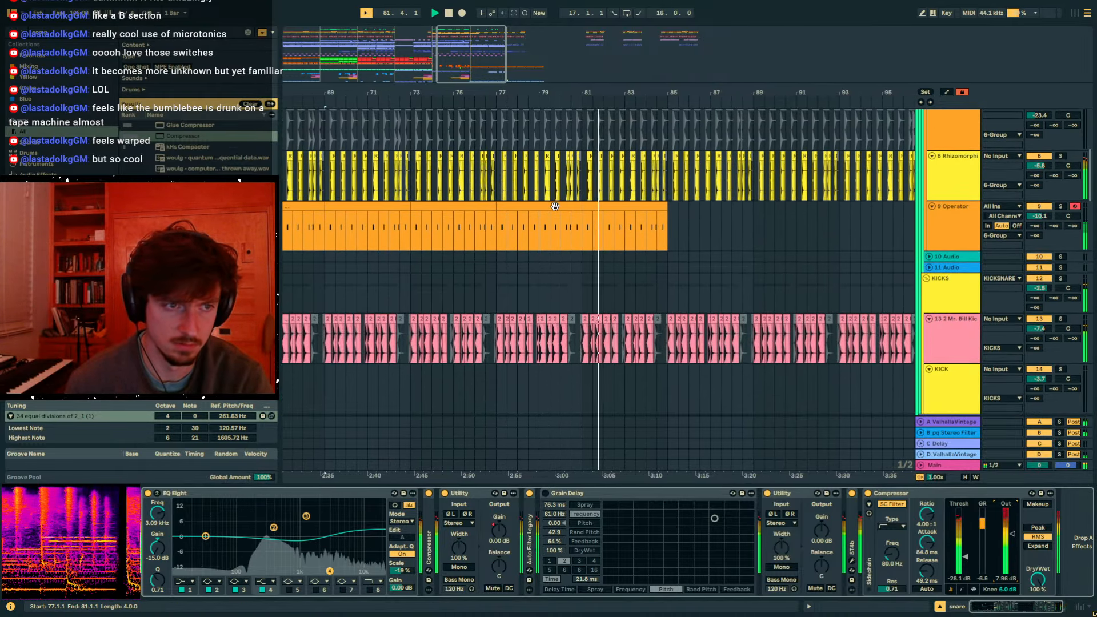
left_click(600, 207)
key("ctrl+d")
key("ctrl+d")
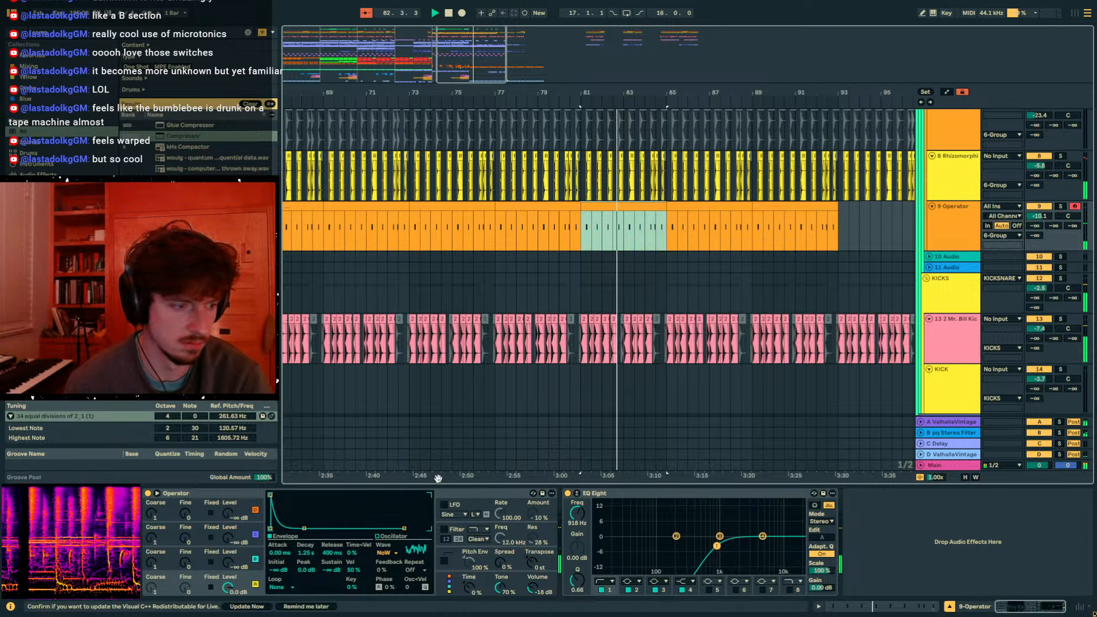
left_click_drag(306, 553, 307, 572)
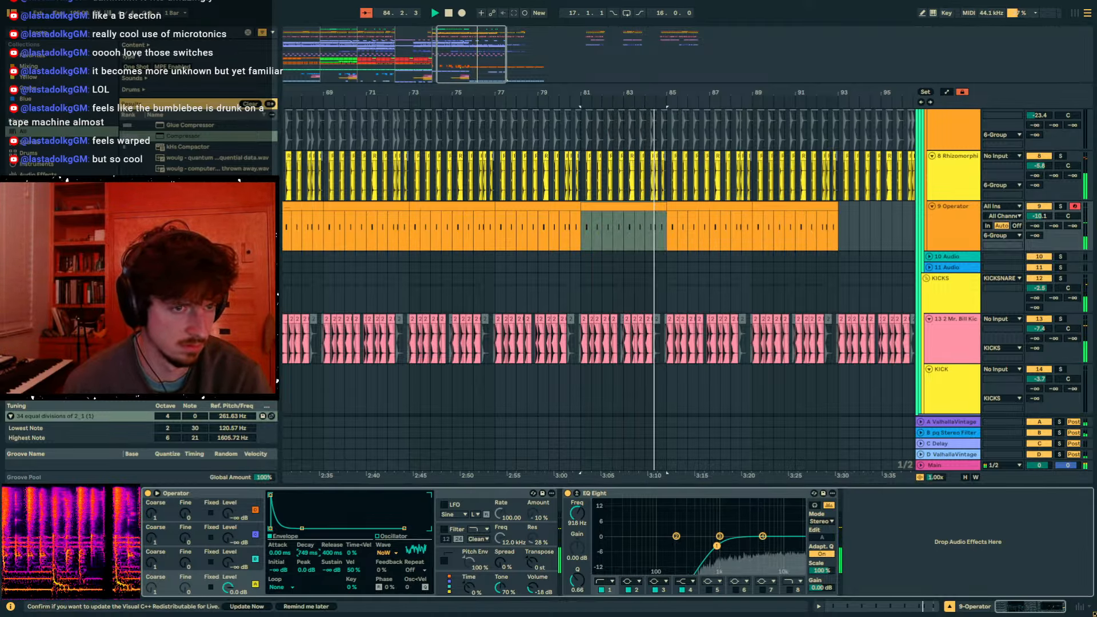
scroll(725, 261, "up", 2)
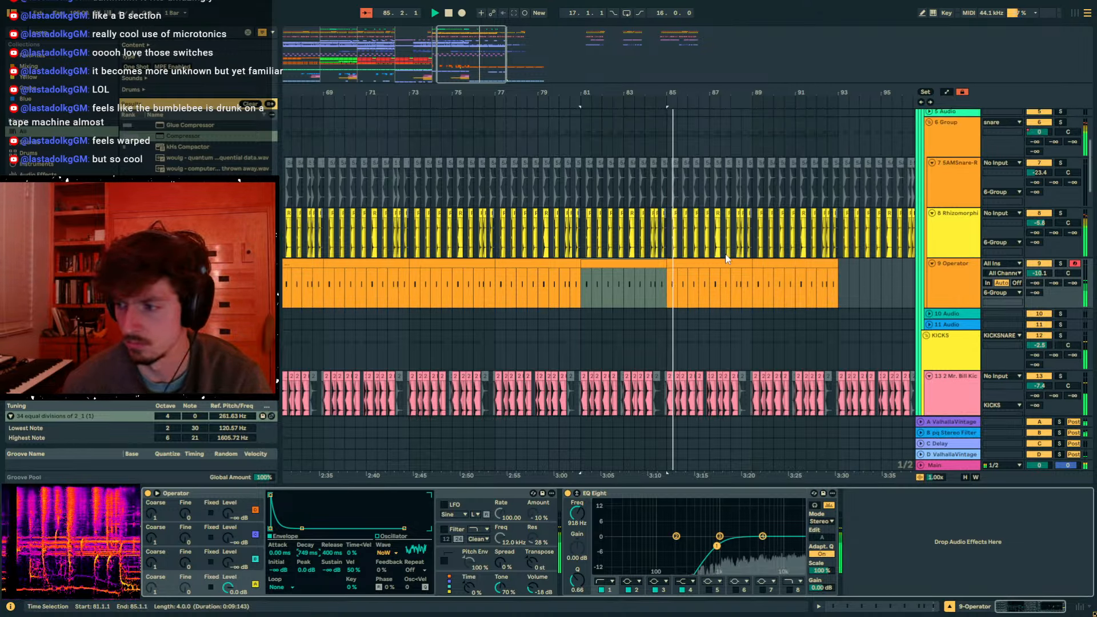
left_click(770, 263)
key("ctrl+d")
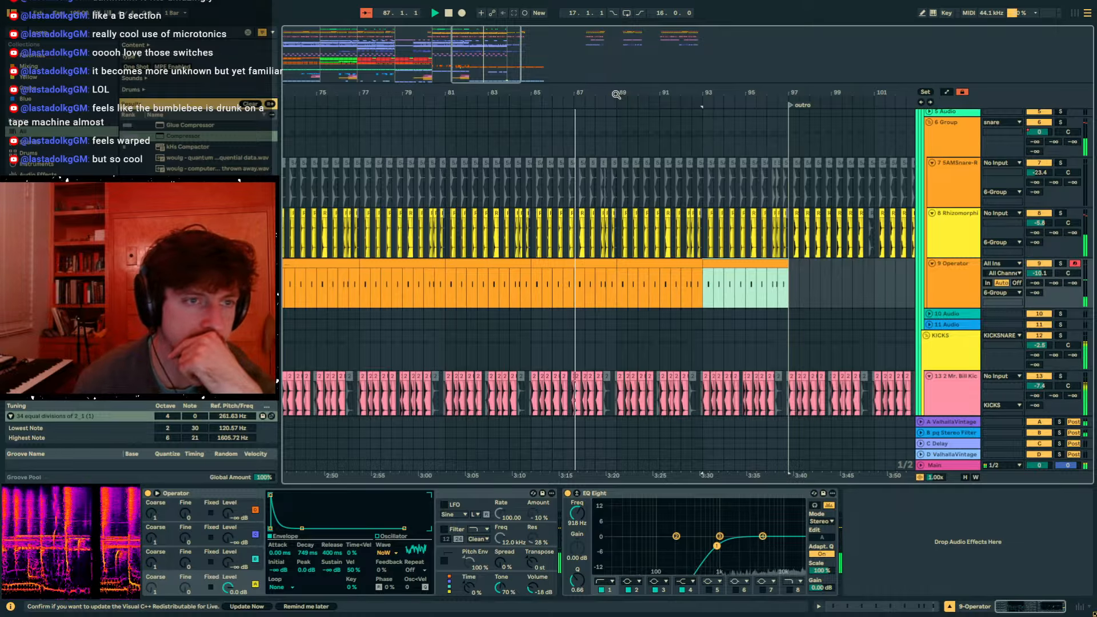
- Open the bloom plugin on COTL drums and set its amount to 7.3, attack to 1.4 and release to 3.4
scroll(610, 135, "down", 3)
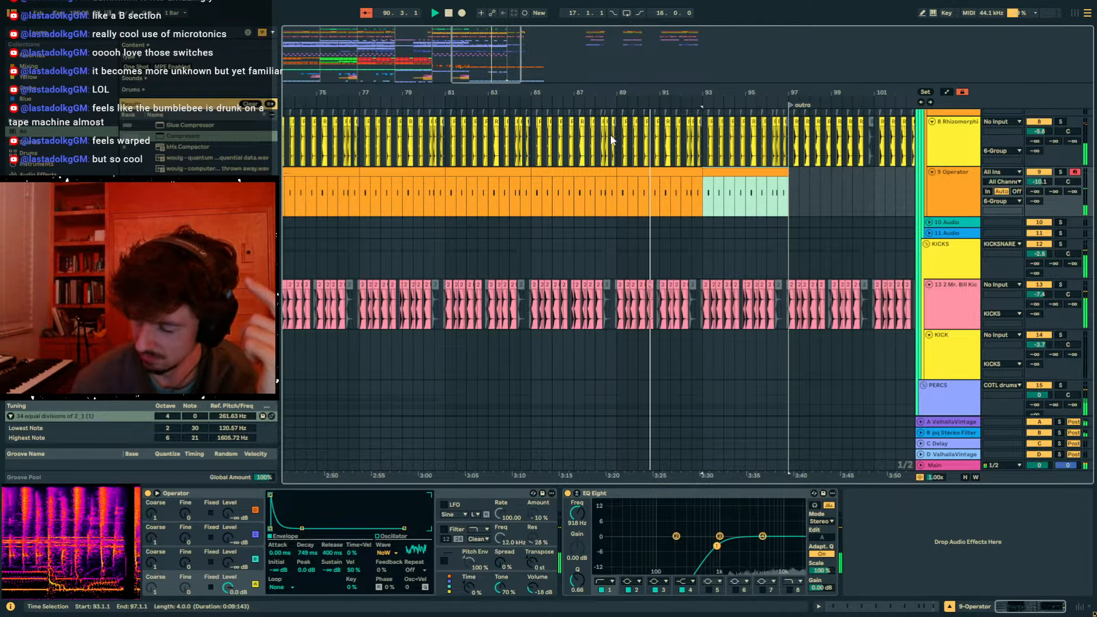
scroll(783, 187, "up", 10)
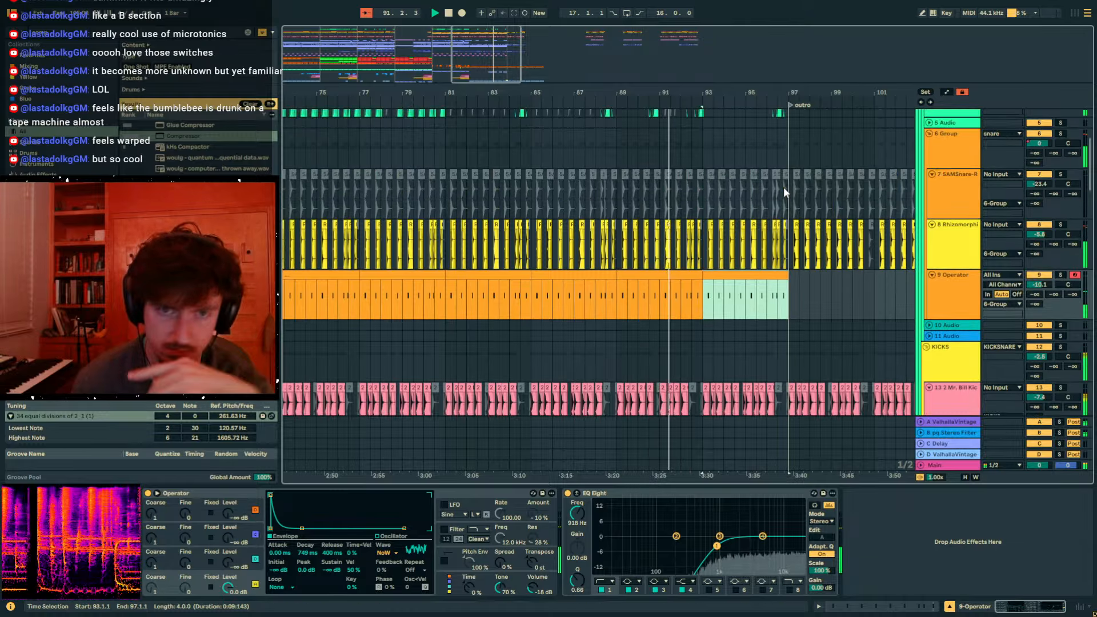
left_click(949, 142)
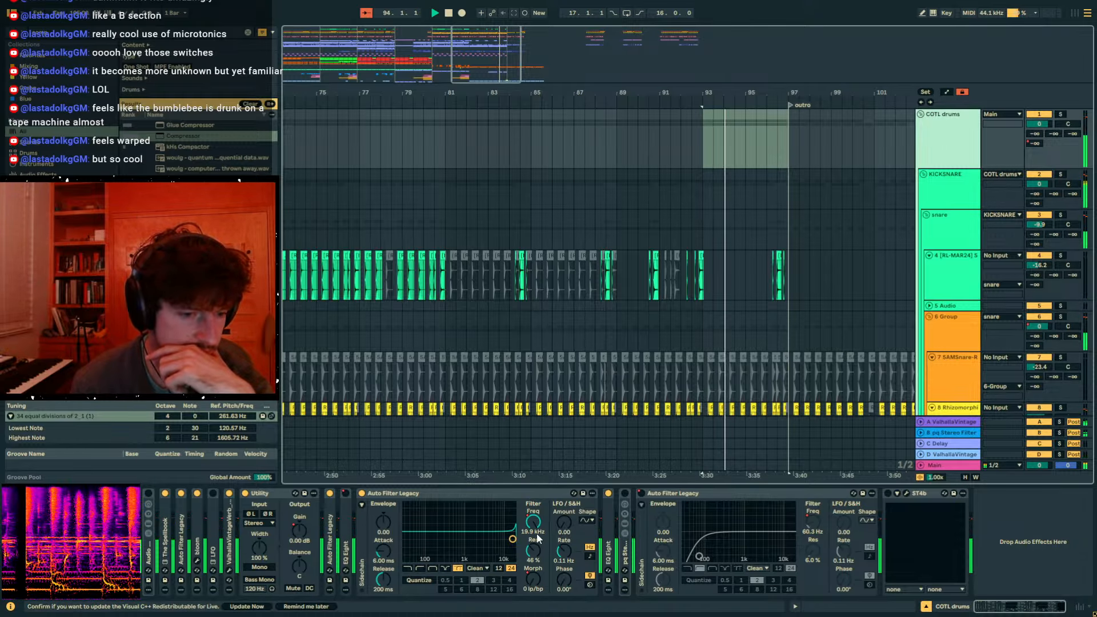
left_click(285, 495)
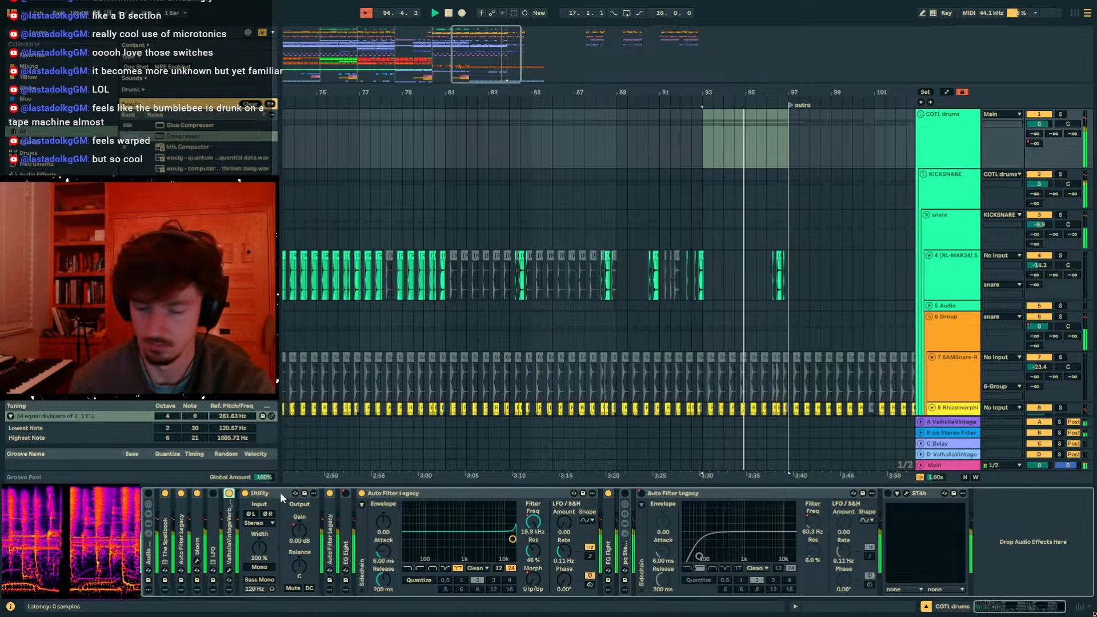
double_click(198, 519)
key("ctrl+alt+p")
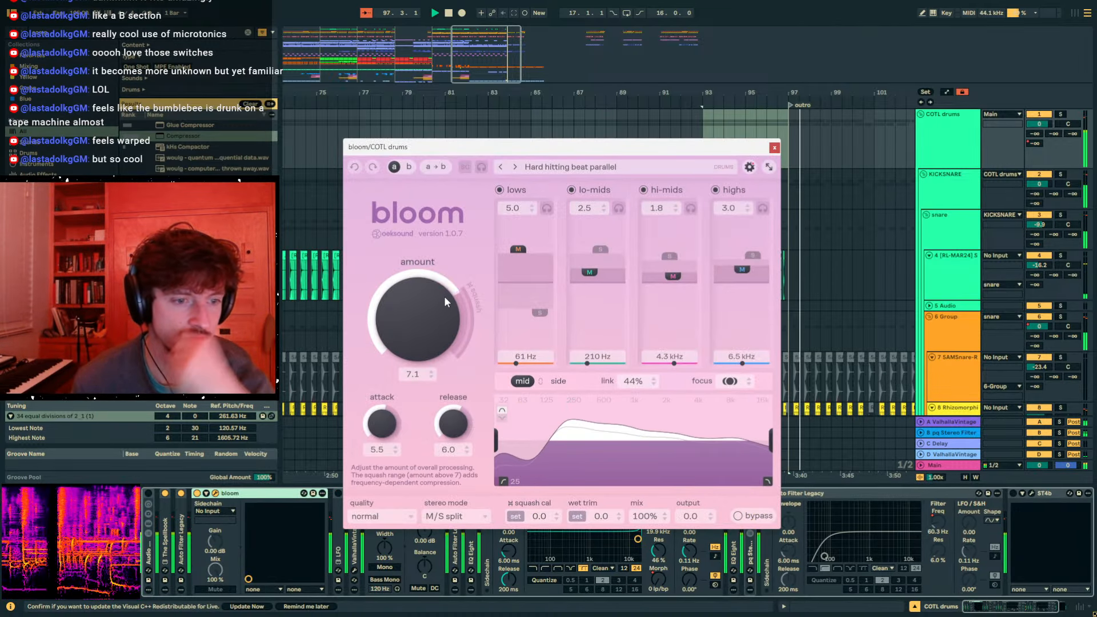
left_click_drag(444, 296, 446, 292)
left_click_drag(389, 422, 399, 510)
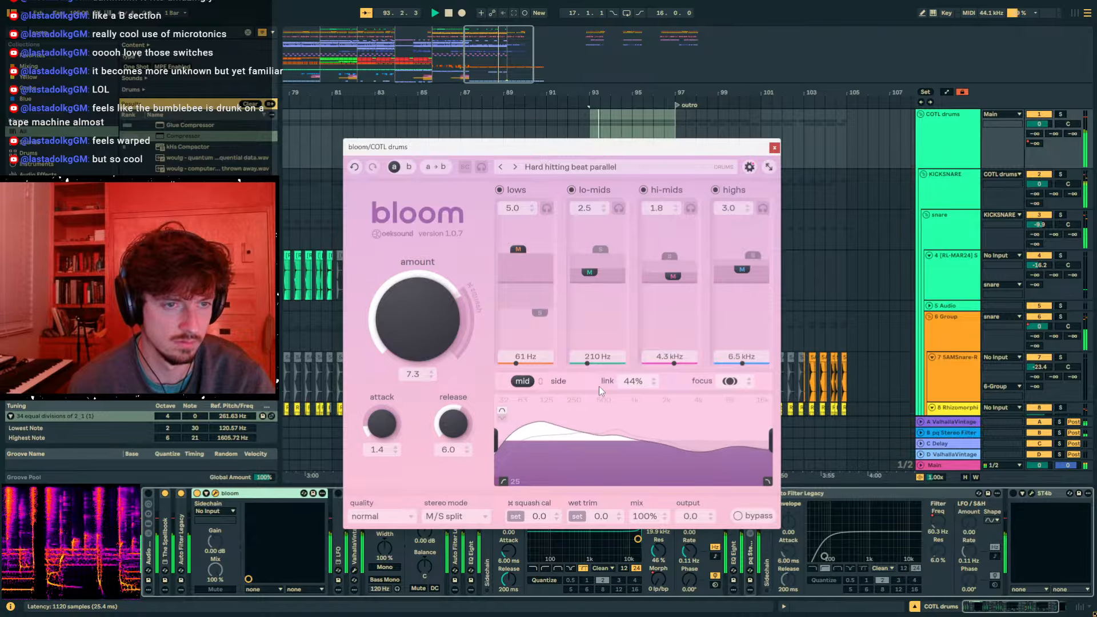
left_click_drag(454, 426, 451, 464)
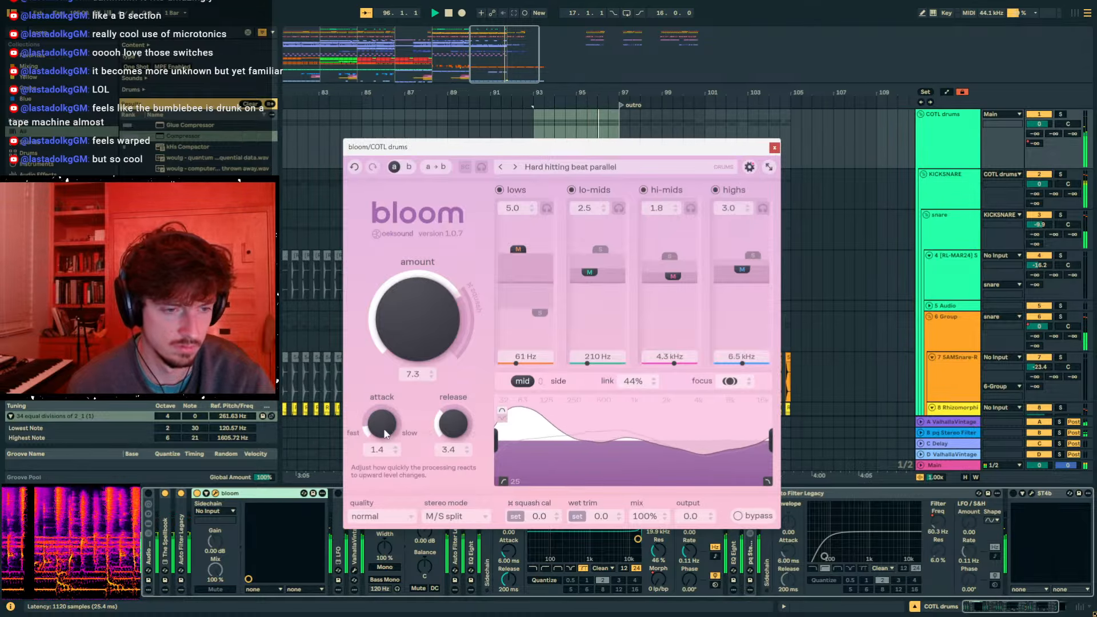
- Raise bloom's attack and amount to 10.0 each
left_click_drag(384, 435, 443, 314)
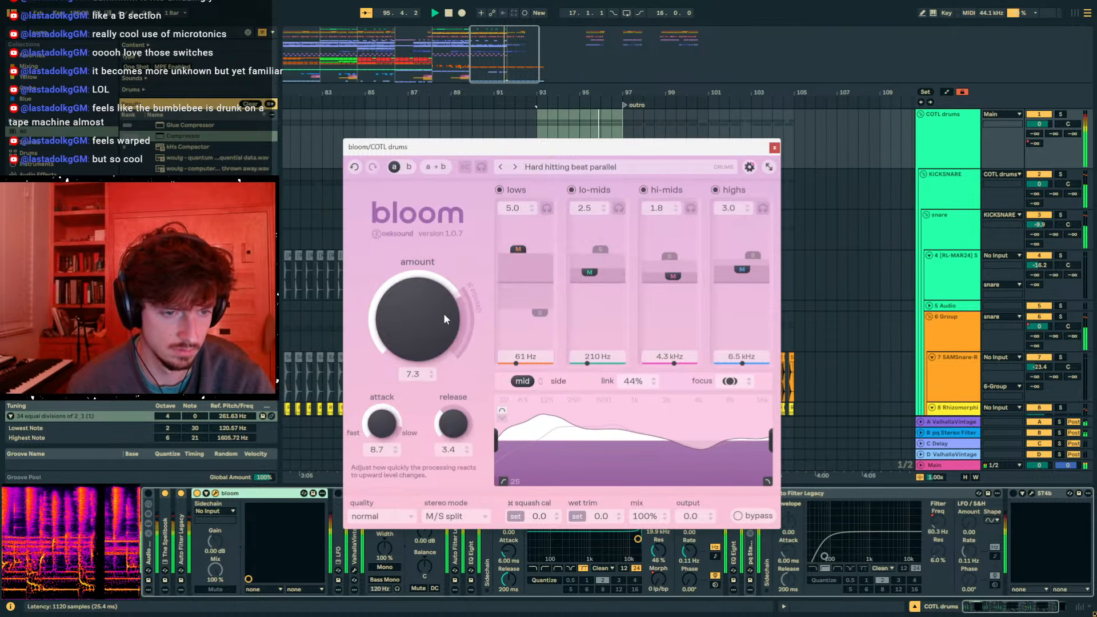
left_click_drag(444, 313, 457, 211)
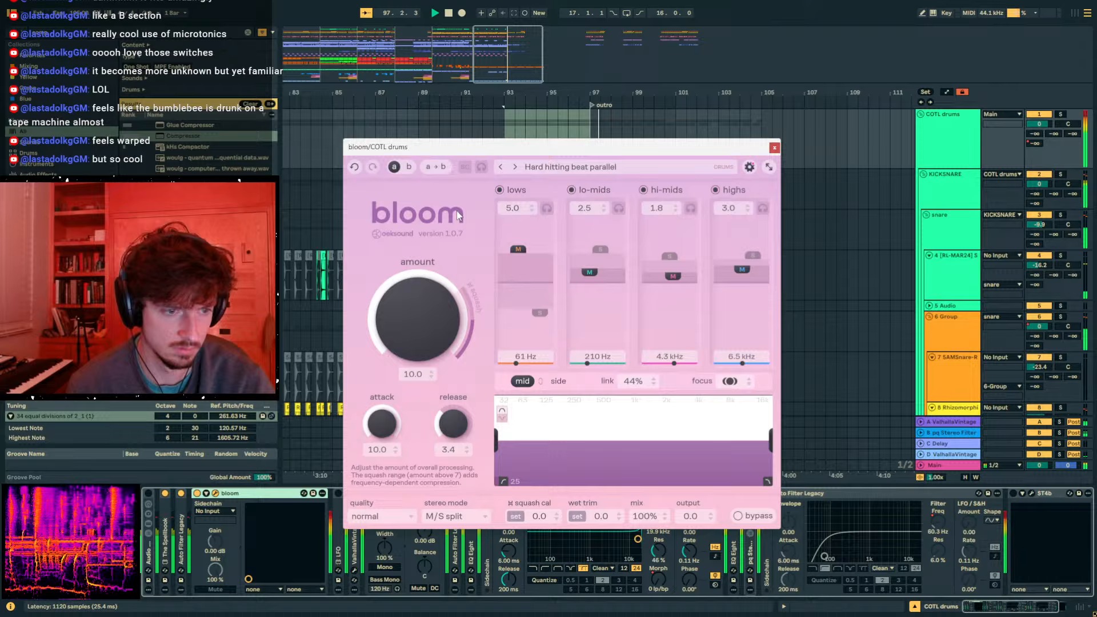
double_click(385, 426)
left_click_drag(409, 585, 400, 417)
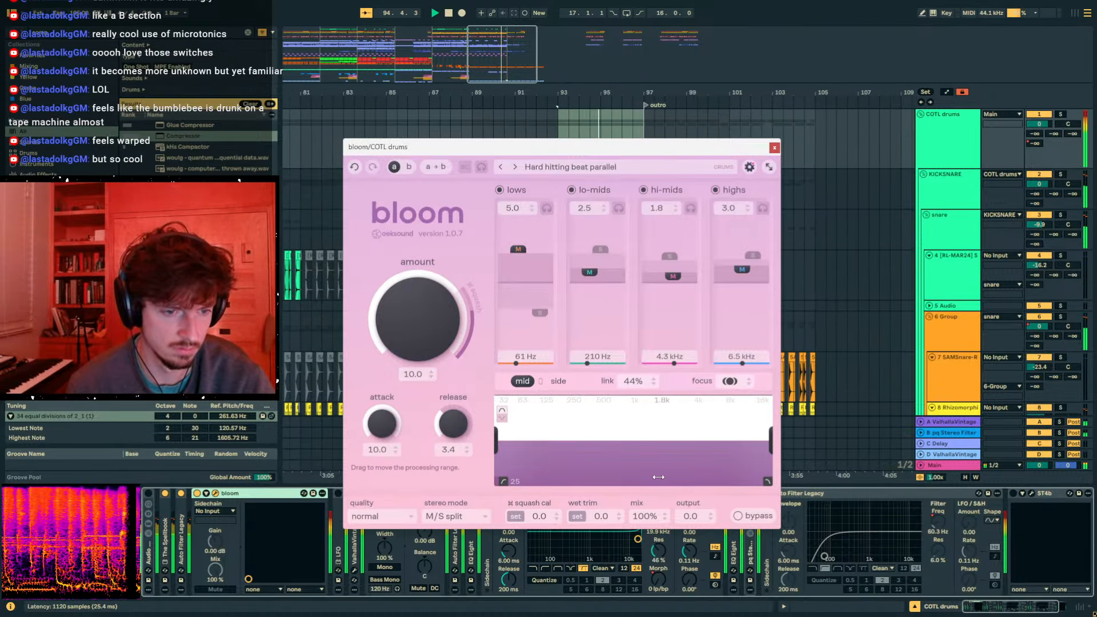
- Reduce bloom's amount to 8.8 and compare its wet/dry mix at 36%, 100% and 30%
left_click_drag(644, 516, 635, 556)
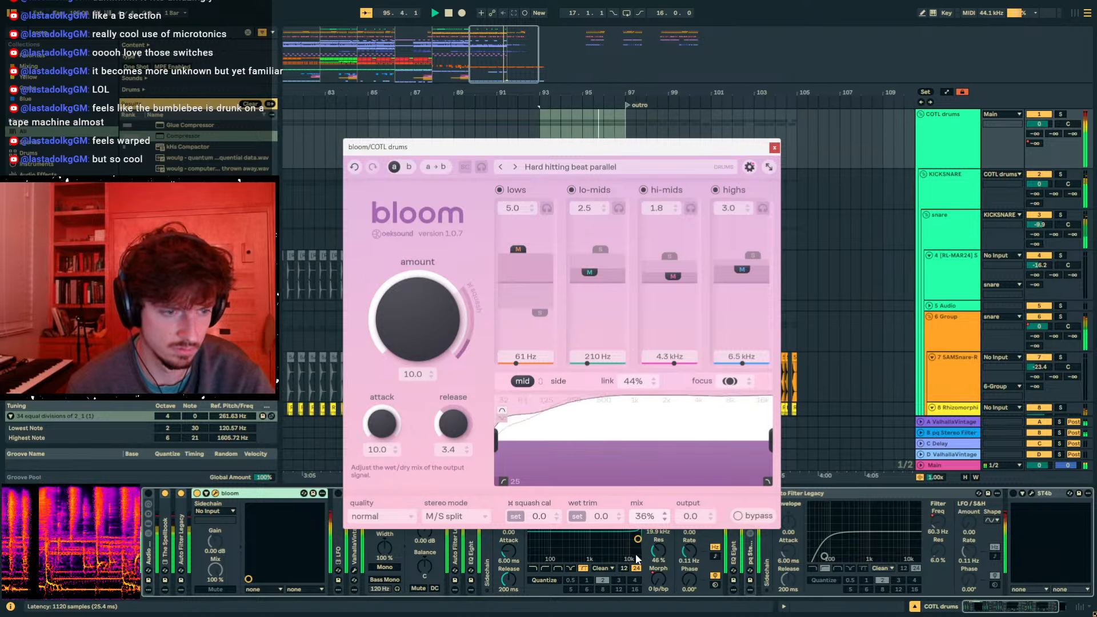
left_click_drag(392, 429, 401, 394)
left_click_drag(416, 323, 417, 346)
left_click_drag(645, 516, 666, 307)
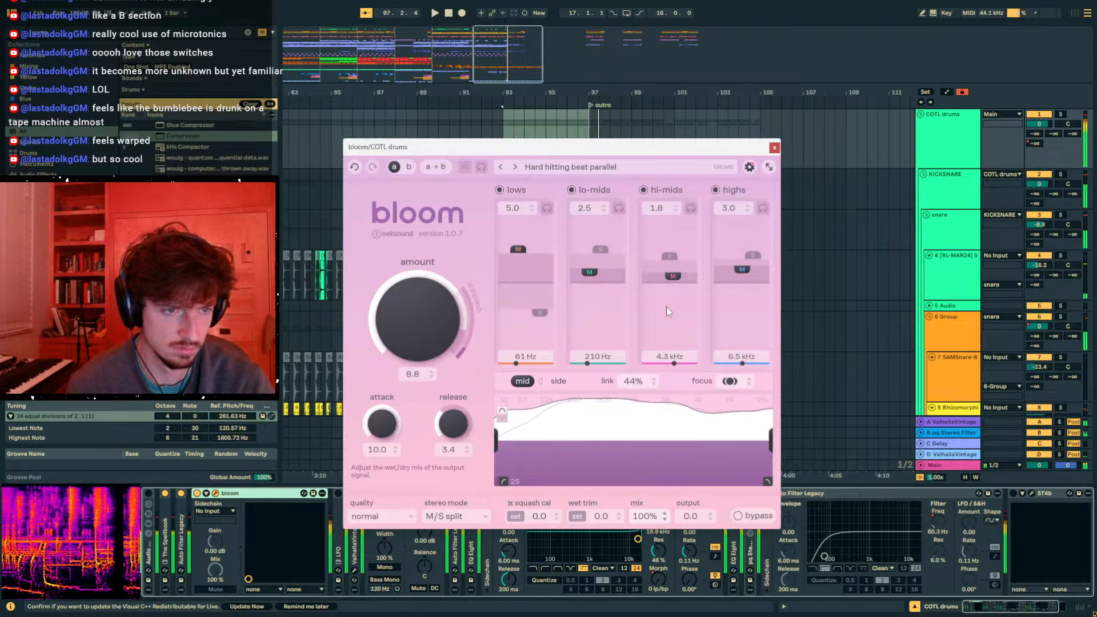
left_click_drag(645, 516, 636, 560)
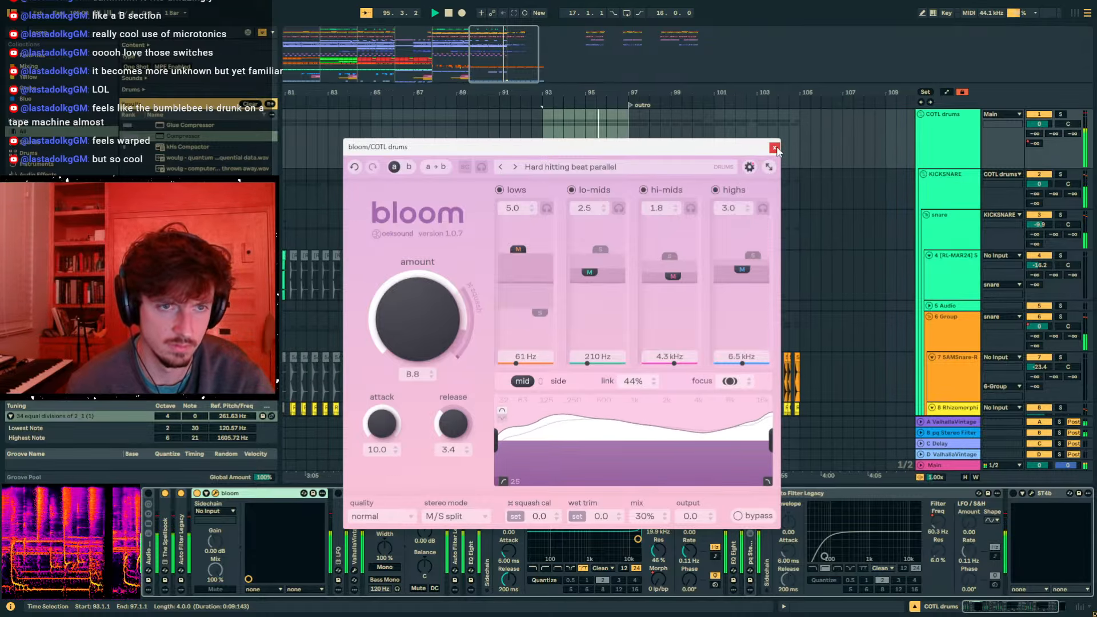
- Lower bloom's amount to 8.2, try a 23% mix, return the mix to 100% and close the plugin window
left_click_drag(646, 516, 645, 521)
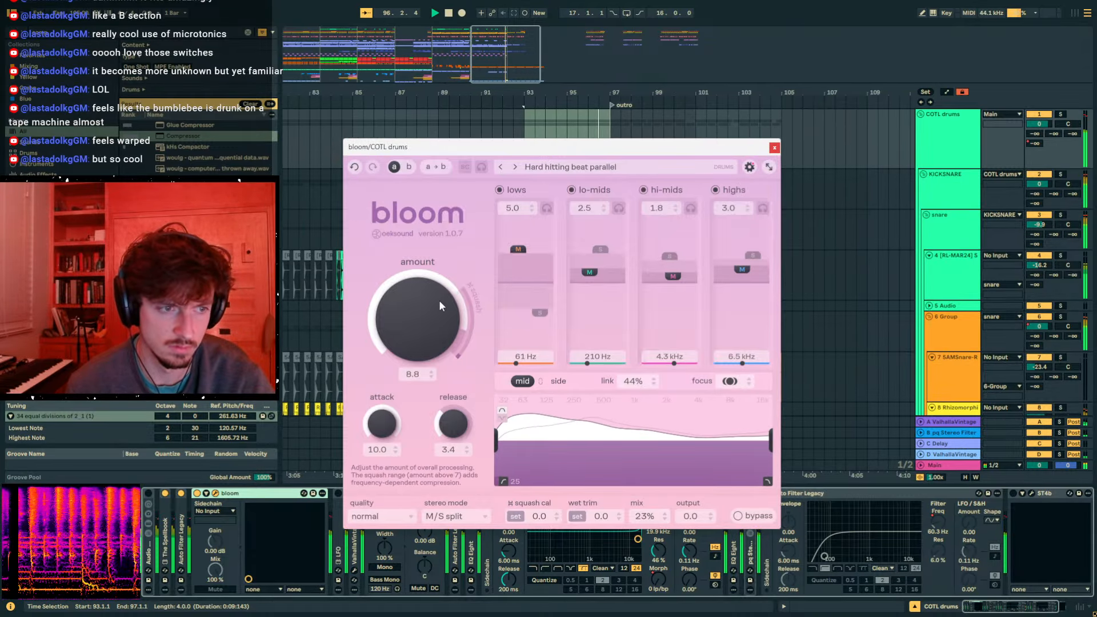
left_click_drag(440, 302, 427, 320)
left_click_drag(645, 516, 654, 413)
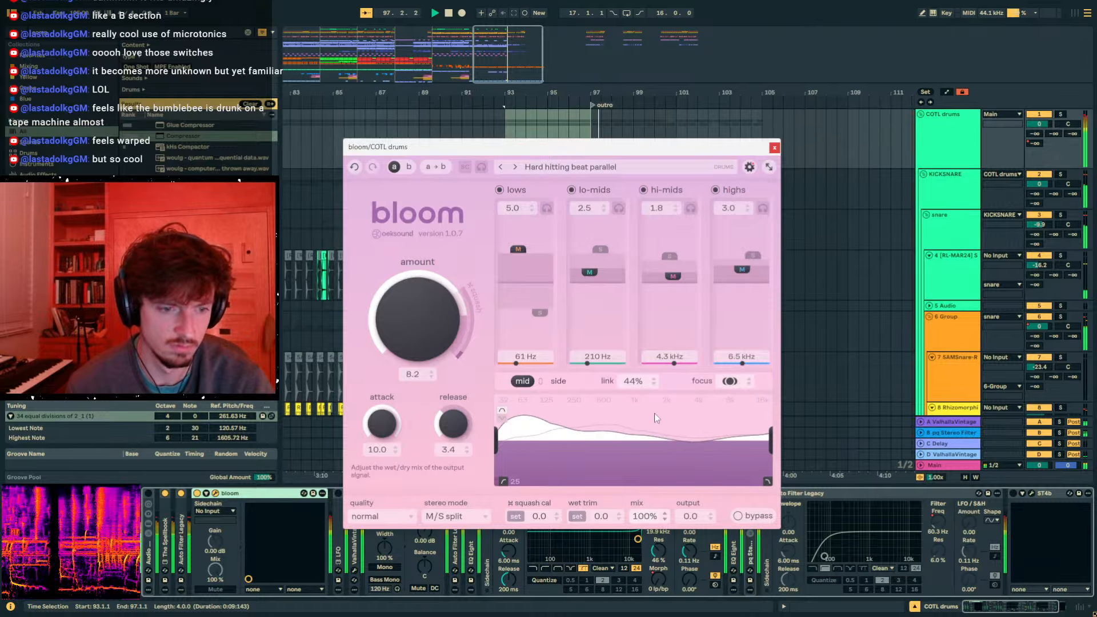
left_click(774, 148)
- Loop bars 89 to 97 and limit bloom on COTL drums to frequencies above 195 Hz with a 43% mix
left_click(488, 144)
left_click_drag(488, 144, 661, 144)
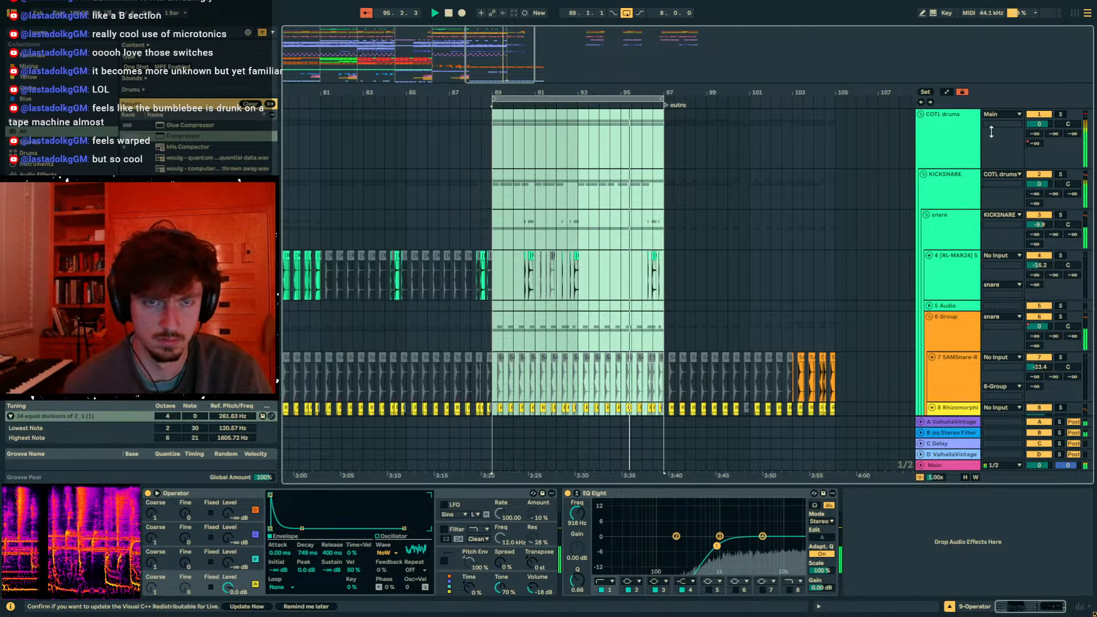
left_click(956, 136)
double_click(519, 495)
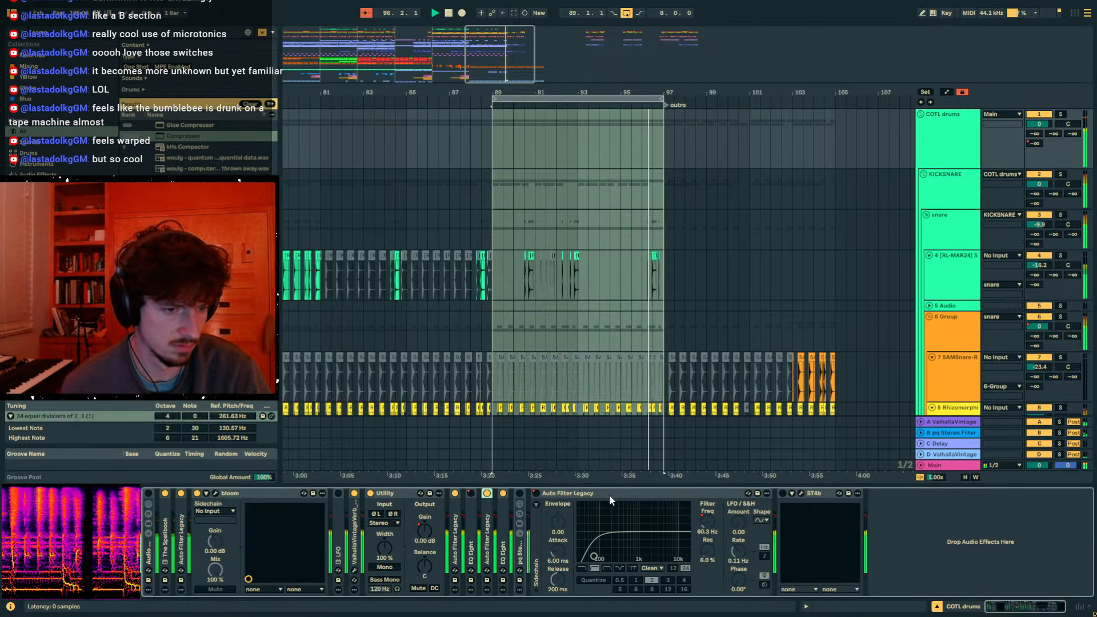
left_click(216, 494)
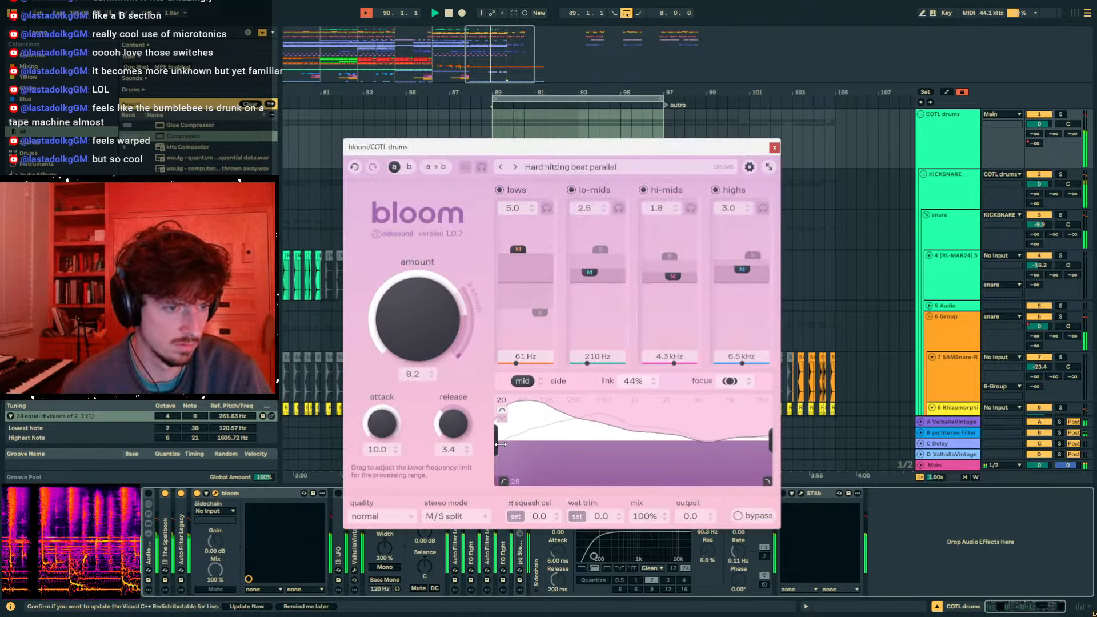
left_click_drag(500, 445, 571, 451)
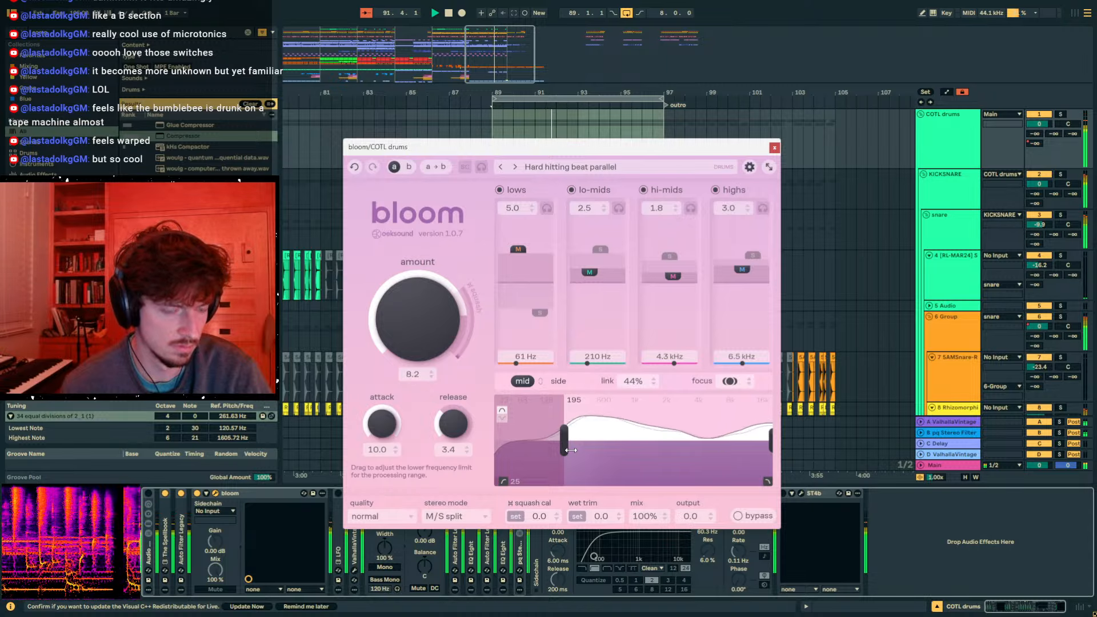
left_click_drag(643, 536, 633, 553)
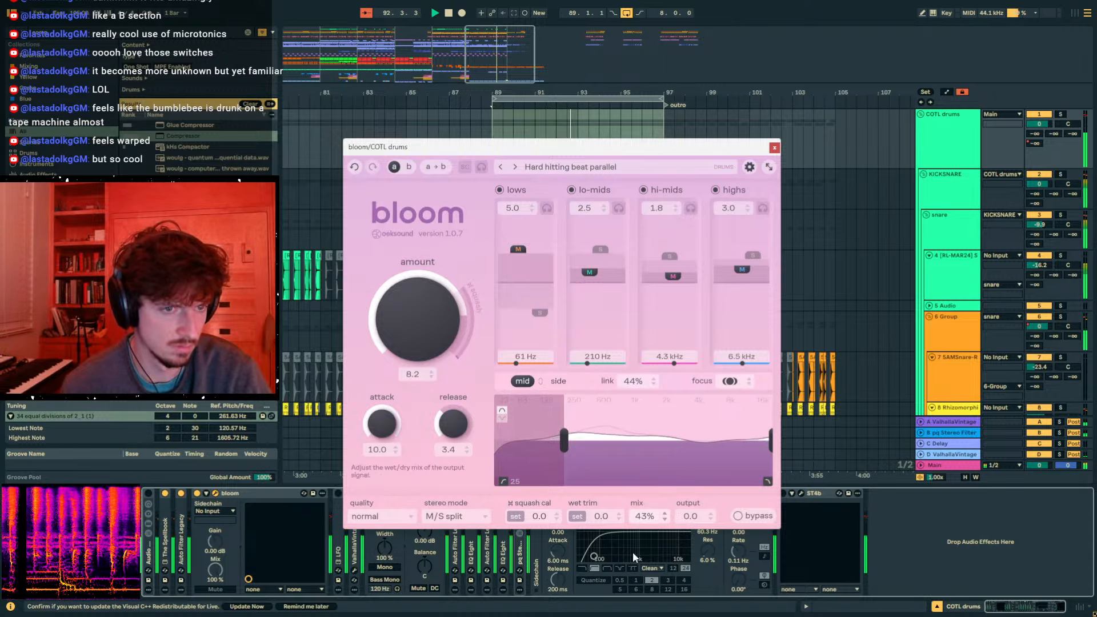
left_click(774, 148)
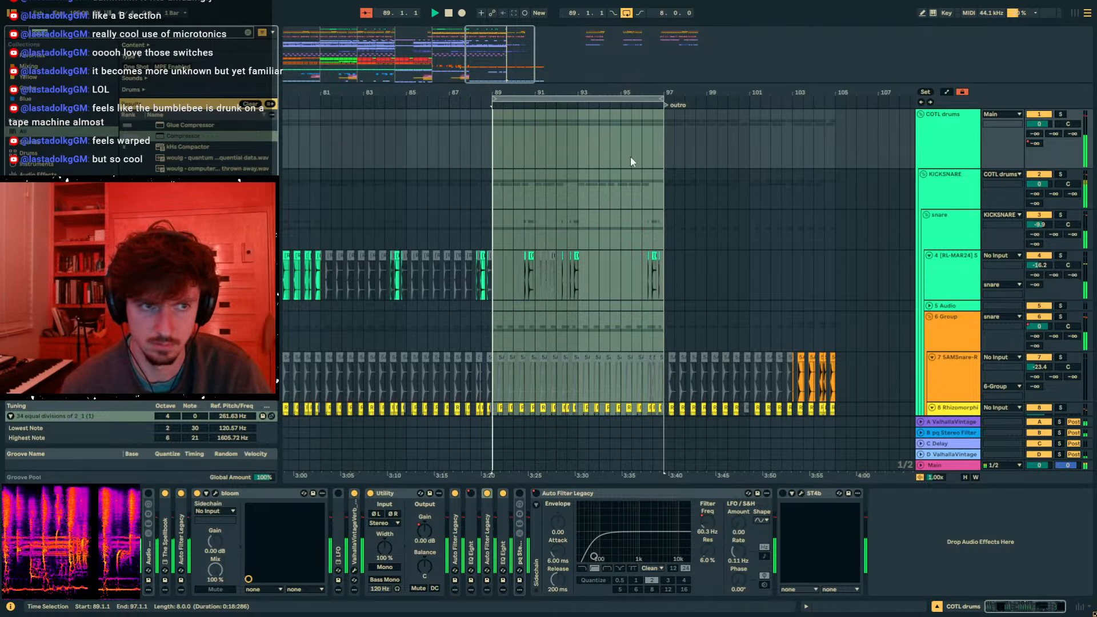
- Solo COTL drums around bar 89 and review the KICKS group's devices
left_click(495, 146)
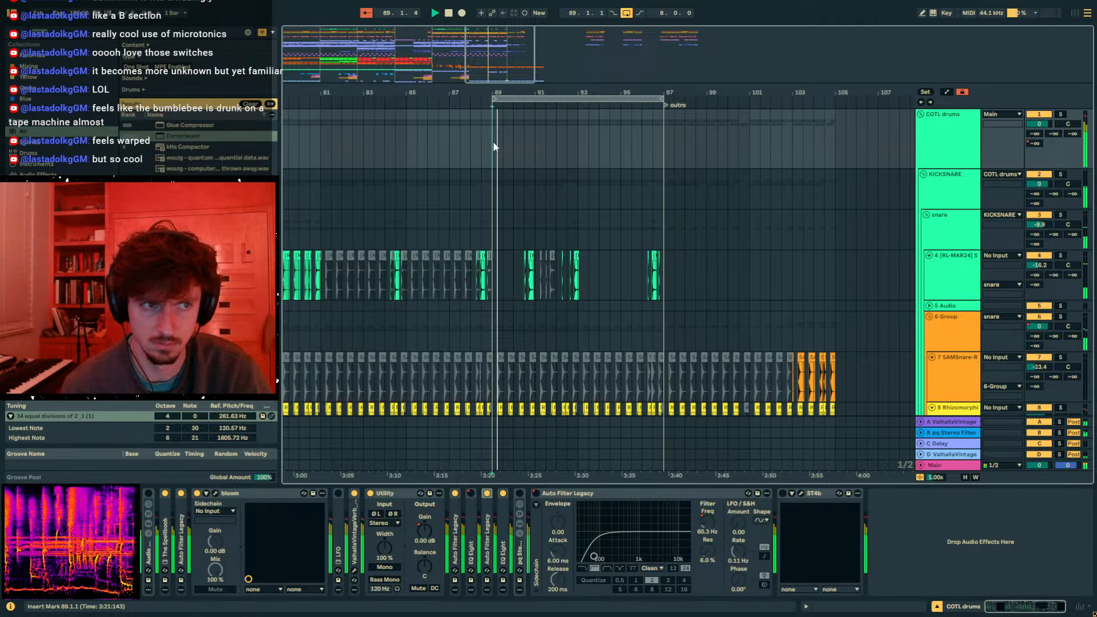
left_click(955, 140)
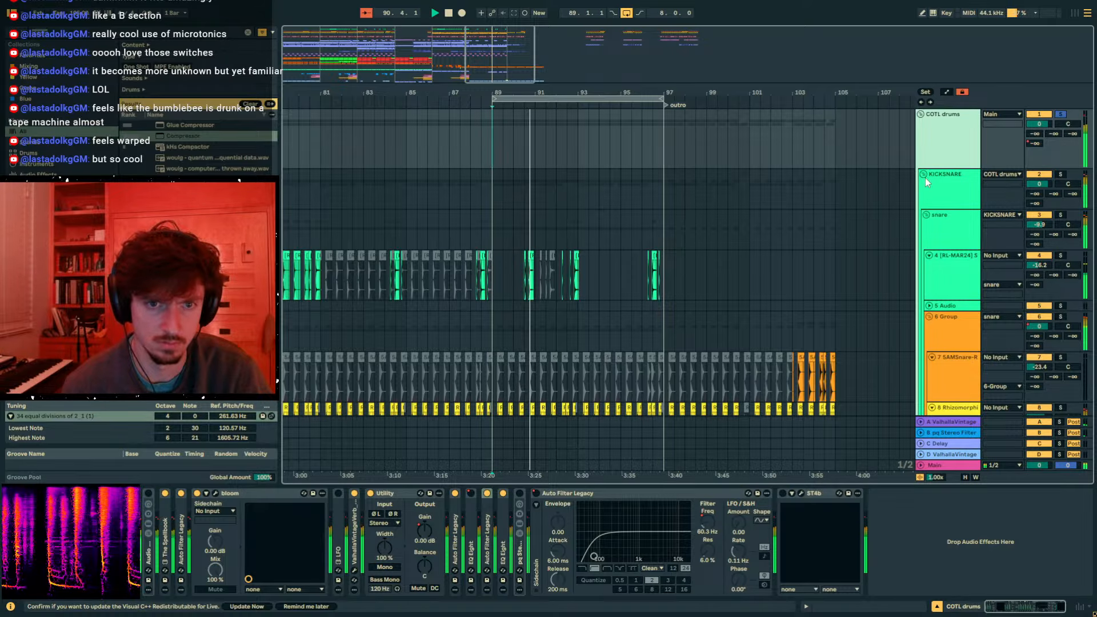
scroll(955, 262, "down", 8)
left_click(951, 266)
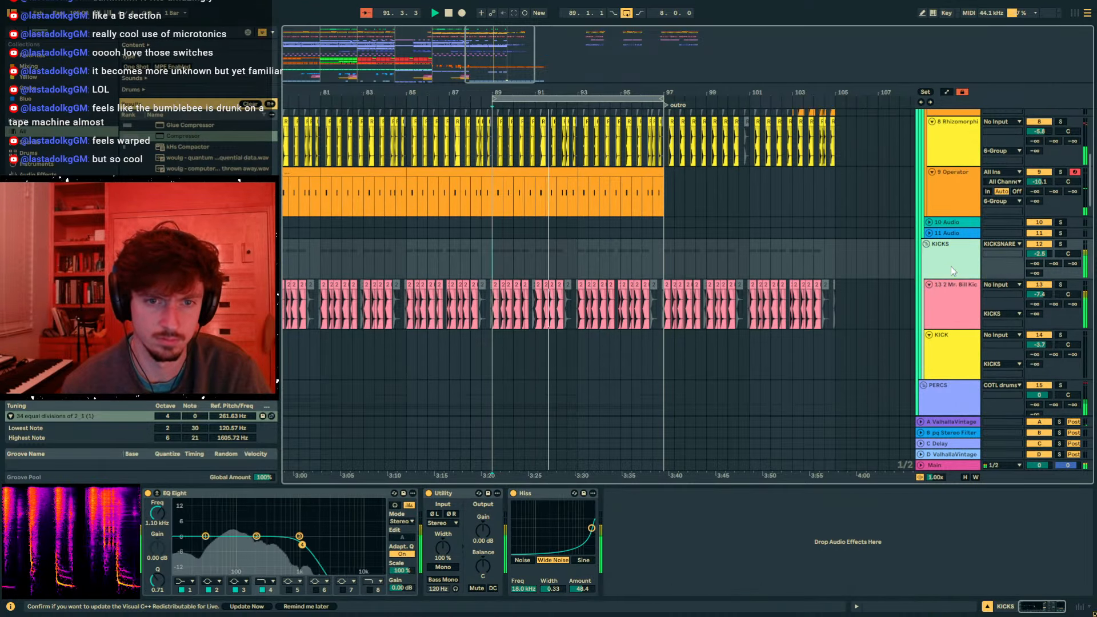
scroll(951, 266, "down", 2)
- Copy the PERCS Compressor to the end of its chain, sidechained from KICKSNARE with a -40.9 dB threshold and 320 Hz sidechain filter
left_click(943, 301)
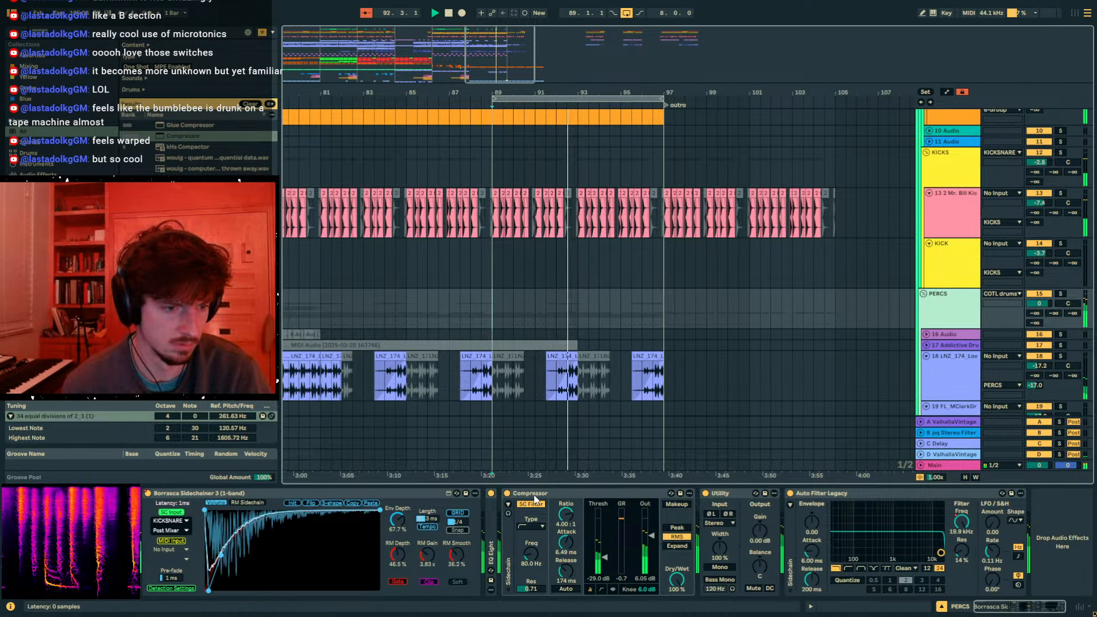
left_click(562, 493)
key("ctrl+c")
left_click(1041, 513)
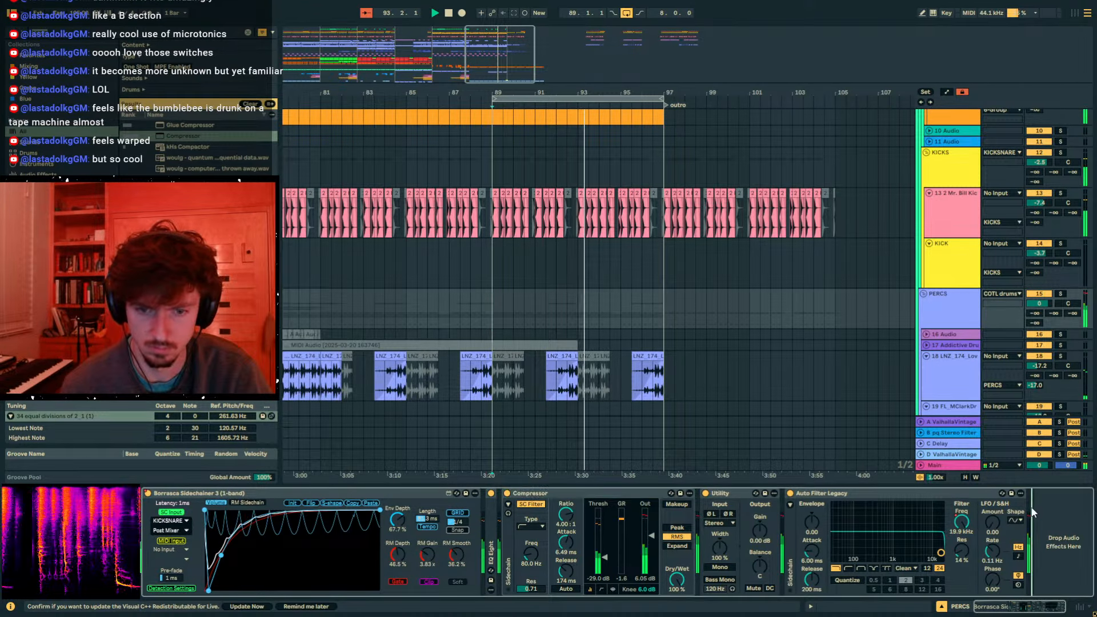
key("ctrl+v")
left_click(902, 505)
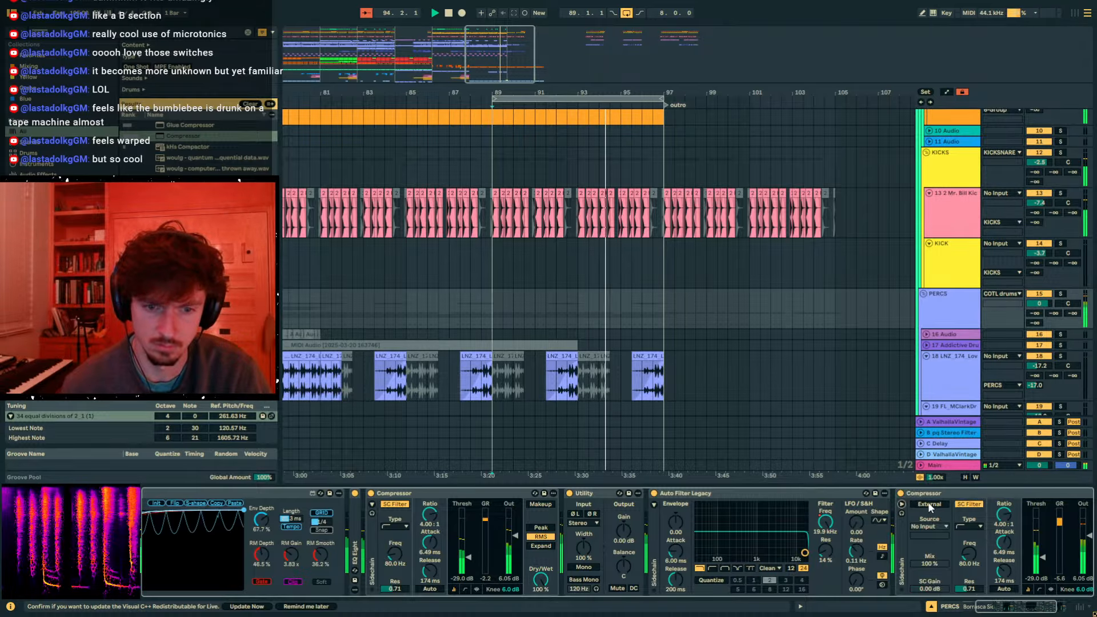
left_click(929, 526)
key("k")
key("Return")
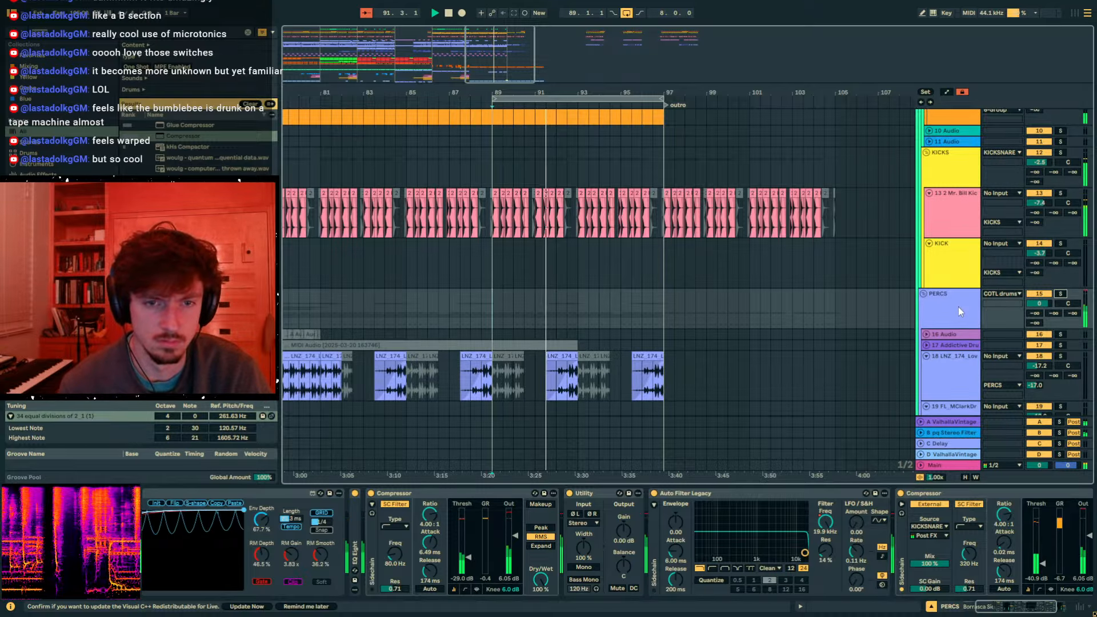
left_click(982, 493)
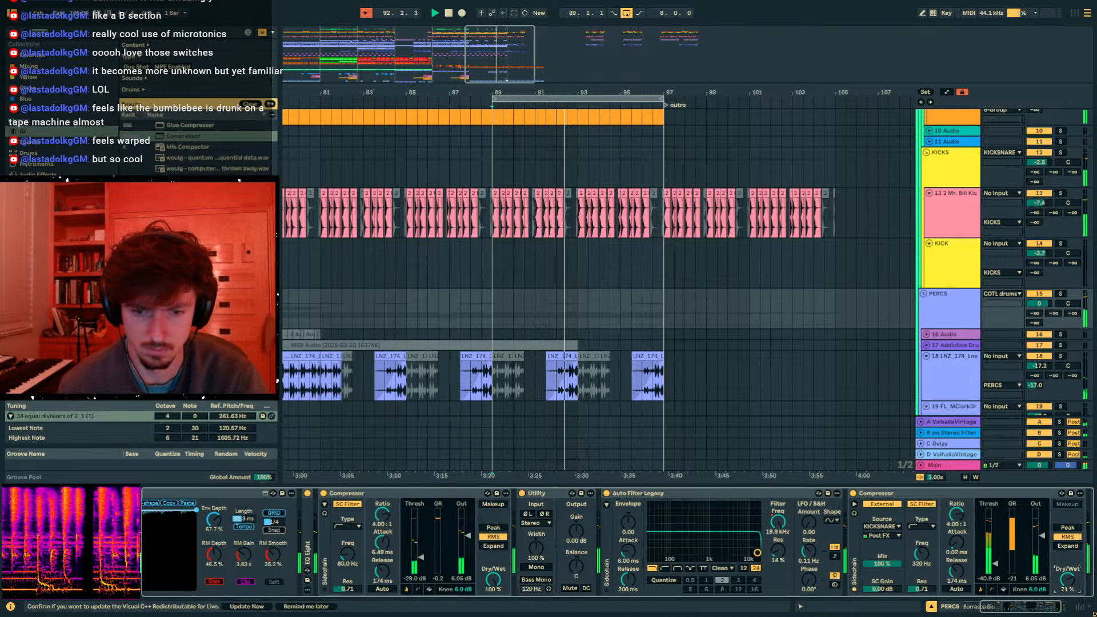
- Add an Erosion effect to the 13-2 Mr. Bill Kick track
scroll(977, 371, "up", 3)
left_click(963, 304)
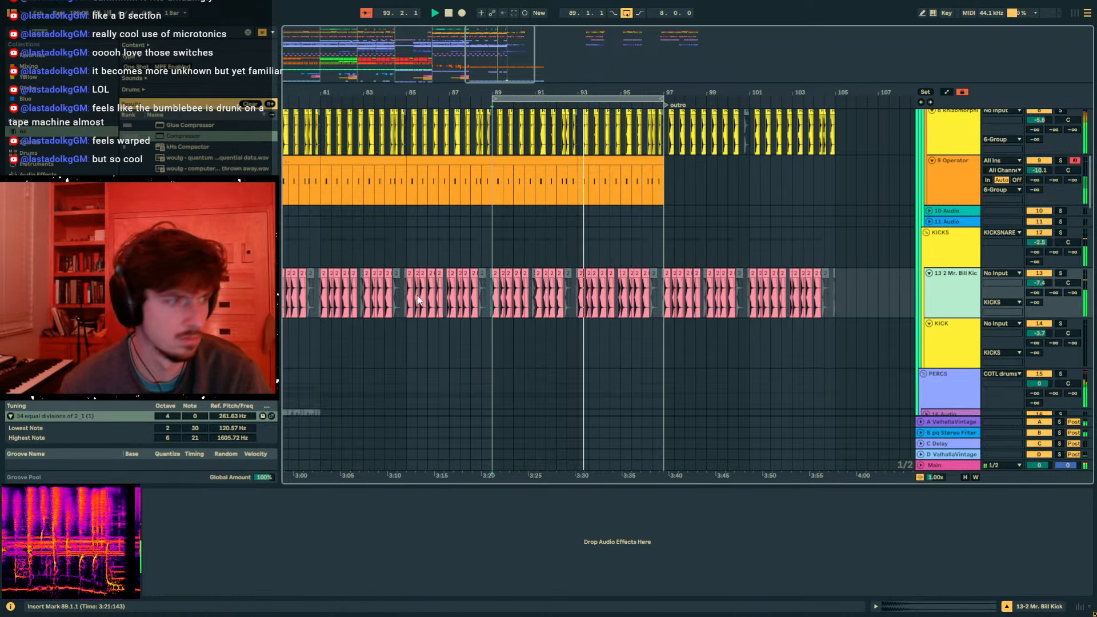
left_click(118, 34)
type("eros")
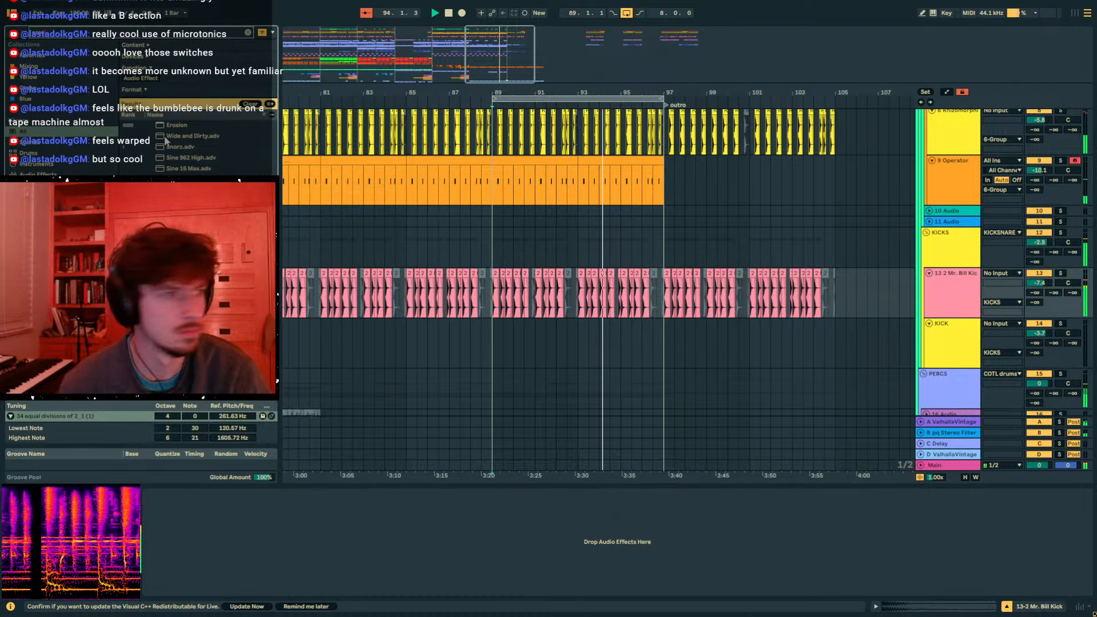
double_click(175, 127)
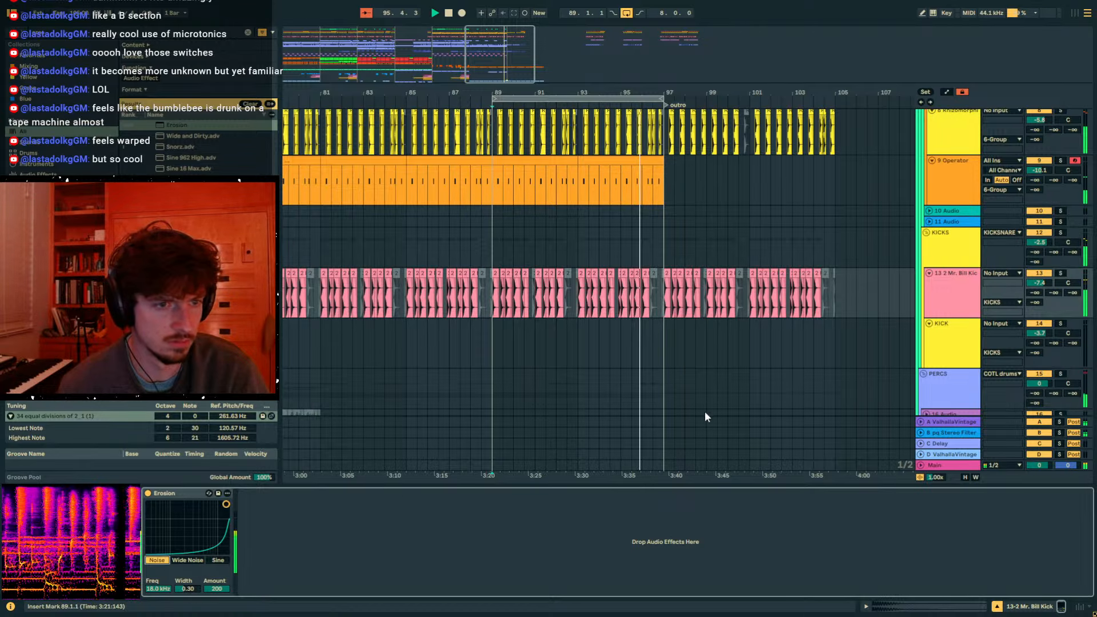
- Audition the KICKS group in solo and set its Hiss amount to about 52.5
left_click(1060, 233)
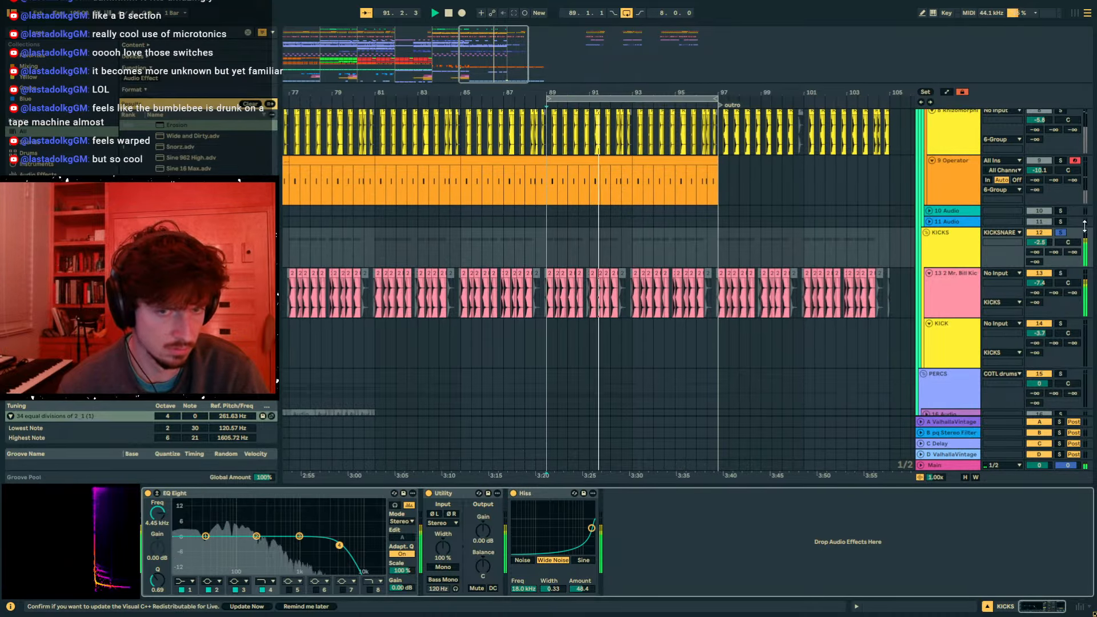
left_click(1060, 233)
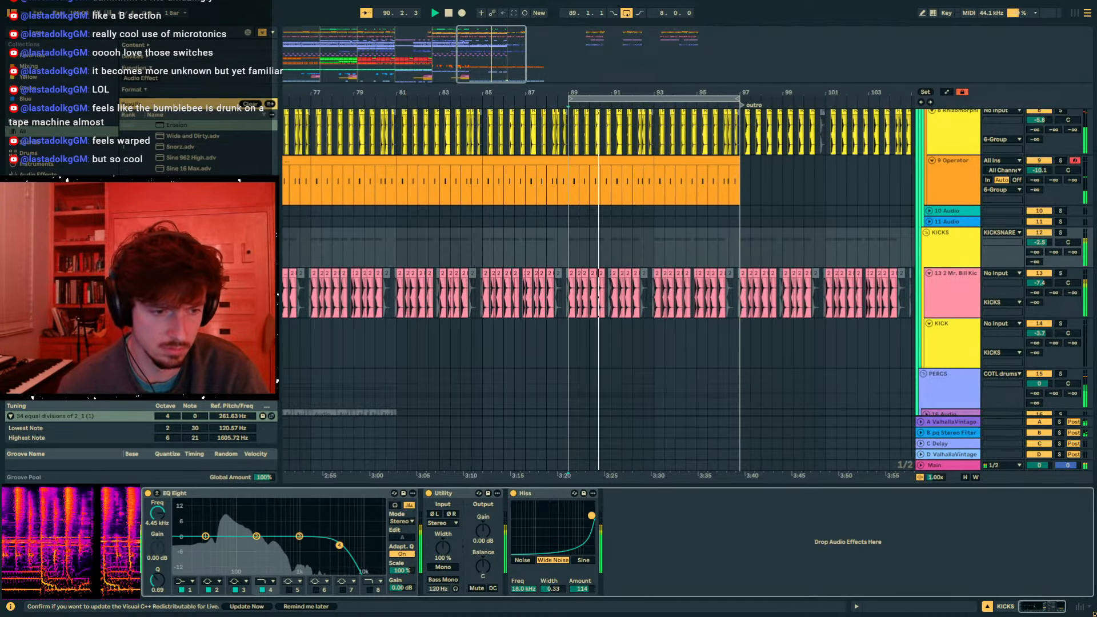
left_click_drag(592, 521, 591, 527)
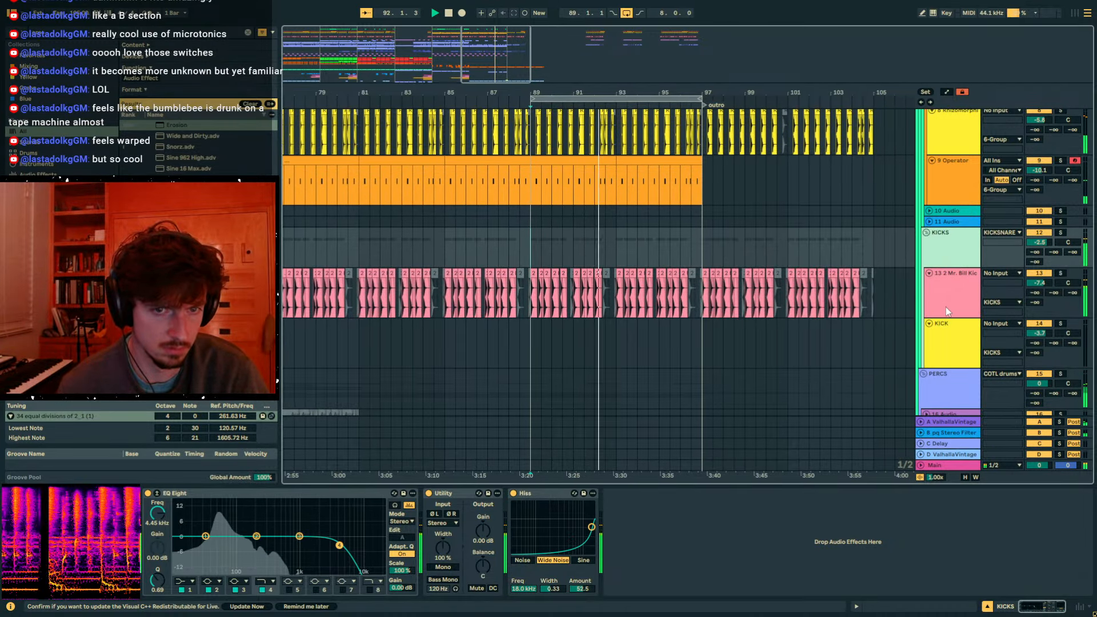
- Turn off Erosion on the 13-2 Mr. Bill Kick track
left_click(945, 307)
left_click(942, 249)
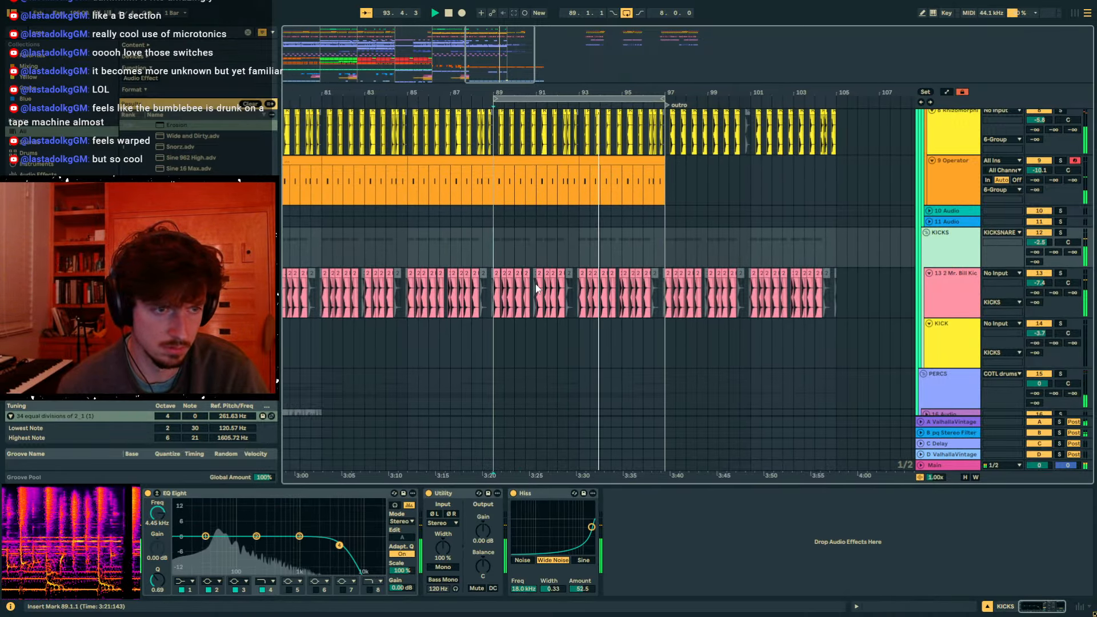
left_click(536, 284)
left_click(149, 494)
- Check the Main track's loudness in Youlean Loudness Meter 2
scroll(965, 290, "up", 5)
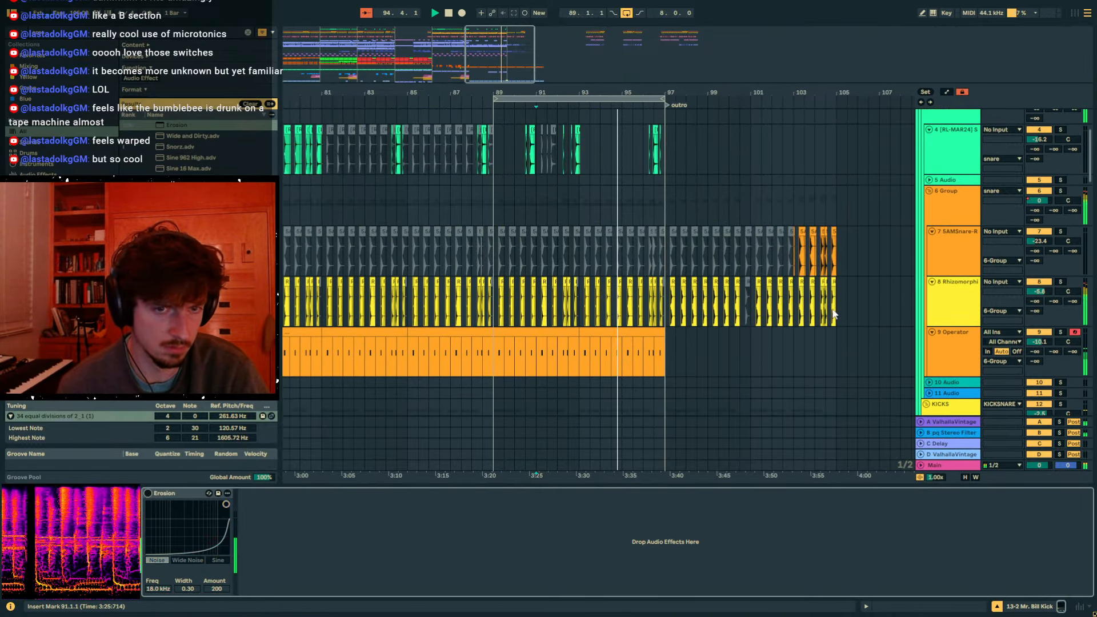
scroll(961, 286, "down", 5)
left_click(943, 465)
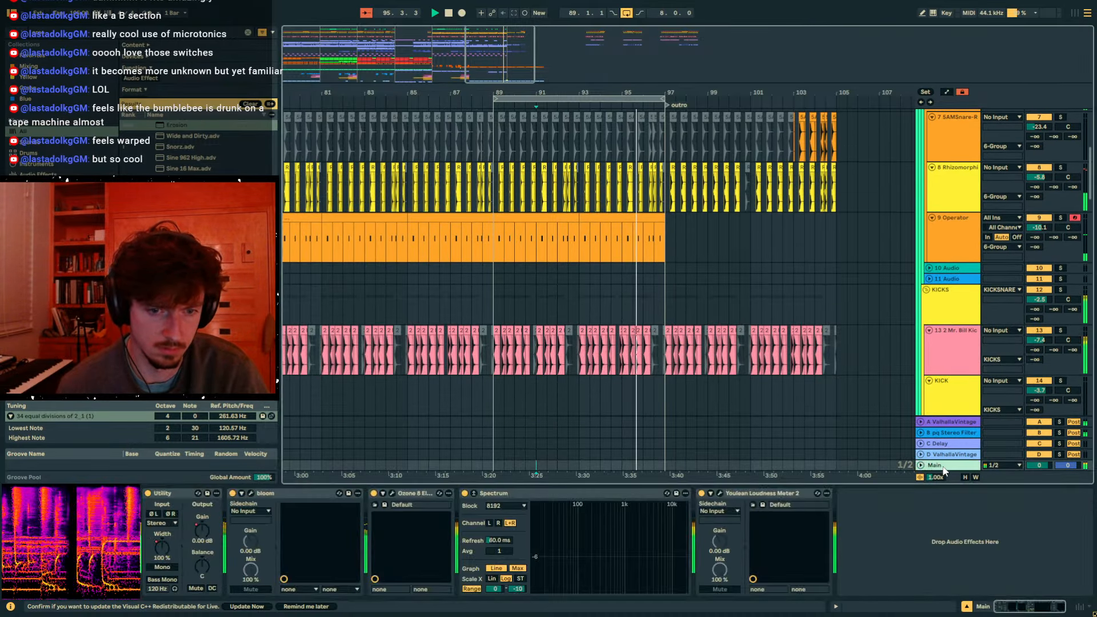
left_click(720, 494)
left_click(949, 523)
- Stop playback, open bloom on the COTL drums group and solo the group for auditioning from bar 65
left_click(314, 239)
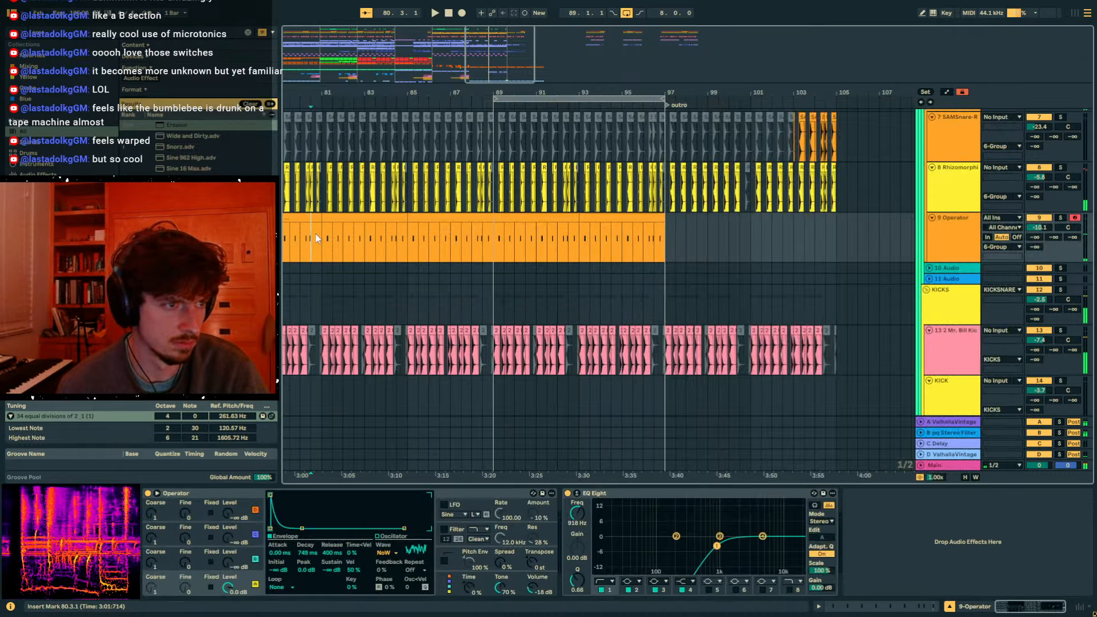
key("space")
left_click_drag(360, 88, 645, 60)
scroll(646, 191, "up", 6)
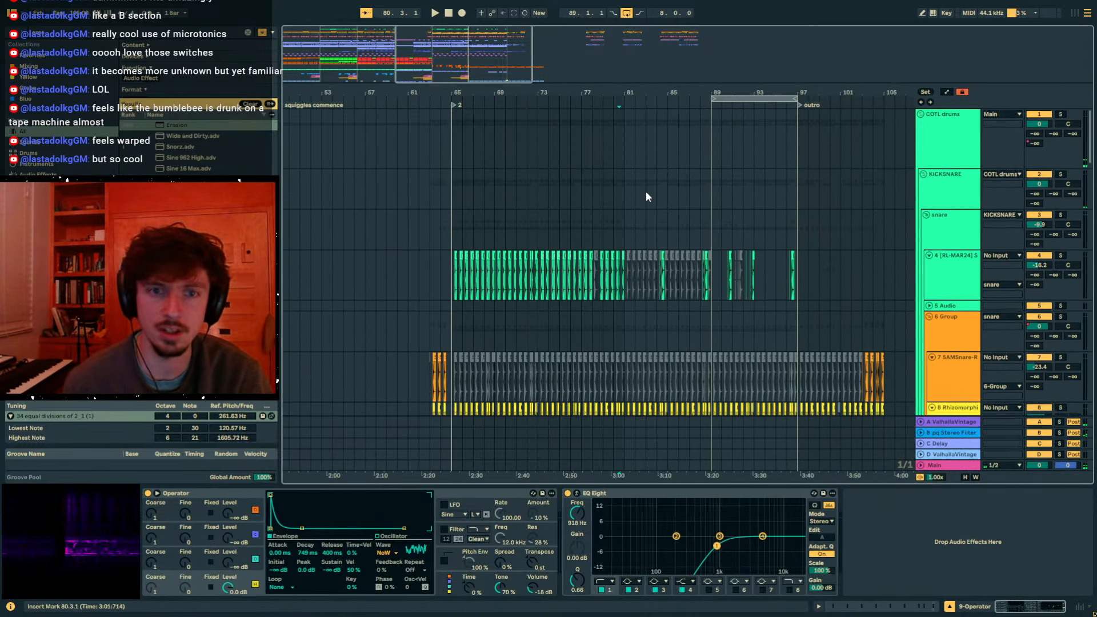
left_click(933, 167)
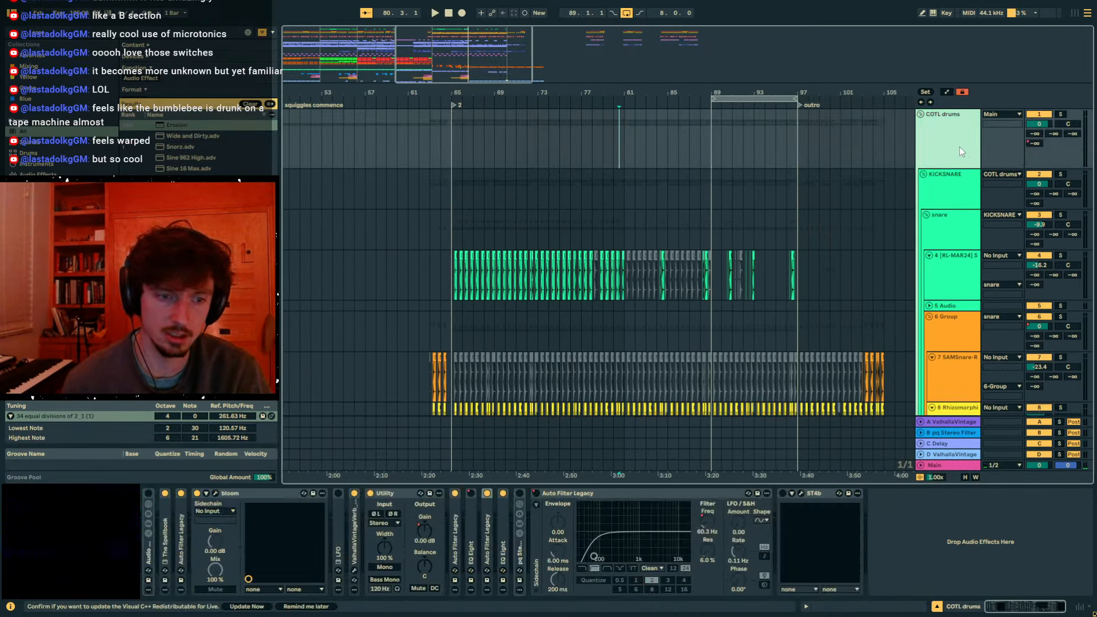
left_click(215, 493)
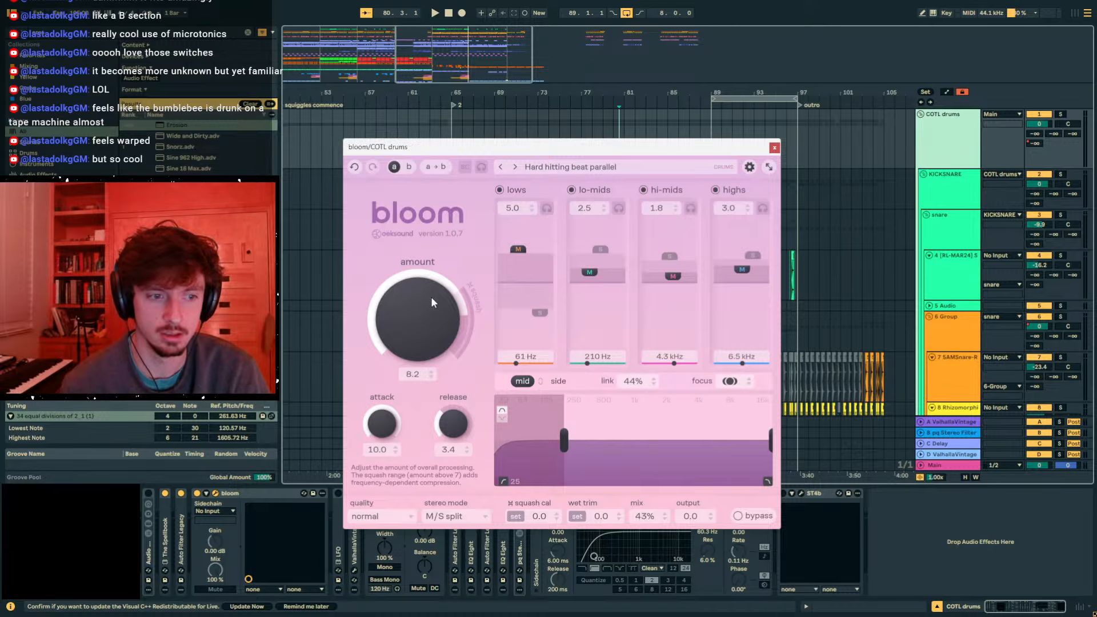
left_click_drag(630, 152, 750, 205)
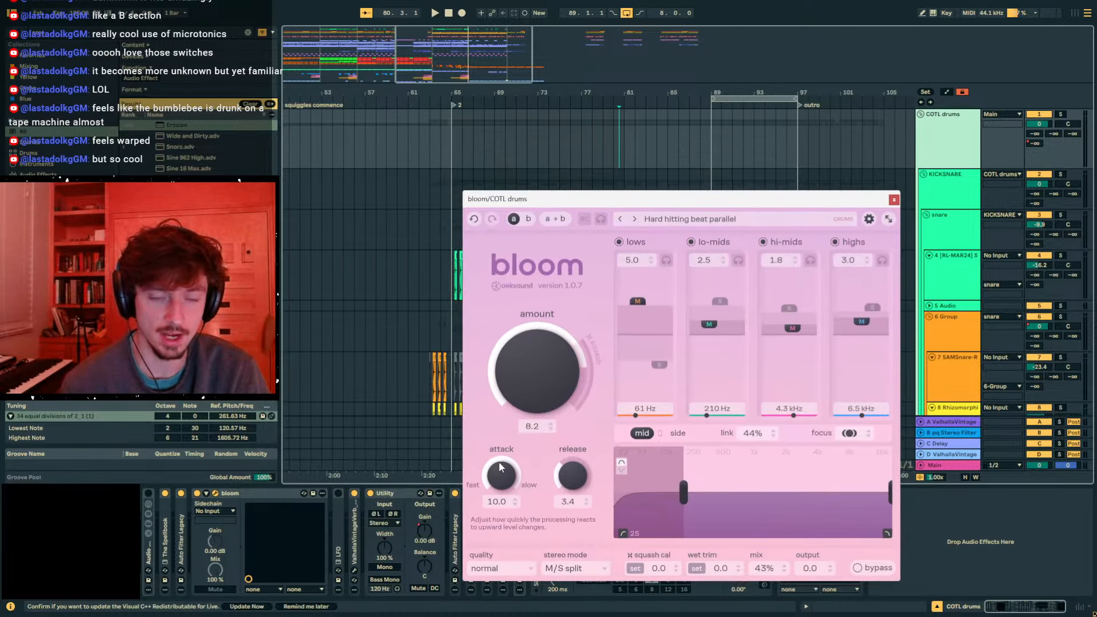
left_click(1060, 115)
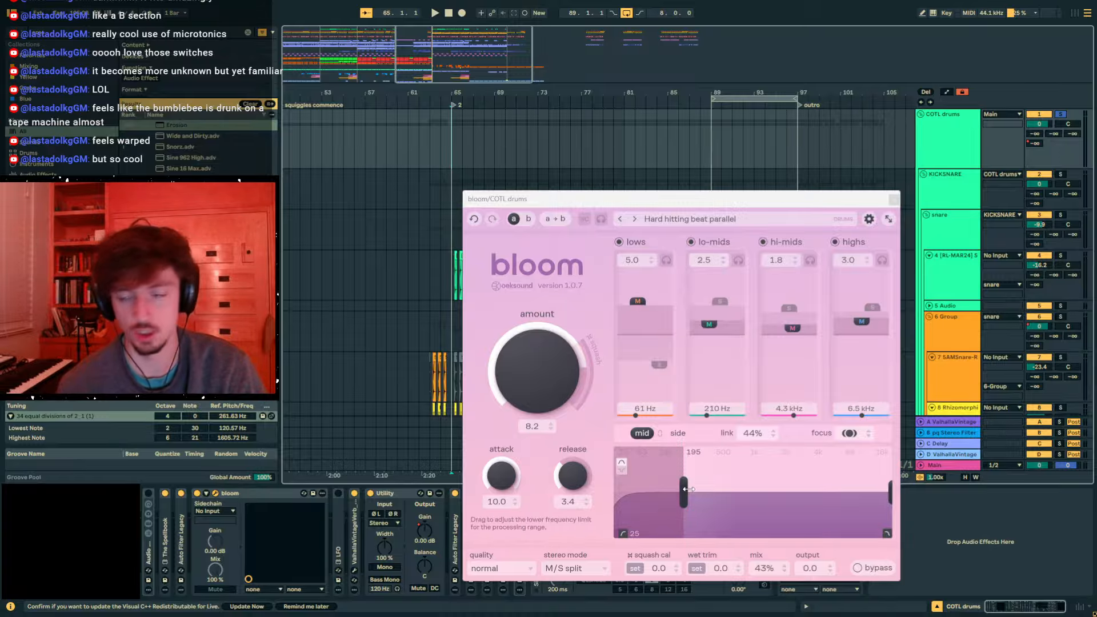
- Try bloom over the full frequency range at 100% mix with an amount of 9.4
key("space")
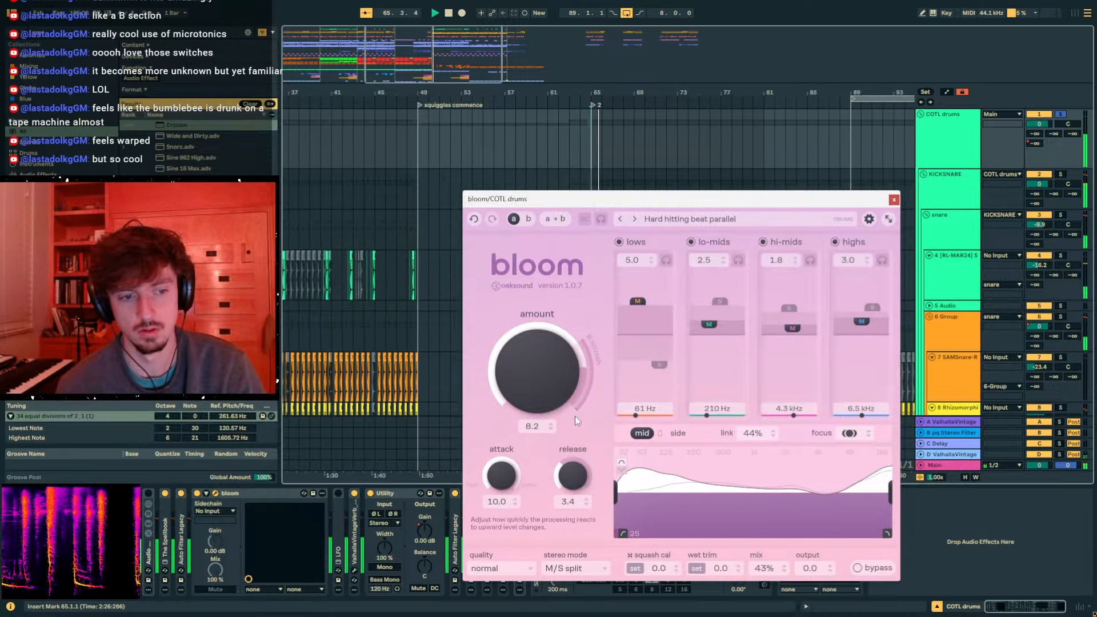
key("space")
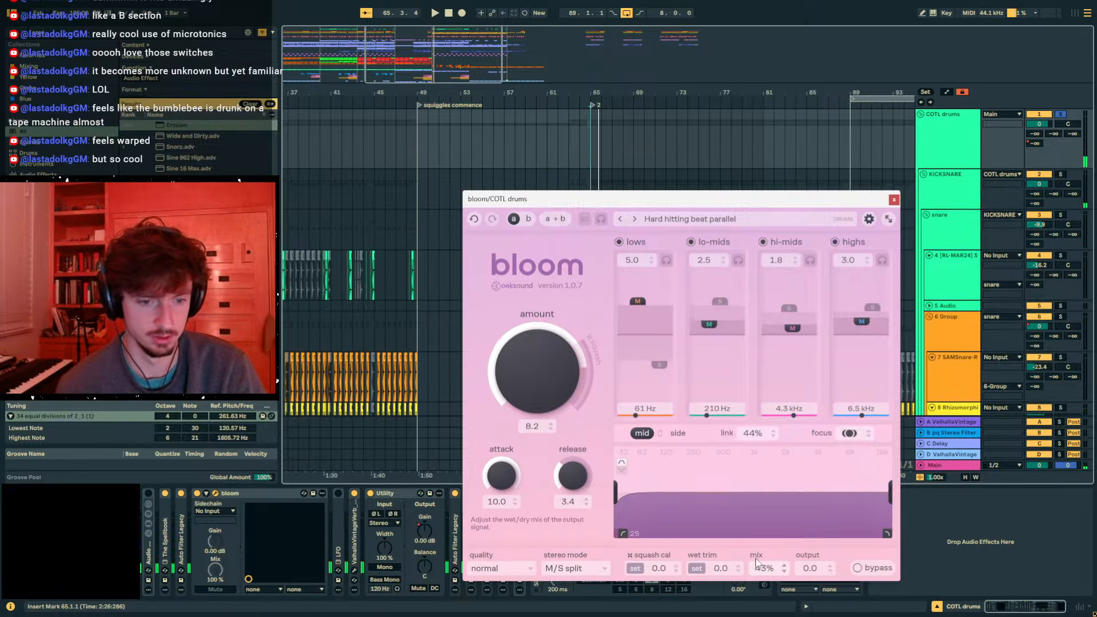
key("space")
left_click_drag(686, 200, 682, 111)
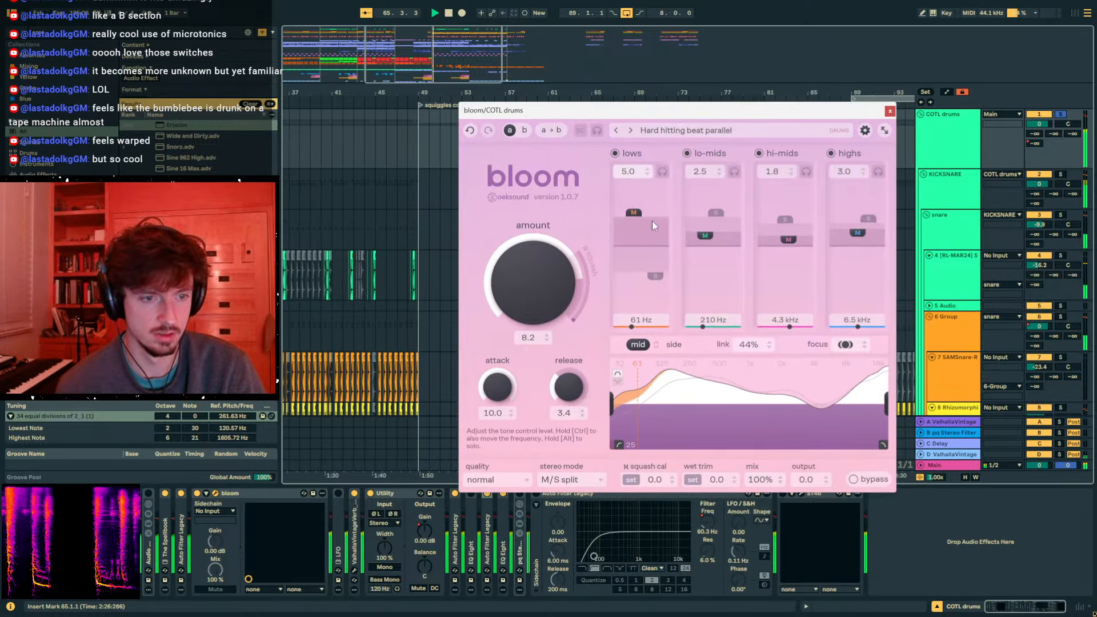
left_click_drag(558, 309, 560, 273)
key("space")
key("space")
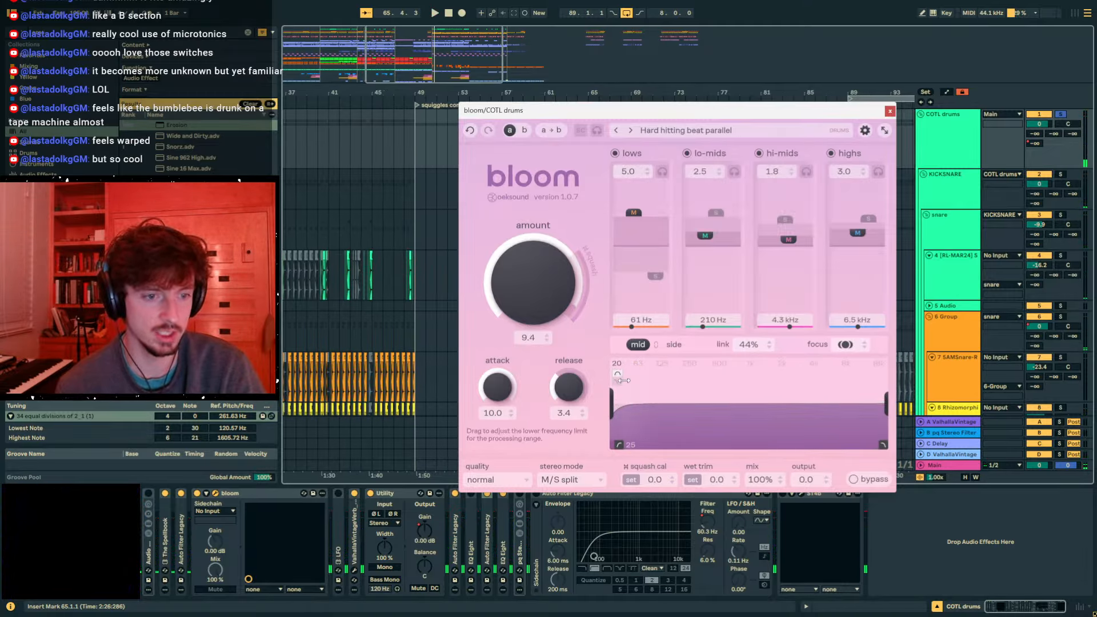
- Raise bloom's lower frequency limit to just above 170 Hz, set the mix to 33% and the amount to 8.7, and close its window
key("space")
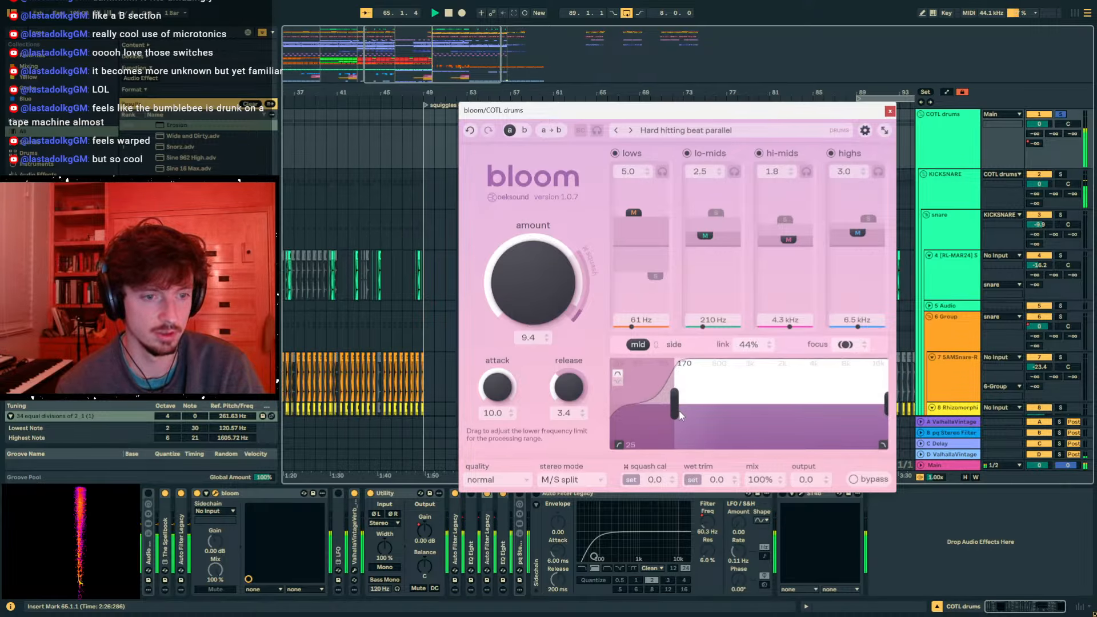
left_click_drag(678, 410, 689, 416)
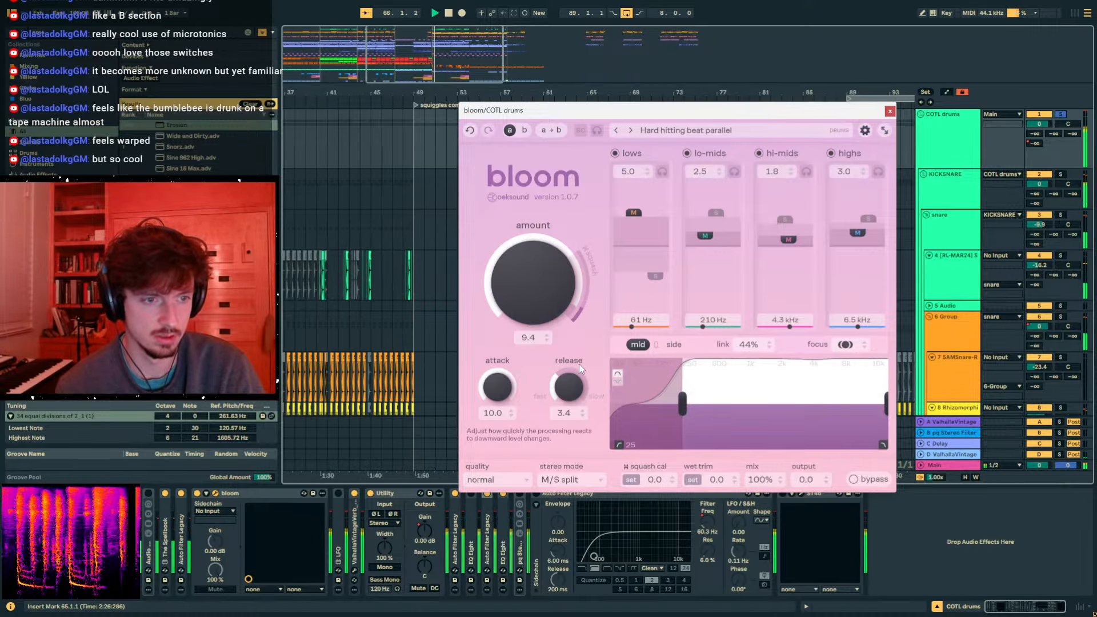
left_click_drag(783, 475, 765, 520)
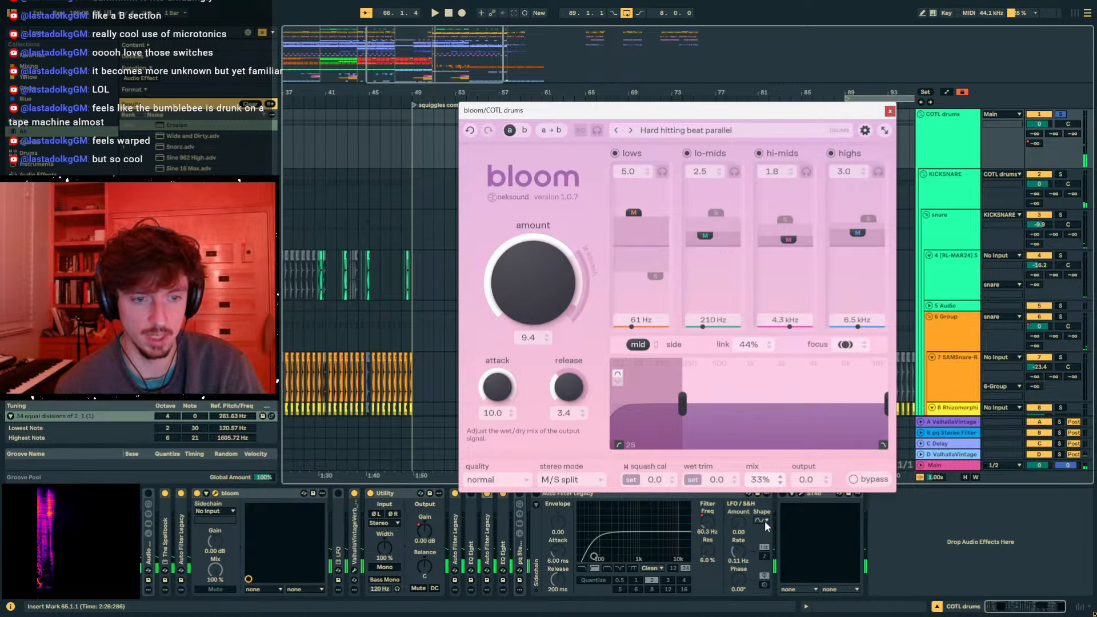
key("space")
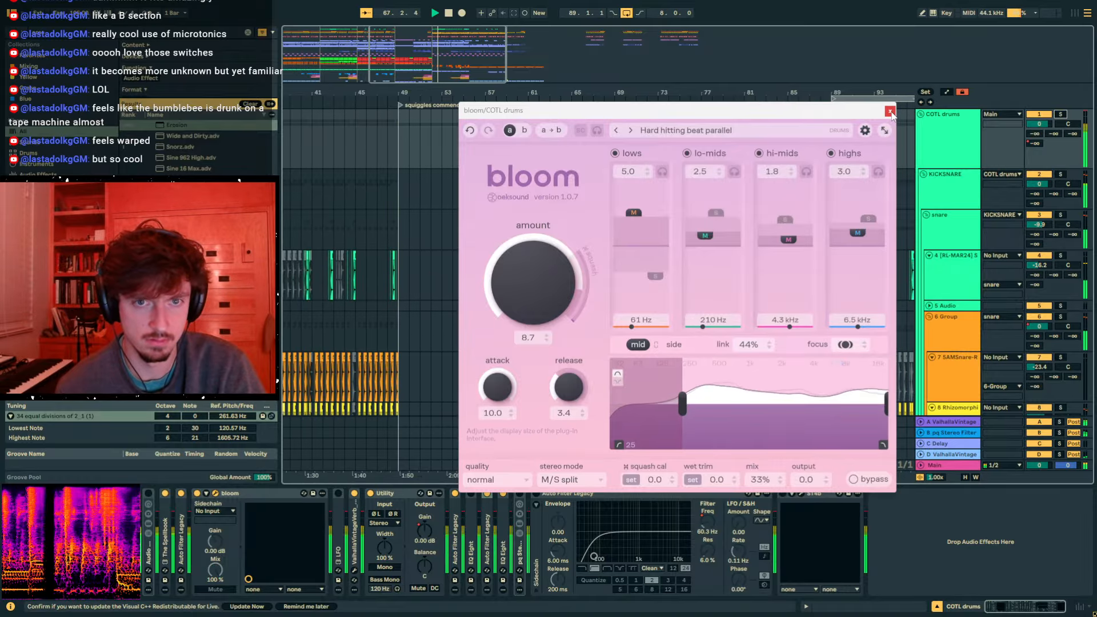
left_click(890, 111)
- Collapse the COTL drums group in the arrangement
left_click(952, 160)
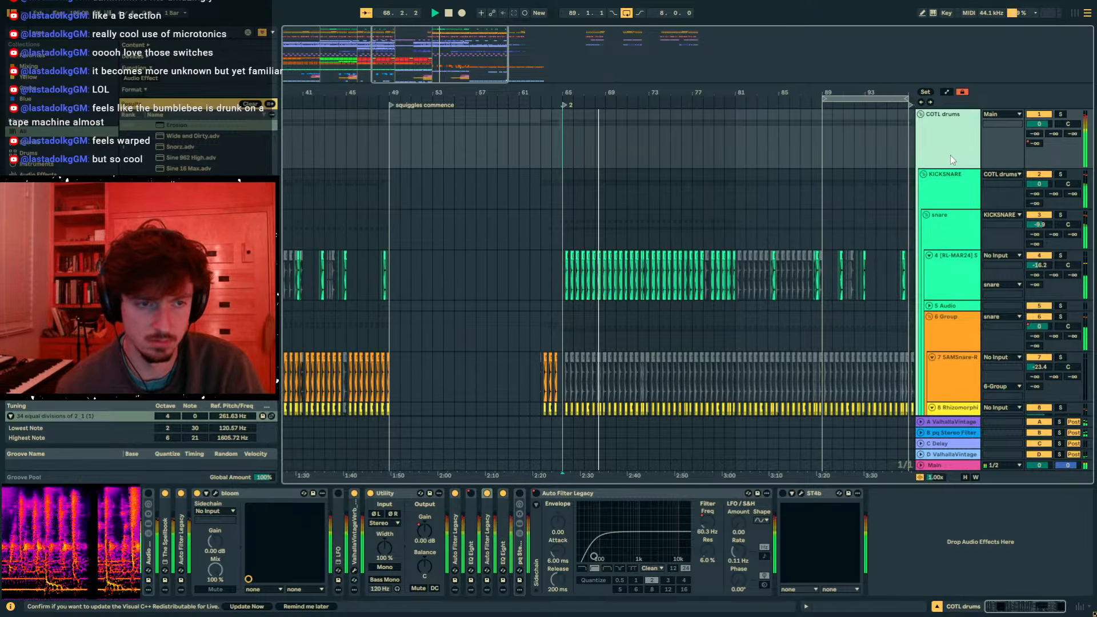
left_click(921, 113)
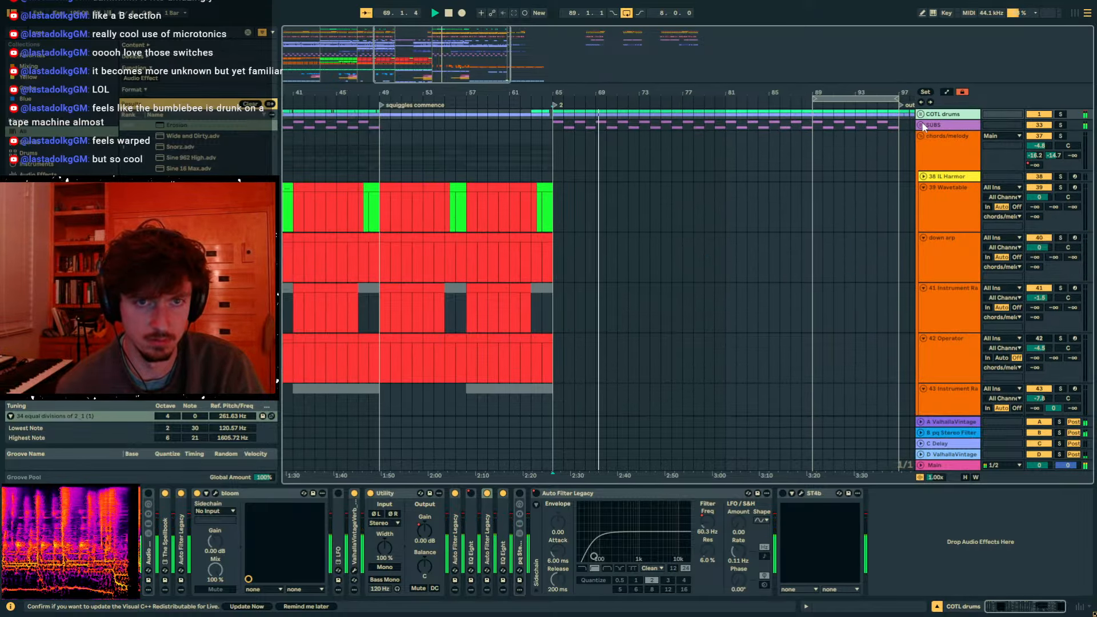
- Lower the volume of the 9 Operator track inside the COTL drums group to -13.4 dB
left_click(921, 114)
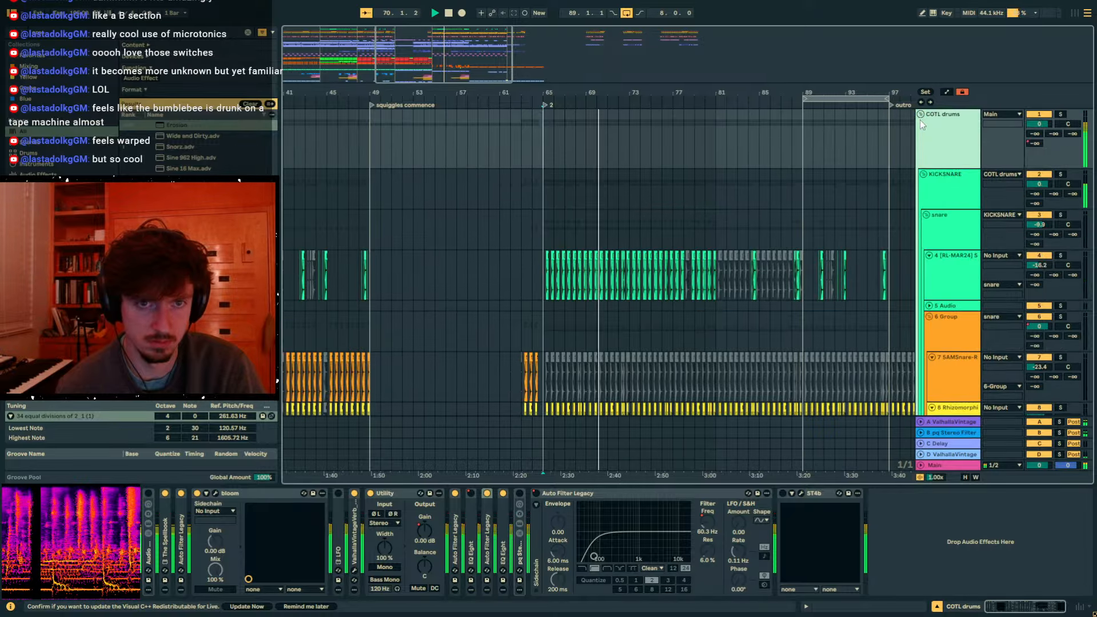
scroll(933, 207, "down", 3)
left_click(960, 289)
left_click(1039, 296)
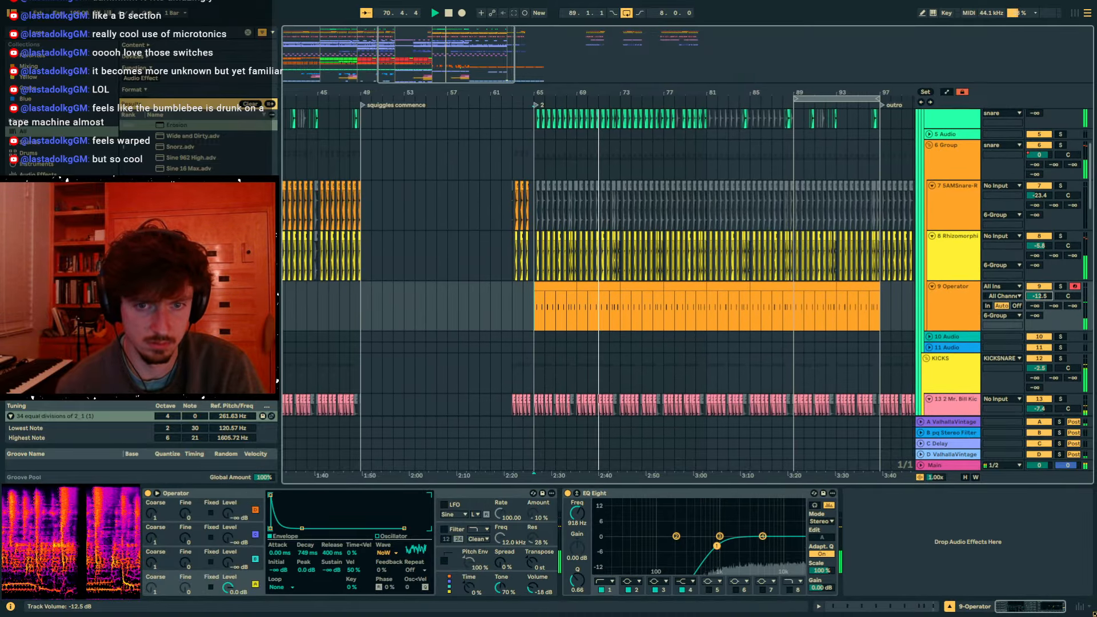
left_click_drag(1039, 296, 1039, 300)
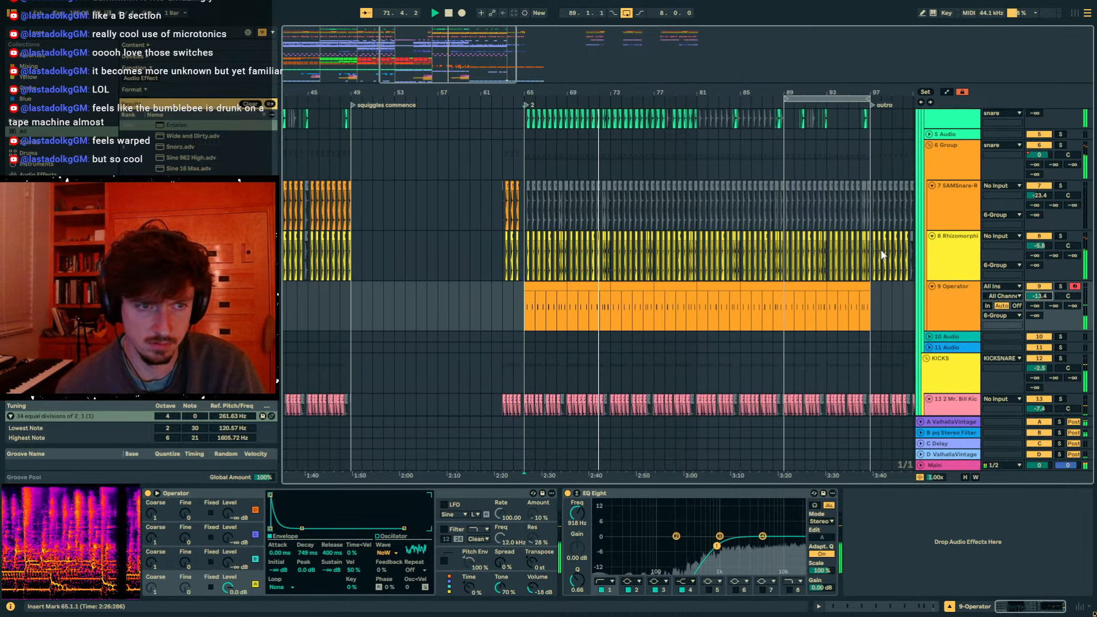
- Collapse the KICKSNARE group and display the COTL drums automation for the D ValhallaVintage send
scroll(868, 245, "up", 5)
left_click(922, 176)
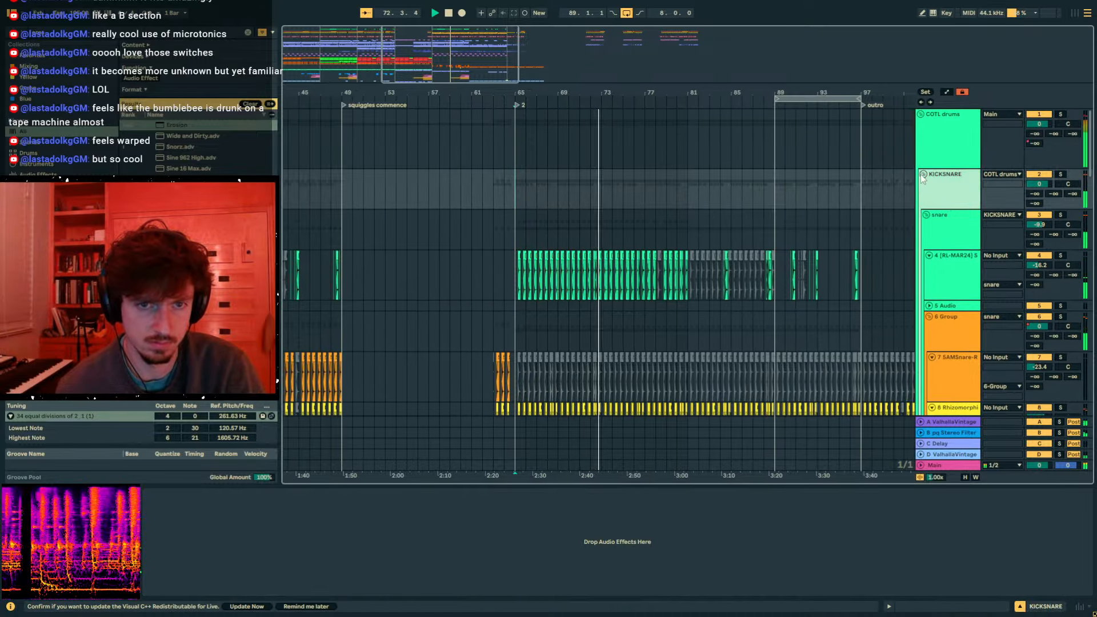
left_click(922, 174)
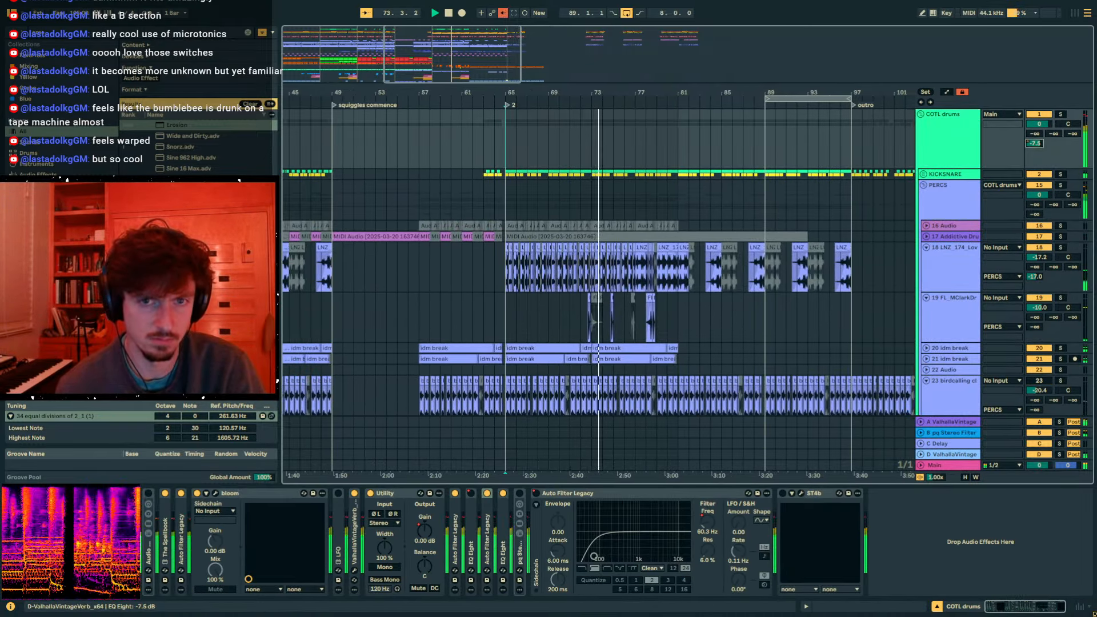
left_click_drag(595, 92, 496, 37)
key("a")
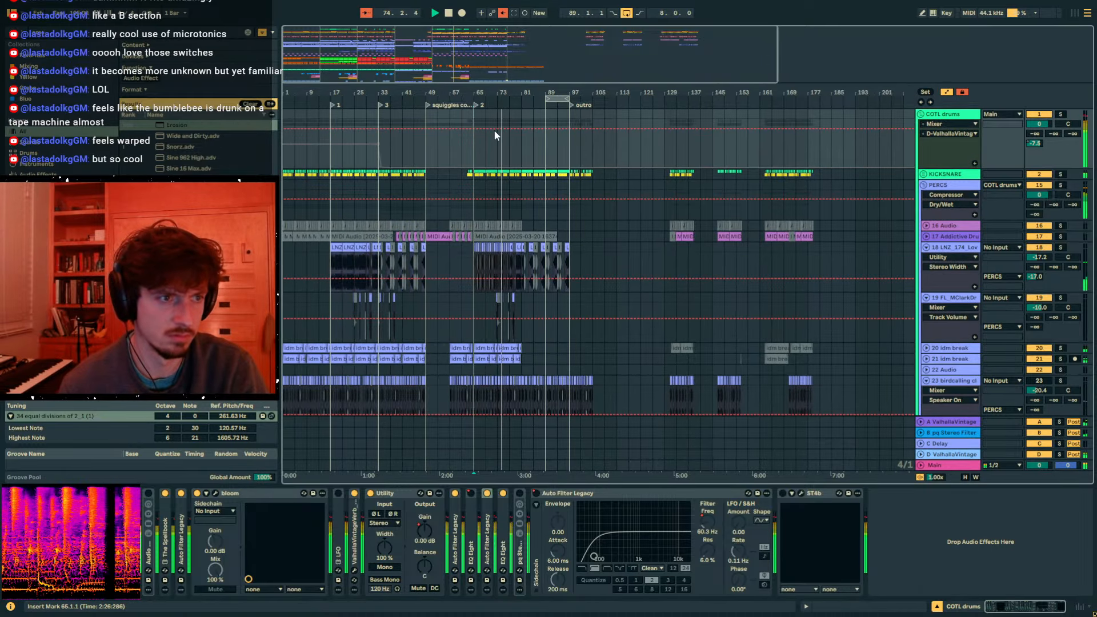
- Copy the COTL drums reverb send automation from bars 1 to 49 and paste it at bar 65
left_click_drag(426, 133, 284, 141)
key("ctrl+c")
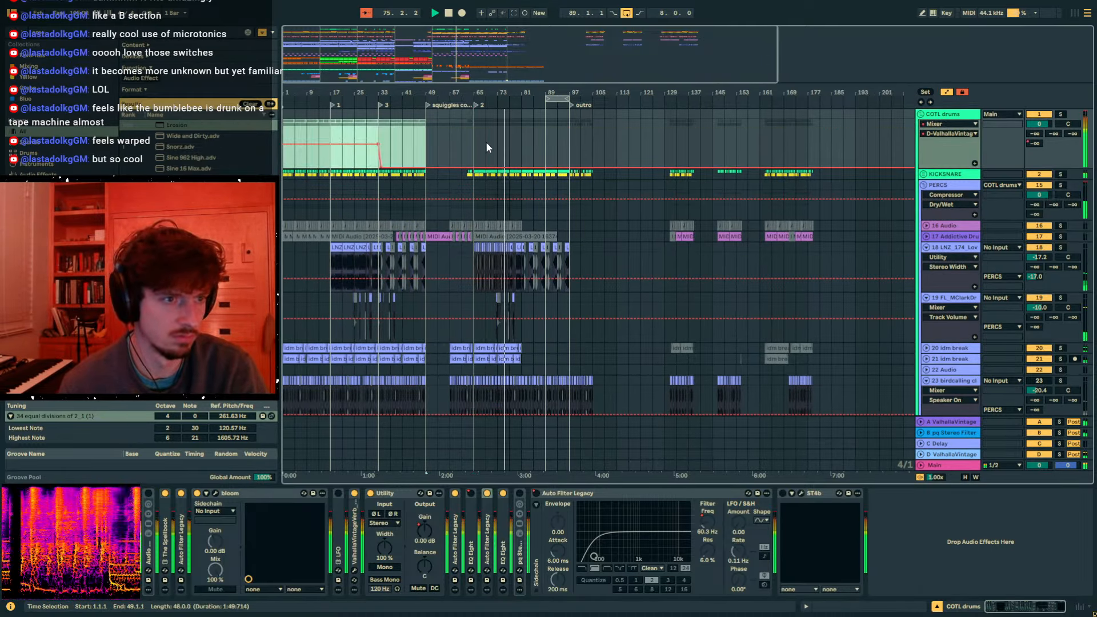
left_click(476, 139)
key("ctrl+v")
- Lower the pasted reverb send automation in section 2 to about -28.5 dB, ramping down towards the outro, and hide the automation
left_click(536, 131)
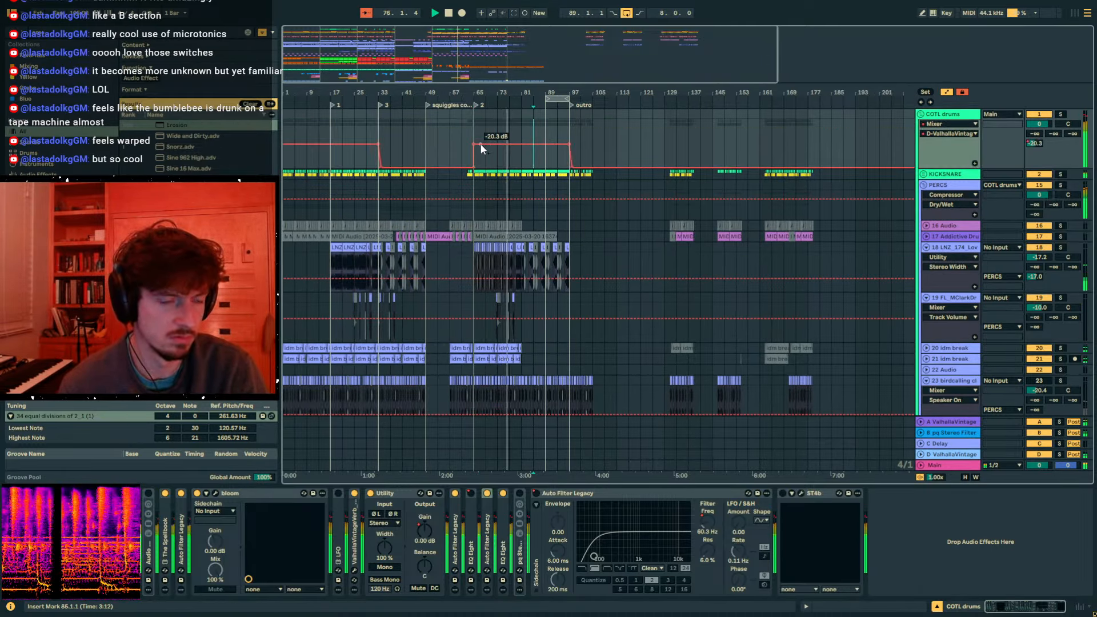
left_click_drag(479, 150, 479, 153)
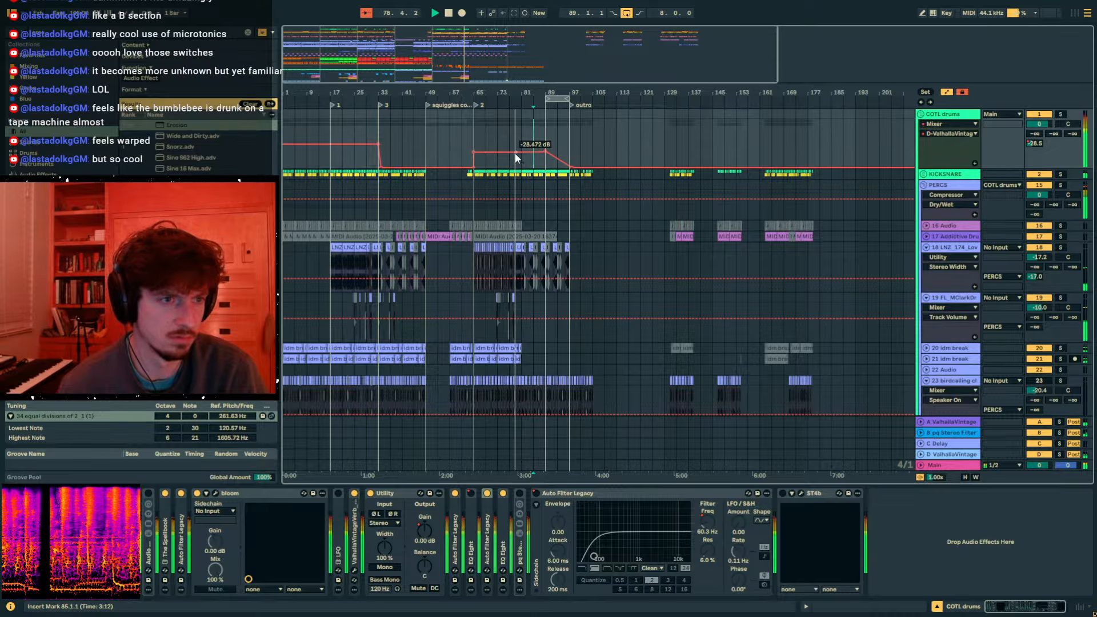
key("a")
- Try adjusting the 19 FL_MClarkDrums track volume while auditioning its fill around bar 78
scroll(626, 205, "down", 2)
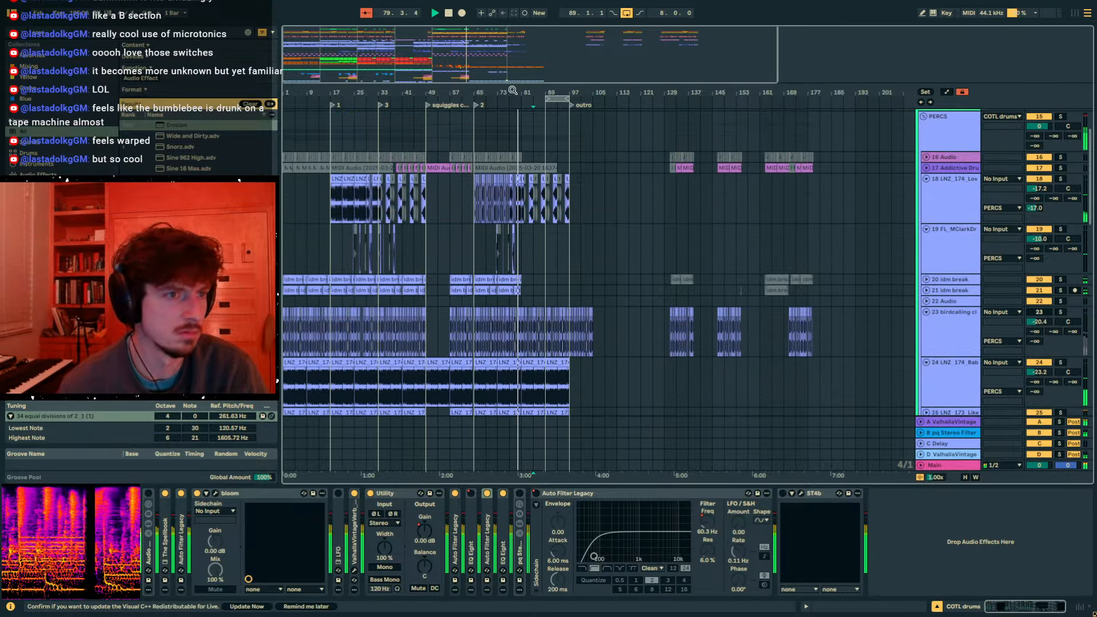
left_click_drag(513, 92, 576, 173)
left_click(589, 252)
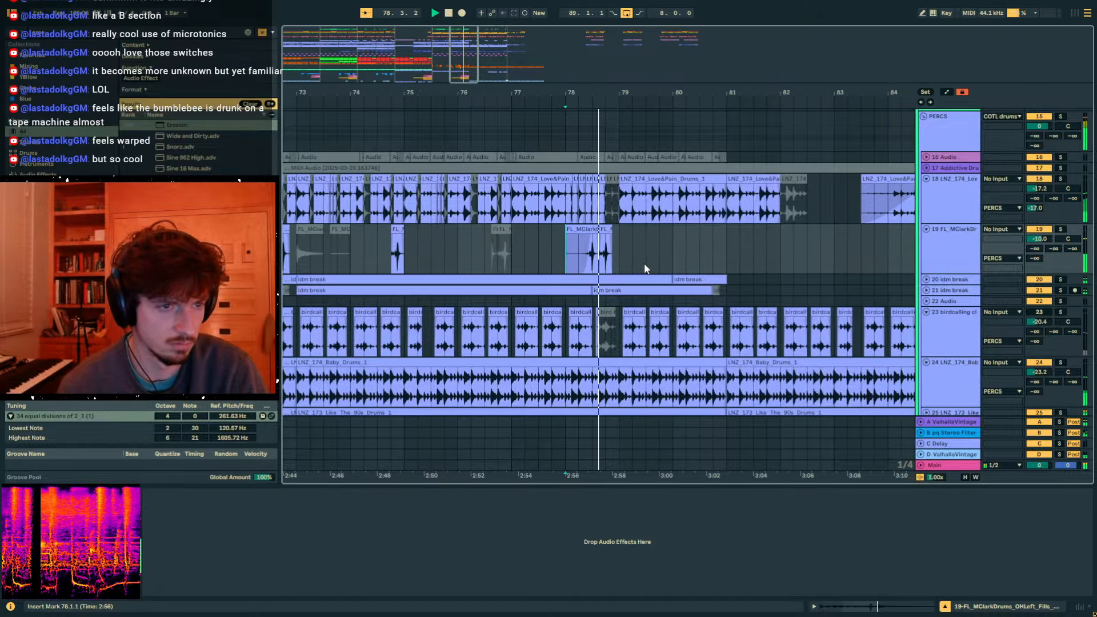
left_click(583, 264)
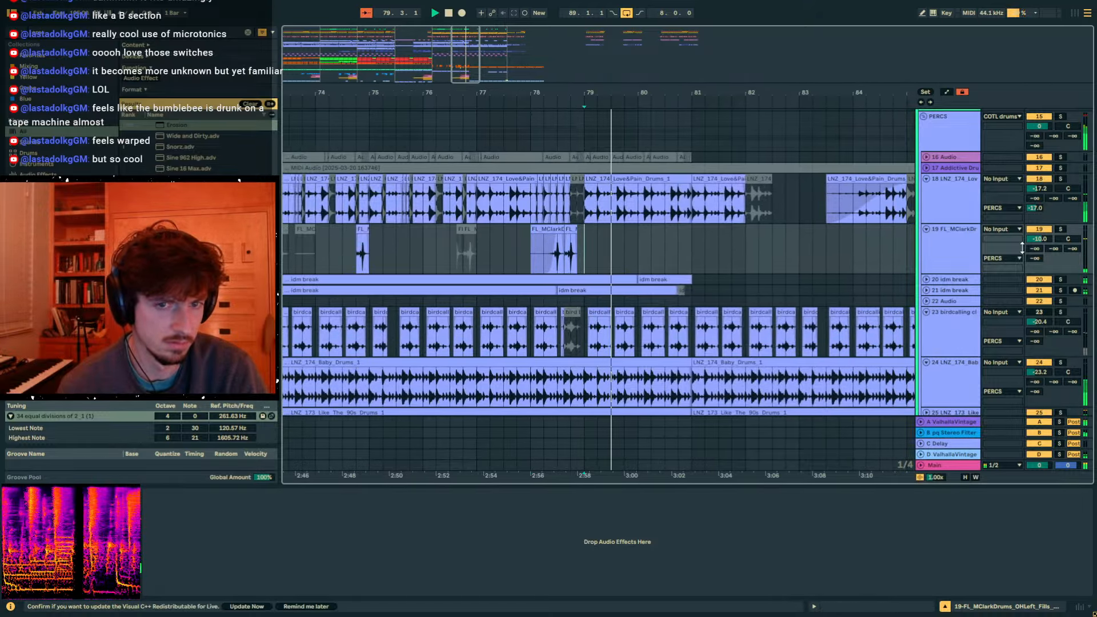
left_click_drag(1044, 239, 1044, 231)
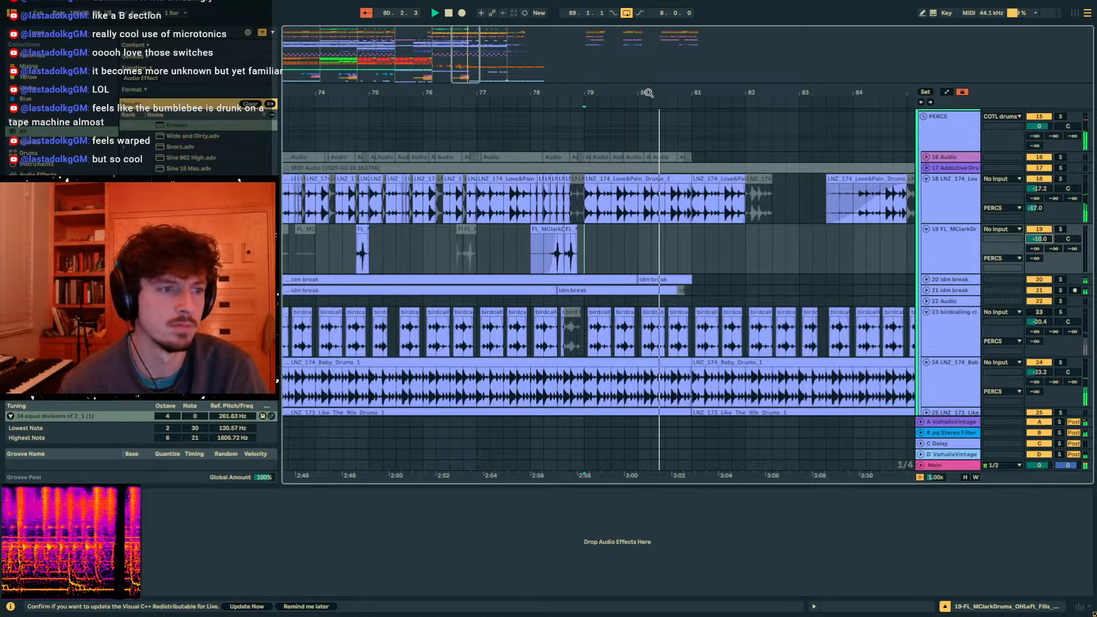
left_click_drag(652, 92, 653, 46)
key("ctrl+z")
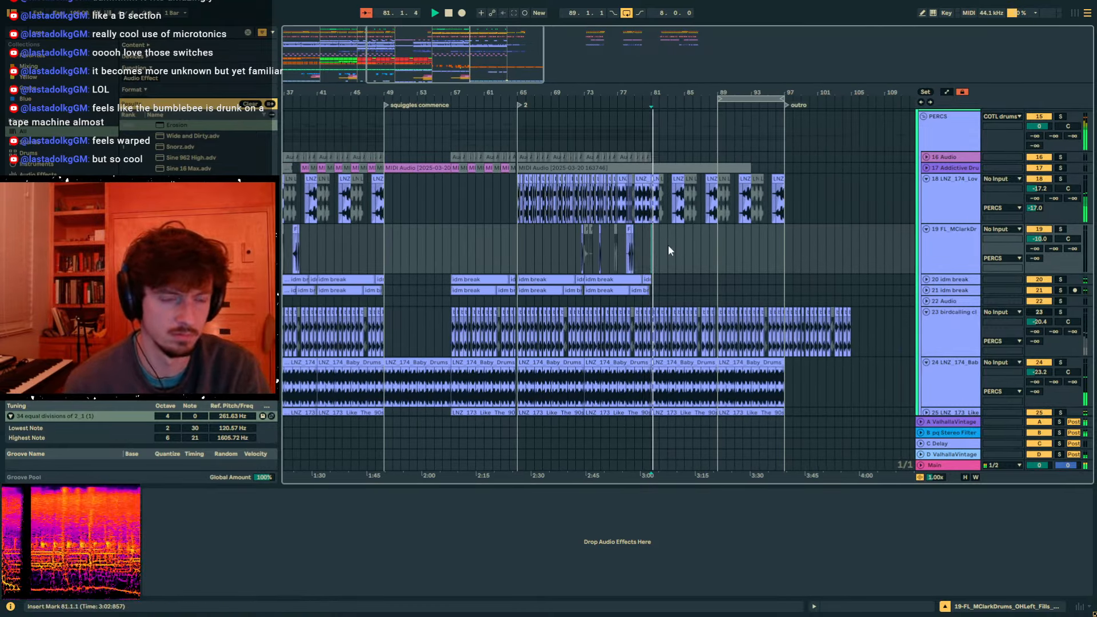
- Set the Ozone Maximizer threshold on the Main track to -8.9 dB and close the Ozone and loudness meter windows
left_click(958, 463)
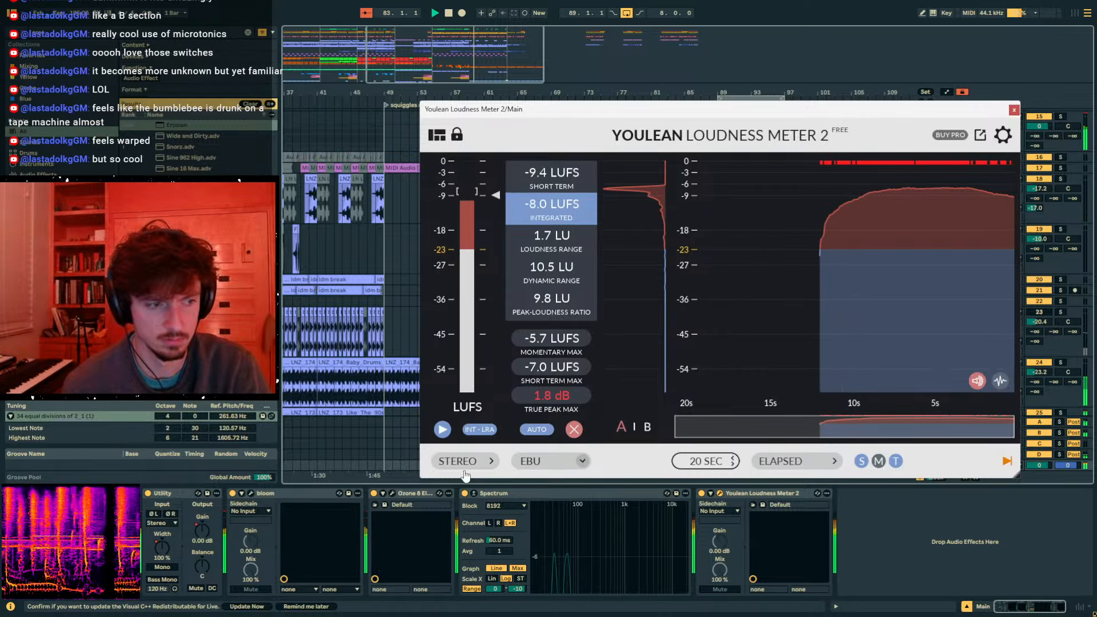
left_click(392, 493)
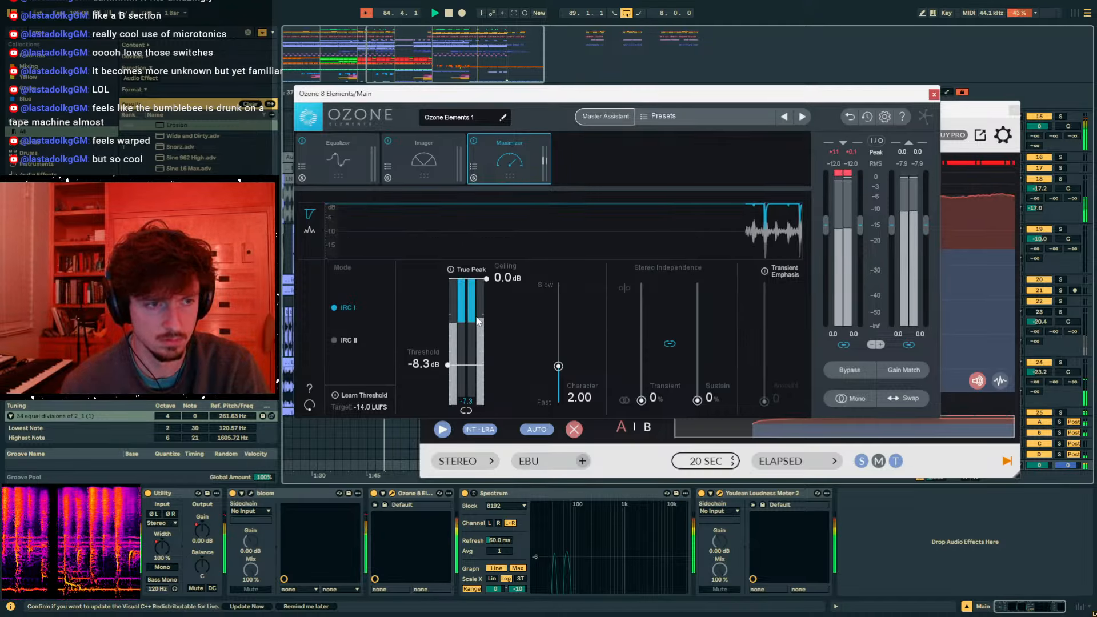
left_click_drag(448, 365, 448, 368)
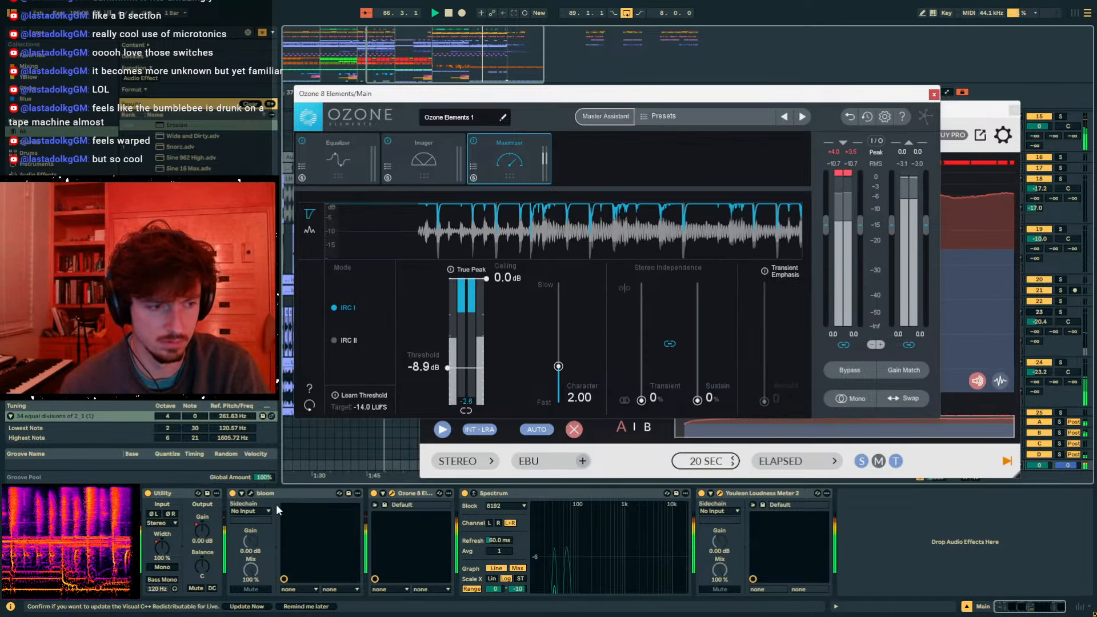
left_click(934, 94)
left_click(1014, 111)
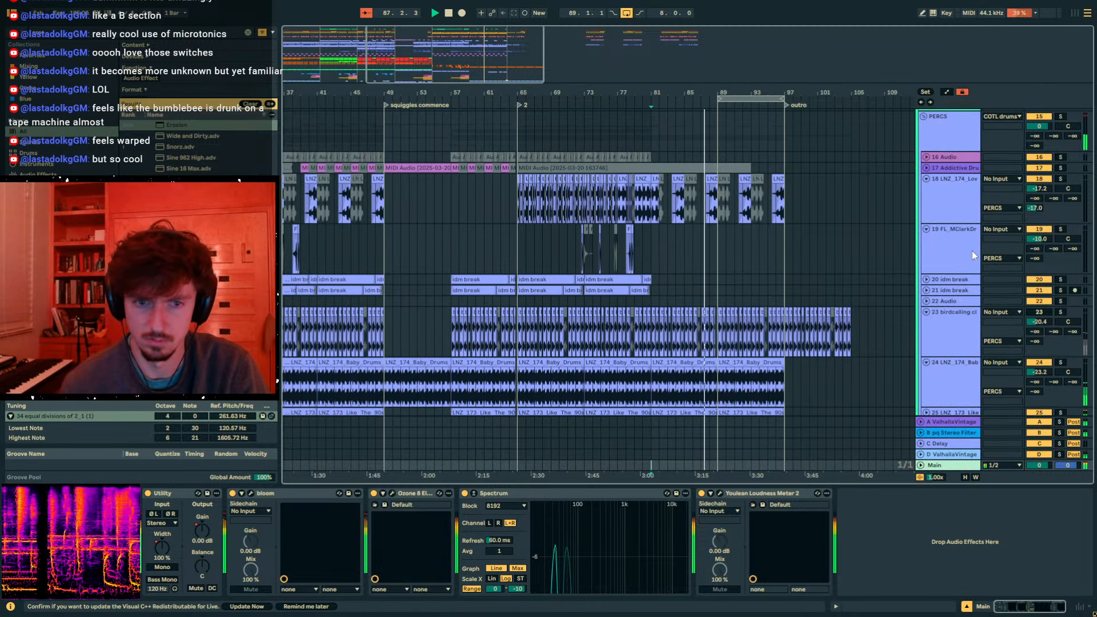
- Inspect the device chains of the SUBS, Main and 24 LNZ_174_Baby_Drums tracks while listening into the outro
scroll(972, 260, "down", 4)
left_click(942, 284)
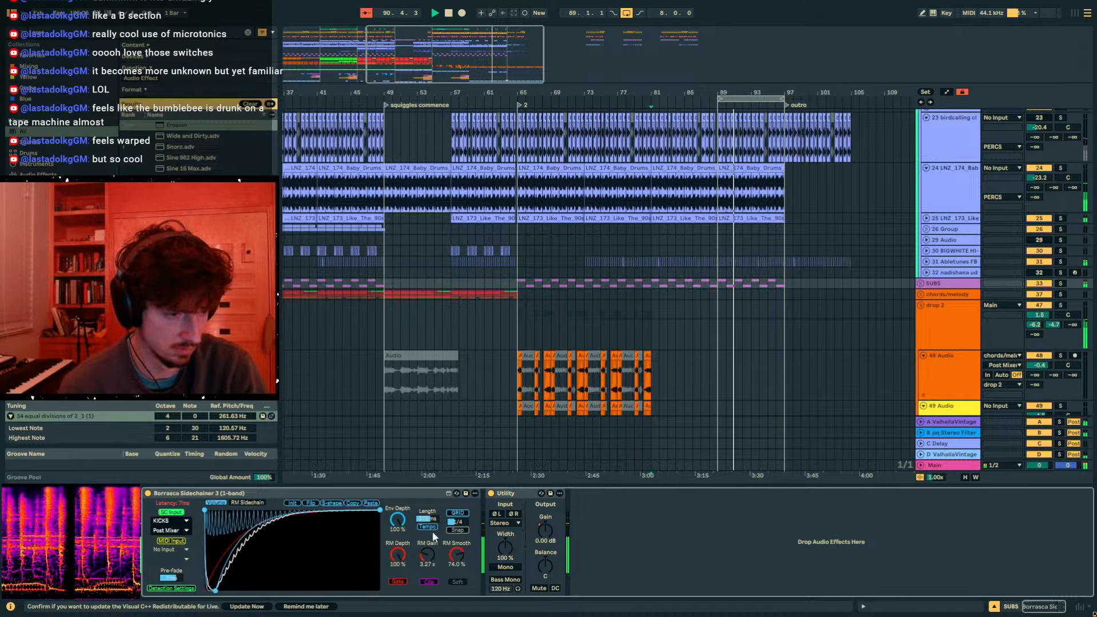
left_click(949, 466)
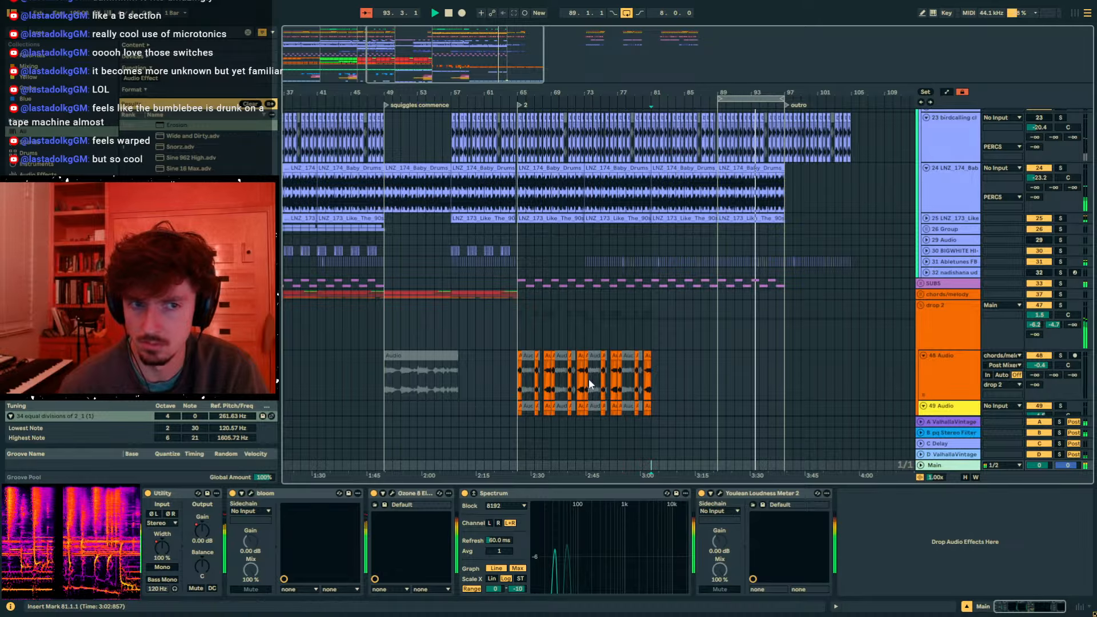
left_click(794, 216)
left_click(810, 201)
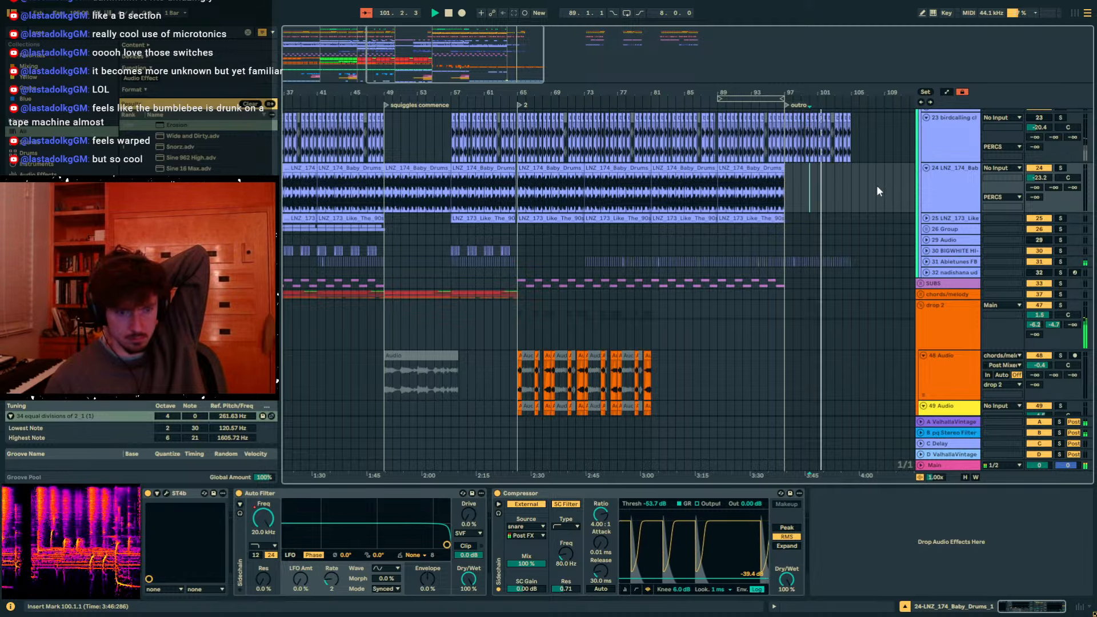
- Expand the KICKSNARE group and add a Gate to the 2 Mr. Bill Kick track
scroll(877, 185, "up", 10)
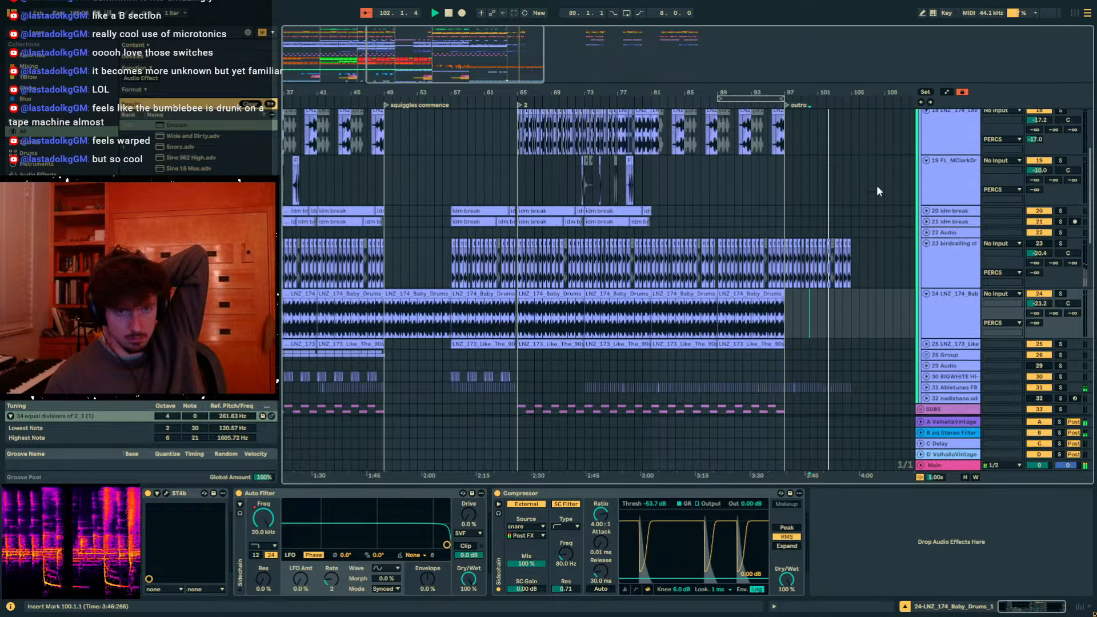
left_click(924, 174)
scroll(856, 199, "down", 5)
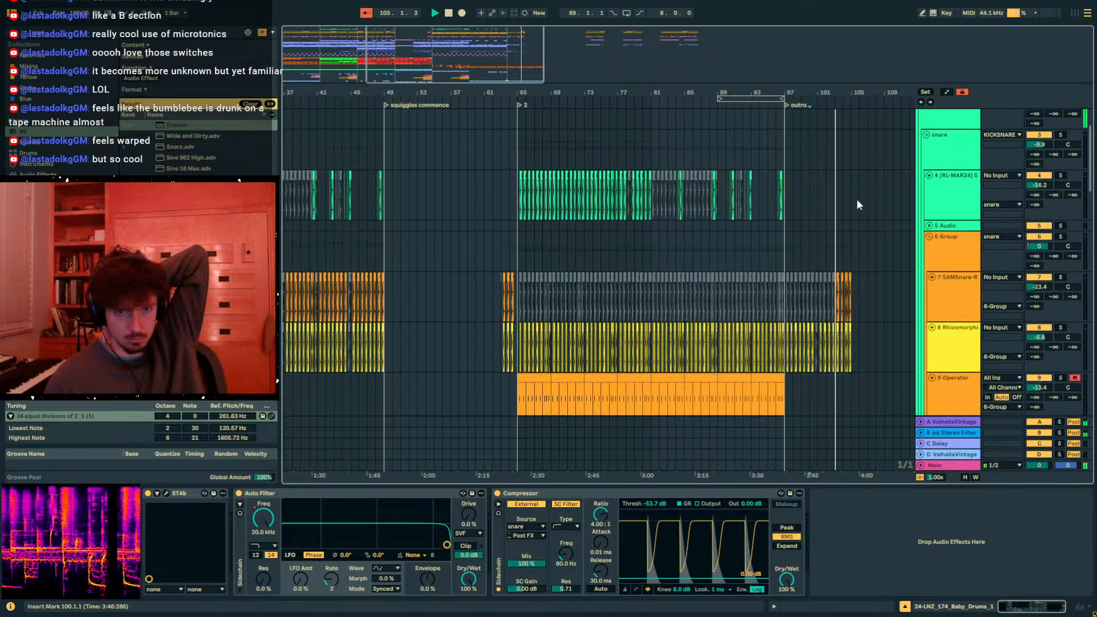
left_click_drag(835, 93, 886, 103)
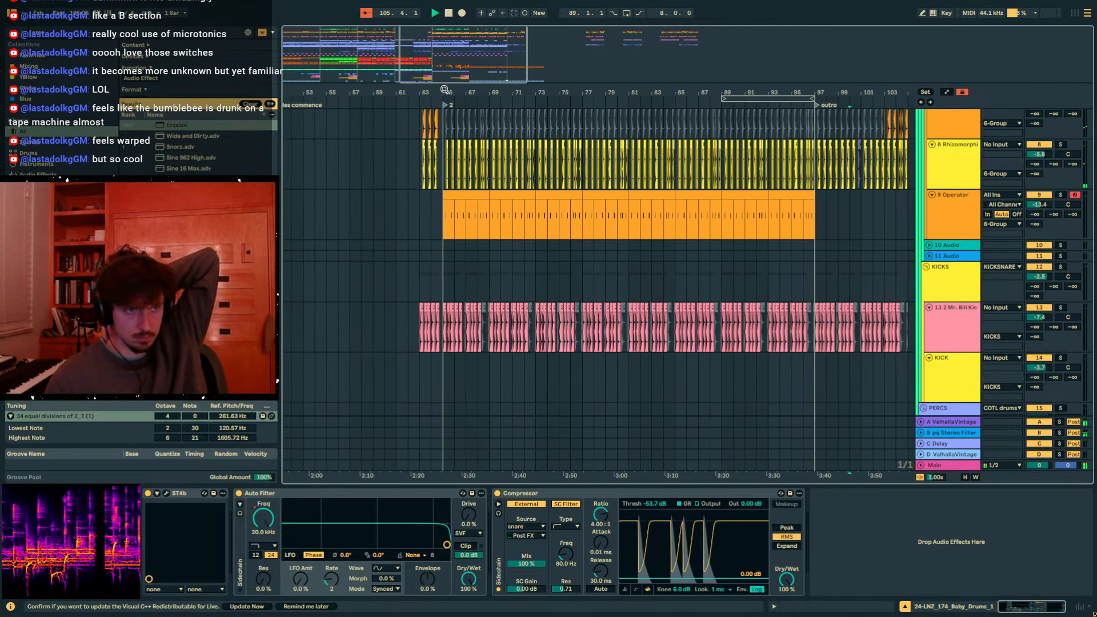
left_click_drag(445, 89, 440, 224)
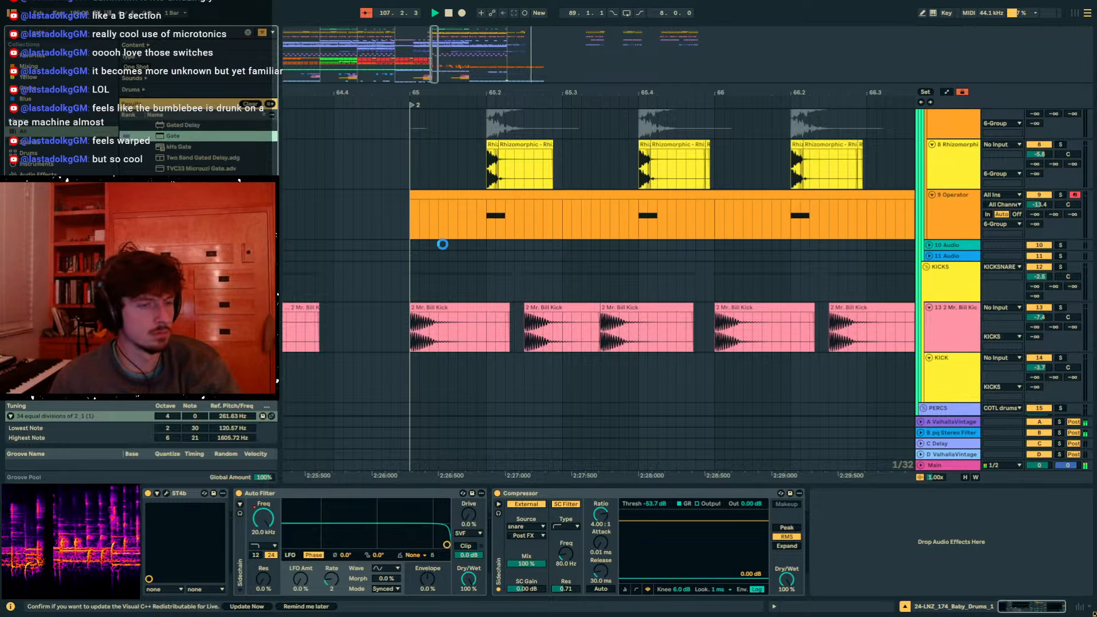
left_click(424, 310)
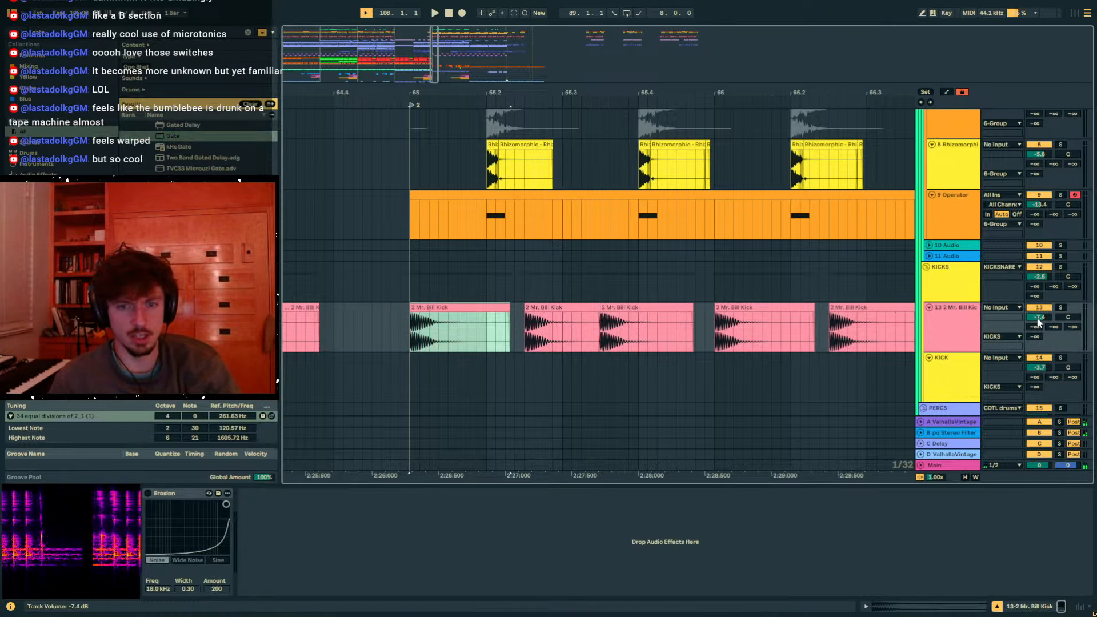
left_click(955, 286)
left_click(950, 318)
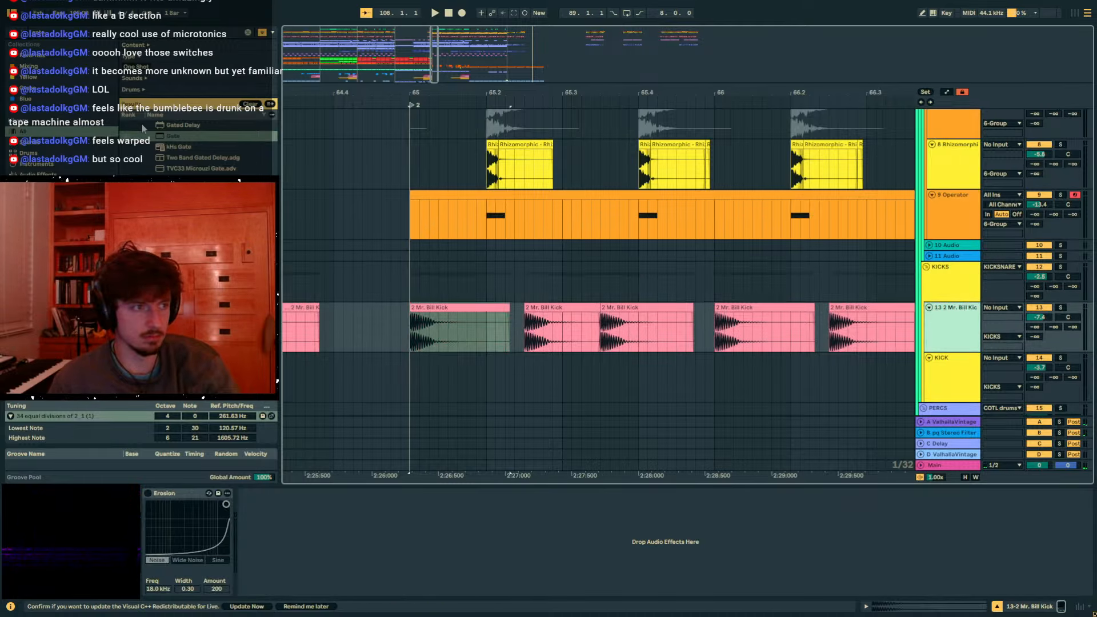
left_click(162, 136)
- Check the device chains of the KICKS group, the individual kick tracks and the 6 Group snare group
left_click(959, 280)
left_click(953, 326)
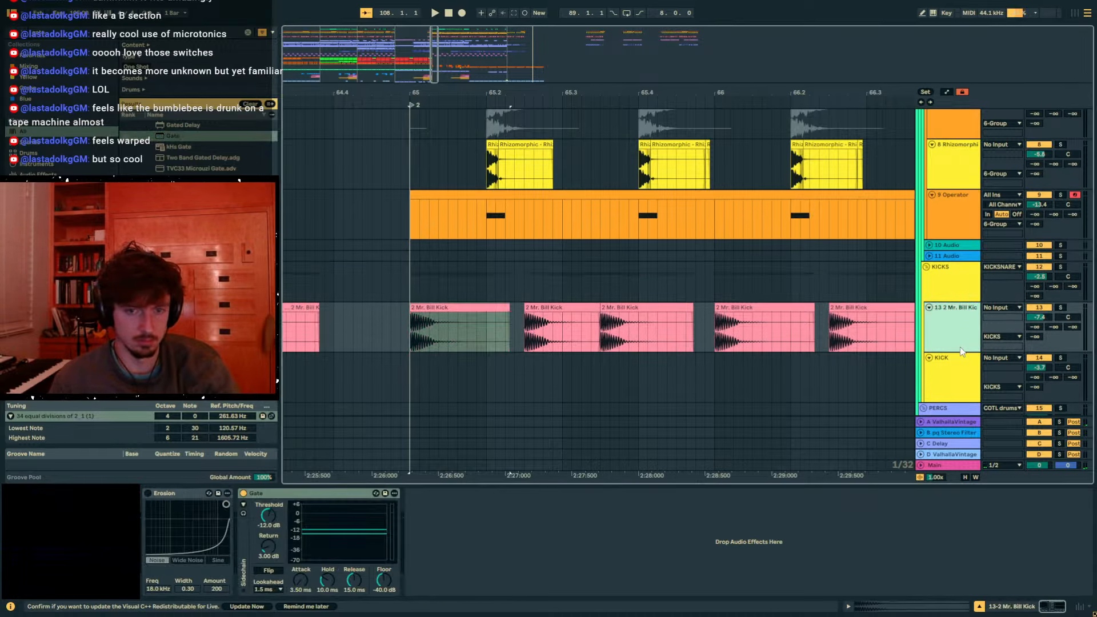
left_click(951, 373)
left_click(944, 324)
scroll(938, 279, "up", 3)
left_click(949, 200)
left_click(946, 251)
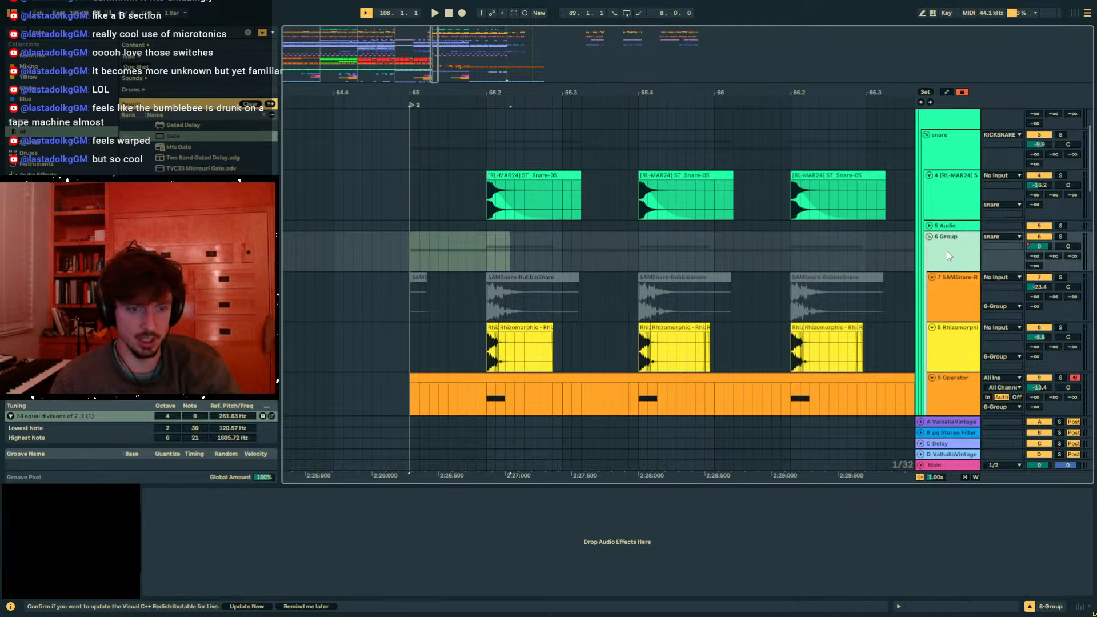
scroll(946, 253, "down", 3)
left_click(951, 281)
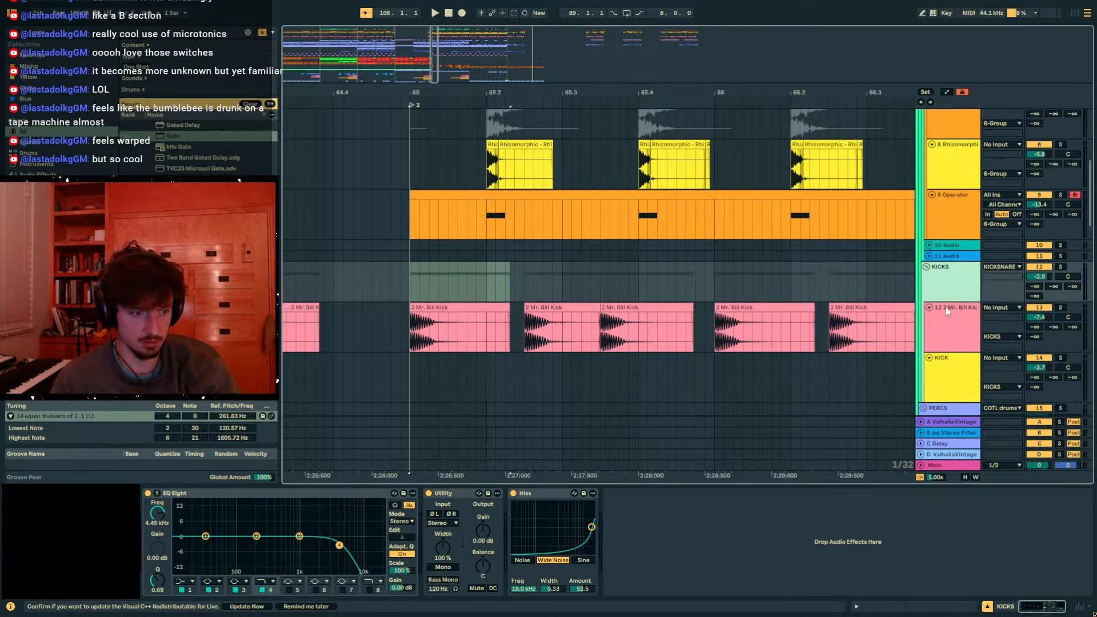
- Solo the 2 Mr. Bill Kick track, set its Gate attack to 0.02 ms and audition the kick from bar 65
left_click(954, 331)
key("ctrl+z")
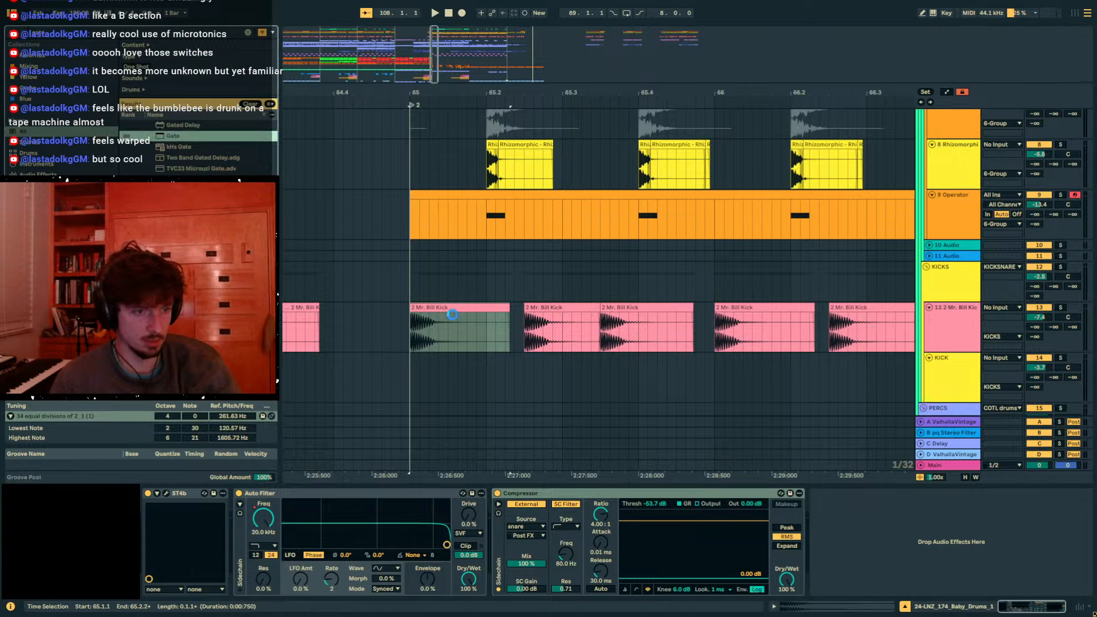
left_click(452, 314)
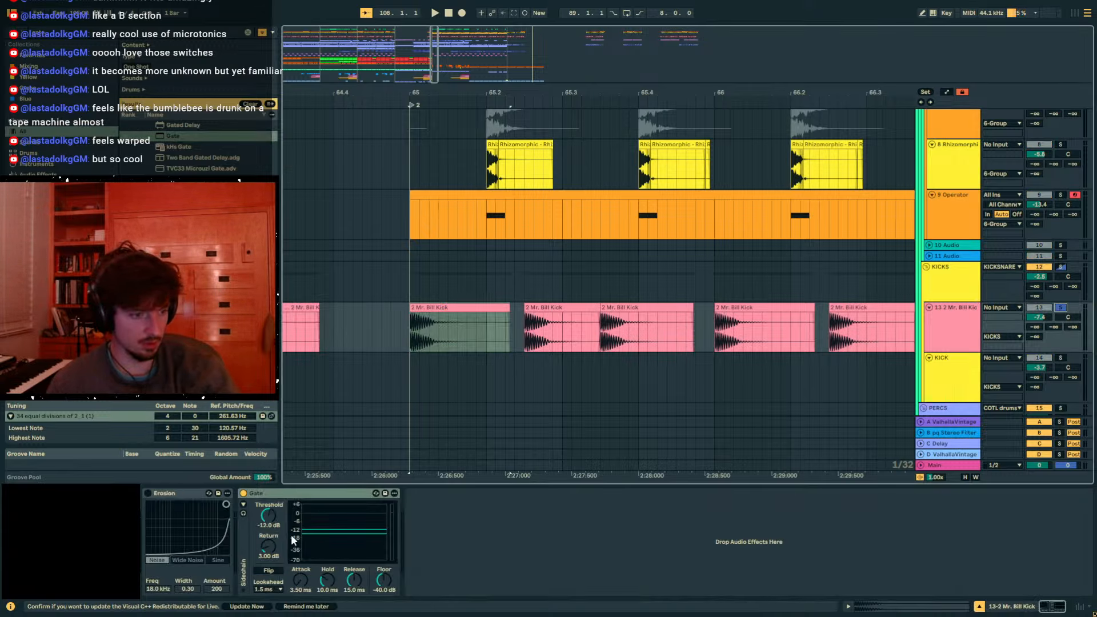
key("space")
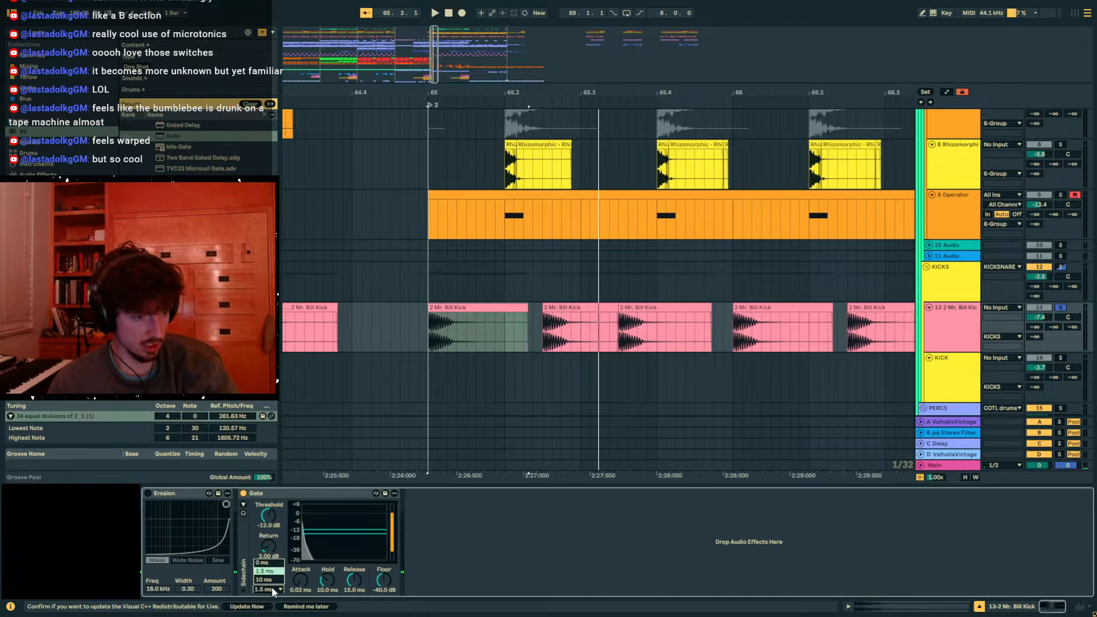
key("space")
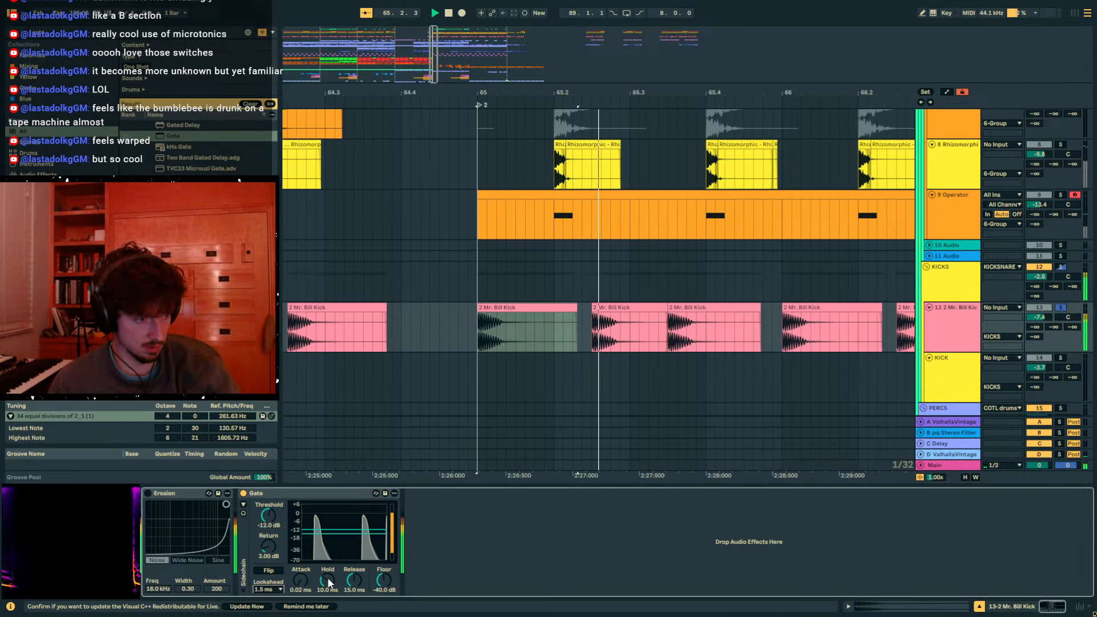
key("space")
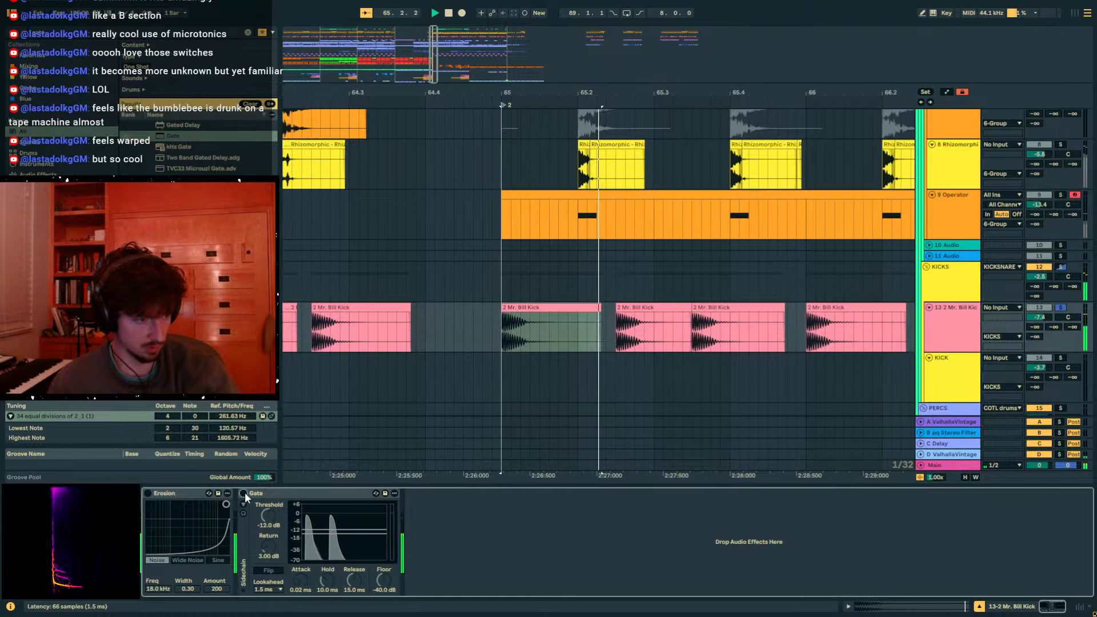
- Set the 2 Mr. Bill Kick Gate's hold to 3.19 ms and release to 11.5 ms while auditioning the kick
key("space")
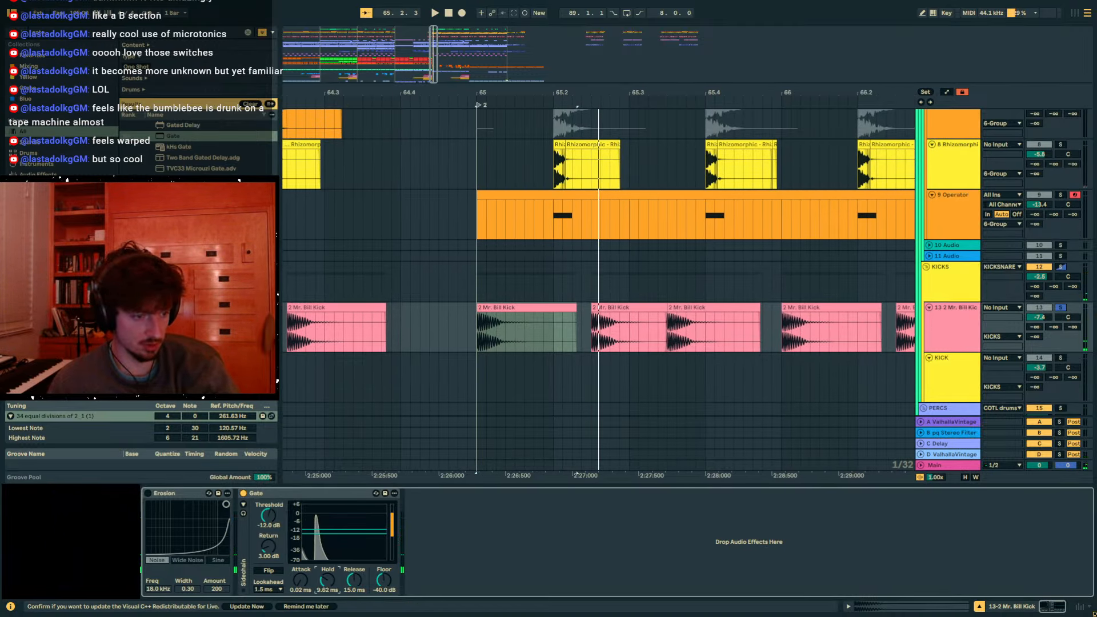
key("space")
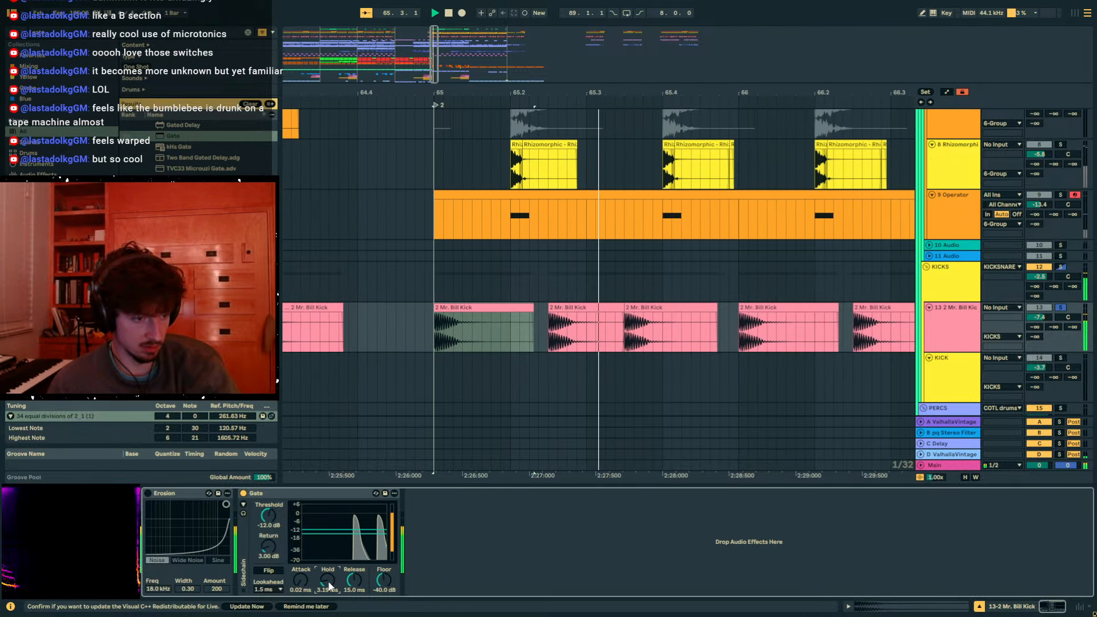
key("space")
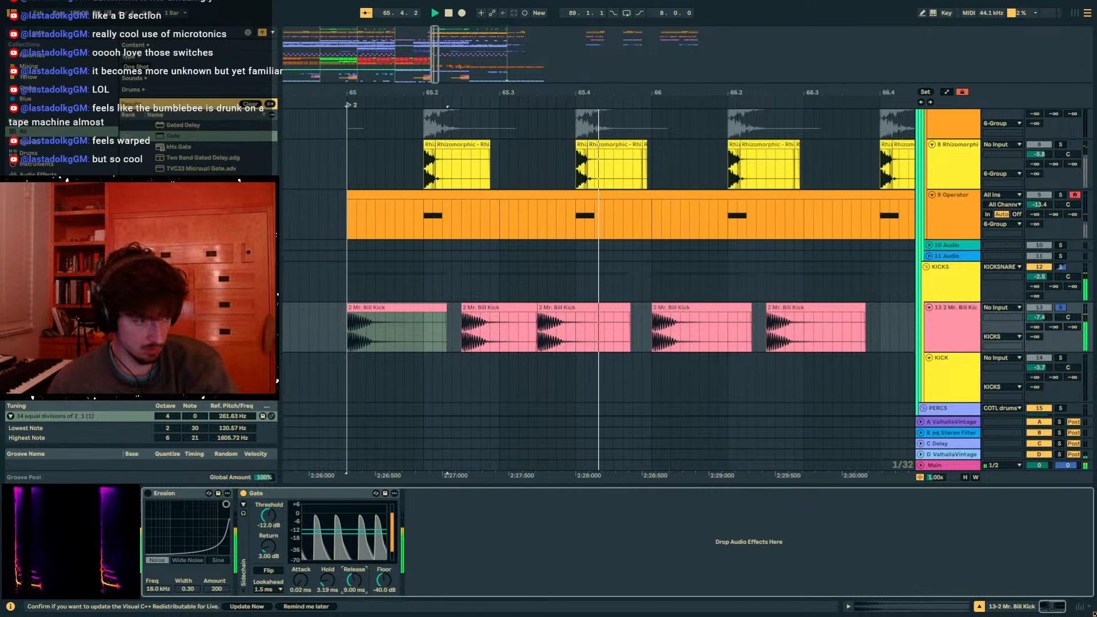
left_click_drag(362, 564, 362, 554)
- Trim the second kick clip of bar 65 to end at 65.3.2, and play the full mix from 64.3.3
left_click_drag(404, 308, 387, 308)
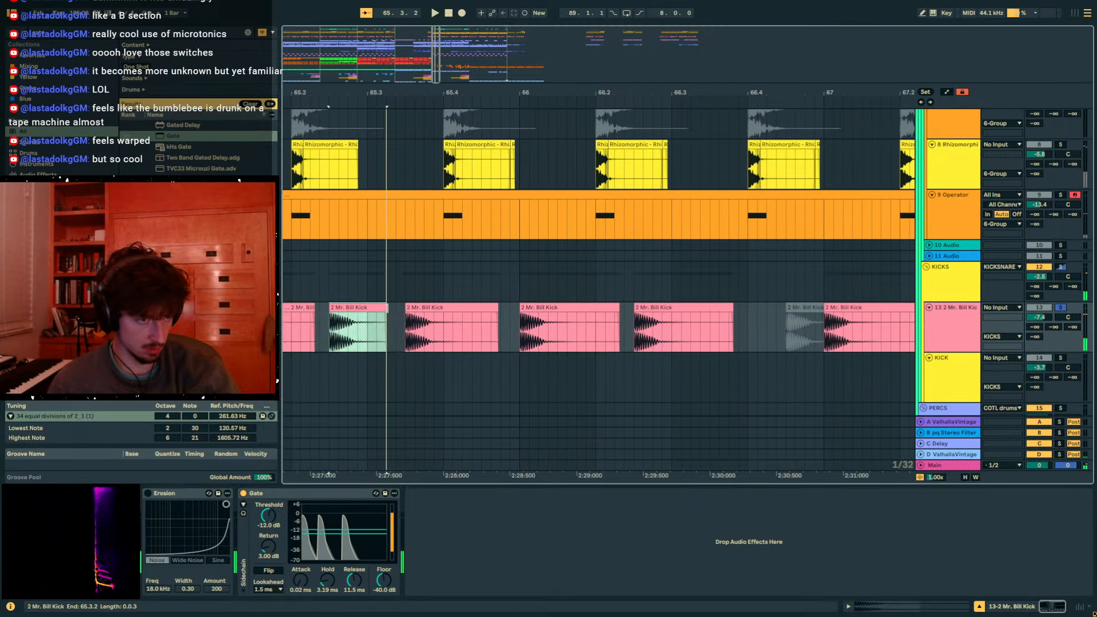
left_click_drag(418, 80, 469, 37)
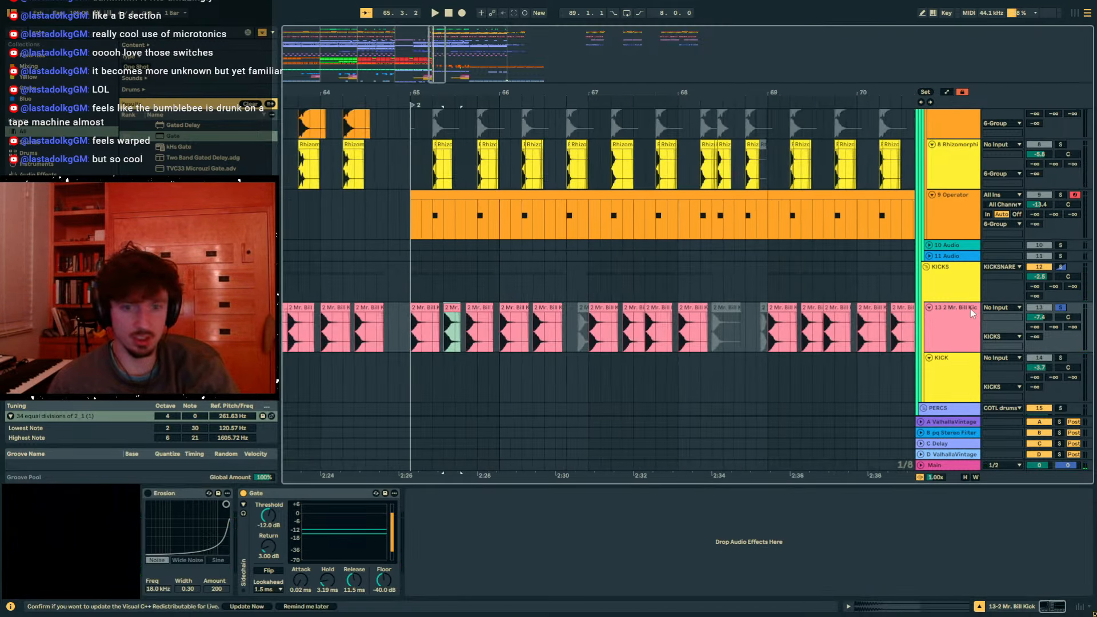
left_click(378, 292)
key("space")
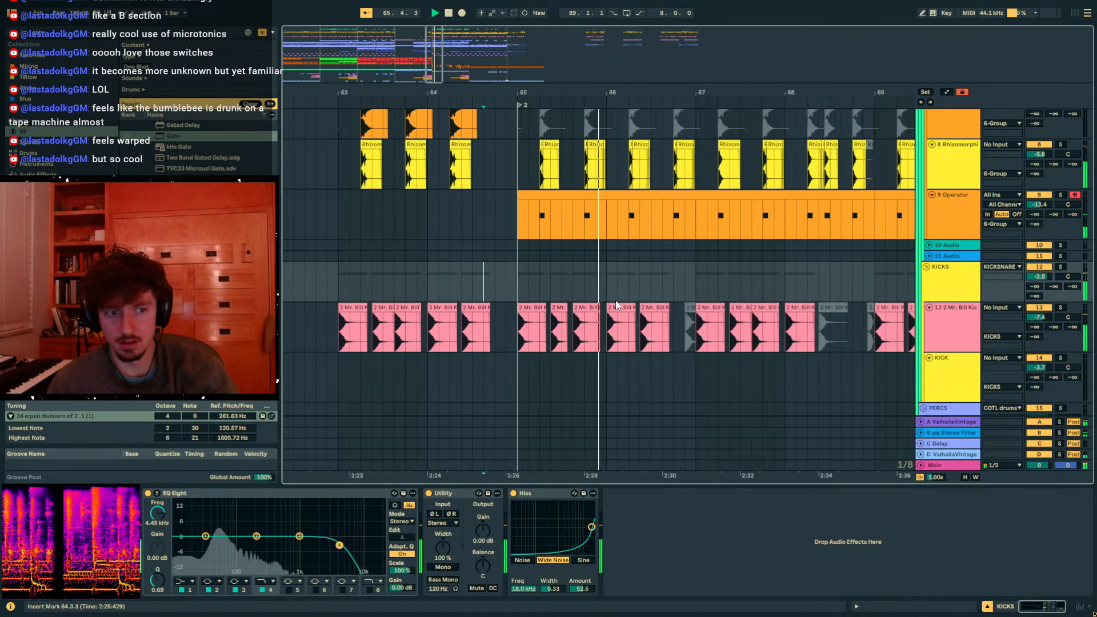
- Lower the KICKS group volume to -3.5 dB
left_click(948, 462)
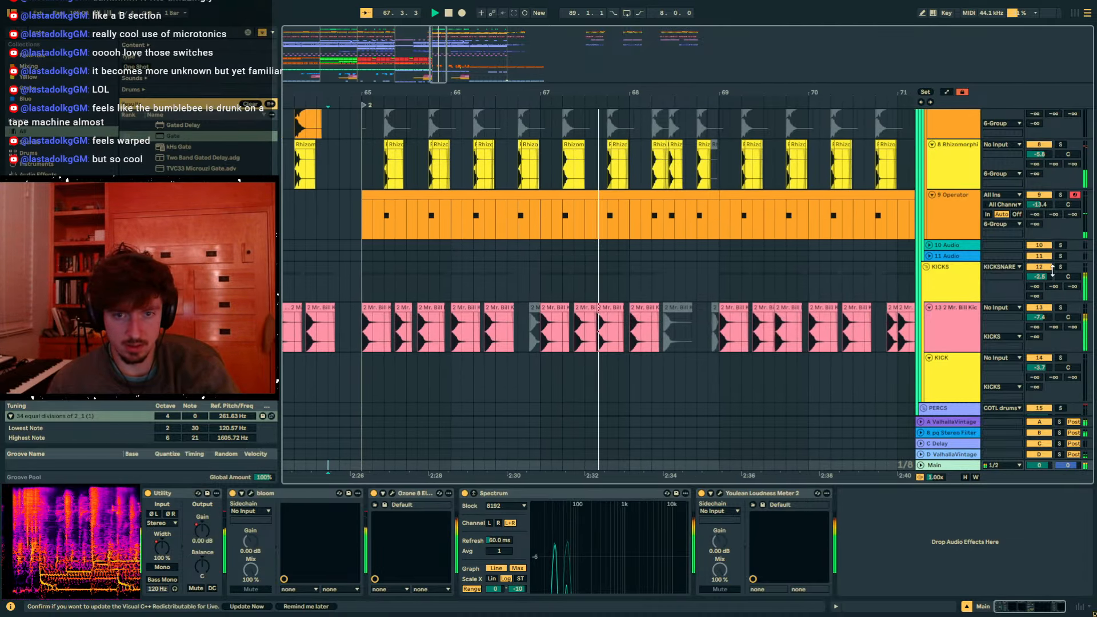
left_click_drag(1039, 277, 1040, 282)
left_click(947, 328)
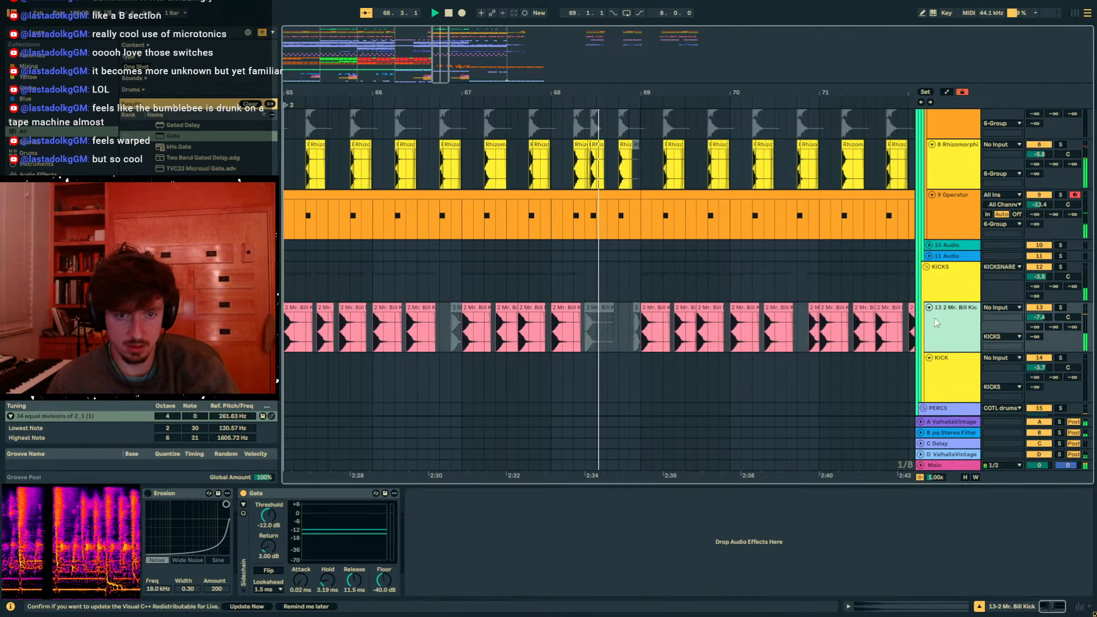
- Reduce the Hiss amount on the KICKS group to 22.6 and switch the Hiss device off
left_click(942, 289)
left_click_drag(584, 590, 585, 607)
left_click(514, 494)
- Examine the PERCS group's compressors and the device chain of the unfolded 31 Abletunes hi-hat track during playback
scroll(679, 320, "up", 5)
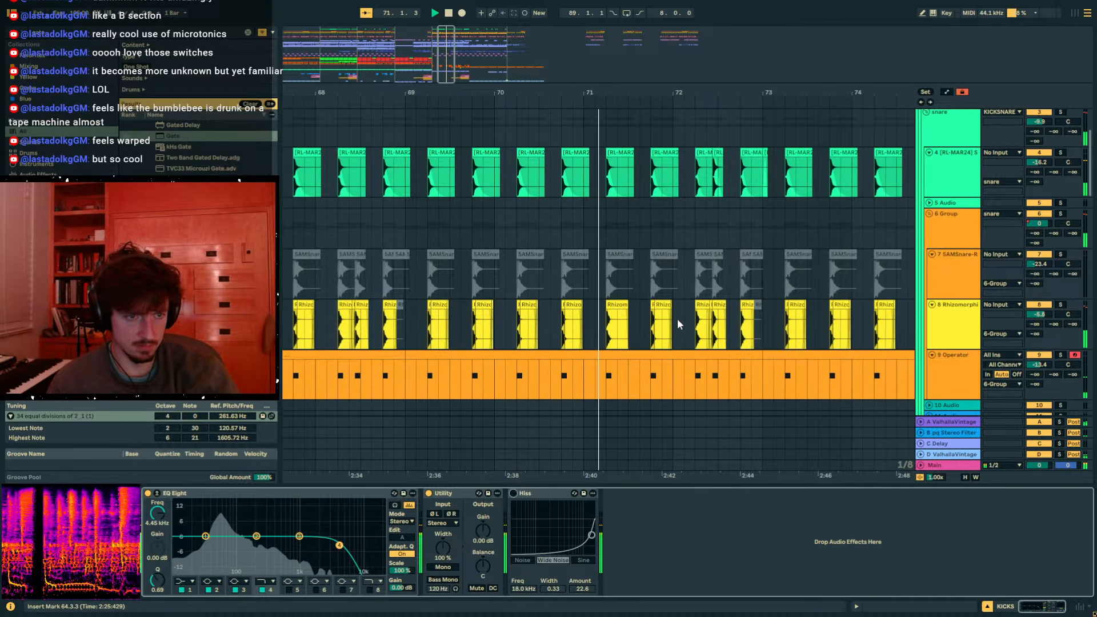
scroll(930, 305, "down", 5)
scroll(930, 304, "down", 2)
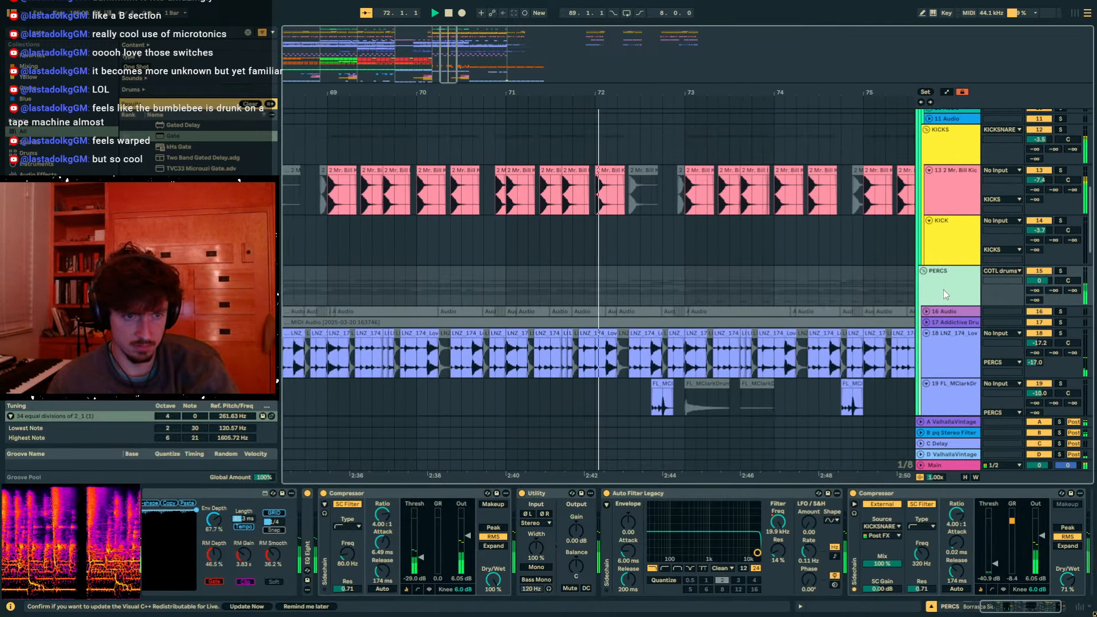
left_click(944, 289)
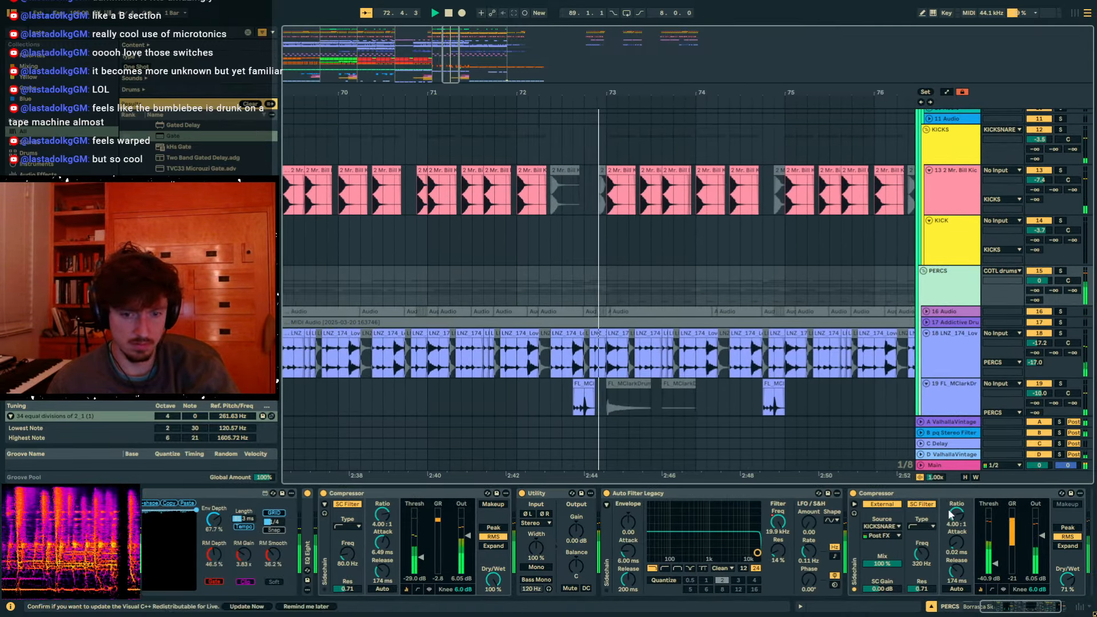
left_click(399, 490)
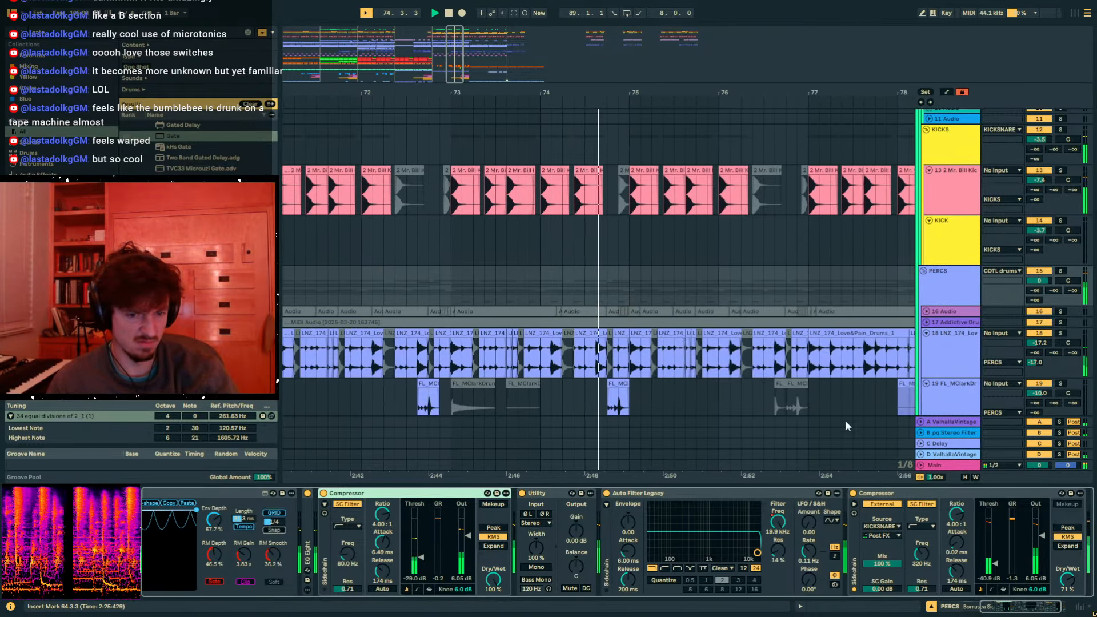
scroll(922, 355, "down", 3)
scroll(922, 352, "down", 5)
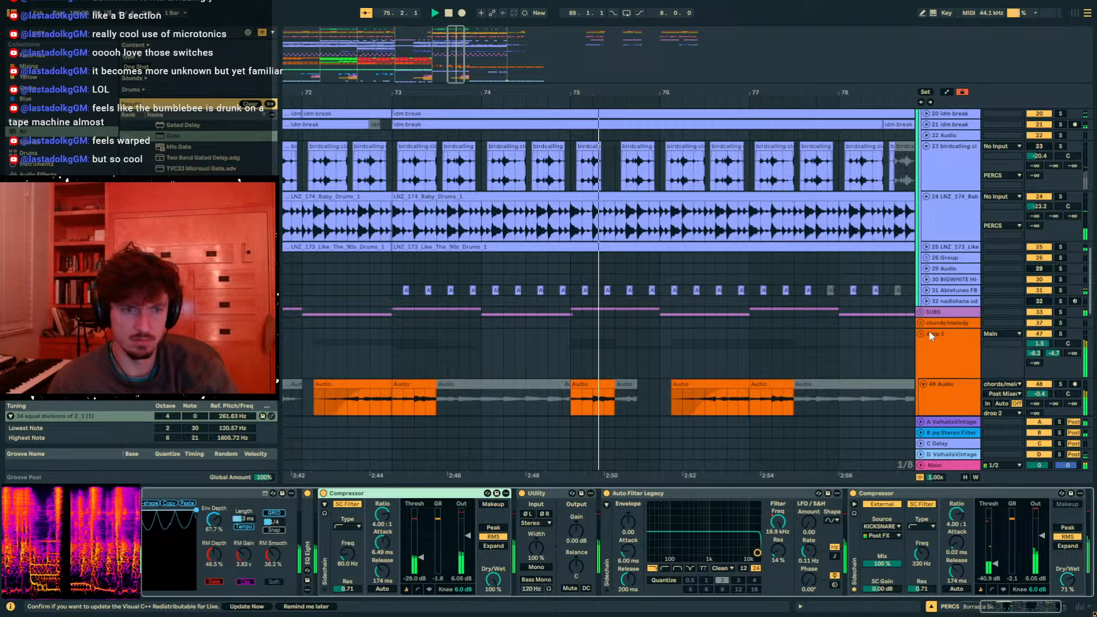
left_click(927, 292)
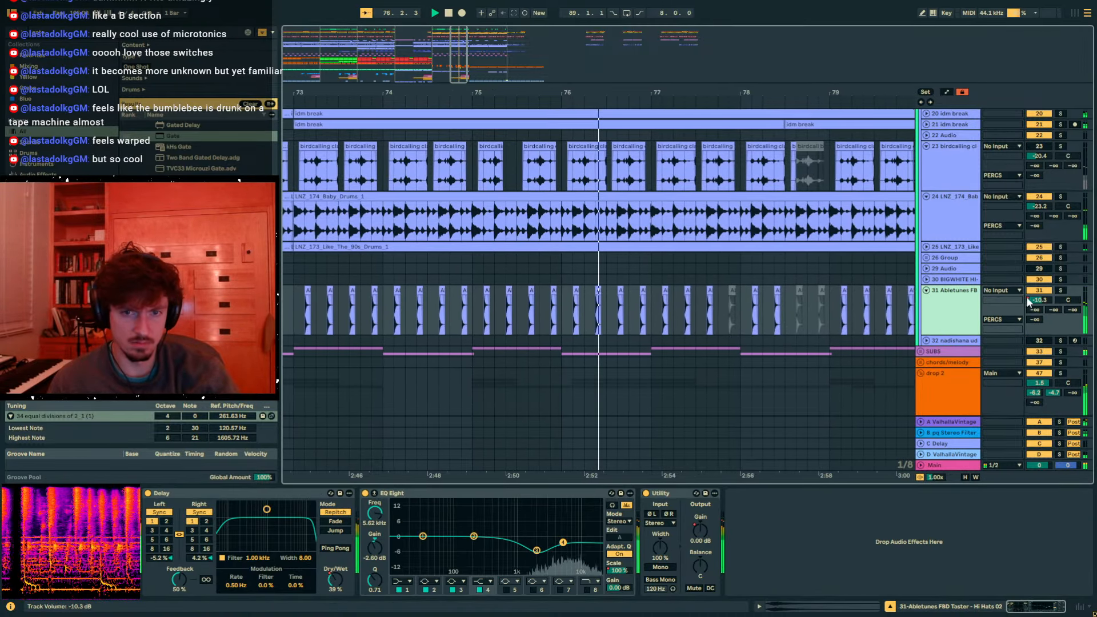
scroll(940, 316, "up", 2)
scroll(945, 266, "up", 5)
left_click(944, 266)
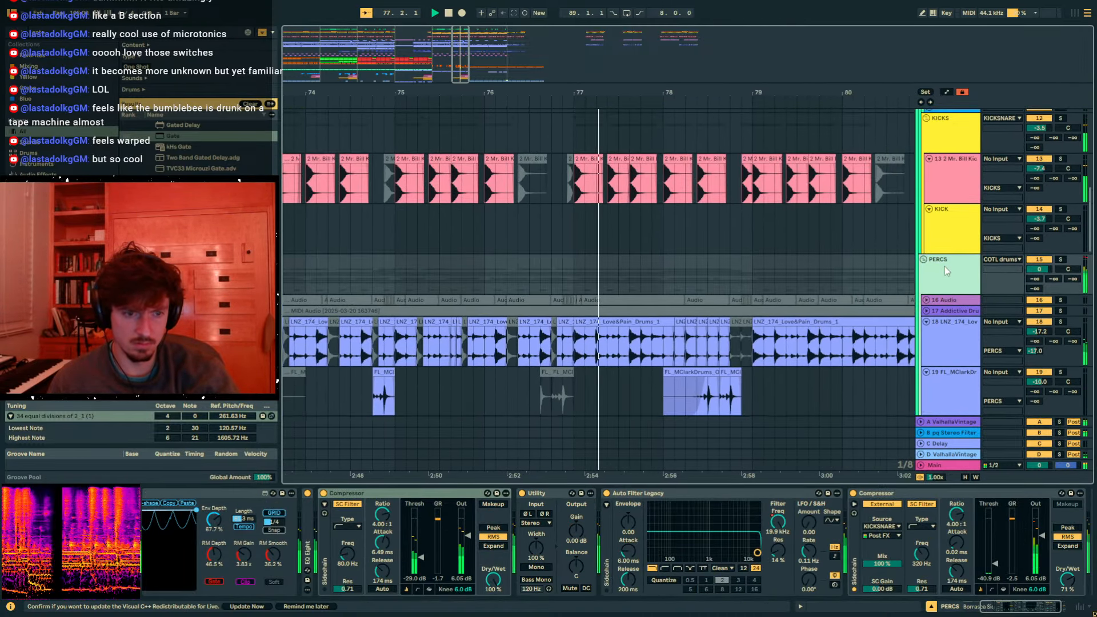
- Inspect the bloom plug-in's settings on the COTL drums group and close its window
scroll(945, 266, "up", 5)
scroll(942, 258, "up", 3)
left_click(950, 149)
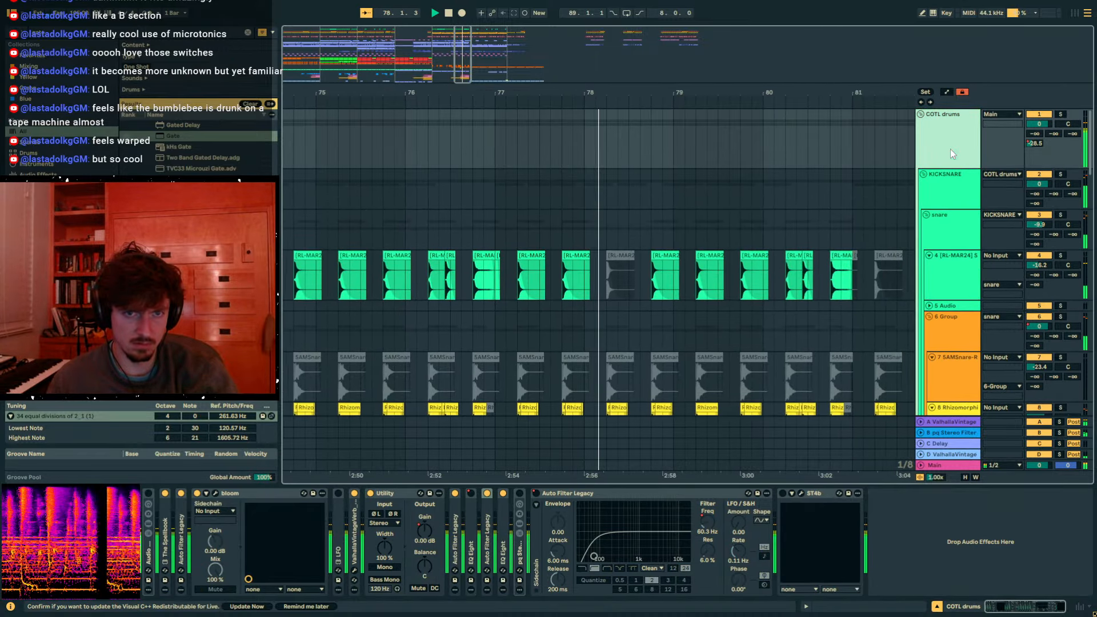
left_click(217, 495)
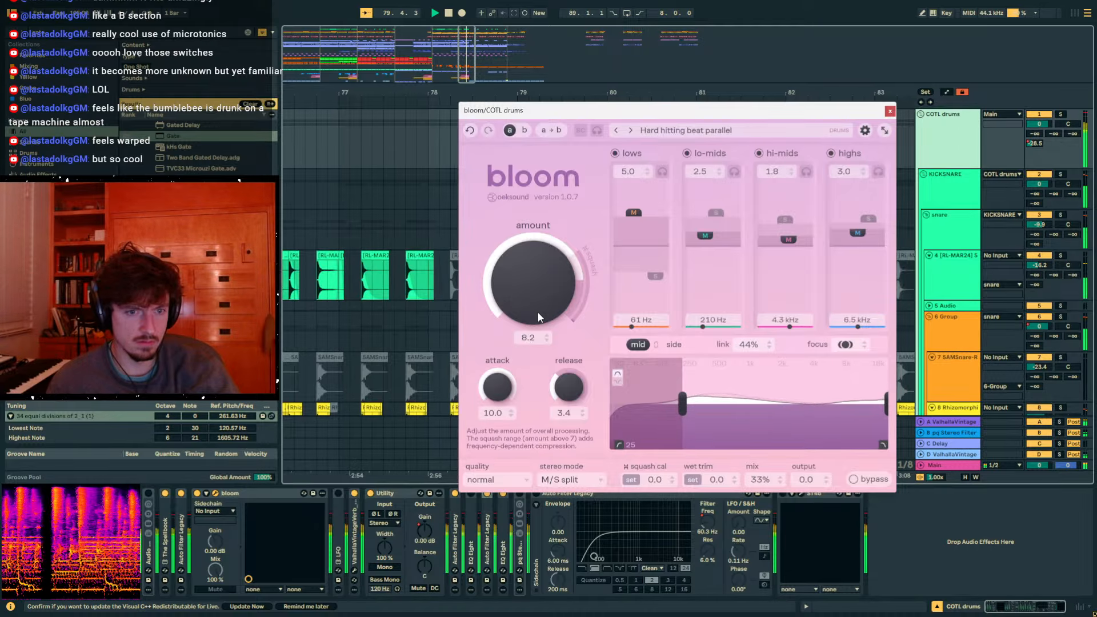
left_click_drag(539, 313, 532, 315)
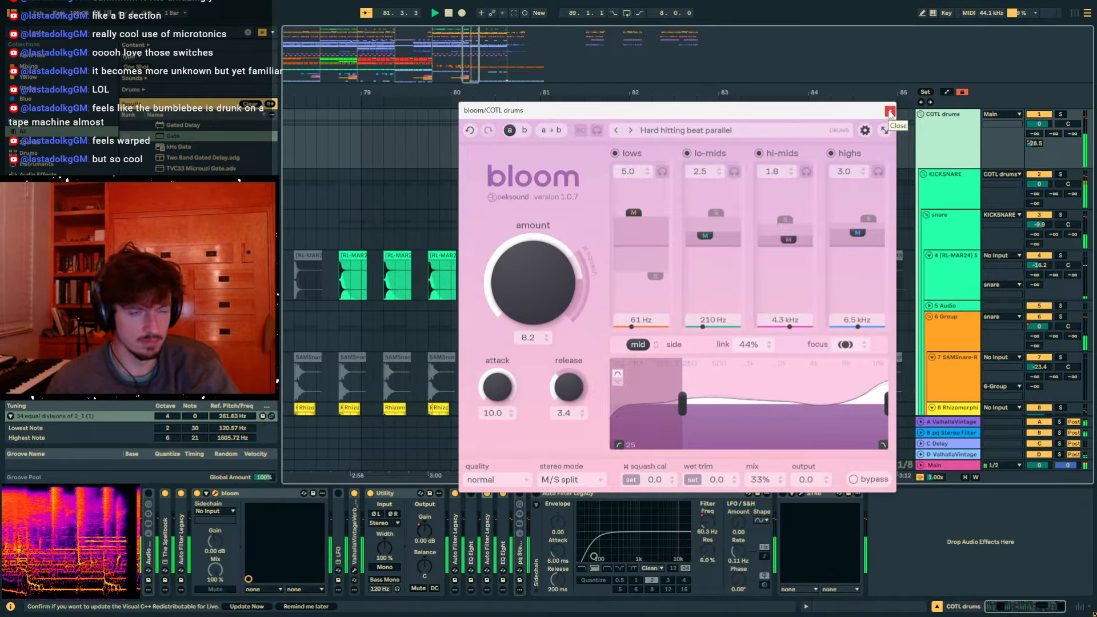
left_click(890, 112)
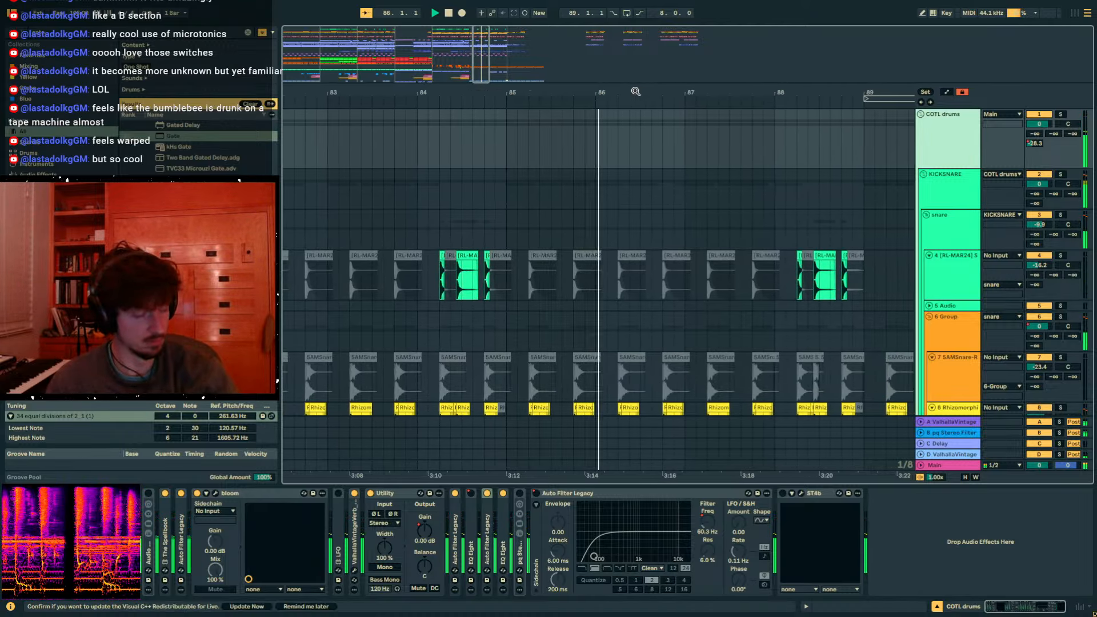
- Look over the drum tracks and check the 4 [RL-MAR24] snare and snare group device chains while listening into the outro
left_click_drag(638, 93, 638, 68)
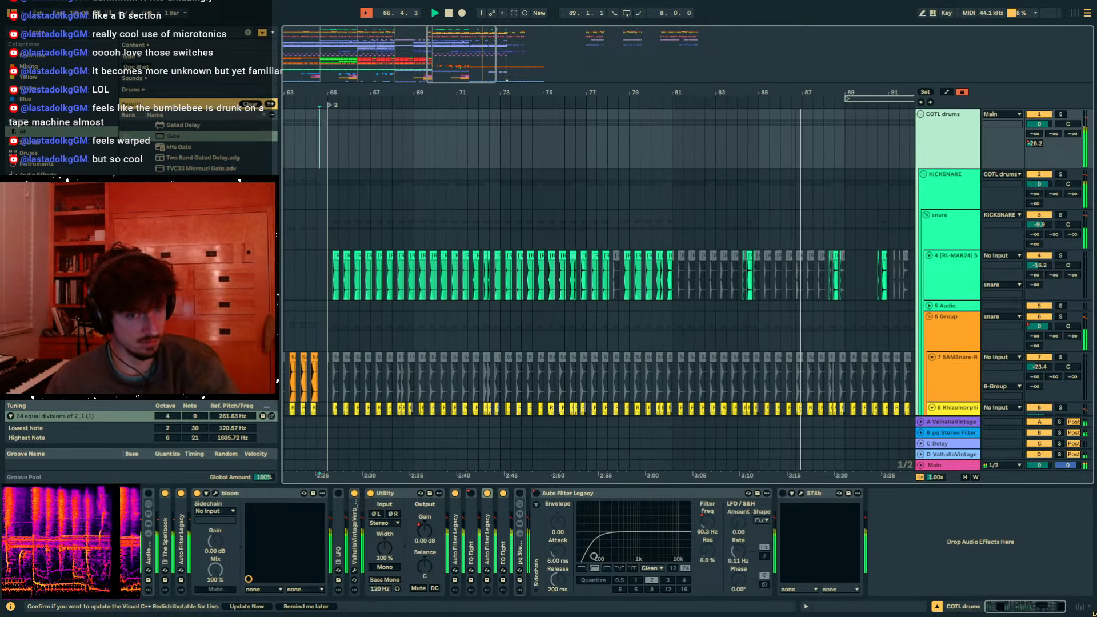
scroll(777, 293, "down", 15)
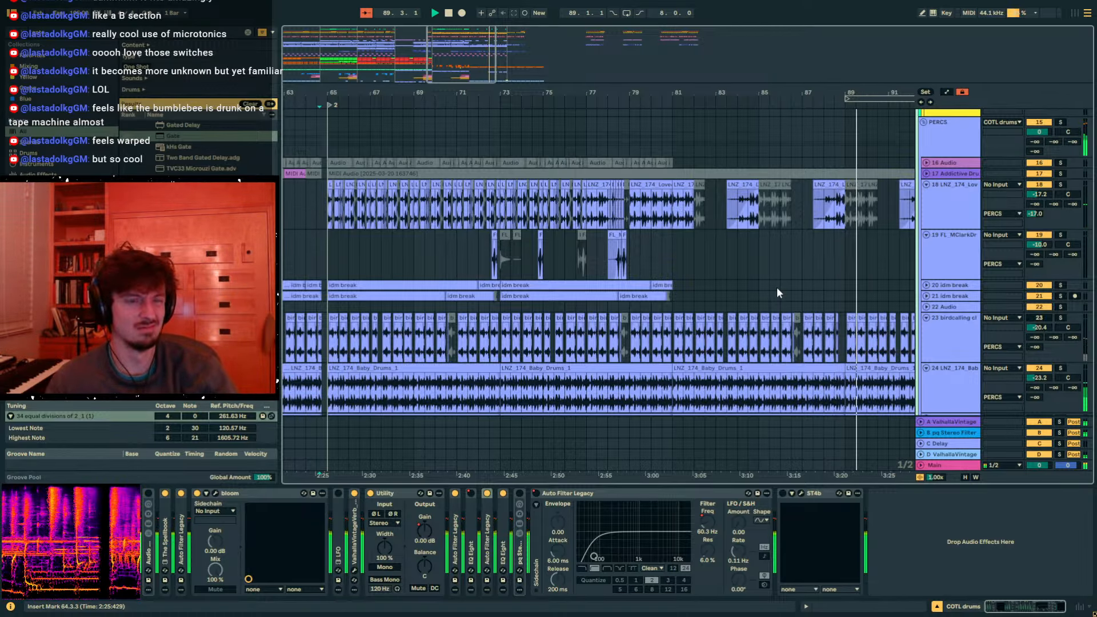
scroll(777, 293, "up", 10)
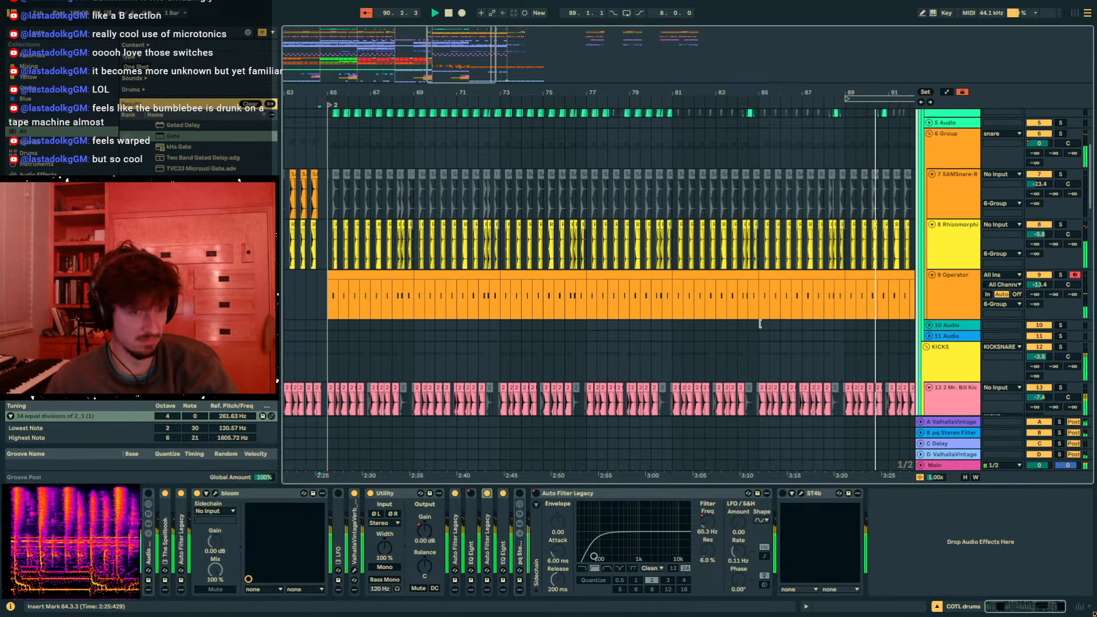
scroll(761, 323, "up", 4)
left_click(954, 267)
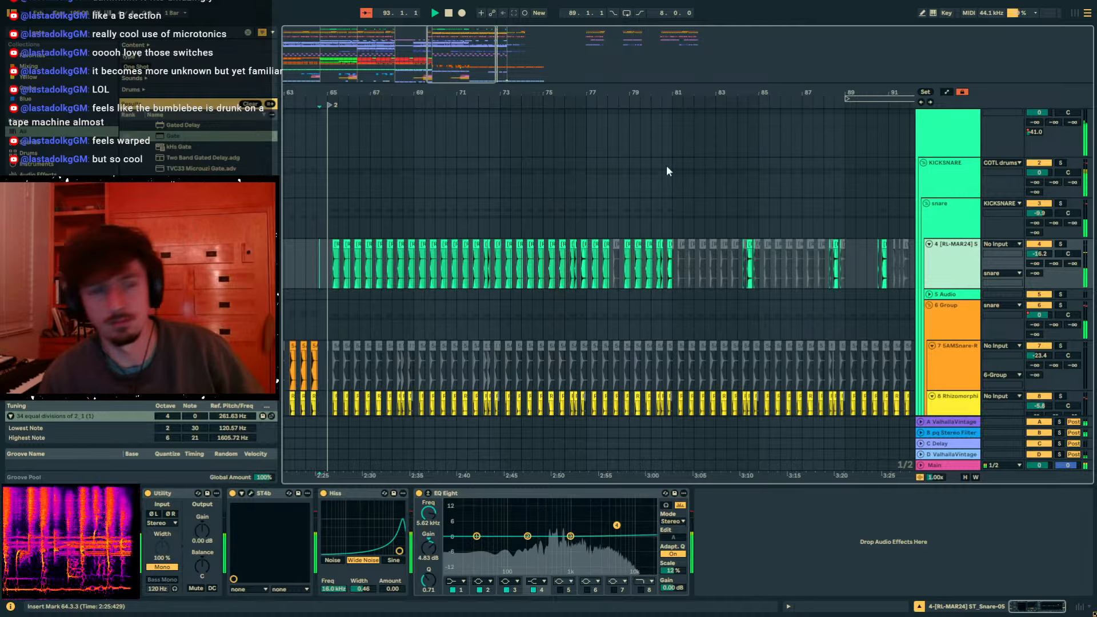
left_click_drag(718, 96, 437, 105)
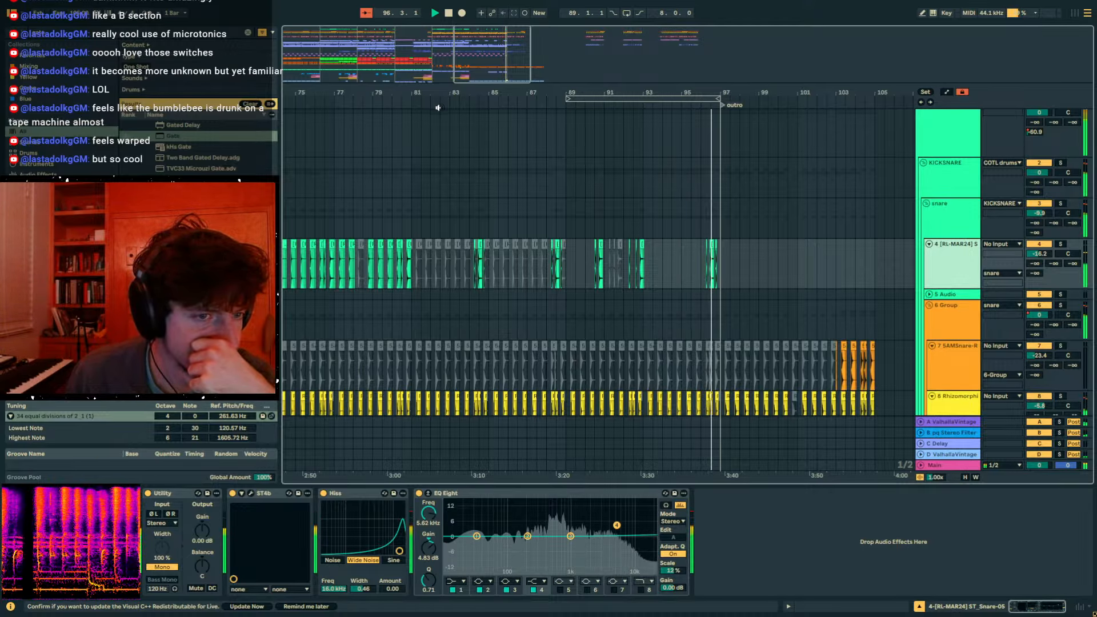
left_click(719, 227)
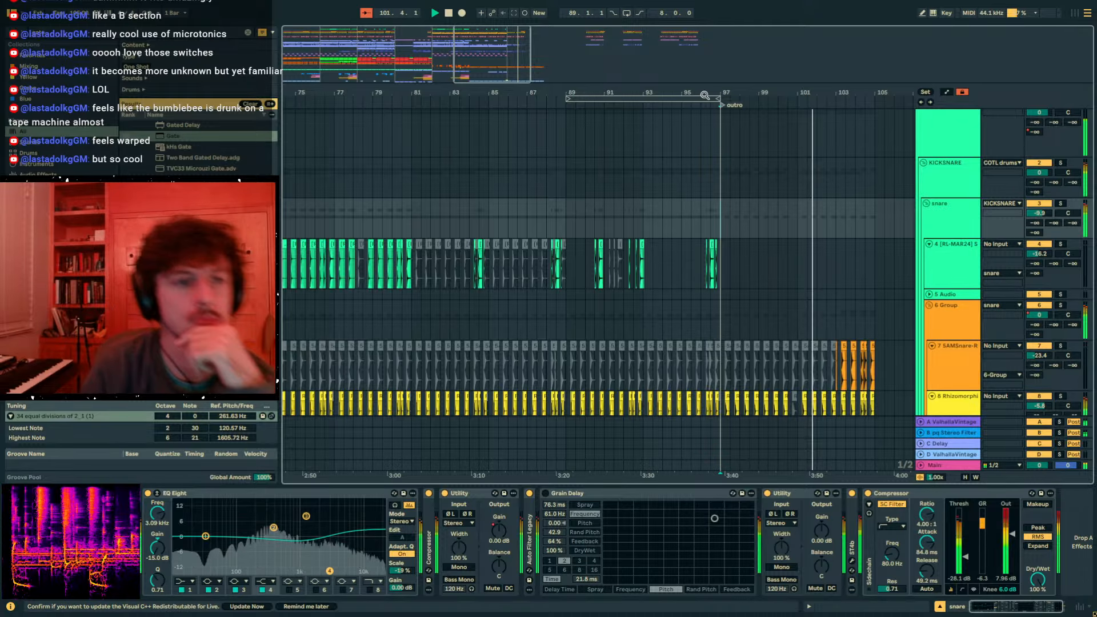
- Place the insert mark at 64.1.1 on the snare group, stop playback and save the set
mouse_move(704, 93)
left_mouse_down()
mouse_move(657, 73)
mouse_move(742, 55)
left_mouse_up()
left_click(454, 217)
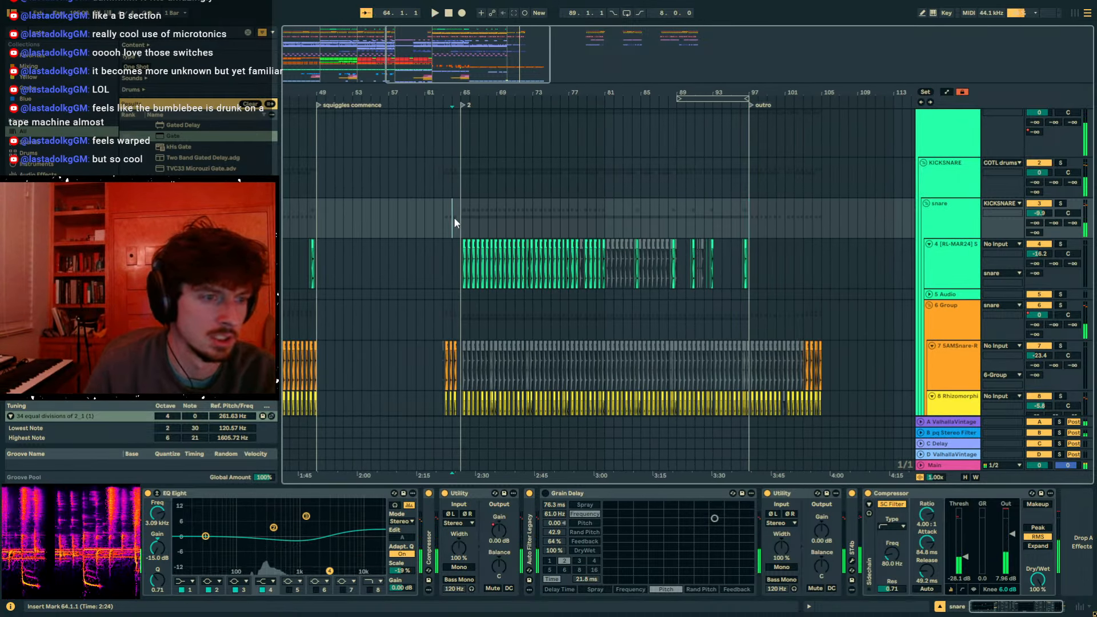
key("space")
key("ctrl+s")
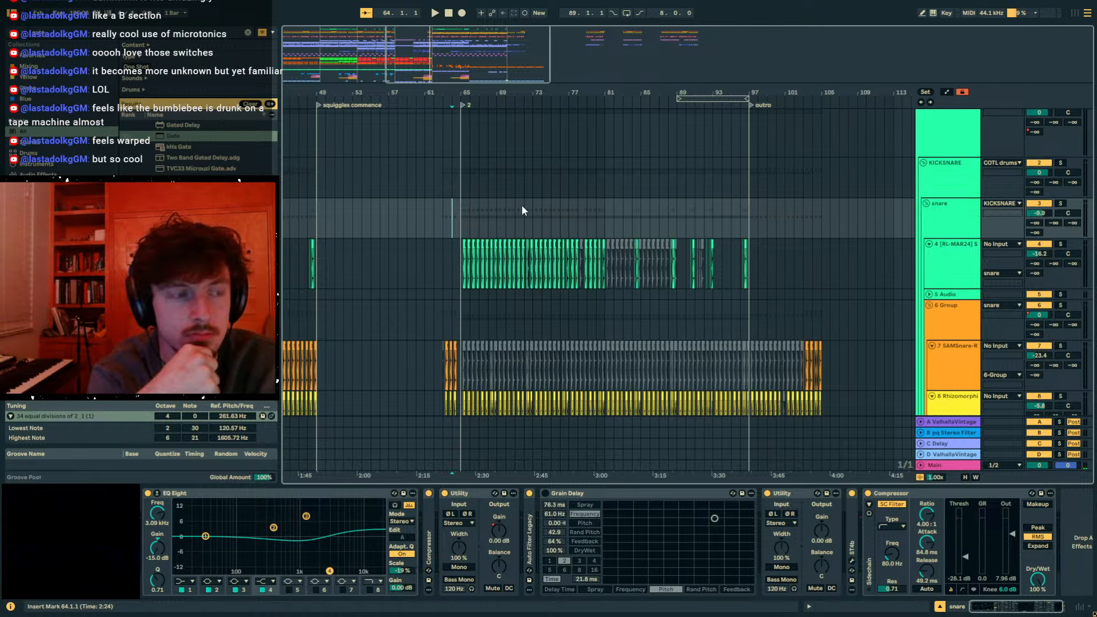
- Play briefly from locator 1 at bar 17 and look over the tracks in the first drop
scroll(657, 139, "left", 5)
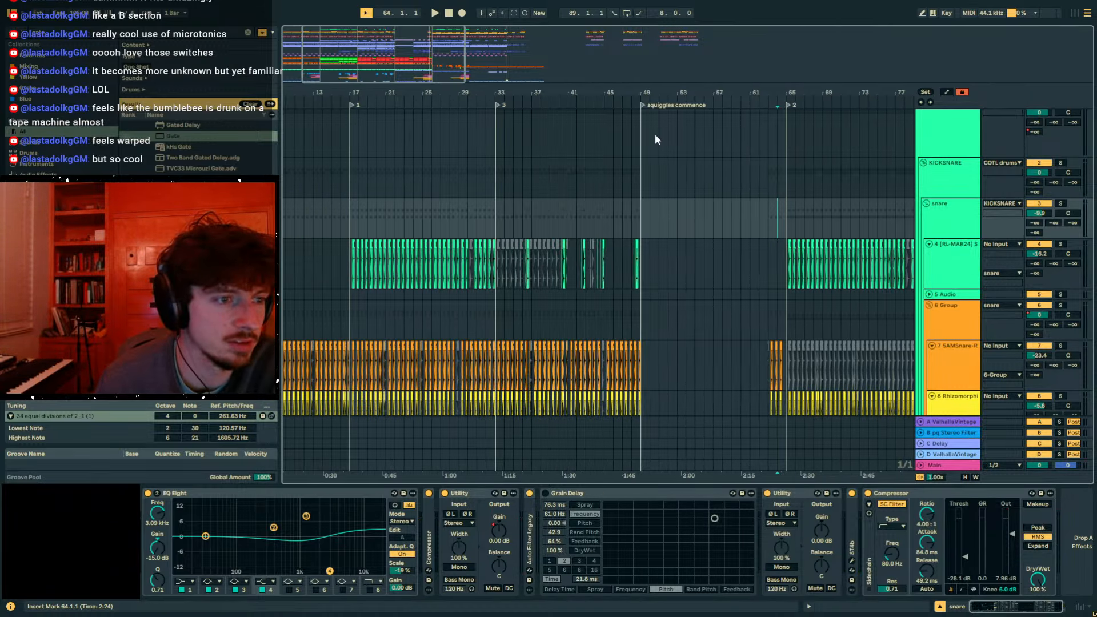
scroll(345, 215, "left", 2)
scroll(450, 275, "down", 10)
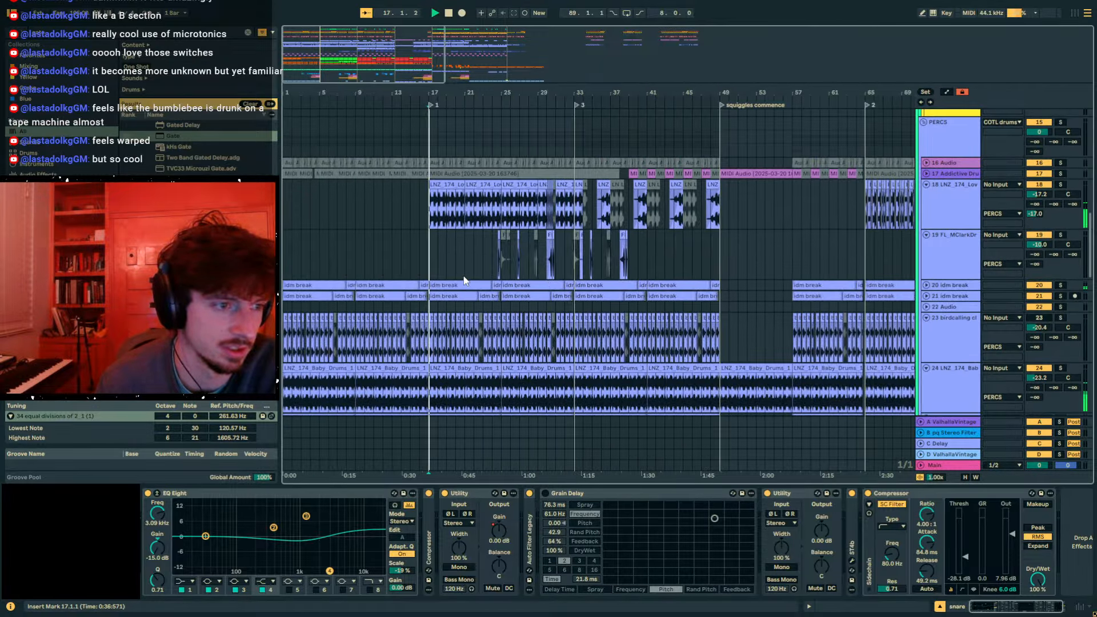
key("space")
scroll(464, 280, "down", 10)
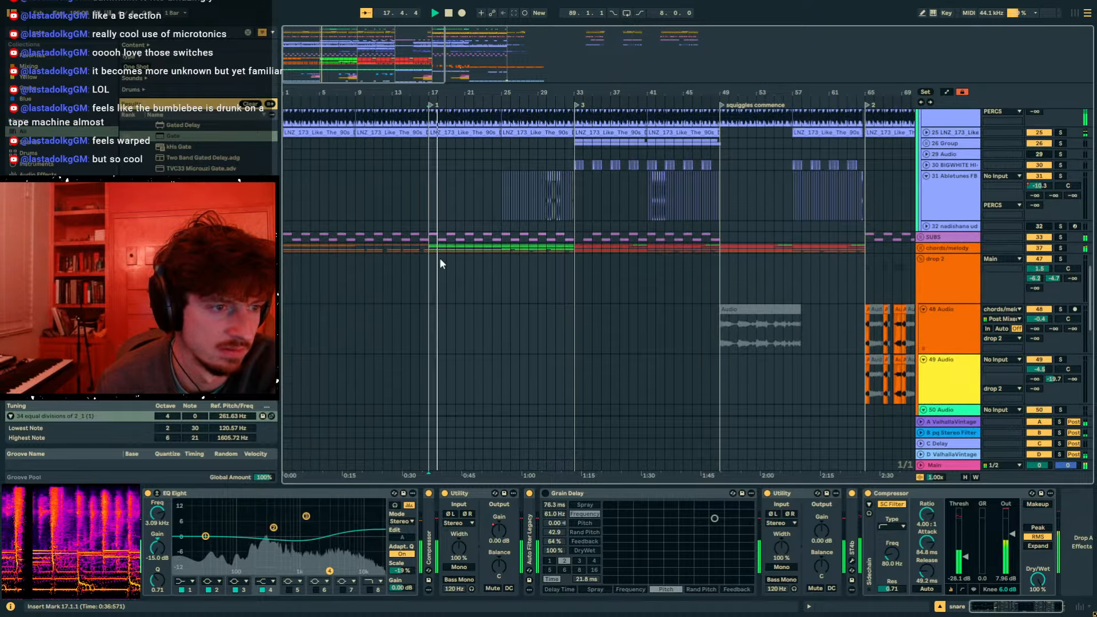
scroll(440, 260, "up", 5)
scroll(440, 262, "up", 15)
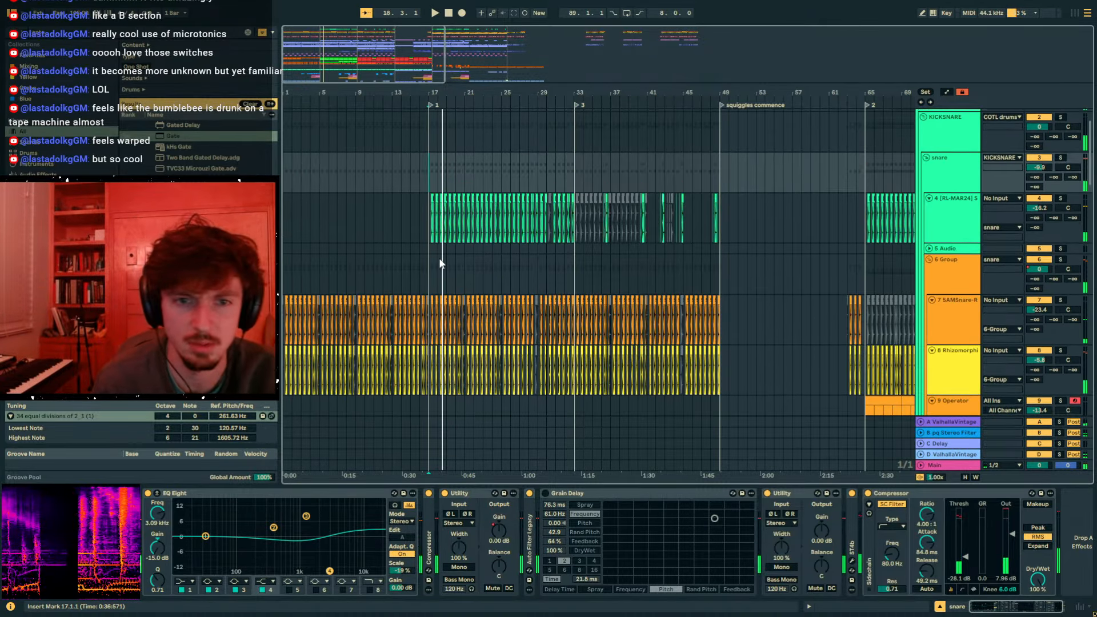
- Lower the COTL drums D-ValhallaVintage send automation before locator 3 to -28.0 dB and hide the automation
key("a")
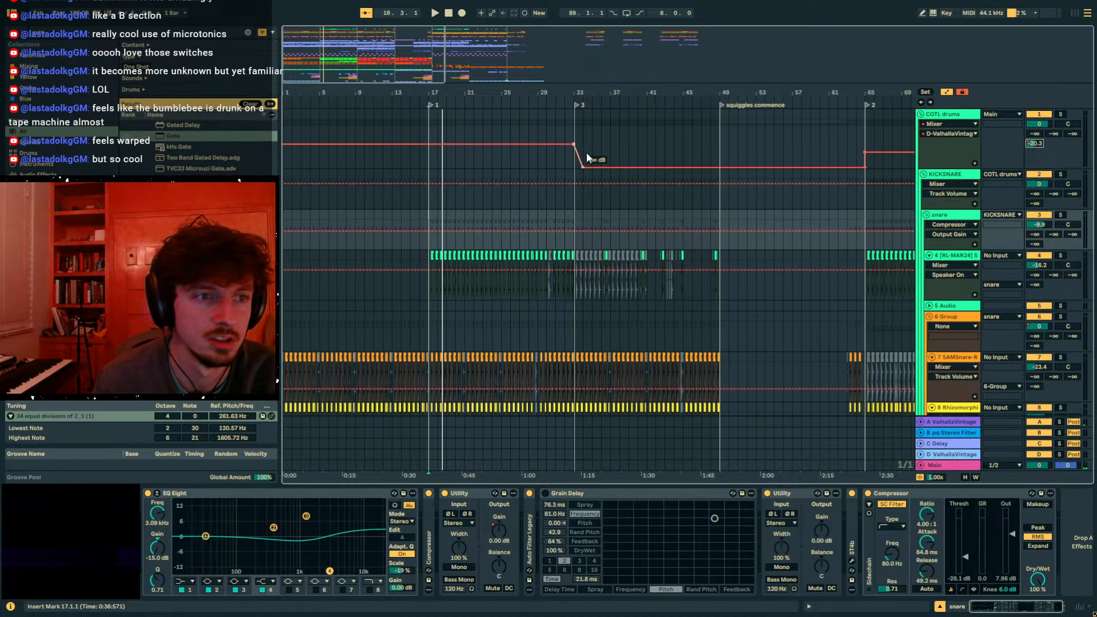
left_click_drag(574, 143, 574, 150)
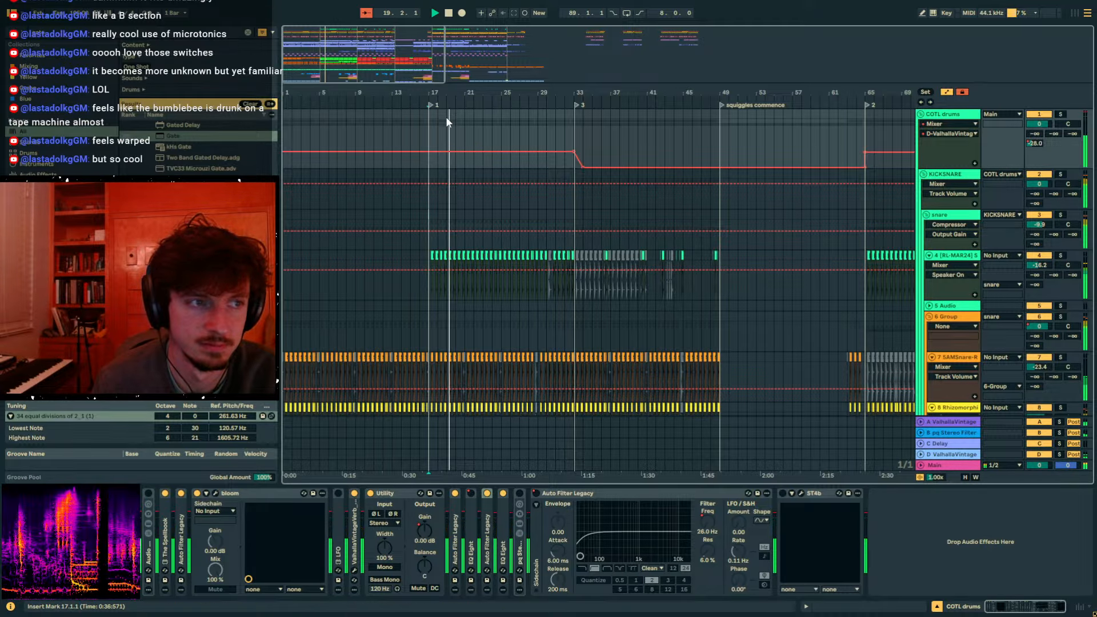
left_click_drag(432, 93, 430, 158)
key("a")
- Mute the 7 SAMSnare track inside the 6 Group snare layer
scroll(722, 234, "down", 2)
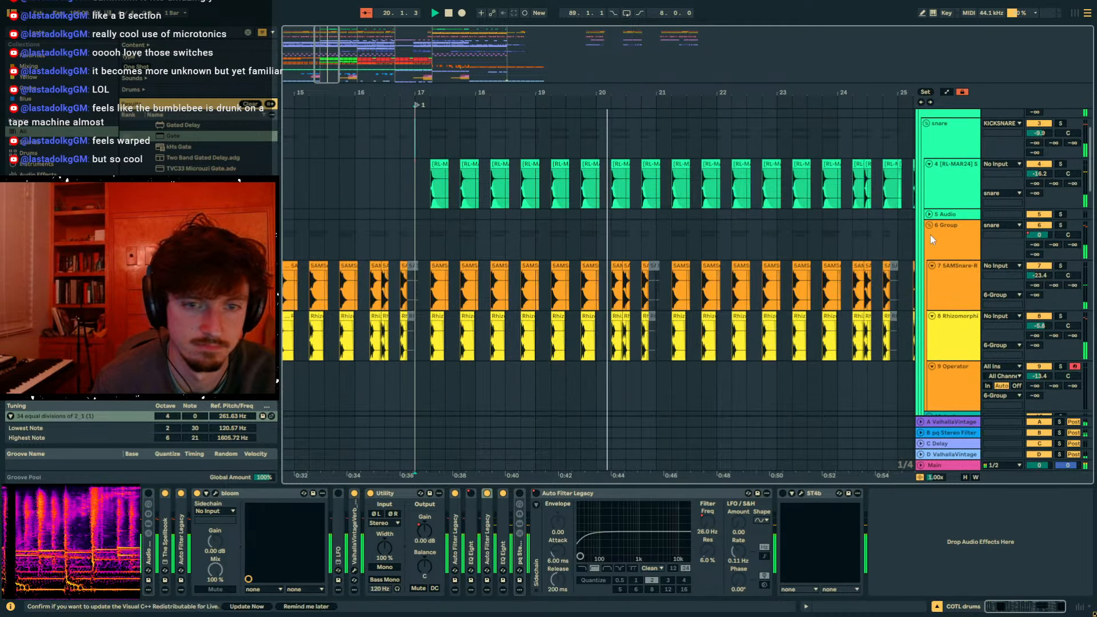
left_click(1040, 267)
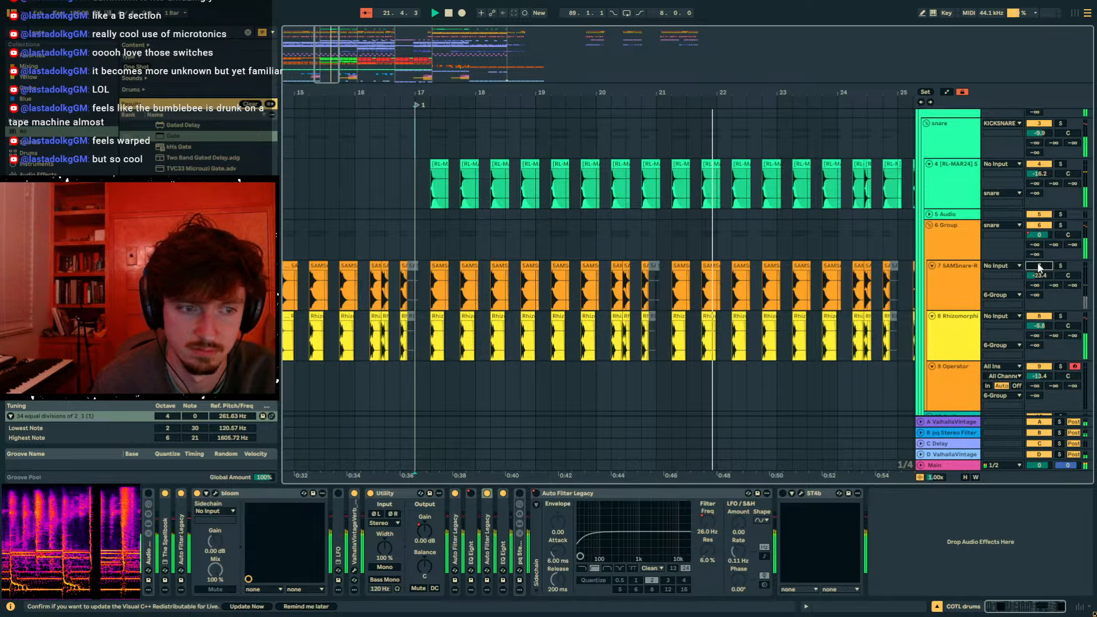
- Stop playback, place the insert mark at 24.1.1 on the snare group and save the set
left_click_drag(415, 92, 416, 45)
mouse_move(479, 93)
left_mouse_down()
mouse_move(477, 170)
mouse_move(469, 109)
left_mouse_up()
left_click(539, 133)
key("space")
left_click(530, 135)
key("ctrl+s")
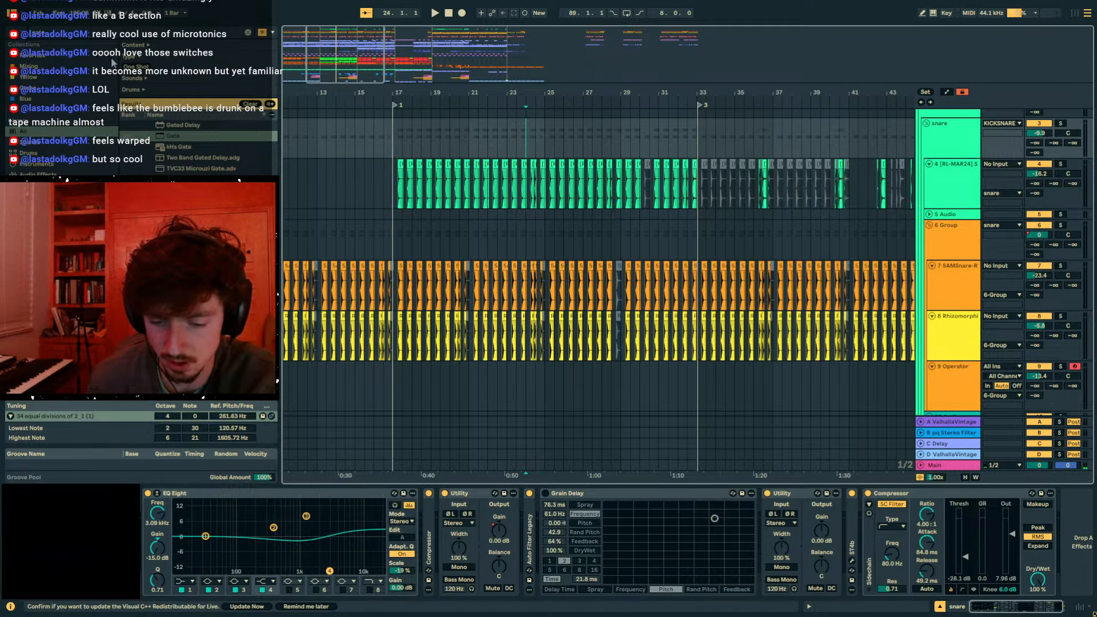
- Leave full-screen mode and try to create a new Live Set
key("F11")
left_click(8, 21)
mouse_move(27, 61)
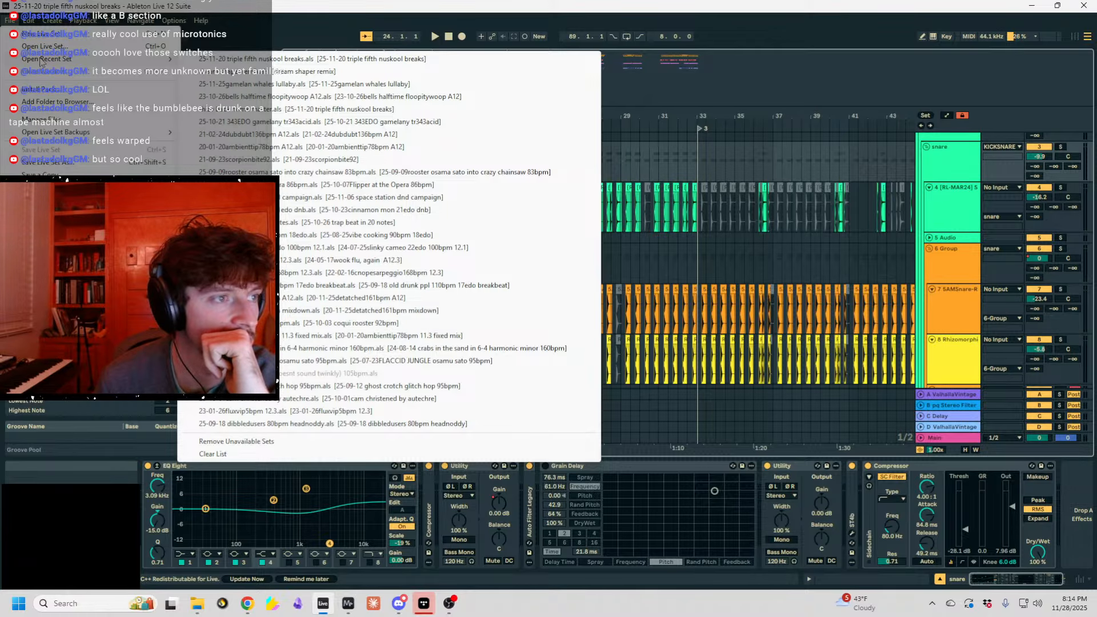
left_click(57, 34)
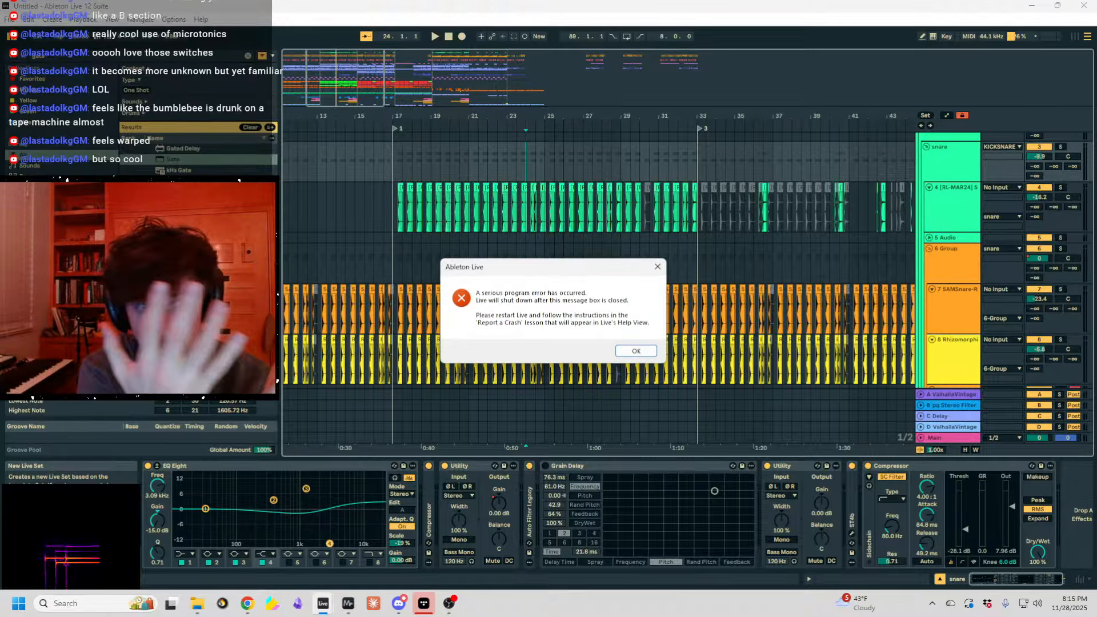
- Dismiss the program error, relaunch Ableton Live 12 Suite and close the Report a Crash help view
left_click(636, 350)
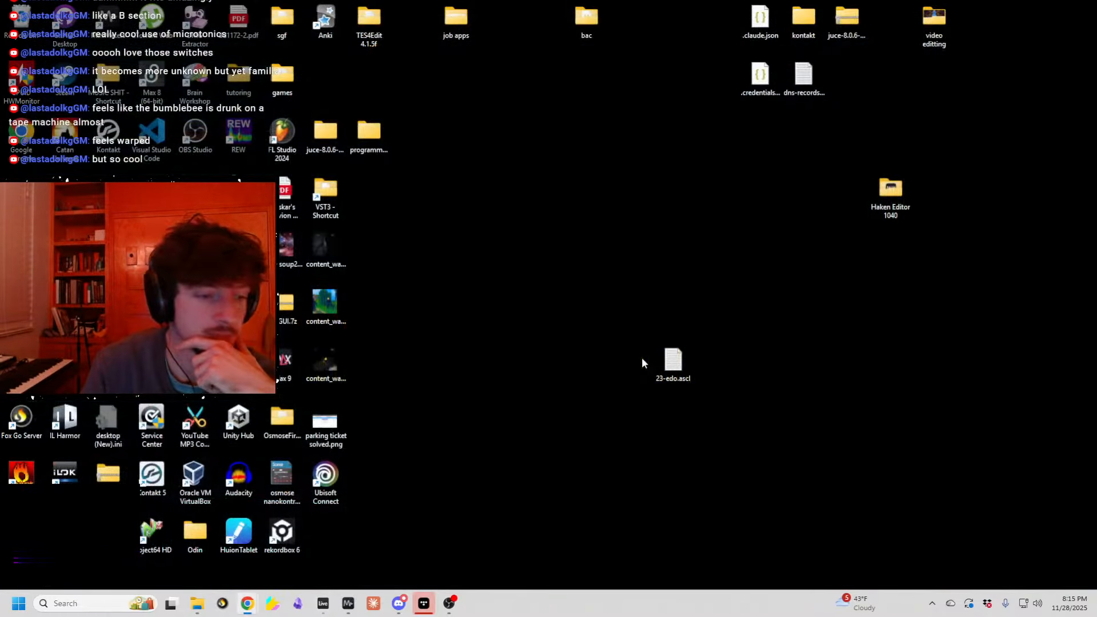
right_click(322, 602)
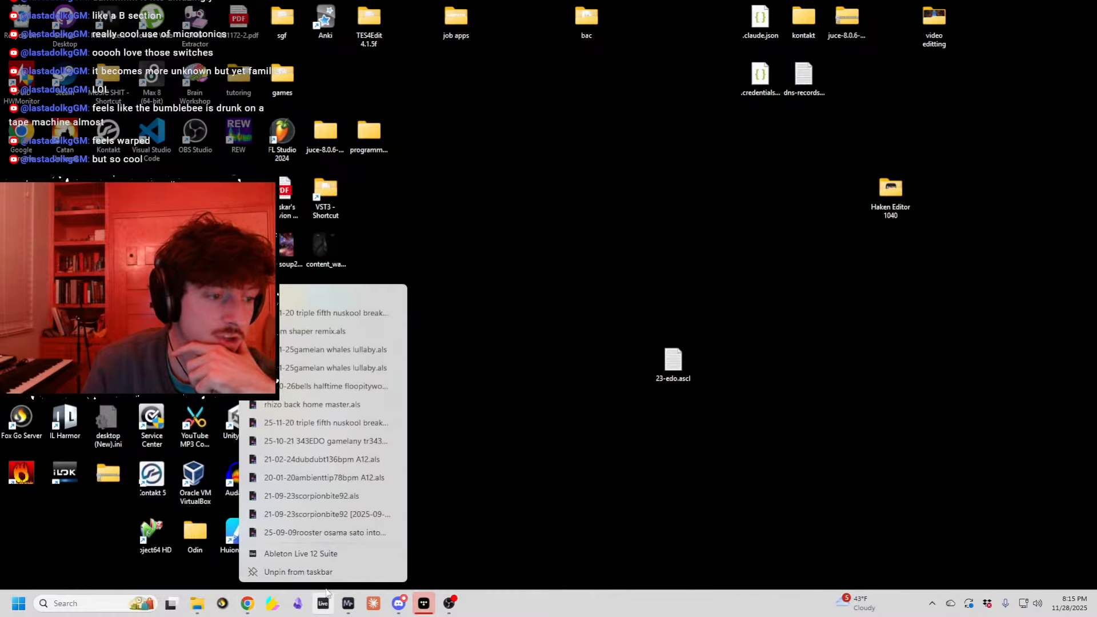
left_click(546, 404)
left_click(323, 603)
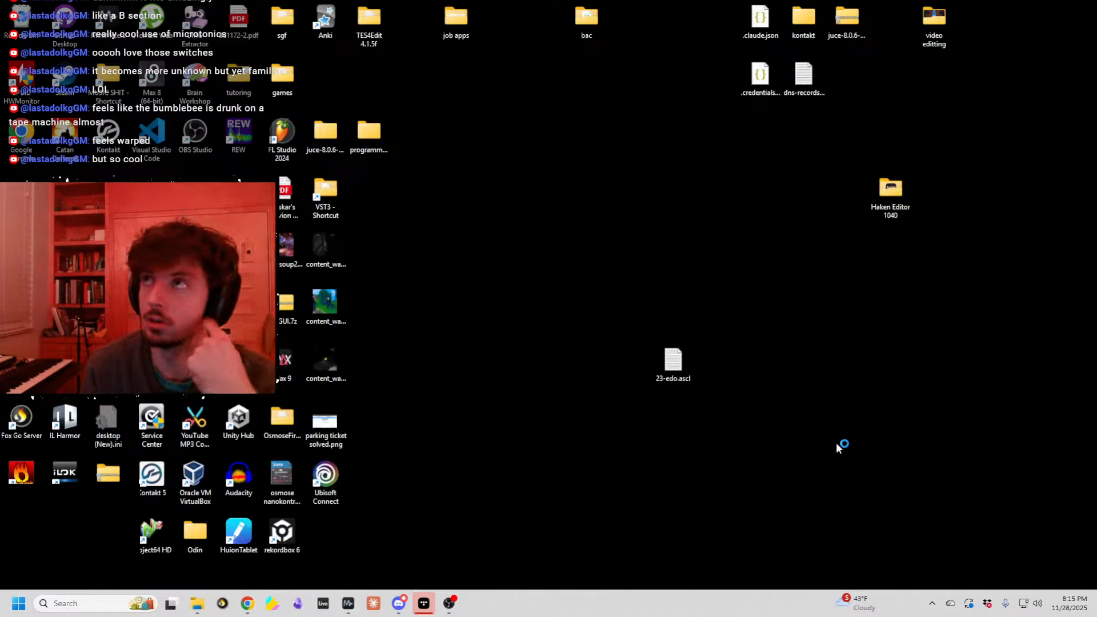
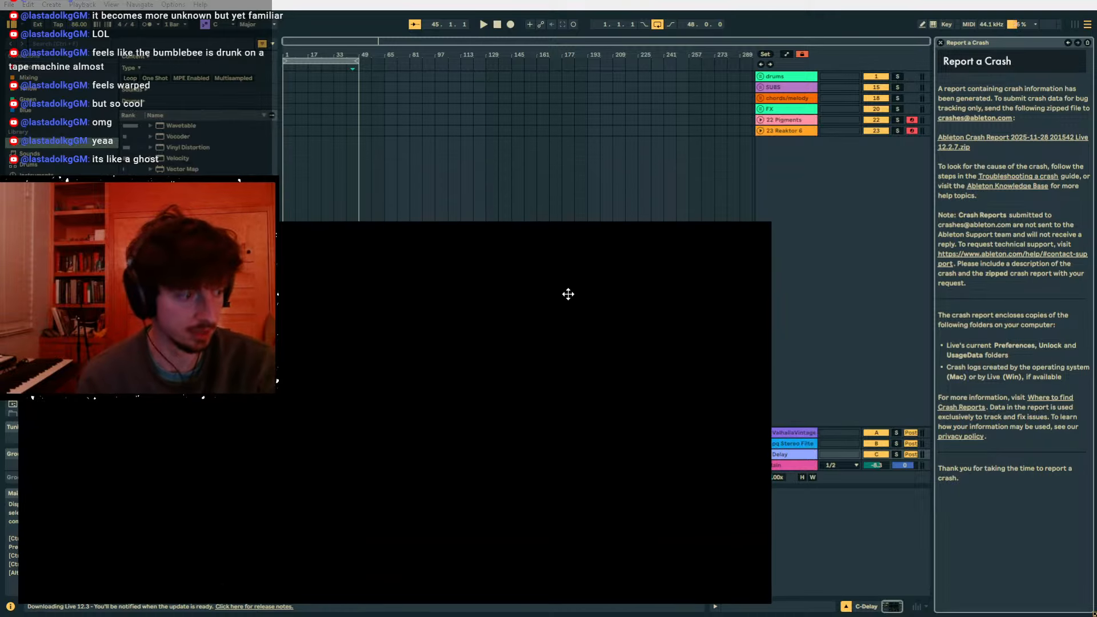
left_click_drag(758, 223, 145, 478)
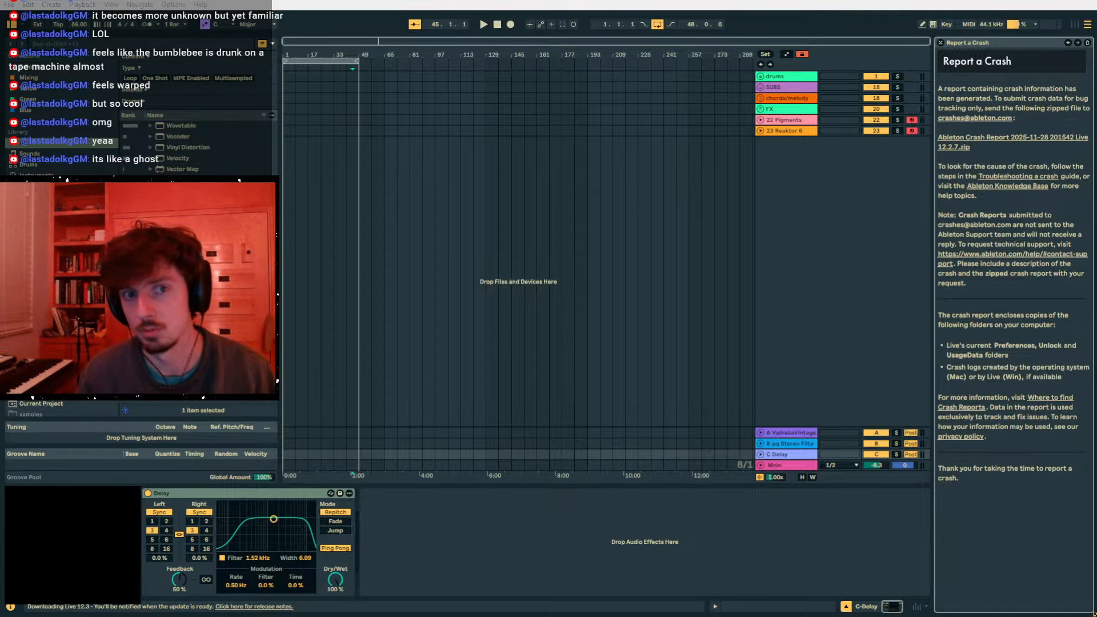
left_click(940, 43)
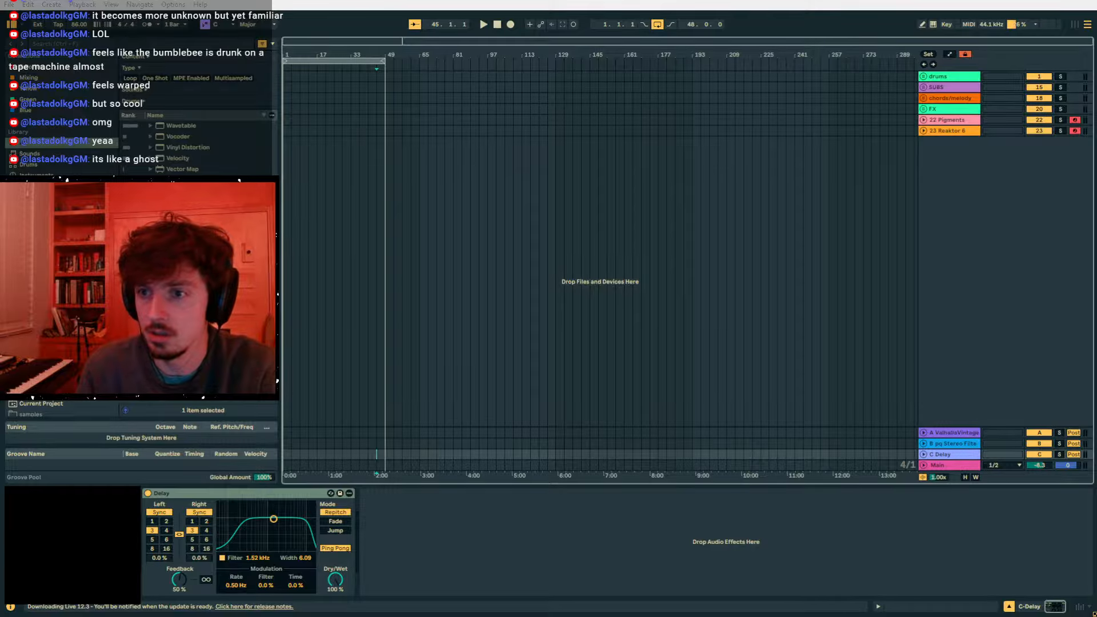
- Switch to Chrome and look over the opening of the sevish.com article on the golden ratio as a musical interval
left_click_drag(1096, 208, 636, 61)
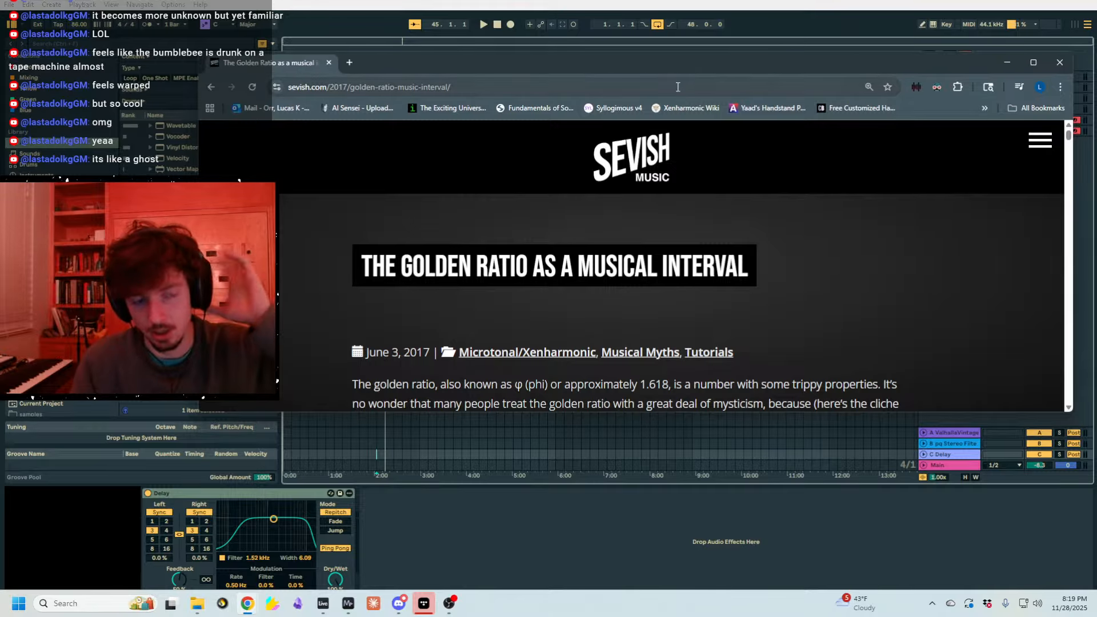
scroll(551, 245, "down", 3)
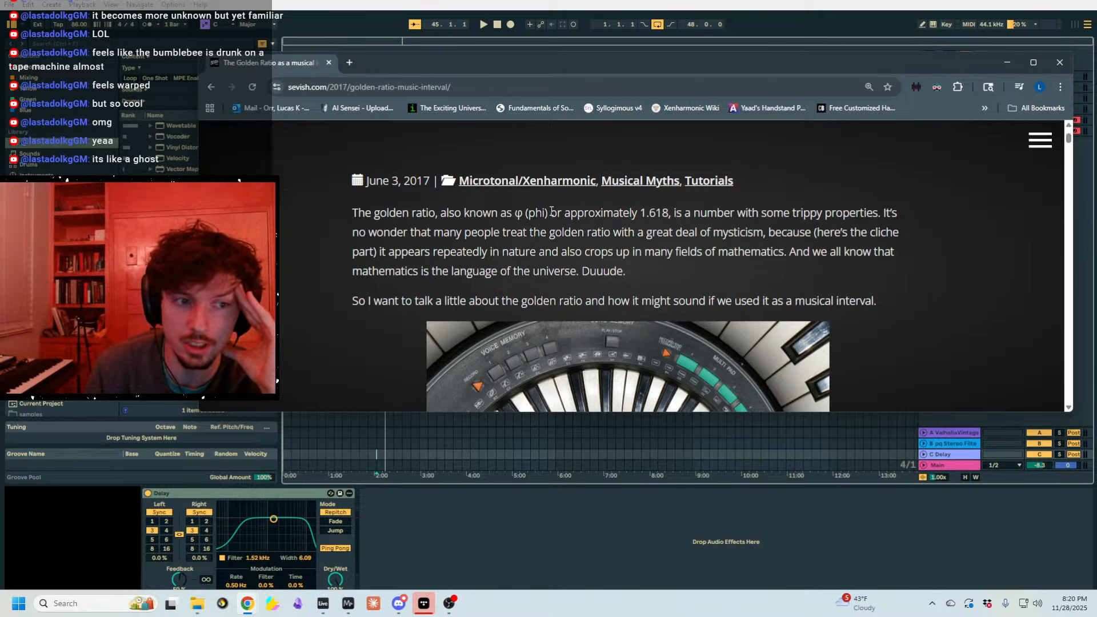
left_click_drag(349, 219, 572, 216)
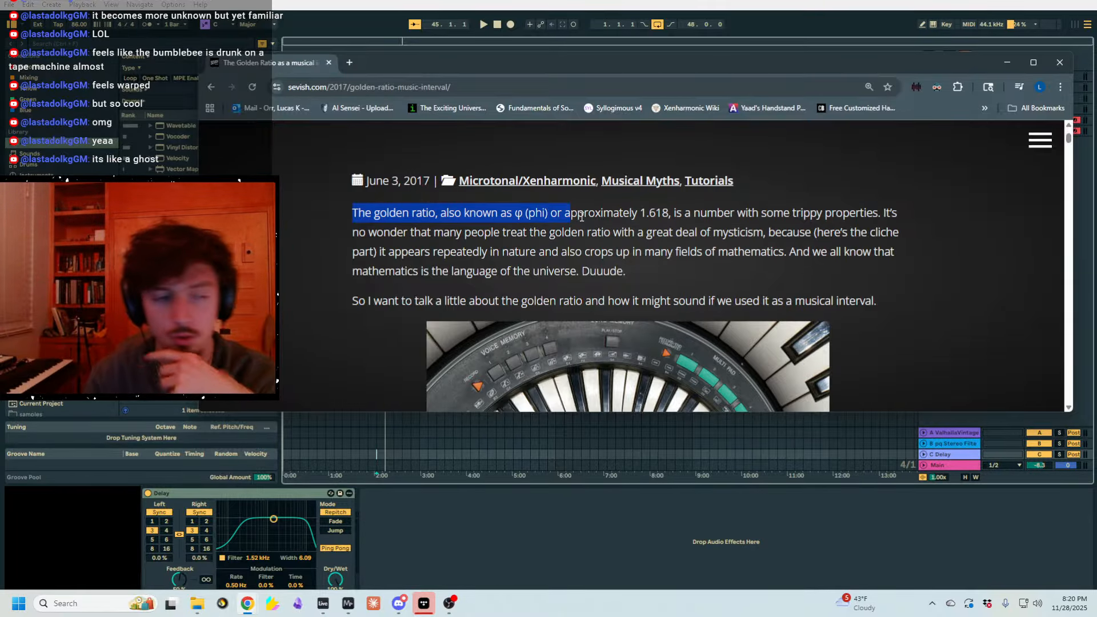
scroll(581, 216, "down", 4)
scroll(463, 227, "down", 6)
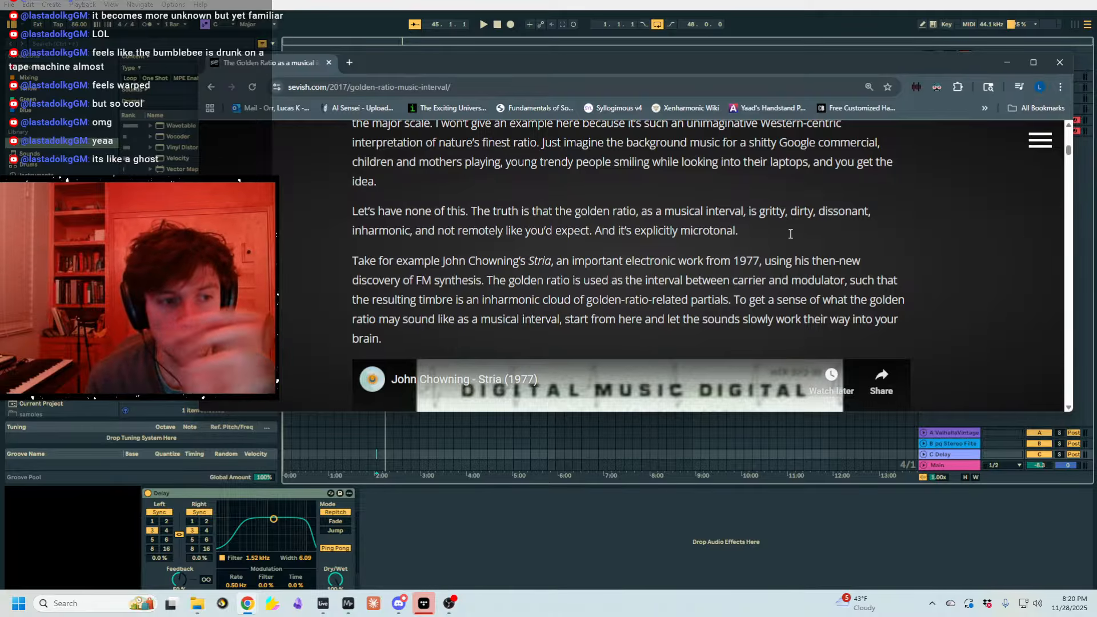
scroll(623, 263, "up", 4)
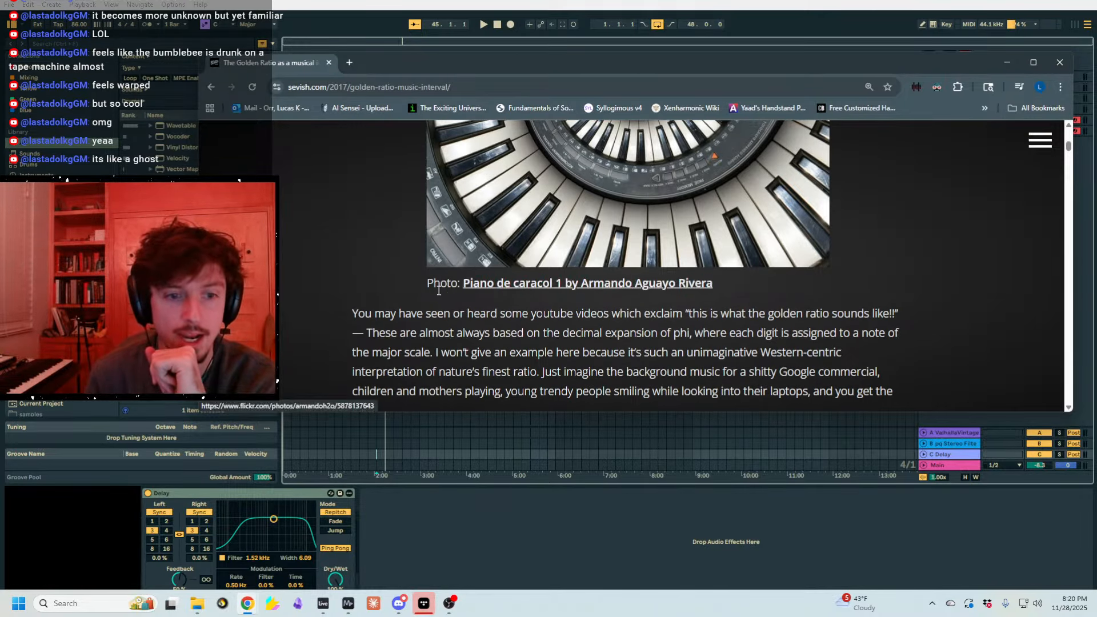
scroll(439, 290, "up", 7)
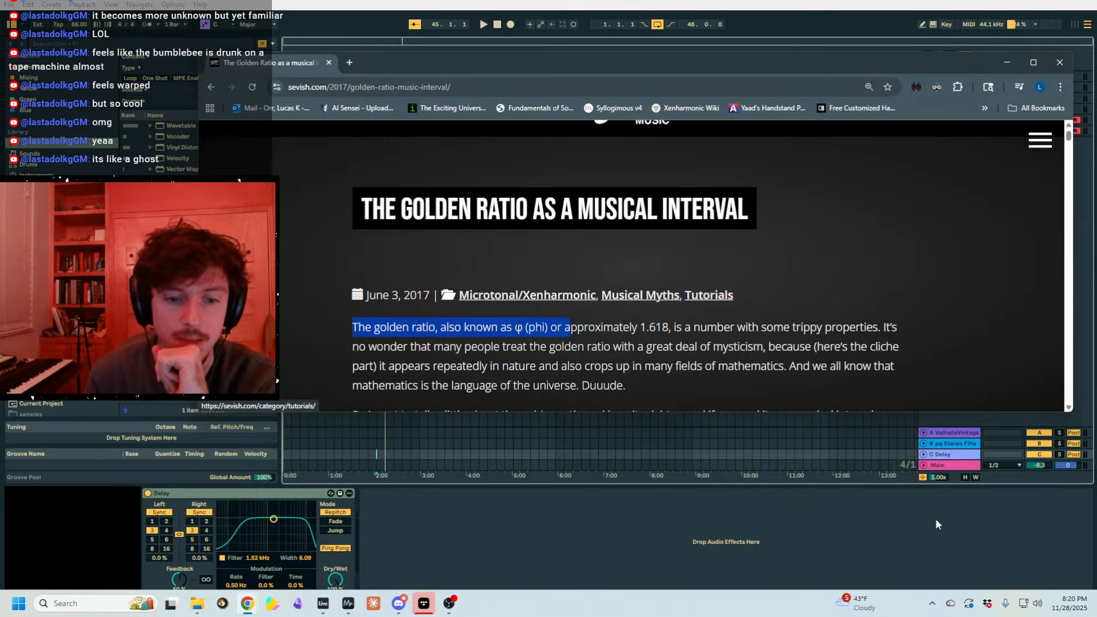
left_click(936, 520)
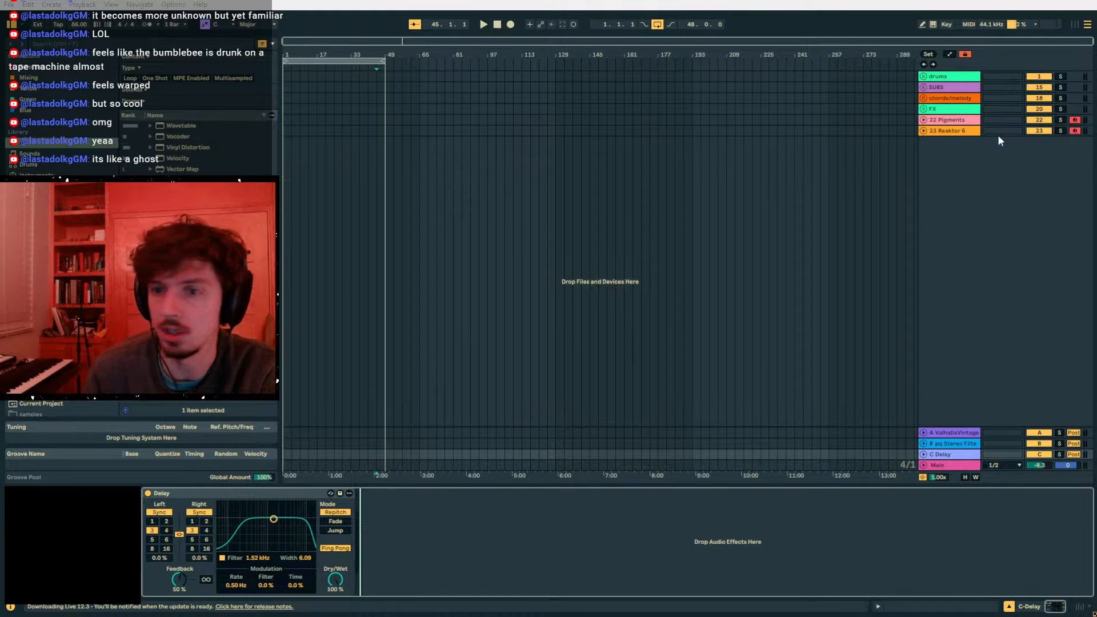
- Bring up Scale Workshop in Chrome, open its equal temperament generator and enter 833. as the interval to divide
left_click_drag(999, 137, 496, 74)
mouse_move(488, 253)
left_click(484, 274)
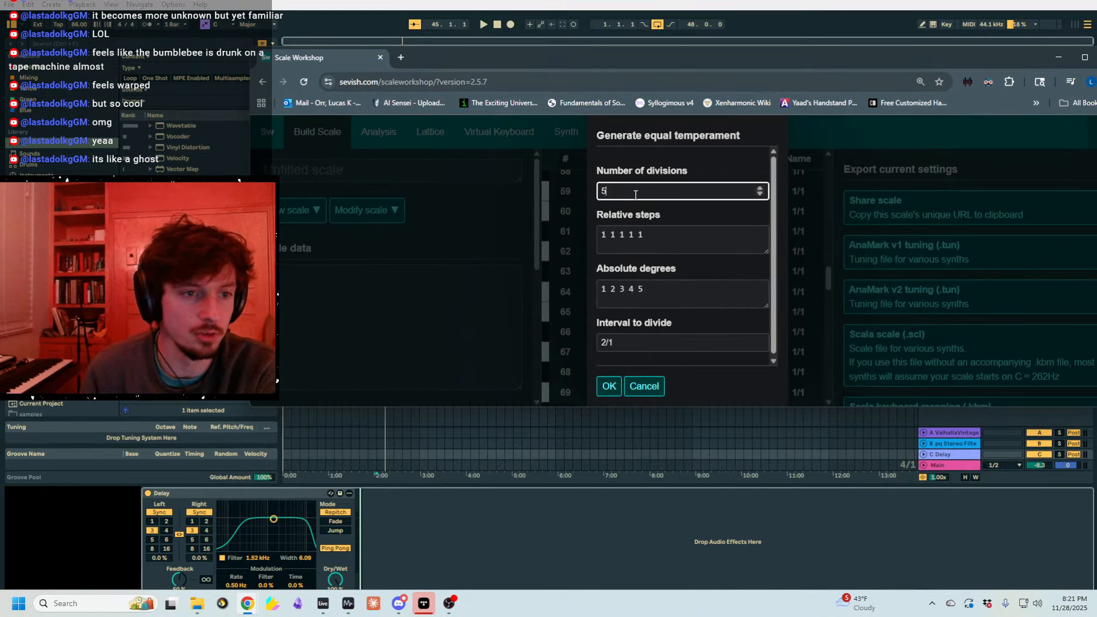
left_click(653, 338)
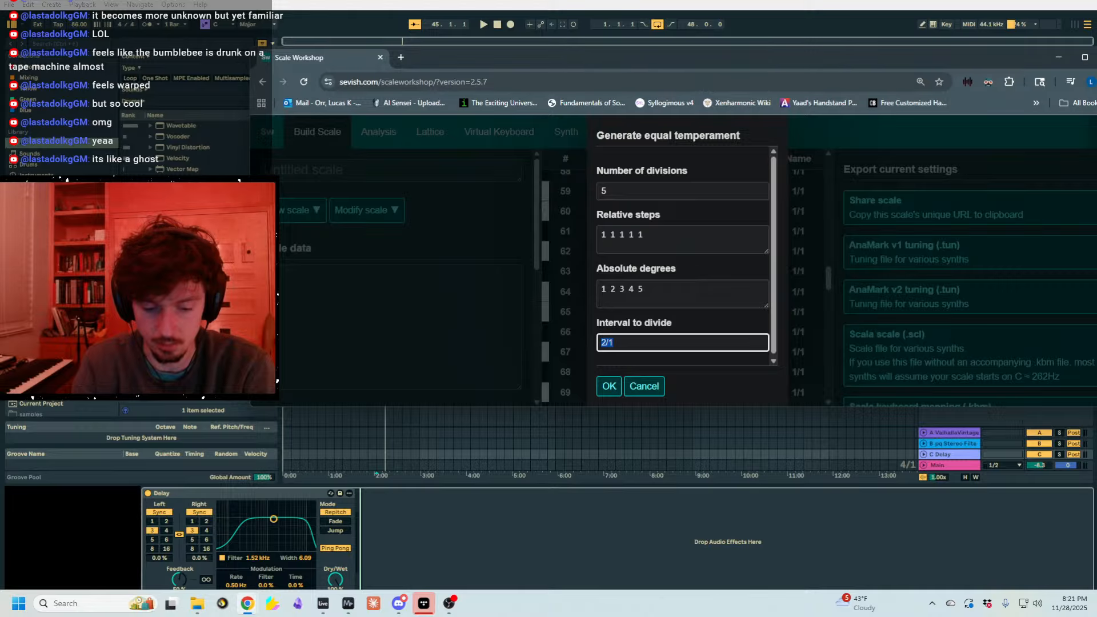
type("833.")
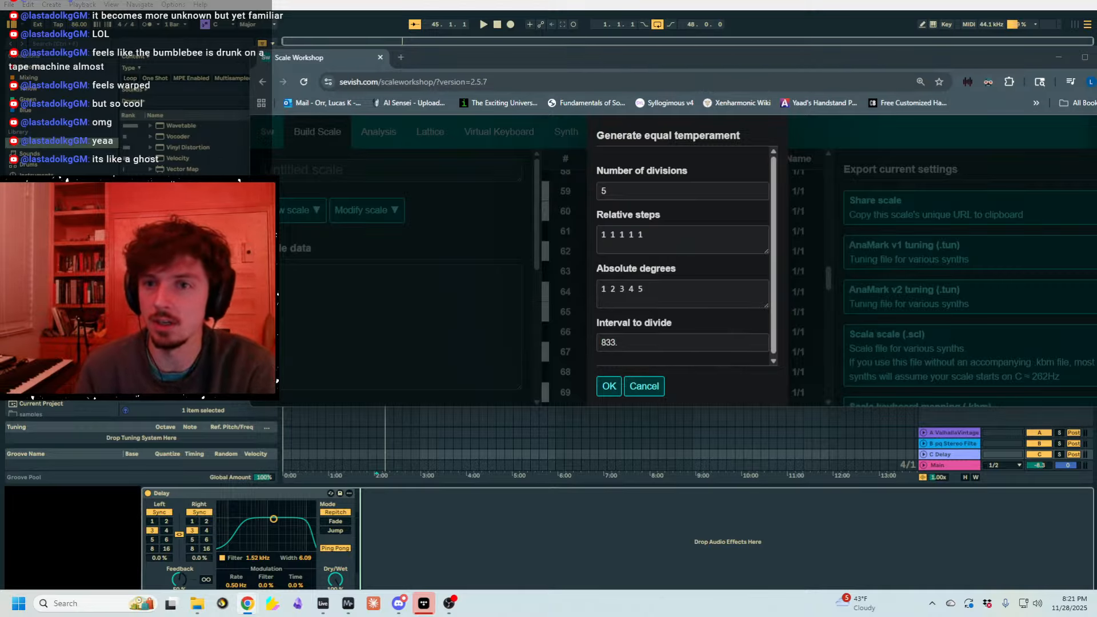
- Look up the exact size of acoustic phi in cents on the Xenharmonic Wiki and move that window aside
left_click_drag(691, 79, 333, 86)
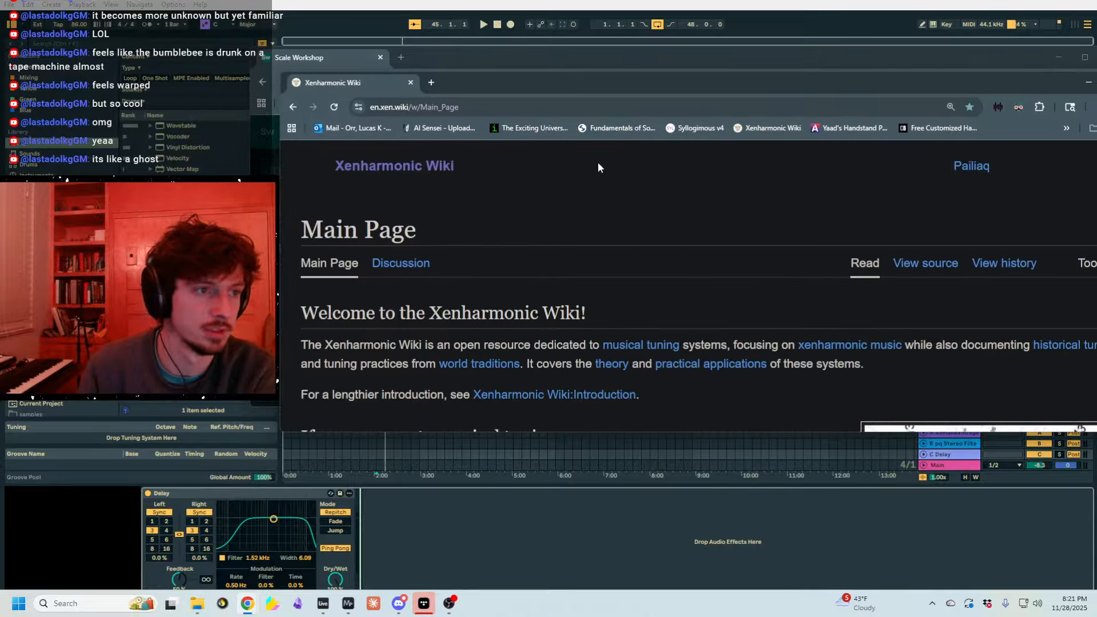
left_click_drag(822, 95, 622, 95)
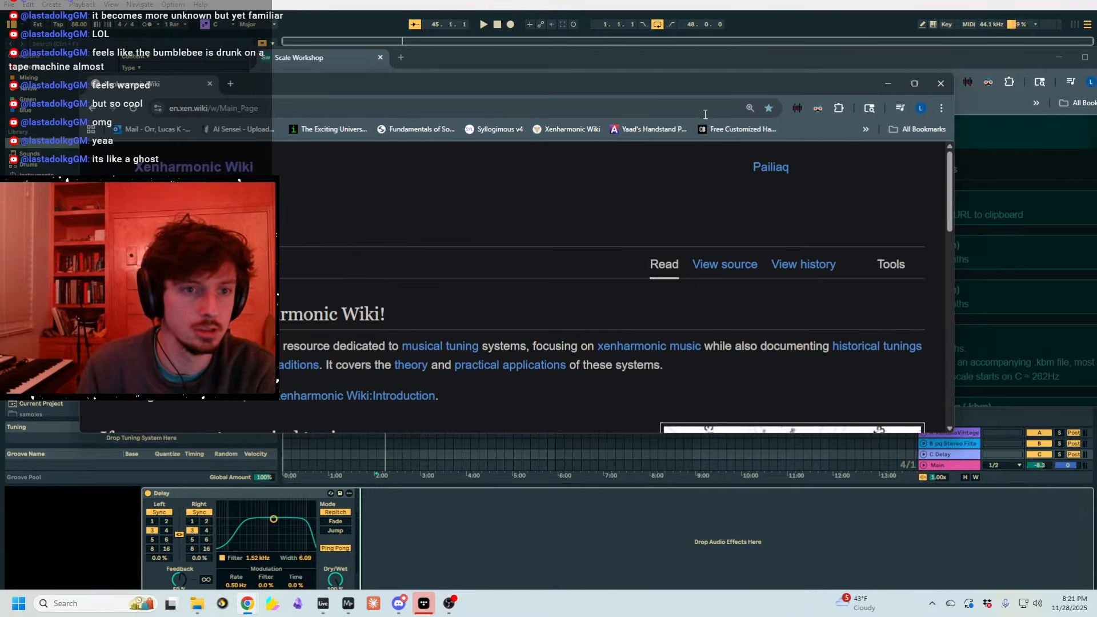
scroll(759, 391, "down", 4)
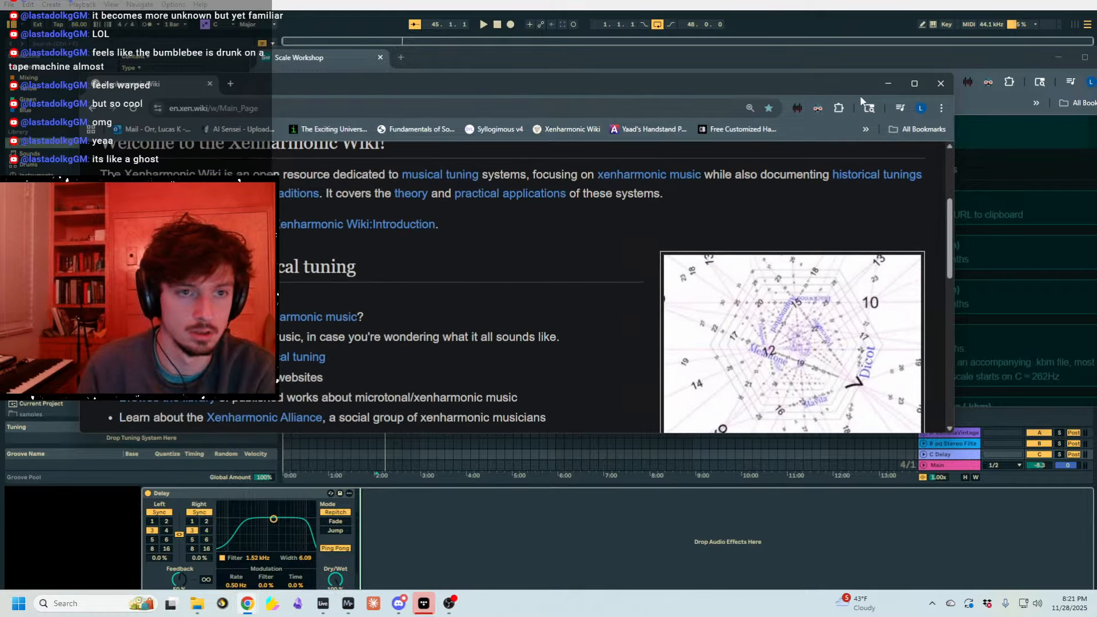
left_click(915, 83)
left_click(563, 89)
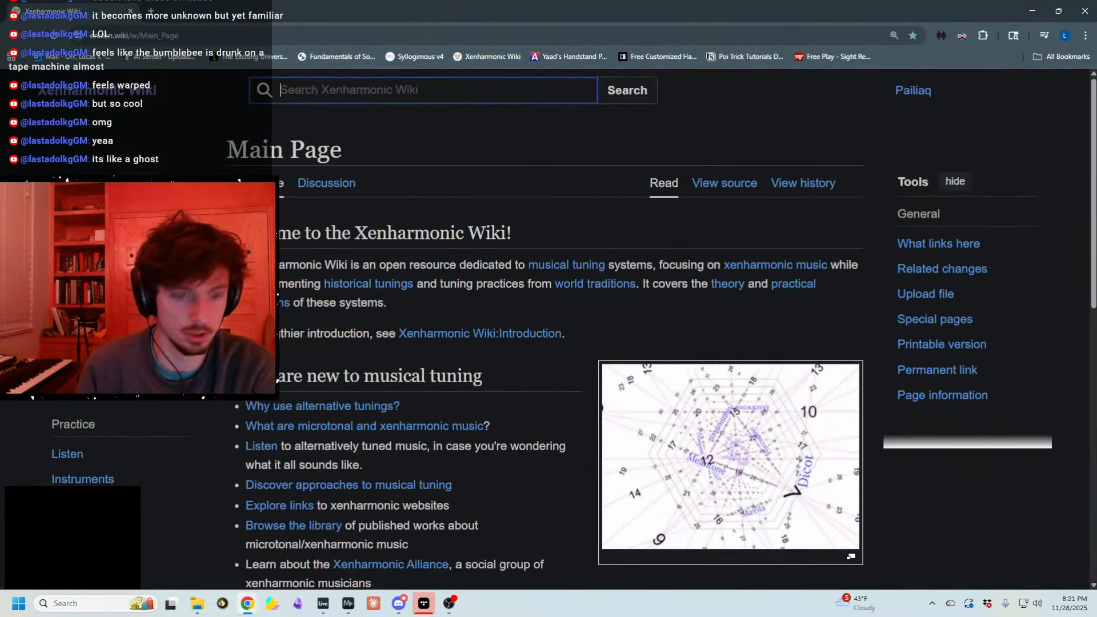
type("acoustic phi")
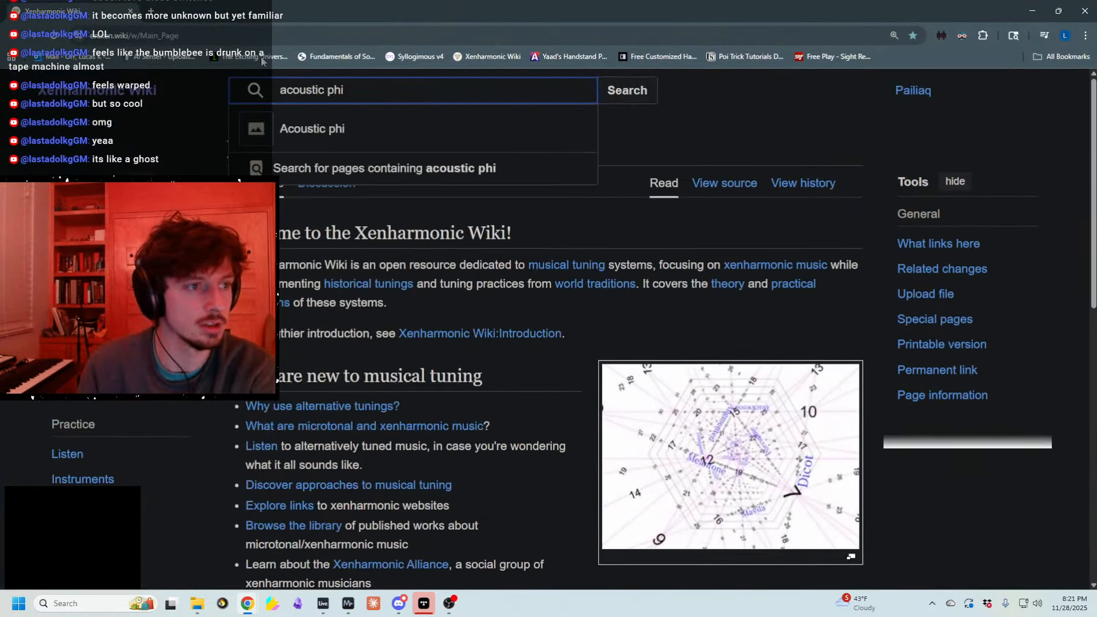
left_click(336, 129)
double_click(423, 2)
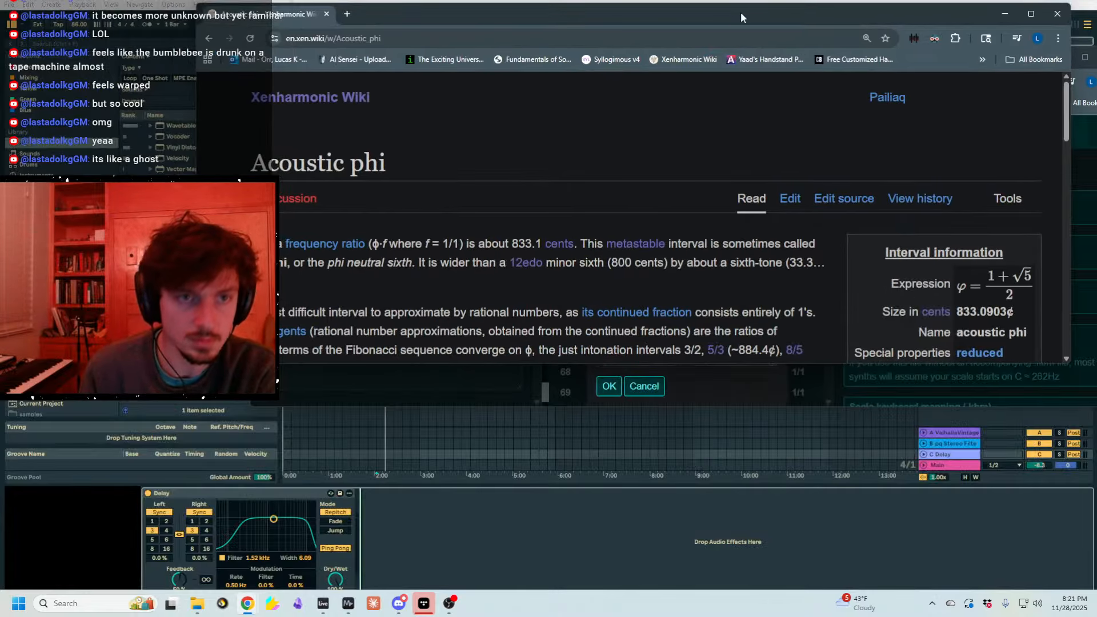
left_click_drag(700, 24, 1096, 79)
- Set the interval to divide to 833.09 and generate the scale with 5 equal divisions
left_click(676, 345)
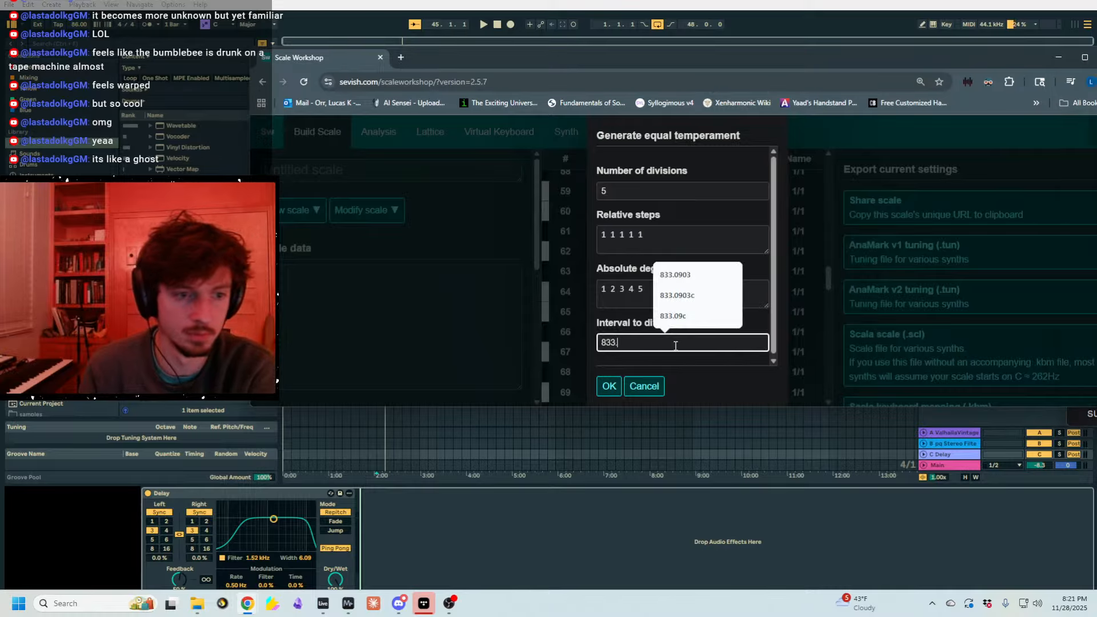
type("833.09")
left_click(609, 385)
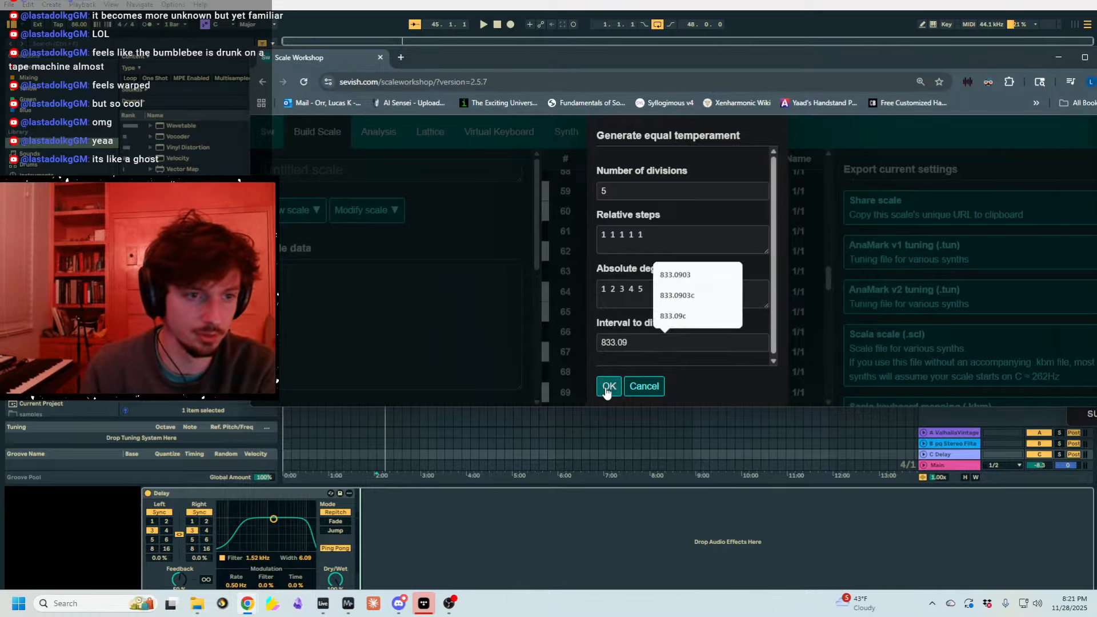
- Play several notes of the generated scale while checking the tuning table's ratios, and copy the scale's share URL
left_click_drag(615, 251, 620, 252)
key("a")
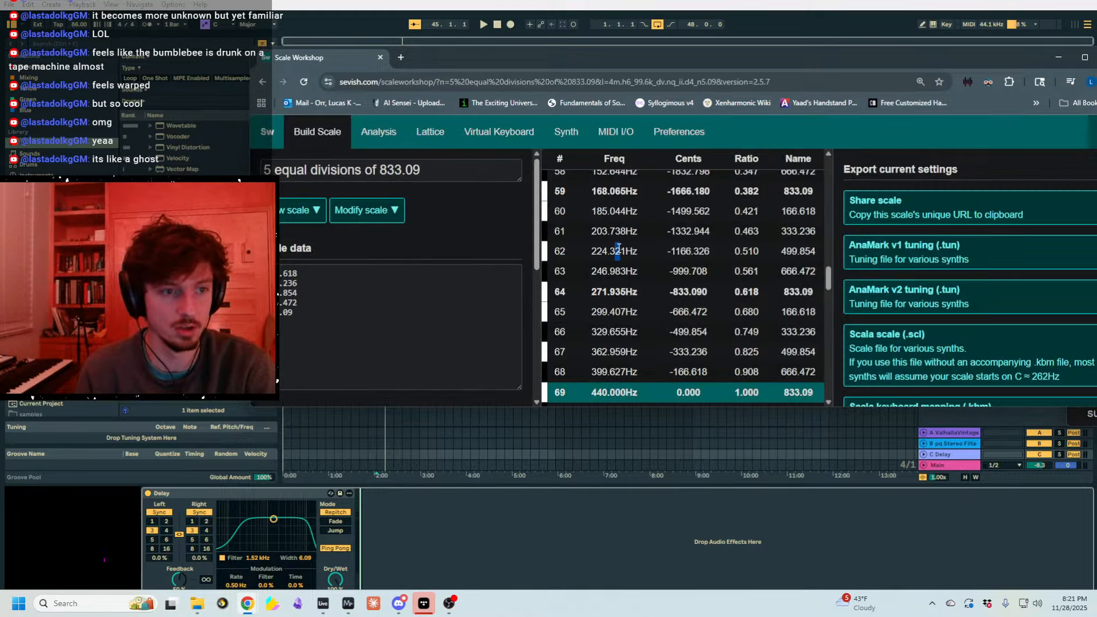
scroll(656, 297, "down", 4)
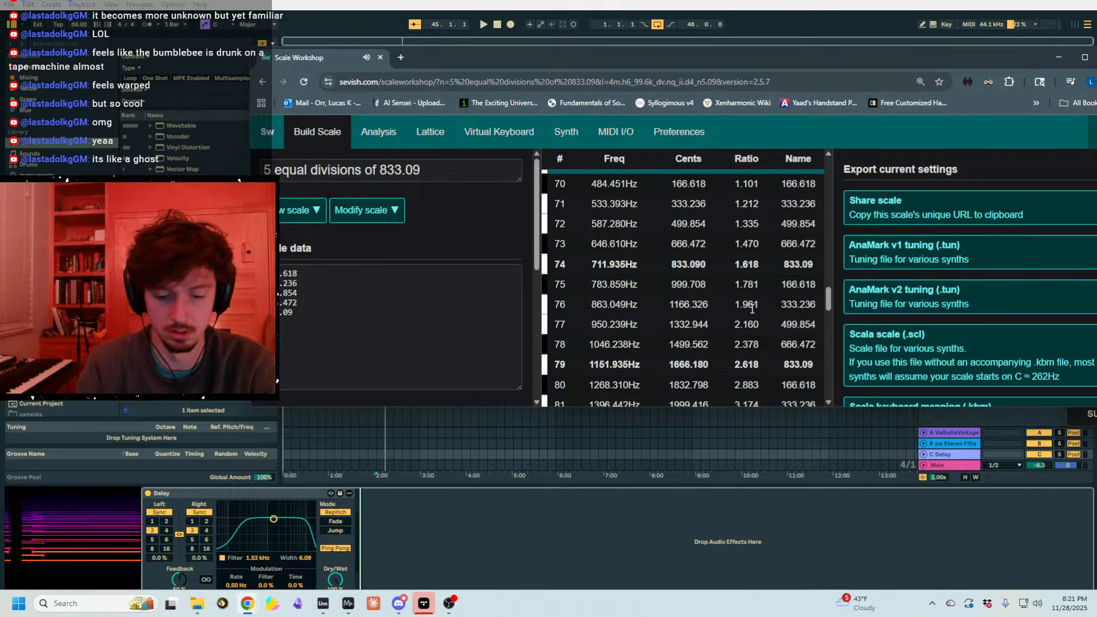
key("g")
key("f")
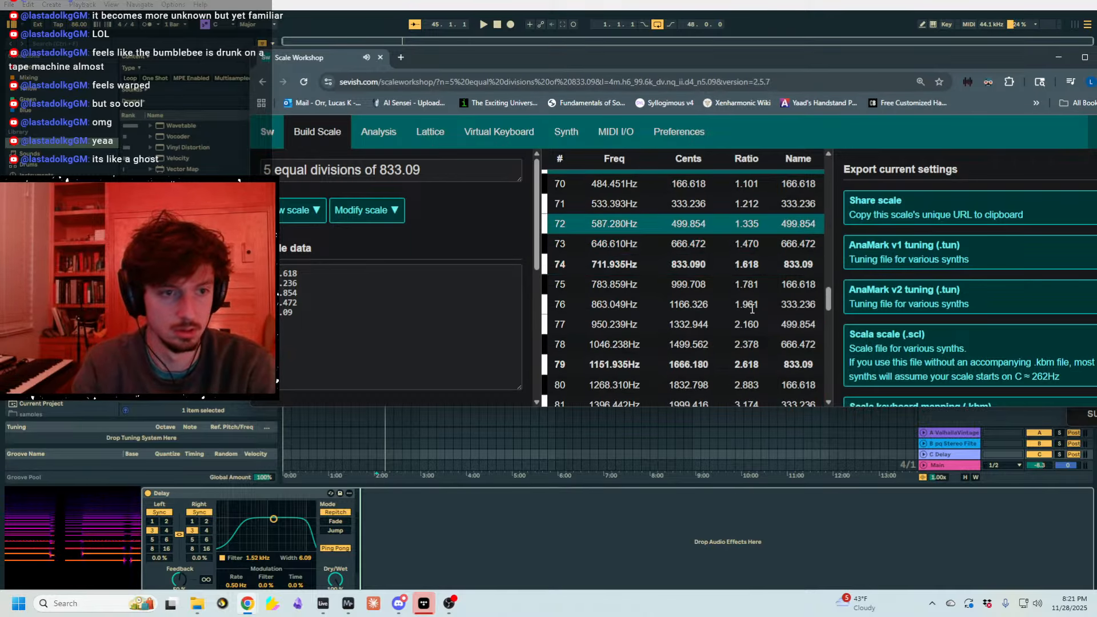
key("g")
key("h")
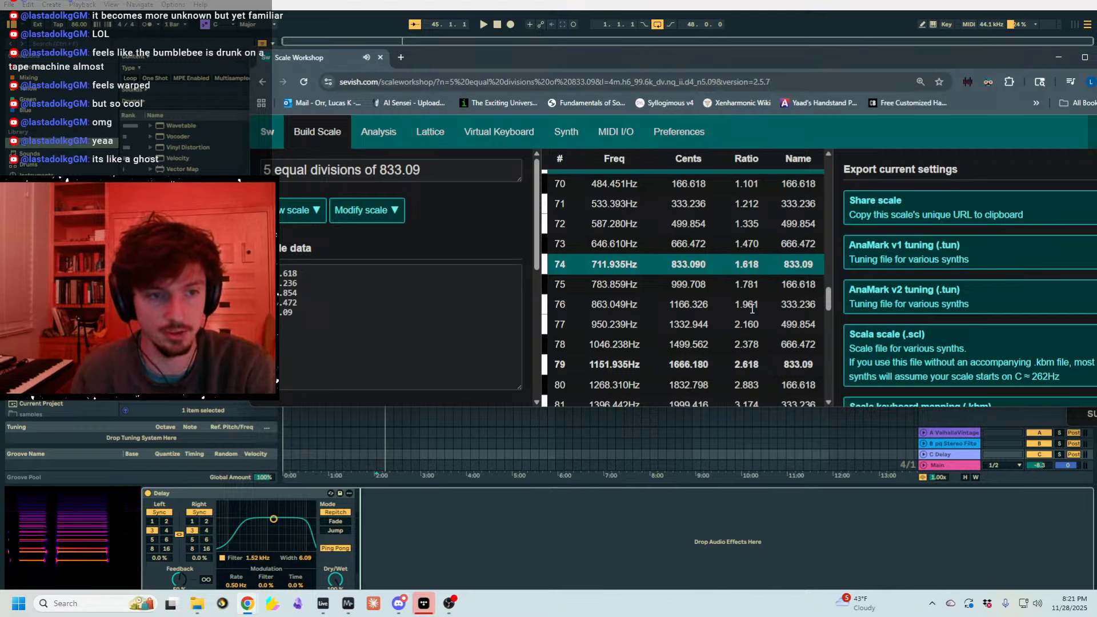
scroll(708, 288, "up", 1)
scroll(705, 283, "up", 1)
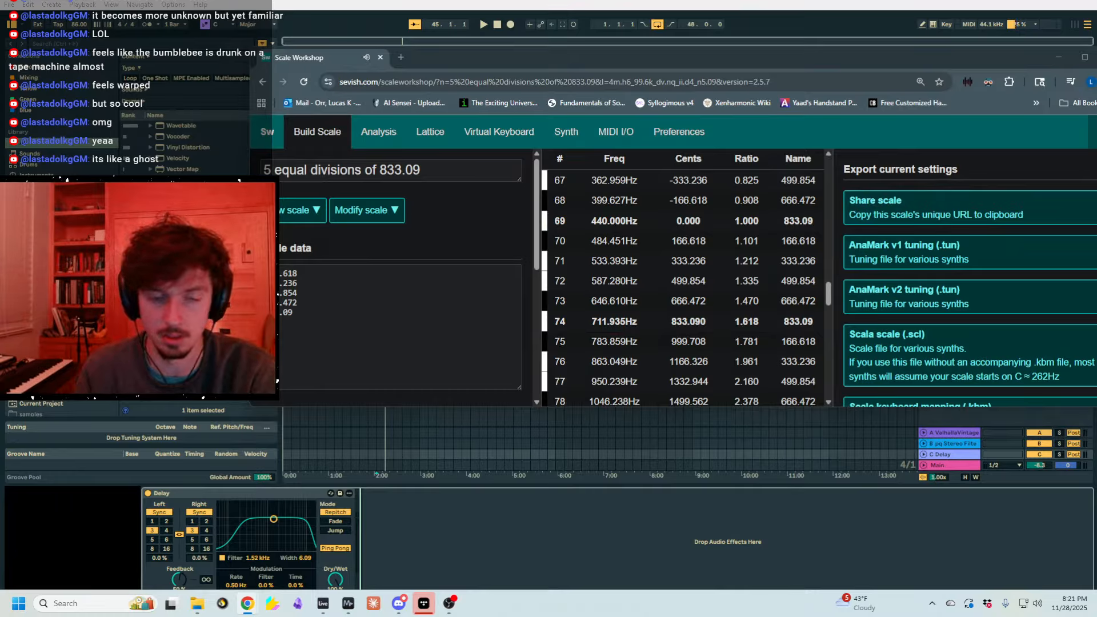
left_click(1032, 208)
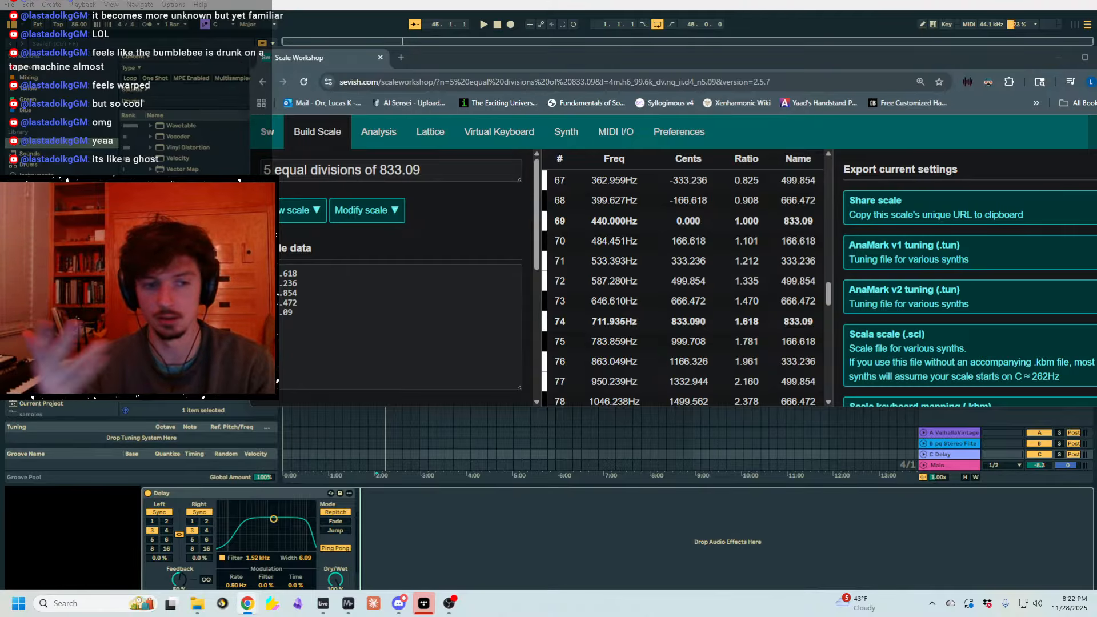
- Switch back to Ableton Live, search the browser for "operat" and add Operator to the arrangement on a new track
left_click(543, 527)
left_click(93, 45)
type("o")
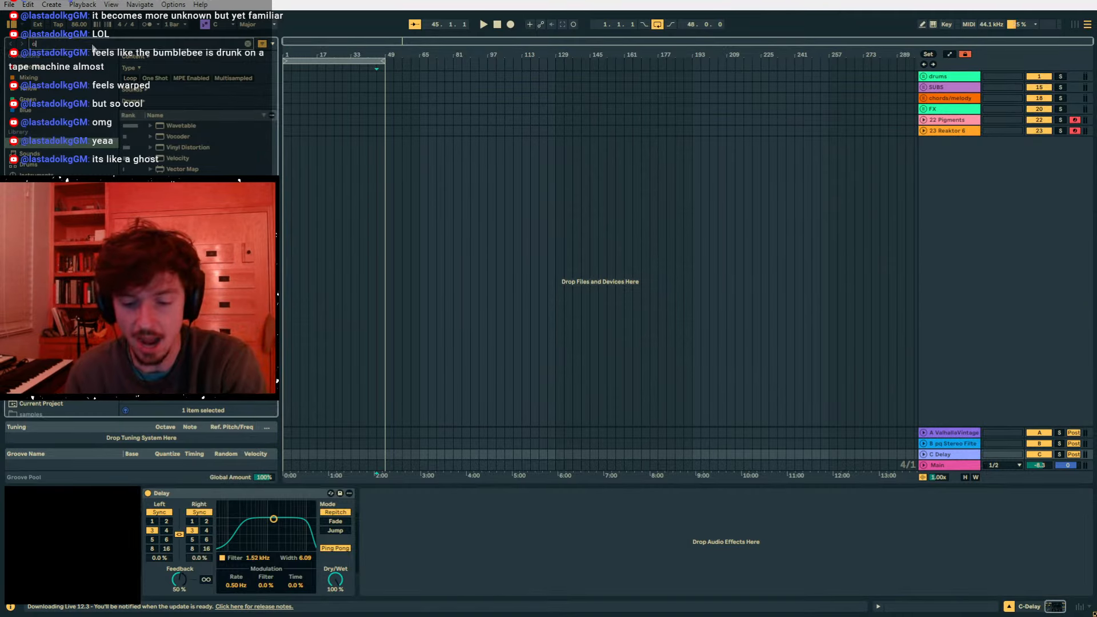
type("perat")
left_click_drag(174, 138, 421, 172)
left_click_drag(297, 53, 295, 103)
left_click_drag(474, 60, 537, 67)
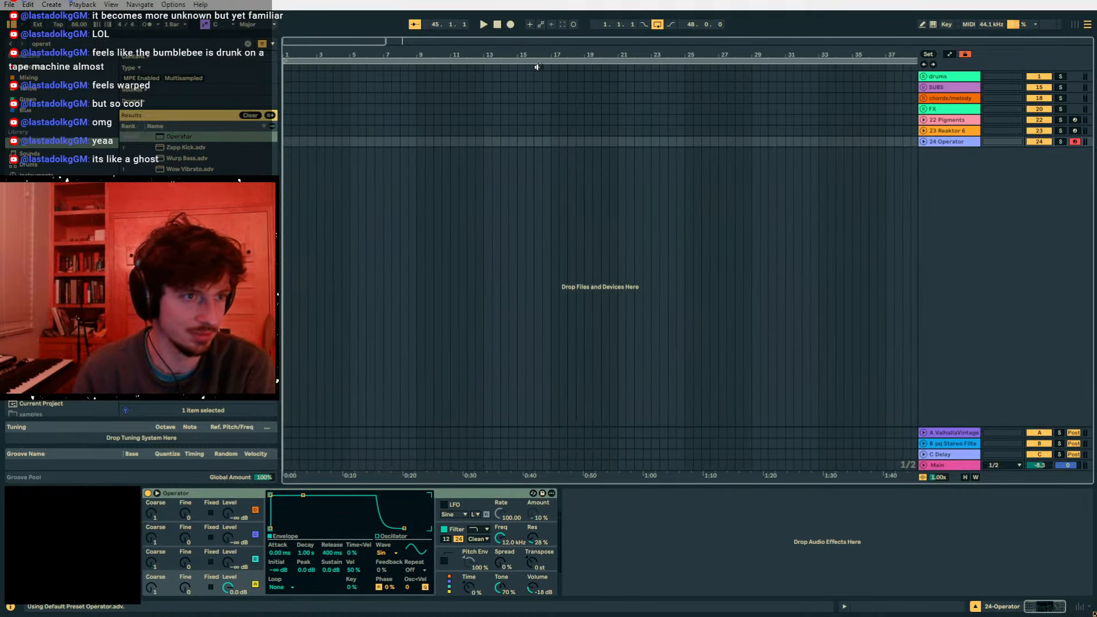
- Set the arrangement loop to the first 8 bars, using a time selection on the Operator track
left_click_drag(549, 143, 284, 143)
key("ctrl+l")
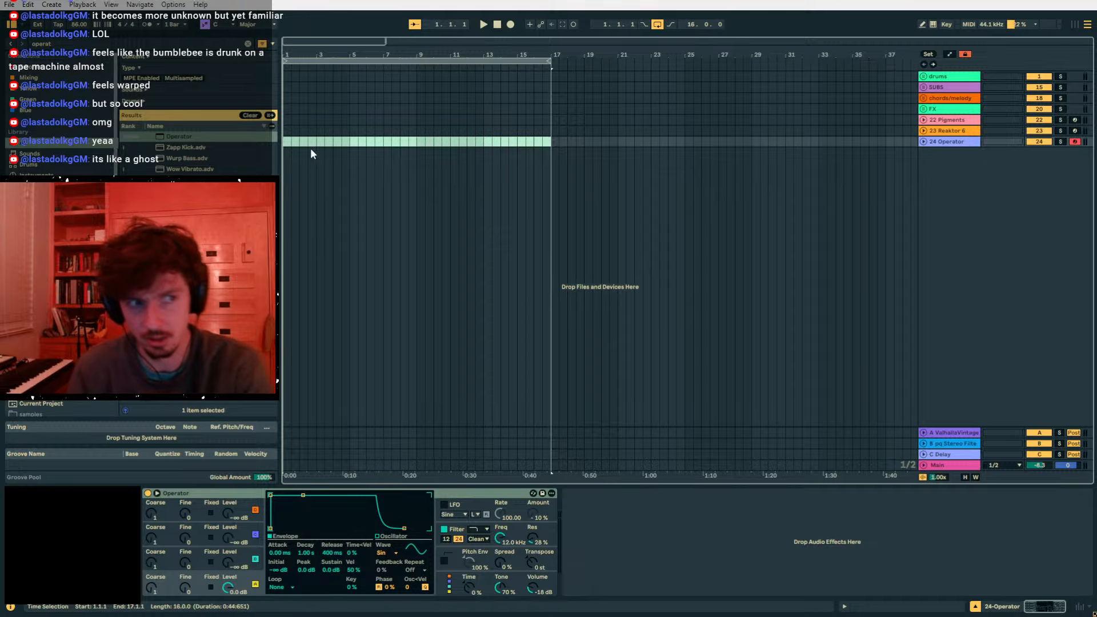
key("z")
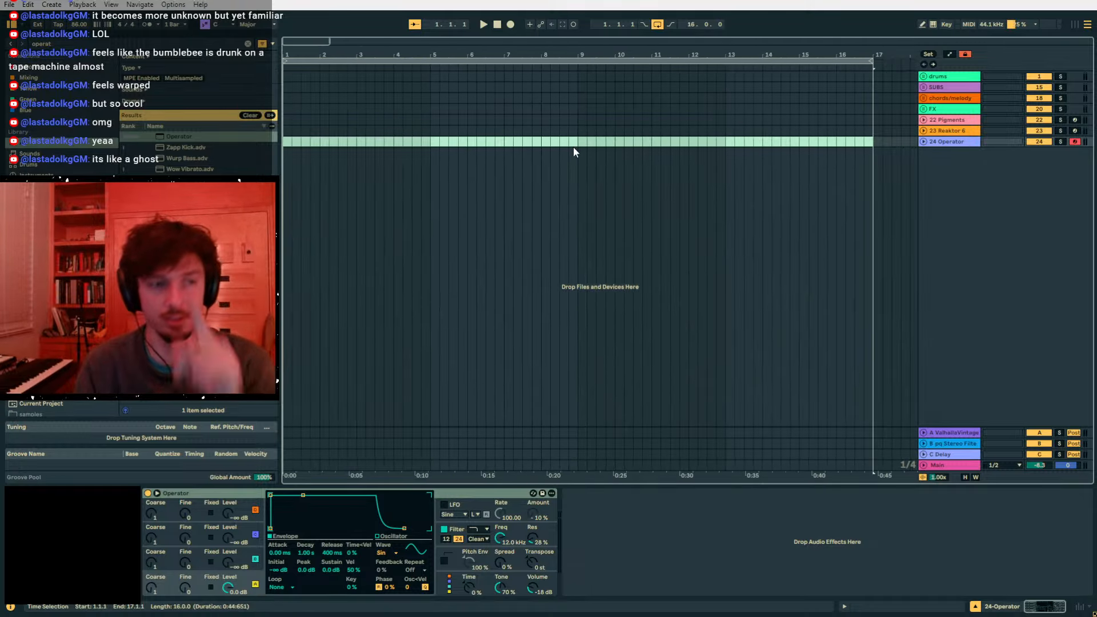
left_click_drag(574, 146, 284, 143)
key("ctrl+l")
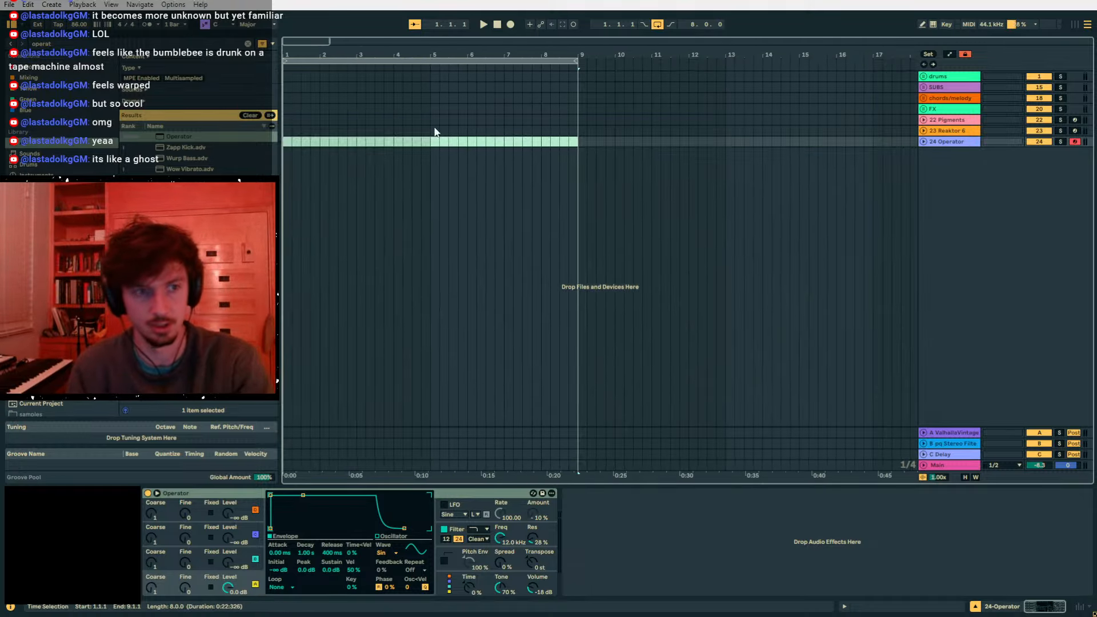
key("z")
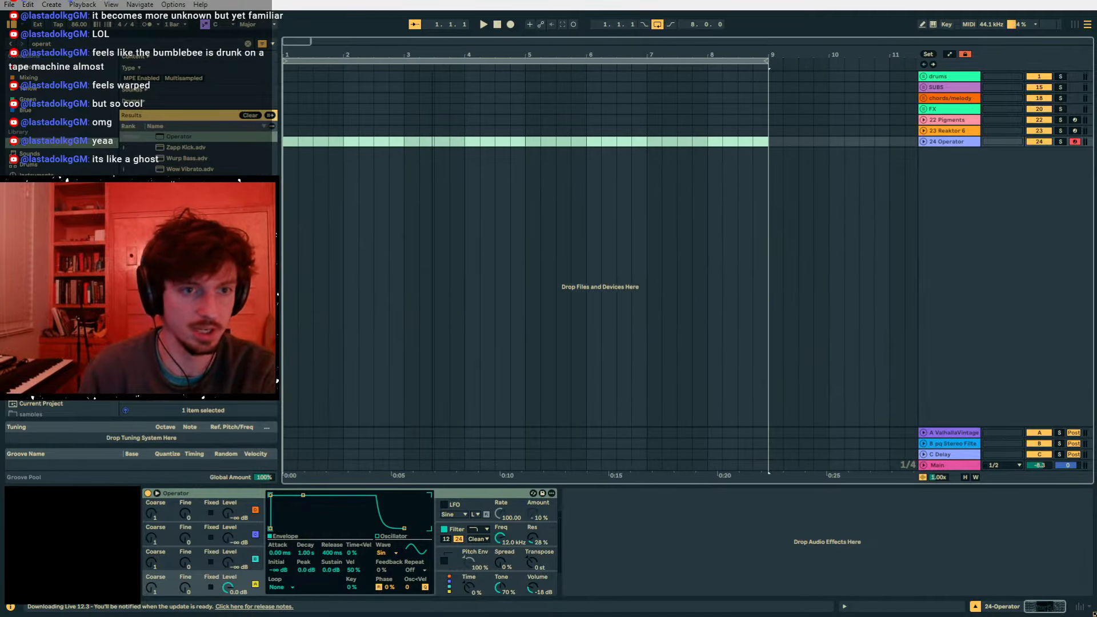
- Unfold the Operator track's lane in the arrangement and select its first 8 bars
left_click(923, 141)
left_click(930, 150)
left_click_drag(759, 166, 286, 172)
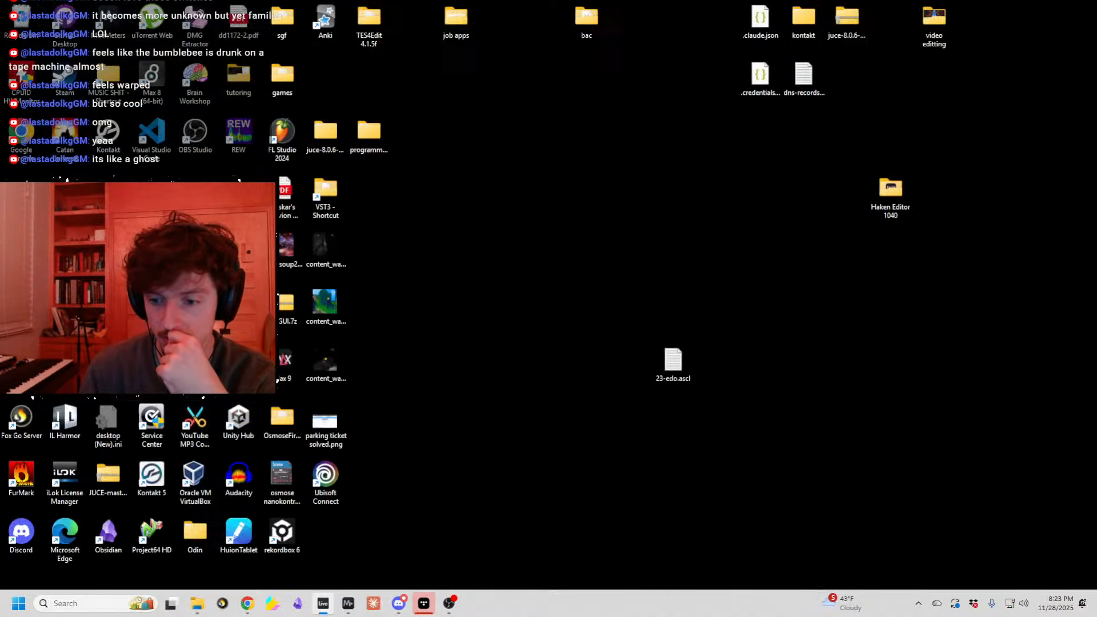
- Switch to Scale Workshop and generate a new equal temperament with 8 divisions of 833.09
key("alt+Tab")
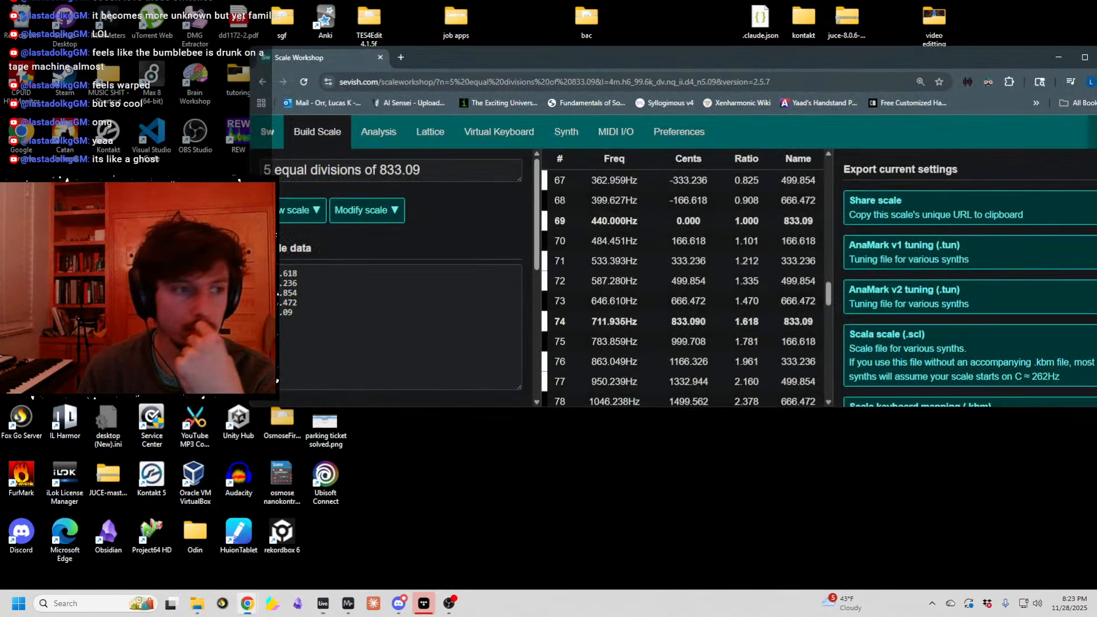
left_click_drag(272, 167, 257, 171)
left_click(366, 210)
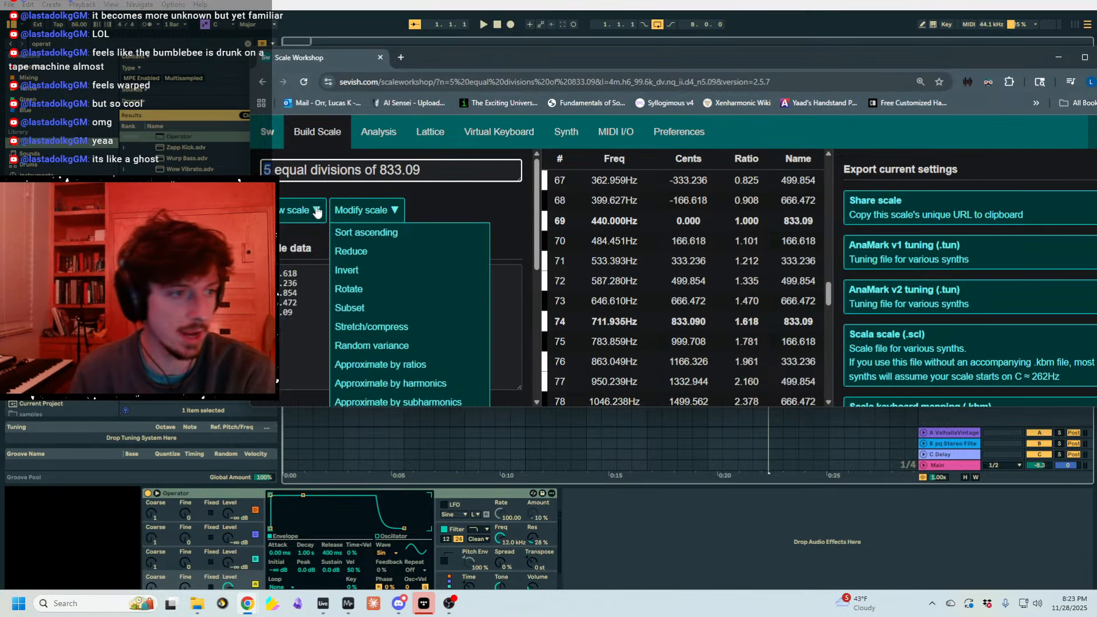
left_click(300, 209)
left_click(320, 231)
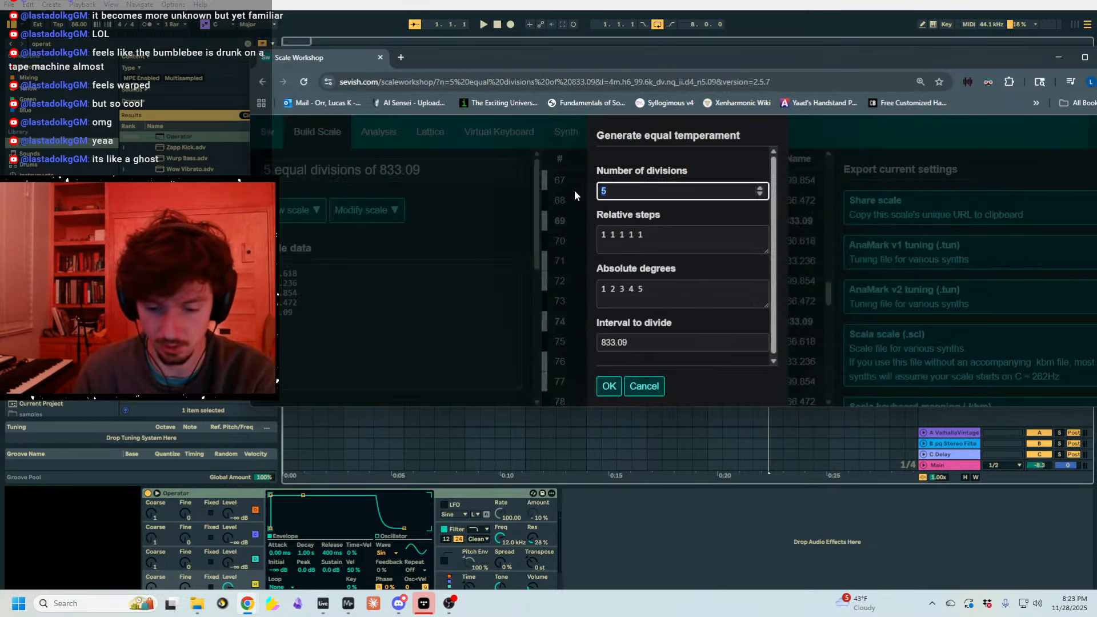
type("8")
left_click(604, 342)
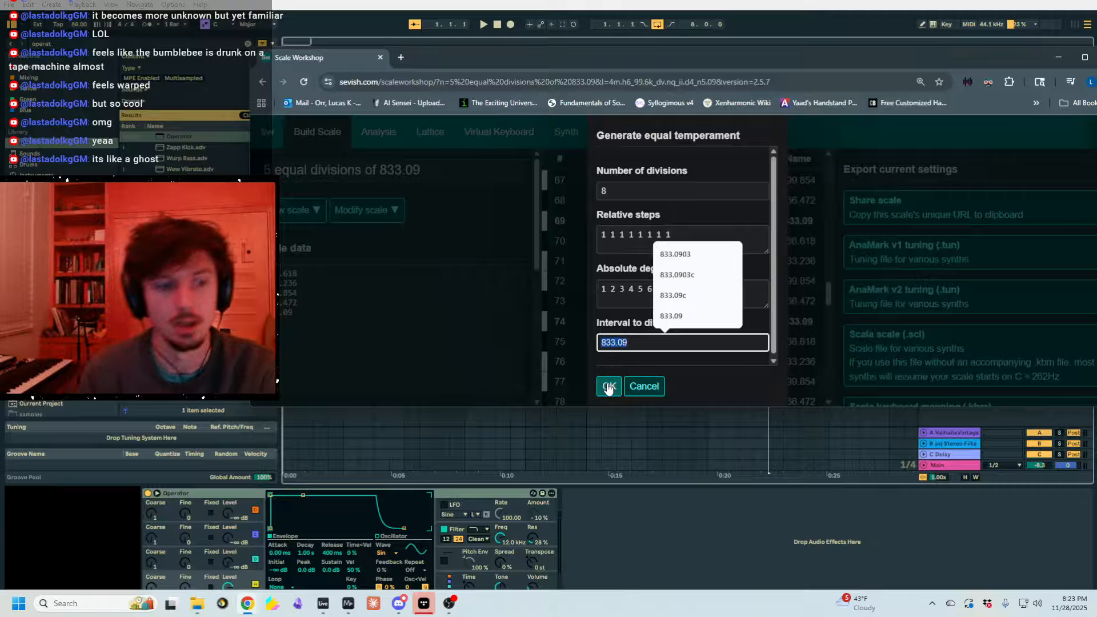
left_click(613, 186)
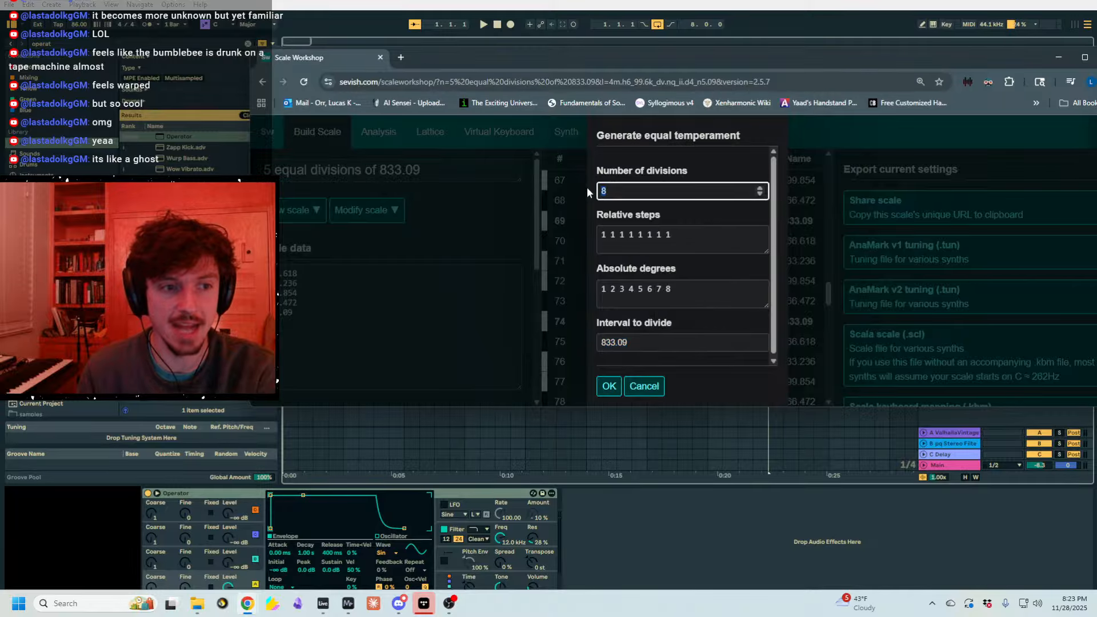
left_click(632, 341)
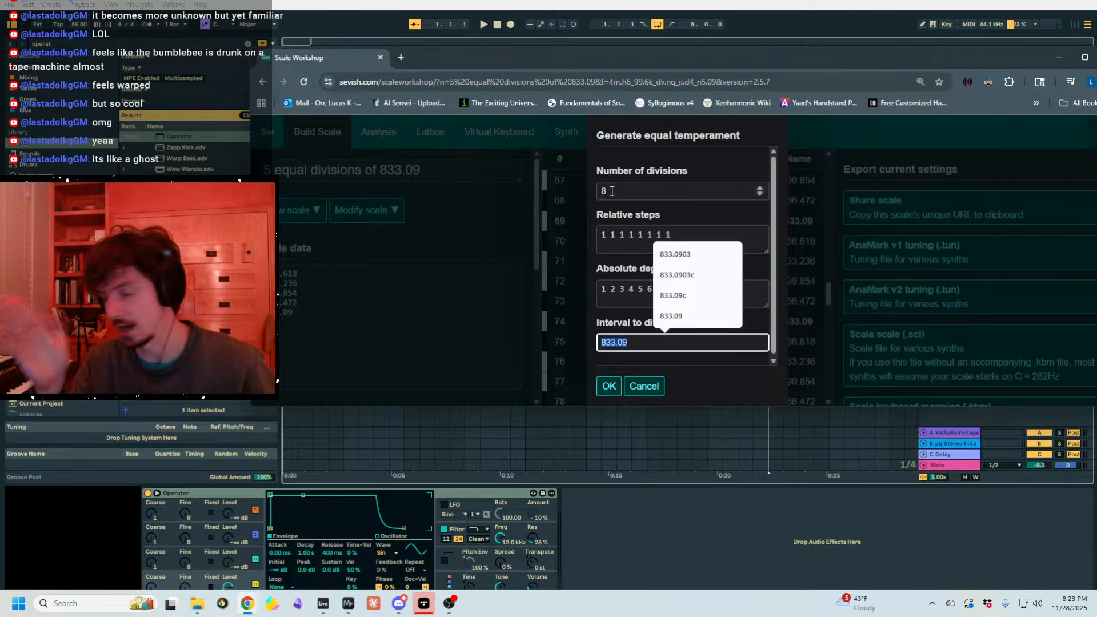
left_click(609, 386)
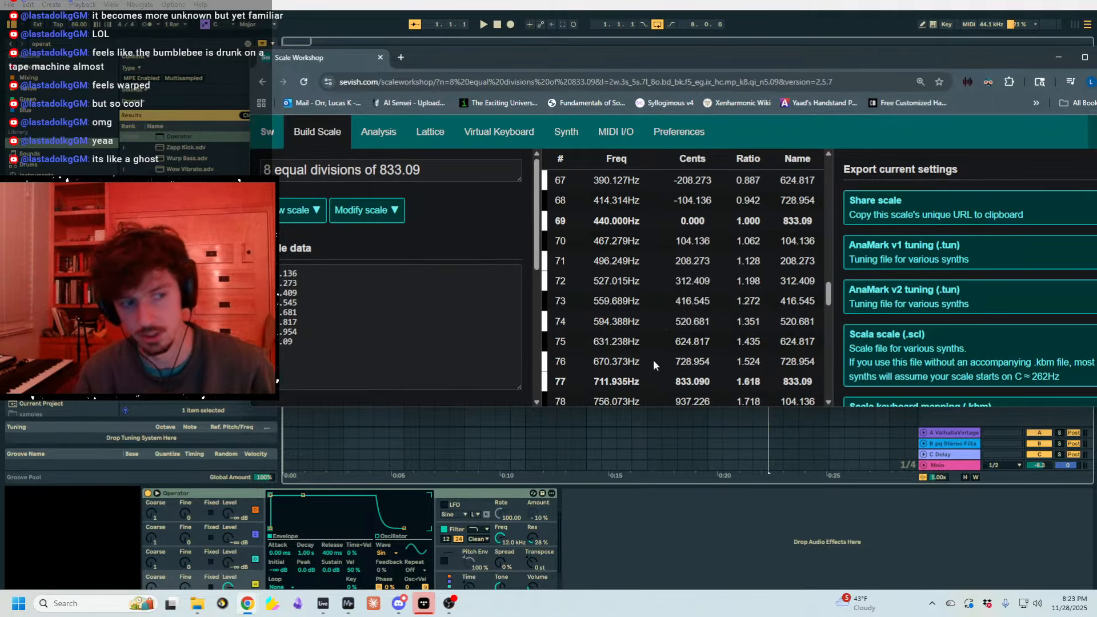
- Check the new scale's tuning table, export it as an Ableton scale (.ascl), and load the file as the tuning system in Ableton Live
scroll(631, 327, "down", 3)
scroll(630, 327, "down", 1)
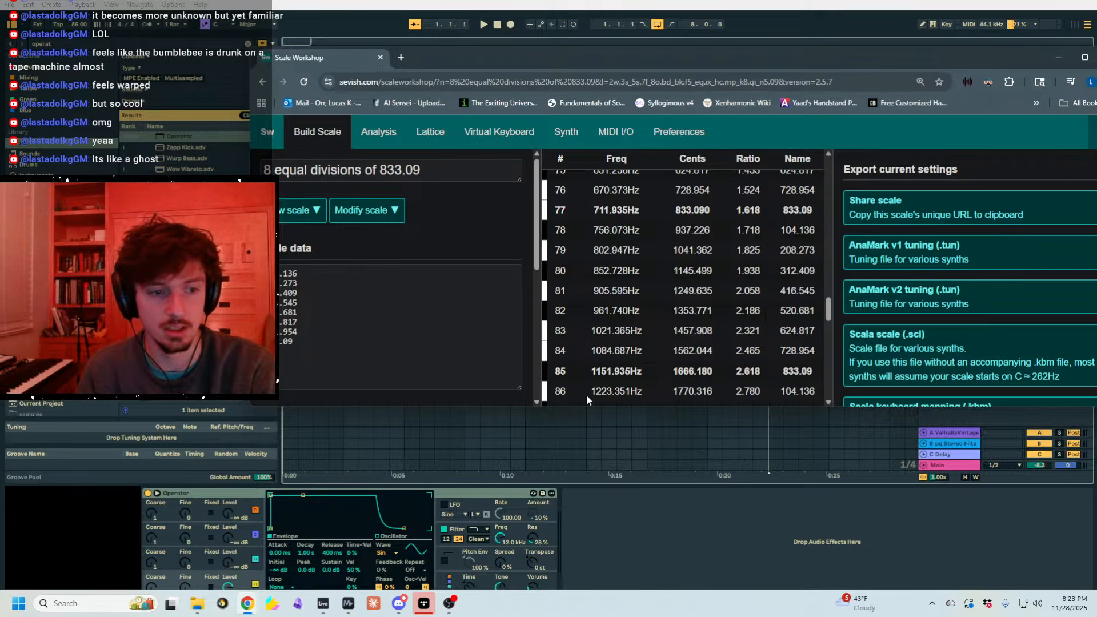
left_click_drag(590, 393, 643, 393)
scroll(707, 361, "up", 3)
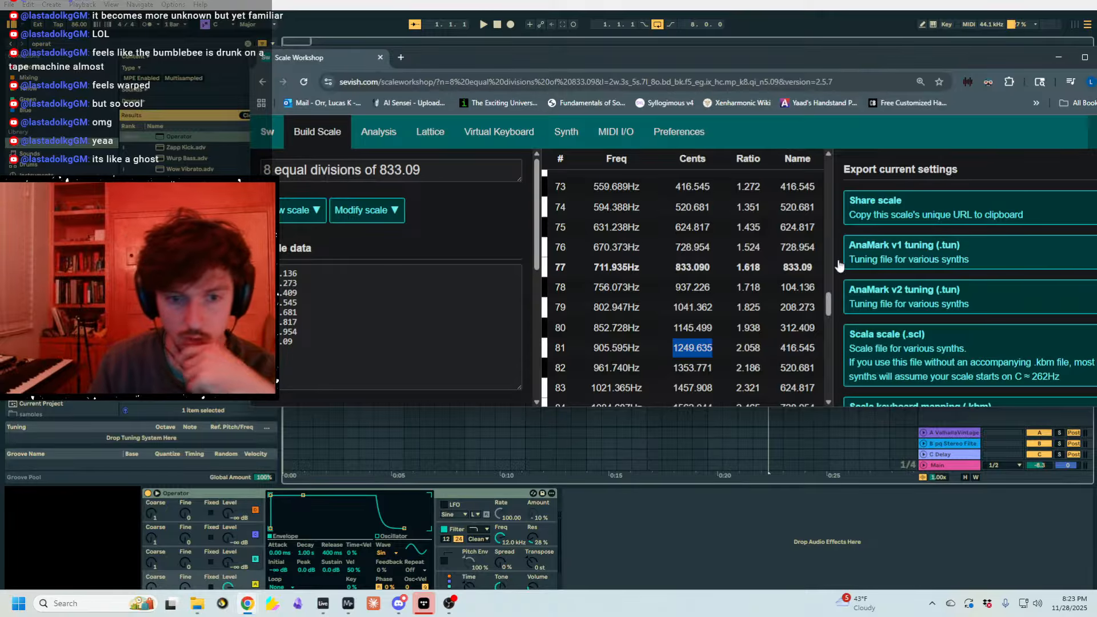
scroll(677, 266, "down", 1)
scroll(922, 265, "down", 2)
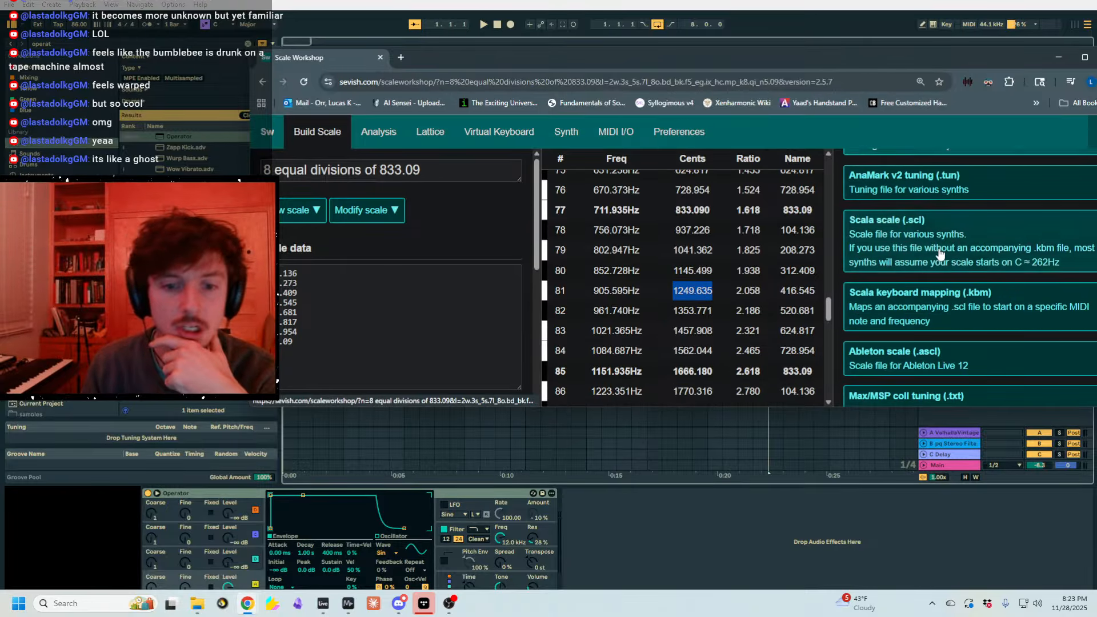
left_click(921, 353)
left_click_drag(713, 61, 1096, 86)
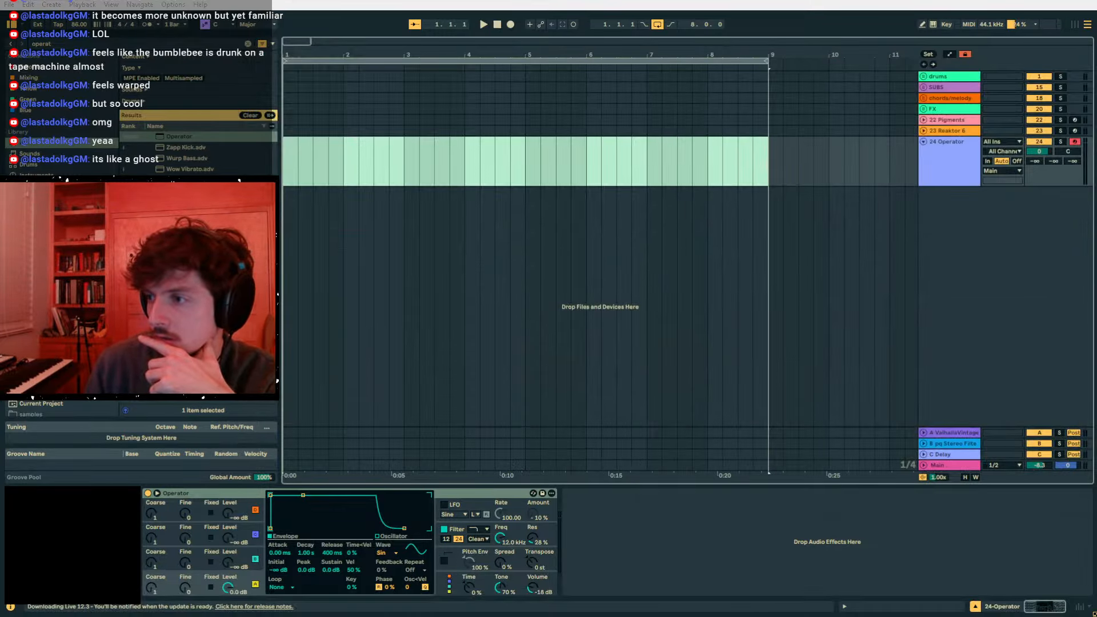
left_click_drag(1096, 366, 88, 430)
- Create a 4-bar MIDI clip at the start of the Operator track and add an 833.094 note on its first sixteenth
left_click(557, 164)
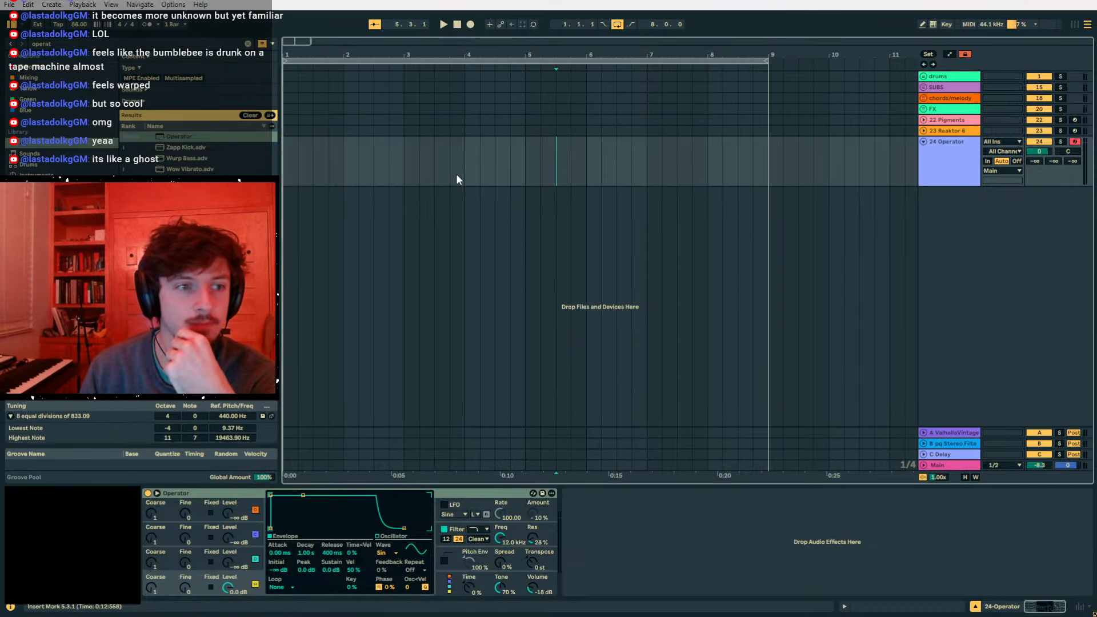
left_click_drag(528, 165, 211, 166)
key("ctrl+shift+m")
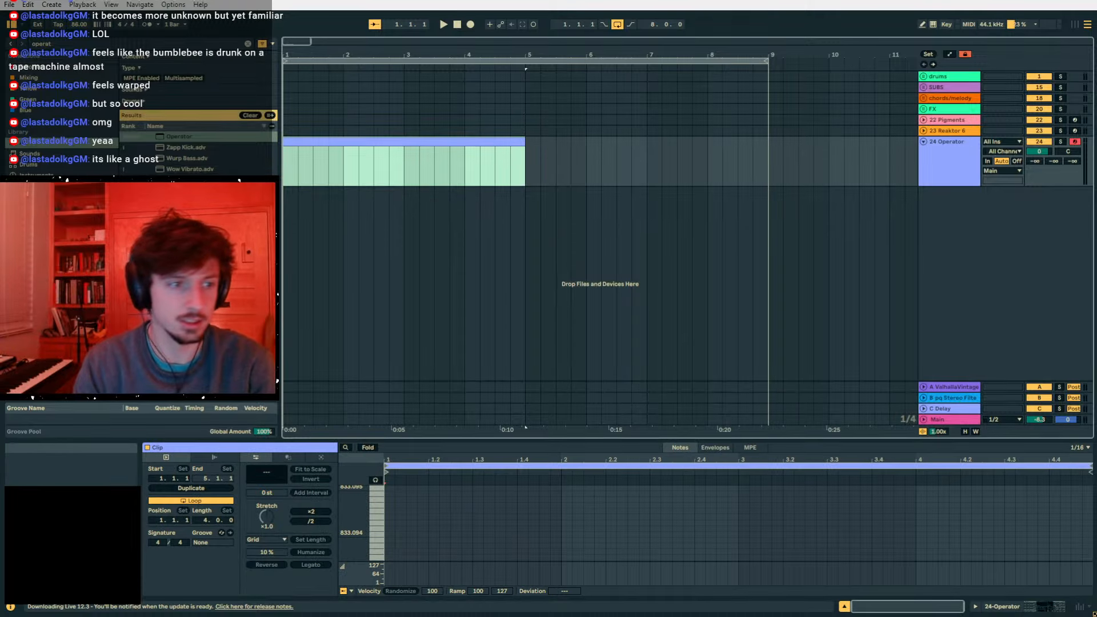
double_click(389, 535)
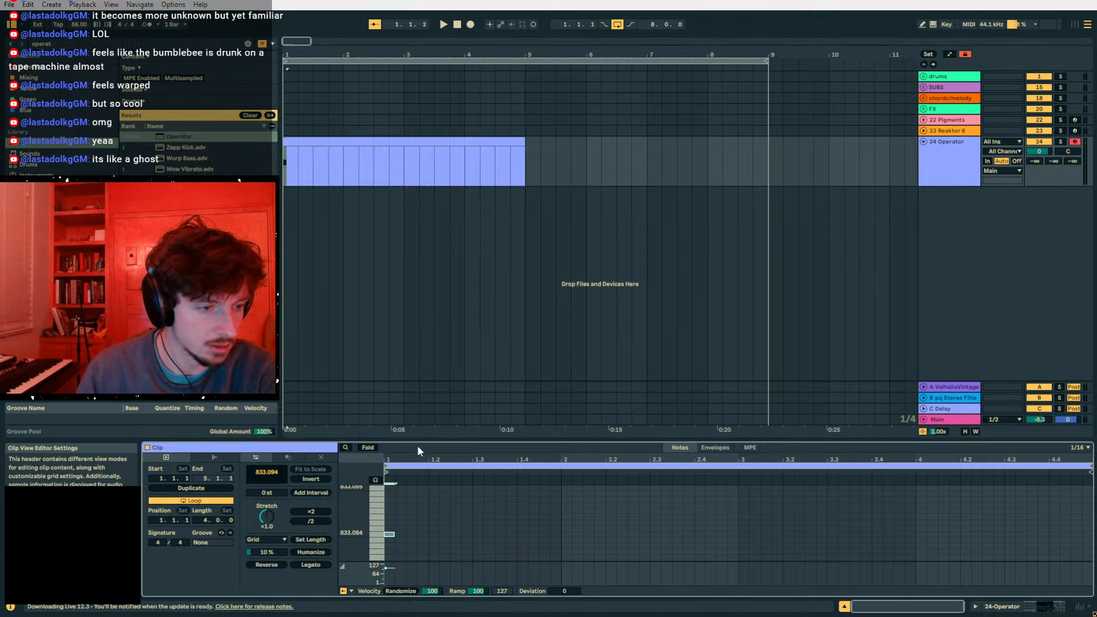
left_click_drag(419, 447, 419, 278)
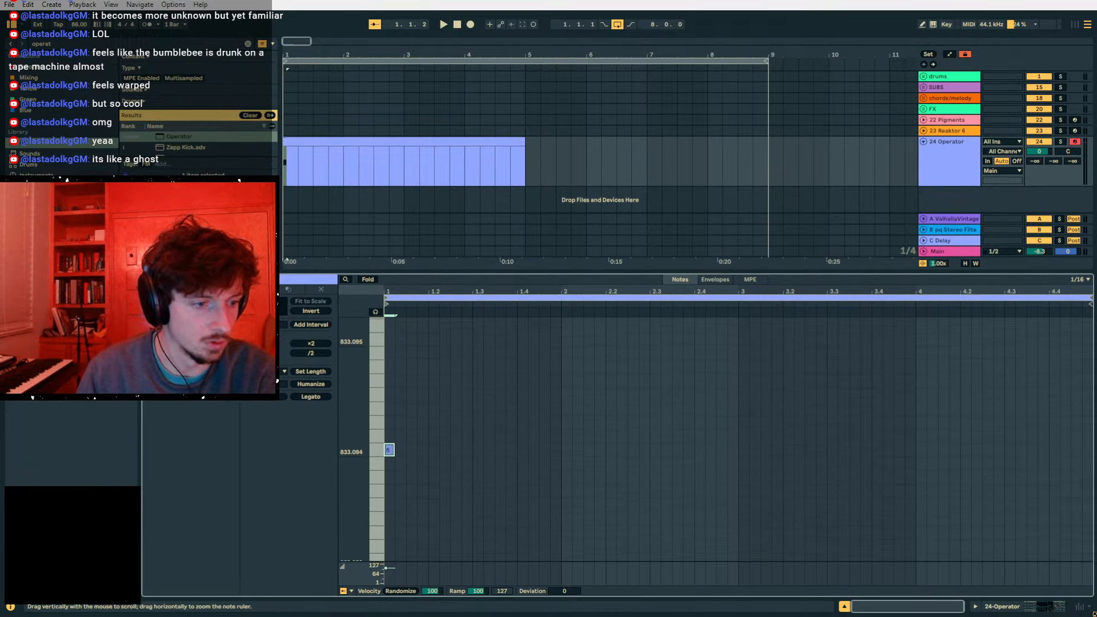
- Add a second note 8 scale steps above at 833.095, lengthen both notes to one full bar, and play the clip
left_click_drag(355, 444, 372, 450)
scroll(394, 458, "up", 2)
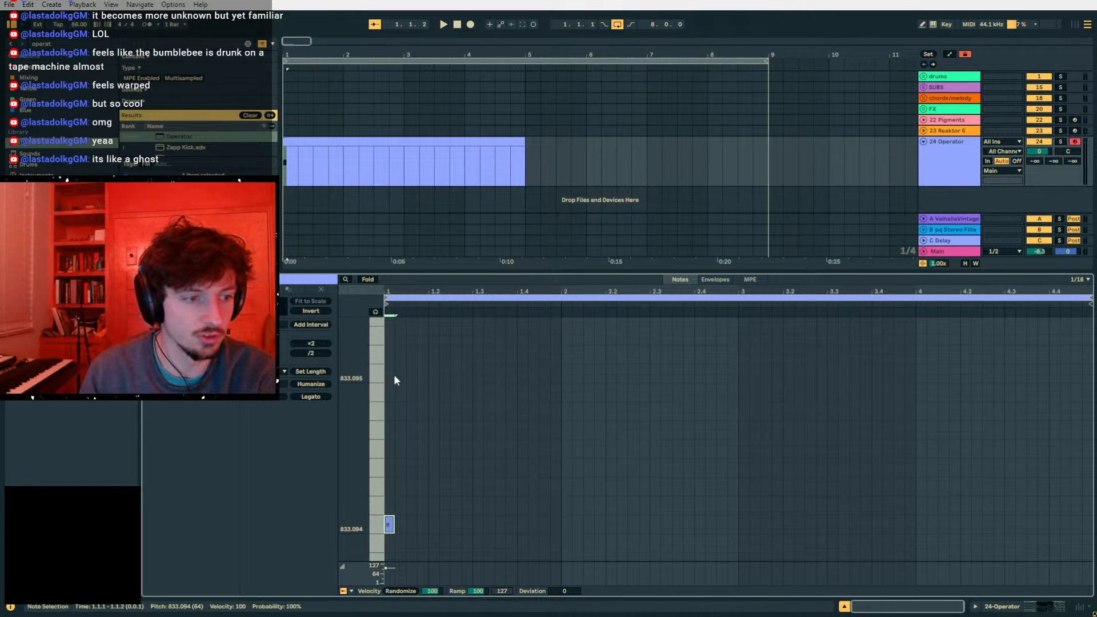
double_click(389, 505)
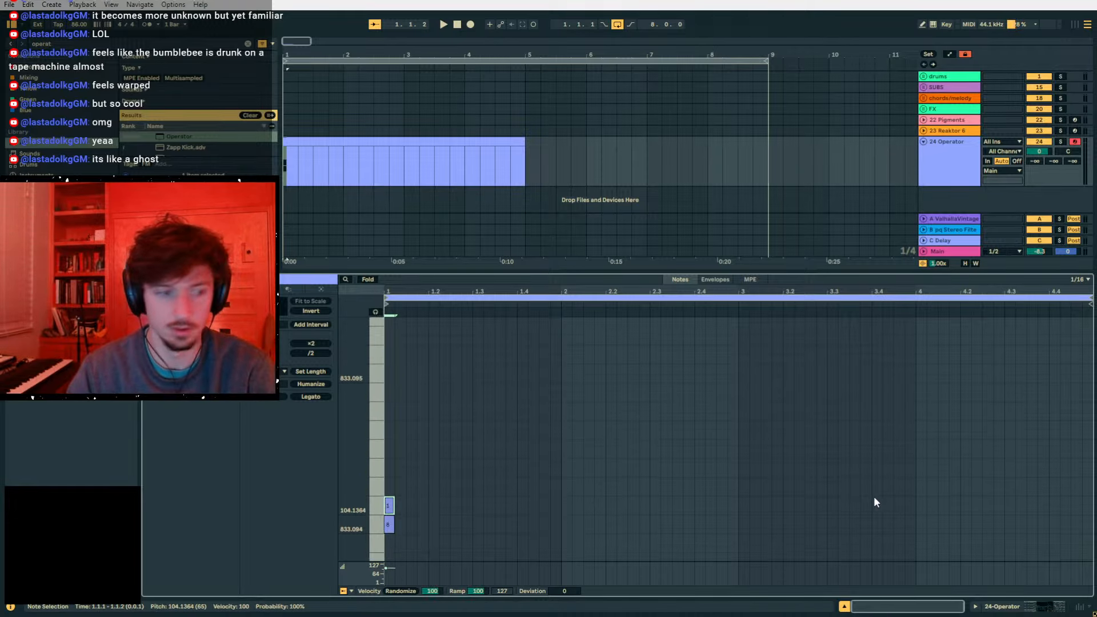
key("Up")
key("Up")
key("Up")
key("Up")
key("Up")
key("Up")
key("Up")
left_click_drag(422, 362, 564, 526)
key("space")
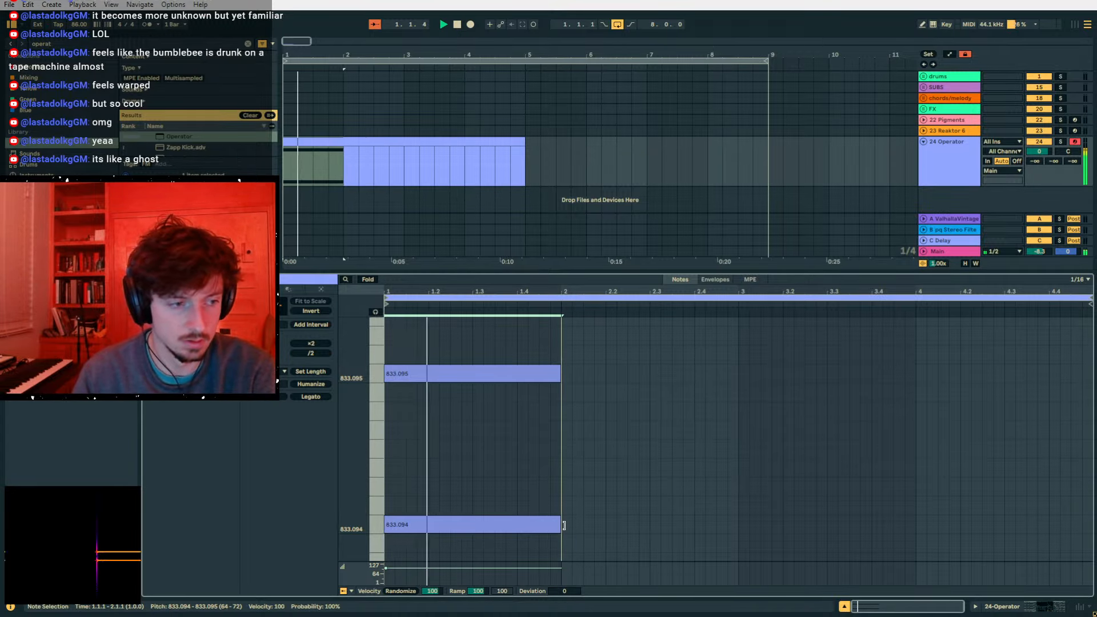
- Raise Operator's oscillator B level to 0.0 dB, shape its envelope with a 719 ms decay and -11 dB sustain, and audition the notes
key("shift+Tab")
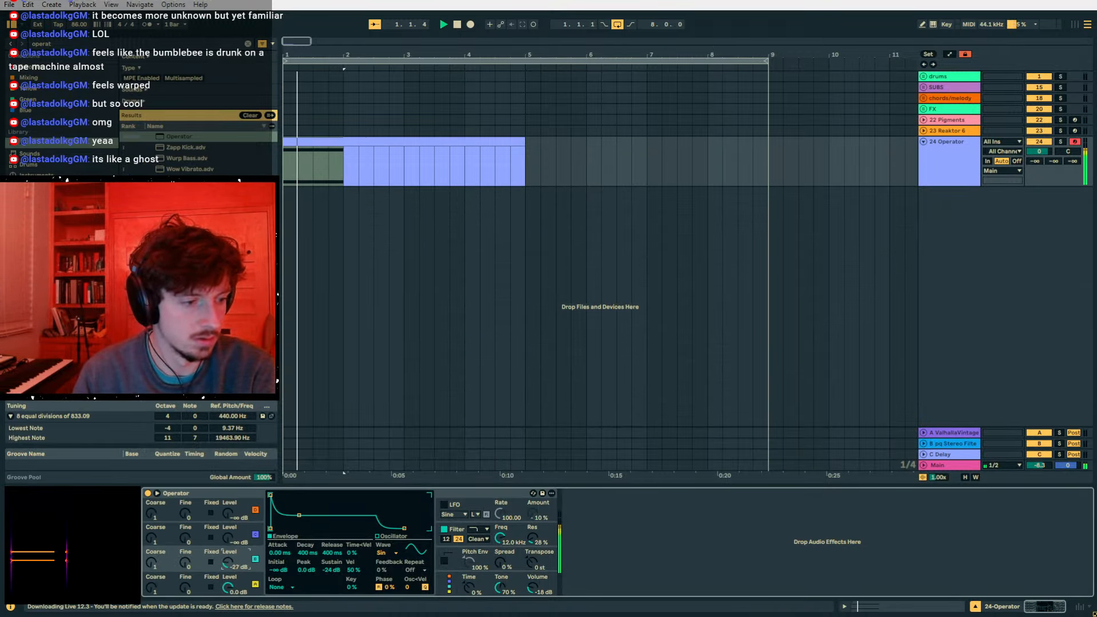
left_click_drag(299, 515, 271, 528)
key("space")
key("space")
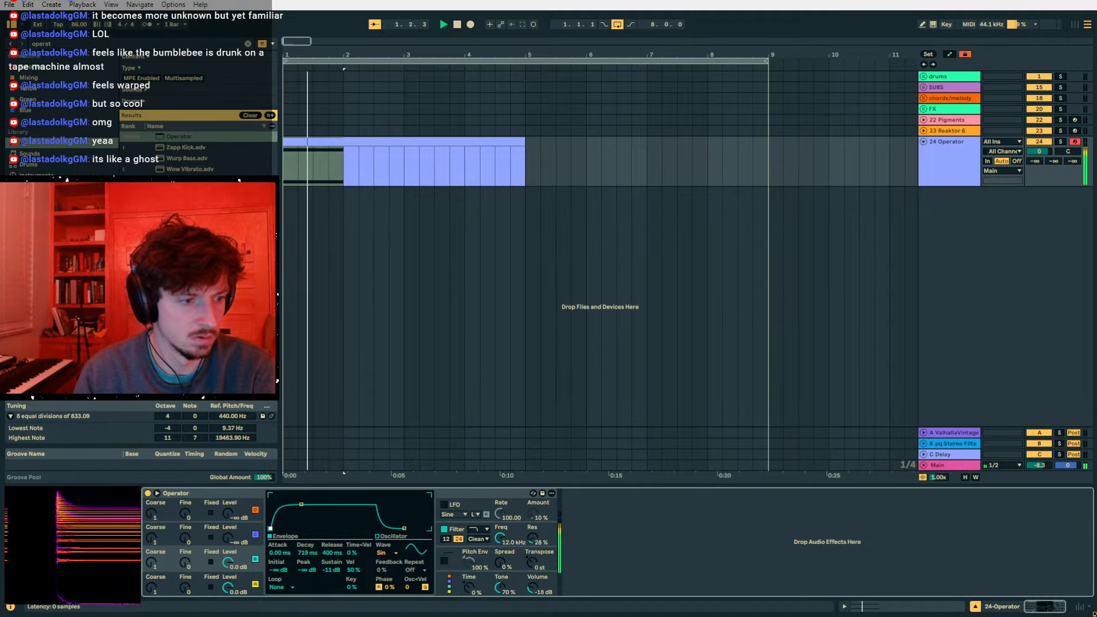
key("space")
key("space")
key("space")
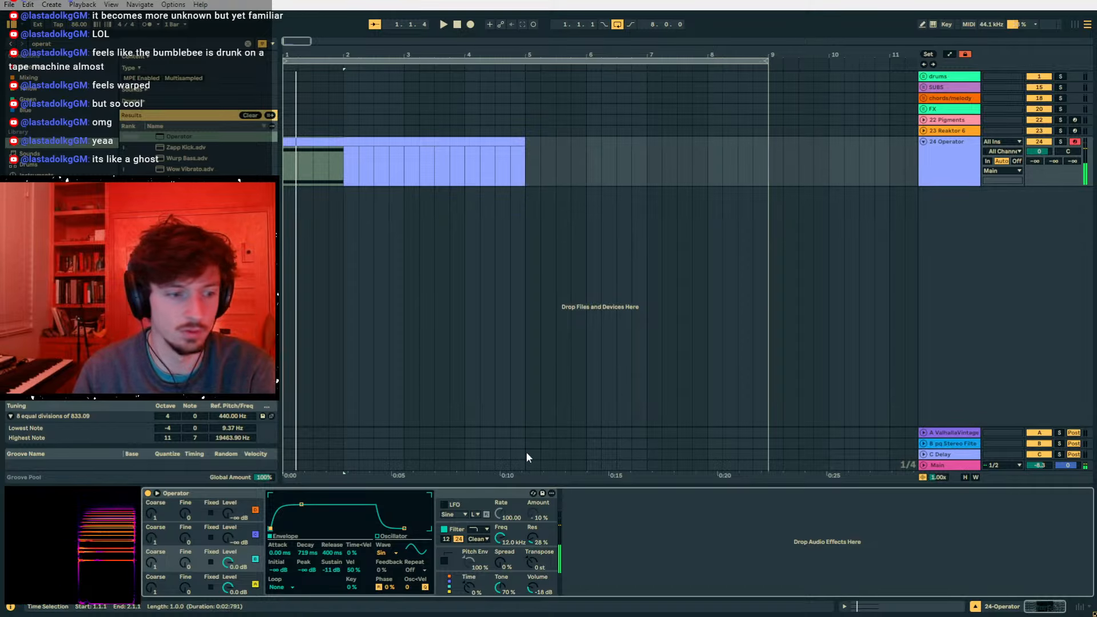
- Try Operator's transpose at -24 st while playing the two notes
left_click_drag(534, 560, 534, 577)
key("space")
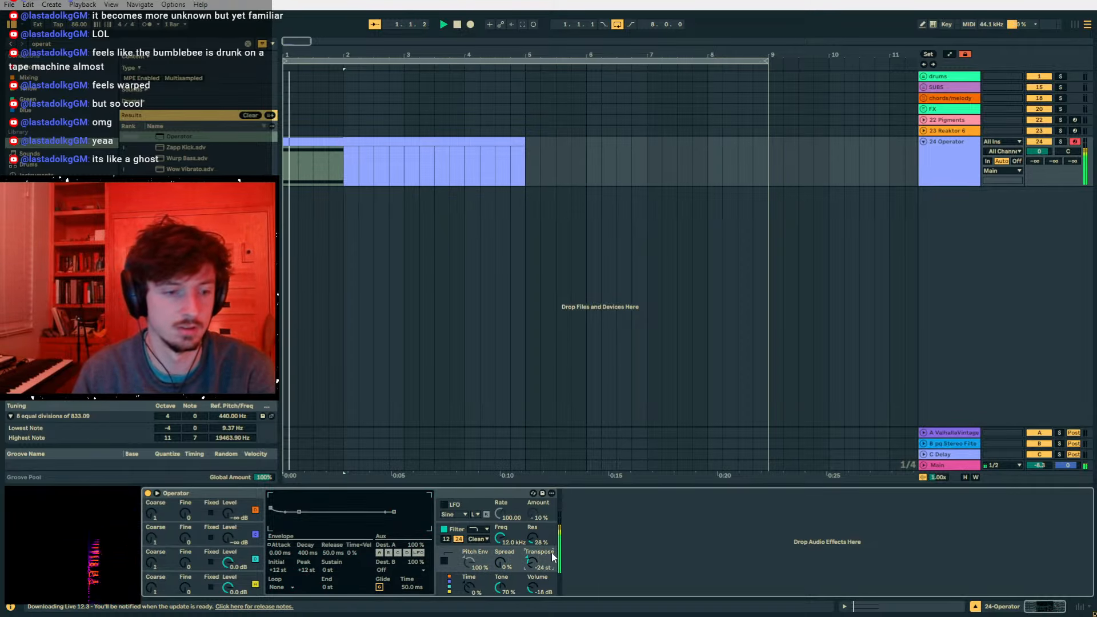
key("space")
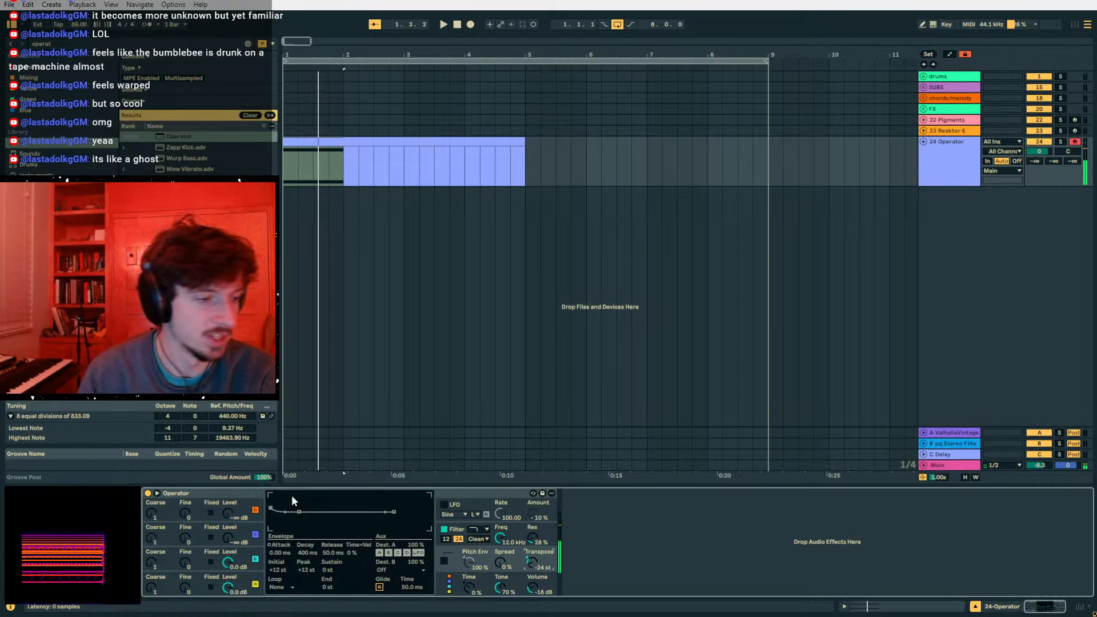
- Set oscillator B's fine tuning to 618 and level to -17 dB, and reset Operator's transpose to 0 st while listening
left_click_drag(228, 561, 228, 583)
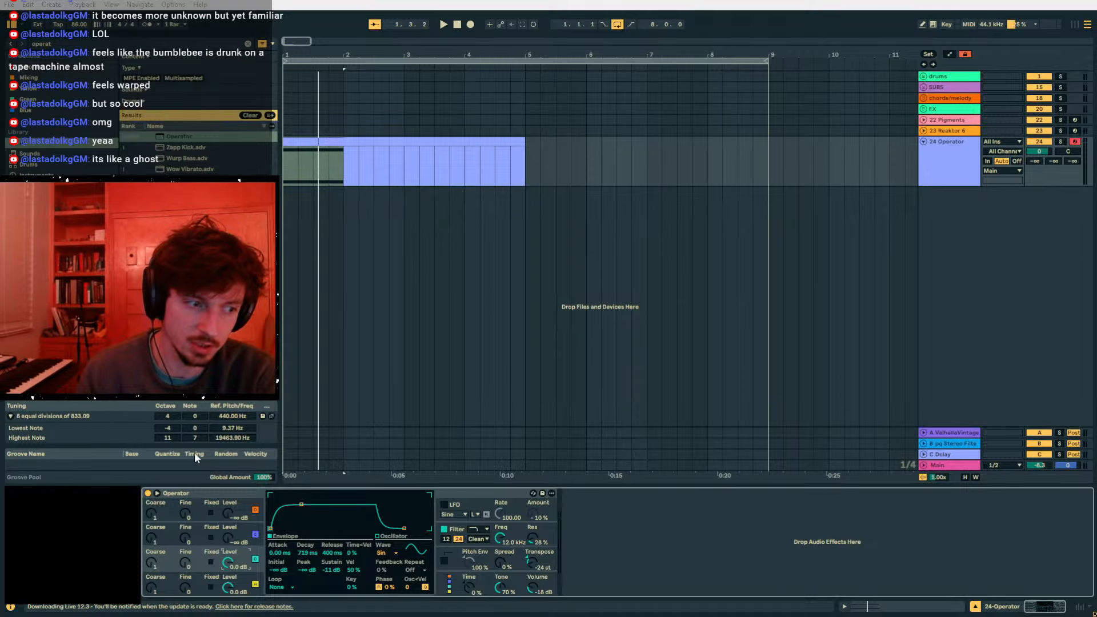
left_click_drag(227, 561, 227, 572)
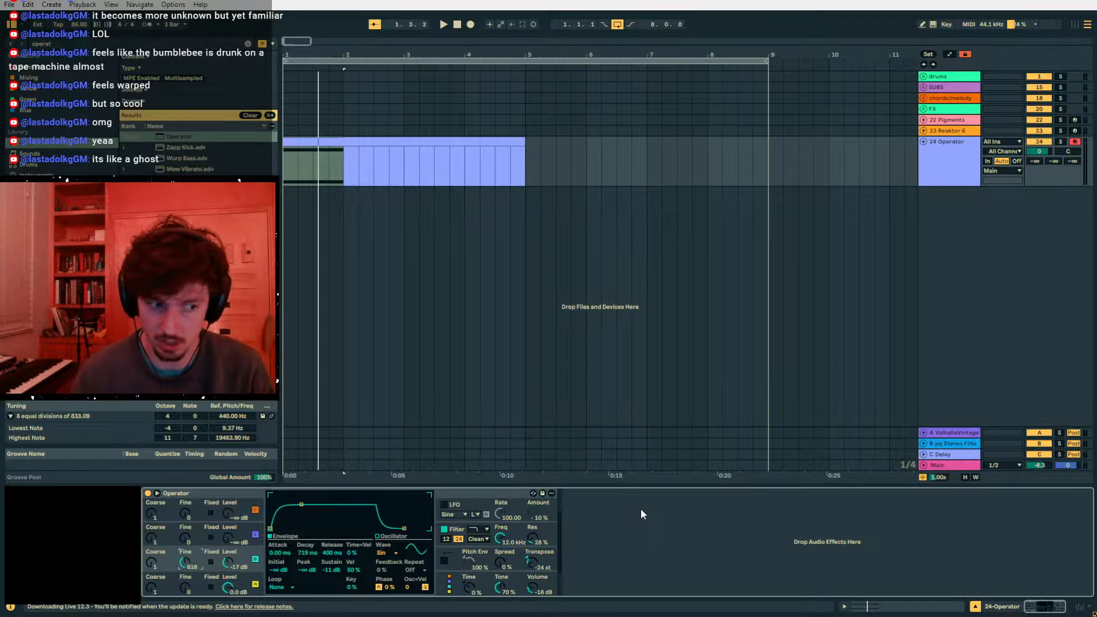
left_click(530, 563)
double_click(531, 566)
key("space")
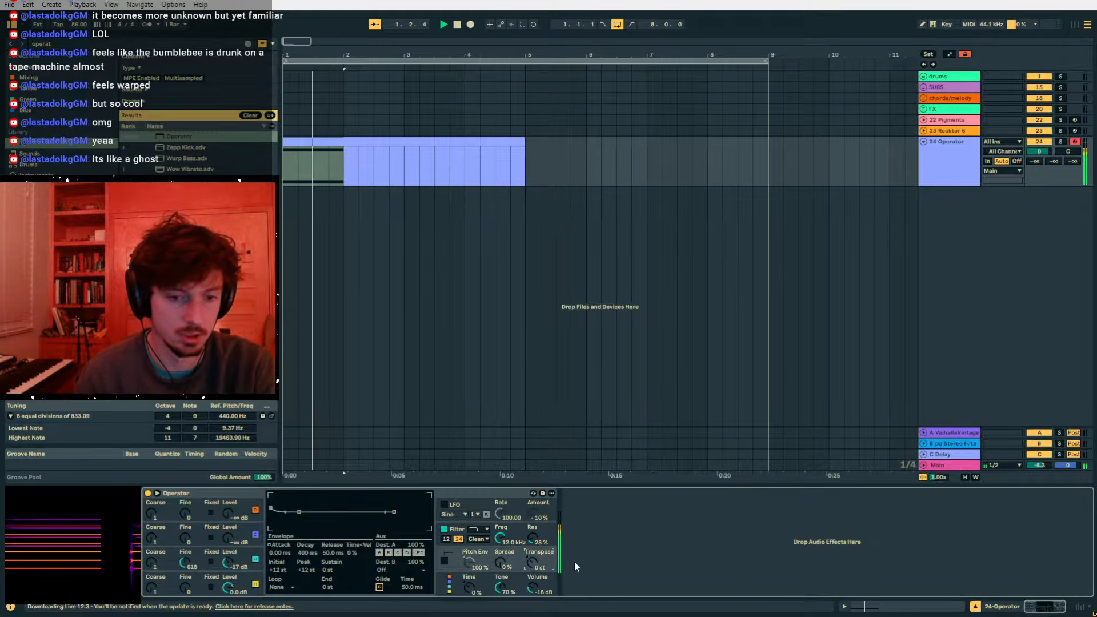
key("space")
- Reopen the clip's notes, audition the upper note at 416.5455, and move it down to 728.9544
left_click(913, 608)
scroll(450, 442, "up", 1)
left_click_drag(415, 429, 423, 361)
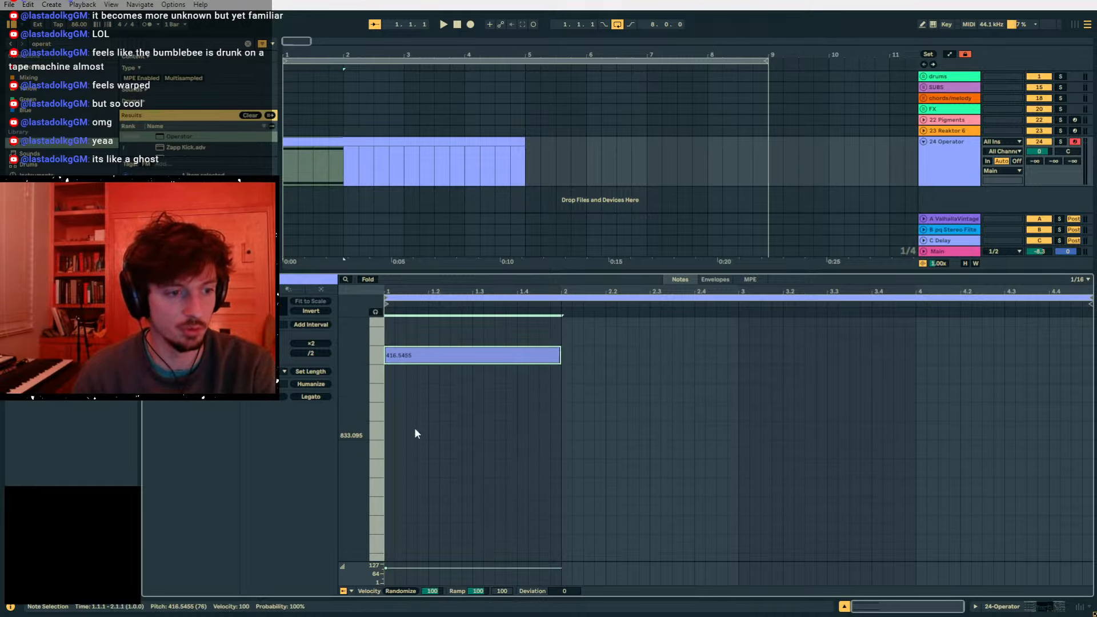
key("space")
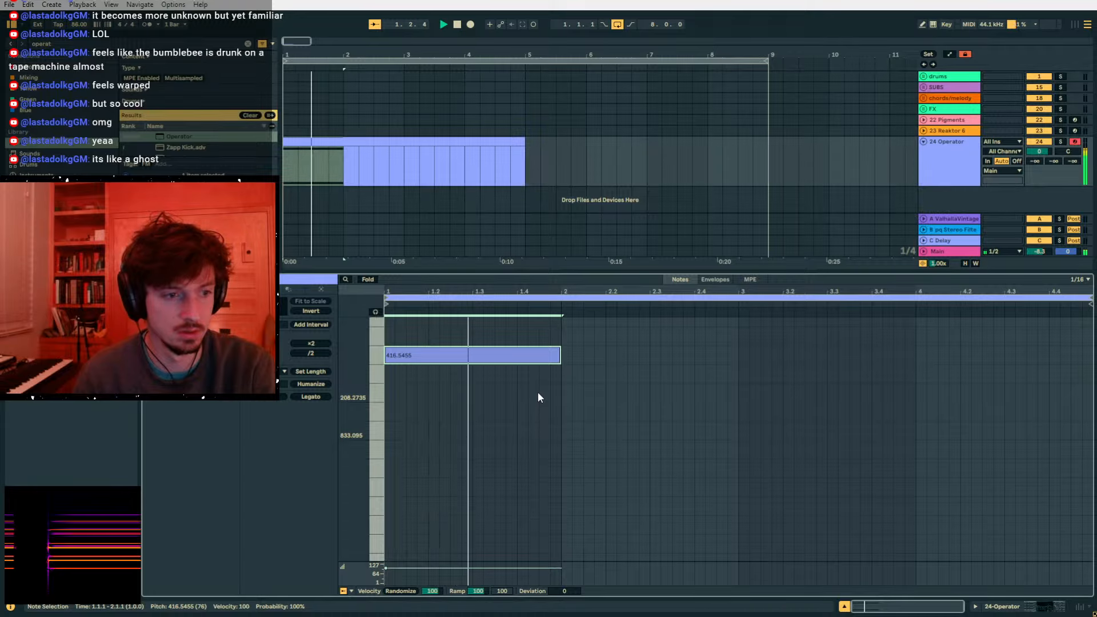
scroll(502, 392, "down", 1)
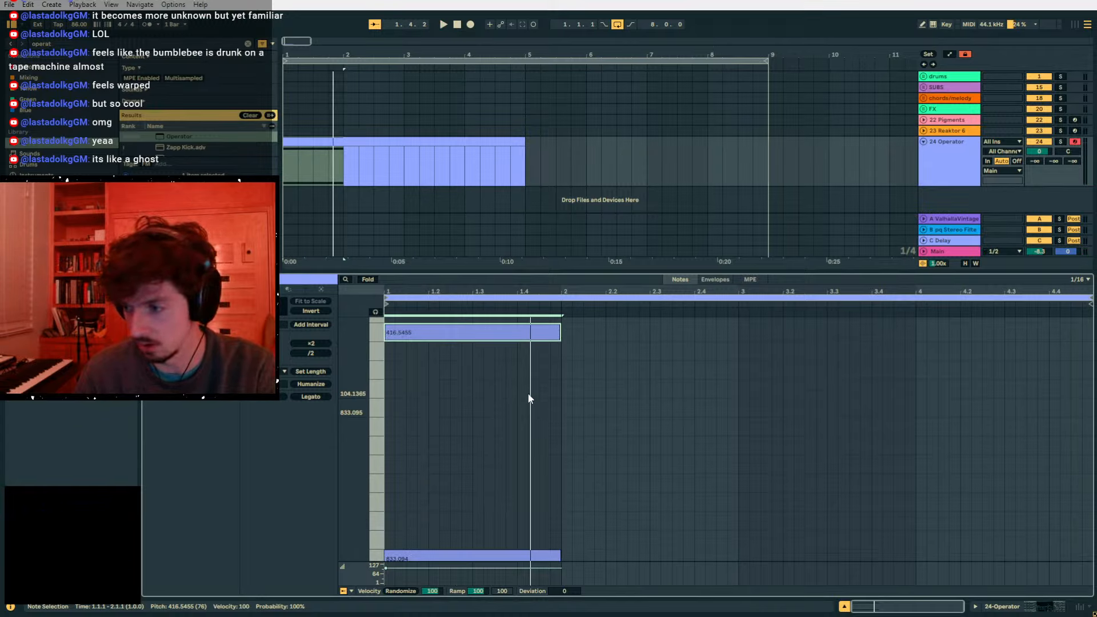
left_click_drag(434, 334, 422, 422)
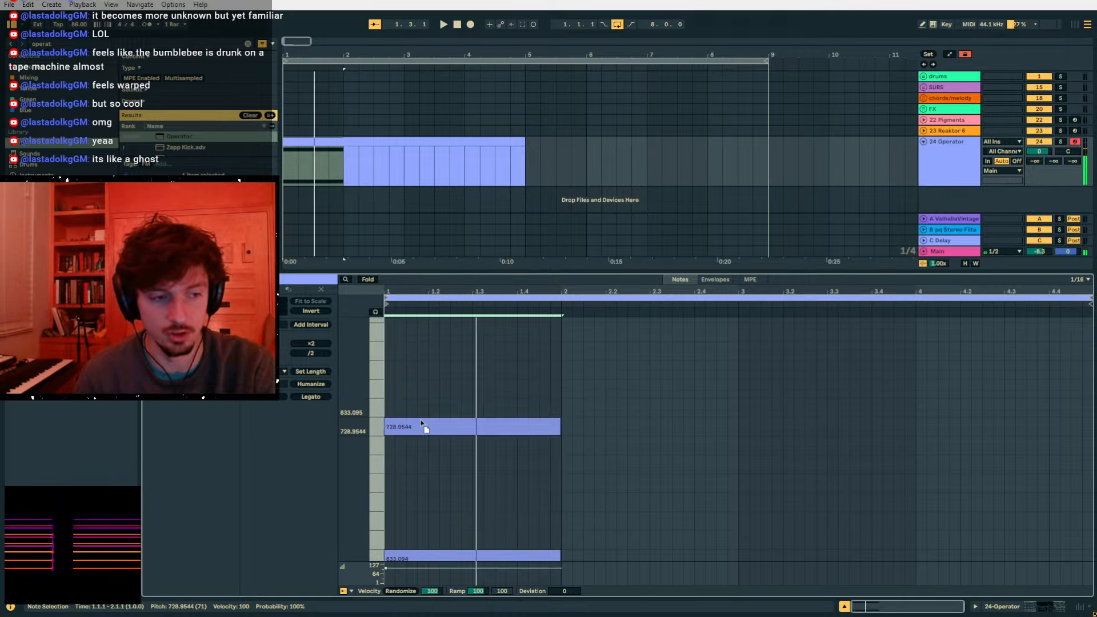
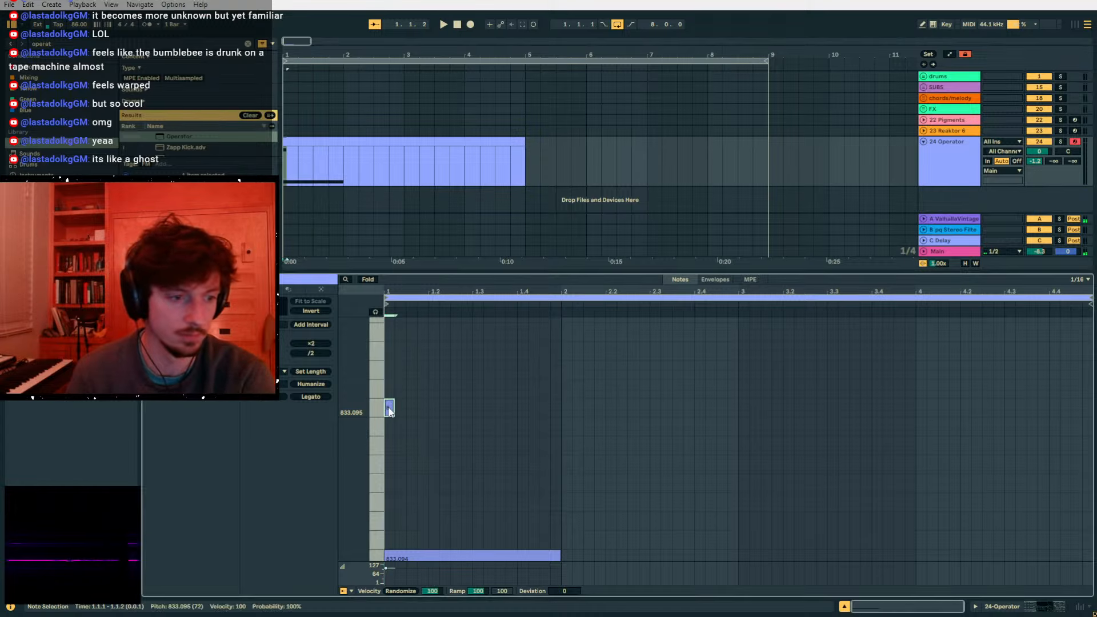
- Extend the two notes to two bars, play them, and lower the upper note to 208.2734
left_click_drag(394, 407, 481, 595)
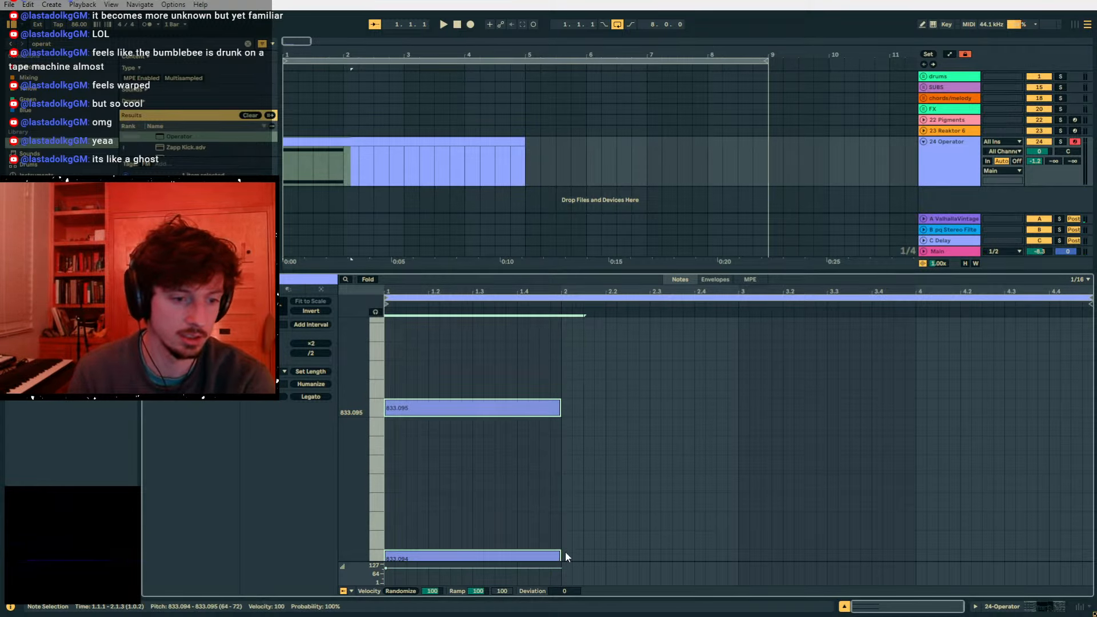
left_click_drag(560, 553, 738, 553)
key("space")
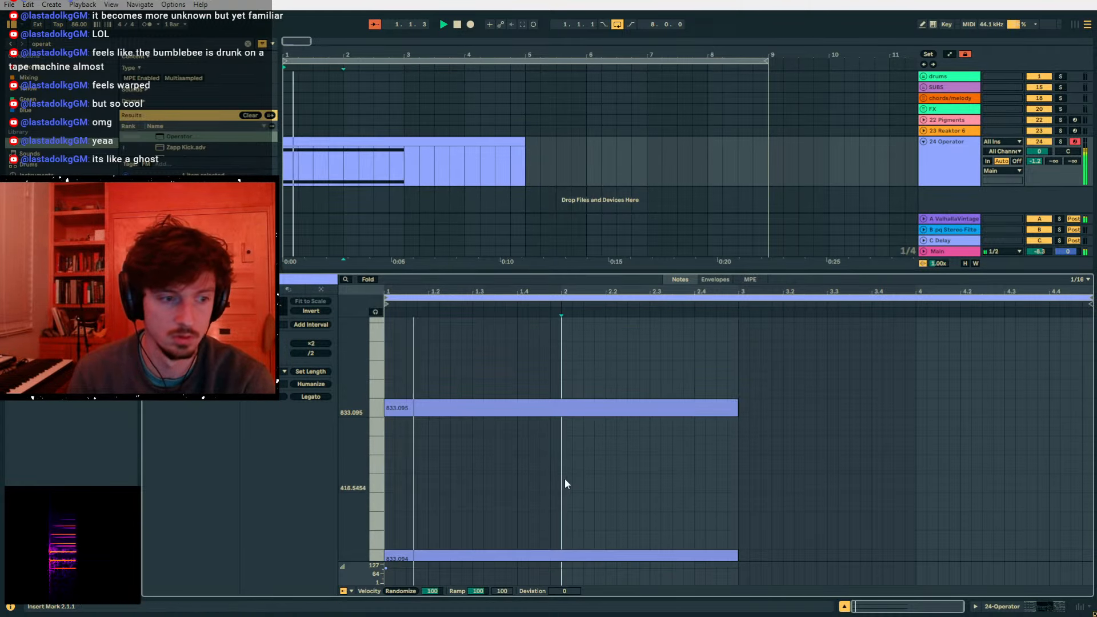
left_click_drag(454, 408, 458, 531)
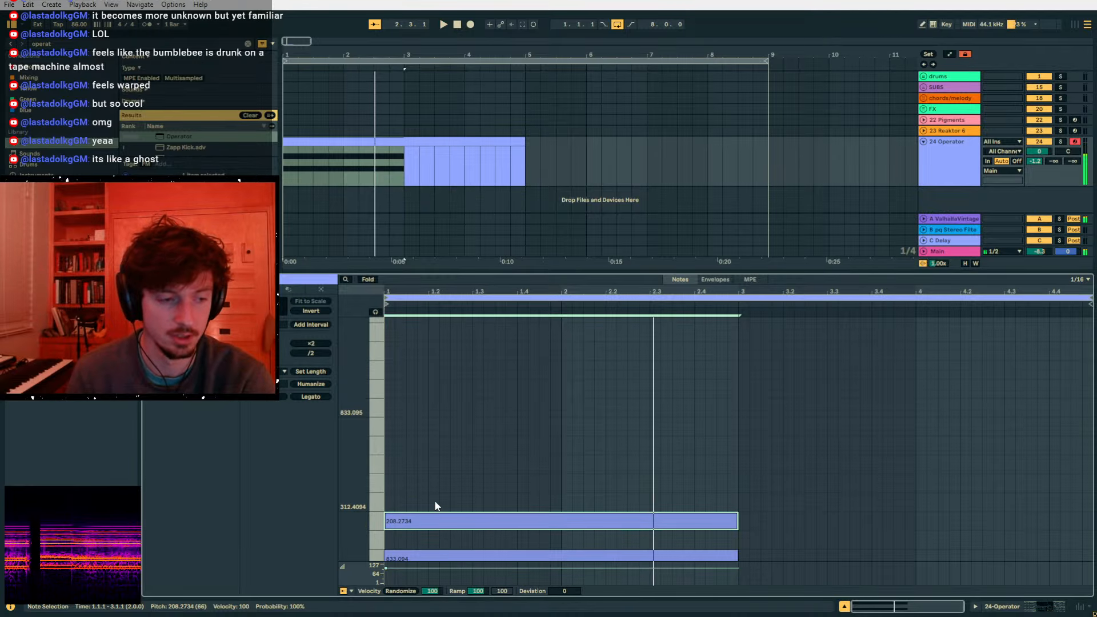
- Add a note at 312.4094 on the first beat and extend it to two bars
left_click_drag(431, 292, 427, 299)
scroll(421, 489, "up", 2)
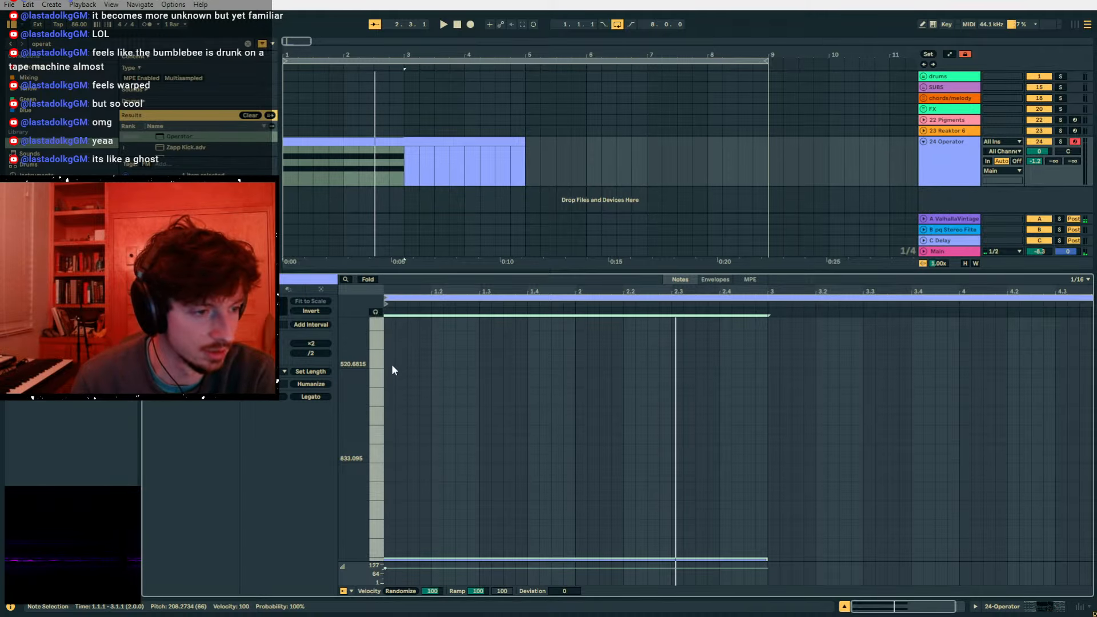
scroll(389, 375, "down", 2)
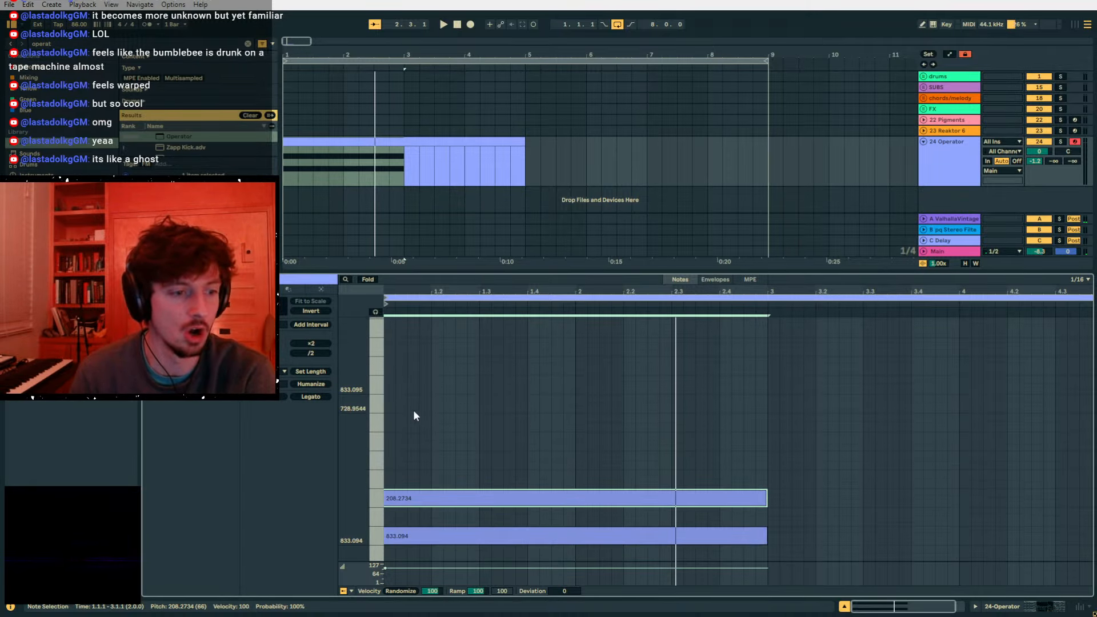
double_click(390, 478)
left_click_drag(395, 478, 766, 476)
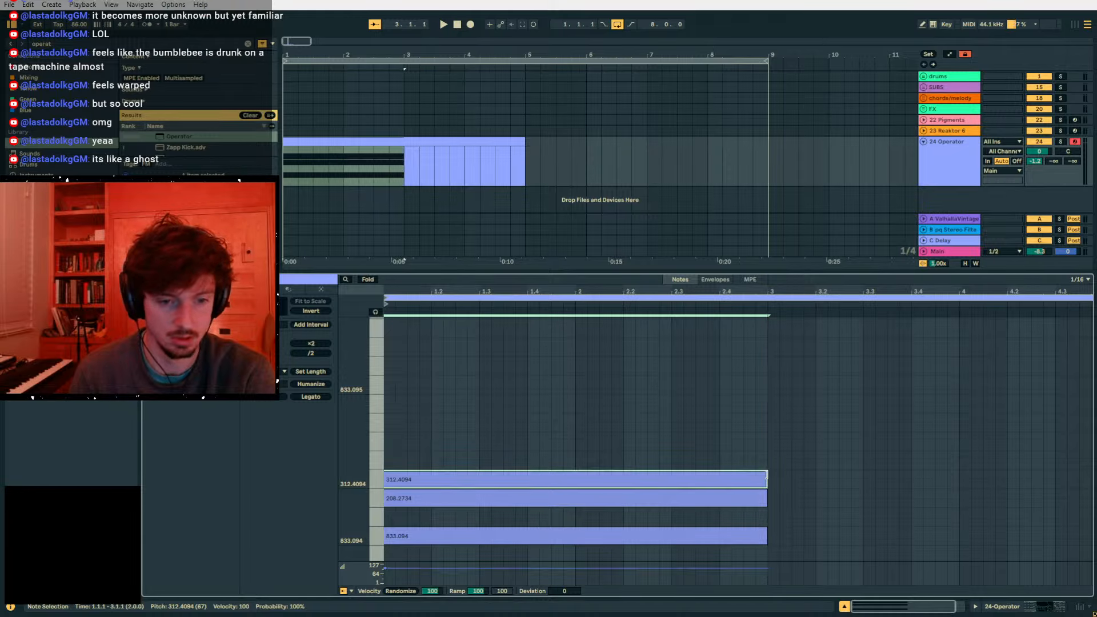
- Add short notes on the first beat at 520.6814, 728.9544, 833.095, 208.2735 and 416.5455
double_click(390, 440)
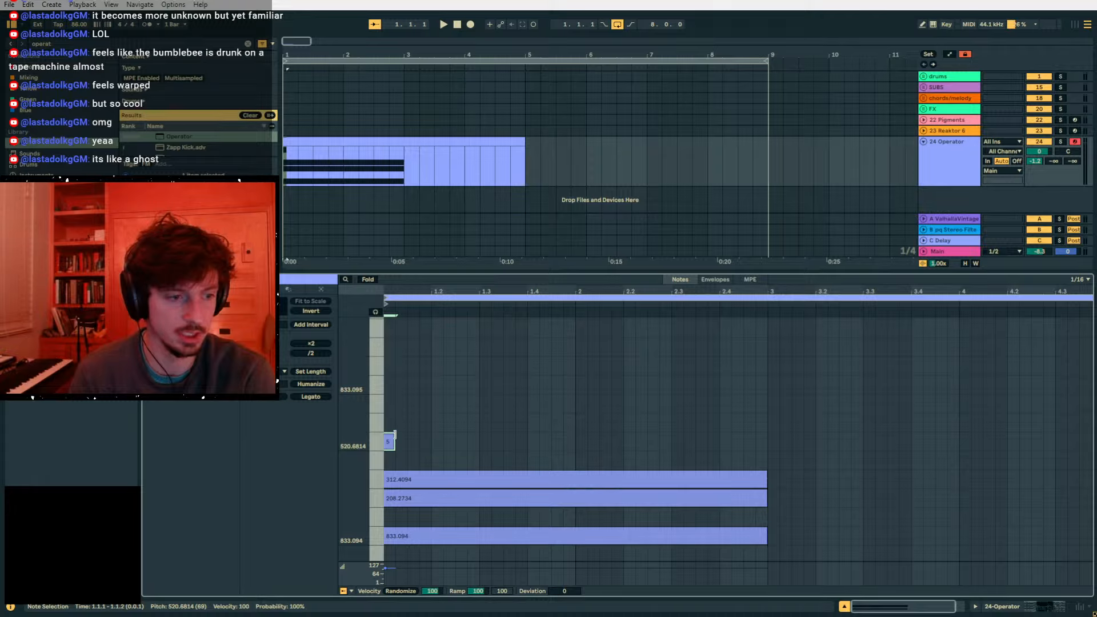
double_click(391, 404)
double_click(391, 385)
scroll(391, 377, "up", 1)
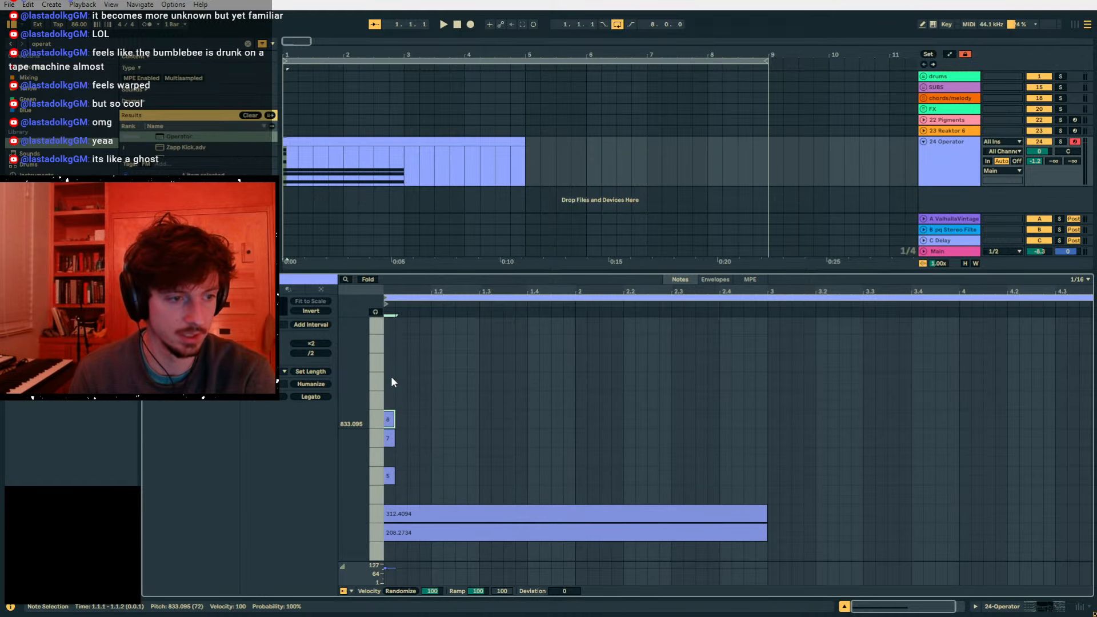
double_click(392, 380)
double_click(392, 347)
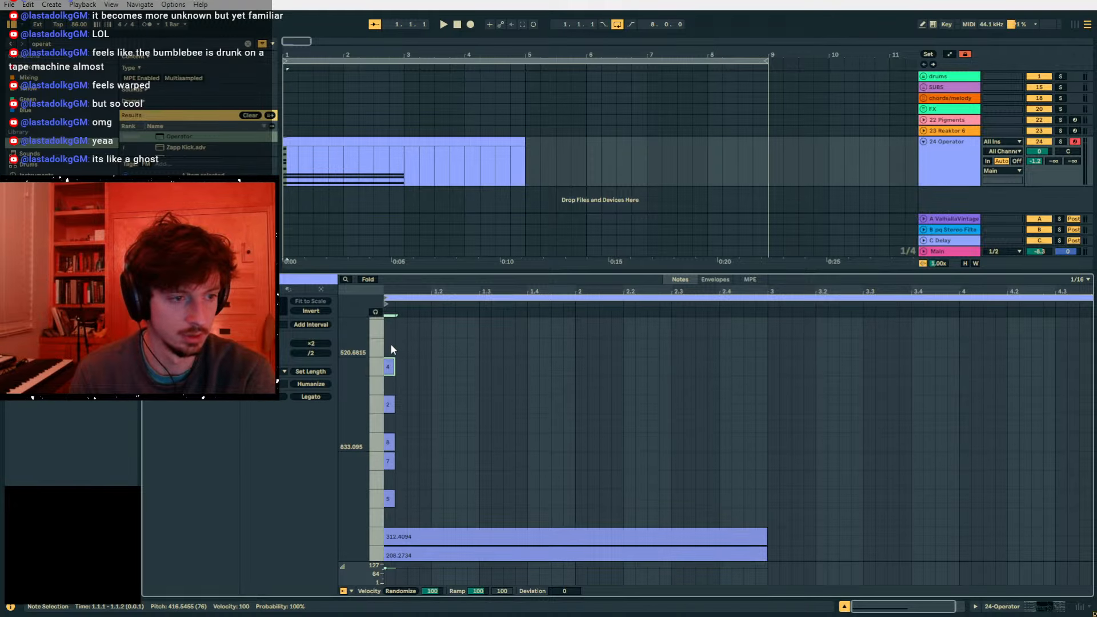
scroll(430, 356, "down", 1)
scroll(419, 338, "up", 1)
- Shorten all scale notes to an eighth note placed just before bar 1, and fold the editor to used pitches
key("ctrl+a")
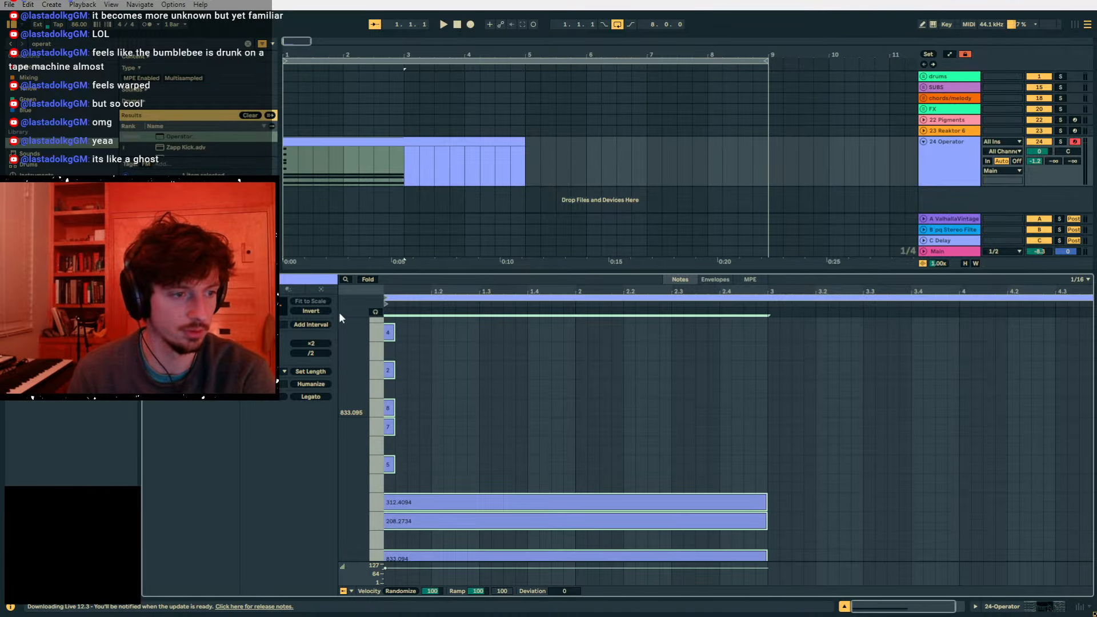
left_click(299, 396)
left_click(312, 353)
left_click(312, 353)
left_click(312, 353)
left_click(312, 354)
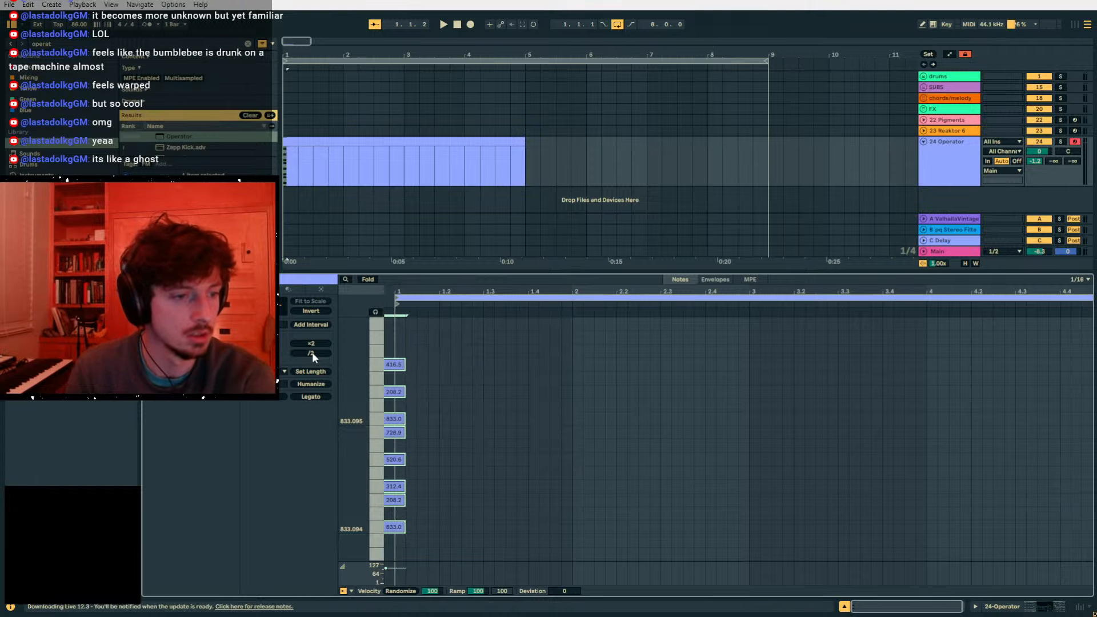
left_click(370, 279)
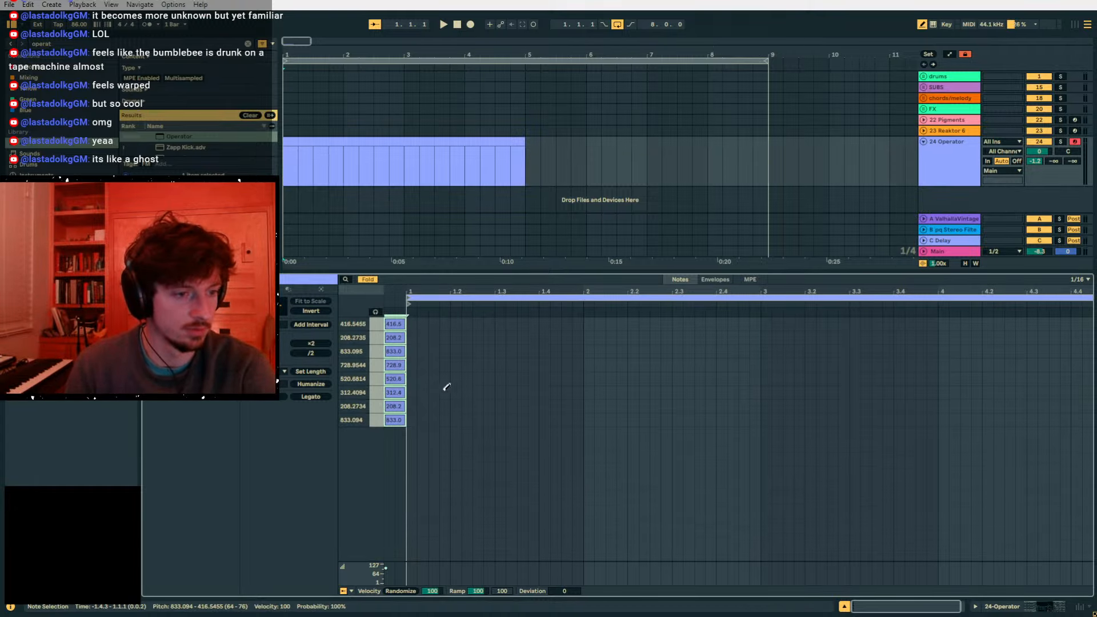
- Draw a chord of 833.094, 312.4094 and 728.9544 at bar 1, extend it to about one bar, and play it
left_click(417, 417)
left_click(413, 420)
left_click(413, 393)
left_click(413, 365)
key("space")
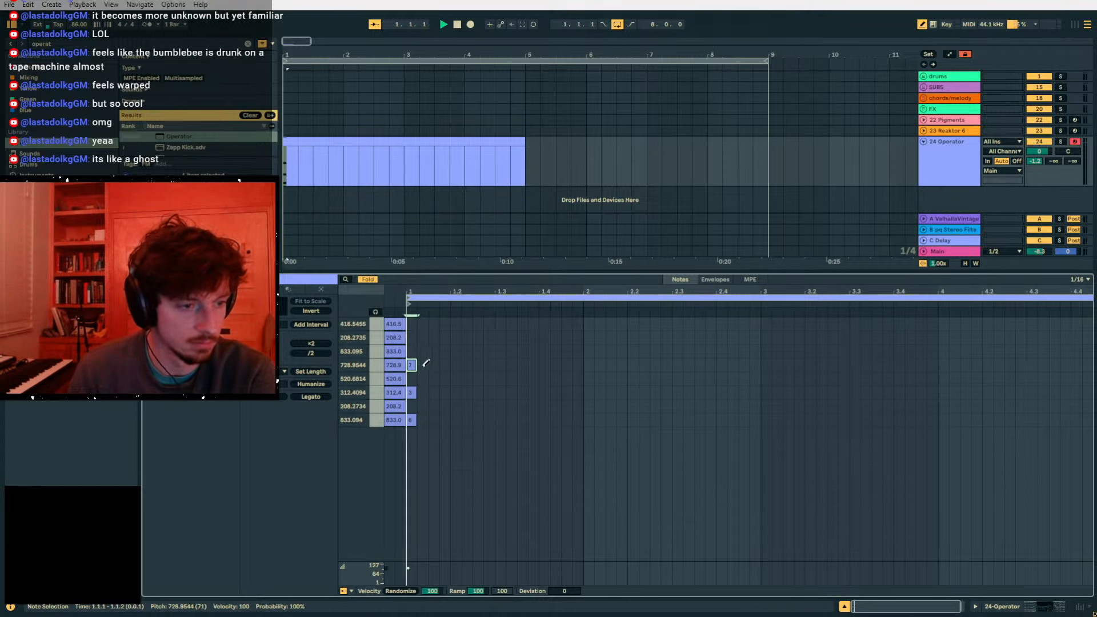
key("b")
mouse_move(441, 350)
left_mouse_down()
mouse_move(413, 427)
mouse_move(594, 421)
left_mouse_up()
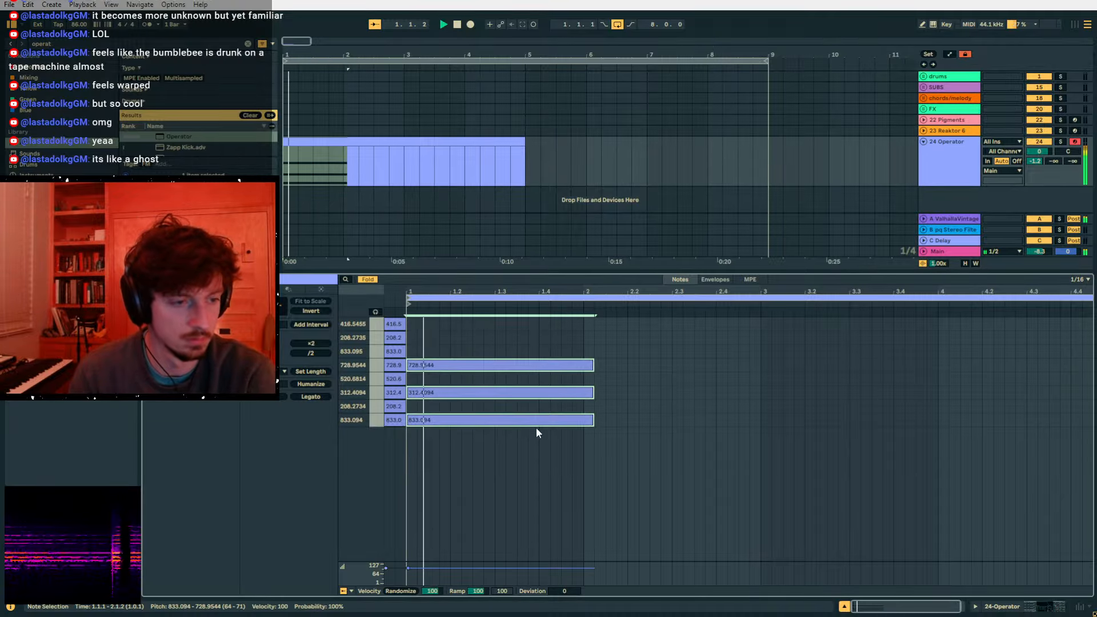
left_click(510, 445)
key("space")
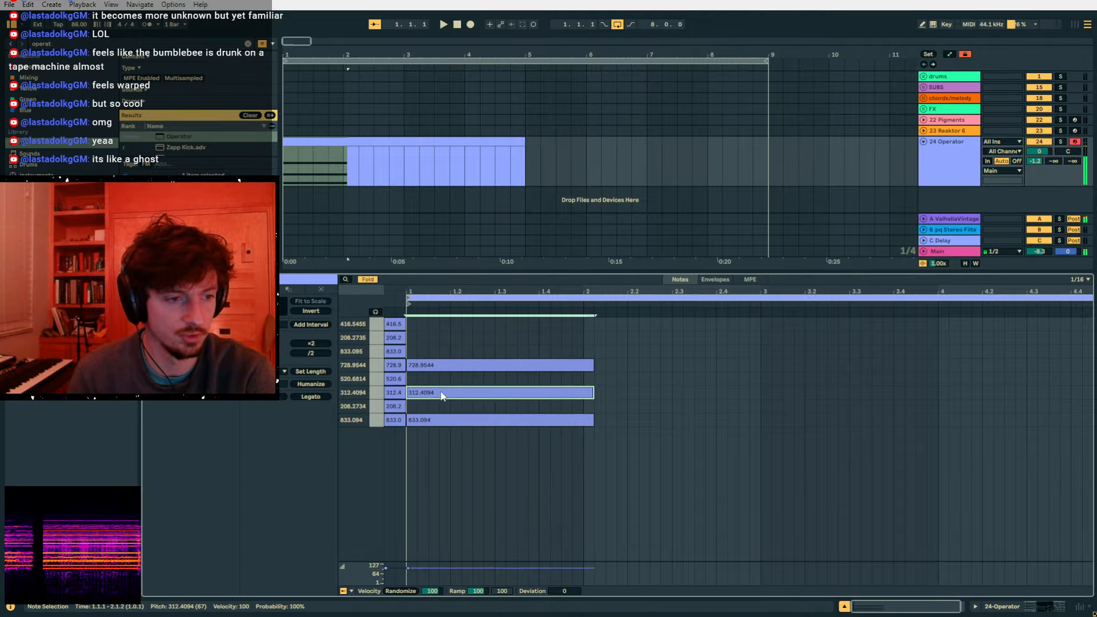
- Replace the chord's 728.9544 note with an equally long 833.095 note, and raise the middle note to 520.6814 during playback
double_click(434, 366)
double_click(413, 350)
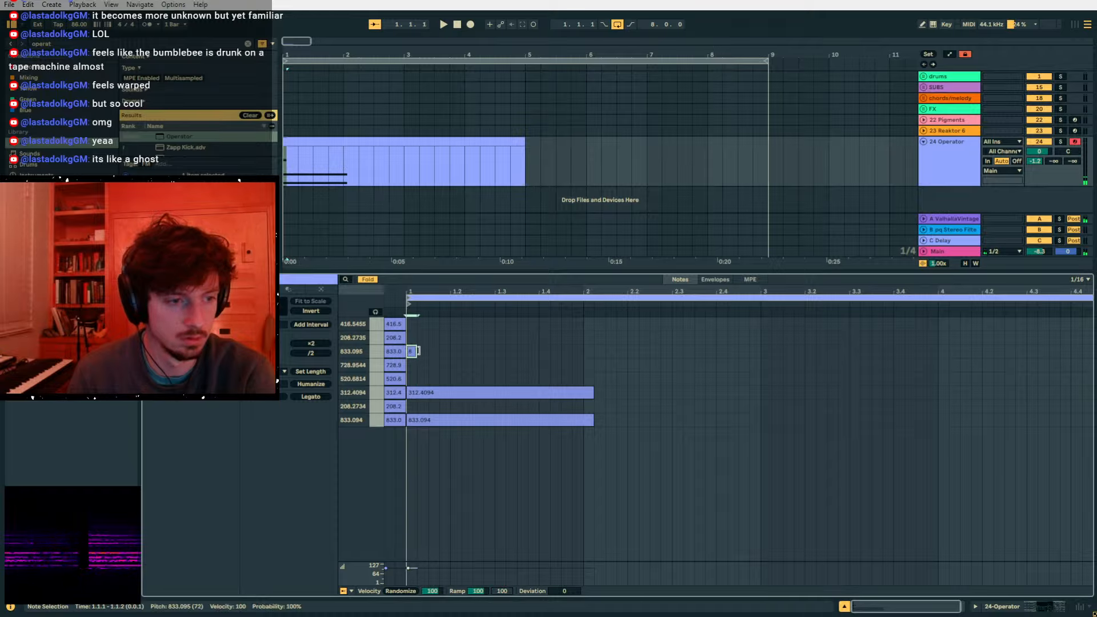
key("space")
left_click_drag(416, 350, 594, 351)
left_click(573, 392)
key("Up")
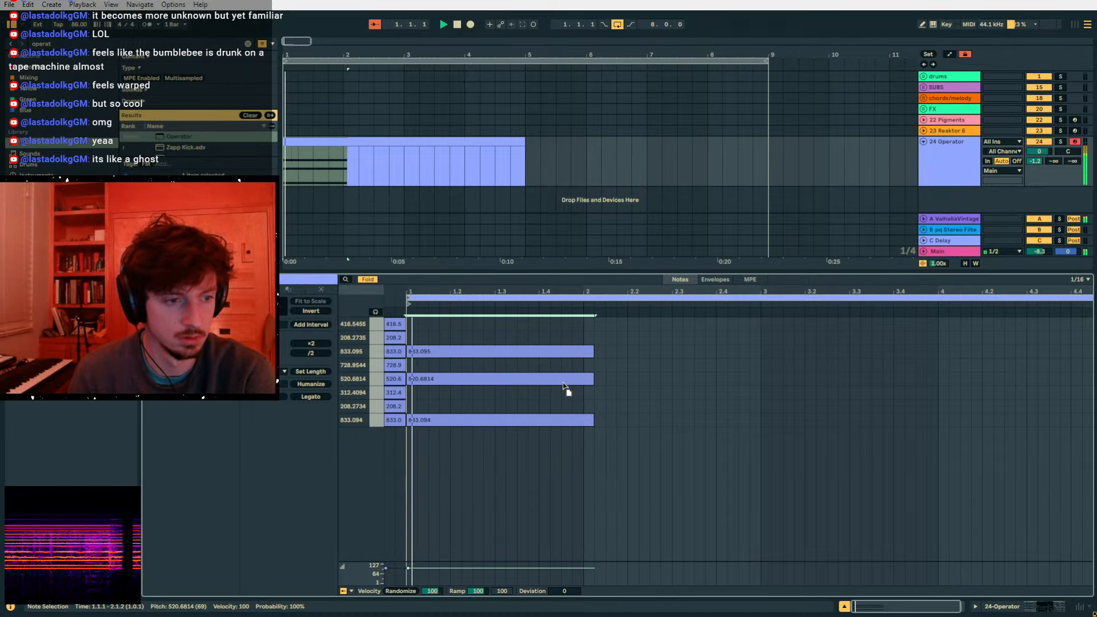
- Try the chord's lowest note at 208.2734, return it to 833.094, and play the chord
left_click(543, 417)
key("Up")
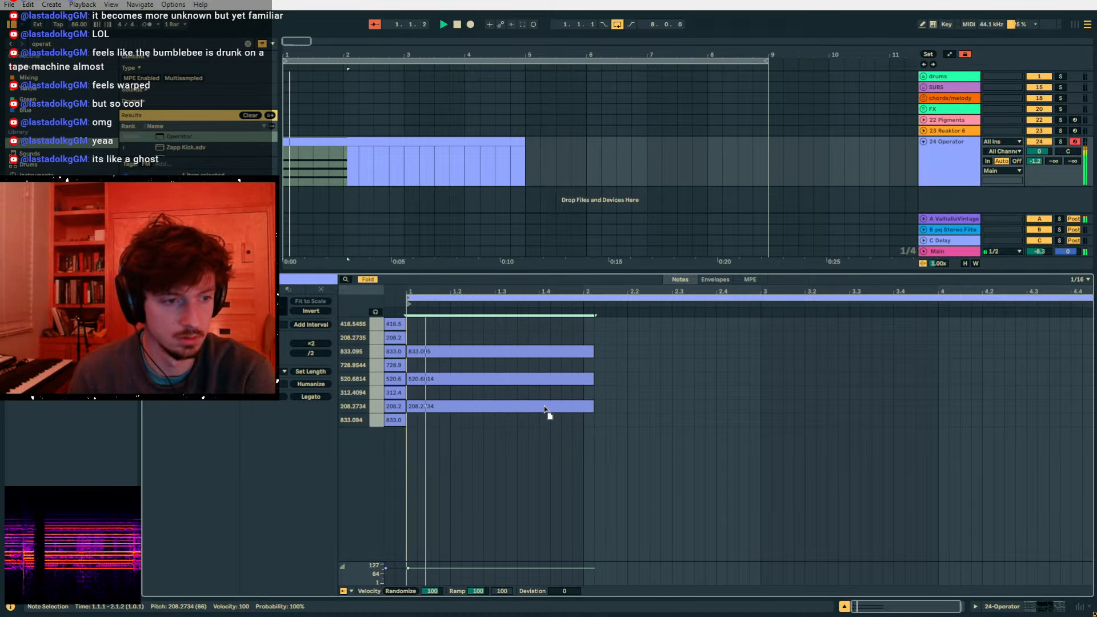
key("Down")
key("space")
key("space")
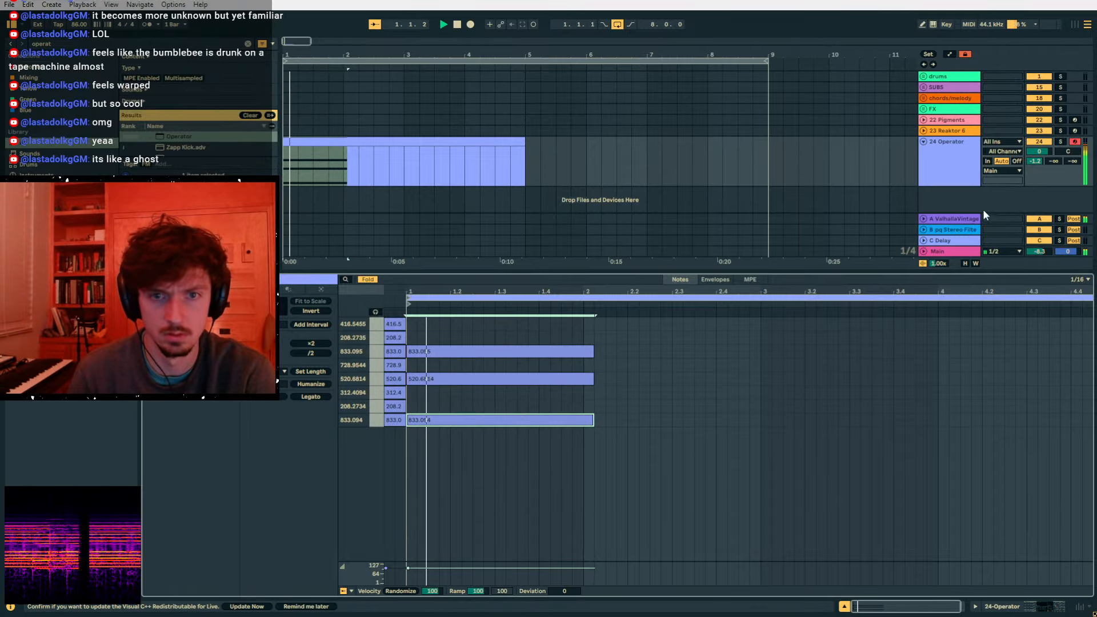
- Lower the 24 Operator track's volume to -9.2 dB and play the chord
key("space")
left_click_drag(1039, 152, 1038, 229)
key("space")
key("space")
- Shorten the chord to two beats and duplicate it after the original
left_click_drag(480, 332, 480, 413)
left_click_drag(618, 458, 487, 420)
key("ctrl+d")
left_click(573, 401)
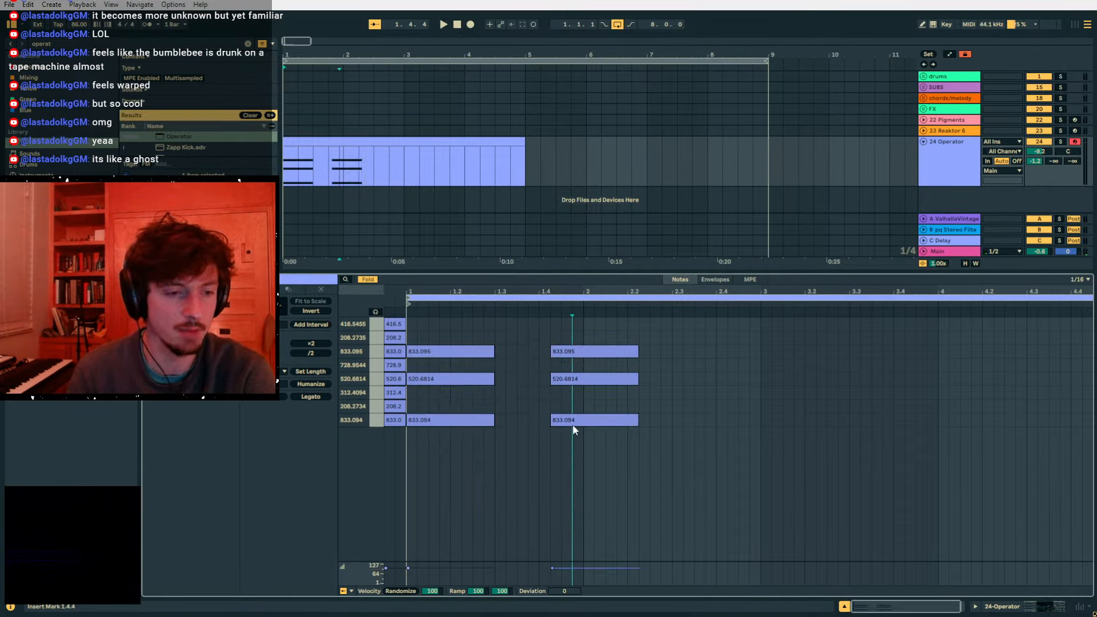
- Audition the duplicated chord's notes individually and move the whole duplicate earlier to 1.3.2
left_click(573, 422)
left_click(569, 354)
left_click(564, 400)
left_click(565, 418)
left_click(570, 353)
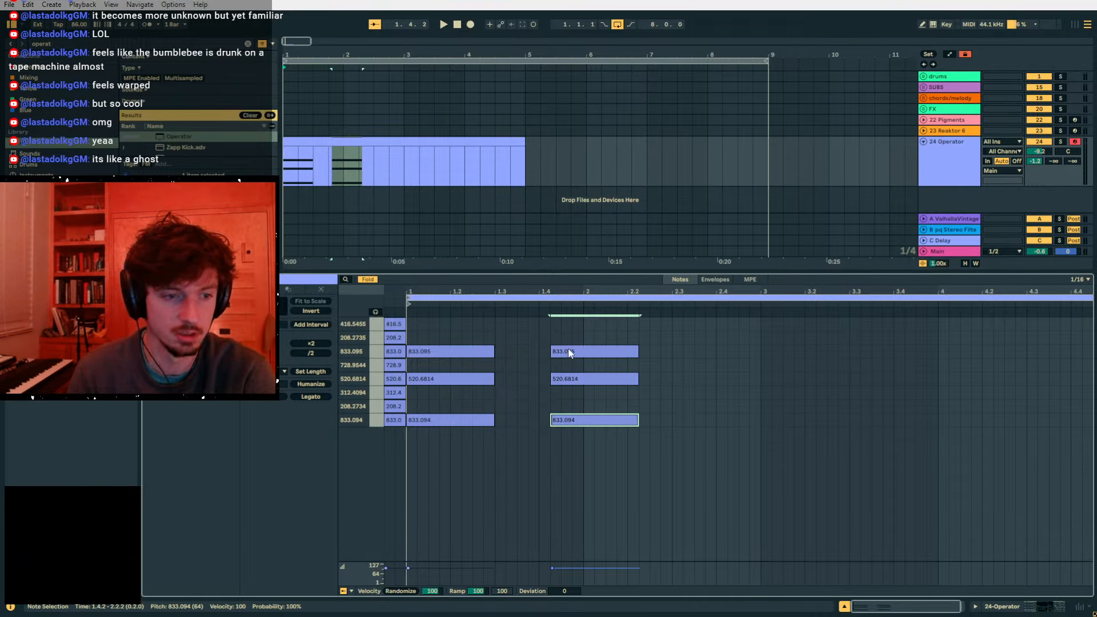
left_click_drag(607, 454, 512, 345)
left_click_drag(588, 355, 532, 350)
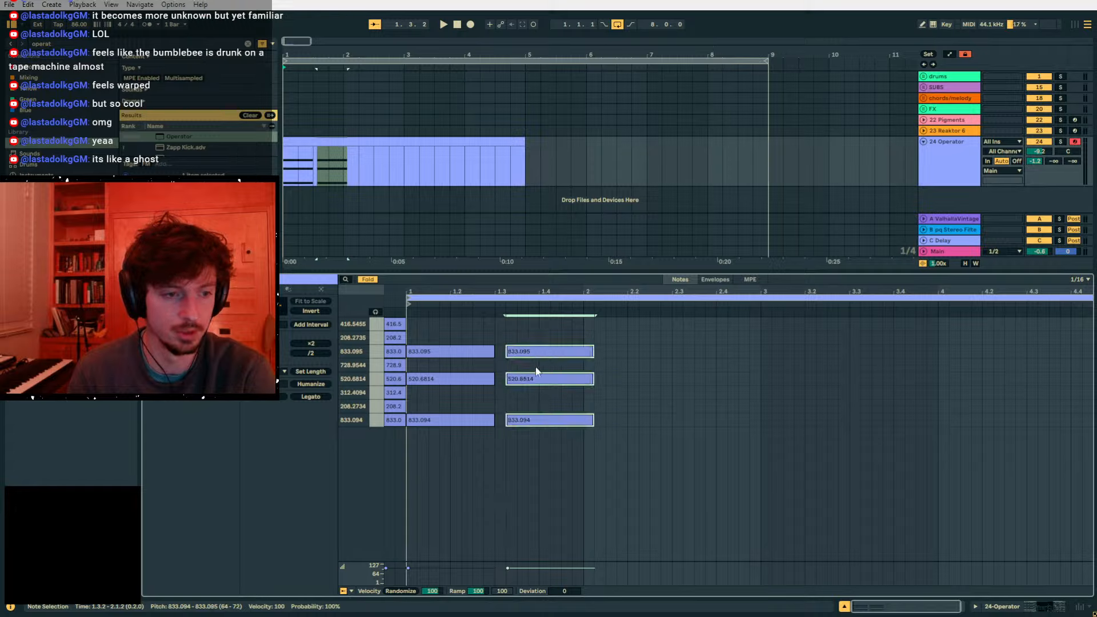
- Audition single notes, move the duplicated chord to 1.3.1 raised to 208.2734, 728.9544 and 208.2735, and play the progression
left_click(537, 422)
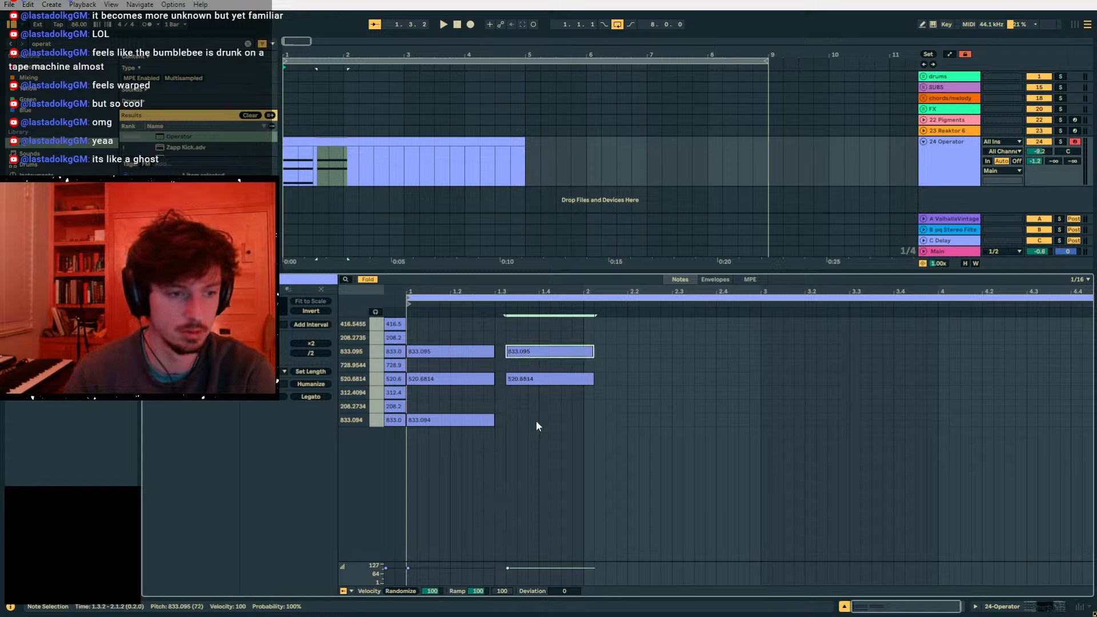
left_click(550, 401)
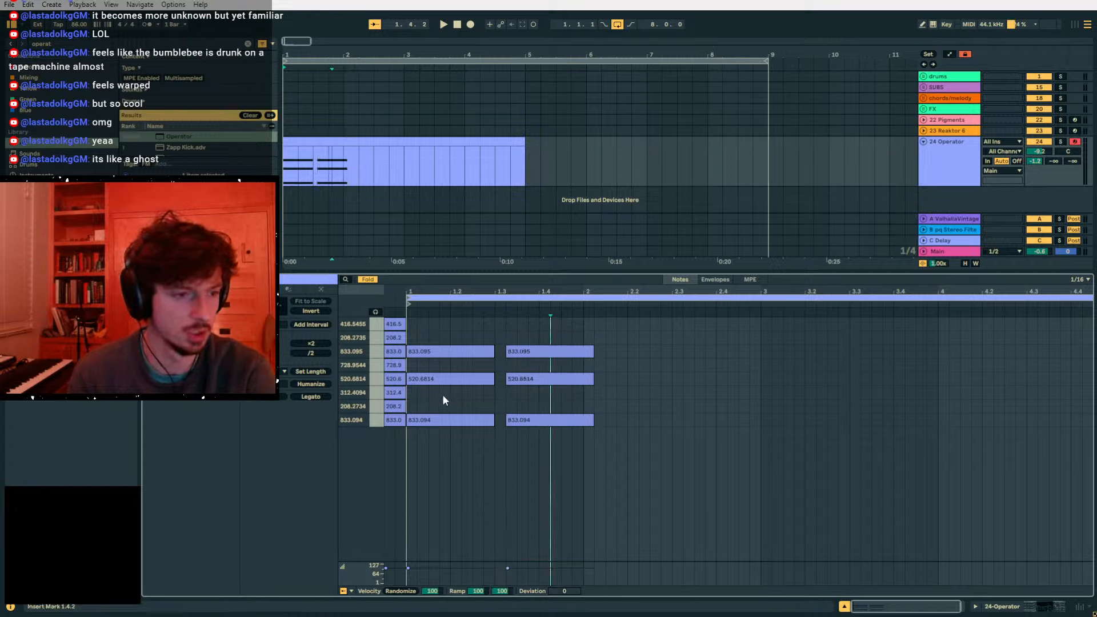
left_click(541, 422)
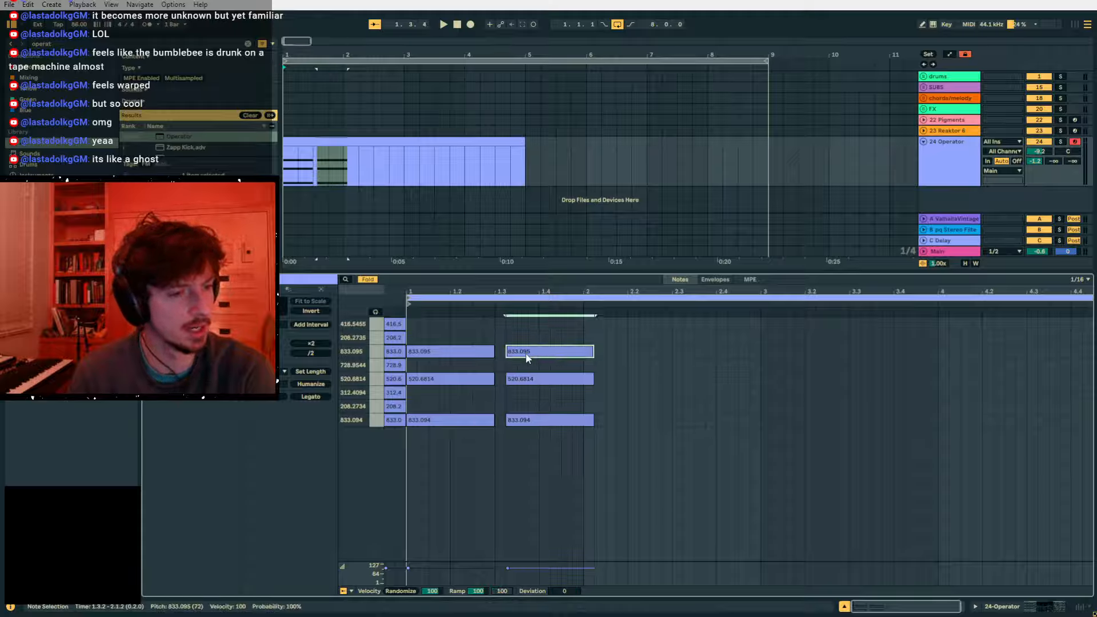
left_click(399, 326)
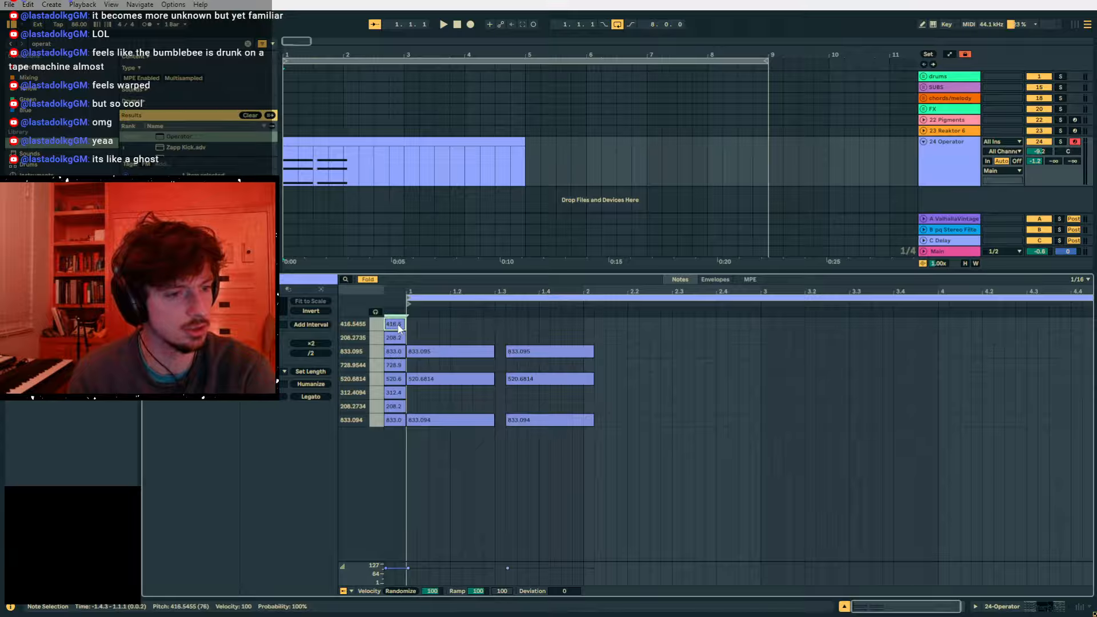
left_click_drag(542, 398, 527, 343)
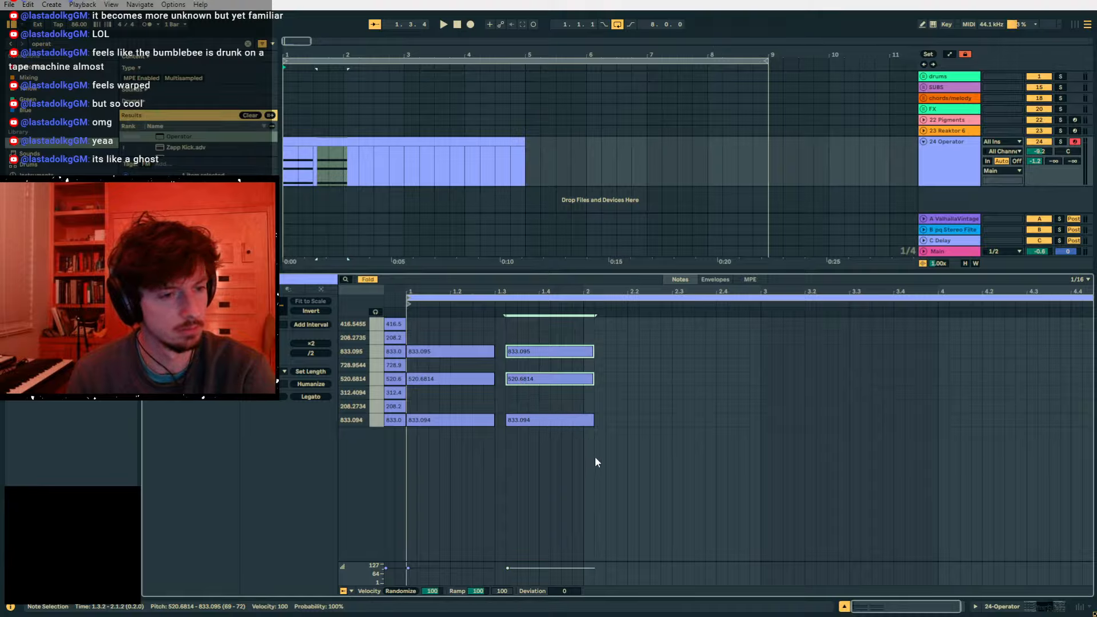
left_click_drag(595, 458, 527, 334)
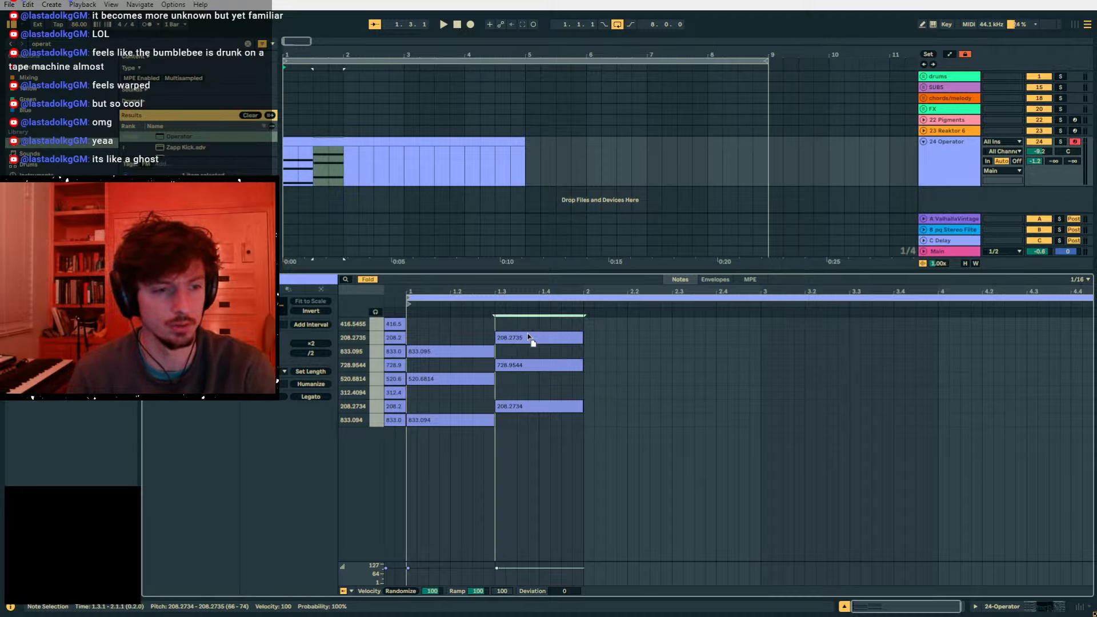
key("space")
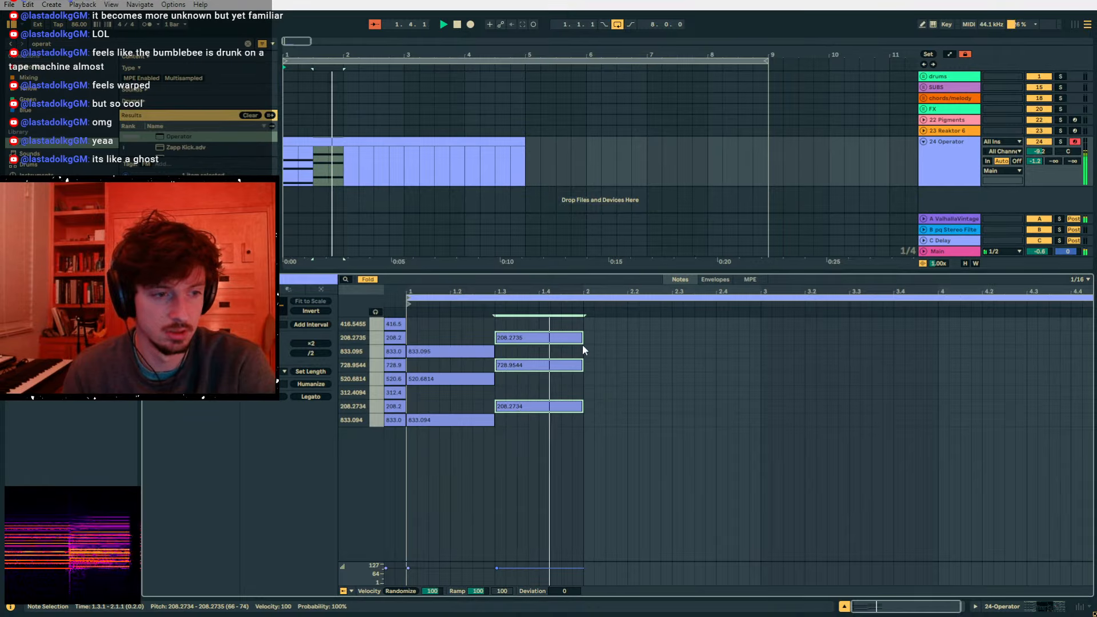
key("space")
- Duplicate both chords into bar 2, lower the third chord's middle note to 312.4094, and play the progression
key("ctrl+a")
key("ctrl+d")
left_click(616, 368)
left_click(612, 354)
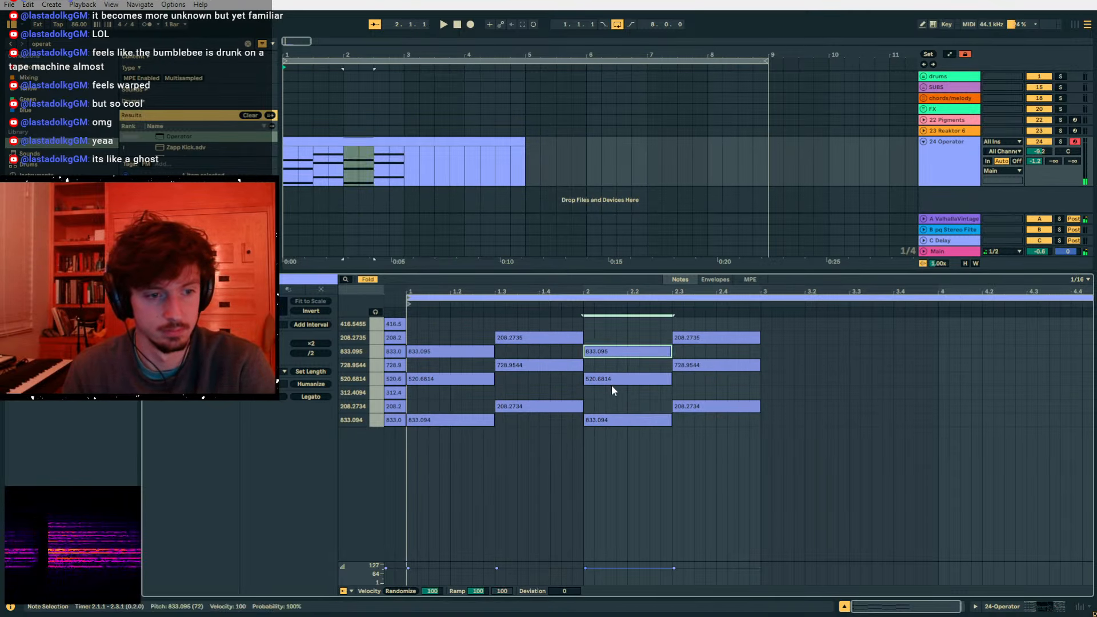
left_click_drag(612, 383, 609, 397)
key("space")
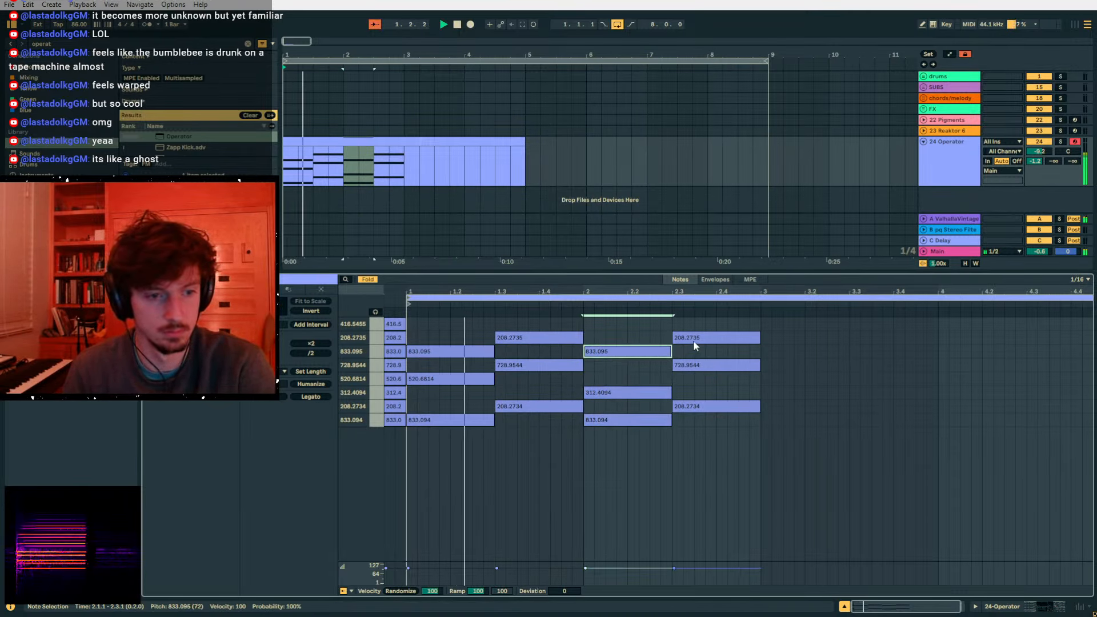
- Set the fourth chord's top note to 416.5455 and middle note to 520.6814, and listen to the progression
left_click_drag(693, 341, 690, 328)
left_click_drag(688, 365, 688, 380)
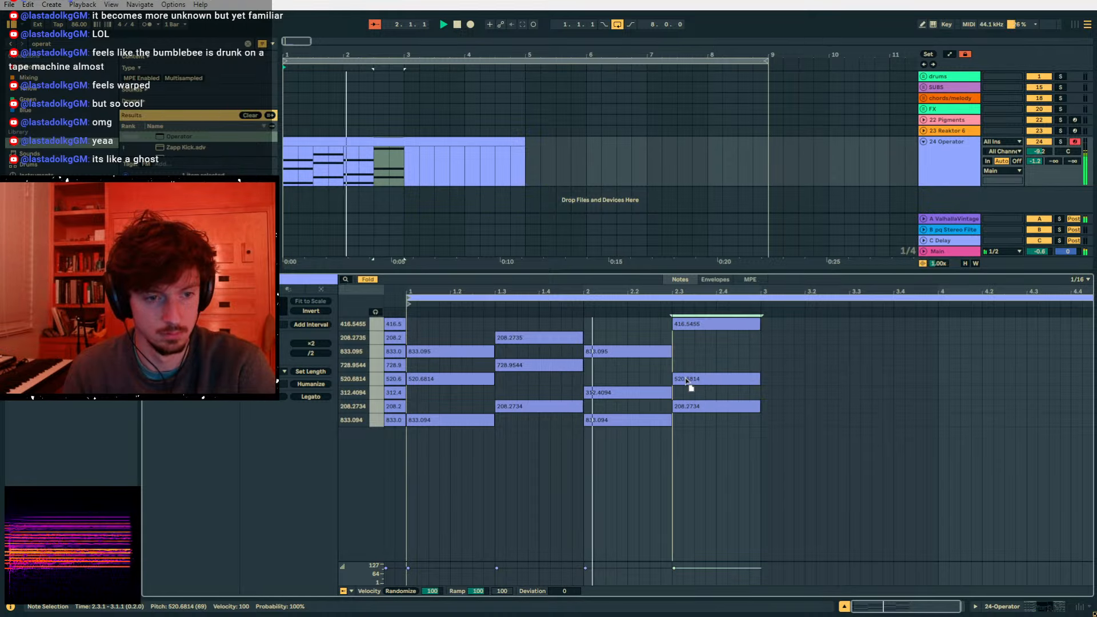
left_click_drag(743, 441, 714, 329)
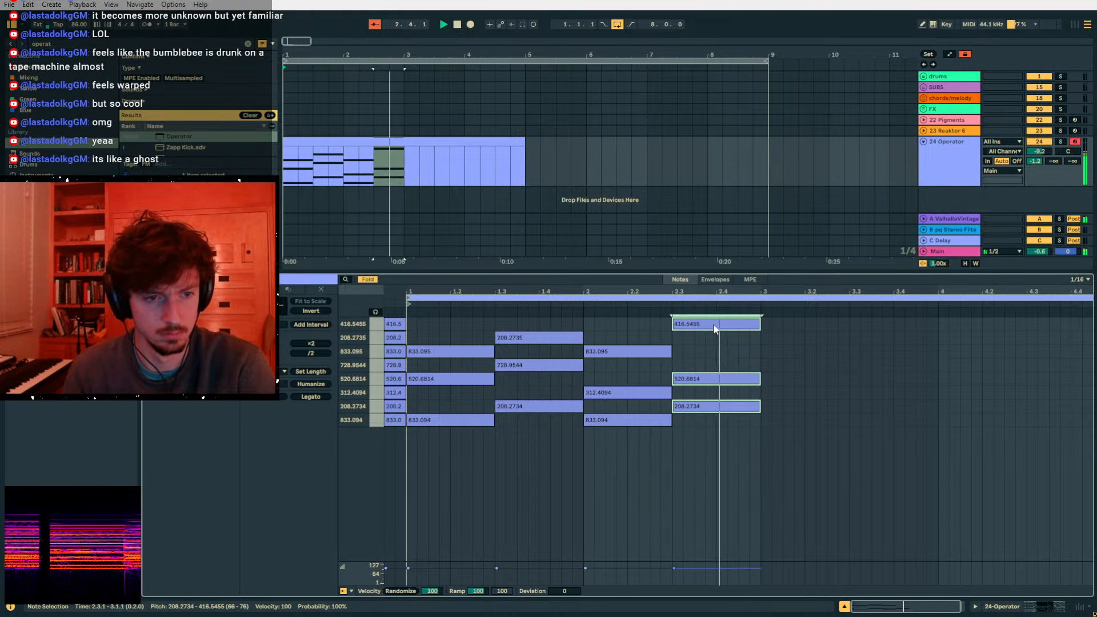
key("space")
left_click(623, 351)
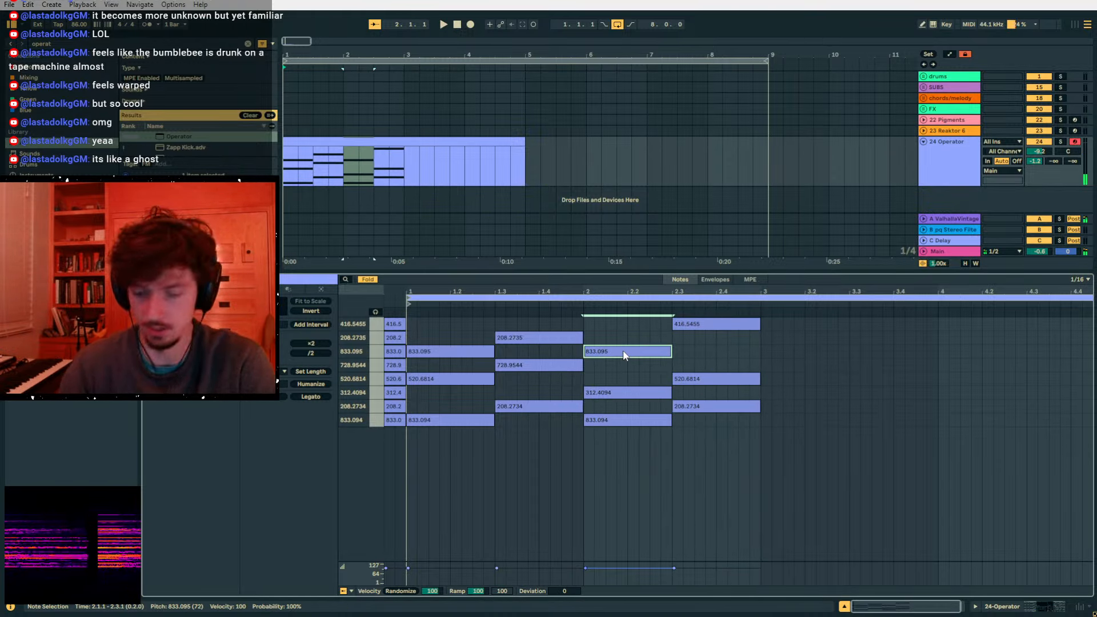
- Raise the third chord's top note to 416.5455, lower the fourth chord's top note to 208.2735, and listen to both chords
left_click_drag(623, 351, 618, 326)
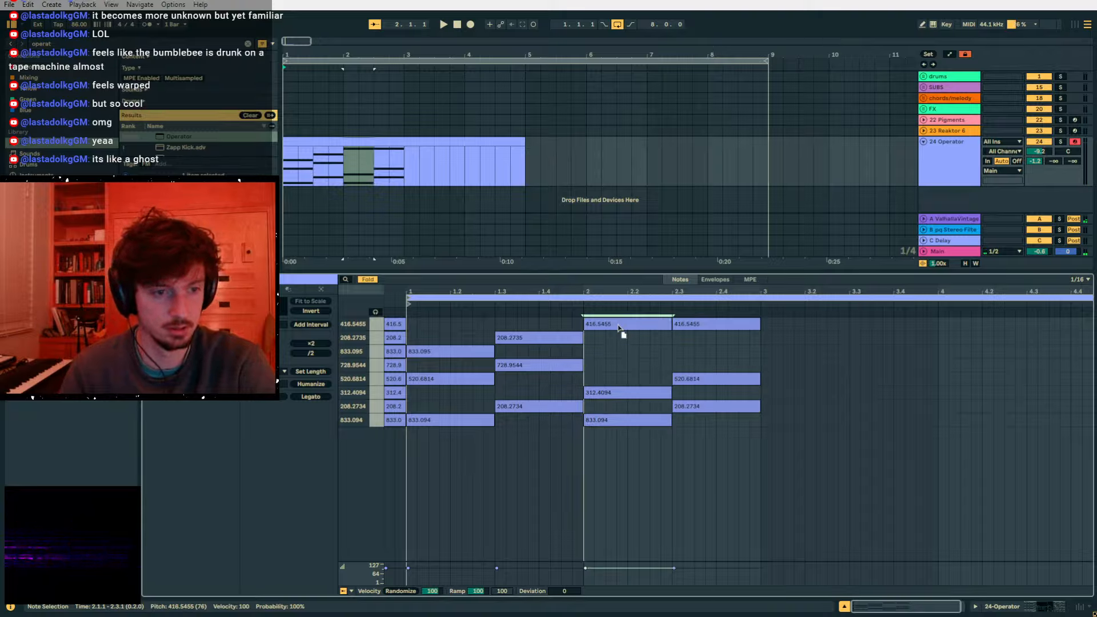
key("space")
left_click(608, 392)
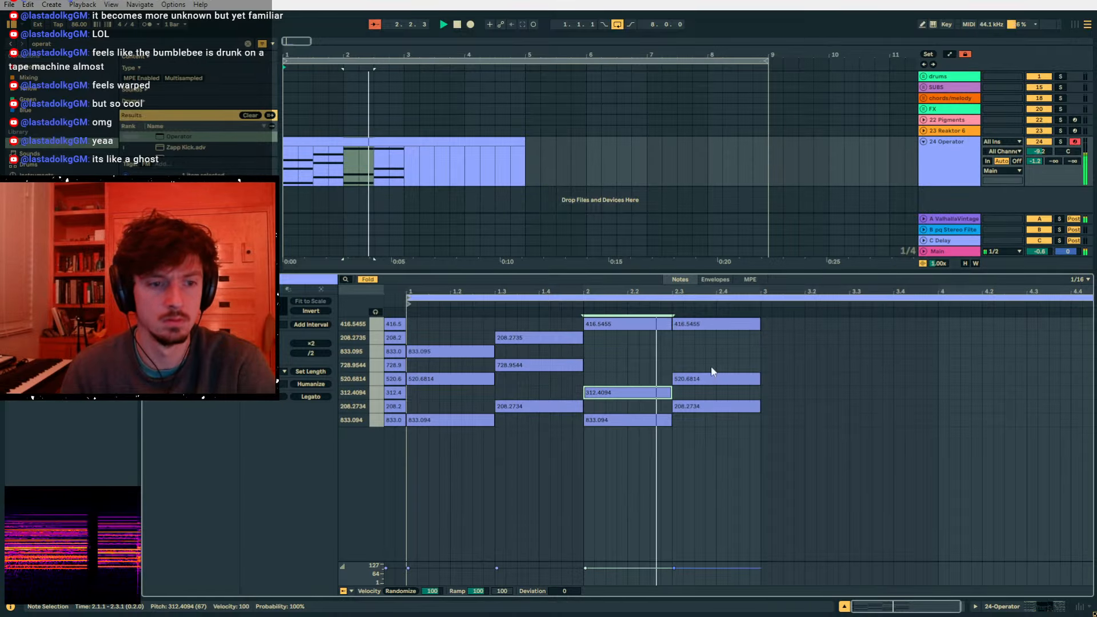
mouse_move(706, 325)
left_mouse_down()
mouse_move(698, 354)
mouse_move(700, 340)
left_mouse_up()
left_click(730, 407)
key("space")
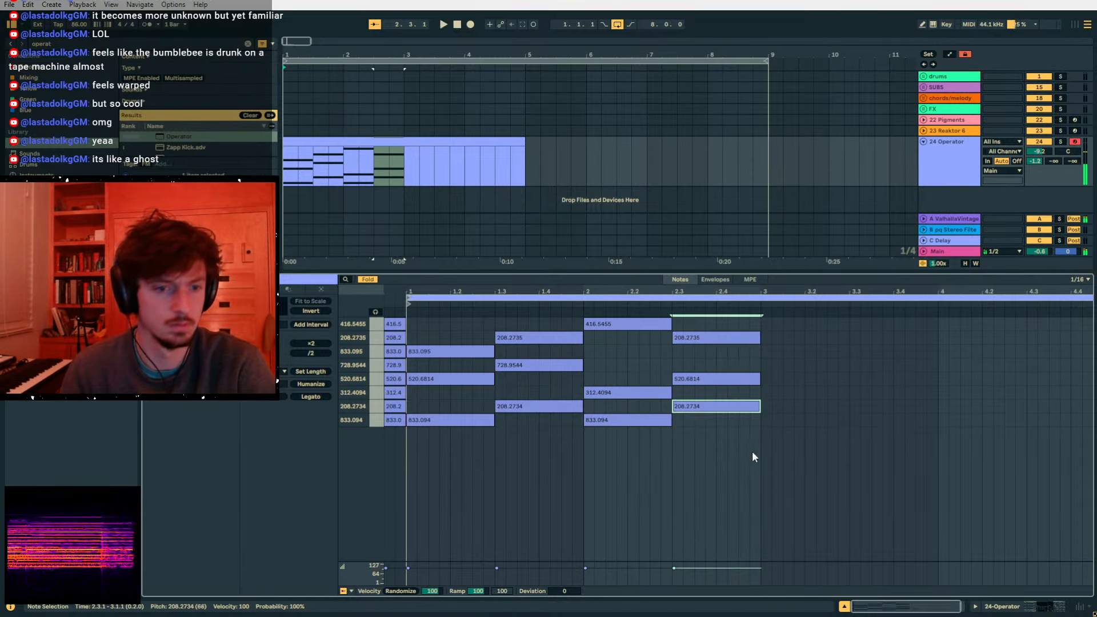
left_click(738, 439)
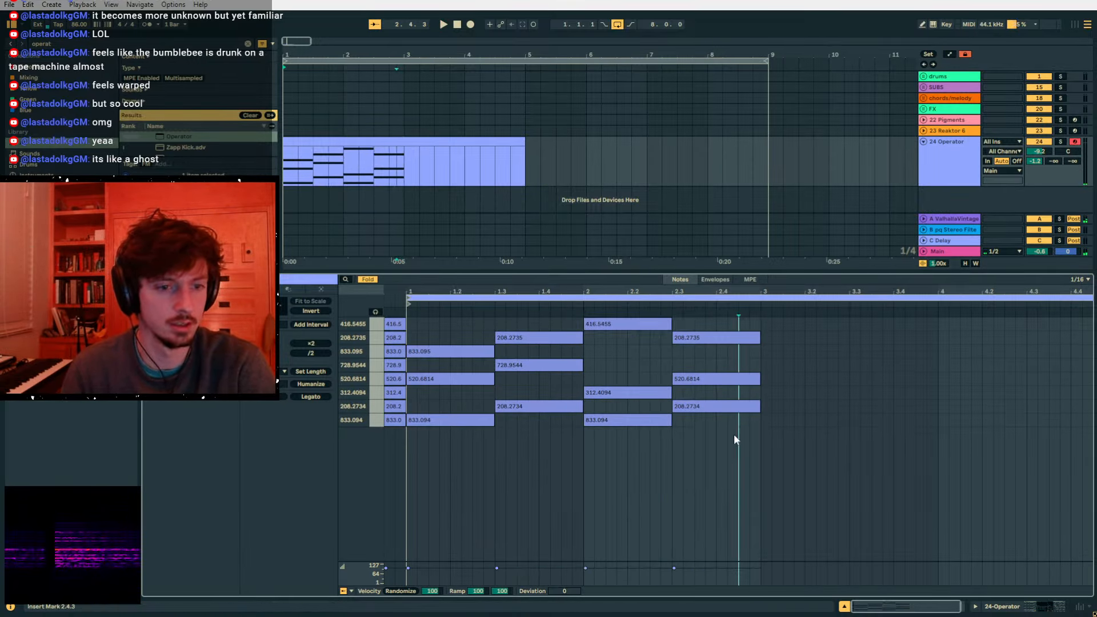
- Duplicate the four-chord progression of bars 1–2 into bars 3–4
left_click_drag(747, 466, 426, 310)
left_click(366, 143)
left_click_drag(405, 170, 284, 169)
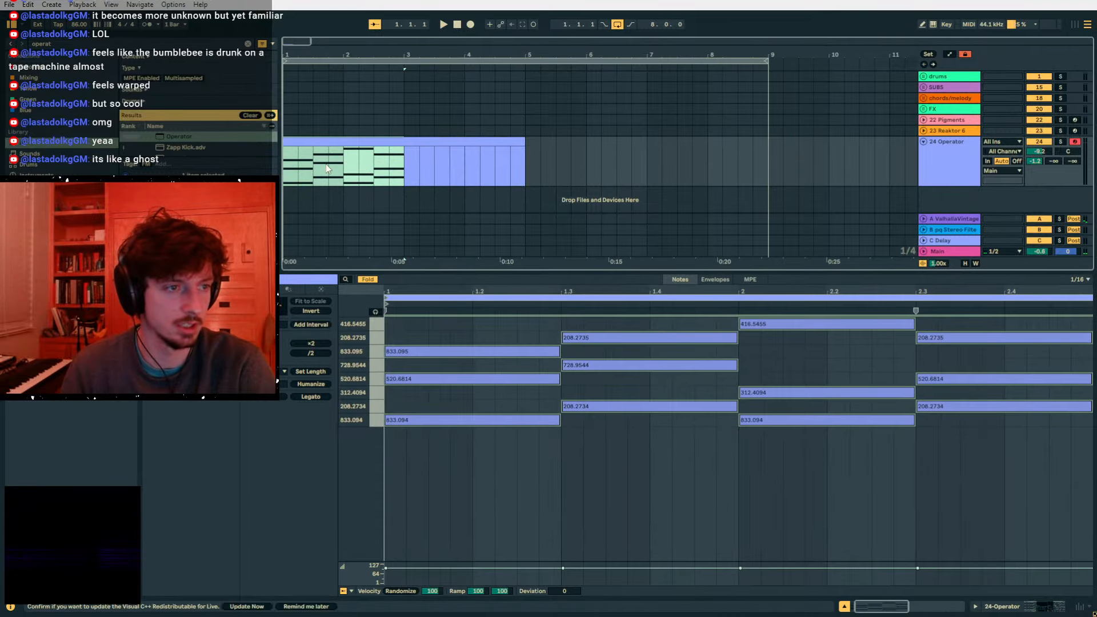
key("ctrl+d")
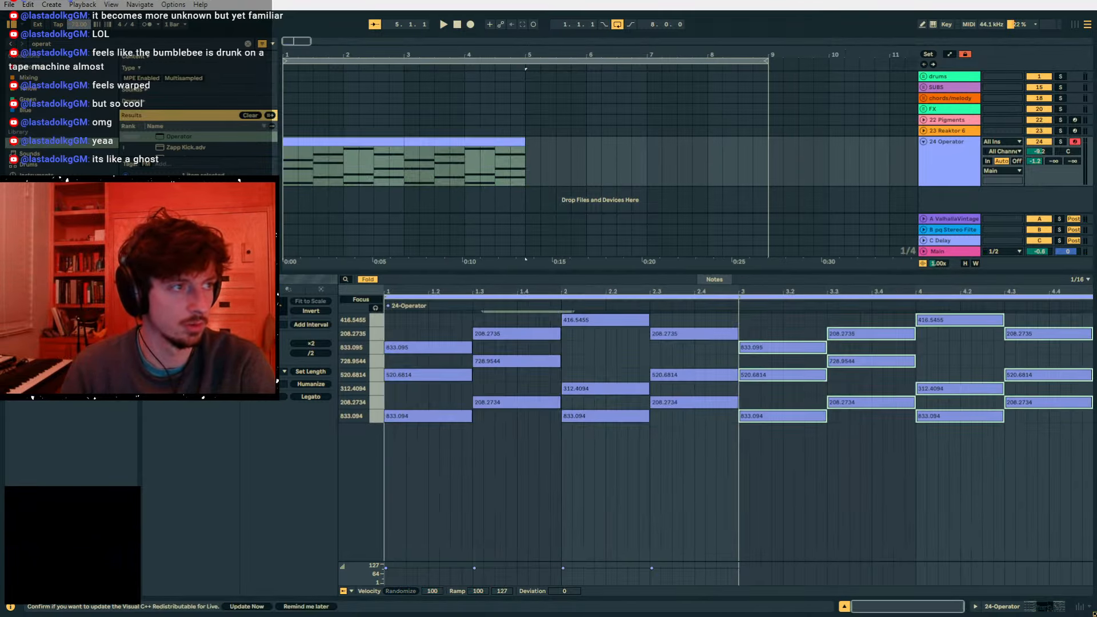
left_click(302, 142)
- Duplicate the Operator track together with its chord clips
left_click(995, 605)
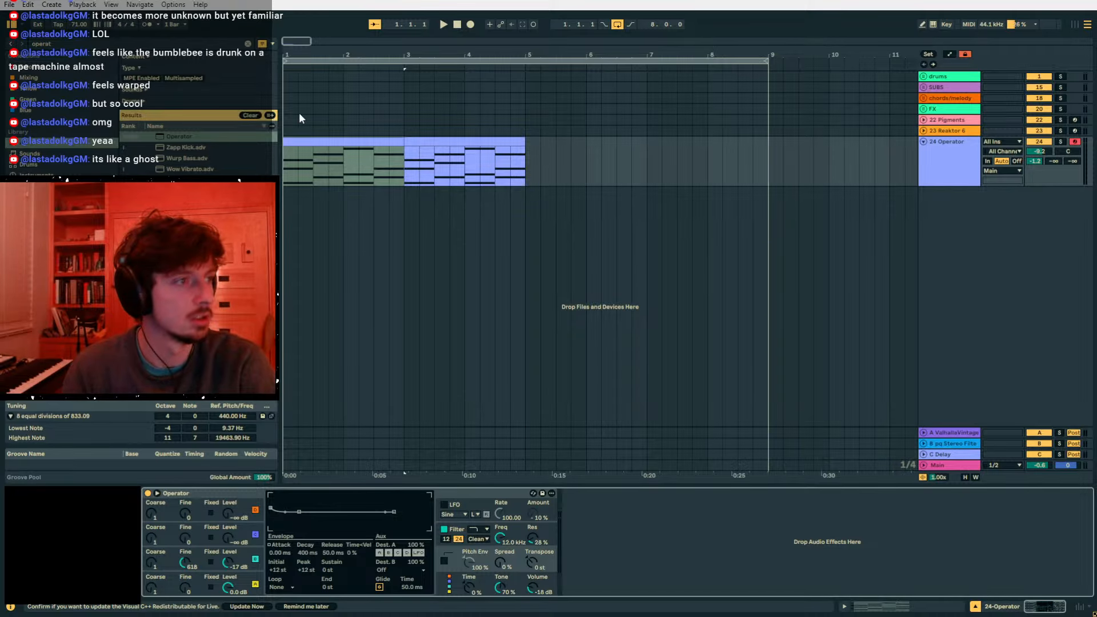
left_click(966, 165)
key("ctrl+d")
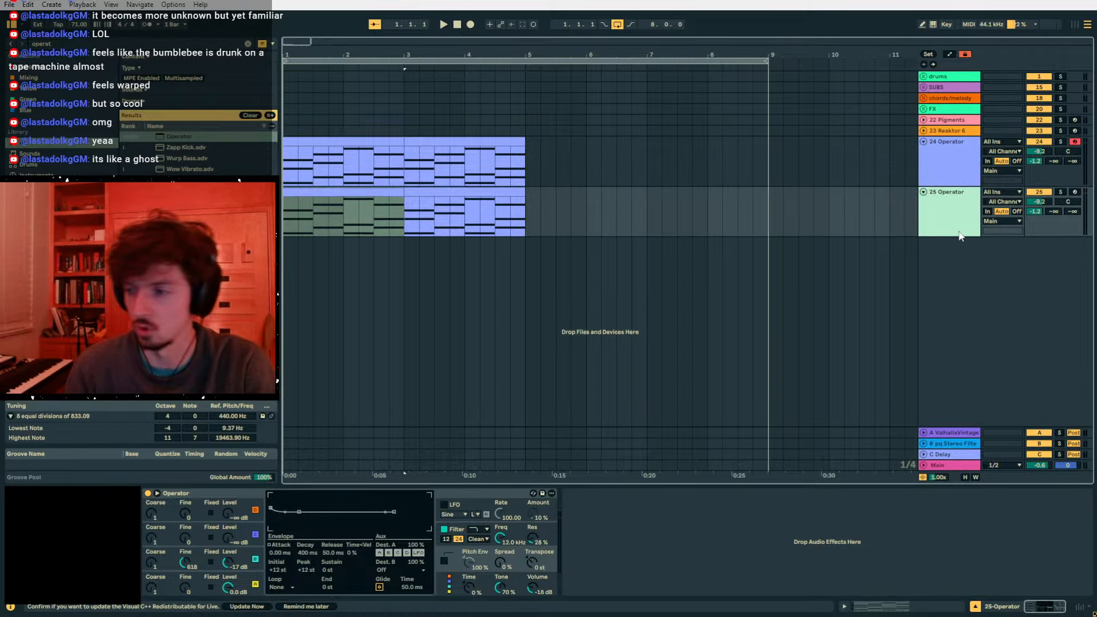
- Replace the duplicate track's Operator with Wavetable
key("ctrl+f")
type("wave")
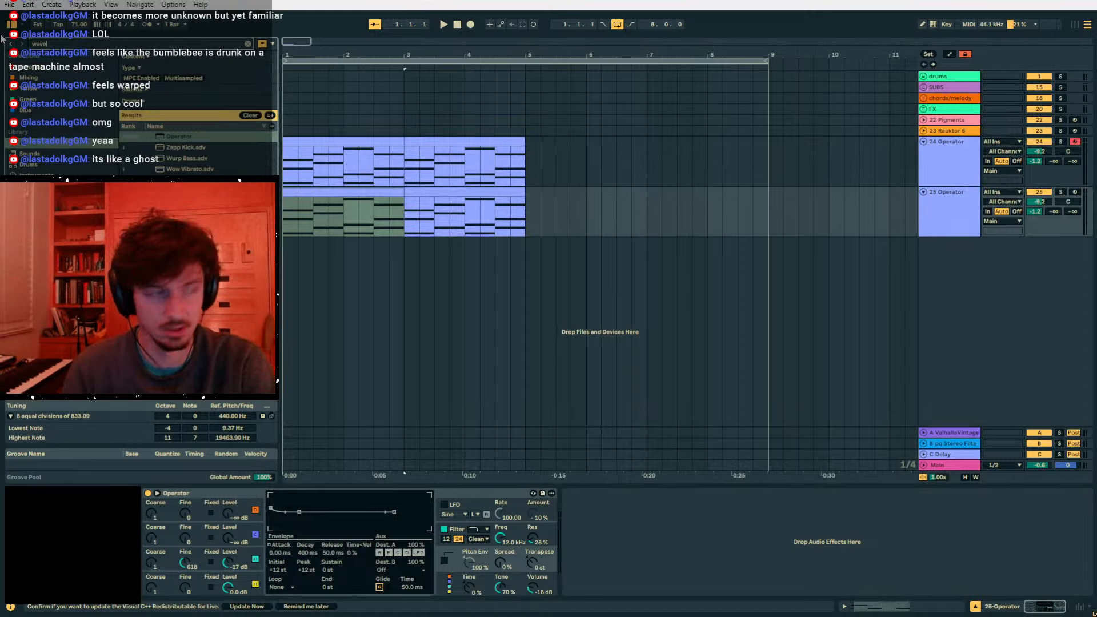
type("tab")
key("Return")
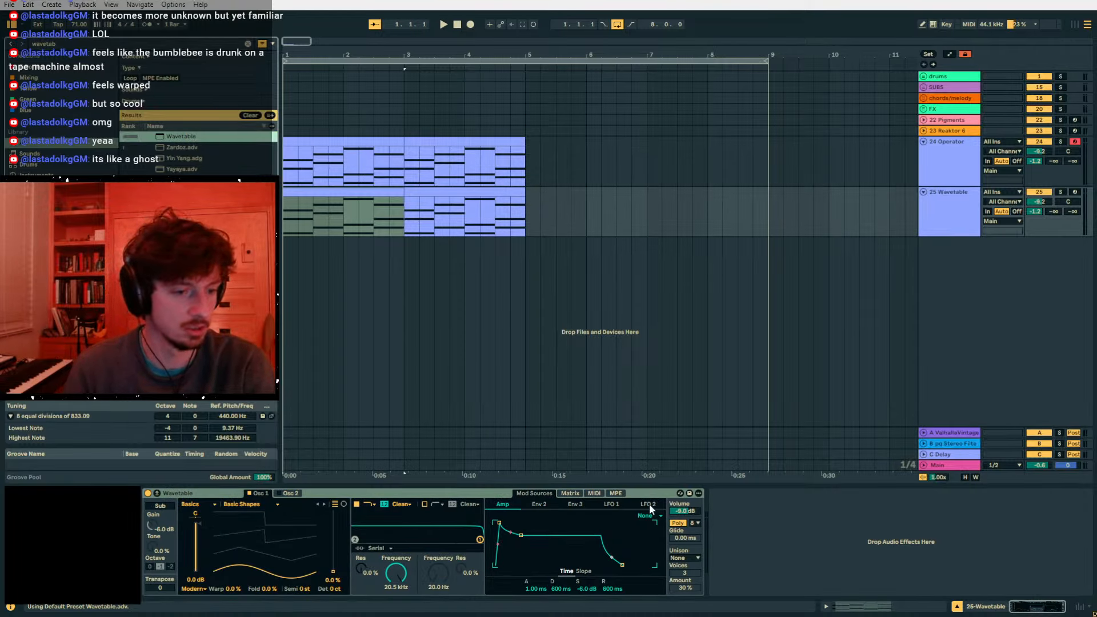
- Set Wavetable's unison to Noise and its first oscillator's position to 26%, and solo the track to listen
left_click(693, 557)
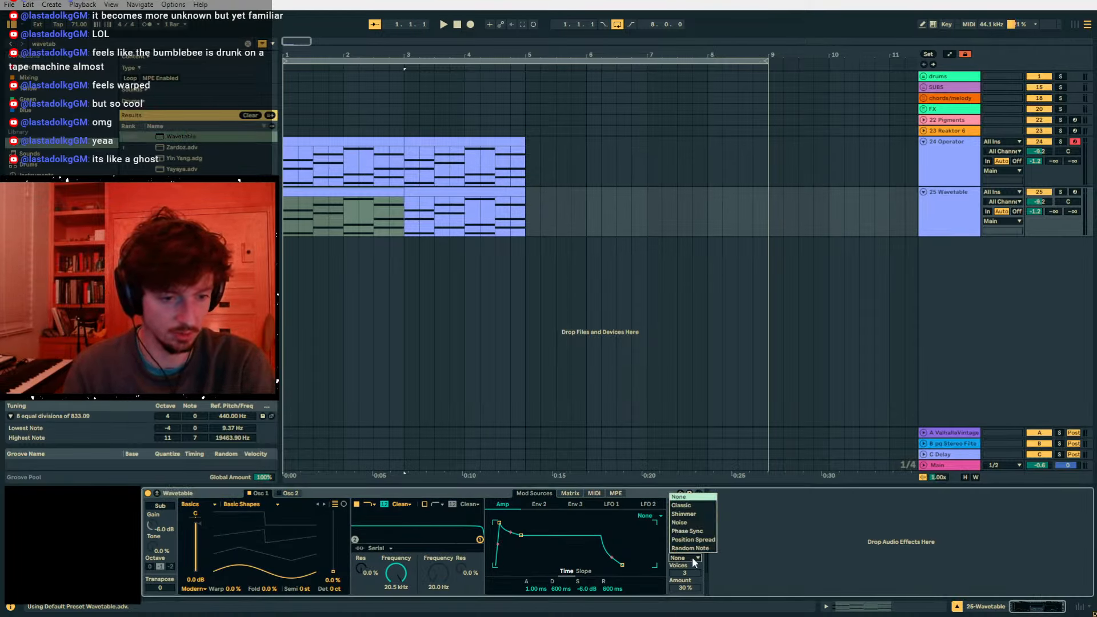
left_click(683, 523)
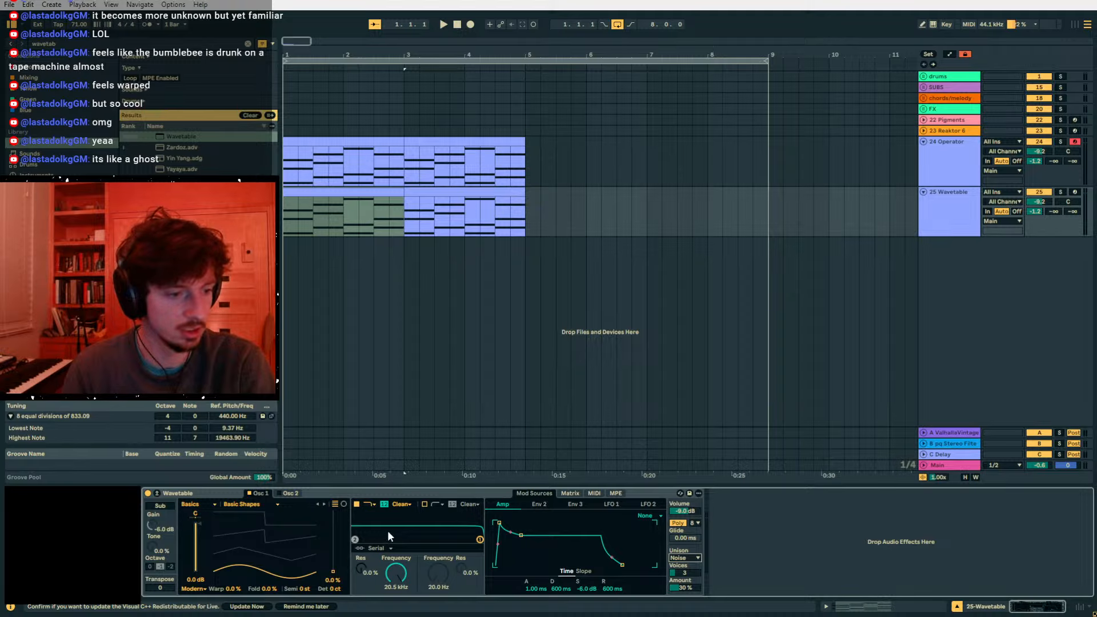
left_click_drag(333, 571, 333, 556)
key("space")
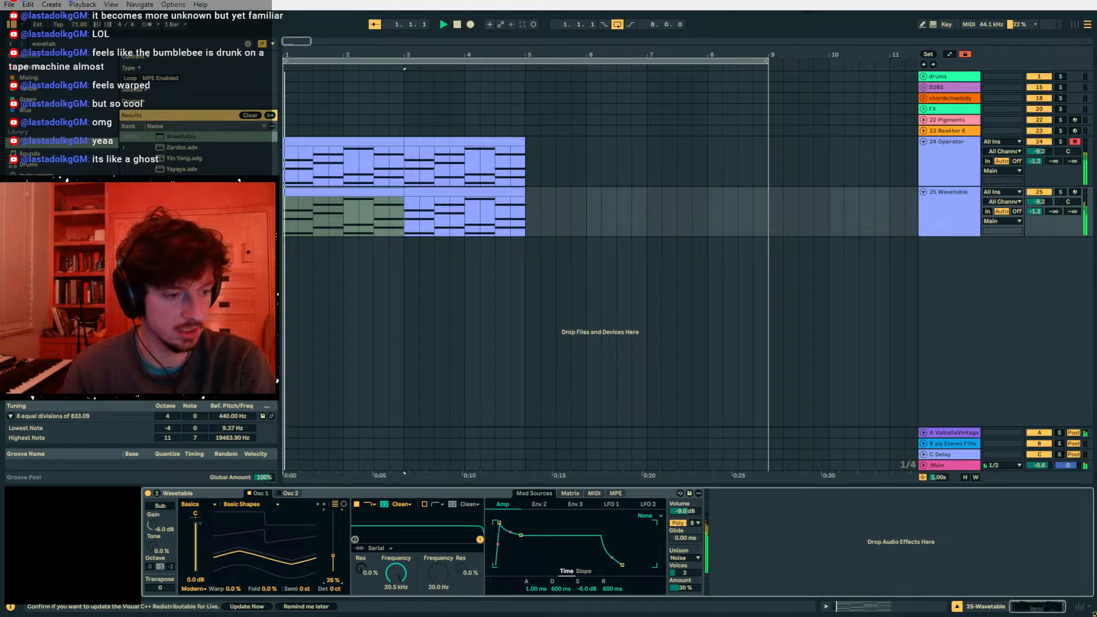
left_click(1061, 192)
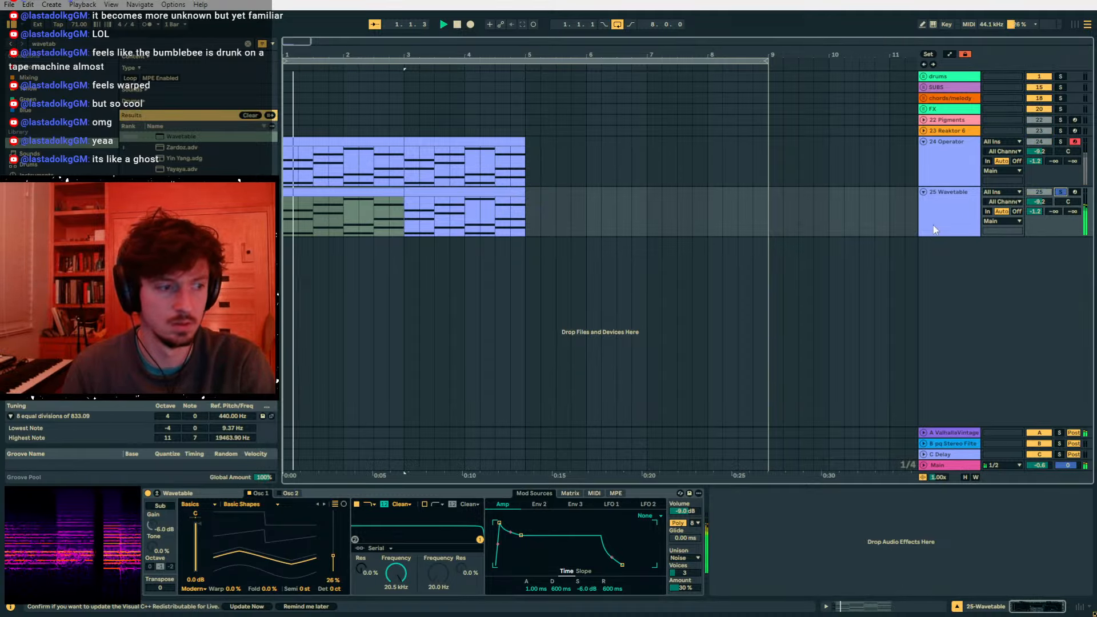
key("space")
- Transpose all notes in the Wavetable track's bars 1–2 up one scale octave and play them
left_click(886, 608)
left_click(474, 517)
key("ctrl+a")
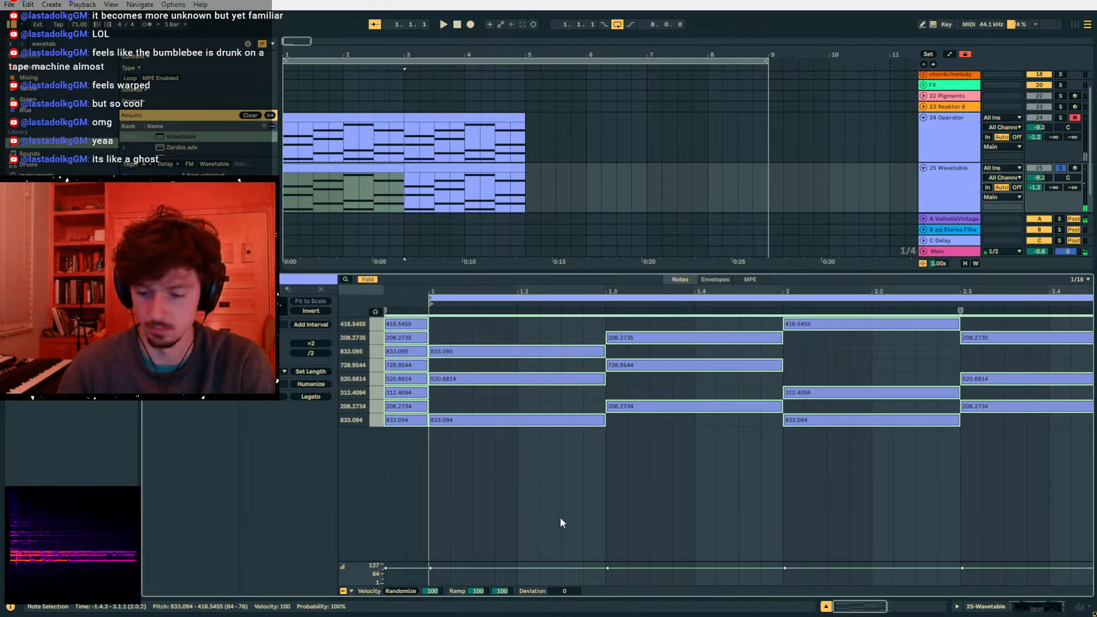
key("shift+Up")
key("space")
key("space")
- Shorten the four transposed chords to one sixteenth each and play them
left_click_drag(918, 545, 509, 331)
left_click_drag(1034, 511, 450, 350)
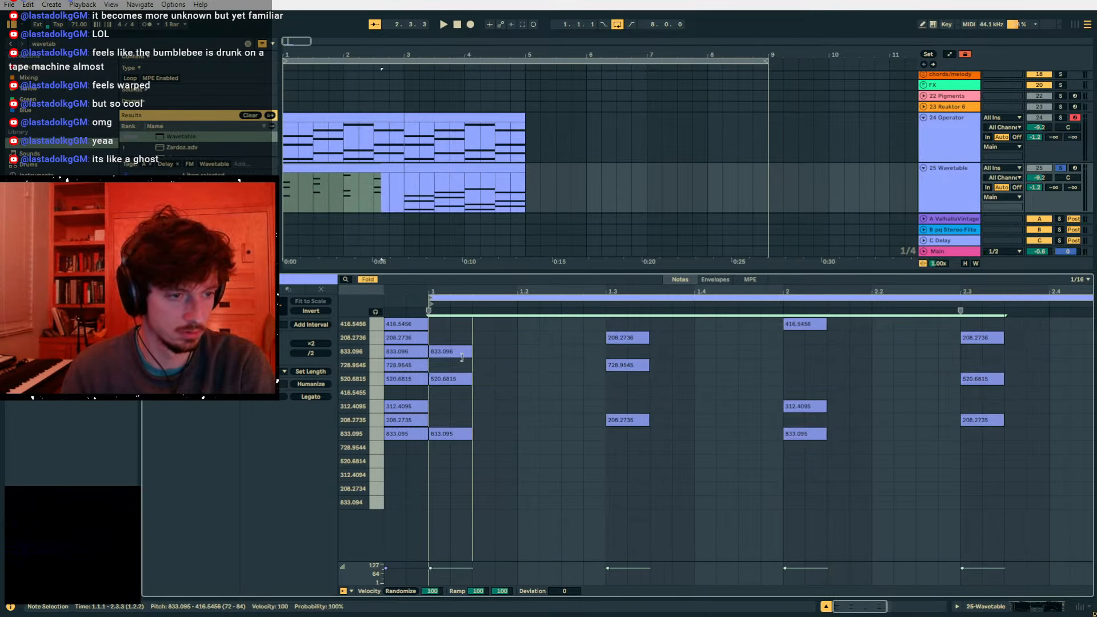
key("space")
- Add a Delay to the track with both times at 2 sixteenths and a -33% offset, listen, and turn the solo off
left_click(1031, 606)
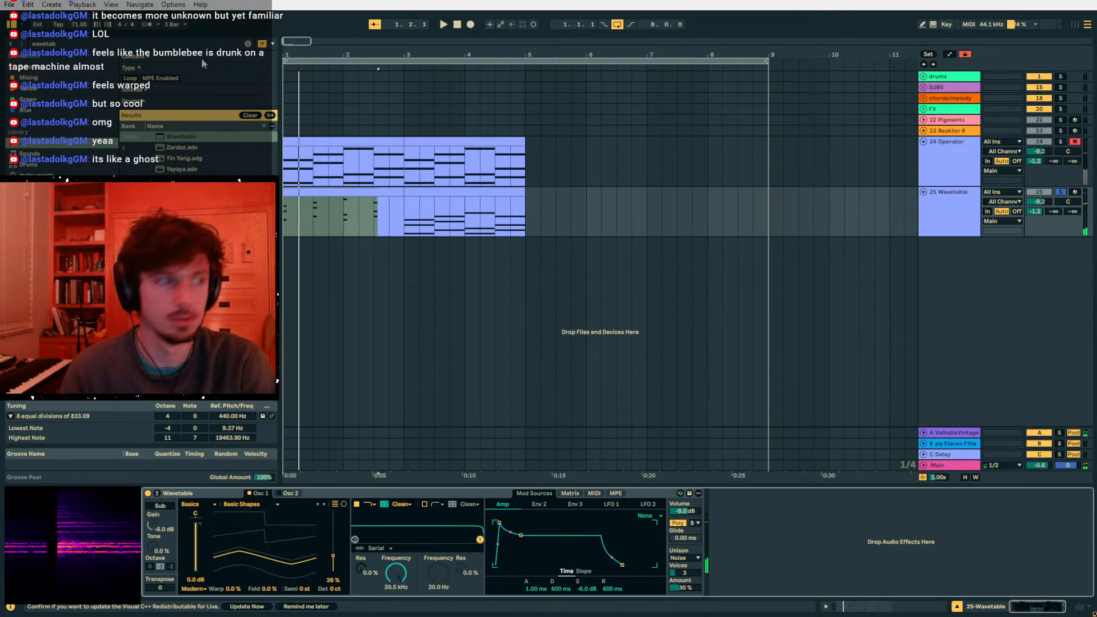
key("ctrl+f")
type("dela")
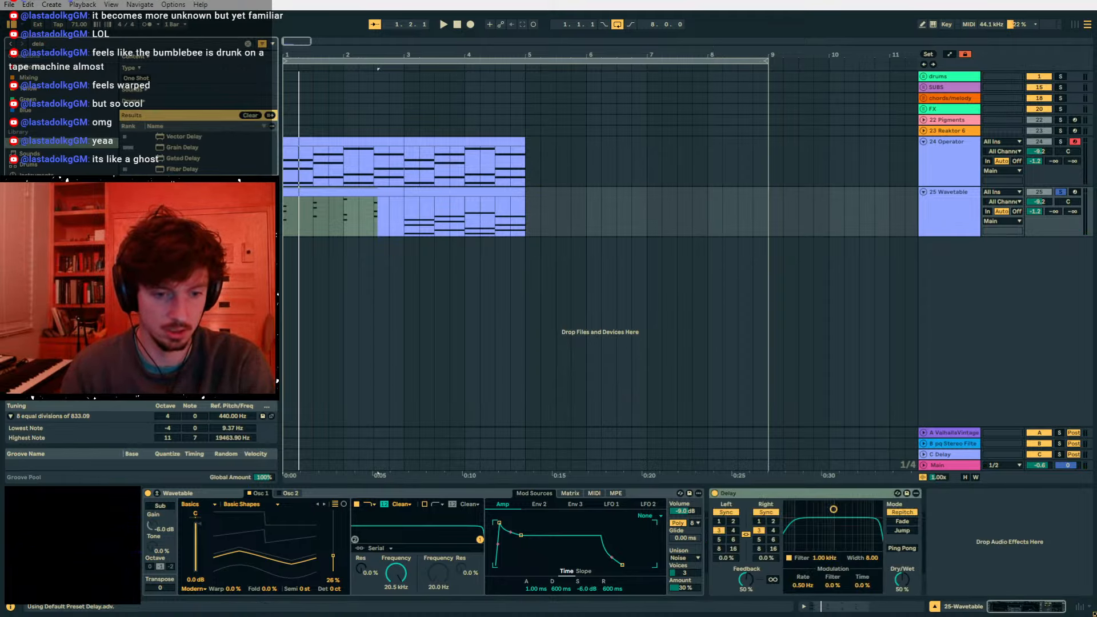
left_click_drag(731, 558, 735, 565)
key("space")
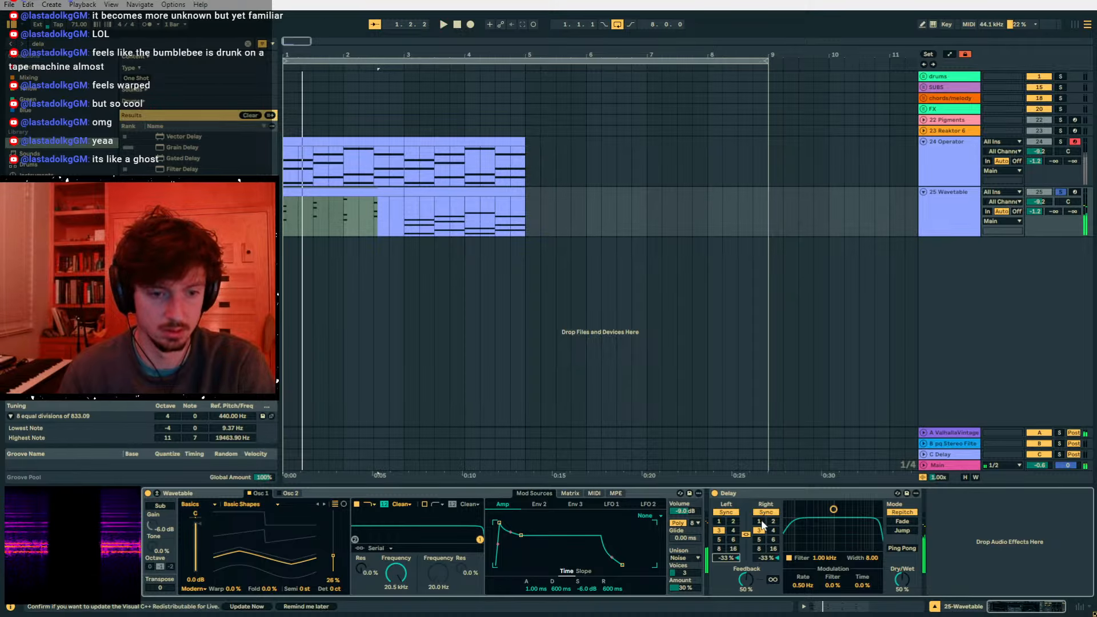
left_click(772, 521)
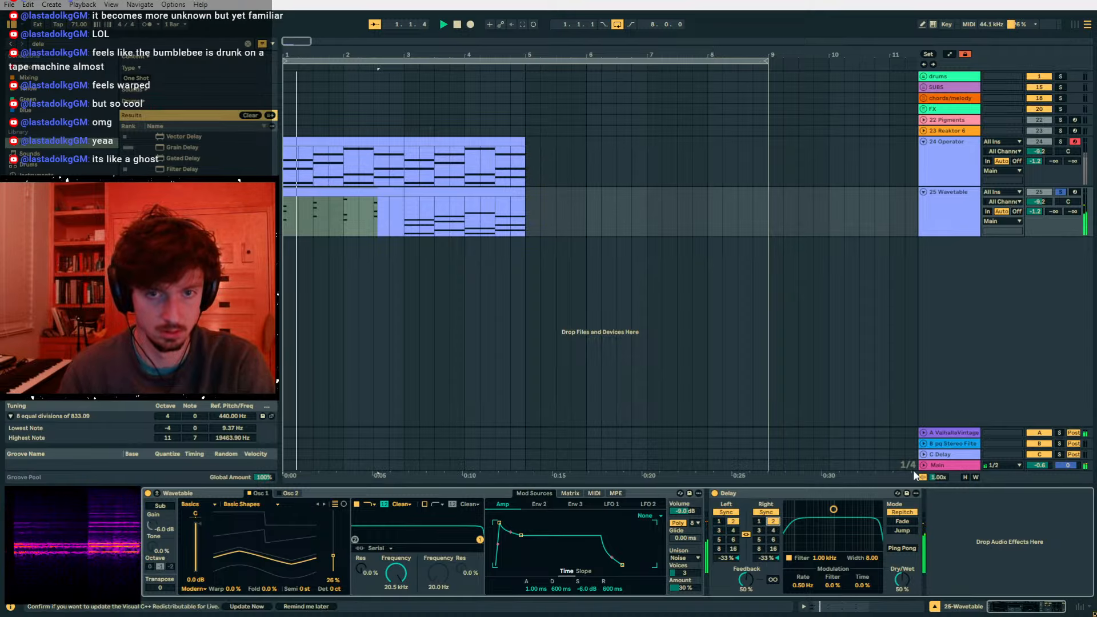
key("space")
left_click(1061, 192)
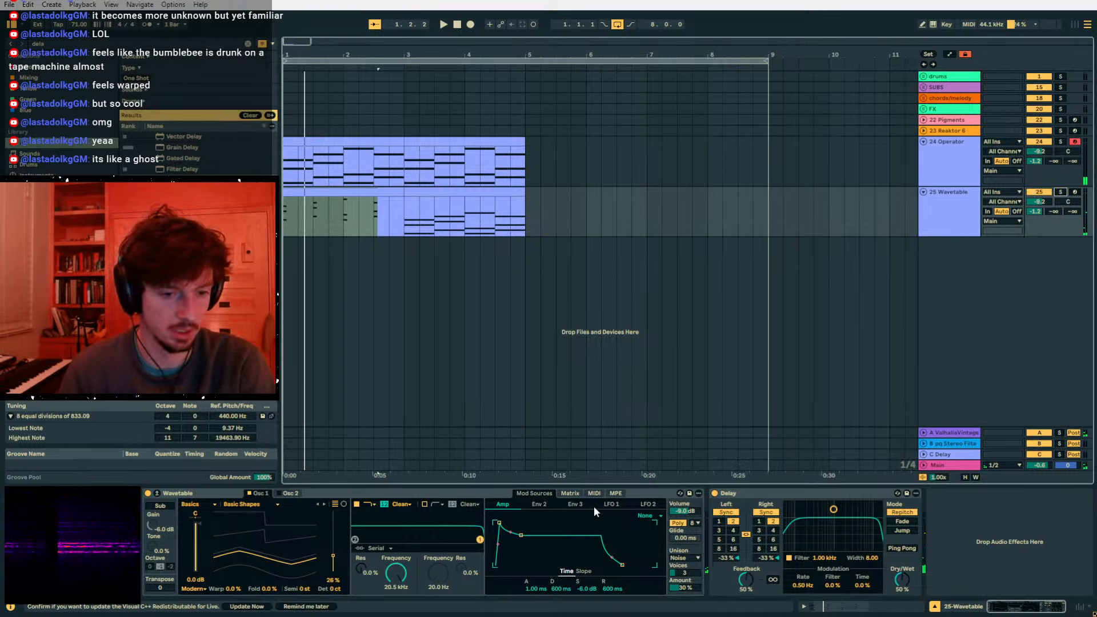
- Check Wavetable's modulation matrix and MIDI targets, and replace the instrument with Operator
left_click(61, 44)
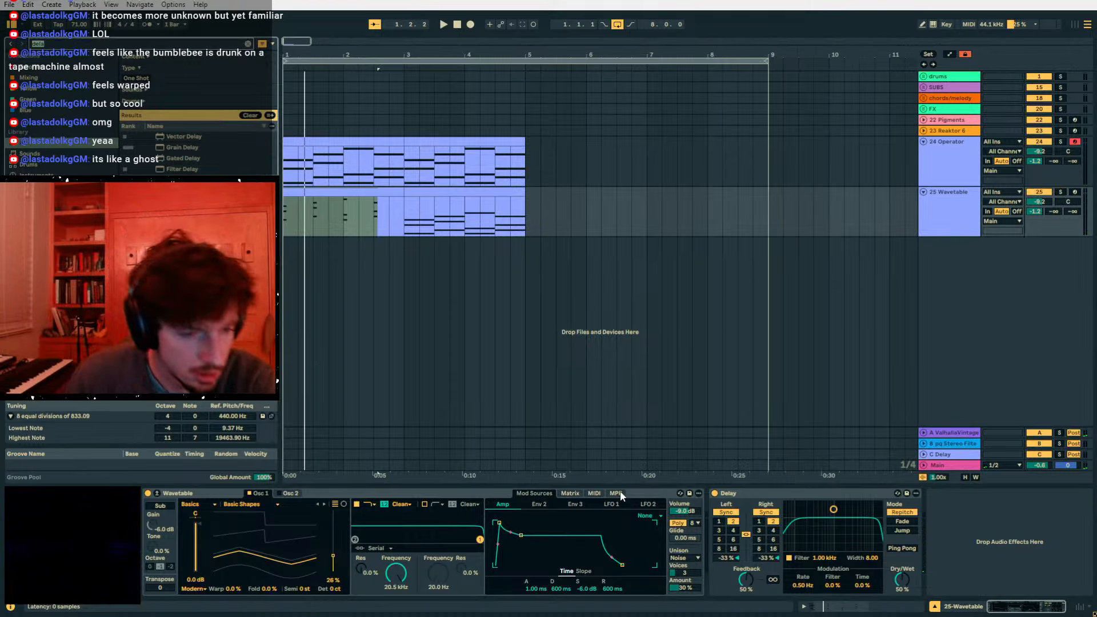
left_click(540, 504)
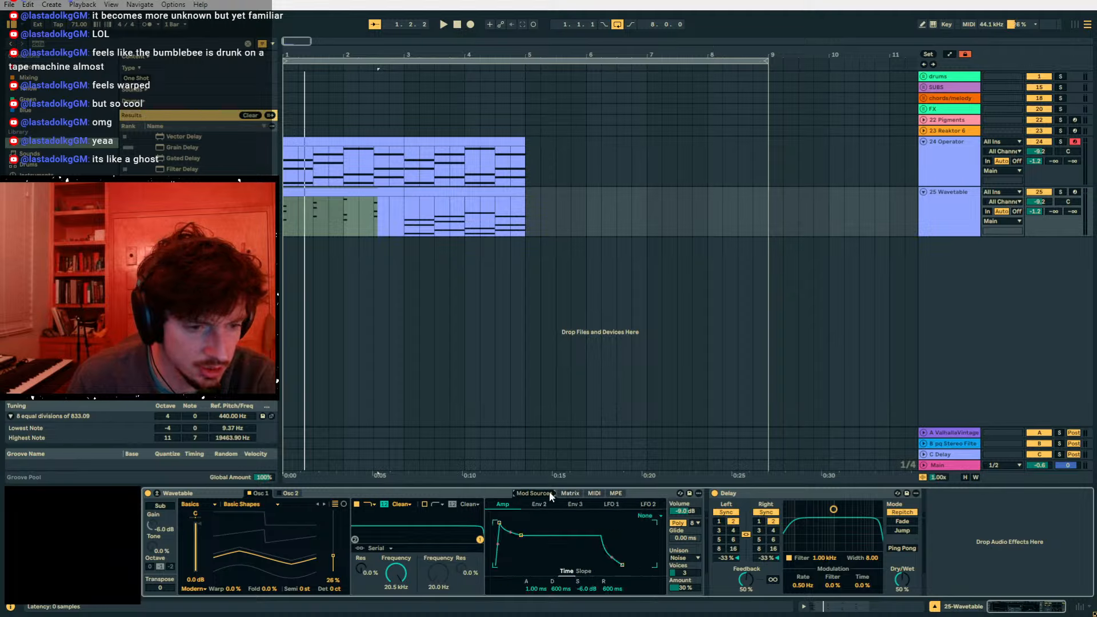
left_click(569, 493)
left_click(595, 495)
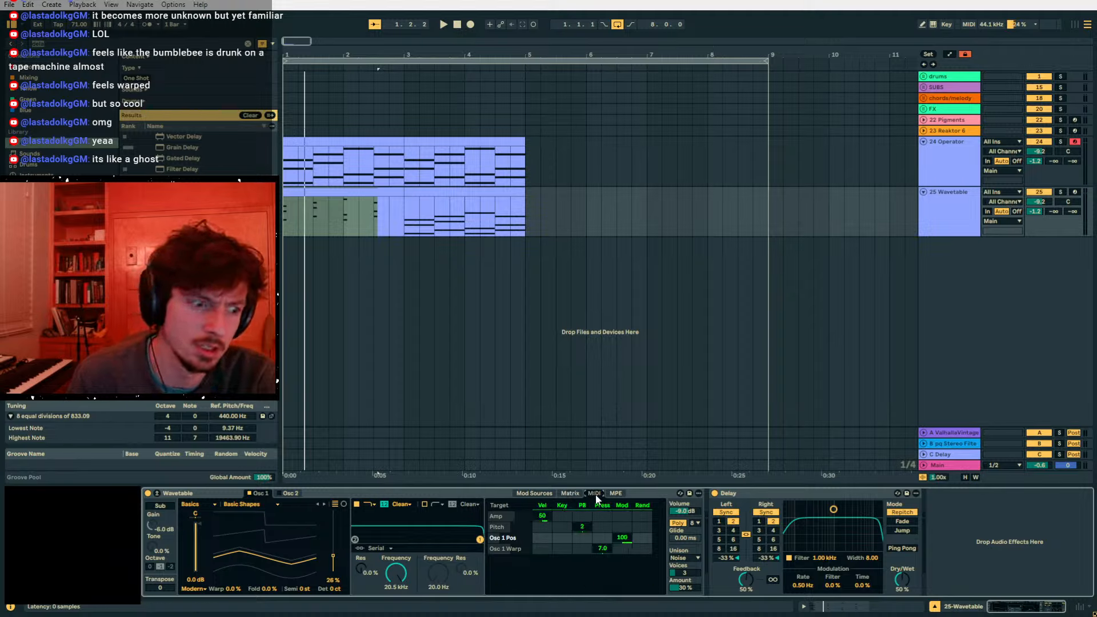
left_click(62, 45)
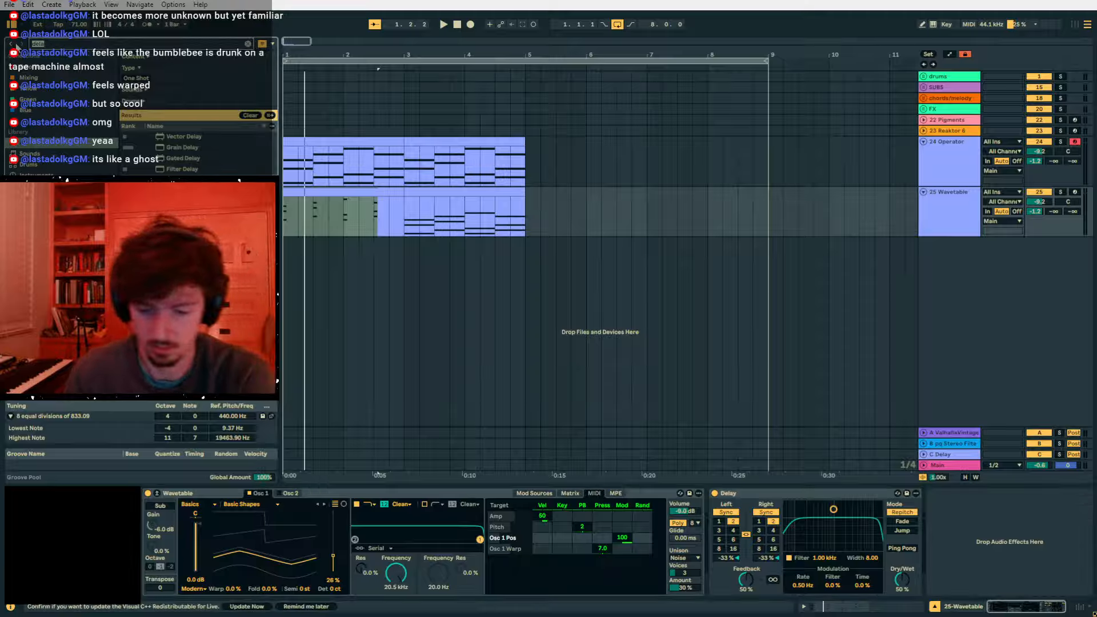
type("oper")
key("Return")
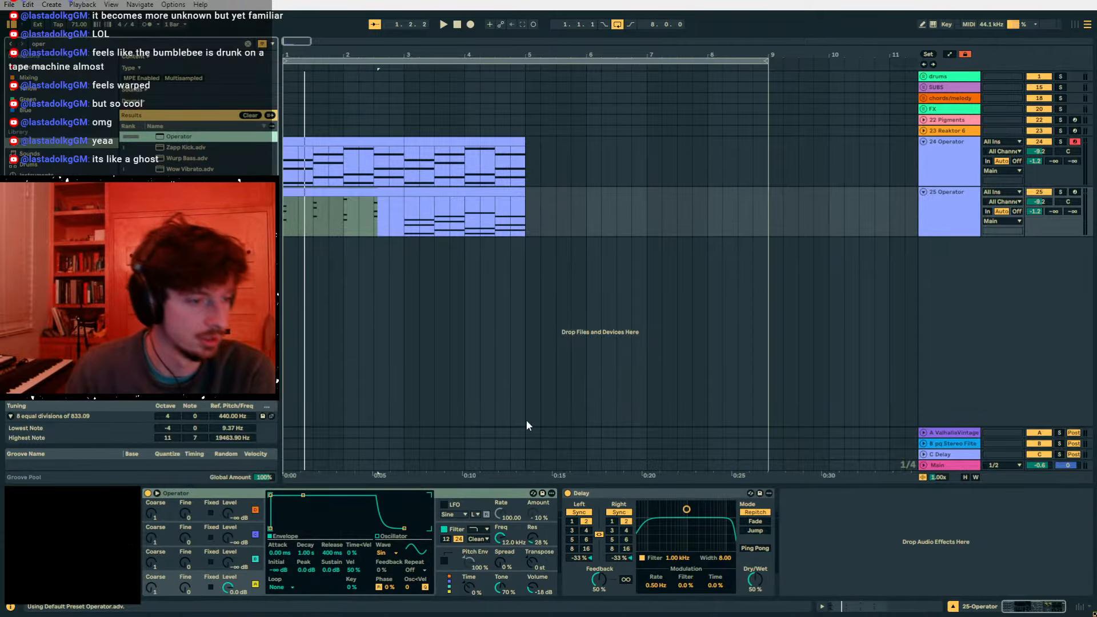
- Enable the new Operator's pitch envelope with an amount of -73%
left_click(229, 562)
left_click(249, 583)
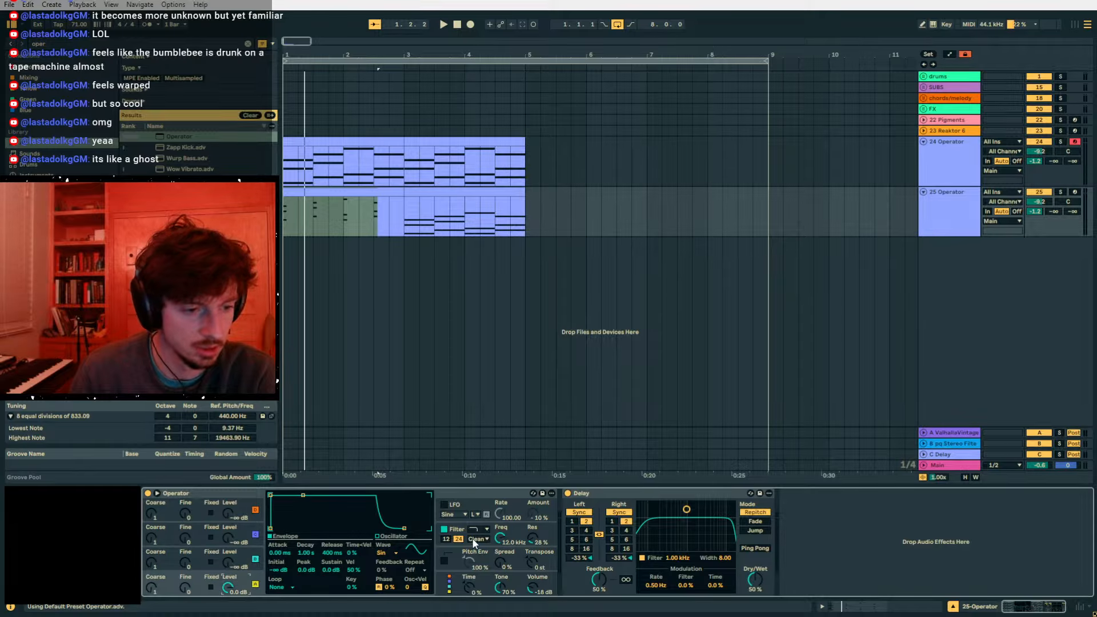
left_click(444, 560)
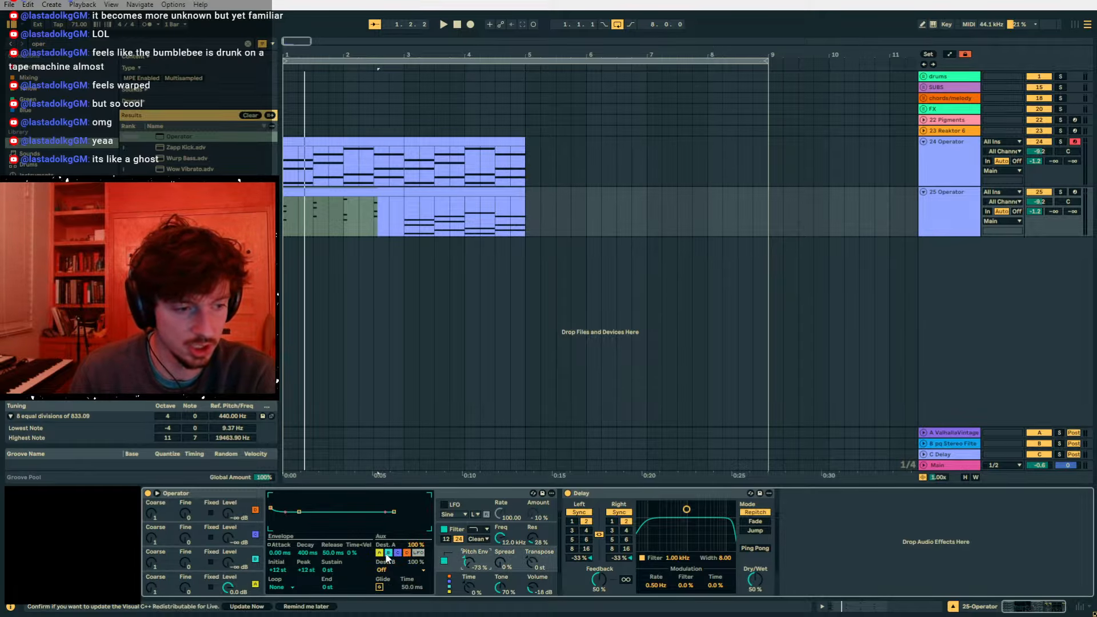
- Set Operator's oscillator B to the white noise wave (NoW) at about -10 dB, and play the result
left_click(242, 559)
left_click(382, 553)
left_click(382, 540)
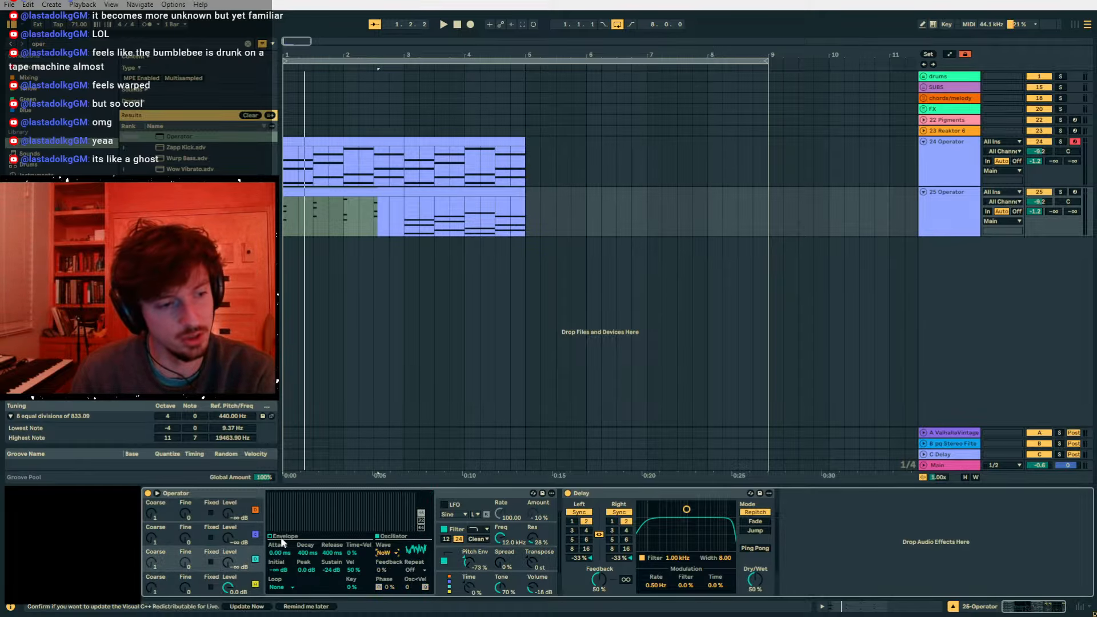
left_click_drag(230, 561, 231, 537)
key("space")
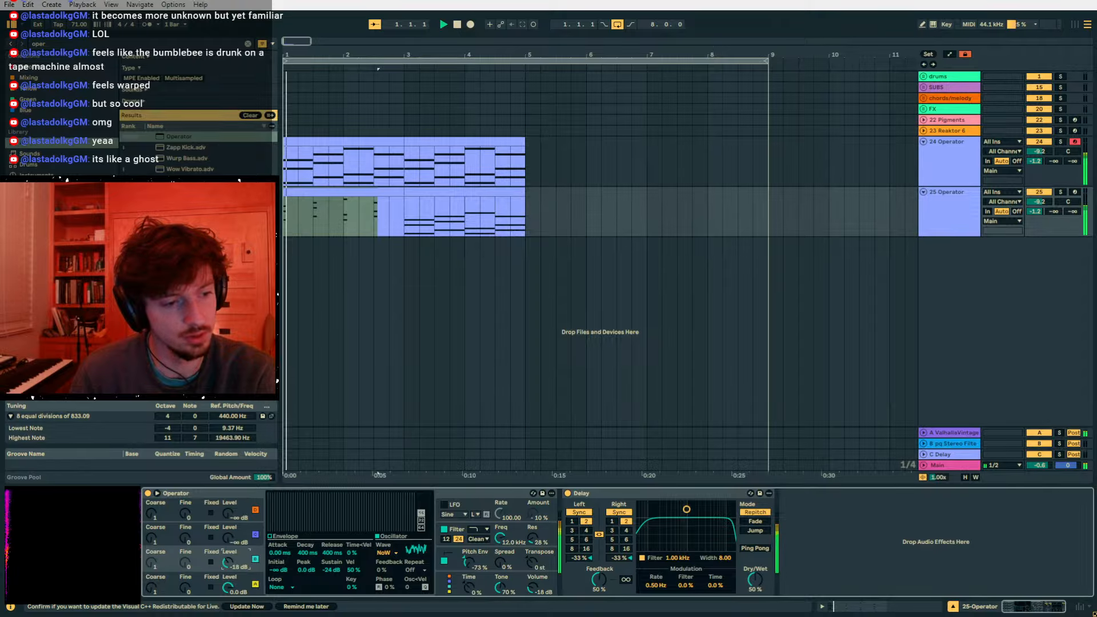
key("space")
- Lower oscillator B's level to -19 dB, shape its envelope with a 1.31 s decay and no sustain, and listen
left_click(239, 580)
left_click_drag(230, 563, 231, 559)
left_click(279, 554)
mouse_move(299, 516)
left_mouse_down()
mouse_move(314, 496)
mouse_move(281, 496)
mouse_move(315, 529)
left_mouse_up()
key("space")
key("space")
key("space")
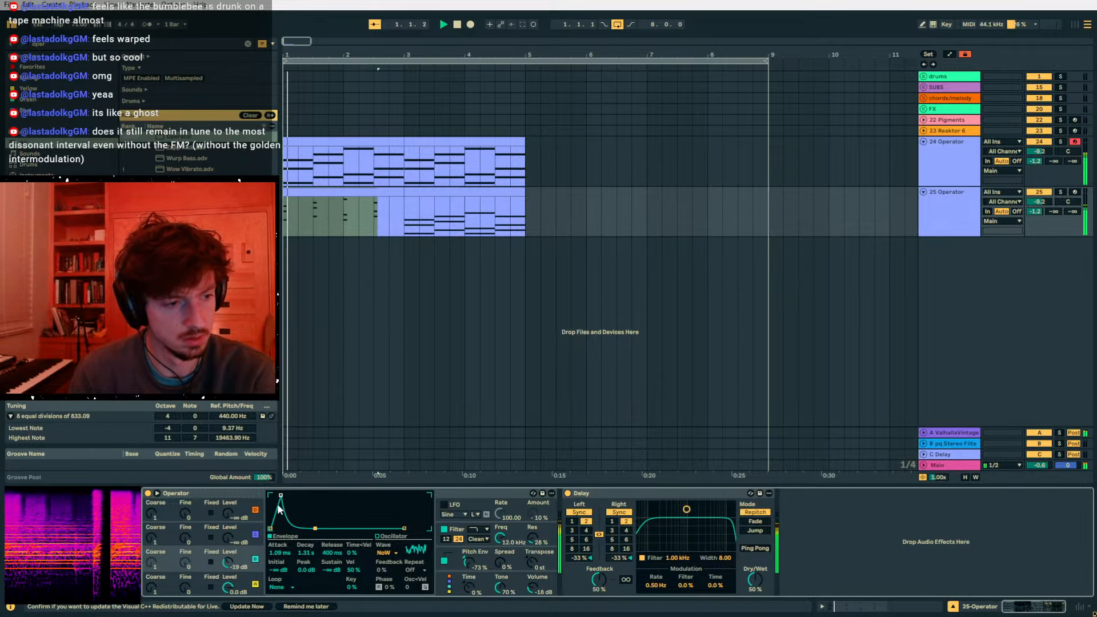
- Set oscillator B's envelope attack to 0.00 ms and peak to about -10 dB, and solo the track to listen
left_click_drag(281, 495, 270, 504)
key("space")
key("space")
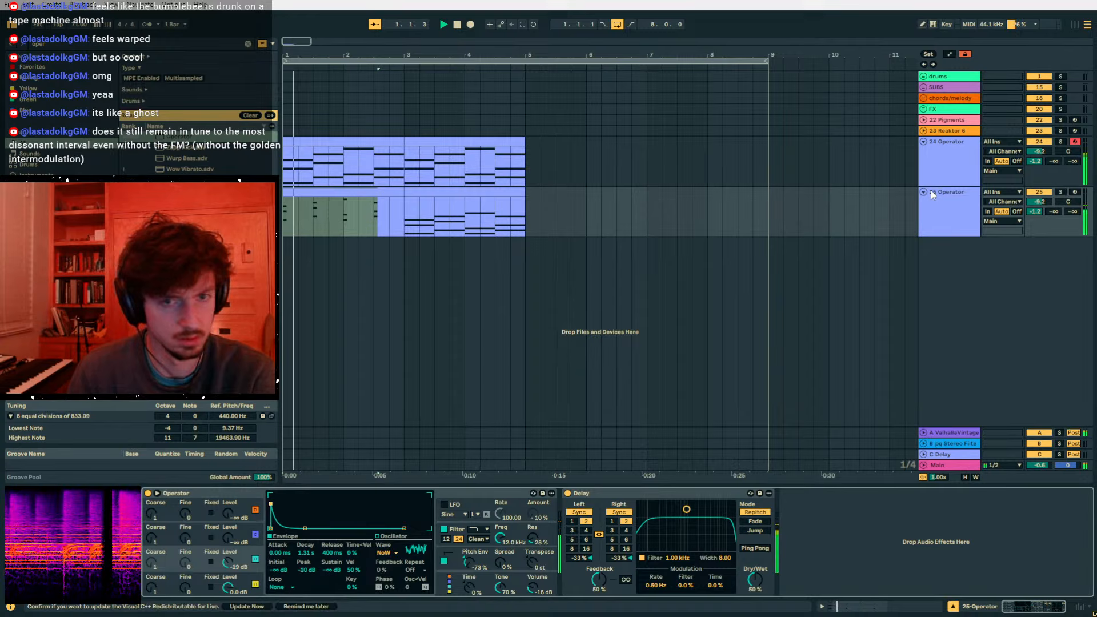
left_click(1060, 192)
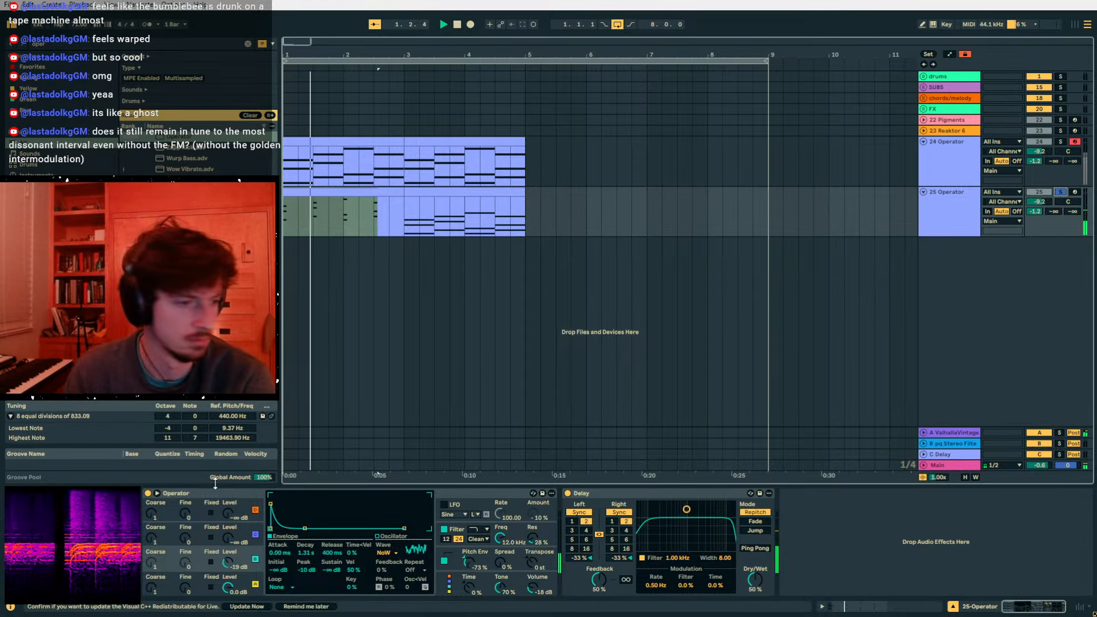
key("space")
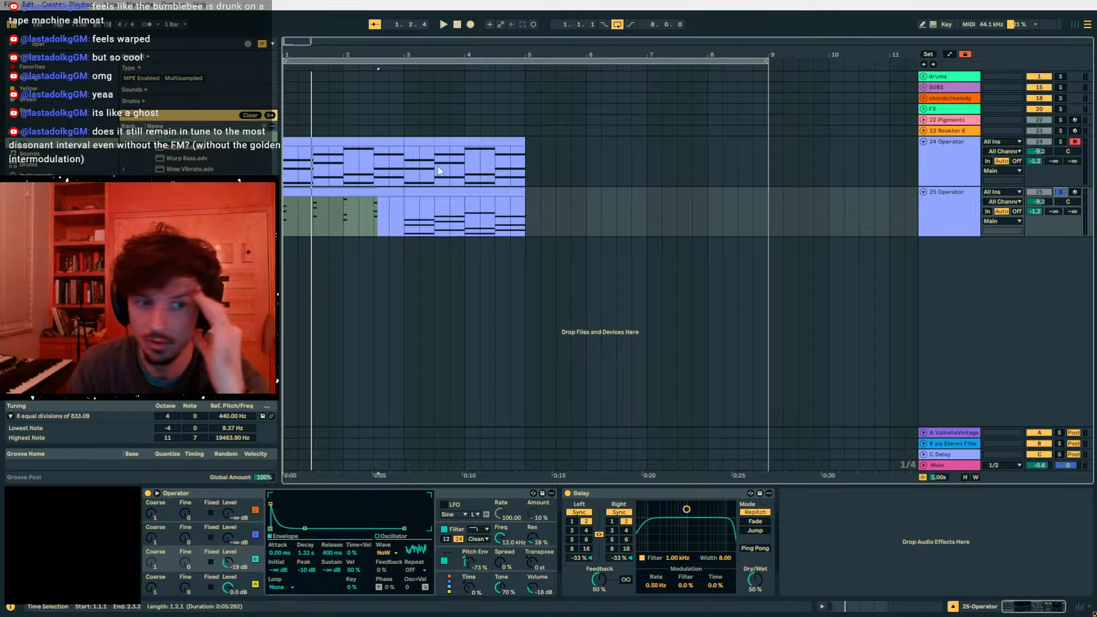
- Reset the Main track's volume to 0 dB
left_click(461, 195)
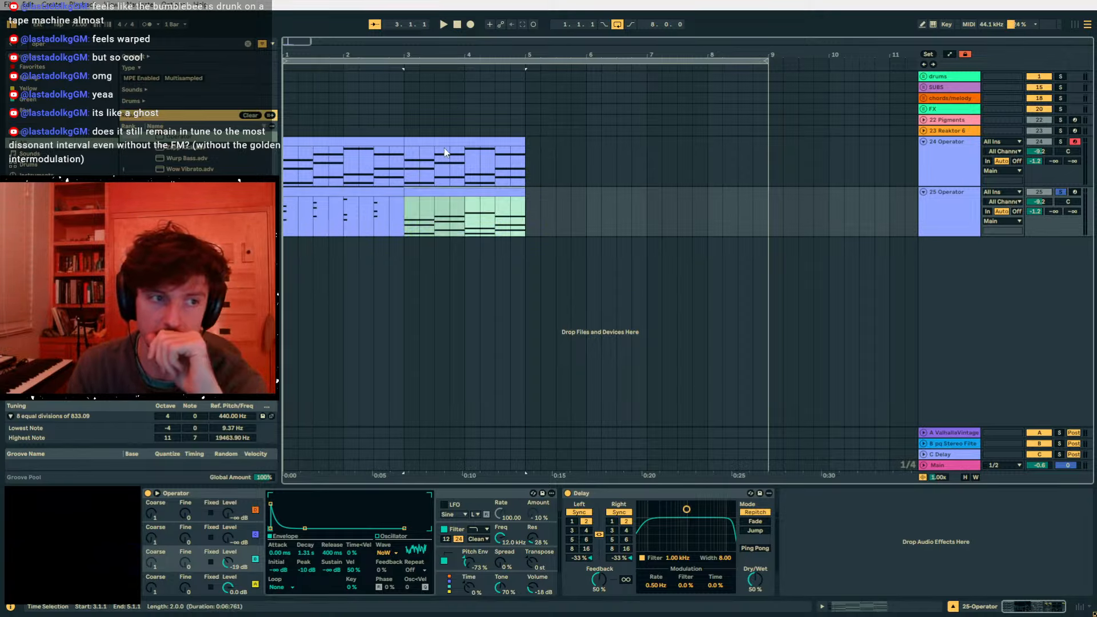
key("Up")
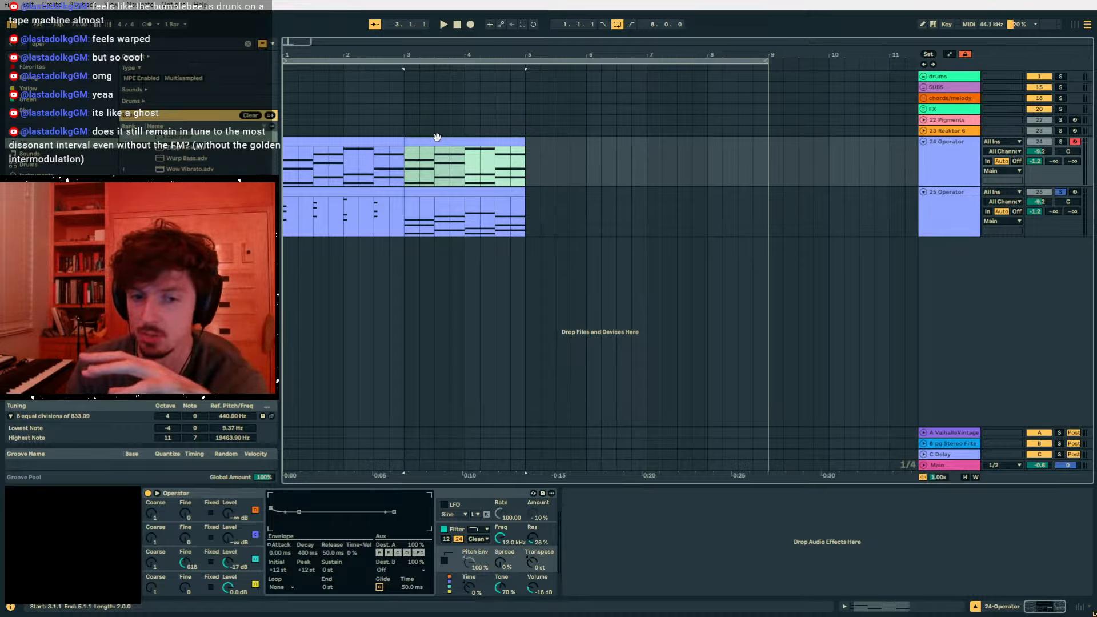
double_click(1044, 464)
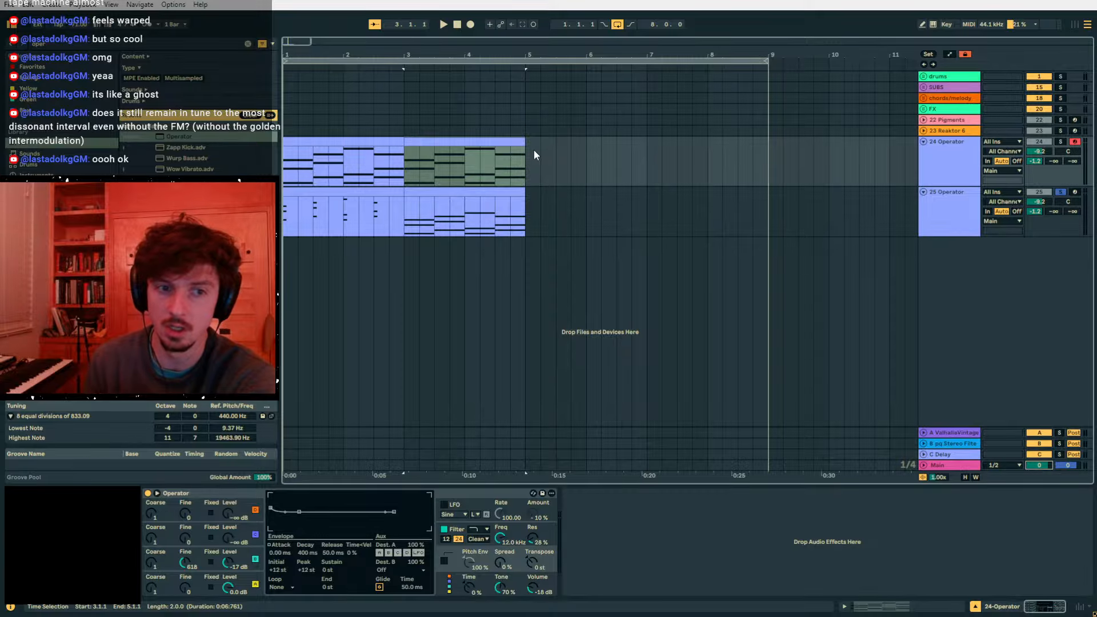
- Duplicate the 24 Operator chord track, then solo the original and play its first chords
left_click(940, 160)
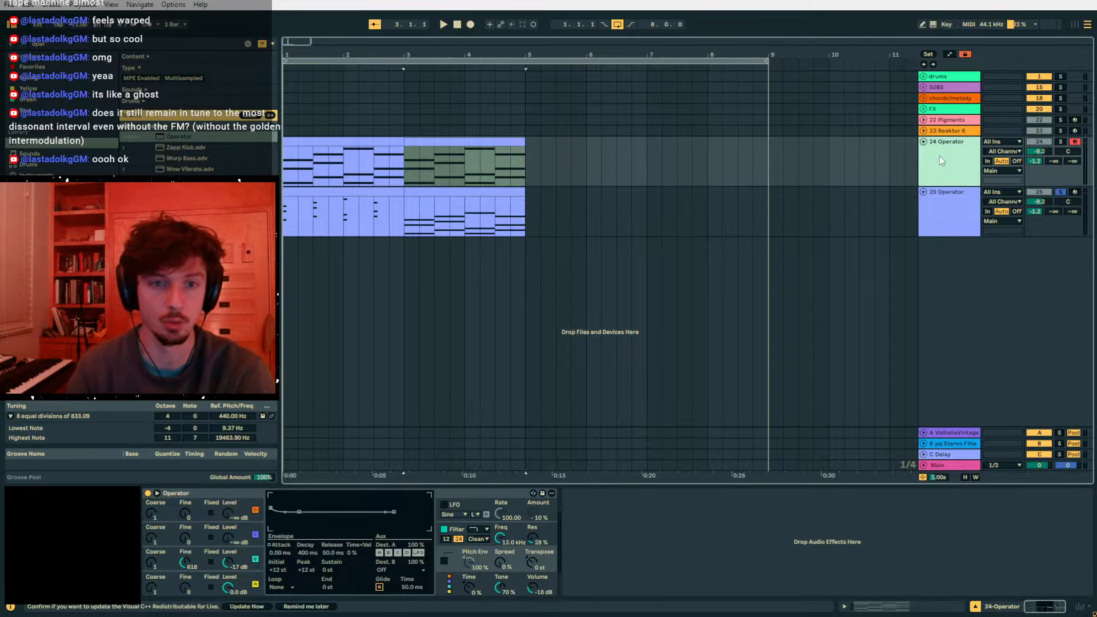
key("ctrl+d")
left_click(317, 205)
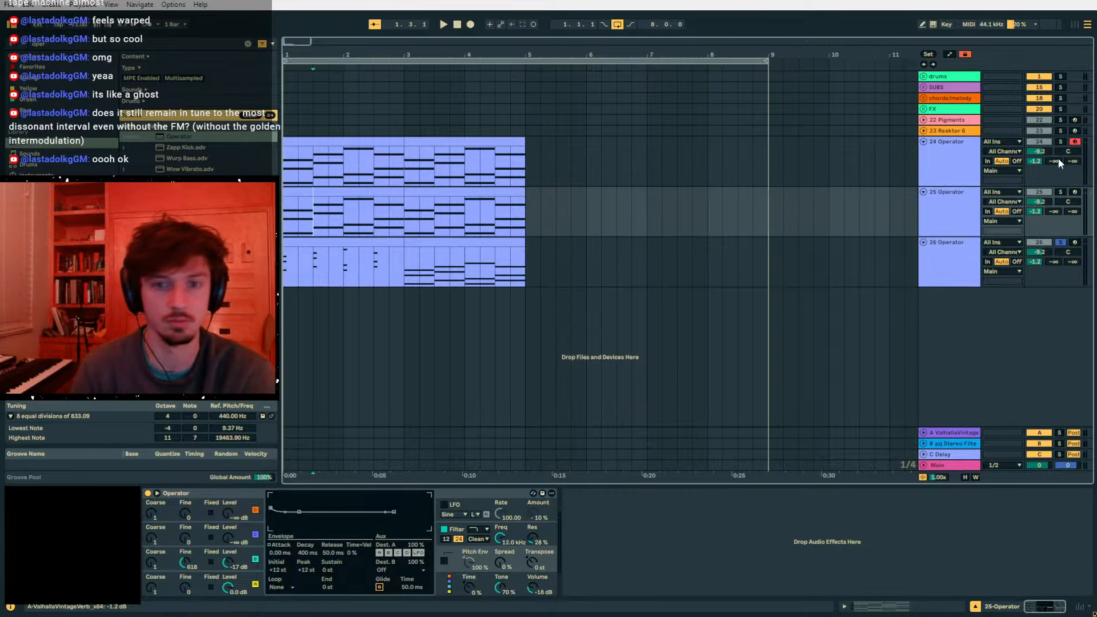
left_click(1060, 142)
left_click(350, 140)
key("space")
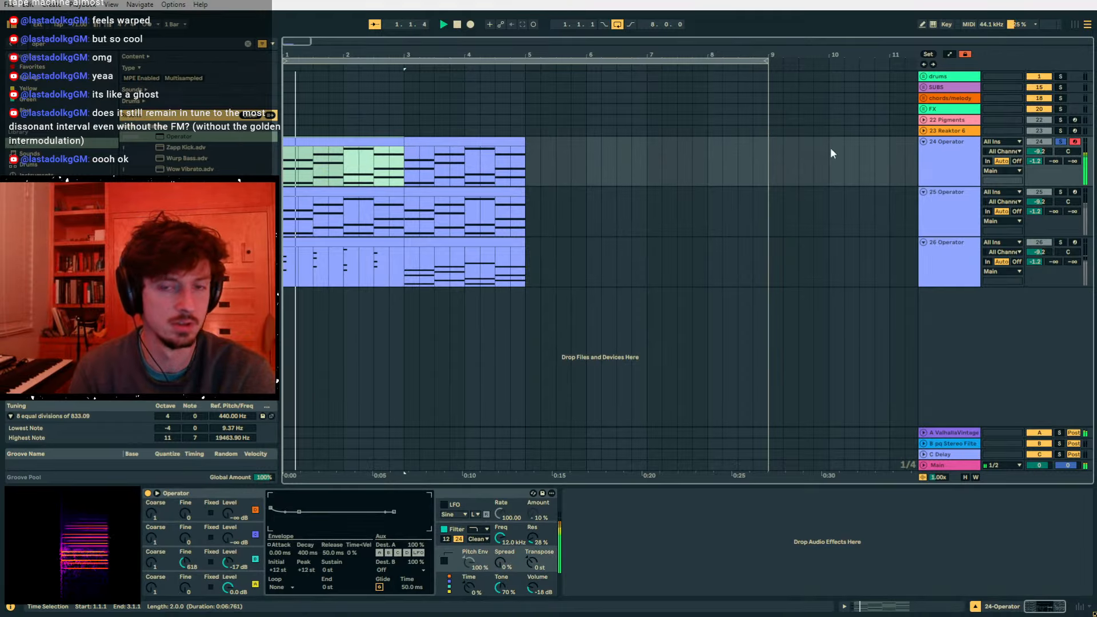
key("space")
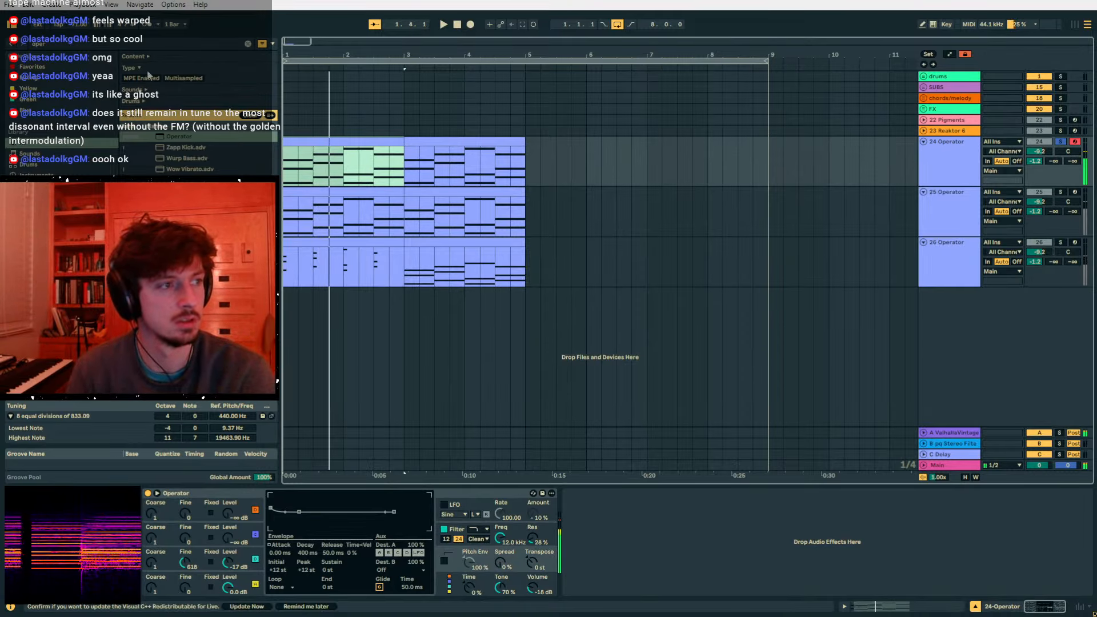
- Replace the duplicated track's Operator with a Wavetable, solo it and play with Osc 1's wavetable position at 56%
left_click_drag(82, 45, 2, 32)
type("wavetab")
left_click_drag(182, 137, 301, 206)
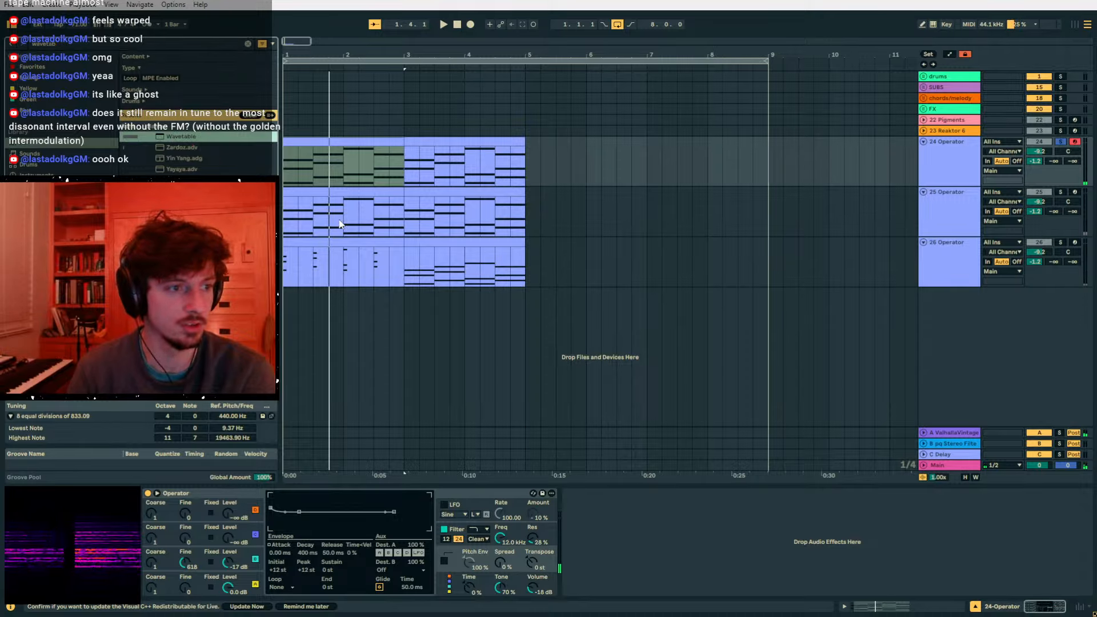
left_click(1061, 192)
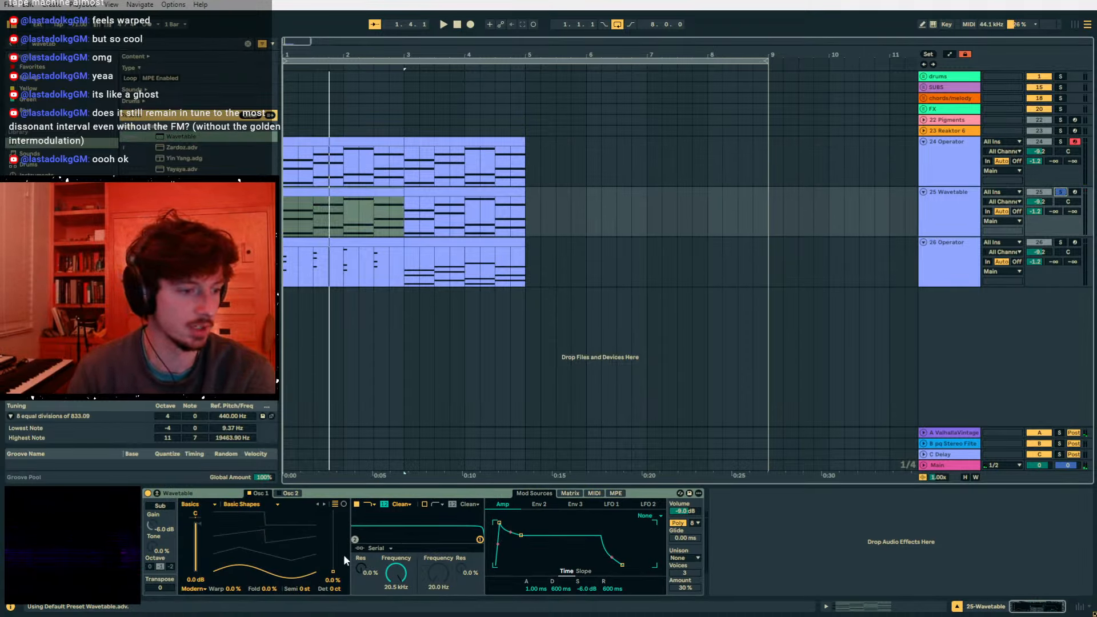
left_click_drag(334, 572, 333, 537)
key("space")
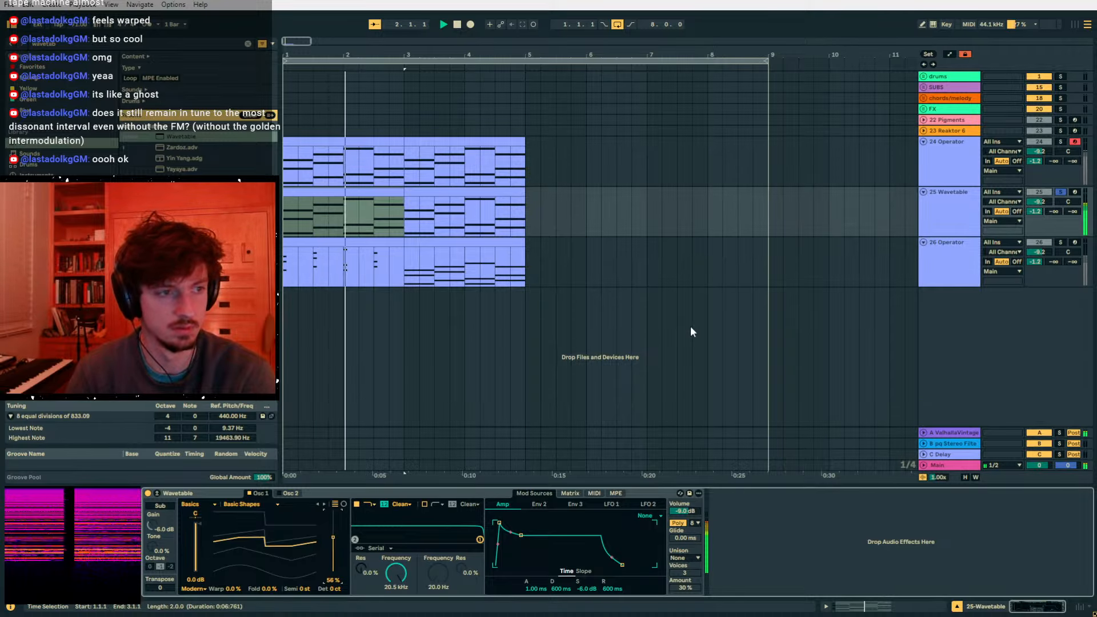
- Compare the chord at 2.1.1 on the Wavetable track with the same chord on the soloed 24 Operator track
left_click(345, 218)
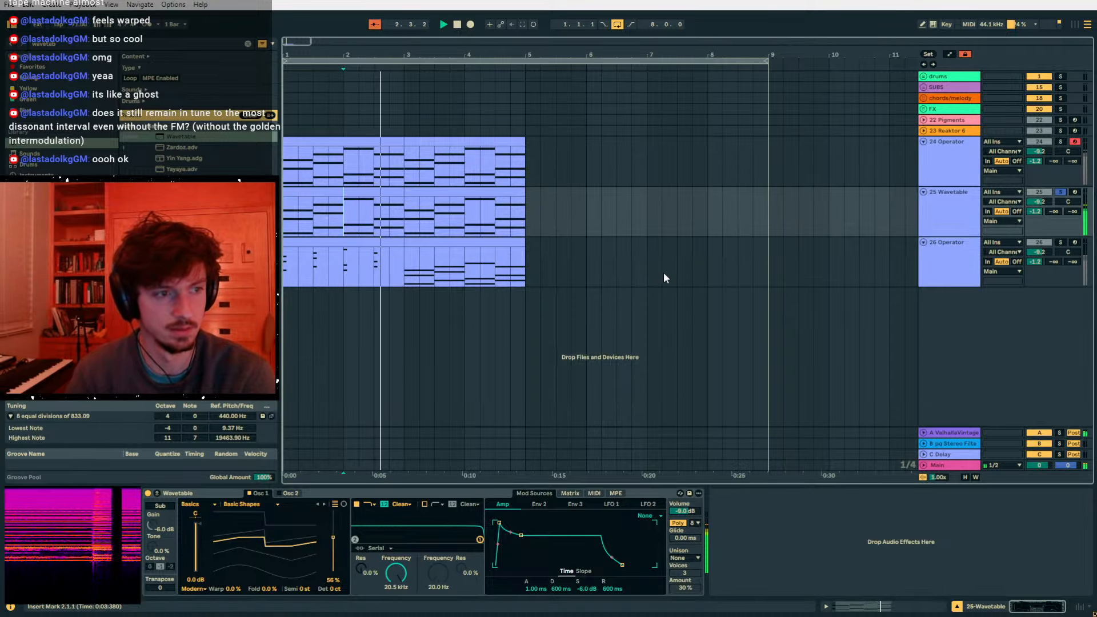
left_click(348, 219)
key("space")
left_click(1060, 141)
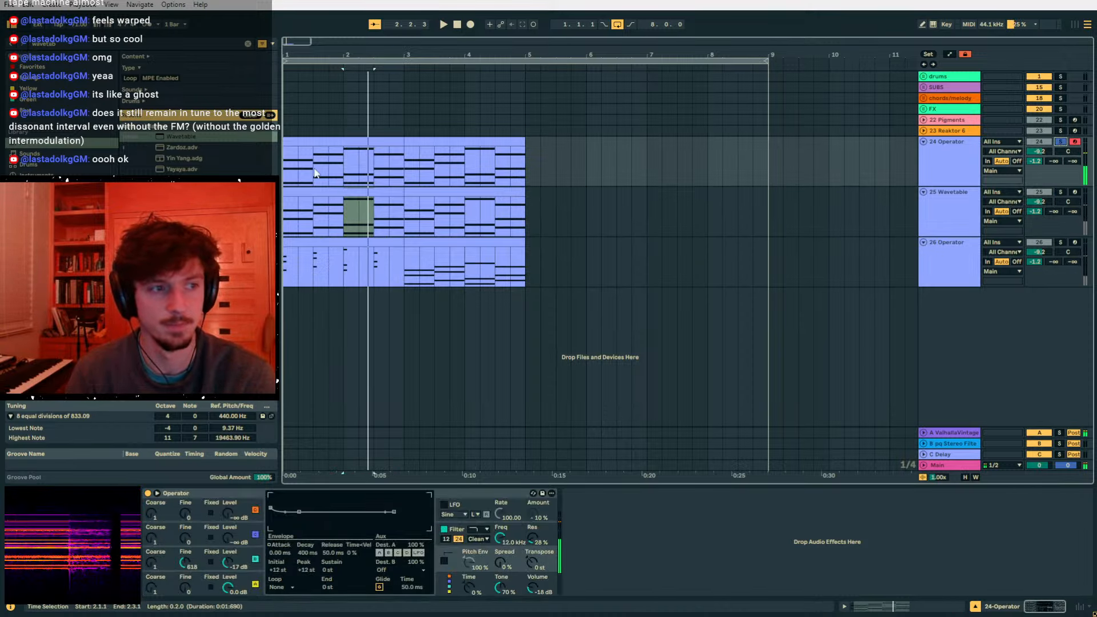
left_click_drag(348, 161, 376, 165)
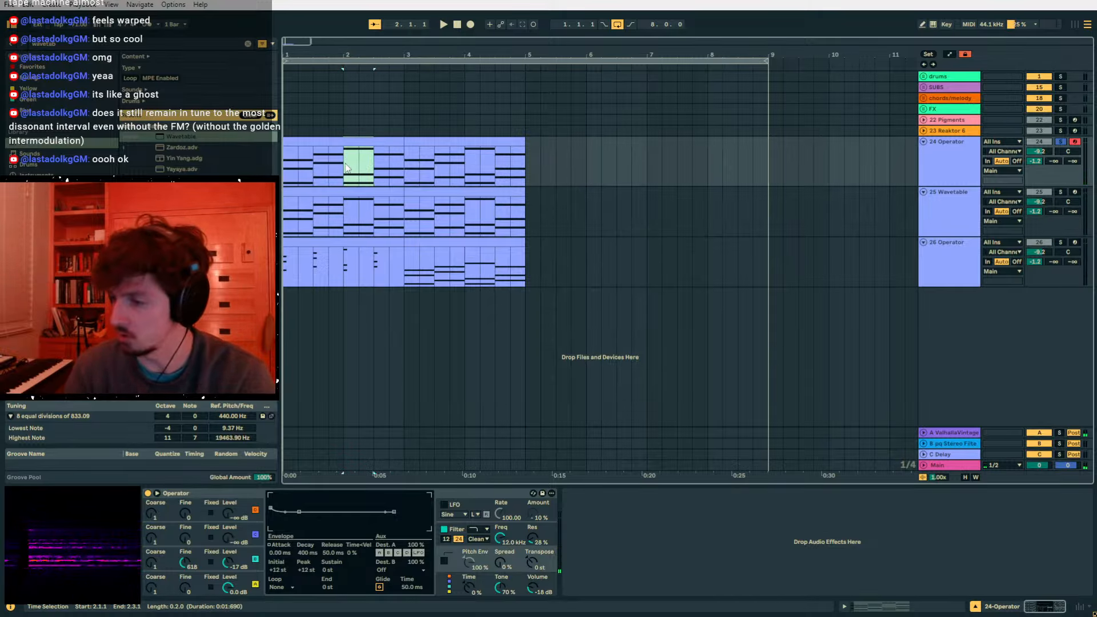
left_click_drag(344, 227, 374, 224)
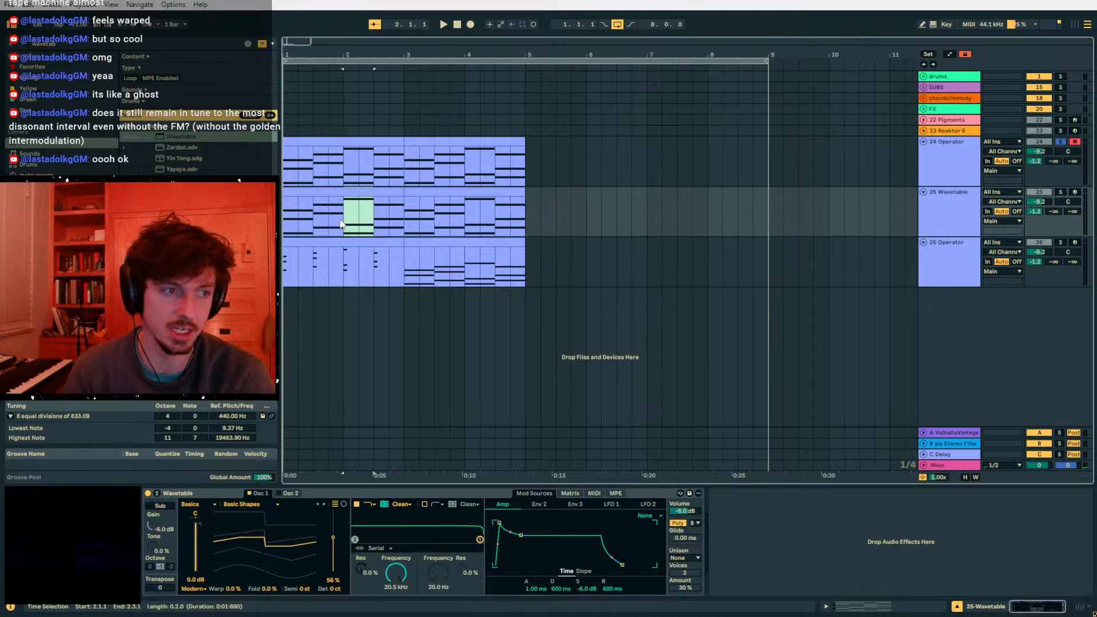
left_click(345, 178)
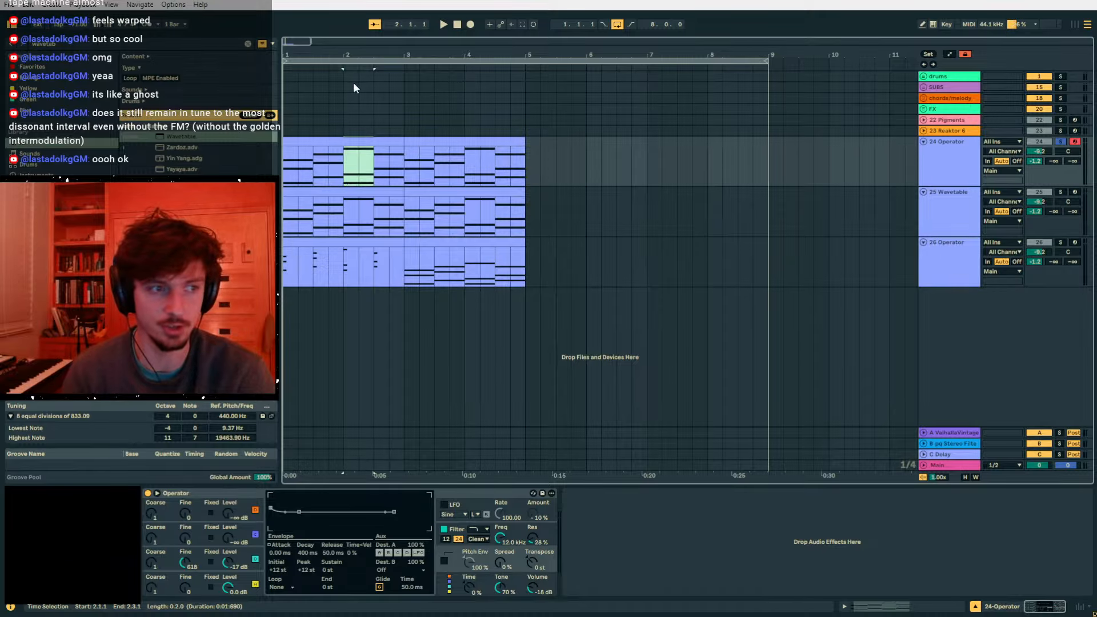
left_click_drag(329, 54, 414, 93)
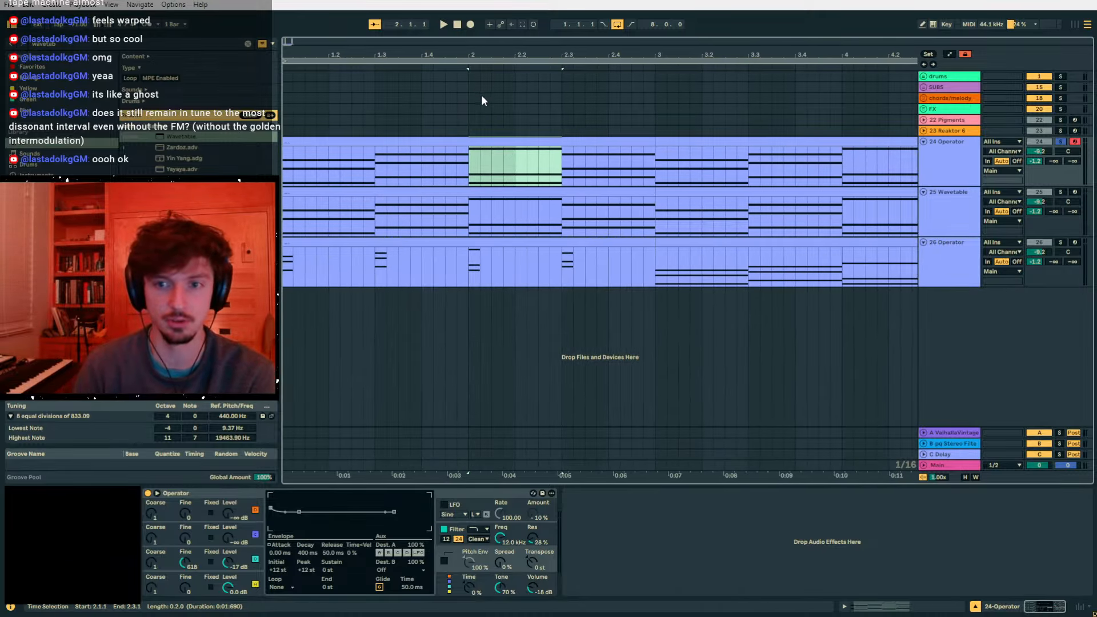
left_click_drag(475, 214, 554, 218)
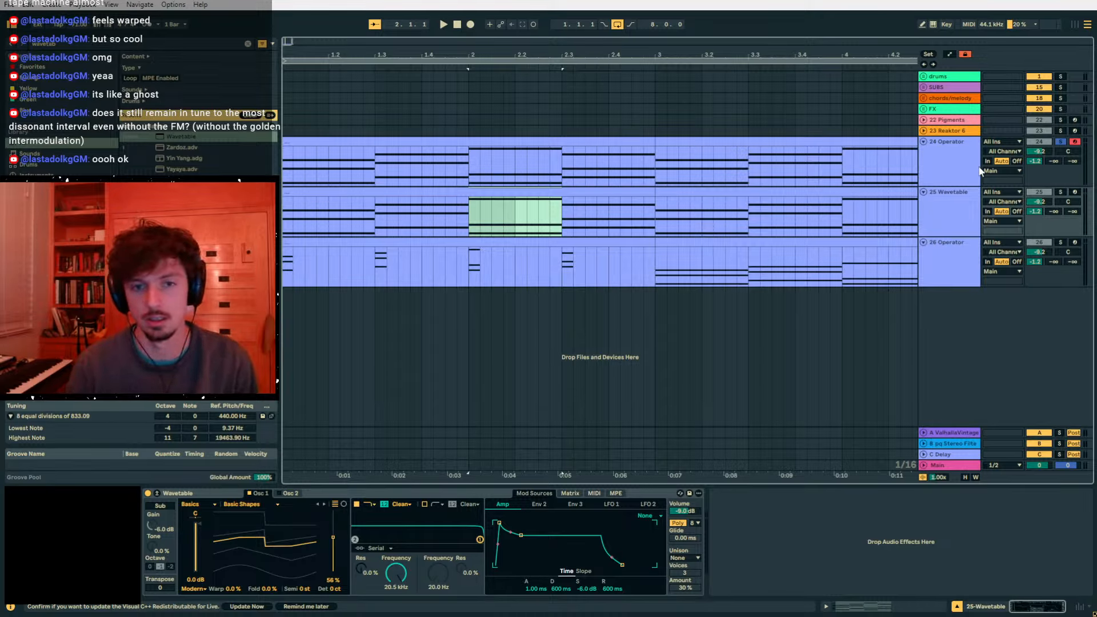
left_click(550, 194)
- Solo the 26 Operator track, raise its Operator's Time to 39% and play the result
left_click(522, 246)
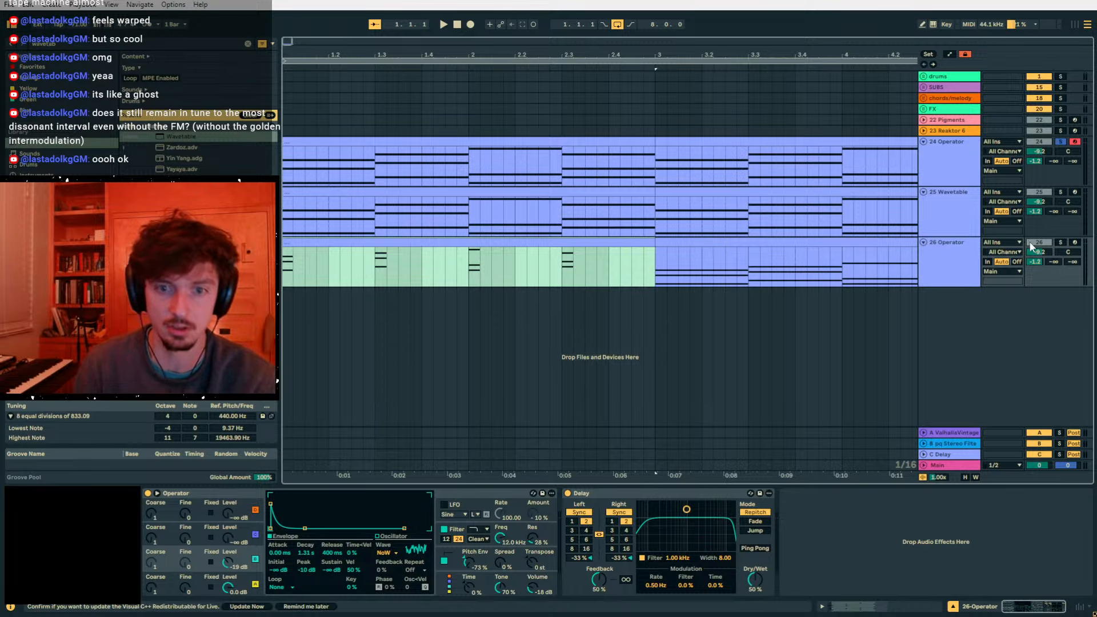
left_click(1060, 243)
key("space")
left_click(959, 259)
key("space")
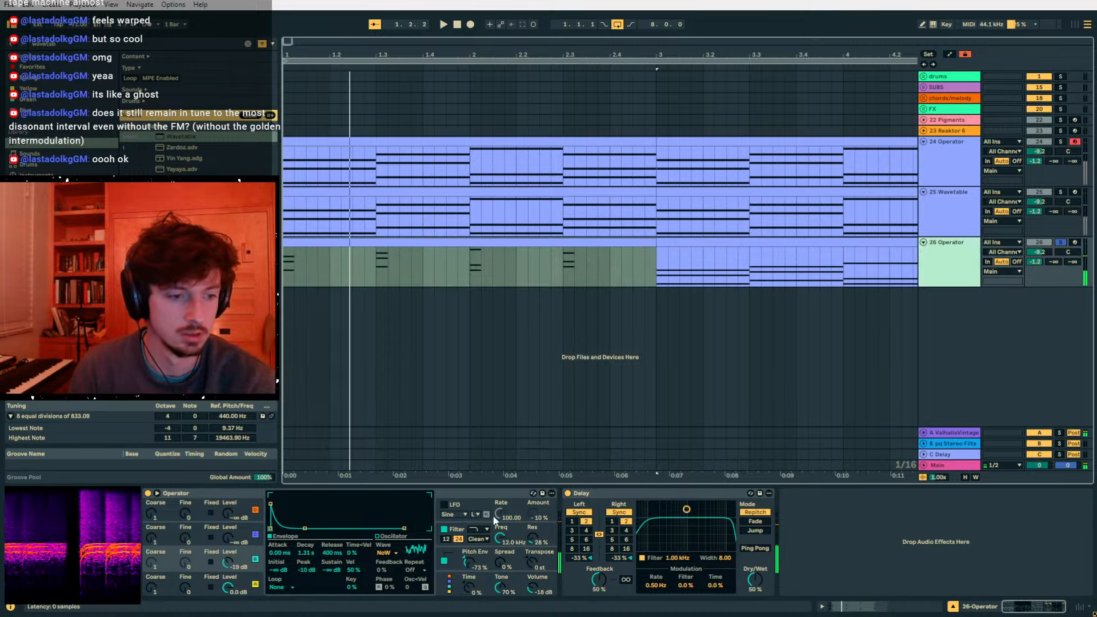
key("space")
left_click_drag(470, 588, 469, 526)
key("space")
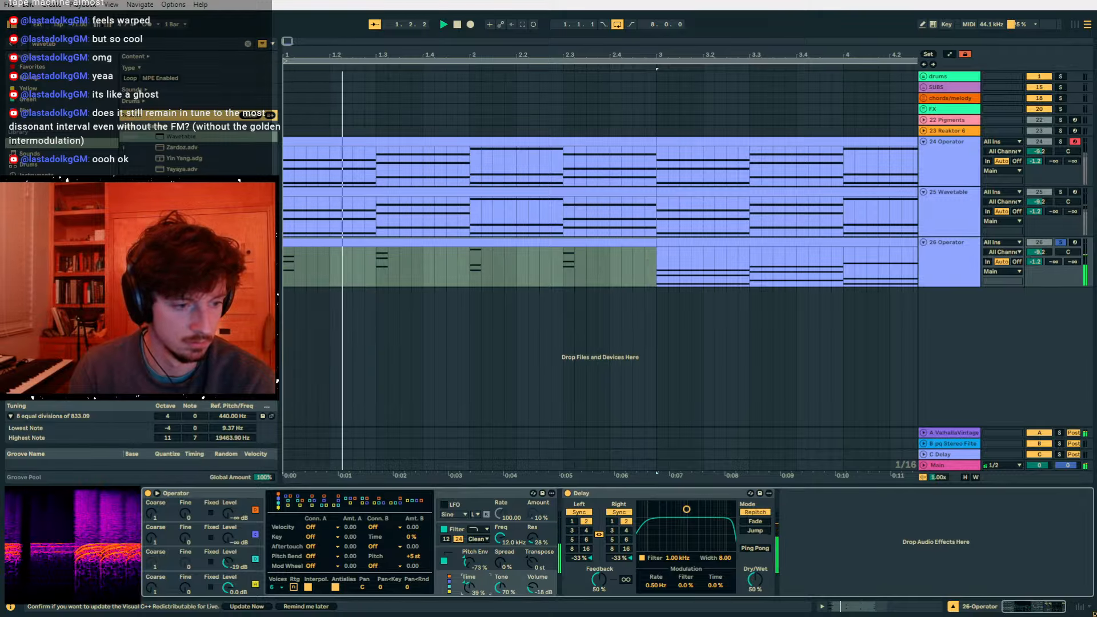
key("space")
key("space")
- Lower the 26 Operator's oscillator B level to -39 dB, set its pitch envelope to -100% and listen
left_click_drag(228, 563, 228, 574)
left_click_drag(466, 565, 469, 597)
key("space")
key("space")
key("space")
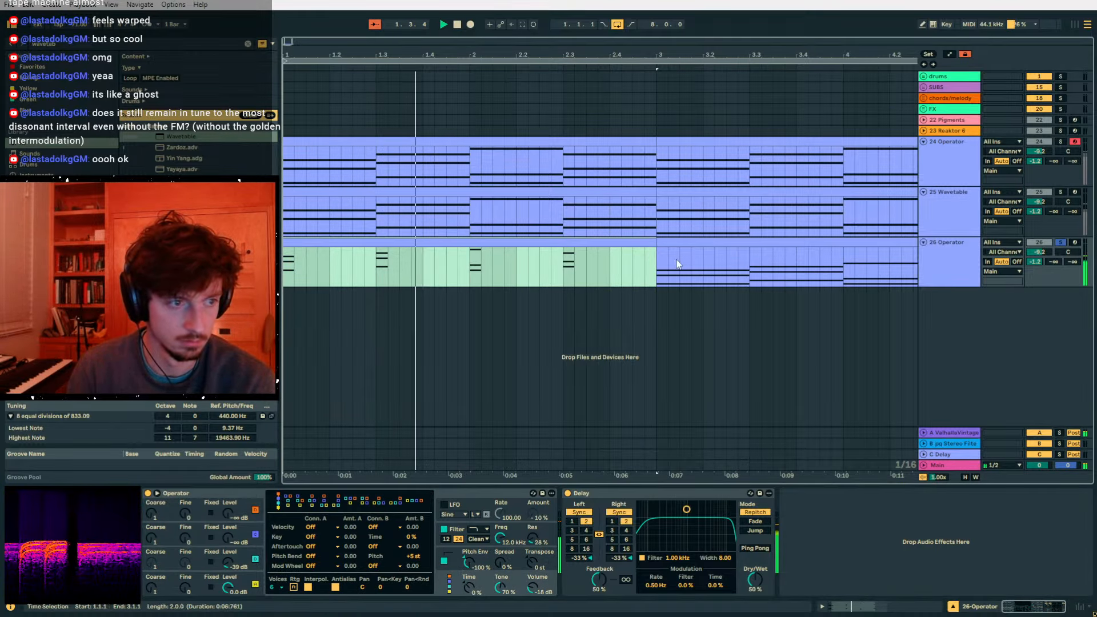
- Unsolo track 26, deactivate the Wavetable track, and set 24 Operator's volume to -17.4 dB with send B at 0 dB
left_click(1060, 242)
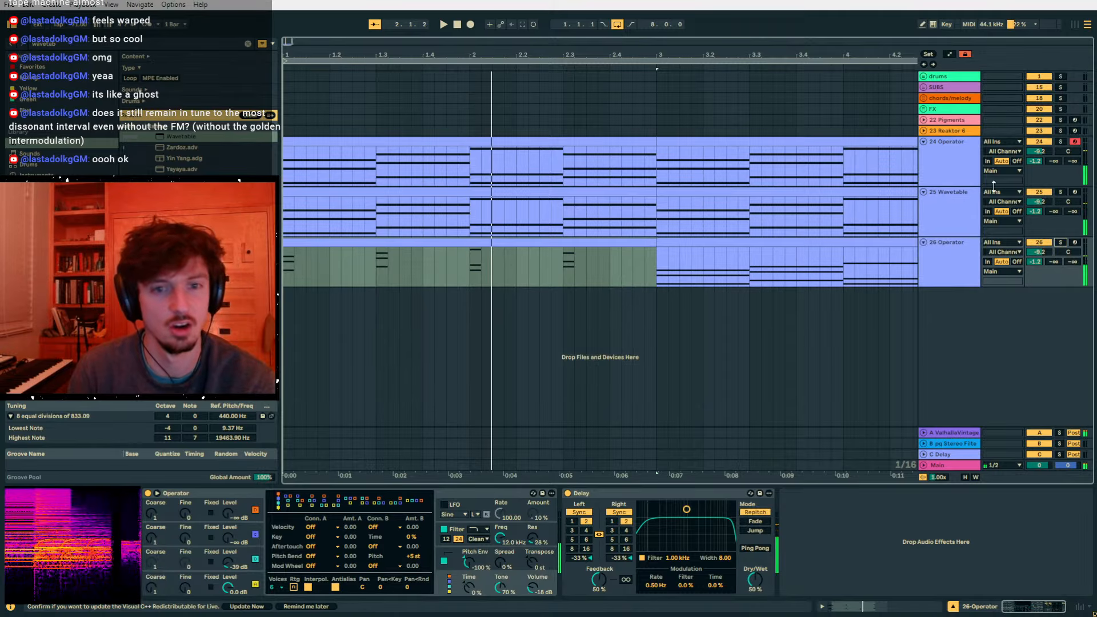
left_click(1039, 193)
key("space")
left_click_drag(1041, 152, 1046, 117)
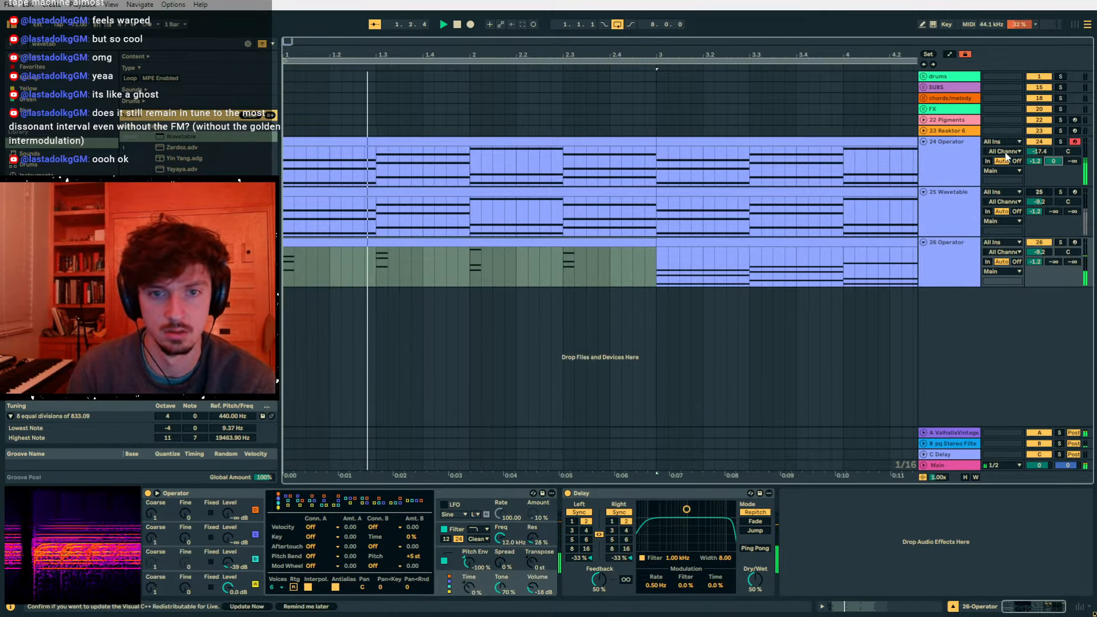
- Transpose the 24 Operator instrument by -12 st and play the mix
left_click(955, 164)
key("space")
left_click_drag(536, 565, 537, 565)
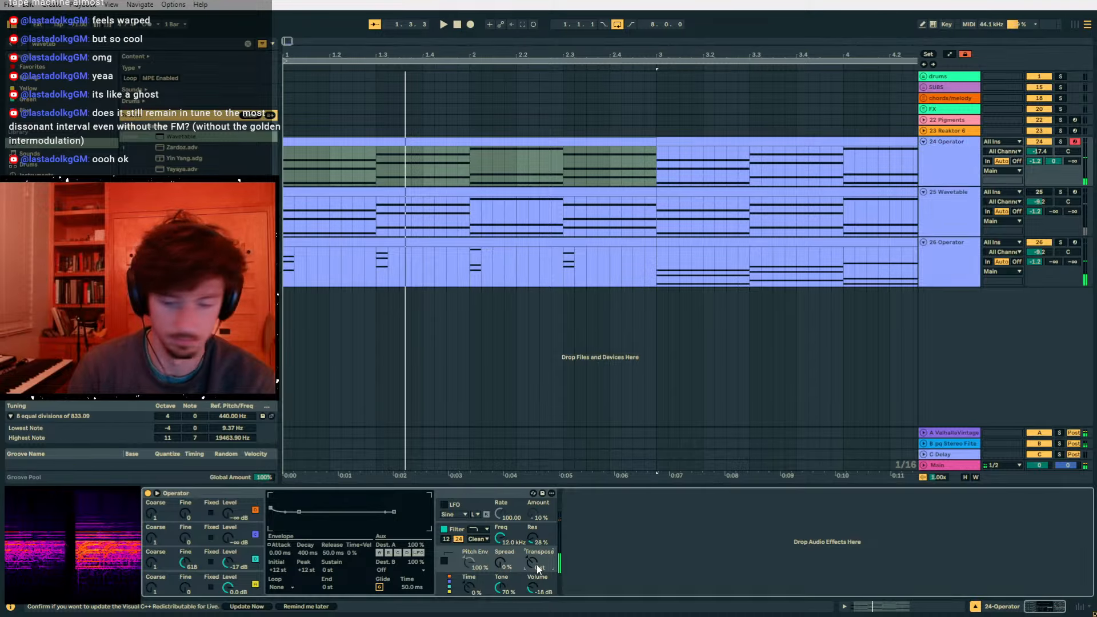
key("space")
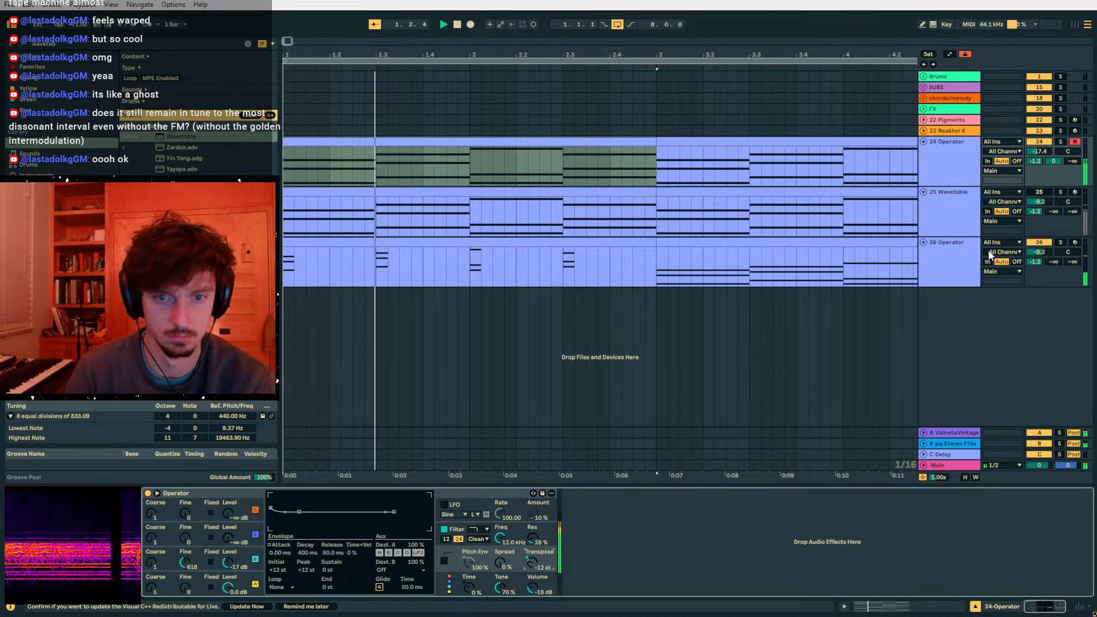
- Replace the instrument on the 26 Operator track with the default Wavetable, keeping the Delay after it
left_click(960, 250)
left_click(485, 235)
left_click(484, 241)
scroll(400, 228, "down", 4)
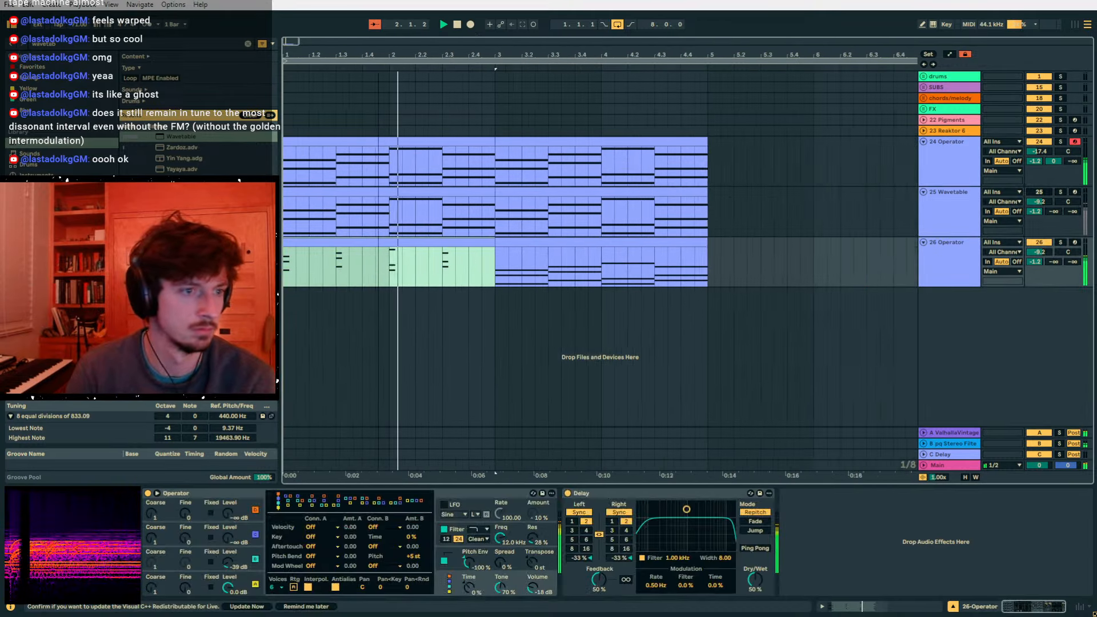
key("space")
key("ctrl+f")
type("wa")
left_click(182, 137)
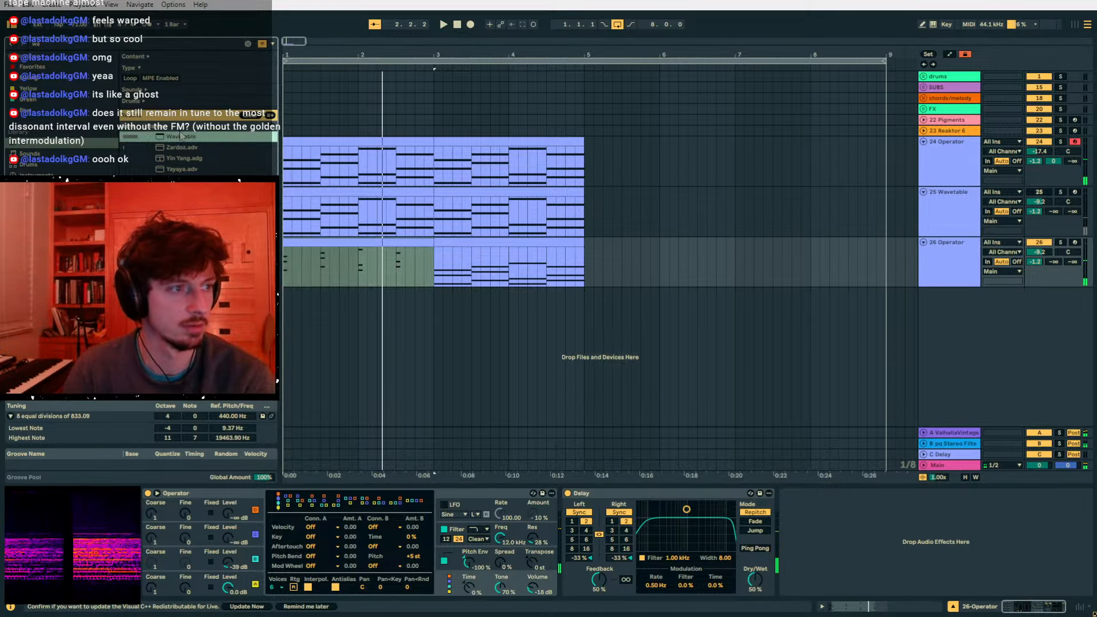
- Set the Wavetable's unison mode on track 26 to Noise and play the mix
left_click(685, 558)
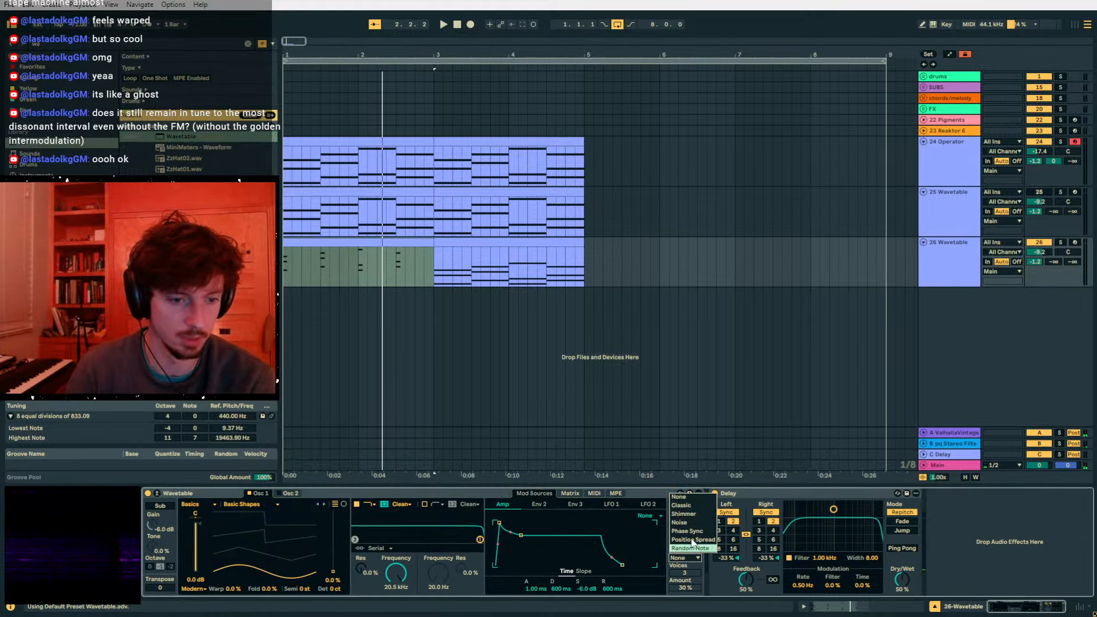
left_click(693, 527)
key("space")
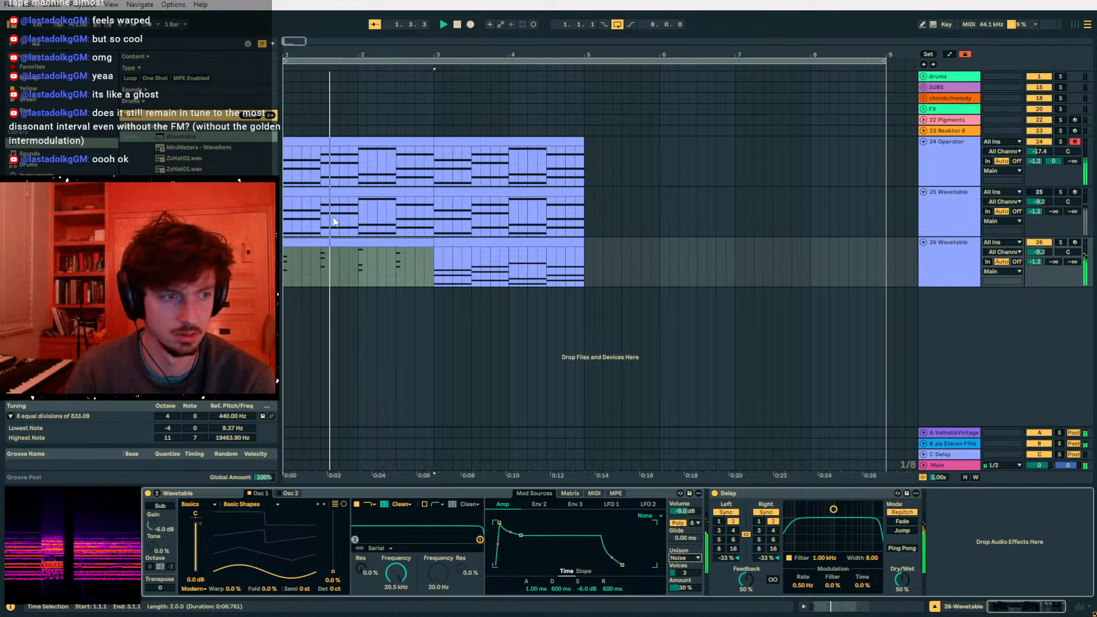
left_click(336, 241)
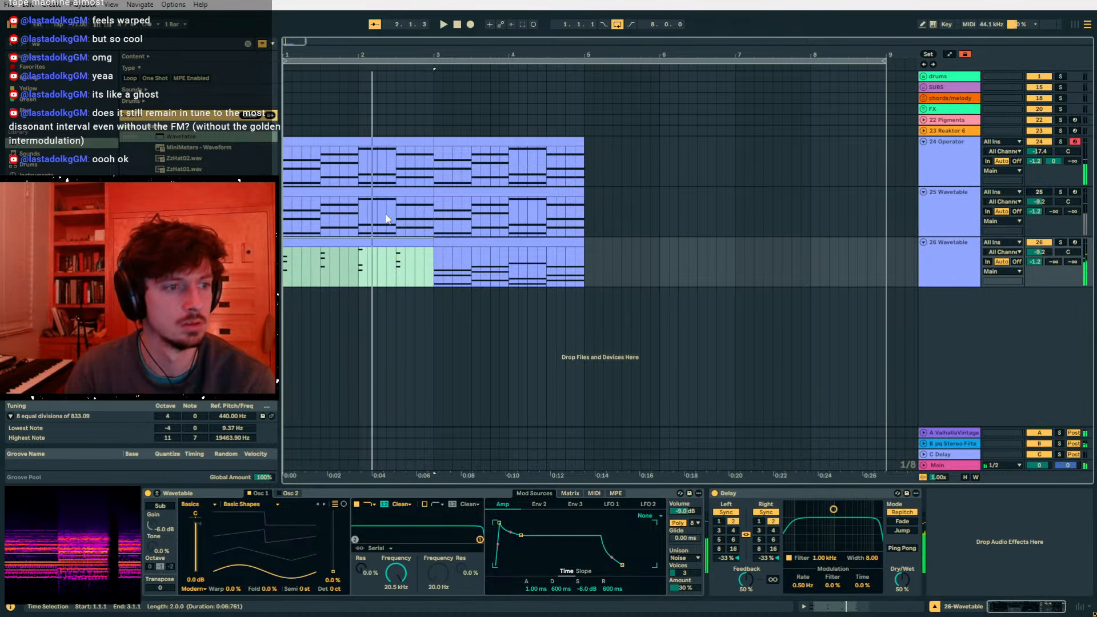
key("space")
- Shorten all notes in the first 24 Operator chord clip to sixteenth notes and play the result
key("Up")
key("Up")
key("Down")
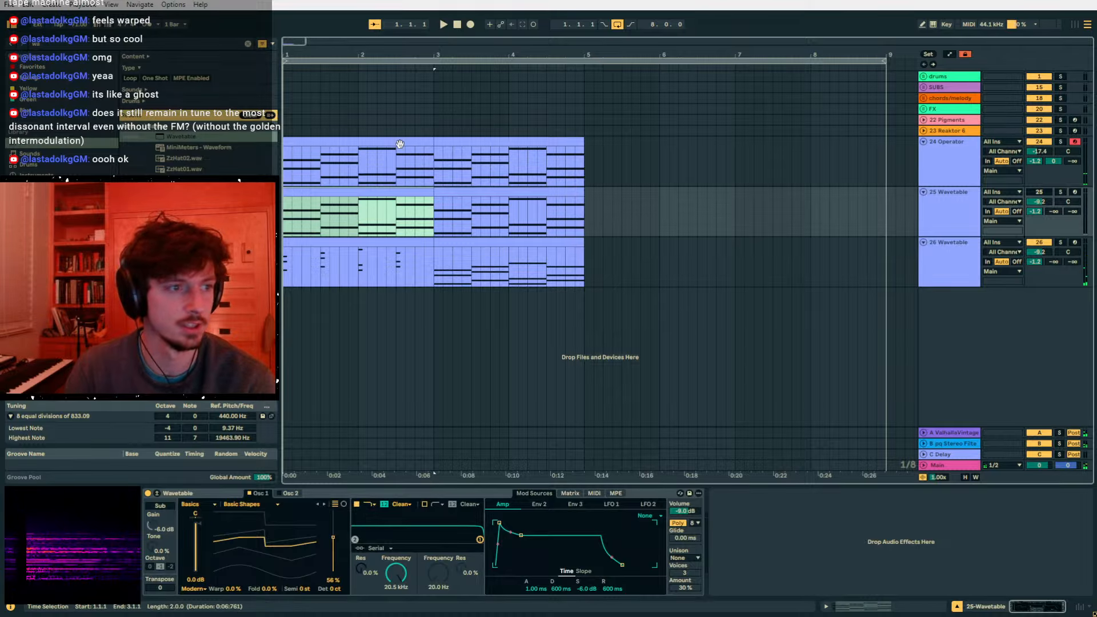
left_click(421, 142)
left_click(865, 605)
key("ctrl+a")
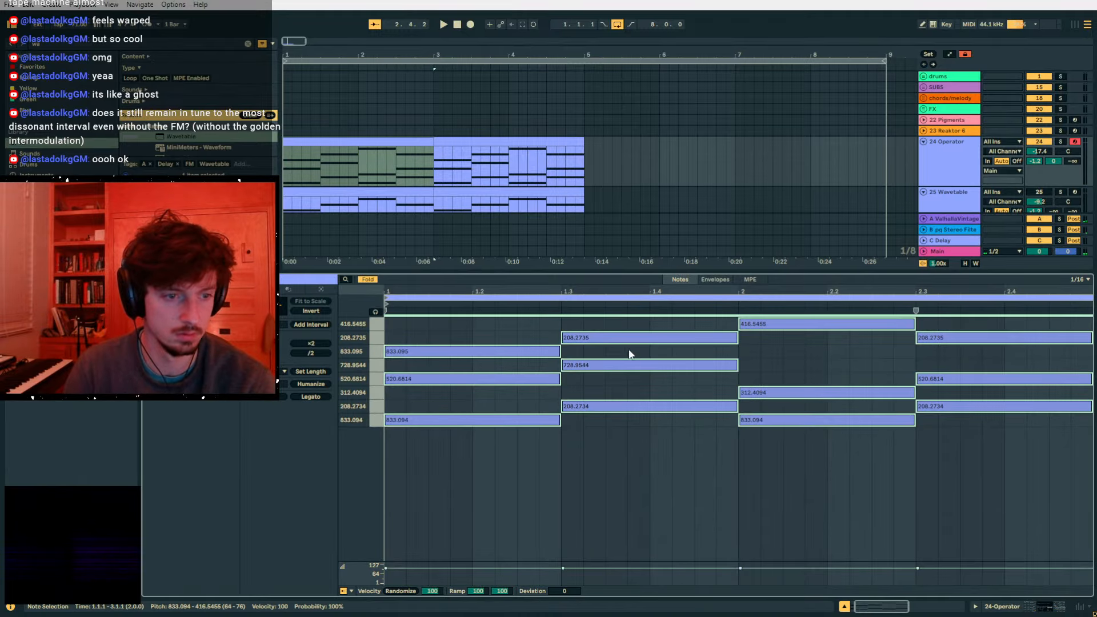
left_click_drag(559, 351, 401, 351)
key("space")
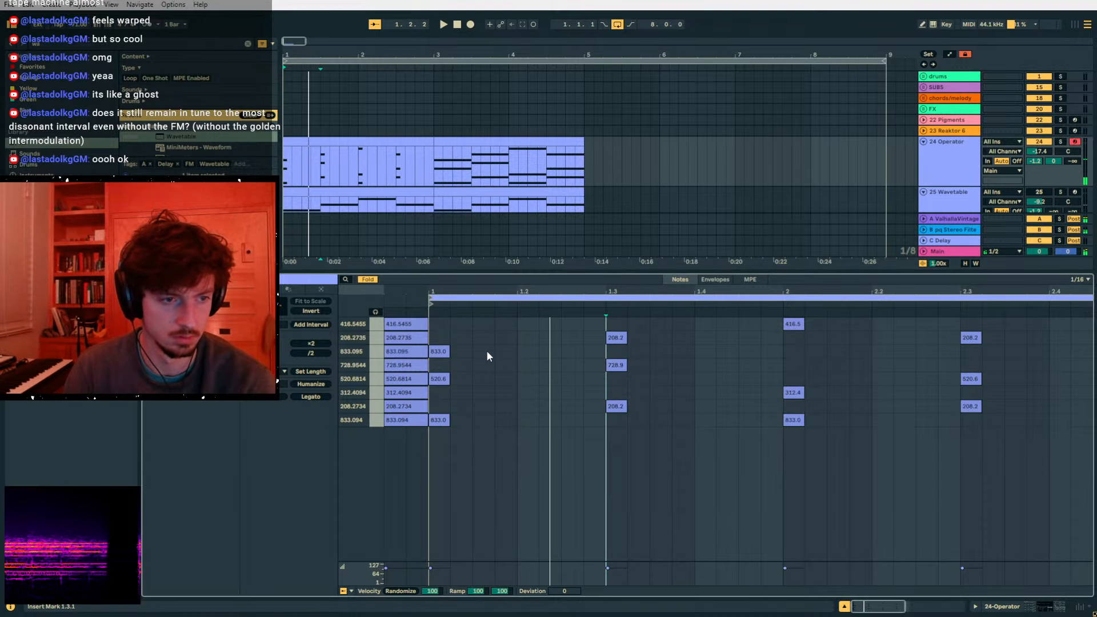
key("space")
- Shift all notes in the 24 Operator clip an eighth note later, starting the first chord at 1.1.3
left_click_drag(469, 331, 429, 461)
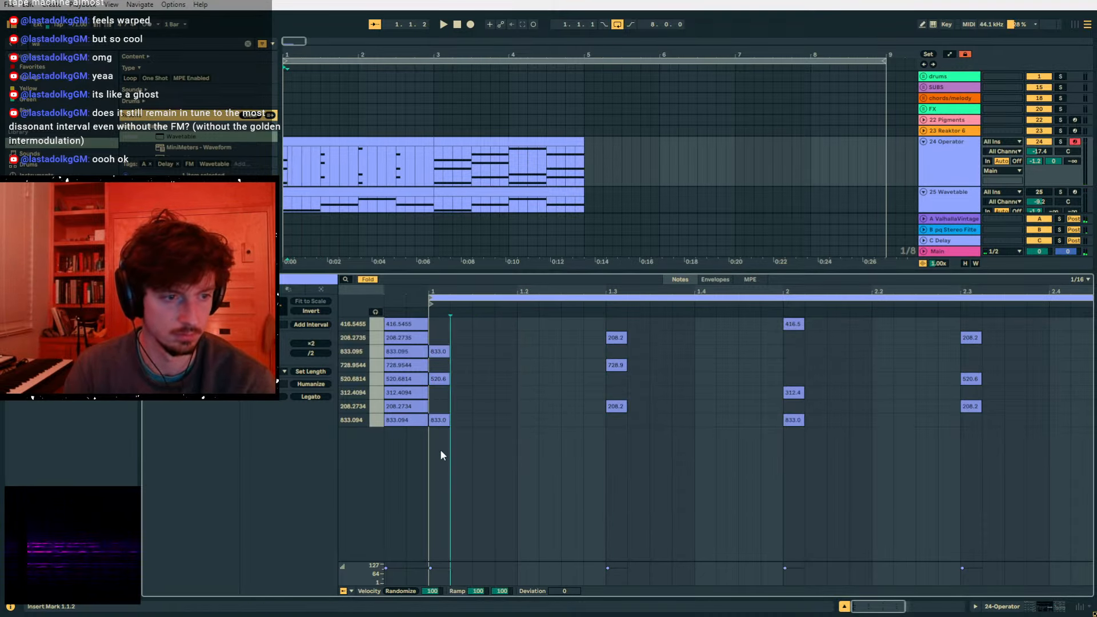
key("ctrl+a")
left_click_drag(802, 325, 836, 326)
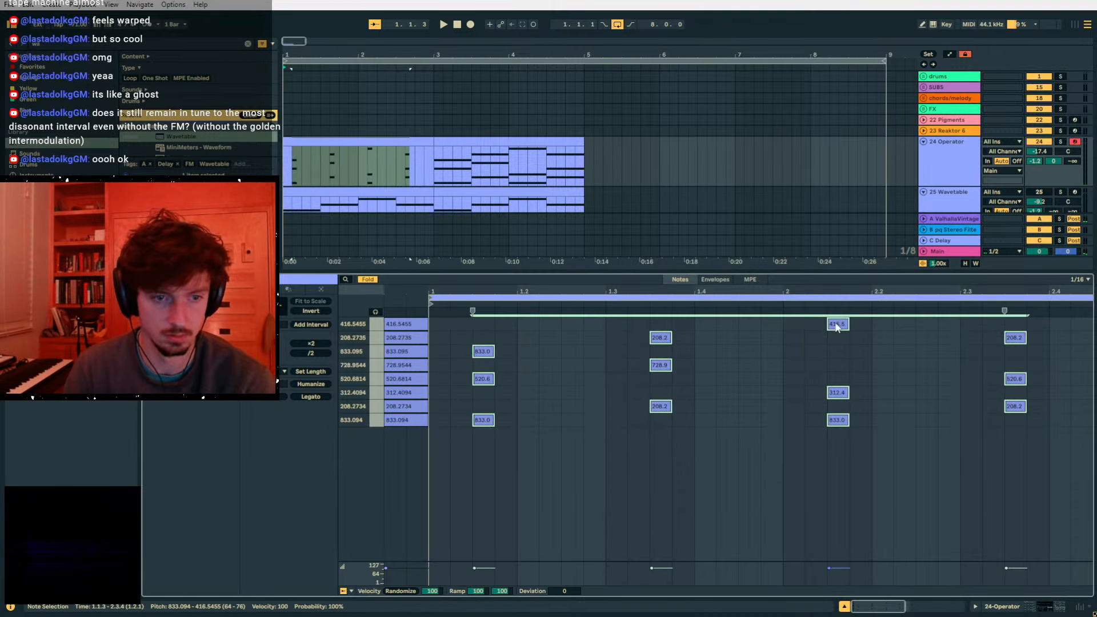
- Paste a copy of the 24 Operator chords starting at 1.2.3, play the result, and lower the track's A and B send levels
left_click(558, 343)
key("ctrl+v")
key("space")
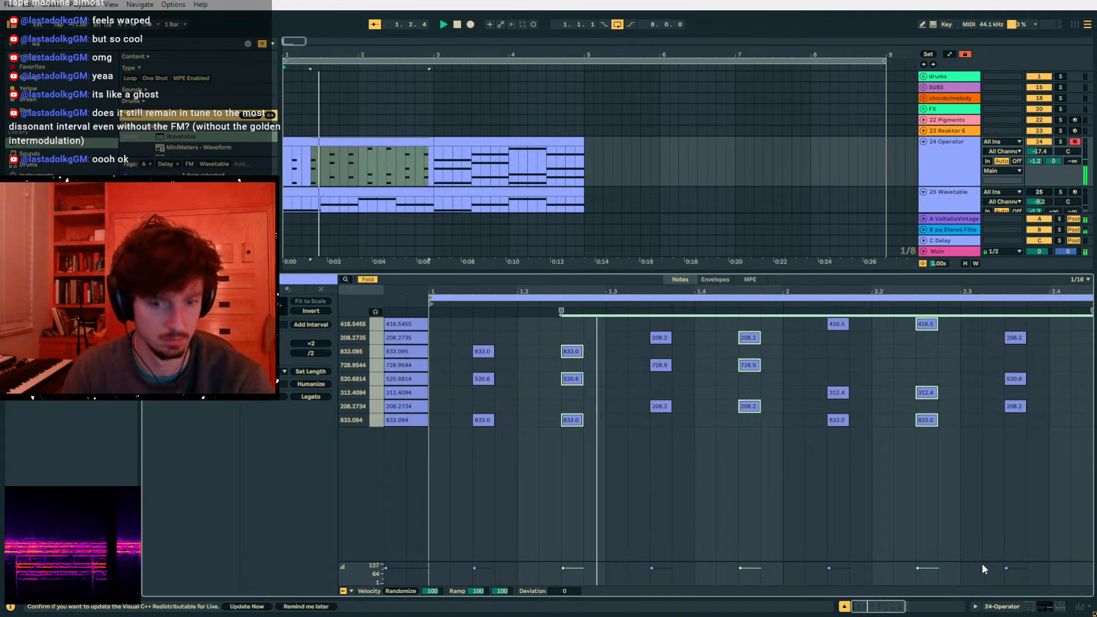
left_click(991, 607)
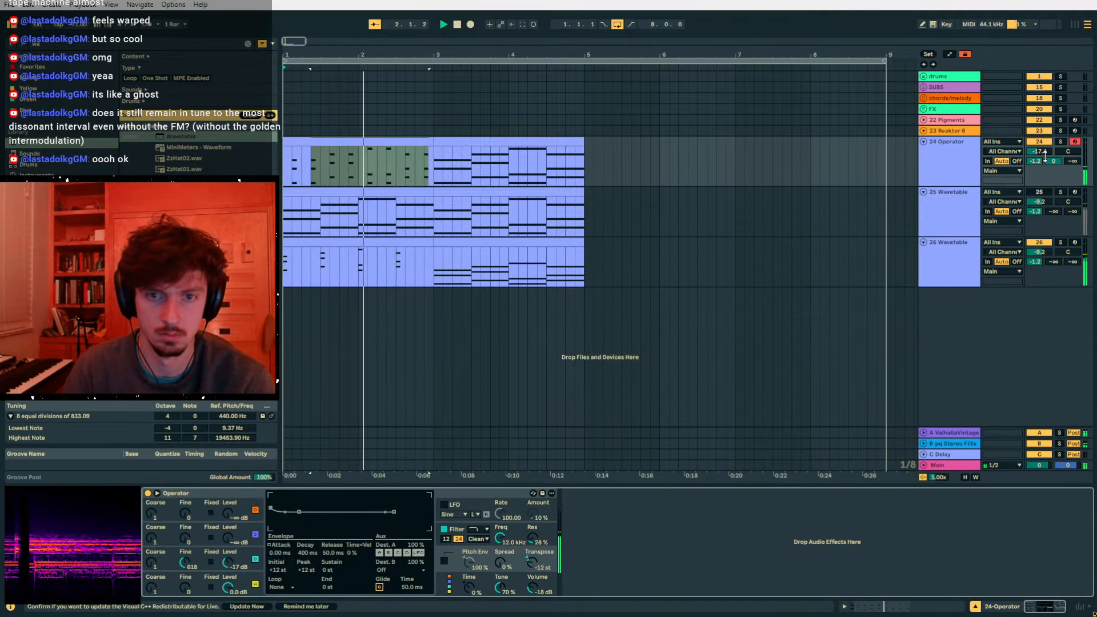
left_click_drag(1053, 161, 1036, 188)
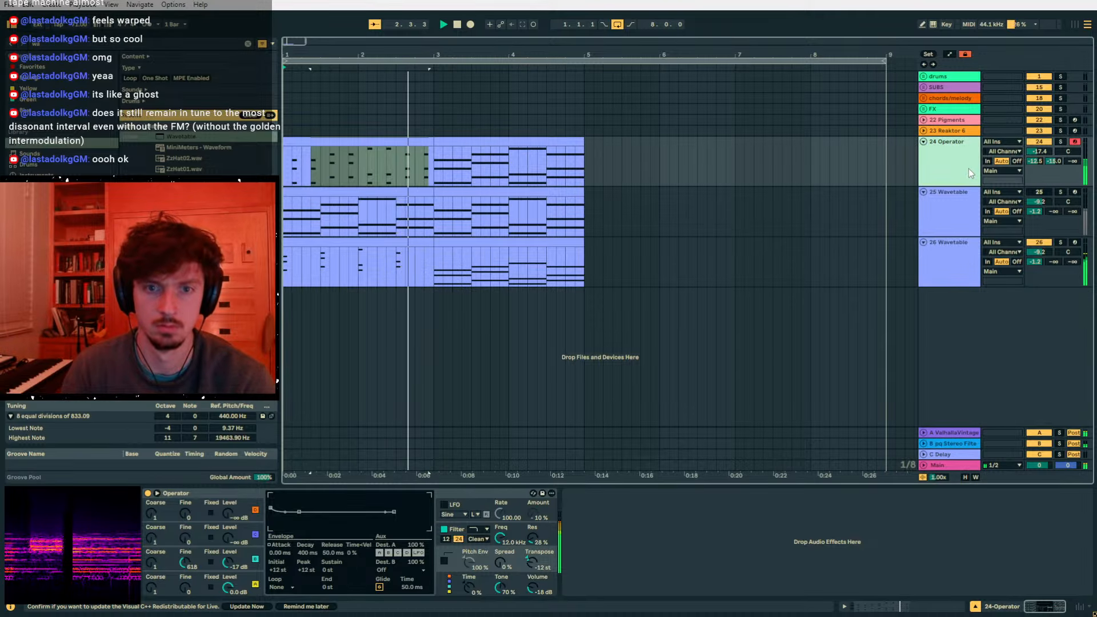
- Add an audio track below 24 Operator and duplicate the first two-bar clips of 24 Operator and 27 Wavetable into bars 3 and 4
key("ctrl+t")
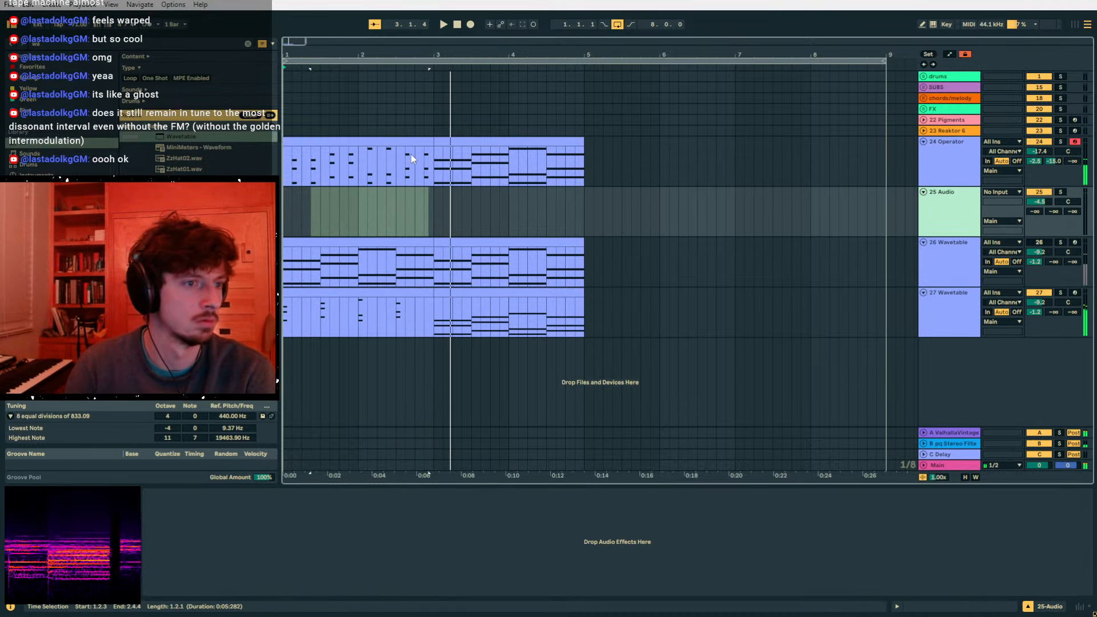
left_click(365, 143)
key("ctrl+d")
left_click(343, 291)
key("ctrl+d")
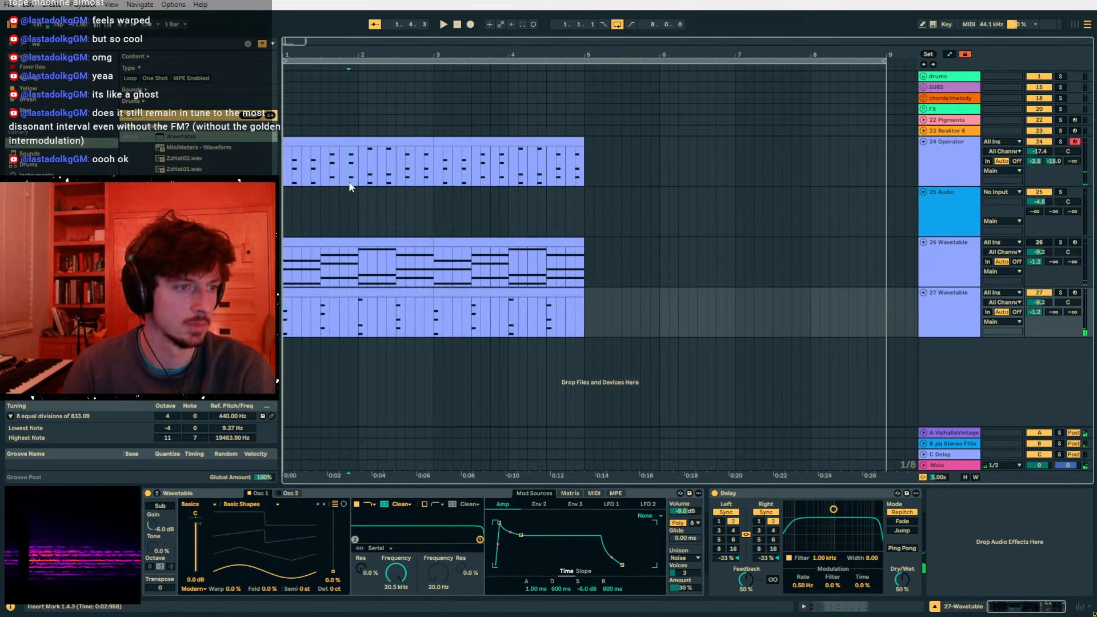
- Search the browser for hand percussion samples and open the Hand Percussion folder of loops for the new audio track
left_click(286, 194)
right_click(944, 196)
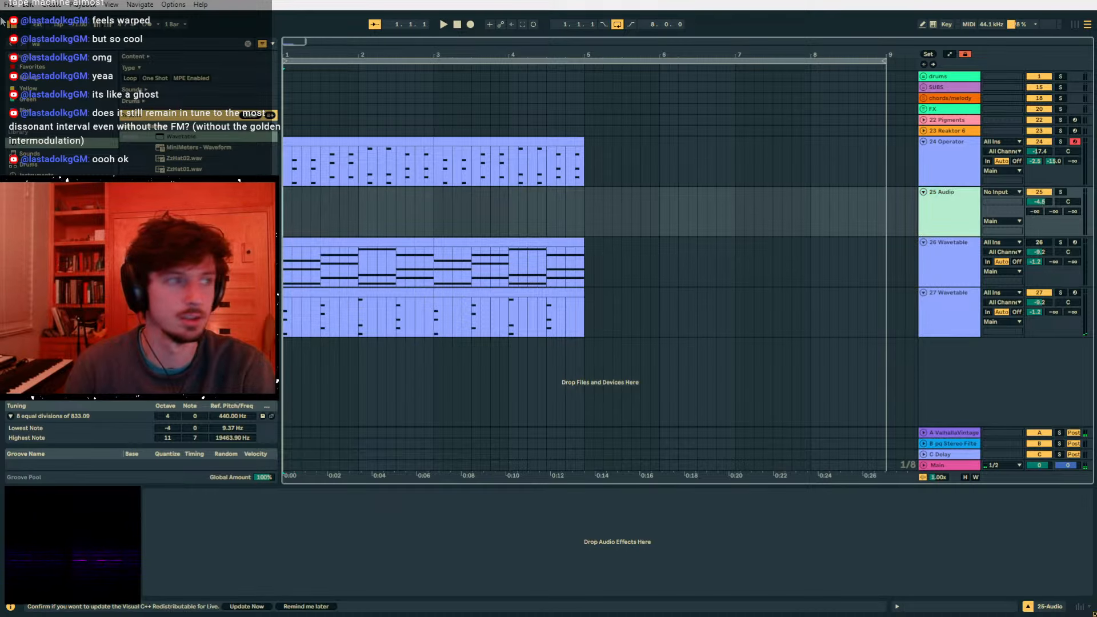
key("ctrl+f")
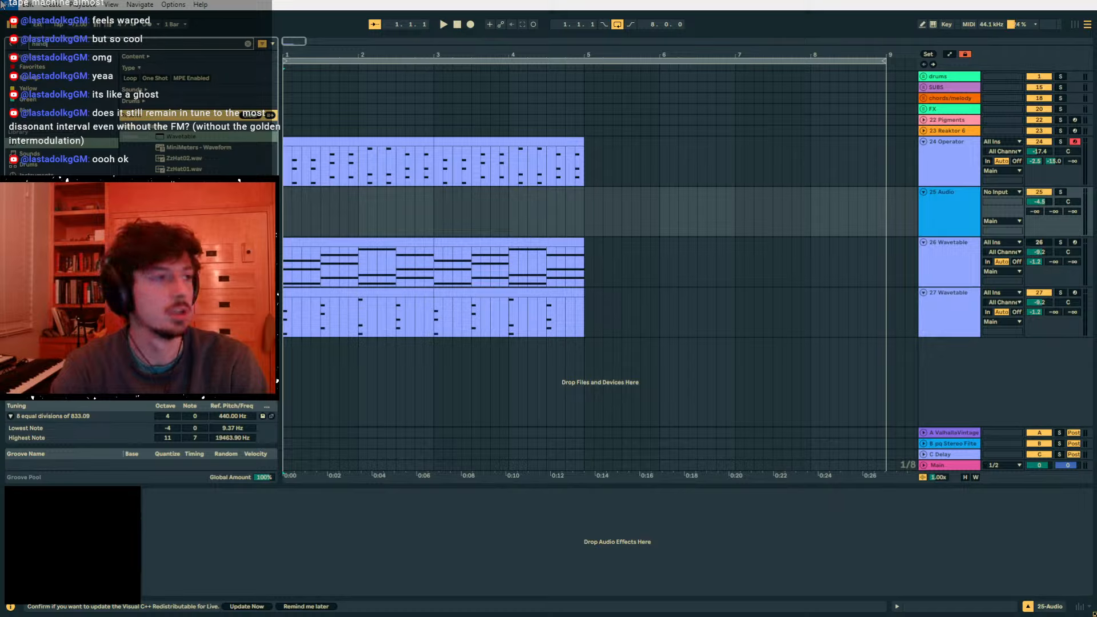
scroll(64, 137, "down", 2)
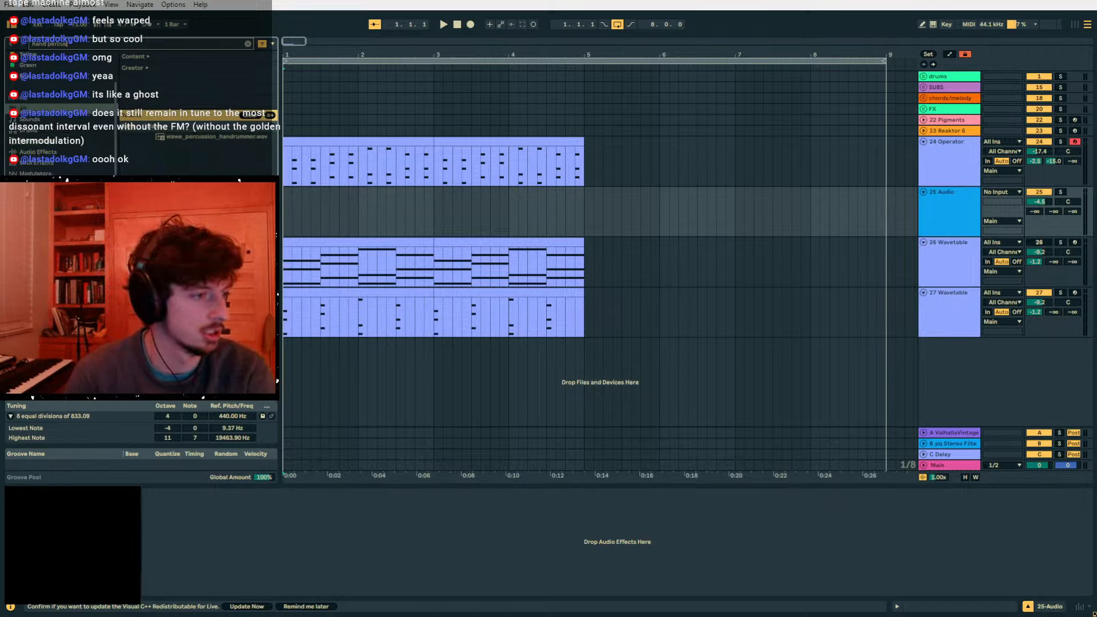
left_click(49, 274)
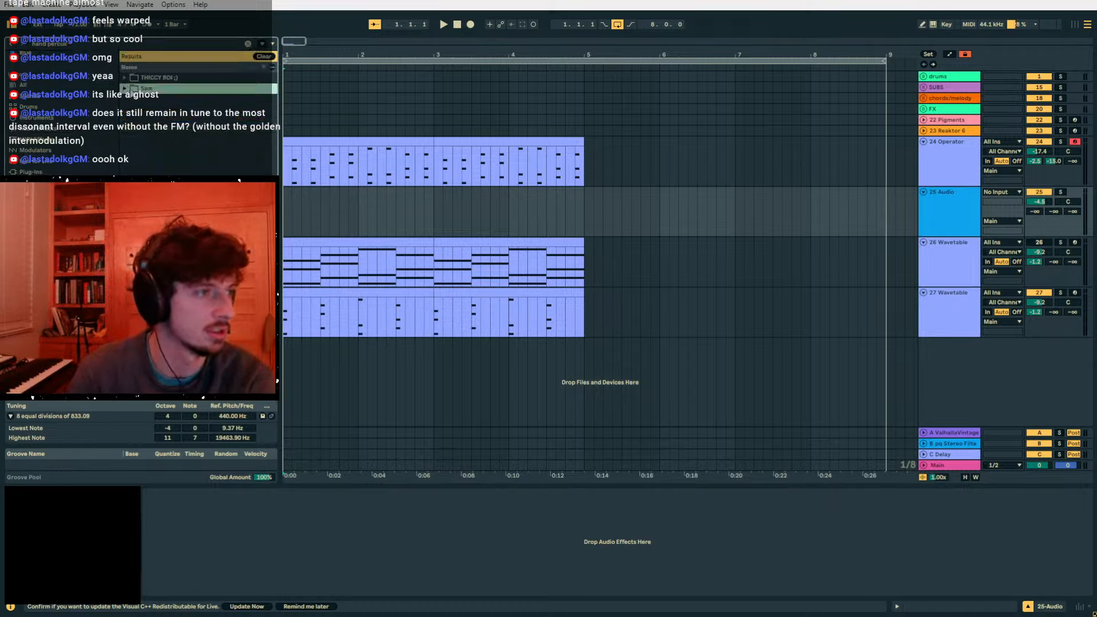
left_click(133, 102)
left_click(139, 110)
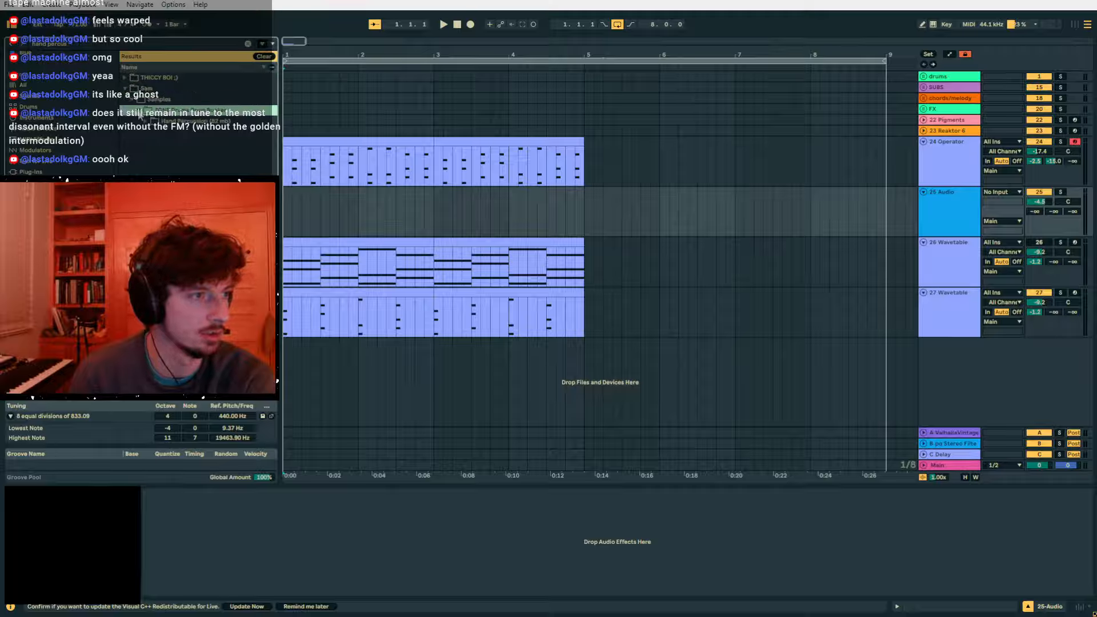
left_click(146, 122)
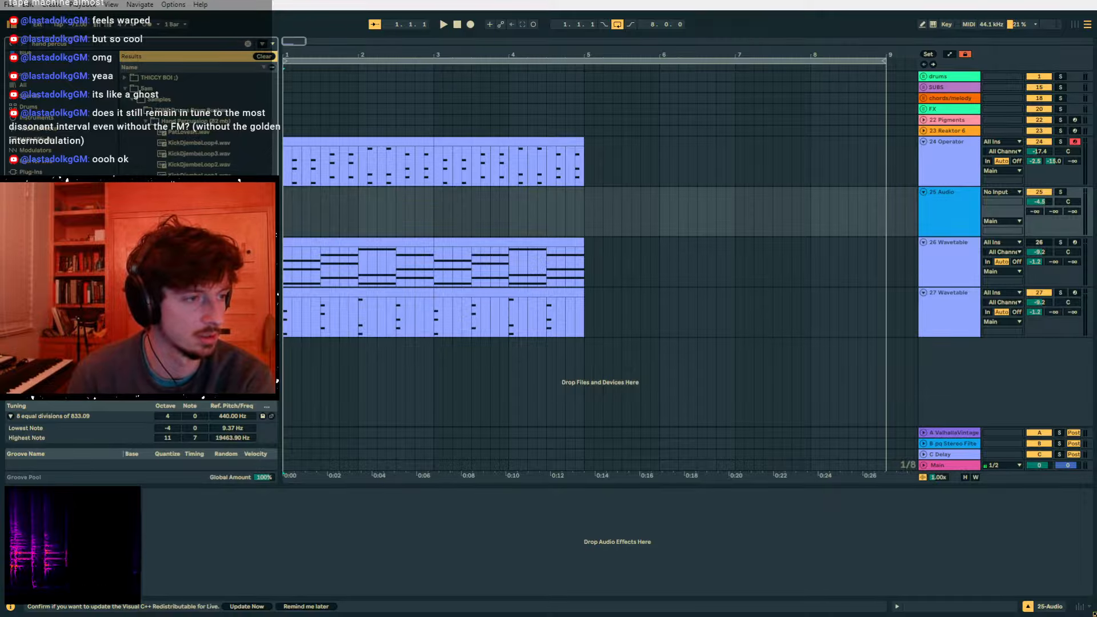
- Place FullSetLoop5.wav at bar 1 of the new audio track and play it with the chords
scroll(194, 125, "down", 3)
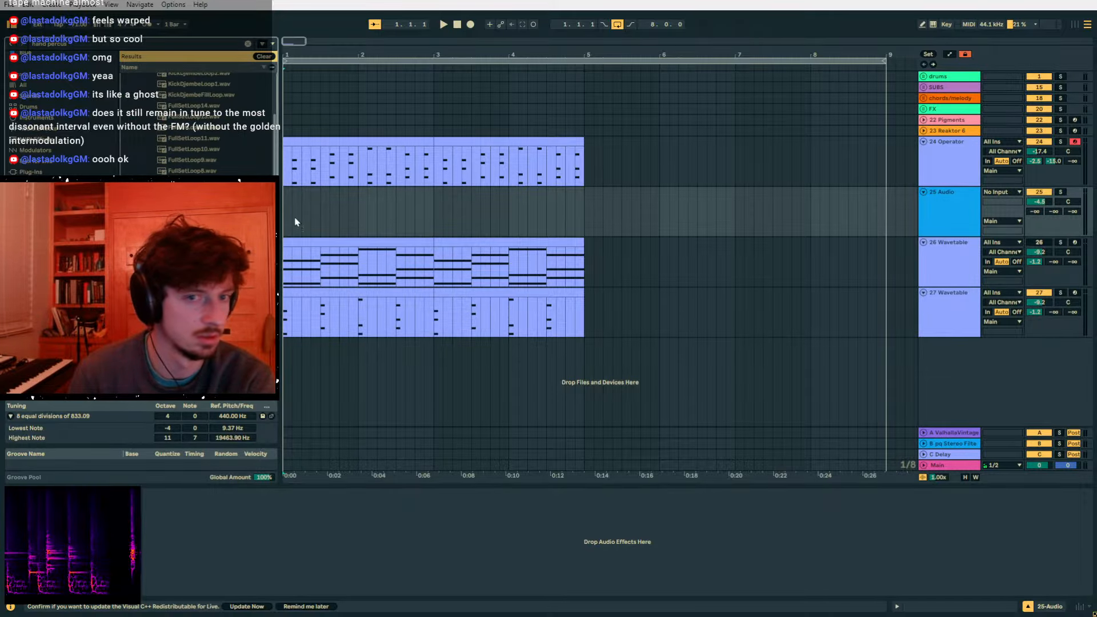
mouse_move(295, 222)
left_mouse_down()
mouse_move(280, 219)
mouse_move(289, 223)
left_mouse_up()
key("space")
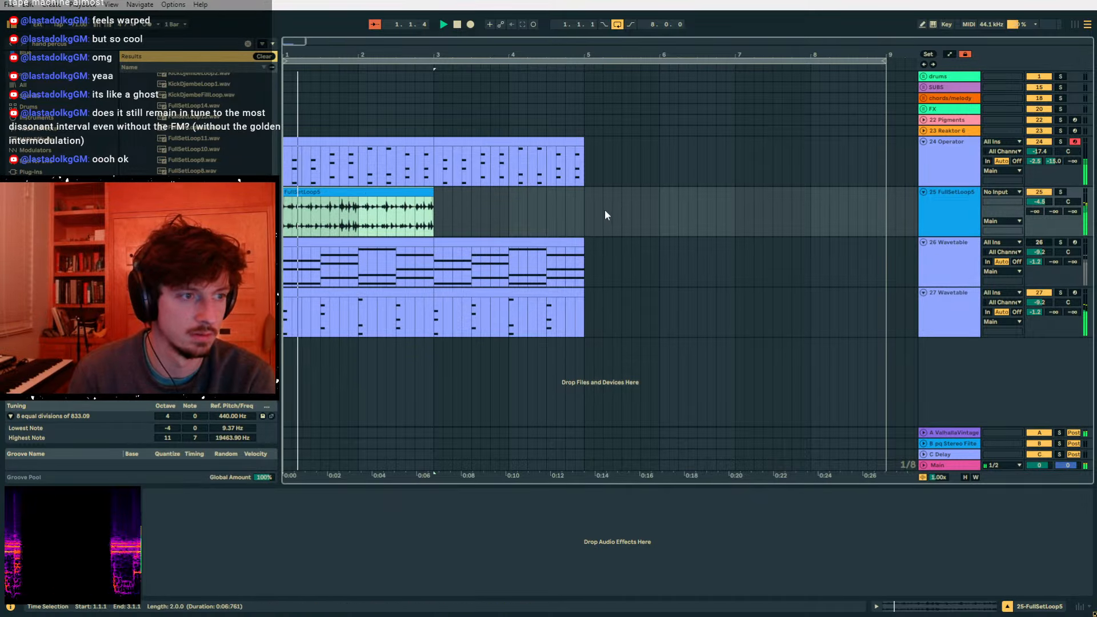
- Halve the playback speed of FullSetLoop5 by doubling its clip tempo, and raise the track's volume
left_click(907, 603)
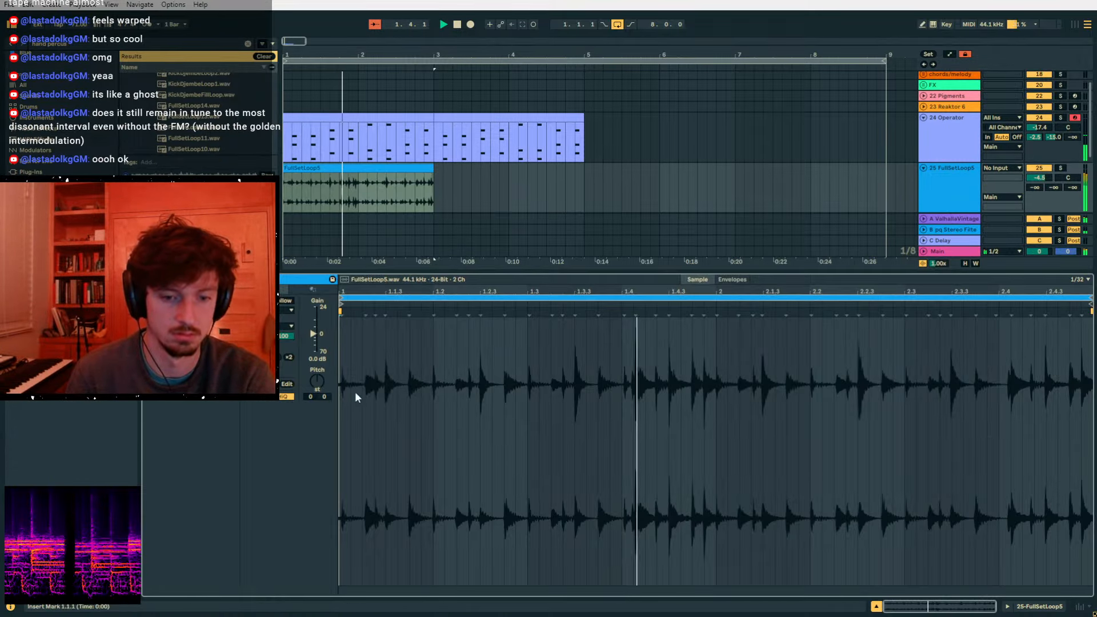
left_click(290, 357)
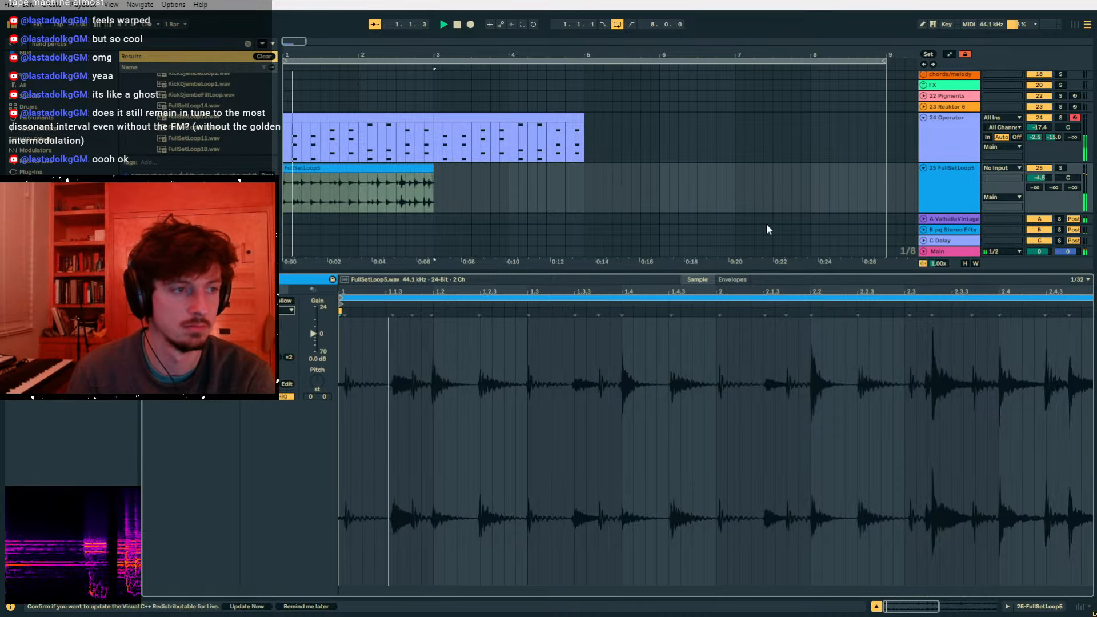
left_click_drag(1041, 178, 1041, 168)
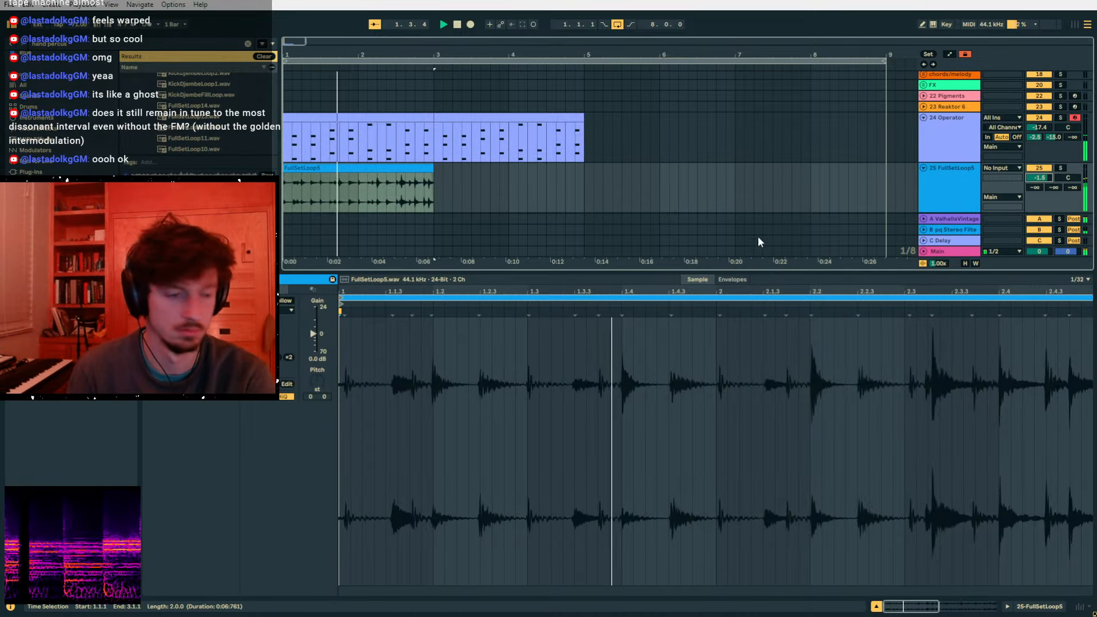
- Extend the FullSetLoop5 clip and paste copied sections of it at 2.3.1 and 3.1.1 so the percussion fills four bars
left_click(355, 169)
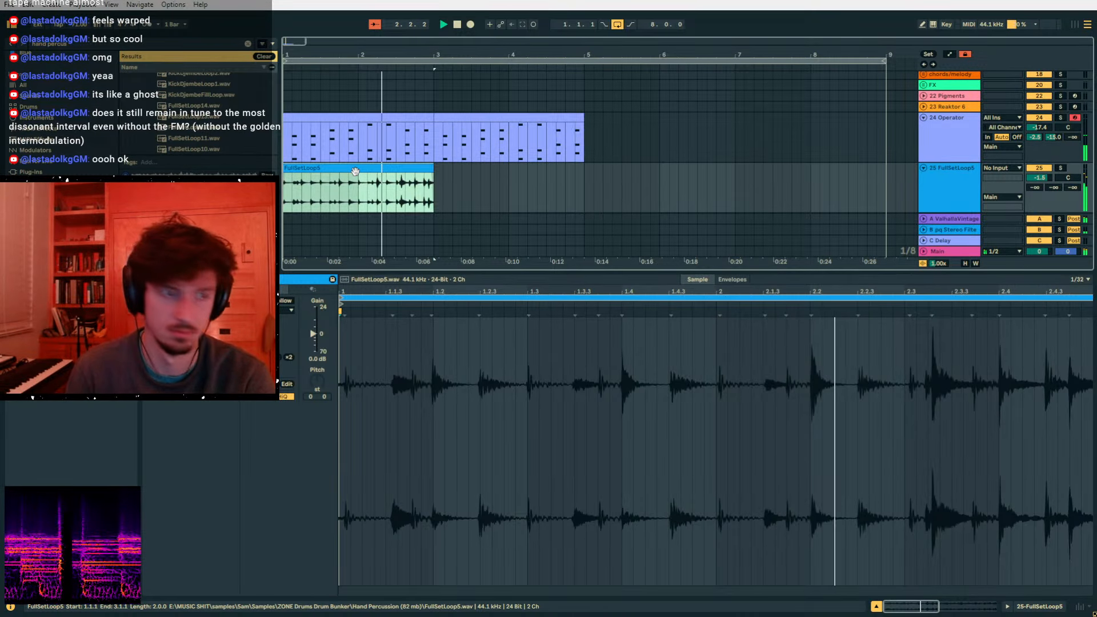
left_click_drag(433, 168, 556, 168)
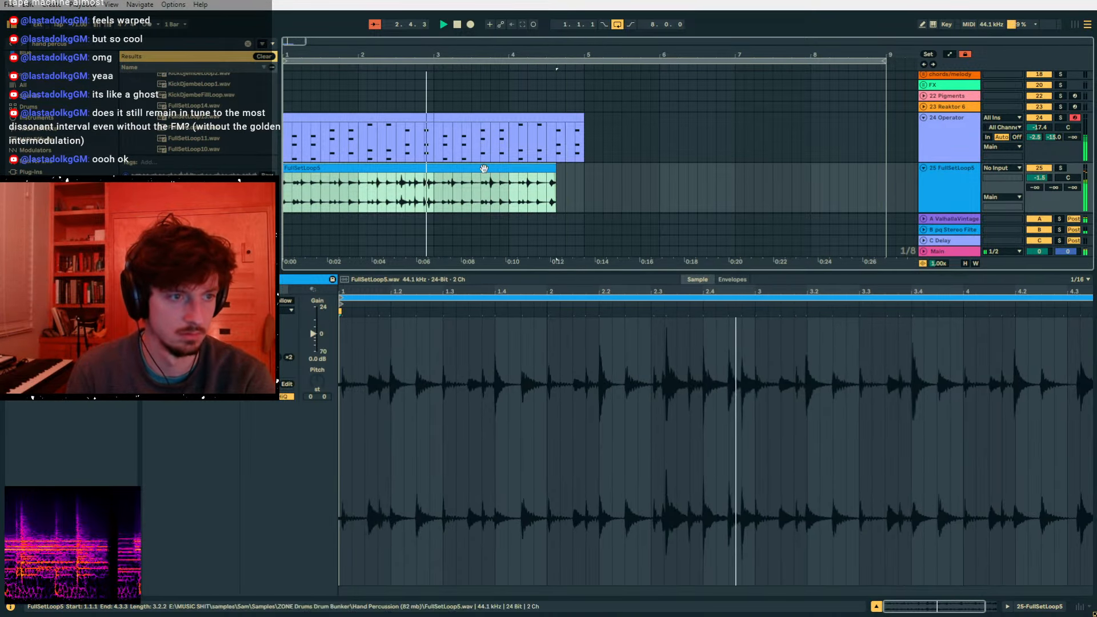
left_click_drag(435, 190, 284, 193)
left_click(482, 191)
key("ctrl+c")
left_click(396, 192)
key("ctrl+v")
left_click(533, 170)
key("space")
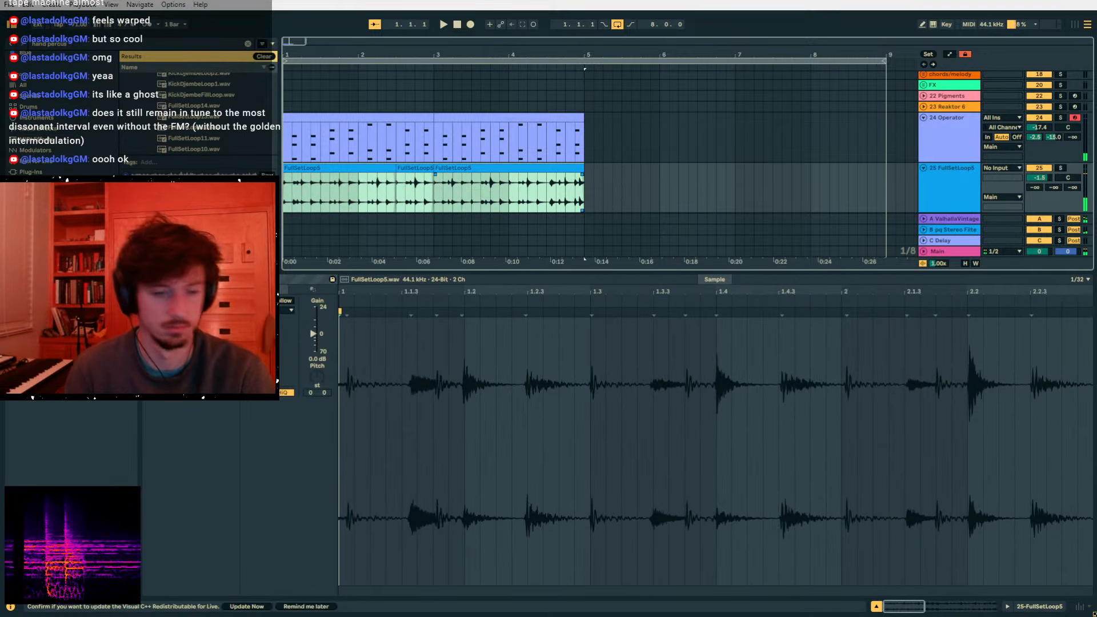
- Loop the four bars during playback and transpose the FullSetLoop5 clips by -12 semitones
key("ctrl+l")
key("space")
left_click(290, 310)
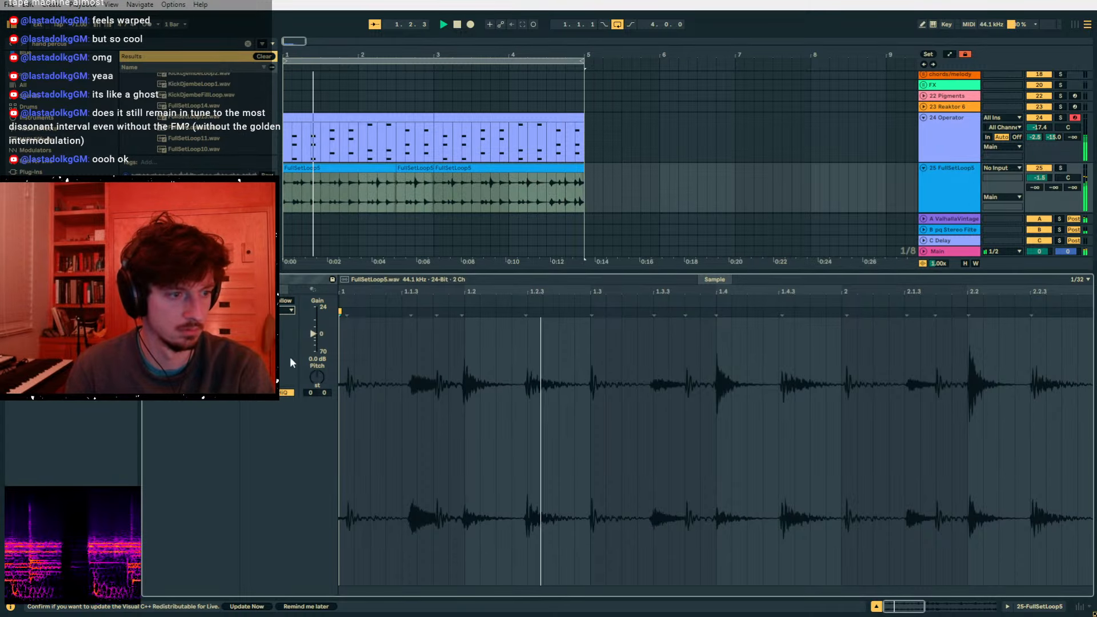
left_click(318, 375)
type("-12")
key("Return")
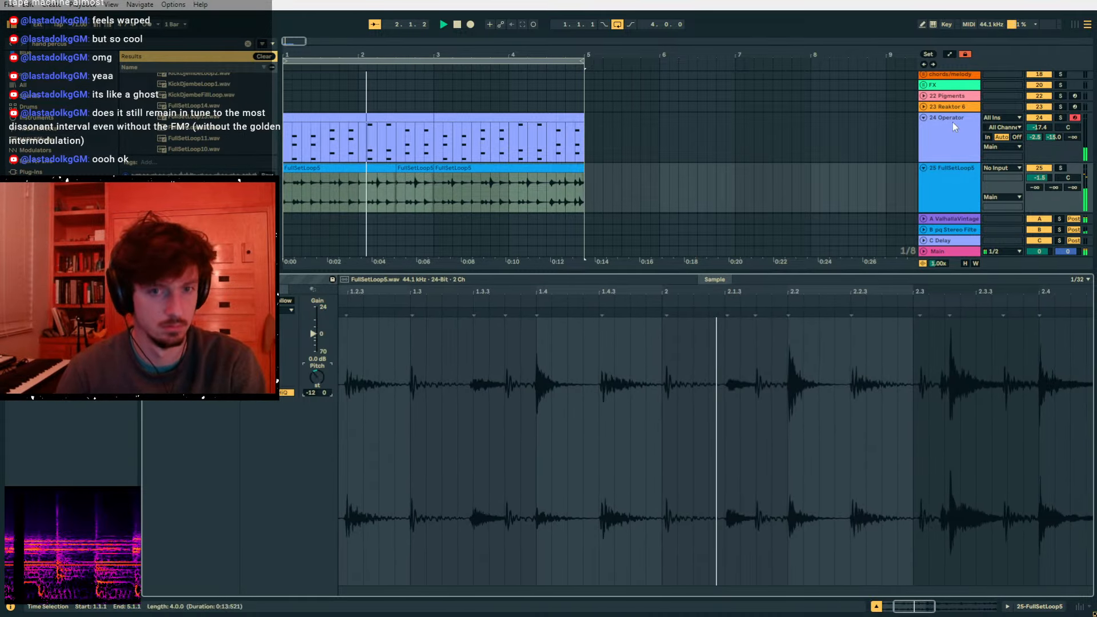
- Lower the 27 Wavetable track's volume to -16.6 dB and mute the track
scroll(1023, 155, "down", 5)
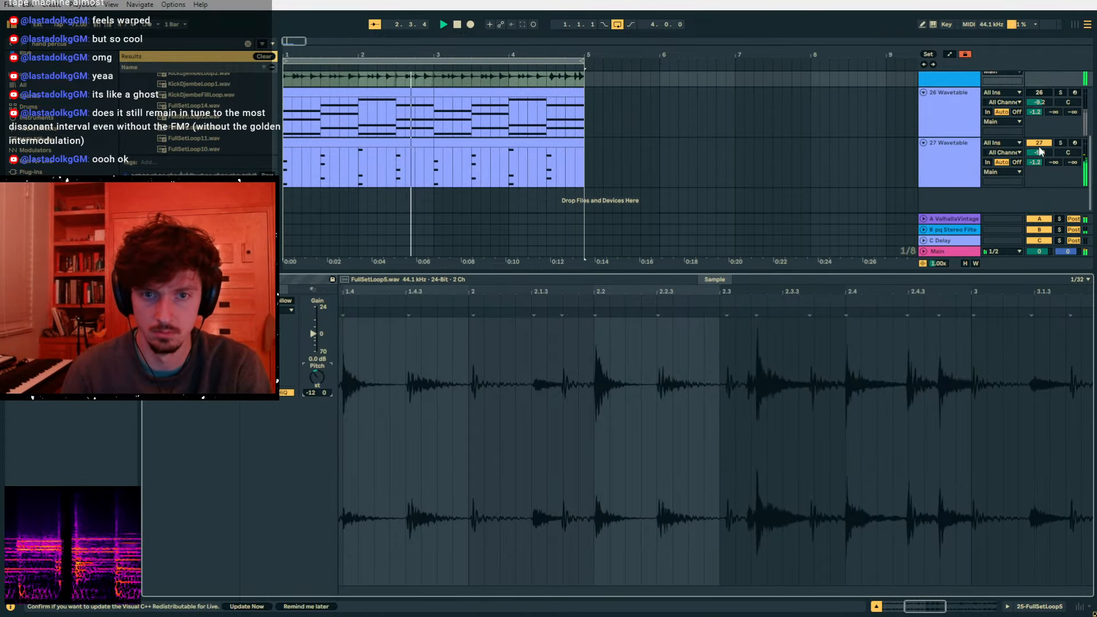
left_click_drag(1039, 152, 1039, 166)
scroll(869, 183, "up", 3)
scroll(936, 159, "down", 3)
left_click(937, 160)
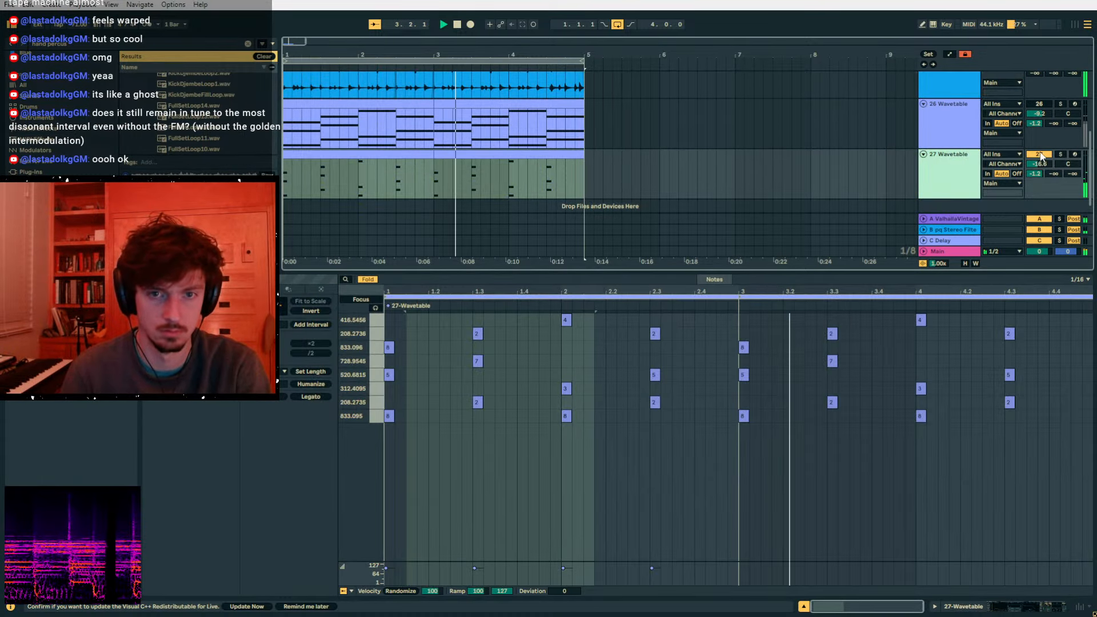
- Select all FullSetLoop5 clips and turn the arrangement loop off
scroll(911, 159, "up", 3)
left_click(600, 149)
left_click(360, 149)
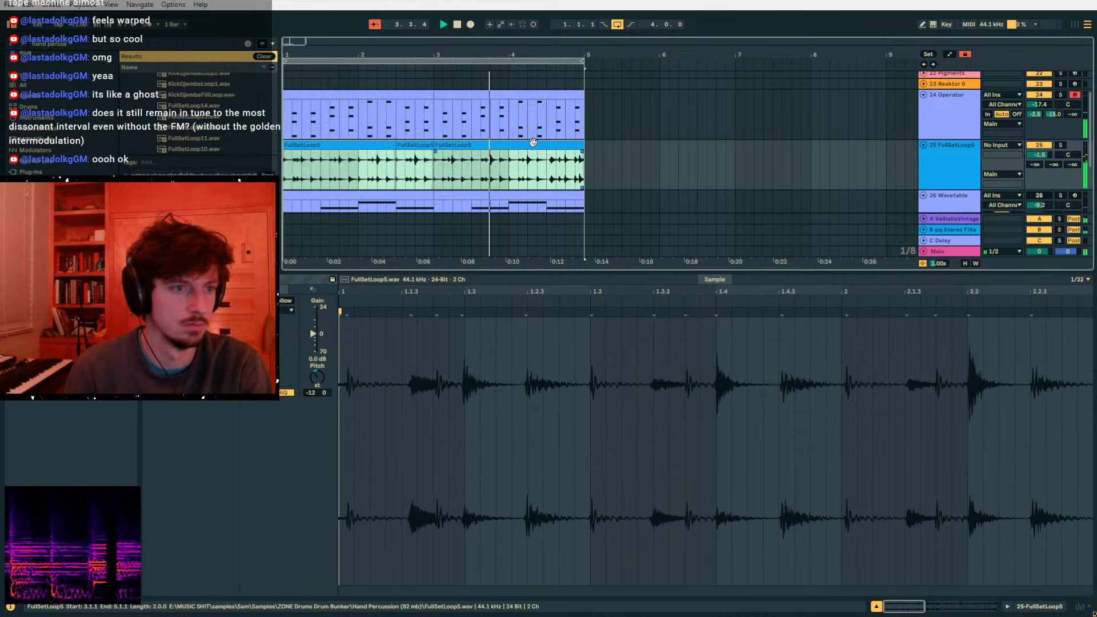
left_click(361, 148, "shift")
key("ctrl+l")
- Add a Utility to the FullSetLoop5 track, narrow its Width to 21 %, and listen to the percussion
left_click(949, 169)
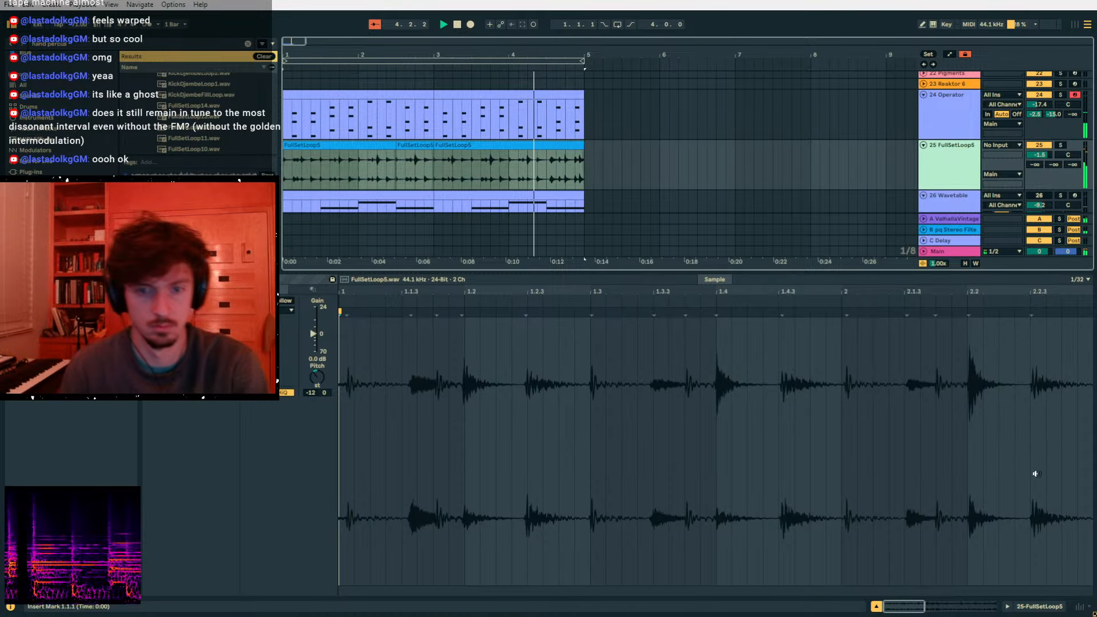
left_click(1043, 605)
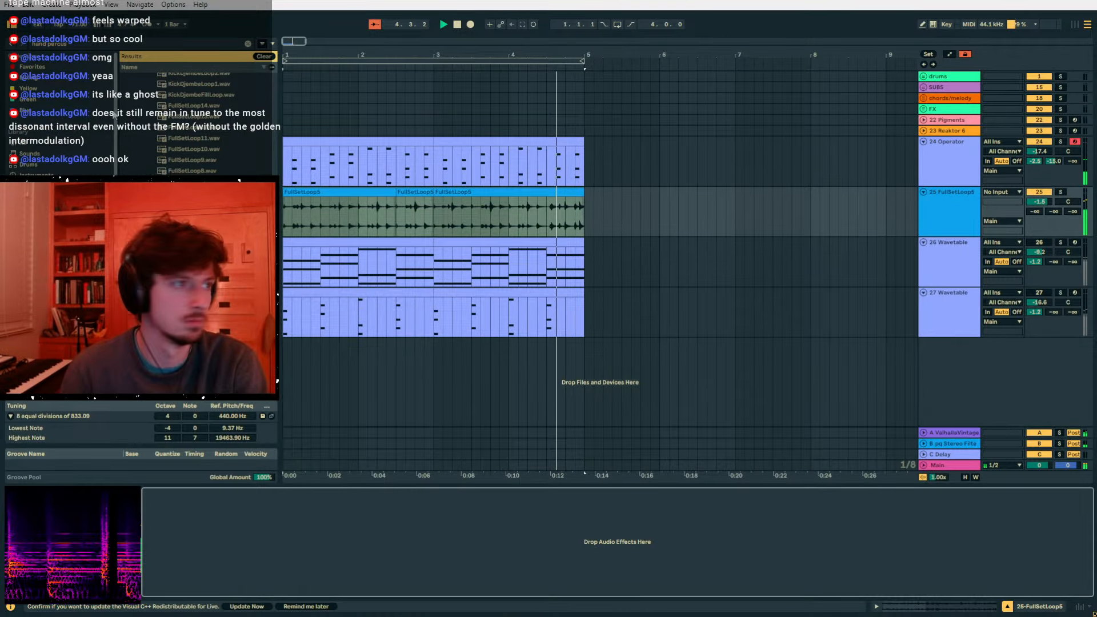
left_click(69, 143)
double_click(176, 138)
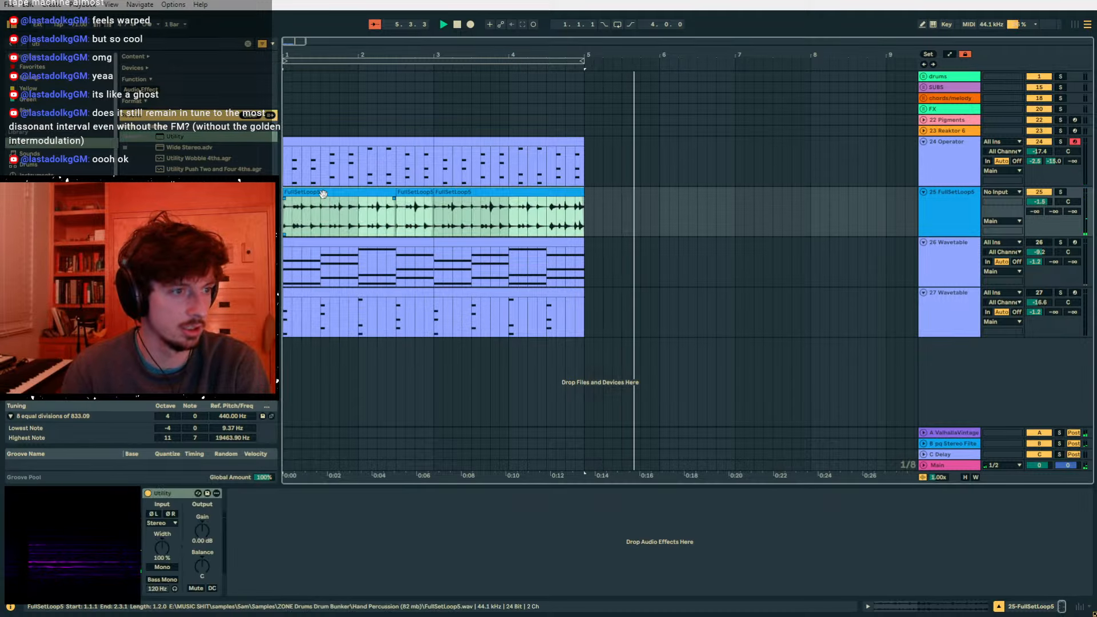
left_click(163, 546)
key("space")
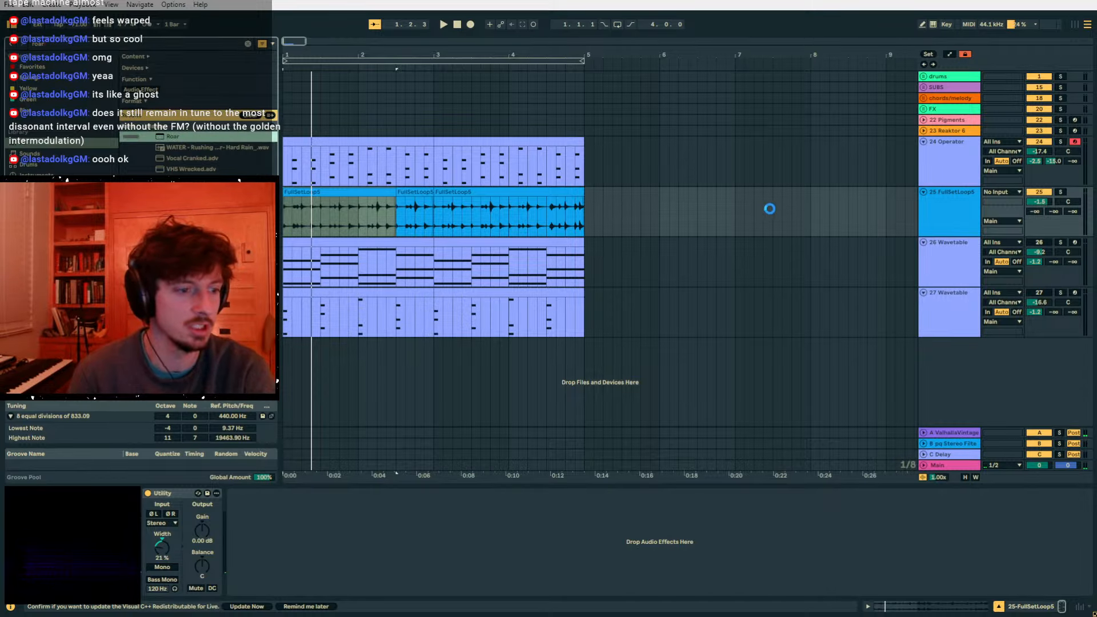
- Add Roar after the Utility on the FullSetLoop5 track and try out its Amount across the frequency bands
key("Return")
left_click(373, 494)
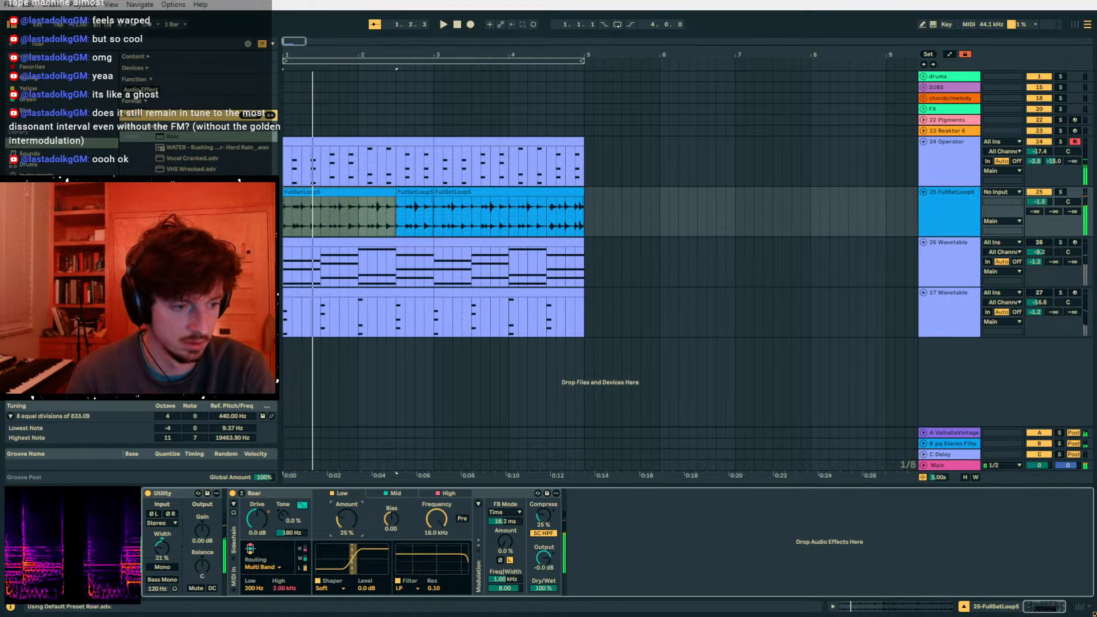
mouse_move(354, 530)
left_mouse_down()
mouse_move(354, 507)
mouse_move(354, 522)
mouse_move(393, 509)
mouse_move(391, 549)
mouse_move(347, 534)
mouse_move(347, 544)
left_mouse_up()
left_click(449, 494)
left_click(341, 494)
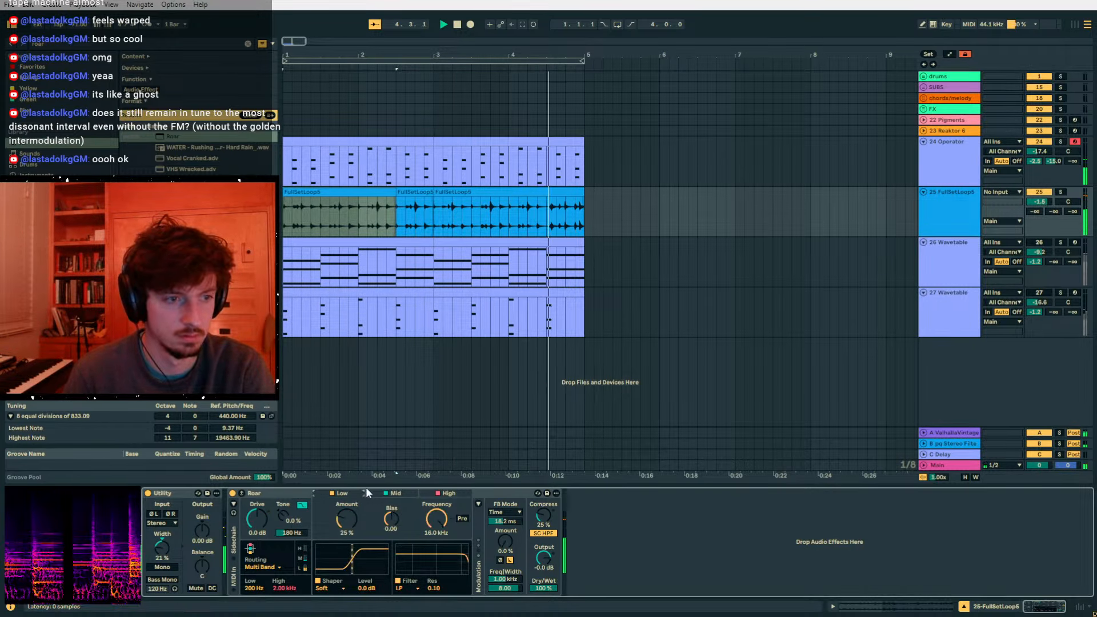
- Select the four bars of FullSetLoop5, turn arrangement looping back on, stop playback and leave key-mapping mode
left_click_drag(588, 224, 278, 220)
key("ctrl+k")
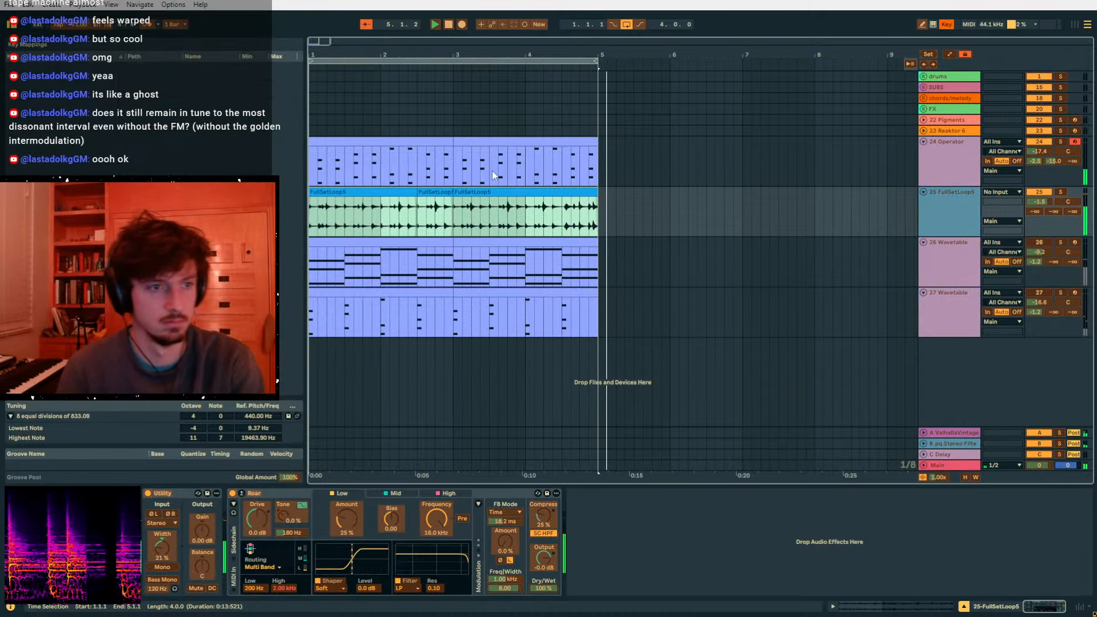
key("space")
left_click(599, 180)
left_click(943, 28)
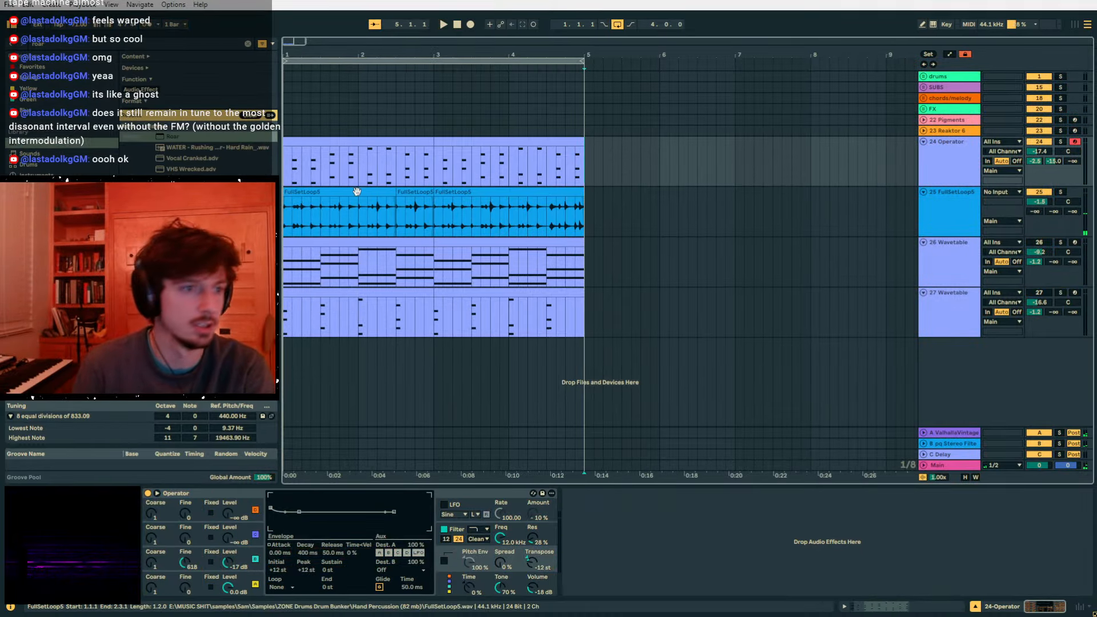
- Insert a new MIDI track directly below the FullSetLoop5 track
left_click(338, 193)
left_click(486, 188, "shift")
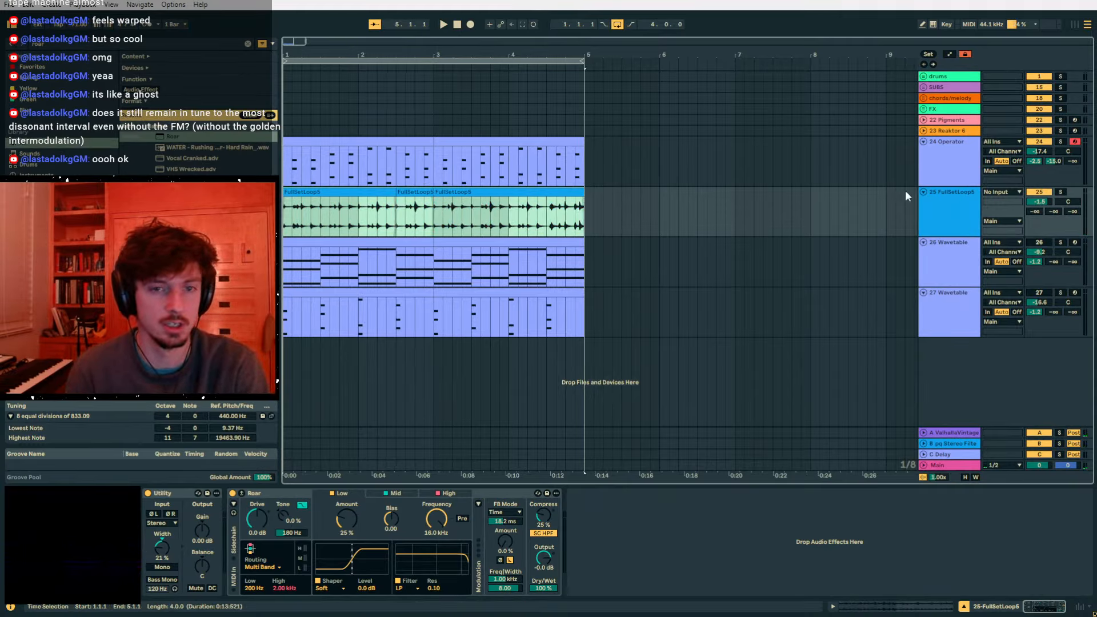
left_click(306, 191)
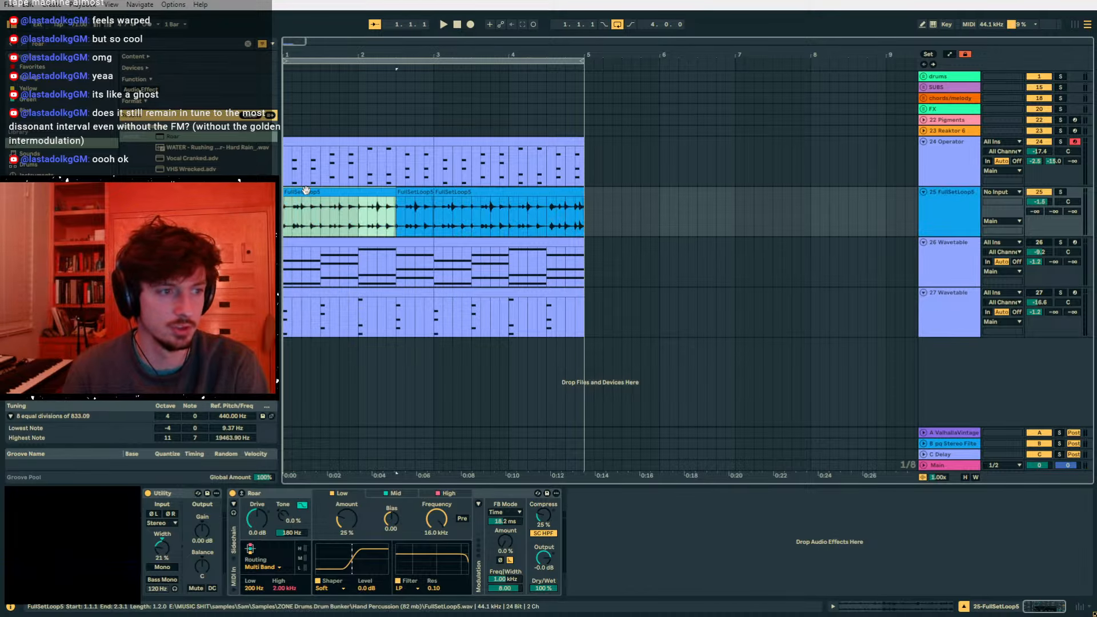
left_click(946, 232)
key("ctrl+shift+t")
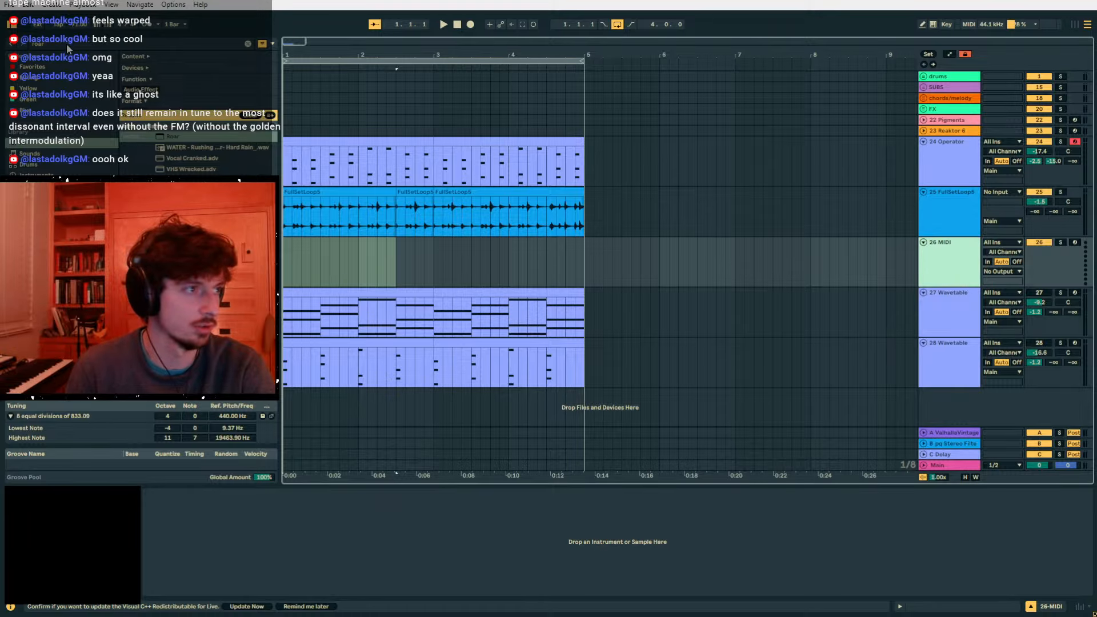
- Find FullSet68Loop2.wav among the hand percussion samples, place it at bar 1 of the new track, and play the arrangement
left_click_drag(67, 45, 24, 32)
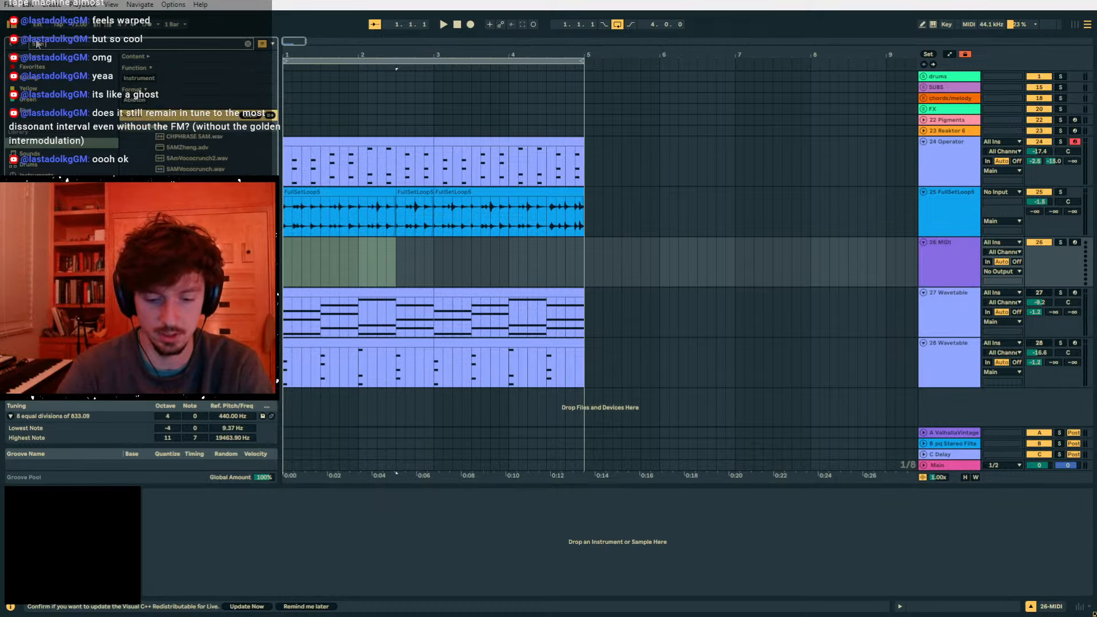
scroll(86, 172, "down", 2)
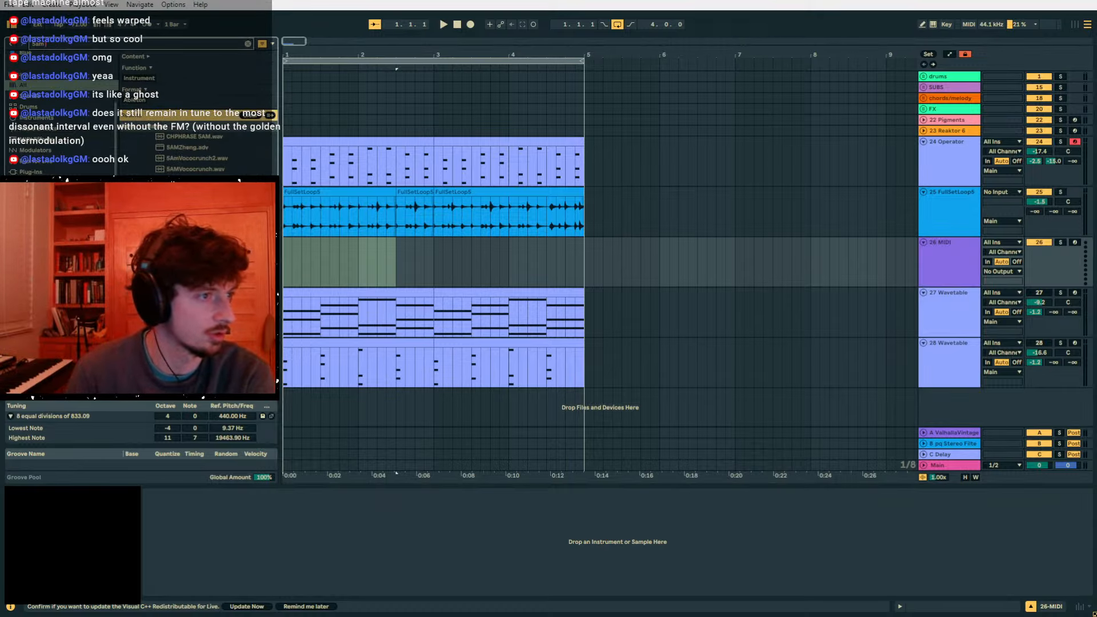
left_click(51, 274)
scroll(198, 134, "down", 10)
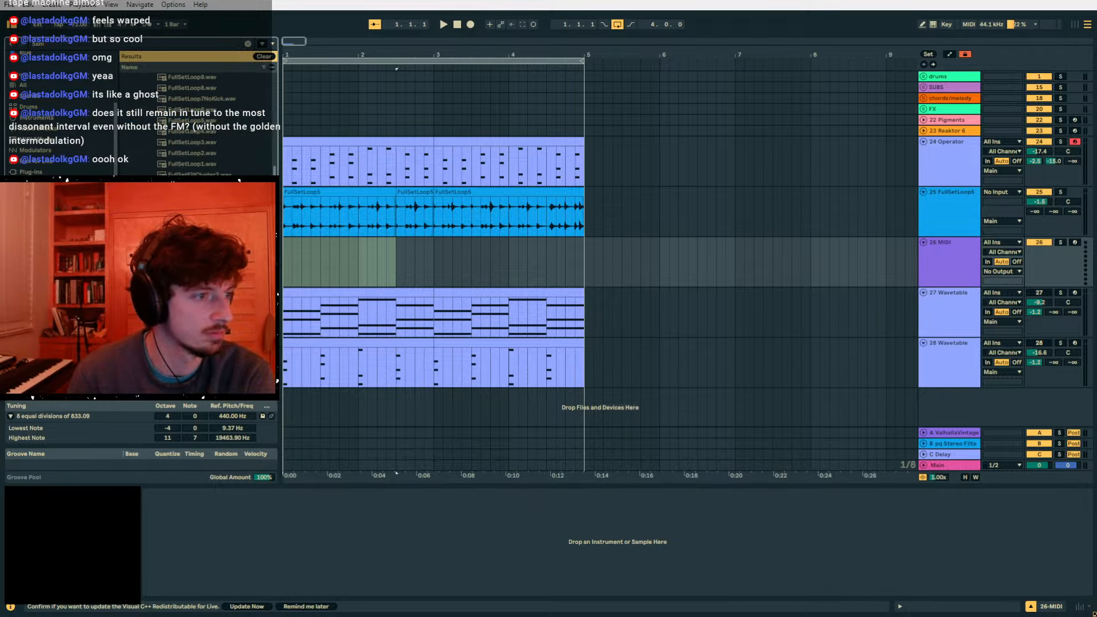
scroll(197, 135, "down", 3)
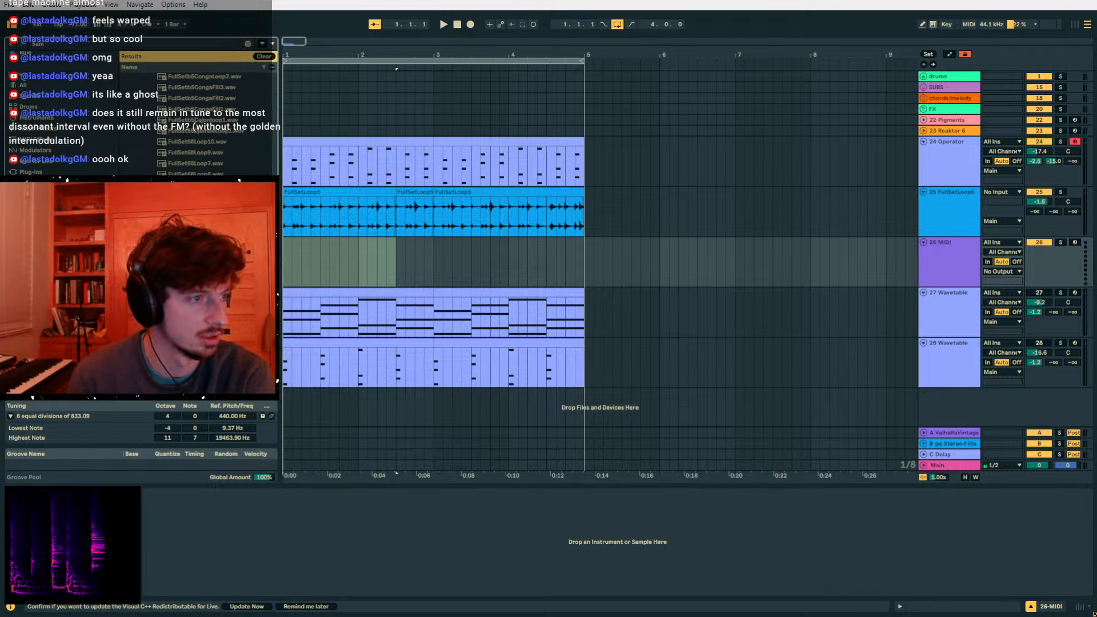
left_click_drag(198, 218, 287, 260)
key("space")
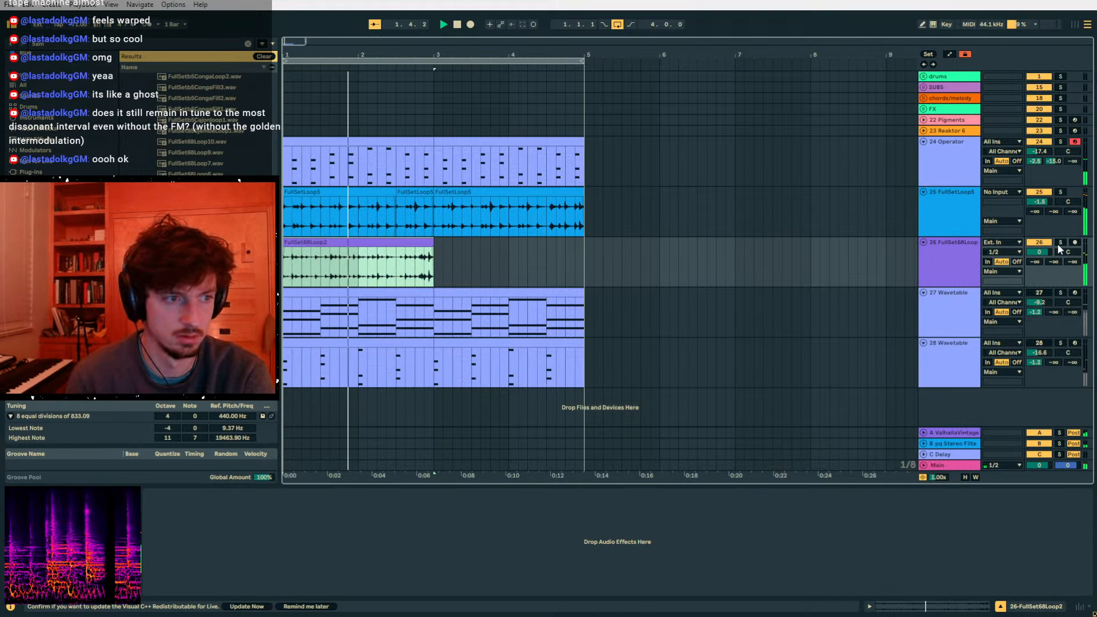
- Quantize the transients of the FullSet68Loop2 clip and listen to it from the start
left_click(903, 608)
right_click(624, 446)
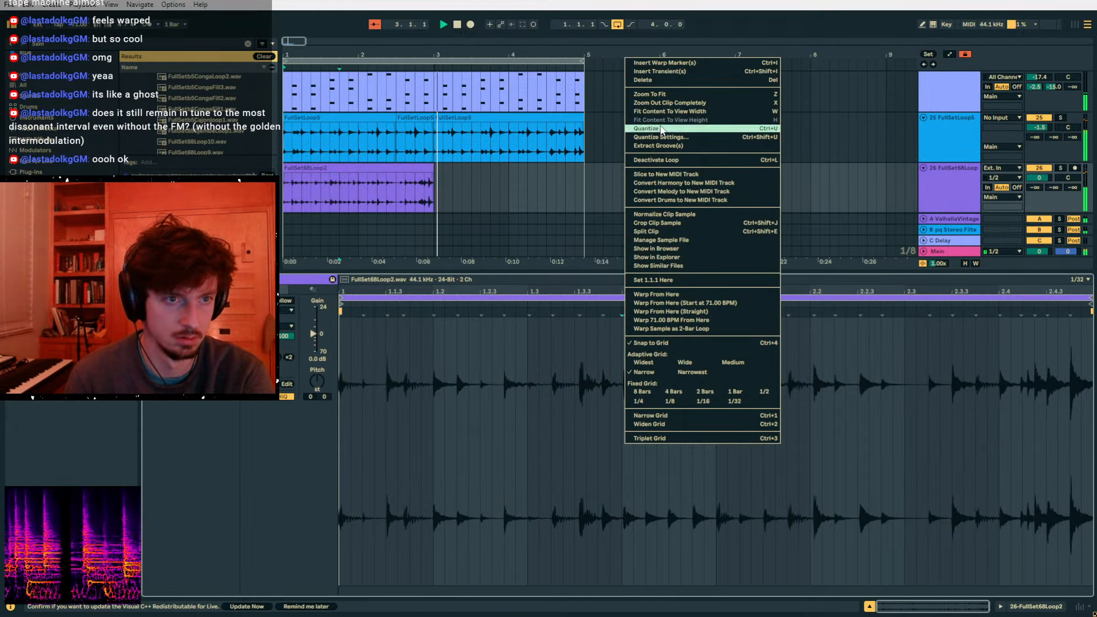
left_click(647, 128)
left_click(387, 179)
key("space")
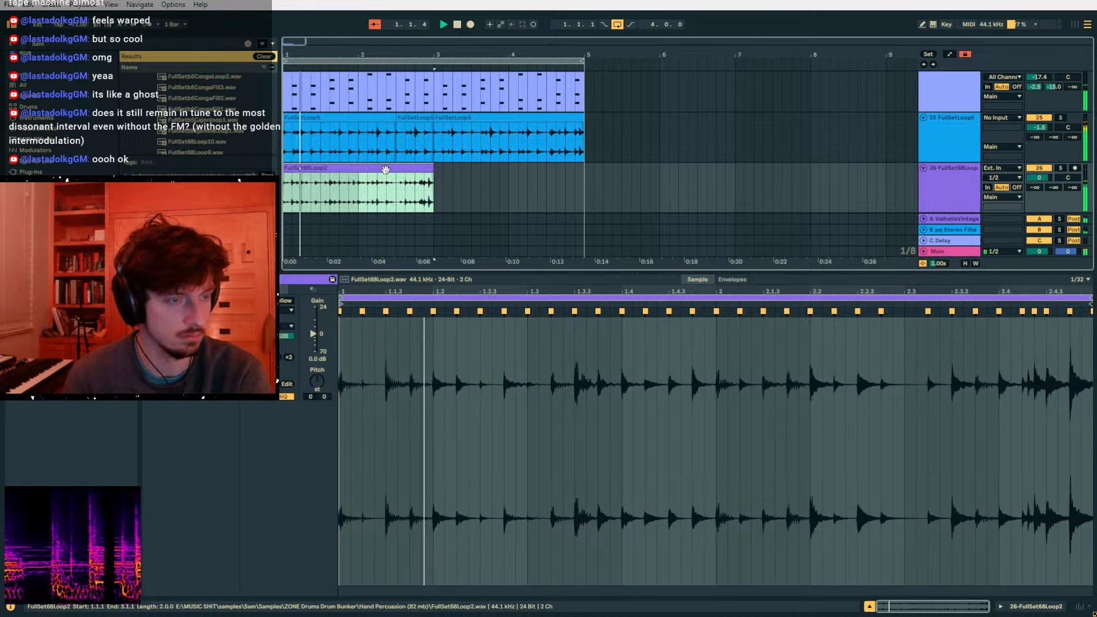
- Add a Utility to the FullSet68Loop2 track
left_click(952, 184)
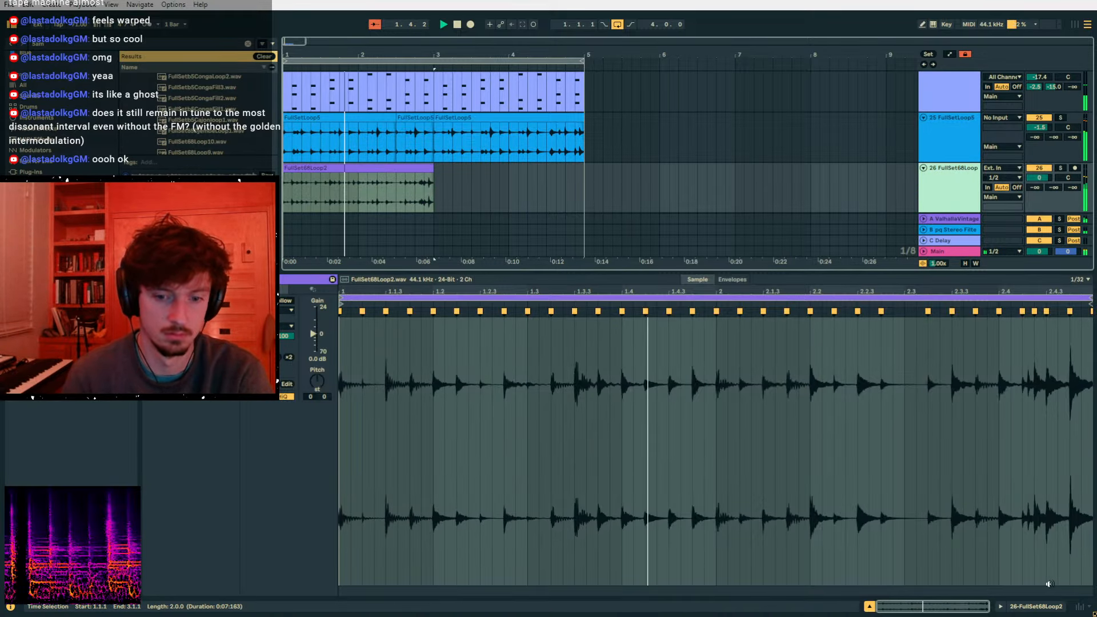
left_click(1039, 606)
left_click(67, 46)
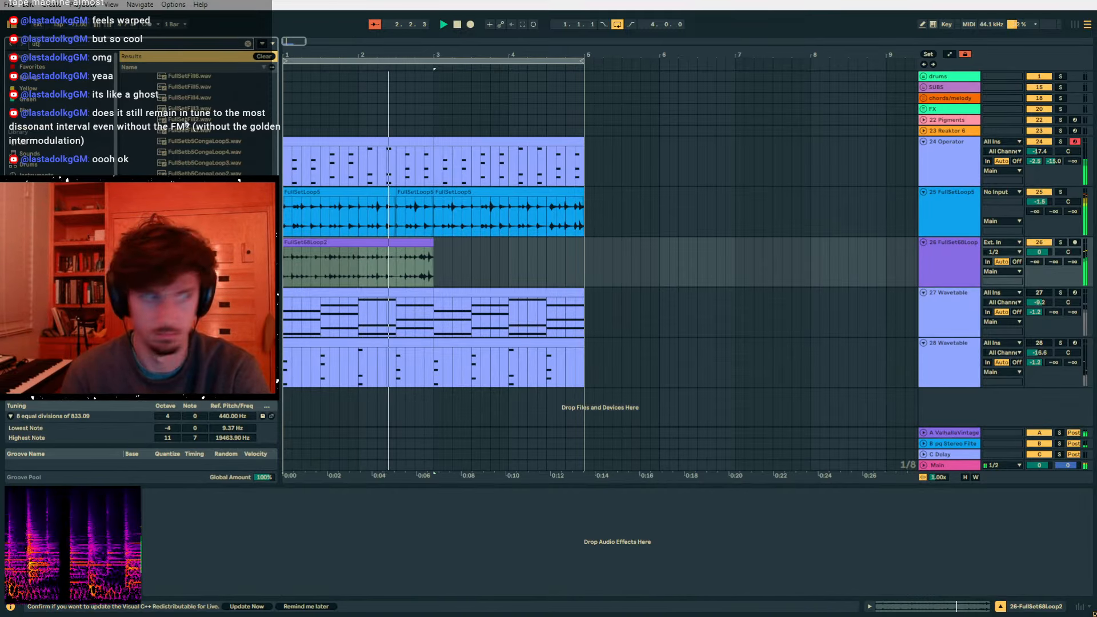
type("uti")
double_click(149, 139)
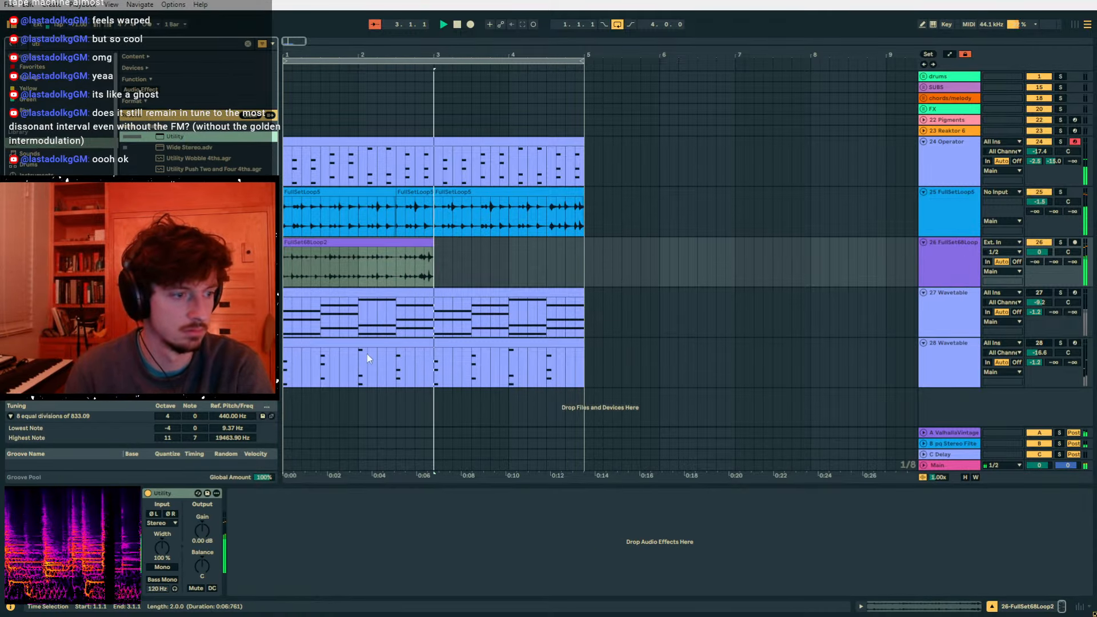
- Duplicate the FullSet68Loop2 clip into bars 3 and 4, and fill its last beat with two copies of a short eighth-note slice
left_click(406, 246)
key("ctrl+d")
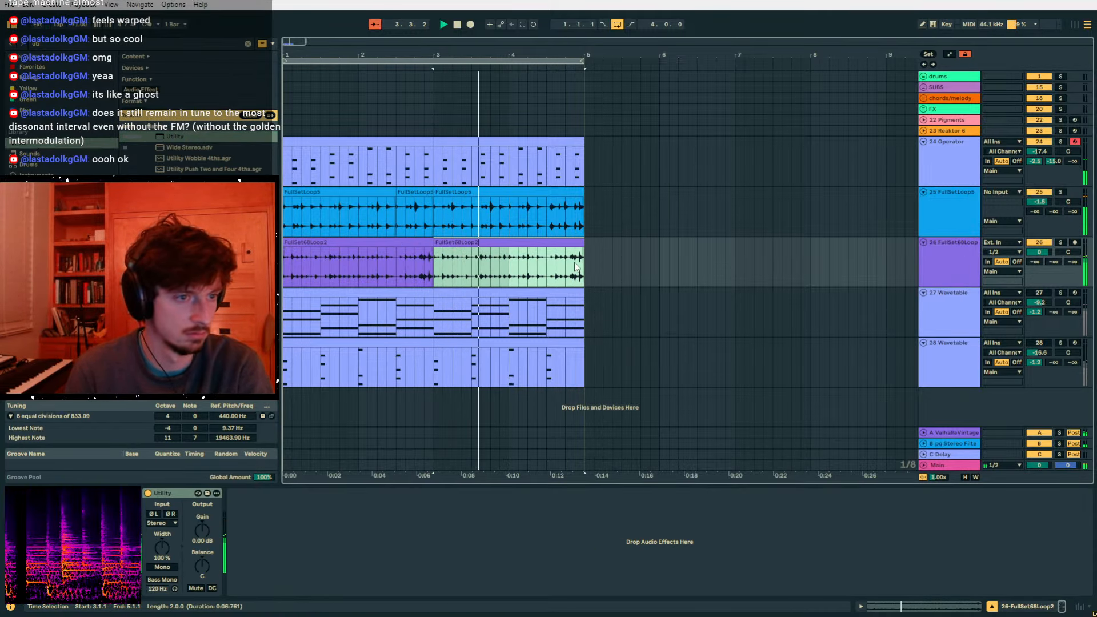
left_click(489, 263)
left_click_drag(485, 261, 482, 261)
key("ctrl+c")
left_click(567, 268)
key("ctrl+v")
key("ctrl+d")
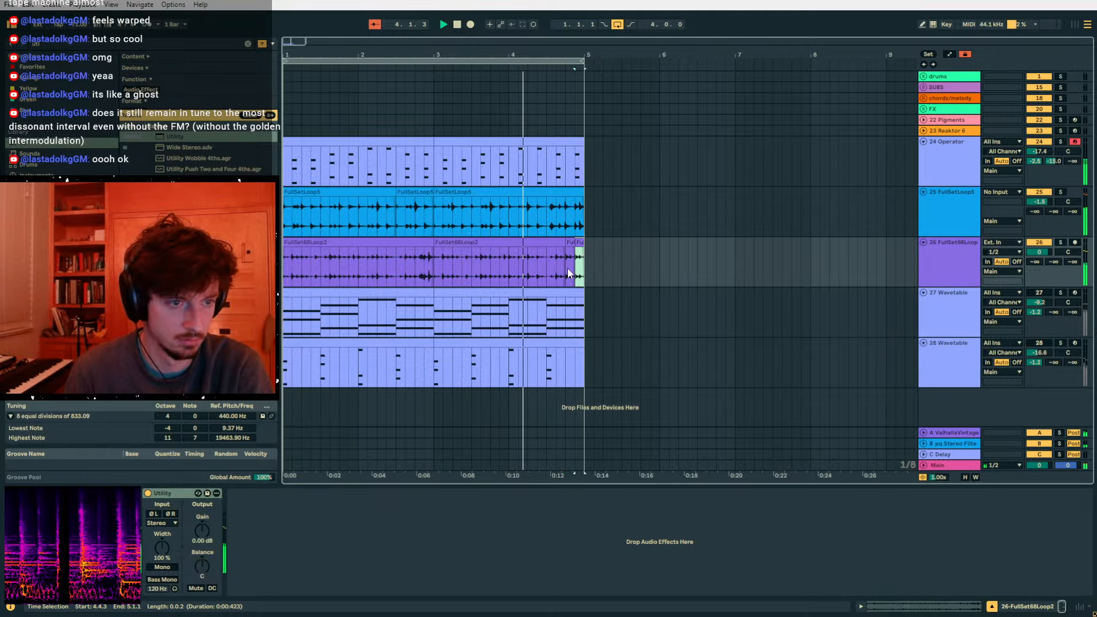
- Set the Utility's input mode on the FullSet68Loop2 track to Swap and select the track's four bars
left_click(162, 523)
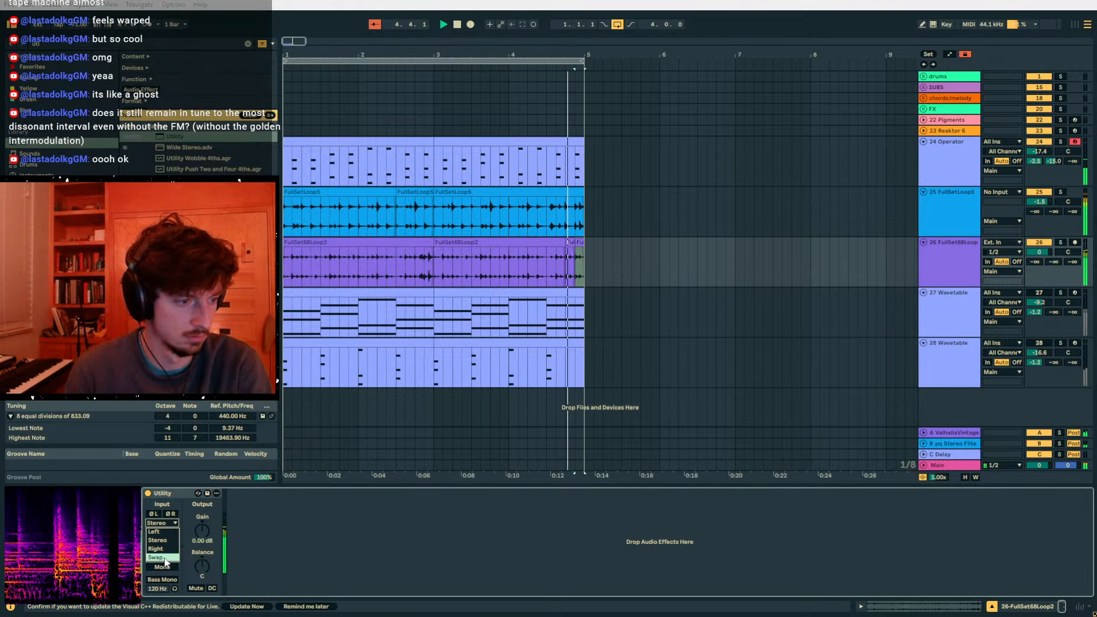
left_click(164, 556)
left_click_drag(581, 263, 284, 264)
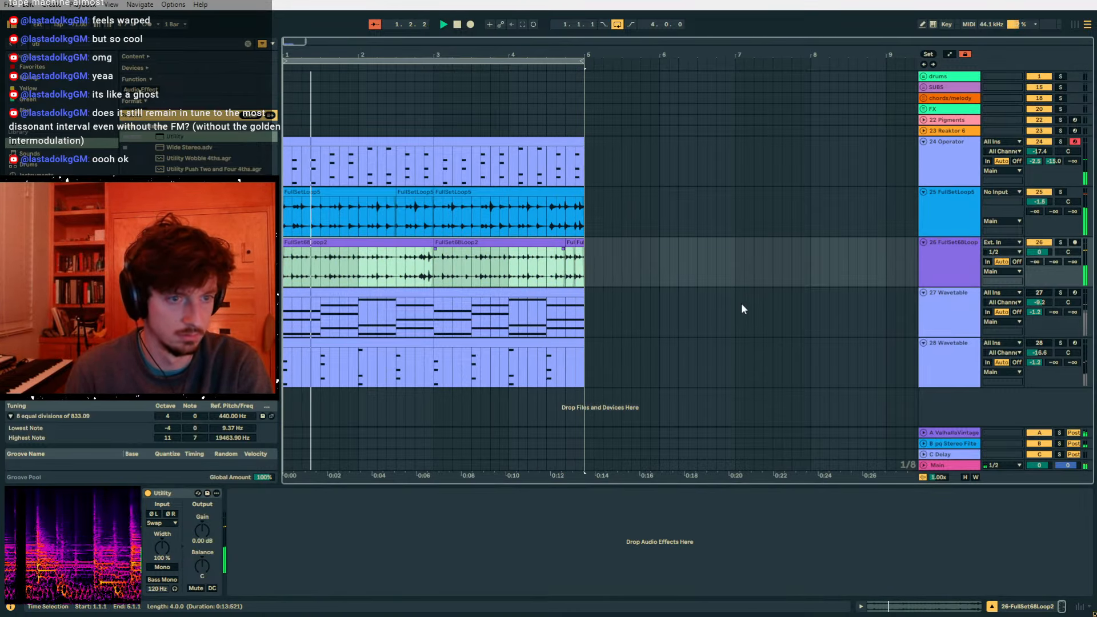
- Add the Wider plug-in after the Utility on the FullSet68Loop2 track and set its width to 54 %
left_click(931, 264)
key("ctrl+f")
type("wider")
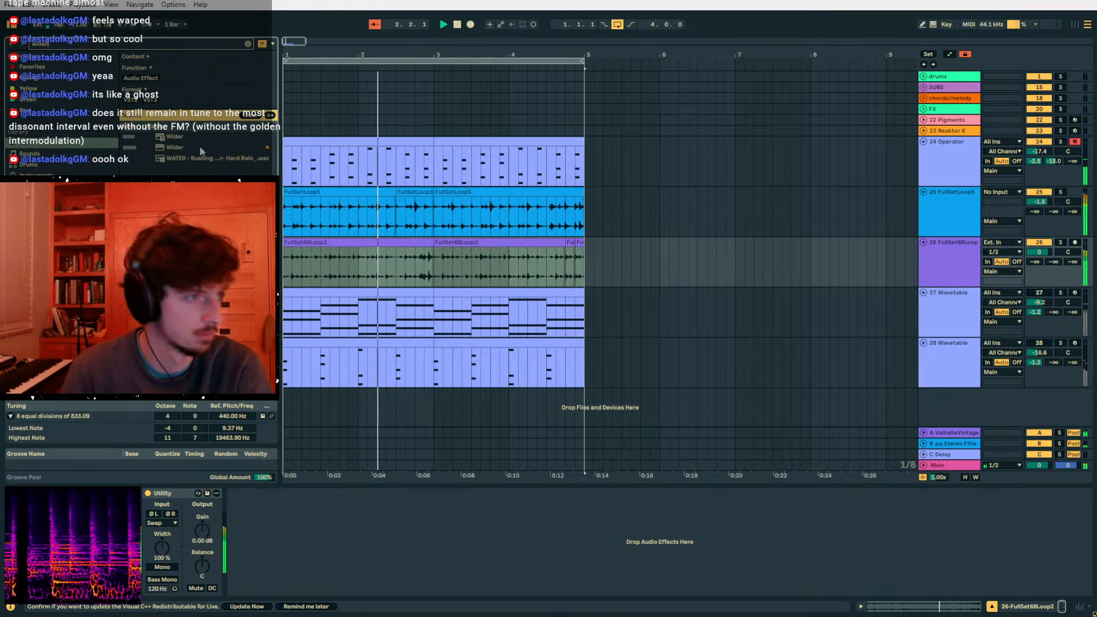
double_click(200, 147)
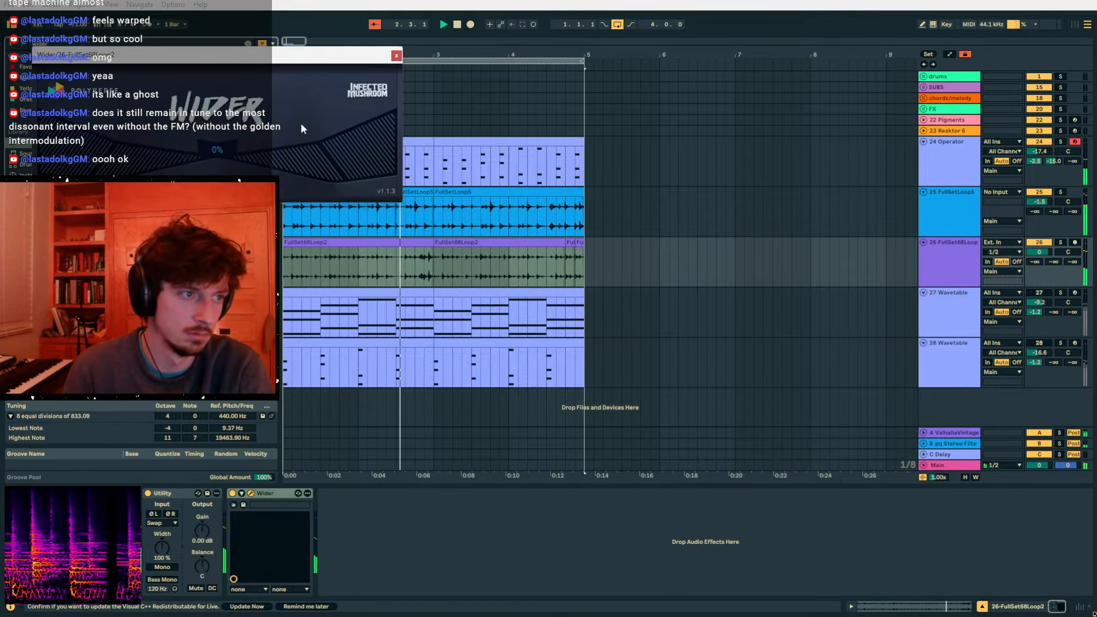
left_click_drag(378, 135, 314, 194)
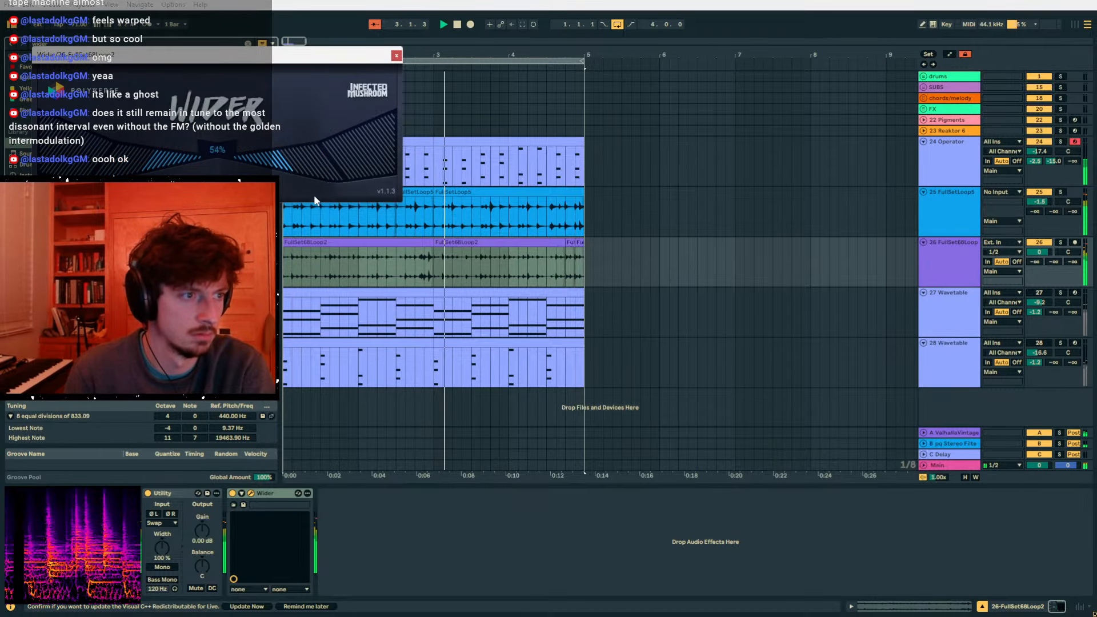
left_click(397, 55)
- Group the FullSetLoop5 and FullSet68Loop2 tracks and name the group percus
left_click_drag(578, 259, 285, 262)
left_click(970, 274)
left_click(966, 225)
left_click(964, 275, "shift")
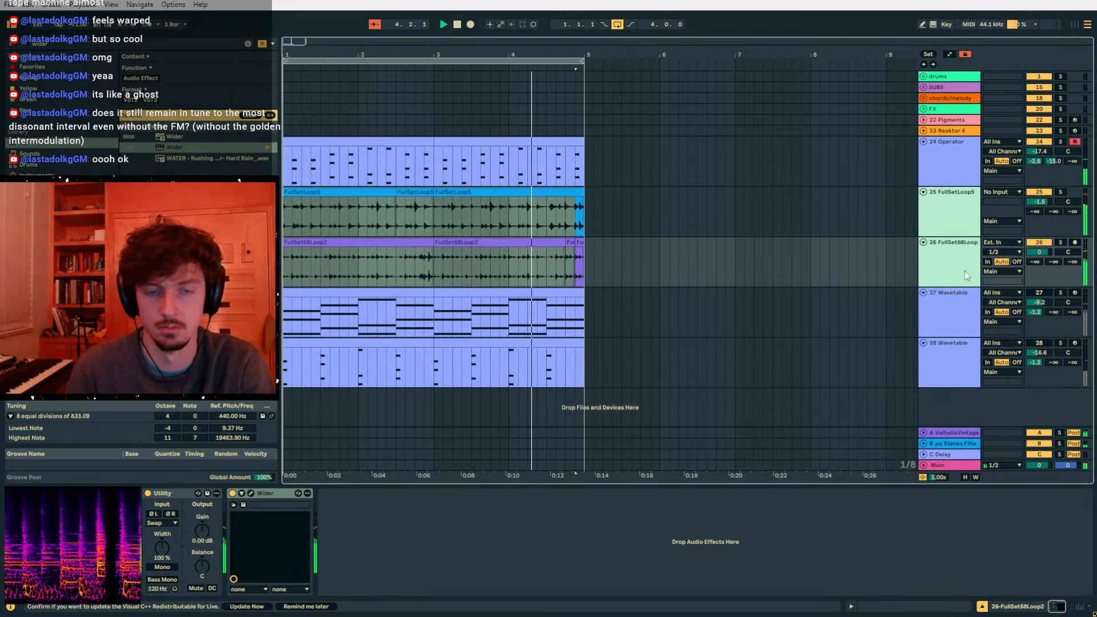
key("ctrl+g")
left_click(957, 219)
key("ctrl+r")
type("percus")
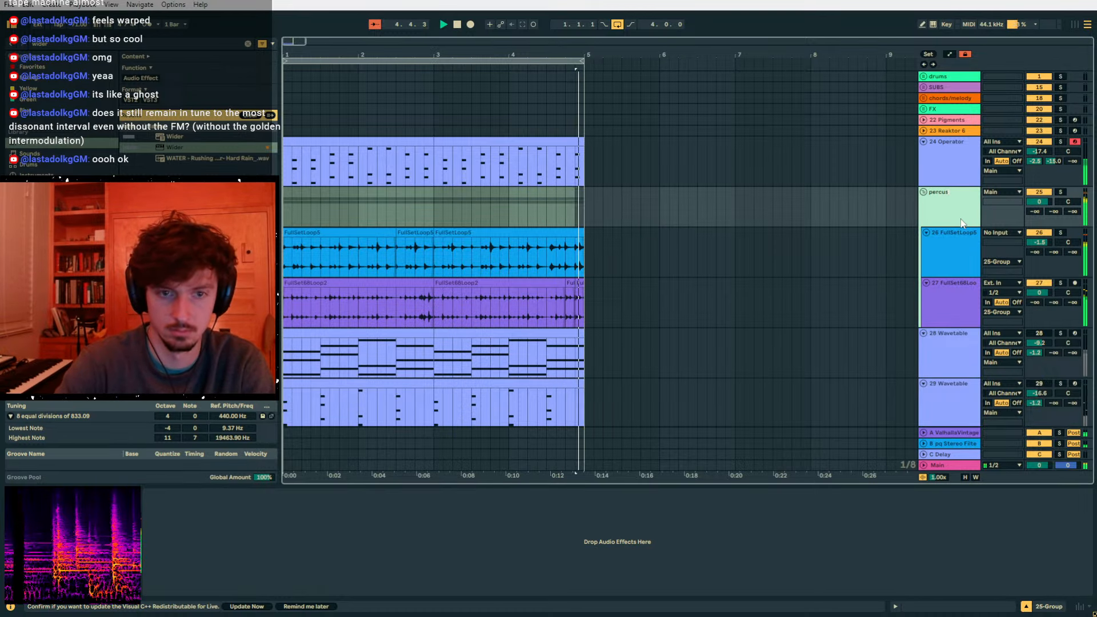
key("Return")
- Lower the peak of the envelope on Operator's oscillator with Fine 618, keeping a 1.00 ms decay
key("Up")
left_click(236, 513)
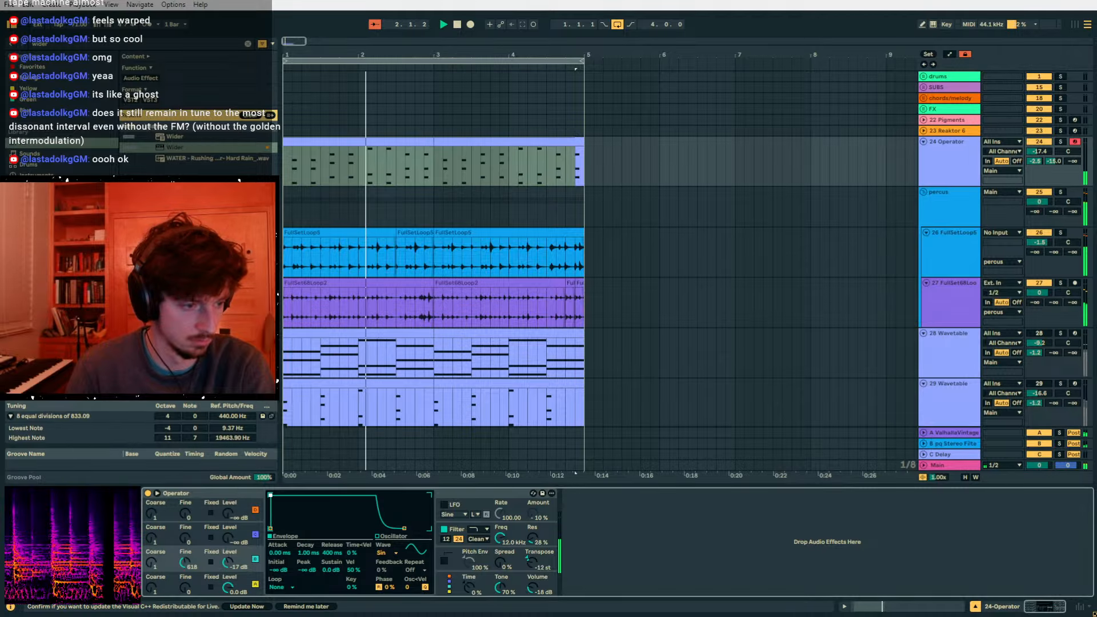
left_click_drag(303, 496, 271, 528)
left_click_drag(333, 495, 333, 507)
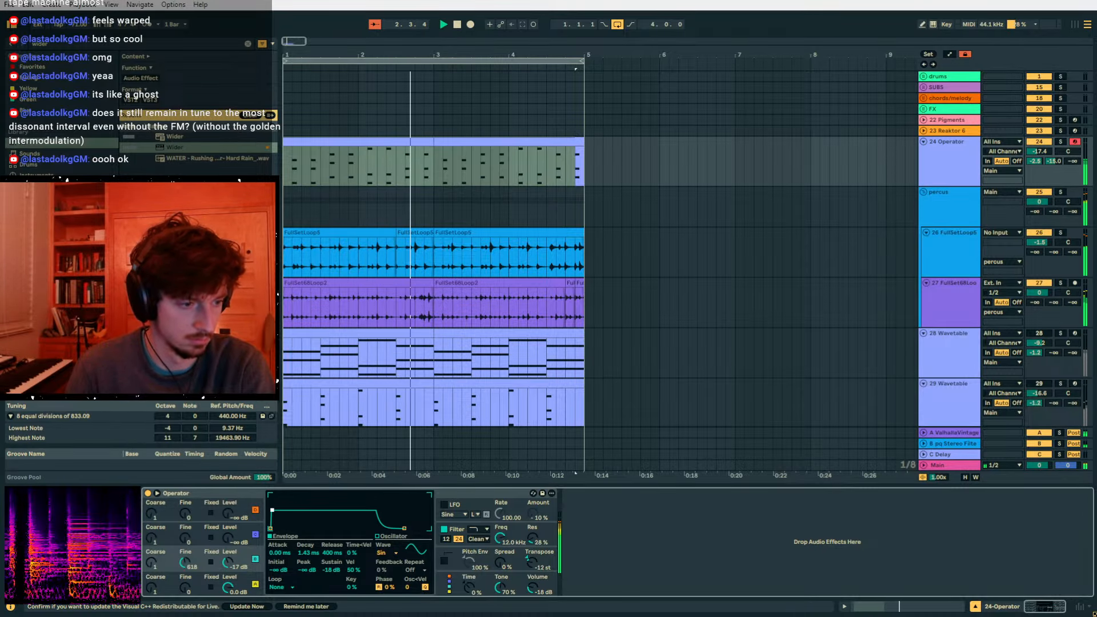
left_click(534, 179)
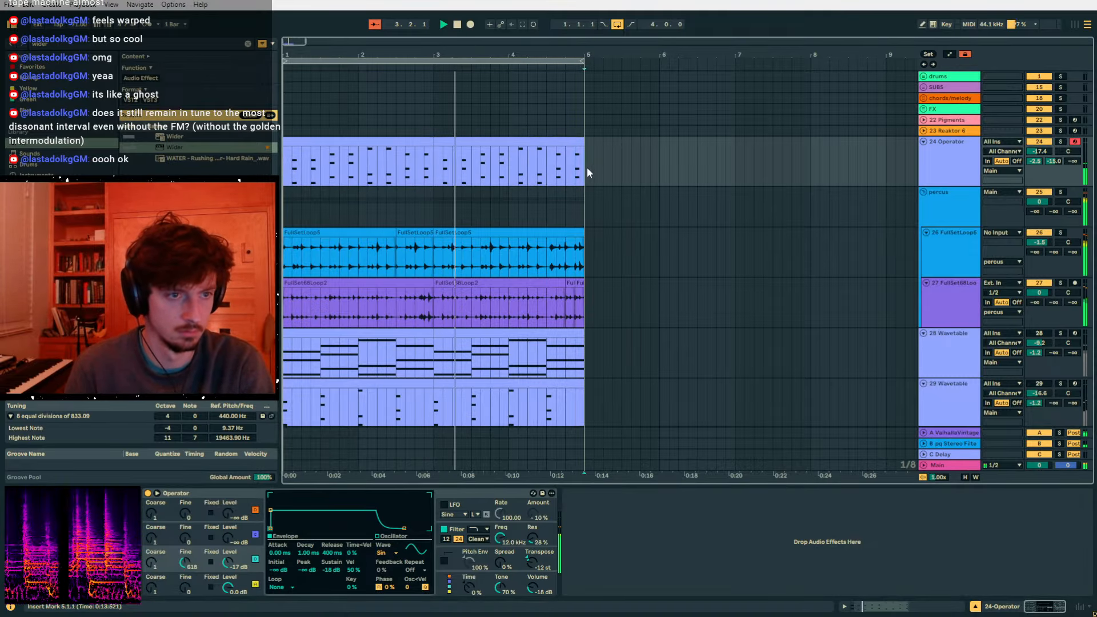
left_click_drag(588, 171, 285, 172)
left_click(957, 173)
scroll(942, 309, "down", 1)
left_click(937, 342)
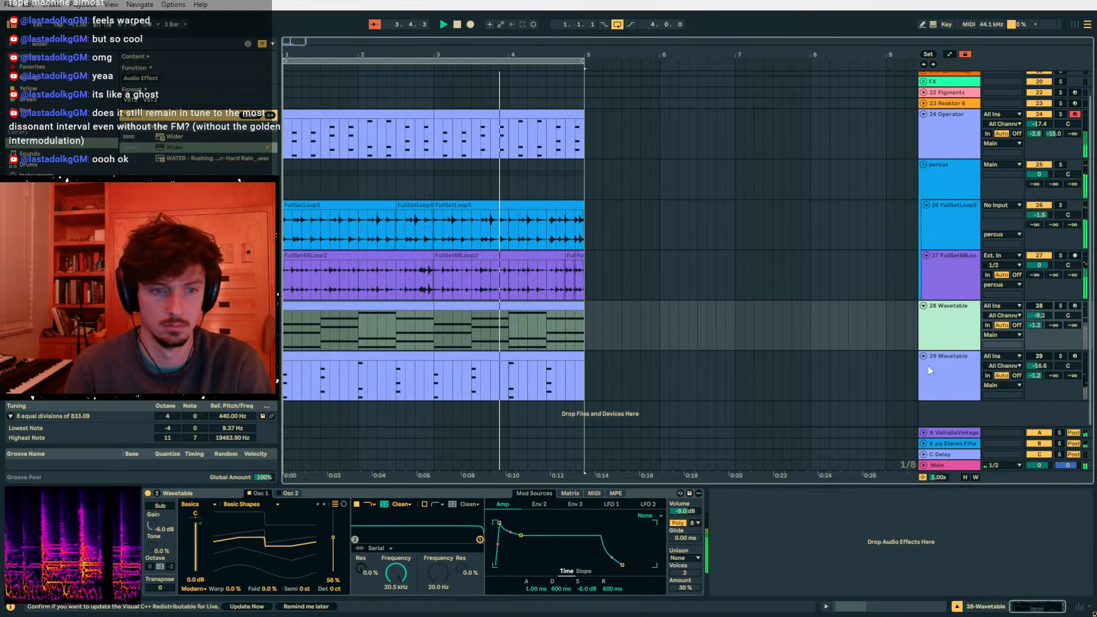
left_click(538, 377)
left_click(951, 171)
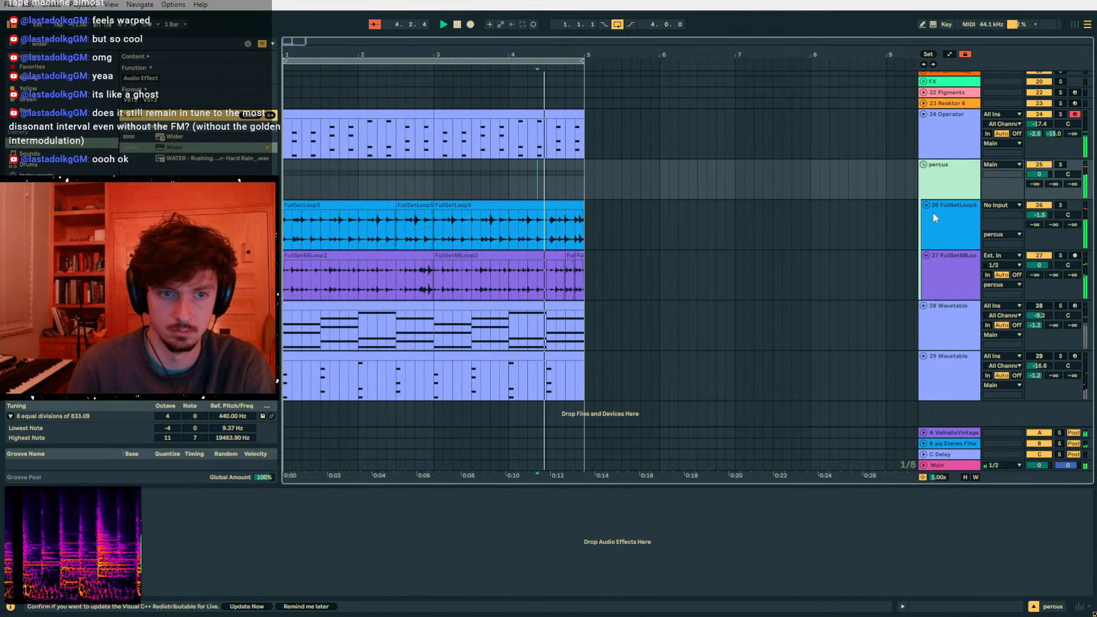
- Deactivate the FullSet68Loop2 clips across the four bars and listen to the remaining parts
left_click_drag(579, 280, 285, 279)
left_click(602, 270, "shift")
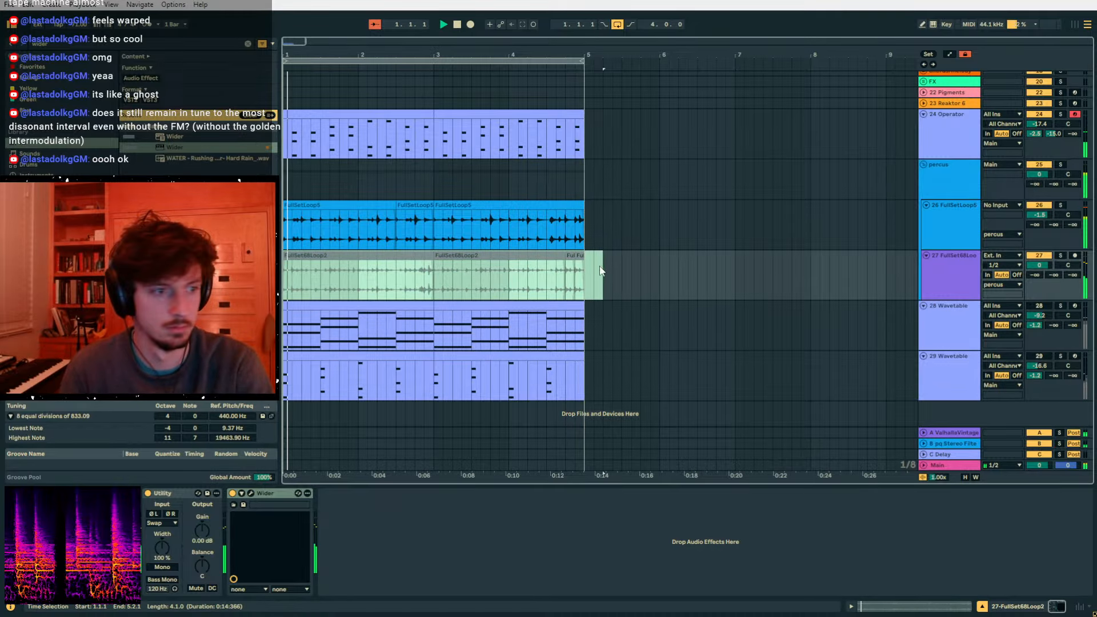
left_click(493, 233)
left_click(300, 205)
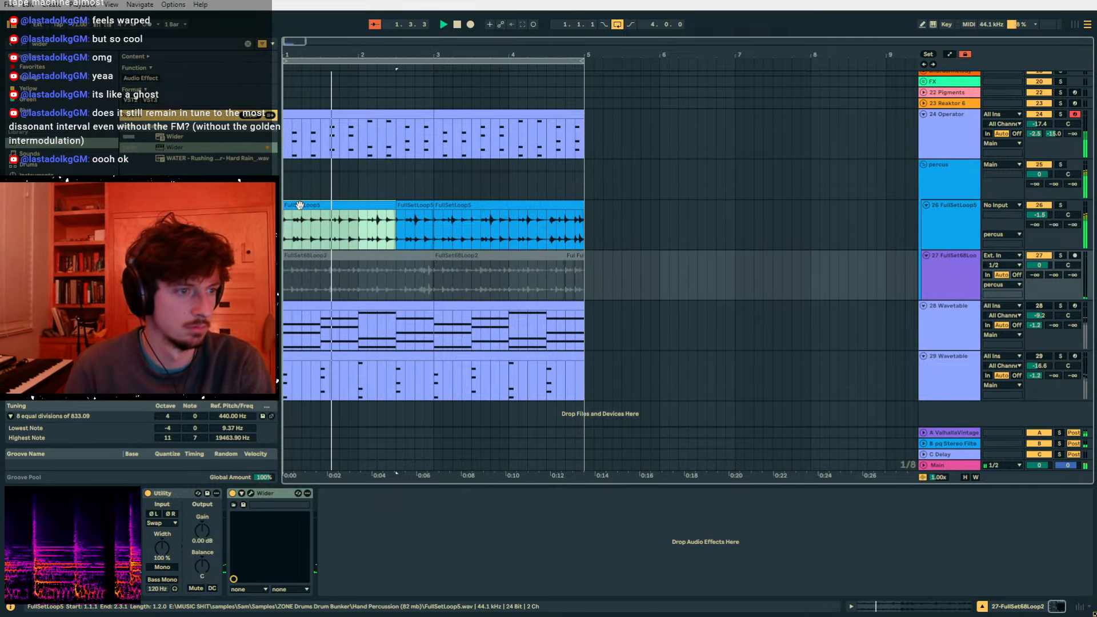
- Stop playback and duplicate the whole four-bar arrangement into bars 5 to 8
left_click(565, 206)
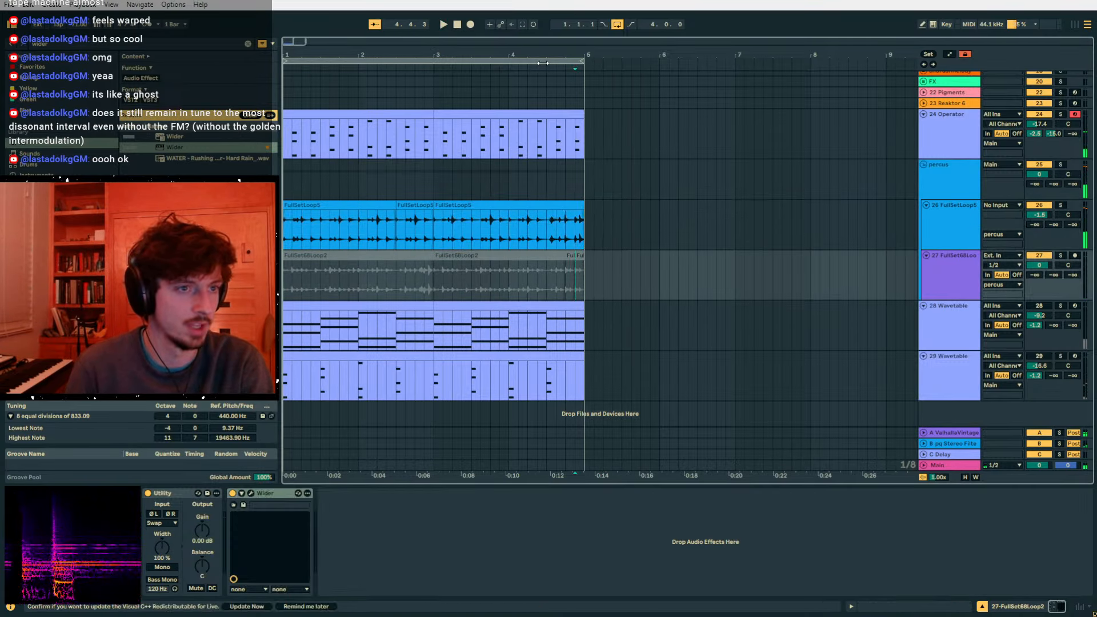
key("ctrl+a")
key("ctrl+d")
- Reactivate the FullSet68Loop2 clips in bars 5 to 8 and extend the arrangement loop to all eight bars
left_click_drag(585, 286, 281, 285)
key("0")
key("ctrl+l")
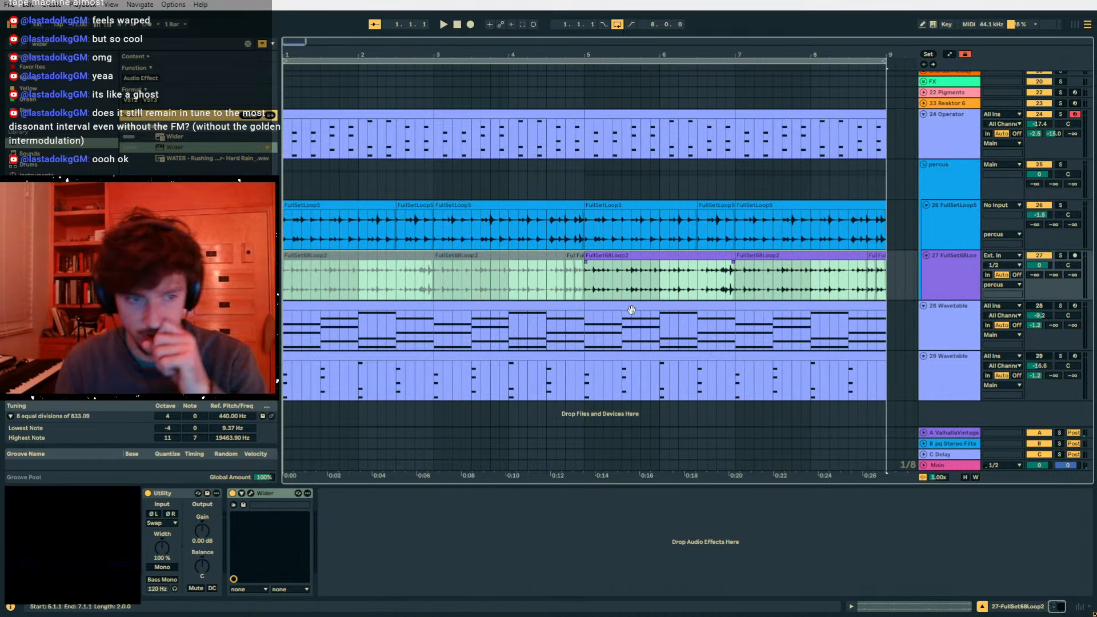
- Switch the lower Wavetable track back on, select its first clip, and play the arrangement from the start
left_click(558, 357)
left_click(597, 356)
left_click(542, 356)
left_click(1034, 357)
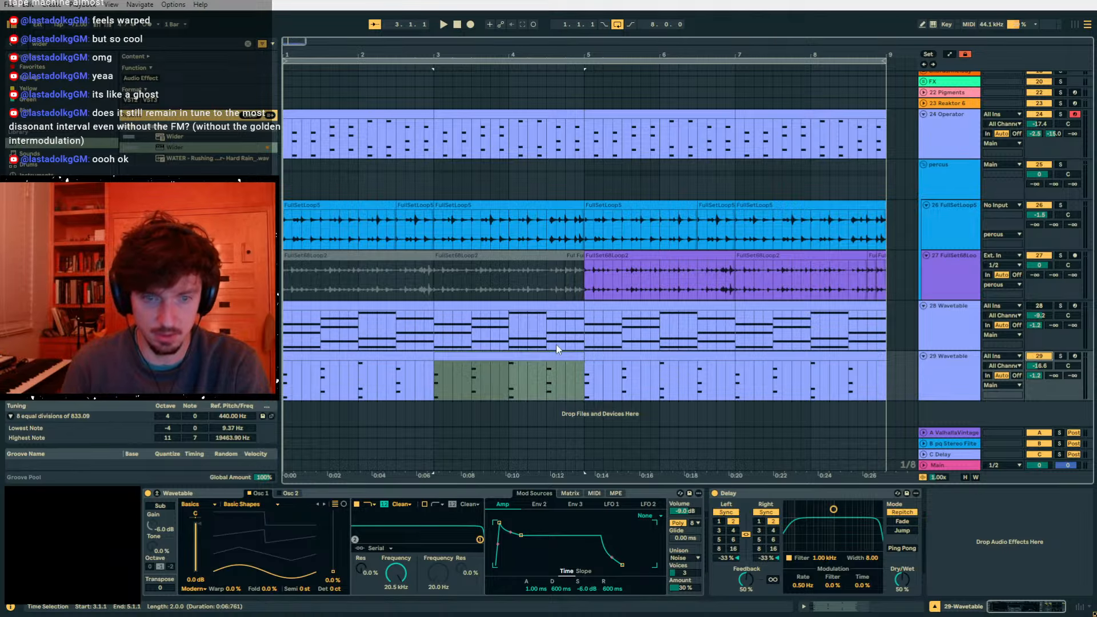
left_click(416, 356)
key("space")
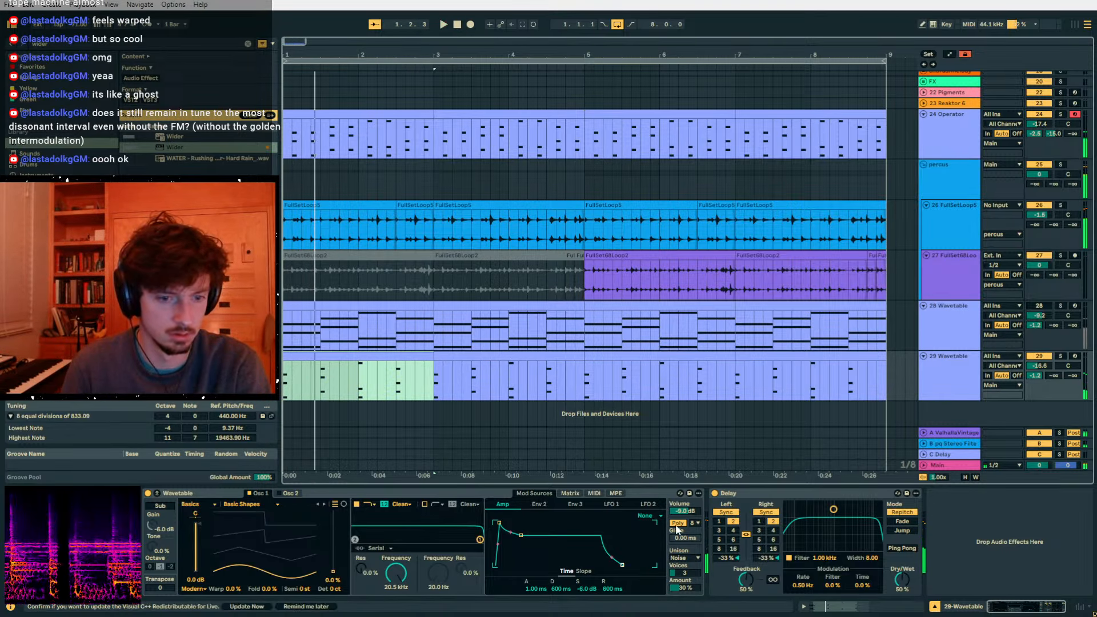
- Set the left and right times of the lower Wavetable track's Delay to 1 sixteenth with a 33 % offset each
double_click(765, 559)
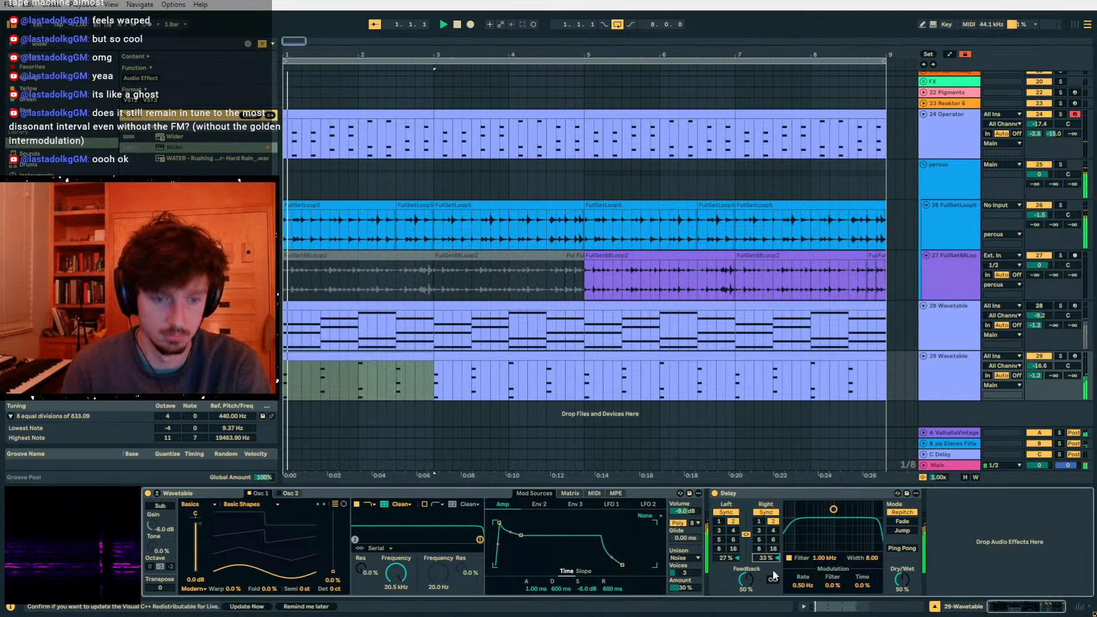
left_click(760, 521)
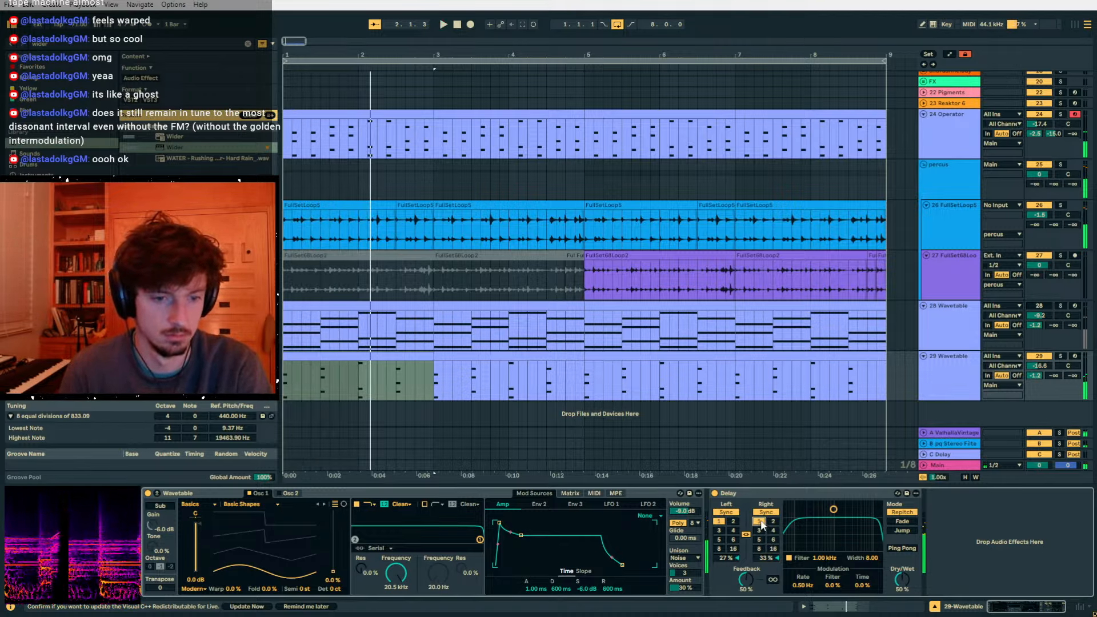
key("space")
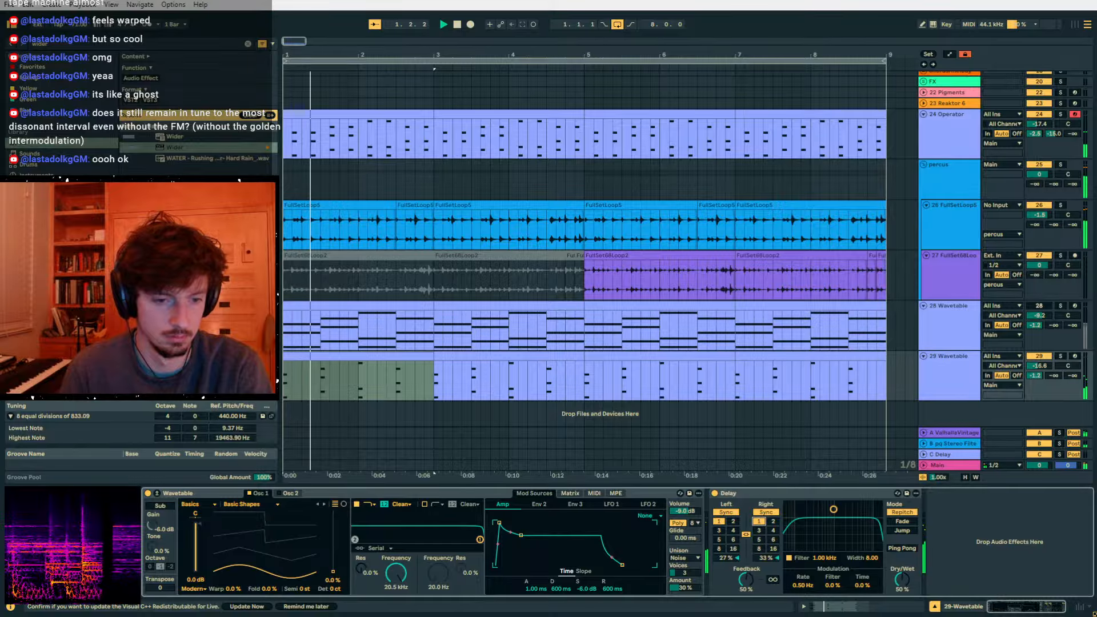
left_click_drag(727, 559, 727, 548)
- Shorten the amp envelope release of the lower Wavetable to 24.8 ms and replay the arrangement from the start
key("space")
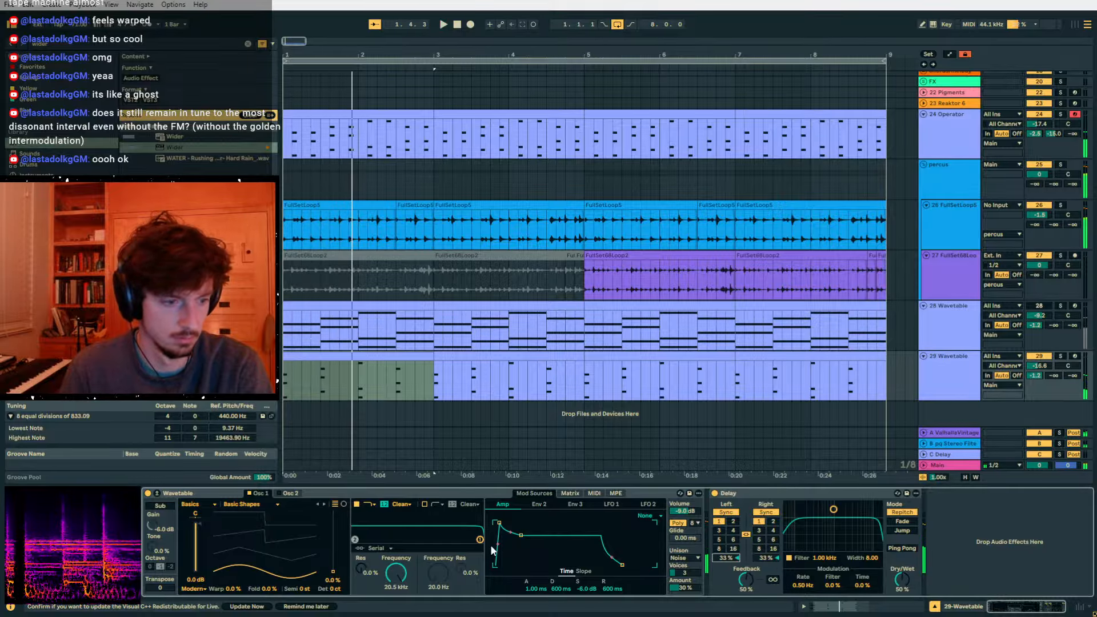
key("space")
left_click_drag(625, 564, 610, 564)
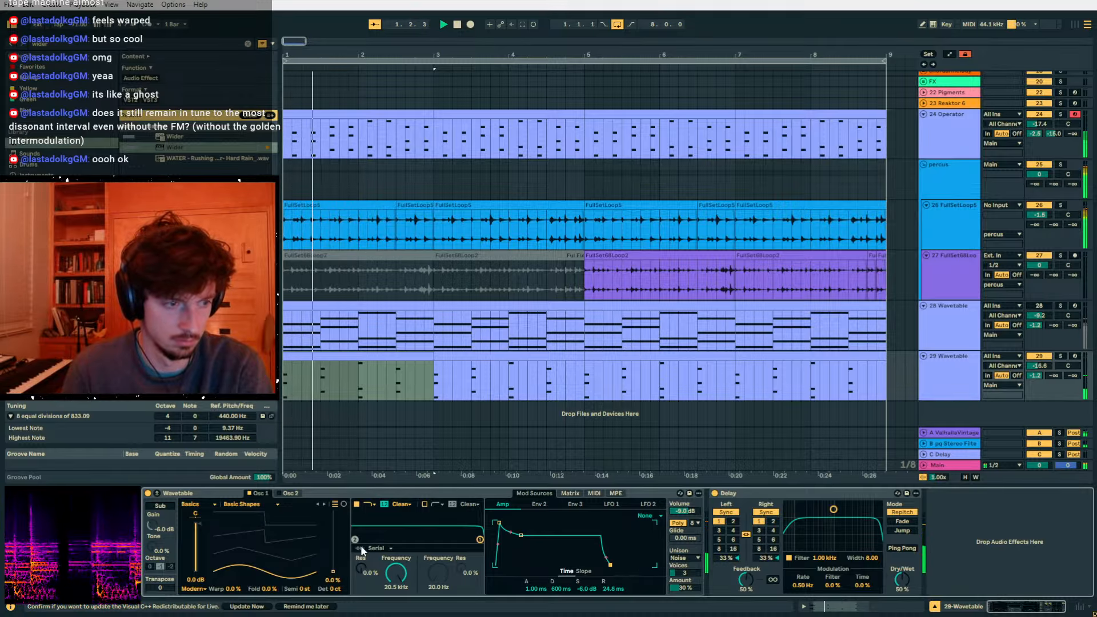
- Deactivate the lower Wavetable's chord at beat 3 of bar 1 and raise its Delay feedback to 71 %
left_click_drag(347, 389, 285, 384)
key("0")
key("space")
left_click_drag(746, 581, 747, 561)
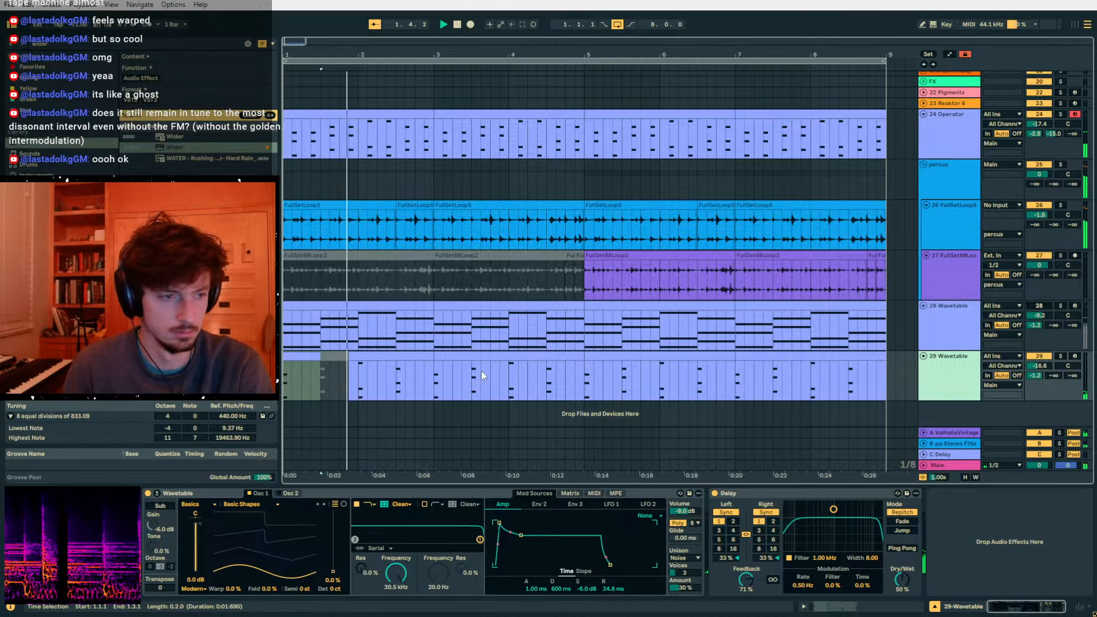
- Deactivate the lower Wavetable's chord section starting at beat 3 of bar 2
left_click(402, 369)
left_click_drag(400, 369, 412, 376)
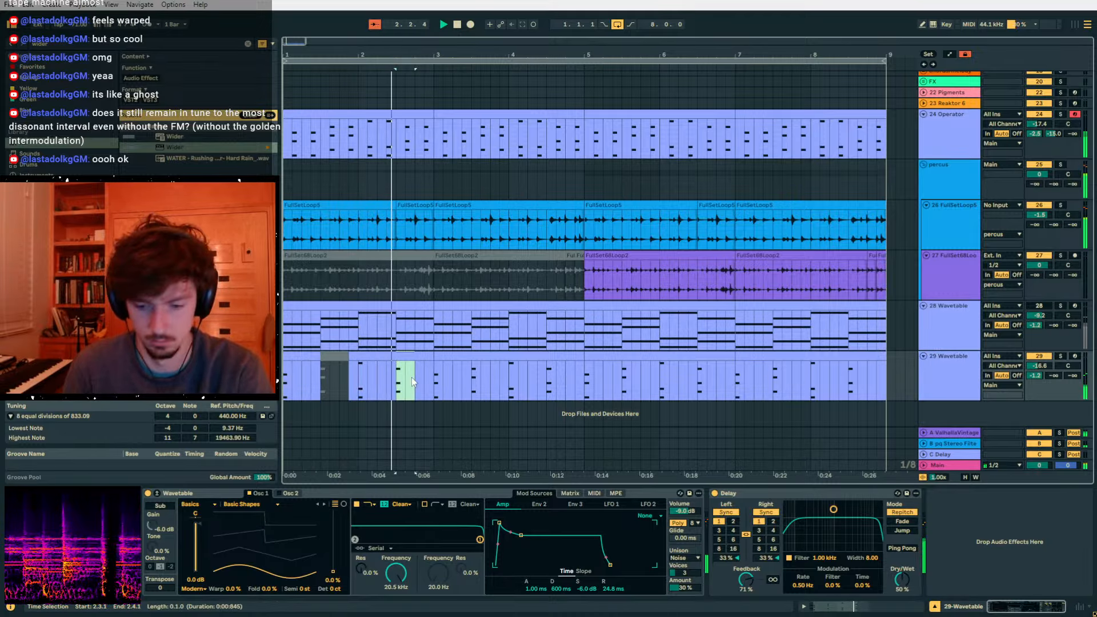
key("0")
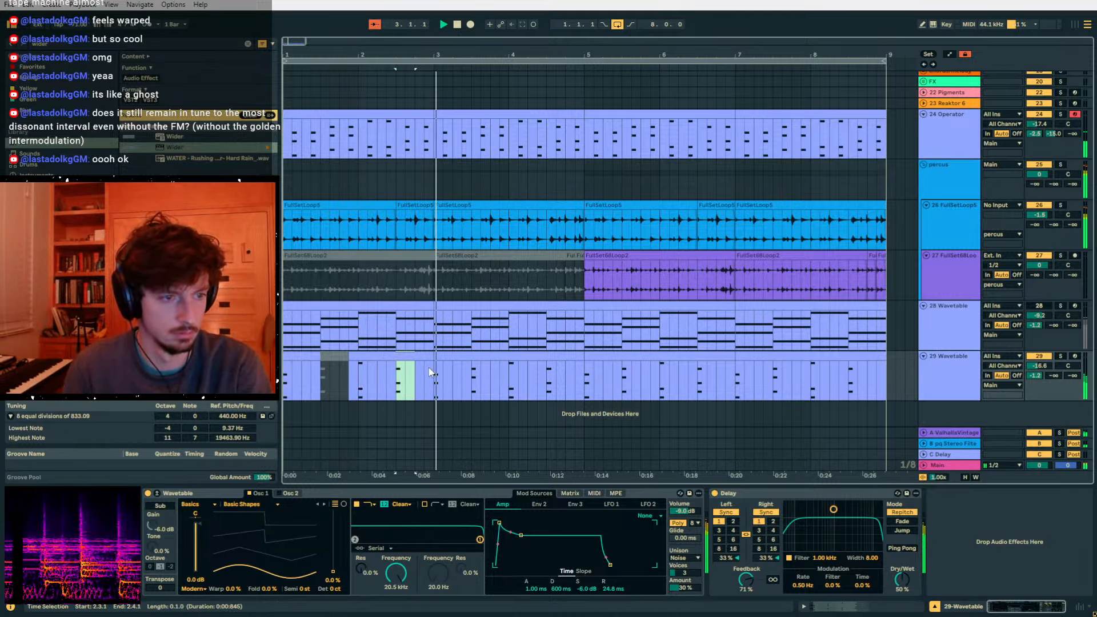
key("ctrl+z")
left_click_drag(388, 55, 388, 131)
left_click_drag(480, 377, 670, 376)
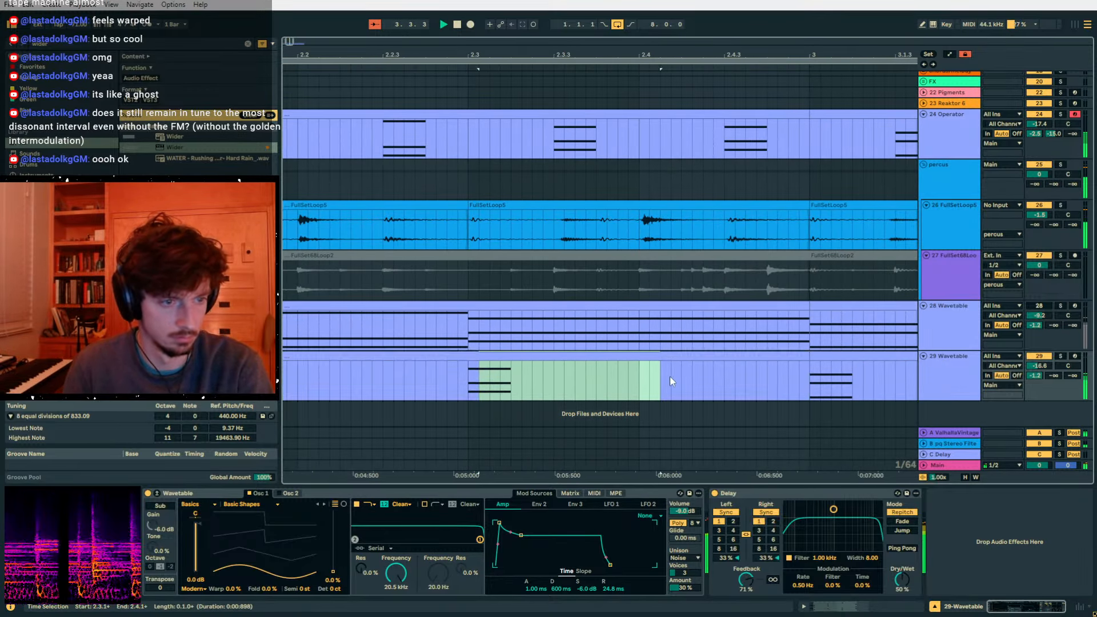
key("Delete")
- Duplicate the edited first two bars of the lower Wavetable track onto bars 3 and 4
key("space")
left_click_drag(407, 56, 406, 12)
left_click_drag(451, 378, 286, 377)
key("space")
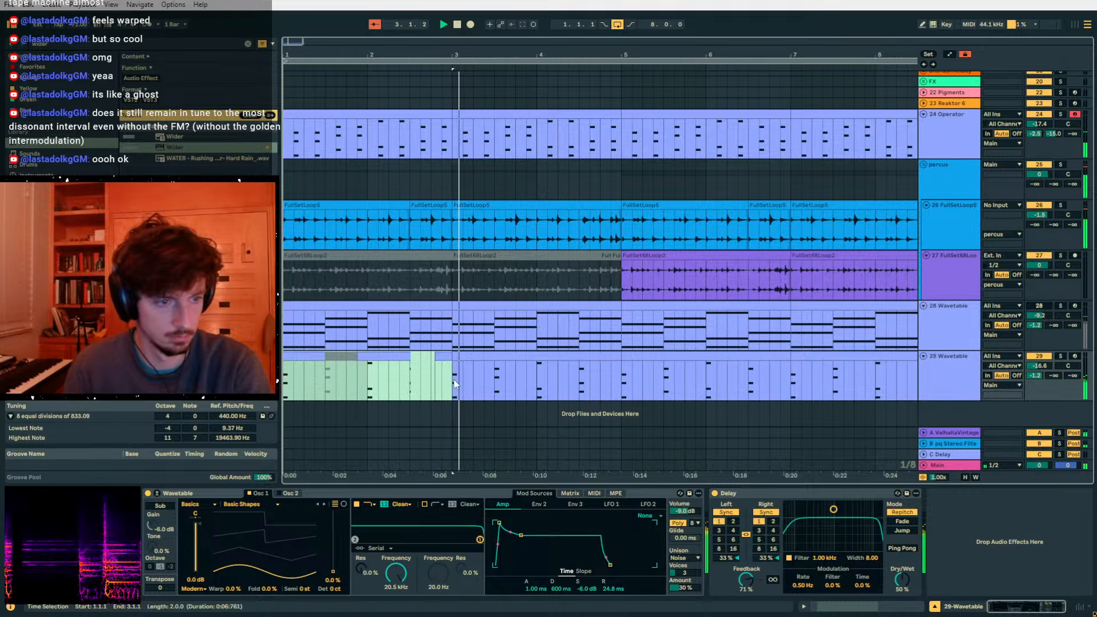
key("ctrl+d")
- Deactivate the lower Wavetable's chord section starting at beat 3 of bar 4
left_click_drag(540, 372, 539, 382)
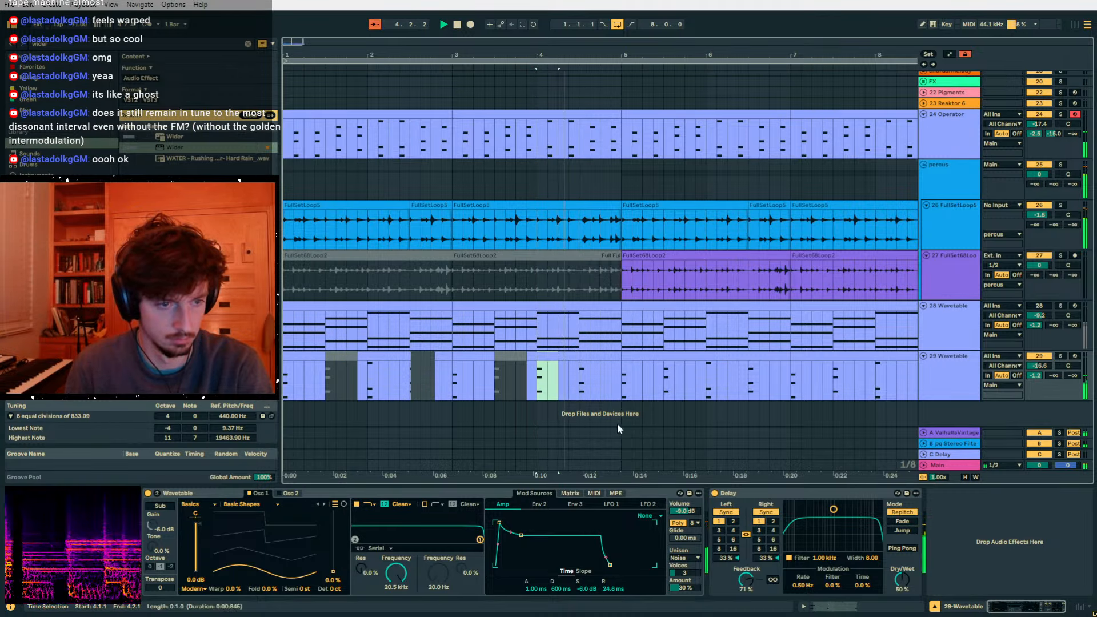
left_click(596, 357)
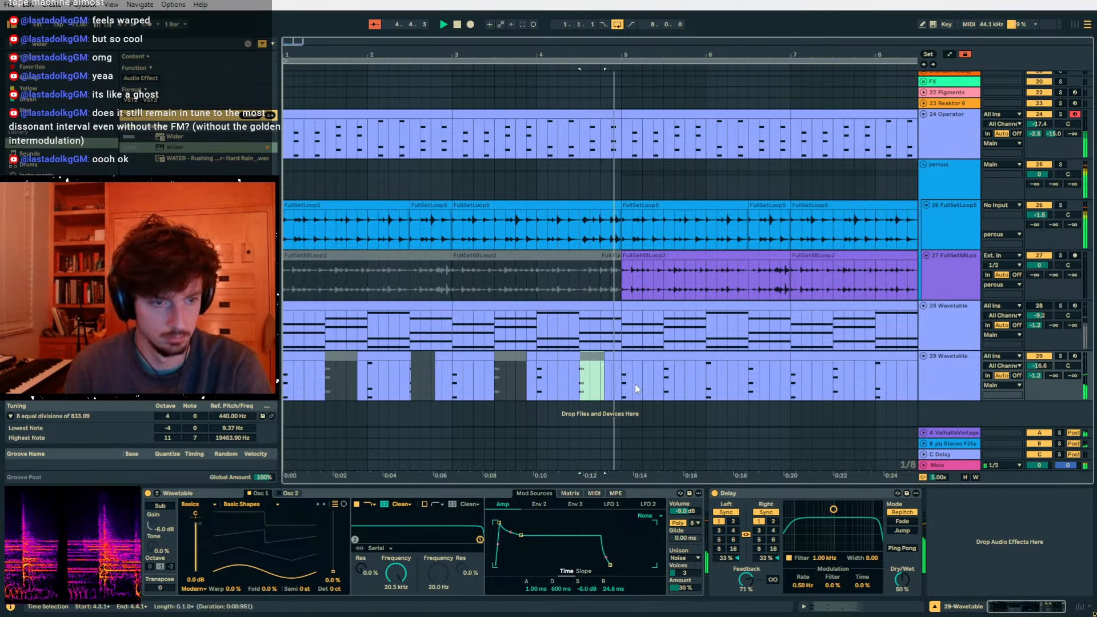
key("0")
- Duplicate the lower Wavetable's gapped pattern from the first four bars into bars 5 to 8
left_click_drag(634, 384, 285, 381)
key("ctrl+d")
left_click(454, 368)
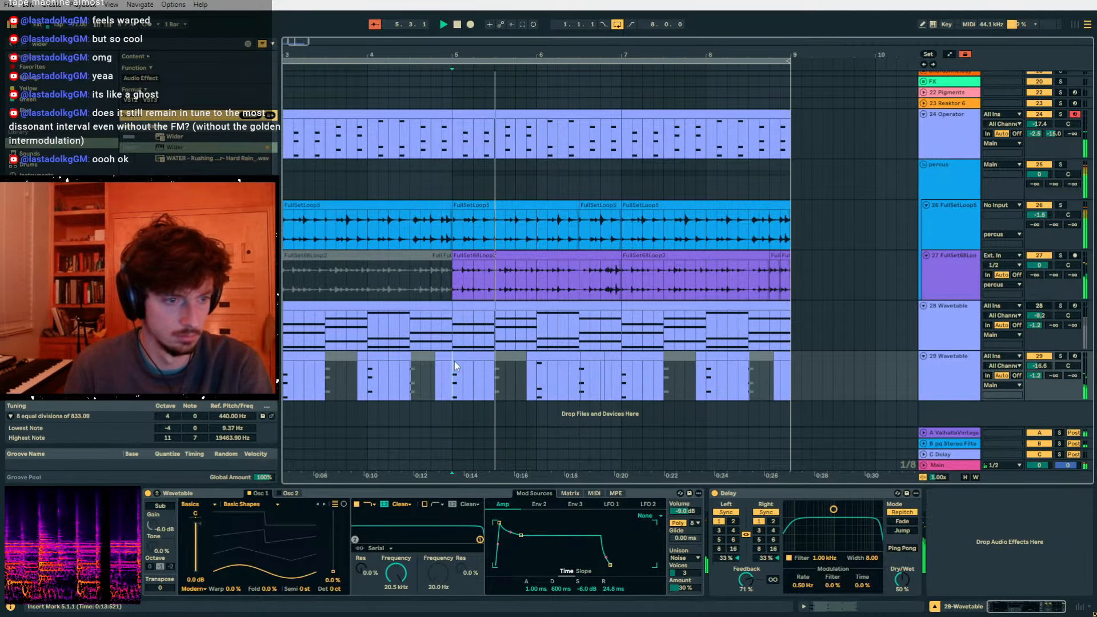
- Copy the two-bar Operator clip at bar 7 and insert a new MIDI track directly below the Operator track
left_click_drag(537, 39, 698, 29)
left_click(953, 378)
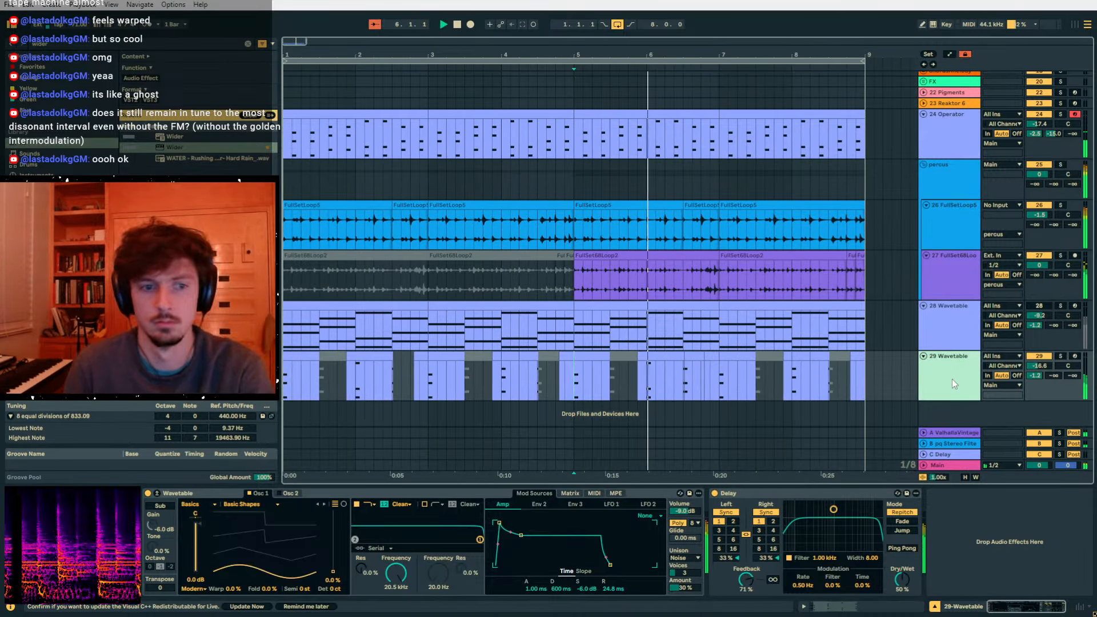
key("ctrl+shift+t")
scroll(836, 201, "up", 3)
left_click(949, 169)
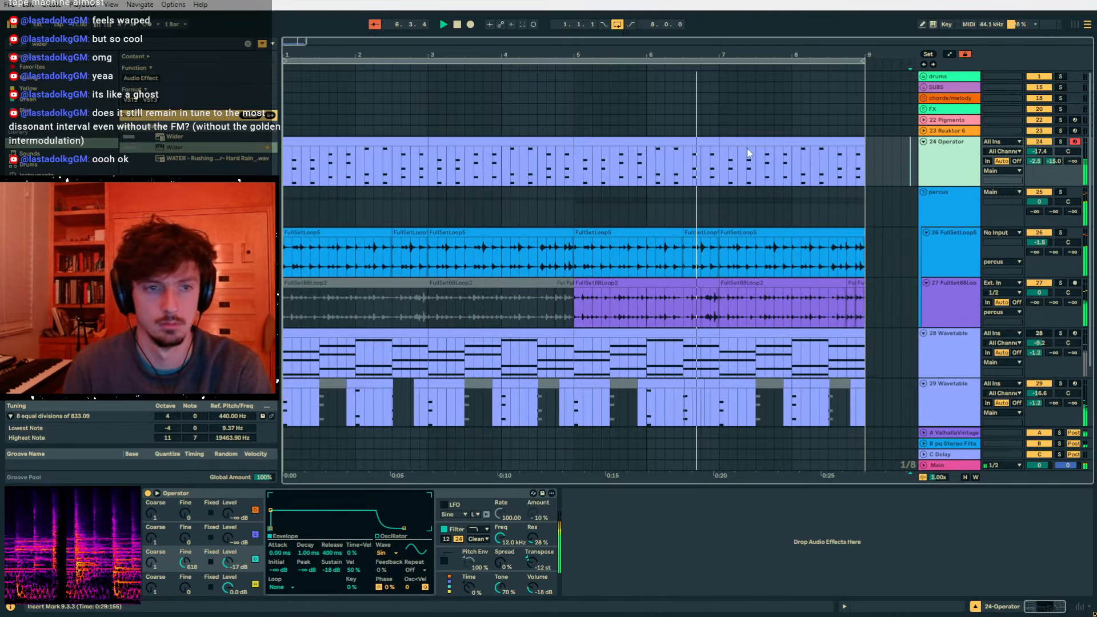
left_click(761, 141)
left_click(942, 165)
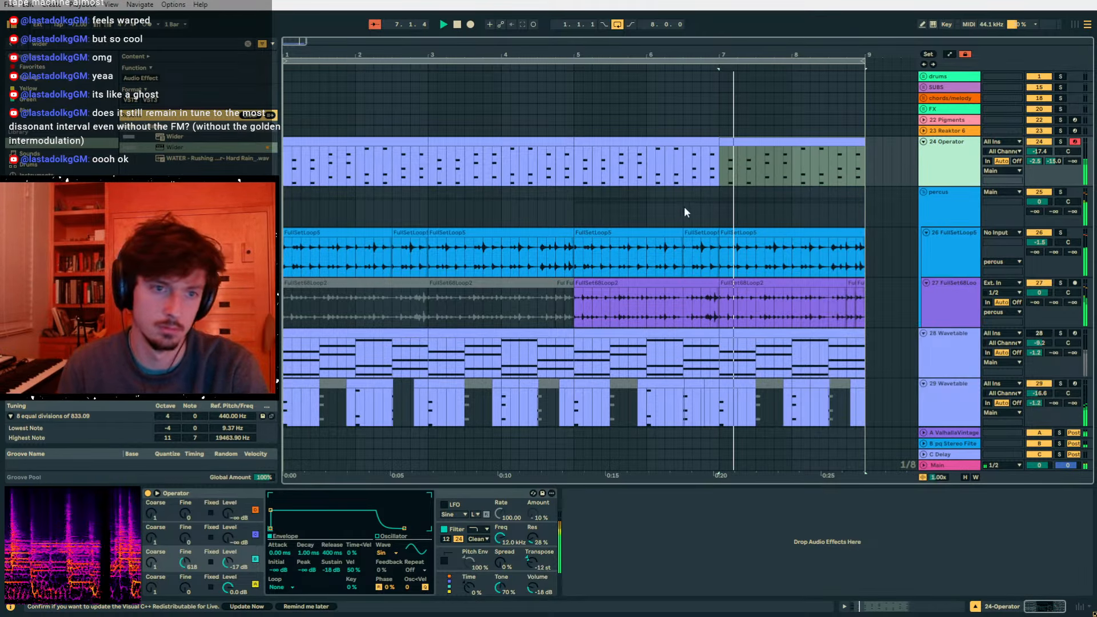
key("ctrl+shift+t")
- Paste the copied clip at bar 5 of the new MIDI track and clear all its notes
left_click(582, 209)
key("ctrl+v")
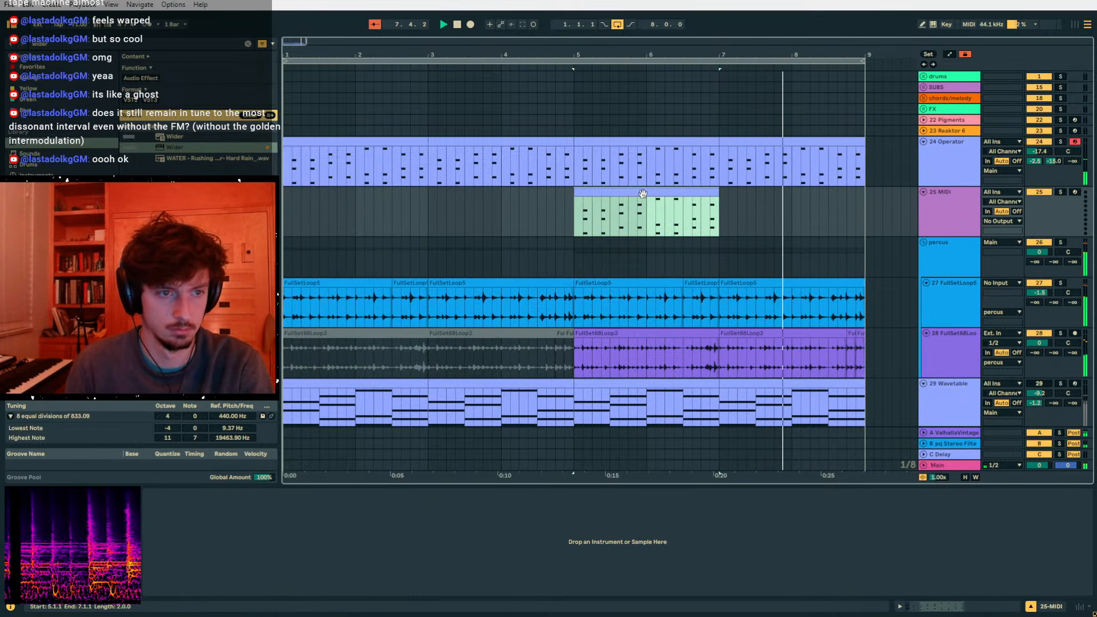
left_click(935, 608)
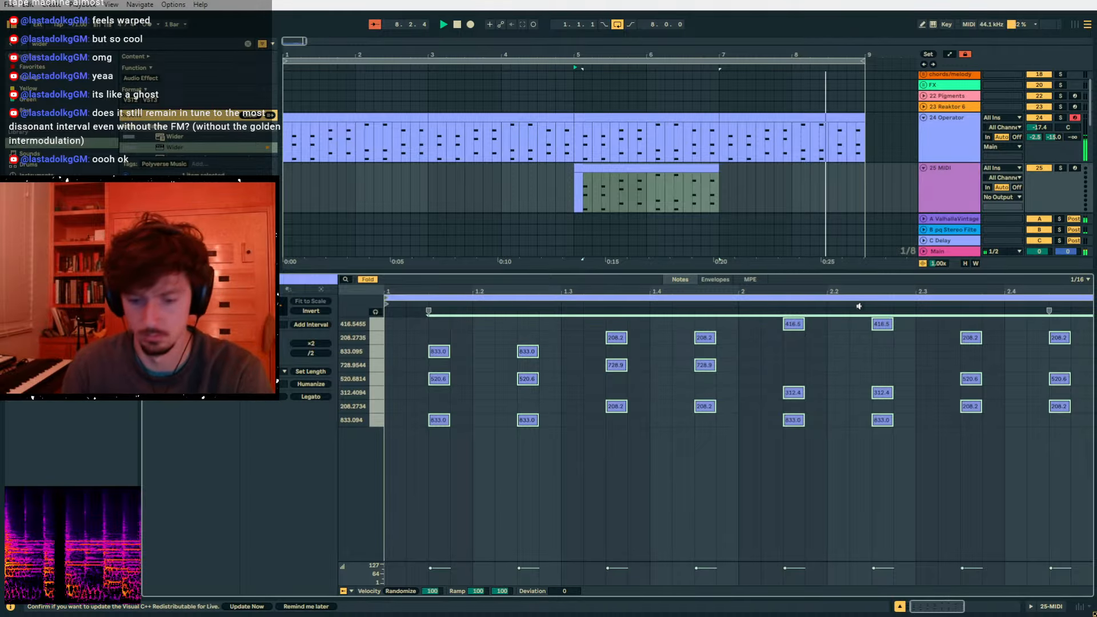
key("0")
- Copy the Operator instrument onto the new MIDI track and move its empty clip to bar 1
left_click(1055, 608)
left_click(490, 159)
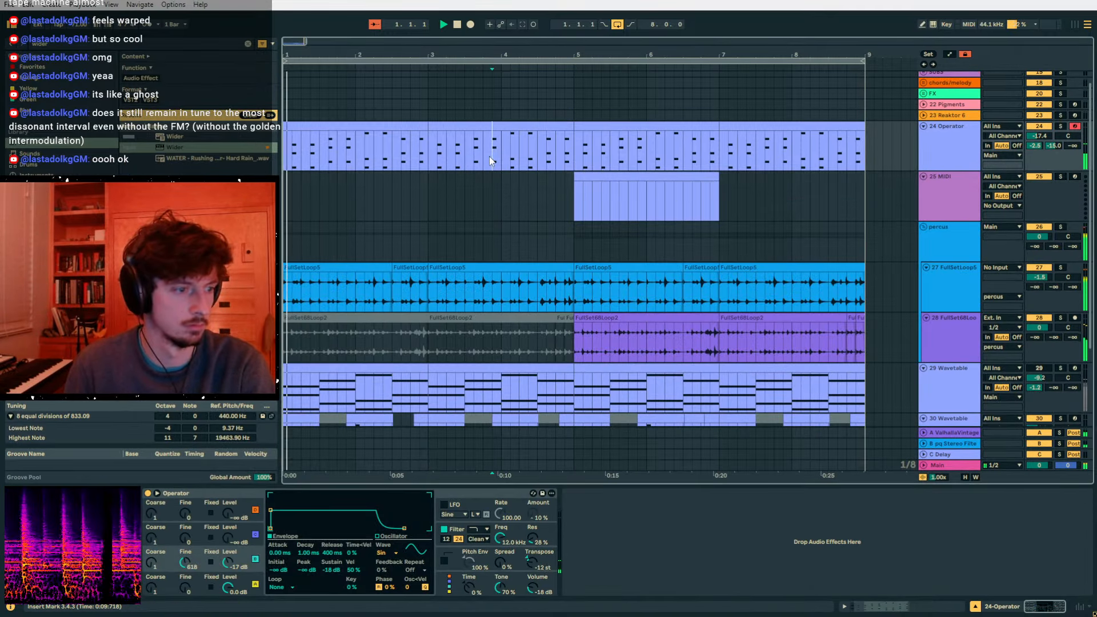
left_click(235, 493)
key("ctrl+c")
left_click(610, 187)
left_click(645, 535)
key("ctrl+v")
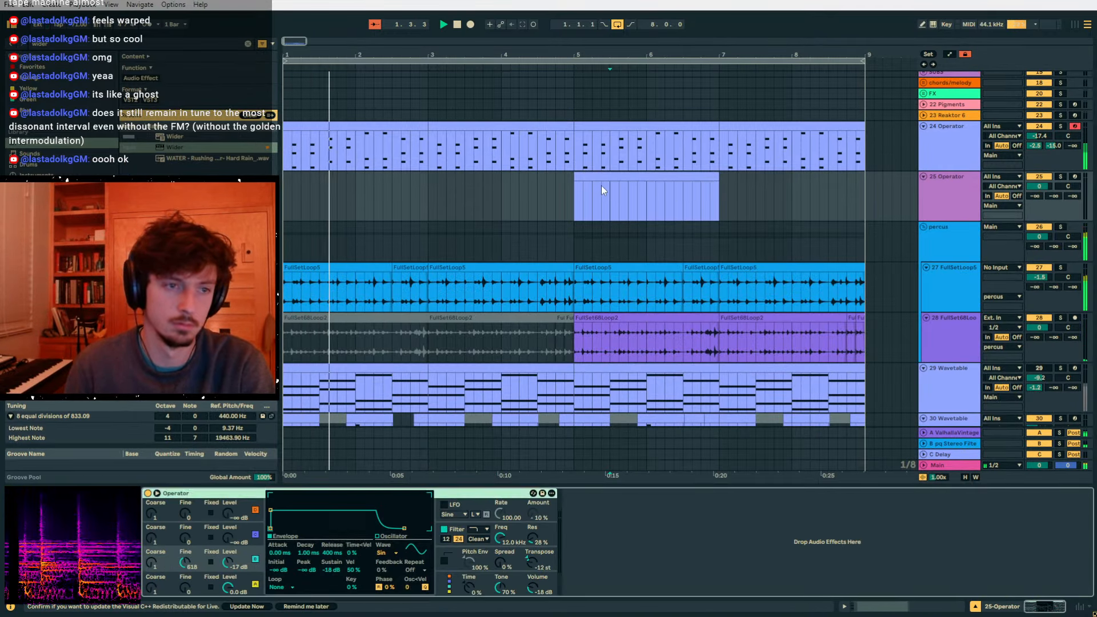
left_click_drag(601, 185, 326, 190)
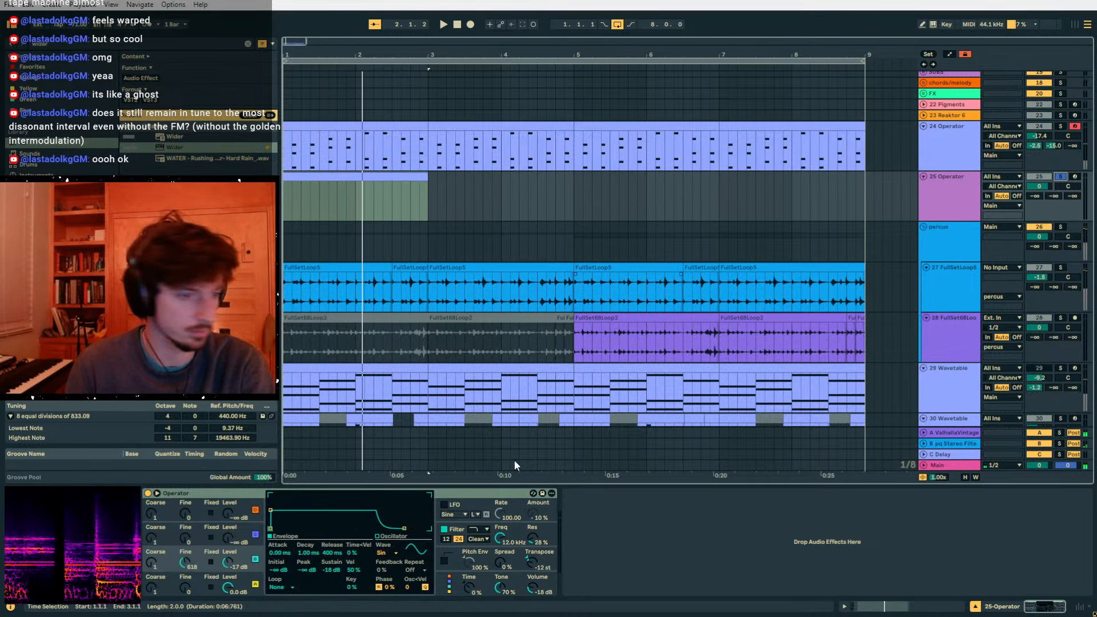
- Set oscillator C of the new Operator to coarse 2 at -18 dB and arm the track
left_click(236, 563)
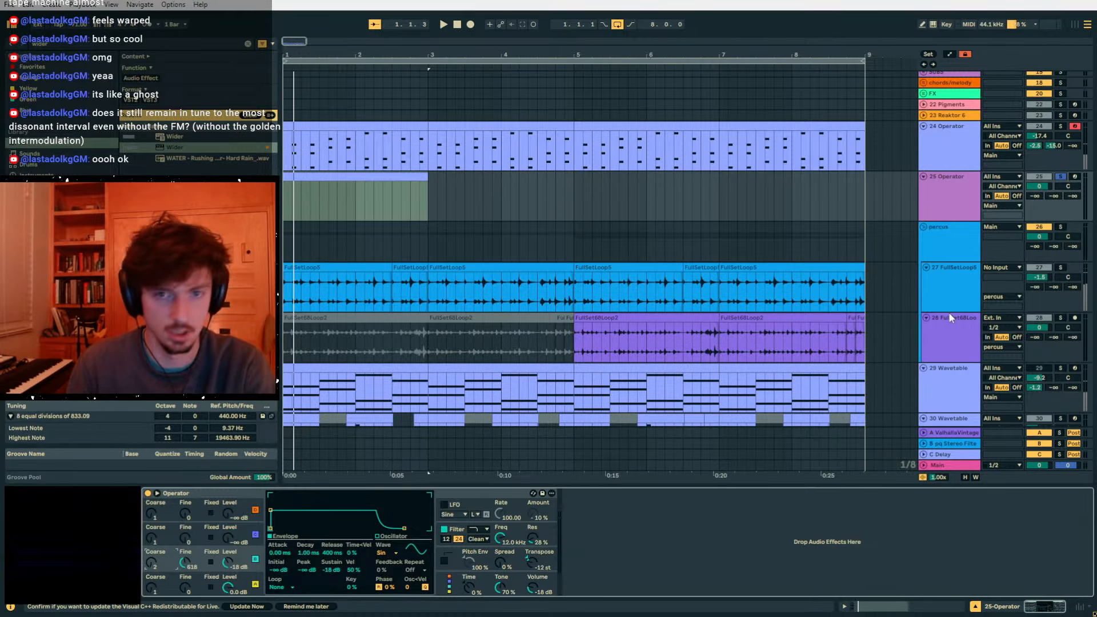
left_click(1076, 177)
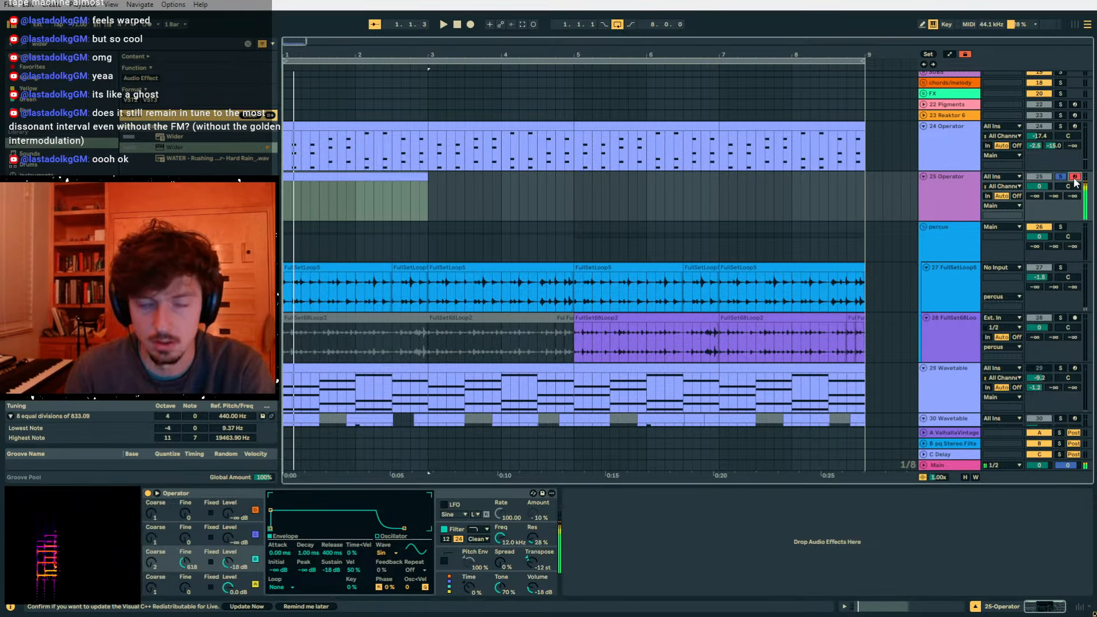
- Audition oscillator C at coarse 4 and 2, and set it to coarse 1
left_click_drag(151, 563, 151, 557)
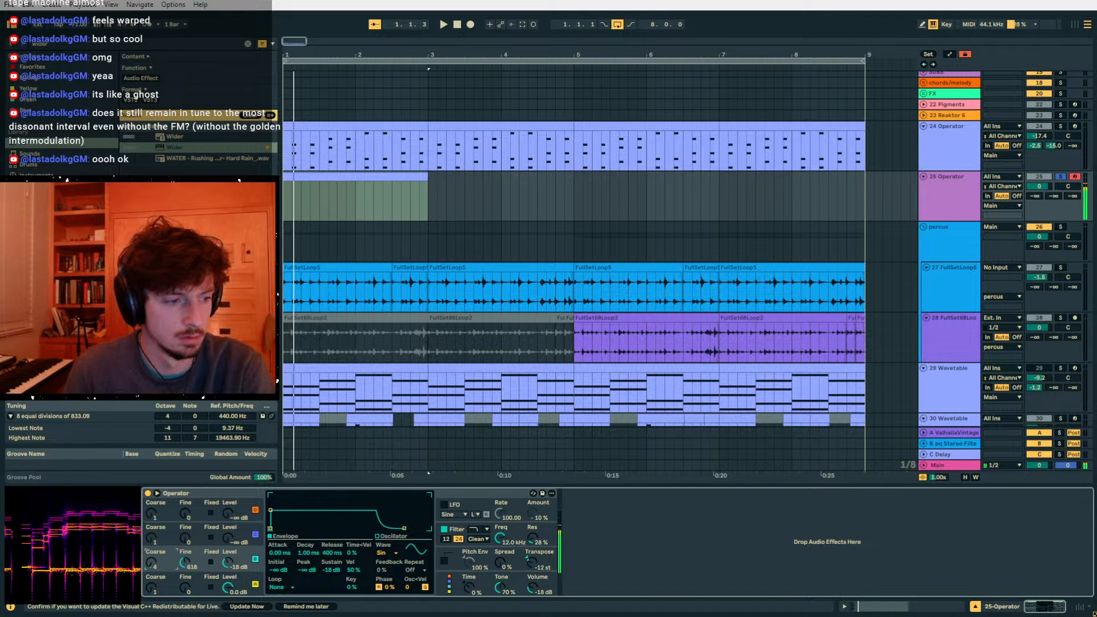
left_click_drag(153, 586, 153, 574)
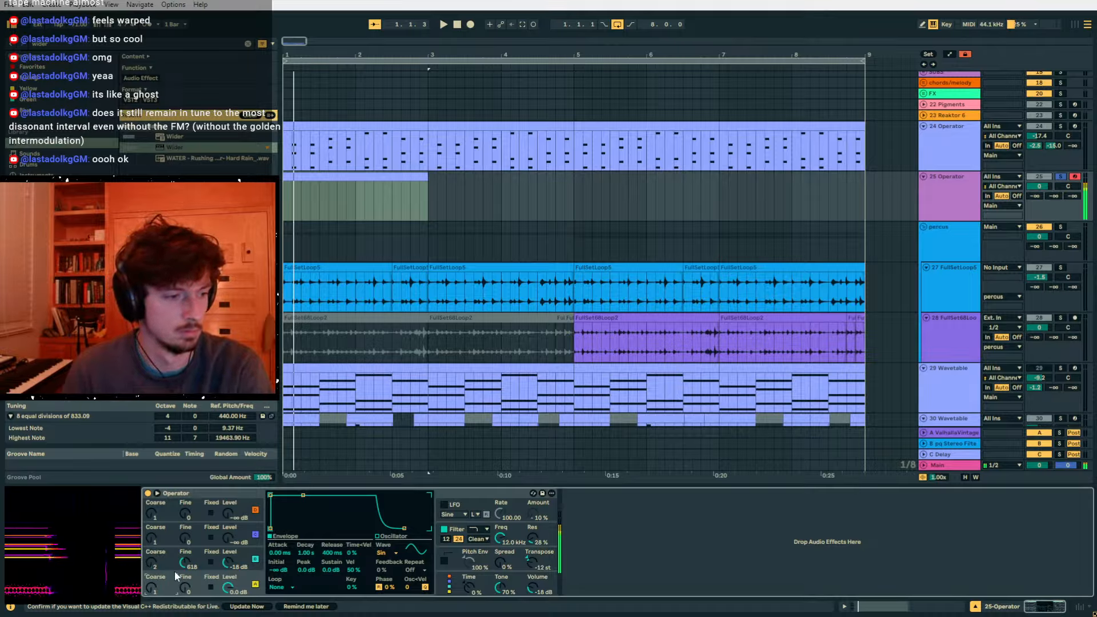
left_click(156, 563)
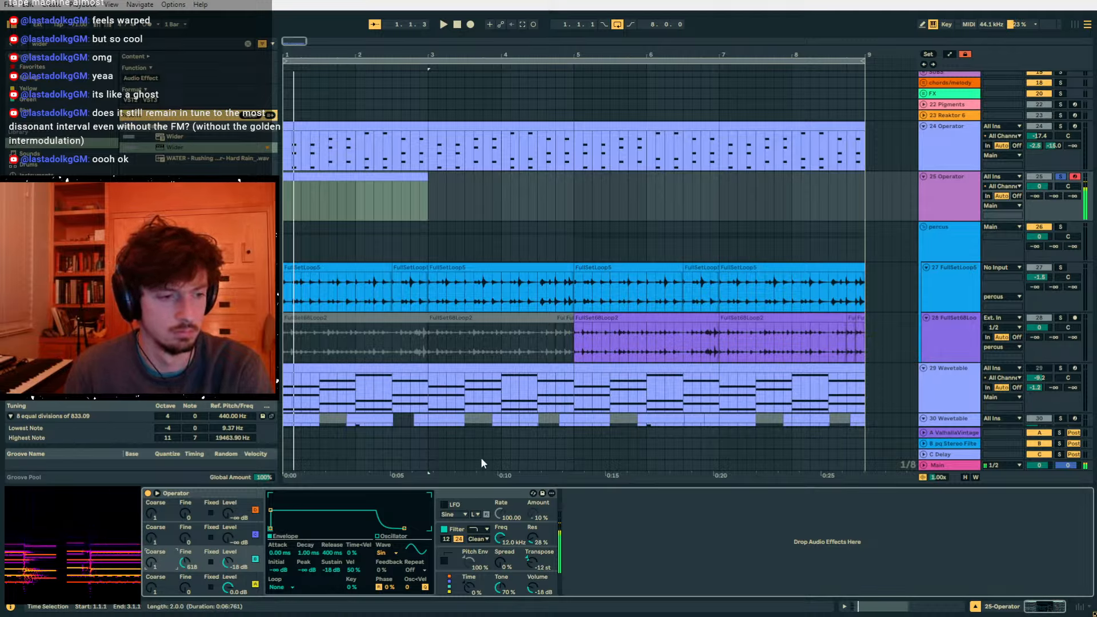
- Shape the envelopes: oscillator D with 1.65 ms attack and 3.02 s release, oscillator C with 55.3 ms decay, -23 dB sustain and 7.86 s release
left_click(244, 579)
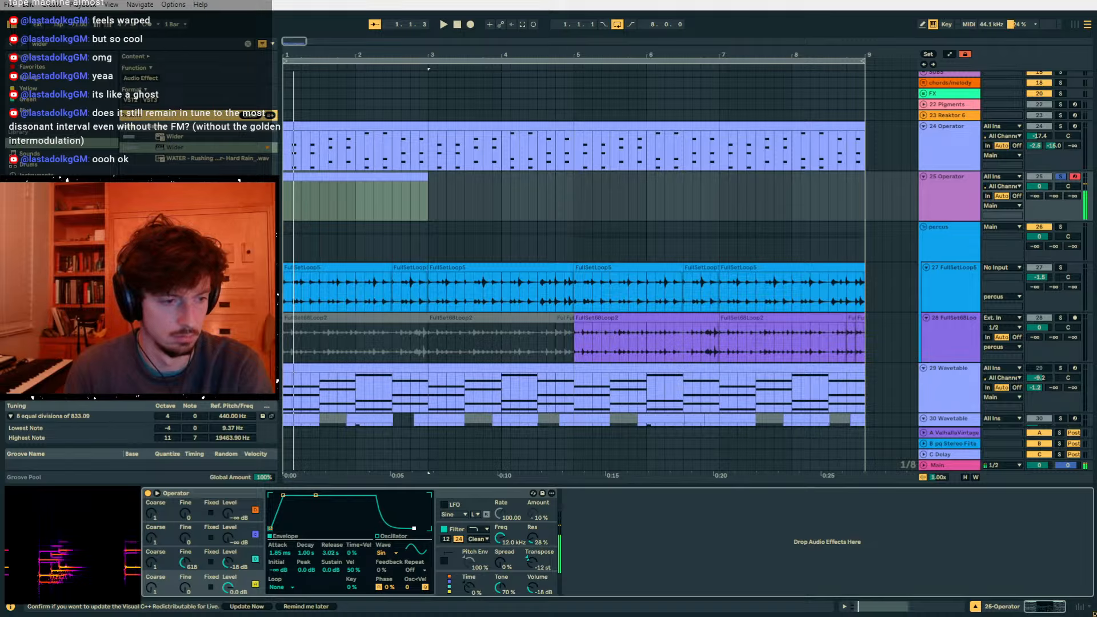
left_click(241, 558)
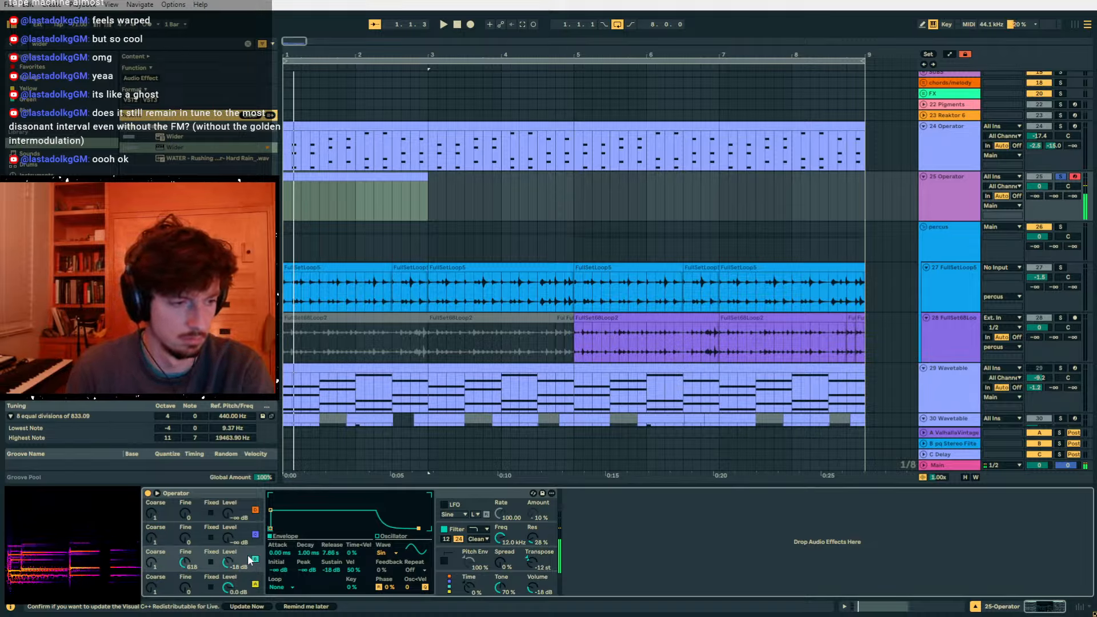
left_click_drag(272, 512, 272, 495)
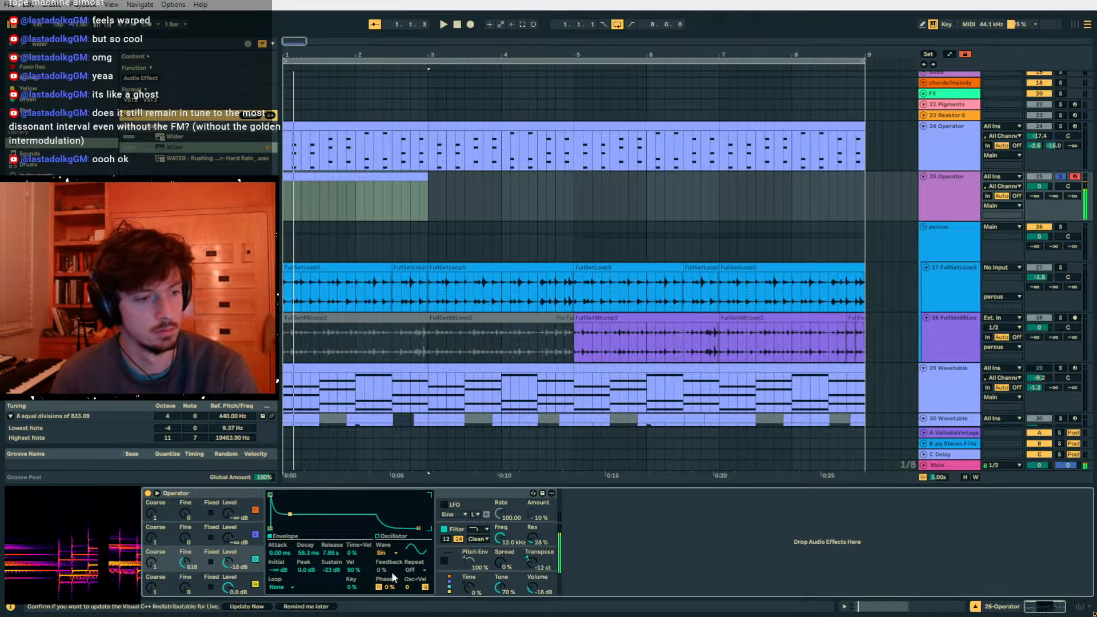
- Switch the Operator to the two-by-two paired algorithm and set oscillator B to coarse 6 at -10 dB
left_click(457, 587)
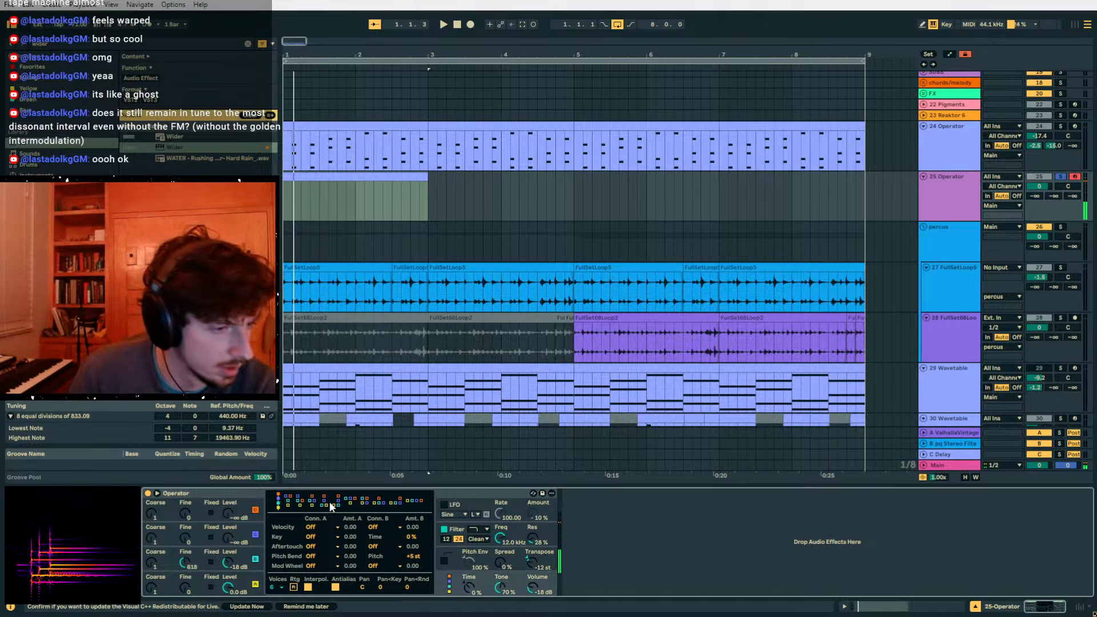
left_click(365, 502)
left_click(231, 537)
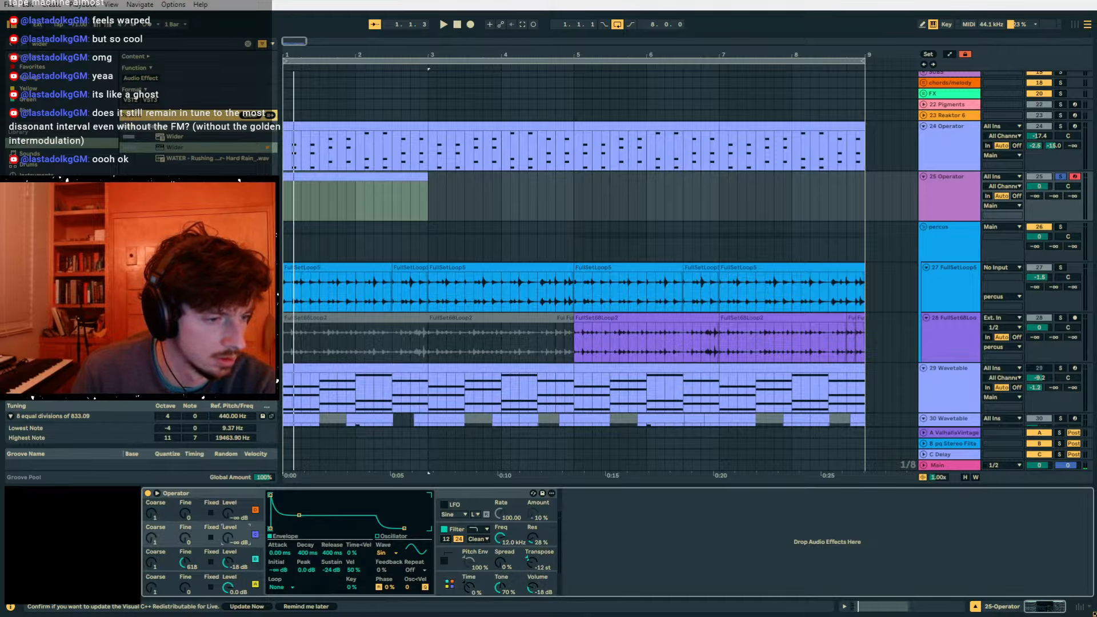
left_click_drag(230, 540, 230, 522)
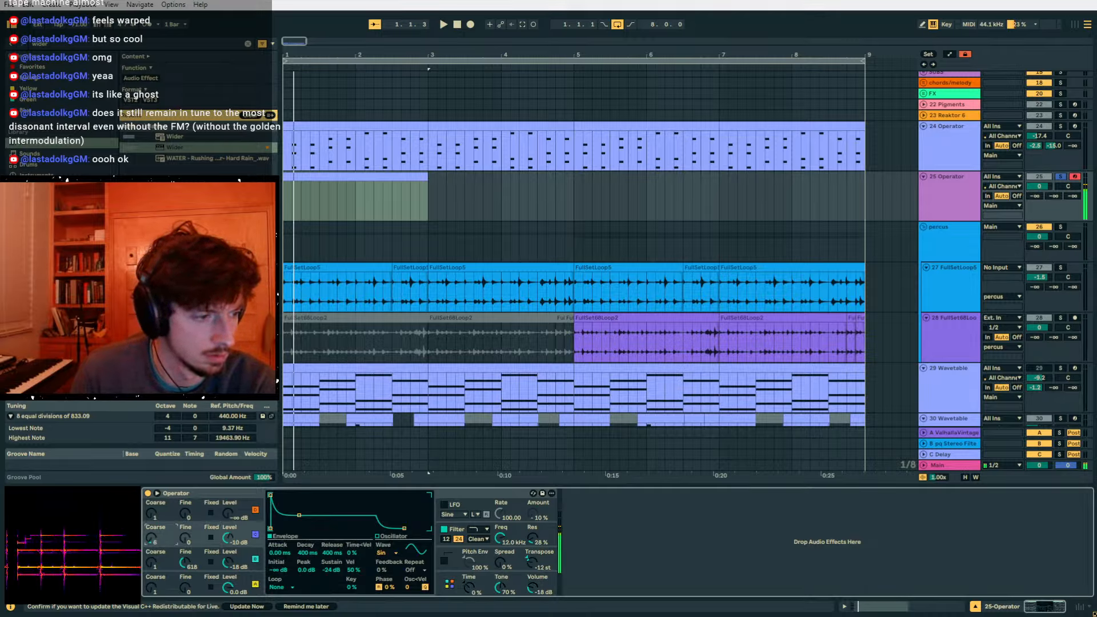
- Set oscillator A to fine 618 at -20 dB, and oscillator B to coarse 4 with a 1.03 s decay and no sustain
left_click(152, 514)
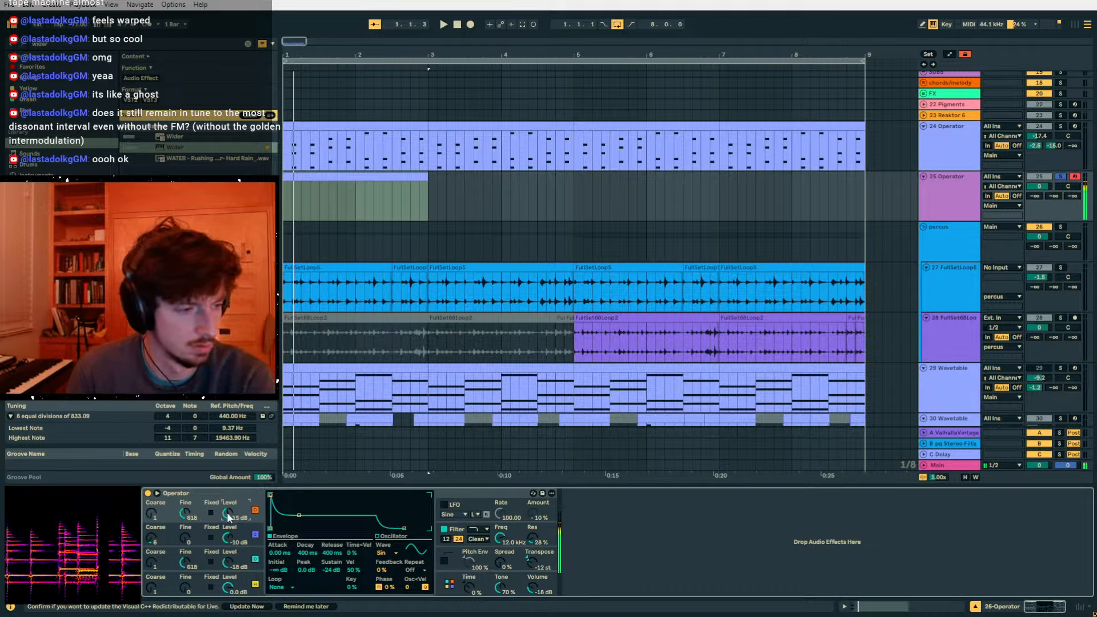
left_click(245, 511)
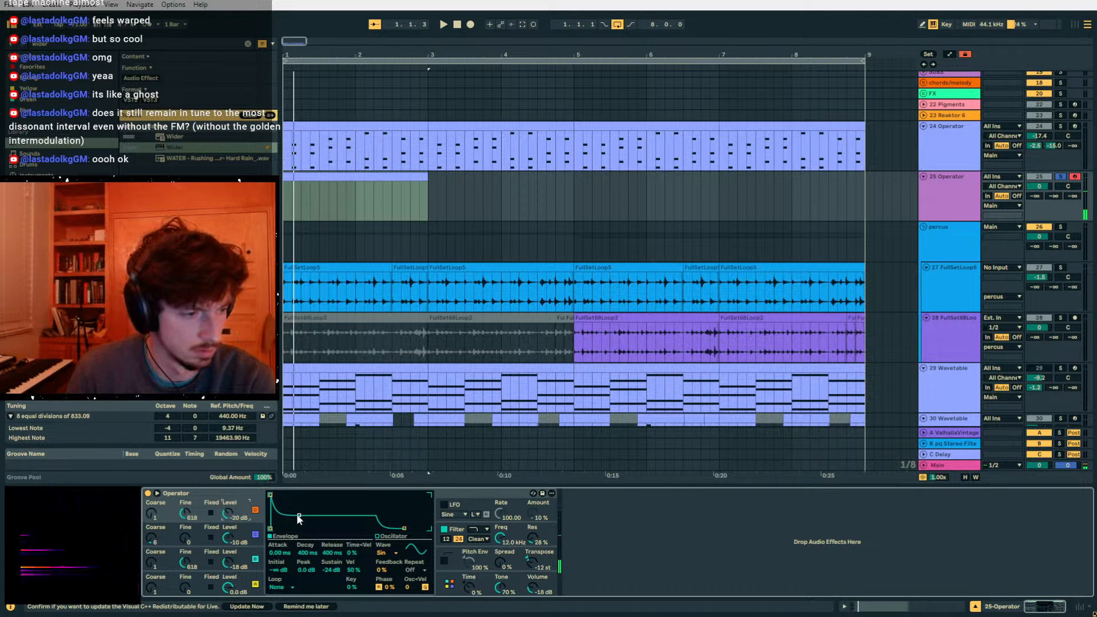
left_click(256, 534)
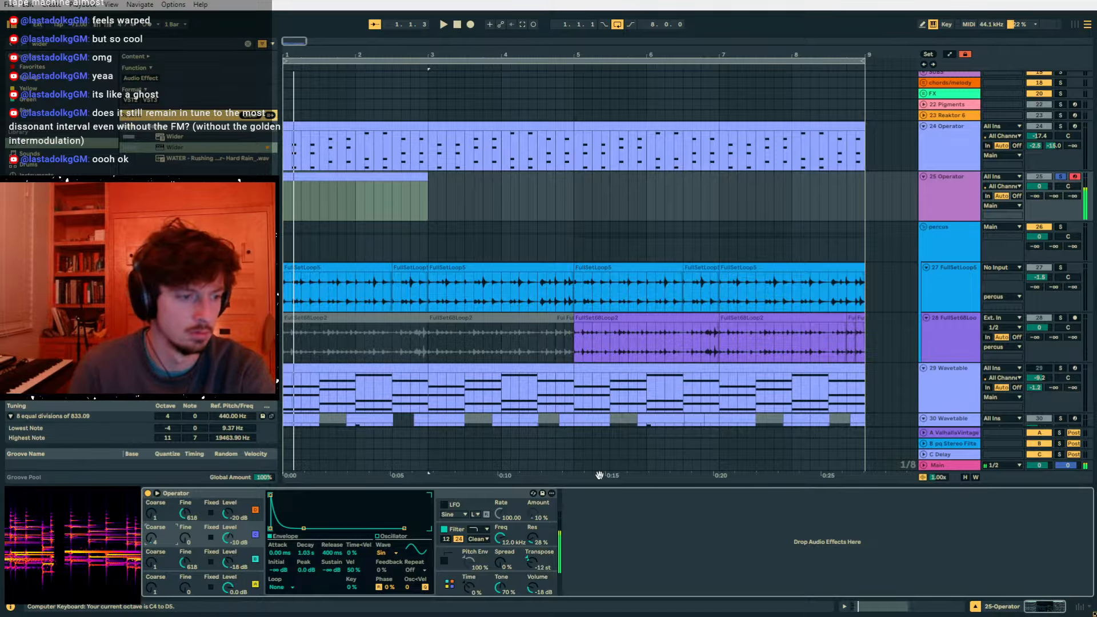
- Group the new Operator into an Instrument Rack and show its chain list
key("ctrl+g")
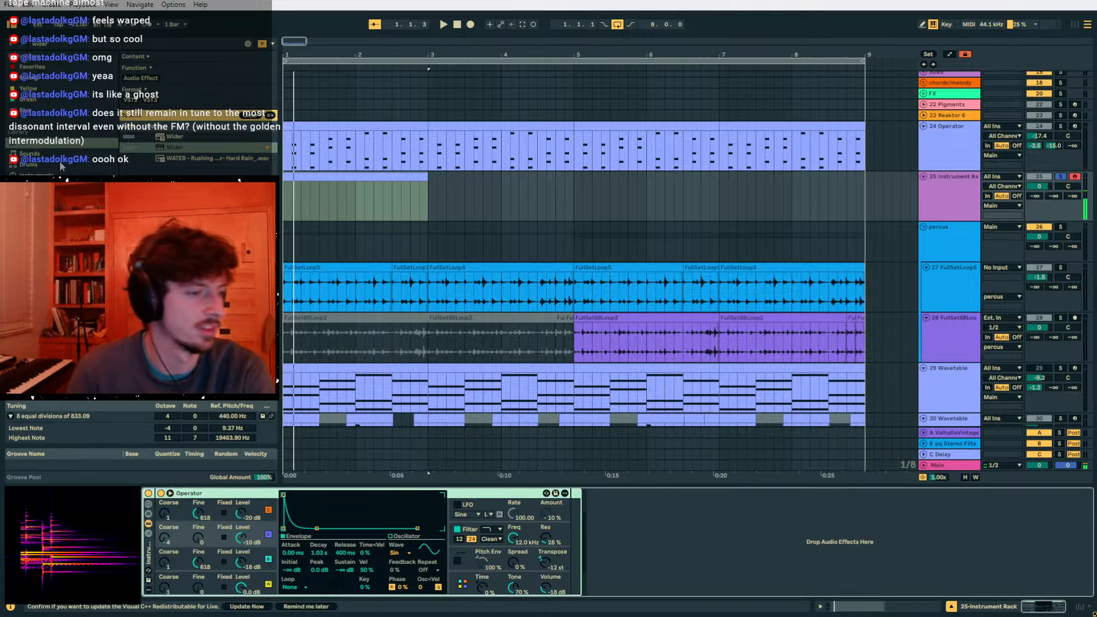
left_click(149, 536)
right_click(203, 550)
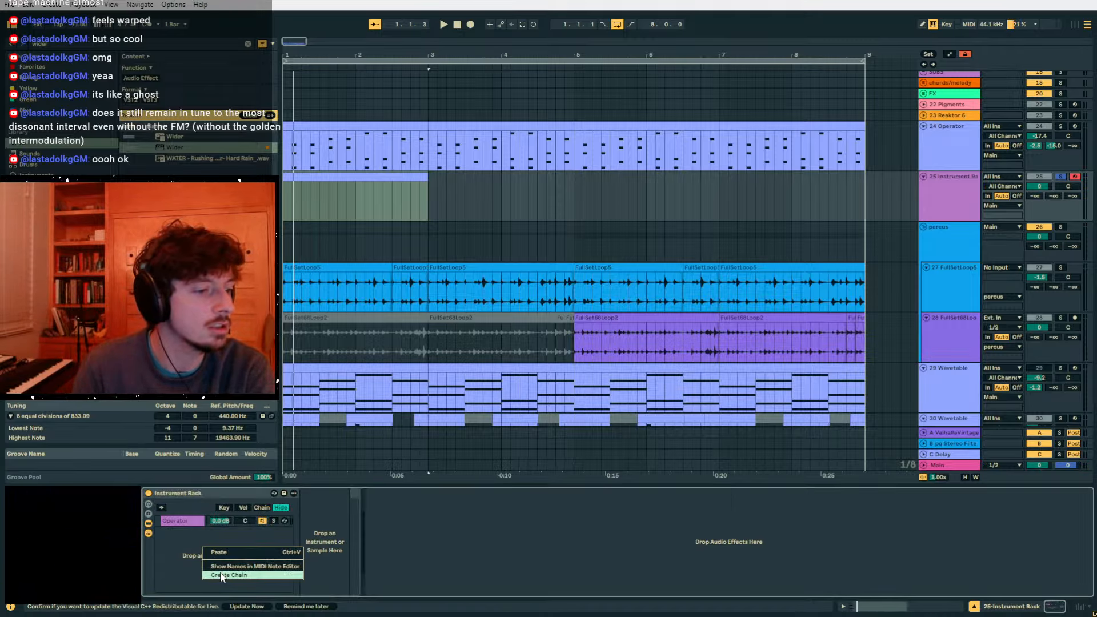
key("Escape")
- Find Xylophone Dark with the search "dark xylo", add it as a second rack chain, and raise the track's ValhallaVintageVerb send to -5.3 dB
left_click(58, 44)
type("dark xylo")
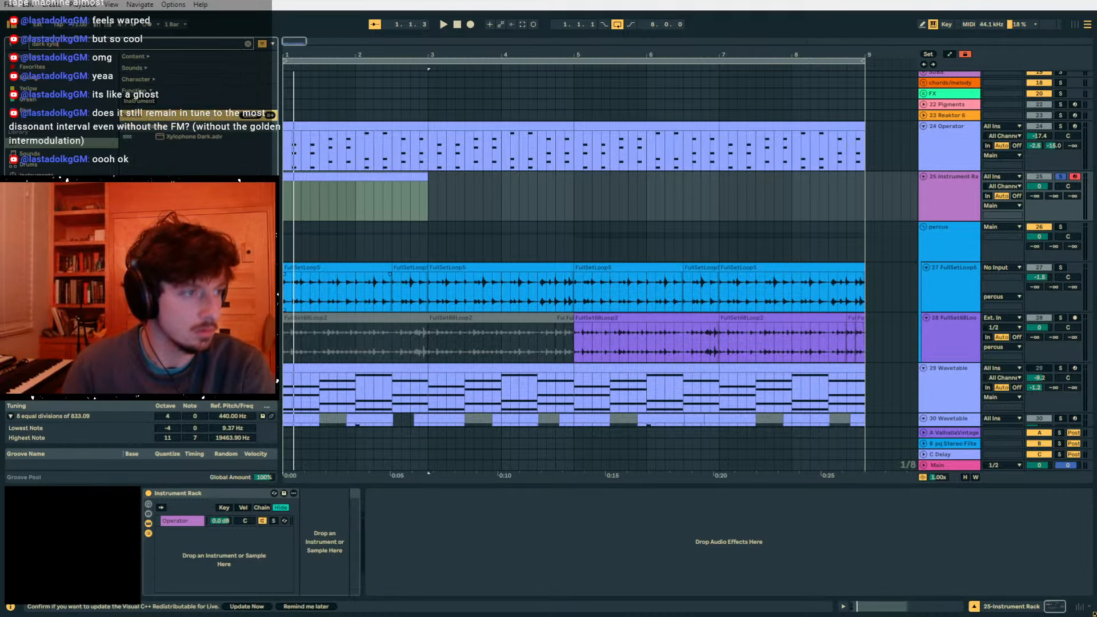
left_click_drag(210, 541, 230, 522)
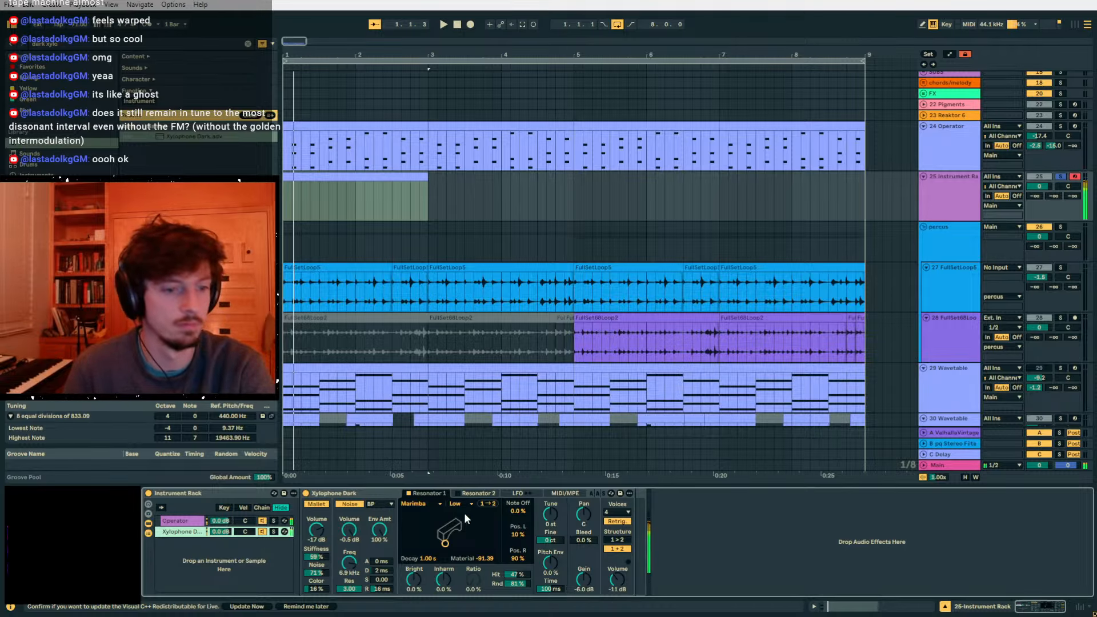
left_click_drag(1039, 194, 1039, 166)
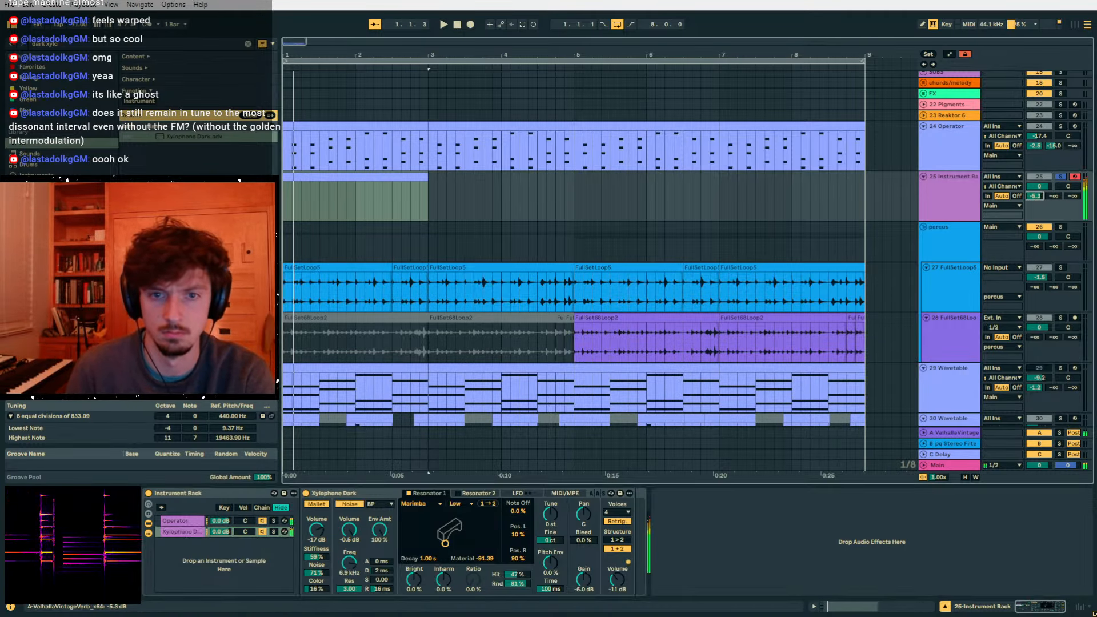
- Unsolo the Instrument Rack track and record a four-bar melody take from bar 1 in place of its two-bar clip
left_click(367, 186)
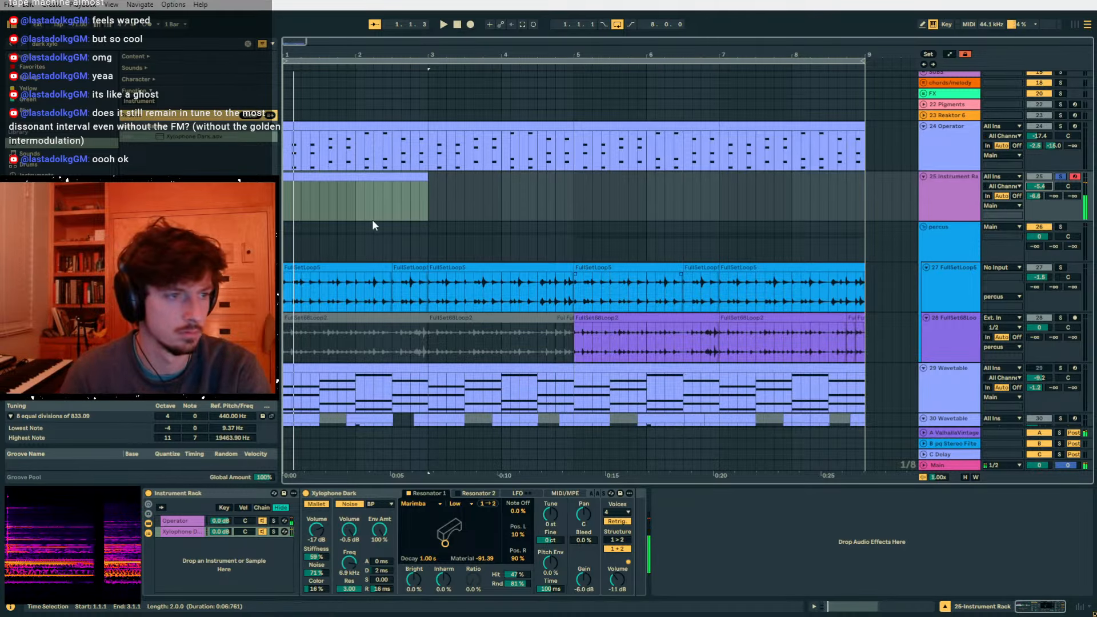
left_click(352, 201)
left_click(846, 609)
key("space")
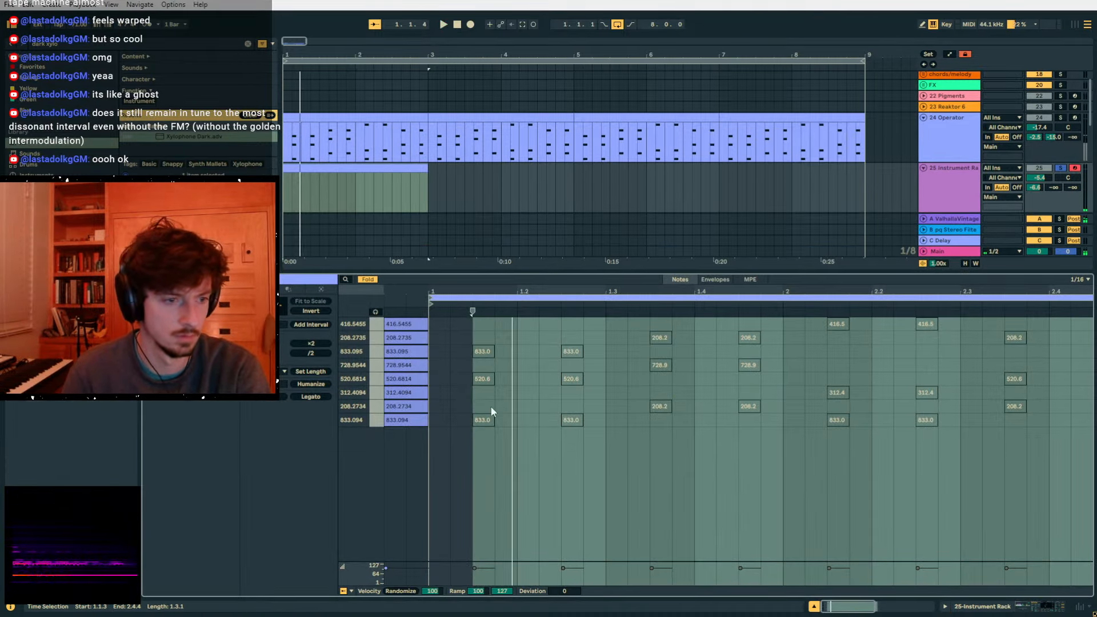
left_click(1062, 169)
left_click(396, 165)
left_click(470, 25)
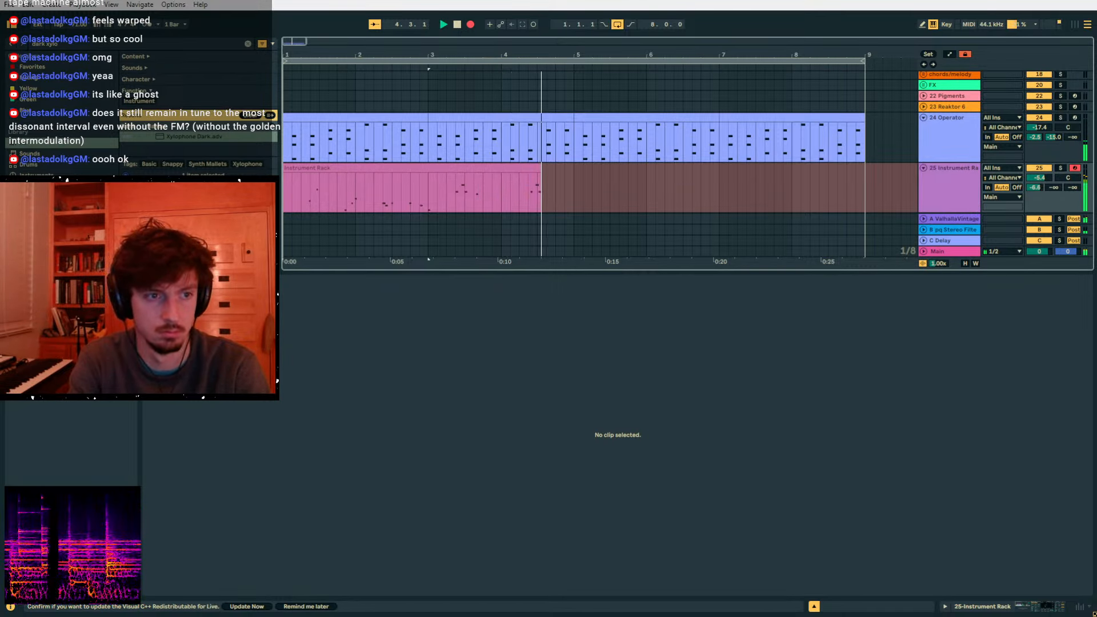
key("space")
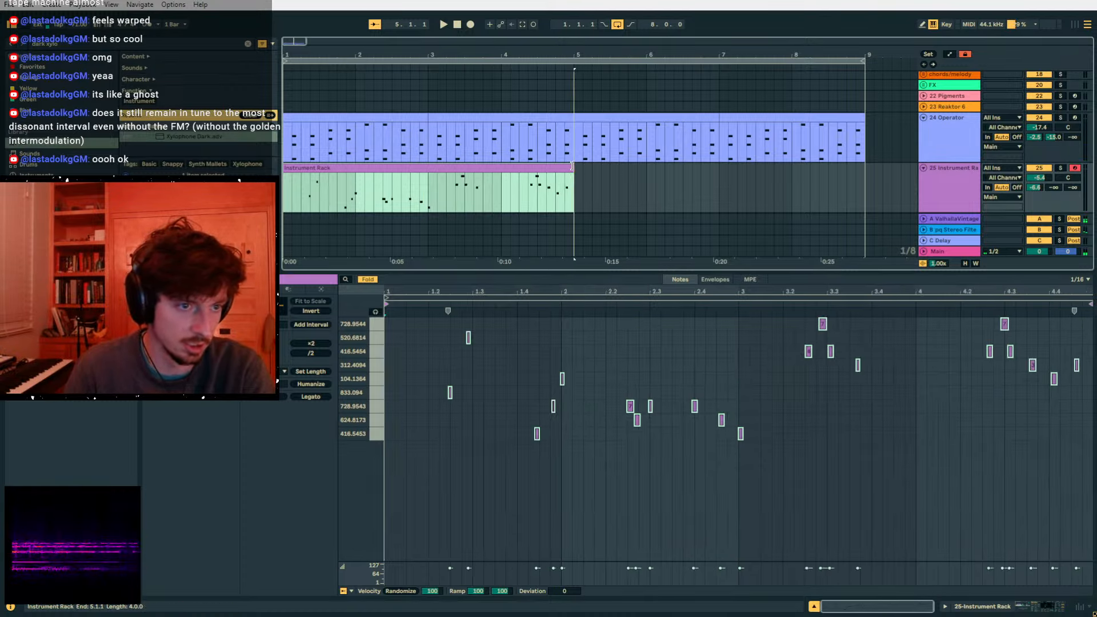
- Split the recorded melody clip at 3.2.1, and move its first part to bar 8 and its second part to bar 1
left_click_drag(960, 451, 1095, 317)
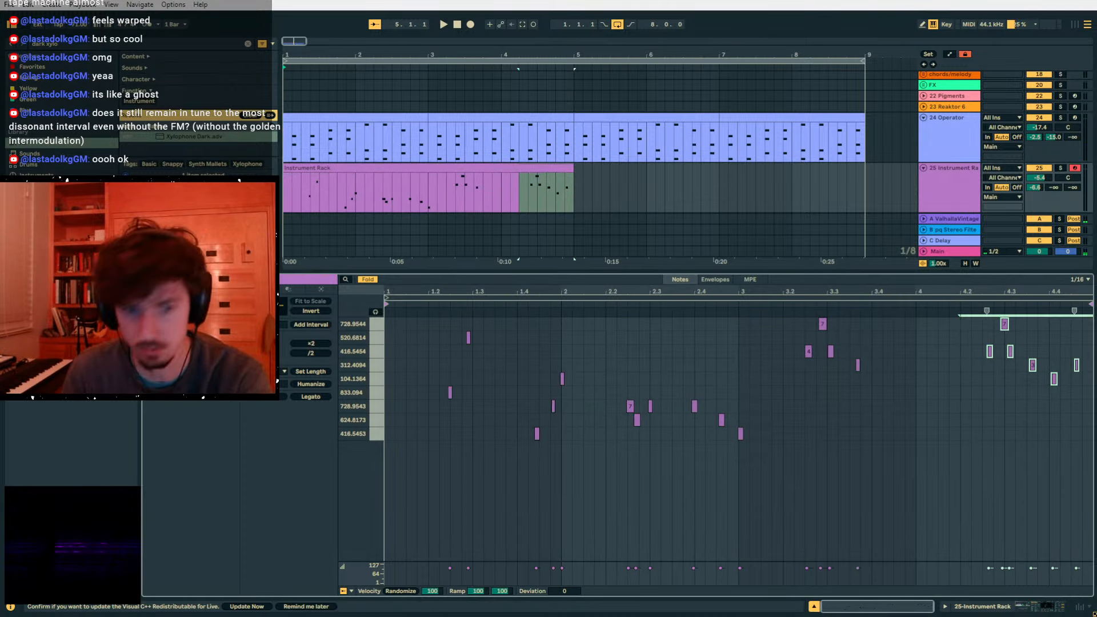
left_click_drag(920, 401, 785, 317)
left_click(448, 194)
key("ctrl+e")
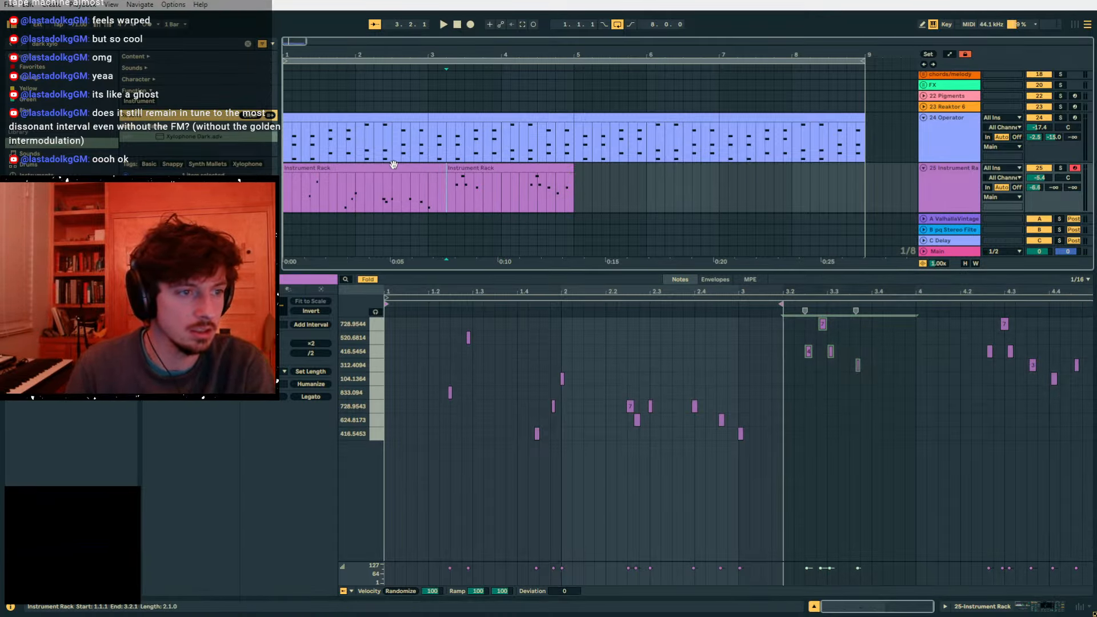
left_click_drag(394, 165, 970, 175)
left_click(525, 161)
left_click_drag(528, 169, 346, 169)
- Move the last note of the clip's first phrase, pitch 312.4094, slightly earlier to 3.3.3
key("space")
left_click_drag(843, 436, 610, 323)
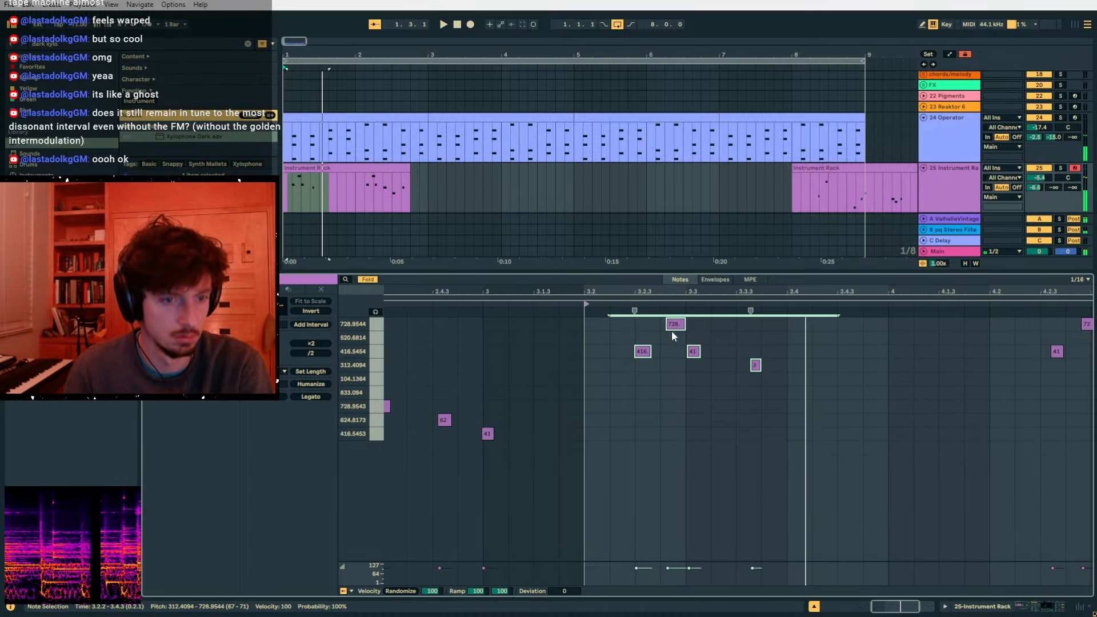
left_click_drag(755, 365, 742, 365)
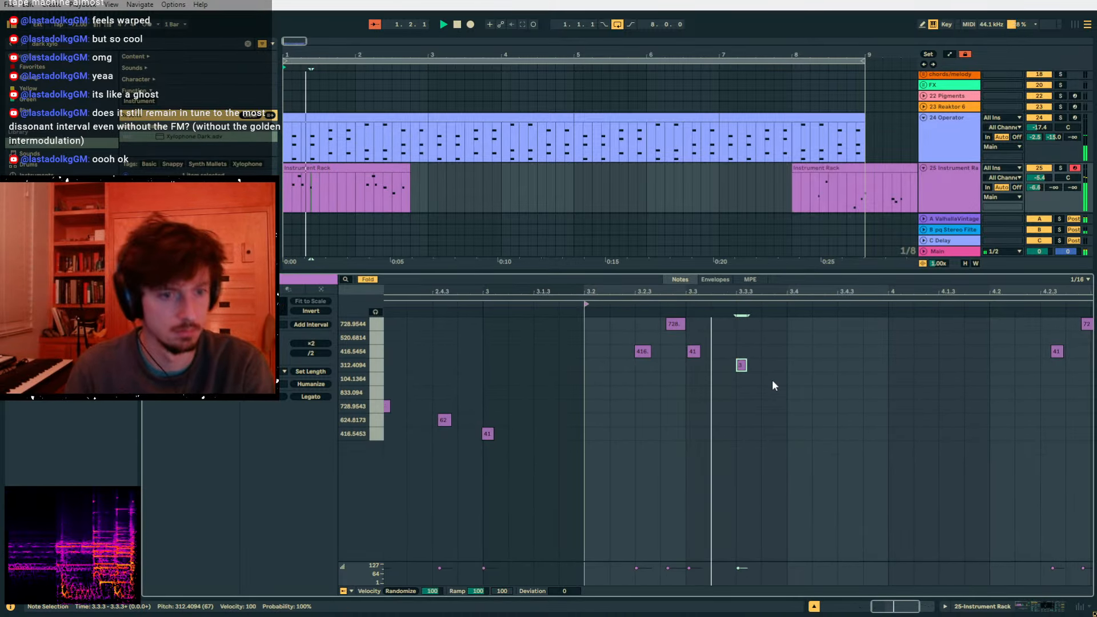
double_click(791, 382)
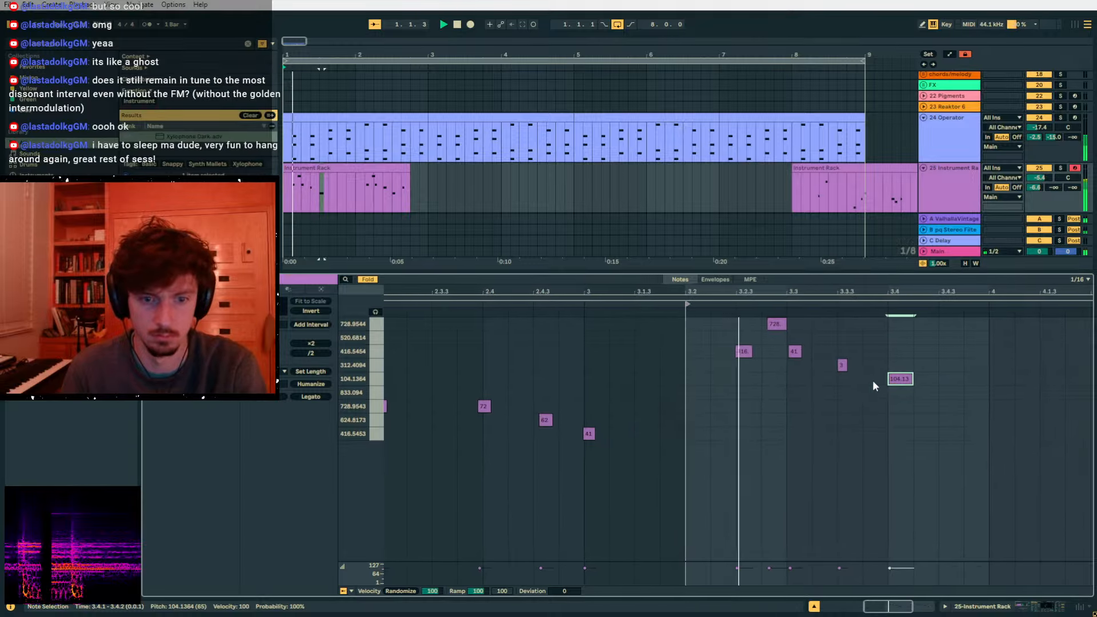
double_click(900, 379)
- Split off the opening clip's second phrase, place it at bar 3, and extend the opening clip to fill two bars
left_click(325, 175)
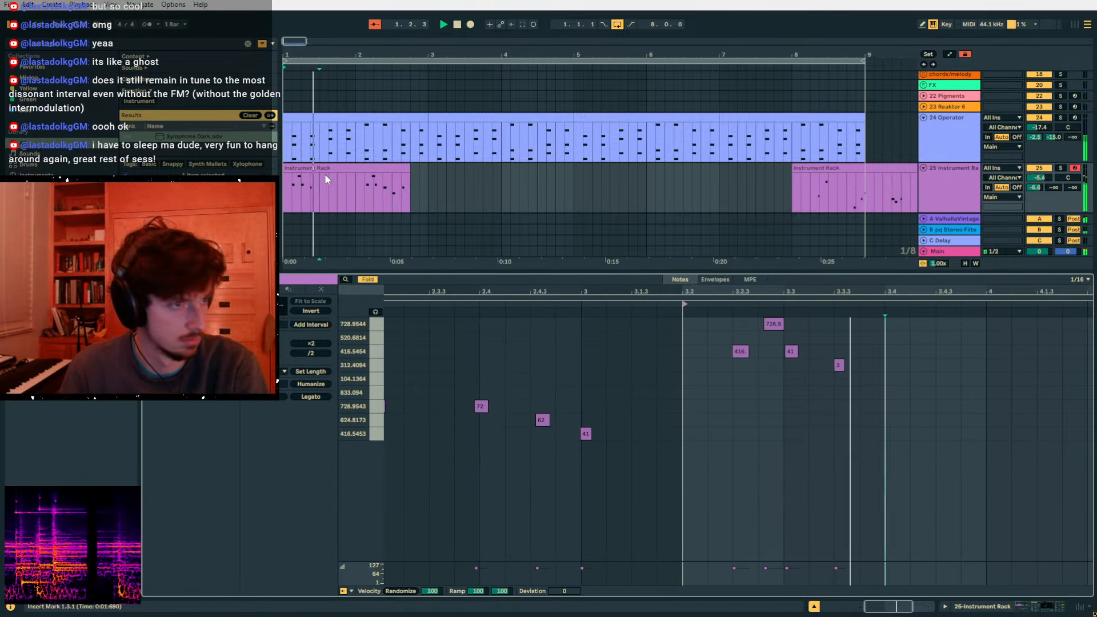
left_click(369, 179)
key("ctrl+e")
key("space")
left_click_drag(391, 168, 429, 165)
- Reposition the six notes of the opening clip's second phrase so they start at 4.2.3
left_click_drag(1070, 500, 879, 382)
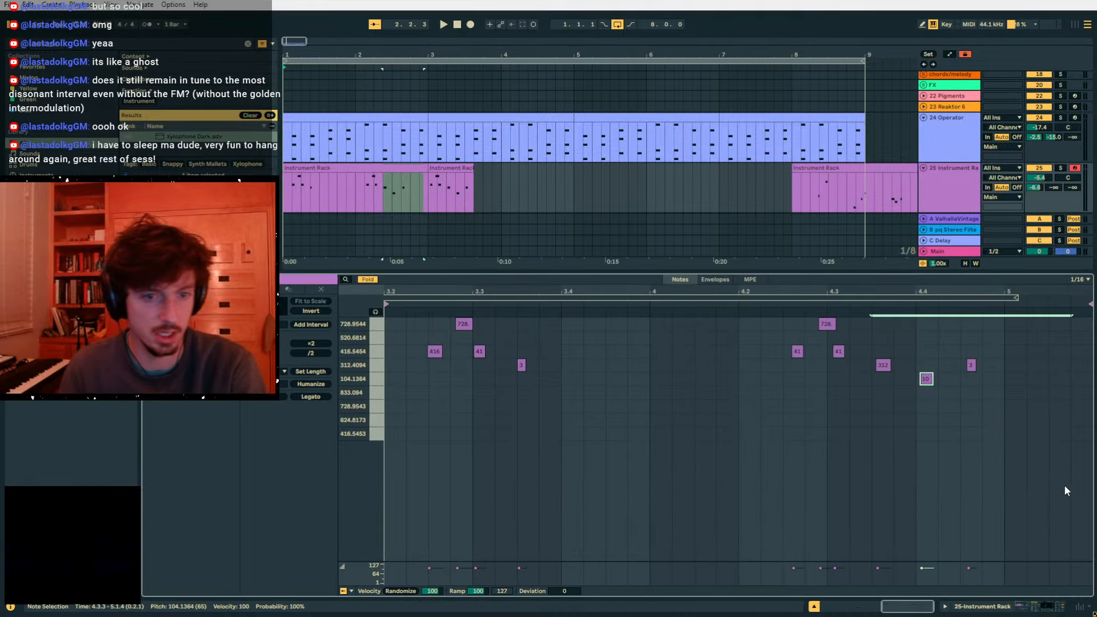
left_click_drag(1064, 490, 656, 258)
key("Left")
key("Left")
key("Left")
key("Left")
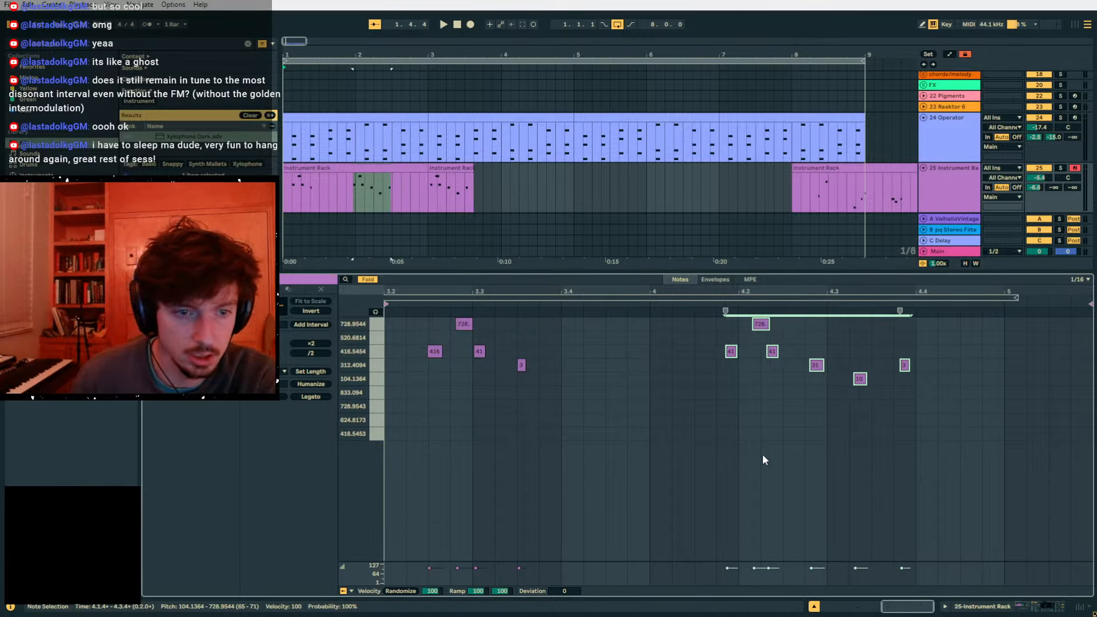
key("Left")
key("space")
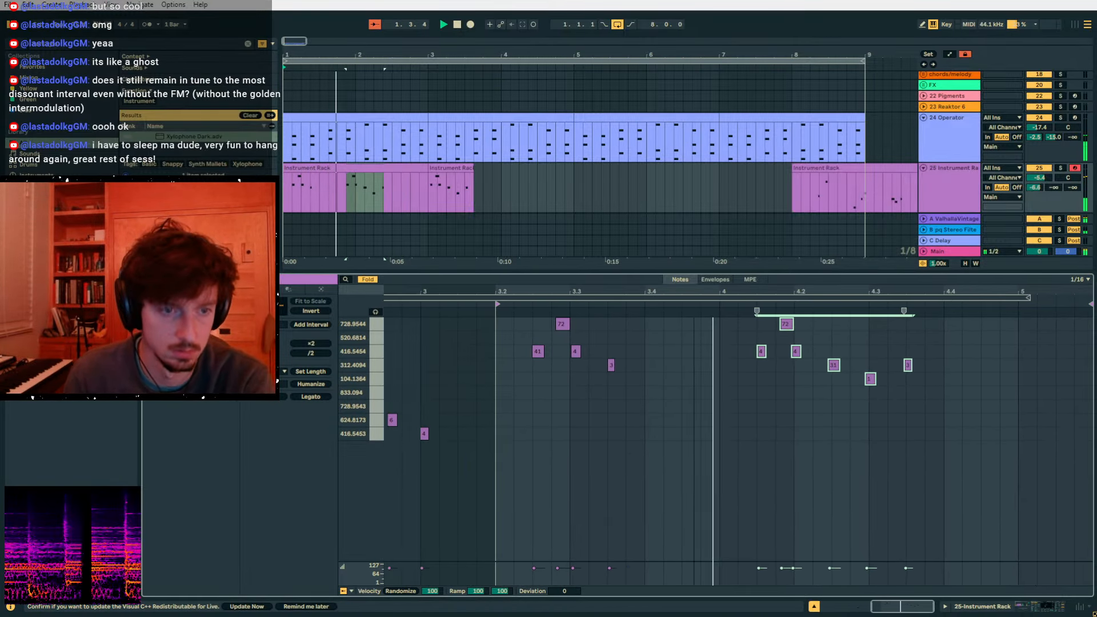
left_click_drag(776, 356, 847, 356)
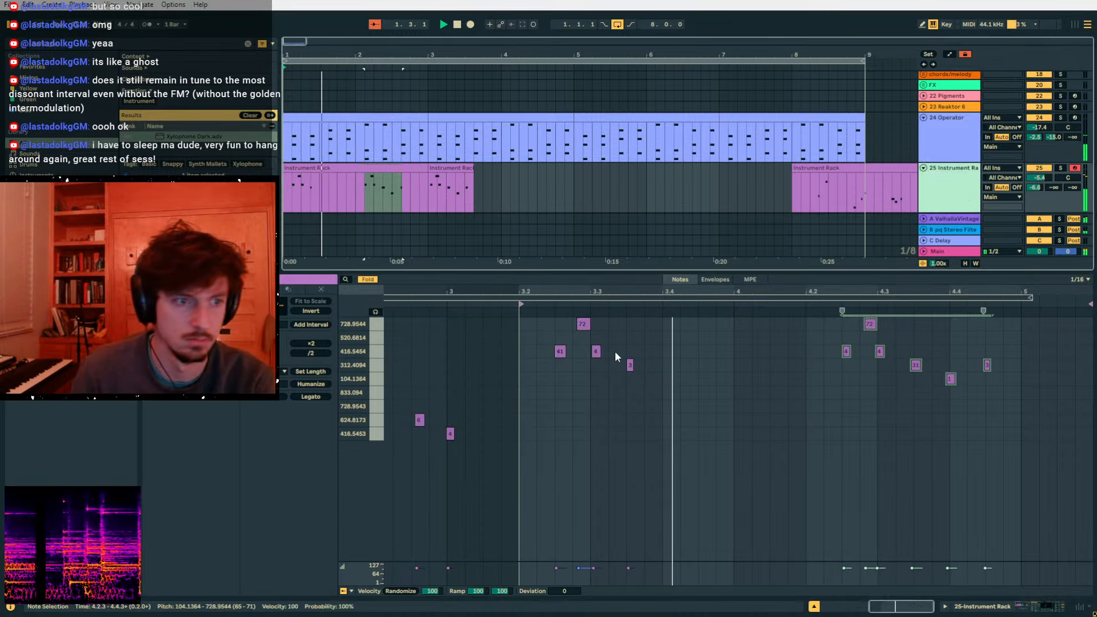
- Lower the first phrase's 728.9544 note and its last note at 3.3.3 by one octave each, auditioning the melody
left_click_drag(632, 333, 558, 313)
key("shift+Down")
key("space")
key("space")
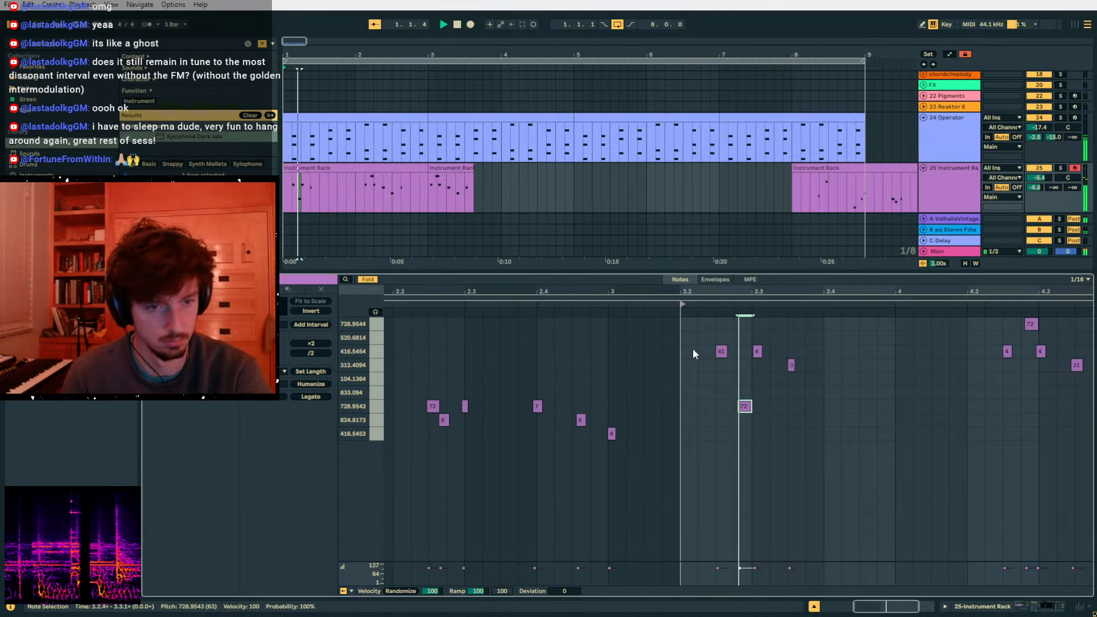
key("space")
left_click_drag(664, 371, 728, 335)
left_click_drag(752, 379, 726, 349)
key("shift+Down")
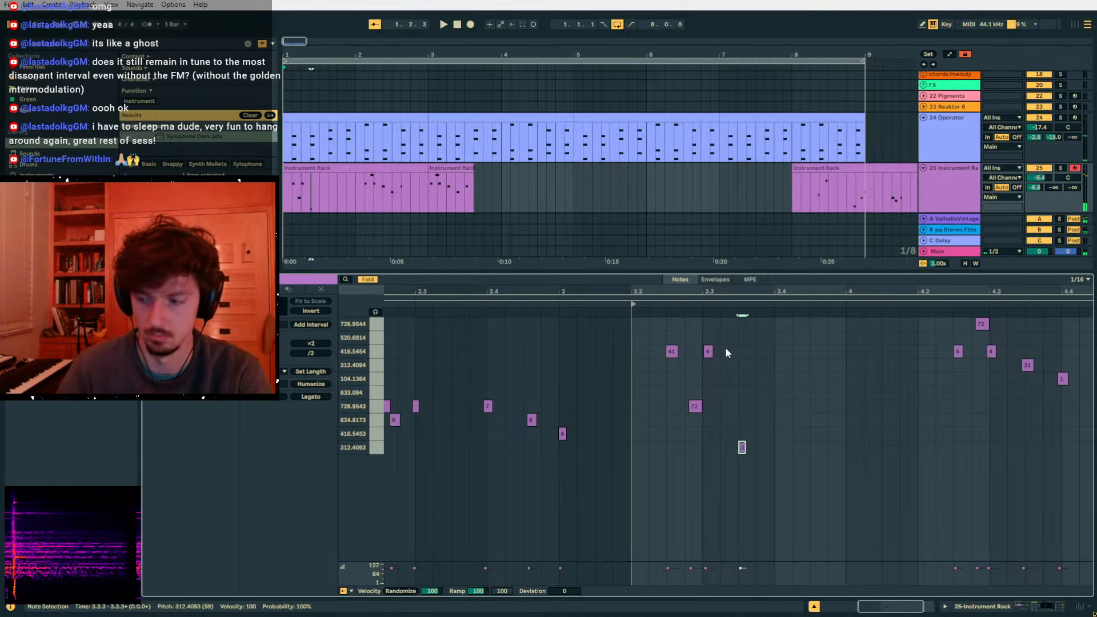
key("space")
key("space")
left_click(731, 416)
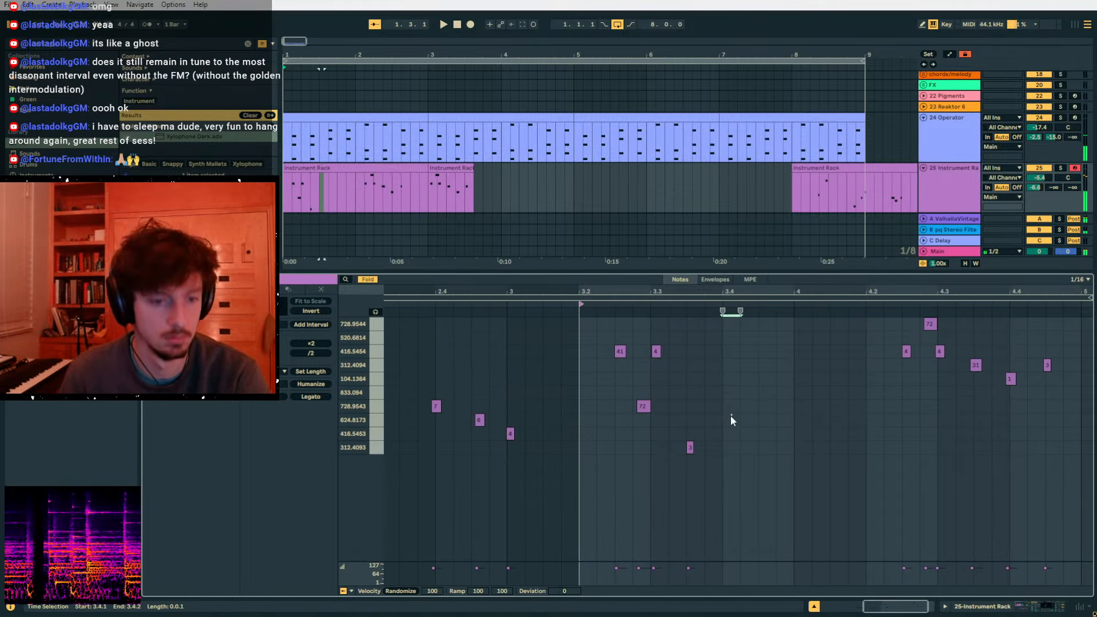
key("space")
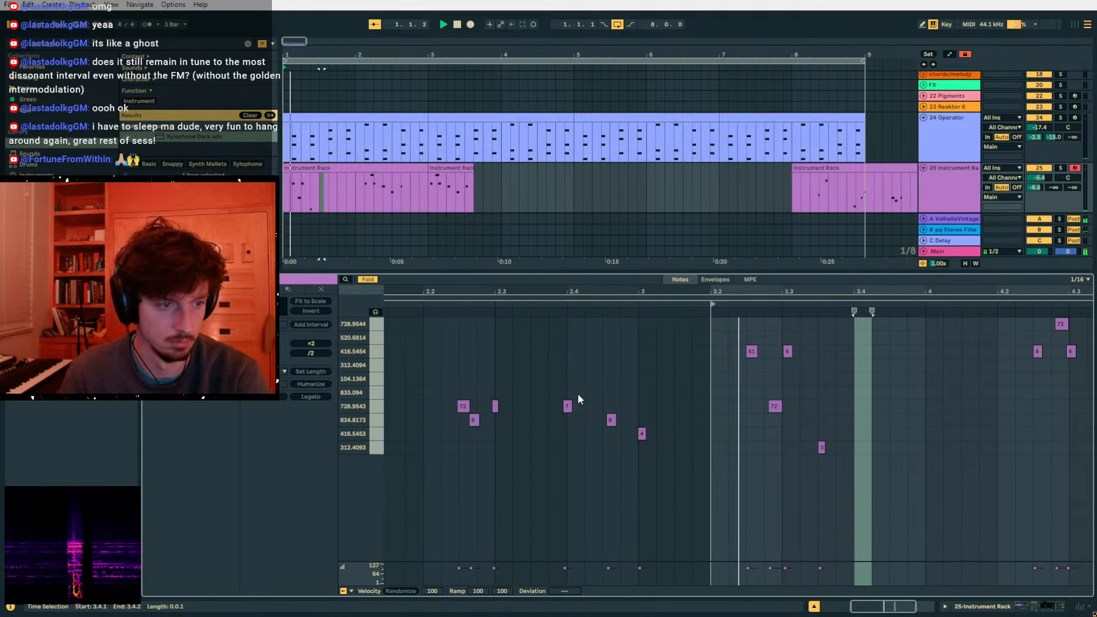
- Paste the stack of eight chord pitches into the melody clip as a reference and shift it left toward the clip's start at 3.2
left_click_drag(413, 290, 644, 286)
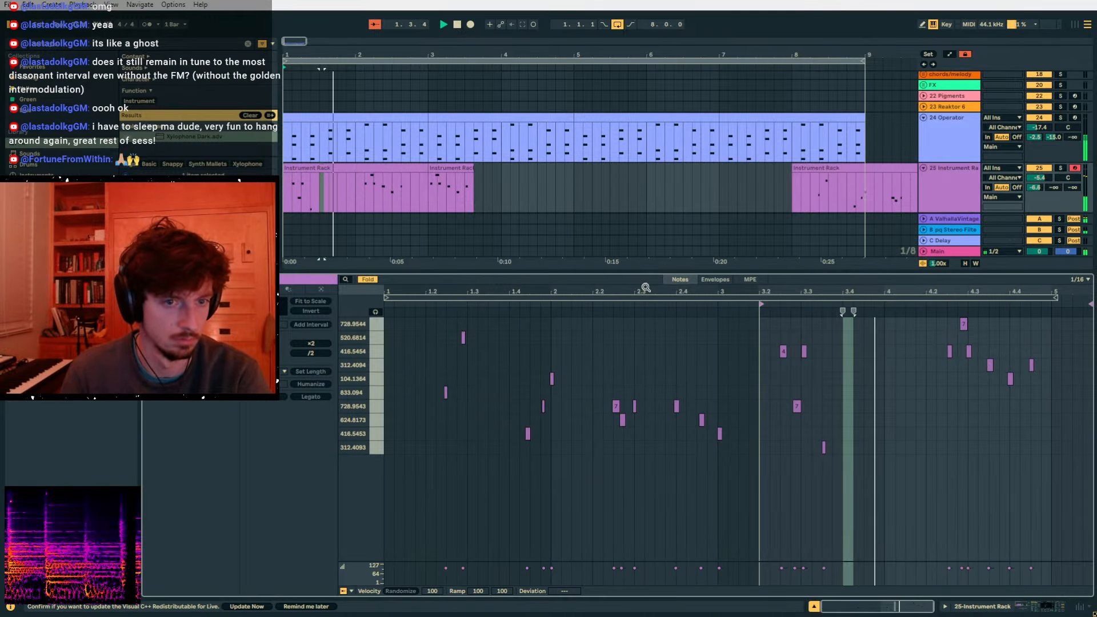
scroll(537, 91, "down", 1)
key("space")
left_click(447, 121)
left_click(344, 152)
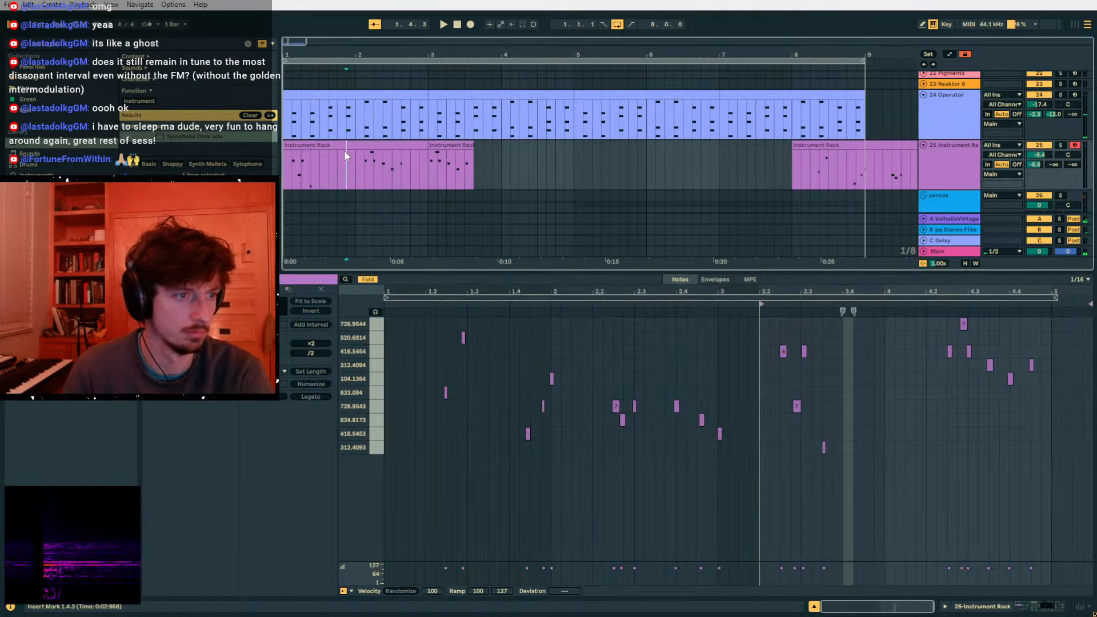
left_click(398, 347)
key("ctrl+v")
key("Left")
key("Left")
key("Left")
key("Left")
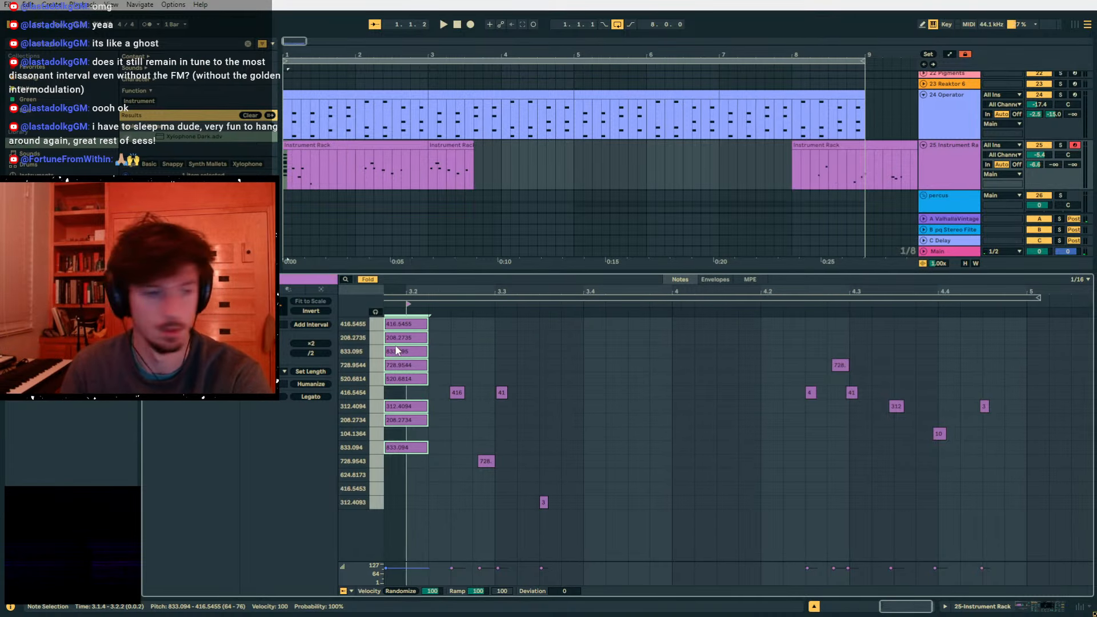
- Lower the first phrase's two 416.5454 notes to 312.4094 and raise its last note at 3.3.3 by one octave
left_click_drag(614, 423, 492, 370)
key("space")
key("Down")
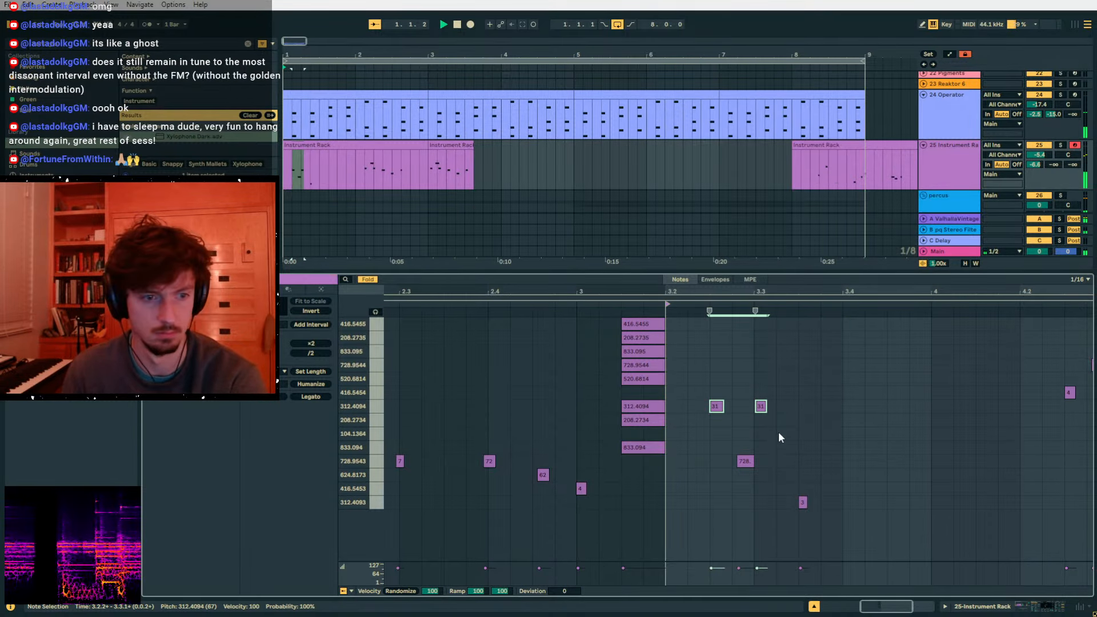
key("space")
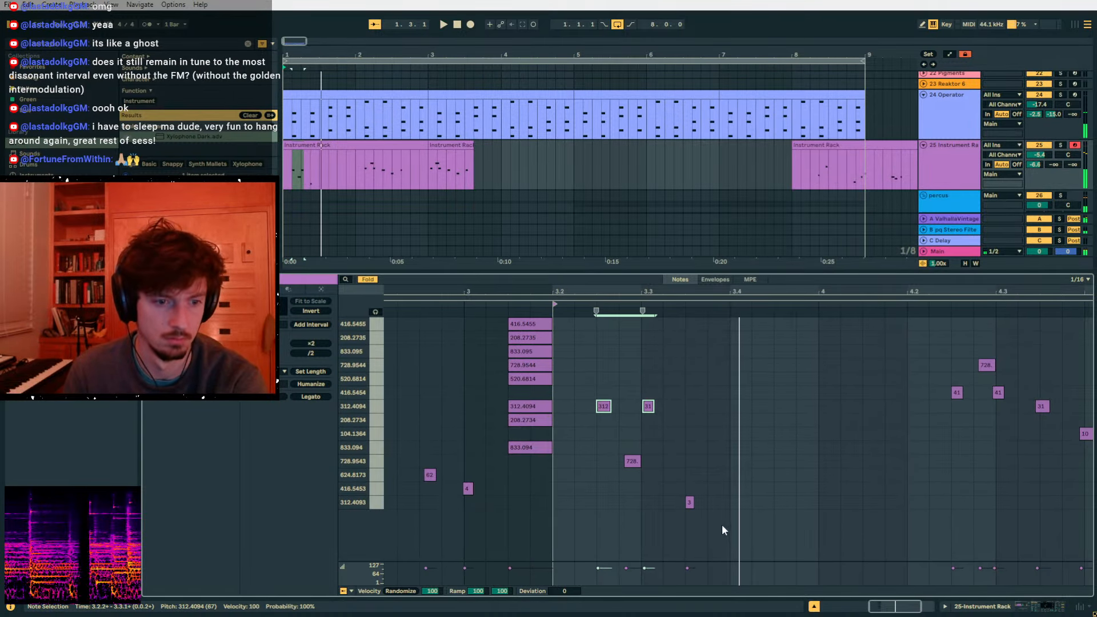
left_click_drag(720, 523, 690, 499)
key("shift+Up")
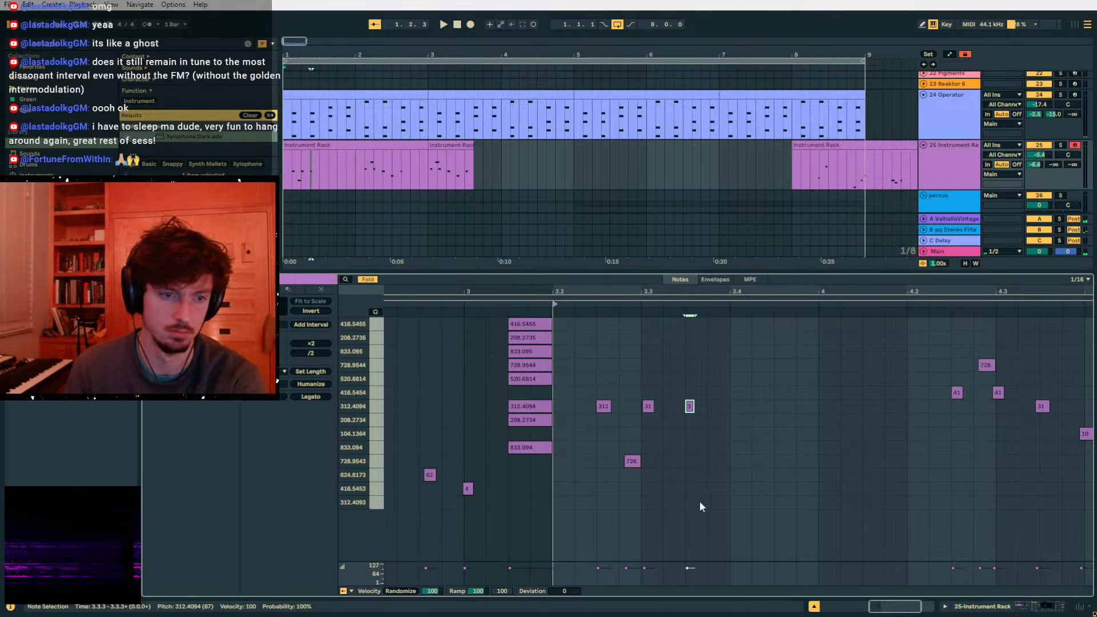
- Lower the note at 3.3.3 in the first Instrument Rack clip to 833.093 and audition the phrase
key("Down")
key("space")
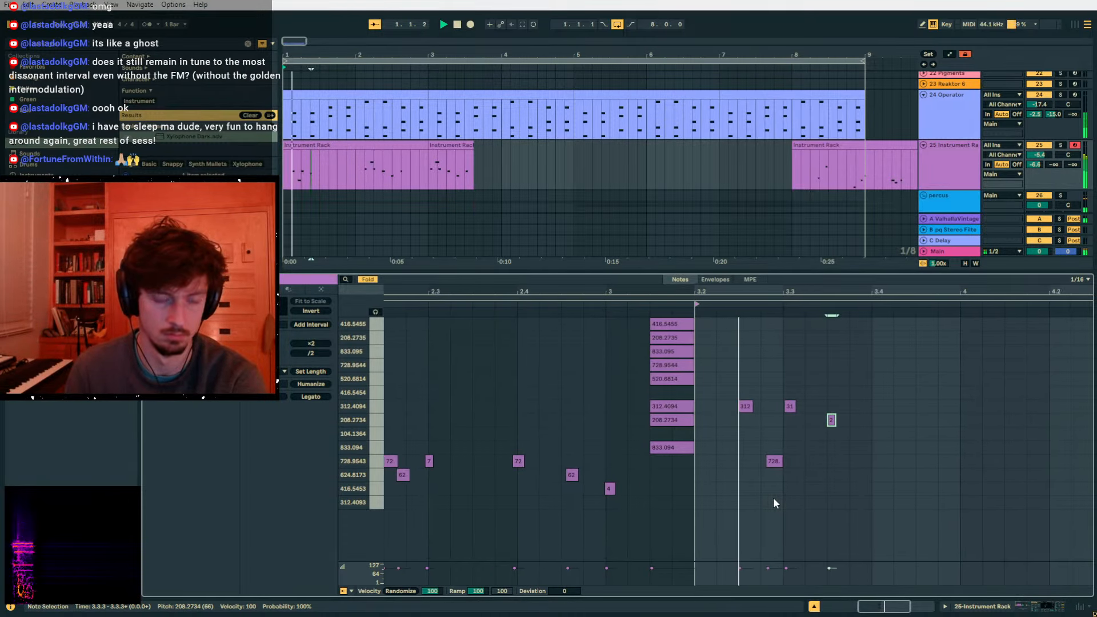
key("space")
left_click_drag(699, 440, 678, 422)
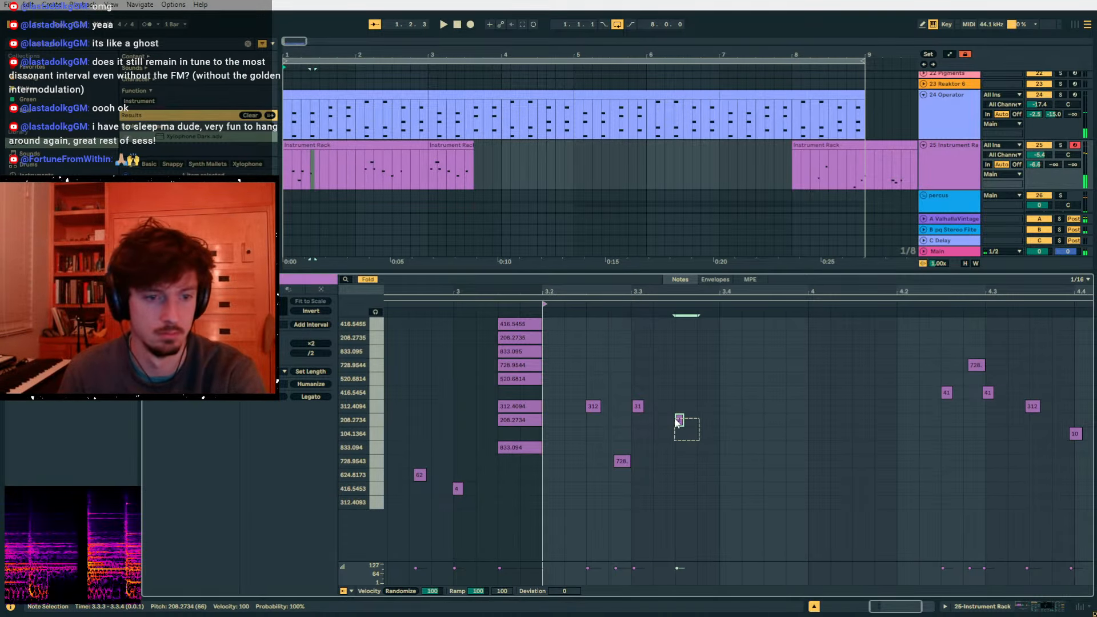
key("space")
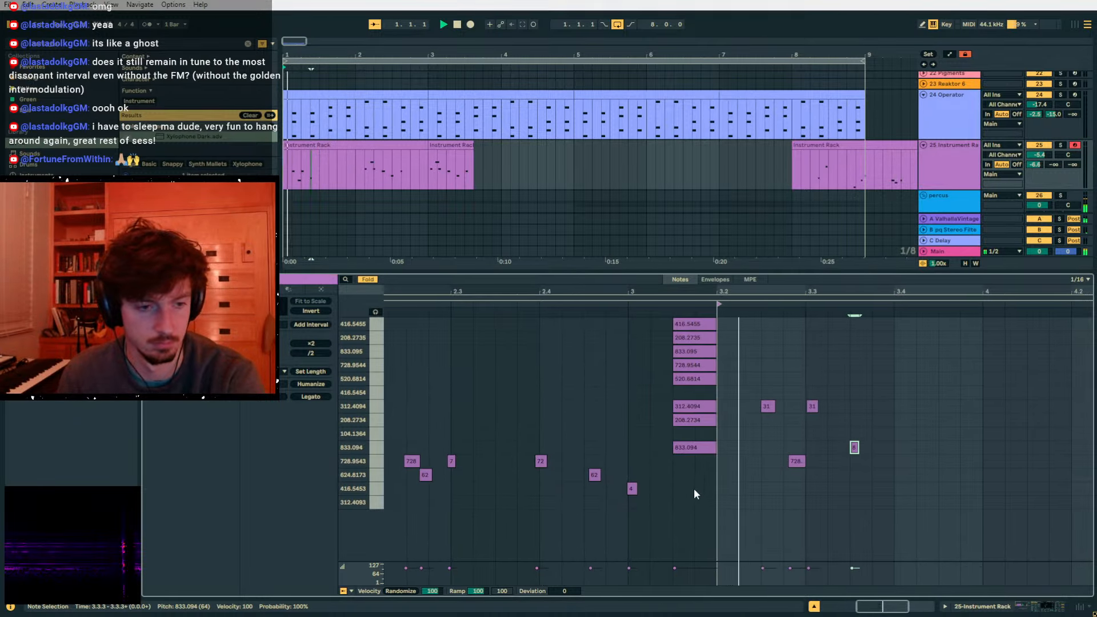
key("shift+Down")
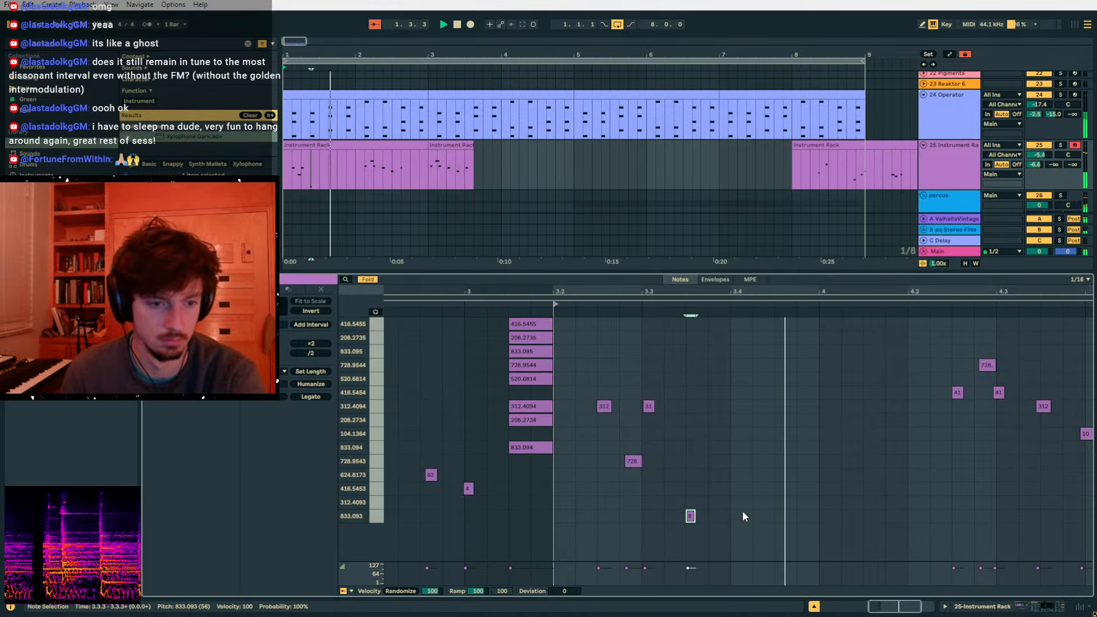
key("space")
key("space")
- Duplicate the stacked chord notes just before 3.2 and shift the copy one octave lower
left_click_drag(639, 475, 625, 293)
key("ctrl+c")
key("ctrl+v")
key("shift+Down")
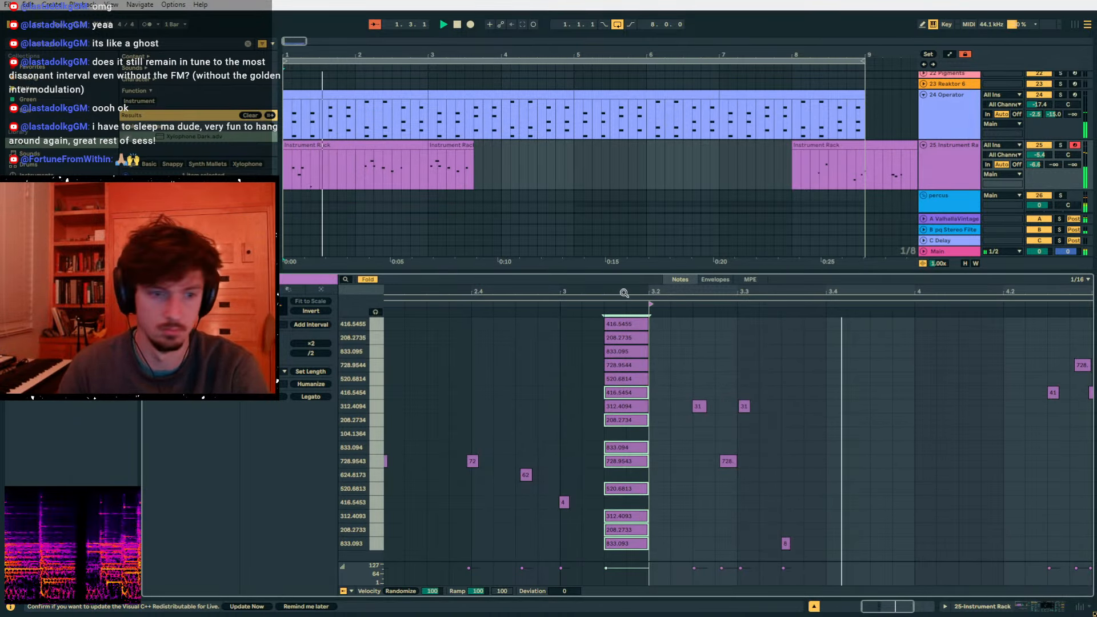
- Try an extra 833.093 note at 3.2.1, audition it, and delete it
left_click_drag(805, 296, 645, 290)
key("space")
double_click(511, 544)
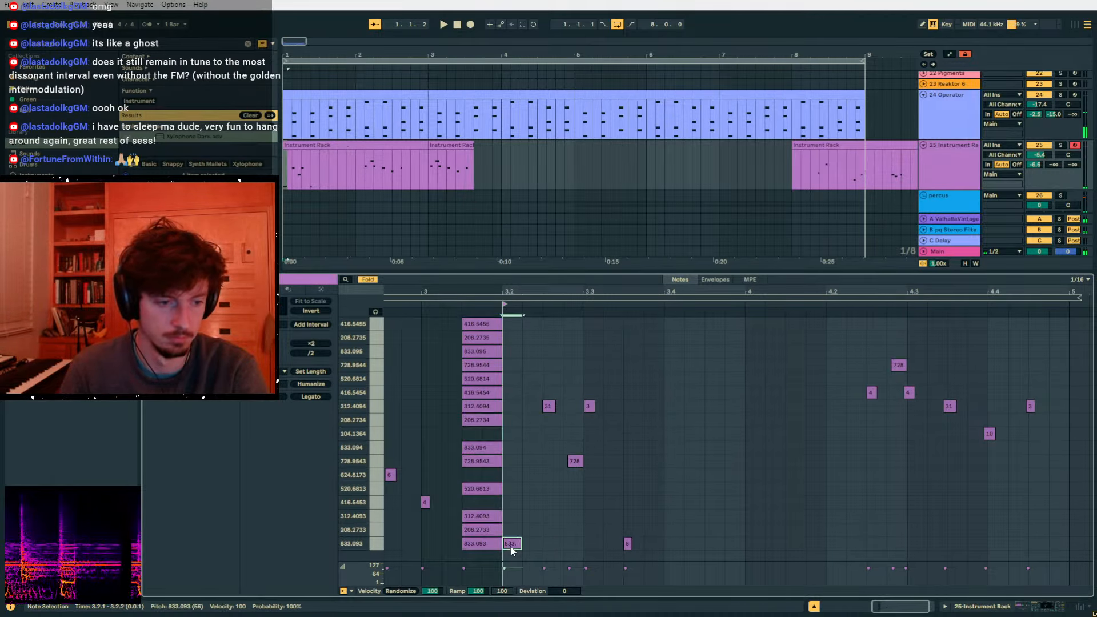
key("space")
key("space")
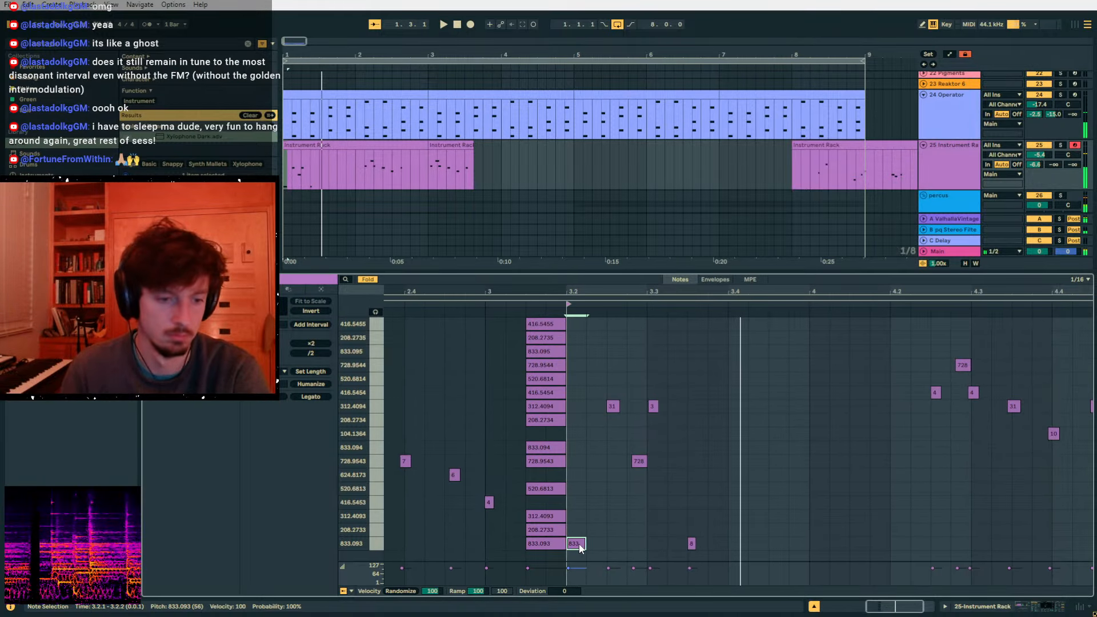
left_click_drag(577, 544, 578, 532)
key("space")
key("Delete")
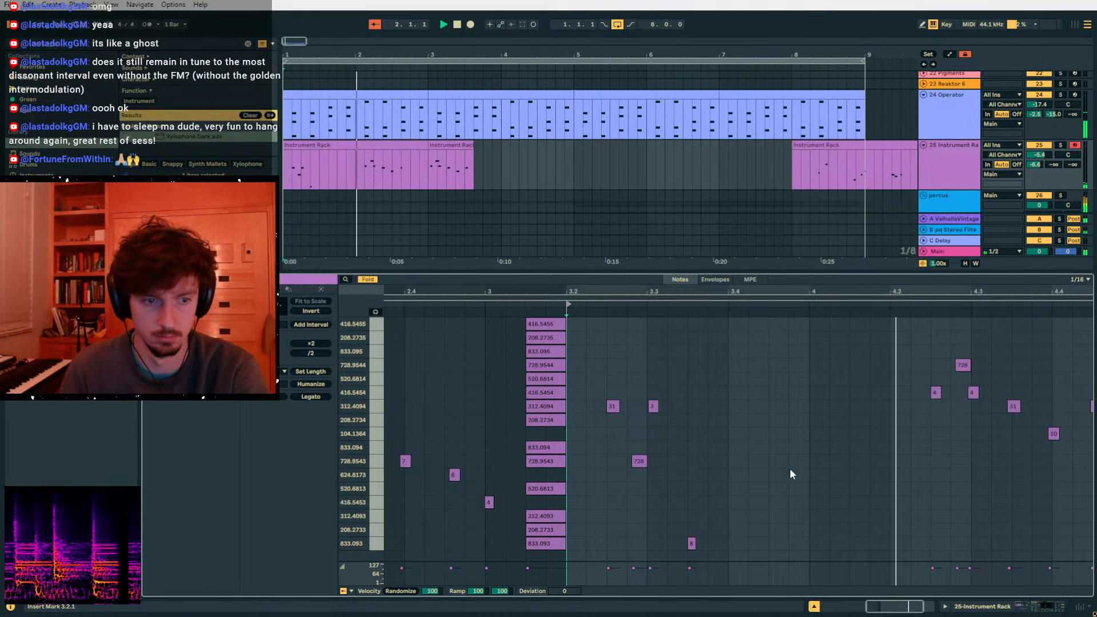
- Add a 416.5454 note at bar 5 and a 312.4094 note just after it to end the phrase
left_click_drag(900, 293, 931, 293)
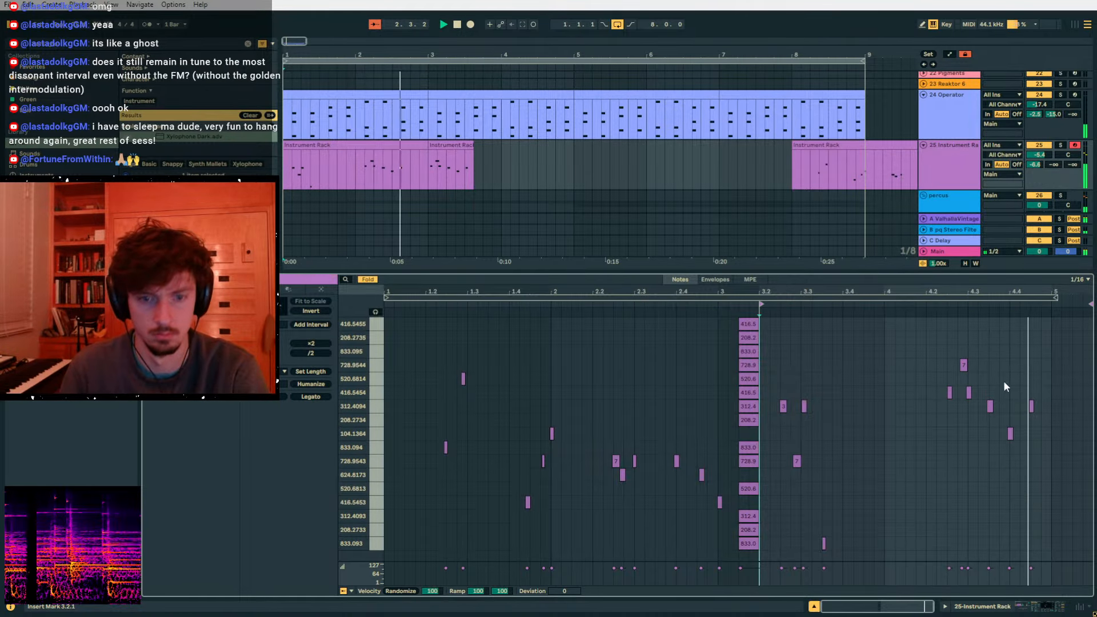
key("space")
double_click(1046, 392)
double_click(1057, 406)
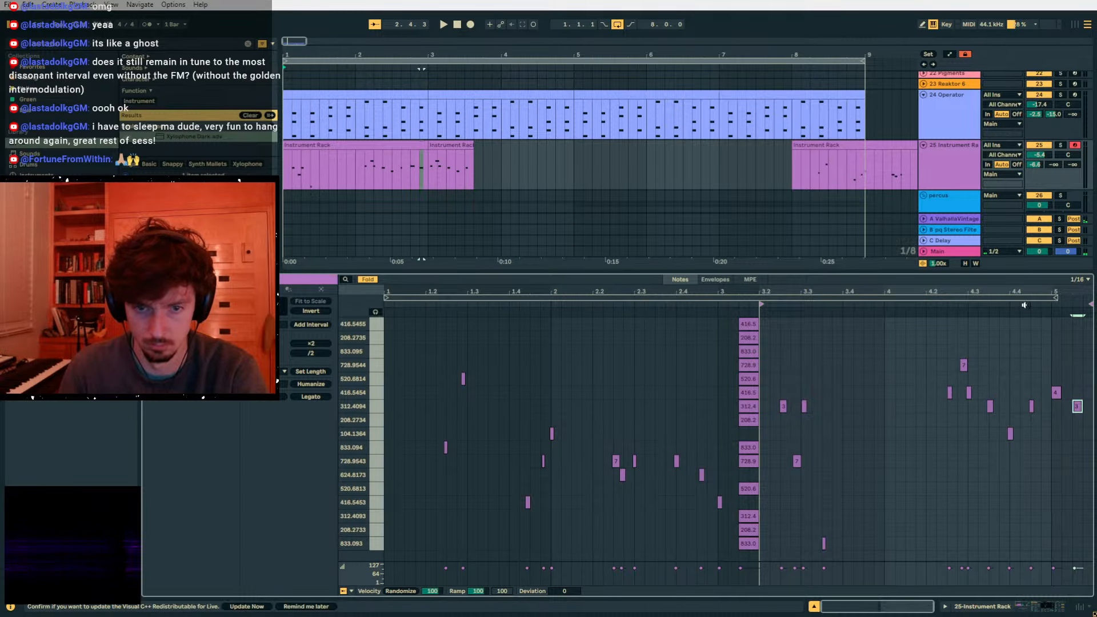
- Move the short second Instrument Rack clip to 4.3 and place a copied four-note fragment of the melody at bar 4
left_click(385, 147)
left_click_drag(449, 144, 492, 165)
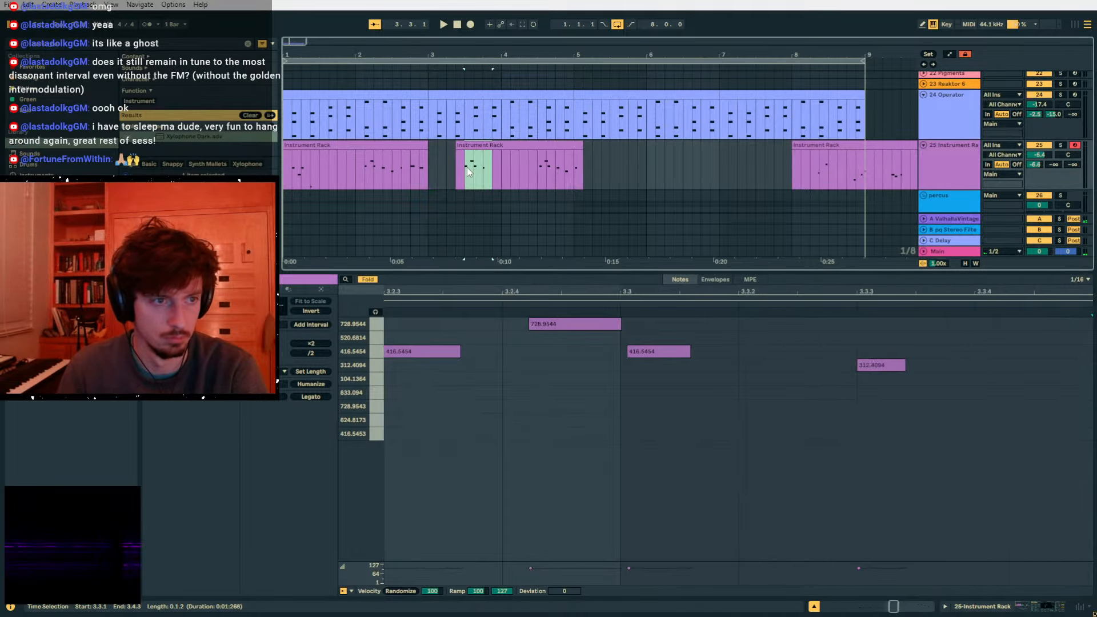
key("ctrl+z")
left_click(304, 144)
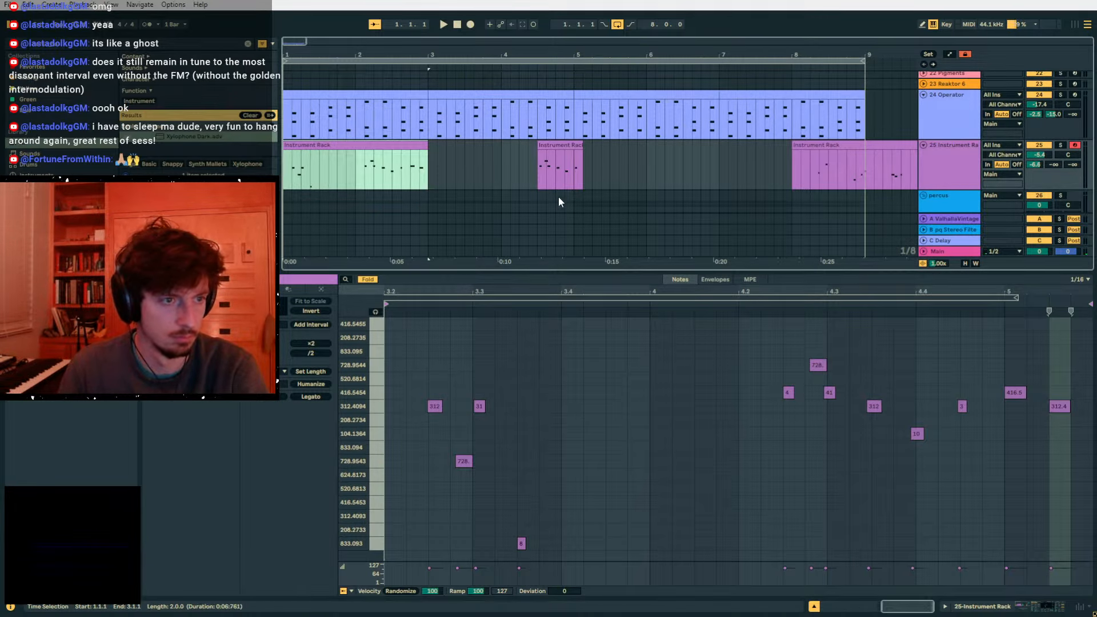
left_click(499, 159)
key("ctrl+v")
- Replace the first clip's opening phrase after 3.2 with the fragment's notes 416.5454, 728.9544, 416.5454 and 312.4094, and audition it
left_click(693, 421)
key("ctrl+a")
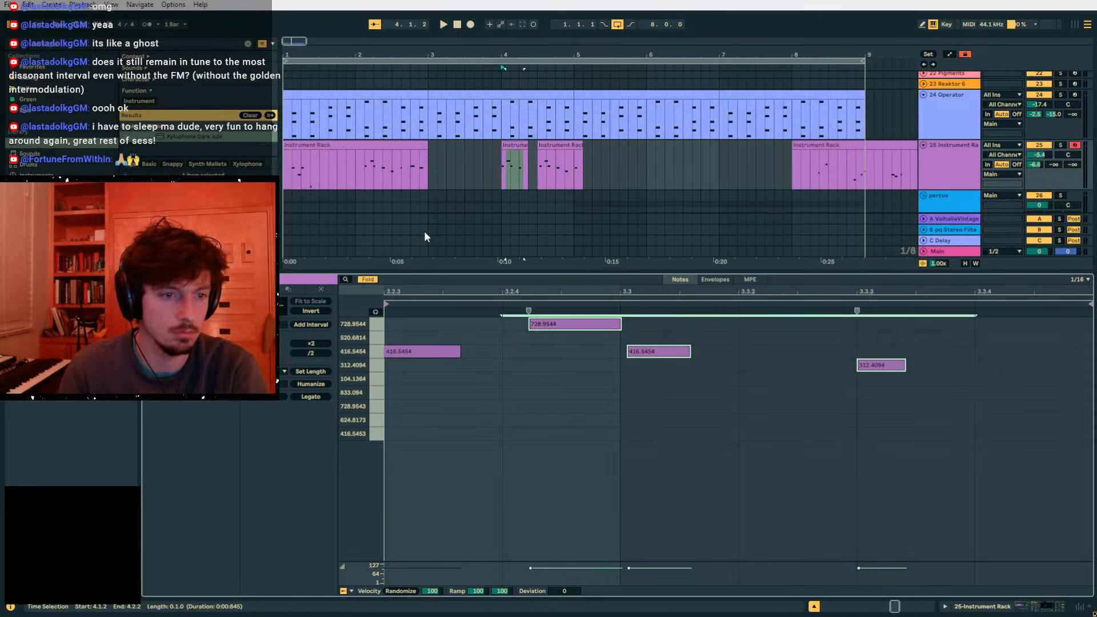
left_click(332, 144)
left_click_drag(529, 344, 384, 557)
key("Delete")
left_click(433, 386)
key("ctrl+z")
key("space")
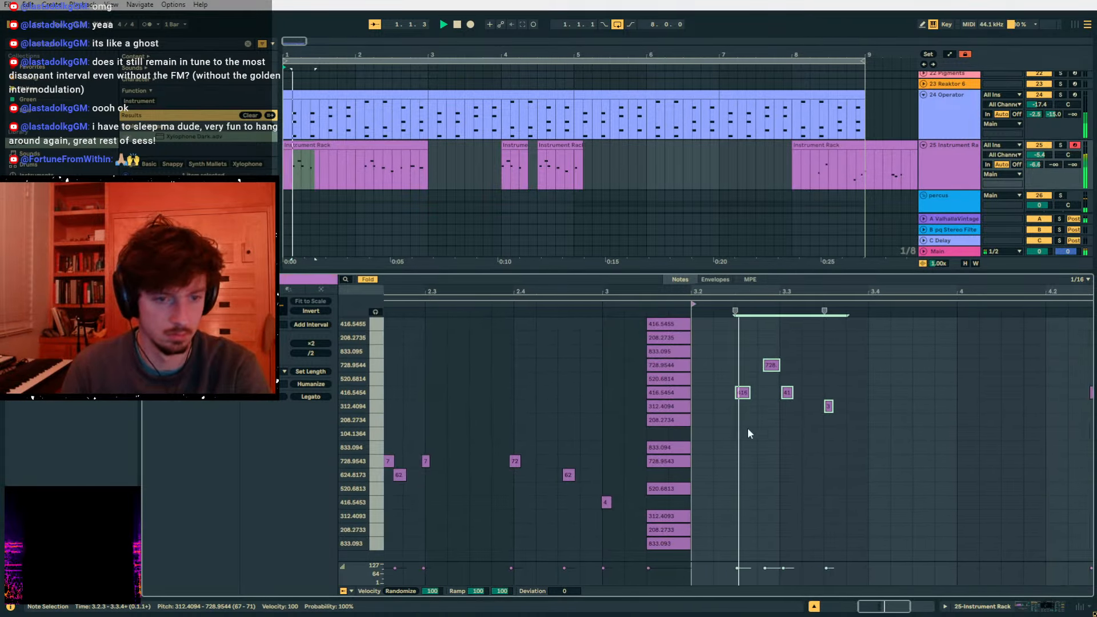
- Set the Instrument Rack track's first send to -19.0 dB and its second send to 0 dB during playback
left_click(358, 146)
left_click_drag(1054, 165, 1054, 108)
key("space")
key("space")
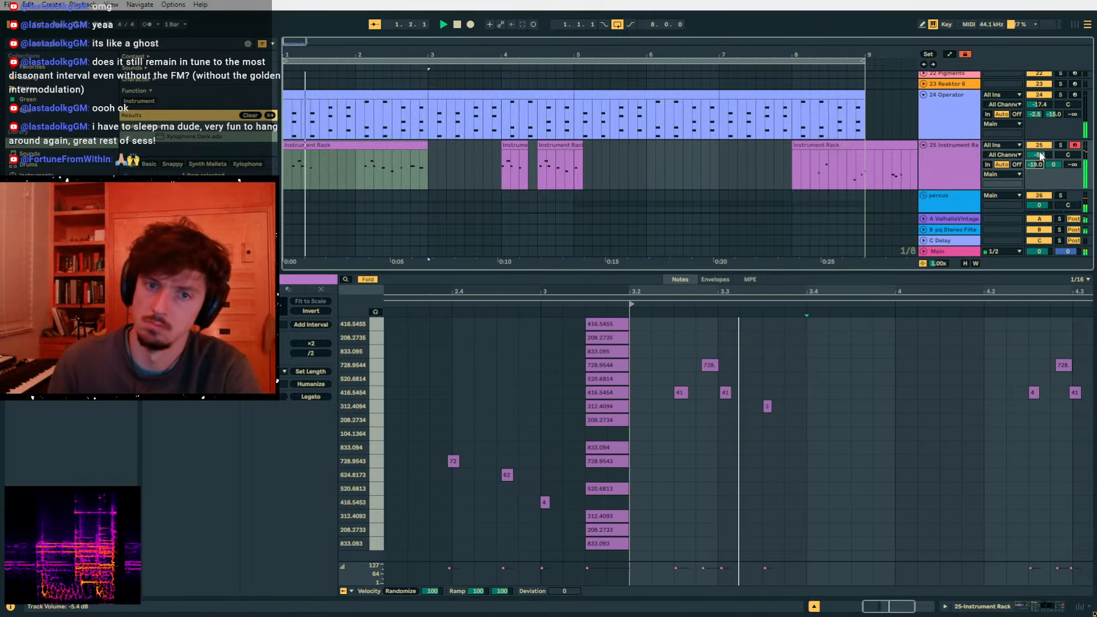
- Find Auto Filter in the browser and add it after the Instrument Rack on track 25
left_click(1021, 609)
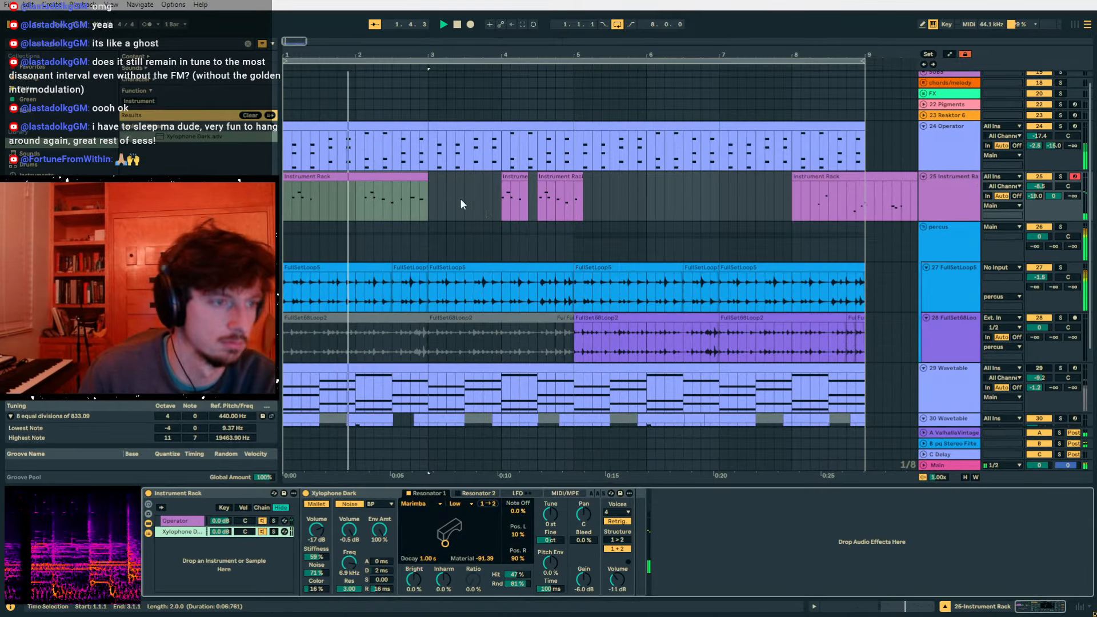
left_click(356, 175)
key("ctrl+f")
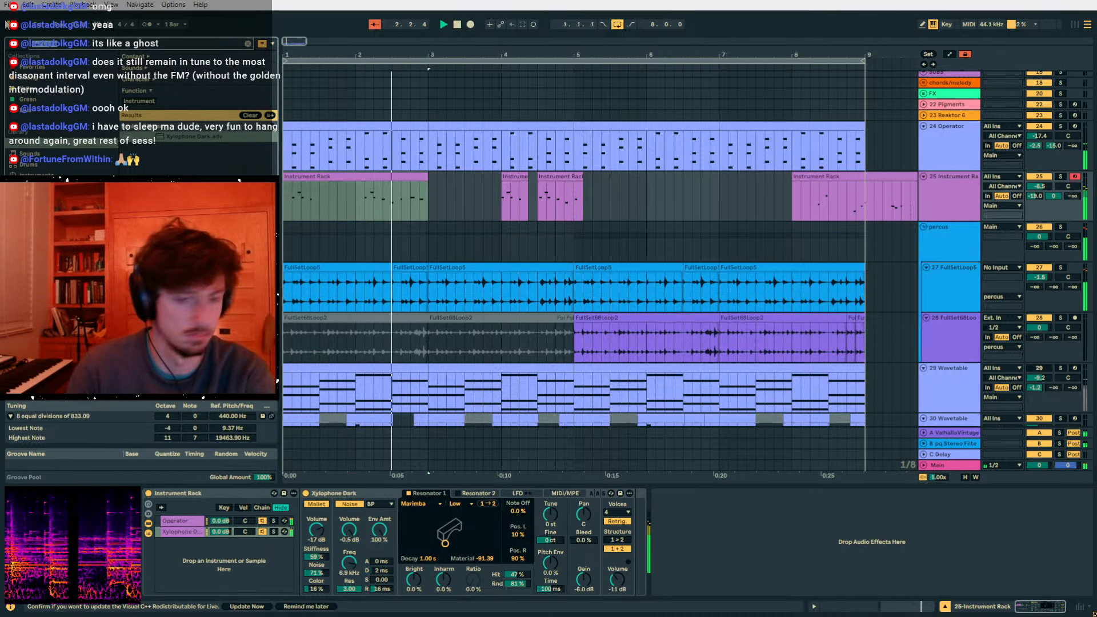
type("auto fil")
double_click(183, 137)
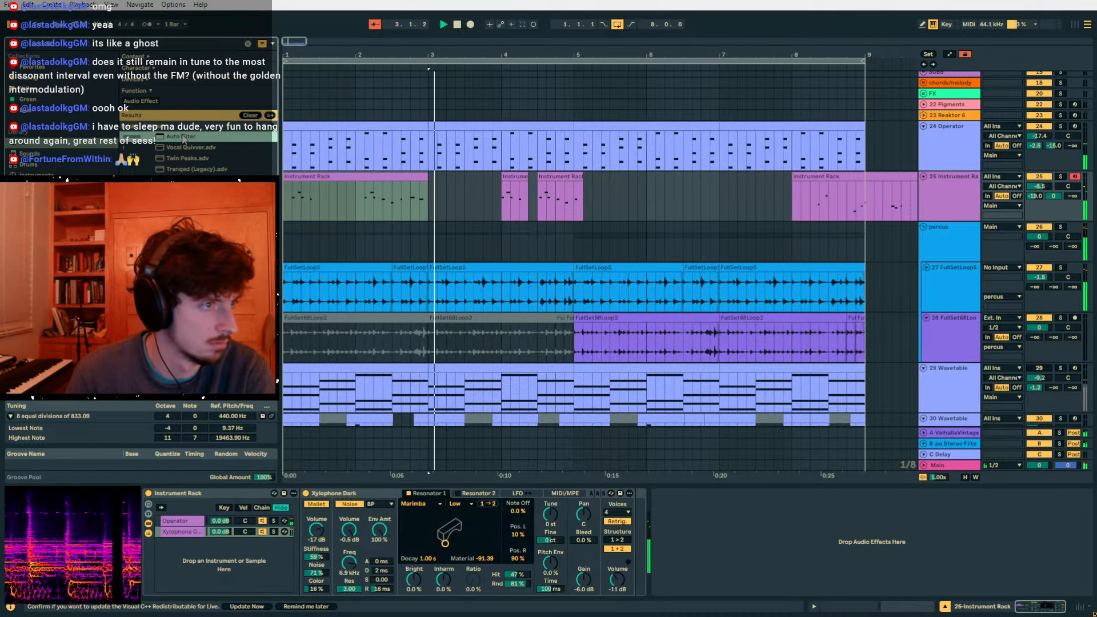
- Duplicate the two-bar Instrument Rack clip to bar 3 and play the arrangement from the start
left_click(396, 178)
key("ctrl+d")
key("space")
left_click(396, 180)
key("space")
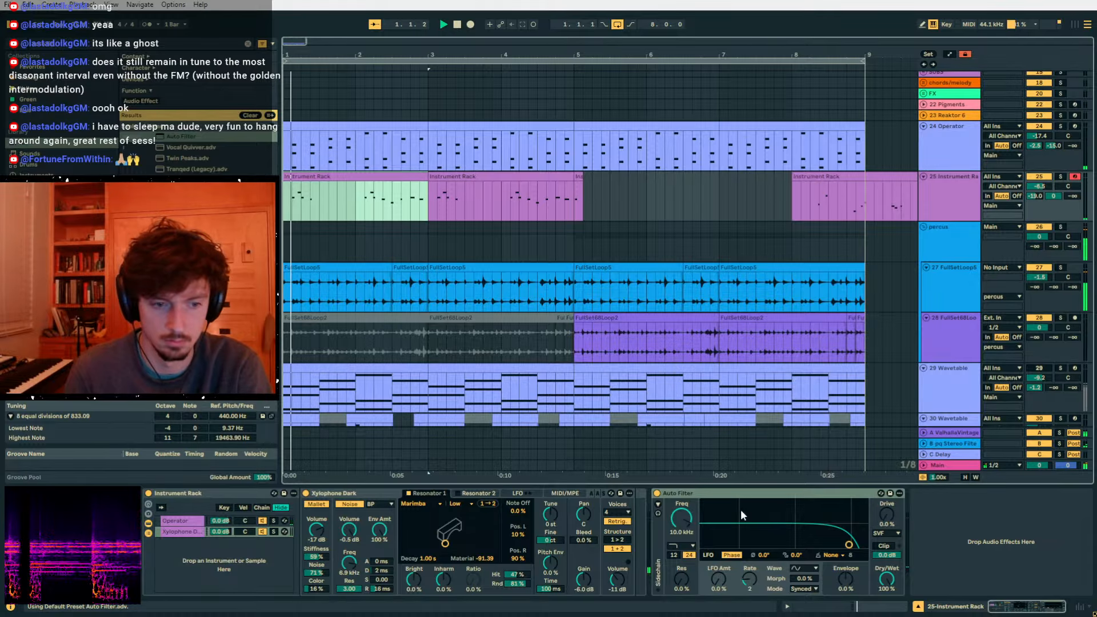
- Set Auto Filter to 3.86 kHz frequency, 40% resonance, 22% LFO amount, 48° phase and 0° offset
left_click_drag(849, 545, 838, 549)
left_click_drag(718, 579, 681, 561)
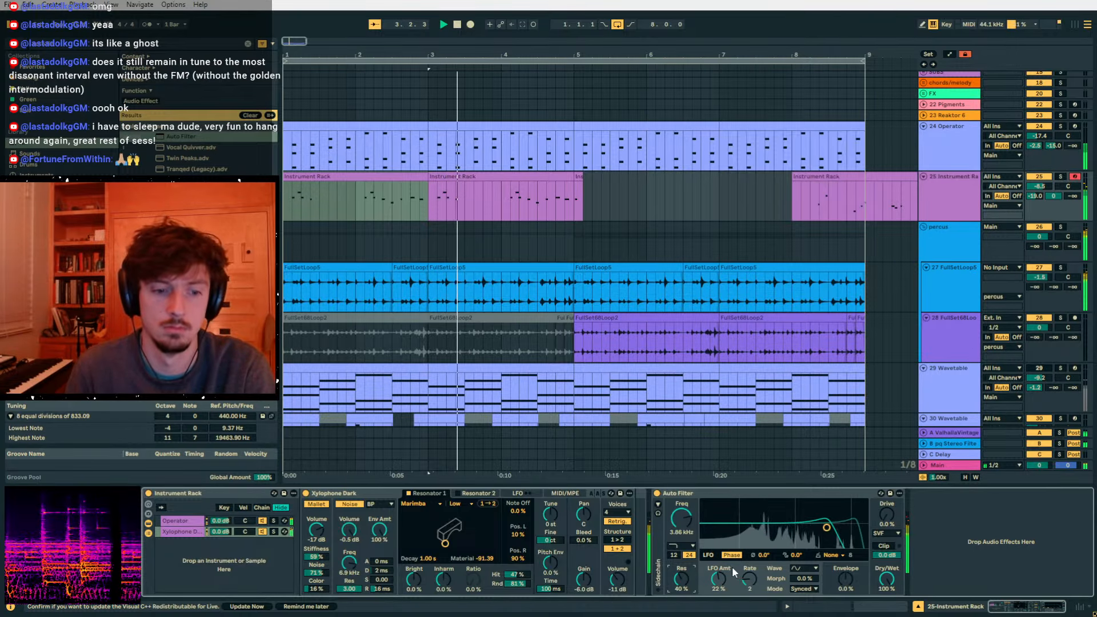
left_click_drag(798, 555, 764, 538)
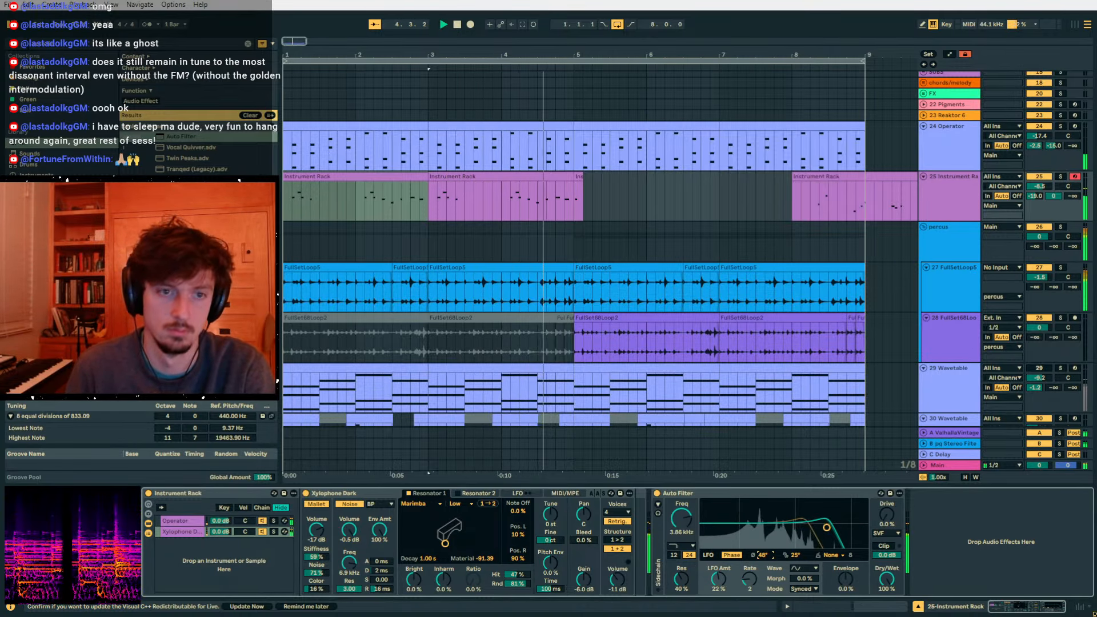
double_click(795, 556)
- Duplicate the two Instrument Rack clips at bars 1 and 3 so the melody fills up to bar 9
left_click(449, 178)
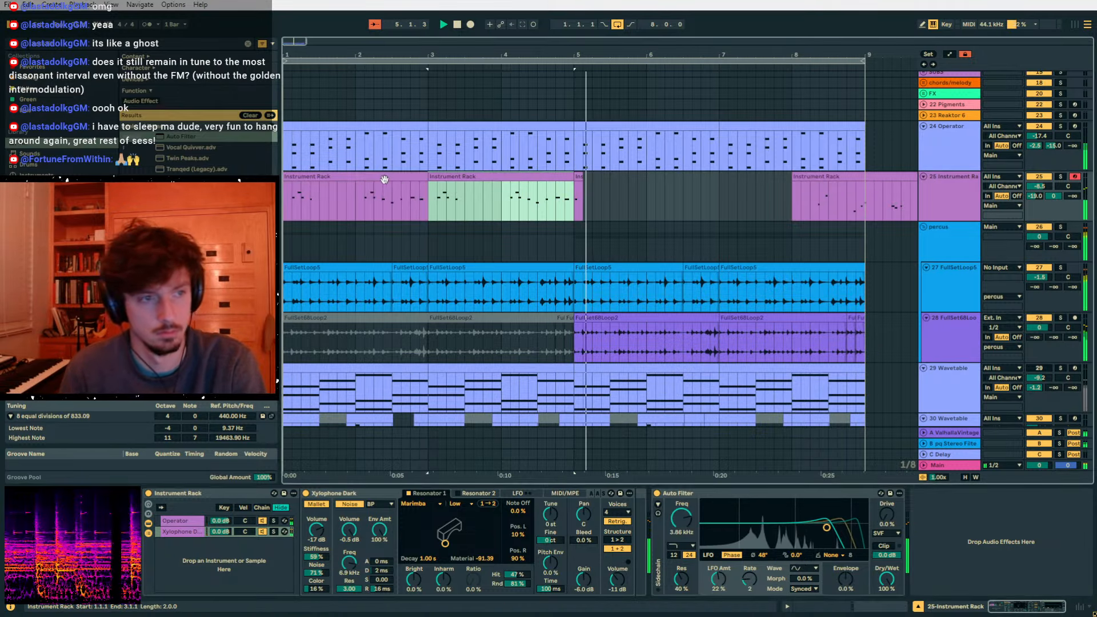
left_click(376, 178, "shift")
key("ctrl+d")
left_click(365, 179)
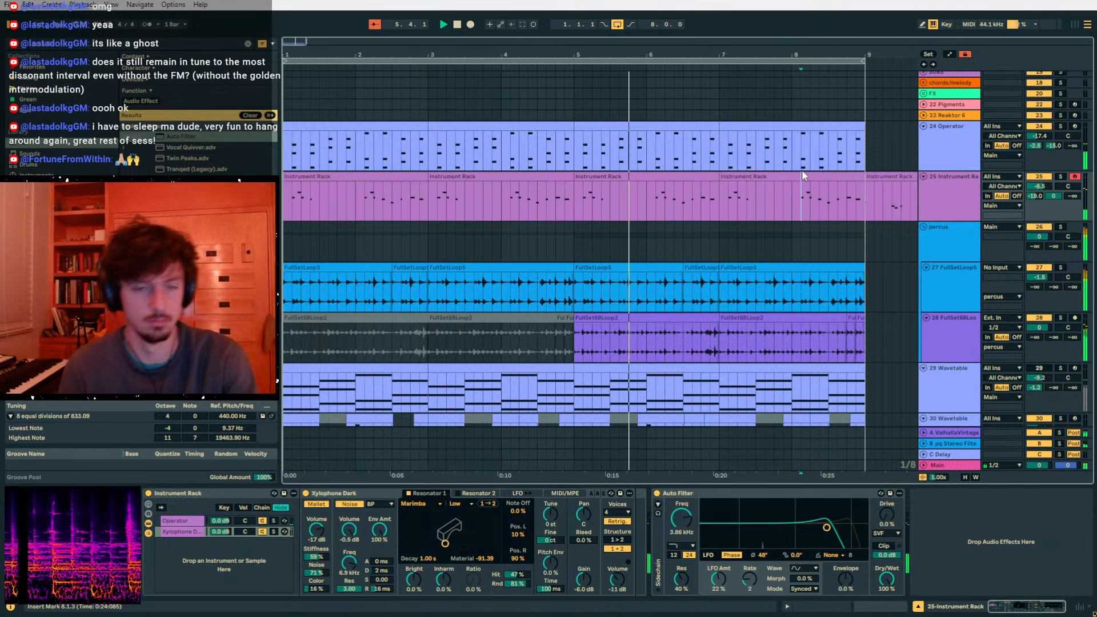
left_click_drag(864, 178, 286, 177)
- Duplicate the 30 Wavetable track together with its clips
scroll(648, 248, "down", 3)
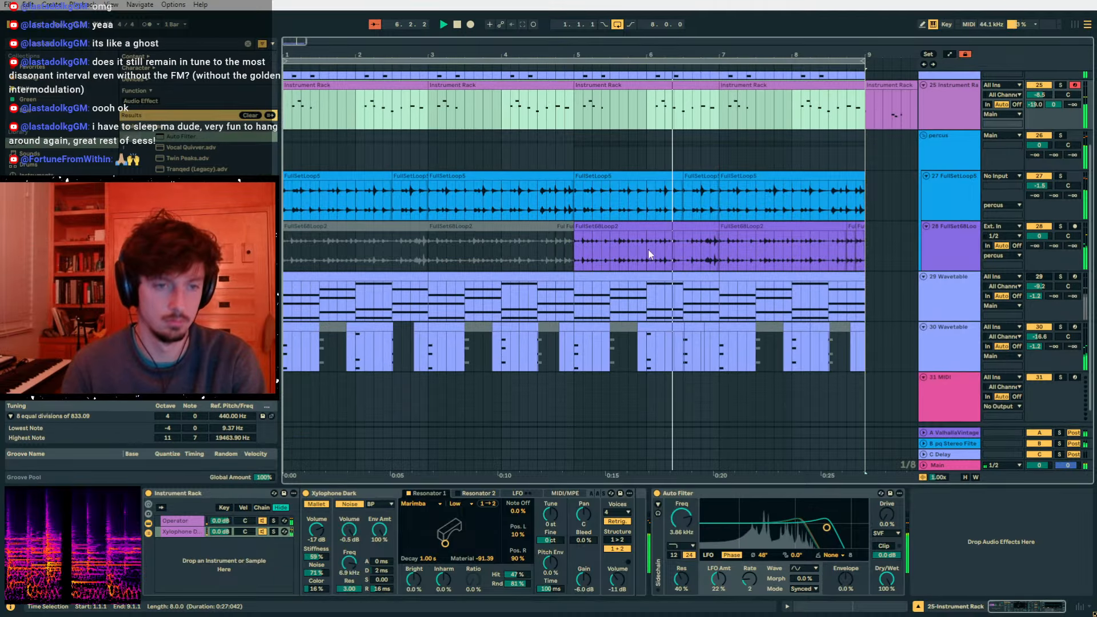
left_click(926, 343)
key("ctrl+d")
- Copy the four Instrument Rack melody clips onto the empty 32 MIDI track, starting at bar 1
scroll(829, 243, "up", 2)
left_click(796, 120)
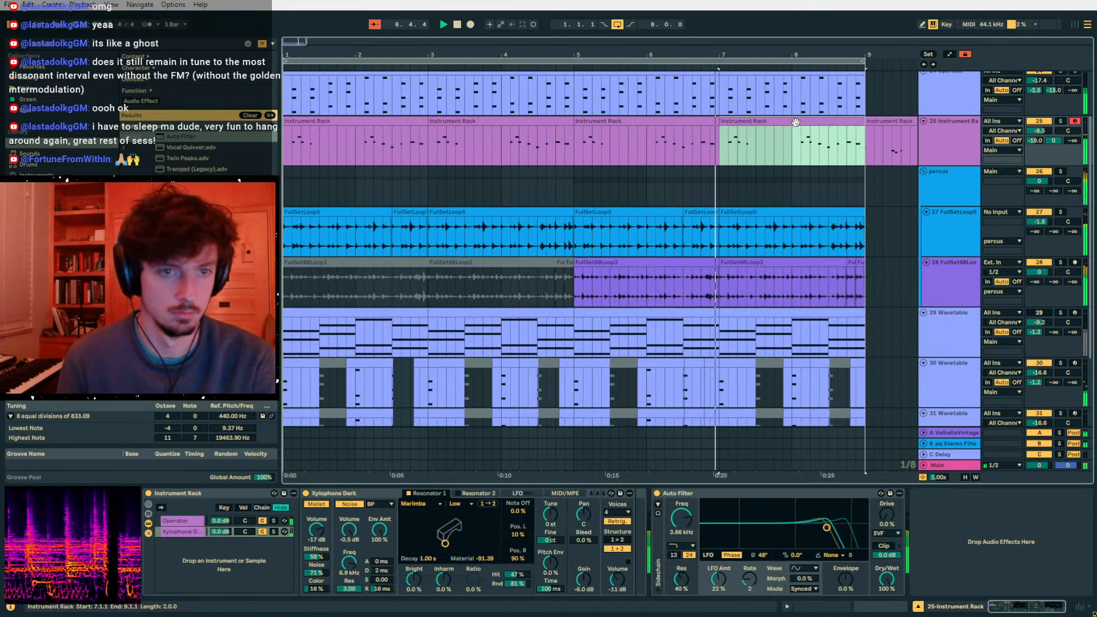
left_click(377, 120, "shift")
scroll(395, 286, "down", 3)
scroll(396, 310, "down", 1)
left_click(286, 374)
key("ctrl+v")
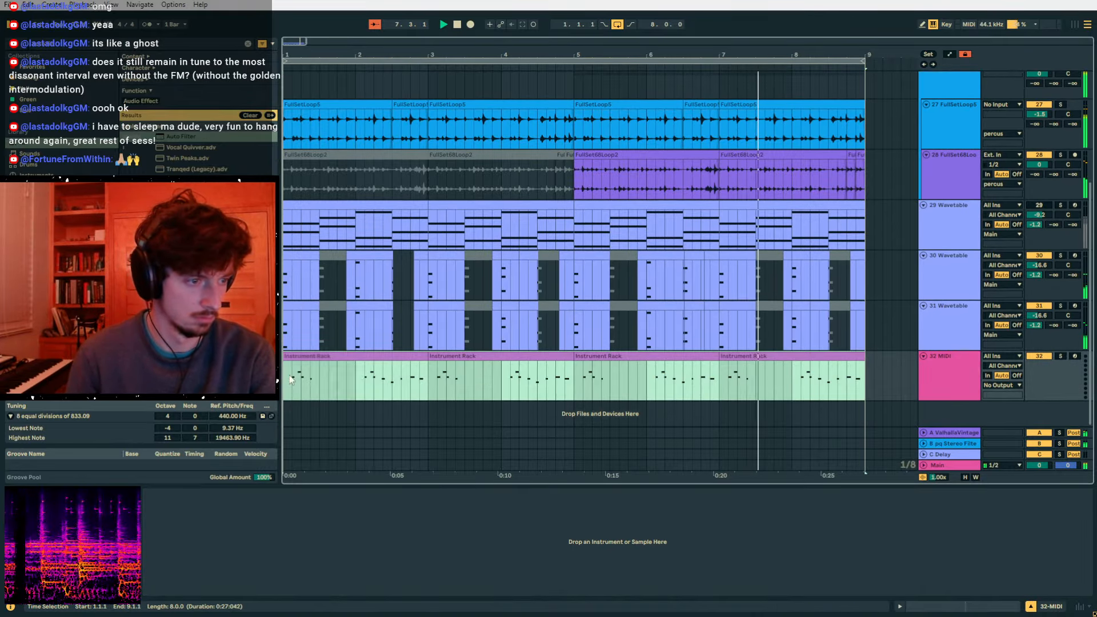
- Move the four copied clips up to the 31 Wavetable track, replacing its existing clips
left_click(1029, 374)
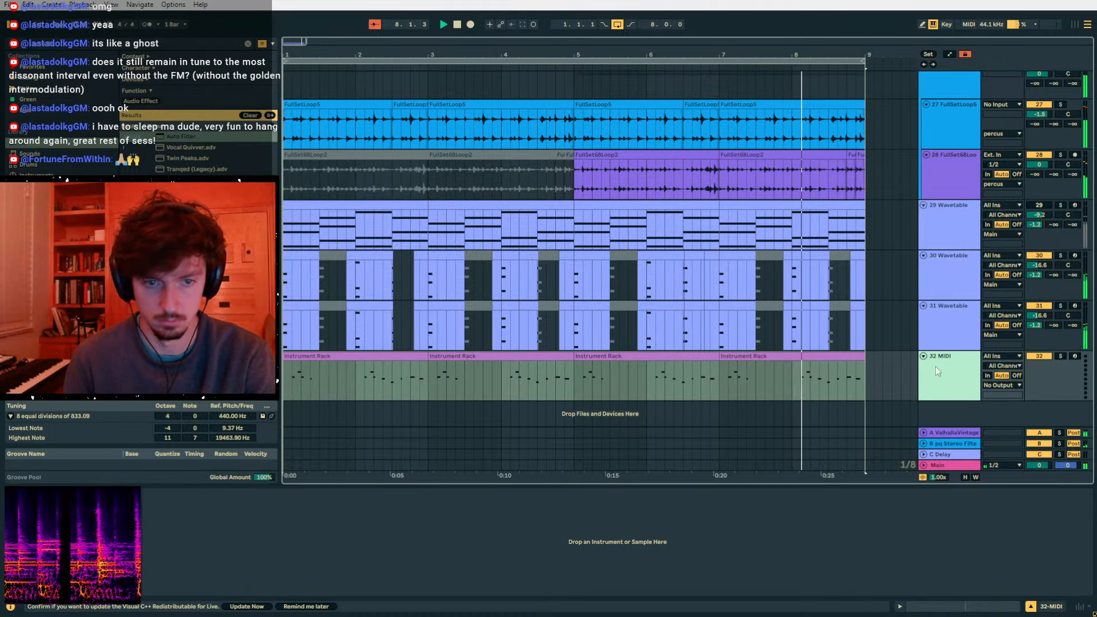
left_click(773, 357)
left_click(307, 358, "shift")
left_click_drag(307, 358, 307, 309)
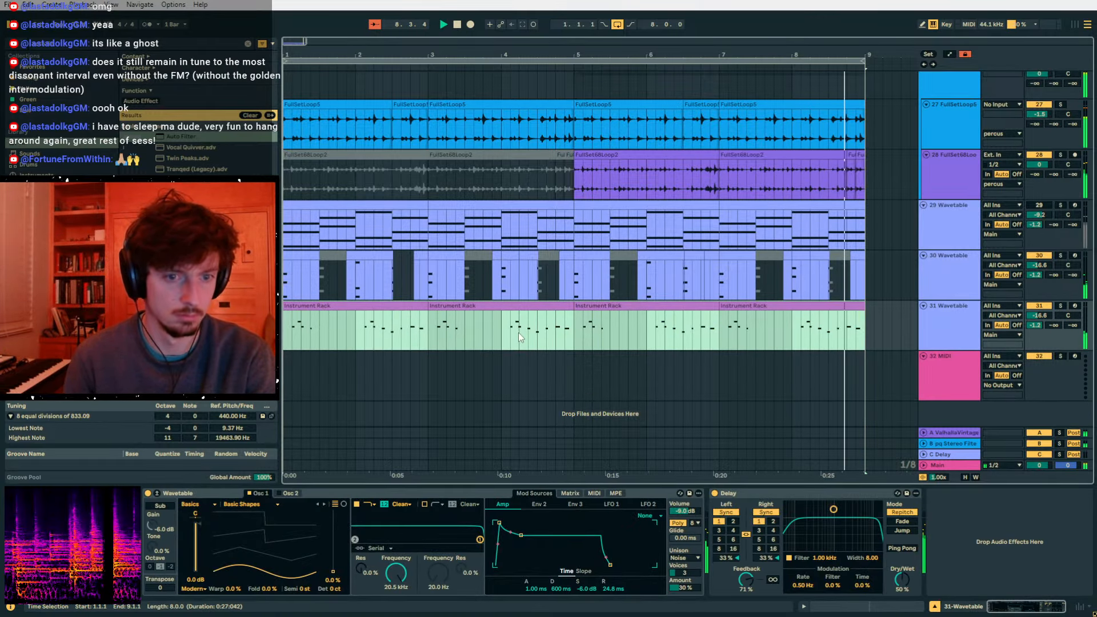
- Open the Operator chain in track 25's Instrument Rack and set the Operator's Transpose to -24 st
left_click(943, 315)
scroll(760, 334, "up", 3)
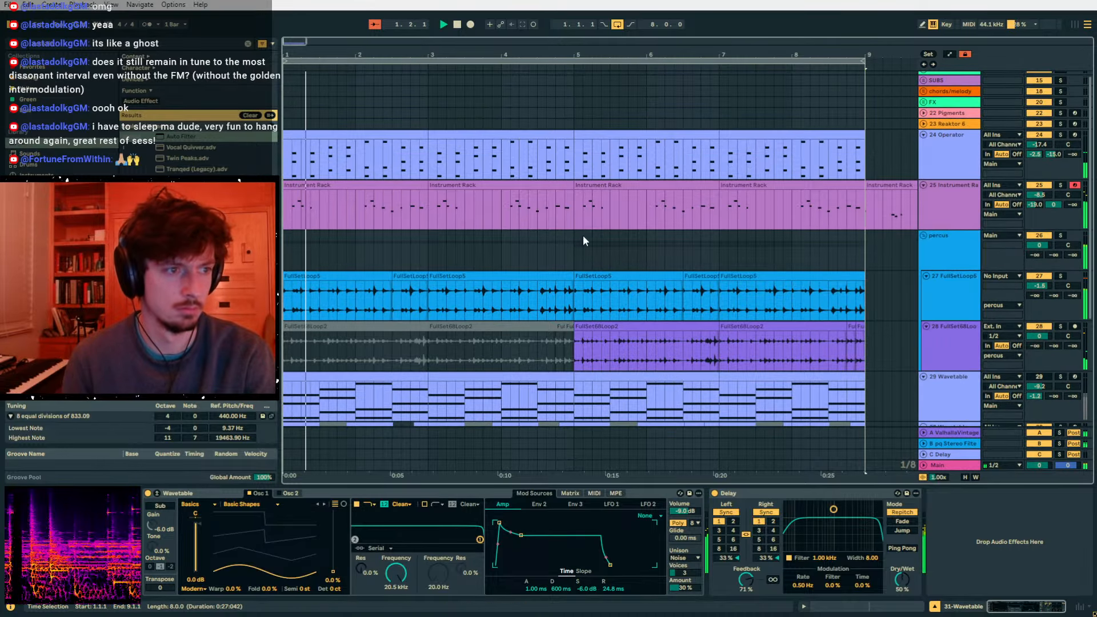
left_click(341, 186)
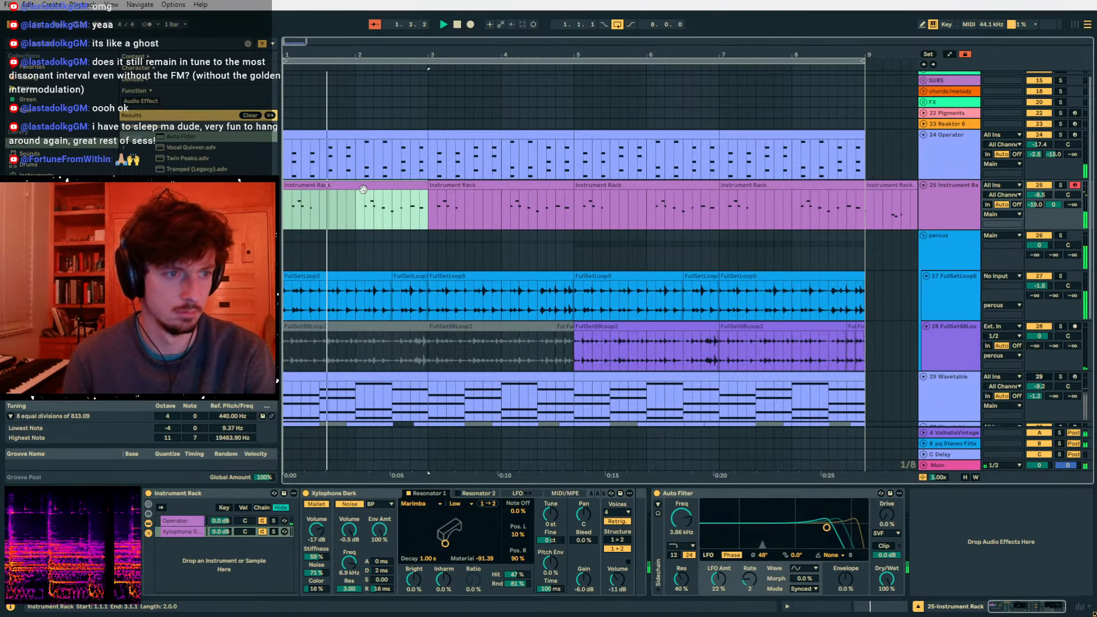
left_click(193, 520)
left_click_drag(690, 565, 691, 578)
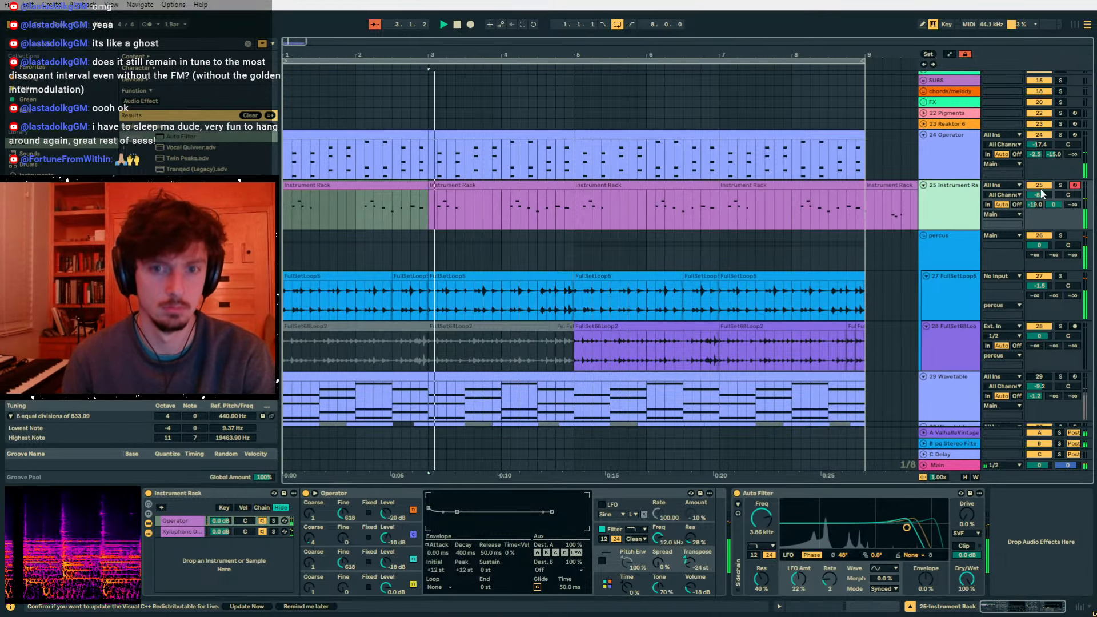
- Turn the Instrument Rack track's first two sends fully down and set its volume to -4.9 dB
left_click_drag(1054, 205, 1054, 246)
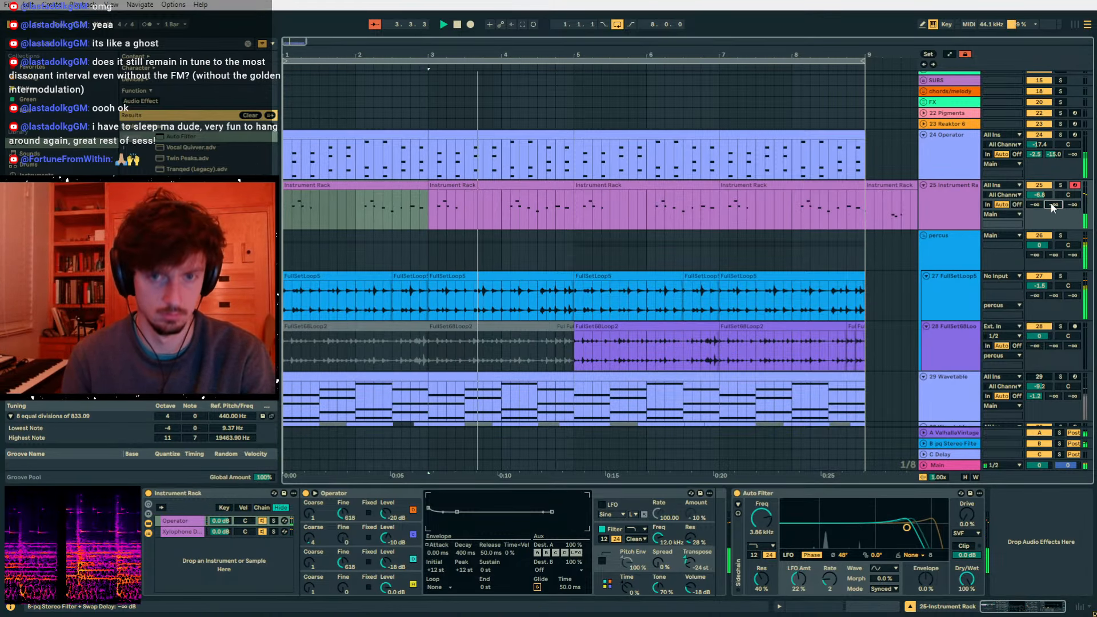
left_click_drag(1039, 195, 1040, 190)
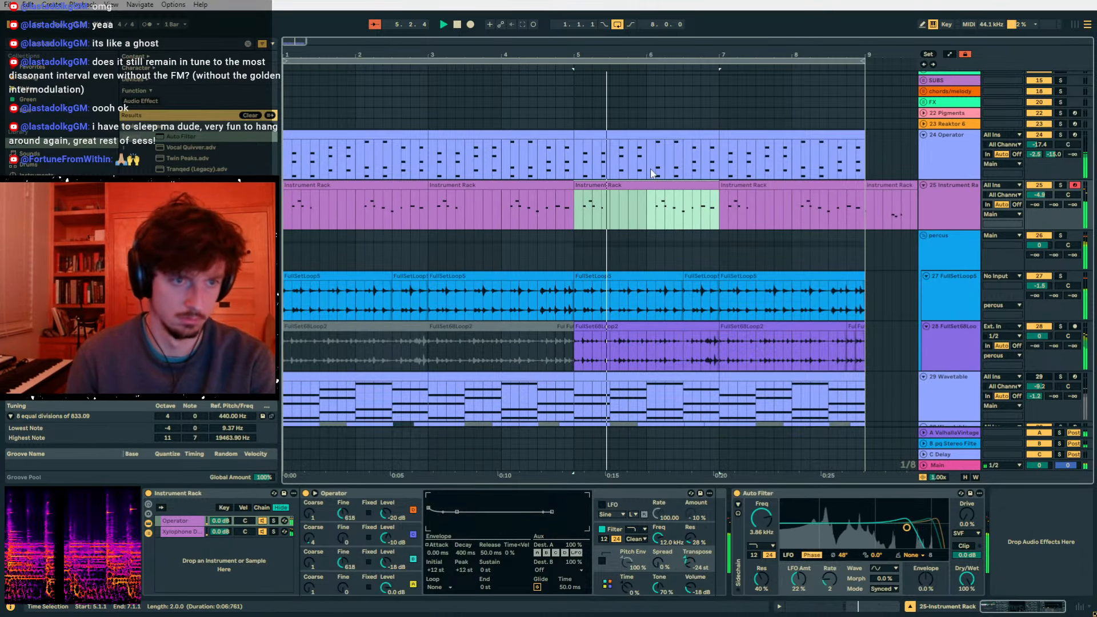
- Open the Instrument Rack clip at bar 5 and add a 728.9544 note at 3.4.1 during playback
key("space")
left_click(871, 606)
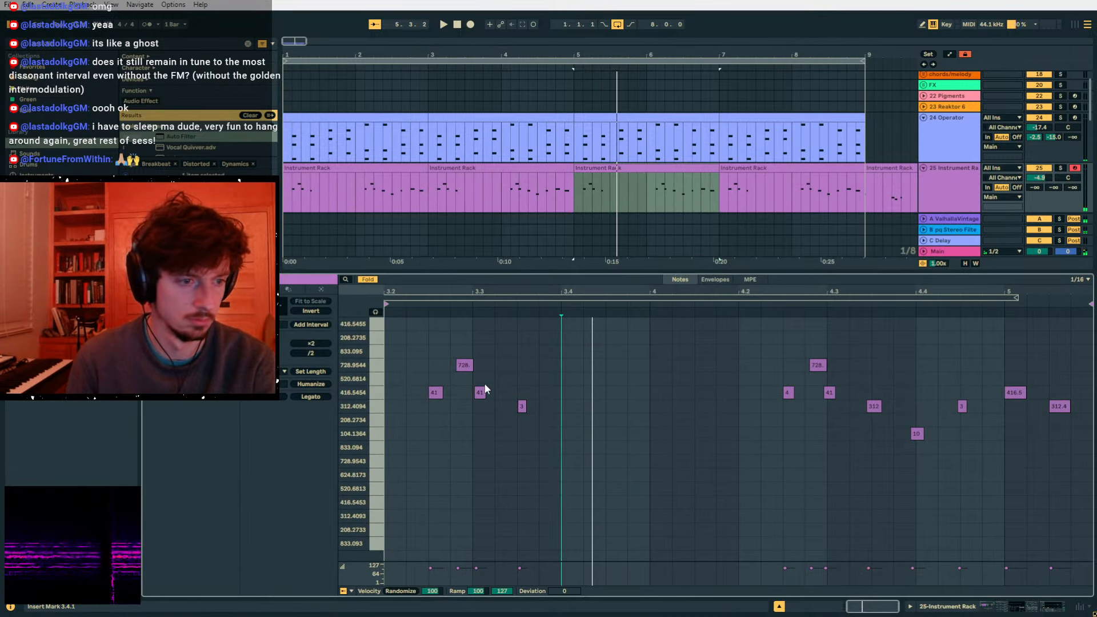
key("space")
double_click(868, 366)
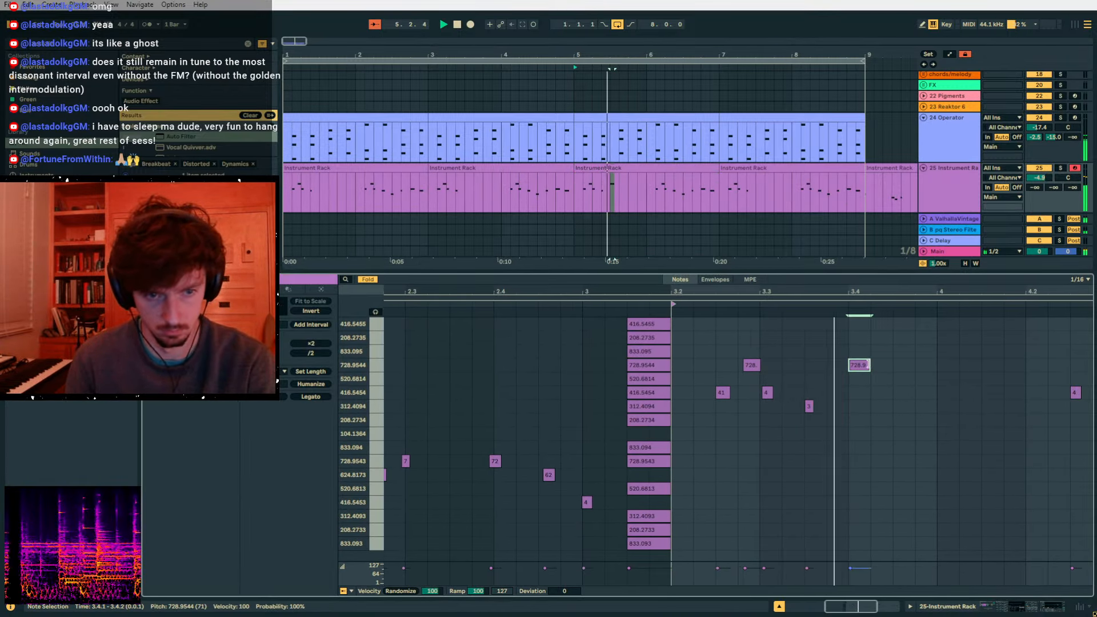
- In the bar 5 Instrument Rack clip, raise the 3.4.1 note to 833.095 and add a 416.5454 note at 3.4.3
mouse_move(866, 365)
left_mouse_down()
mouse_move(864, 338)
mouse_move(863, 353)
left_mouse_up()
key("space")
left_click(841, 326)
key("space")
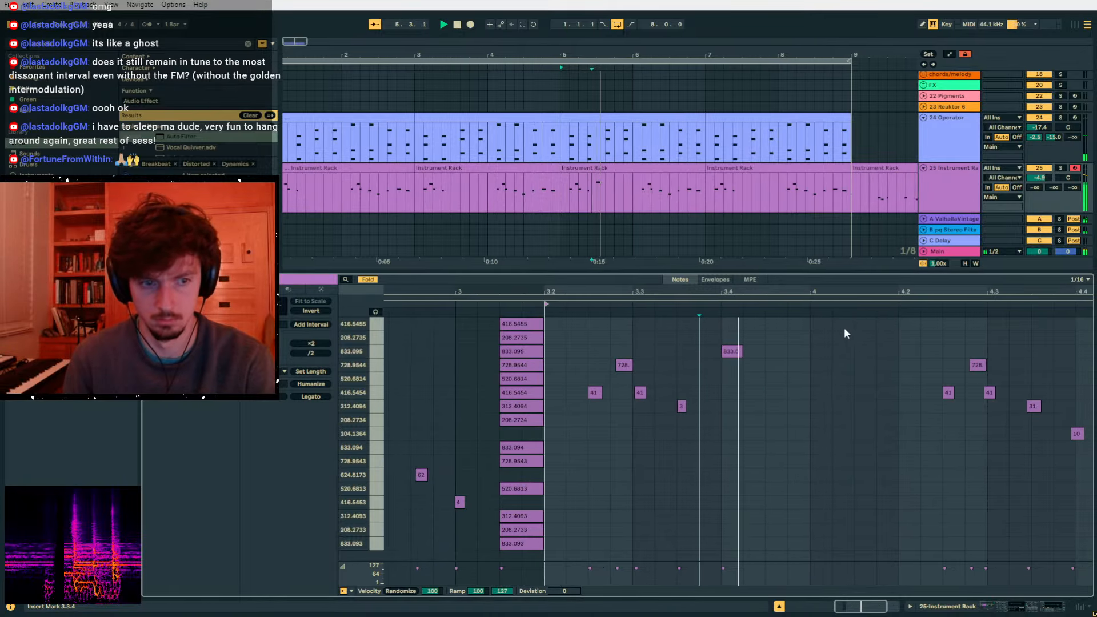
left_click(760, 359)
double_click(726, 399)
key("space")
- Add another note after the 416.5454 note and place it at 4.1.1 on pitch 312.4094
left_click(933, 413)
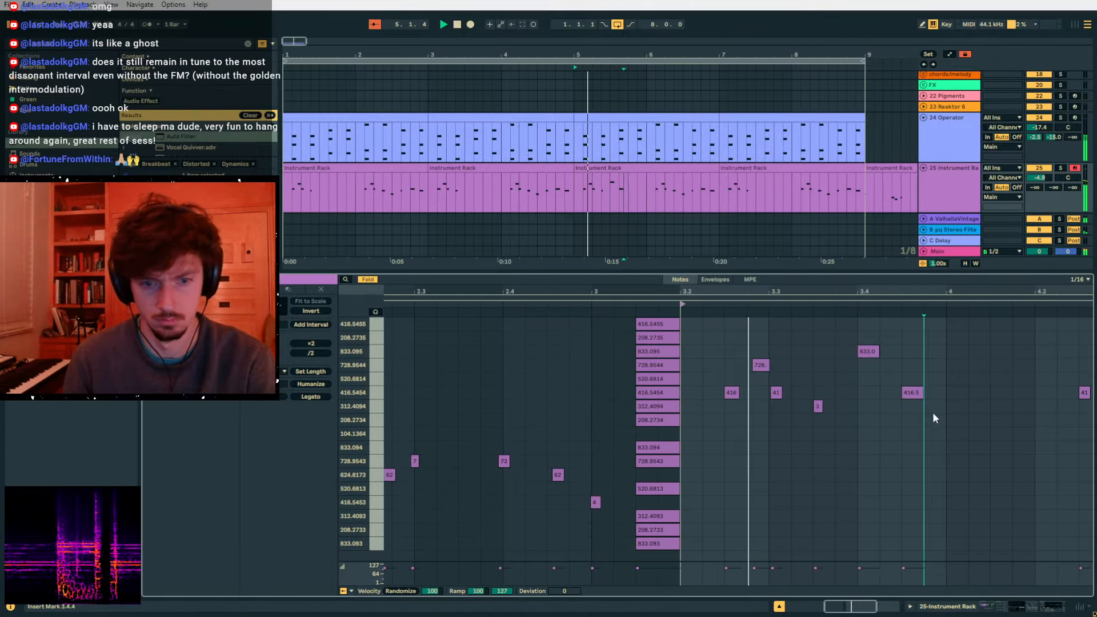
double_click(941, 435)
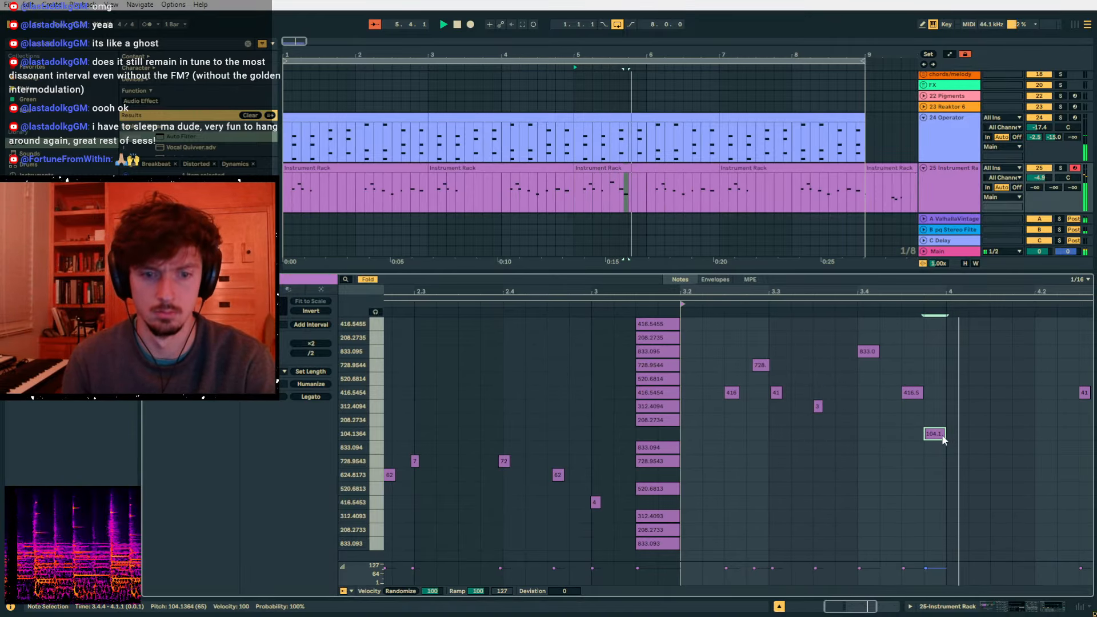
left_click_drag(943, 440, 961, 408)
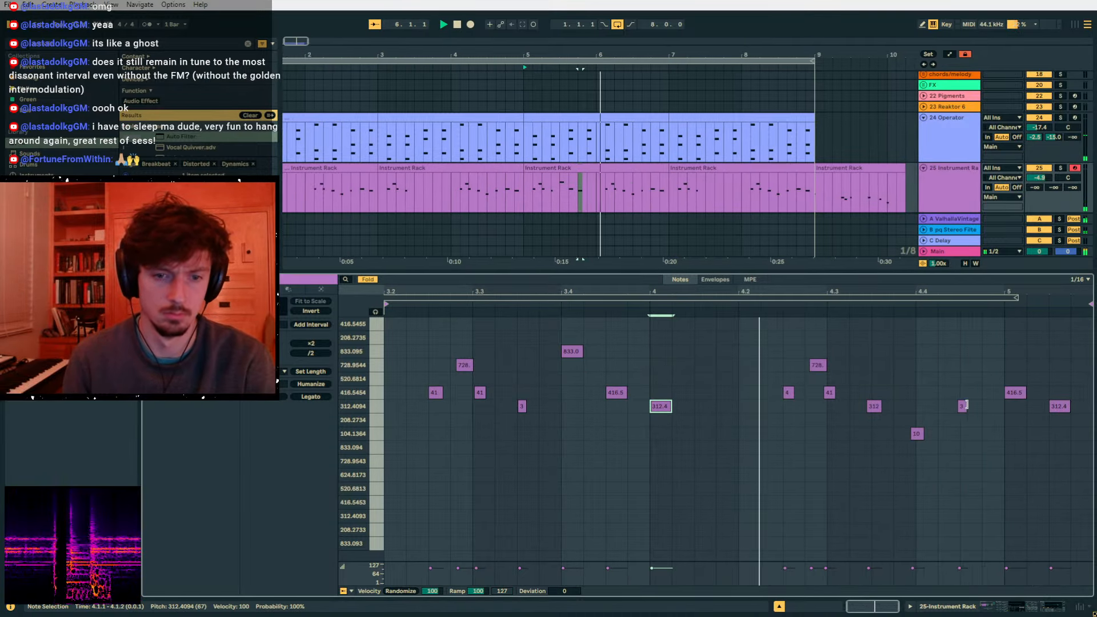
- Duplicate the edited two-bar Instrument Rack clip from bar 5 to bar 7
left_click(598, 168)
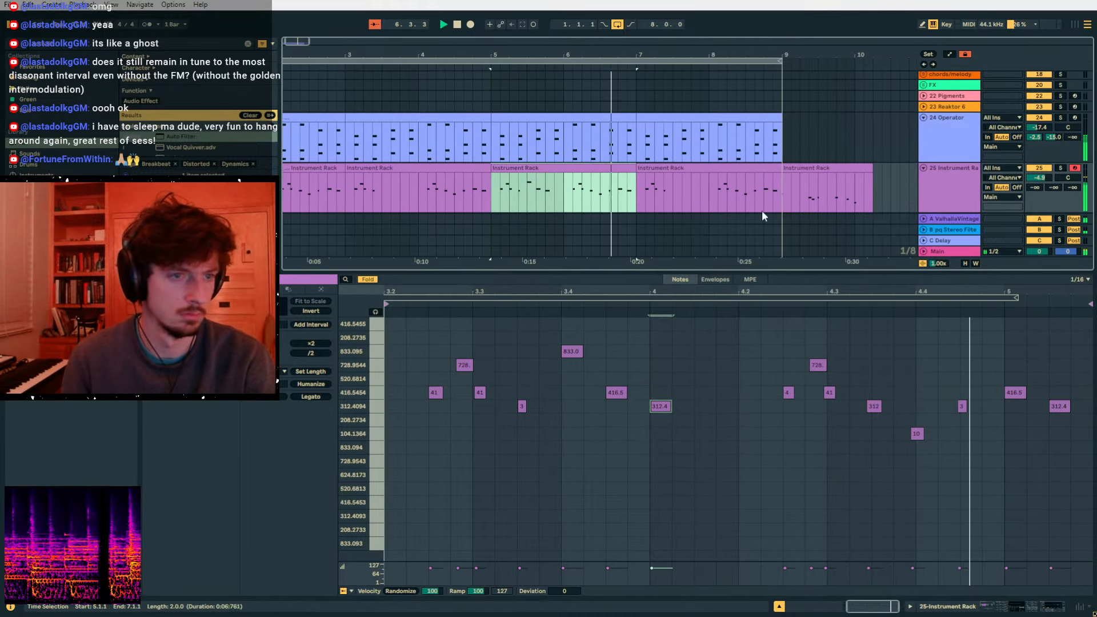
key("ctrl+d")
left_click(648, 369)
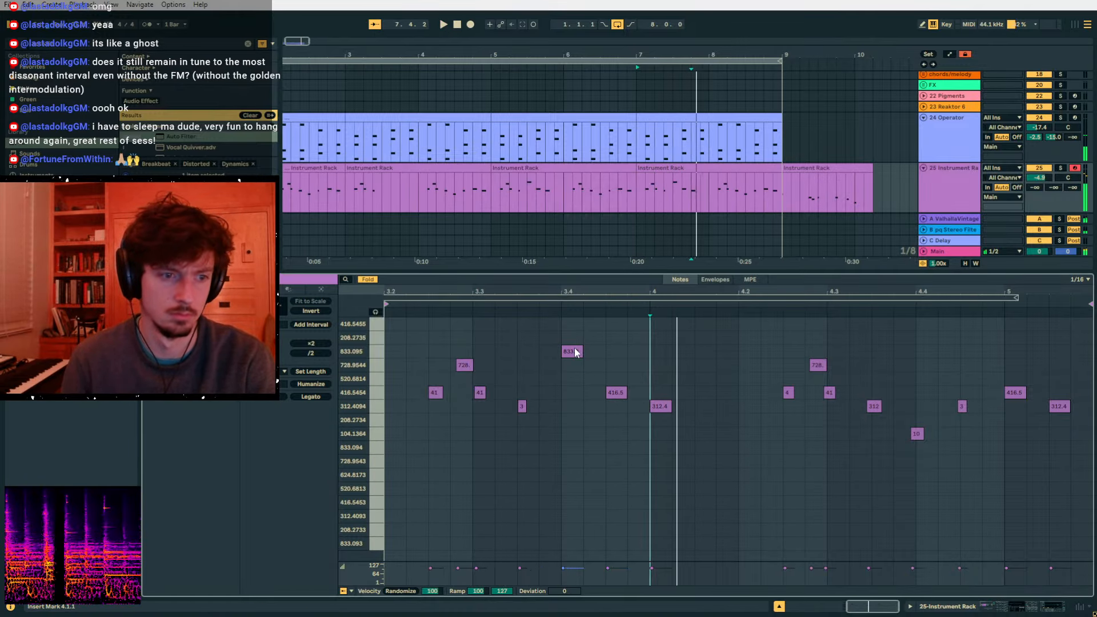
- In the bar 7 clip, lower the notes from 3.4.1 to 833.094, 104.1364 and 728.9543, and add a 520.6813 note at 4.1.3
left_click_drag(573, 351, 575, 448)
left_click_drag(622, 393, 654, 474)
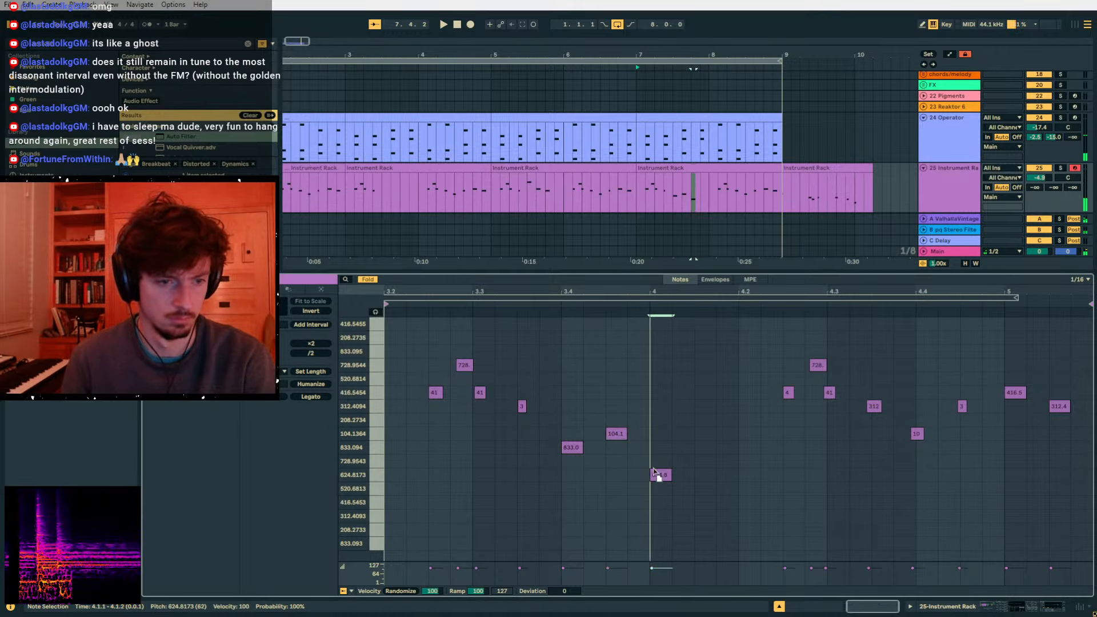
double_click(700, 488)
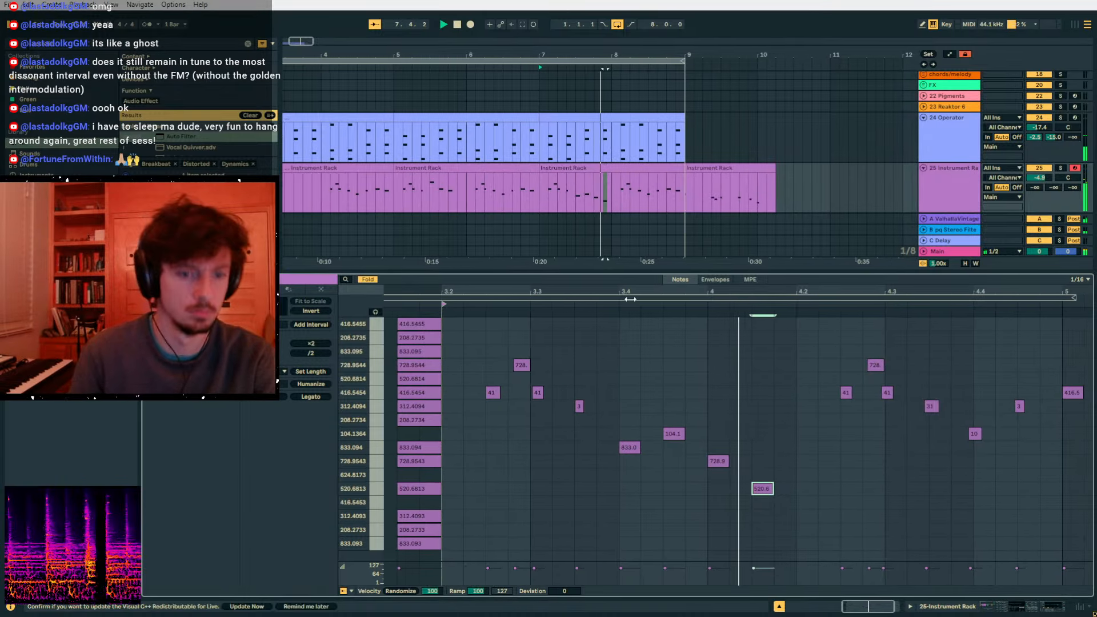
left_click(760, 424)
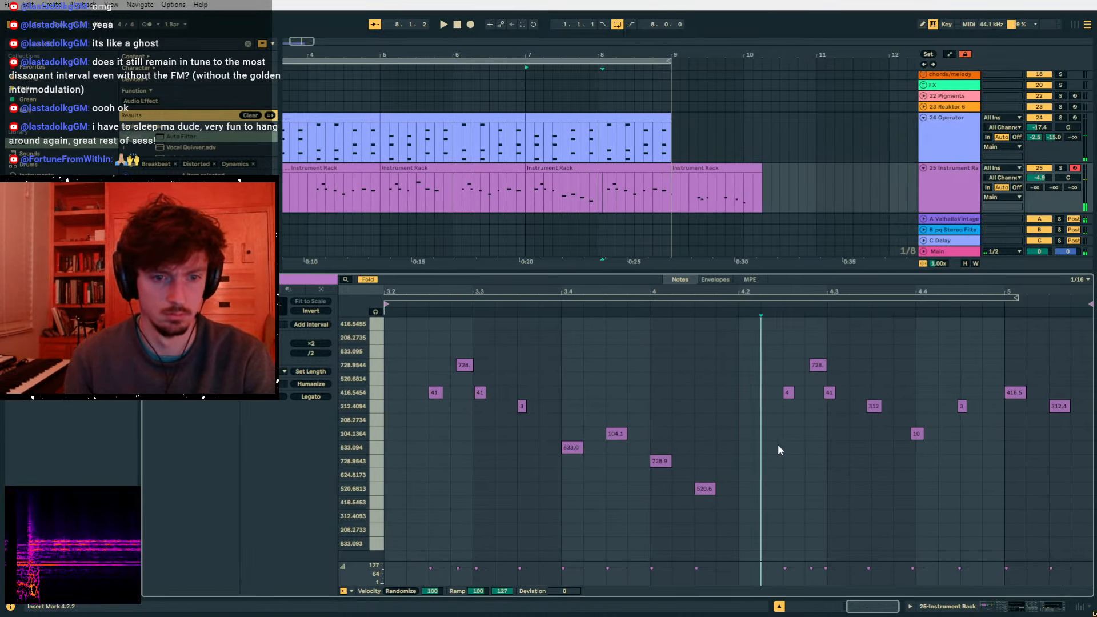
left_click(665, 305)
left_click_drag(810, 293, 833, 281)
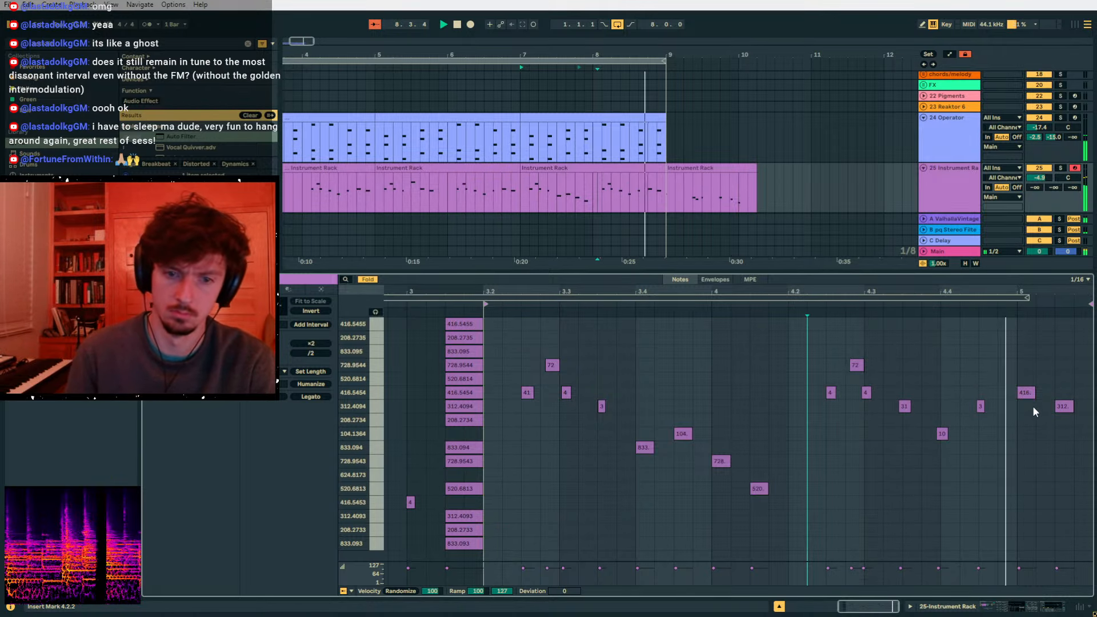
- Set the Instrument Rack track's first send to -7.5 dB and play the arrangement from the start
left_click(588, 168)
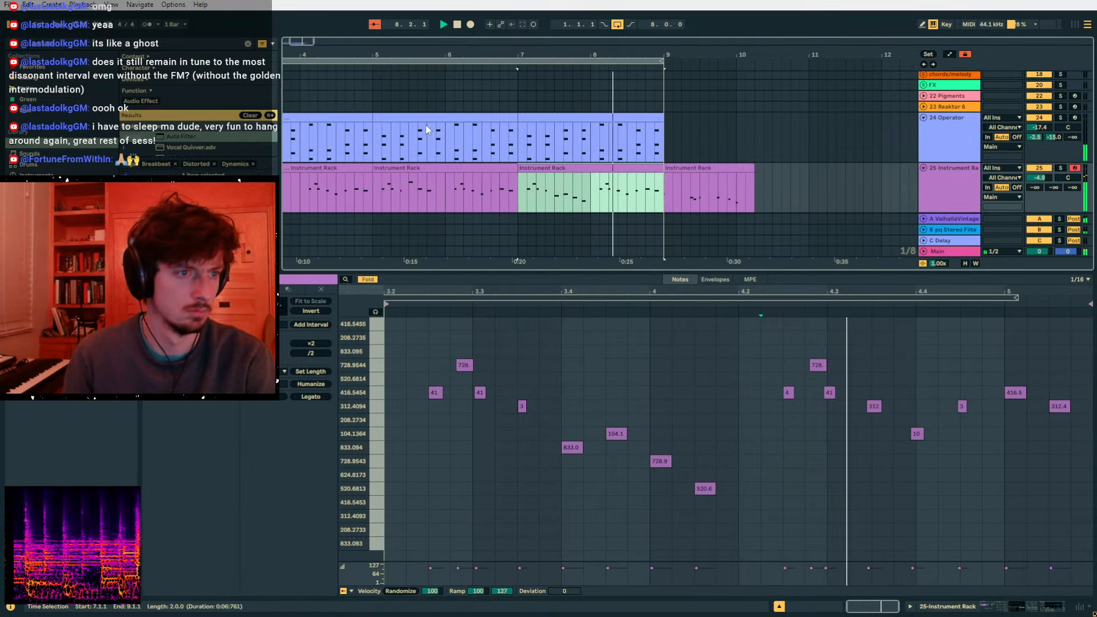
left_click_drag(383, 55, 498, 40)
left_click_drag(1036, 187, 1036, 137)
key("space")
left_click(941, 205)
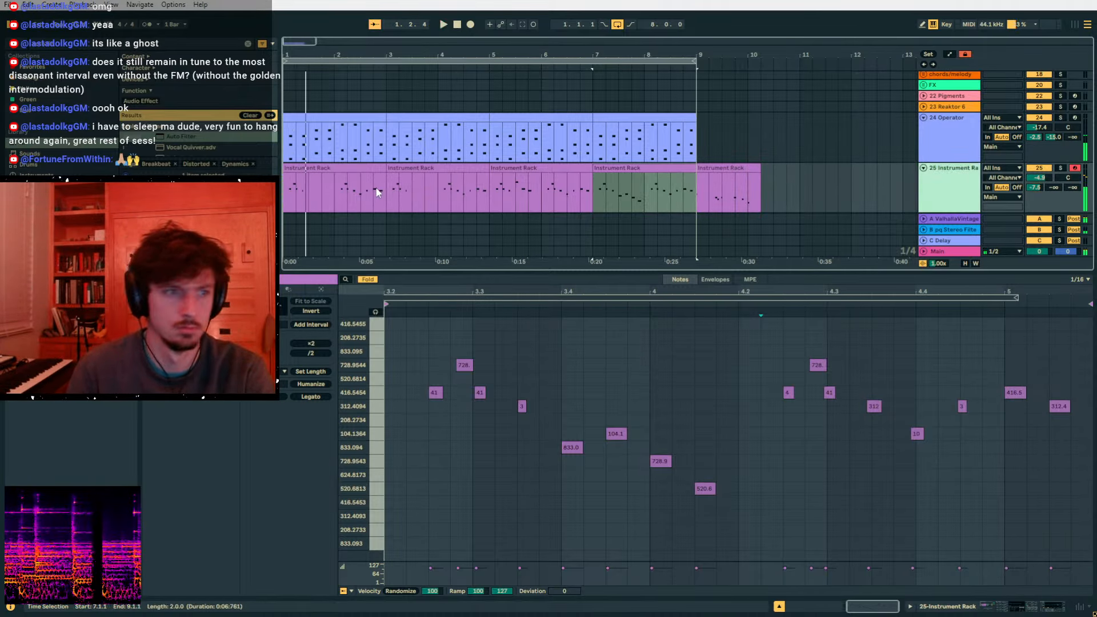
- Duplicate the Instrument Rack track's eight bars of clips so the copy starts at bar 9, replacing the leftover clip there
left_click(366, 190)
left_click(614, 168)
left_click(326, 168, "shift")
key("ctrl+d")
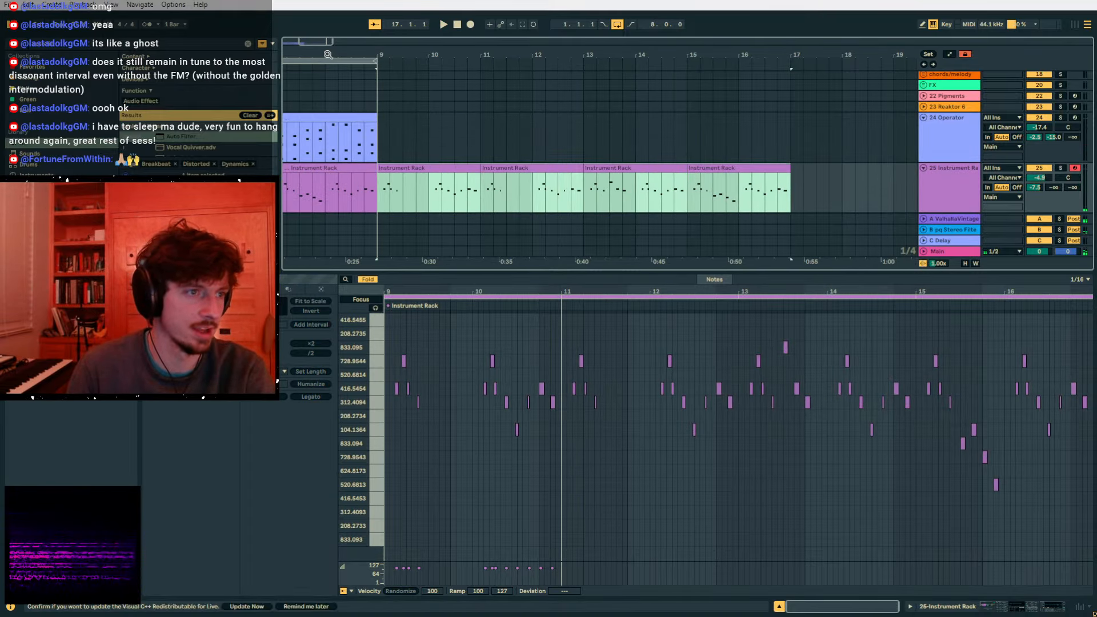
left_click_drag(354, 56, 476, 46)
left_click_drag(497, 188, 286, 190)
- Insert a new MIDI track and copy the Instrument Rack clips from 31 Wavetable onto the 32 MIDI track at bar 1
scroll(628, 171, "down", 6)
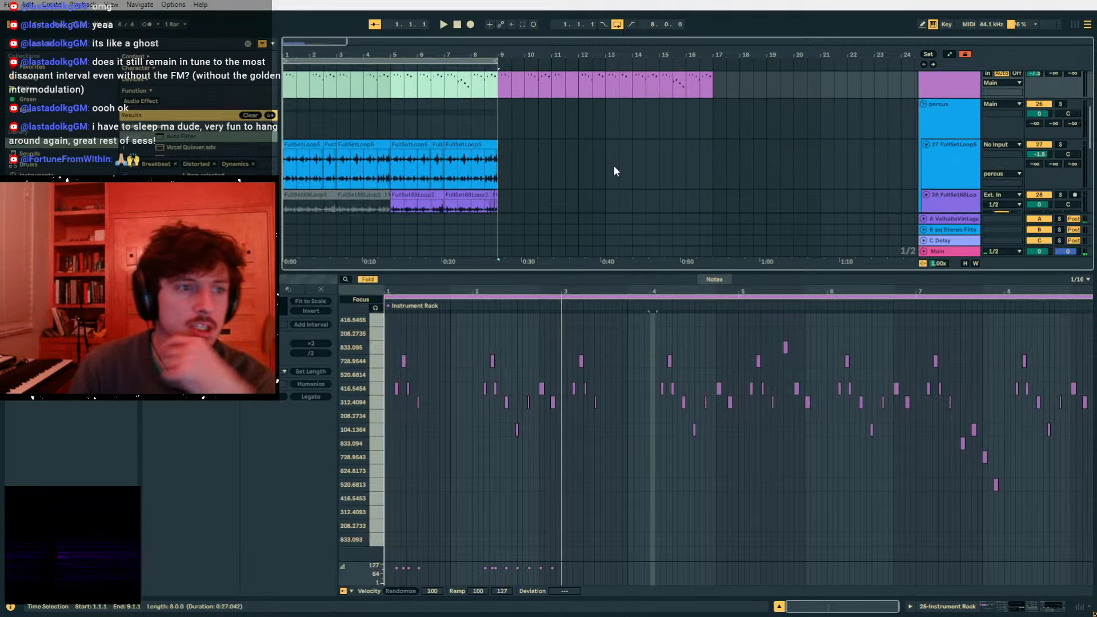
scroll(1074, 235, "down", 3)
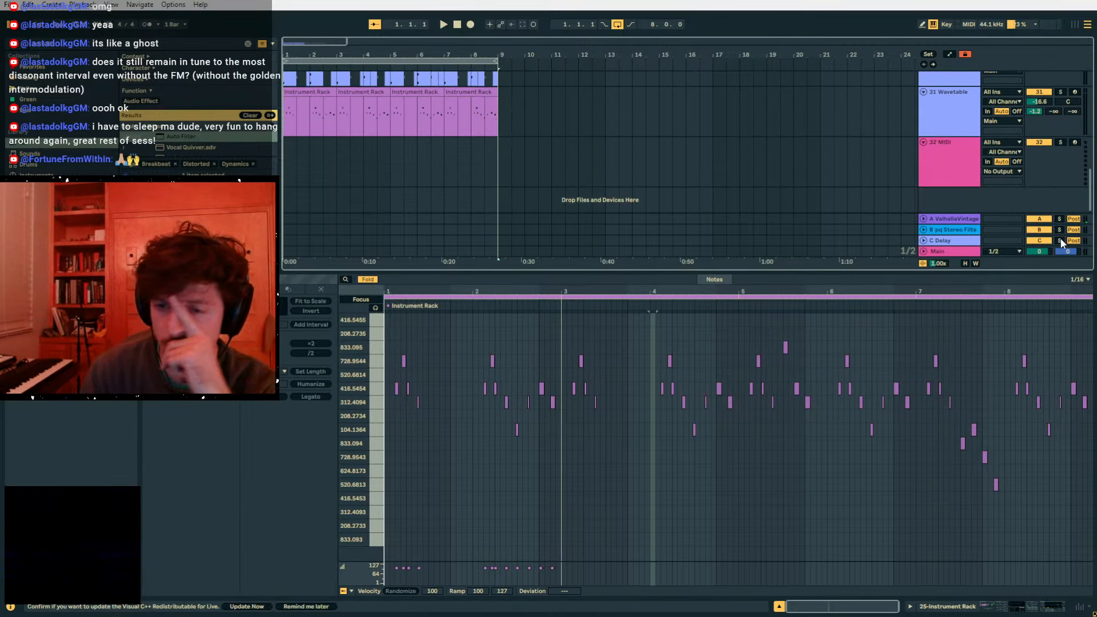
left_click_drag(492, 133, 285, 135)
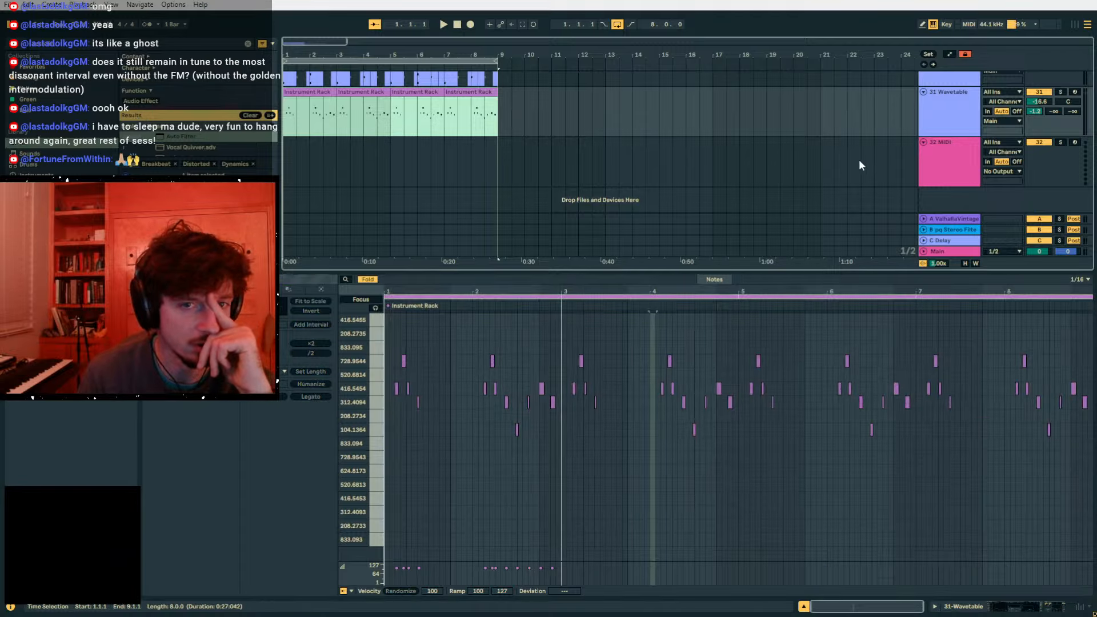
scroll(927, 166, "up", 1)
scroll(927, 167, "down", 2)
left_click_drag(510, 127, 285, 129)
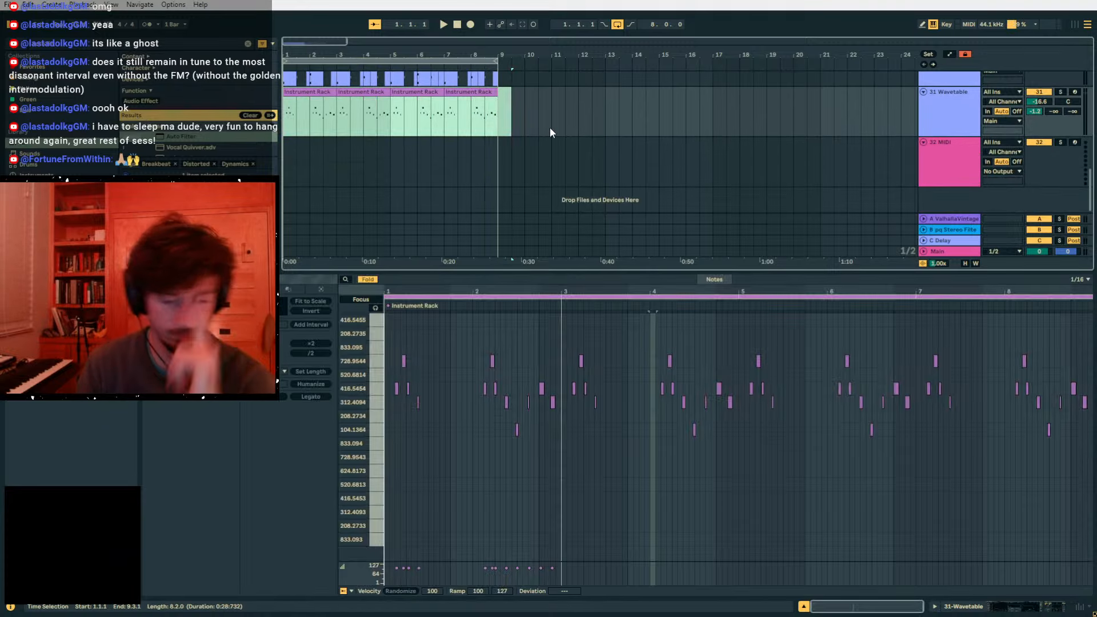
key("z")
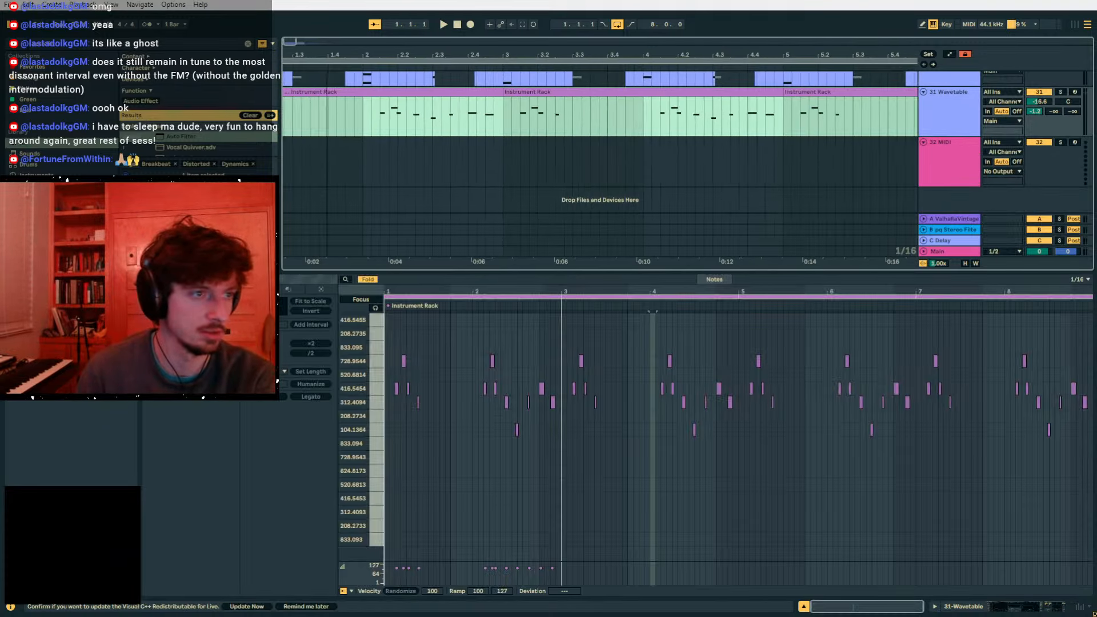
left_click(963, 118)
key("ctrl+shift+t")
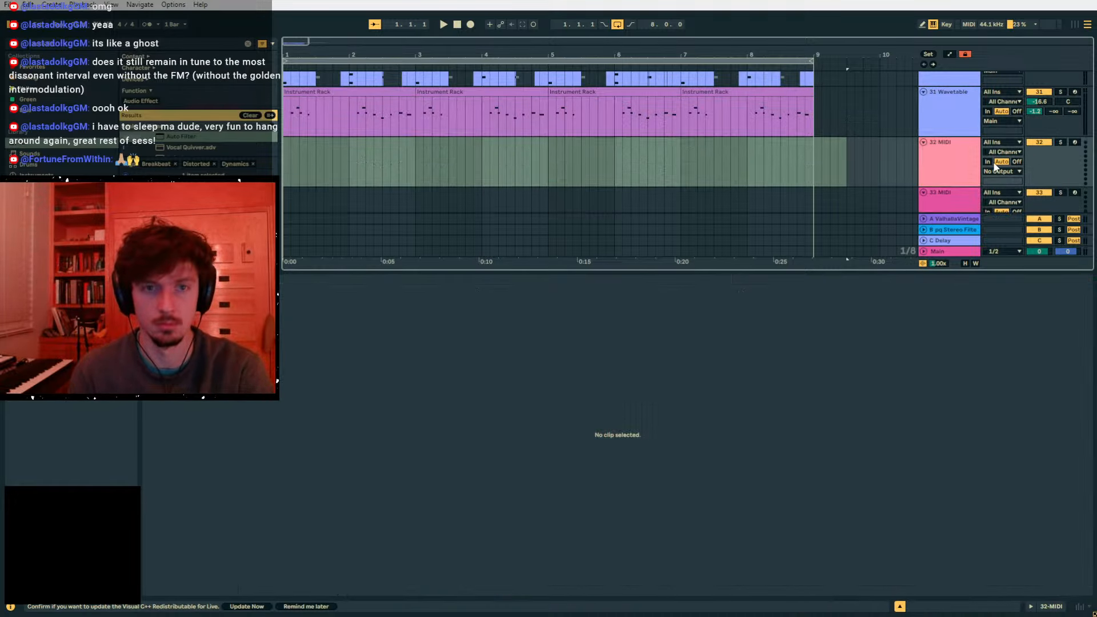
left_click(286, 155)
key("ctrl+v")
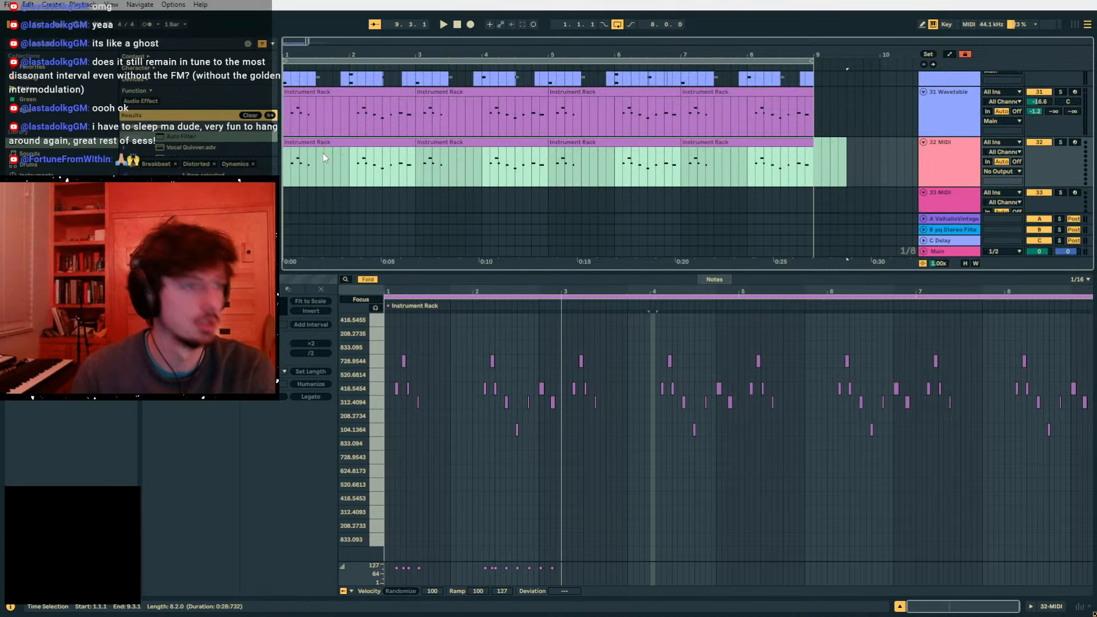
- Select the 30 Wavetable track's clips across the first eight bars and enlarge the arrangement area
scroll(419, 178, "up", 3)
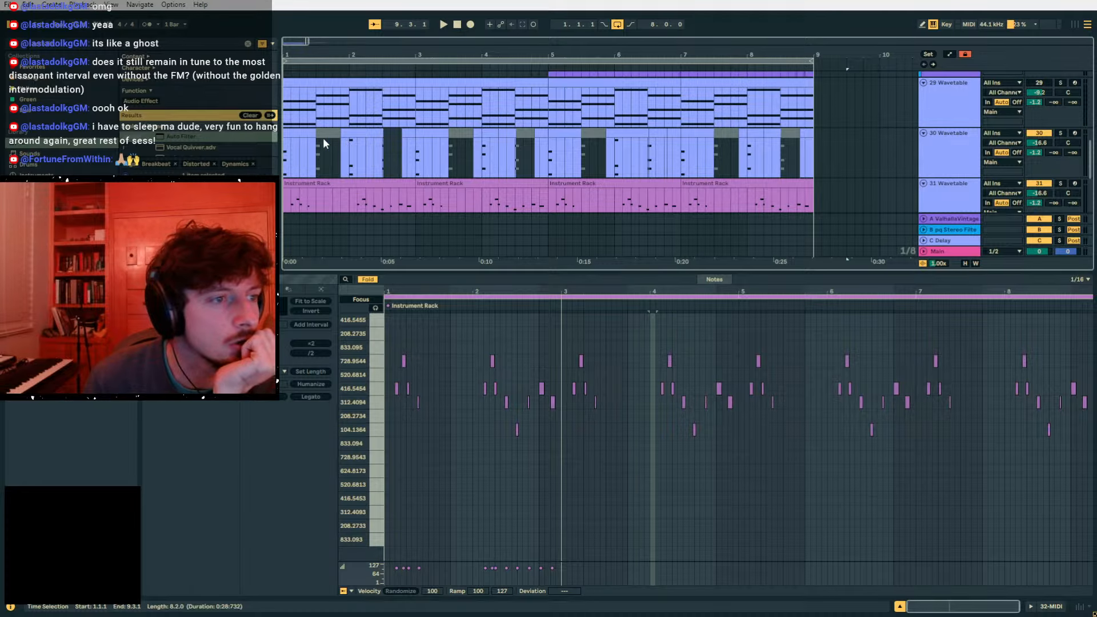
left_click(421, 135)
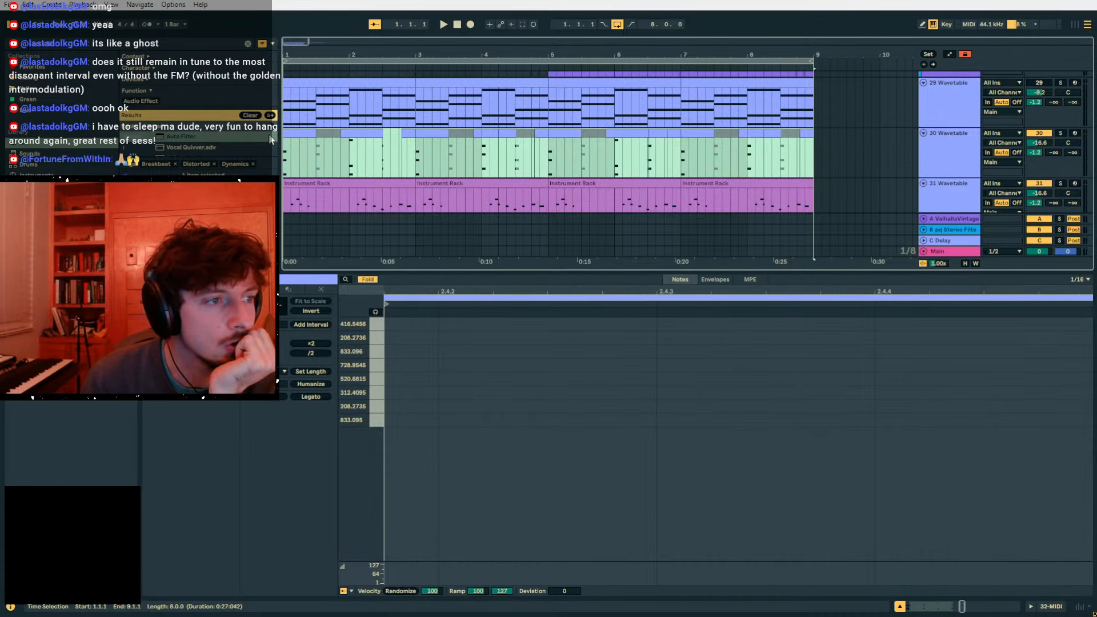
left_click_drag(466, 273, 466, 421)
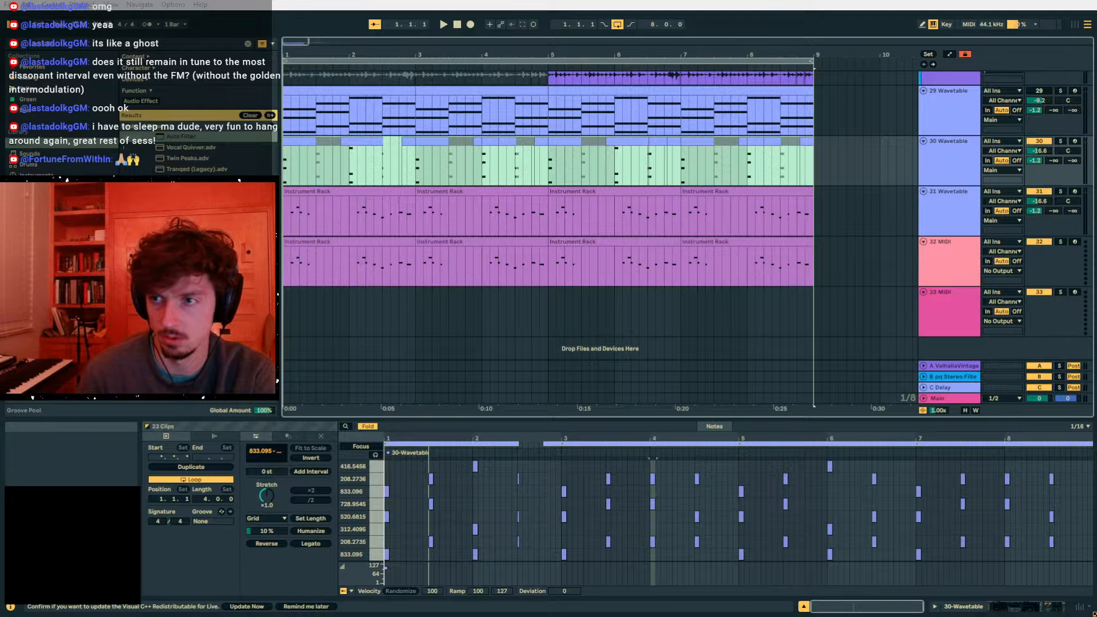
- Switch to Chrome and open the Hotline Miami Wiki's song list for each level from the "hotline miami hawaii music" search results
left_click_drag(1096, 166, 726, 113)
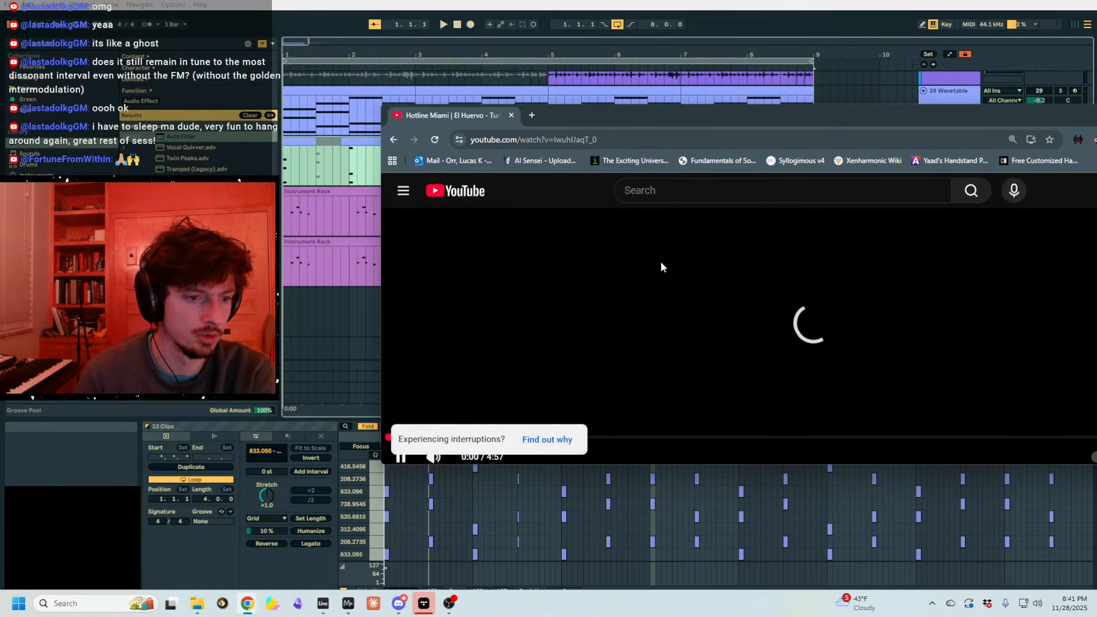
left_click_drag(569, 114, 1096, 189)
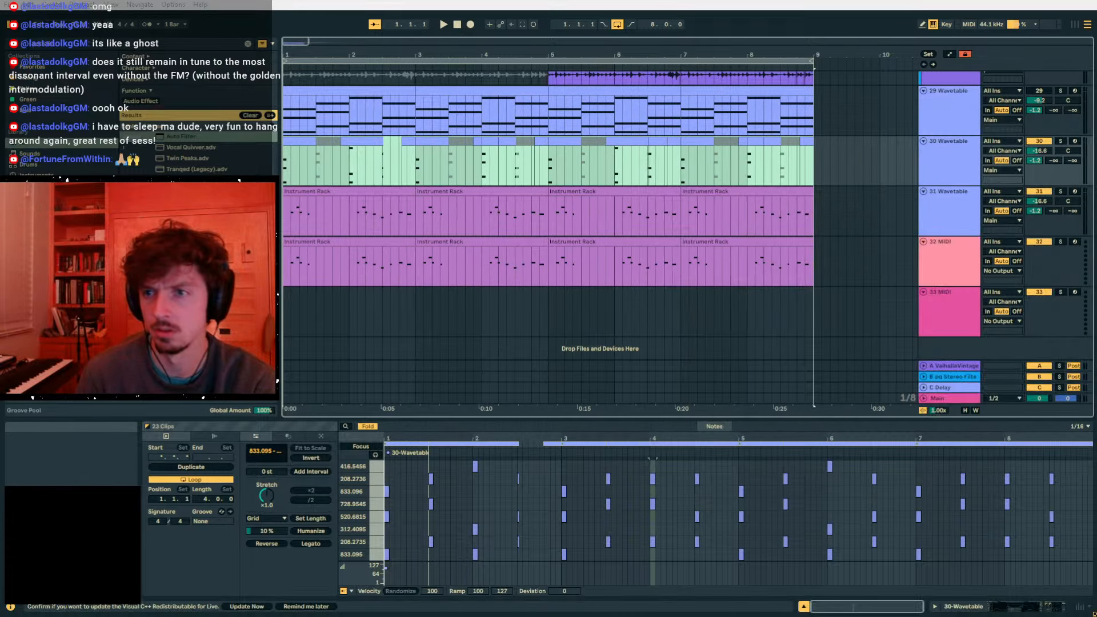
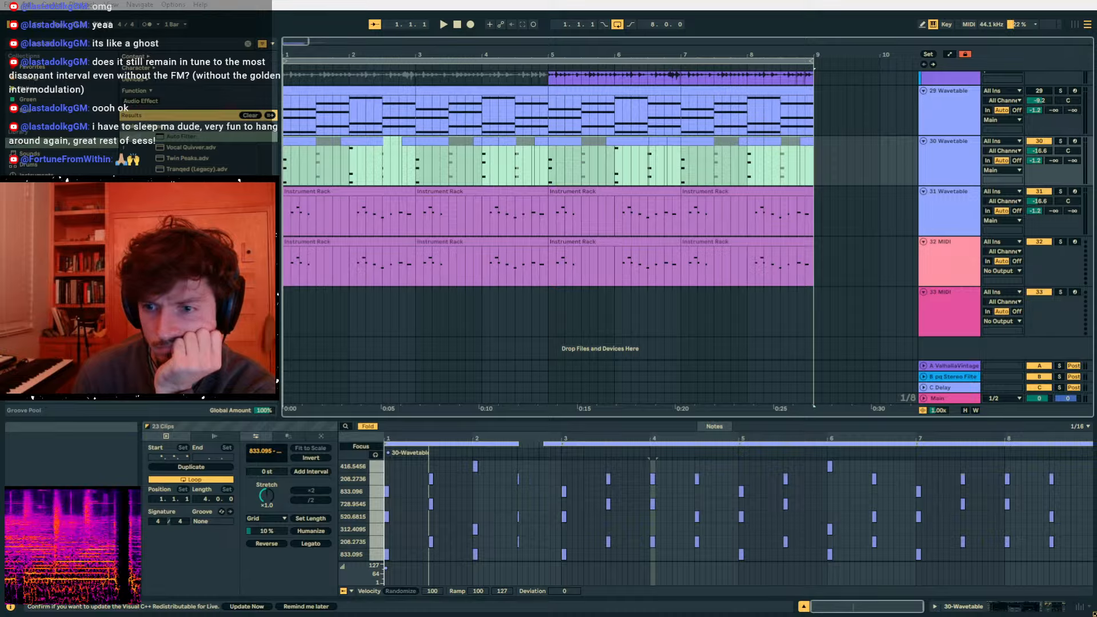
left_click_drag(1096, 124, 602, 105)
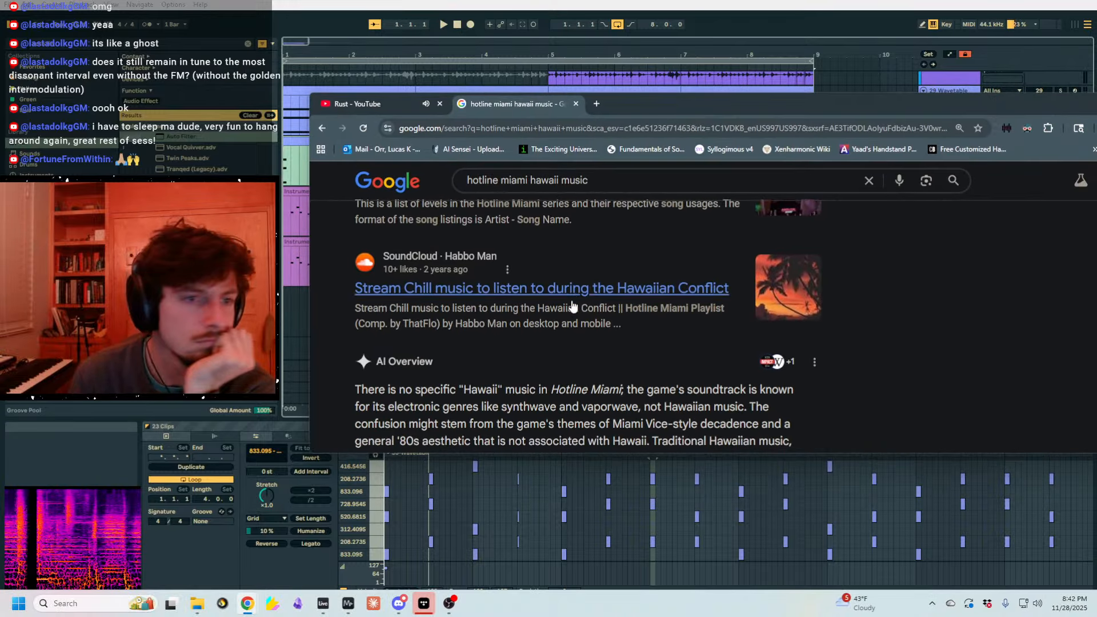
scroll(600, 318, "up", 4)
scroll(595, 324, "down", 1)
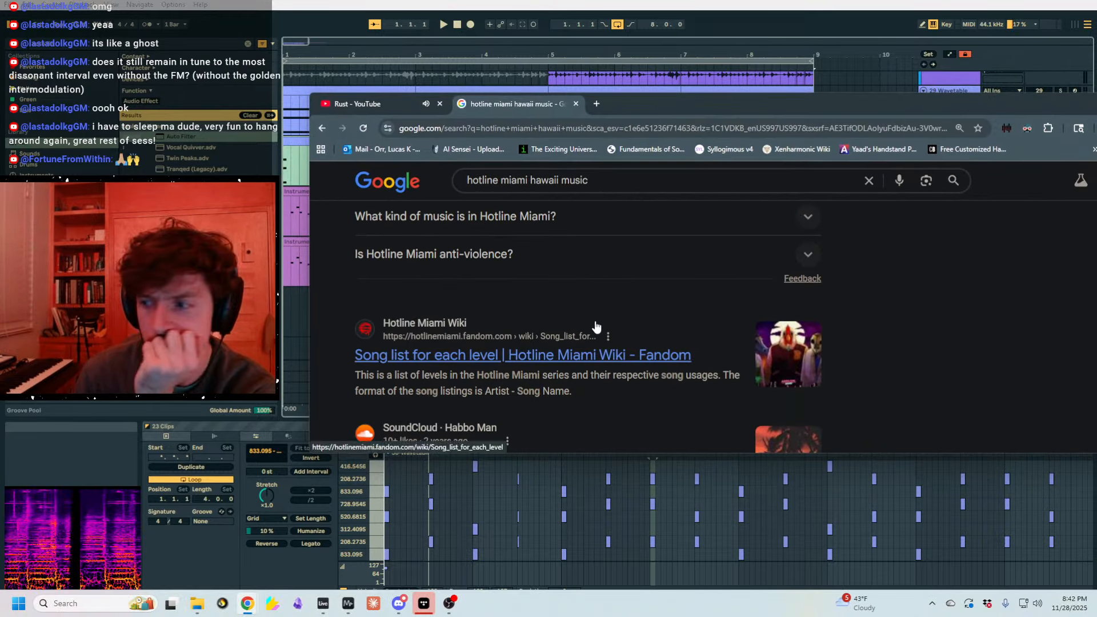
left_click(559, 354)
- Return to the El Huervo "Rust" video on YouTube and pause its playback
key("ctrl+Tab")
left_click(573, 273)
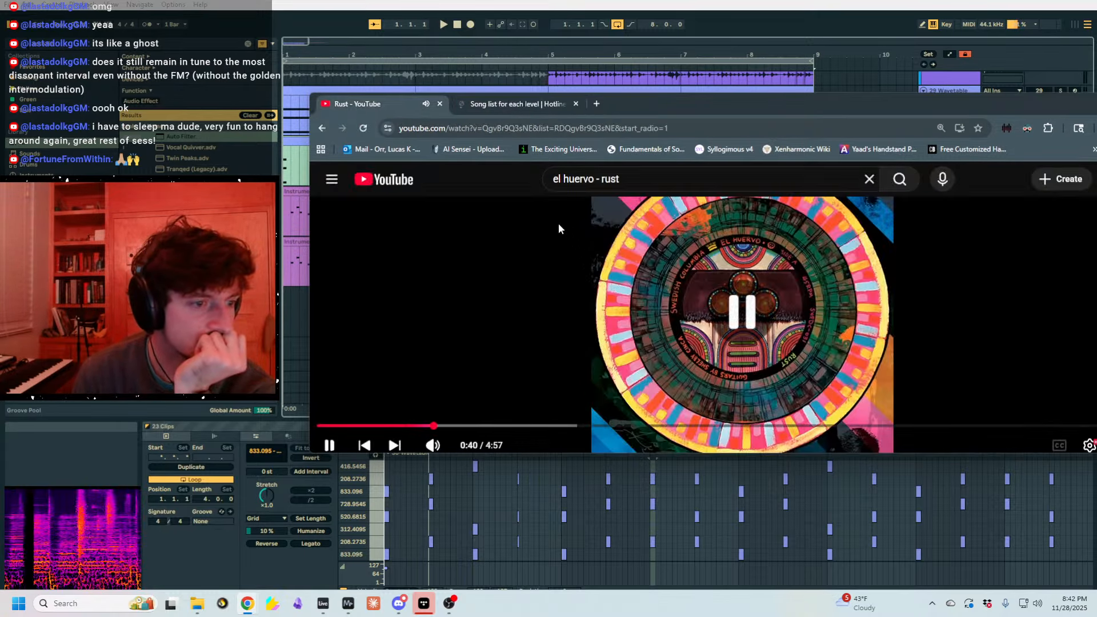
left_click(86, 563)
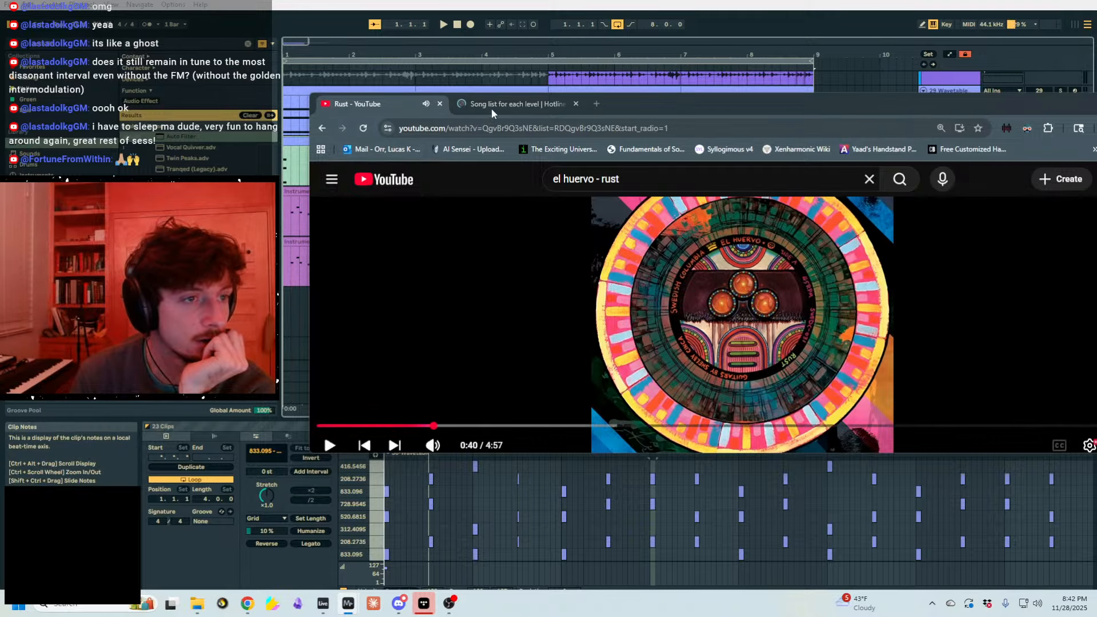
- Examine the Hotline Miami Wiki's song list for each level, from the Bum Tutorial through Part Five: Answers
left_click(491, 107)
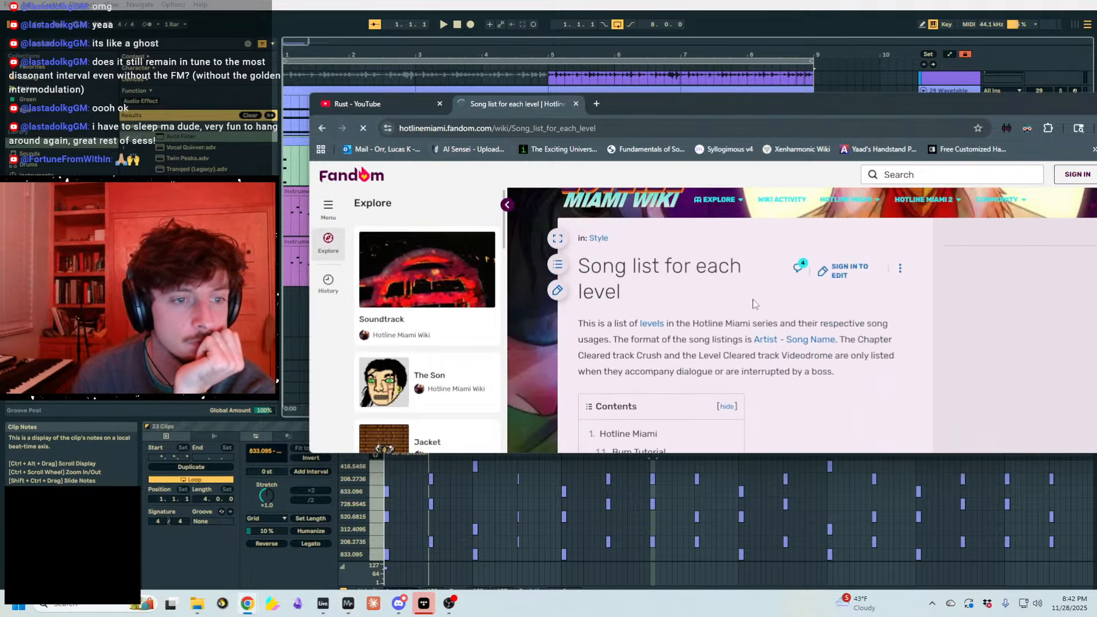
scroll(754, 304, "down", 8)
scroll(755, 304, "down", 5)
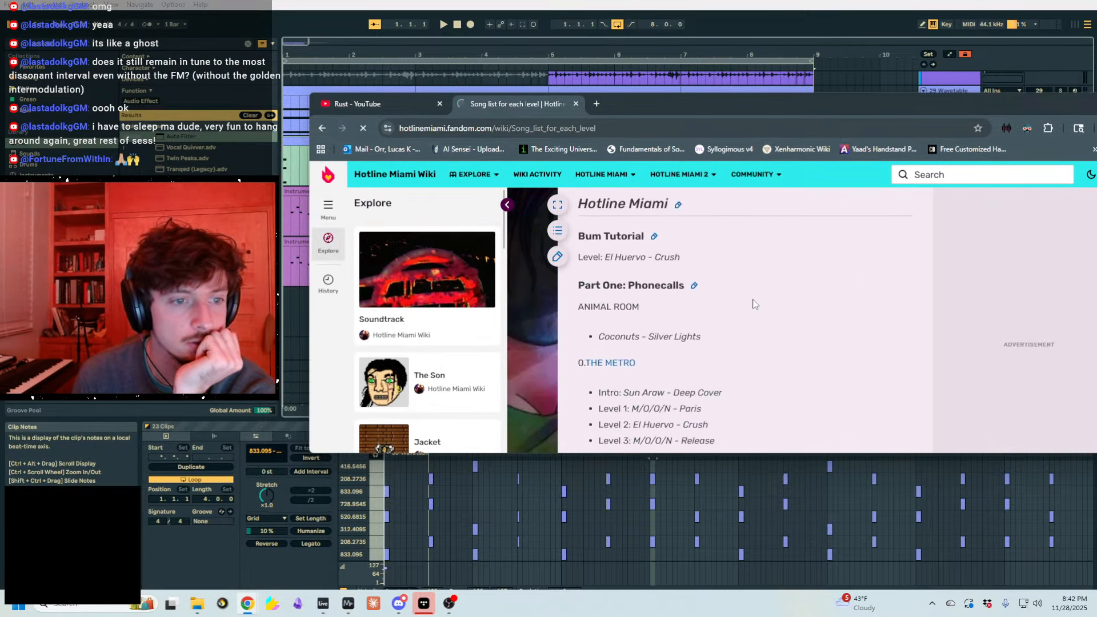
scroll(744, 386, "down", 10)
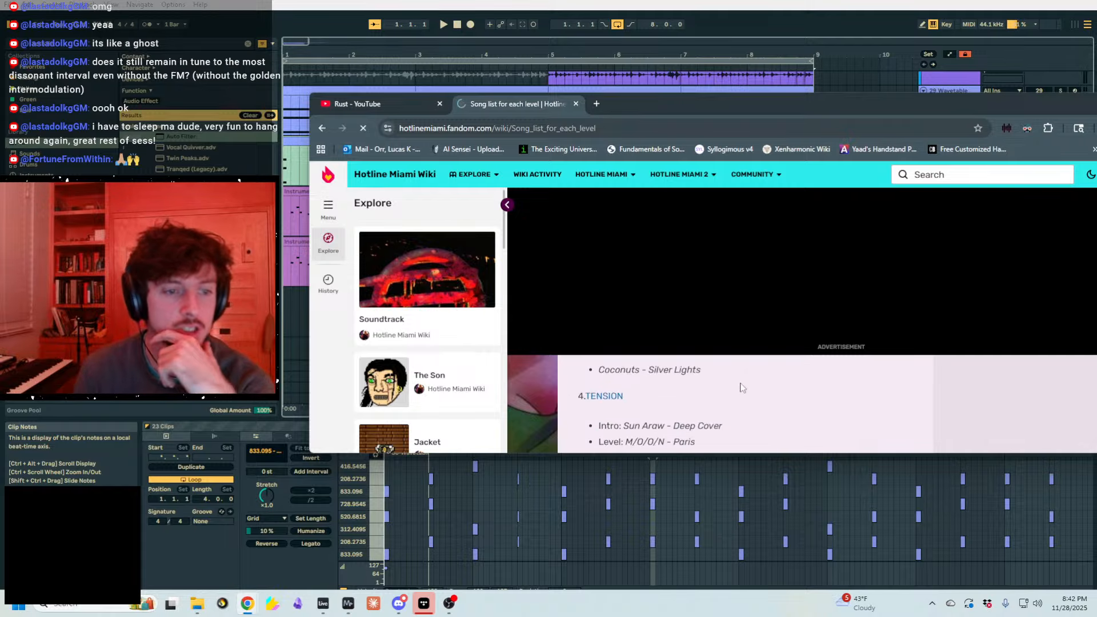
scroll(715, 391, "down", 15)
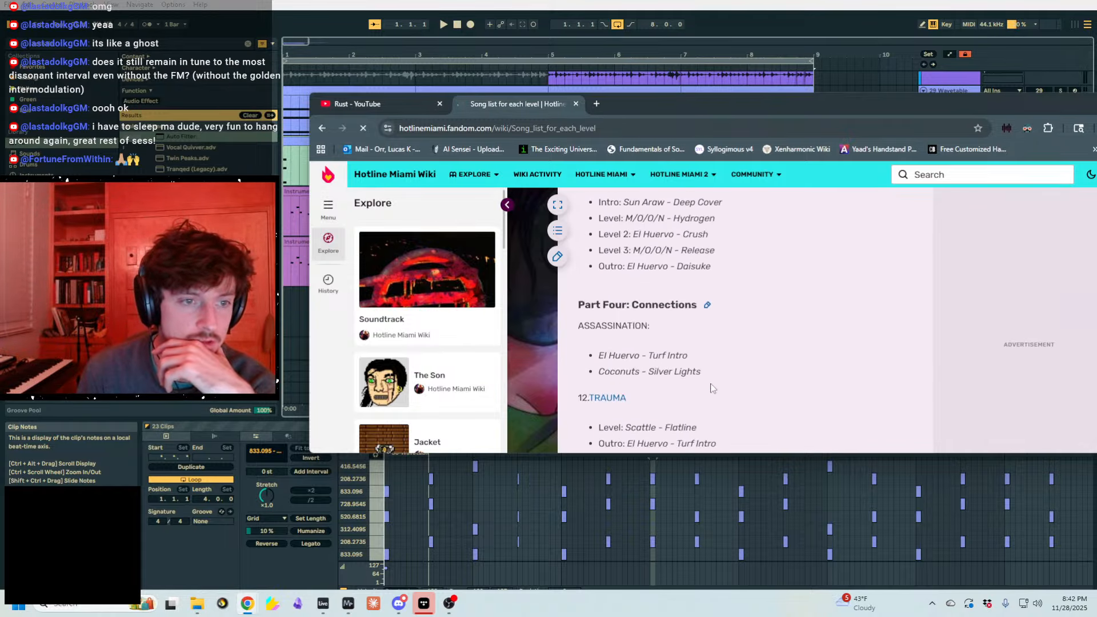
scroll(709, 386, "down", 10)
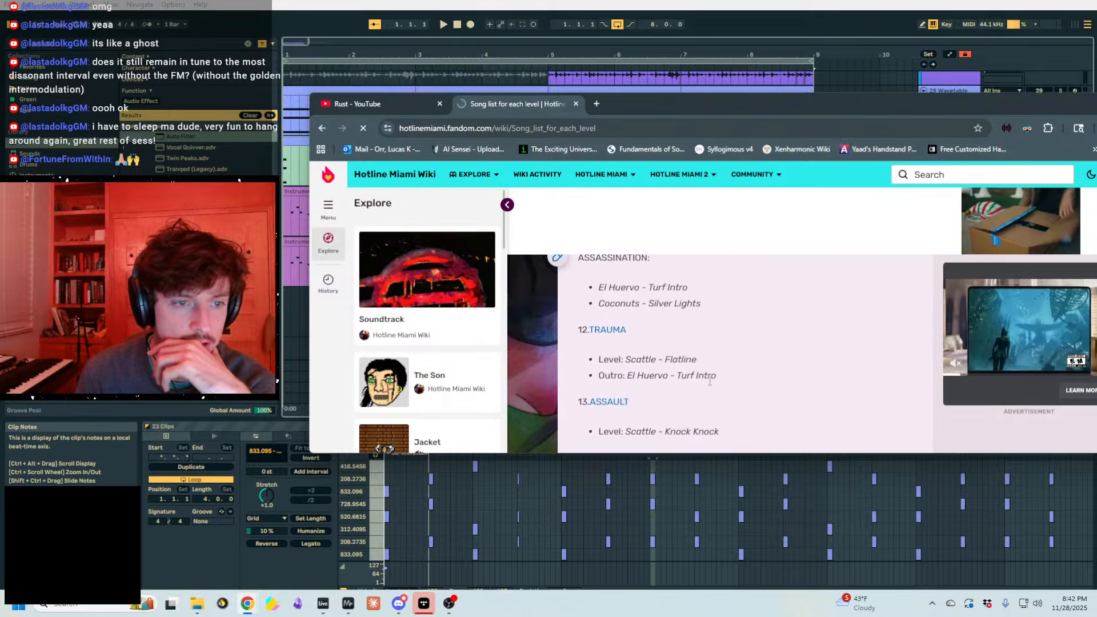
scroll(731, 384, "down", 2)
scroll(755, 387, "down", 3)
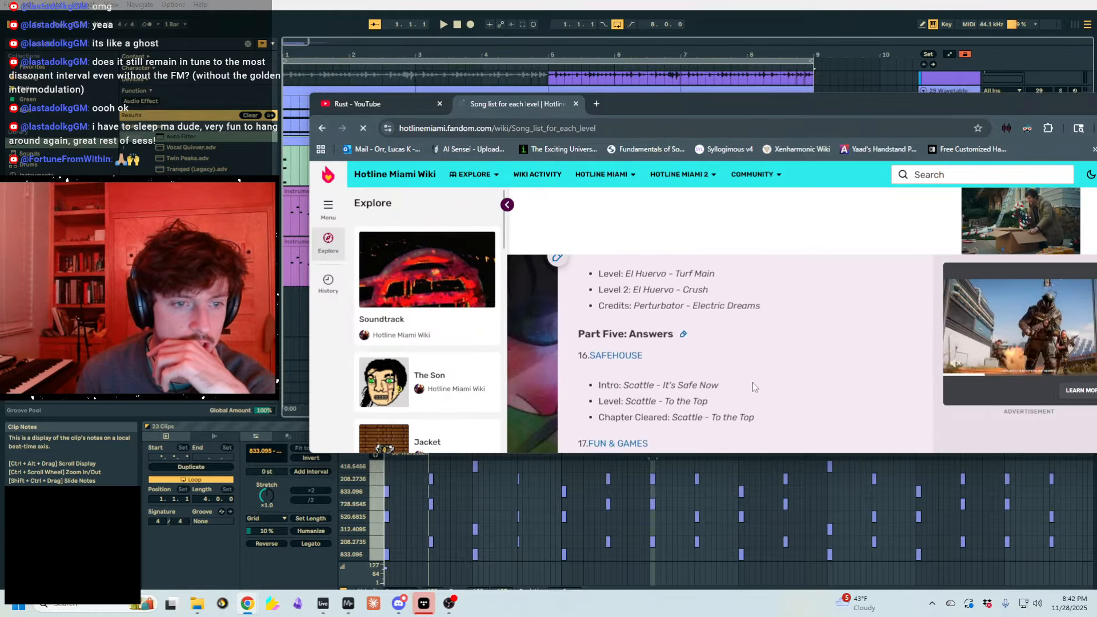
scroll(754, 387, "up", 1)
scroll(754, 388, "up", 12)
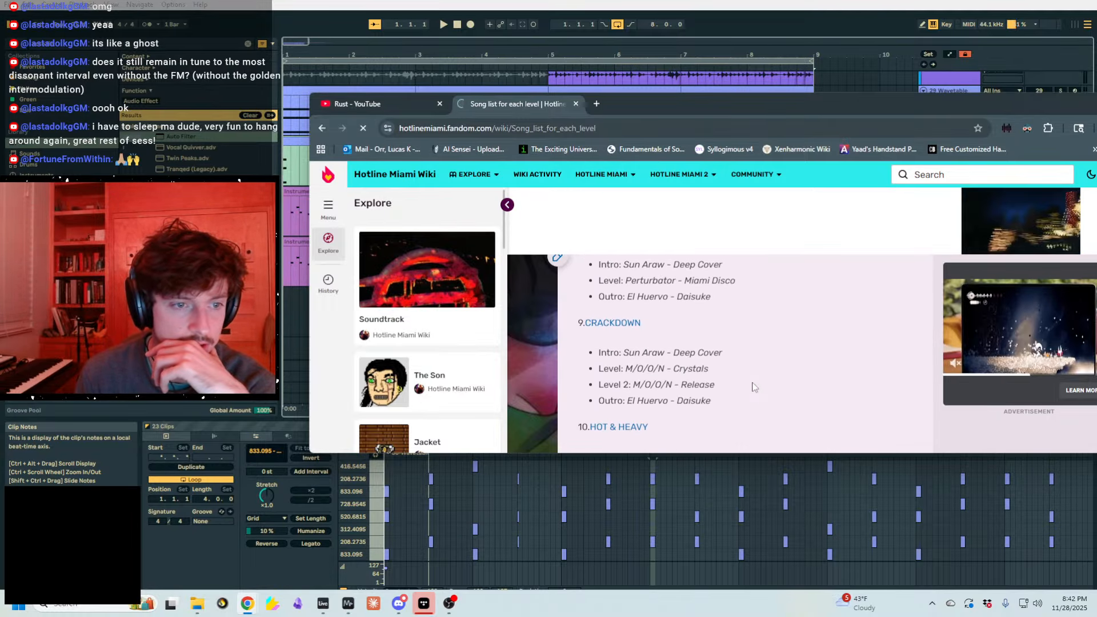
scroll(752, 387, "down", 10)
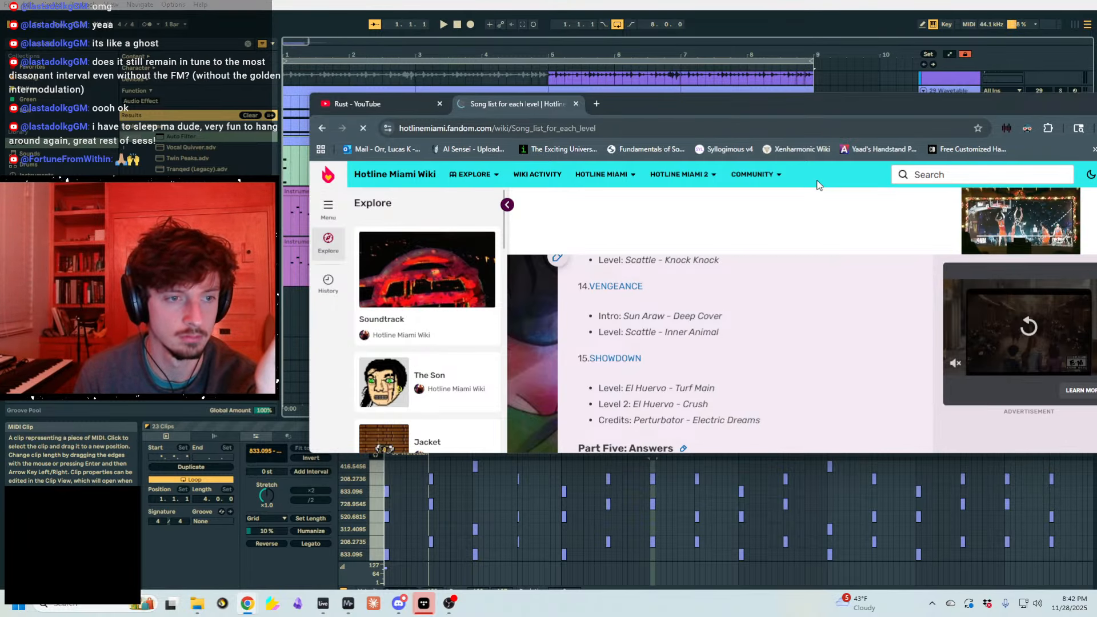
- Switch back to Ableton Live and play the arrangement from bar 1 while reviewing the percussion and Wavetable tracks
left_click(469, 511)
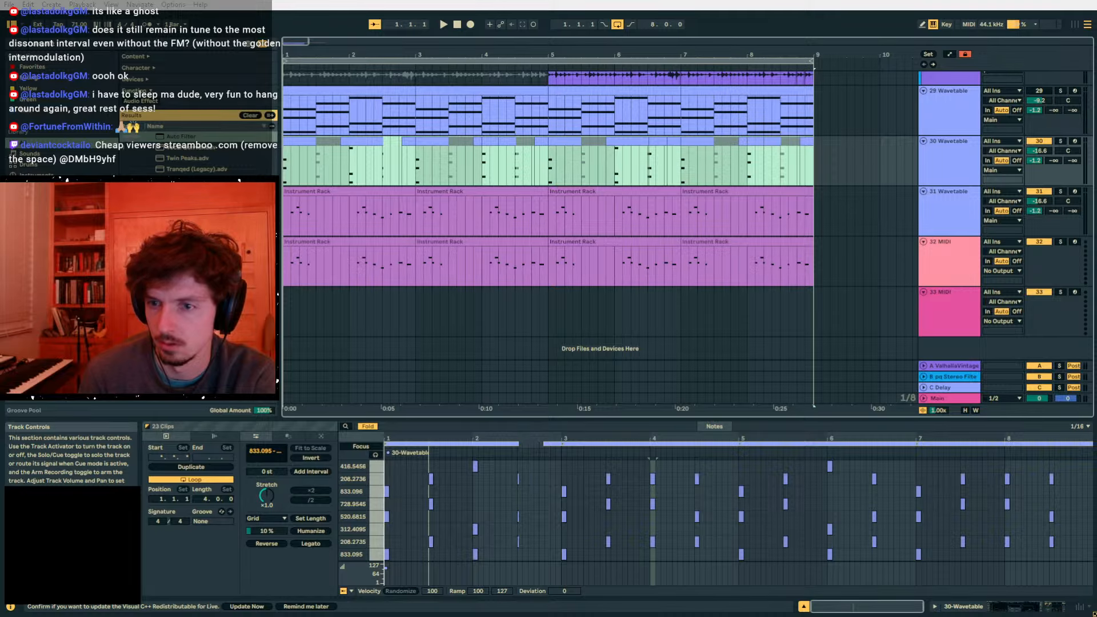
key("space")
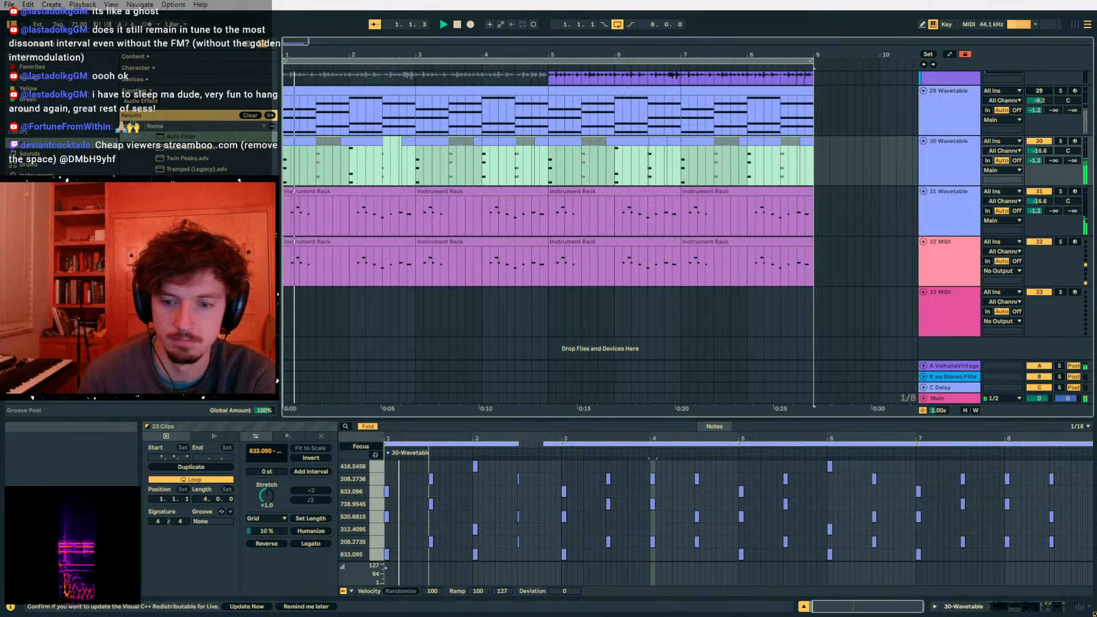
scroll(383, 182, "up", 8)
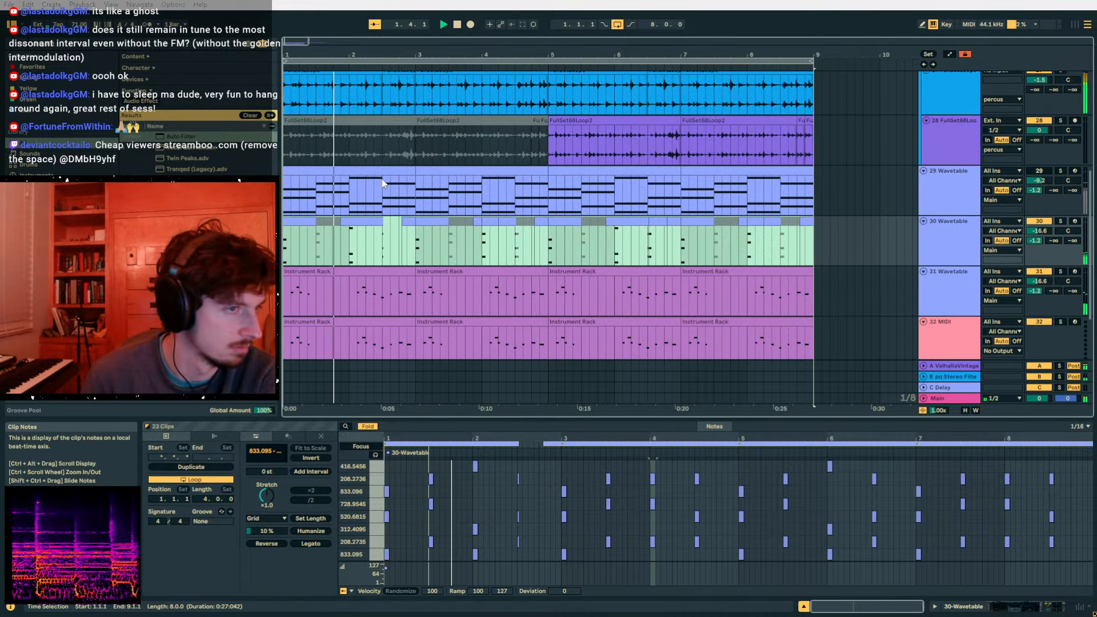
left_click(350, 225)
scroll(349, 225, "down", 8)
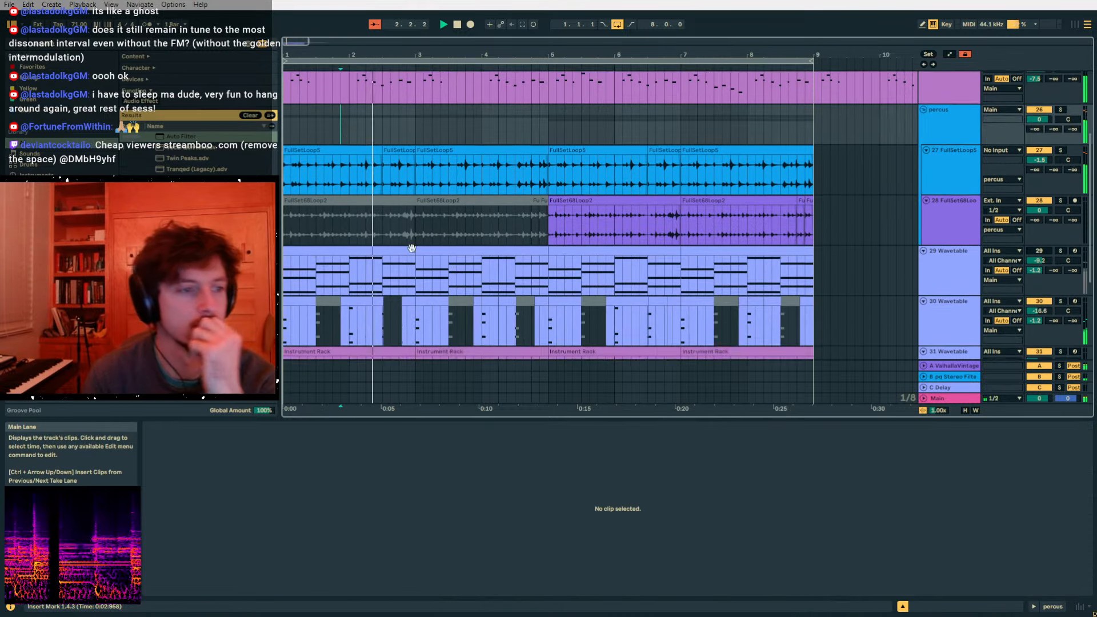
scroll(912, 258, "up", 2)
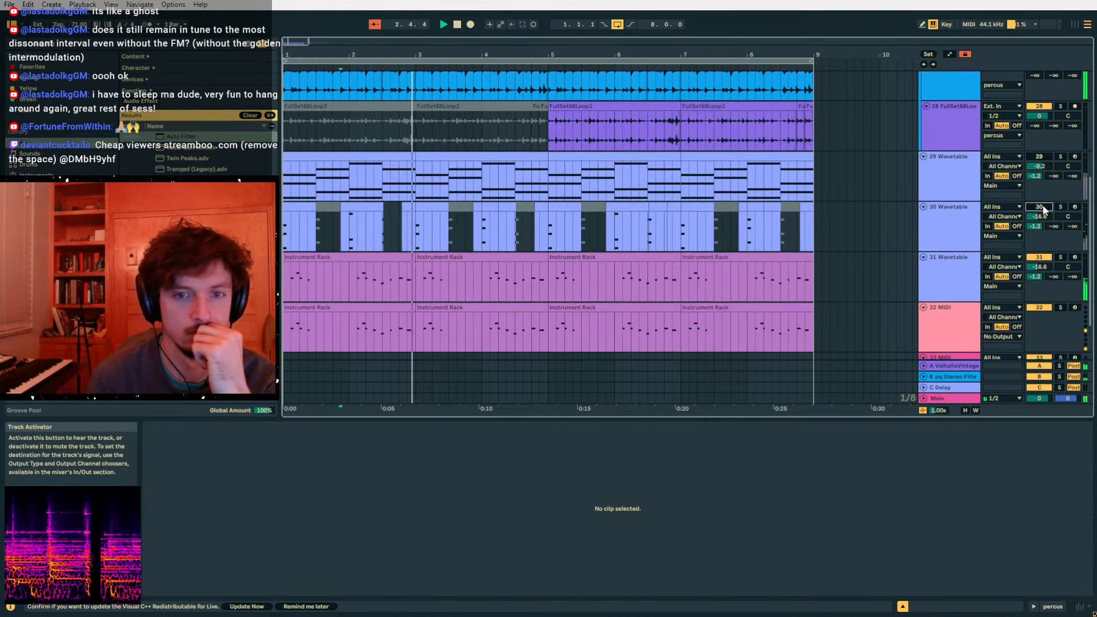
- Lower the A ValhallaVintage return track's volume to -3.6 dB while muting and reactivating the 30 Wavetable track
left_click(931, 234)
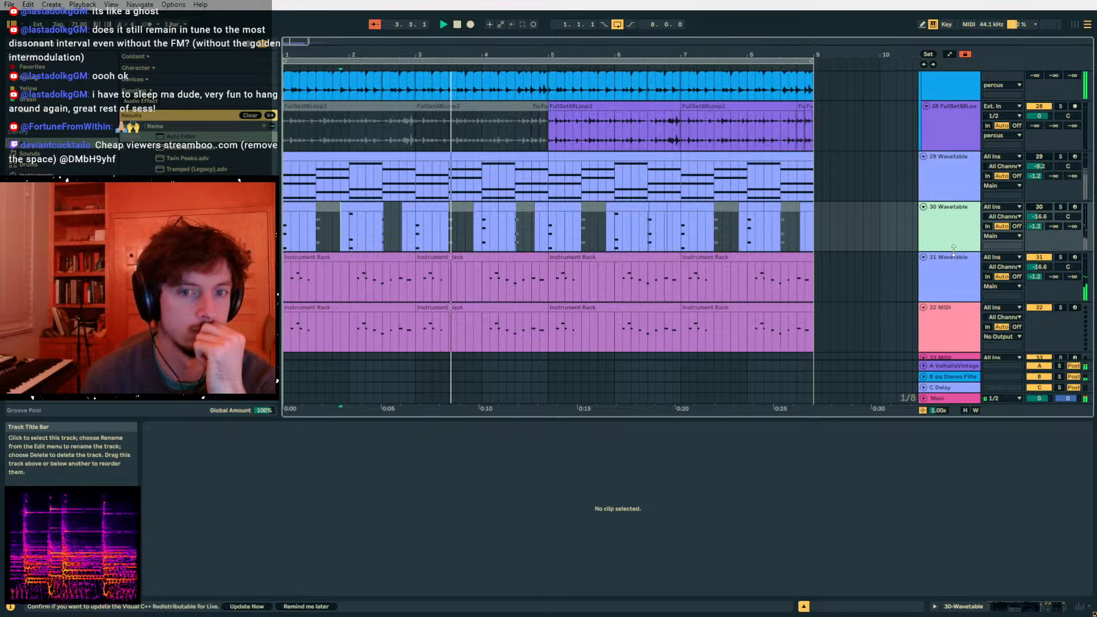
left_click(924, 366)
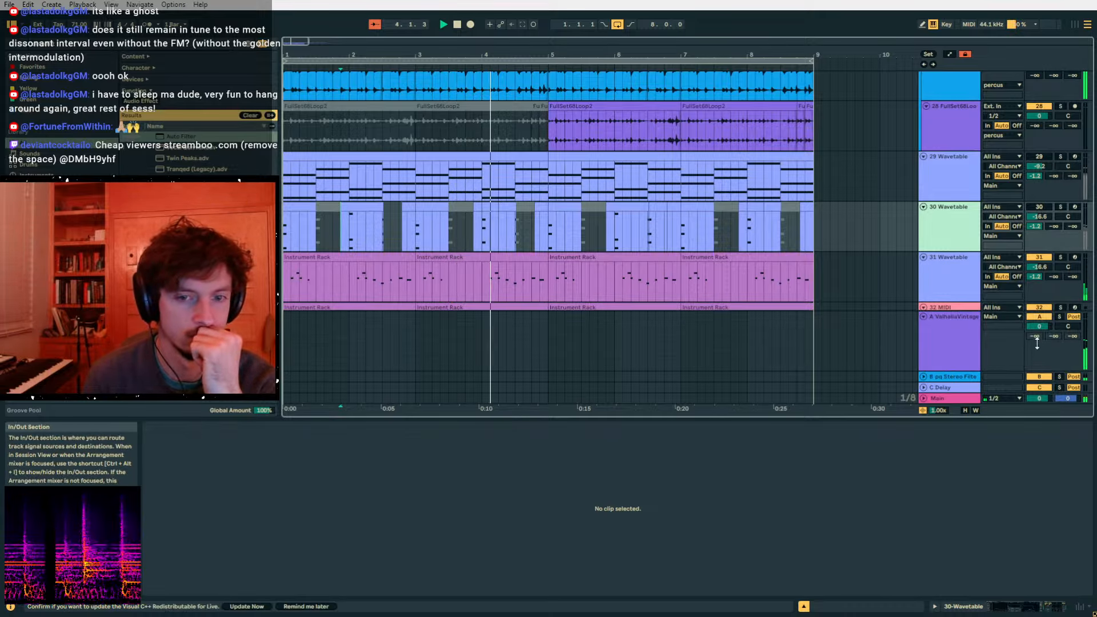
left_click(1039, 326)
left_click(968, 220)
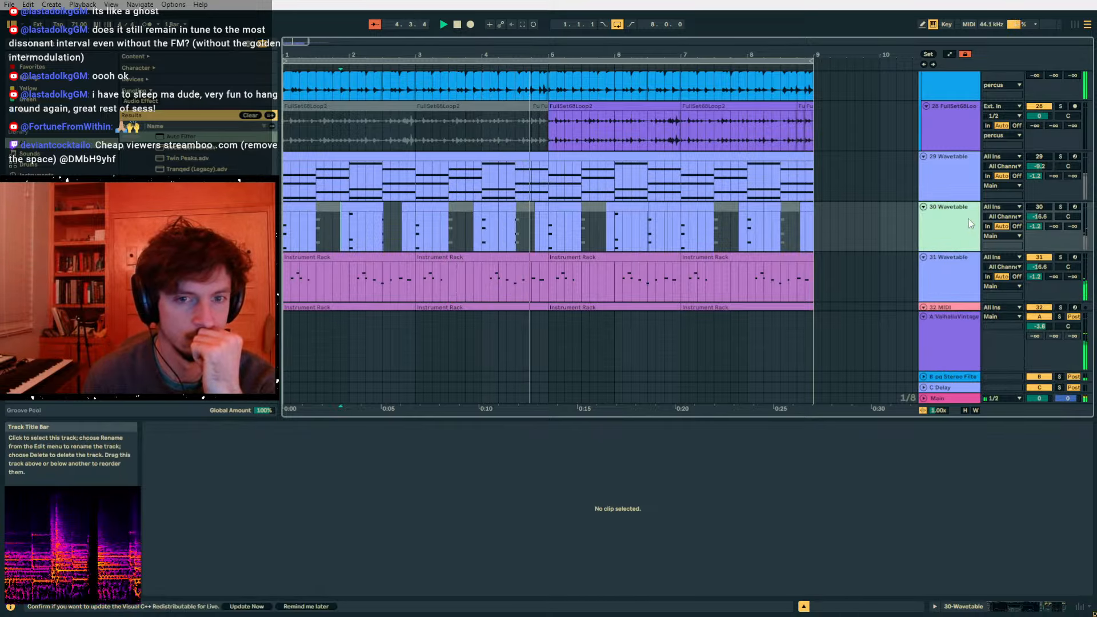
left_click(1040, 207)
left_click(925, 218)
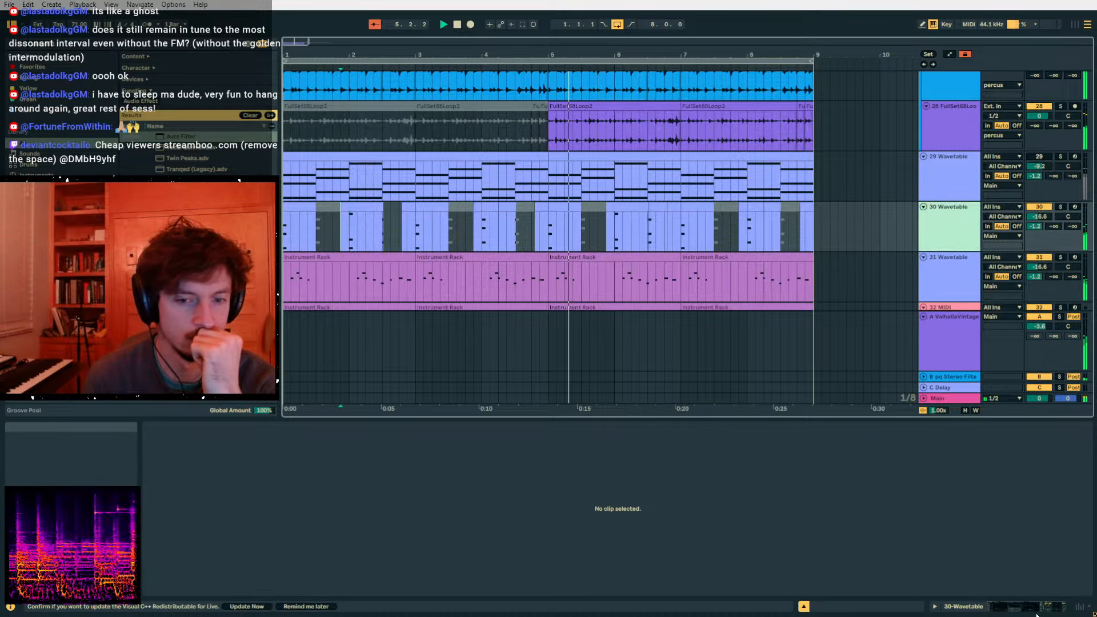
- Show the 30 Wavetable track's devices, transpose oscillator 1 by -12 semitones and raise its wavetable position
left_click(1029, 607)
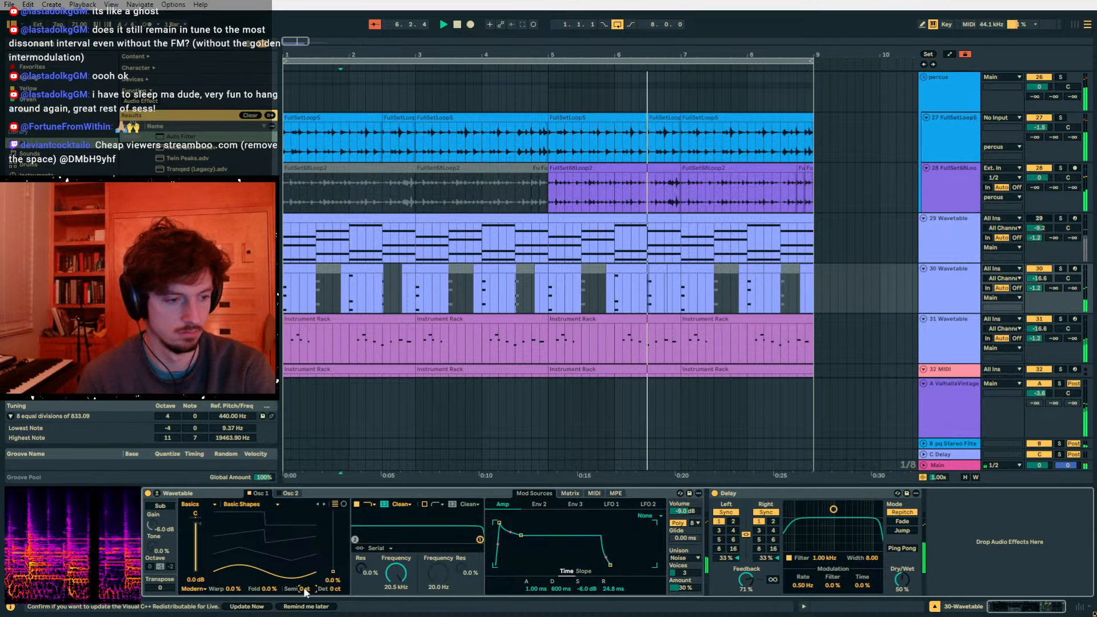
left_click_drag(304, 589, 304, 613)
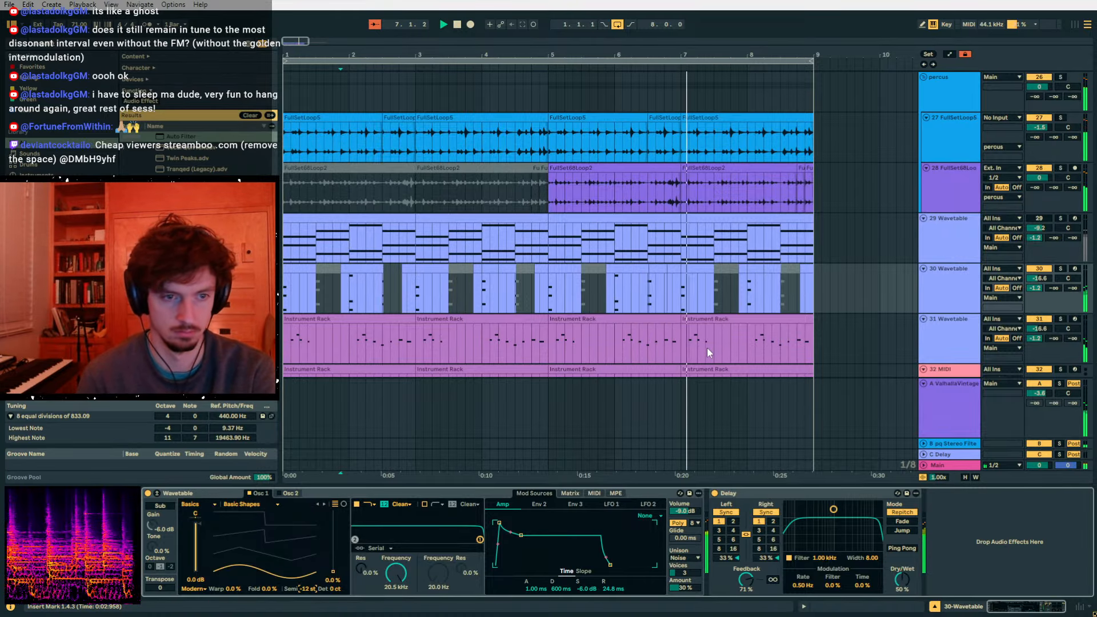
left_click_drag(333, 571, 333, 558)
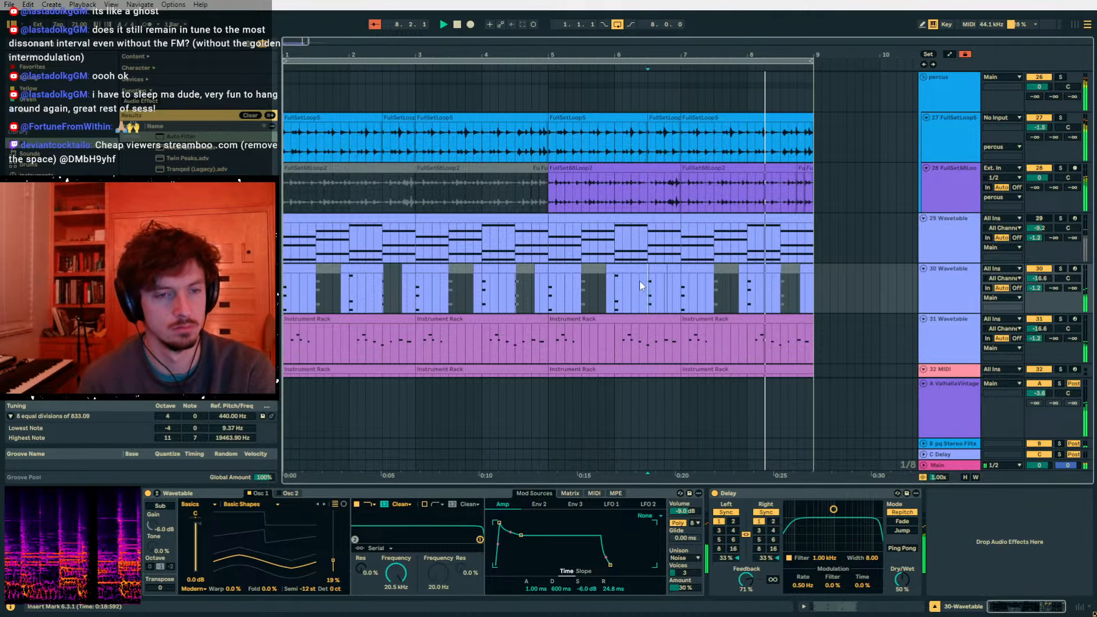
left_click(502, 289)
- Duplicate the first four bars of the 25 Instrument Rack track over bars 5 to 8 and play them back
scroll(540, 262, "up", 5)
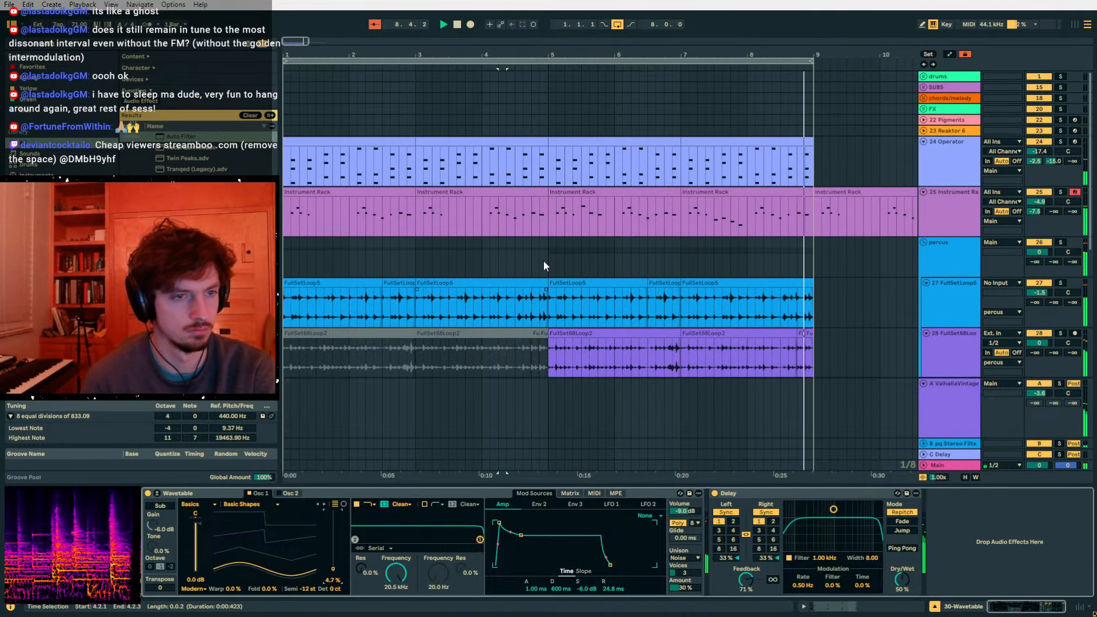
left_click(609, 193)
key("space")
left_click(513, 193)
left_click(319, 191, "shift")
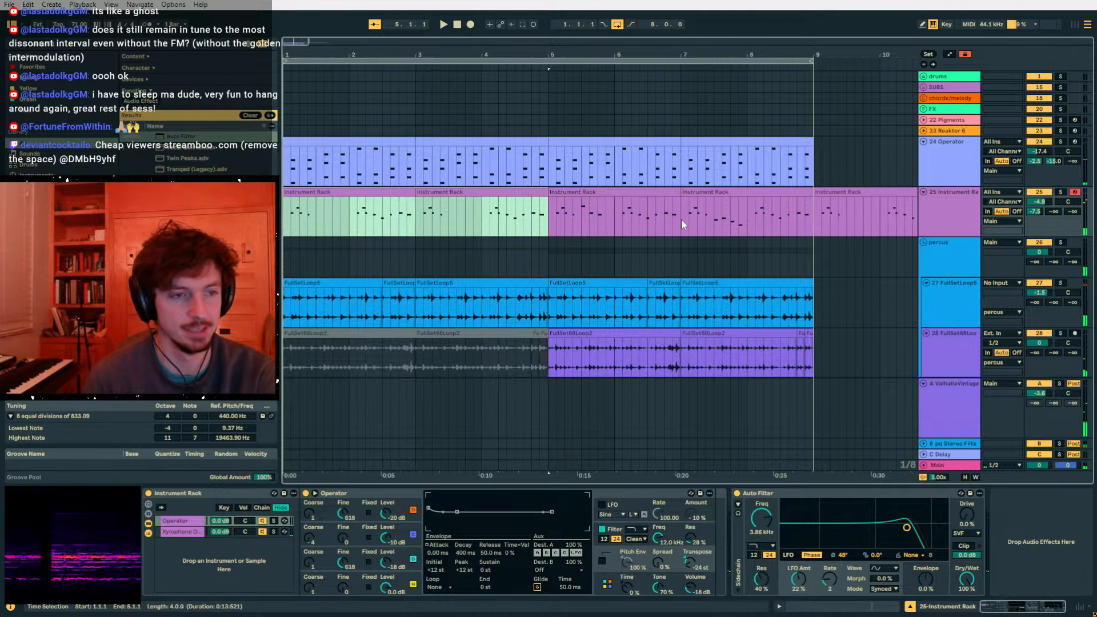
scroll(559, 225, "down", 2)
left_click(539, 200)
left_click(452, 136)
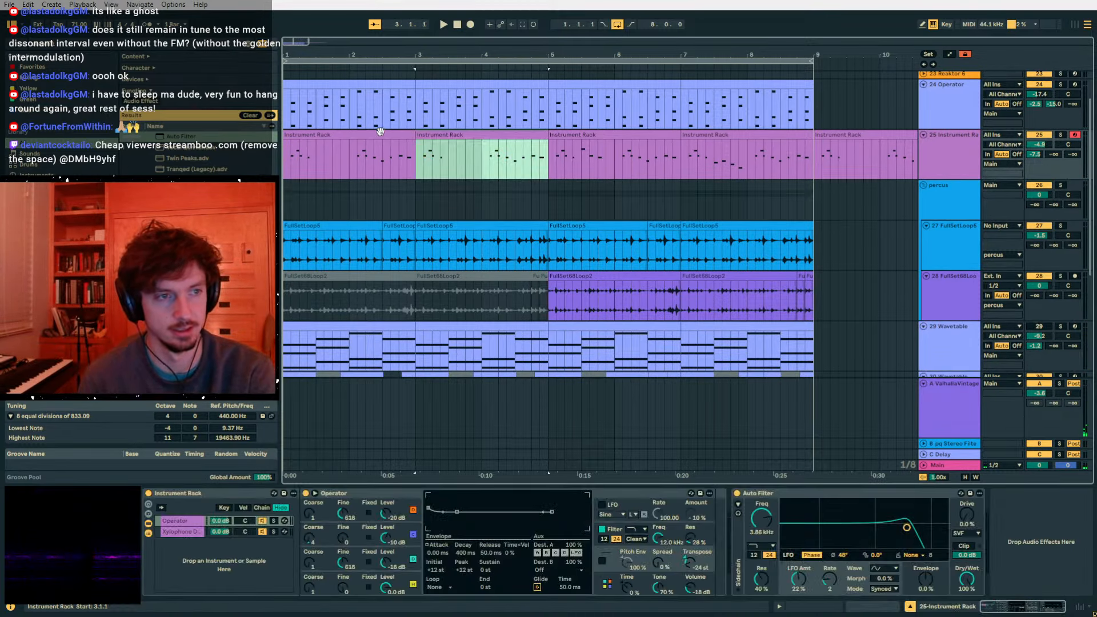
left_click(363, 135, "shift")
key("ctrl+d")
key("space")
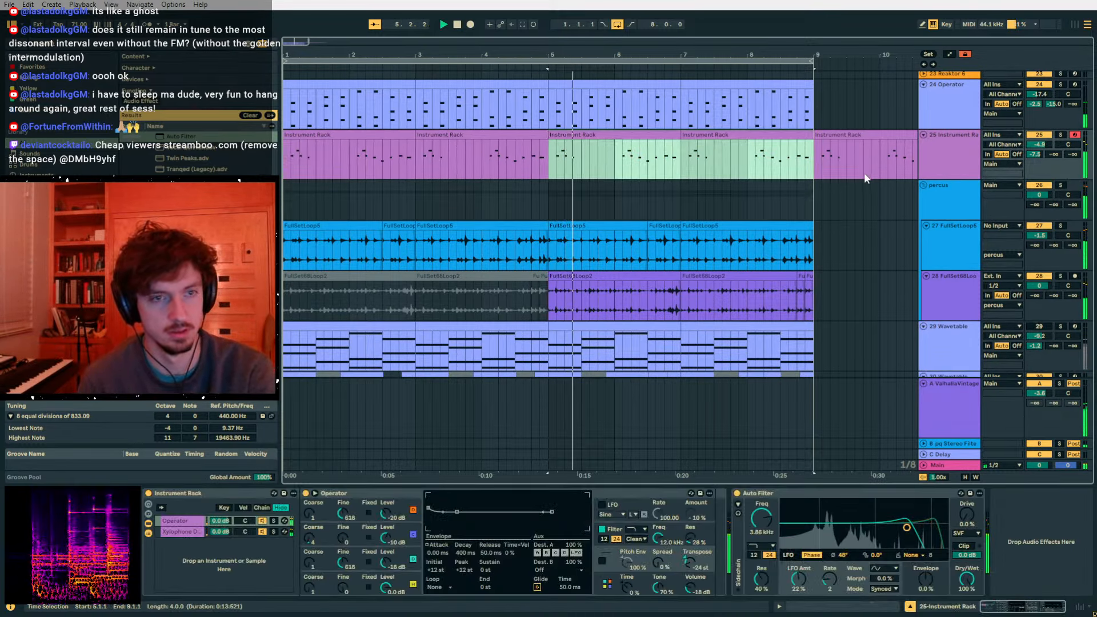
- Raise the 25 Instrument Rack track's send B to -10 dB and set its Auto Filter frequency to 2.49 kHz and LFO phase to 112°
left_click(957, 167)
left_click_drag(1053, 154, 1053, 119)
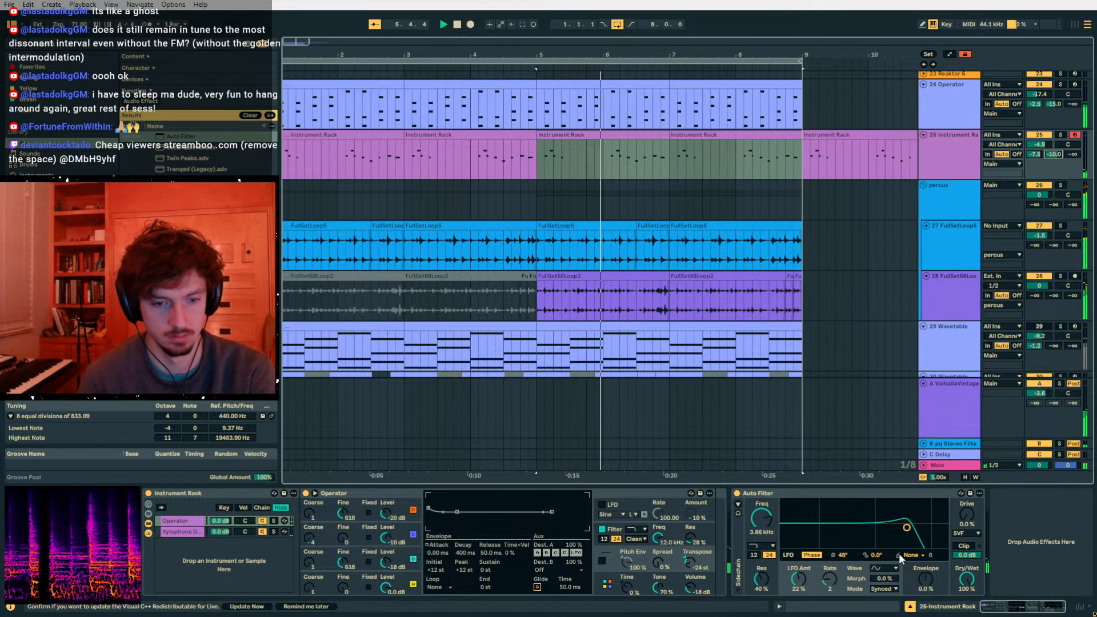
left_click_drag(761, 518, 762, 538)
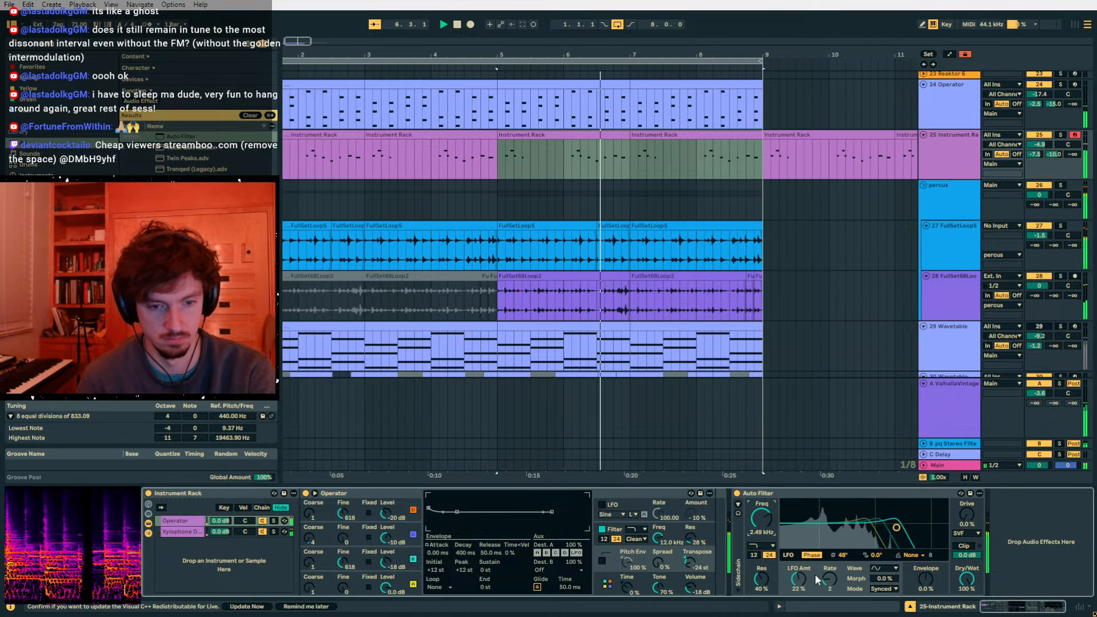
left_click_drag(842, 557, 842, 525)
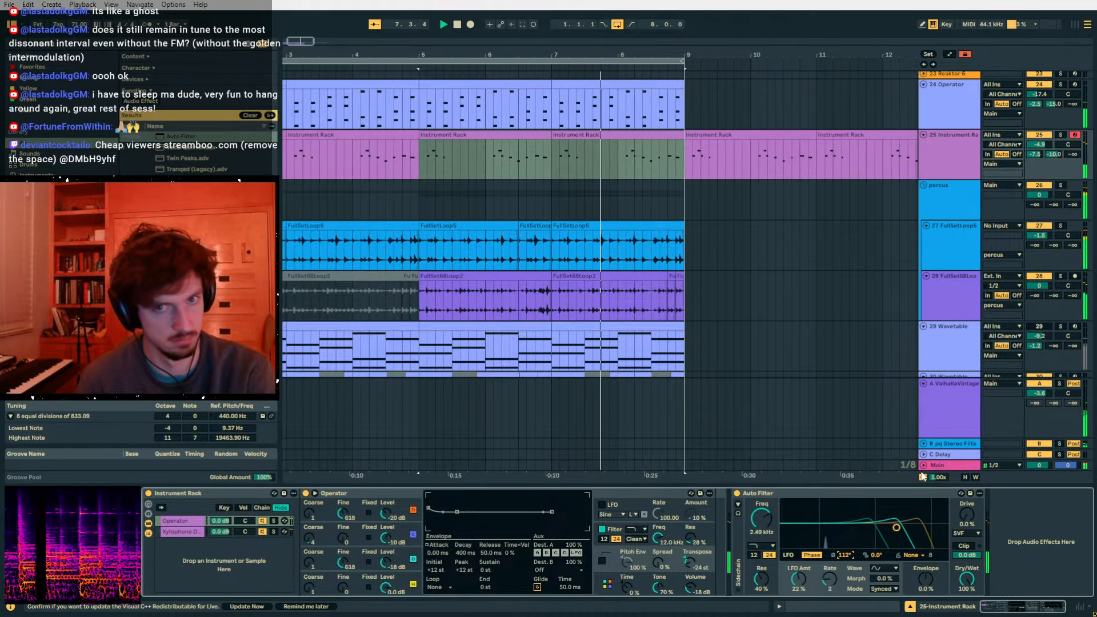
- Select bars 1 to 8 on the 25 Instrument Rack track and show the 24 Operator track's device
left_click(642, 160)
scroll(642, 161, "left", 3)
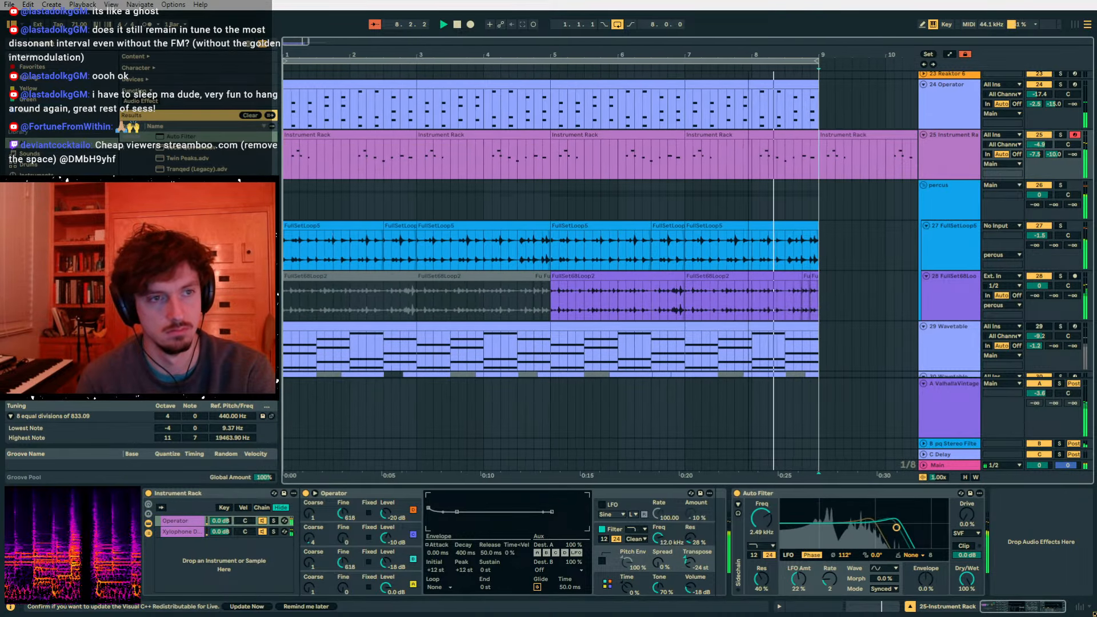
scroll(610, 155, "down", 3)
left_click_drag(611, 155, 118, 169)
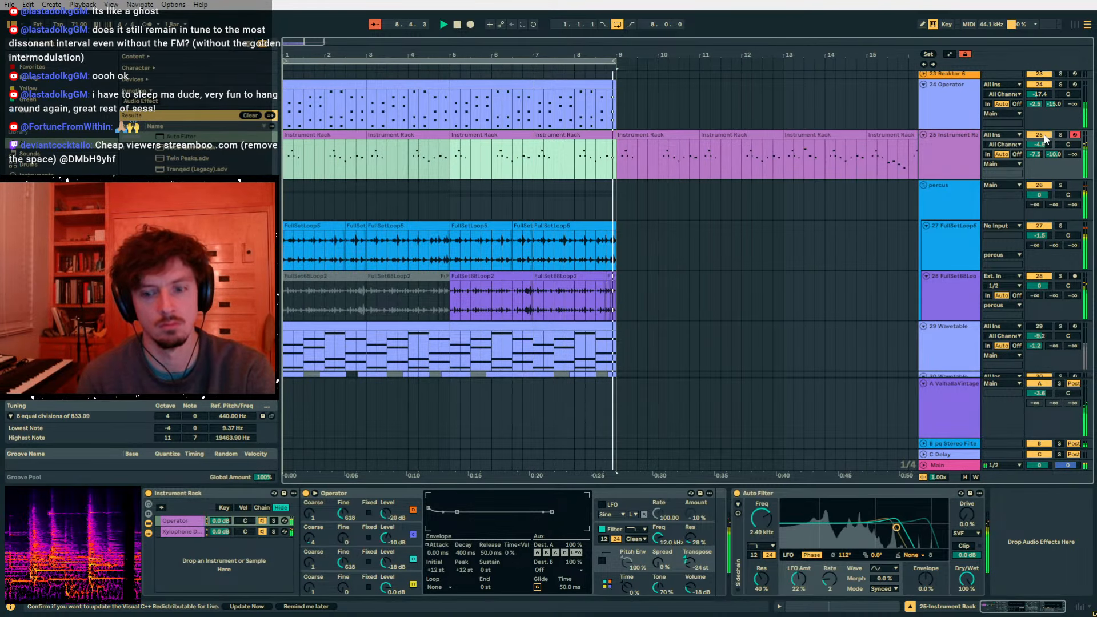
scroll(836, 219, "up", 2)
key("plus")
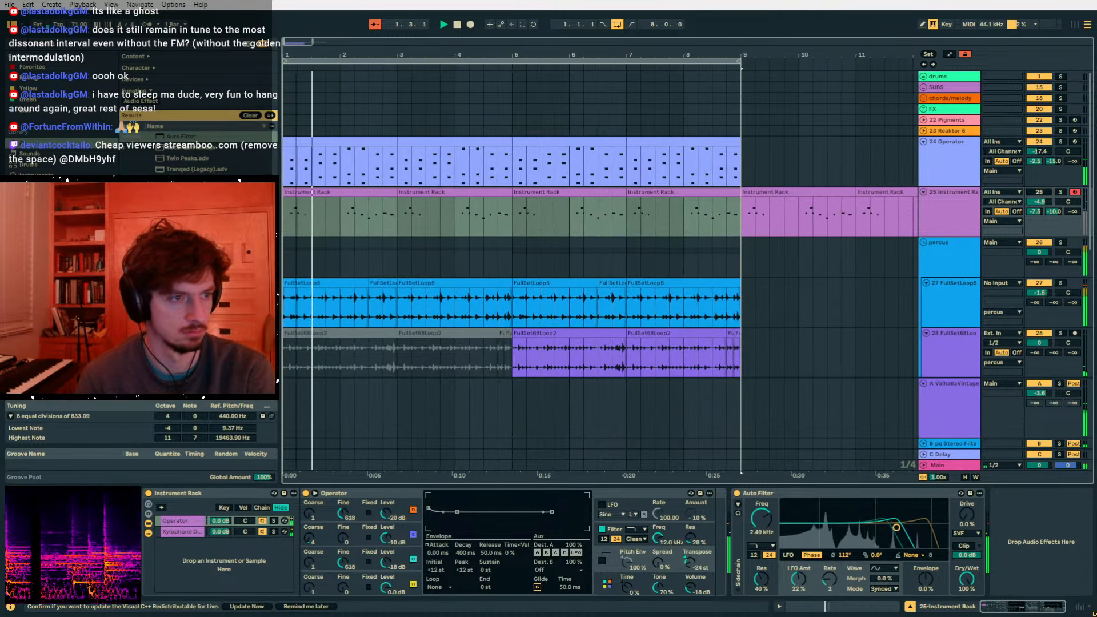
left_click(1051, 154)
scroll(835, 248, "down", 4)
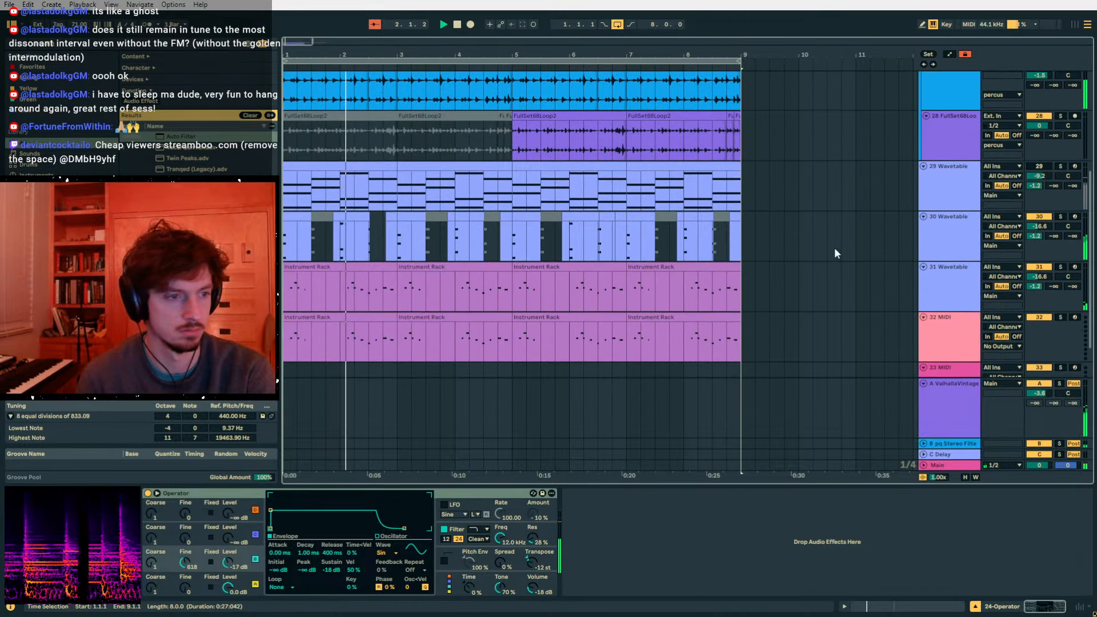
- Raise the 31 Wavetable track's volume to -5.7 dB and its send A to -2.5 dB
left_click(951, 237)
scroll(951, 238, "down", 1)
left_click(949, 251)
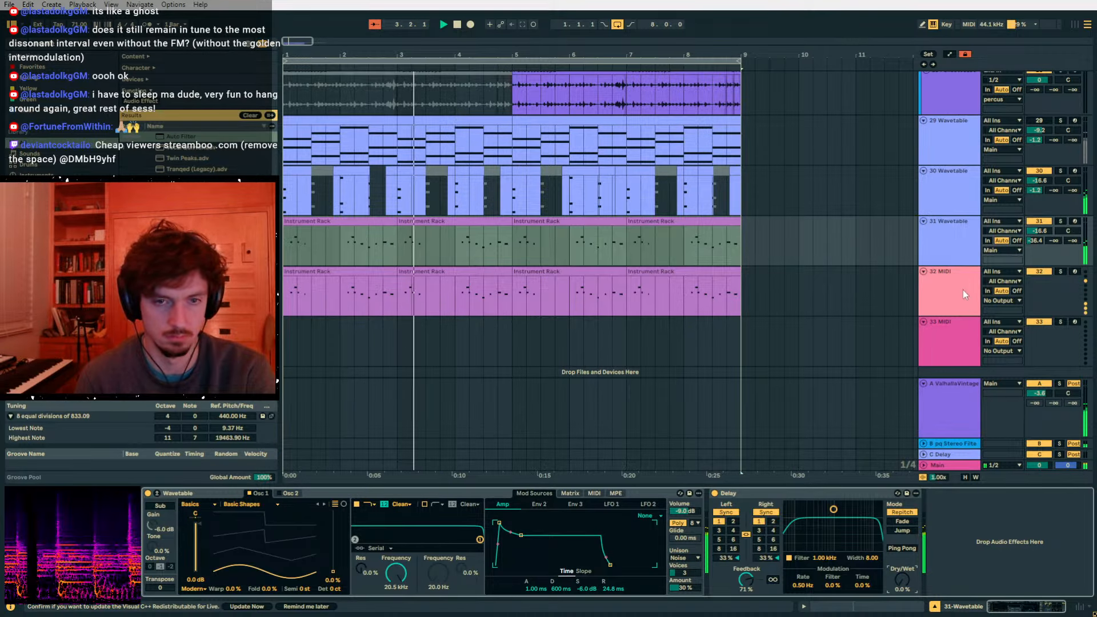
left_click(952, 252)
mouse_move(1040, 231)
left_mouse_down()
mouse_move(1035, 213)
mouse_move(1035, 242)
mouse_move(1042, 226)
left_mouse_up()
left_click(944, 191)
left_click(948, 225)
left_click(951, 241)
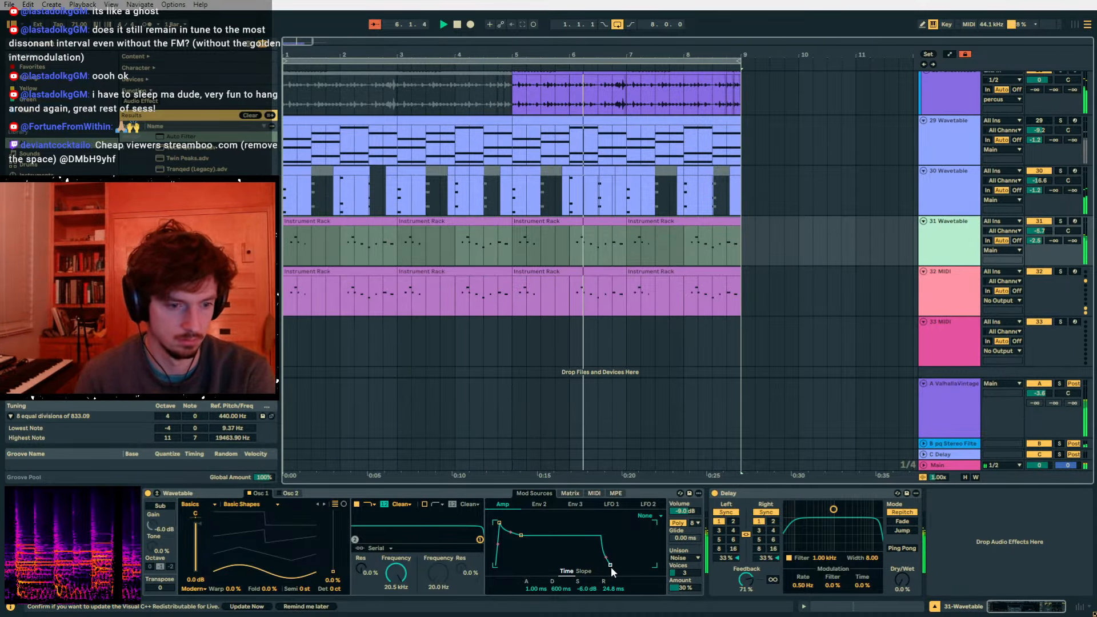
- Set the 31 Wavetable's amp release to 1.61 s and its voice mode to Mono, and select its clips across bars 1 to 8
left_click_drag(611, 565, 629, 564)
left_click(679, 523)
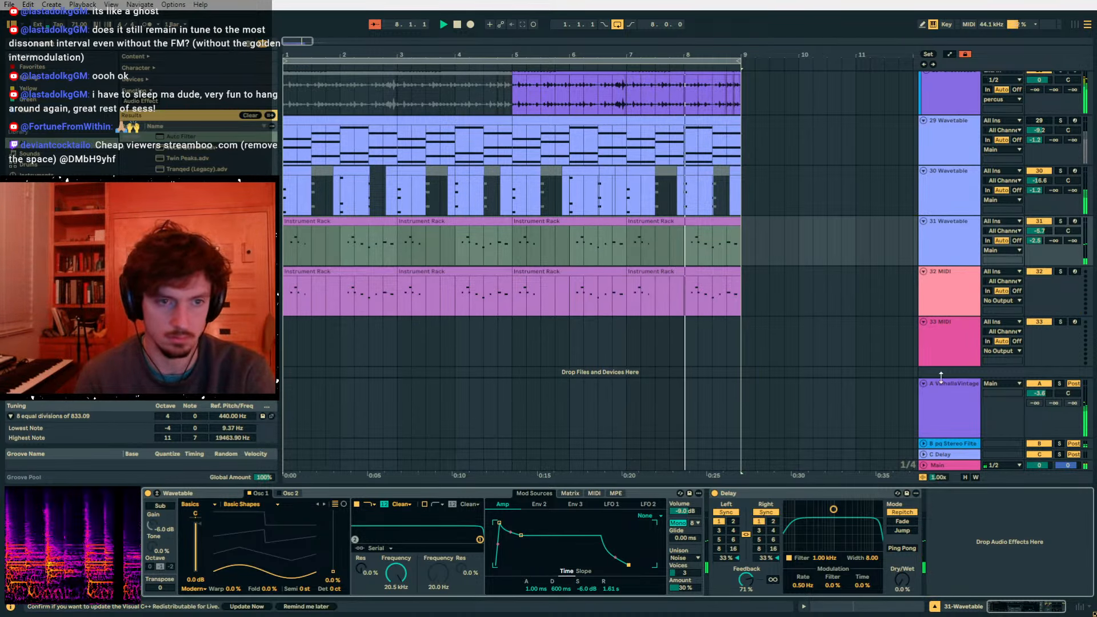
left_click_drag(738, 246, 285, 245)
scroll(789, 251, "up", 6)
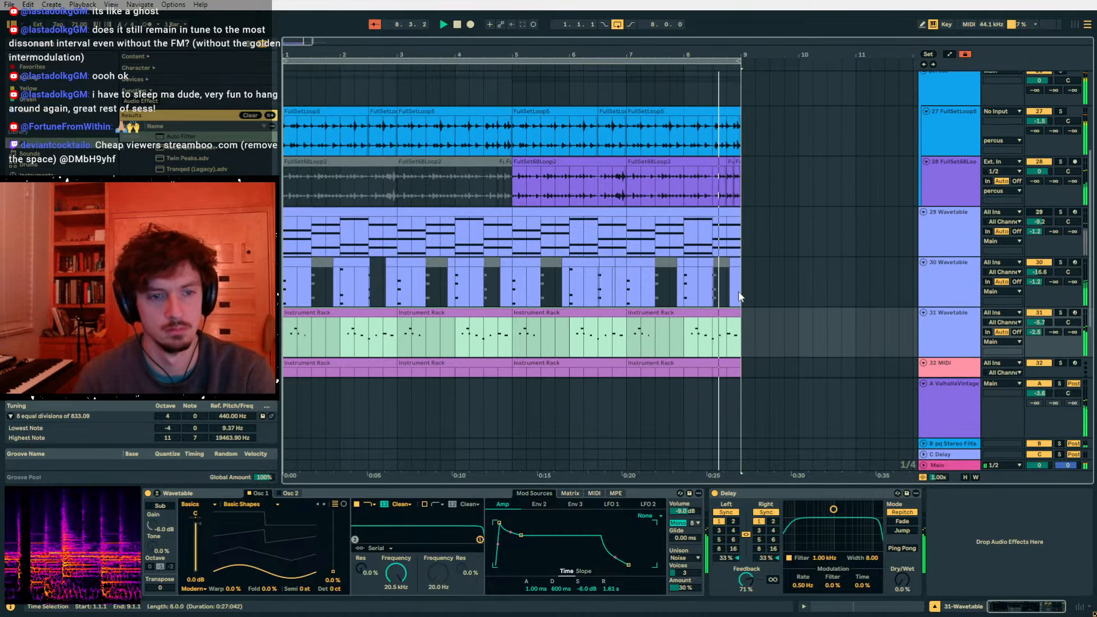
scroll(746, 331, "down", 3)
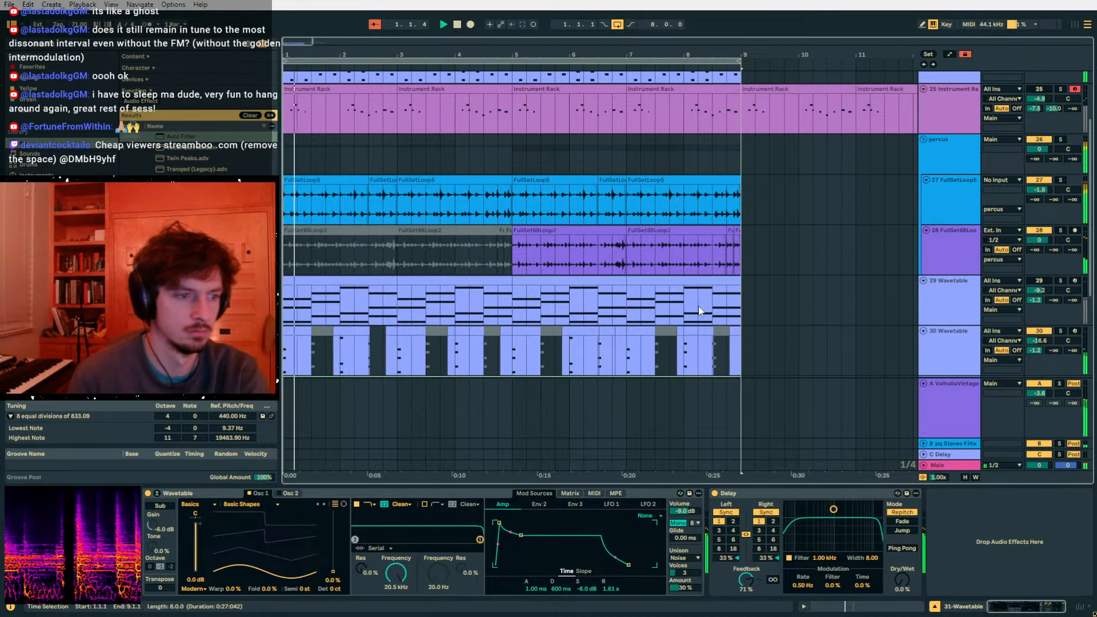
scroll(788, 304, "down", 3)
scroll(787, 304, "up", 6)
scroll(787, 304, "up", 1)
left_click(729, 301)
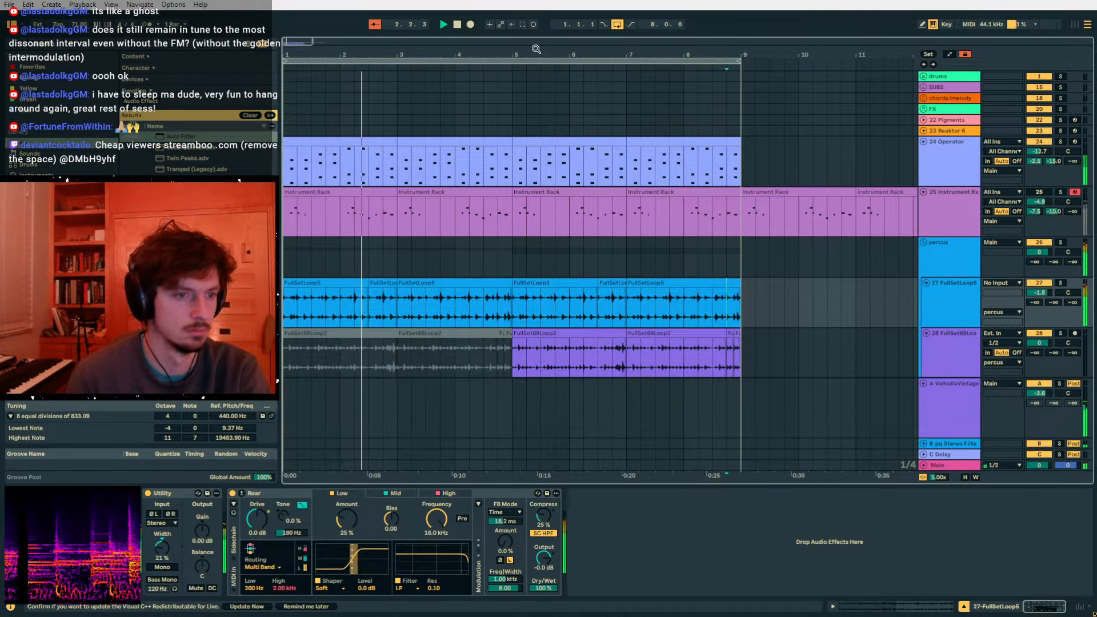
left_click_drag(501, 55, 505, 103)
scroll(589, 200, "down", 2)
scroll(589, 197, "down", 1)
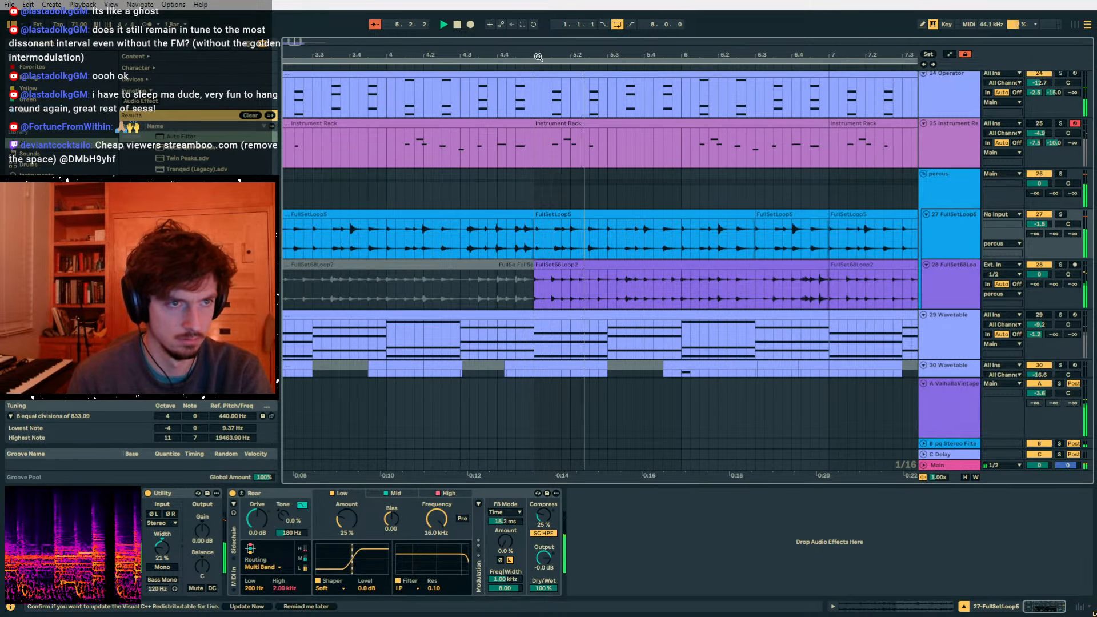
scroll(560, 188, "down", 3, "ctrl")
scroll(607, 242, "down", 5)
scroll(726, 260, "down", 2)
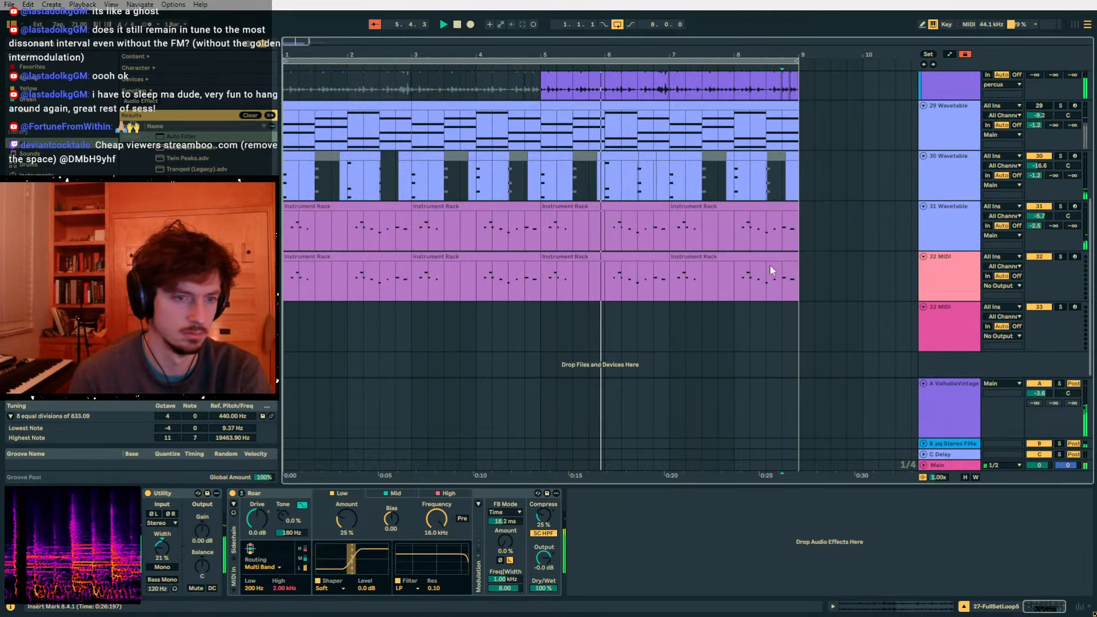
- Duplicate the looped bars 1 to 8 of all tracks into bars 9 to 16
left_click(795, 283)
scroll(533, 132, "down", 4, "ctrl")
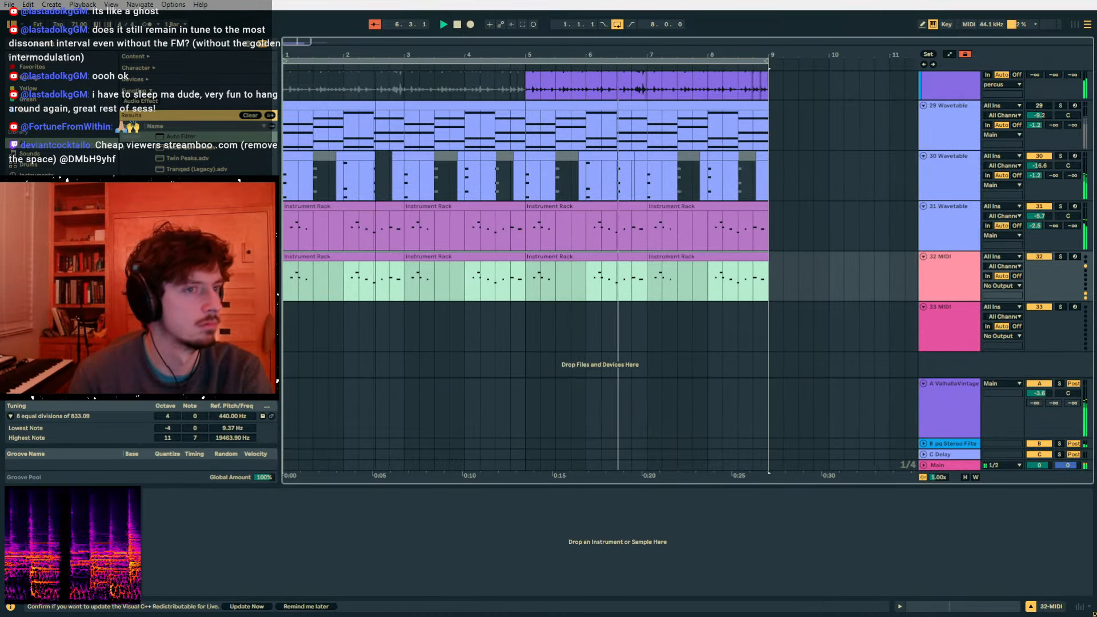
left_click(474, 61)
key("ctrl+d")
scroll(568, 139, "up", 5)
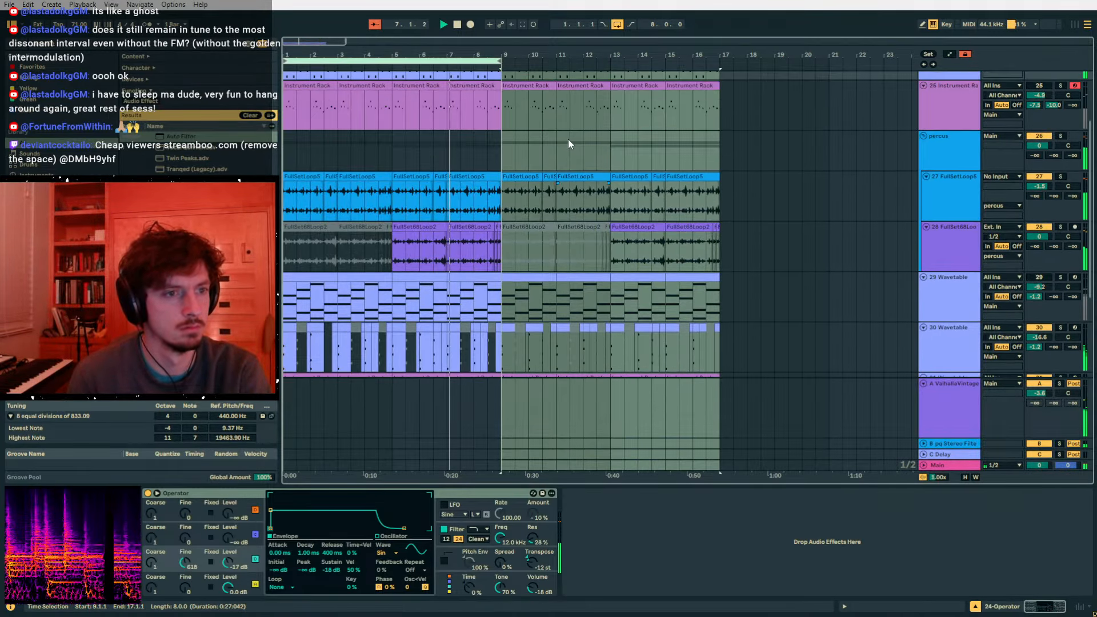
- Audition the muted 29 Wavetable track and lower its volume to -16.3 dB
left_click(505, 244)
scroll(595, 249, "down", 2)
scroll(594, 249, "down", 2)
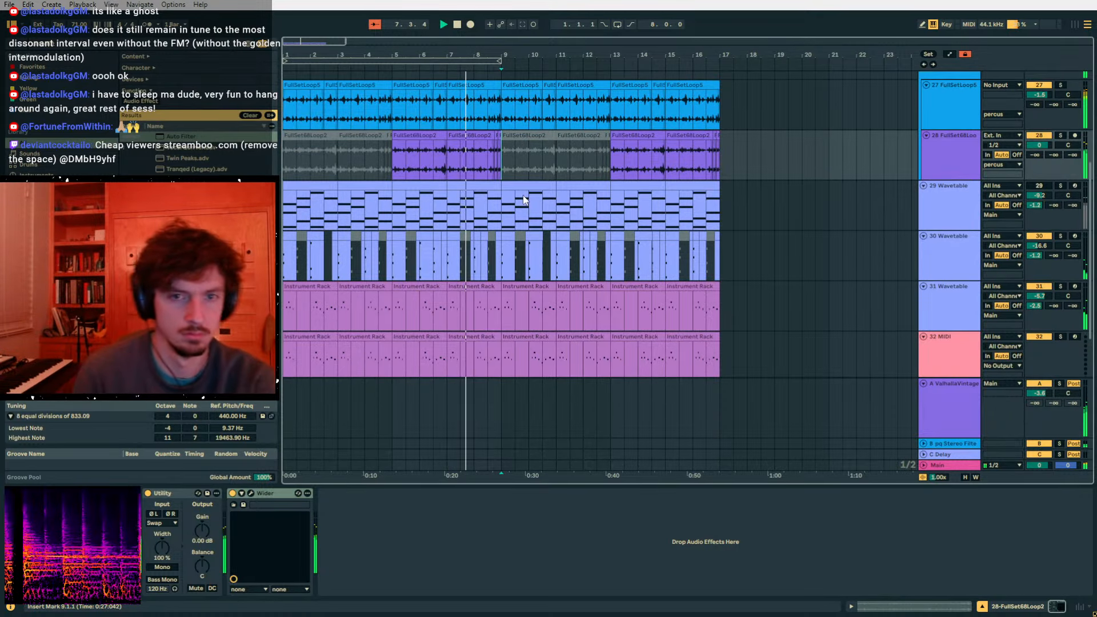
left_click(527, 207)
left_click(1039, 186)
left_click_drag(1040, 196, 1039, 211)
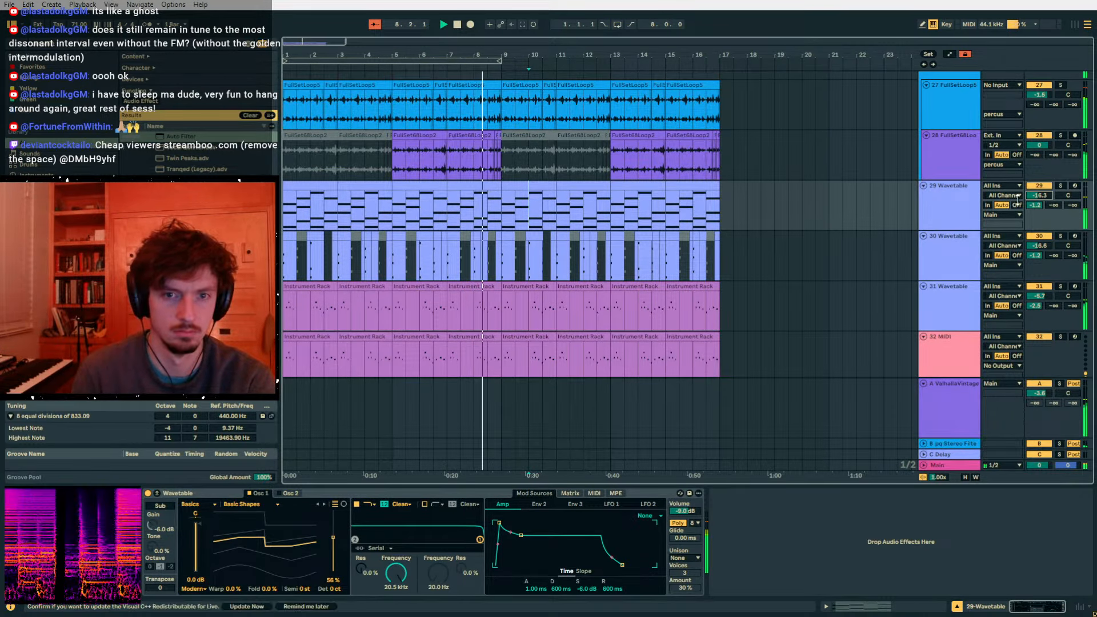
- Deactivate the 31 Wavetable track's clips in bars 9 to 16 and restart playback from within bar 8
scroll(969, 257, "up", 2)
scroll(969, 261, "up", 2)
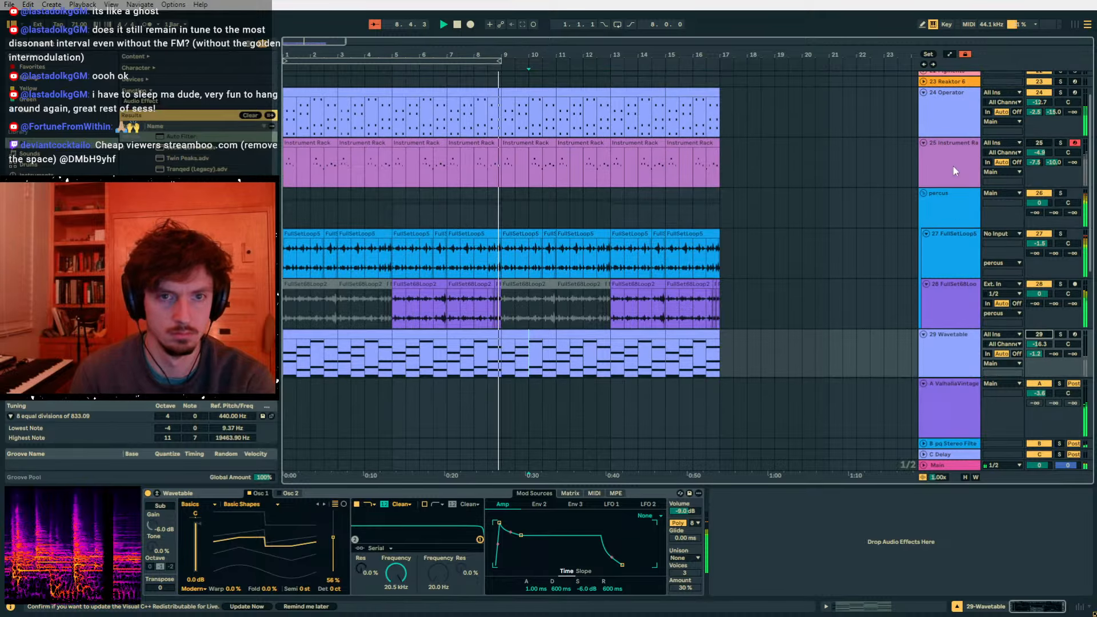
left_click(951, 117)
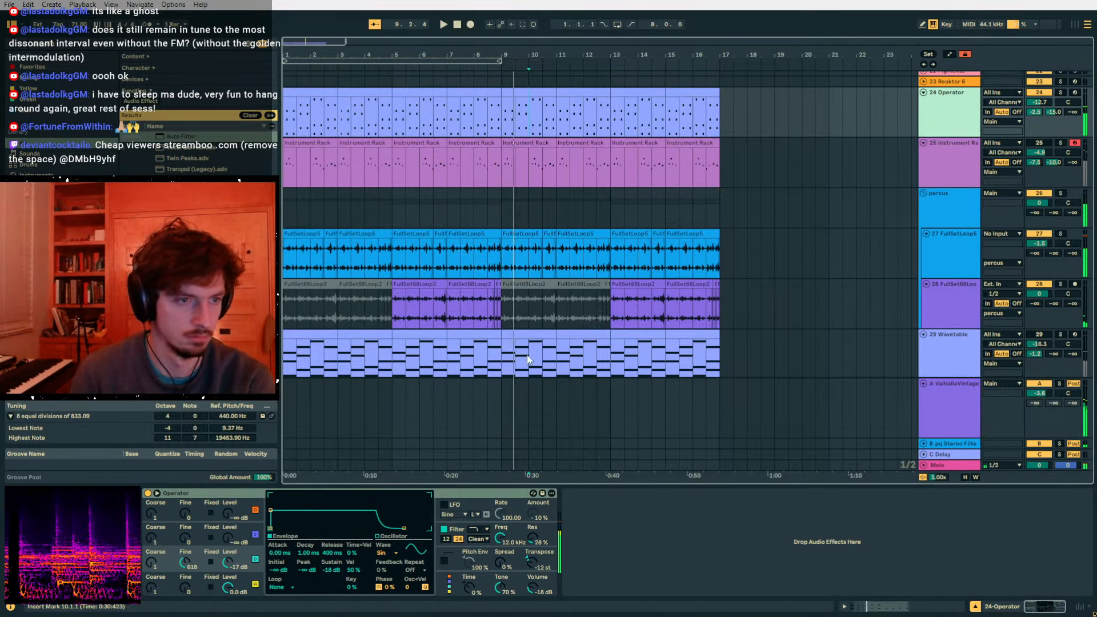
scroll(533, 286, "down", 4)
left_click_drag(506, 228, 731, 228)
left_click(556, 242)
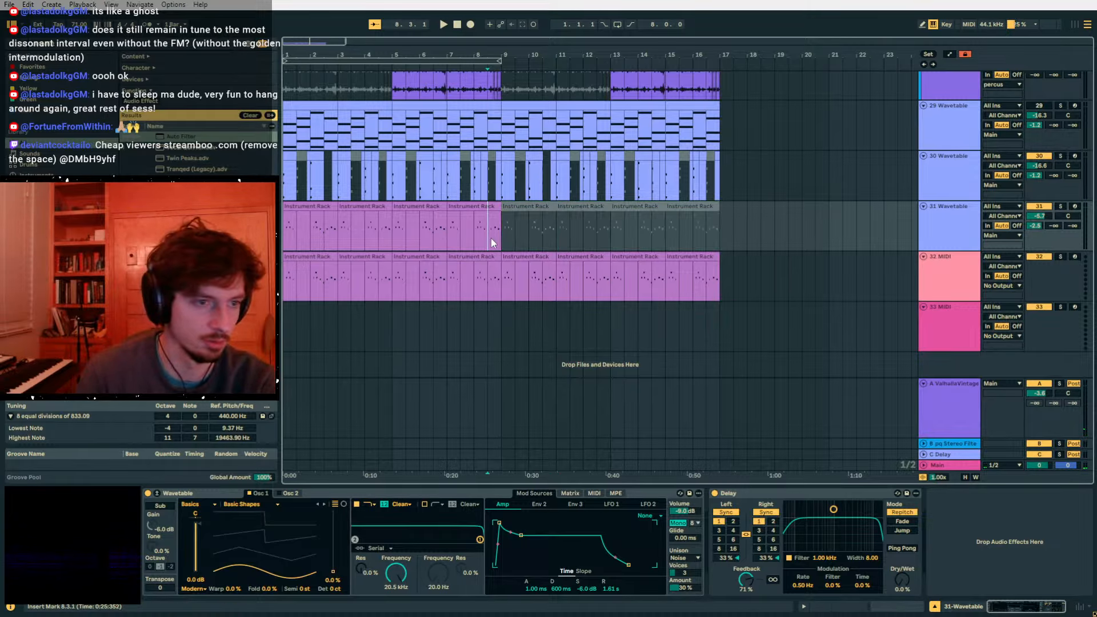
key("space")
- Copy the 24 Operator clips in bars 9 to 16 onto a new MIDI track directly below, starting at bar 9
scroll(643, 225, "up", 5)
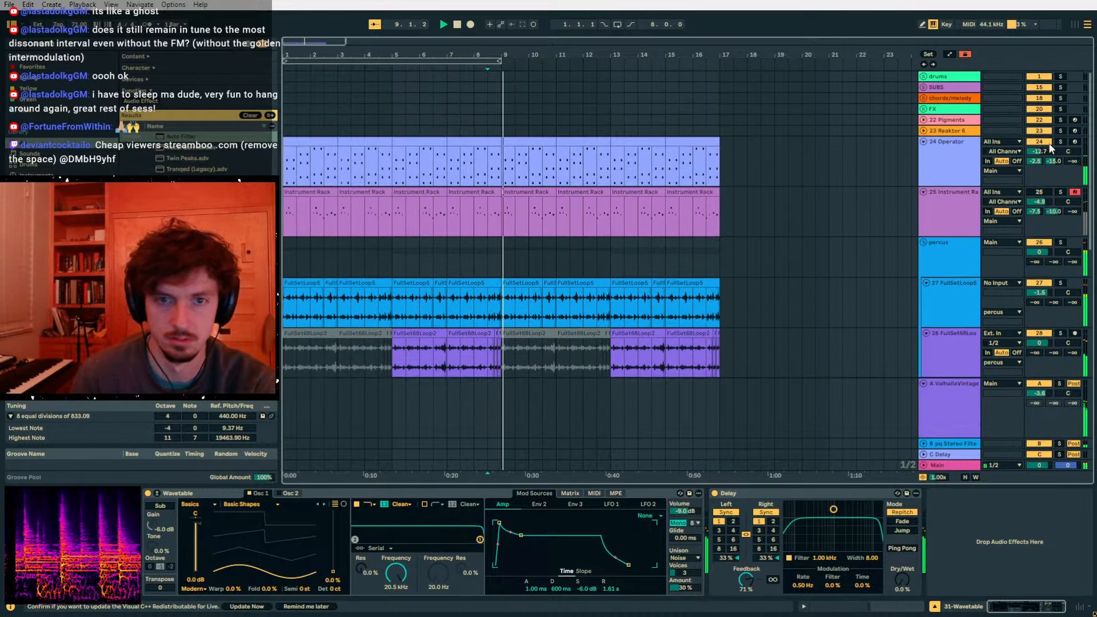
left_click(516, 142)
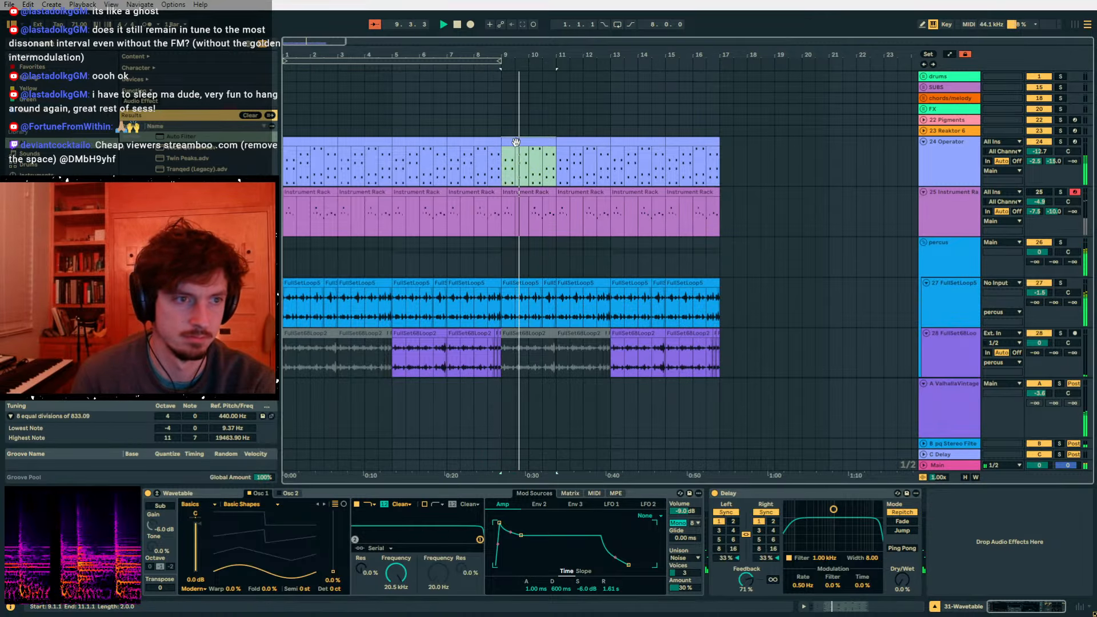
left_click(699, 142, "shift")
left_click(949, 166)
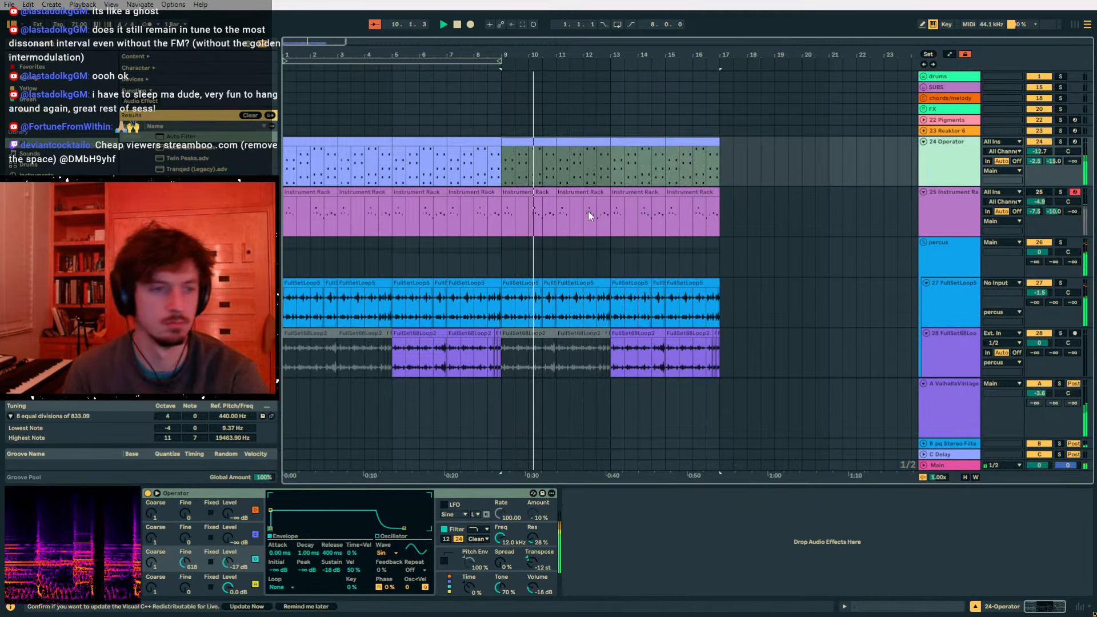
key("ctrl+shift+t")
left_click(497, 204)
key("ctrl+v")
- Stop playback, search the device browser for pigments, and load Pigments onto the new 25 MIDI track
left_click(517, 193)
left_click_drag(80, 44, 3, 46)
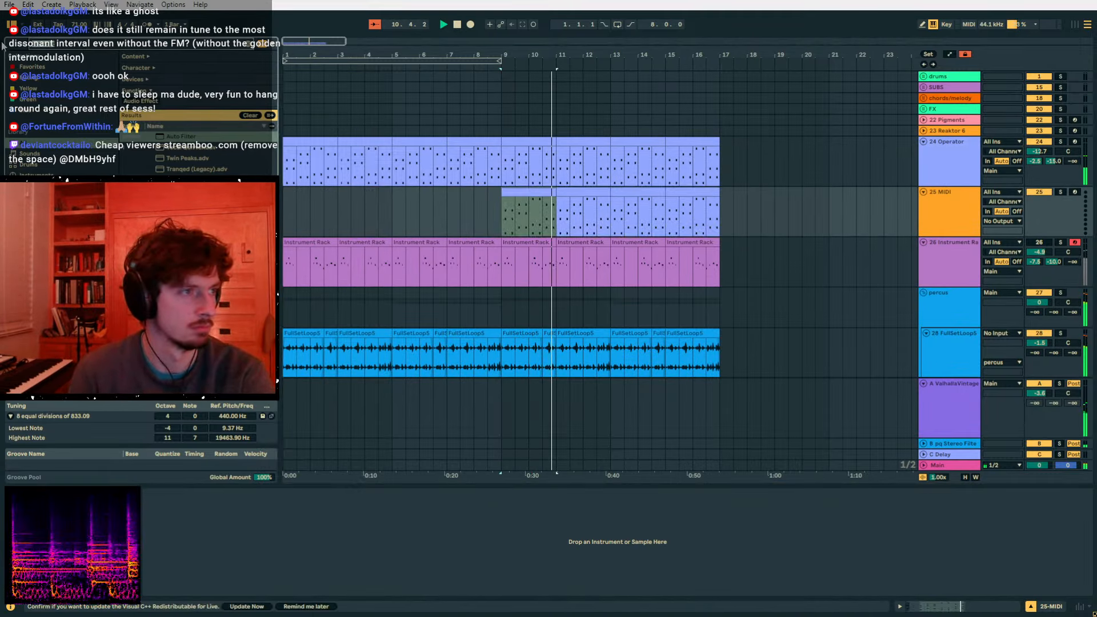
left_click(528, 210)
key("space")
left_click_drag(81, 44, 3, 28)
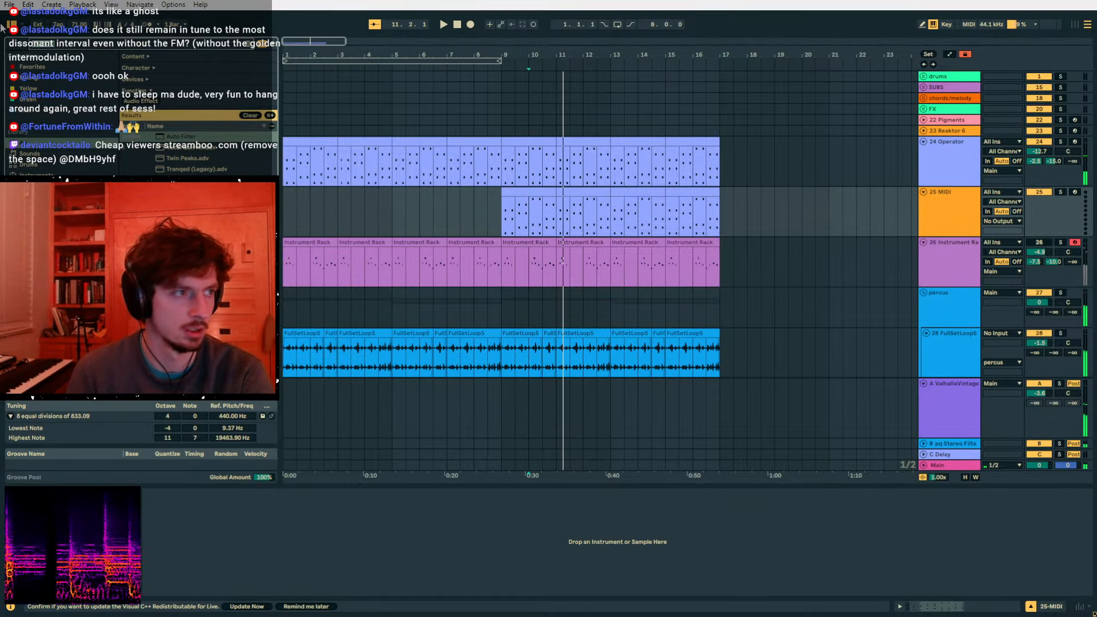
type("pigments")
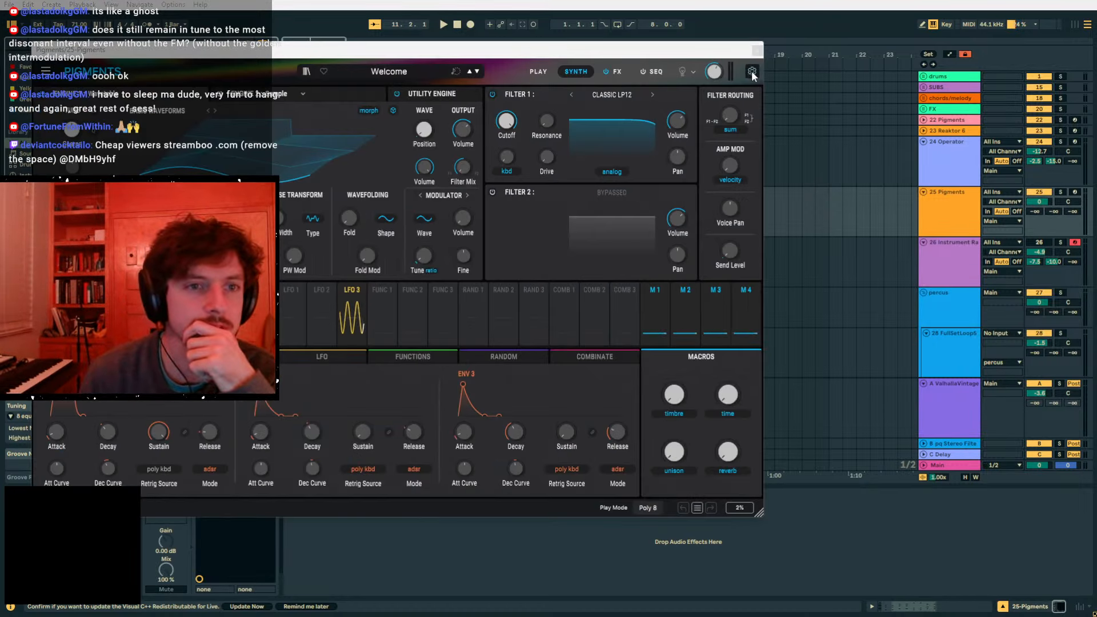
- Show Pigments' settings and open the file chooser for loading a .tun file as its micro tuning
left_click(752, 71)
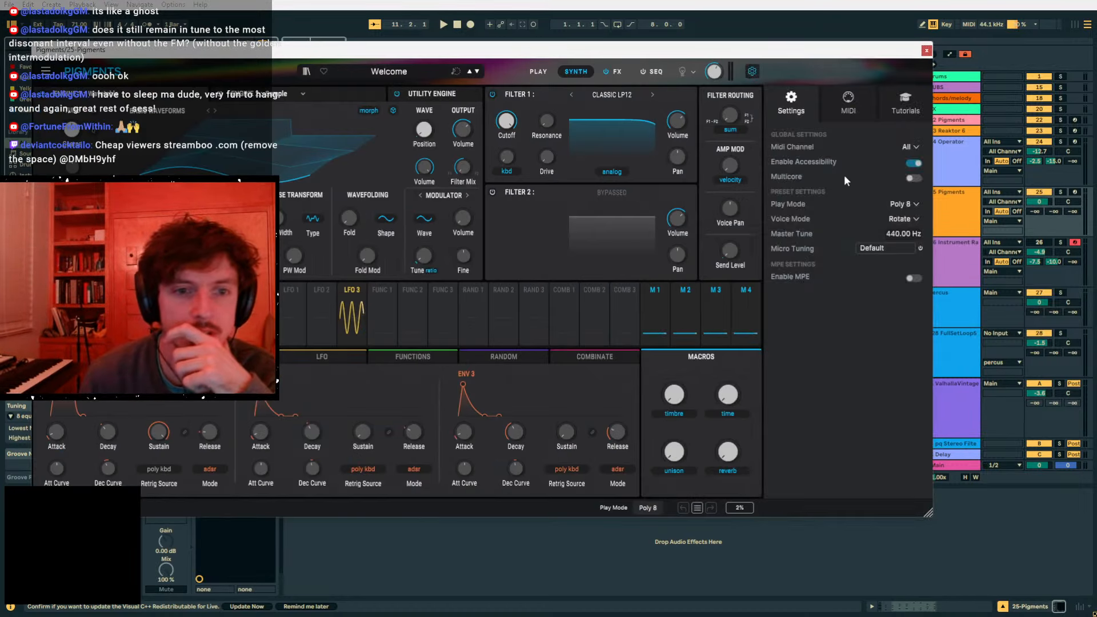
left_click(897, 247)
left_click(924, 248)
left_click(902, 247)
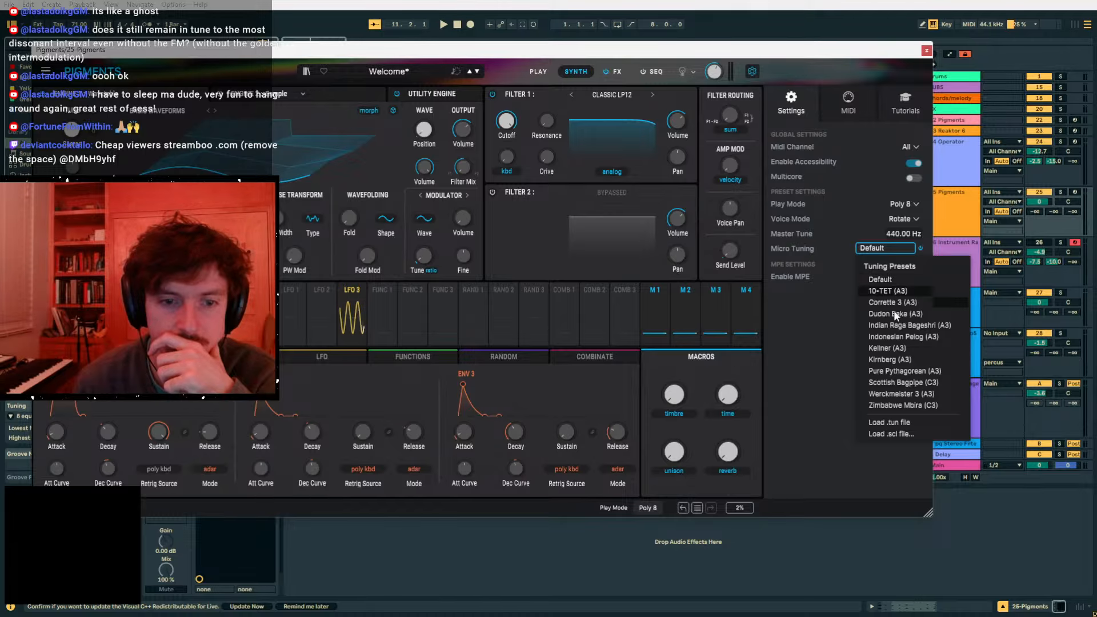
left_click(902, 424)
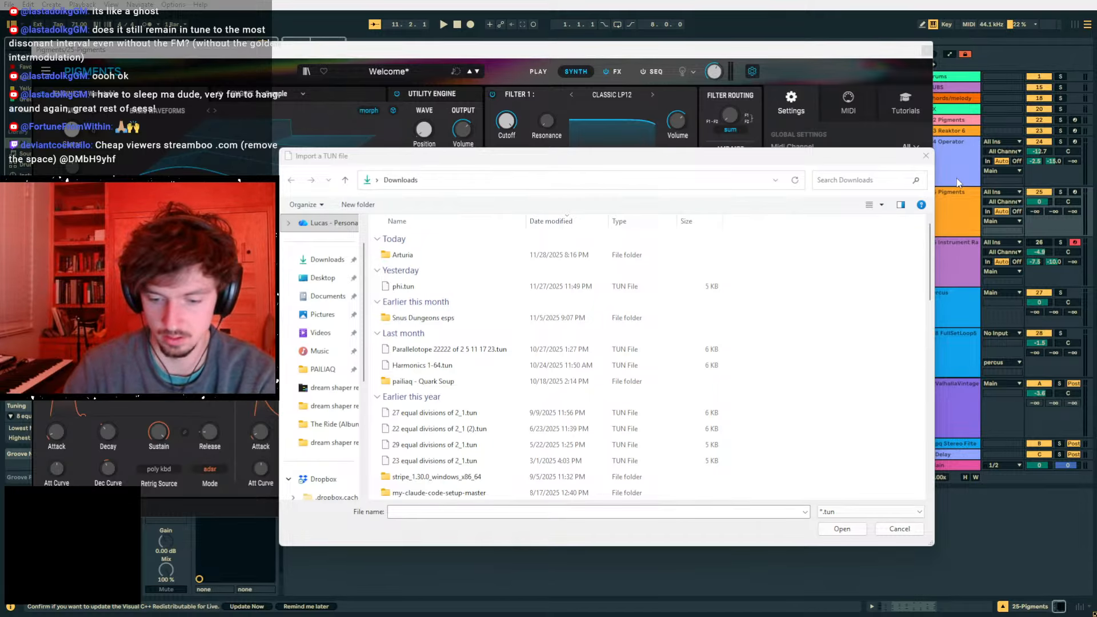
- Switch to Scale Workshop in the web browser and export the 8 equal divisions of 833.09 scale as AnaMark v2 tuning (.tun)
left_click_drag(1096, 108, 440, 100)
left_click(666, 437)
left_click(423, 260)
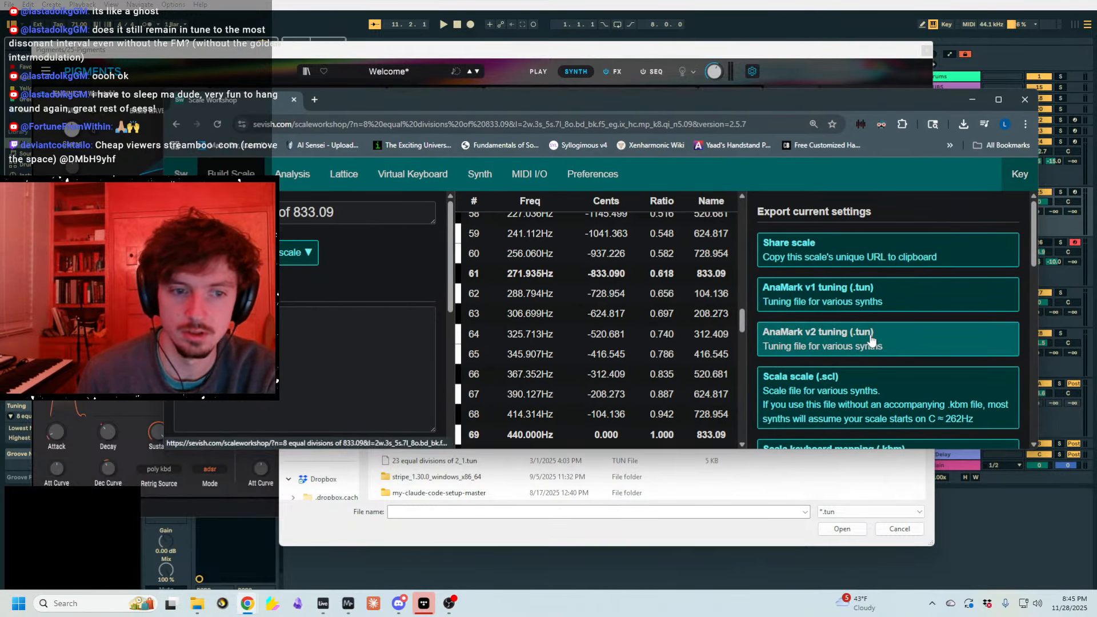
left_click(871, 341)
- Return to Pigments and import 8 equal divisions of 833.09.tun as its micro tuning
key("alt+Tab")
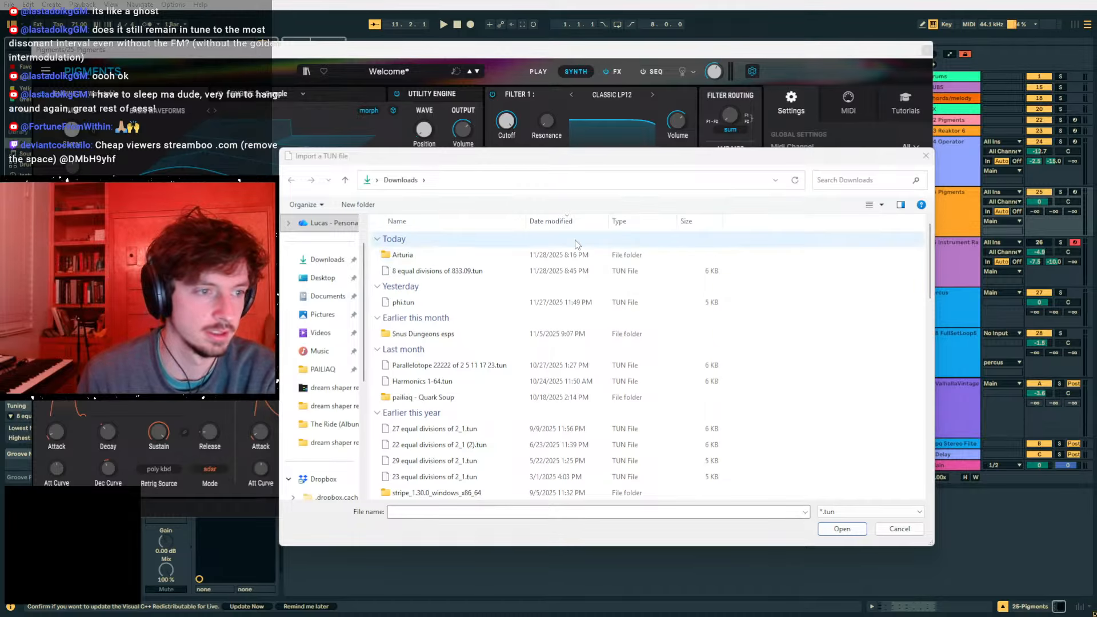
left_click(520, 272)
left_click(838, 530)
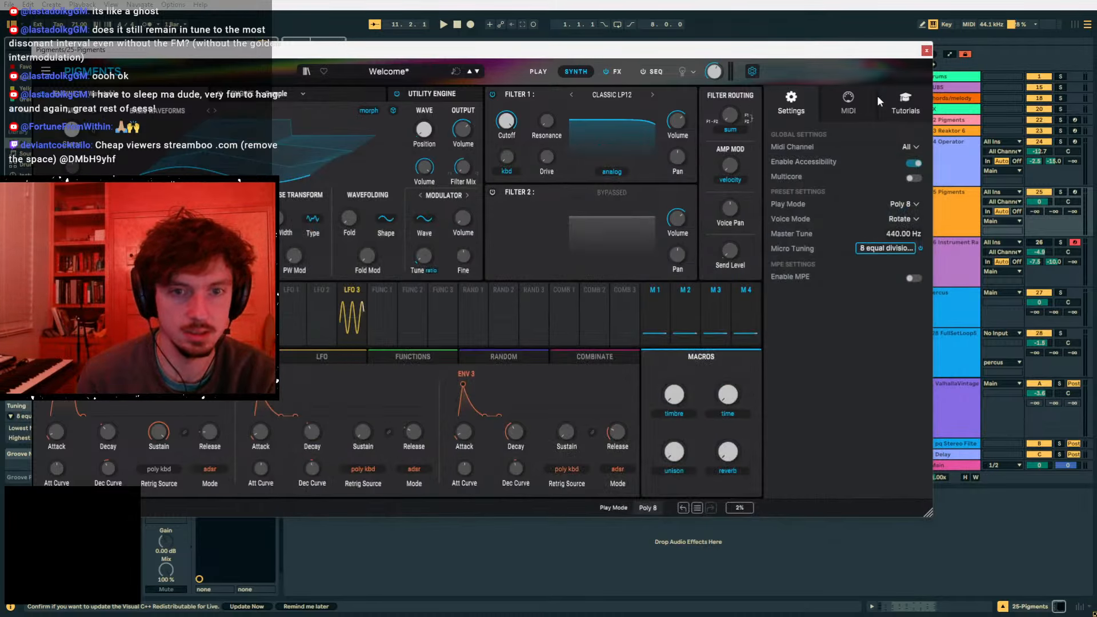
- Search the Pigments presets for guitar, try Lofi Folk Guitar, and load Chilled Guitar Arpeggio instead
left_click(306, 72)
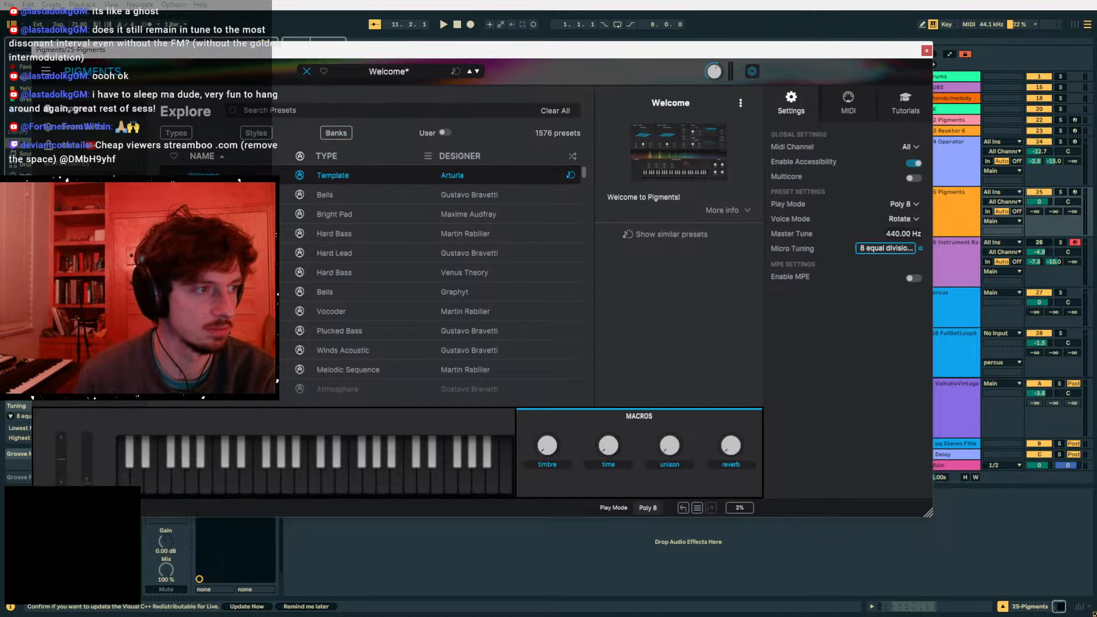
left_click(64, 181)
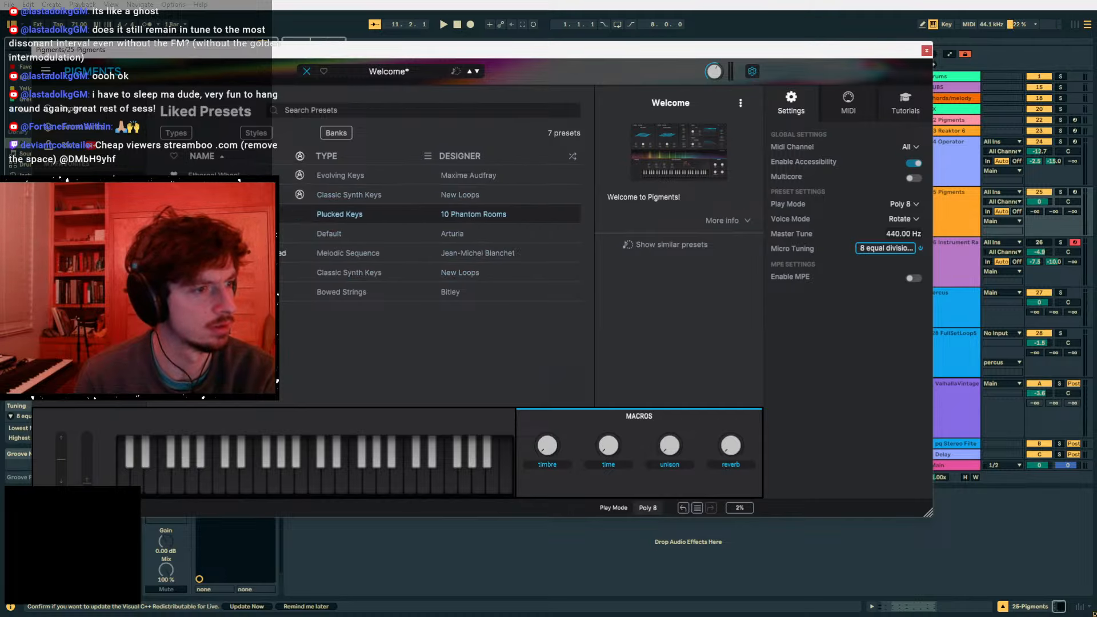
left_click(305, 73)
left_click(305, 73)
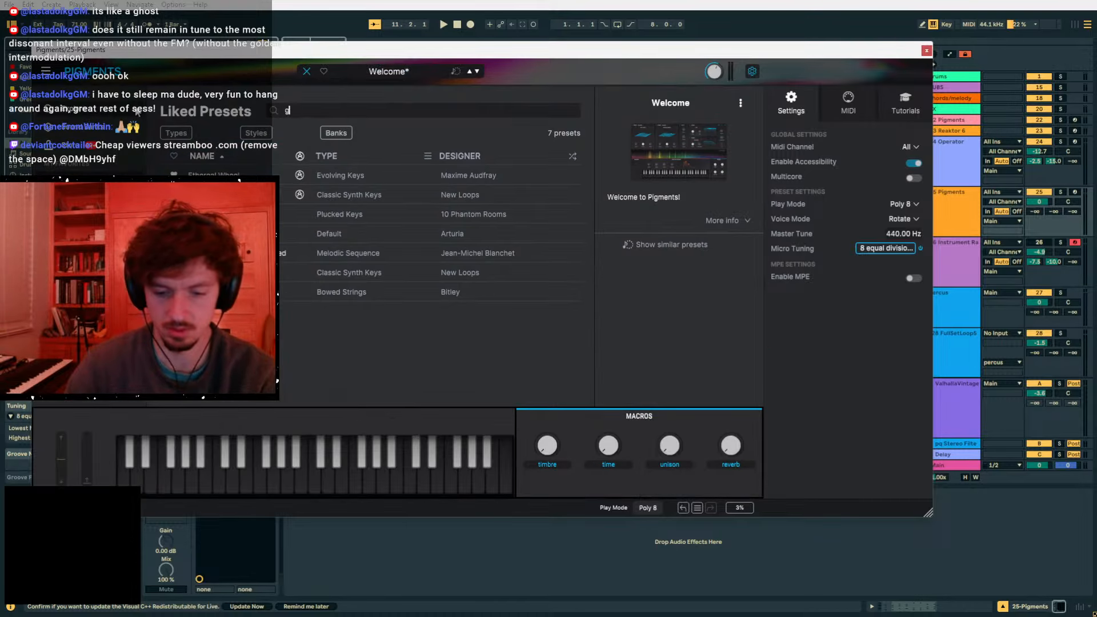
left_click(294, 112)
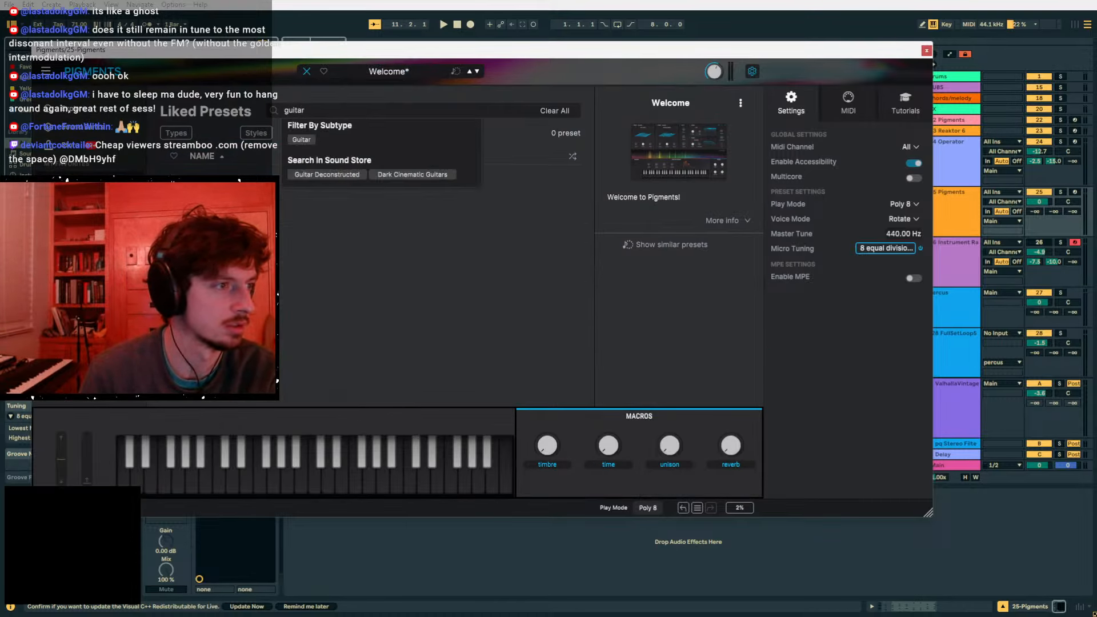
key("Return")
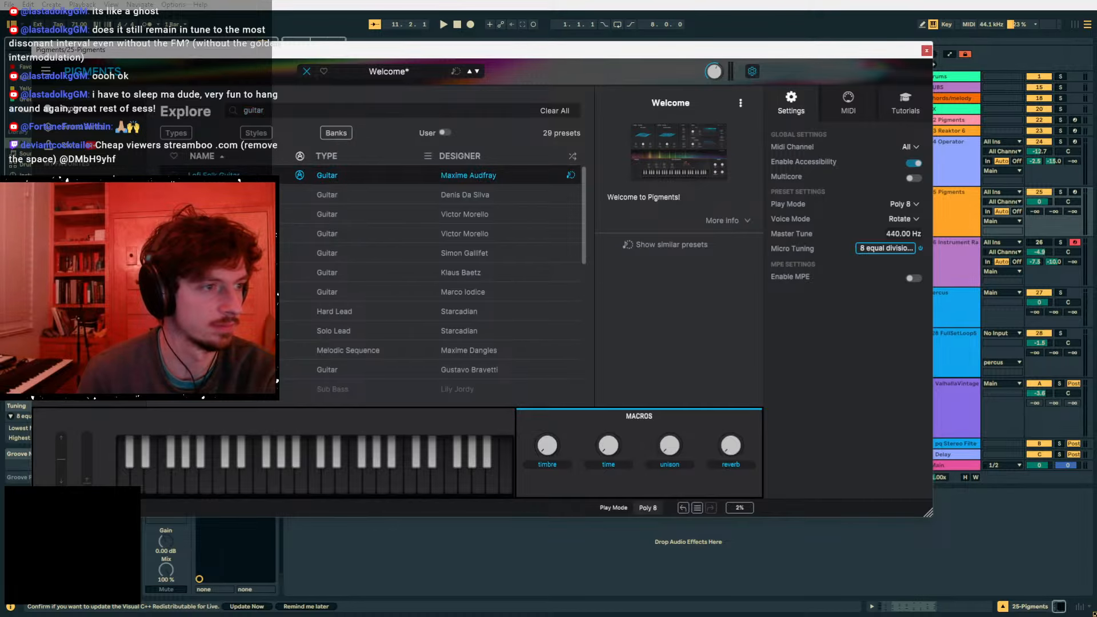
double_click(257, 178)
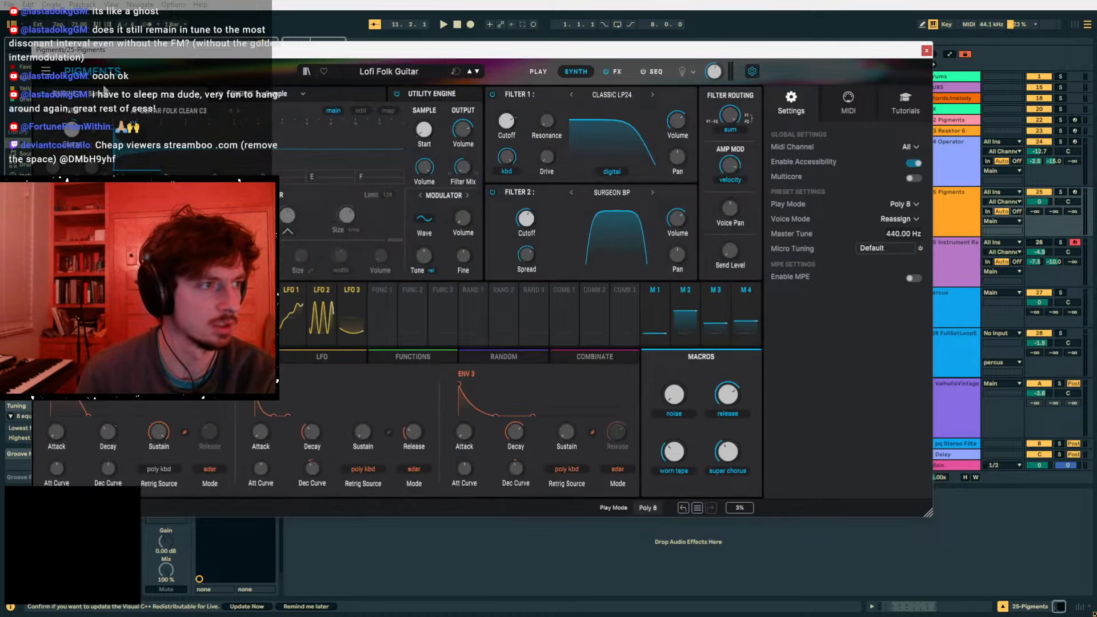
left_click(306, 71)
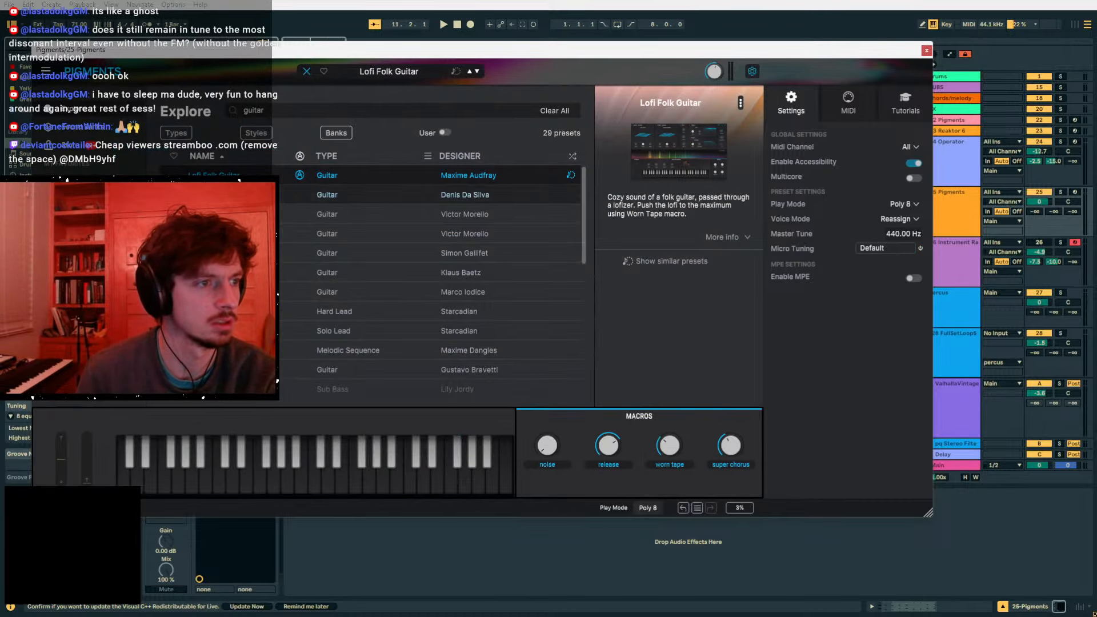
double_click(383, 188)
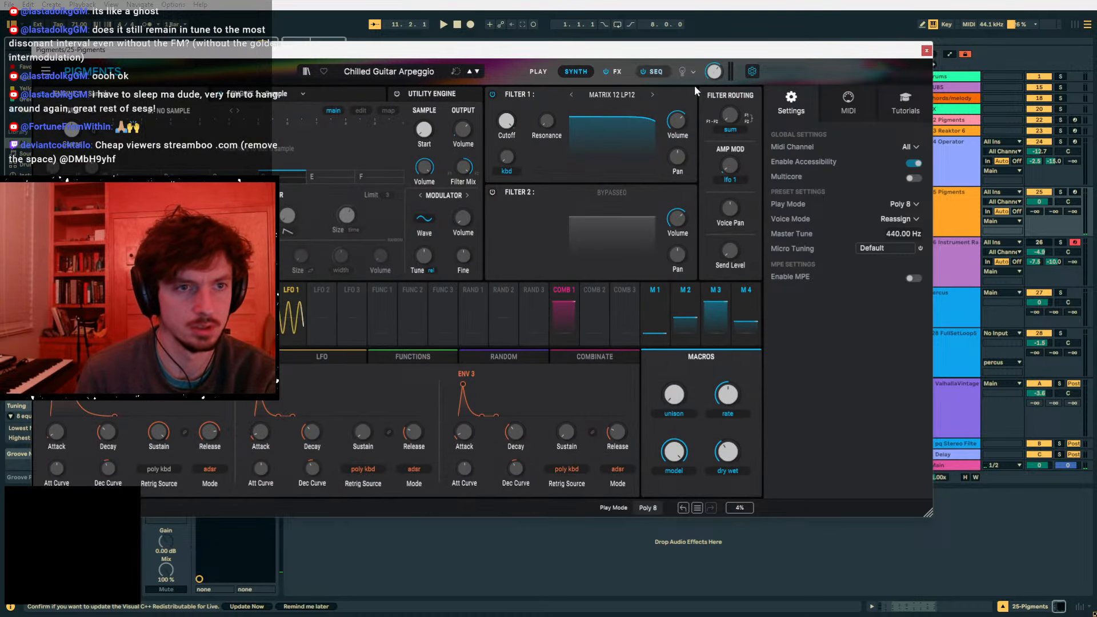
- Load the 8 equal divisions of 833.09 .tun tuning into the Chilled Guitar Arpeggio preset and move the Pigments window off the arrangement's upper tracks
left_click(921, 248)
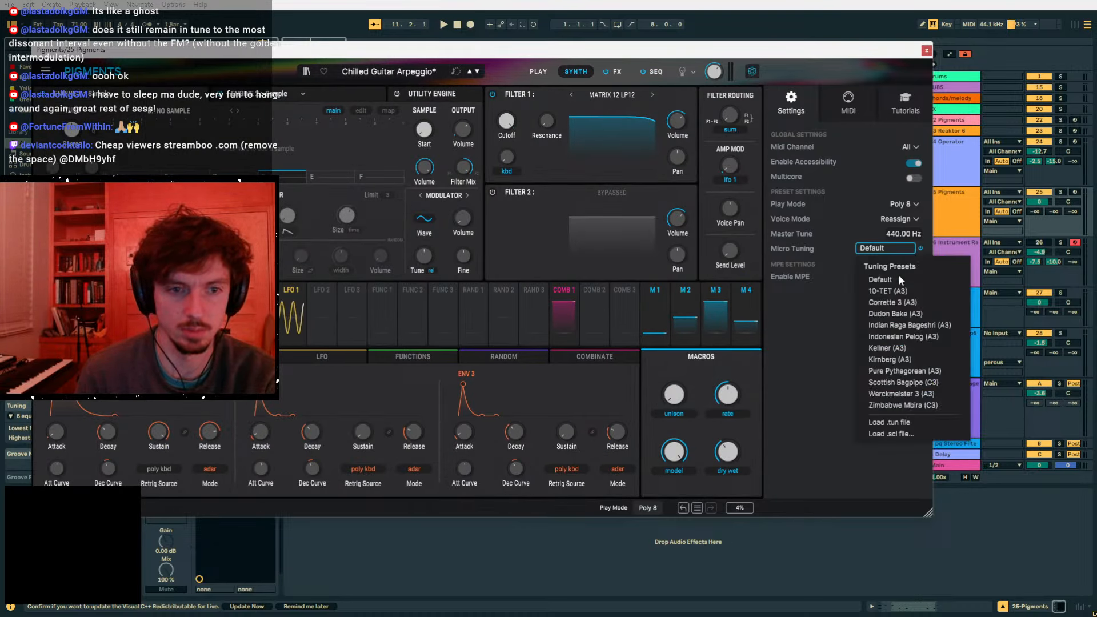
left_click(907, 424)
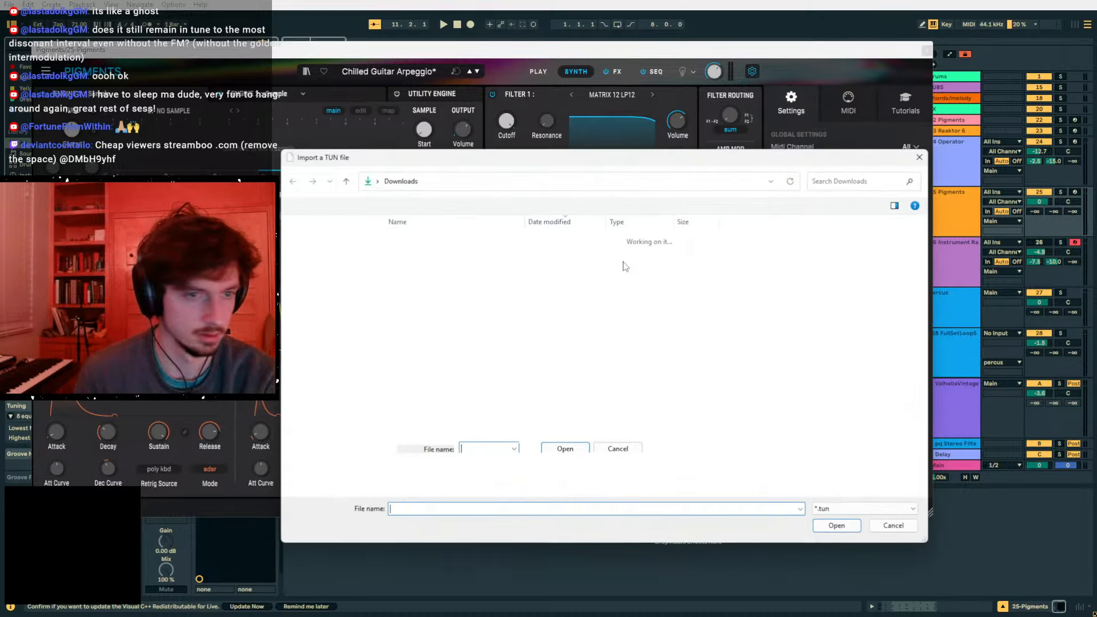
left_click(841, 529)
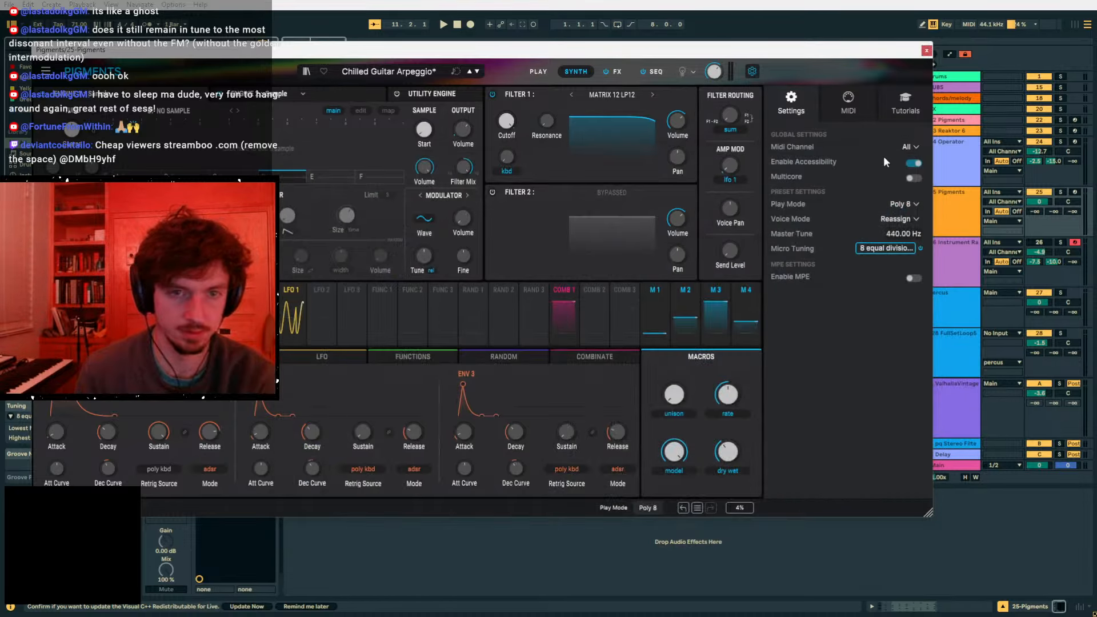
left_click_drag(872, 55, 967, 328)
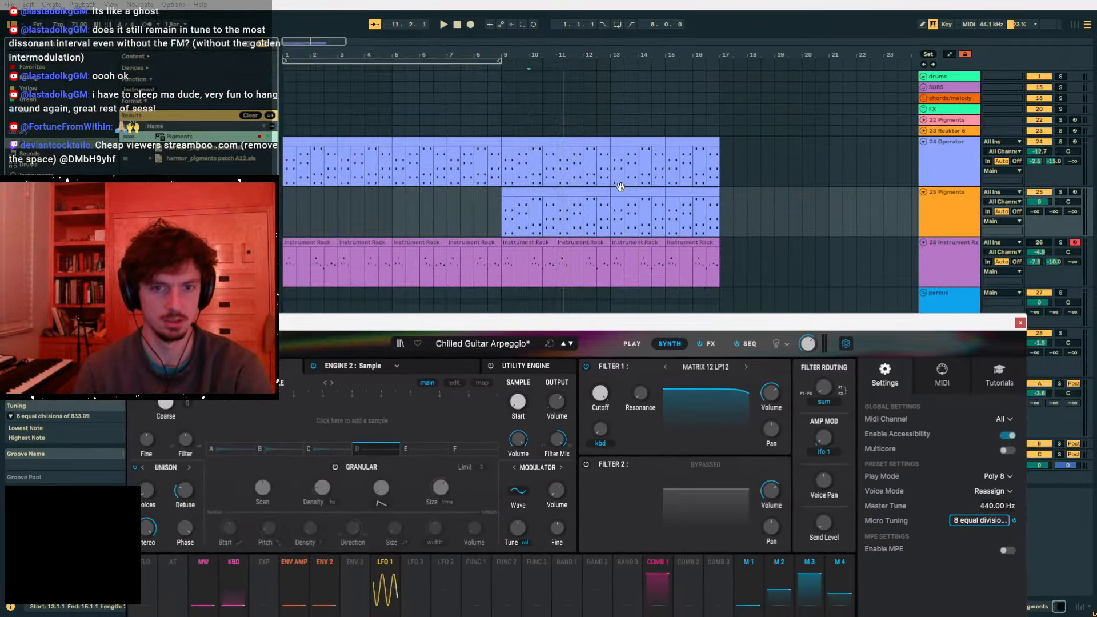
- Play the guitar part from bar 9 to hear the Chilled Guitar Arpeggio preset with the imported tuning
left_click(531, 195)
key("space")
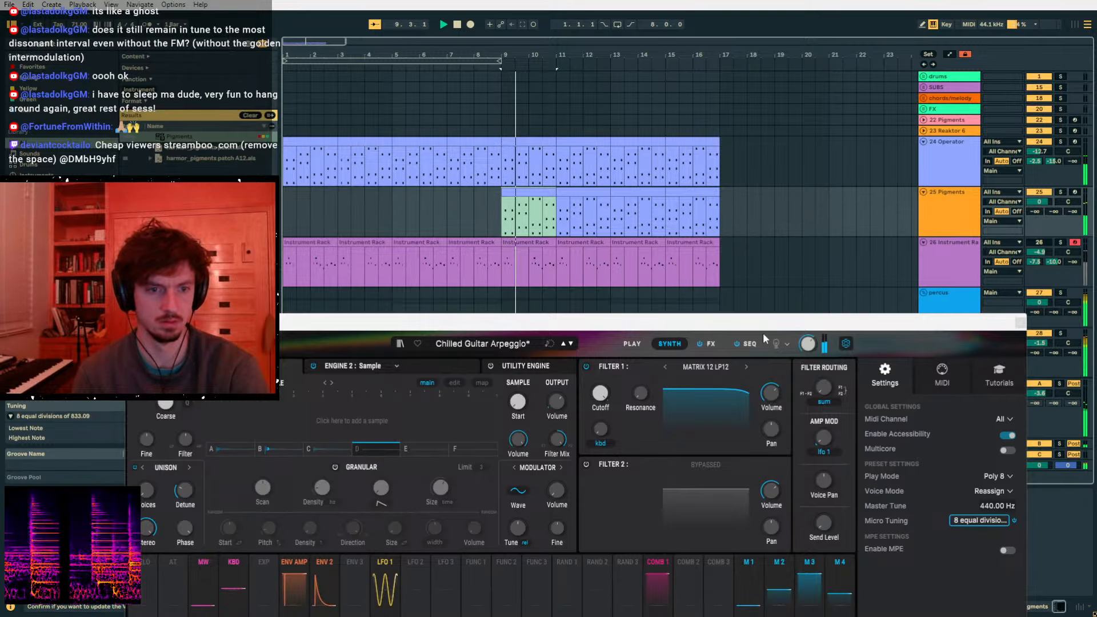
left_click_drag(763, 334, 732, 249)
- Create a test MIDI clip from 17.1.1 to 18.3.1 on the Pigments track with one two-beat 833.094 note
left_click(729, 198)
left_click_drag(723, 200, 766, 207)
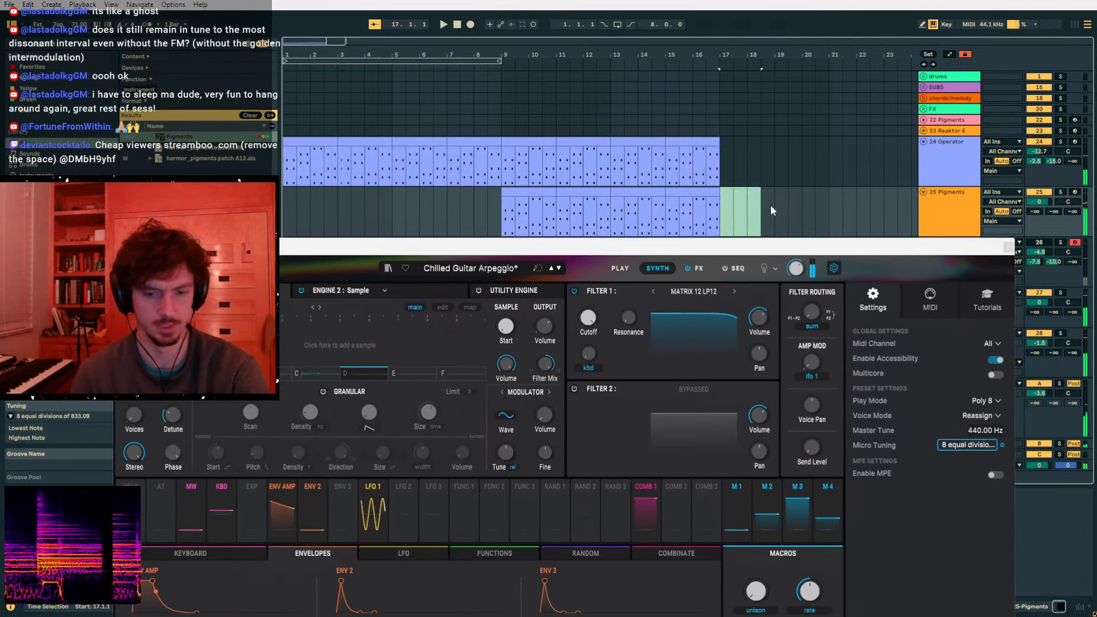
left_click_drag(787, 247, 787, 260)
left_click(1008, 261)
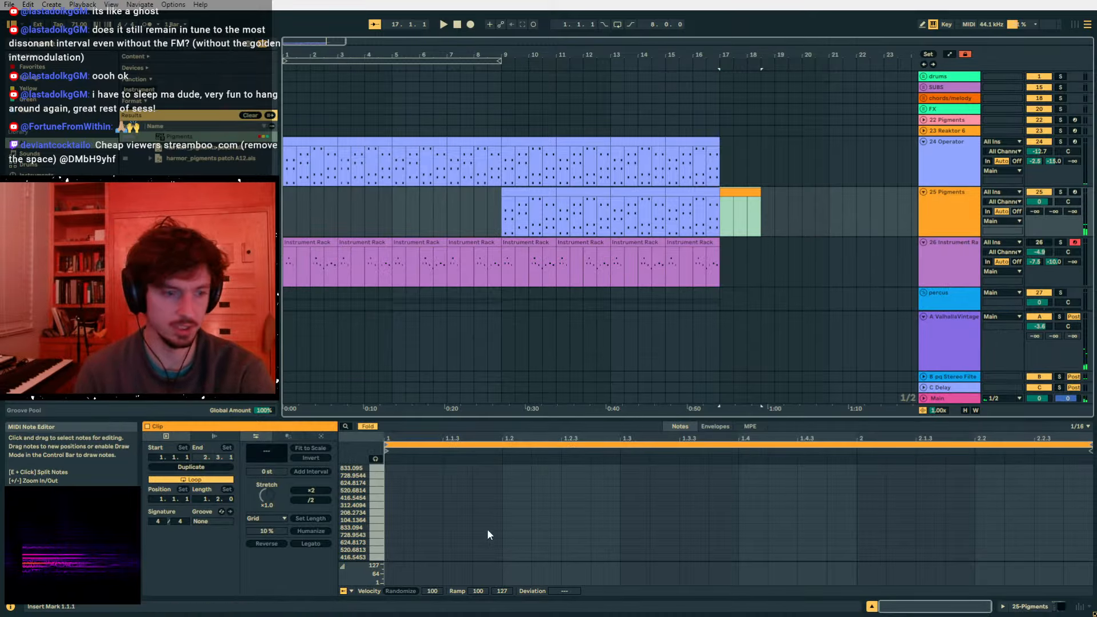
double_click(391, 526)
key("space")
left_click_drag(411, 525, 616, 524)
key("space")
- Insert a MIDI track below Pigments, paste the one-note test clip at bar 17 and load Operator on it
left_click(933, 208)
key("ctrl+shift+t")
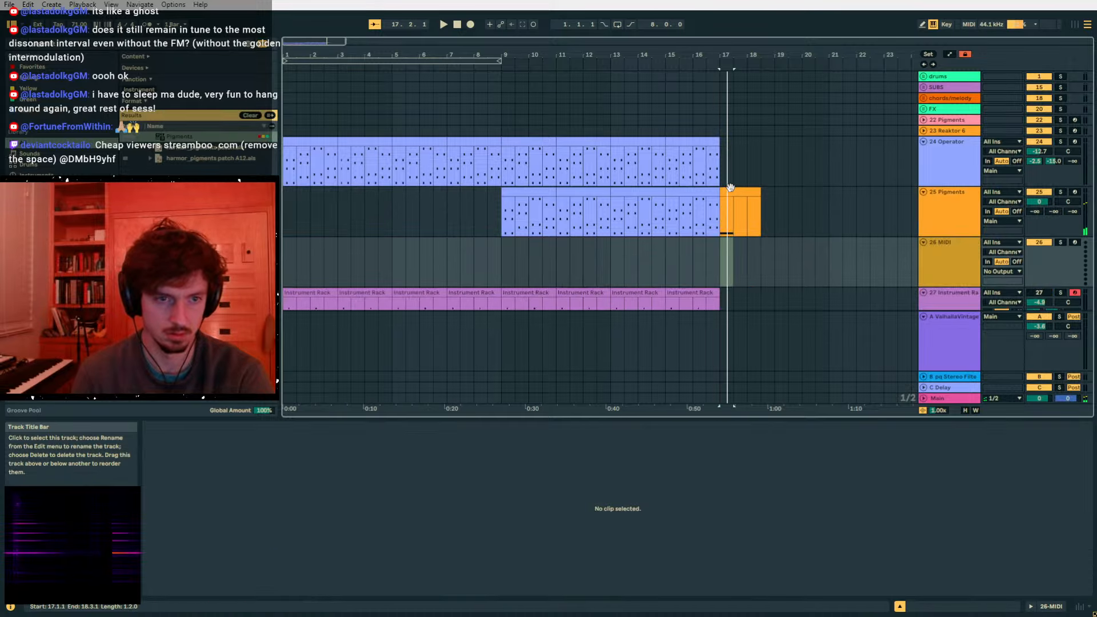
left_click(731, 191)
left_click(718, 258)
key("ctrl+v")
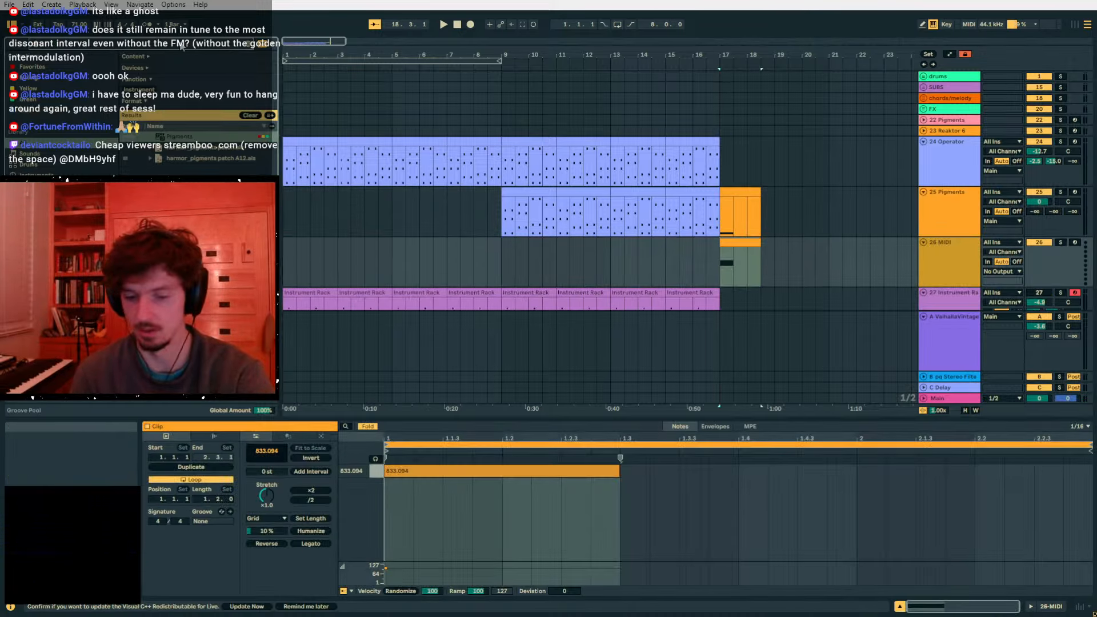
double_click(181, 139)
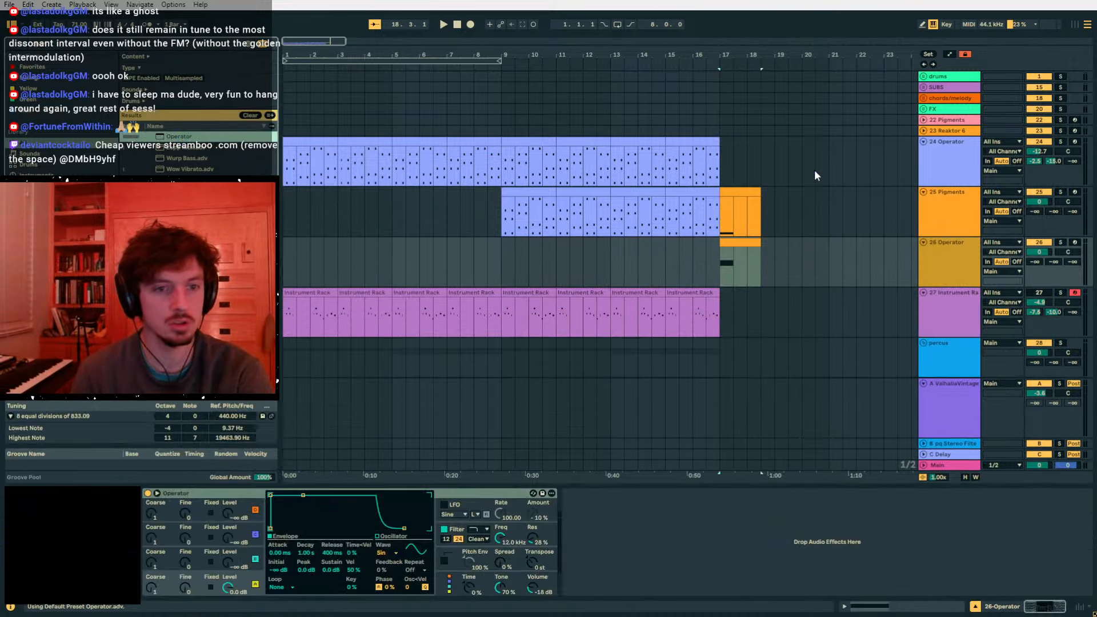
key("space")
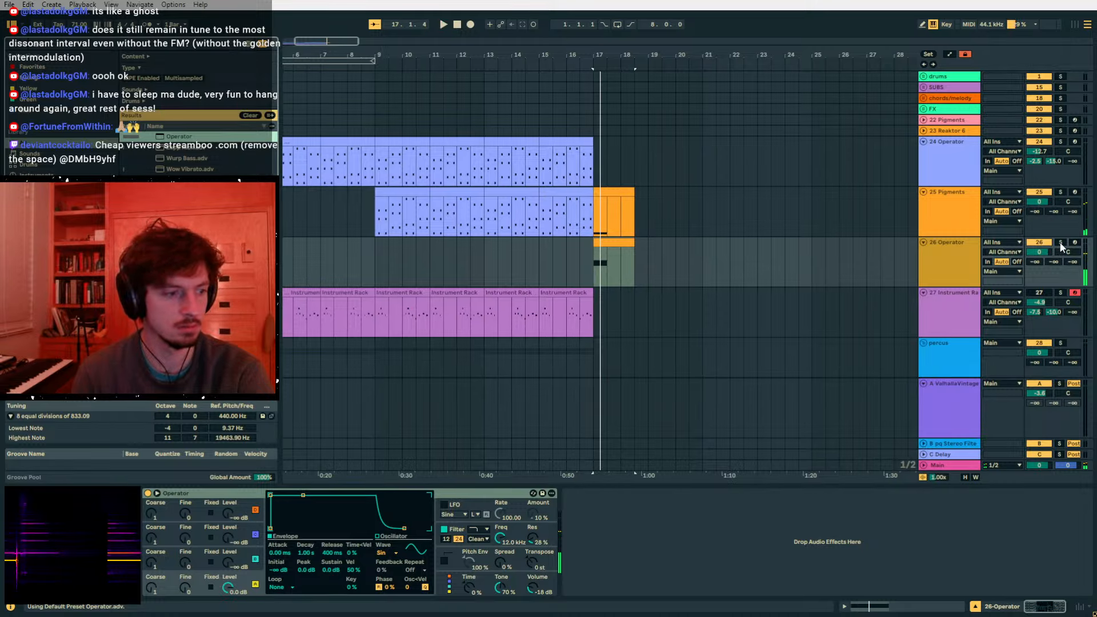
- Solo the Pigments track and add a Tuner after the instrument
left_click(1060, 192)
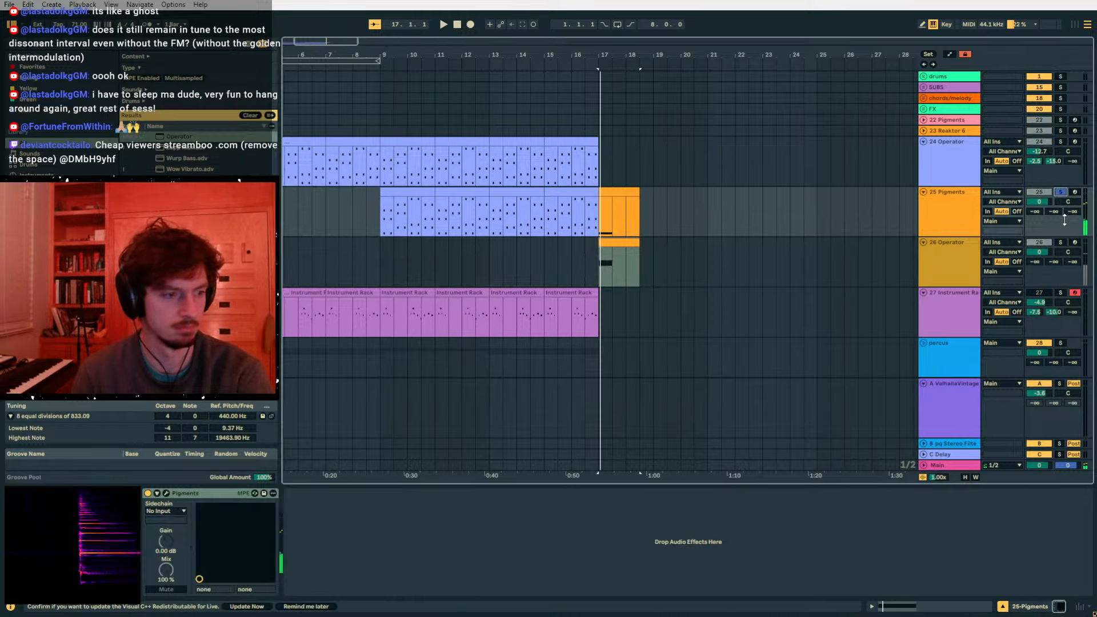
left_click(130, 45)
type("tu")
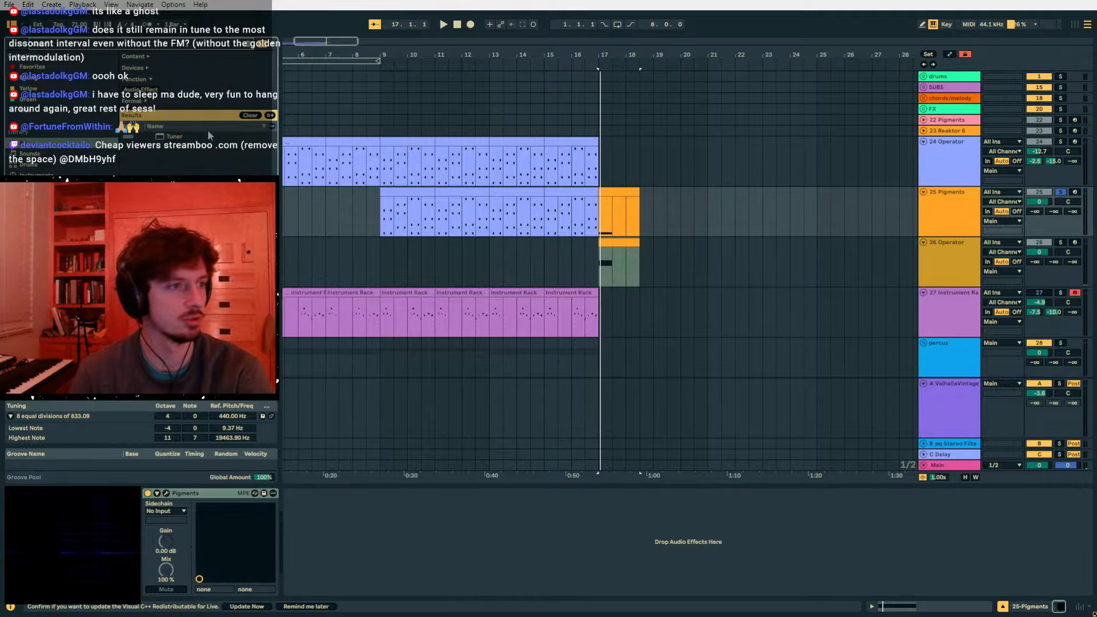
double_click(181, 139)
- Play the test note repeatedly and check the pitch of the Pigments guitar on the Tuner
key("space")
key("space")
key("space")
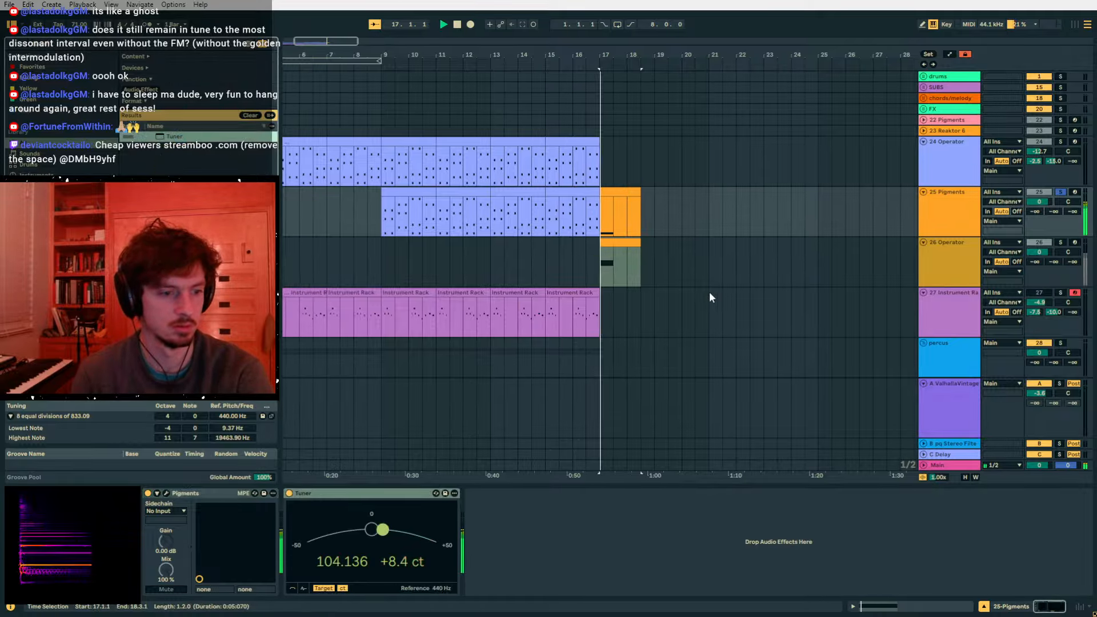
key("space")
key("space")
left_click(940, 229)
key("space")
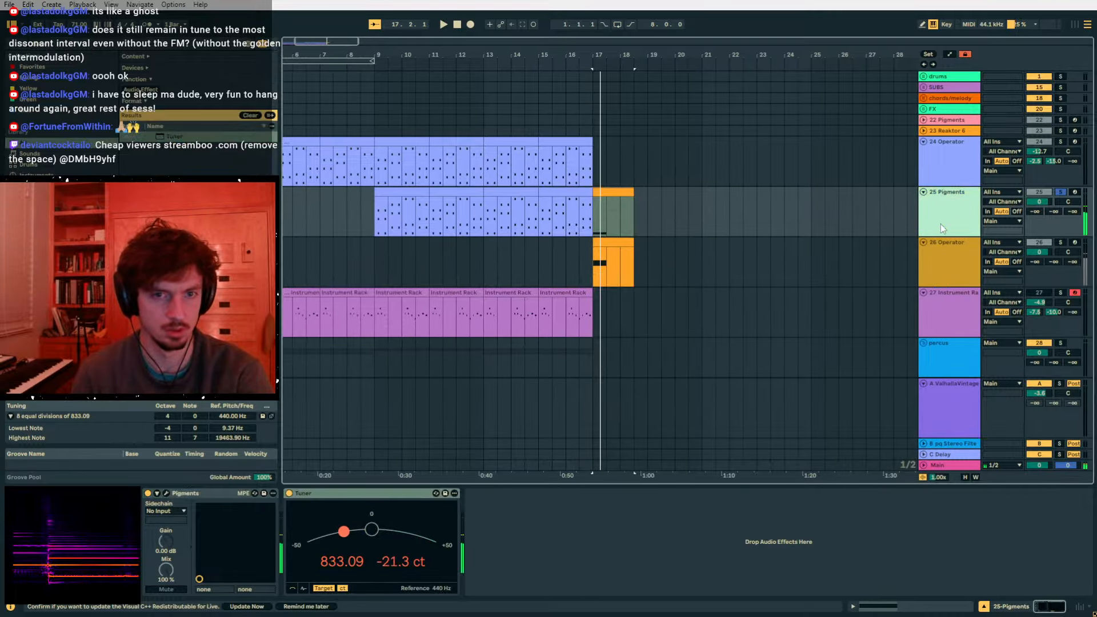
- Reopen the Pigments window and inspect the guitar samples in Engine 2 while playing the test note
left_click(165, 494)
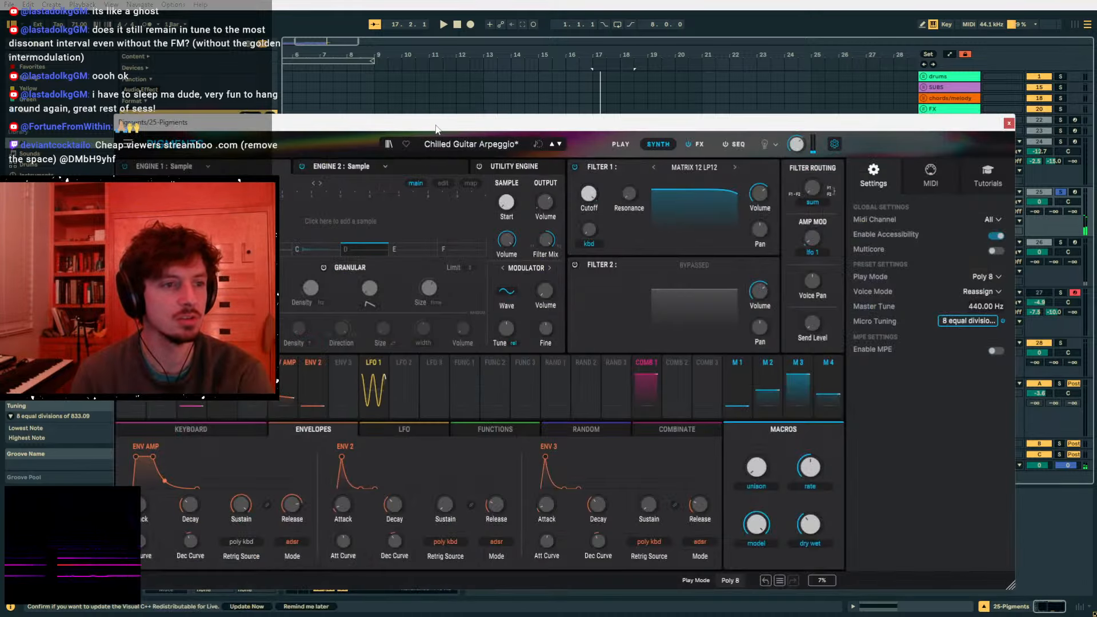
left_click_drag(435, 125, 578, 76)
left_click(503, 116)
left_click(395, 122)
left_click(385, 117)
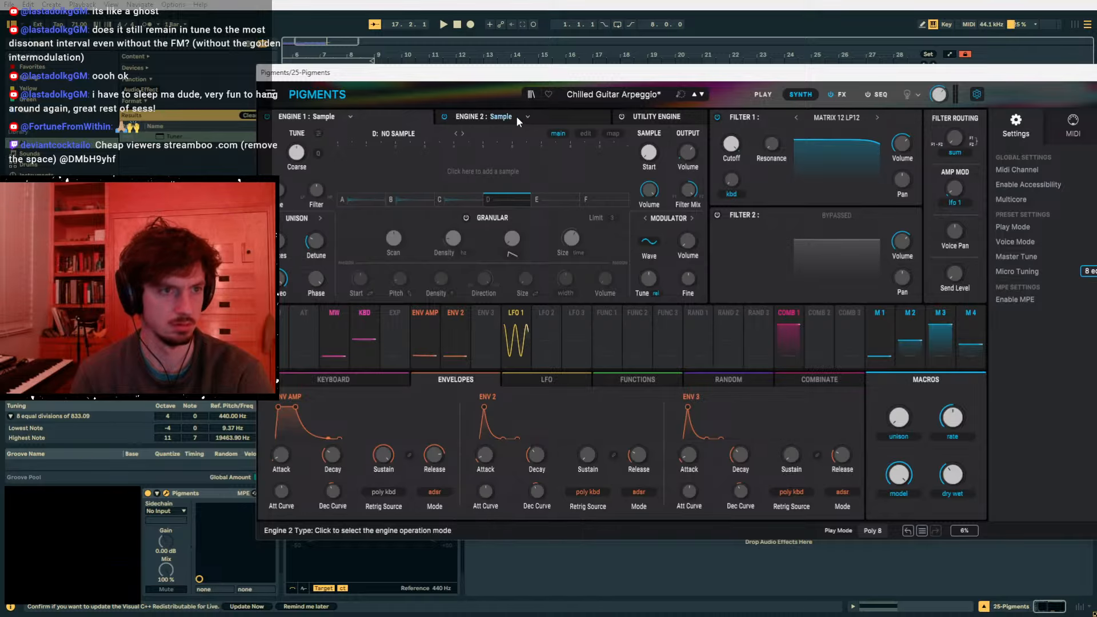
left_click(575, 117)
left_click(571, 116)
key("space")
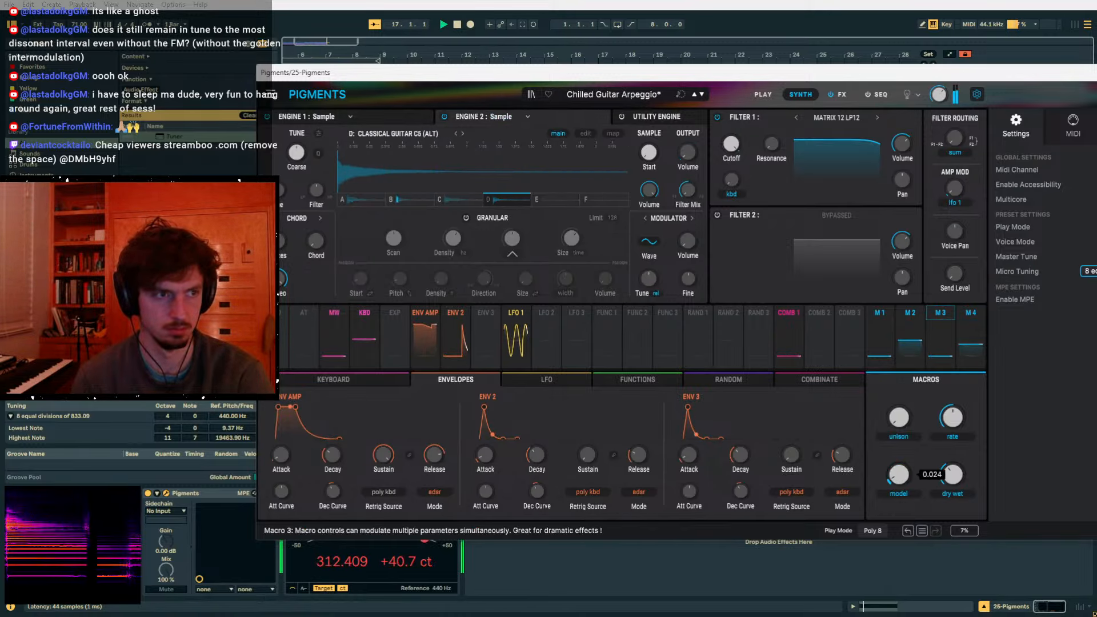
- In Engine 2's sample edit view, set the transpose of slot A to 12 and slot D to -12
left_click(592, 137)
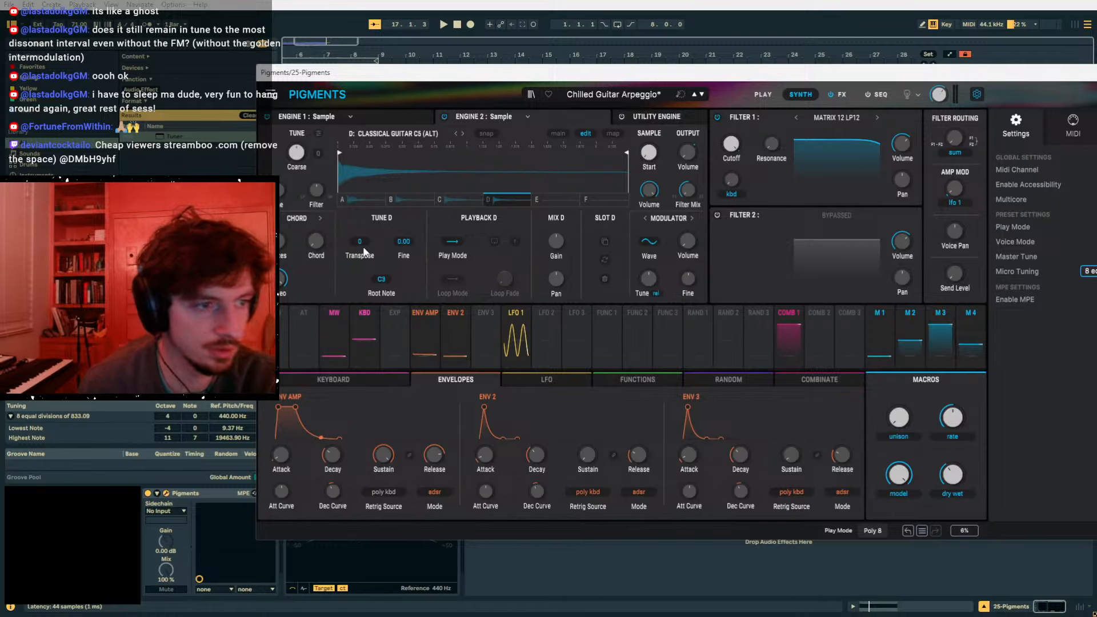
left_click(403, 200)
left_click(443, 200)
left_click(396, 202)
left_click(351, 204)
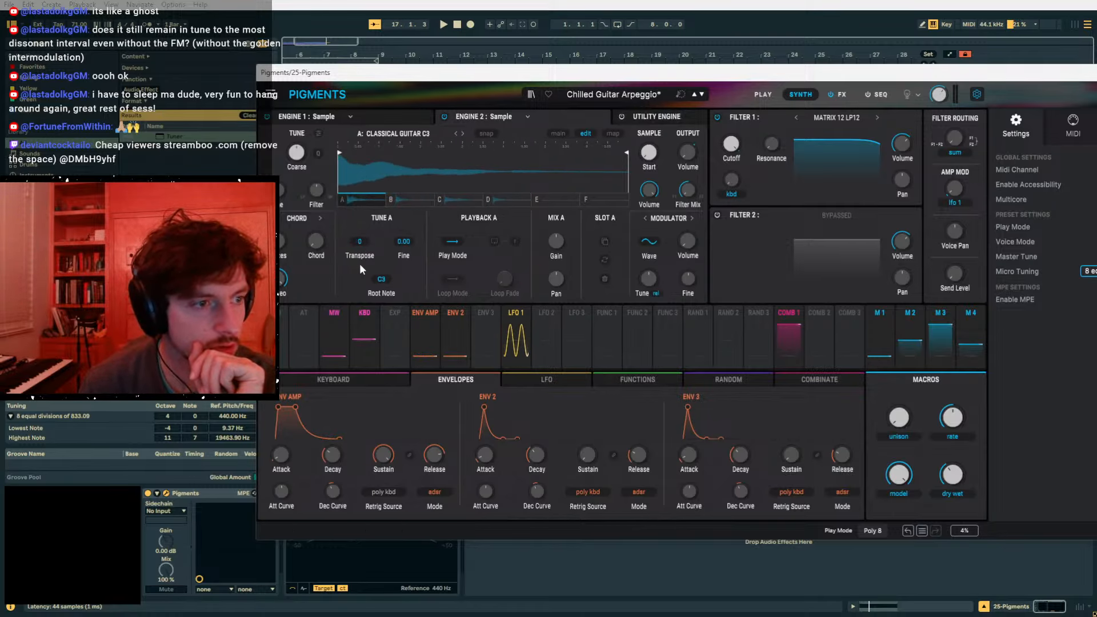
left_click_drag(360, 241, 360, 228)
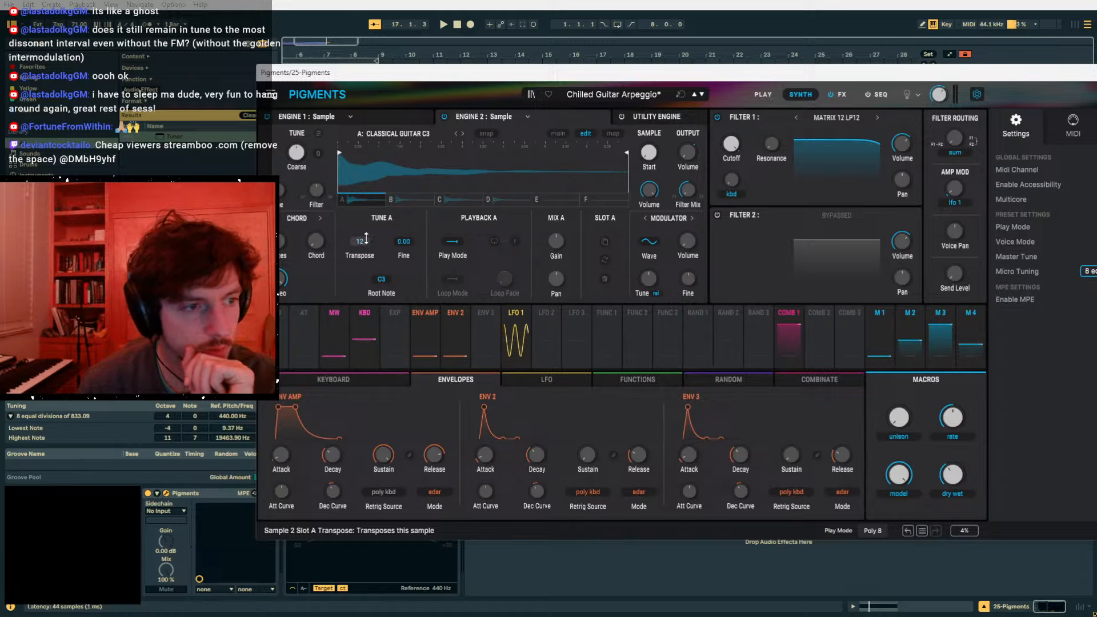
left_click(427, 199)
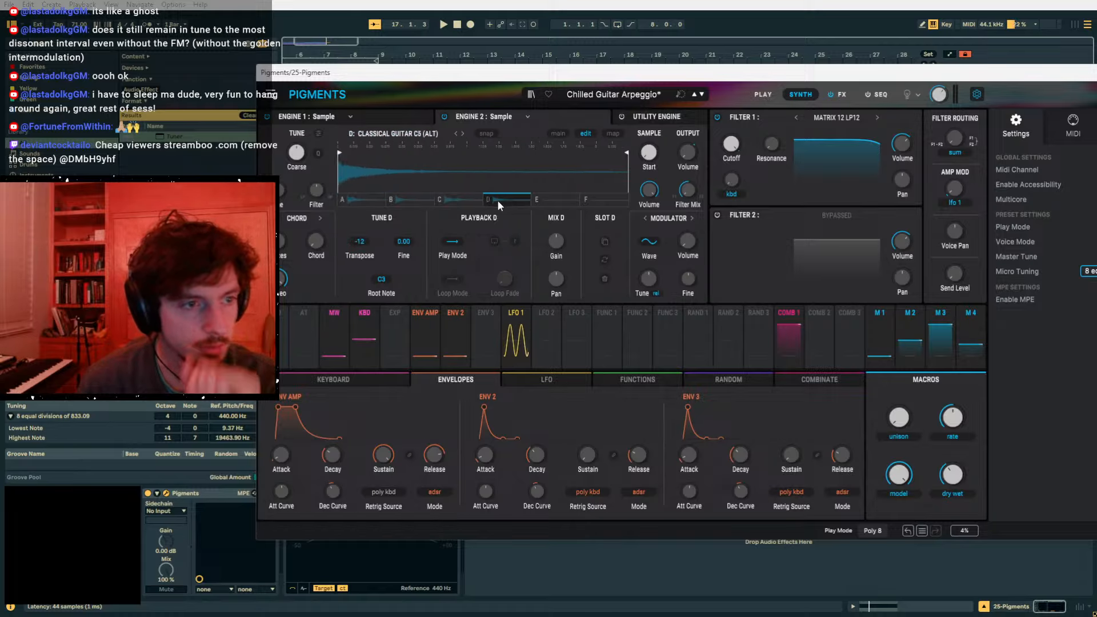
- Close the Pigments window, play the test clip and compare its note with the Pigments Tuner reading
left_click_drag(629, 76, 452, 60)
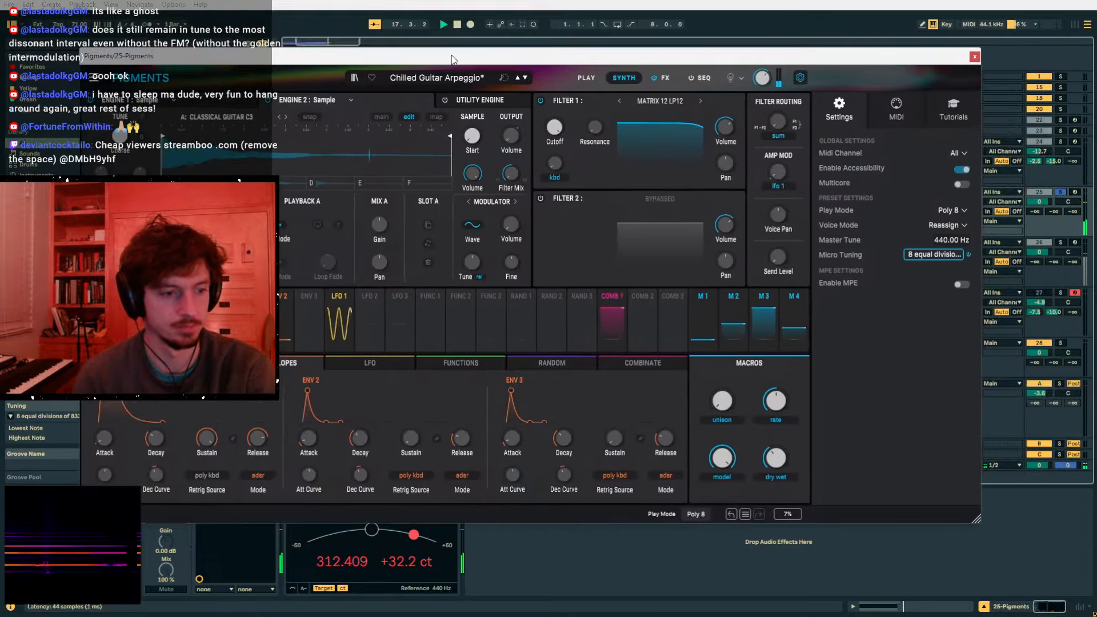
left_click(975, 57)
left_click(594, 198)
left_click(897, 608)
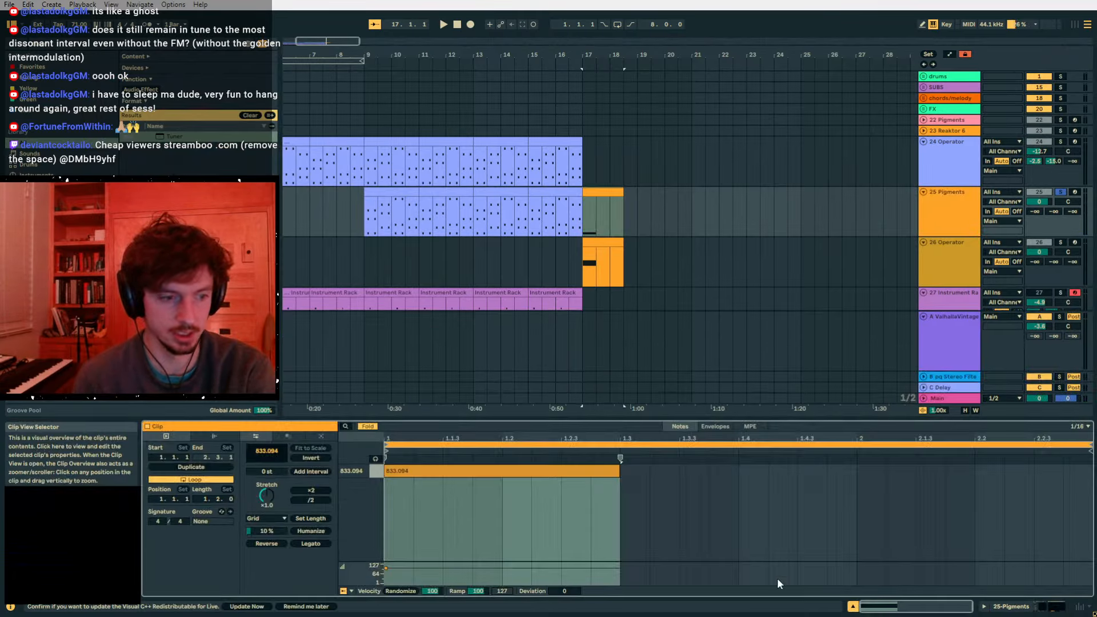
key("space")
left_click(462, 470)
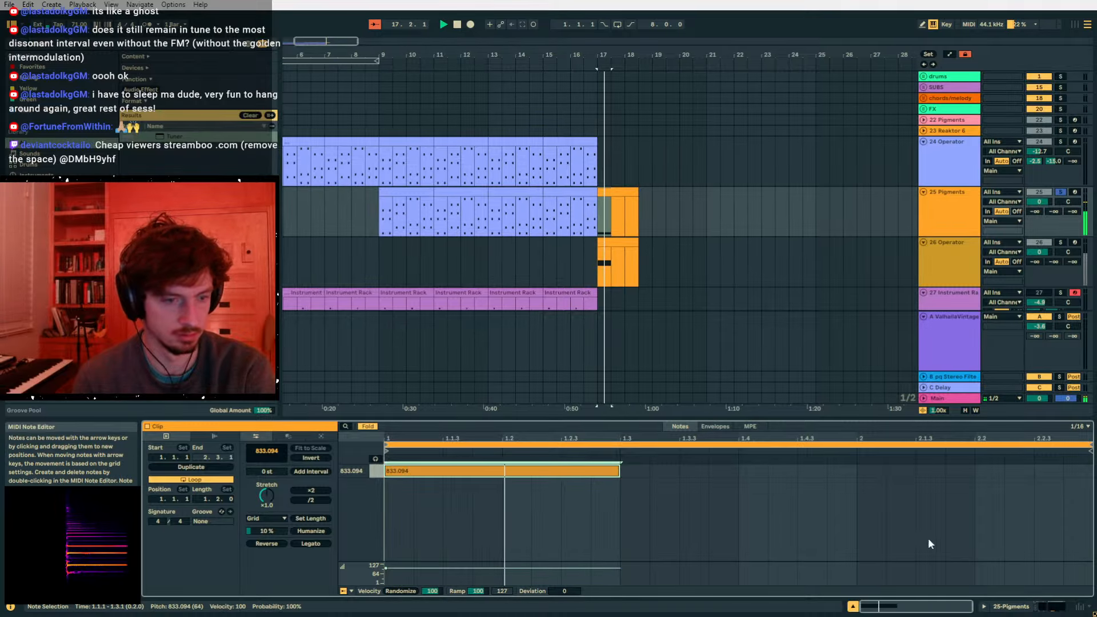
left_click(1013, 609)
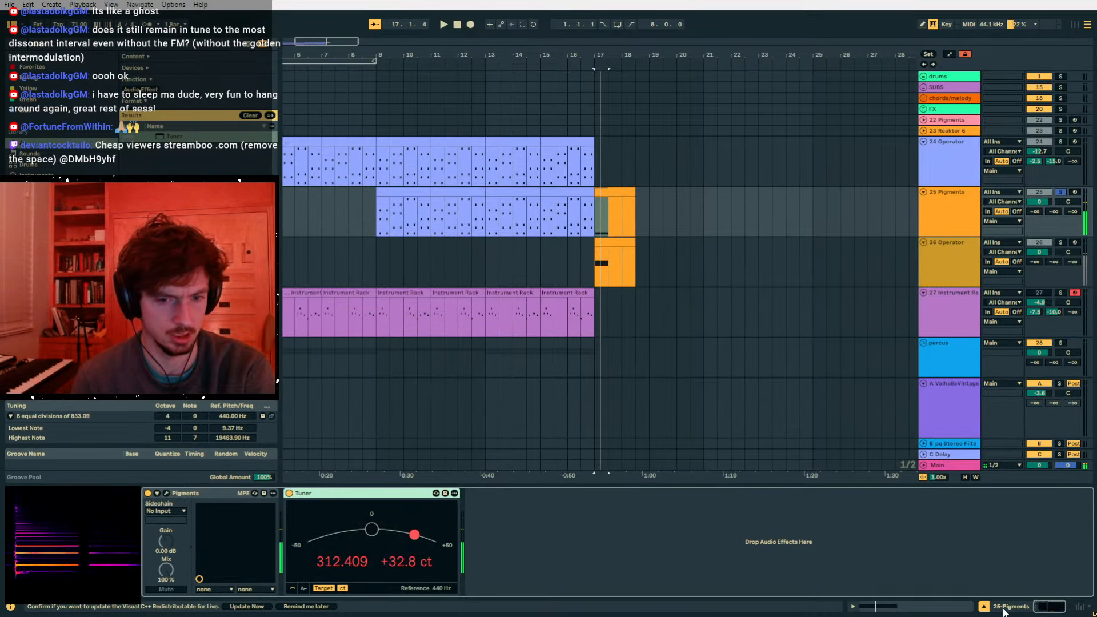
left_click(951, 607)
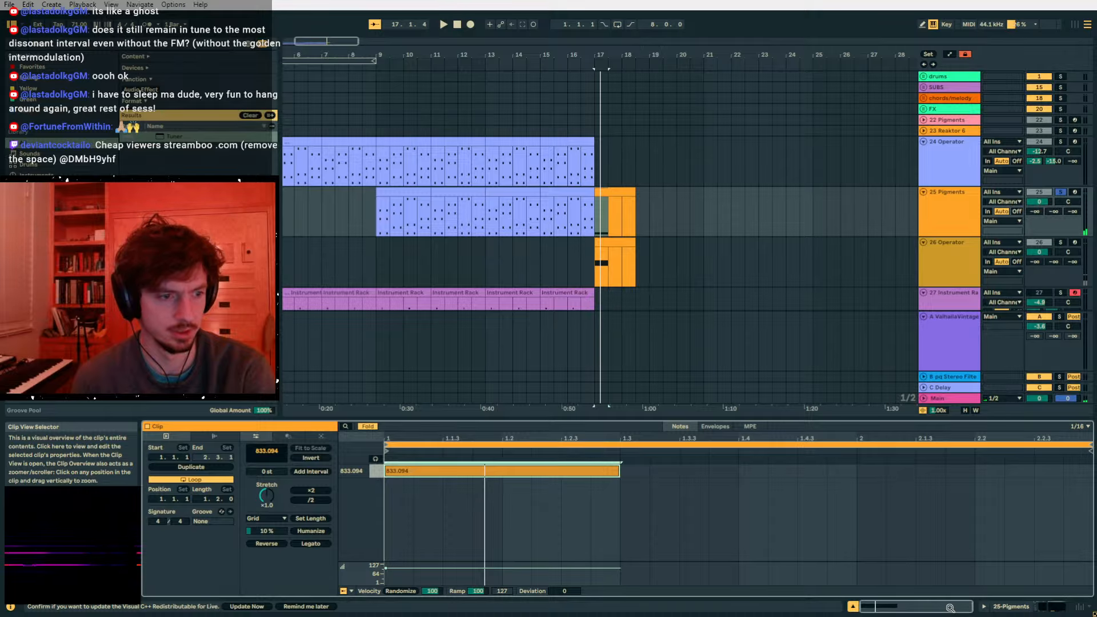
left_click(1009, 608)
- Solo the Operator track, add Pigments to the solo and play the test note on both instruments together
left_click(1061, 243)
key("space")
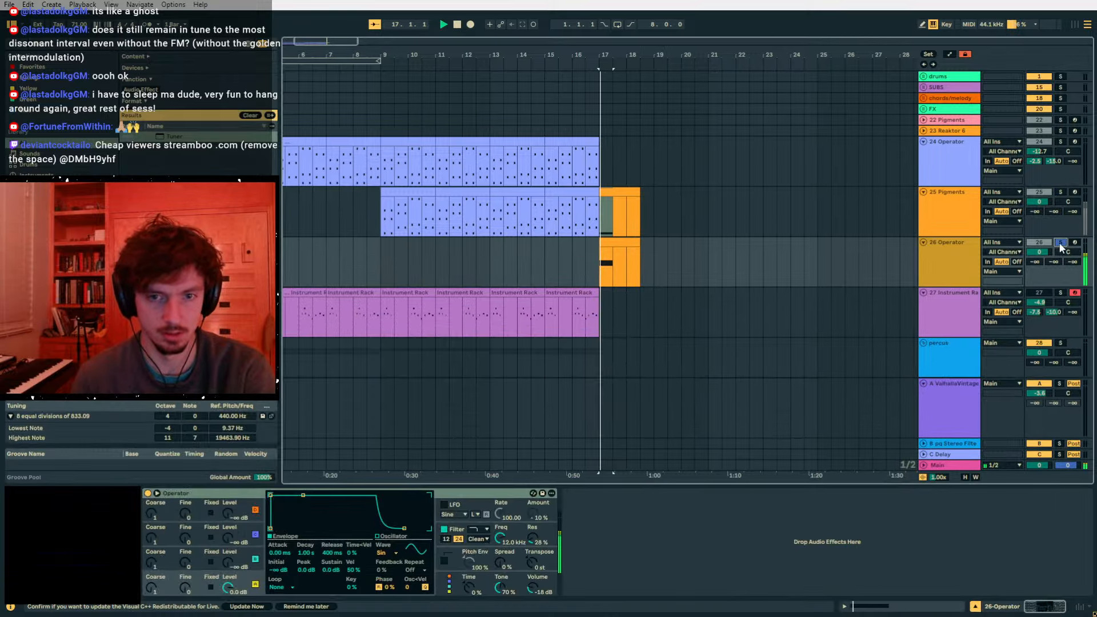
left_click(1061, 192, "ctrl")
key("space")
key("space")
- Raise Engine 2's coarse tuning in Pigments to 5 semitones while the test note plays, and close the plug-in window
left_click(953, 215)
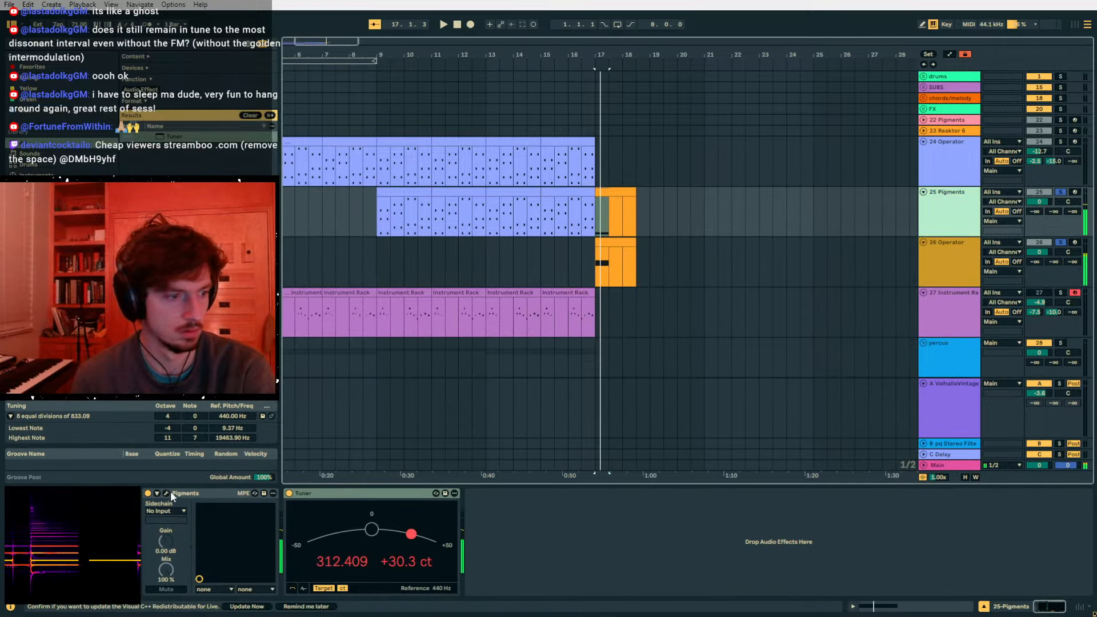
left_click(166, 493)
left_click_drag(280, 57, 579, 46)
key("space")
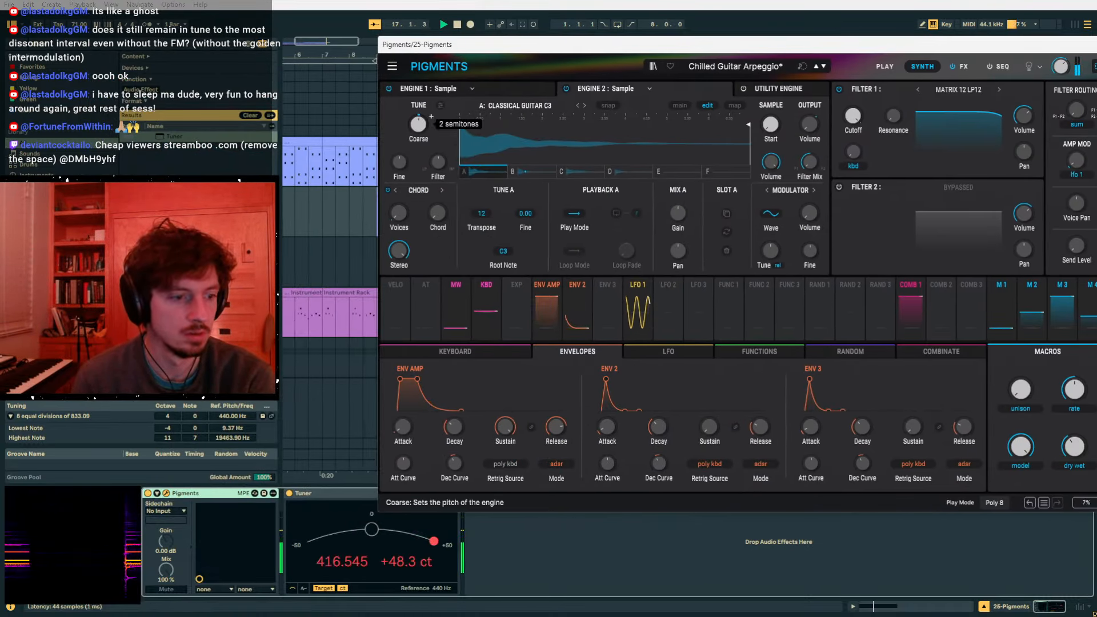
left_click_drag(418, 124, 428, 92)
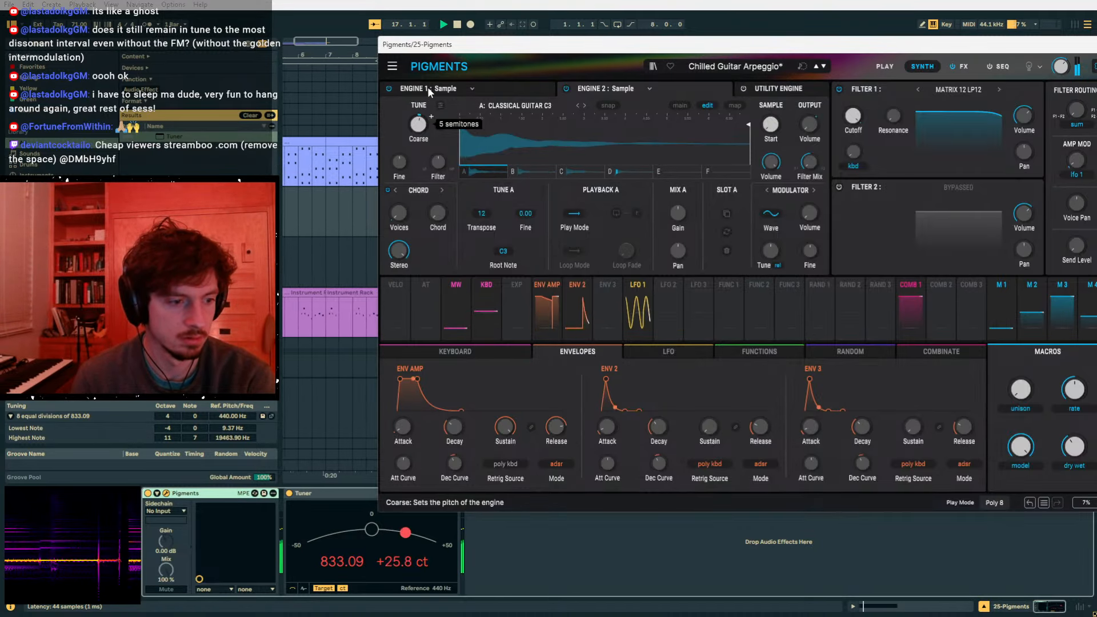
left_click(436, 129)
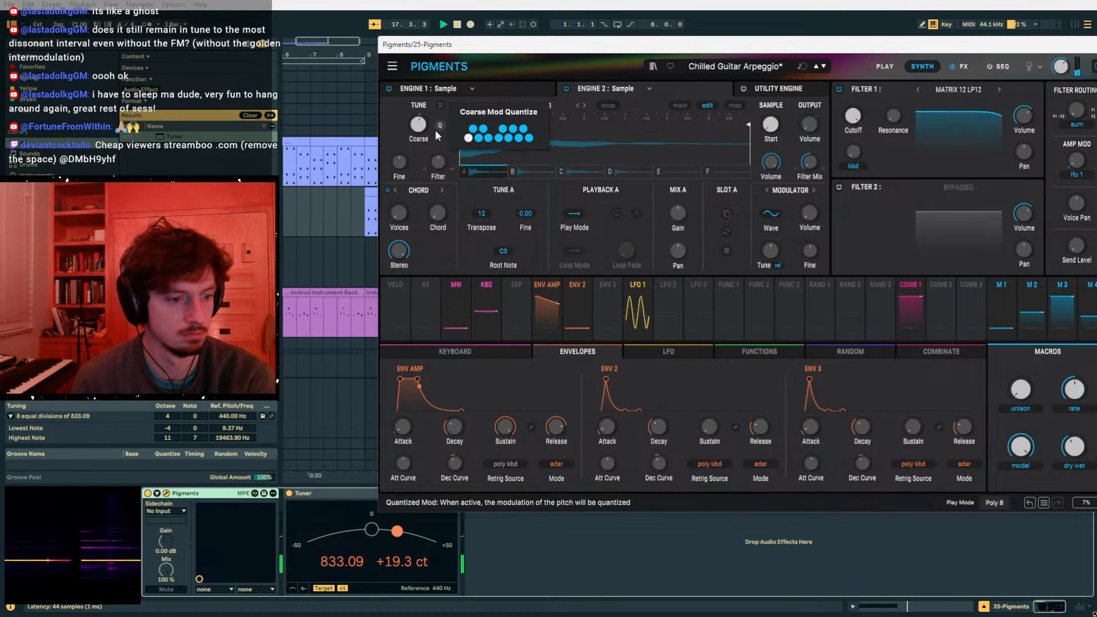
left_click_drag(548, 50, 369, 88)
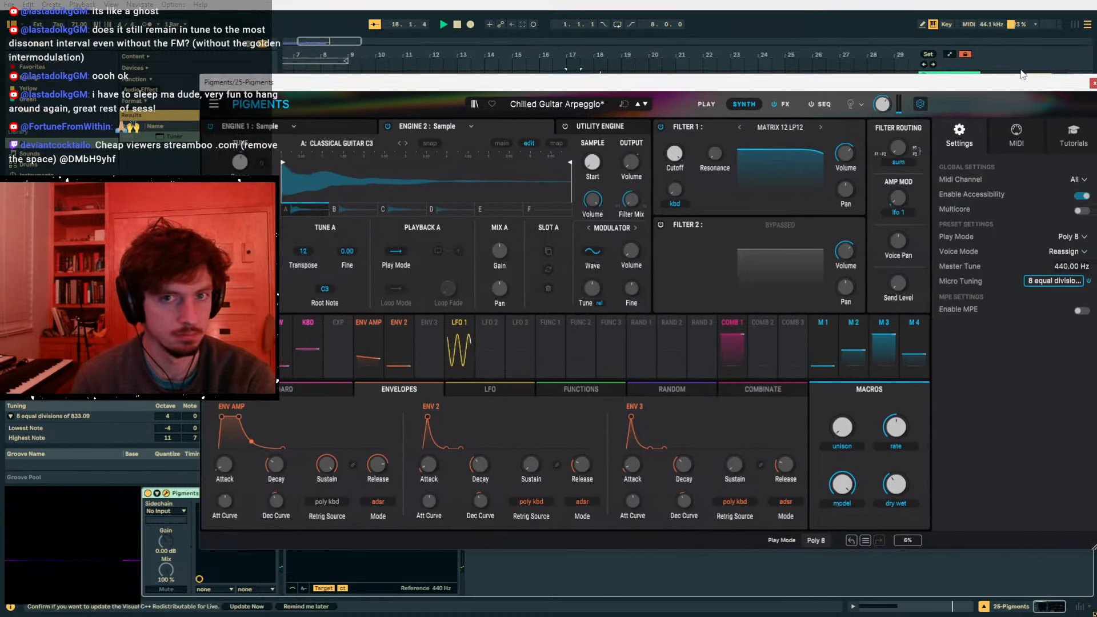
left_click_drag(1023, 79, 865, 81)
left_click(931, 83)
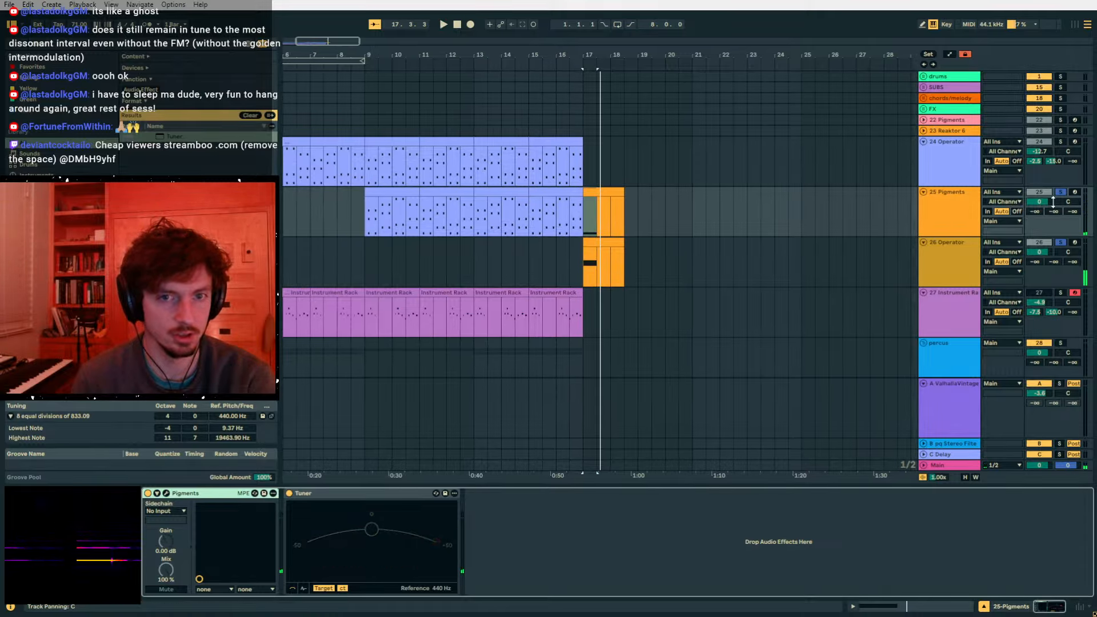
- Audition the Pigments clip at bar 9 and show its notes in an enlarged MIDI editor
left_click(386, 189)
key("space")
left_click(887, 606)
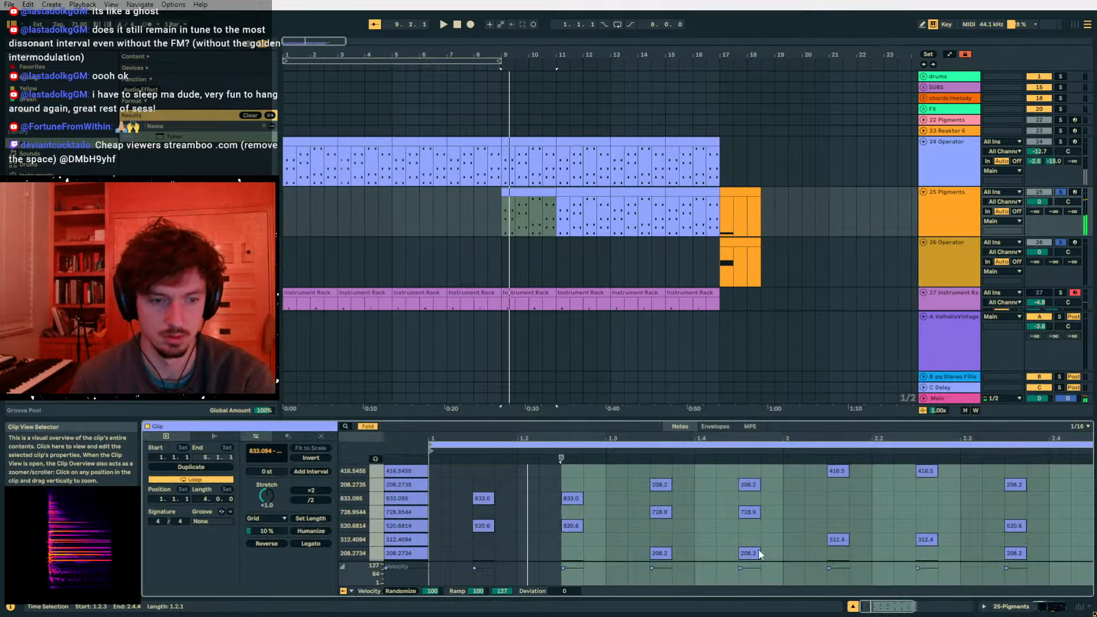
key("space")
left_click(661, 513)
left_click_drag(499, 419, 502, 196)
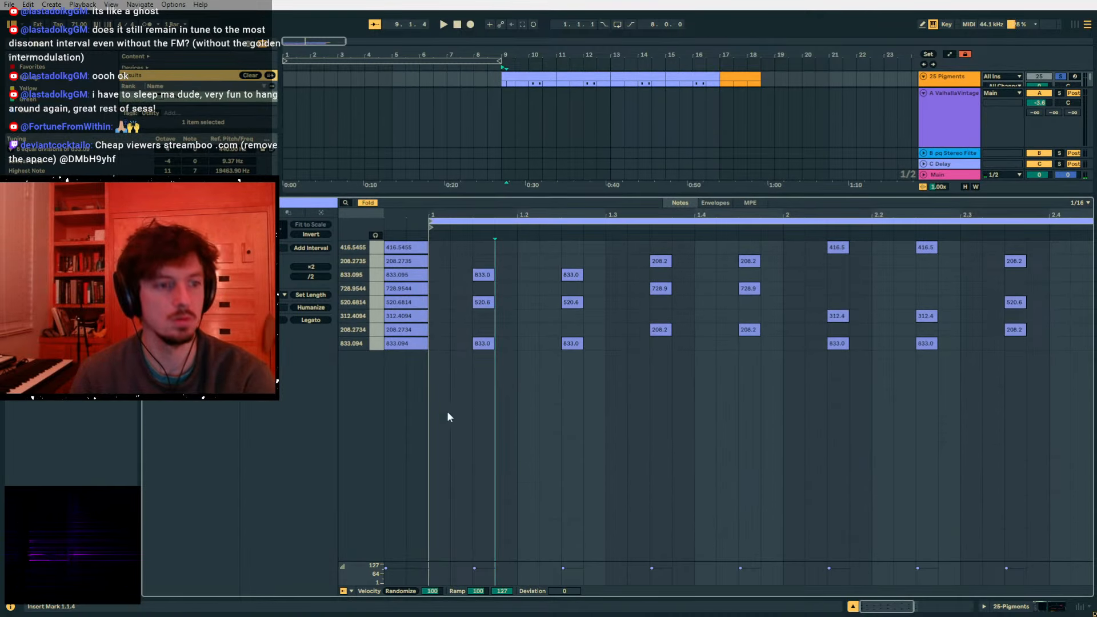
- Shift the clip's off-beat chords two sixteenths earlier onto the beats, apply Legato to them and play the result
left_click_drag(436, 420, 1088, 242)
key("Left")
key("Left")
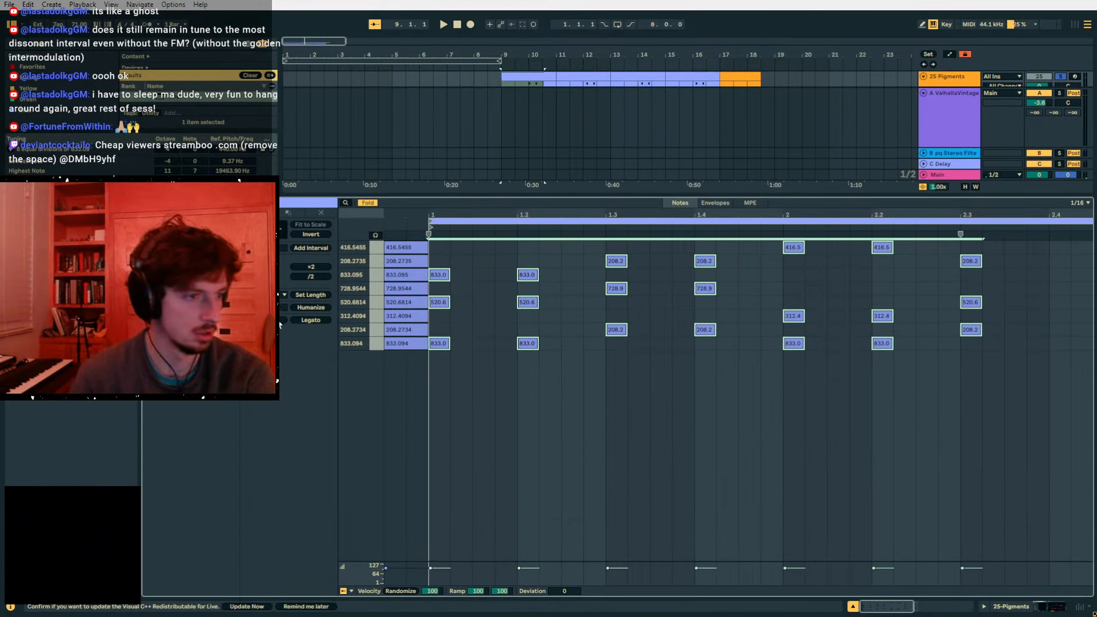
left_click(310, 320)
key("space")
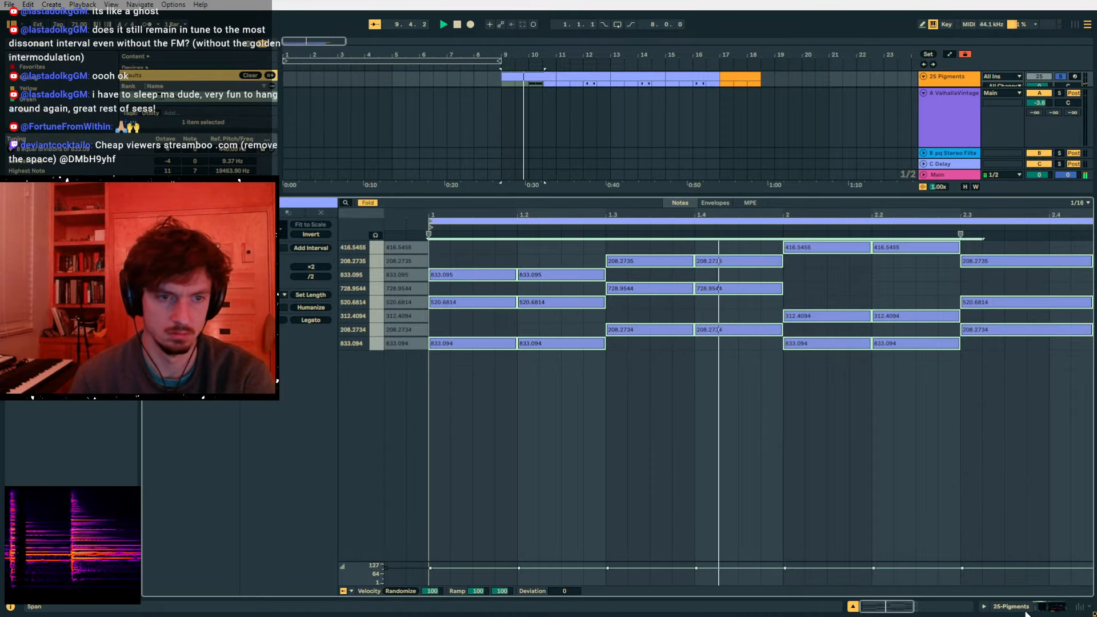
- Delete the chord following the one at 2.3.1 and lengthen the 2.3.1 chord to end at 3.1.1
key("shift+Tab")
scroll(576, 222, "up", 1)
left_click_drag(542, 133, 560, 133)
key("shift+Tab")
left_click_drag(965, 477, 919, 247)
key("Delete")
left_click_drag(925, 436, 843, 260)
left_click_drag(912, 302, 956, 302)
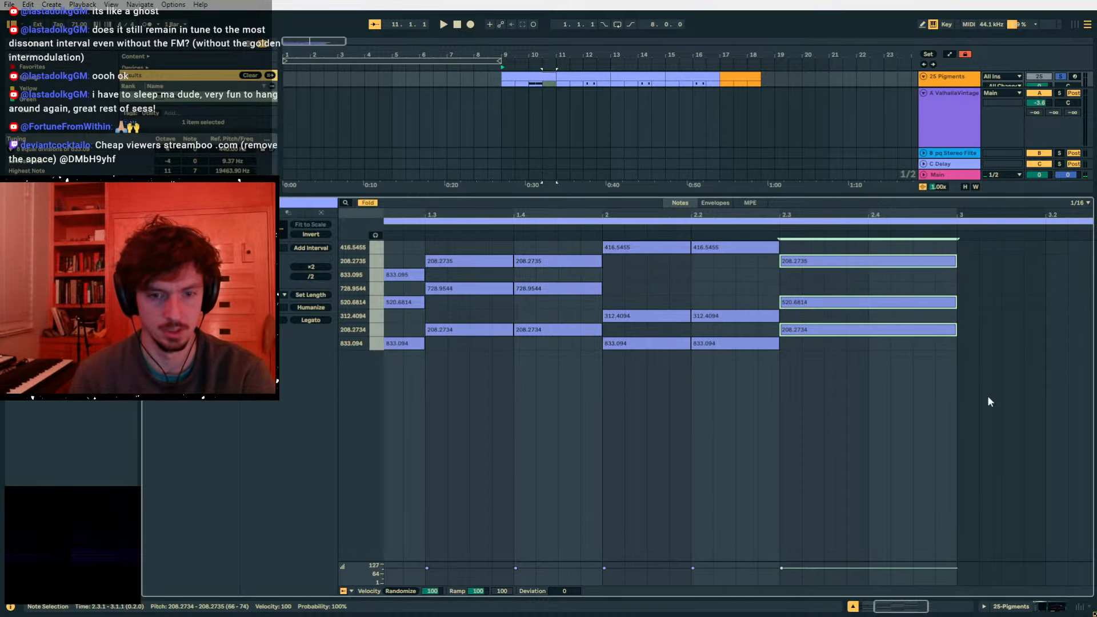
- Show the Pigments arpeggiator page during playback and set the arpeggiator mode to Random
left_click(1009, 608)
key("ctrl+alt+p")
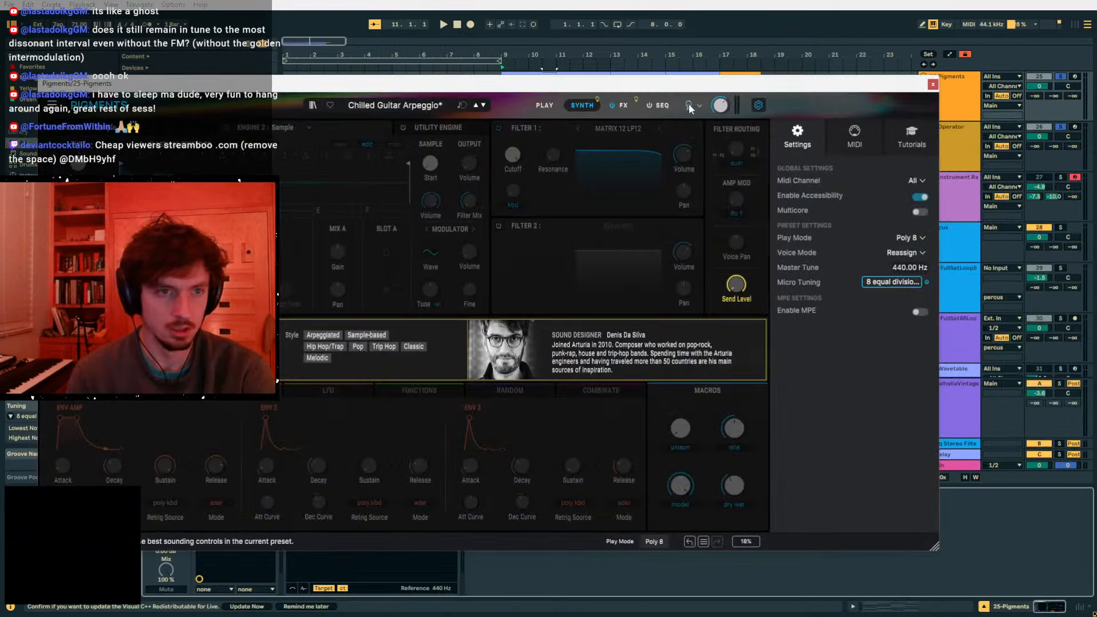
left_click(658, 105)
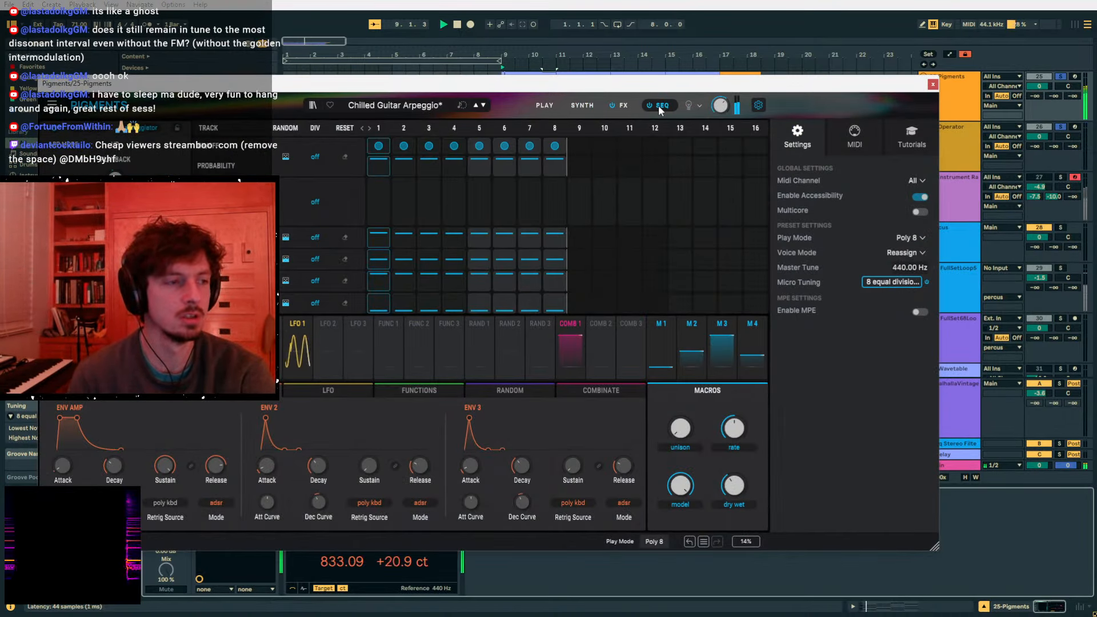
left_click_drag(768, 87, 885, 109)
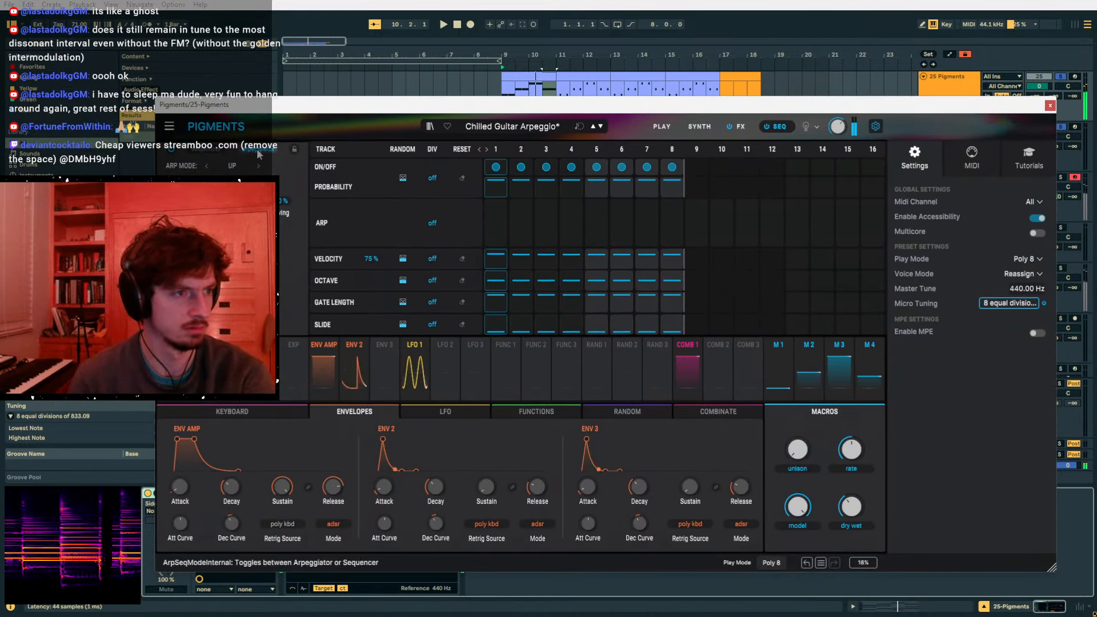
left_click(257, 150)
left_click(258, 151)
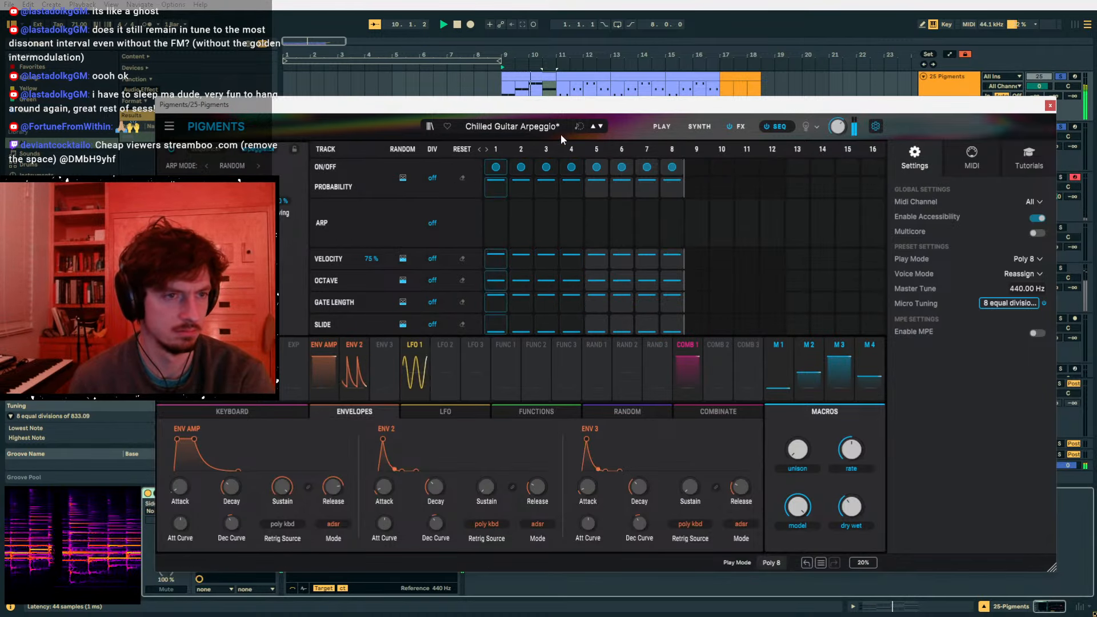
- Add slide to arpeggiator steps 2 (about 59.9 ms) and 5, close the plug-in window and stop playback
left_click_drag(629, 111, 550, 124)
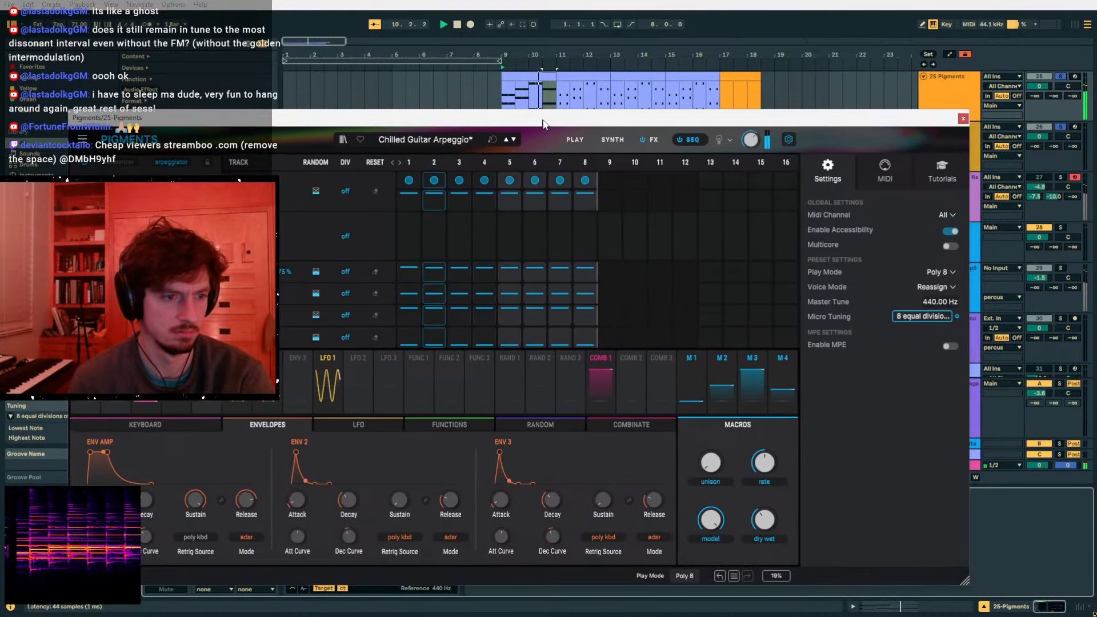
left_click(448, 338)
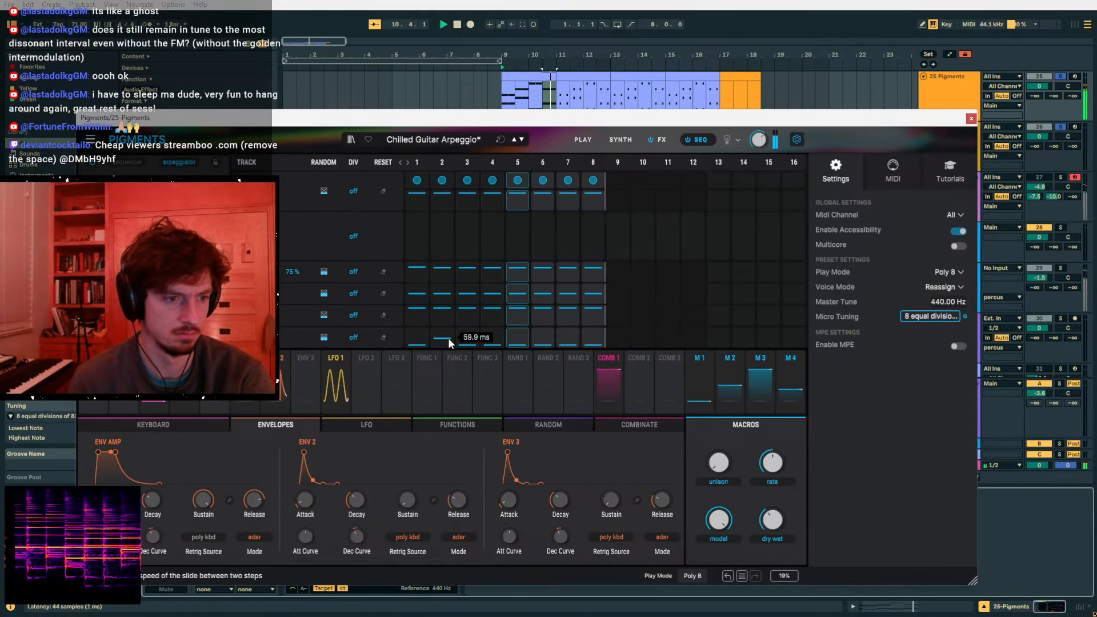
left_click(518, 341)
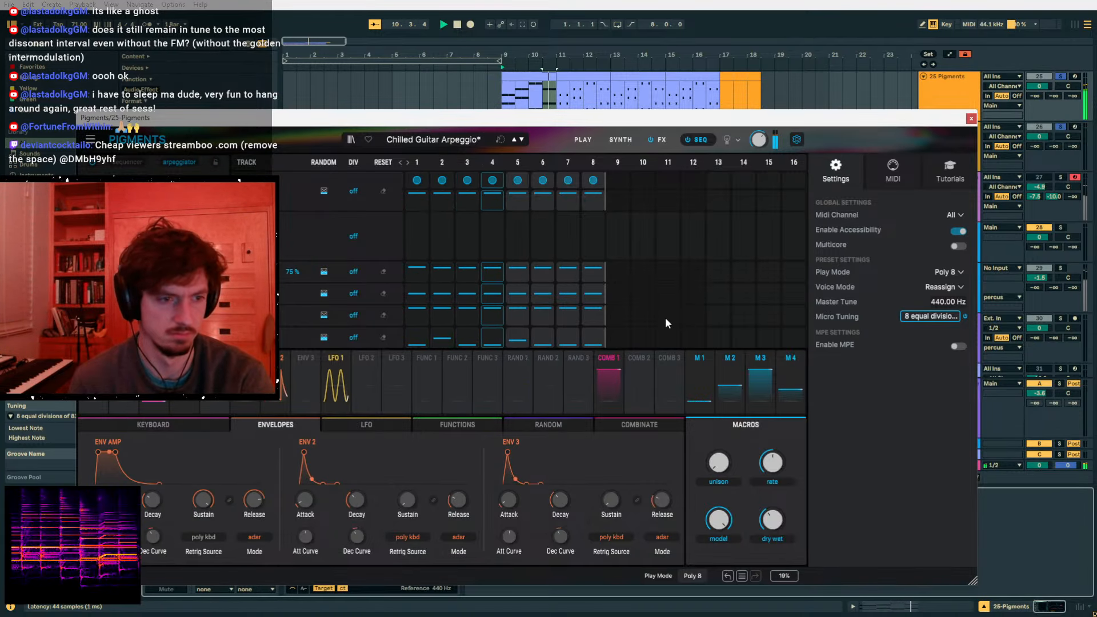
left_click(971, 119)
key("space")
- Try stacking copies of all the bar 9 clip's chords one tuning period apart and play the layered result
left_click(540, 75)
key("shift+Tab")
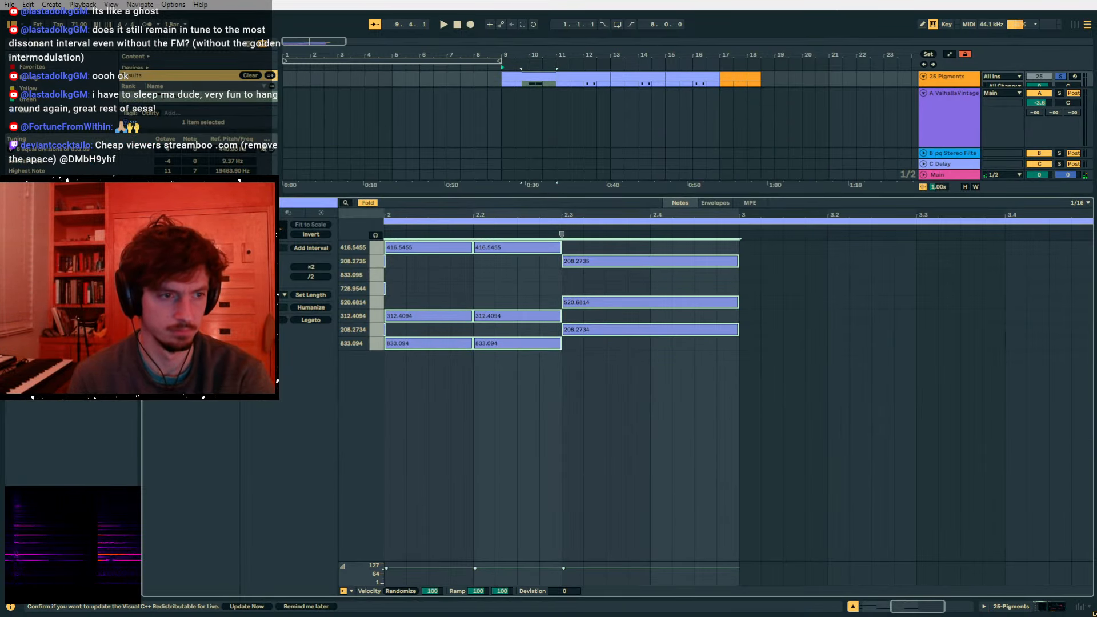
left_click_drag(534, 215, 534, 194)
left_click_drag(741, 378, 432, 205)
key("ctrl+c")
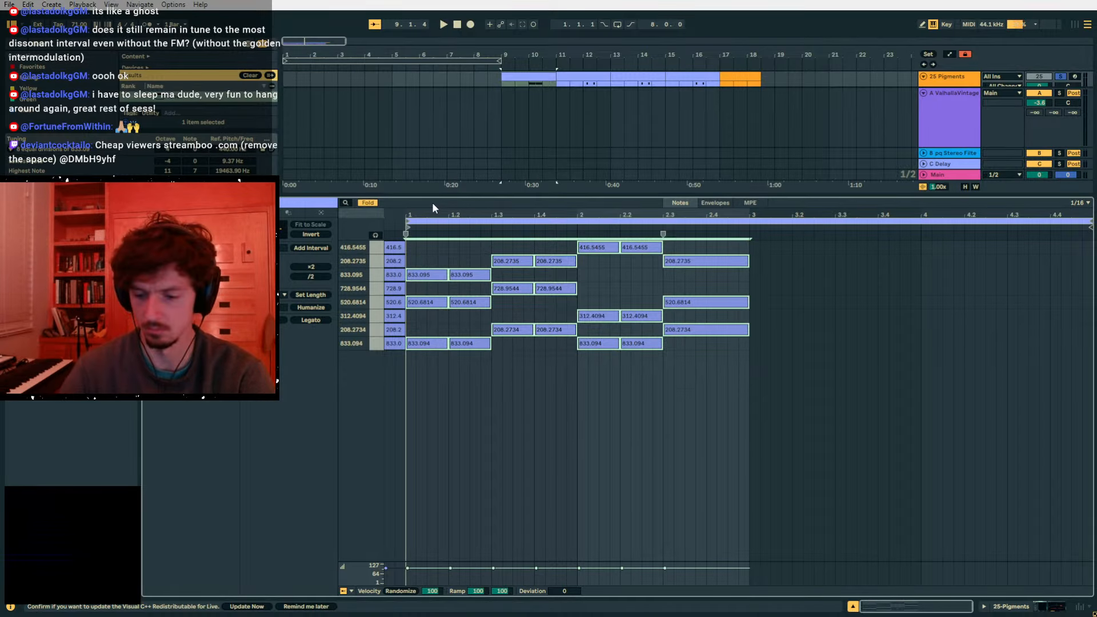
key("ctrl+v")
key("shift+Down")
key("ctrl+v")
key("shift+Up")
key("space")
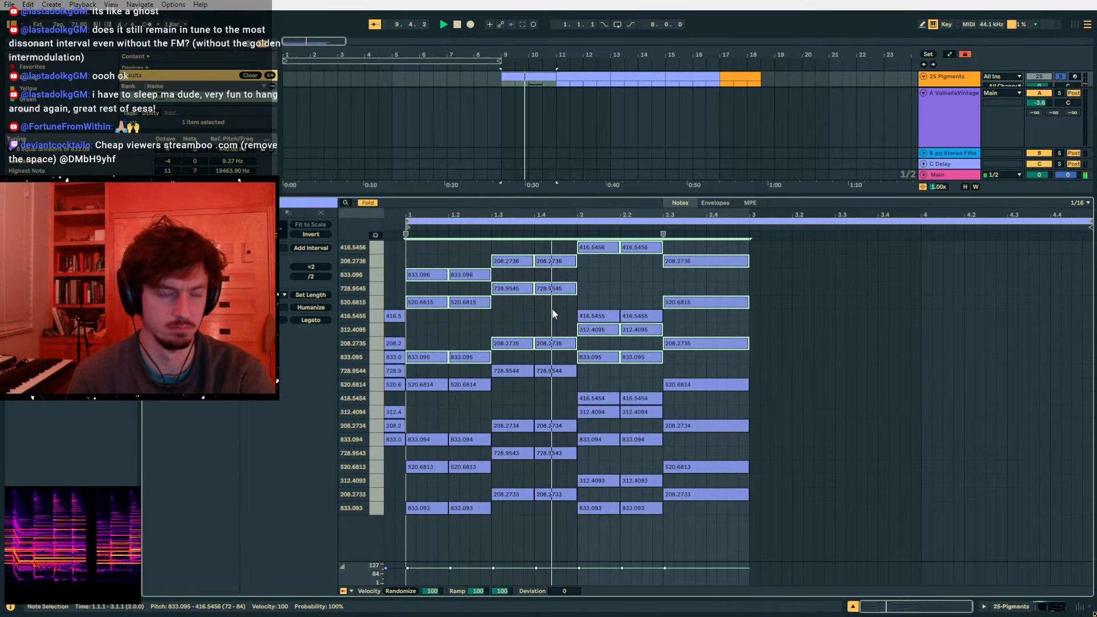
- Remove the highest layer of stacked chords and replay the clip with the Pigments window open
key("Delete")
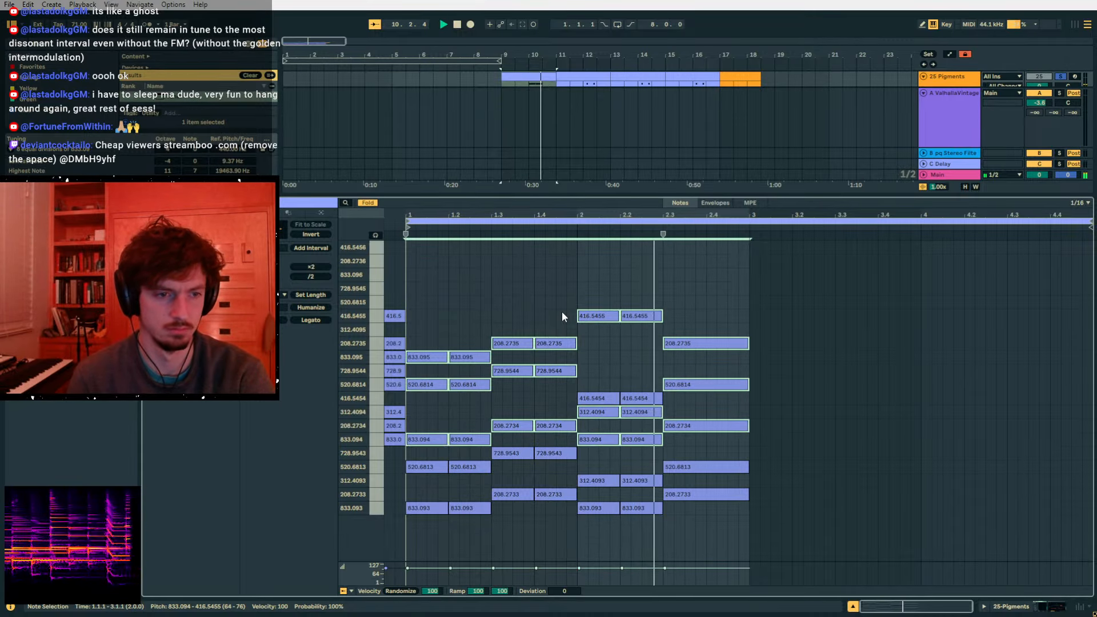
key("space")
left_click(1010, 607)
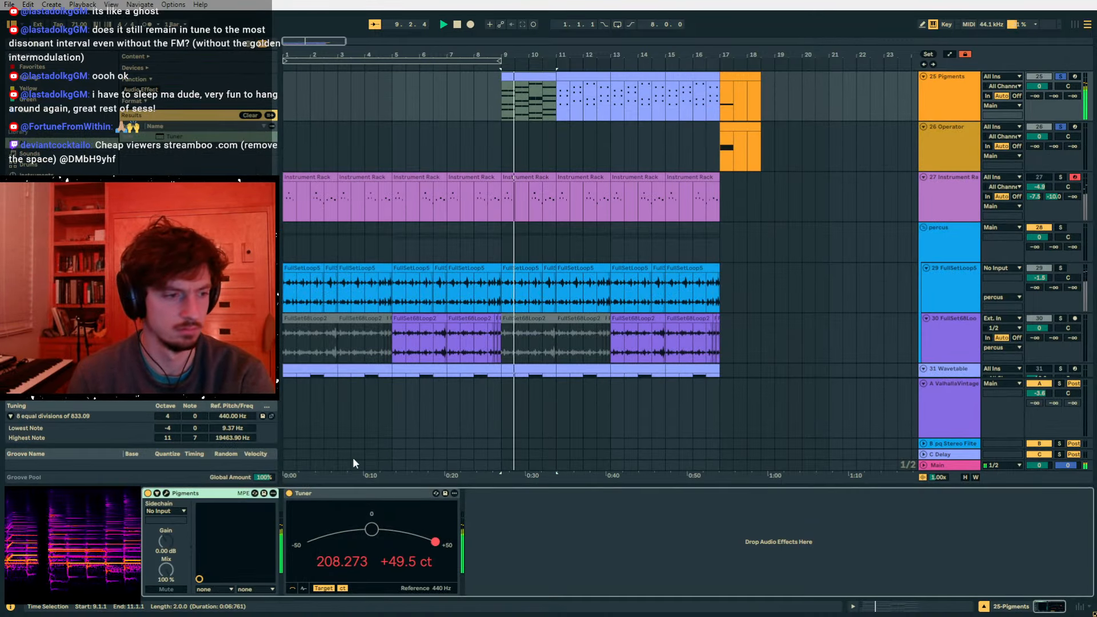
left_click(166, 494)
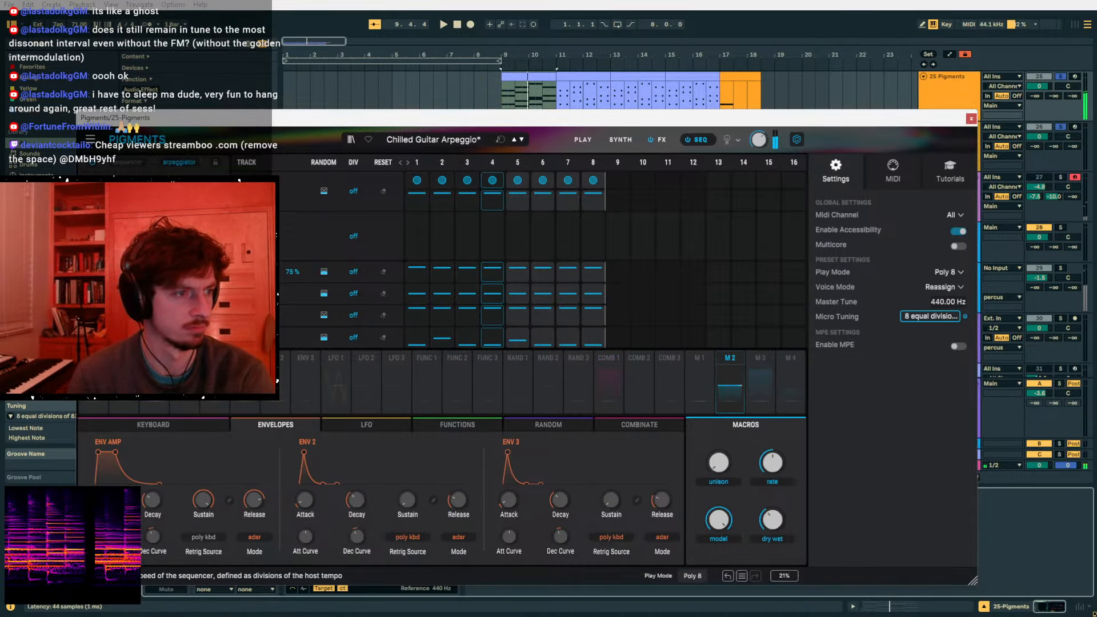
key("space")
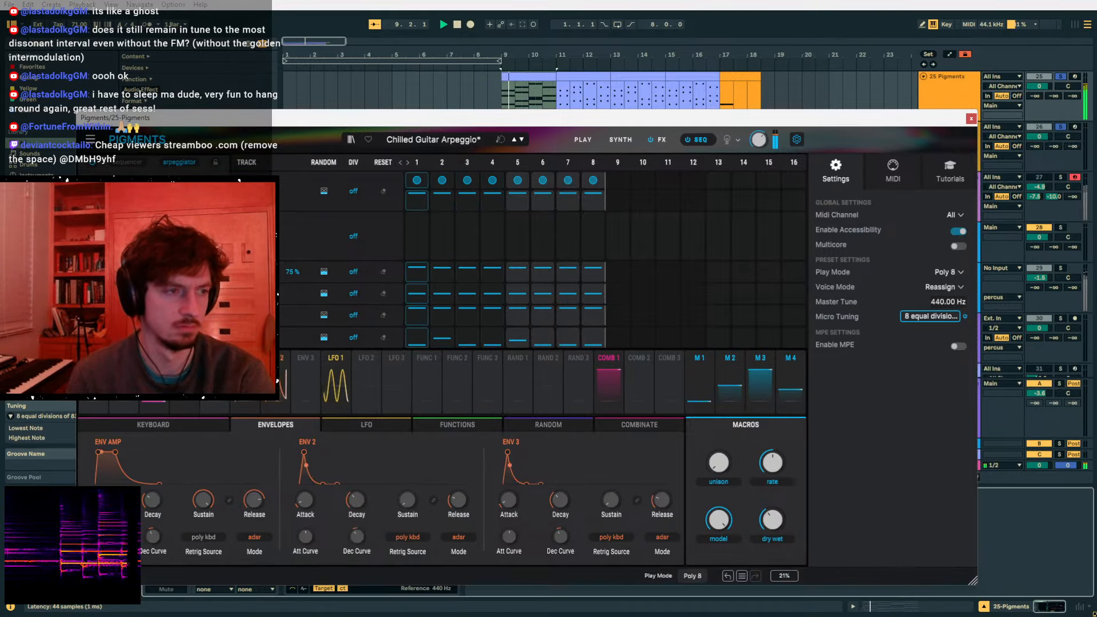
- Turn off the Pigments track's solo, close the plug-in window and select the Operator track below it
left_click(1059, 78)
left_click(971, 118)
left_click(955, 136)
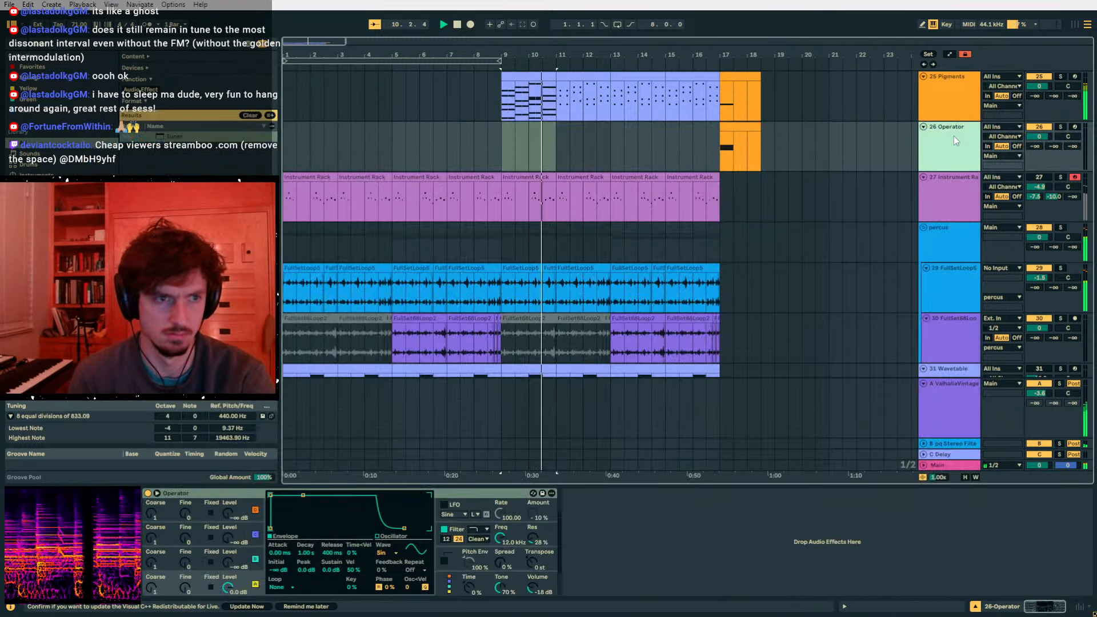
- Repeat the long-chord clip across bars 11 to 15 and replace the Pigments clip at bar 9 with the short chords from the track above
scroll(892, 165, "up", 1)
key("Up")
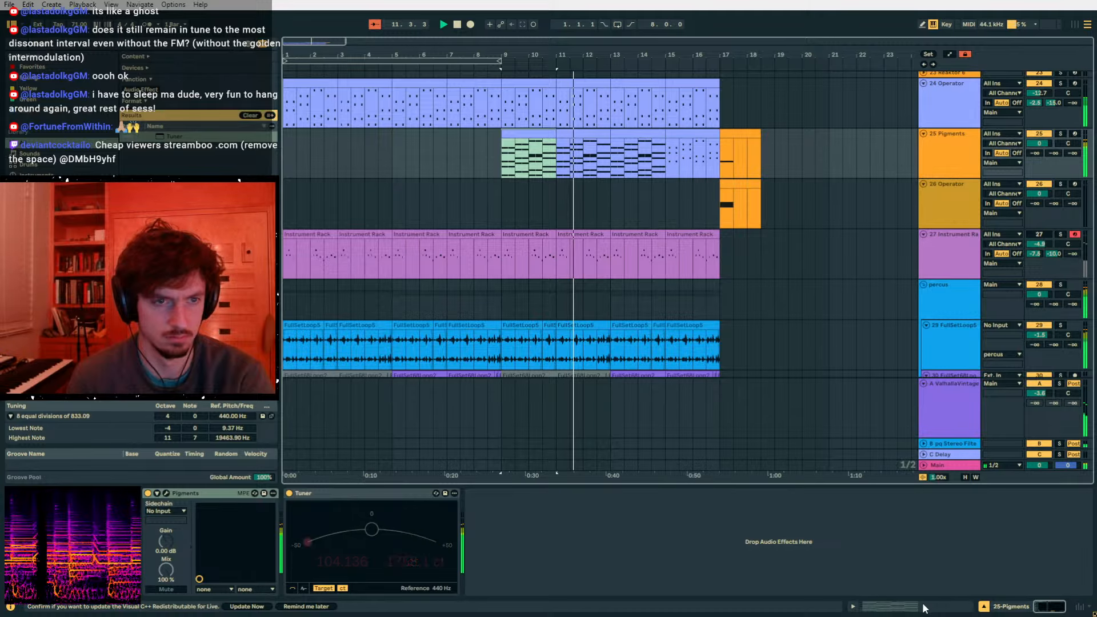
key("Up")
key("Down")
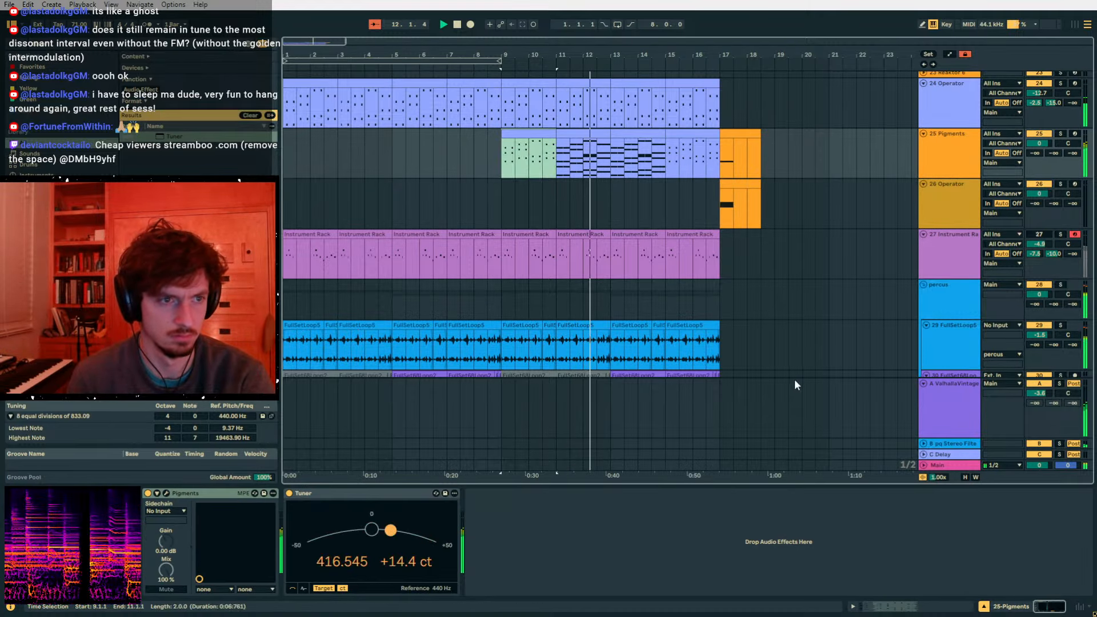
- Shift all the short chords in the bar 9 clip two sixteenths earlier and lengthen each to a full beat
left_click(903, 605)
left_click_drag(981, 478, 895, 416)
left_click_drag(1079, 469, 384, 200)
key("Left")
key("Left")
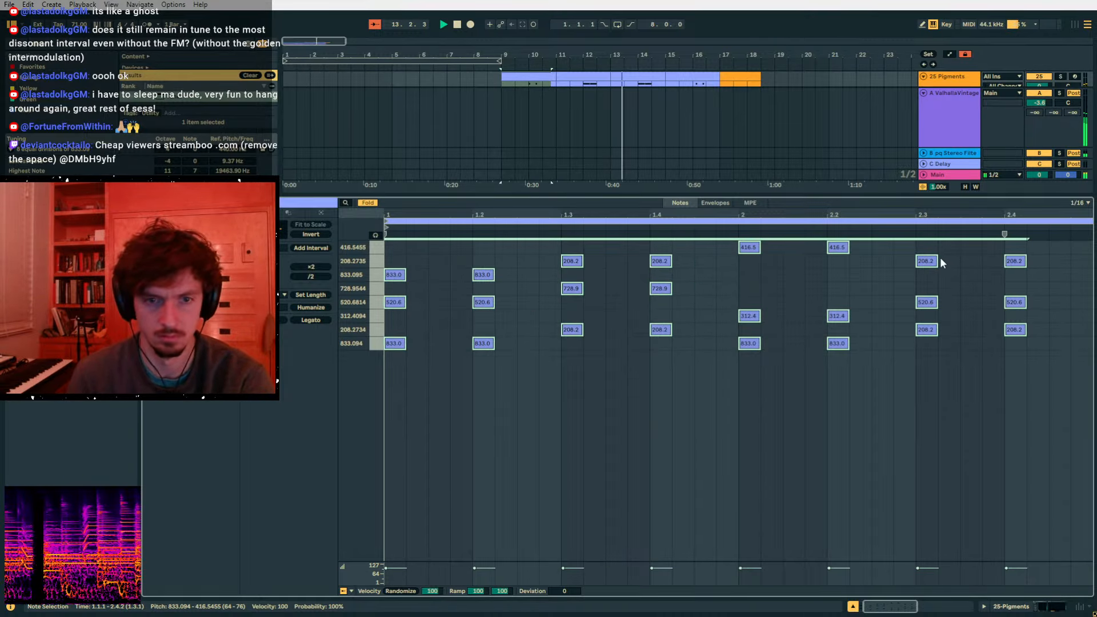
left_click_drag(938, 261, 993, 259)
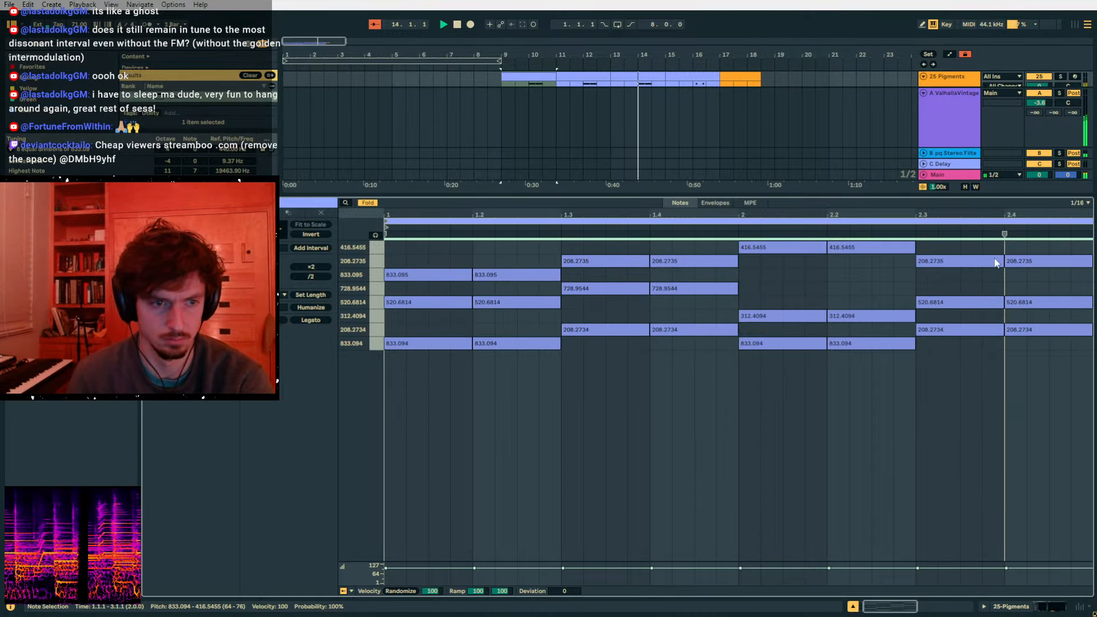
- Play the reshaped chords from bar 9 with the other tracks and return to the arrangement
key("space")
key("space")
left_click_drag(468, 215, 461, 197)
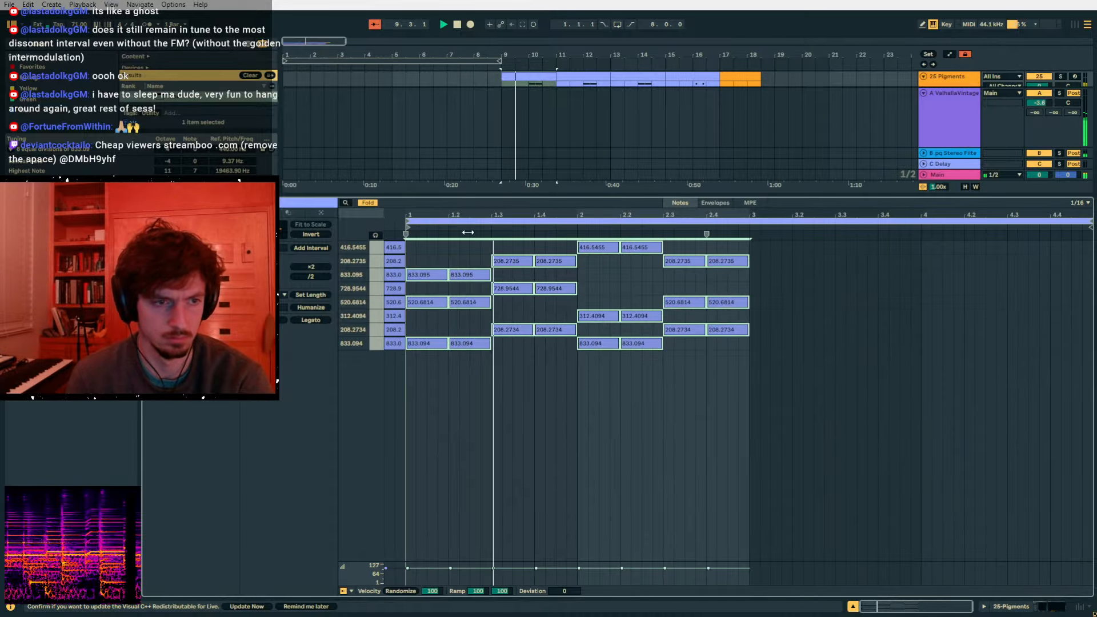
left_click(995, 607)
scroll(564, 171, "up", 2)
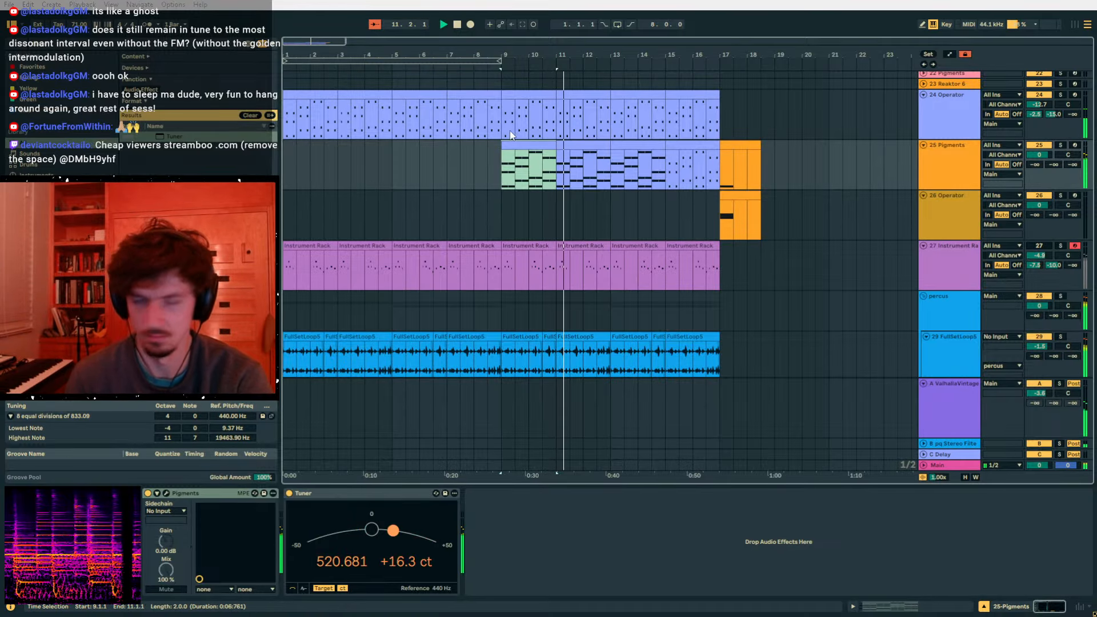
- Try layering a copy of the chords one tuning period lower in the bar 9 clip and play it
left_click(912, 609)
left_click(524, 430)
key("ctrl+v")
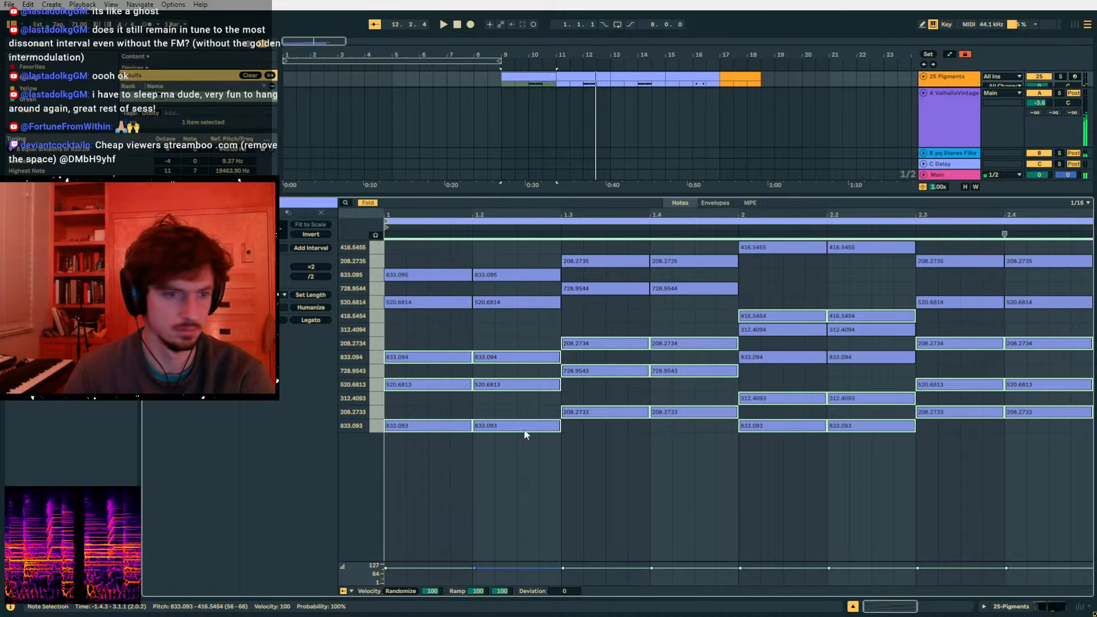
key("space")
key("space")
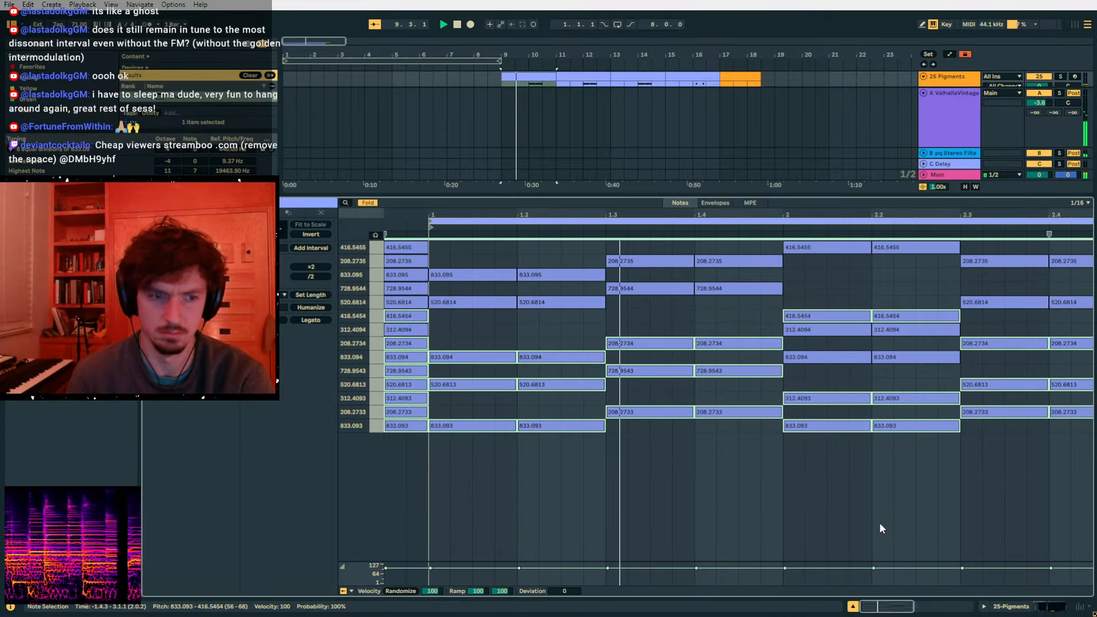
key("shift+Tab")
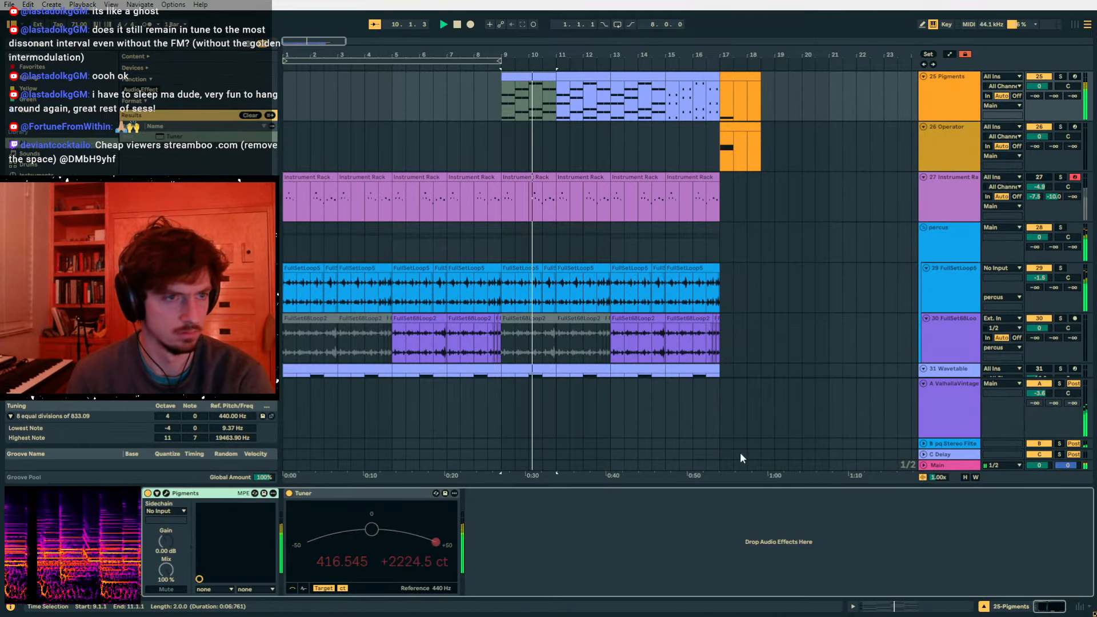
- Turn off Fold in the bar 9 clip and layer a copy of all its chords 12 tuning steps lower
key("shift+Tab")
left_click_drag(404, 214, 454, 202)
left_click(368, 203)
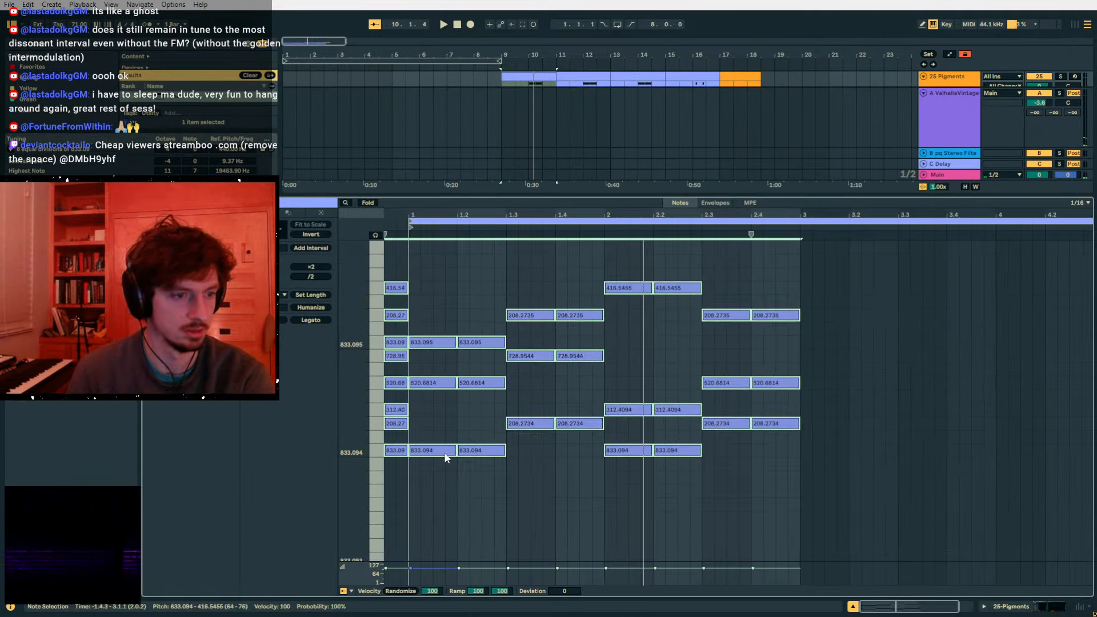
key("ctrl+c")
key("ctrl+v")
key("Down")
key("Down")
key("Down")
key("Down")
key("Down")
key("Down")
key("Down")
key("Down")
key("Down")
key("Down")
key("Down")
key("Down")
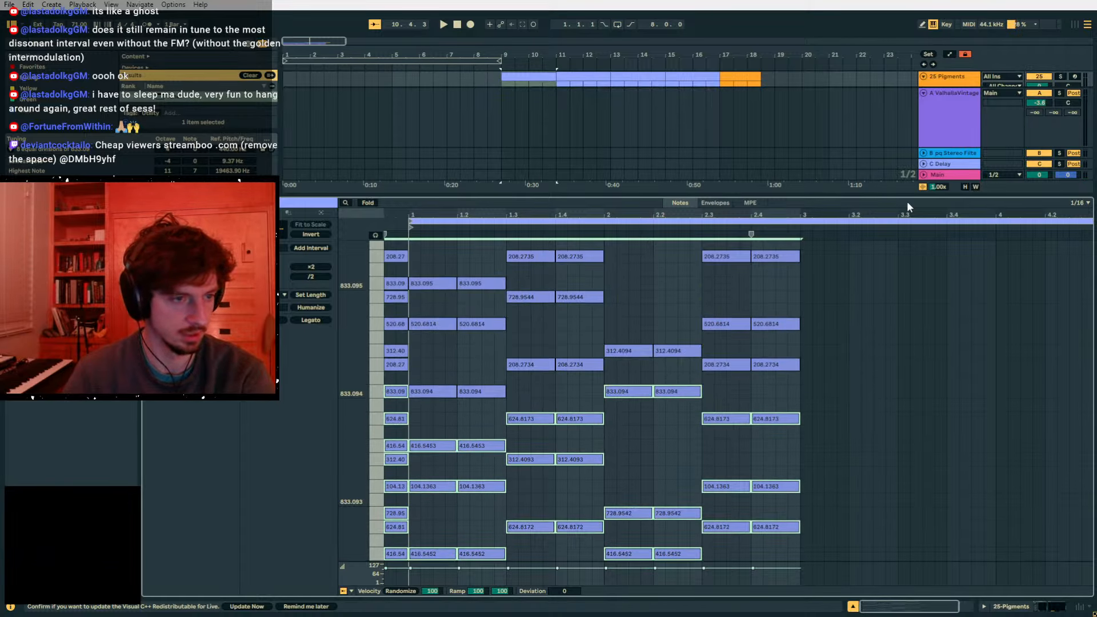
- Check the pitches of the lower chord layer against the original chords and play the clip
scroll(636, 319, "down", 3)
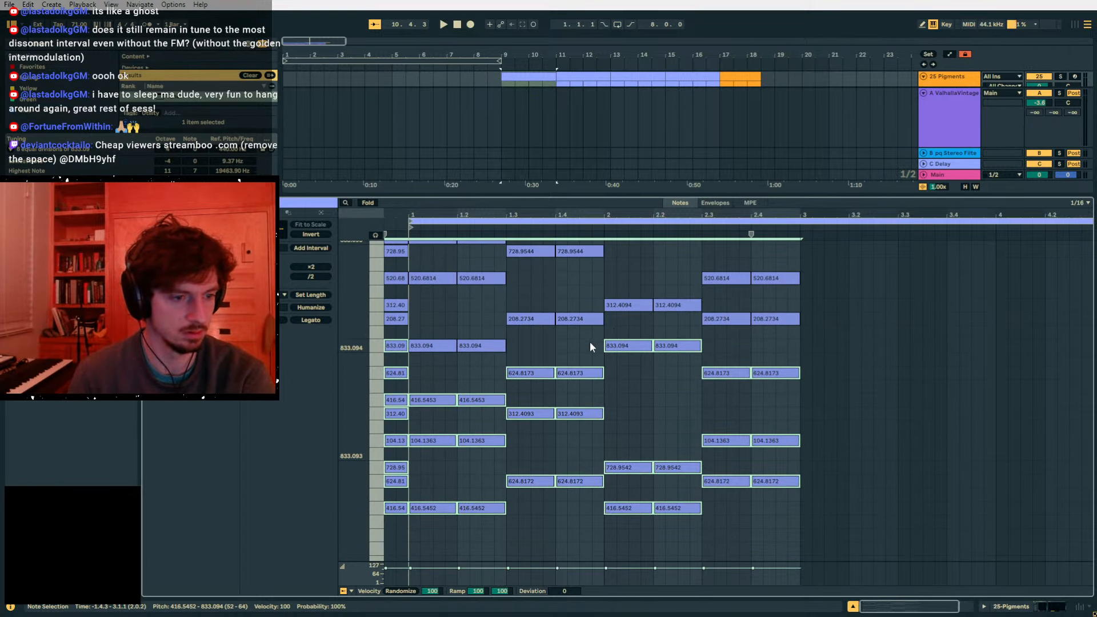
key("Down")
key("Up")
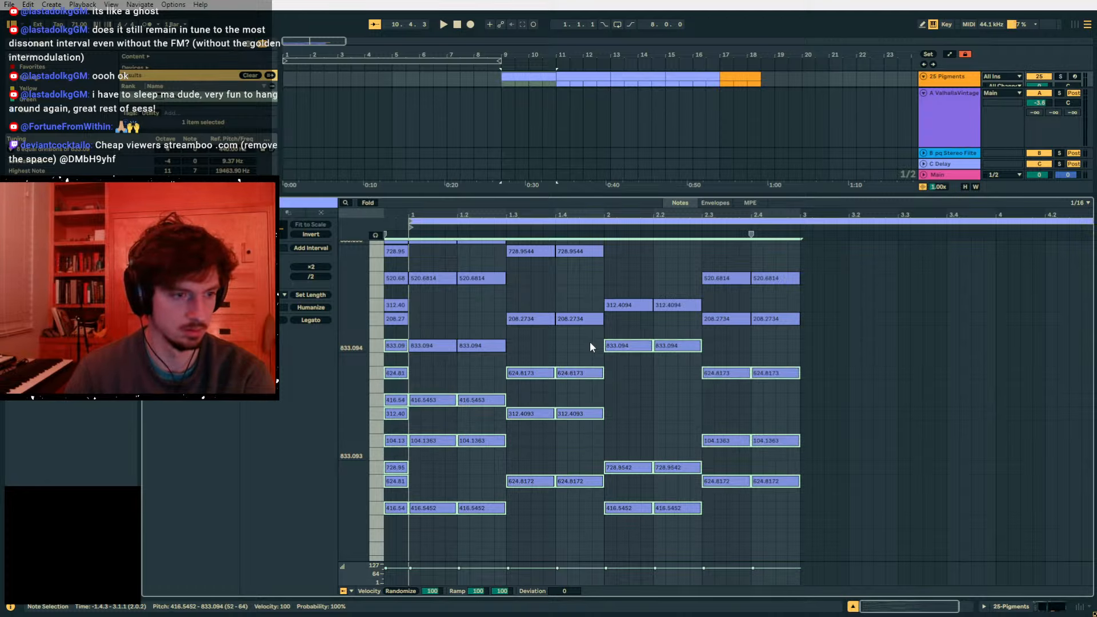
scroll(590, 342, "up", 10)
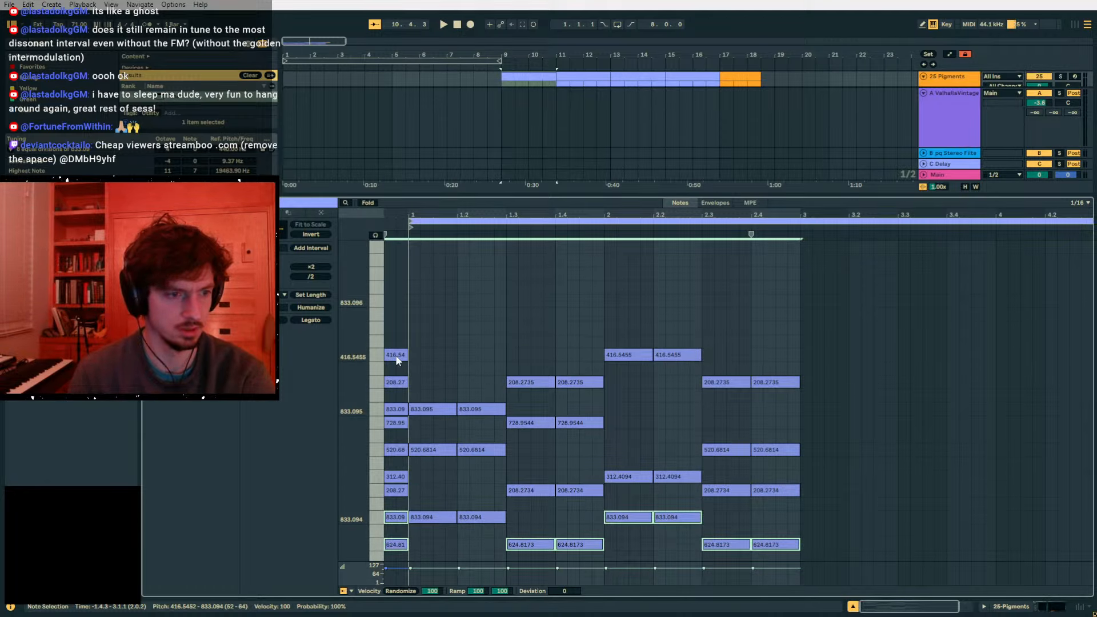
scroll(395, 355, "down", 8)
scroll(396, 355, "down", 1)
key("space")
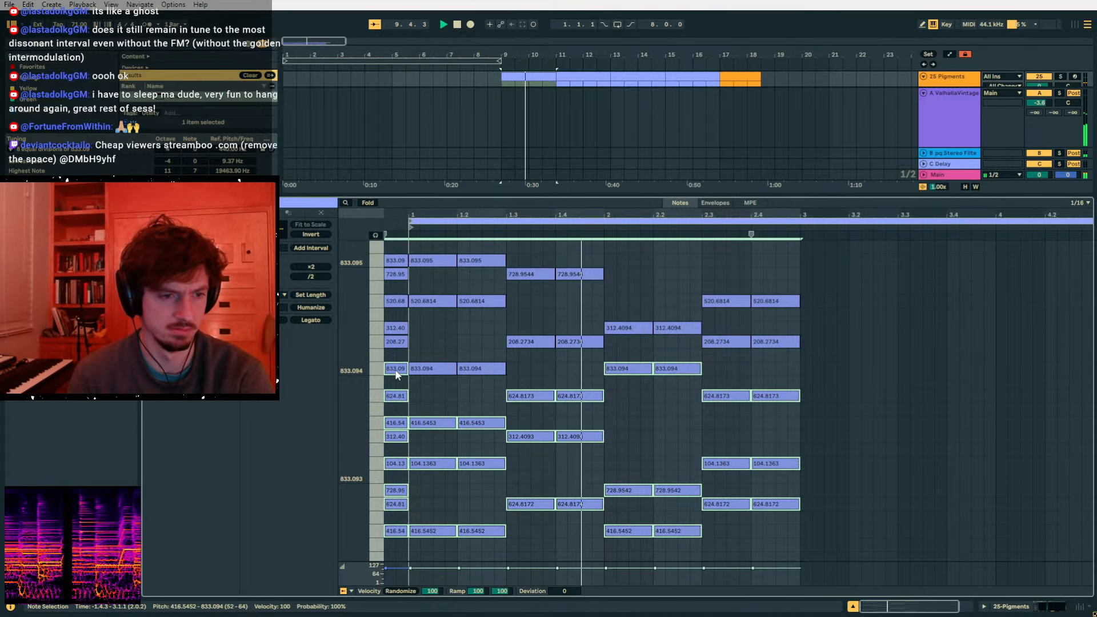
- Duplicate the layered chord clip into bars 11 to 13, play from just before bar 9 and briefly check the Pigments window
left_click(1029, 607)
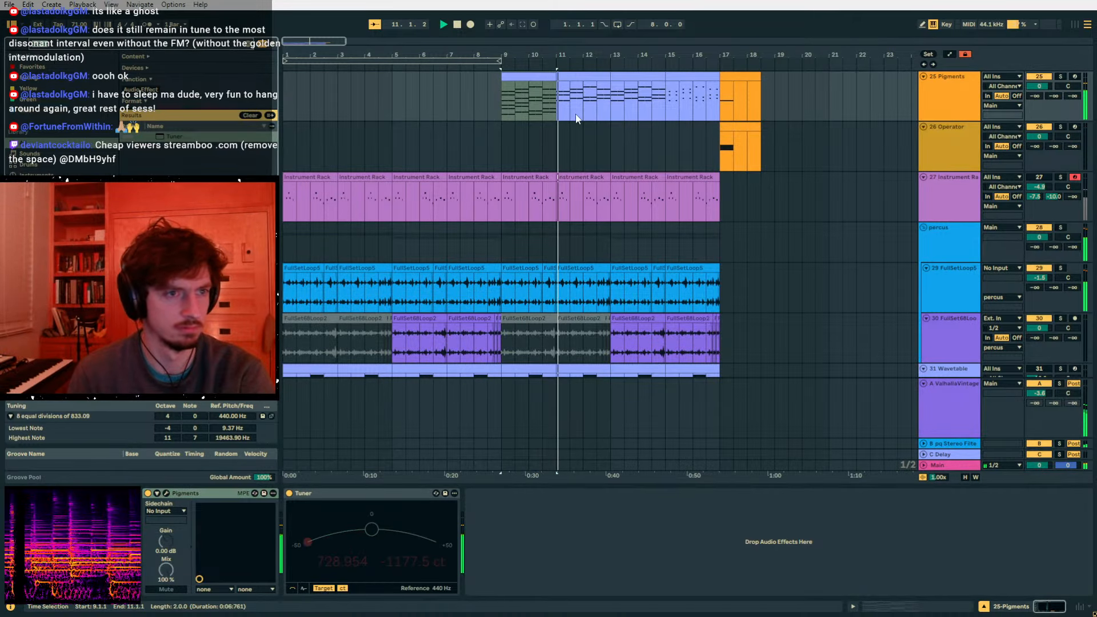
scroll(520, 129, "up", 2)
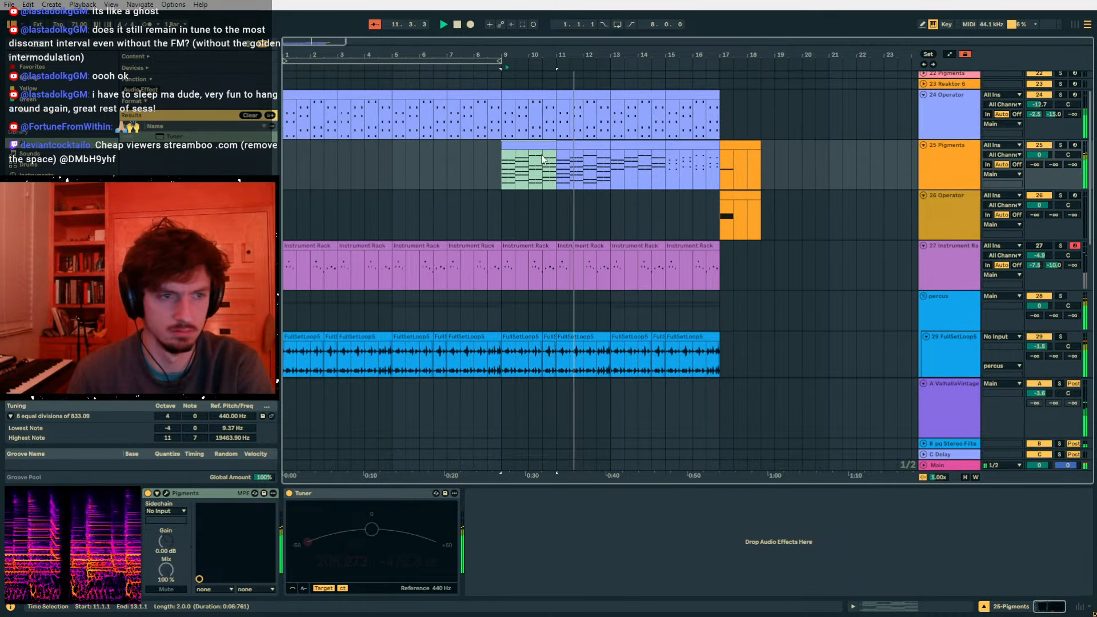
left_click(488, 163)
key("space")
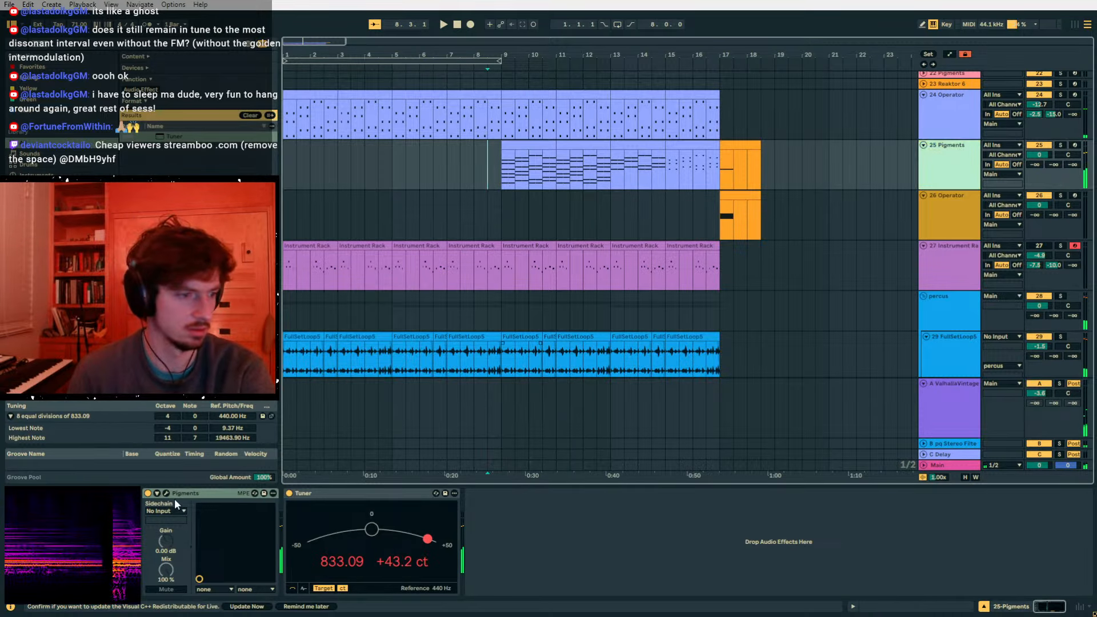
left_click(166, 493)
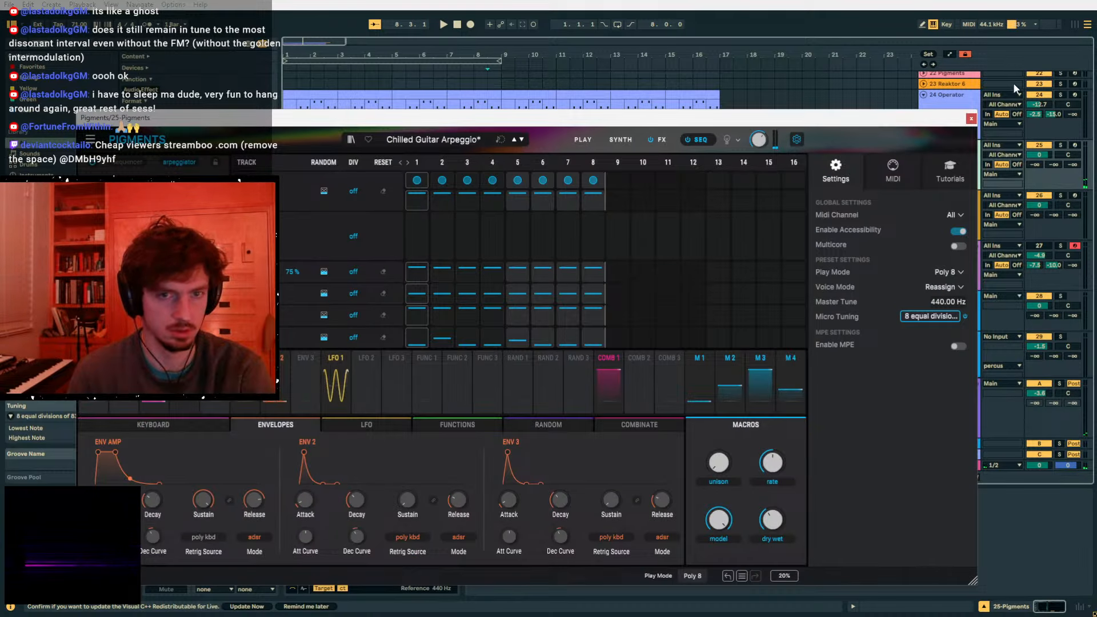
left_click(971, 119)
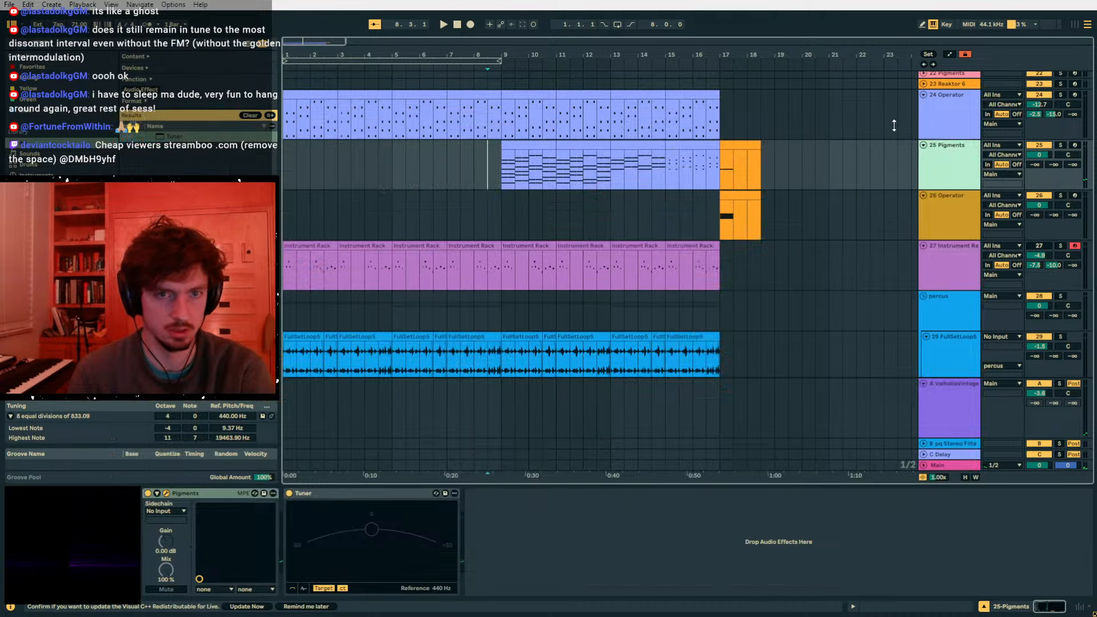
- Shorten the gate lengths of all eight arpeggiator steps in Pigments while playing from bar 9
left_click(167, 492)
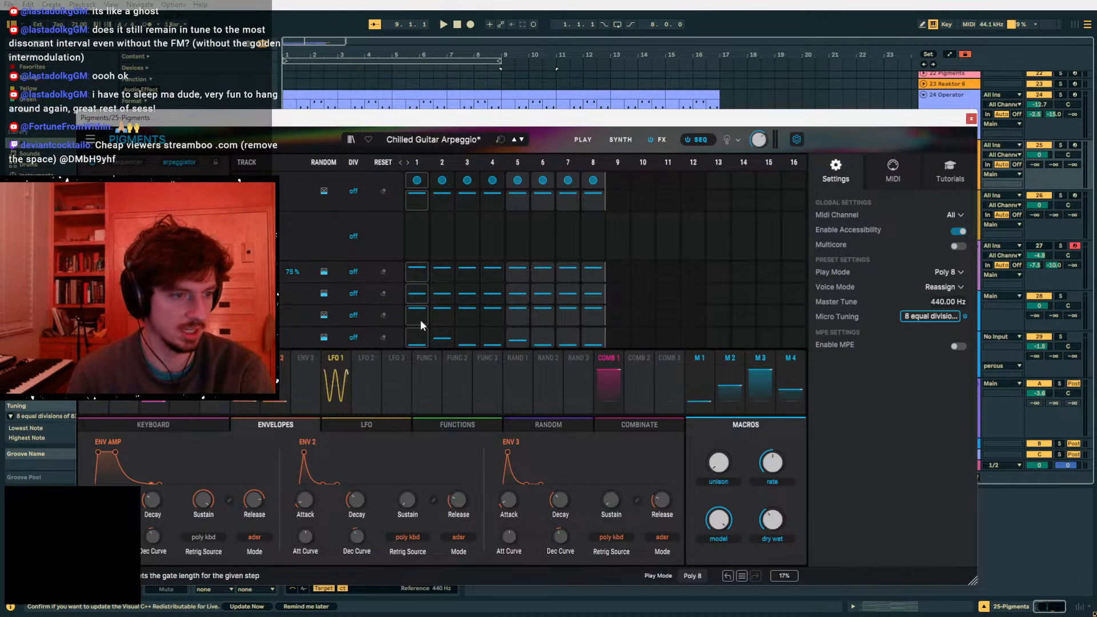
left_click_drag(420, 319, 599, 320)
key("space")
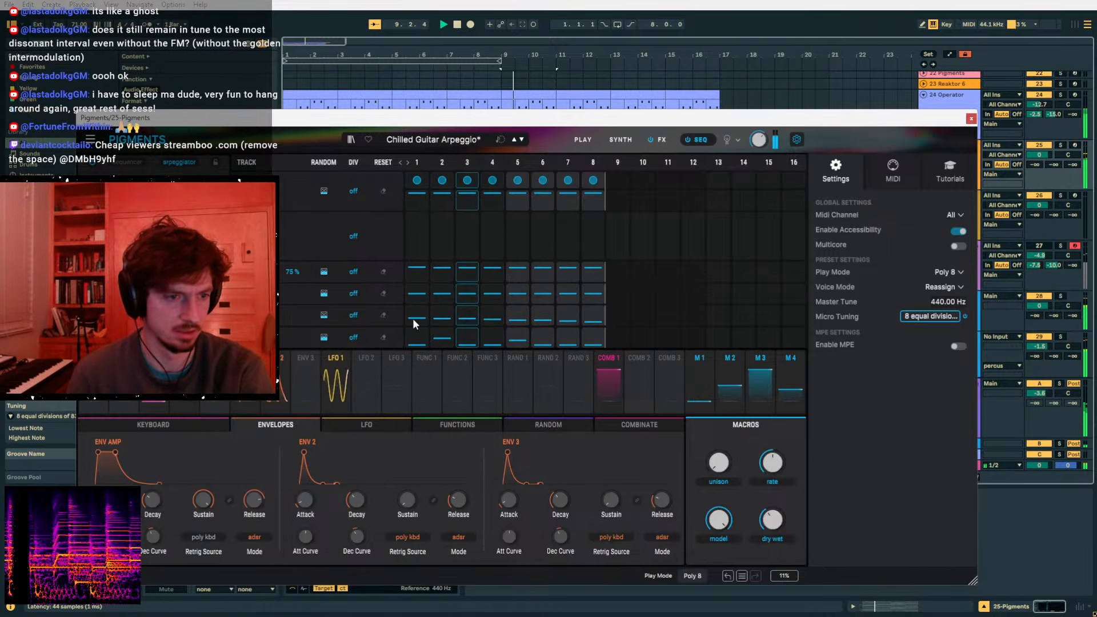
left_click_drag(463, 329, 600, 334)
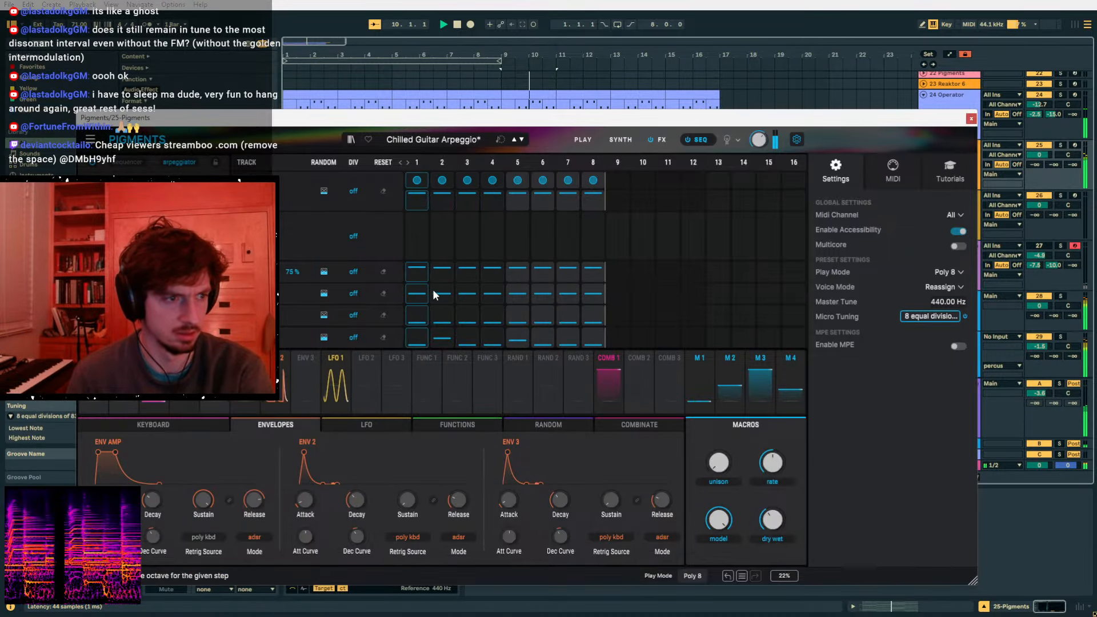
- Randomize the arpeggiator's velocity and gate length steps and lower the octave of step 2
left_click(323, 273)
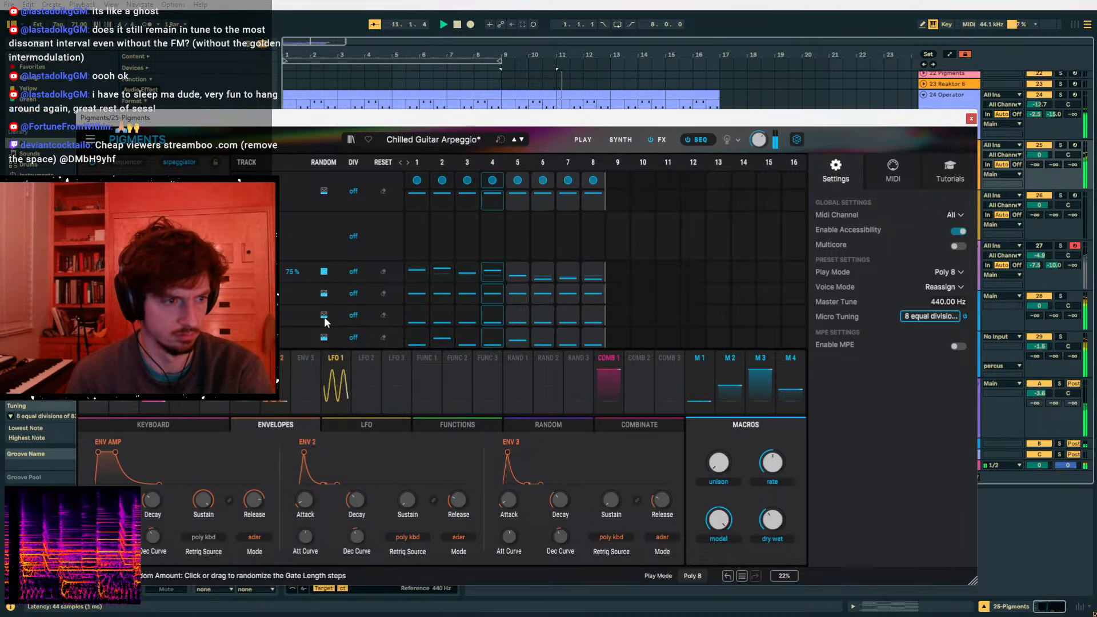
left_click(323, 315)
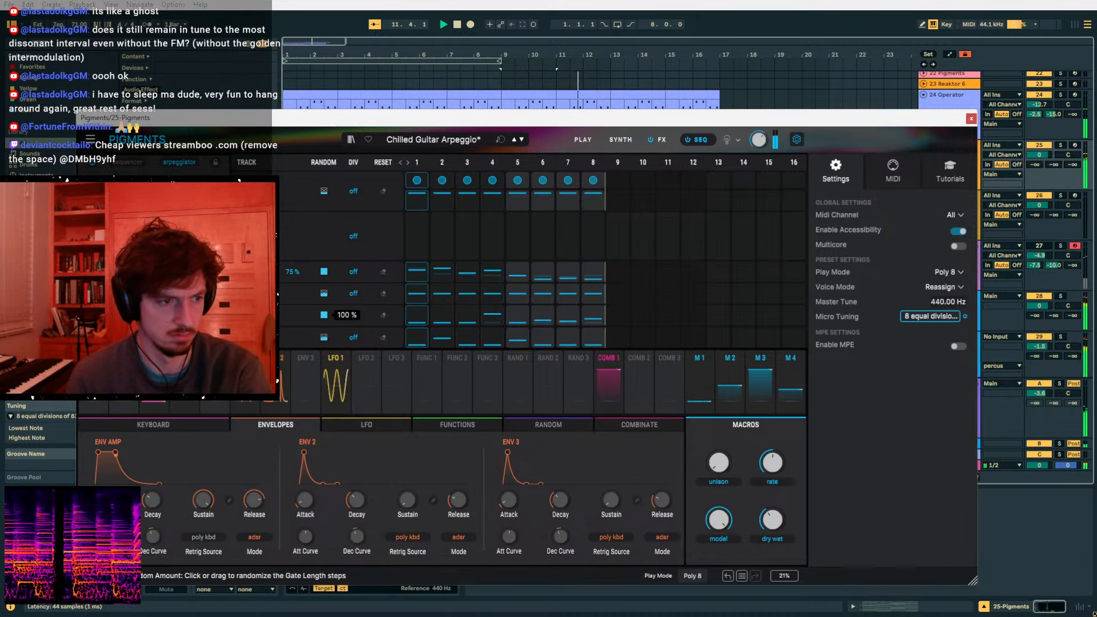
left_click(324, 293)
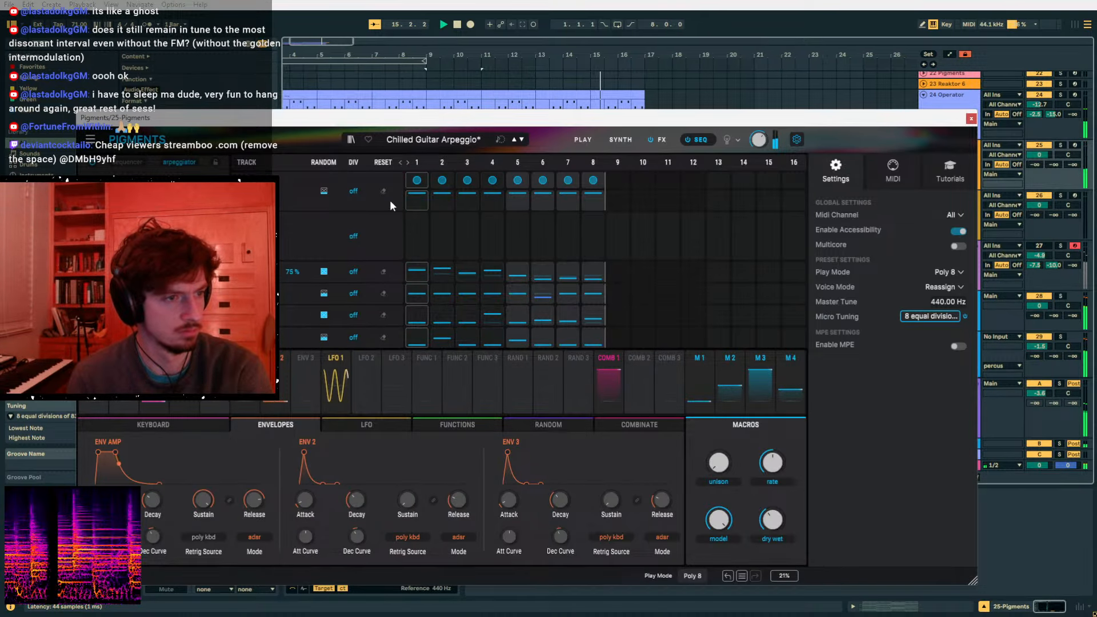
left_click(447, 200)
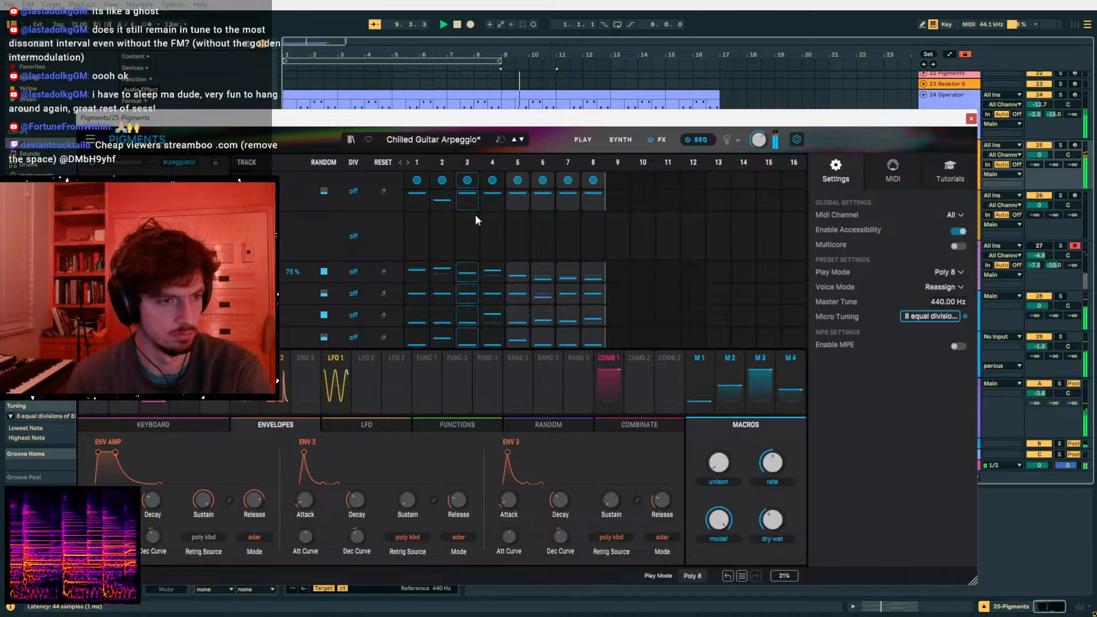
left_click(971, 118)
- Add an audio track below the Pigments track that takes its input from 25-Pigments and start recording from bar 9
scroll(972, 183, "up", 2)
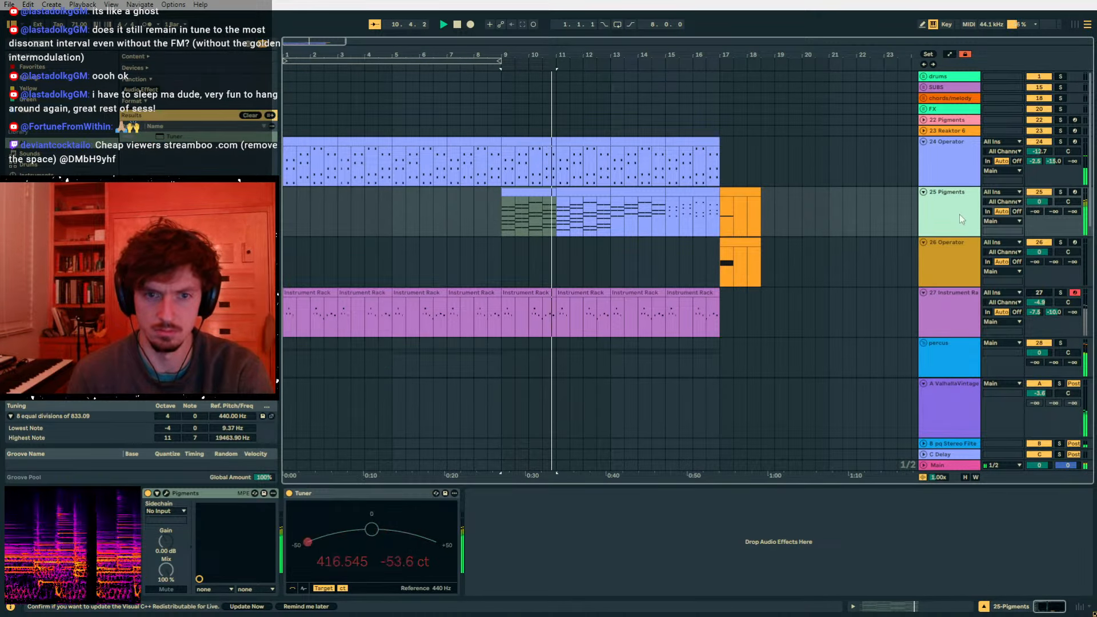
key("ctrl+t")
left_click(1003, 242)
left_click(1017, 470)
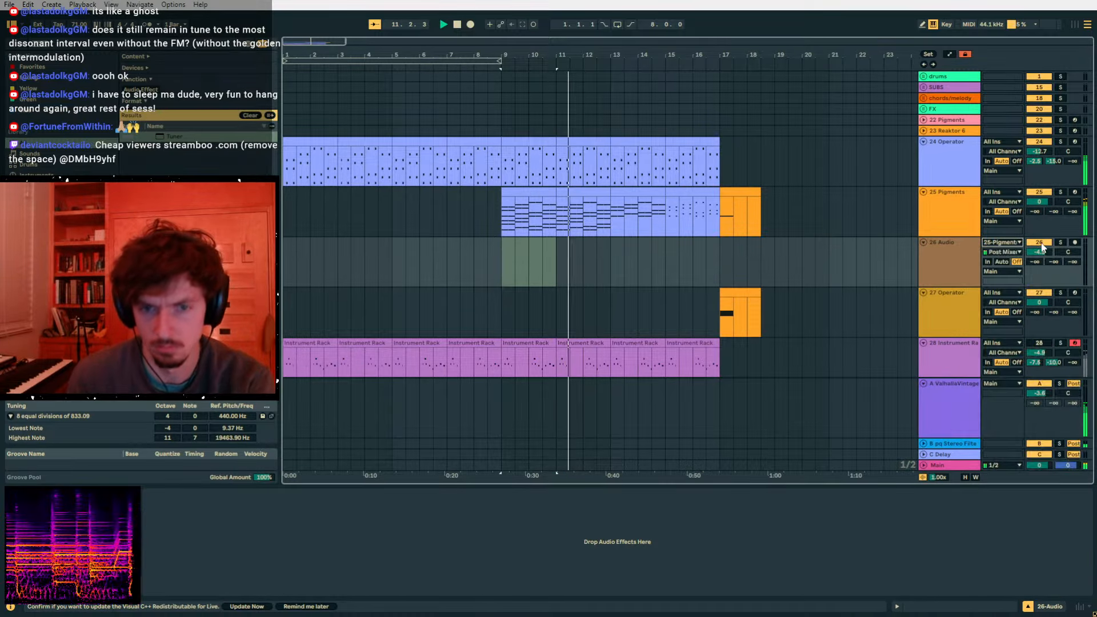
left_click(472, 25)
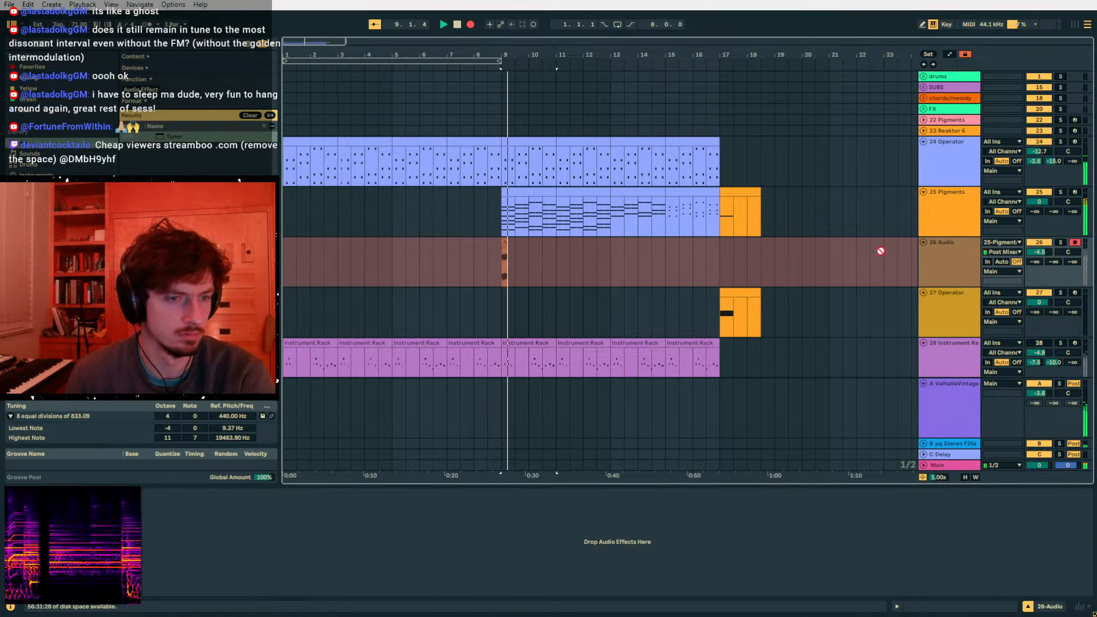
- Repeat the layered chord clip across bars 13 to 16 of the Pigments track while the recording runs
left_click(948, 214)
left_click(165, 493)
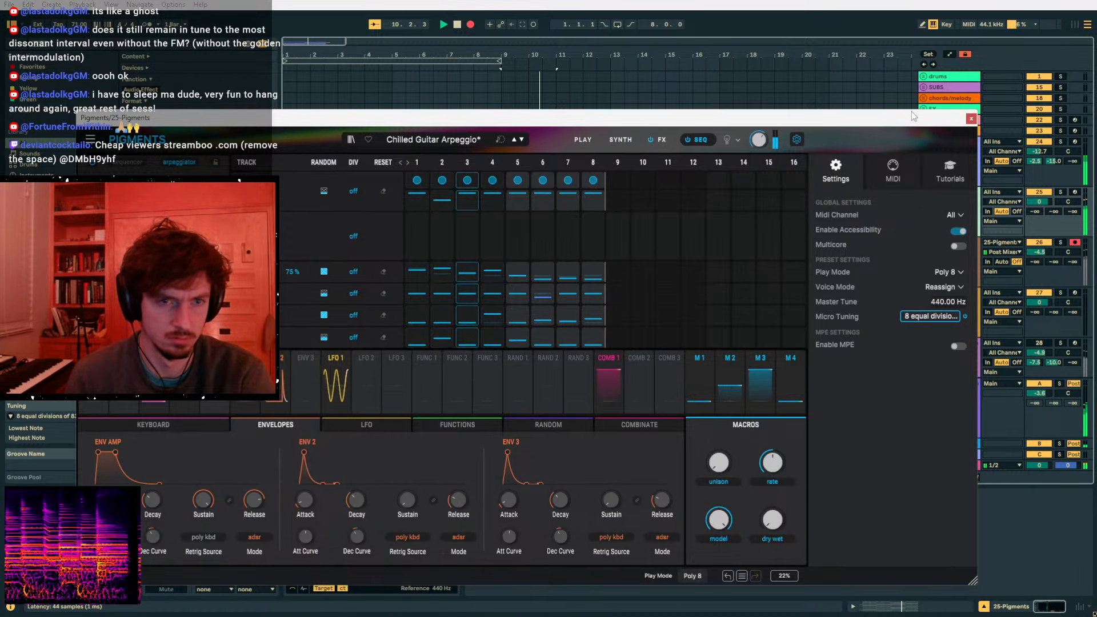
left_click(971, 119)
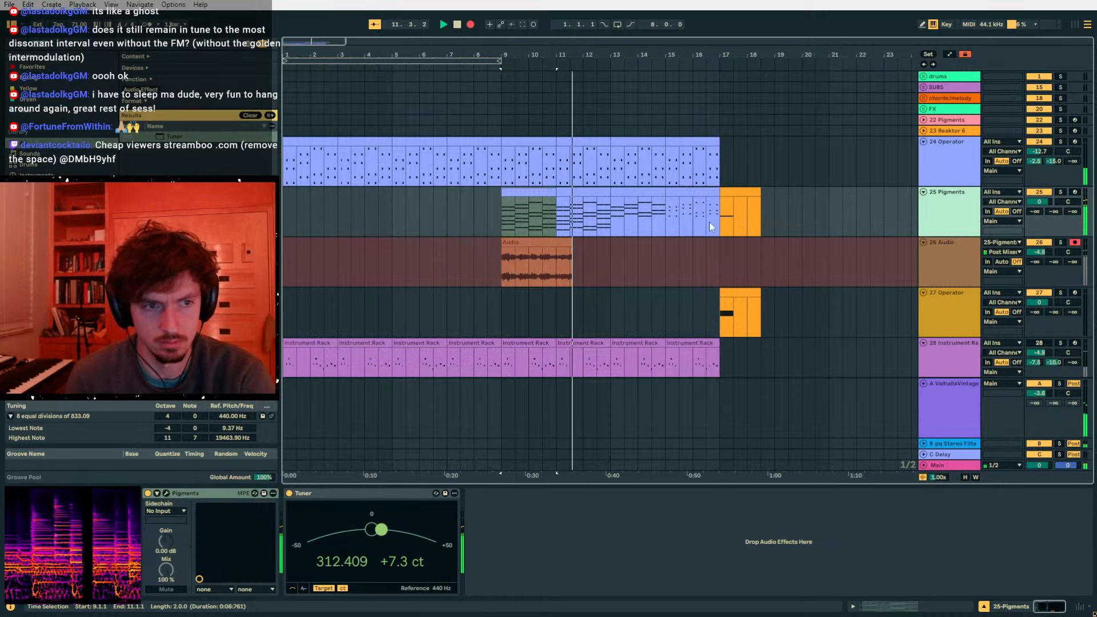
left_click(637, 209)
key("ctrl+d")
left_click(634, 194)
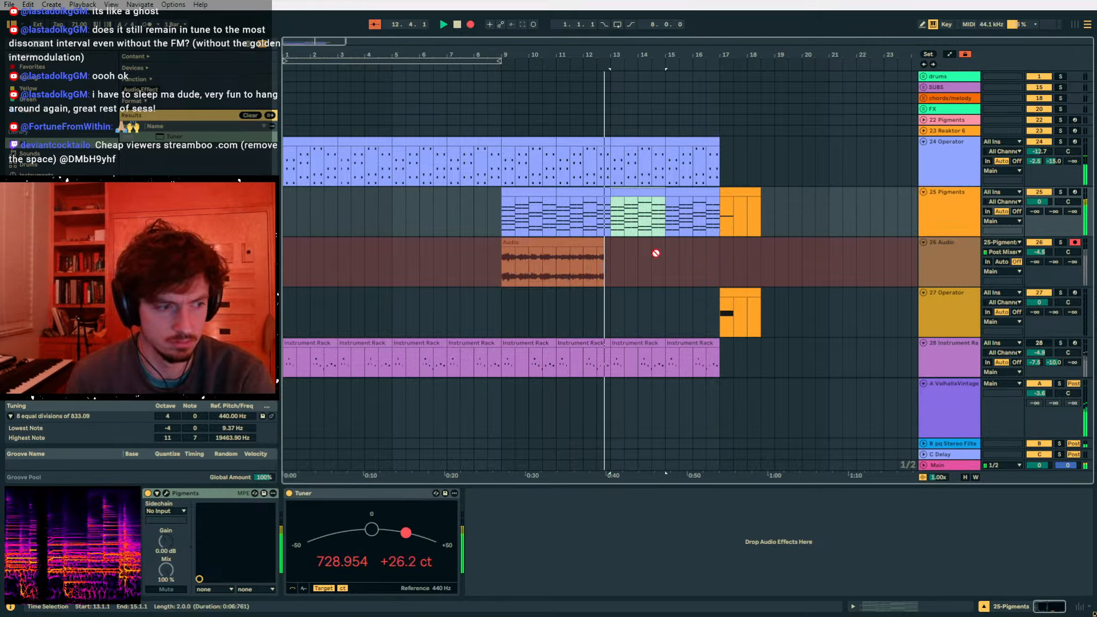
- Lengthen the tail of the Pigments amp envelope and stop the recording around bar 17
left_click(166, 493)
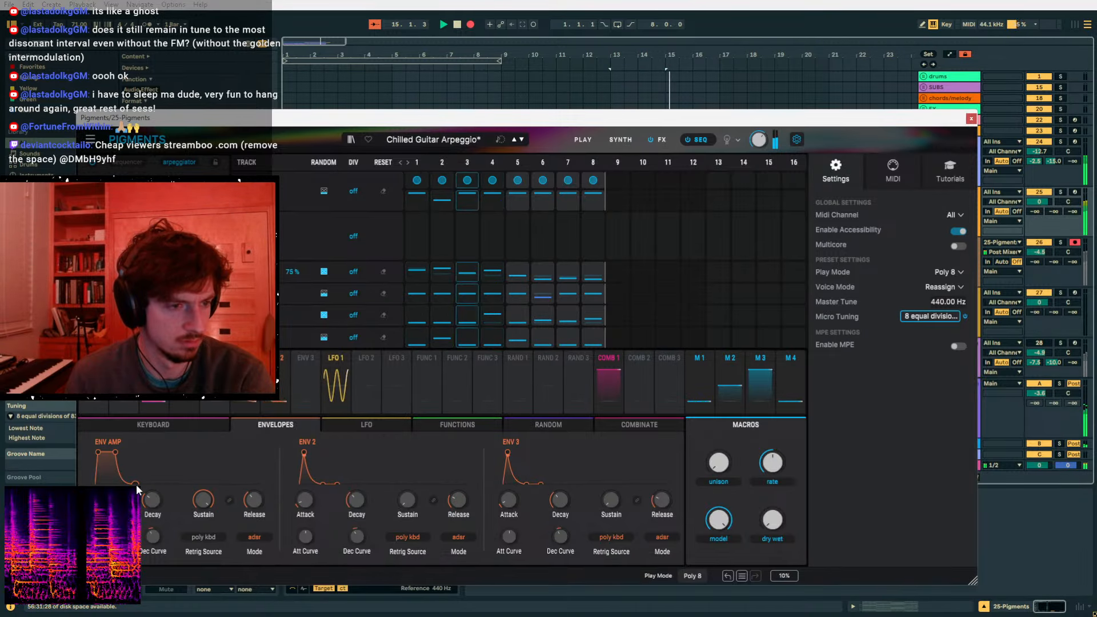
left_click_drag(138, 485, 152, 482)
left_click(971, 119)
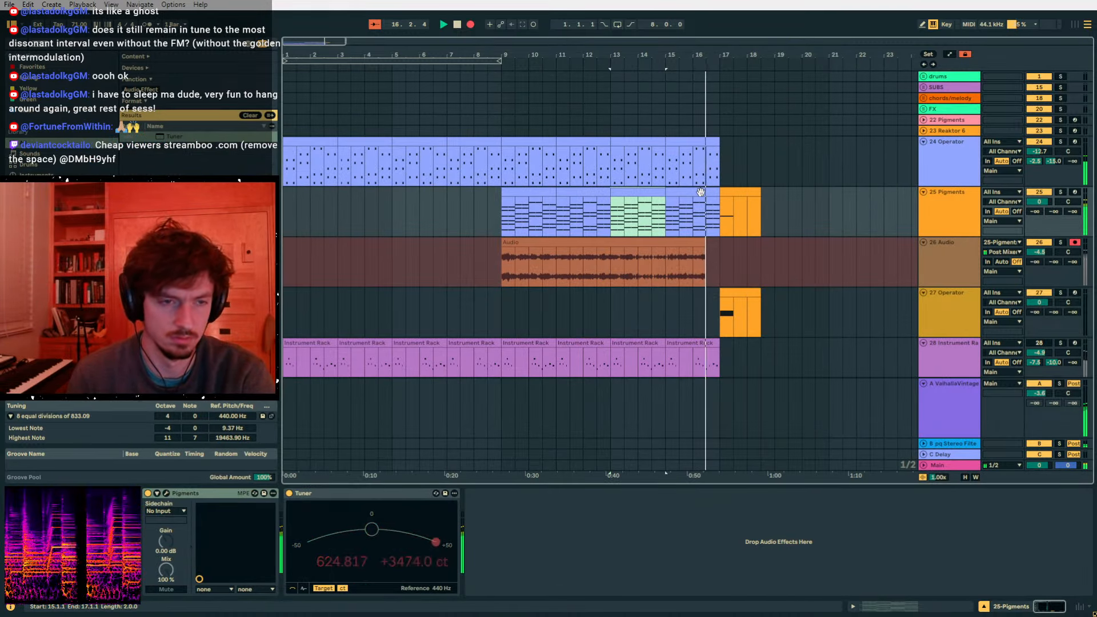
key("space")
- Solo the recorded audio track and split its recording at bars 15 and 13
left_click(706, 262)
left_click(690, 241)
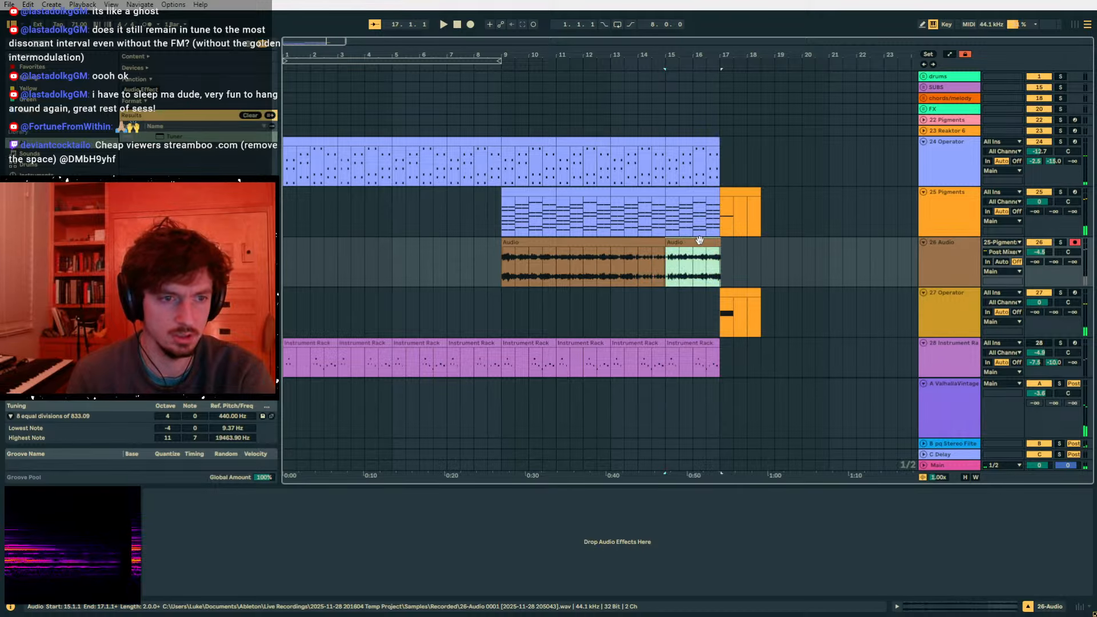
left_click(640, 243)
left_click(1059, 243)
key("space")
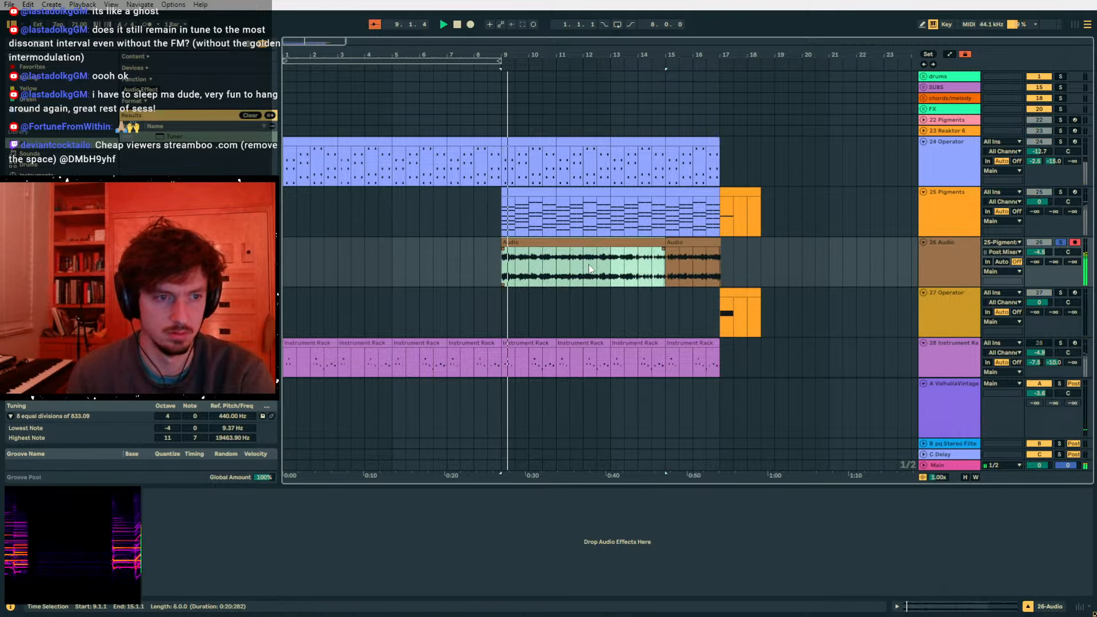
left_click(609, 261)
key("ctrl+e")
- Stretch the bar 9 audio clip to half speed, change its warp mode and play it soloed
left_click(964, 608)
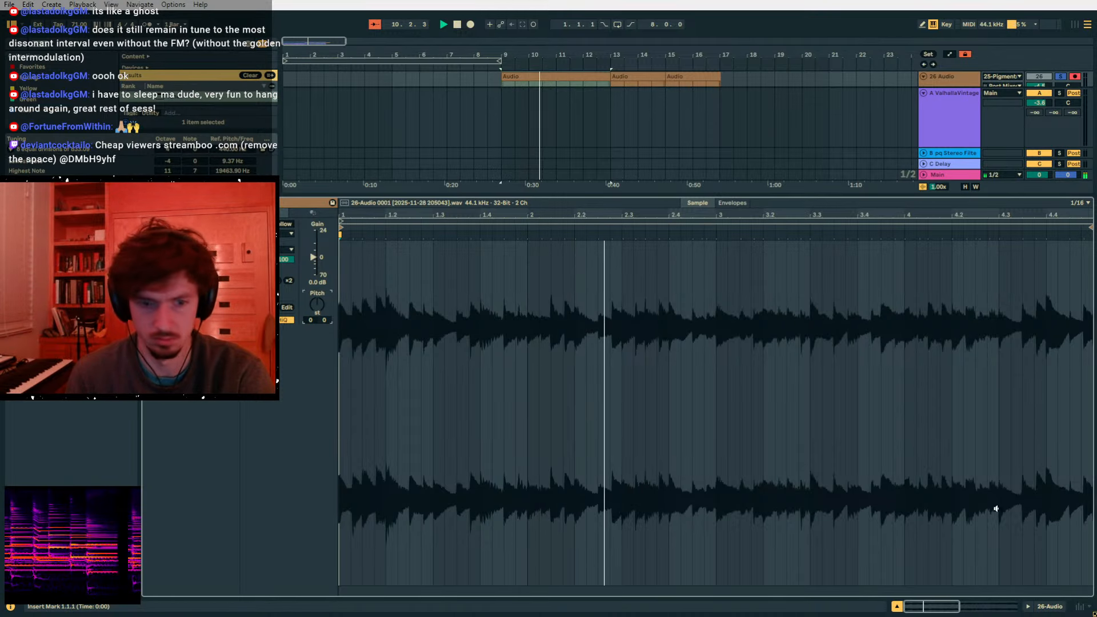
left_click(1052, 607)
scroll(553, 172, "up", 2)
left_click(553, 111)
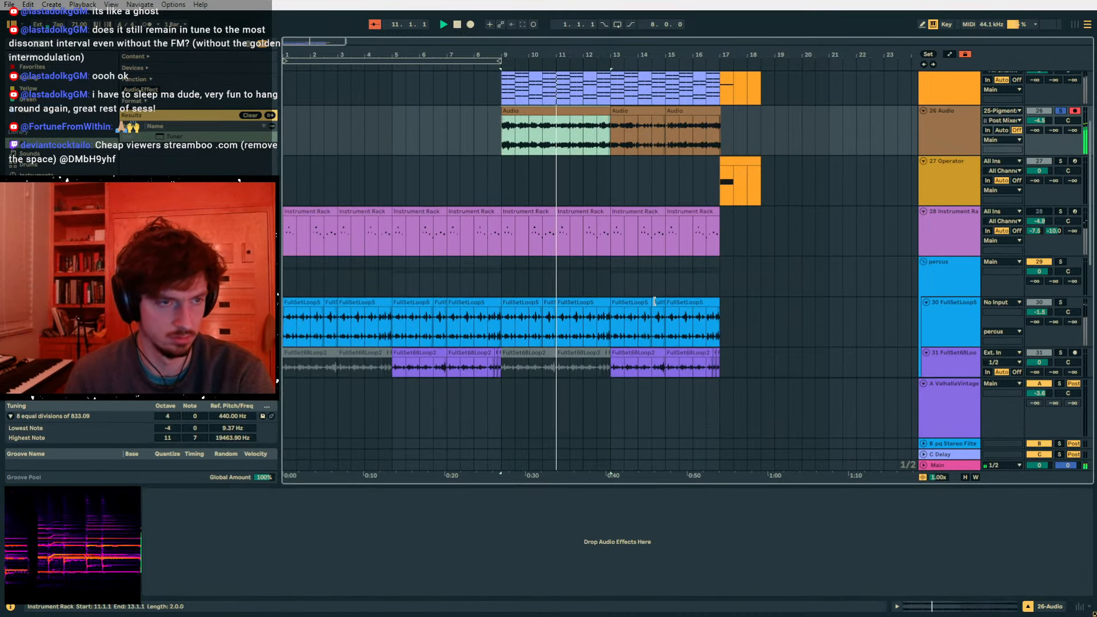
key("shift+Tab")
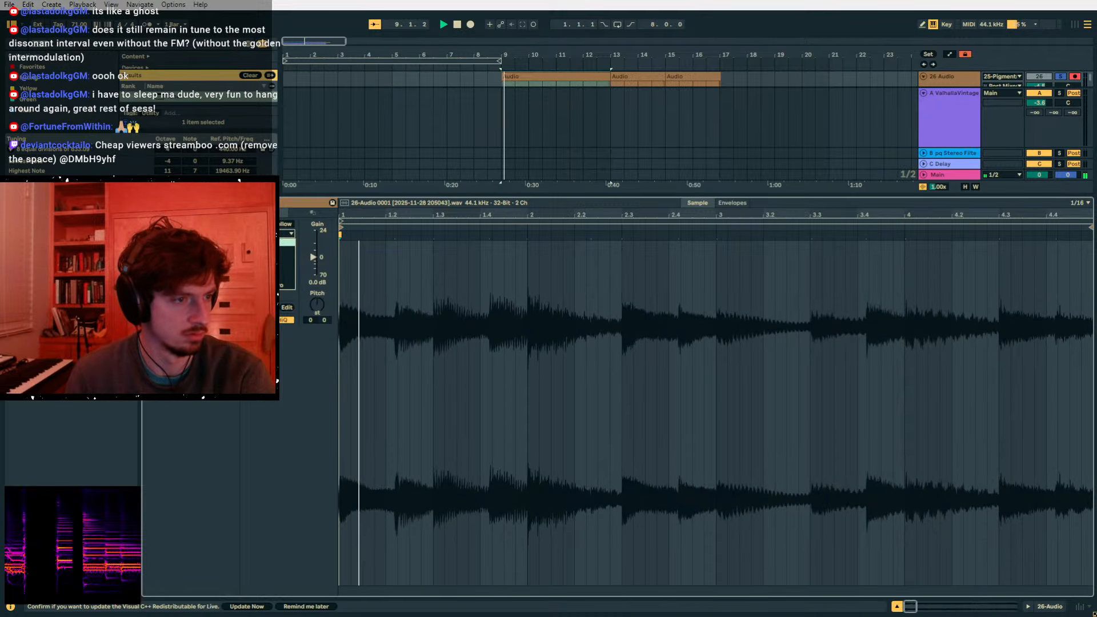
left_click(273, 268)
key("space")
key("space")
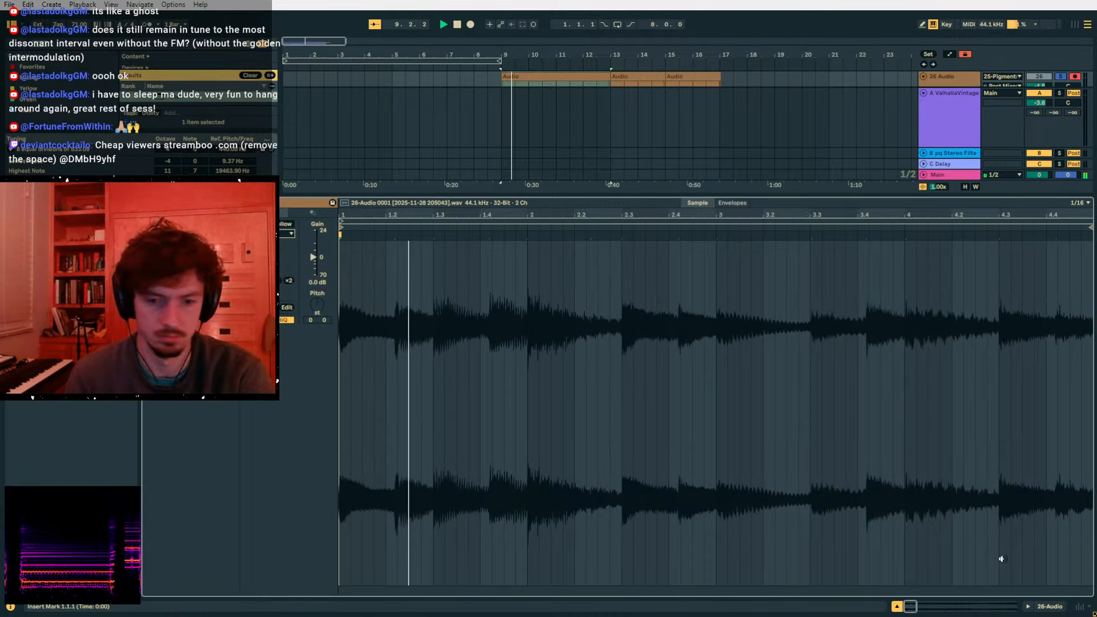
key("shift+Tab")
- Unsolo the audio track and move the stretched four-bar clip from bar 9 to bar 1
scroll(680, 337, "up", 2)
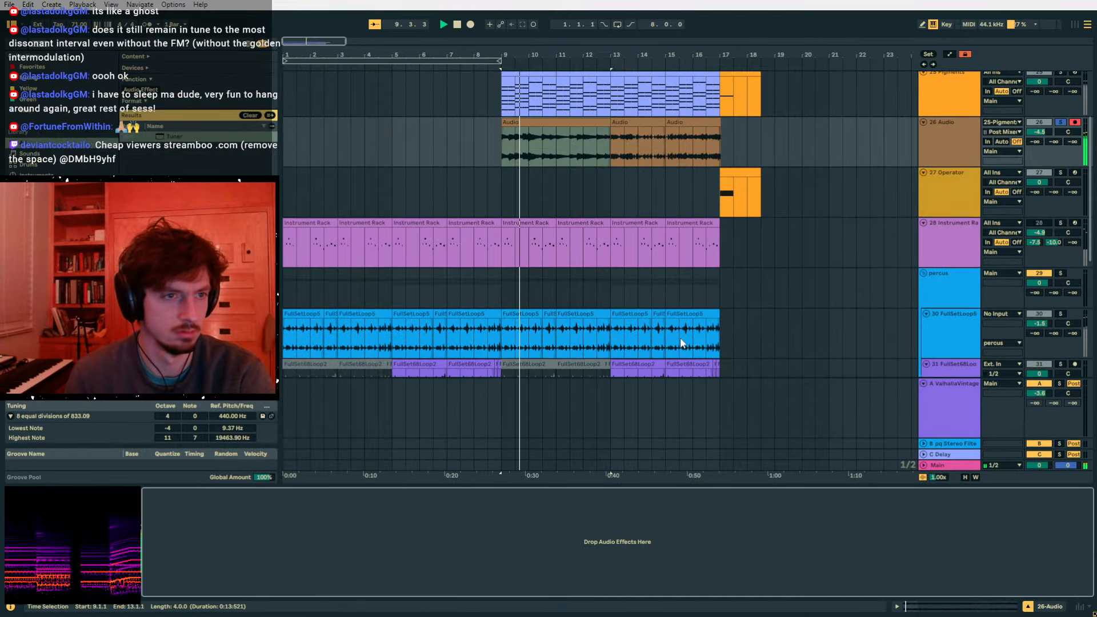
left_click(1058, 122)
left_click_drag(481, 50, 480, 40)
left_click_drag(465, 122, 307, 125)
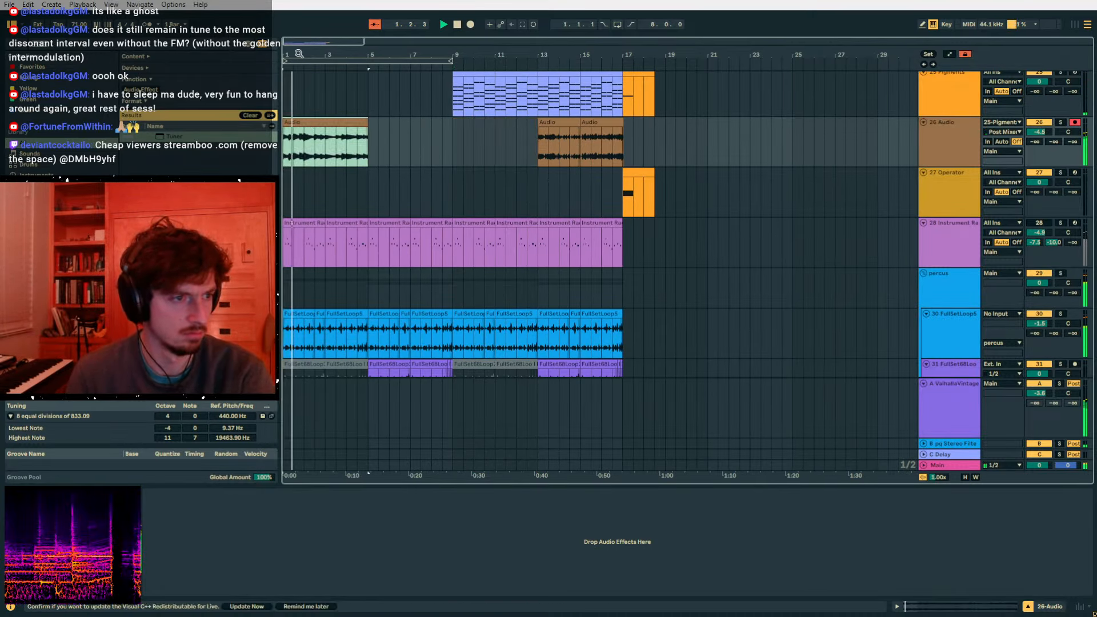
- Split the stretched clip at its second and third notes and align the pieces to 1.2.1 and 1.3.1
left_click_drag(290, 53, 291, 148)
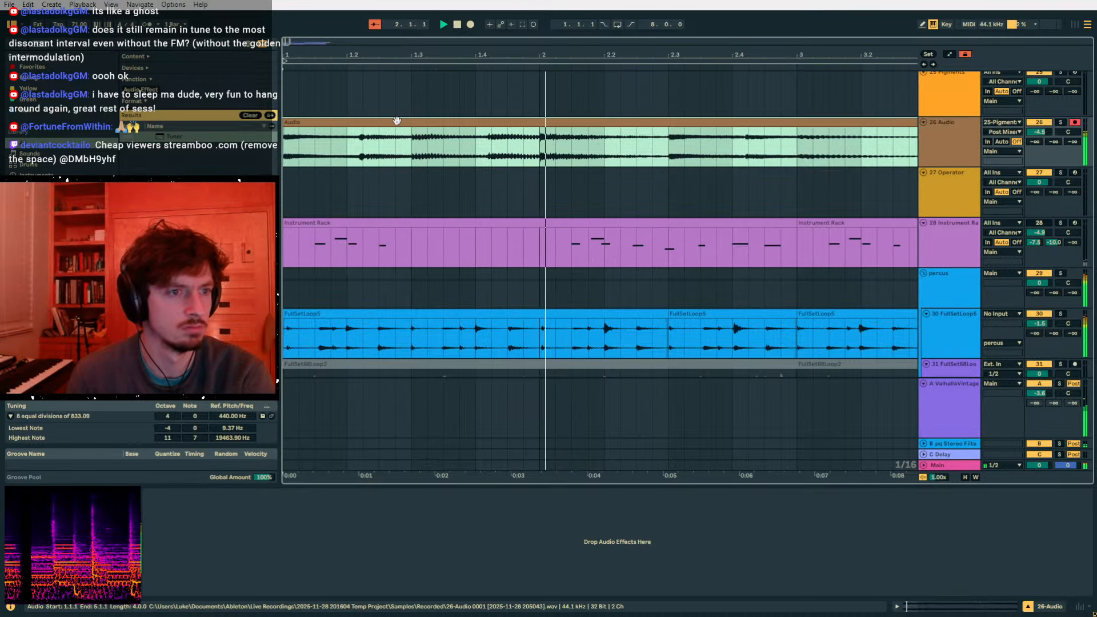
left_click(363, 151)
key("ctrl+e")
left_click_drag(386, 120, 425, 124)
left_click(313, 120)
key("space")
key("space")
left_click(397, 150)
key("ctrl+e")
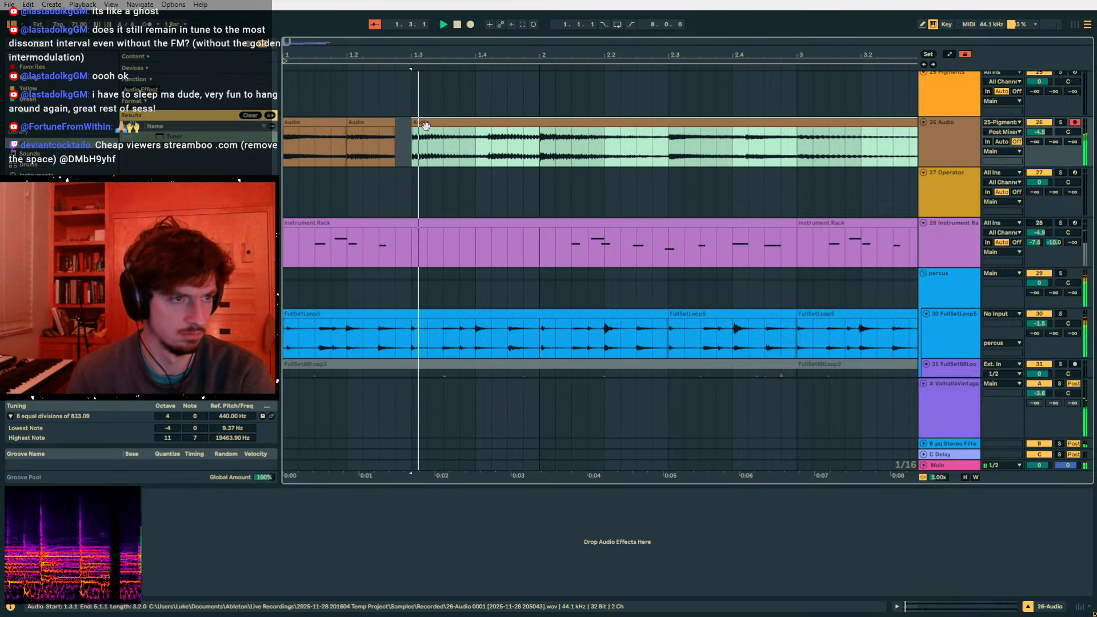
- Split the third audio piece at 2.4.2 and move the remainder to start at 3.1.2
left_click(492, 154)
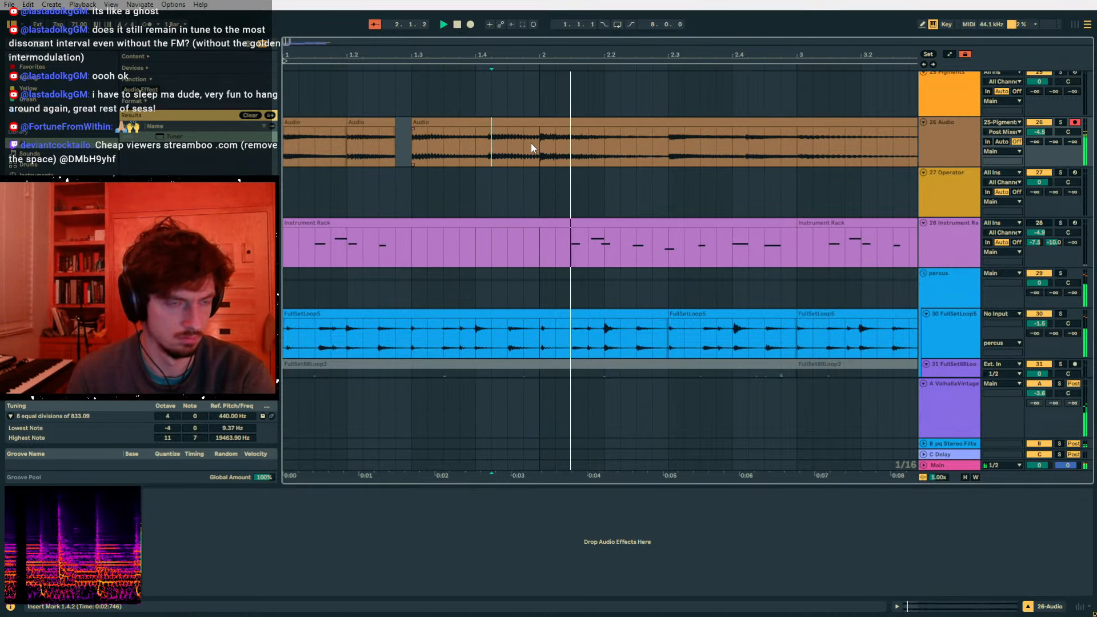
left_click_drag(664, 152, 202, 151)
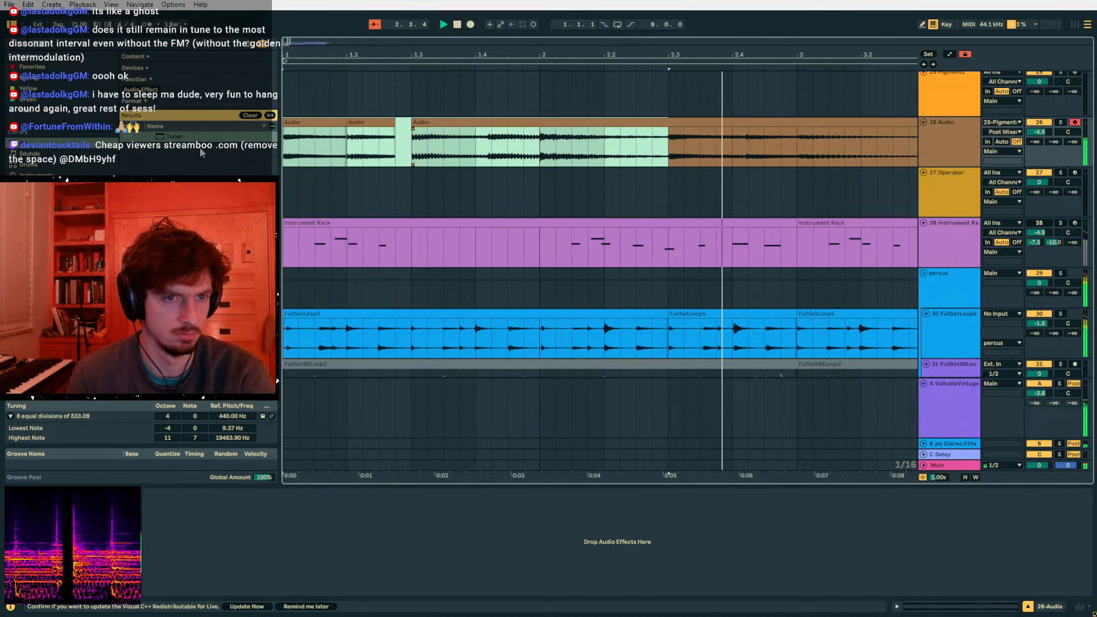
left_click_drag(584, 59, 450, 59)
key("space")
left_click(542, 149)
key("ctrl+e")
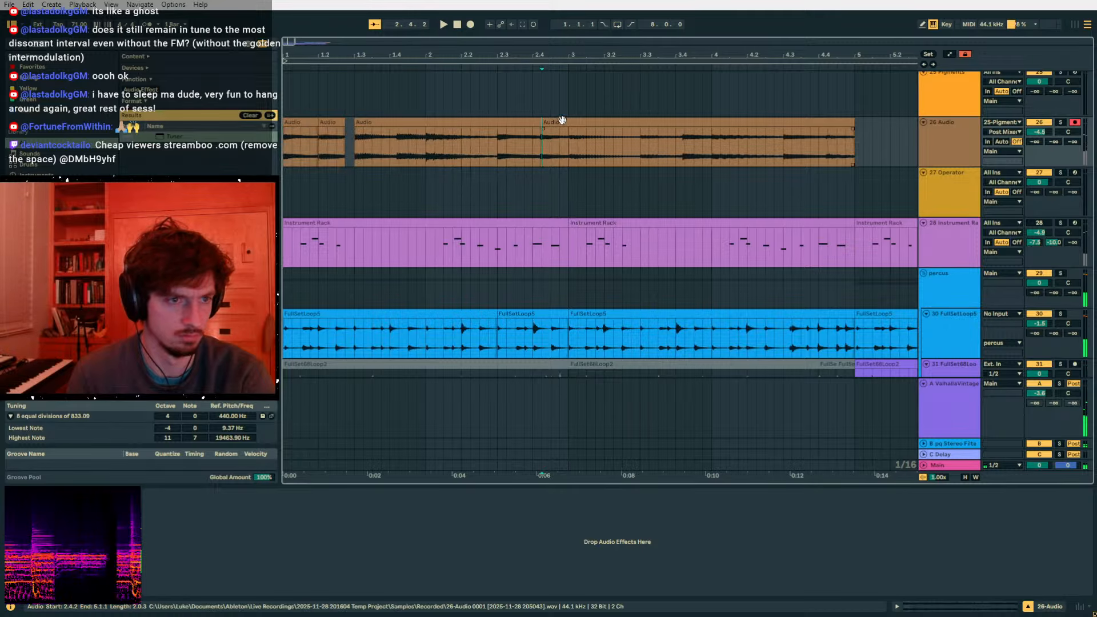
left_click_drag(561, 122, 133, 142)
- Raise the audio track's reverb send to 0 and play the rearranged pieces from bar 1
key("space")
key("space")
left_click_drag(1035, 142, 1035, 86)
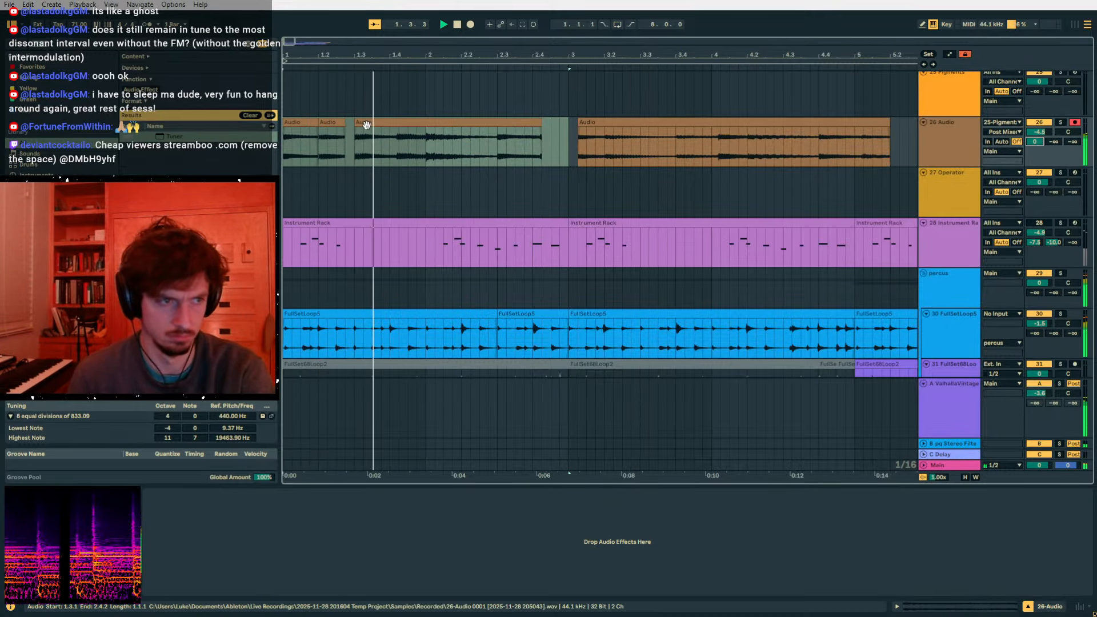
left_click(395, 123)
left_click_drag(391, 143, 441, 148)
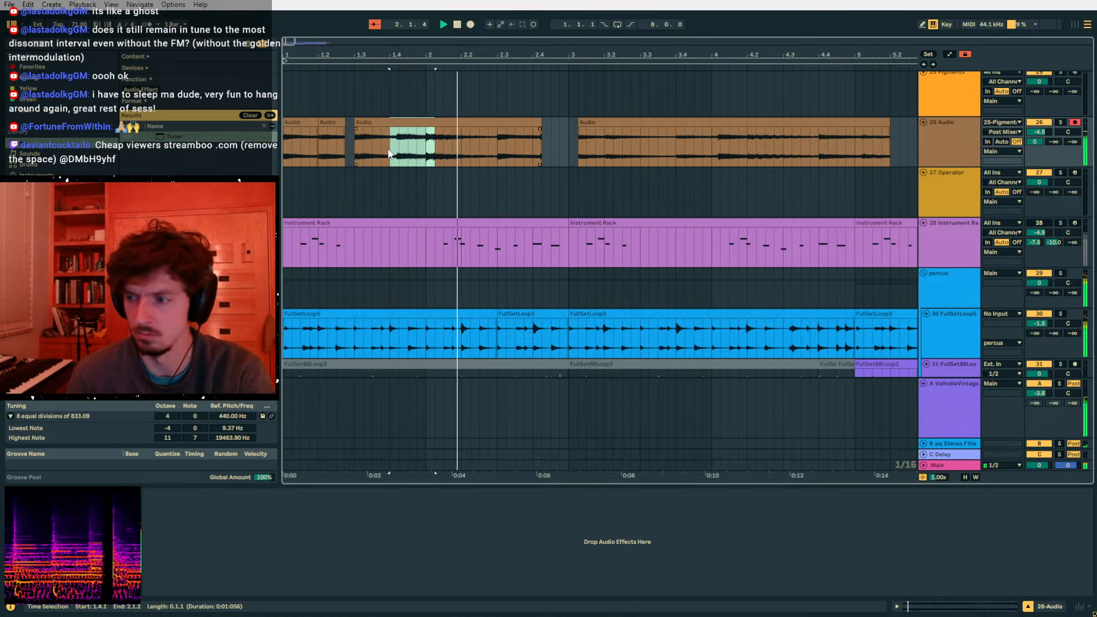
- Fade out the audio piece ending at 2.4.2 and realign the following piece to start at 3.1.1
left_click(562, 131)
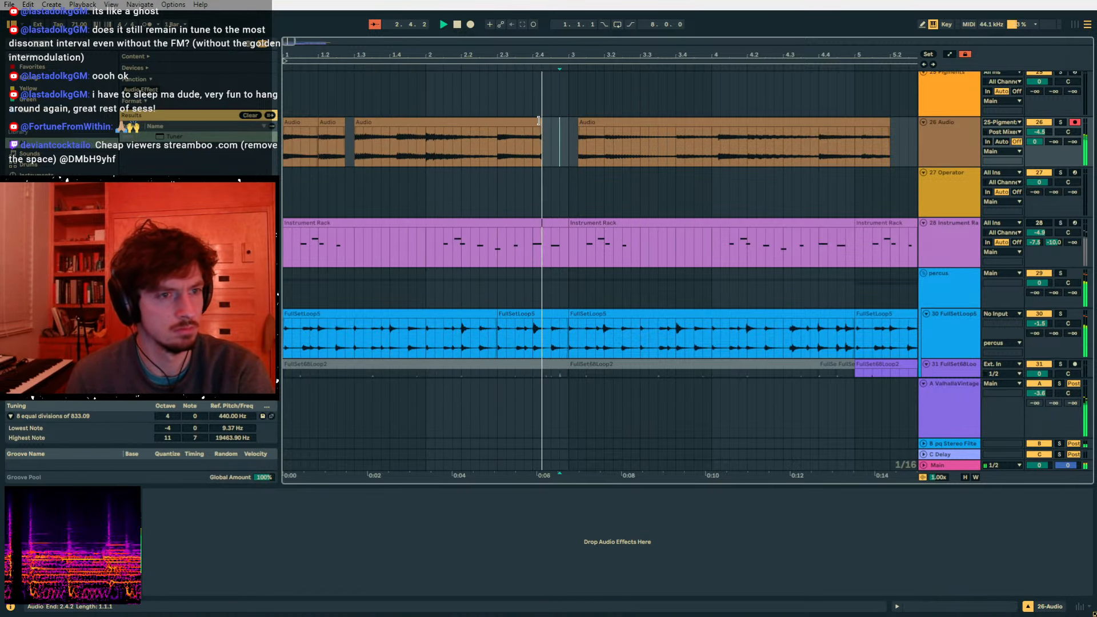
left_click(587, 134)
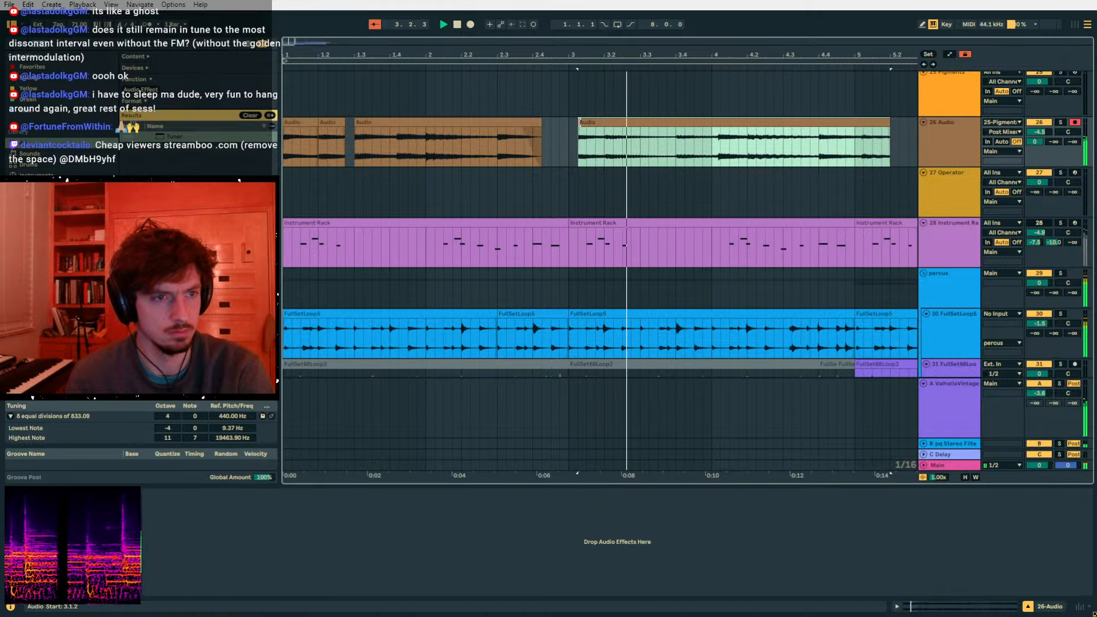
left_click_drag(580, 122, 571, 121)
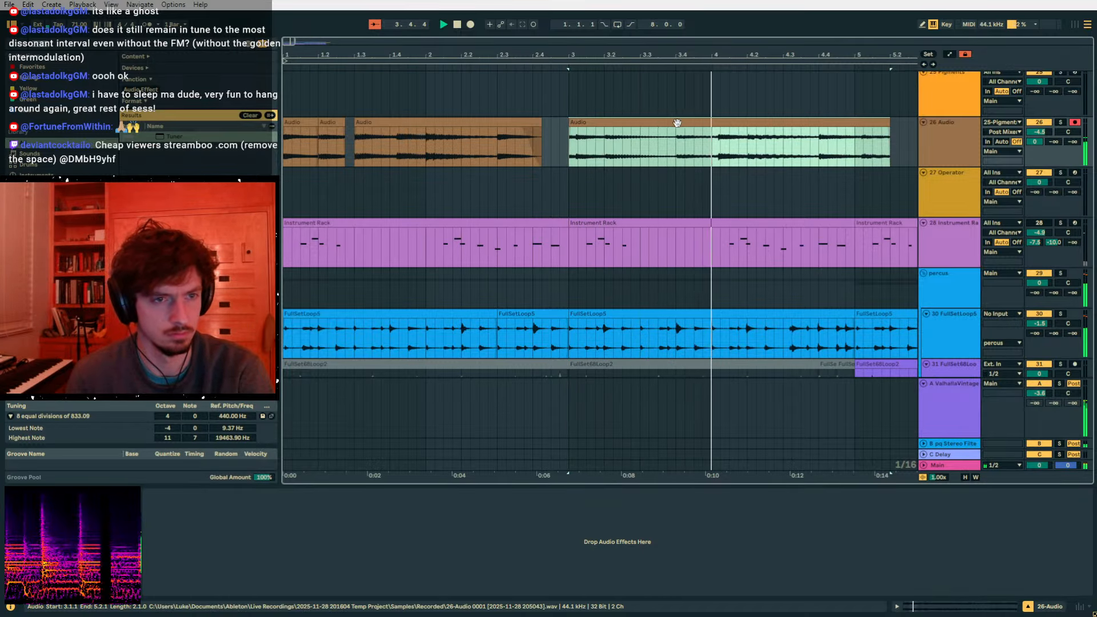
- Play the realigned audio pieces again from bar 1 alongside the Operator track
scroll(613, 138, "up", 3)
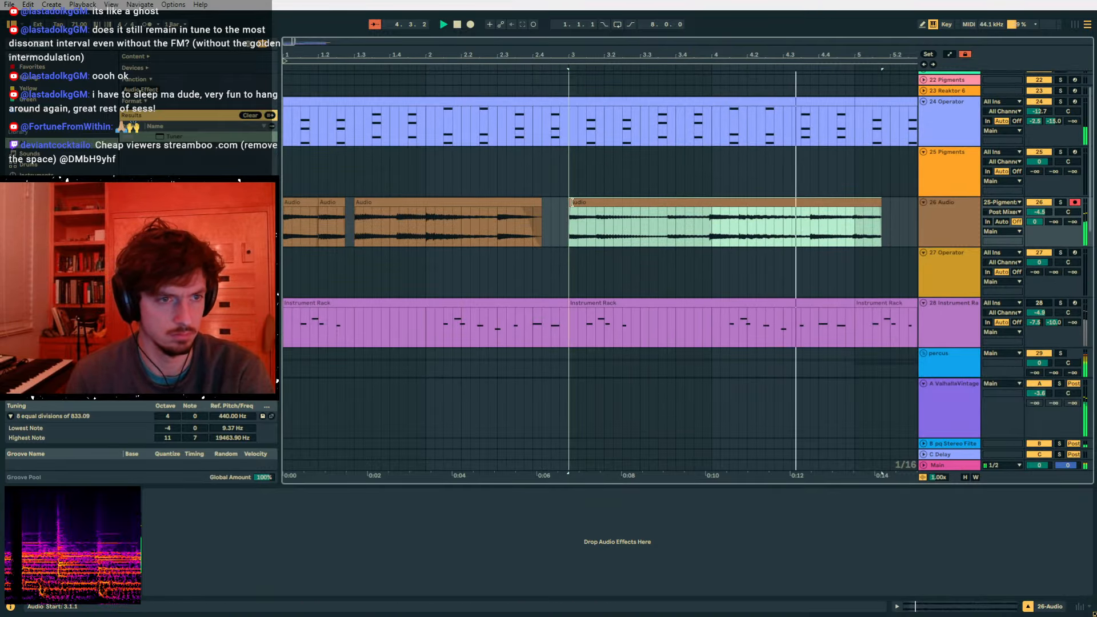
left_click(1040, 103)
key("space")
left_click(297, 203)
key("space")
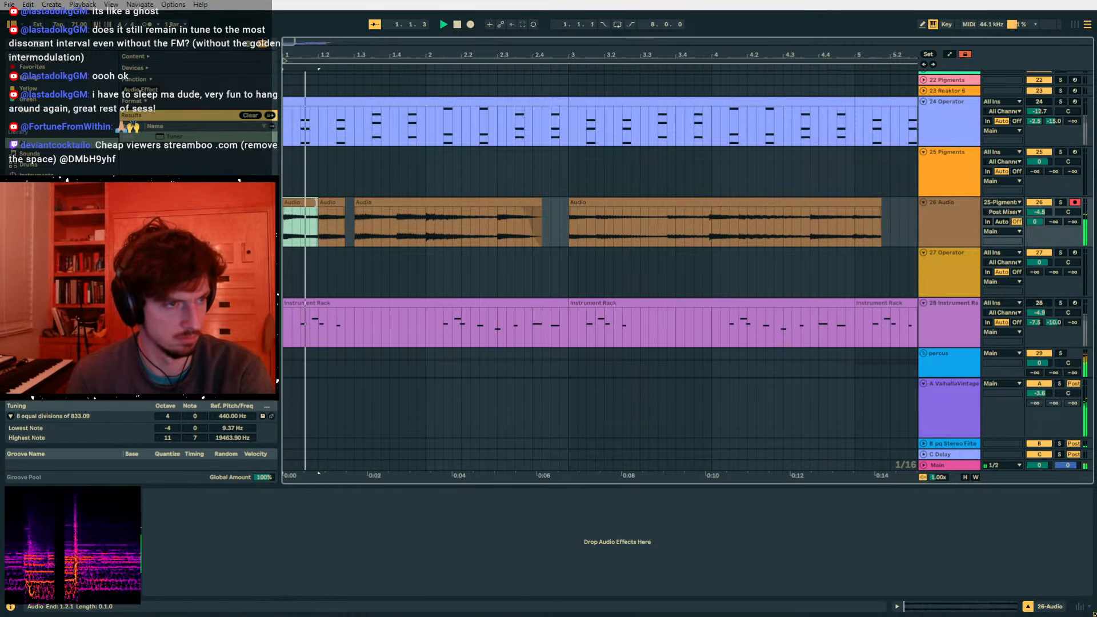
- Split the audio piece starting at 1.3.1 at 1.4.2 and 2.1.1, and move the slice between the cuts back to 1.4.1
left_click(355, 216)
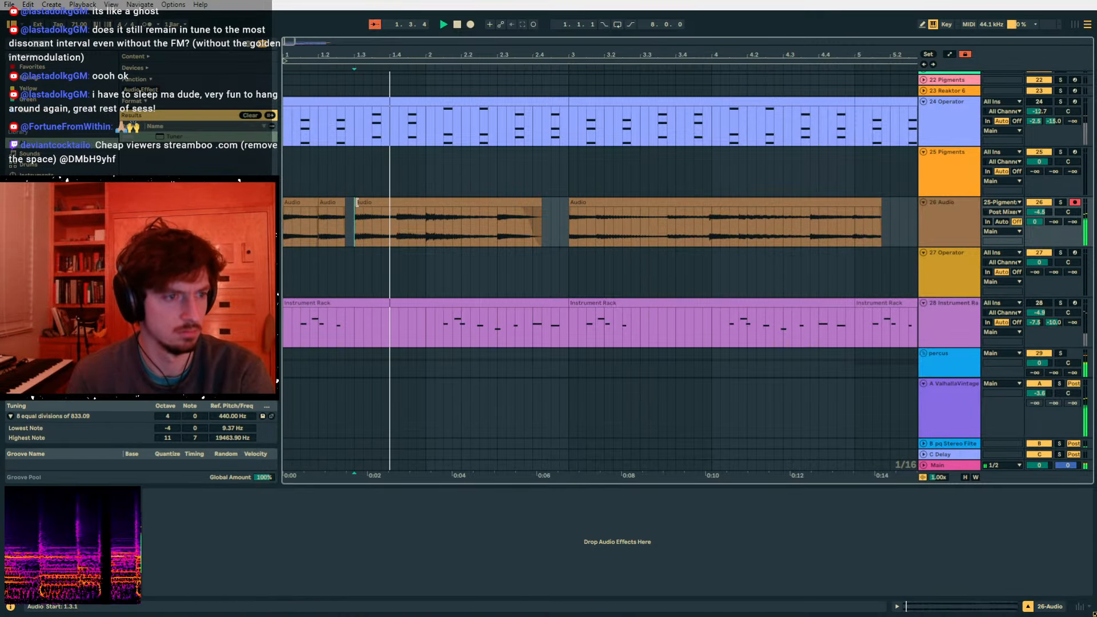
left_click(400, 216)
key("ctrl+e")
left_click(412, 204)
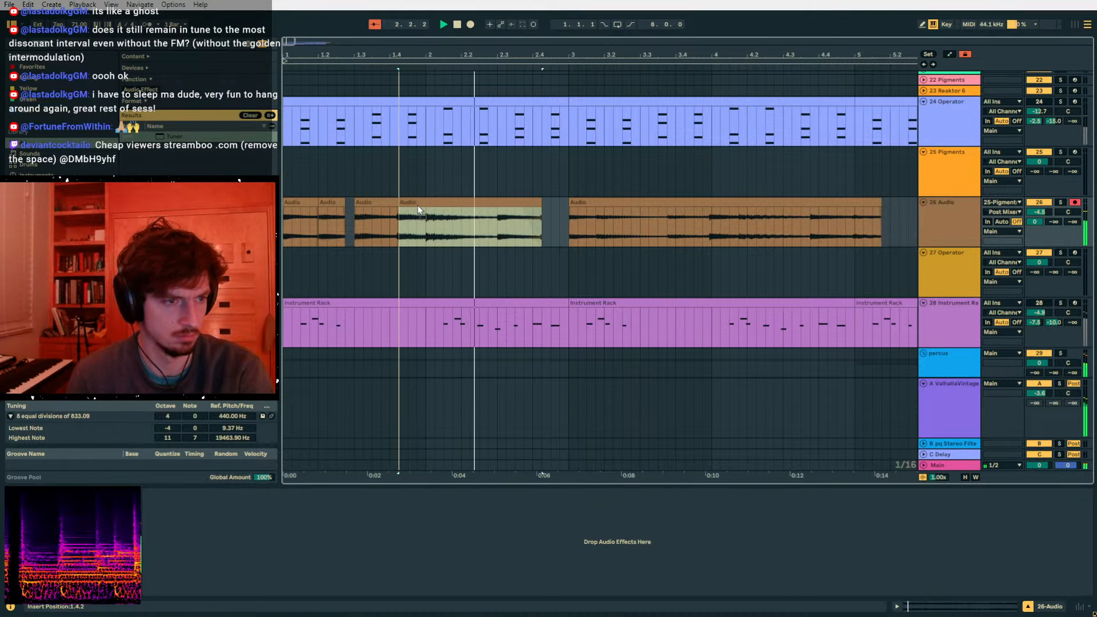
left_click(425, 215)
key("ctrl+e")
left_click(413, 203)
key("Left")
left_click(311, 202)
key("space")
key("space")
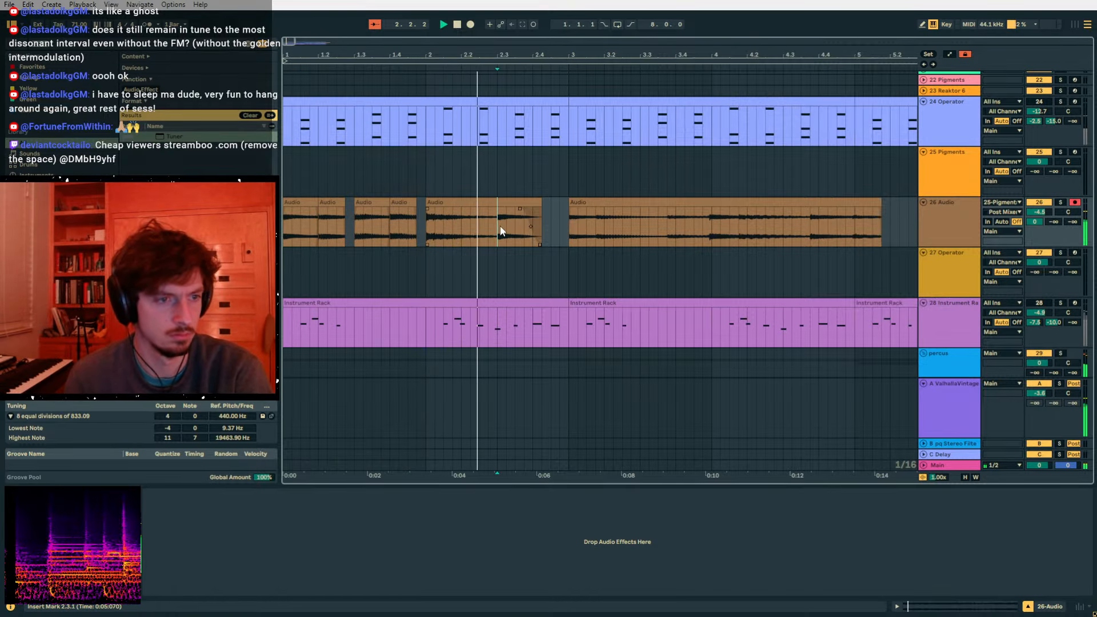
- Extend the piece starting at 2.1.1 to 4.3.1, cut out its slice from 3.3.1 to 3.4.2 and place that slice at 2.3.1
left_click_drag(541, 203, 783, 201)
left_click(574, 234)
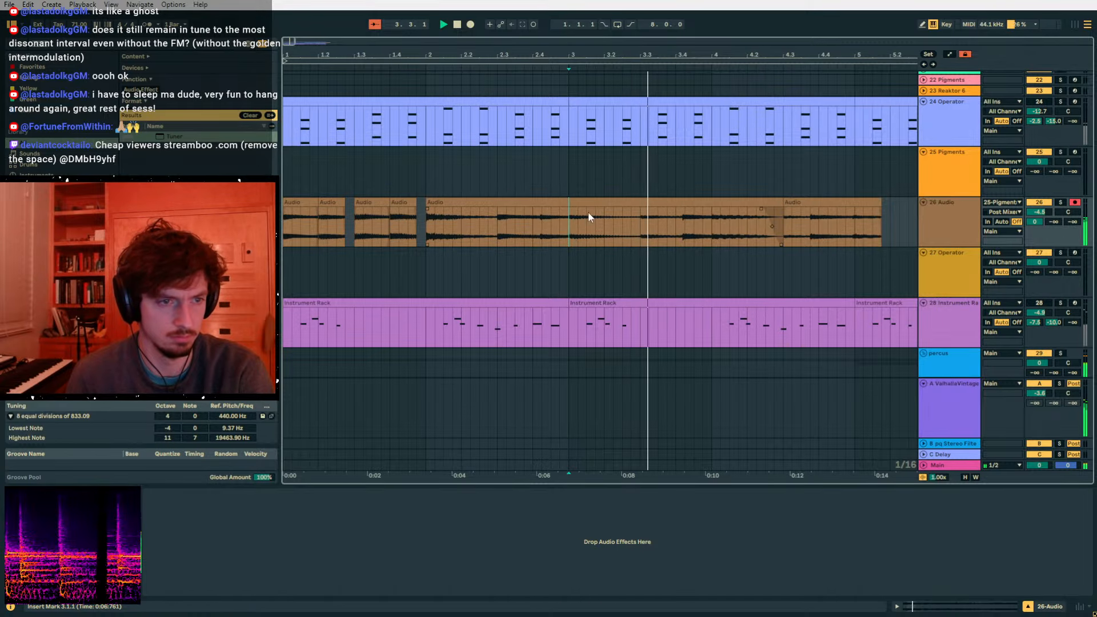
mouse_move(640, 222)
left_mouse_down()
mouse_move(683, 222)
mouse_move(655, 207)
left_mouse_up()
key("space")
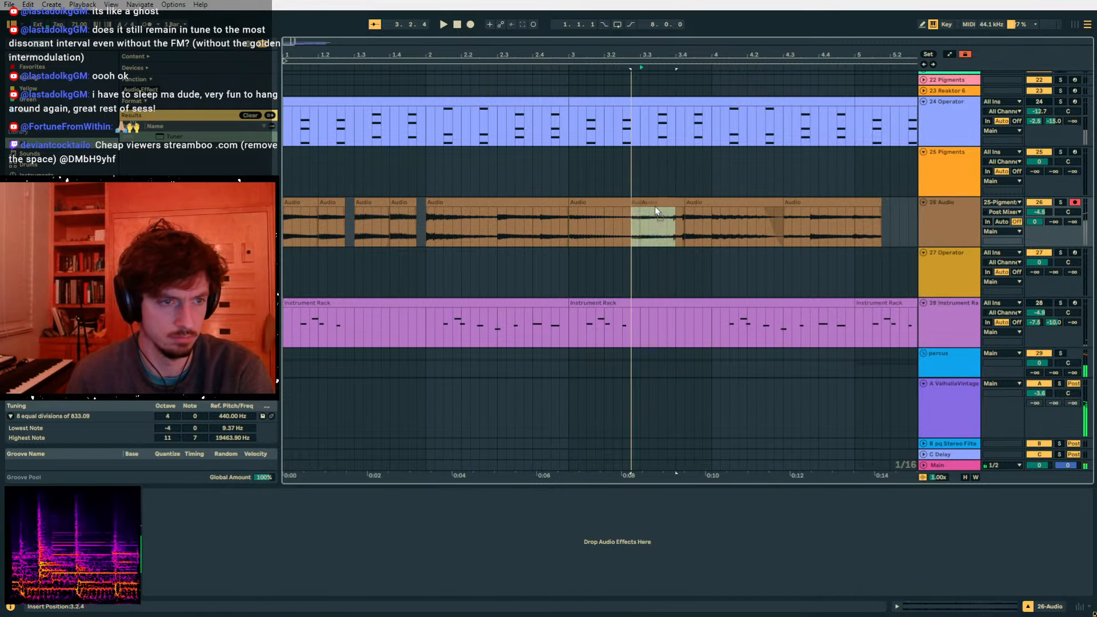
left_click_drag(533, 222, 530, 221)
left_click(425, 223)
key("space")
- Deactivate the audio slice from 2.4.2 to 3.1.1 and add fades where it meets the preceding slice
left_click(540, 202)
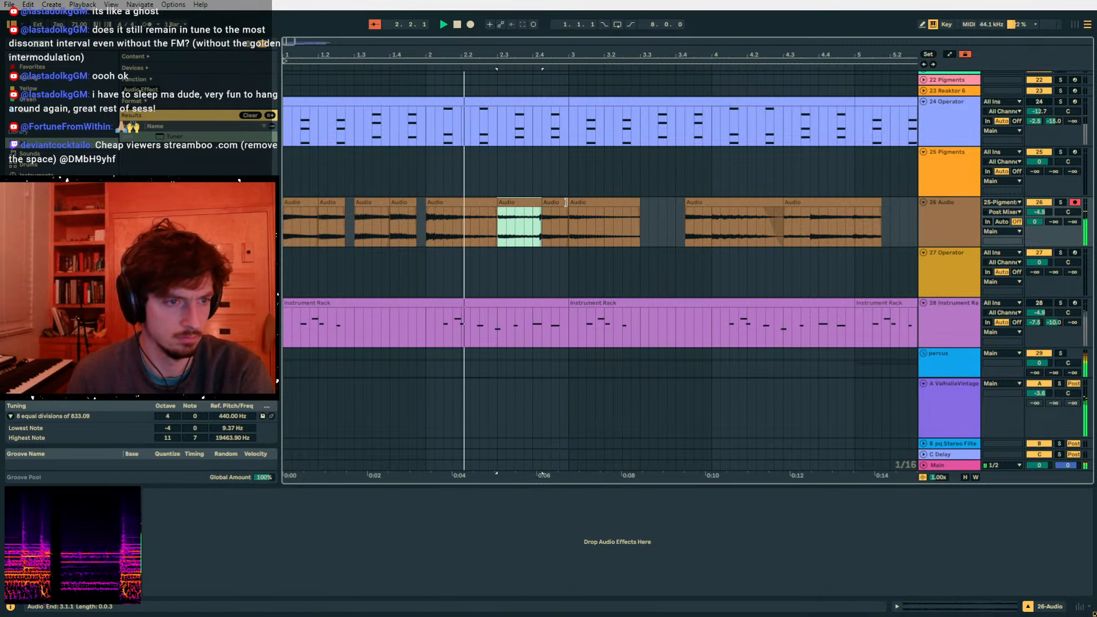
left_click(566, 202)
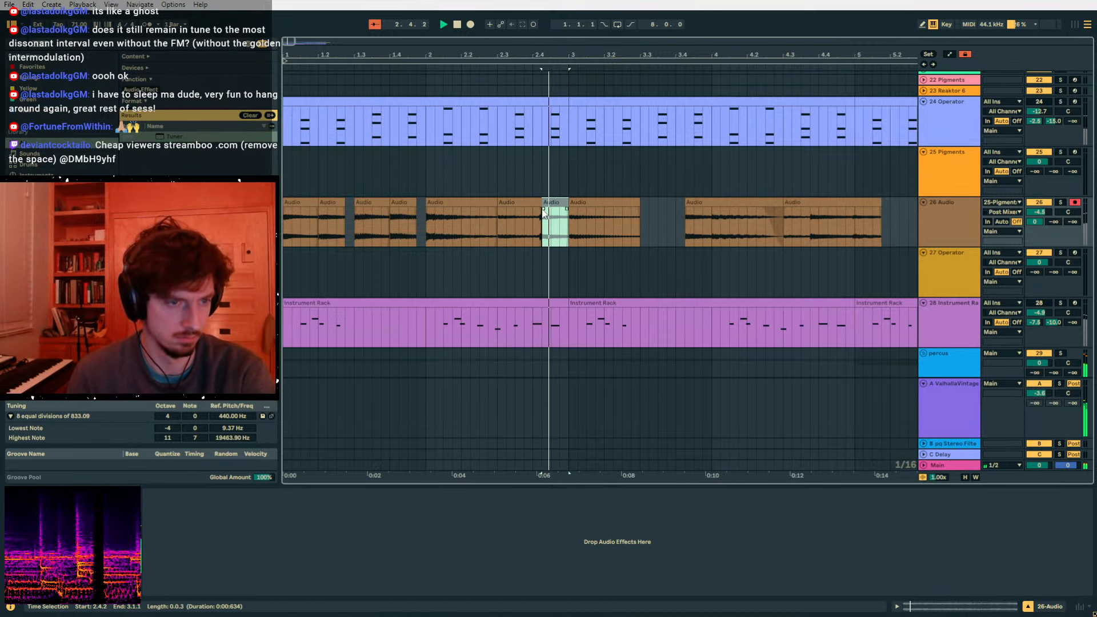
left_click_drag(542, 209, 565, 208)
- Try to duplicate the audio from 1.1.1 to 3.1.1 directly after itself
left_click_drag(531, 209, 284, 226)
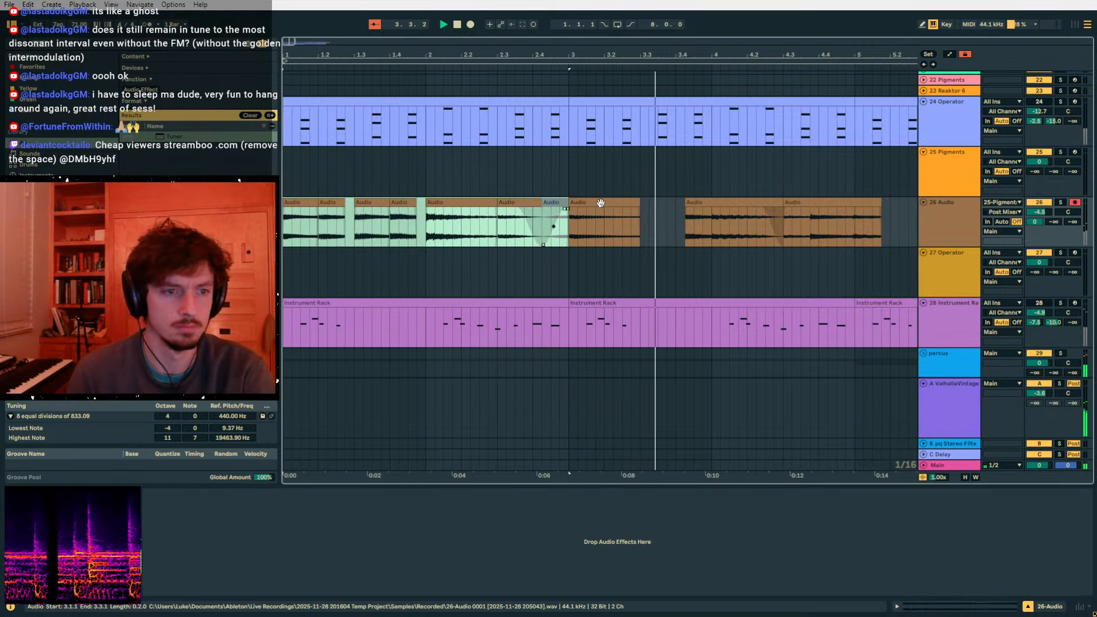
key("ctrl+d")
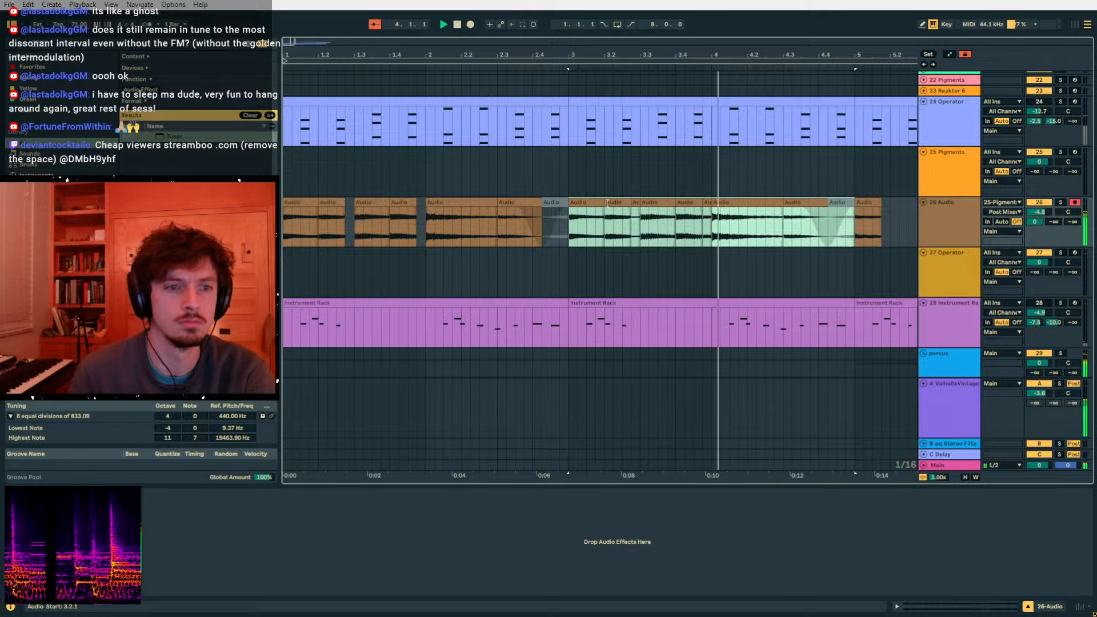
left_click(591, 204)
key("ctrl+z")
- Copy the audio from 1.1.1 to 3.3.1 and delete the audio material from 3.1.1 to 5.2.1
left_click(591, 203, "shift")
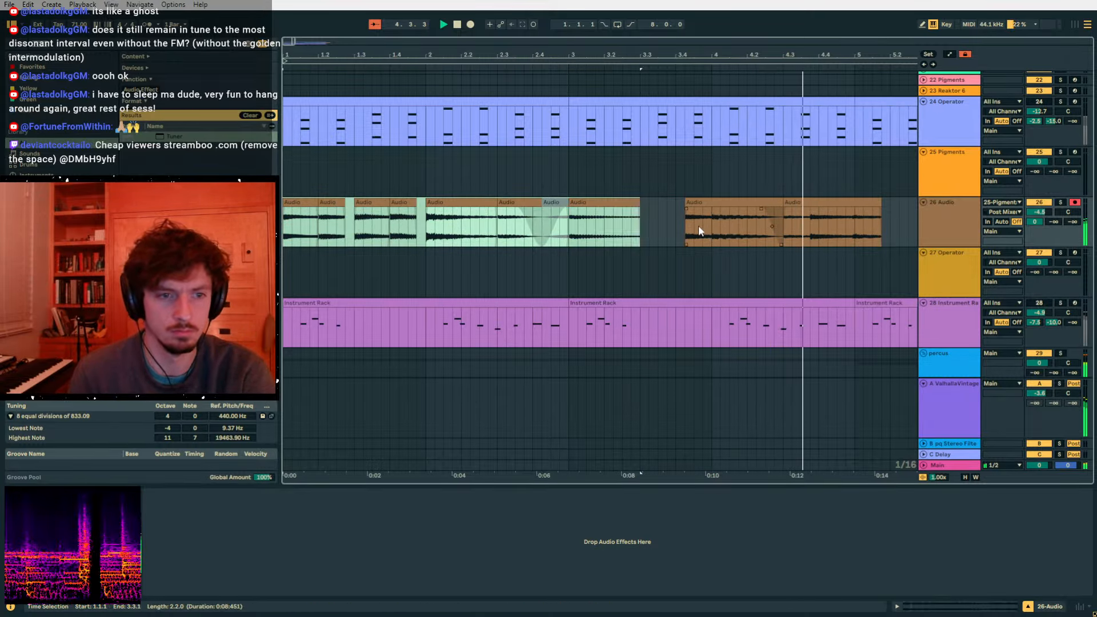
left_click_drag(572, 231, 889, 233)
key("Delete")
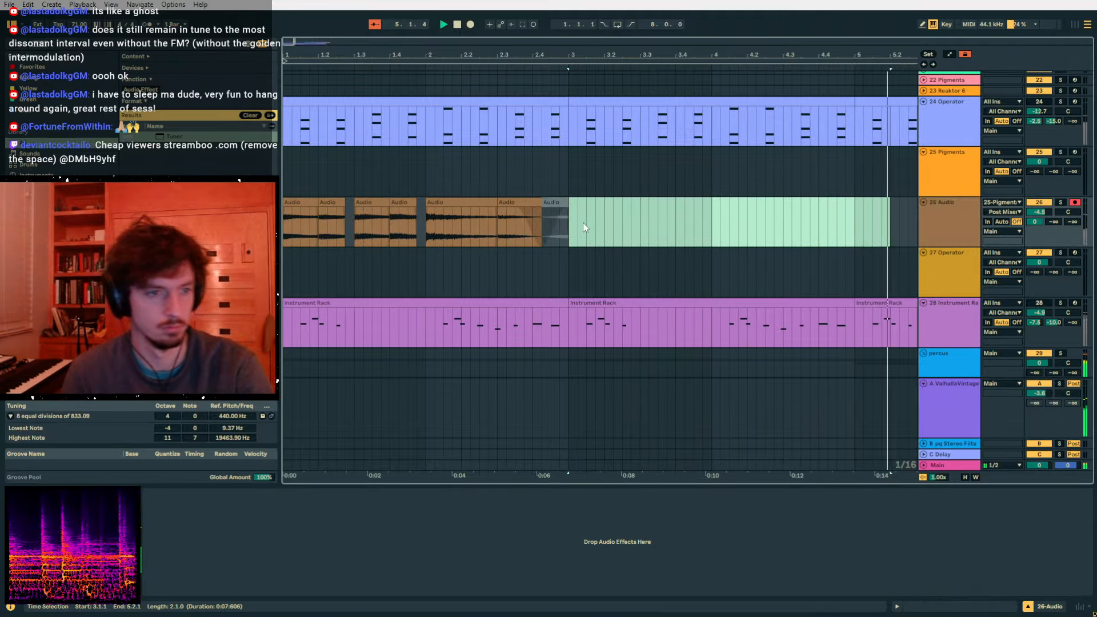
- Duplicate the first two bars of audio at 3.1.1, paste the copied section at 4.1.1 and play from bar 1
left_click_drag(567, 227, 285, 226)
key("ctrl+d")
left_click(713, 222)
key("ctrl+v")
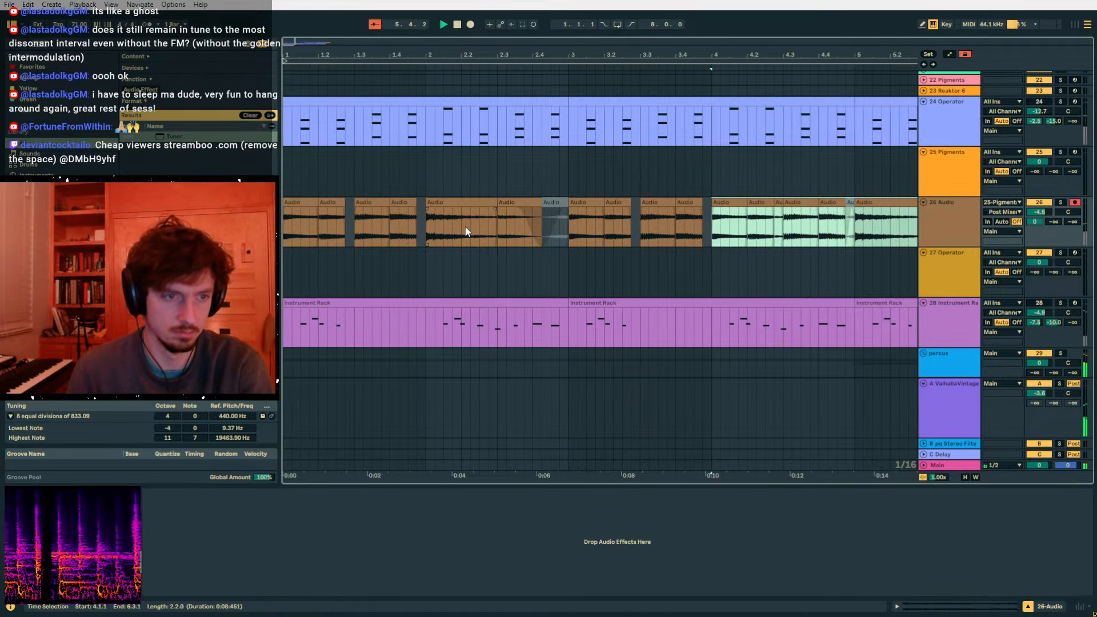
left_click(308, 223)
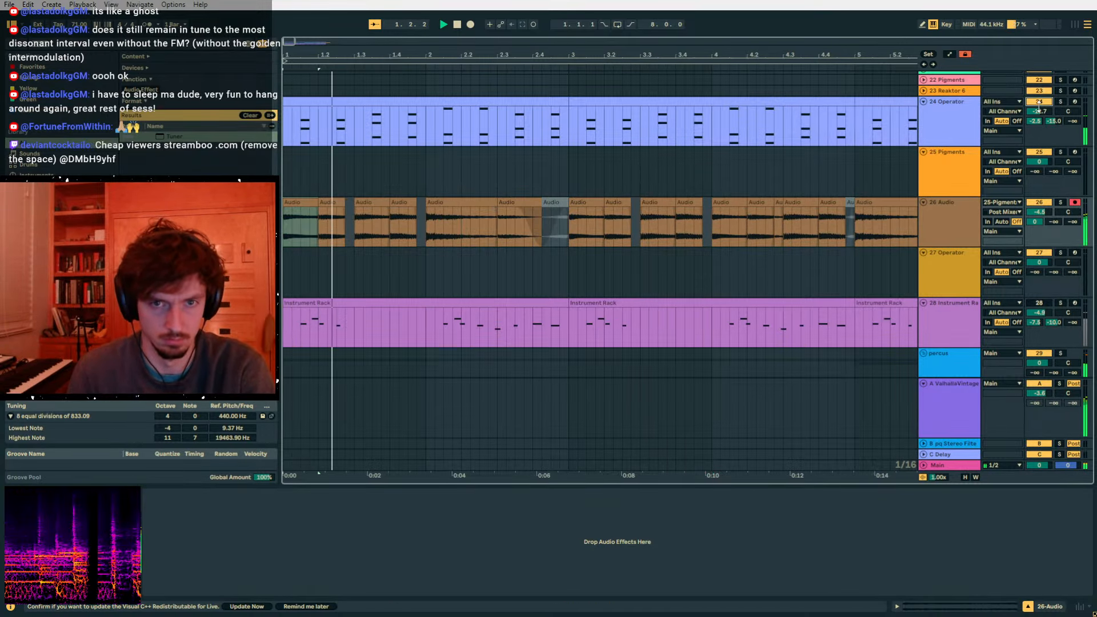
- Lower track 24 Operator to -13.7 dB and give oscillator D's envelope a 2.38 s decay down to silent sustain
left_click(928, 114)
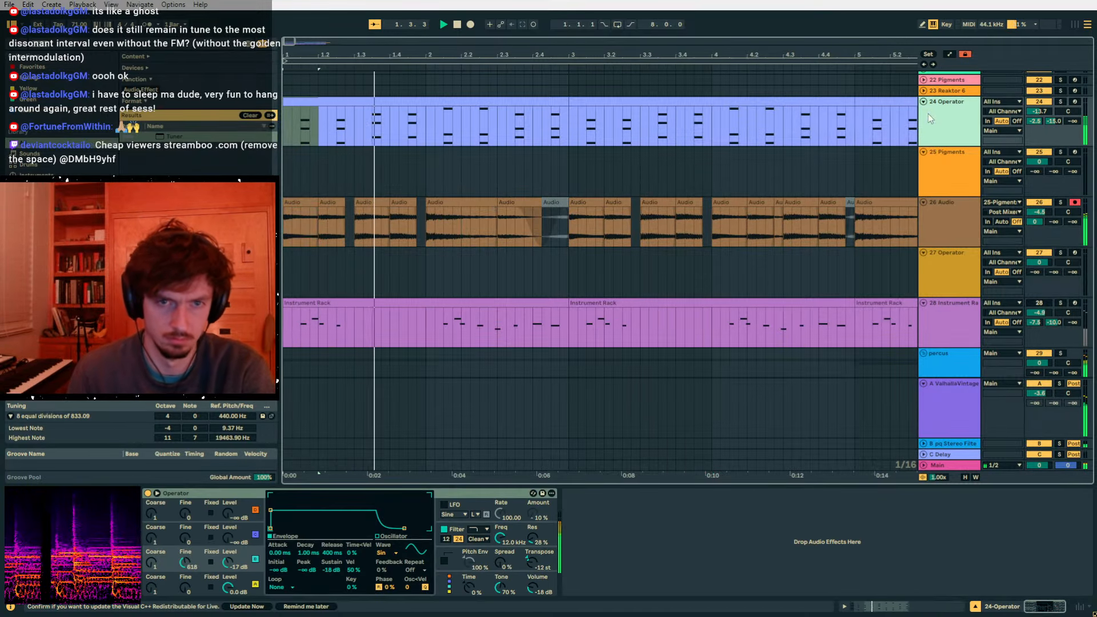
left_click(222, 577)
left_click(220, 559)
left_click_drag(283, 518, 284, 496)
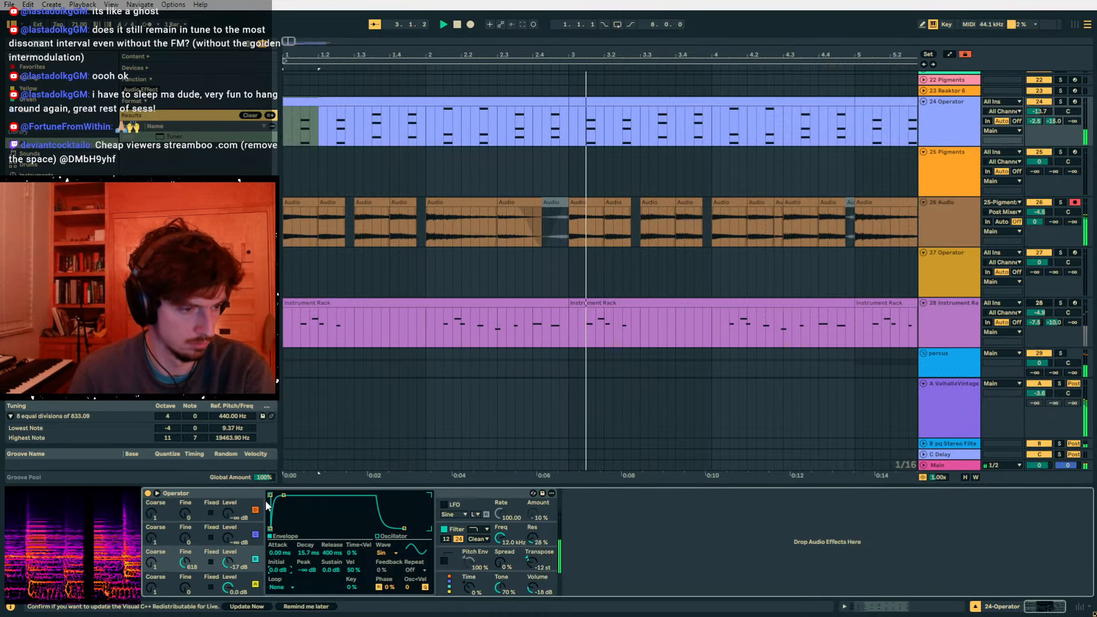
left_click_drag(283, 495, 325, 571)
left_click(240, 577)
left_click_drag(303, 496, 308, 528)
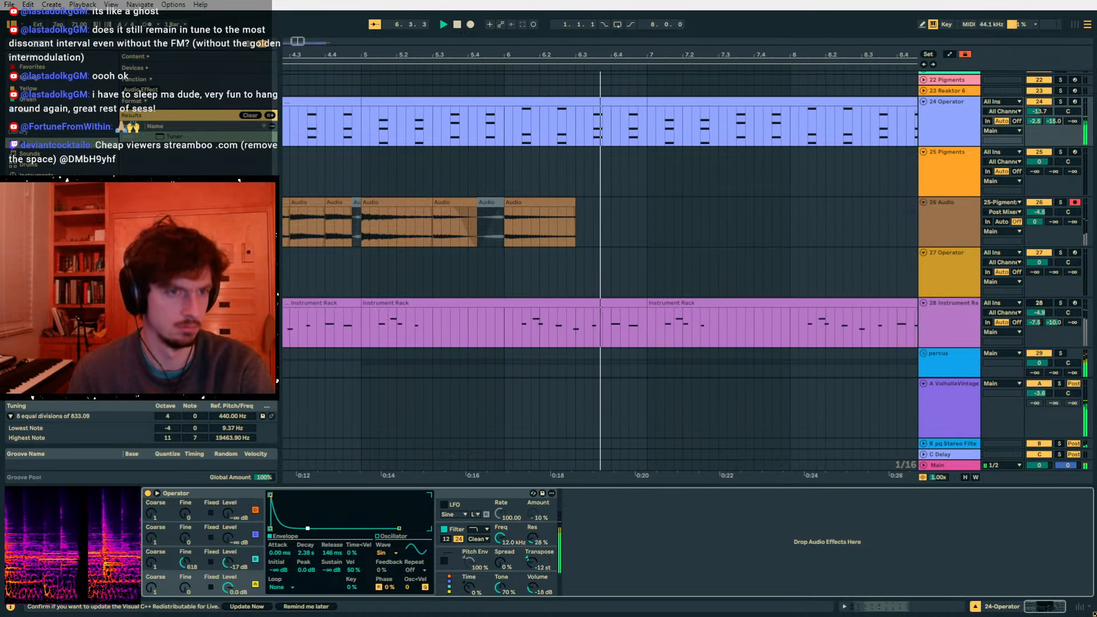
- Try to duplicate the first four bars of sliced audio at 5.1.1
left_click_drag(510, 54, 508, 6)
left_click(454, 172)
left_click_drag(375, 228, 285, 222)
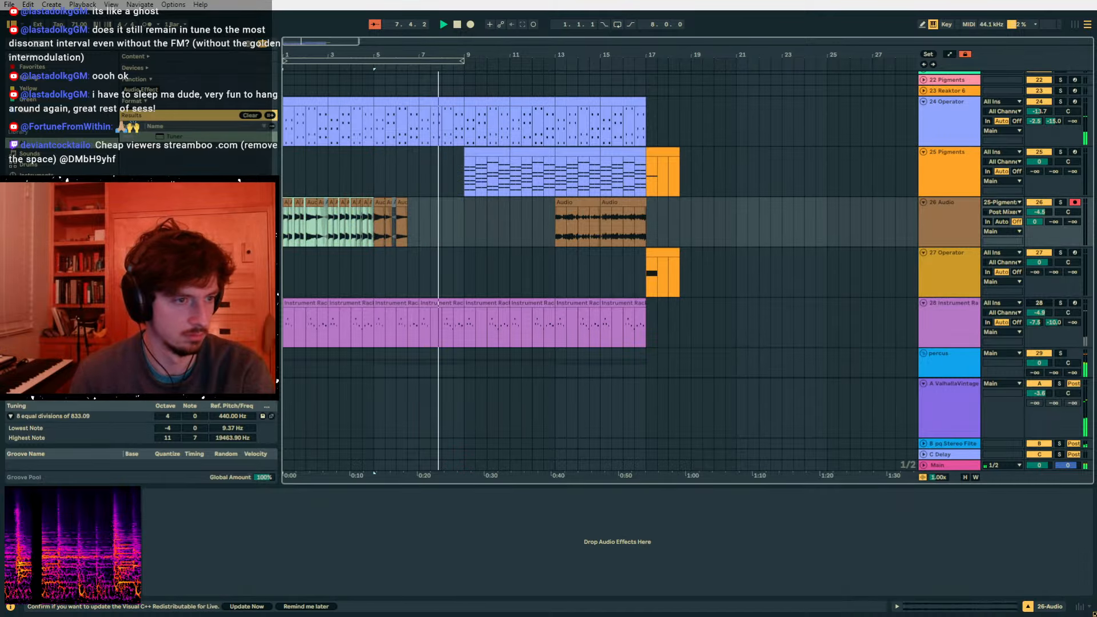
key("ctrl+d")
key("ctrl+z")
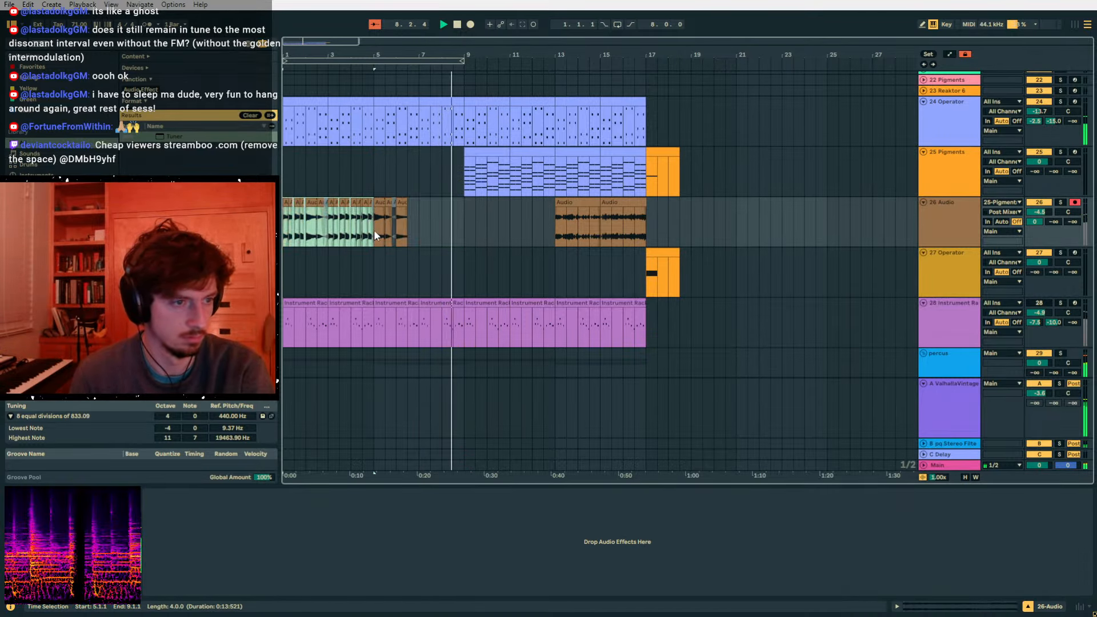
- Copy the sliced audio from 3.1.1 to 5.1.1 and paste it at 7.1.1
left_click(376, 210)
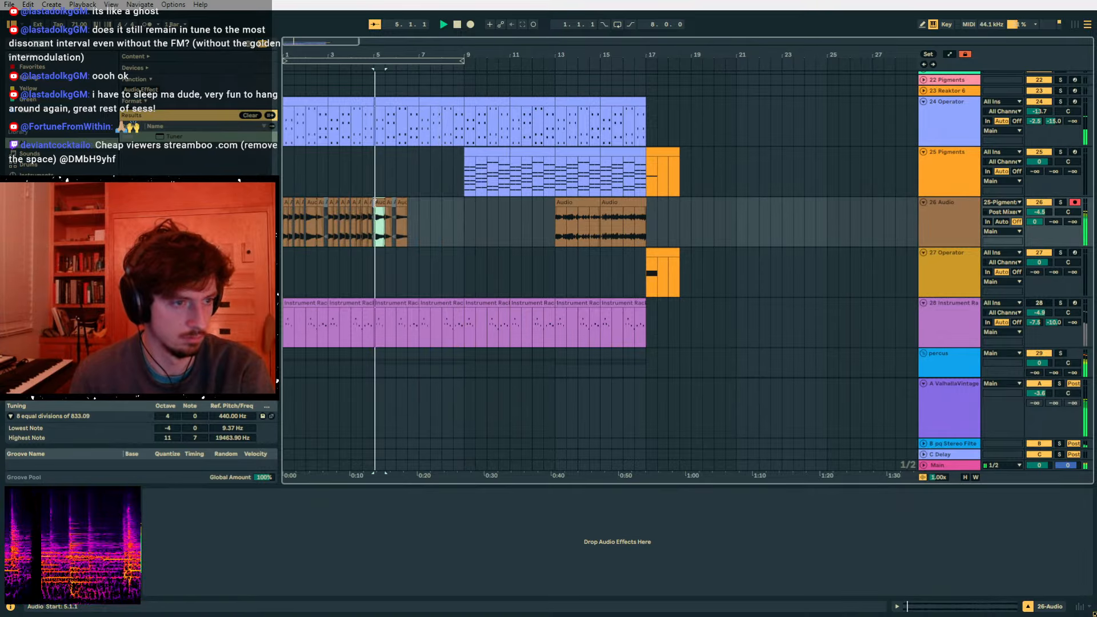
left_click(320, 224)
left_click_drag(325, 53, 331, 88)
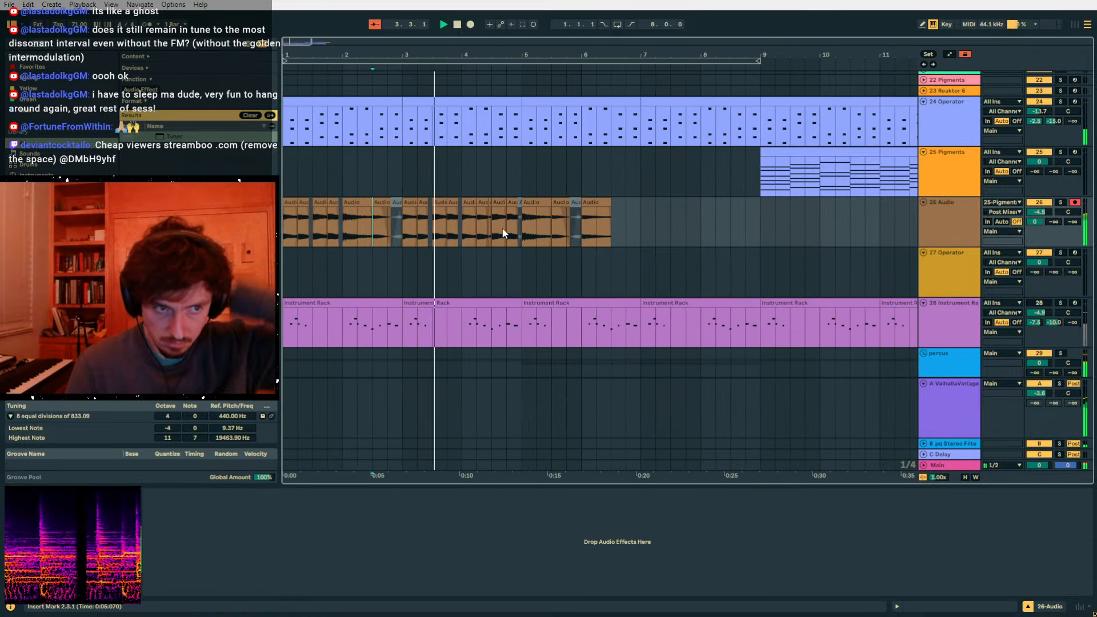
left_click_drag(407, 229, 488, 230)
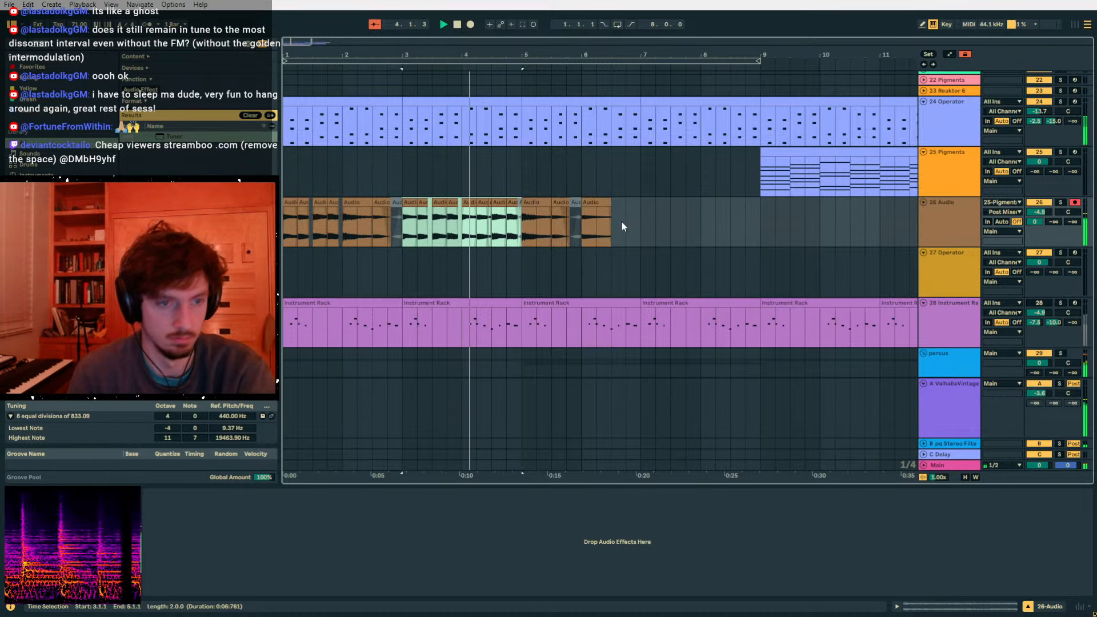
left_click(638, 226)
key("ctrl+v")
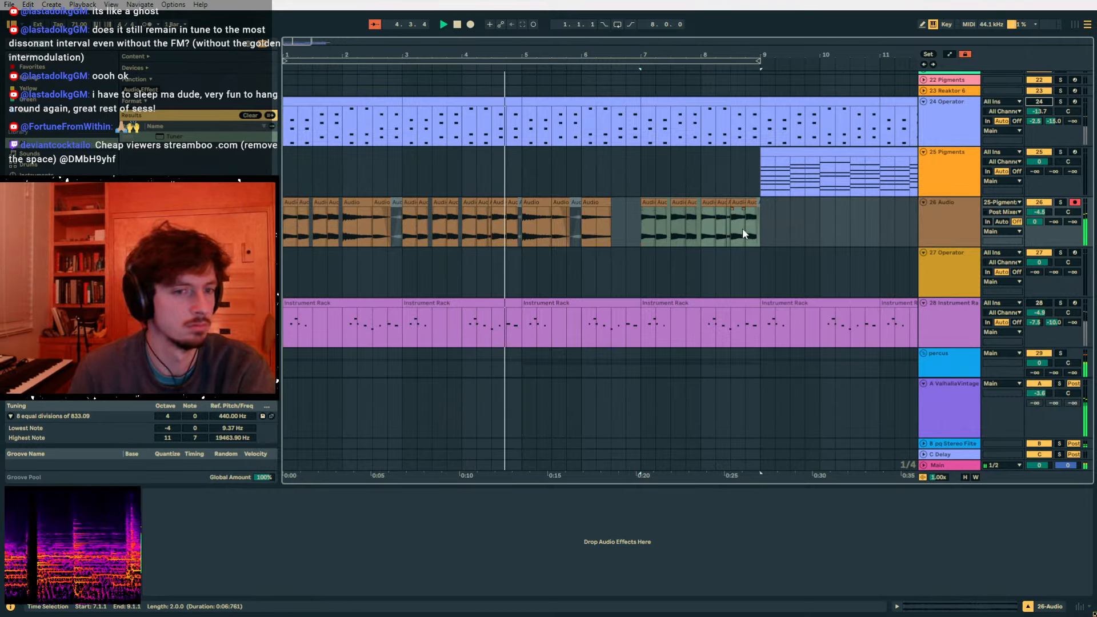
- Copy the sliced audio from 1.3.1 to 3.1.1 to position 5.3.1 and play from just before bar 5
left_click(745, 231)
left_click_drag(760, 231, 283, 231)
left_click(564, 224)
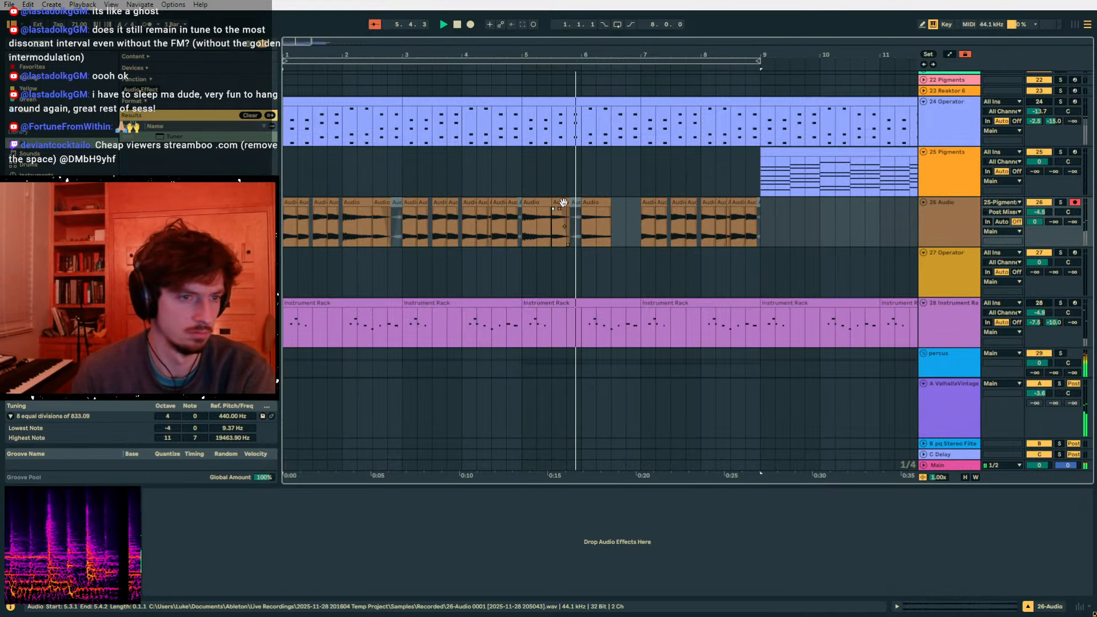
left_click(563, 203)
left_click_drag(401, 221, 336, 230)
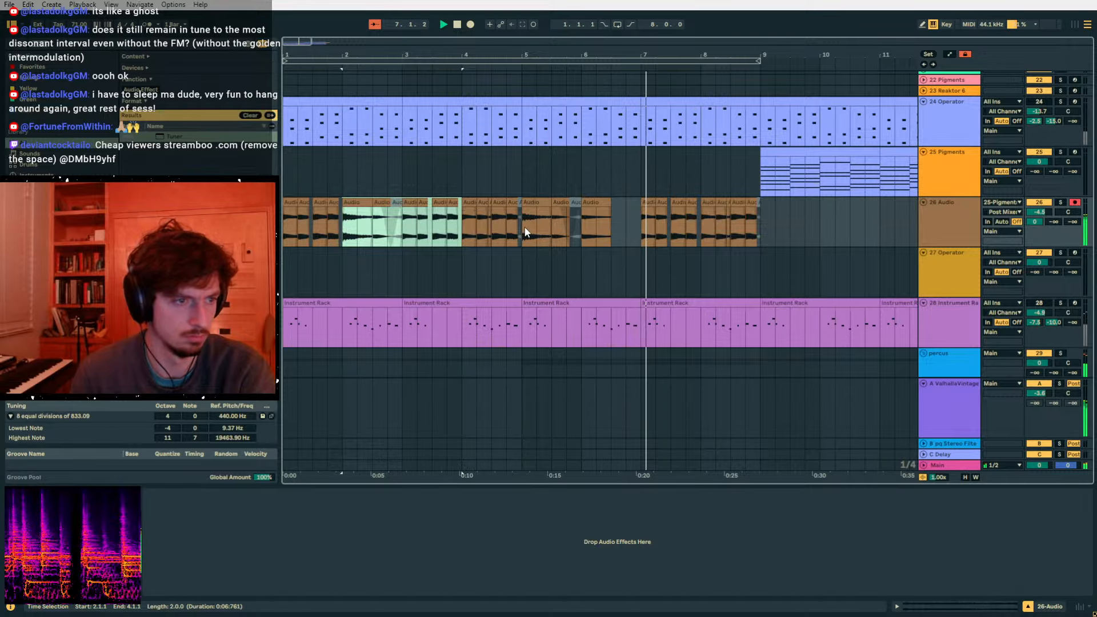
left_click(573, 230)
left_click_drag(577, 230, 400, 231)
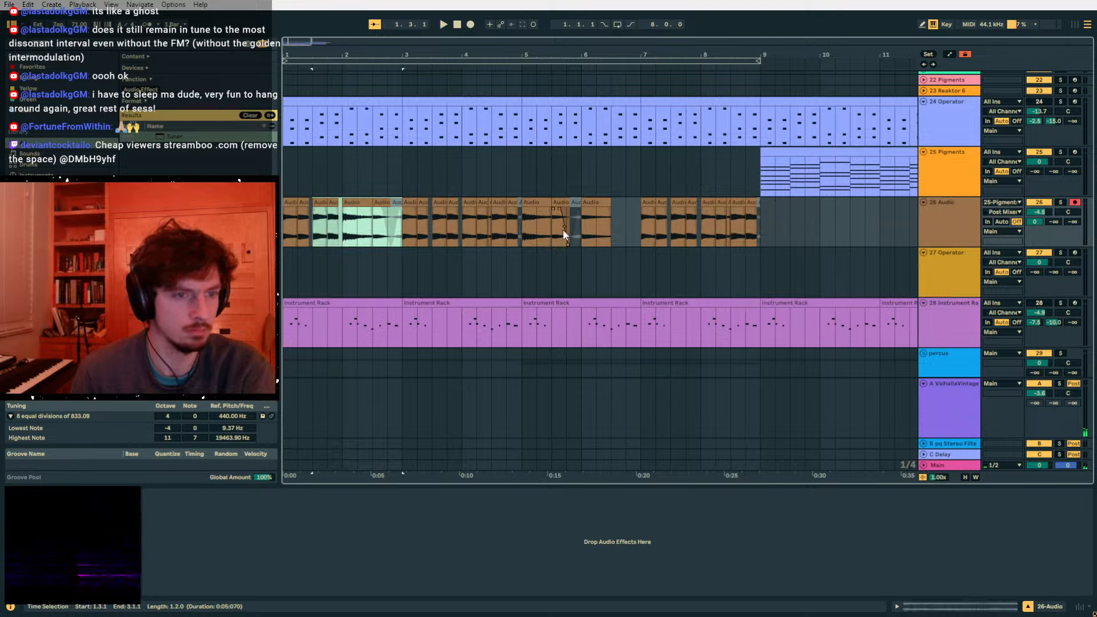
key("ctrl+z")
left_click(519, 228)
key("space")
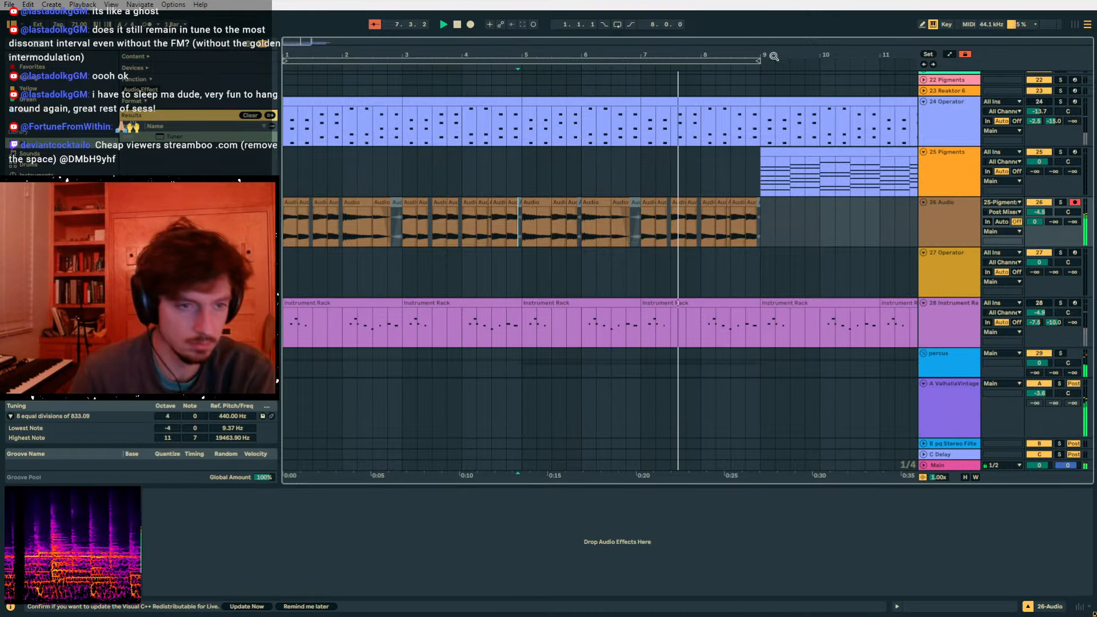
- Play the arrangement from bar 1 while auditioning the Instrument Rack track
left_click(728, 220)
left_click(759, 226)
key("space")
scroll(763, 223, "down", 4)
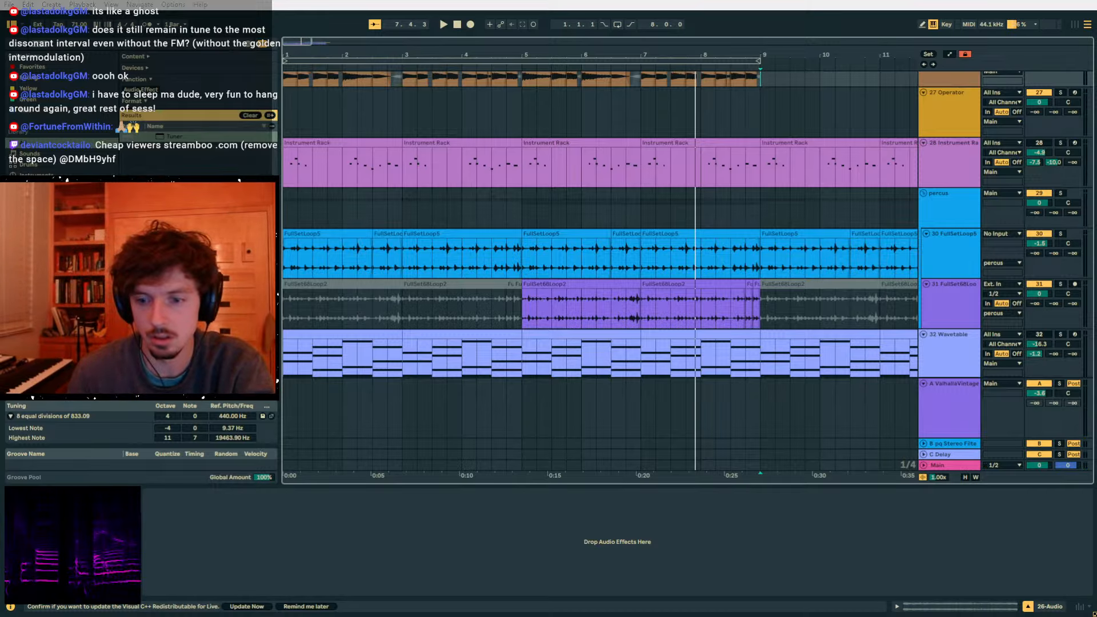
left_click(372, 140)
key("space")
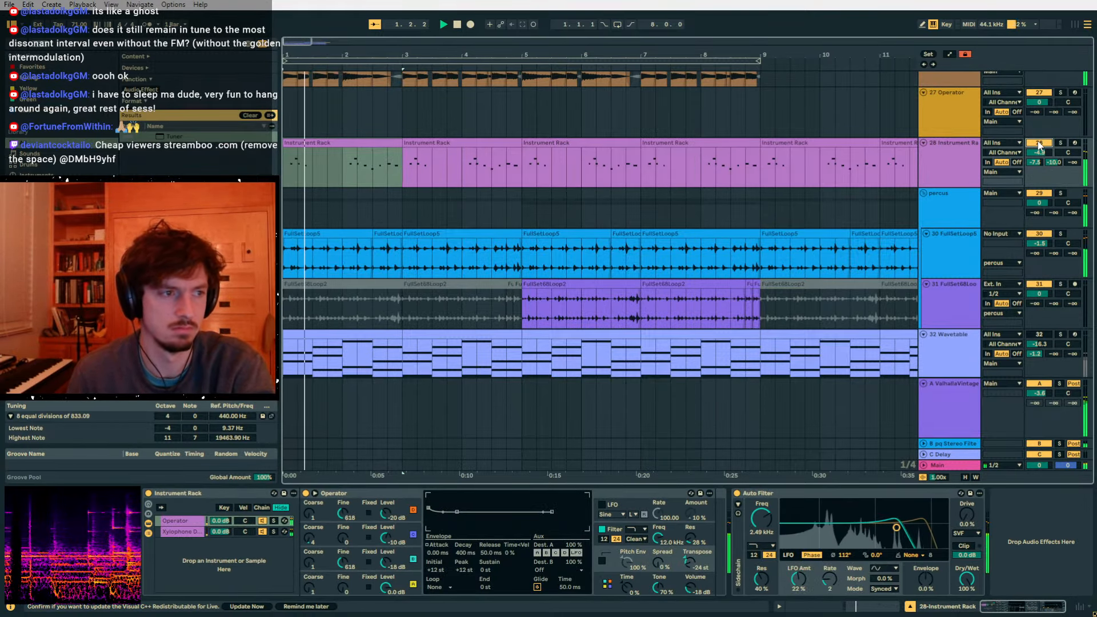
scroll(955, 146, "up", 2)
- Stop playback, search the browser for Auto Filter and add it to track 26 Audio
left_click(955, 141)
key("space")
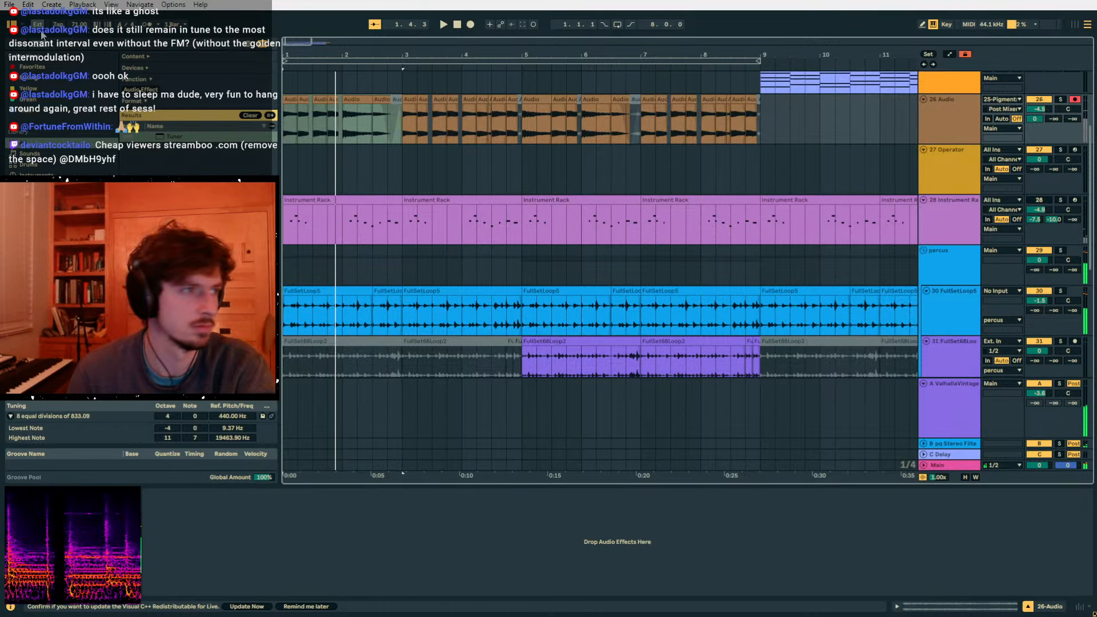
key("ctrl+f")
key("BackSpace")
type("auto fil")
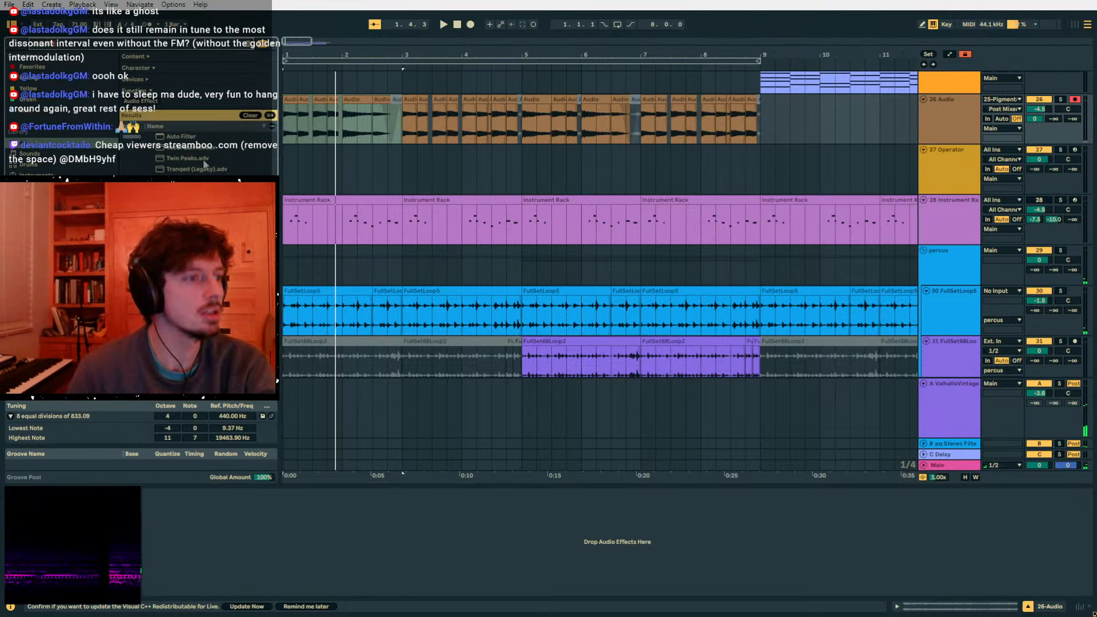
double_click(172, 136)
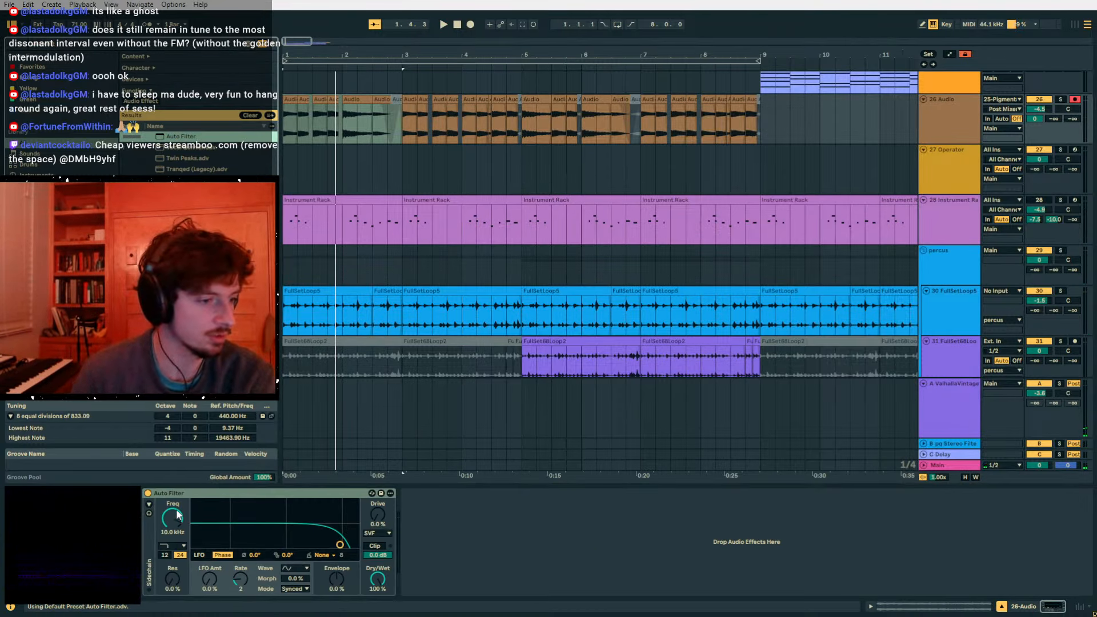
- Set the Auto Filter to 294 Hz, LFO amount 100%, phase 197° and rate 1.5, and track 26 to -3.0 dB with sends -9.4 and -2.2
left_click_drag(177, 516, 216, 545)
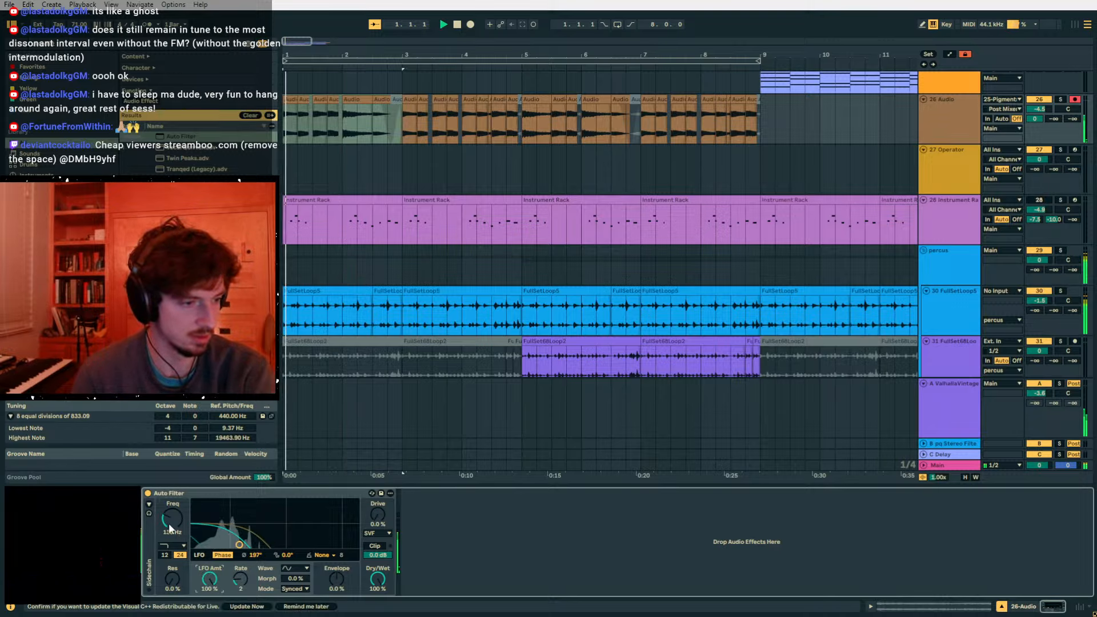
left_click_drag(170, 525, 170, 512)
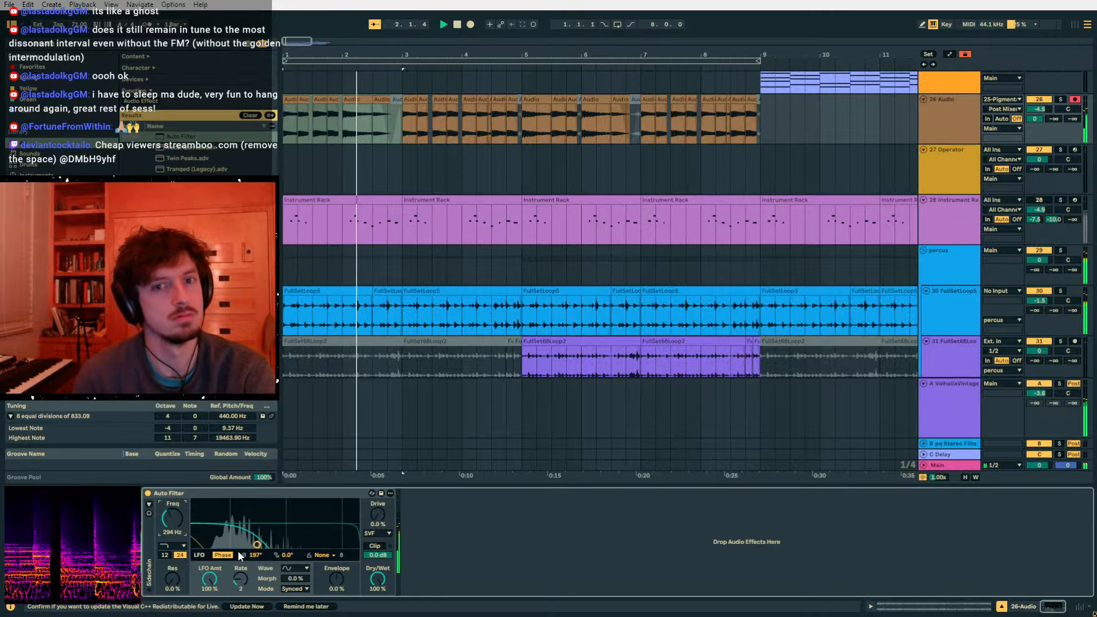
mouse_move(1053, 119)
left_mouse_down()
mouse_move(1053, 68)
mouse_move(1035, 131)
mouse_move(1039, 104)
left_mouse_up()
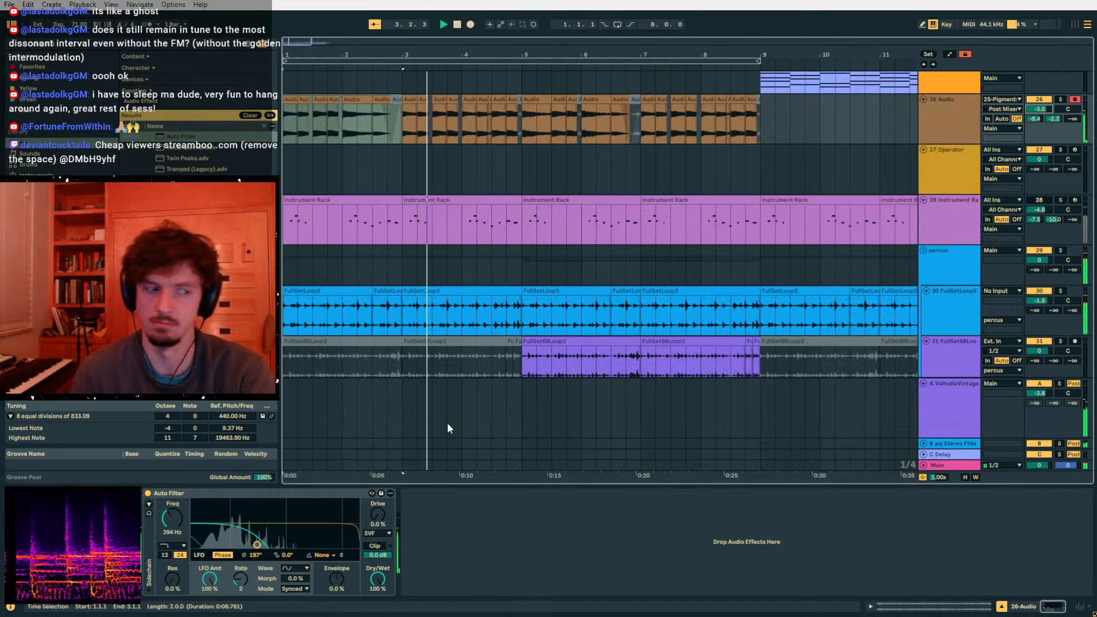
left_click_drag(240, 580, 240, 575)
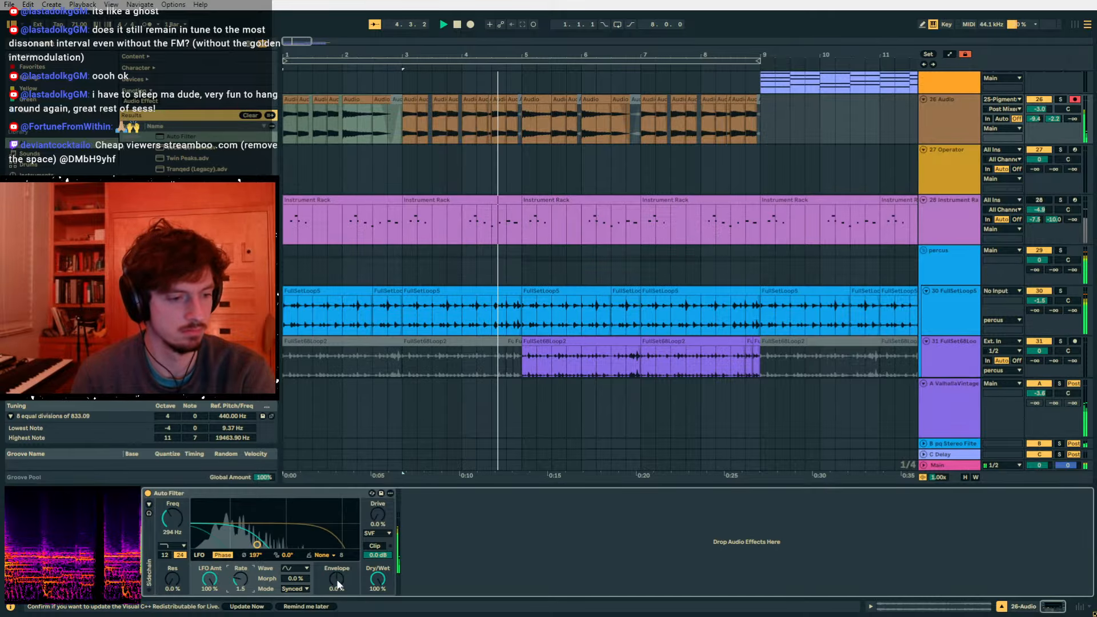
- Copy the sliced audio of bar 2 on the 26 Audio track to position 4.1.1
left_click(459, 128)
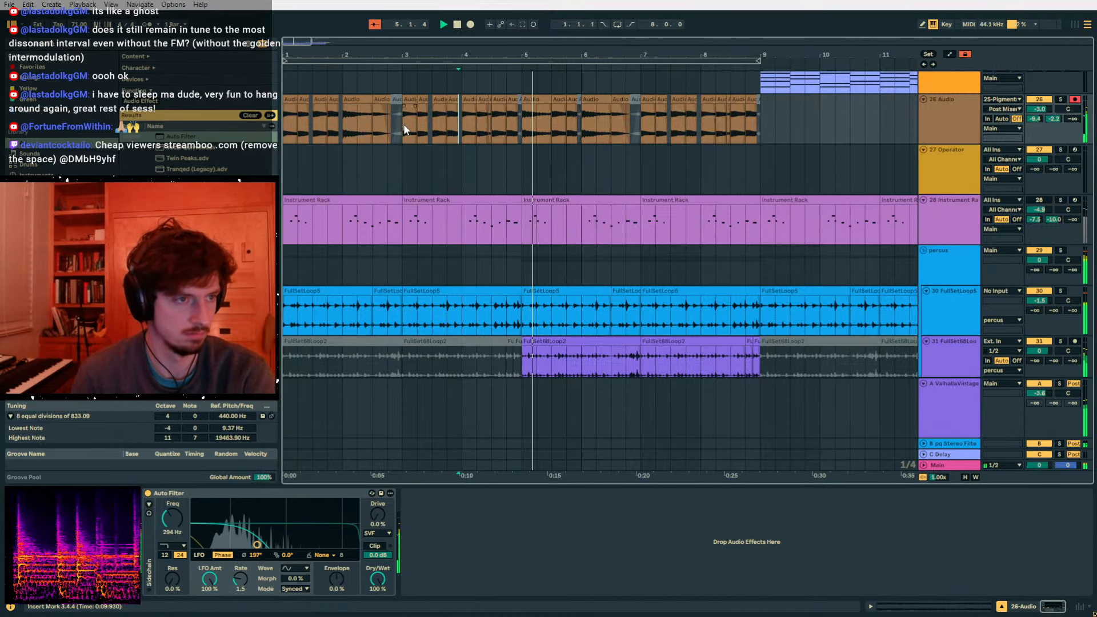
left_click_drag(404, 124, 343, 126)
key("ctrl+c")
left_click(462, 128)
key("ctrl+v")
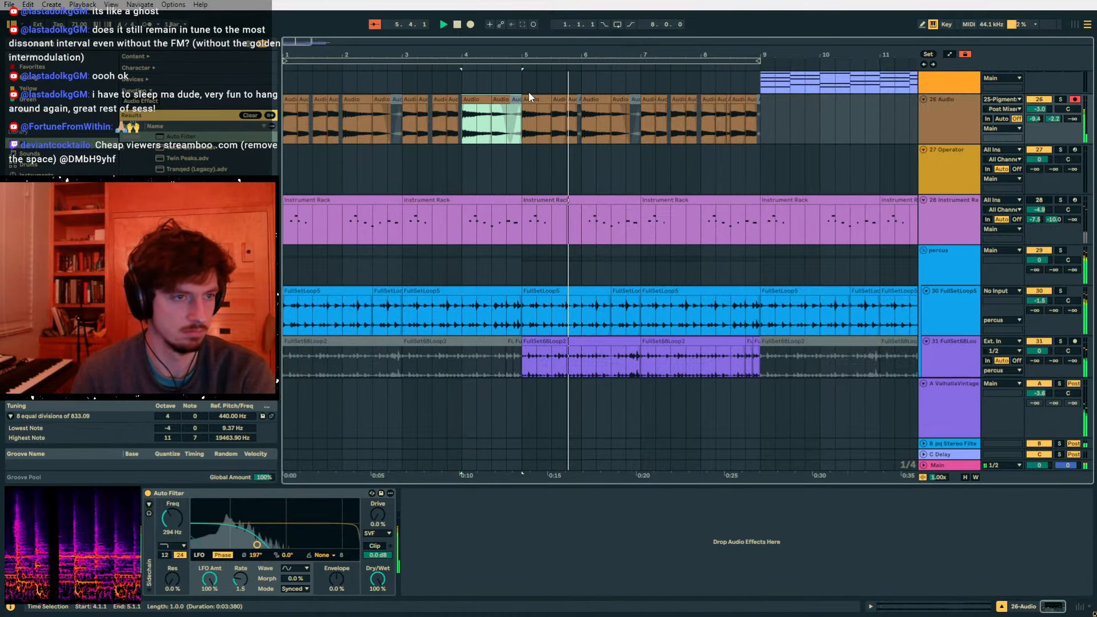
- Rework the audio slices in bars 6 to 8 of the 26 Audio track, trimming one slice to end at 8.4.1
left_click(592, 97)
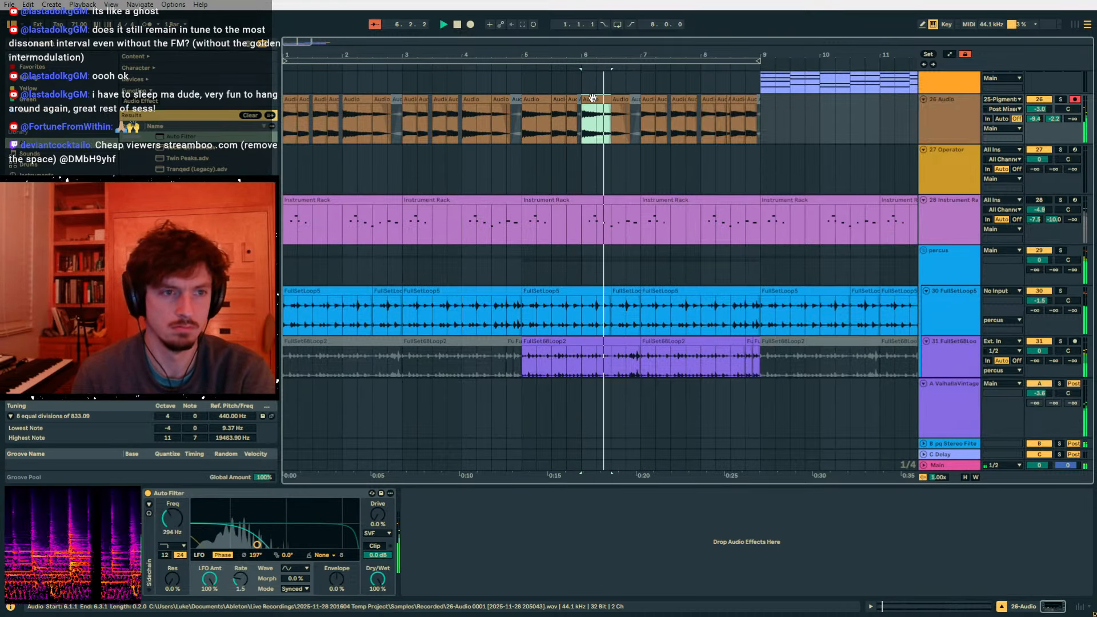
left_click(620, 100)
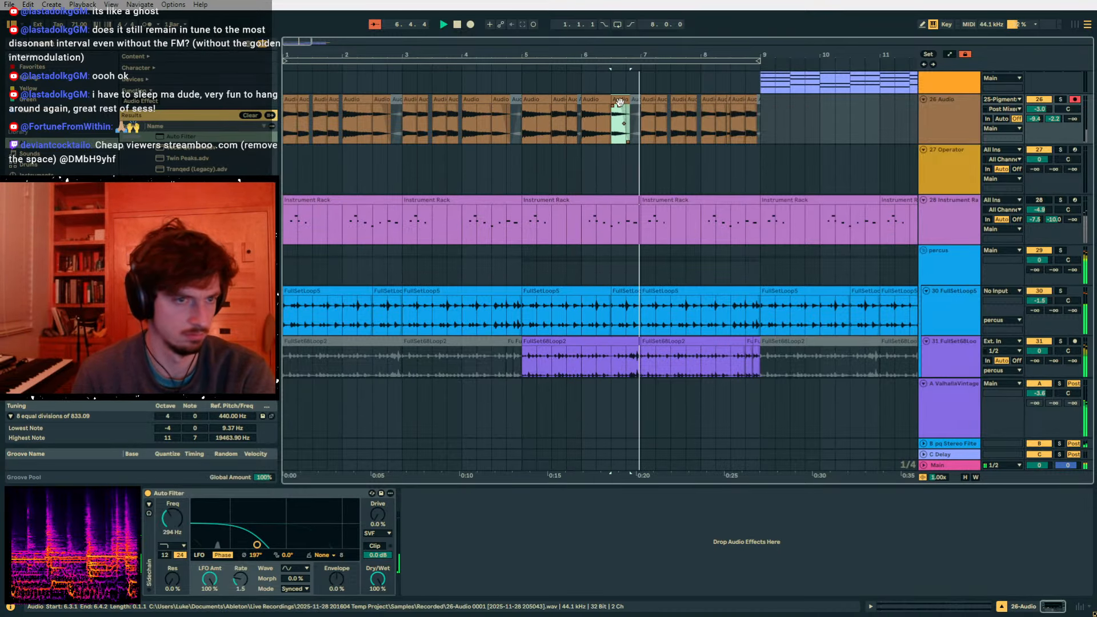
left_click(707, 101)
left_click(715, 120)
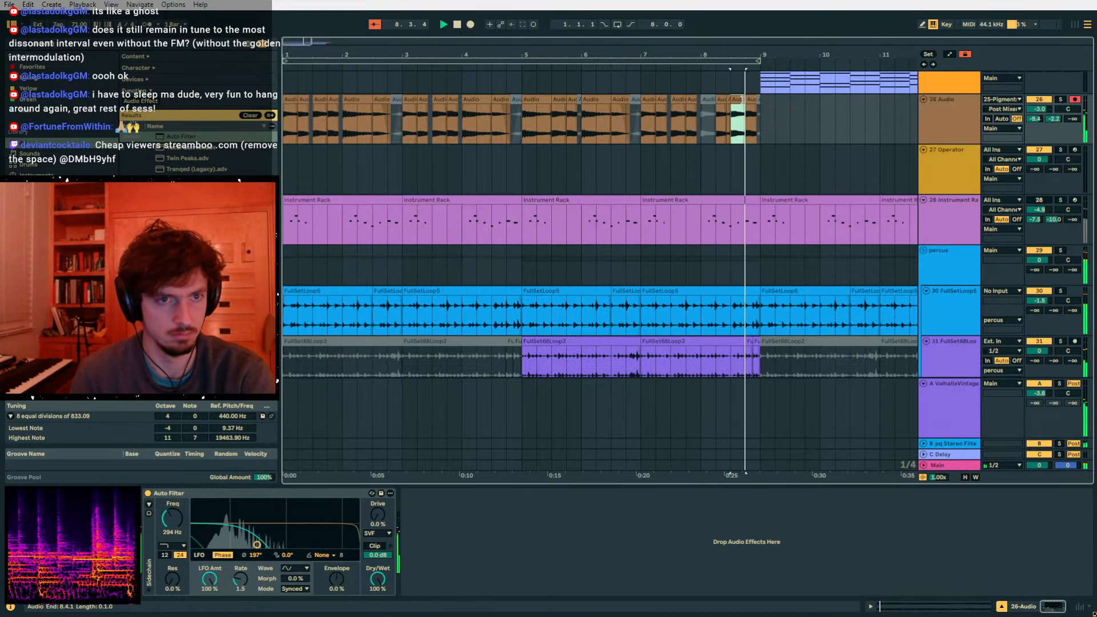
left_click(749, 101)
left_click(747, 123)
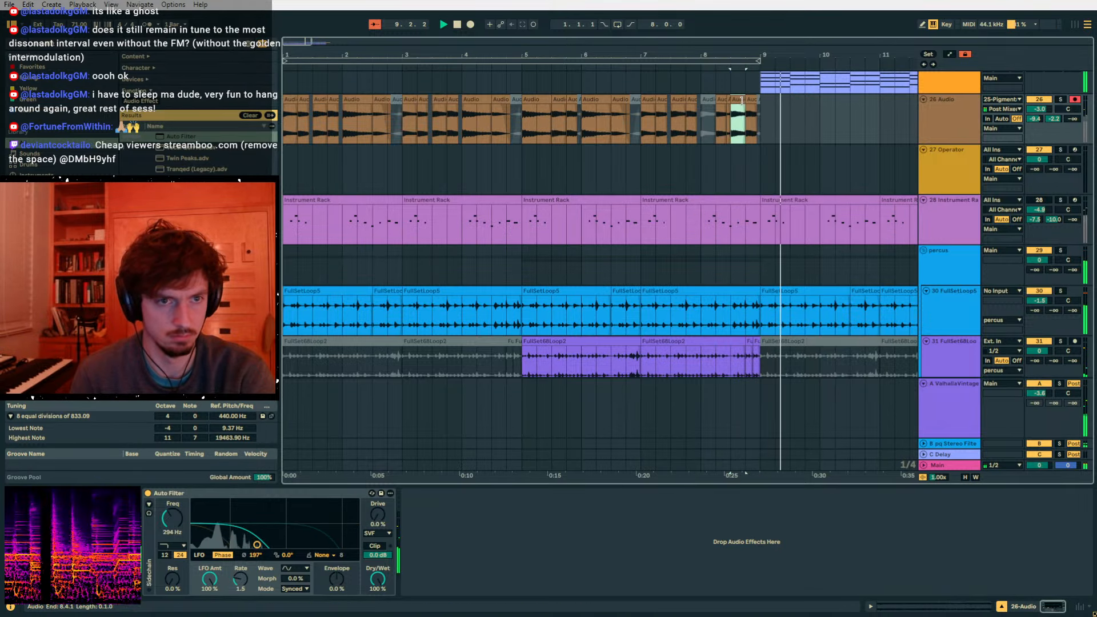
- Duplicate the eight-bar sliced audio on the 26 Audio track to start at bar 9 and stop playback
left_click_drag(758, 123, 284, 124)
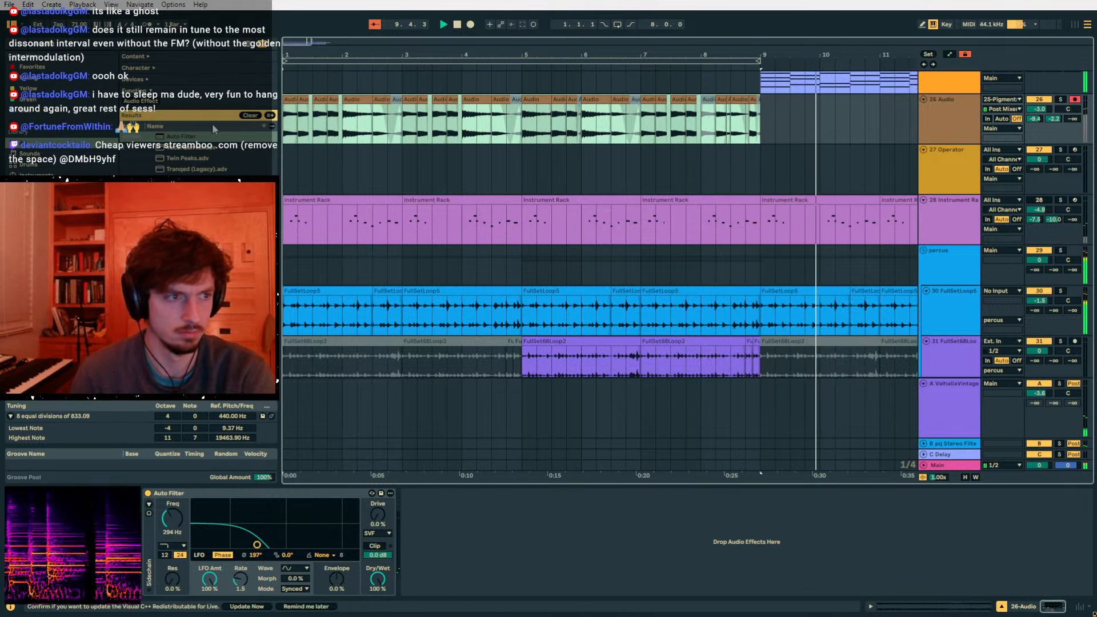
key("ctrl+d")
scroll(515, 167, "up", 3)
key("space")
- Insert a new audio track below the 26 Audio track
left_click(332, 176)
left_click(332, 186)
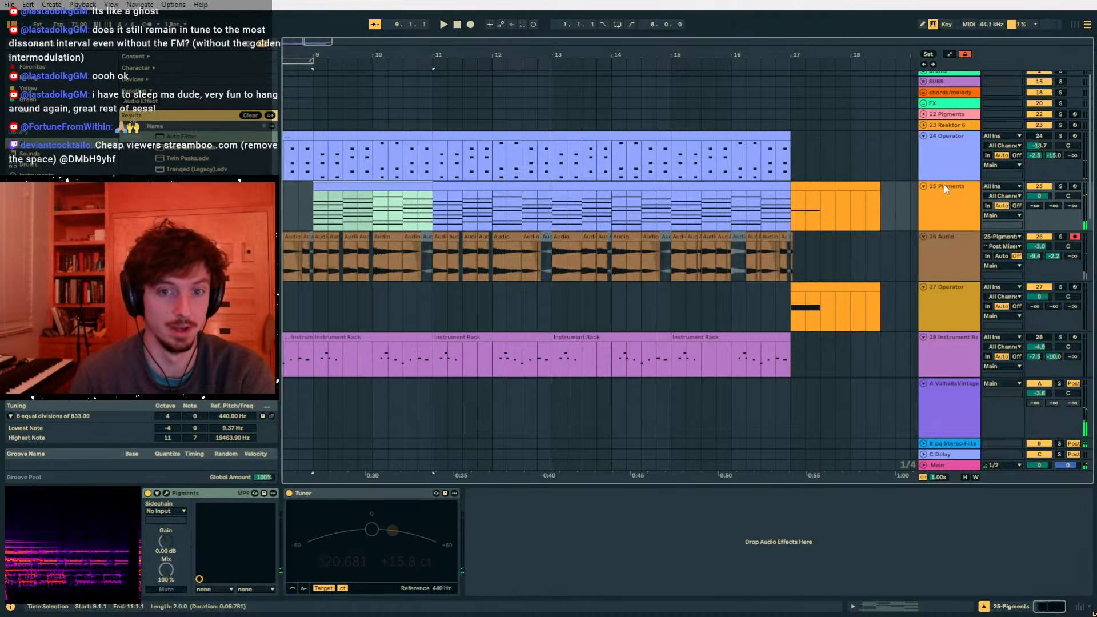
left_click(1016, 200)
scroll(994, 206, "down", 2)
left_click(967, 212)
key("ctrl+t")
left_click_drag(492, 59, 638, 26)
left_click(583, 179)
left_click(741, 256)
scroll(721, 255, "up", 2)
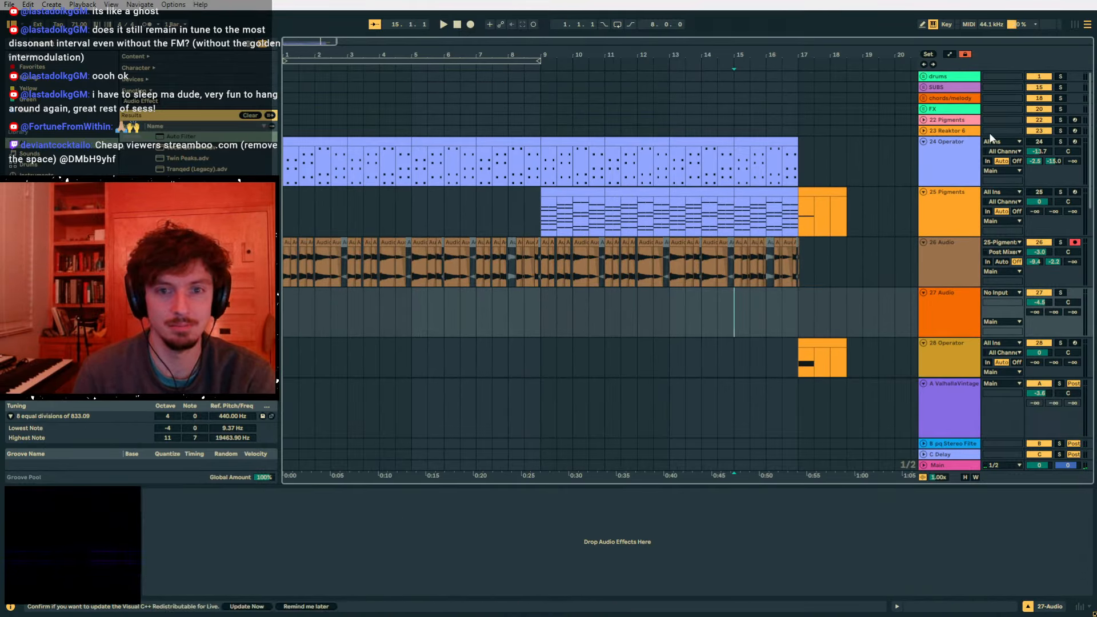
- Play from bar 9 and set Operator's oscillator A to decay 32.1 ms, sustain -5.5 dB, and oscillator B to decay 3.02 s, sustain -22 dB
left_click(539, 165)
key("space")
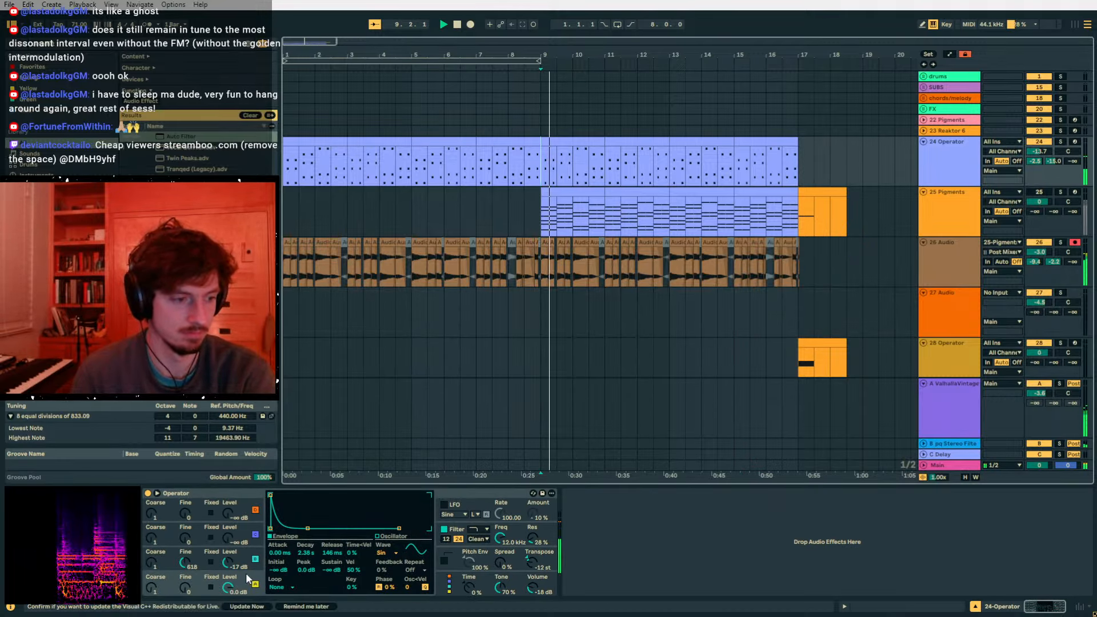
left_click_drag(307, 529, 314, 507)
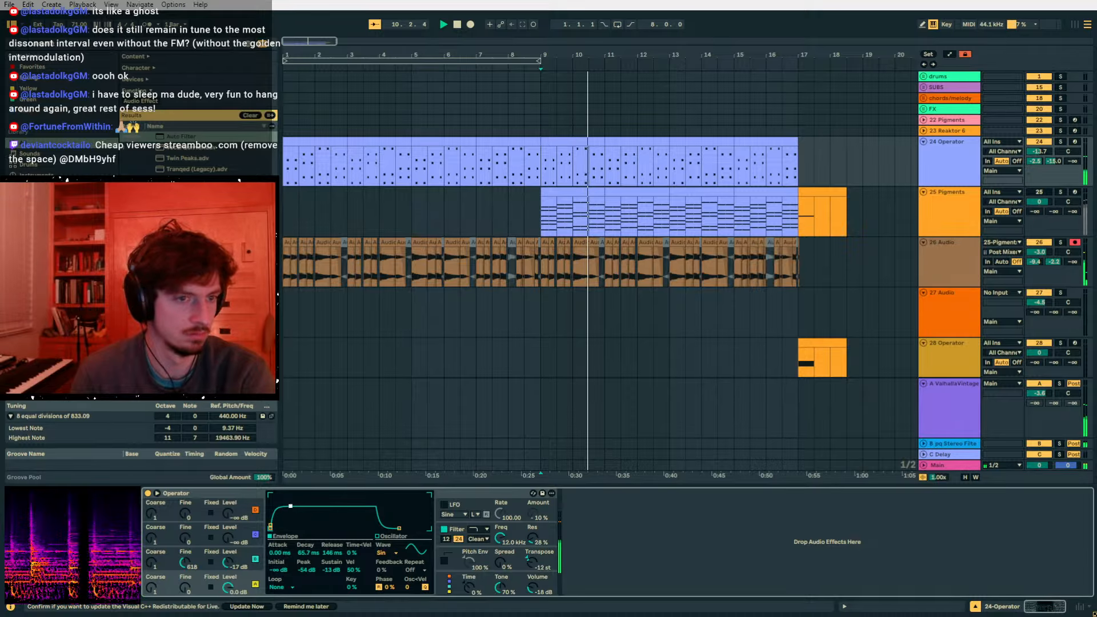
left_click_drag(290, 506, 287, 501)
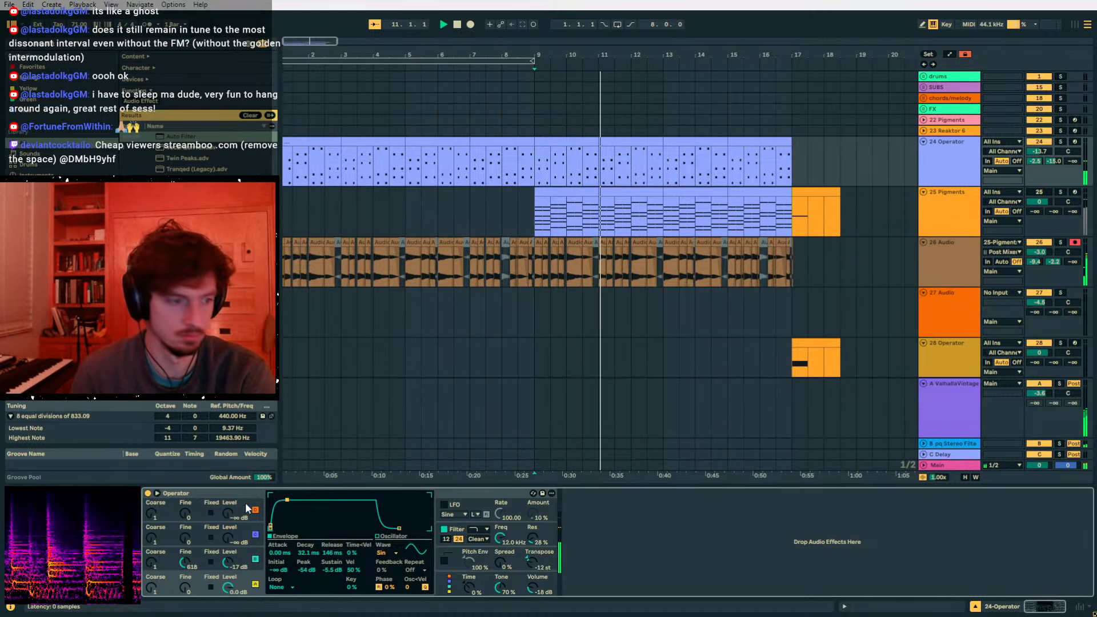
left_click(243, 577)
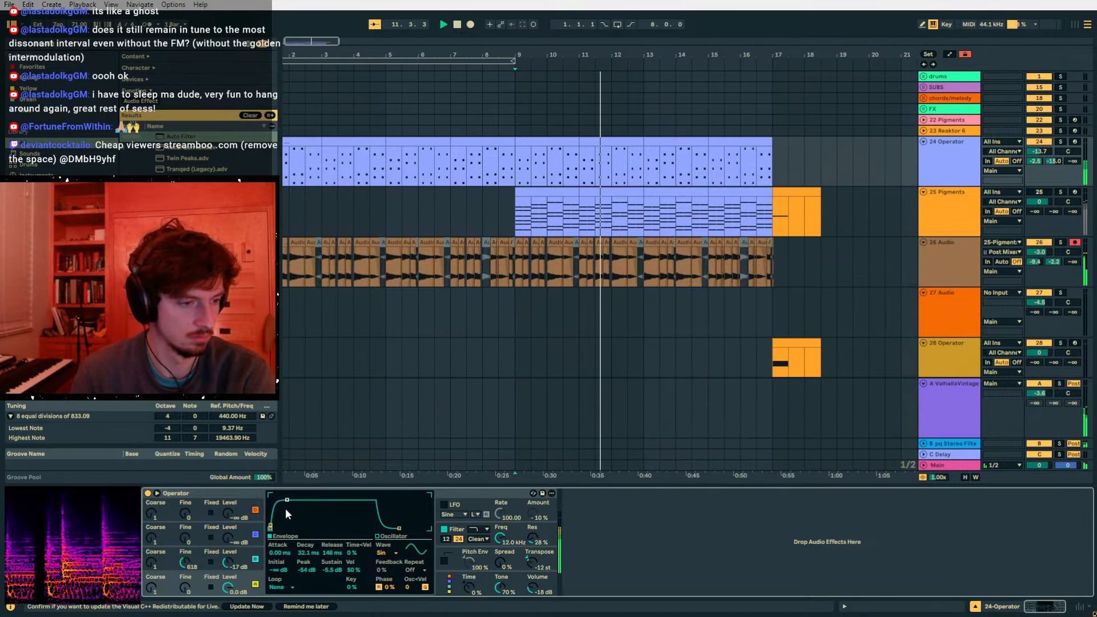
left_click(242, 558)
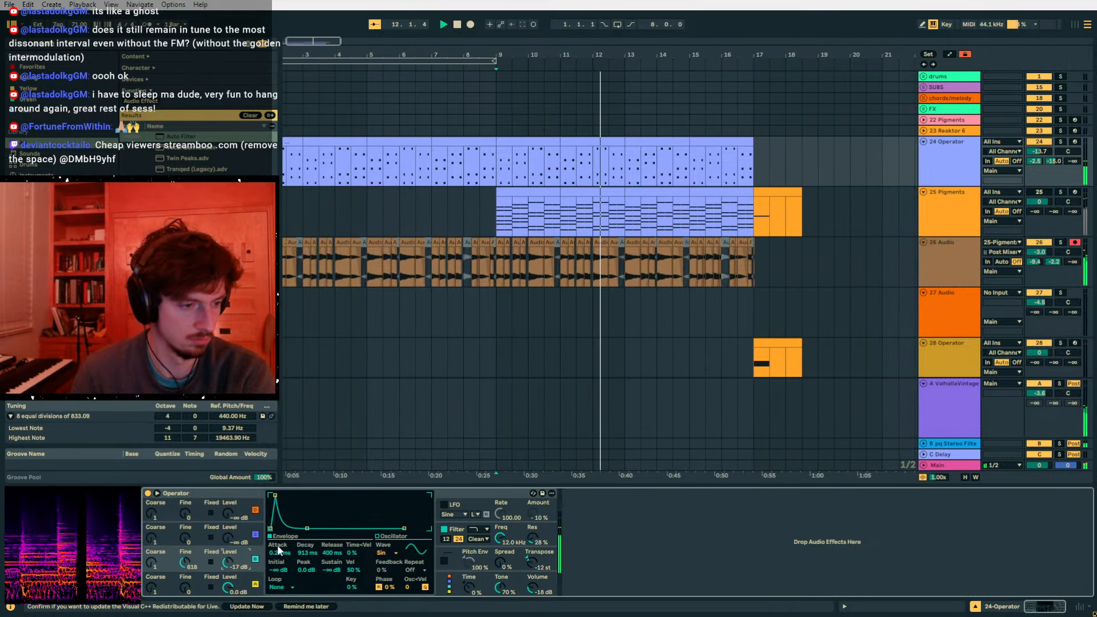
mouse_move(307, 529)
left_mouse_down()
mouse_move(314, 516)
mouse_move(270, 510)
mouse_move(309, 514)
left_mouse_up()
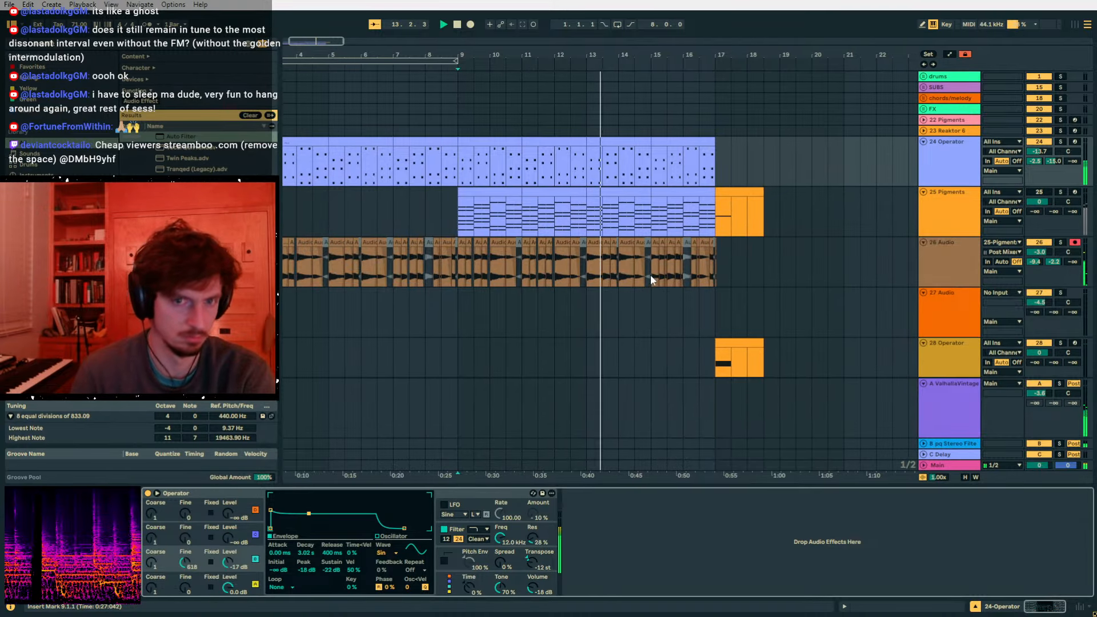
- Copy the audio slice at bar 12 of 26 Audio onto a new audio track at 19.3.1 and open its clip view
left_click(458, 205)
scroll(475, 211, "down", 2)
left_click_drag(552, 227, 562, 226)
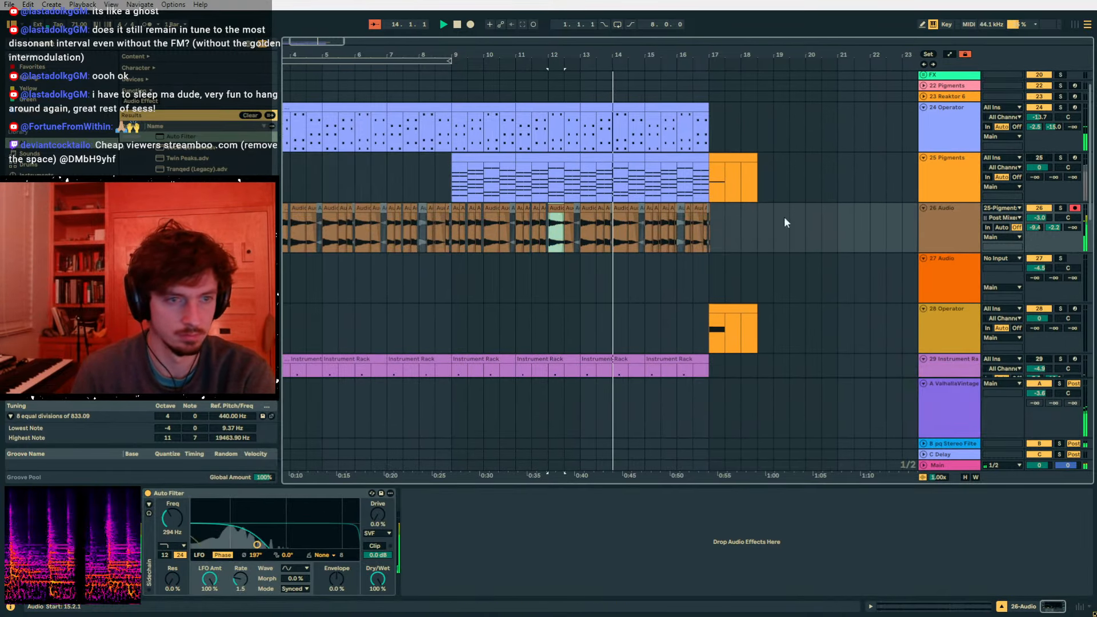
key("ctrl+c")
key("ctrl+t")
left_click(776, 272)
key("ctrl+v")
left_click_drag(779, 259, 794, 267)
double_click(796, 268)
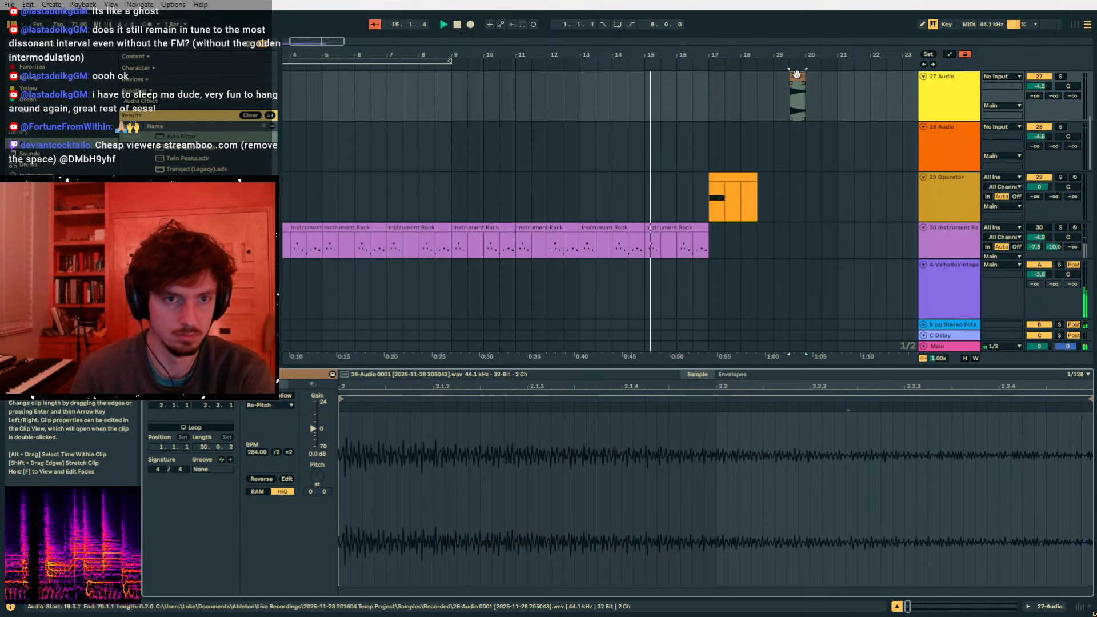
- Move the copied clip to 9.1.1, extend it to 17.1.1, turn off its warping and play it
left_click_drag(792, 79, 457, 107)
scroll(530, 118, "up", 3)
left_click_drag(466, 147, 719, 147)
left_click(259, 396)
left_click(498, 155)
key("space")
key("space")
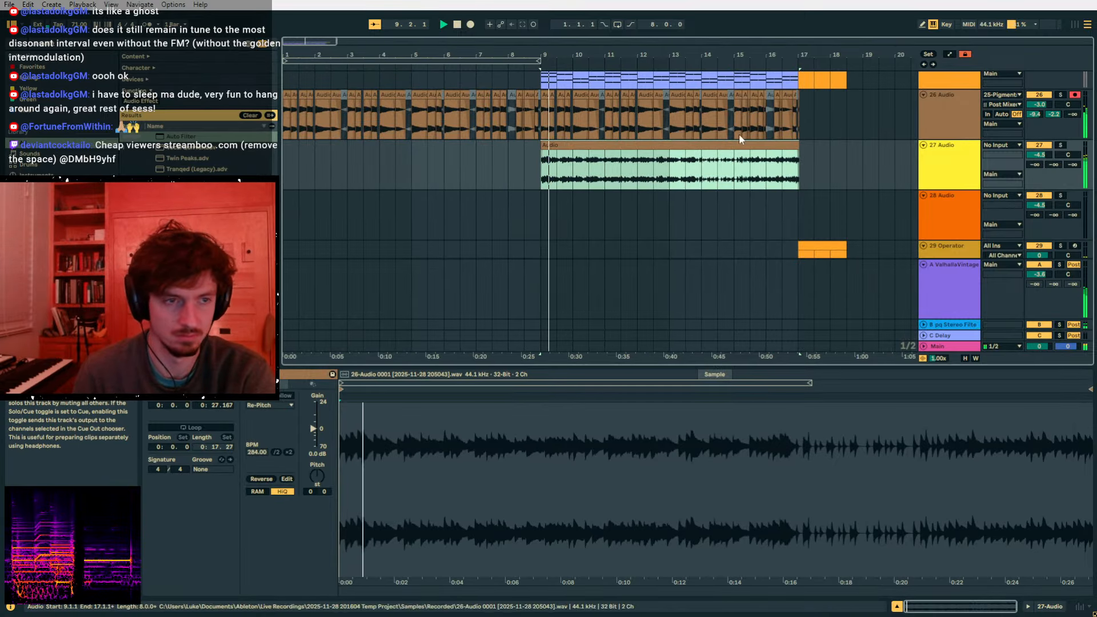
- Deactivate the sliced clips from bar 9 to 17 on 26 Audio and set the first send of 27 Audio to -7.0 dB
mouse_move(549, 50)
left_mouse_down()
mouse_move(516, 74)
mouse_move(540, 57)
left_mouse_up()
left_click_drag(529, 118, 830, 111)
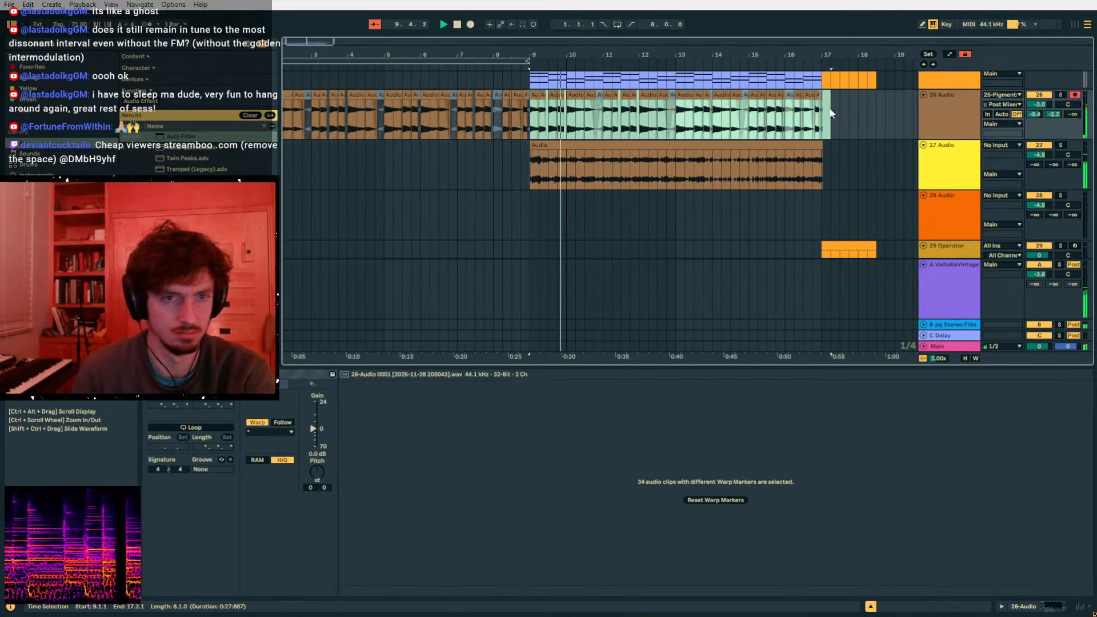
left_click(803, 160)
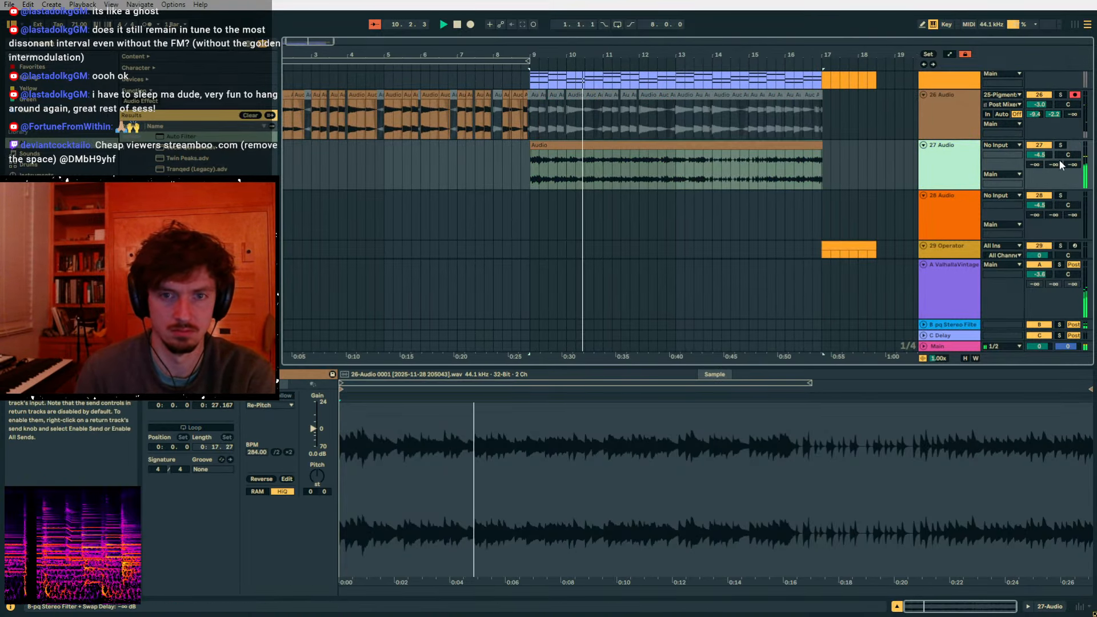
key("ctrl+z")
left_click_drag(1038, 165, 1038, 132)
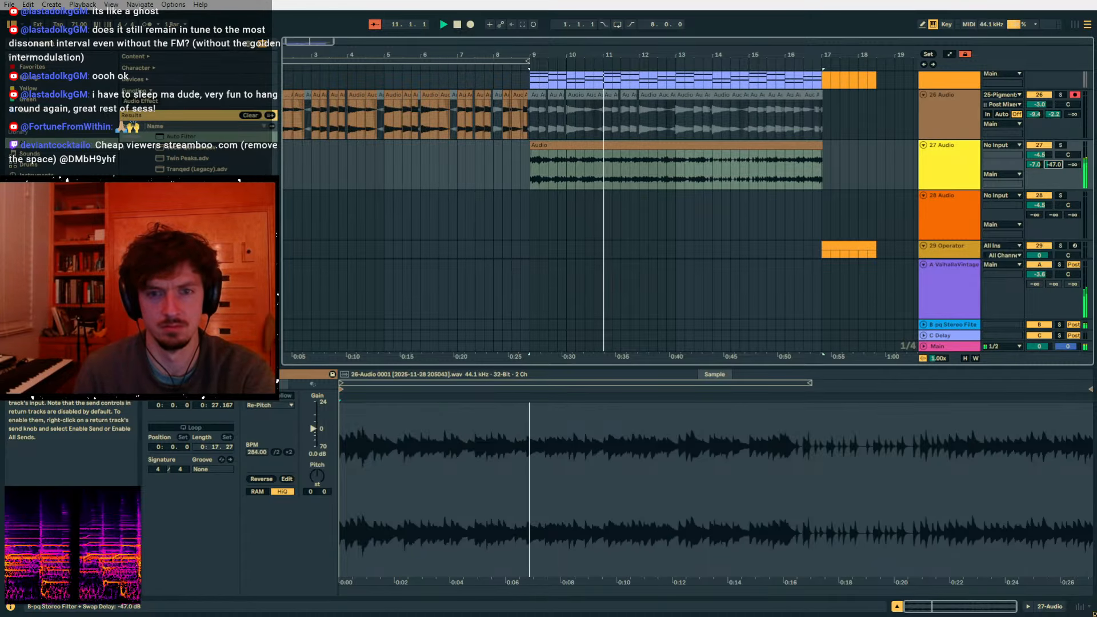
- Add an Auto Filter to the 27 Audio track
left_click(965, 158)
left_click(548, 159)
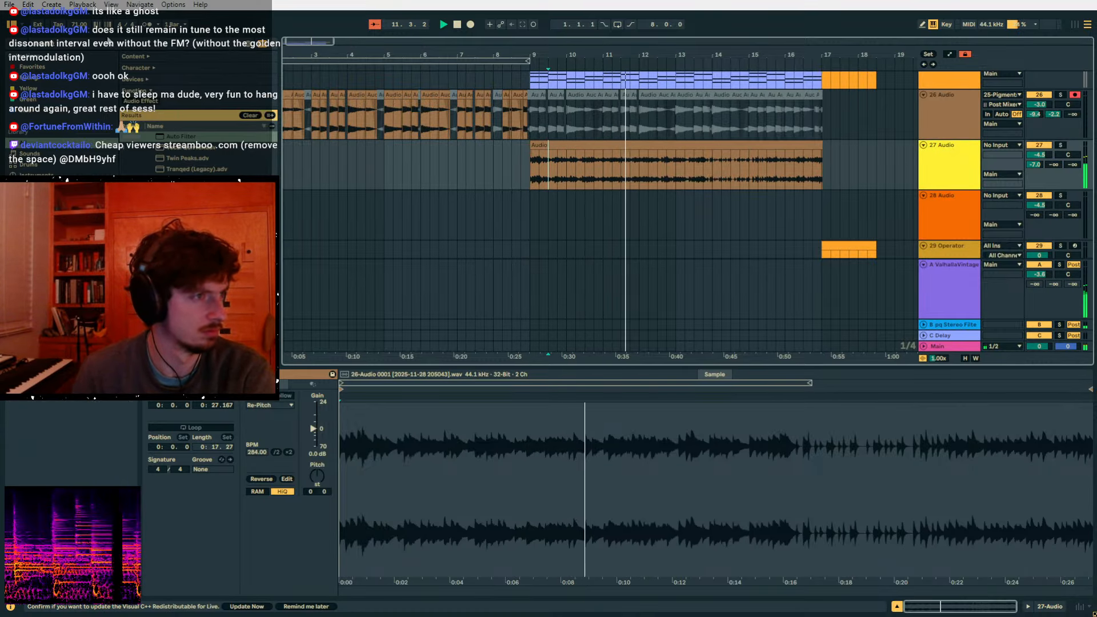
left_click_drag(182, 137, 579, 170)
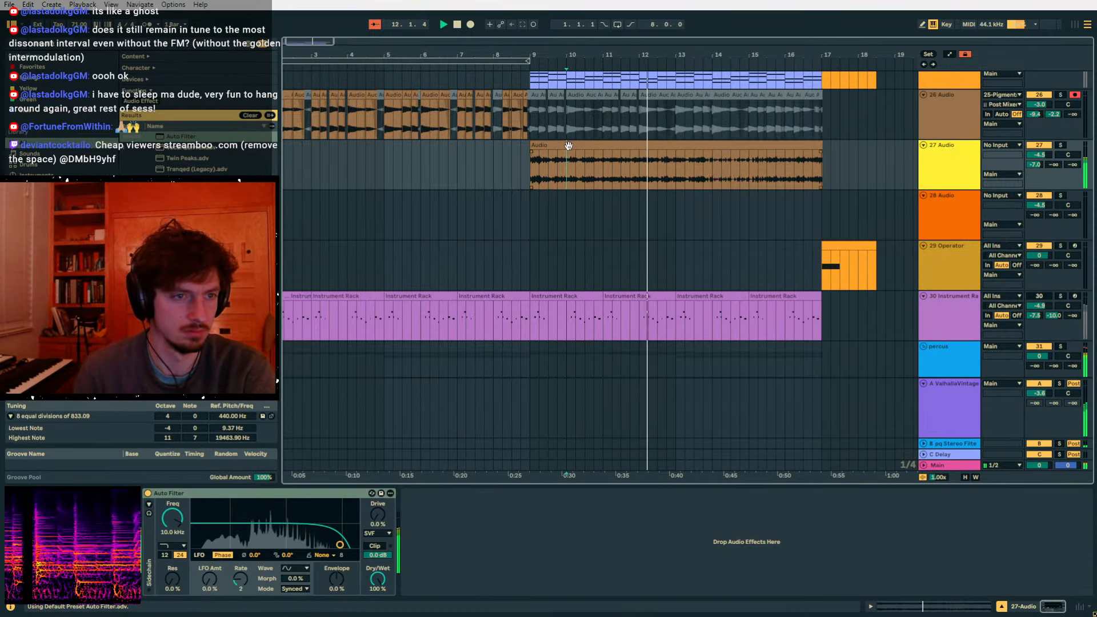
left_click(568, 145)
left_click(177, 525)
- Search the browser for "spell" and add The Spellbook to the 27 Audio track after the Auto Filter
left_click_drag(63, 43, 3, 23)
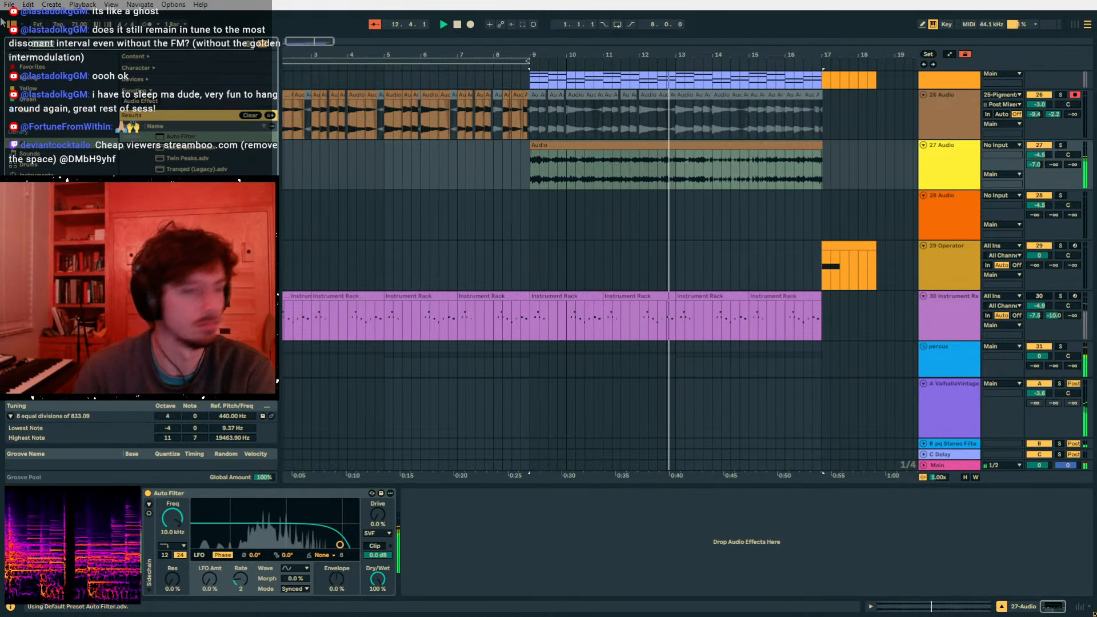
key("BackSpace")
type("spell")
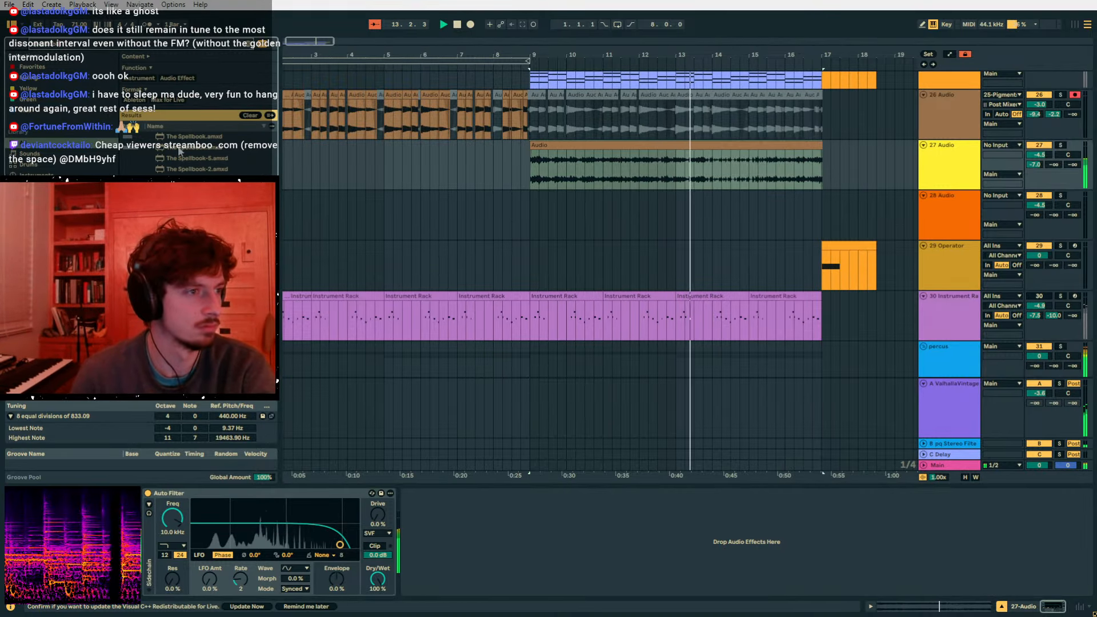
left_click_drag(181, 148, 659, 310)
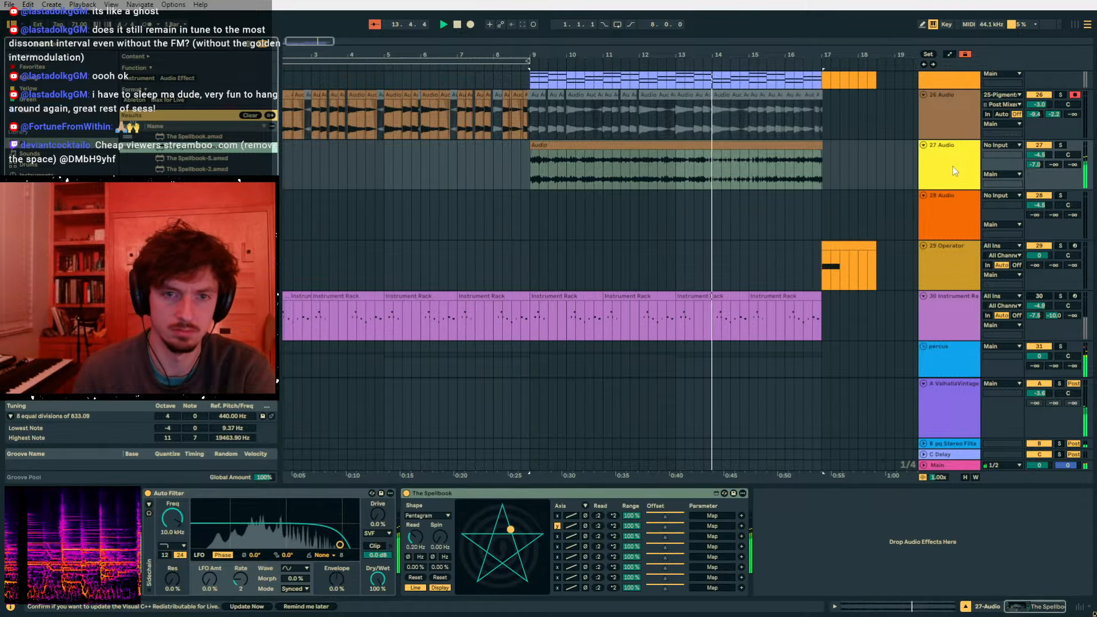
- Insert a MIDI track below 27 Audio, search for "formant" and bring in the pailiaq formant sound generator track
left_click(573, 147)
key("ctrl+shift+t")
left_click_drag(63, 43, 16, 33)
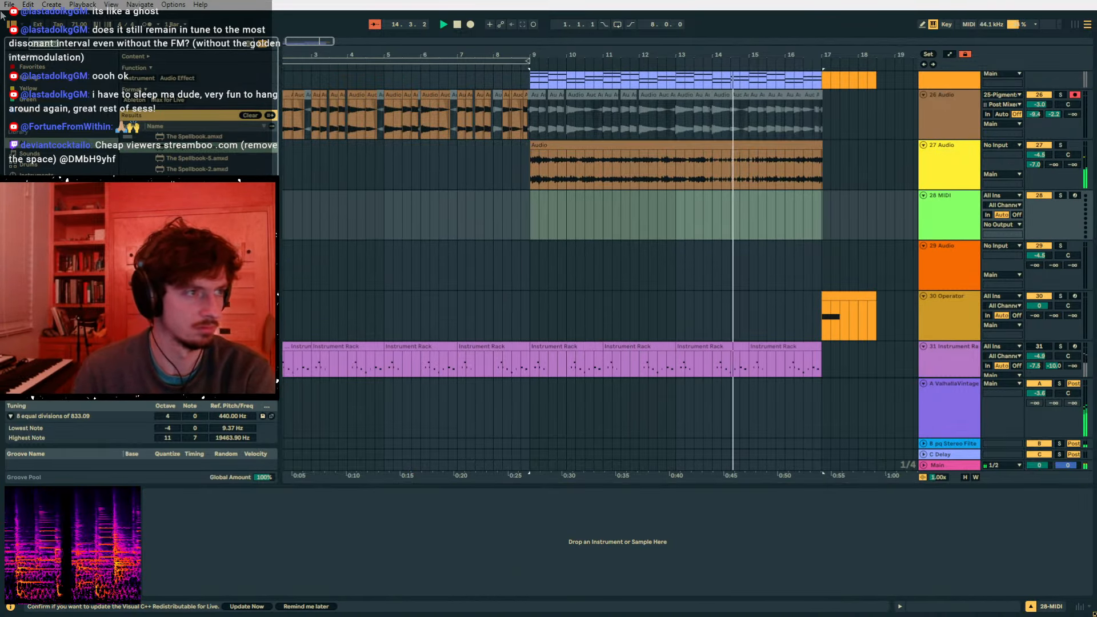
type("formant")
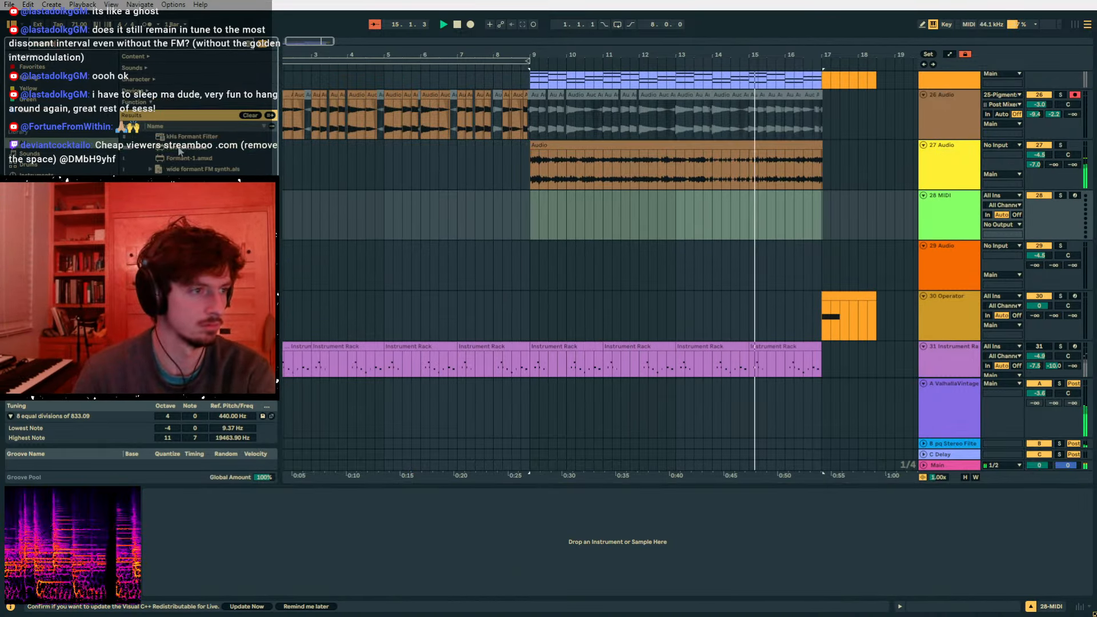
left_click(191, 147)
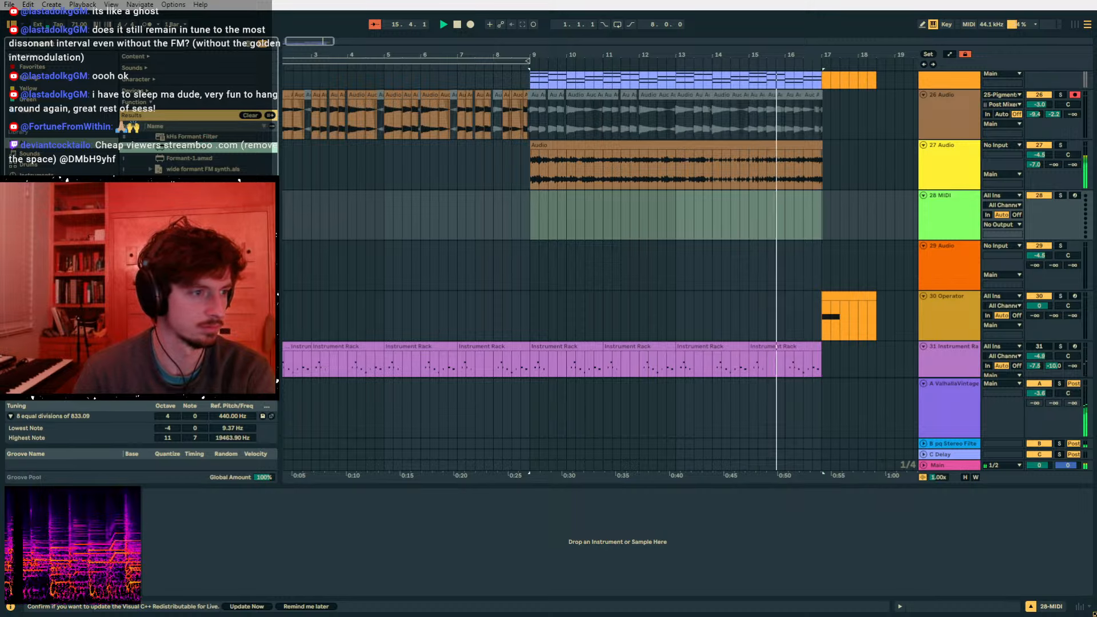
left_click_drag(191, 148, 504, 213)
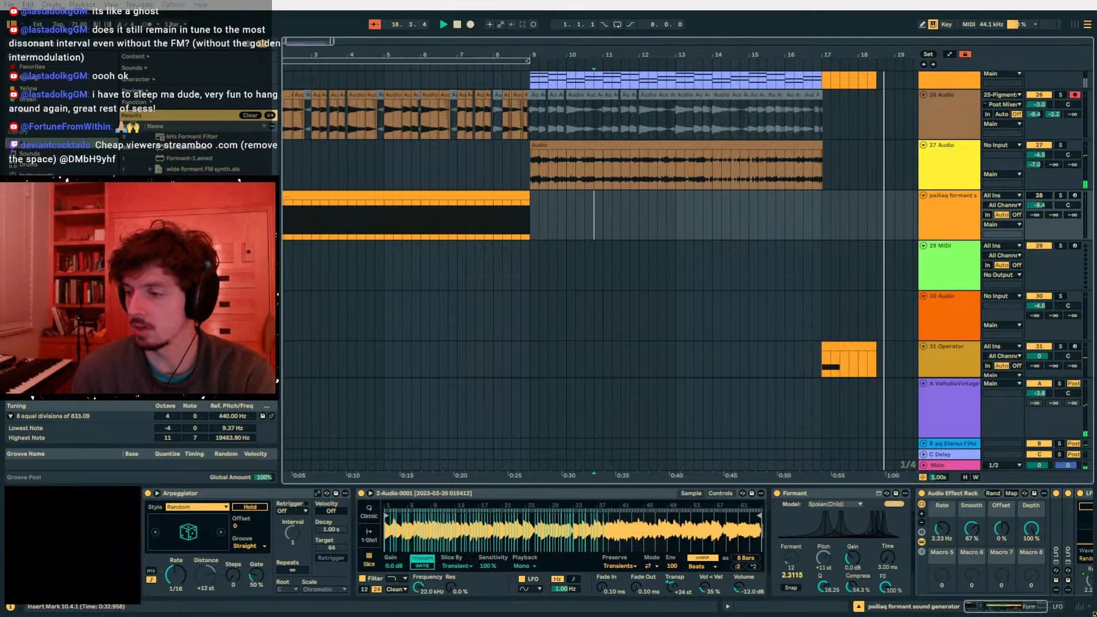
- Audition the formant track and load the recorded 26-Audio 0001 clip from 27 Audio into its Simpler
left_click(529, 195)
key("space")
key("space")
key("space")
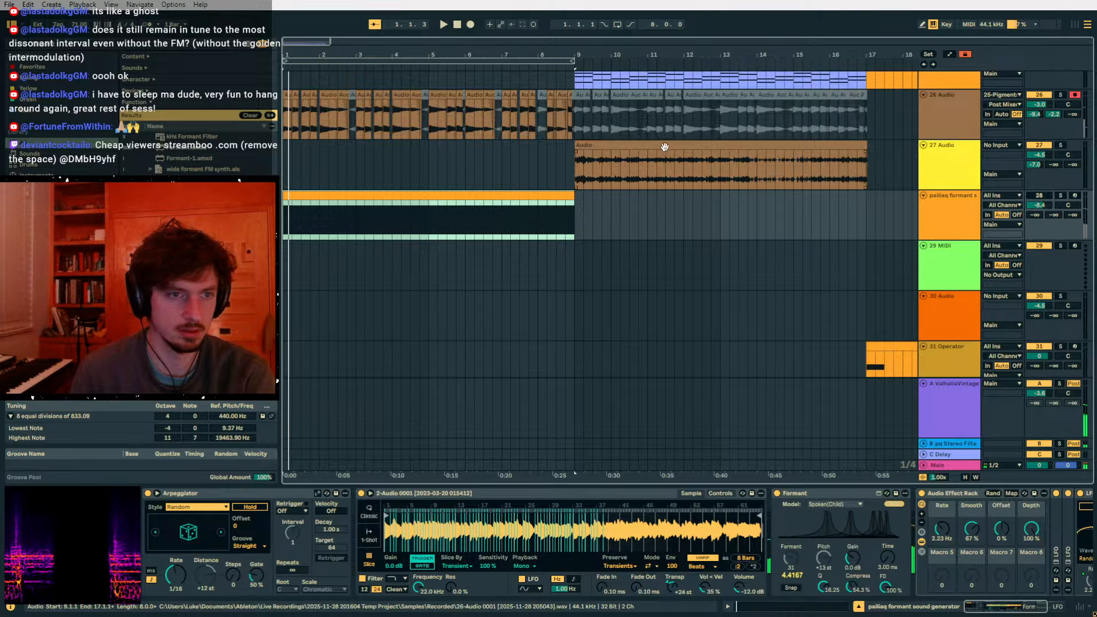
left_click_drag(664, 147, 571, 512)
left_click(421, 198)
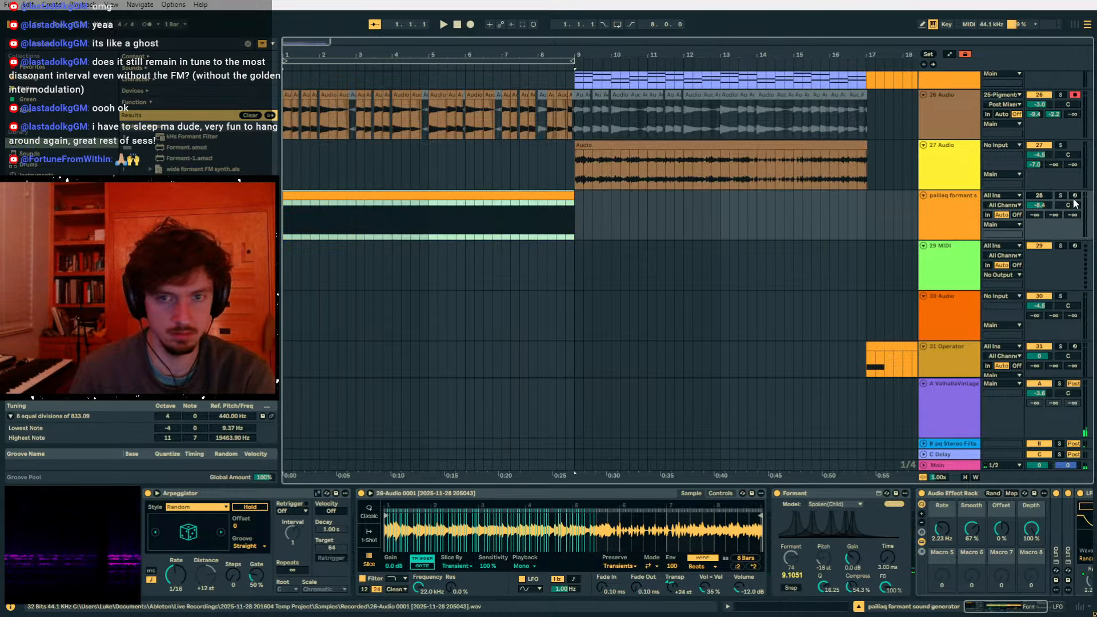
- Solo the formant track, set its Arpeggiator rate to 1/4 and Simpler transpose to 0 st, and play with the sample's *2 warp option applied
left_click(1059, 195)
key("space")
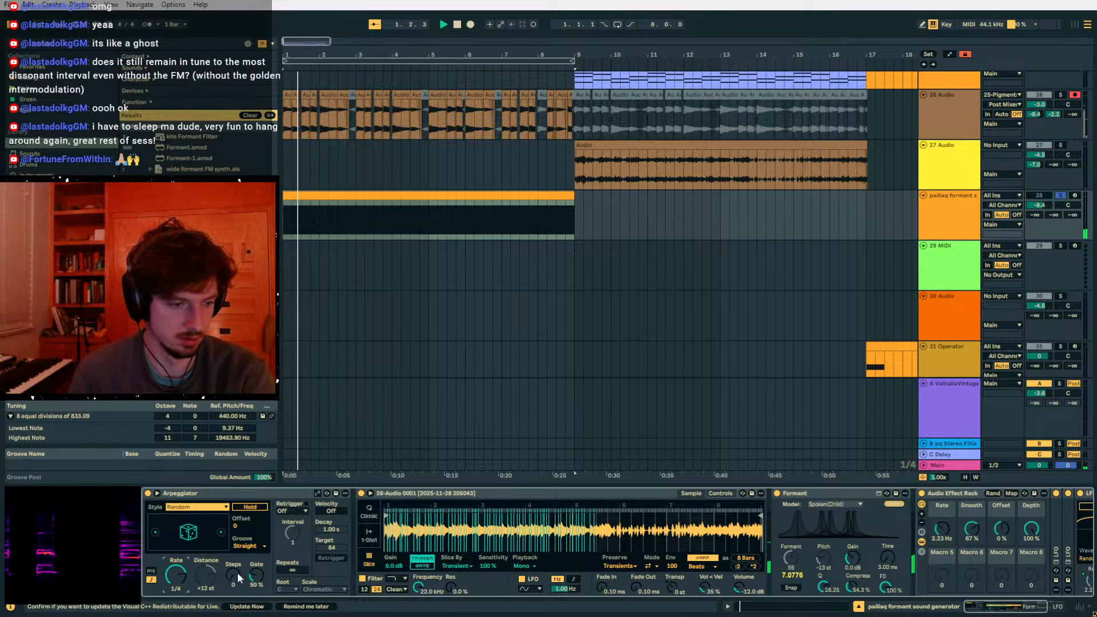
left_click(756, 566)
key("space")
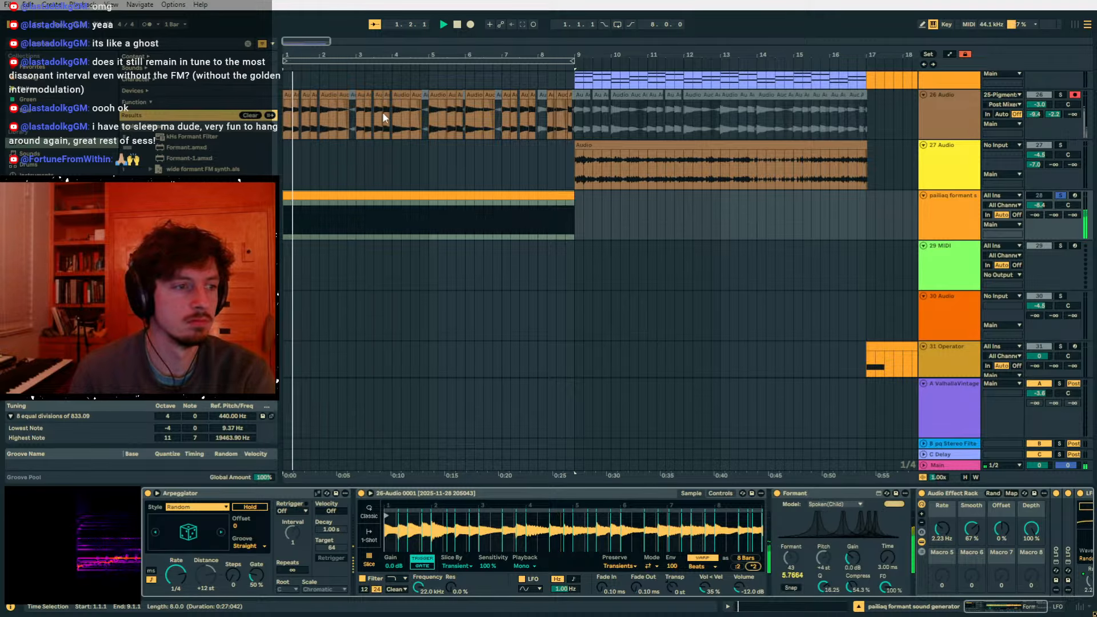
left_click_drag(358, 51, 360, 25)
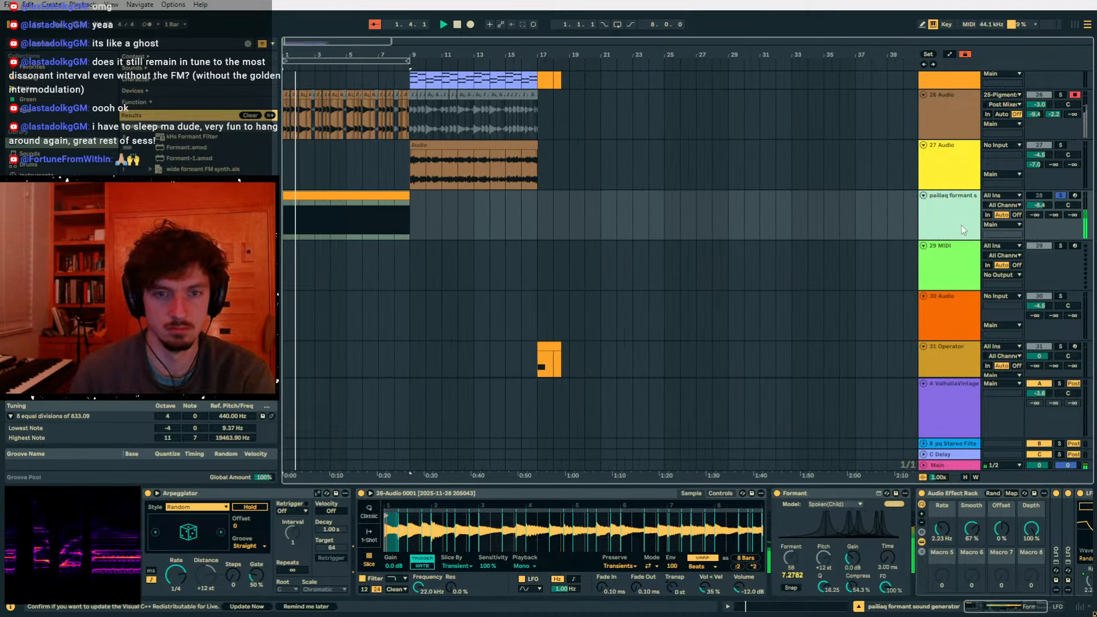
- Insert an audio track below the formant track, set its input to the formant track, arm it and start recording
key("ctrl+t")
left_click(999, 246)
left_click(999, 247)
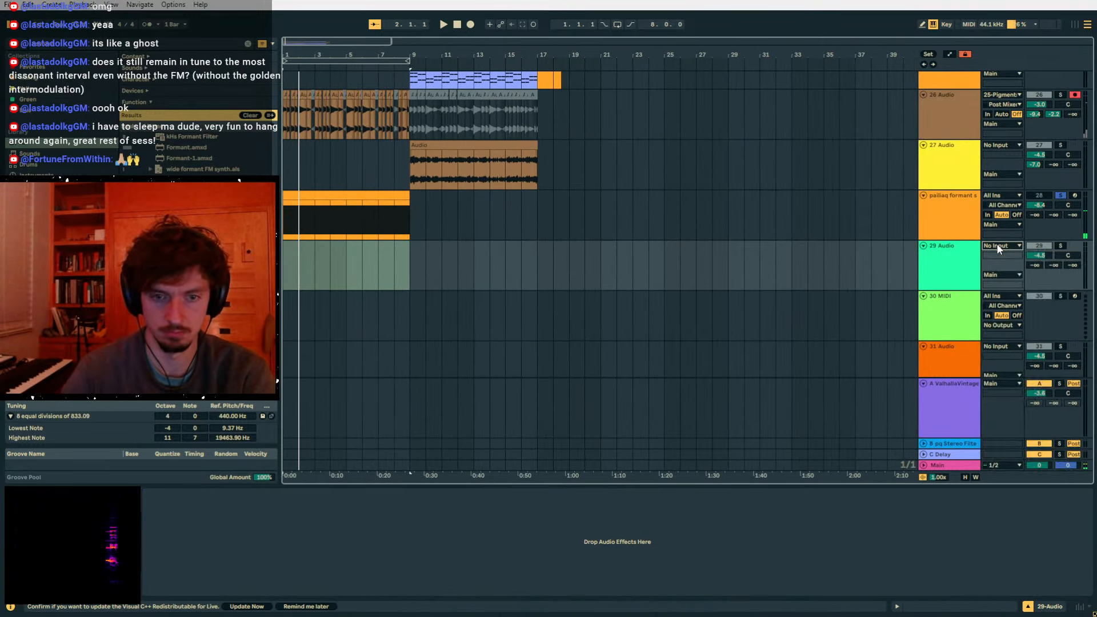
left_click(999, 247)
left_click(1022, 463)
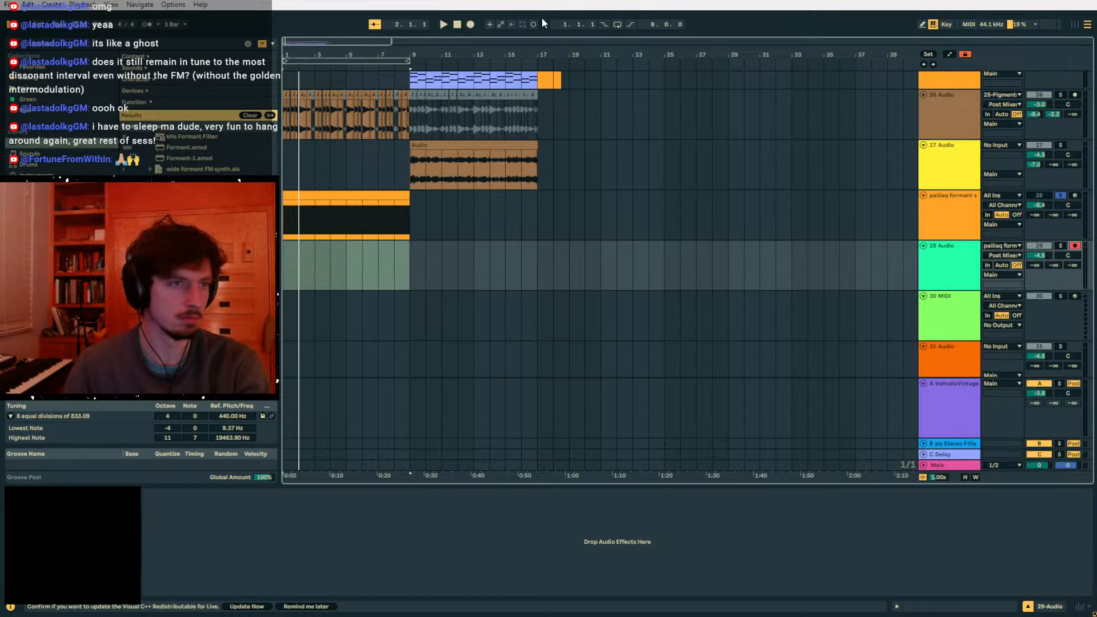
left_click(470, 24)
scroll(595, 185, "up", 2)
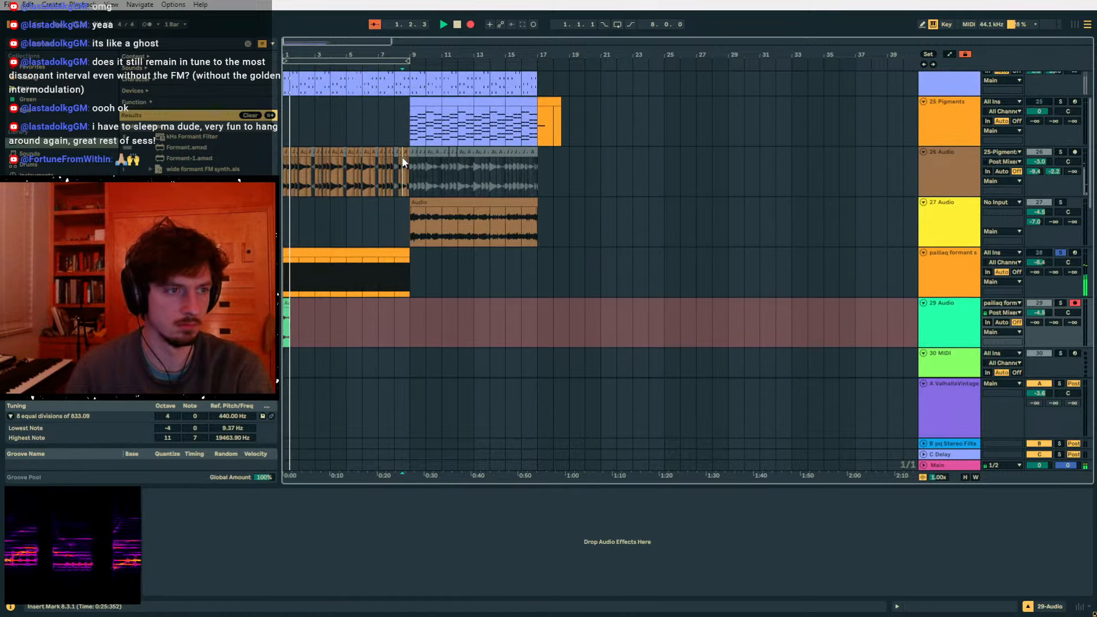
- Select the formant track's section up to bar 9 and turn on looping for the first eight bars
left_click(407, 169)
key("plus")
key("plus")
key("plus")
key("plus")
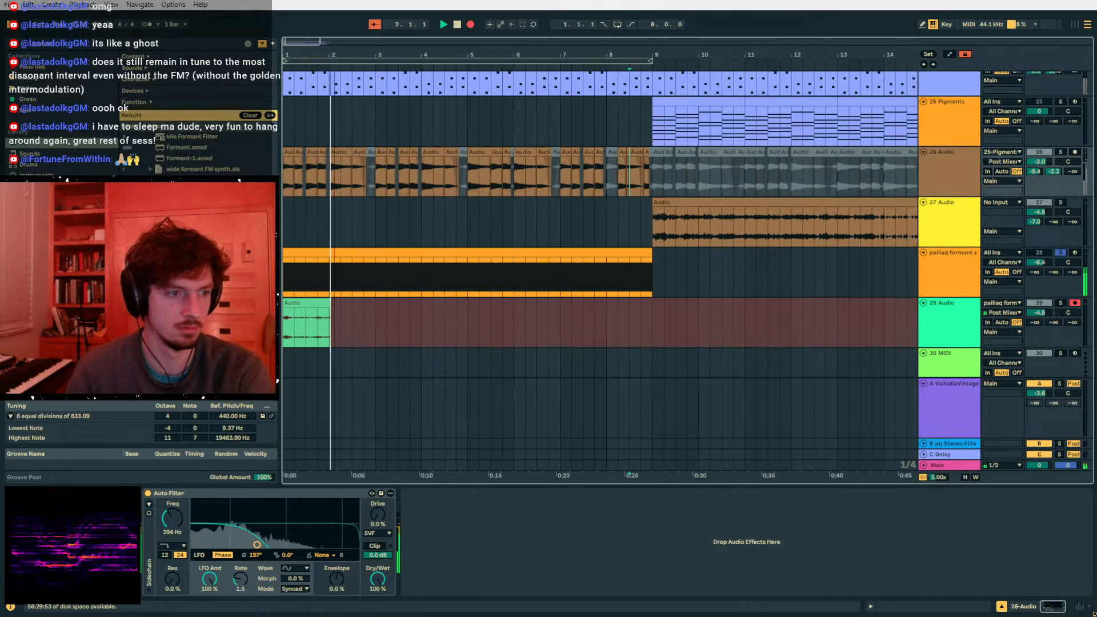
left_click(286, 267)
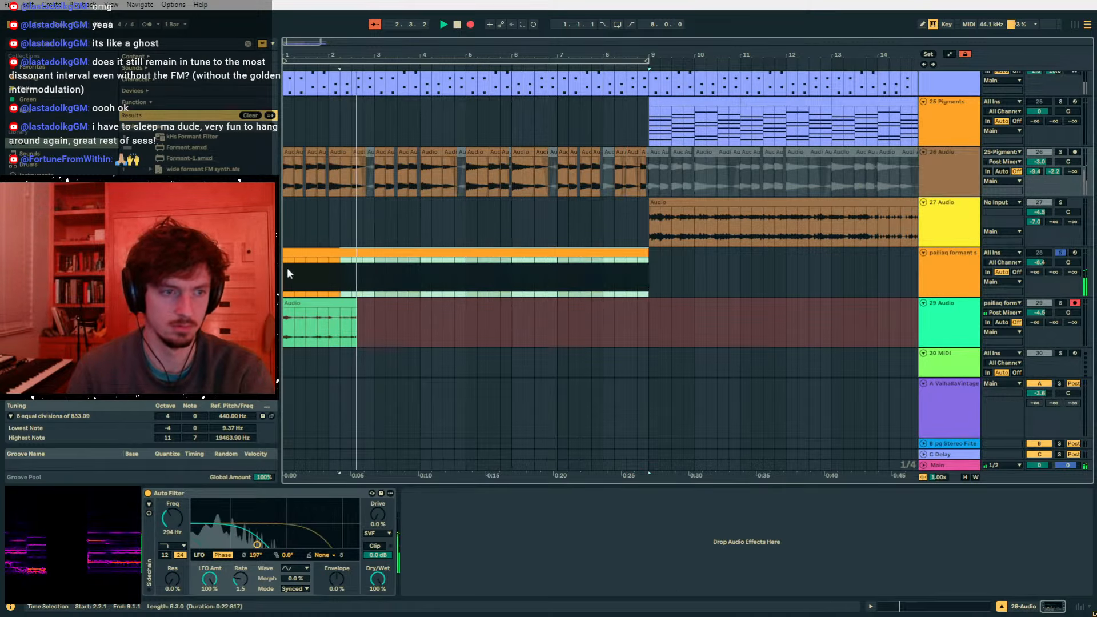
- On 27 Audio, map the Auto Filter's Frequency, LFO Amount and LFO Wave to the first three Spellbook slots
left_click(951, 216)
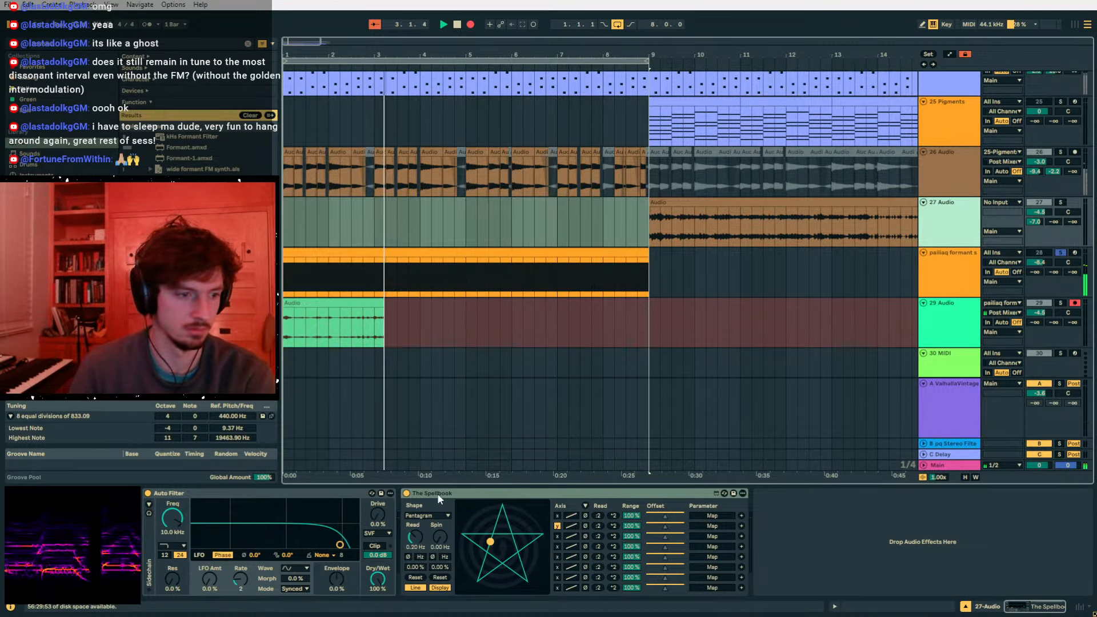
left_click(174, 521)
left_click(715, 526)
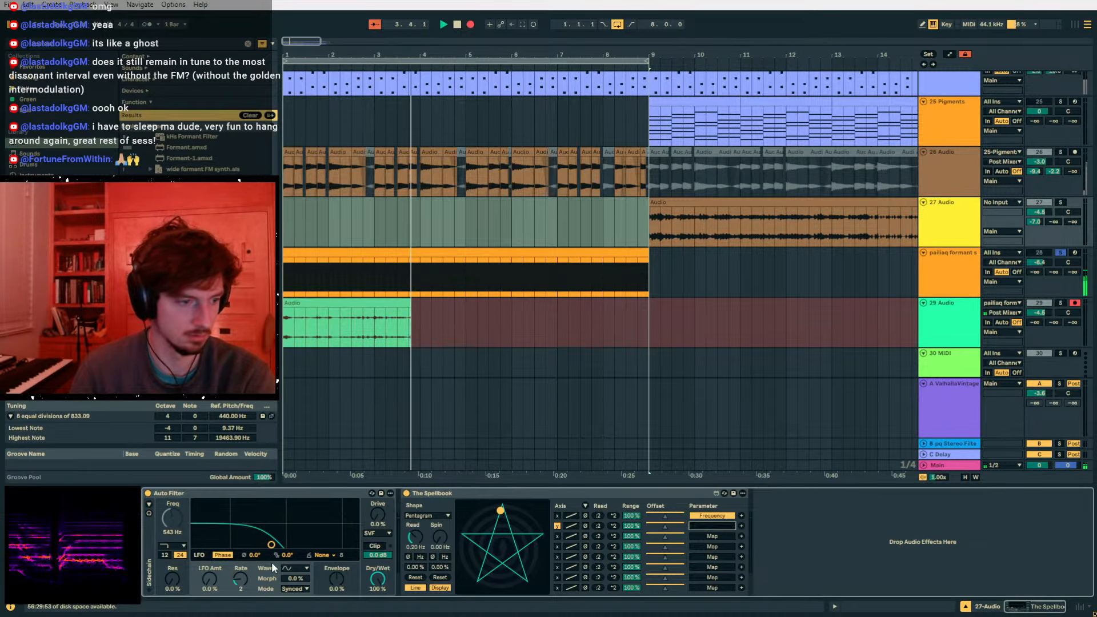
left_click(208, 577)
left_click(290, 569)
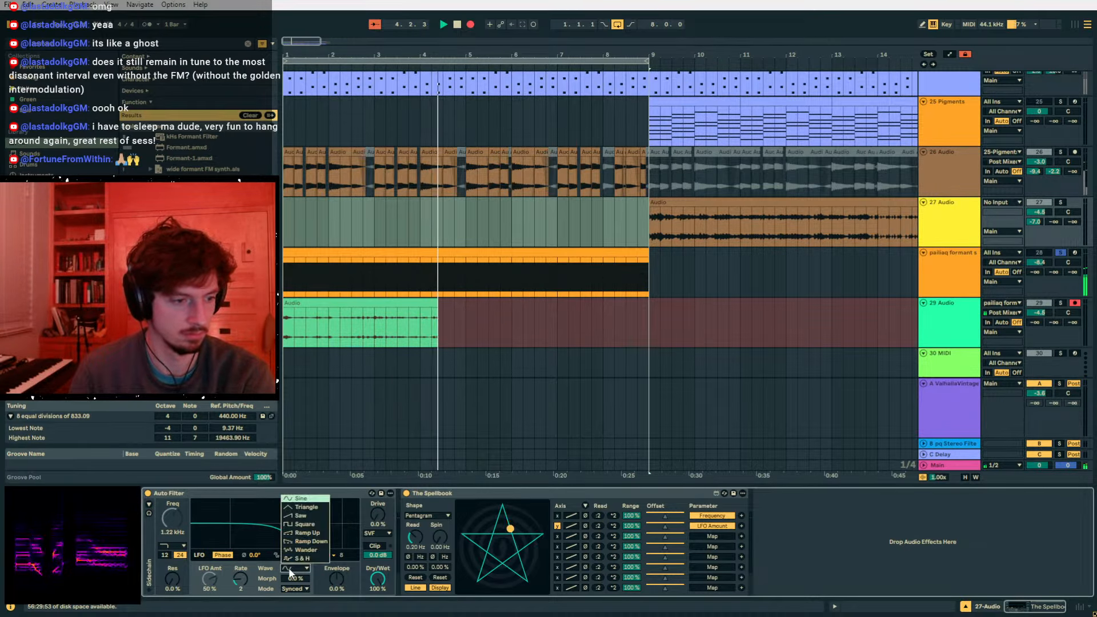
left_click(296, 570)
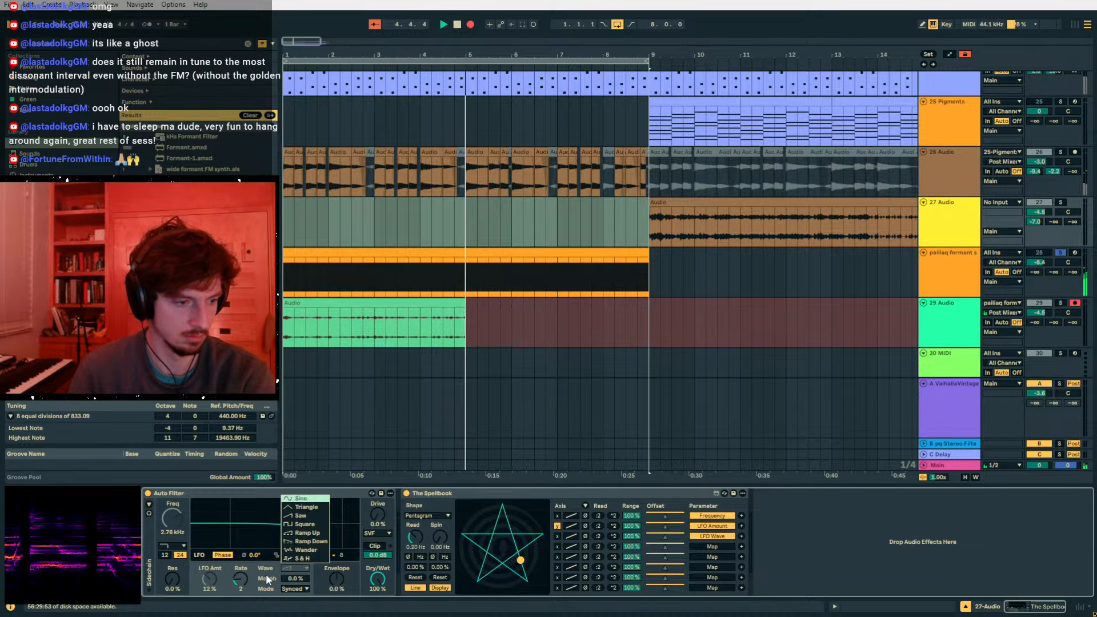
- Map the Auto Filter's LFO Rate to the Spellbook with a 71.7% range, and set the Spellbook's shape to Hexagram
left_click(710, 548)
left_click(240, 579)
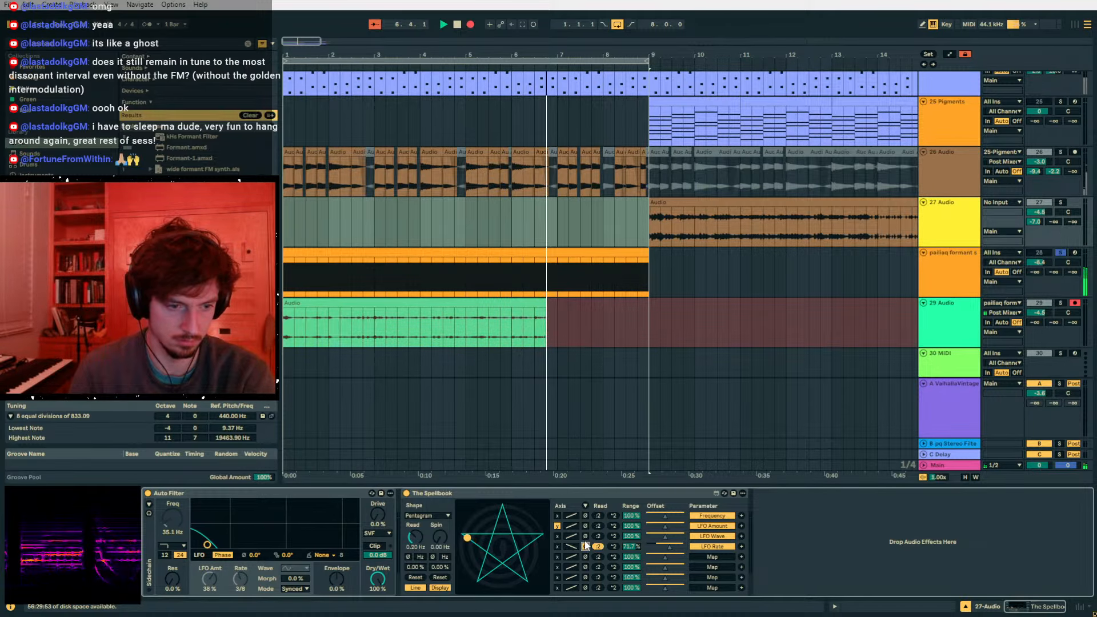
left_click(586, 506)
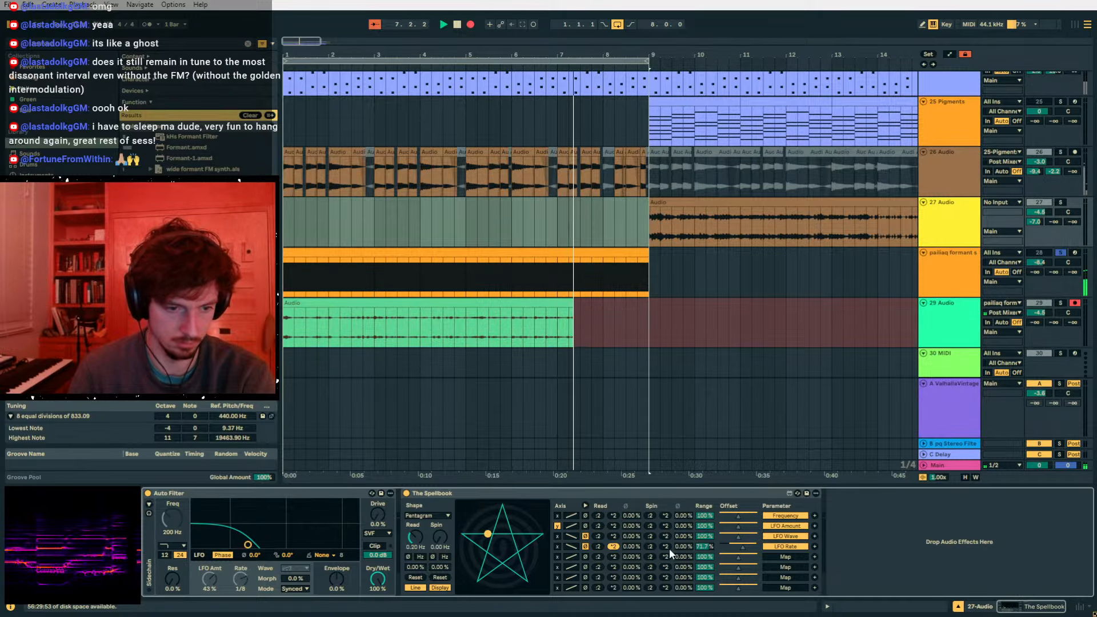
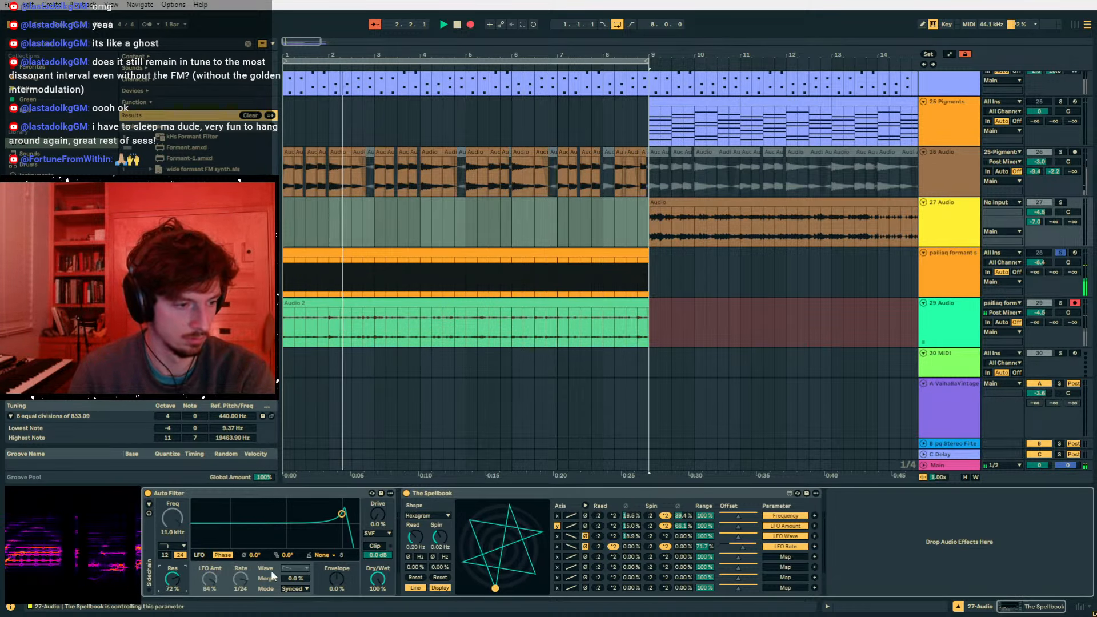
- Move the Auto Filter and The Spellbook from 27 Audio to the end of the formant track's device chain
left_click(323, 494)
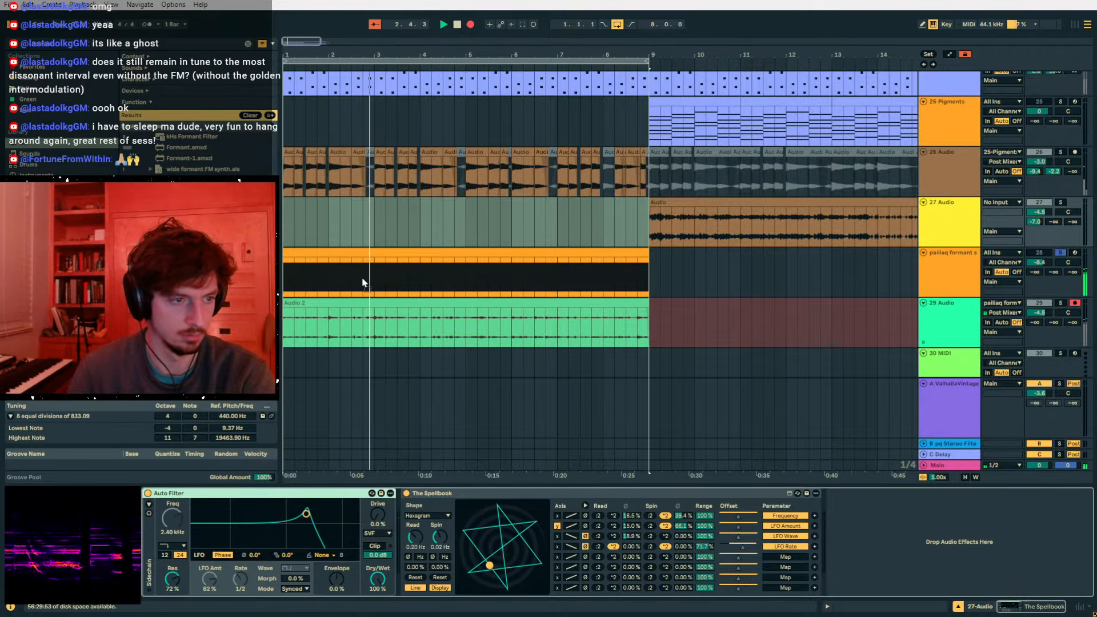
key("Down")
double_click(811, 492)
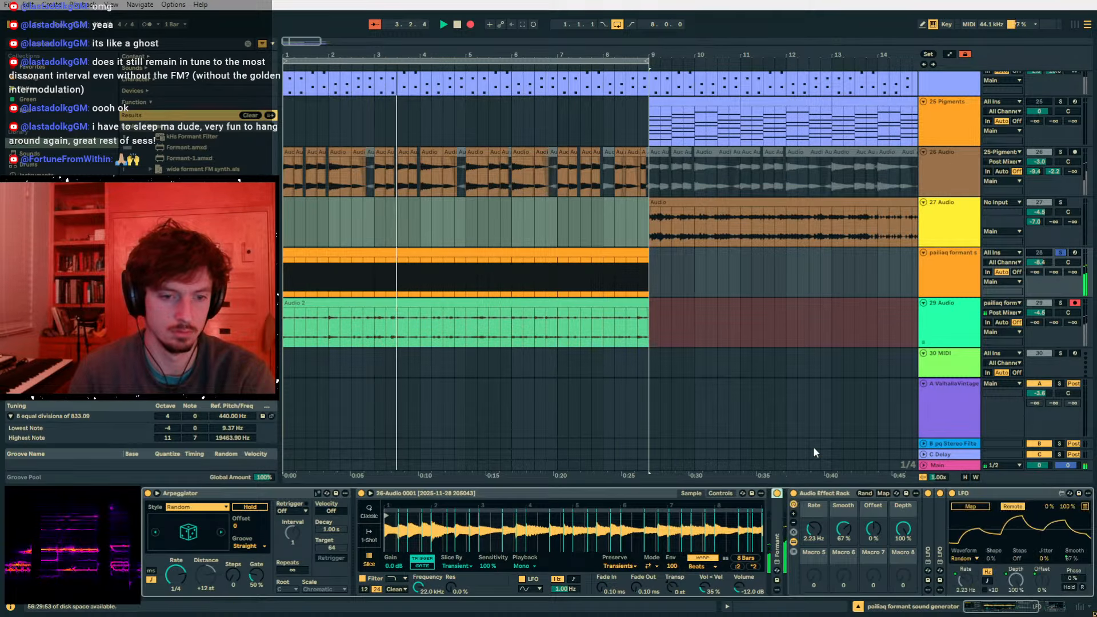
left_click_drag(943, 227, 871, 311)
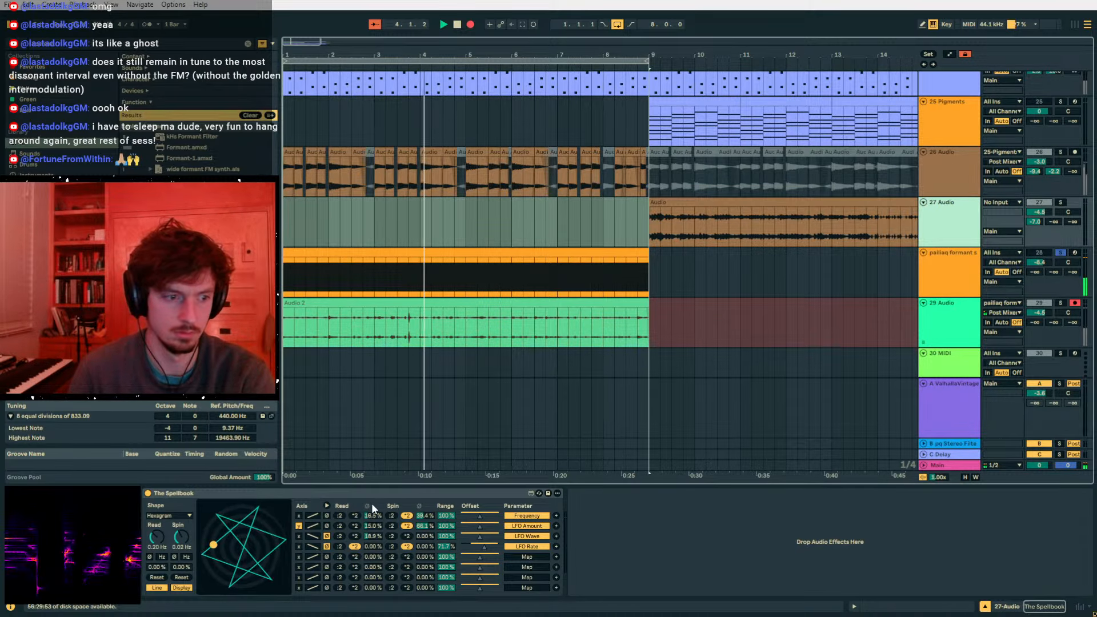
left_click_drag(373, 493, 774, 342)
left_click_drag(946, 299, 956, 270)
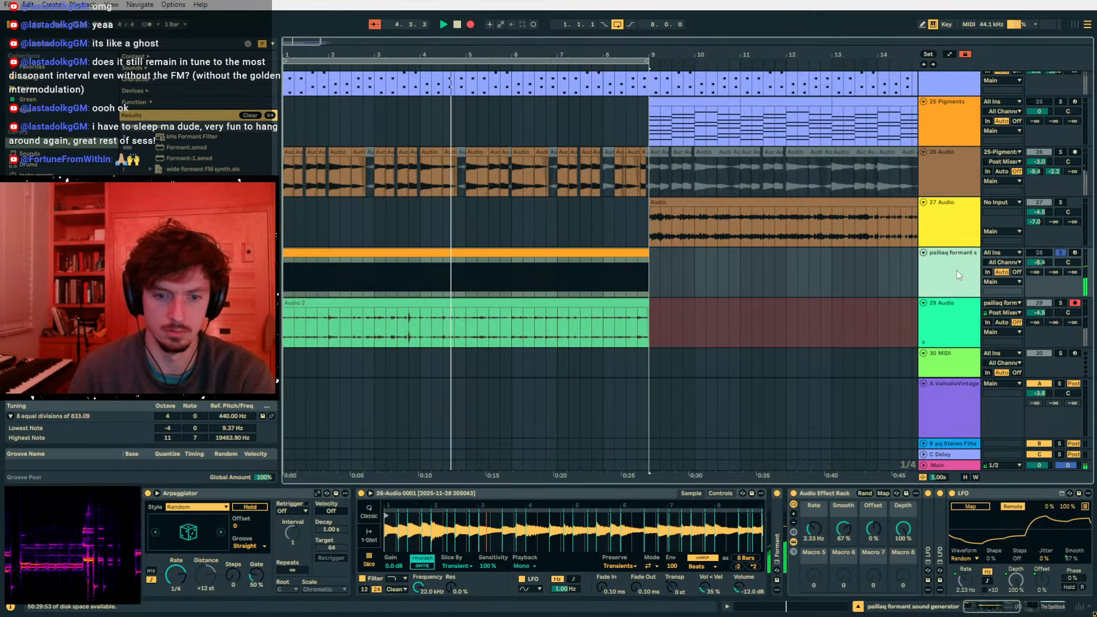
left_click(864, 495)
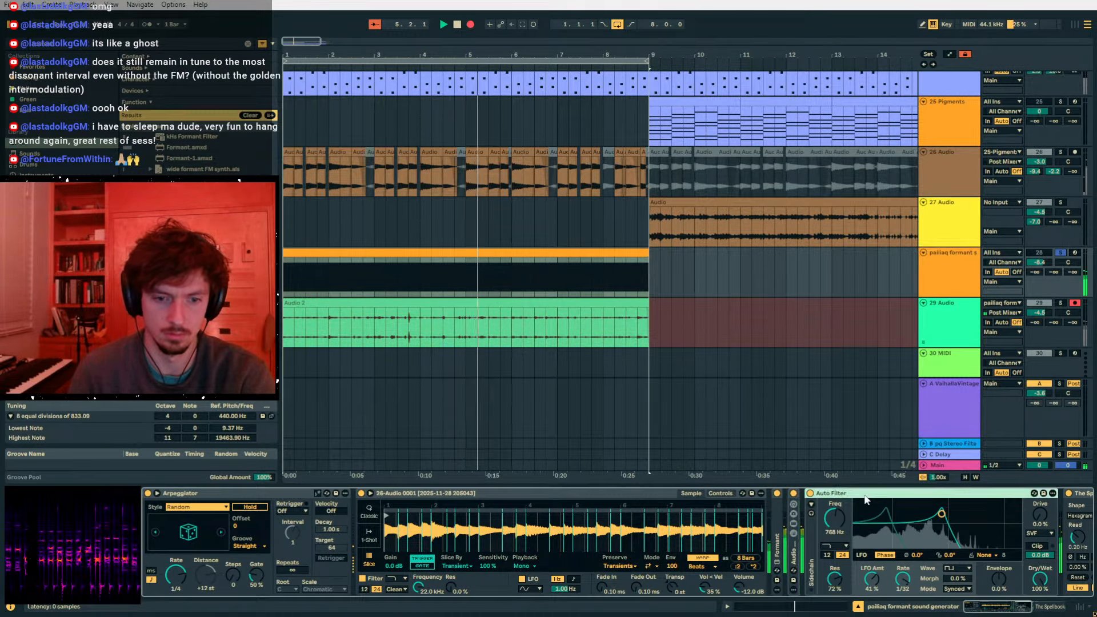
- Remap the Spellbook's fourth slot to the Auto Filter's LFO Rate and map LFO Morph to the fifth slot
scroll(864, 496, "down", 5)
right_click(865, 495)
left_click(1032, 531)
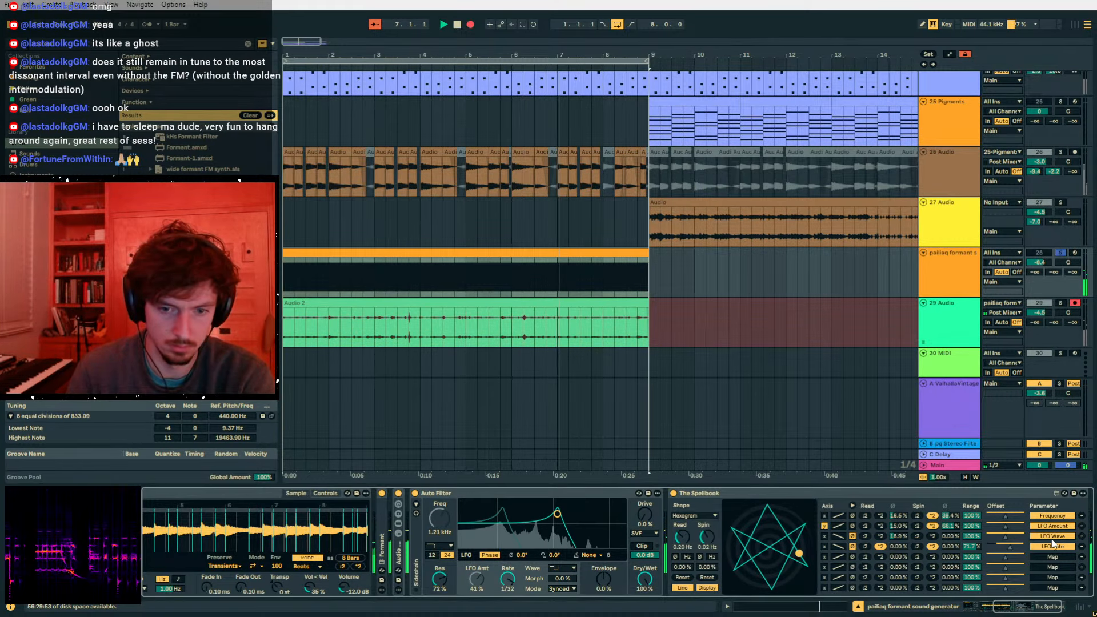
left_click(563, 569)
left_click(1052, 548)
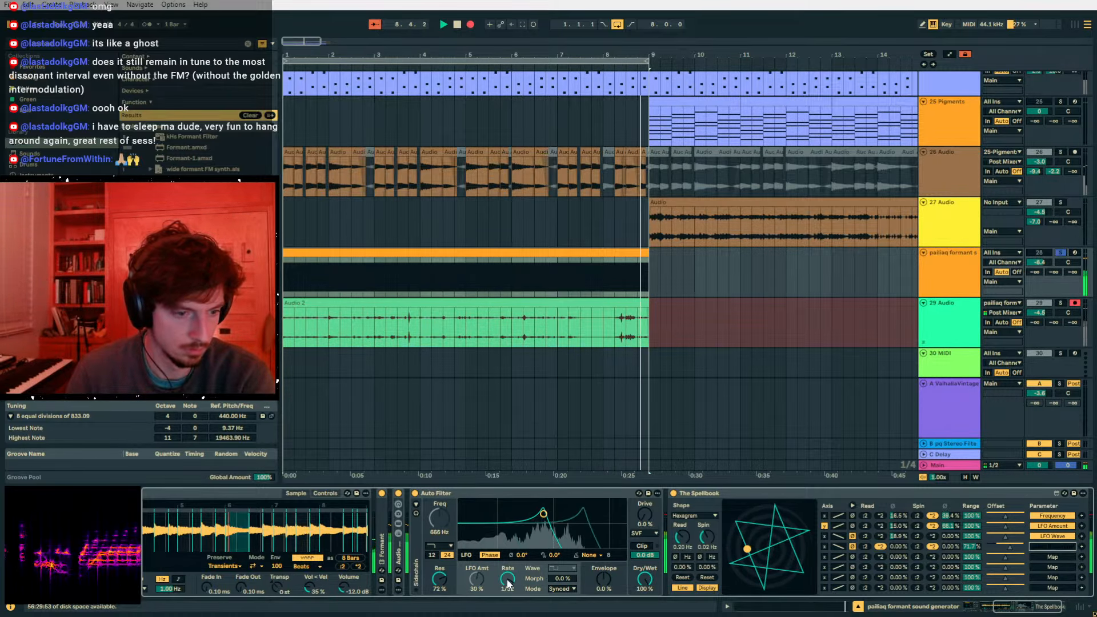
left_click(571, 580)
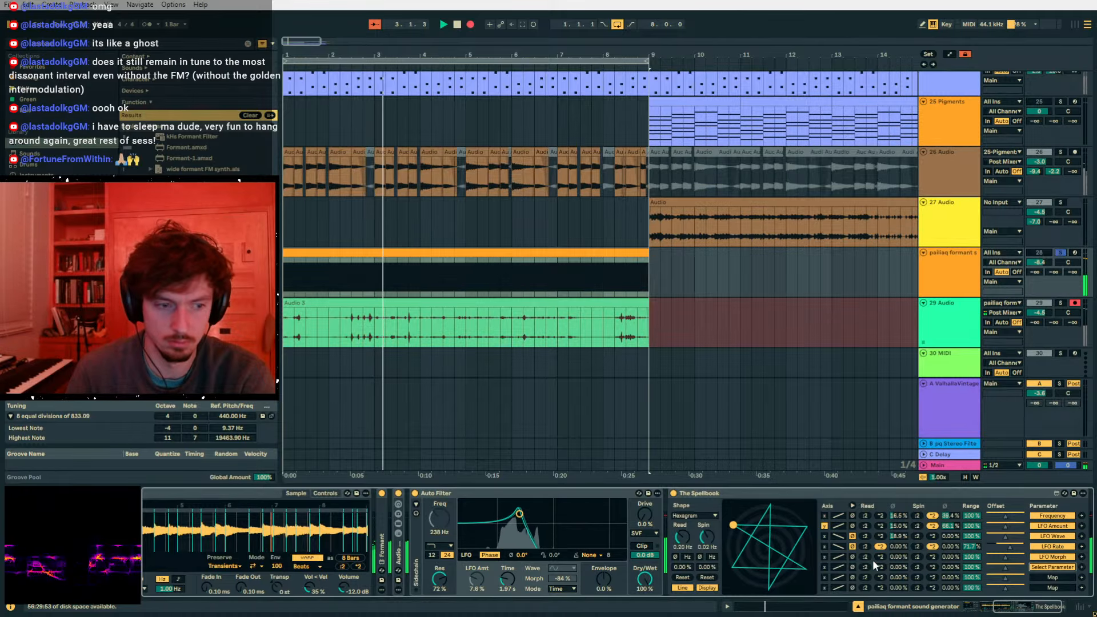
- Map the Auto Filter's LFO timing to the sixth Spellbook slot, adjust its offset, and switch the LFO mode to Rate
left_click(508, 580)
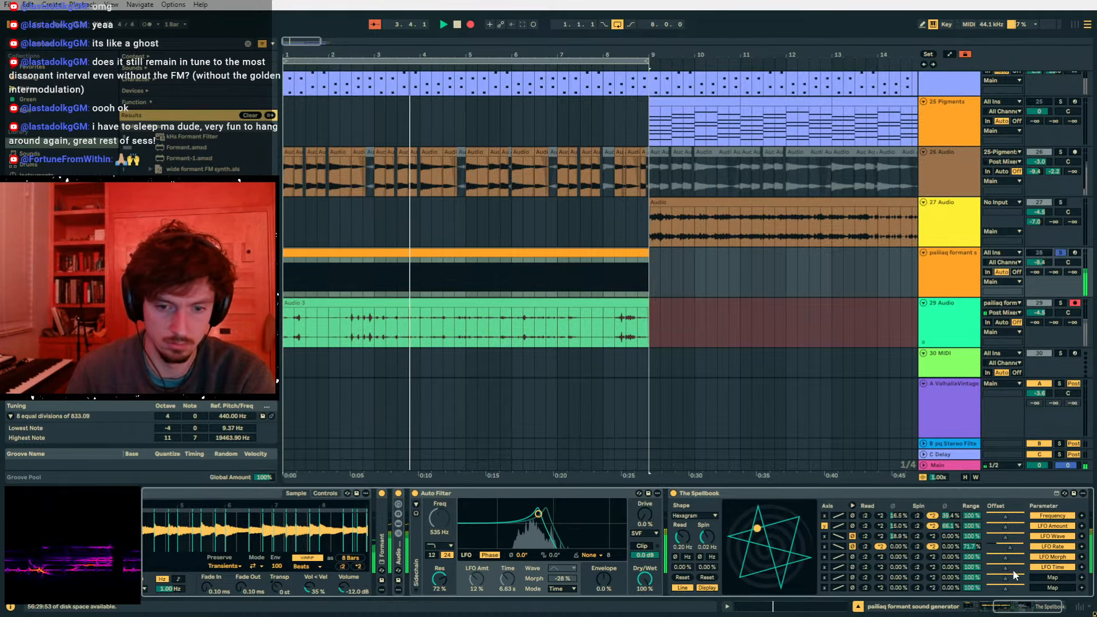
left_click_drag(1003, 567, 949, 564)
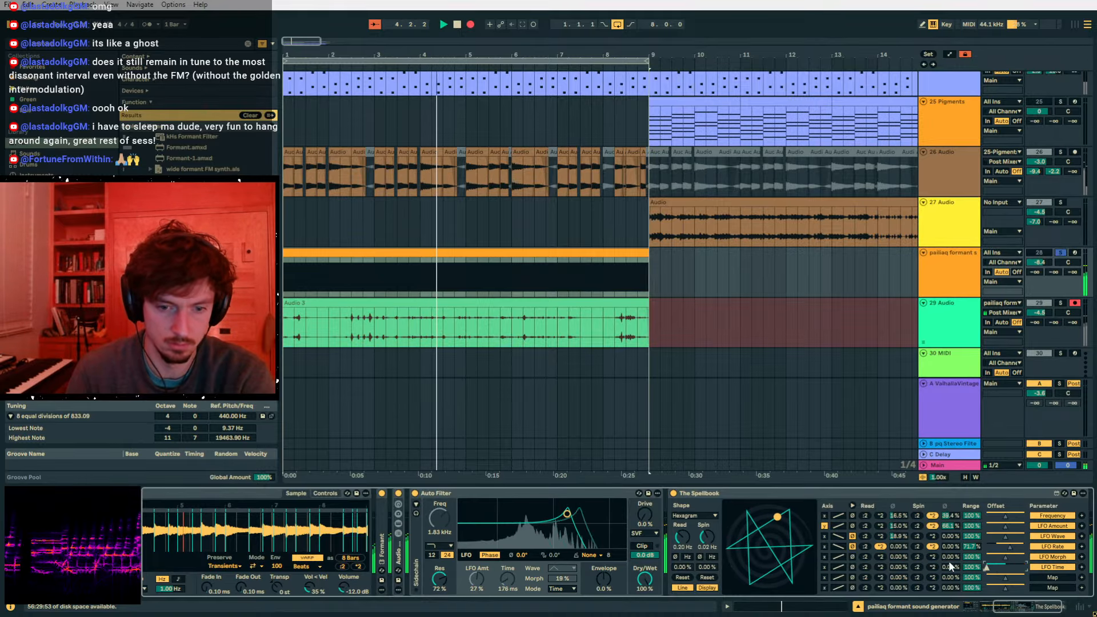
left_click(562, 590)
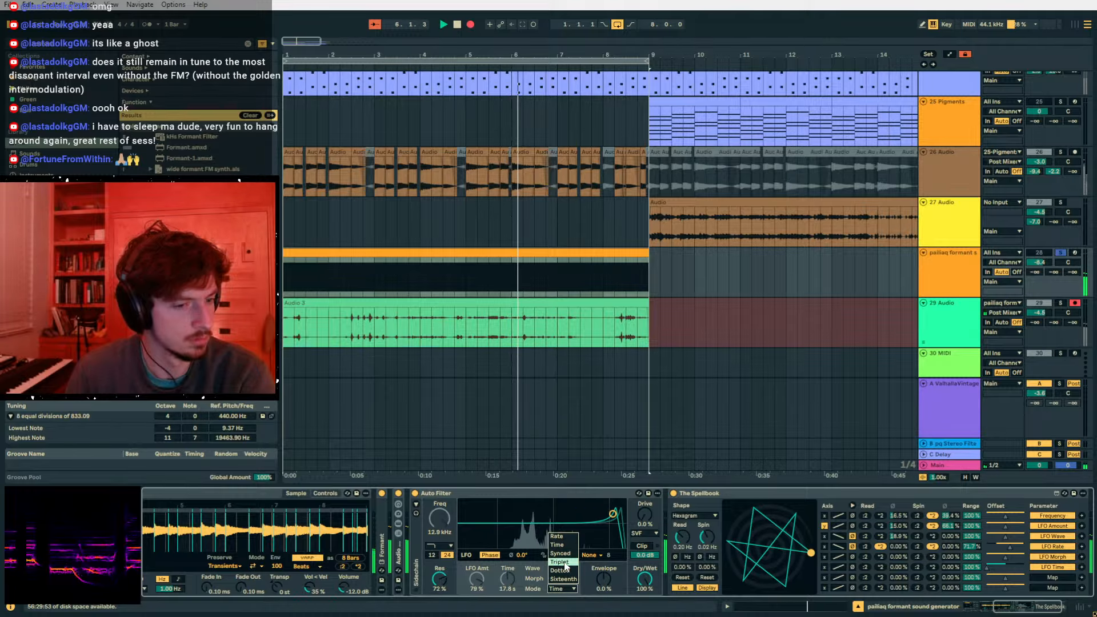
left_click(561, 538)
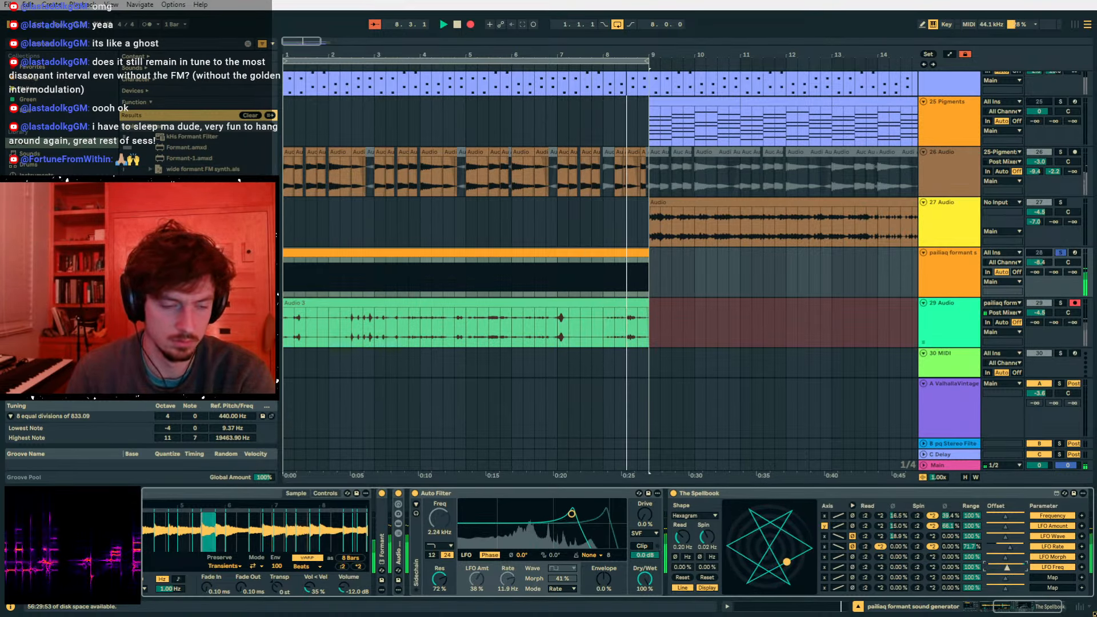
- Adjust the Spellbook's LFO Morph modulation, and set its Read rate to 0.22 Hz and Spin rate to 0.03 Hz
left_click(852, 557)
left_click_drag(685, 537, 706, 525)
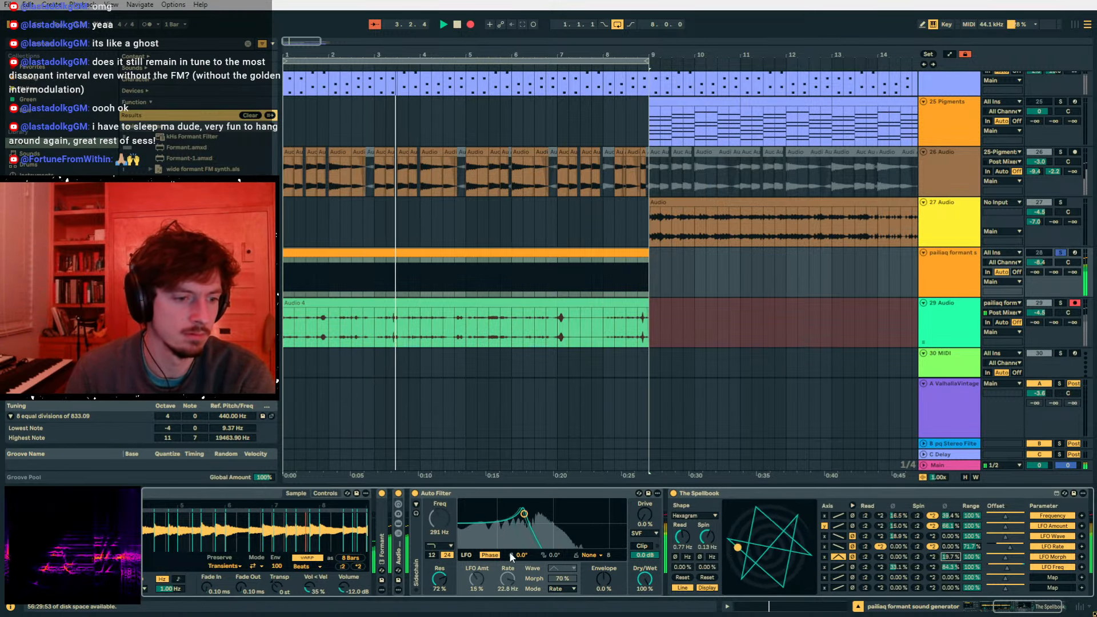
left_click_drag(682, 537, 707, 552)
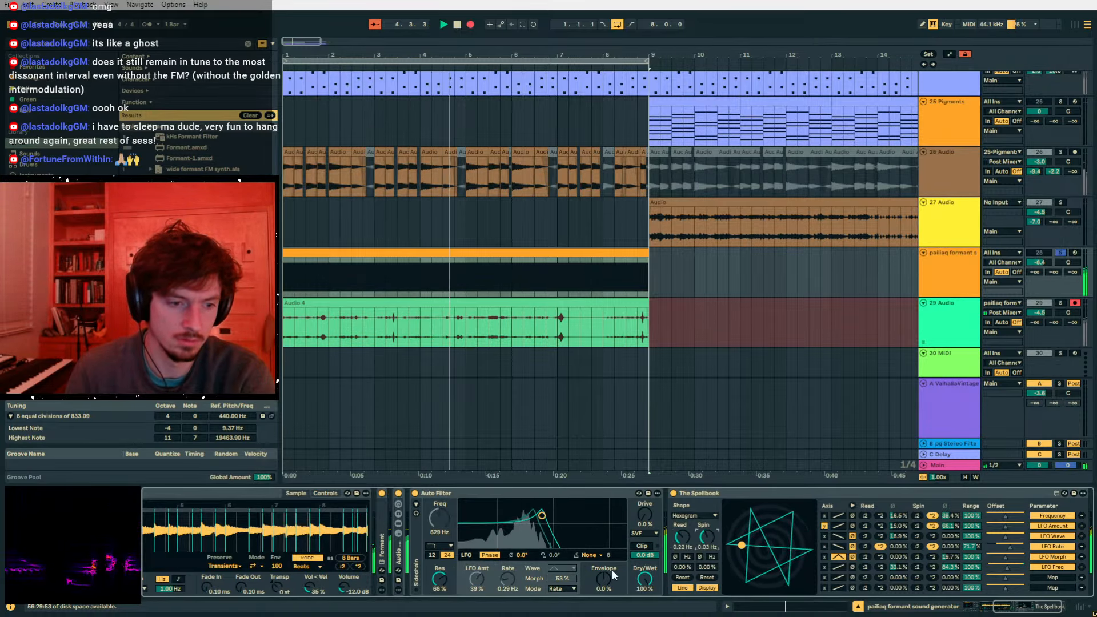
- Search the browser for "flatline" and add Flatline after The Spellbook on the formant track
type("flatline")
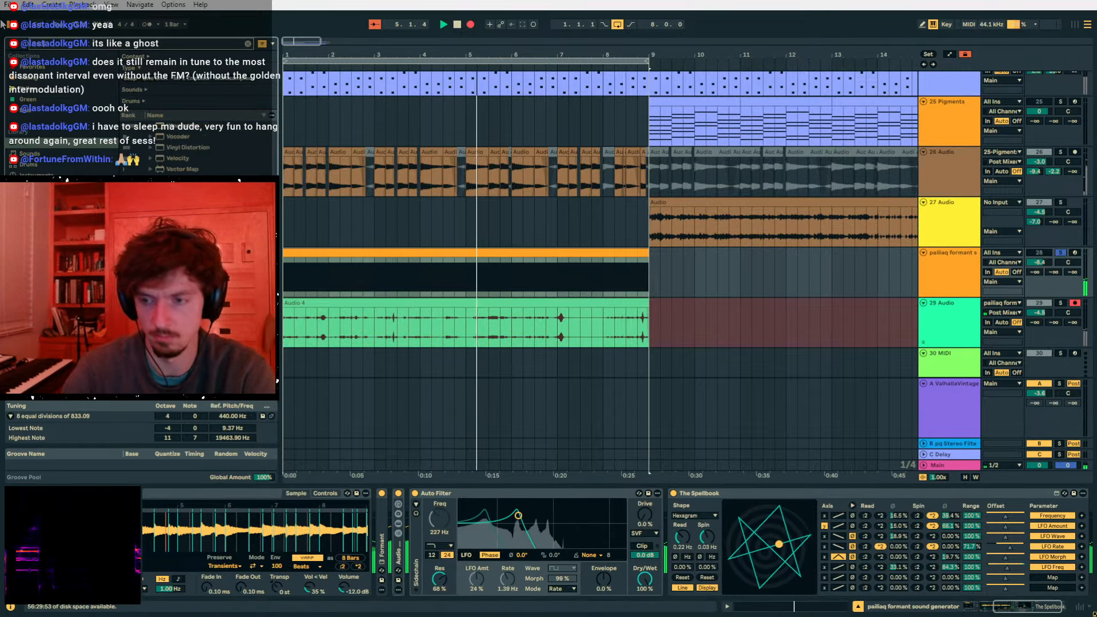
key("Down")
key("Return")
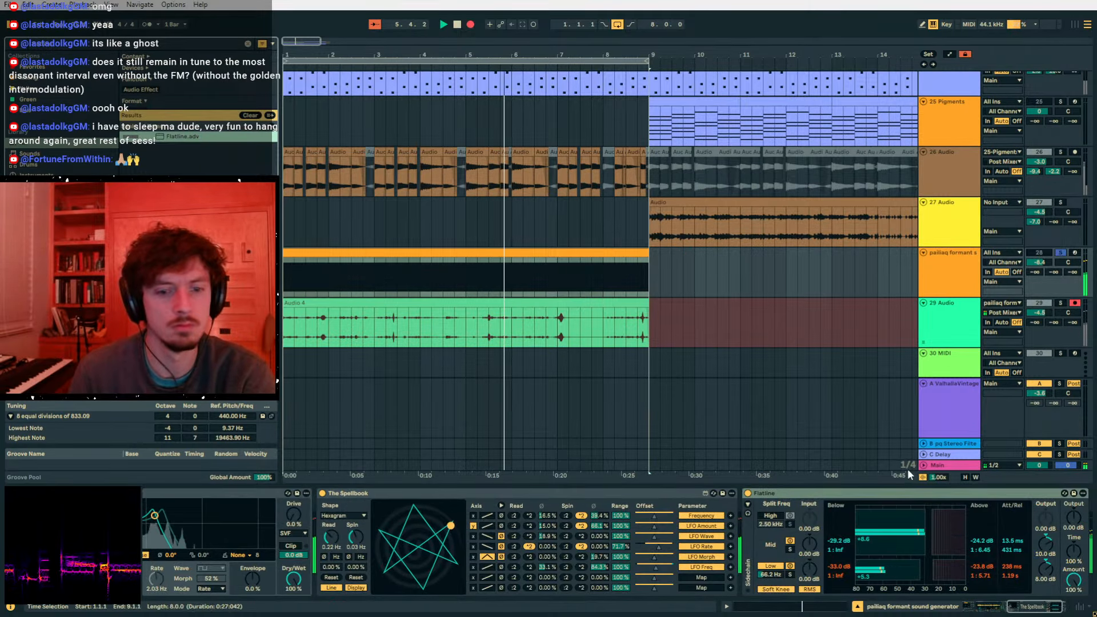
- Transpose the Simpler by 12 st, fold it, and slow the Spellbook's Read rate to 0.07 Hz while adjusting its Frequency modulation
scroll(379, 496, "left", 10)
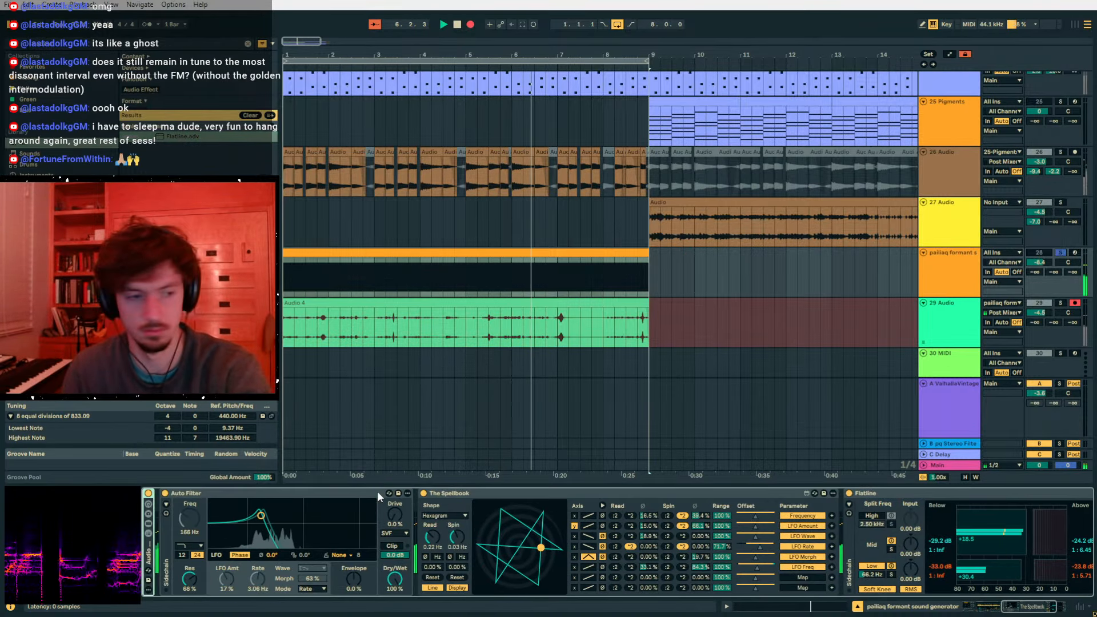
left_click_drag(673, 587, 673, 602)
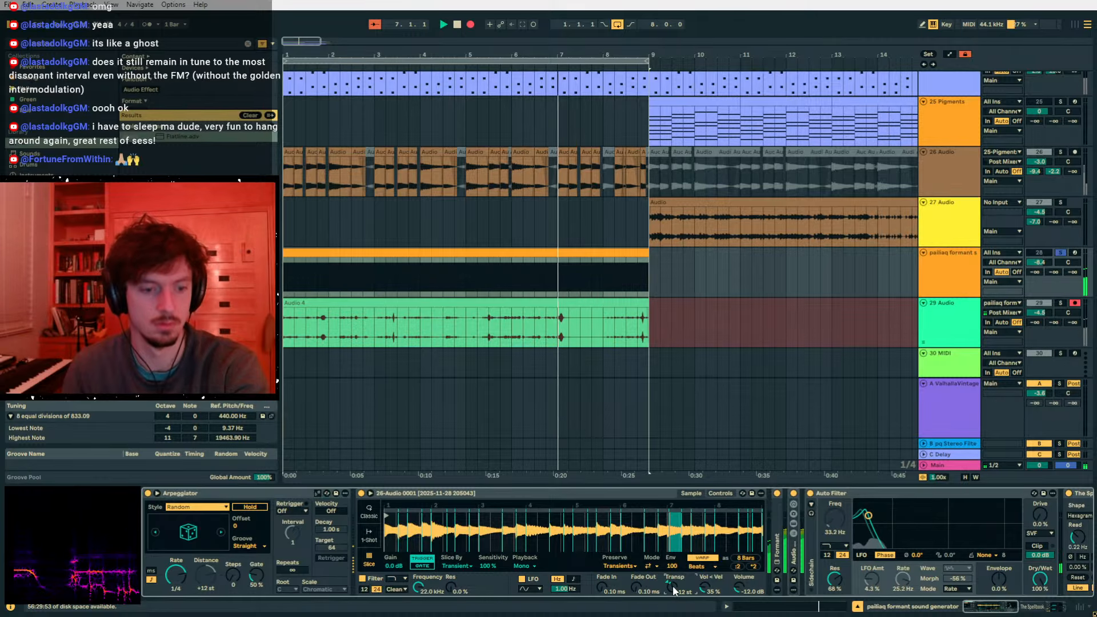
double_click(552, 491)
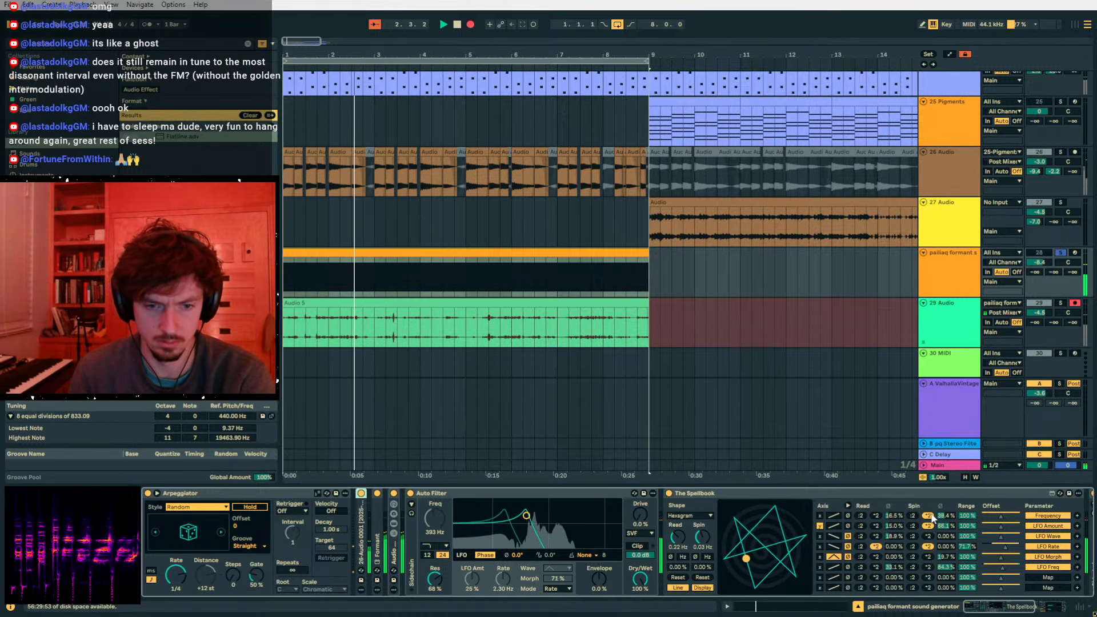
left_click(876, 515)
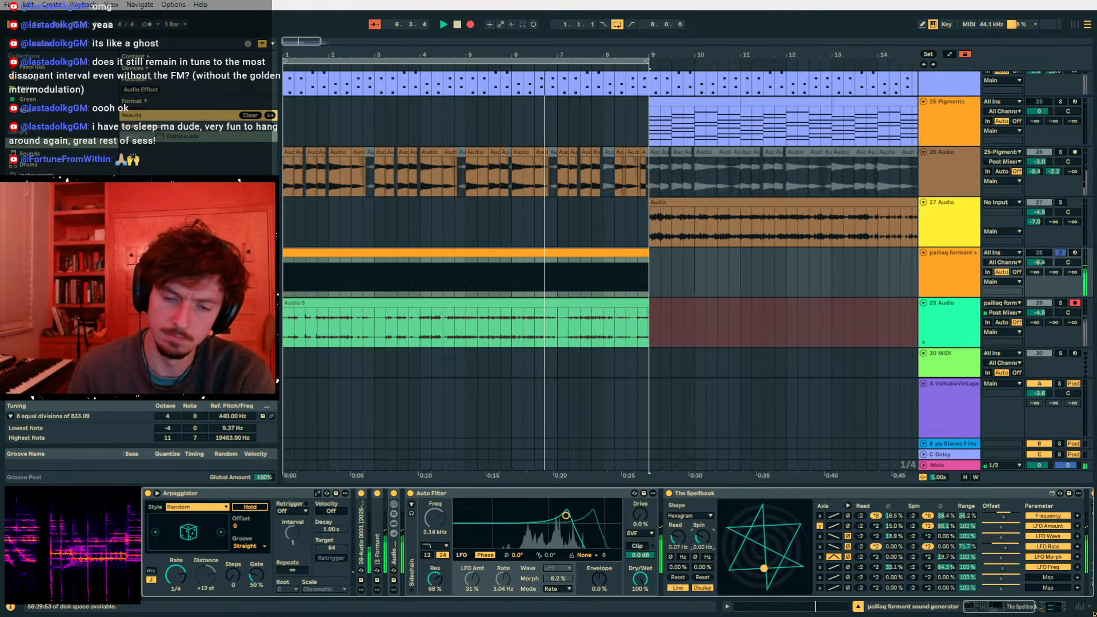
- Set the formant track's send A to -32.5 dB and send B to 0 dB
left_click_drag(1036, 273, 1035, 220)
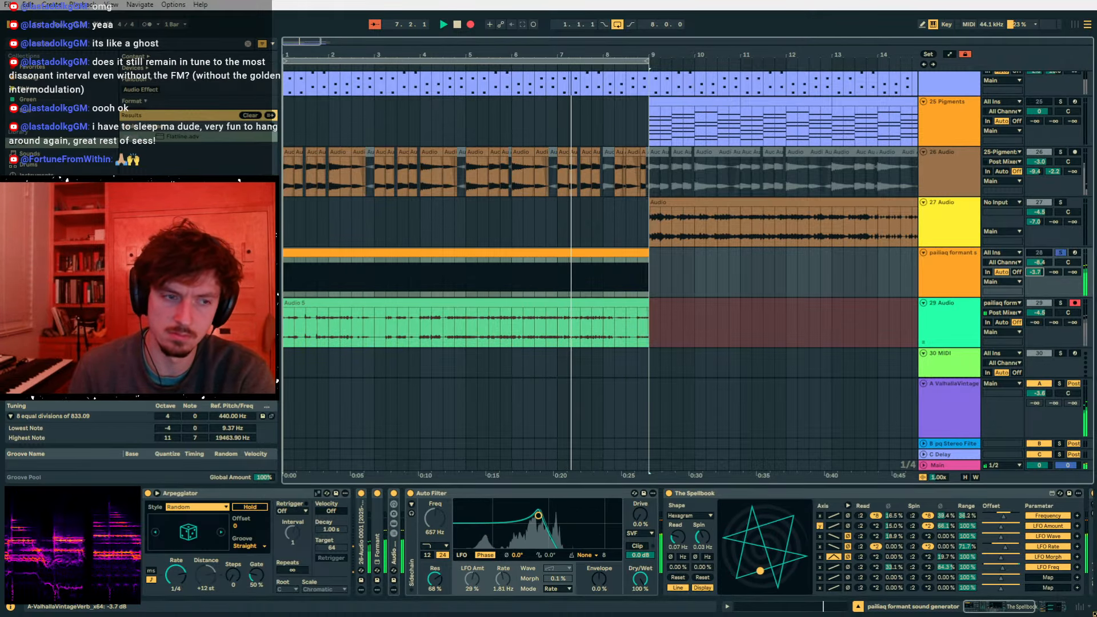
left_click_drag(1054, 272, 1054, 208)
left_click_drag(1035, 272, 1035, 309)
- Unfold the Simpler, change its transient loop mode, and set the Arpeggiator rate to 1/2
double_click(361, 535)
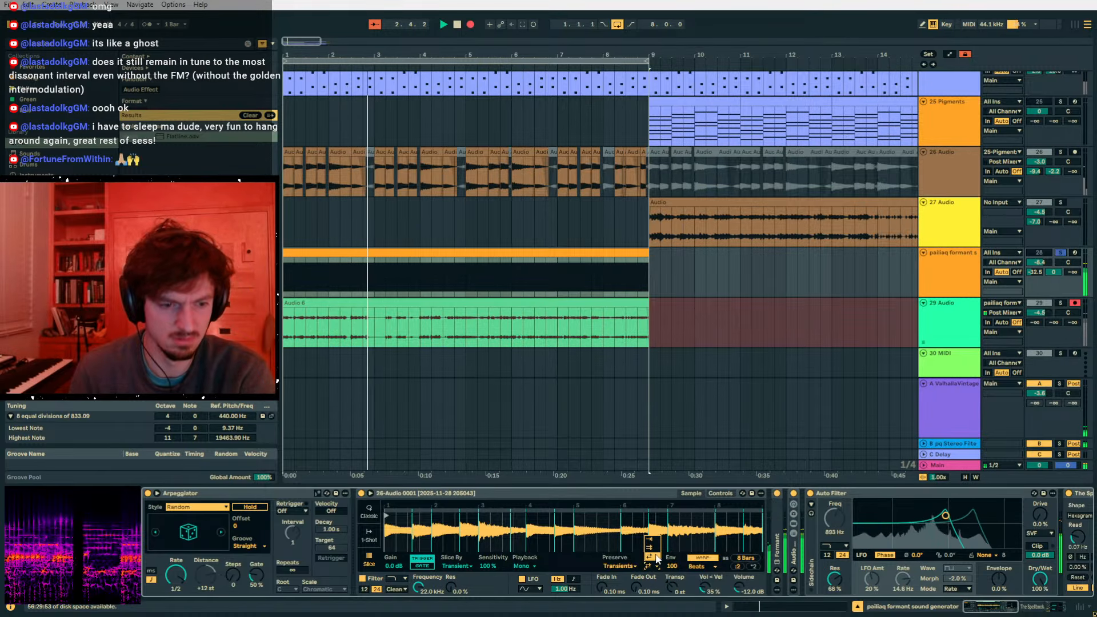
left_click(650, 548)
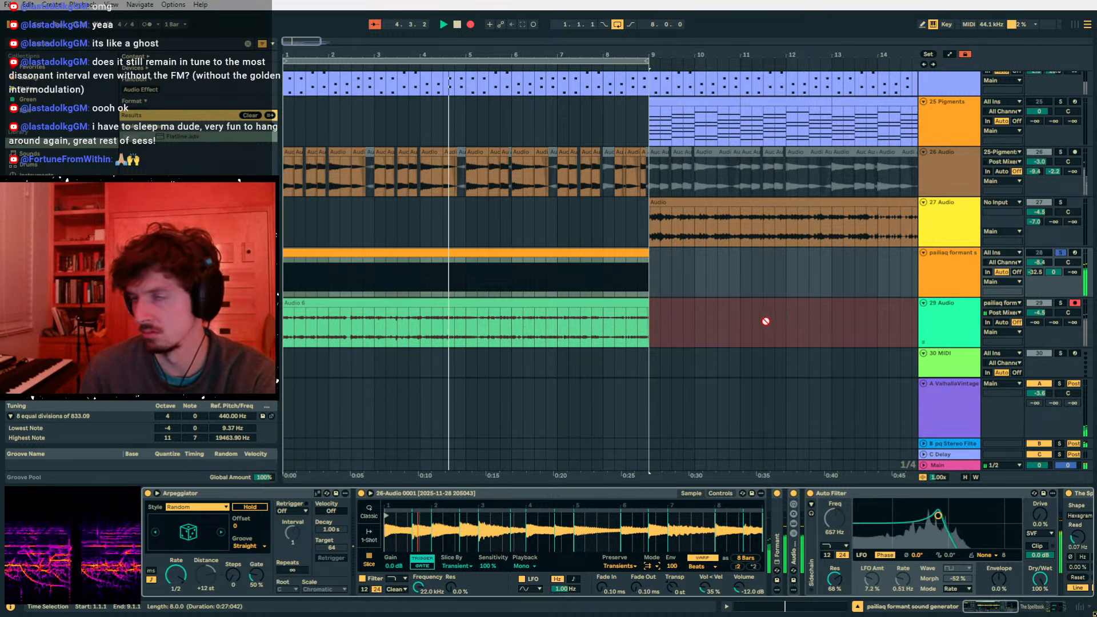
- Copy the first resampled clip on the 29 Audio track and paste it further along the same track at 10.3.1
key("space")
left_click(459, 304)
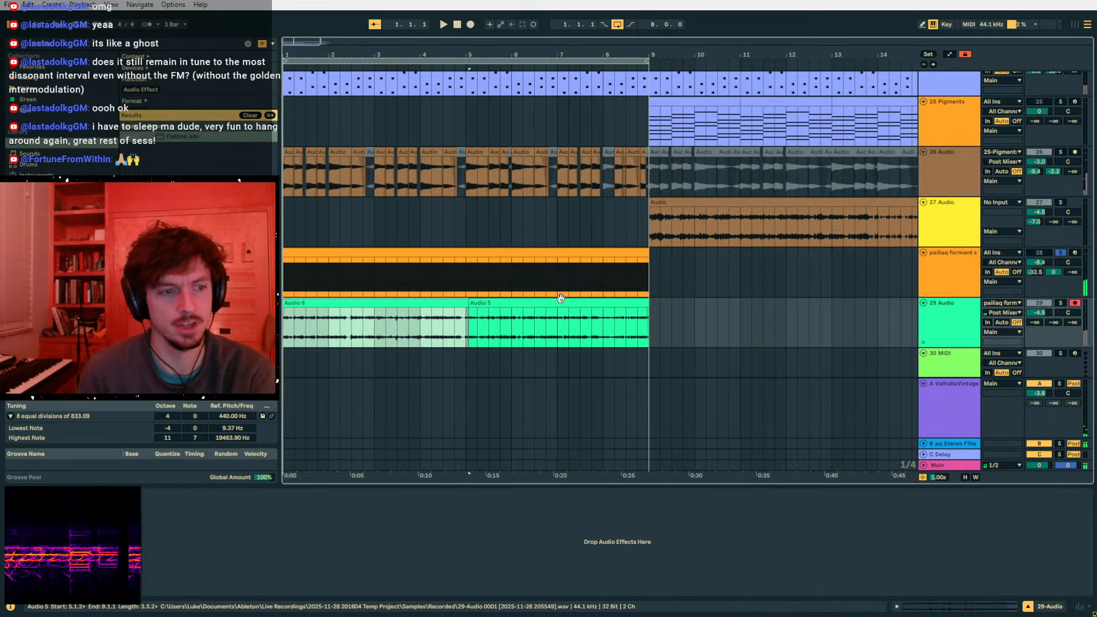
key("ctrl+c")
left_click(719, 321)
key("ctrl+v")
left_click_drag(744, 56, 472, 55)
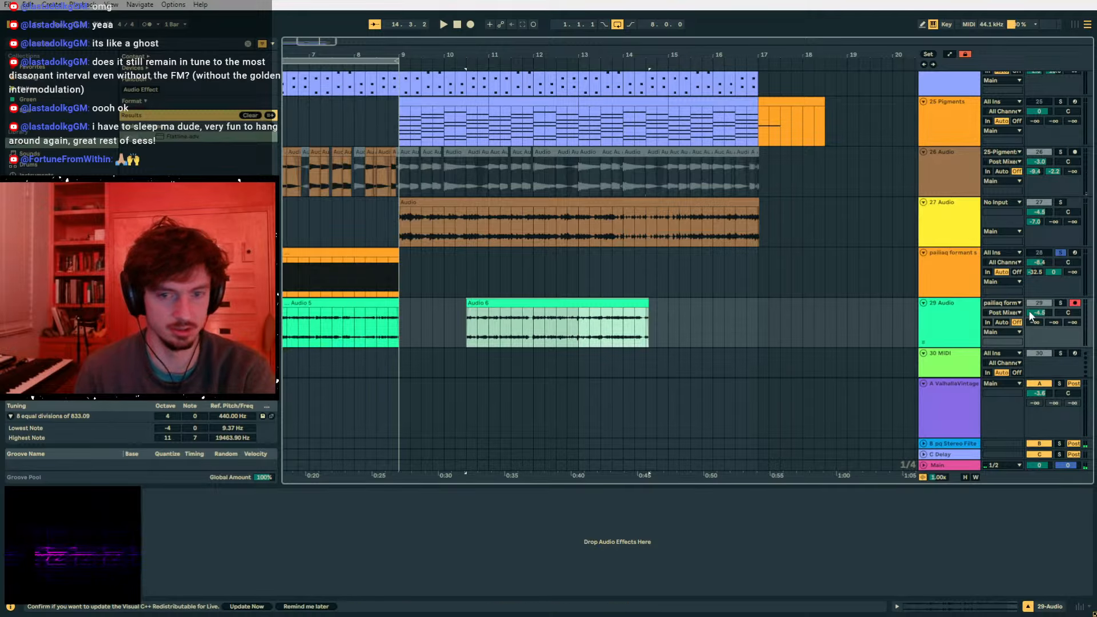
- Solo the 29 Audio track, play the pasted clip at 10.3.1, and reverse it
left_click(544, 304)
key("space")
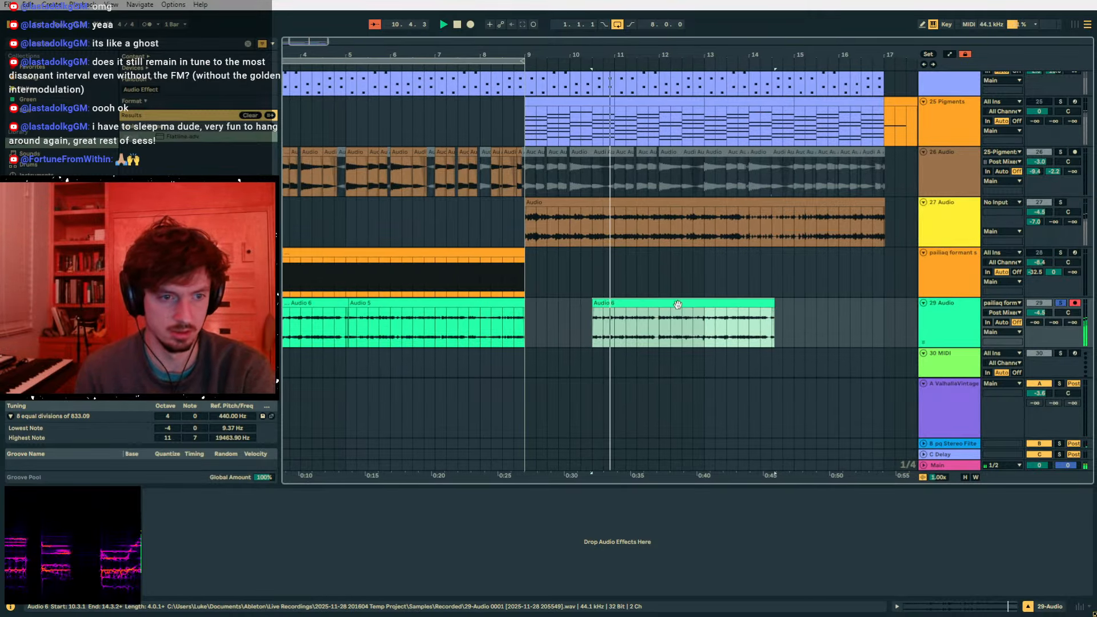
key("r")
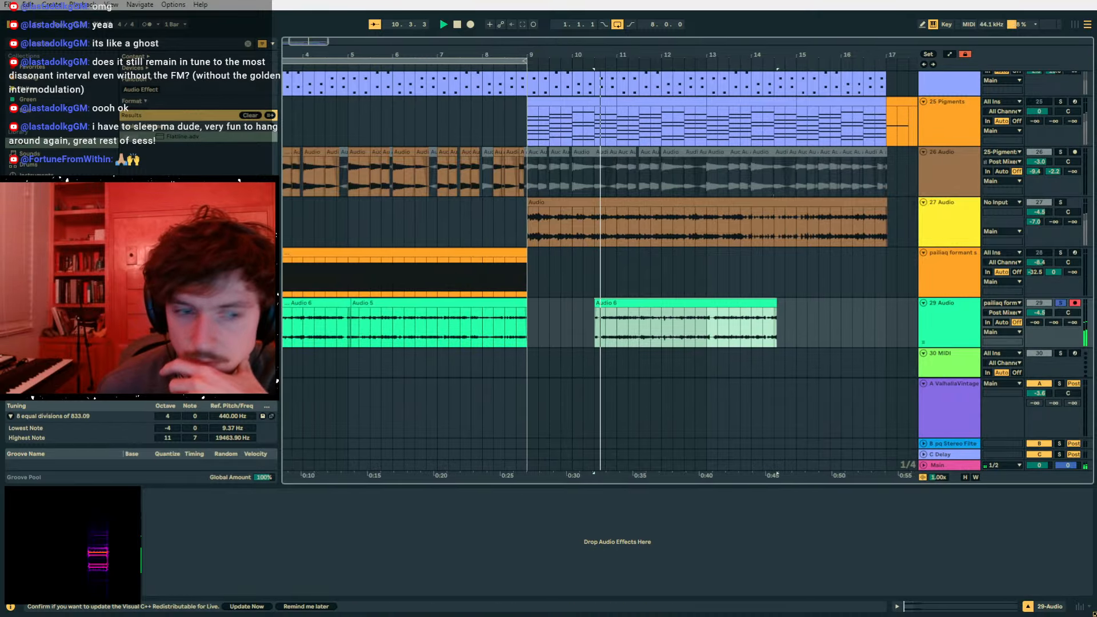
left_click_drag(182, 136, 529, 302)
left_click(585, 304)
- Try doubling the reversed clip's tempo to 142 BPM and setting its warp mode to Re-Pitch
left_click(923, 606)
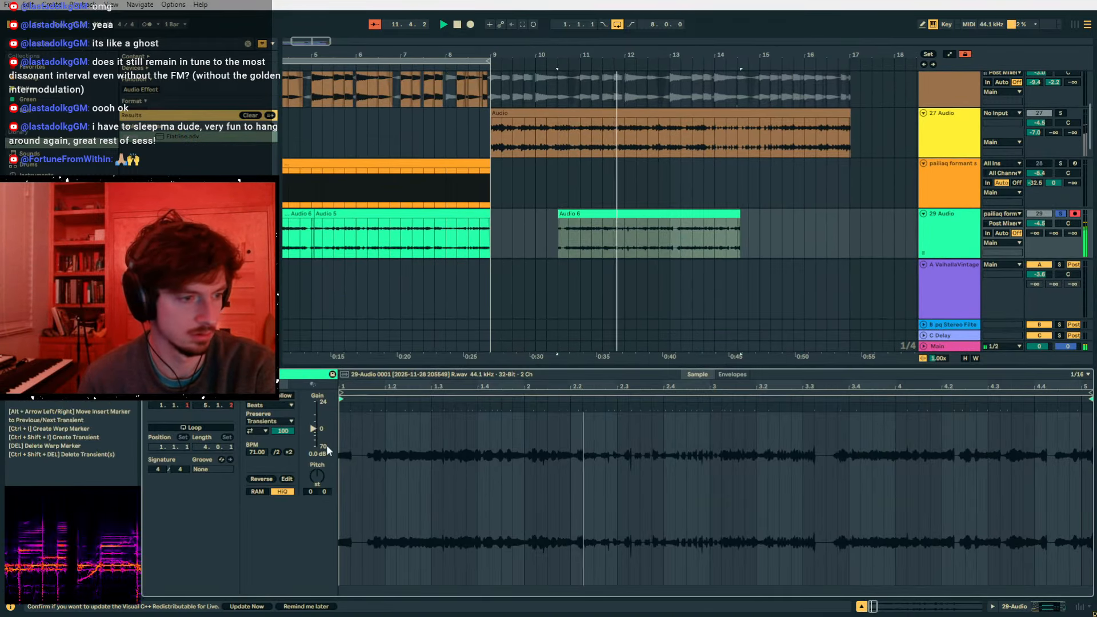
left_click(290, 451)
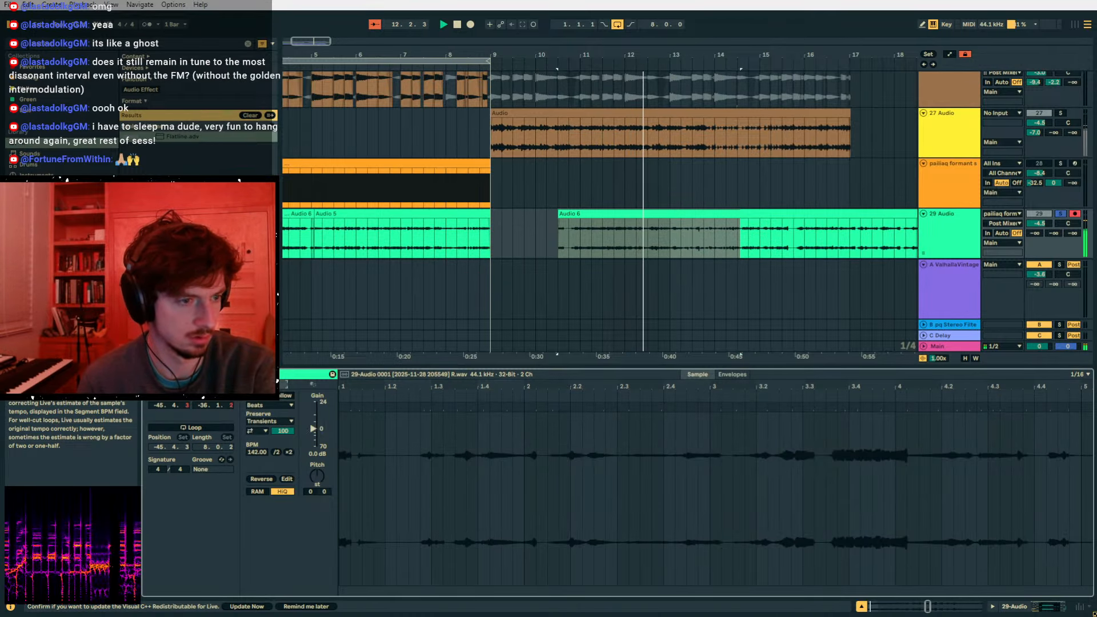
left_click(268, 405)
left_click(274, 438)
- Try splitting the clip at 13.1.1, and undo the split along with the warp mode and tempo changes
left_click(670, 252)
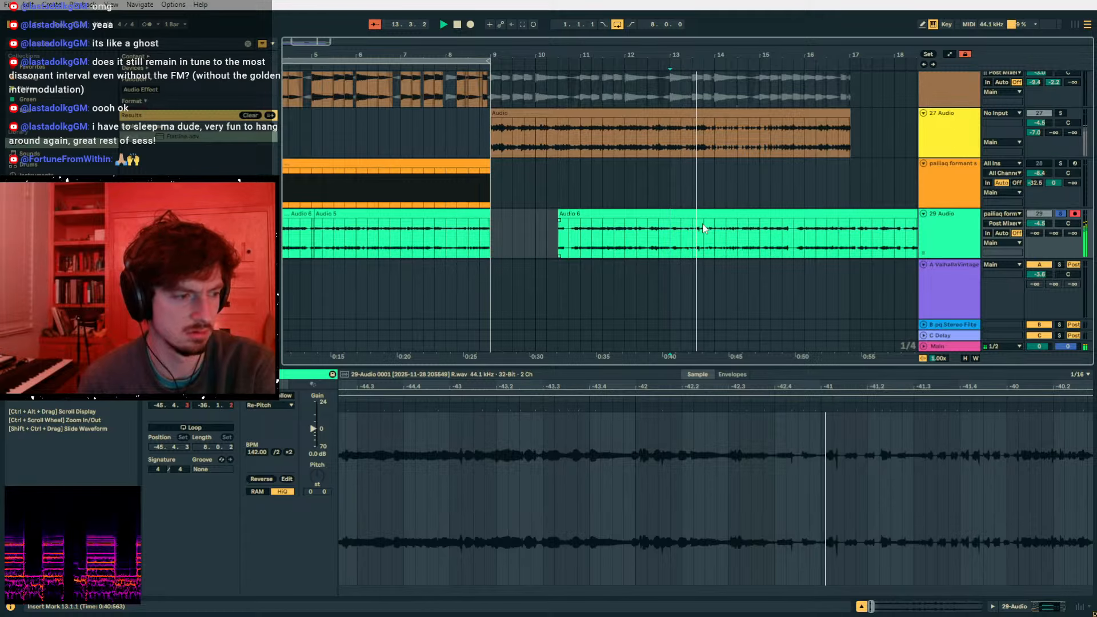
key("ctrl+e")
key("ctrl+z")
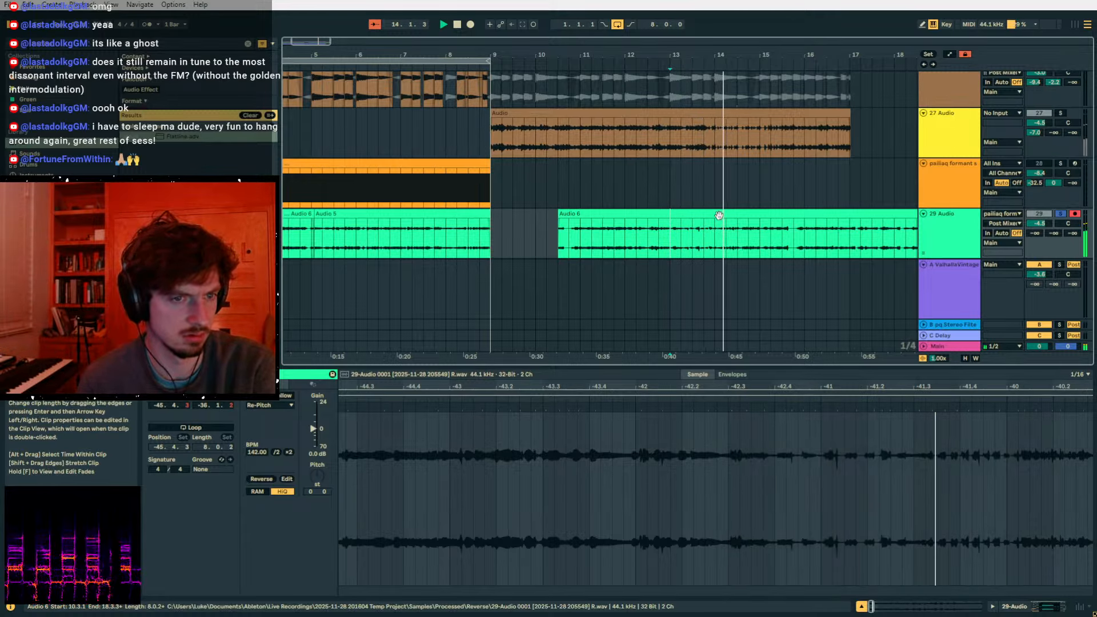
key("ctrl+z")
key("ctrl+z")
key("ctrl+z")
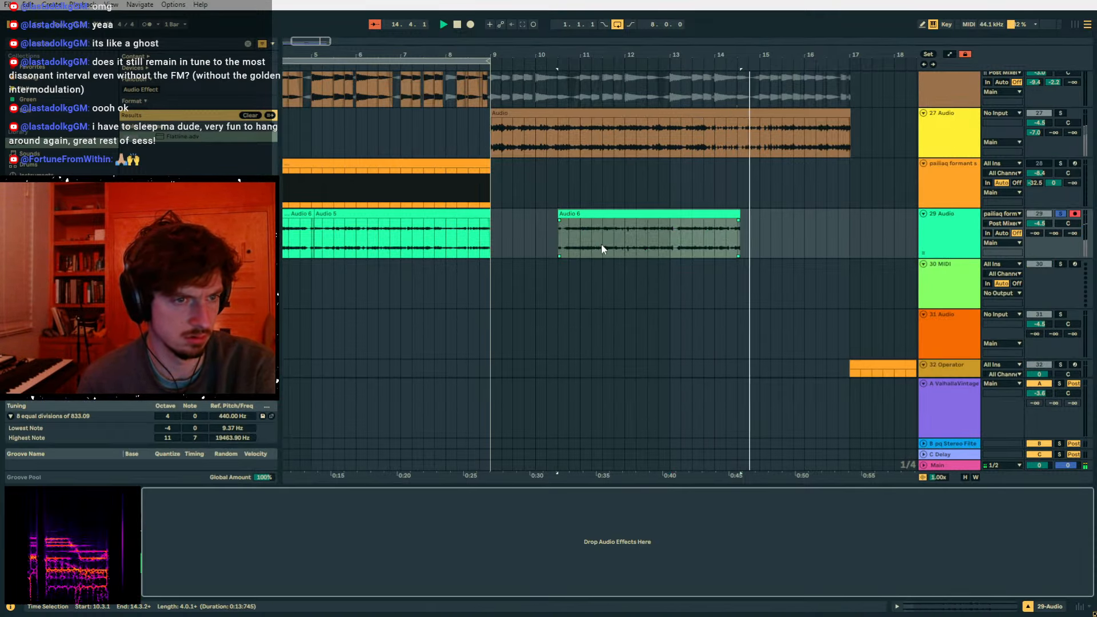
- Split the reversed clip at 11.3.1 and move its second part to start at bar 9
left_click(585, 245)
key("space")
key("space")
left_click(613, 230)
key("ctrl+e")
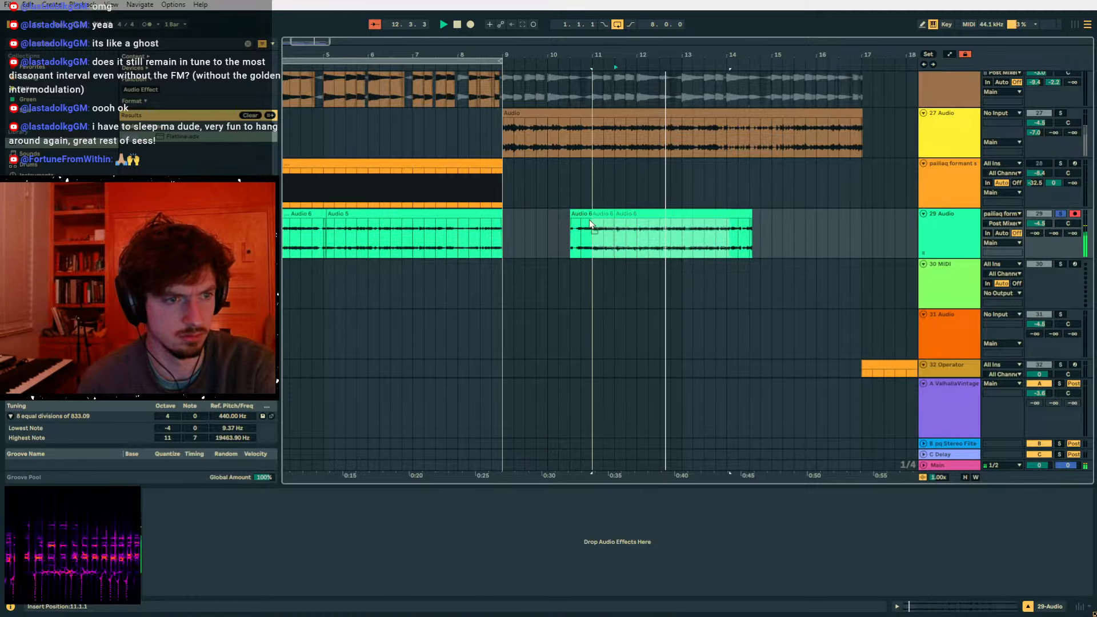
left_click_drag(636, 212, 527, 225)
- Unsolo the 29 Audio track and mute the 27 Audio track
left_click(1061, 213)
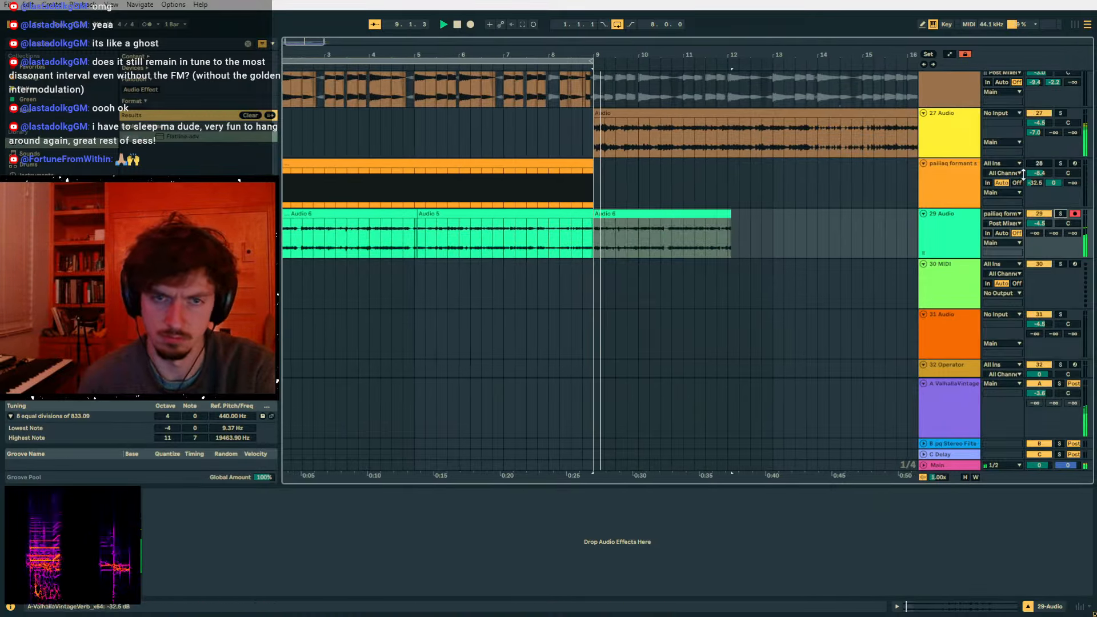
scroll(1038, 157, "up", 1)
left_click(1040, 148)
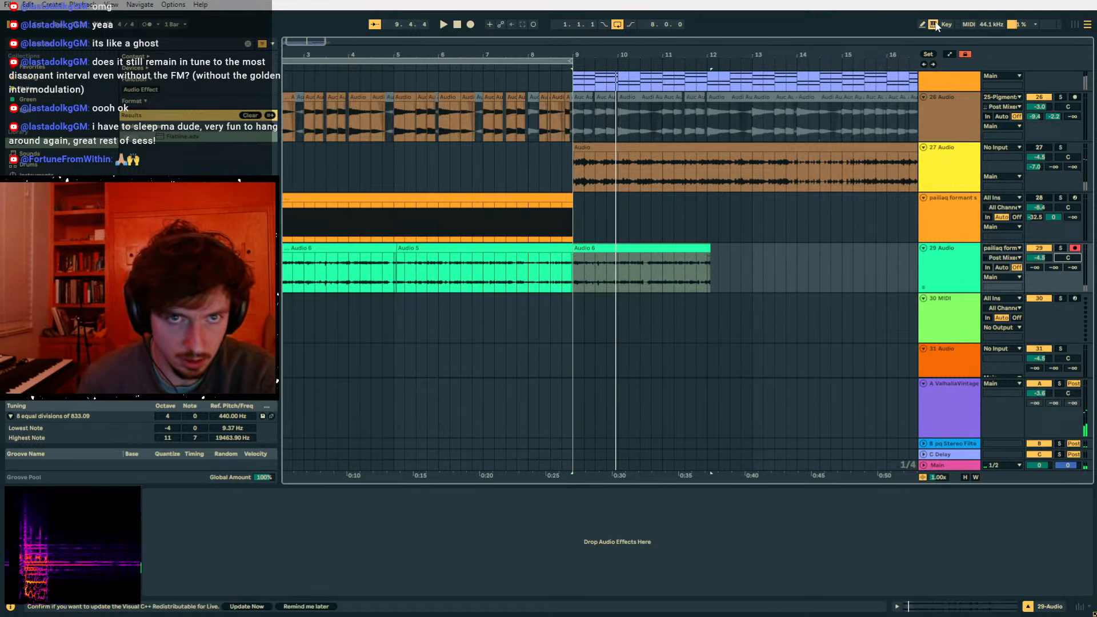
- Automate the 29 Audio track's panning from the right at bar 9 to about 48L at 10.3, and set its send B to -10.3 dB
key("a")
key("space")
left_click_drag(573, 272, 640, 292)
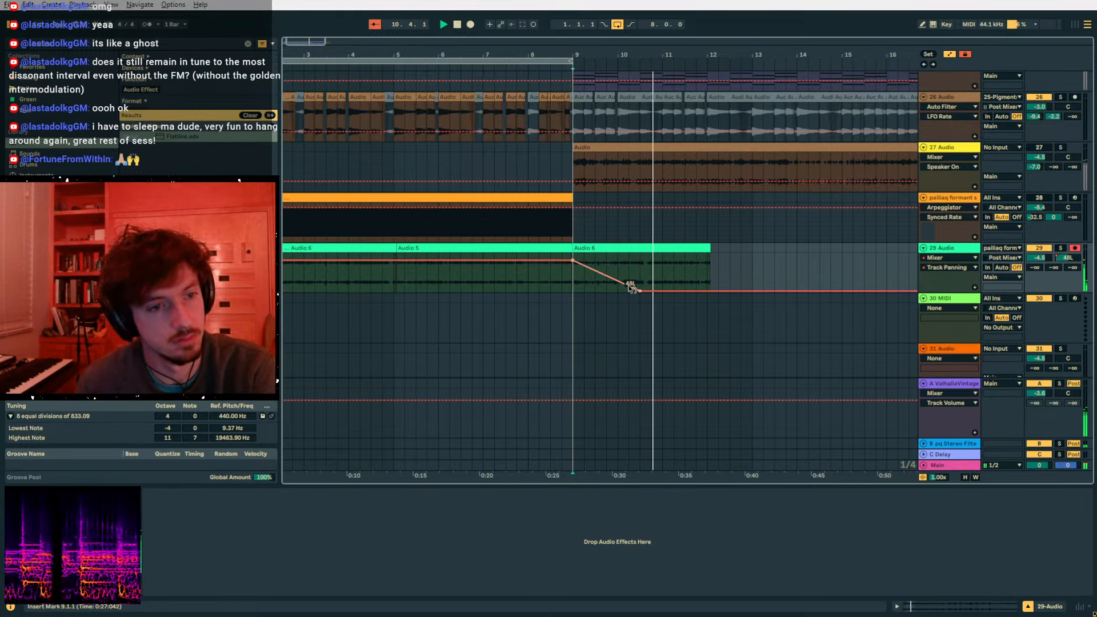
key("space")
left_click_drag(573, 260, 572, 254)
key("space")
key("a")
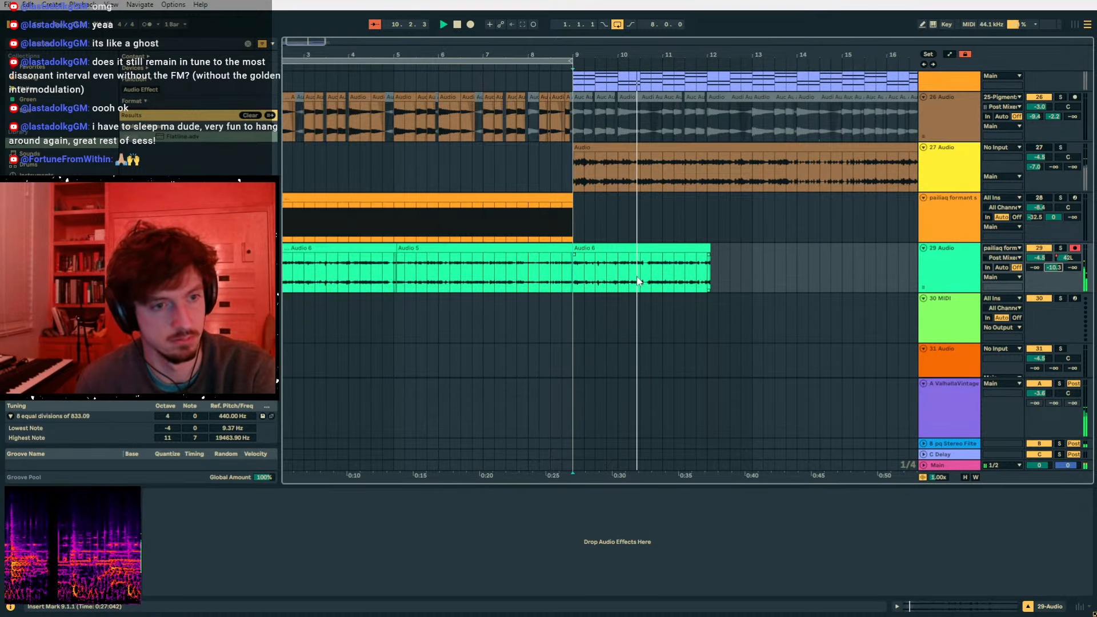
- Delete the 10.3.1 to 10.3.3 section of the reversed clip and move the remainder back to start at 10.3.1
left_click_drag(644, 269, 652, 279)
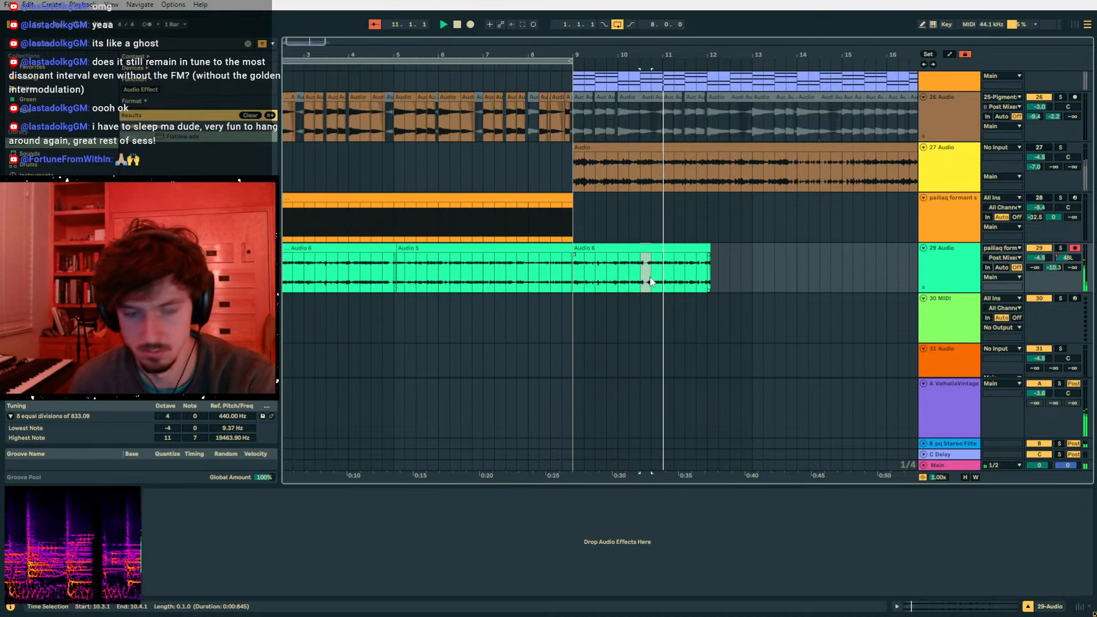
left_click_drag(649, 56, 661, 202)
left_click_drag(650, 277, 635, 279)
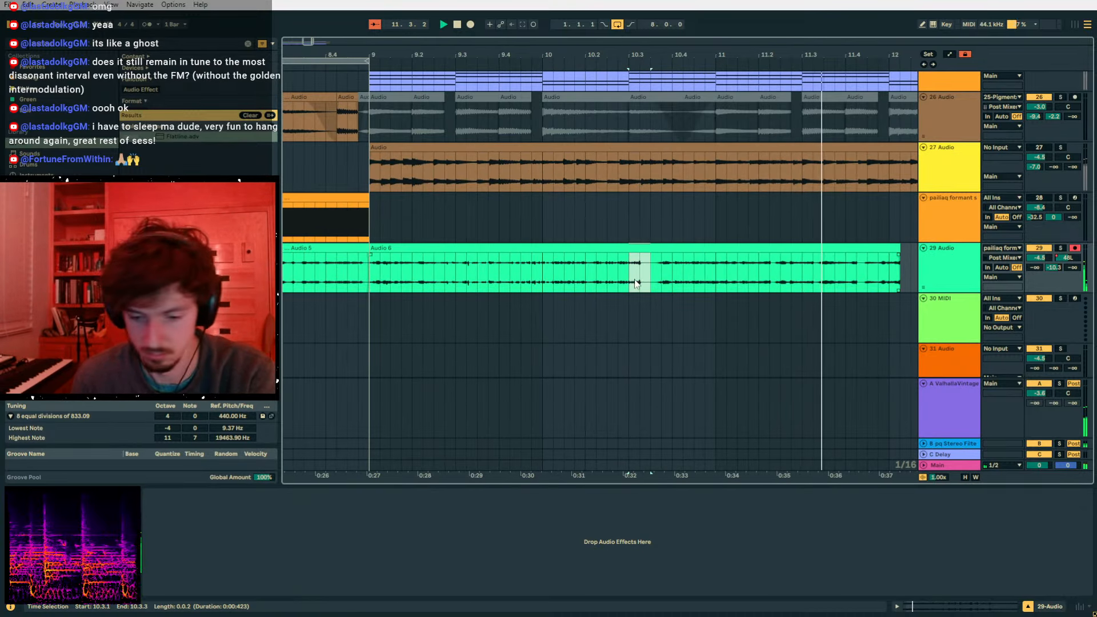
key("Delete")
left_click_drag(697, 248, 668, 249)
left_click(443, 248)
key("space")
key("space")
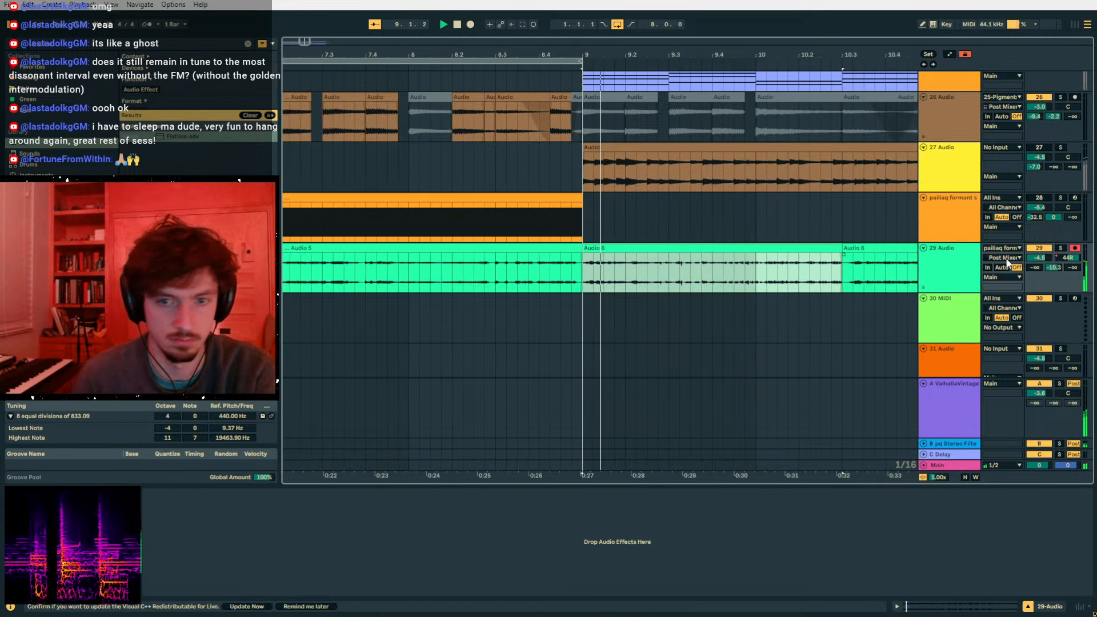
- Step the 29 Audio track's panning automation to 3L from 10.3.1 onward
key("a")
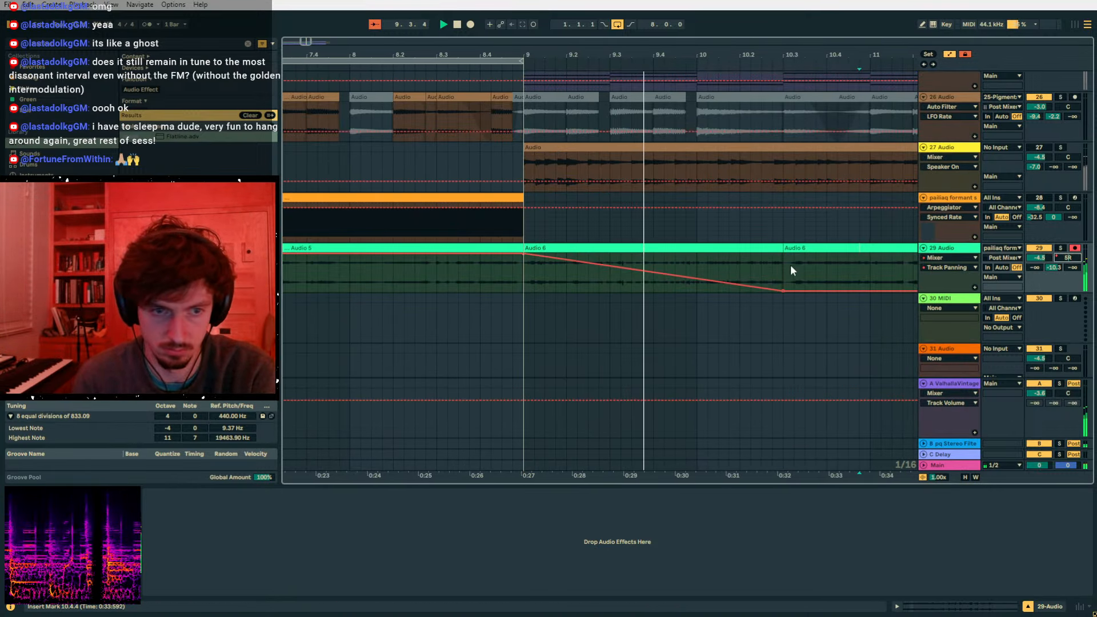
left_click_drag(789, 290, 784, 276)
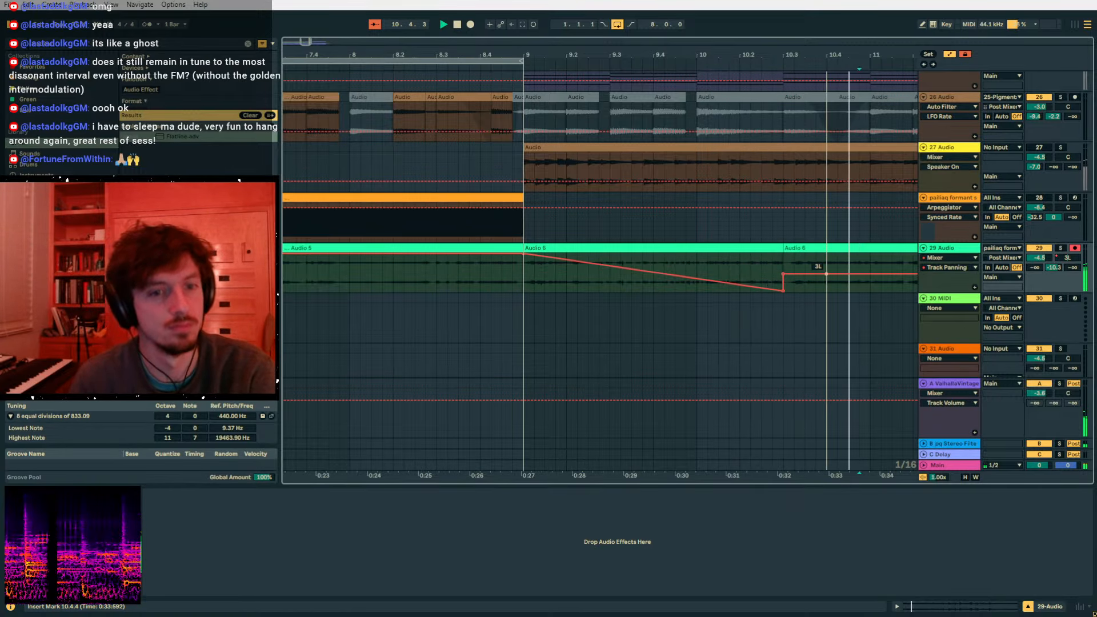
key("a")
- Copy the 10.3.1 to 11.1.1 section of the 29 Audio clip and paste it at 12.3.1 and 14.3.1
mouse_move(872, 273)
left_mouse_down()
mouse_move(795, 274)
mouse_move(876, 273)
left_mouse_up()
left_click_drag(829, 55, 611, 23)
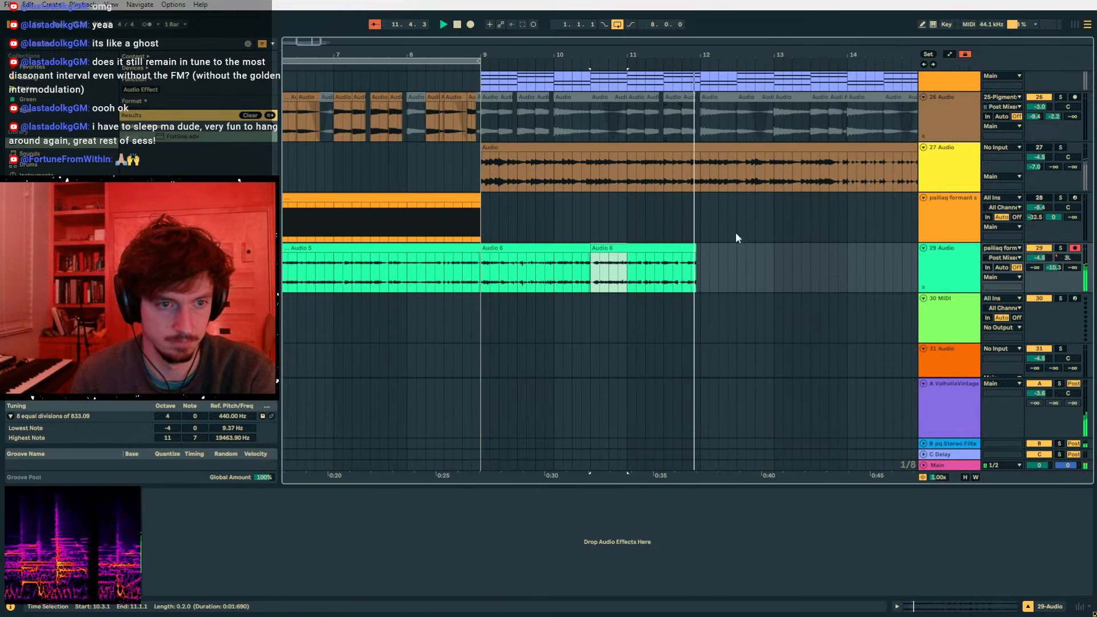
left_click(742, 269)
key("ctrl+v")
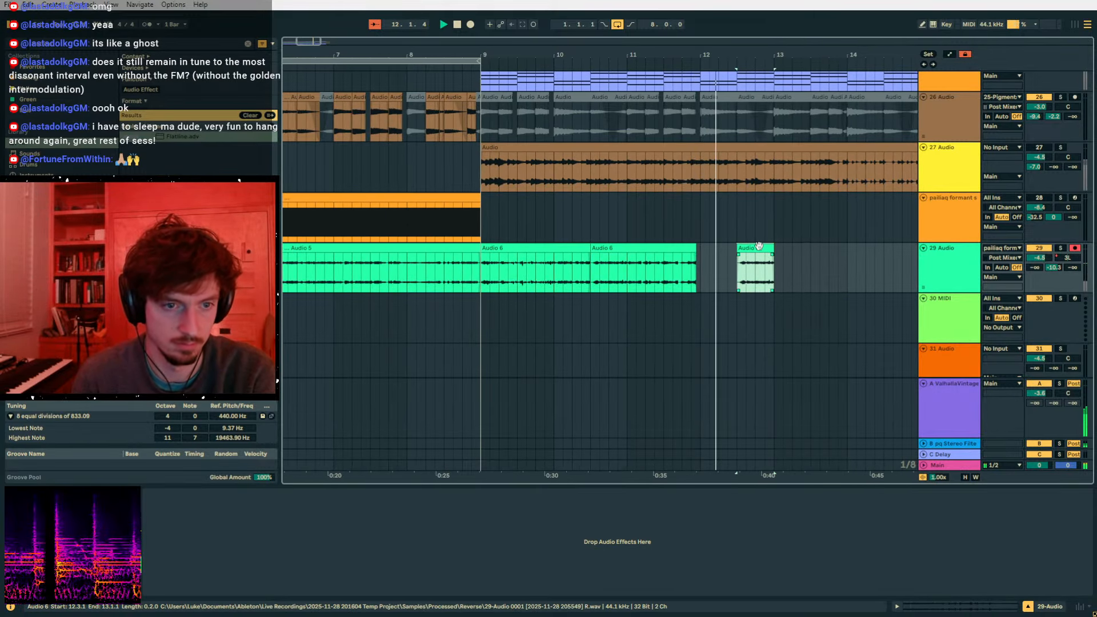
left_click(673, 269)
left_click(750, 259)
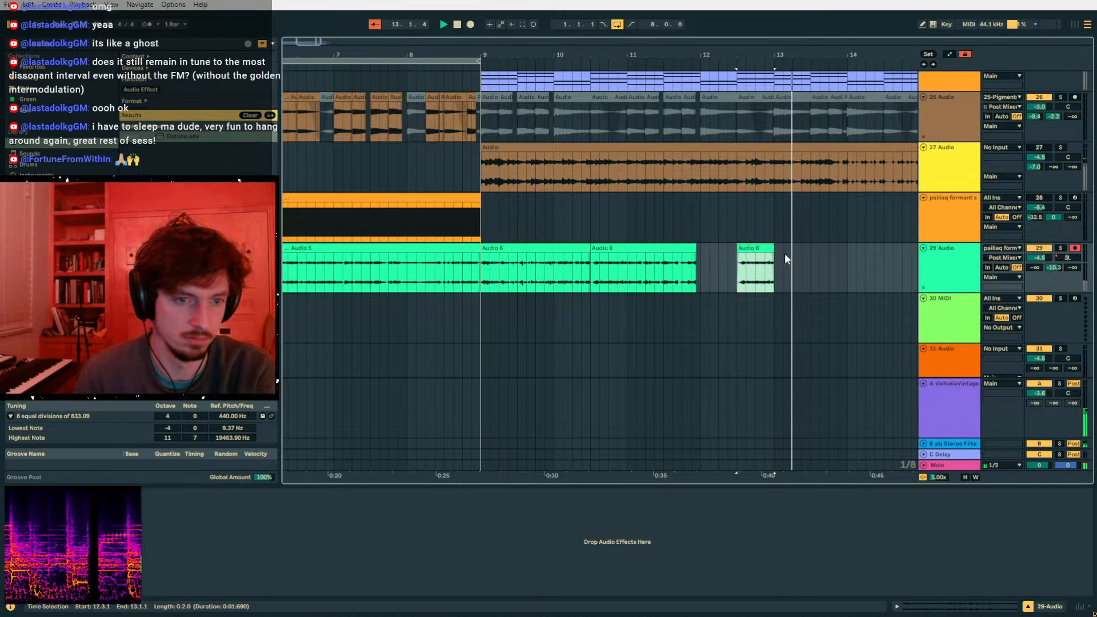
left_click_drag(697, 51, 541, 35)
left_click(677, 267)
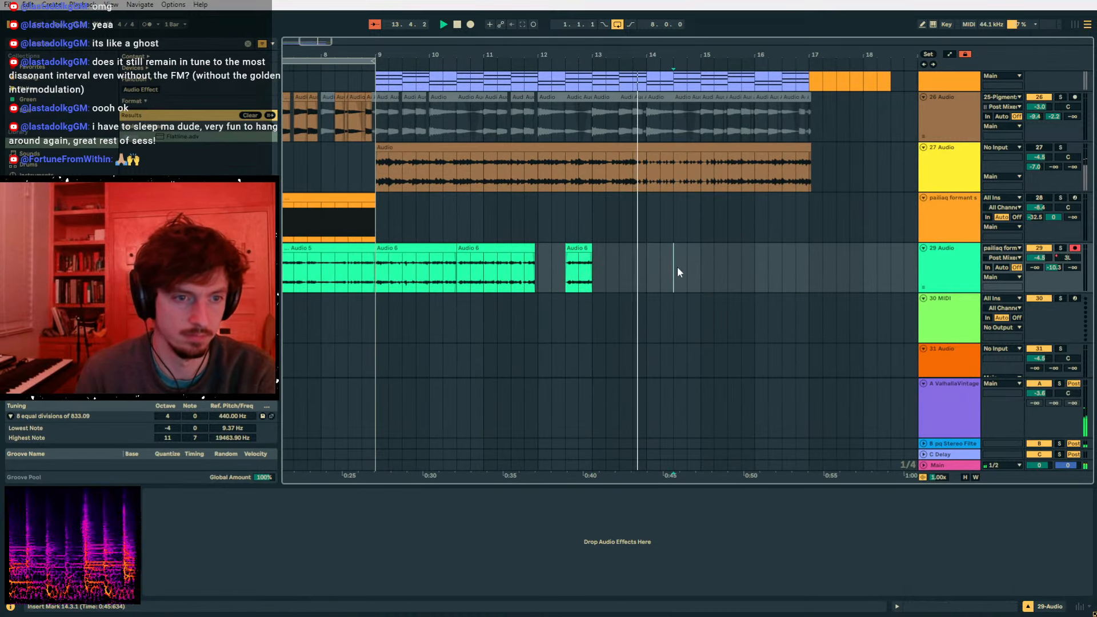
- Reverse the clip starting at 10.3.1 and the pasted copy at 12.3.1 on the 29 Audio track
left_click(513, 278)
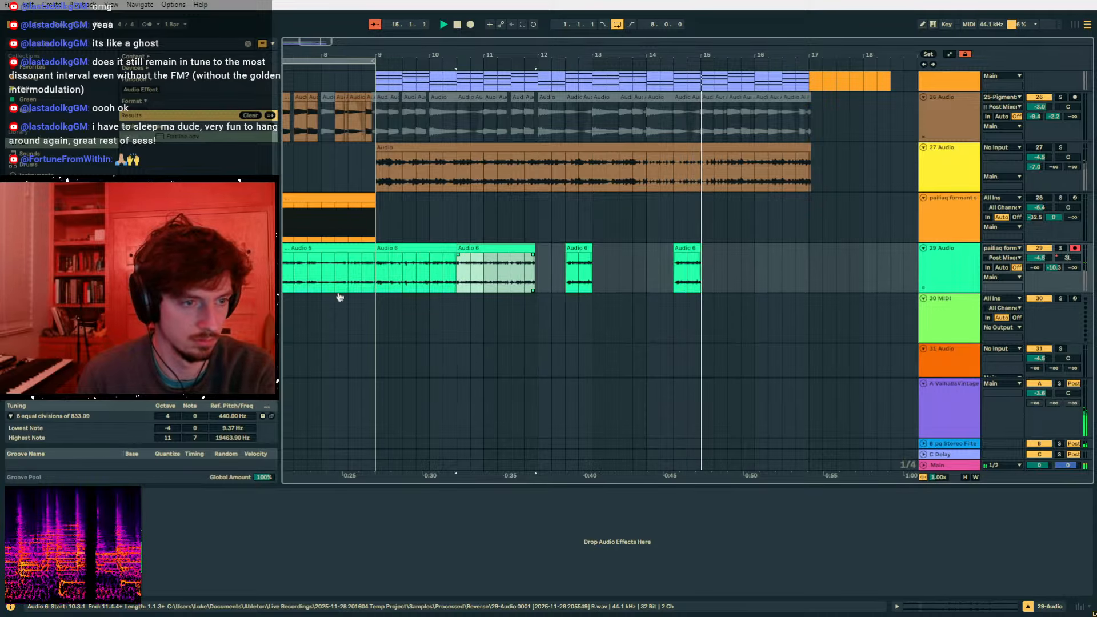
key("r")
key("space")
key("space")
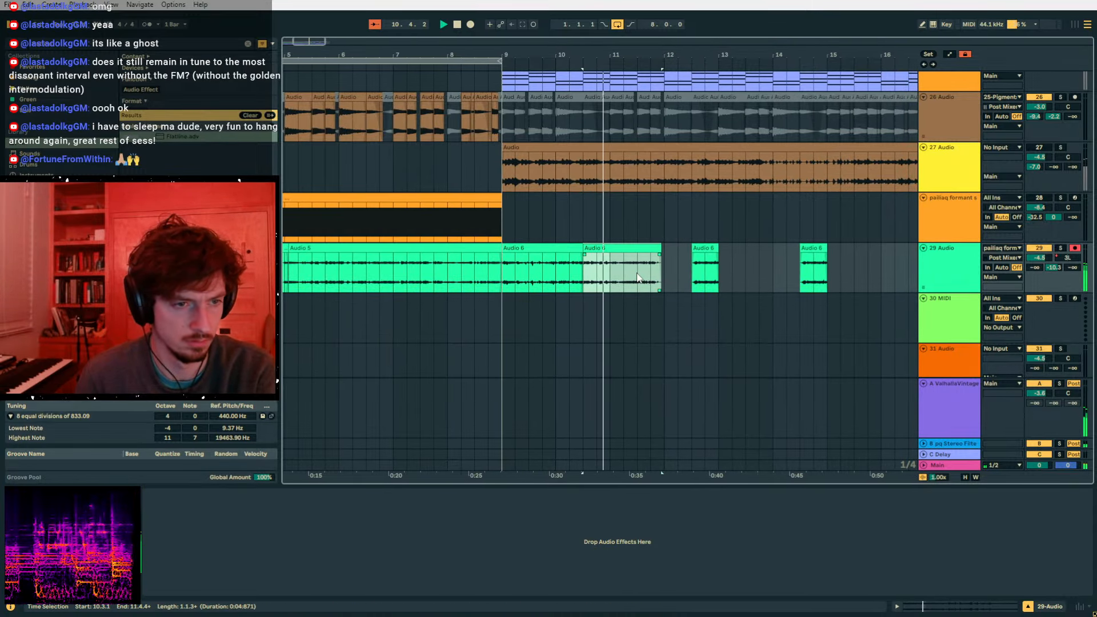
left_click(704, 249)
key("r")
- Reverse the 10.3.1 to 11.1.1 section separately, and also reverse the remaining part from 11.1.1
left_click_drag(584, 280, 610, 278)
key("r")
left_click(644, 249)
key("r")
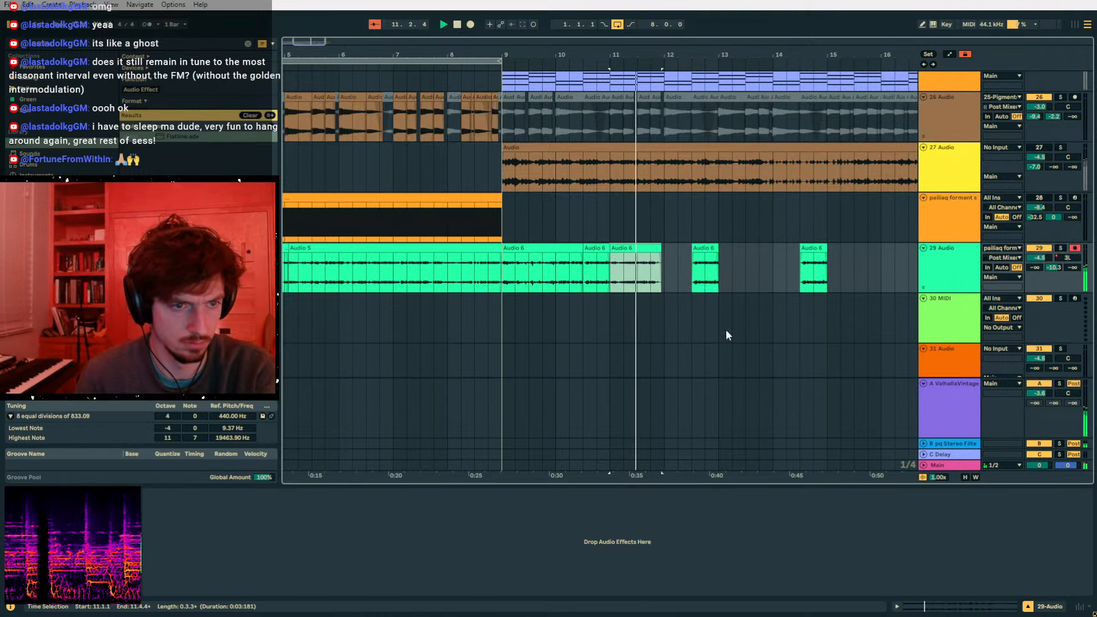
- Double the tempo of the clip at 11.1.1 to 142 BPM, set its warp mode to Re-Pitch, and select it up to 12.3.1
left_click(951, 607)
left_click(287, 451)
left_click(268, 405)
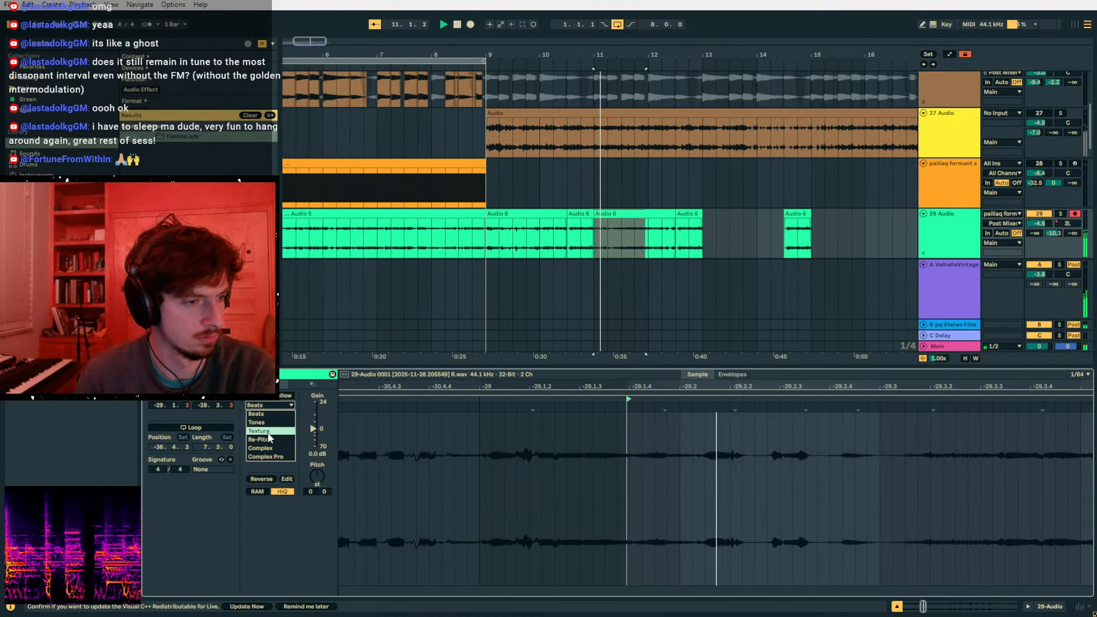
left_click(266, 440)
left_click(642, 214)
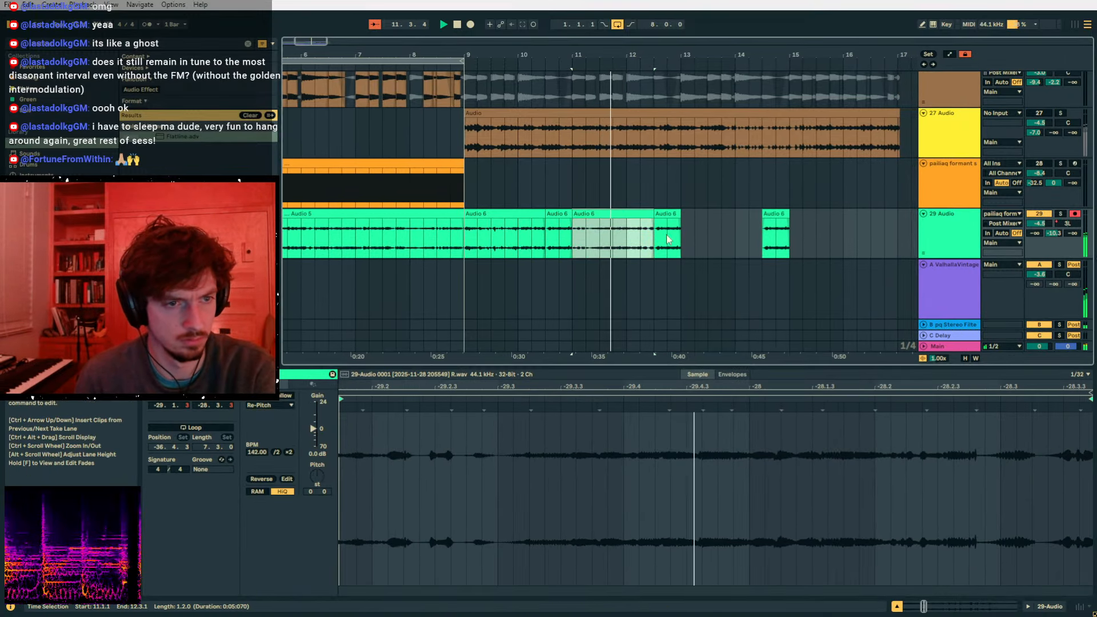
left_click(629, 246)
left_click(630, 215)
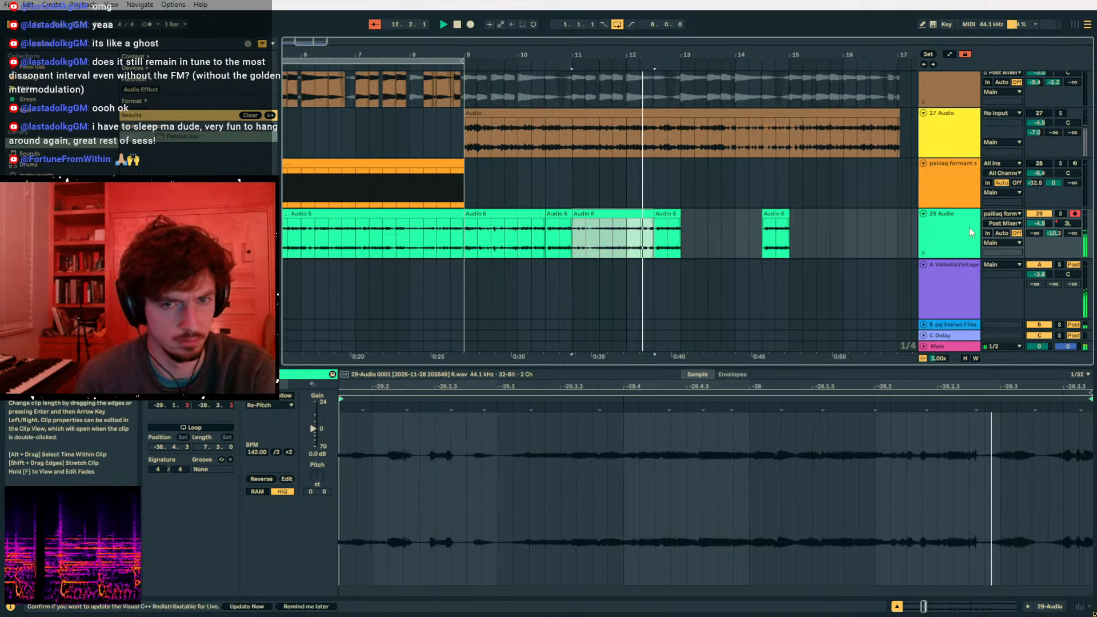
- Duplicate the 29 Audio clips from bars 9–13 so that they also fill bars 13–17
left_click(1075, 215)
left_click(1075, 216)
left_click_drag(680, 228, 466, 232)
key("ctrl+d")
left_click(932, 237)
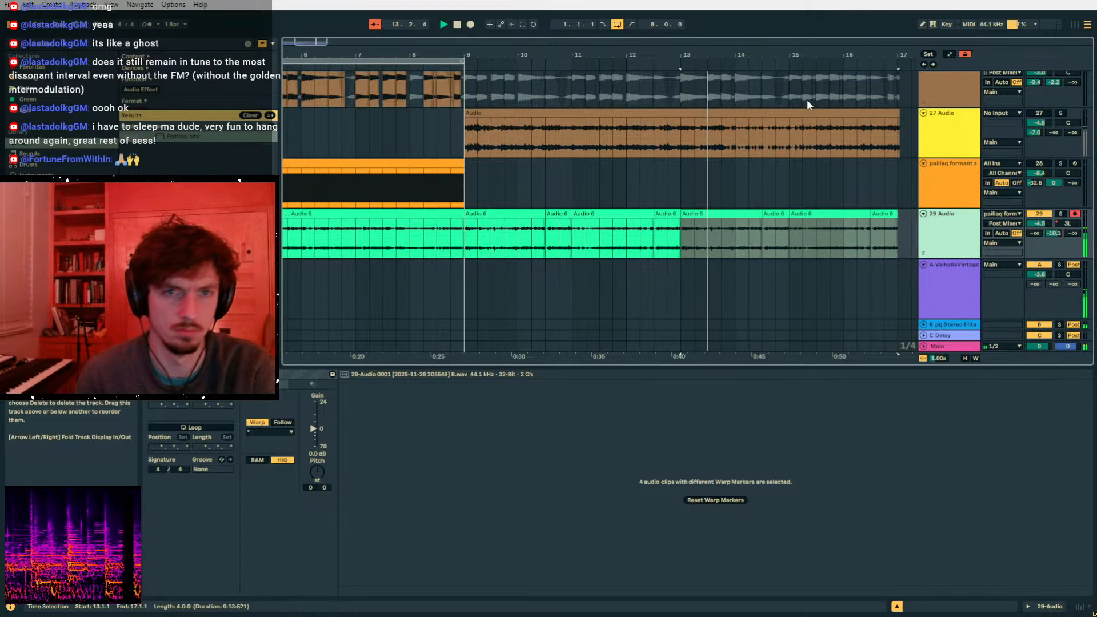
- Copy the Track Panning automation on 29 Audio from bars 9–11 and paste it at bar 13
key("a")
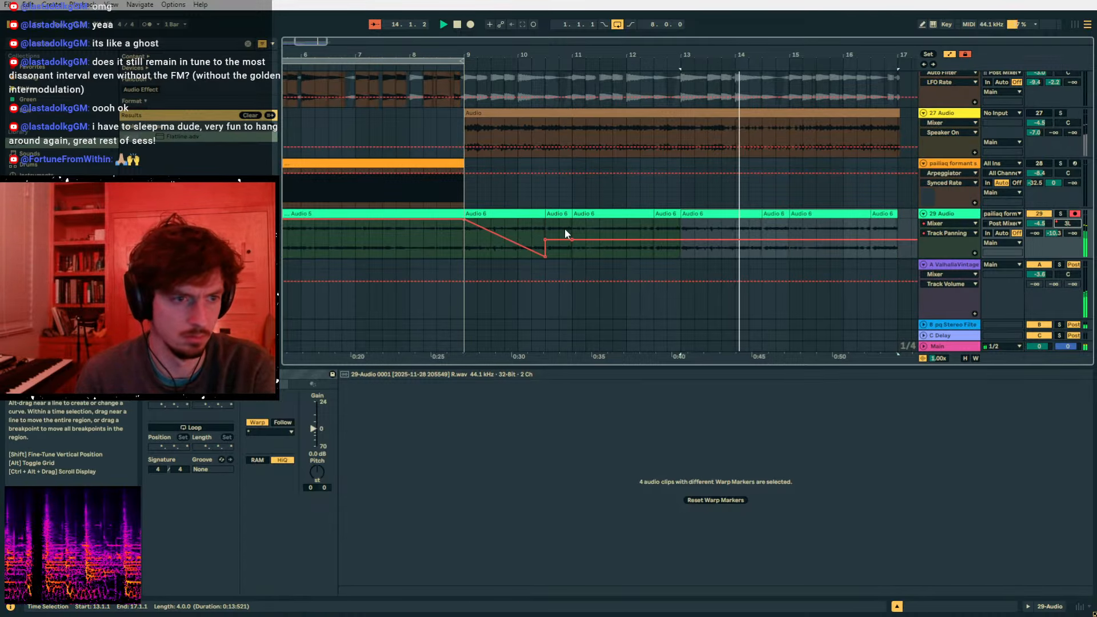
left_click_drag(567, 229, 467, 230)
left_click_drag(681, 226, 656, 233)
key("ctrl+v")
left_click(752, 228)
key("a")
- Insert a new audio track below 29 Audio and copy the clip at 15.1.1 onto it at the same position
left_click(793, 235)
left_click(826, 215)
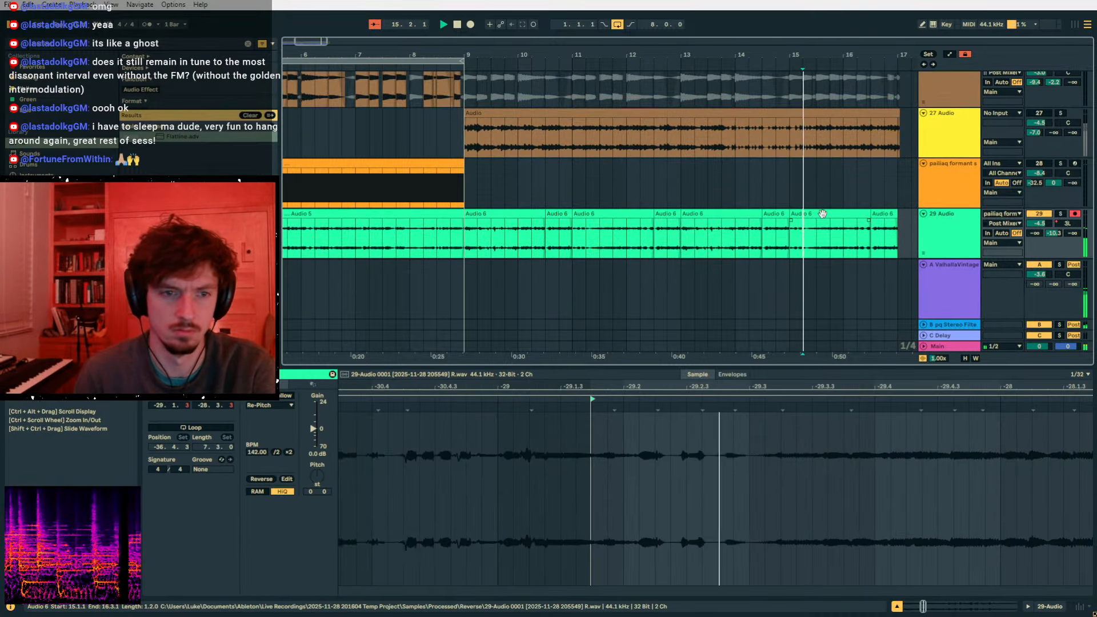
left_click(822, 197)
left_click(829, 212)
key("ctrl+t")
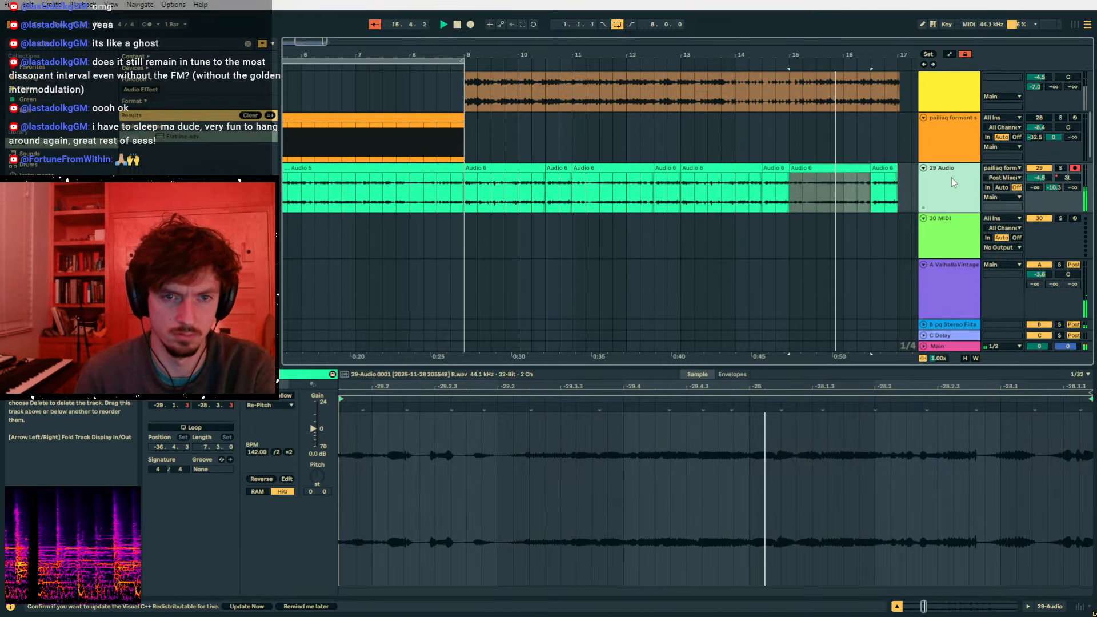
left_click(835, 164)
key("ctrl+c")
left_click(796, 232)
key("ctrl+v")
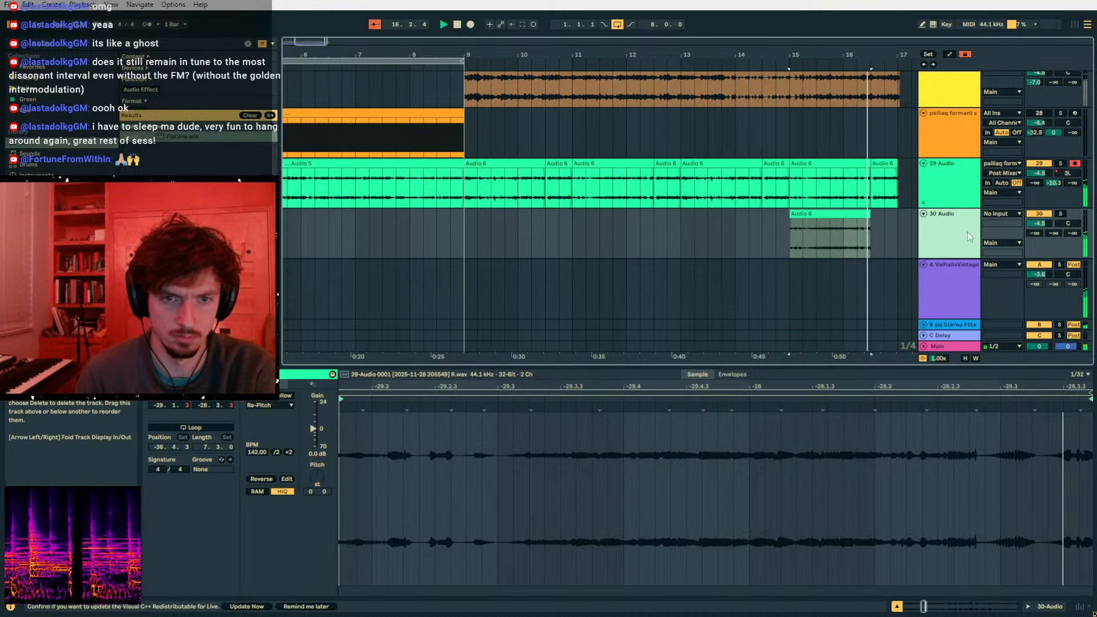
- Warp the copied clip in Beats mode with 1/16 preserved and transpose it up 12 semitones
left_click(286, 413)
left_click(271, 415)
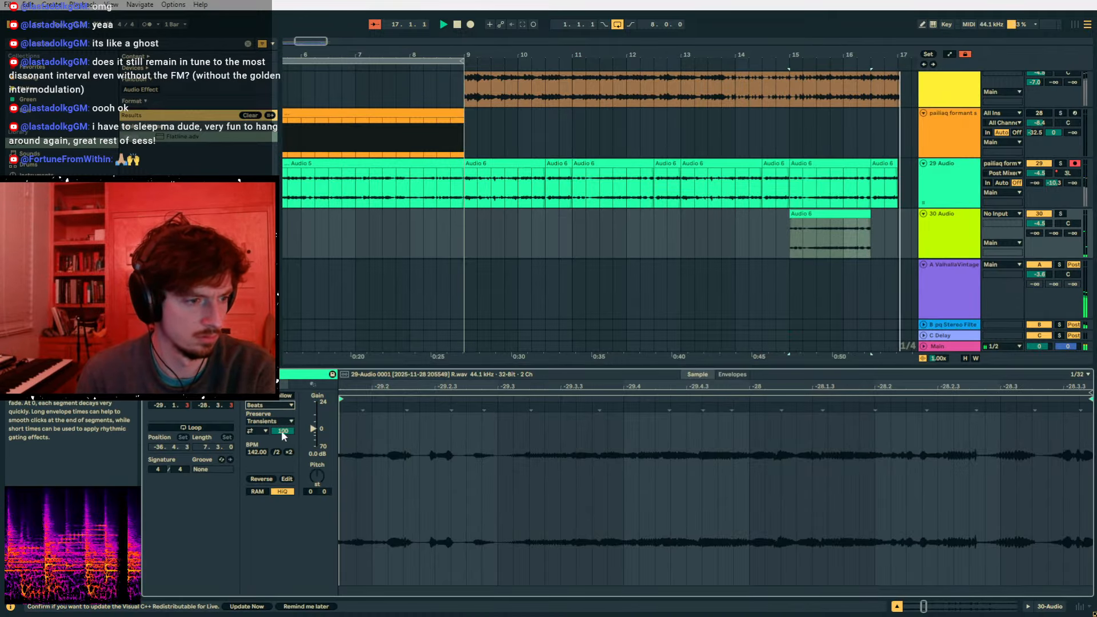
left_click(606, 234)
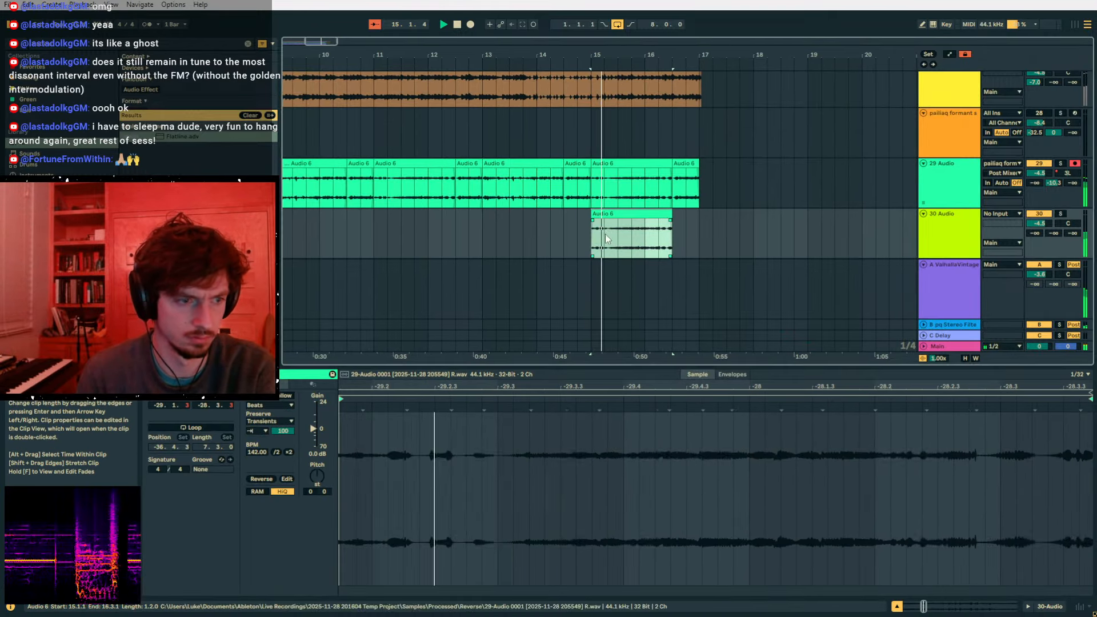
left_click(266, 421)
left_click_drag(313, 475, 316, 474)
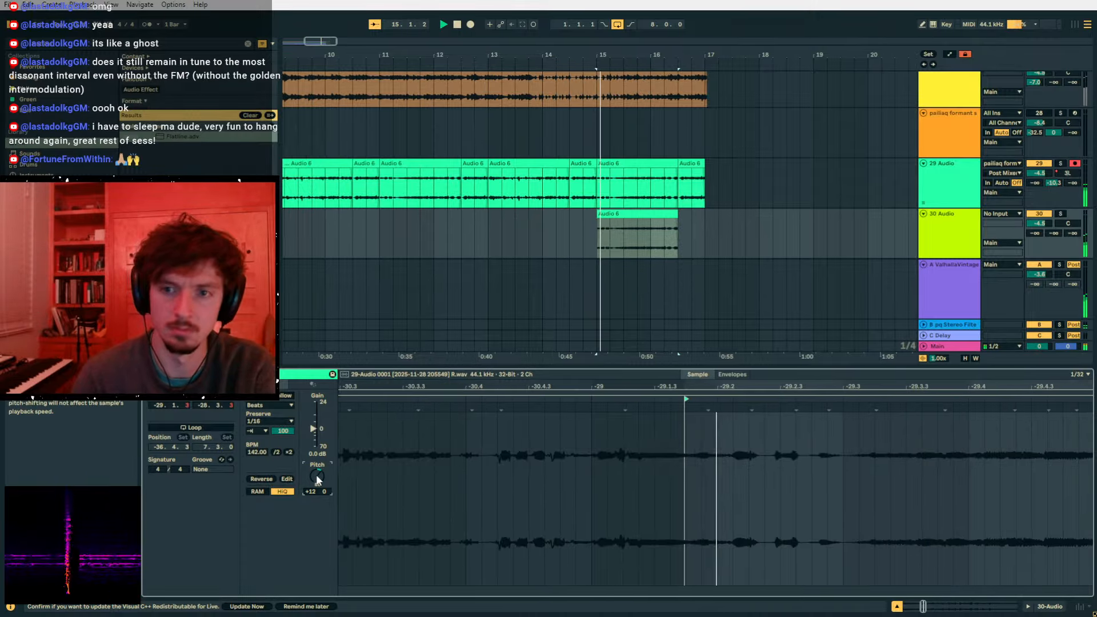
- Place the transposed clip at bar 9 on 30 Audio and extend it to bar 17
left_click(625, 215)
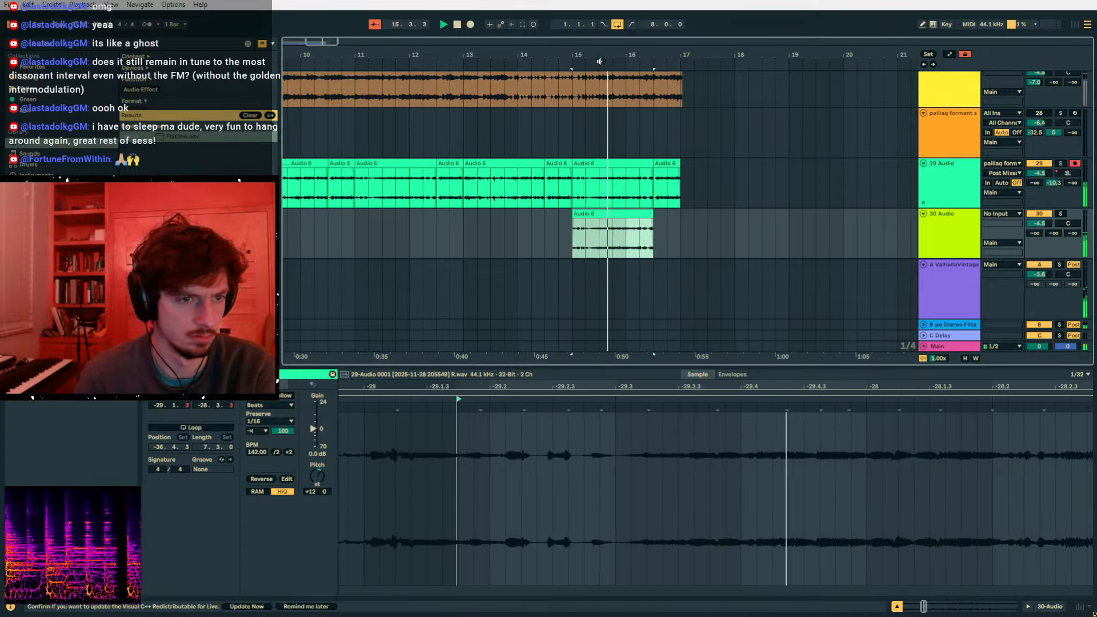
left_click_drag(465, 54, 568, 40)
left_click(461, 227)
key("ctrl+v")
left_click_drag(502, 216, 676, 216)
left_click(934, 230)
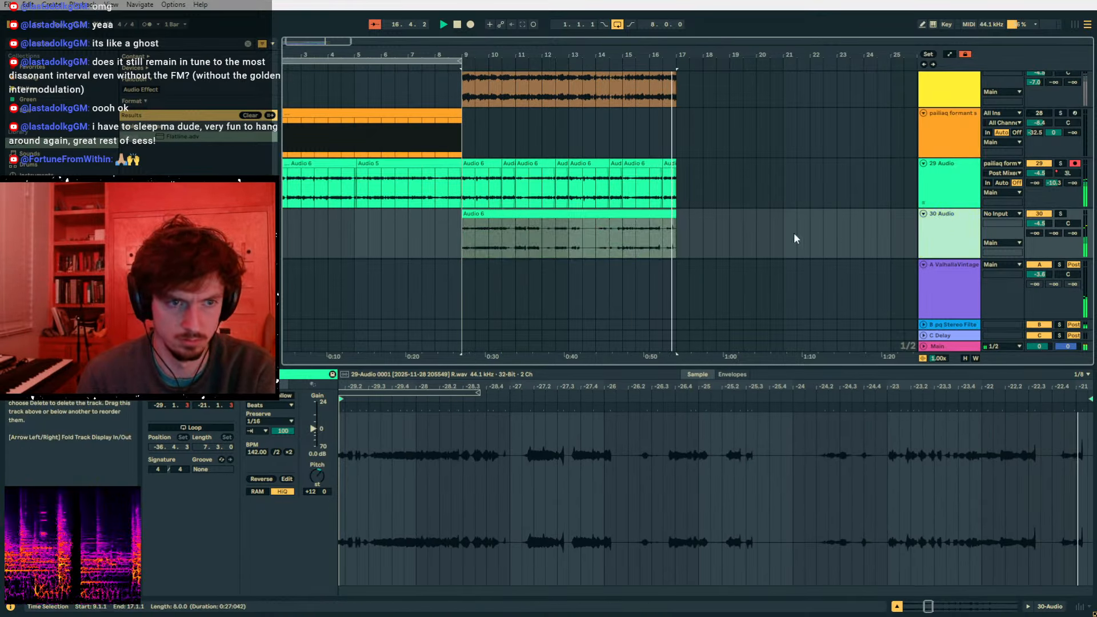
- Loop playback over bars 9 to 17 and set 30 Audio's send to return A to -8.4 dB
key("ctrl+l")
key("space")
key("space")
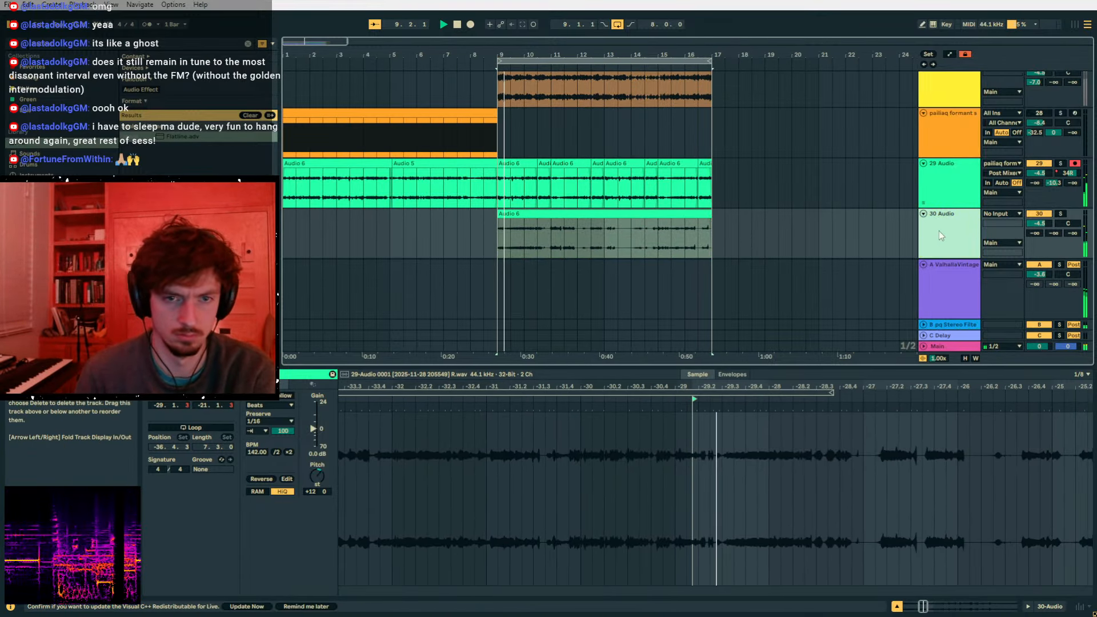
mouse_move(1035, 233)
left_mouse_down()
mouse_move(1035, 166)
mouse_move(1035, 249)
left_mouse_up()
left_click(953, 232)
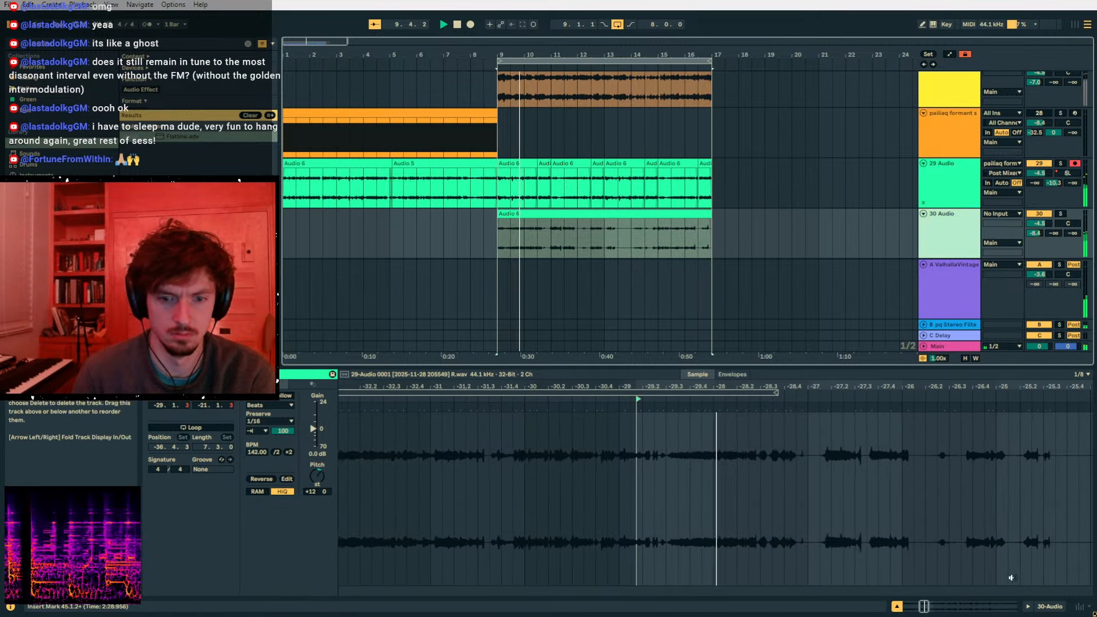
- Add an Auto Filter to 30 Audio at 431 Hz, 61% resonance, 1/12 LFO rate and 39° phase, and set the track volume to 0.2 dB
left_click(1050, 607)
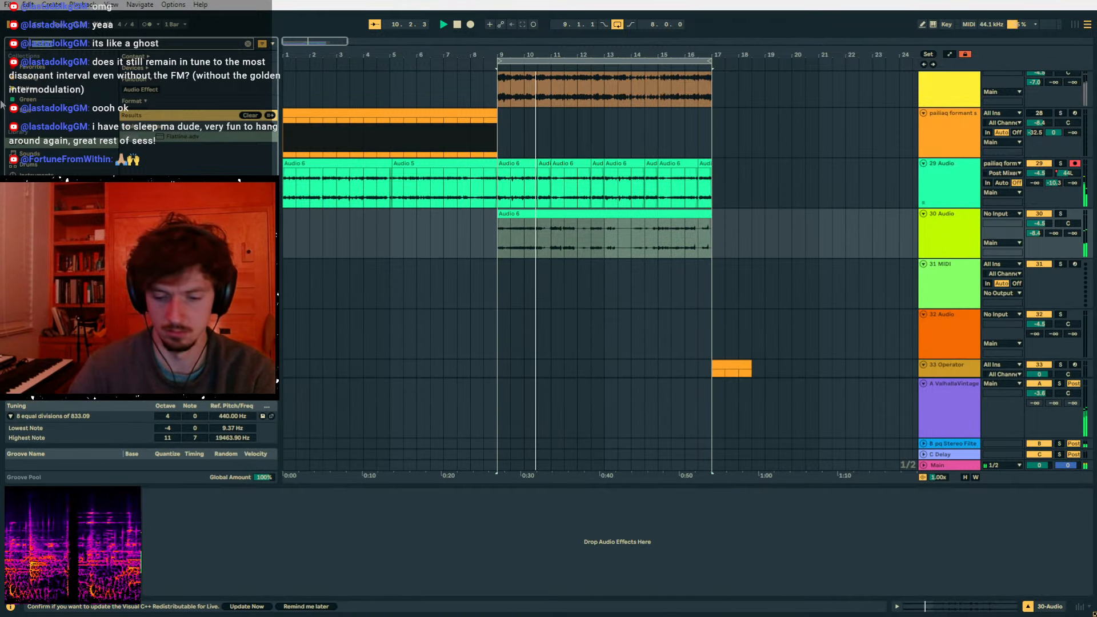
type("v")
left_click_drag(160, 139, 447, 502)
left_click_drag(174, 580, 174, 546)
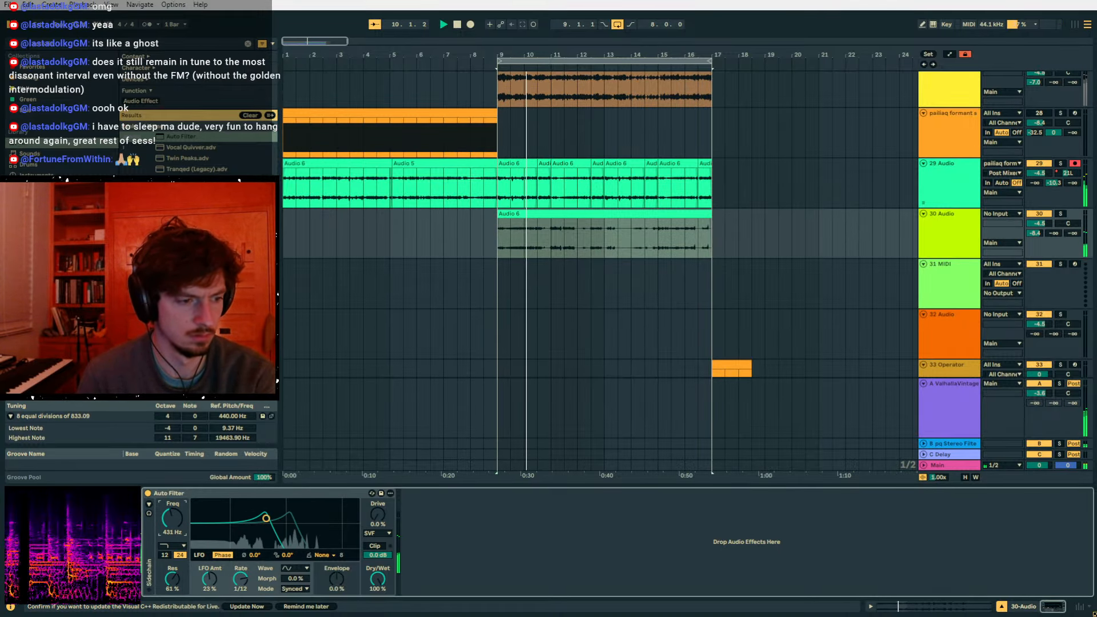
left_click_drag(1037, 225, 1037, 210)
left_click_drag(258, 556, 258, 545)
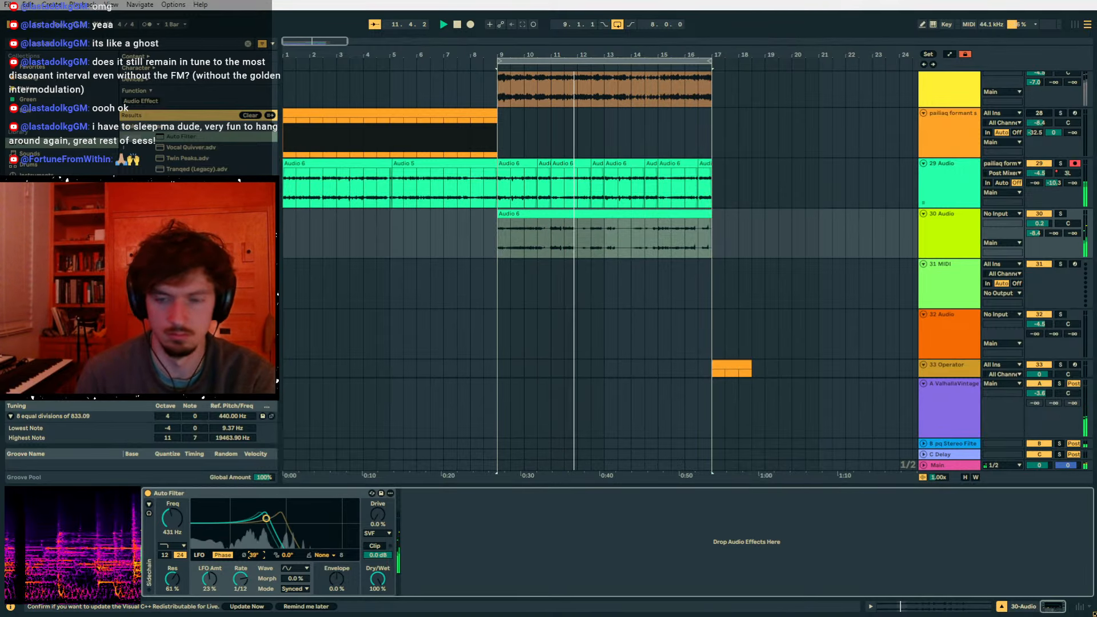
- Lower the volume of 27 Audio to -8.4 dB
scroll(588, 297, "up", 6)
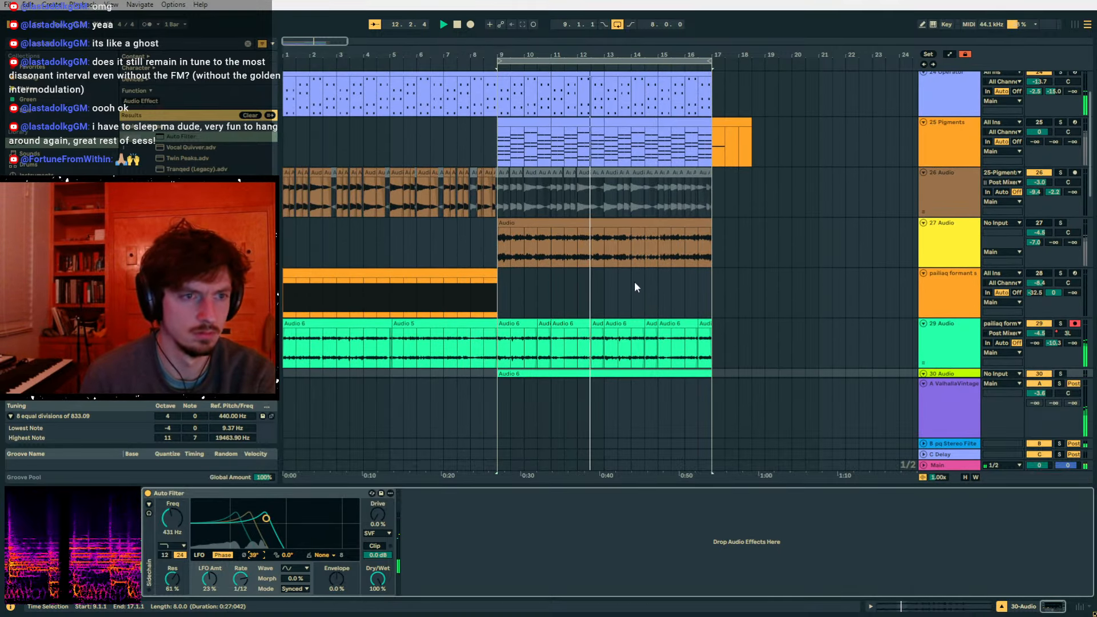
left_click(594, 193)
scroll(623, 221, "down", 2)
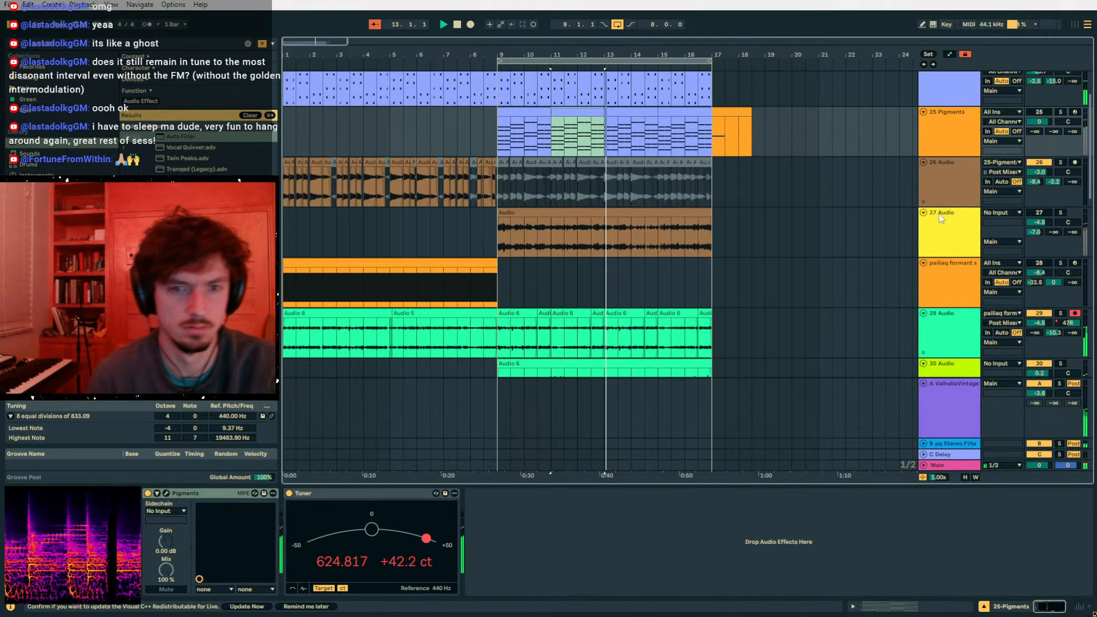
left_click(1040, 222)
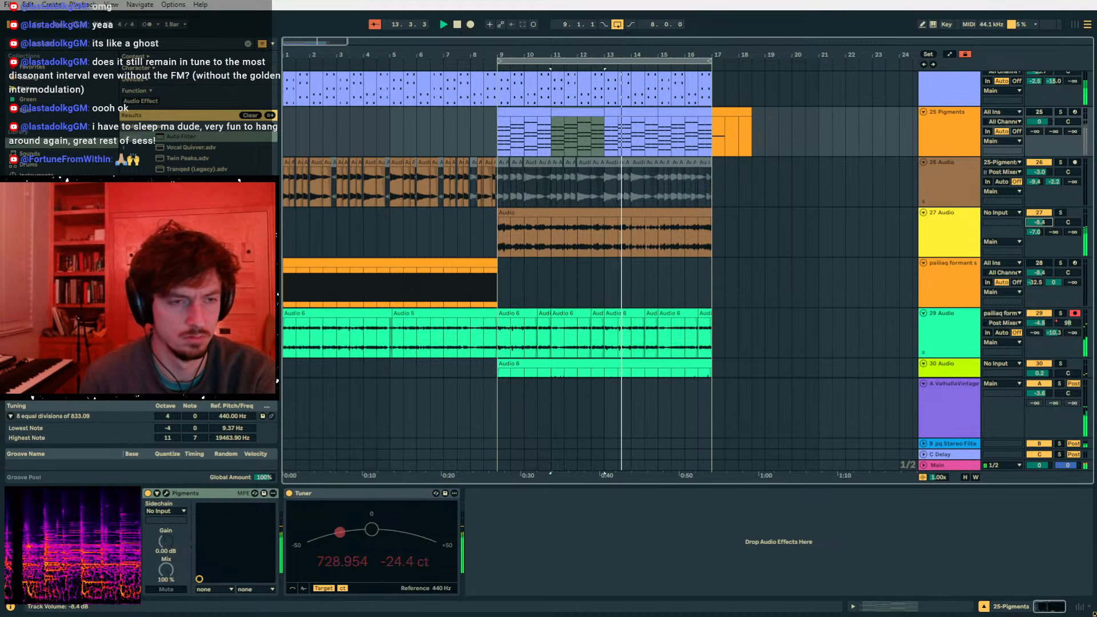
left_click(632, 238)
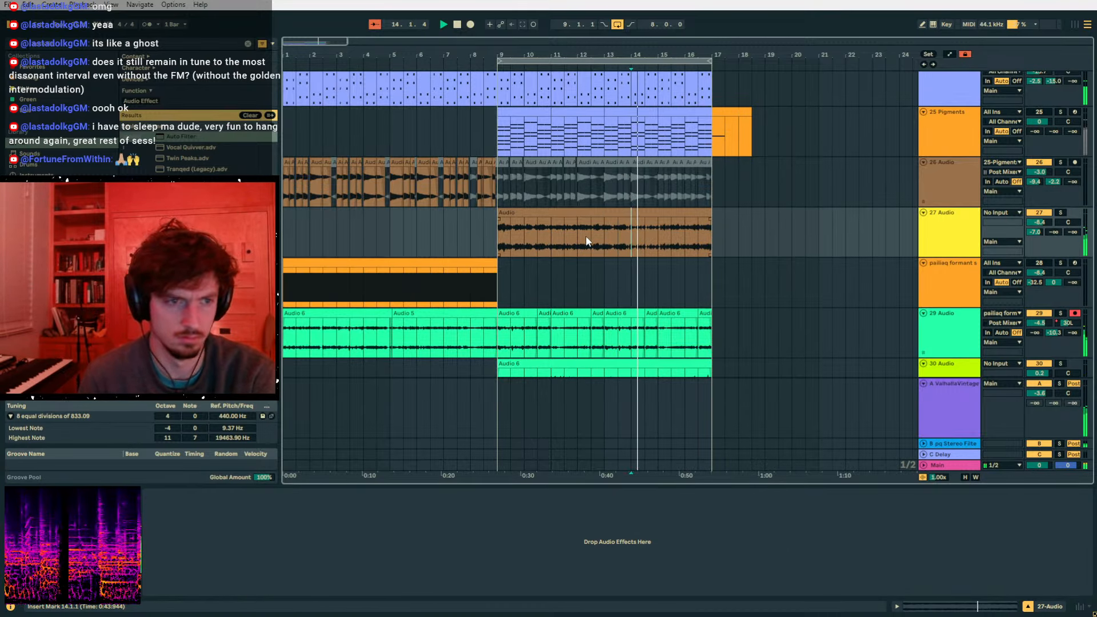
left_click_drag(551, 237, 506, 240)
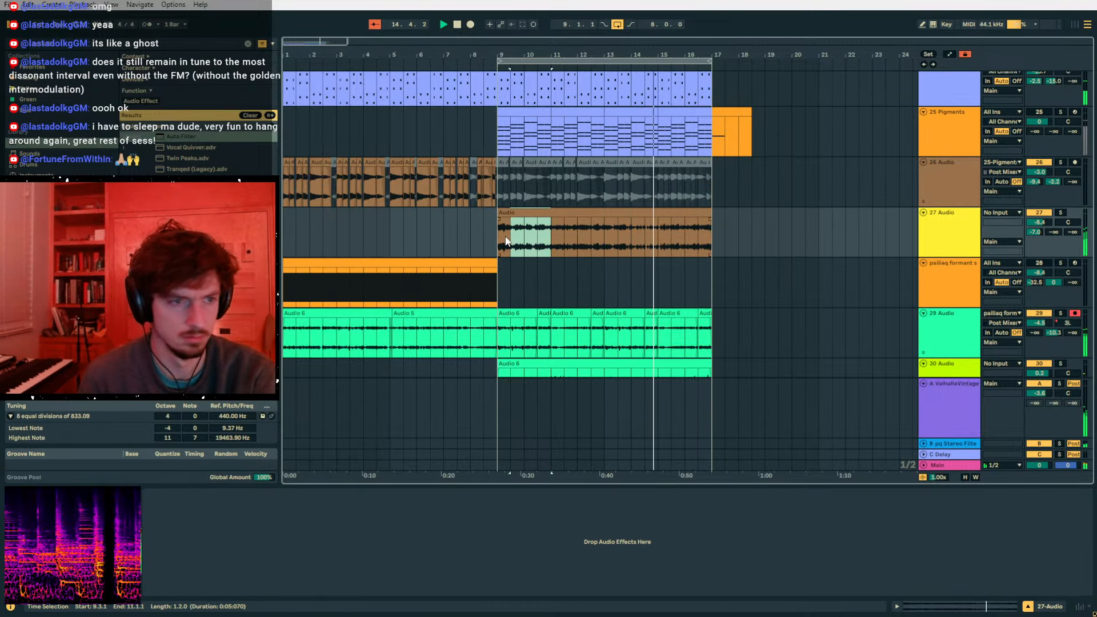
left_click(630, 238)
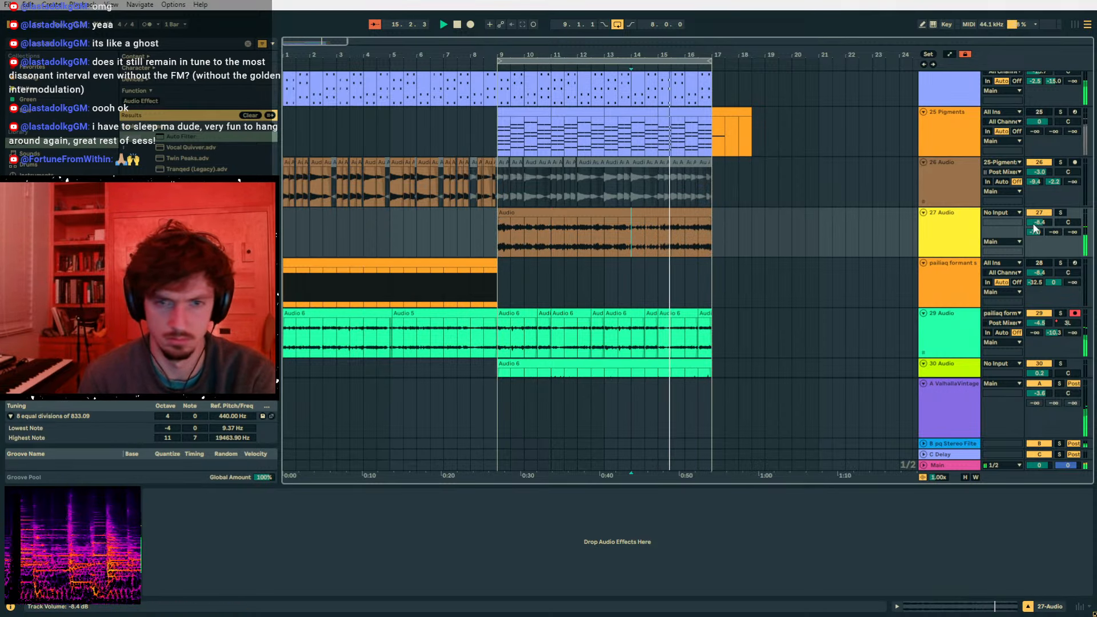
- Add a Delay to 27 Audio and switch its left and right channels from Sync to Time
left_click(69, 44)
type("de")
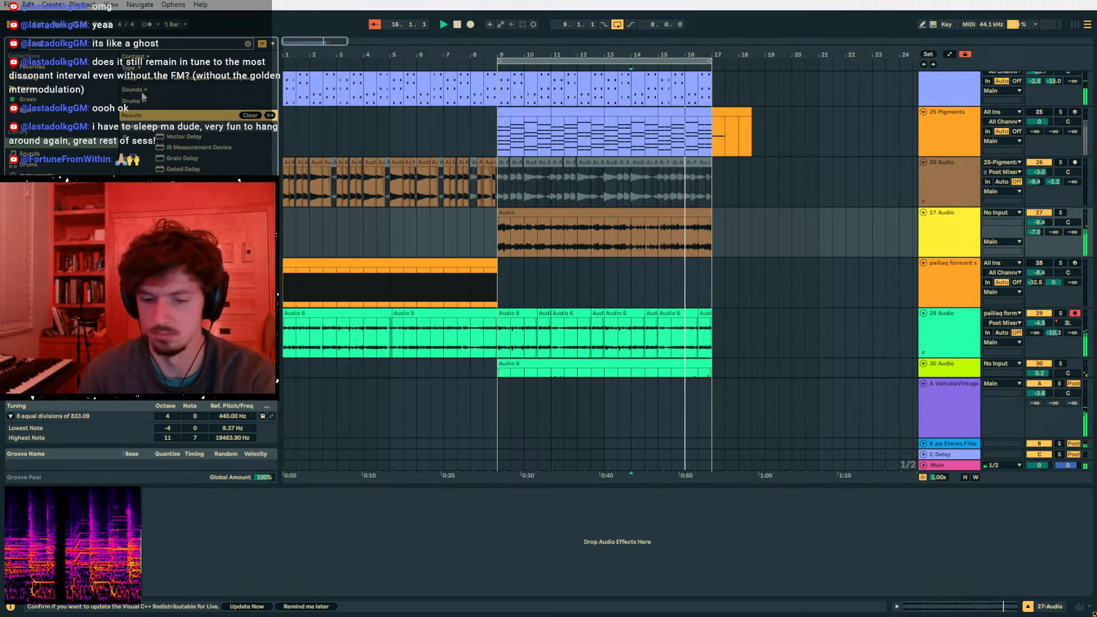
double_click(176, 180)
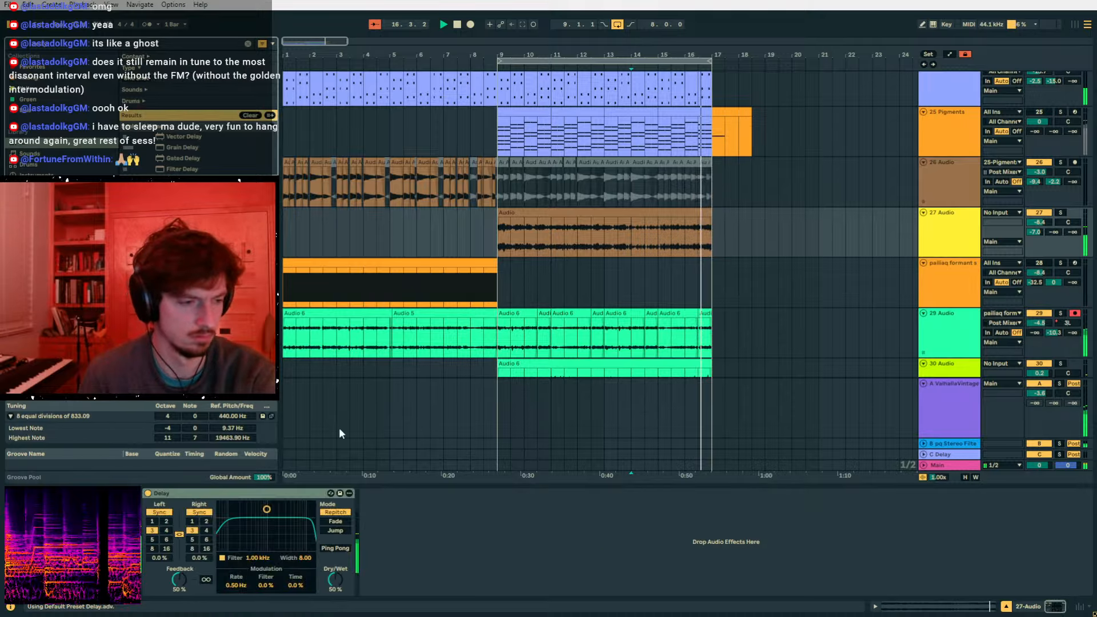
left_click(204, 514)
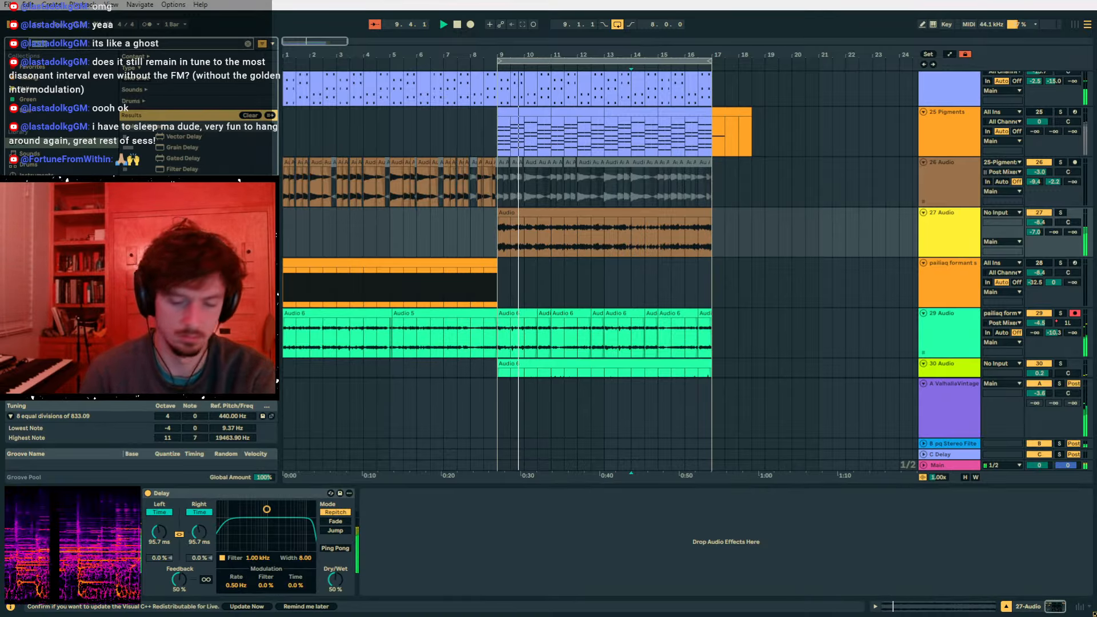
- Add a low-pass Auto Filter at 4.31 kHz to 27 Audio, place it before the Delay, and set the Delay's Dry/Wet to 20%
type("r")
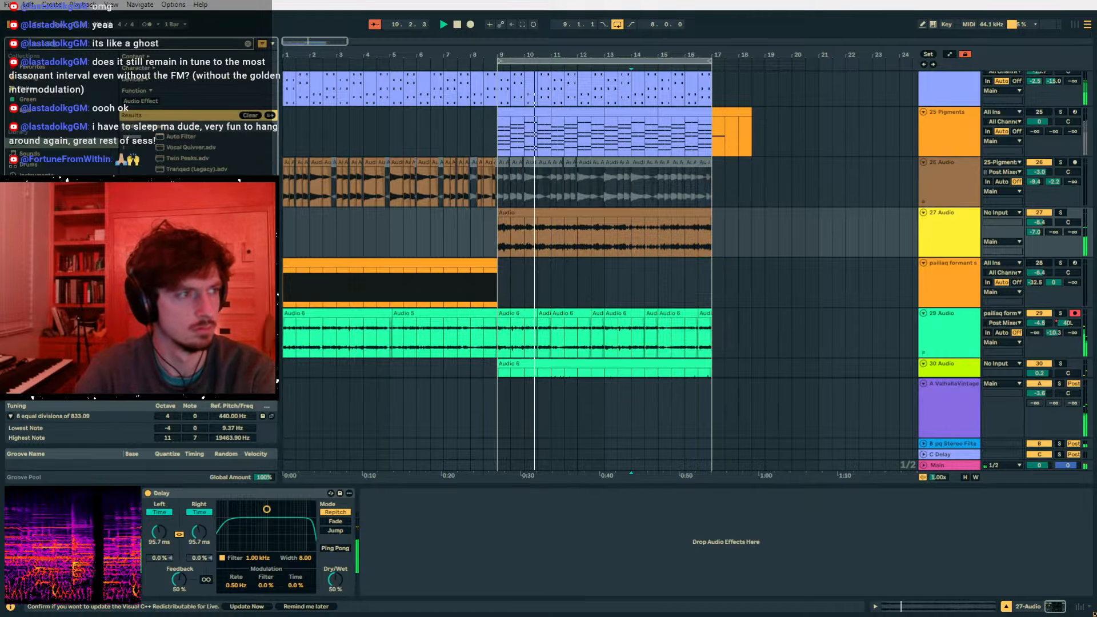
left_click_drag(181, 136, 398, 549)
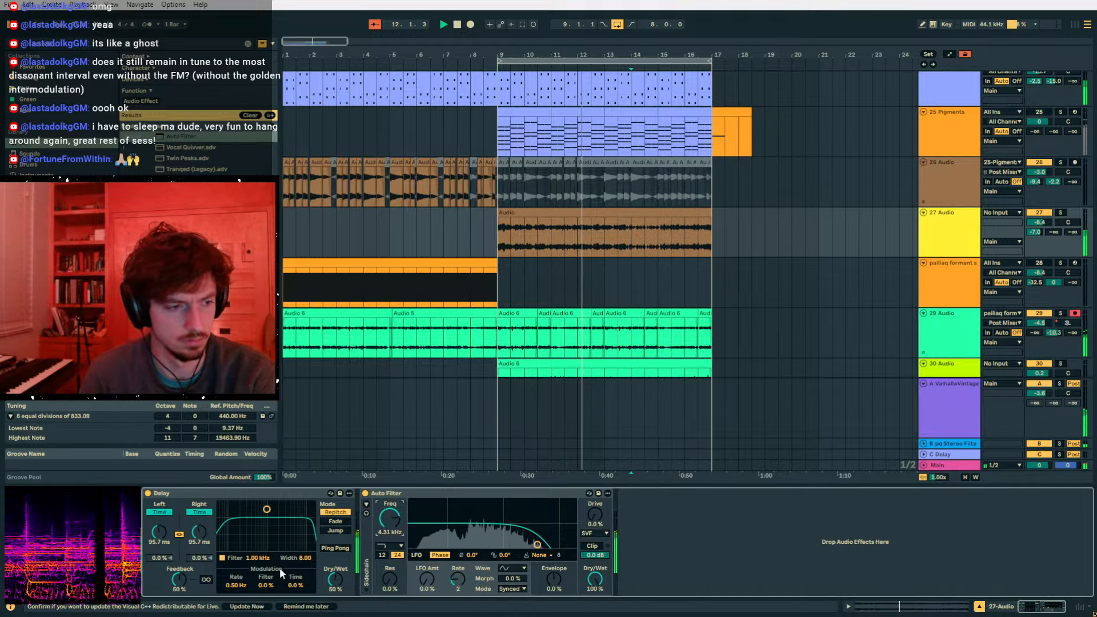
left_click_drag(323, 565, 616, 537)
- Automate the Delay's Dry/Wet on 27 Audio from 0% at bar 13 to about 56% at bar 14, holding until bar 15, then 0% at bar 16
left_click(607, 234)
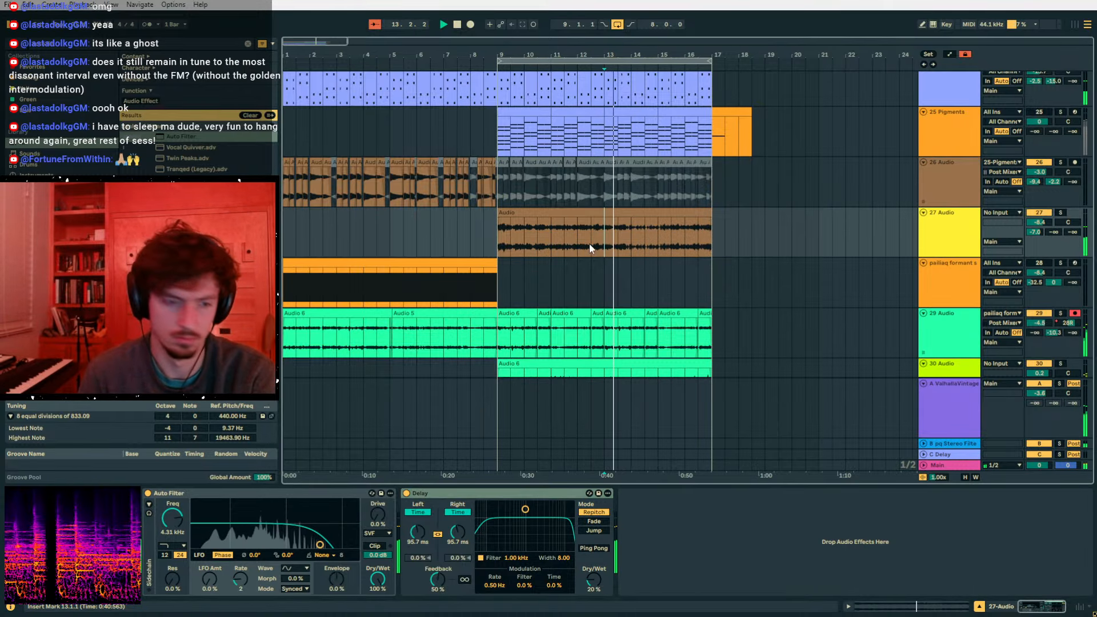
key("a")
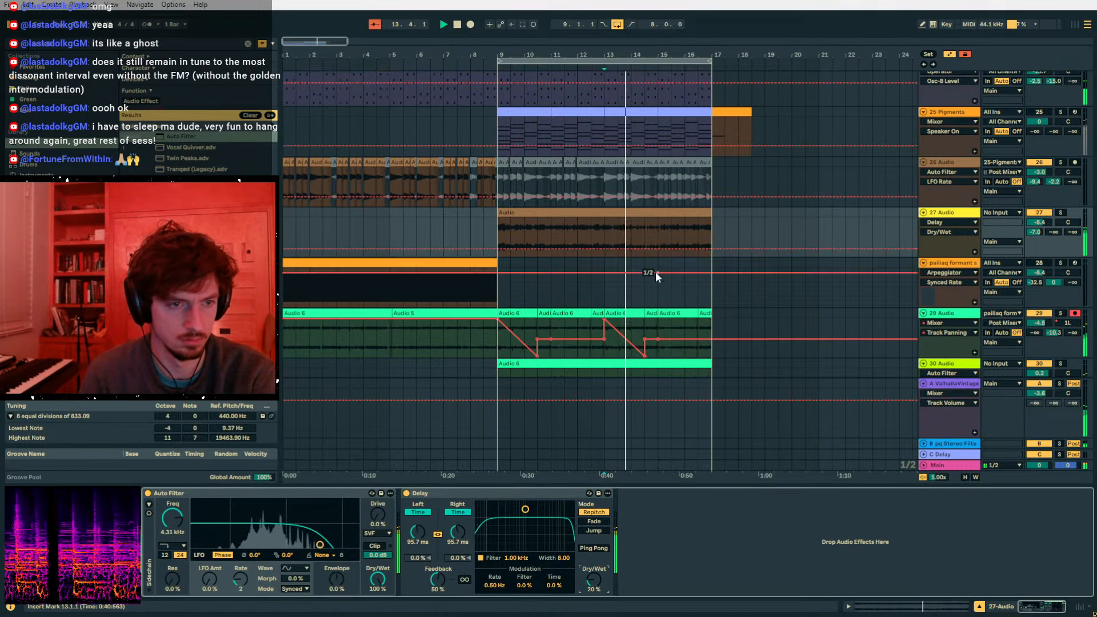
left_click(632, 235)
left_click_drag(623, 235, 604, 257)
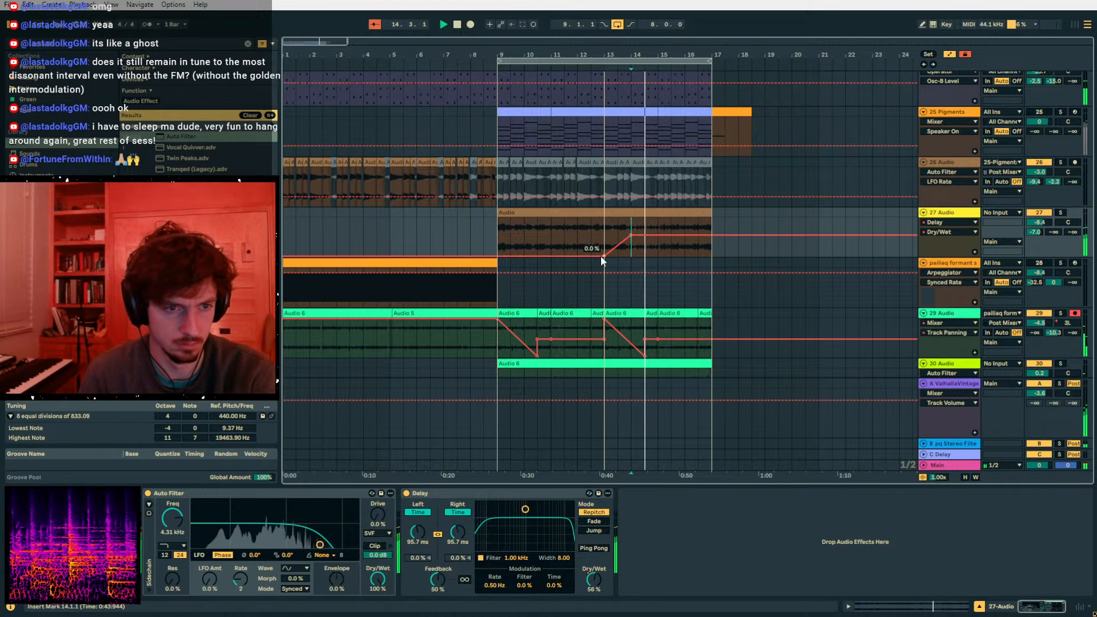
left_click(662, 236)
left_click_drag(674, 236, 685, 256)
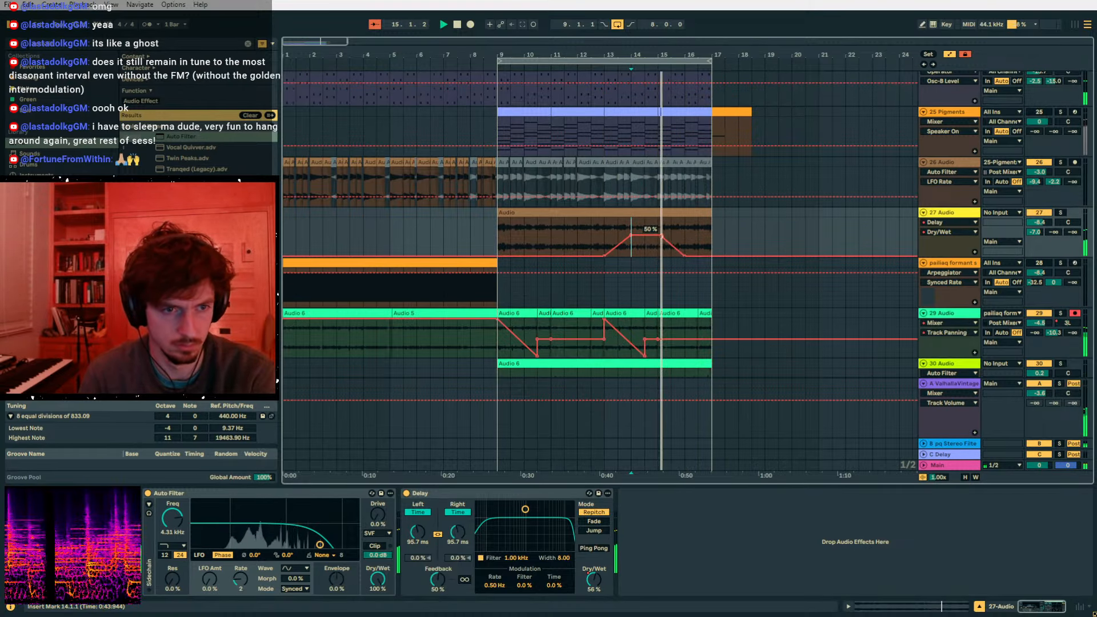
- Set 27 Audio's send to return B to -12.5 dB and its volume to -6.0 dB
left_click_drag(1053, 232, 1054, 186)
key("a")
scroll(858, 262, "up", 3)
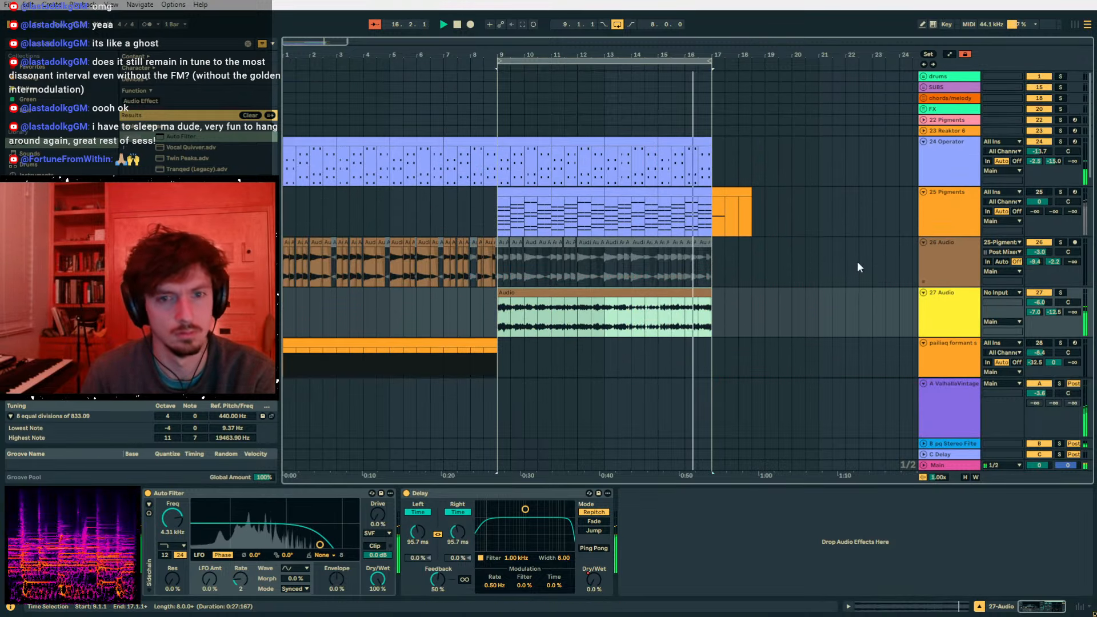
- Copy the last beat of bar 12 on the FullSetLoop5 track to 16.4.1, filling the last beat before bar 17
scroll(948, 251, "down", 10)
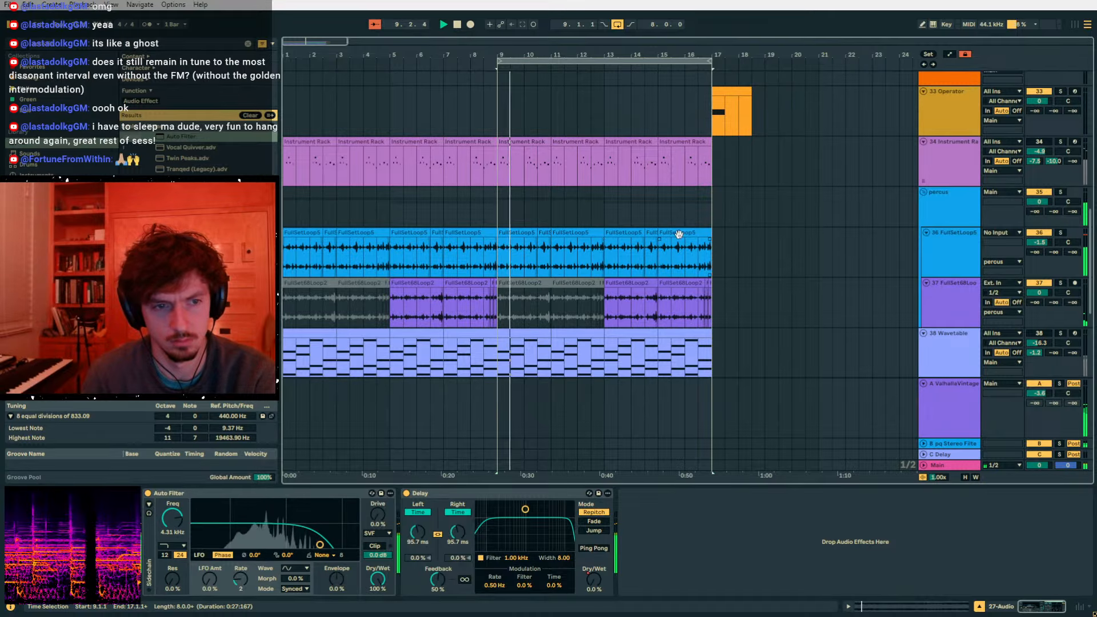
left_click_drag(708, 49, 584, 221)
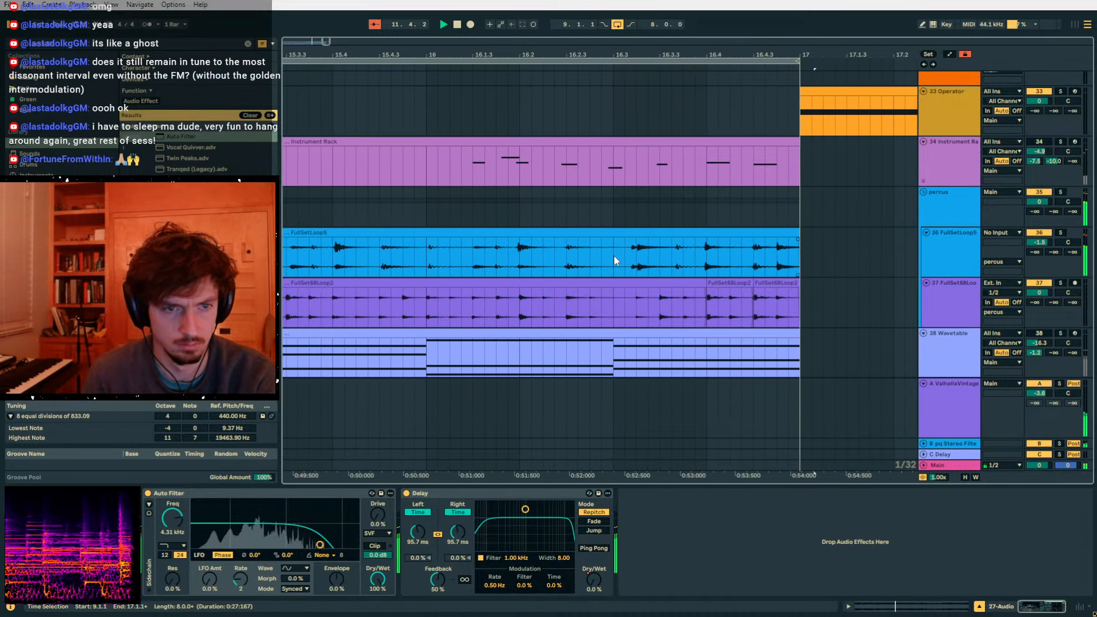
left_click(759, 255)
left_click_drag(554, 60, 570, 240)
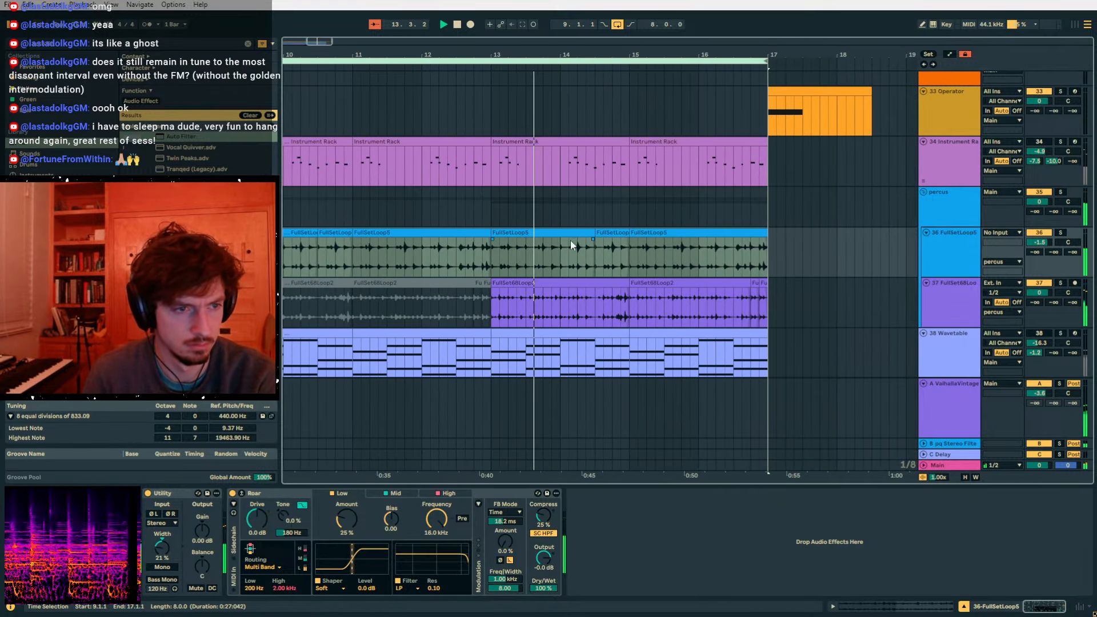
left_click(483, 260)
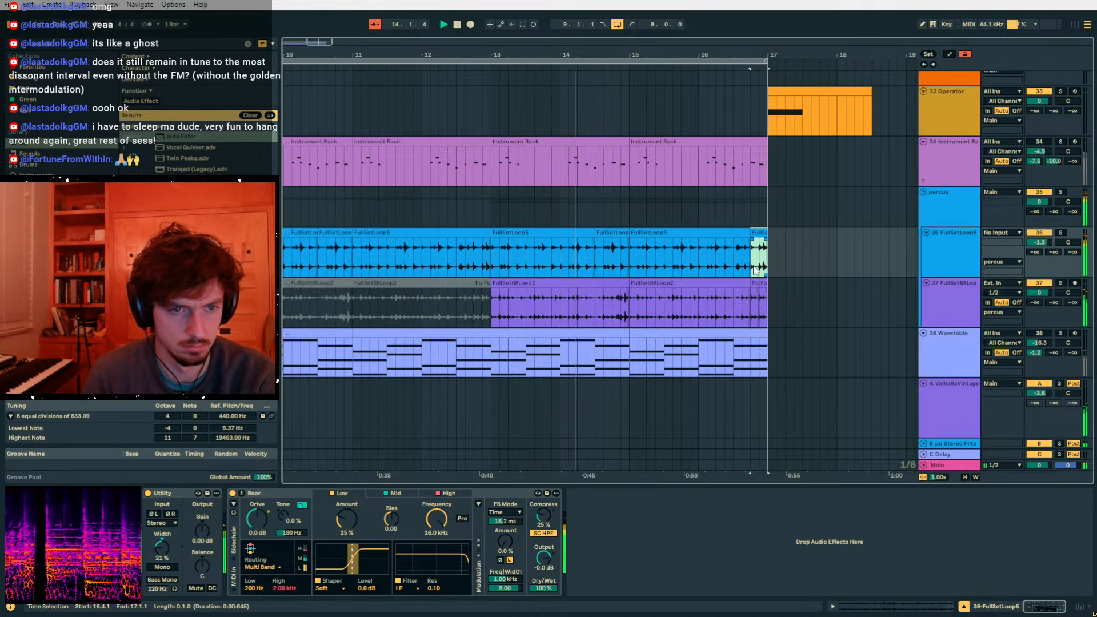
- Split the FullSetLoop5 clip just after the start of bar 13
left_click(742, 309)
scroll(782, 86, "up", 6)
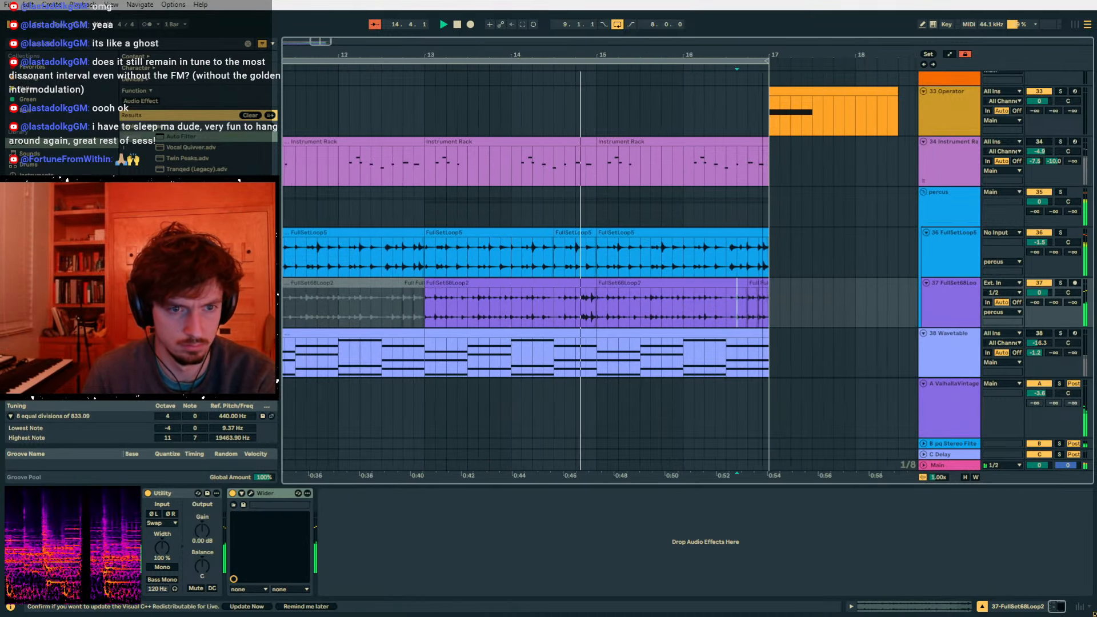
left_click(714, 303)
left_click_drag(893, 54, 892, 11)
left_click_drag(583, 62, 566, 98)
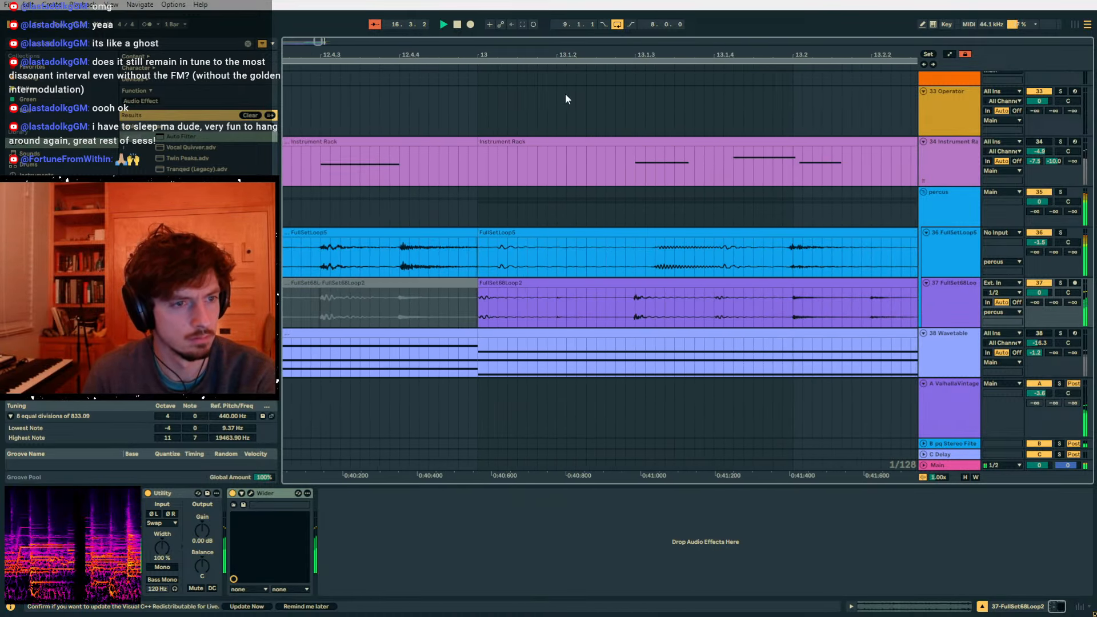
left_click(501, 246)
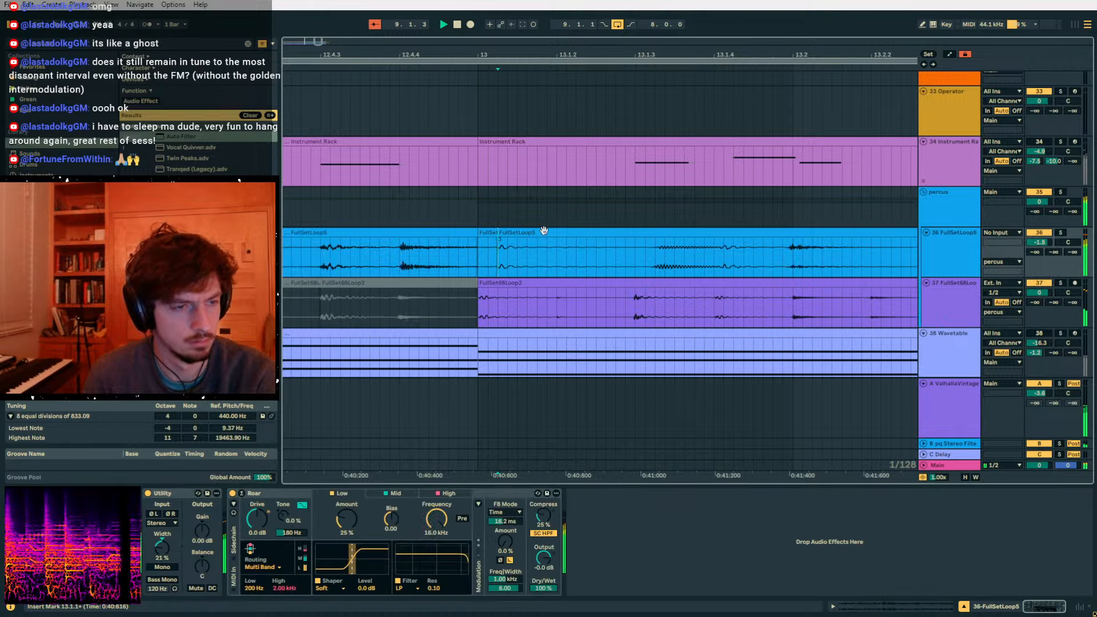
- Separate the 9.1.1 to 9.1.3 piece of the FullSetLoop5 clip and shift its audio earlier so the hit starts on bar 9
left_click_drag(662, 55, 662, 9)
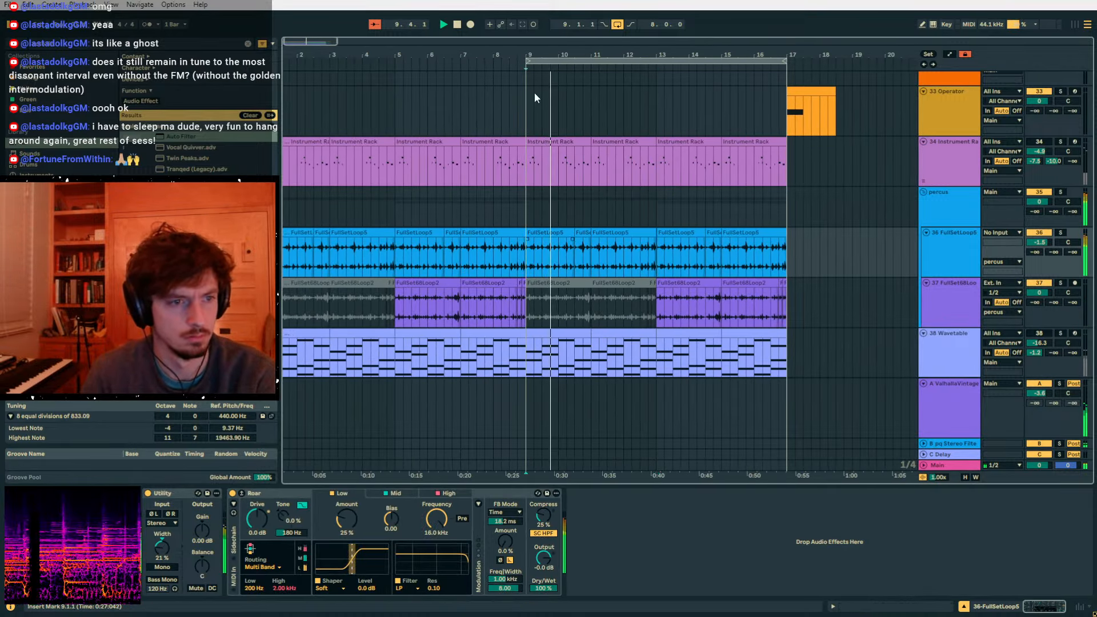
left_click_drag(525, 52, 568, 143)
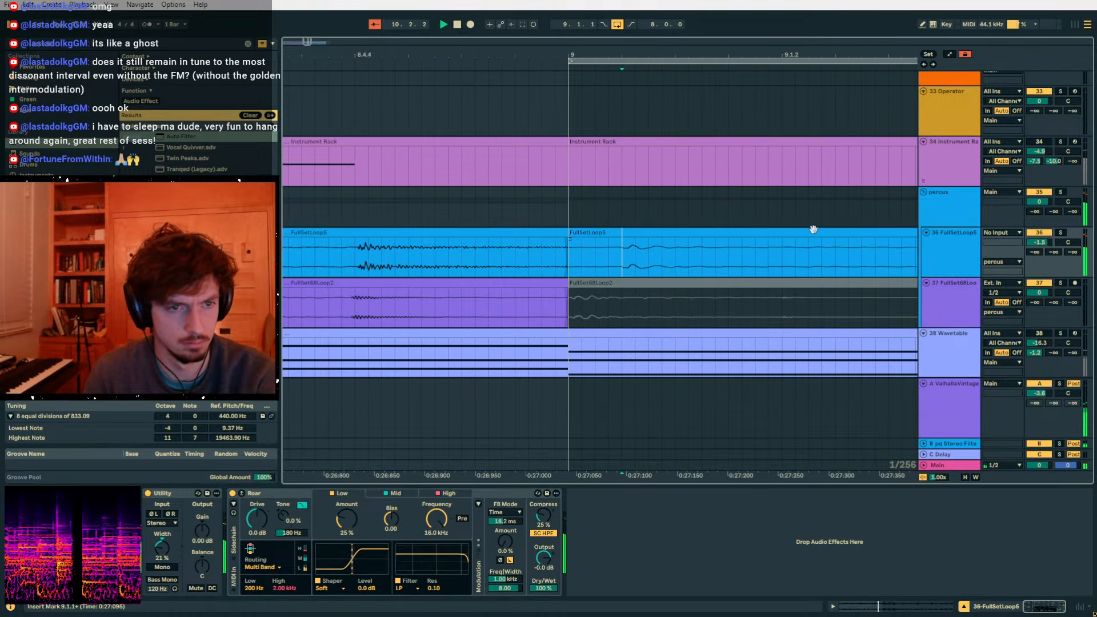
left_click_drag(480, 57, 476, 54)
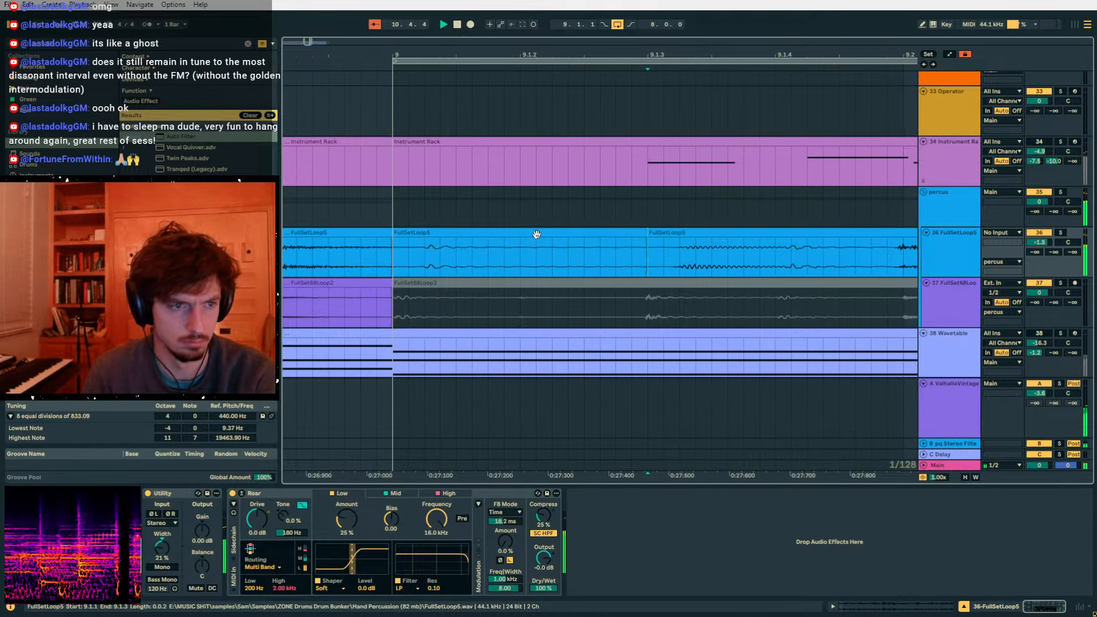
left_click_drag(537, 234, 412, 233)
left_click(387, 261)
key("space")
key("space")
- Copy the shifted FullSetLoop5 audio from 9.1.1 to 9.1.3 to 13.1.1 on the same track
left_click_drag(570, 53, 566, 29)
left_click_drag(666, 55, 283, 14)
left_click(470, 265)
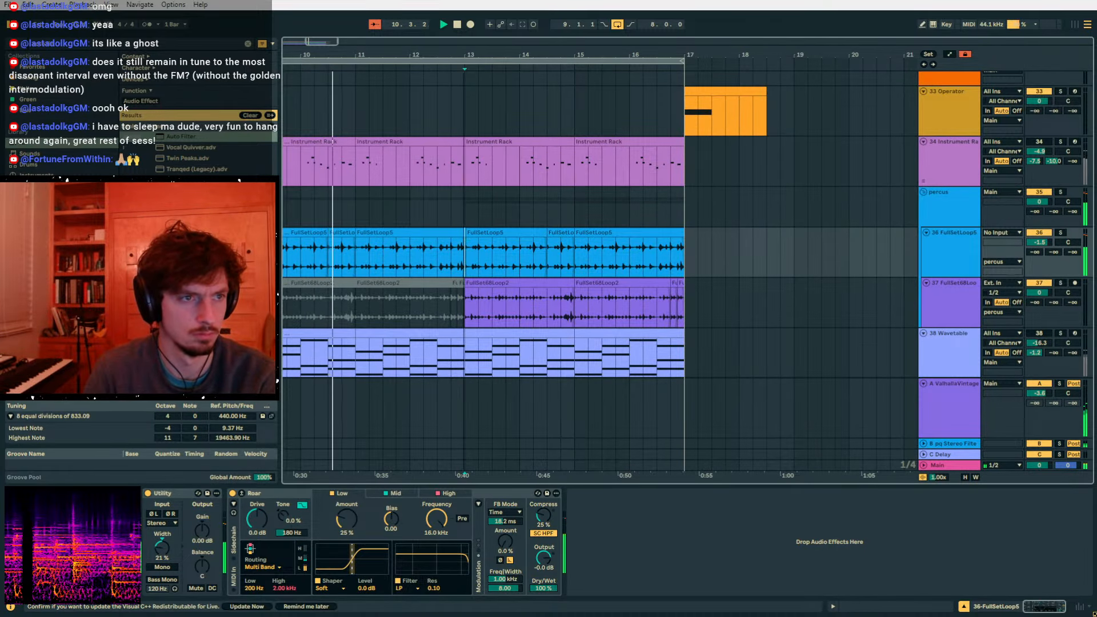
left_click_drag(465, 55, 503, 121)
key("ctrl+v")
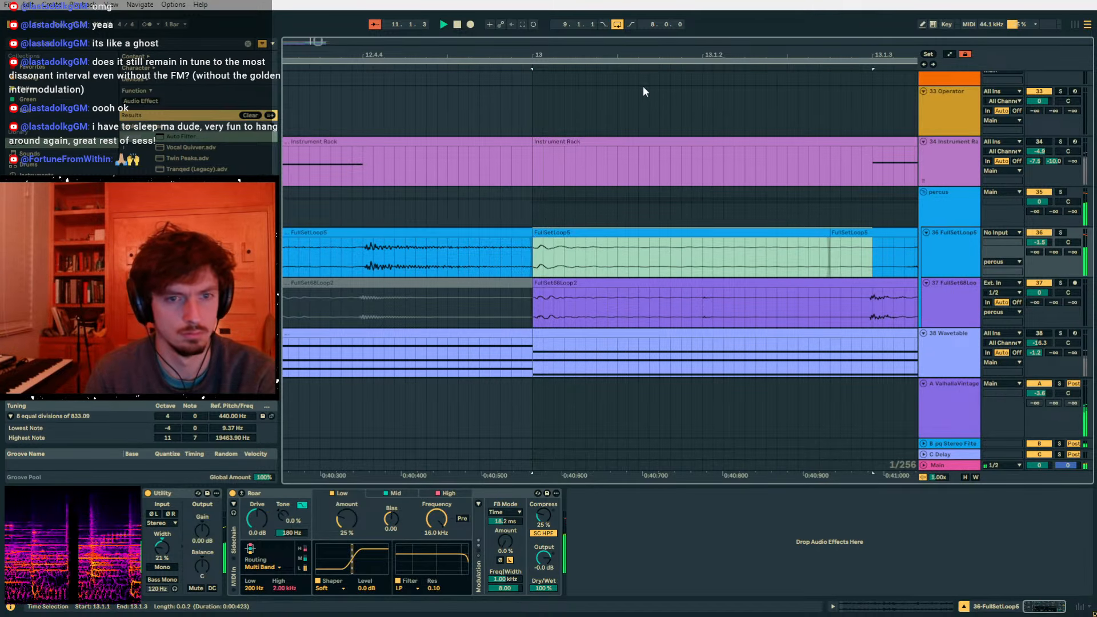
- Find the bloom plug-in and add it to the Main track, ahead of Ozone 8 Elements
left_click_drag(641, 59, 473, 15)
scroll(499, 227, "down", 8)
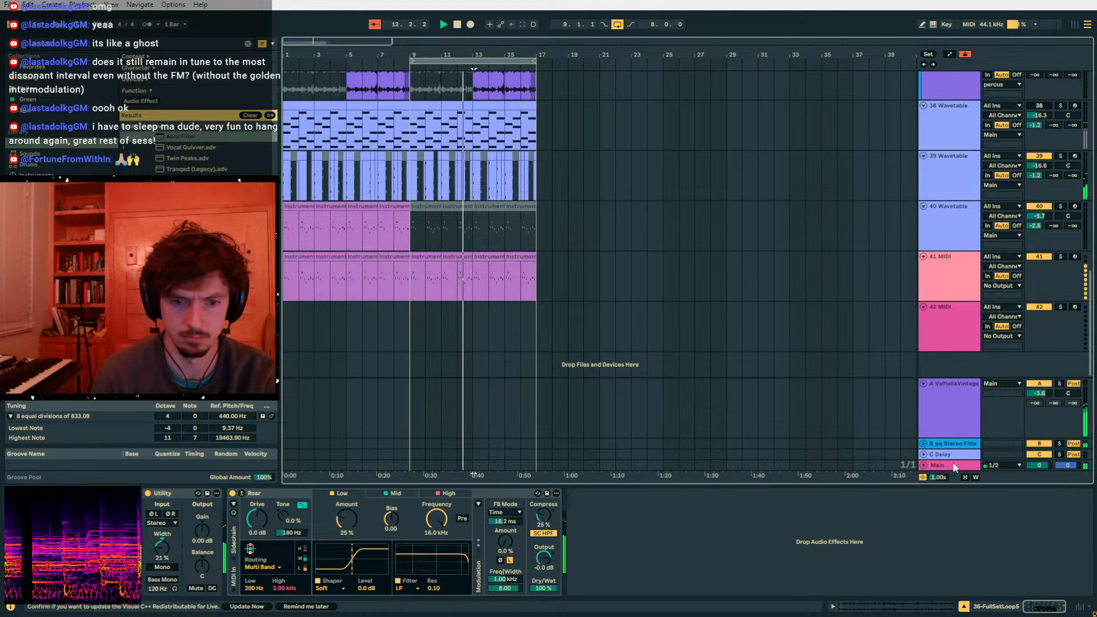
left_click(953, 466)
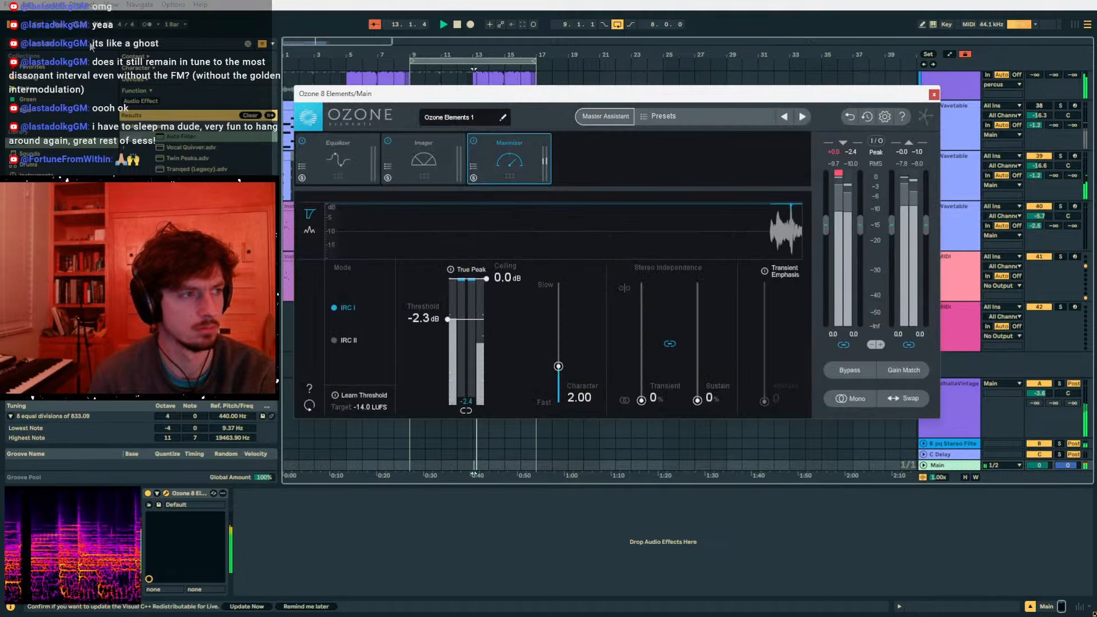
left_click(139, 44)
type("bloom")
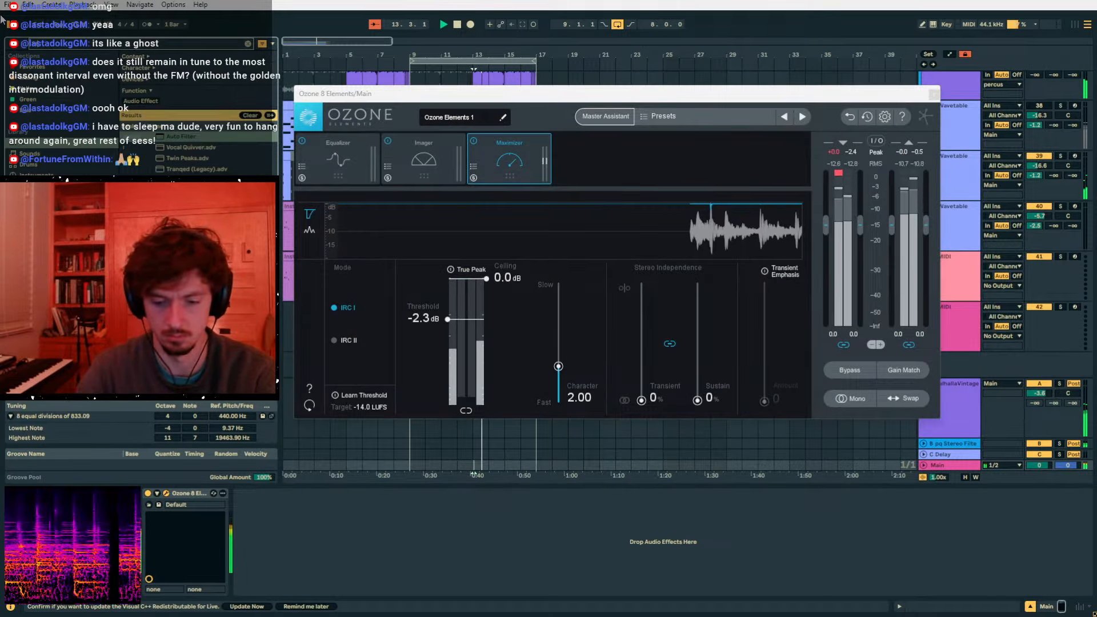
left_click(173, 140)
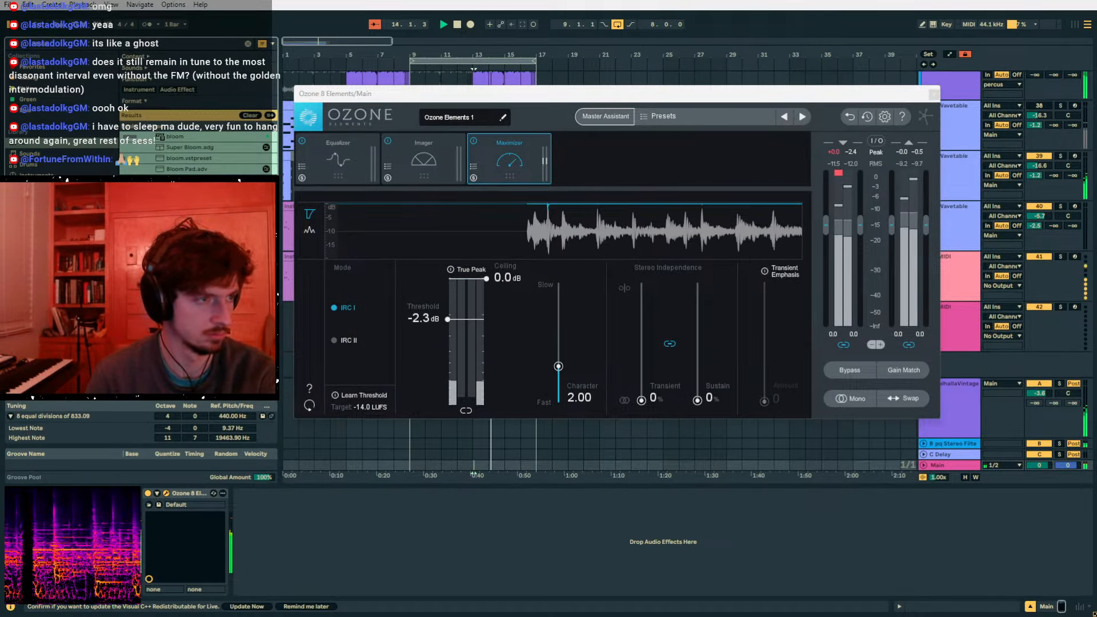
double_click(173, 140)
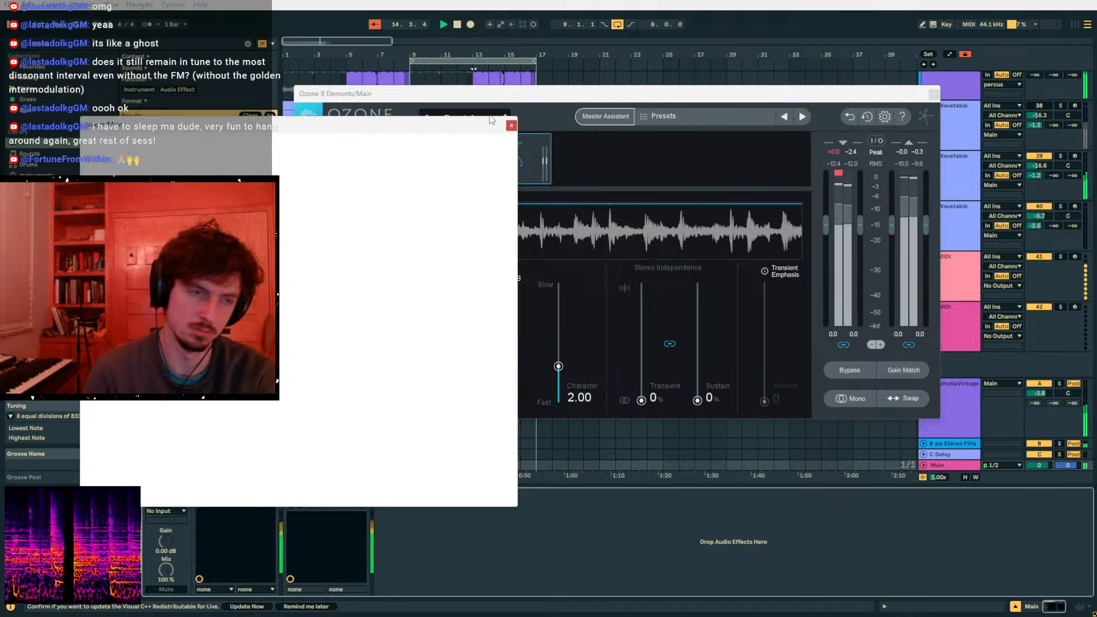
- Load the Smiley curve master bus preset in bloom, set its mix to 51%, and close both plug-in windows
left_click_drag(489, 100, 503, 67)
left_click(285, 145)
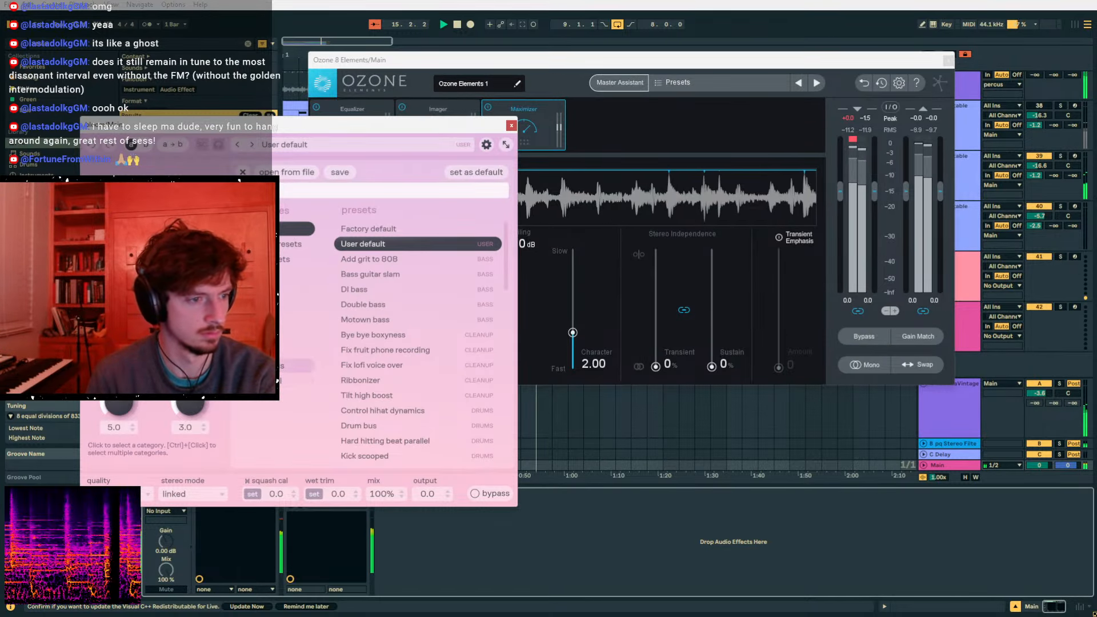
left_click(291, 366)
double_click(369, 349)
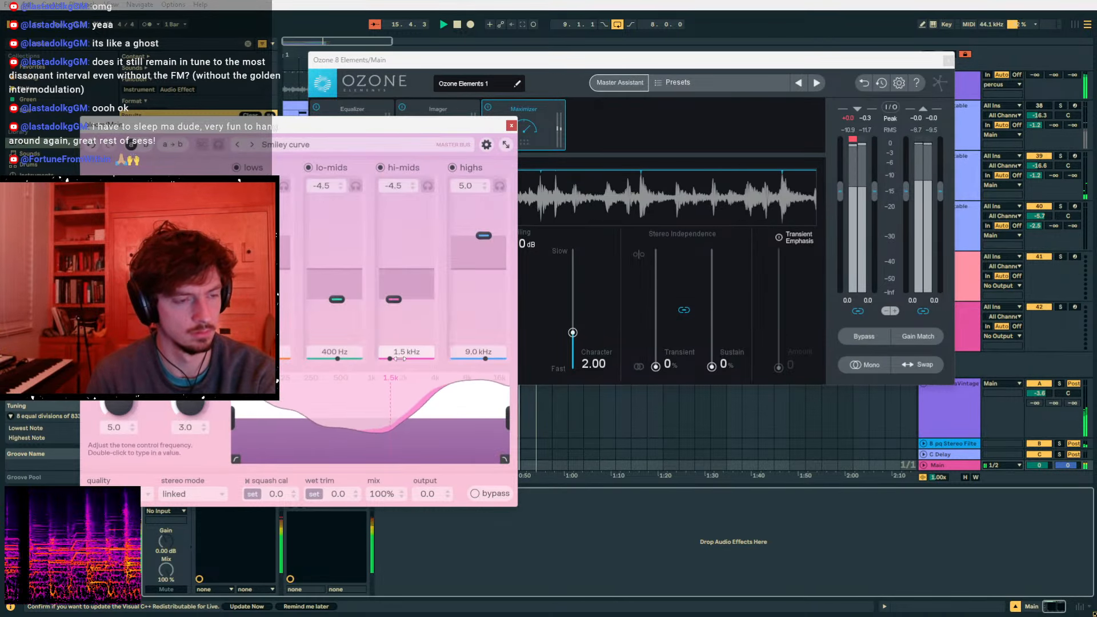
left_click_drag(384, 496, 375, 526)
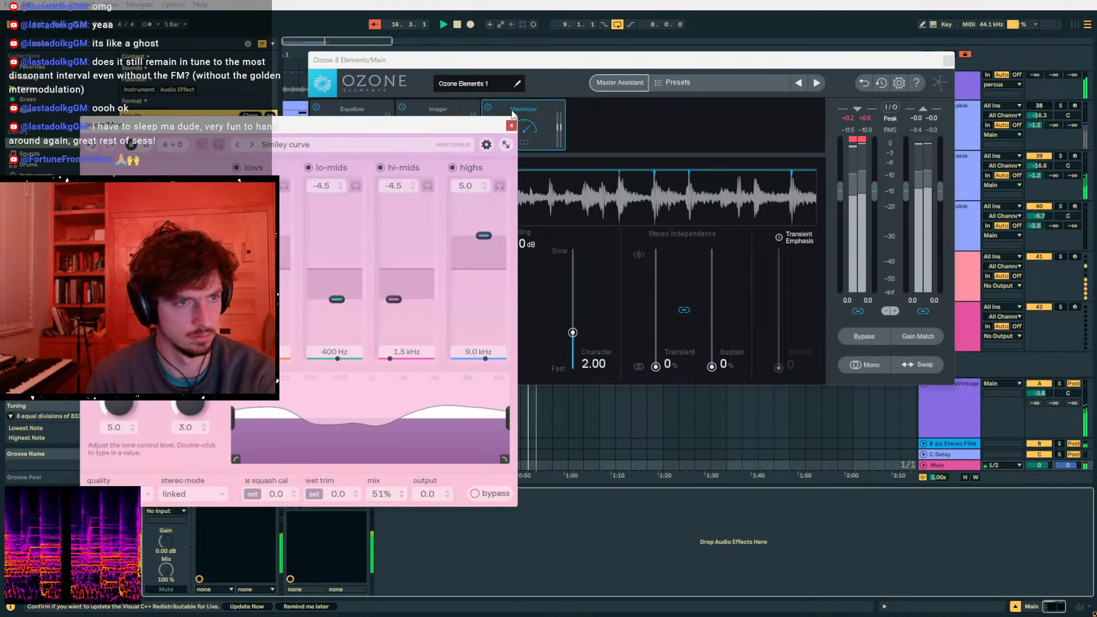
left_click(511, 125)
left_click(949, 61)
- Deactivate the 29 Audio and 26 Audio clips from bar 1 to bar 9
scroll(523, 232, "up", 5)
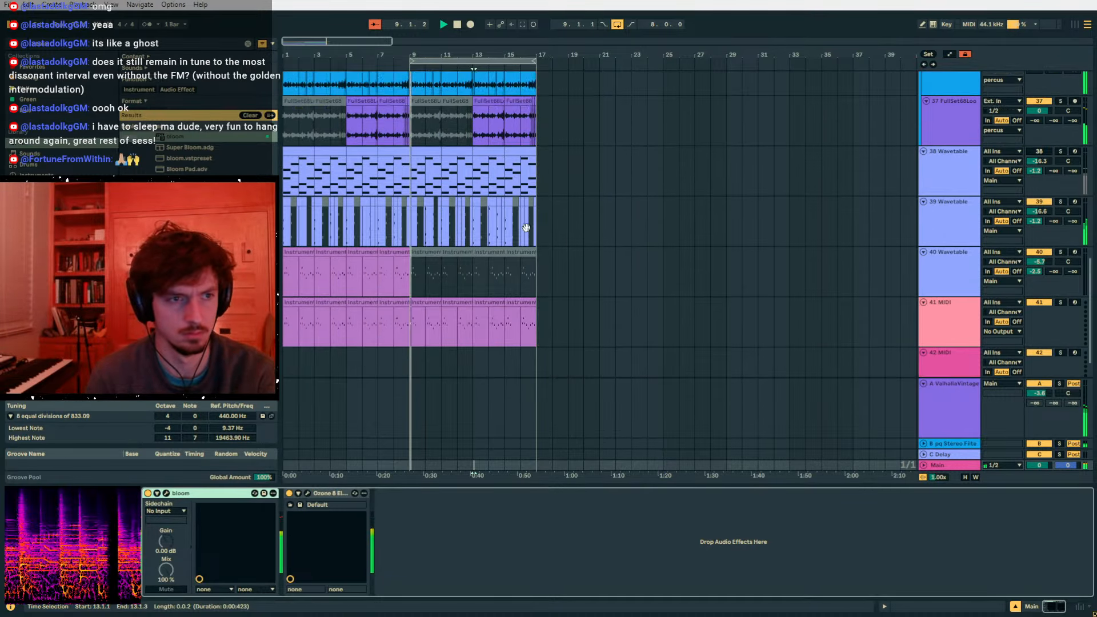
scroll(510, 221, "up", 6)
left_click(571, 238)
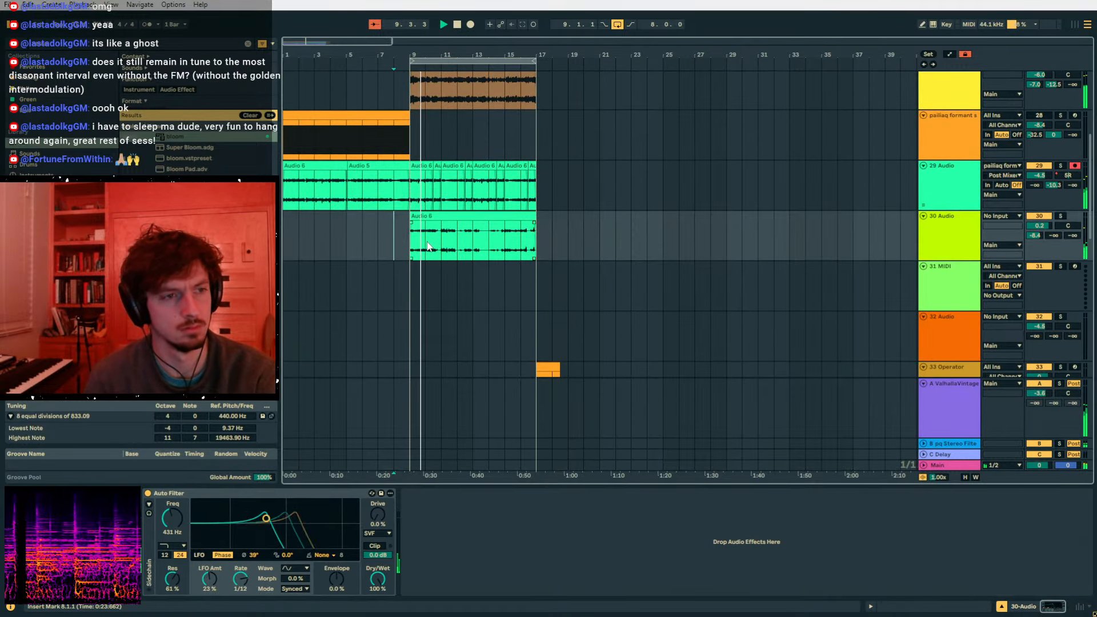
scroll(571, 237, "up", 2)
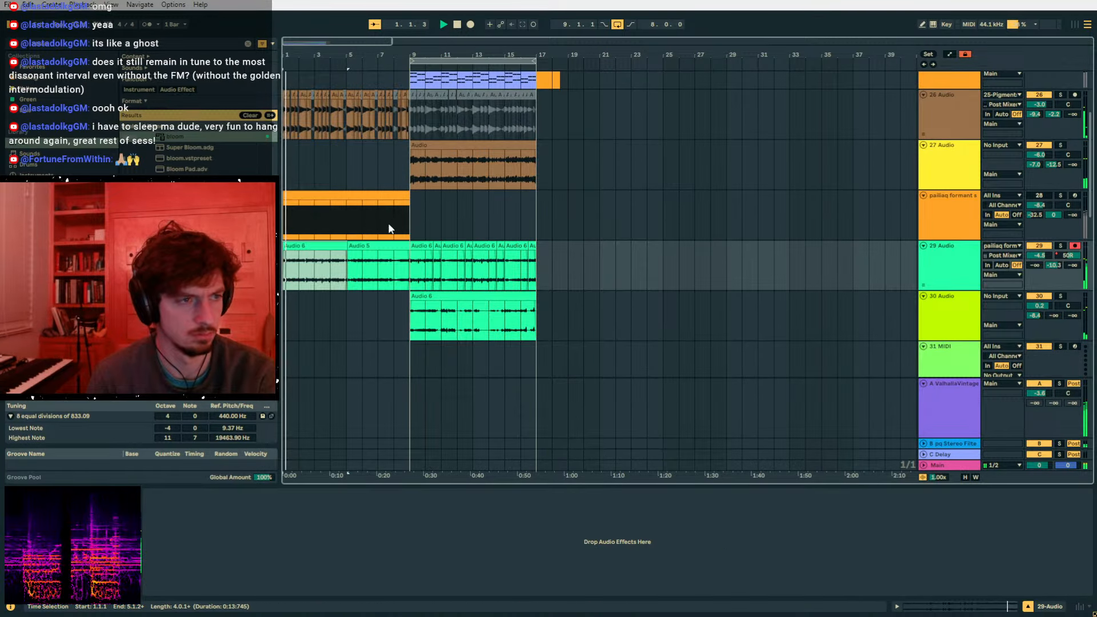
left_click(388, 248)
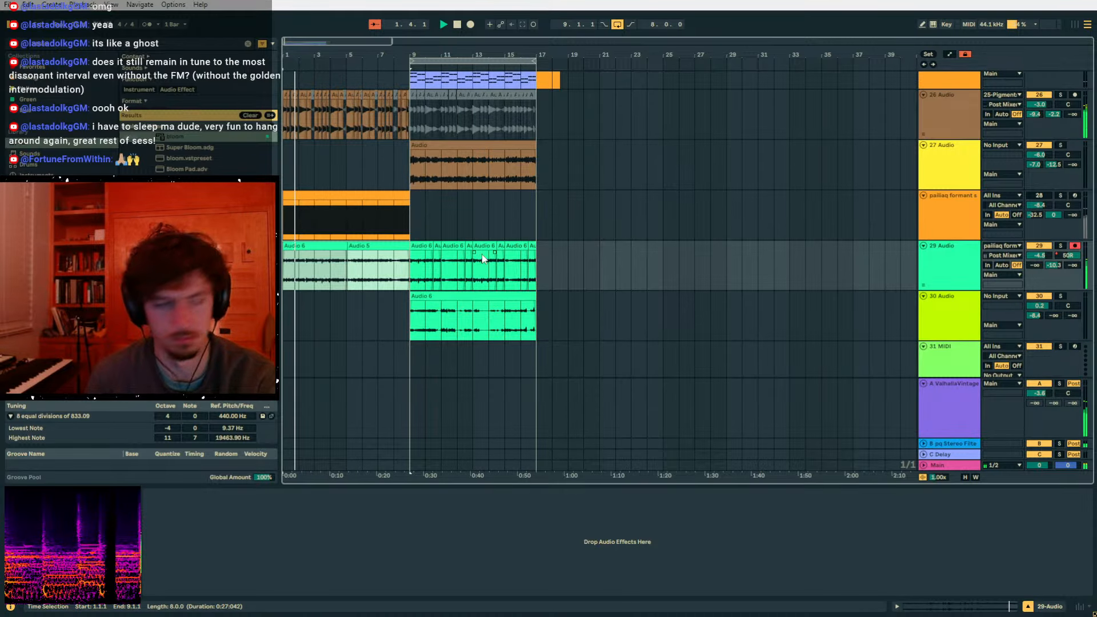
scroll(483, 254, "down", 7)
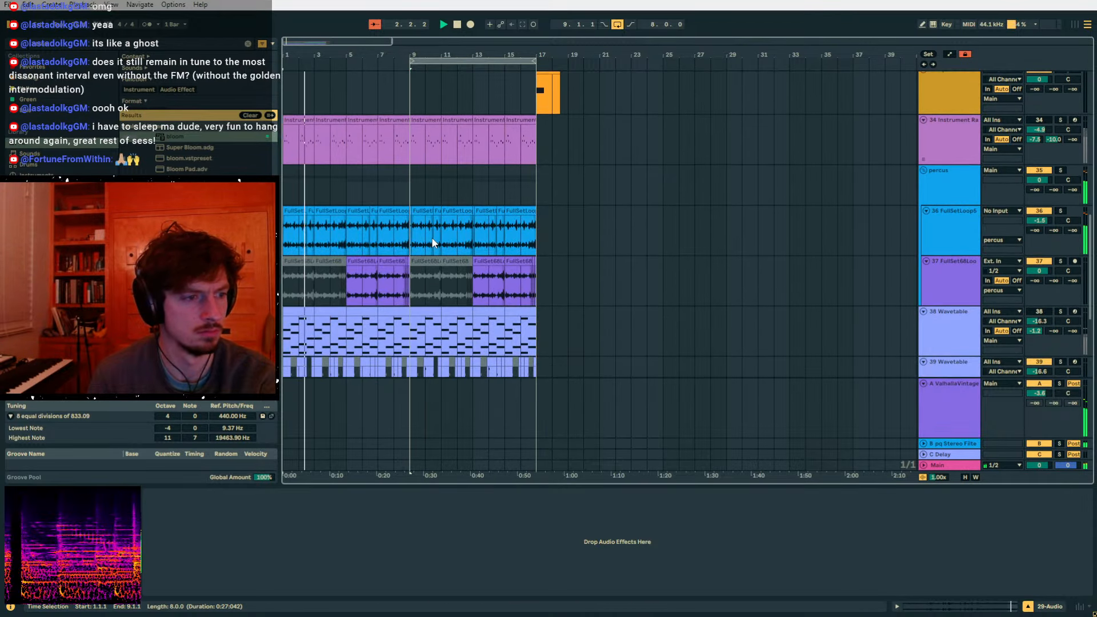
scroll(433, 243, "up", 6)
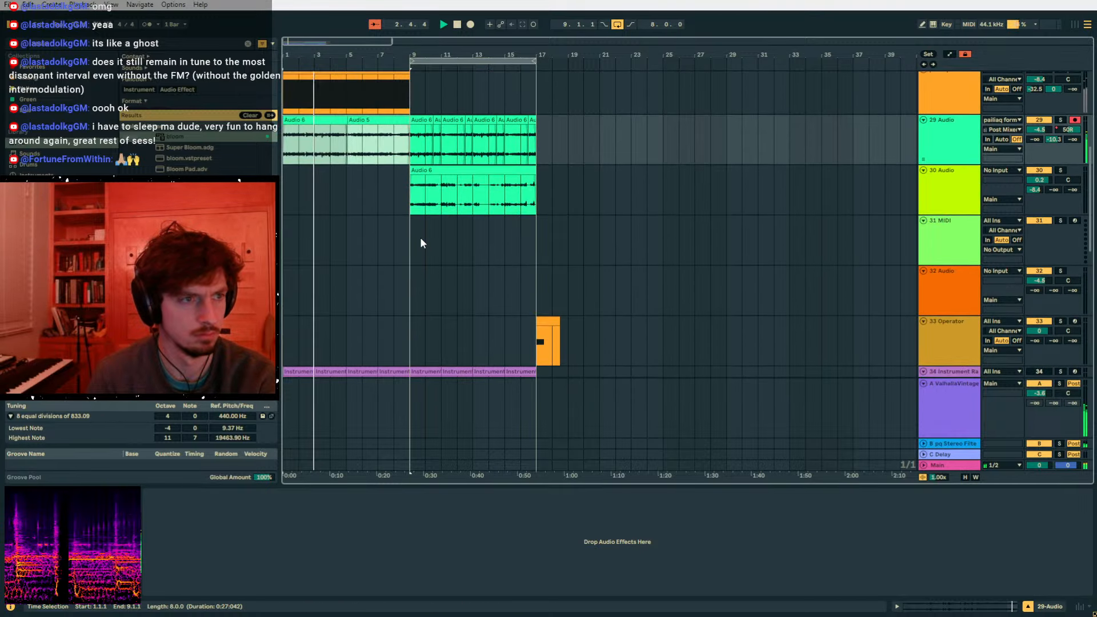
scroll(420, 237, "up", 5)
left_click_drag(416, 243, 284, 240)
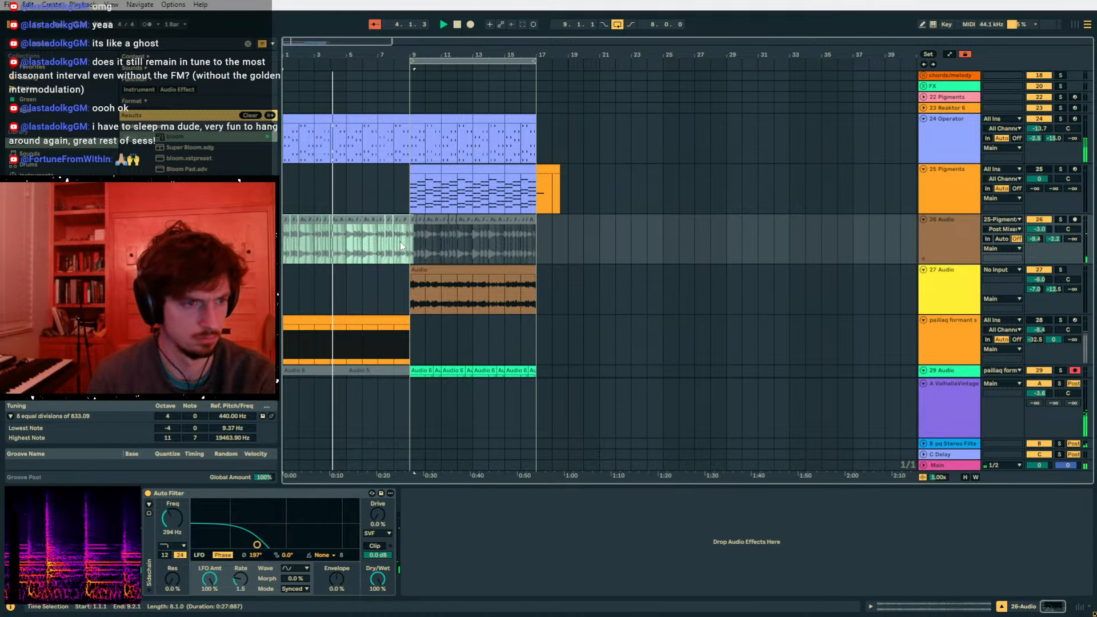
- Copy bars 1 to 9 of the whole arrangement to bar 17 and reactivate the 26 Audio clips from bar 17 to 25
key("ctrl+l")
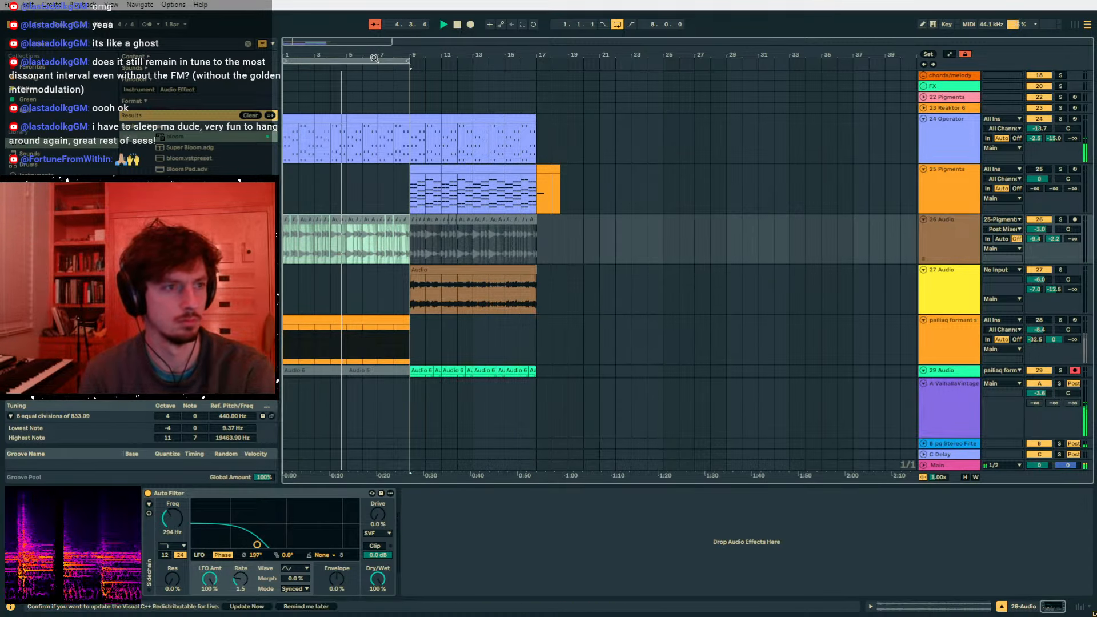
left_click(325, 61)
left_click_drag(321, 61, 577, 85)
key("ctrl+v")
left_click_drag(662, 243, 538, 244)
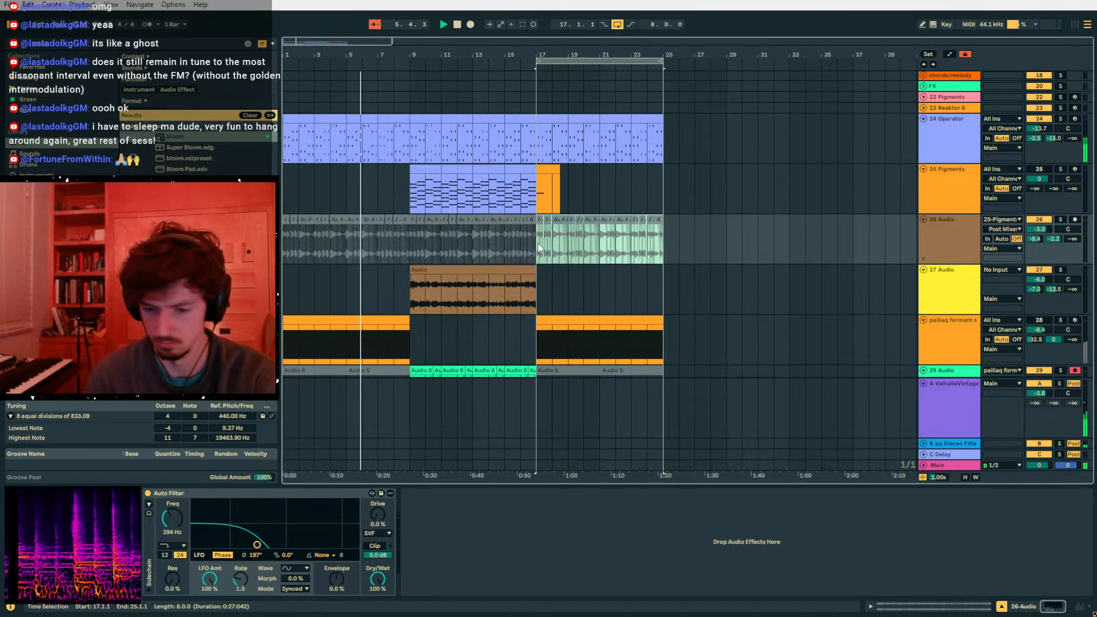
key("0")
- Review the copied section and play the percussion transition into bar 9
scroll(413, 239, "down", 10)
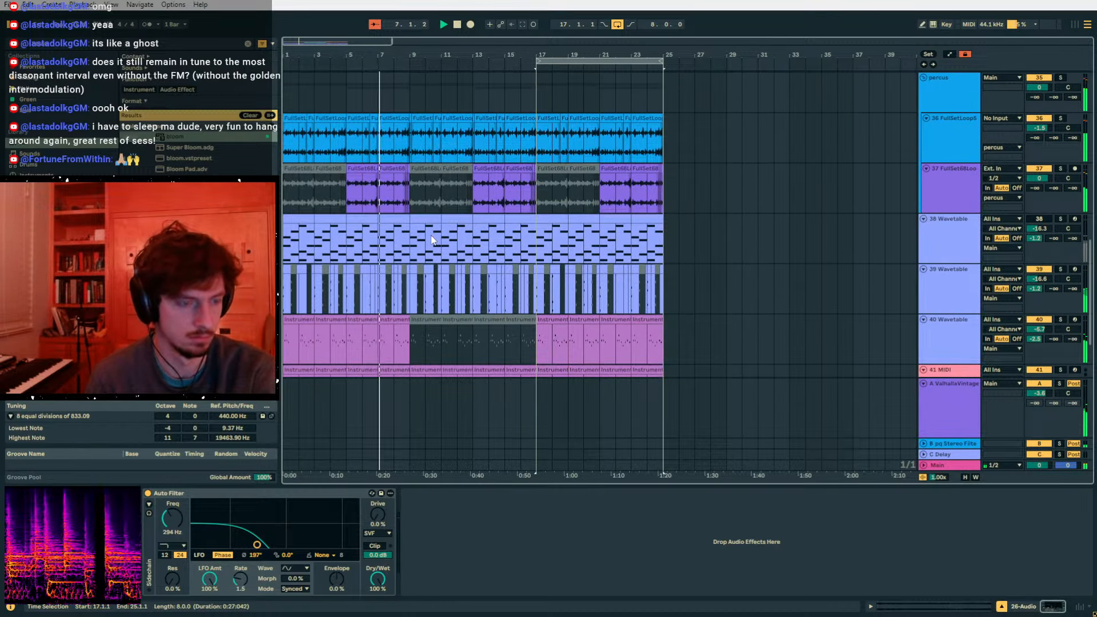
scroll(431, 233, "up", 8)
scroll(430, 240, "up", 2)
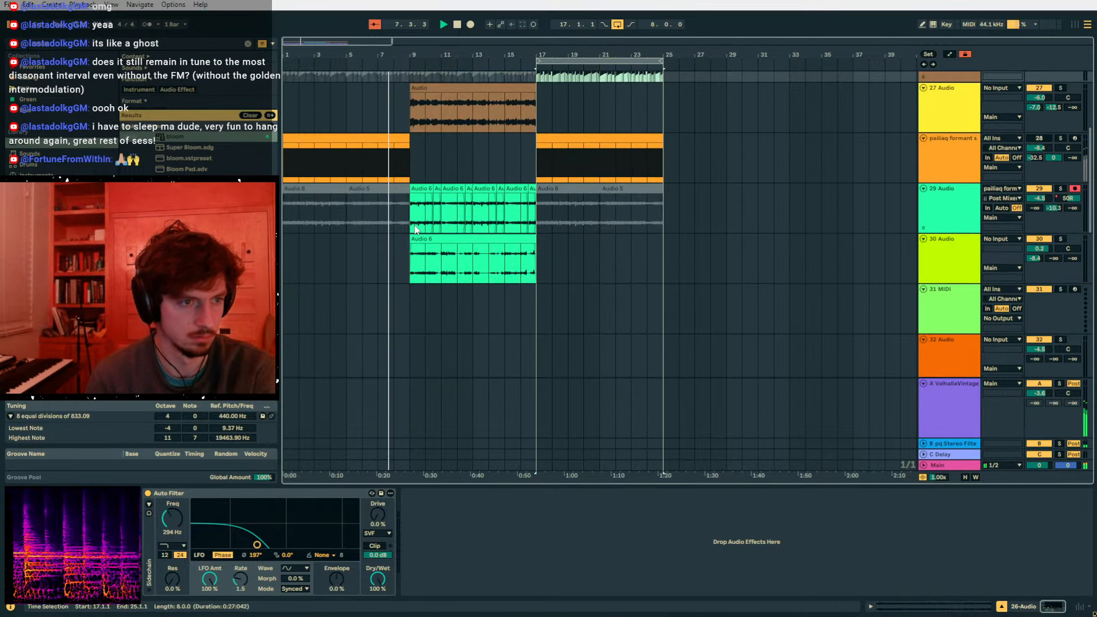
left_click(410, 220)
scroll(499, 223, "down", 8)
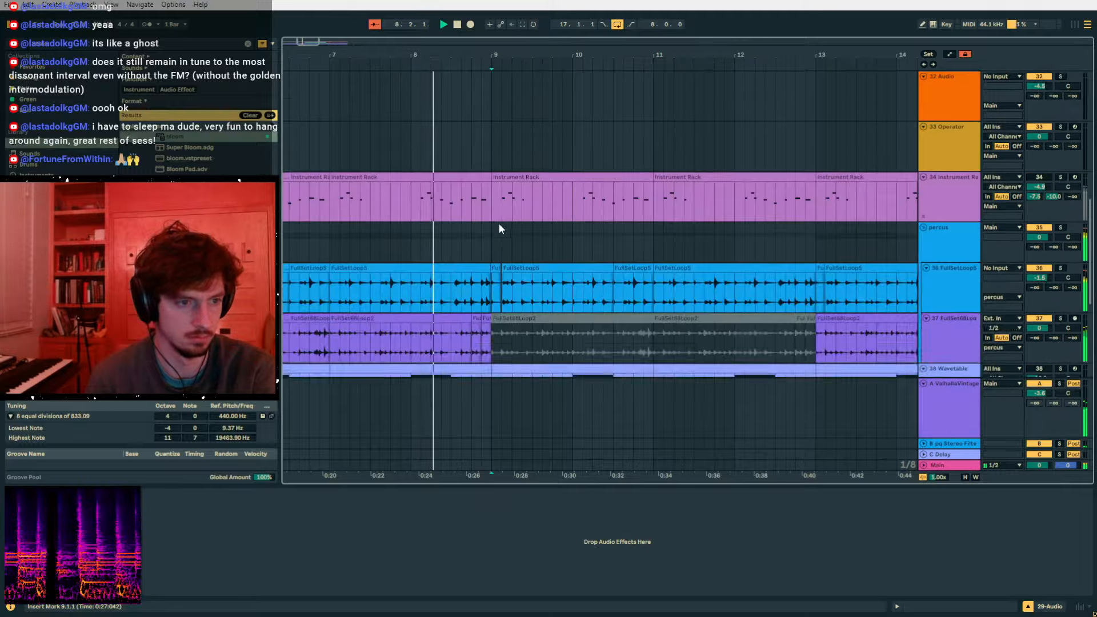
left_click(485, 159)
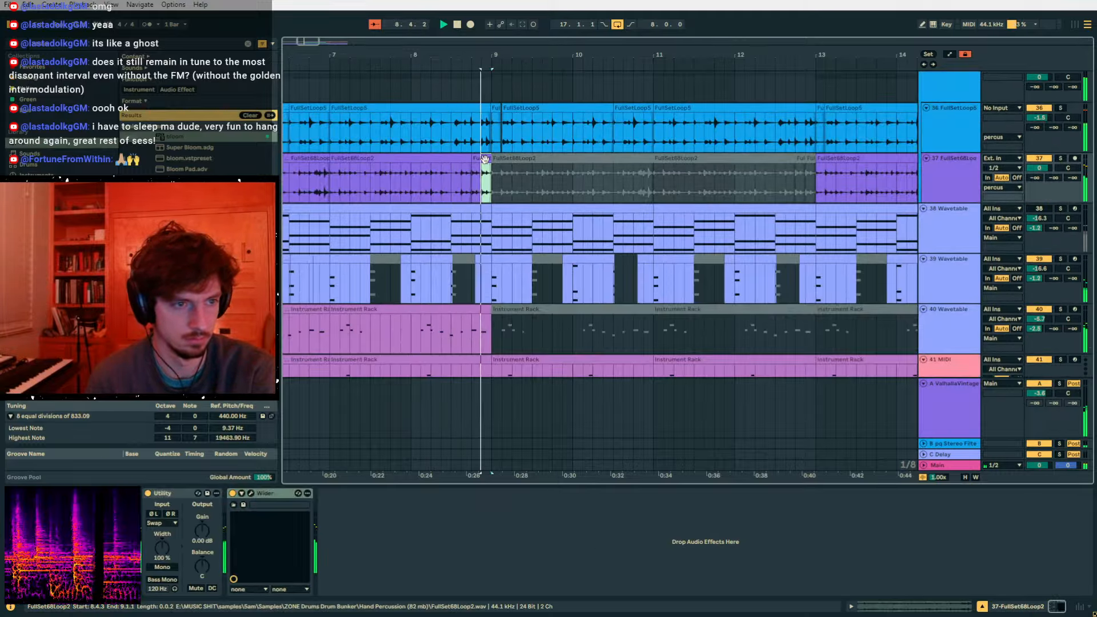
left_click_drag(490, 58, 640, 108)
left_click(507, 130)
key("space")
key("space")
left_click_drag(400, 57, 449, 4)
- Turn on warping for the 27 Audio clip in bars 9 to 17, keeping its current timing
scroll(452, 229, "up", 2)
scroll(452, 228, "up", 8)
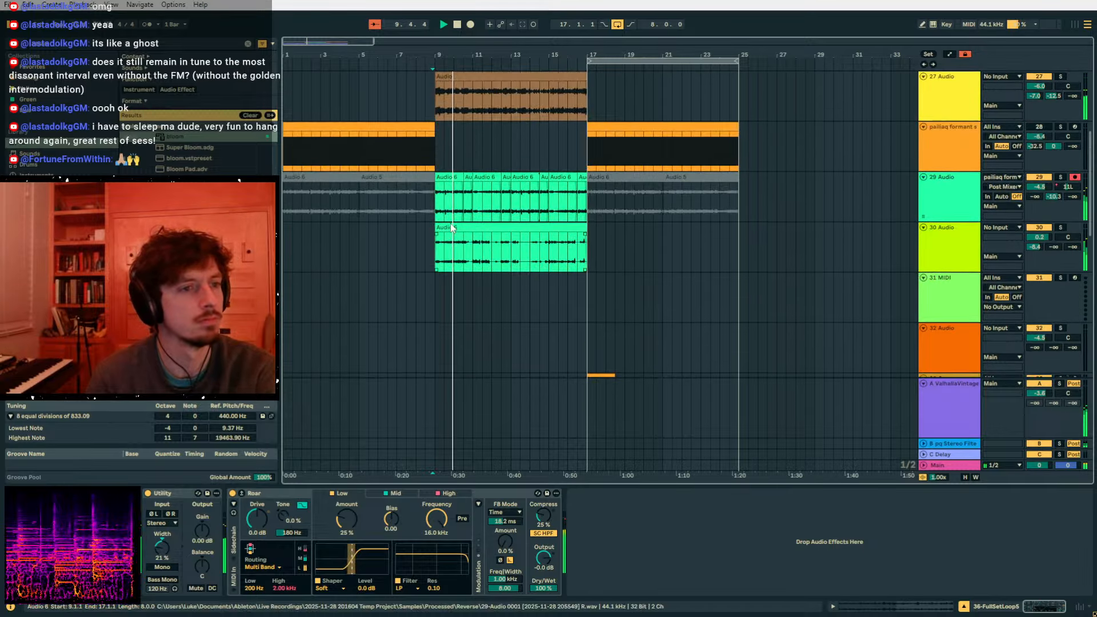
left_click(587, 249)
scroll(743, 241, "up", 2)
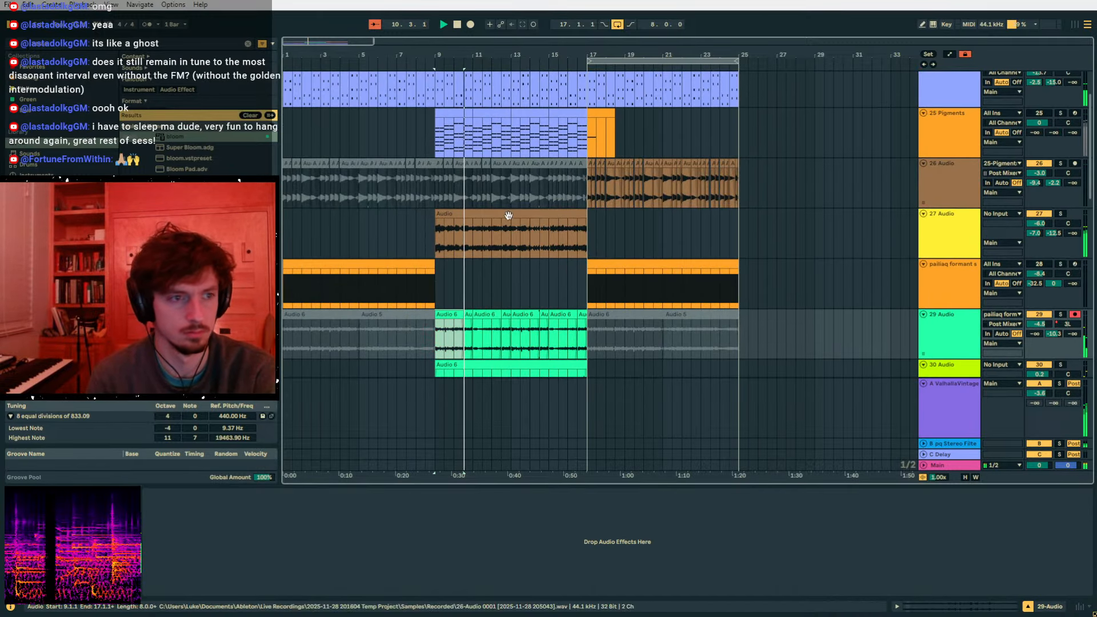
left_click(937, 237)
left_click(925, 604)
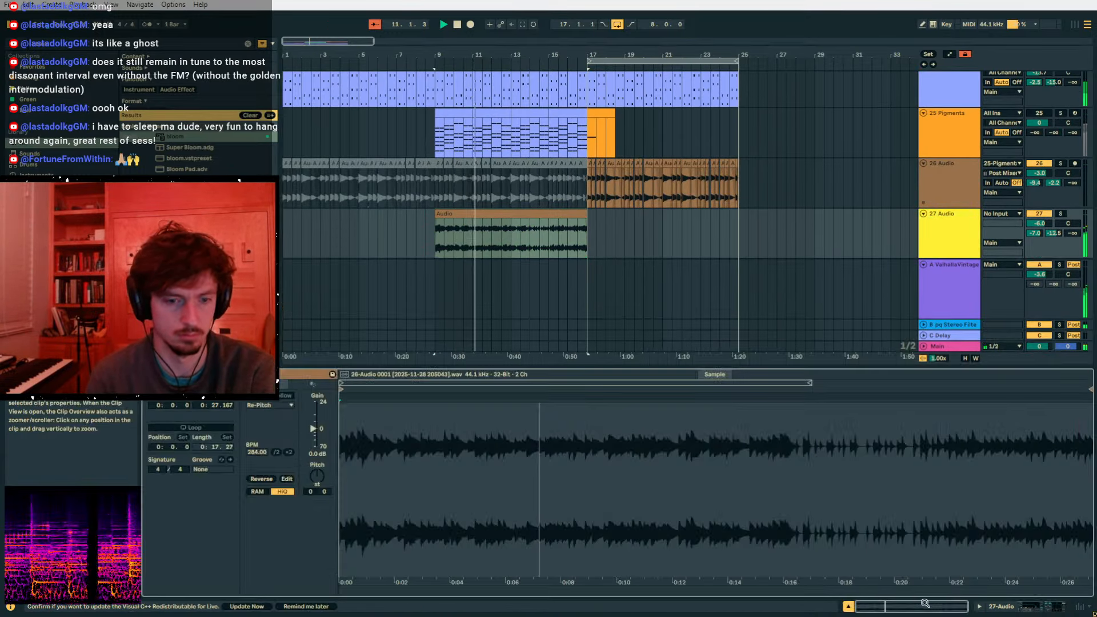
left_click(314, 474)
left_click(265, 399)
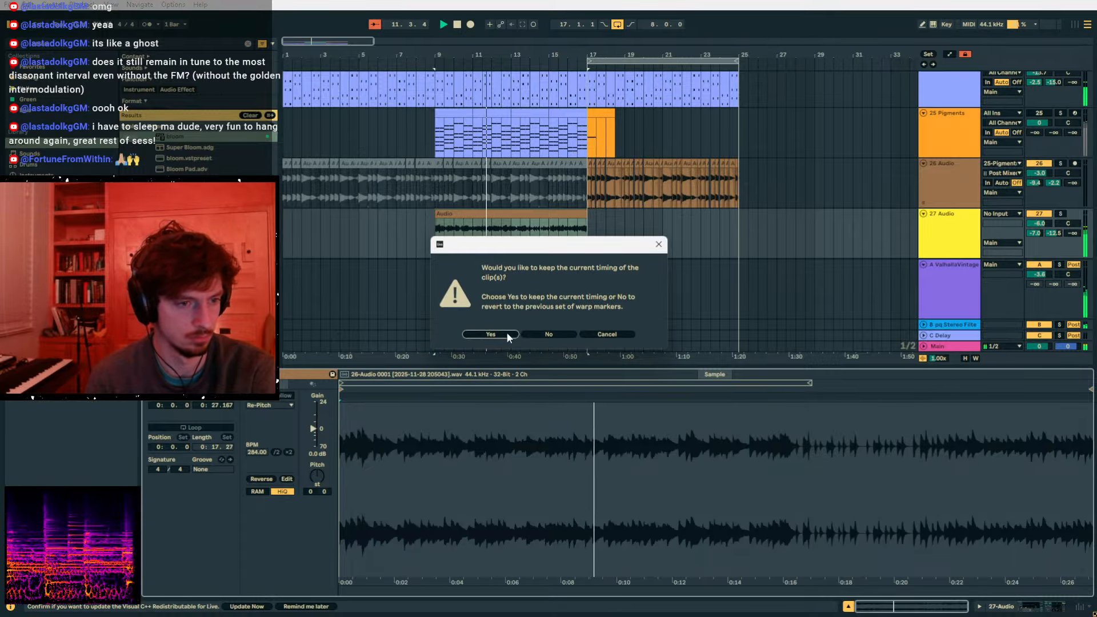
left_click(507, 332)
- Set the 27 Audio clip's warp mode to Complex and transpose it by +12 semitones
left_click(267, 406)
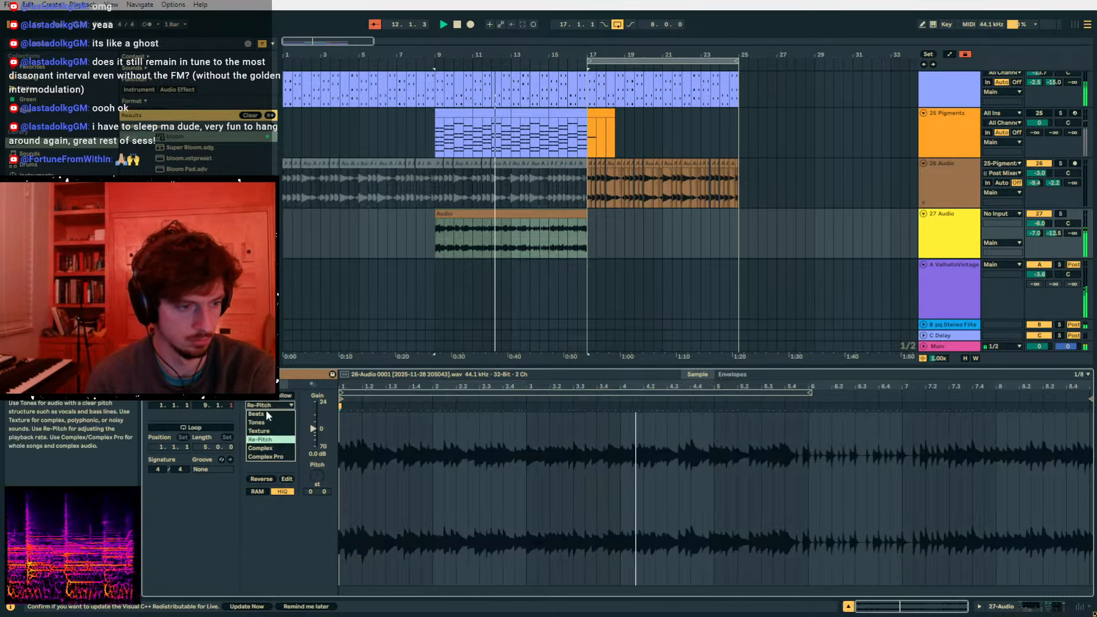
left_click(268, 448)
left_click(324, 477)
type("12")
key("Return")
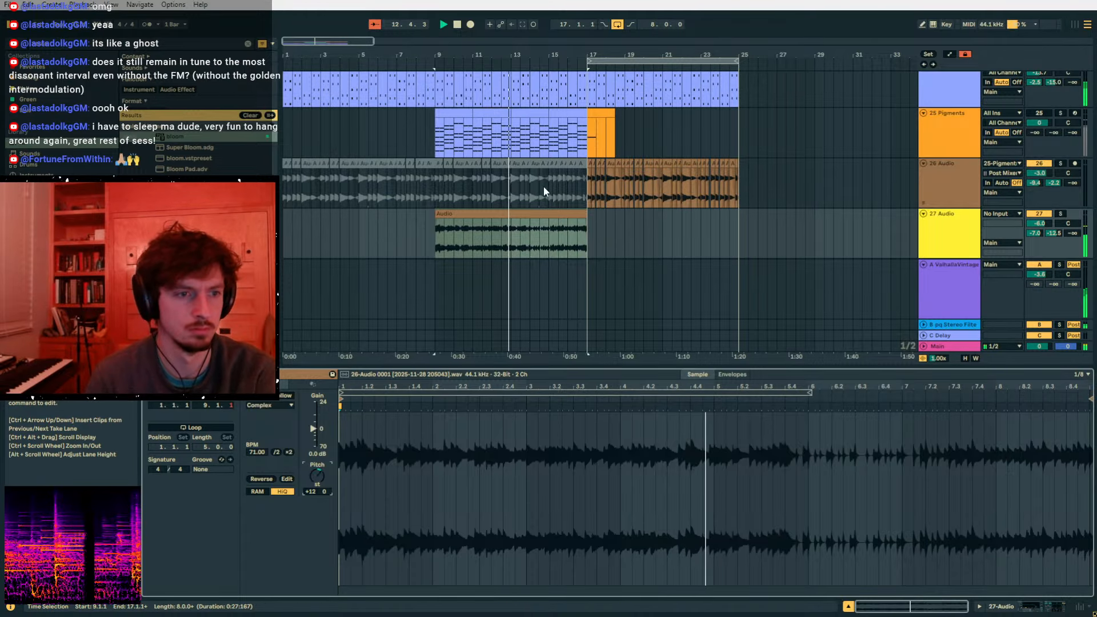
- Raise the 27 Audio track's ValhallaVintageVerb send to 0 dB, show its effect chain and play its clip from bar 9
left_click(574, 215)
left_click_drag(1036, 233, 1037, 211)
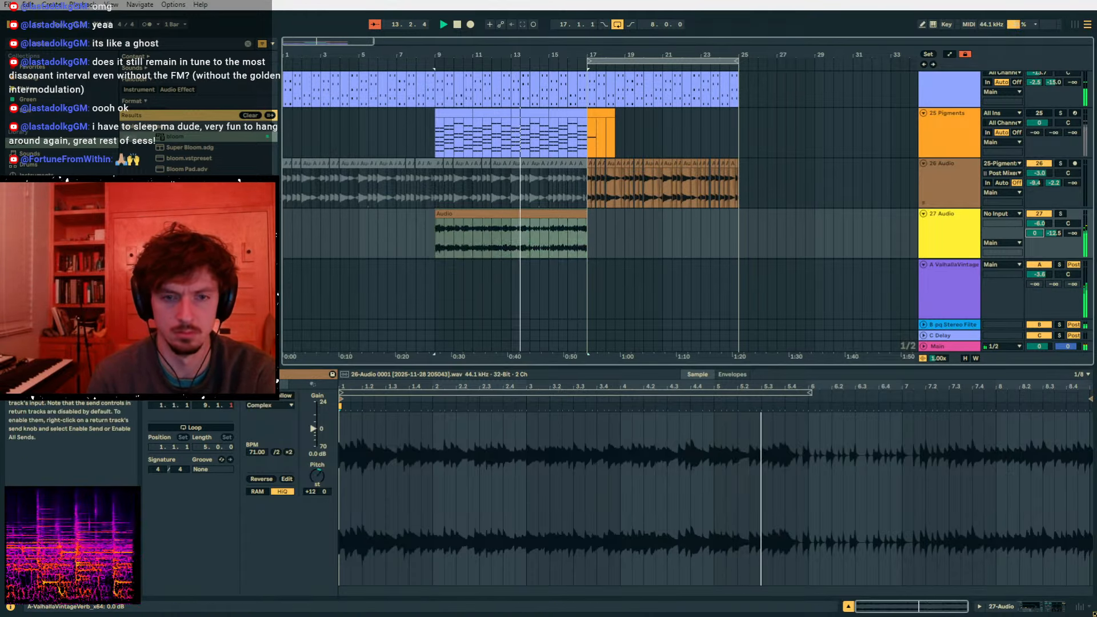
left_click(953, 241)
key("shift+Tab")
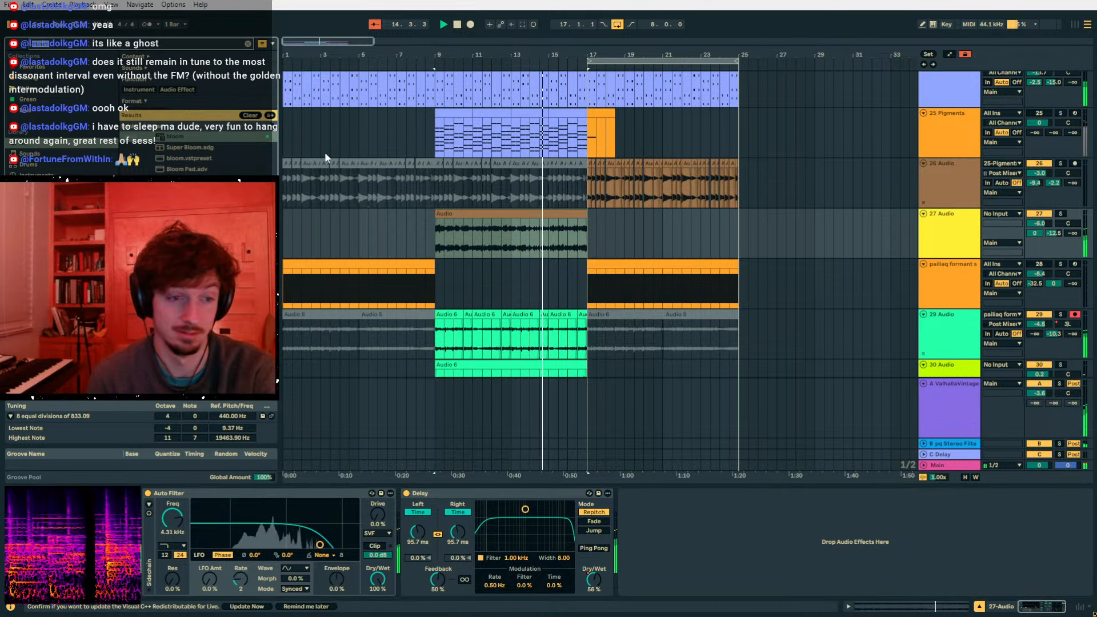
left_click(487, 224)
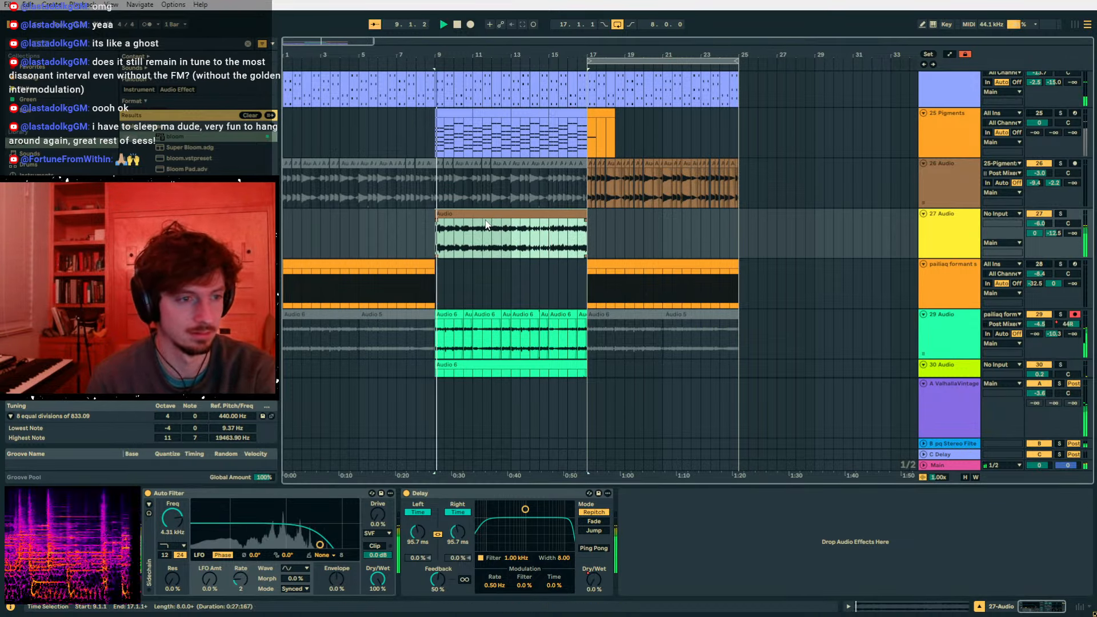
- Set the Auto Filter's LFO amount to 13% with 59° phase and 8.4° offset, and raise the 27 Audio track's Stereo Filter send to -2.8 dB
left_click(44, 102)
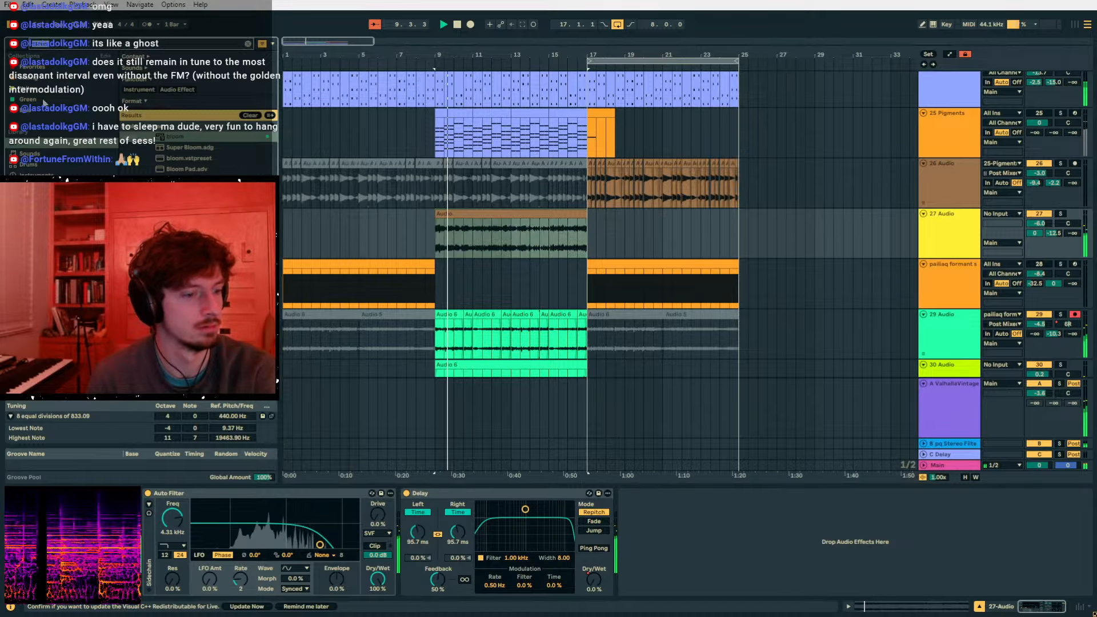
left_click_drag(210, 580, 209, 571)
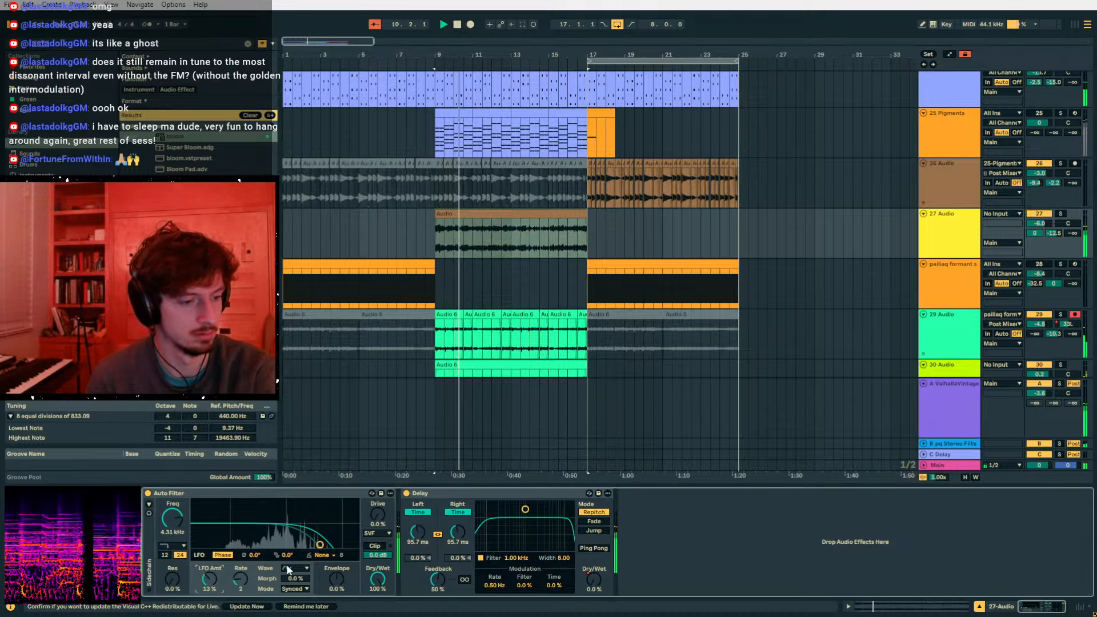
left_click_drag(288, 554, 253, 532)
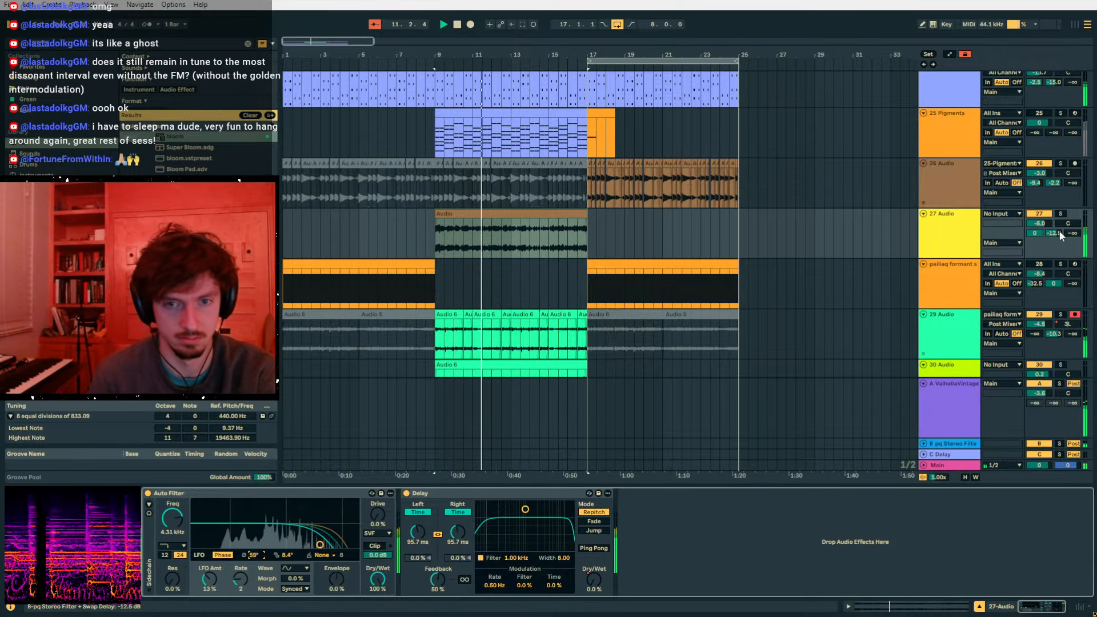
left_click_drag(1056, 233, 1055, 220)
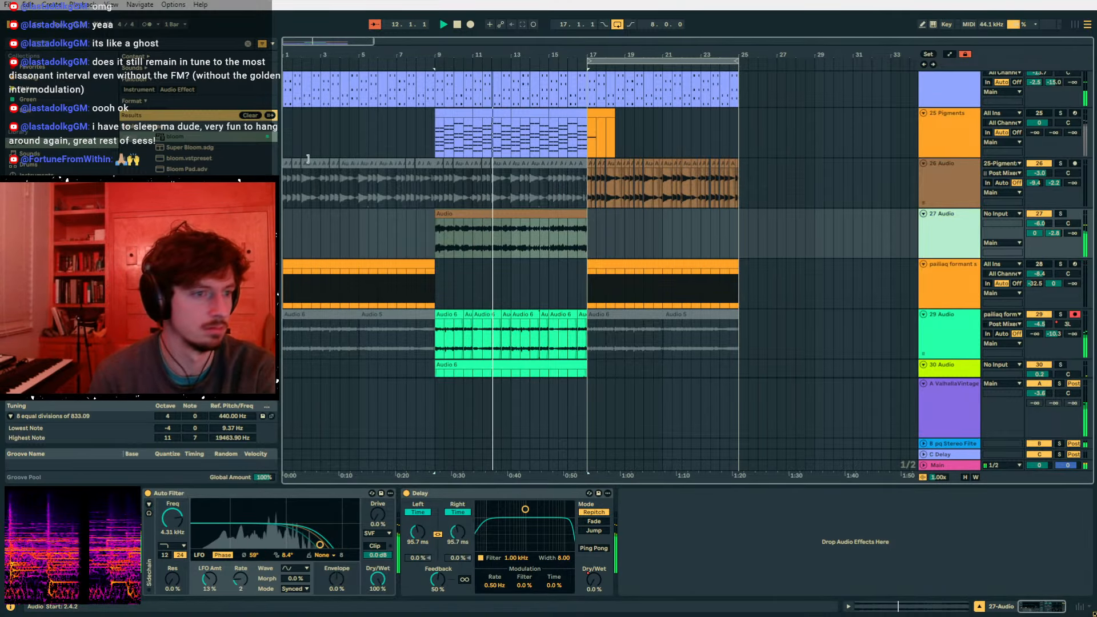
- Add an Auto Pan after the Delay on 27 Audio with amount 45.2%, rate 1/2 and phase 346°
type("auto pan")
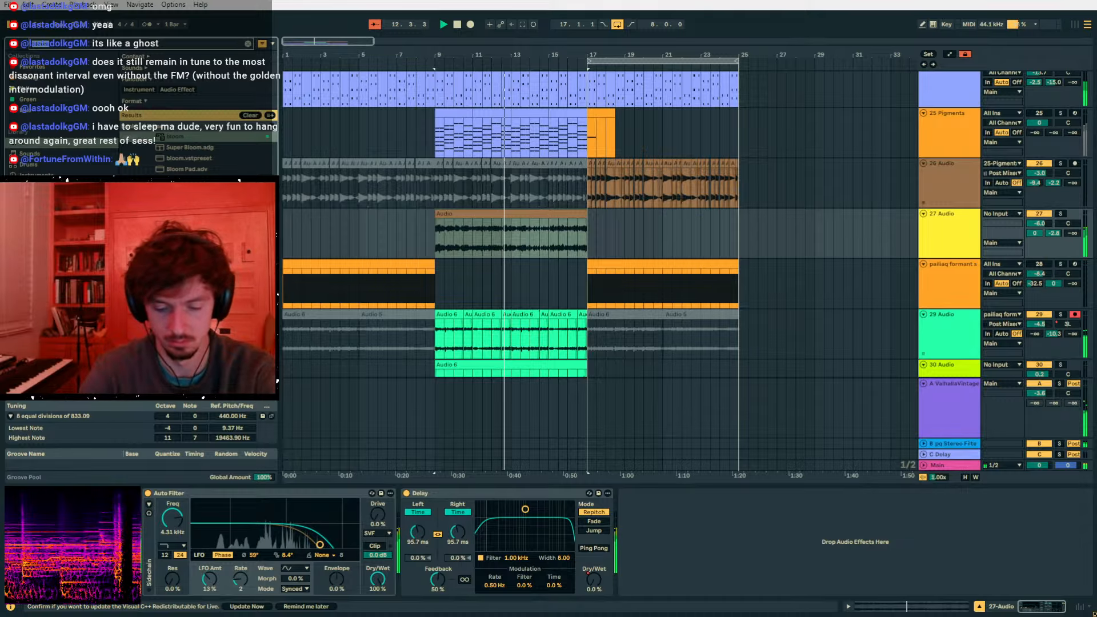
left_click_drag(200, 136, 749, 511)
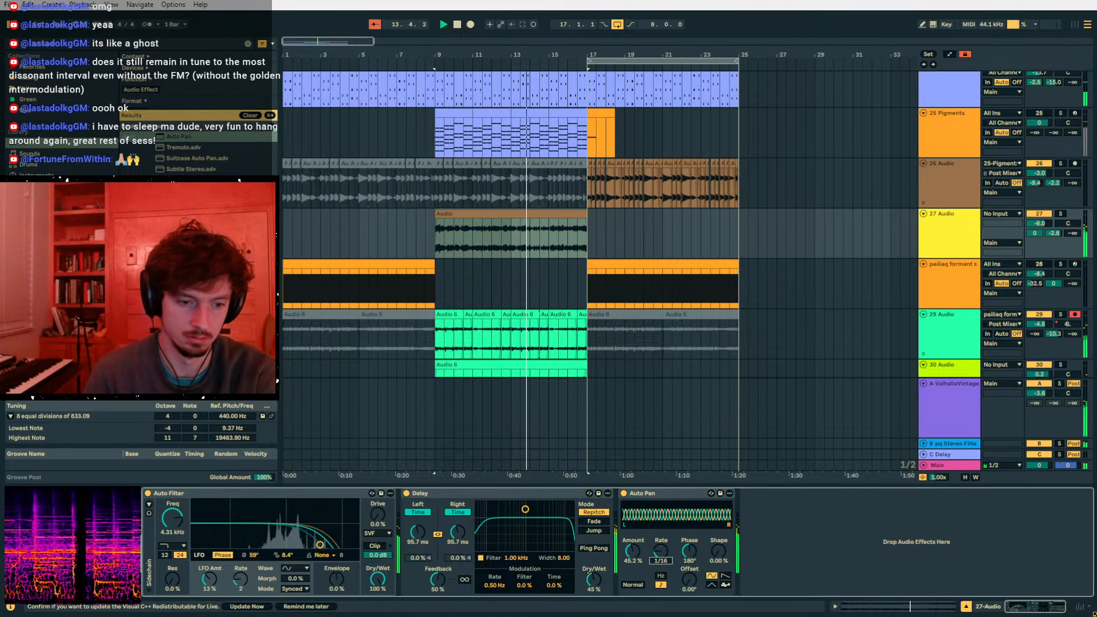
left_click(662, 584)
left_click(654, 494)
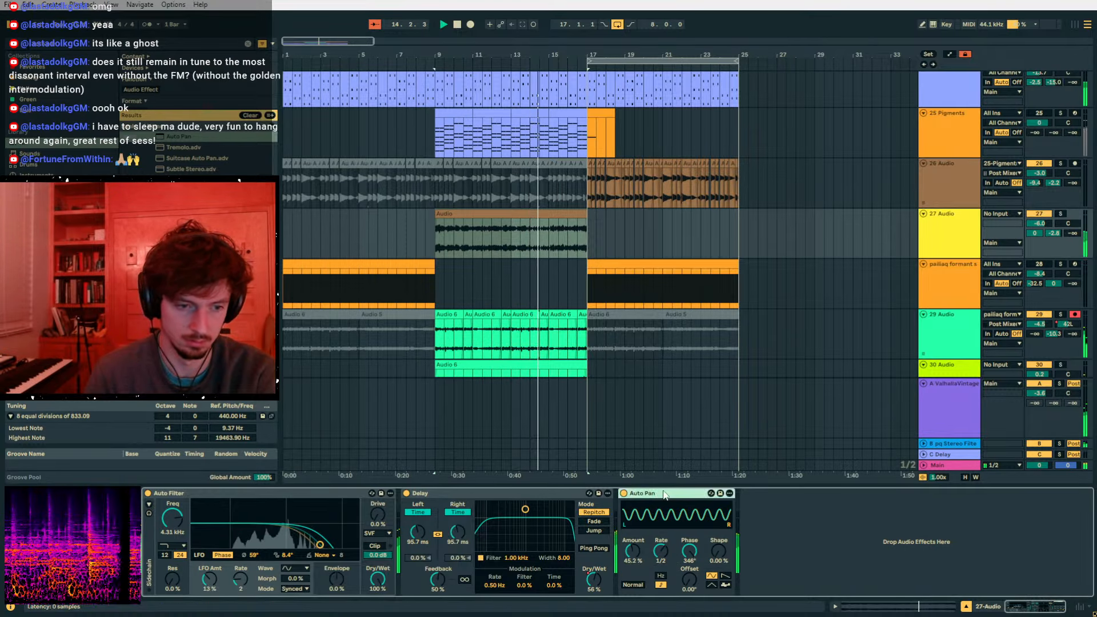
- Add the Pailiaq Dynamics Generator after the Auto Pan, raise the 27 Audio volume to -2.3 dB and play from bar 9
left_click_drag(86, 44, 2, 31)
type("dyn")
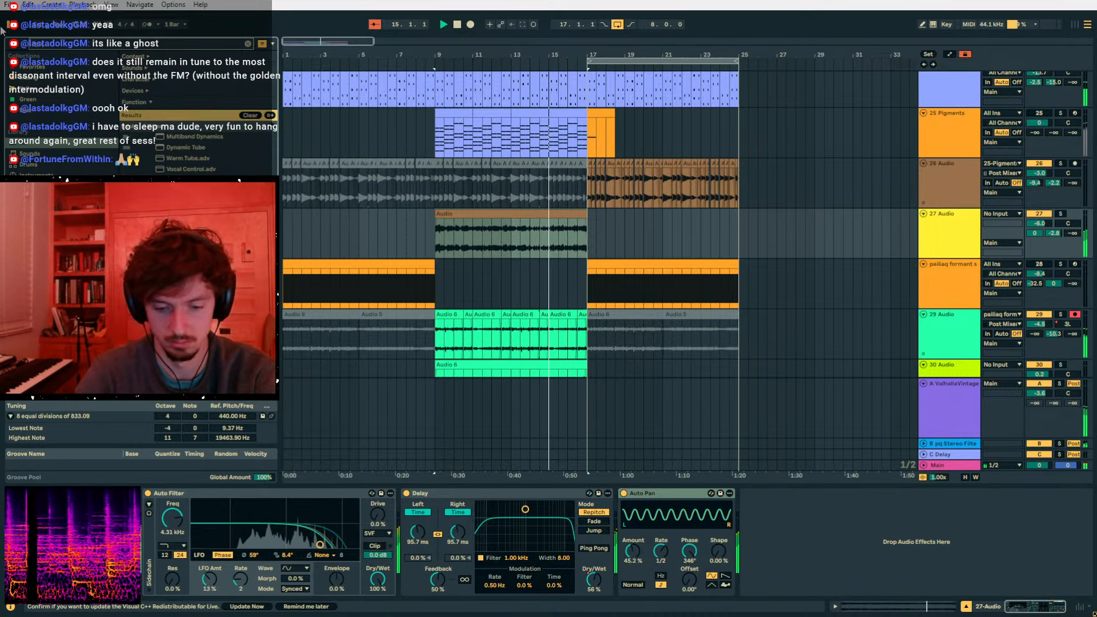
type("amics gen")
double_click(206, 137)
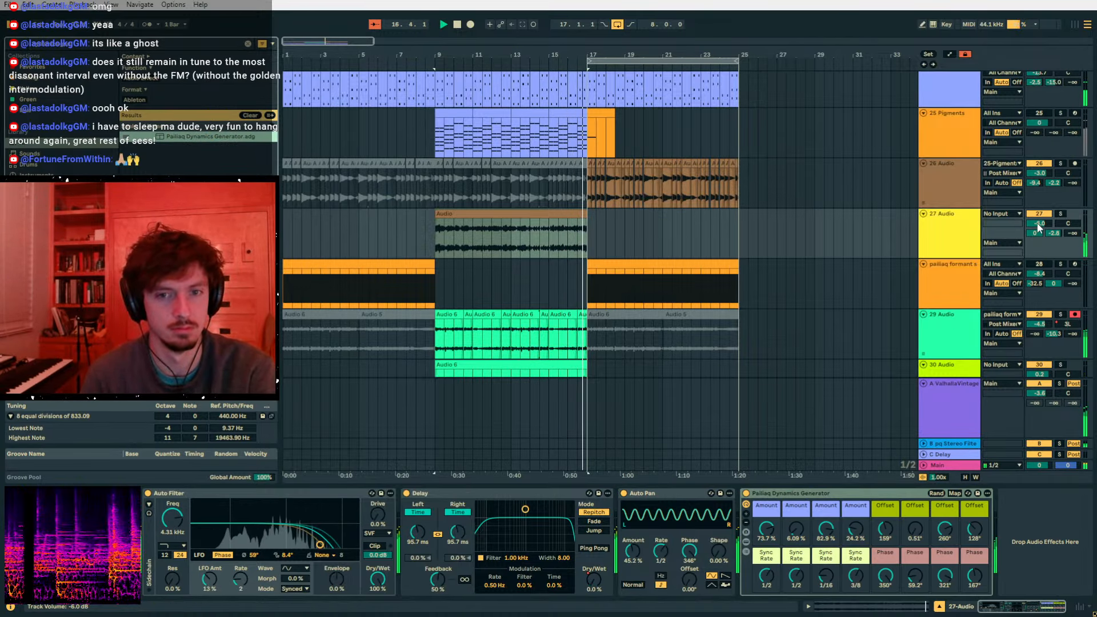
left_click_drag(1038, 223, 1038, 214)
left_click(439, 224)
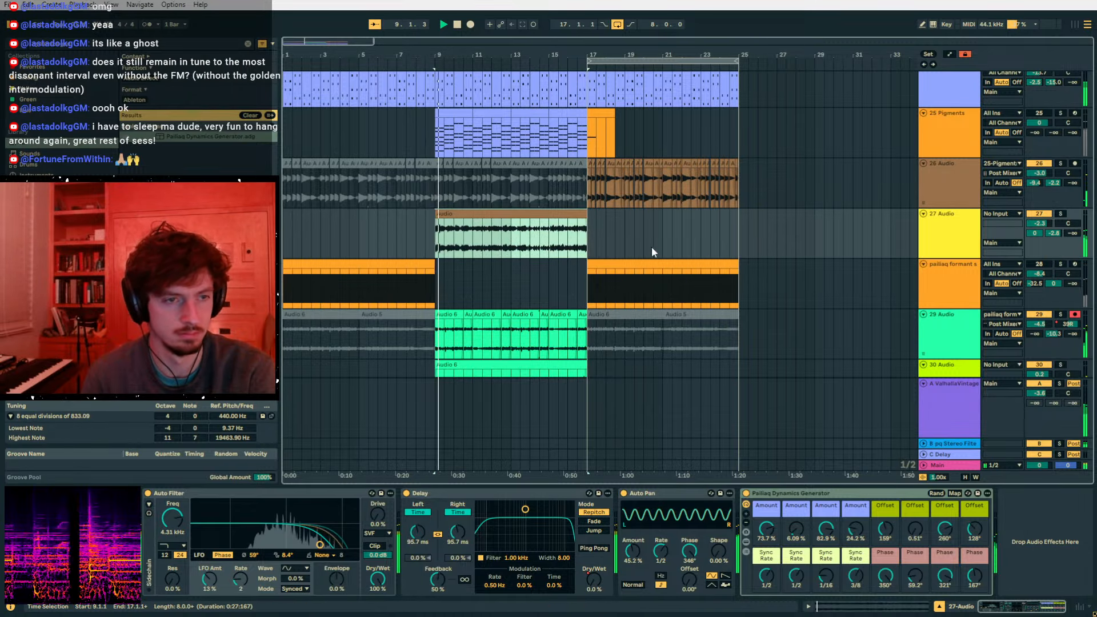
- Deactivate the short leftover clips at bar 17 on the 25 Pigments and 33 Operator tracks
scroll(594, 211, "up", 3)
left_click(605, 192)
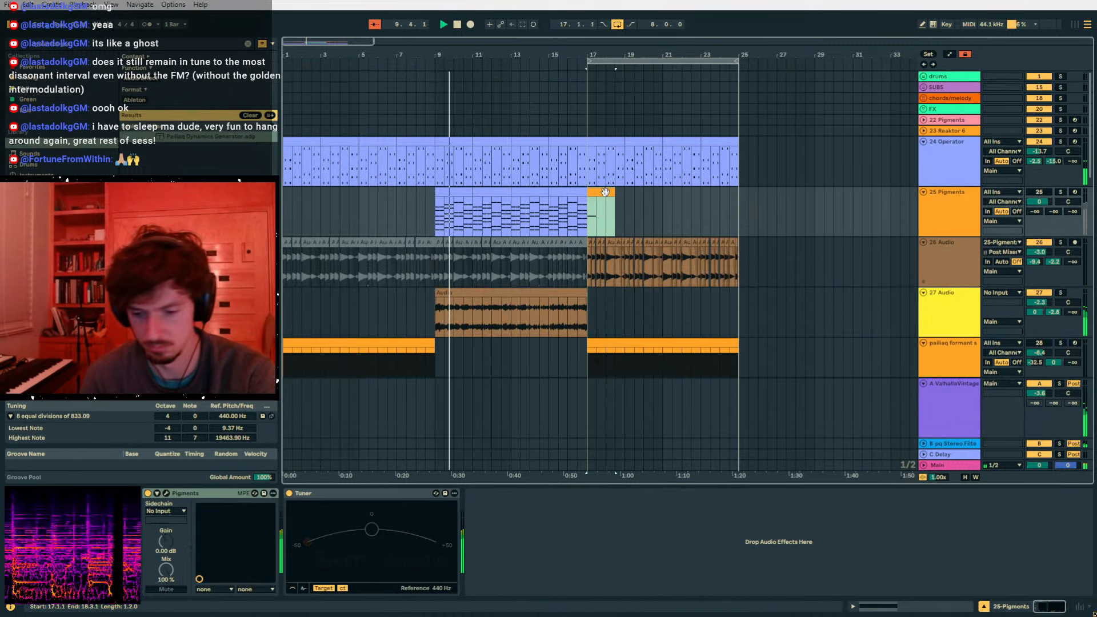
scroll(606, 197, "down", 15)
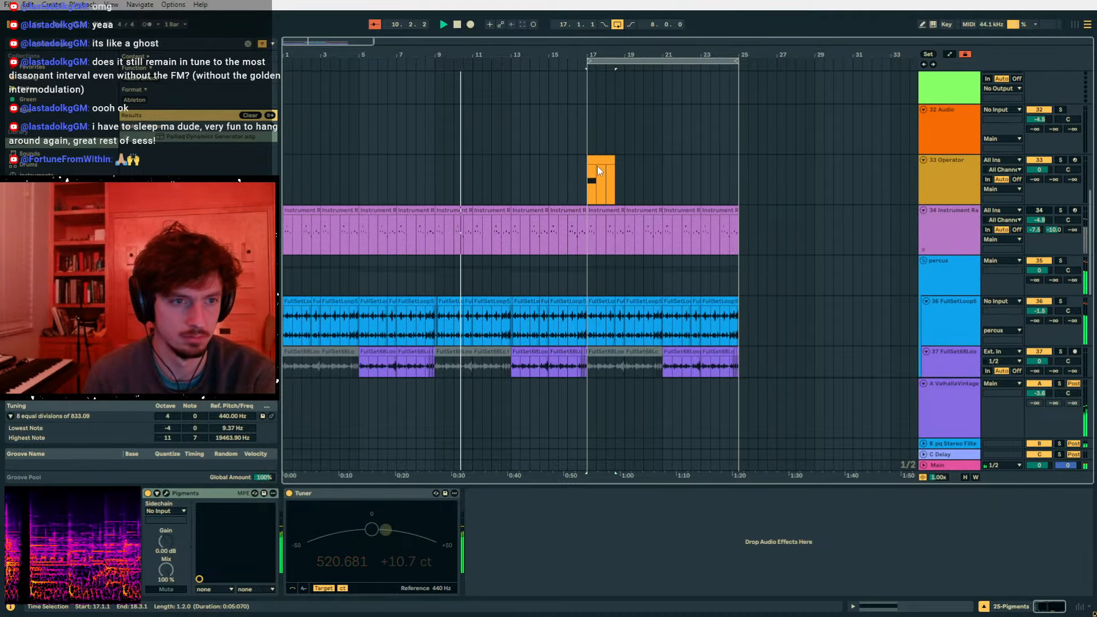
left_click(594, 159)
scroll(620, 218, "up", 15)
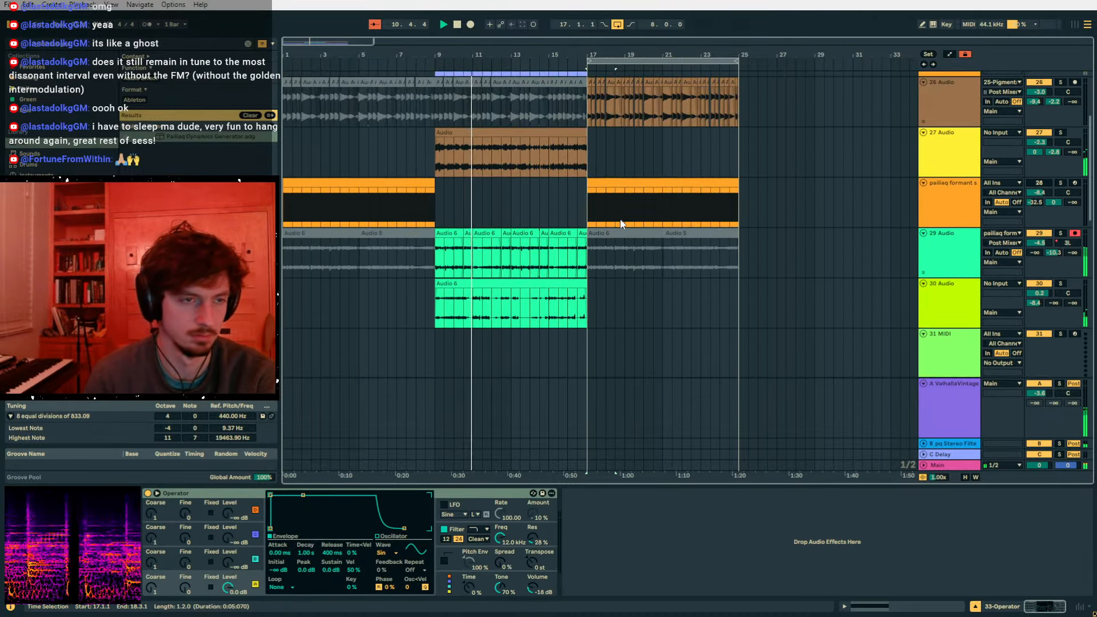
- Raise the 27 Audio track's volume to 0.7 dB
left_click(1017, 240)
left_click_drag(1039, 244, 1039, 233)
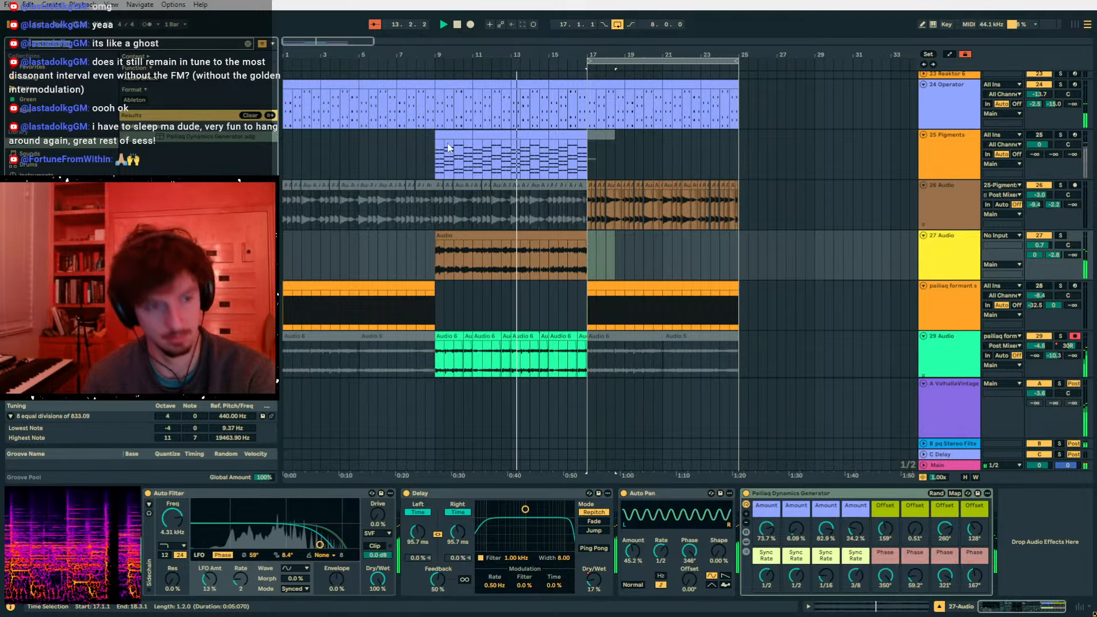
scroll(557, 183, "down", 1)
left_click(493, 240)
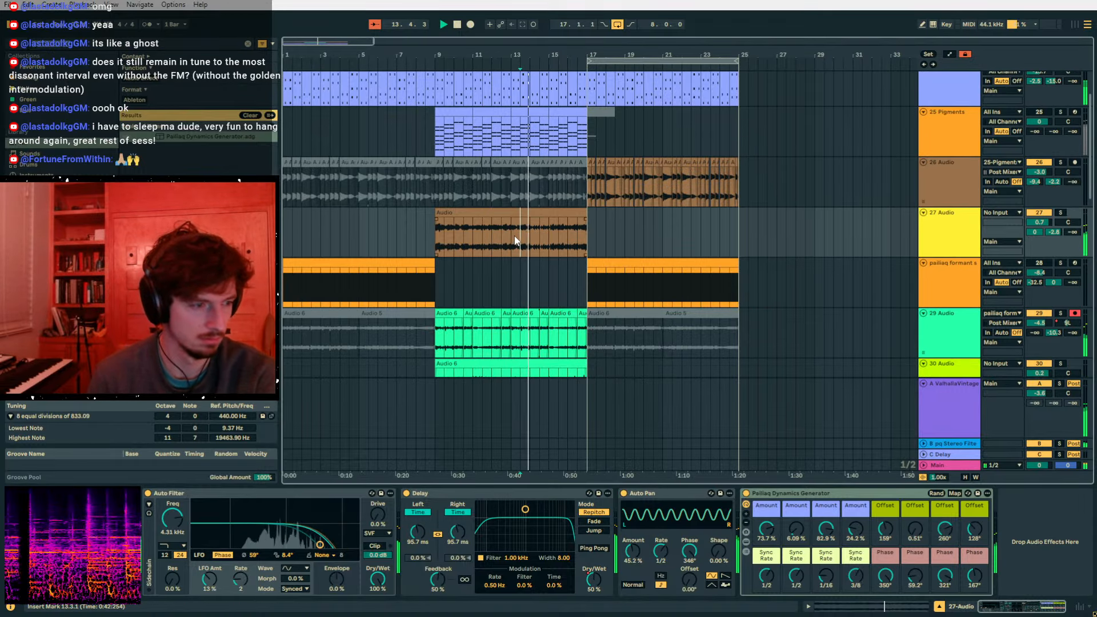
- Look through the tracks of the arrangement while playback moves into the section from bar 17
scroll(797, 342, "down", 5)
left_click(856, 424)
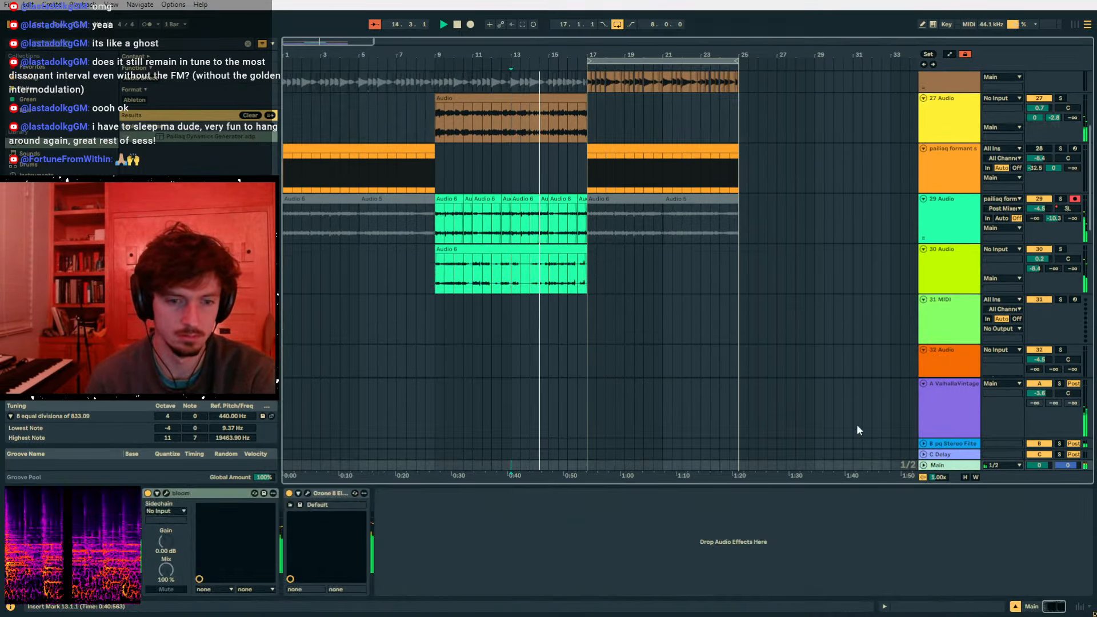
scroll(603, 328, "up", 8)
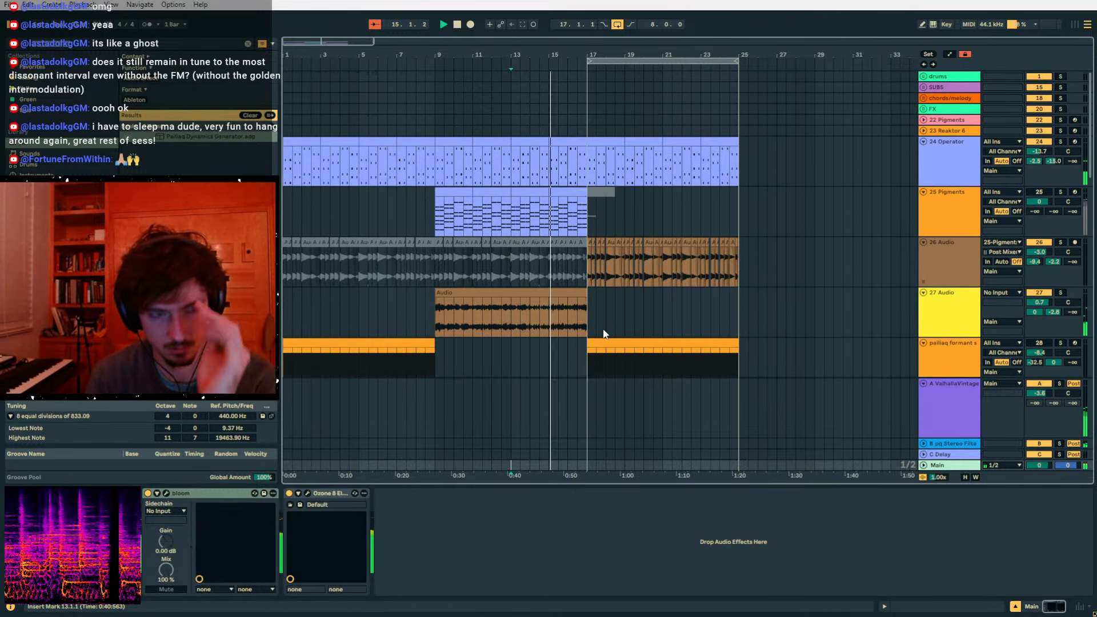
left_click(597, 315)
scroll(610, 315, "down", 12)
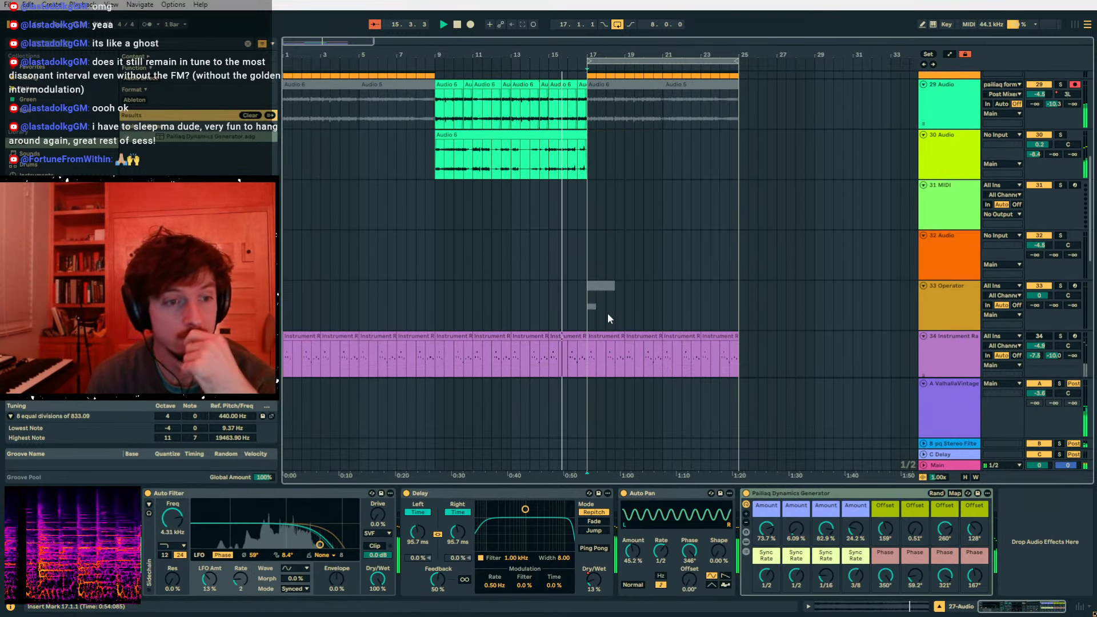
scroll(608, 313, "up", 5)
scroll(608, 313, "up", 8)
scroll(608, 313, "down", 11)
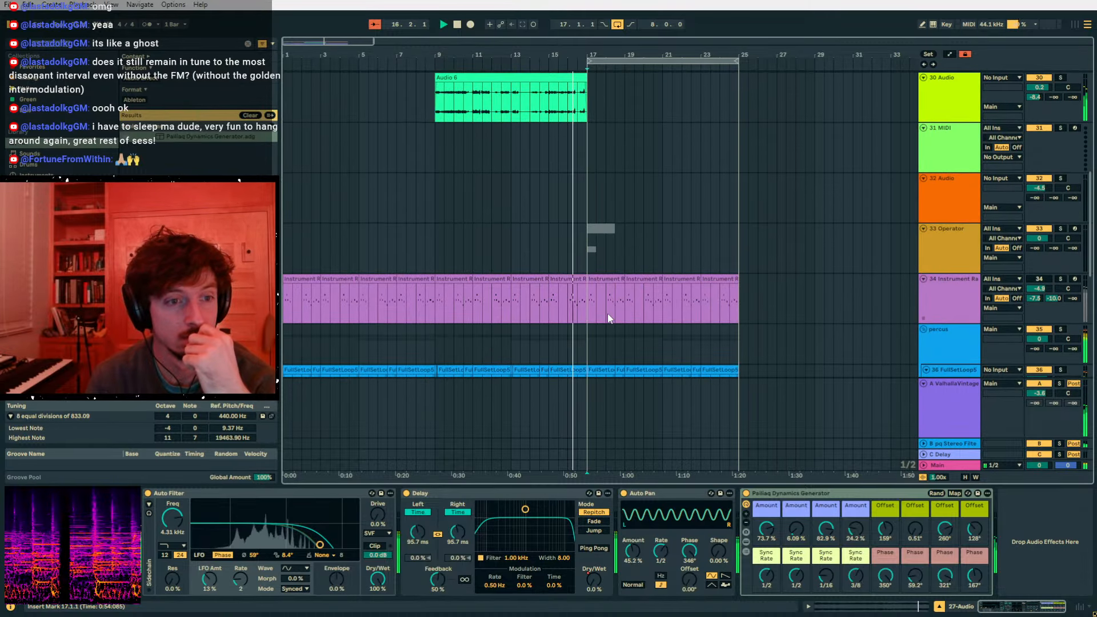
scroll(608, 314, "down", 12)
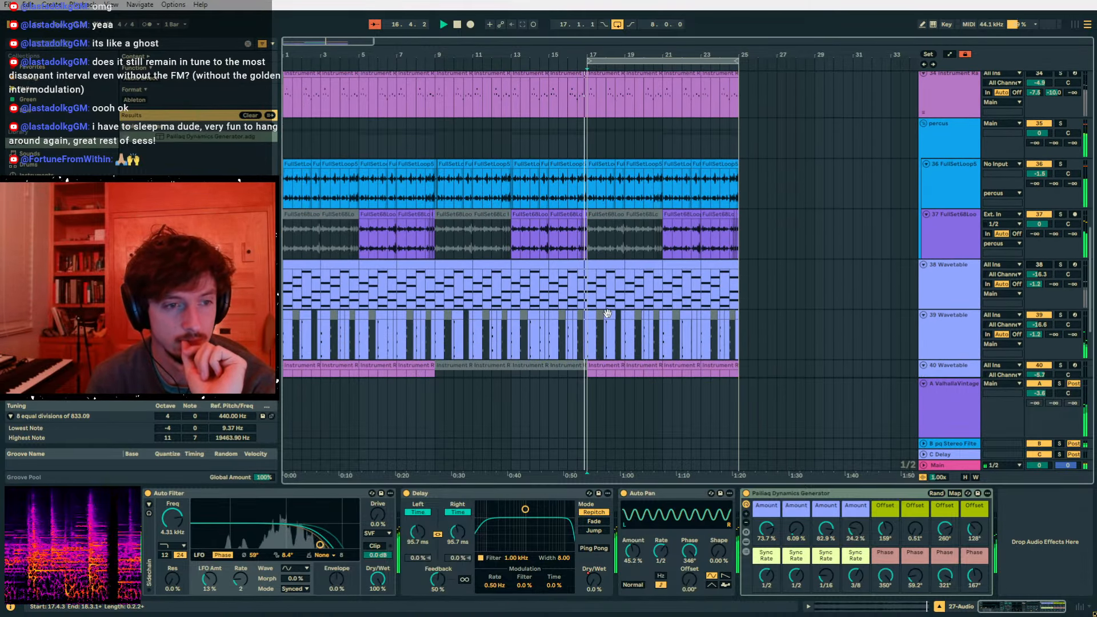
scroll(608, 313, "up", 4)
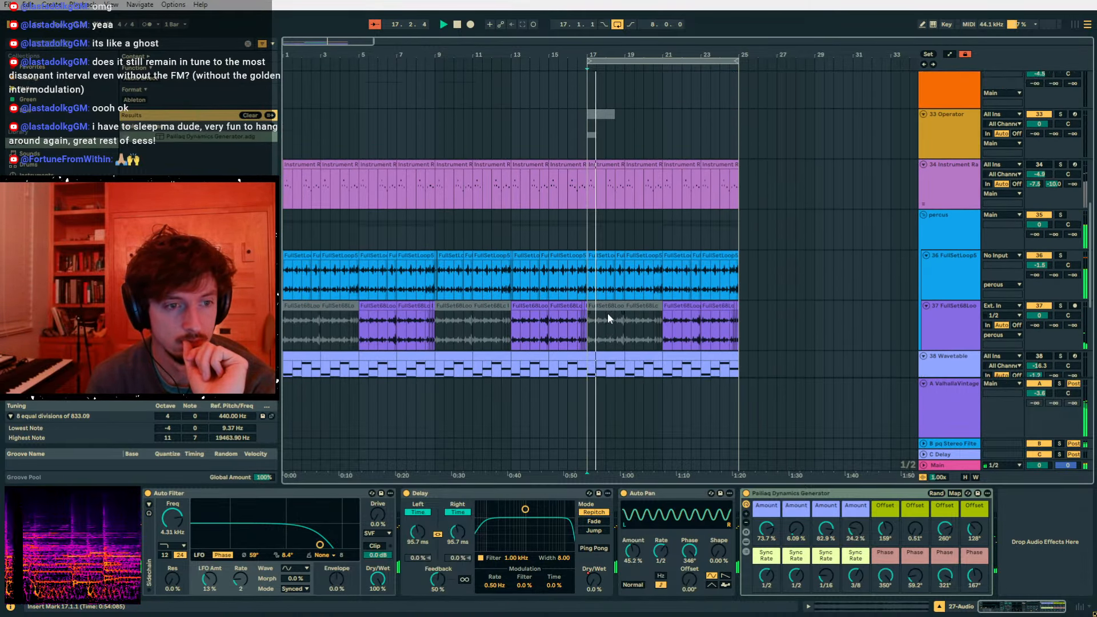
scroll(608, 314, "down", 10)
- Transpose all notes of the 40 Wavetable clips in bars 17 to 25 down one octave and replay the section from bar 17
left_click_drag(585, 290, 743, 285)
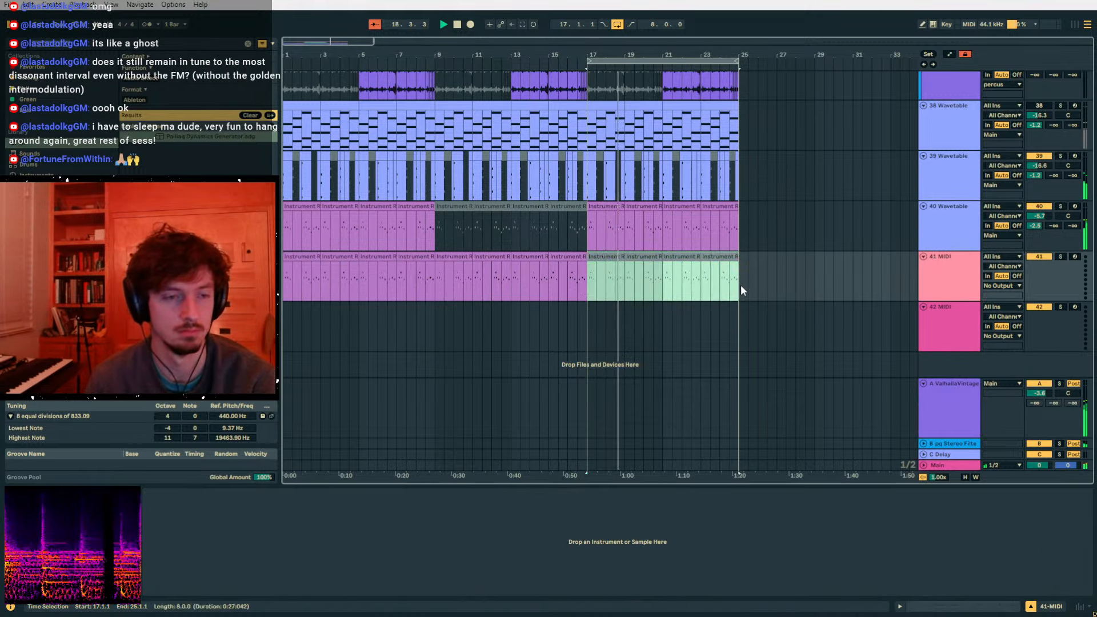
left_click_drag(742, 239, 588, 231)
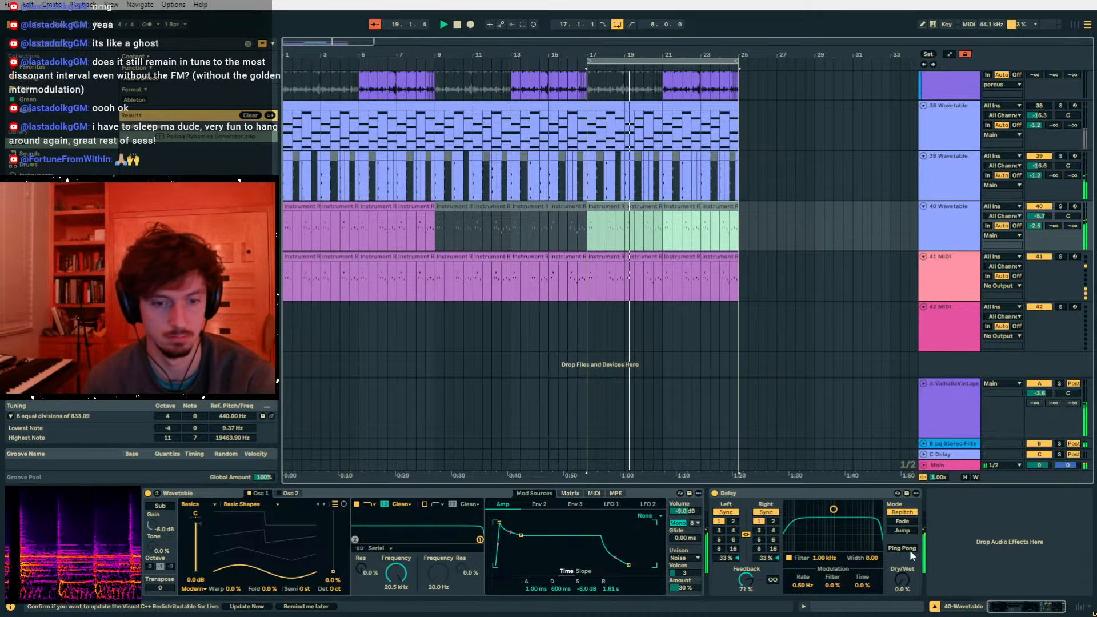
left_click(879, 605)
left_click(845, 535)
key("ctrl+a")
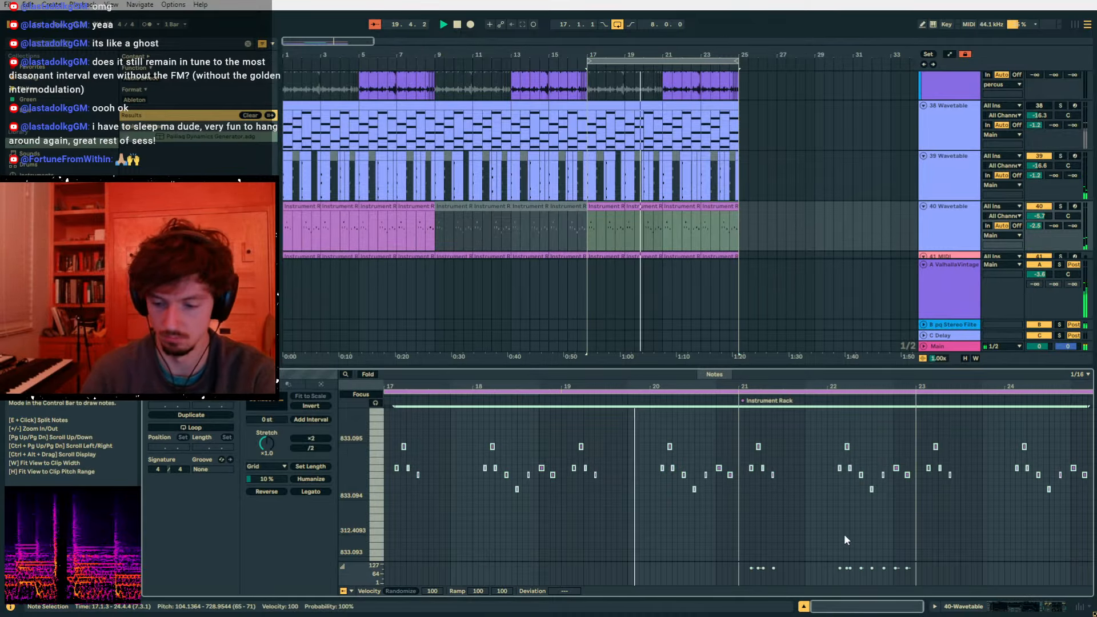
key("shift+Down")
key("space")
key("space")
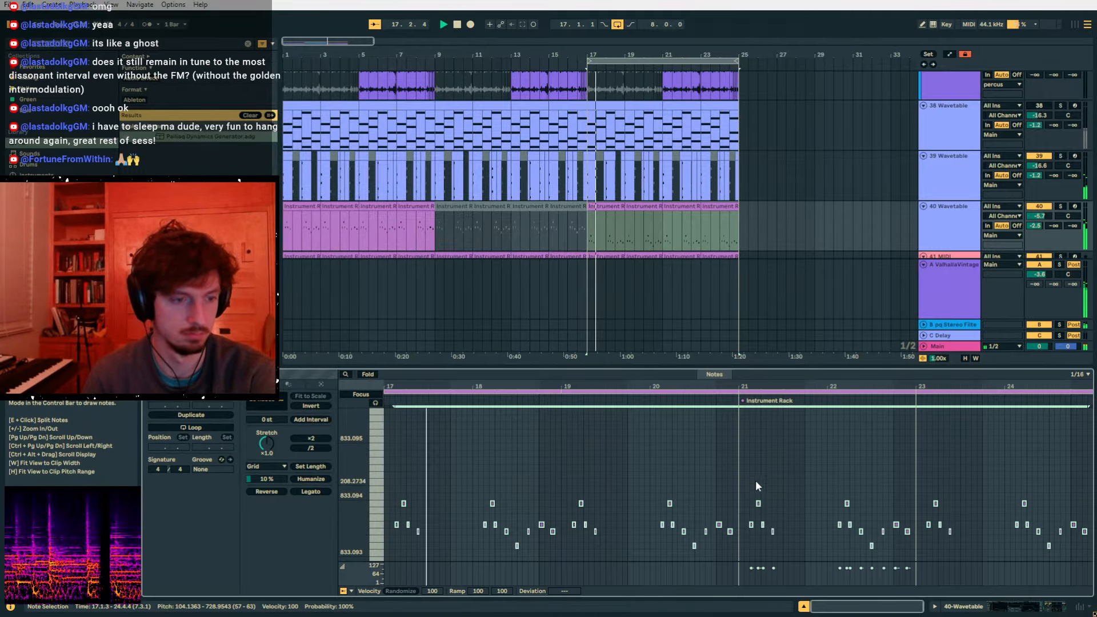
- Try adding an extra note in the middle of the 40 Wavetable clip in bars 19 to 21, and remove it
left_click(609, 206)
left_click(643, 206)
left_click(710, 206, "shift")
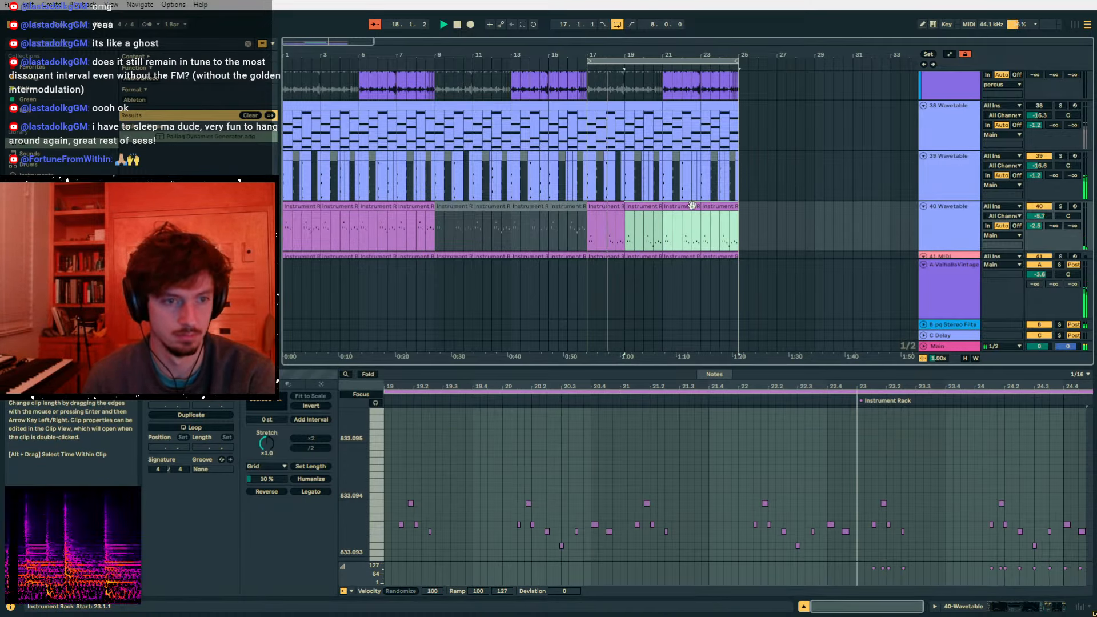
left_click(634, 206)
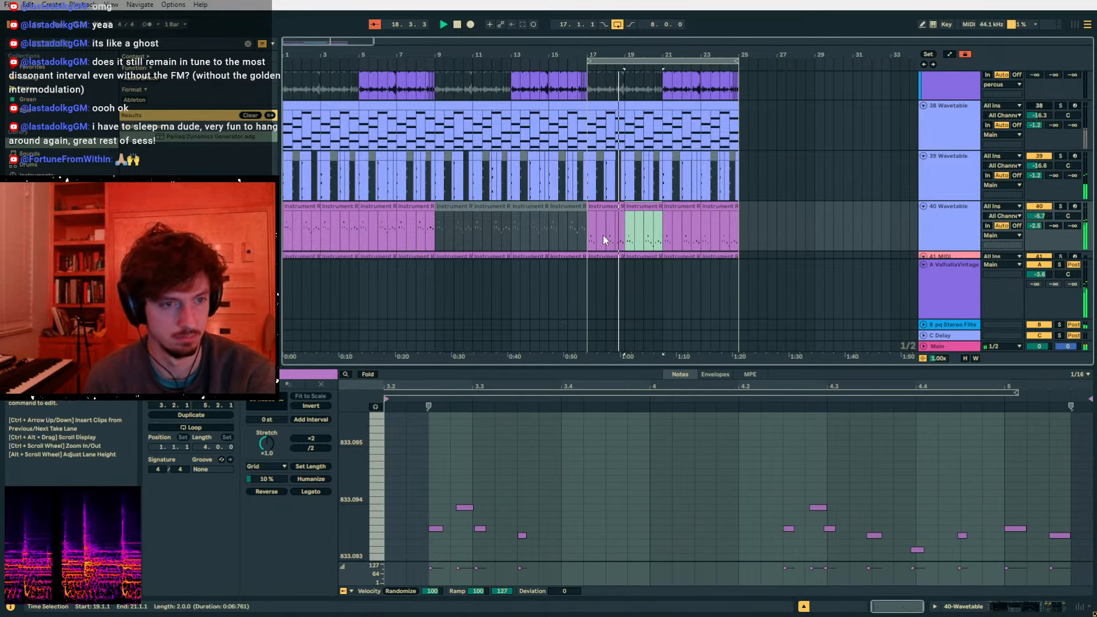
left_click(708, 483)
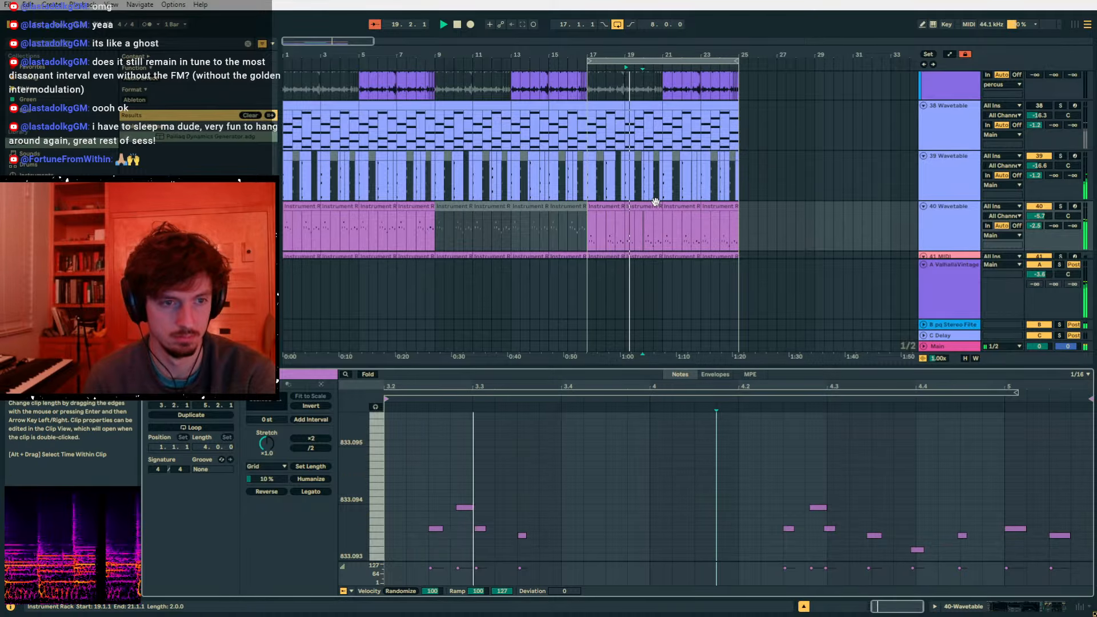
double_click(684, 464)
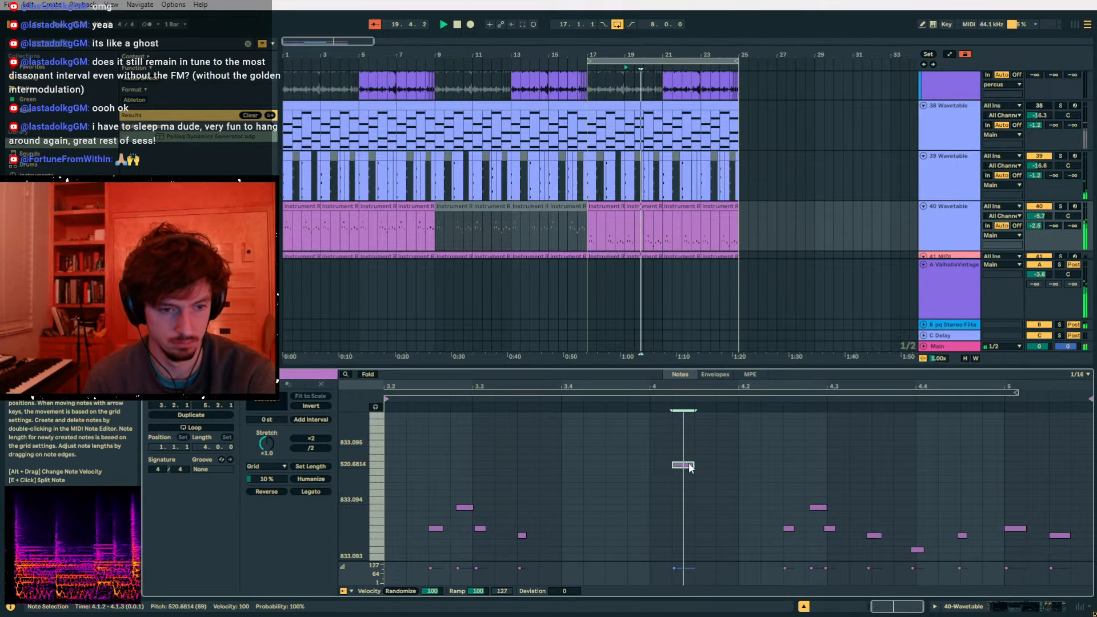
double_click(663, 465)
- Try the notes of the 40 Wavetable clip in bars 21 to 23 one octave lower, and transpose them back up an octave
key("ctrl+a")
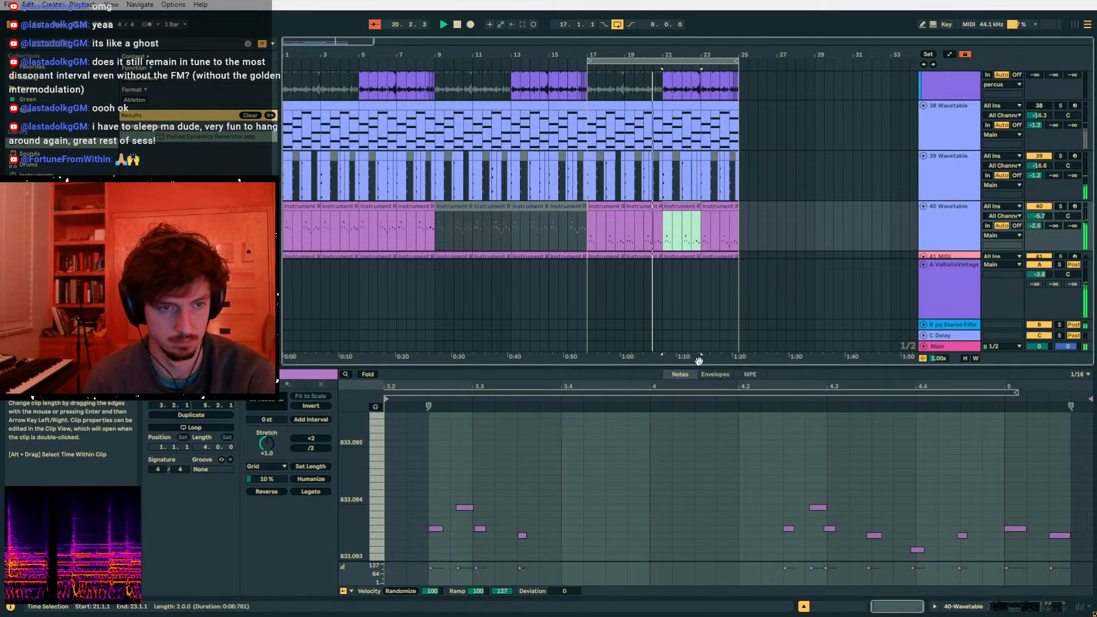
key("shift+Down")
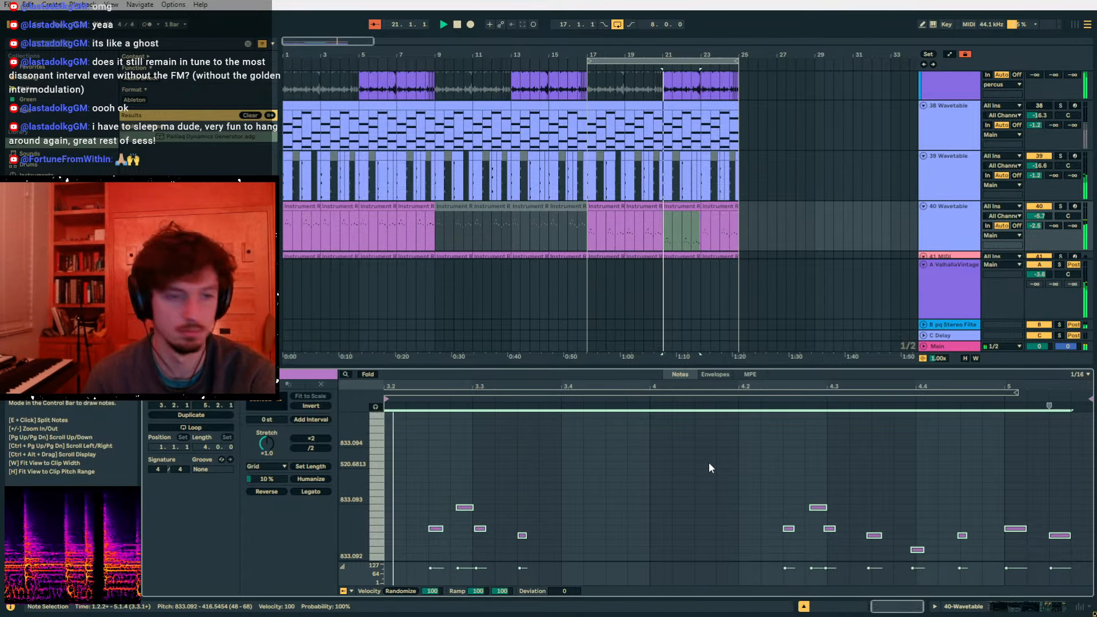
key("shift+Up")
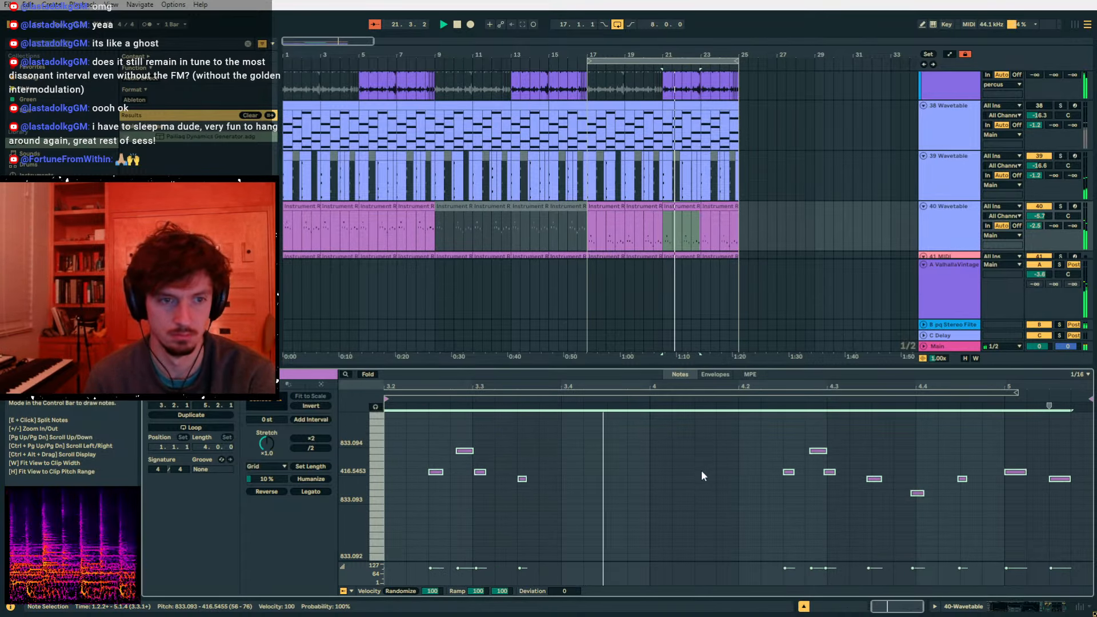
- Transpose the second-half notes of the 40 Wavetable clips in bars 21 to 23 and 23 to 25 up one octave
left_click(702, 471)
left_click_drag(730, 517, 1035, 416)
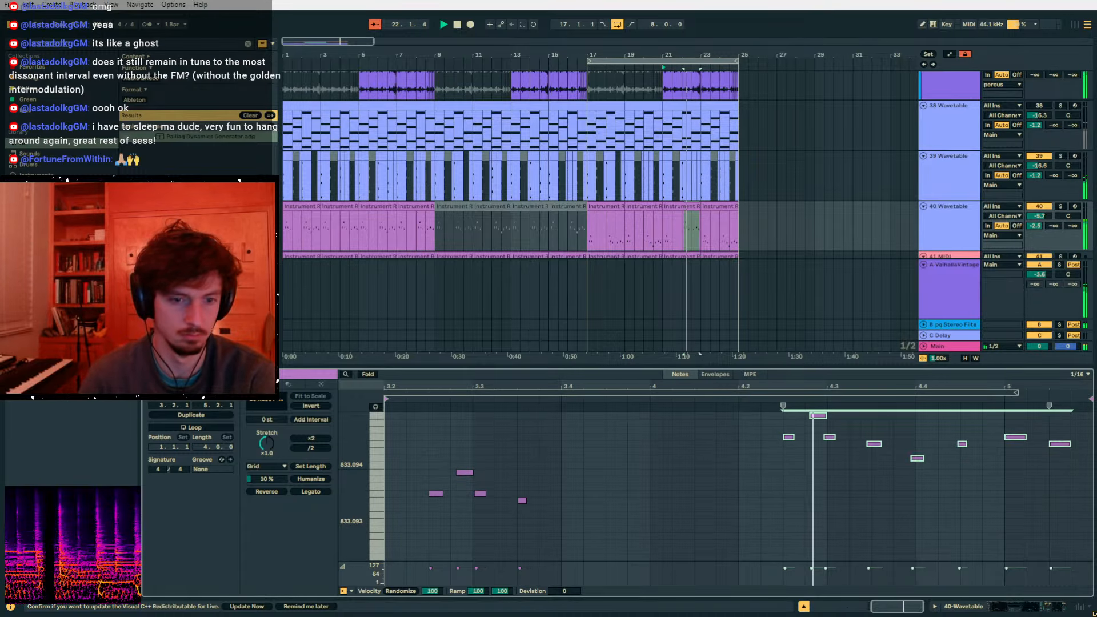
left_click(675, 210)
left_click(721, 207)
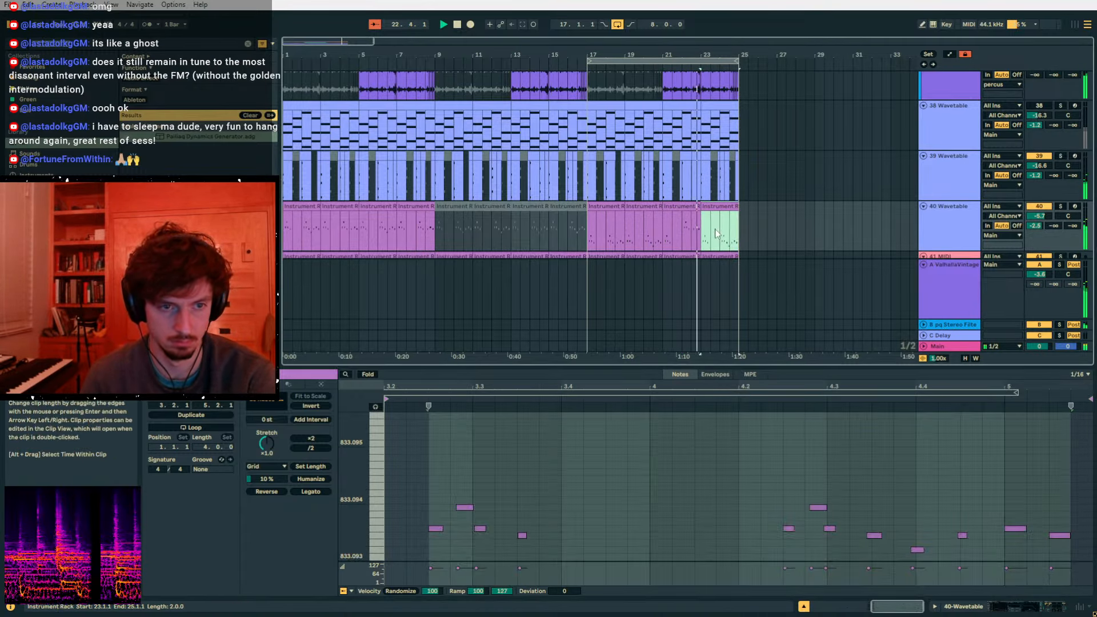
left_click_drag(744, 450, 1087, 597)
key("shift+Up")
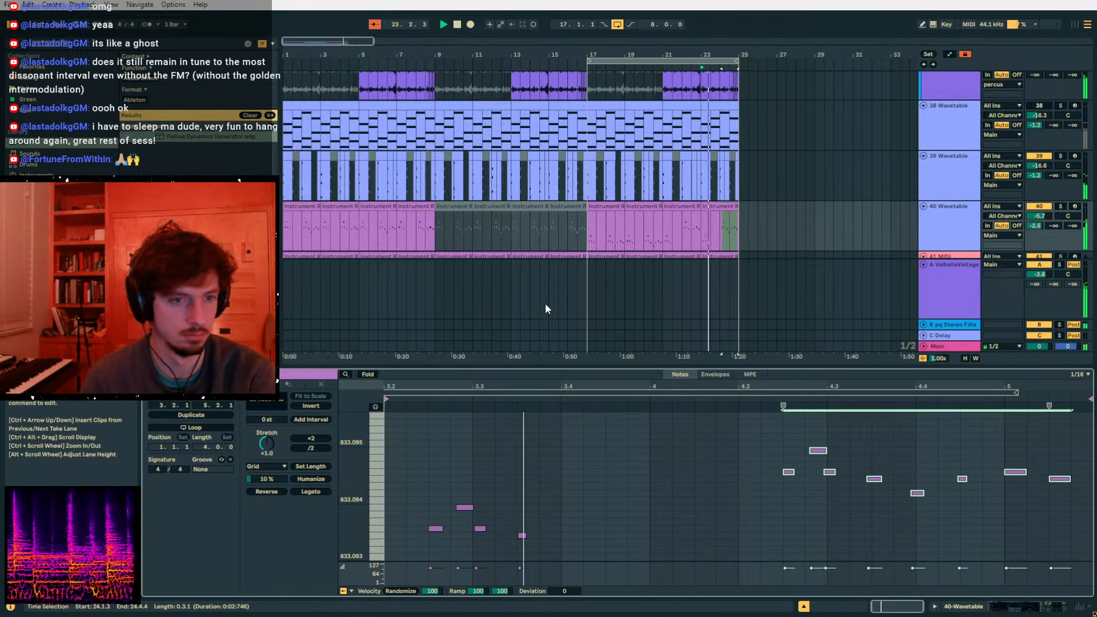
left_click(714, 203)
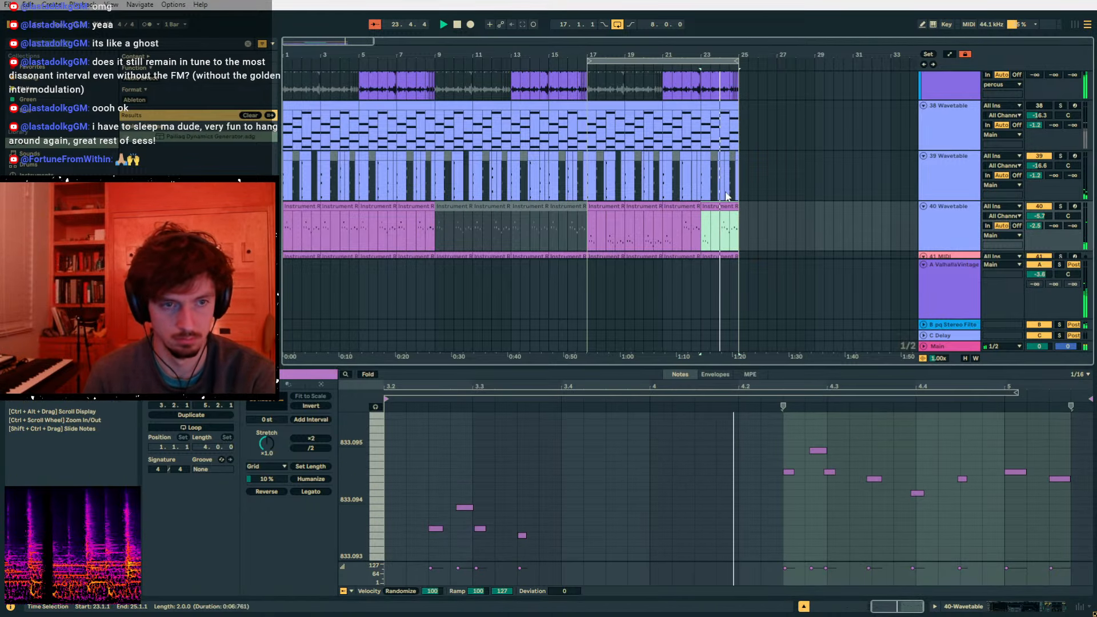
left_click_drag(738, 229, 590, 228)
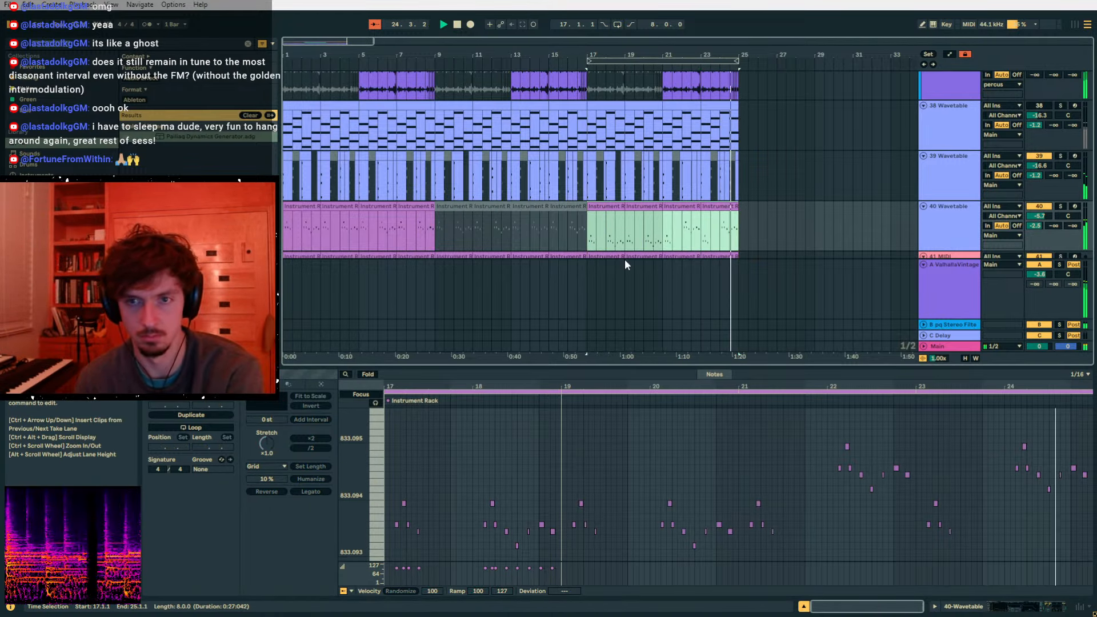
- Play the arrangement from bar 9 and look through the percussion, formant and audio tracks of that section
scroll(704, 122, "up", 4)
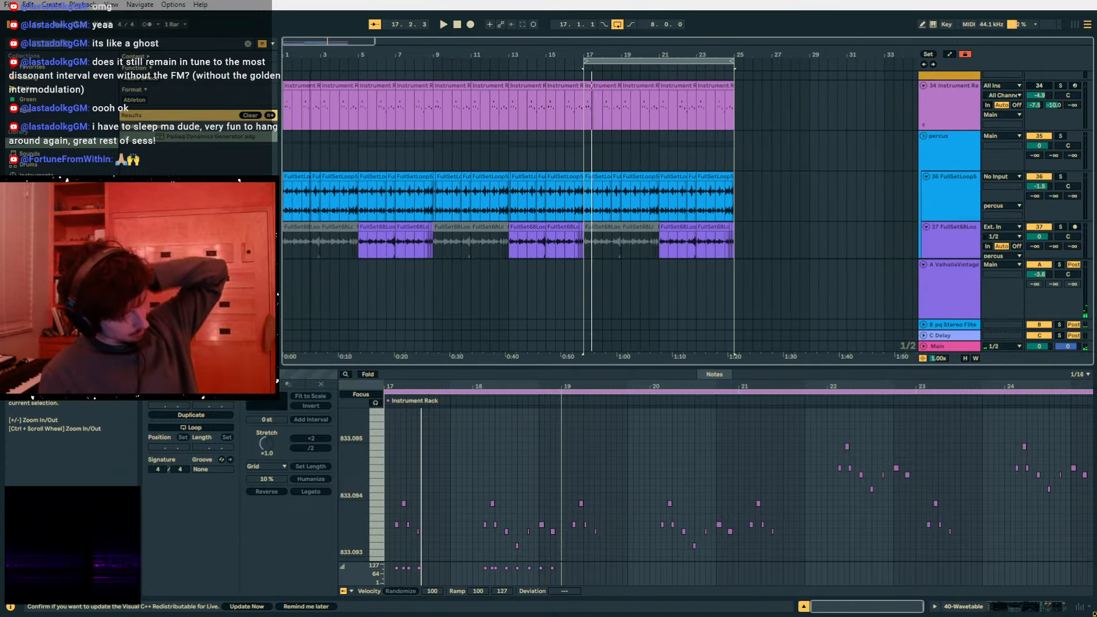
left_click(284, 140)
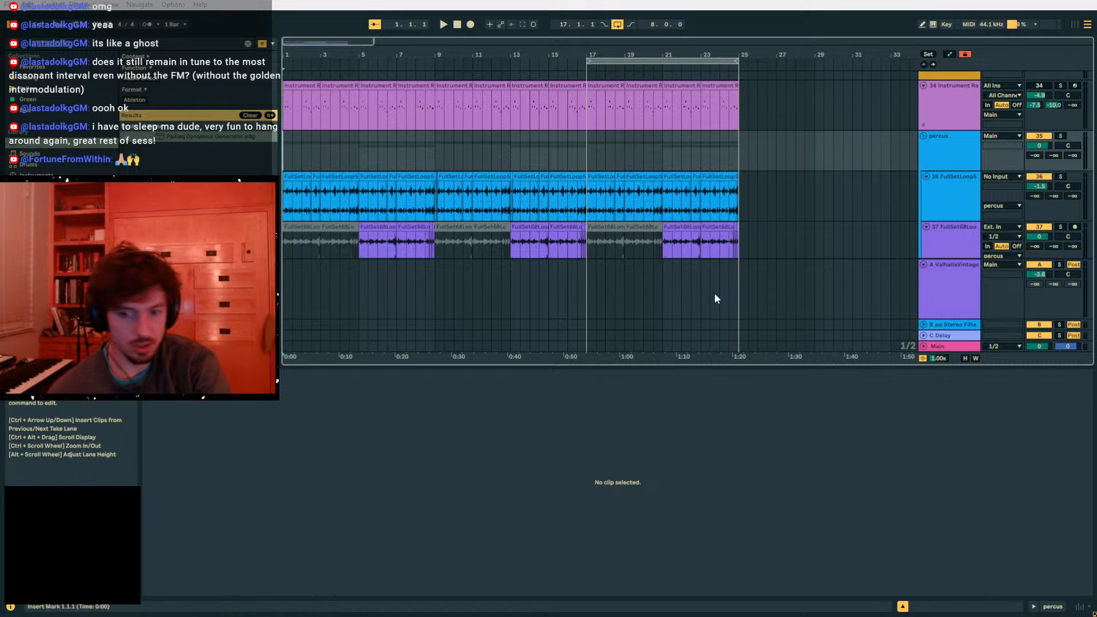
left_click(440, 158)
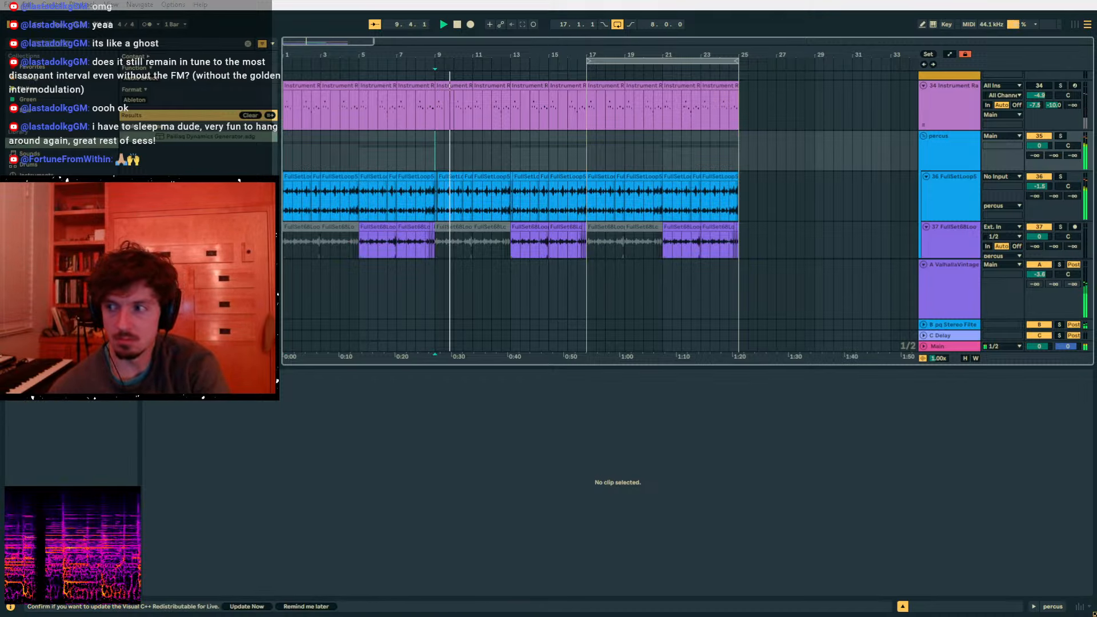
scroll(420, 189, "up", 10)
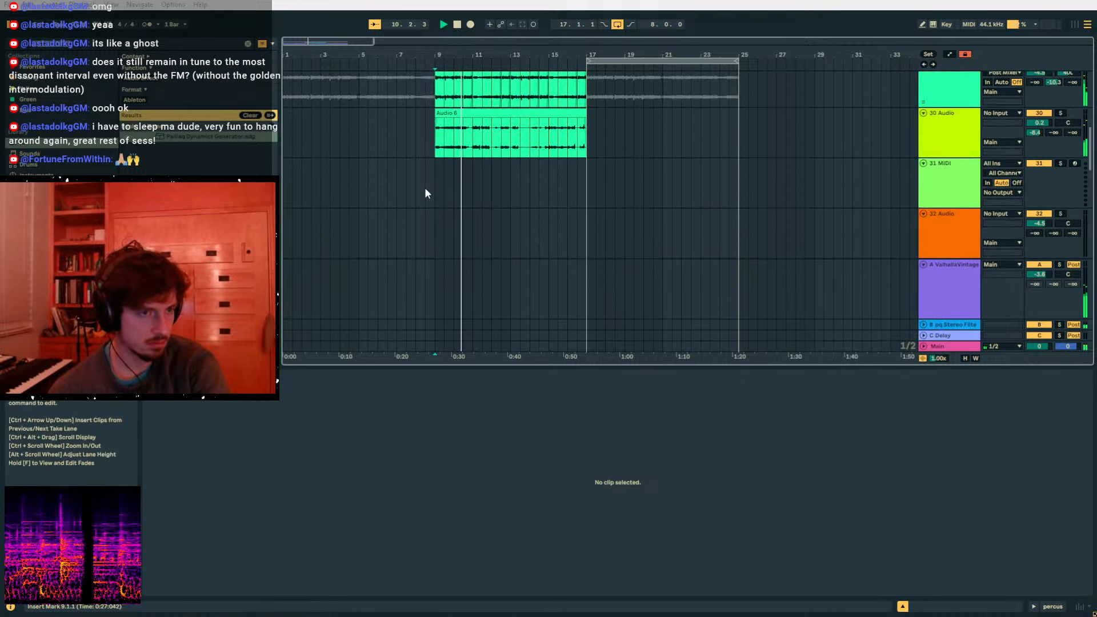
left_click(437, 166)
scroll(437, 166, "up", 3)
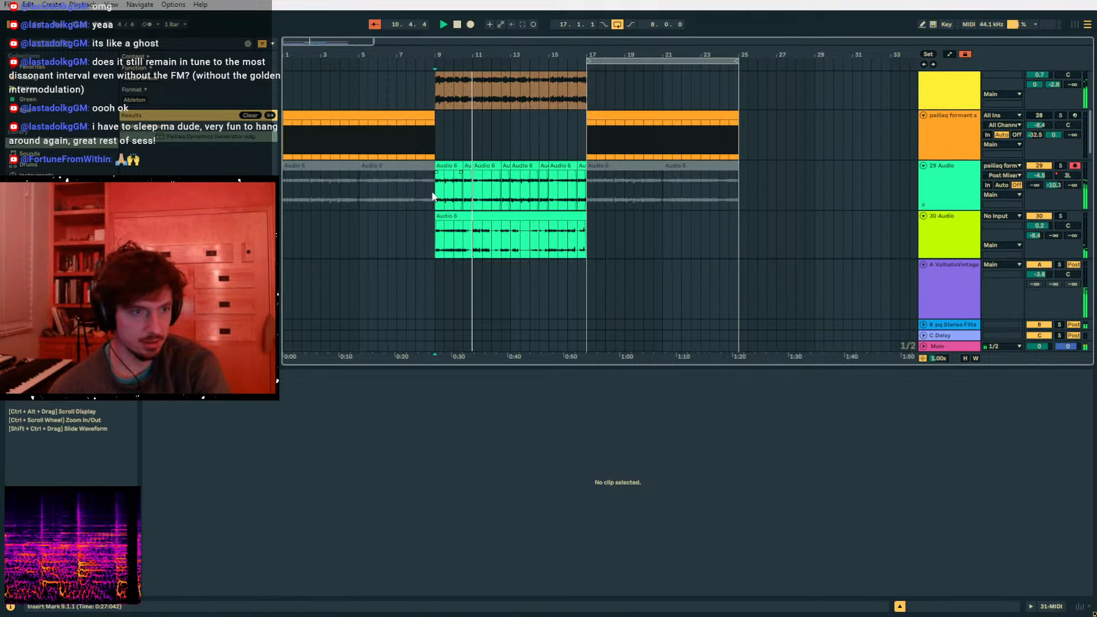
left_click(454, 197)
scroll(454, 198, "up", 3)
- Give the 27 Audio clip a curved fade-in from bar 9 to about bar 11 and replay the section
left_click(444, 163)
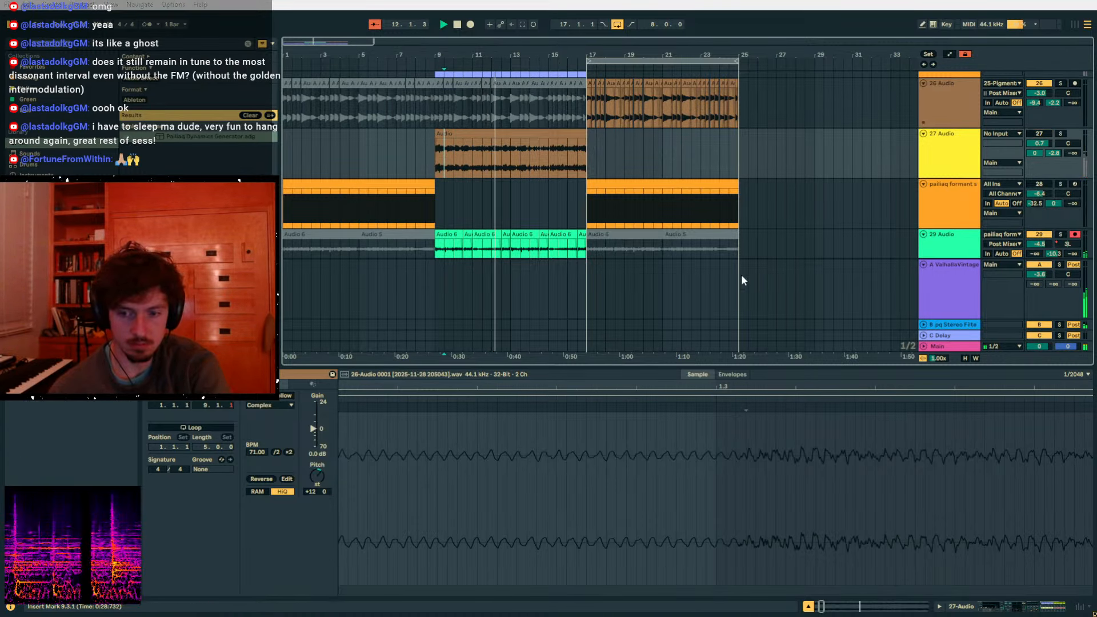
left_click(436, 164)
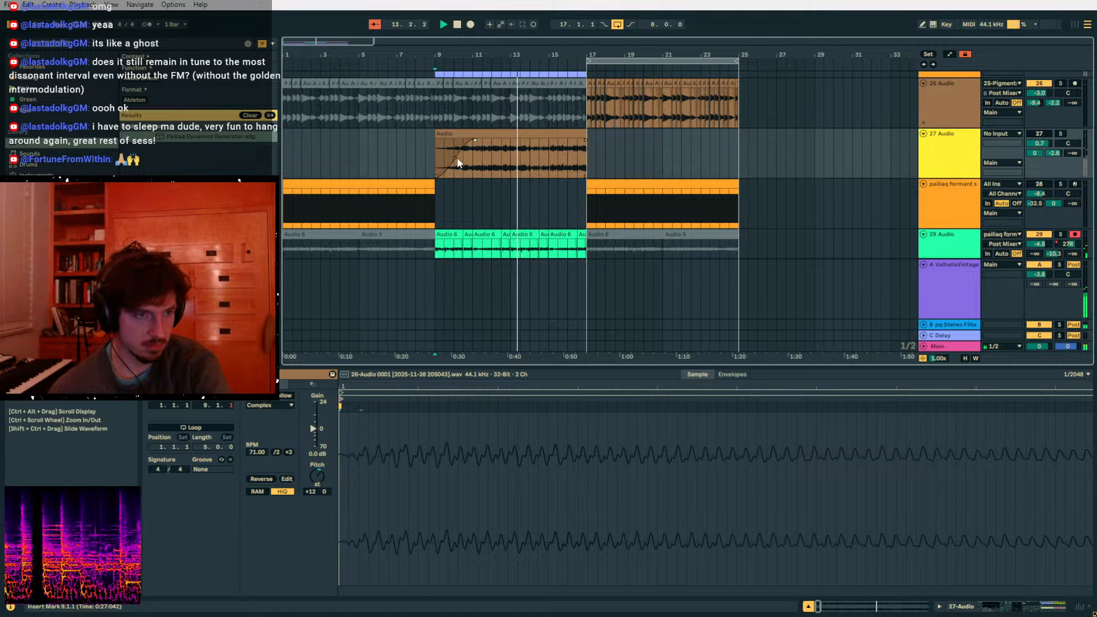
left_click_drag(456, 158, 467, 172)
key("space")
key("space")
- Set the 29 Audio track's volume to -1.1 dB and the 27 Audio track's volume to -3.3 dB
left_click(1039, 134)
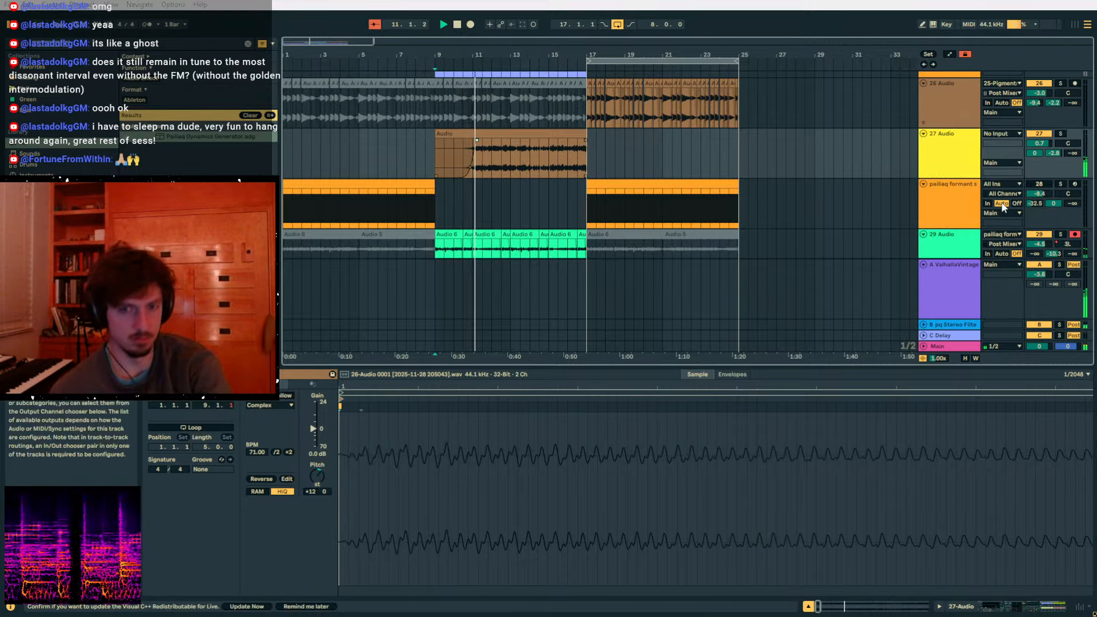
scroll(1041, 229, "down", 1)
left_click_drag(1039, 221, 1039, 222)
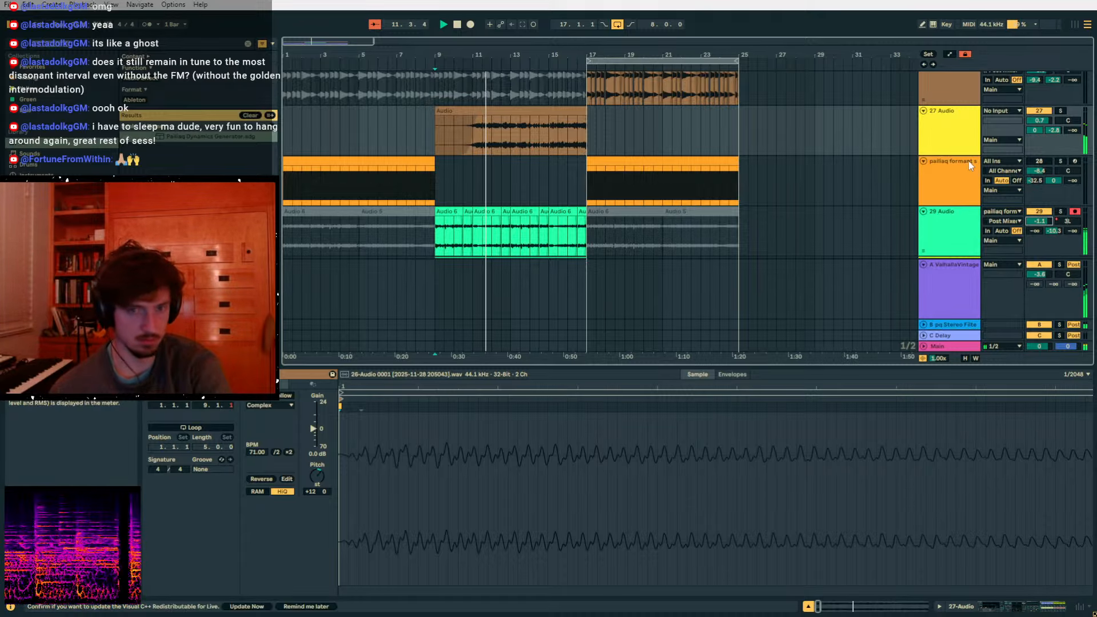
left_click_drag(1039, 121, 1039, 134)
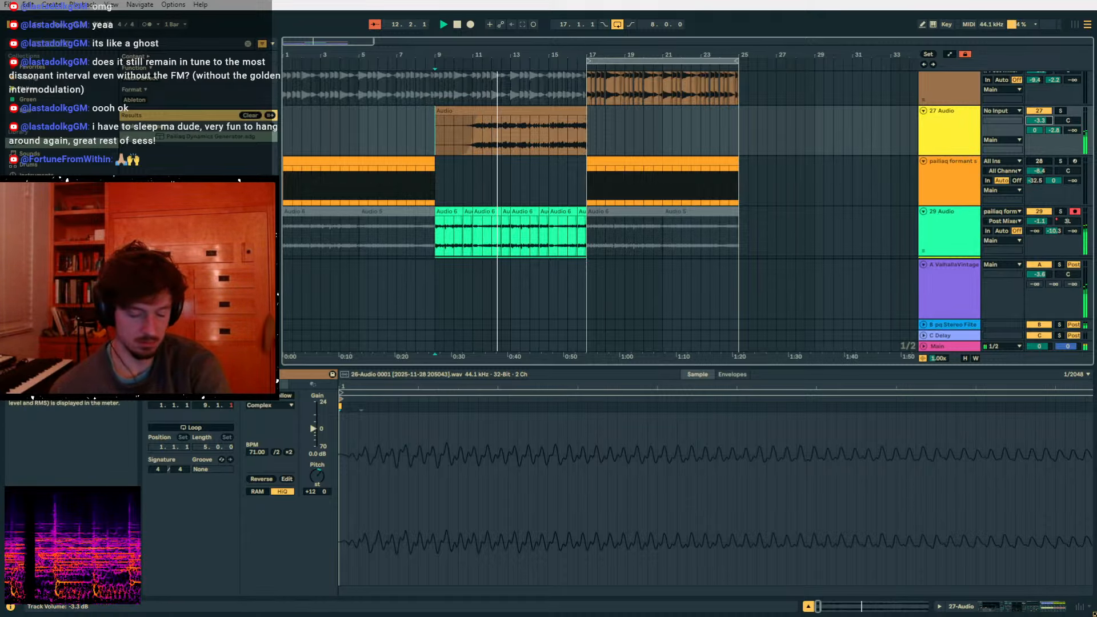
- Split the 27 Audio clip at bar 13, deactivate the first half bar there, and fade in the remainder until about bar 15
left_click_drag(510, 131, 548, 135)
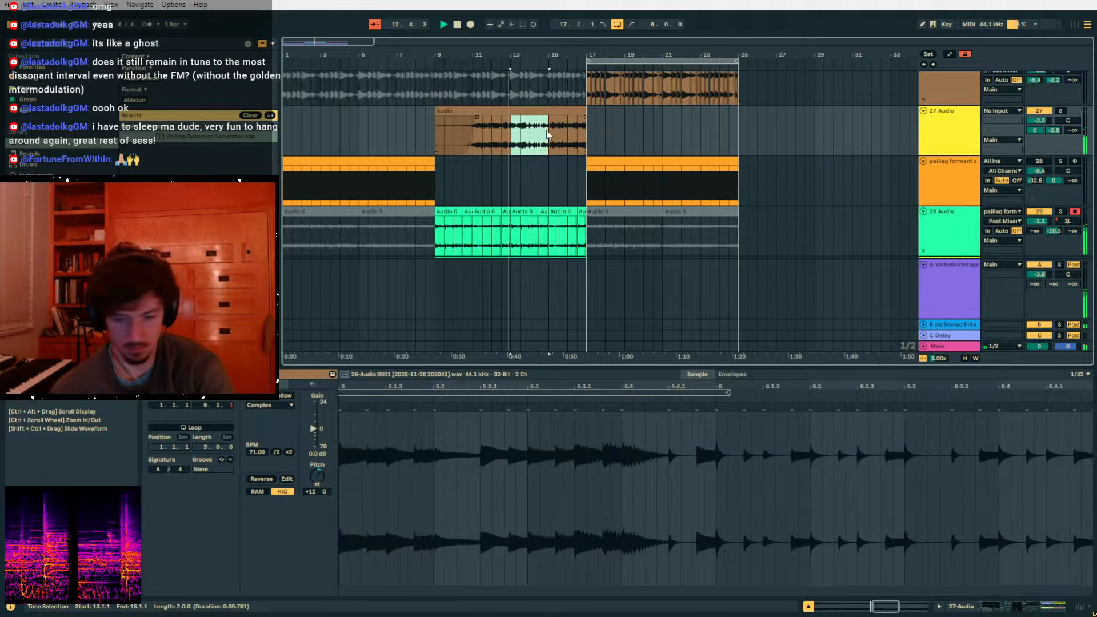
key("ctrl+e")
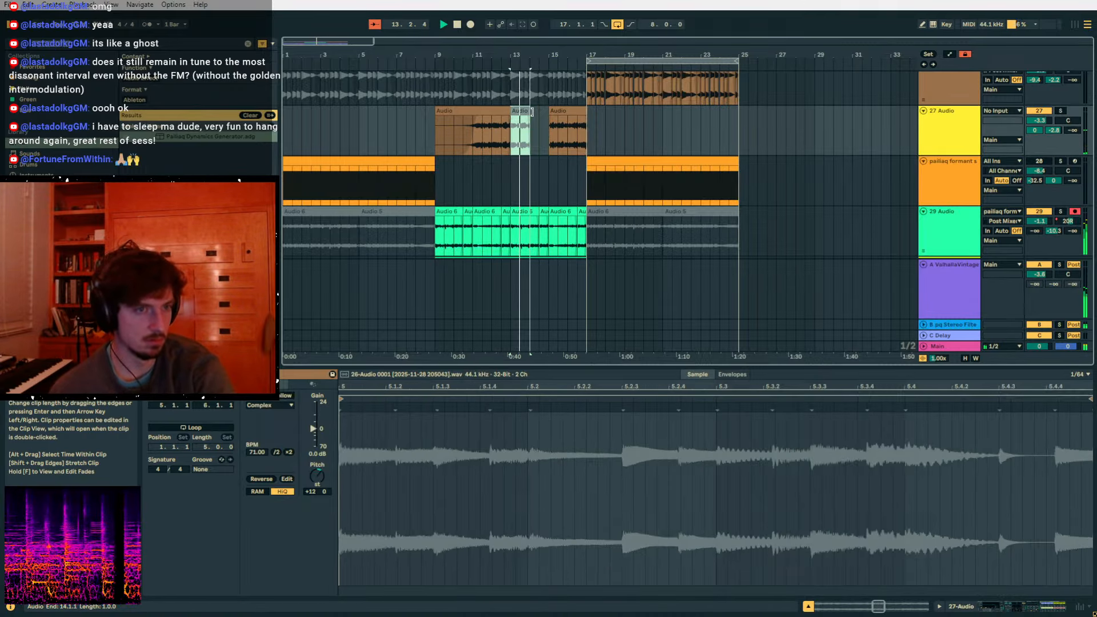
mouse_move(549, 111)
left_mouse_down()
mouse_move(523, 111)
mouse_move(563, 121)
mouse_move(549, 120)
left_mouse_up()
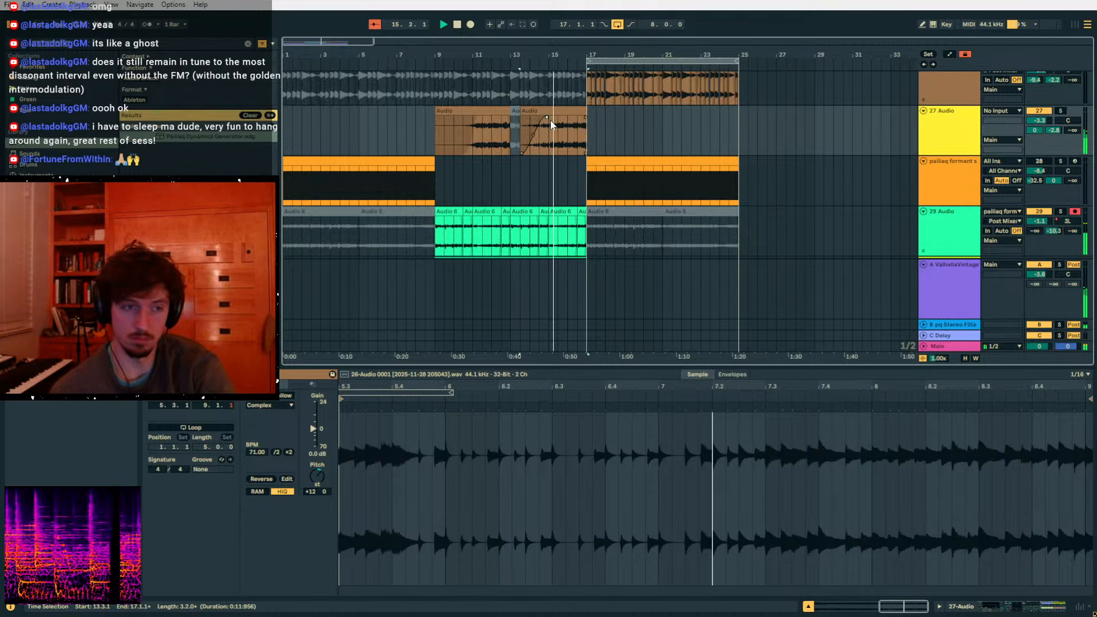
left_click_drag(585, 132, 435, 136)
- Search for "alien riser", place alien riser 3 on track 42 from the middle of bar 13, and deactivate it after bar 17
scroll(597, 181, "down", 5)
scroll(597, 181, "down", 8)
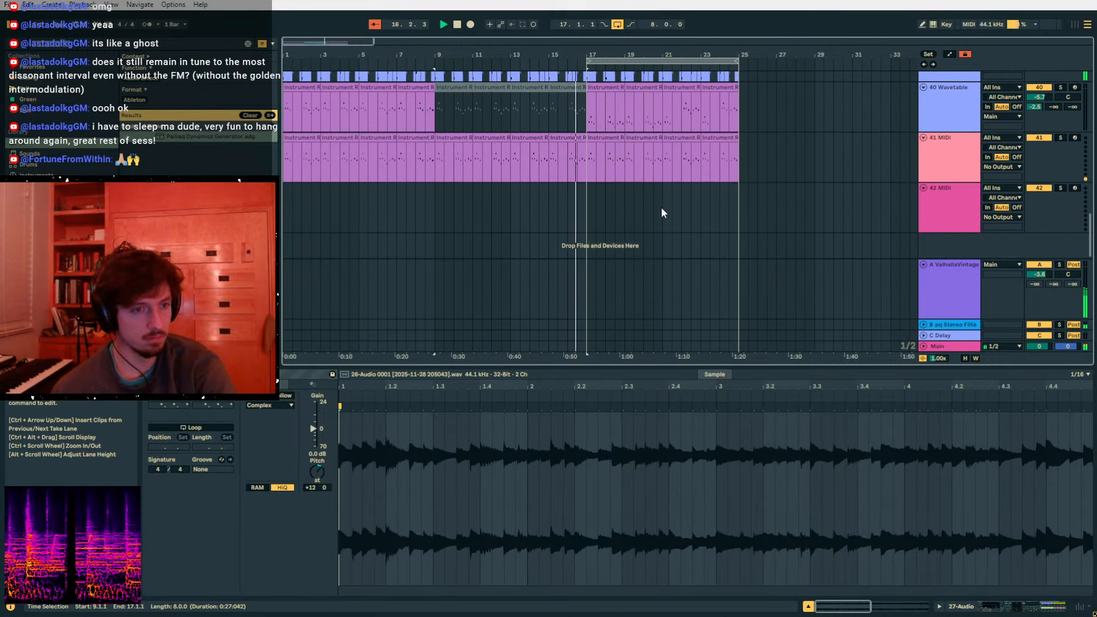
left_click(958, 211)
left_click(137, 44)
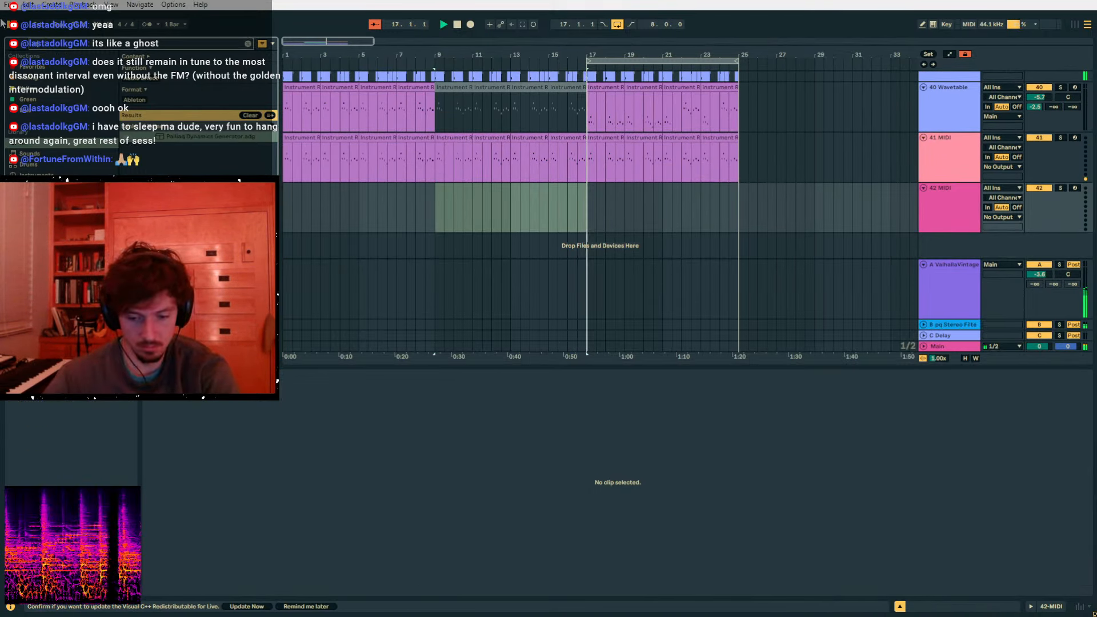
type("alien riser")
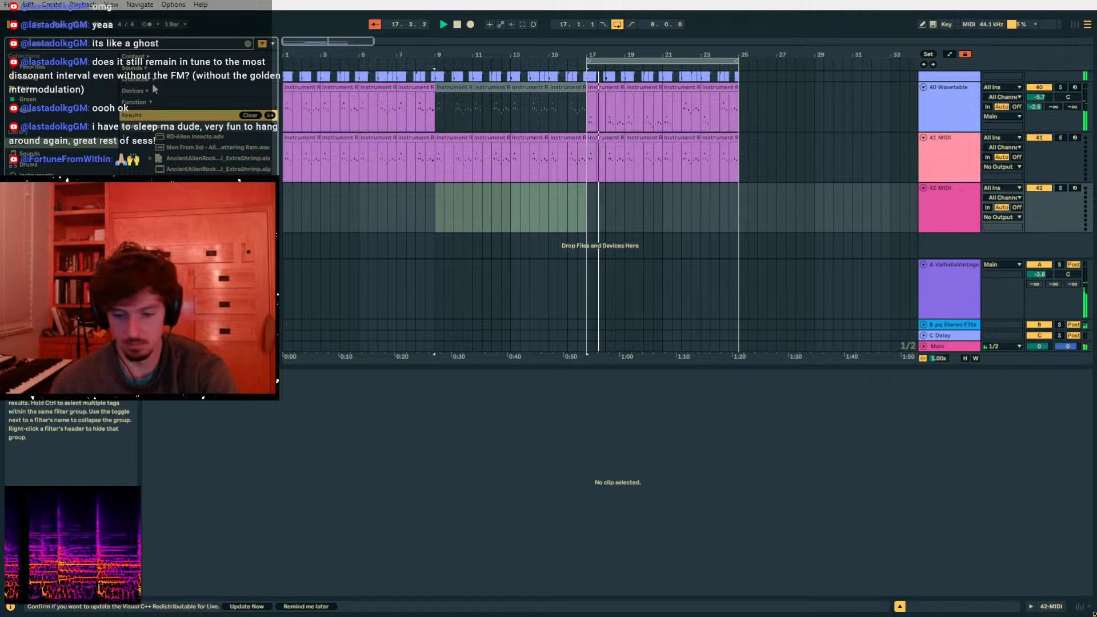
left_click_drag(200, 159, 519, 204)
left_click(600, 209)
key("ctrl+e")
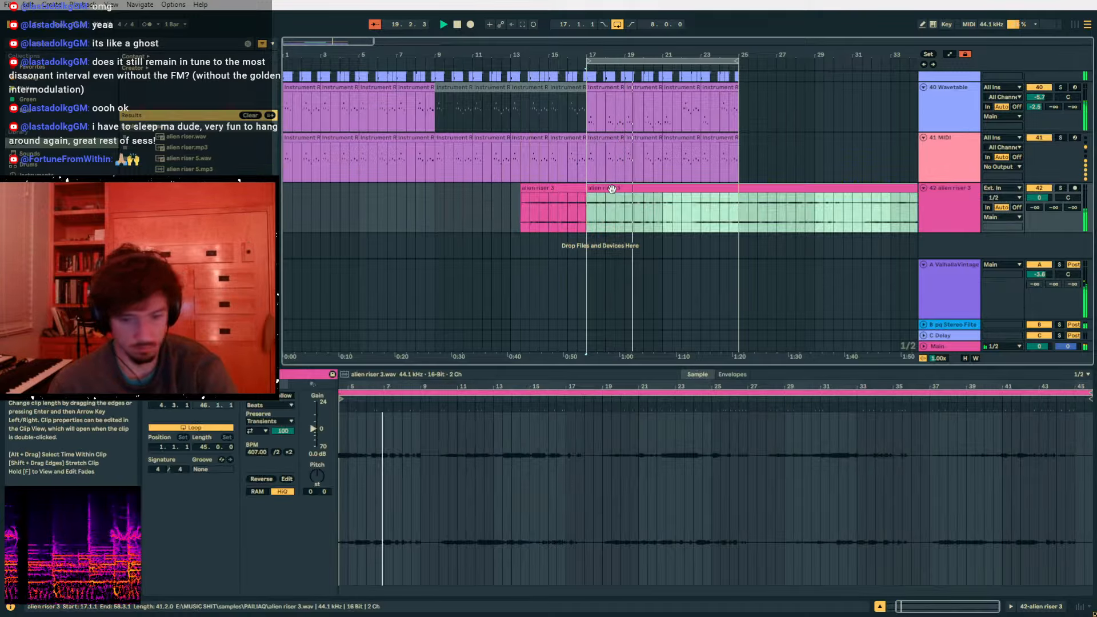
- Set the alien riser 3 clip before bar 17 to Texture warp mode and fade it in across its whole length
left_click(564, 192)
left_click(283, 405)
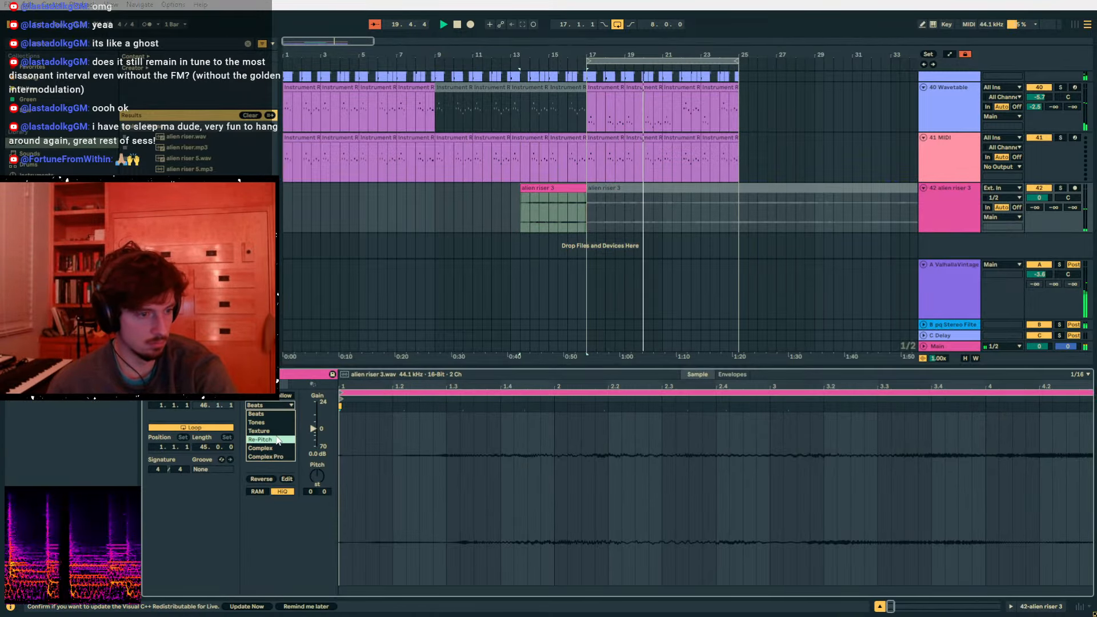
left_click_drag(524, 194, 584, 194)
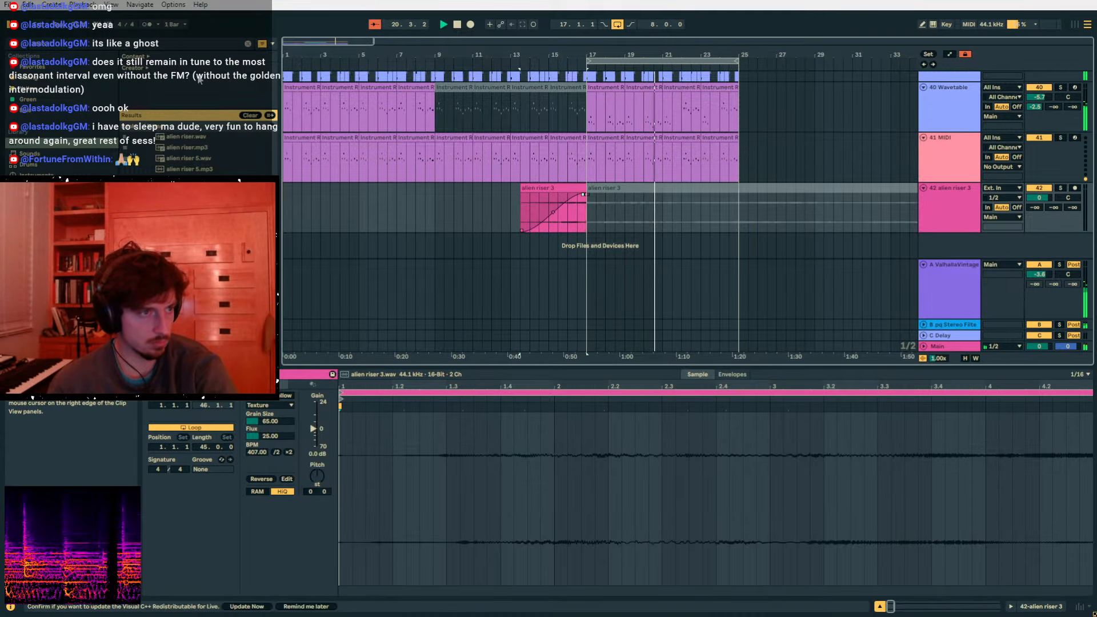
- Search the browser for "riser" and look through the samples found
left_click(112, 48)
type("riser")
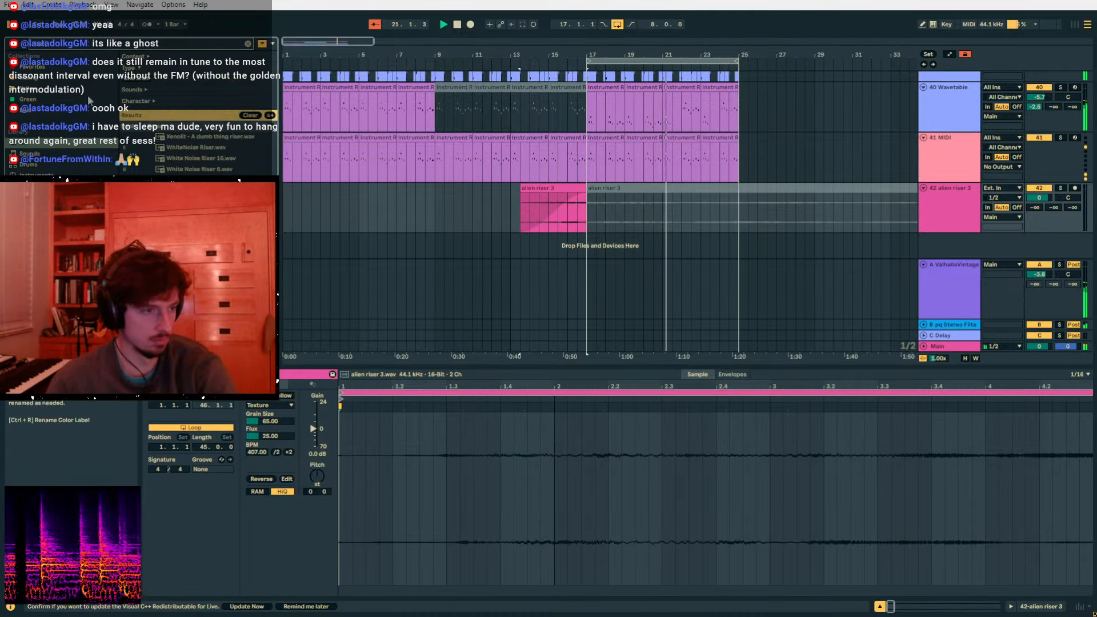
scroll(200, 154, "down", 3)
- Replace bar 21 of the 40 Wavetable track with a copy of bar 7 from the same track
left_click(685, 94)
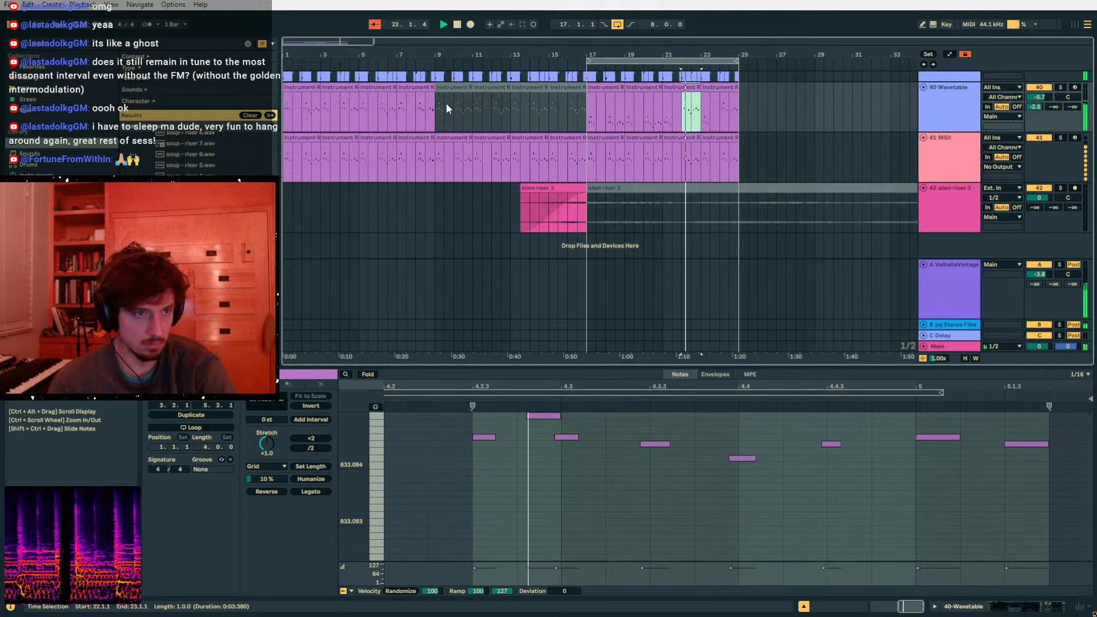
left_click(400, 117)
left_click(663, 116)
key("ctrl+v")
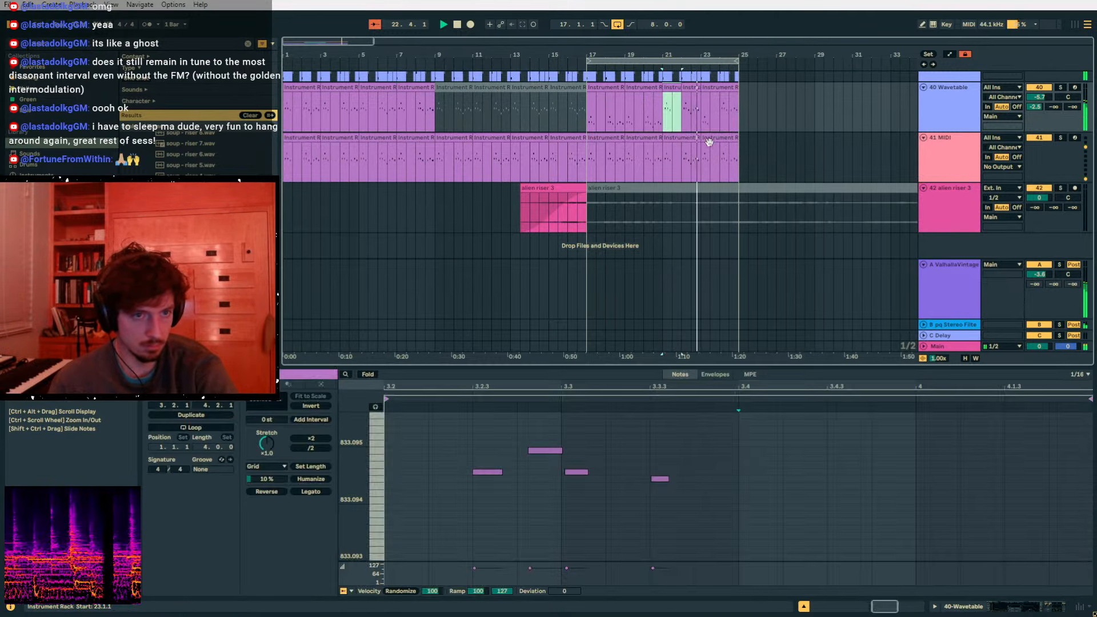
- Transpose the 40 Wavetable notes in bar 21 up one octave and the first-half notes of the bars 23 to 25 clip up two octaves
left_click(633, 489)
key("space")
key("ctrl+a")
key("space")
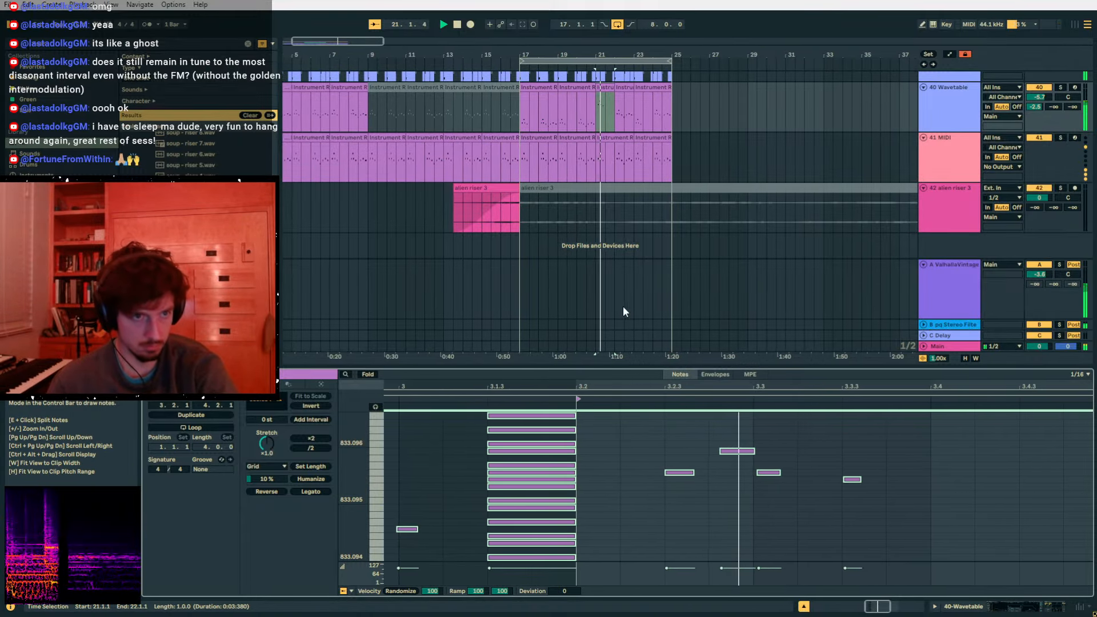
left_click(636, 89)
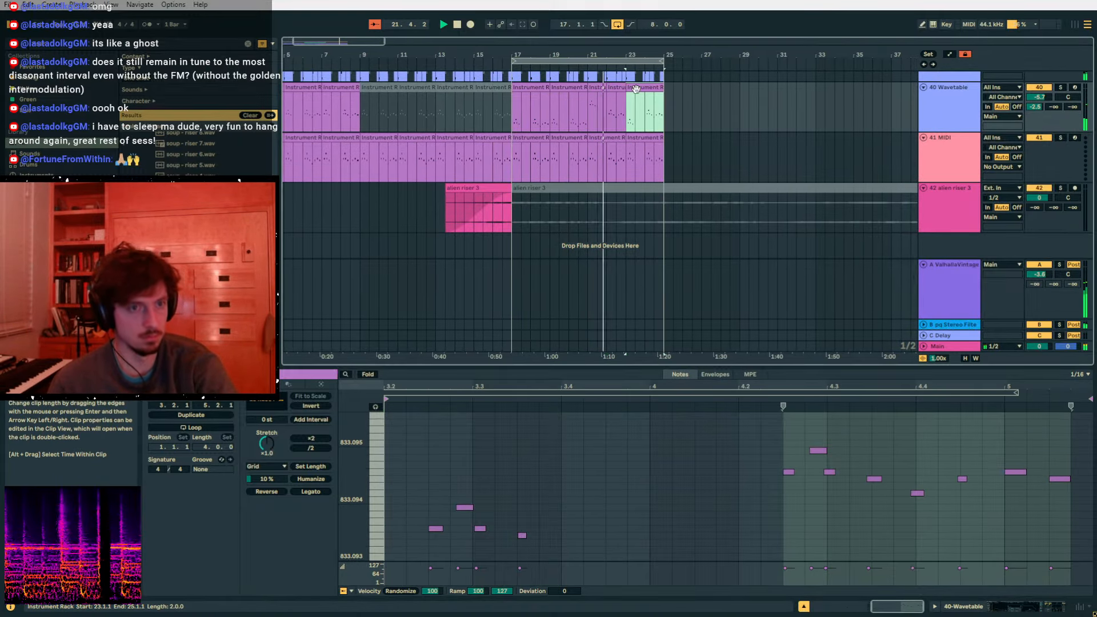
left_click_drag(584, 447, 385, 560)
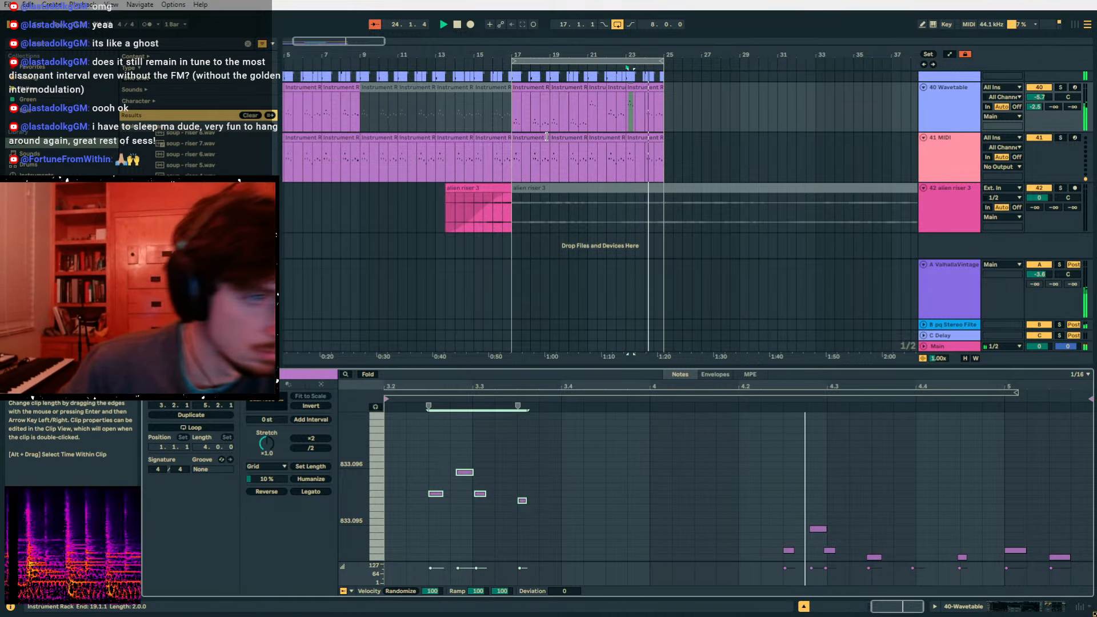
- Load the Riser Windup Light instrument from the riser search results onto a new MIDI track below alien riser 3
left_click(488, 208)
scroll(204, 164, "down", 3)
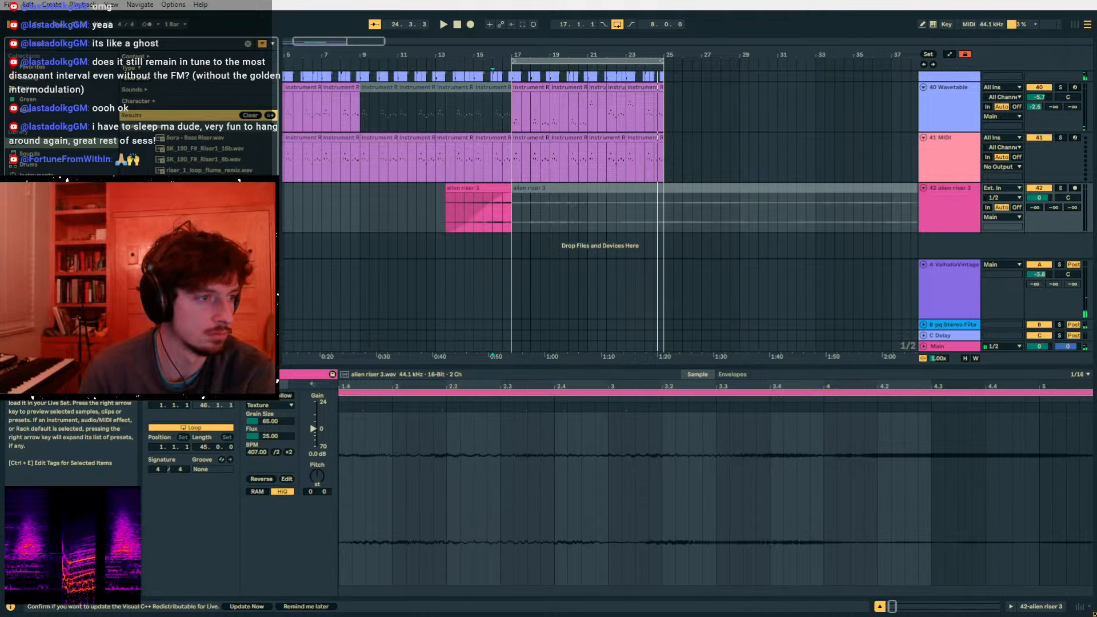
left_click_drag(482, 243, 480, 242)
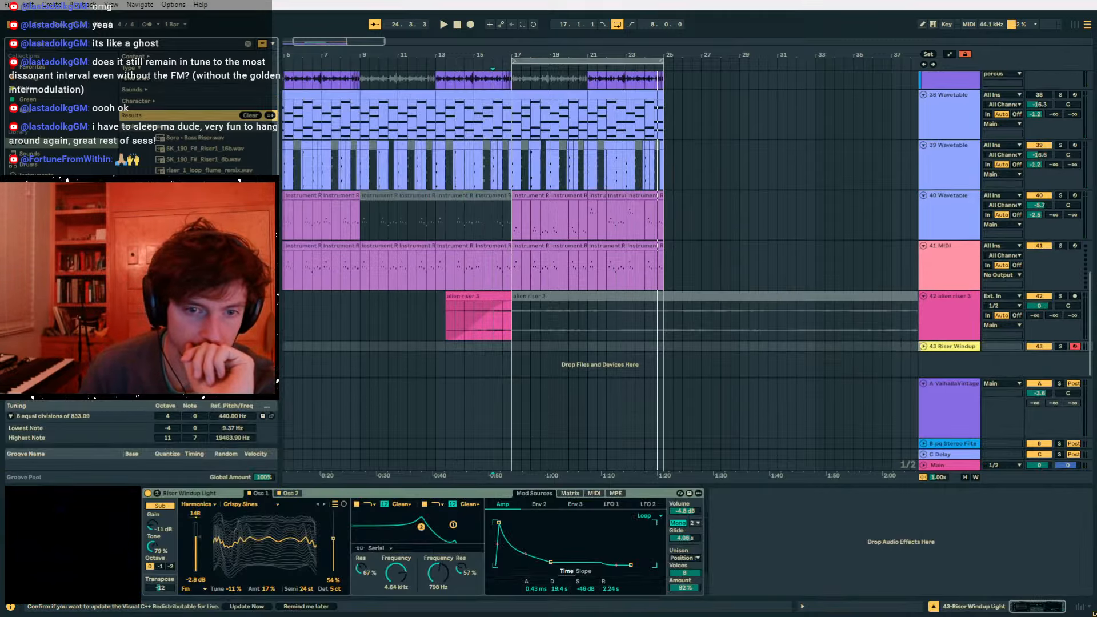
- Unfold the Riser Windup track, add a new audio track beneath it, and continue browsing the riser results
left_click(924, 347)
key("ctrl+t")
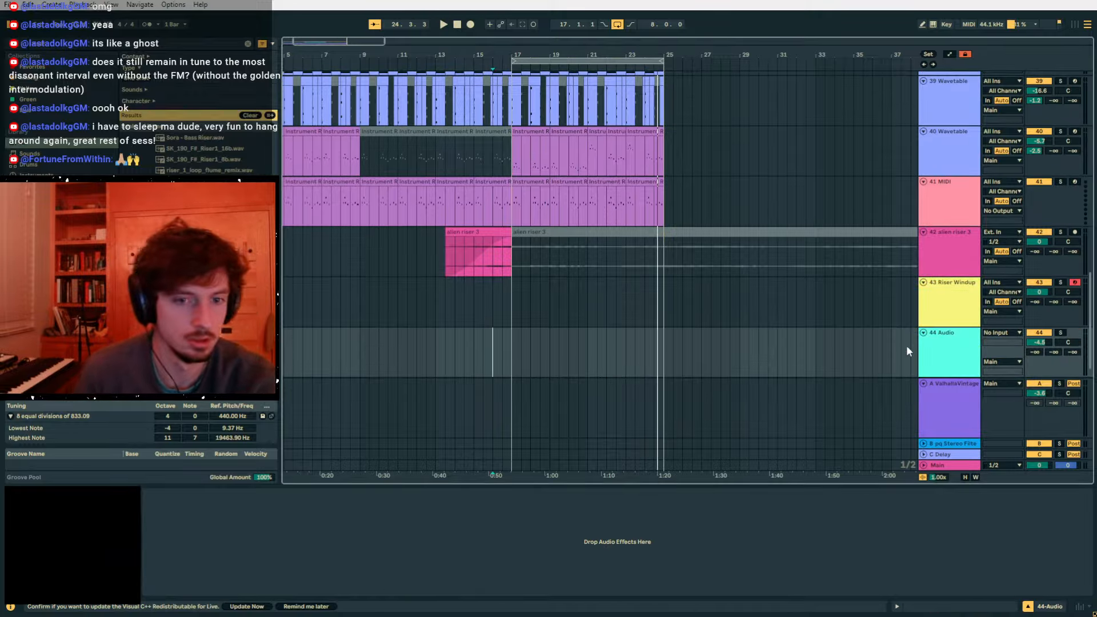
left_click(927, 320)
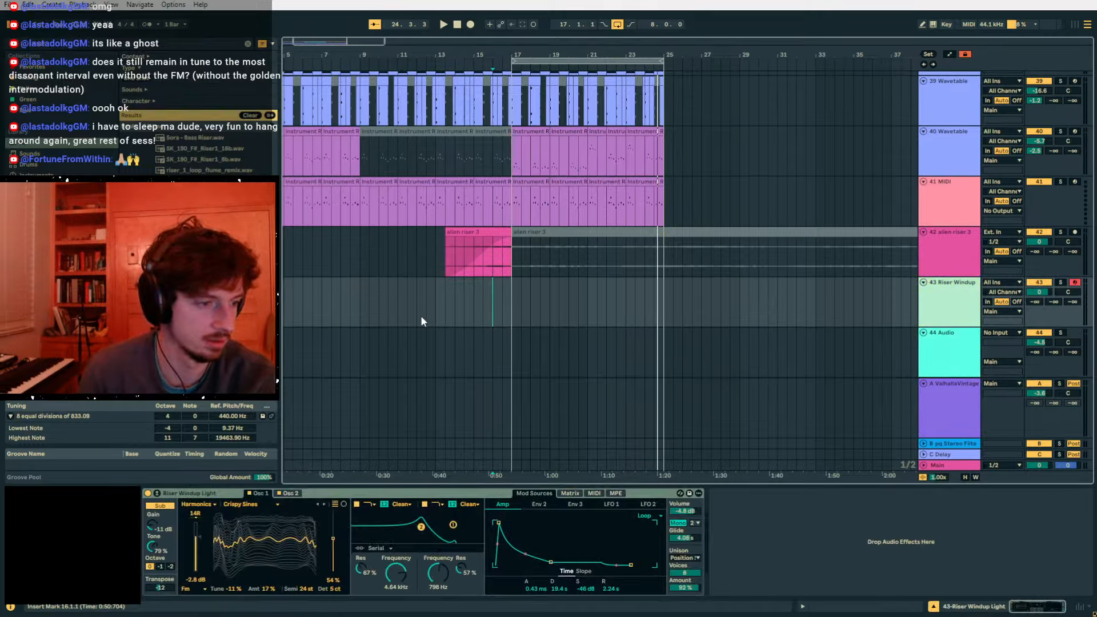
double_click(194, 257)
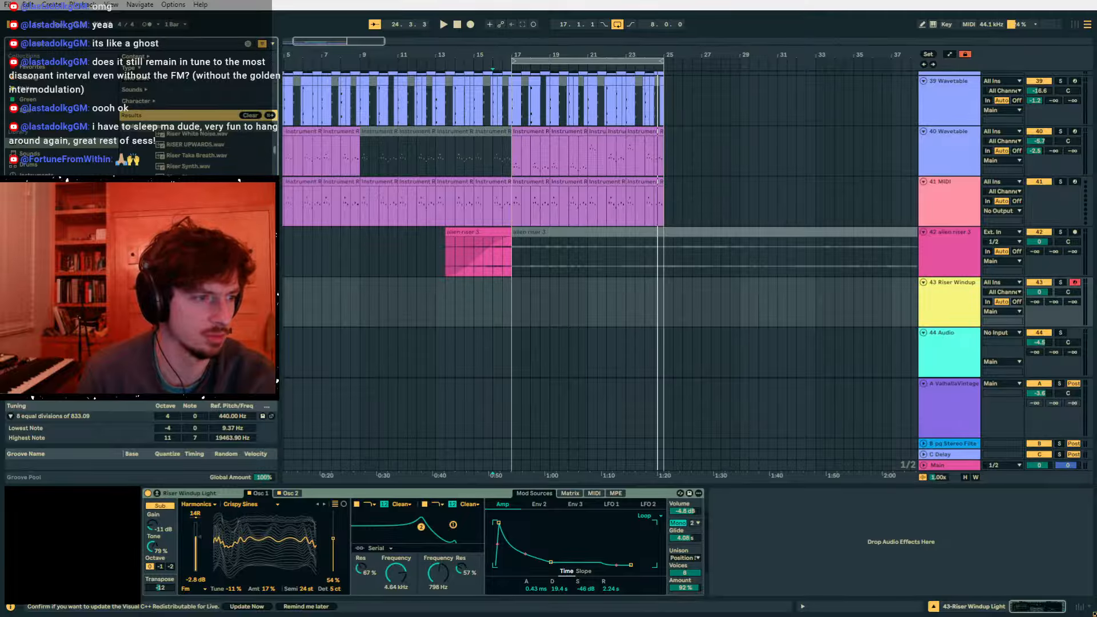
- Place the restoration riser sample on the 44 Audio track across bars 9 to 17 with a fade-in, and lower its volume to -12.6 dB
left_click_drag(195, 258, 374, 348)
left_click_drag(439, 369, 567, 394)
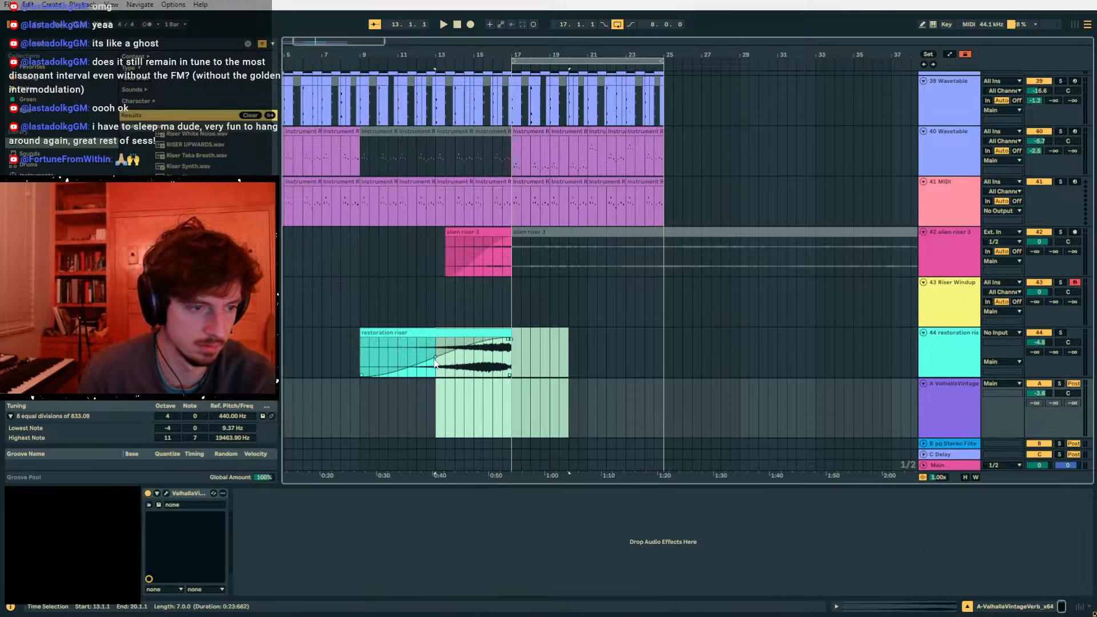
left_click_drag(435, 358, 522, 385)
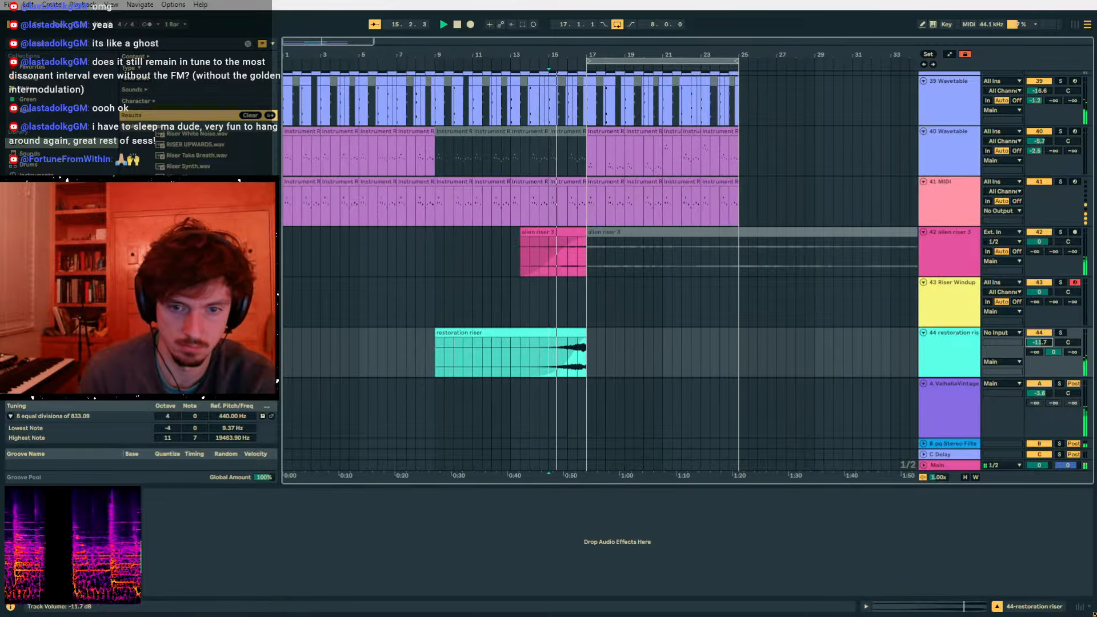
- Add the v3_Riser27 sample on a new audio track so it ends at bar 17, and set that track's volume to -13.9 dB
scroll(194, 150, "down", 5)
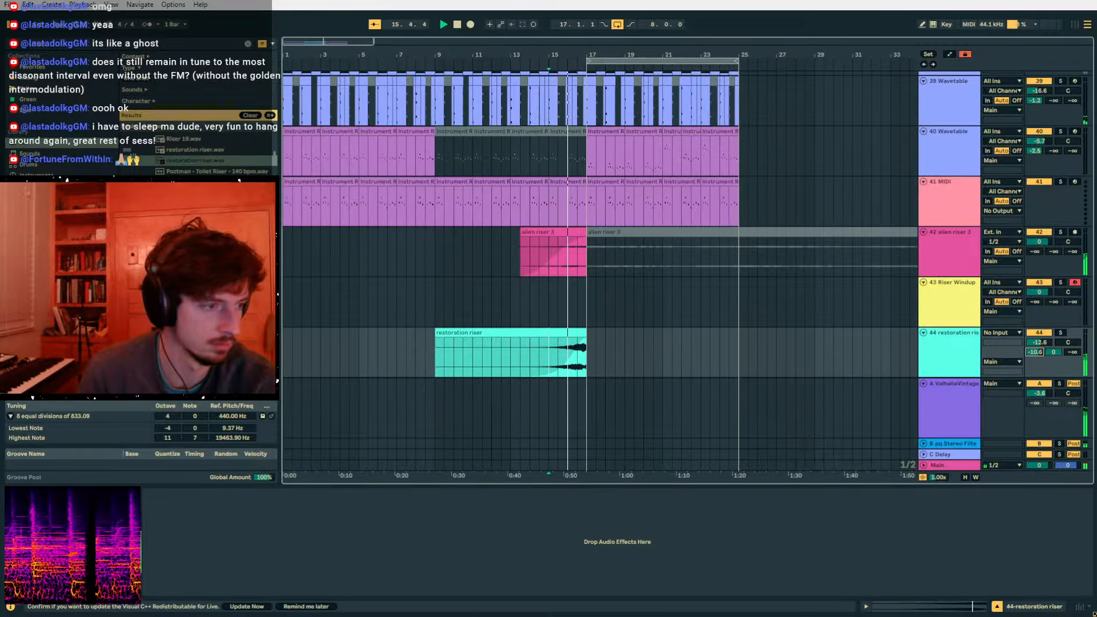
left_click_drag(194, 150, 589, 360)
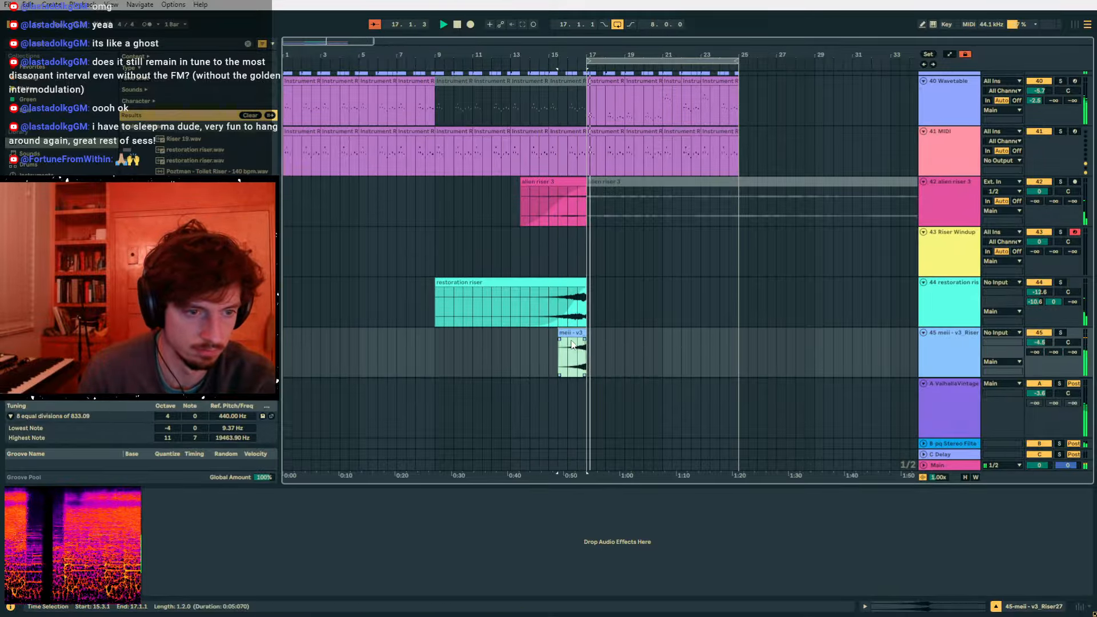
left_click_drag(1046, 352, 1046, 295)
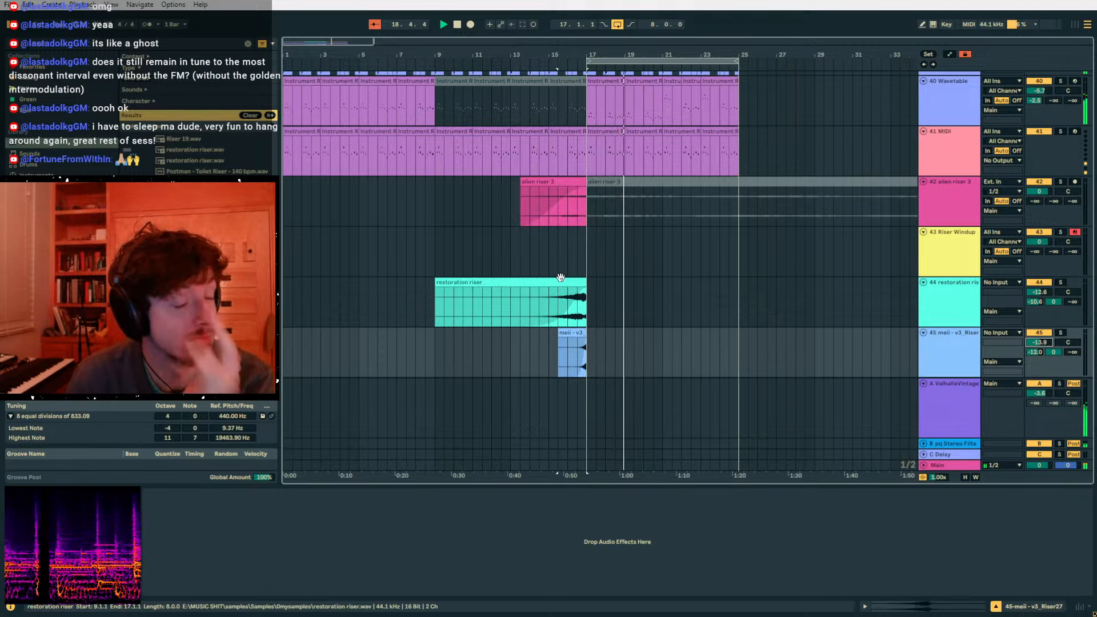
- Insert a new audio track directly below 29 Audio
scroll(561, 276, "up", 12)
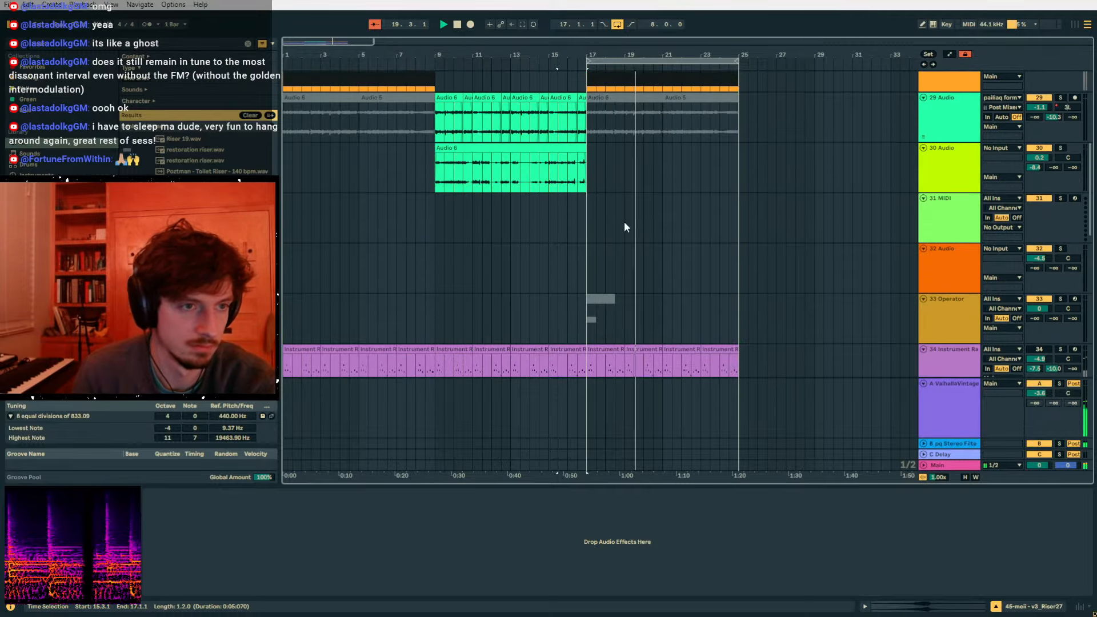
scroll(625, 222, "up", 1)
left_click(566, 156)
left_click(929, 176)
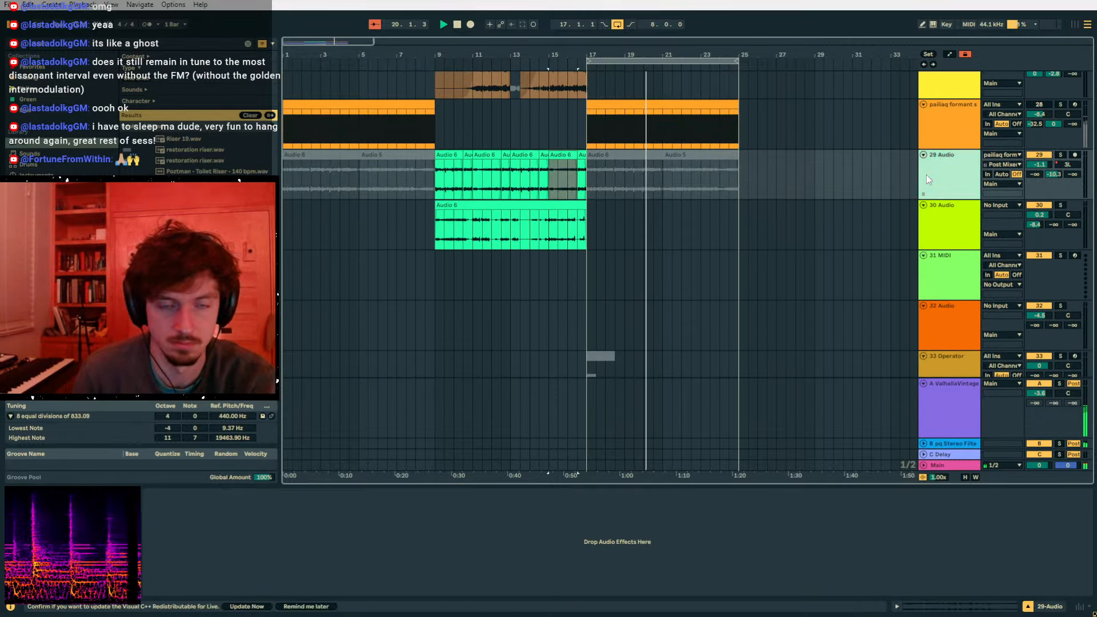
key("ctrl+t")
left_click(683, 220)
- Copy the bars 9 to 13 clip of the 27 Audio track to bar 21, remove its fade-in, and trim it to two bars
scroll(564, 177, "up", 2)
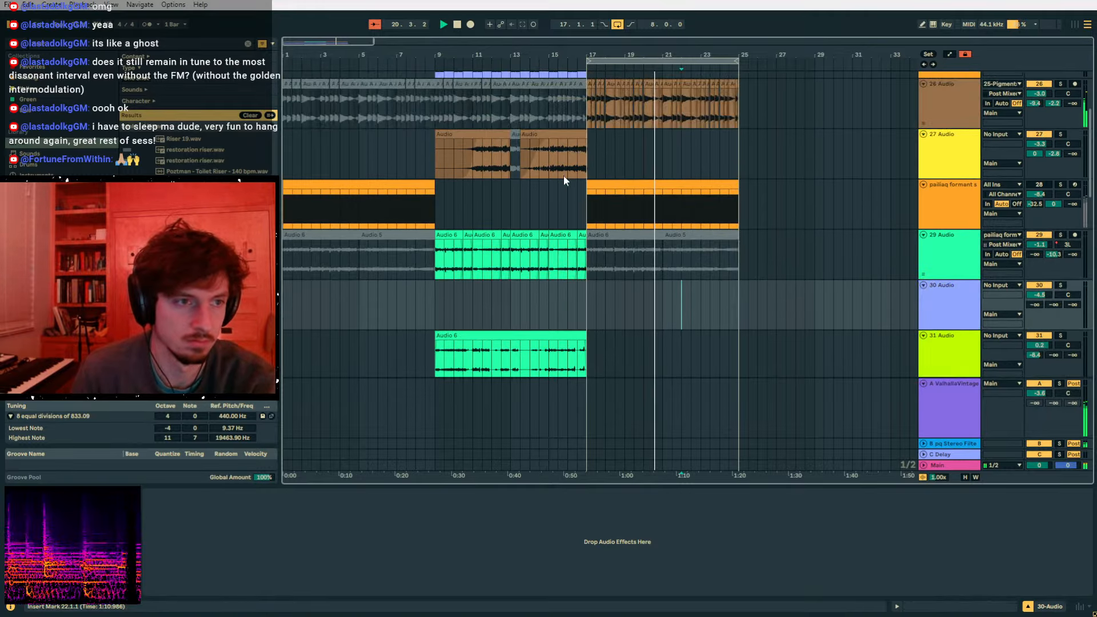
left_click_drag(587, 150, 475, 154)
left_click(479, 134)
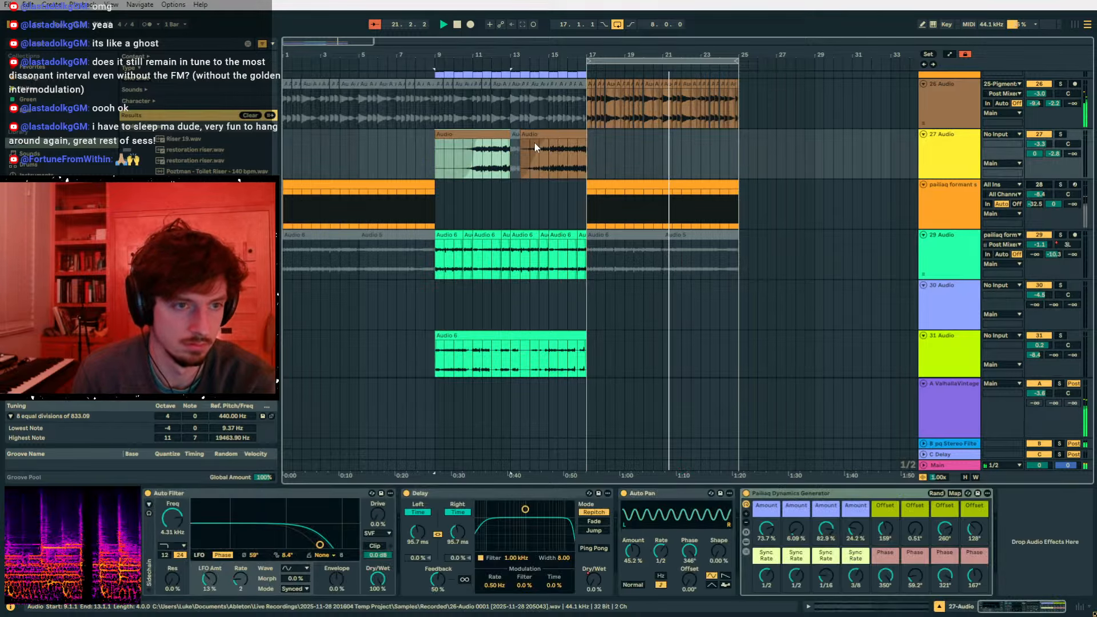
key("ctrl+c")
left_click(662, 154)
key("ctrl+v")
left_click_drag(705, 141, 620, 142)
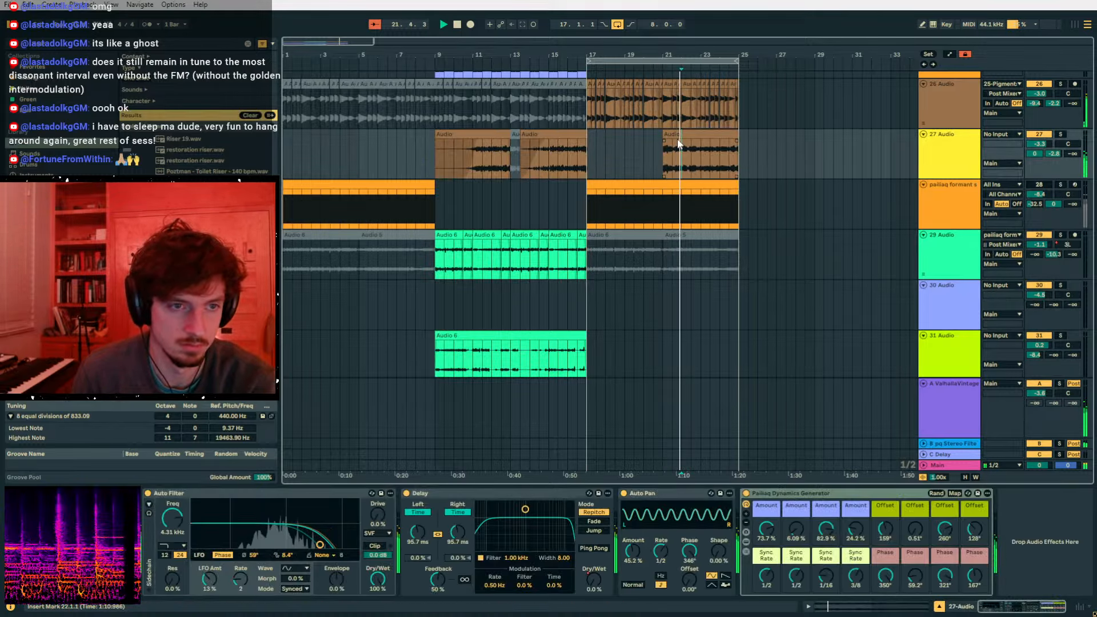
left_click(701, 154)
left_click_drag(738, 138, 700, 138)
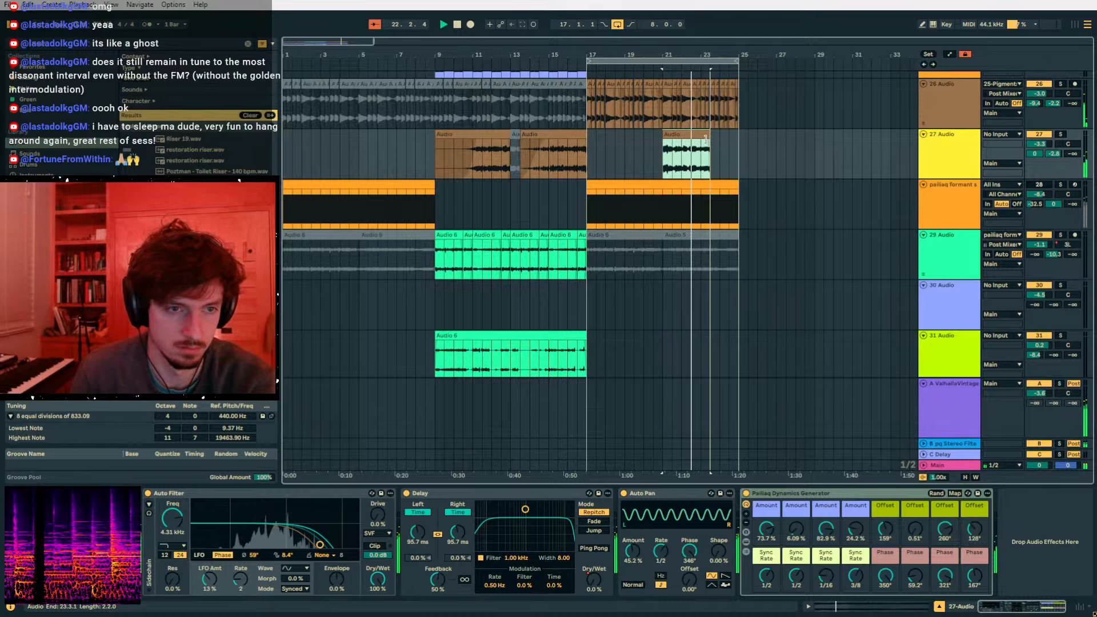
- Insert an audio track below 27 Audio, move the bar 21 clip onto it, and audition the new track soloed
left_click(1060, 135)
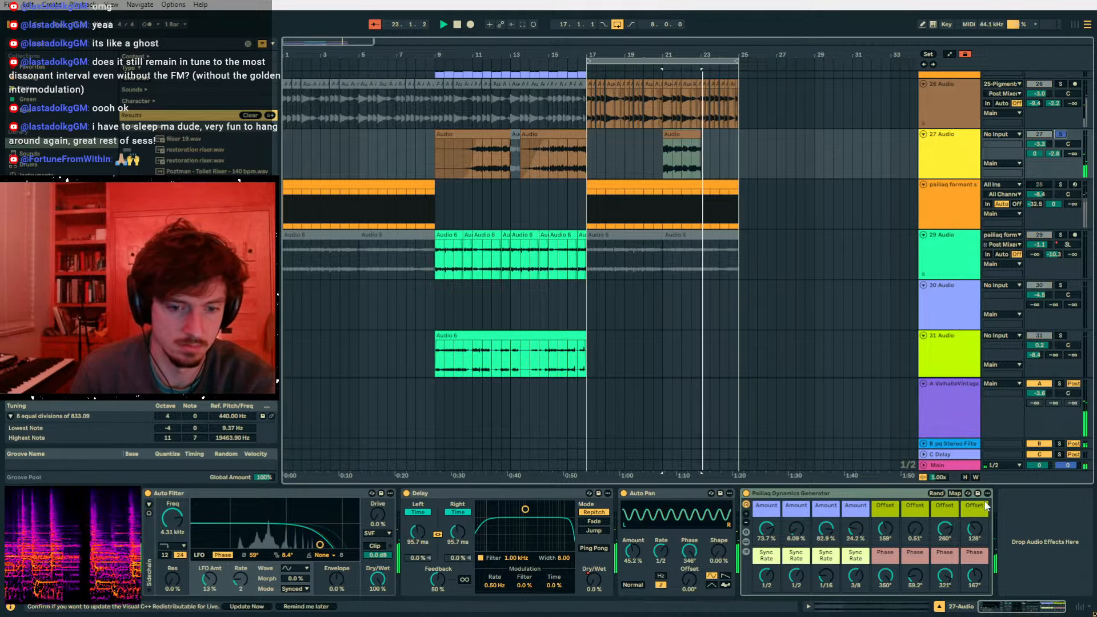
key("ctrl+t")
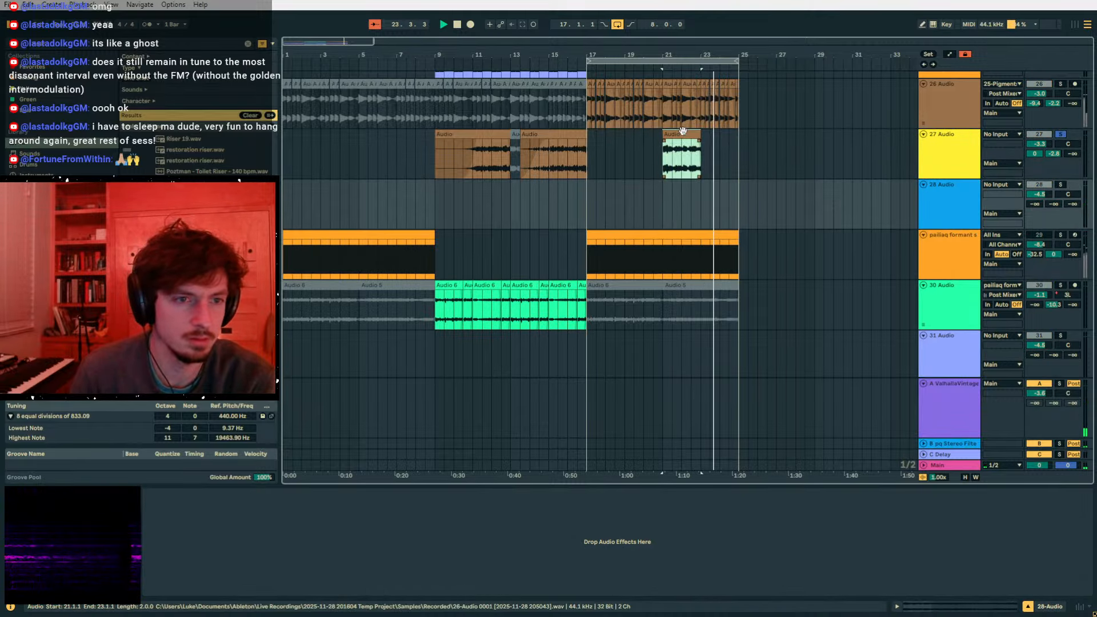
left_click_drag(682, 134, 682, 185)
key("space")
key("space")
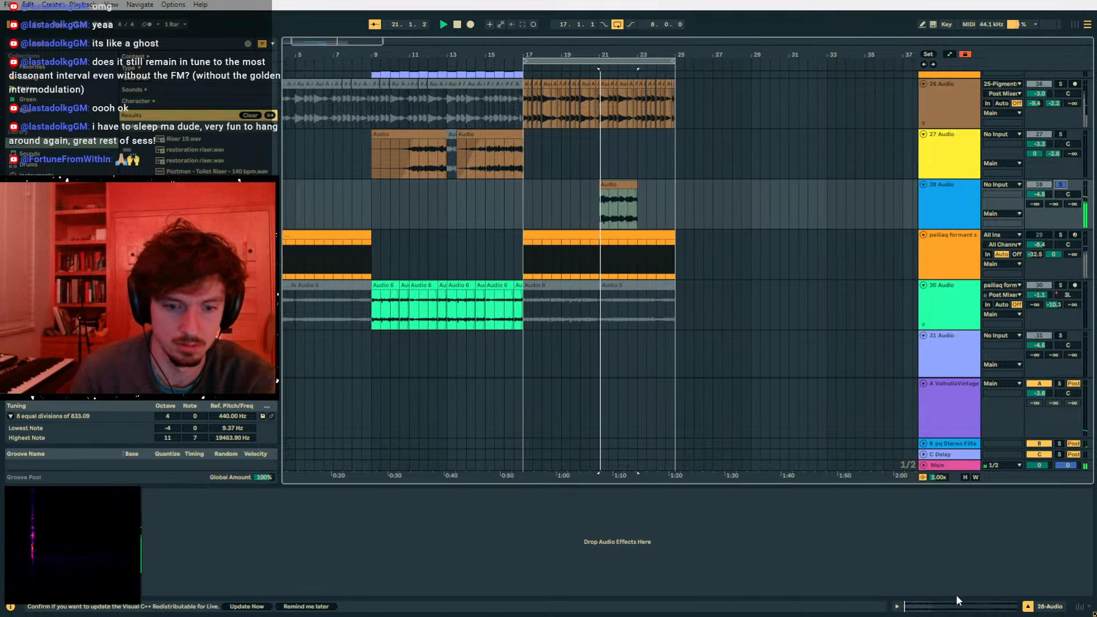
- Give the bar 21 clip the Texture warp mode with a grain size of 263 and transpose it up 12 semitones
left_click(957, 605)
double_click(322, 476)
key("space")
key("space")
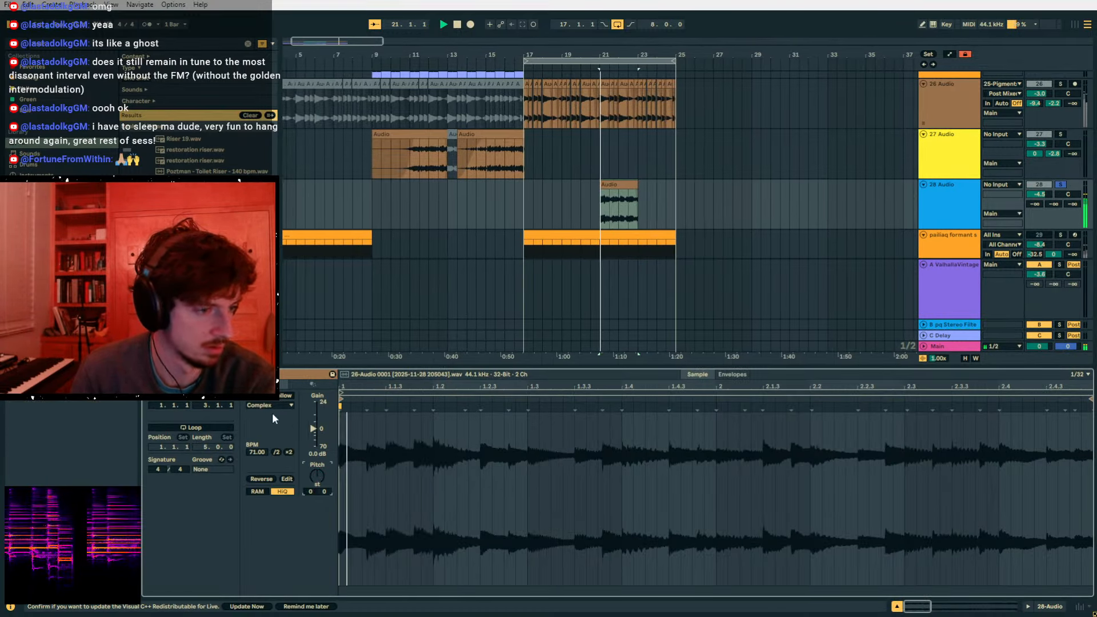
left_click(271, 406)
left_click(278, 433)
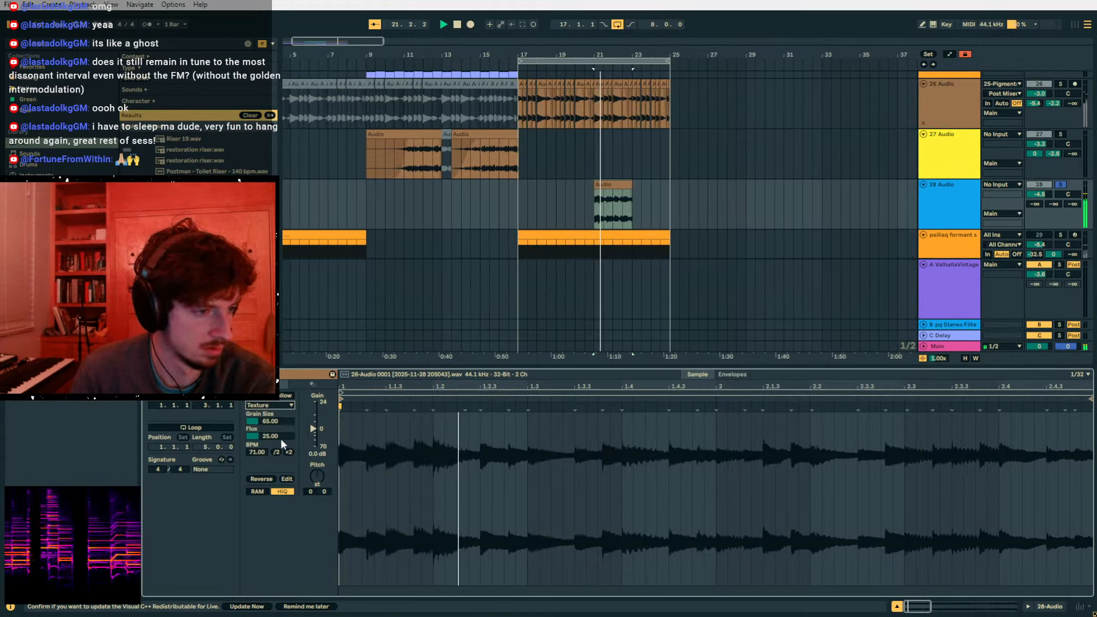
double_click(322, 478)
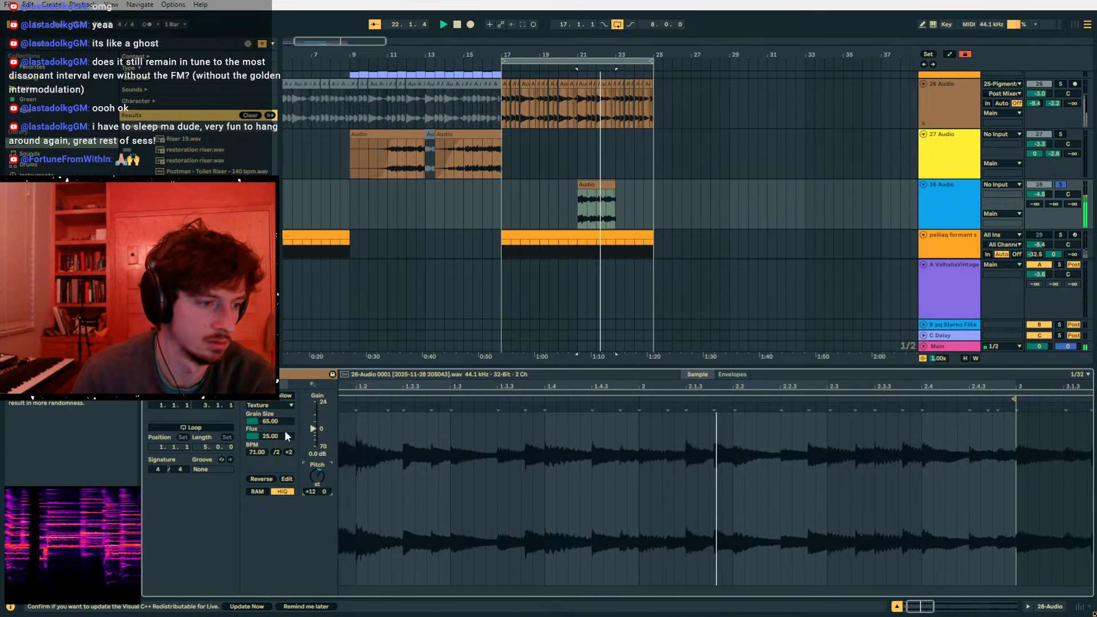
left_click_drag(283, 422, 321, 382)
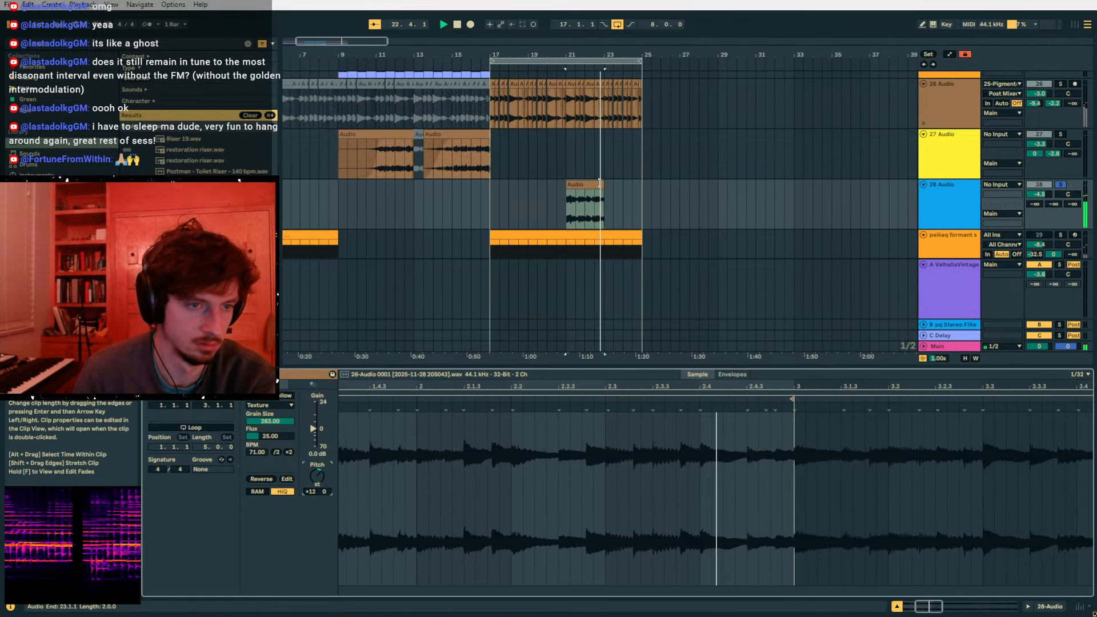
- Extend the bar 21 clip to bar 25, switch its warp mode to Re-Pitch, and set its BPM to 284
mouse_move(606, 197)
left_mouse_down()
mouse_move(665, 194)
mouse_move(620, 184)
left_mouse_up()
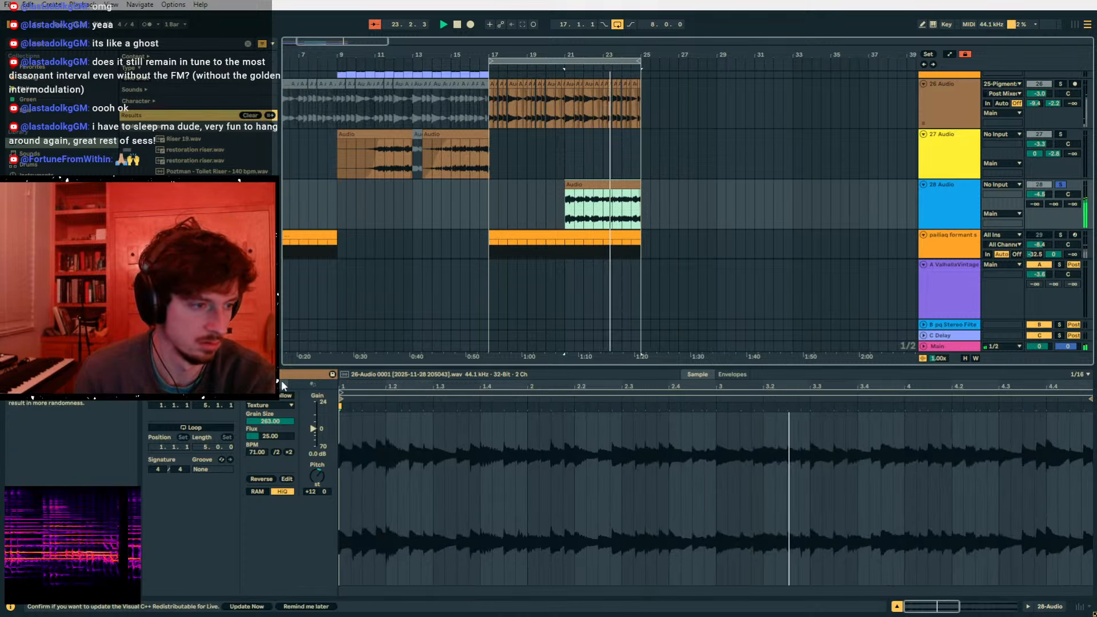
left_click(280, 405)
left_click(283, 442)
left_click(278, 452)
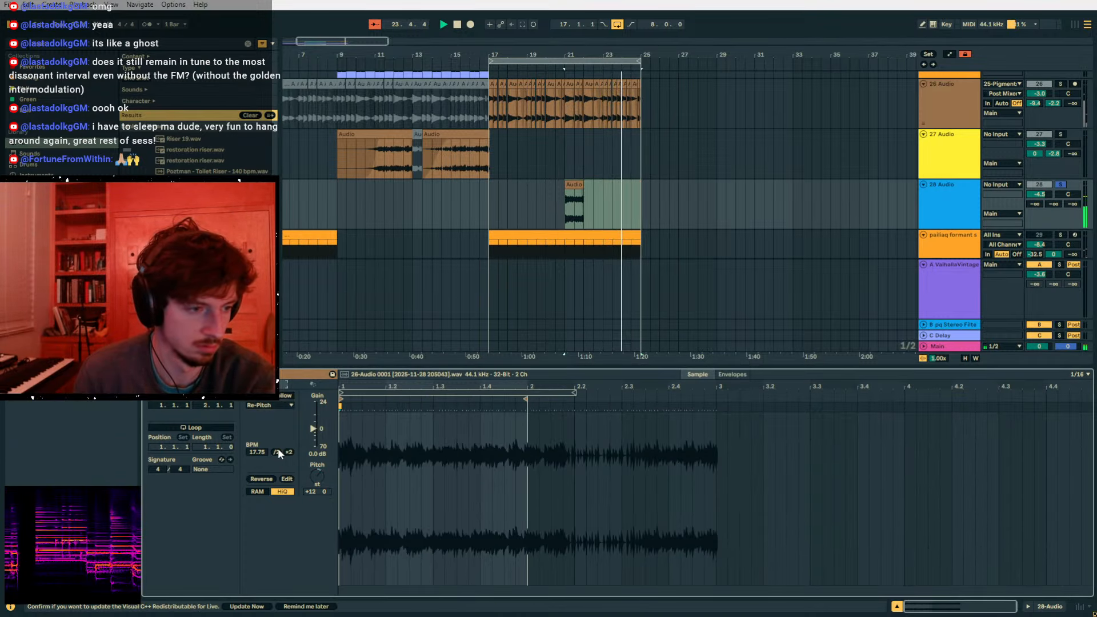
left_click(278, 452)
left_click(622, 184)
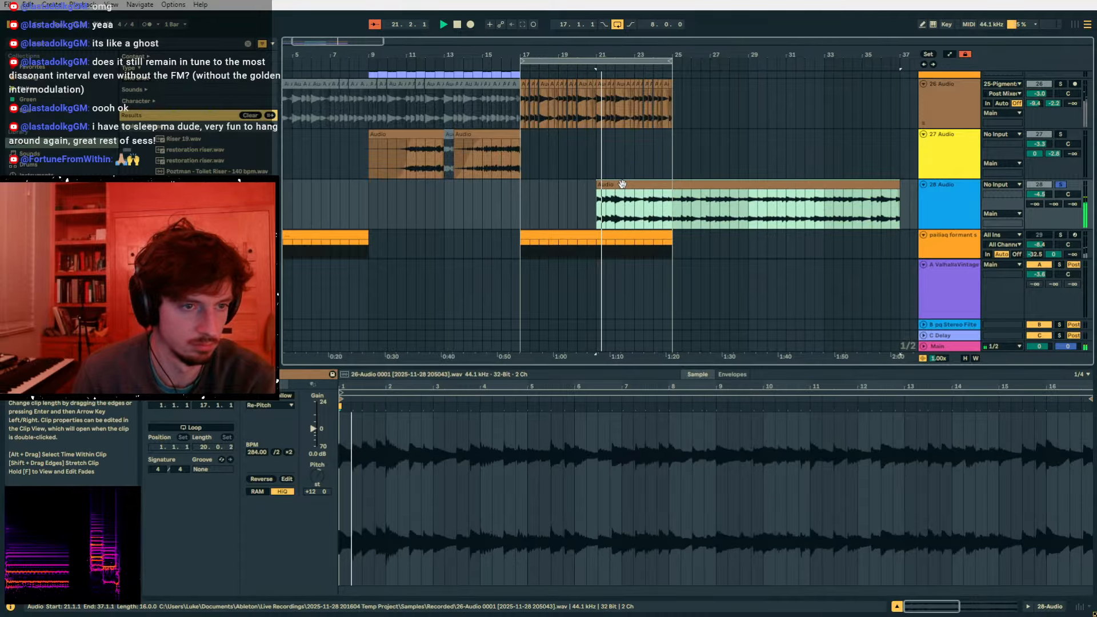
- Reverse the stretched clip, unsolo the 28 Audio track, and set its volume to 0.3 dB and its ValhallaVintage send to -38 dB
left_click_drag(666, 53, 484, 49)
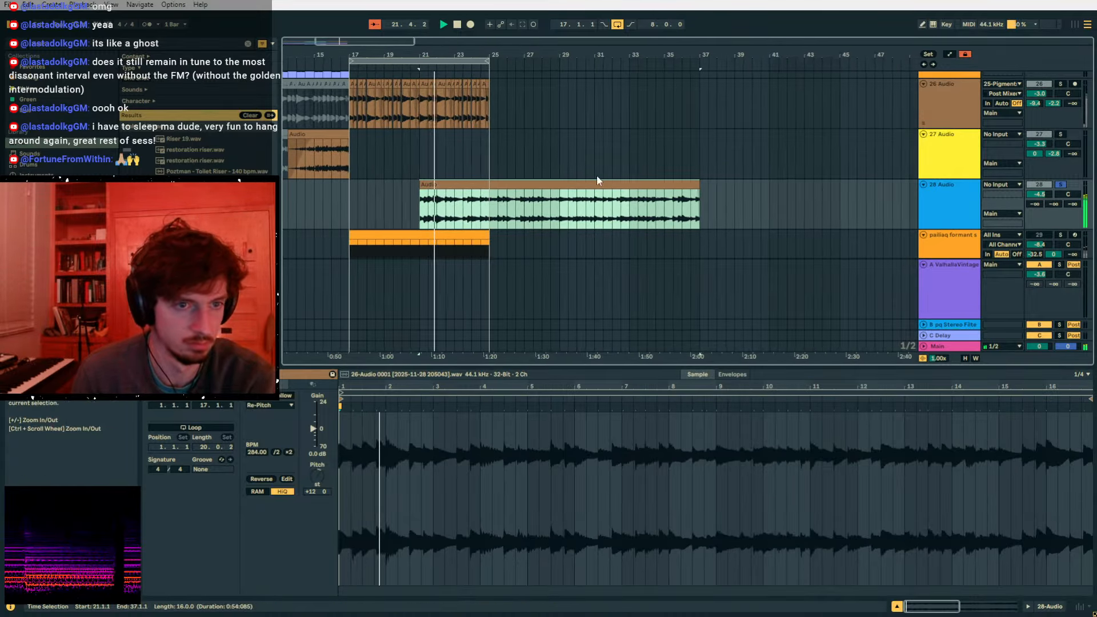
key("r")
key("Return")
key("space")
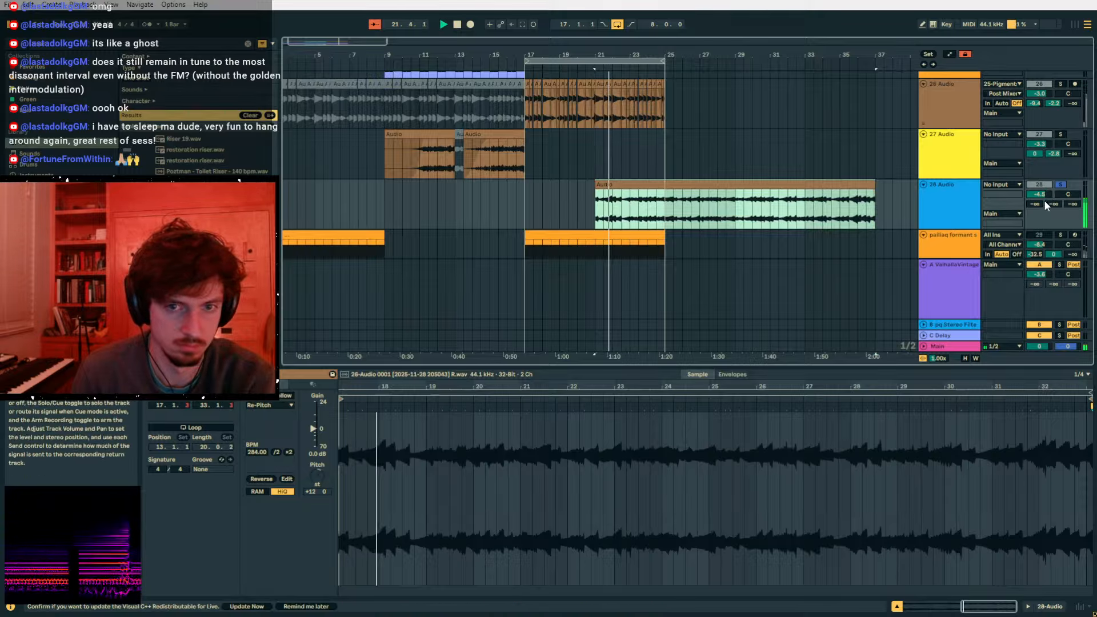
left_click(1061, 184)
key("space")
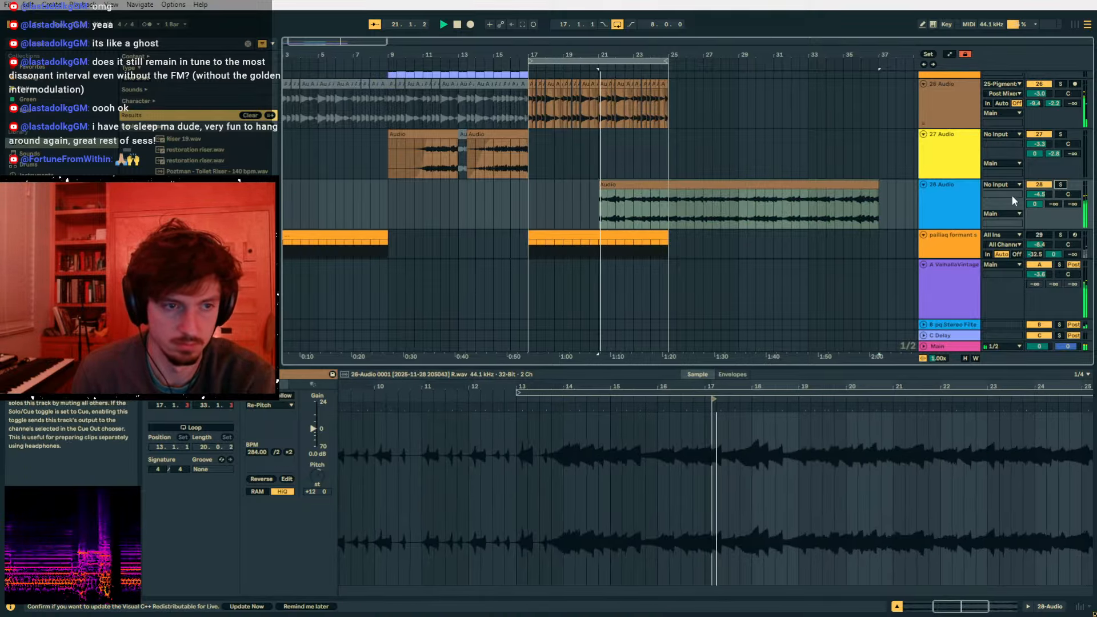
left_click(930, 206)
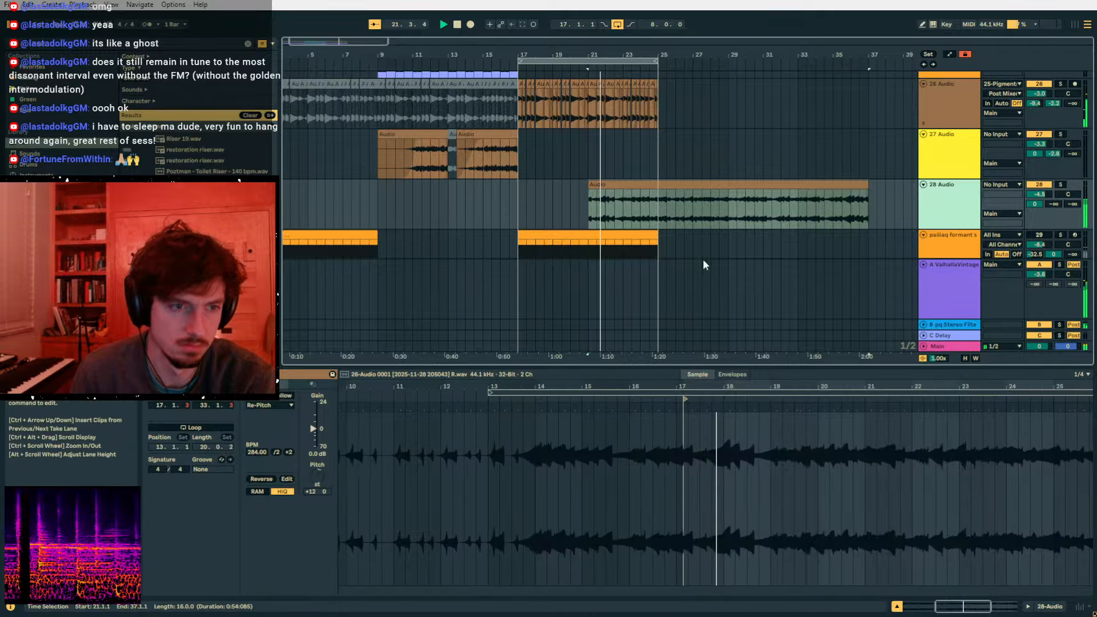
left_click_drag(1035, 204, 1035, 182)
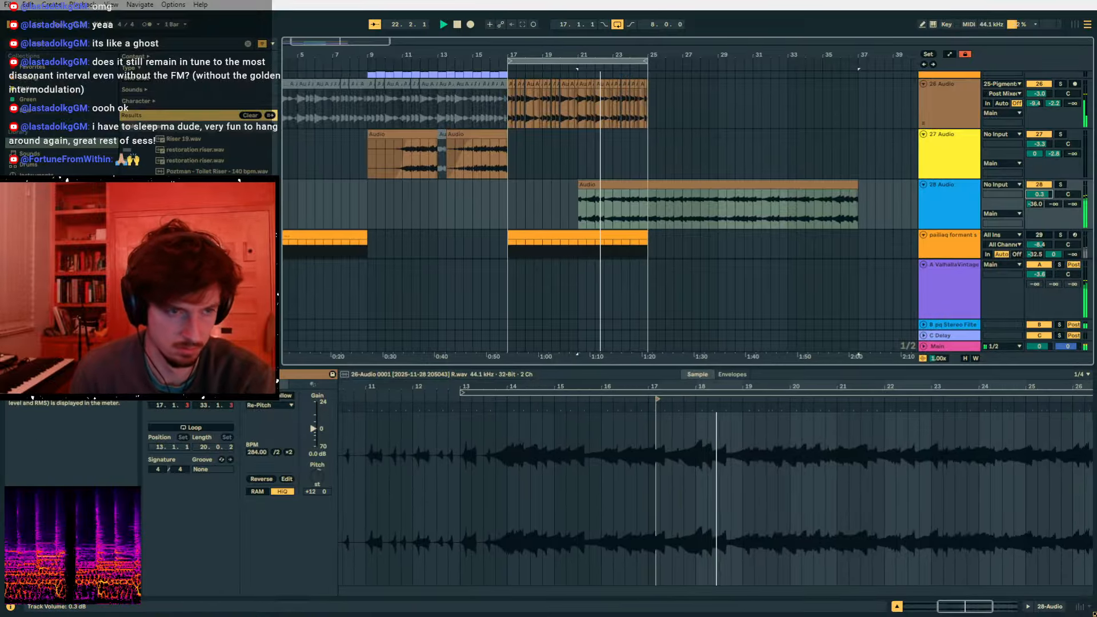
- Duplicate bars 21 to 23 of the reversed clip into bars 23 to 25 on the 28 Audio track
left_click(659, 198)
left_click_drag(607, 203, 577, 207)
key("ctrl+d")
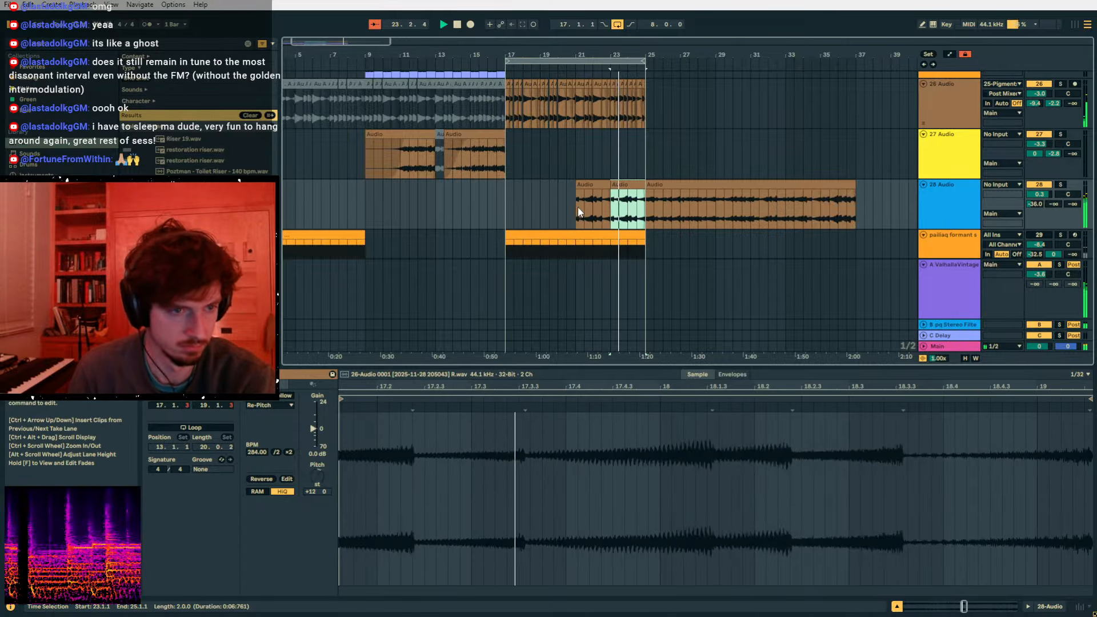
left_click(655, 186)
- Search the browser for "wider" and load the Wider plug-in onto the 28 Audio track with its amount at 43%
left_click(961, 203)
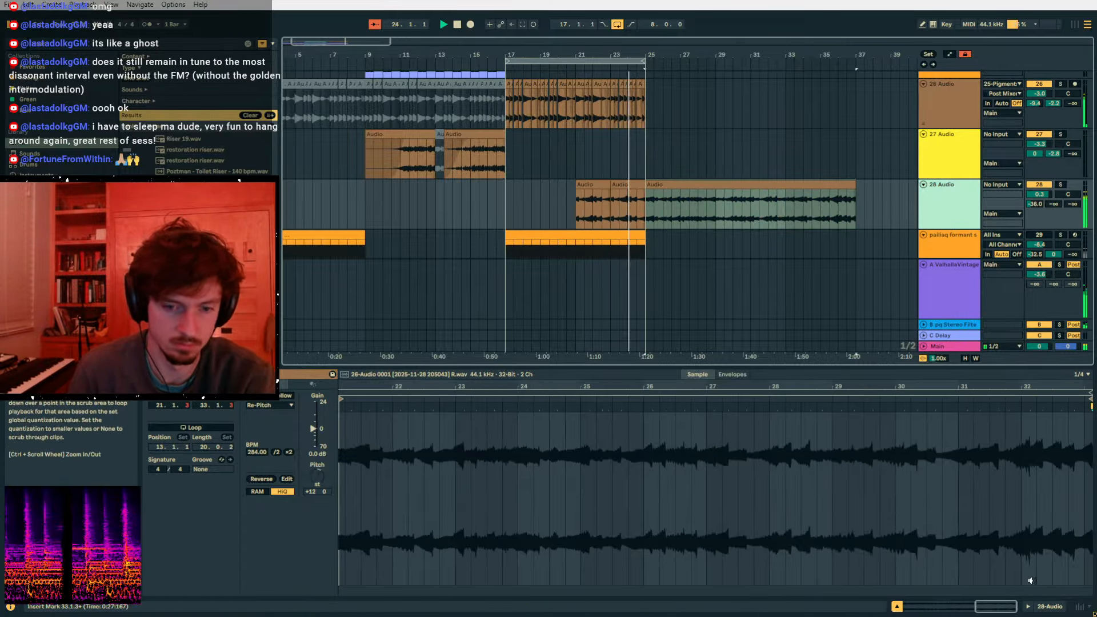
left_click(1039, 606)
left_click(92, 46)
type("wider")
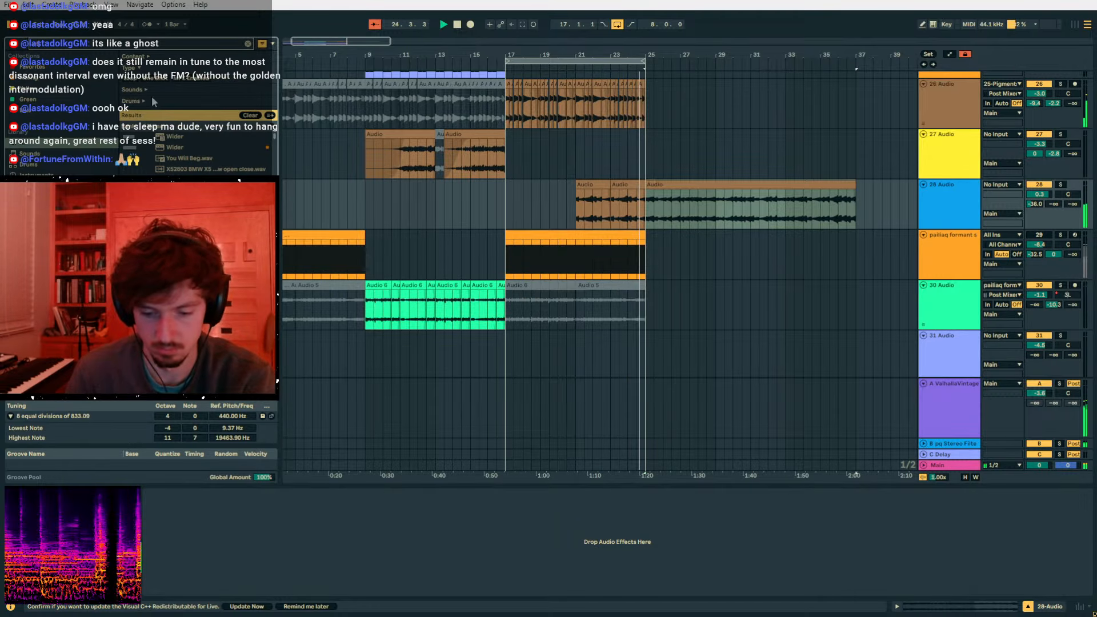
double_click(174, 148)
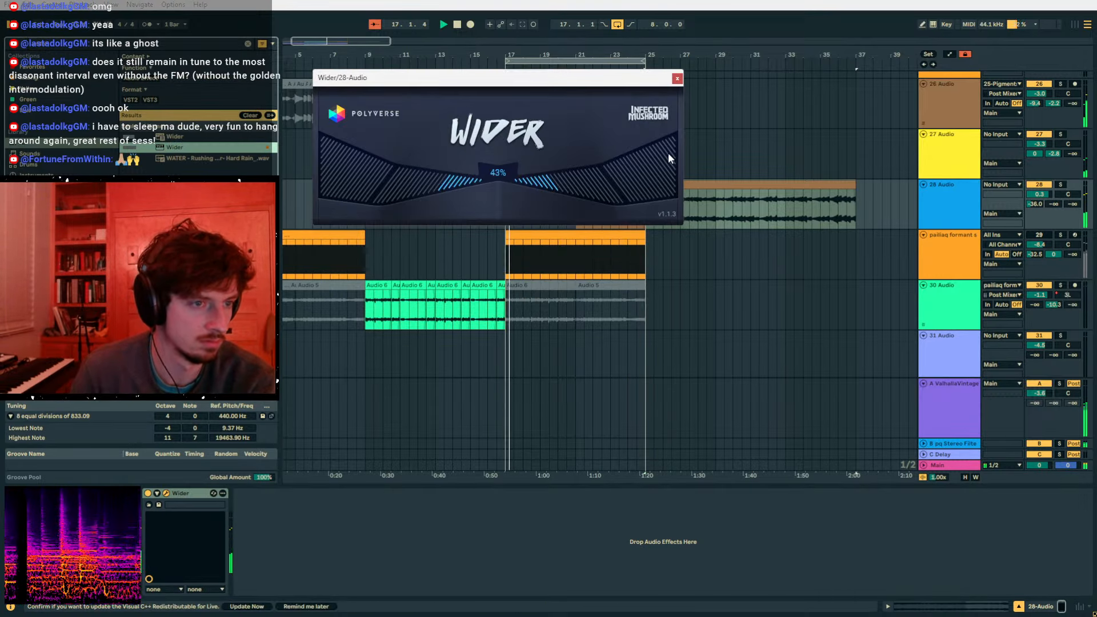
left_click(677, 78)
- Listen to the arrangement from bar 21 and from its beginning, checking the formant track and the tracks below it
left_click(577, 206)
key("space")
key("space")
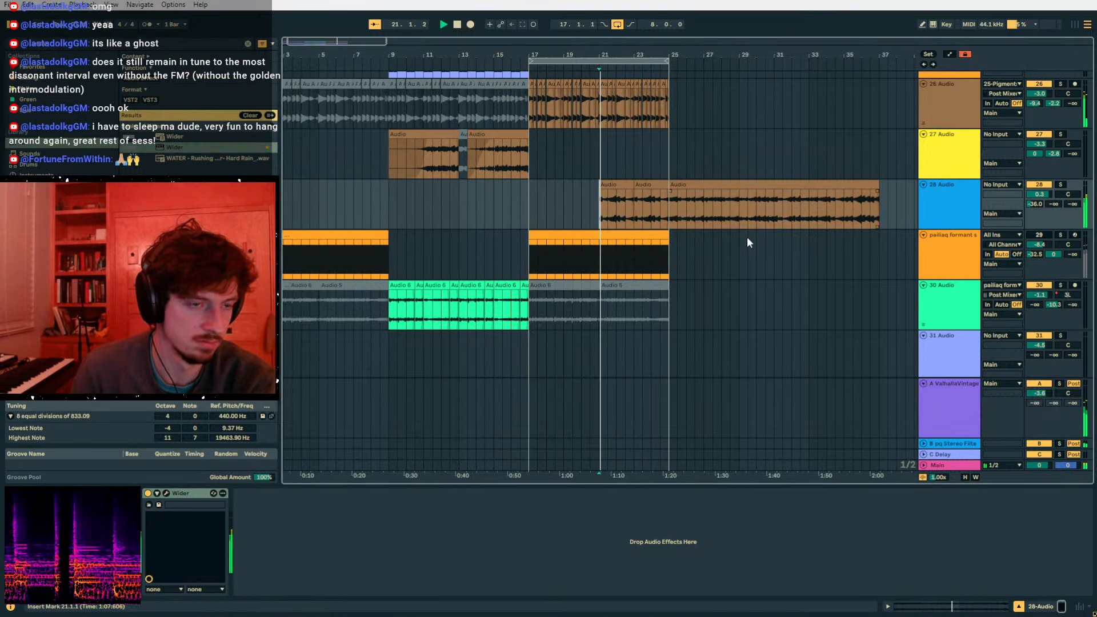
left_click(943, 251)
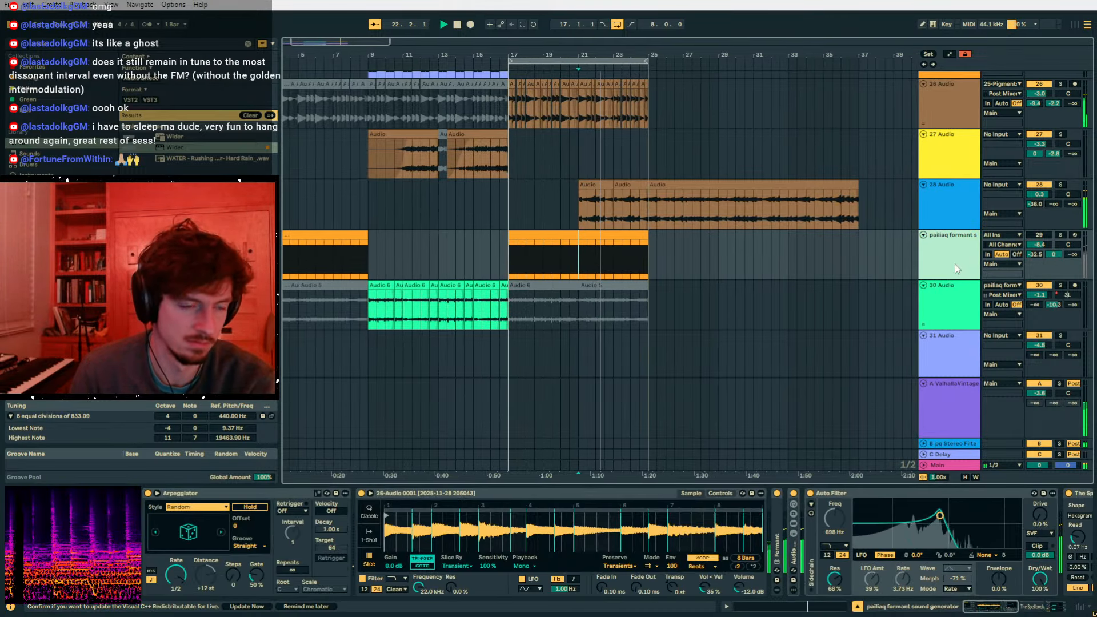
scroll(516, 211, "down", 5)
key("space")
left_click_drag(351, 54, 412, 56)
left_click(298, 111)
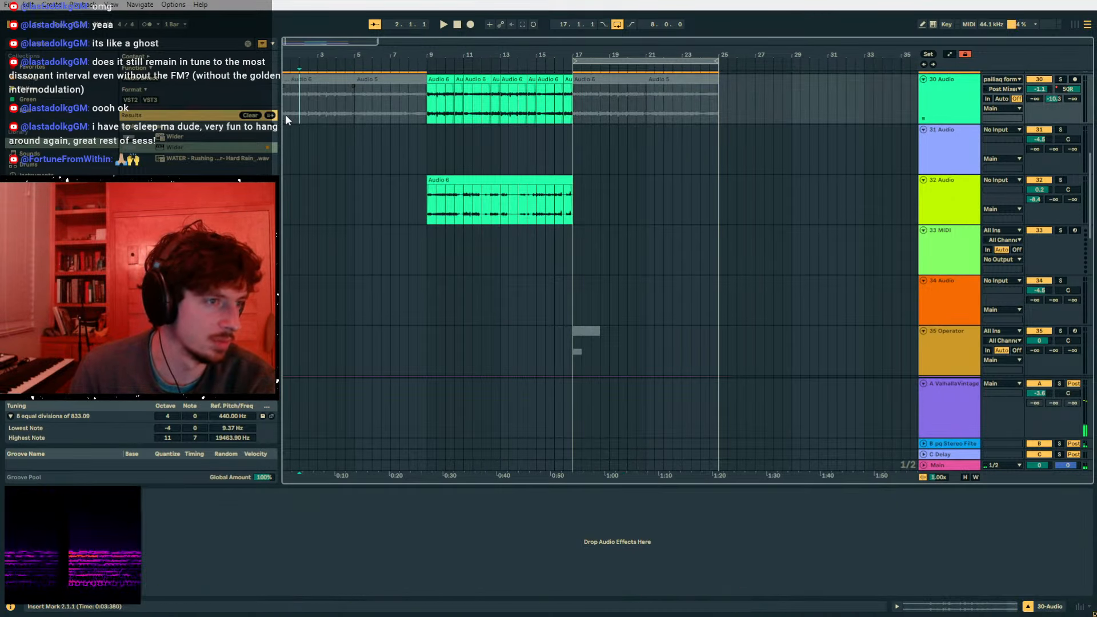
key("space")
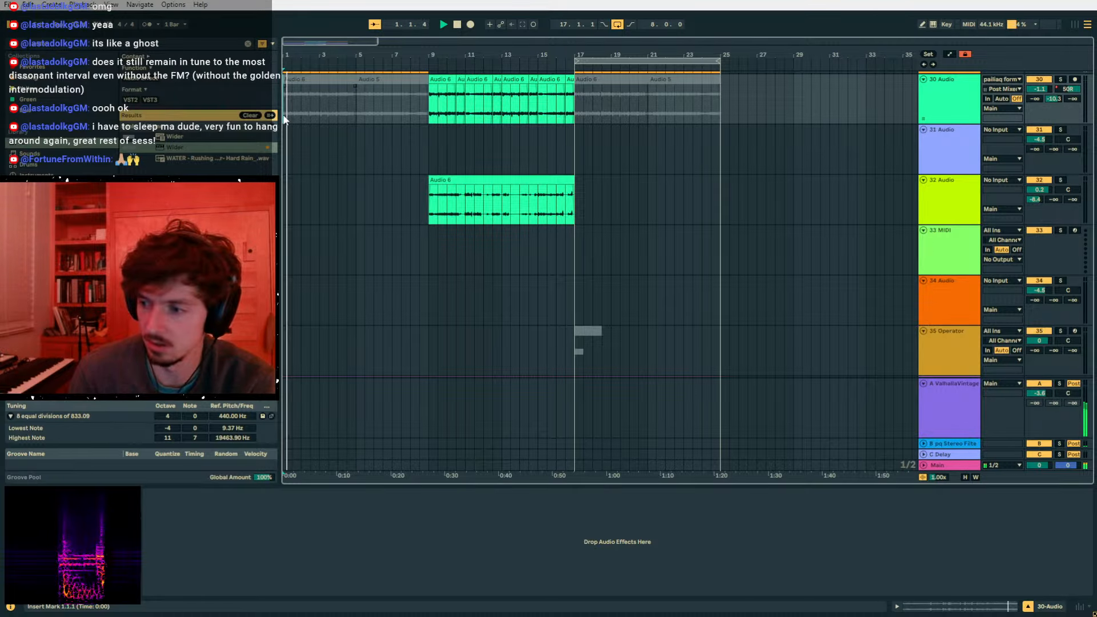
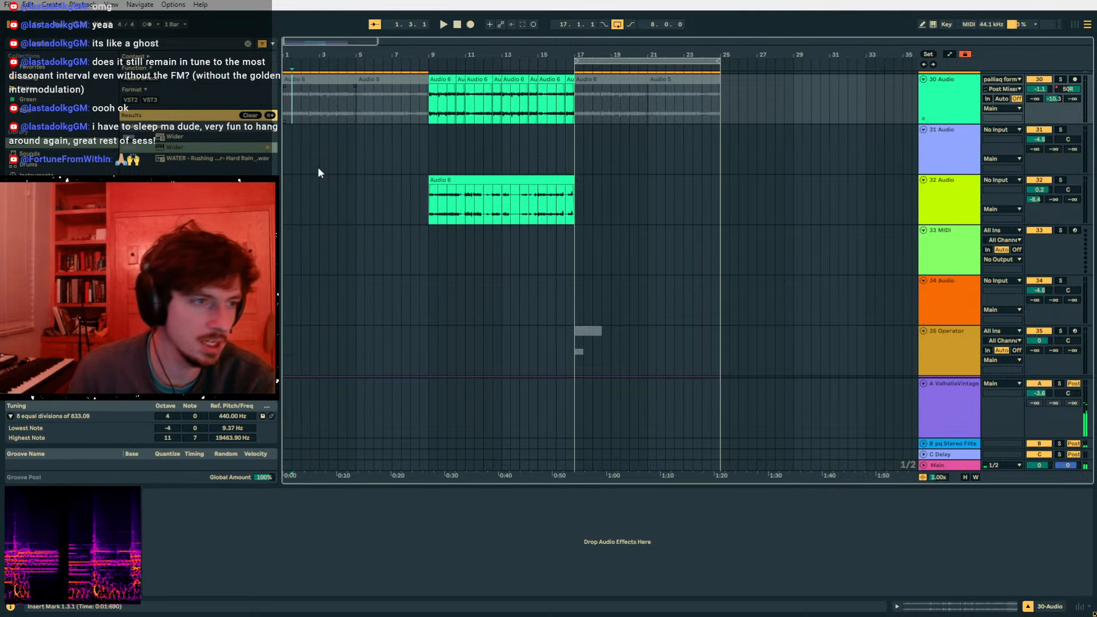
- Look through the tracks around bars 4 to 12 and listen to the arrangement from bar 8.3
scroll(318, 167, "up", 10)
left_click(334, 190)
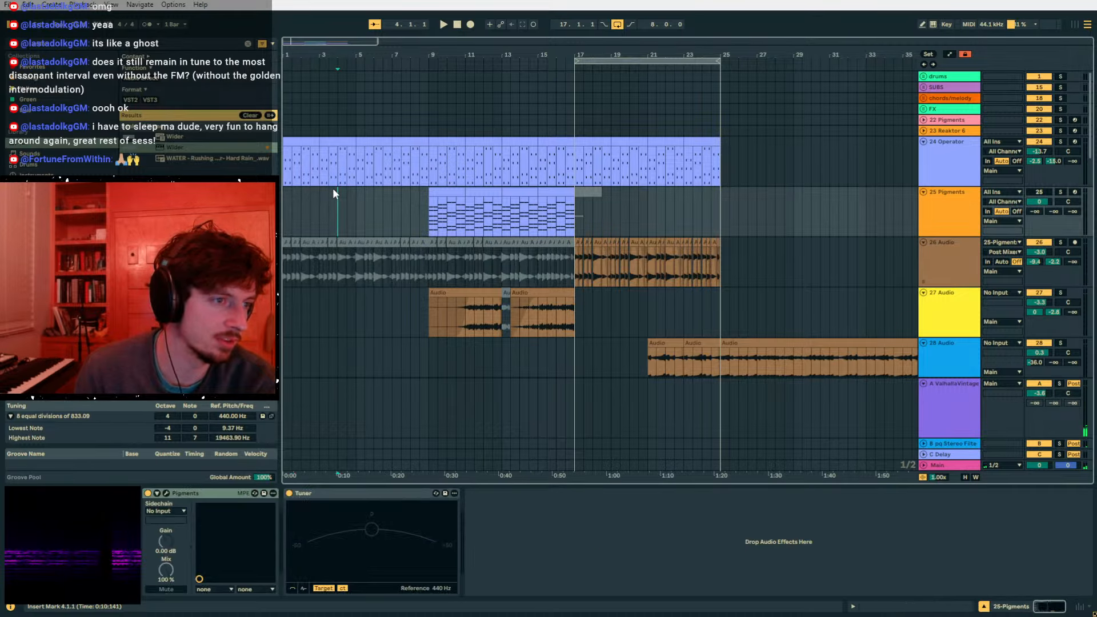
left_click_drag(319, 50, 355, 56)
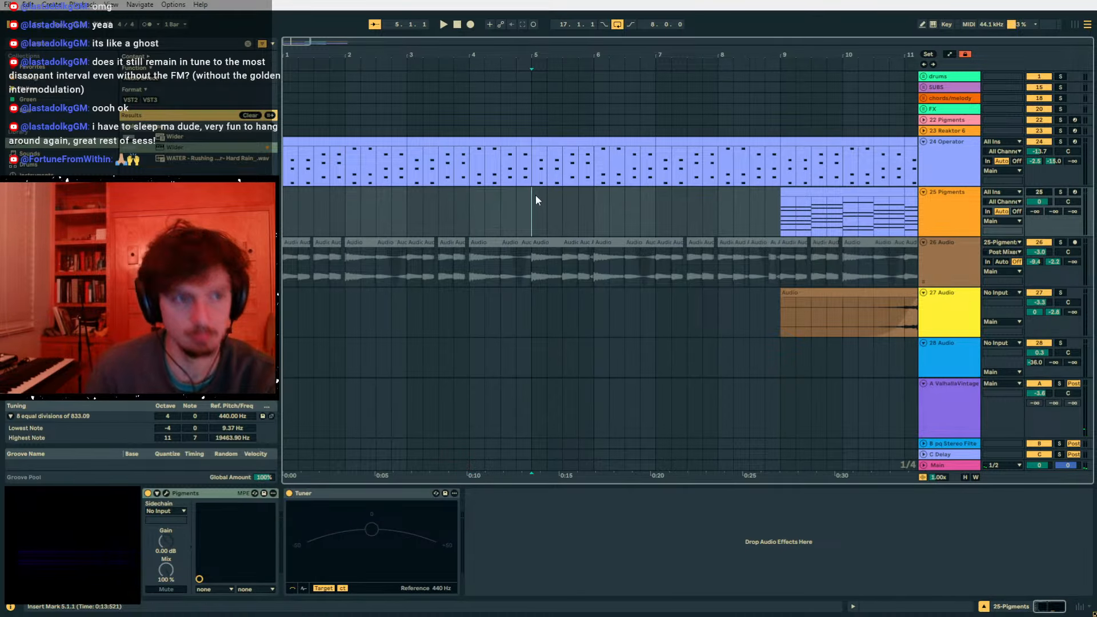
scroll(521, 211, "down", 15)
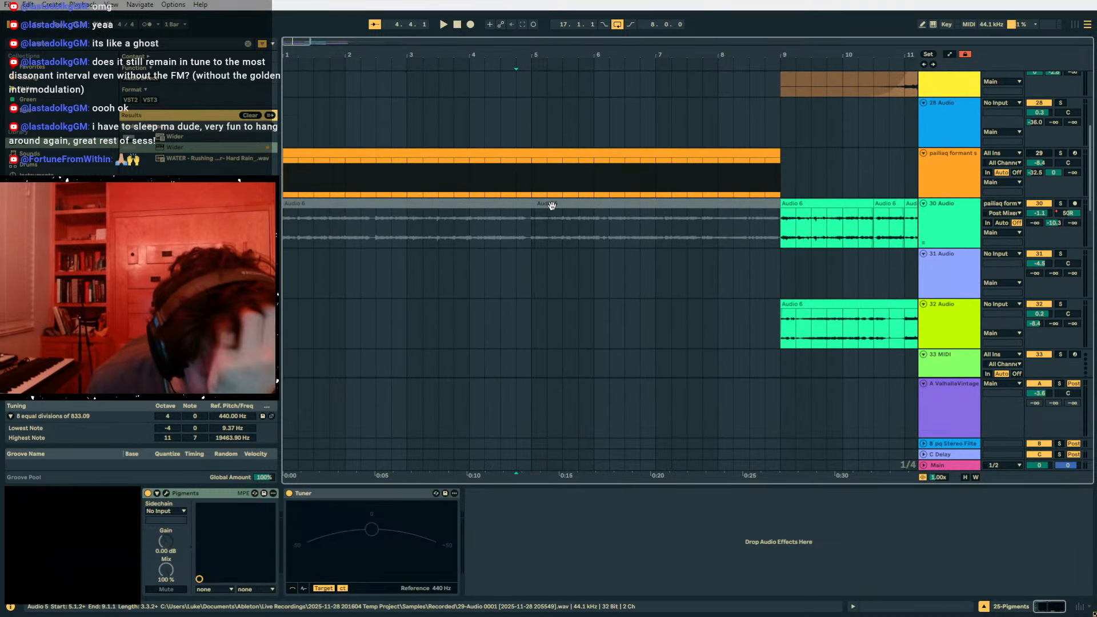
scroll(716, 219, "down", 6)
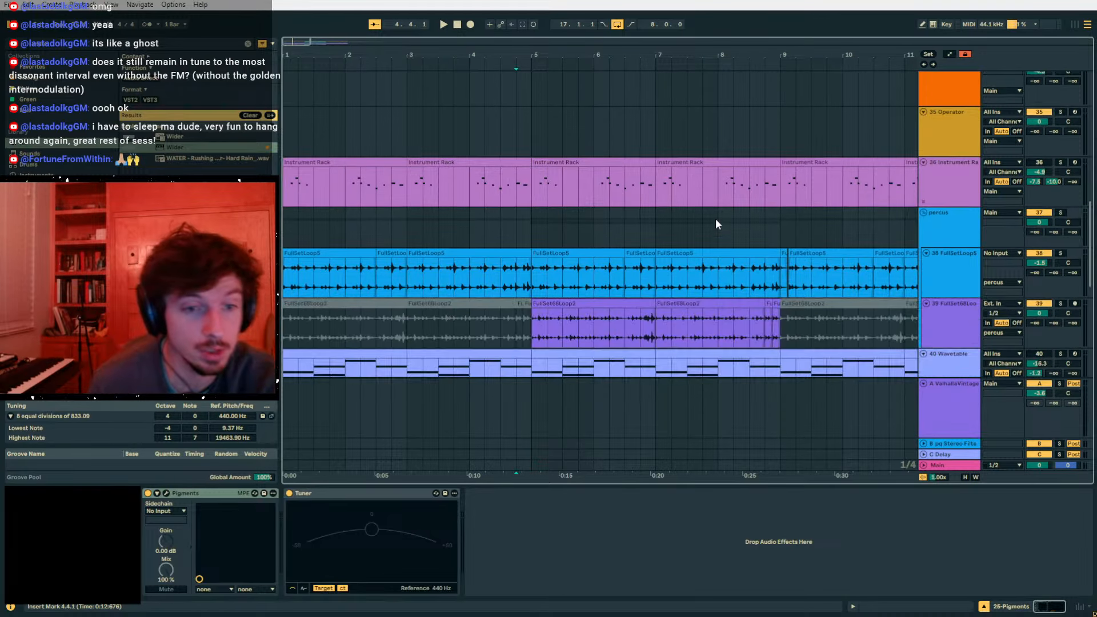
left_click(751, 178)
key("space")
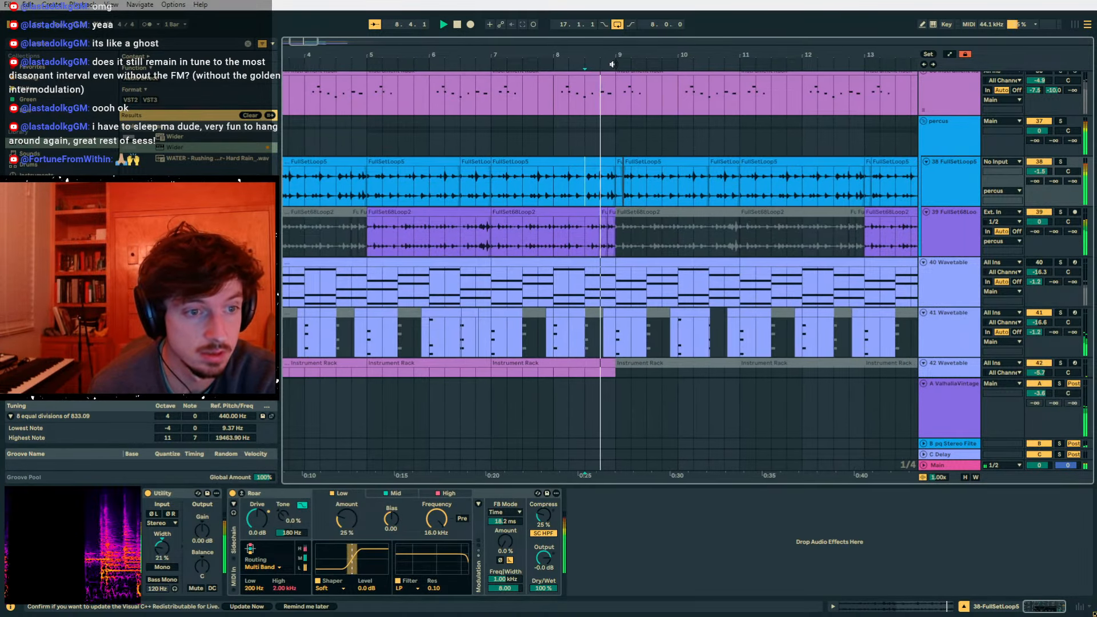
left_click_drag(607, 54, 672, 54)
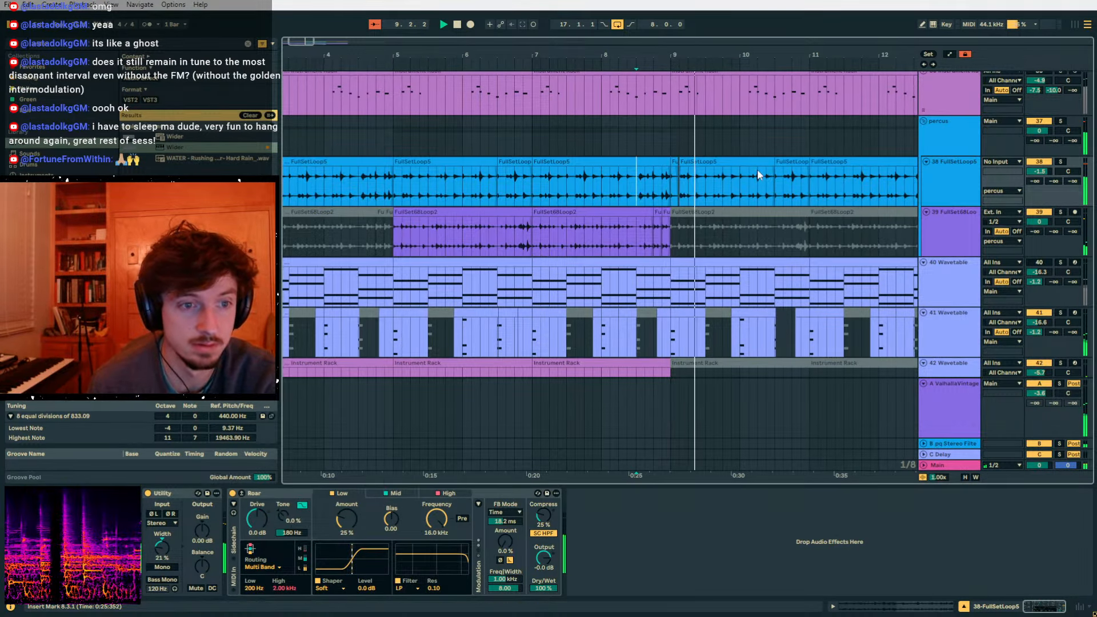
scroll(863, 215, "up", 1)
scroll(835, 227, "up", 2)
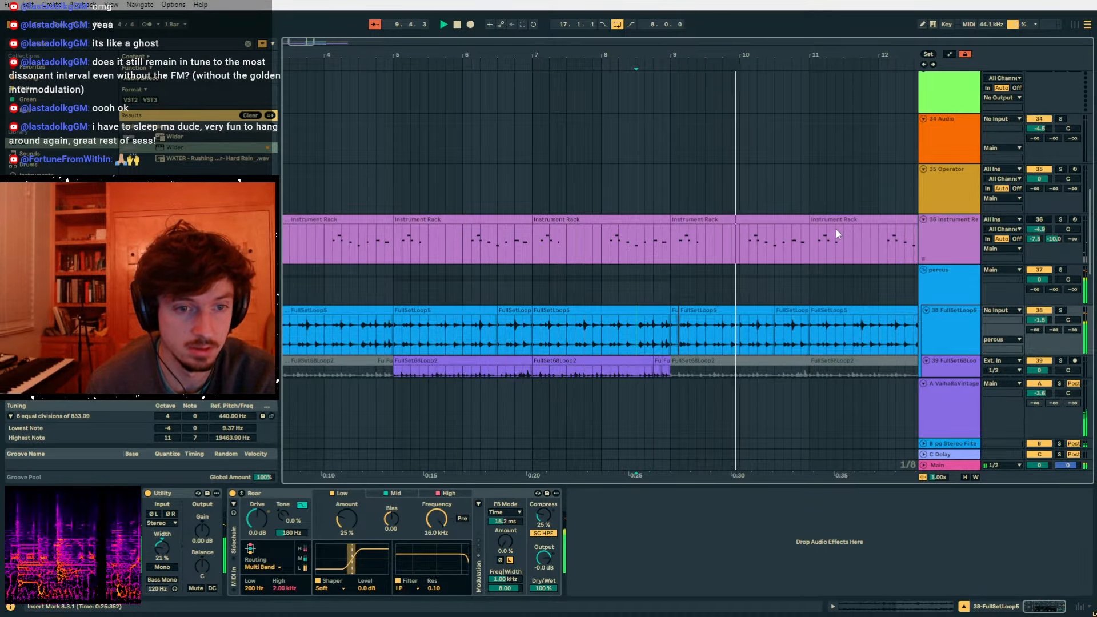
scroll(836, 228, "down", 2)
- Set the percus group's volume to -1.1 dB
left_click(955, 215)
scroll(900, 327, "down", 7)
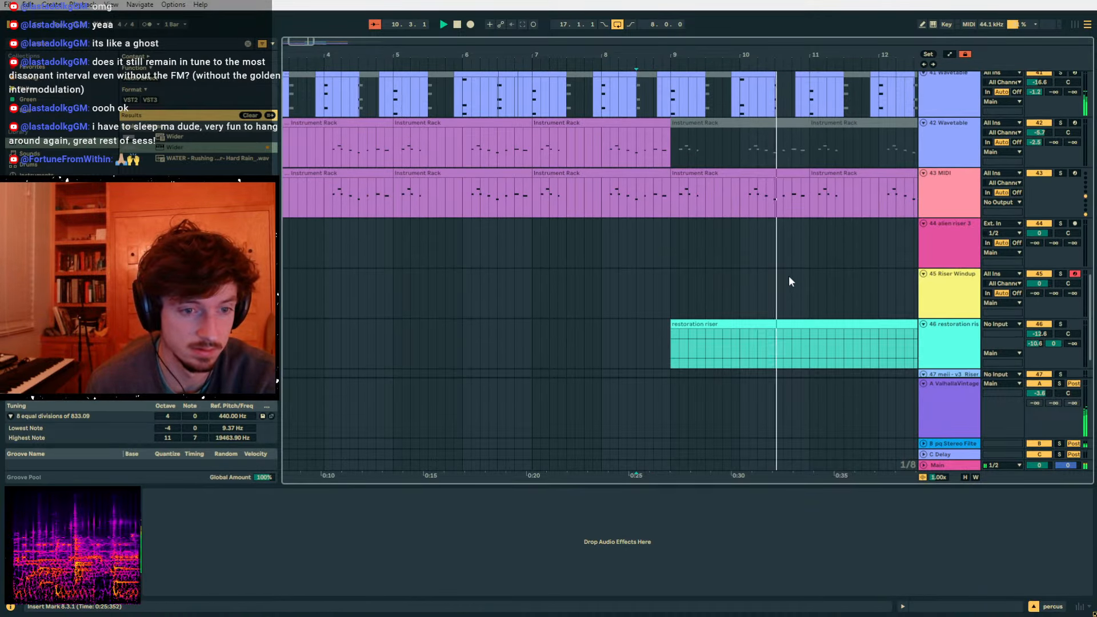
scroll(904, 300, "up", 7)
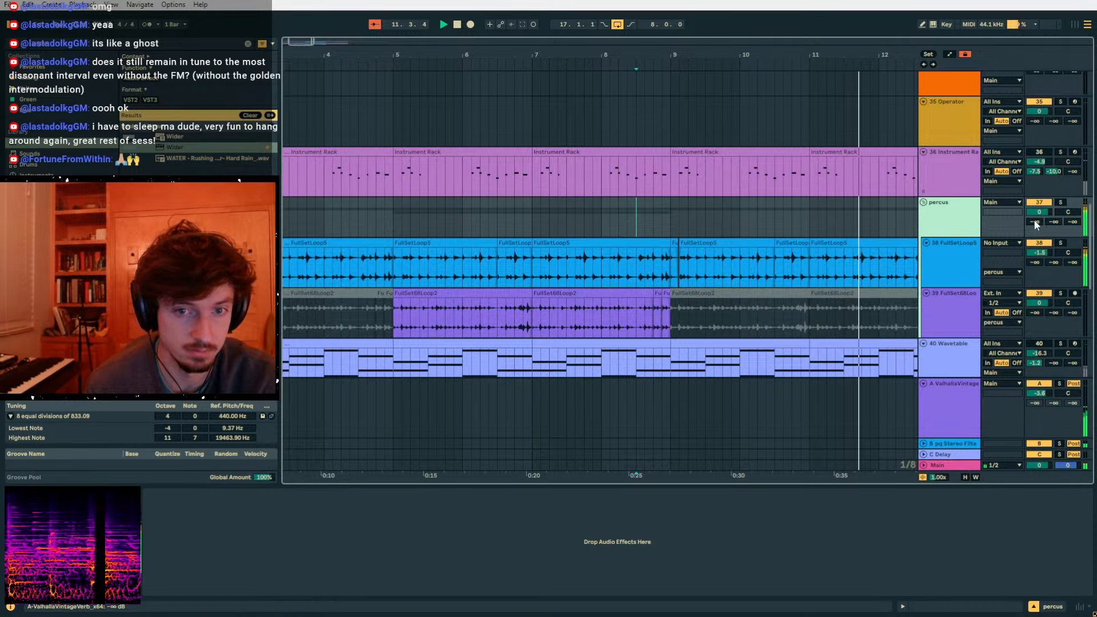
left_click_drag(774, 56, 774, 26)
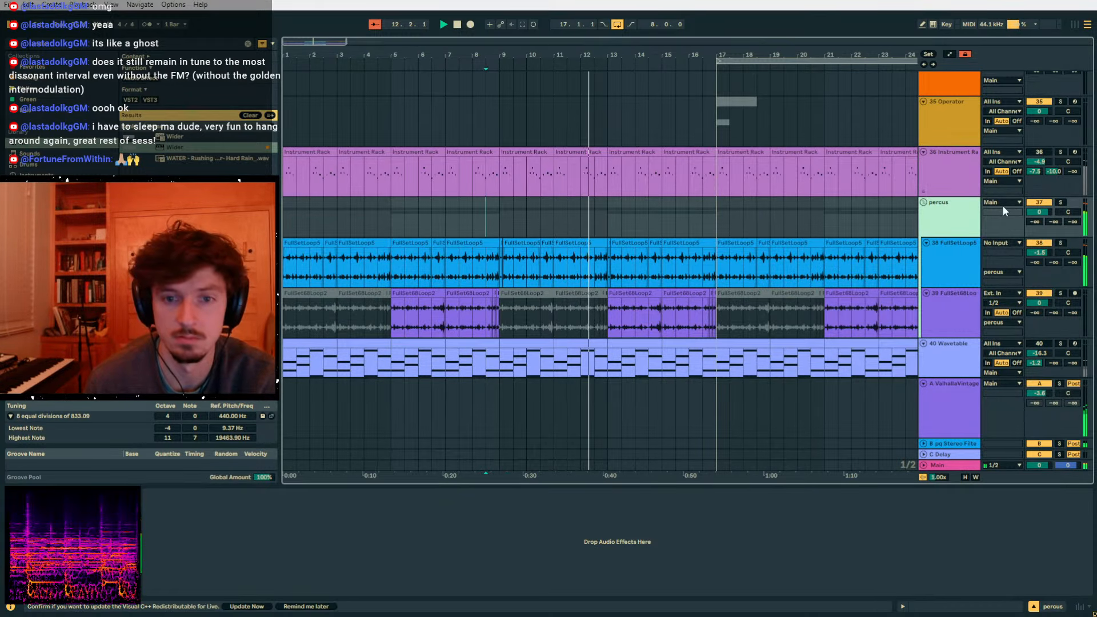
left_click_drag(1039, 212, 1039, 218)
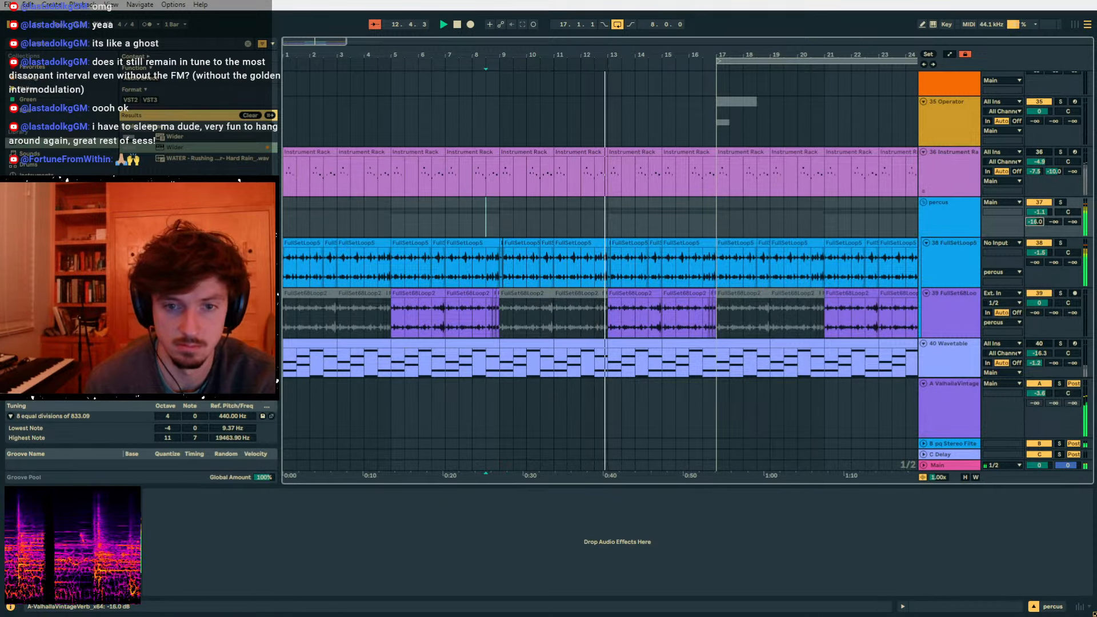
left_click(945, 224)
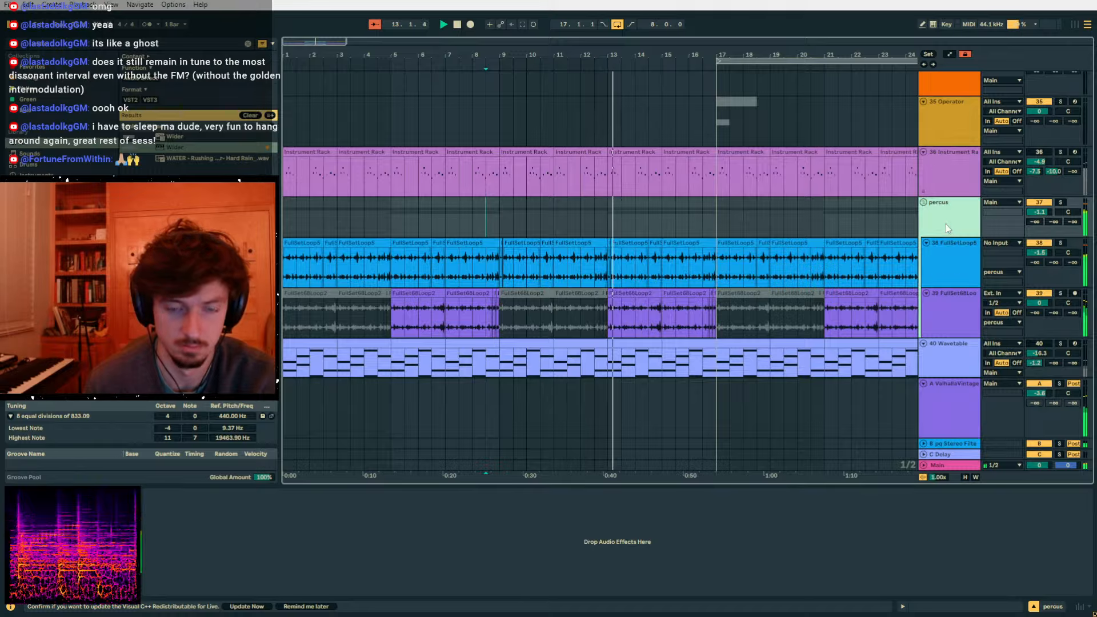
- Check the ValhallaVintage return by switching it off and on, and expand the pq Stereo Filter return
left_click(1037, 387)
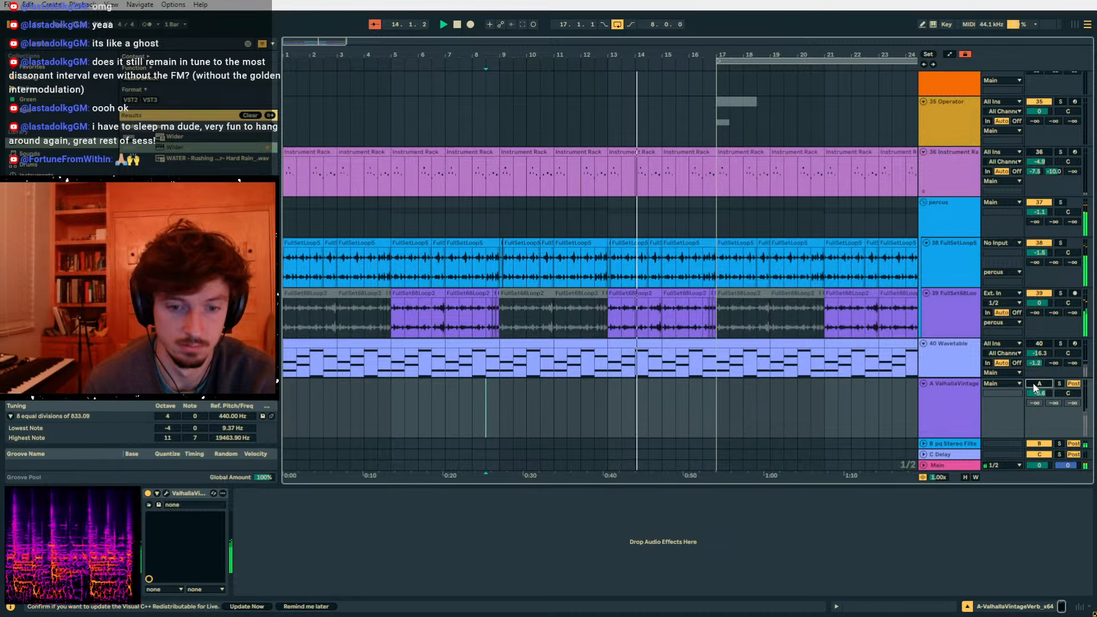
left_click(947, 444)
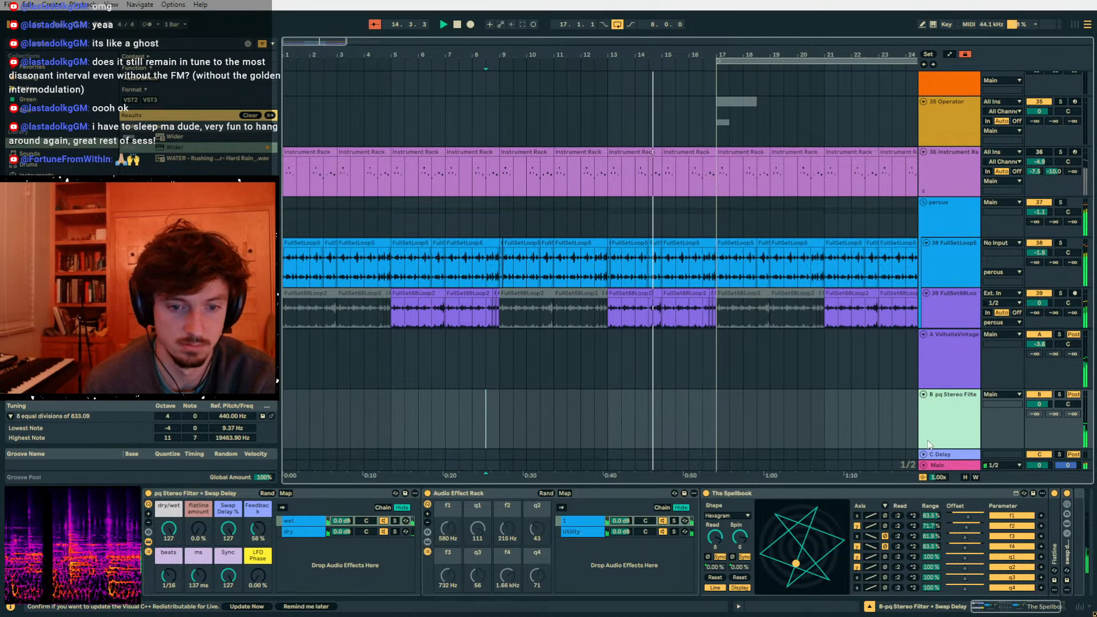
- Trim the start of the restoration riser clip so that it begins at bar 12.3
scroll(948, 320, "down", 2)
scroll(938, 279, "down", 7)
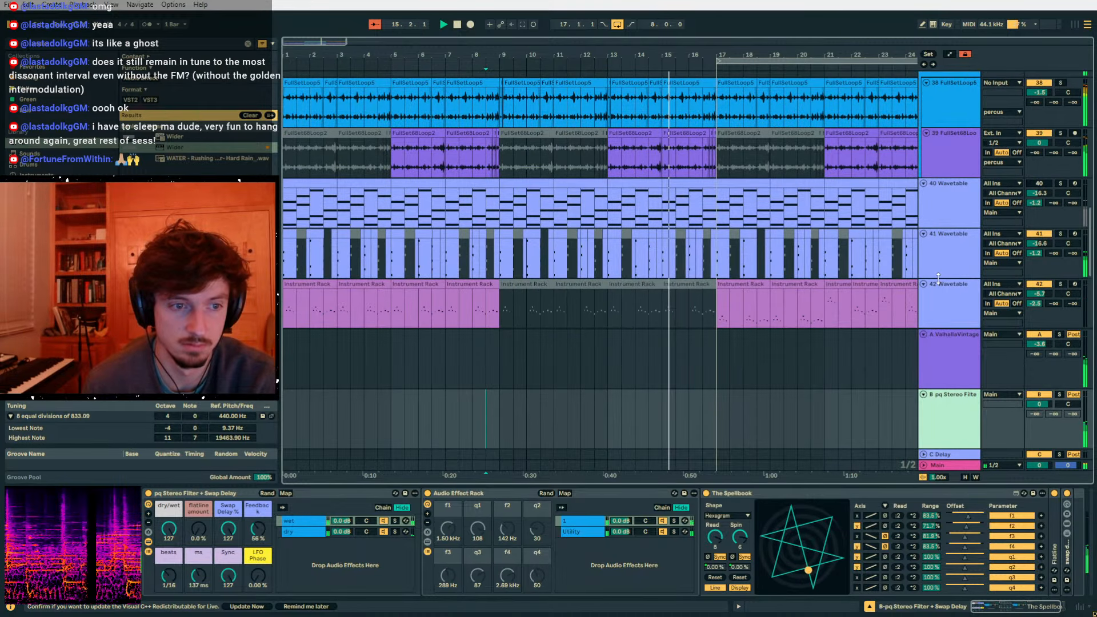
scroll(909, 292, "down", 4)
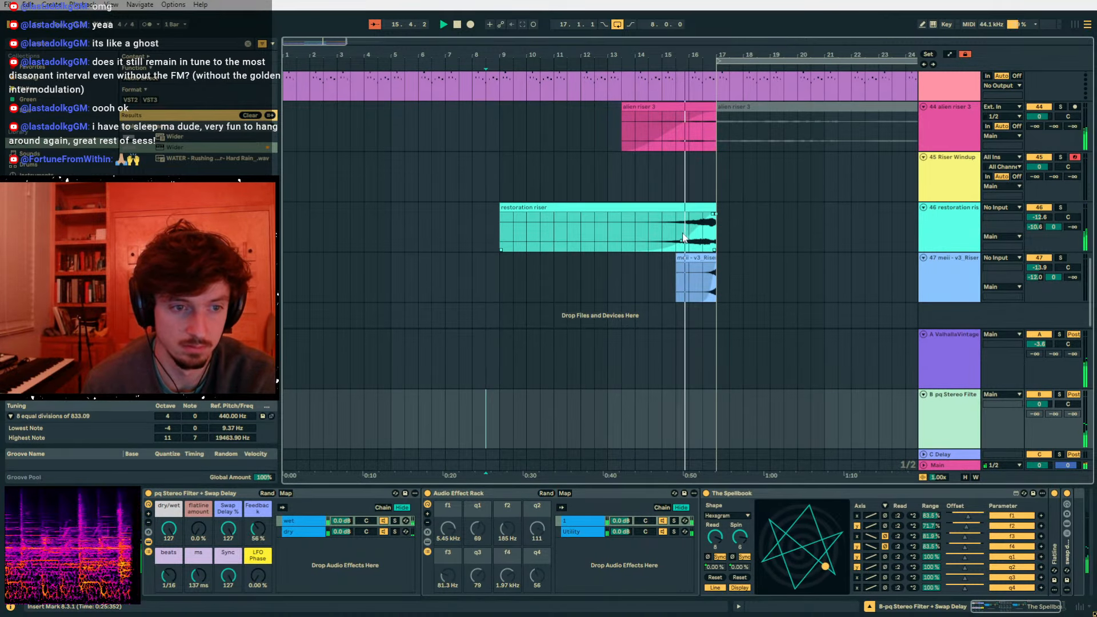
left_click(715, 241)
left_click_drag(504, 209, 598, 209)
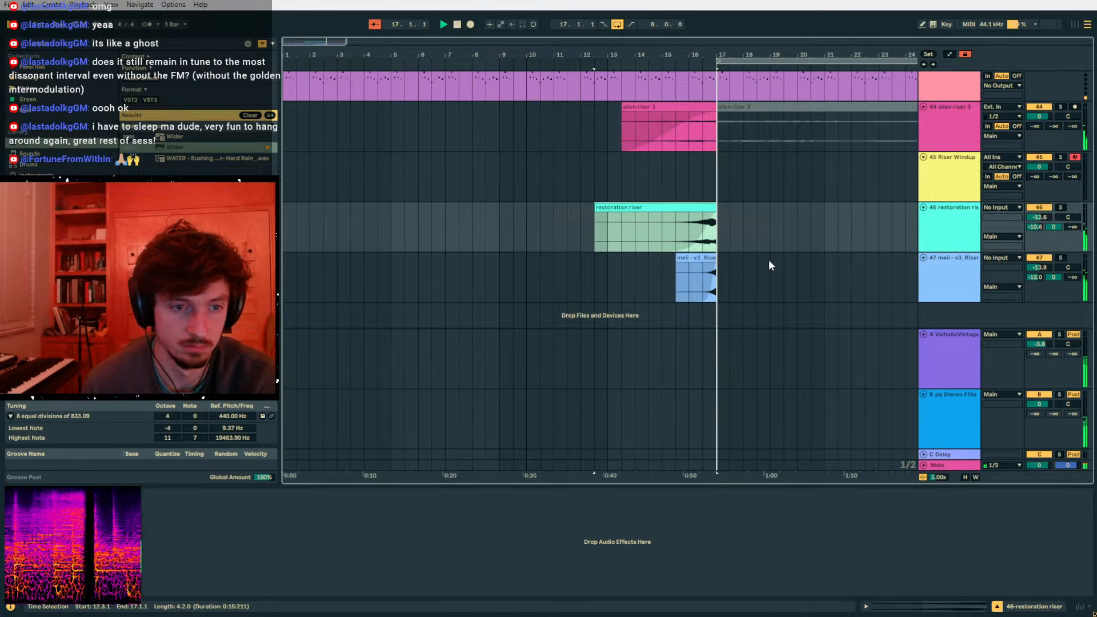
- Set the track 47 riser's second send to -14 dB and its volume to -15 dB
left_click(701, 275)
left_click_drag(1054, 278, 1054, 279)
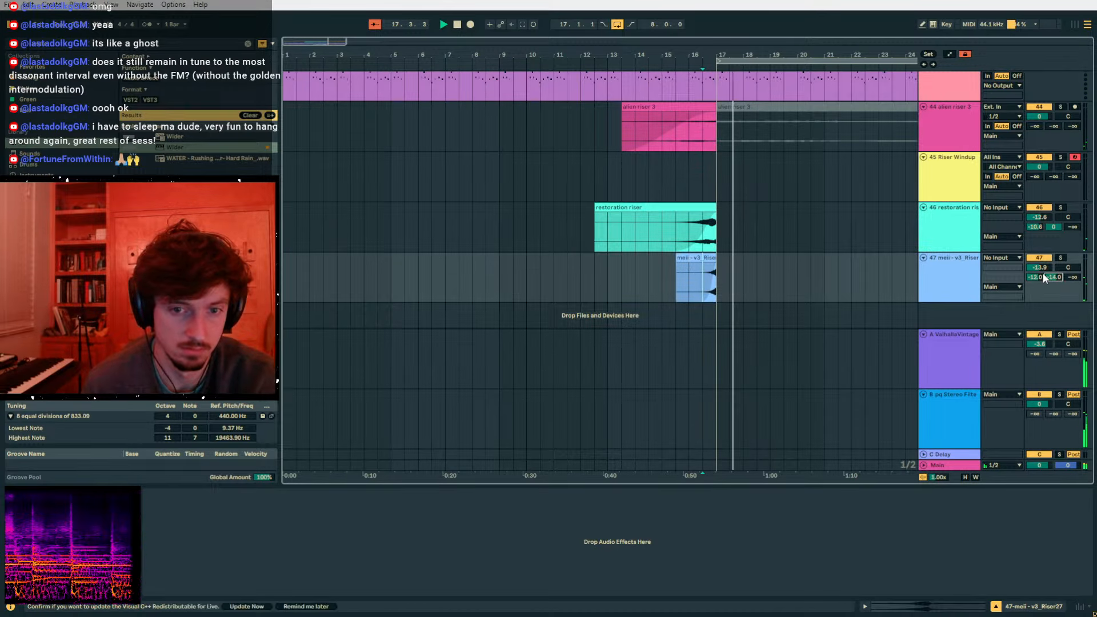
left_click(1039, 267)
- Duplicate the active alien riser 3 clip to bars 21.3 to 25.1 on its track and open the copy's clip view
scroll(753, 262, "up", 10)
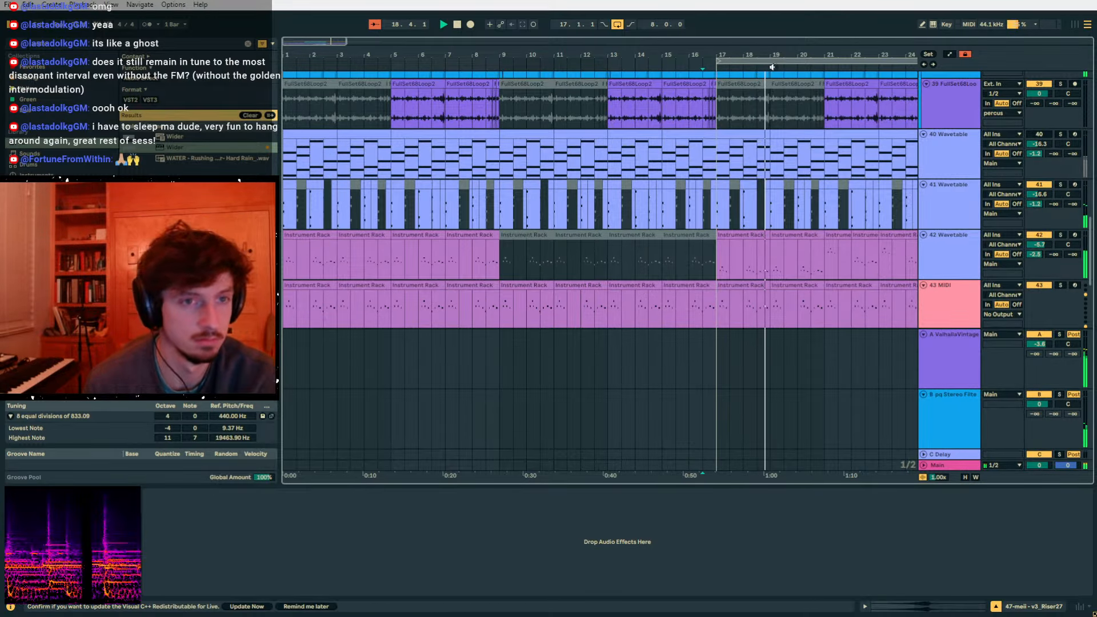
left_click_drag(771, 56, 593, 35)
scroll(643, 170, "down", 7)
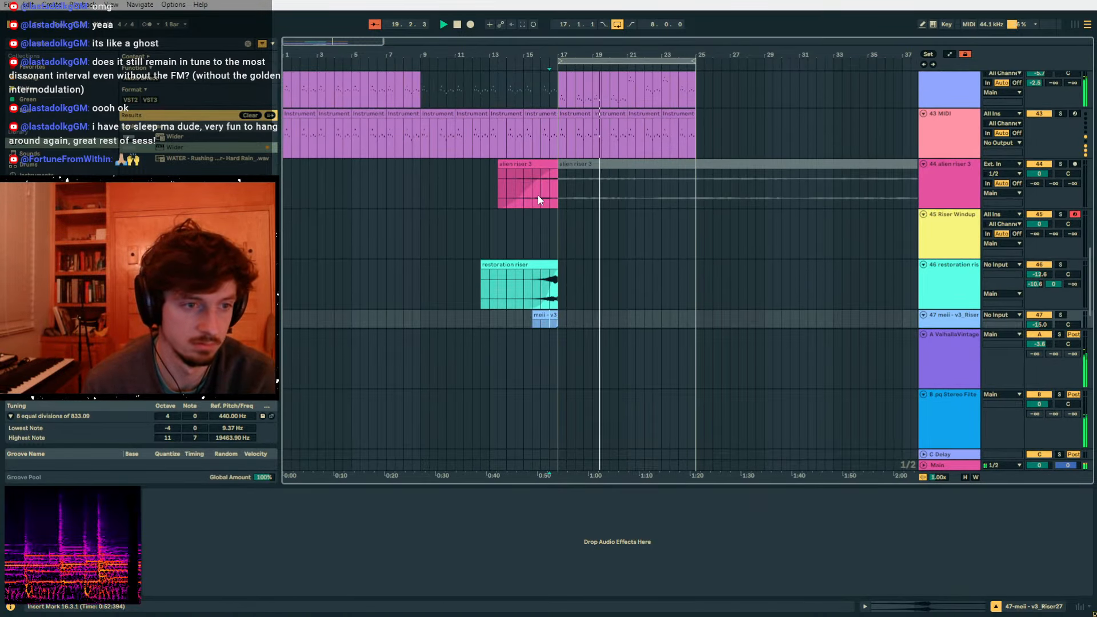
left_click_drag(531, 164, 679, 180)
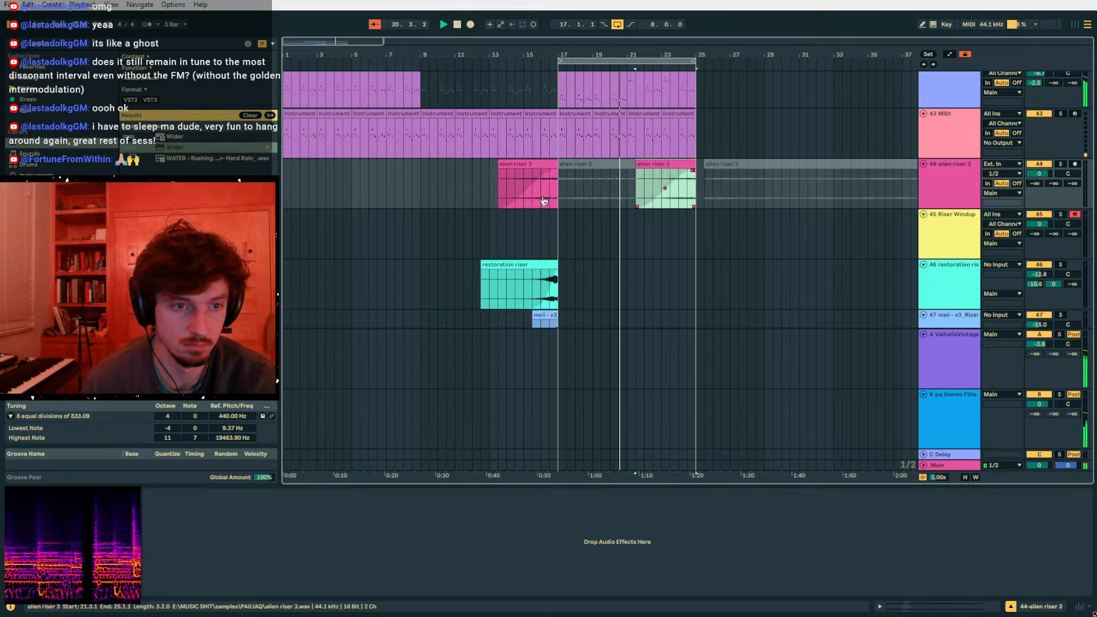
left_click(935, 605)
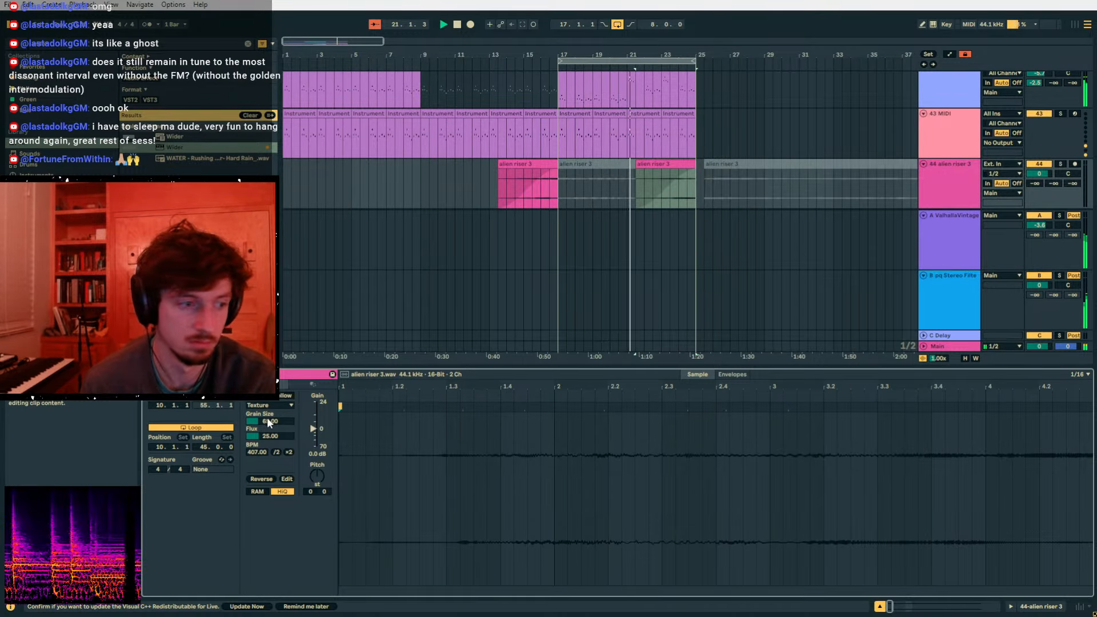
- Transpose the notes of the 42 Wavetable clips from bar 21 onward down one octave
scroll(659, 151, "up", 2)
left_click(654, 140)
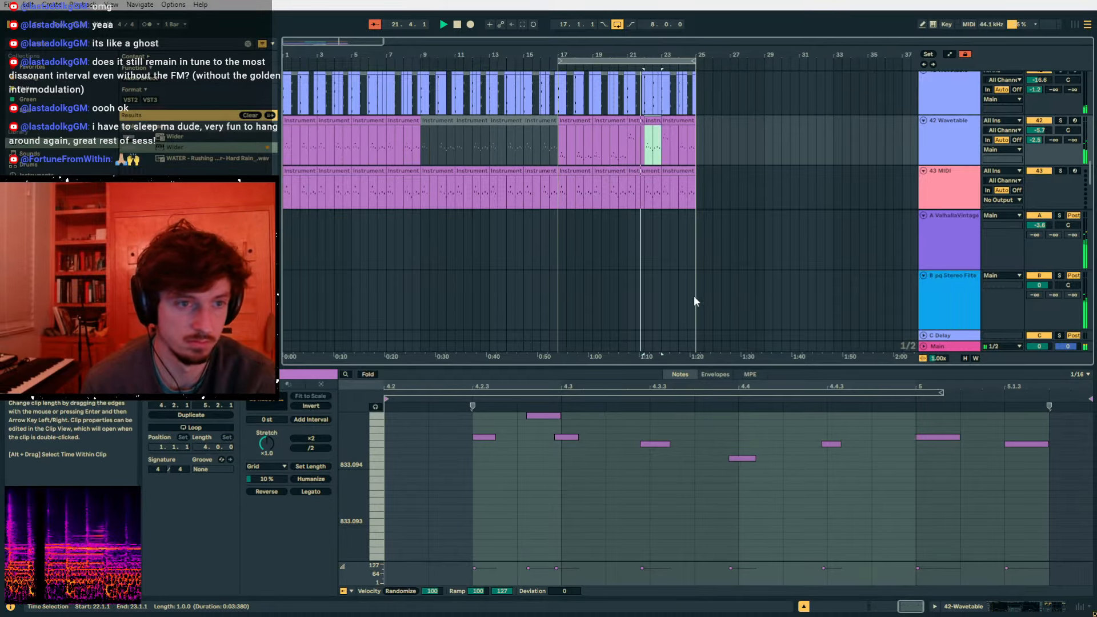
left_click(639, 136)
left_click_drag(690, 448, 410, 540)
key("shift+Down")
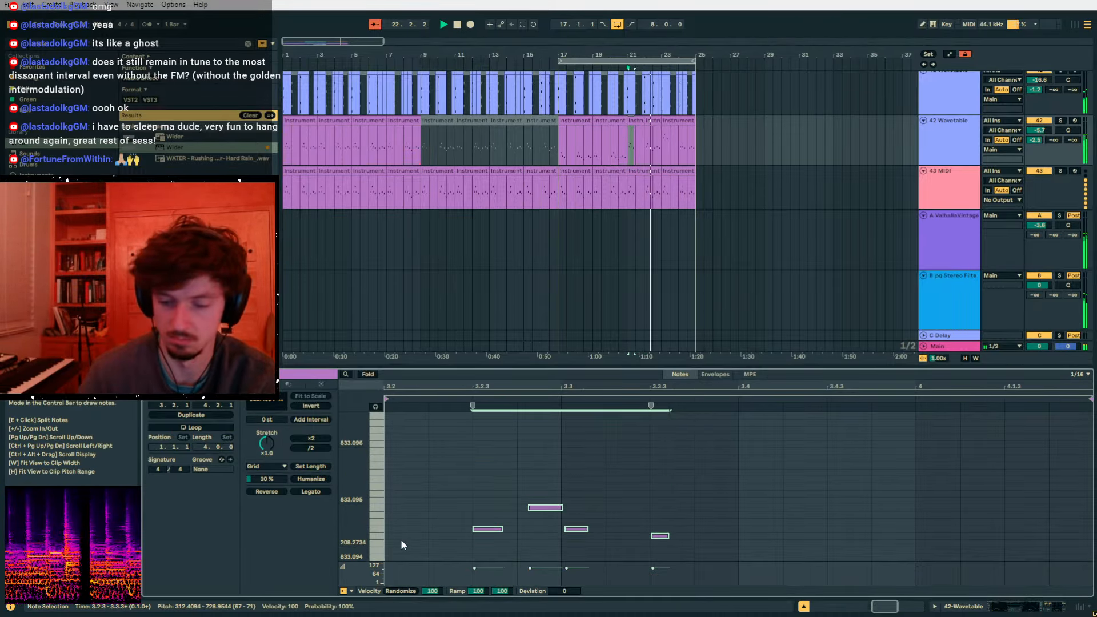
left_click(680, 121)
left_click_drag(578, 449, 345, 519)
key("shift+Down")
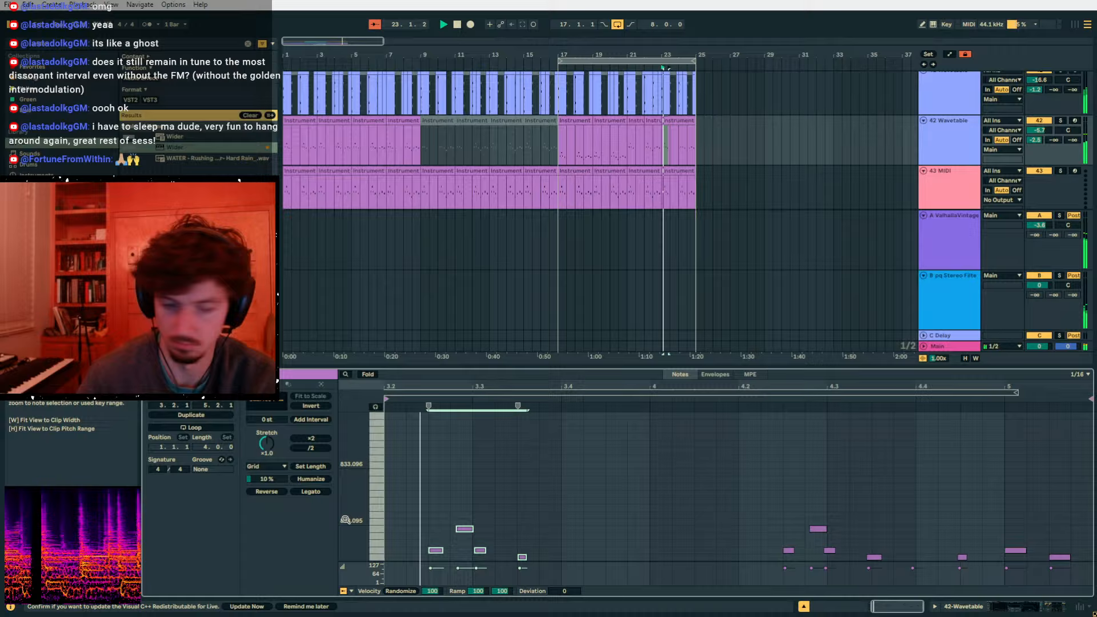
left_click(680, 120)
- Compare the 42 Wavetable notes in bars 17 to 25 with the earlier clips and listen from bar 8.3
left_click(616, 135)
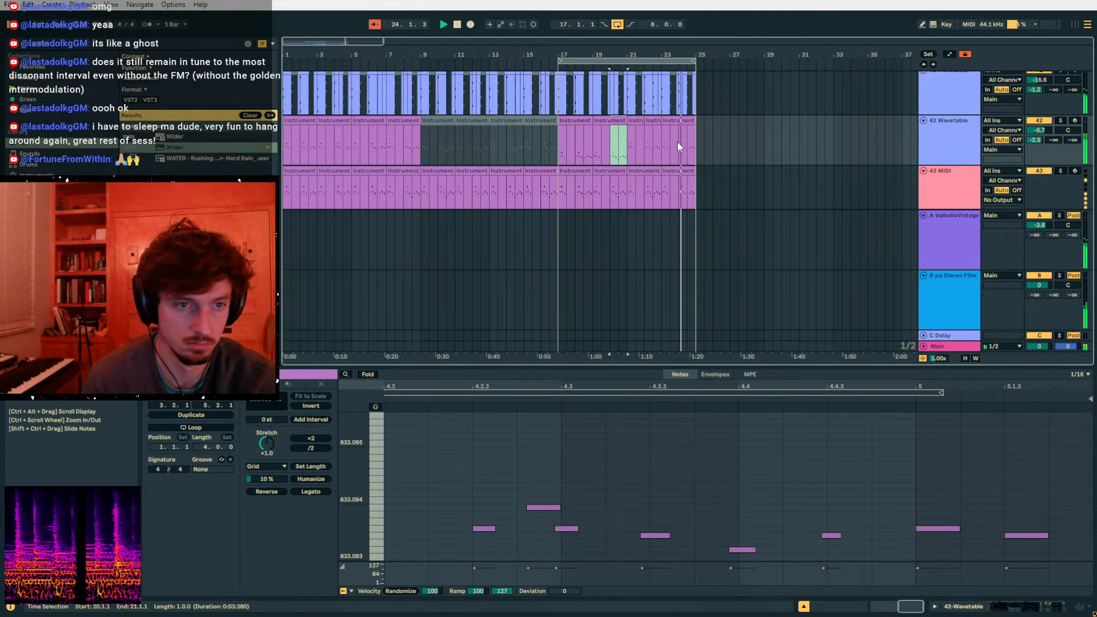
left_click(649, 151)
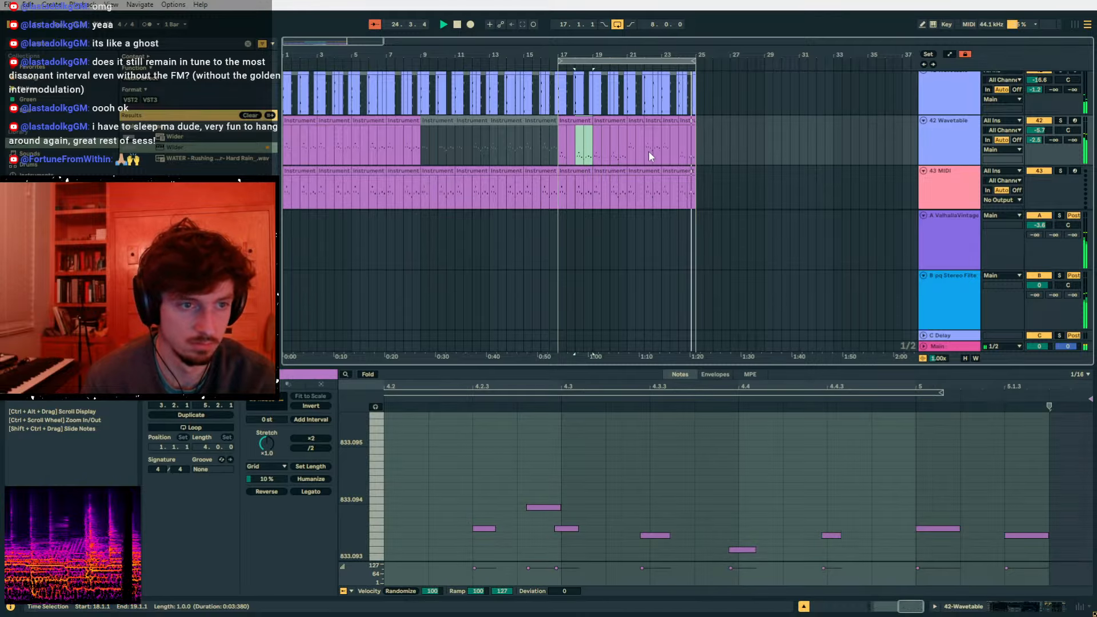
left_click(697, 160)
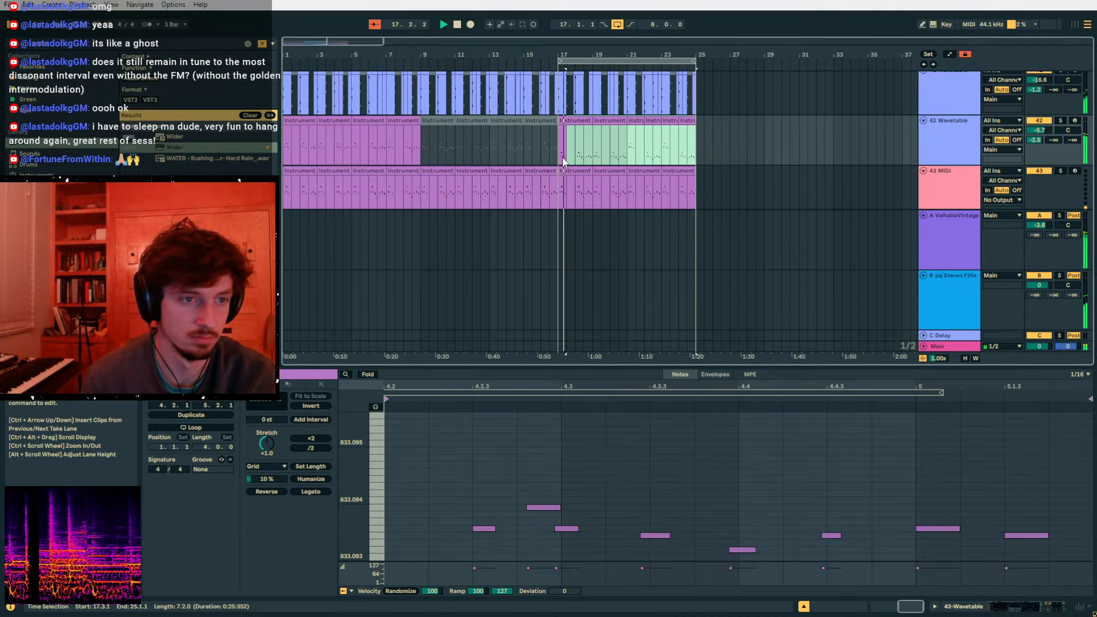
left_click_drag(563, 161, 550, 160)
left_click(419, 152)
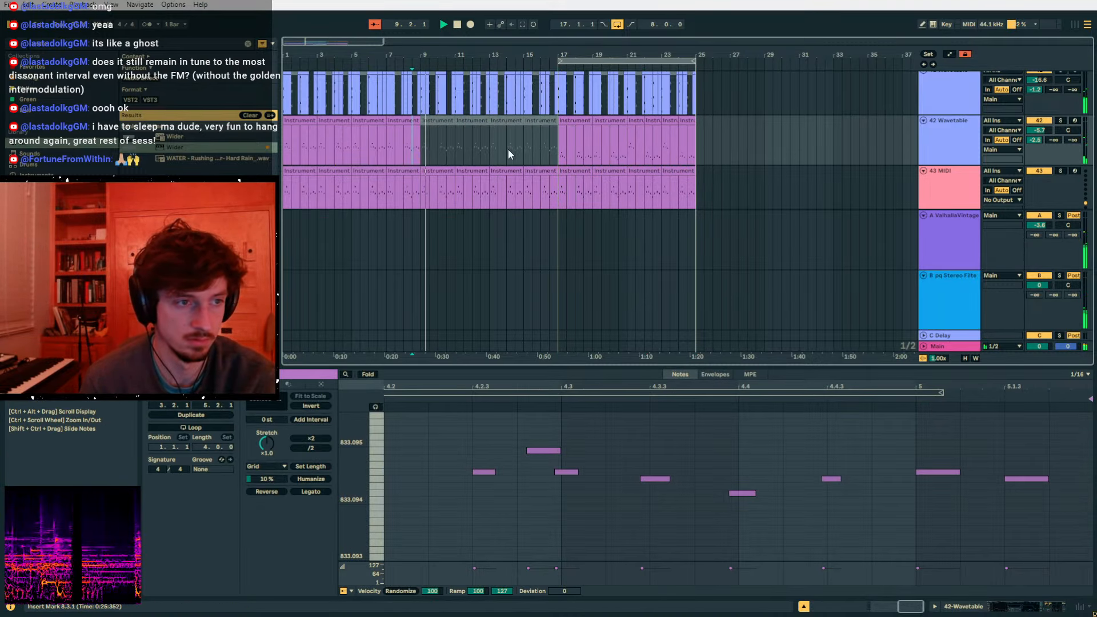
- Copy the looped material of bars 9 to 17 on all tracks into bars 25 to 33, and play from bar 24.3
left_click_drag(669, 60, 531, 62)
left_click(488, 60)
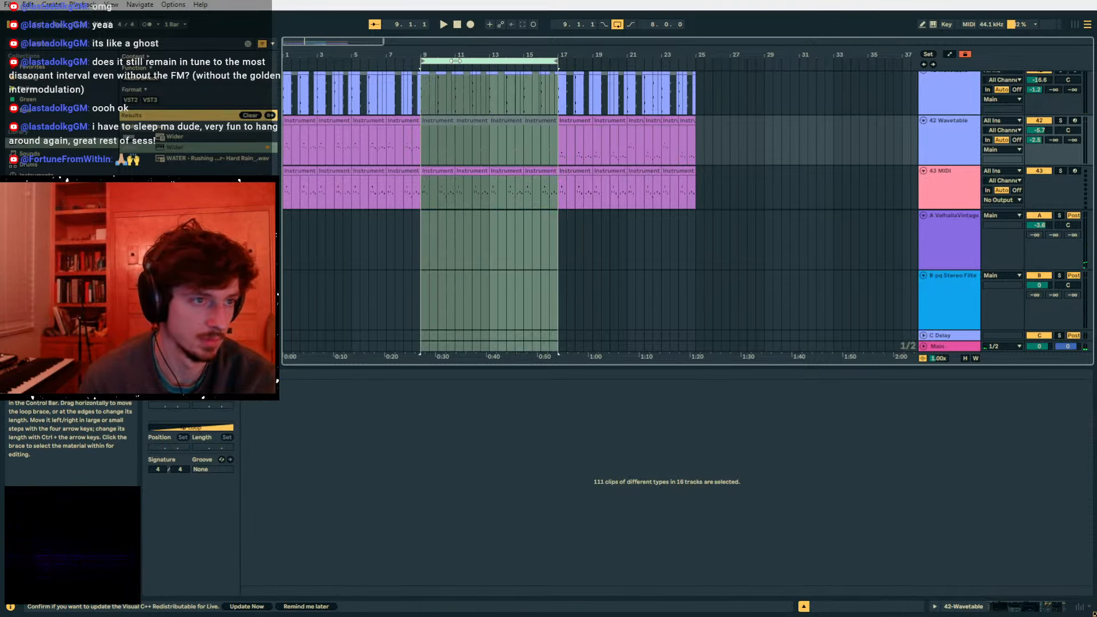
left_click_drag(455, 60, 738, 81)
key("ctrl+v")
left_click(687, 141)
key("space")
- Review the tracks of the section from bar 25 during playback, and fold the ValhallaVintage and pq Stereo Filter returns
scroll(621, 166, "down", 3)
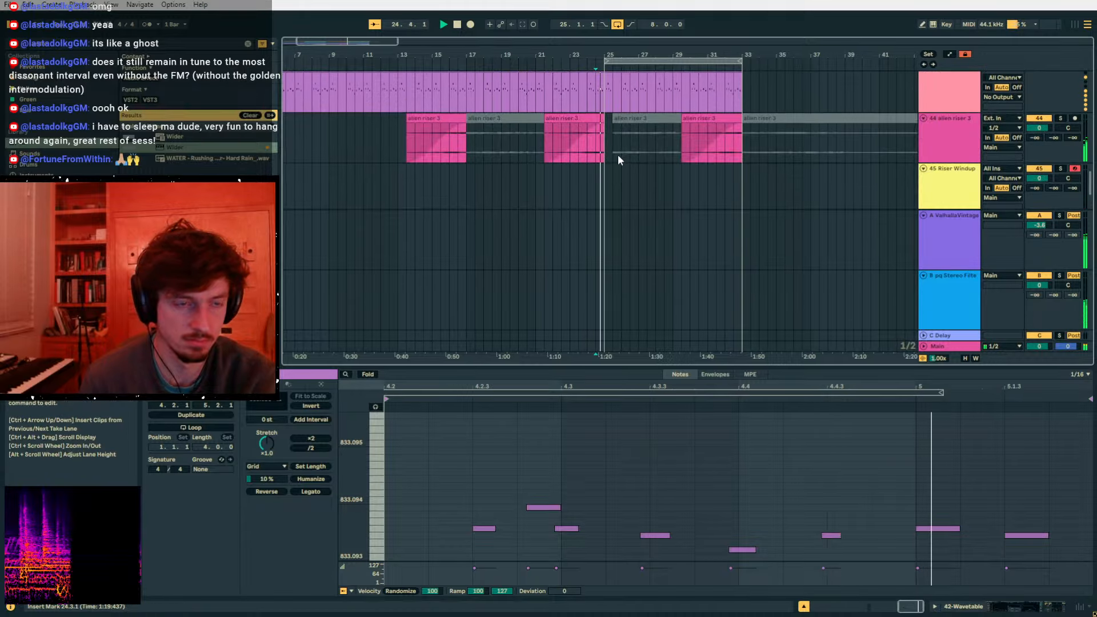
left_click(605, 152)
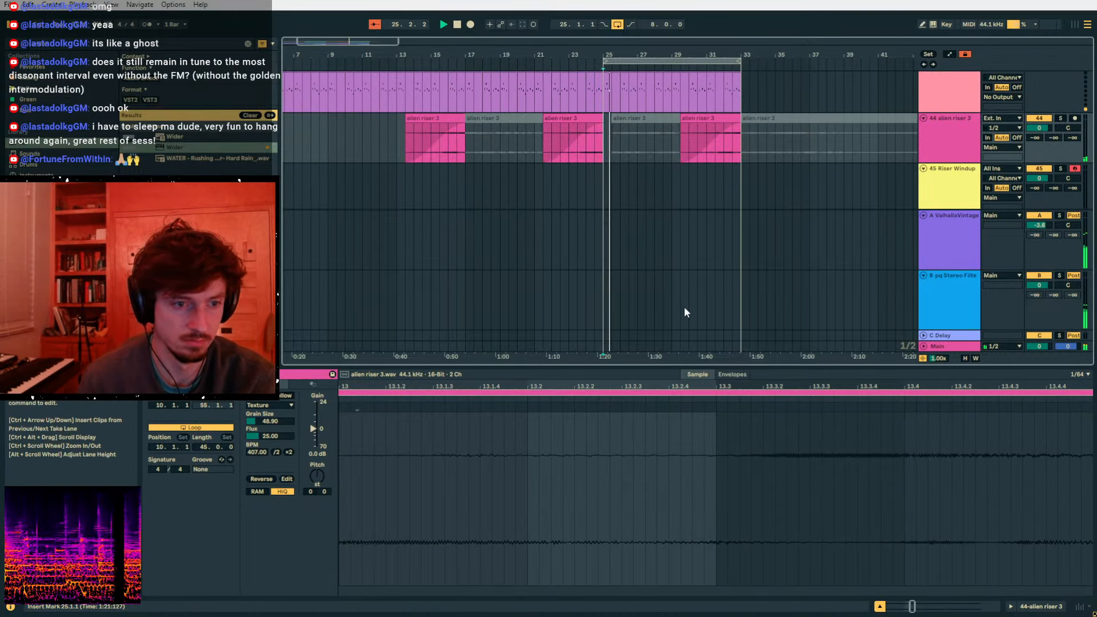
scroll(649, 255, "up", 10)
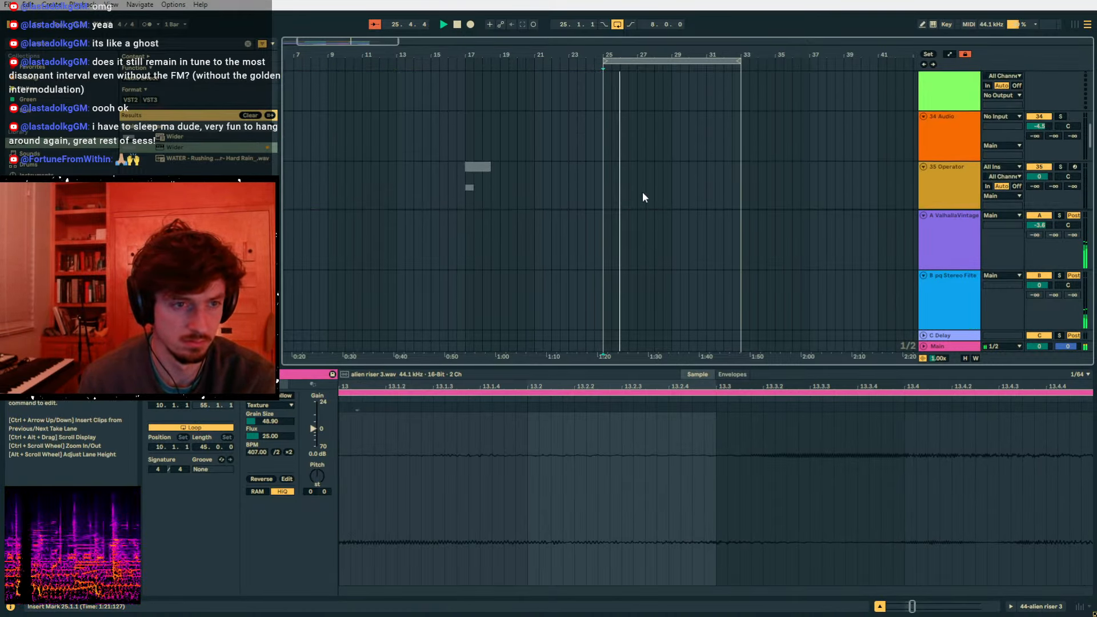
scroll(645, 198, "down", 1)
double_click(943, 276)
double_click(940, 265)
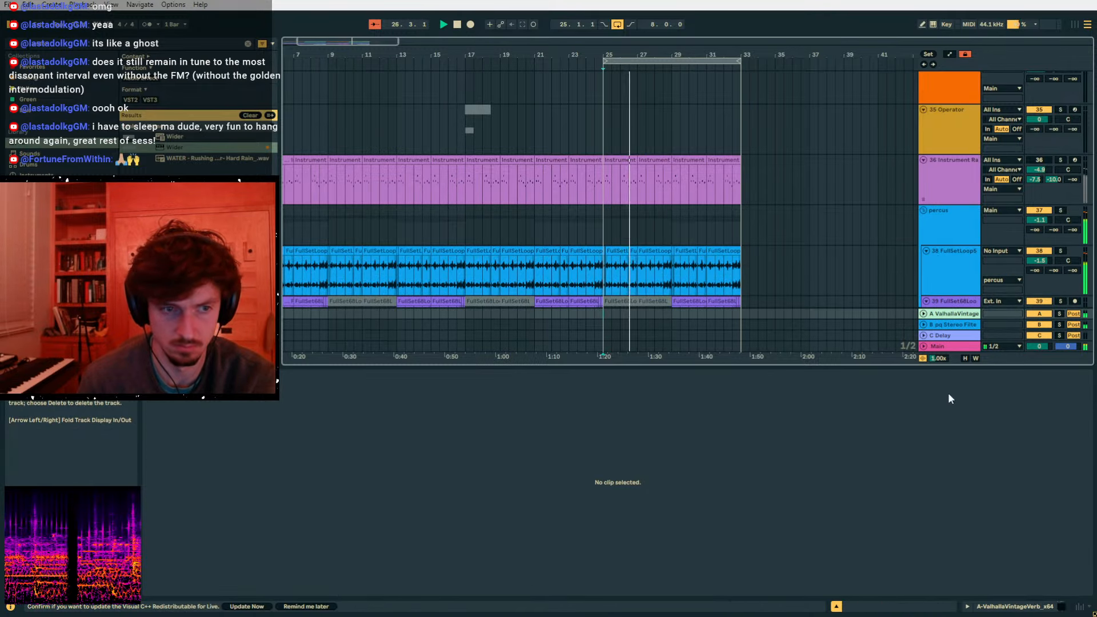
scroll(696, 214, "down", 10)
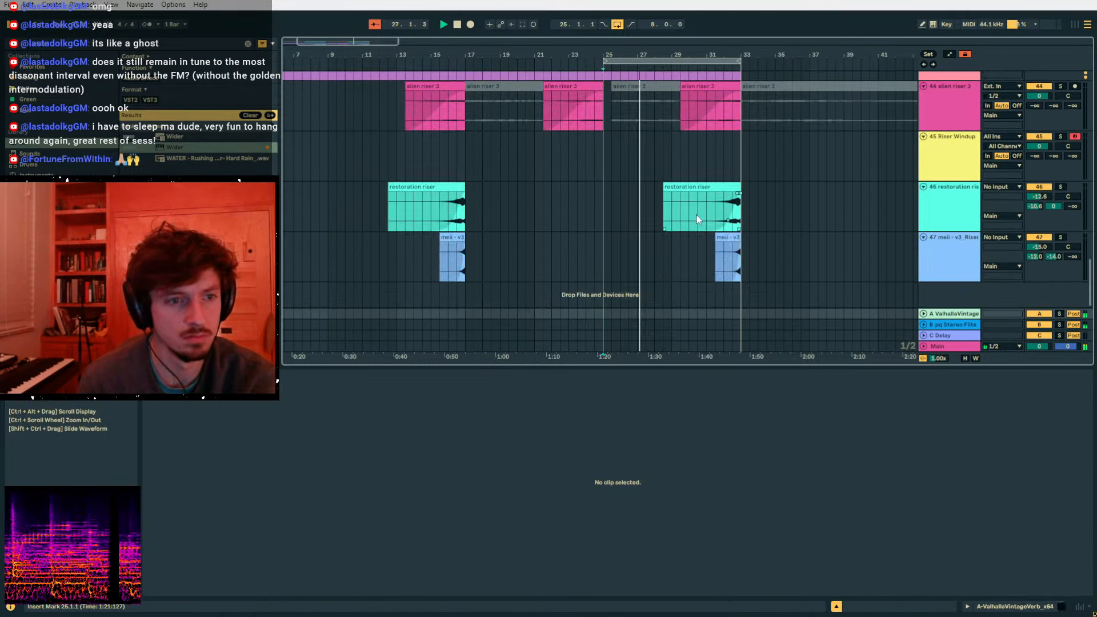
- Deactivate the Audio 6 clip on the 32 Audio track between bars 25 and 33
scroll(696, 214, "up", 8)
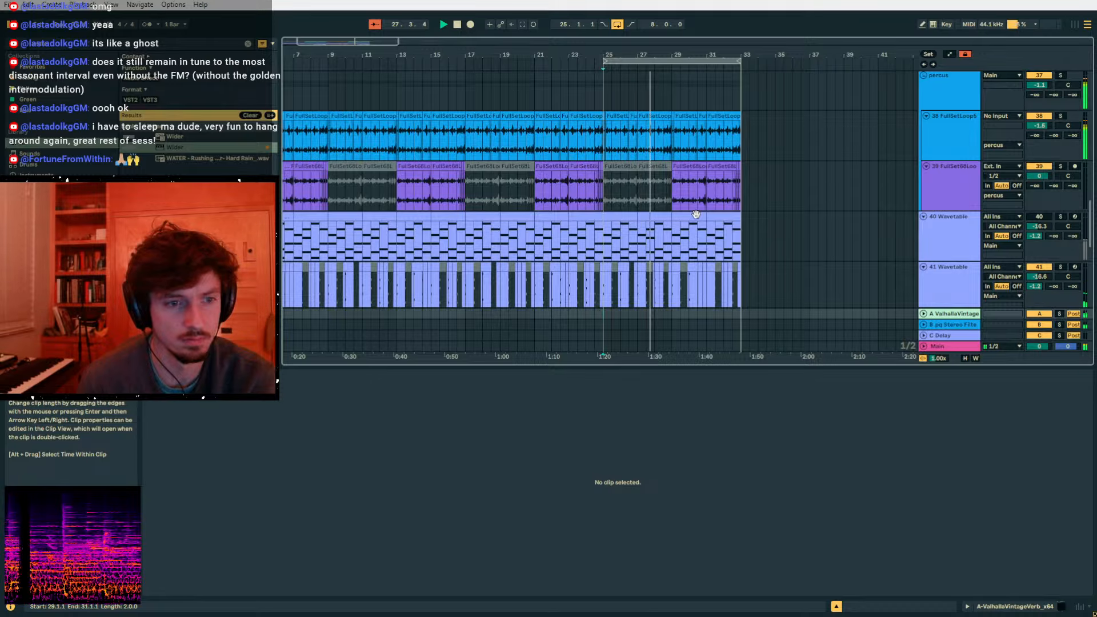
scroll(632, 228, "up", 7)
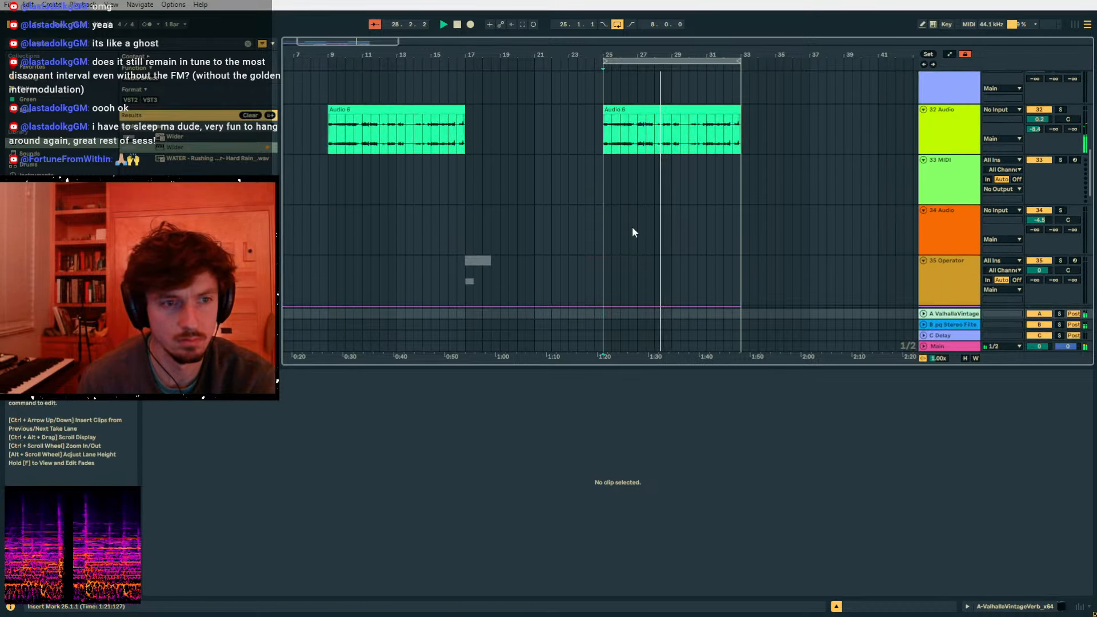
left_click(627, 212)
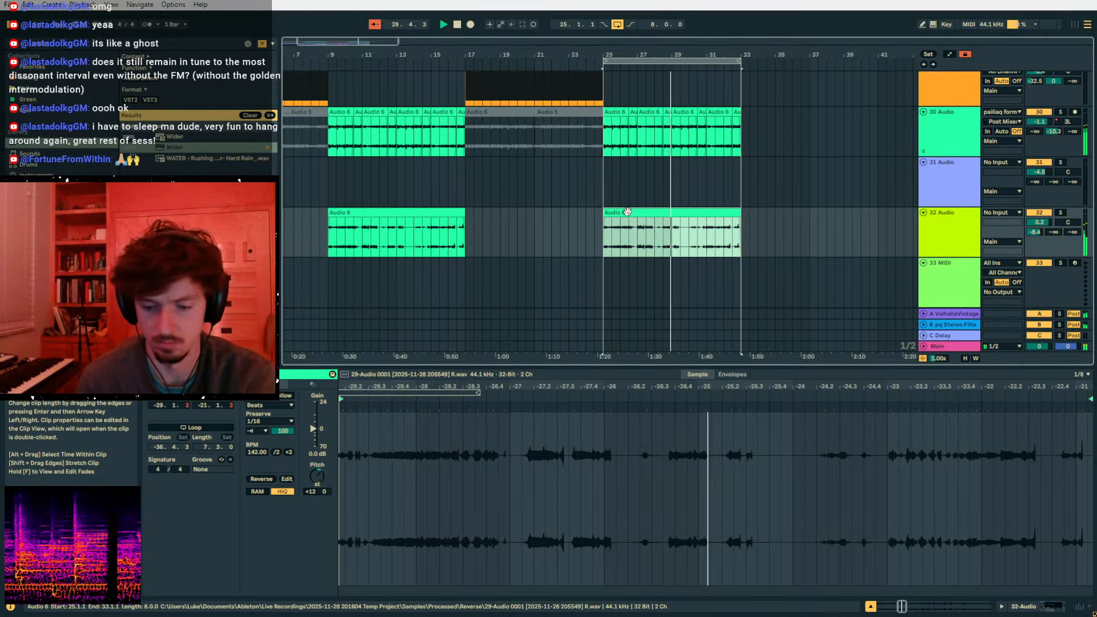
scroll(628, 212, "down", 1)
key("0")
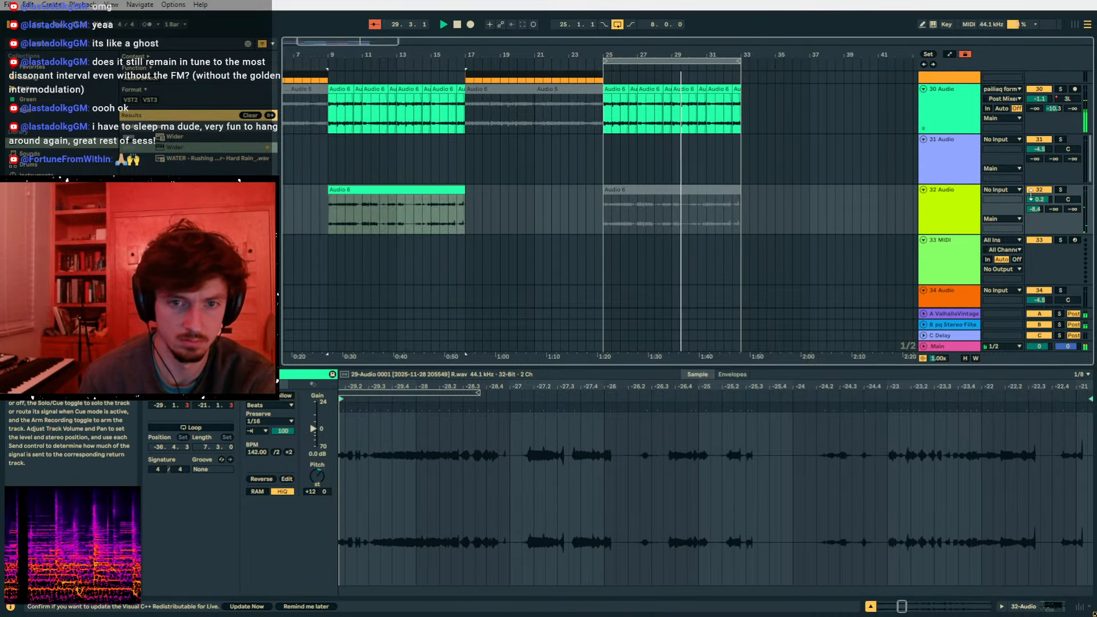
- Deactivate the Audio 6 clips on the 30 Audio track from bar 25 to 33, and play from bar 24
scroll(710, 200, "up", 2)
left_click(610, 154)
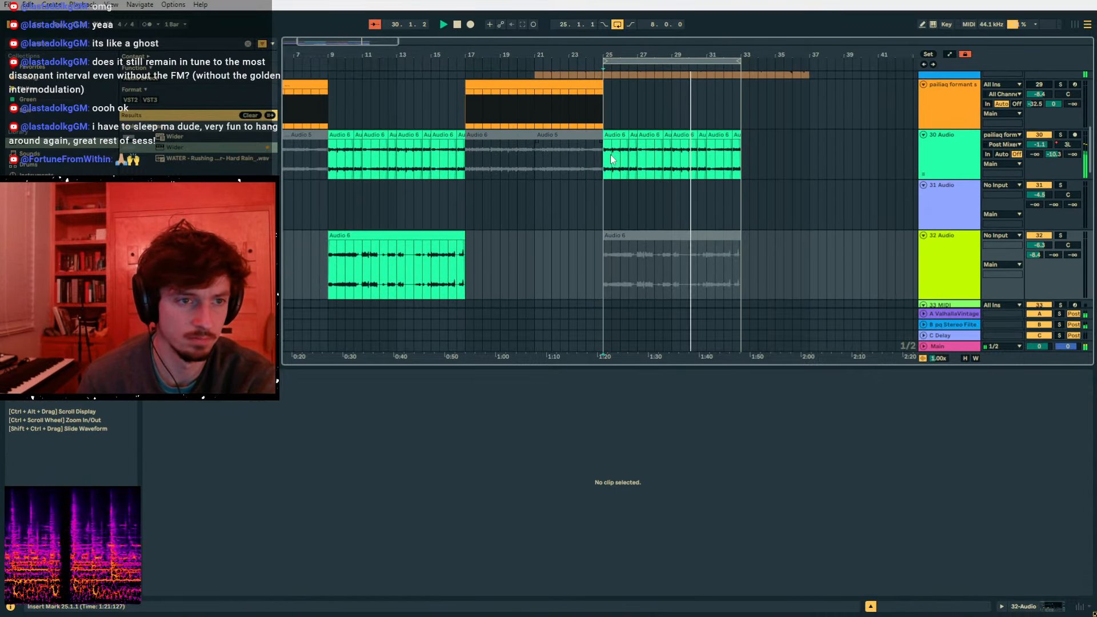
left_click_drag(610, 154, 748, 165)
key("0")
left_click(581, 160)
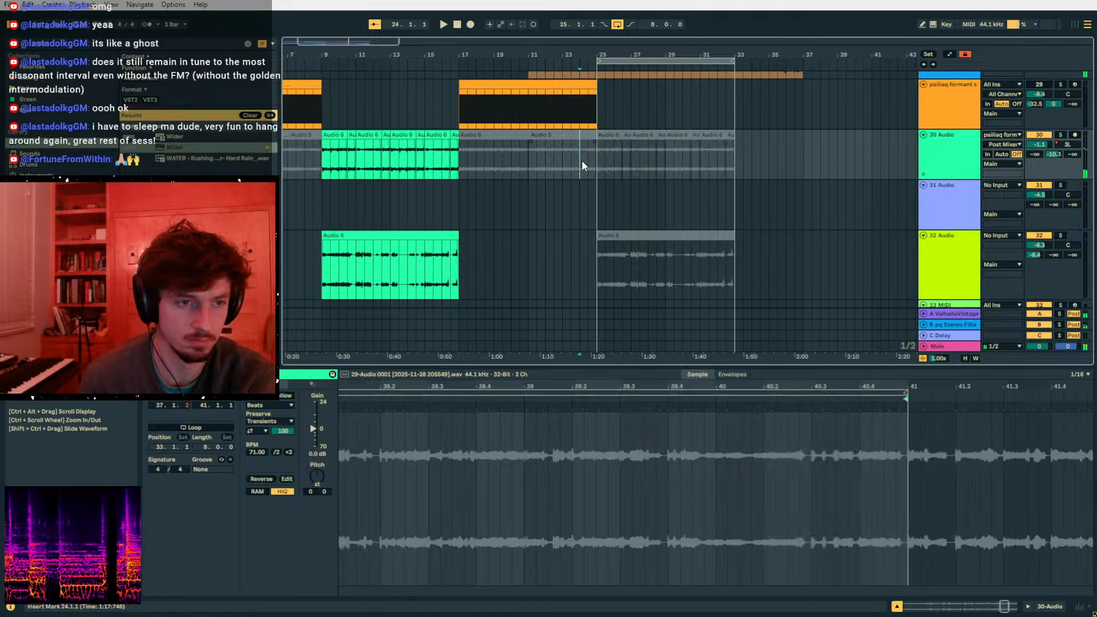
- Deactivate the 28 Audio clip running from bar 25 to 37, and play from bar 25
scroll(685, 184, "up", 3)
scroll(602, 135, "up", 3)
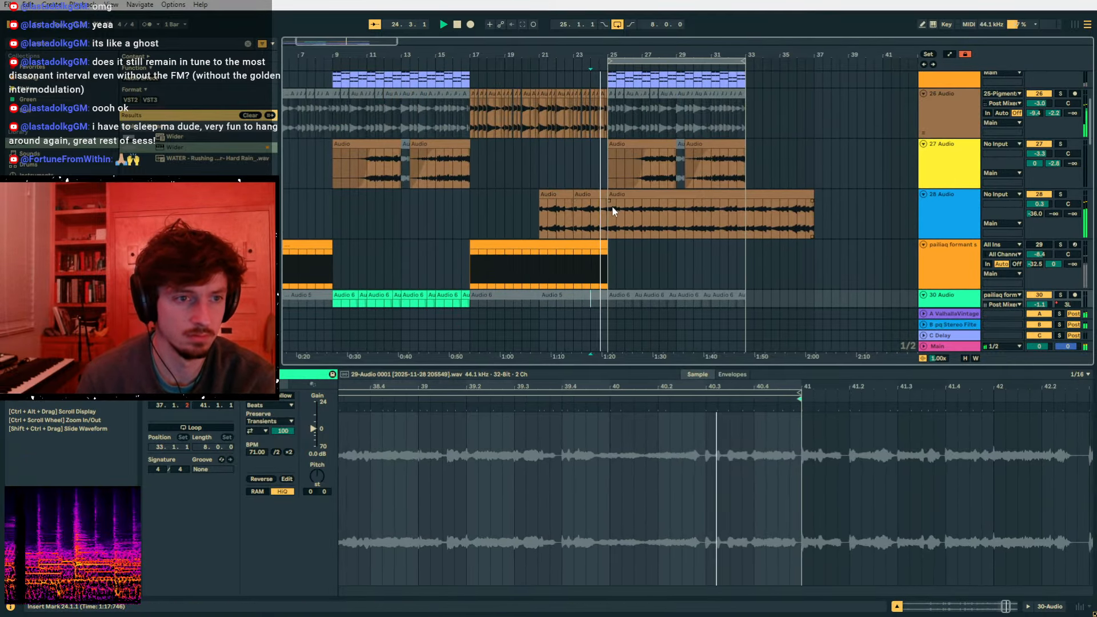
left_click(612, 207)
key("space")
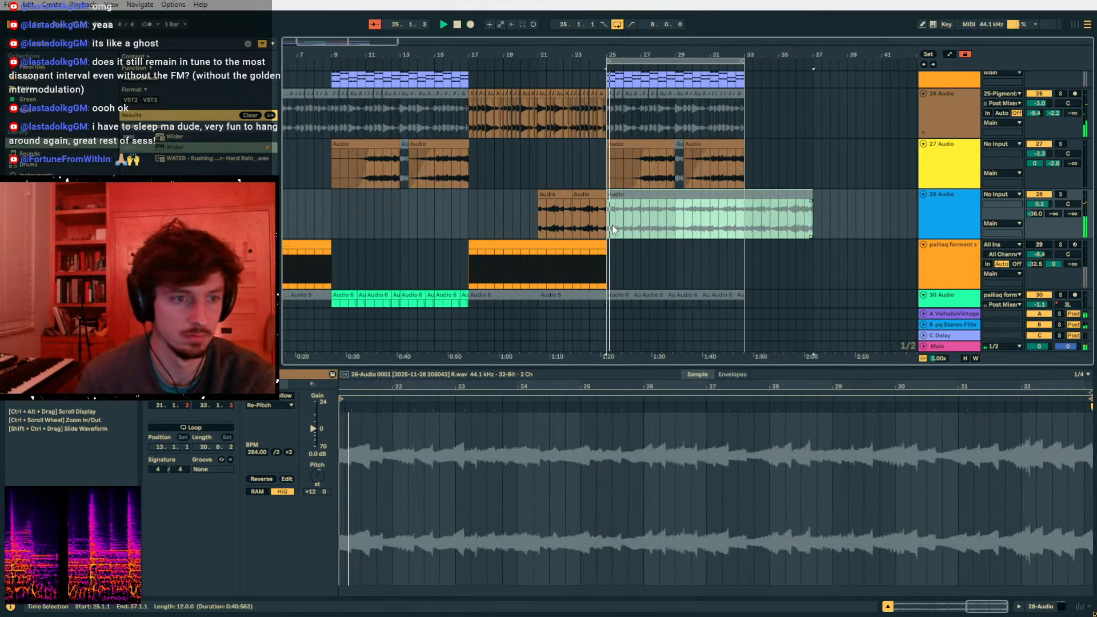
left_click(606, 224)
- Insert a MIDI track below 24 Operator and paste that track's clips from bars 25 to 33 onto it
scroll(743, 177, "up", 5)
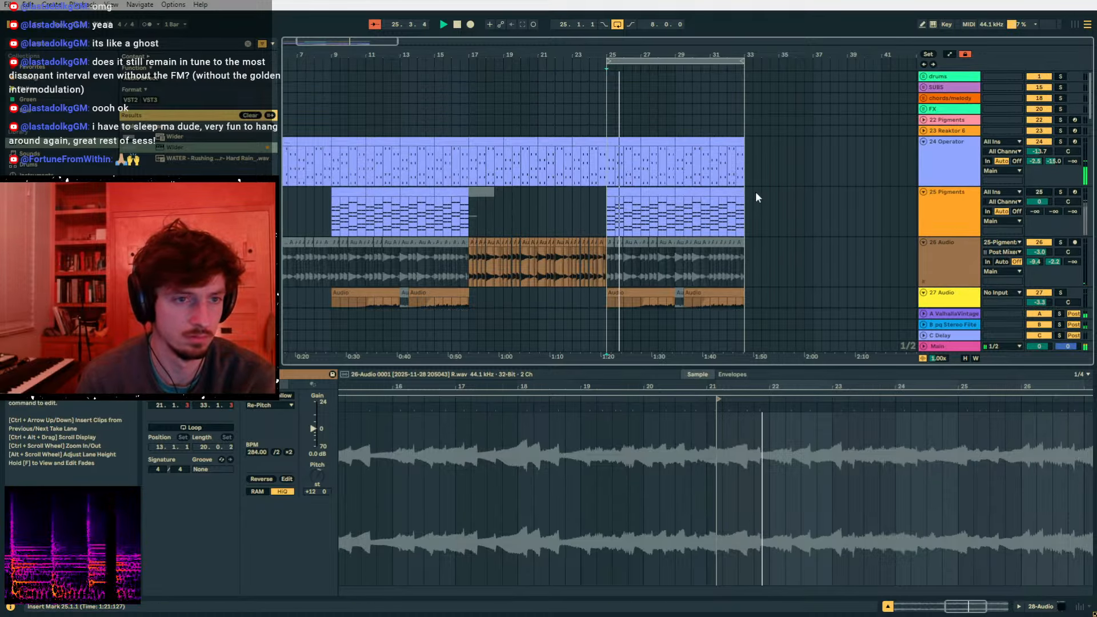
left_click_drag(609, 160, 762, 160)
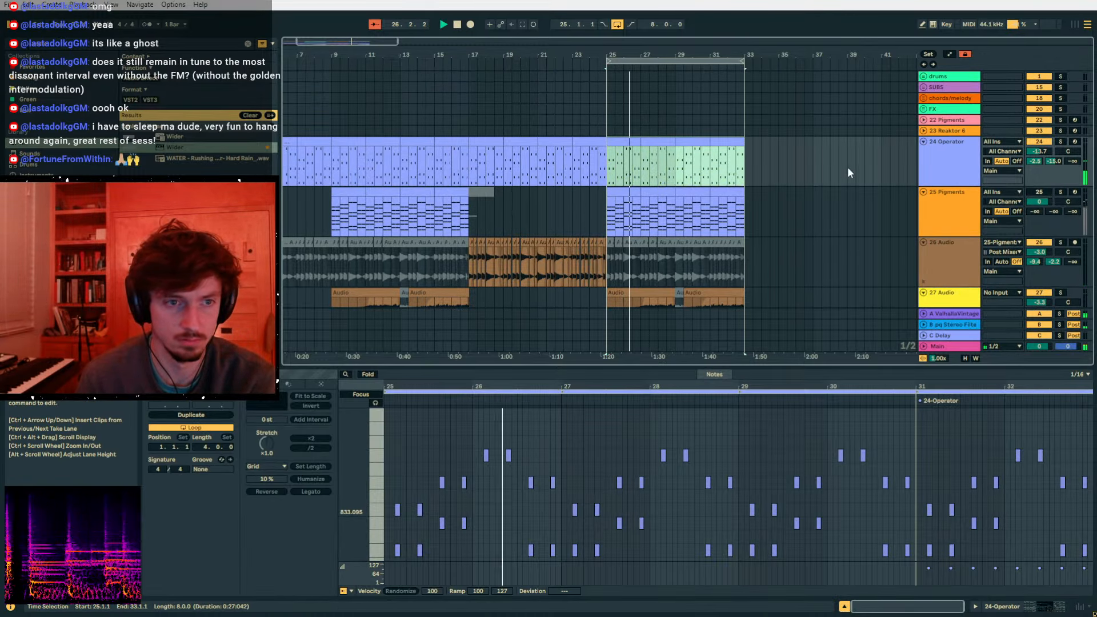
key("ctrl+shift+t")
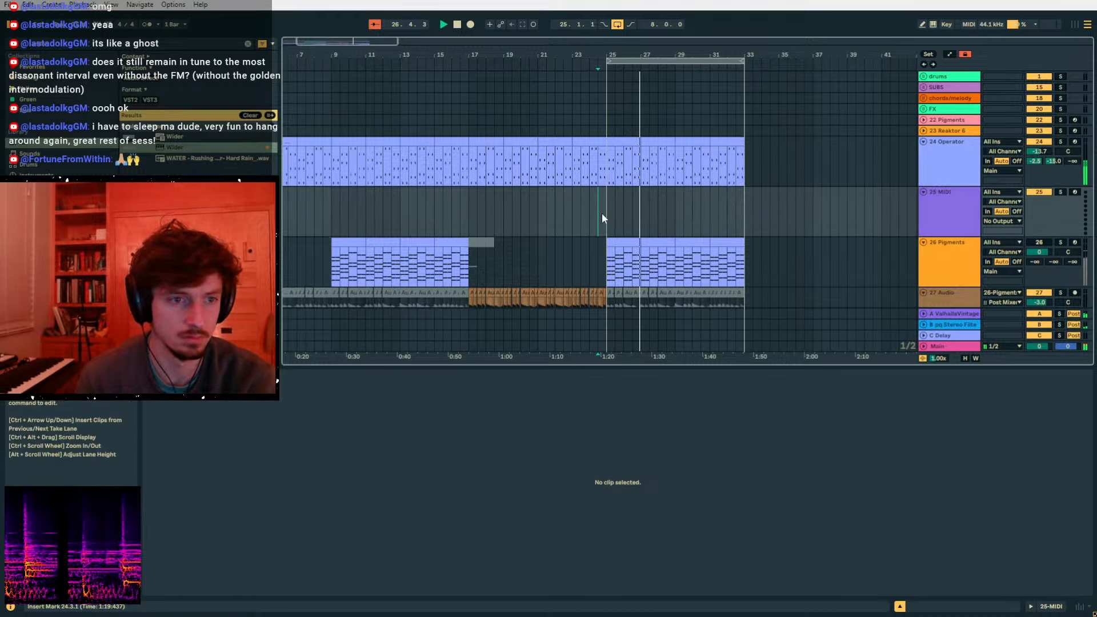
key("ctrl+v")
- Copy the Operator device from track 24 onto the new MIDI track, then solo and audition it
left_click(1006, 604)
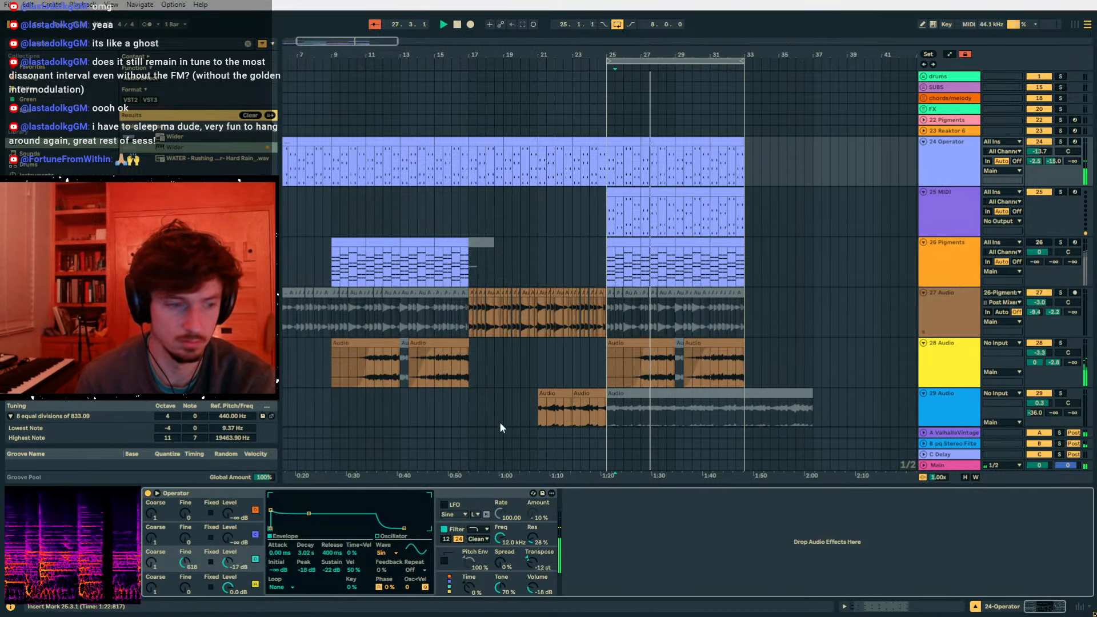
left_click_drag(229, 495, 629, 239)
left_click(628, 235)
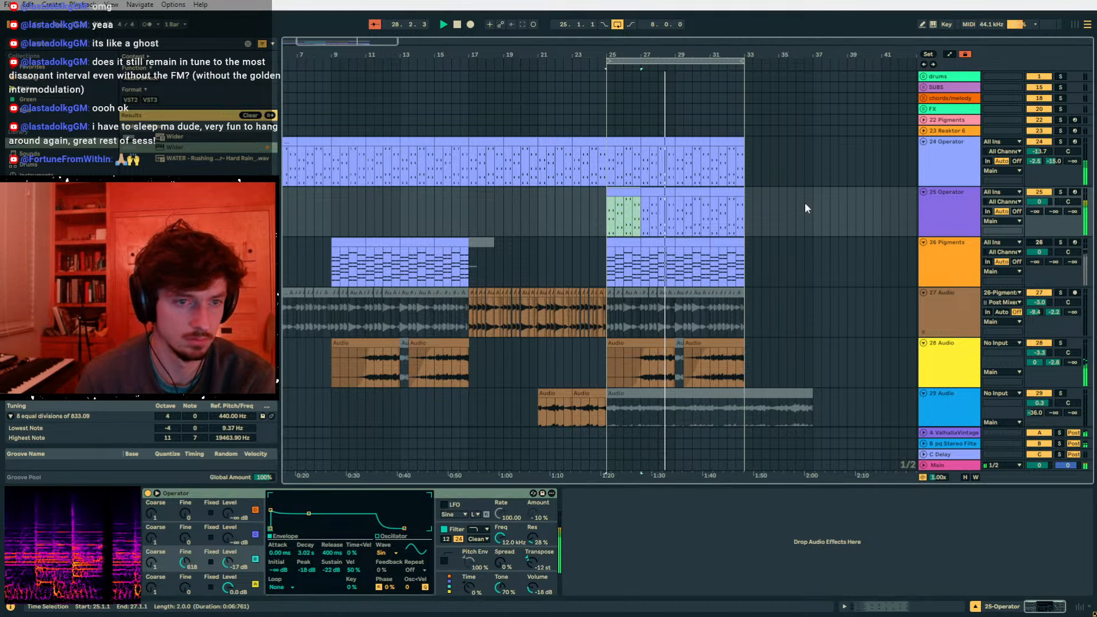
left_click(1060, 193)
left_click_drag(271, 512, 272, 497)
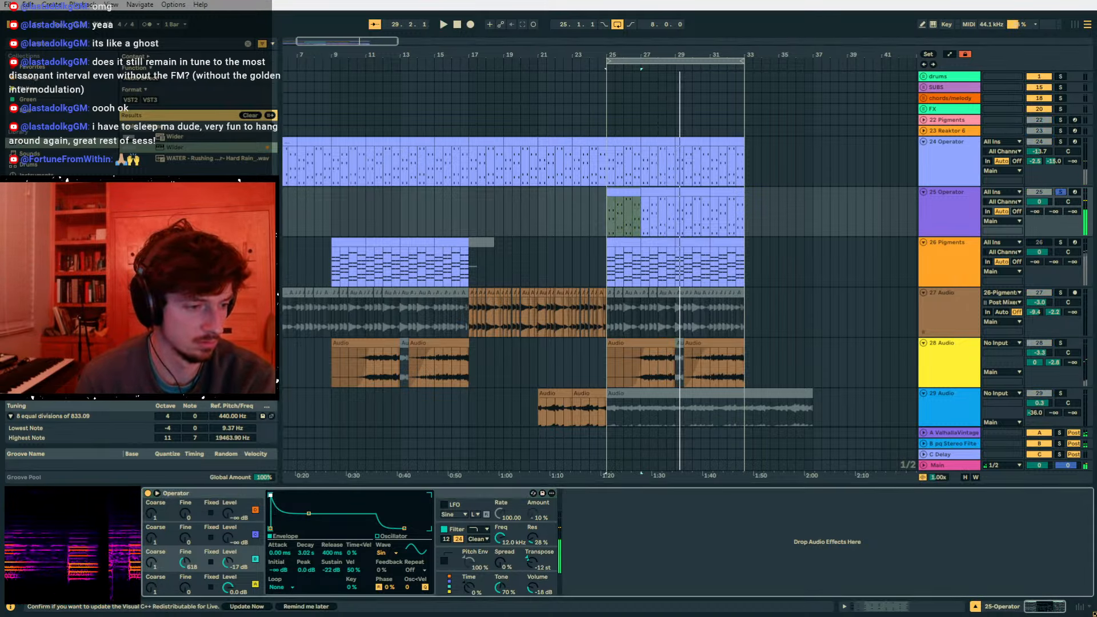
key("space")
key("space")
- Deactivate all notes after the opening chord in the 25 Operator clip at bar 25
left_click(883, 606)
scroll(494, 477, "down", 3)
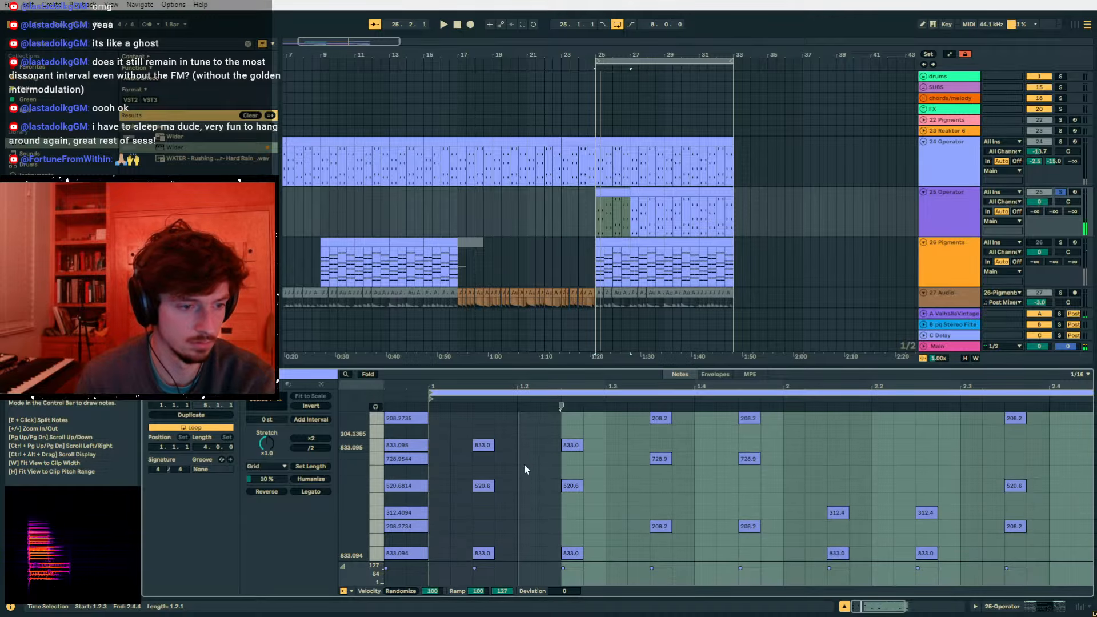
left_click_drag(481, 511, 1026, 381)
scroll(862, 513, "down", 2)
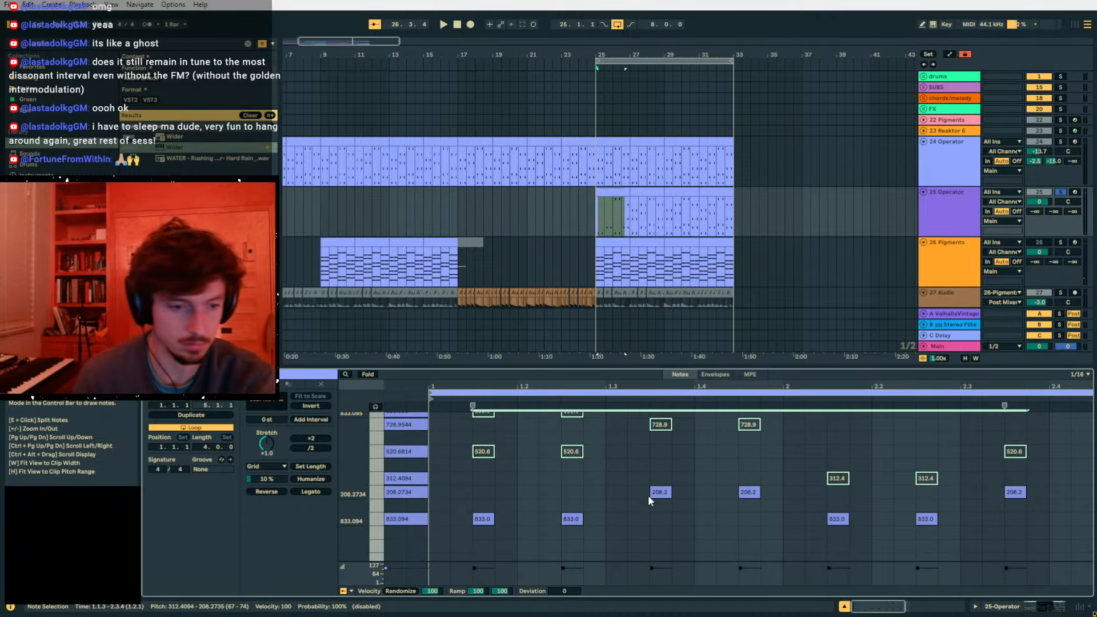
left_click_drag(634, 493, 1026, 528)
key("0")
left_click_drag(632, 538, 545, 496)
key("0")
- Lengthen the opening chord of the 25 Operator clip so it sustains across the following bars, and play it
left_click(479, 519)
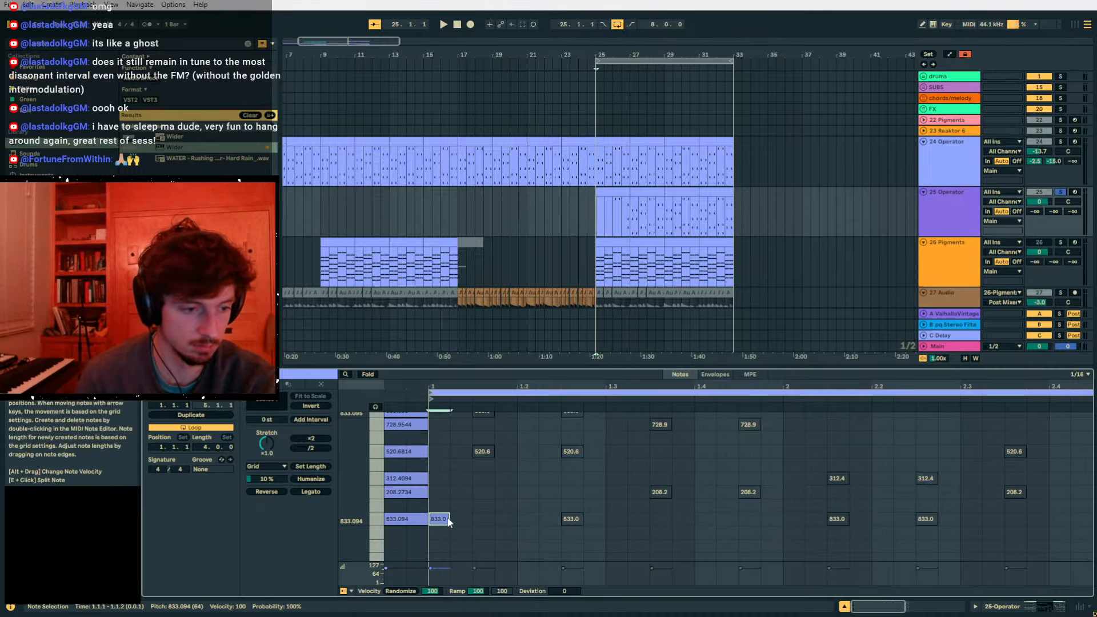
left_click_drag(450, 519, 1075, 519)
key("space")
- On the new Operator, set oscillator B's level to -8.7 dB and its envelope decay to 60.0 s, auditioning the chord
left_click(1041, 607)
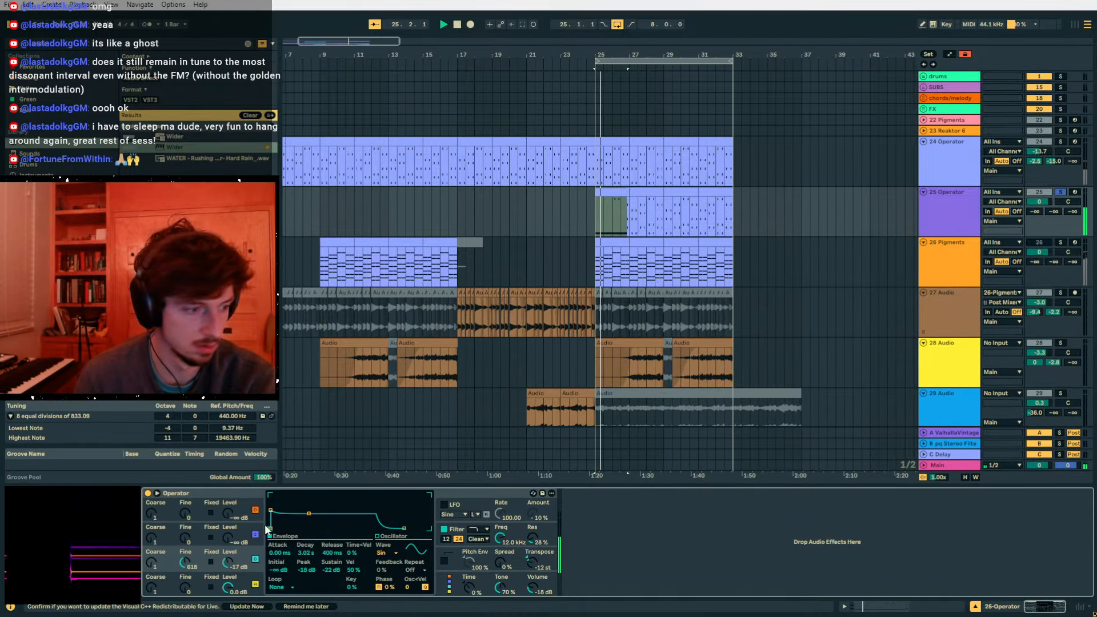
left_click_drag(230, 564, 231, 549)
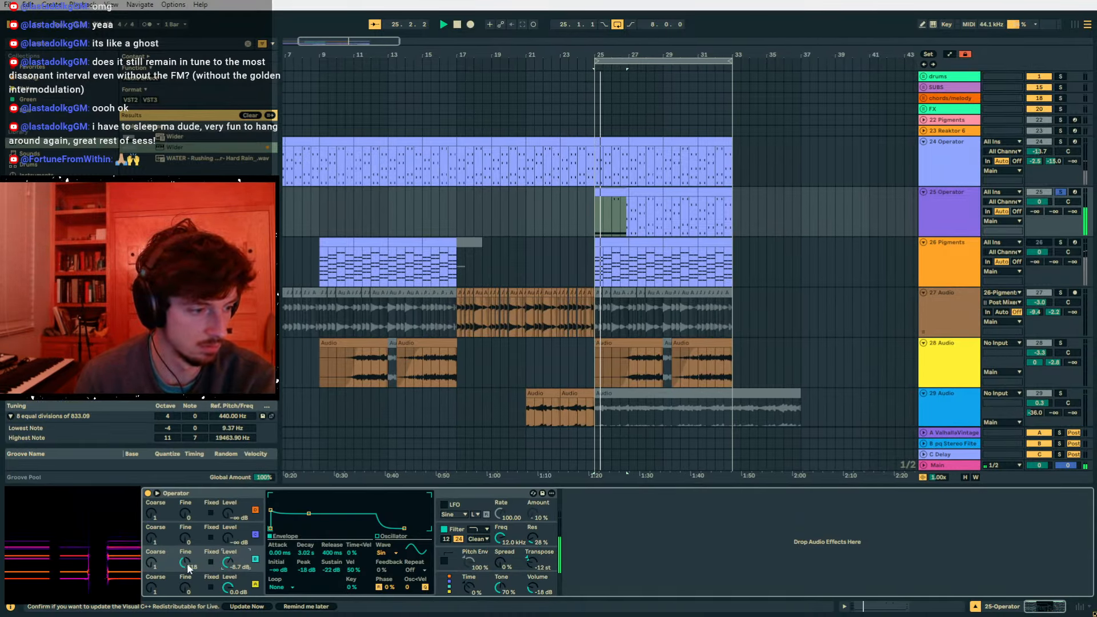
key("space")
key("space")
left_click_drag(273, 514, 323, 514)
key("space")
key("space")
key("space")
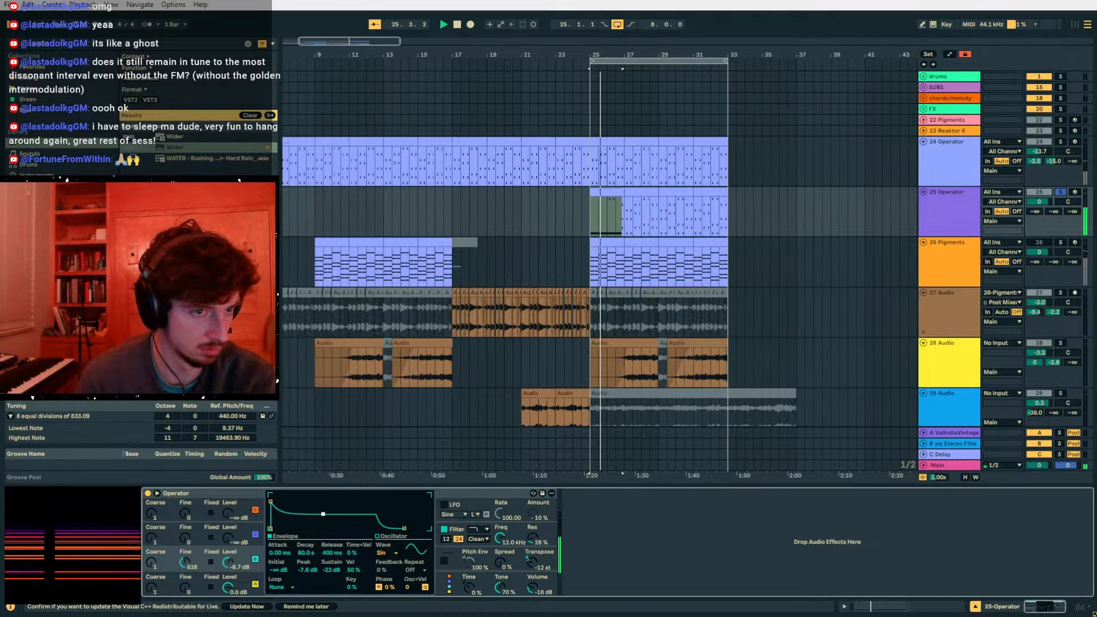
- Lower the new Operator's filter frequency to 1.06 kHz and check the notes of its first clip
left_click_drag(500, 539, 500, 567)
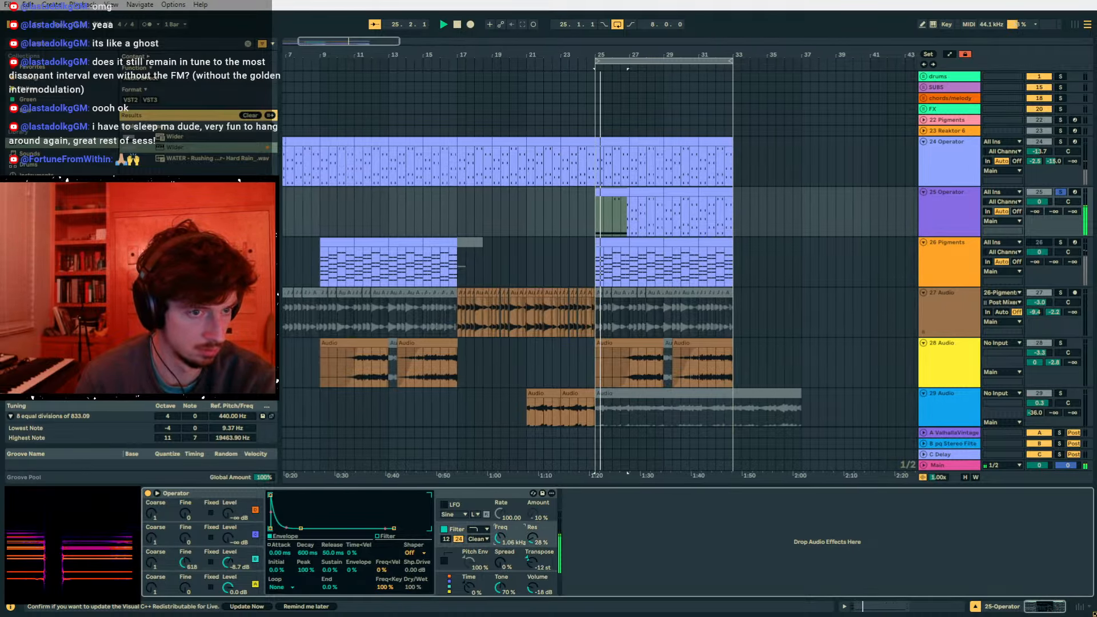
left_click(933, 607)
key("space")
scroll(759, 469, "up", 2)
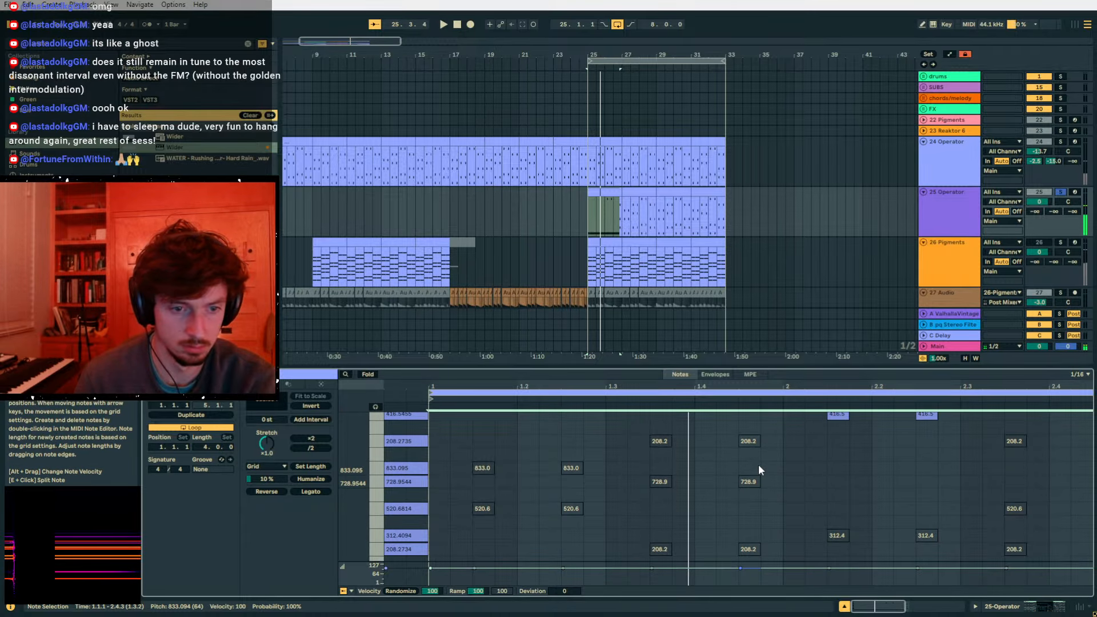
scroll(759, 465, "up", 1)
left_click_drag(806, 491, 1086, 457)
left_click(1033, 606)
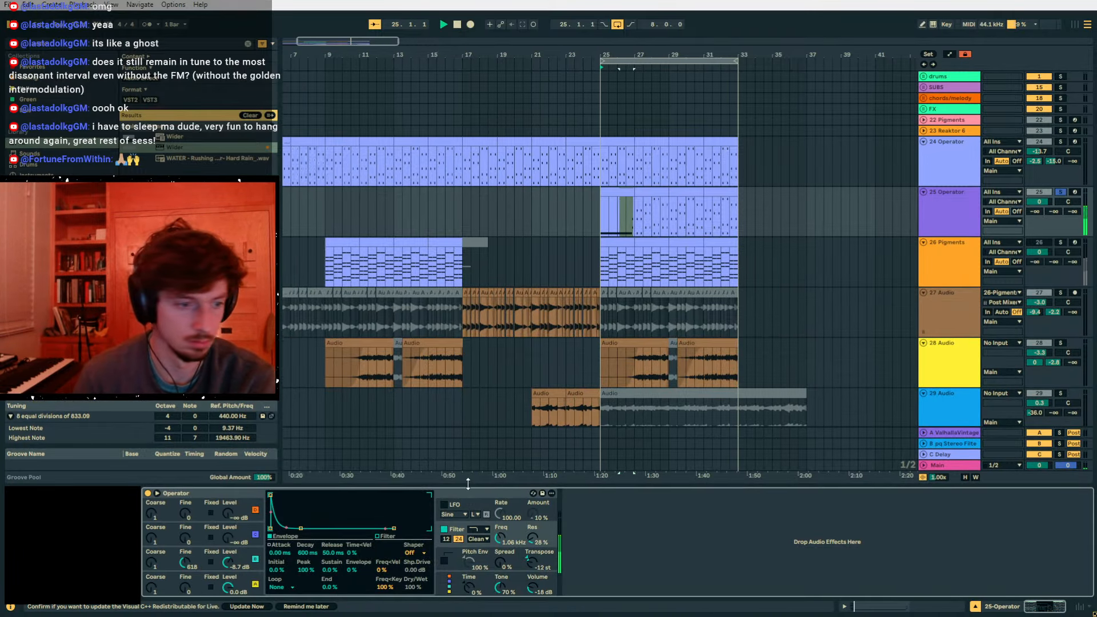
- Set oscillator B's envelope to a 33.0 s decay, -inf dB sustain and 810 ms release while auditioning
key("space")
left_click(240, 560)
key("space")
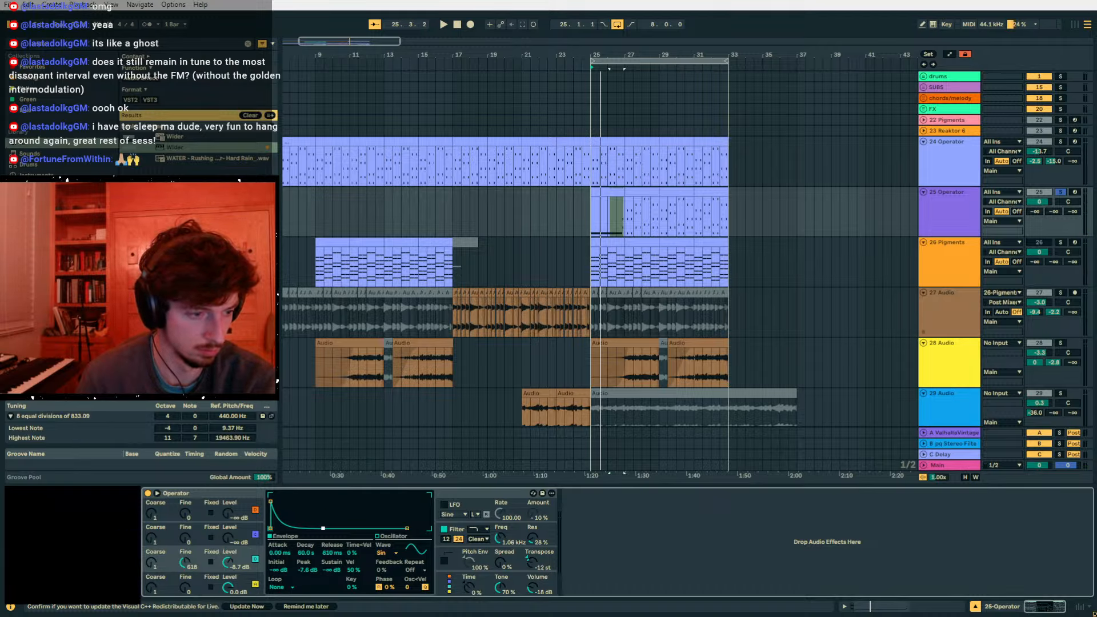
key("space")
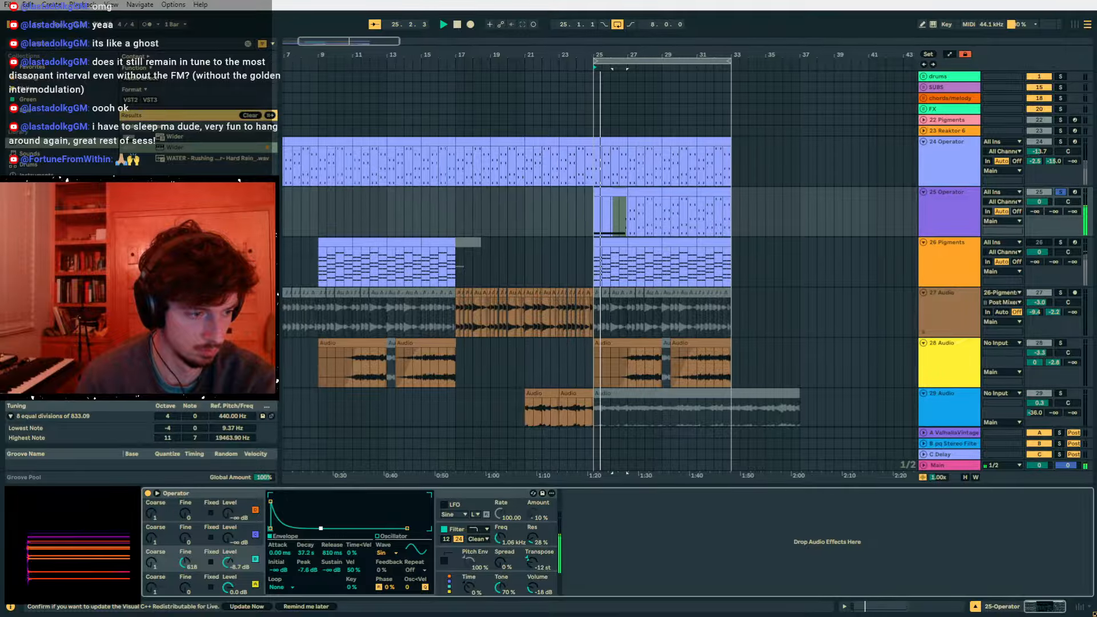
left_click_drag(321, 529, 320, 529)
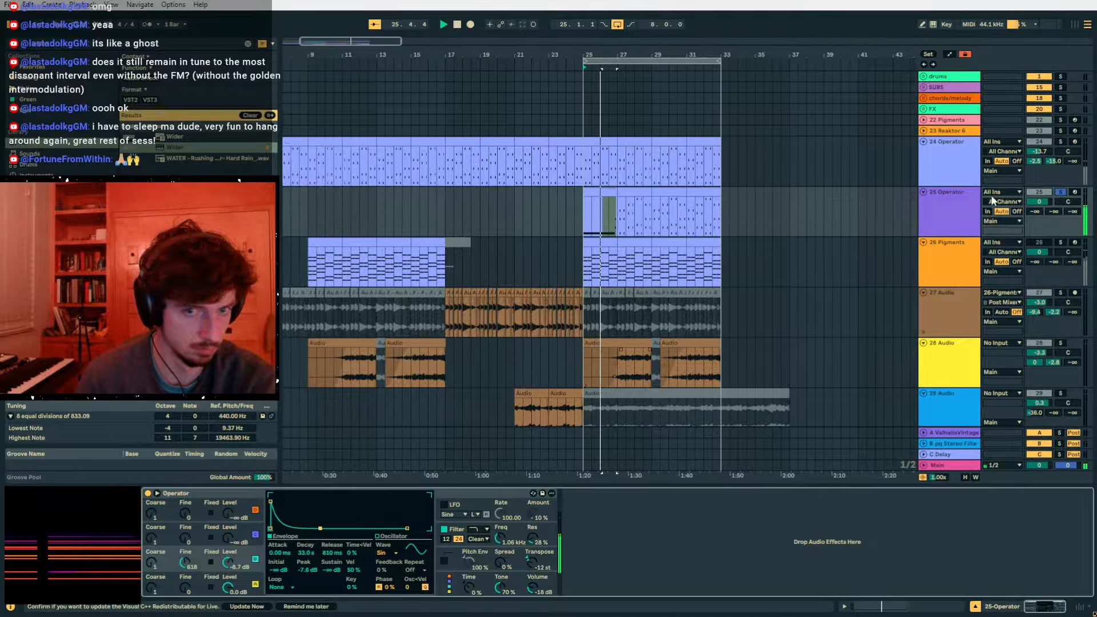
- Raise sends A and B on the 25 Operator track, with B at 0, and shorten its first clip to end at 26.3.1
left_click_drag(1035, 211, 1054, 143)
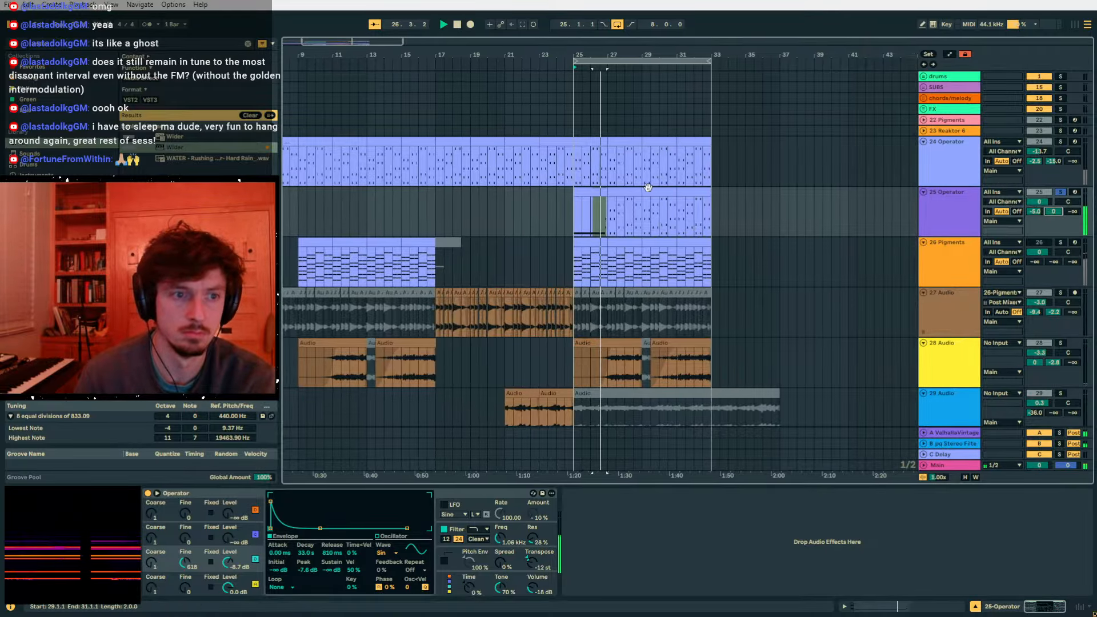
key("space")
left_click(604, 193)
key("space")
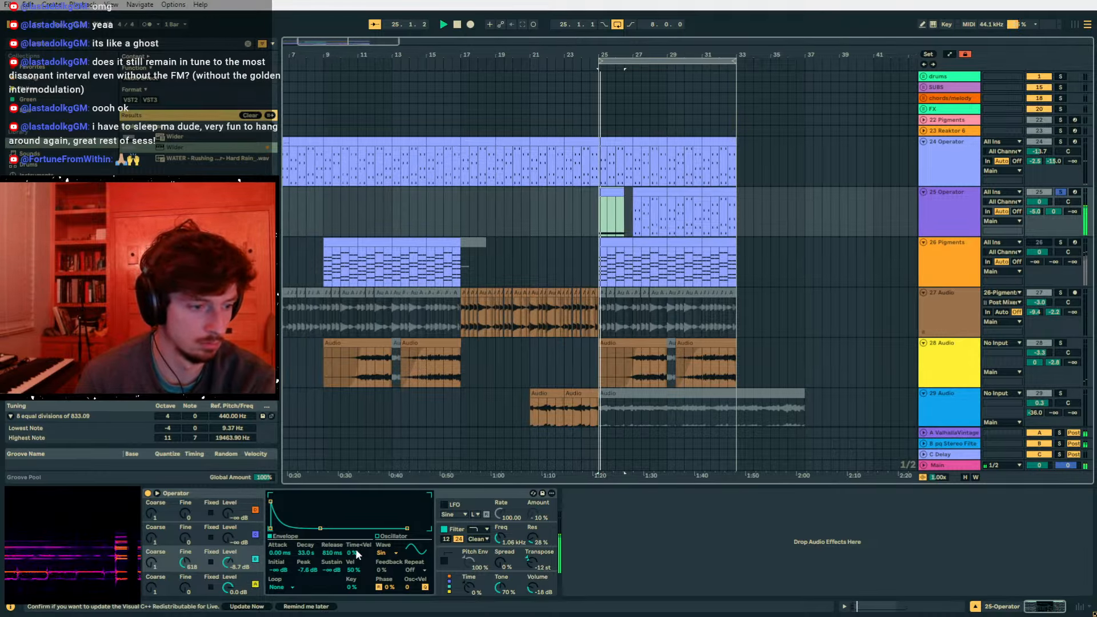
- Set the envelope release to 5.41 s for oscillator B and 15.2 s for oscillator A
left_click_drag(332, 553, 332, 515)
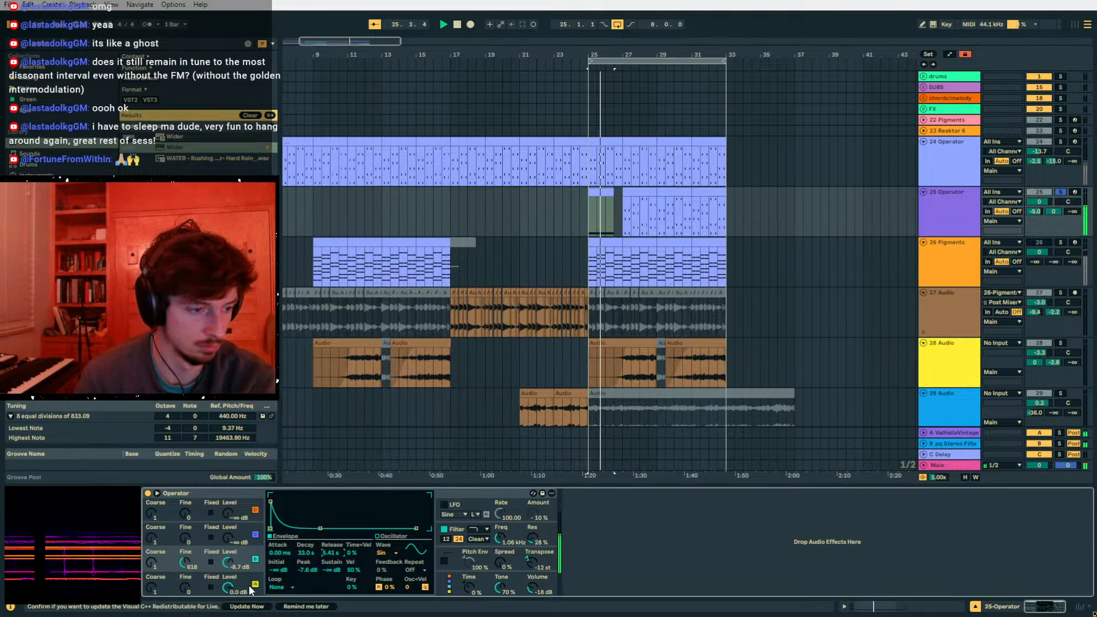
left_click(254, 587)
left_click_drag(334, 553, 334, 508)
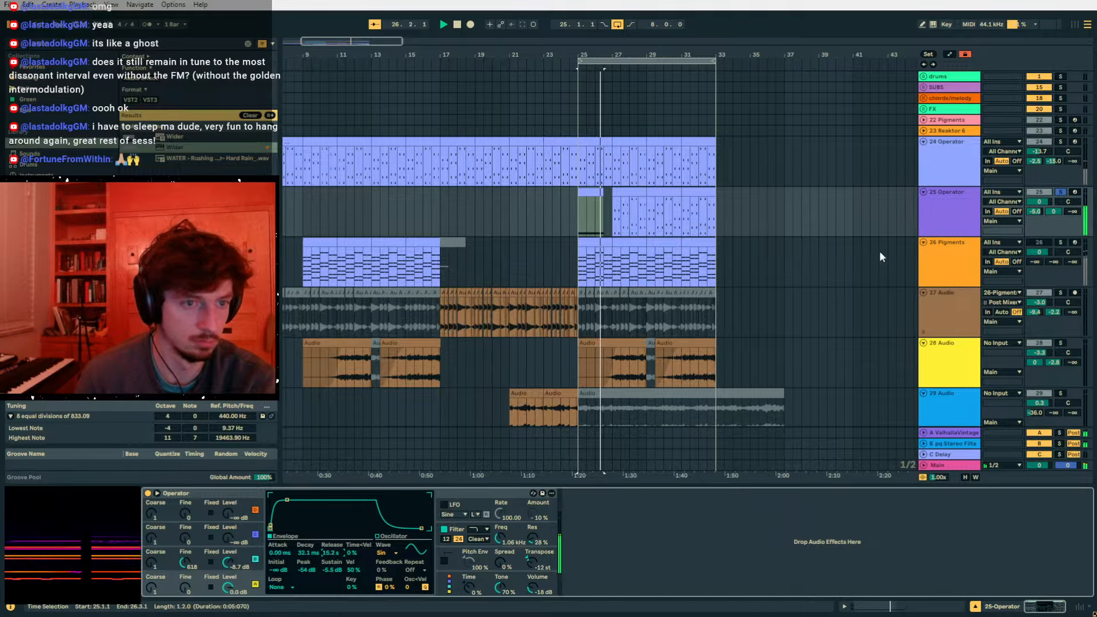
- Unsolo the 25 Operator track and deactivate its clip from bar 27 to 29, playing again from bar 25
left_click(1062, 192)
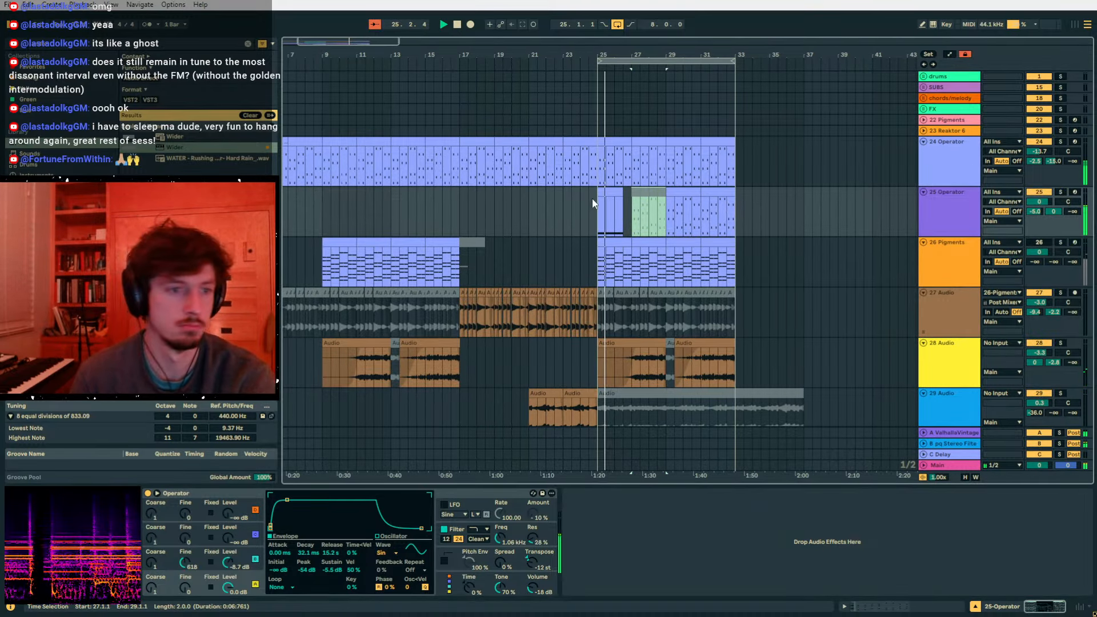
left_click(592, 198)
- Set the new Operator's spread to 43% and lower the 25 Operator track's volume to -2.6 dB
left_click(496, 566)
key("space")
left_click_drag(501, 564, 501, 540)
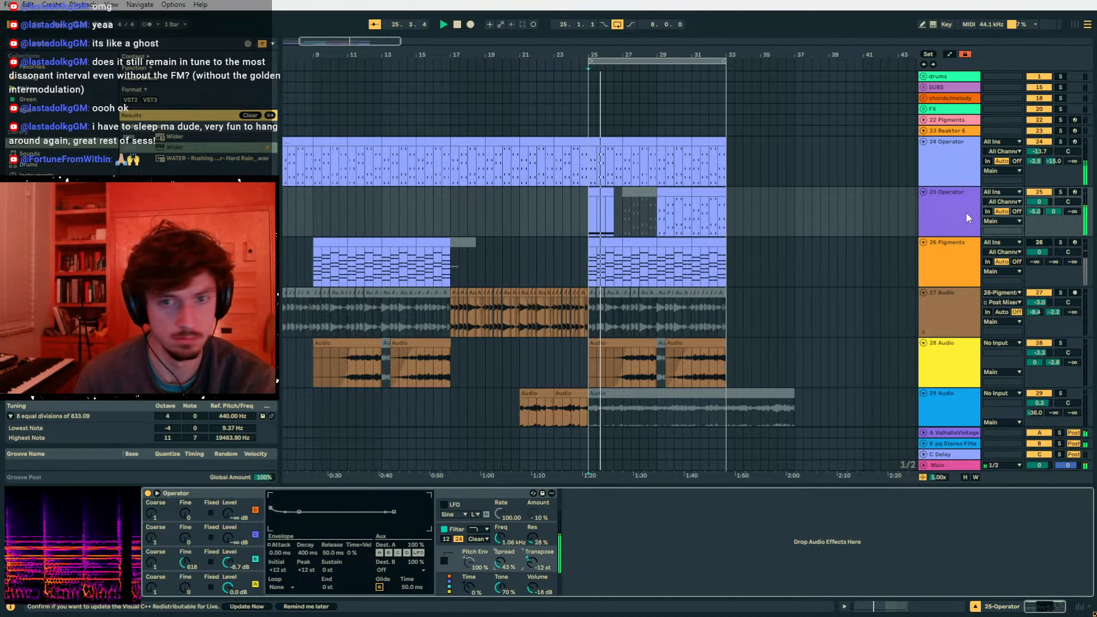
left_click_drag(1040, 202, 1040, 212)
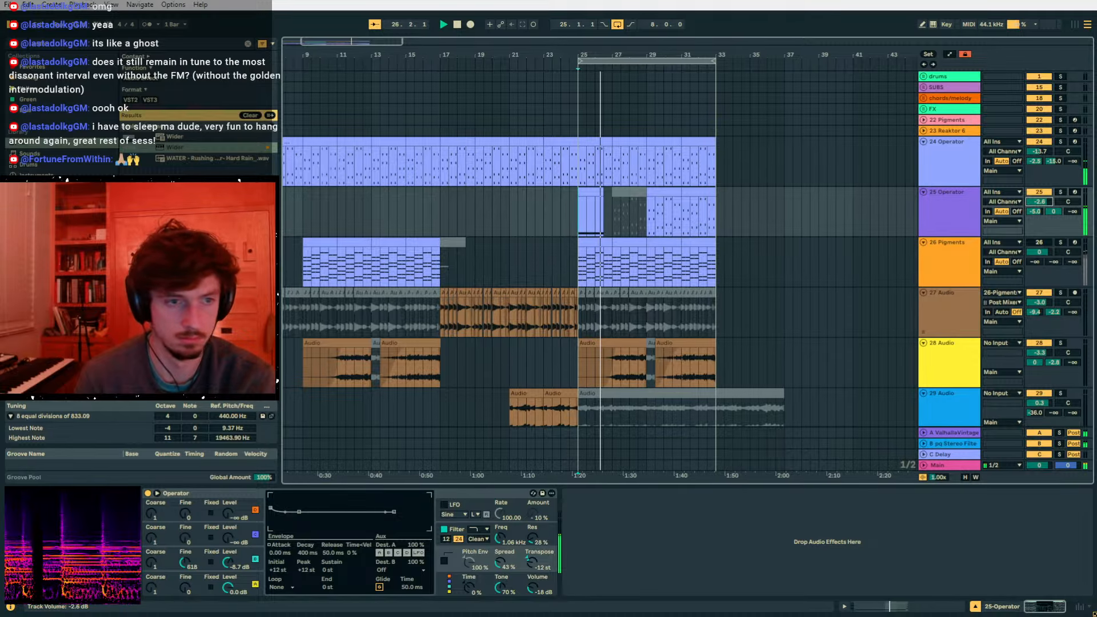
- Copy the sustained chord clip of the 25 Operator track from bar 25 to bar 27
left_click(577, 192)
left_click_drag(578, 192, 613, 192, "ctrl")
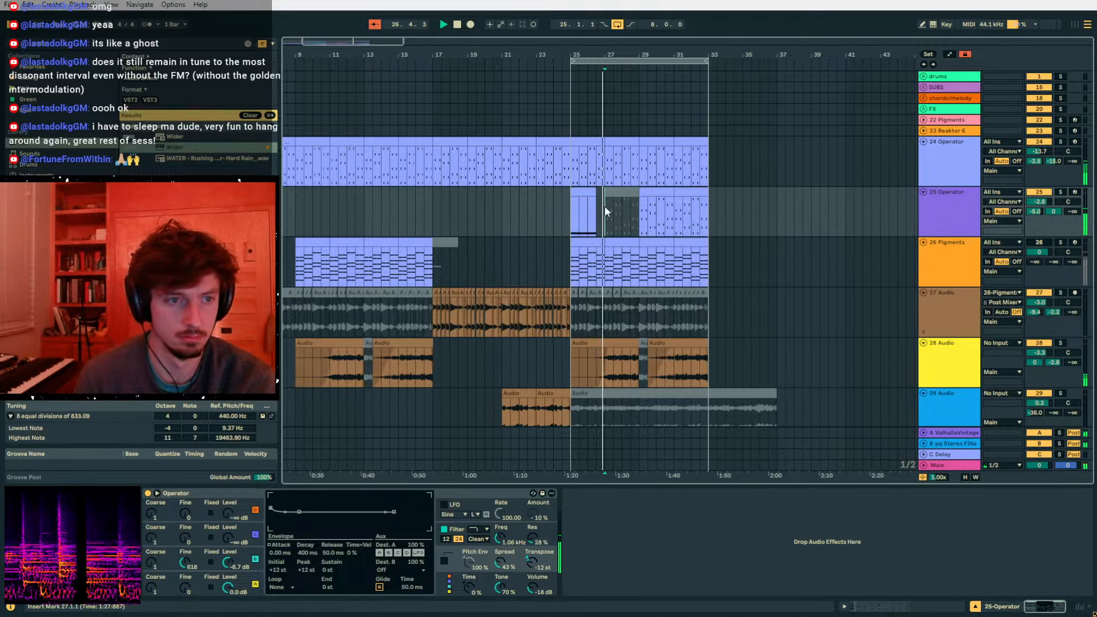
left_click(531, 559)
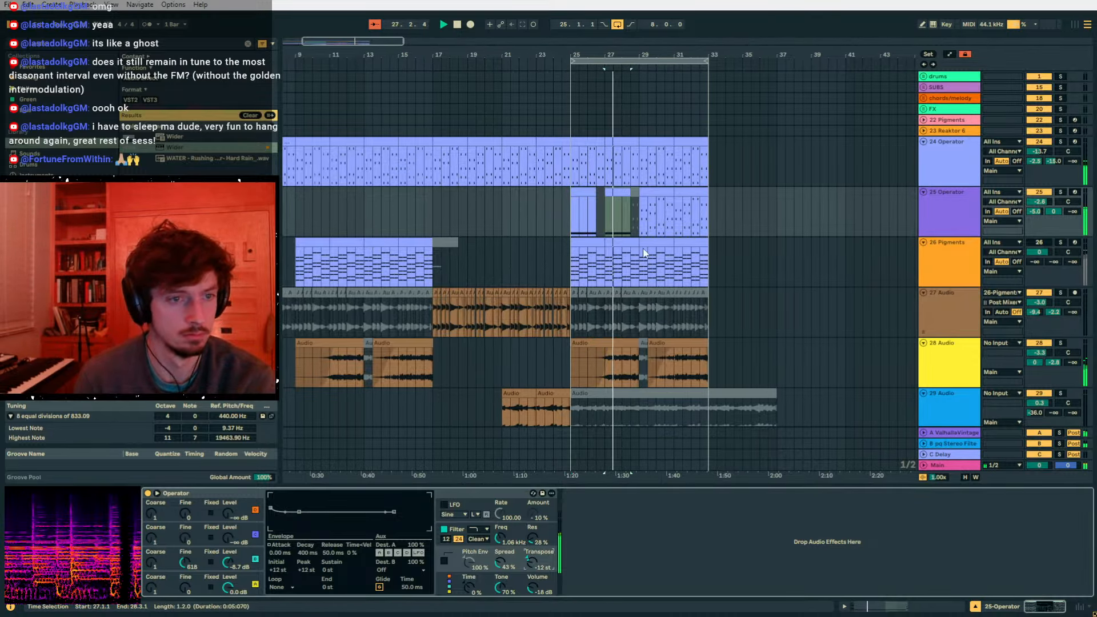
- Add an audio track below 25 Operator, feed it from 25-Operator post mixer with monitoring off, and arm it for recording
key("ctrl+t")
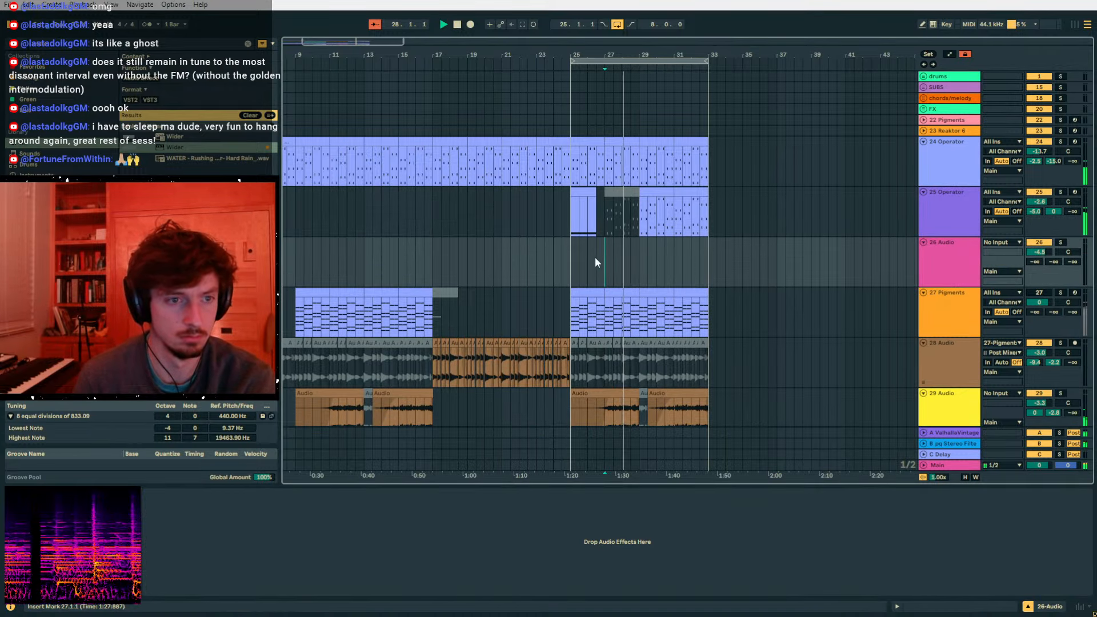
left_click(1002, 242)
left_click(1004, 249)
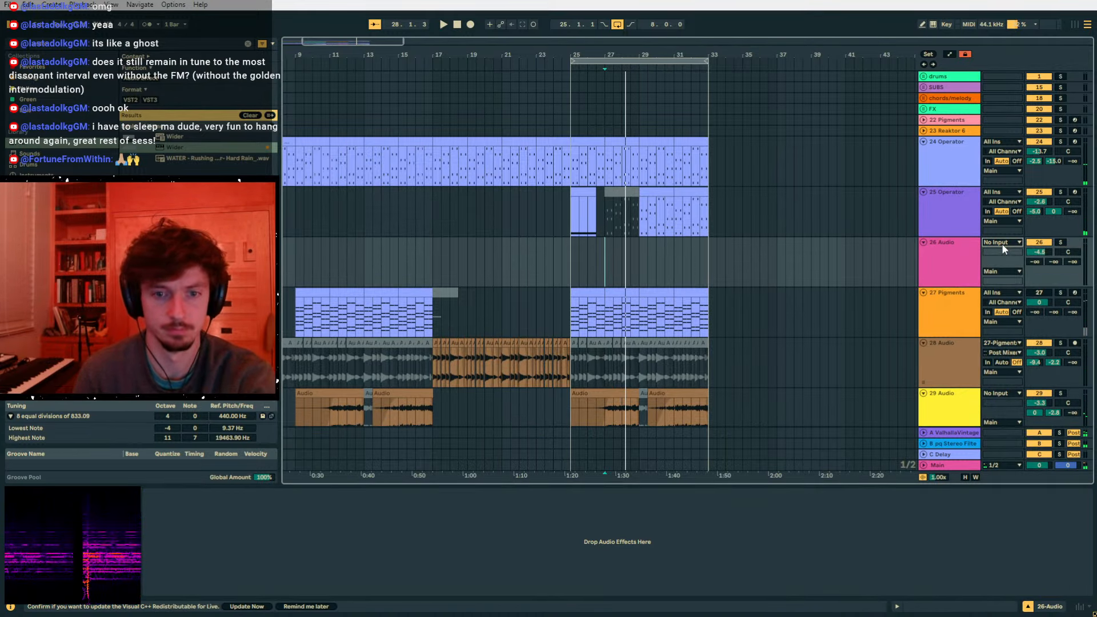
left_click(588, 213)
left_click(243, 577)
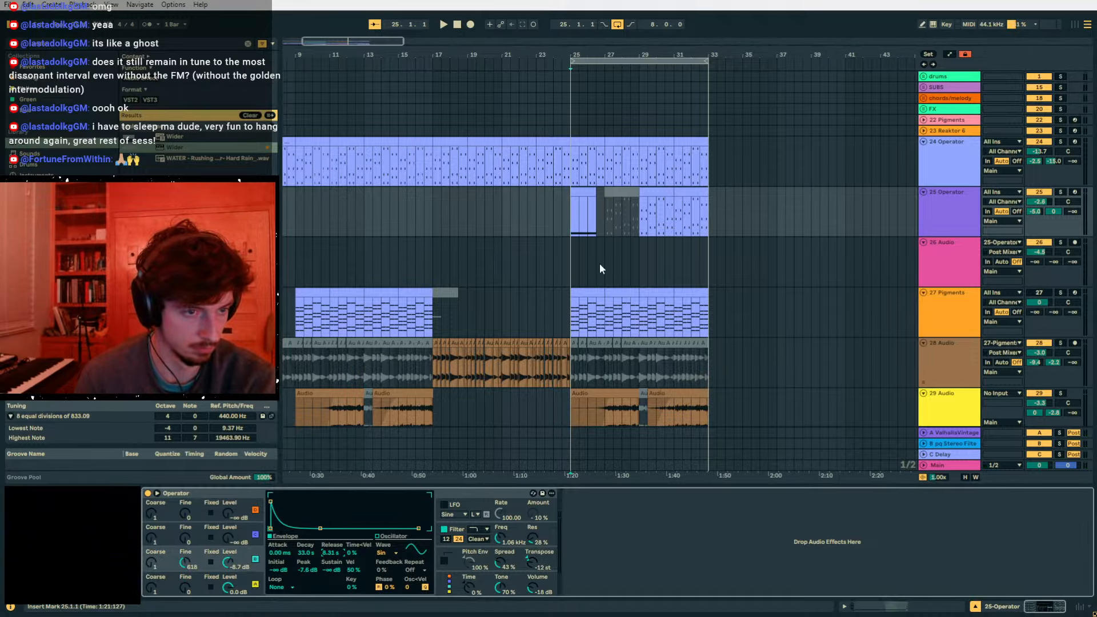
left_click(576, 259)
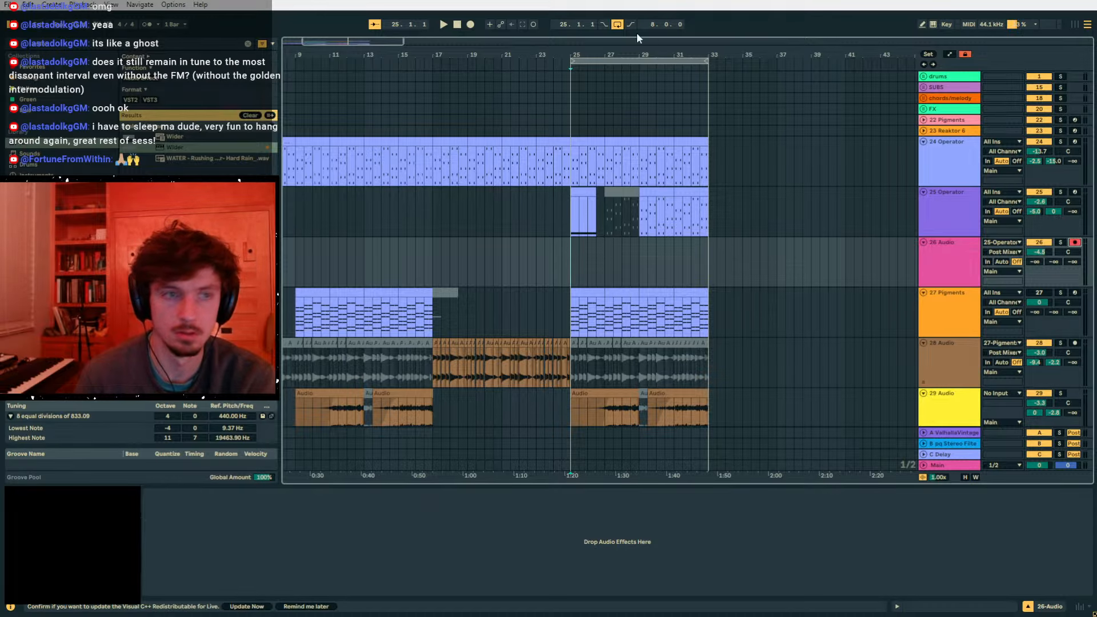
- Record the sustained chord onto the 26 Audio track from bar 25, reverse the recording, and place it starting at 27.3.1
left_click(470, 24)
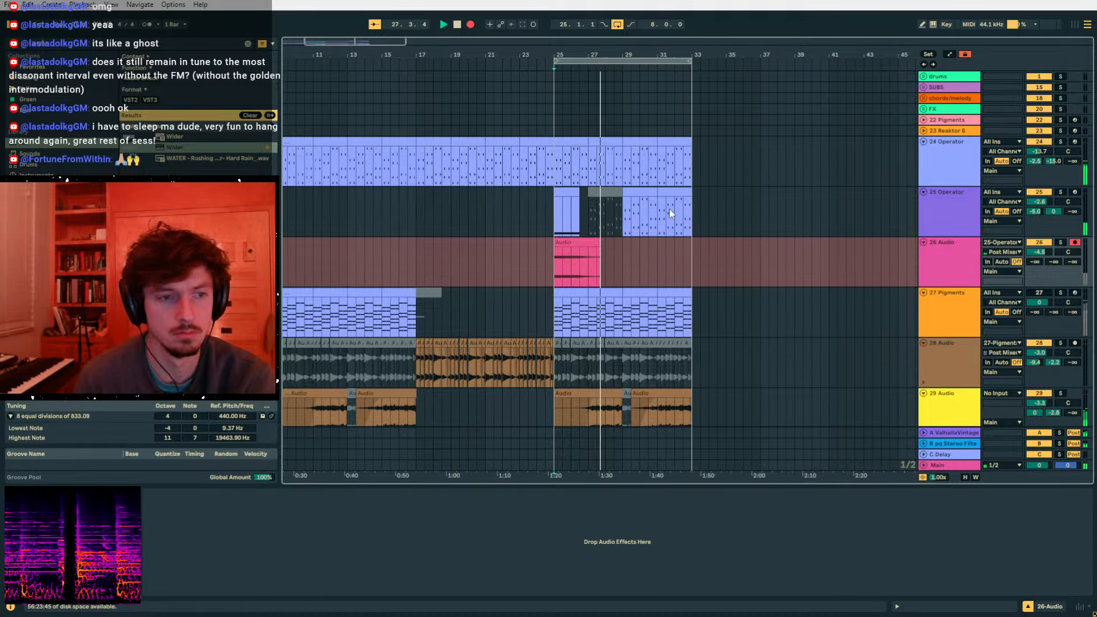
key("space")
left_click_drag(584, 243, 627, 276)
key("space")
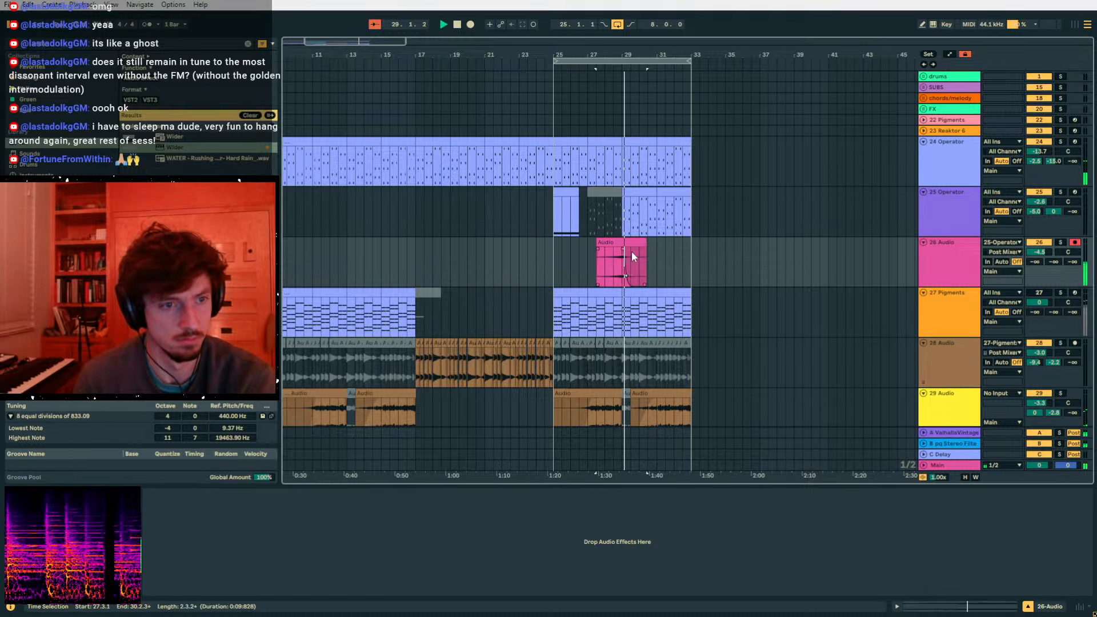
- Copy the 25 Operator track's sustained chord clip to bar 29 and deactivate the remainder of that track's clip up to bar 33
left_click_drag(572, 193, 641, 193)
key("space")
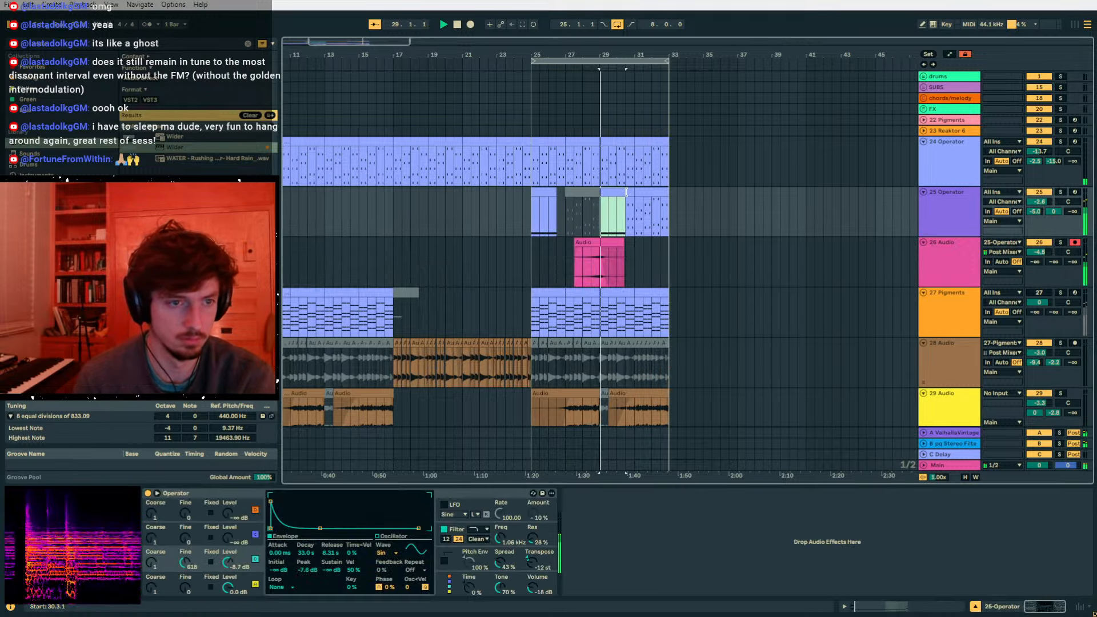
left_click(626, 192)
key("0")
left_click(645, 192)
key("0")
- Play from bar 25, raise the 26 Audio track's volume to about -1.8 dB and set its first send to -11.6 dB
left_click(533, 214)
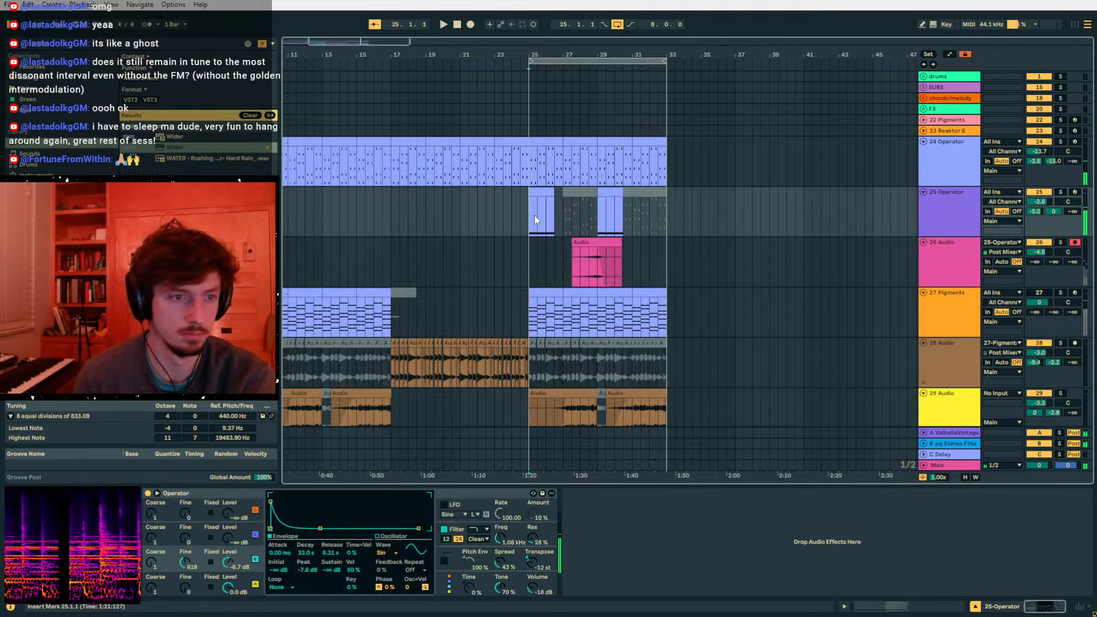
key("space")
key("space")
left_click_drag(1036, 252, 1053, 228)
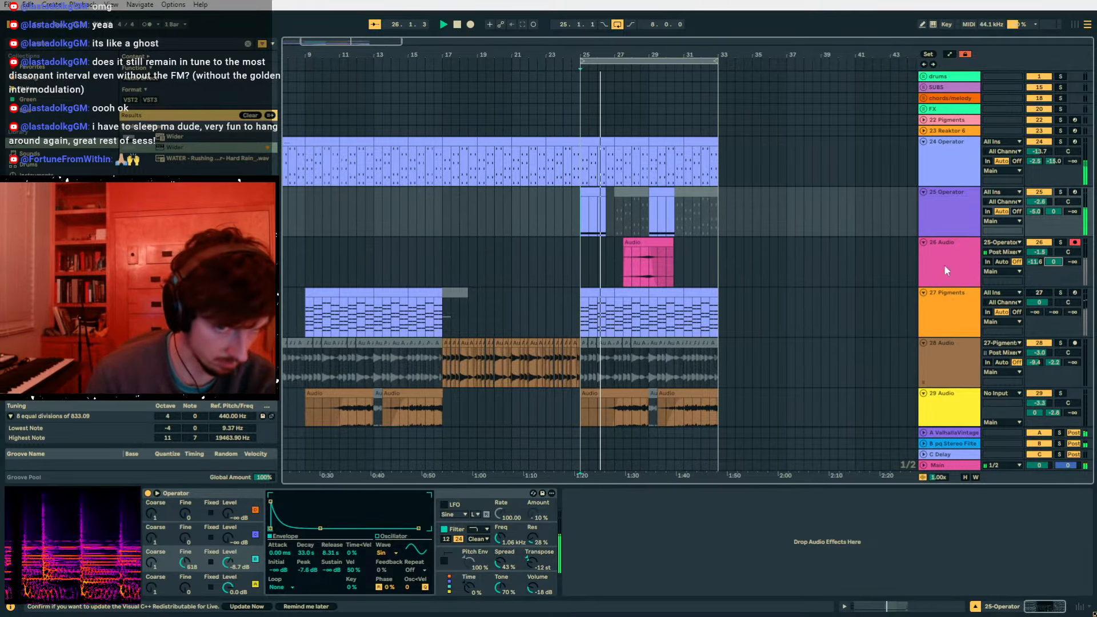
left_click(945, 215)
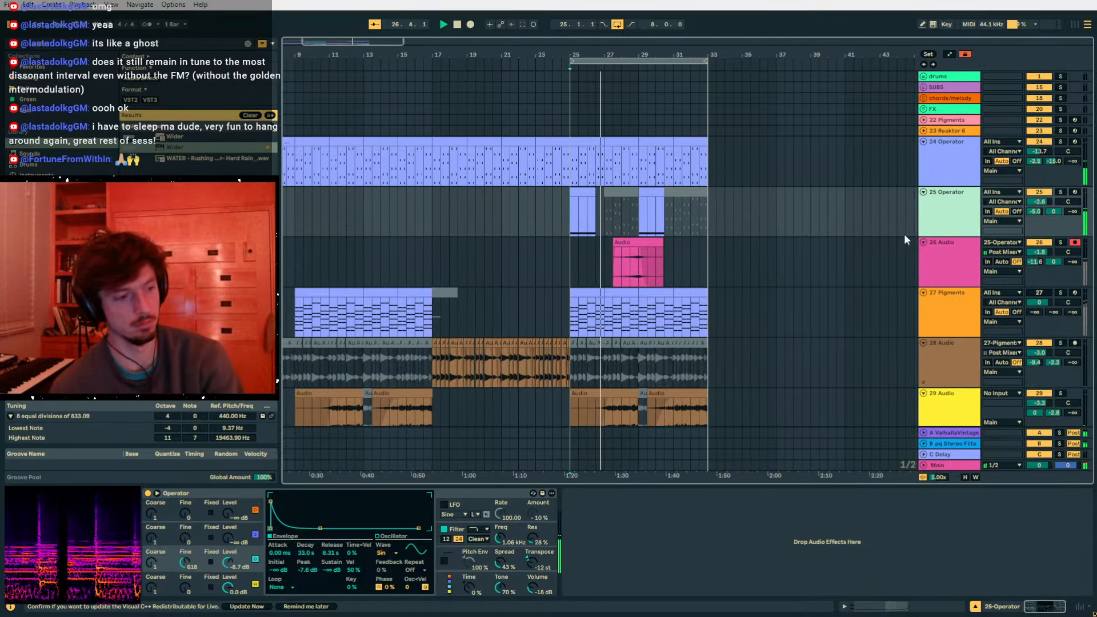
left_click(946, 467)
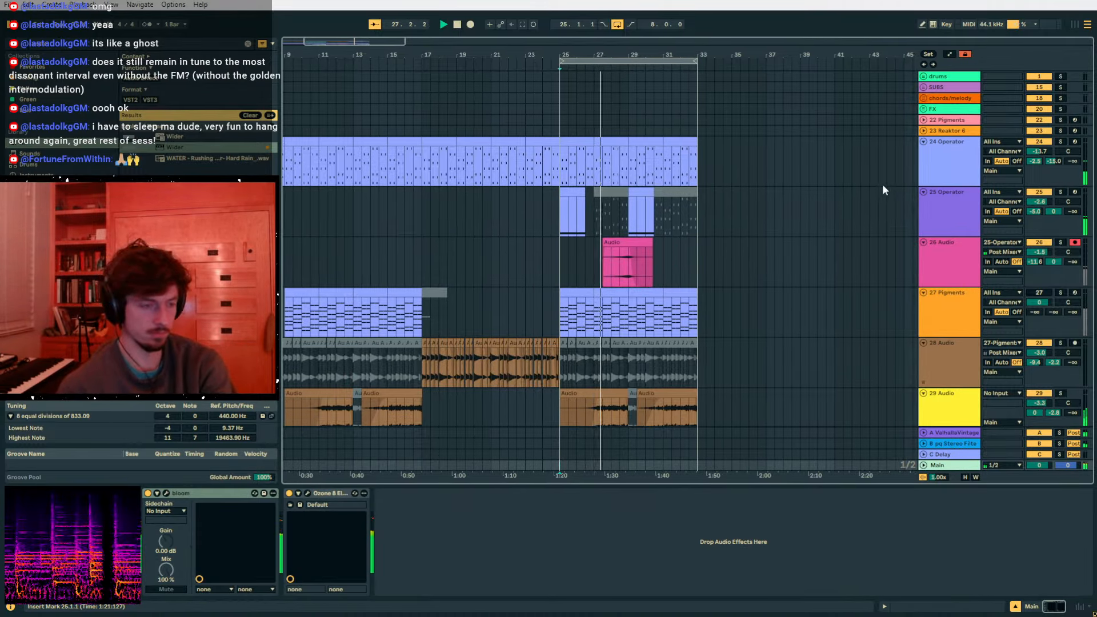
- Duplicate bars 25 to 29 of the 26 Audio track directly after themselves and set the loop from bar 1 to bar 33
scroll(883, 184, "down", 3)
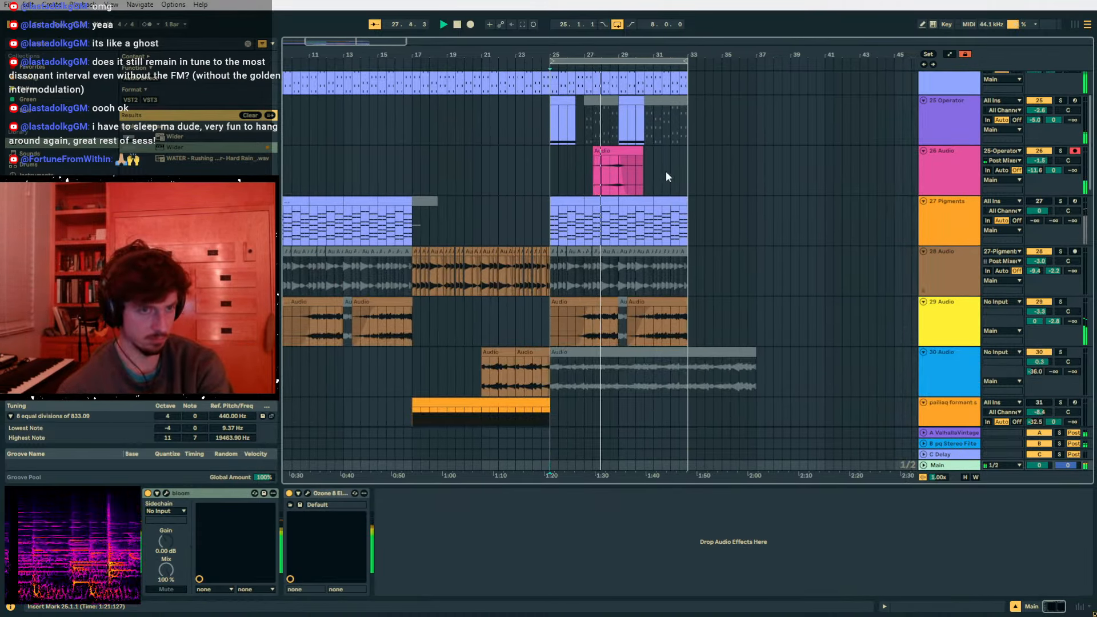
left_click_drag(623, 55, 531, 58)
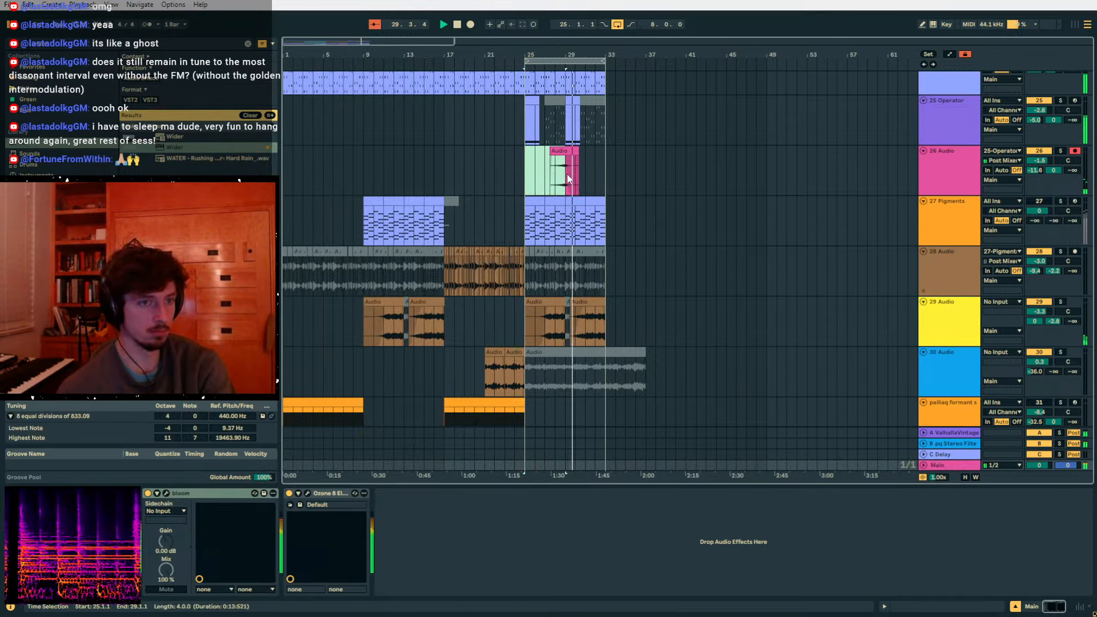
key("ctrl+d")
left_click_drag(609, 172, 284, 171)
key("ctrl+l")
- Copy the 25 Operator track's material from bars 25 to 33 and paste it at bar 9
scroll(577, 165, "up", 2)
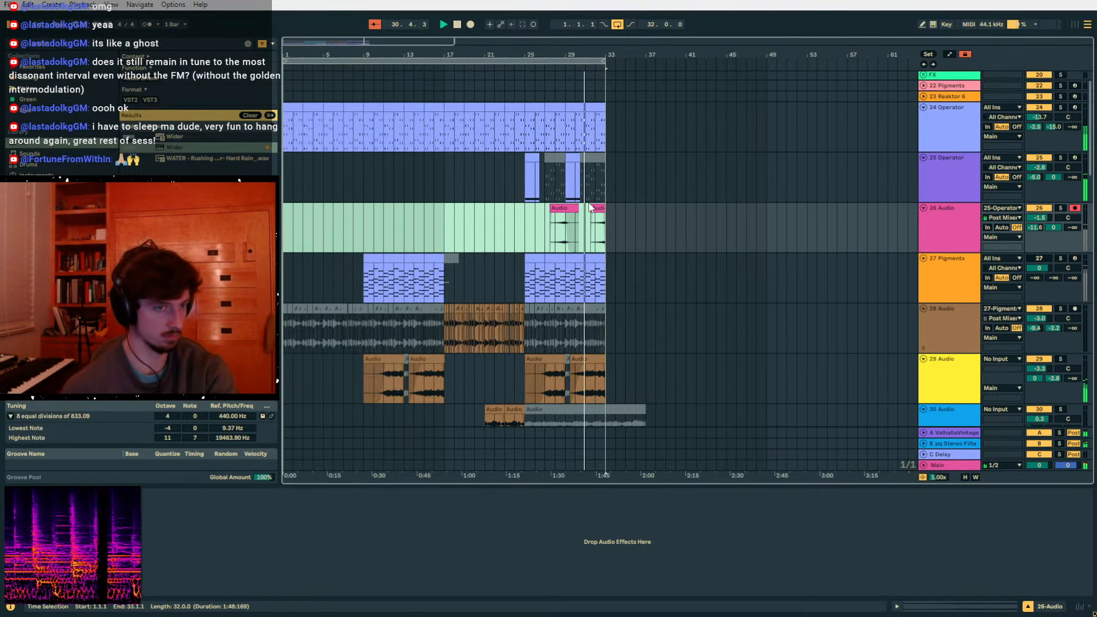
left_click(607, 226)
left_click(591, 158)
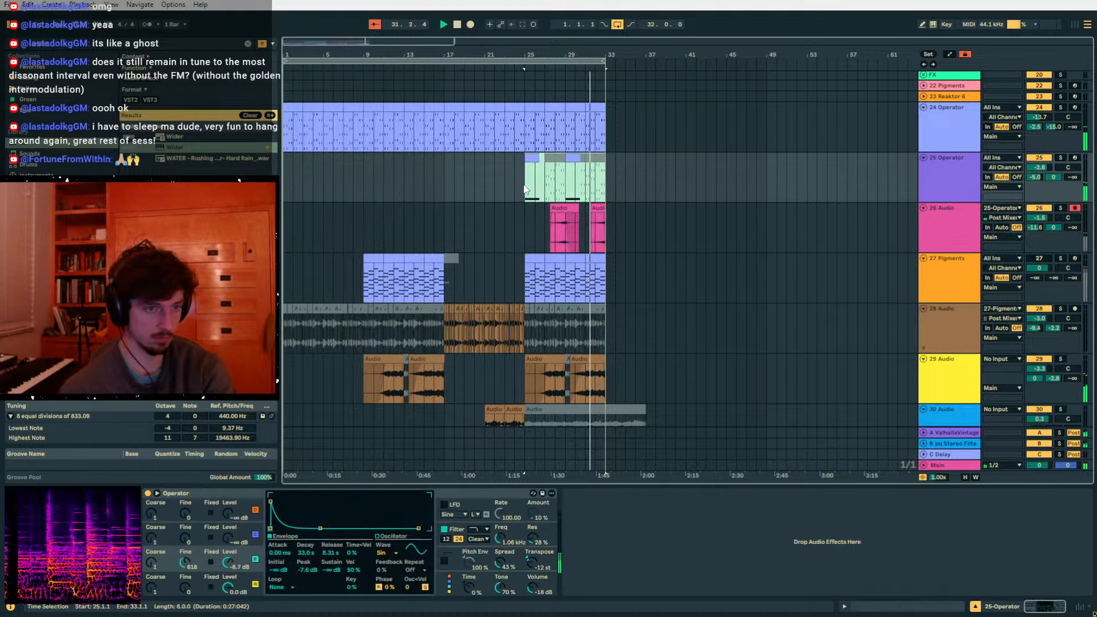
left_click(363, 185)
key("ctrl+v")
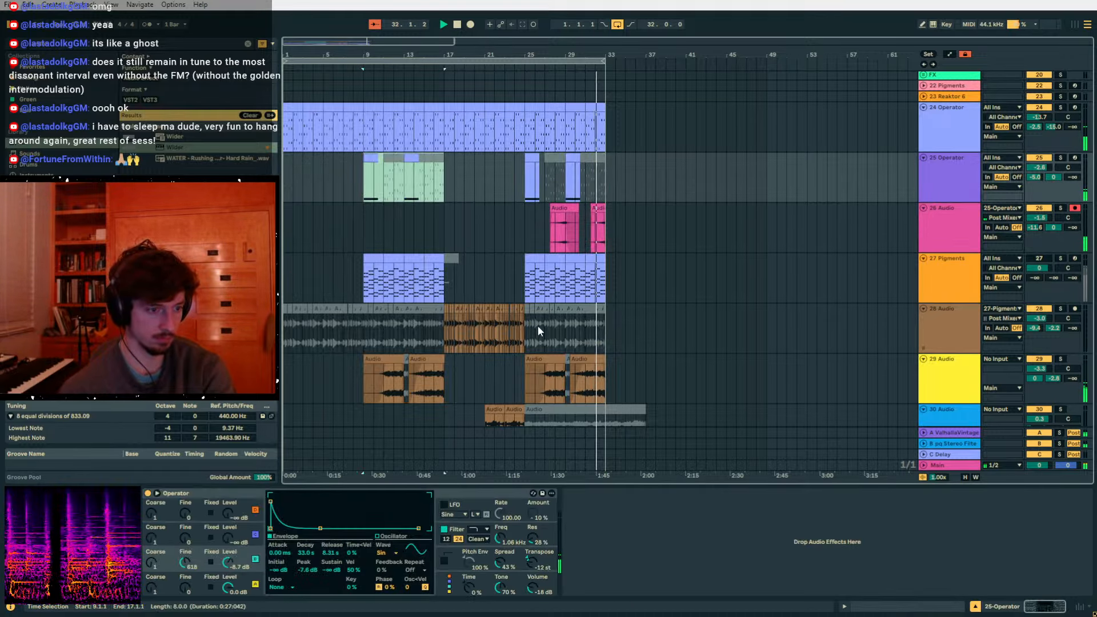
- Add transpose automation on the 25 Operator track, holding 0 st up to bar 17
left_click(533, 563)
key("a")
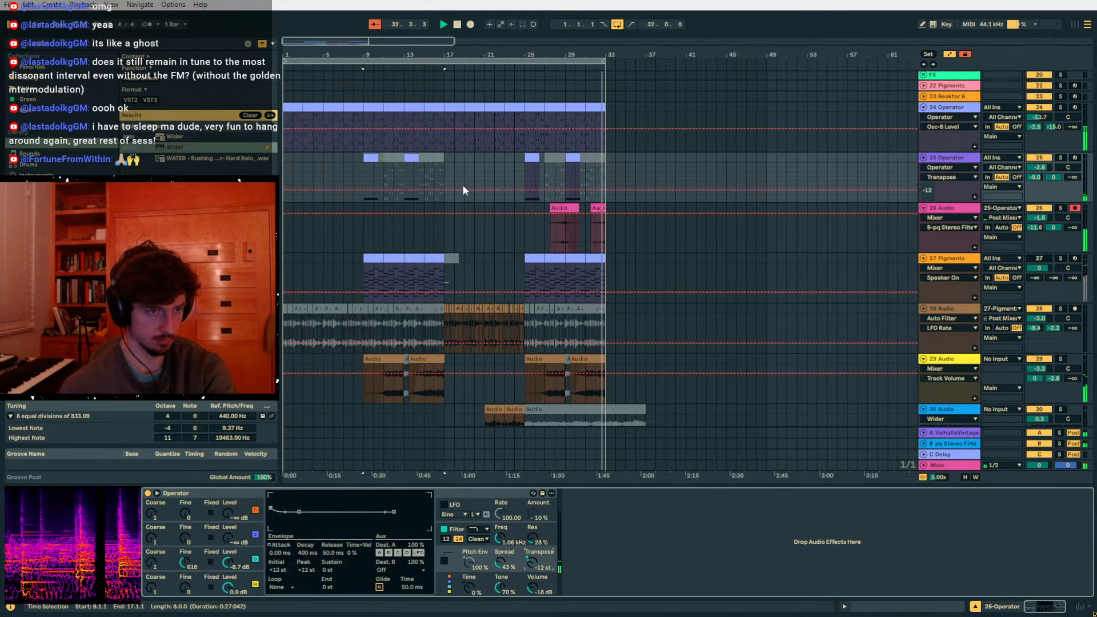
left_click(444, 188)
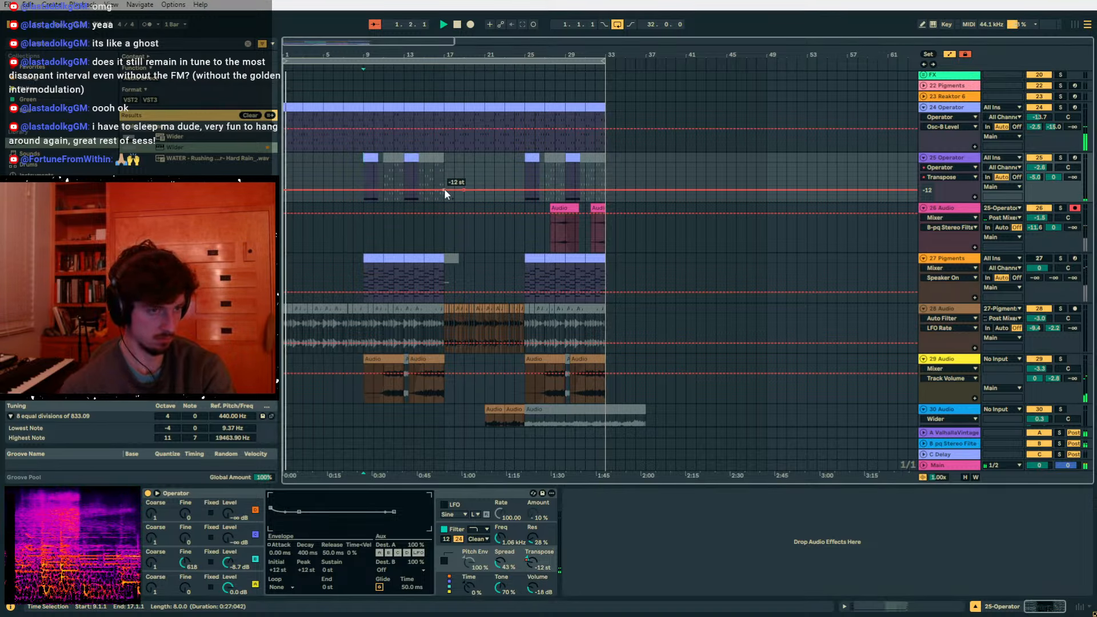
left_click_drag(444, 188, 444, 172)
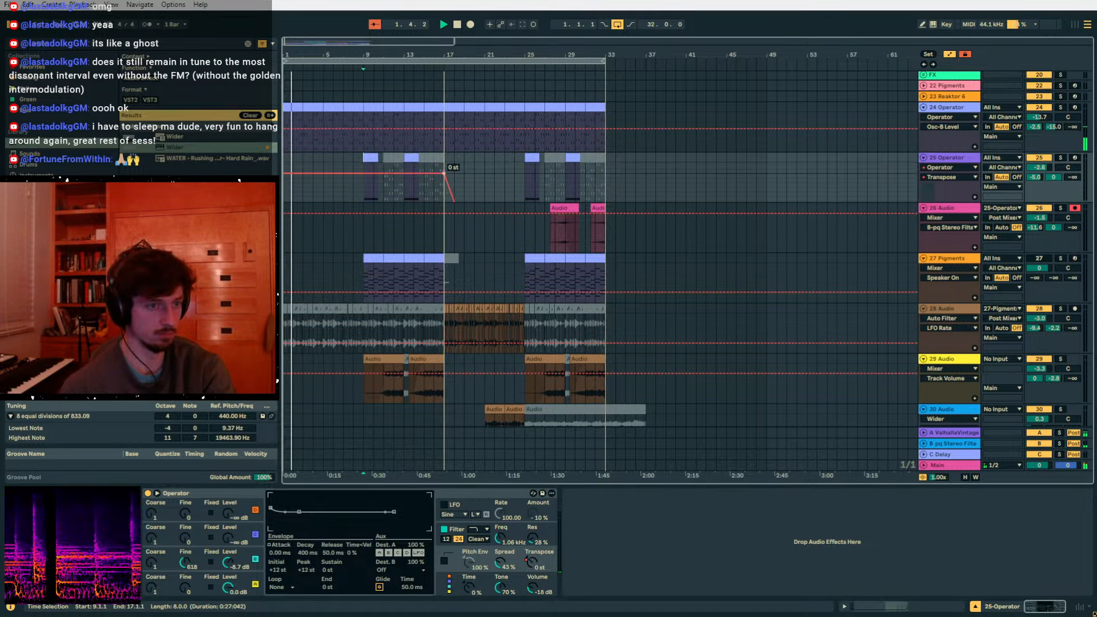
key("a")
key("a")
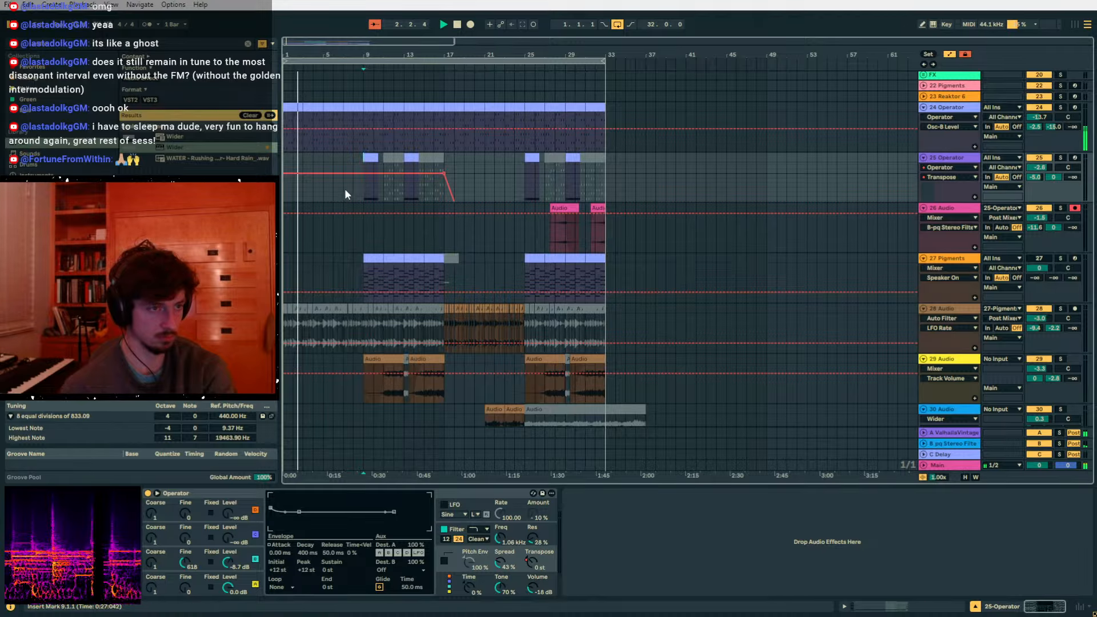
- Review the percussion, Wavetable and riser tracks during playback and inspect the device chains of the 43 Wavetable and Main tracks
scroll(345, 195, "down", 15)
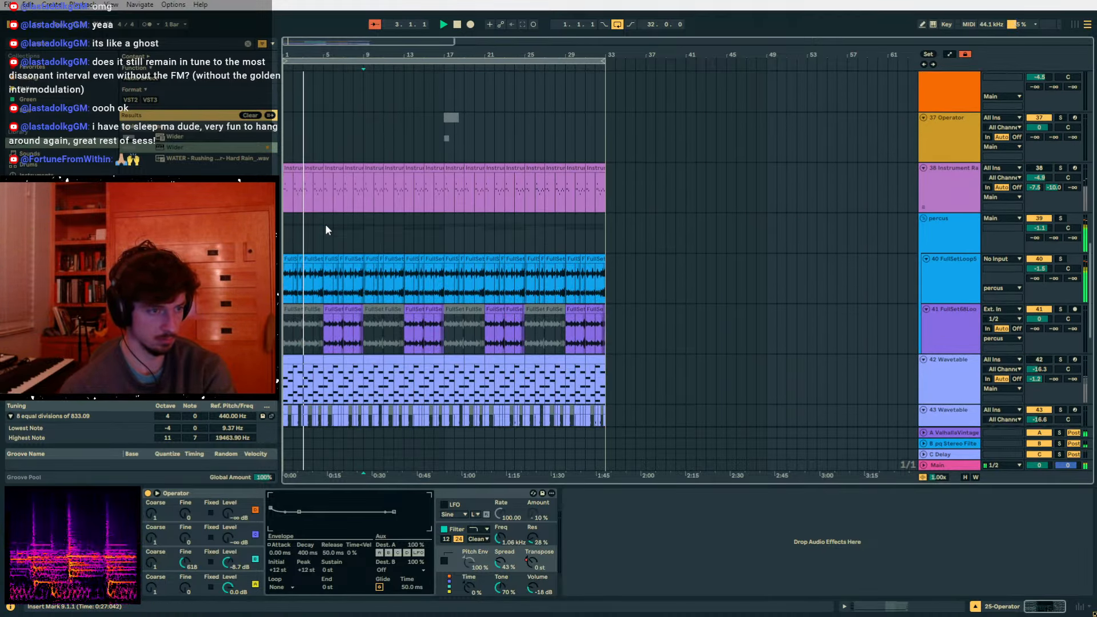
scroll(326, 228, "down", 10)
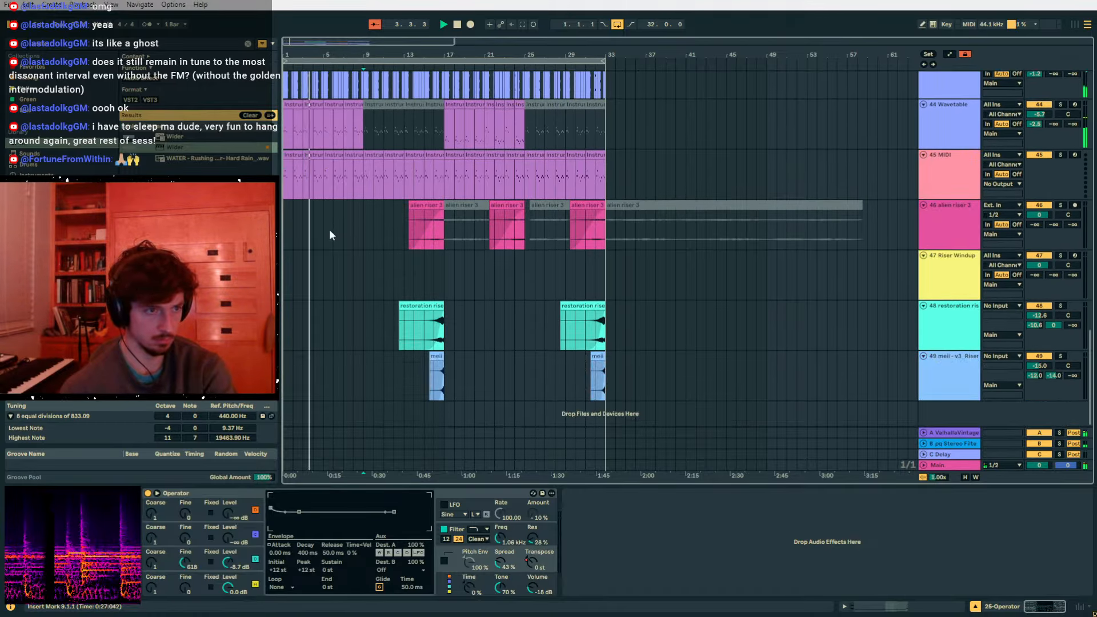
scroll(332, 210, "up", 5)
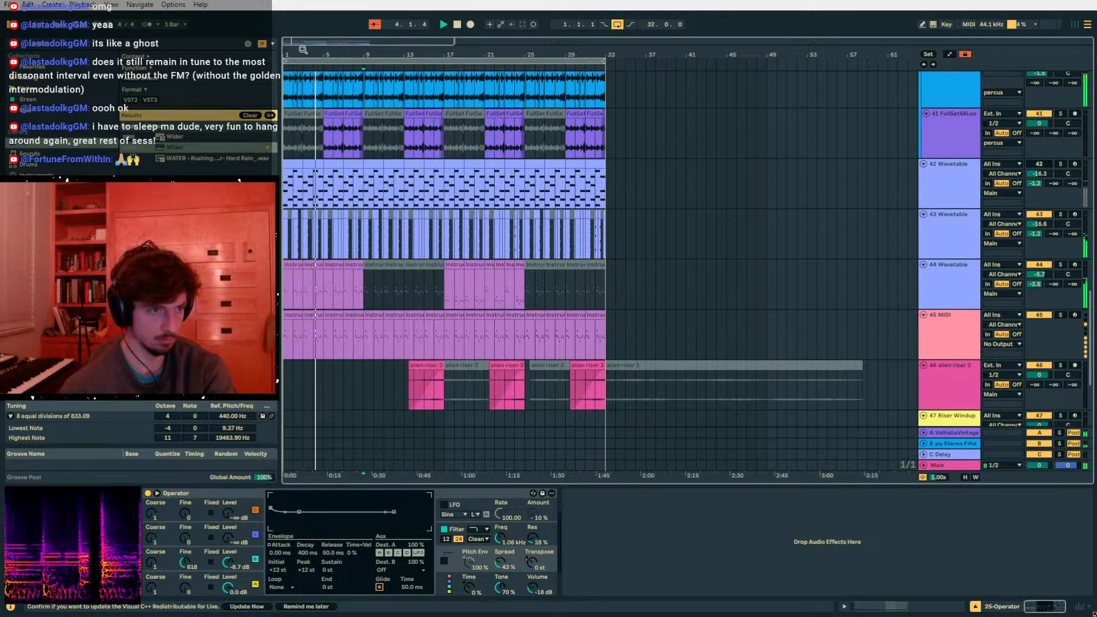
left_click_drag(303, 50, 380, 105)
left_click(949, 211)
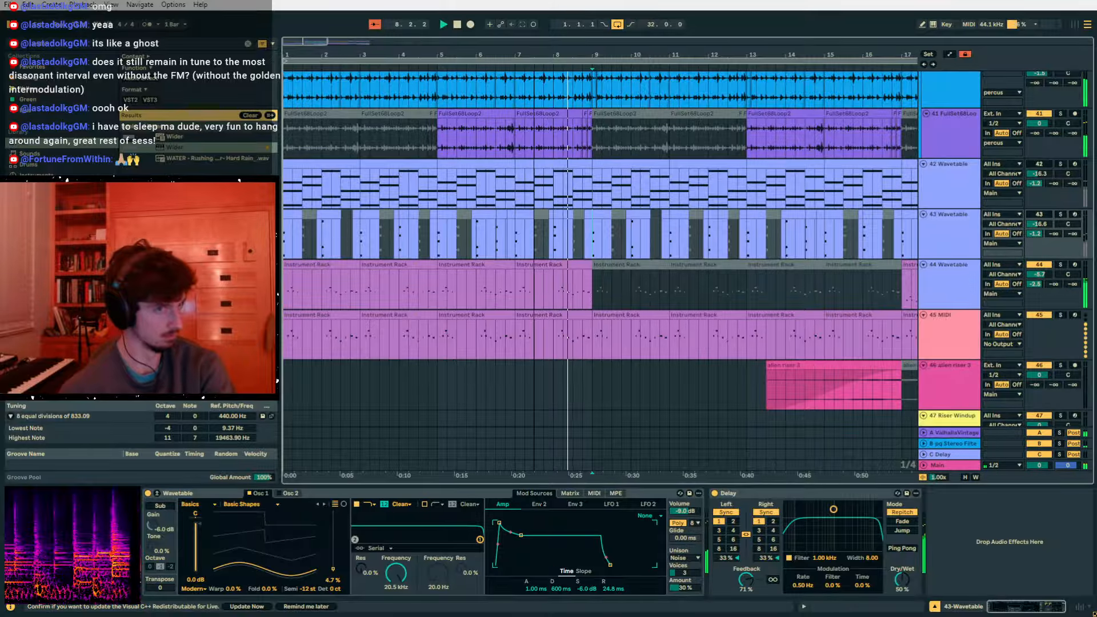
left_click_drag(668, 55, 667, 22)
left_click(944, 465)
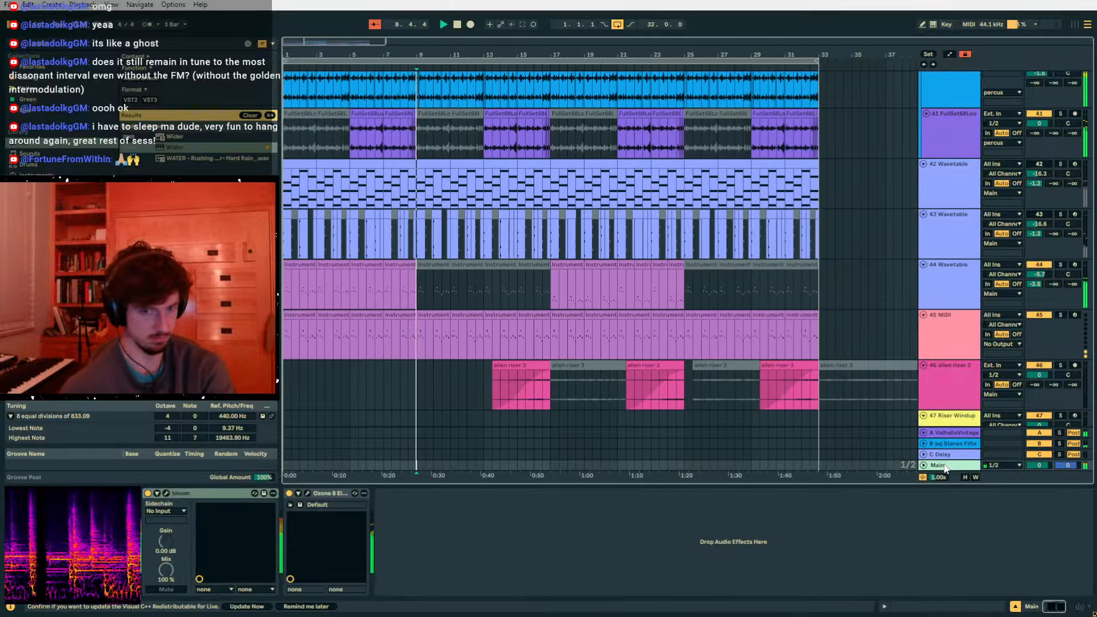
- Copy the first reversed clip on the 26 Audio track to the lead-in of bar 9, starting at 7.3
scroll(485, 292, "up", 15)
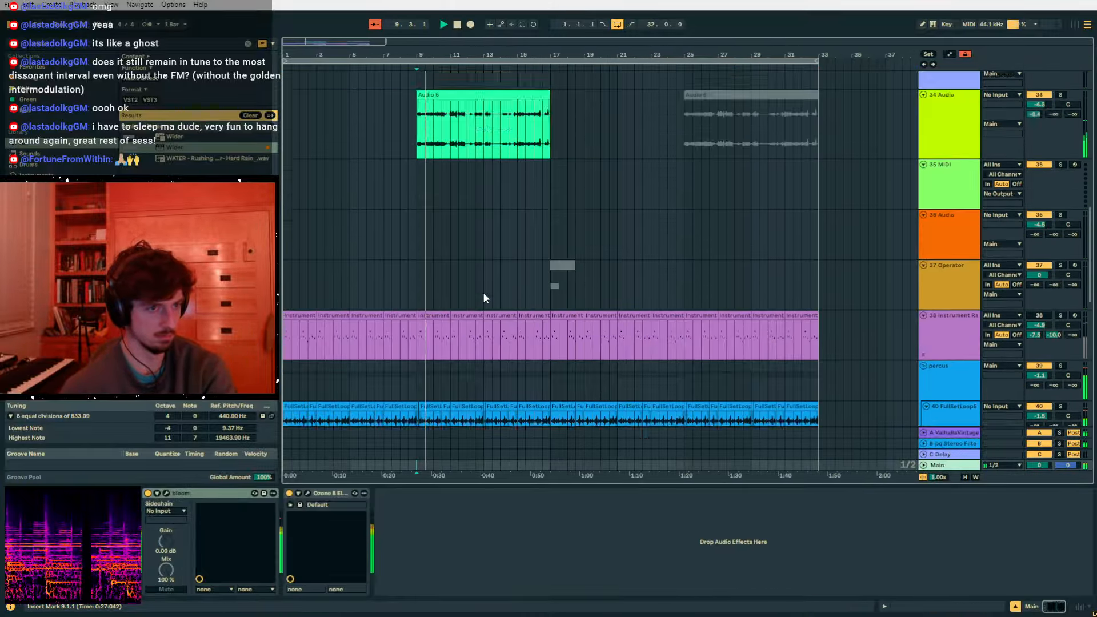
scroll(484, 293, "up", 6)
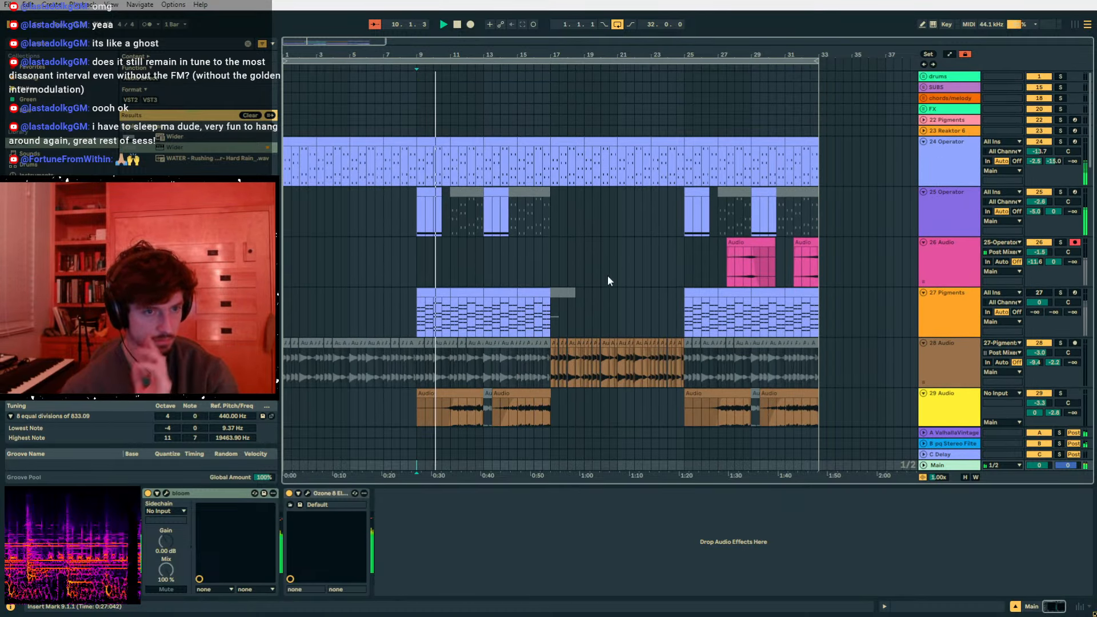
left_click(736, 242)
left_click(378, 253)
key("ctrl+v")
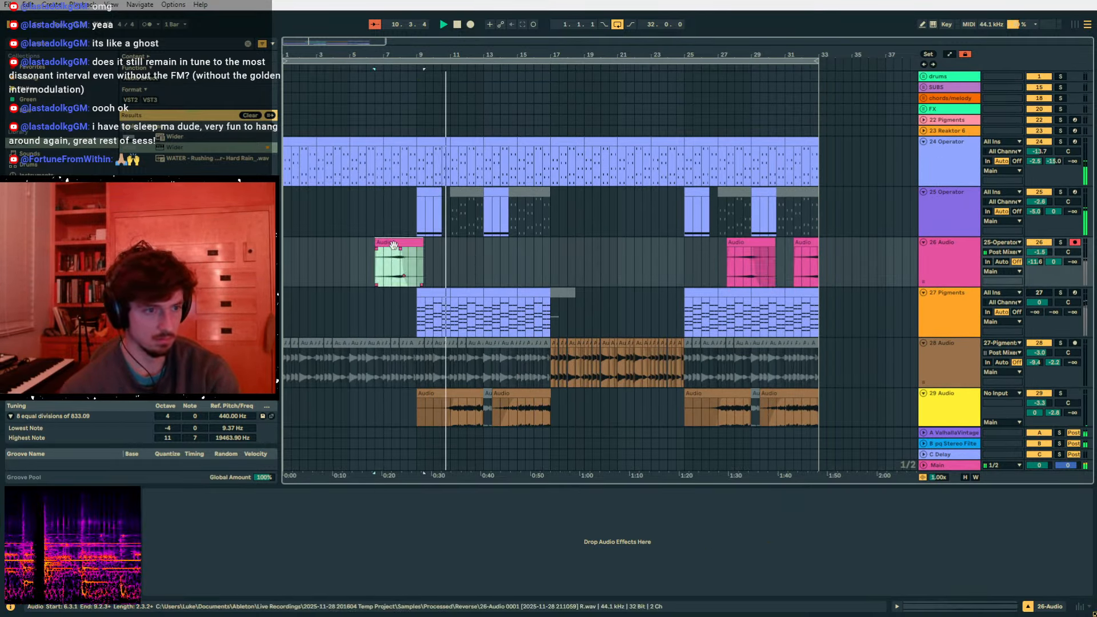
left_click_drag(393, 243, 410, 242)
- Return the 25 Operator track's transpose to -12 st and hide the automation lanes
left_click(430, 195)
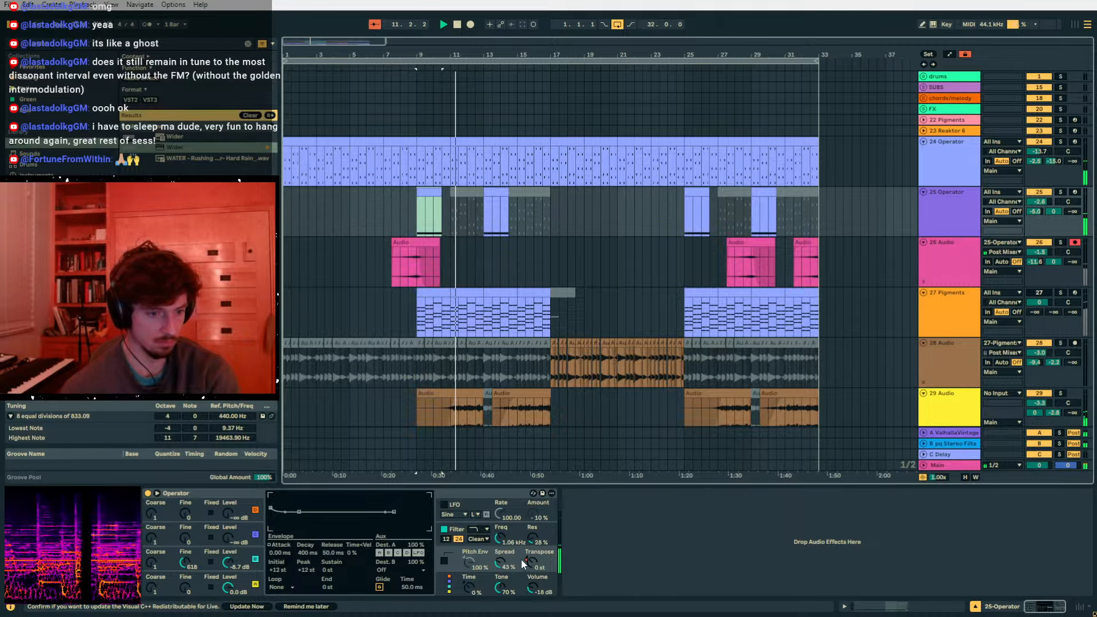
key("a")
left_click(398, 215)
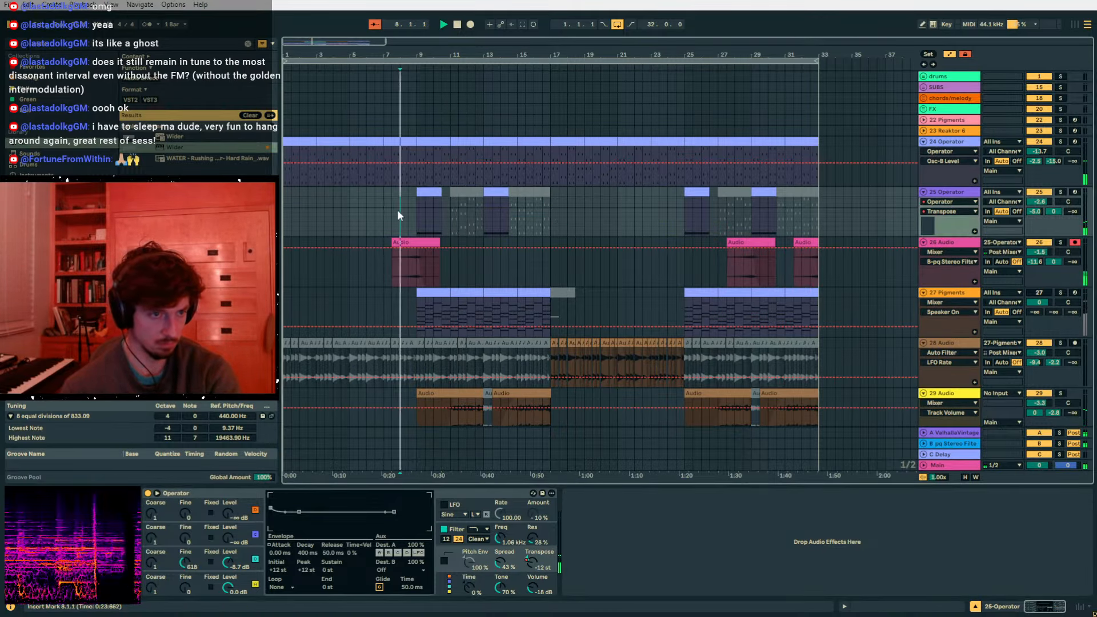
left_click(391, 252)
key("a")
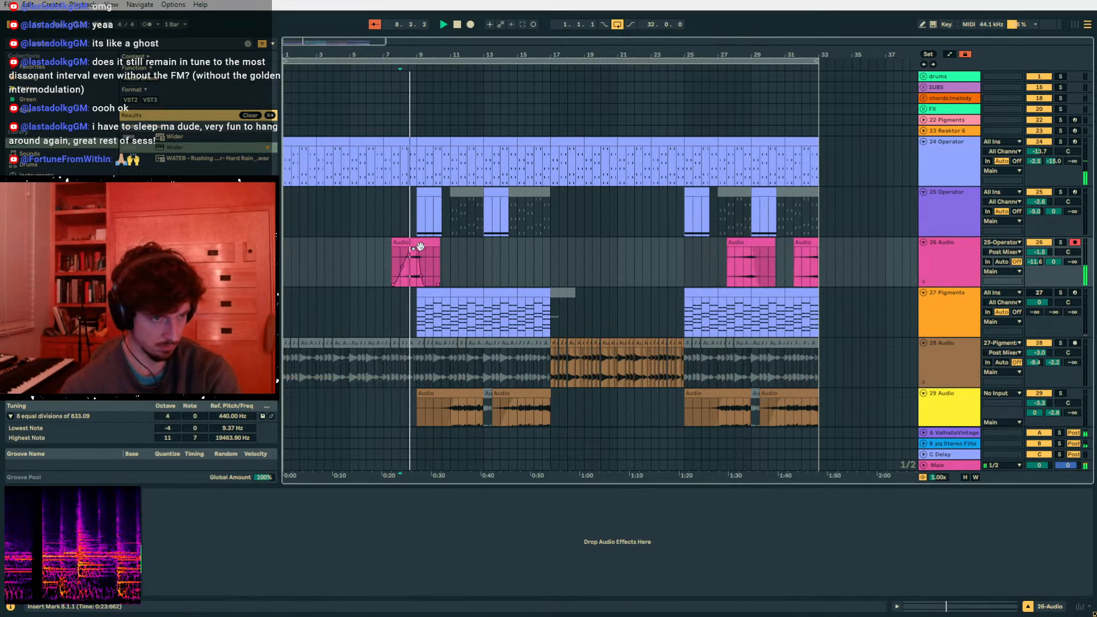
- Copy the restoration riser clip that ends at bar 17 so that the copy ends at bar 9
scroll(492, 260, "down", 10)
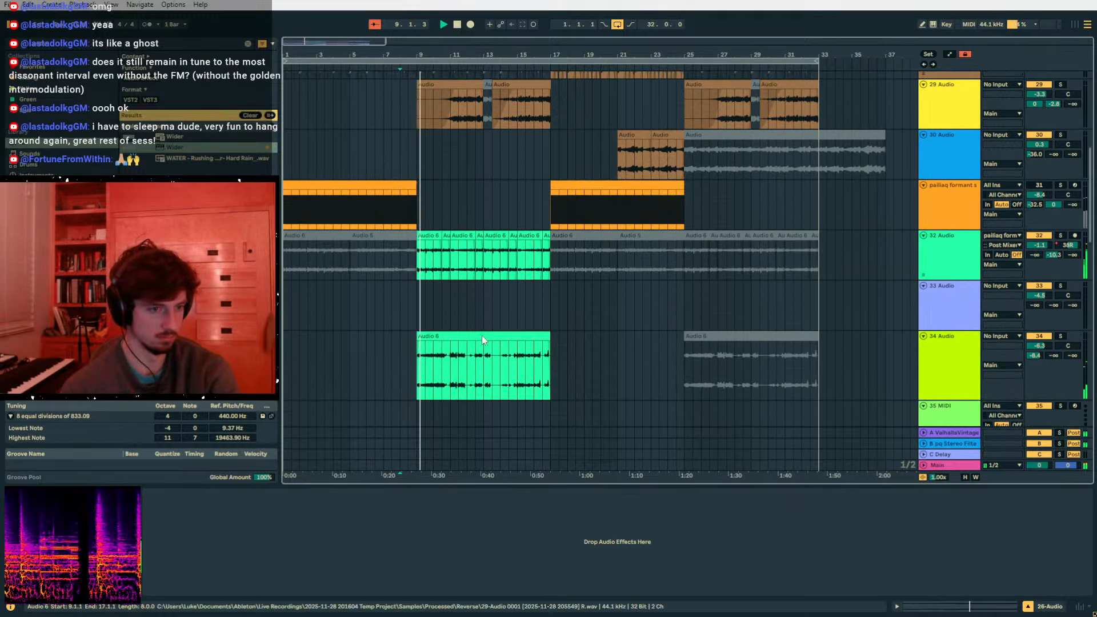
scroll(534, 337, "down", 10)
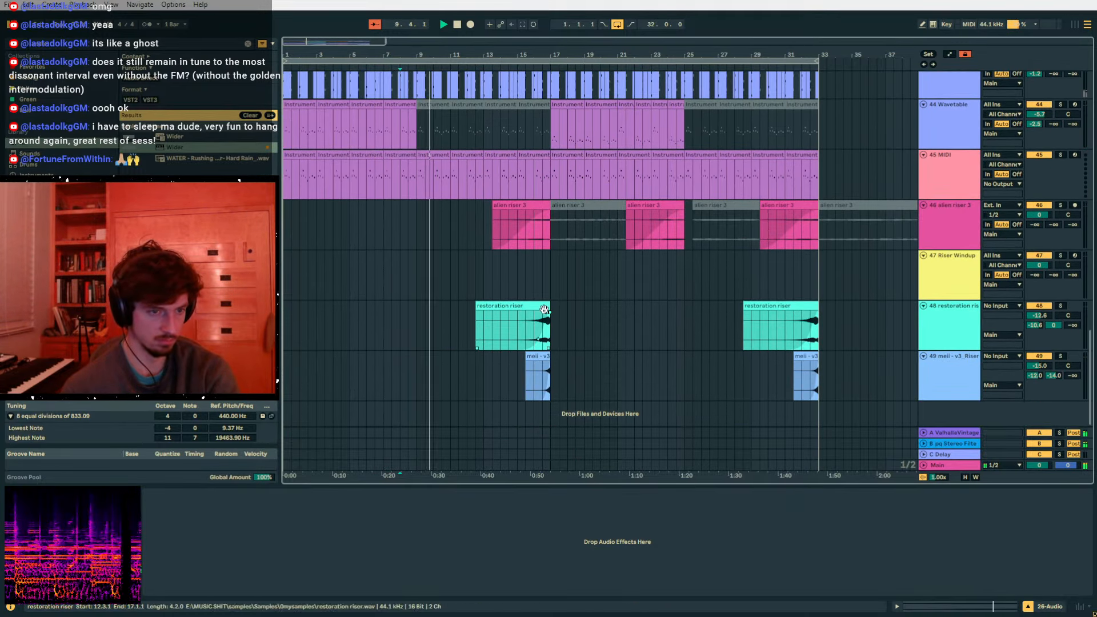
left_click(537, 306)
left_click(410, 337)
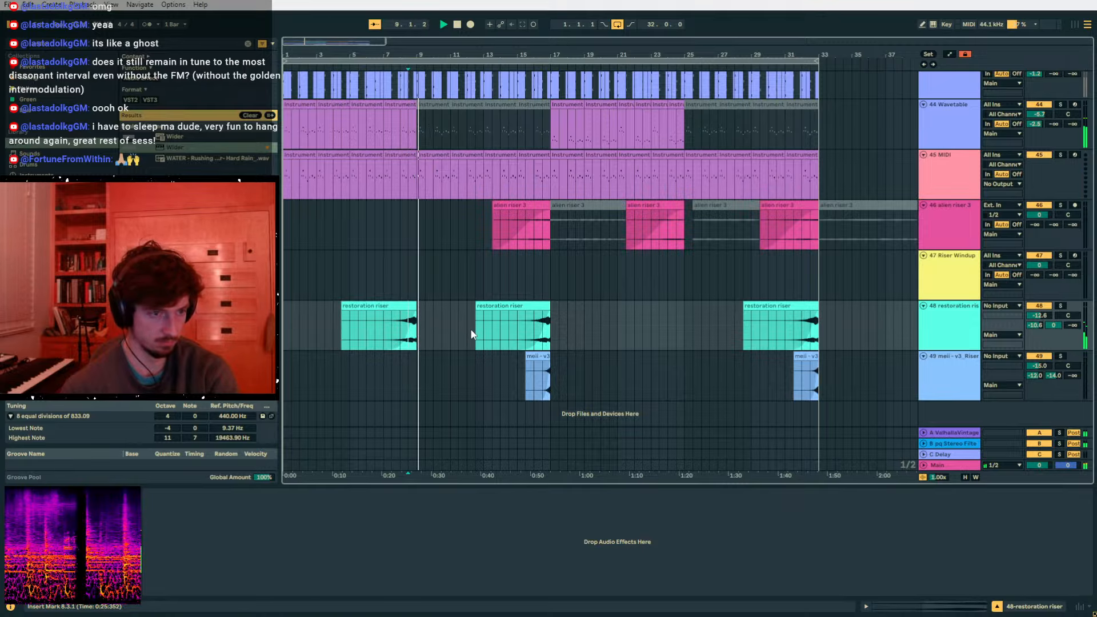
scroll(417, 323, "up", 12)
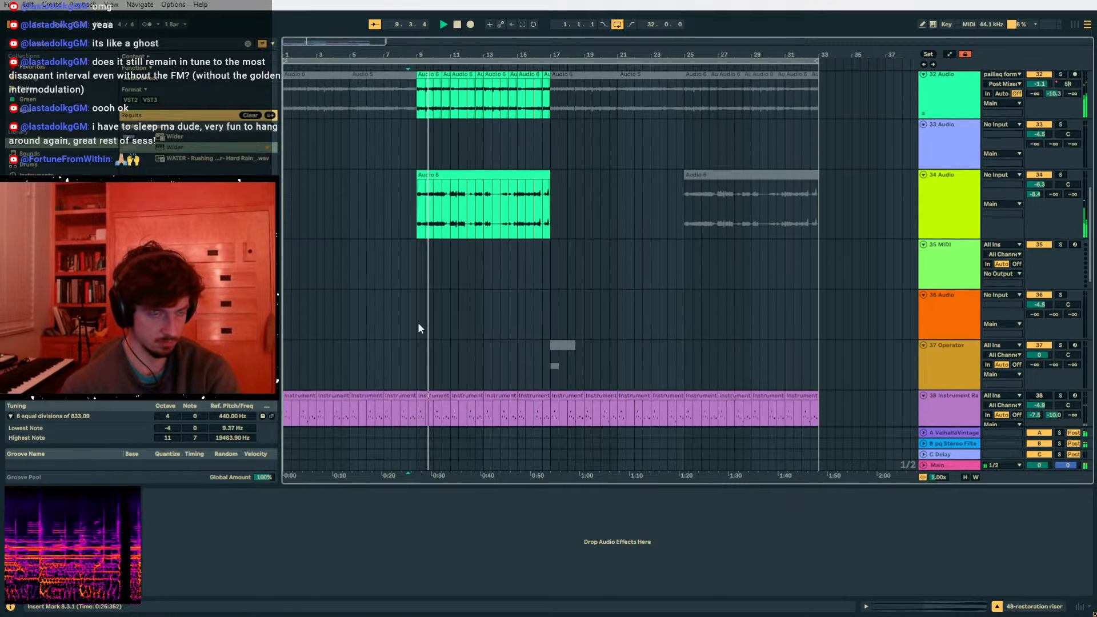
- Lower the 25 Operator track's transpose automation to -24 st for the section ahead of bar 18
scroll(417, 323, "up", 8)
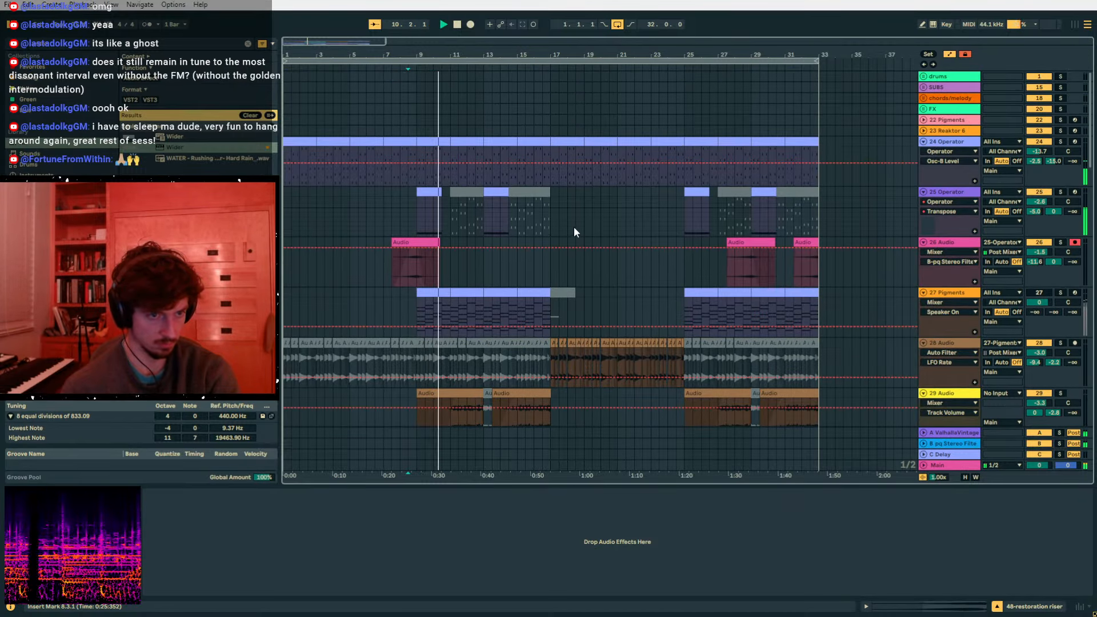
scroll(576, 225, "down", 1)
left_click(577, 210)
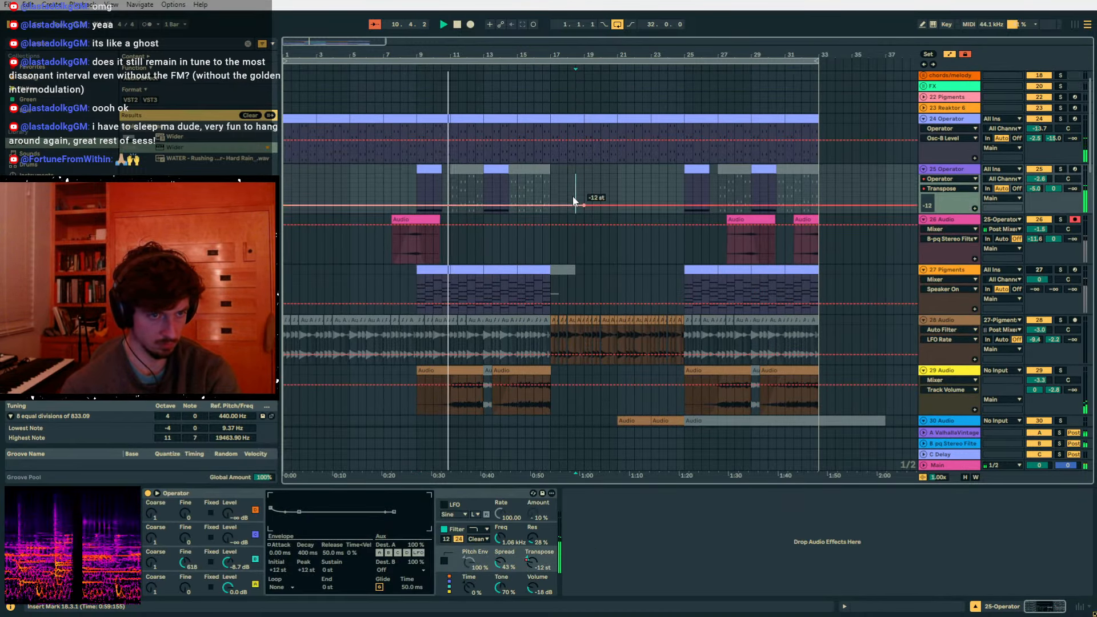
left_click_drag(558, 191, 537, 217)
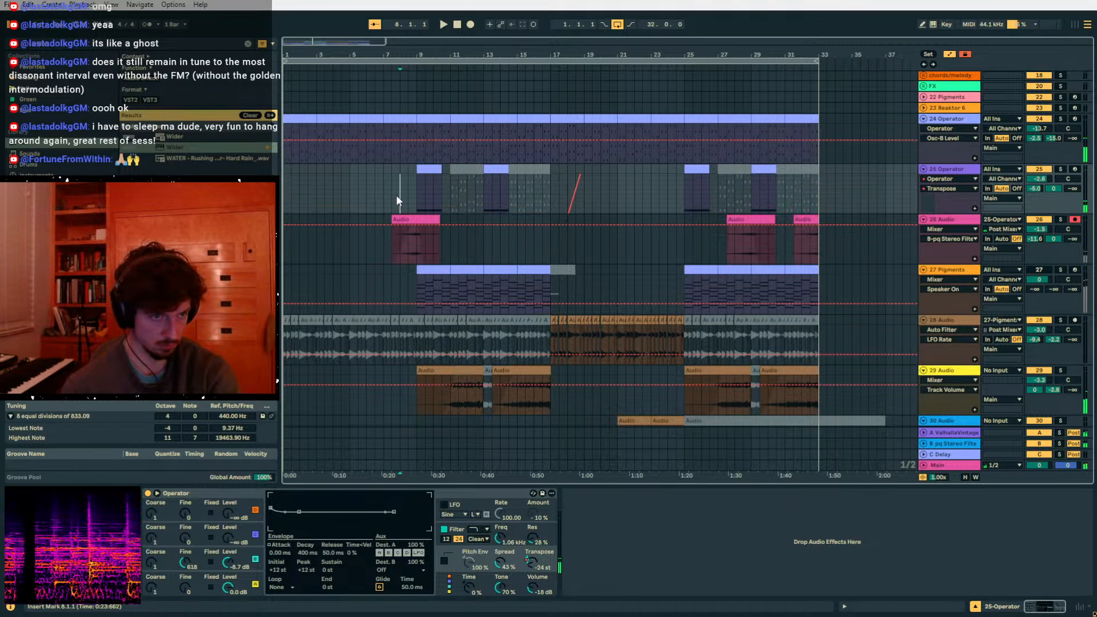
- Paste a copy of the reversed audio clip on the 26 Audio track so that it starts at 11.3.1
left_click(420, 217)
key("a")
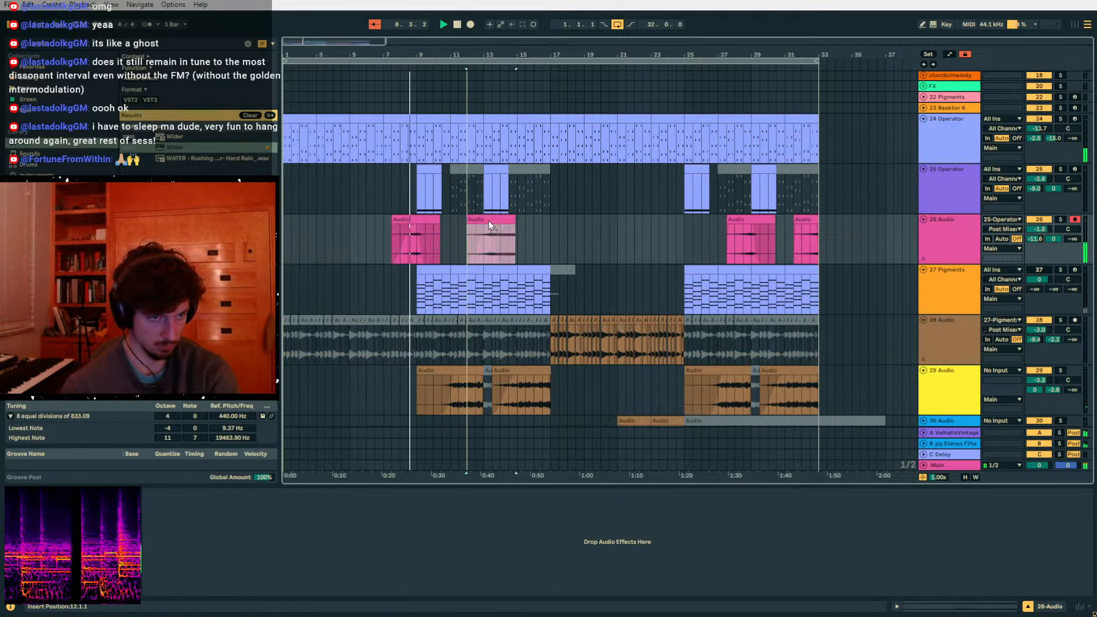
key("Left")
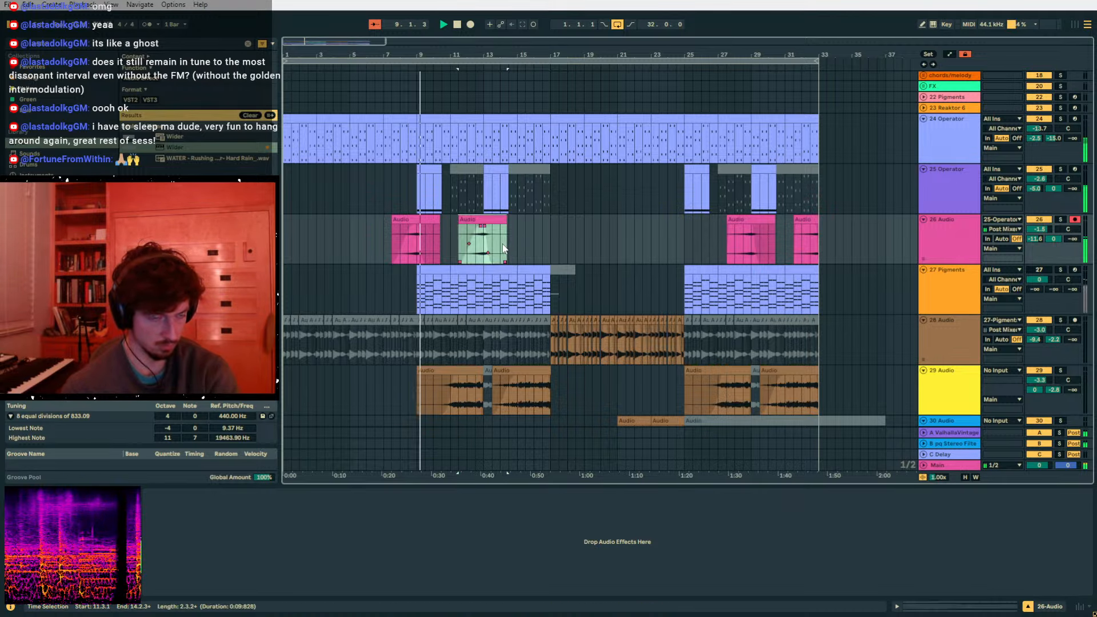
- Lower the 25 Operator track's Operator volume automation to -29 dB up to bar 17 and hide the automation lanes
left_click(419, 197)
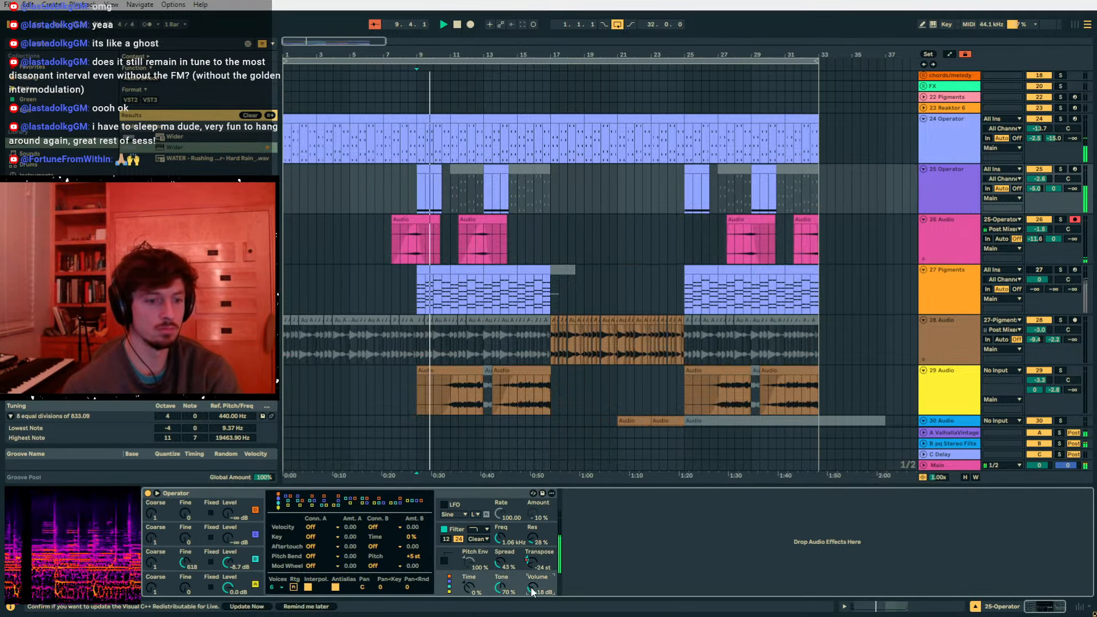
key("a")
left_click_drag(550, 200, 550, 203)
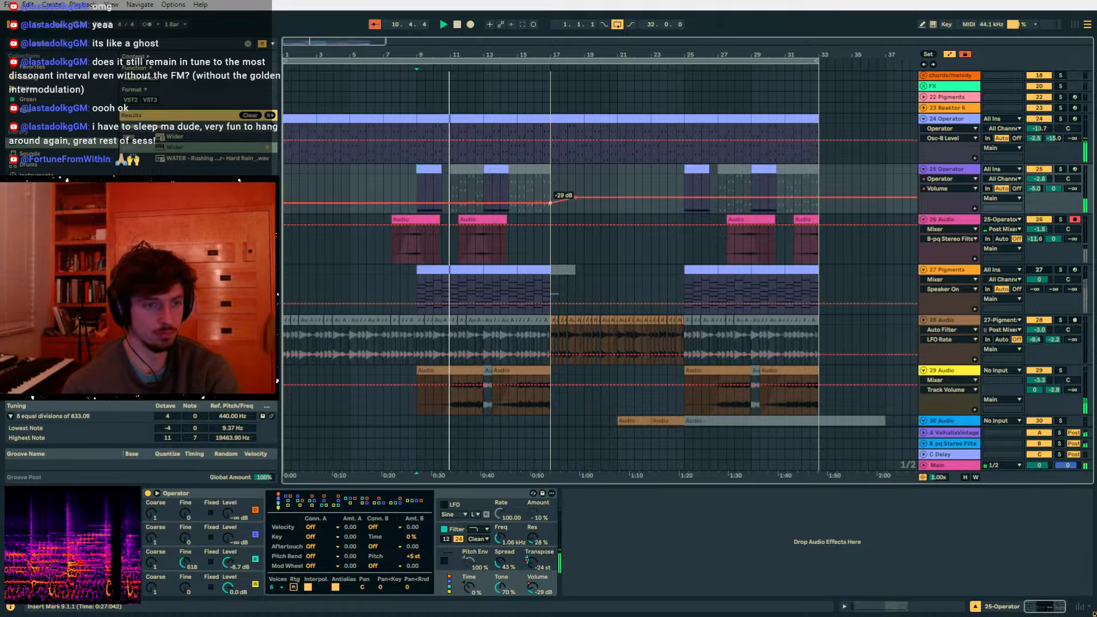
key("a")
- Copy the reversed clip that starts at 11.3.1 on the 26 Audio track to 15.3.1
left_click(497, 239)
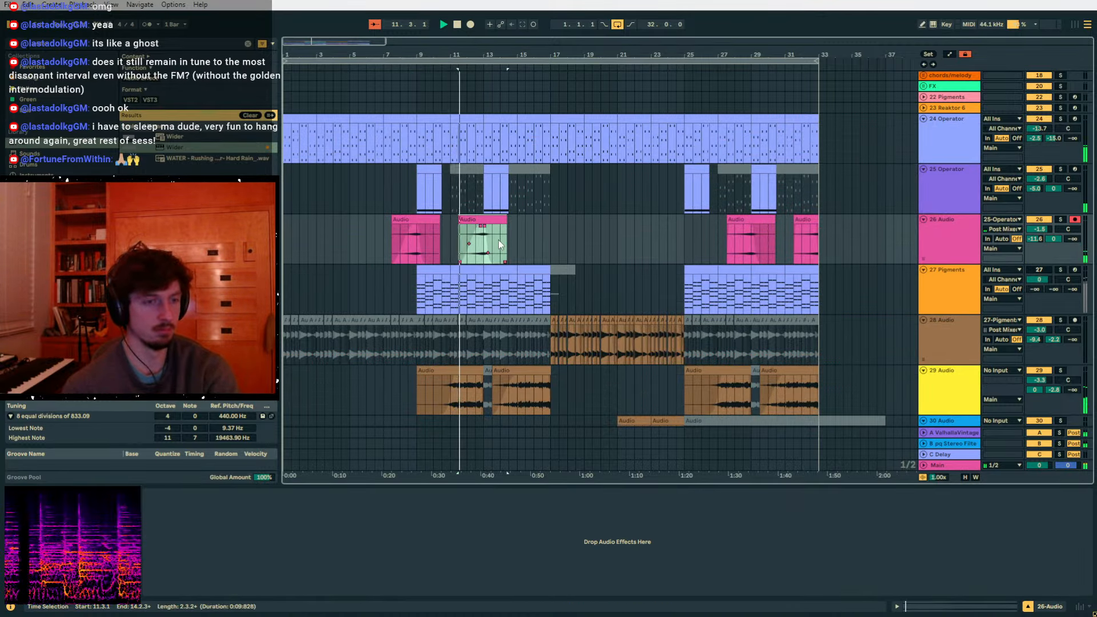
scroll(514, 262, "down", 2)
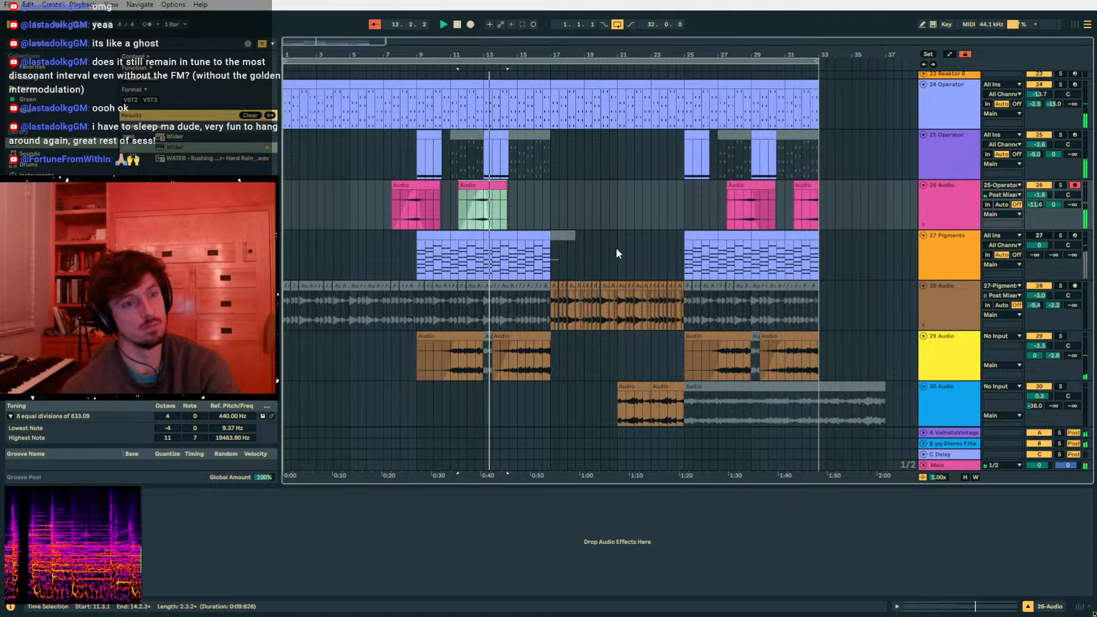
key("a")
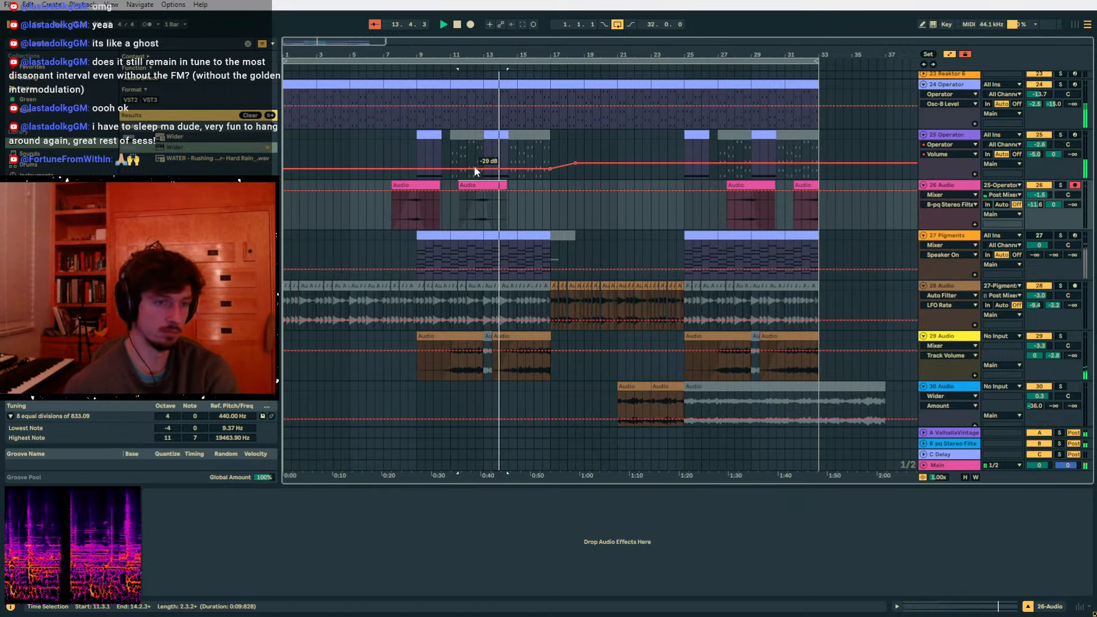
left_click(543, 169)
left_click_drag(543, 168, 460, 208)
key("a")
key("ctrl+c")
left_click(529, 212)
key("ctrl+v")
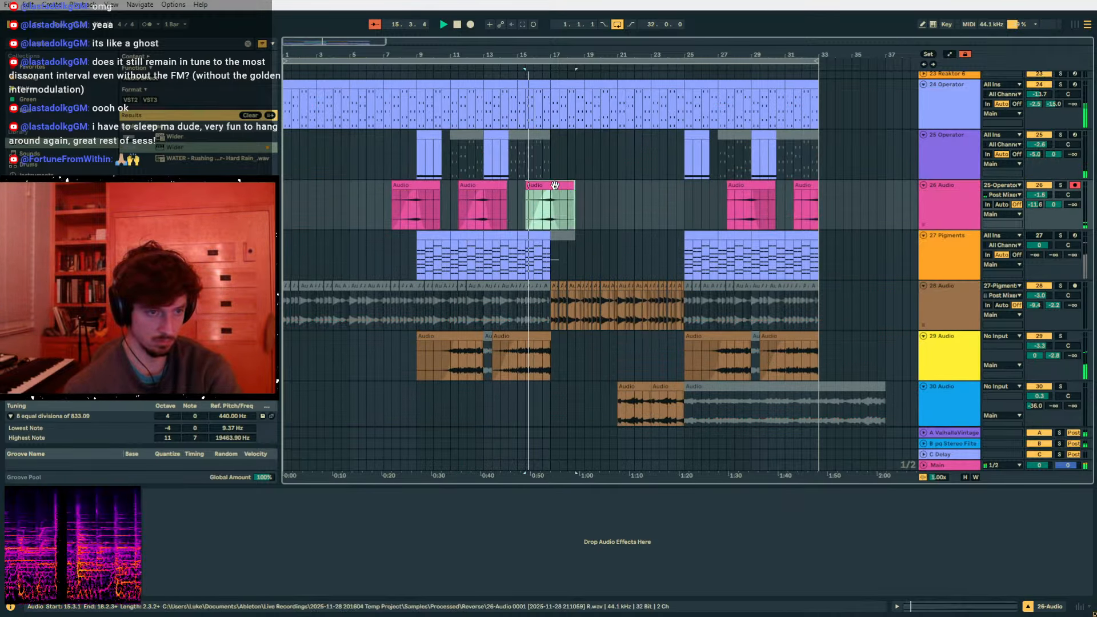
- Paste another copy of the reversed clip on the 26 Audio track at 23.3.1, leading into bar 25
left_click(577, 209)
left_click(563, 185)
left_click(658, 200)
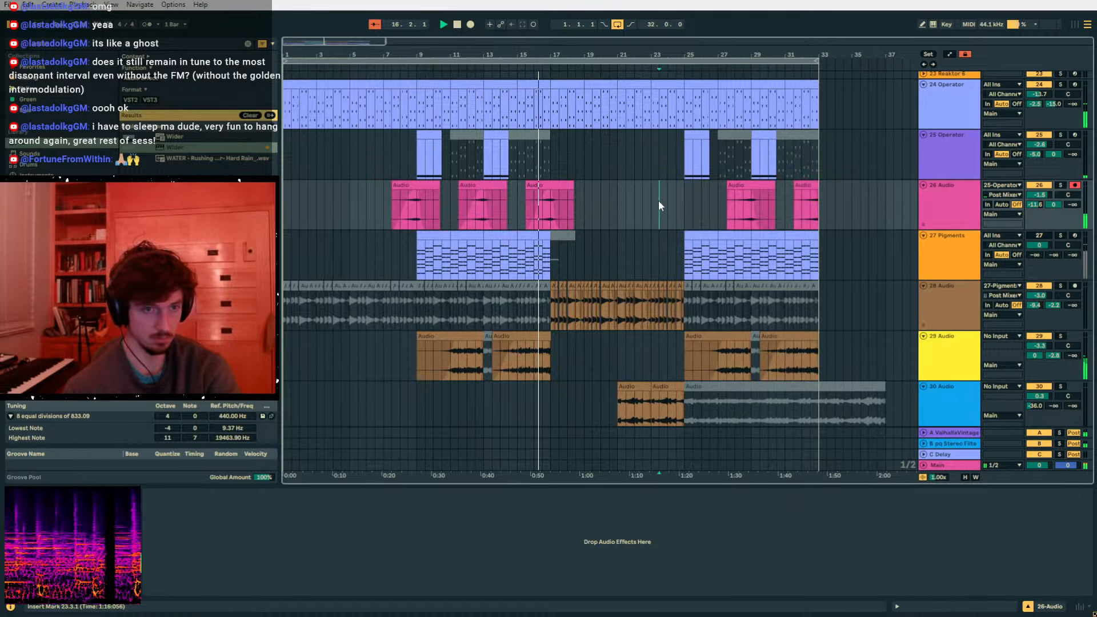
key("ctrl+v")
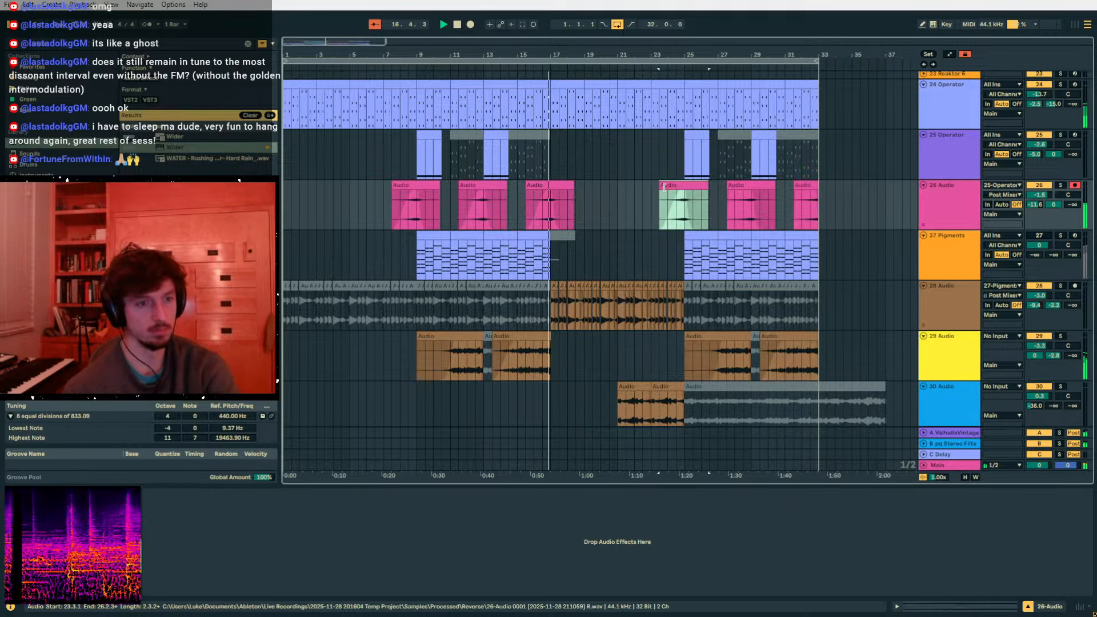
- Add a Utility effect to the 48 restoration riser track and set its stereo width to 38%
scroll(601, 279, "down", 5)
scroll(576, 280, "down", 15)
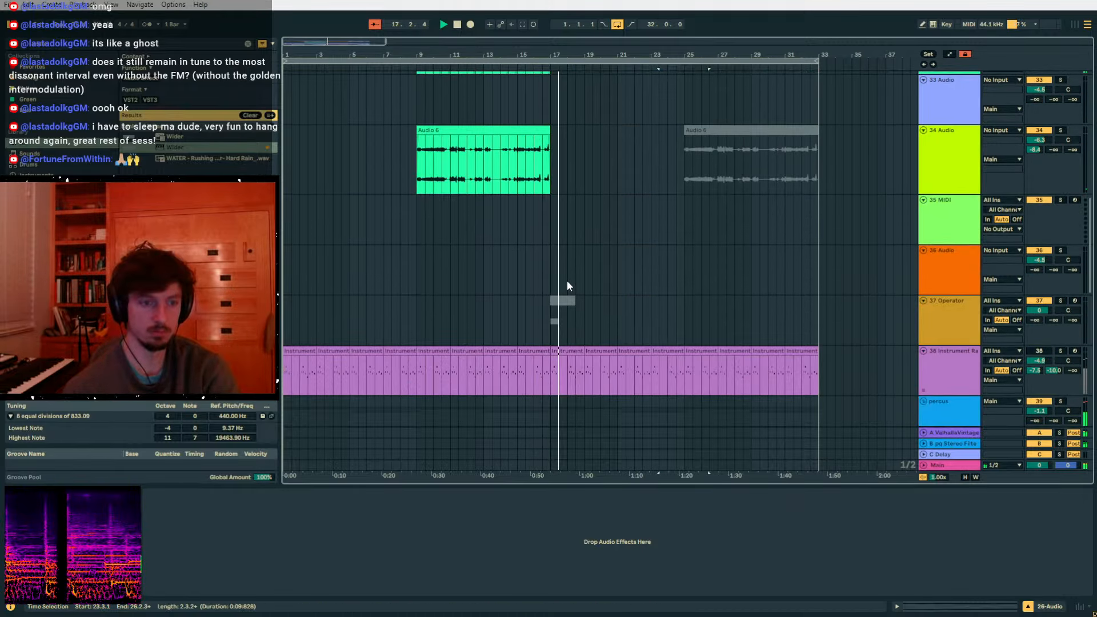
scroll(541, 300, "down", 2)
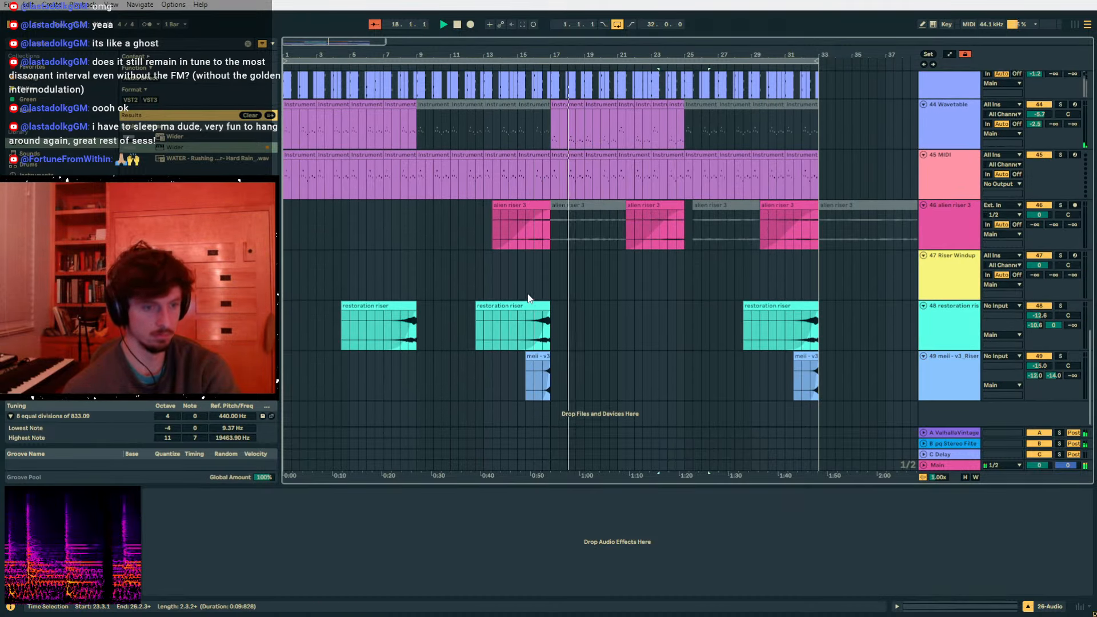
left_click(509, 317)
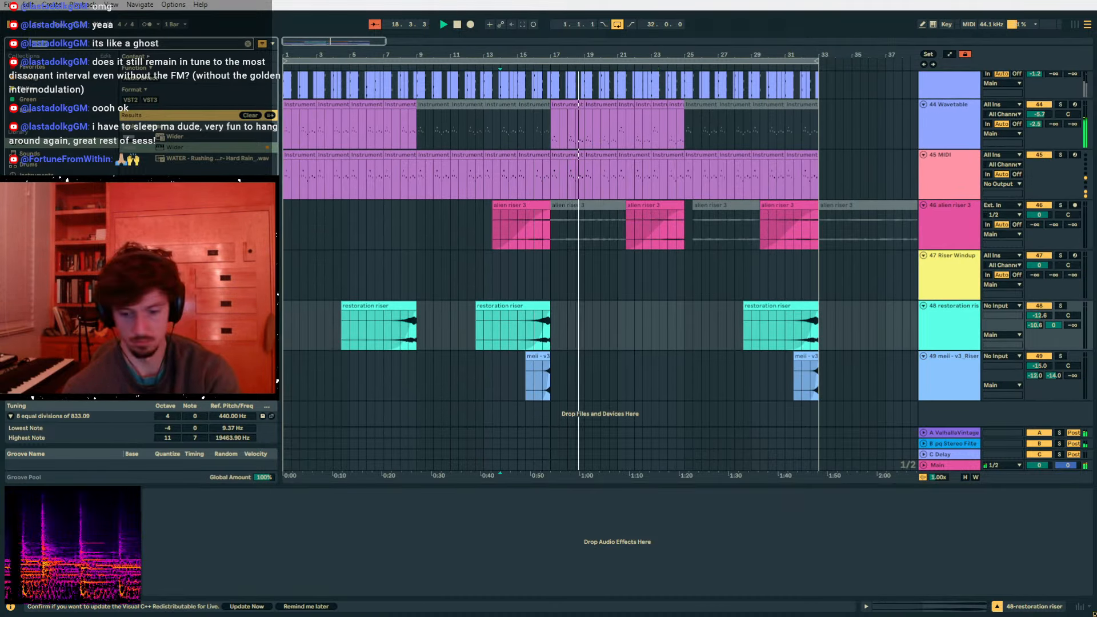
type("util")
left_click_drag(167, 137, 166, 546)
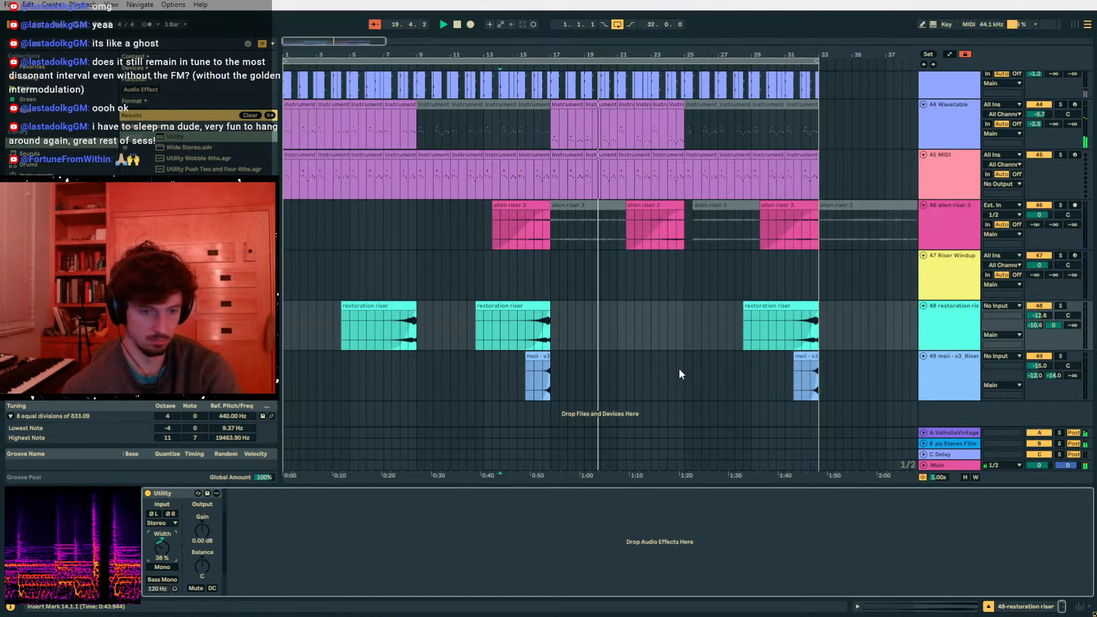
- Copy the restoration riser clip that ends at bar 17 to 20.3.1 so that the copy ends at bar 25
left_click_drag(820, 296, 392, 286)
left_click(526, 304)
key("ctrl+c")
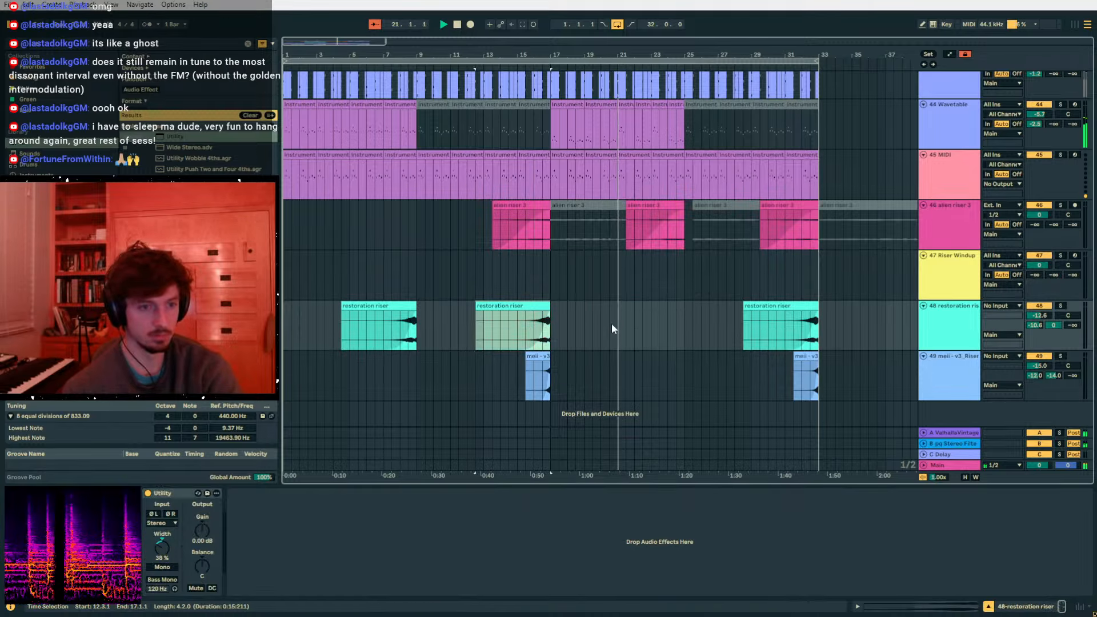
left_click(610, 323)
key("ctrl+v")
key("Delete")
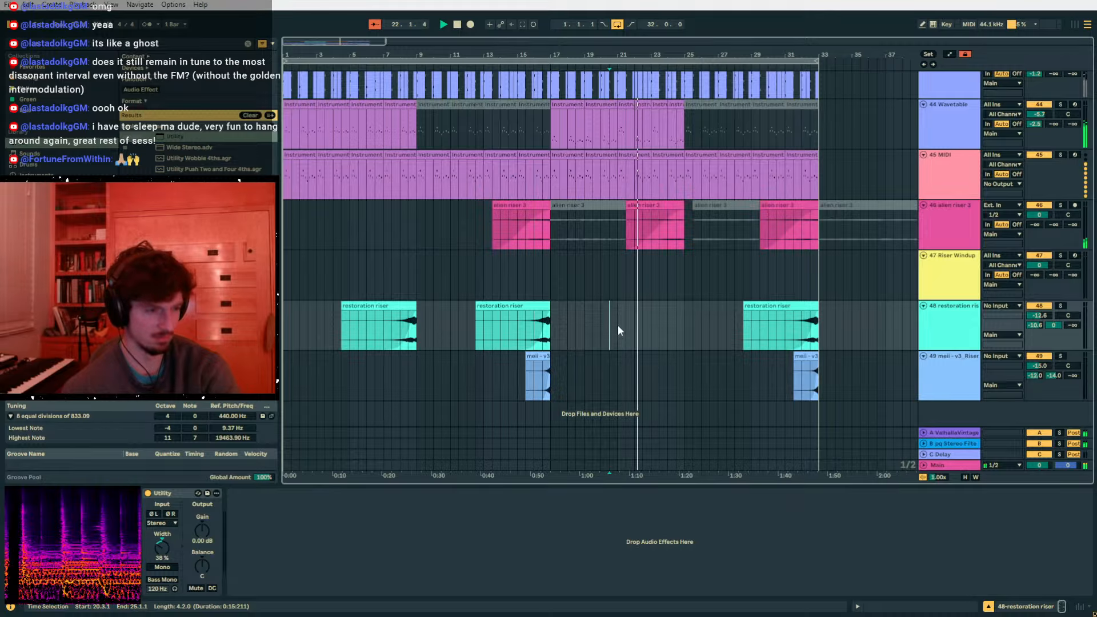
scroll(633, 314, "up", 10)
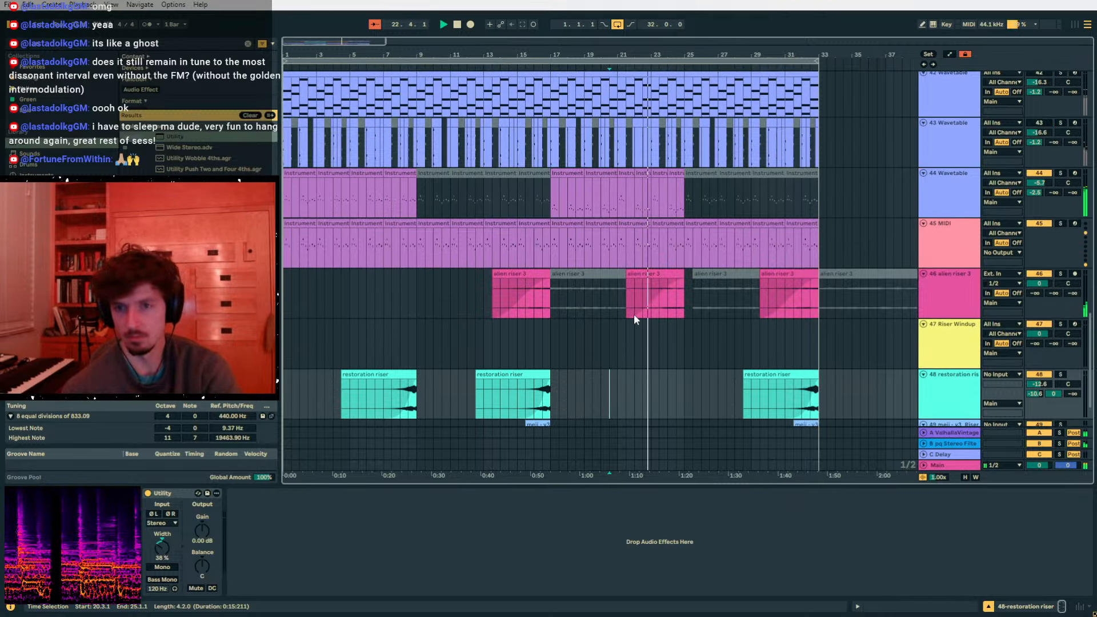
scroll(634, 314, "up", 10)
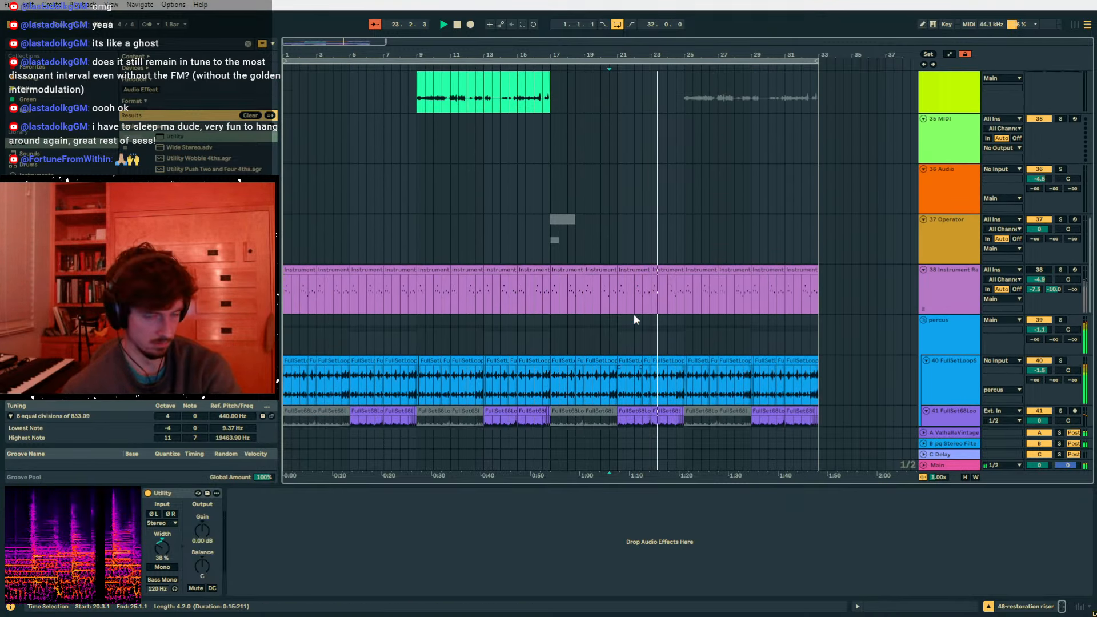
scroll(633, 315, "up", 10)
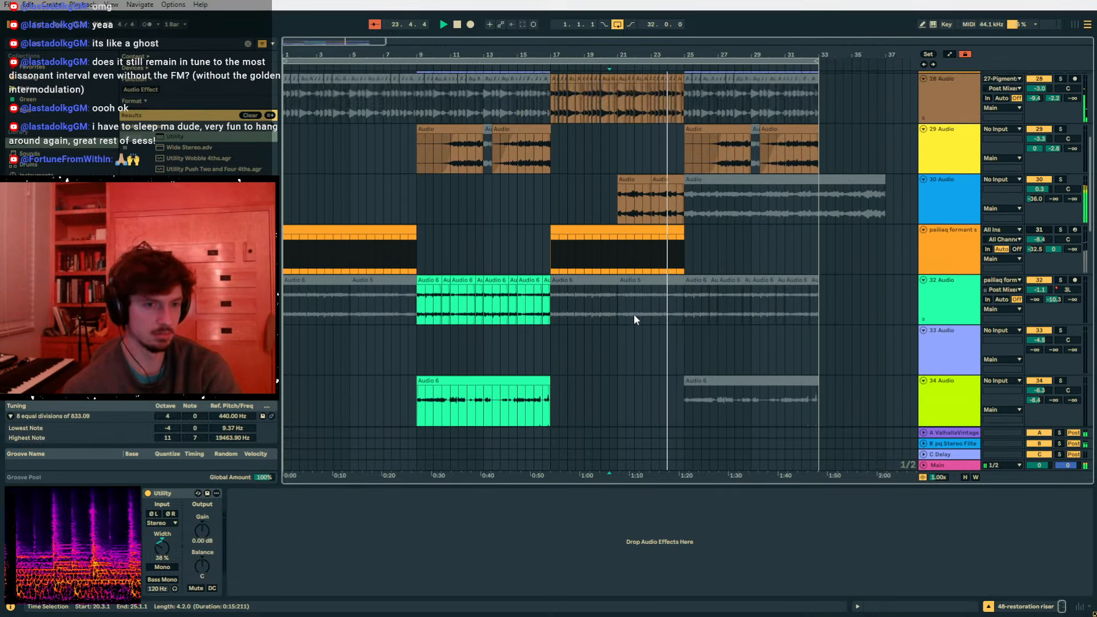
scroll(631, 314, "down", 10)
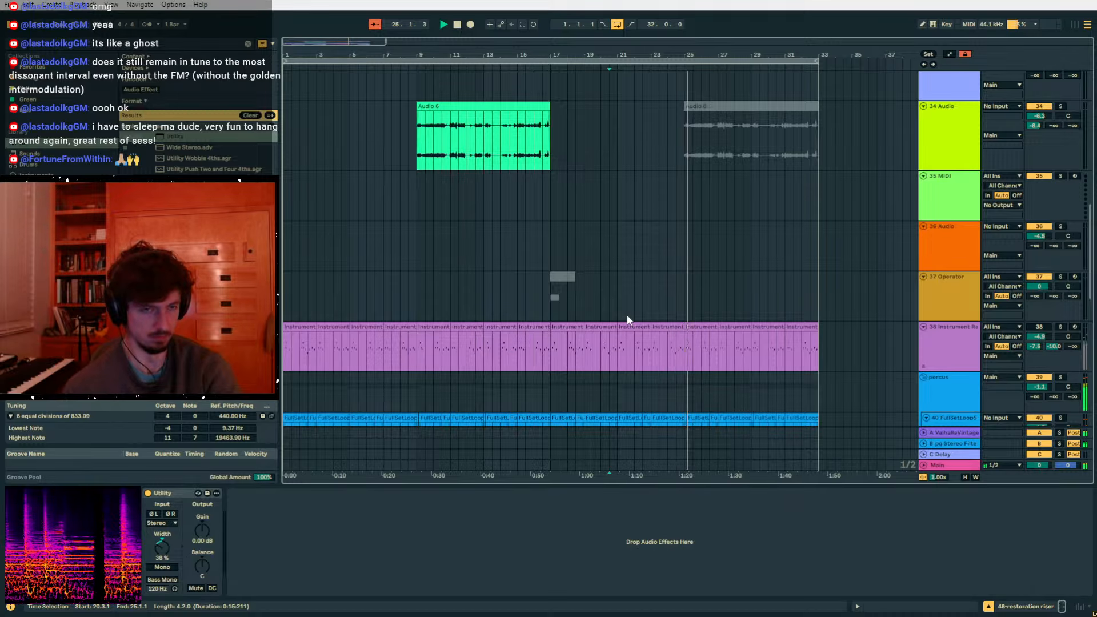
scroll(626, 315, "down", 12)
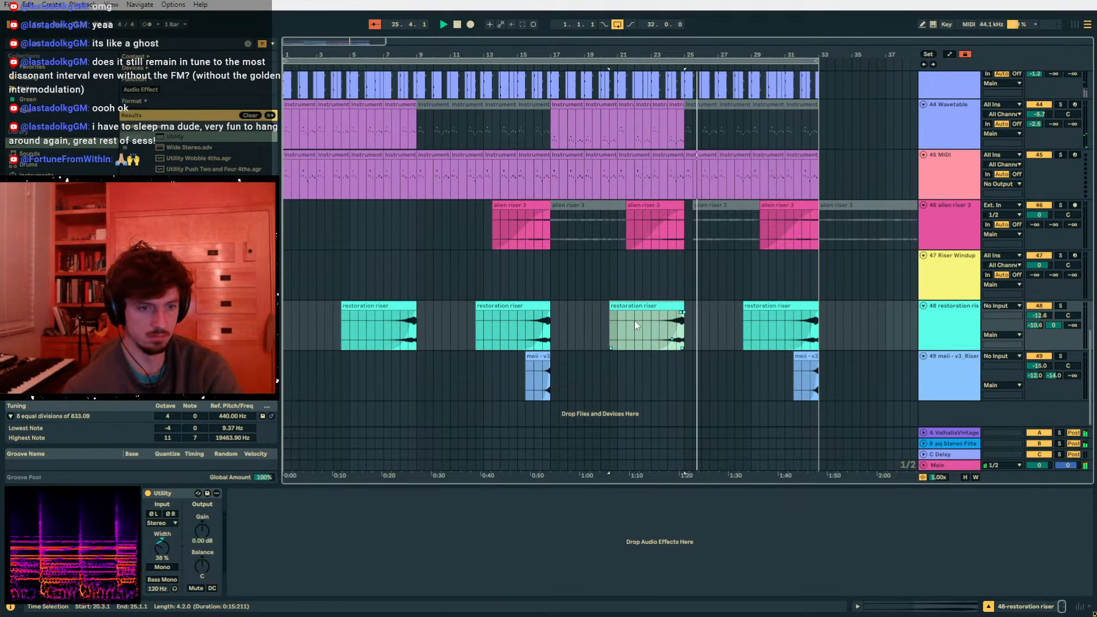
- Set the 25 Operator track's volume to -4.8 dB and its send to return A to -3.0 dB
scroll(680, 321, "up", 10)
scroll(691, 319, "up", 15)
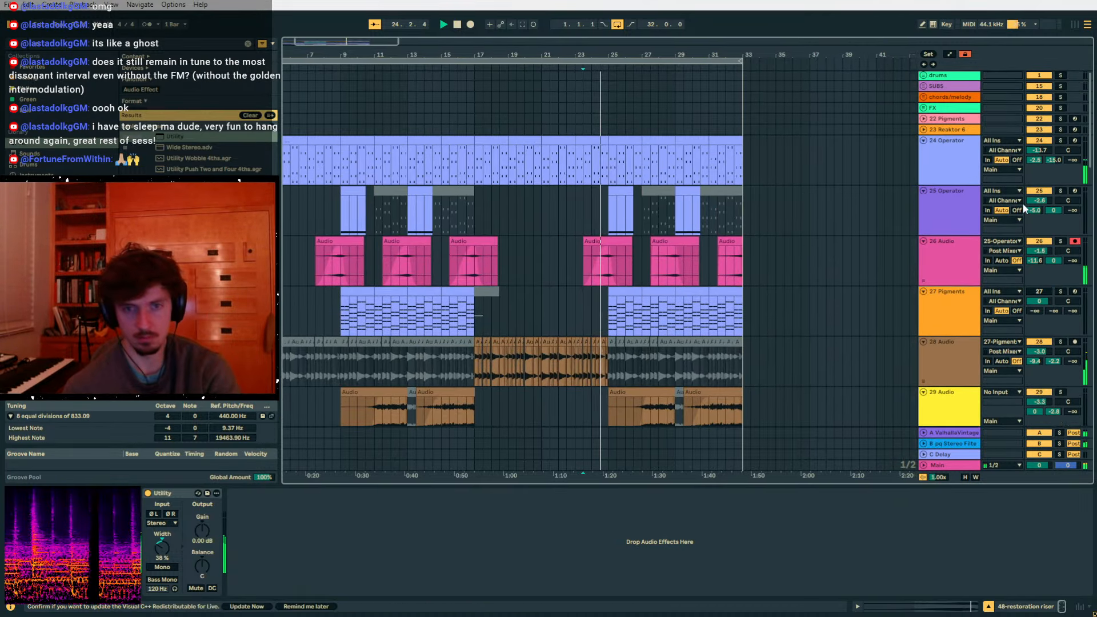
left_click_drag(1040, 201, 1035, 204)
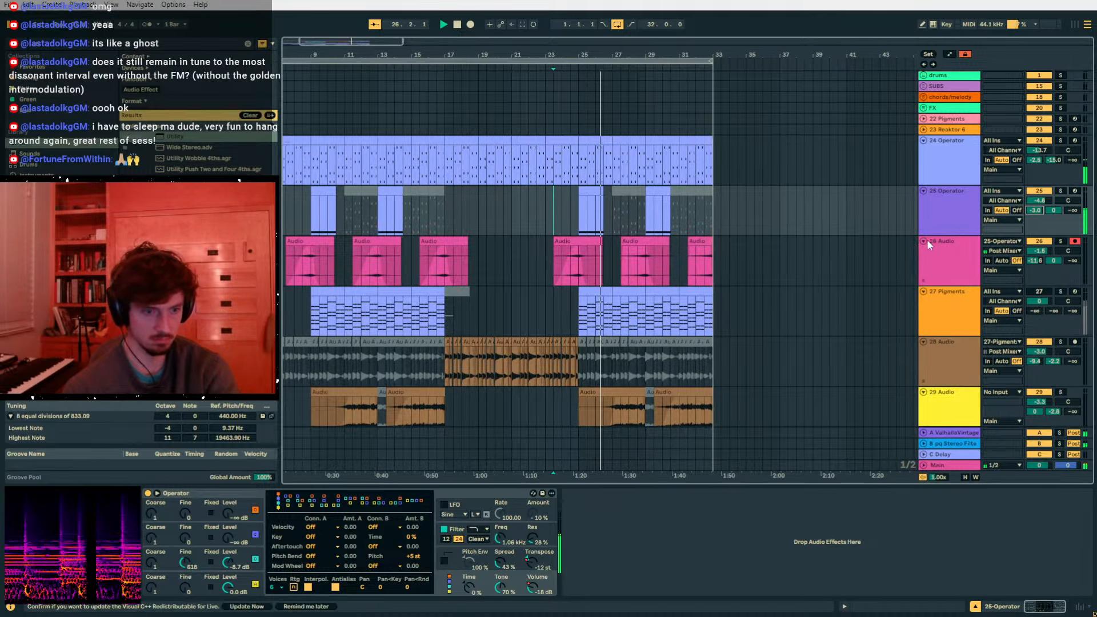
- Lower the Operator volume automation point after bar 18 on the 25 Operator track to -19 dB and hide the automation lanes
key("a")
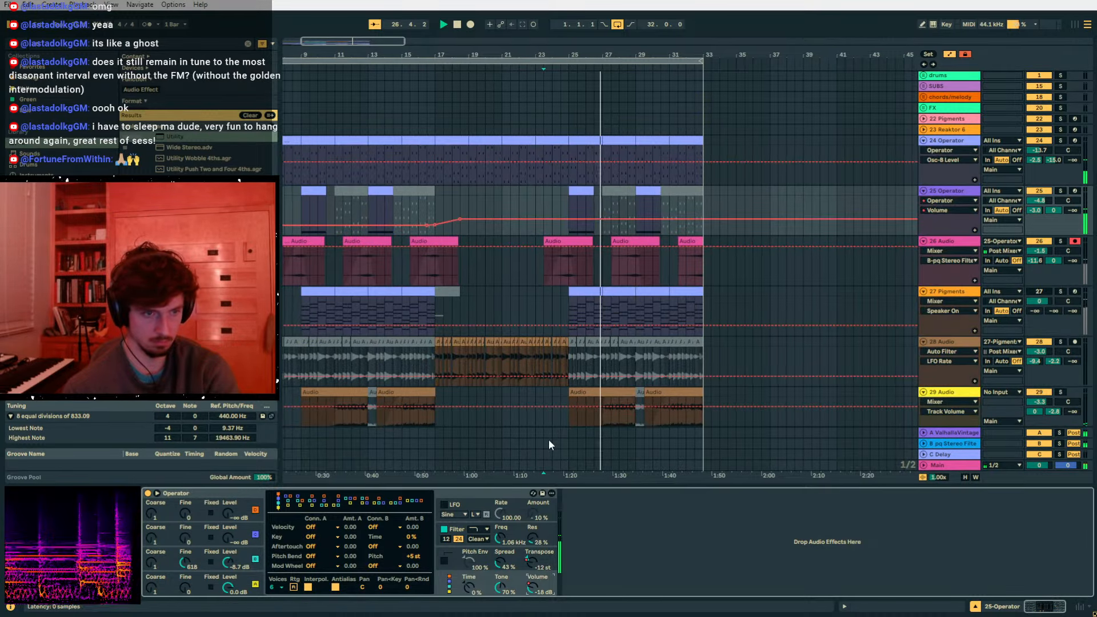
left_click_drag(454, 218, 454, 220)
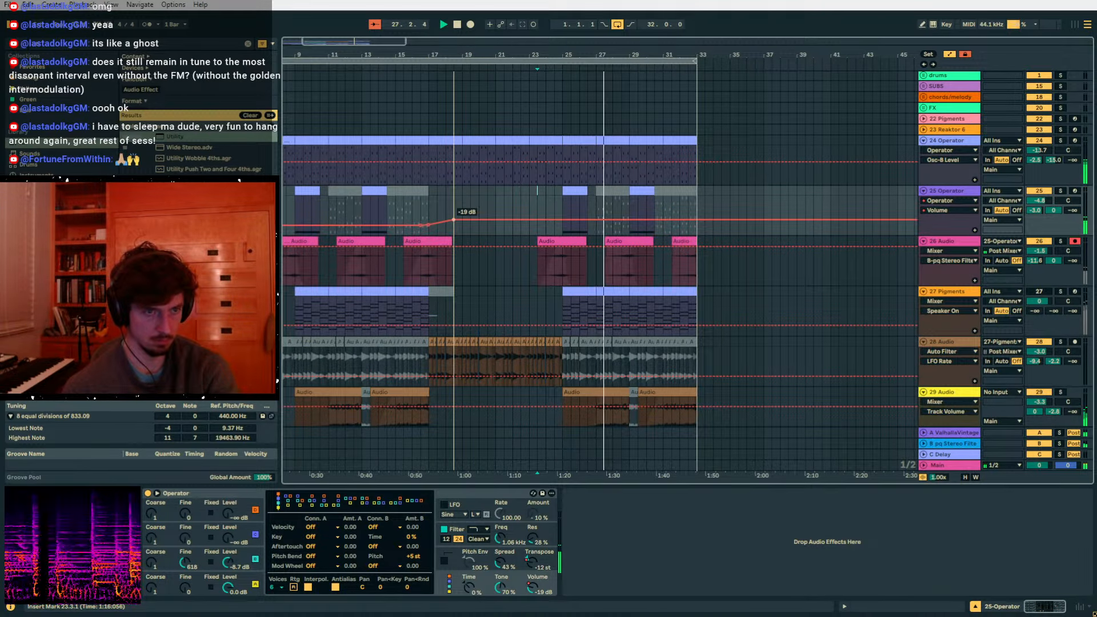
left_click(580, 200)
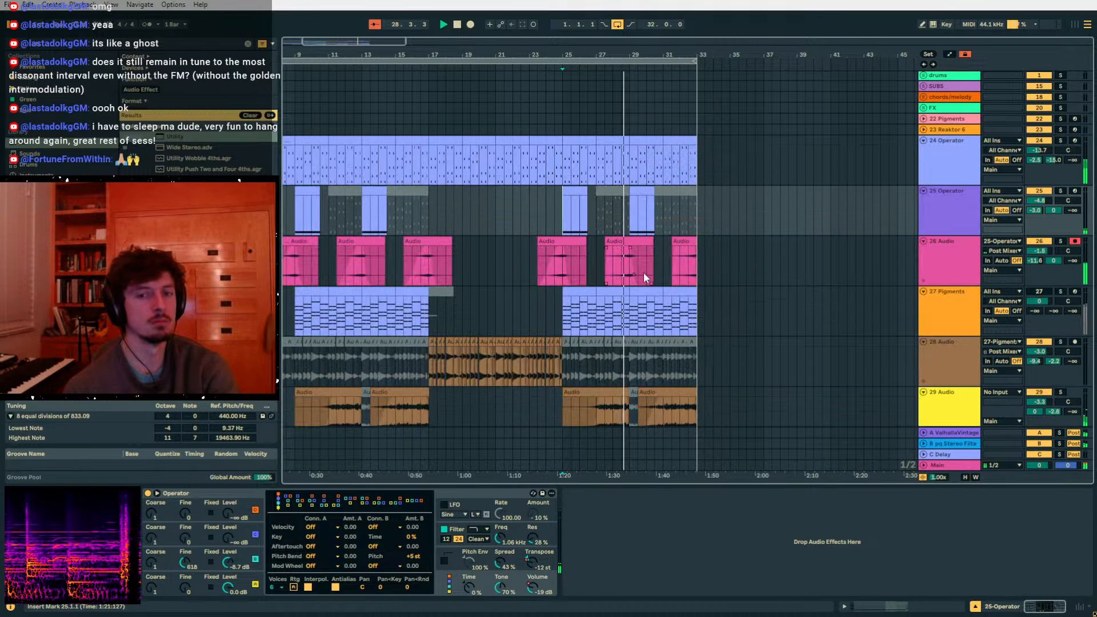
key("a")
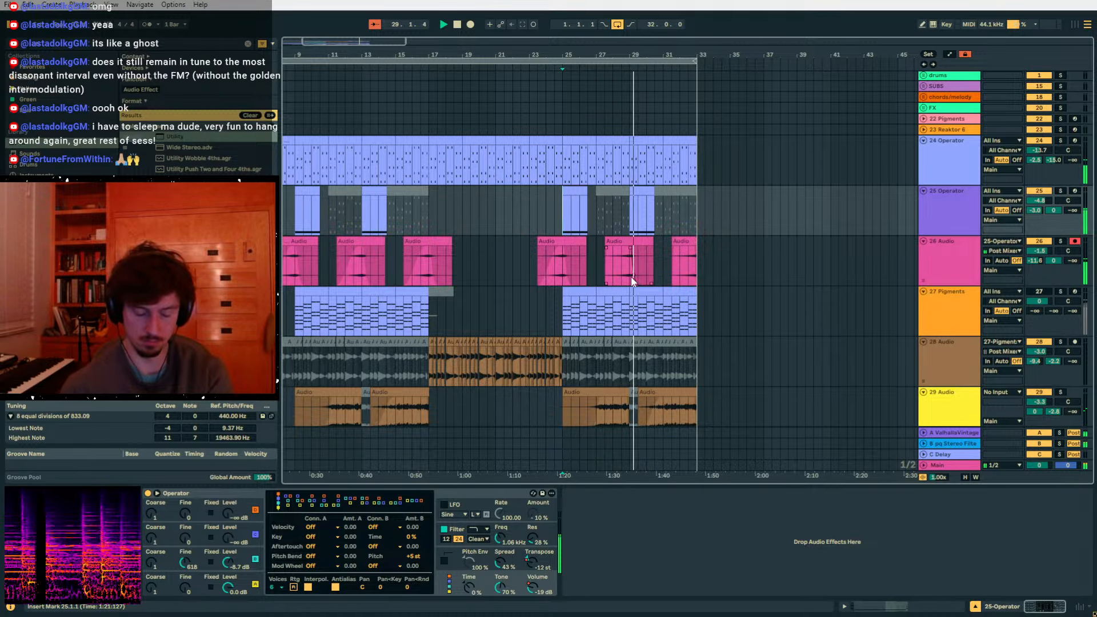
- Extend the last clip on the 29 Audio track back to bar 29, covering the deactivated gap before it
left_click(631, 276)
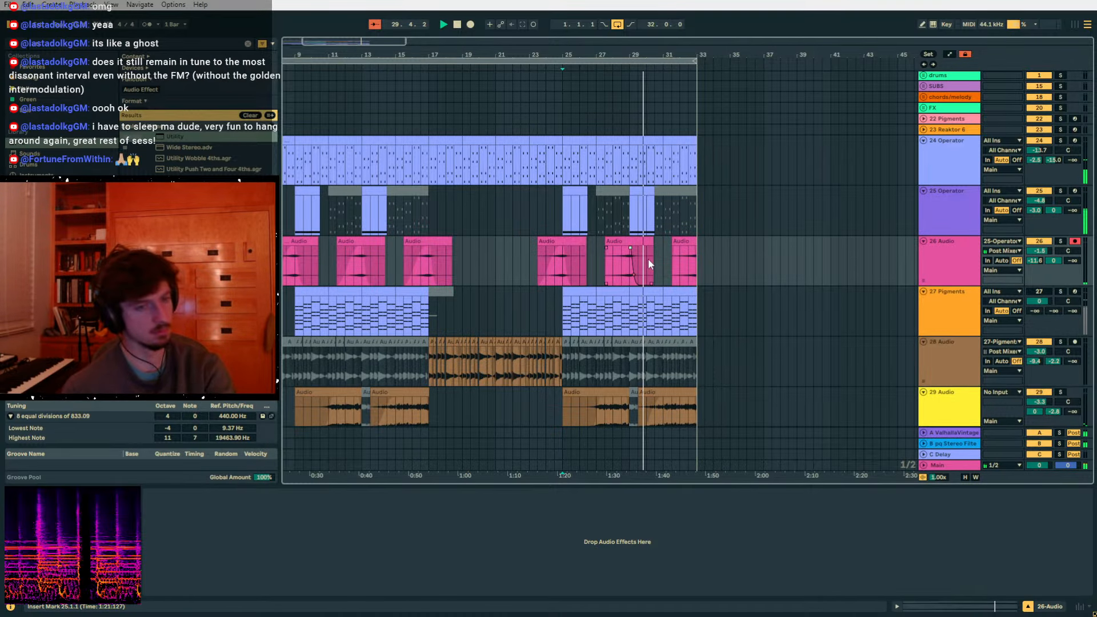
scroll(647, 258, "down", 4)
left_click(633, 194)
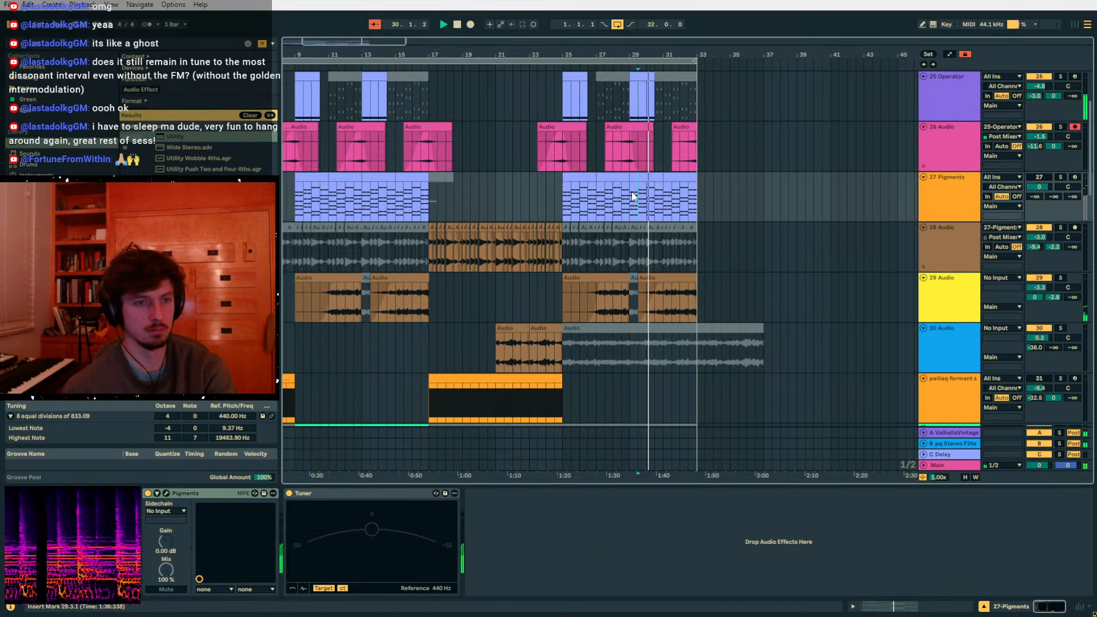
left_click(631, 294)
scroll(636, 288, "right", 1)
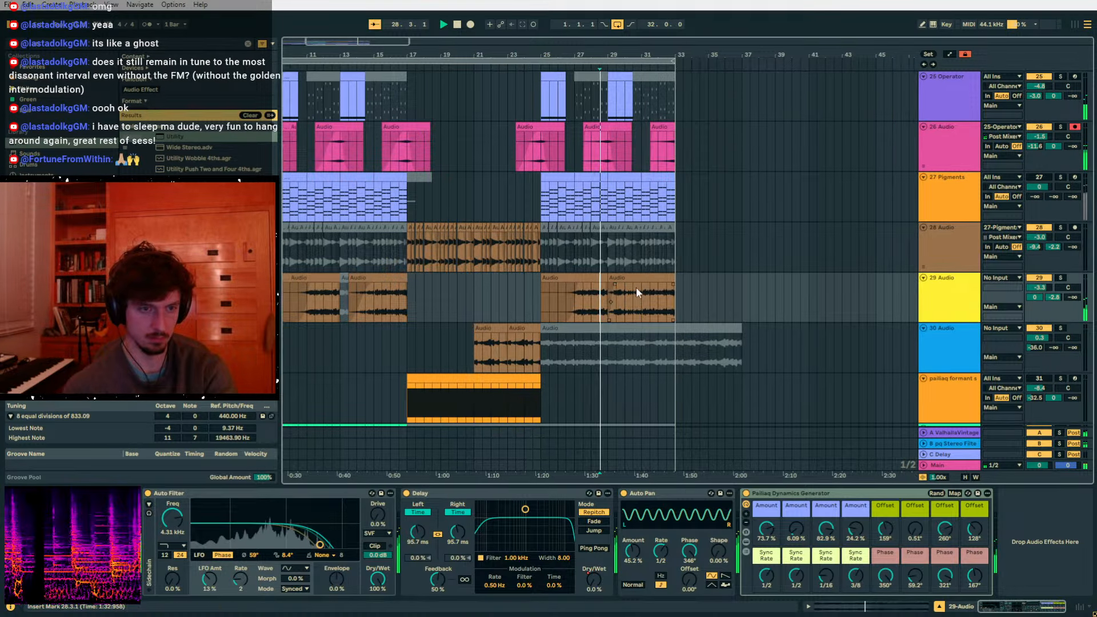
left_click_drag(611, 285, 604, 285)
key("space")
key("space")
- Split off the 29.1.1 to 30.3.1 section of the 29 Audio track's last clip and set its gain to -9.5 dB
left_click(627, 290)
key("ctrl+e")
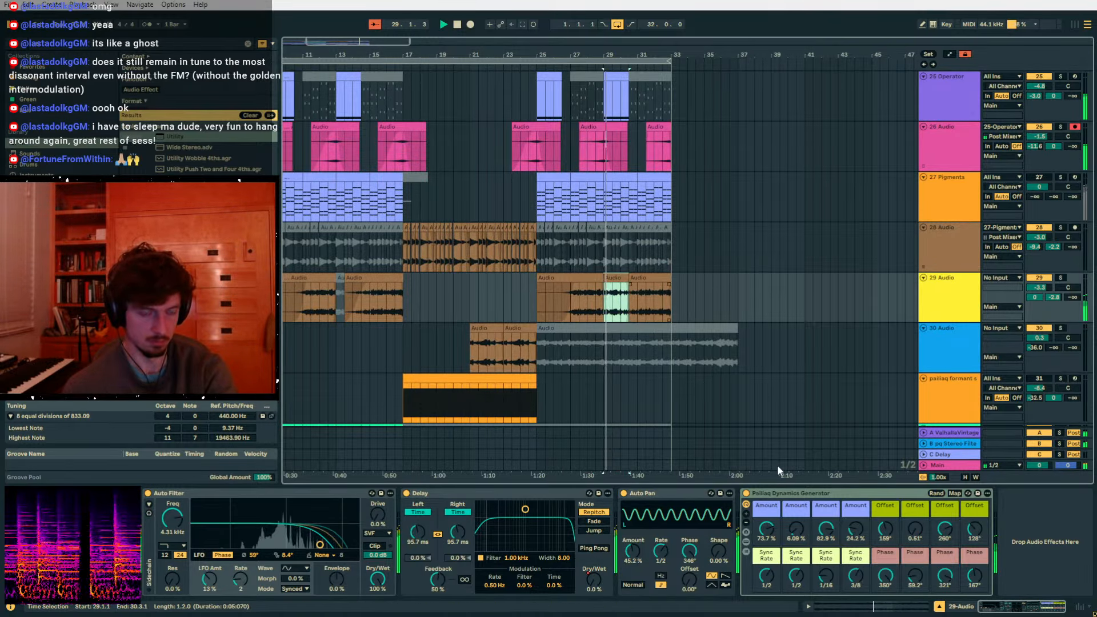
left_click(835, 605)
left_click_drag(315, 433, 315, 439)
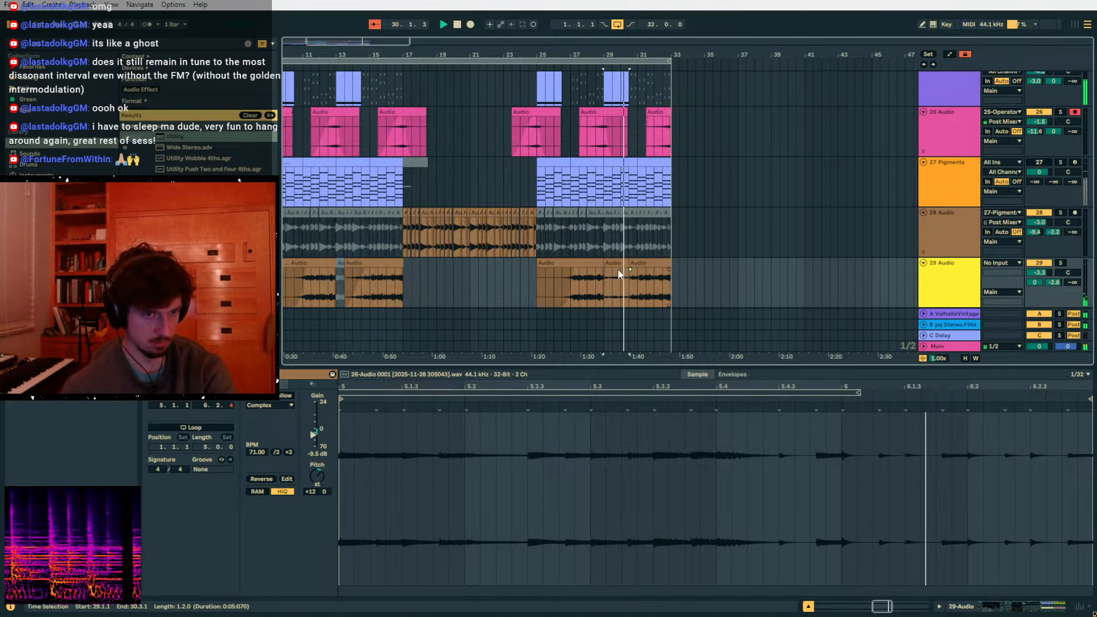
- Crossfade the clips meeting near bar 30 on the 29 Audio track, reshape the bar 25 clip's fade-in curve and play back the section
mouse_move(631, 269)
left_mouse_down()
mouse_move(616, 269)
mouse_move(634, 269)
left_mouse_up()
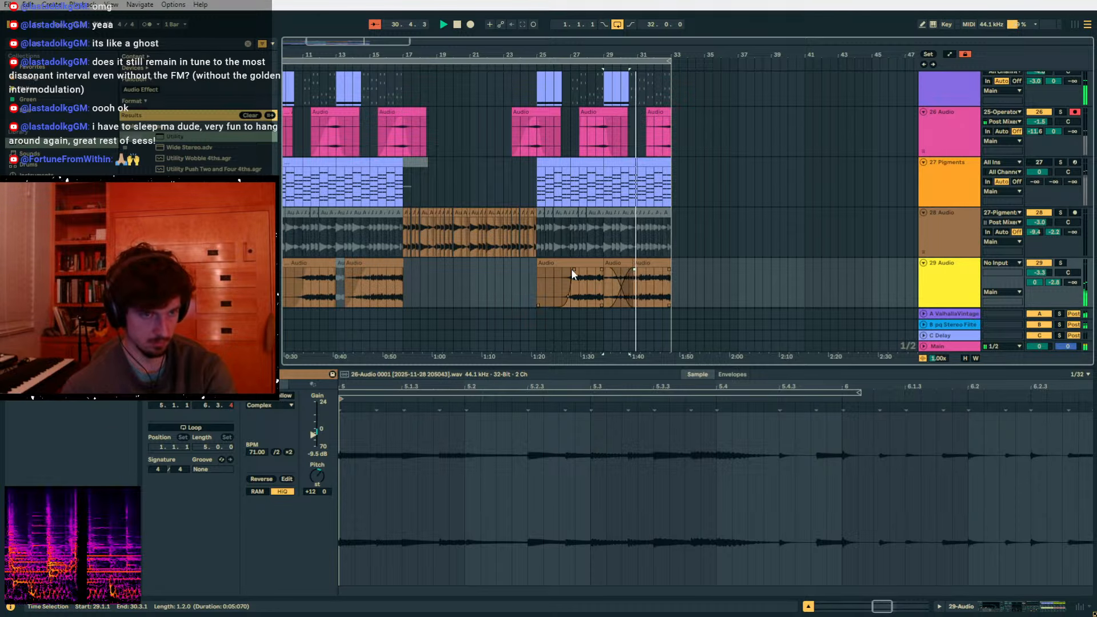
left_click_drag(567, 296, 553, 285)
key("space")
key("space")
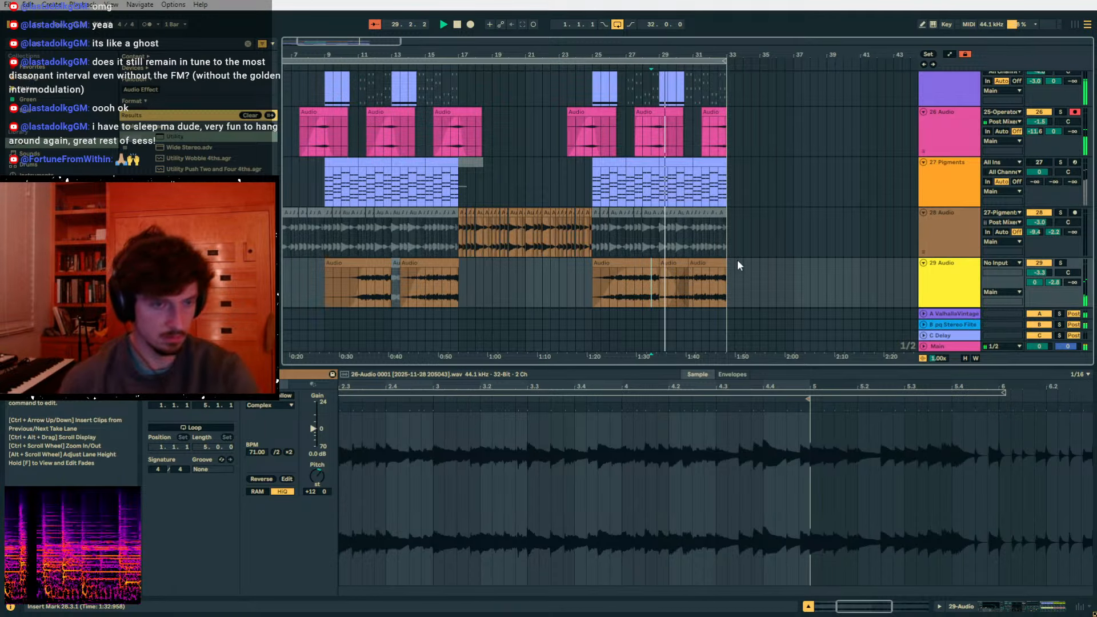
- Insert a MIDI track below the 27 Pigments track and set its MIDI input to 27-Pigments
left_click(735, 189)
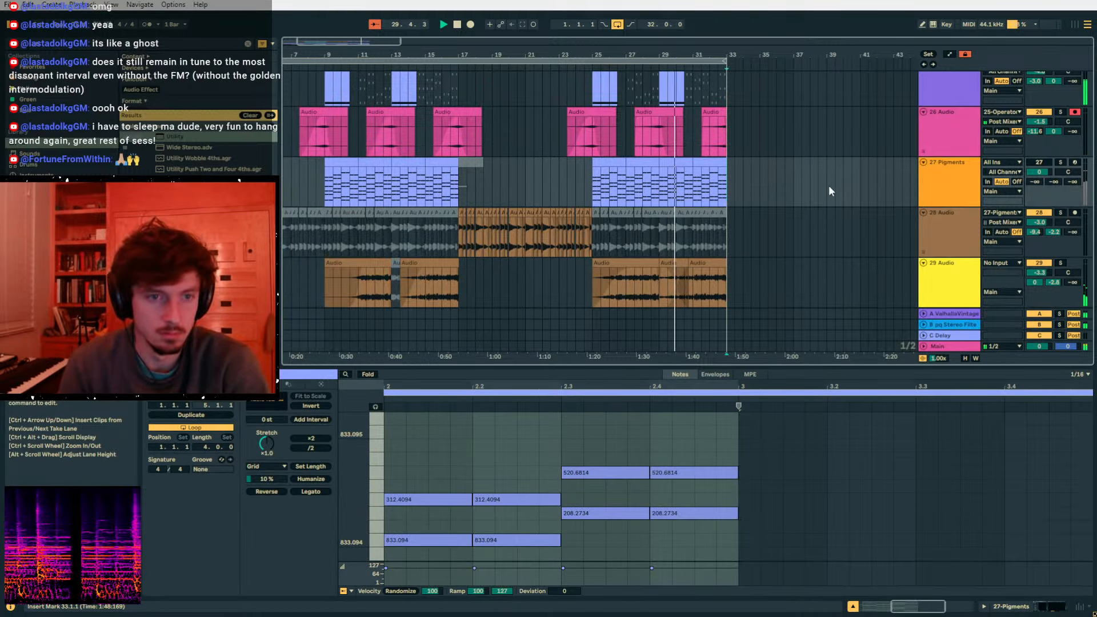
key("ctrl+shift+t")
left_click(1003, 212)
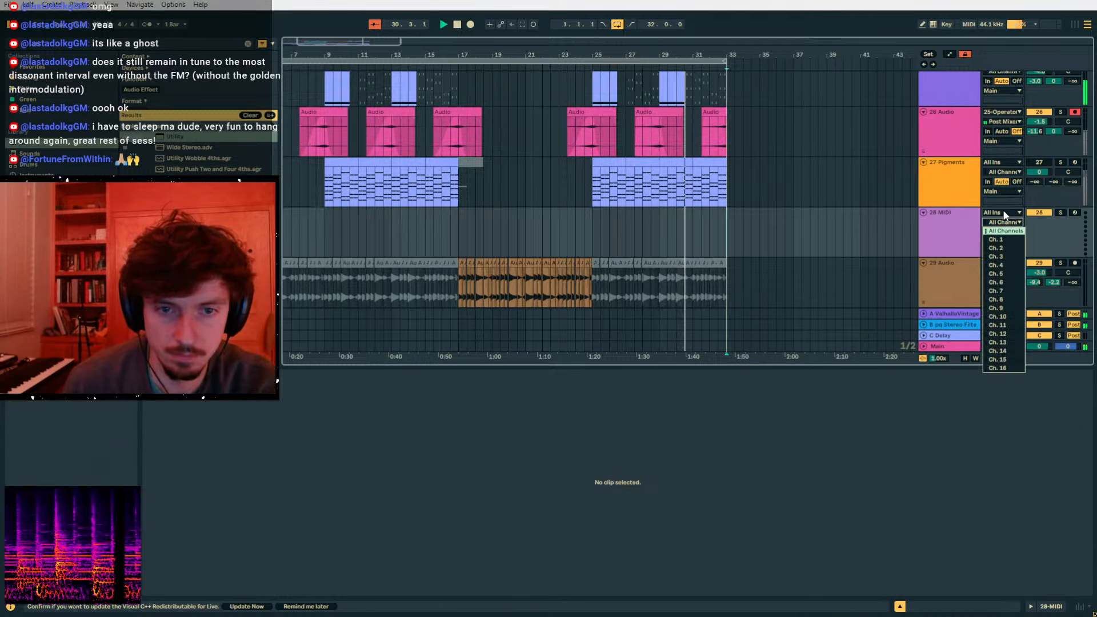
left_click(1003, 343)
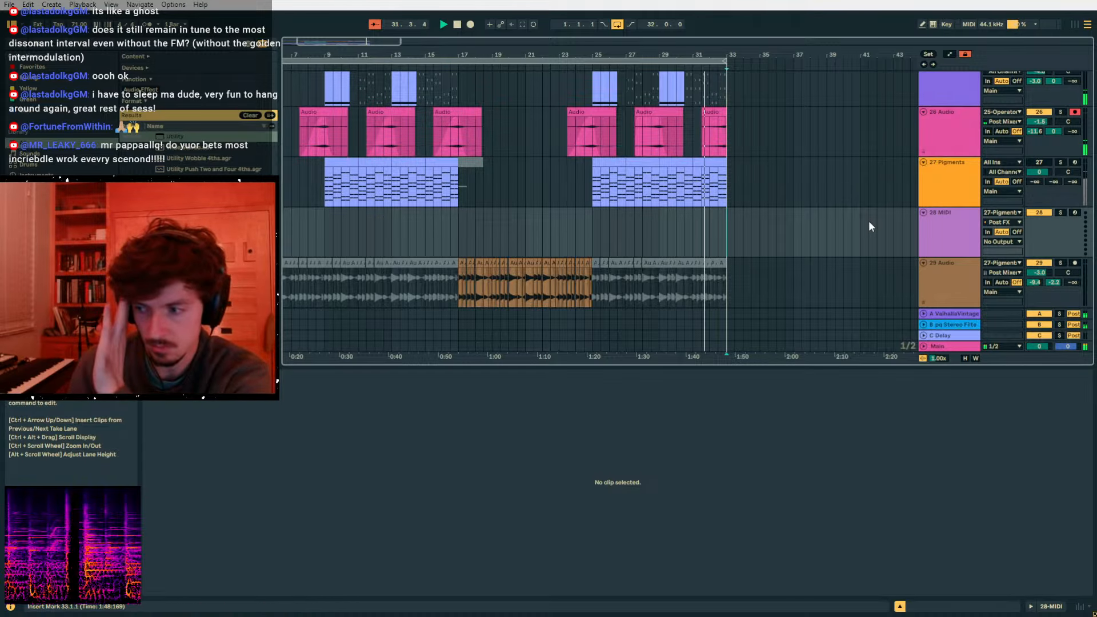
double_click(591, 224)
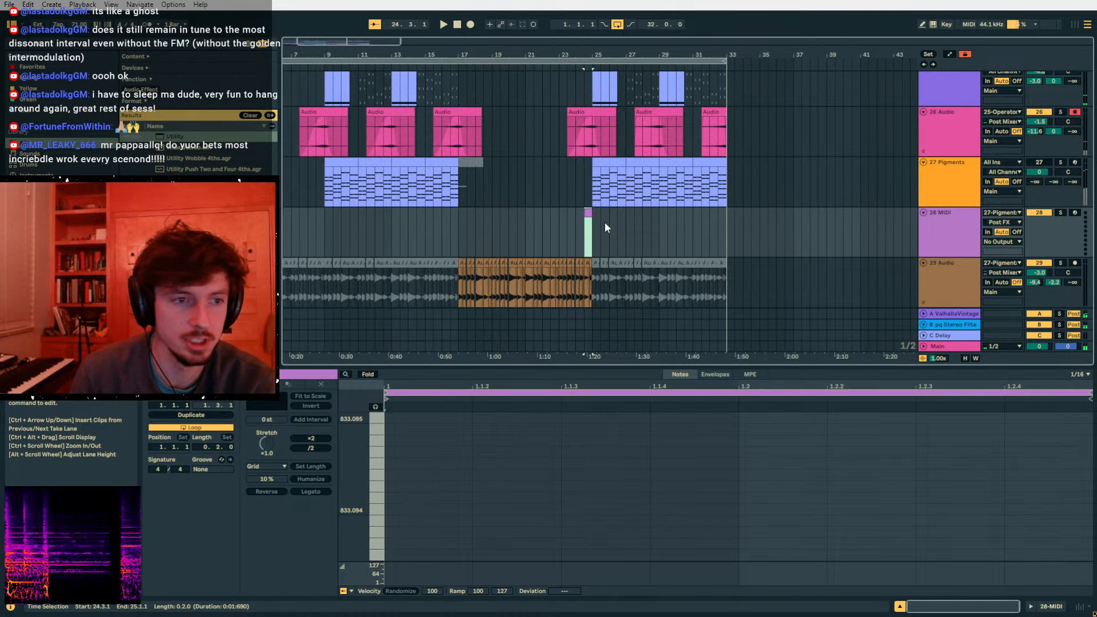
key("ctrl+z")
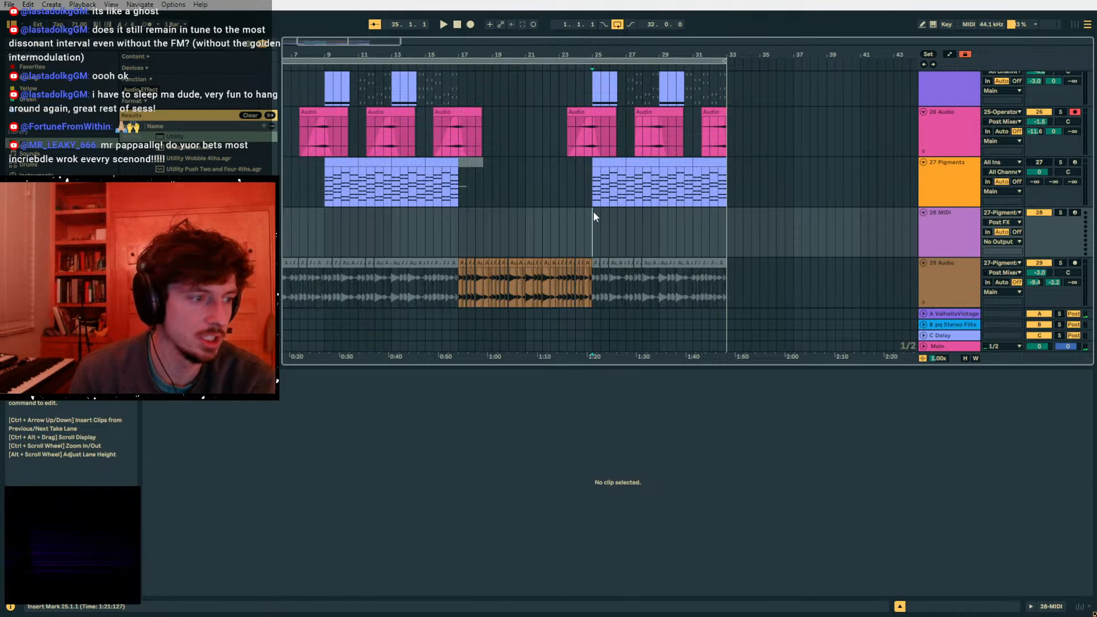
- Enlarge the arrangement area and set the 28 MIDI track's input channel to the Pigments plug-in
left_click_drag(528, 367, 562, 491)
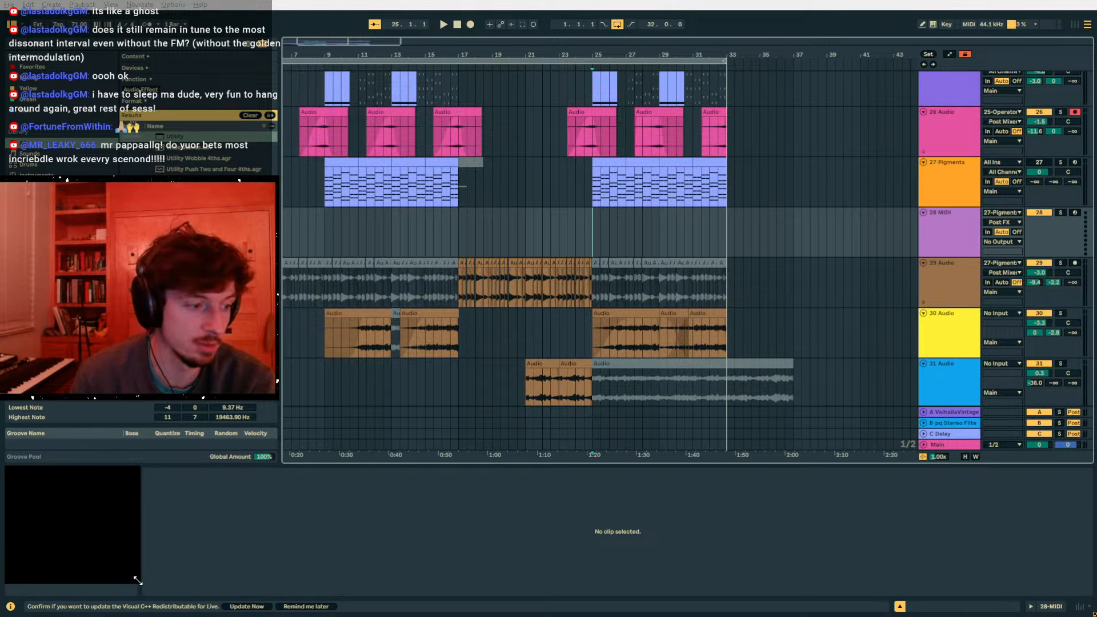
left_click_drag(138, 581, 134, 595)
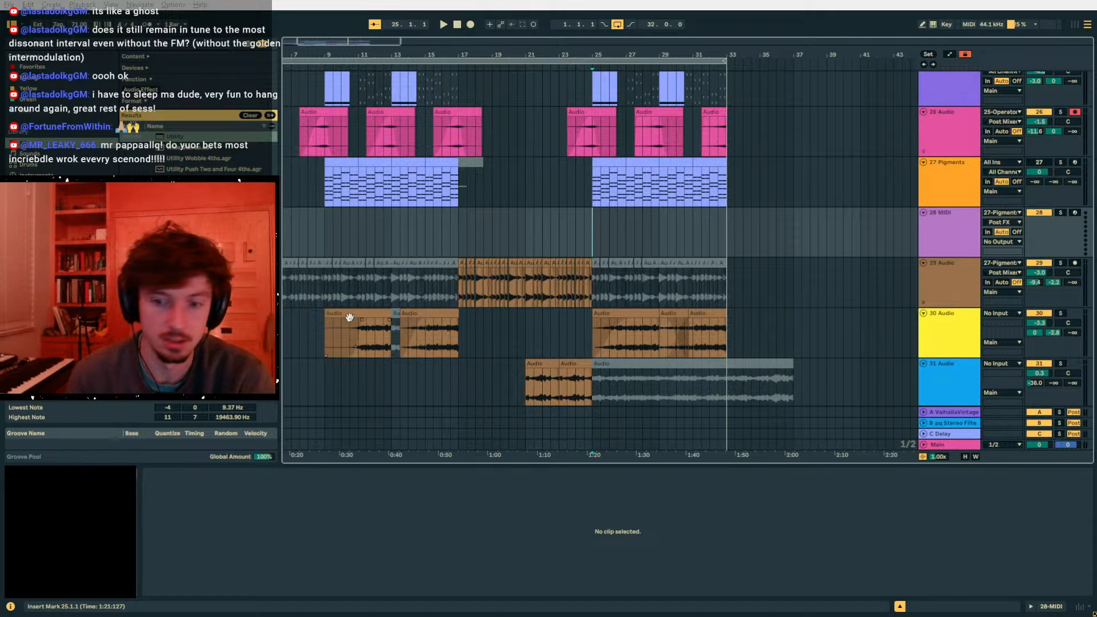
left_click(86, 407)
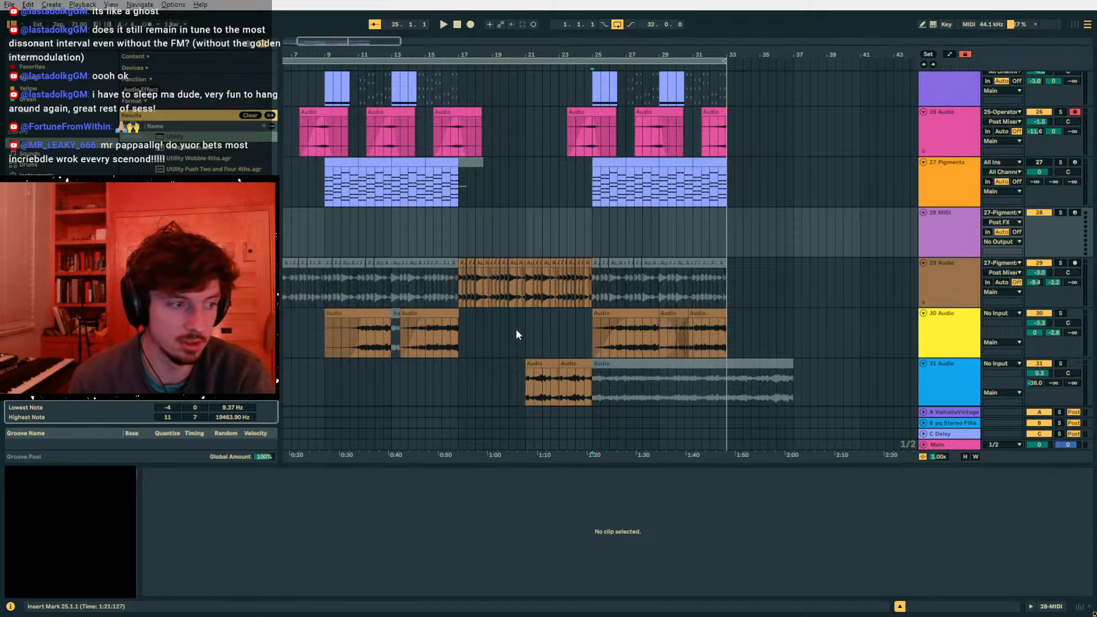
left_click_drag(630, 56, 689, 98)
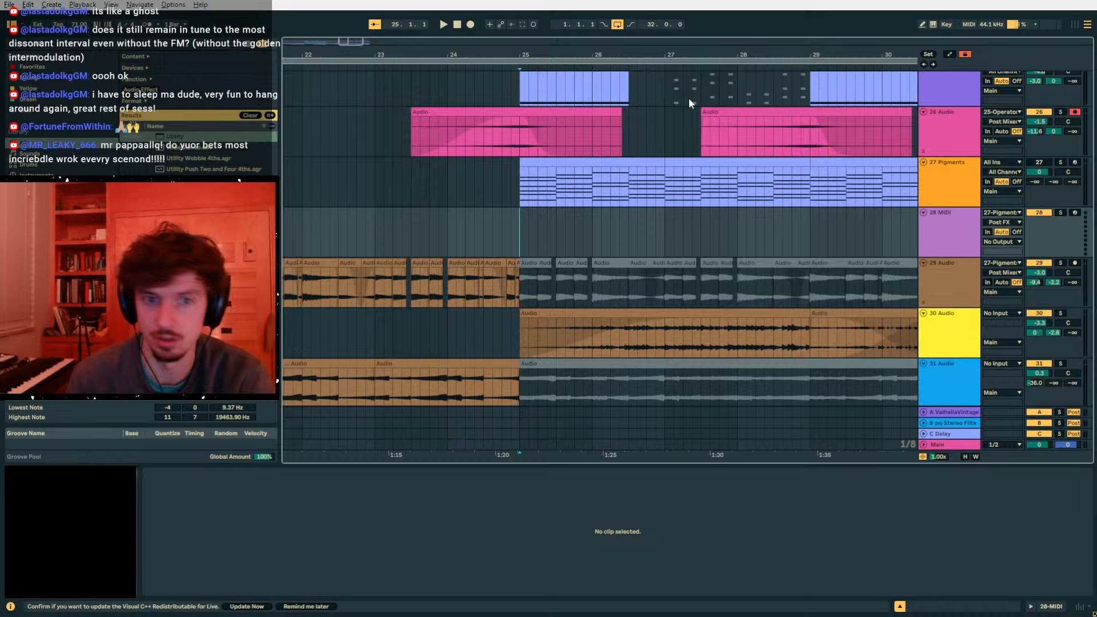
left_click(992, 225)
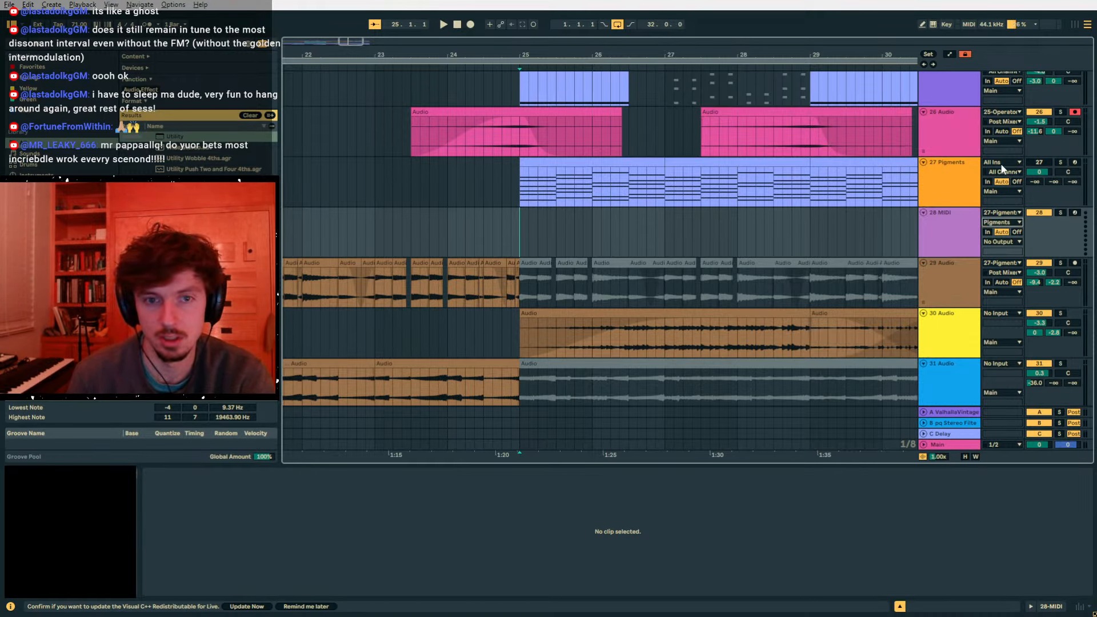
- Examine the oscillator settings of the 24 Operator track's Operator, the loaded tuning system and the 27 Pigments chord clip from bar 25
scroll(924, 197, "up", 5)
left_click(558, 179)
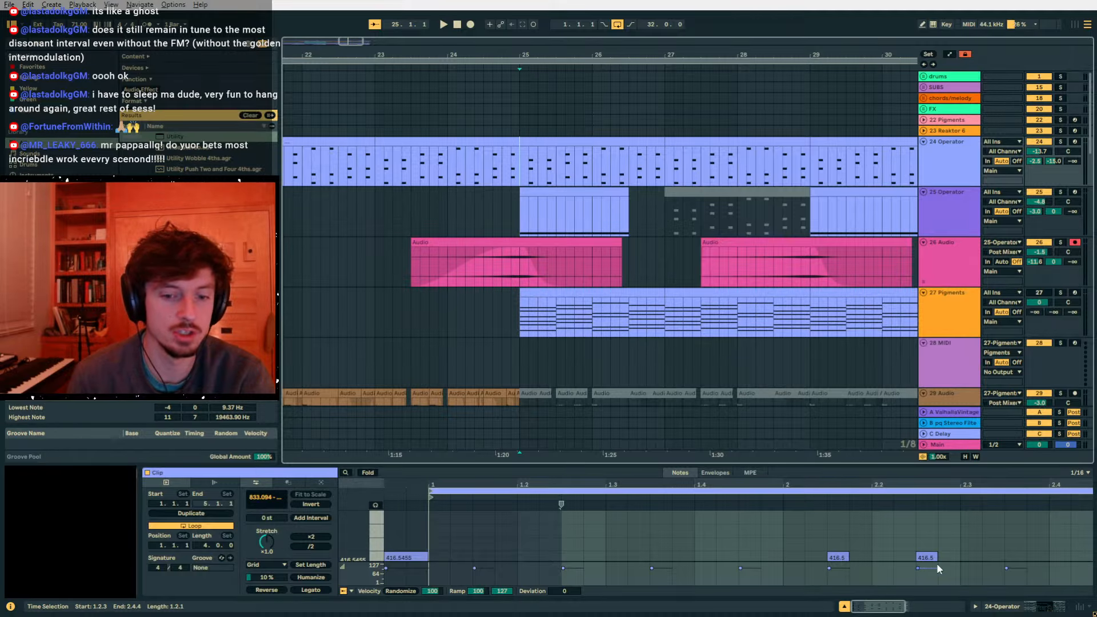
left_click(998, 607)
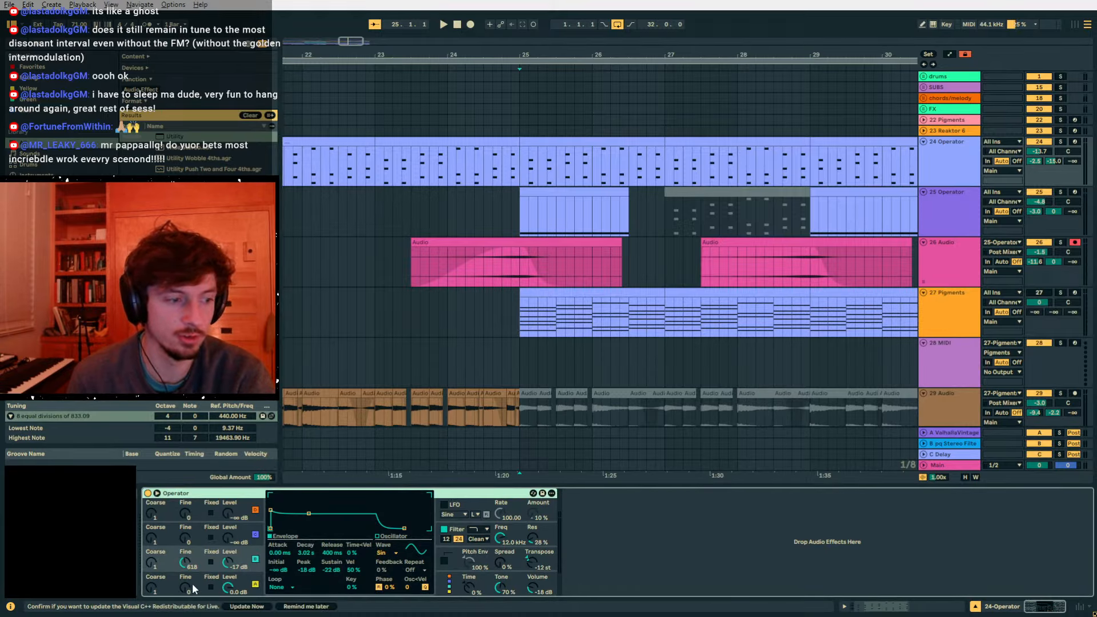
left_click(205, 553)
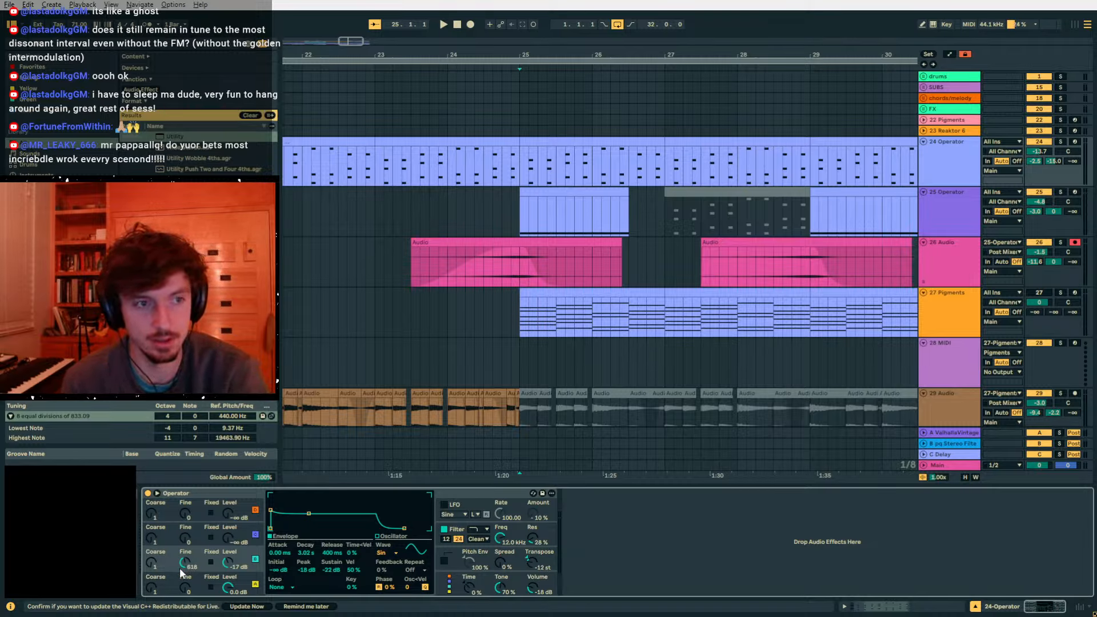
left_click_drag(532, 165, 538, 167)
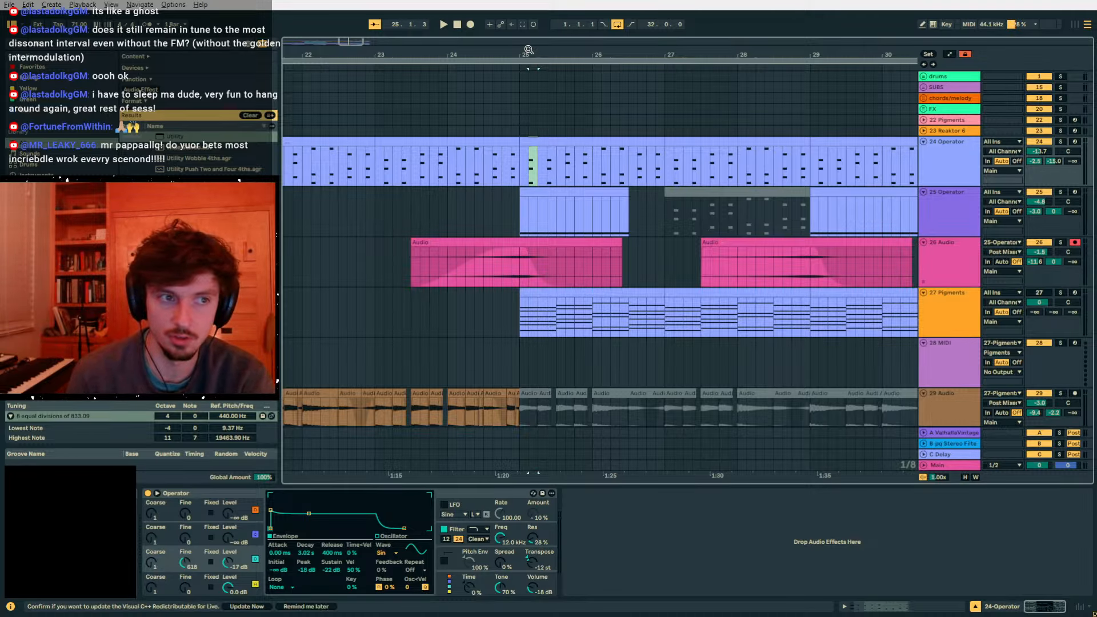
left_click_drag(528, 49, 408, 11)
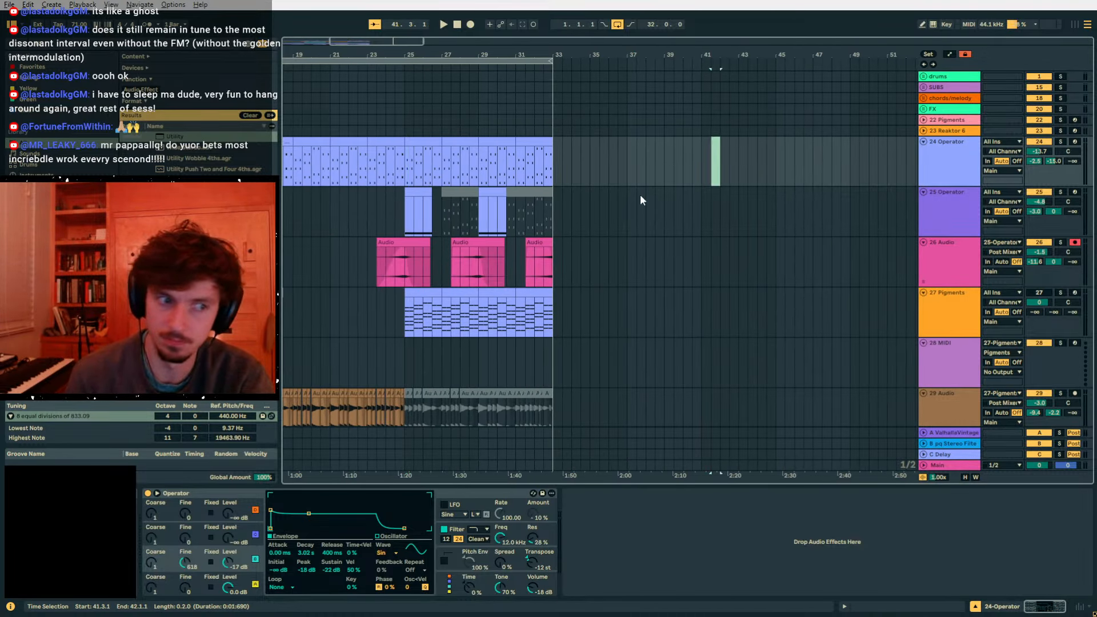
scroll(641, 194, "down", 4)
left_click(407, 206)
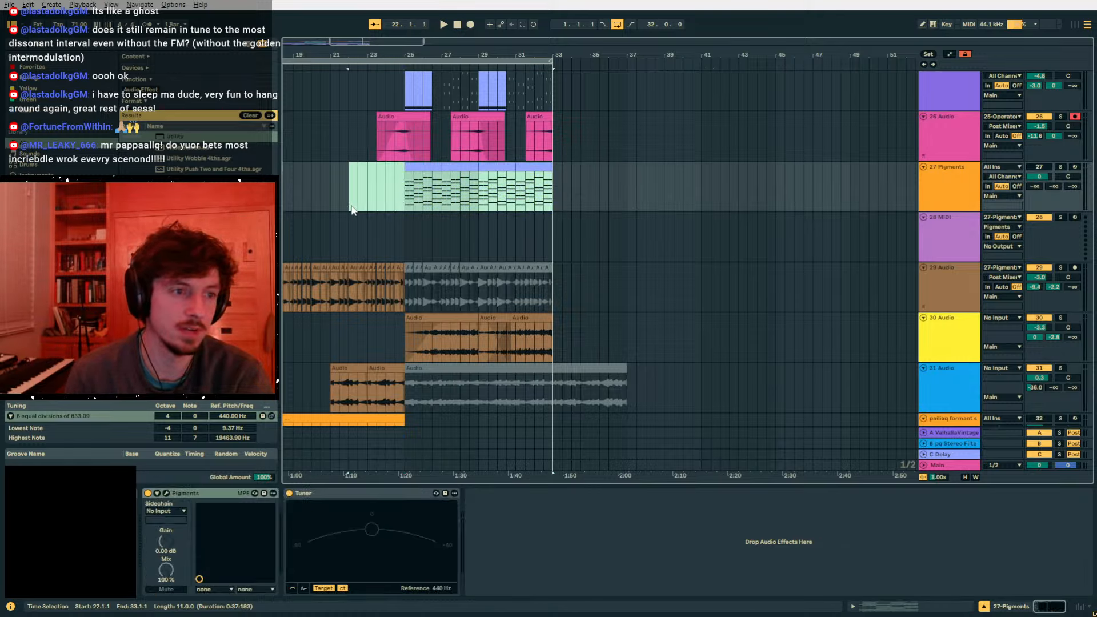
left_click(58, 422)
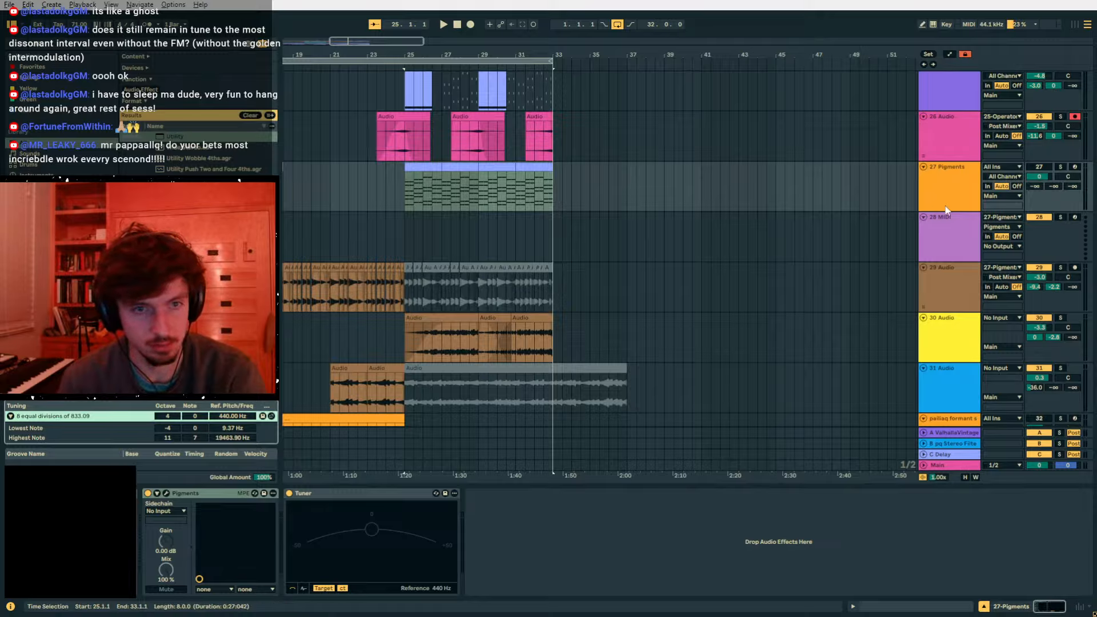
left_click(467, 169)
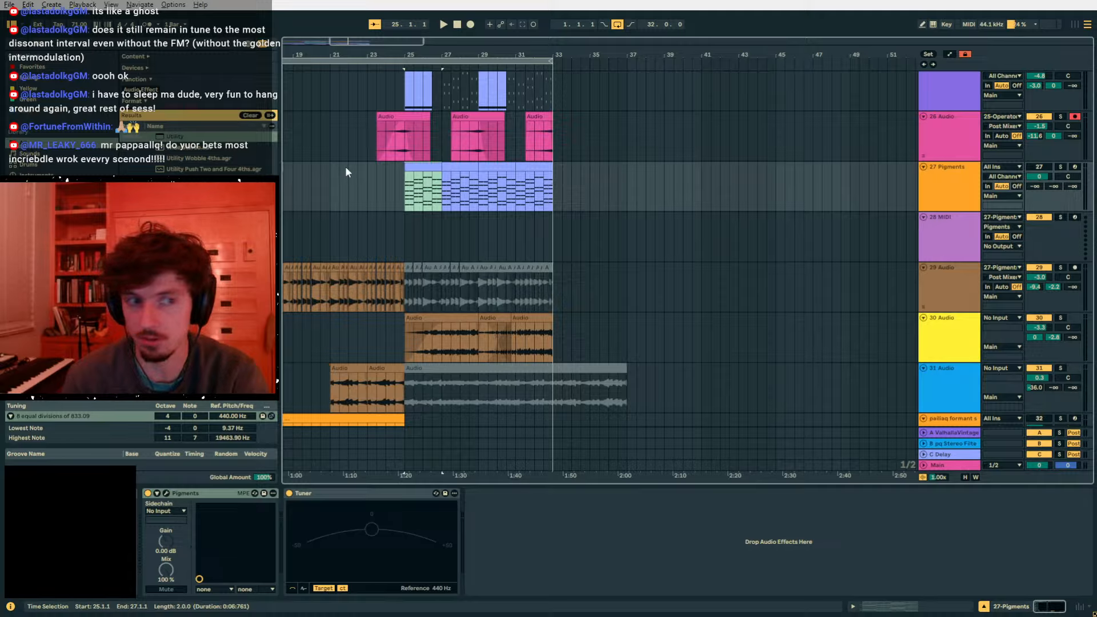
left_click_drag(405, 55, 402, 112)
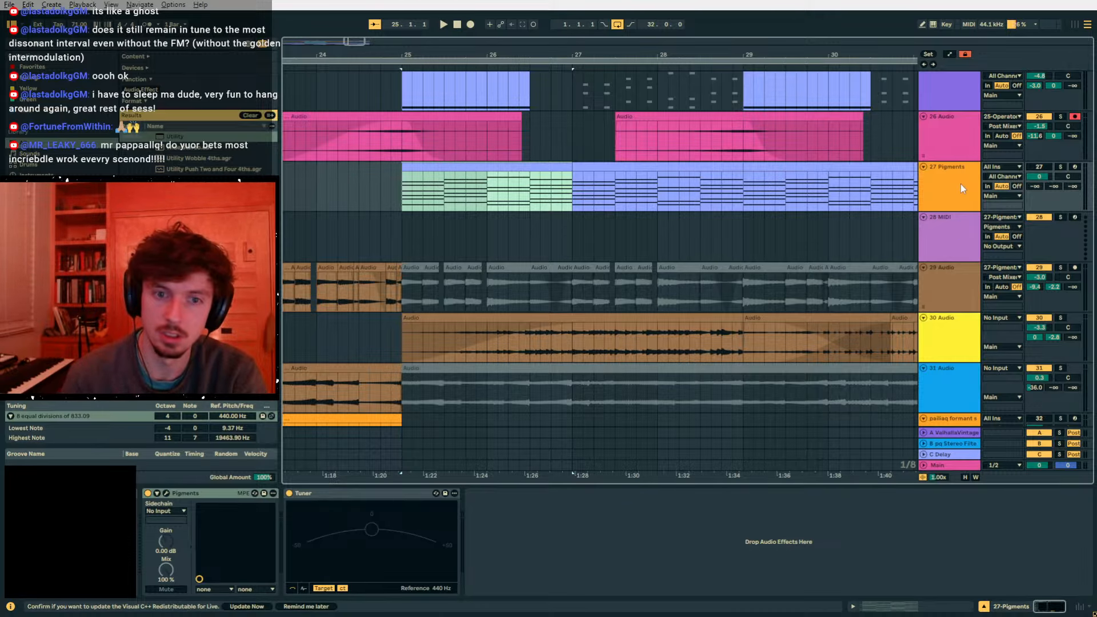
- Arm the 28 MIDI track and start recording the Pigments MIDI output from bar 25
left_click(406, 231)
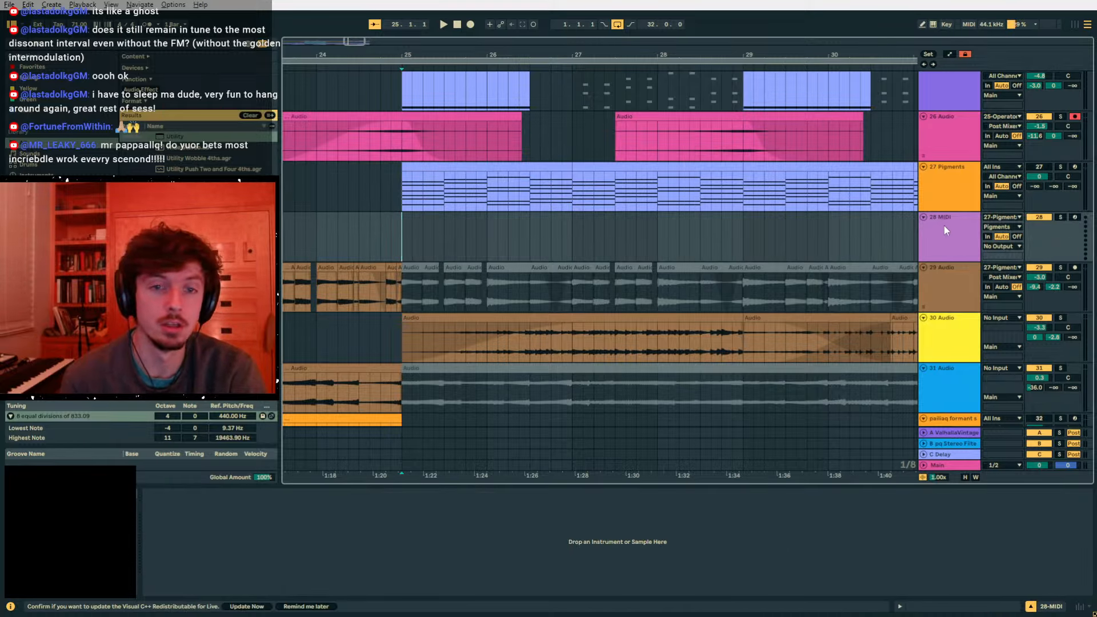
left_click(966, 183)
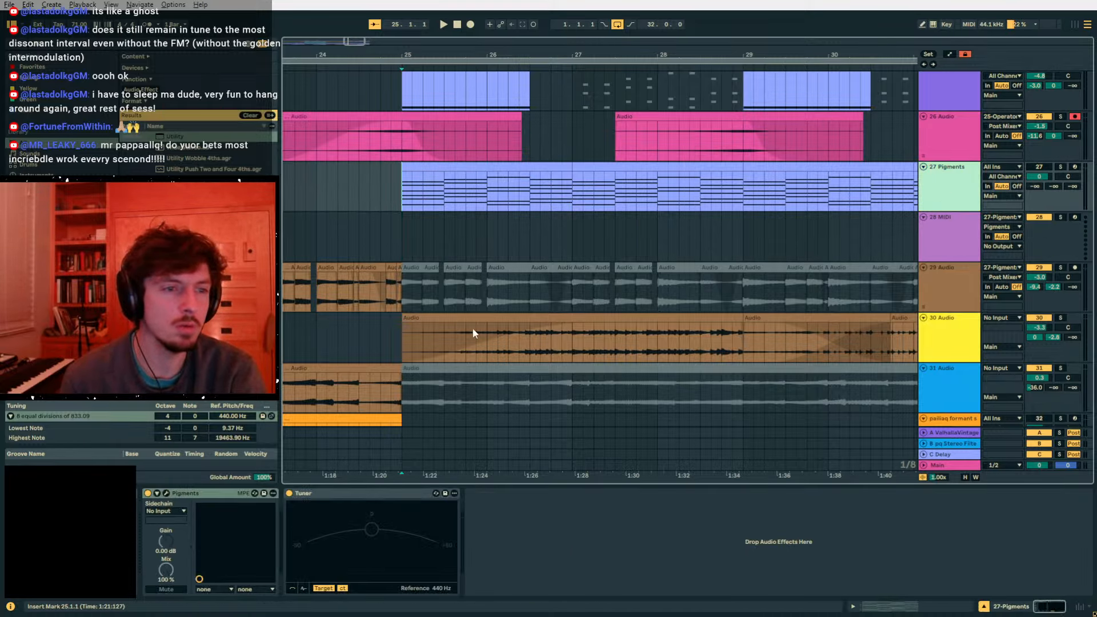
left_click(1075, 218)
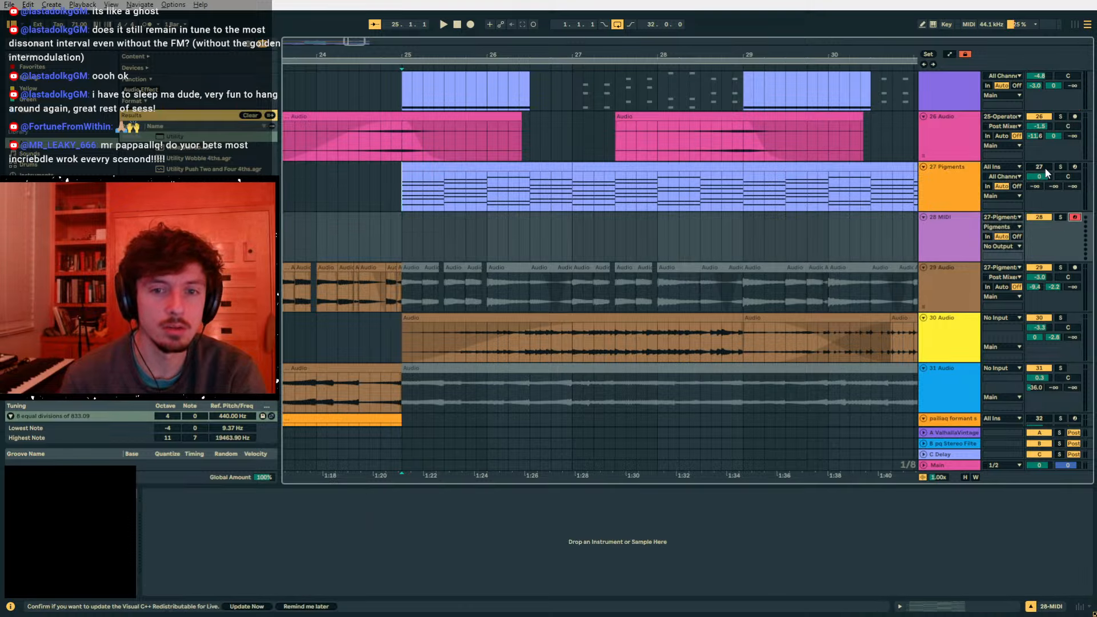
left_click(471, 24)
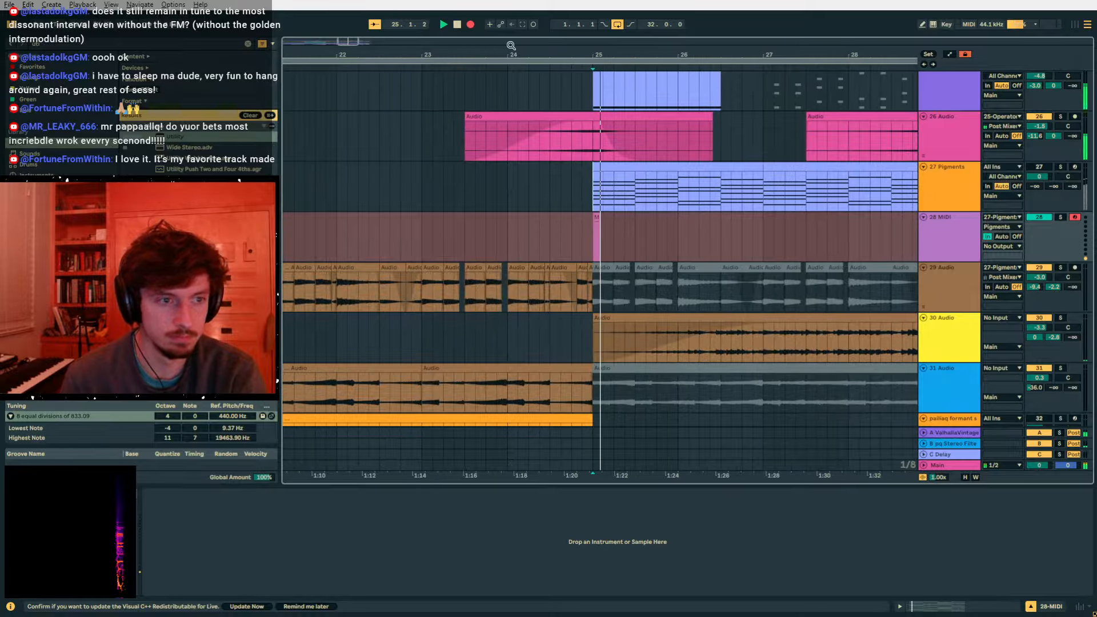
- Find Operator in the browser and load it onto the 28 MIDI track
left_click(965, 236)
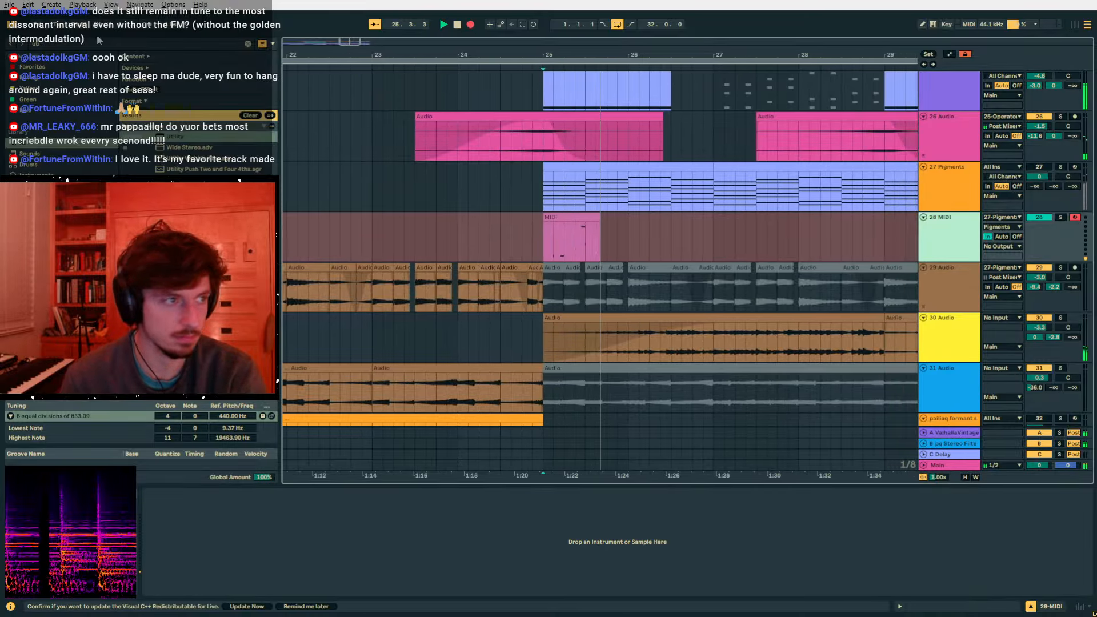
key("ctrl+f")
type("operat")
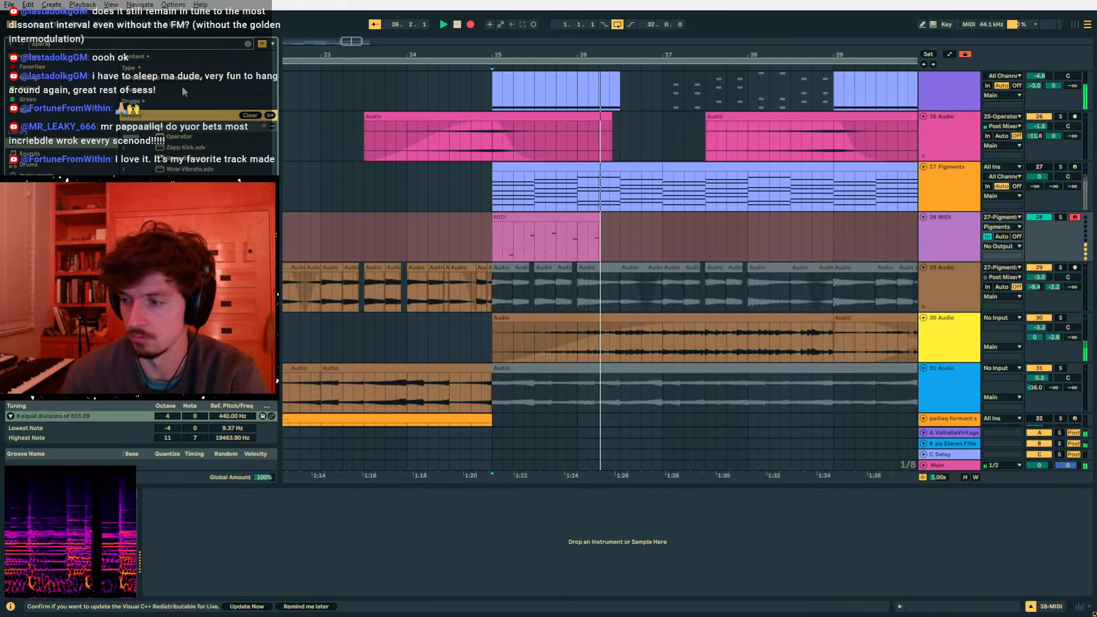
key("Down")
key("Return")
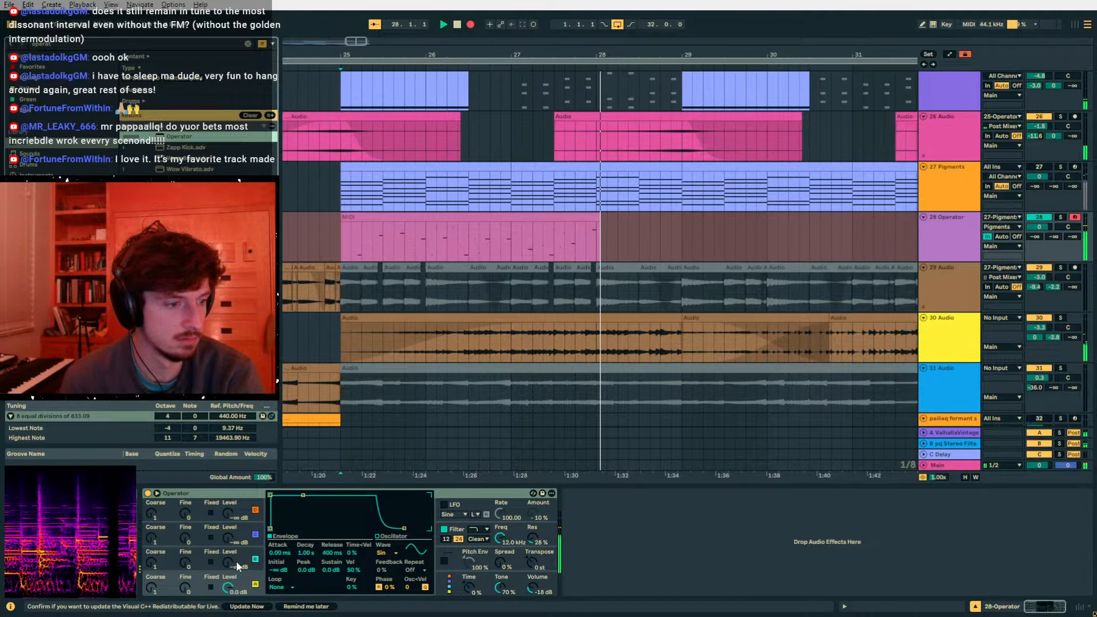
- Set Operator's oscillator B to Fine 618 and level -16 dB, with a 217 ms decay, -13 dB peak and -38 dB sustain
left_click(186, 566)
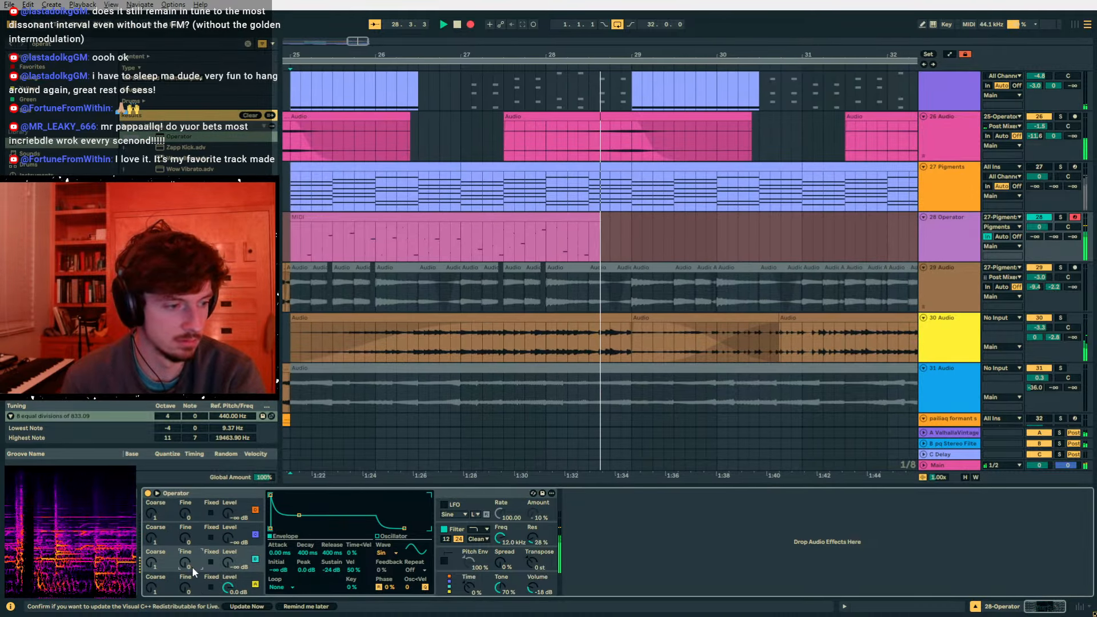
type("618")
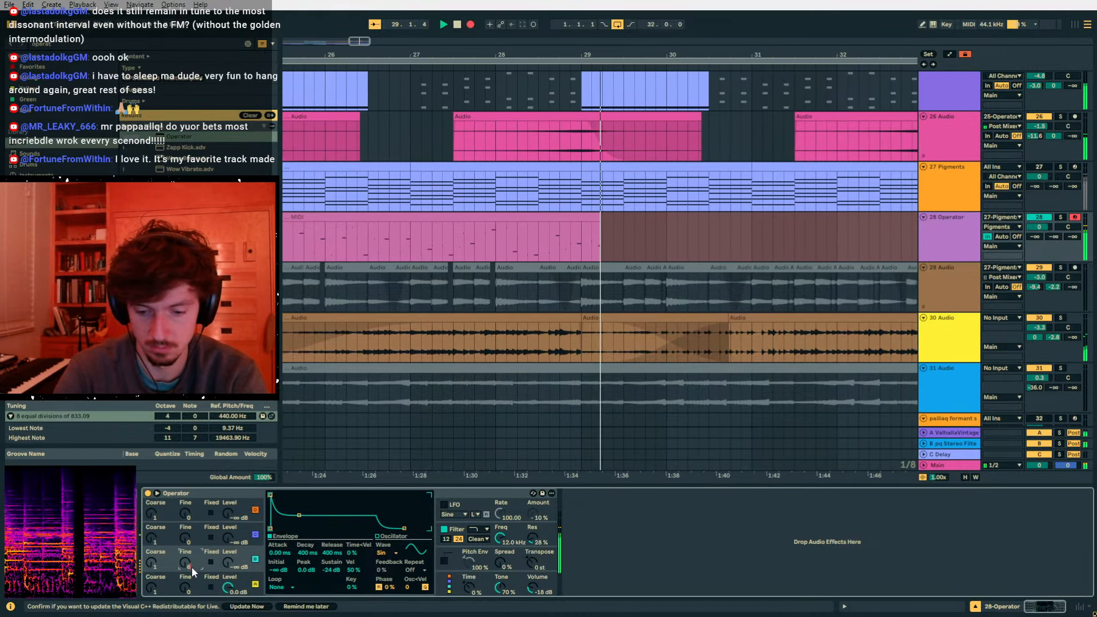
key("Return")
left_click_drag(228, 563, 229, 532)
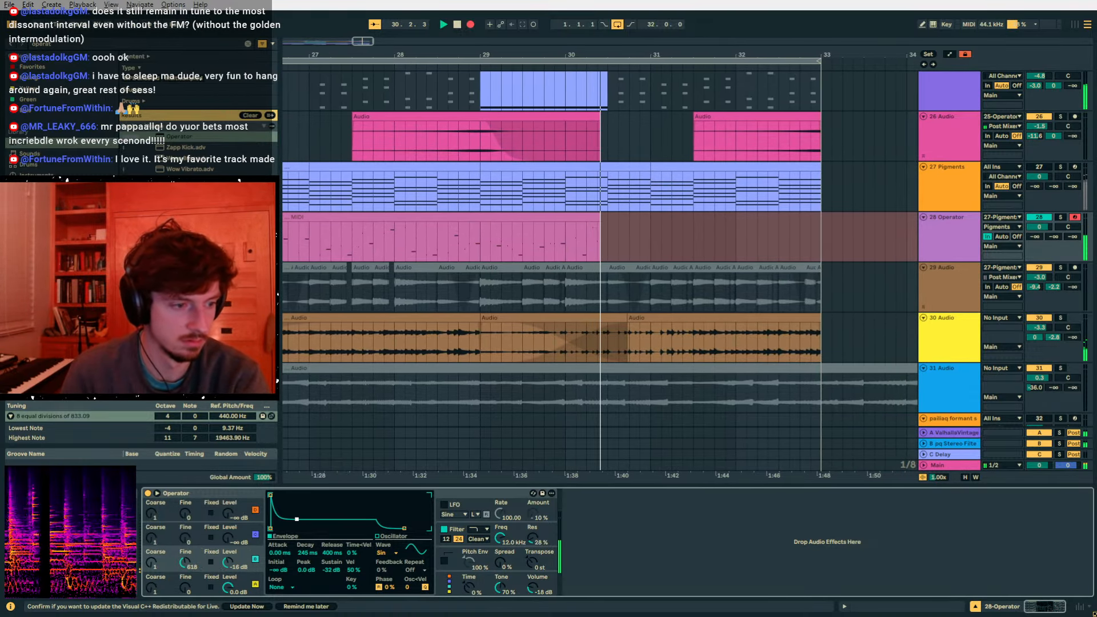
left_click_drag(301, 518, 300, 523)
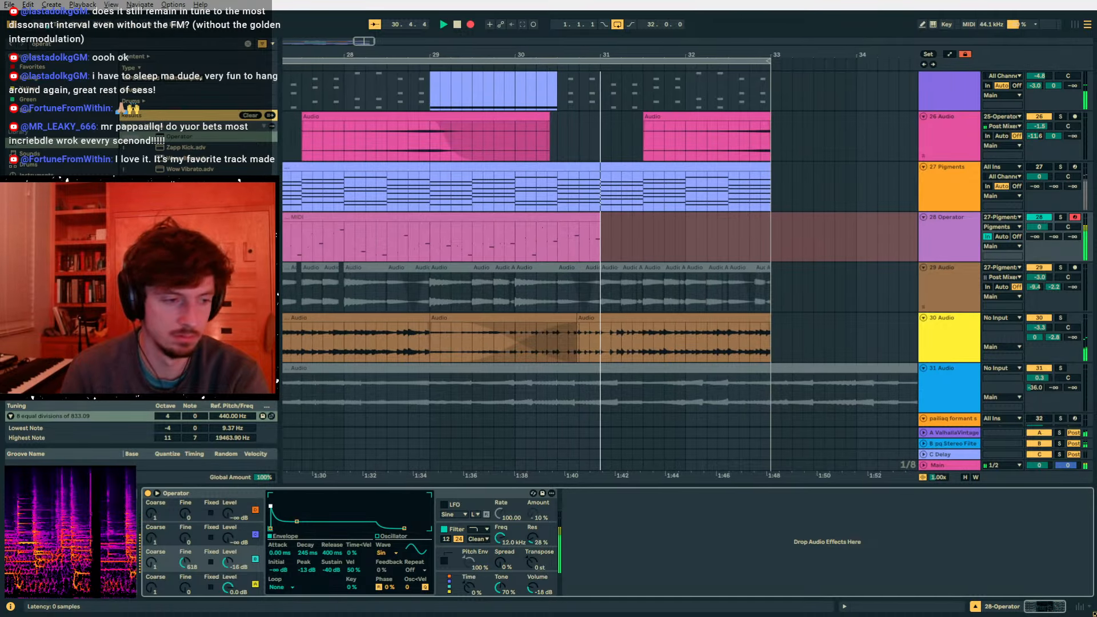
left_click_drag(296, 523, 296, 520)
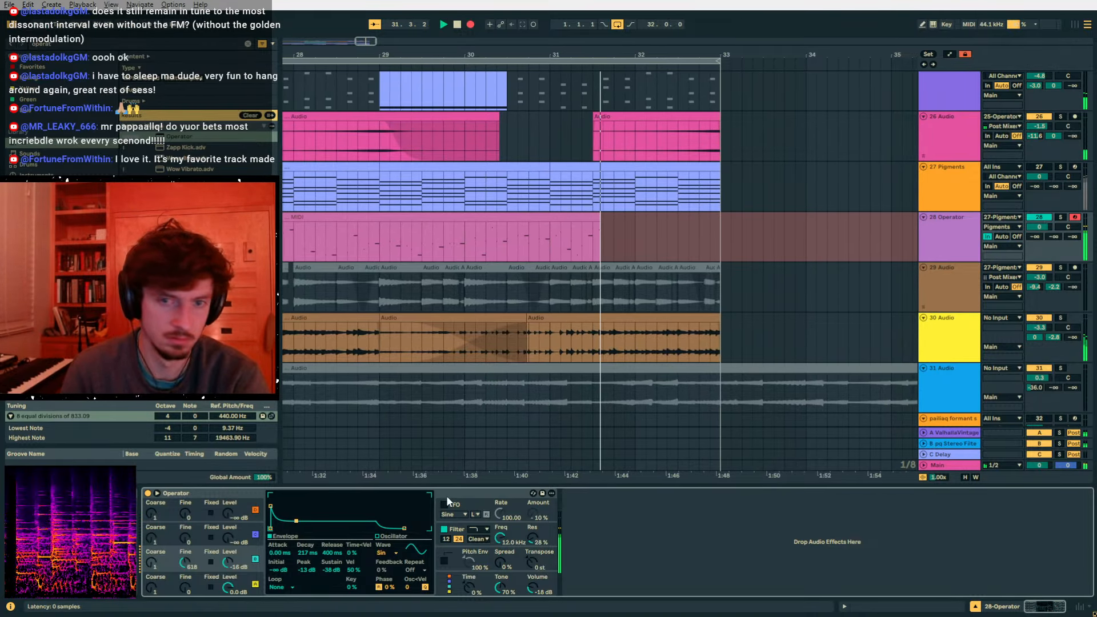
- Set the 28 Operator track's send to return A to -5.3 dB and stop the recording
left_click_drag(1035, 236, 1035, 195)
left_click_drag(606, 52, 606, 29)
key("space")
- Turn off input monitoring on the 28 Operator track and play its recorded MIDI clip from bar 25
left_click(529, 226)
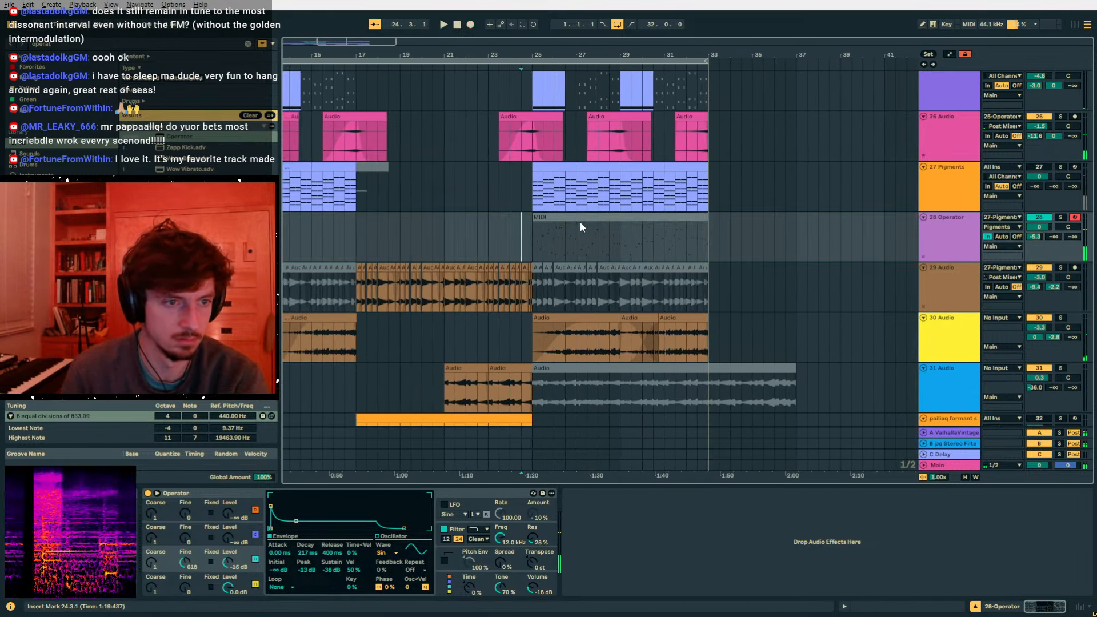
left_click(580, 226)
left_click(1017, 236)
key("space")
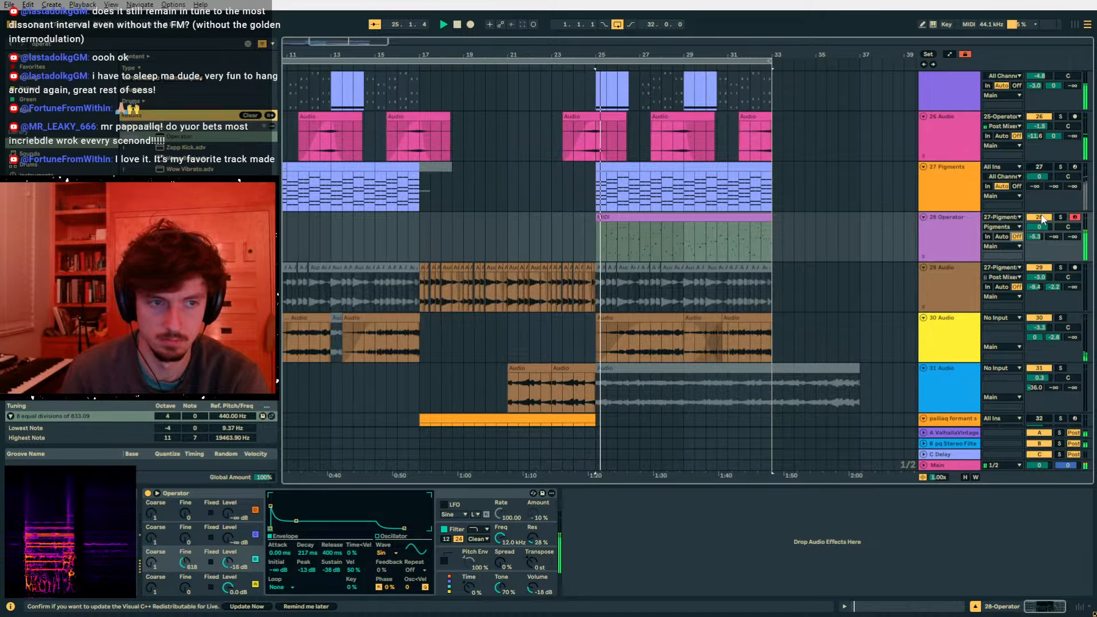
- Automate Operator's volume on the 28 Operator track to fade in from bar 25 up to -18 dB
left_click(975, 240)
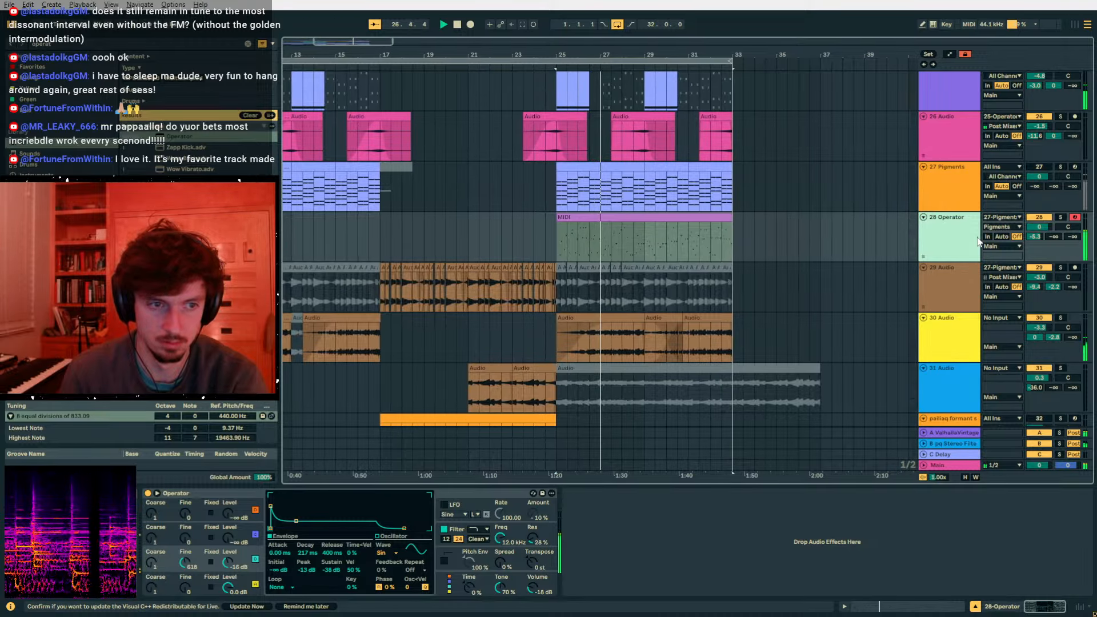
left_click(532, 587)
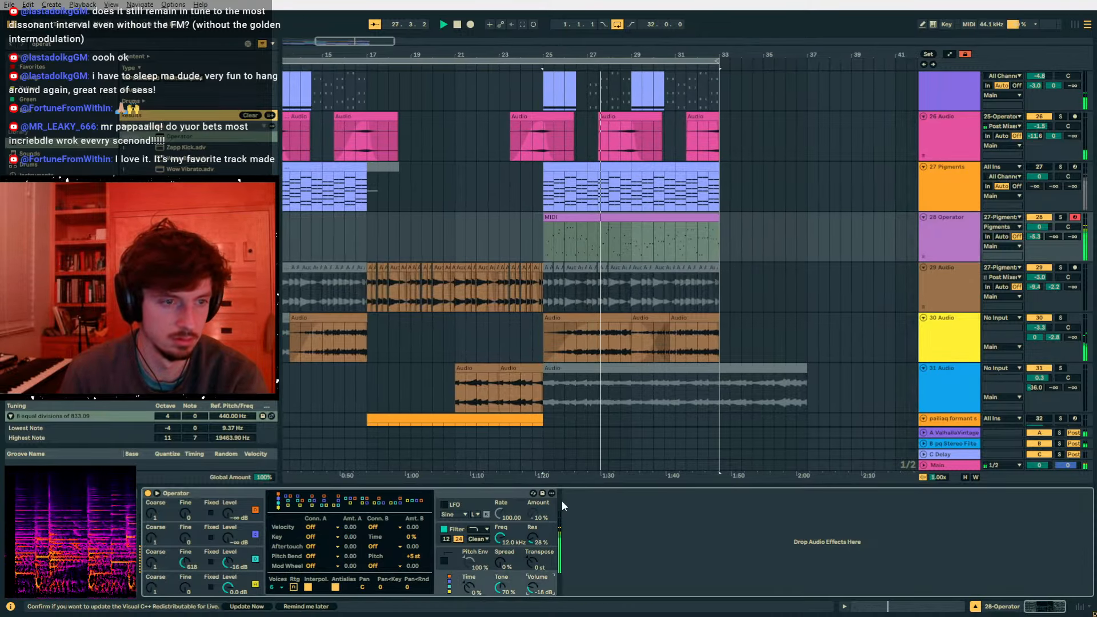
key("a")
left_click(553, 246)
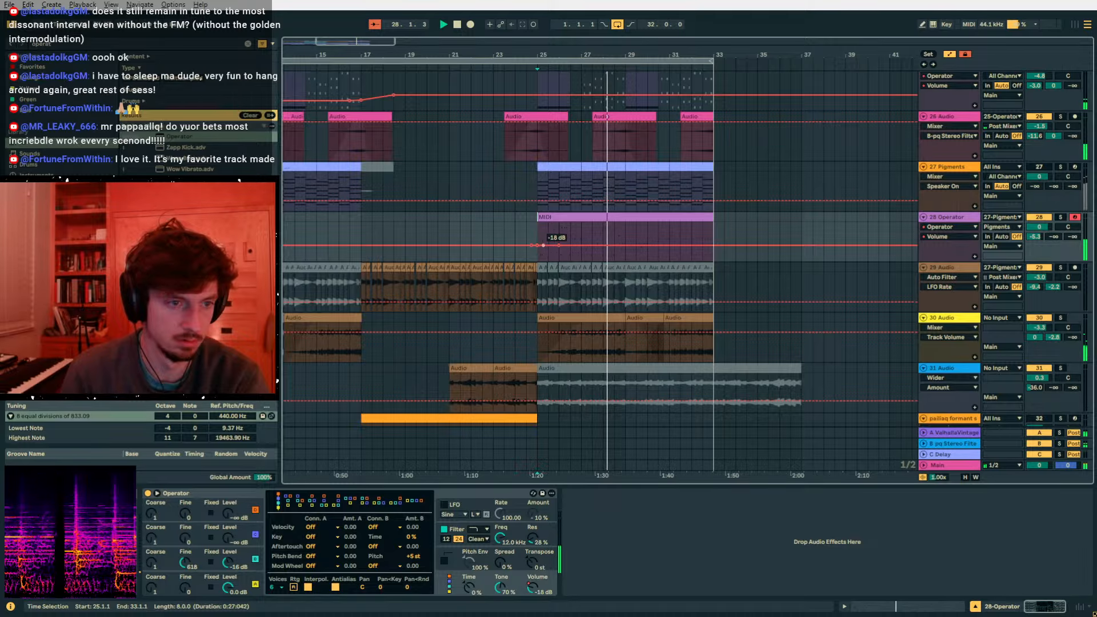
- Enable Operator's pitch envelope with a -17 % amount and 206 ms decay, and set the spread to 29 %
left_click_drag(503, 563, 469, 600)
left_click(444, 561)
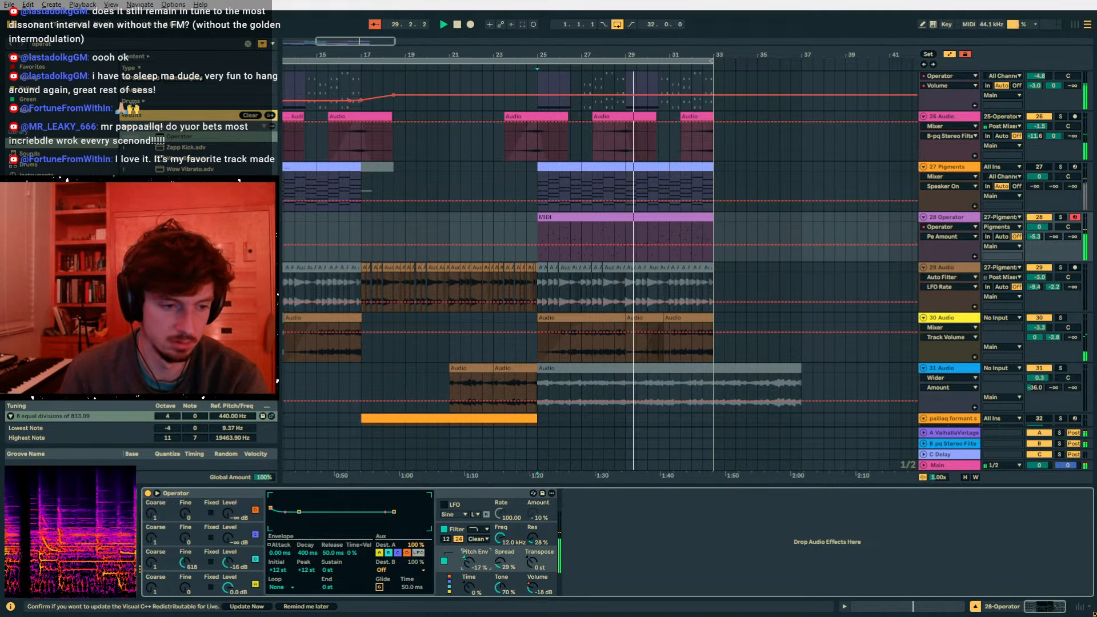
key("a")
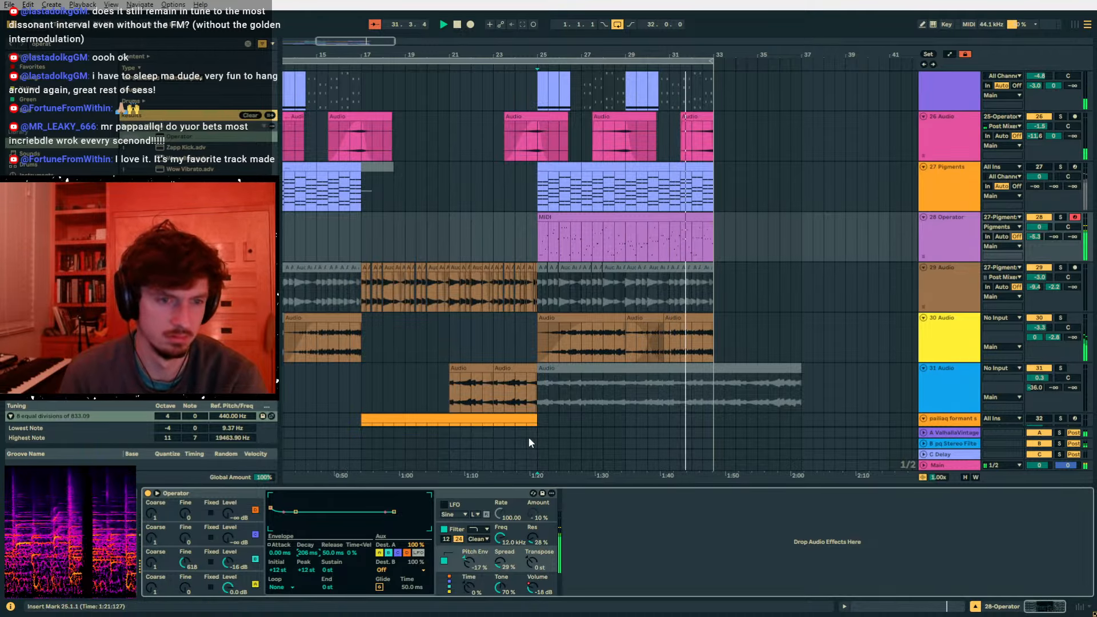
- Automate the pitch envelope amount on 28 Operator with points at bars 25, 27, 29 and 31, rising from -17 % to -8.5 % at bar 27
key("a")
left_click(627, 245)
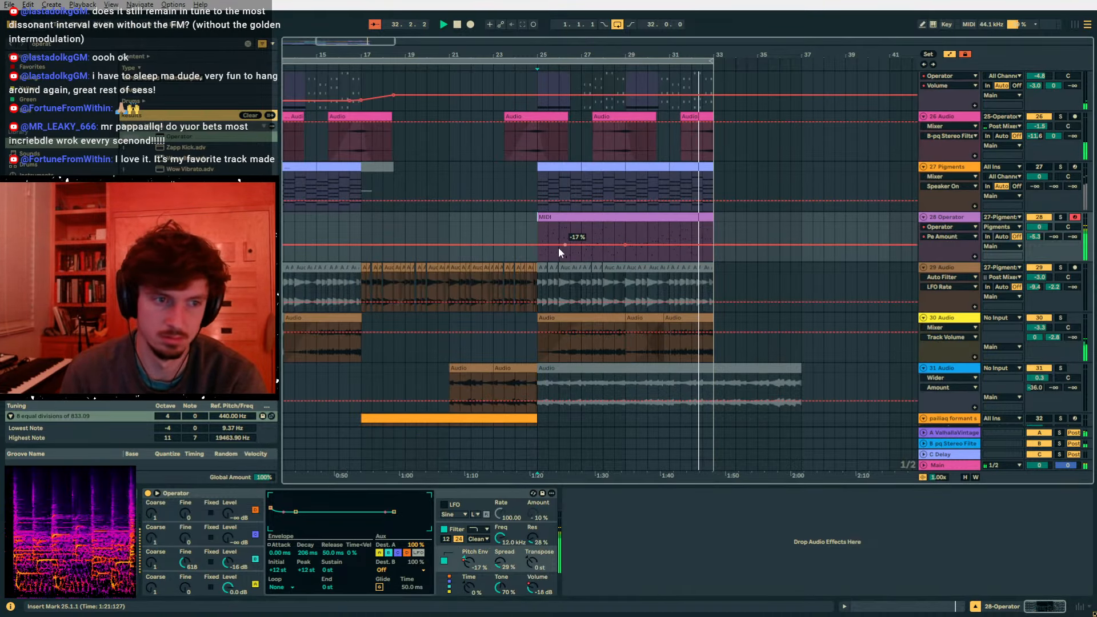
left_click(537, 245)
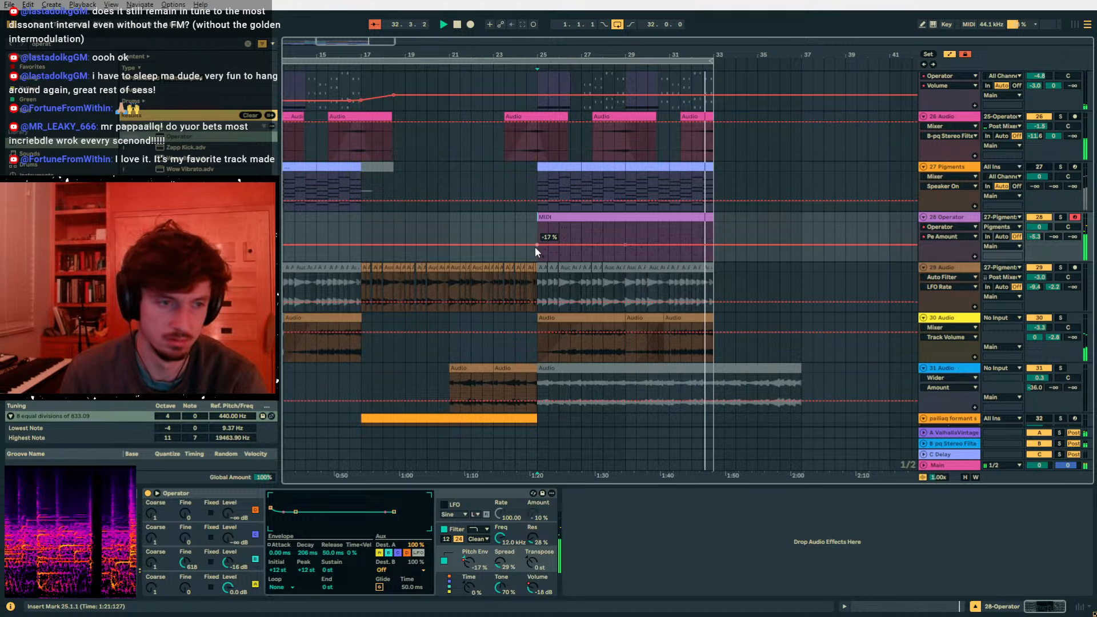
left_click(585, 242)
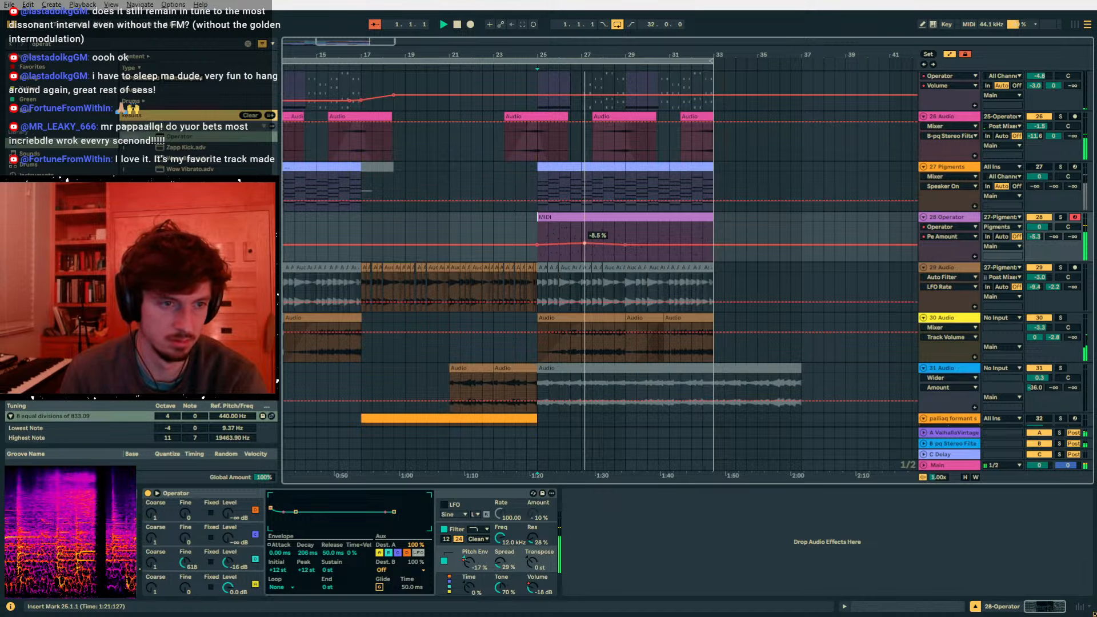
left_click(669, 244)
key("a")
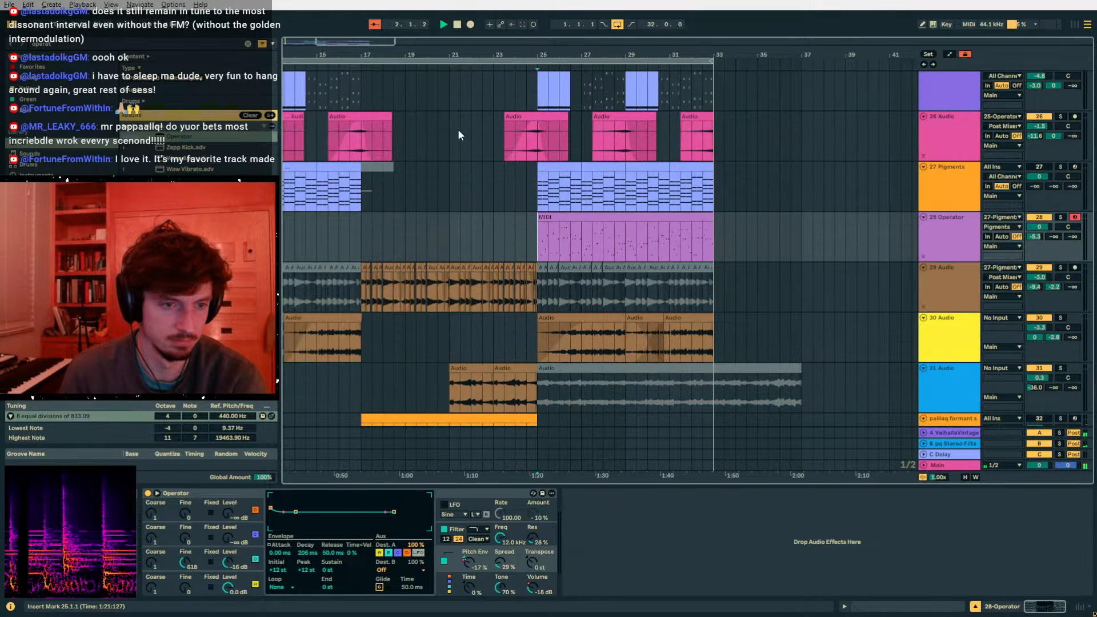
- Copy the 28 Operator track's MIDI clip from bar 25 to bar 1
left_click_drag(436, 51, 617, 29)
left_click(660, 217)
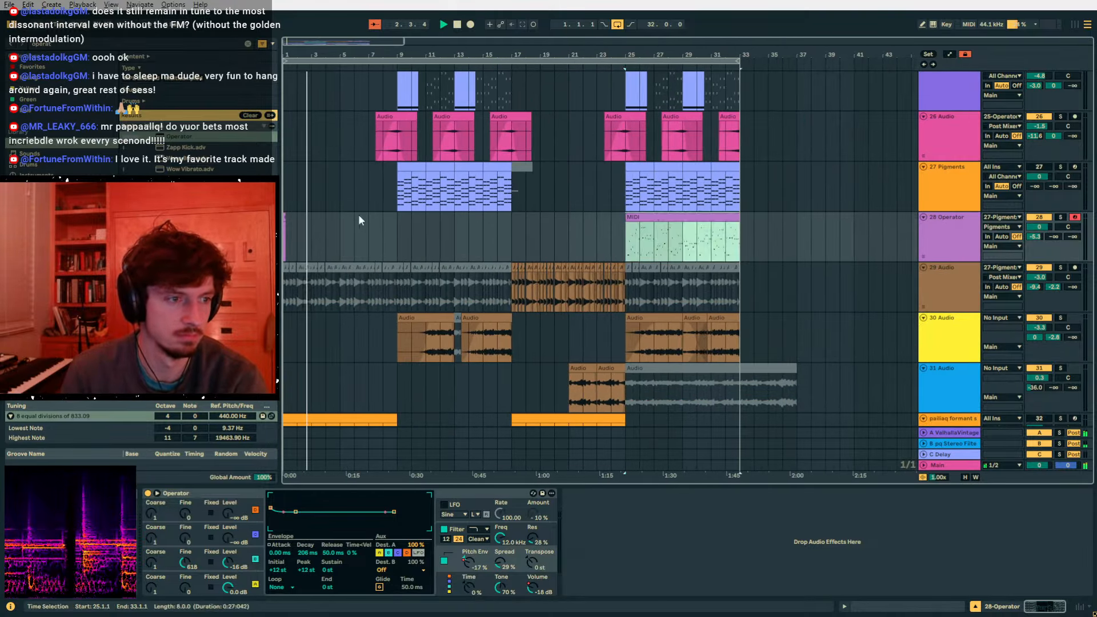
key("ctrl+c")
left_click(284, 223)
key("ctrl+v")
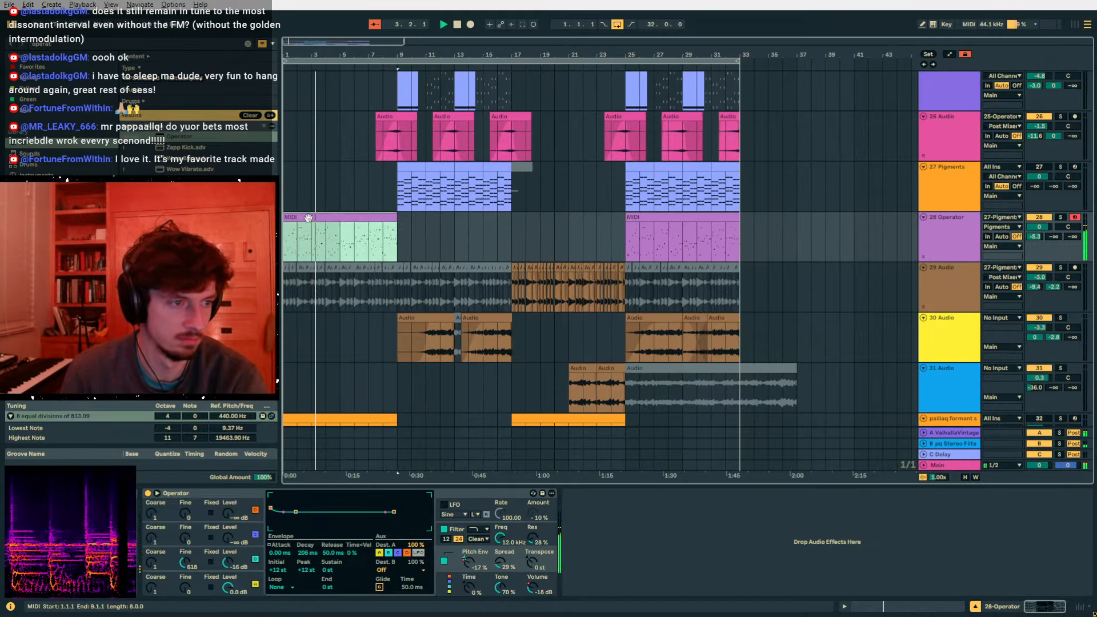
- Copy the 39 Instrument Rack clips of bars 1 to 9 onto the 28 Operator track at bar 1
scroll(378, 359, "down", 10)
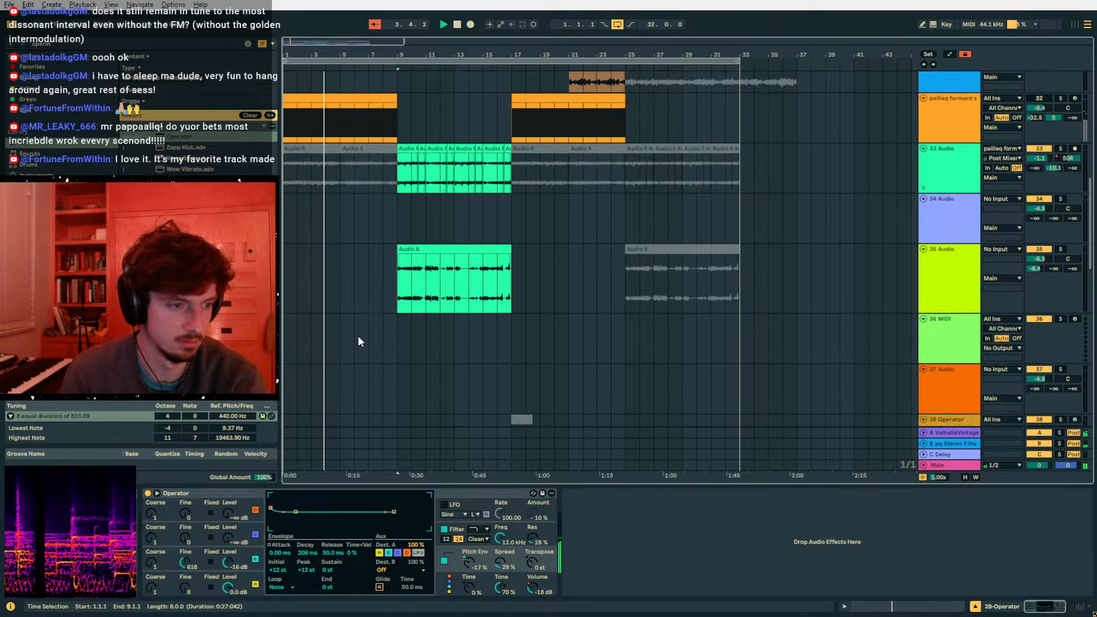
left_click(409, 318)
scroll(348, 177, "up", 6)
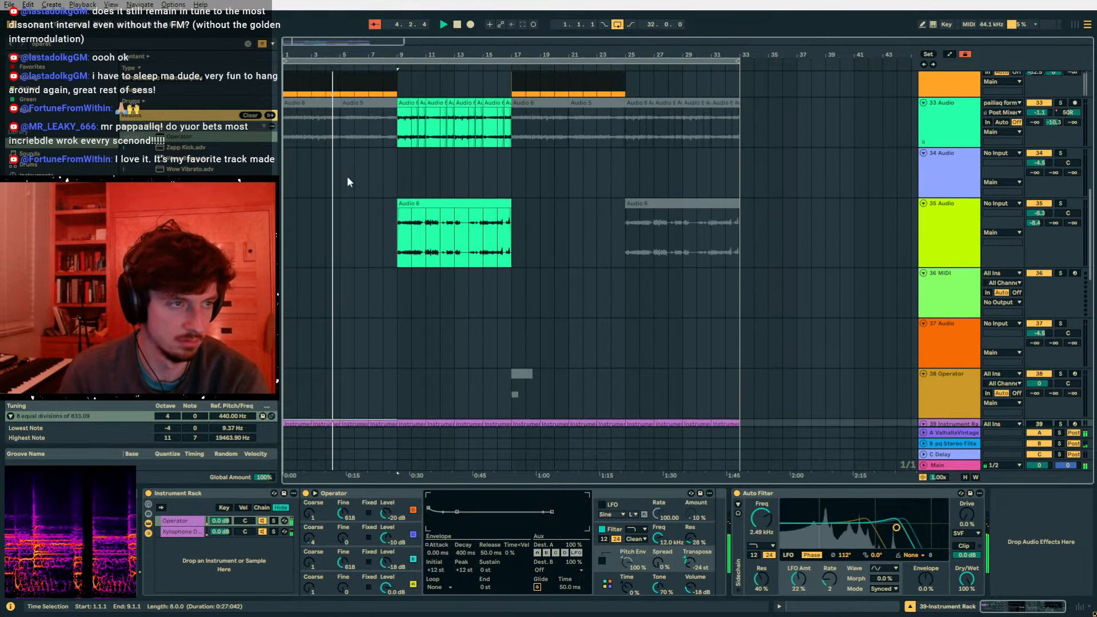
scroll(348, 181, "up", 3)
left_click(307, 149)
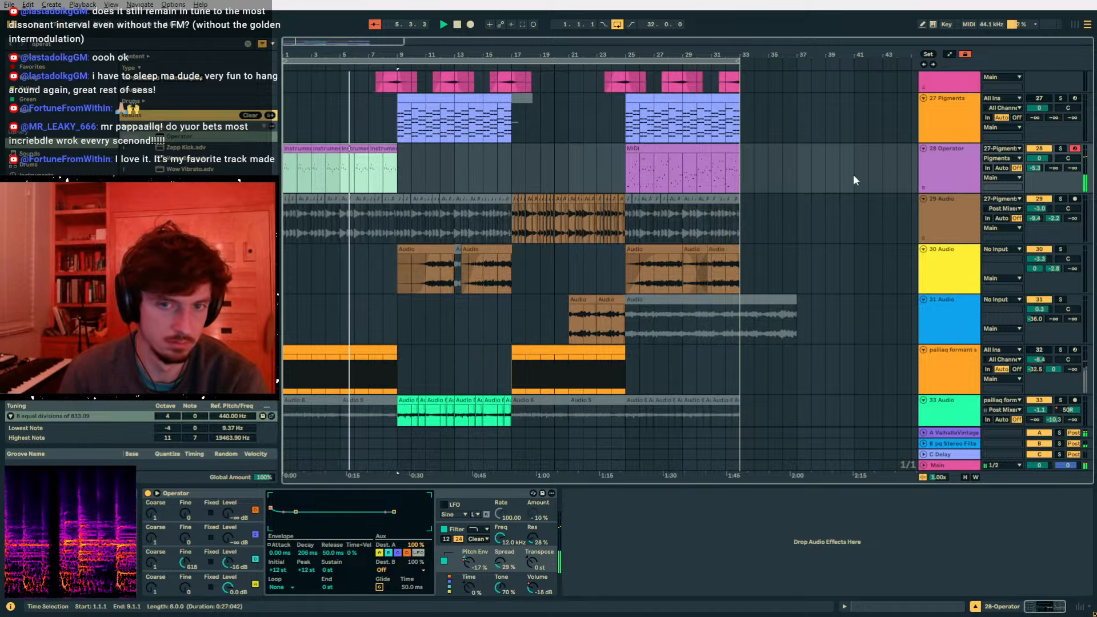
- Automate the 28 Operator track's send A to -11.0 dB ahead of bar 25 and Operator's volume to -22 dB before bar 9
key("a")
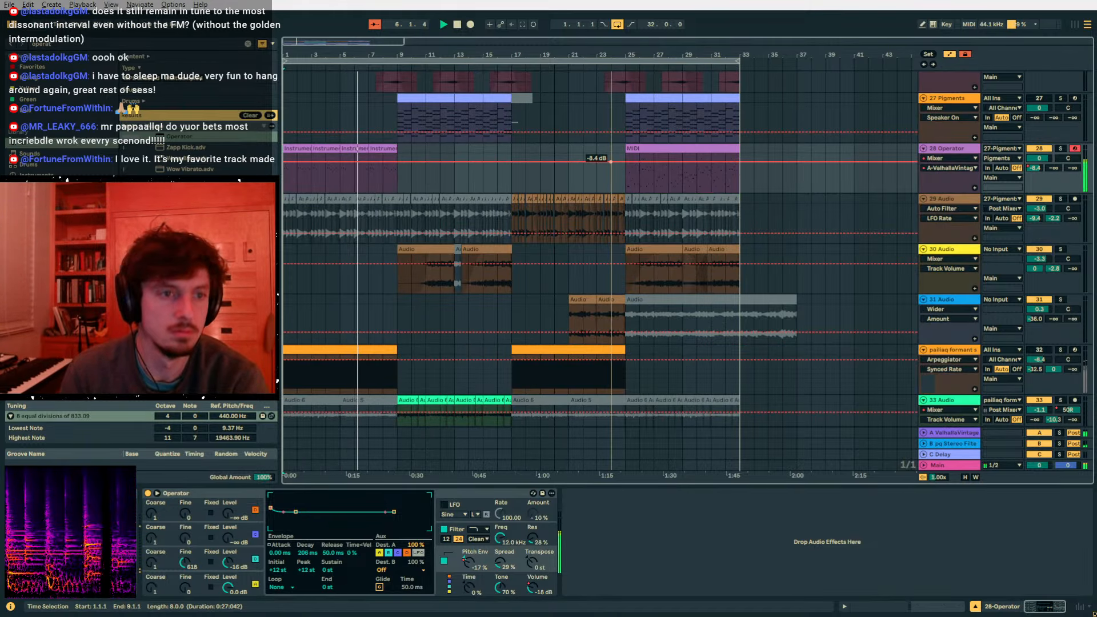
left_click_drag(611, 162, 612, 166)
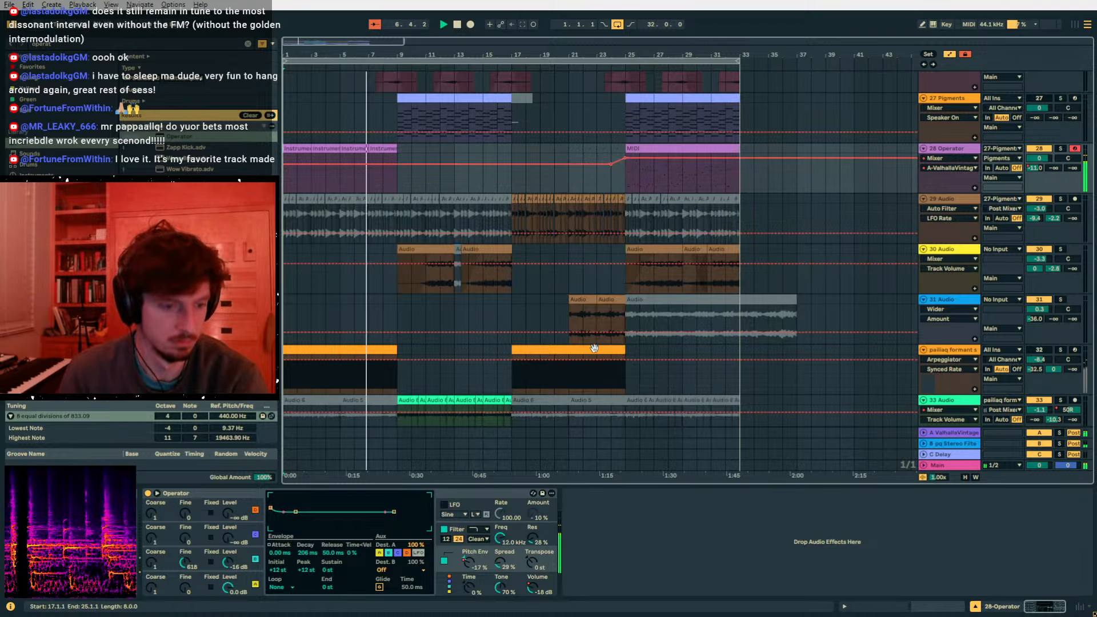
left_click(532, 586)
key("a")
key("a")
left_click(411, 177)
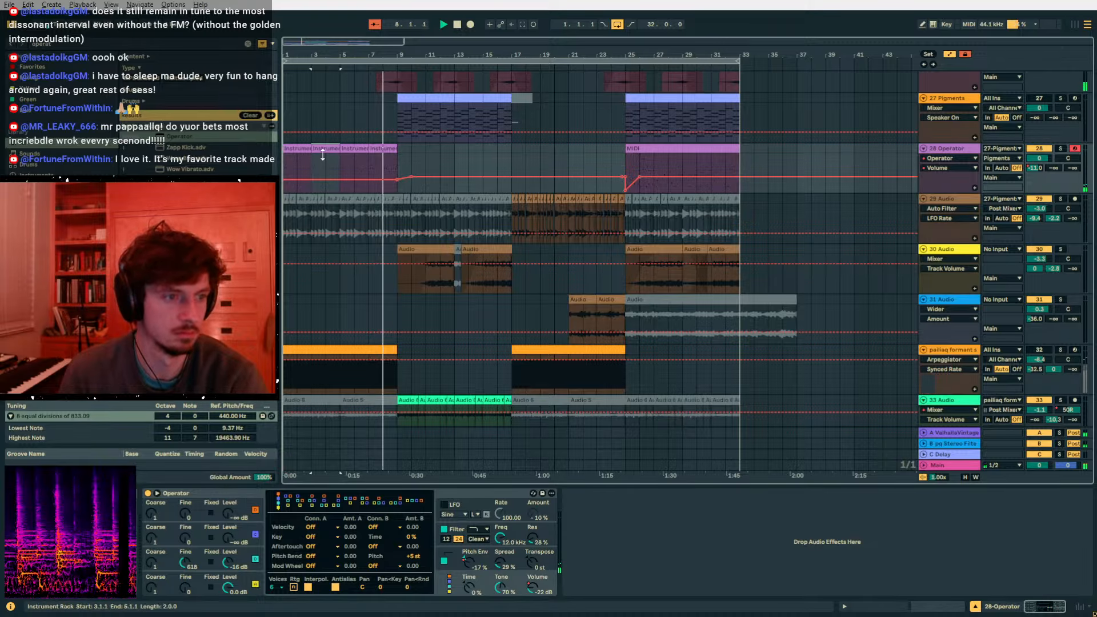
- Raise the pitch envelope amount automation on 28 Operator to 3.4 % up to bar 9
left_click(475, 554)
left_click(399, 171)
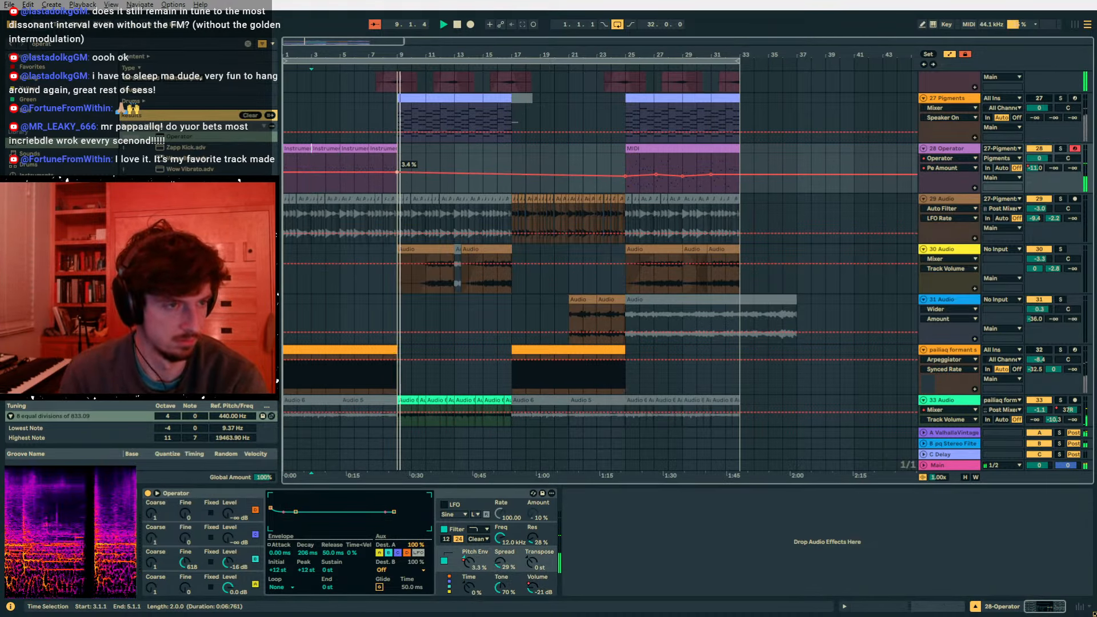
key("a")
- Copy the 28 Operator track's MIDI clip from bar 25 to bar 9
scroll(400, 171, "up", 5)
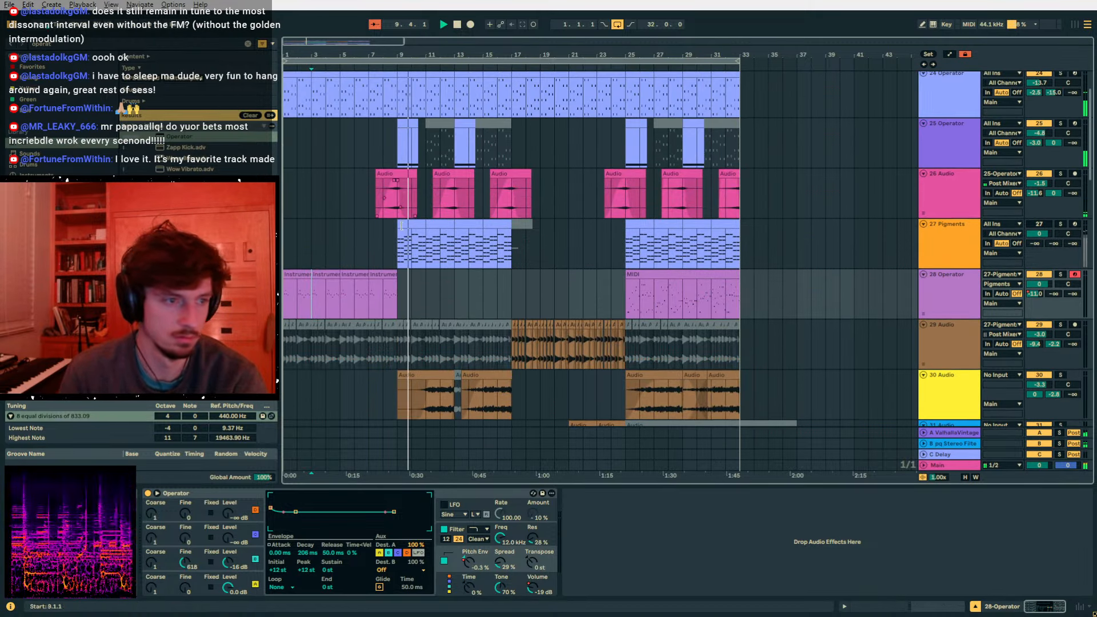
scroll(486, 263, "up", 3)
left_click(670, 342)
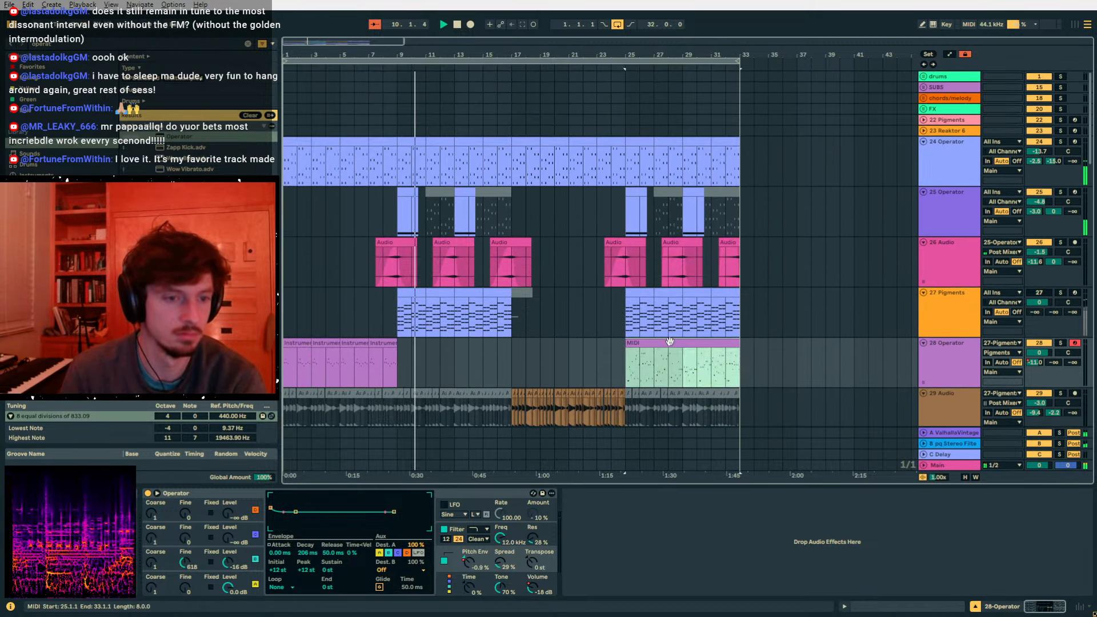
left_click(400, 355)
key("ctrl+v")
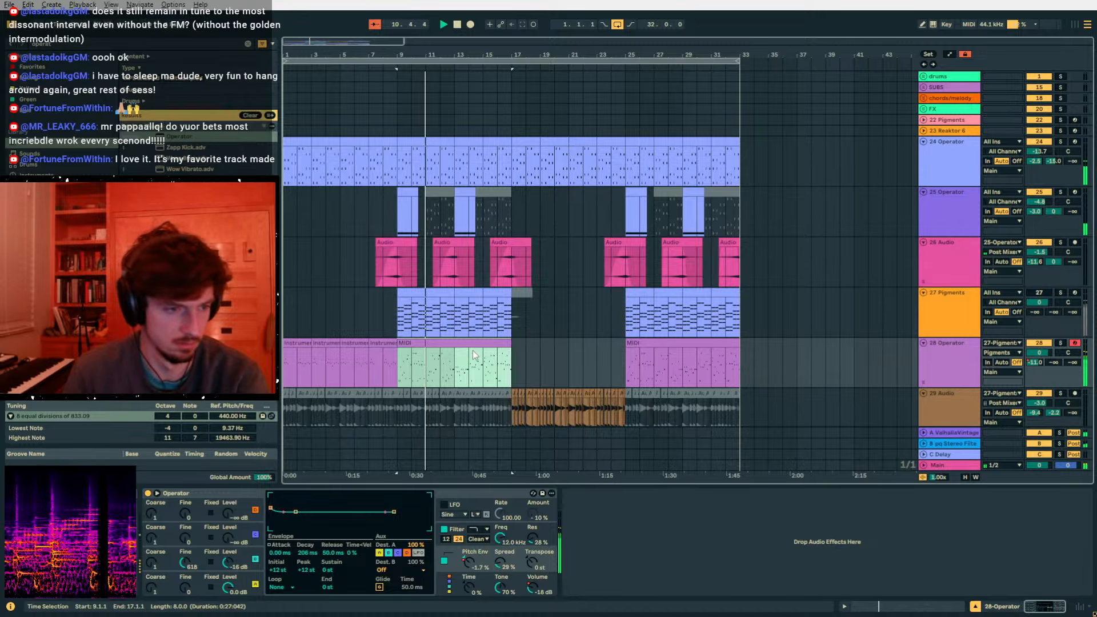
- Lower Operator's volume automation on the 28 Operator track to -22 dB across bars 9 to 17
left_click(947, 365)
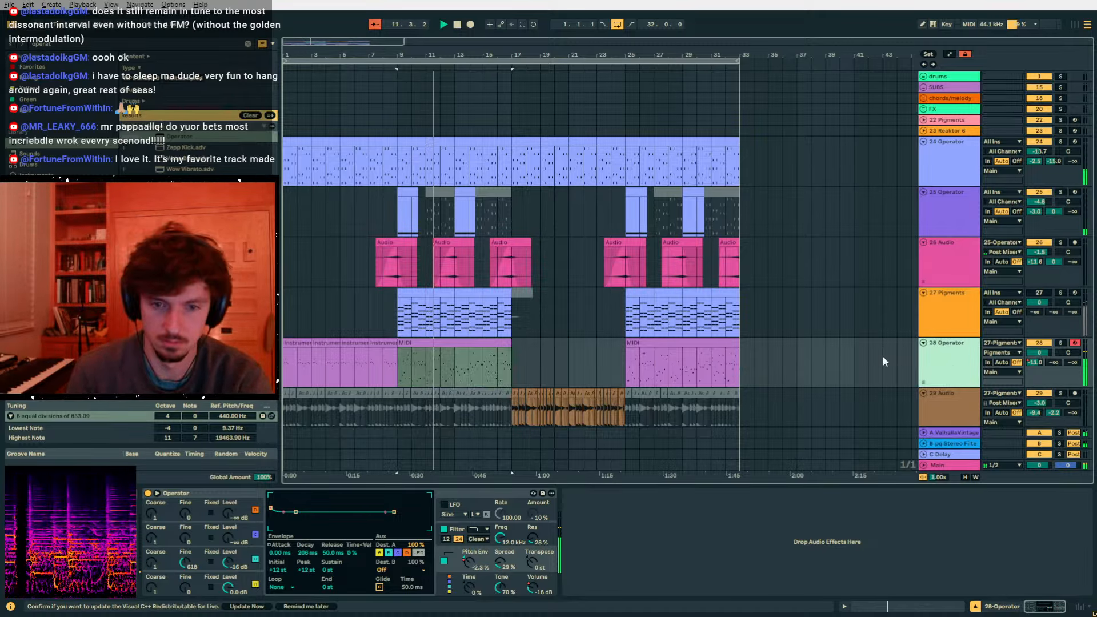
left_click(526, 590)
key("a")
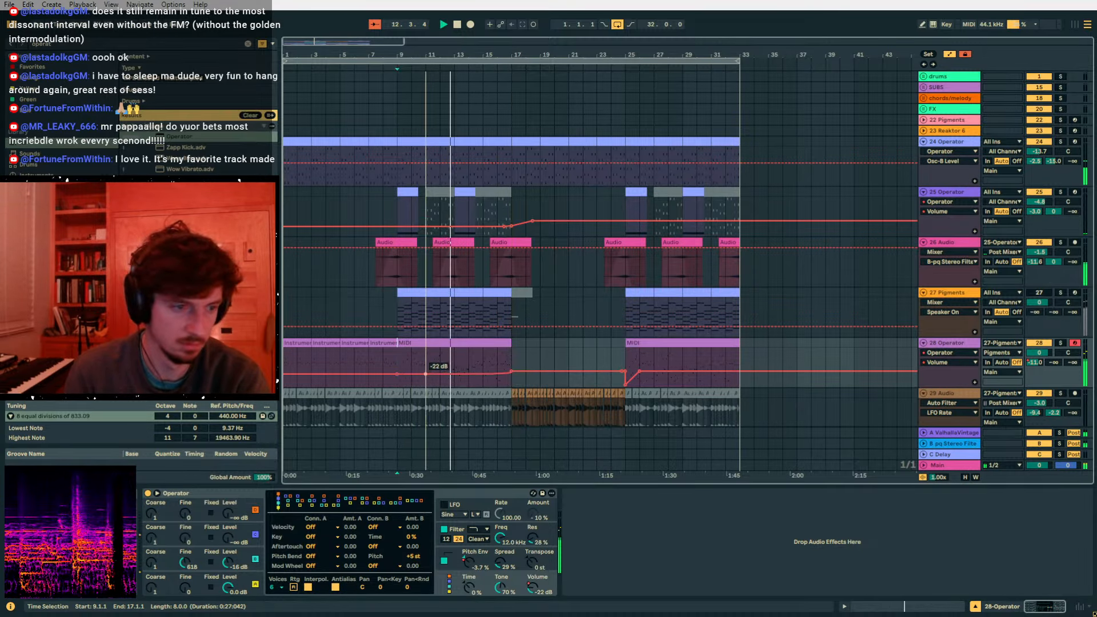
- On the 28 Operator track, set Volume automation to -22 dB at bar 9 and step oscillator A's Coarse up to 2 from there
left_click_drag(426, 374, 398, 375)
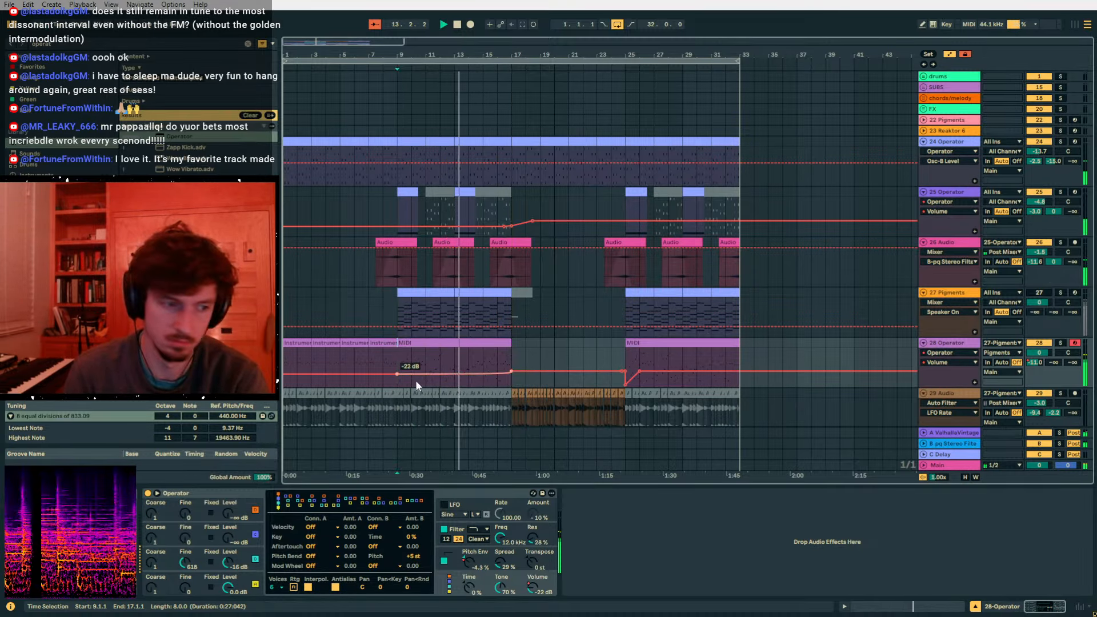
key("a")
left_click(151, 588)
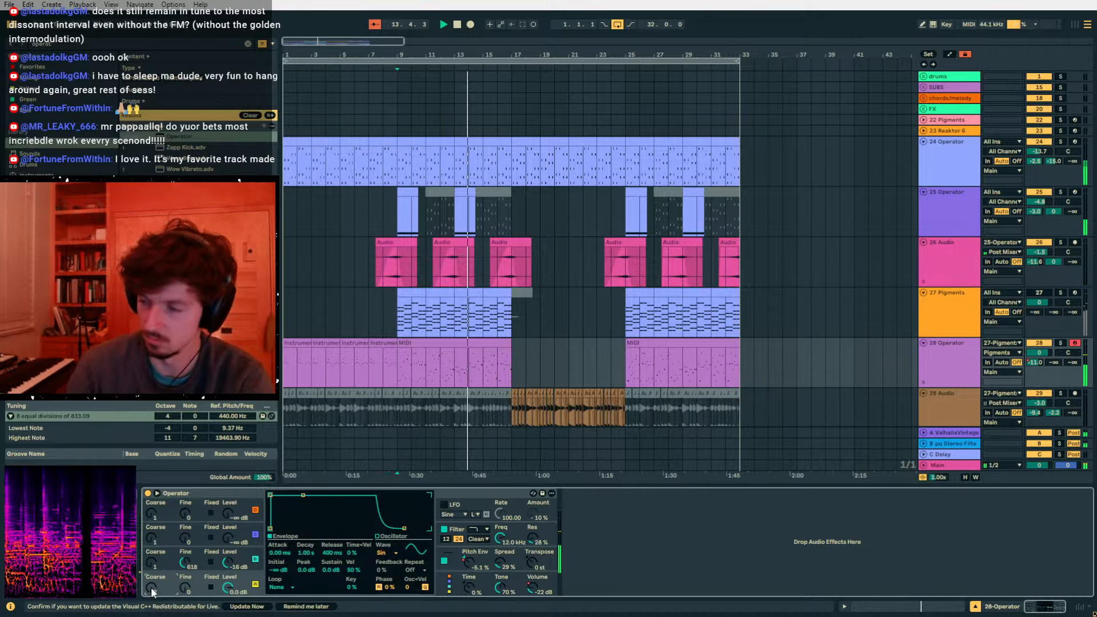
scroll(151, 588, "up", 1)
key("a")
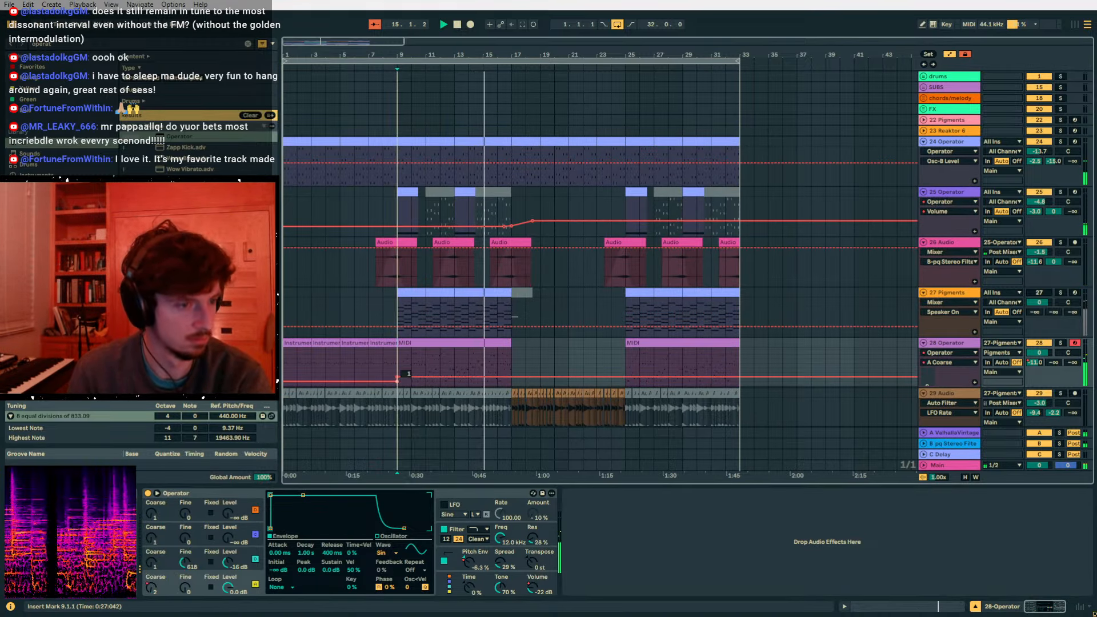
- Find the Hvshbrown Mastering EQ preset in the browser and load it after Operator on the 28 Operator track
type("ahvsh")
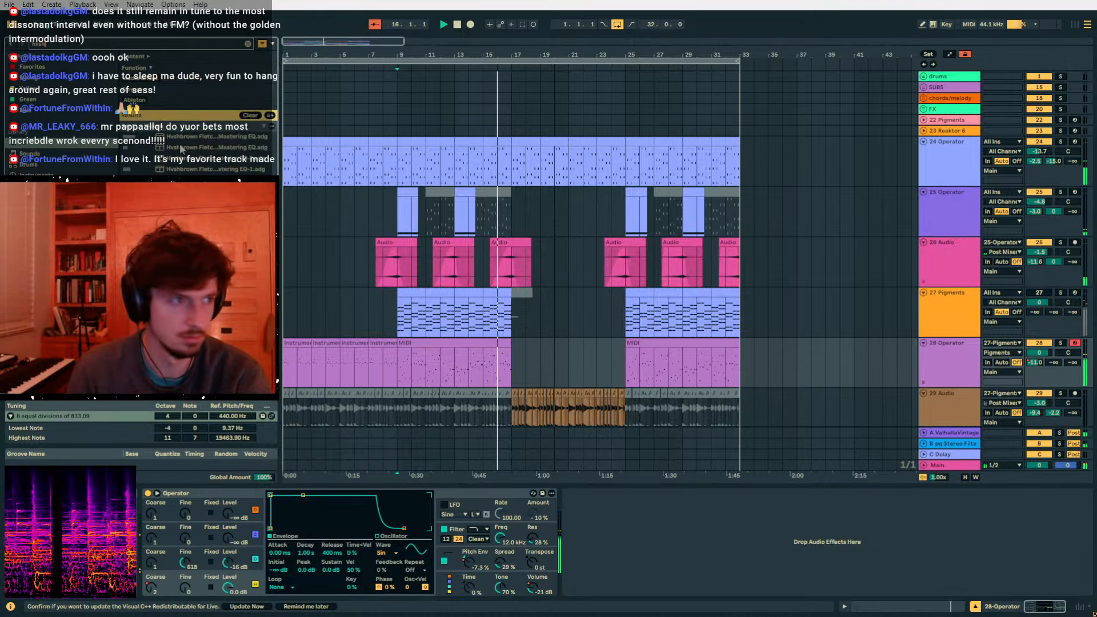
double_click(169, 136)
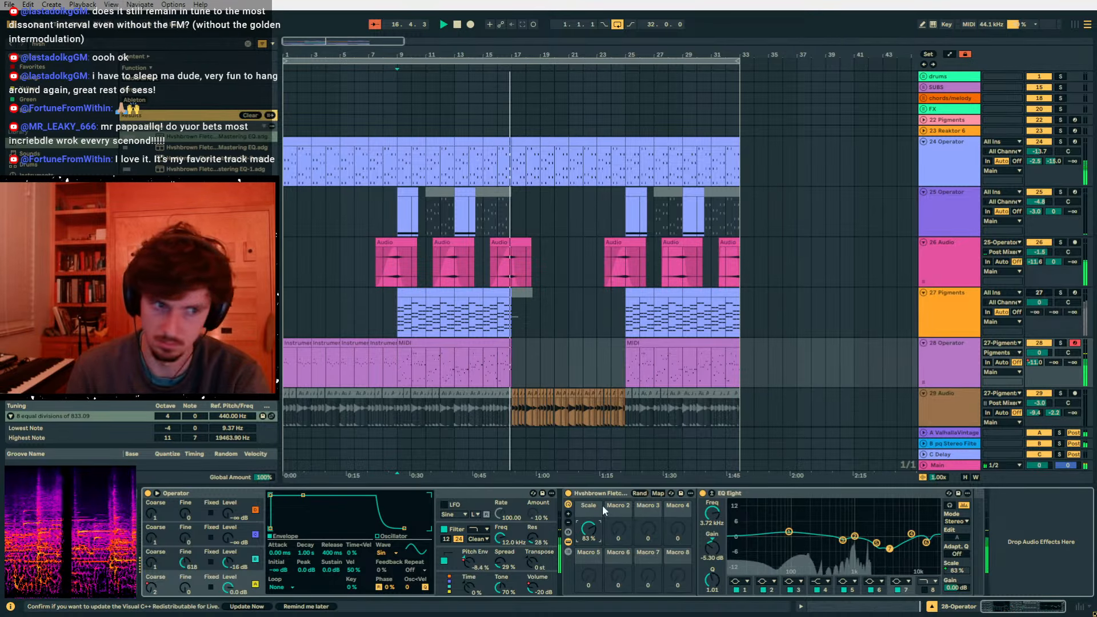
left_click(492, 366)
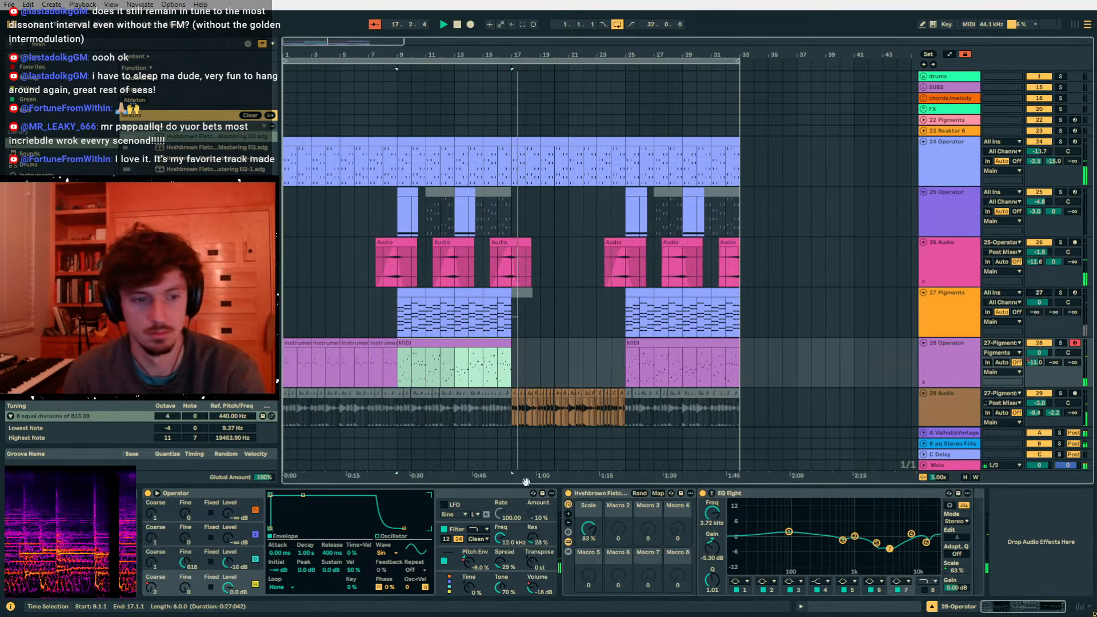
- Search the browser for Auto Filter and add it at the end of the 28 Operator track's device chain
left_click(50, 43)
type("auto filt")
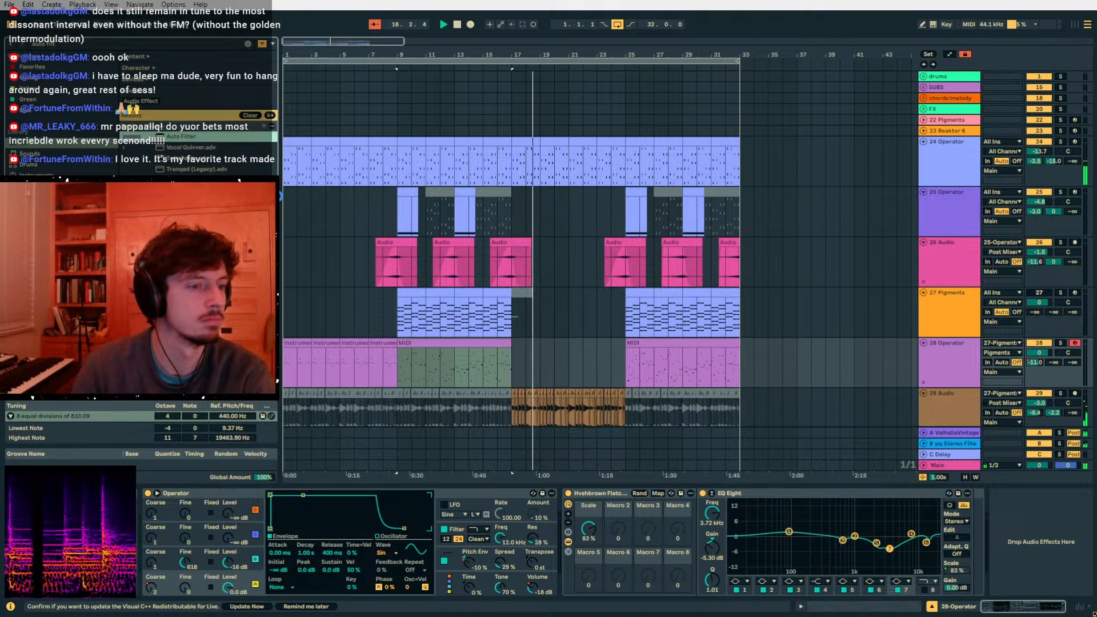
left_click_drag(280, 196, 1032, 543)
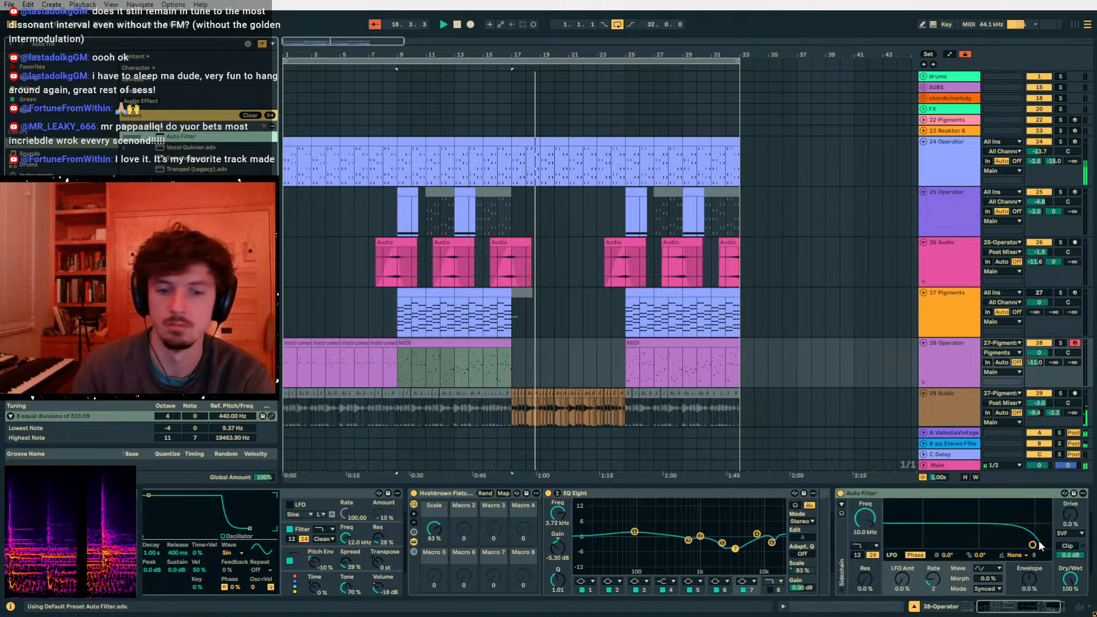
- Automate the Auto Filter Frequency at 20 kHz with a short dip at bar 9, then a curved fall to about 542 Hz at bar 17
left_click(865, 519)
key("a")
left_click(413, 349)
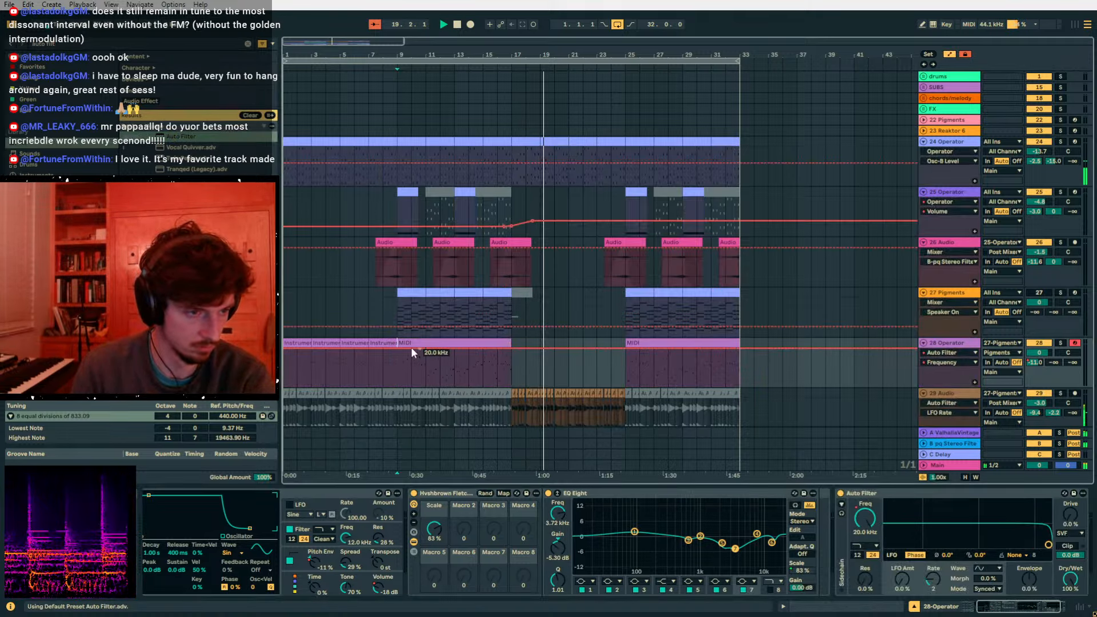
left_click(397, 350)
left_click_drag(397, 350, 398, 359)
left_click(386, 375)
key("space")
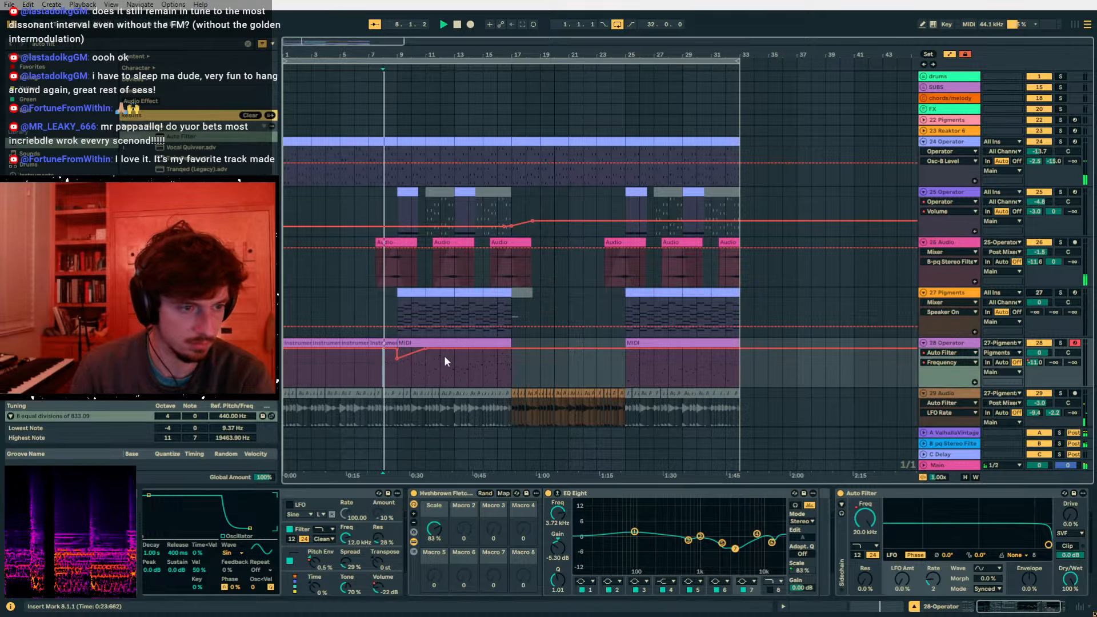
left_click_drag(497, 349, 512, 368)
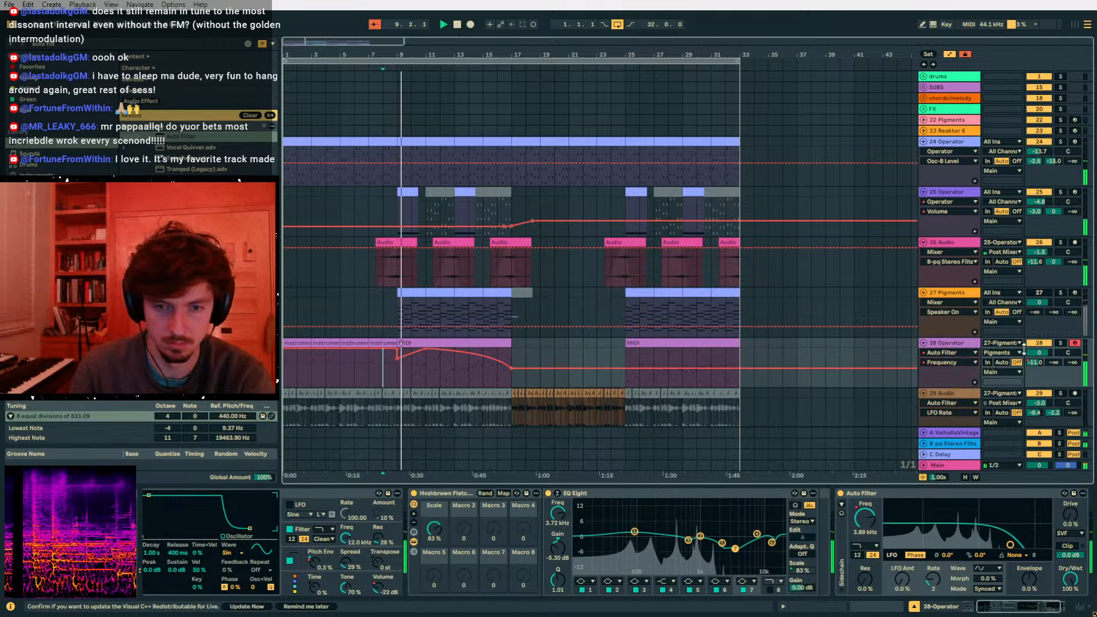
- Shape the Operator's Volume automation to dip to -37 dB at bar 9 and recover to -22 dB around bar 12
left_click(1034, 362)
left_click(468, 348)
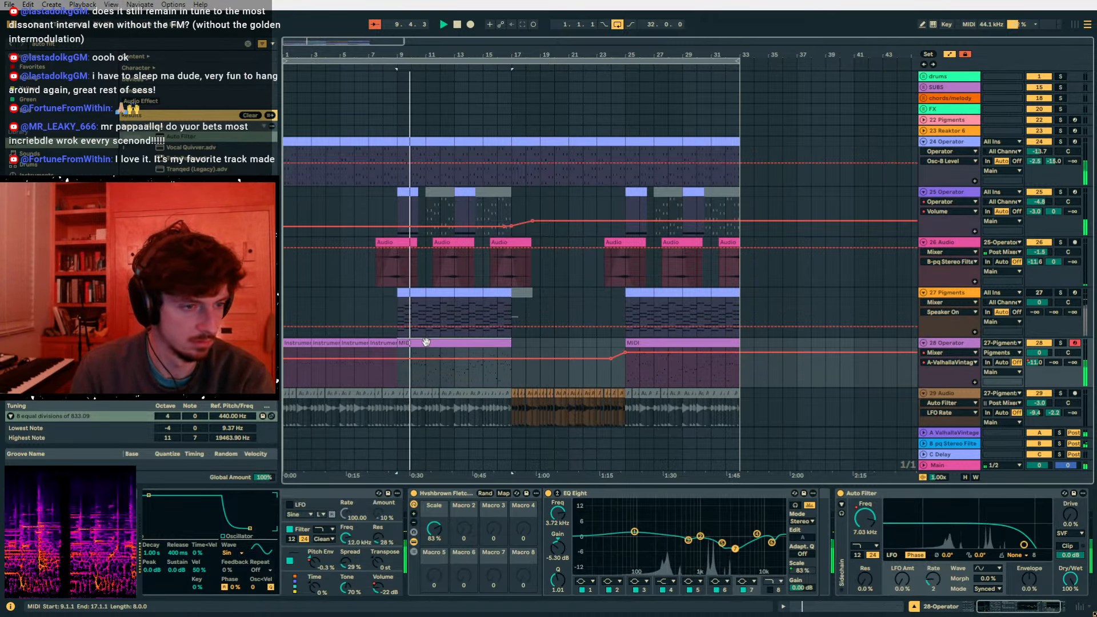
left_click(379, 589)
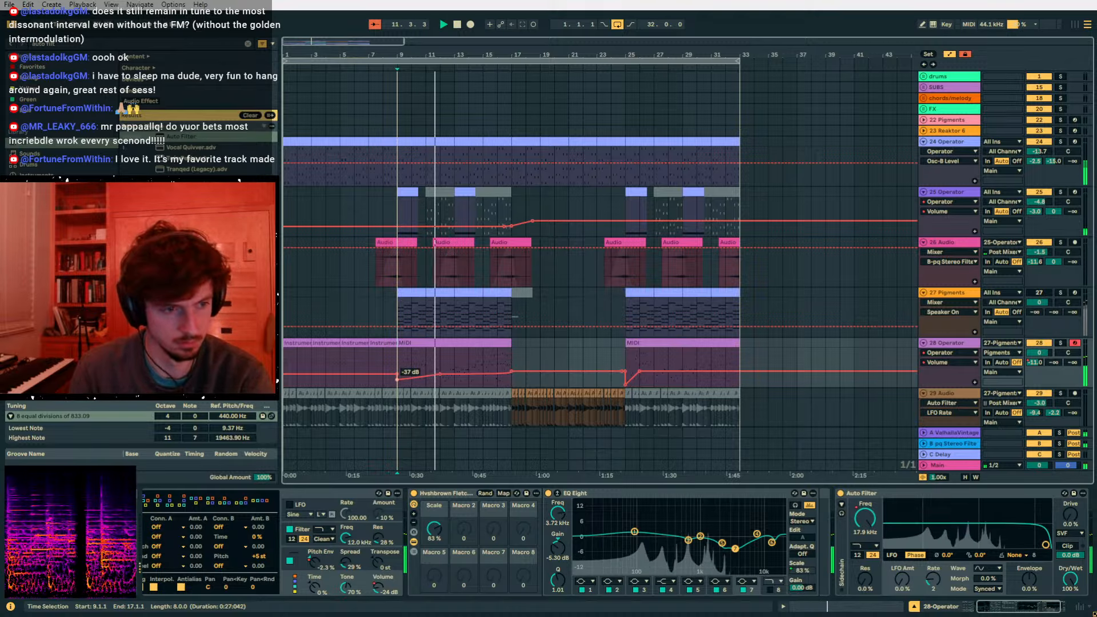
key("a")
key("a")
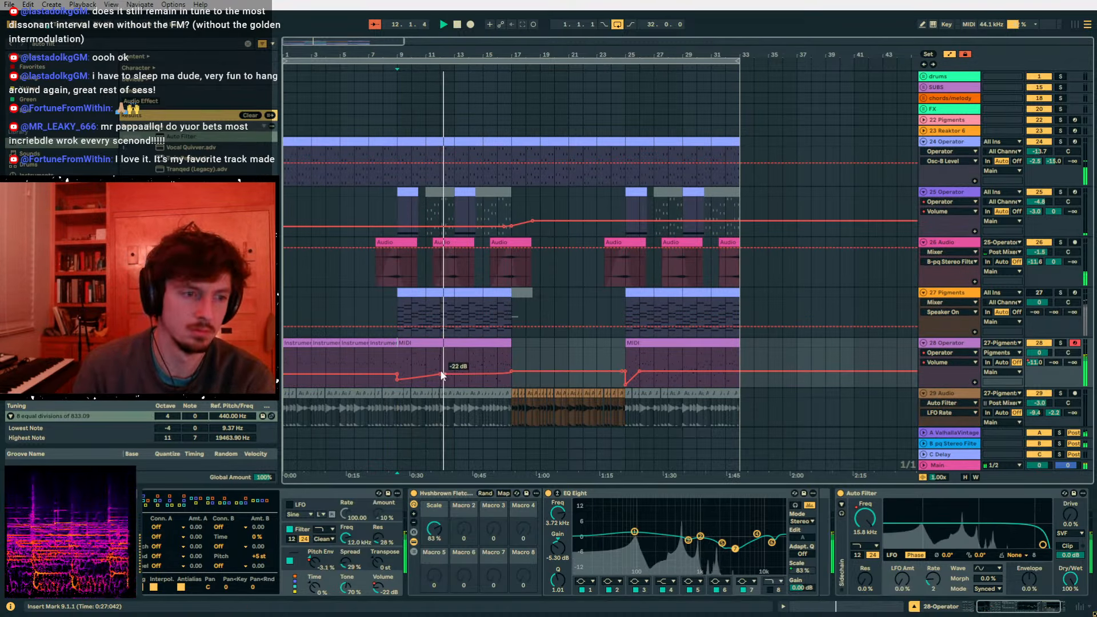
- Reshape Operator's oscillator A envelope to a 638 ms decay and an -18 dB sustain
left_click(293, 495)
scroll(293, 498, "left", 3)
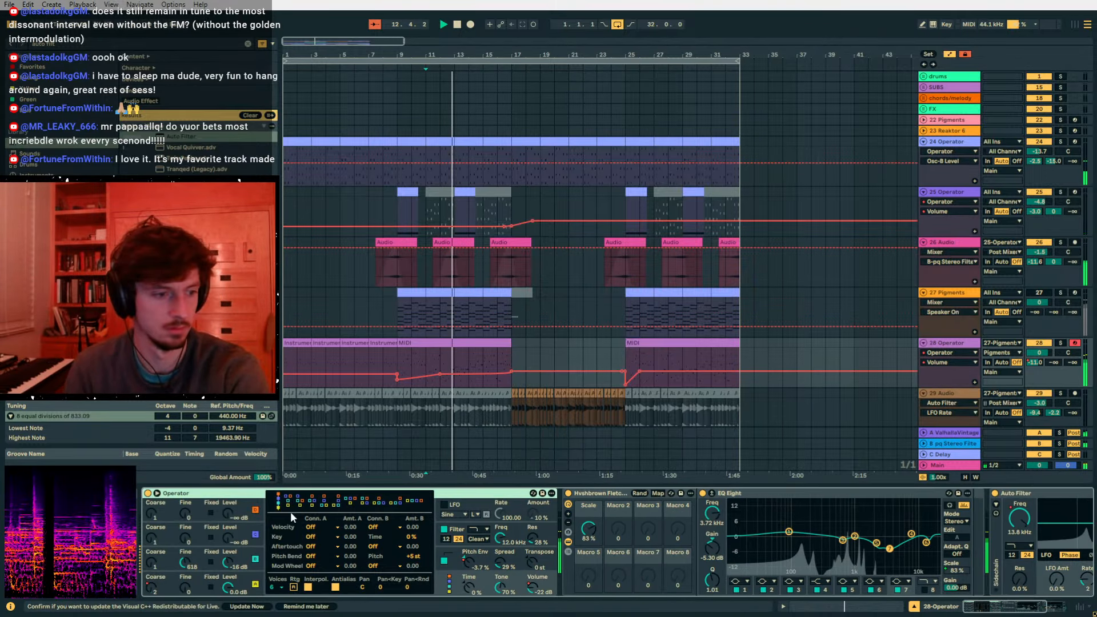
left_click(255, 582)
left_click_drag(303, 495, 301, 510)
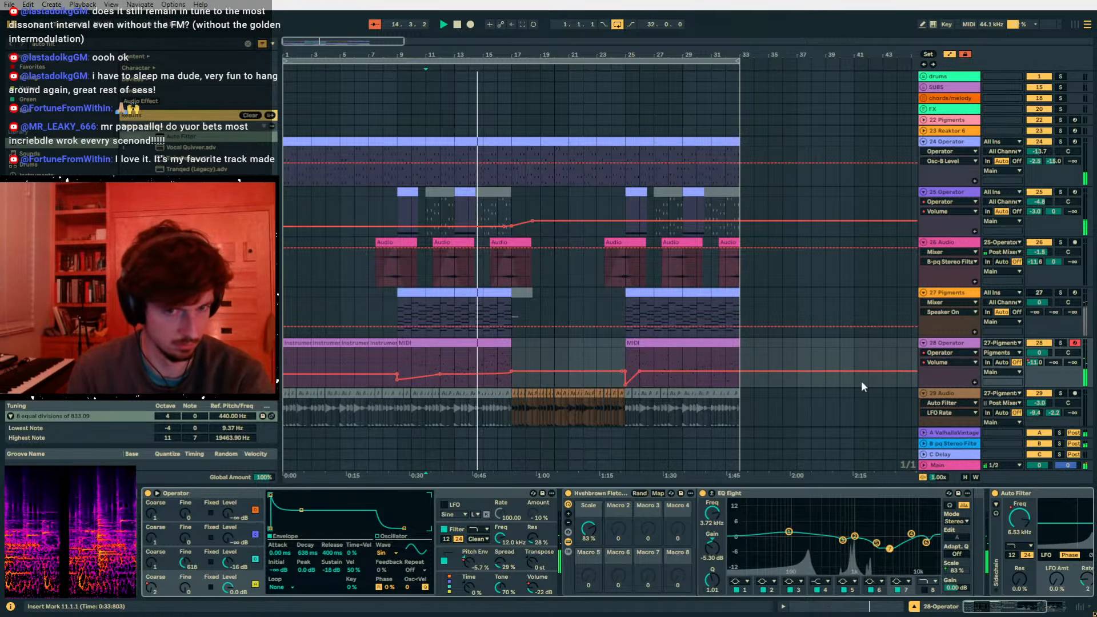
- Automate the track's send B from silence at bar 9 to about -3.7 dB at bar 13, -11 dB at bar 15 and 0 dB at bar 17
left_click_drag(1054, 362, 1054, 323)
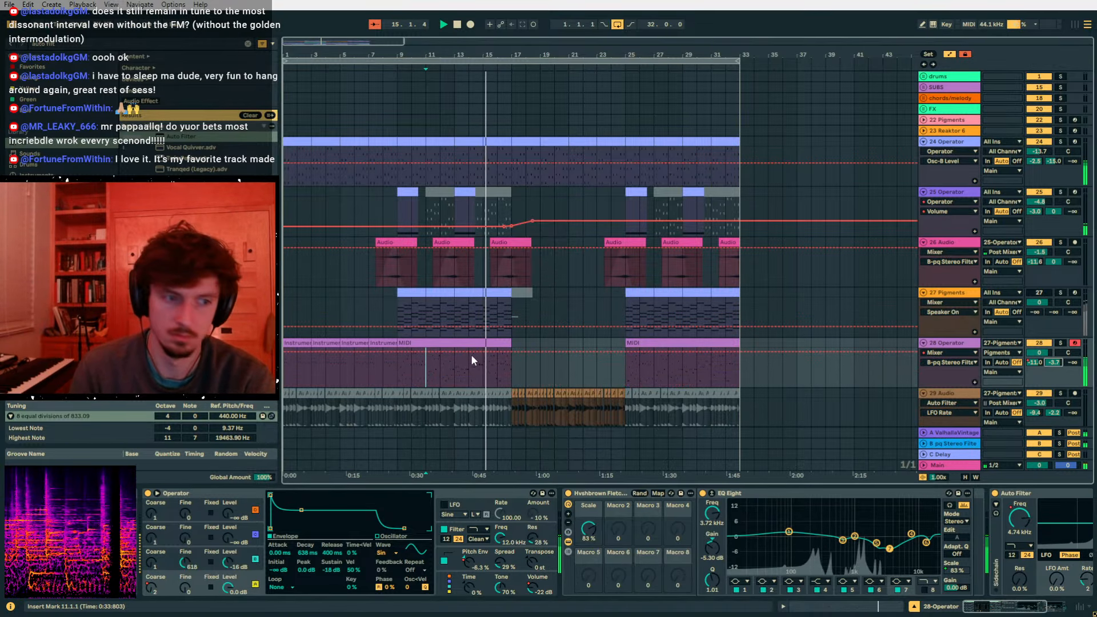
left_click(454, 353)
left_click_drag(397, 352, 397, 387)
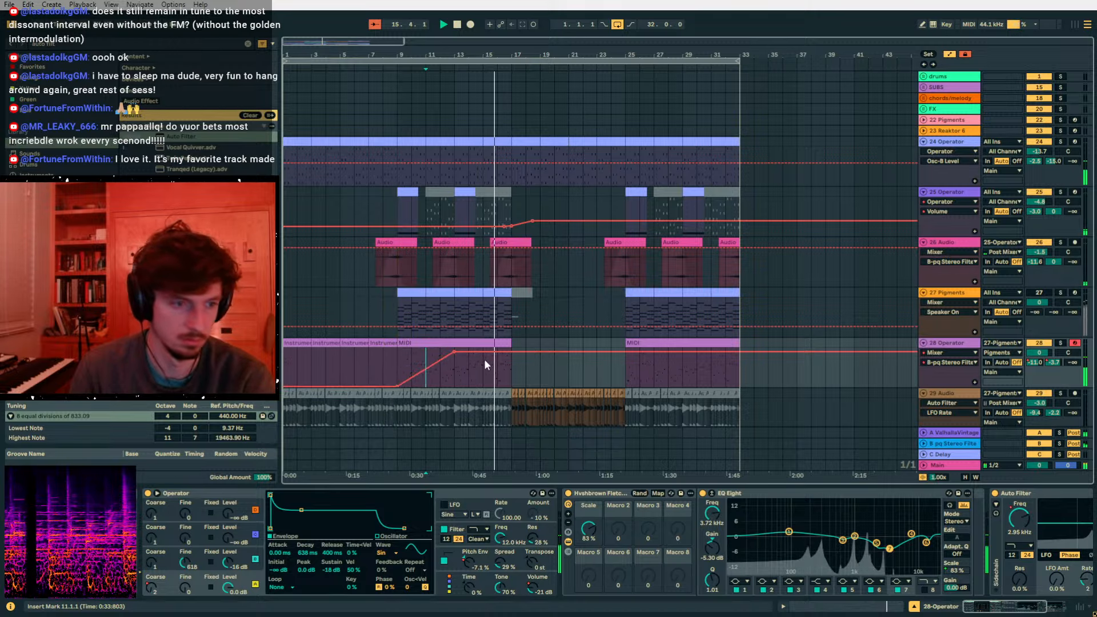
left_click_drag(483, 352, 483, 359)
left_click(469, 355)
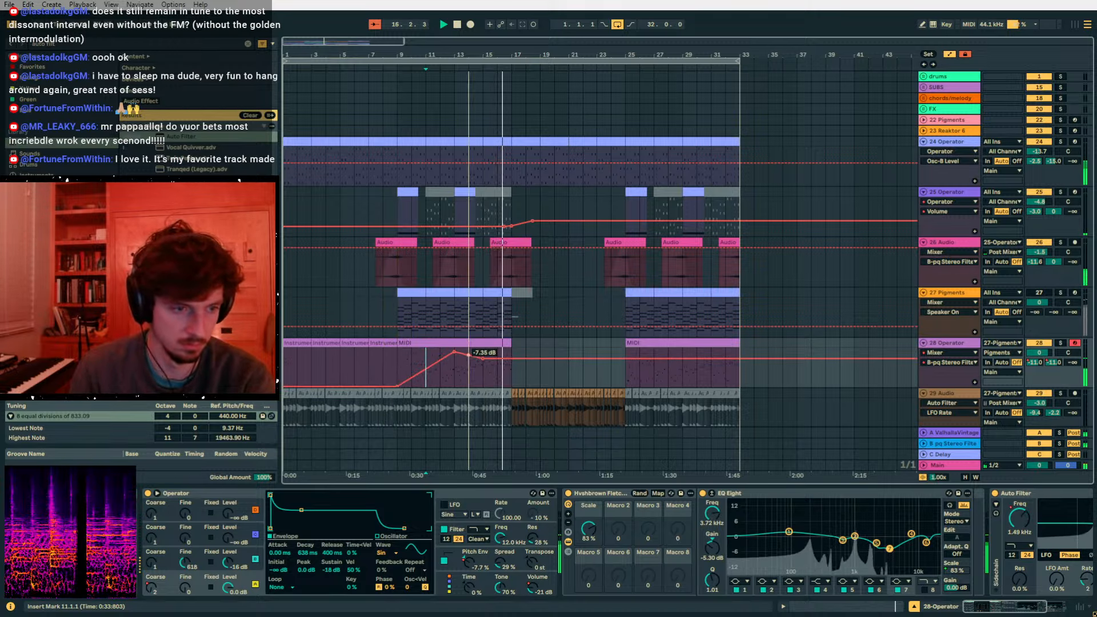
left_click(533, 570)
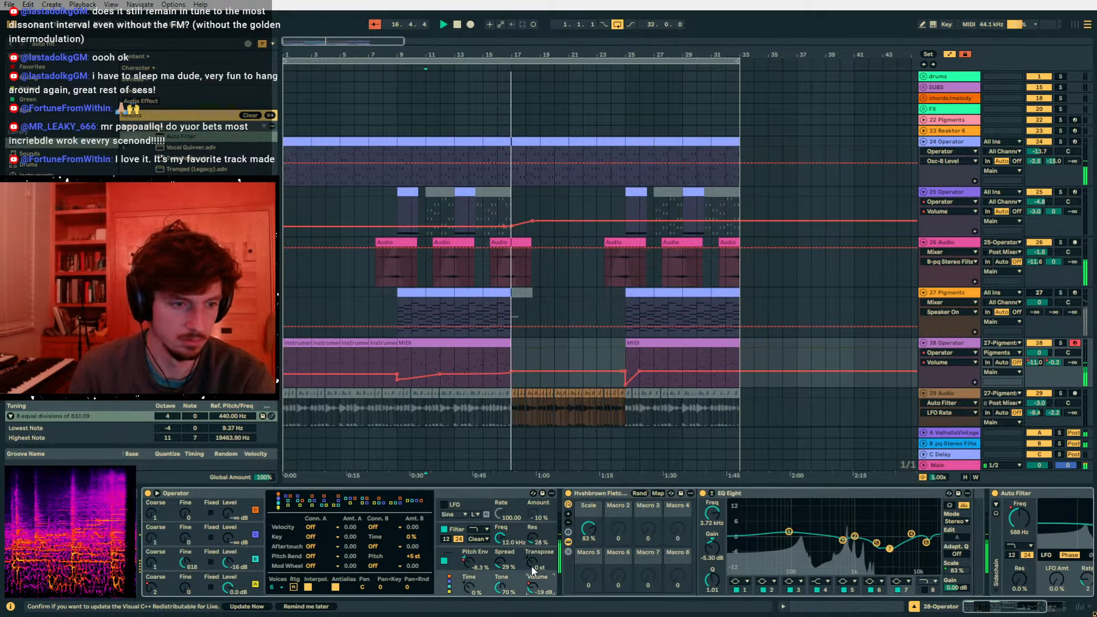
left_click(390, 372)
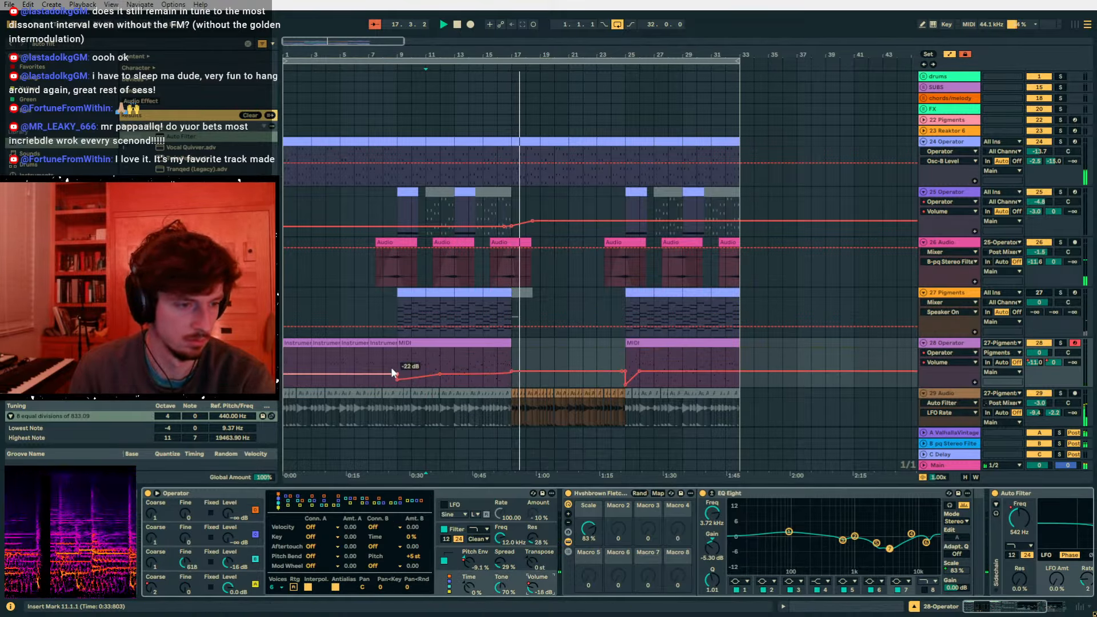
left_click(390, 363)
left_click(1053, 363)
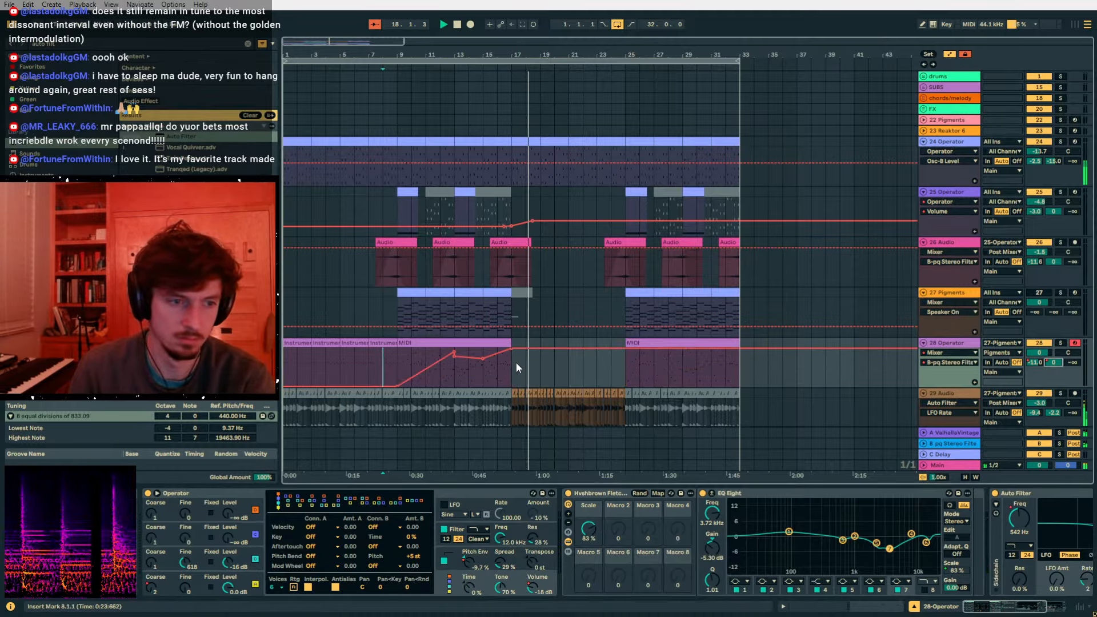
- Copy the bars 21 to 25 clips from the 39-Instrument Rack track and paste them onto the 28 Operator track at bar 21
key("a")
scroll(587, 368, "down", 5)
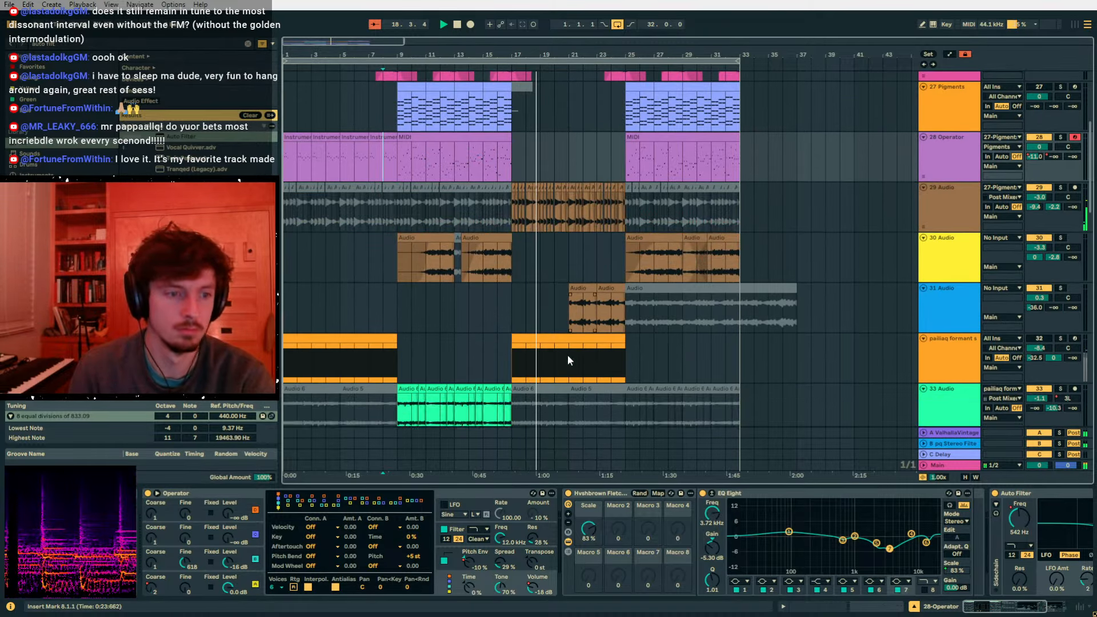
scroll(567, 360, "down", 8)
left_click_drag(511, 330, 569, 333)
scroll(550, 289, "up", 6)
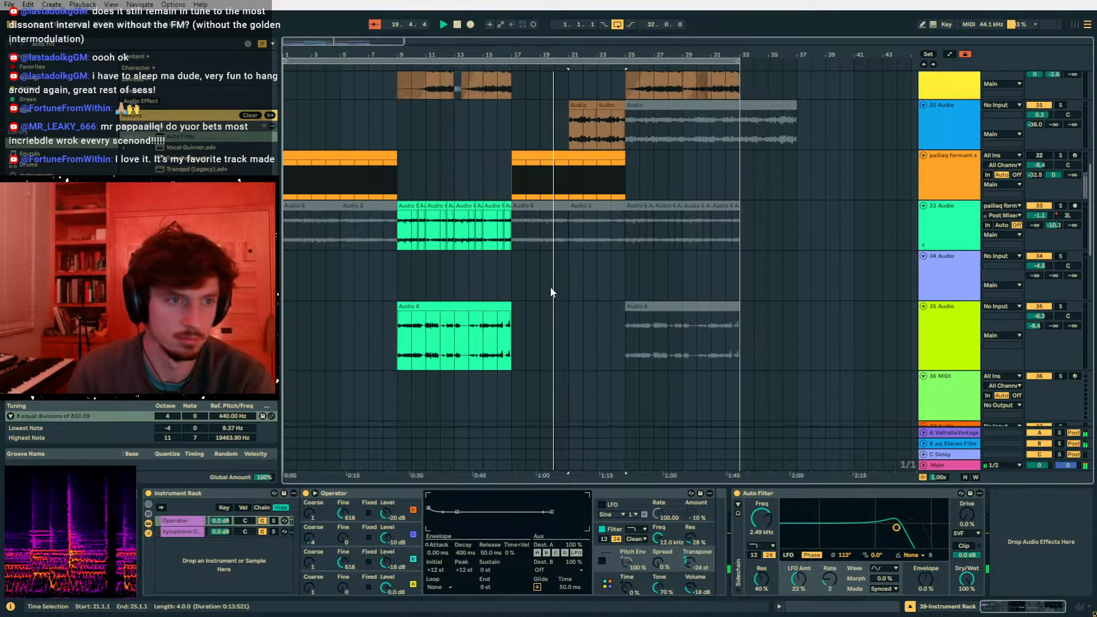
scroll(560, 290, "up", 4)
left_click(565, 180)
key("ctrl+v")
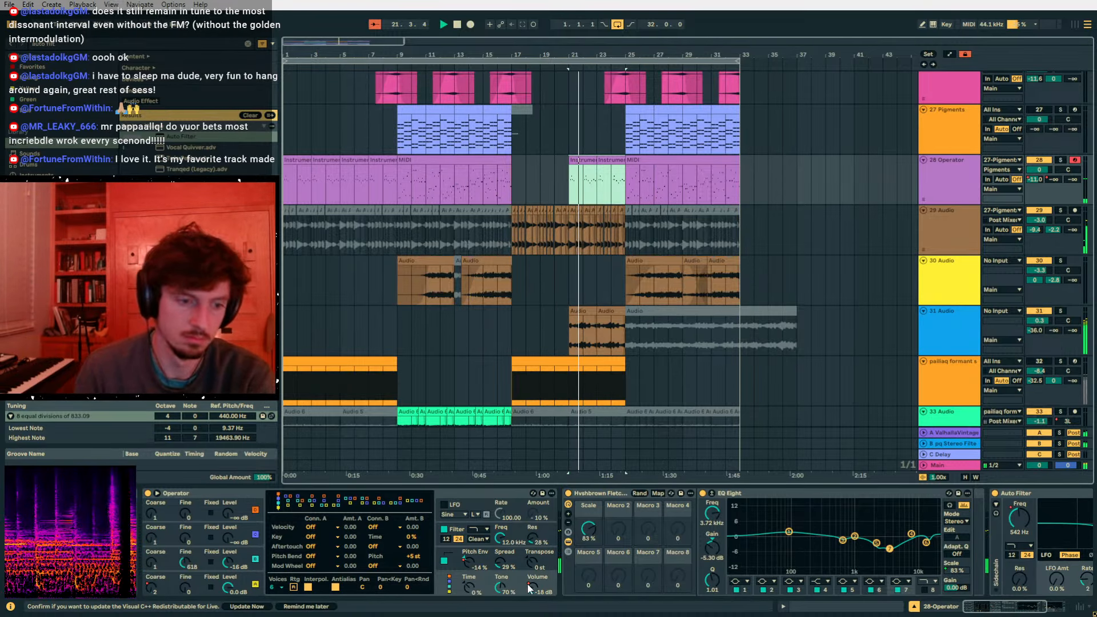
- Raise the Operator's Volume automation to -11 dB at bar 21 and ramp the Auto Filter Frequency back up to 20 kHz by bar 25
key("a")
left_click_drag(568, 190, 568, 181)
double_click(791, 496)
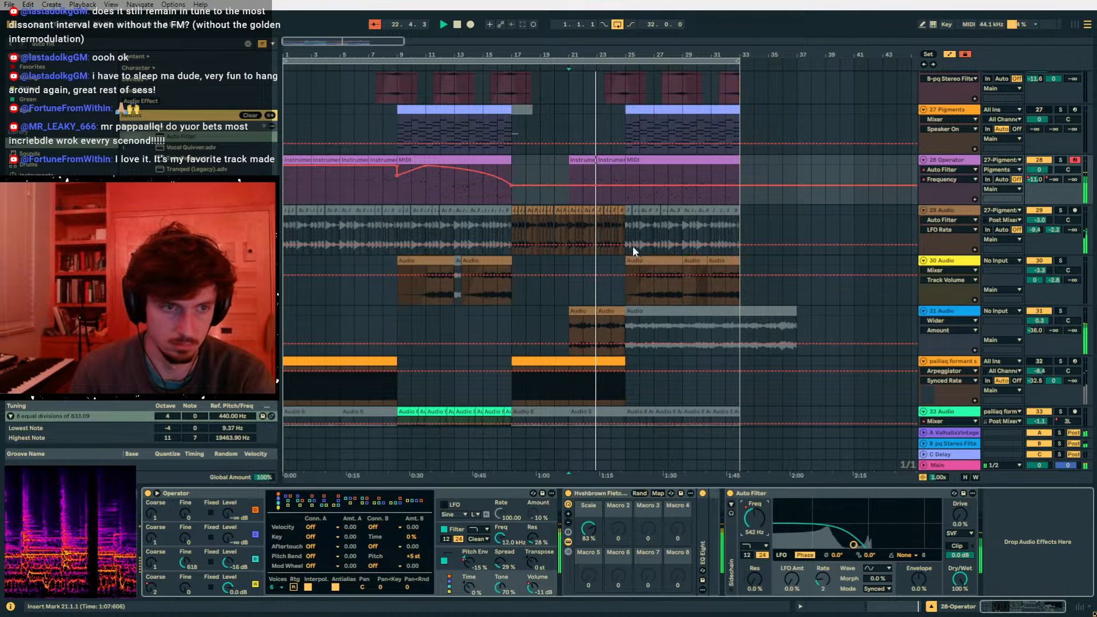
left_click_drag(625, 184, 625, 166)
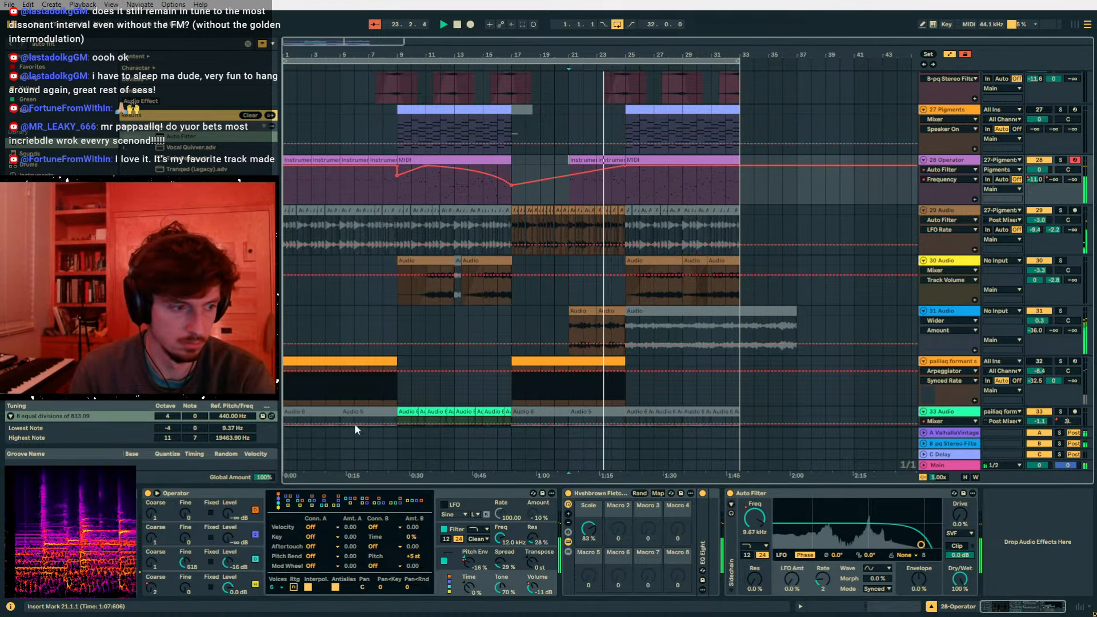
- Automate oscillator A's Coarse to 0.5 from bar 21 and back to 1 at bar 25
left_click(165, 577)
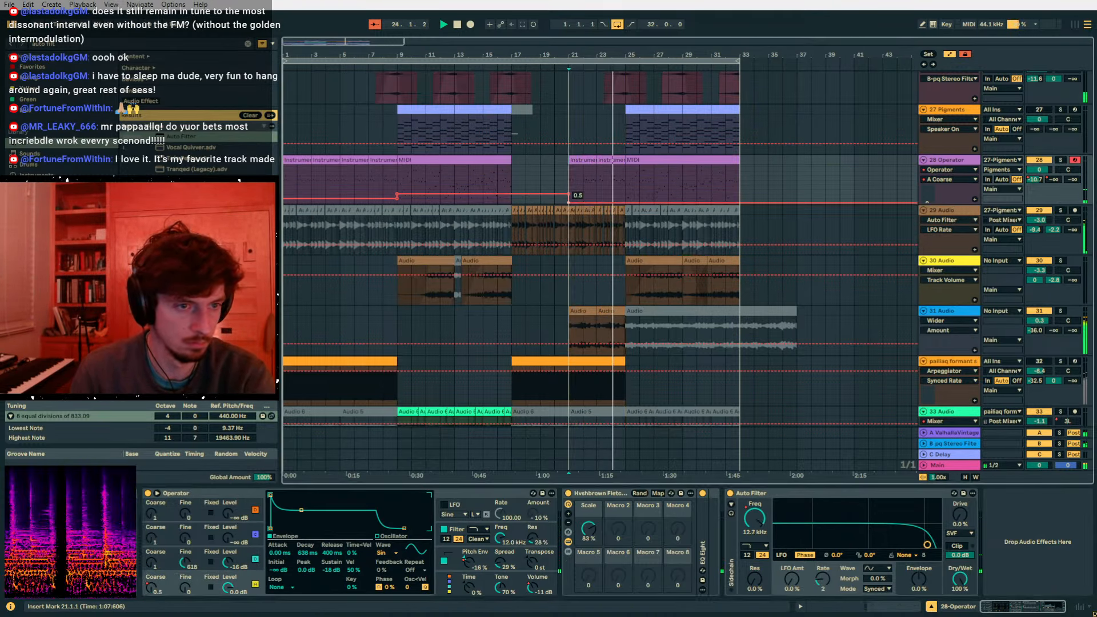
left_click_drag(566, 193, 625, 198)
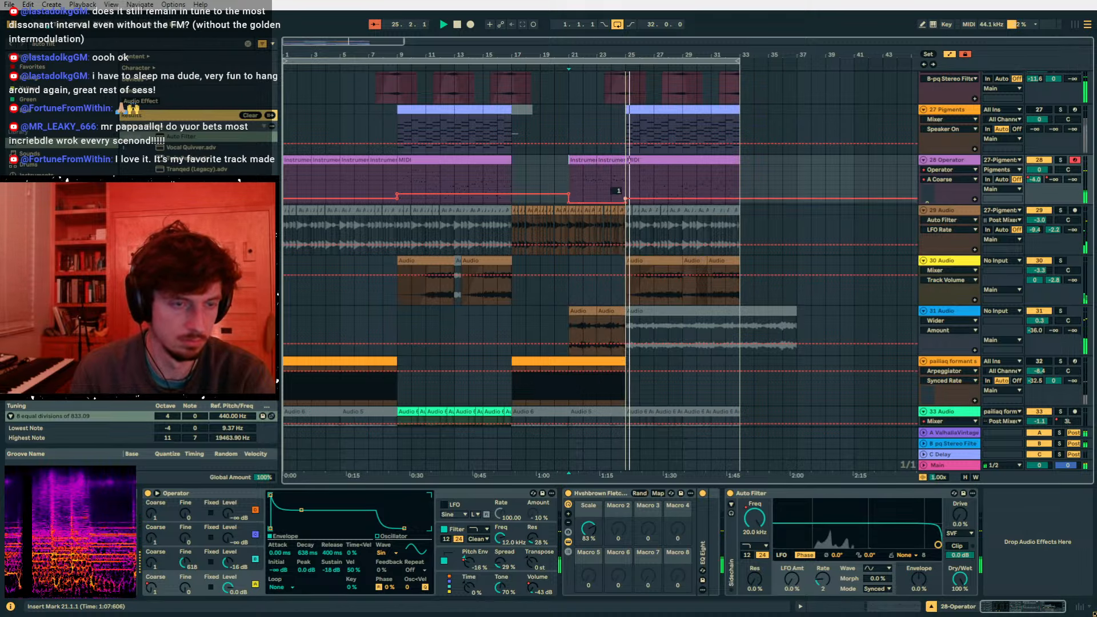
- Silence the 28 Operator track's send B after bar 17, ramp it to 0 dB between bars 24 and 25, and play from bar 24
key("a")
key("a")
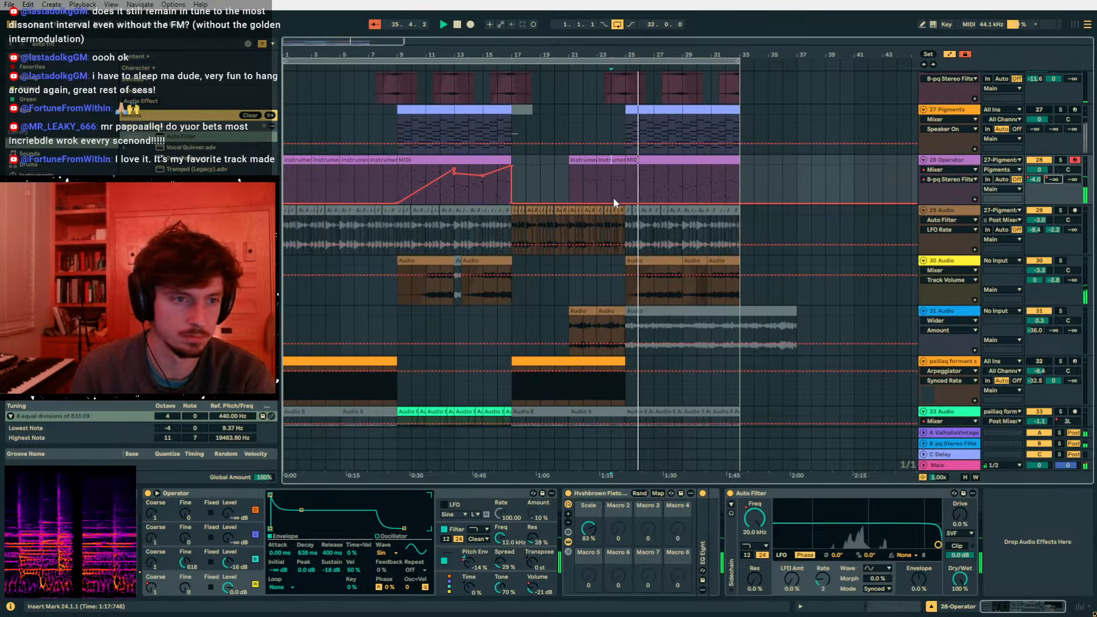
left_click_drag(625, 203, 624, 166)
key("space")
key("space")
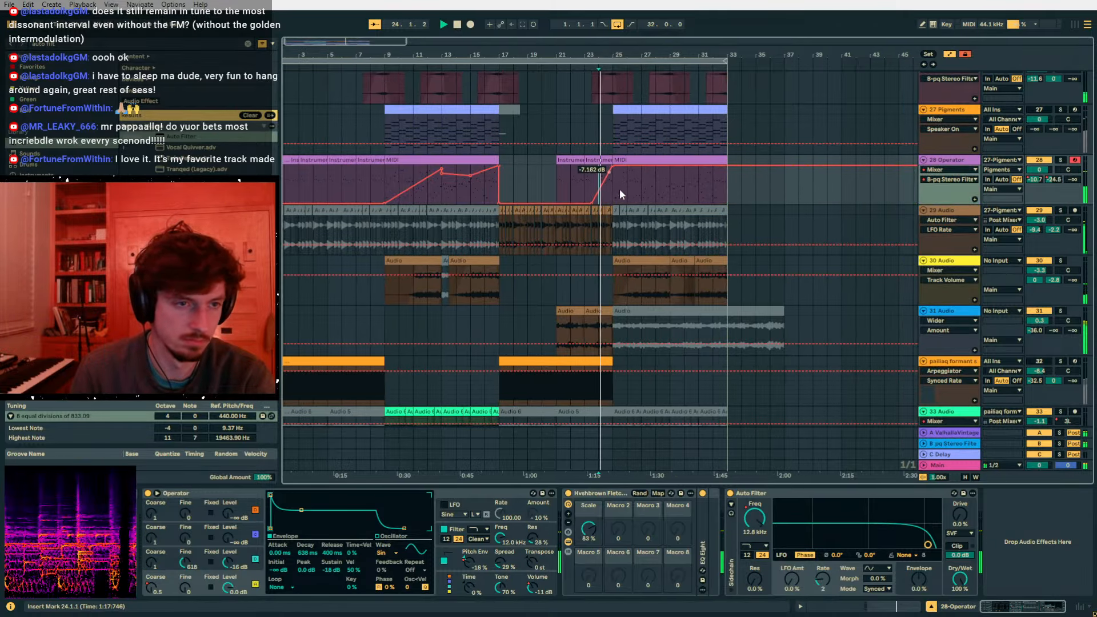
- Examine the pitch envelope settings of the Operator on the 28 Operator track
scroll(626, 217, "down", 2)
key("a")
scroll(622, 231, "up", 2)
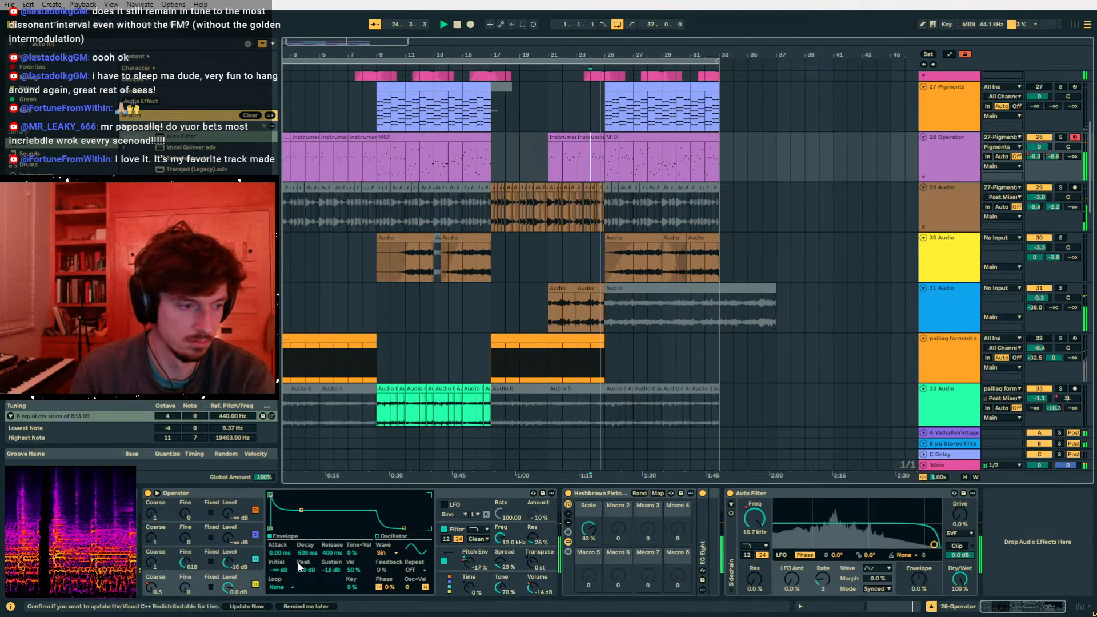
left_click(469, 563)
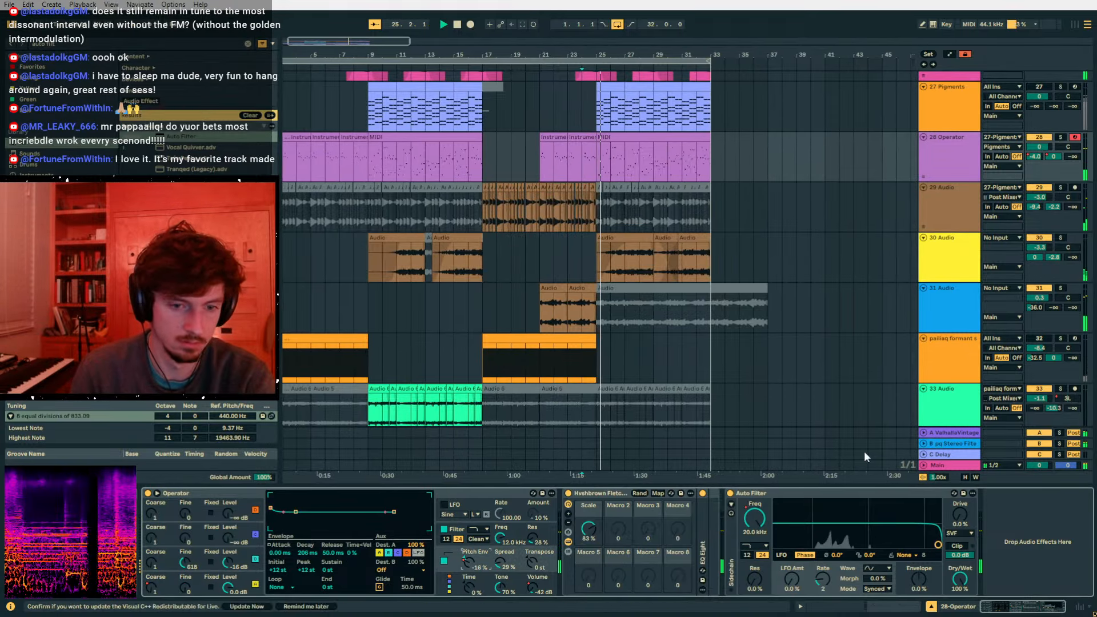
- Tighten the Operator's Volume automation around bar 25 so it returns to -18 dB right after the dip
key("a")
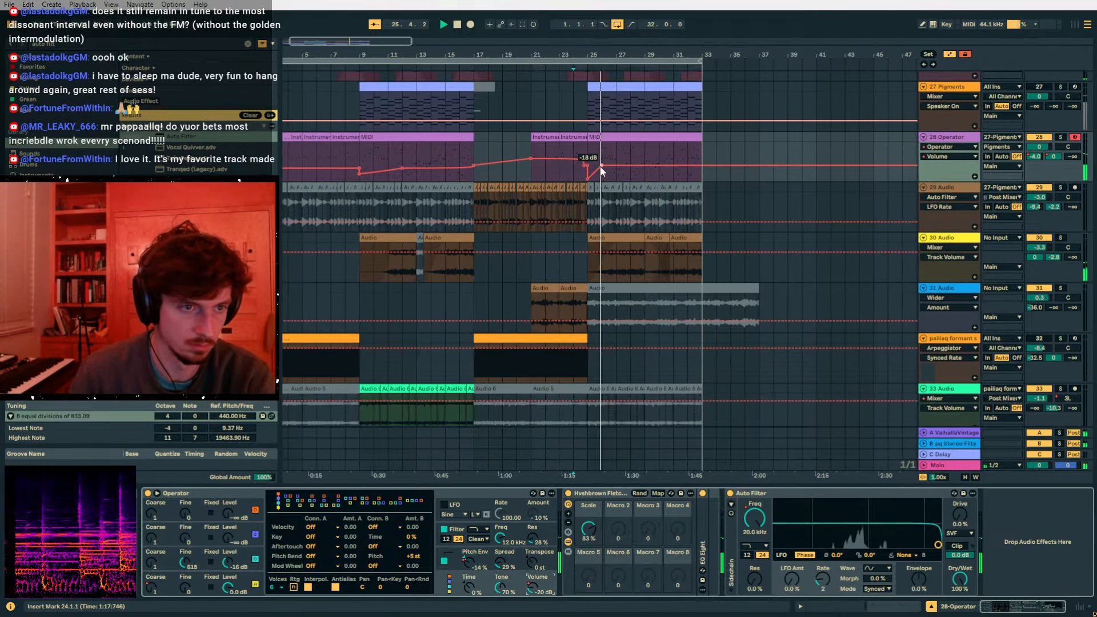
left_click(584, 148)
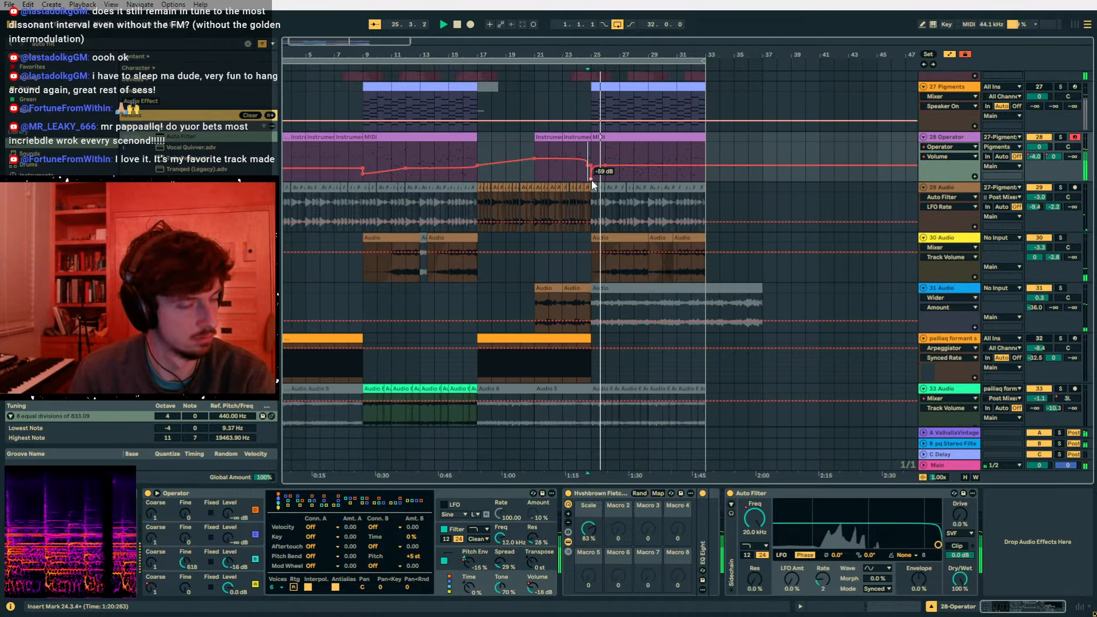
- Shape the Operator's pitch envelope amount automation after bar 25 so it dips around bar 29 and settles at -8.5% near bar 31
key("a")
left_click(469, 563)
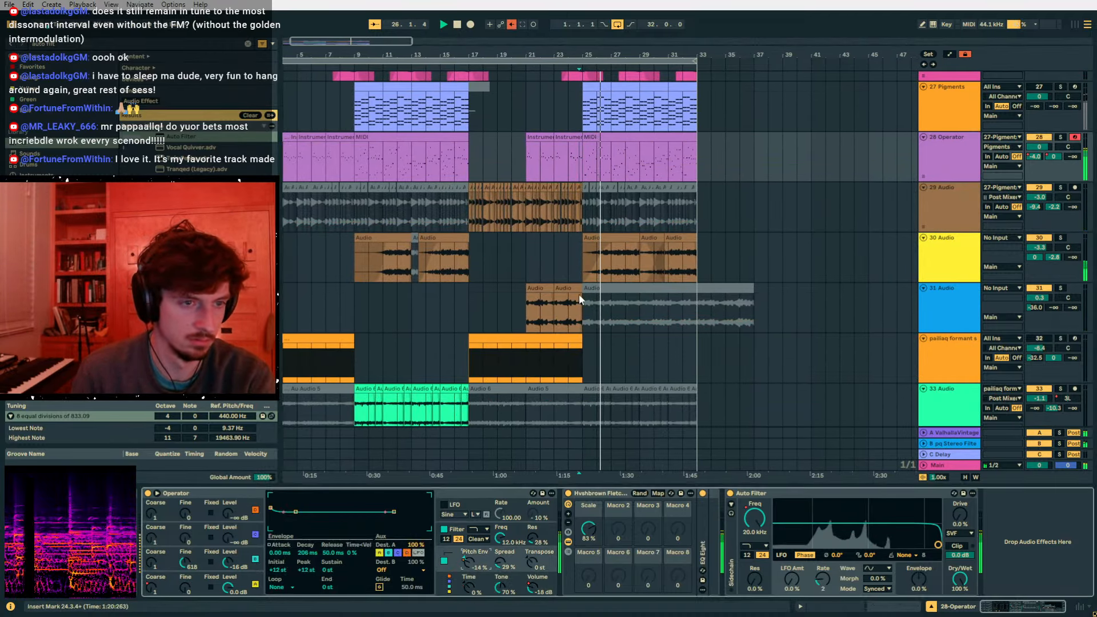
key("a")
mouse_move(604, 162)
left_mouse_down()
mouse_move(575, 164)
mouse_move(626, 163)
left_mouse_up()
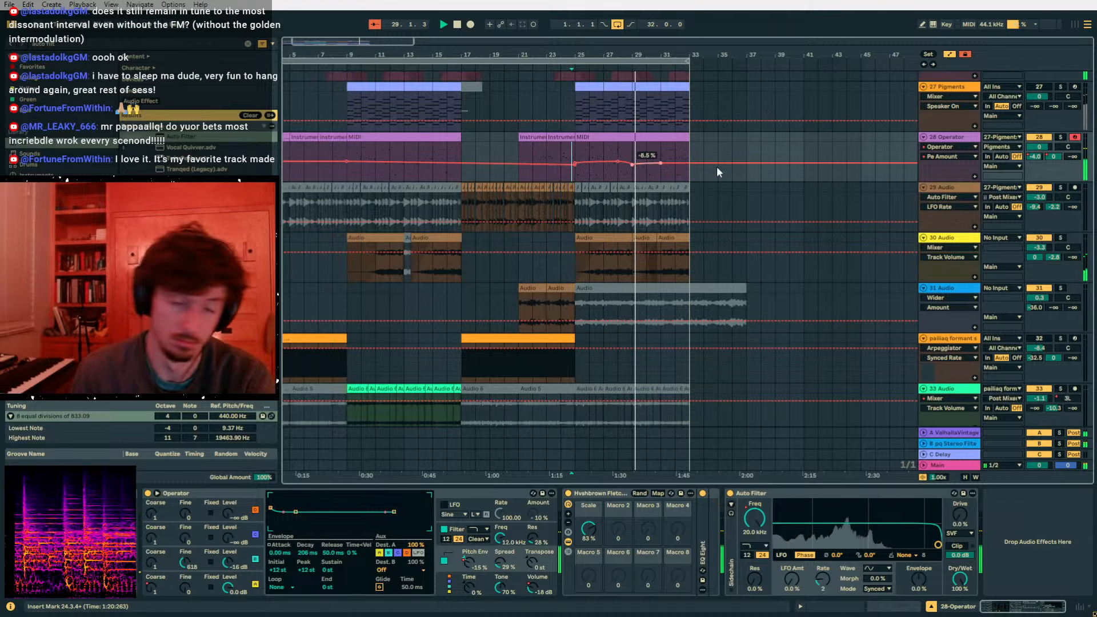
- Drop the 28 Operator track's send B to -∞ dB at bar 25 and ramp the Operator's Volume to -15 dB between bars 29 and 33
left_click(1053, 156)
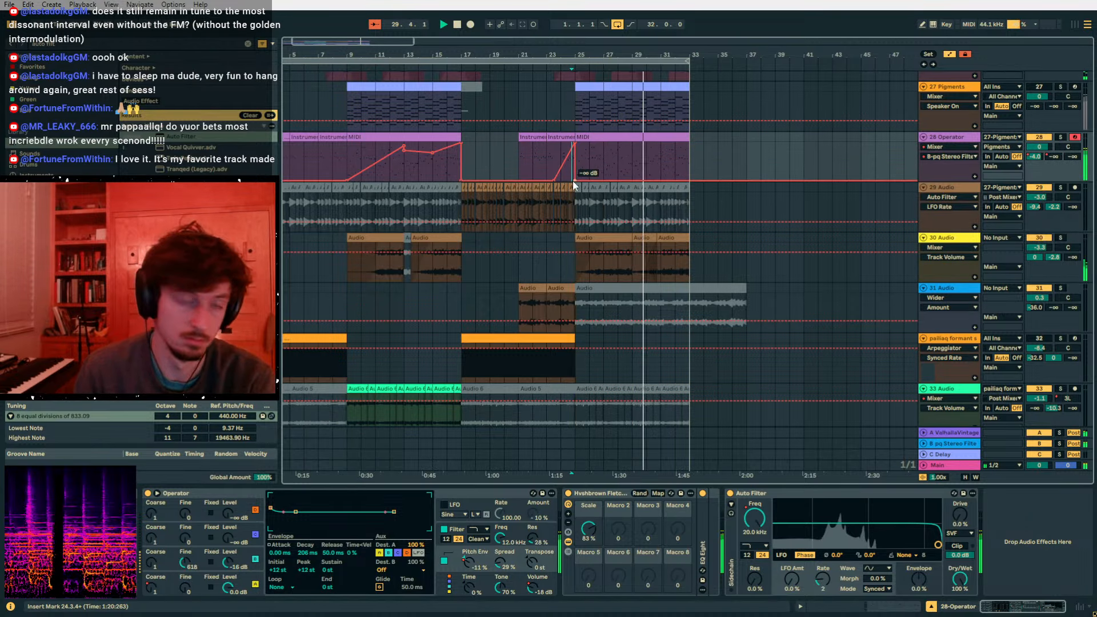
left_click(632, 166)
left_click(531, 586)
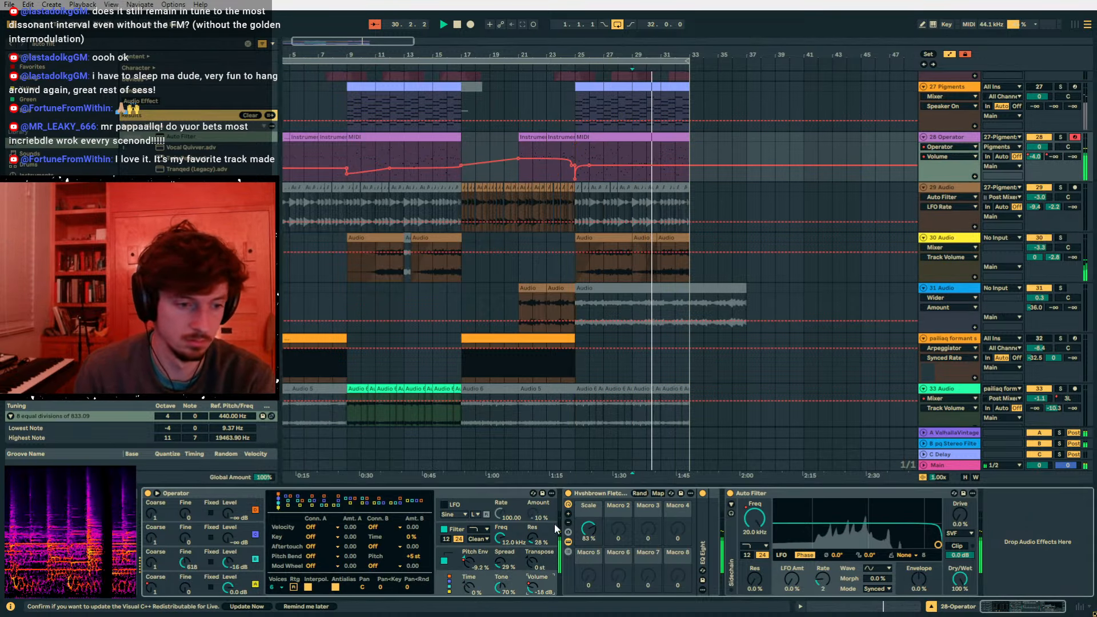
left_click_drag(690, 165, 690, 162)
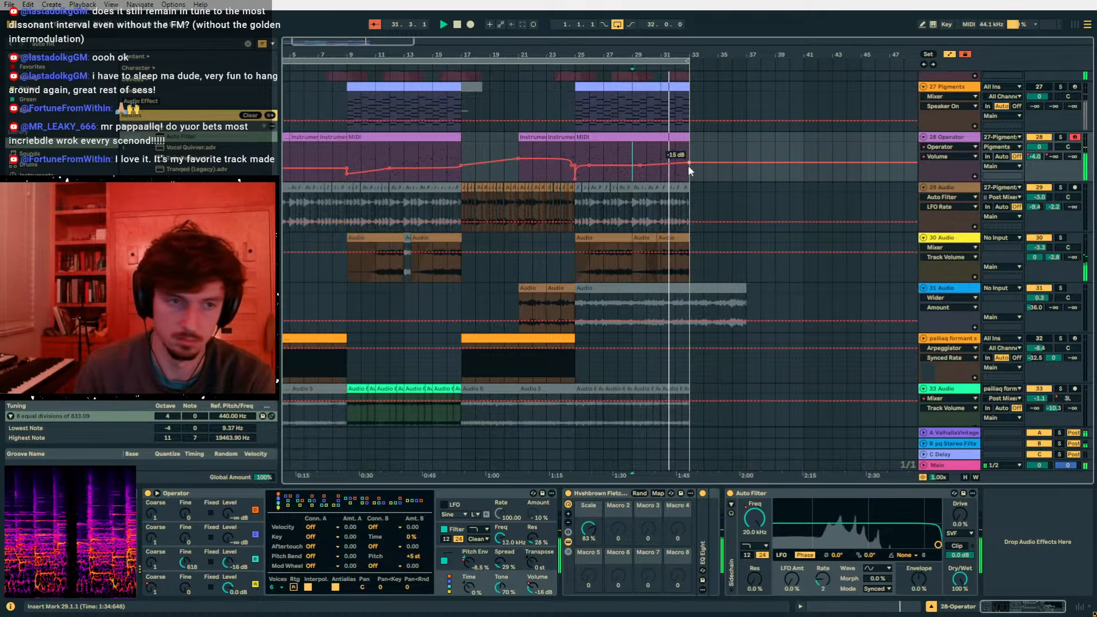
key("a")
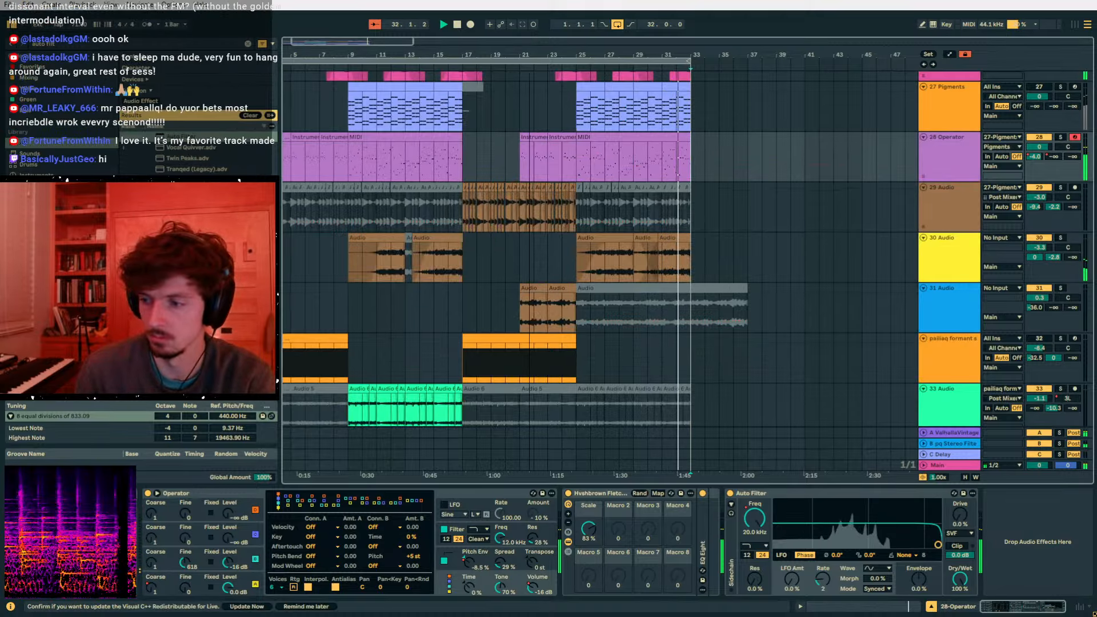
- Return to bar 1 and play the arrangement from the start with the automation hidden
left_click_drag(529, 52, 579, 52)
key("a")
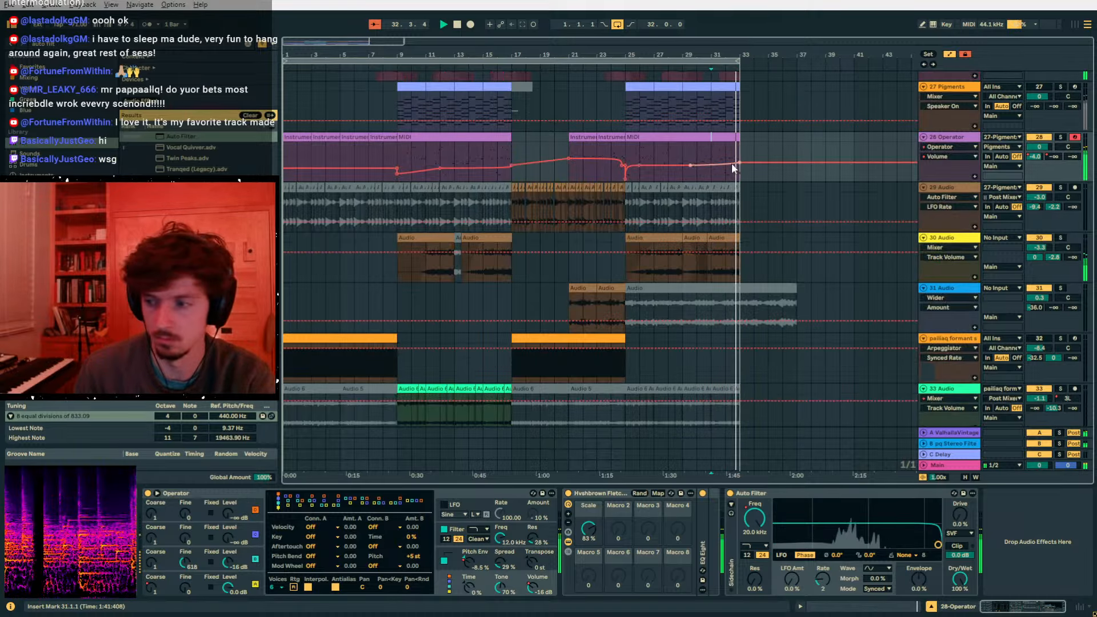
left_click(655, 148)
left_click(310, 128)
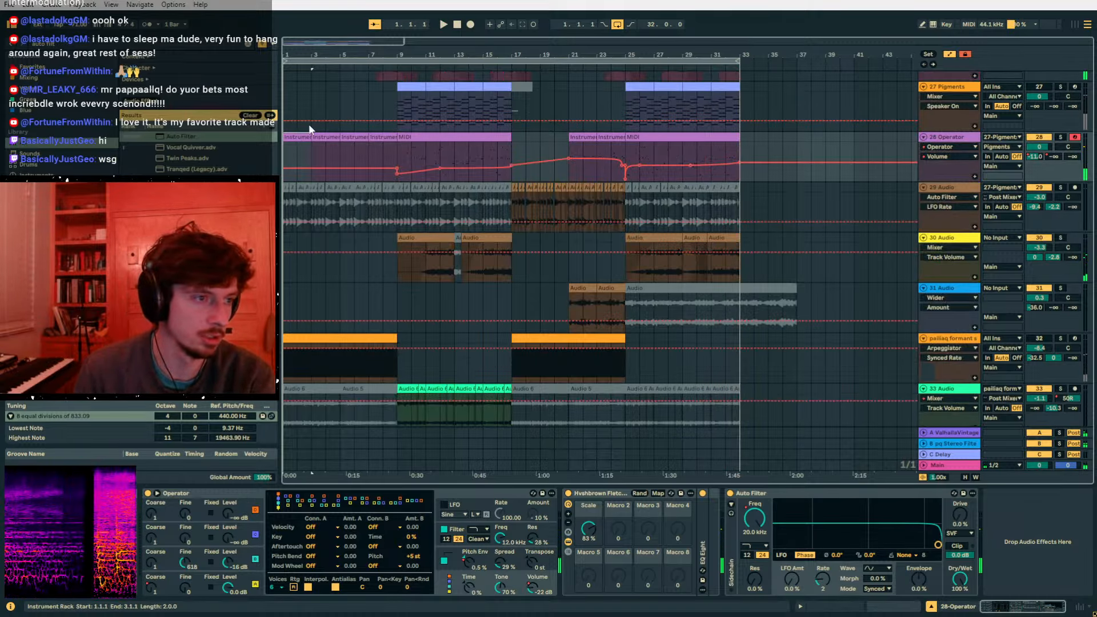
key("plus")
left_click_drag(297, 56, 297, 29)
key("a")
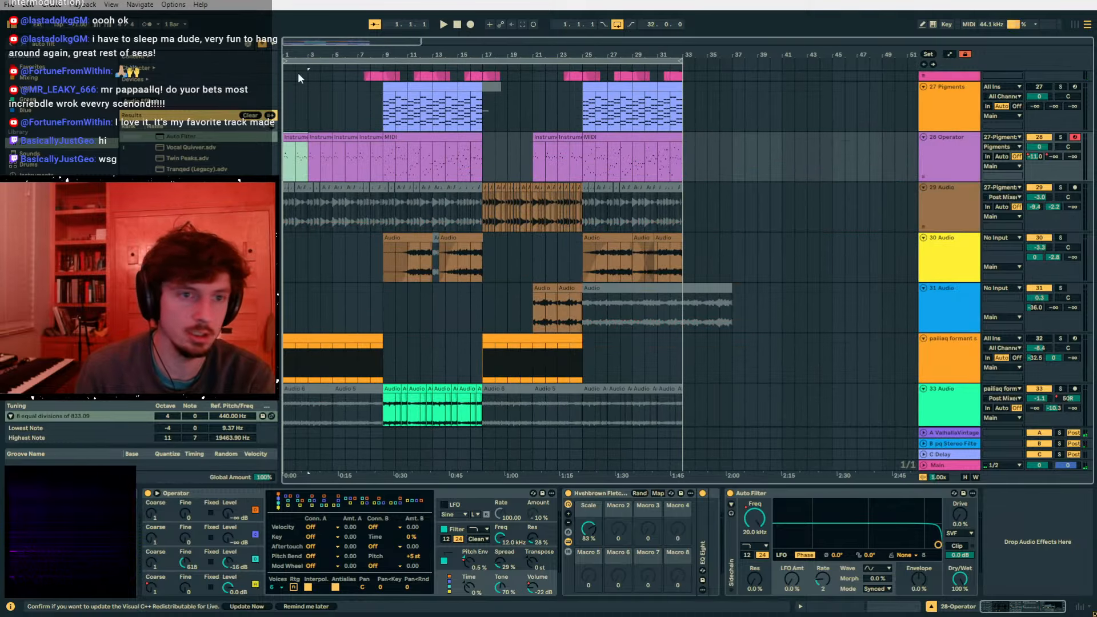
scroll(640, 208, "up", 5)
key("space")
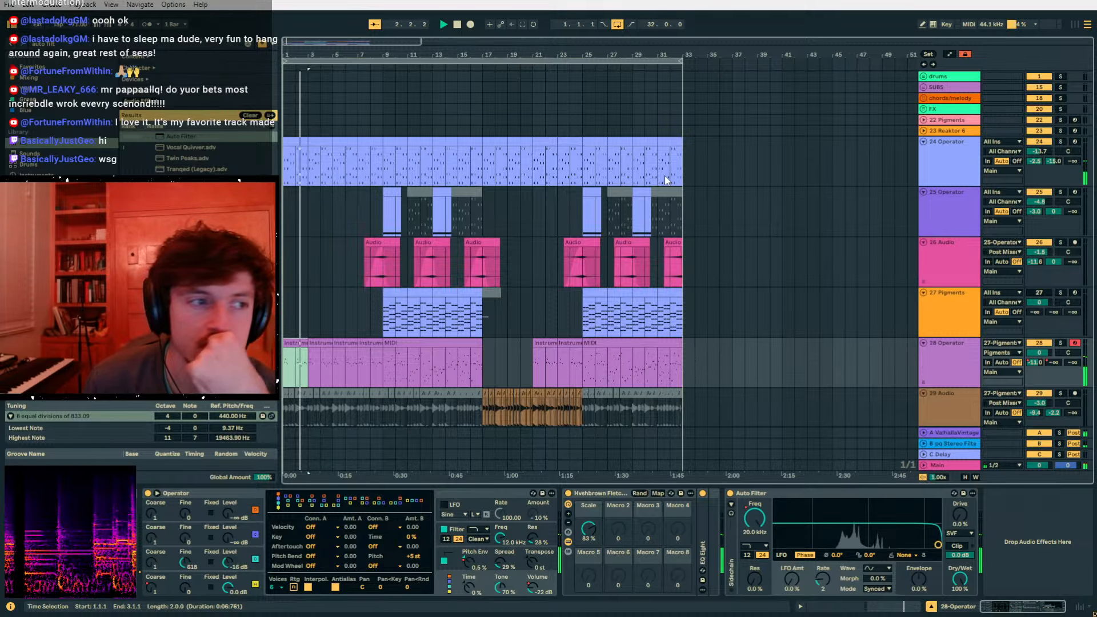
- Fold all tracks of the arrangement to single-line height while it plays
scroll(718, 279, "down", 3)
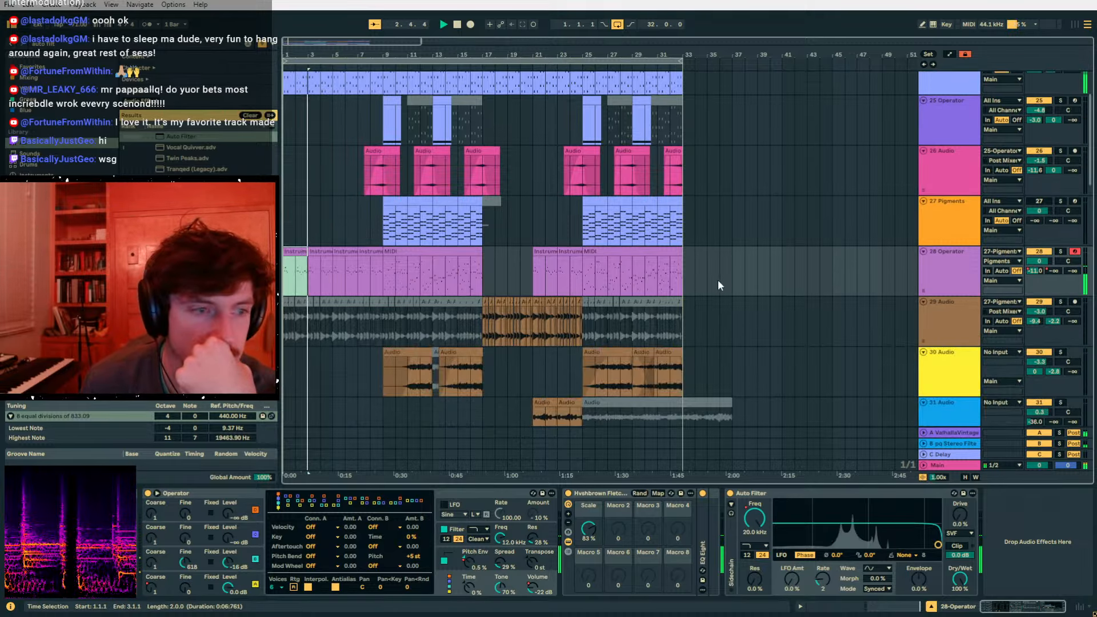
scroll(906, 368, "down", 2)
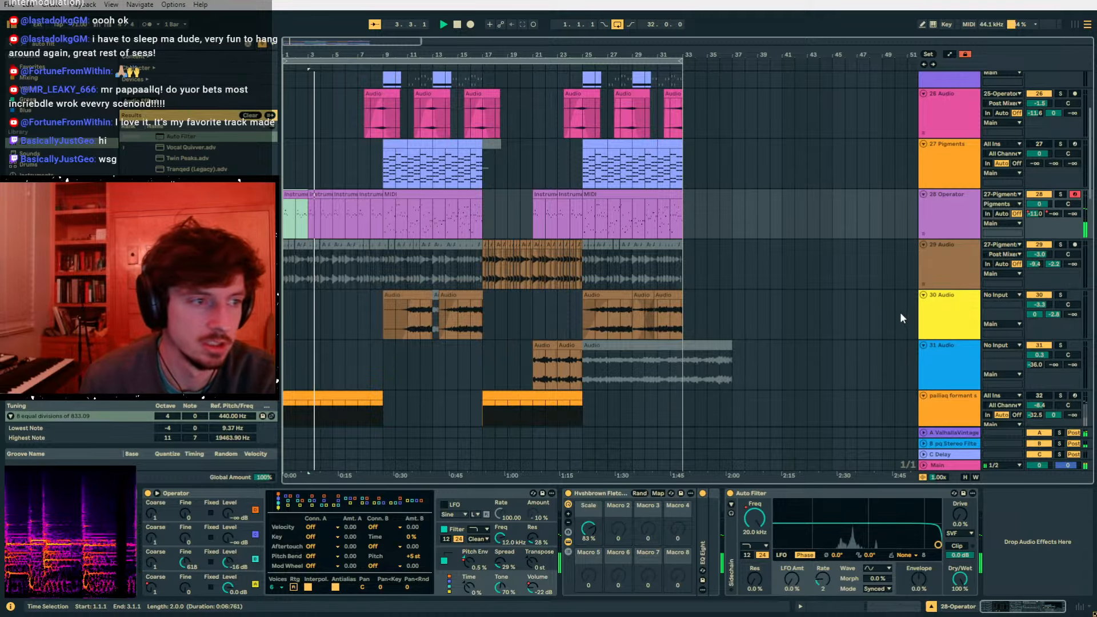
scroll(893, 304, "down", 8)
left_click(972, 306)
scroll(969, 306, "down", 3)
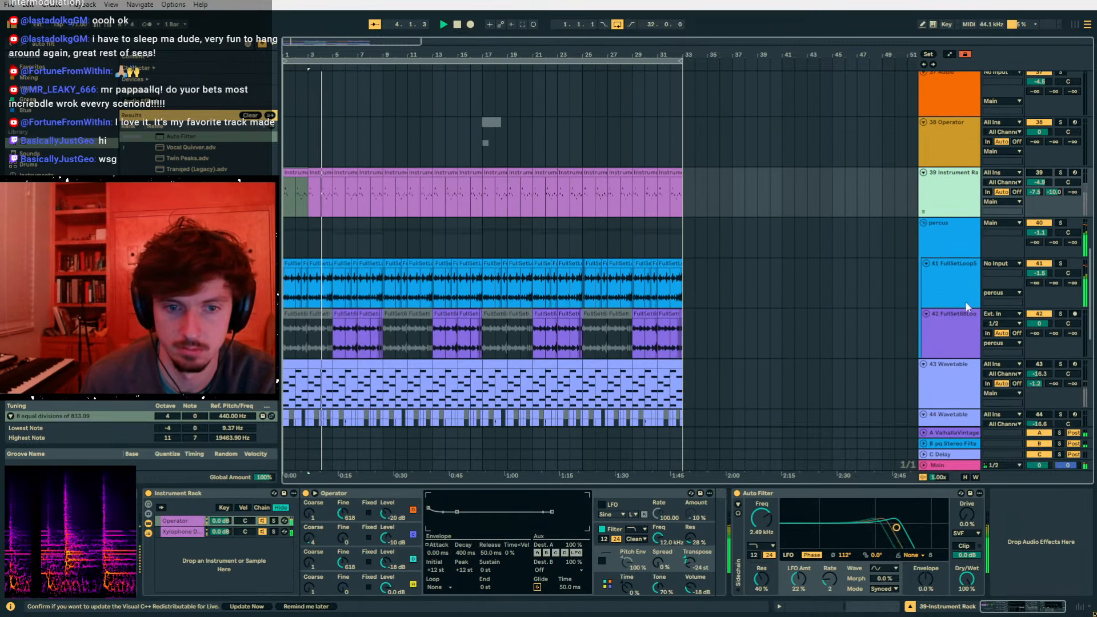
left_click(927, 225, "alt")
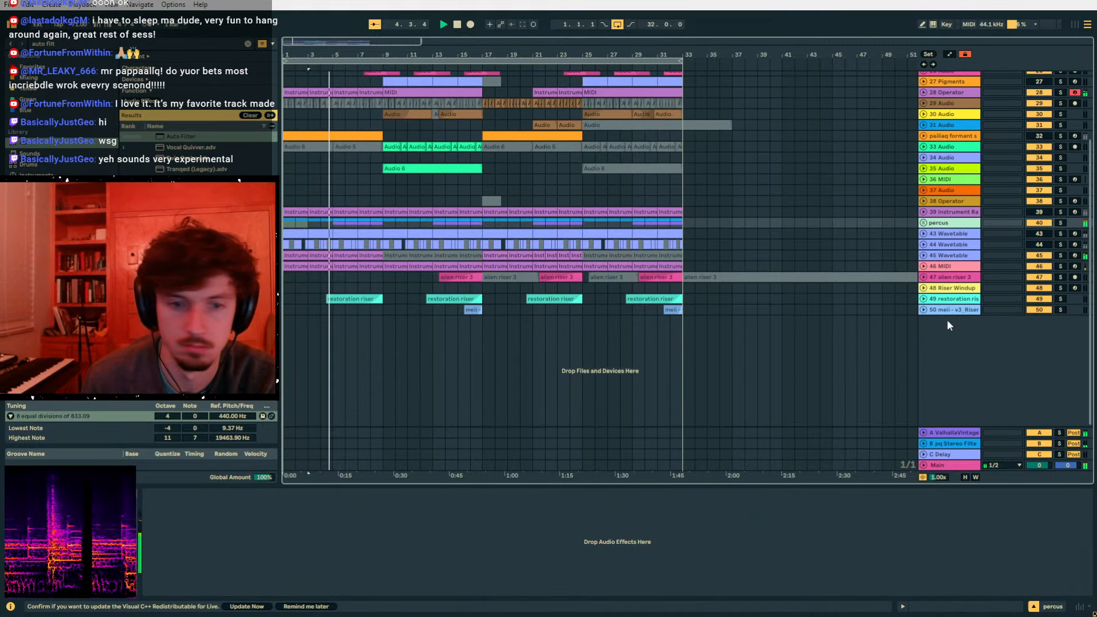
scroll(947, 311, "up", 4)
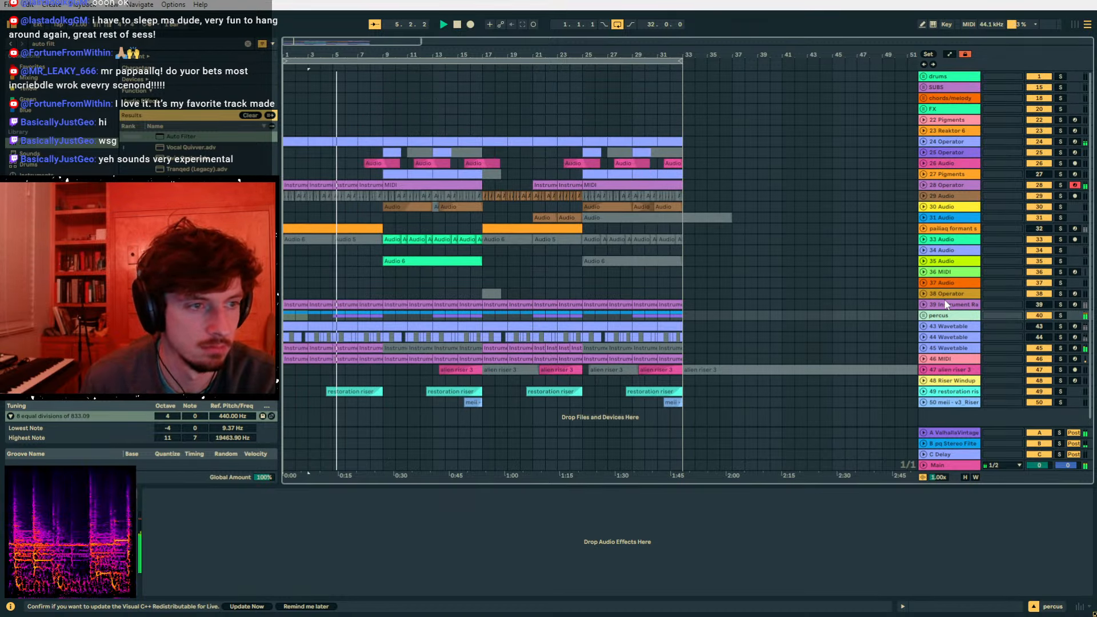
- Examine the devices on the 24 Operator and Main tracks and stop playback
left_click(950, 142)
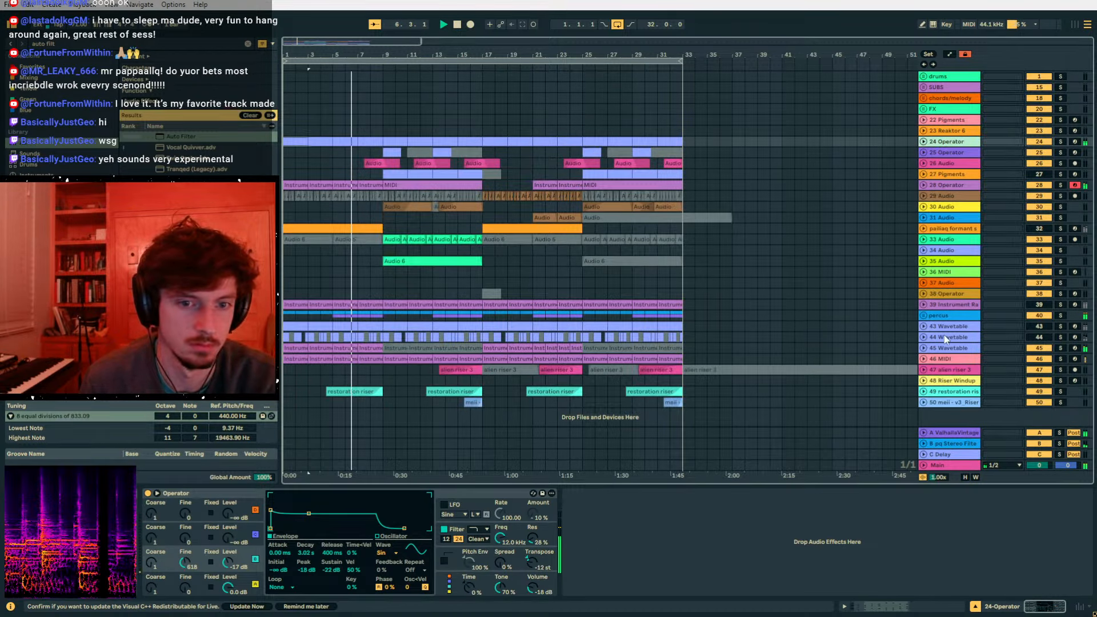
left_click(938, 466)
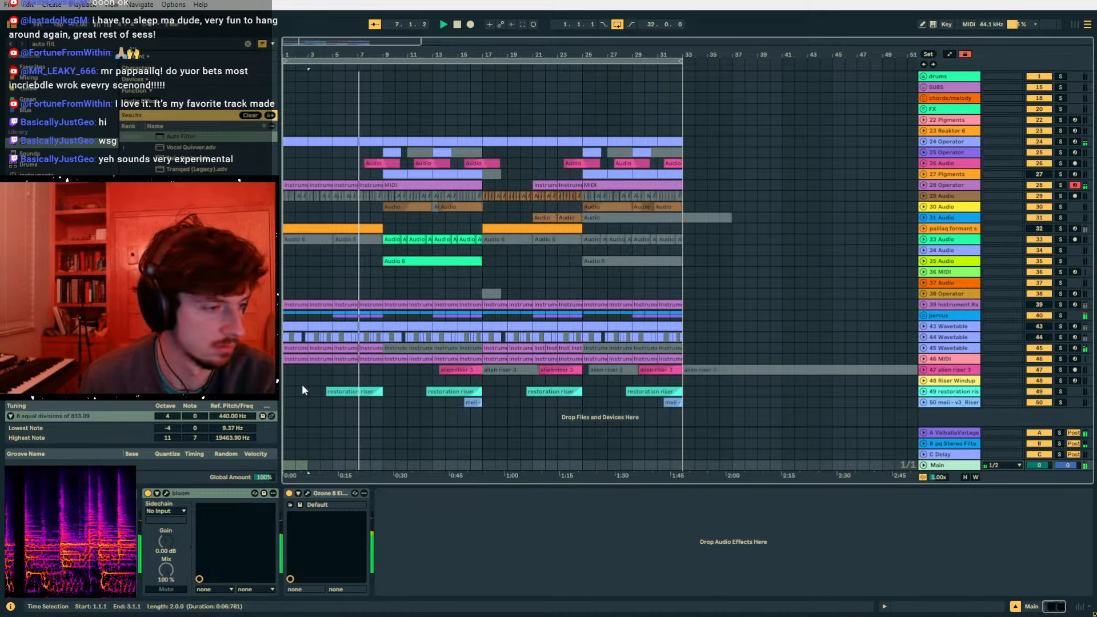
key("space")
left_click(371, 272)
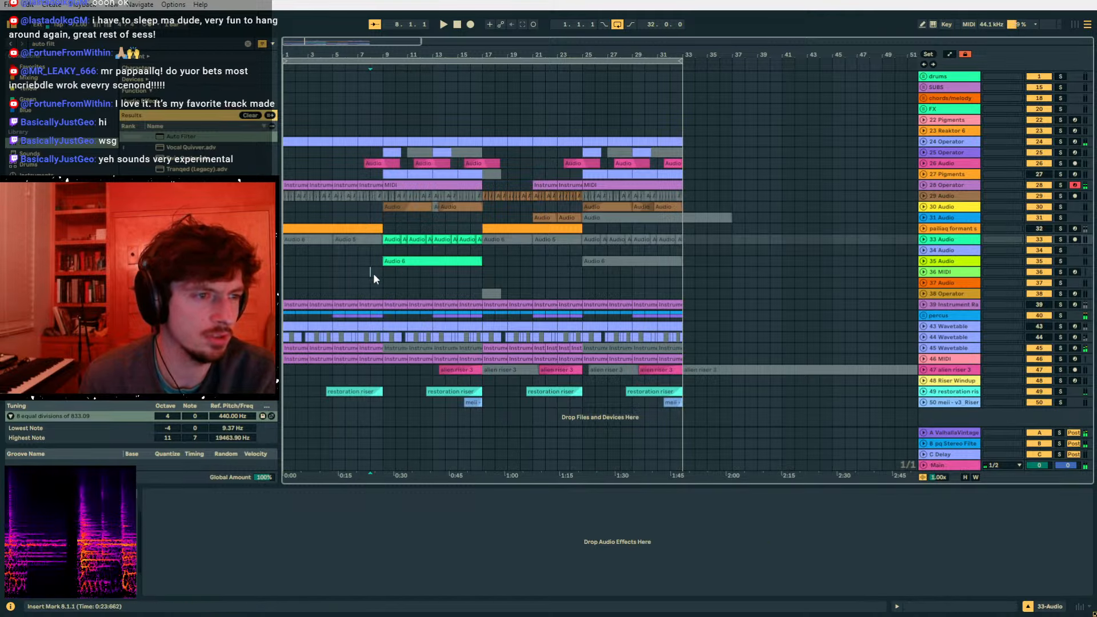
- Search the browser for "shaker" and add an audio track below the last riser track
key("ctrl+f")
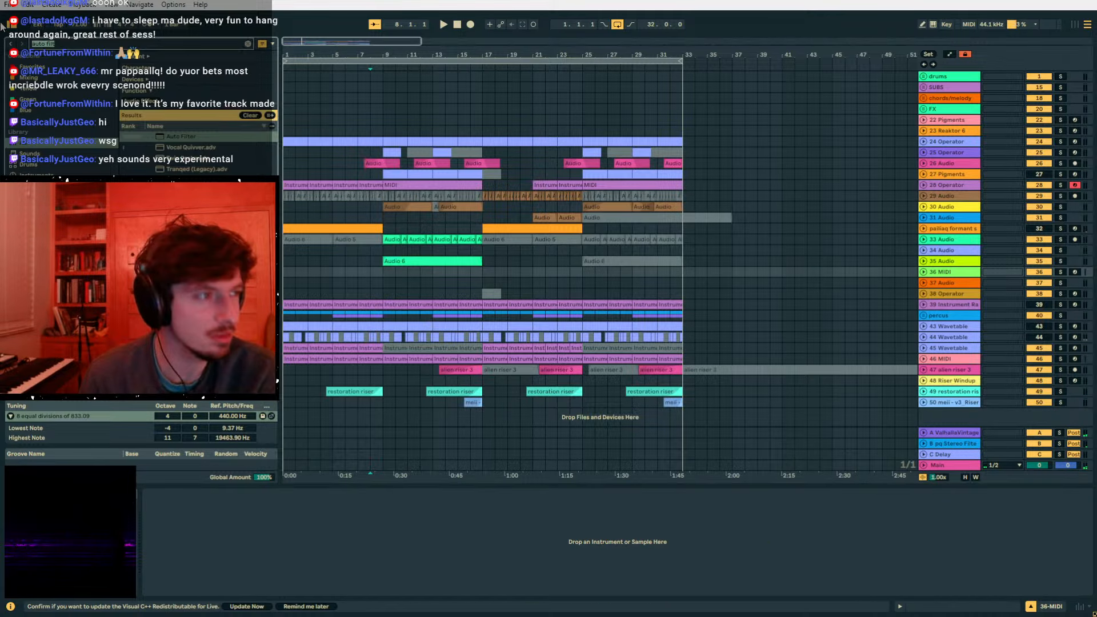
type("shaker")
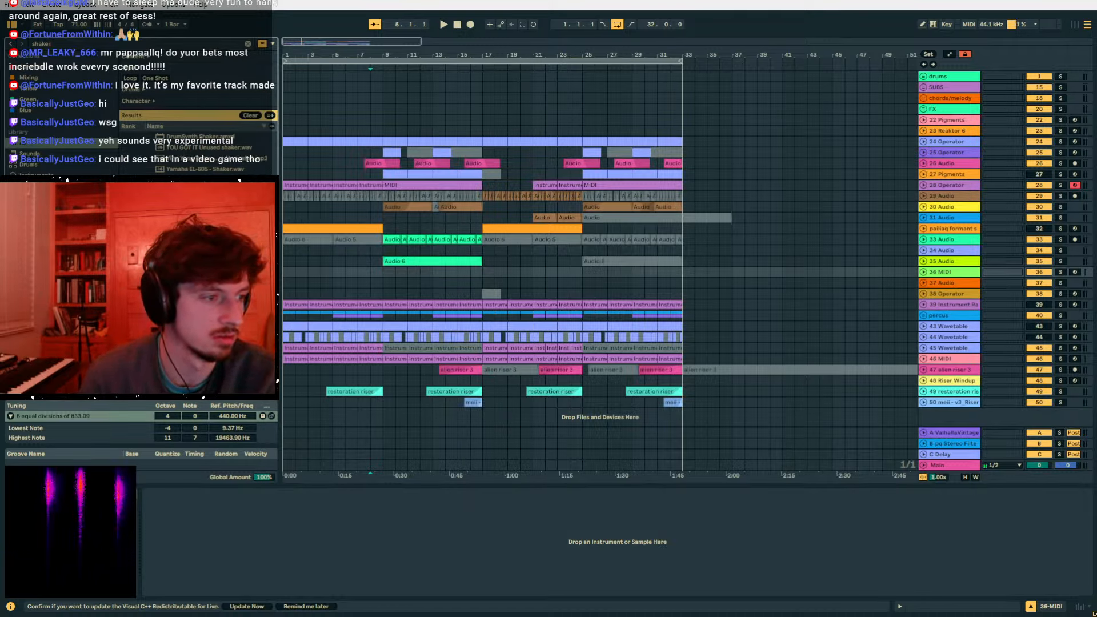
scroll(991, 347, "down", 1)
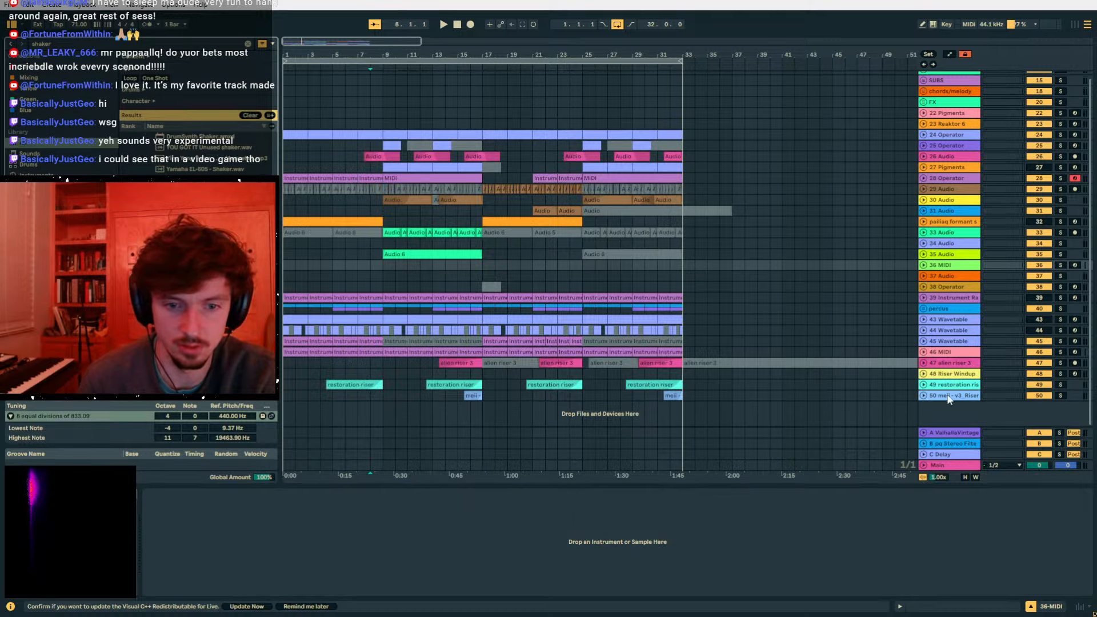
key("ctrl+t")
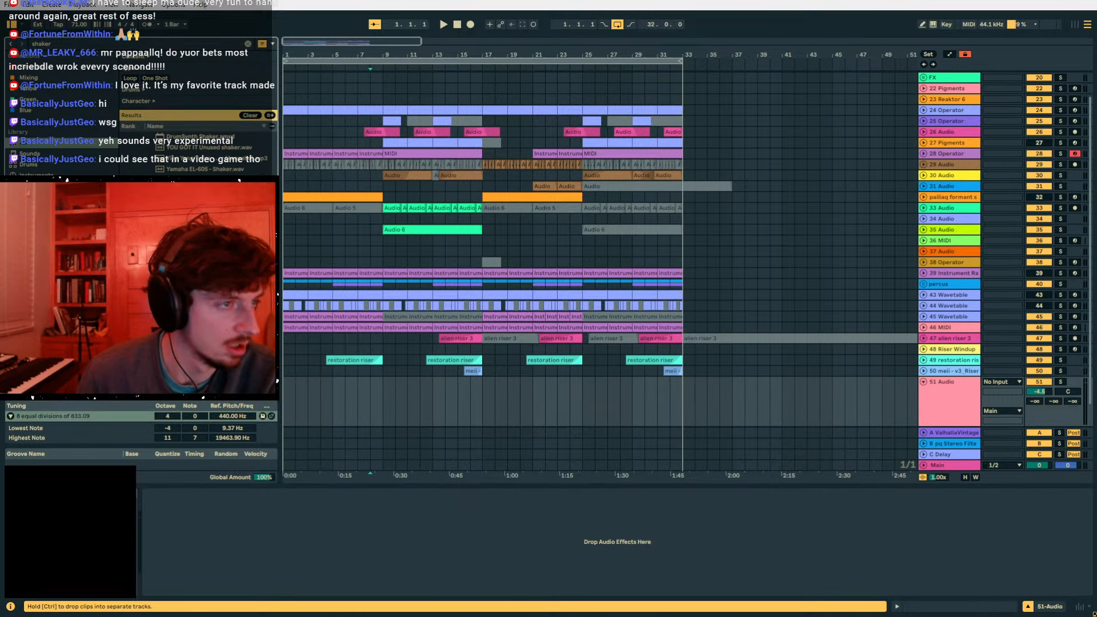
- Place VinylTonicShaker samples on the new audio track in bar 1, duplicate the first beat's hit into beat 2, and play it
left_click_drag(289, 55, 526, 383)
key("space")
left_click(348, 382)
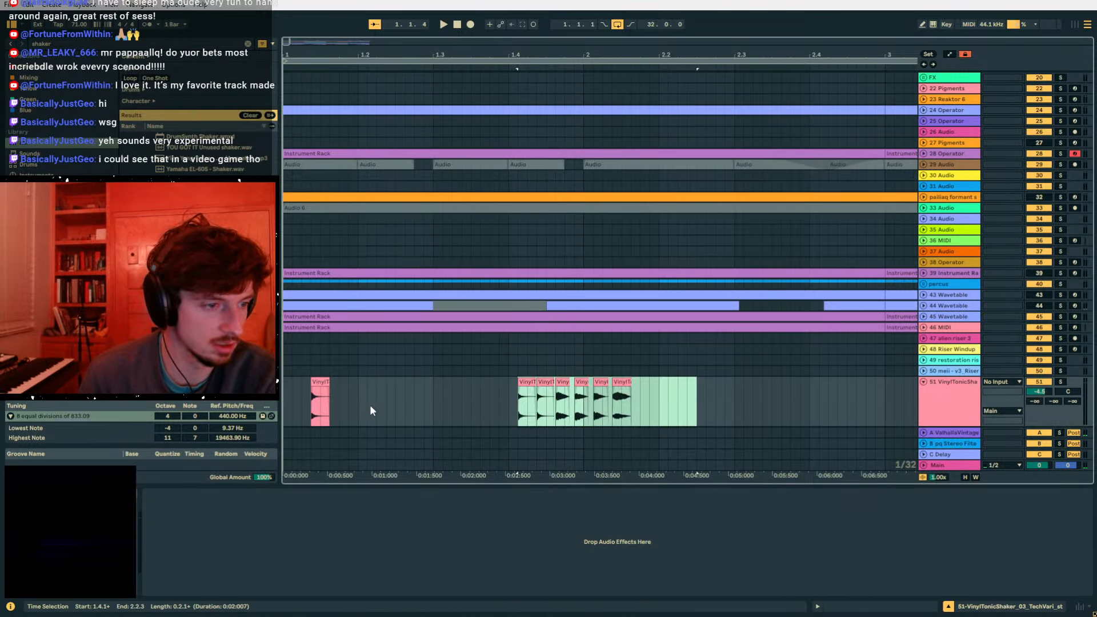
left_click_drag(348, 403, 285, 383)
key("ctrl+d")
left_click(287, 383)
key("space")
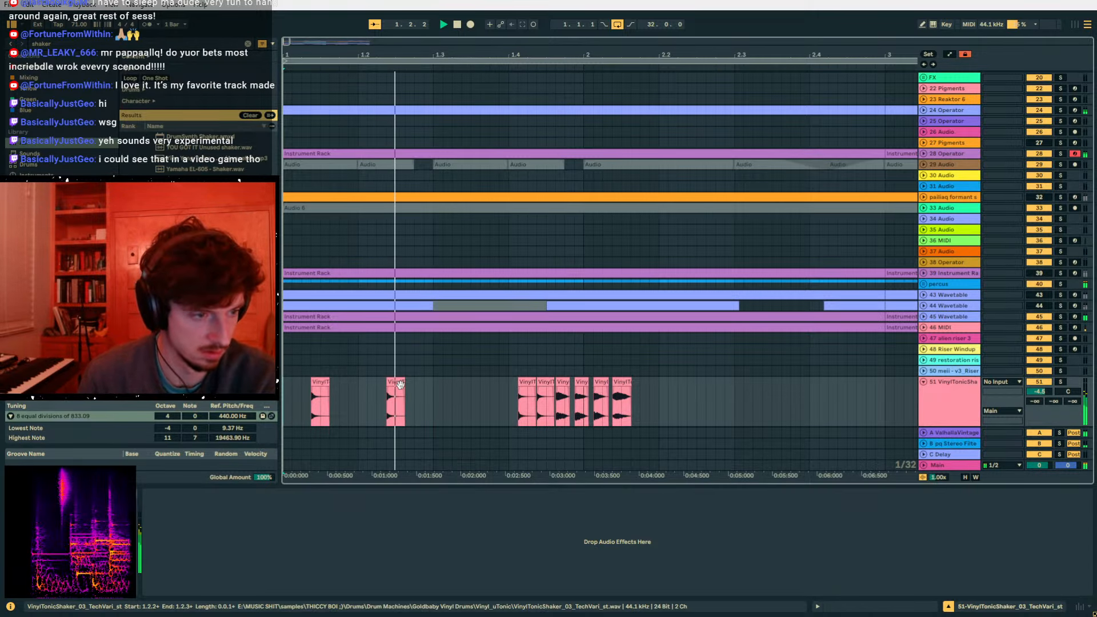
- Shift the first shaker hit slightly later, duplicate it into beat 2 again, and deactivate the leftover clip fragment there
left_click(396, 384)
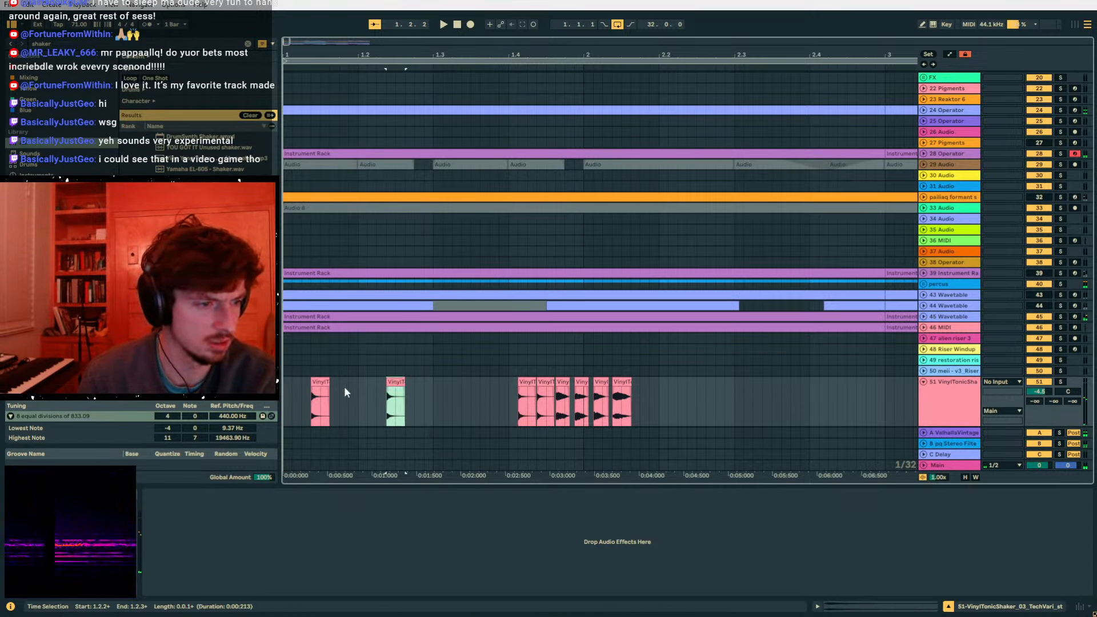
left_click(321, 383)
left_click_drag(360, 396, 286, 383)
key("ctrl+d")
left_click(288, 379)
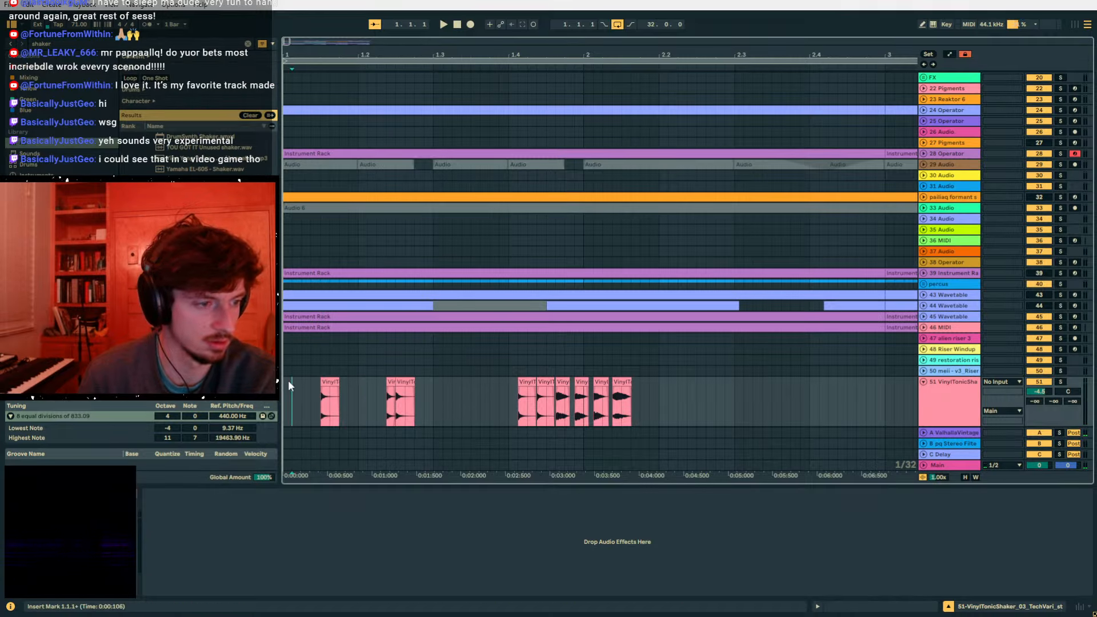
key("space")
left_click(388, 386)
key("space")
key("0")
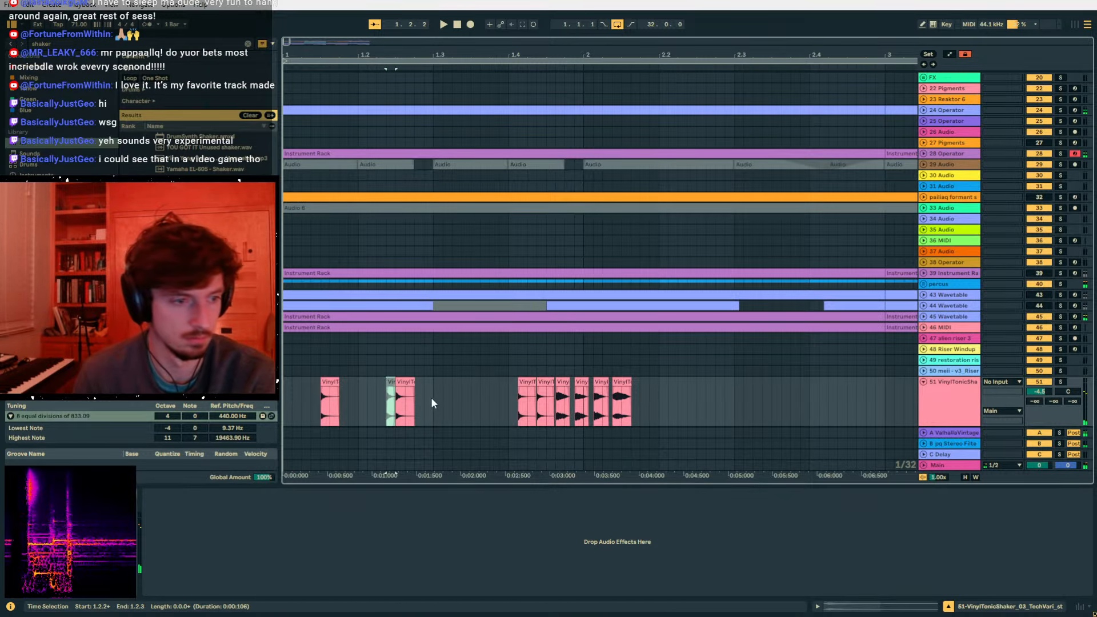
- Set the shaker track's volume to -16.8 dB
left_click_drag(431, 396, 284, 400)
left_click(1039, 391)
left_click_drag(1039, 392, 1039, 391)
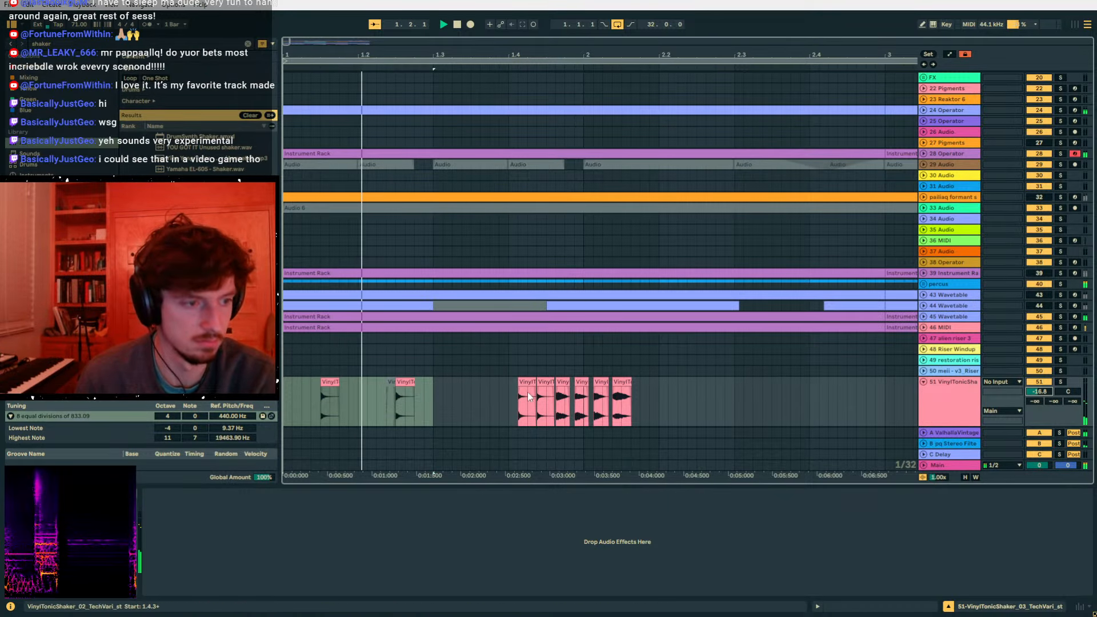
left_click(428, 400)
- Audition the shaker clips placed between beat 1.4 and beat 2.2 one after another
left_click(549, 381)
key("space")
key("space")
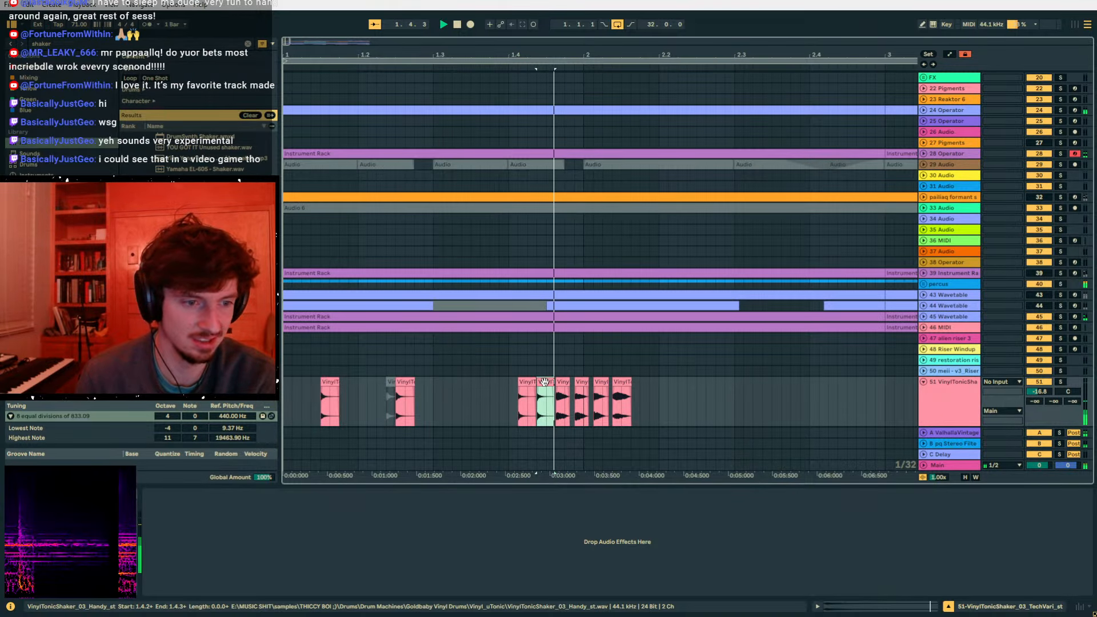
scroll(563, 381, "right", 1)
left_click(559, 381)
key("space")
left_click(571, 380)
left_click(590, 379)
key("space")
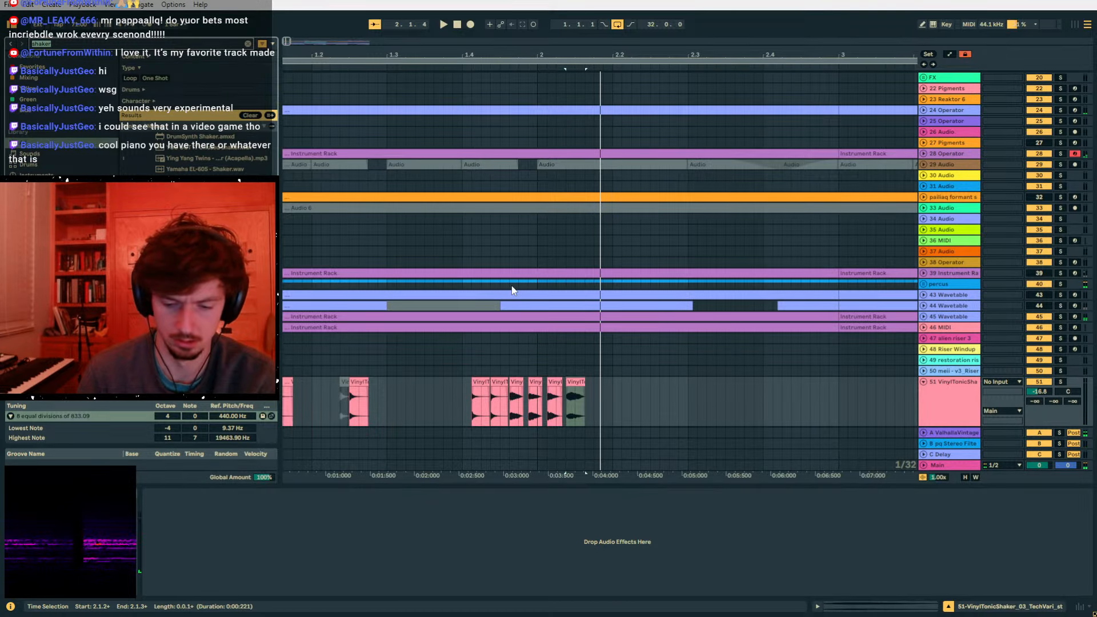
- Extend the browser search to "shakerloop" and delete all the shaker clips from track 51
type("loop")
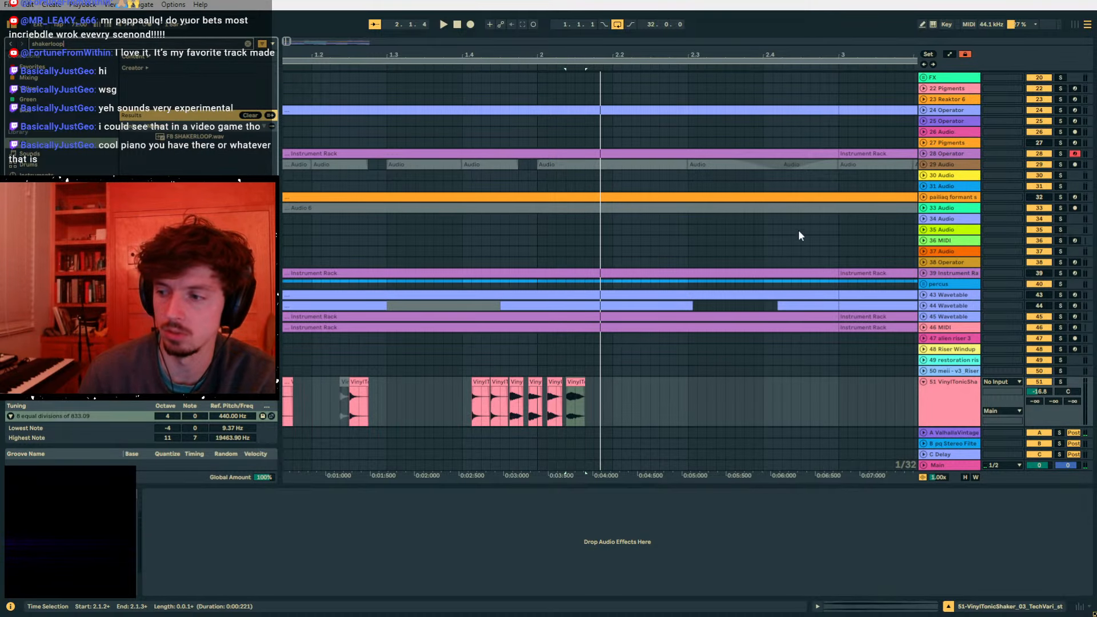
left_click_drag(527, 56, 405, 54)
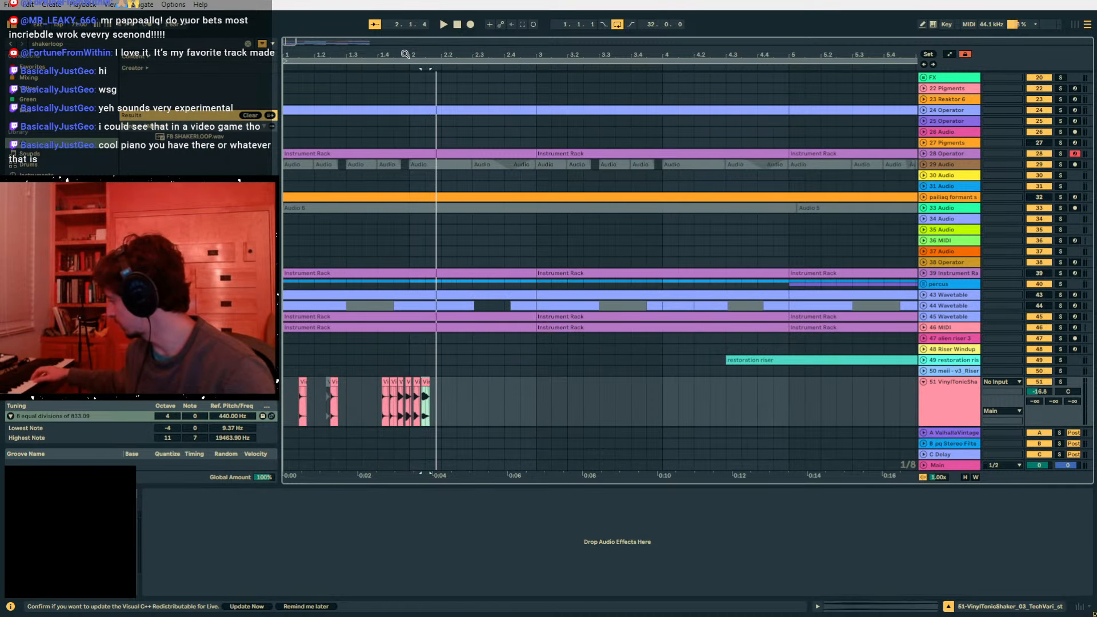
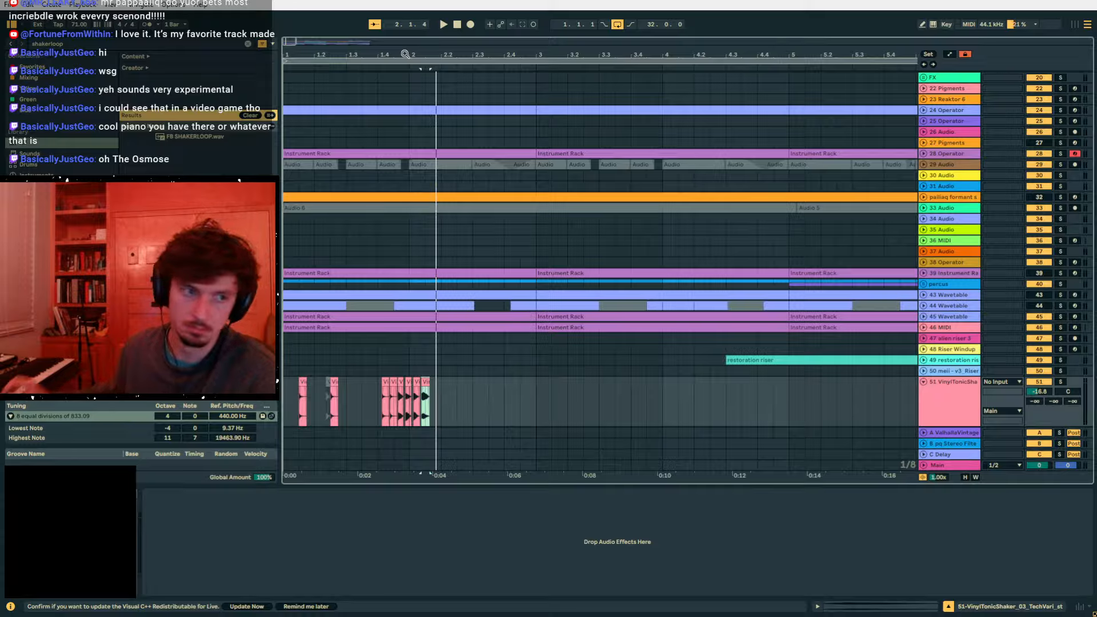
left_click_drag(489, 400, 283, 402)
key("Delete")
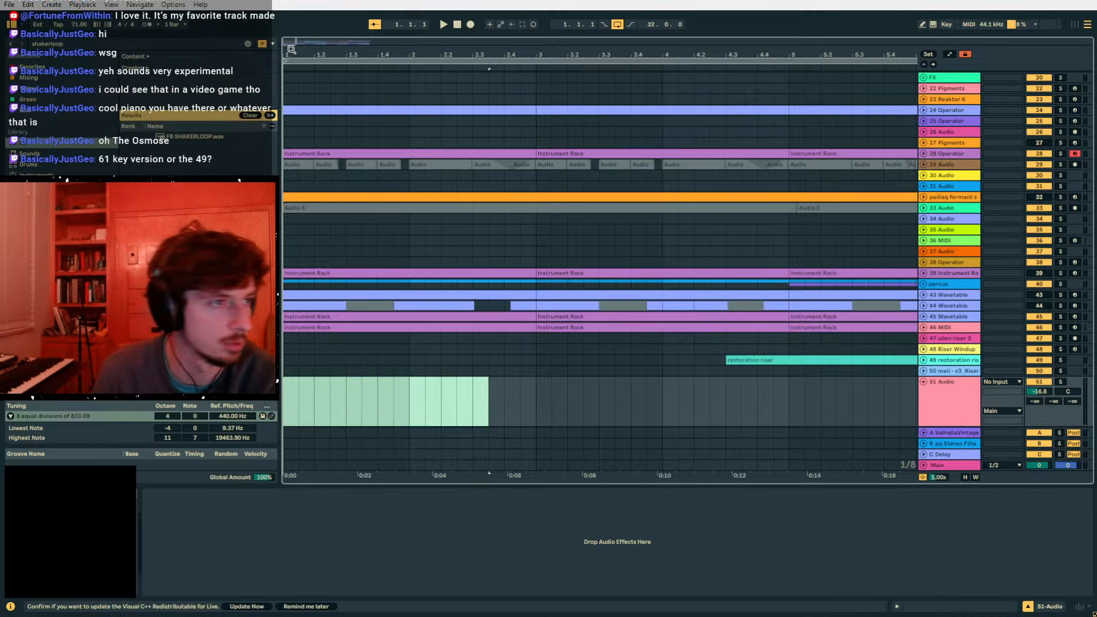
left_click_drag(290, 46, 290, 143)
left_click(383, 402)
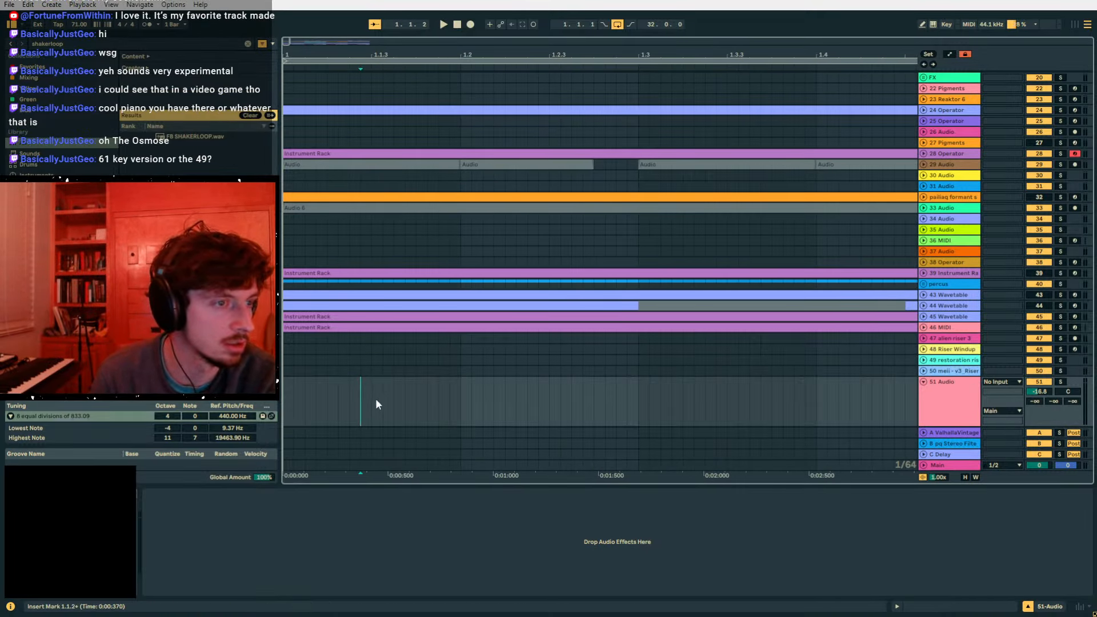
- Paste the VinylTonicShaker hit at 1.1.3 on track 51, undoing the extra duplicate
left_click(375, 400)
key("ctrl+v")
left_click_drag(450, 406, 115, 405)
key("ctrl+d")
key("ctrl+z")
- Repeat the one-beat region containing the shaker hit from bar 1 until 7.1.1 on track 51
left_click_drag(461, 403, 274, 403)
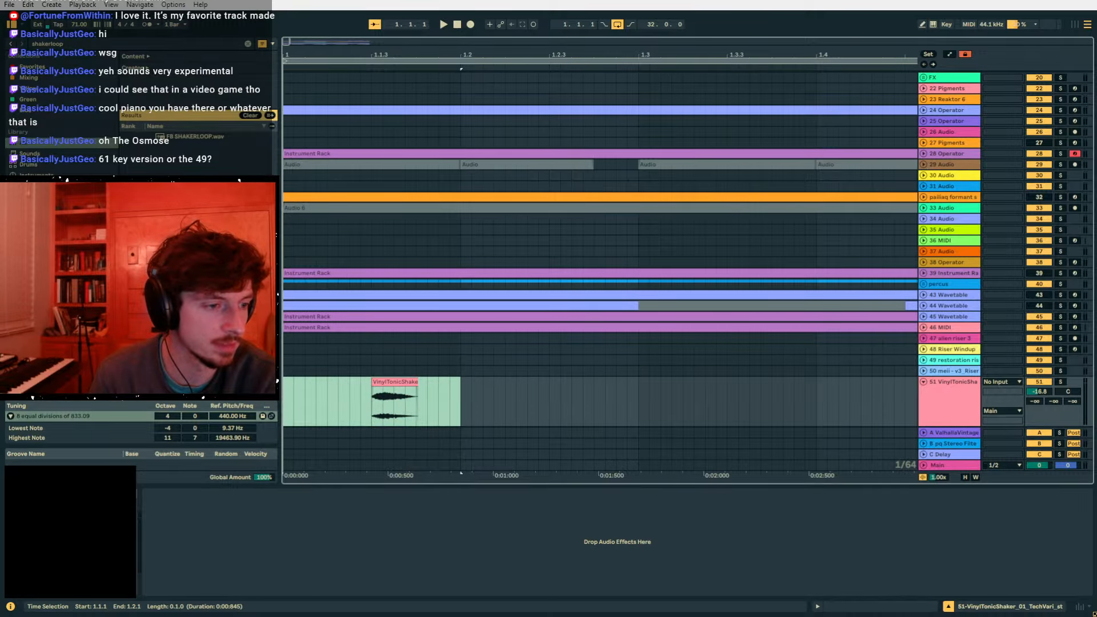
key("ctrl+d")
key("ctrl+d")
key("ctrl+d")
key("ctrl+d")
key("ctrl+d")
key("ctrl+d")
key("ctrl+d")
key("ctrl+d")
key("ctrl+d")
key("ctrl+d")
key("ctrl+d")
key("ctrl+d")
key("ctrl+d")
key("ctrl+d")
key("ctrl+d")
key("ctrl+d")
key("ctrl+d")
key("ctrl+d")
key("ctrl+d")
key("ctrl+d")
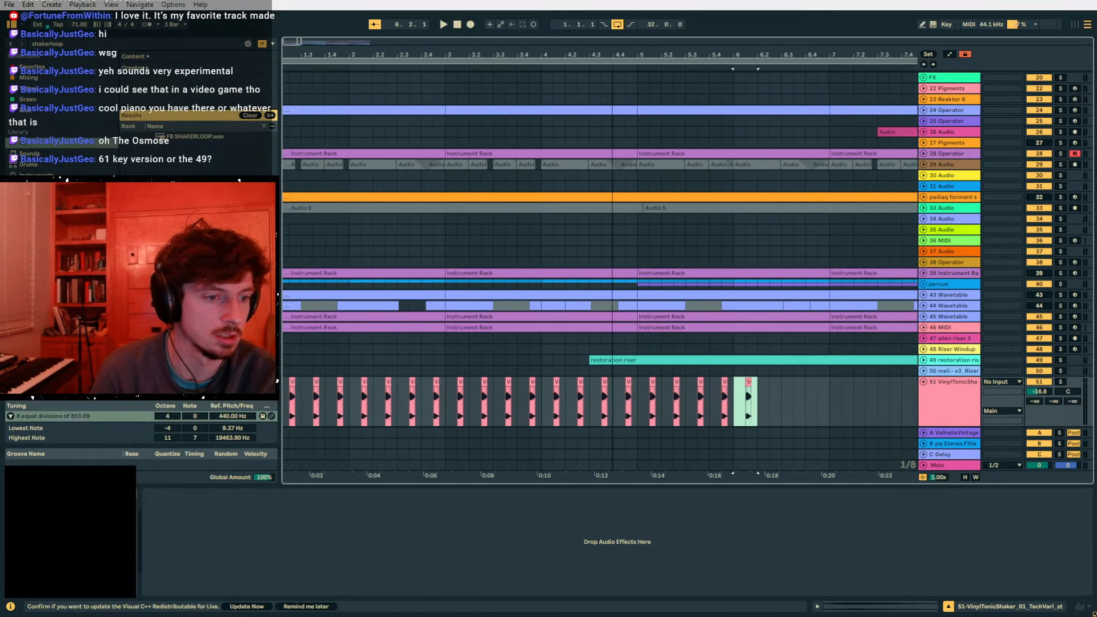
key("ctrl+d")
key("ctrl+d")
key("ctrl+d")
- Add an audio track below track 51 and search the browser for "shaker loop"
scroll(423, 178, "down", 1)
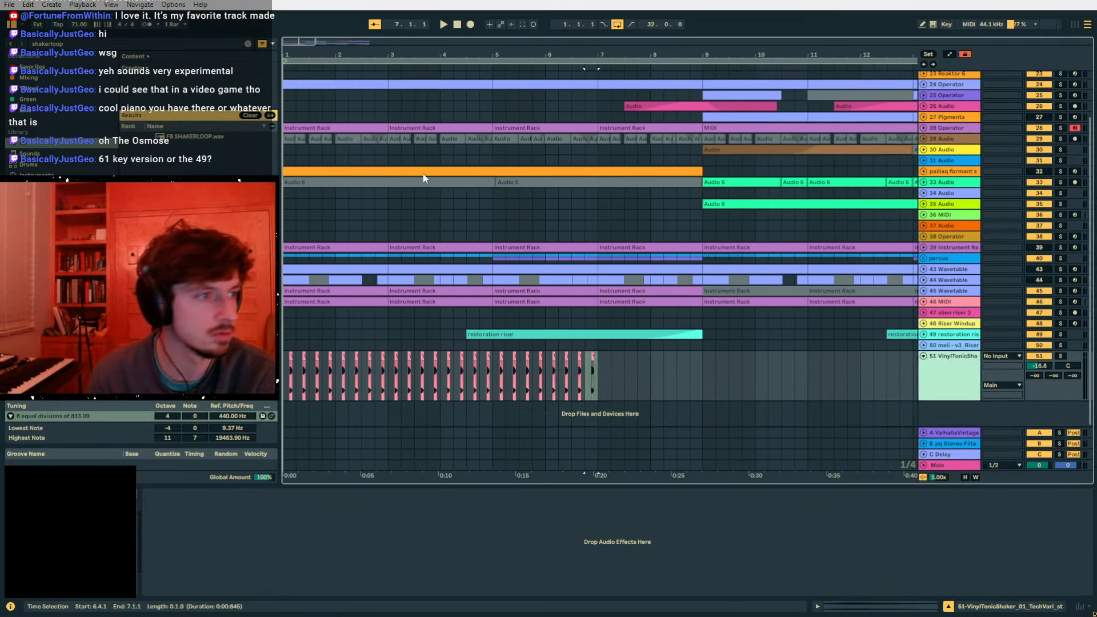
key("ctrl+t")
key("ctrl+f")
type("shak")
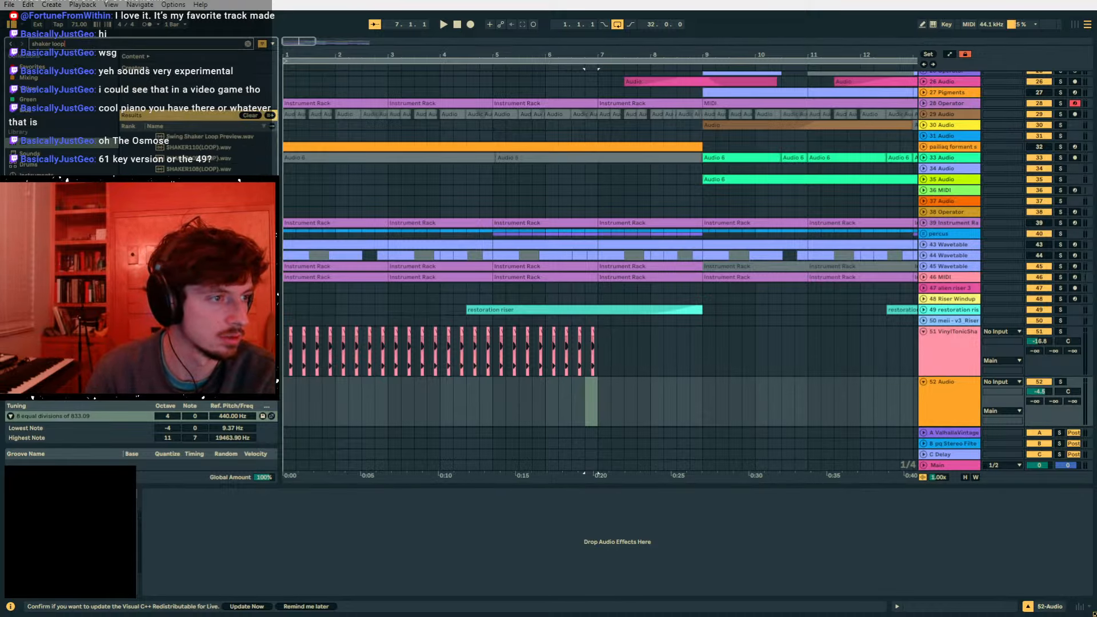
- Place SHAKER103(LOOP) at the start of bar 1 and SHAKER101(LOOP) at beat 1.3 on track 52
left_click_drag(199, 223, 286, 400)
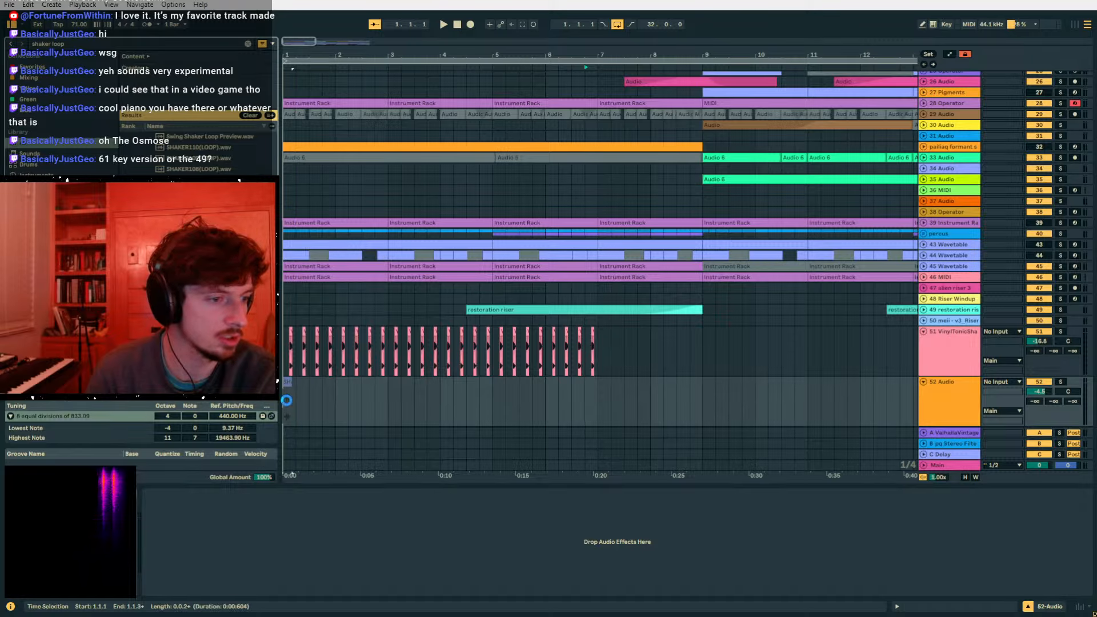
left_click_drag(198, 234, 314, 402)
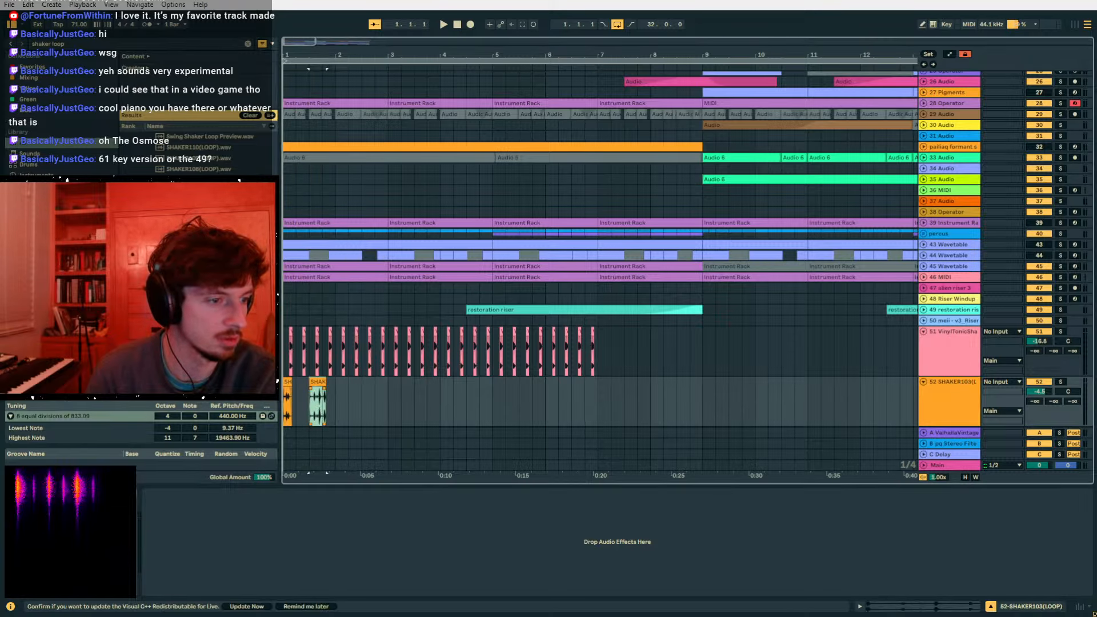
- Preview other shaker loops from the search results and place SHAKER110(LOOP) at 2.2.1 on track 52
left_click(199, 246)
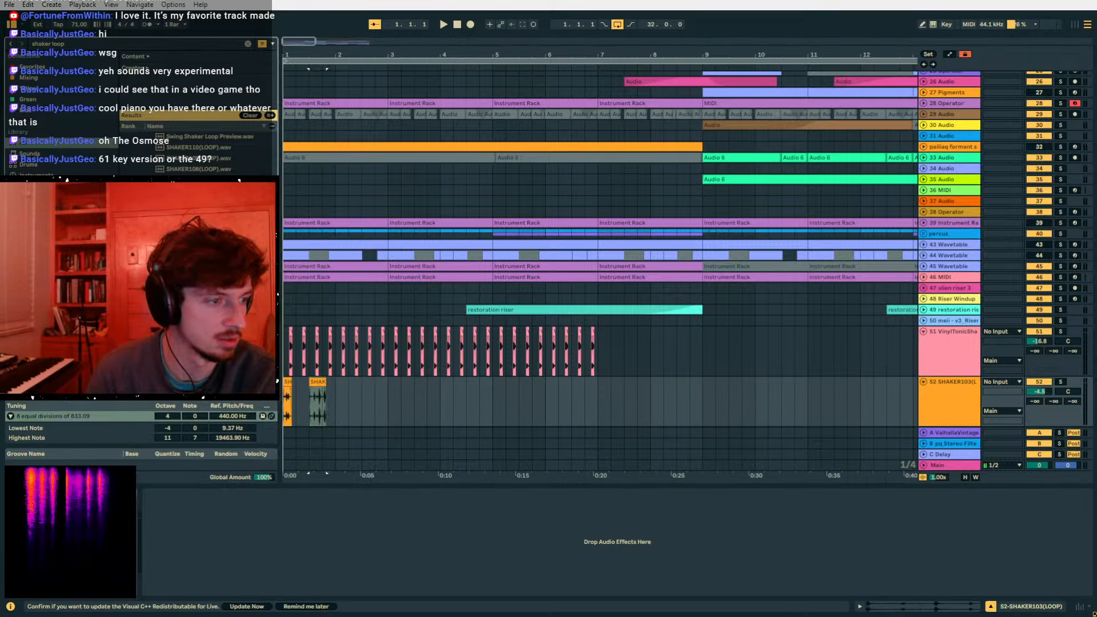
left_click(185, 169)
left_click(184, 149)
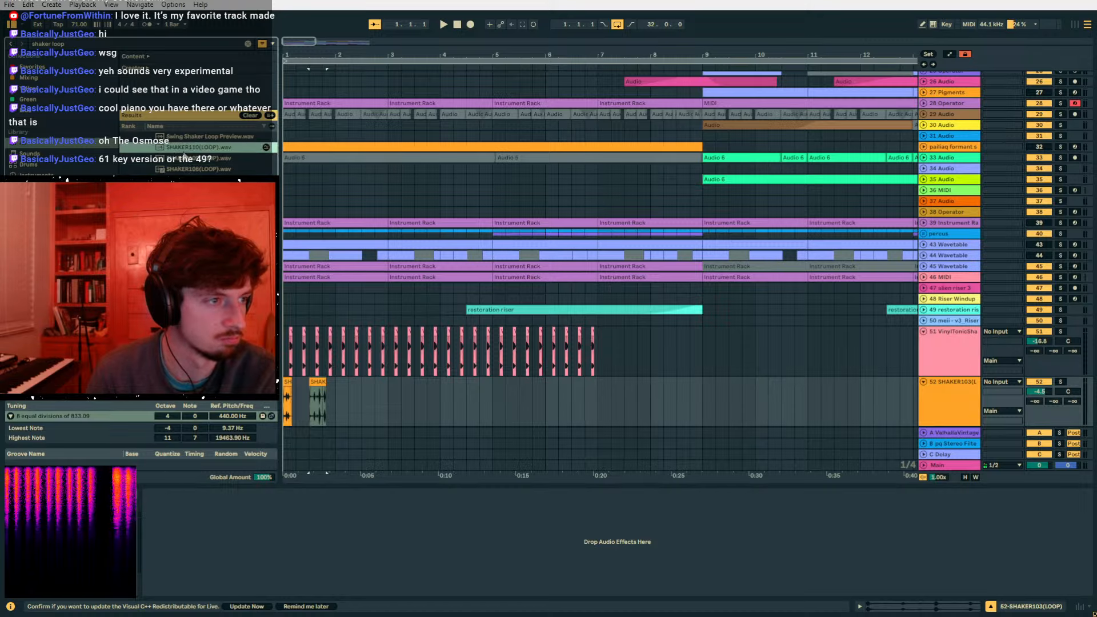
left_click_drag(312, 274, 353, 399)
scroll(394, 378, "down", 1)
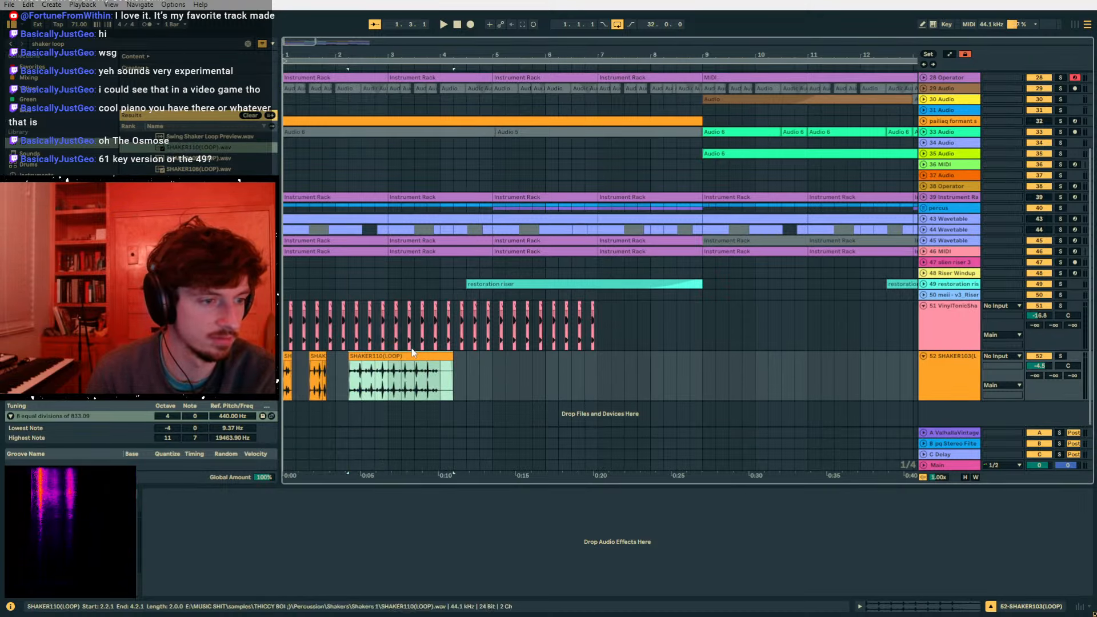
- Move the SHAKER110(LOOP) clip onto its own new track at the start of bar 1 and audition it
left_click_drag(401, 354, 316, 422)
key("space")
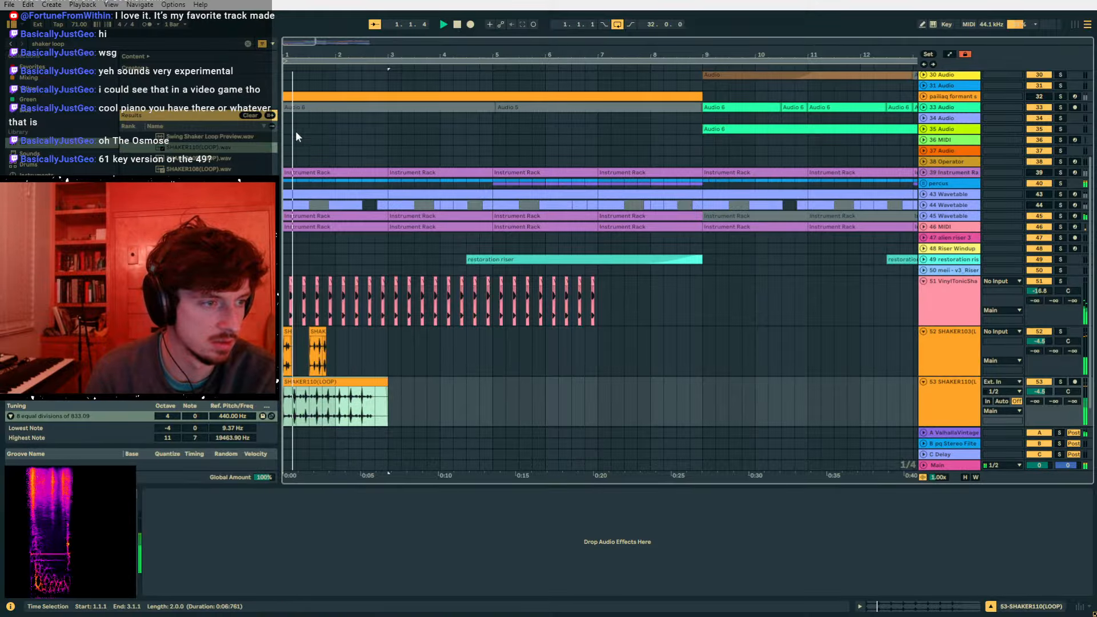
left_click_drag(293, 56, 294, 91)
left_click_drag(337, 56, 338, 67)
key("space")
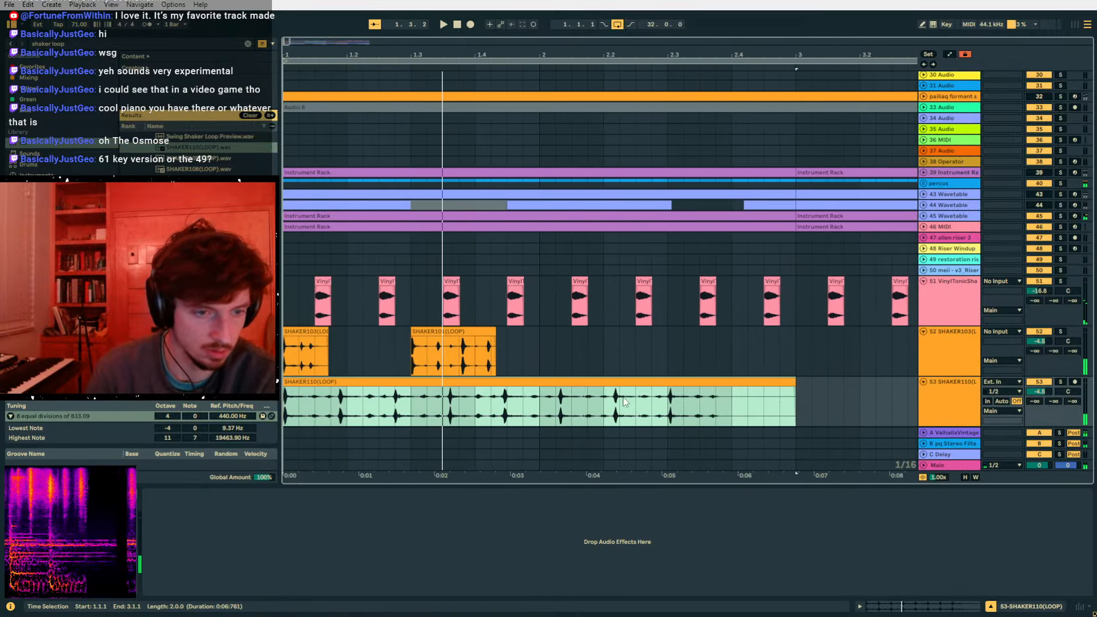
- Stretch the SHAKER110(LOOP) clip with warp markers near its end, aligning the last strong hit to 2.4.1
left_click(644, 394)
left_click(644, 383)
double_click(539, 400)
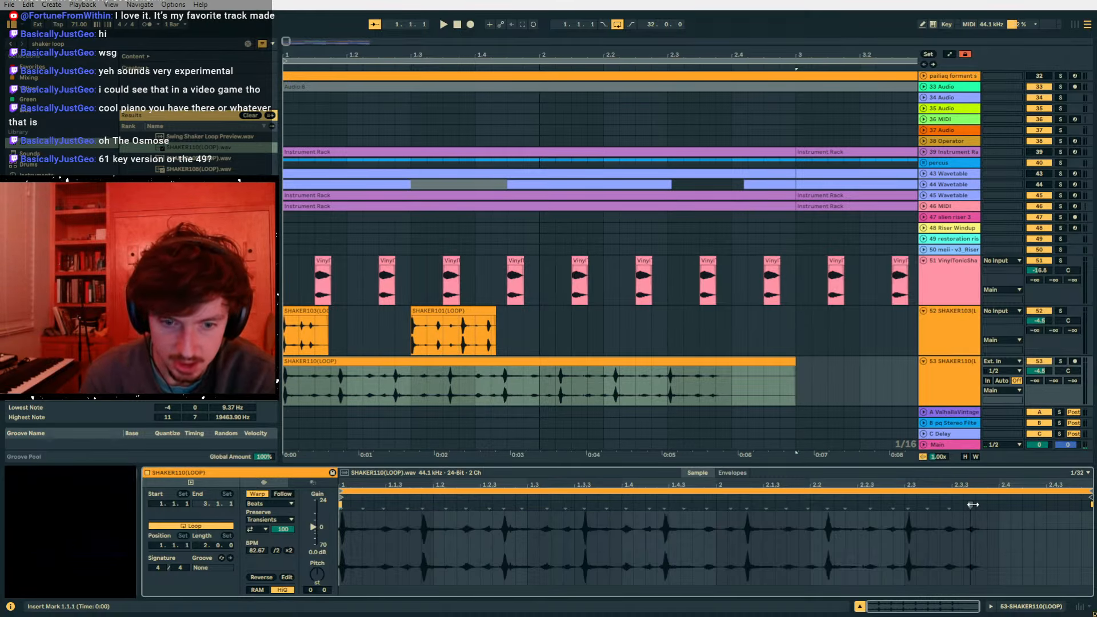
mouse_move(973, 505)
left_mouse_down()
mouse_move(1081, 515)
mouse_move(1058, 515)
left_mouse_up()
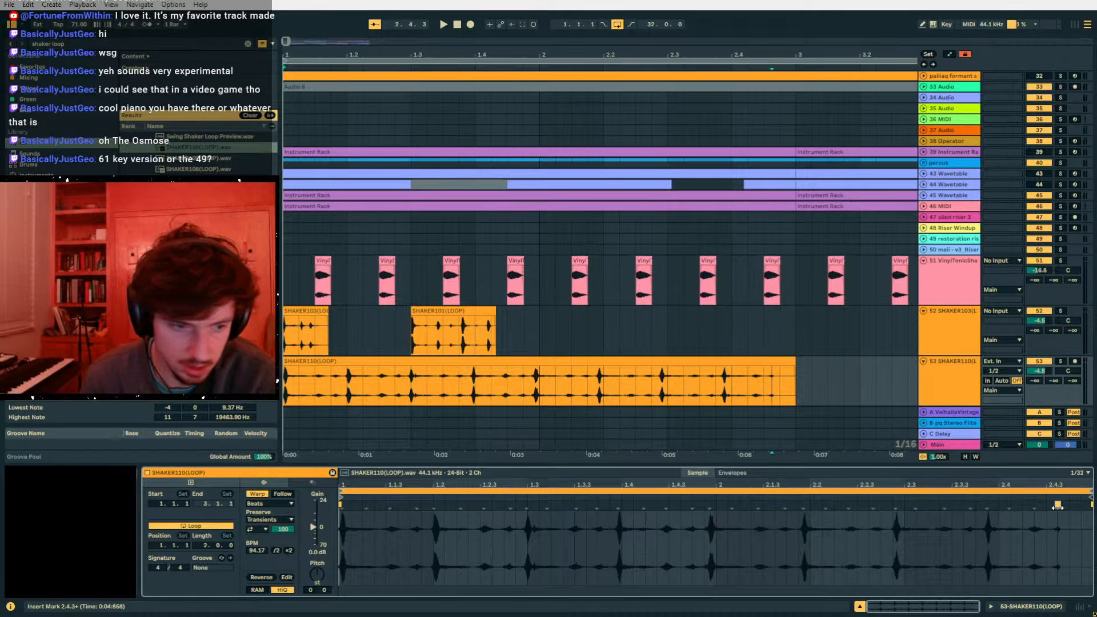
left_click_drag(1059, 506, 1082, 506)
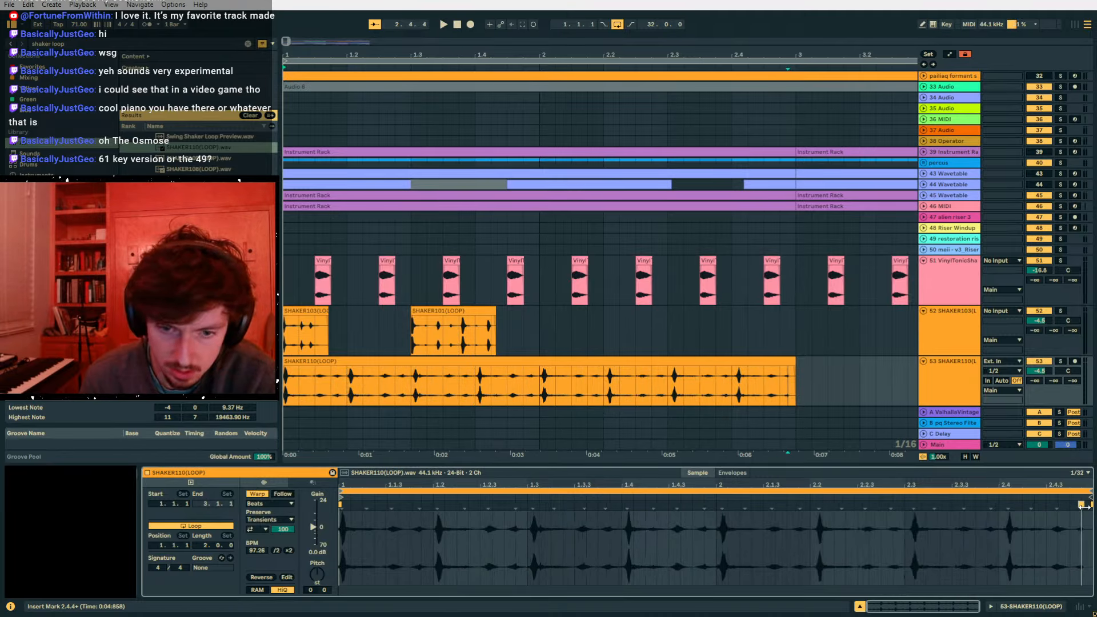
left_click_drag(1009, 508, 999, 508)
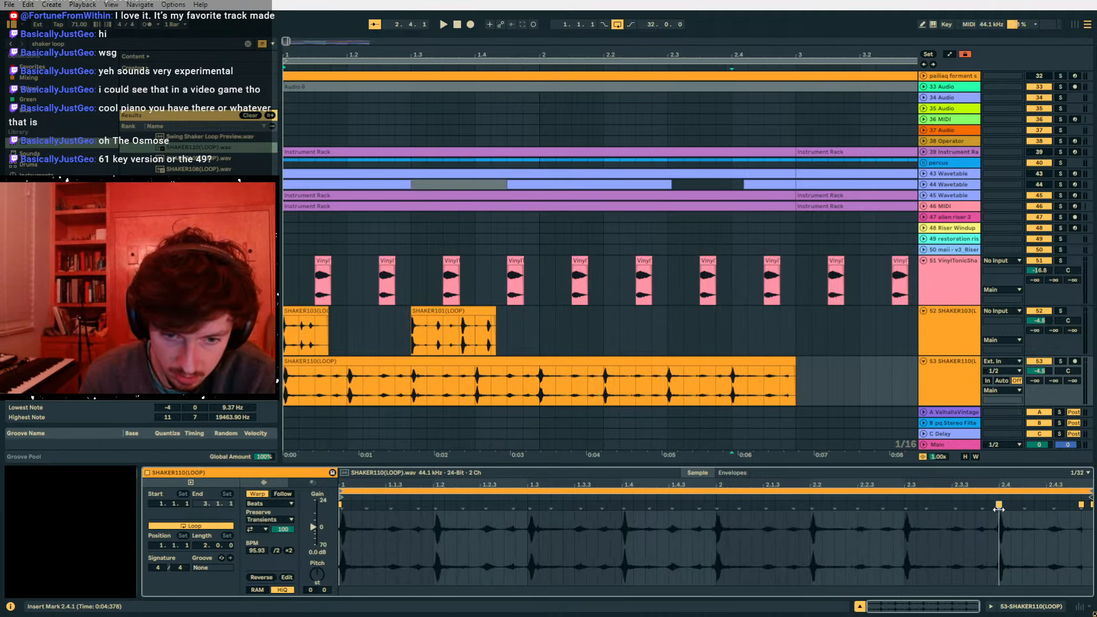
- Set the SHAKER110(LOOP) track's volume to -12.5 dB and solo track 52 to audition its SHAKER103(LOOP) clip
key("space")
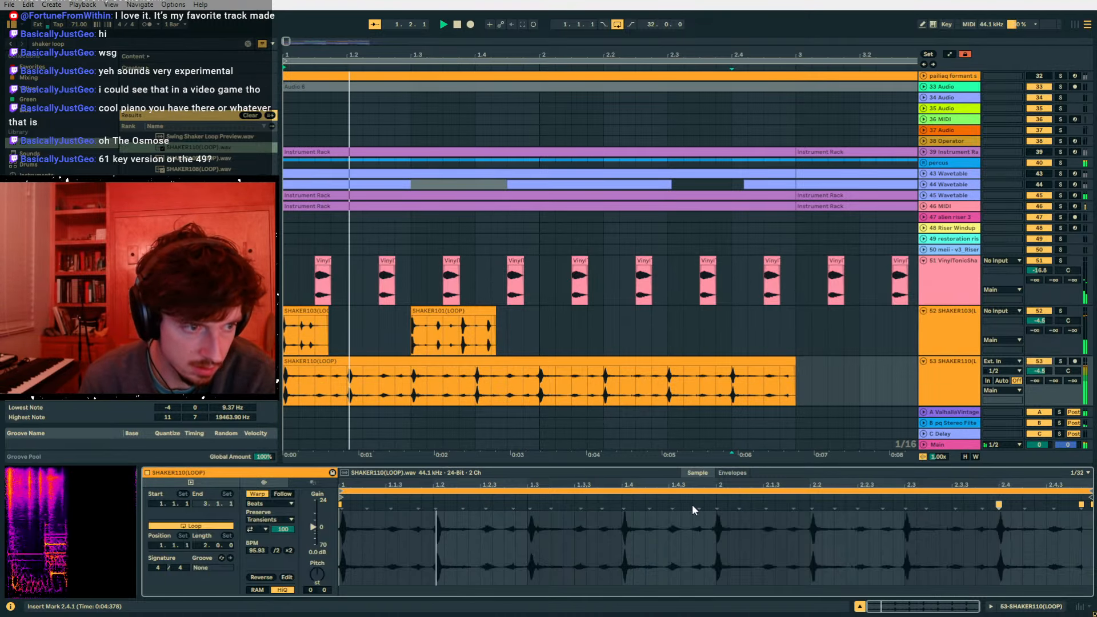
left_click_drag(1050, 373, 1051, 393)
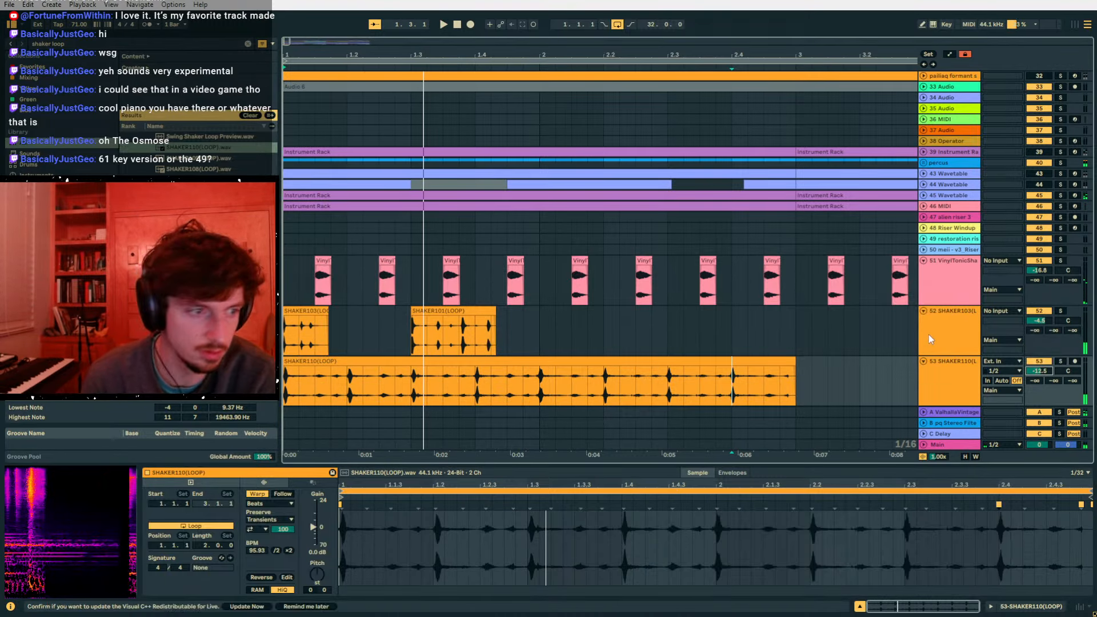
left_click(311, 310)
left_click(1061, 311)
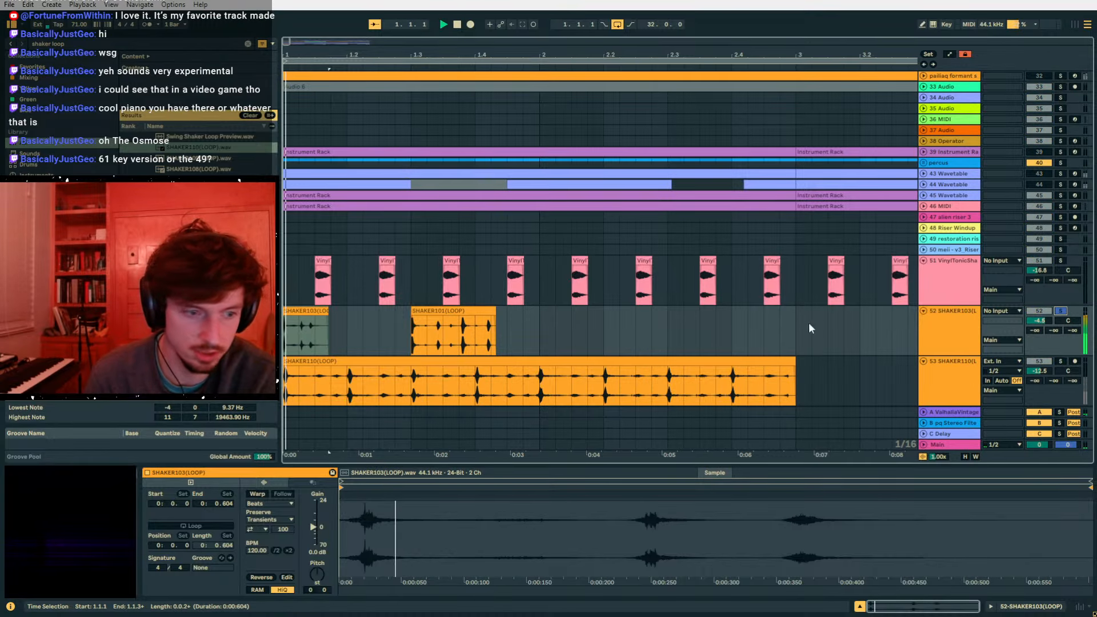
key("space")
- Trim the SHAKER103(LOOP) clip to end at 1.1.3 and duplicate it three times up to beat 1.3
left_click_drag(330, 328, 316, 327)
key("Delete")
left_click(300, 311)
key("space")
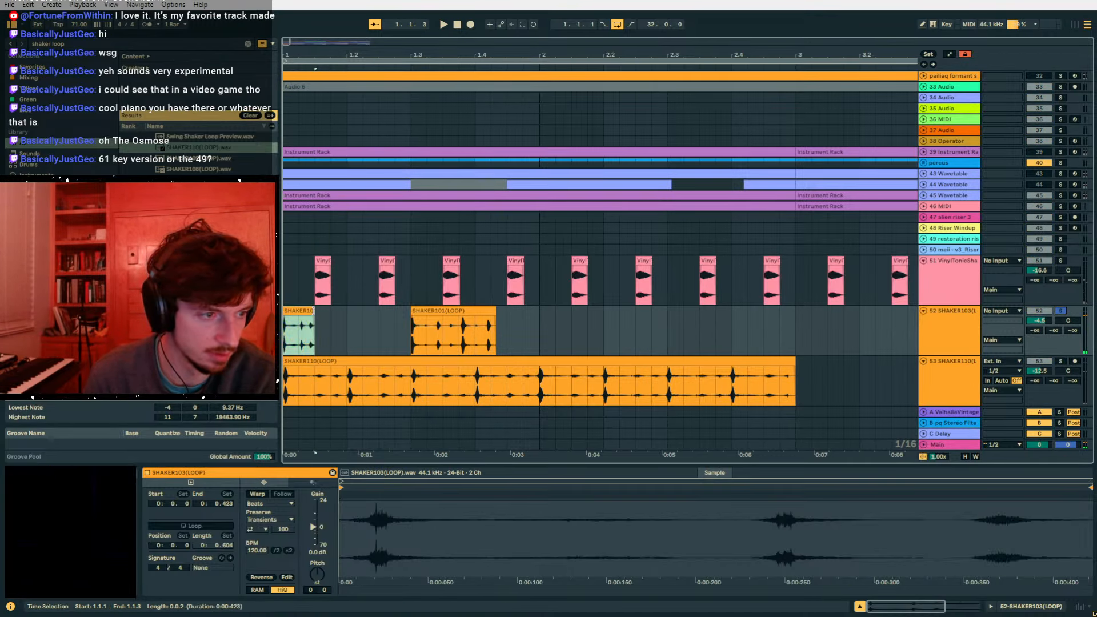
key("ctrl+d")
key("ctrl+d")
key("ctrl+d")
- Move the SHAKER101(LOOP) clip to the start of bar 1 on a new audio track below track 52
left_click(437, 310)
key("ctrl+t")
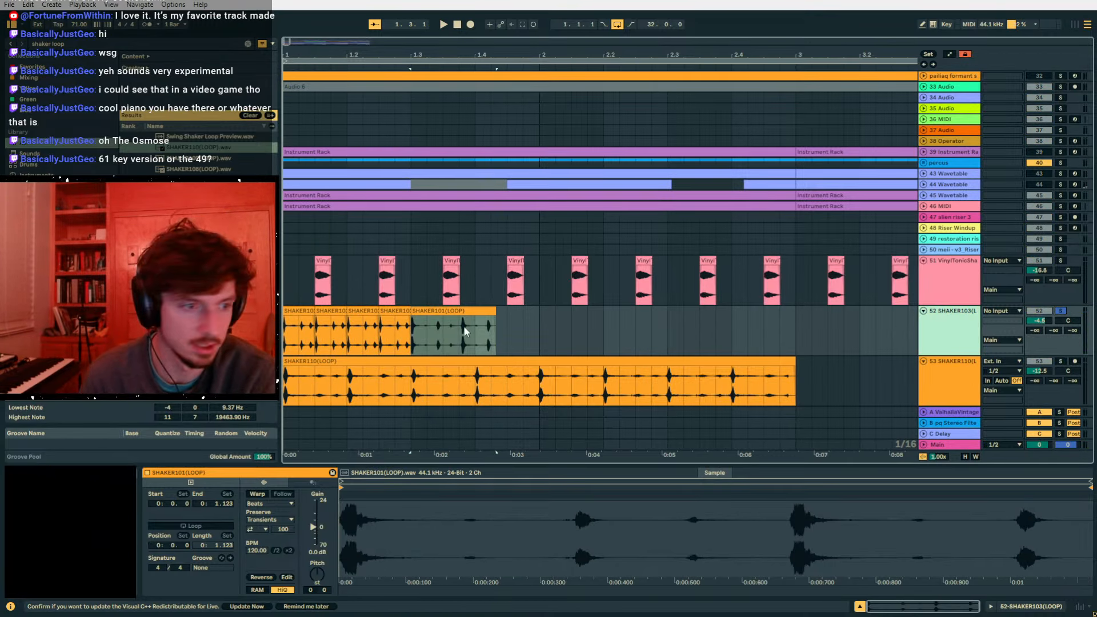
left_click_drag(439, 311, 297, 392)
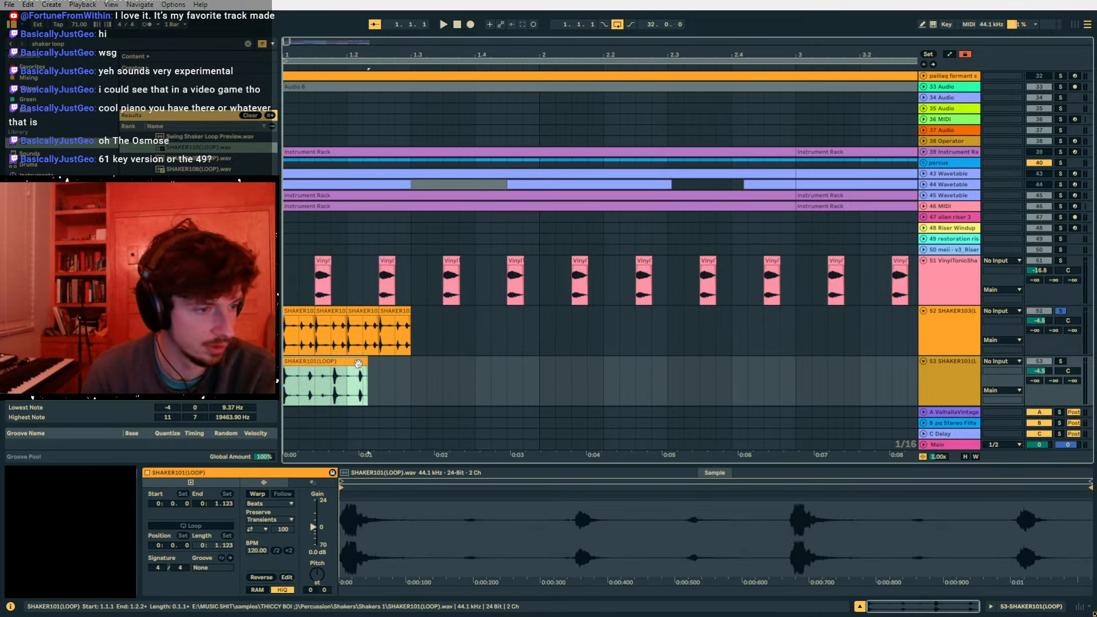
- Audition the first SHAKER103(LOOP) clip, turn on warping for it, and place a warp marker for its second hit at 1.1.2
key("space")
left_click(301, 311)
key("space")
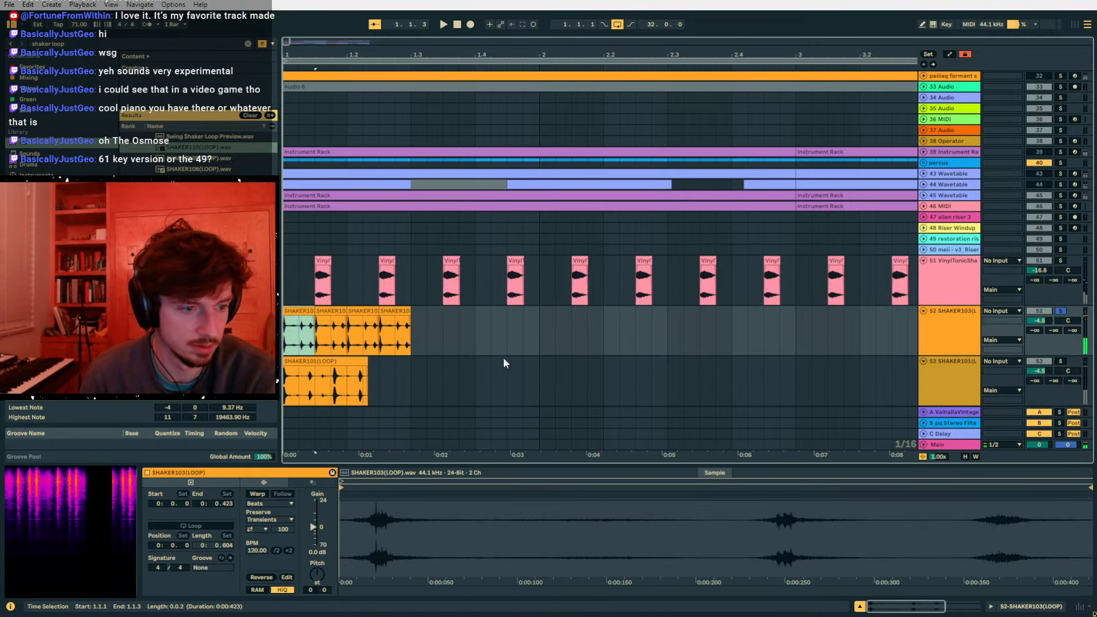
scroll(530, 483, "right", 5)
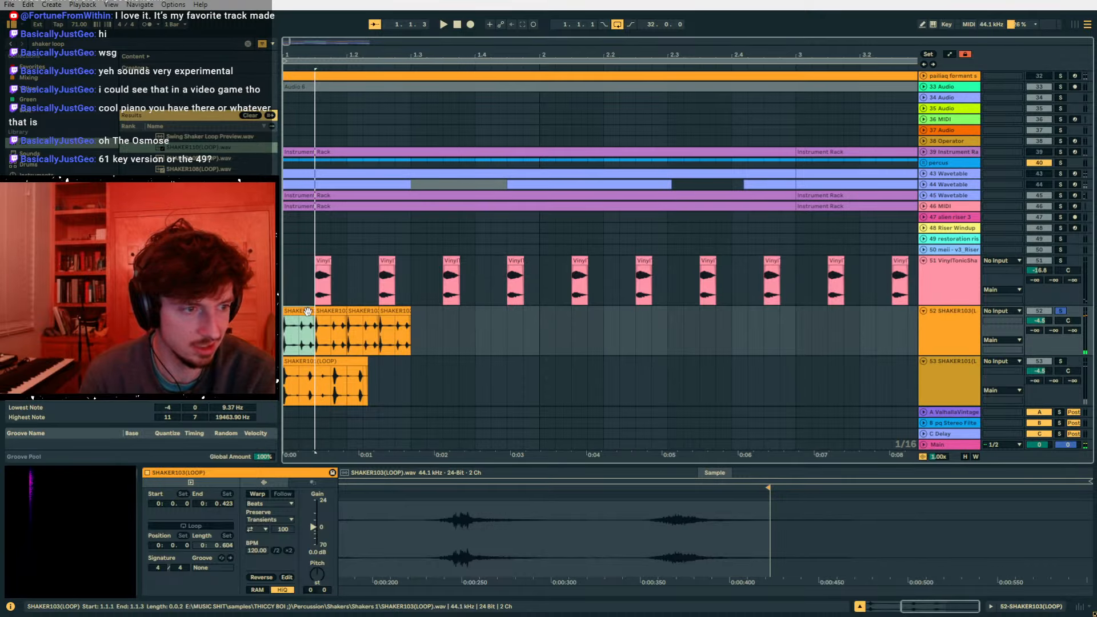
left_click(320, 311)
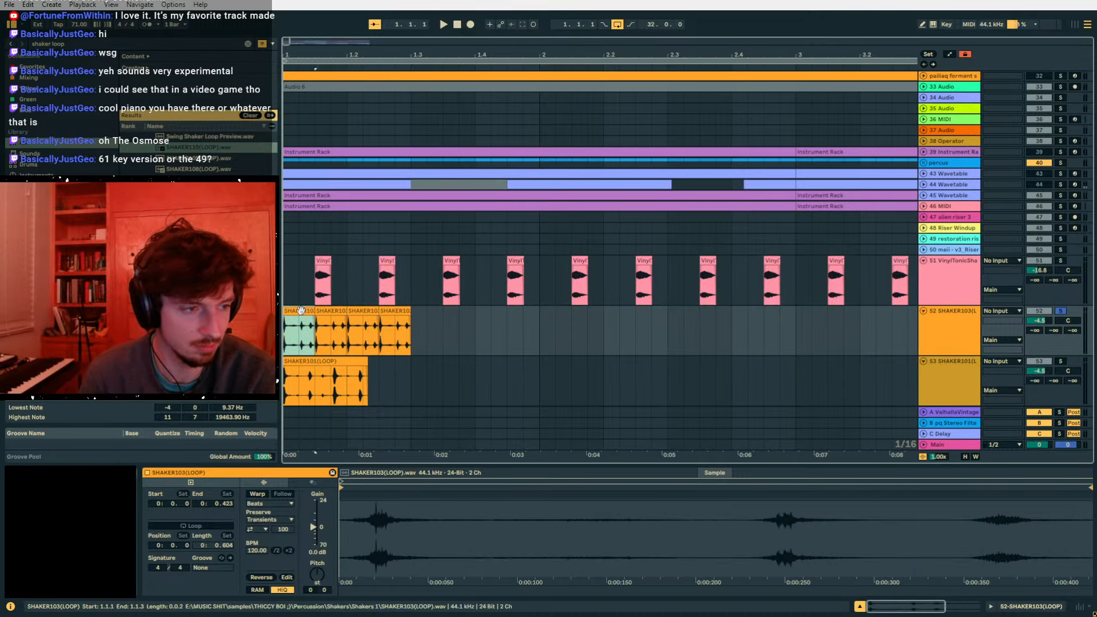
left_click(266, 494)
left_click_drag(780, 516, 717, 517)
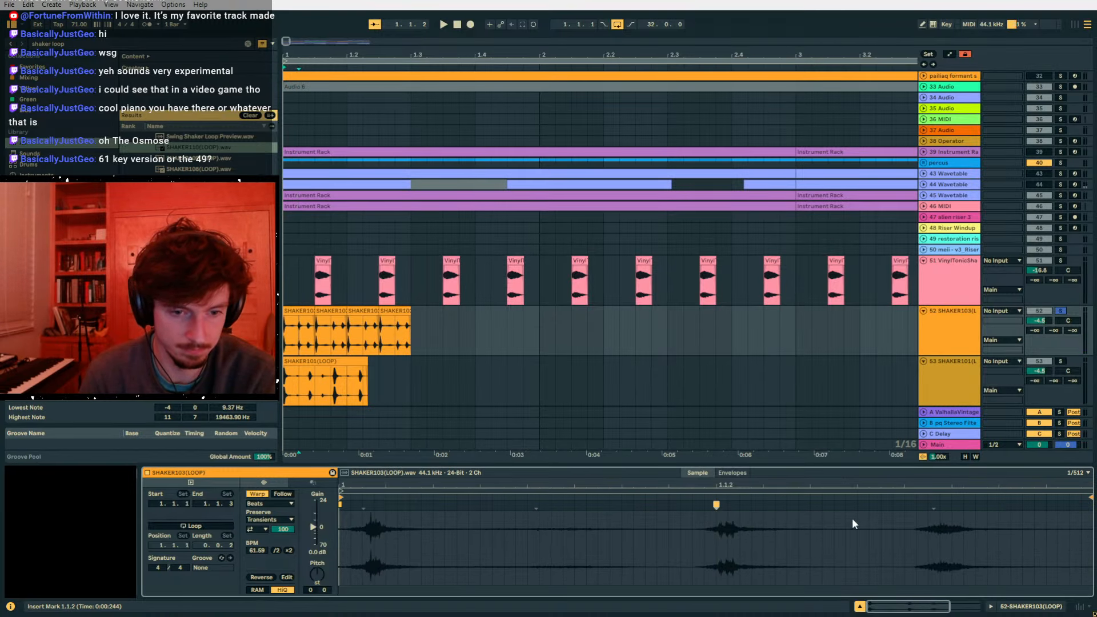
- Shift the third hit of the SHAKER103(LOOP) clip slightly later and undo a trial earlier position of the second hit's warp marker
key("space")
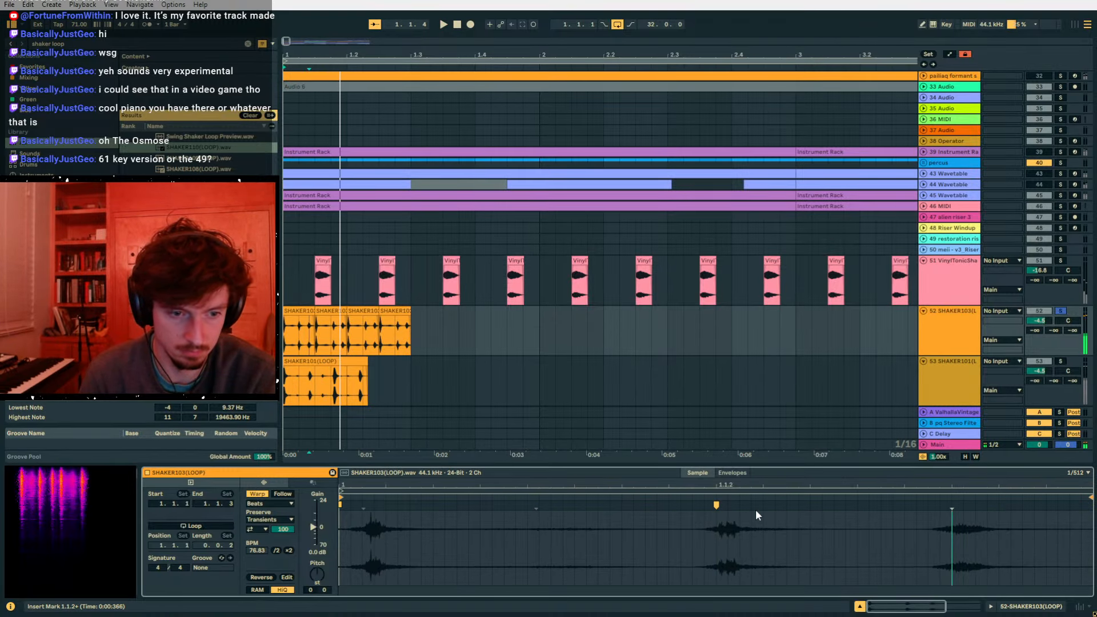
left_click_drag(707, 505, 647, 506)
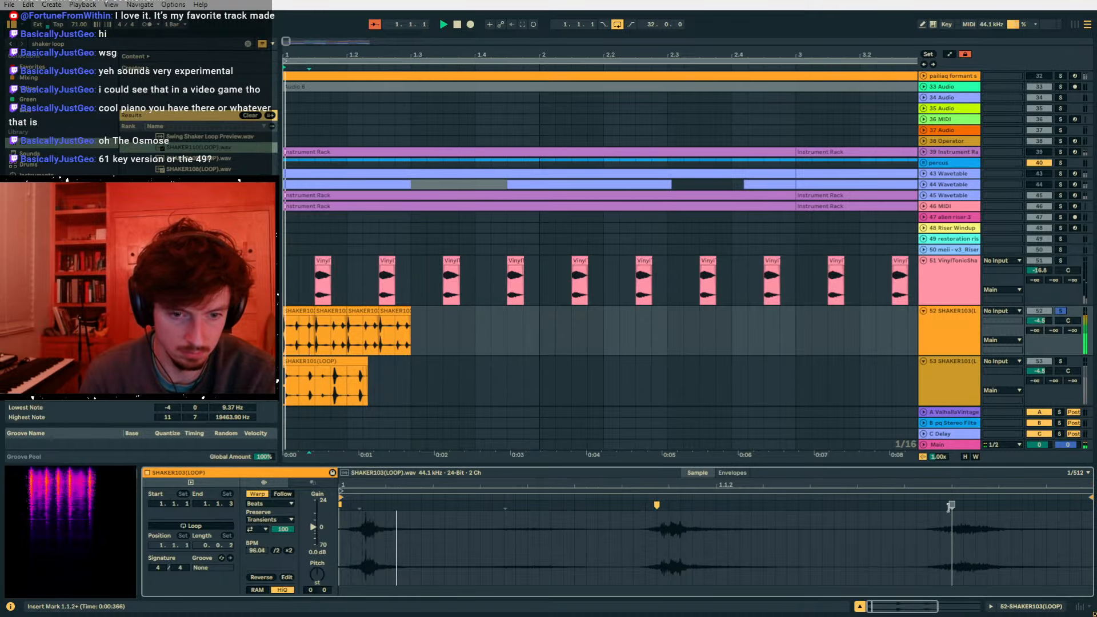
key("ctrl+z")
key("space")
key("space")
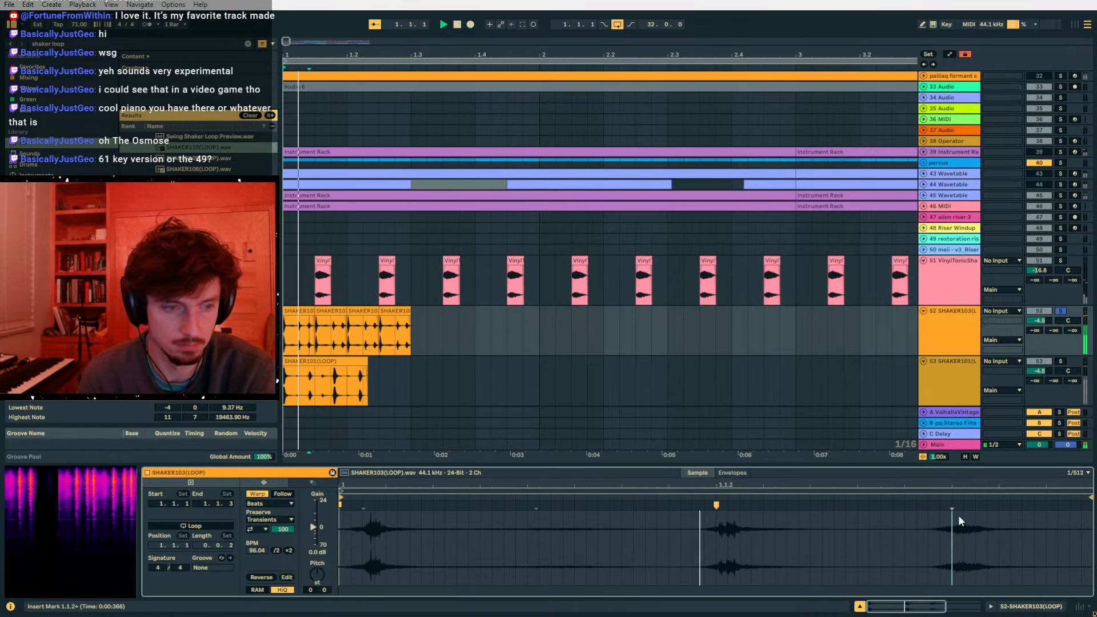
- Replace the three unwarped SHAKER103(LOOP) copies with duplicates of the warped first clip and audition them
key("space")
left_click(303, 313)
key("ctrl+d")
key("ctrl+d")
key("ctrl+d")
left_click(303, 314)
key("space")
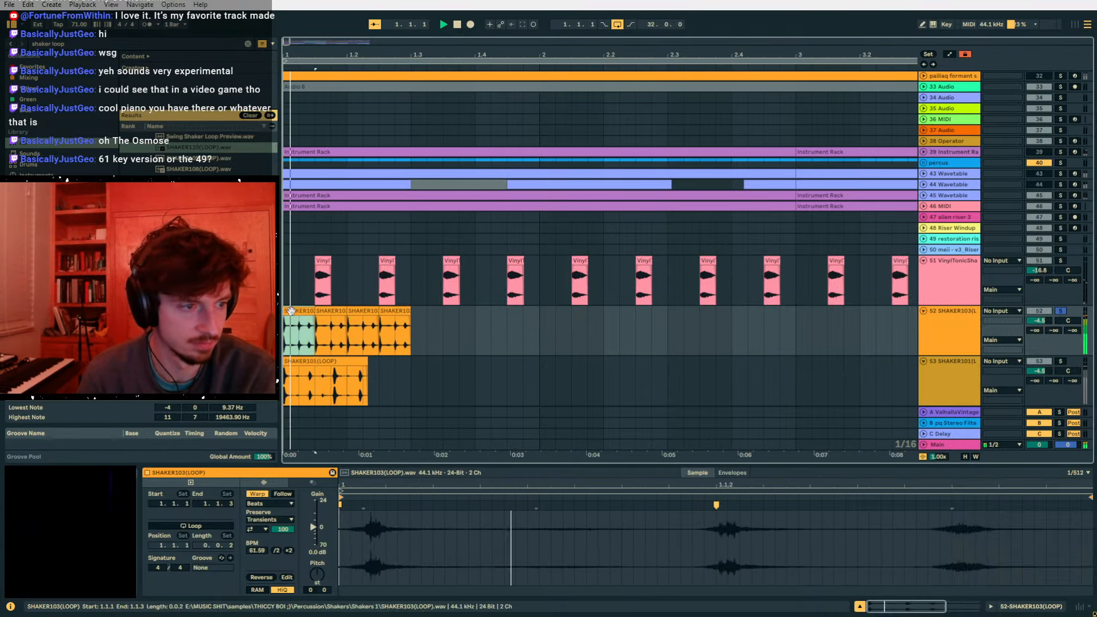
key("space")
- Duplicate the group of four SHAKER103(LOOP) clips three times to fill track 52 up to bar 3
left_click_drag(411, 343, 281, 341)
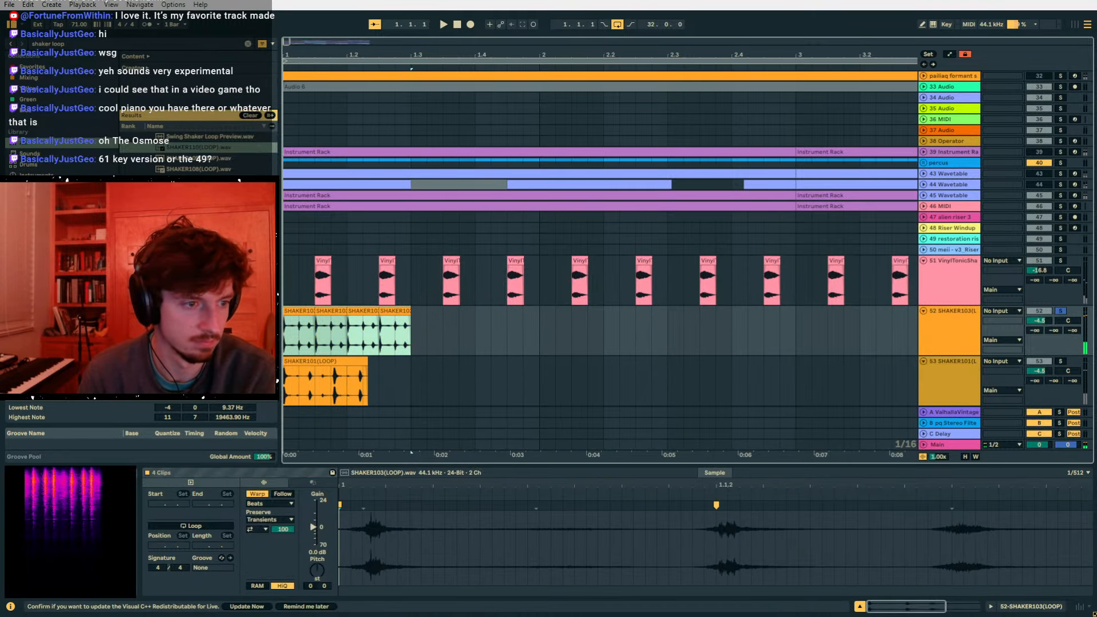
key("ctrl+d")
key("ctrl+d")
key("ctrl+d")
- Turn on warping for the SHAKER101(LOOP) clip, solo track 53, and pull the clip's last hit earlier, to just past 1.1.4
left_click(348, 374)
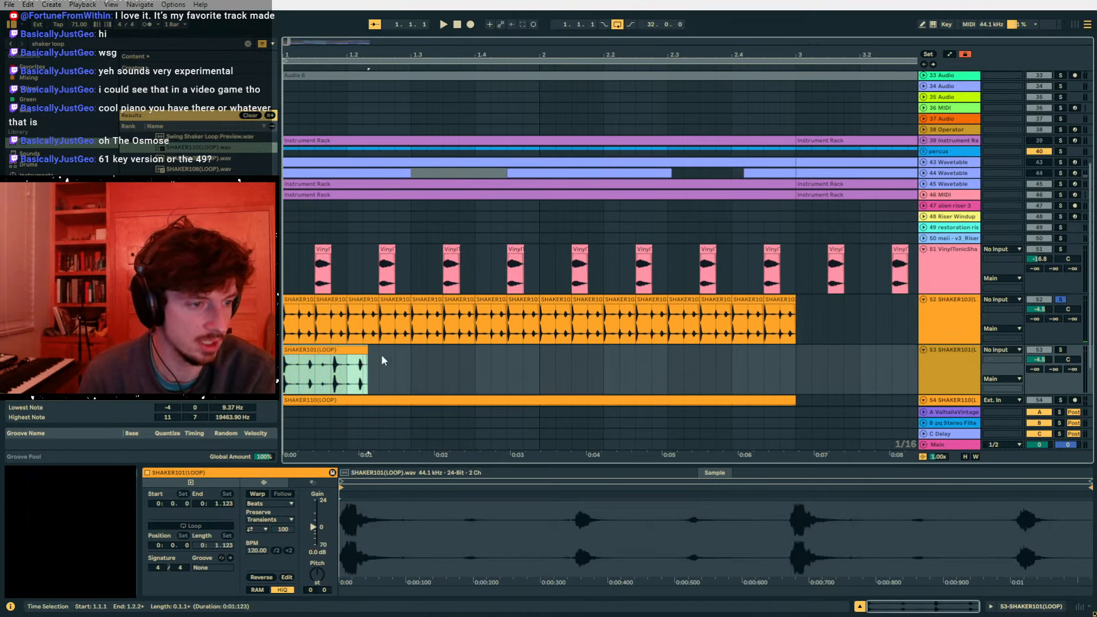
left_click(259, 494)
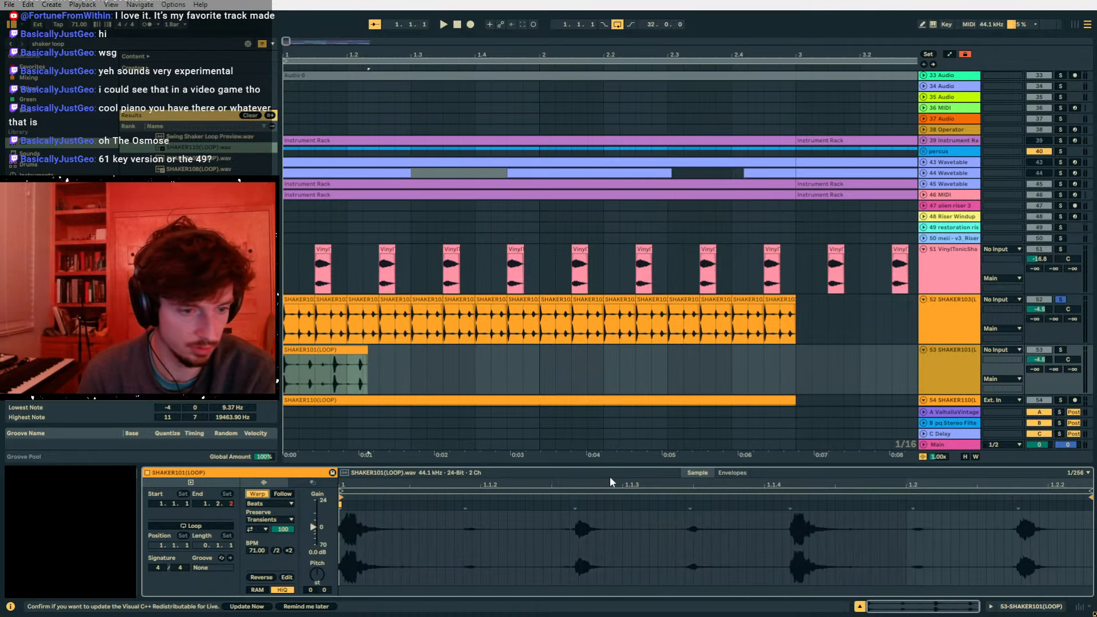
key("space")
left_click(1061, 350)
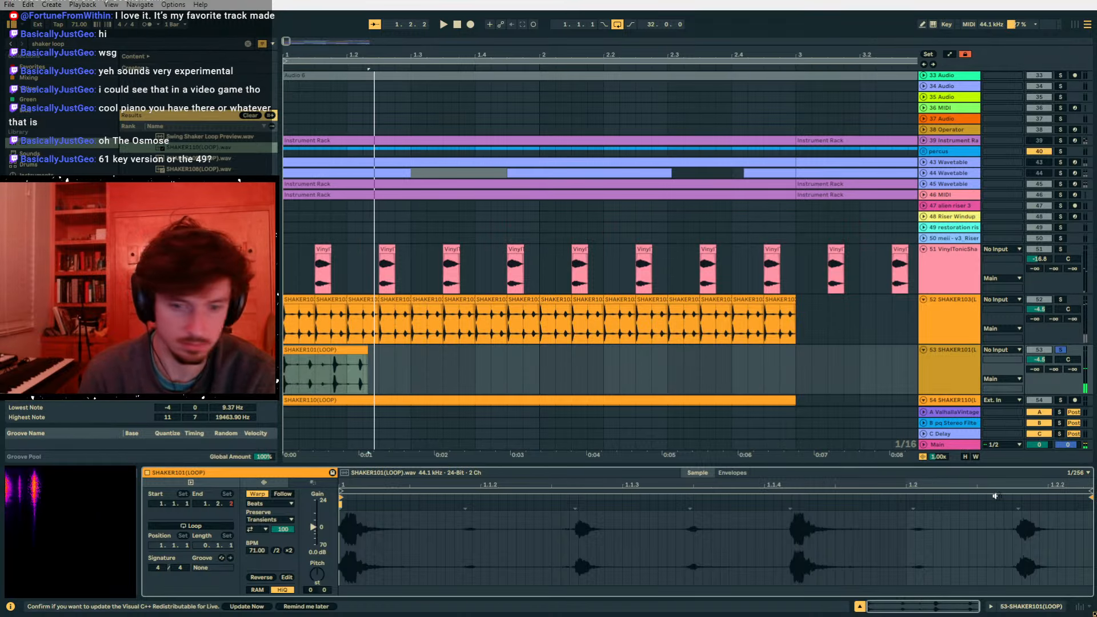
mouse_move(1018, 506)
left_mouse_down()
mouse_move(852, 507)
mouse_move(834, 520)
left_mouse_up()
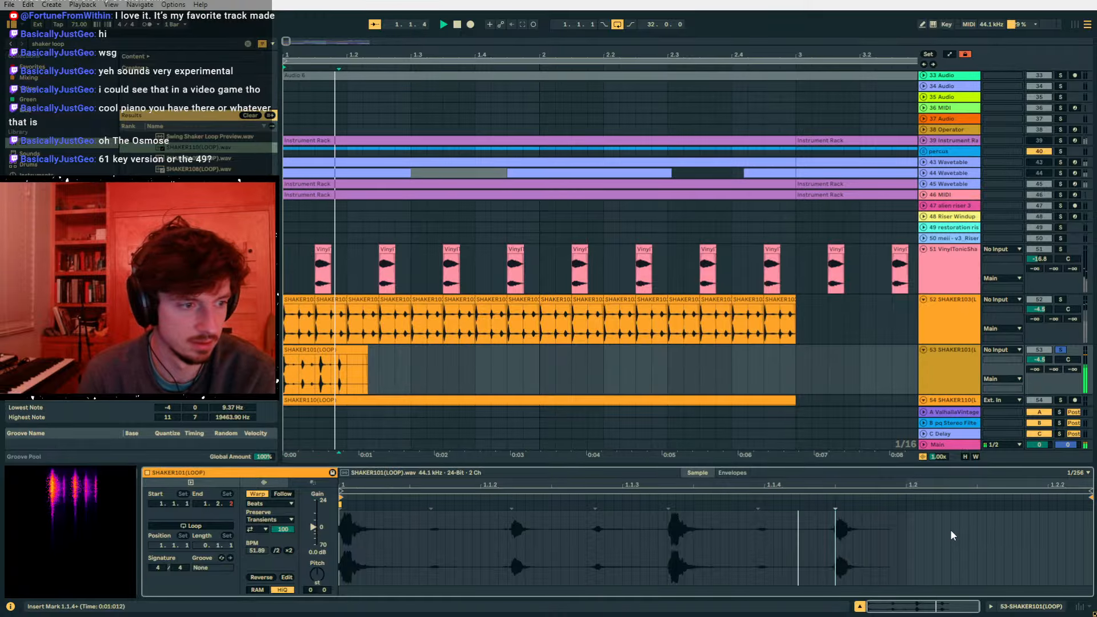
- Duplicate the first beat of the SHAKER101(LOOP) clip into beat 1.2 and audition the result
left_click_drag(349, 383, 285, 382)
key("ctrl+d")
left_click(343, 351)
key("space")
key("space")
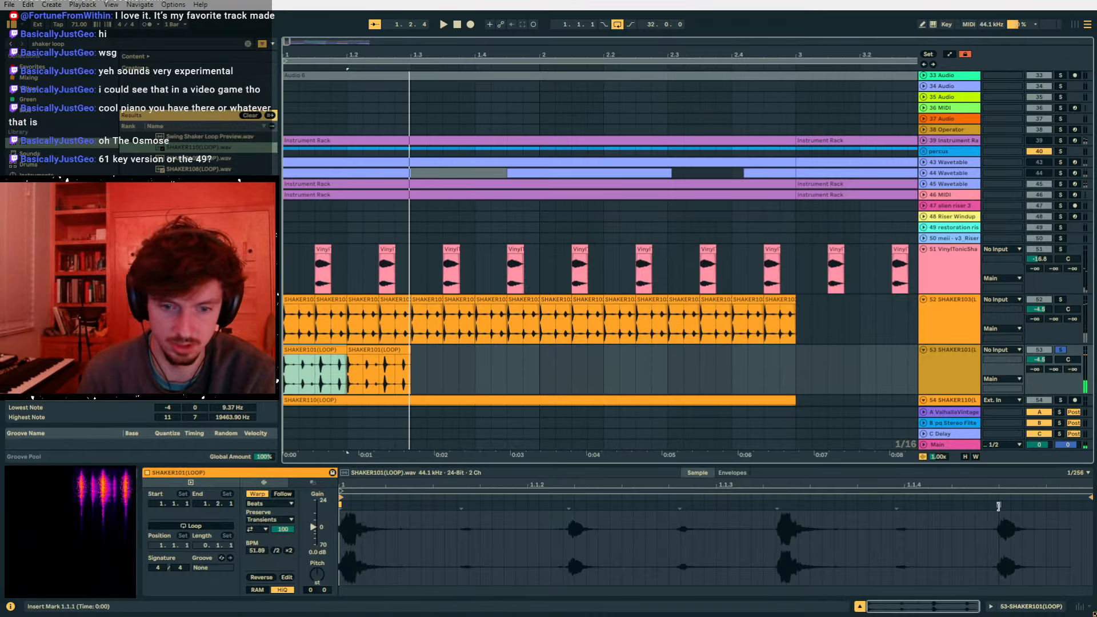
- Move the last hit of the first SHAKER101(LOOP) clip earlier, onto 1.1.4, and audition it
left_click_drag(1000, 507, 913, 514)
key("space")
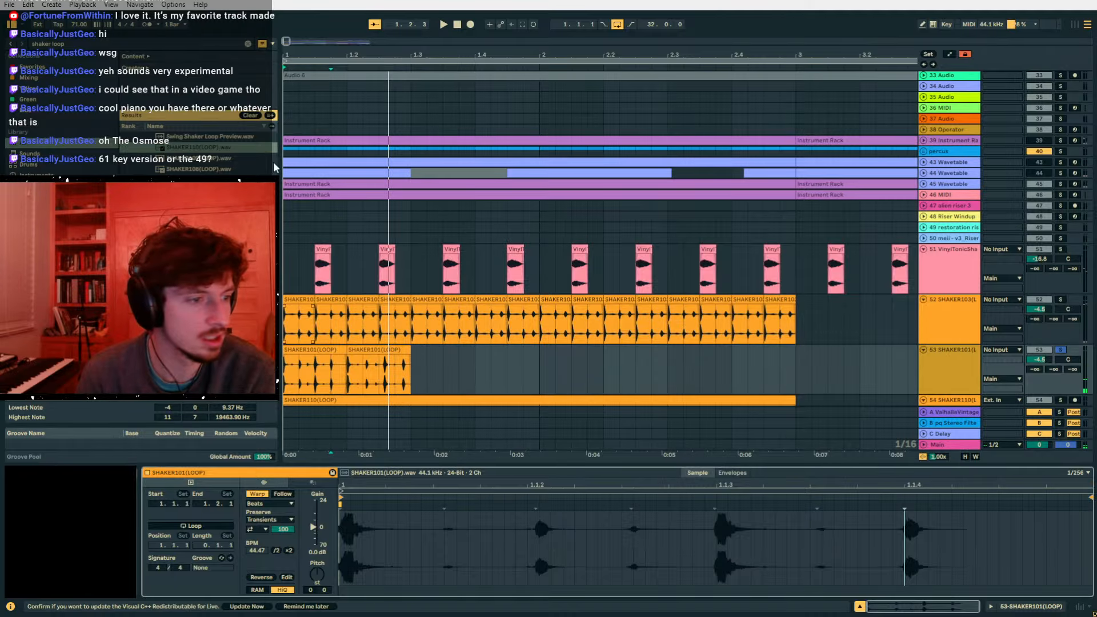
- Copy the short quiet slice after 1.1.3 in the SHAKER101(LOOP) clip into the gap before 1.2, and consolidate the first beat
left_click_drag(303, 55, 305, 117)
left_click_drag(429, 371, 397, 379)
key("ctrl+c")
left_click(442, 379)
key("ctrl+v")
key("ctrl+z")
key("ctrl+c")
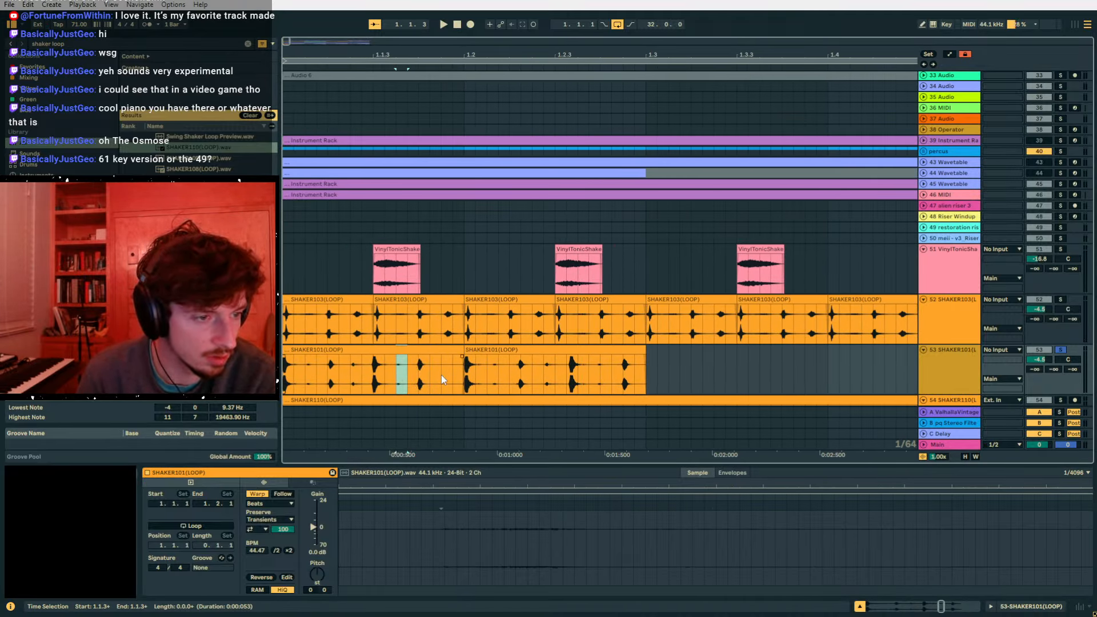
left_click(443, 380)
key("ctrl+v")
left_click_drag(466, 378, 276, 378)
key("ctrl+j")
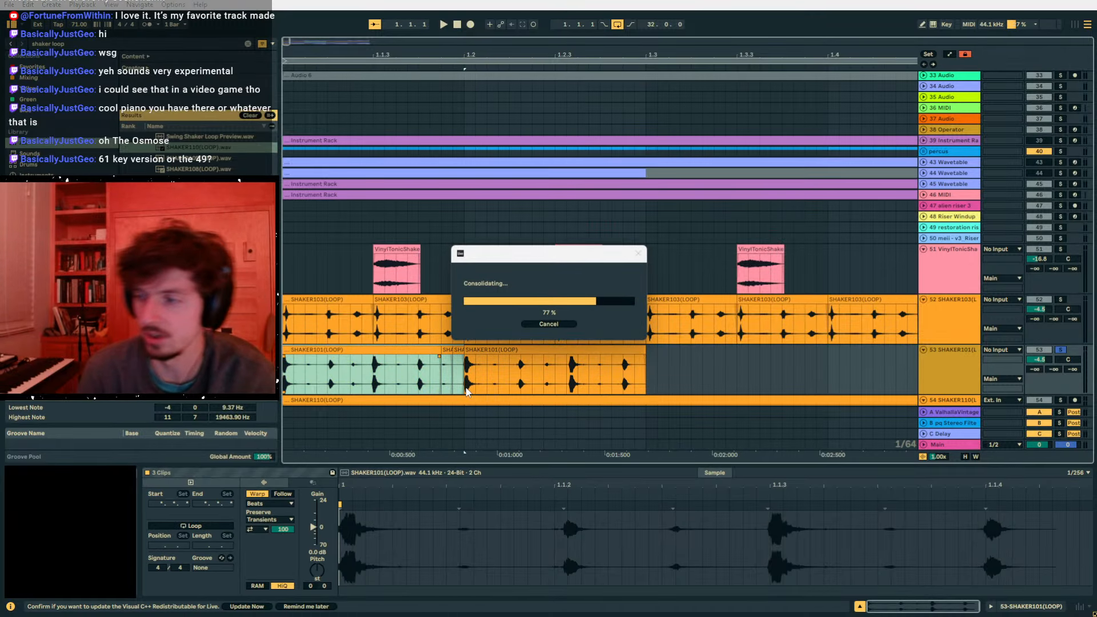
- Delete the old SHAKER101(LOOP) copy in beat 1.2 on track 53
left_click(647, 386)
left_click(611, 349)
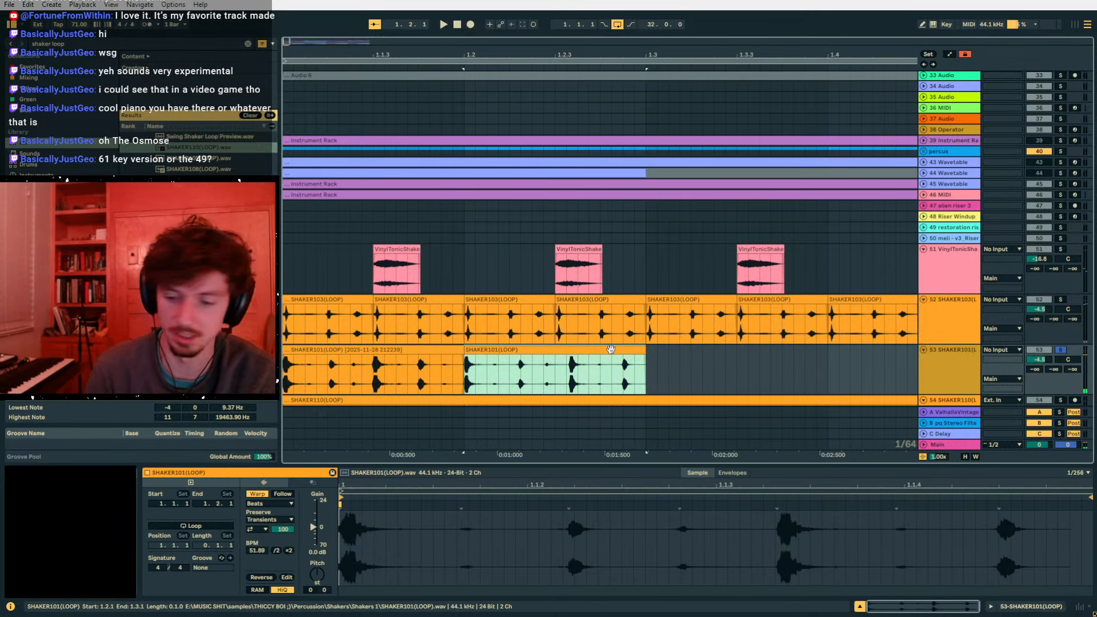
key("Delete")
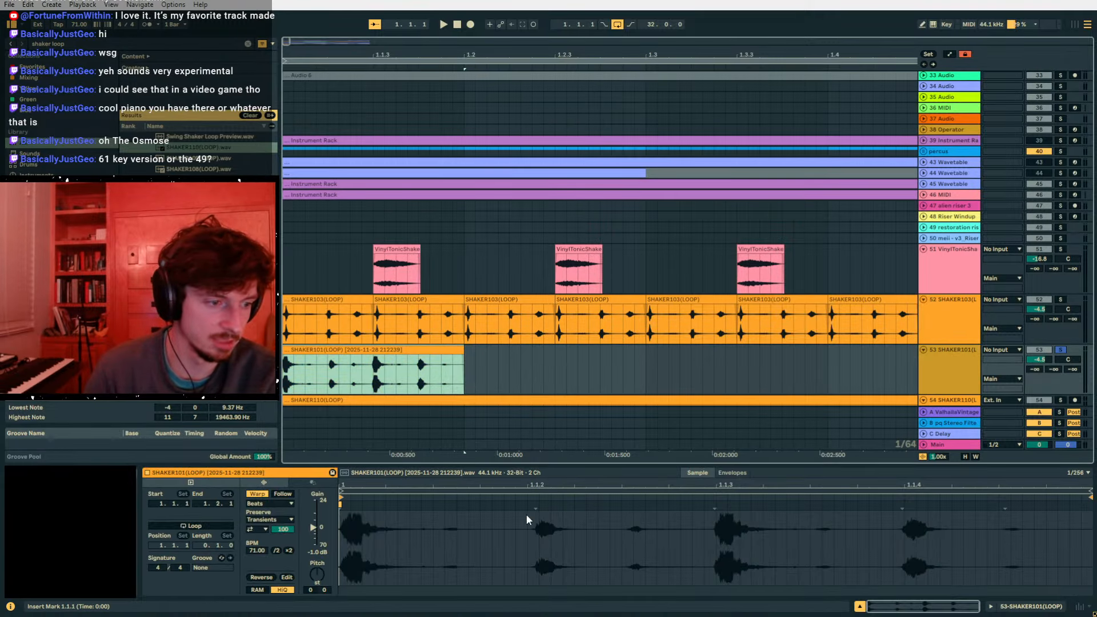
- Double the consolidated SHAKER101(LOOP) clip's BPM to 142.00 and set its warp mode to Re-Pitch
left_click(289, 550)
left_click(269, 503)
left_click(268, 535)
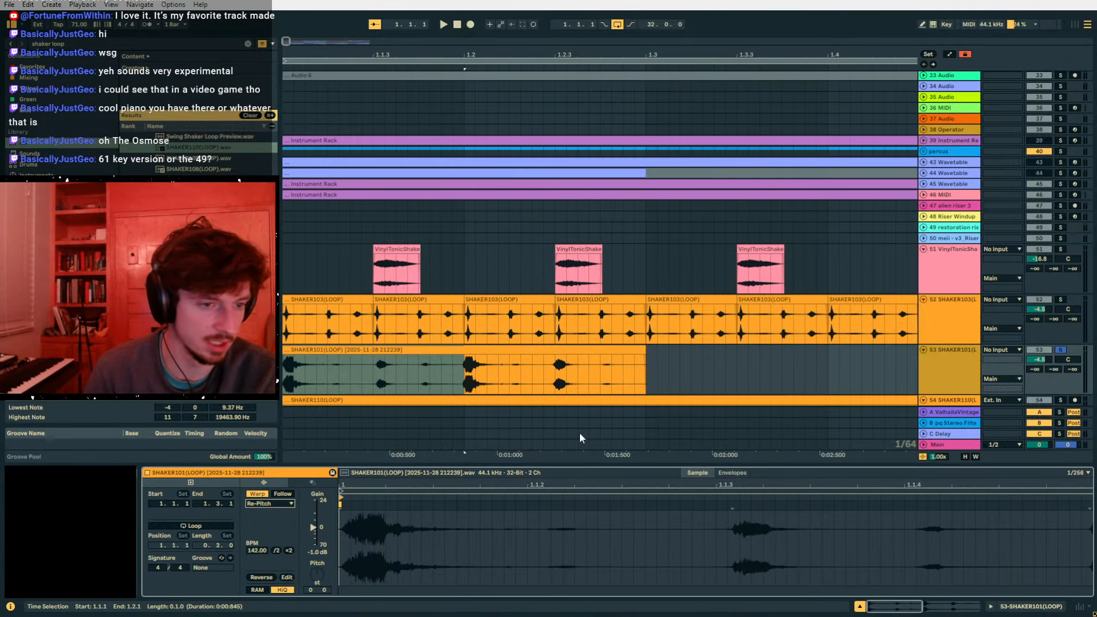
- Duplicate the consolidated SHAKER101(LOOP) clip three times up to bar 3 and set track 53's volume to -12.8 dB
left_click(641, 350)
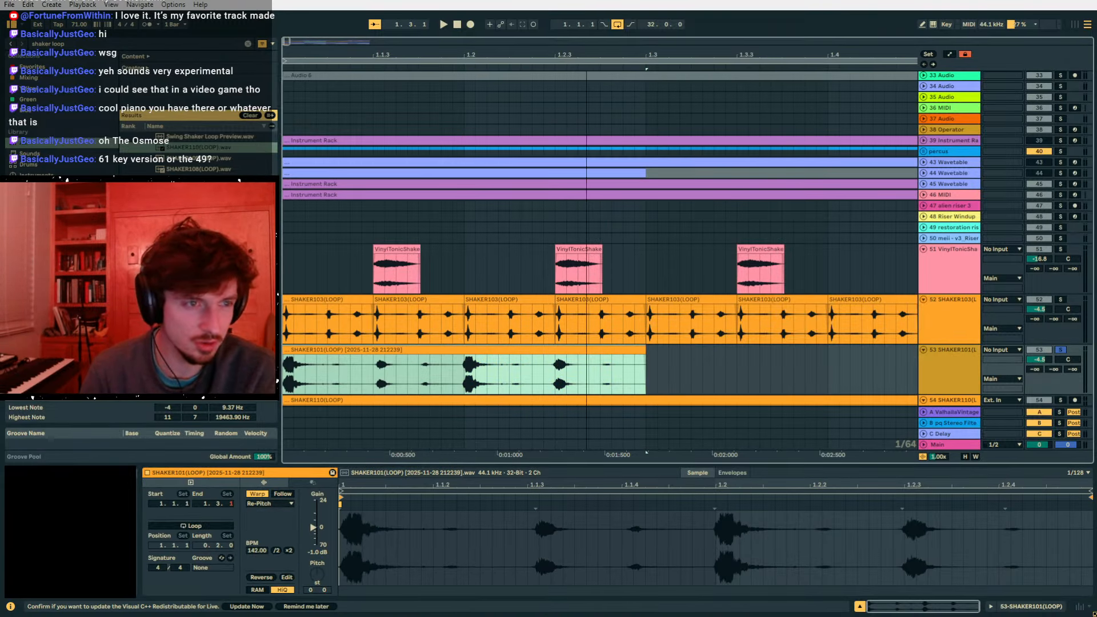
left_click_drag(587, 56, 357, 106)
key("ctrl+d")
key("ctrl+d")
key("ctrl+d")
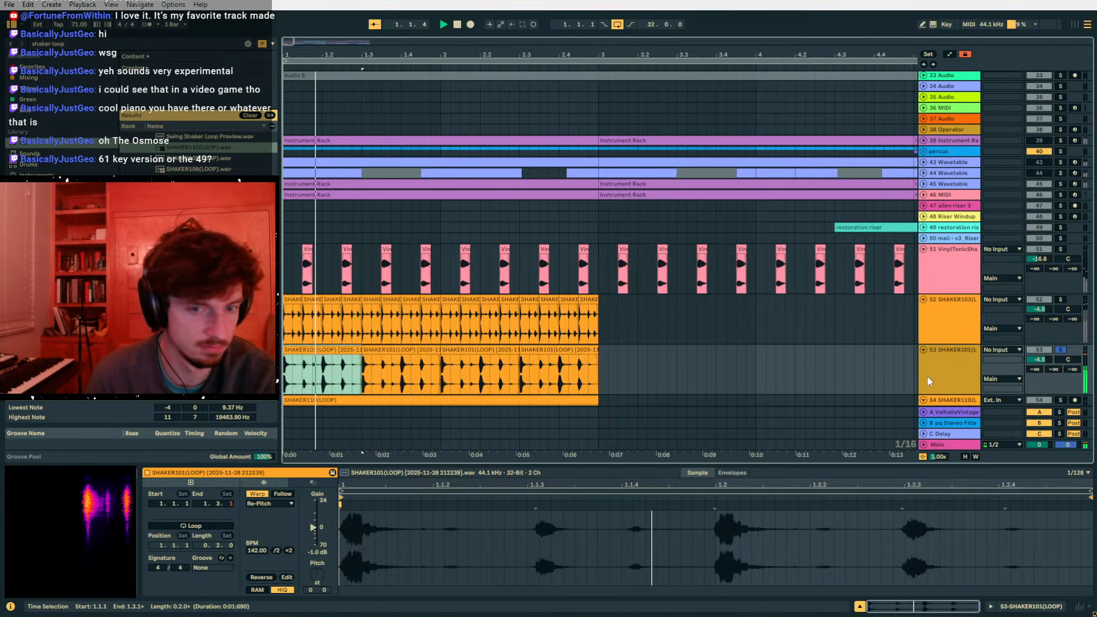
left_click_drag(1040, 360, 1040, 375)
- Switch the first SHAKER101(LOOP) clip's warp mode to Tones with a grain size of 18.88 and audition it
left_click(270, 504)
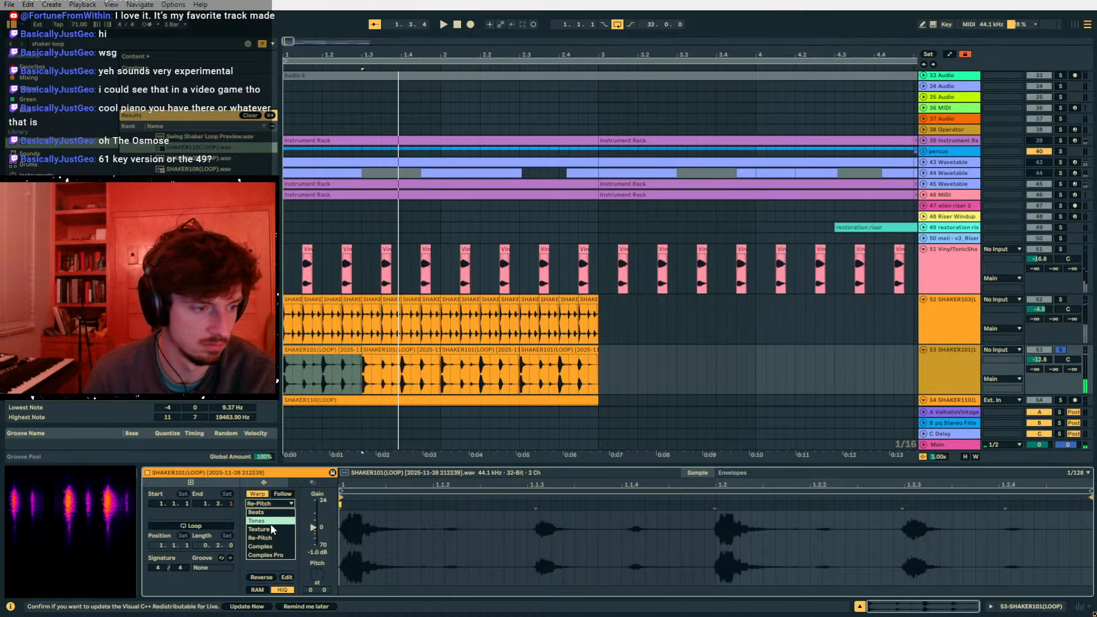
left_click(268, 521)
key("space")
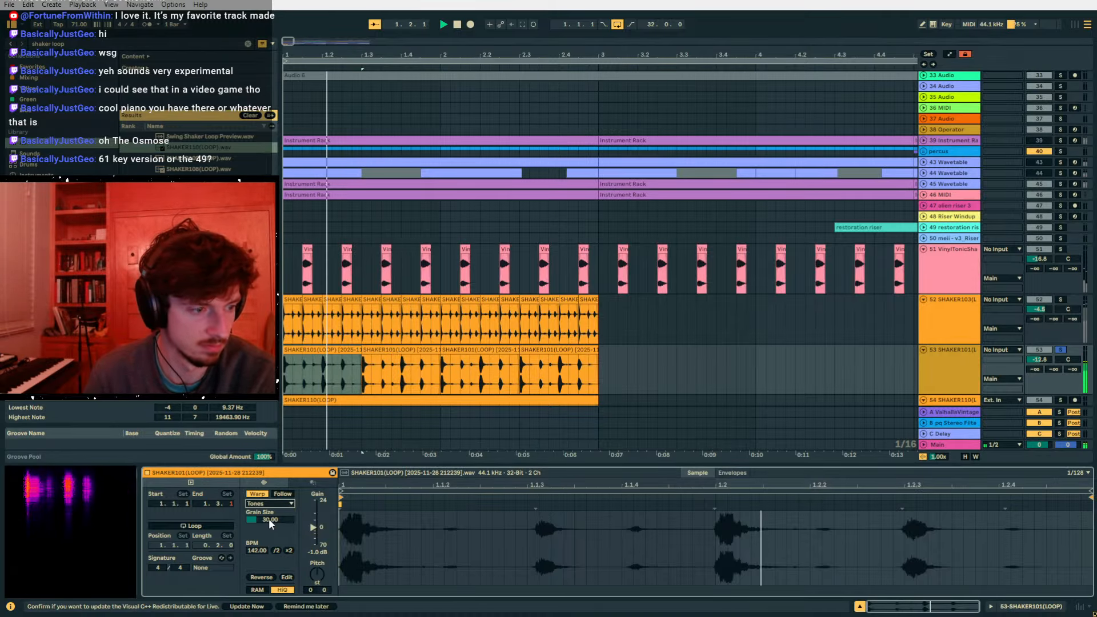
left_click_drag(268, 519, 269, 513)
key("space")
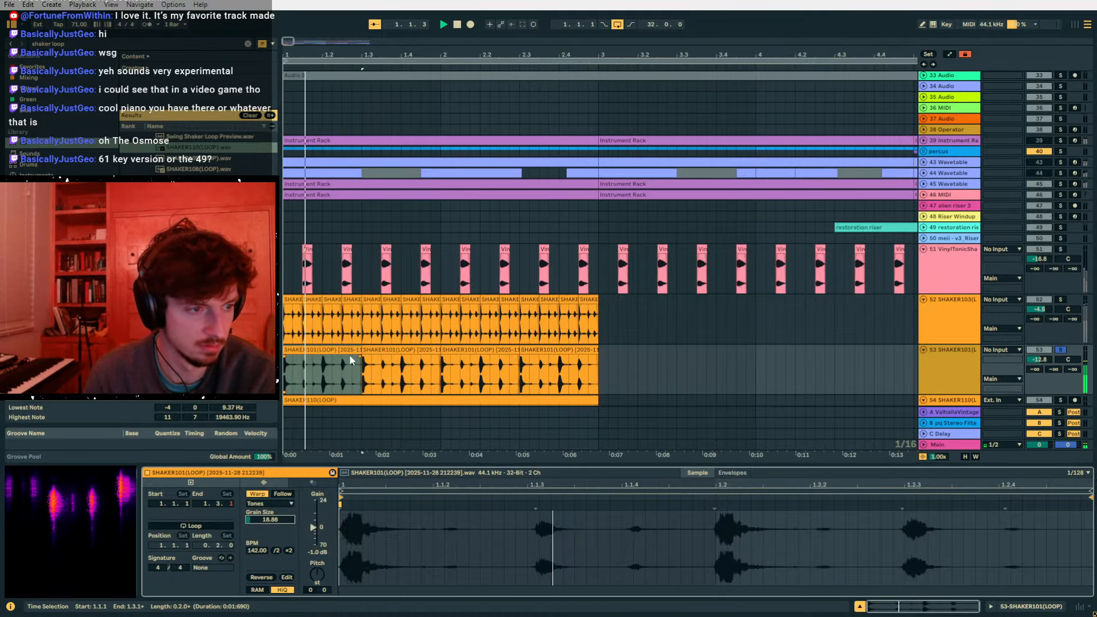
- Replace the other SHAKER101(LOOP) clips with three duplicates of the Tones-warped first clip and check the copies
left_click(349, 350)
key("ctrl+d")
key("ctrl+d")
key("ctrl+d")
left_click(343, 351)
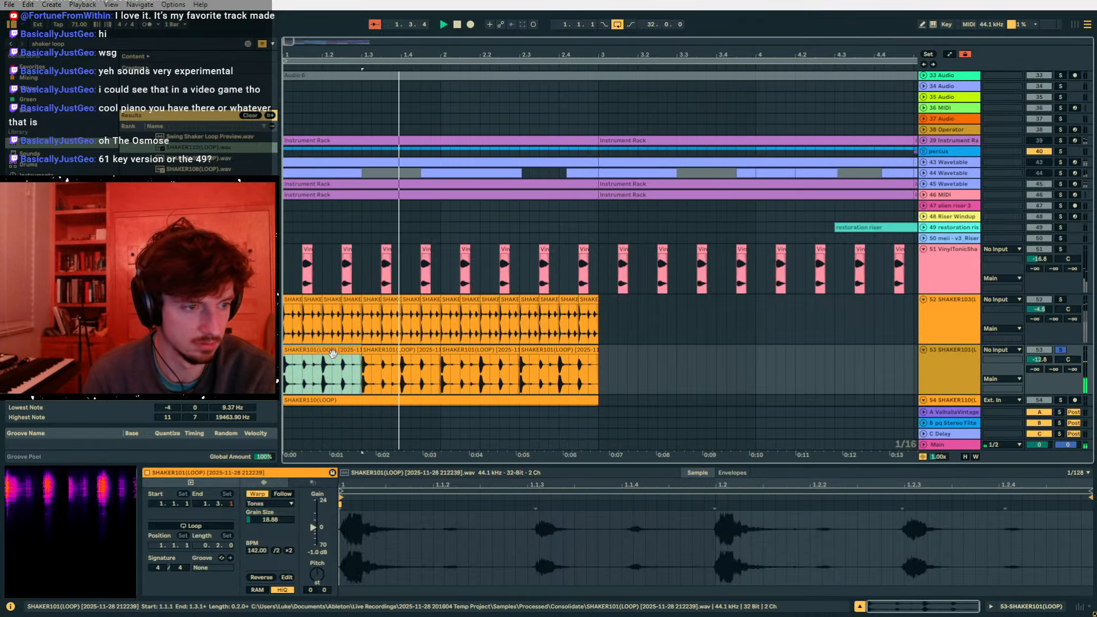
left_click(397, 351)
left_click(540, 351)
left_click(372, 358)
left_click(333, 354)
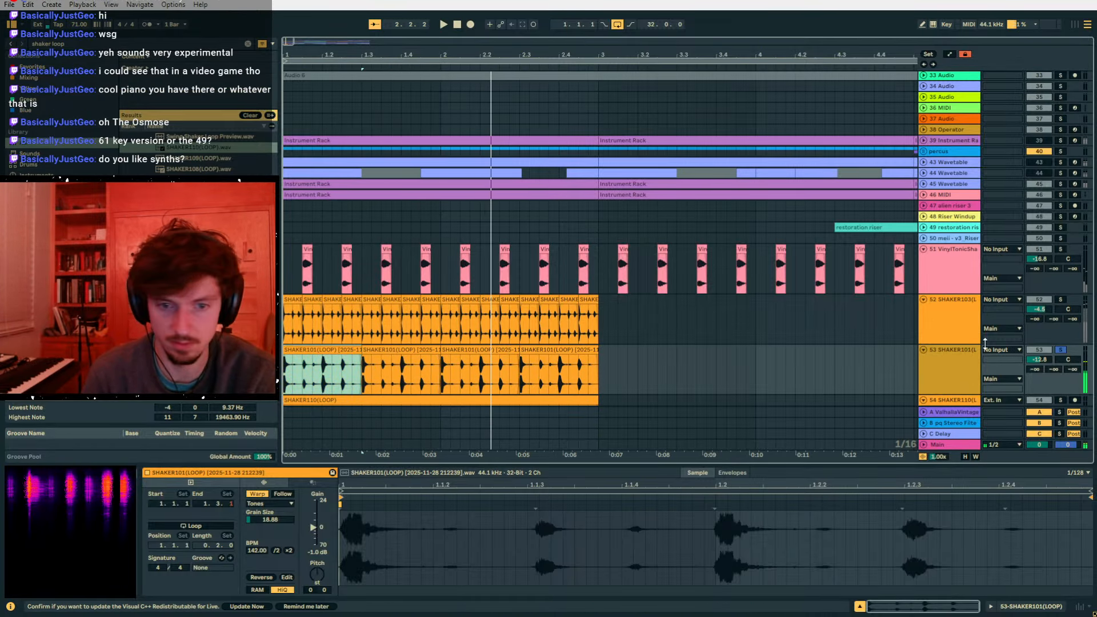
- Solo track 54 with the SHAKER110(LOOP) clip, audition it and set its volume to -13.2 dB
scroll(1022, 346, "down", 3)
left_click(1061, 336)
key("space")
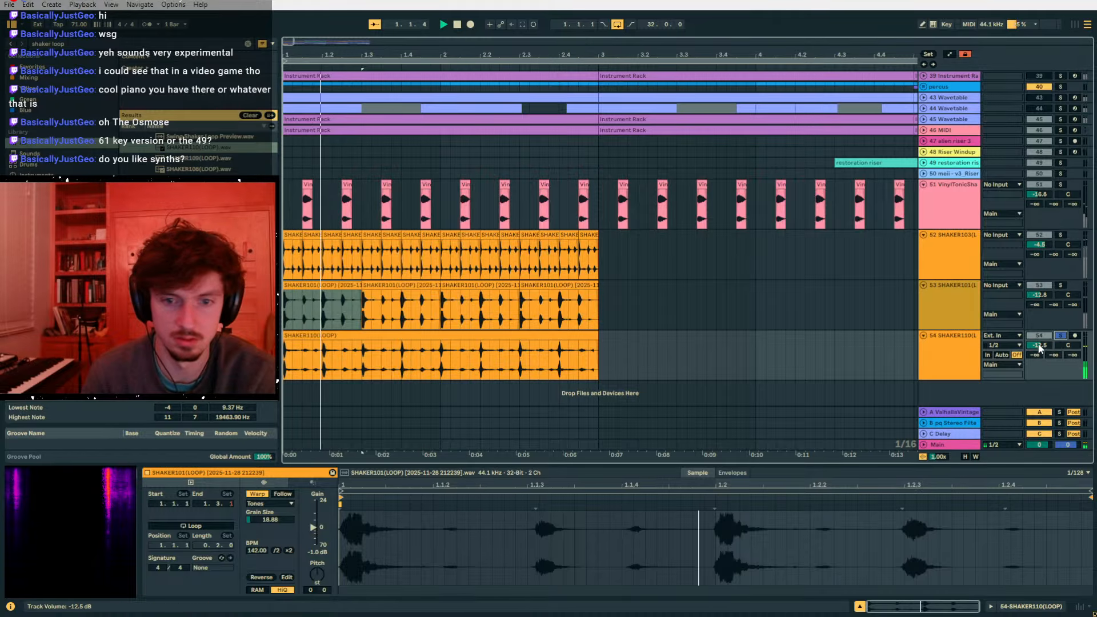
left_click_drag(1039, 345, 1039, 350)
key("space")
- Add a Compressor to track 54 with an 11.5:1 ratio and -21.7 dB threshold, and raise the track's volume to -5.7 dB
left_click(965, 352)
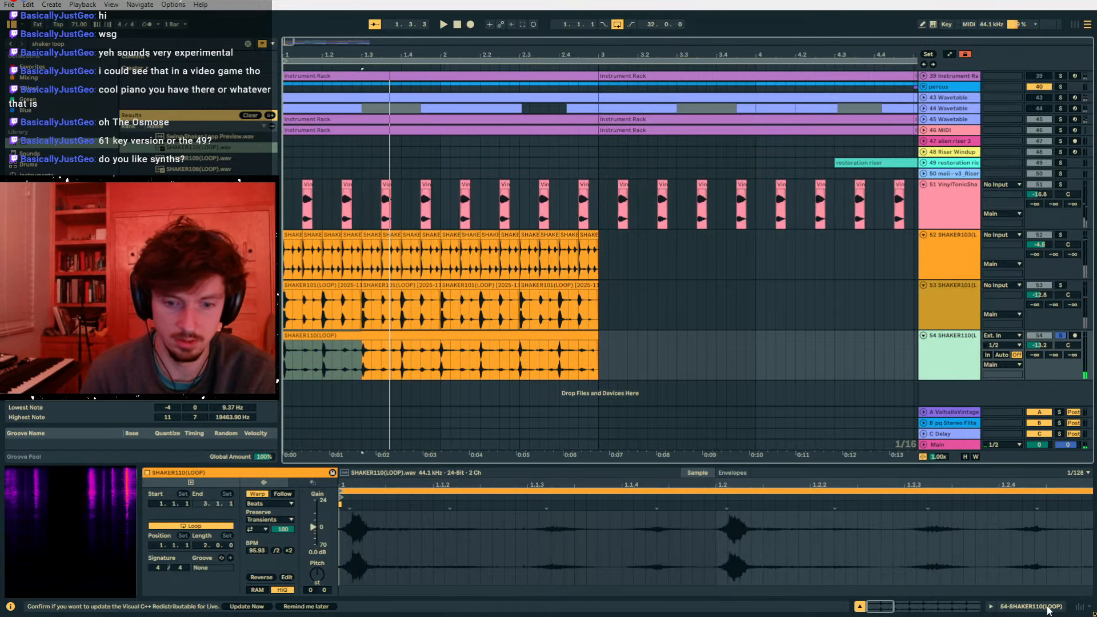
left_click(1048, 607)
key("ctrl+f")
type("comp")
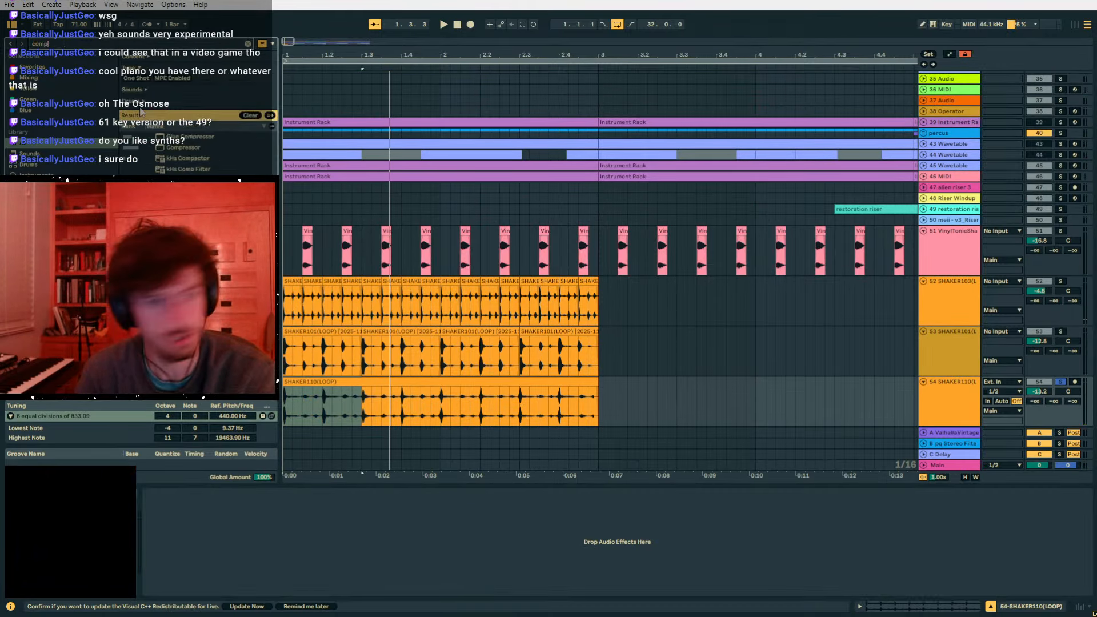
double_click(181, 147)
left_click_drag(209, 529, 250, 559)
key("space")
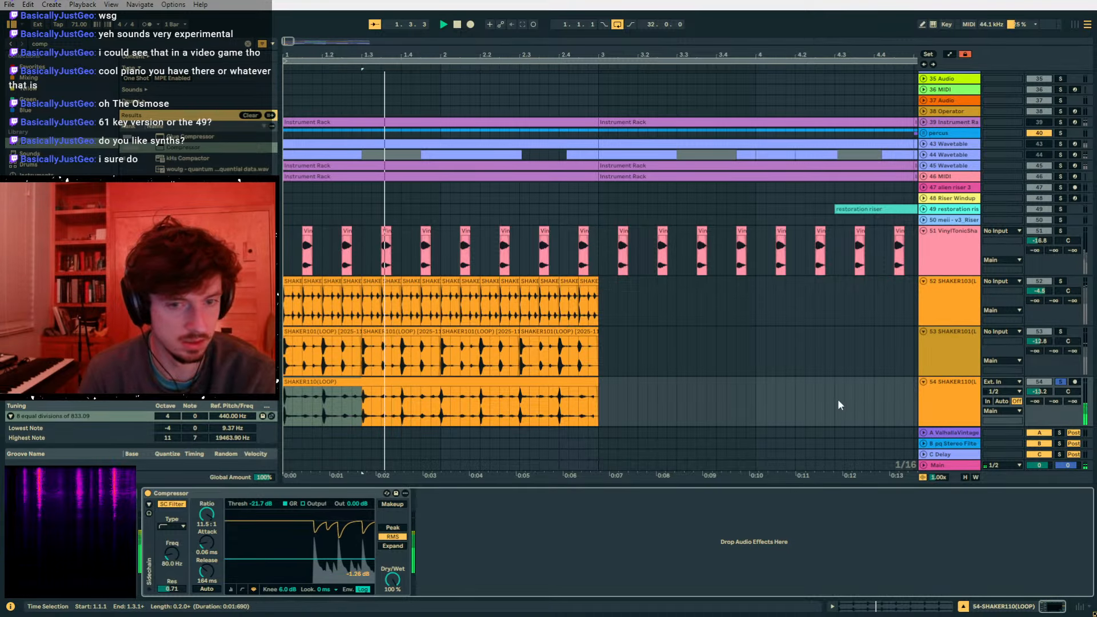
left_click_drag(1039, 392, 1036, 394)
key("space")
- Solo track 52 and audition it, setting its volume to -11.9 dB and track 53's to -11.3 dB
left_click(950, 292)
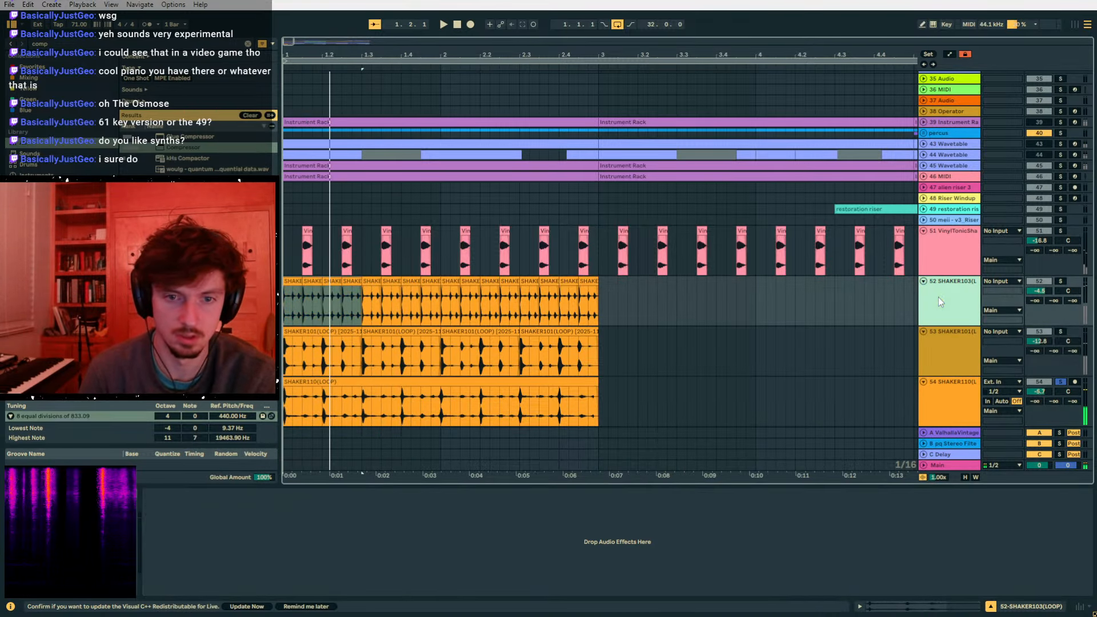
left_click(1061, 282)
key("space")
left_click_drag(1039, 291, 1038, 338)
left_click(958, 301)
key("space")
- Group the three shaker loop tracks 52 to 54
left_click(940, 290)
left_click(960, 402, "shift")
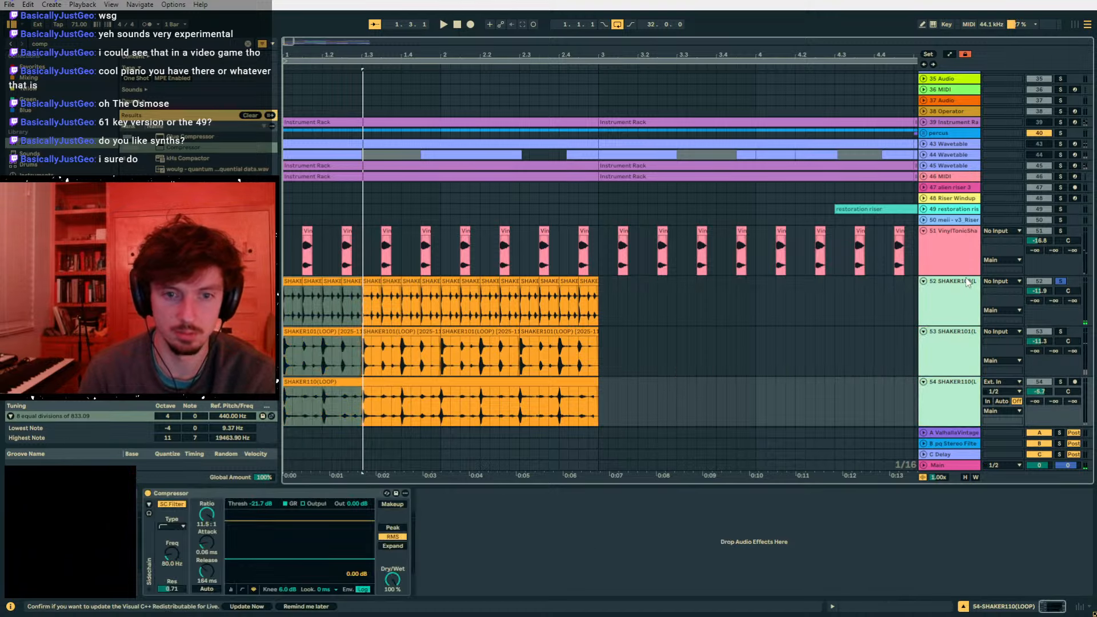
key("ctrl+g")
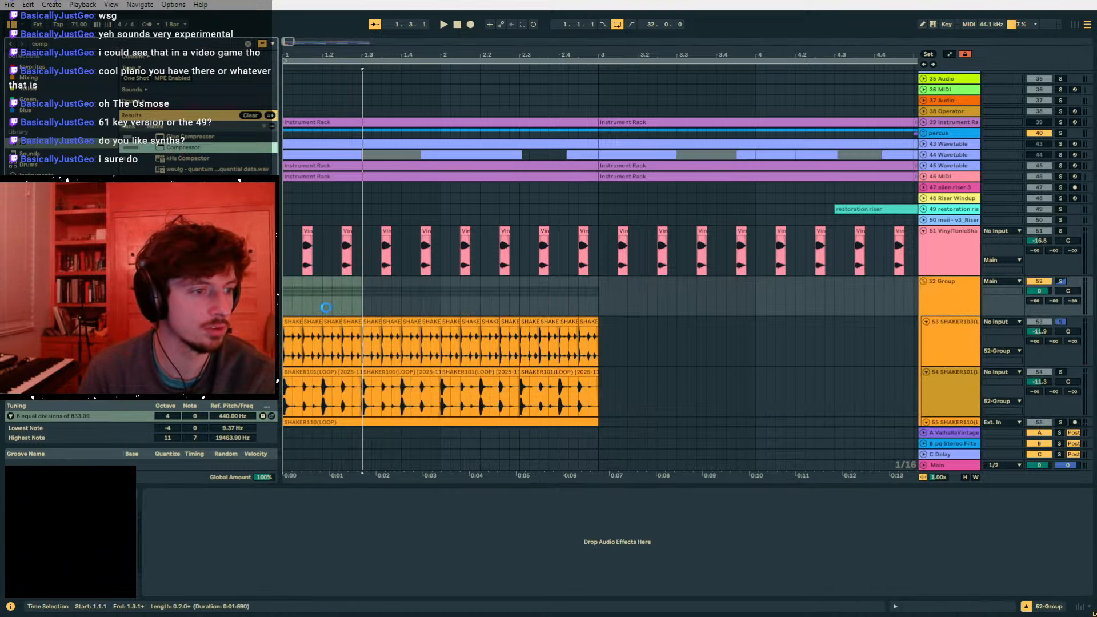
- Add a Compressor with a -35.0 dB threshold to the shaker group and solo the group
left_click(231, 590)
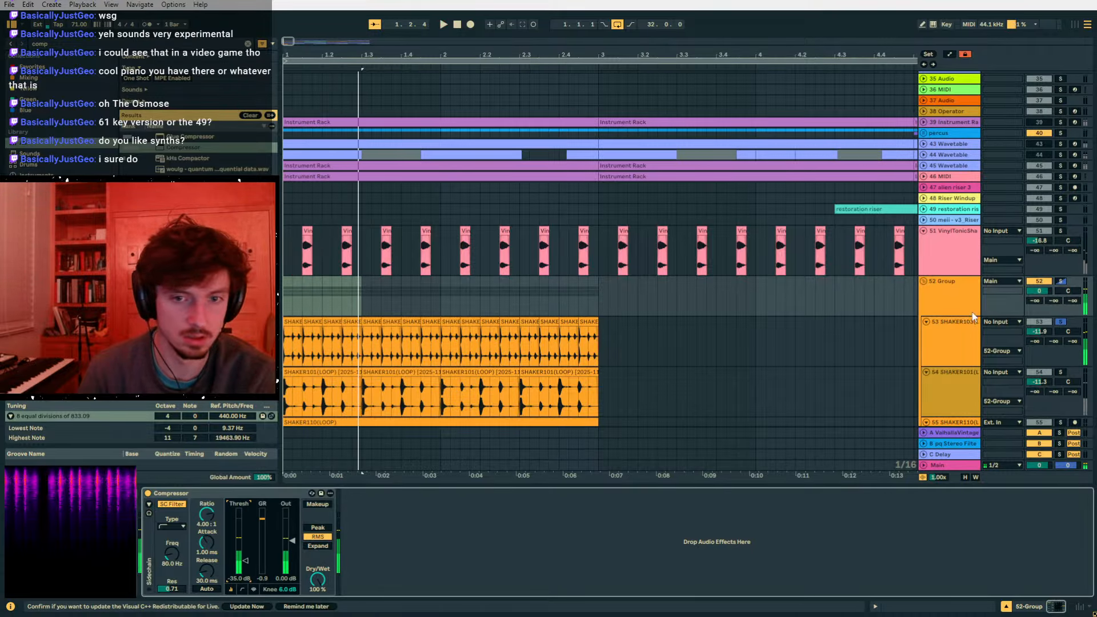
left_click(1060, 281)
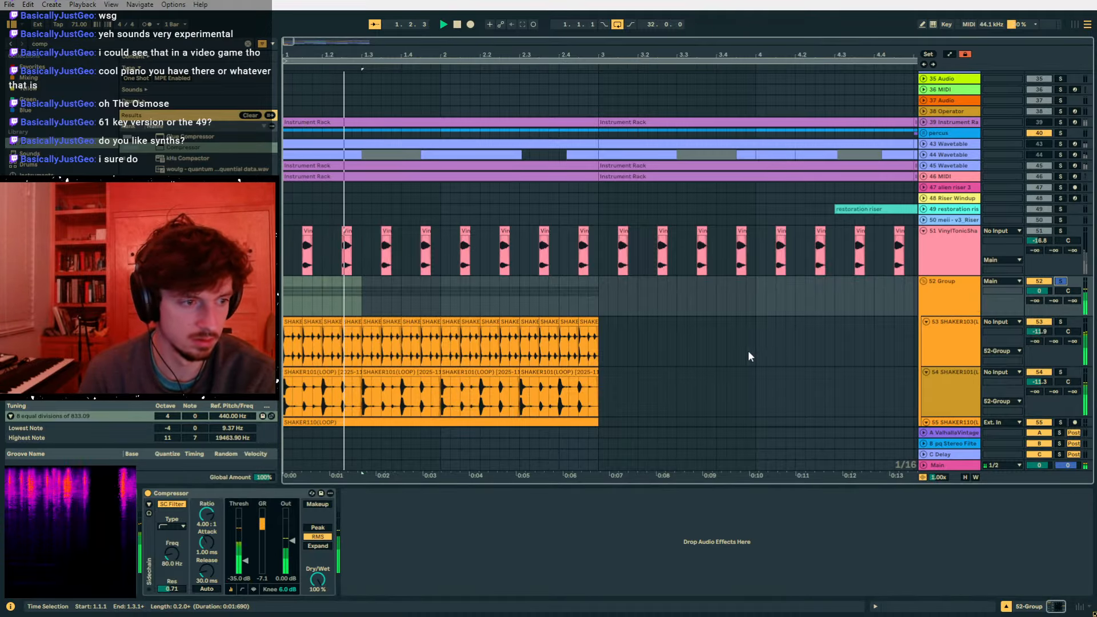
- Pan track 53 to 49R, track 54 to 46L and track 55 to 26R, and deactivate track 53
scroll(601, 360, "down", 2)
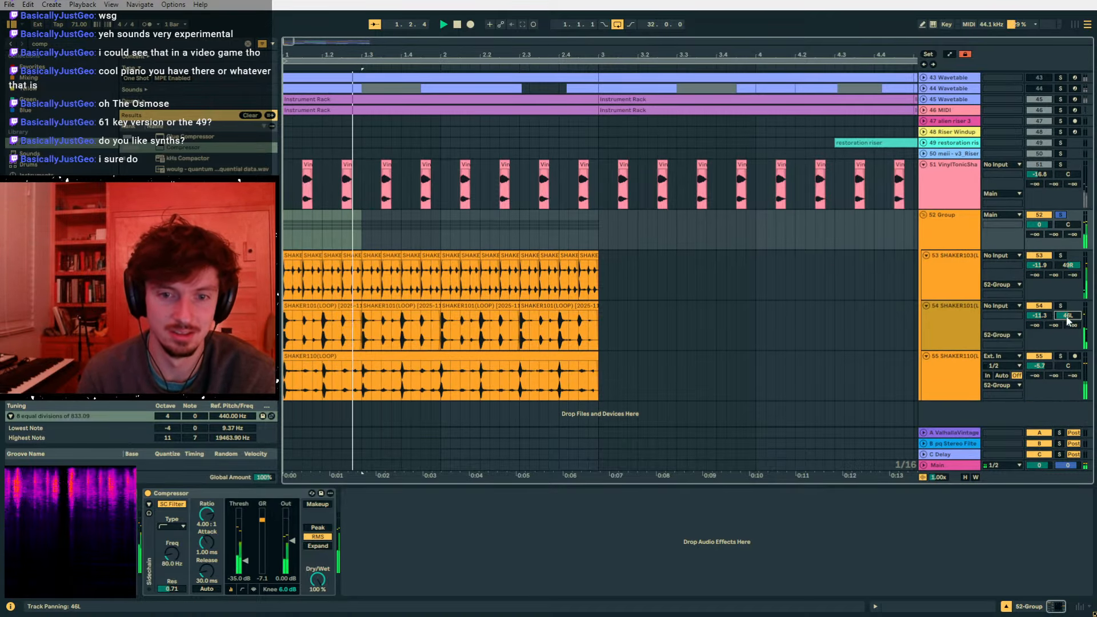
left_click(1040, 256)
left_click_drag(1068, 366, 1068, 328)
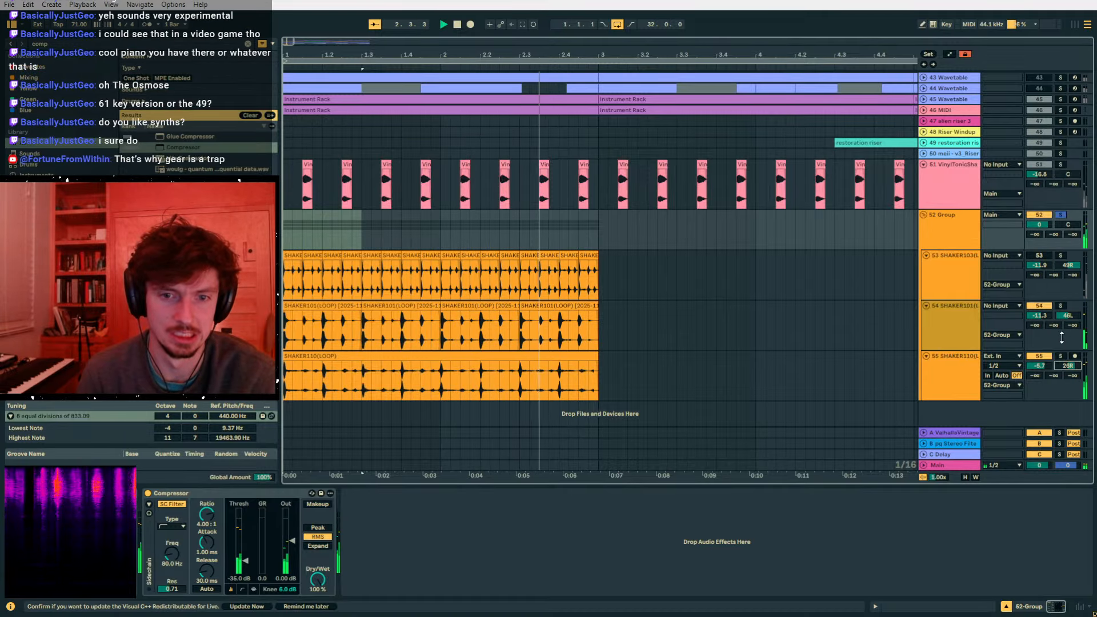
key("space")
- Set the warp mode of all four SHAKER101(LOOP) clips on track 54 to Beats and audition them
left_click(597, 324)
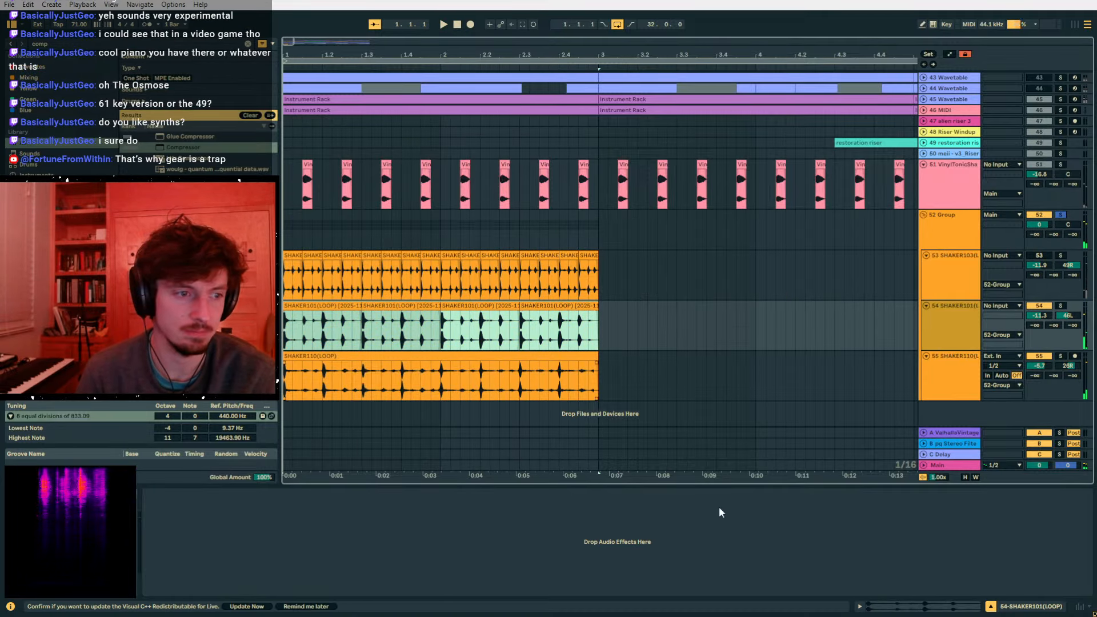
left_click(911, 610)
left_click(271, 504)
left_click(271, 513)
key("space")
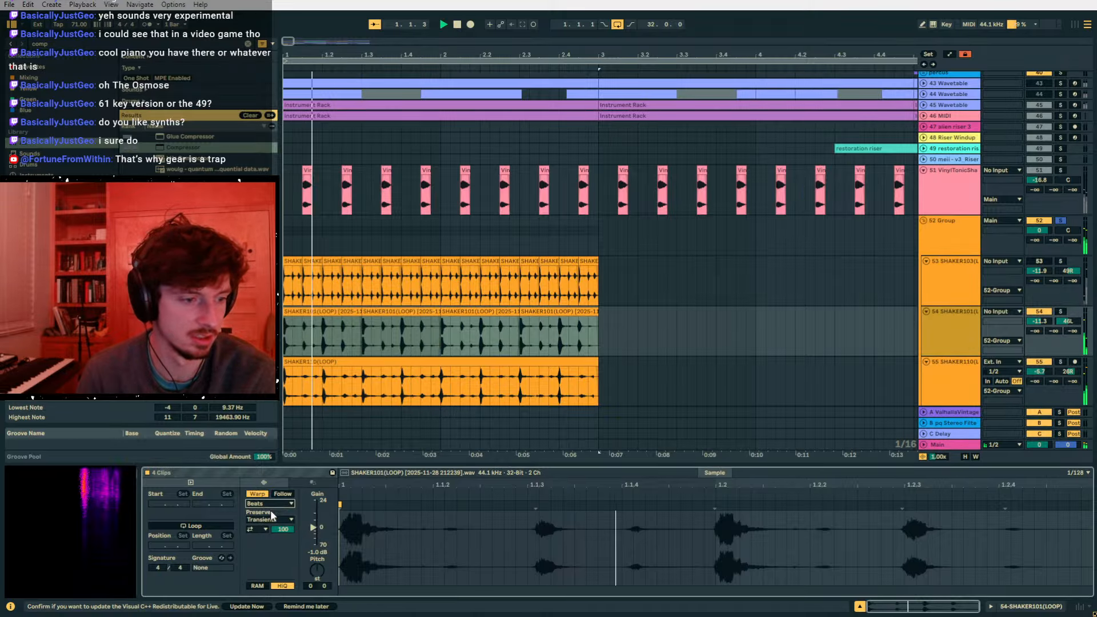
- Unsolo the shaker group and audition it with the rest of the track
scroll(1061, 187, "down", 1)
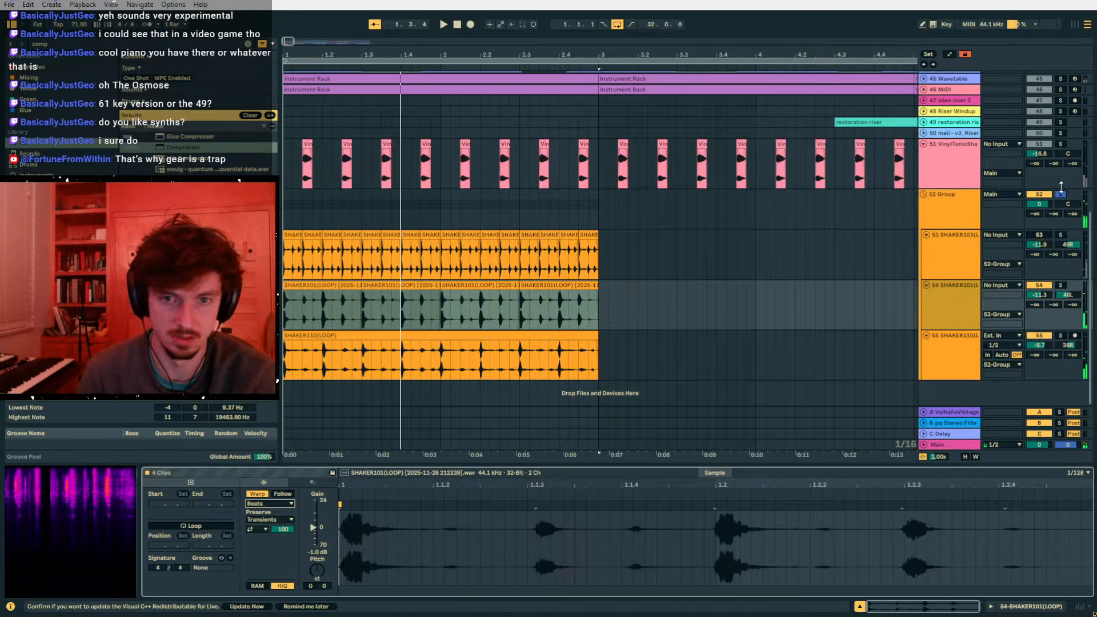
left_click(1062, 194)
key("space")
key("space")
- Search the browser for "dynamics gen", add the Dynamics Generator rack to track 54 and randomize its macros
left_click(968, 210)
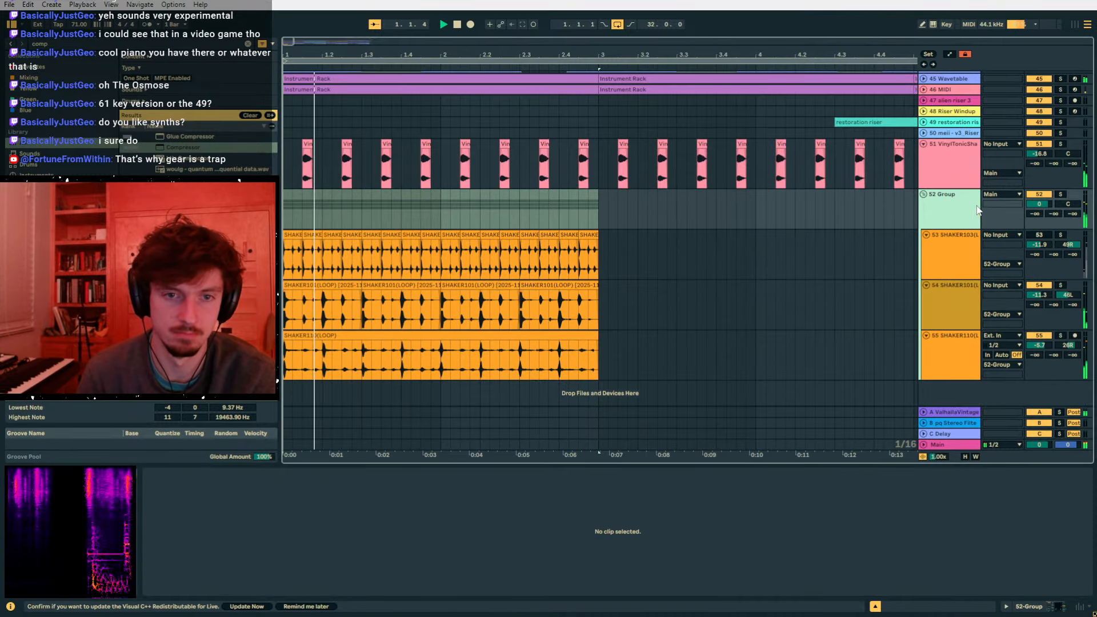
left_click(87, 45)
type("d")
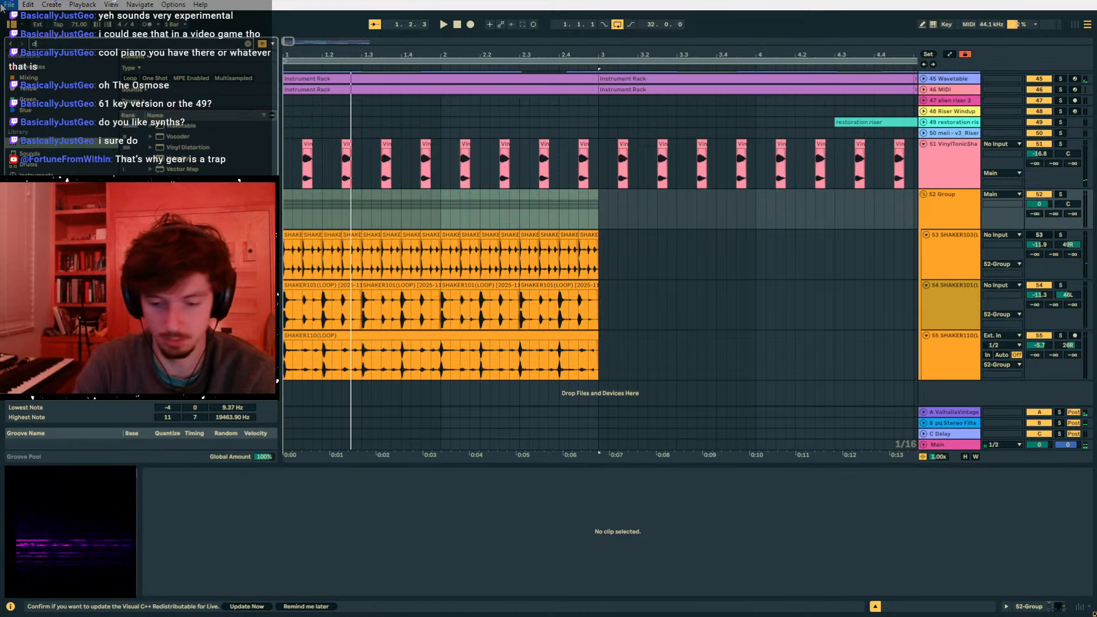
type("ynamics gen")
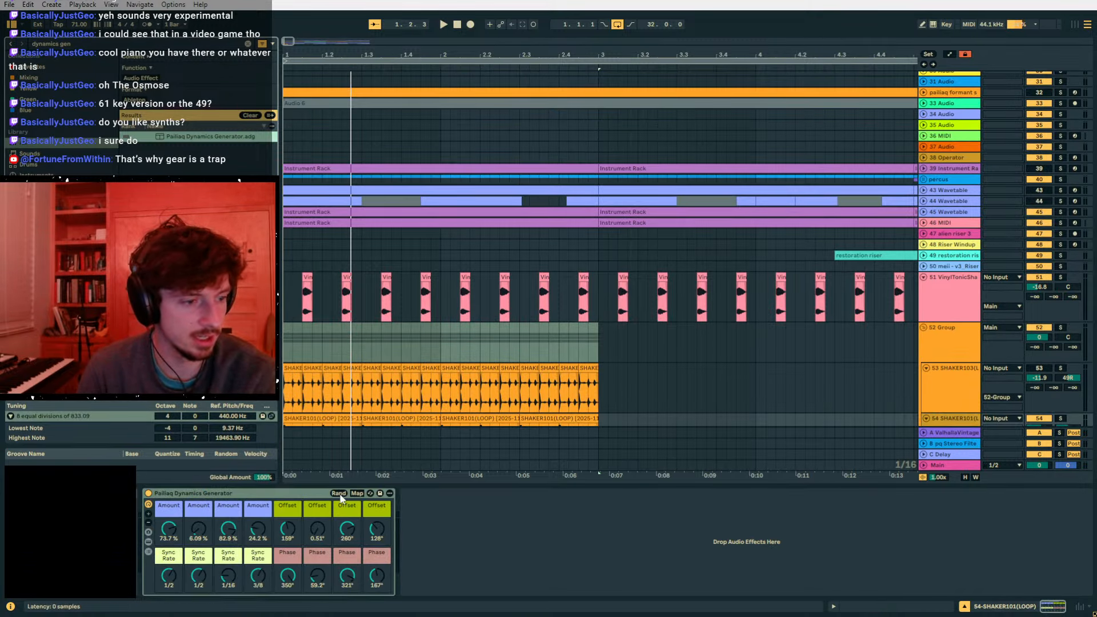
scroll(386, 414, "up", 3)
scroll(386, 413, "down", 3)
- Add the Dynamics Generator rack to tracks 55 and 53 as well, randomizing its macros on each
left_click(377, 400)
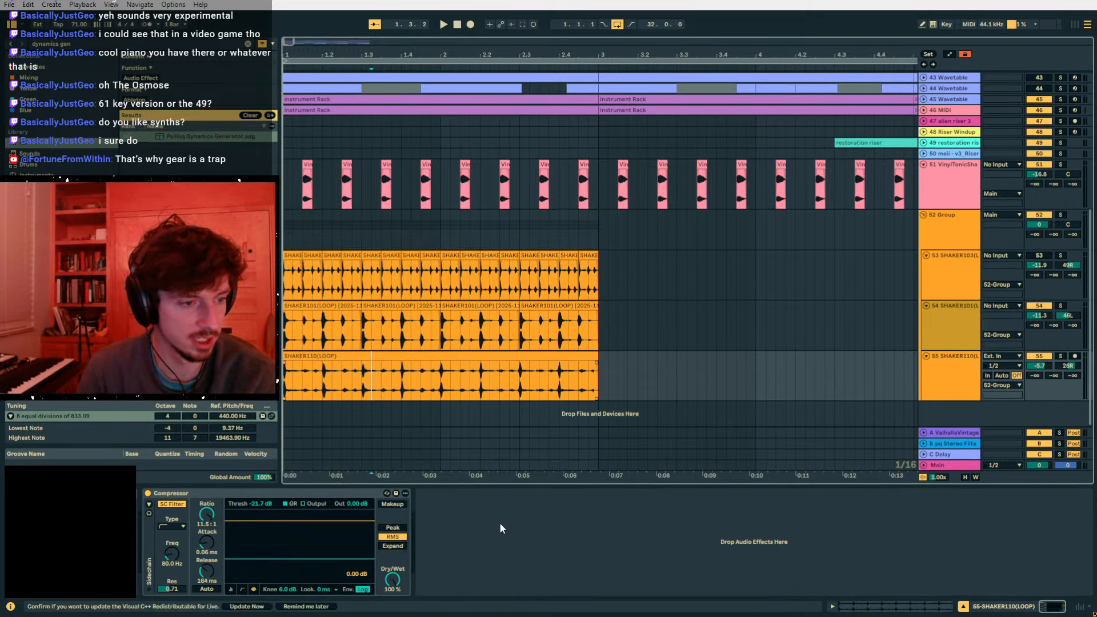
left_click(611, 493)
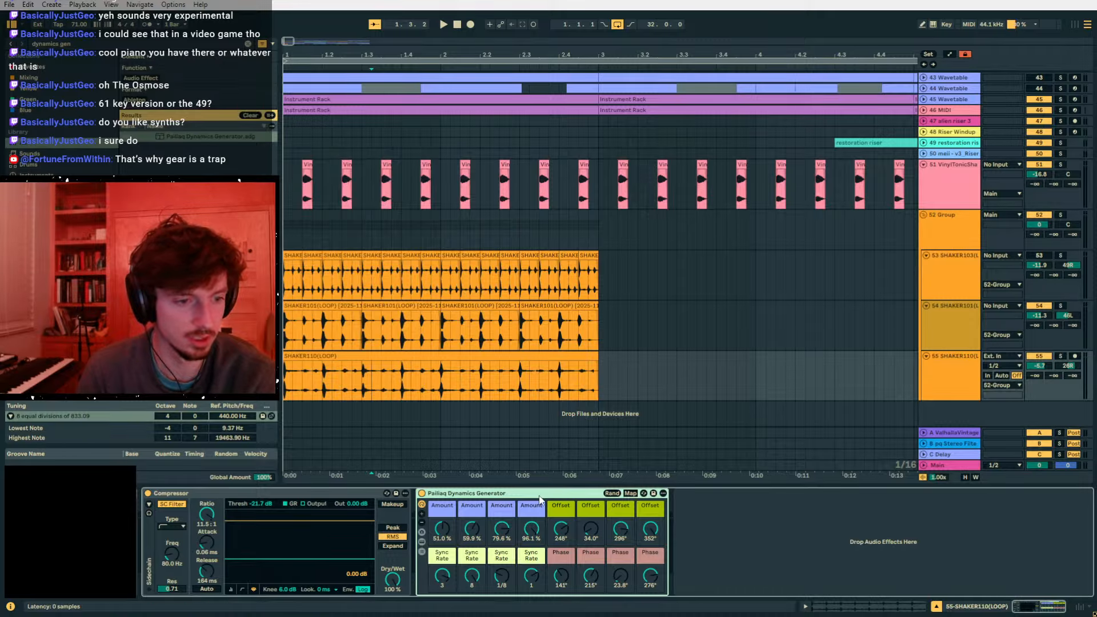
left_click(431, 283)
left_click(611, 556)
key("ctrl+v")
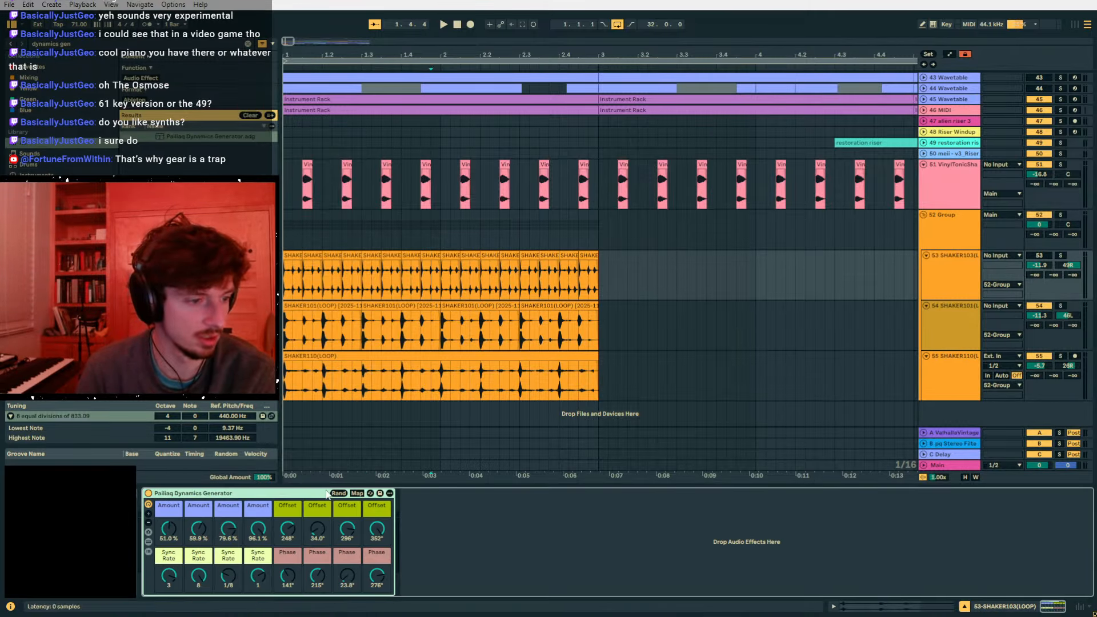
- Duplicate the two bars of shaker clips on tracks 53 to 55 nine times, filling the tracks up to bar 21
left_click_drag(602, 273, 287, 371)
key("ctrl+d")
key("ctrl+d")
key("ctrl+d")
key("ctrl+d")
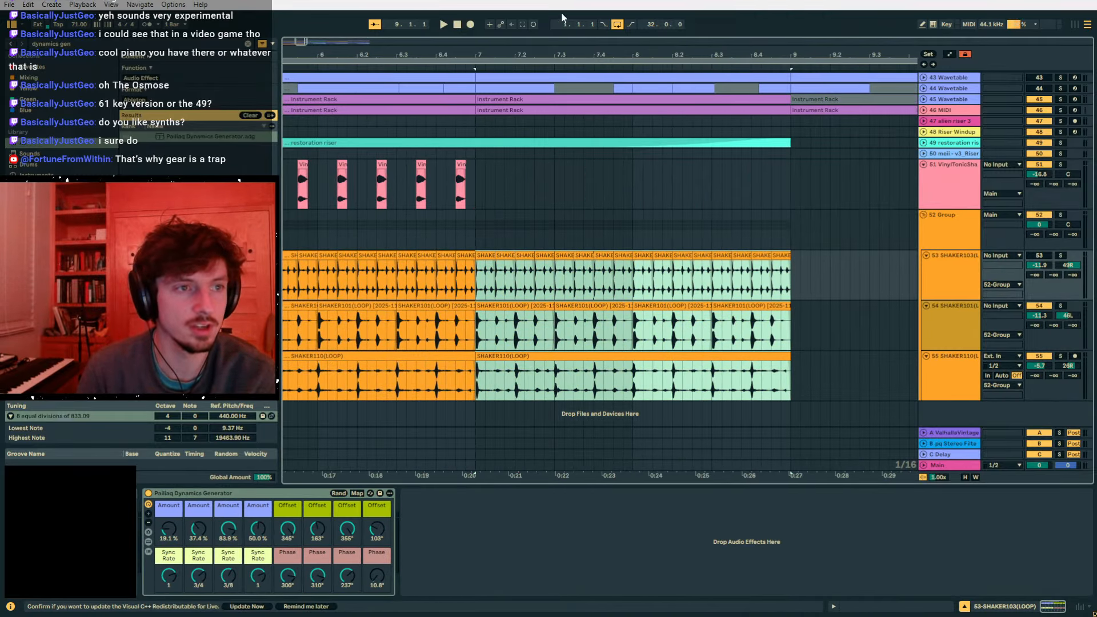
key("ctrl+d")
key("ctrl+d")
key("ctrl+d")
key("ctrl+d")
key("ctrl+d")
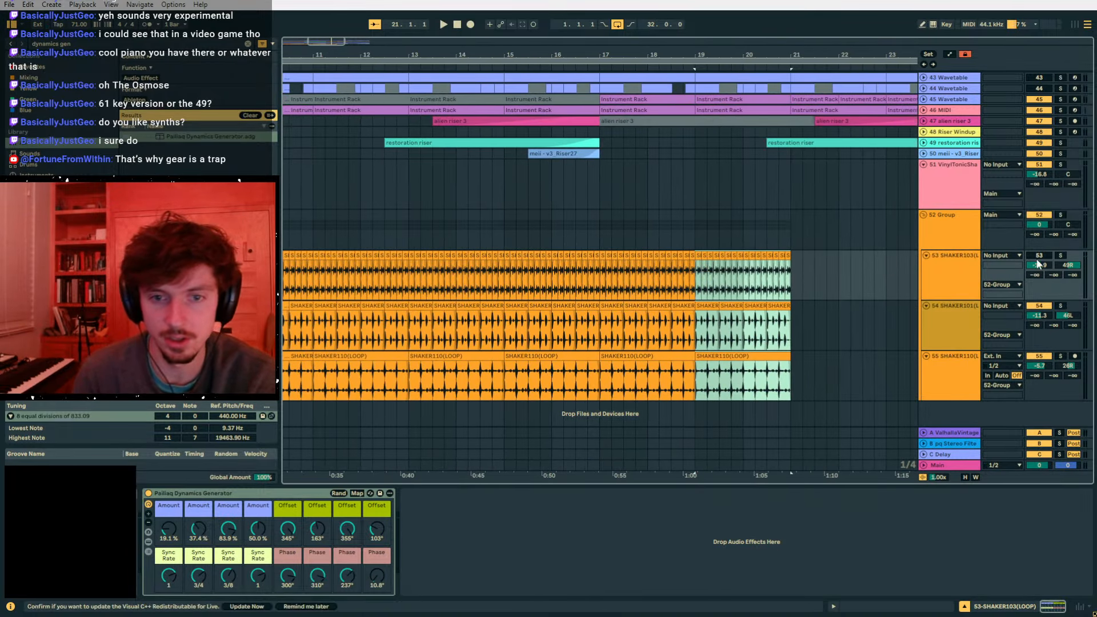
- Audition the extended shaker group with the rest of the track from bar 11
left_click(409, 230)
left_click(308, 229)
key("space")
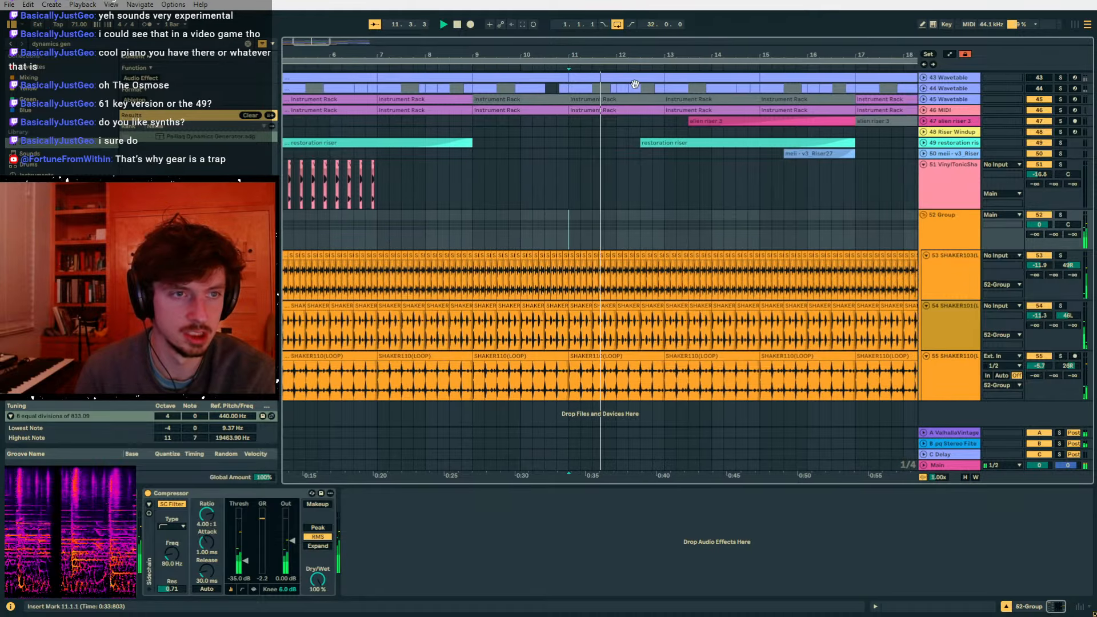
- Center the panning of shaker tracks 53 to 55 and change the warp mode of all their selected clips
left_click_drag(643, 55, 643, 32)
left_click_drag(707, 271, 279, 374)
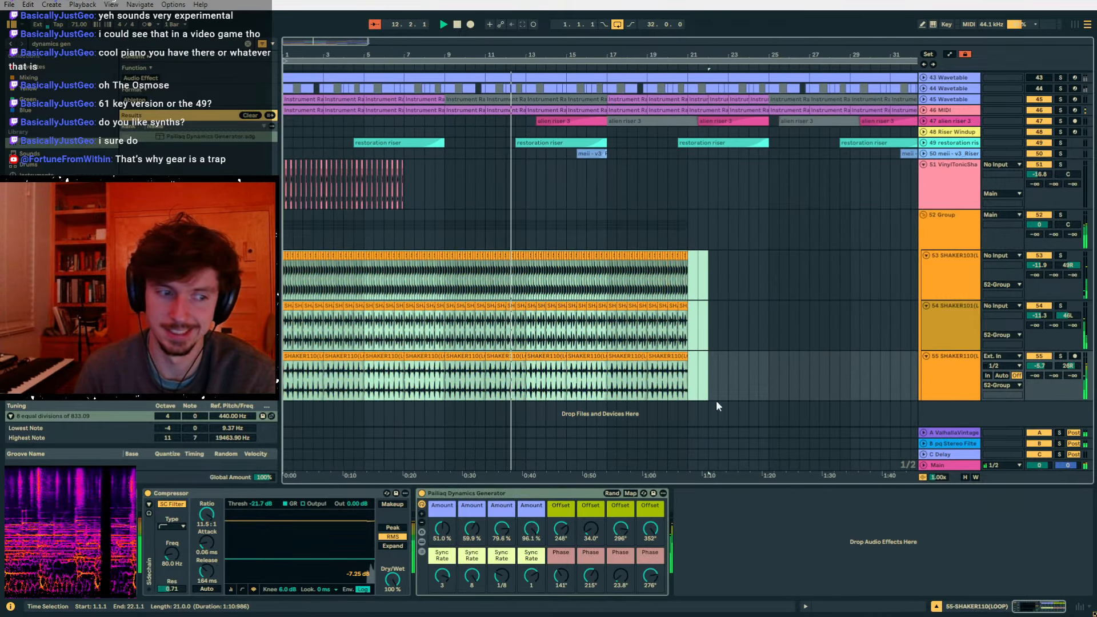
key("space")
left_click(897, 608)
double_click(1067, 322)
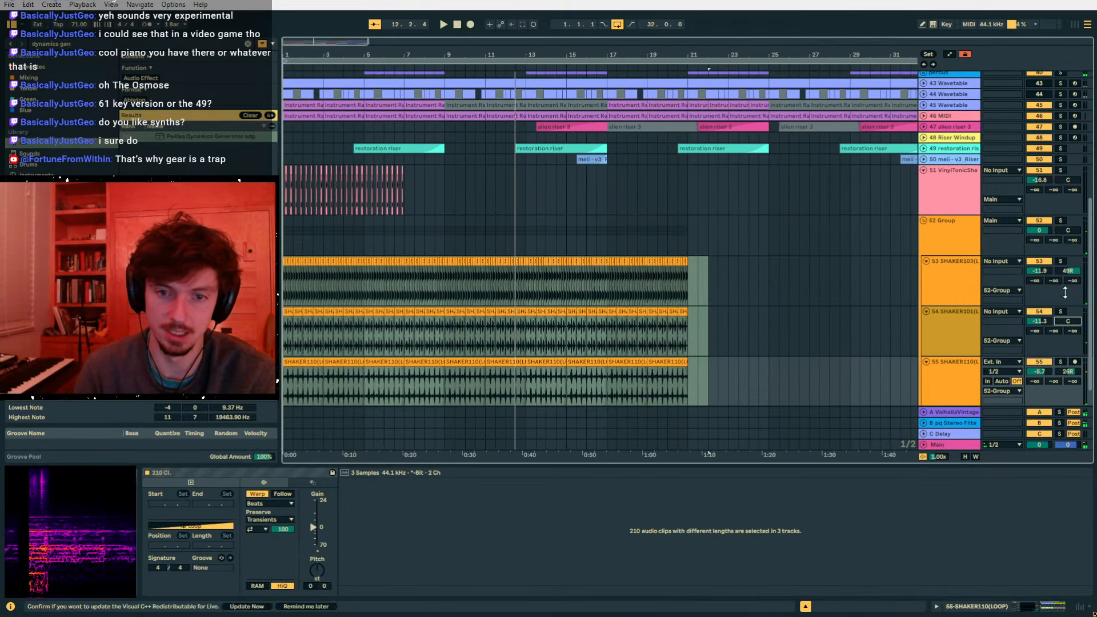
left_click(1067, 272)
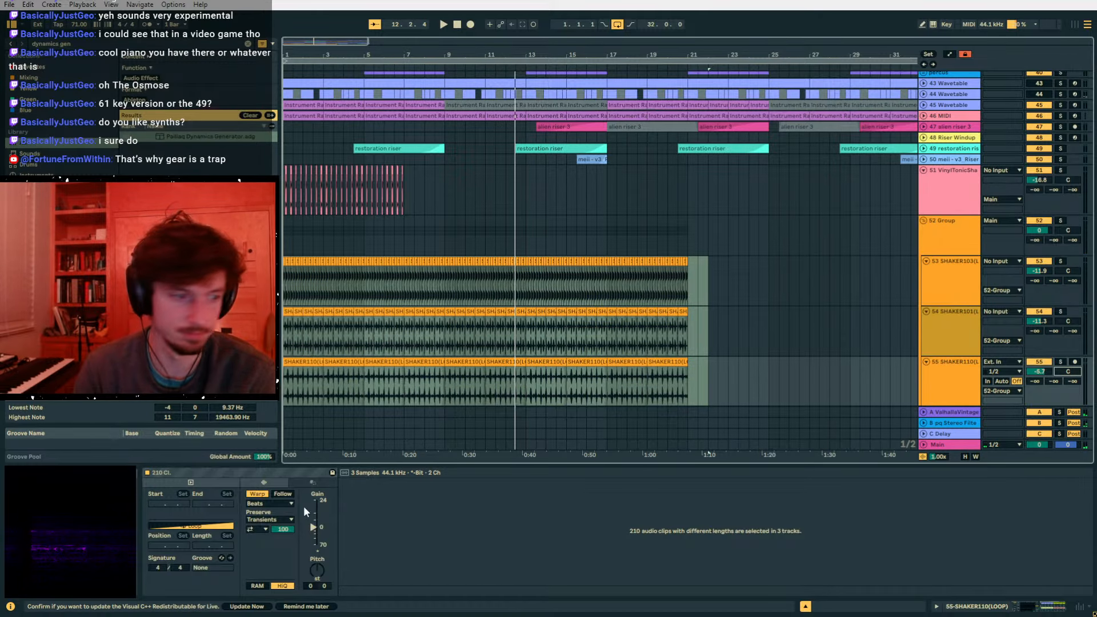
left_click(268, 503)
left_click(263, 543)
- Play the track, find Utility by searching "uti", add it to the shaker group and narrow its width to 36%
key("space")
left_click(951, 243)
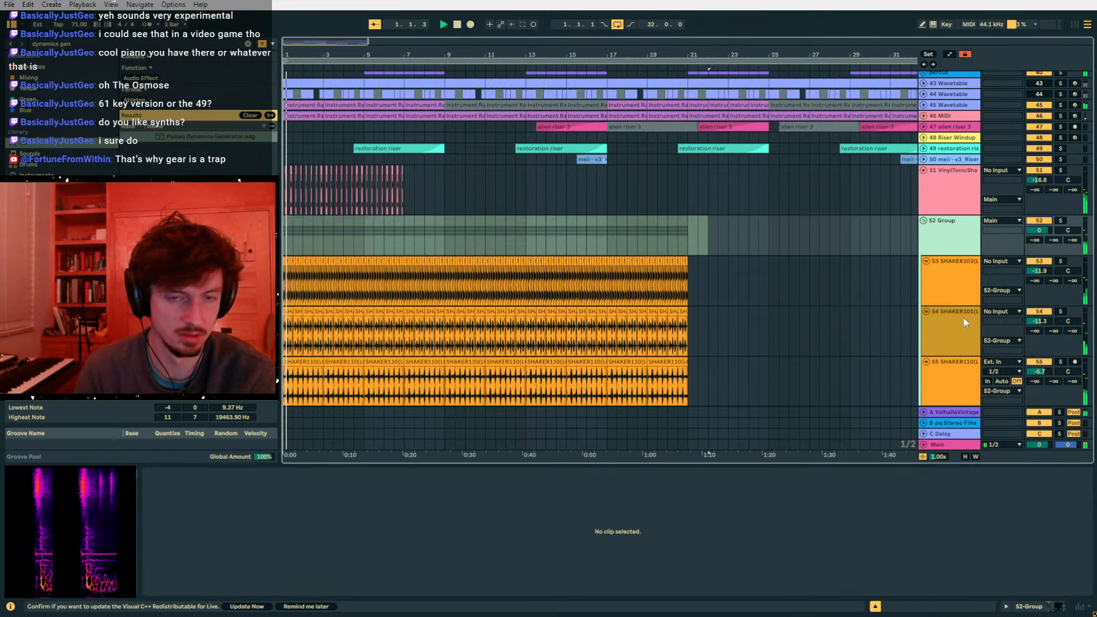
left_click(1028, 607)
left_click(135, 44)
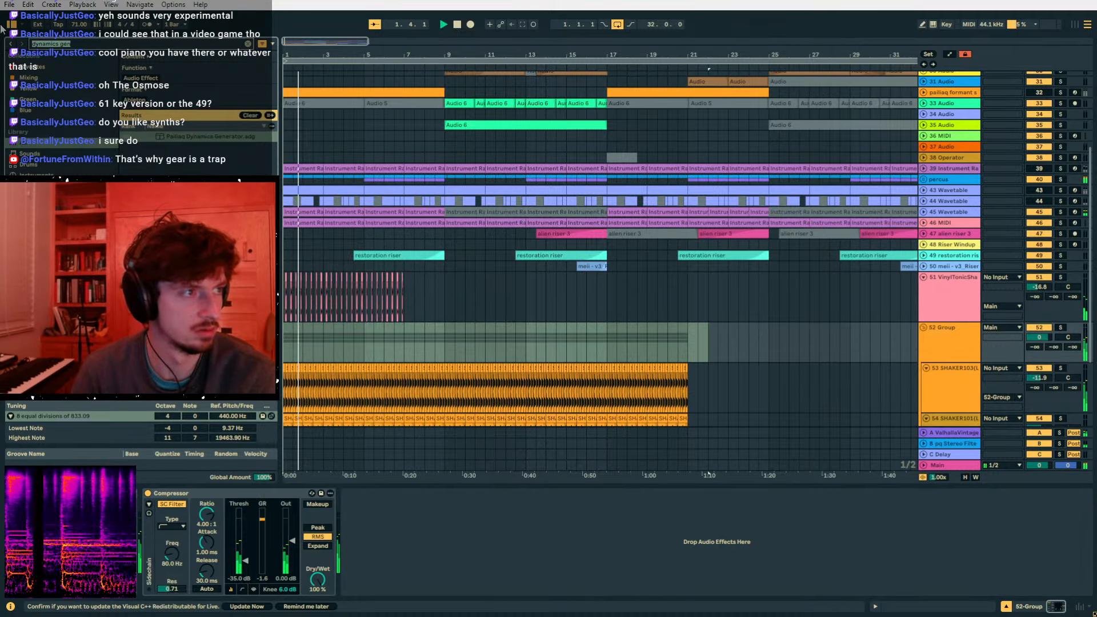
type("uti")
scroll(885, 217, "down", 2)
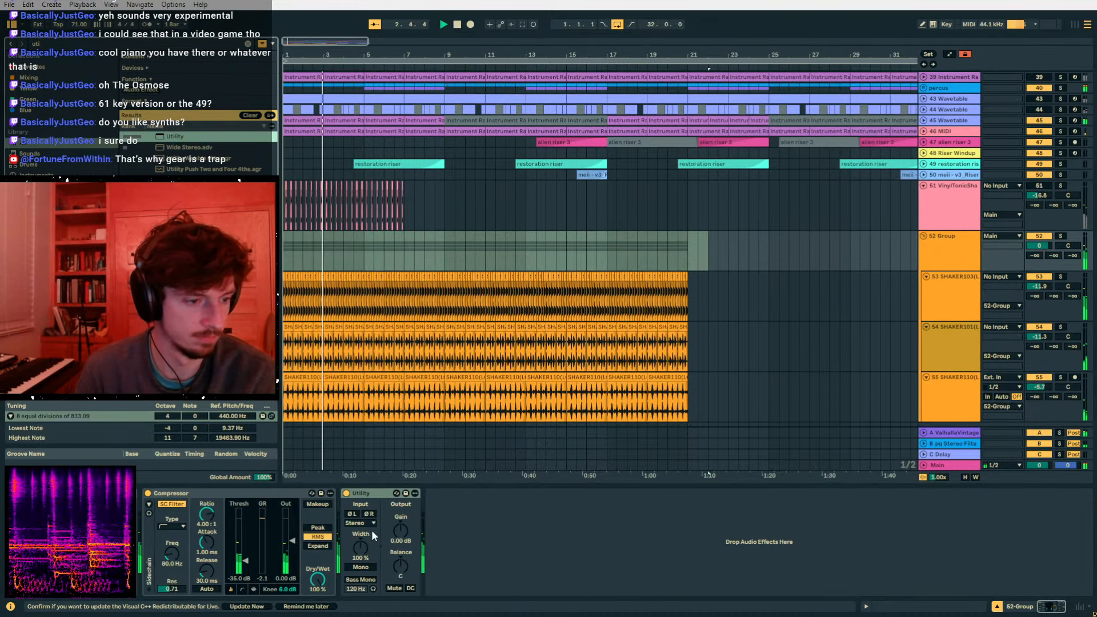
left_click_drag(361, 547, 361, 583)
- Search the browser for "auto filt" and add Auto Filter after Utility on the shaker group
left_click(74, 45)
type("auto filt")
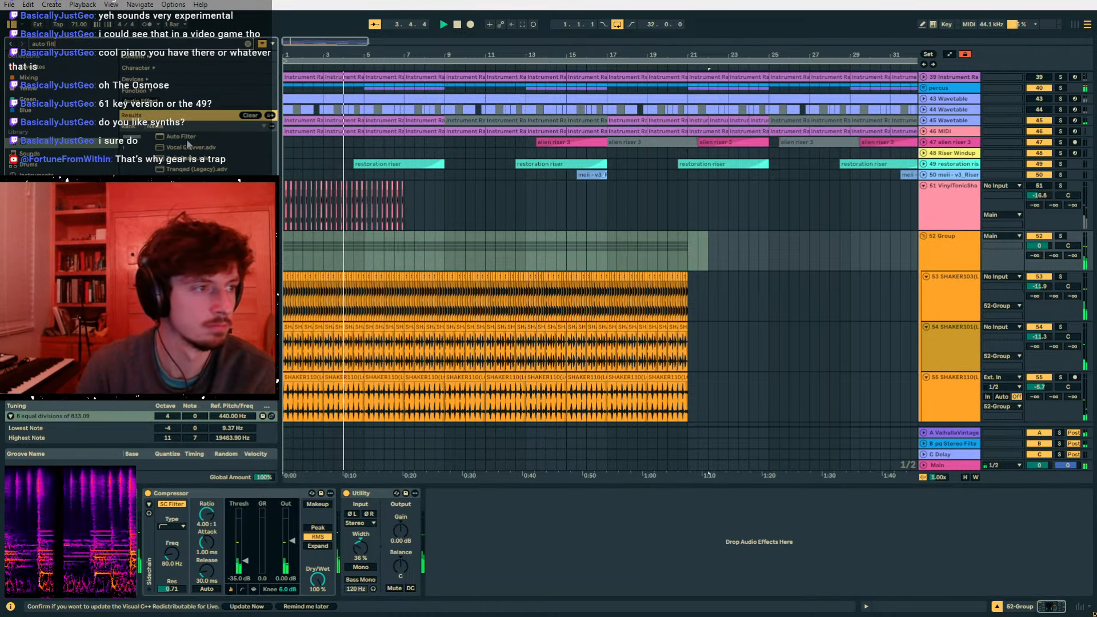
double_click(187, 139)
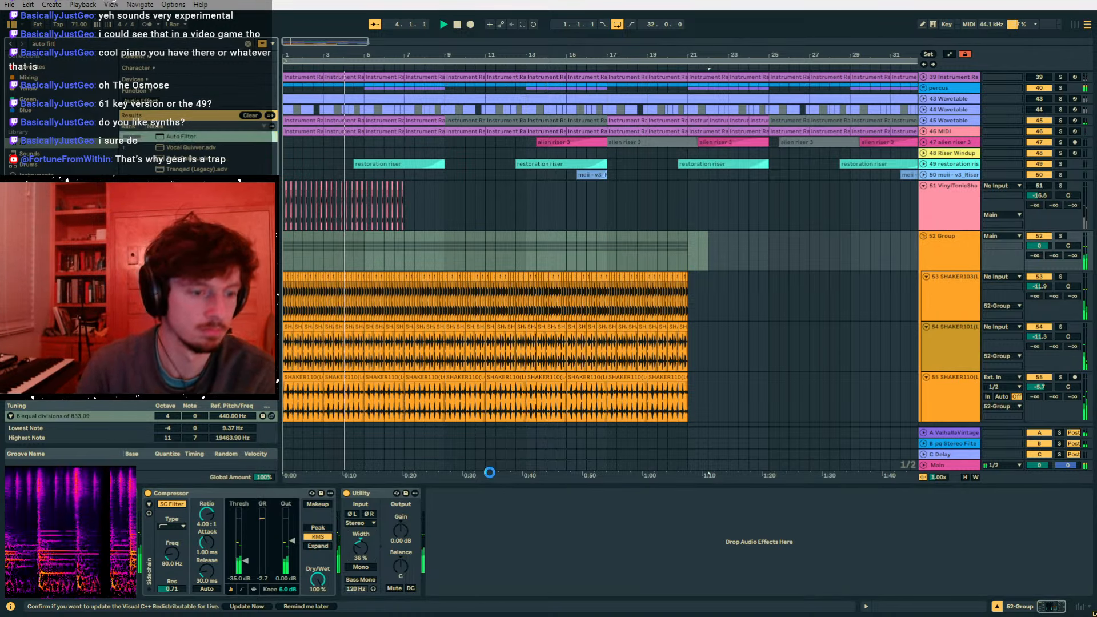
- Automate the shaker group's Auto Filter frequency, holding it at 1.45 kHz until shortly before bar 5 and ramping up into bar 5
left_click(464, 518)
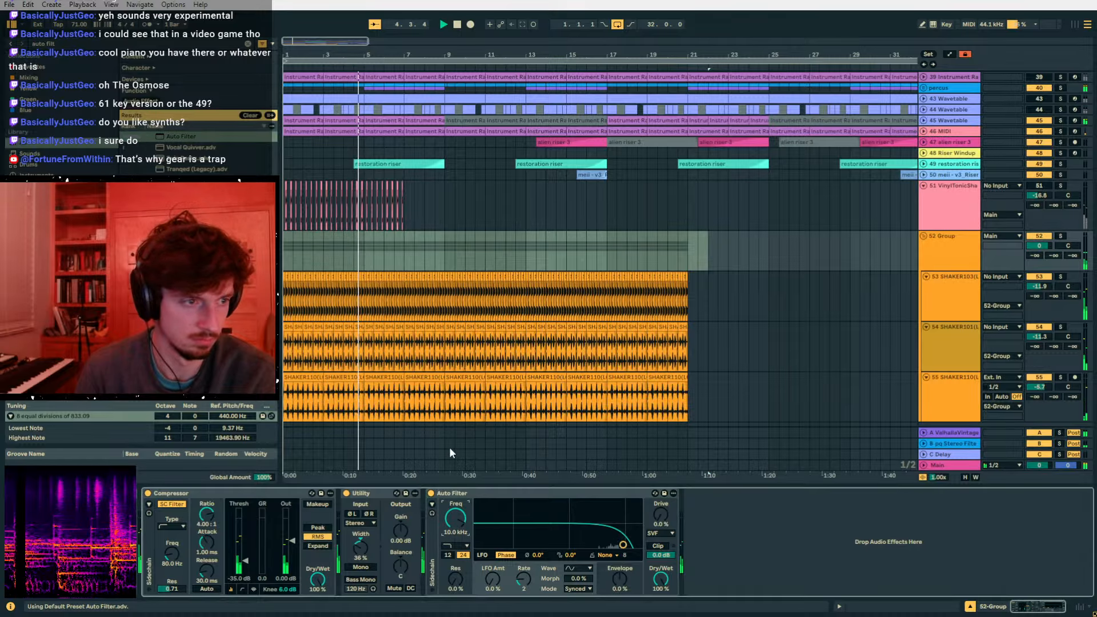
key("a")
left_click(365, 243)
left_click_drag(353, 244, 354, 252)
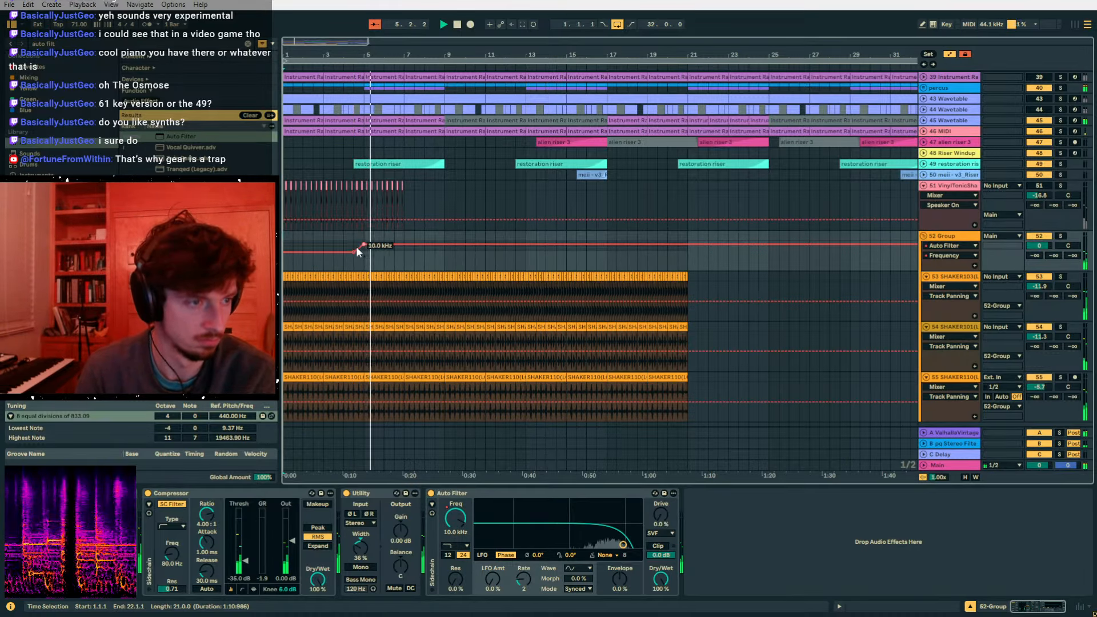
- Audition the shaker group's filter automation from the start of the track, then stop playback
left_click(285, 243)
key("space")
key("space")
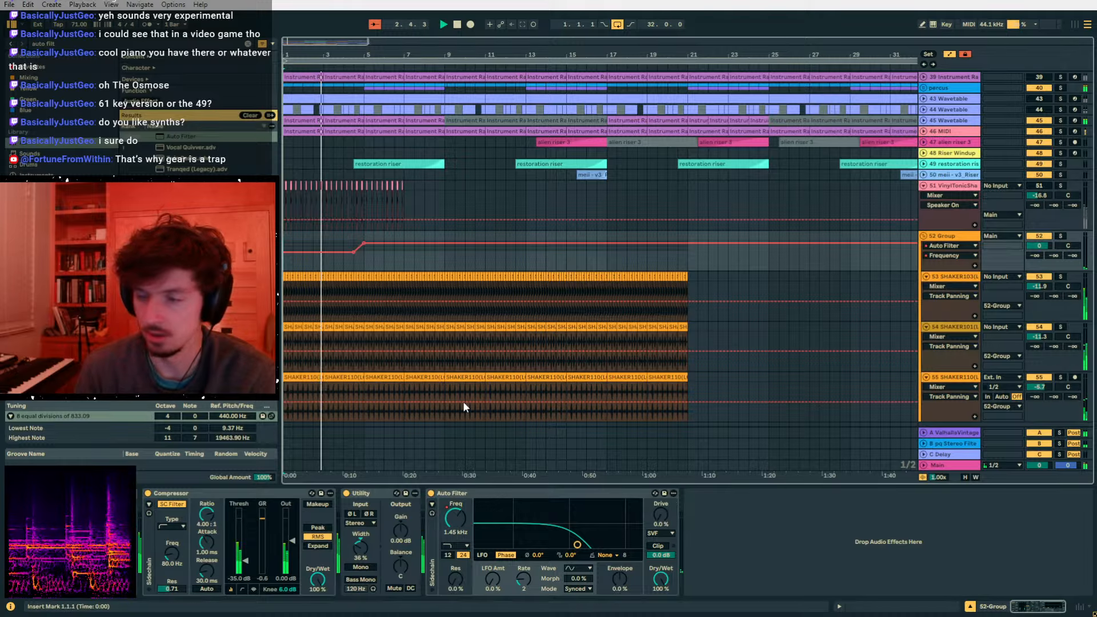
left_click(364, 266)
key("space")
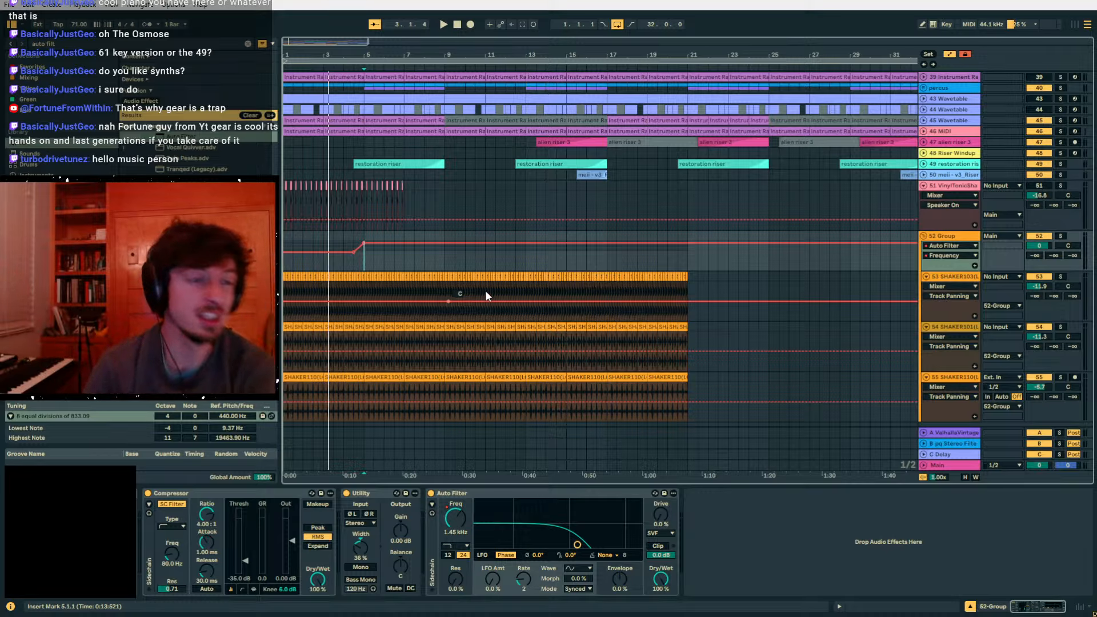
- Duplicate the first eight bars of the group's filter automation once to cover bars 9 to 17, undoing the extra copy
left_click_drag(448, 250, 291, 247)
key("ctrl+d")
key("ctrl+d")
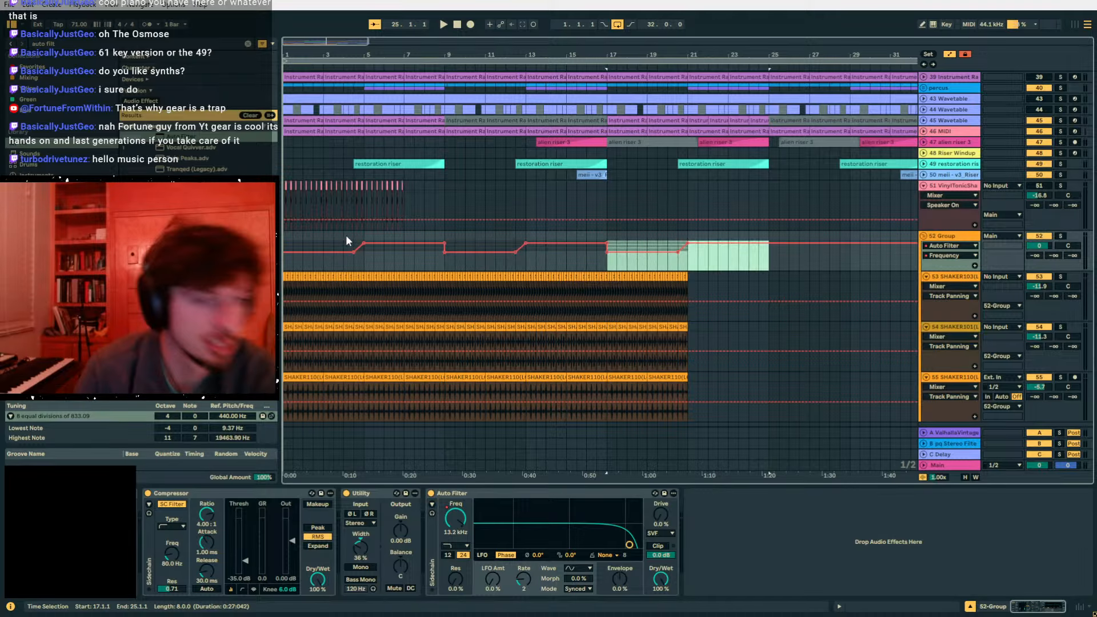
key("ctrl+z")
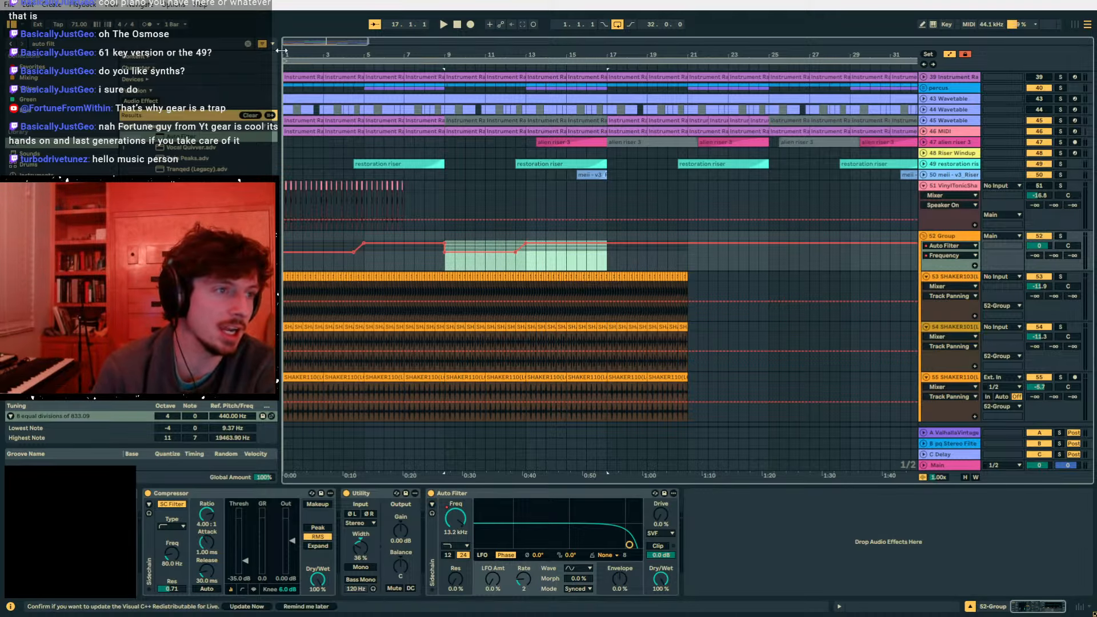
- Examine the group's filter automation around bar 5 and look over the other tracks in the arrangement
left_click_drag(286, 54, 287, 80)
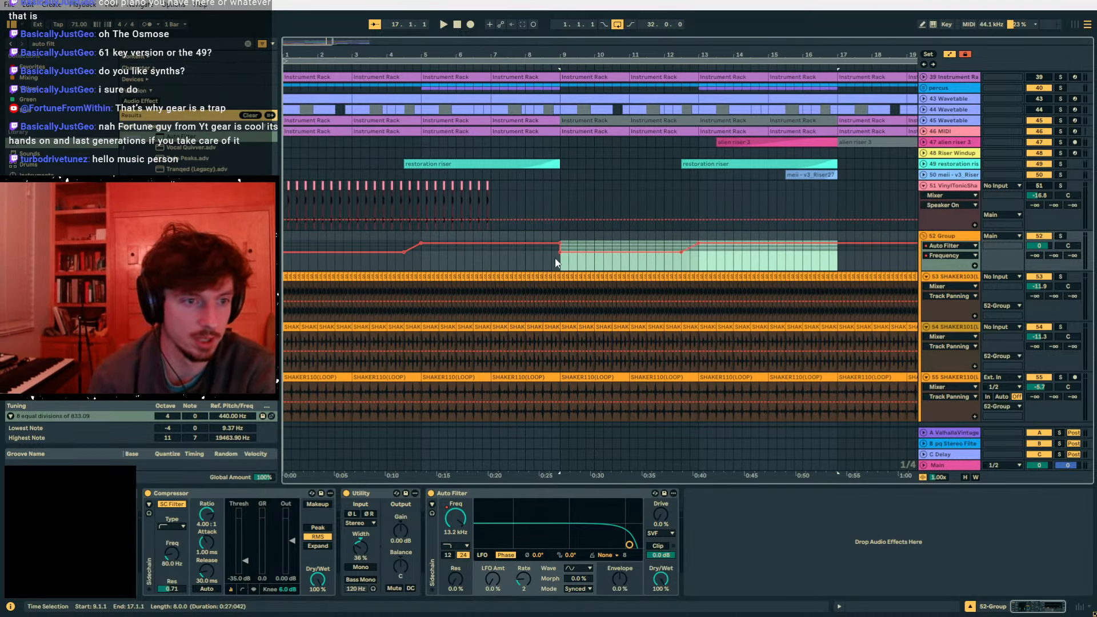
left_click(524, 261)
scroll(511, 265, "down", 1)
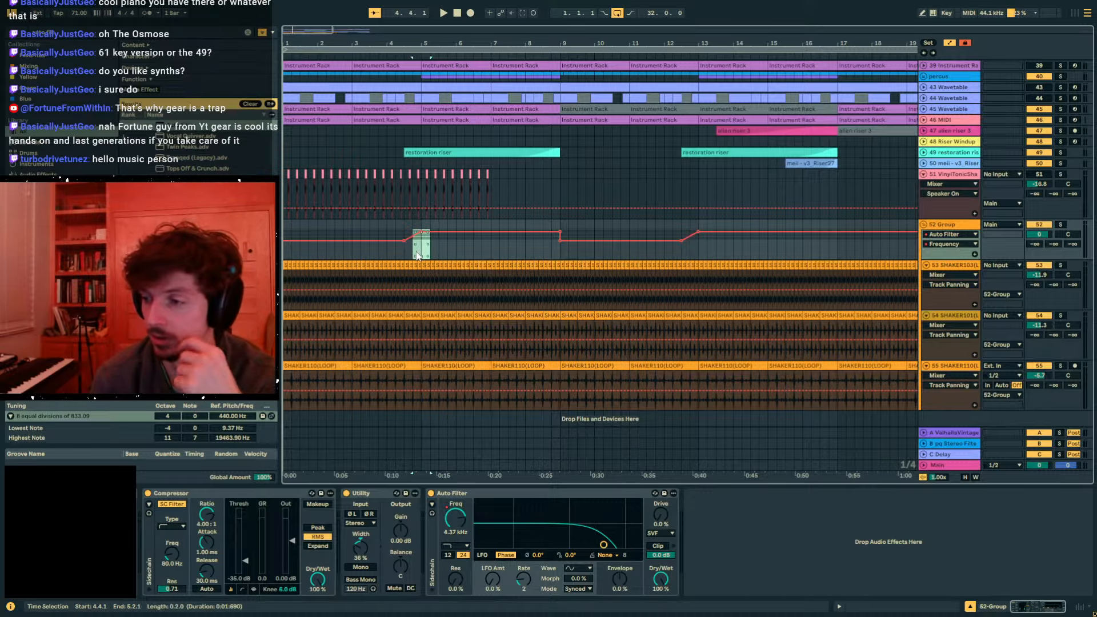
left_click_drag(309, 40, 347, 41)
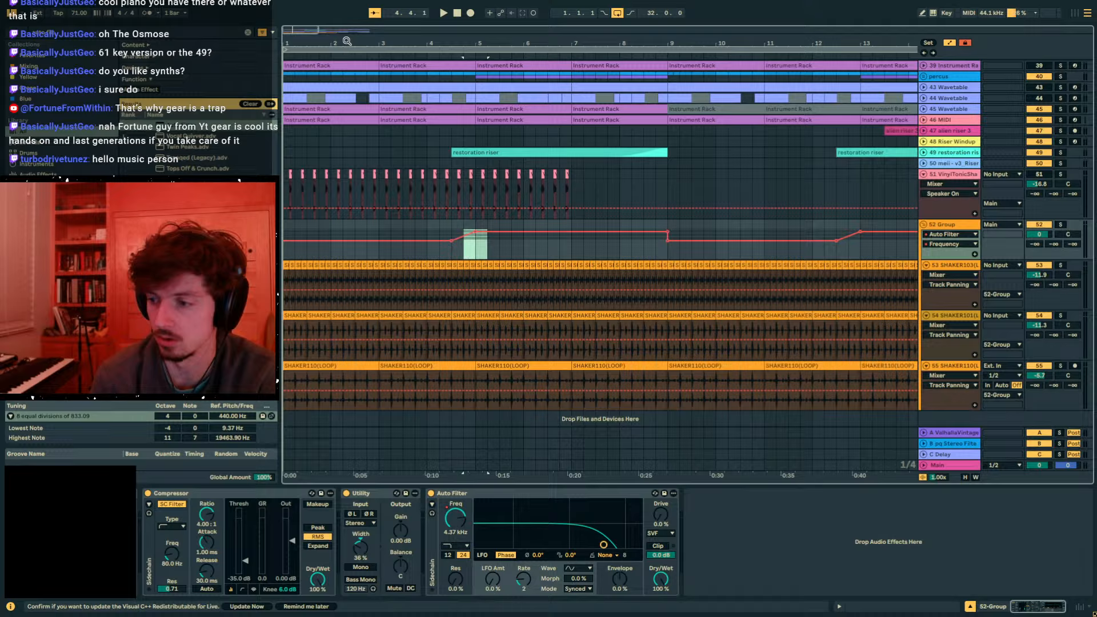
left_click(291, 229)
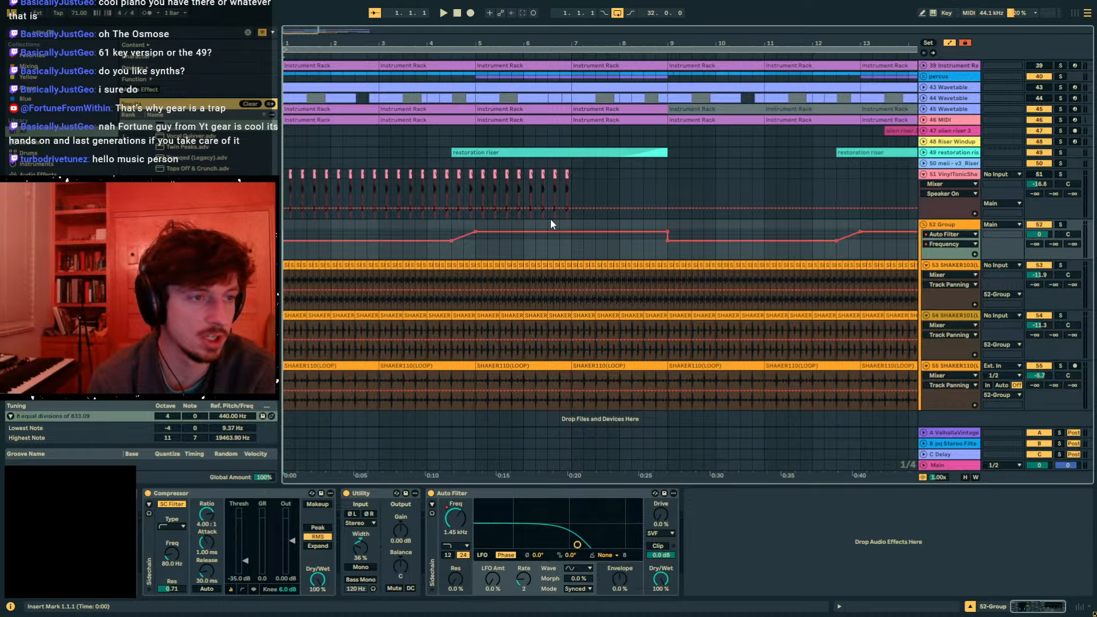
scroll(552, 223, "up", 10)
scroll(550, 219, "down", 10)
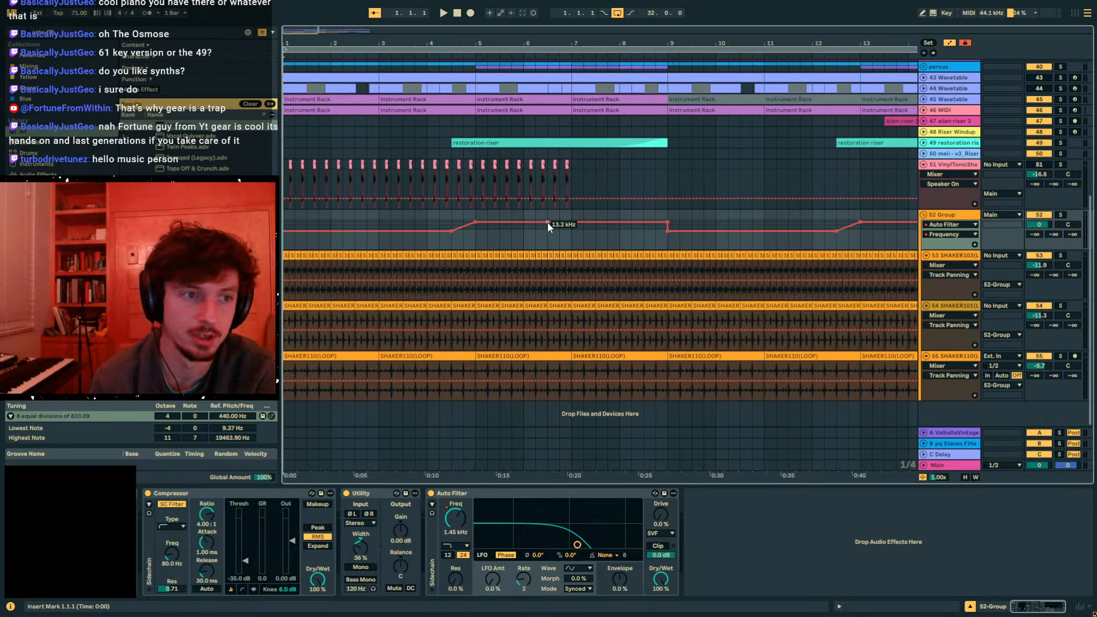
scroll(548, 226, "up", 10)
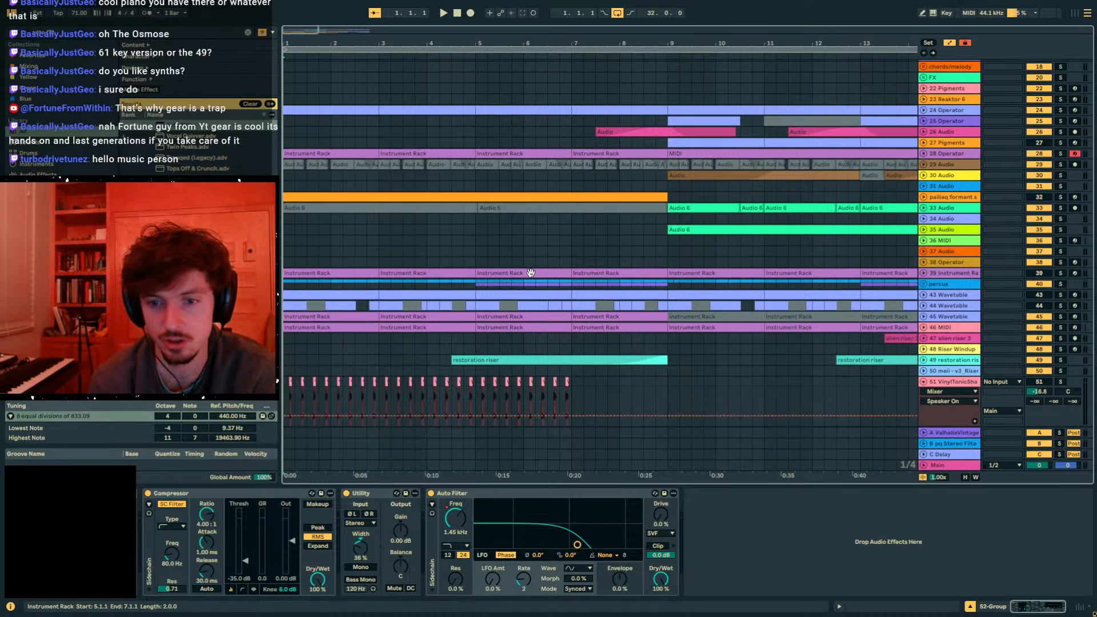
left_click(68, 419)
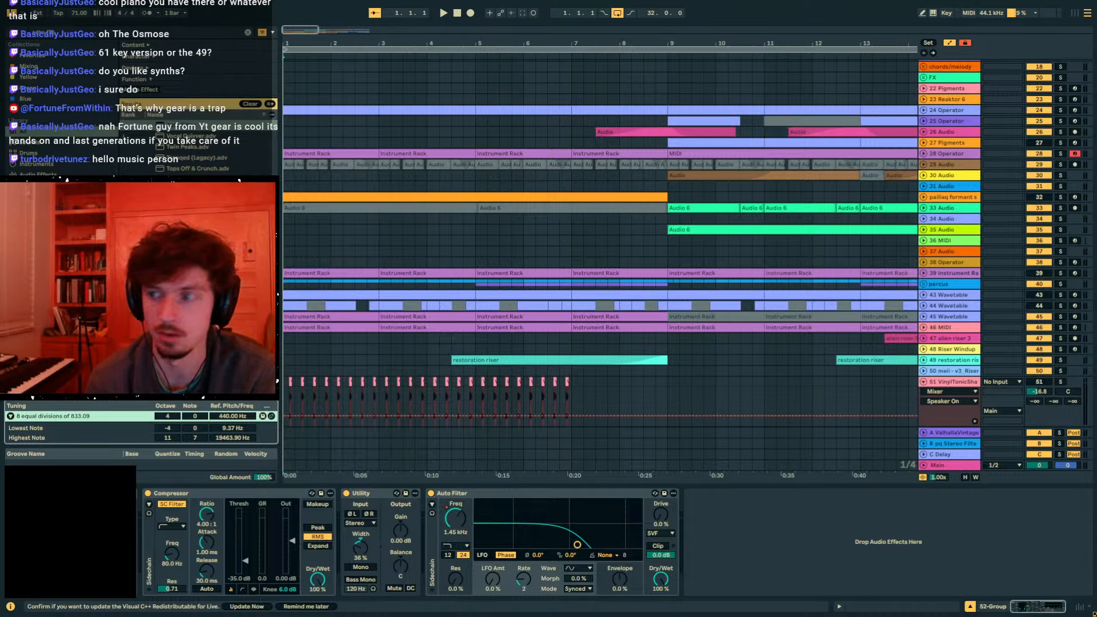
- Play from the start and set track 24 Operator's volume to -9.6 dB and its ValhallaVintageVerb send to -6.0 dB
left_click(291, 234)
key("space")
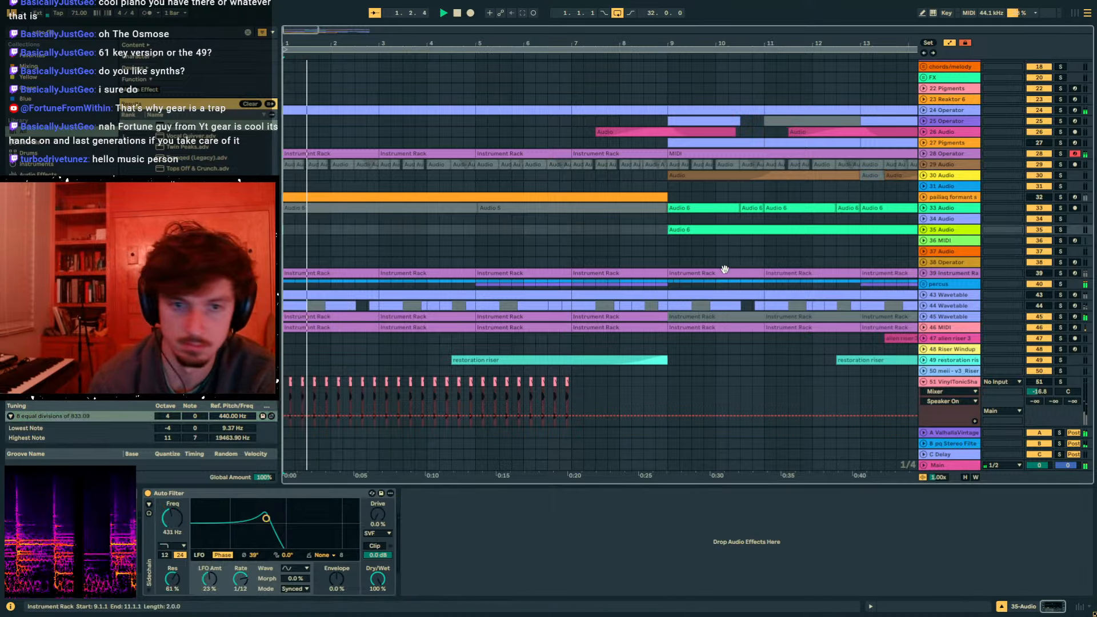
scroll(872, 255, "up", 2)
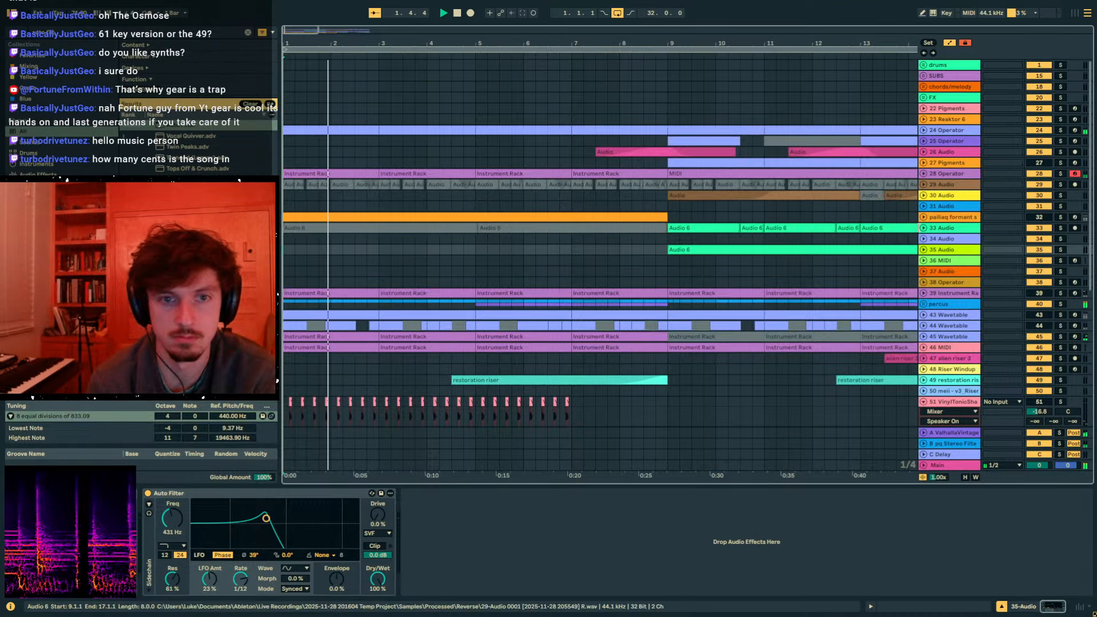
left_click(923, 130)
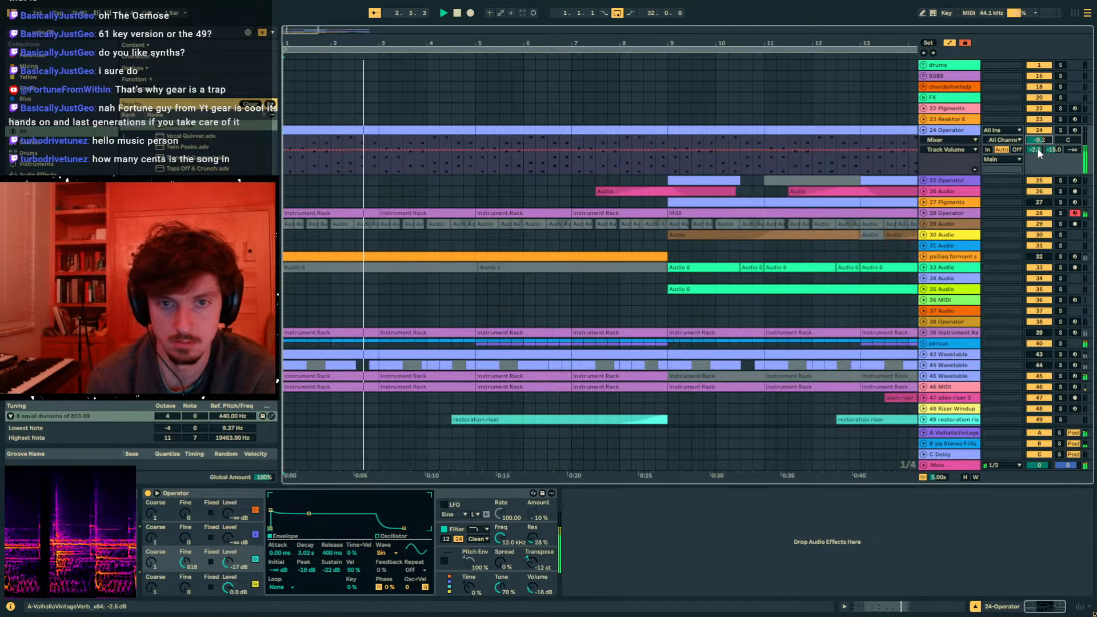
key("a")
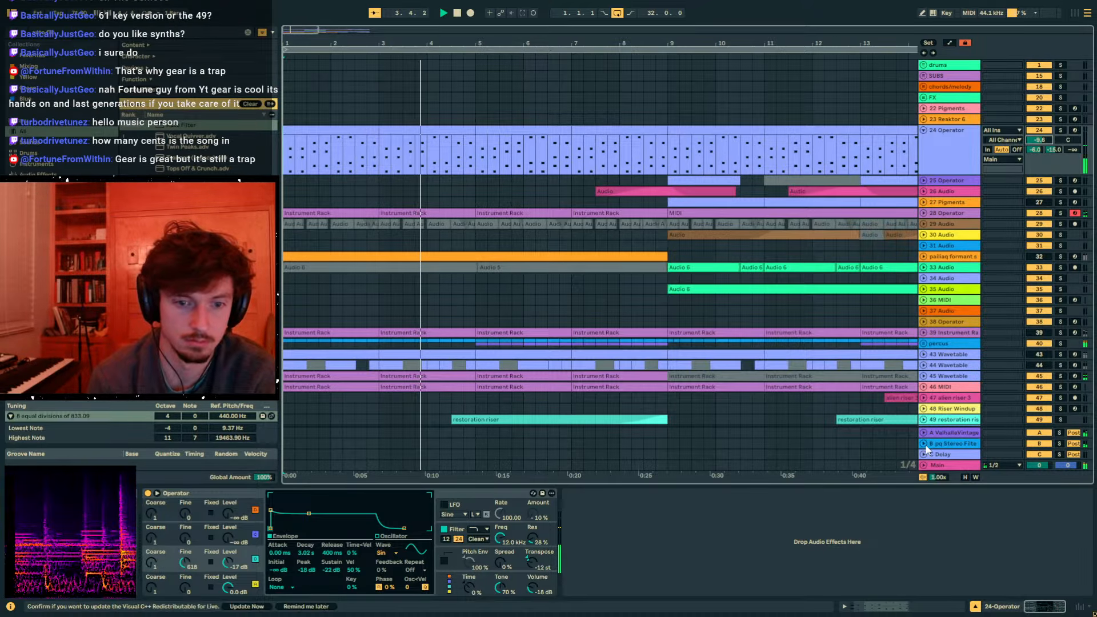
- Examine the shaker group's filter during playback and inspect the track 54 shaker hits around bar 5
scroll(791, 336, "down", 10)
left_click(965, 232)
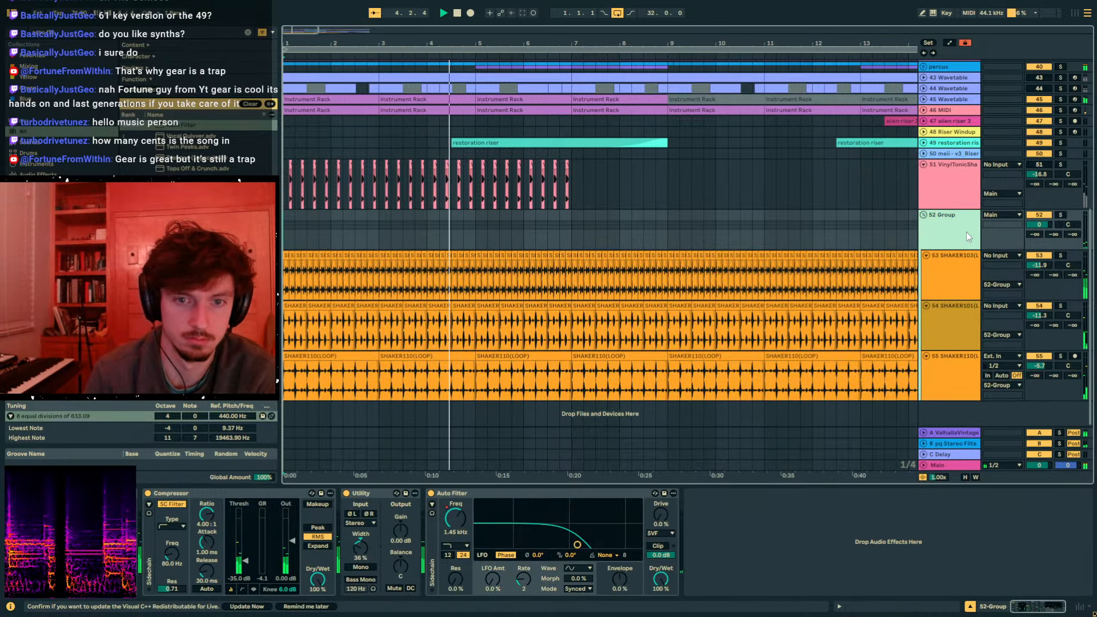
left_click_drag(615, 545, 629, 546)
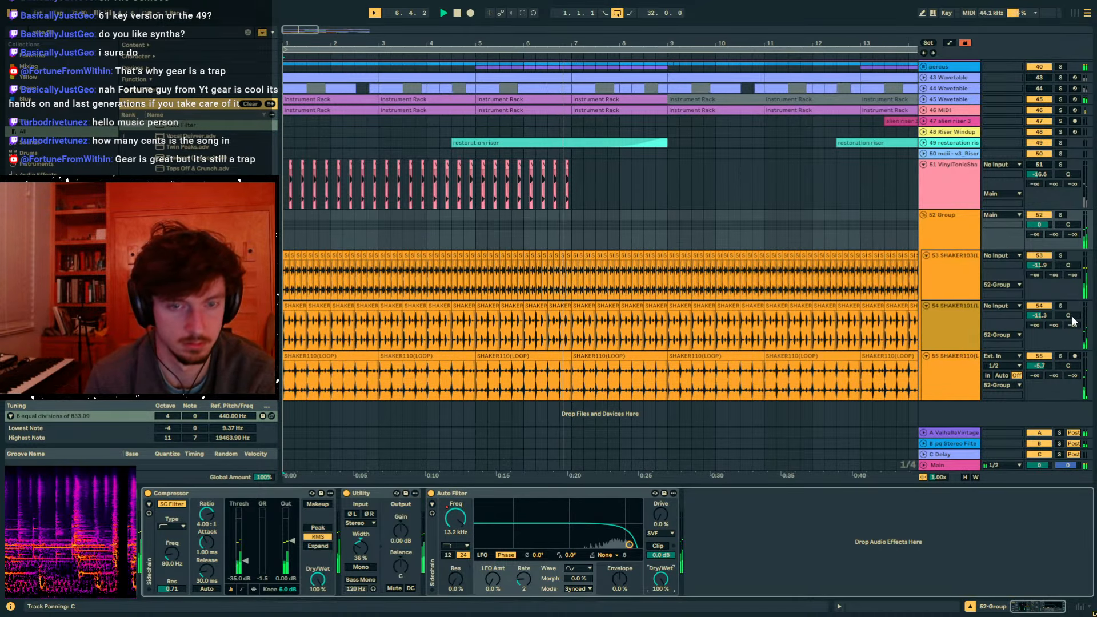
left_click(488, 333)
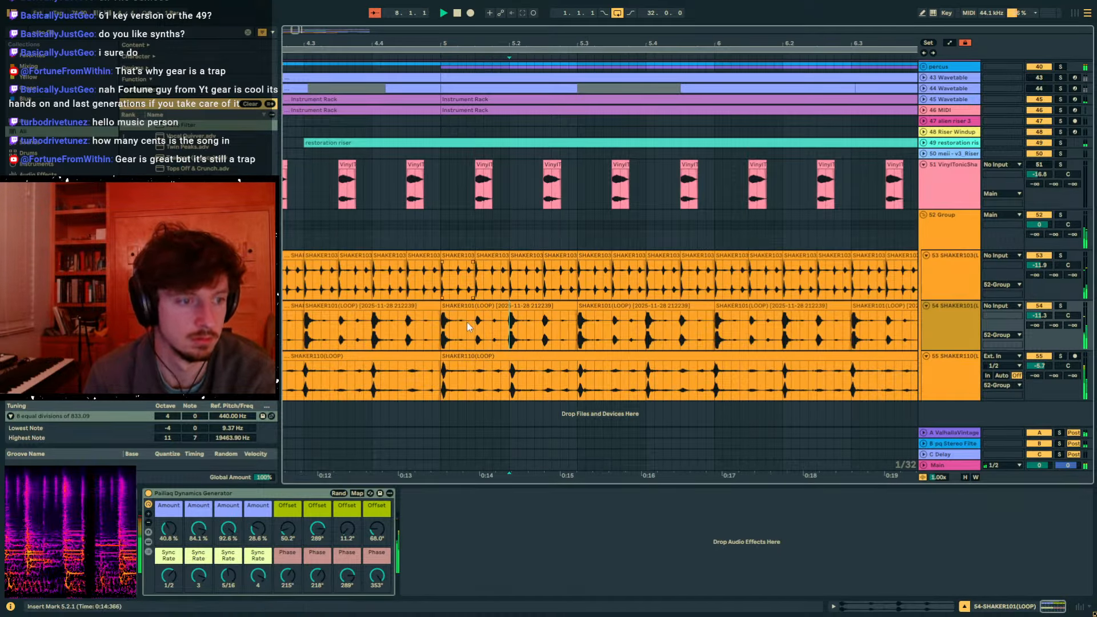
left_click_drag(442, 326, 467, 326)
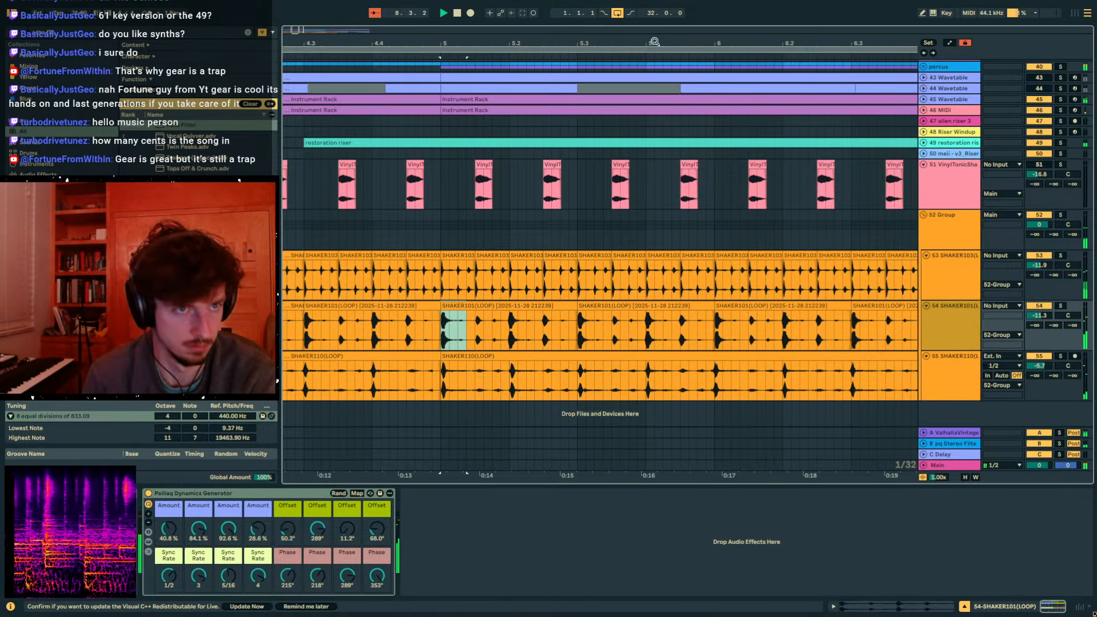
key("minus")
key("minus")
key("minus")
- Reshape the group's filter frequency automation with a gradual rise from bar 9 to 11 and a ramp to 13.2 kHz after bar 13
left_click(646, 228)
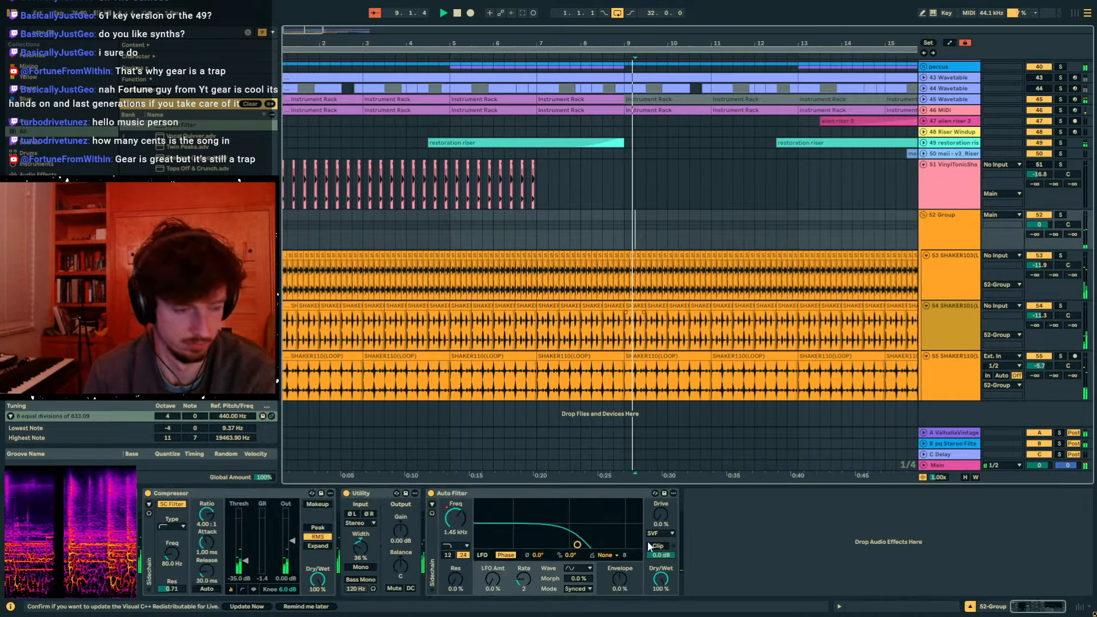
key("a")
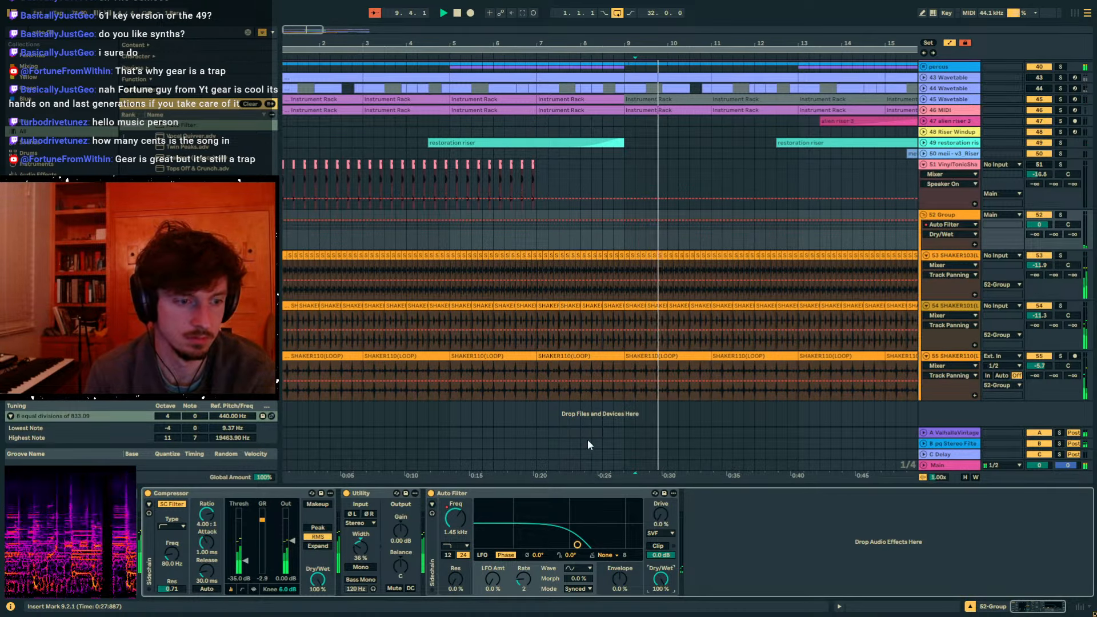
left_click(456, 519)
left_click_drag(646, 231, 711, 222)
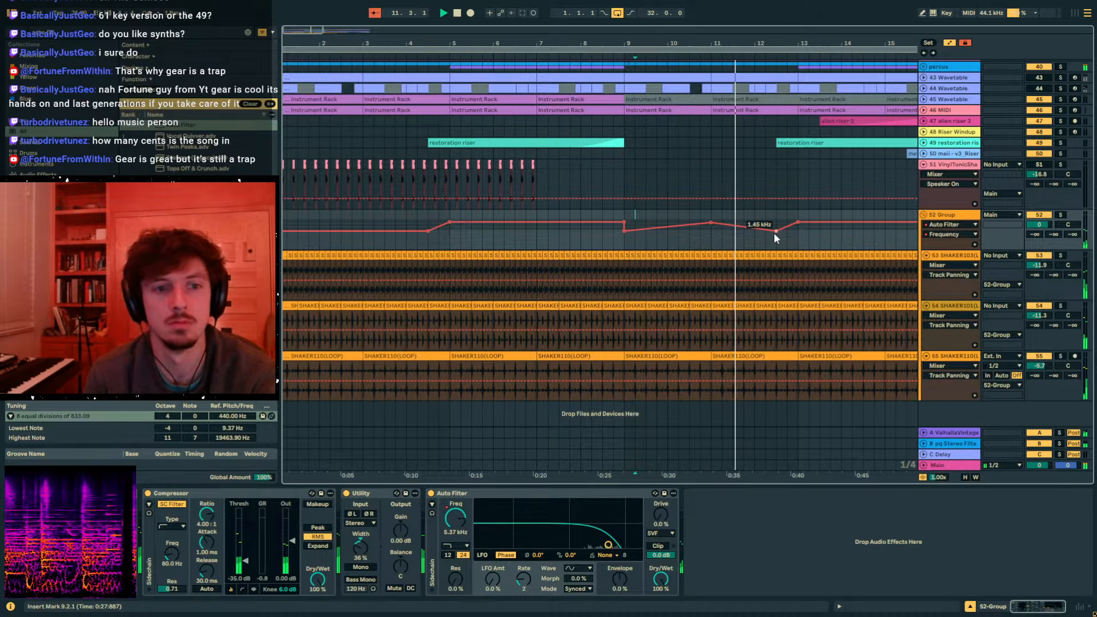
left_click_drag(774, 232, 820, 222)
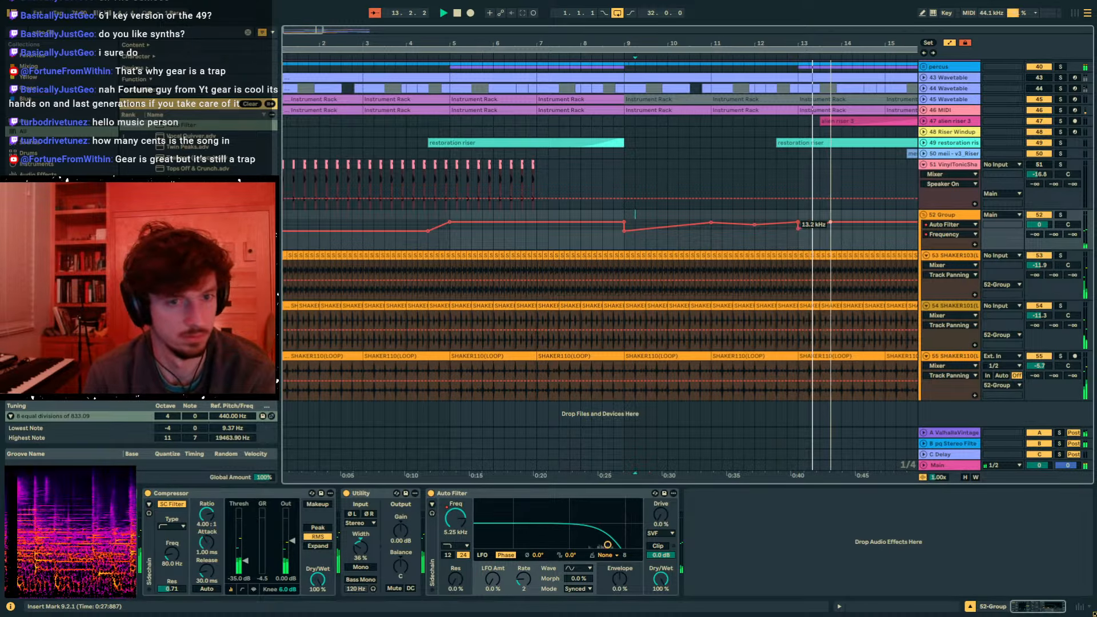
key("a")
key("a")
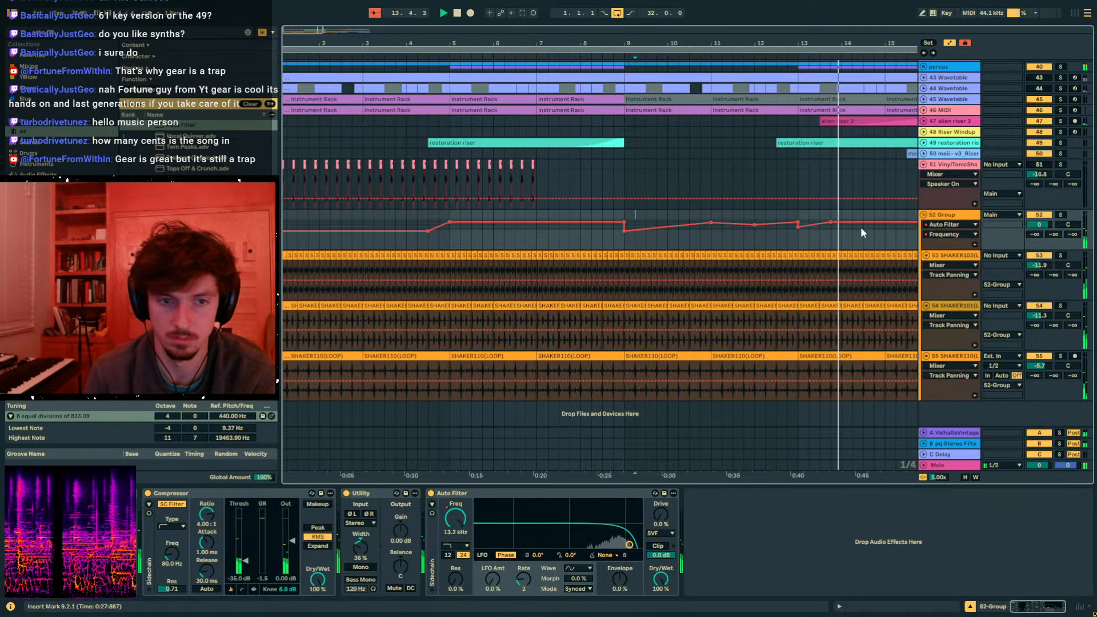
- Try to duplicate the shaker group's filter frequency automation from bars 9 to 17
left_click_drag(821, 45, 696, 45)
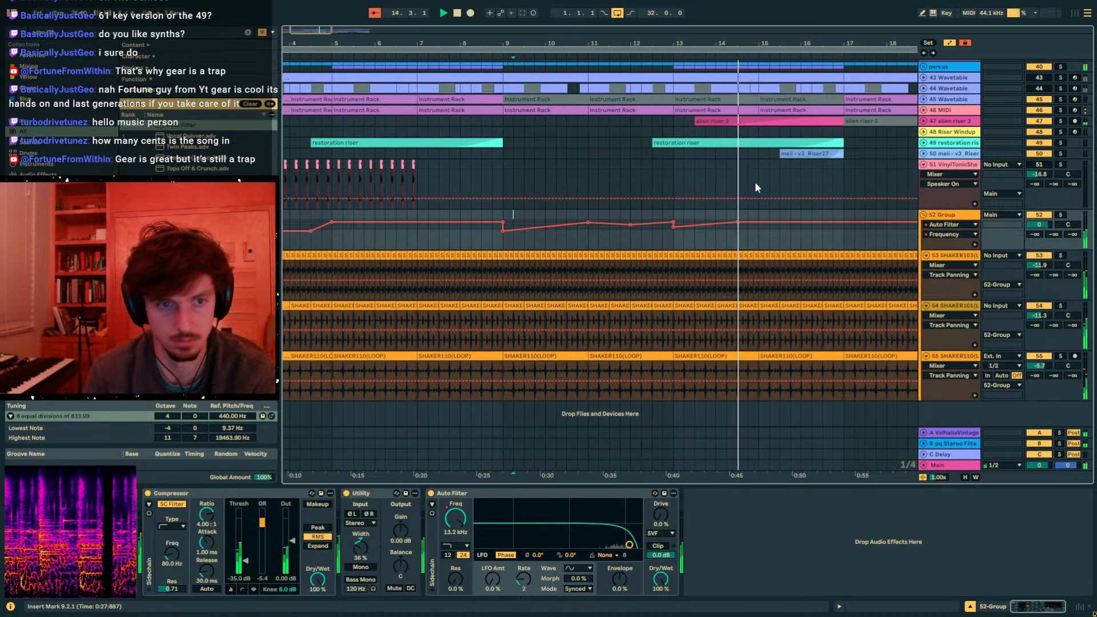
left_click_drag(791, 222, 503, 248)
key("ctrl+d")
key("ctrl+z")
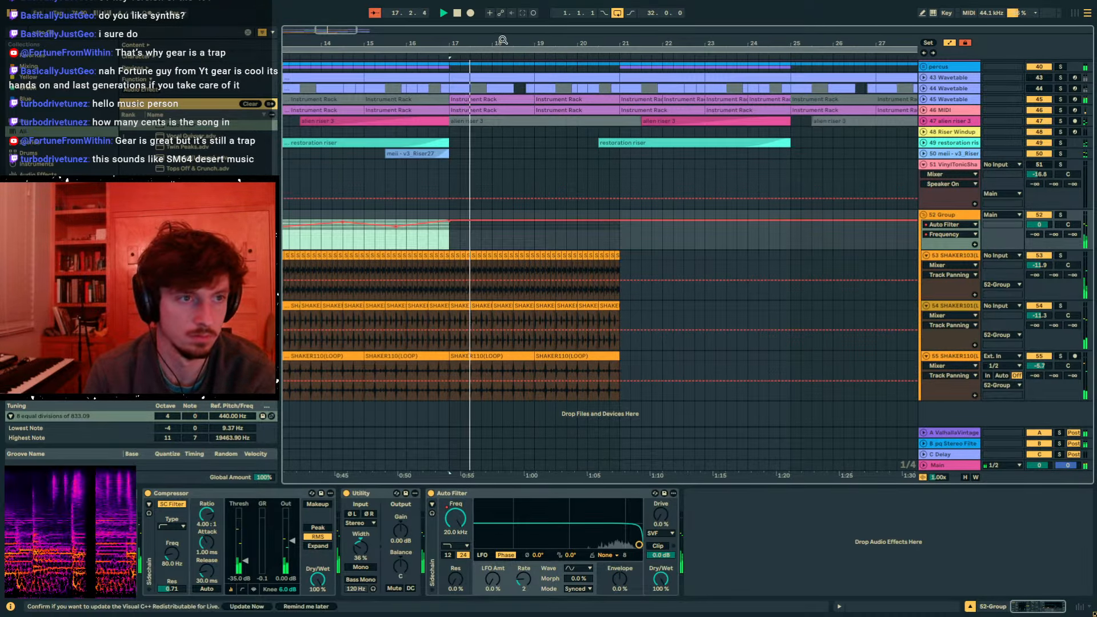
- Adjust the group's filter frequency automation point at bar 17 and duplicate the automation of bars 5–21 through to bar 37
left_click_drag(537, 44, 551, 16)
left_click_drag(546, 221, 546, 222)
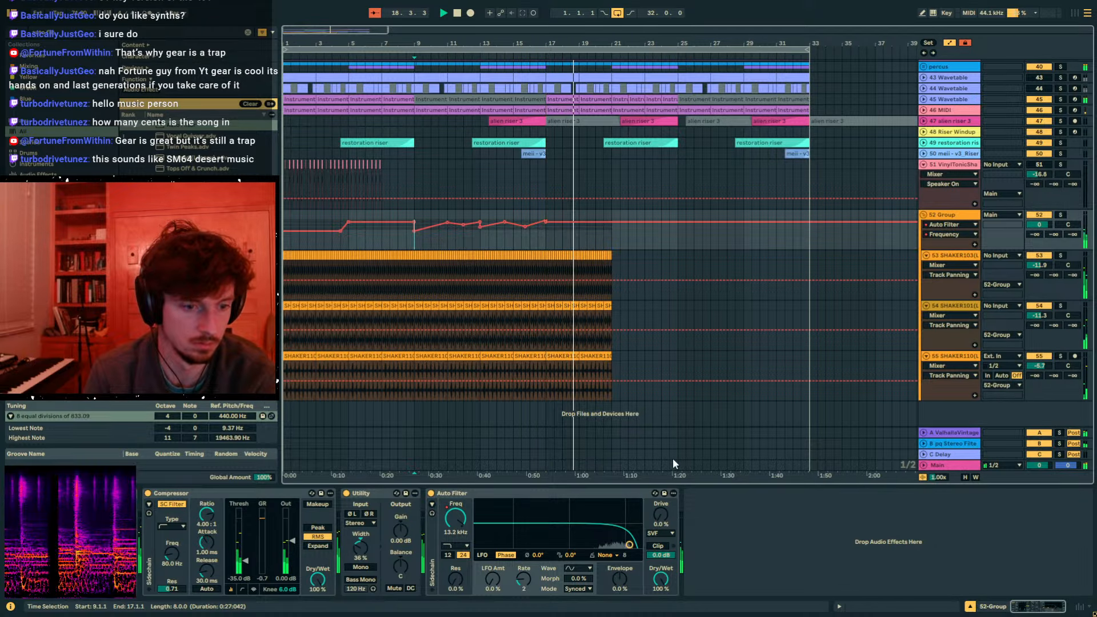
left_click(461, 576)
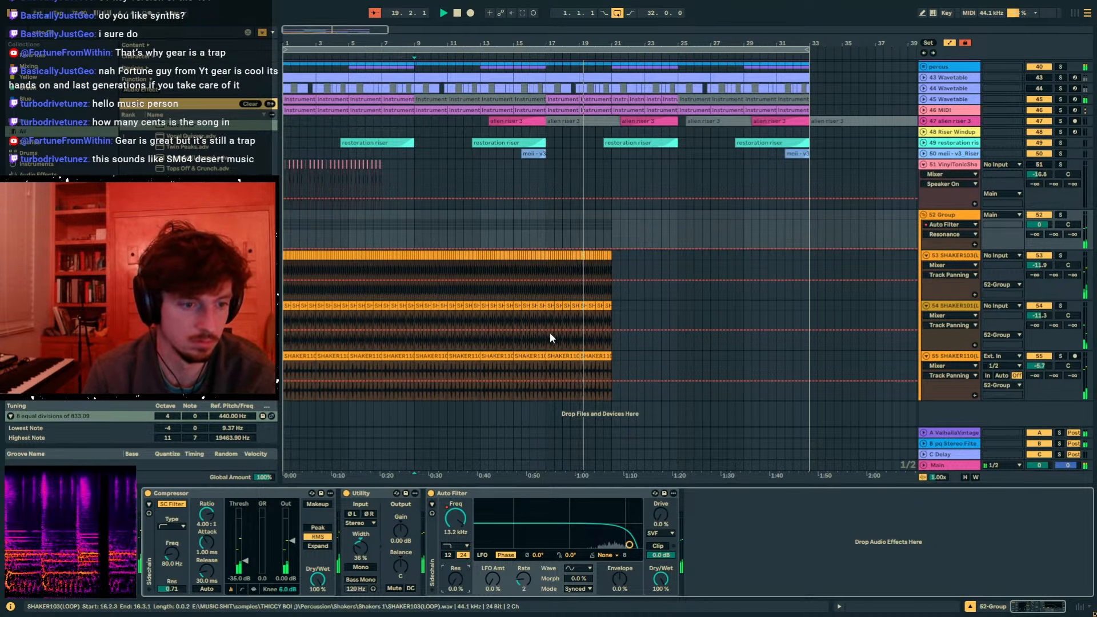
left_click(457, 514)
left_click_drag(547, 224, 546, 223)
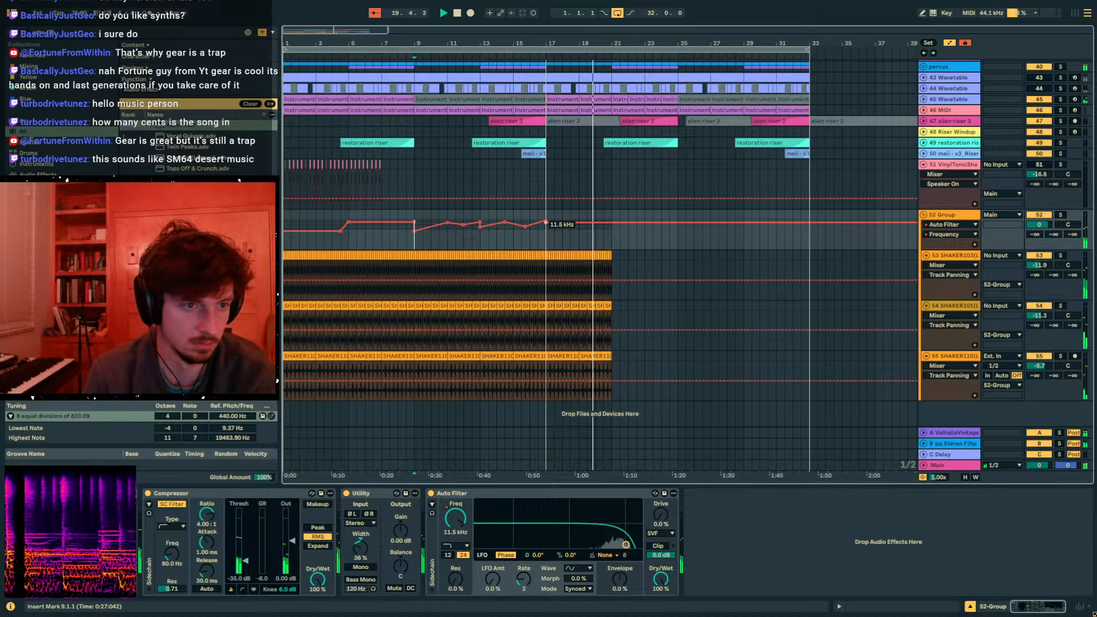
left_click_drag(611, 235, 347, 237)
key("ctrl+d")
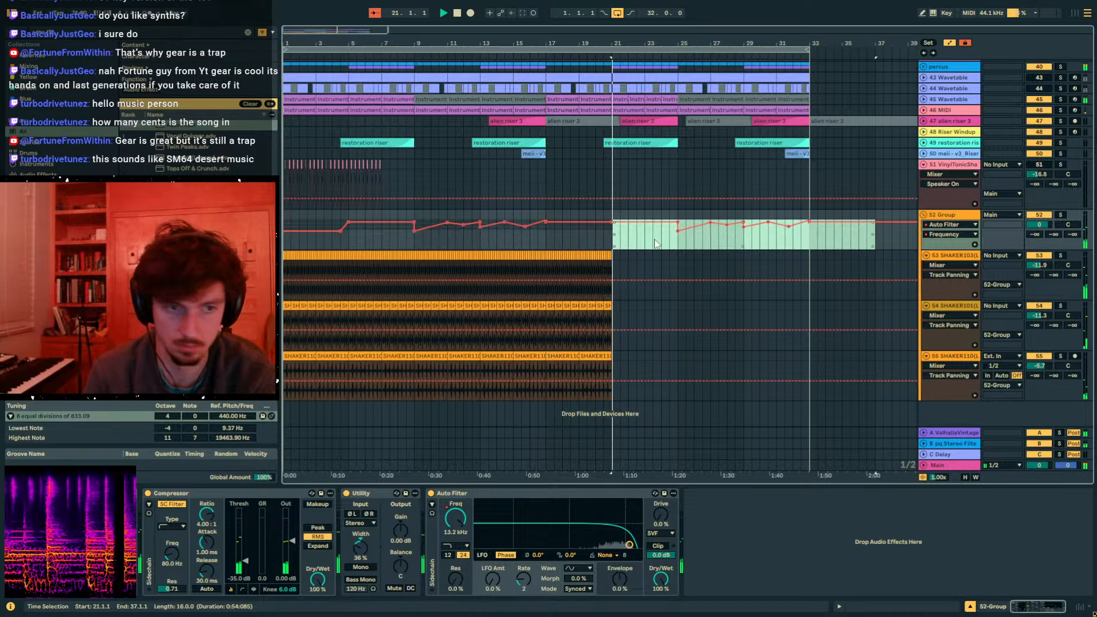
- Hide the automation and duplicate the three shaker tracks' loops from bars 17–21 so they extend to bar 25
left_click(611, 240)
key("a")
key("a")
left_click_drag(612, 275, 547, 371)
key("ctrl+d")
key("a")
left_click_drag(609, 275, 547, 372)
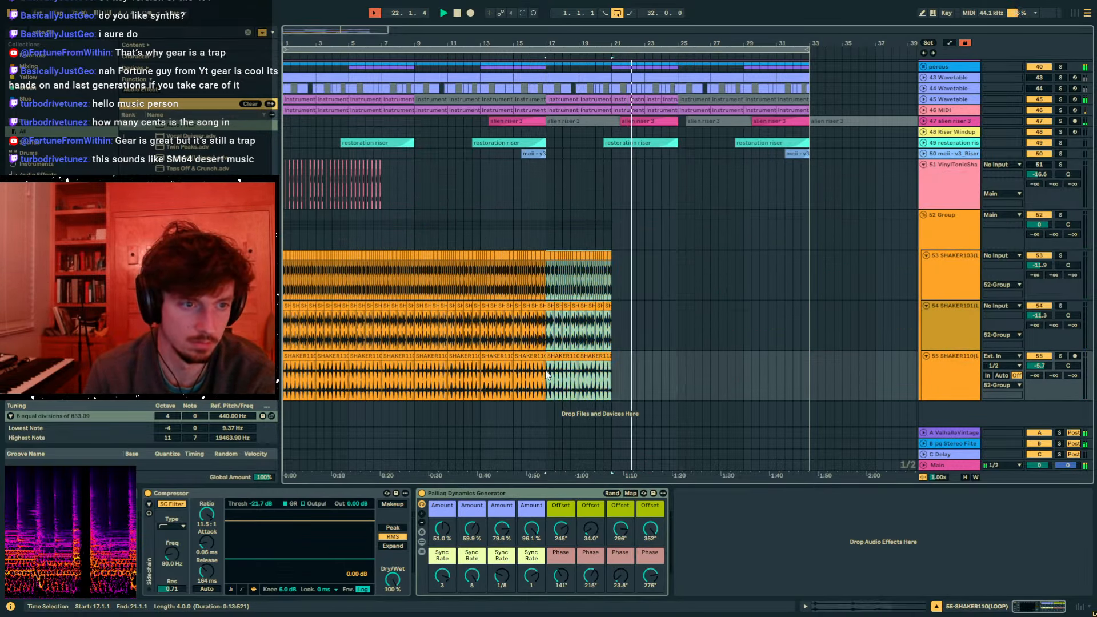
key("ctrl+d")
- Look over the other tracks in the arrangement around bars 21 to 25, expanding track 46 MIDI
left_click(937, 235)
scroll(869, 228, "up", 10)
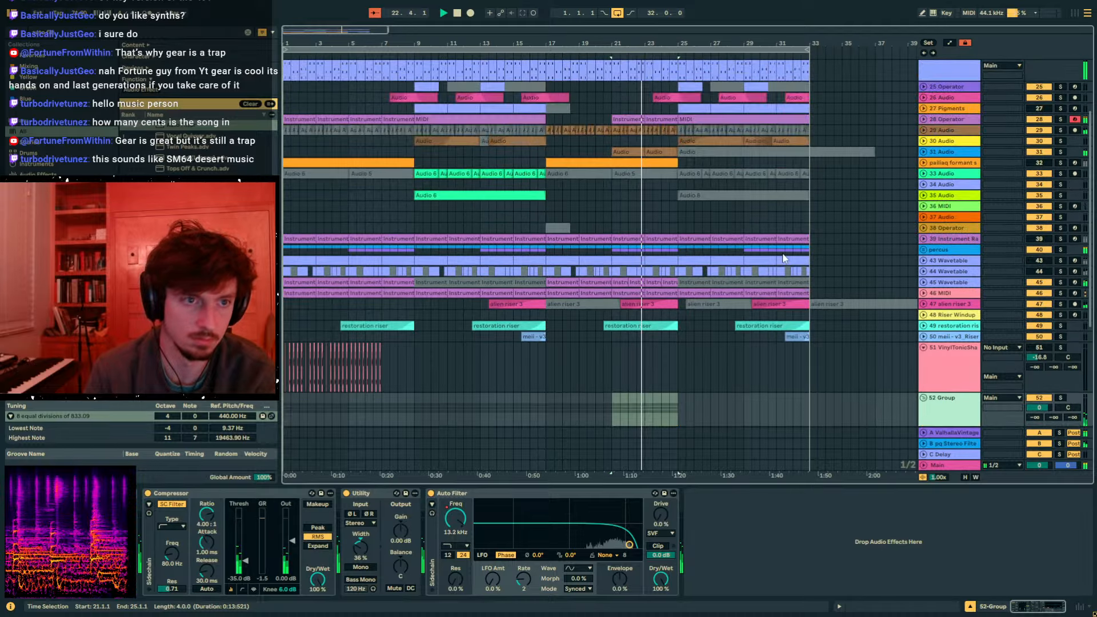
left_click(894, 258)
scroll(905, 260, "down", 5)
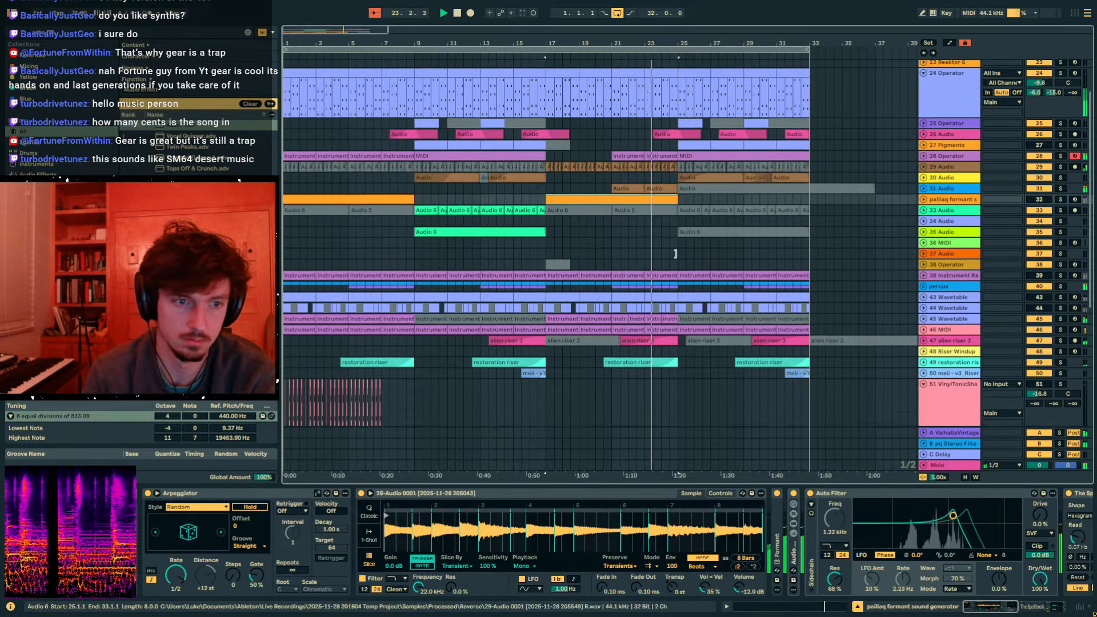
left_click(620, 207)
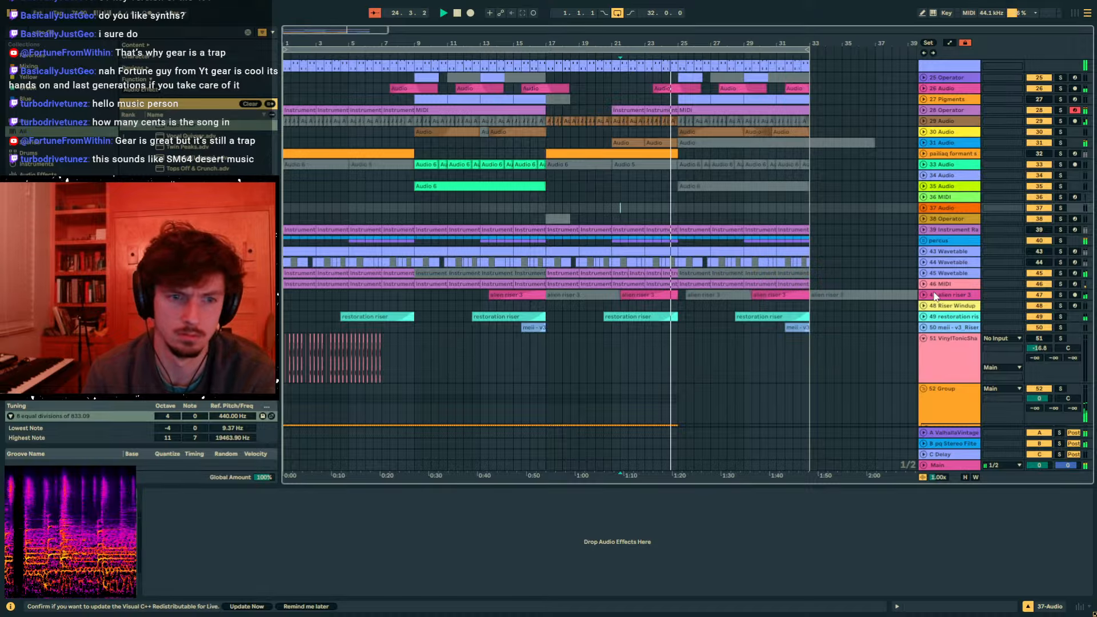
left_click(924, 284)
left_click(936, 311)
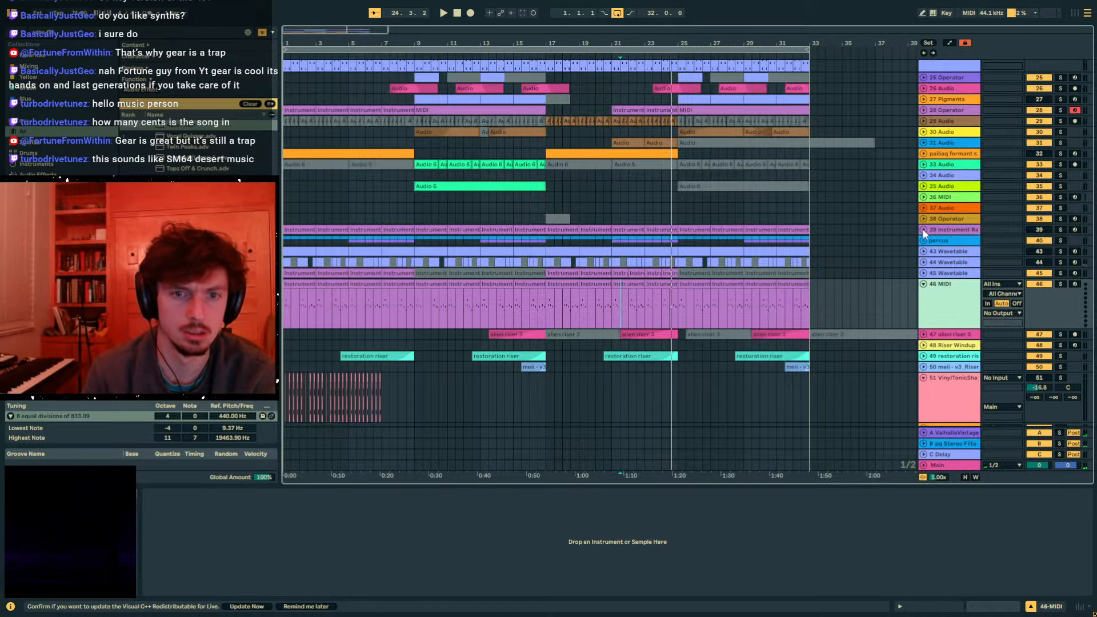
scroll(929, 300, "down", 5)
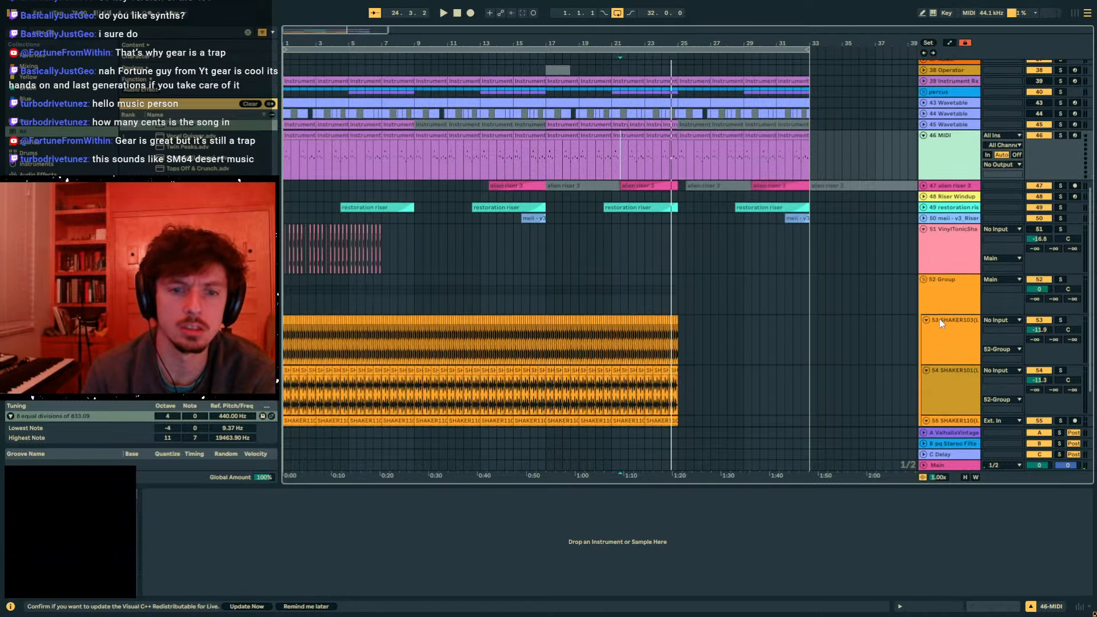
scroll(939, 319, "up", 2)
scroll(931, 298, "up", 3)
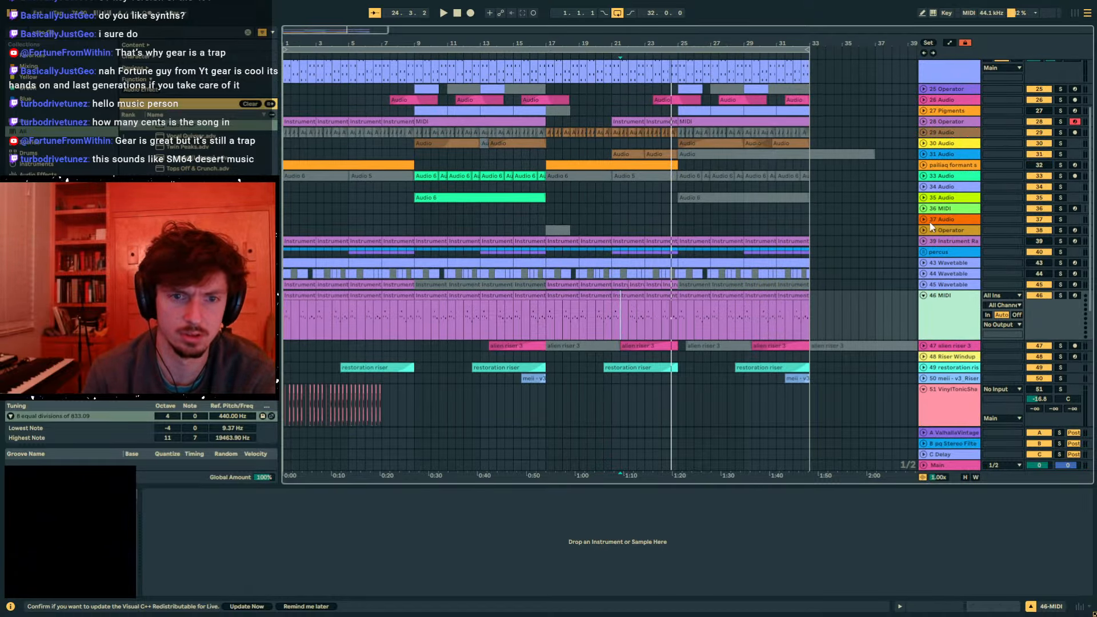
- Expand all tracks and play back track 39 Instrument Rack in context from bar 21
left_click(925, 240, "alt")
left_click(639, 270)
left_click(618, 268)
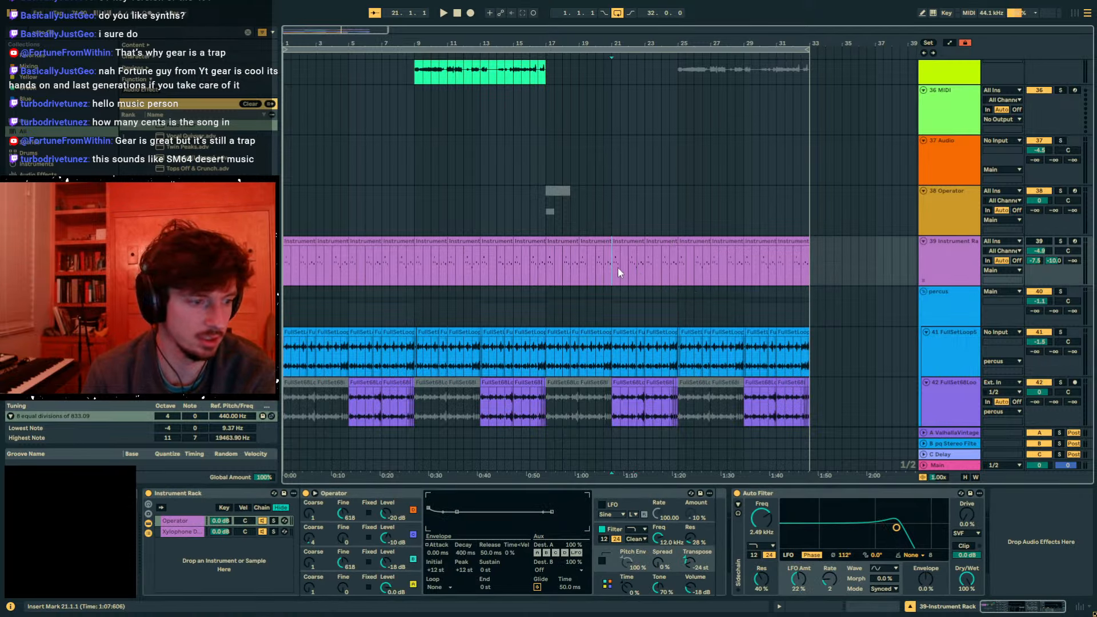
key("space")
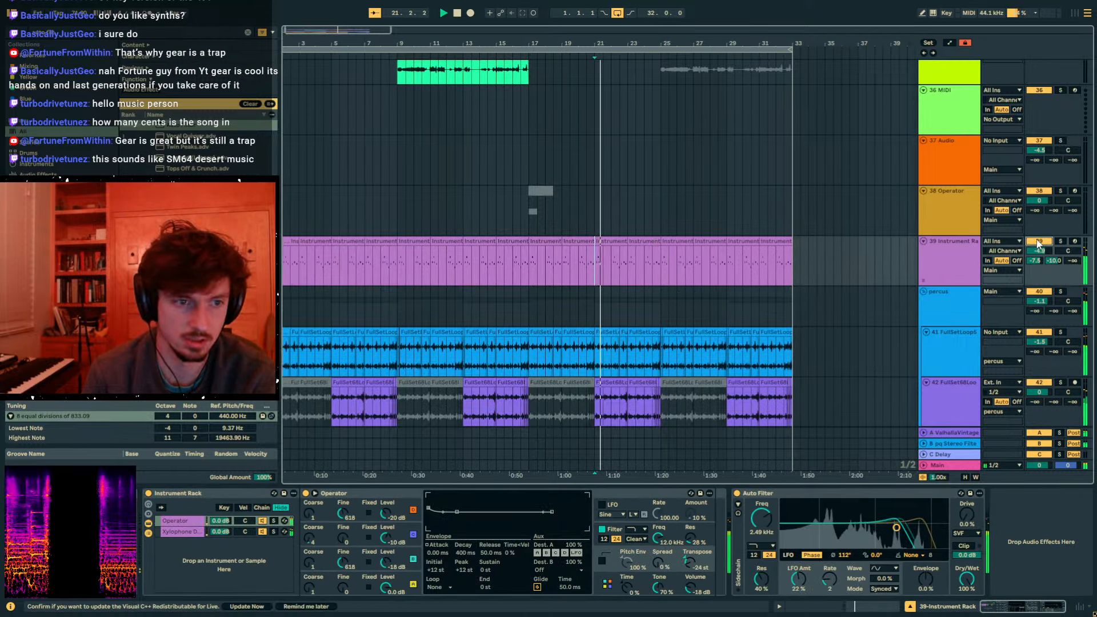
scroll(892, 269, "up", 2)
key("space")
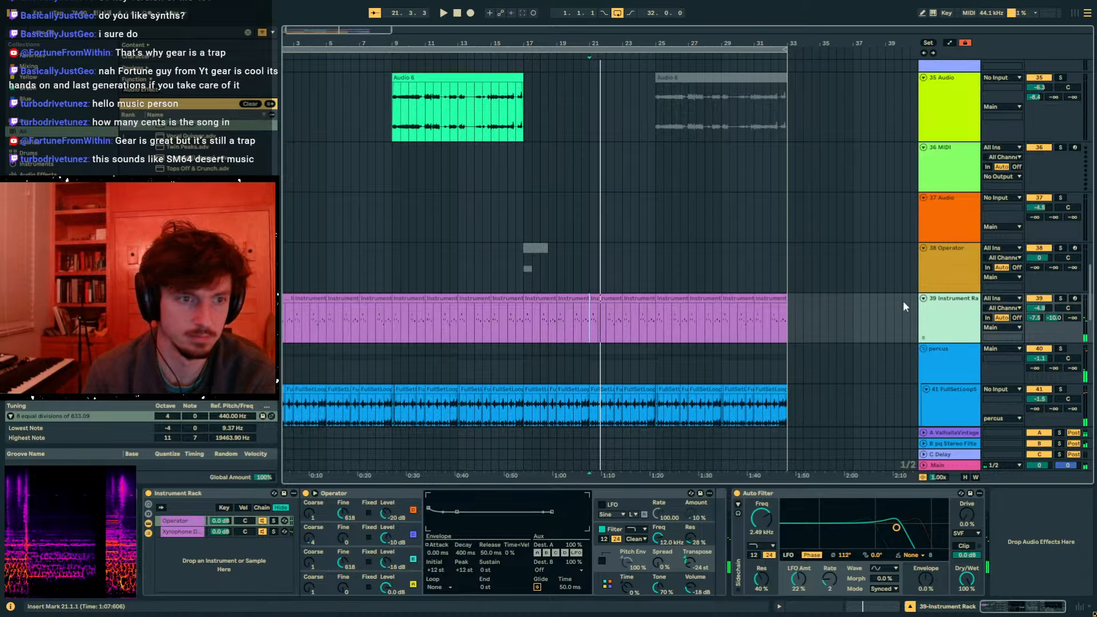
- Deactivate track 28 Operator's clips in bars 21–25 and copy its bars 25–33 MIDI onto track 39 Instrument Rack at bar 25
scroll(743, 263, "up", 8)
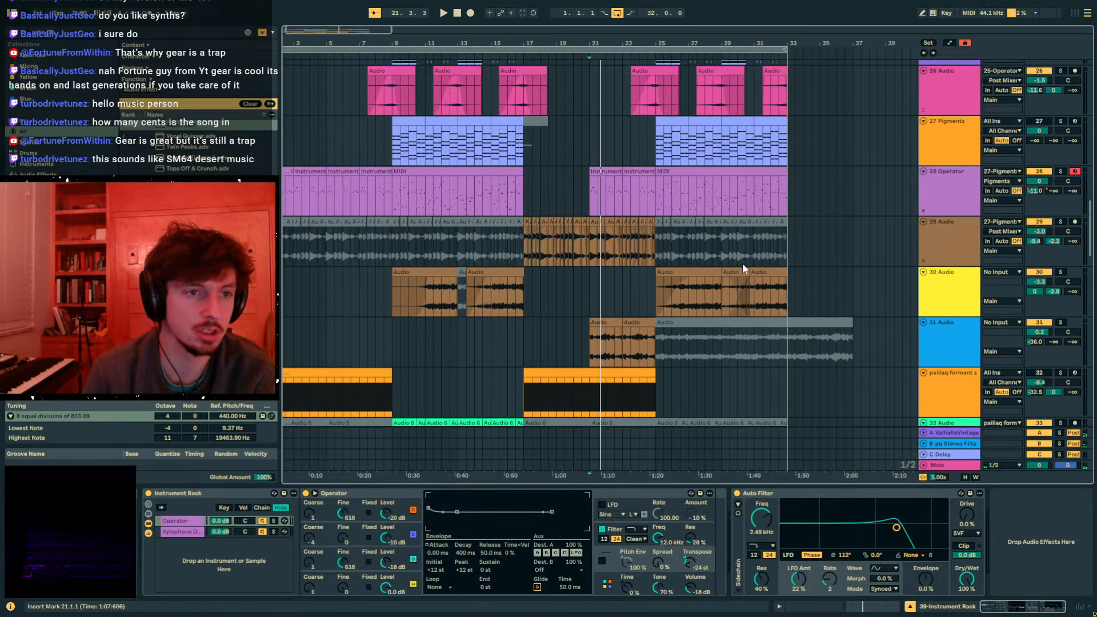
left_click_drag(597, 189, 635, 188)
scroll(643, 246, "left", 1)
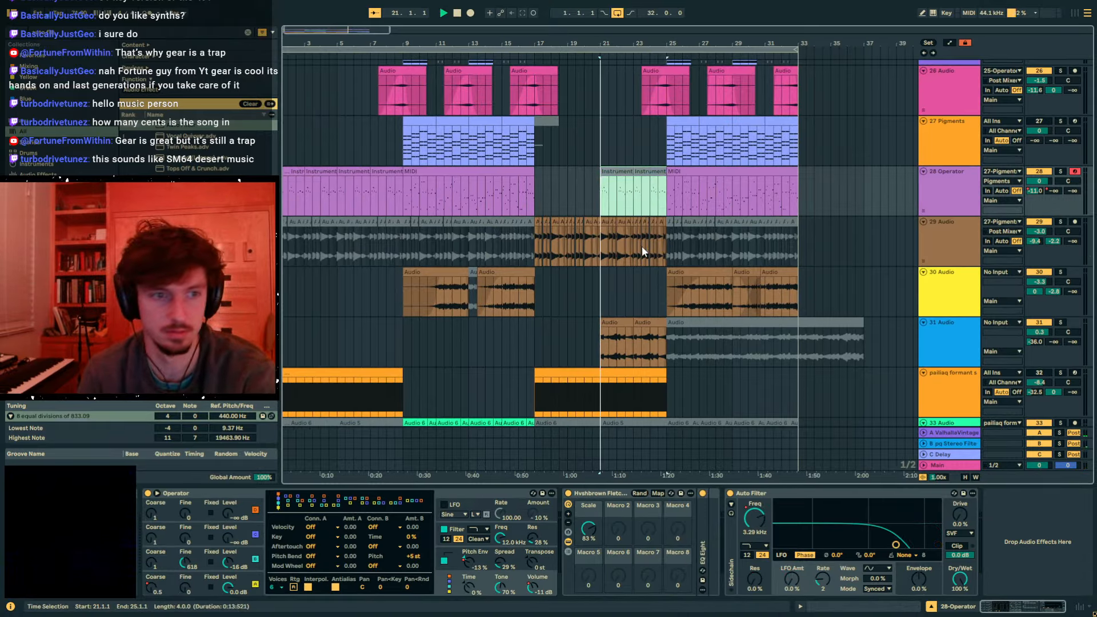
scroll(657, 246, "down", 10)
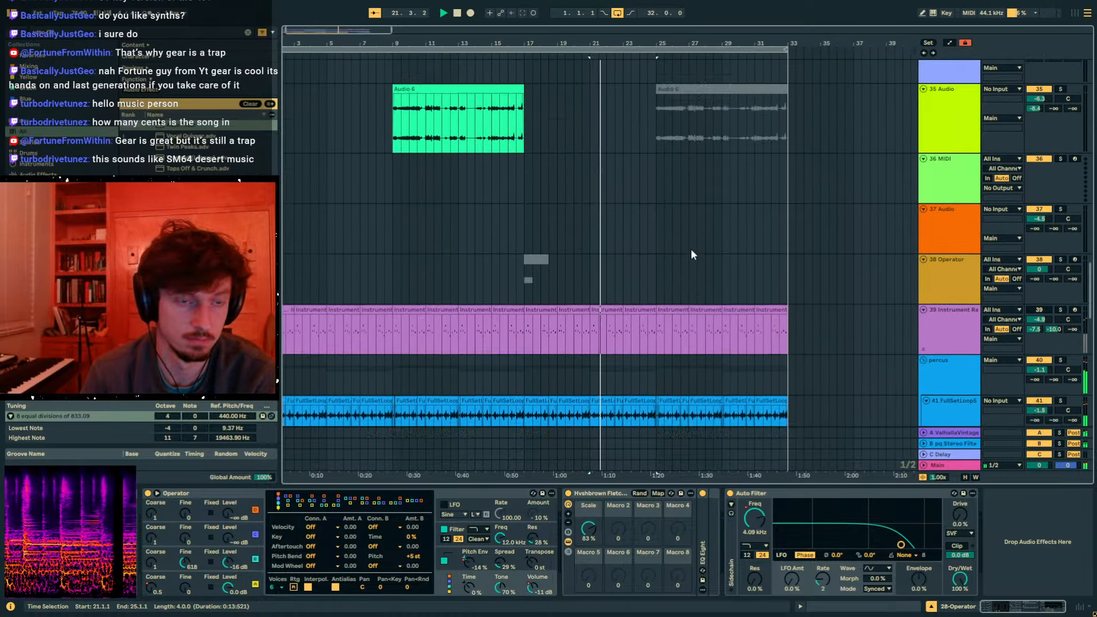
scroll(690, 248, "up", 8)
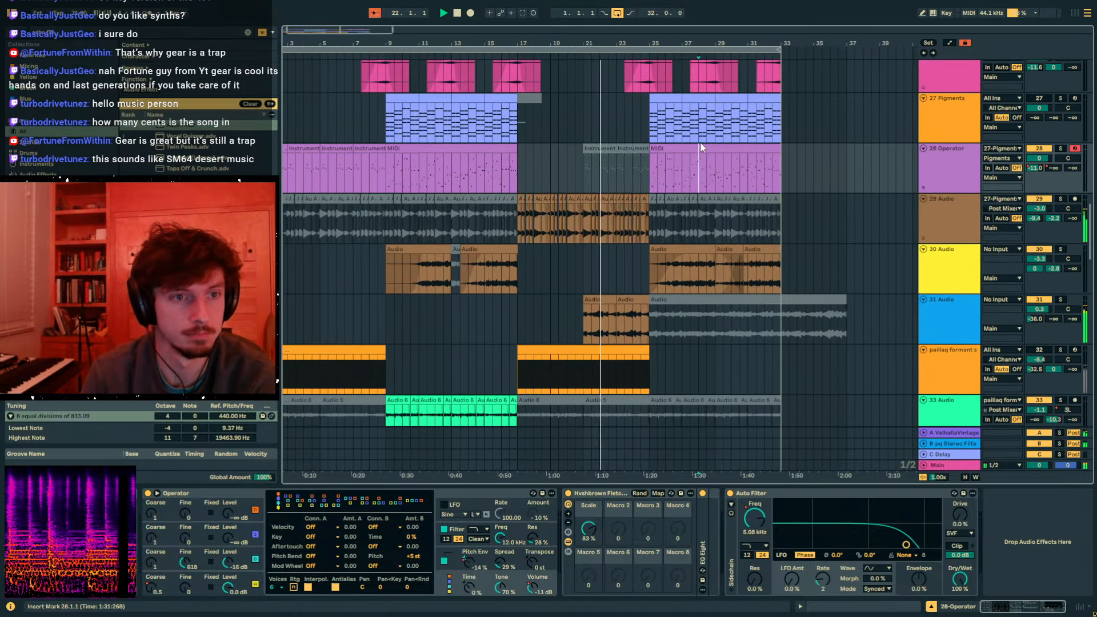
left_click(700, 147)
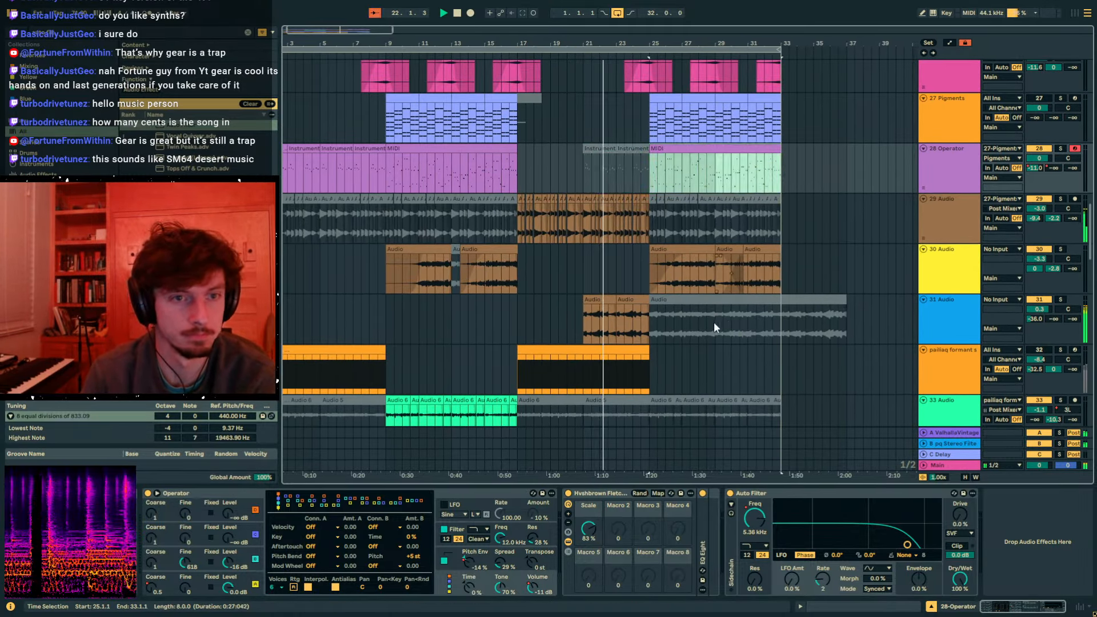
scroll(715, 321, "down", 10)
left_click(652, 289)
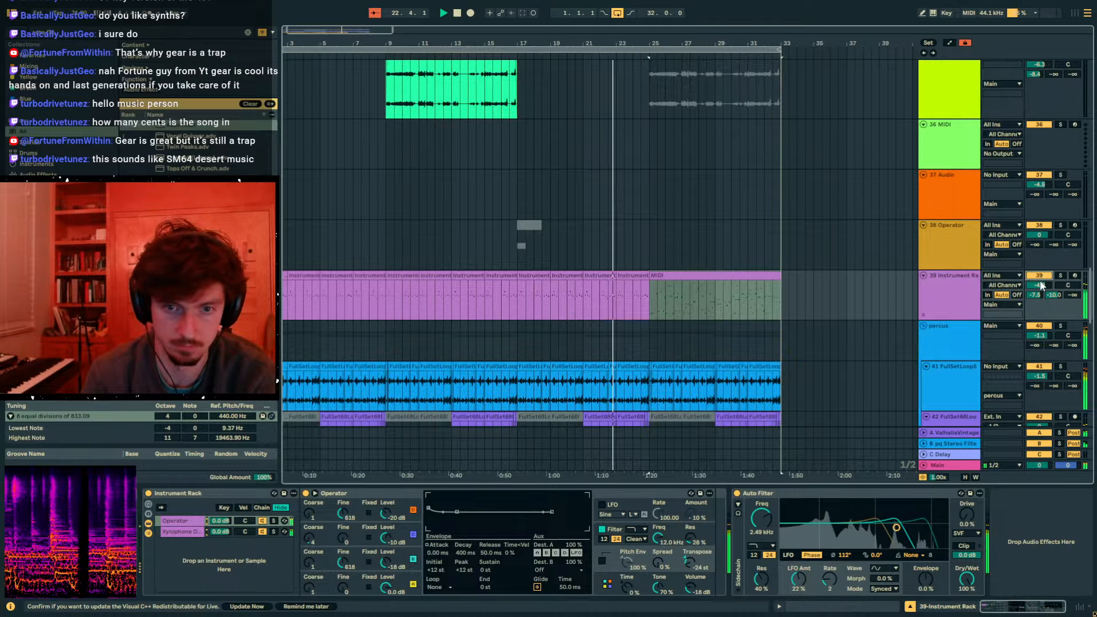
- Lower track 39 Instrument Rack's volume to -9.7 dB, turn the track off and fold all tracks
mouse_move(1041, 286)
left_mouse_down()
mouse_move(1042, 320)
mouse_move(1041, 264)
mouse_move(1041, 280)
left_mouse_up()
left_click(1039, 276)
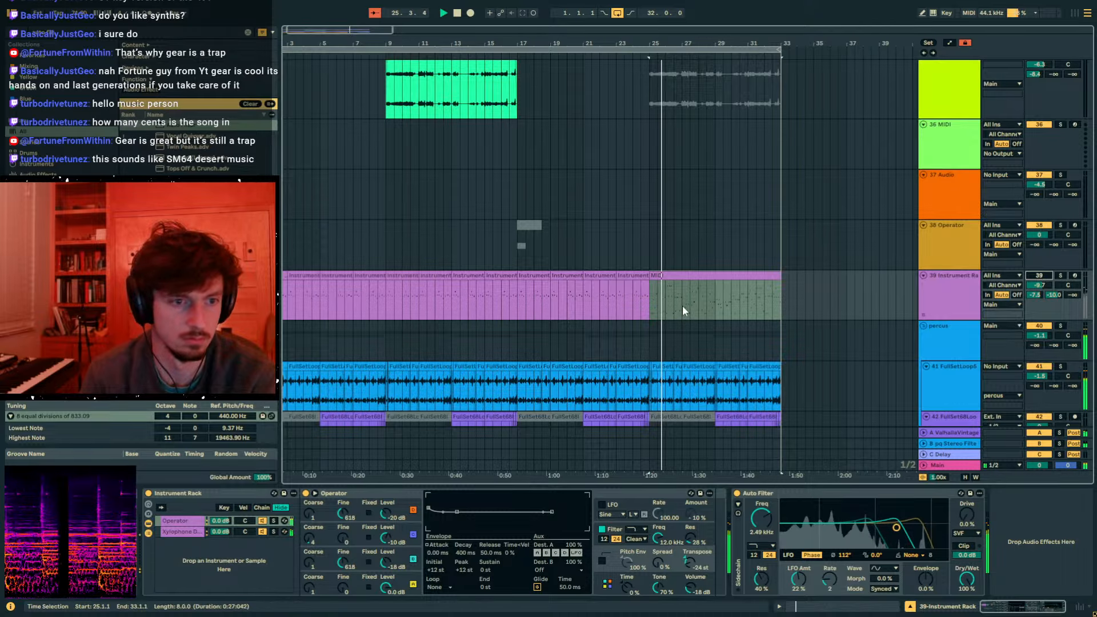
left_click(678, 275)
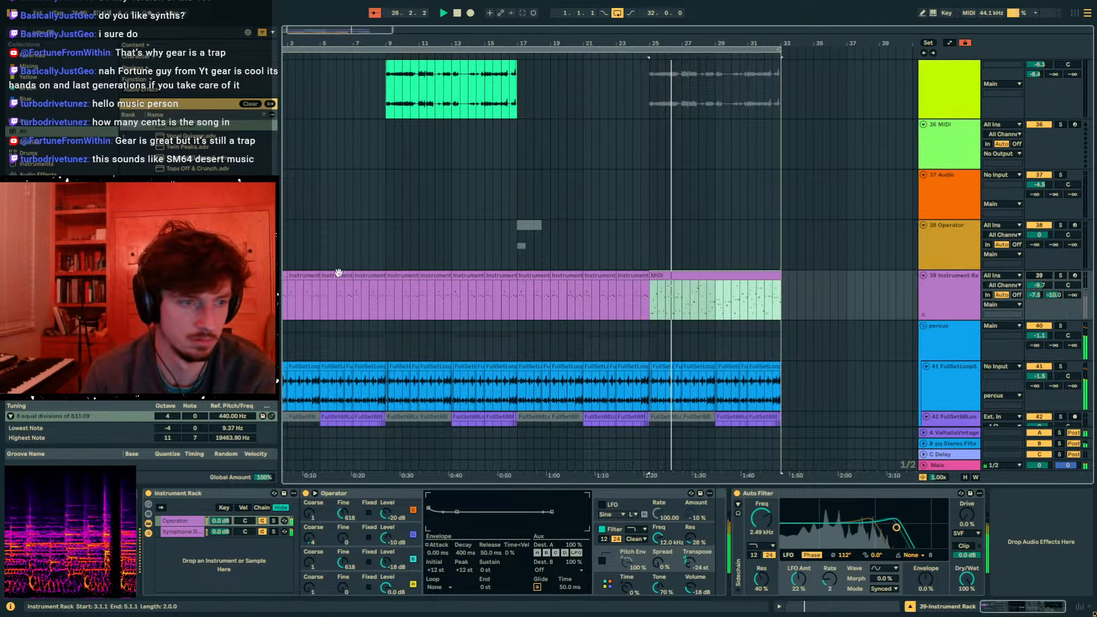
left_click(941, 286)
left_click(924, 276, "alt")
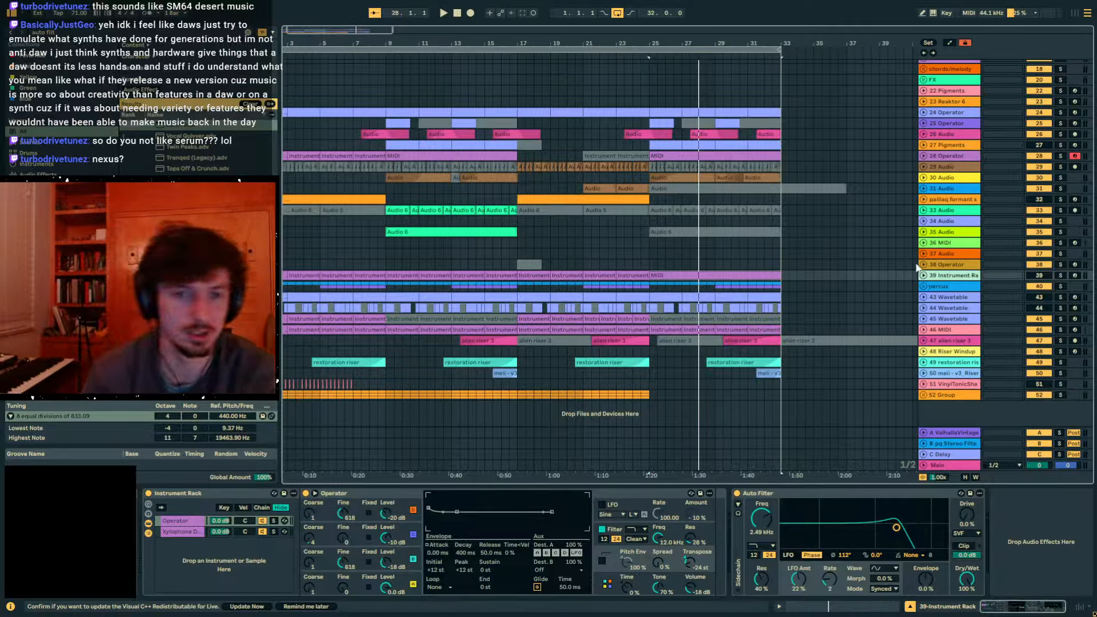
- Add a new MIDI track below the shaker group
left_click(923, 265)
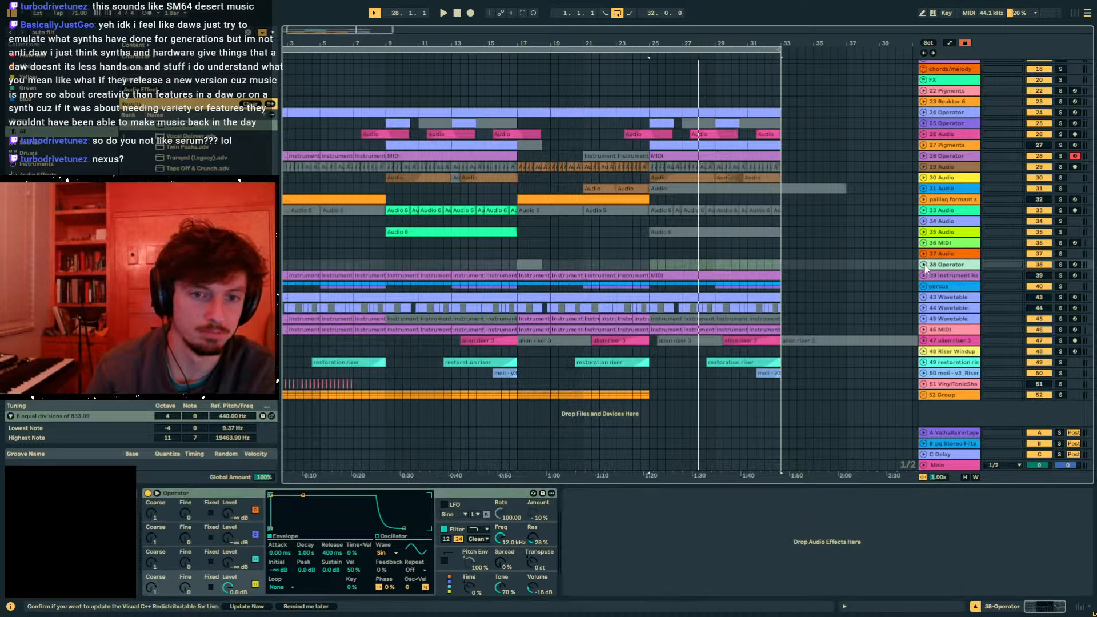
left_click(821, 257)
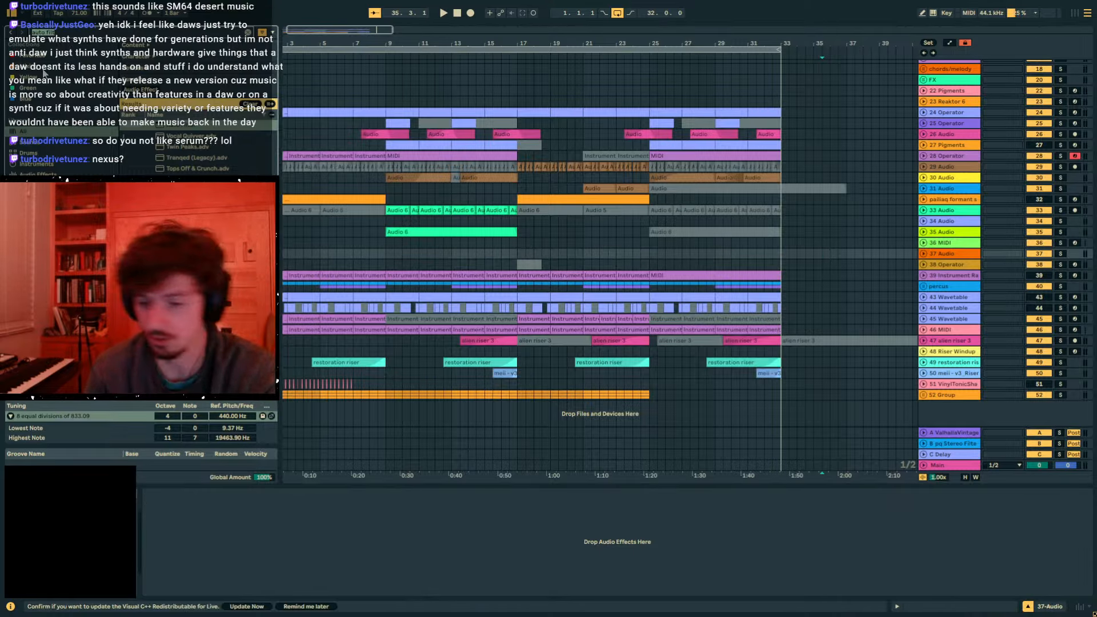
left_click(784, 256)
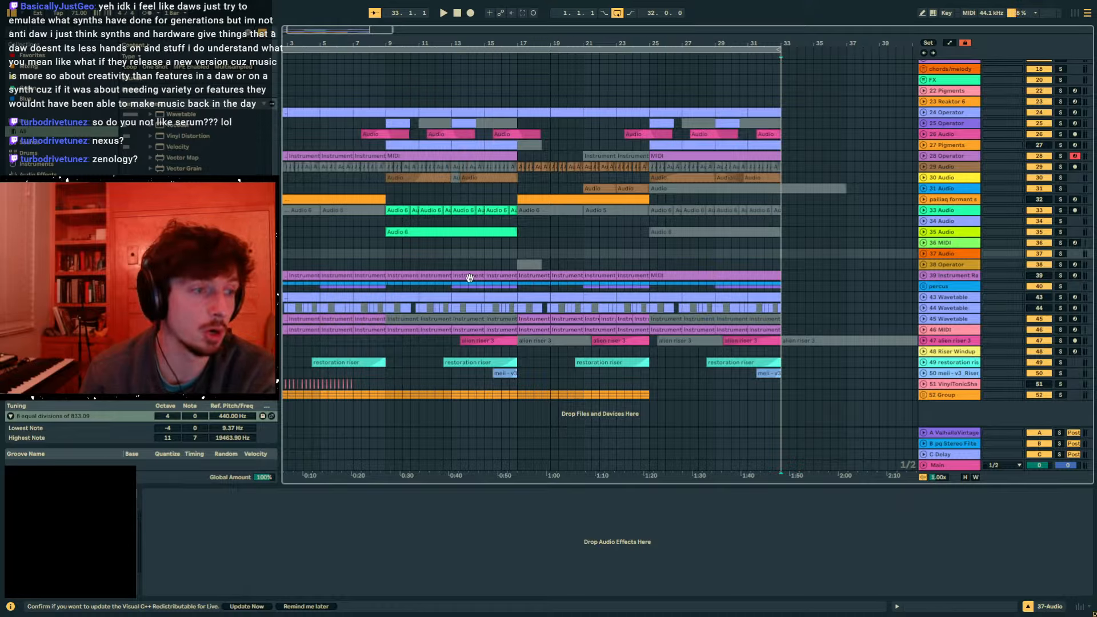
left_click(945, 395)
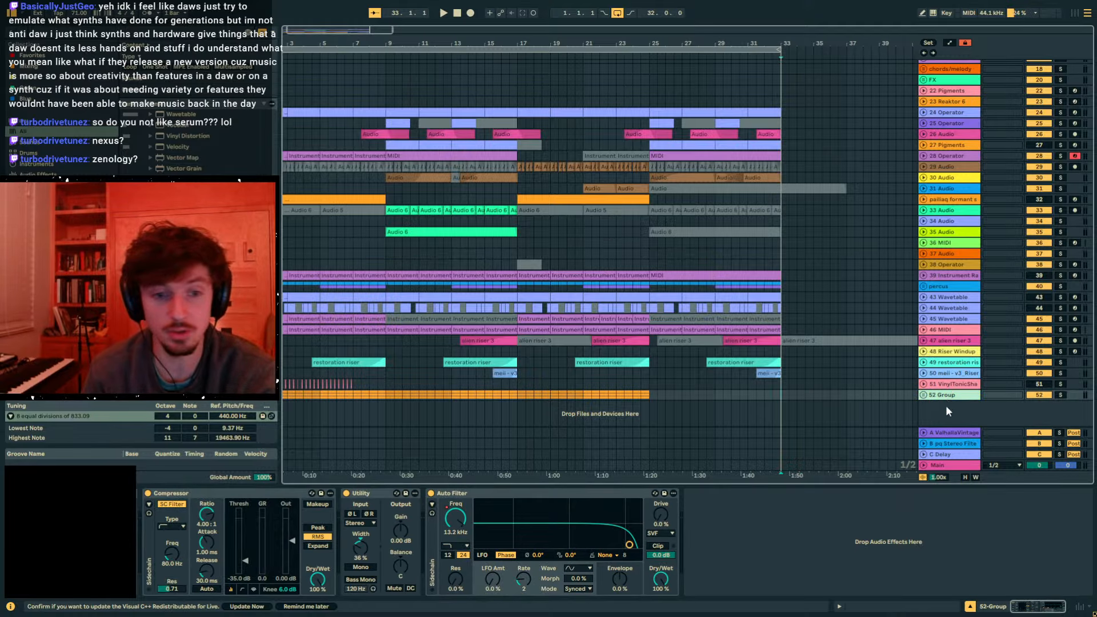
double_click(946, 406)
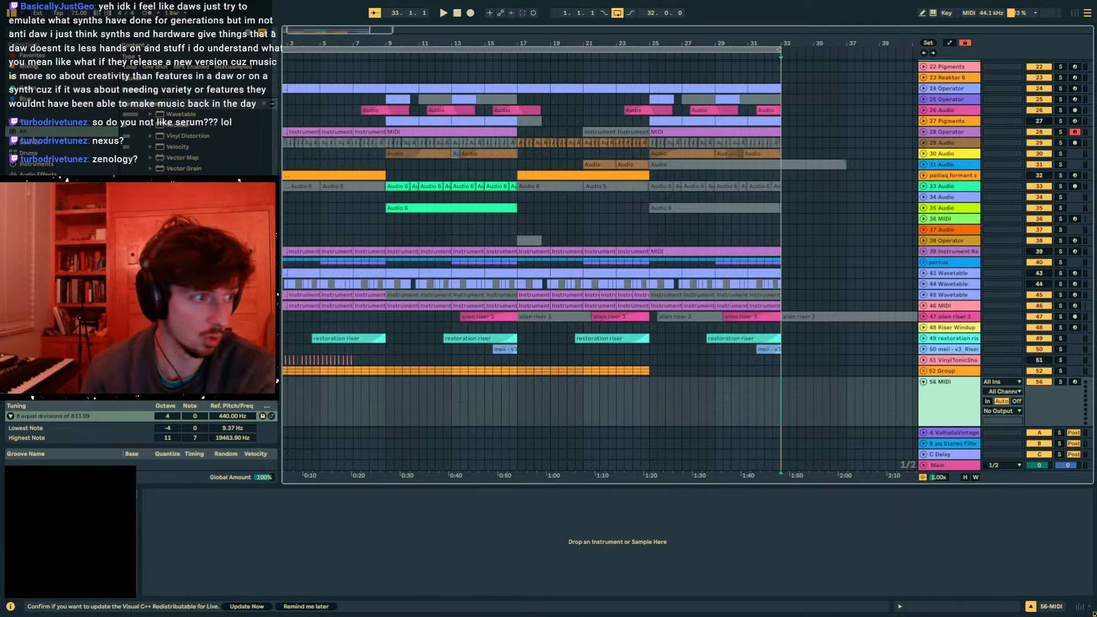
- Browse the plug-ins for an instrument and place the insert marker at bar 17 on the new MIDI track
key("ctrl+f")
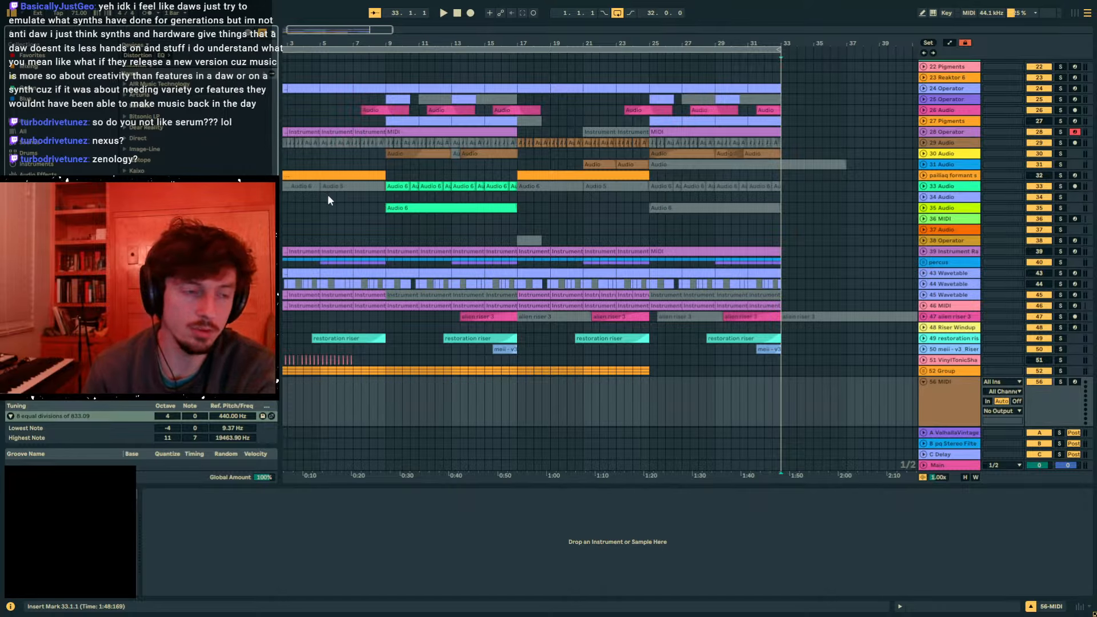
left_click(516, 399)
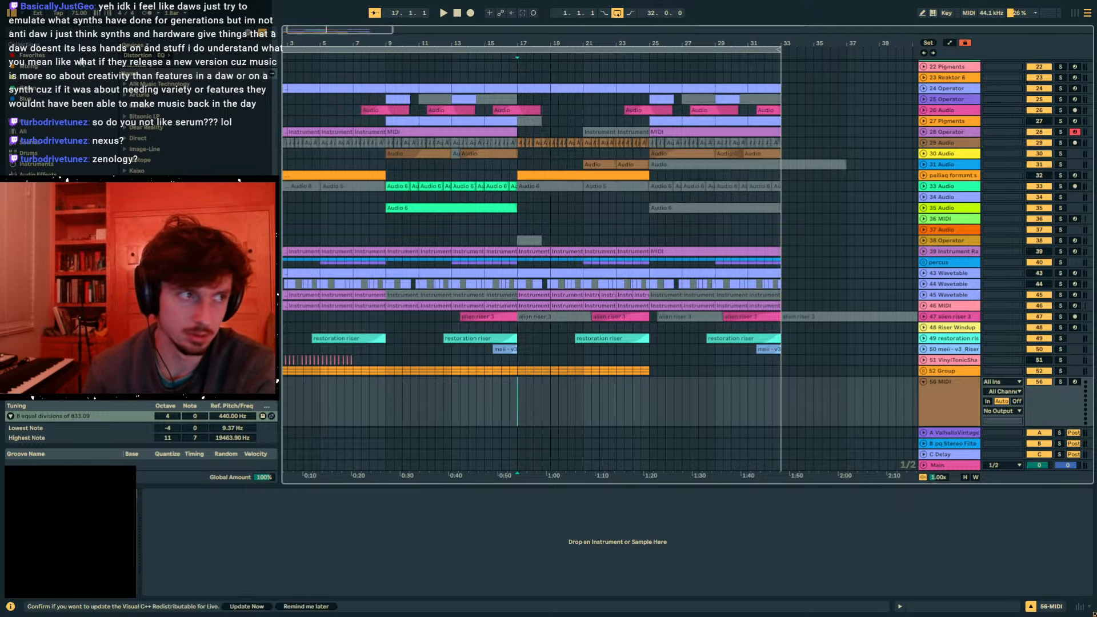
scroll(673, 259, "down", 3)
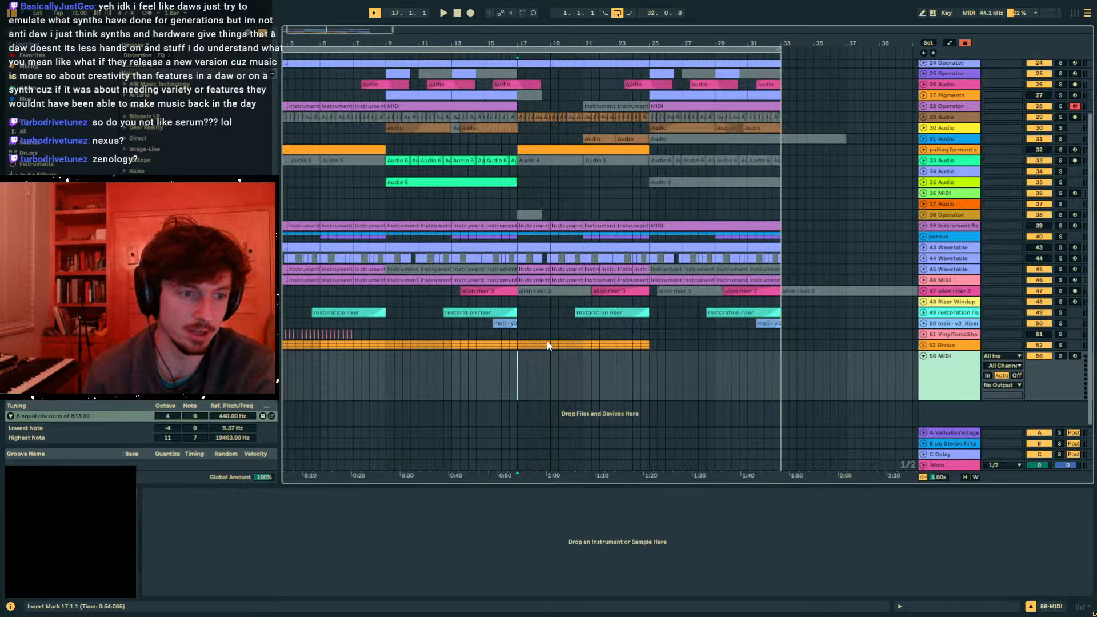
left_click(519, 373)
- Select track 28 Operator and bring up its device chain
scroll(673, 363, "up", 5)
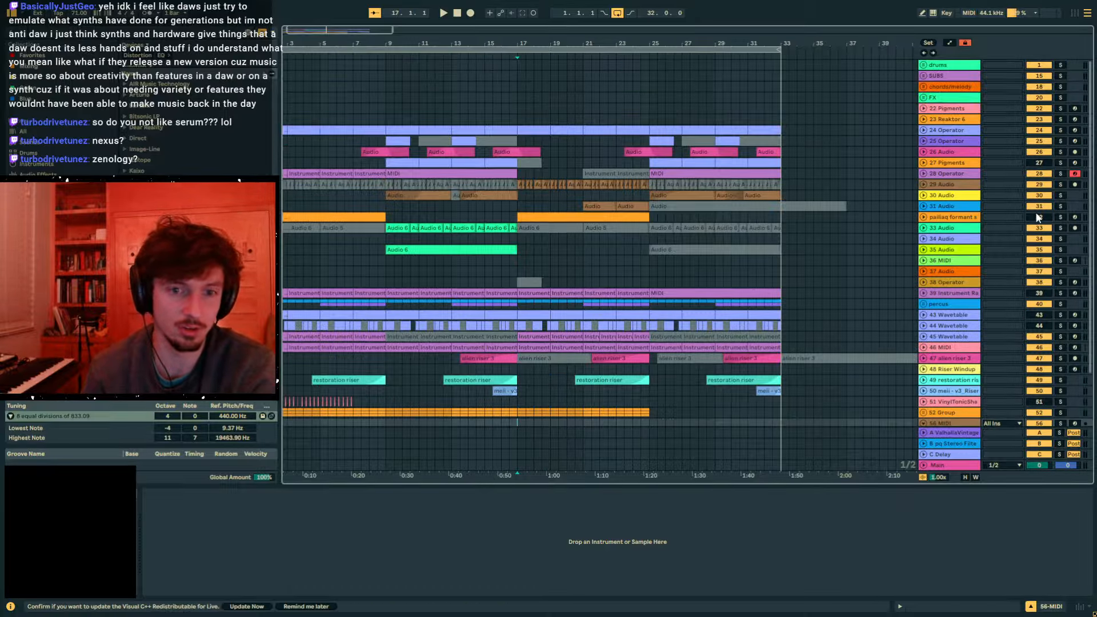
left_click(927, 185)
left_click(943, 174)
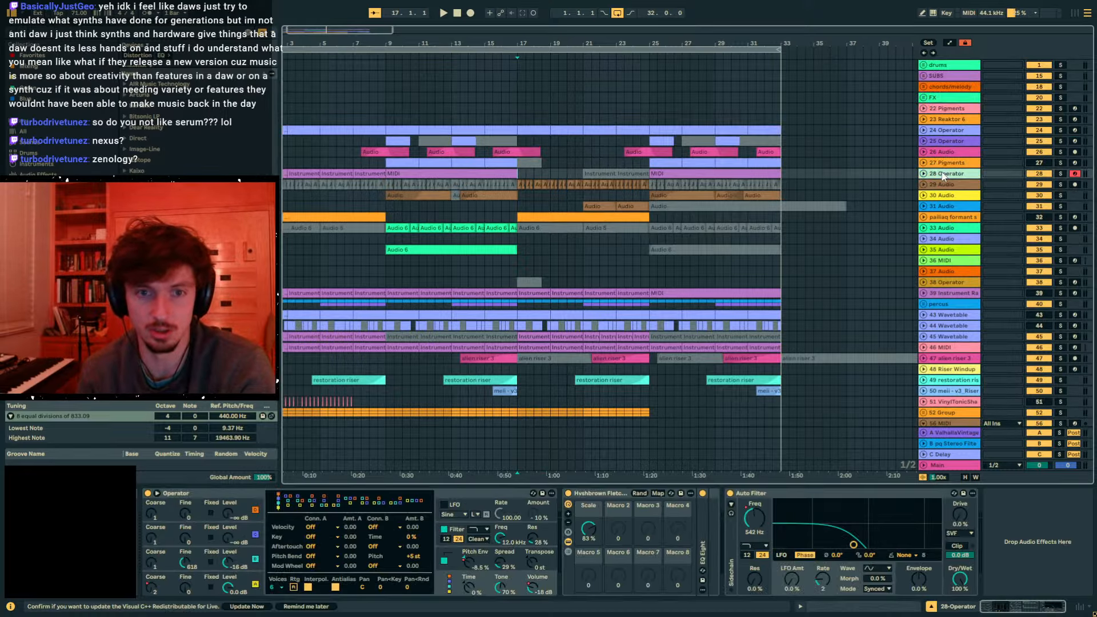
- Unfold track 27 Pigments, select bars 25 to 27 and compare its soloed playback with the full mix
left_click(924, 164)
left_click(667, 162)
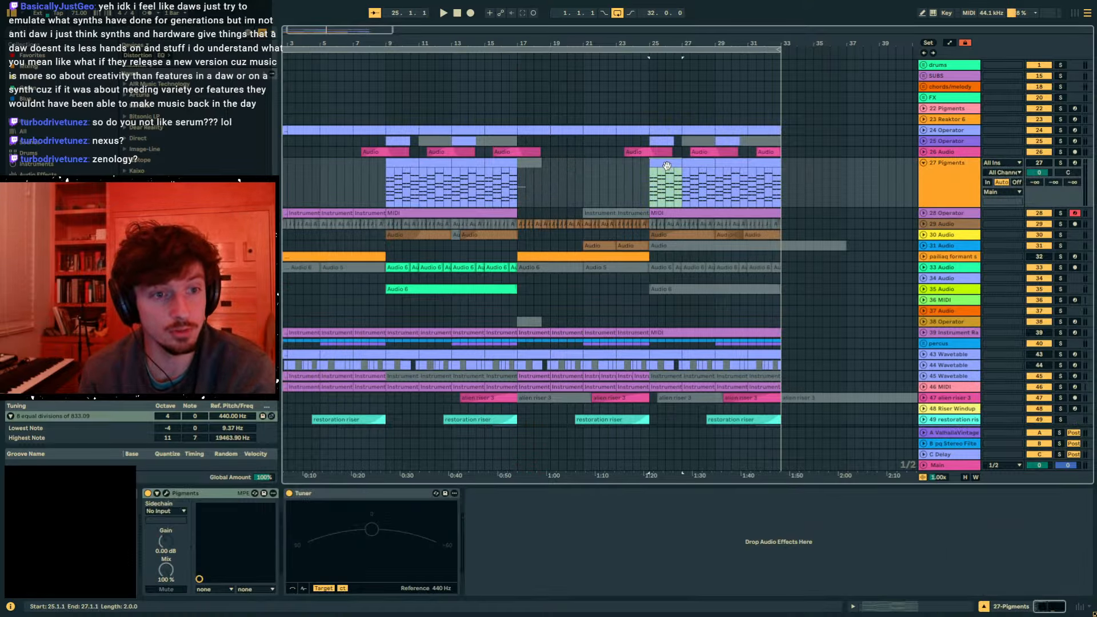
key("space")
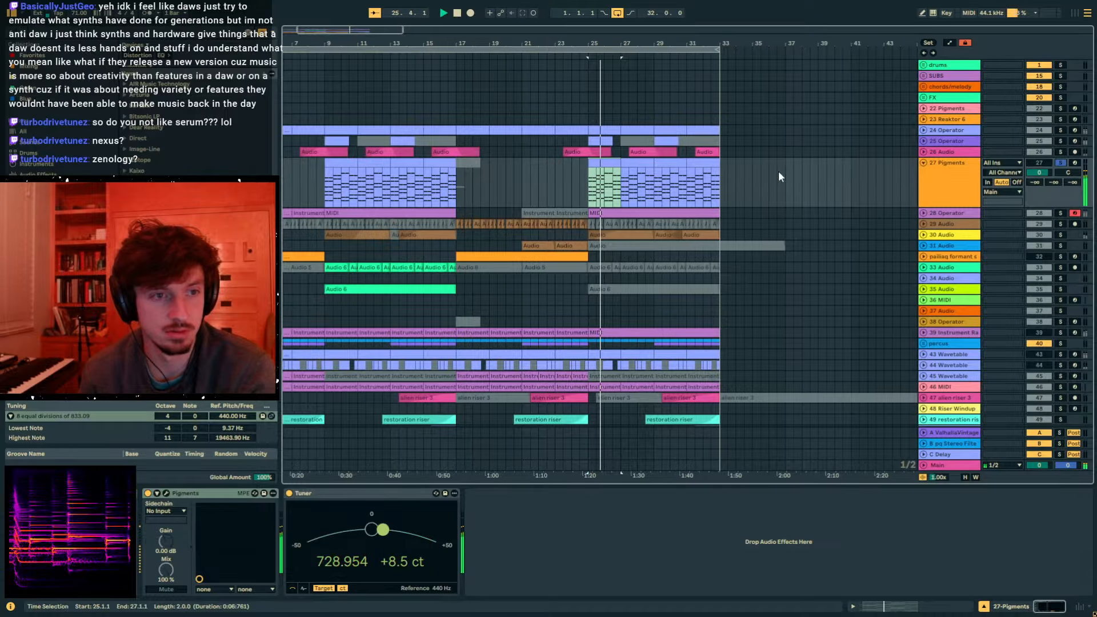
key("space")
left_click(1060, 163)
key("space")
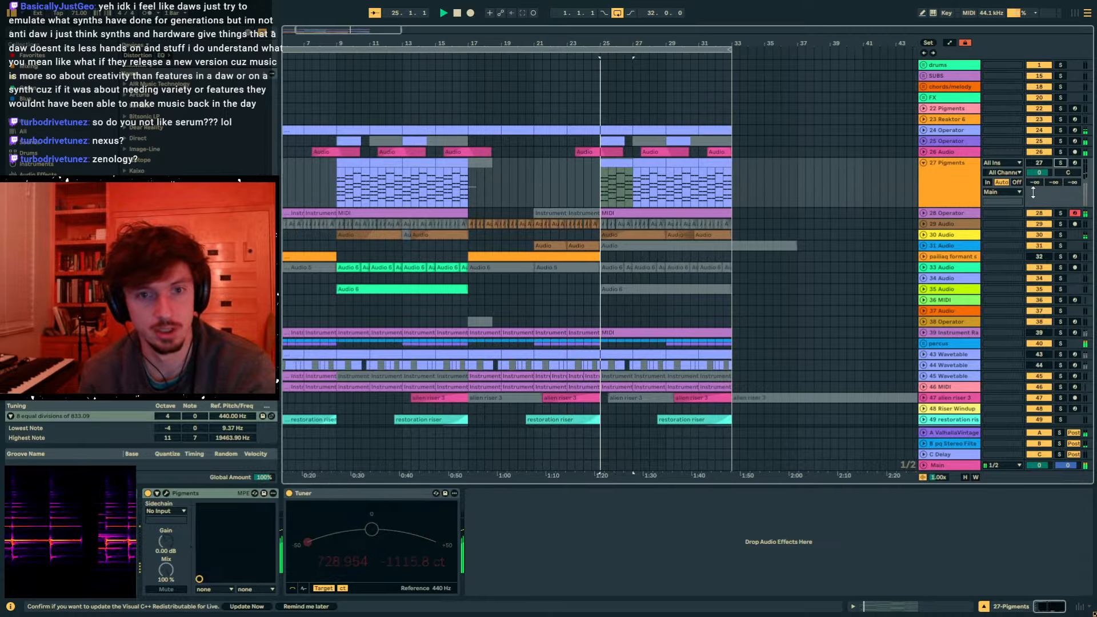
- Unfold track 30 Audio and place the insert marker at bar 25 on it
key("a")
key("a")
left_click(923, 235)
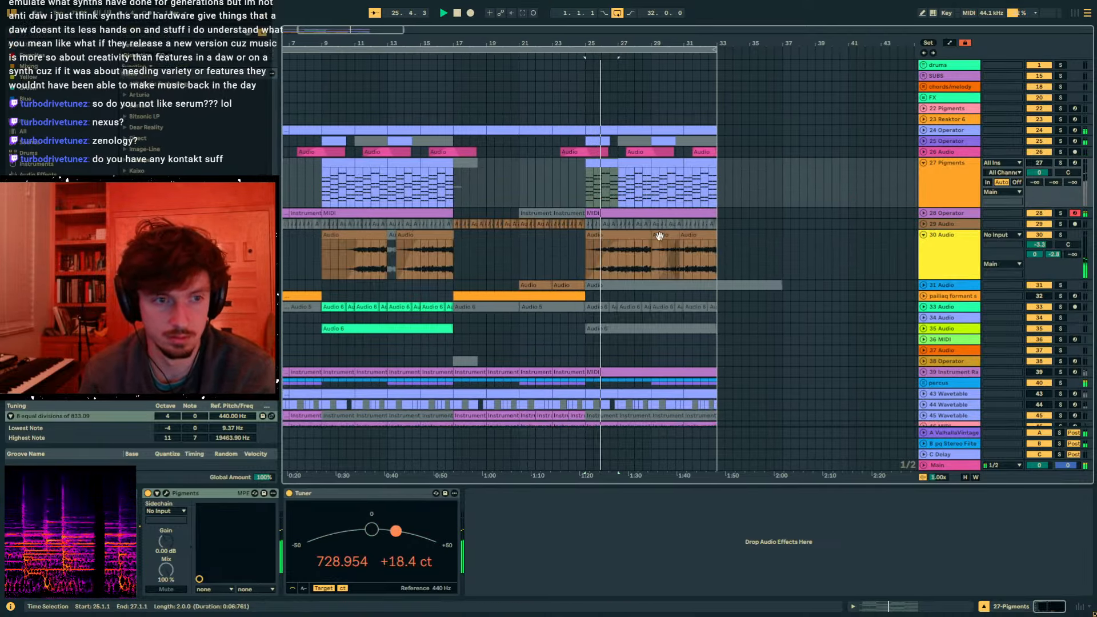
left_click_drag(617, 240, 583, 240)
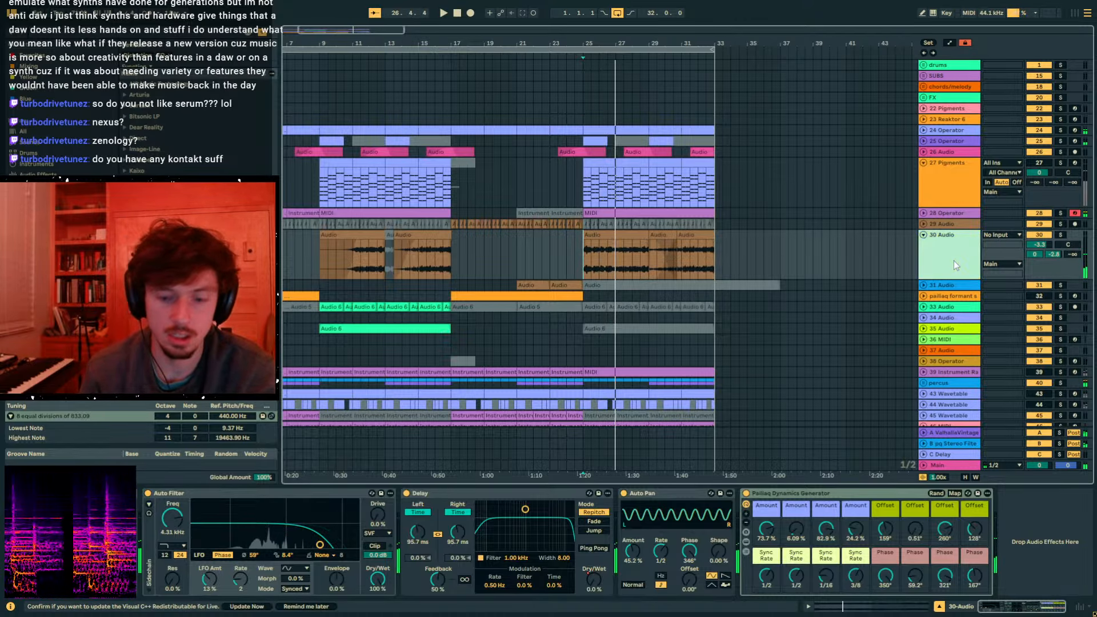
- Add a MIDI track below track 30 Audio and load UVIWorkstation onto it
key("ctrl+shift+t")
left_click(61, 34)
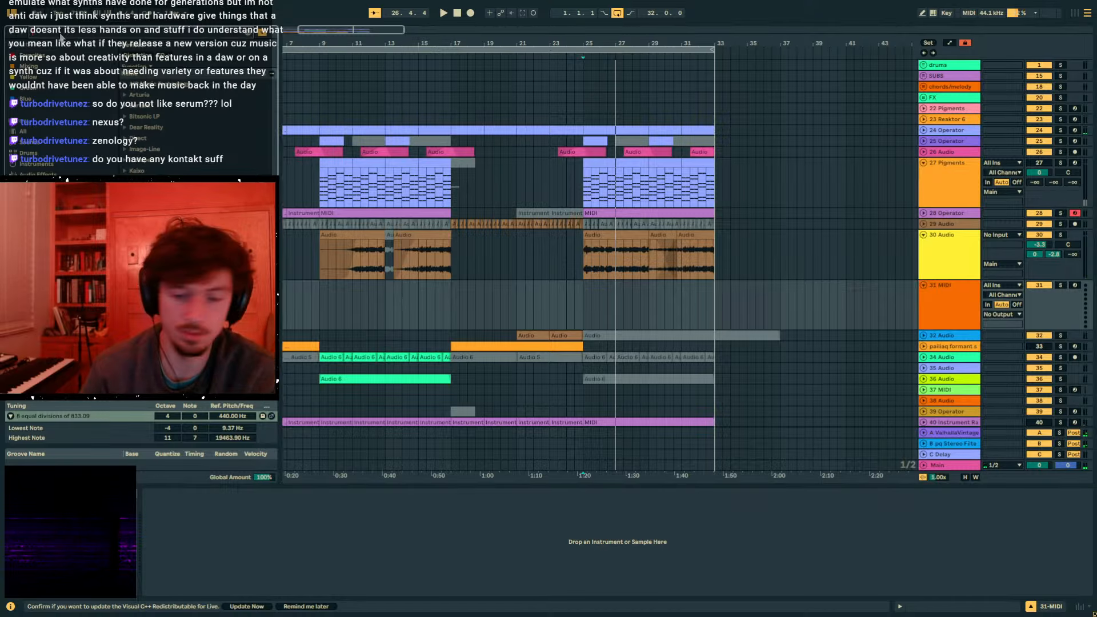
type("uvio")
key("BackSpace")
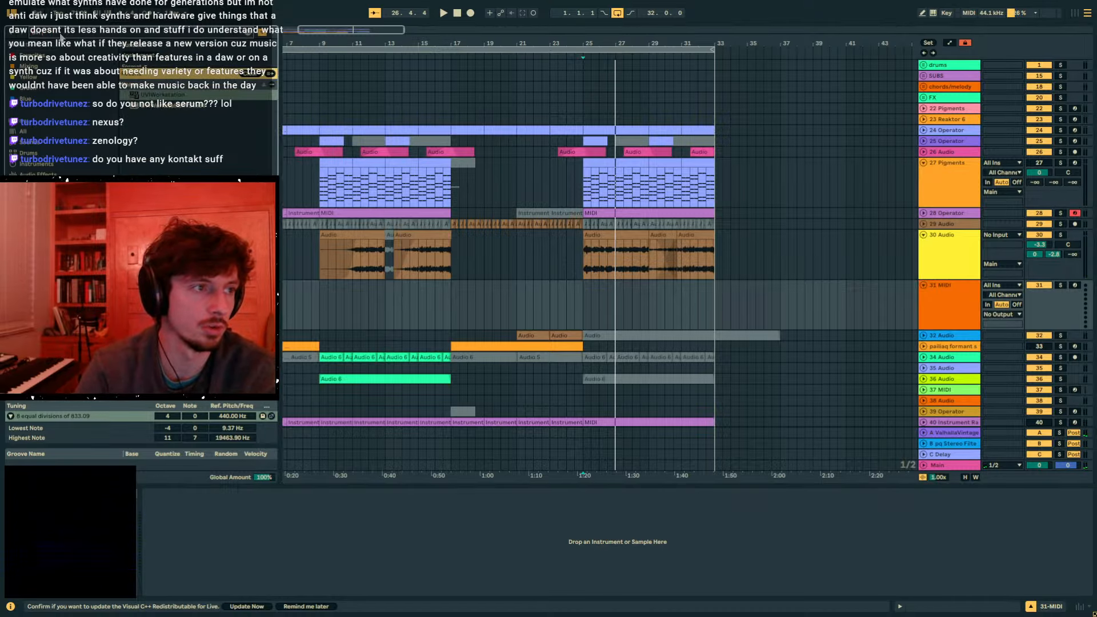
left_click_drag(160, 93, 672, 304)
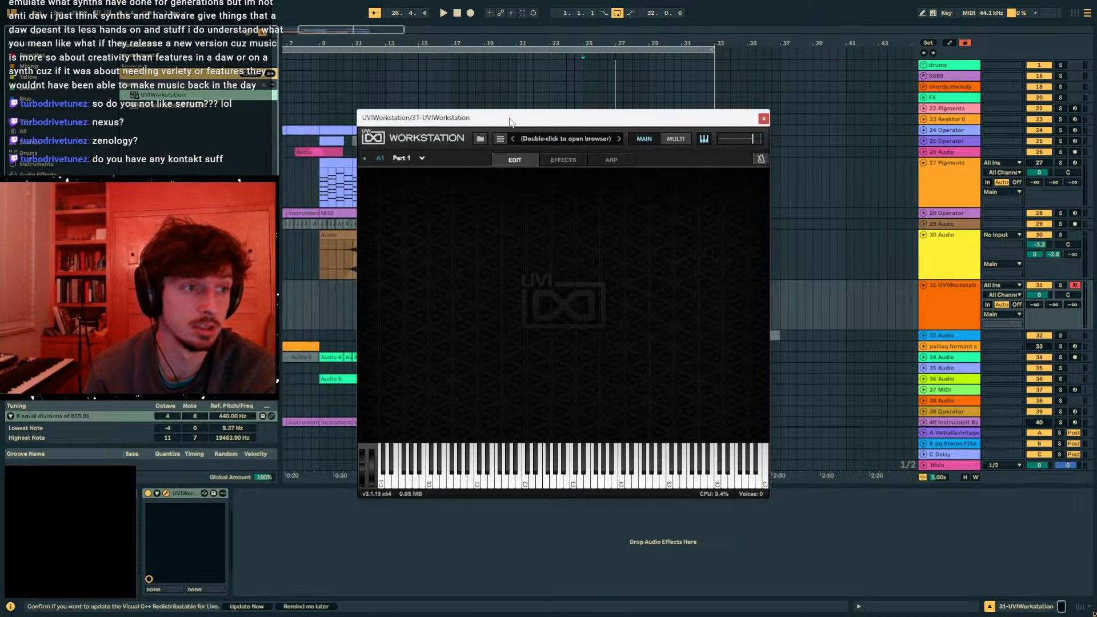
- Load the Kenong 1 Tuned program from World Suite 3's Metal & Gong, Gamelan Kenong category and close the plug-in window
left_click(480, 139)
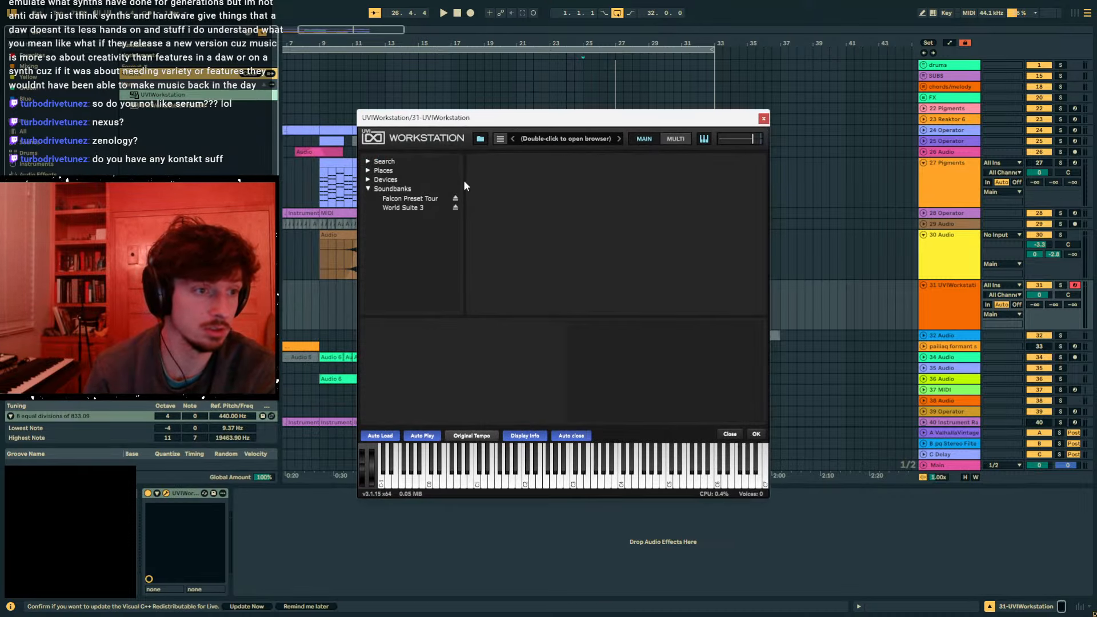
left_click(418, 209)
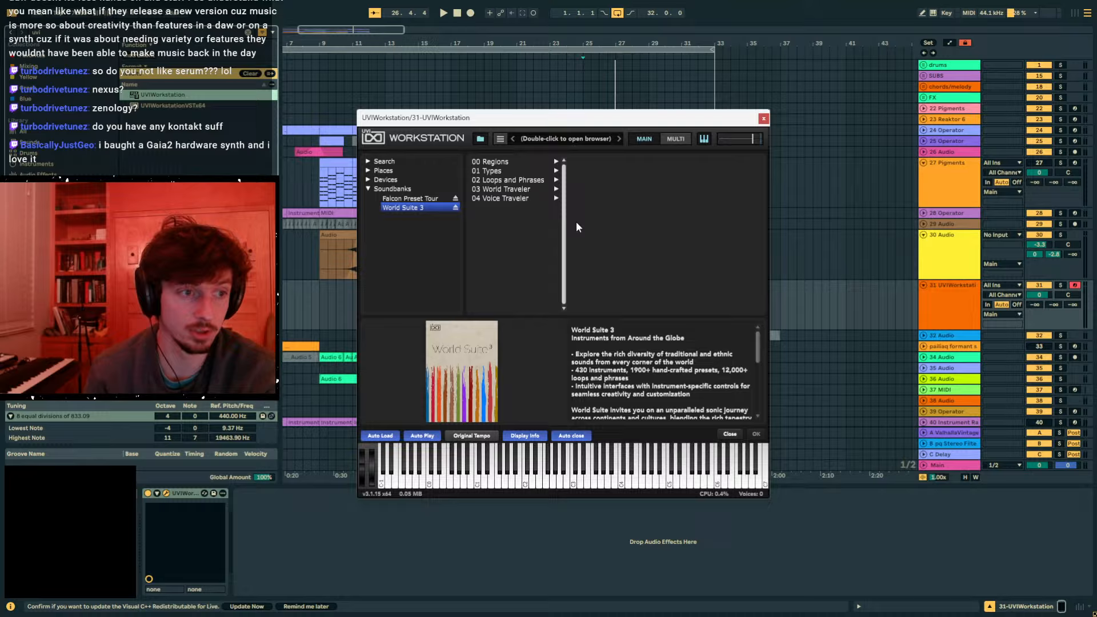
left_click(511, 180)
left_click(492, 171)
left_click(617, 179)
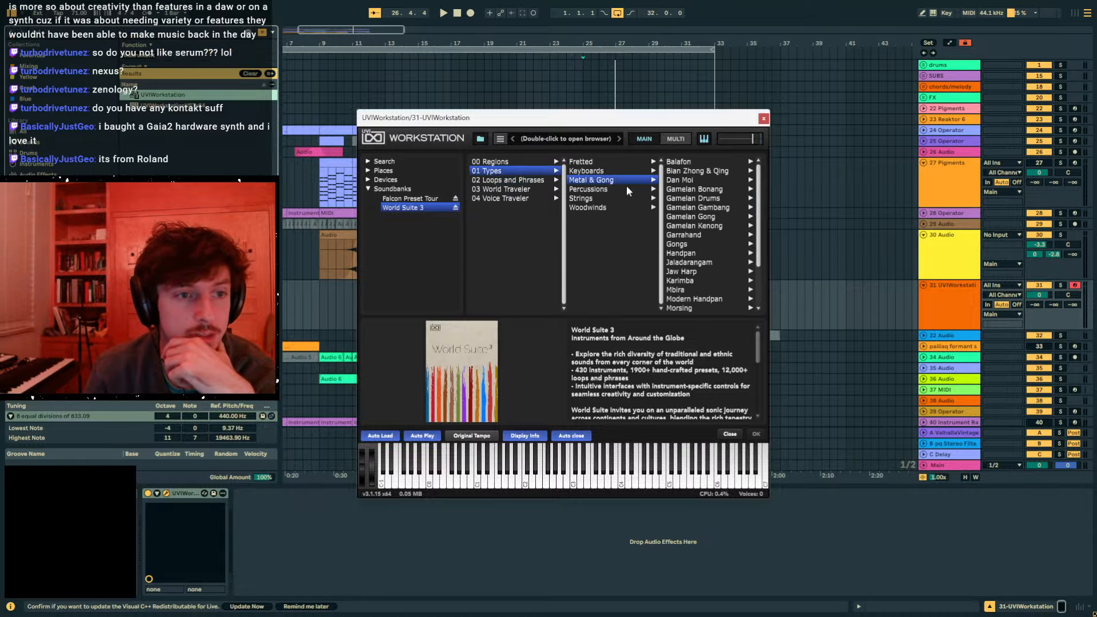
left_click(715, 225)
double_click(694, 163)
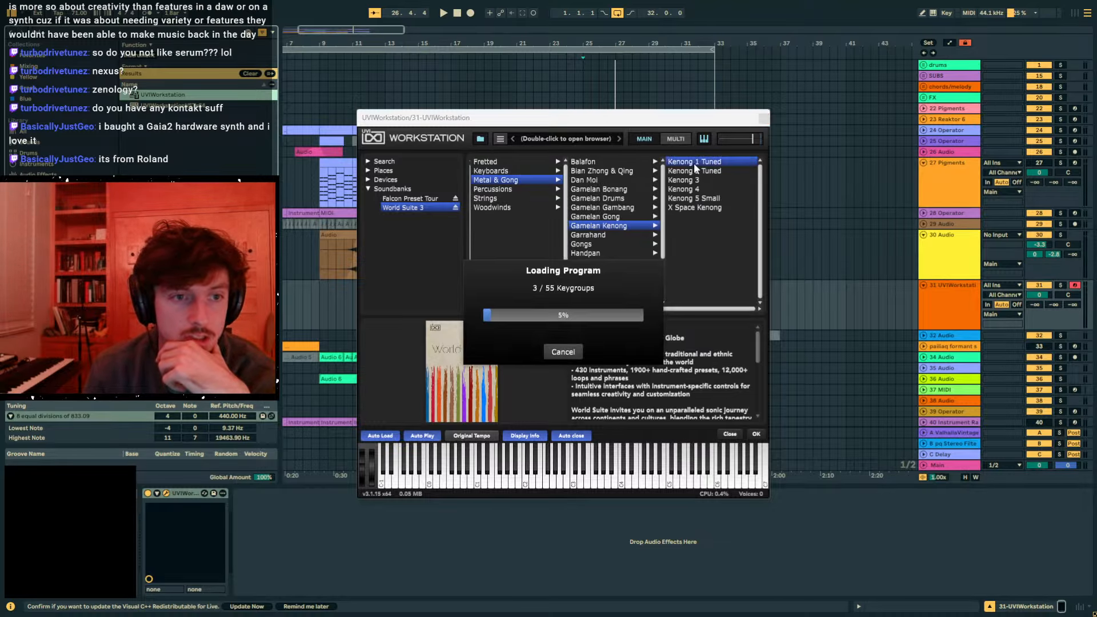
left_click(762, 120)
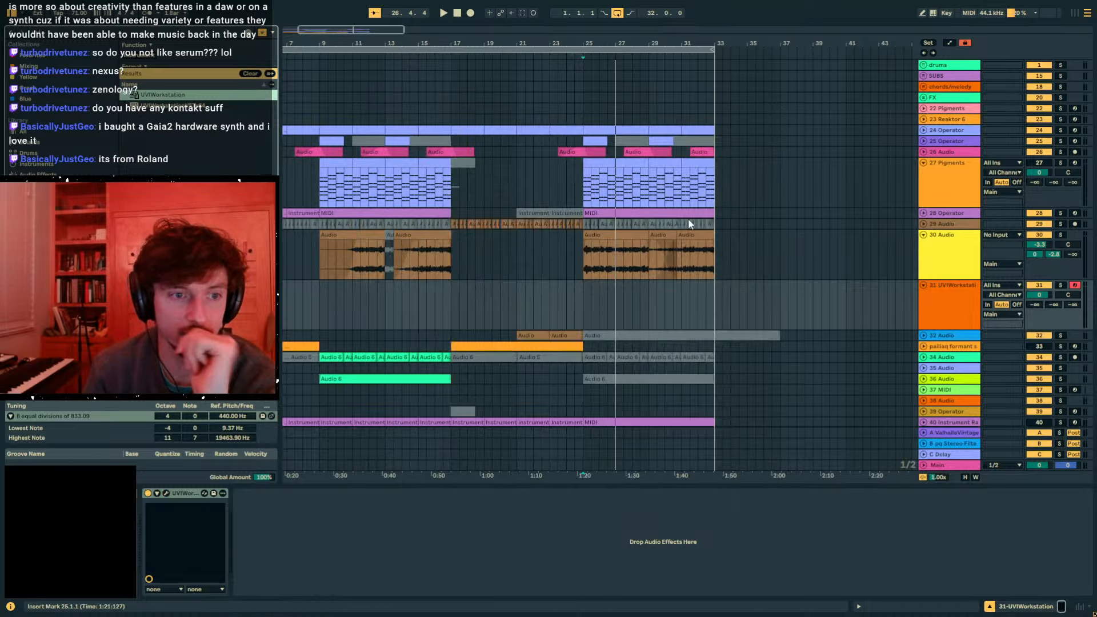
- Mark bars 25 to 33 on the UVIWorkstation track
scroll(688, 218, "down", 3)
mouse_move(592, 237)
left_mouse_down()
mouse_move(708, 232)
mouse_move(612, 243)
left_mouse_up()
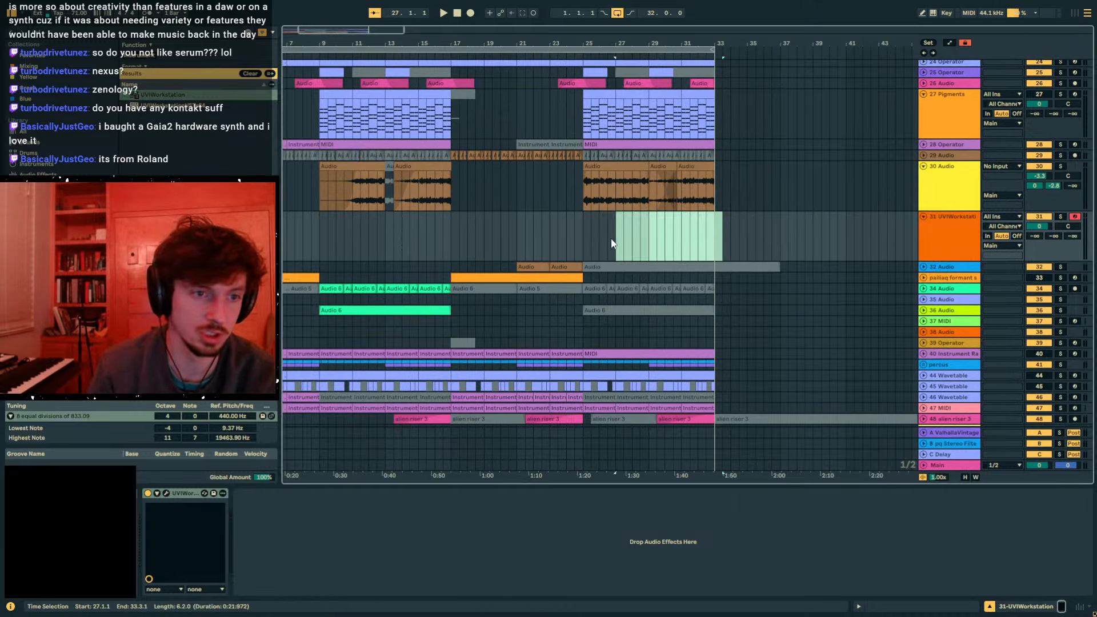
scroll(629, 235, "up", 3)
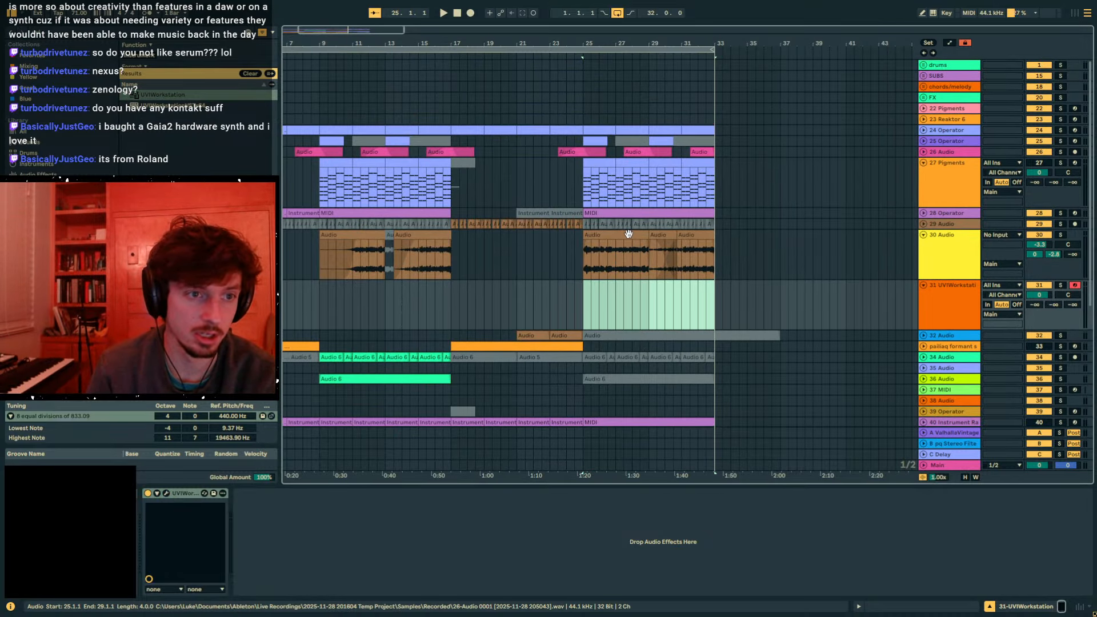
- Unfold track 24 Operator, select bars 25 to 29 of its pattern and audition the track soloed
left_click(924, 130)
left_click(599, 131)
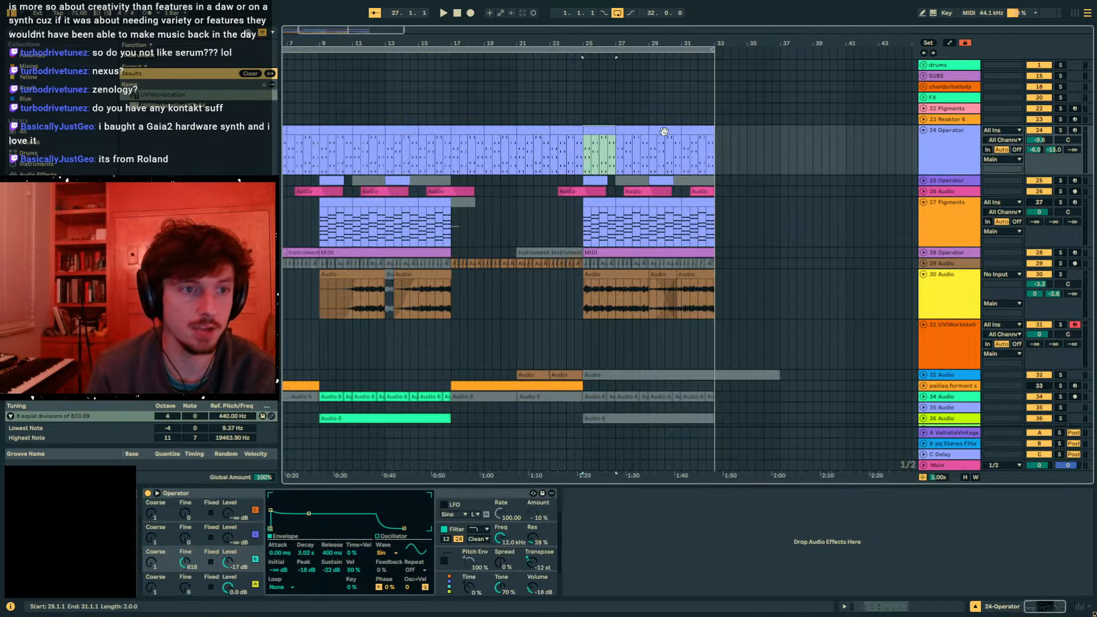
left_click(635, 131, "shift")
scroll(686, 214, "down", 10)
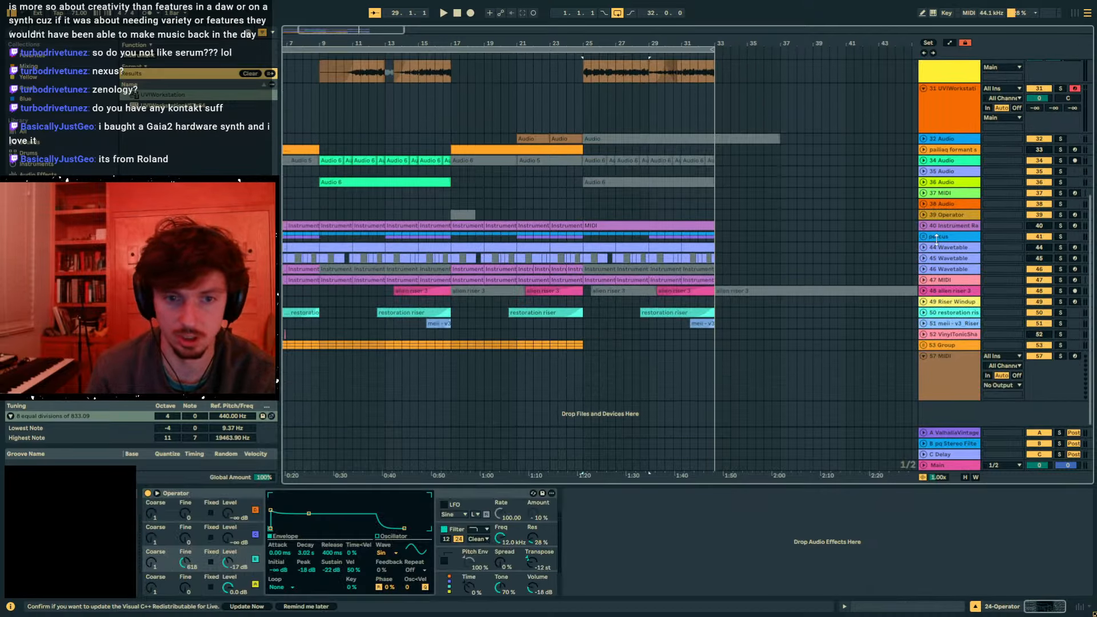
scroll(769, 278, "up", 4)
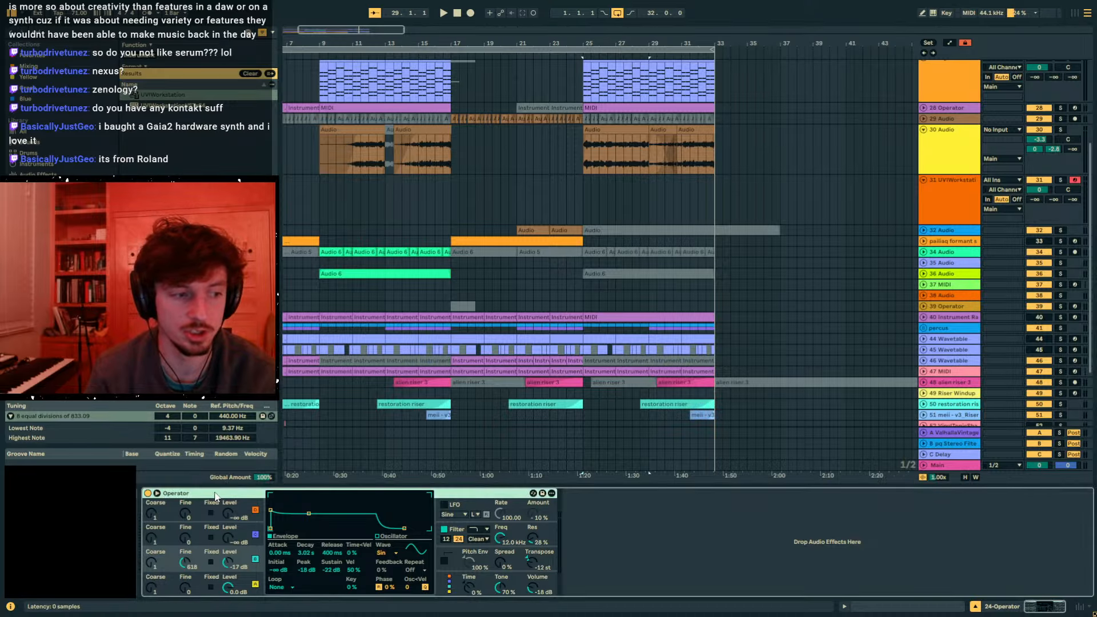
scroll(703, 228, "up", 5)
left_click(1061, 111)
key("space")
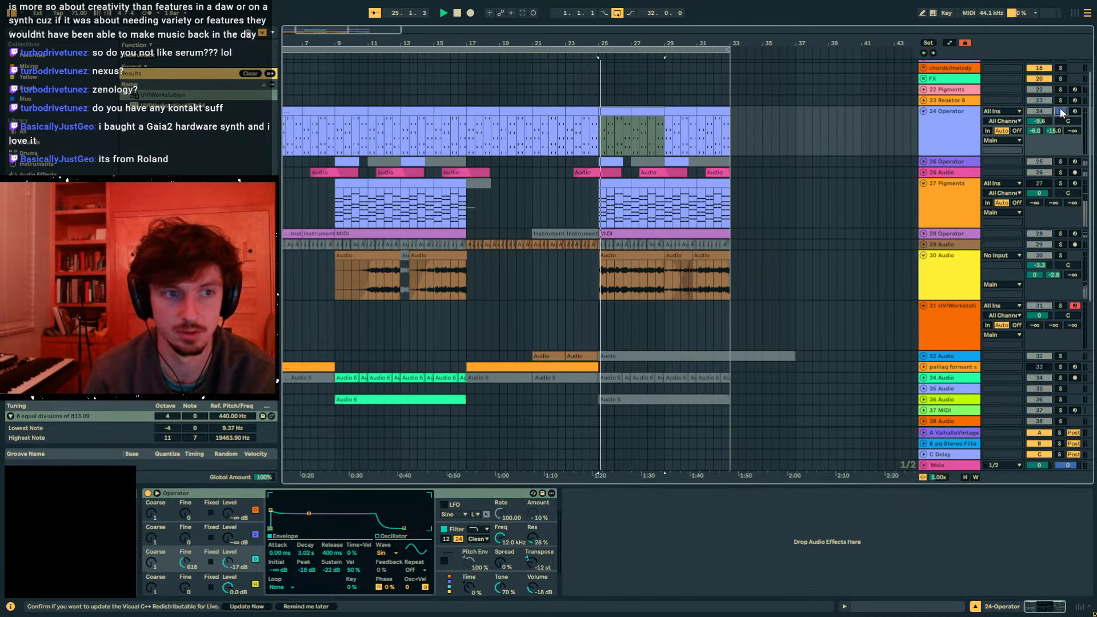
left_click(191, 561)
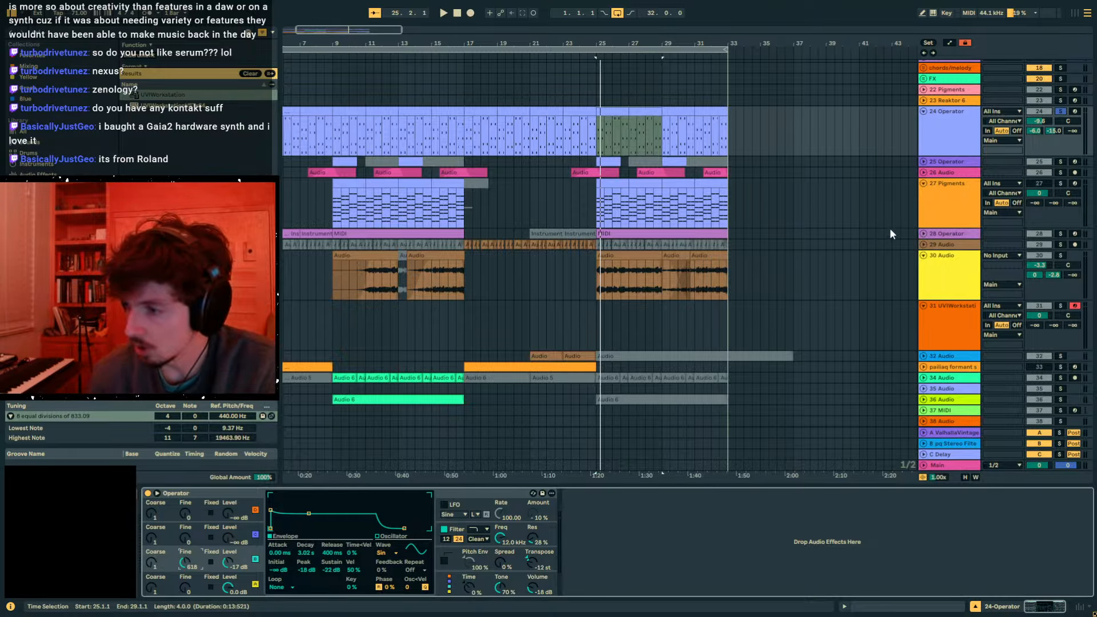
- Mark bars 25 to 33 and unfold track 28 Operator to show its notes
left_click_drag(616, 121, 718, 114)
left_click(955, 210)
scroll(954, 211, "down", 1)
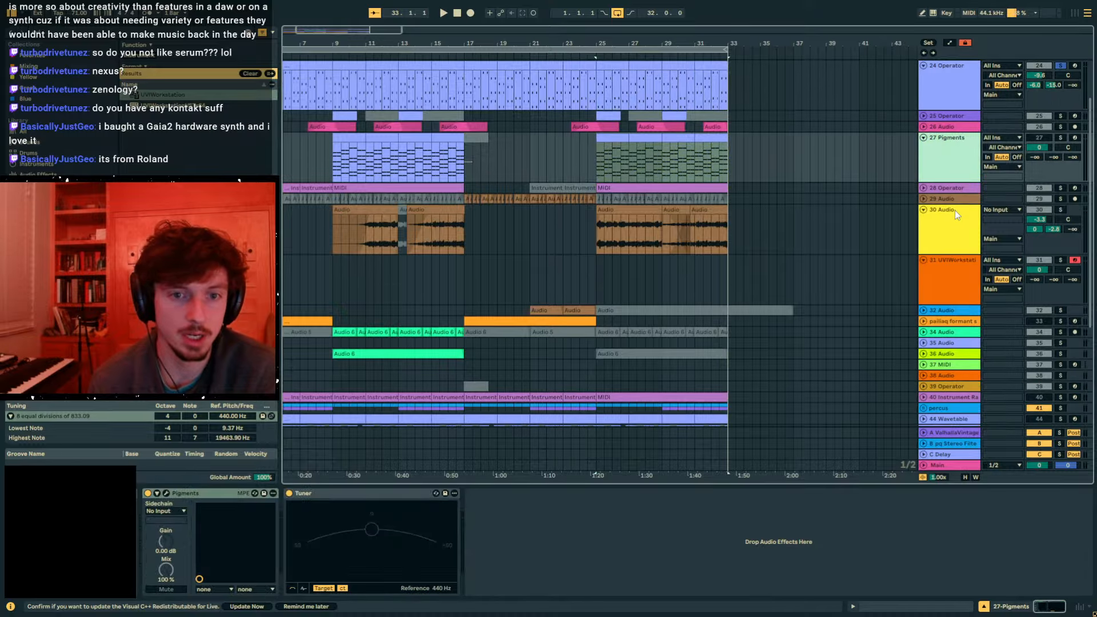
left_click(955, 211)
left_click(951, 164)
left_click(933, 188)
left_click(923, 188)
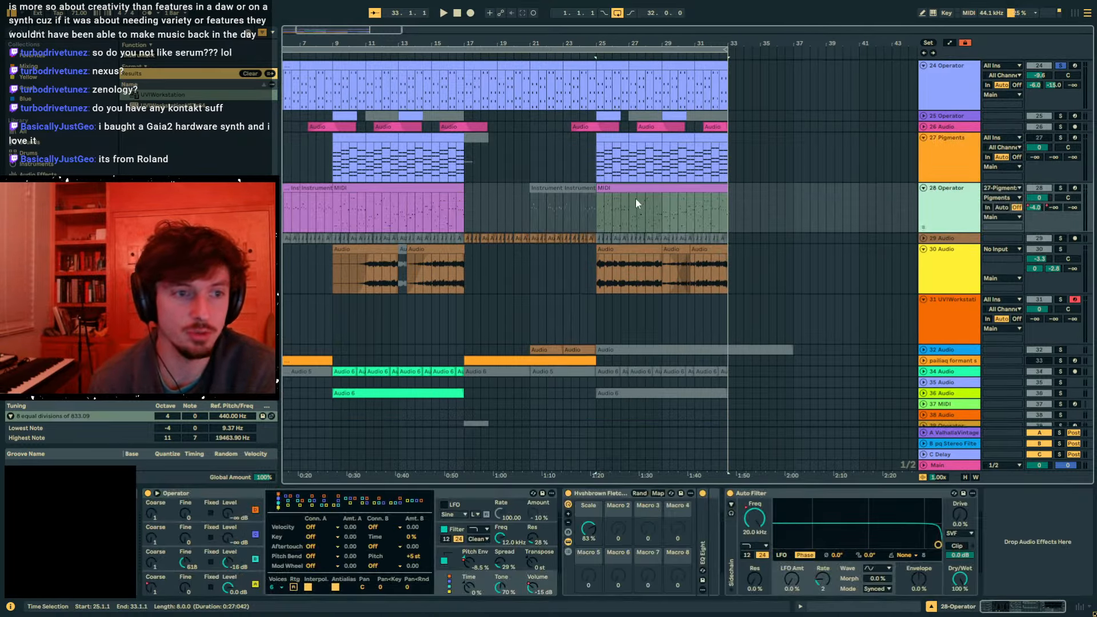
- Copy track 28 Operator's MIDI clip at bars 25 to 33 onto a new MIDI track directly below
left_click(636, 191)
left_click(946, 197)
left_click(627, 192)
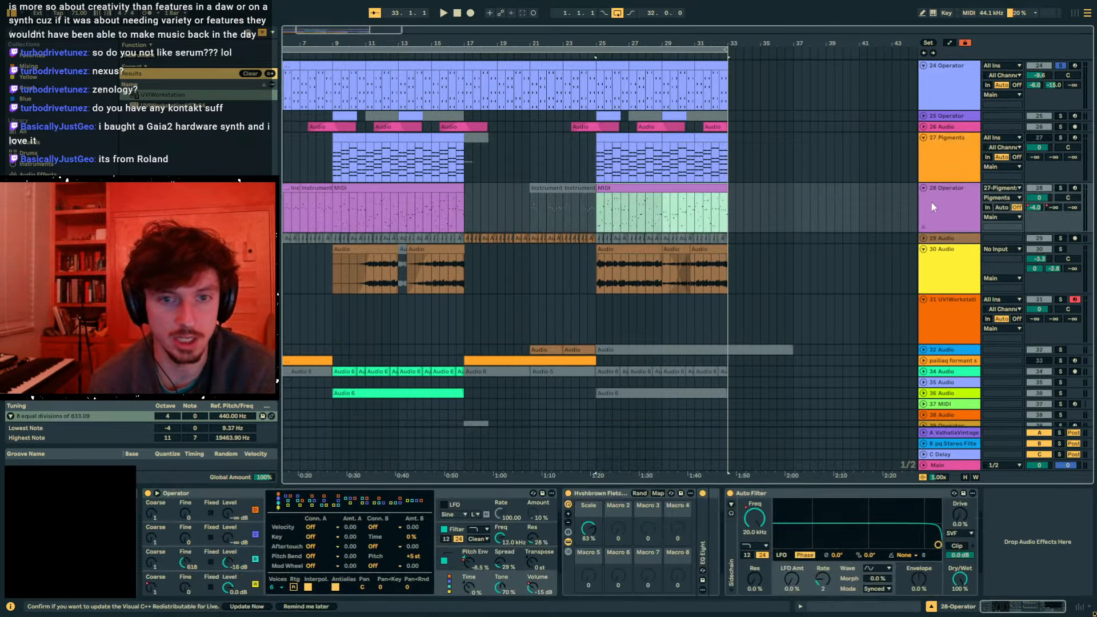
left_click(970, 207)
key("ctrl+shift+t")
left_click(602, 258)
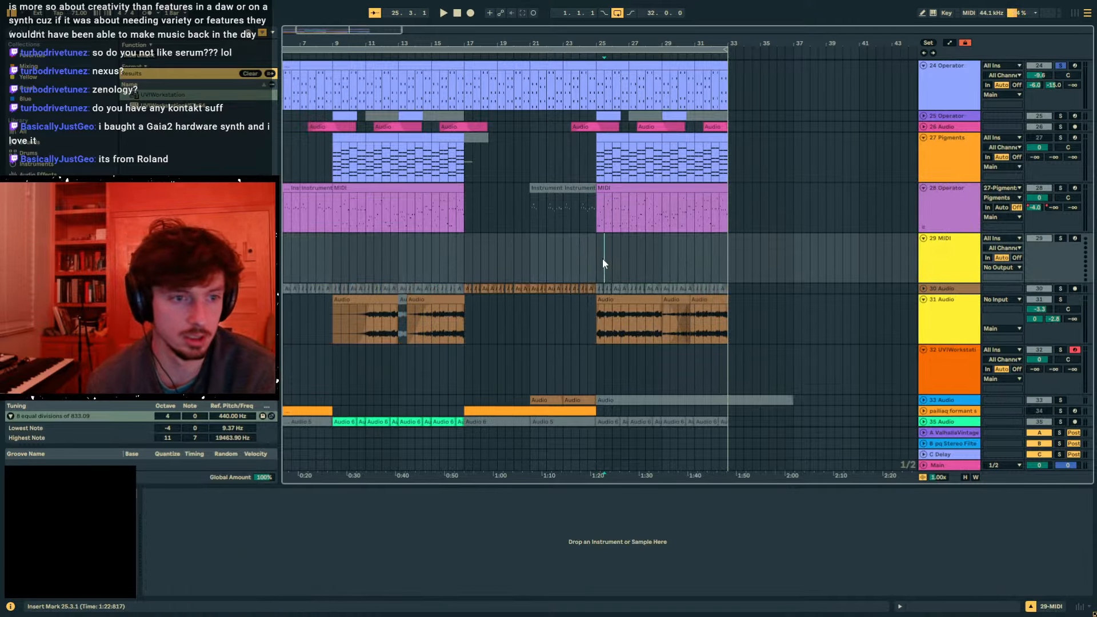
key("ctrl+v")
- Find the Operator instrument in the browser and load it onto the new track 29
left_click(52, 33)
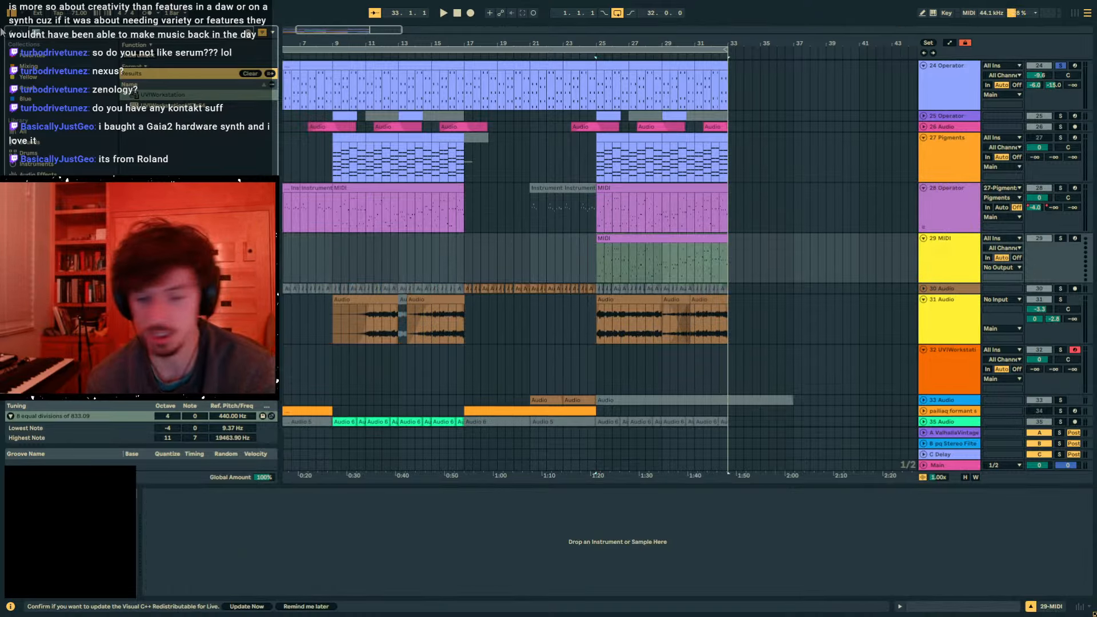
key("BackSpace")
type("ope")
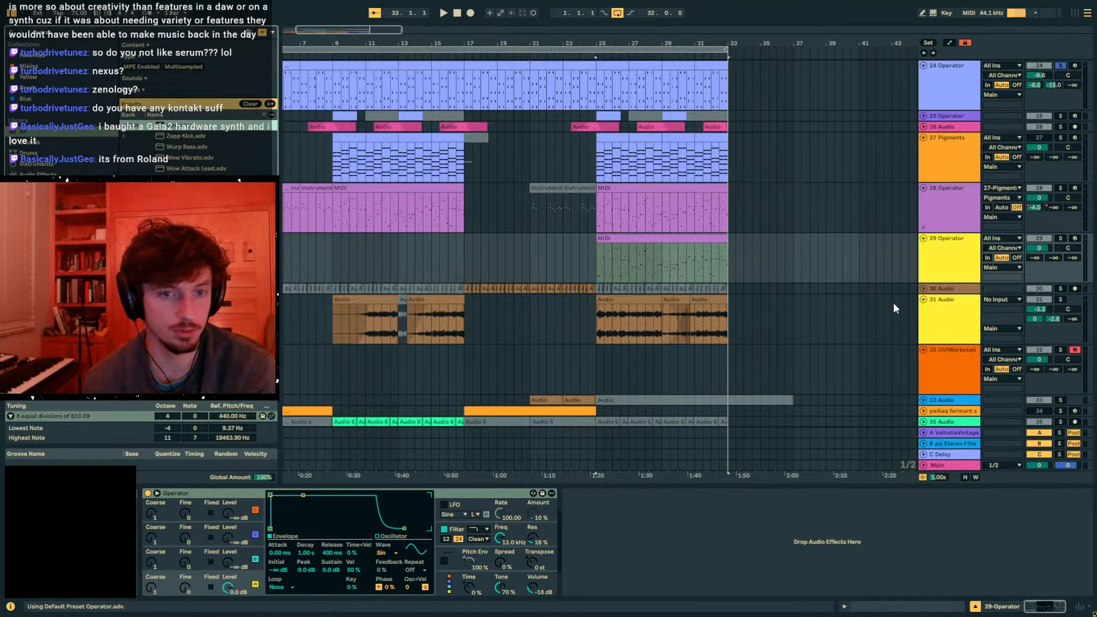
- Solo track 29 Operator and select its MIDI clip at bars 25 to 33
left_click_drag(634, 43, 814, 149)
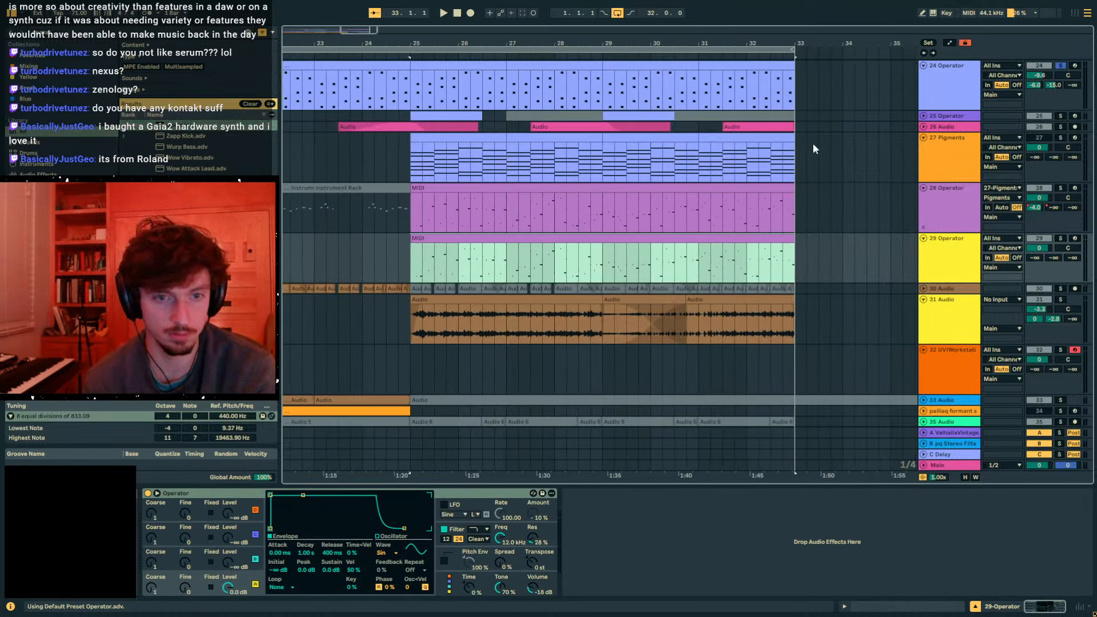
left_click(952, 266)
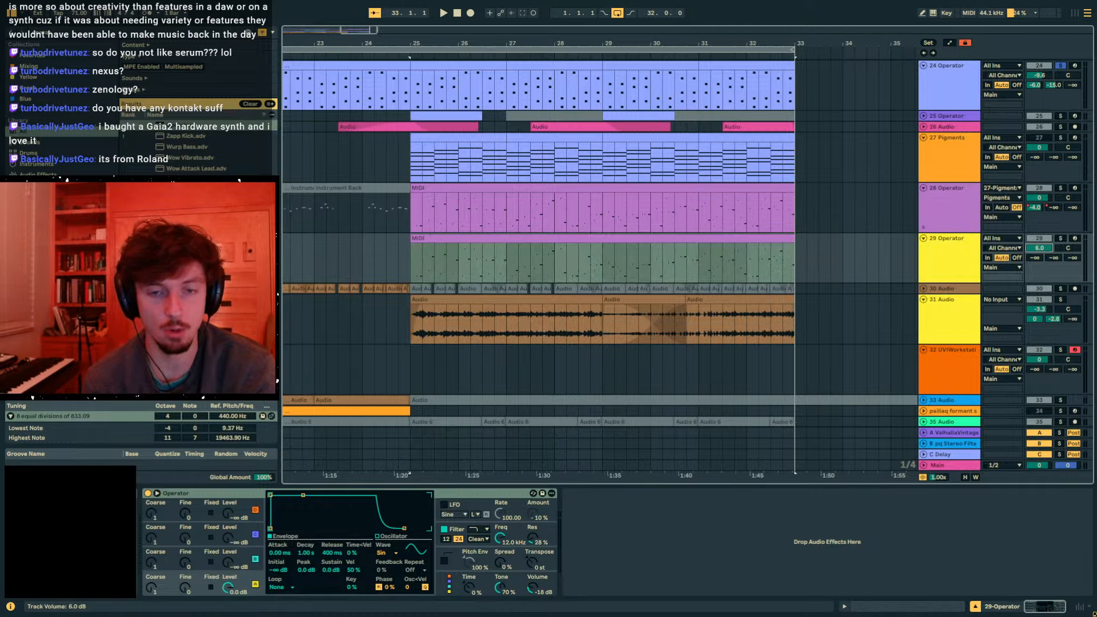
left_click(1062, 237)
left_click(595, 238)
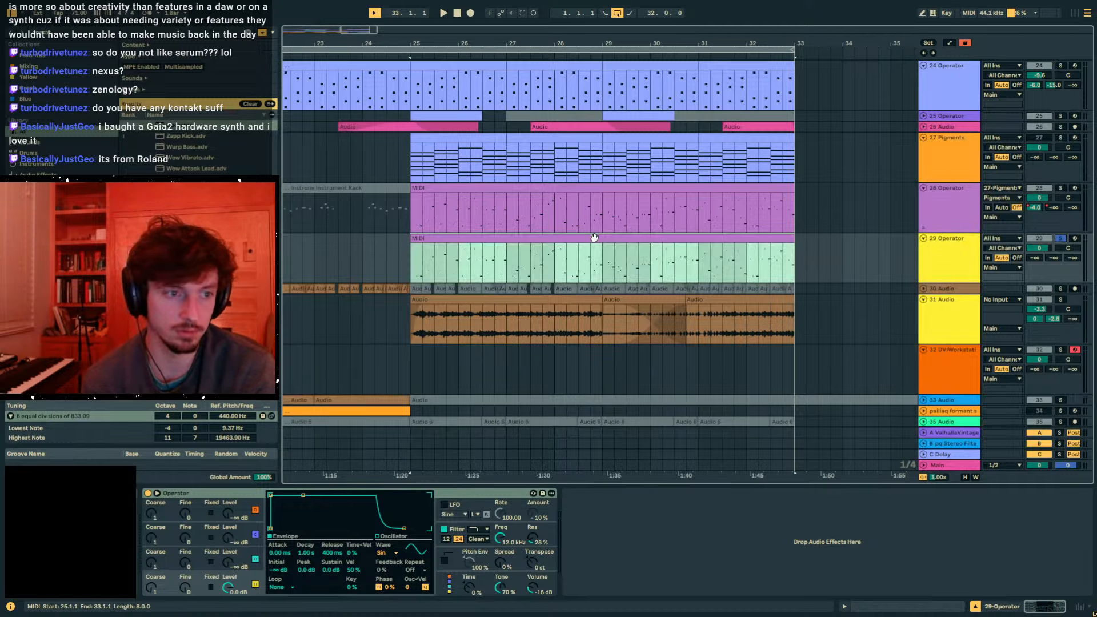
- Move the MIDI clip at bars 25 to 33 from track 29 Operator to track 32 UVIWorkstation
left_click(516, 217)
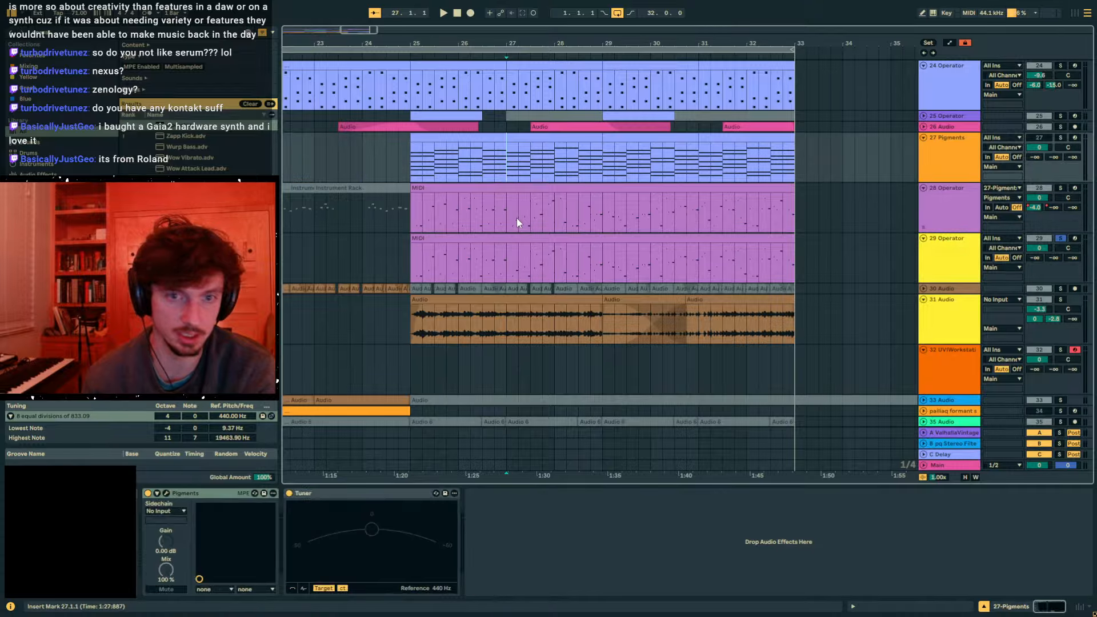
scroll(667, 203, "up", 3)
scroll(795, 223, "down", 10)
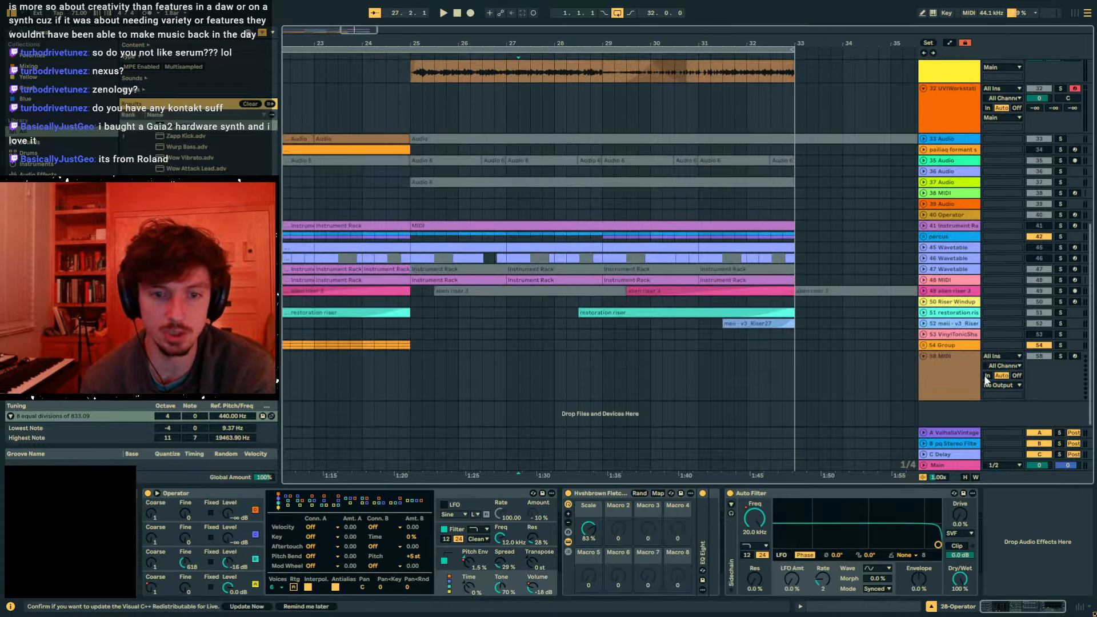
left_click(958, 366)
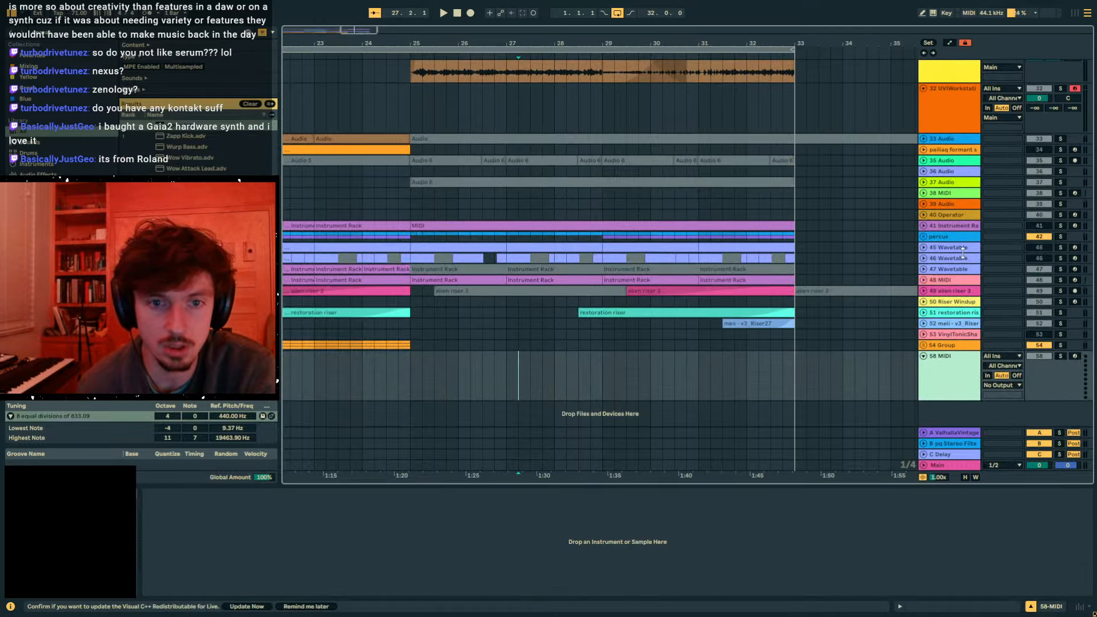
scroll(963, 246, "up", 3)
left_click(955, 228)
scroll(834, 213, "up", 1)
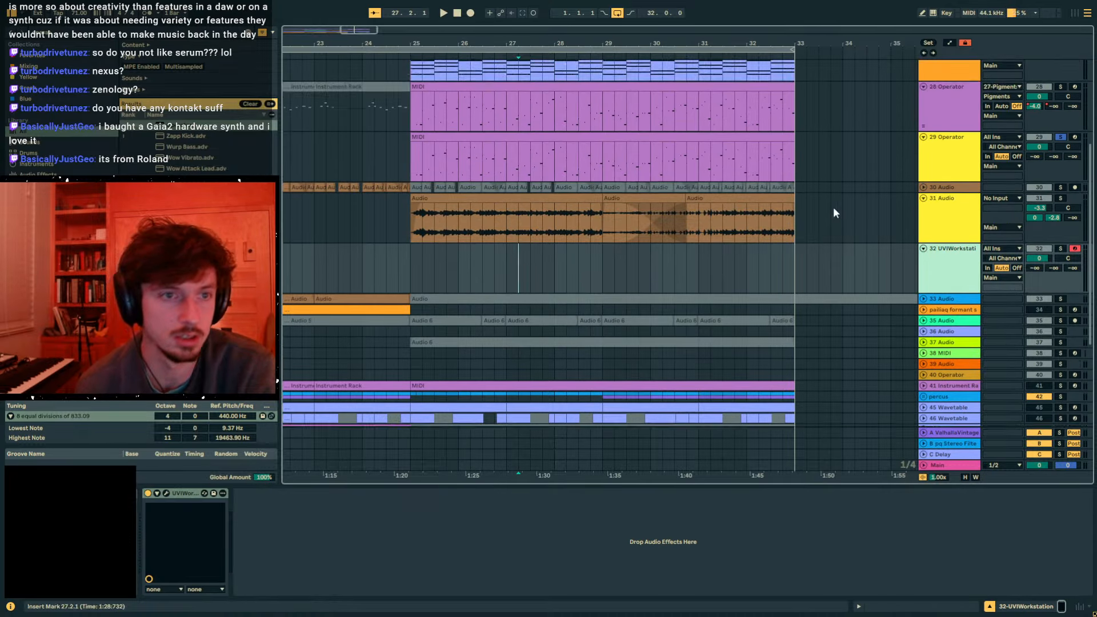
scroll(833, 209, "up", 1)
left_click_drag(680, 148, 687, 261)
- Solo track 32 UVIWorkstation, play it from bar 25 and open its plug-in window
left_click(1061, 261)
key("space")
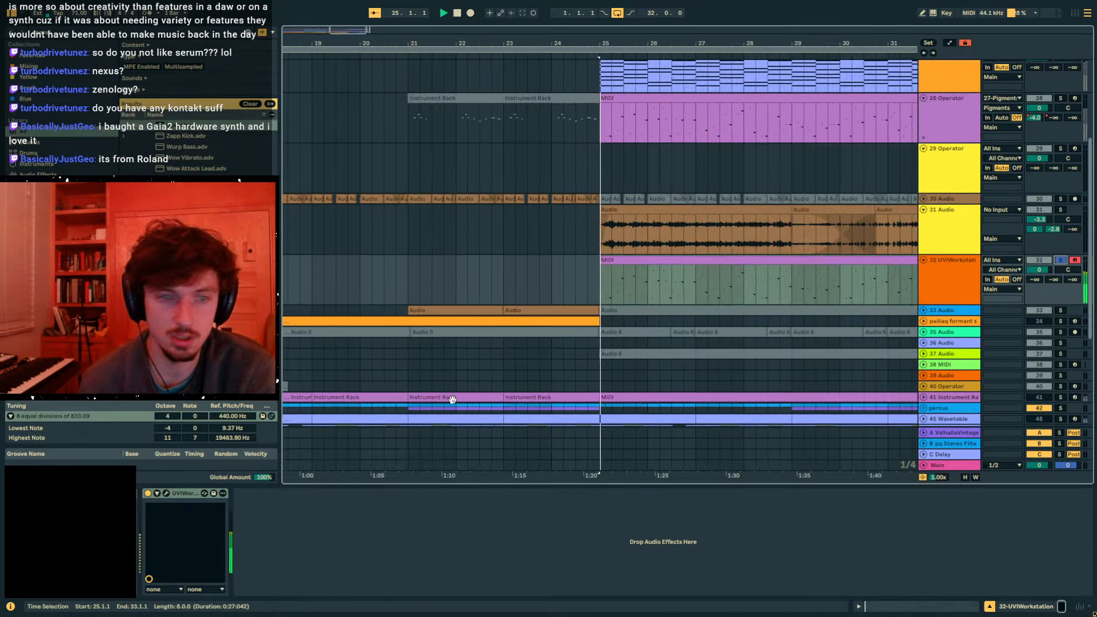
left_click(166, 493)
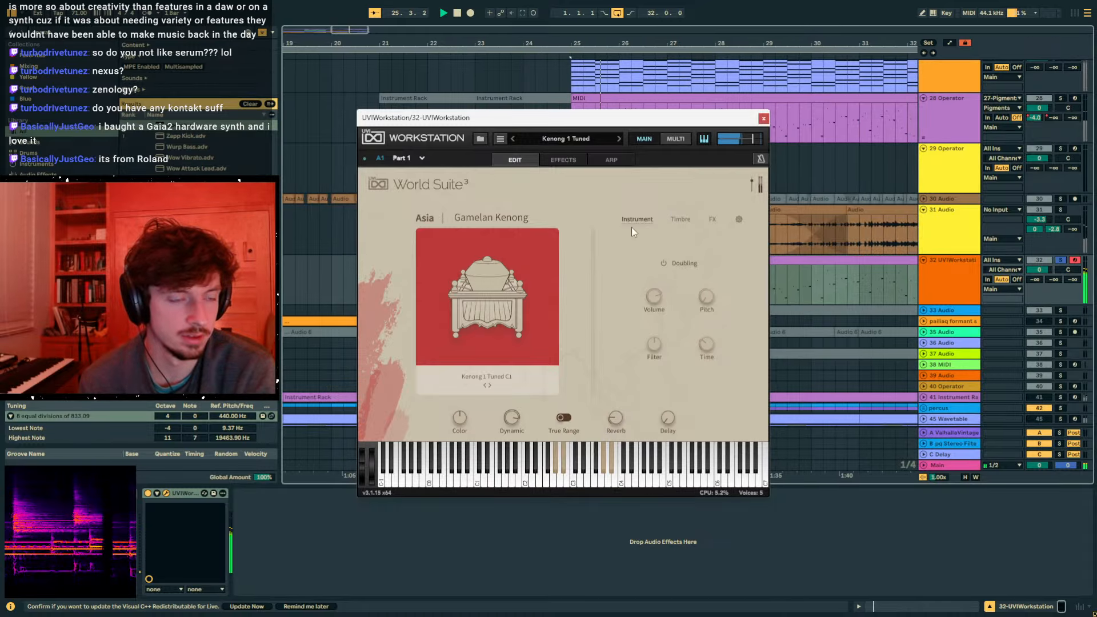
- Enable MPE mode for the UVIWorkstation device and set the kenong part's MIDI channel to Omni
left_click_drag(565, 118, 837, 66)
key("space")
right_click(184, 495)
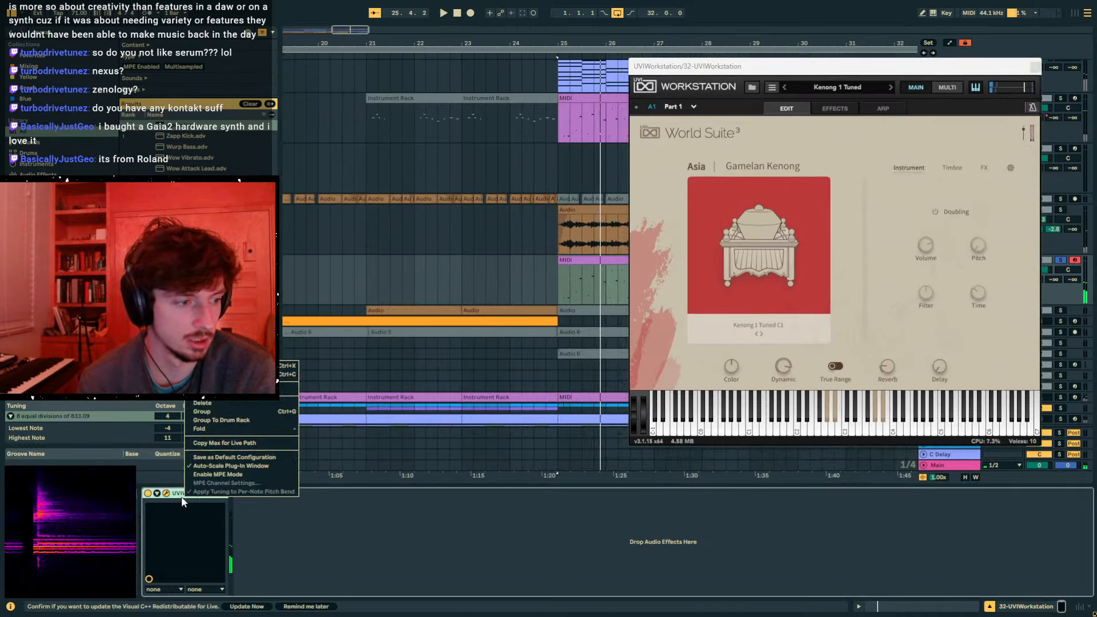
left_click(228, 475)
left_click(655, 107)
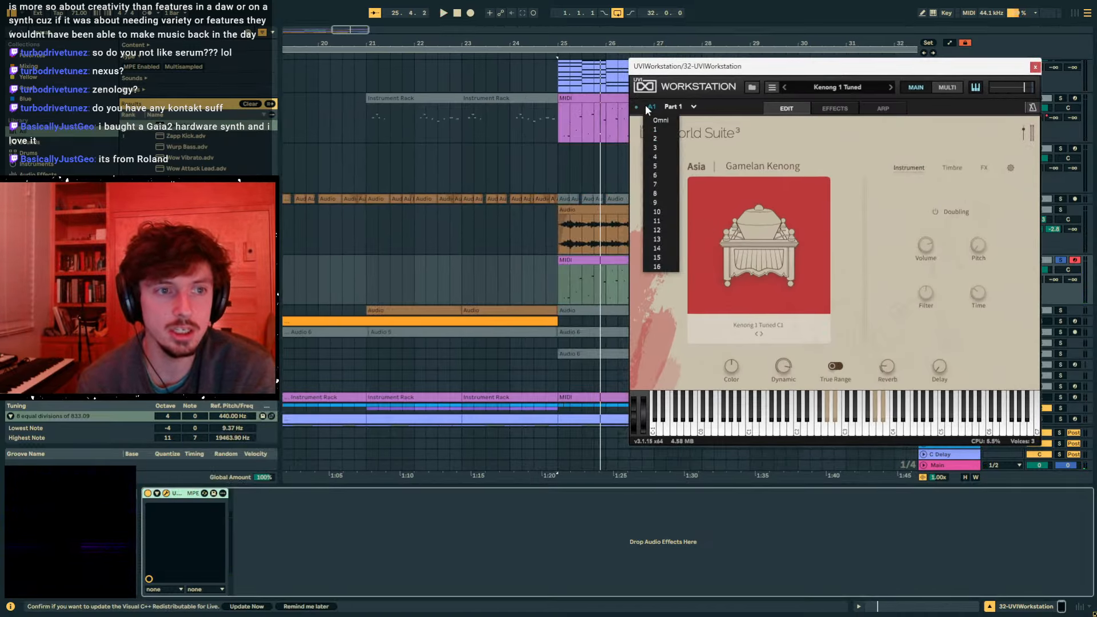
left_click(664, 126)
left_click_drag(807, 71, 684, 77)
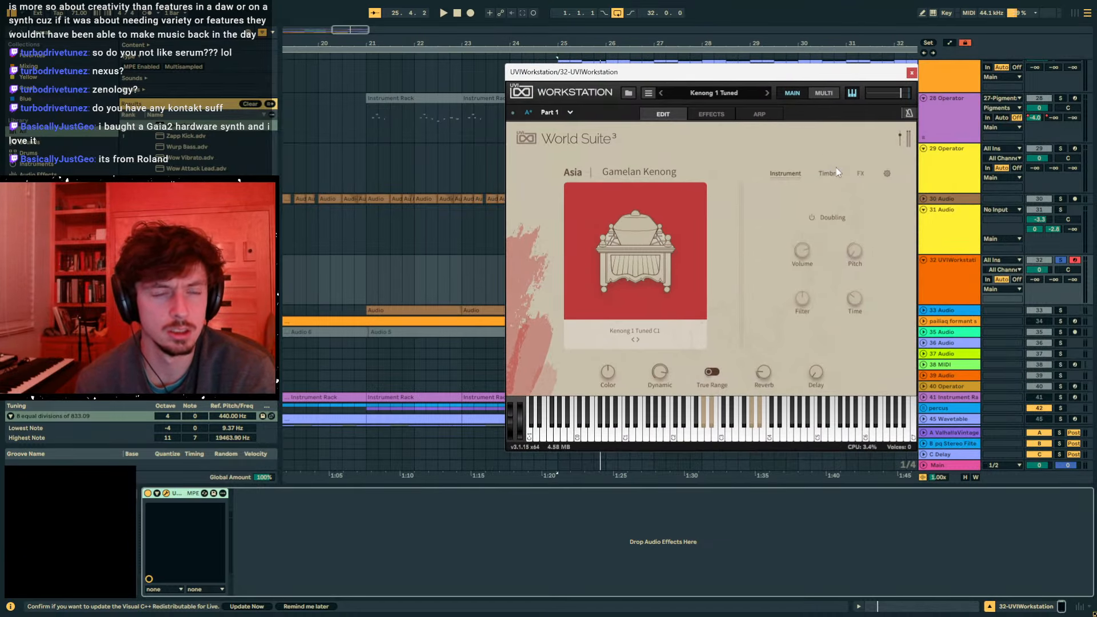
- Play the soloed kenong part and step through the Gamelan Kenong presets to Kenong 4
key("space")
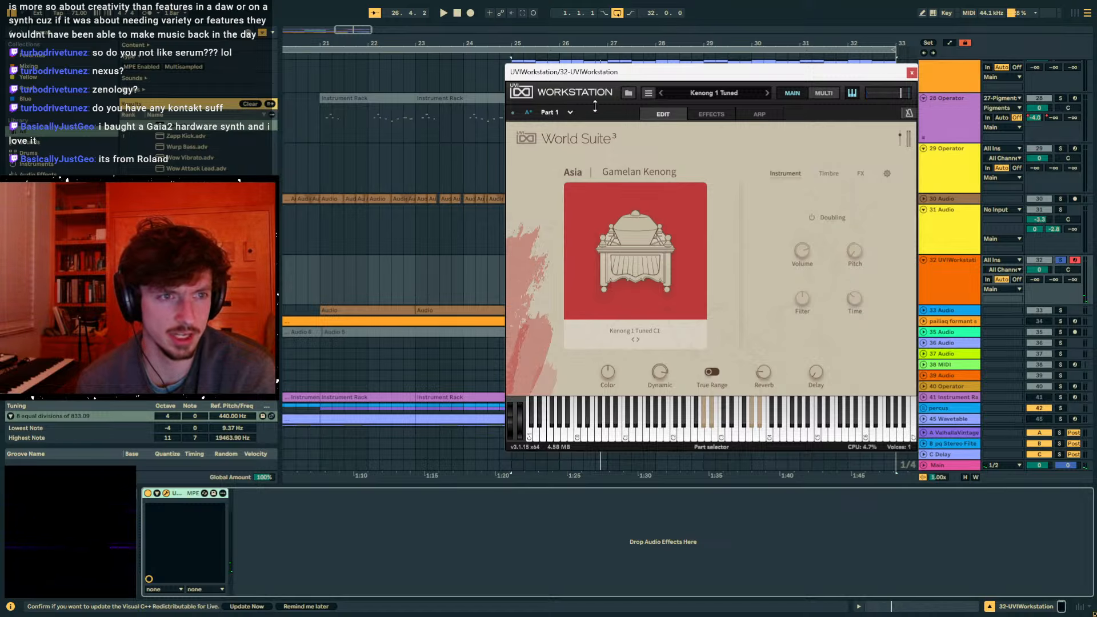
left_click(767, 93)
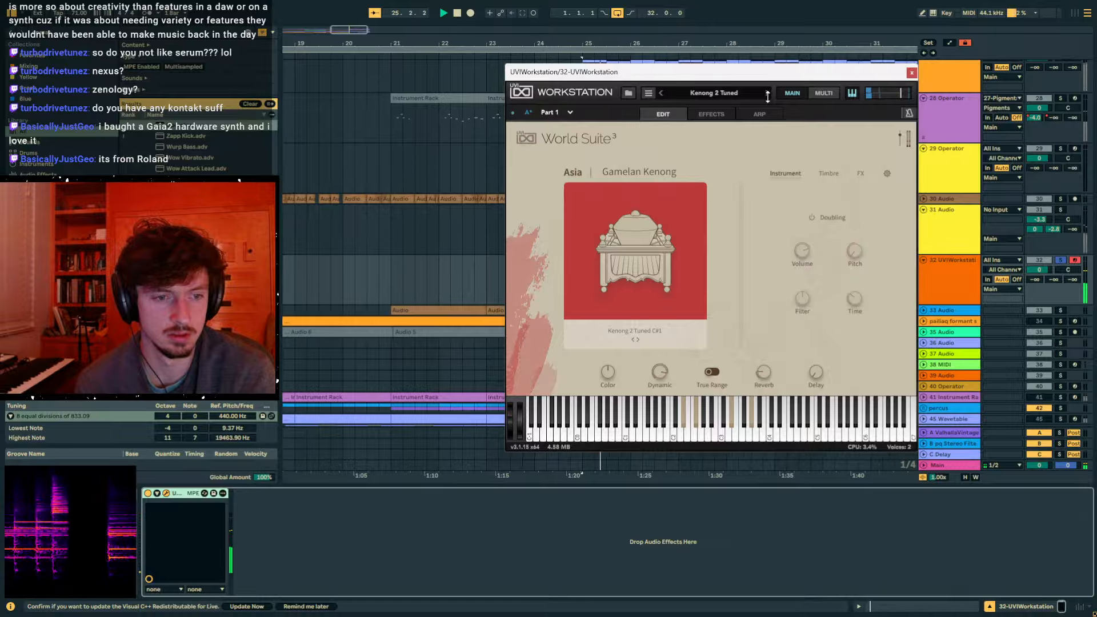
left_click(767, 96)
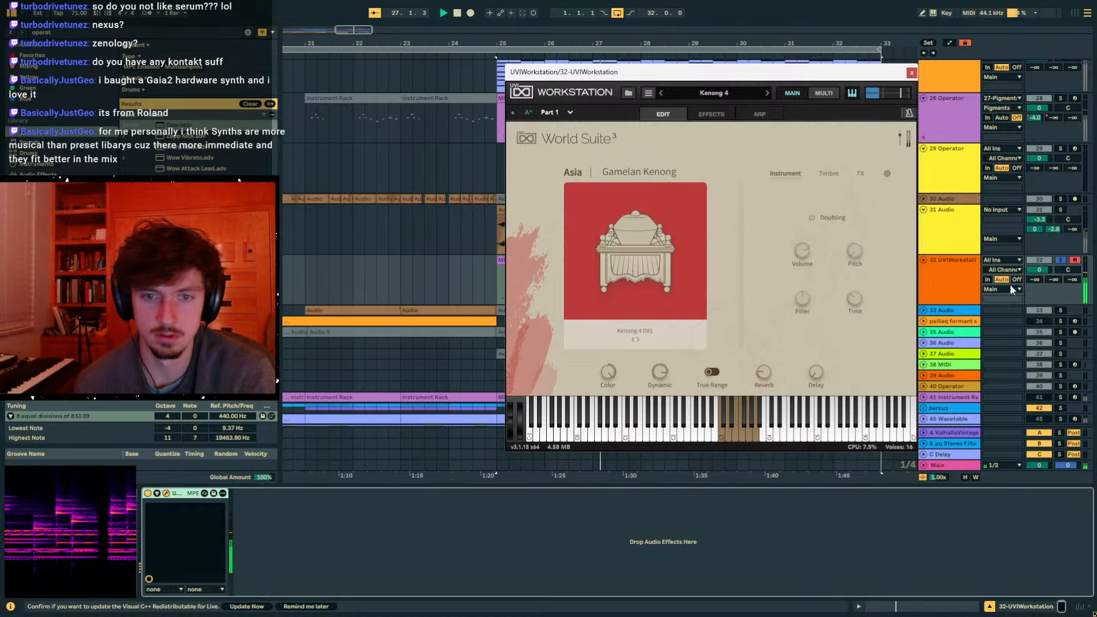
- Unsolo track 32 UVIWorkstation and lower its volume to -7.1 dB while the full mix plays
left_click(1061, 261)
key("space")
left_click_drag(1040, 269, 1039, 293)
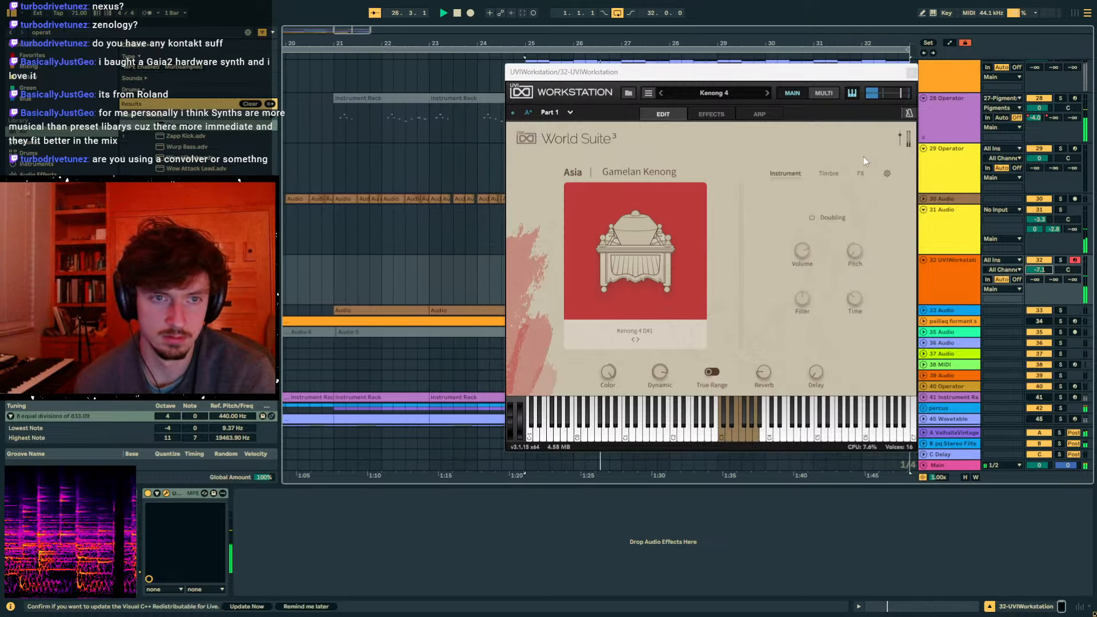
- Shorten the kenong's amp envelope release, set track 32's send A to -19.7 dB and close the plug-in window
left_click(860, 173)
left_click(838, 173)
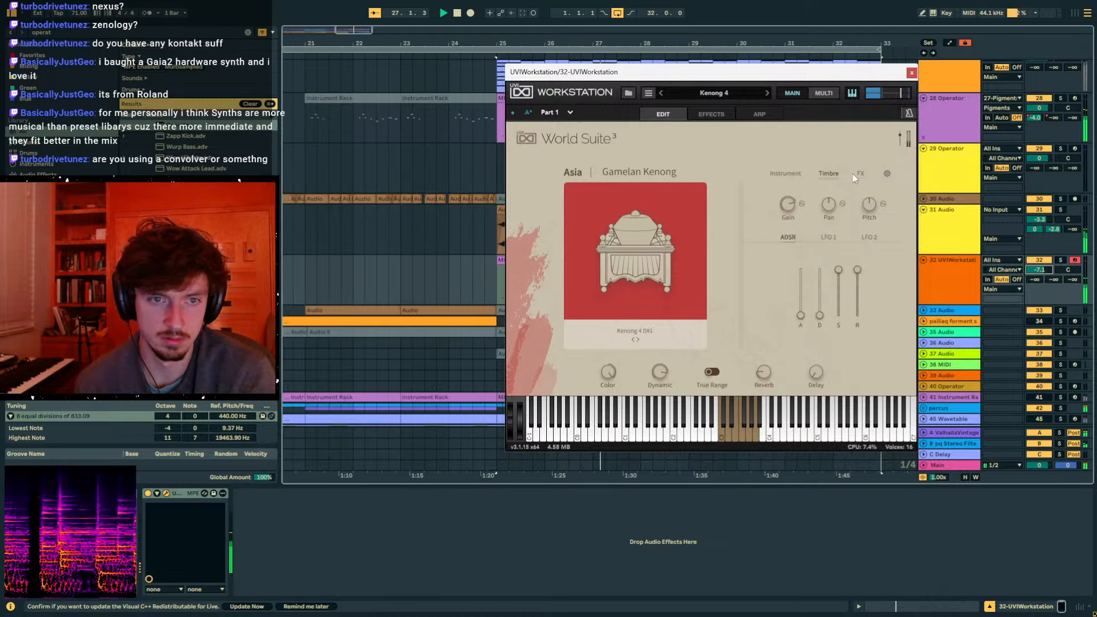
left_click_drag(854, 271, 855, 302)
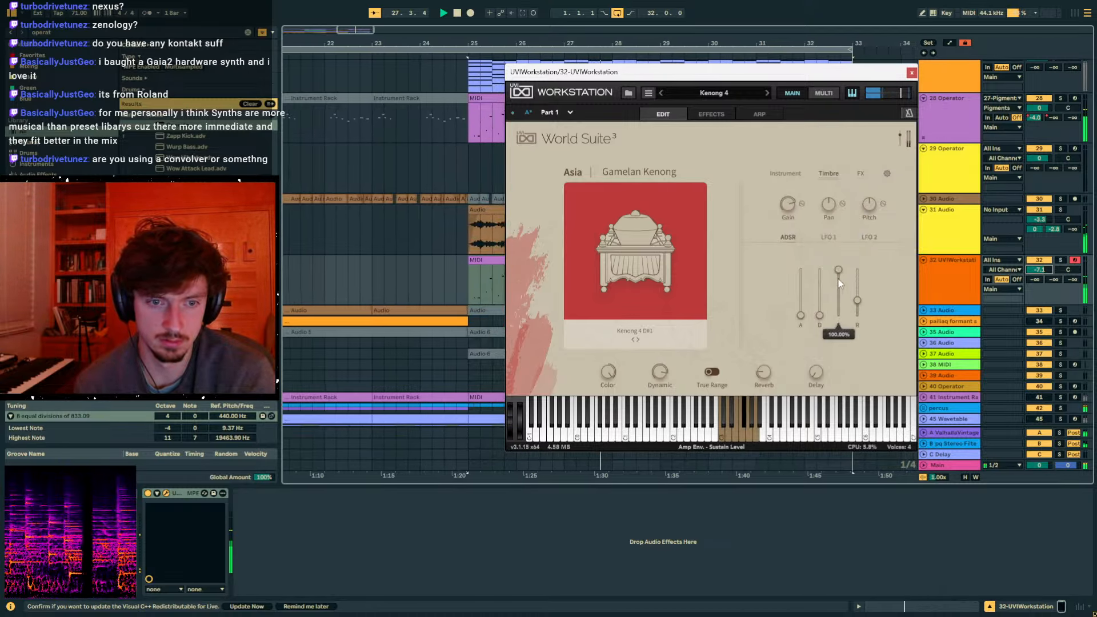
left_click_drag(1035, 279, 1035, 241)
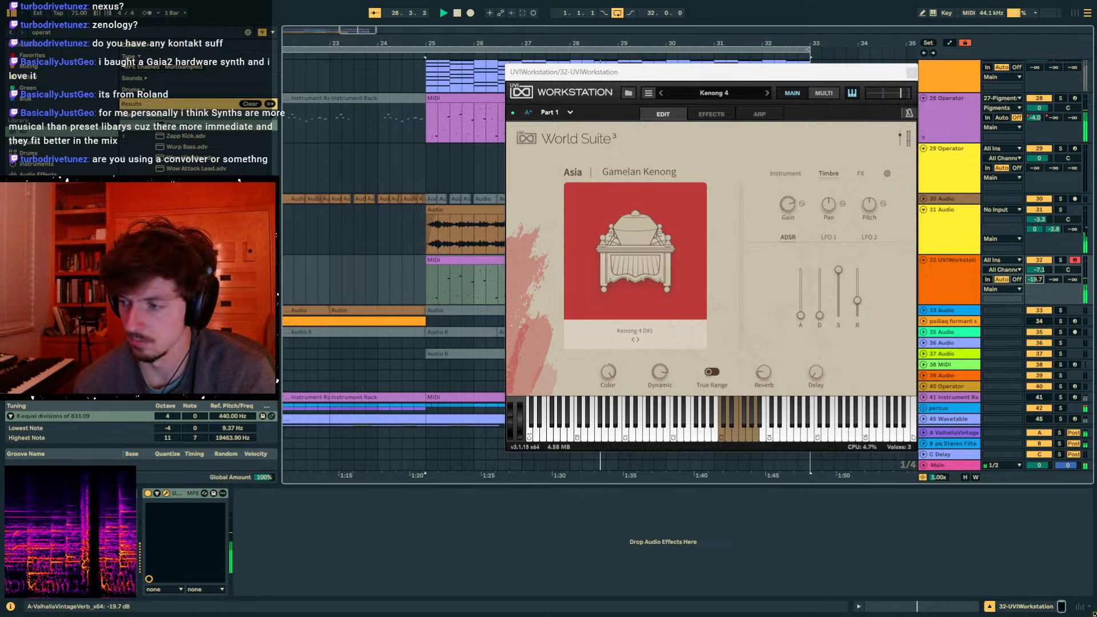
left_click(911, 72)
- Solo the A ValhallaVintageVerb return and listen to it briefly from bar 25
left_click(587, 295)
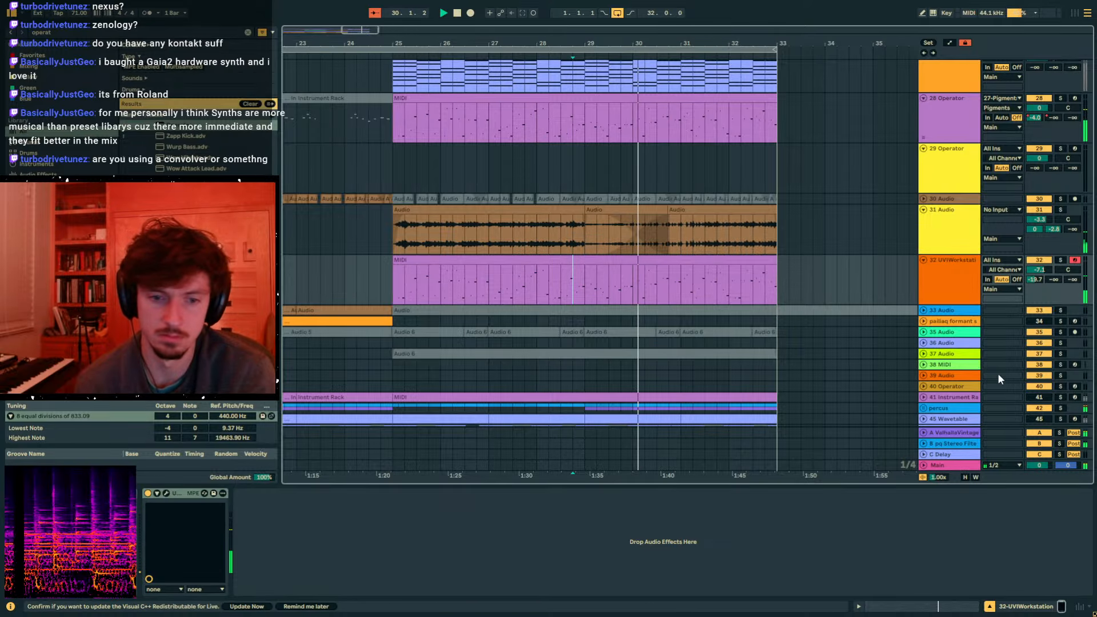
left_click(572, 433)
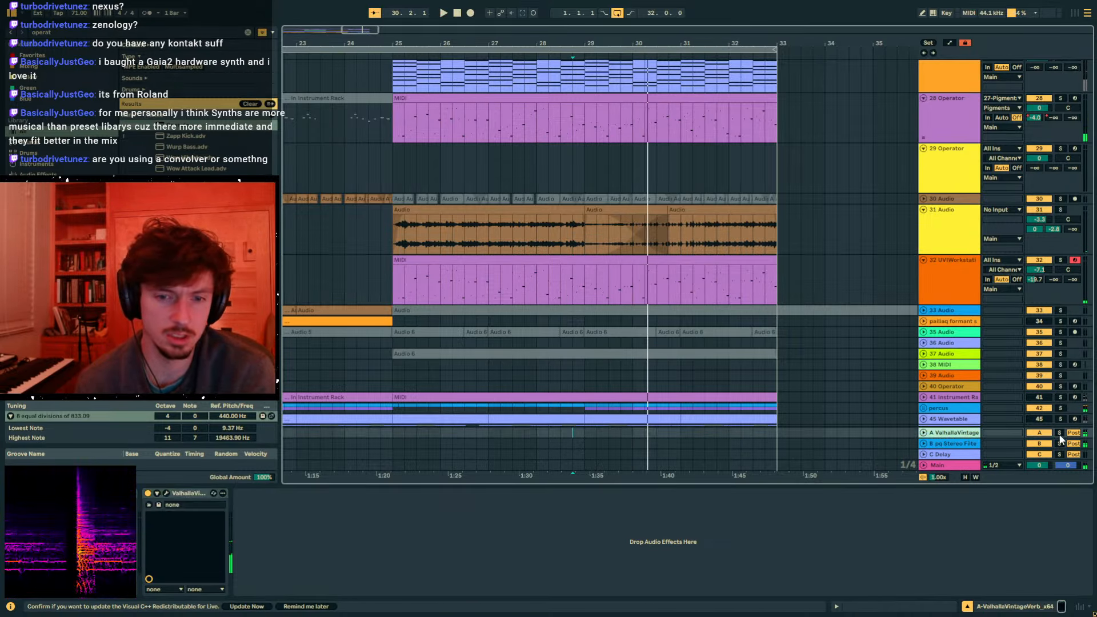
left_click(395, 303)
key("space")
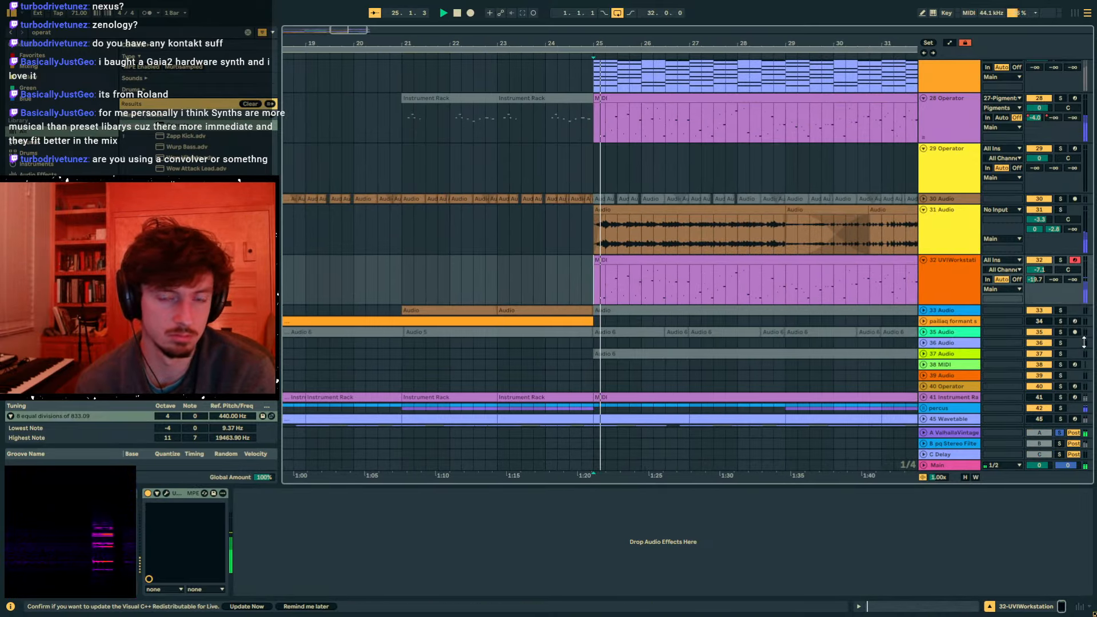
key("space")
- Check the reverb on return A and the bloom and Ozone 8 Elements devices on the Main track
left_click(937, 435)
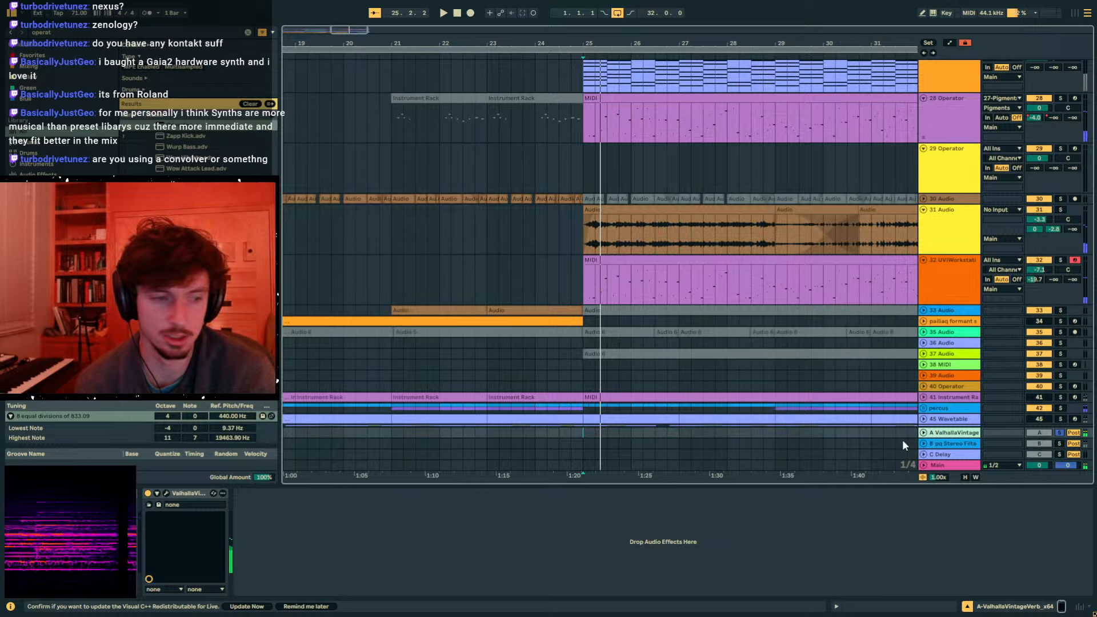
left_click(192, 493)
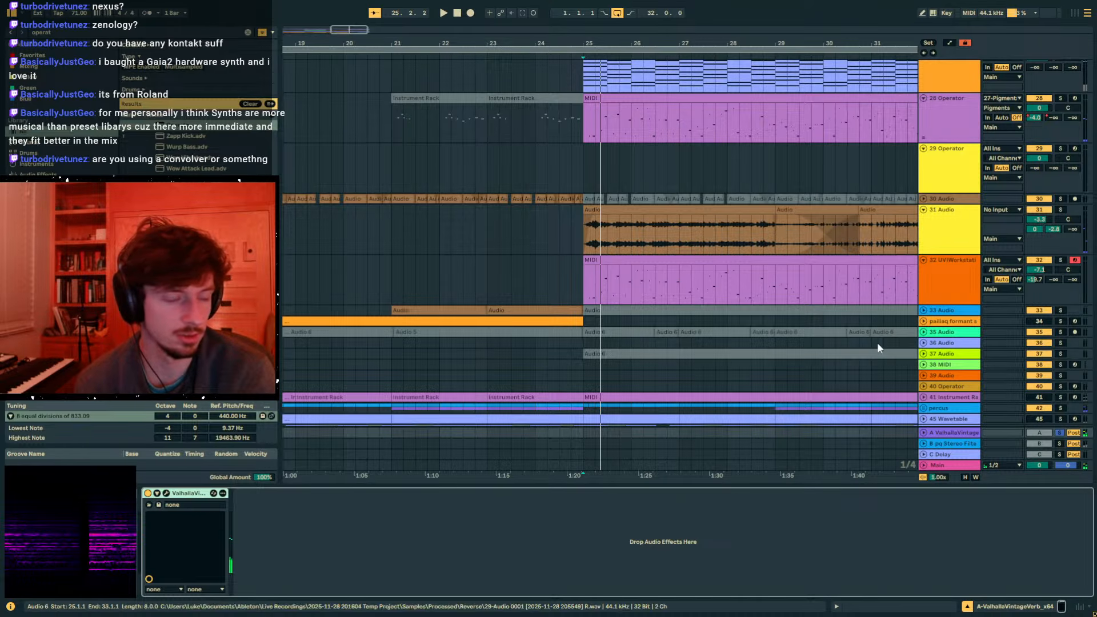
left_click(952, 436)
left_click(953, 466)
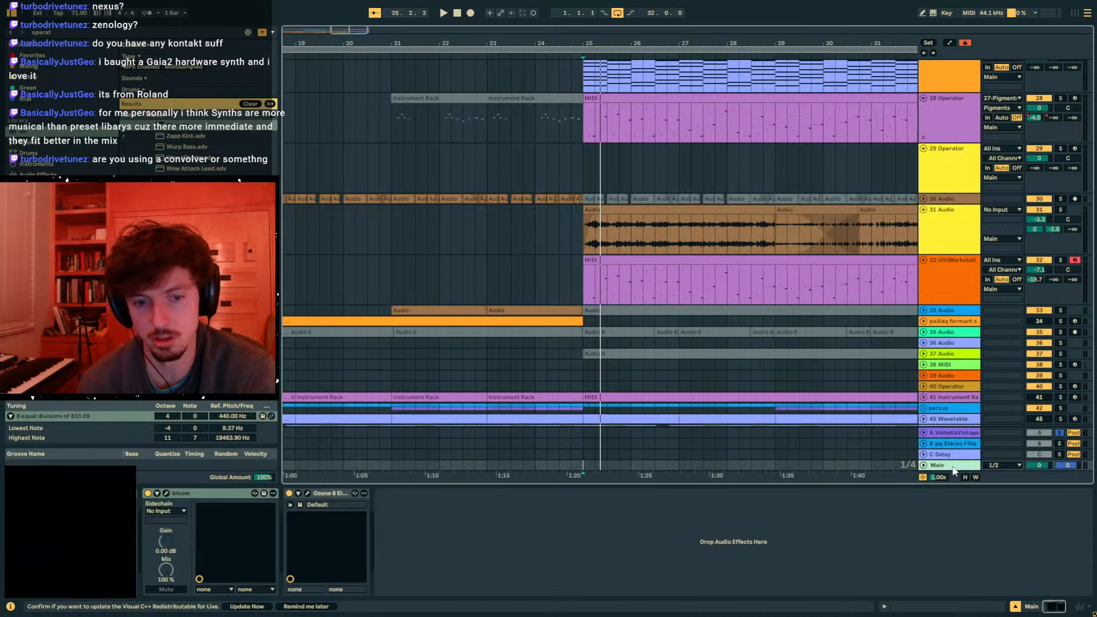
left_click(329, 495)
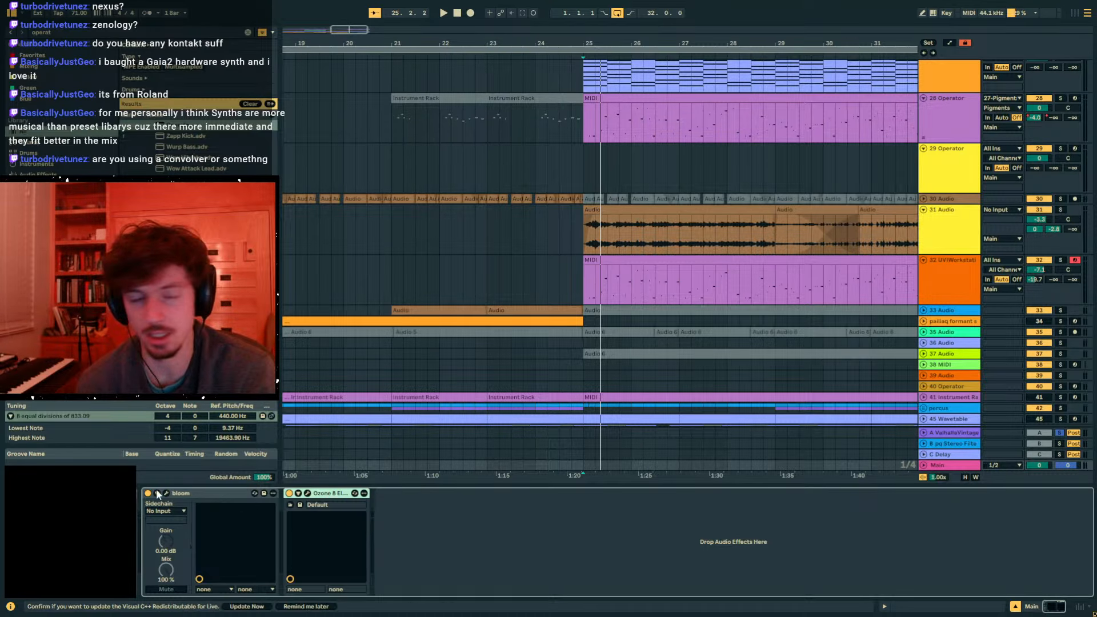
left_click(192, 495)
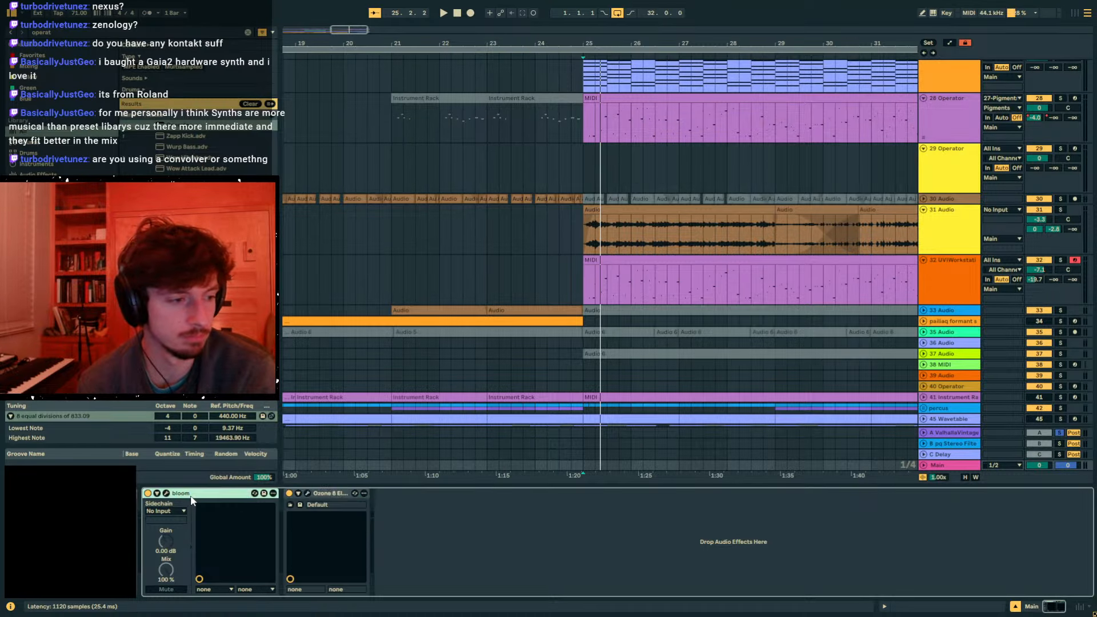
left_click(329, 499)
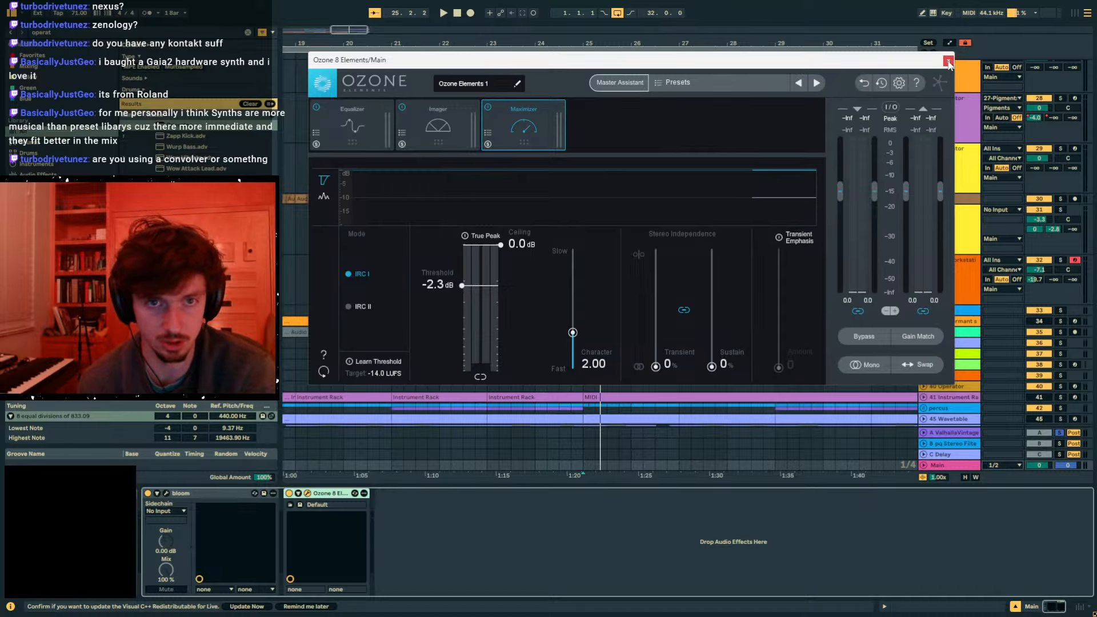
left_click(948, 61)
- Play the track 32 MIDI clip from bar 25 in the full mix and check return A's reverb device
scroll(951, 319, "down", 6)
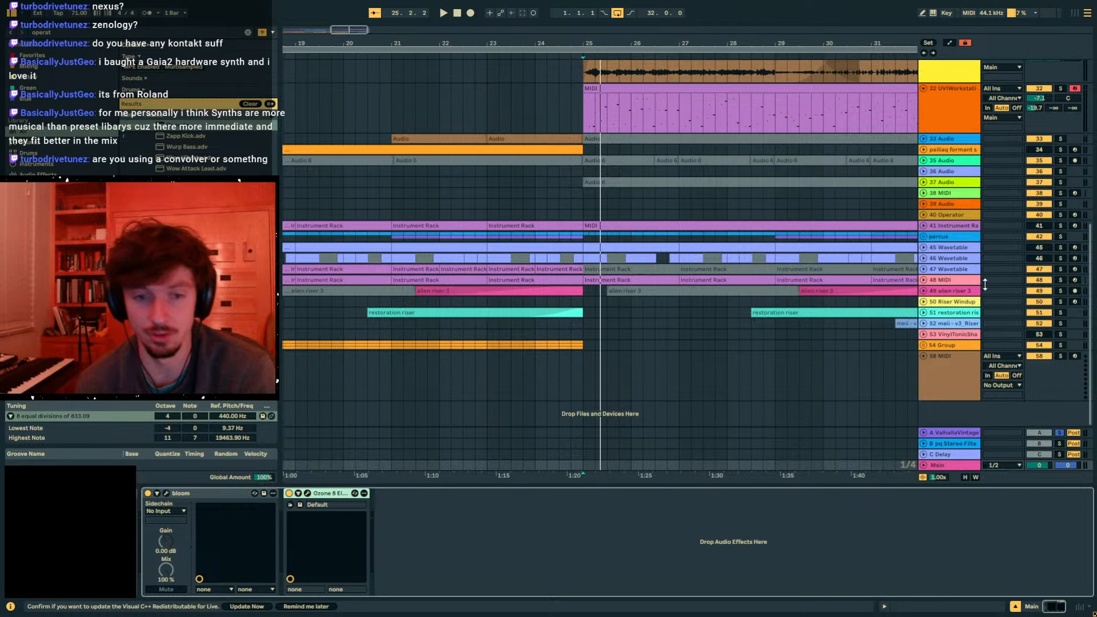
scroll(985, 284, "up", 2)
left_click(624, 144)
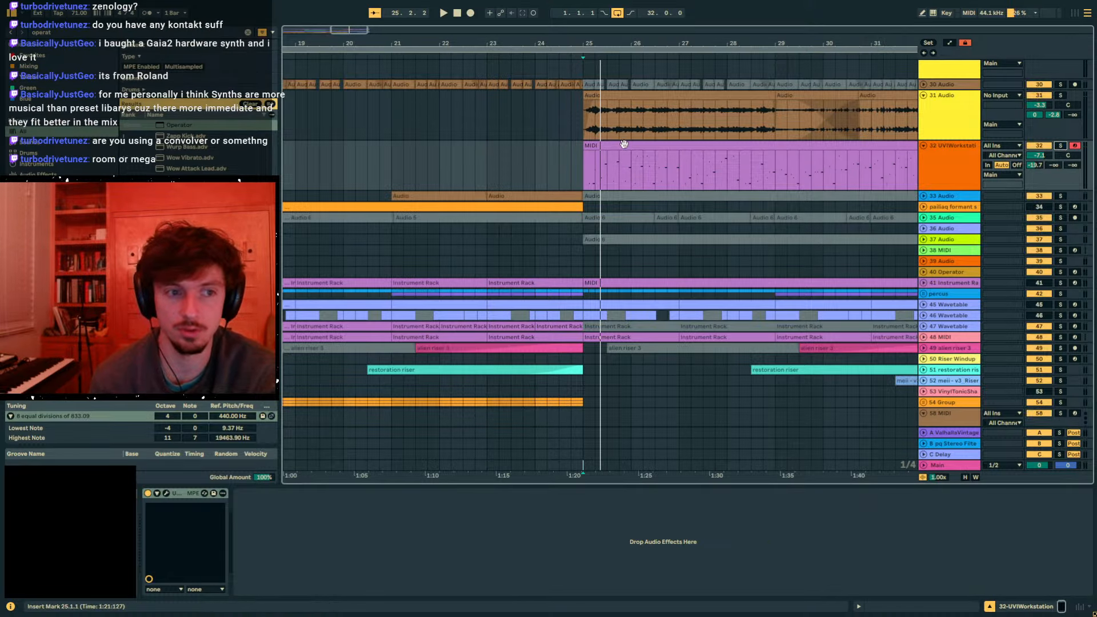
key("space")
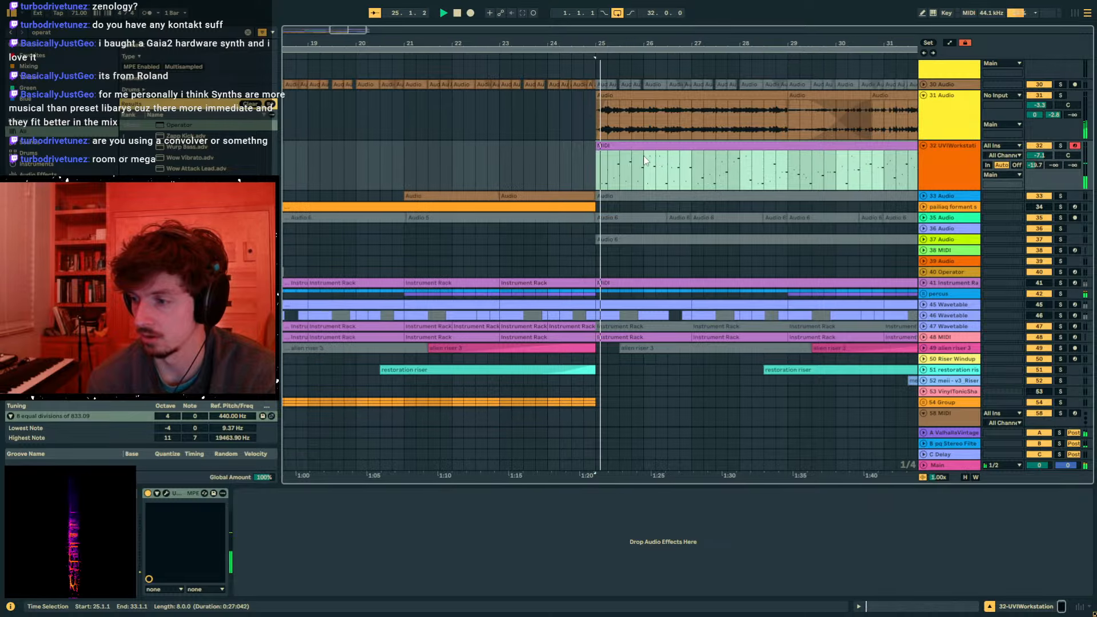
left_click(952, 432)
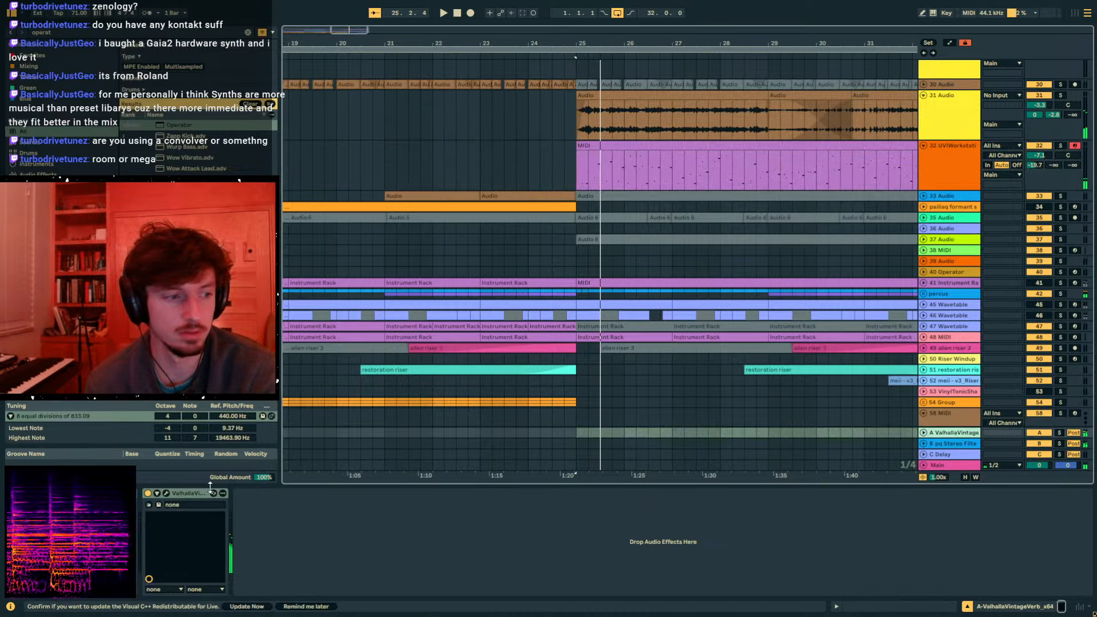
scroll(971, 248, "down", 2)
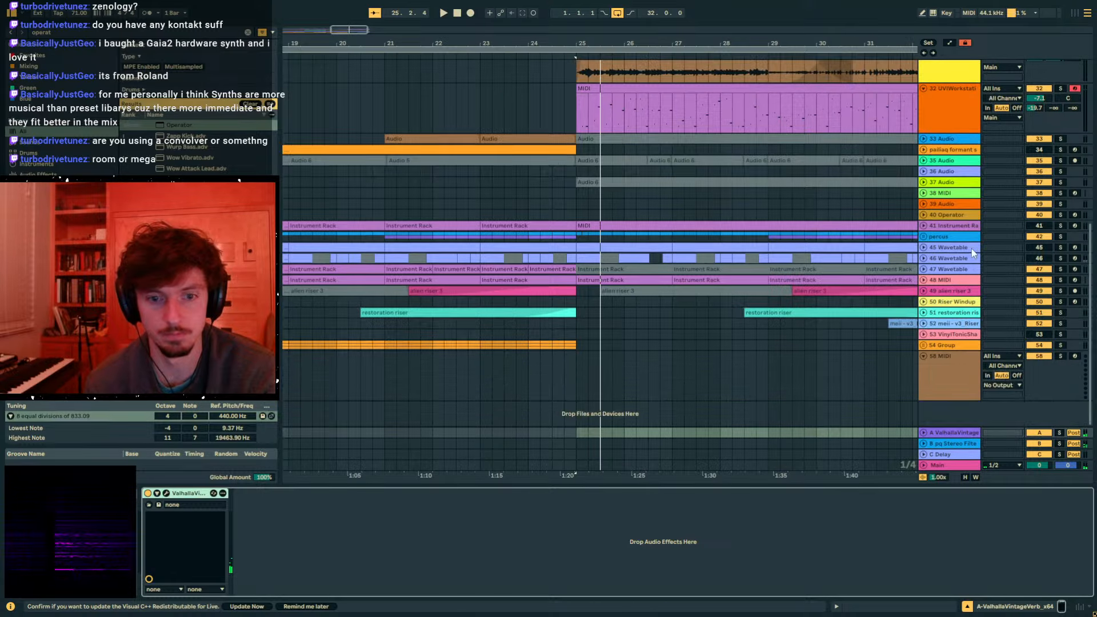
- Solo the B pq Stereo Filter return to monitor it and raise track 32's send B to 0 dB
left_click(940, 444)
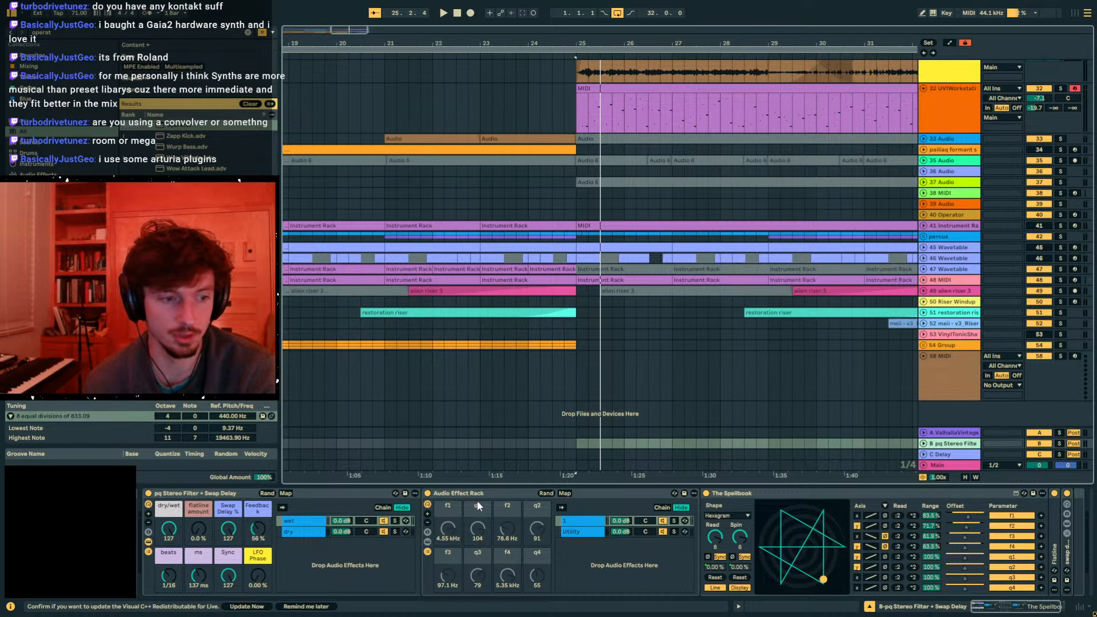
scroll(1054, 147, "up", 2)
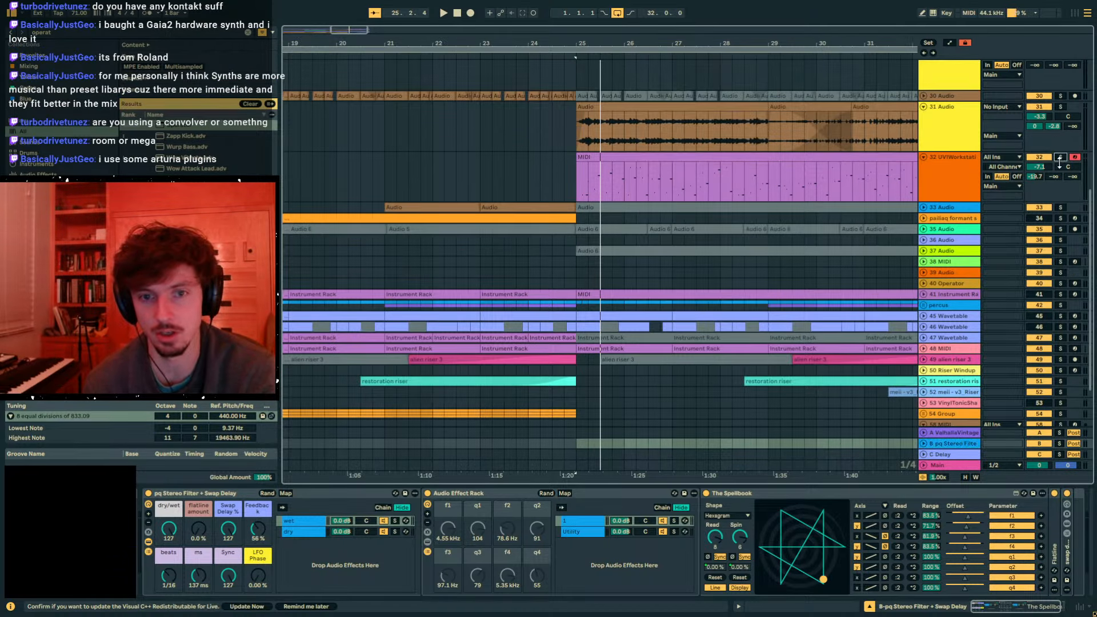
left_click(1060, 158)
key("space")
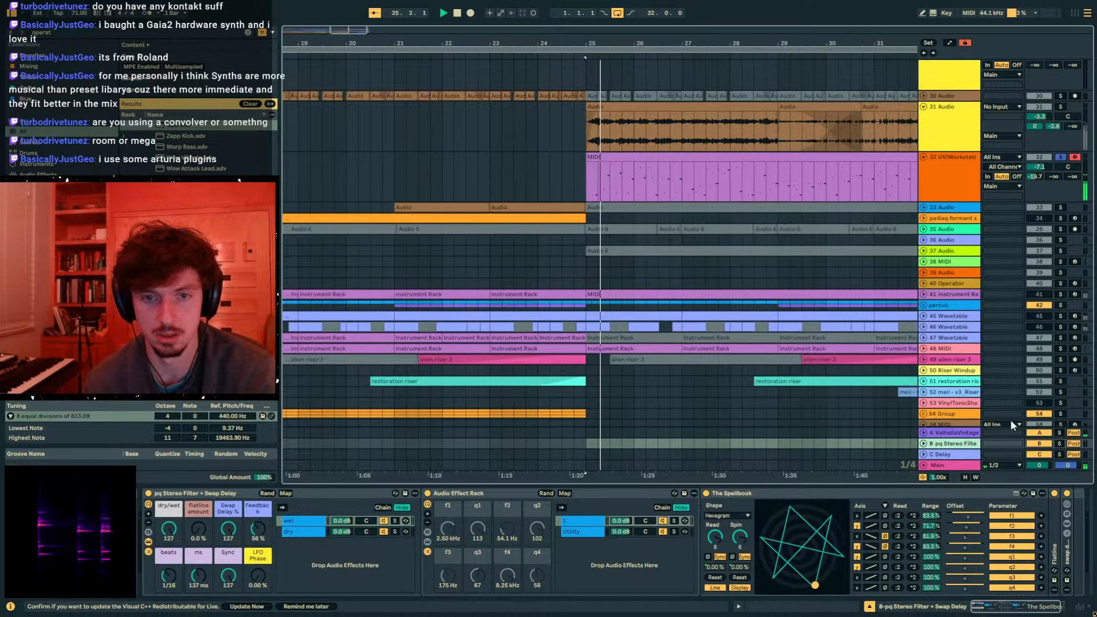
left_click(1060, 443)
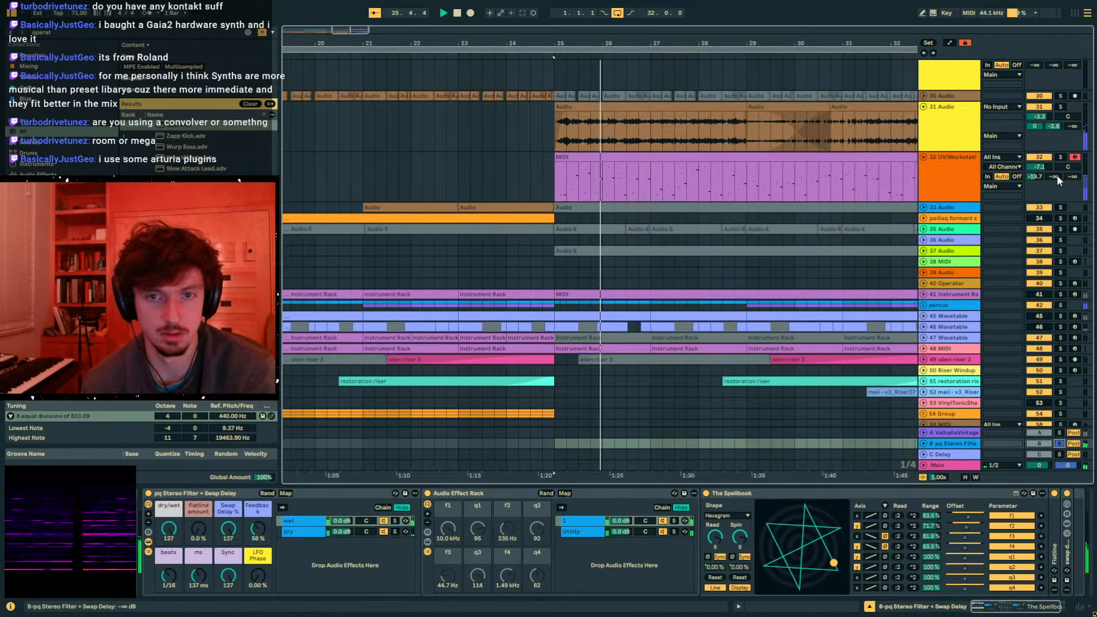
left_click_drag(1053, 177, 1053, 114)
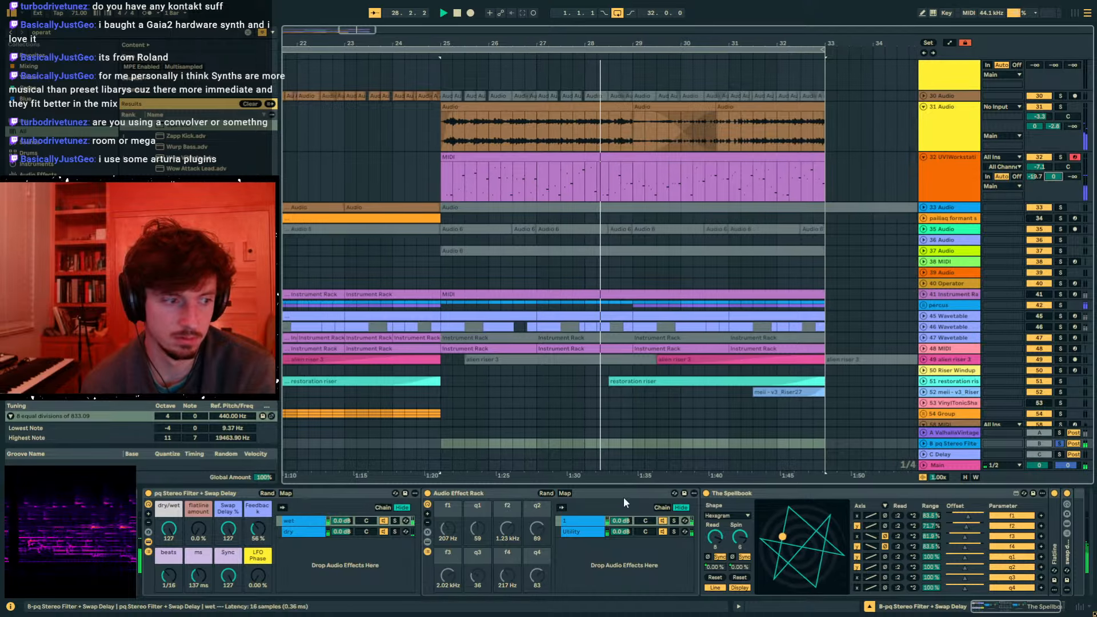
- Stop playback and examine the notch EQ curve in return B's wet chain, inside chain 1 of the Audio Effect Rack
key("space")
left_click(308, 524)
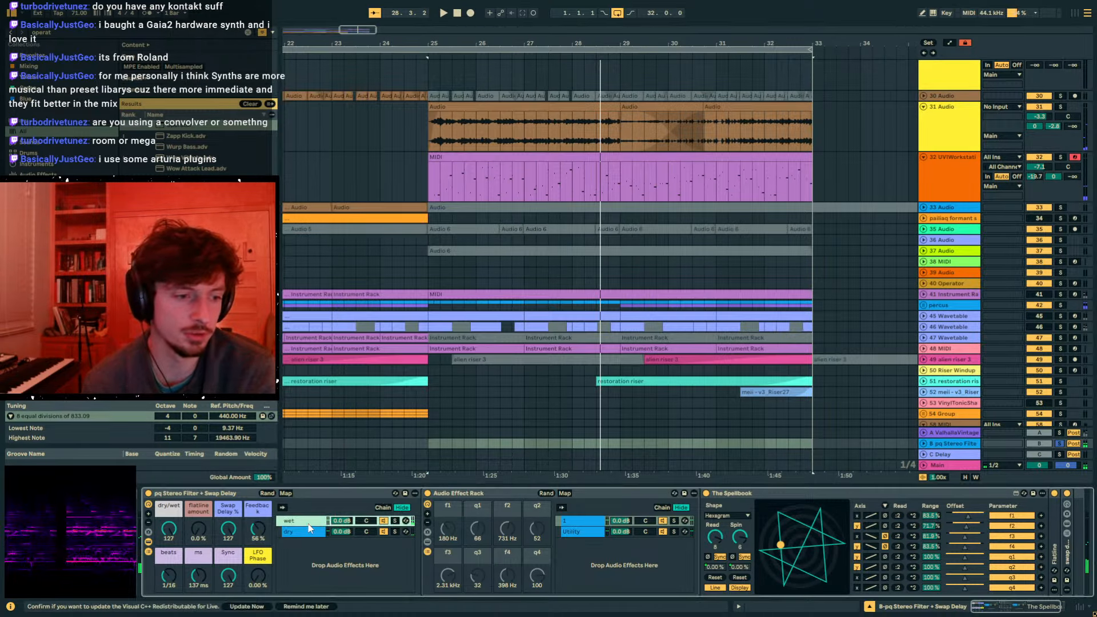
left_click(585, 522)
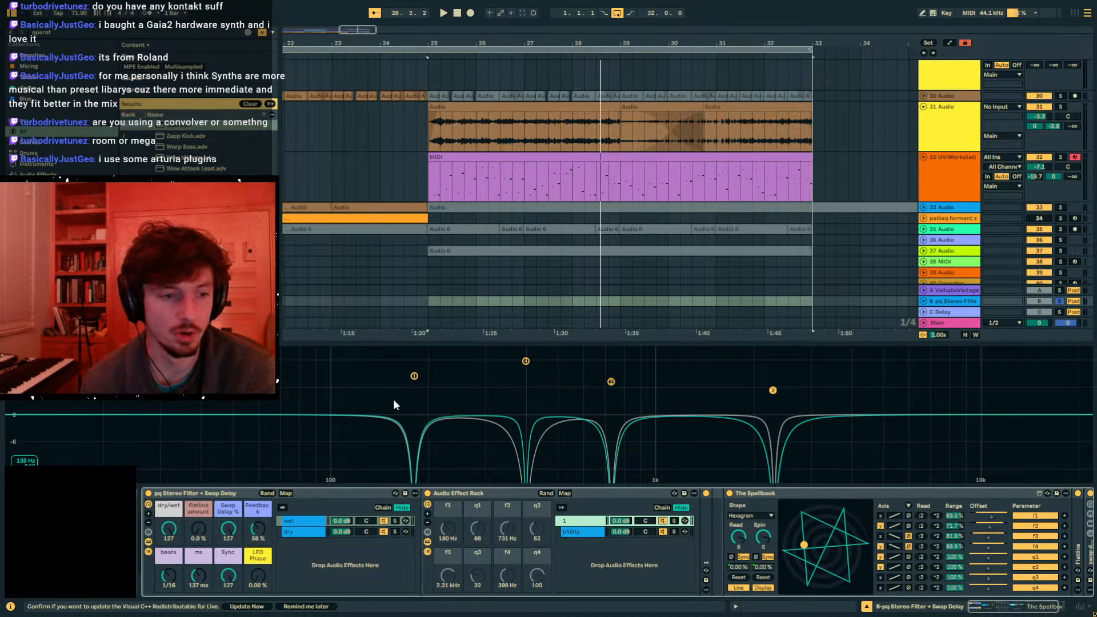
left_click_drag(348, 409, 933, 327)
left_click_drag(884, 360, 297, 482)
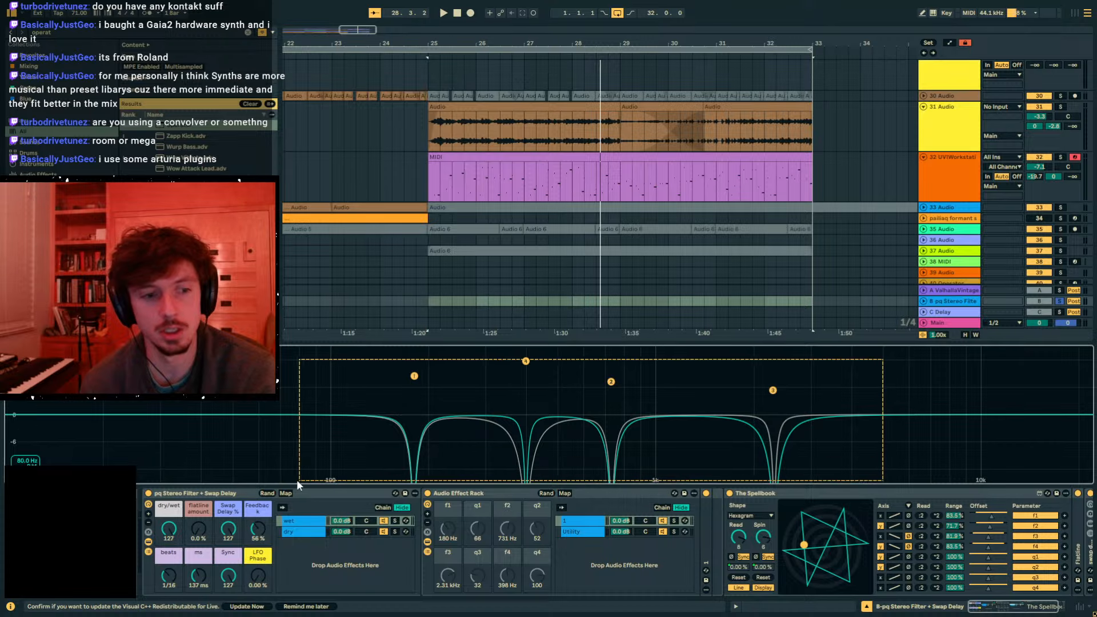
left_click(314, 535)
left_click(305, 522)
left_click(525, 361)
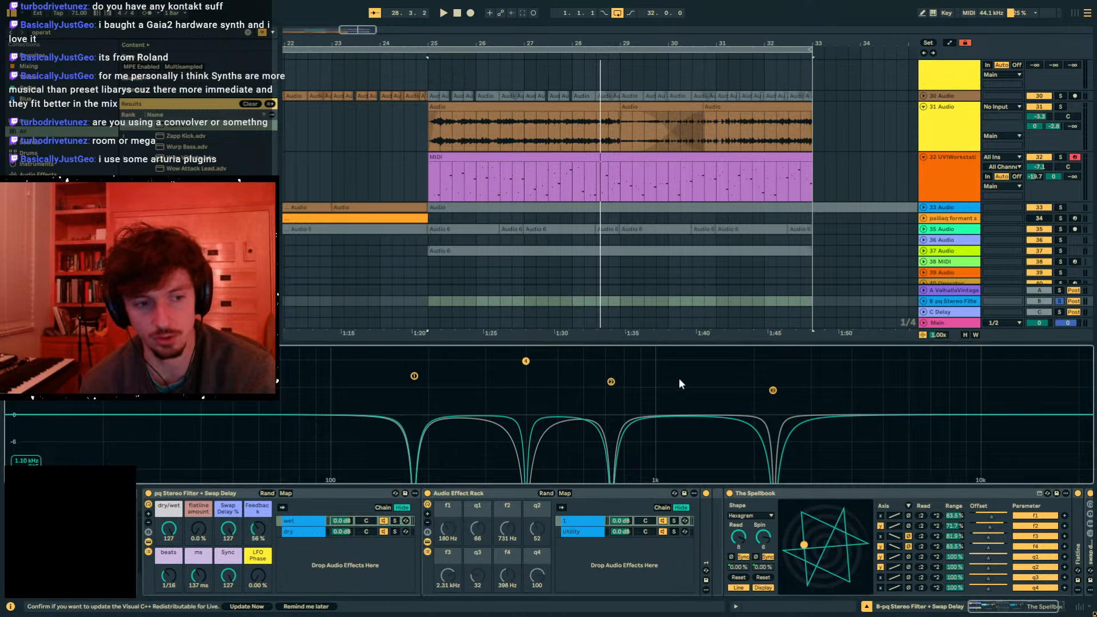
- Unfold the EQ device in chain 1 and switch its edit view to the other stereo channel
double_click(707, 527)
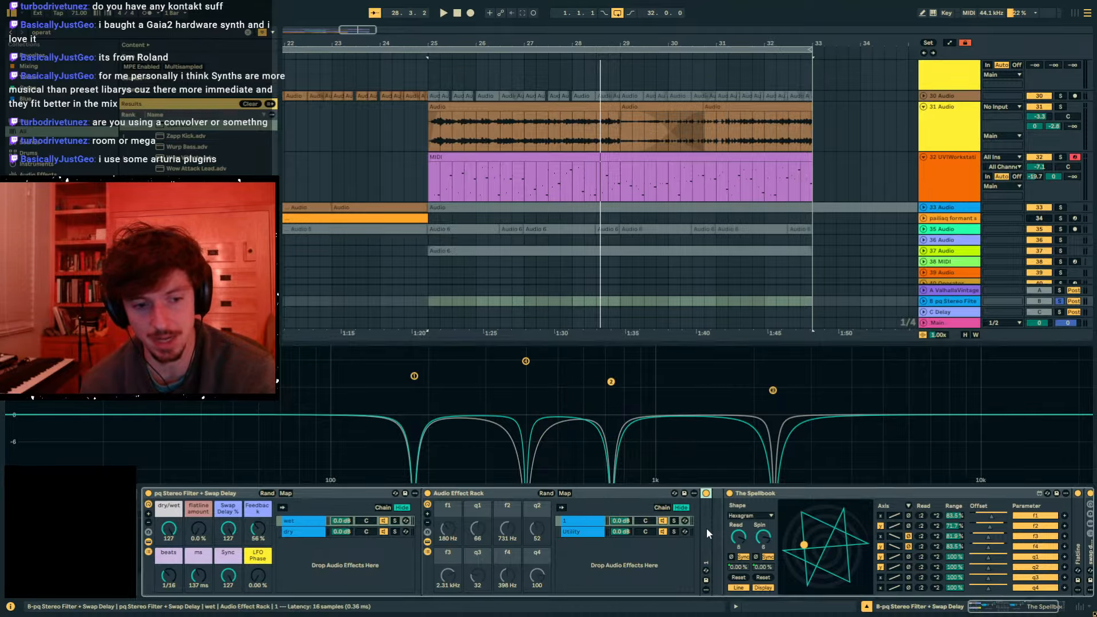
left_click(960, 537)
left_click(695, 397)
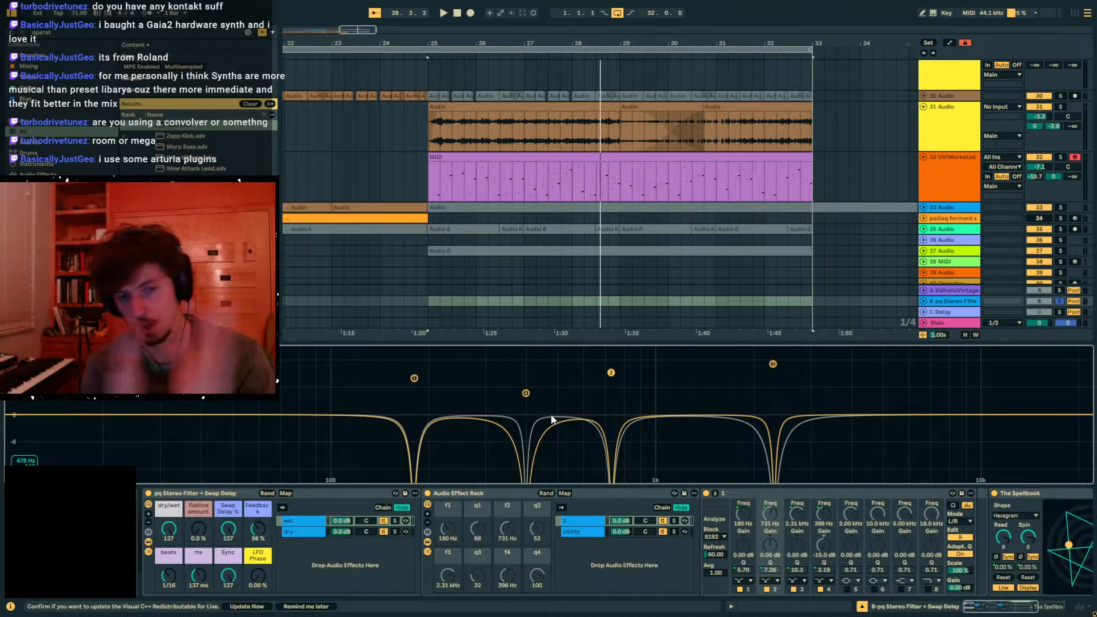
- Raise return B's flatline amount to 100% and sweep Swap Delay % down to 0 and back up to 127 during playback
left_click_drag(198, 529, 198, 503)
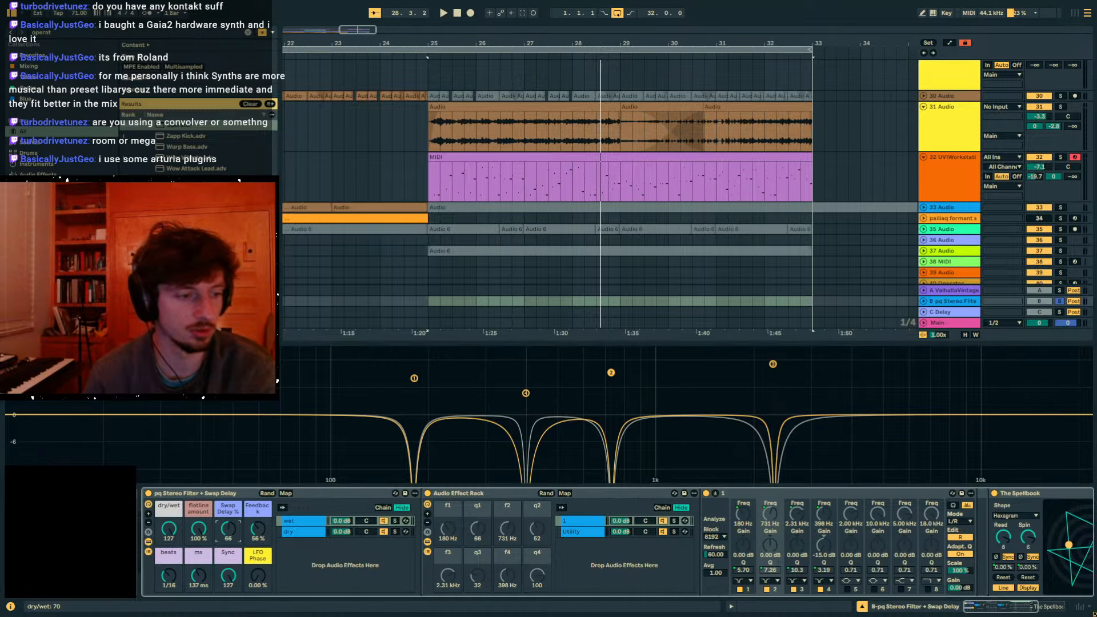
key("space")
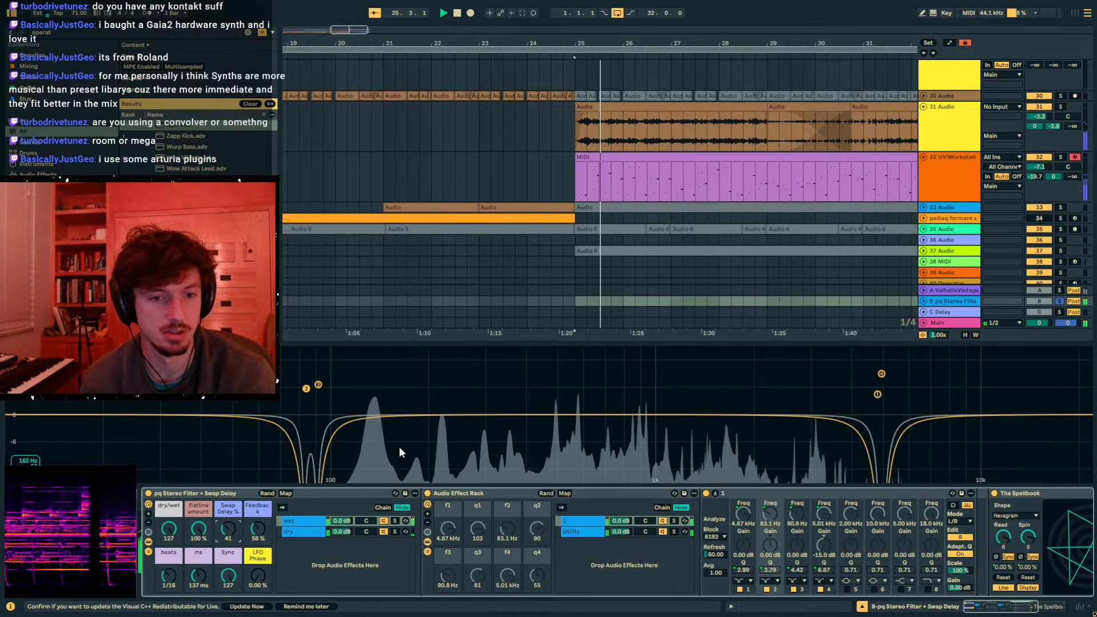
left_click_drag(231, 525, 230, 525)
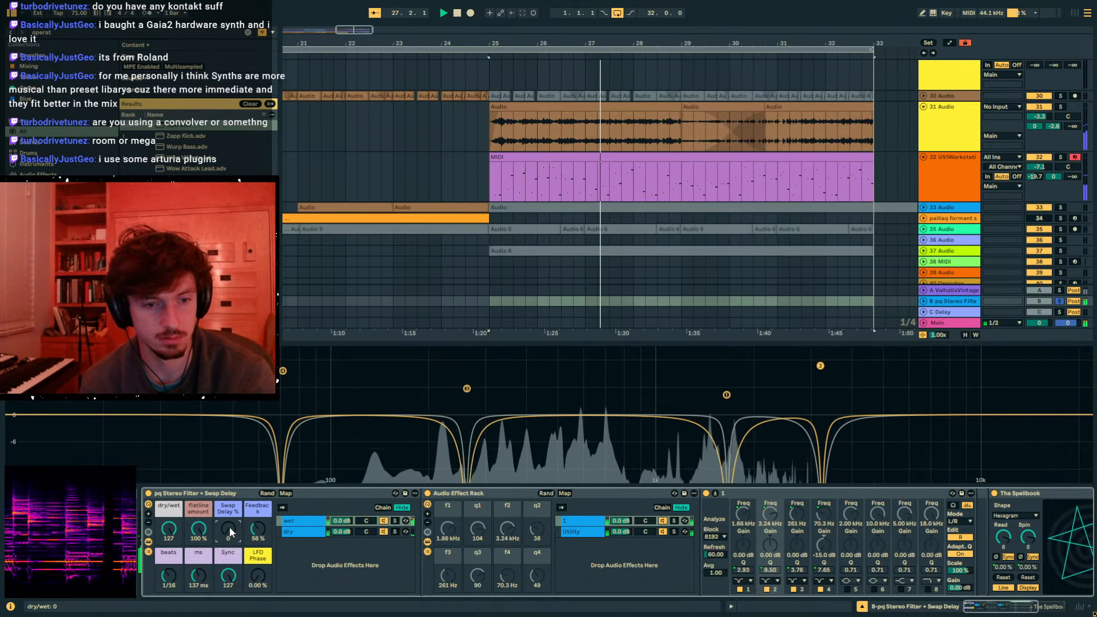
left_click_drag(228, 527, 229, 491)
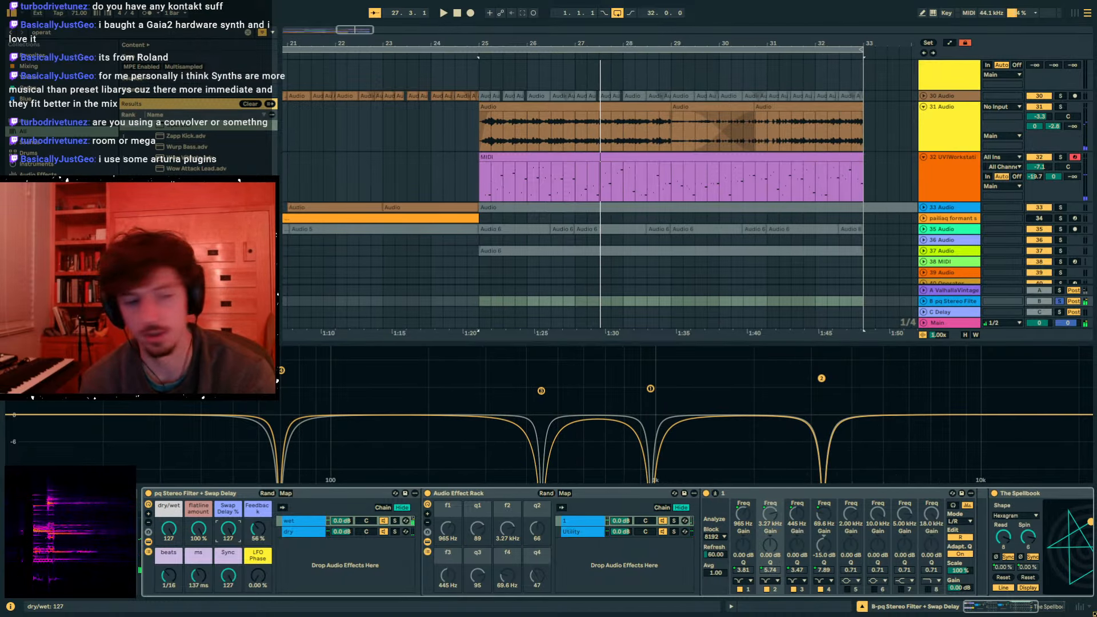
- Lower return B's flatline amount to 0% while playing, and turn off solo on that return
key("space")
left_click_drag(199, 534, 198, 582)
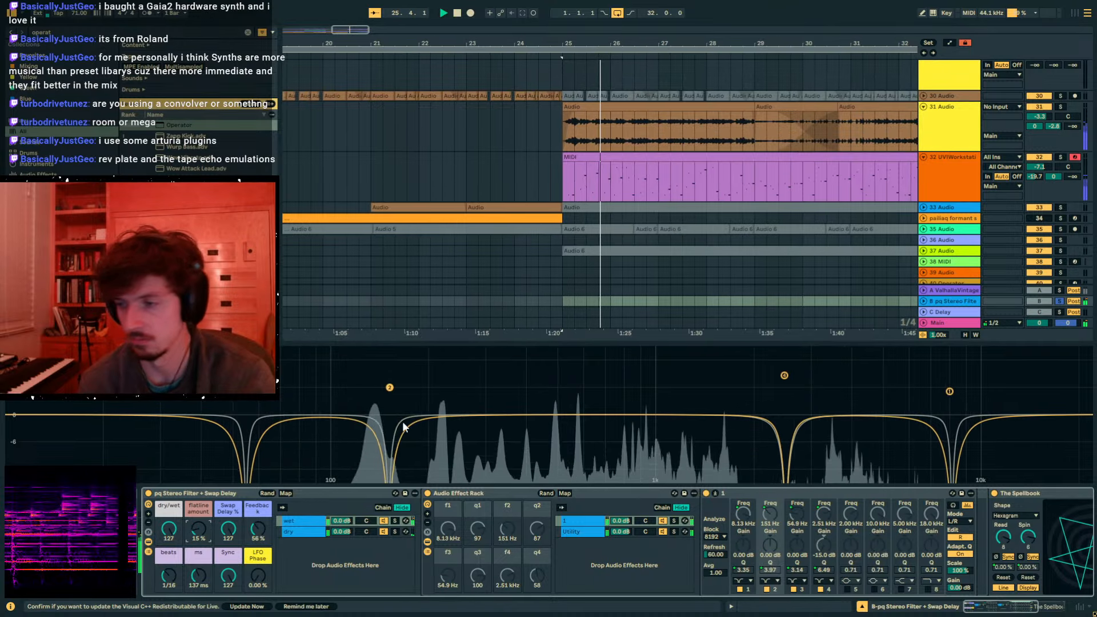
key("space")
left_click_drag(199, 530, 199, 543)
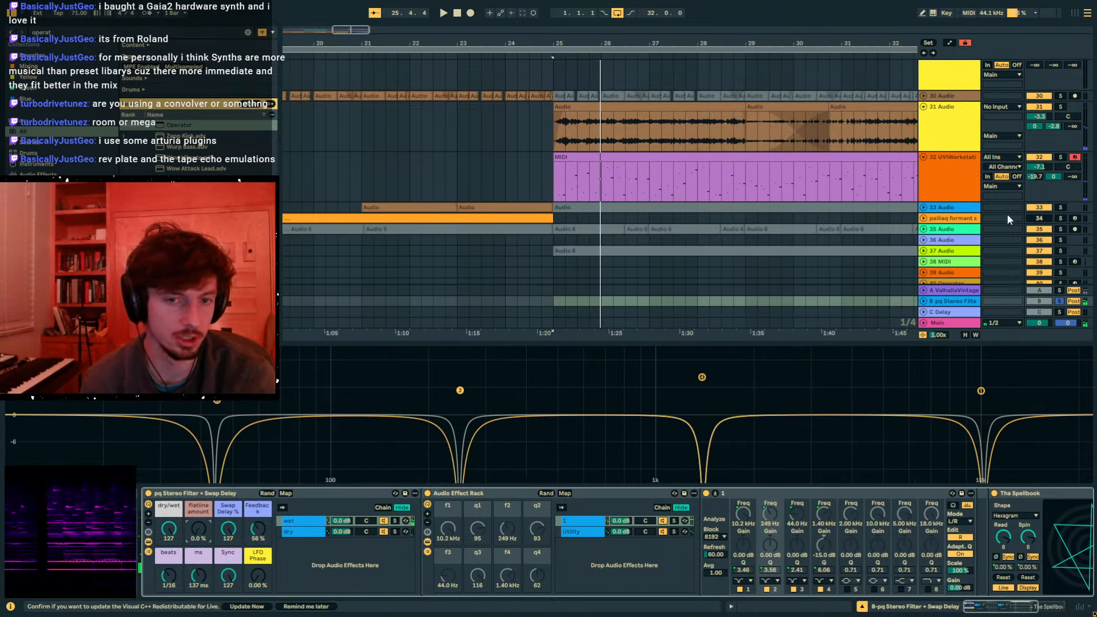
left_click(1059, 301)
- Unfold and solo the pailiaq formant sound generator track, with its clip from bar 17 to 25 selected
left_click(554, 195)
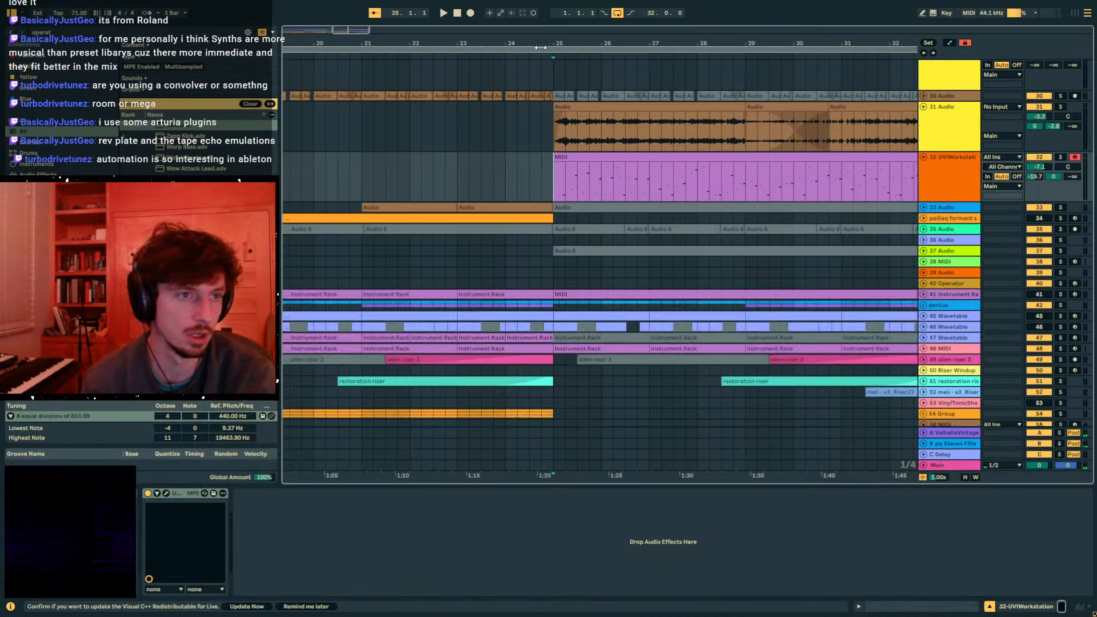
left_click_drag(615, 50, 668, 34)
left_click_drag(538, 45, 800, 17)
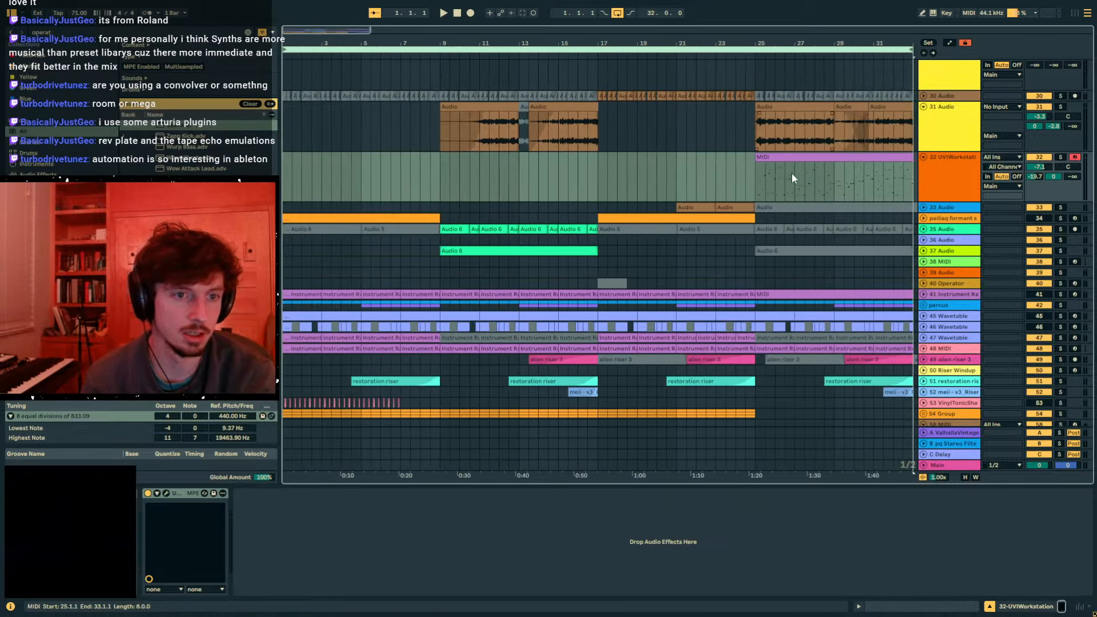
left_click(928, 219)
left_click(654, 221)
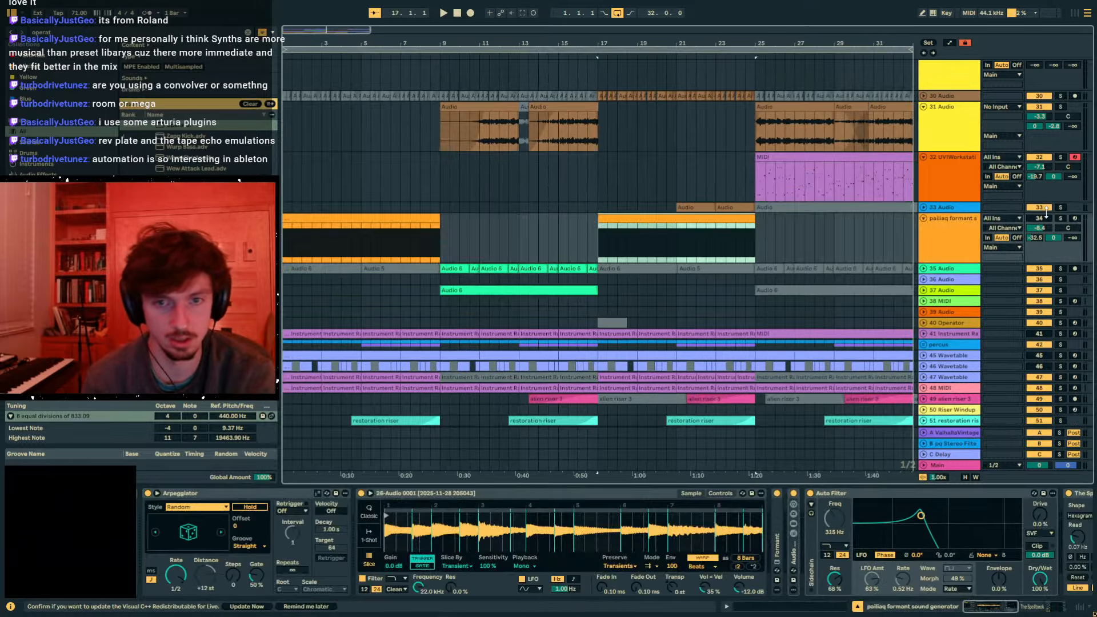
left_click(1061, 219)
scroll(768, 284, "up", 2)
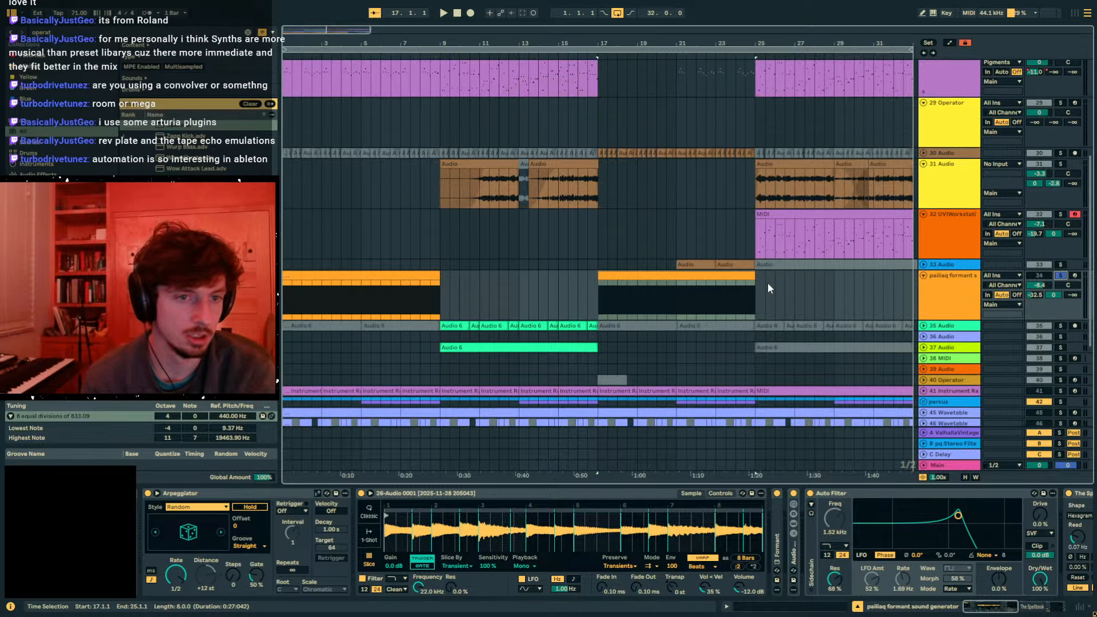
- Audition track 31's audio in solo from bar 15.3
left_click(568, 181)
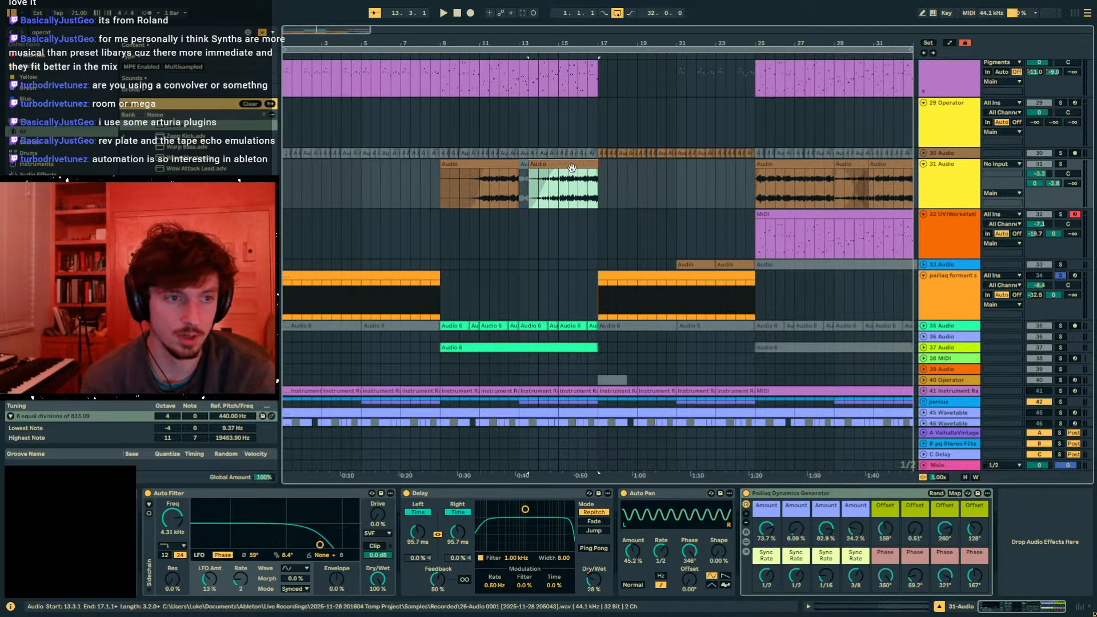
key("space")
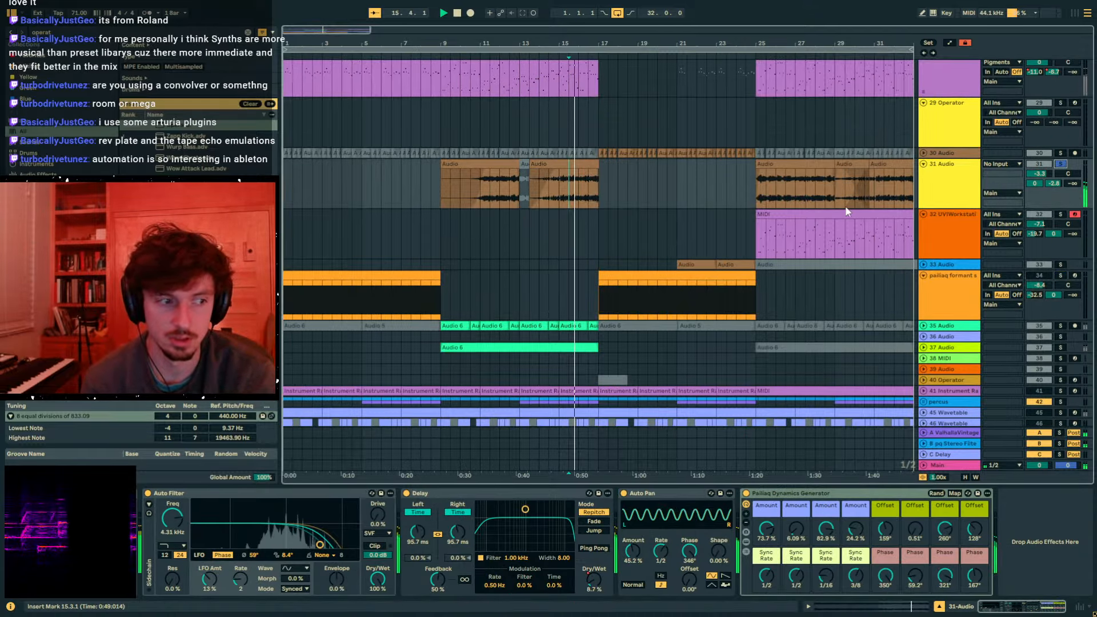
key("space")
- Solo the formant sound generator track, fold its Auto Filter, unfold the Formant device and play its clip from bar 17
left_click(628, 278)
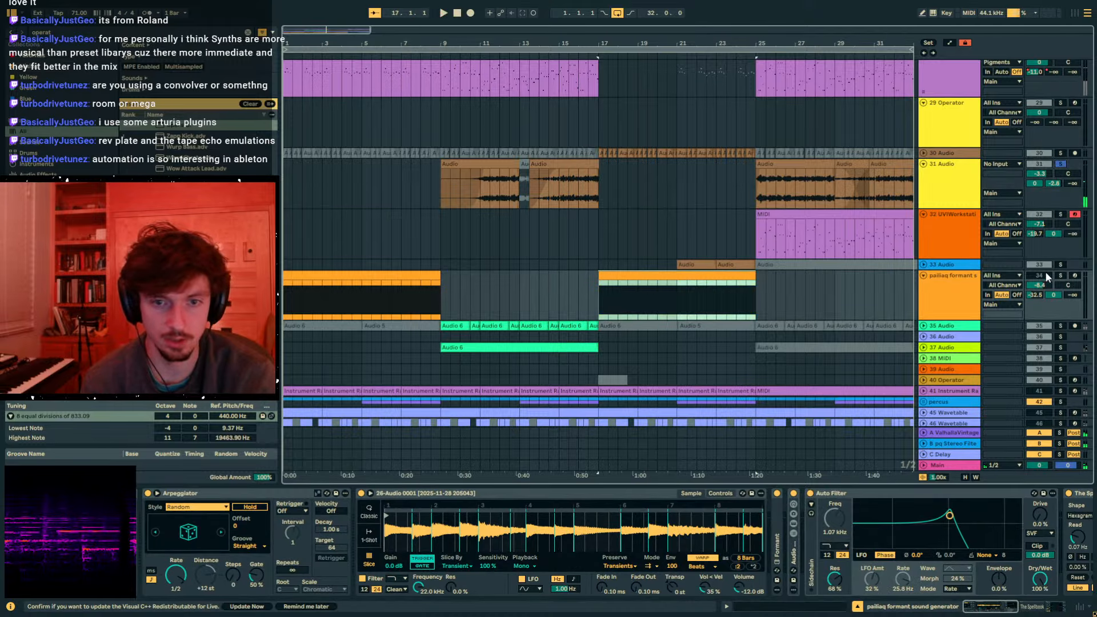
left_click(649, 266)
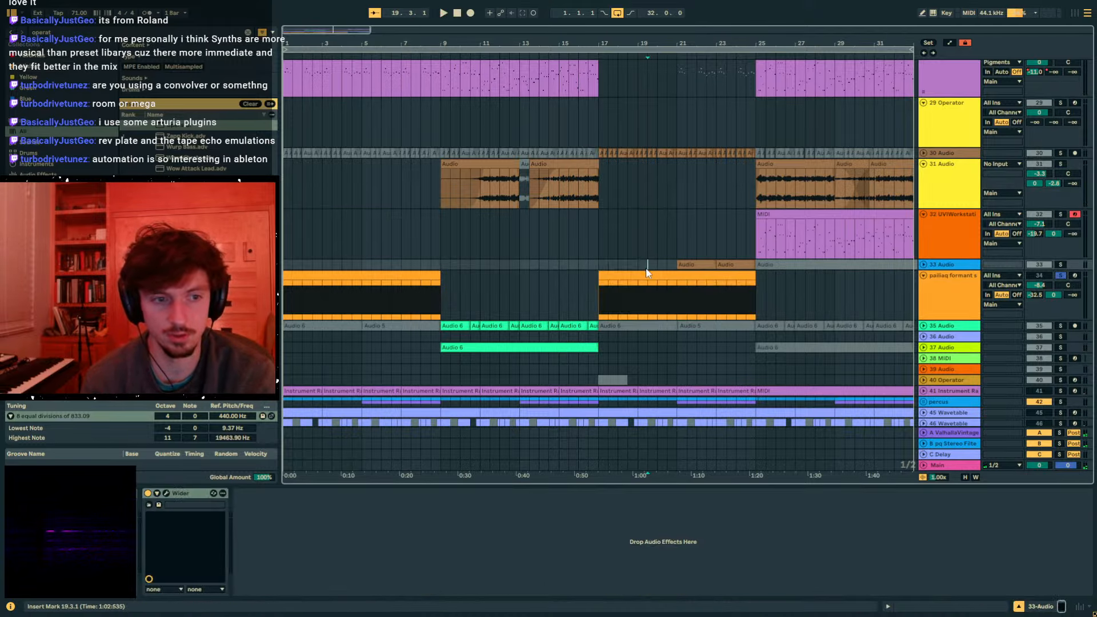
left_click(642, 277)
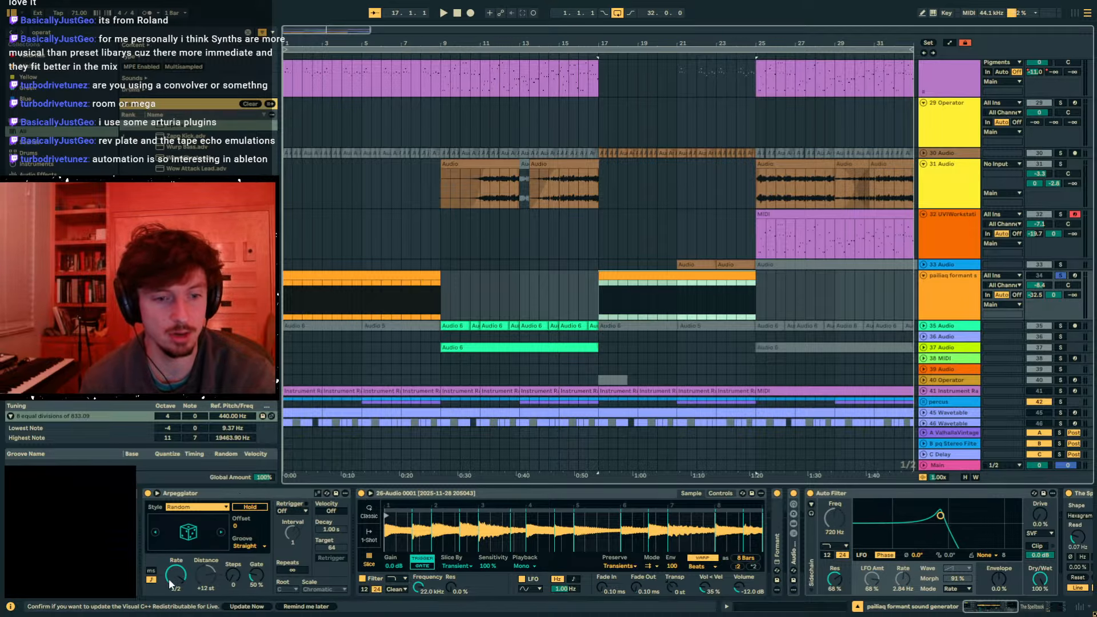
double_click(862, 494)
double_click(779, 549)
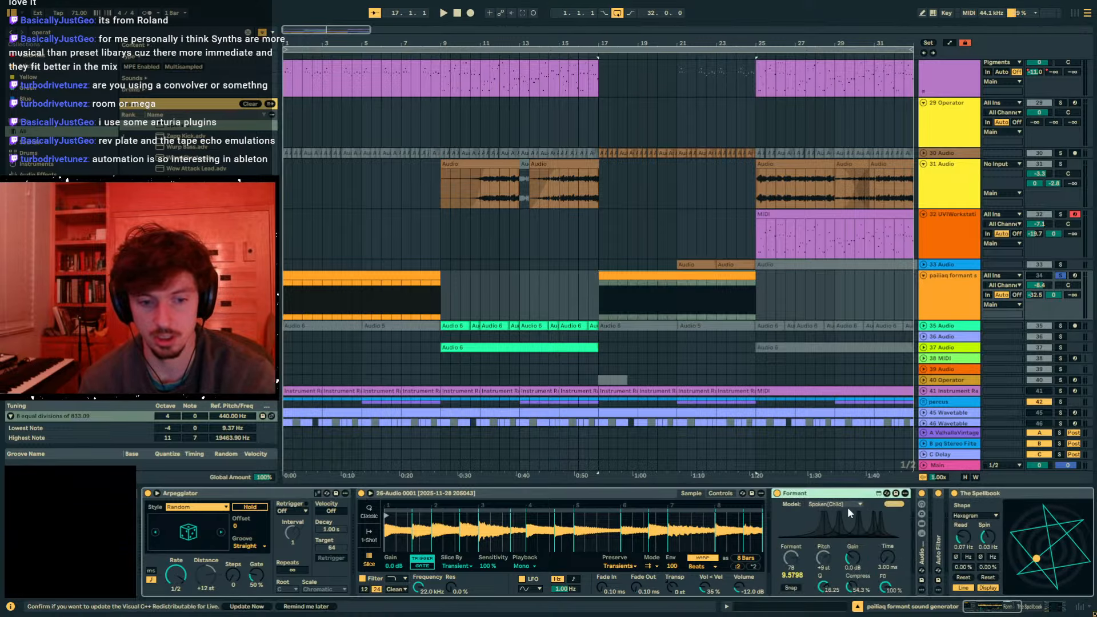
key("space")
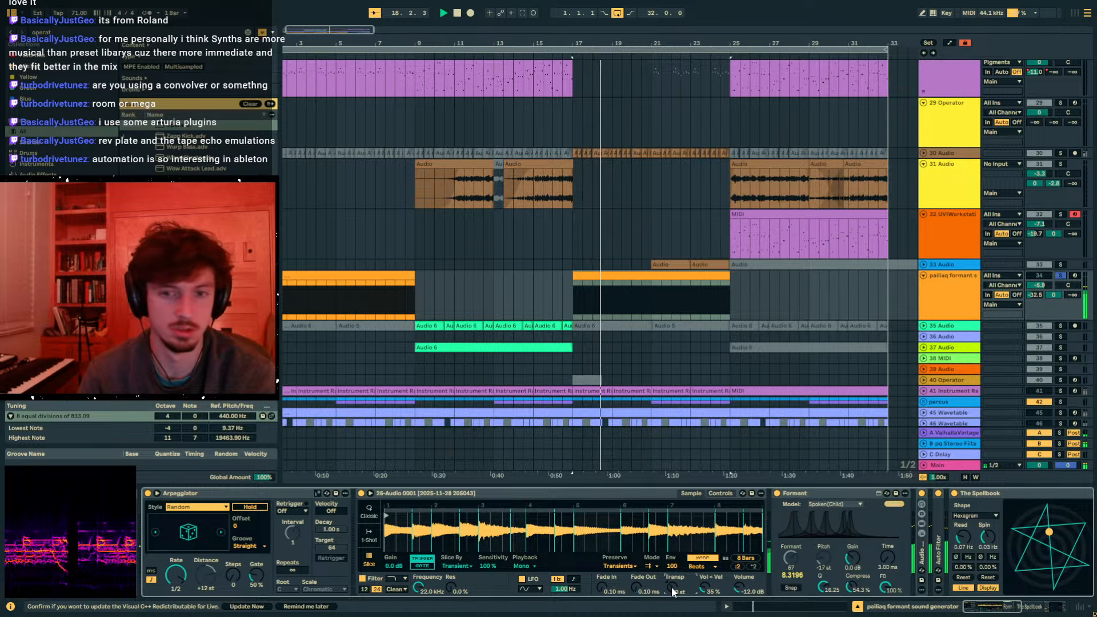
- Insert an audio track below the formant generator, set its input to pailiaq formant sound generator and arm it for recording
left_click(994, 321)
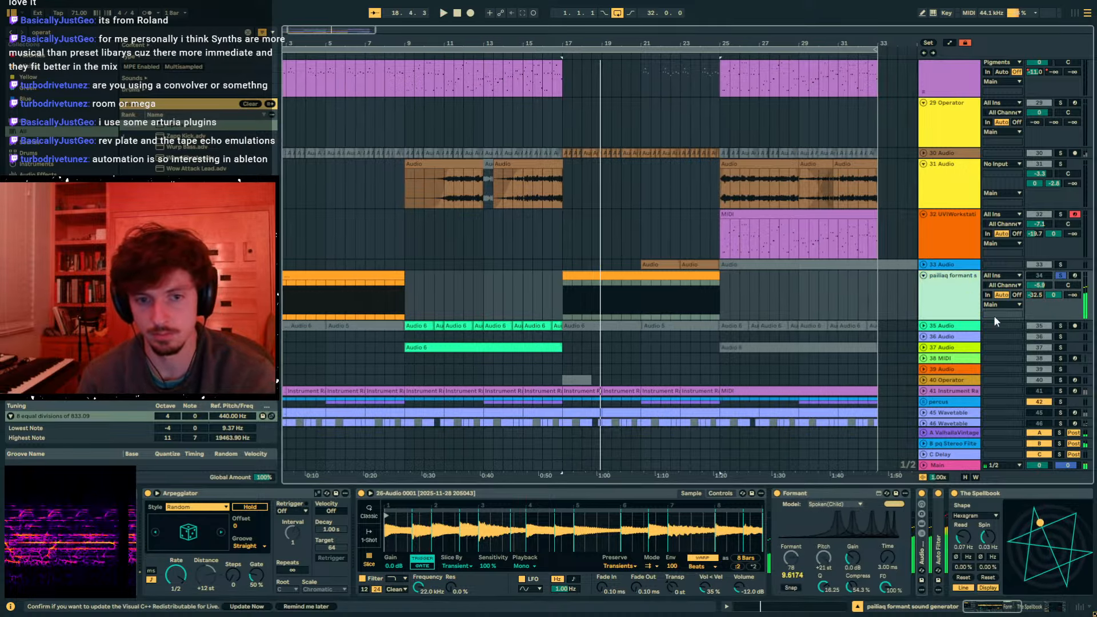
left_click(995, 324)
left_click(996, 326)
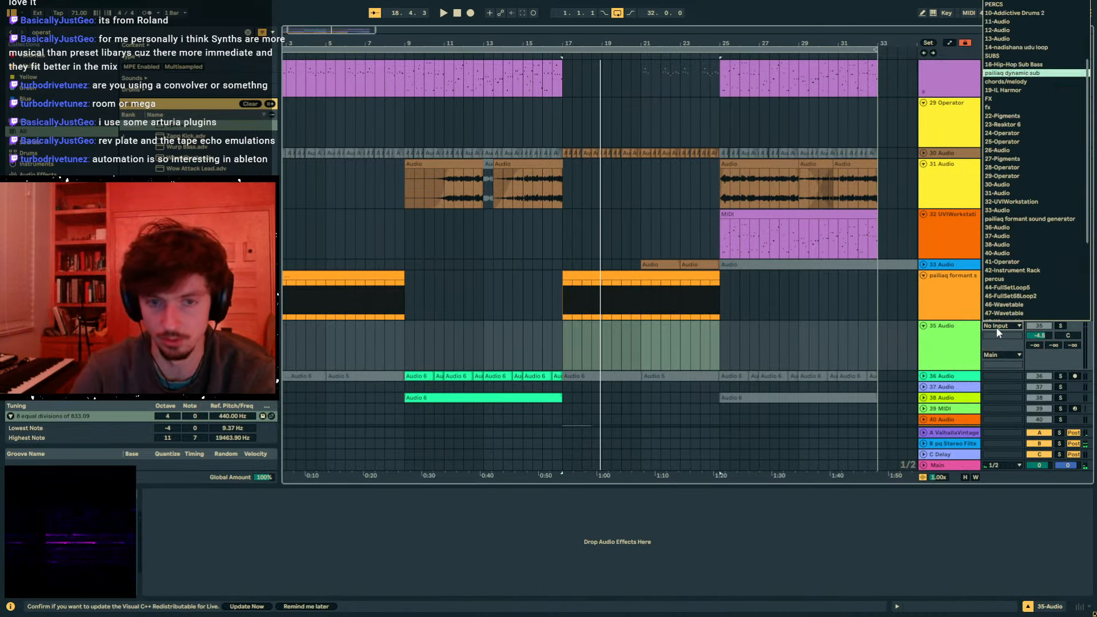
left_click(996, 327)
left_click(997, 328)
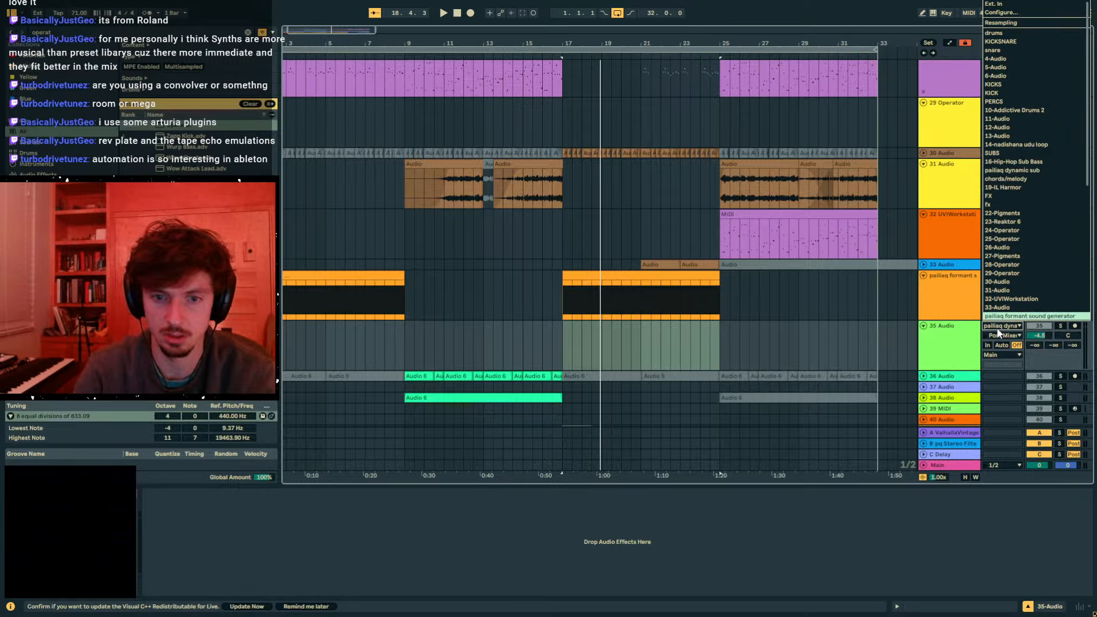
left_click(998, 331)
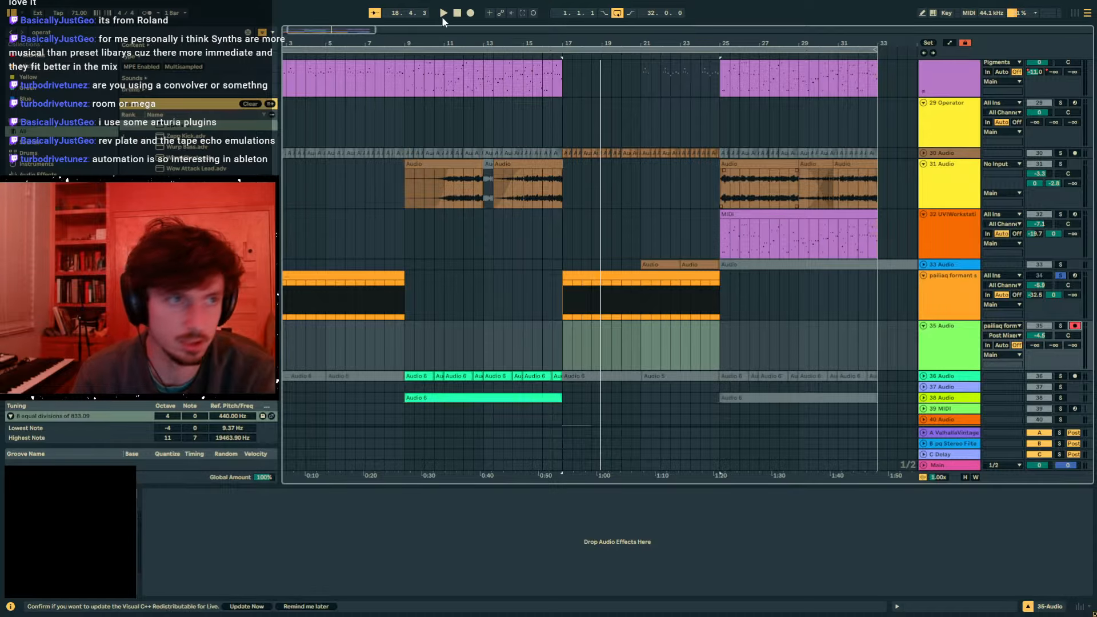
- Record the formant generator's output onto audio track 35 from bar 17 to about bar 21
left_click(470, 13)
left_click(943, 293)
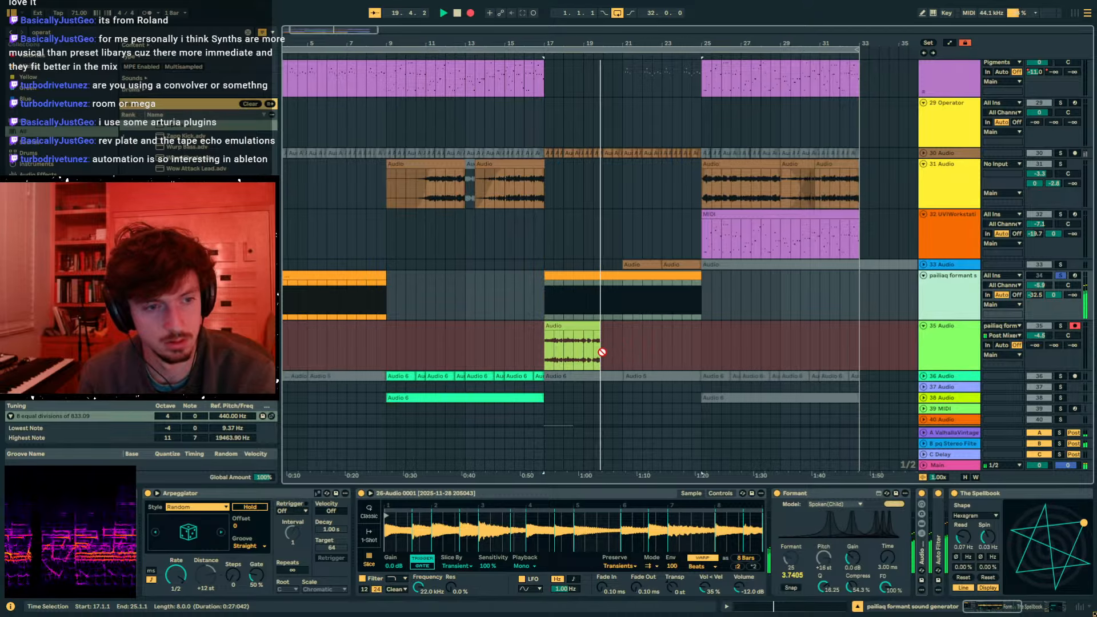
right_click(575, 359)
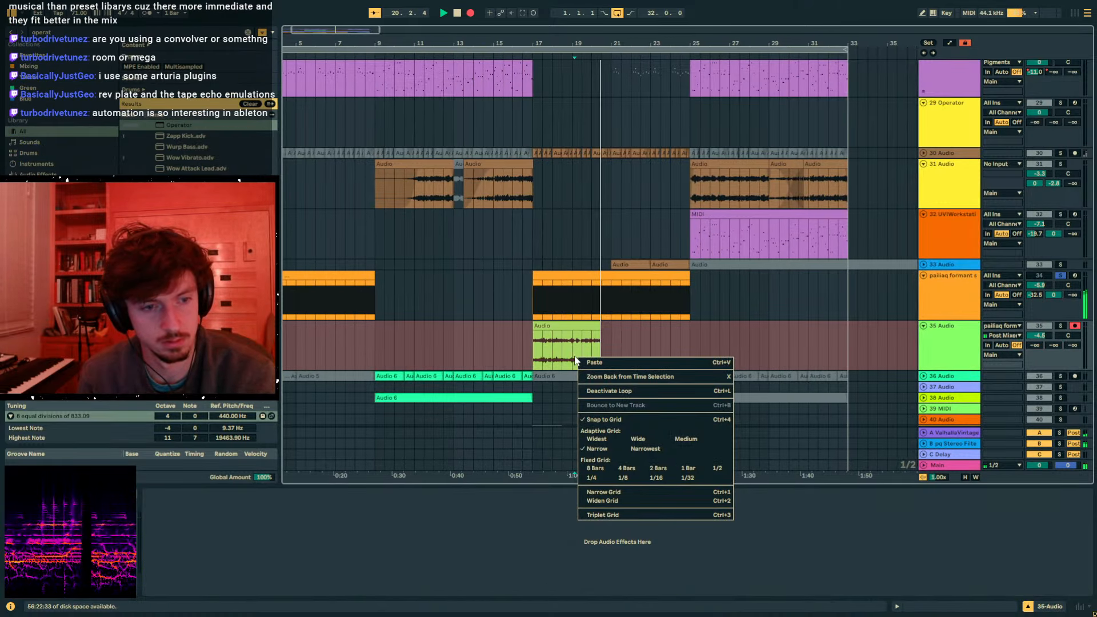
left_click(575, 359)
key("space")
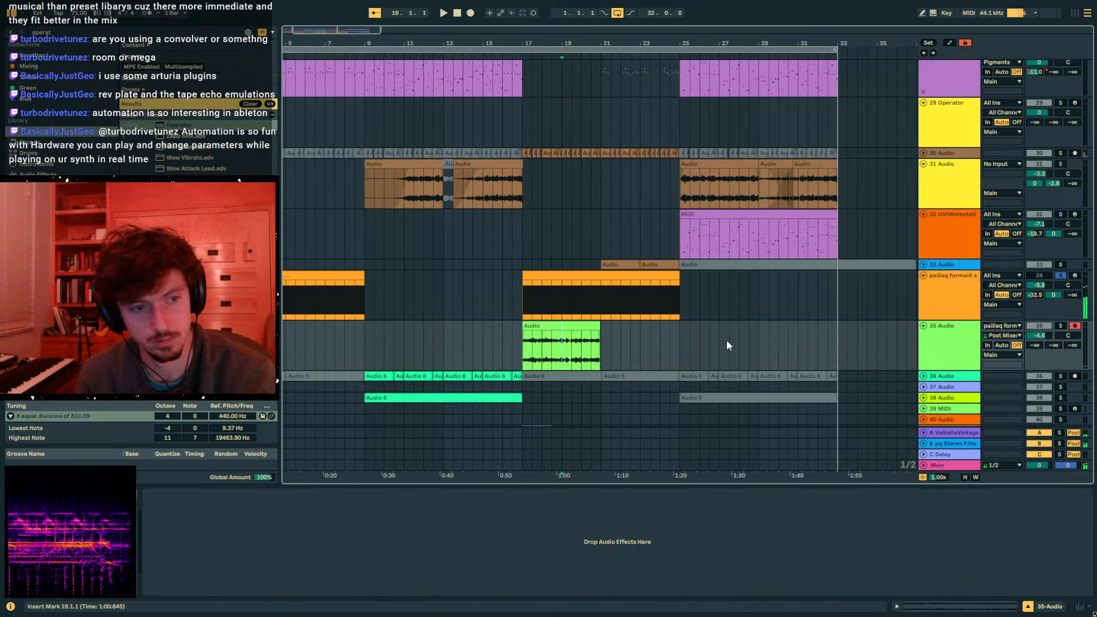
- Audition the new recording in solo from bar 19 and split out the slice from 19.1 to 19.3
key("space")
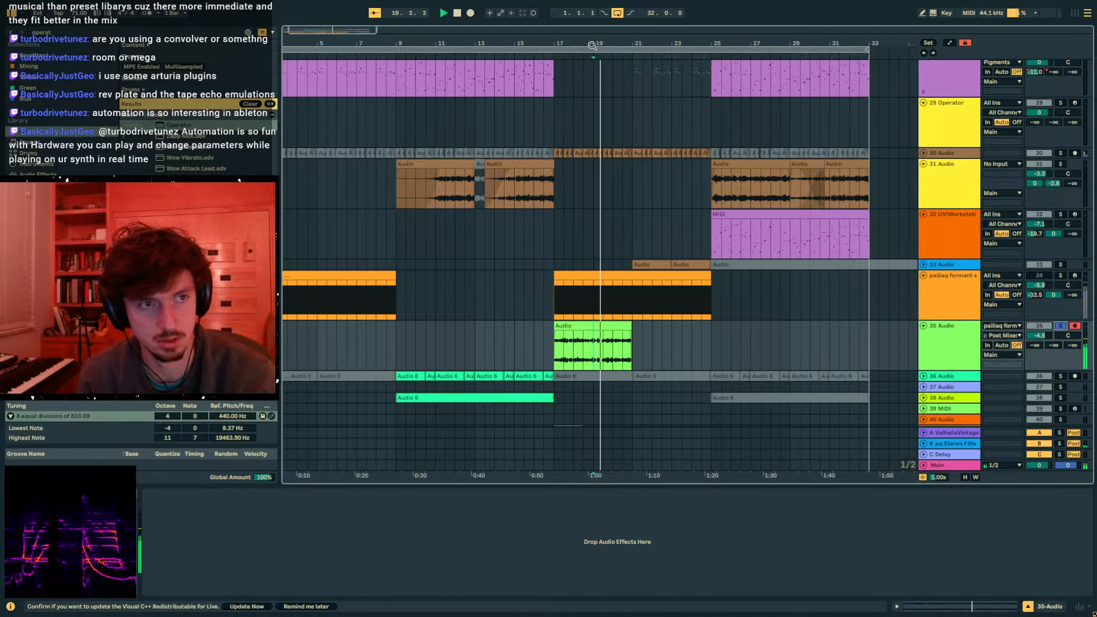
left_click_drag(592, 45, 596, 344)
left_click(627, 338)
key("space")
key("ctrl+e")
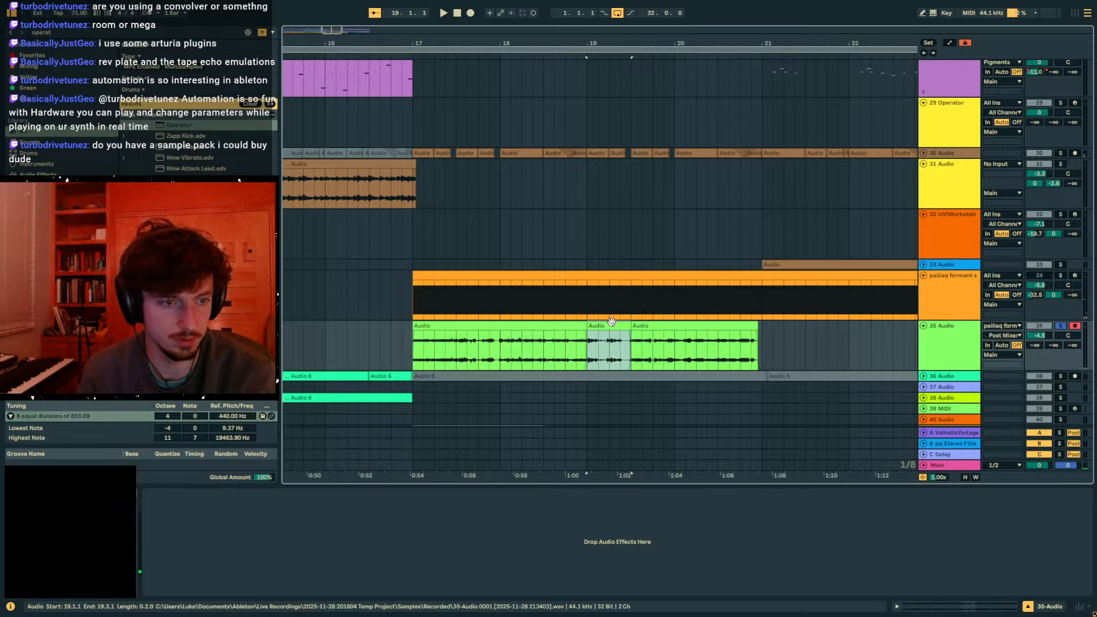
- Paste a copy of the slice at bar 25 on track 35 and play it in the full mix
left_click_drag(610, 42, 405, 41)
left_click(612, 344)
key("ctrl+v")
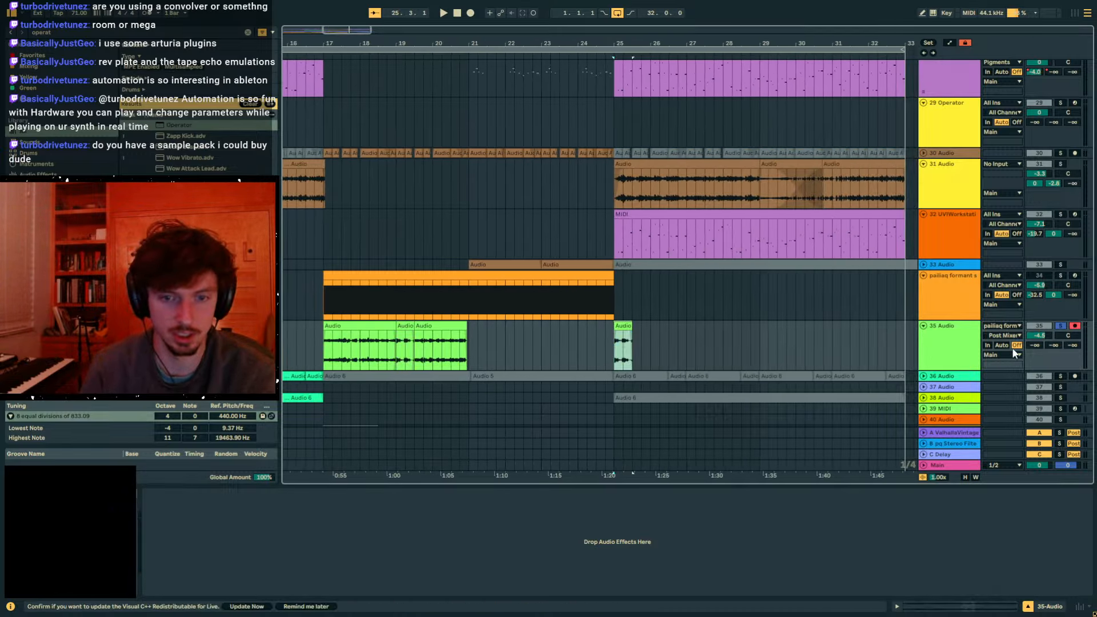
key("space")
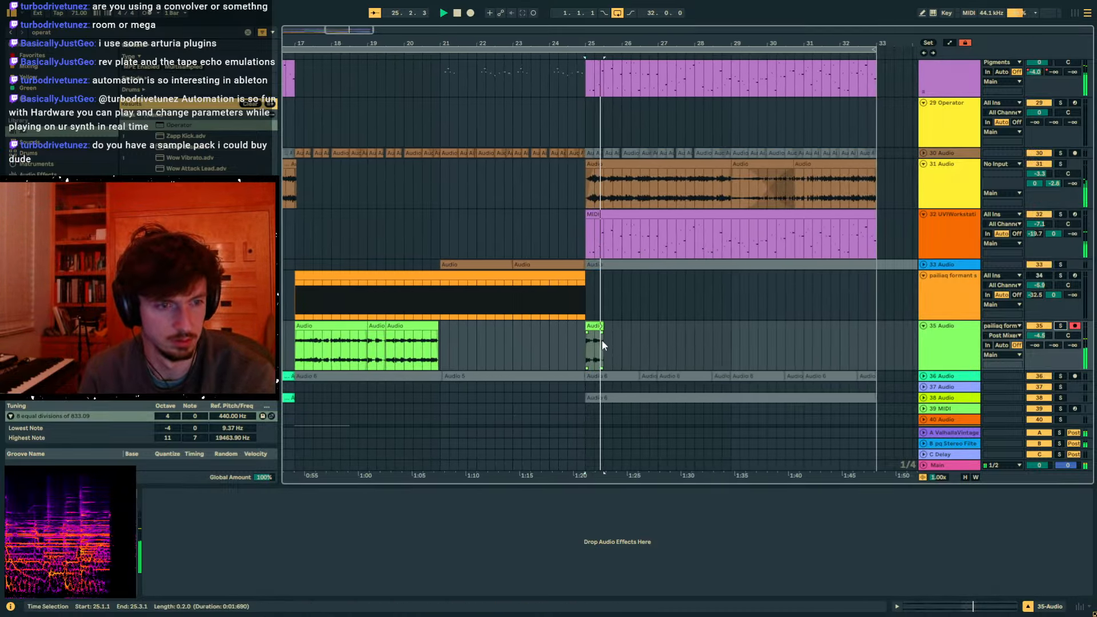
- Copy the bar 25 slice to 26.2 on track 35 and reverse the copy
left_click_drag(598, 333, 593, 336)
key("ctrl+c")
left_click(624, 338)
key("ctrl+v")
key("r")
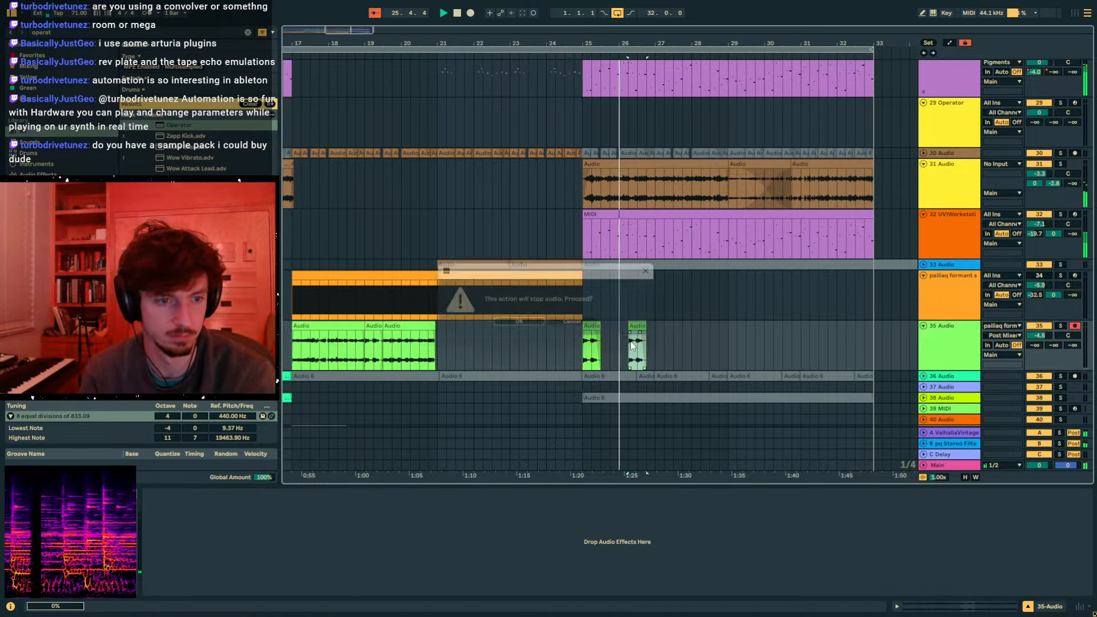
key("Escape")
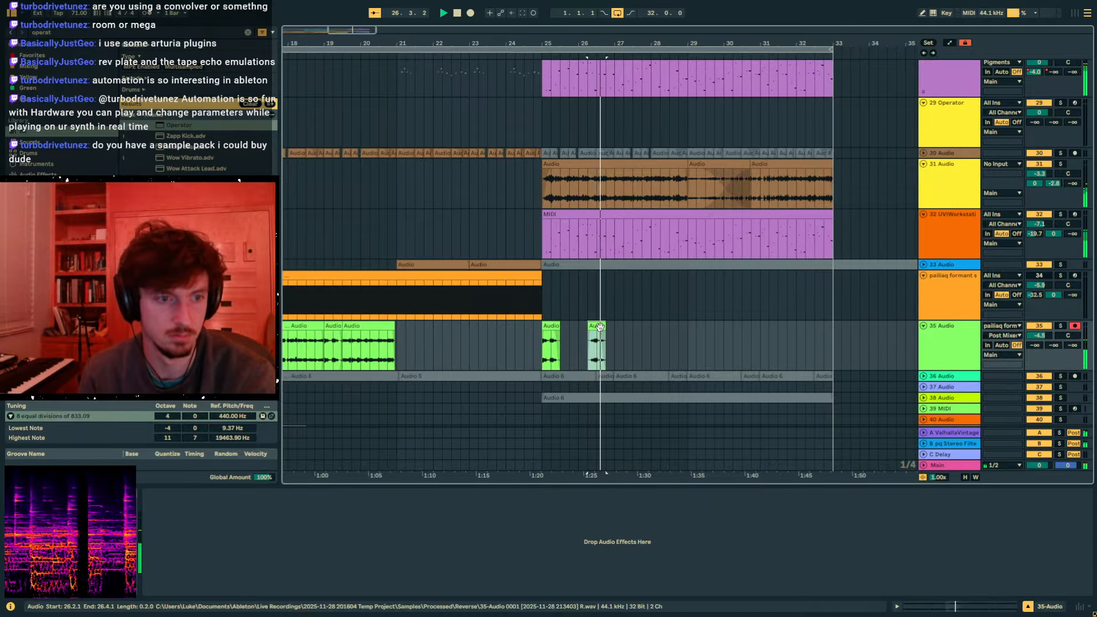
- Stop playback and duplicate the forward and reversed slices on track 35 so the pair repeats from bar 27
key("space")
left_click(607, 349)
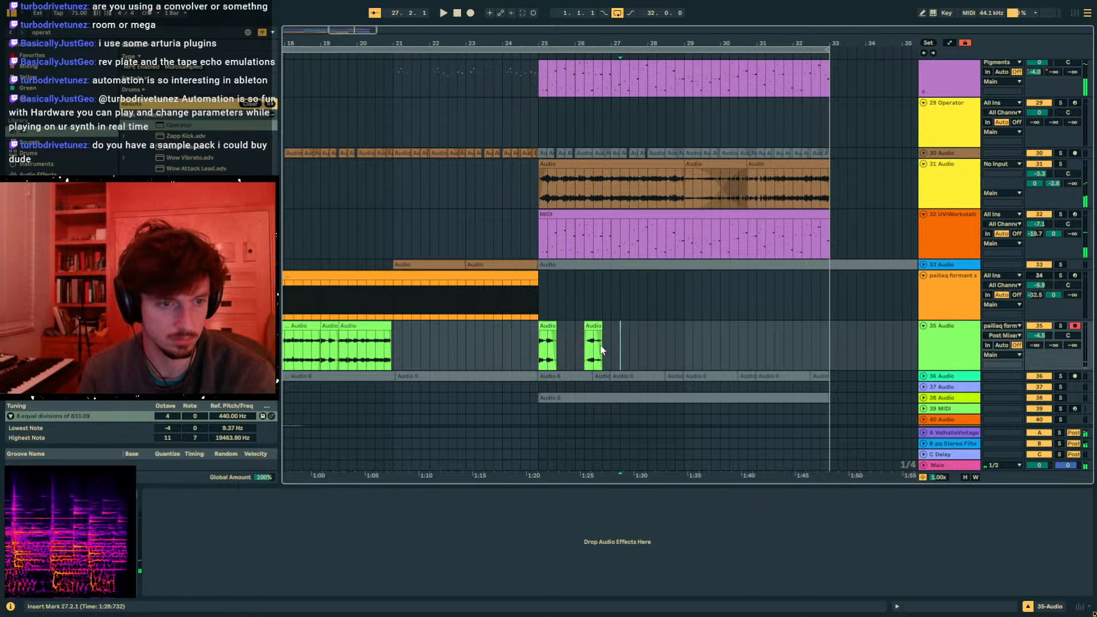
key("ctrl+v")
- Play from bar 25, set track 35's volume to 0 dB and raise its reverb send A to about -12.8 dB
left_click(540, 347)
key("space")
double_click(1036, 336)
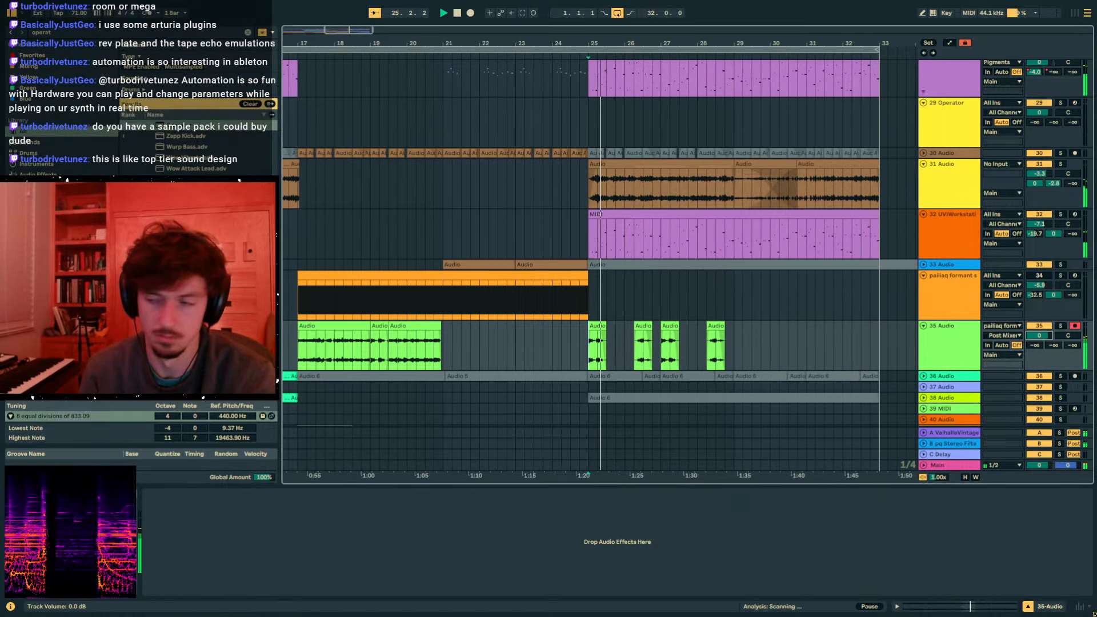
left_click_drag(1035, 345, 1035, 318)
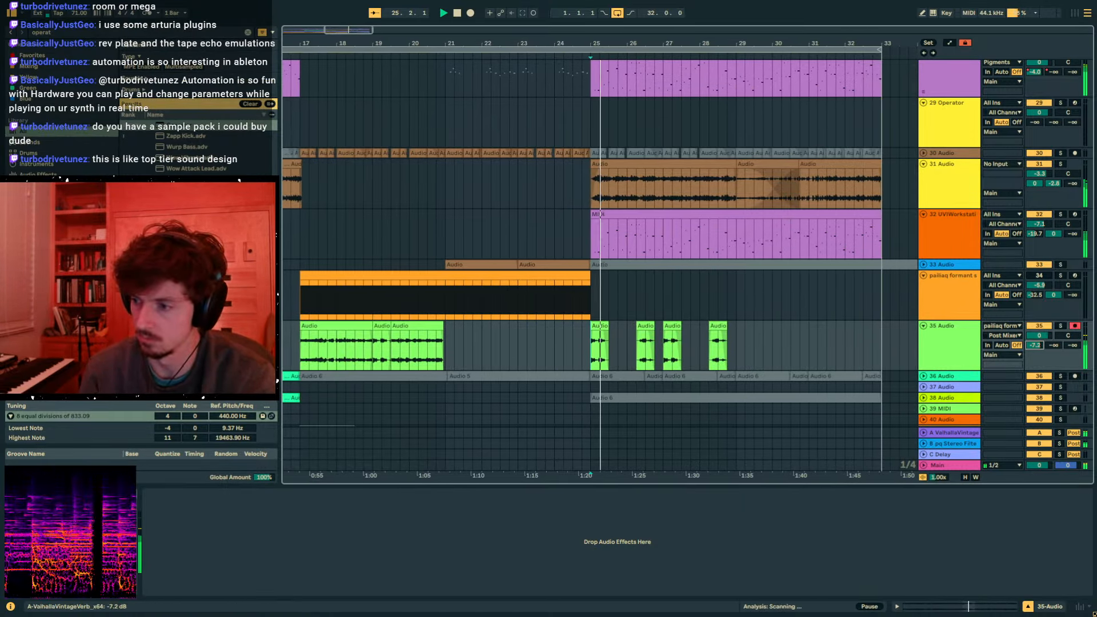
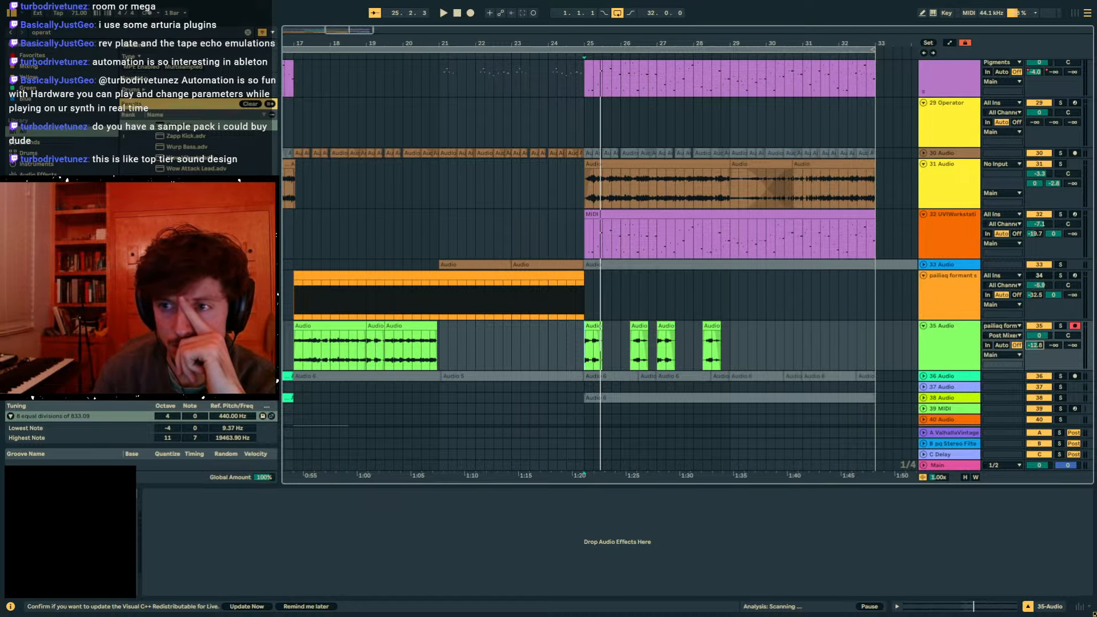
- Switch to the browser's Patreon creator page and look through its track breakdown, rack and sound design posts
left_click_drag(1096, 106, 510, 99)
scroll(507, 279, "down", 10)
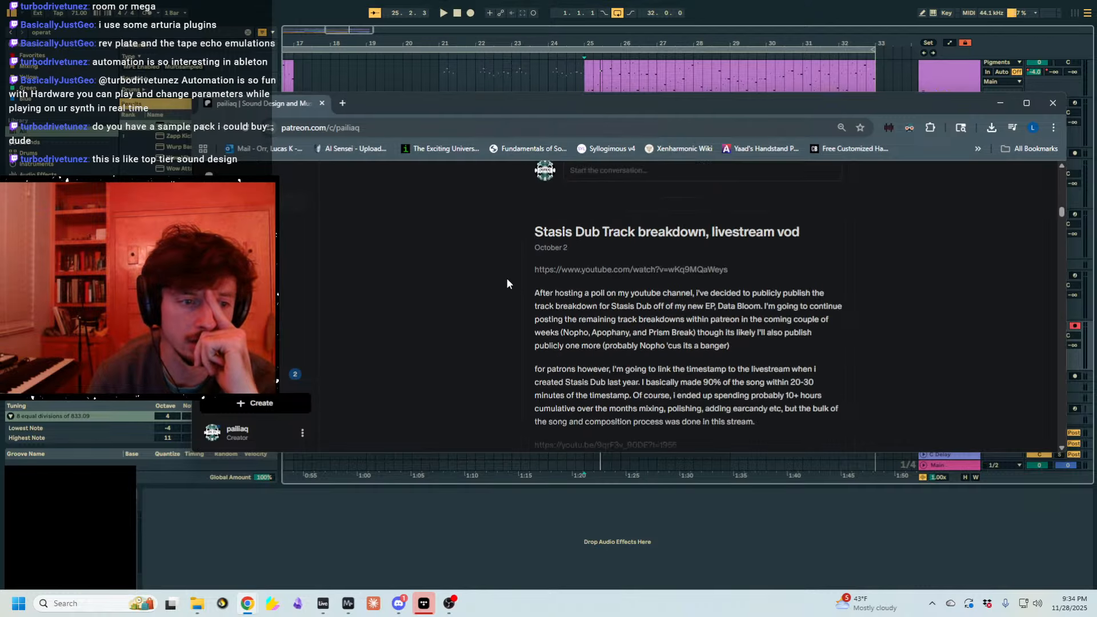
scroll(505, 283, "up", 10)
scroll(505, 285, "down", 3)
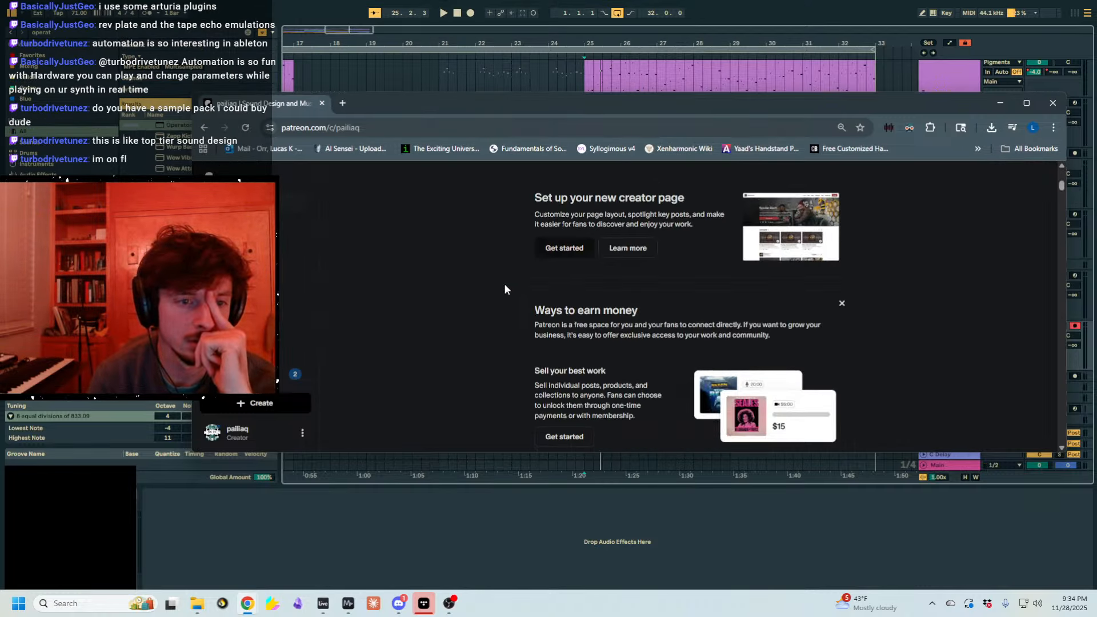
scroll(504, 289, "down", 7)
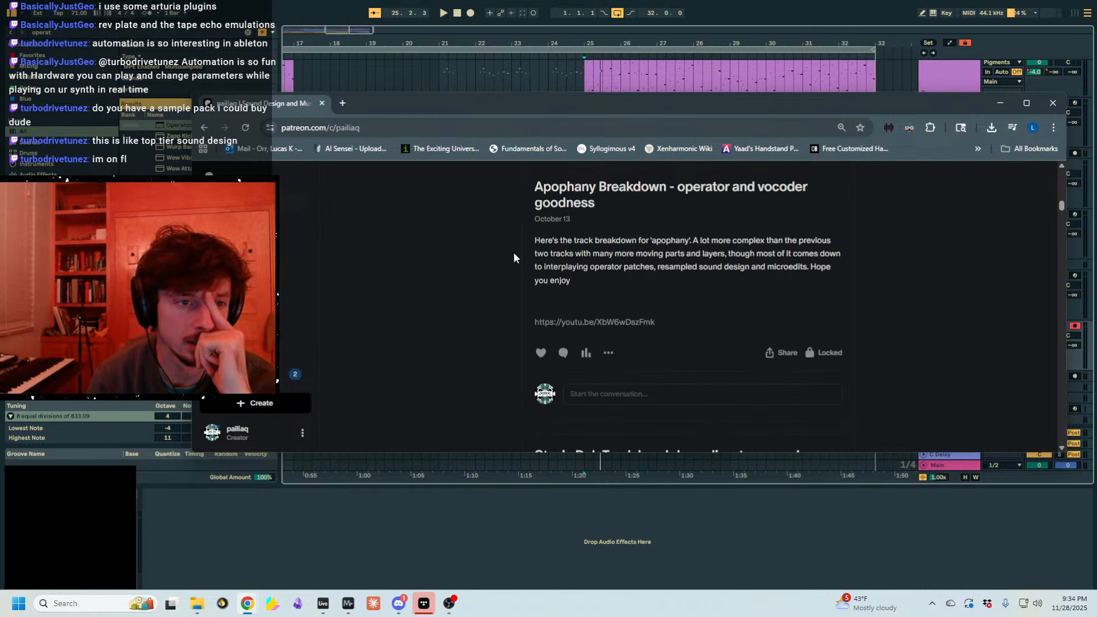
scroll(514, 256, "down", 5)
scroll(517, 258, "up", 3)
scroll(519, 259, "down", 3)
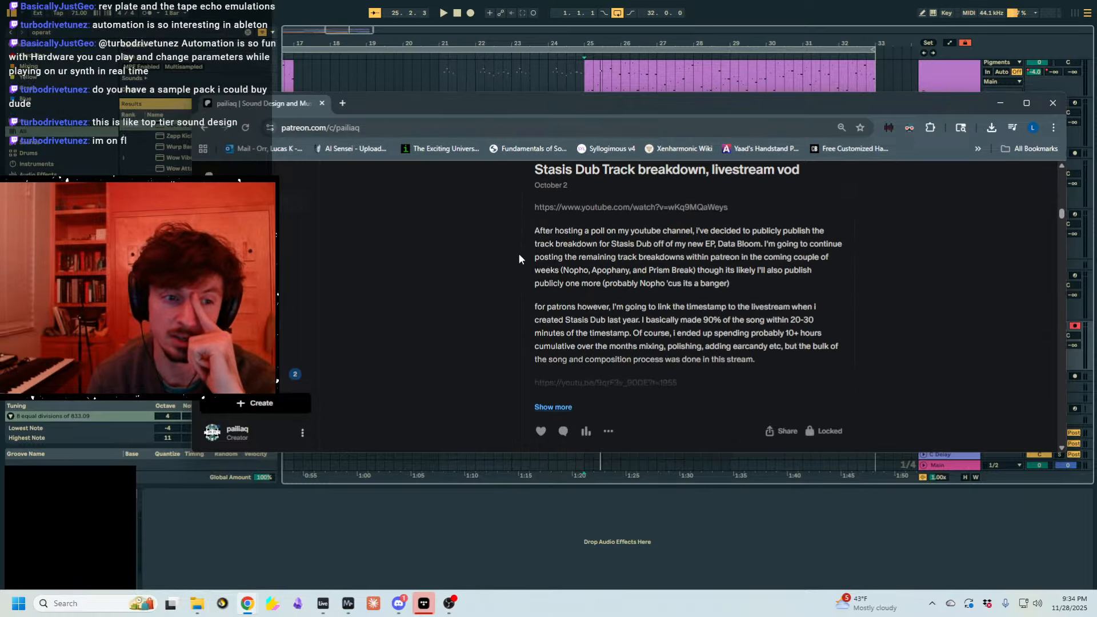
scroll(520, 257, "down", 8)
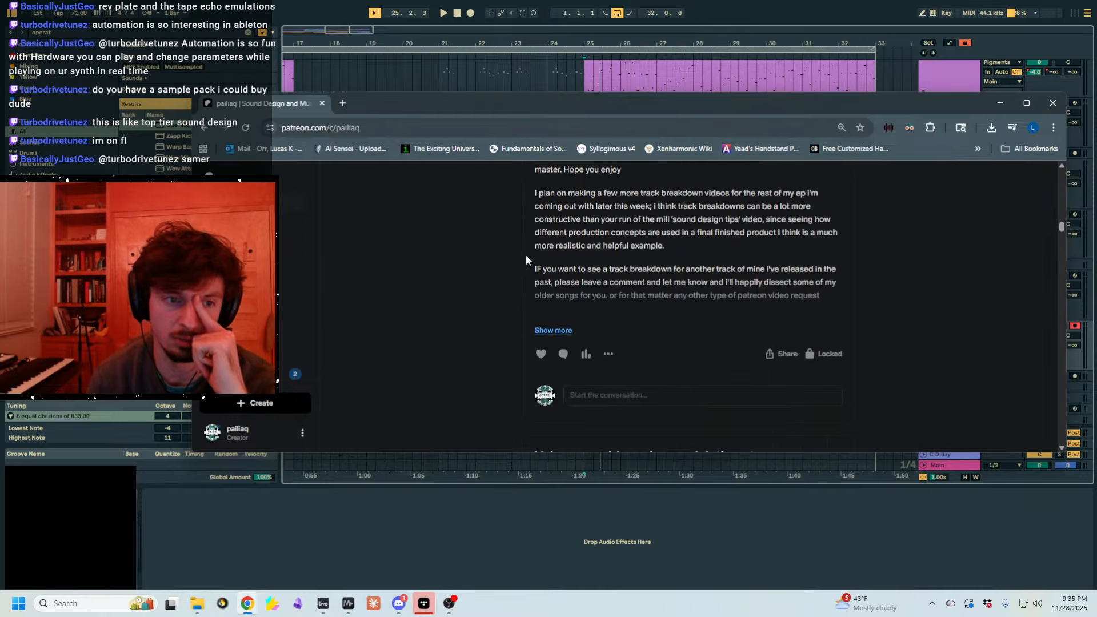
scroll(525, 255, "down", 10)
scroll(509, 275, "up", 3)
scroll(557, 267, "down", 3)
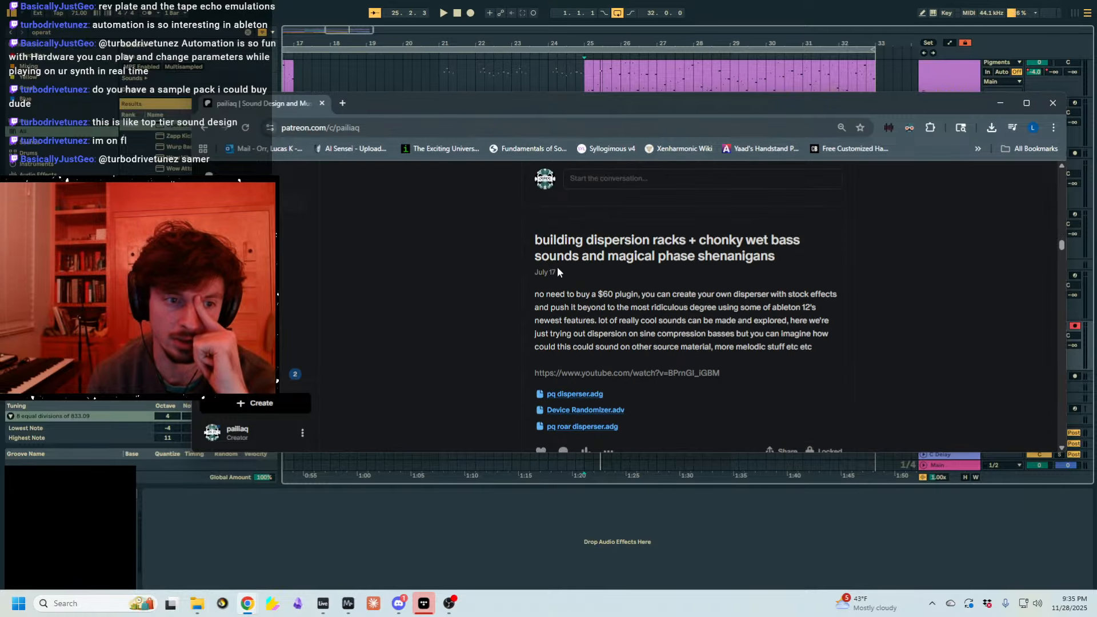
scroll(537, 268, "down", 12)
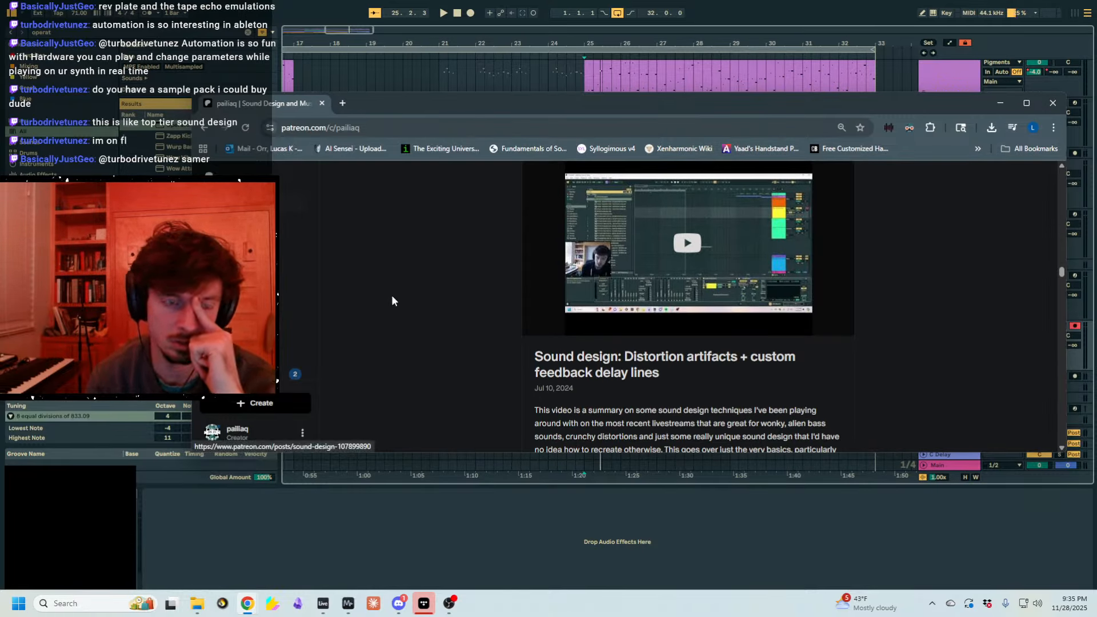
scroll(508, 309, "down", 2)
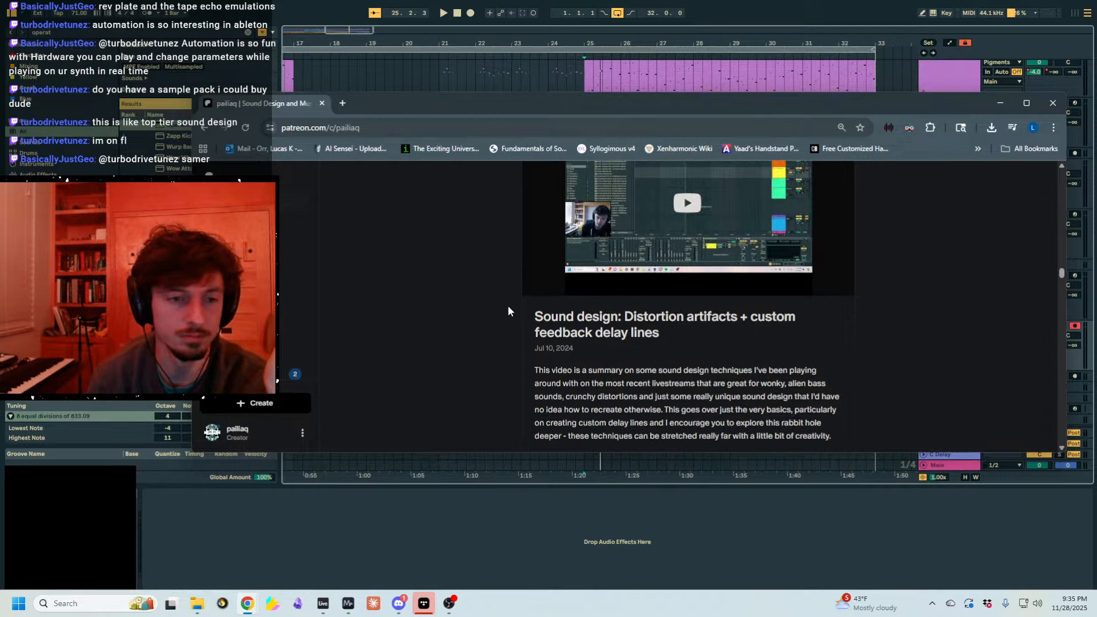
scroll(507, 305, "down", 2)
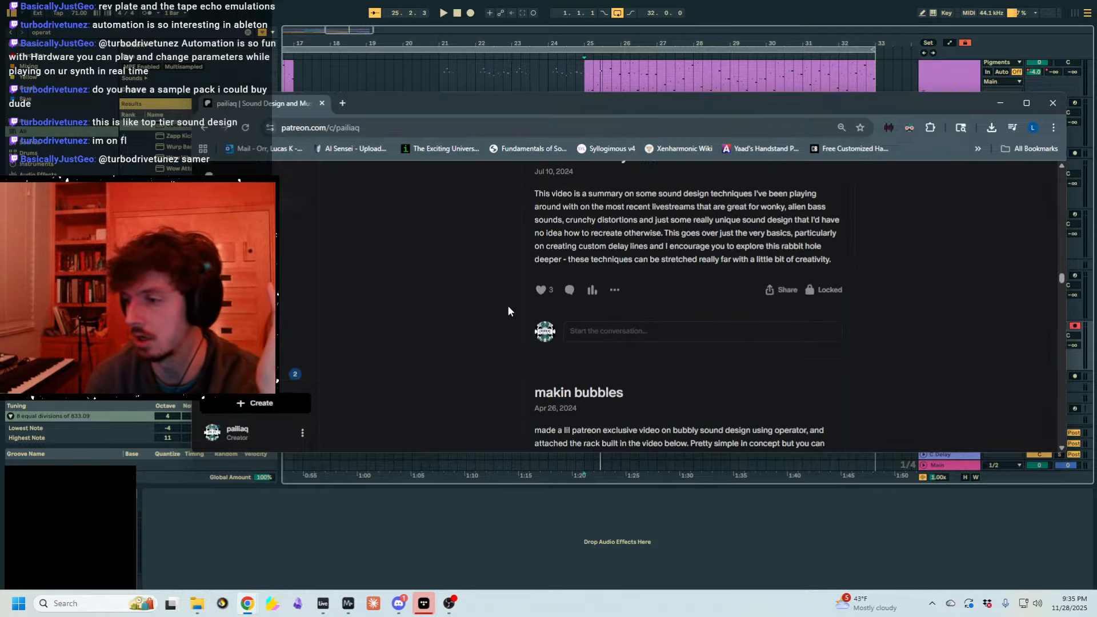
scroll(507, 306, "up", 2)
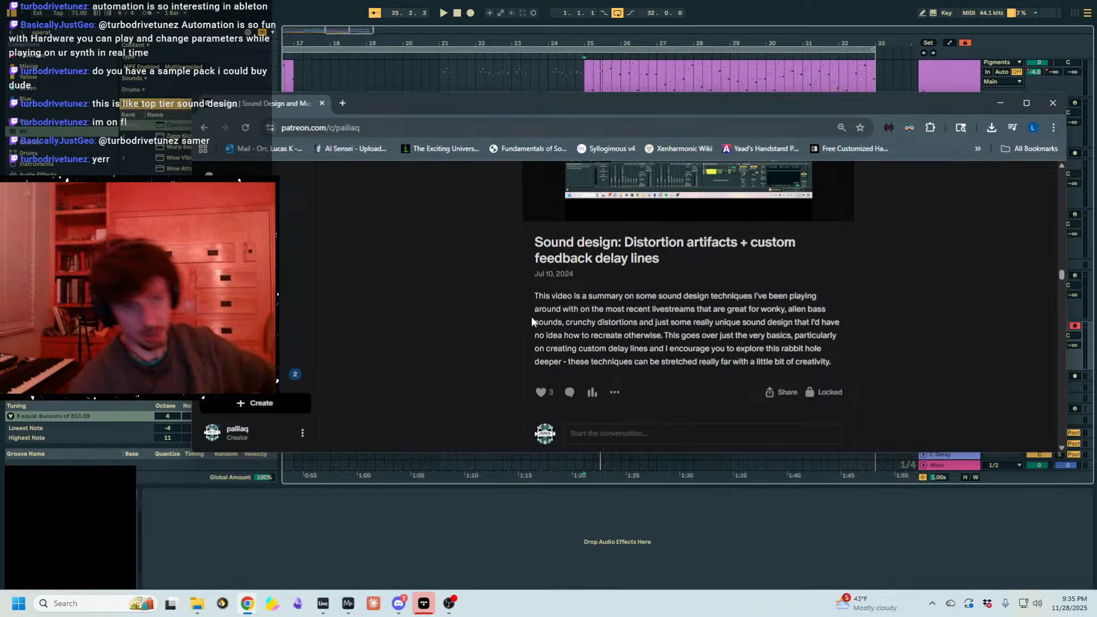
scroll(513, 305, "down", 5)
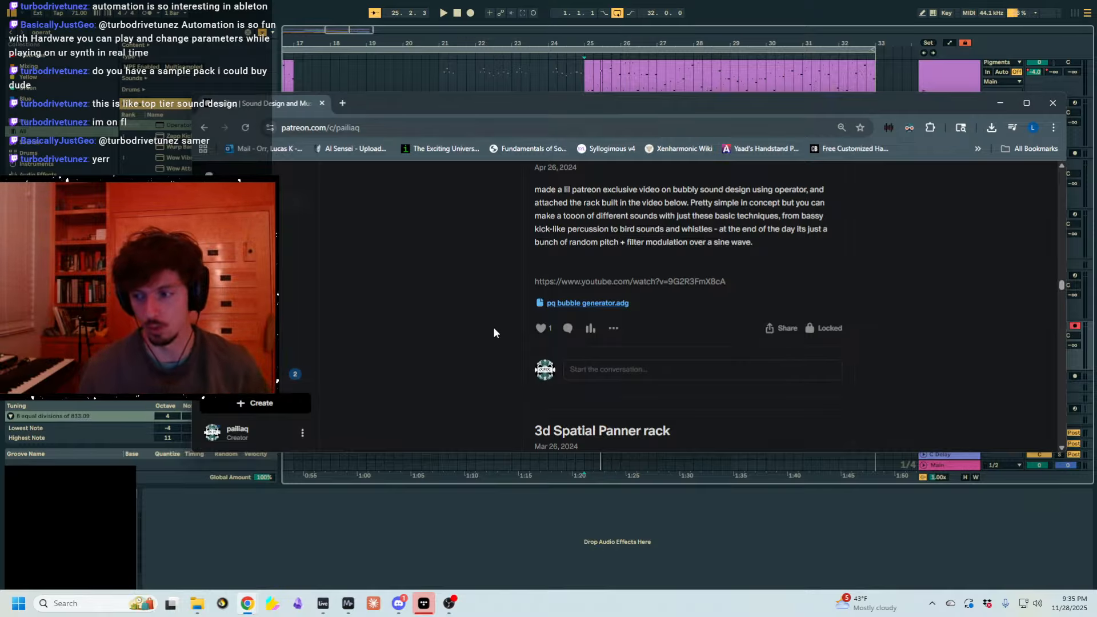
scroll(497, 333, "down", 5)
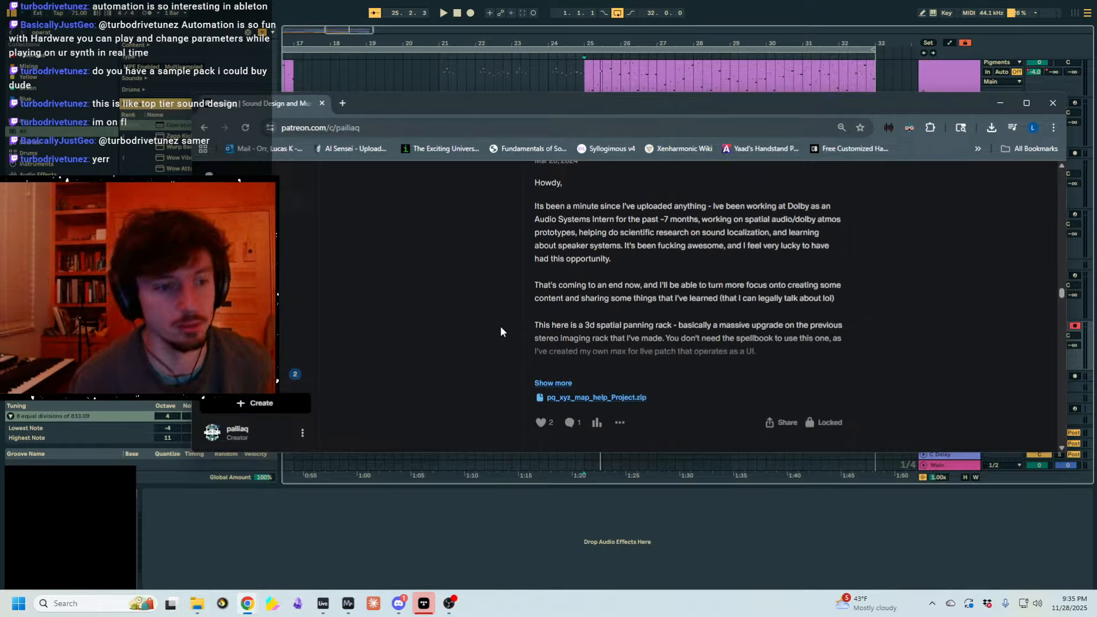
- Find the "Sounds, Textures n Glitches mini sample-pack" post on the Patreon page, read its full text and return to Ableton Live
scroll(500, 331, "down", 15)
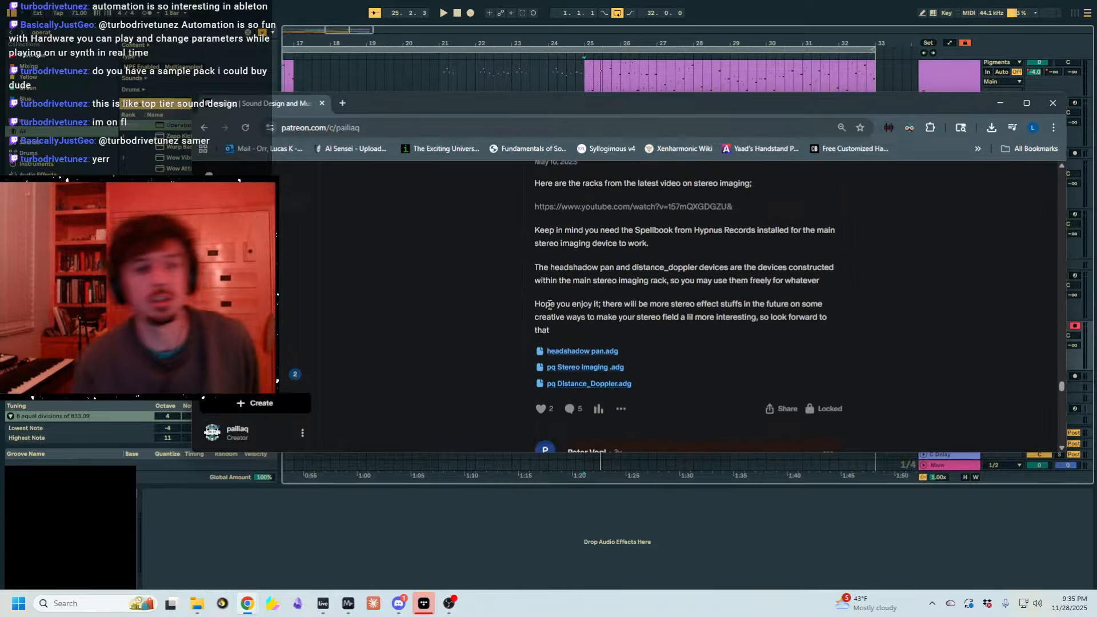
scroll(516, 305, "down", 15)
scroll(512, 310, "up", 4)
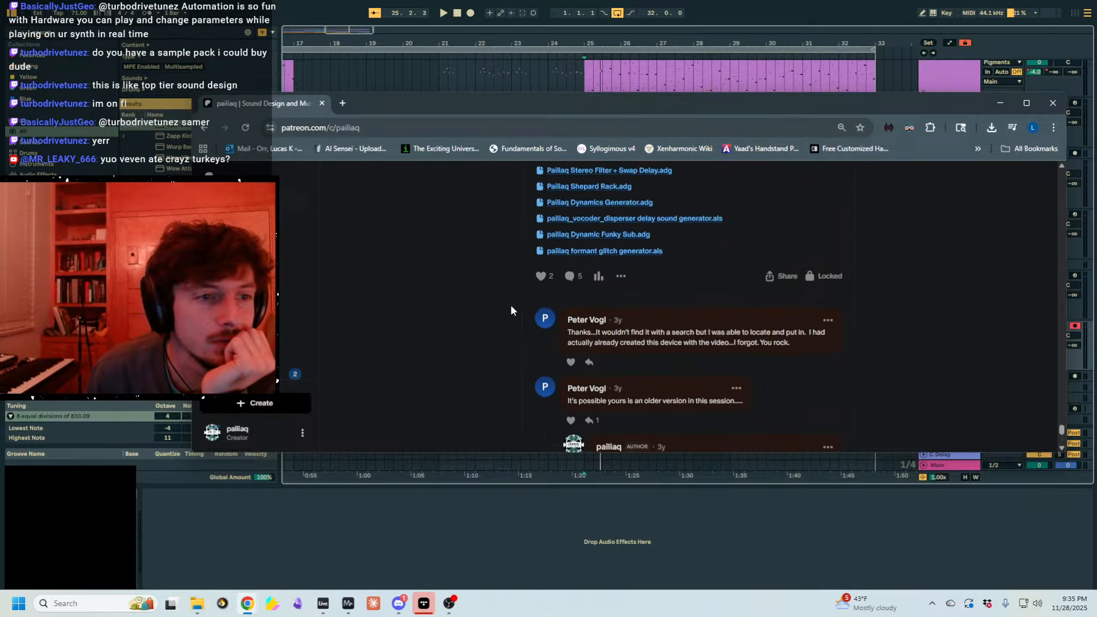
scroll(508, 305, "up", 3)
scroll(503, 307, "down", 10)
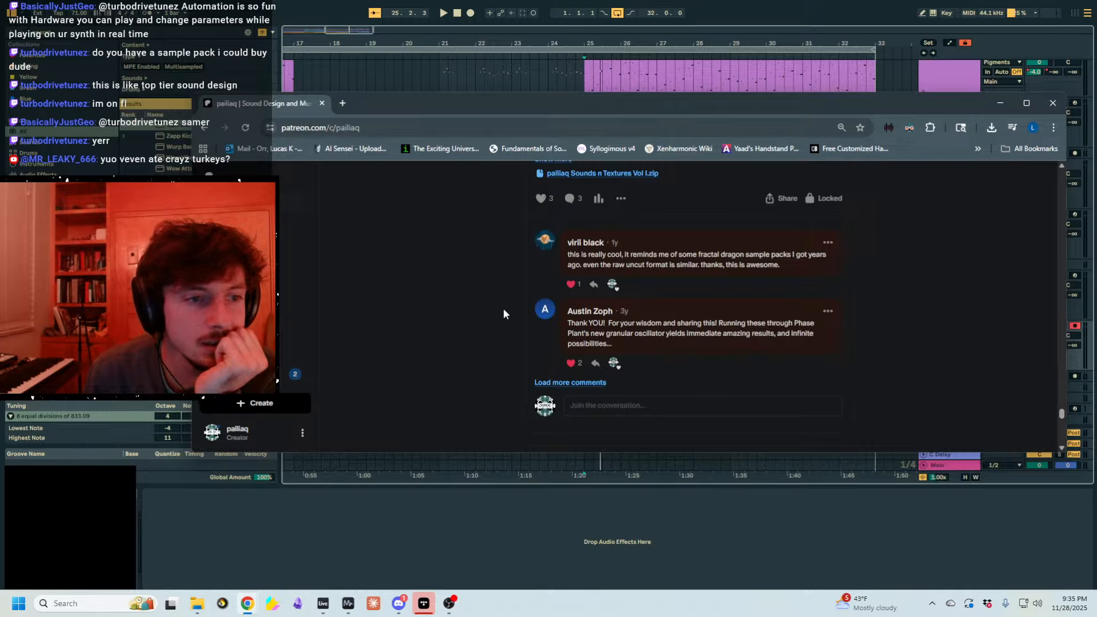
scroll(501, 309, "down", 5)
scroll(502, 310, "up", 8)
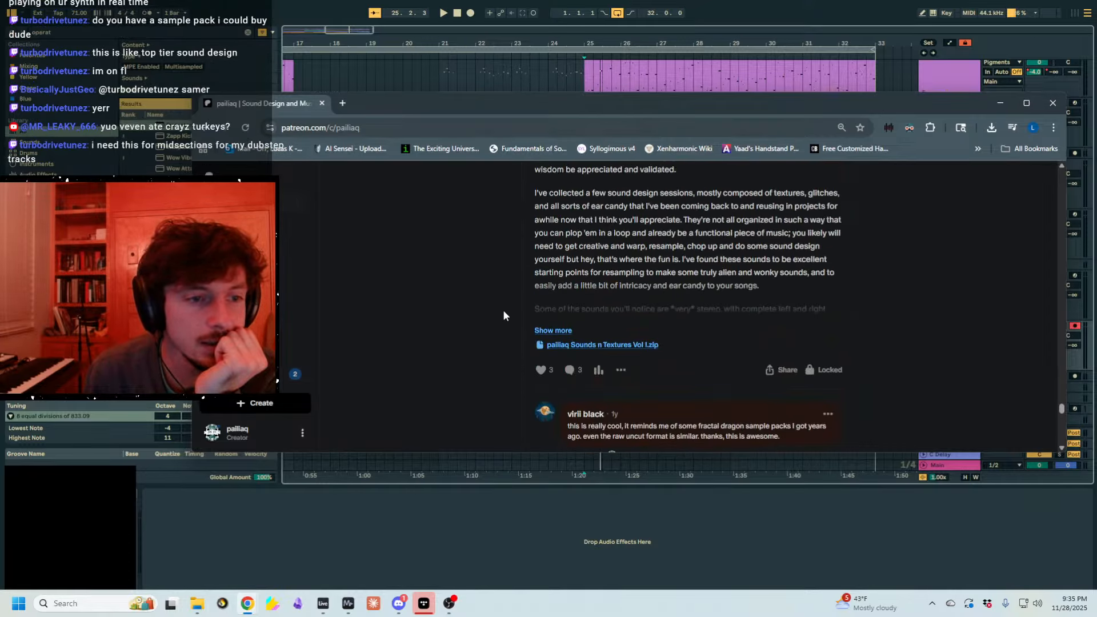
scroll(503, 309, "up", 2)
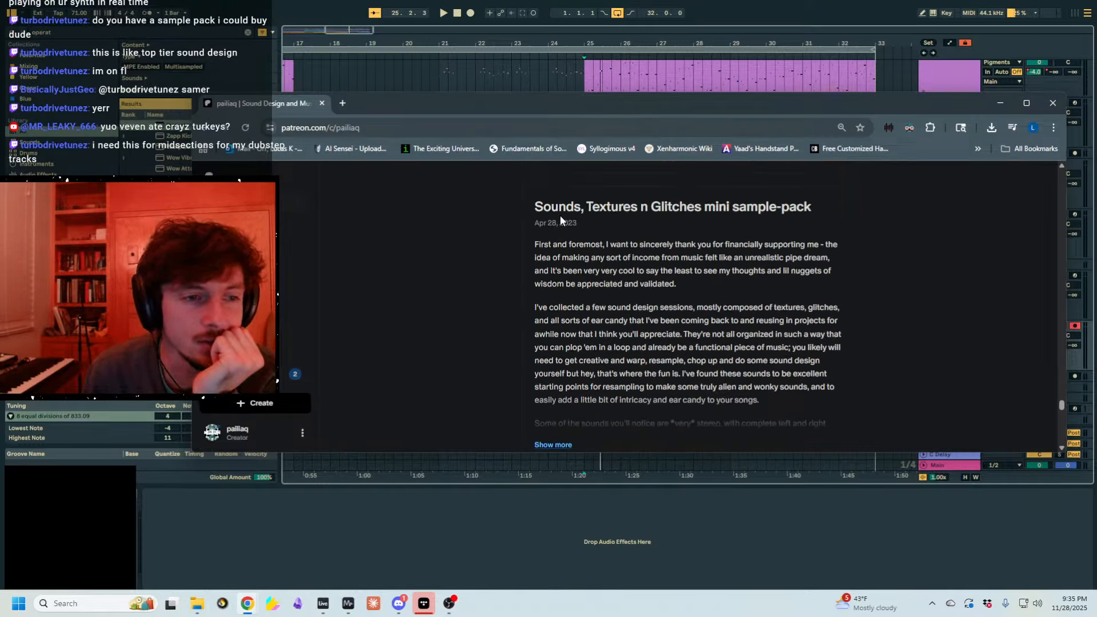
scroll(518, 262, "down", 1)
left_click(563, 387)
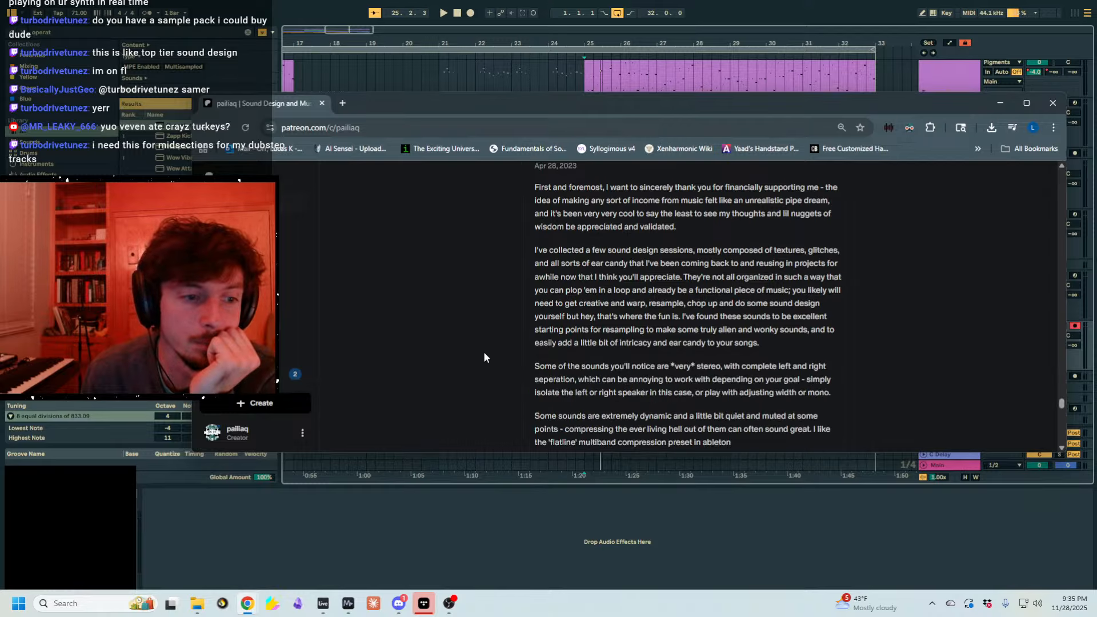
scroll(485, 358, "down", 4)
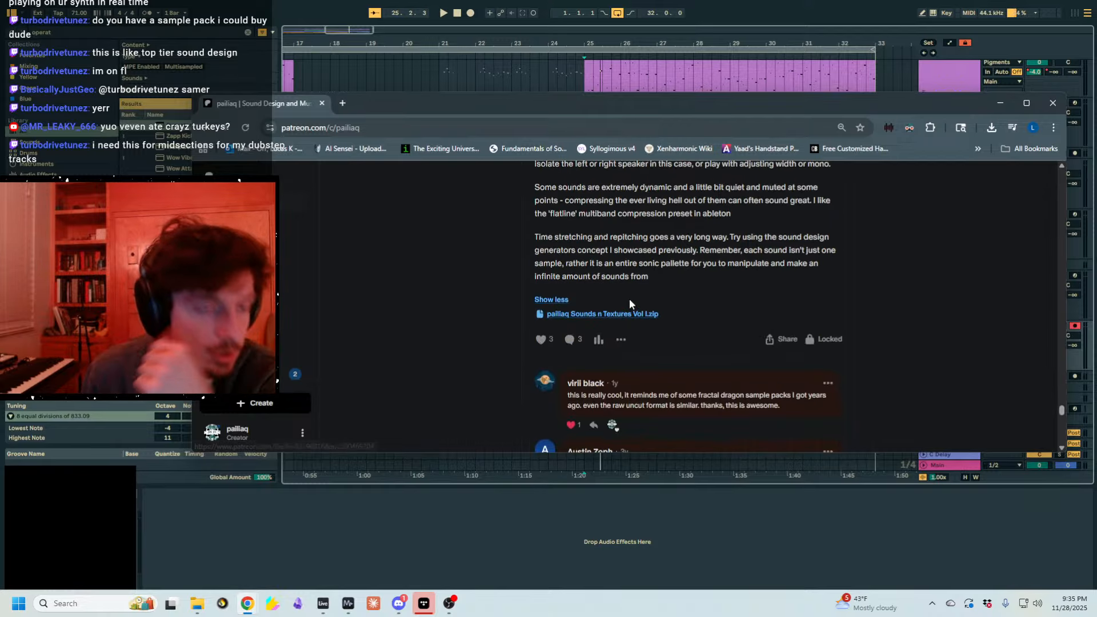
left_click_drag(521, 108, 1096, 157)
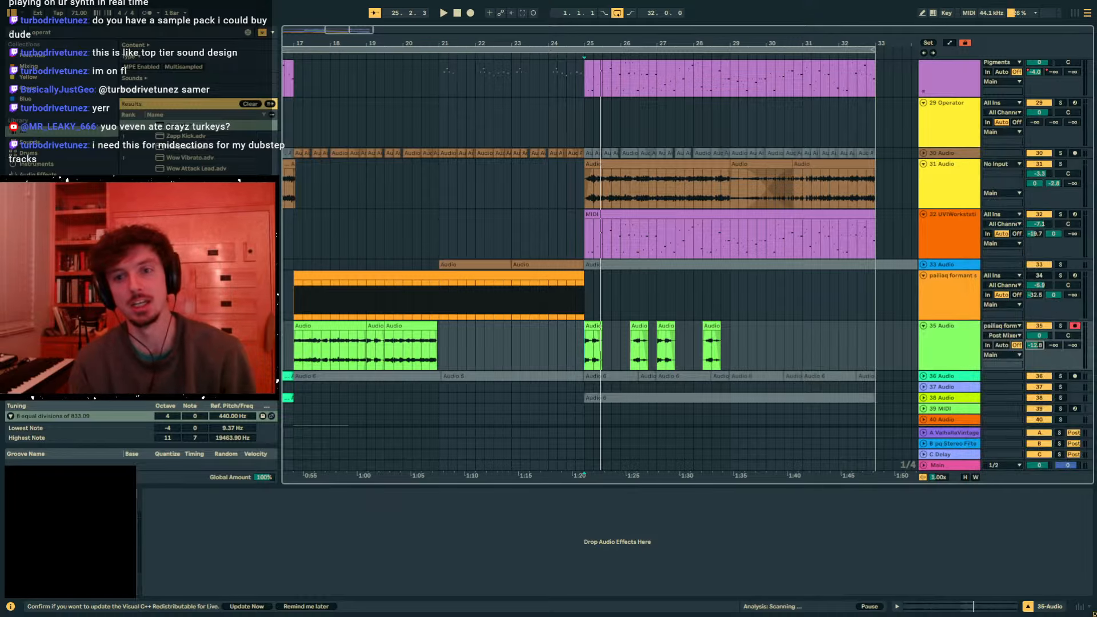
- Solo the formant generator track 34 and inspect its MIDI clip between bars 17 and 25
left_click(583, 234)
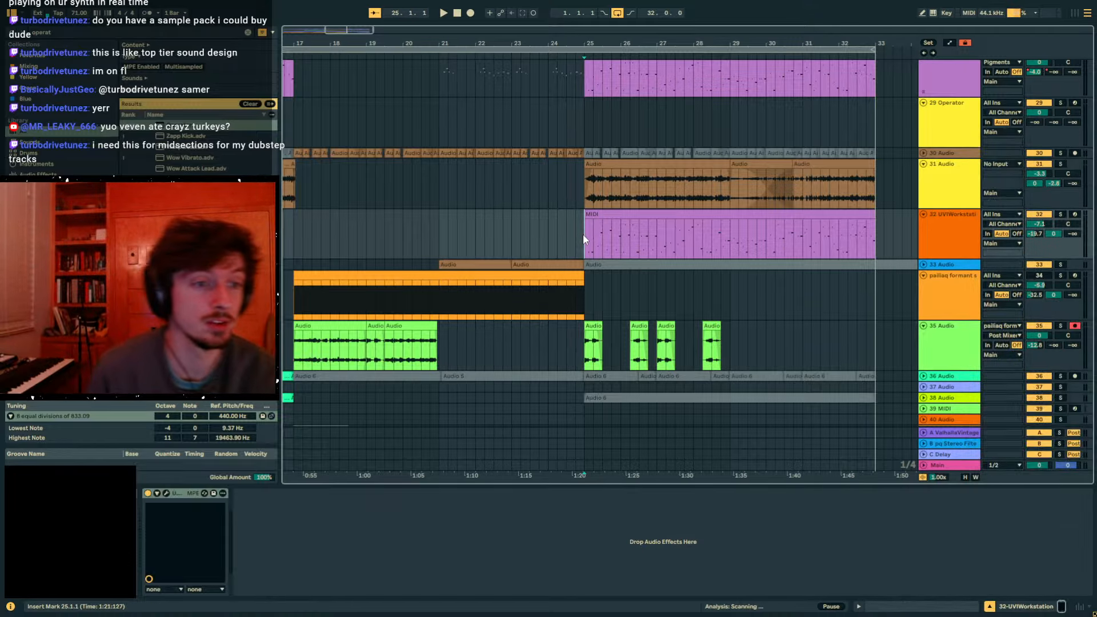
left_click(466, 277)
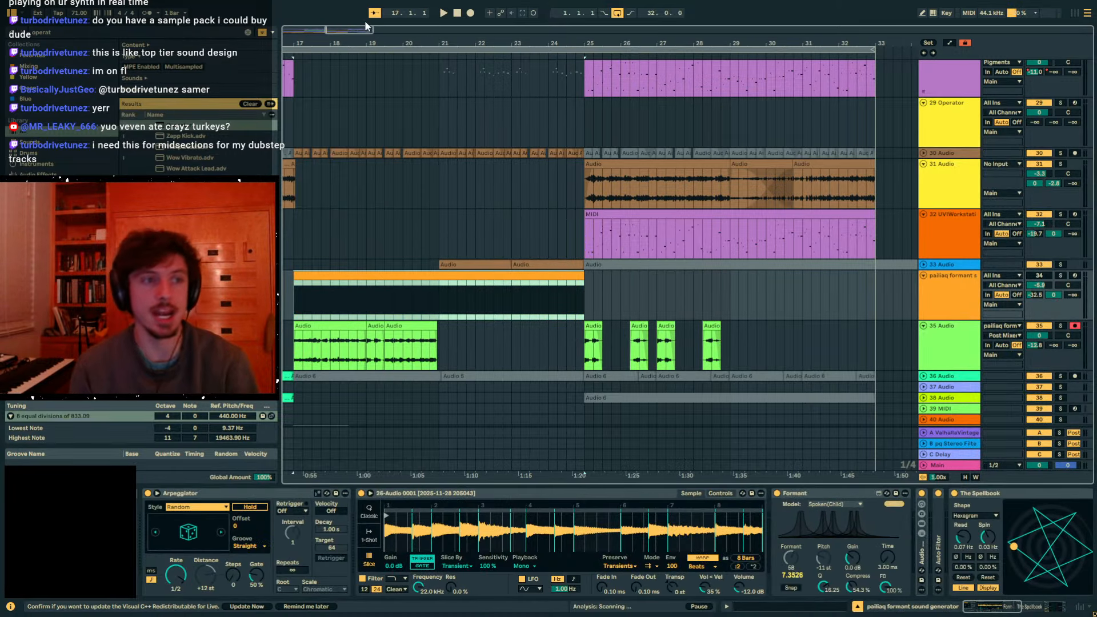
left_click_drag(364, 40, 495, 60)
left_click(1061, 277)
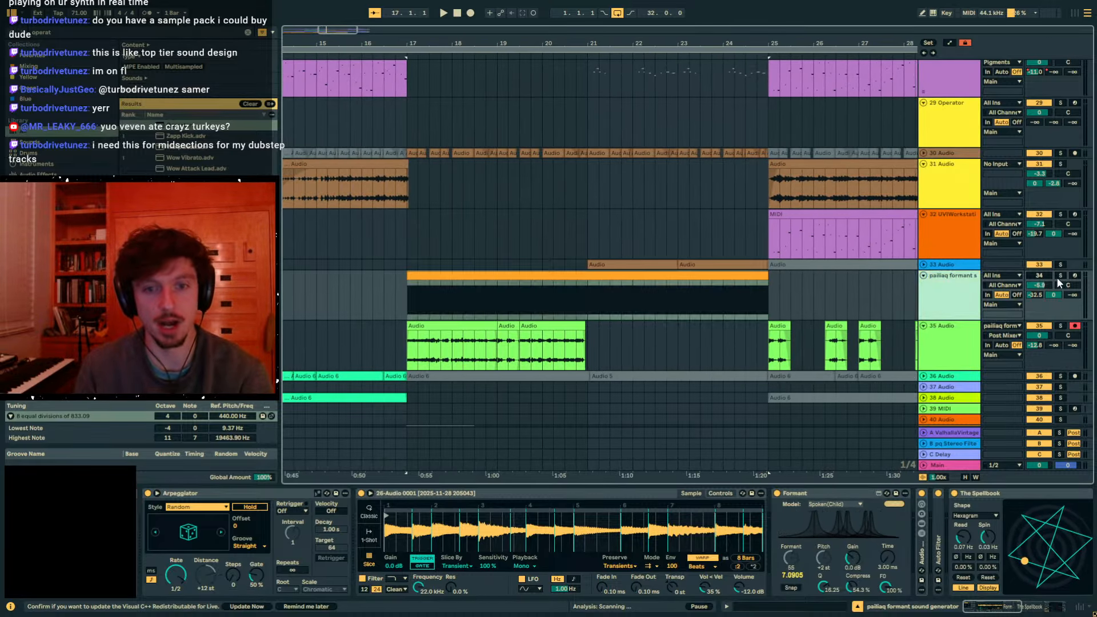
left_click(722, 308)
left_click(576, 278)
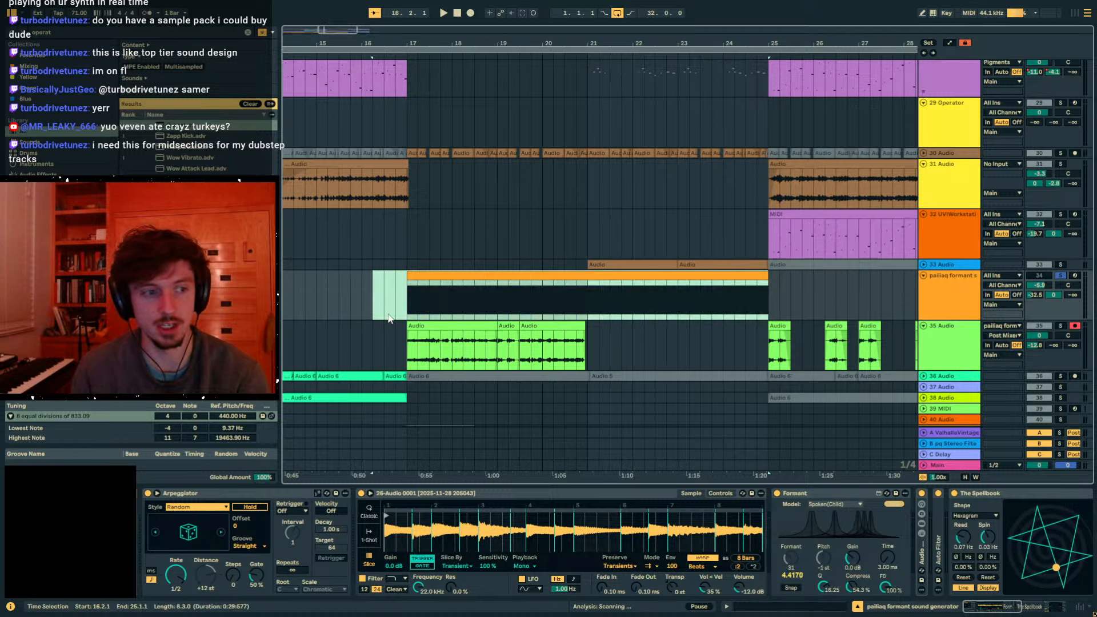
left_click(714, 277)
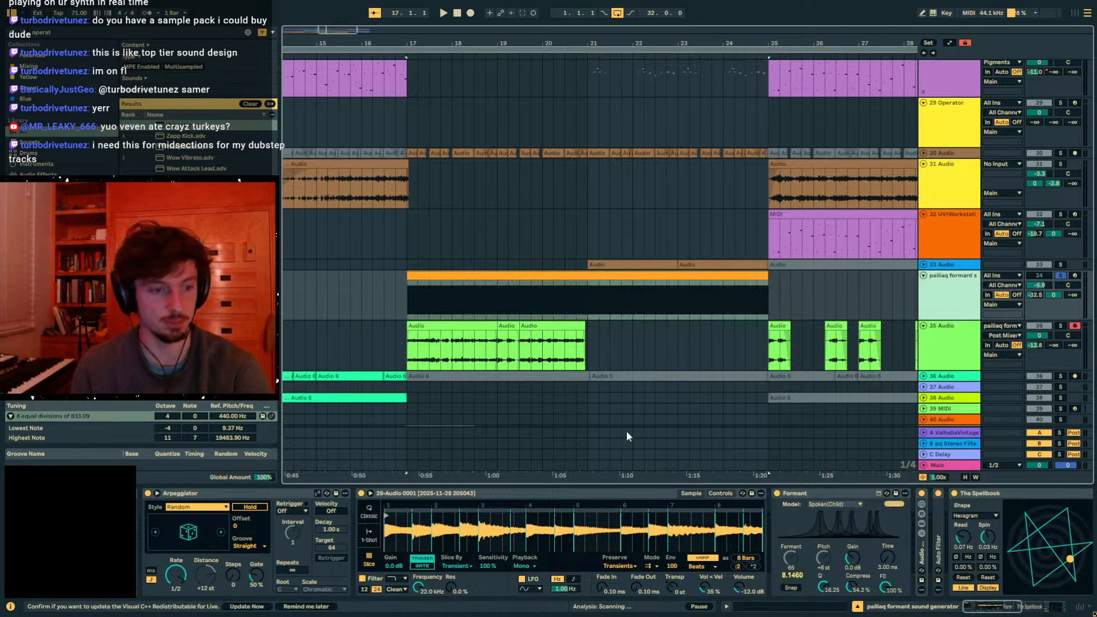
- Select the audio clip at bar 25 on track 31 and play it soloed
scroll(641, 326, "down", 2)
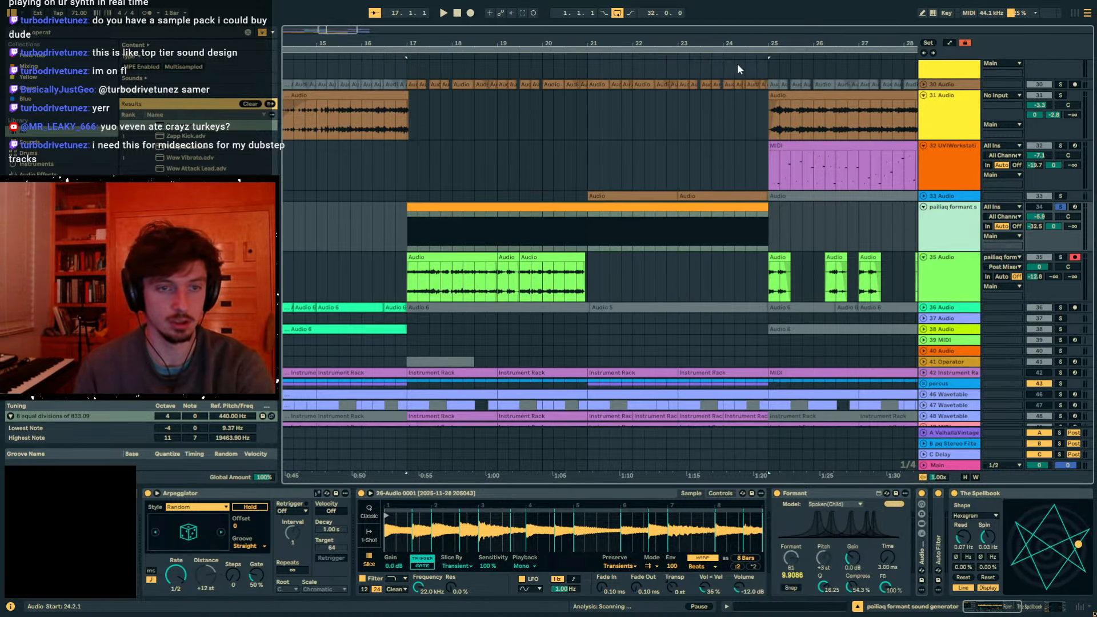
left_click_drag(739, 45, 503, 15)
scroll(599, 248, "down", 3)
scroll(595, 257, "up", 6)
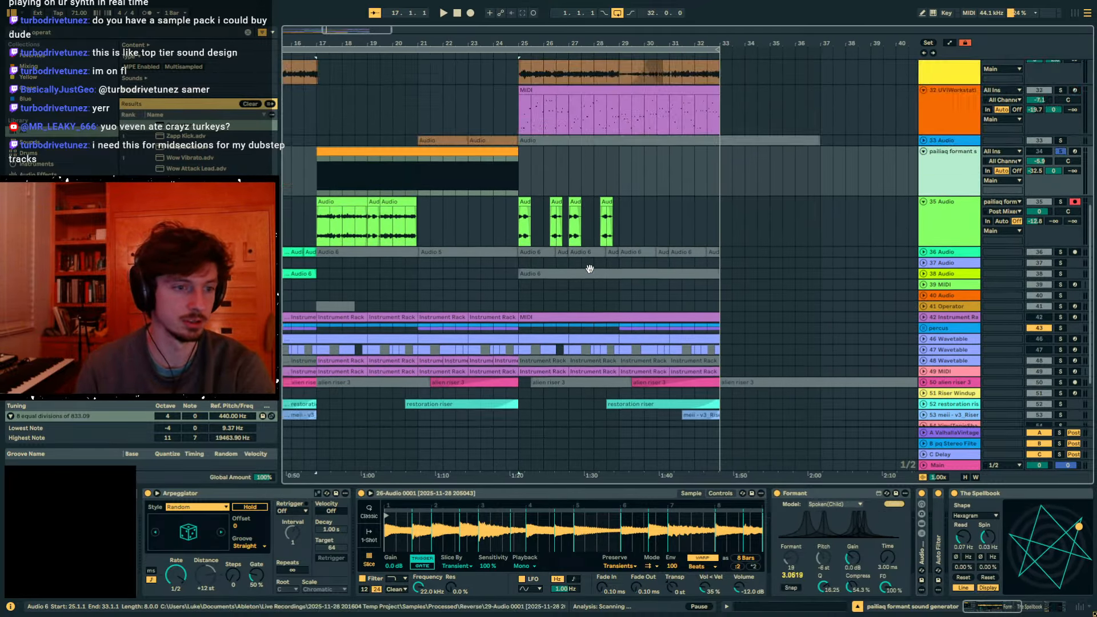
left_click(590, 269)
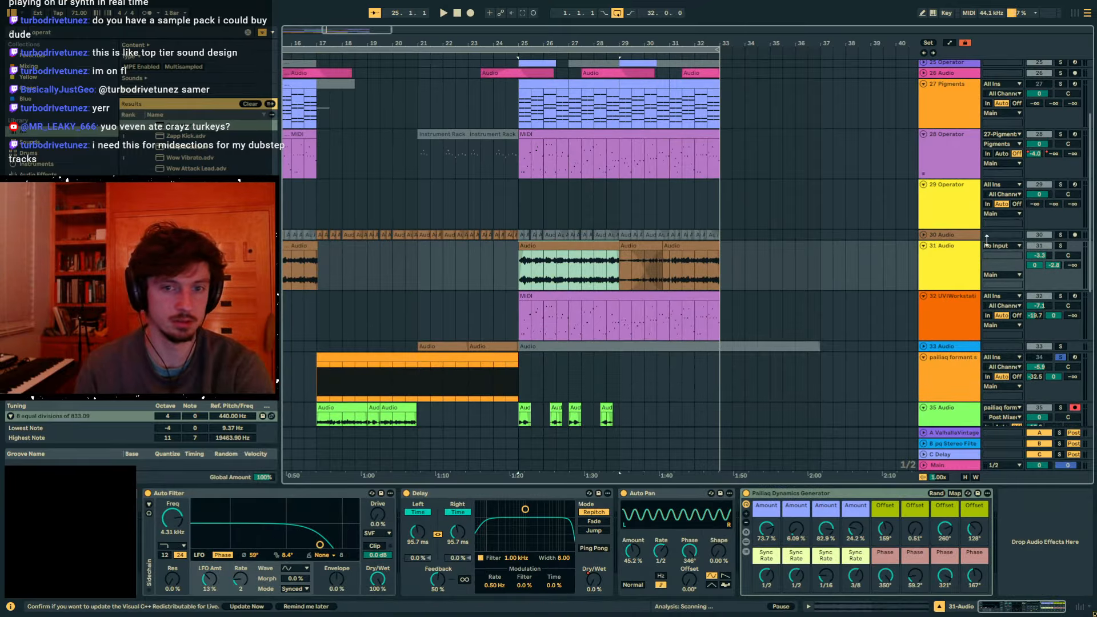
key("space")
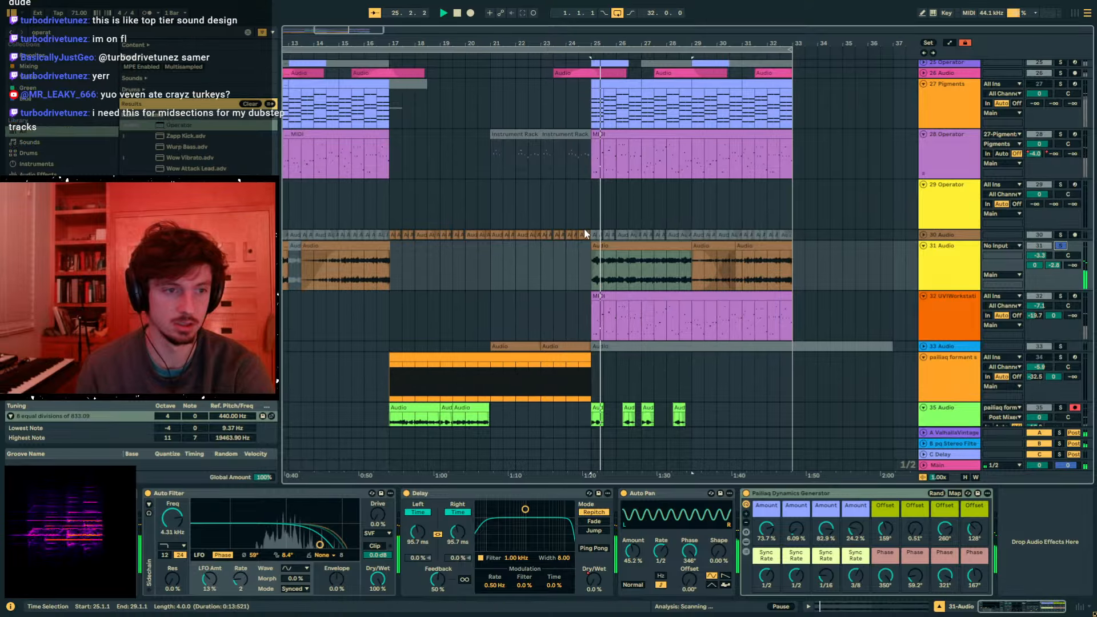
scroll(577, 235, "down", 5)
scroll(577, 236, "down", 1)
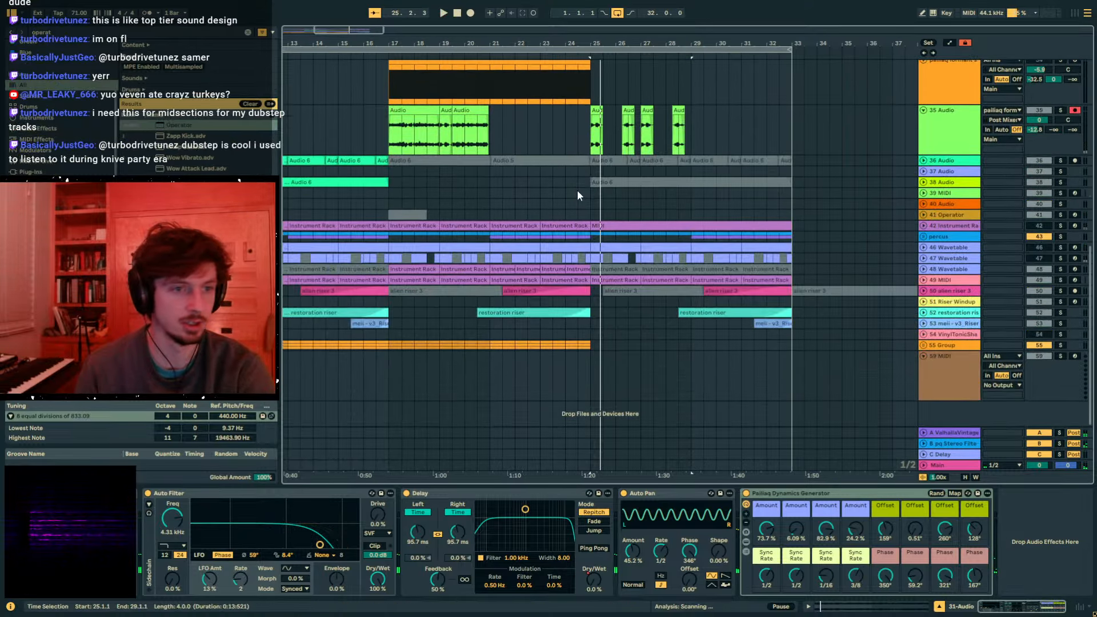
- Insert a new audio track below formant track 34, set its input to Ext. In, arm it and place the insert marker at 21.3
scroll(763, 218, "up", 2)
left_click(945, 132)
key("ctrl+t")
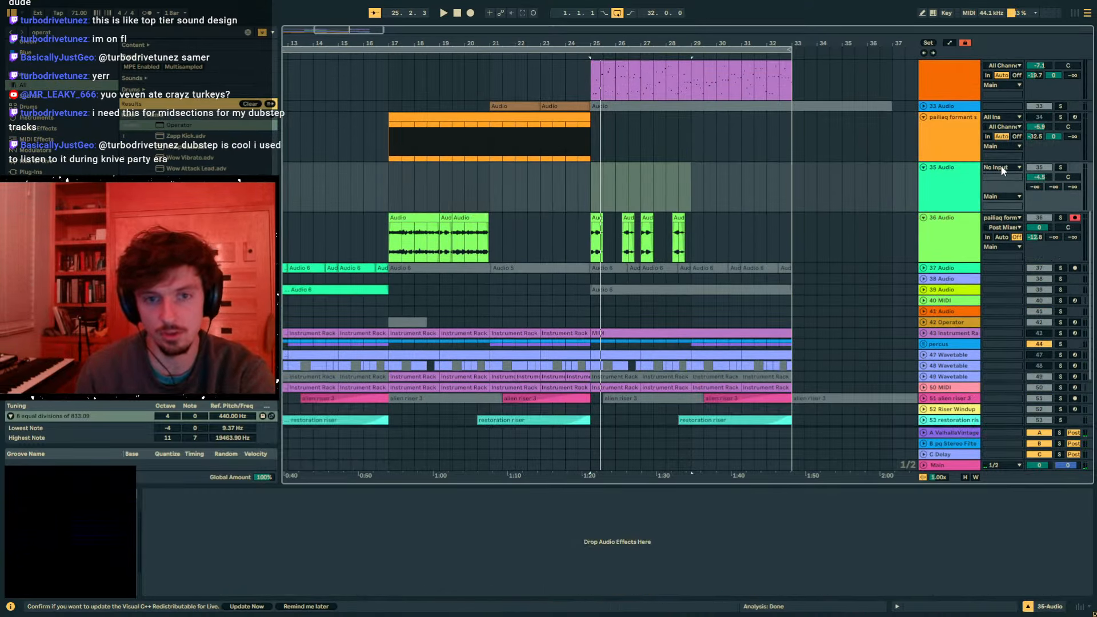
left_click(1000, 167)
scroll(1006, 197, "up", 5)
left_click(1078, 170)
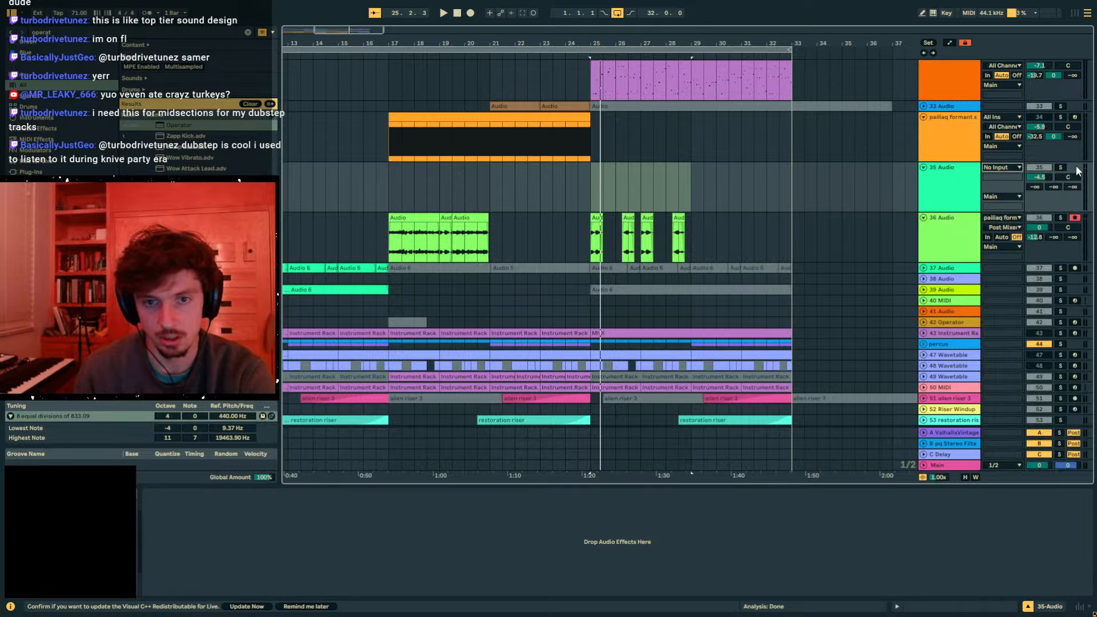
left_click(506, 192)
key("plus")
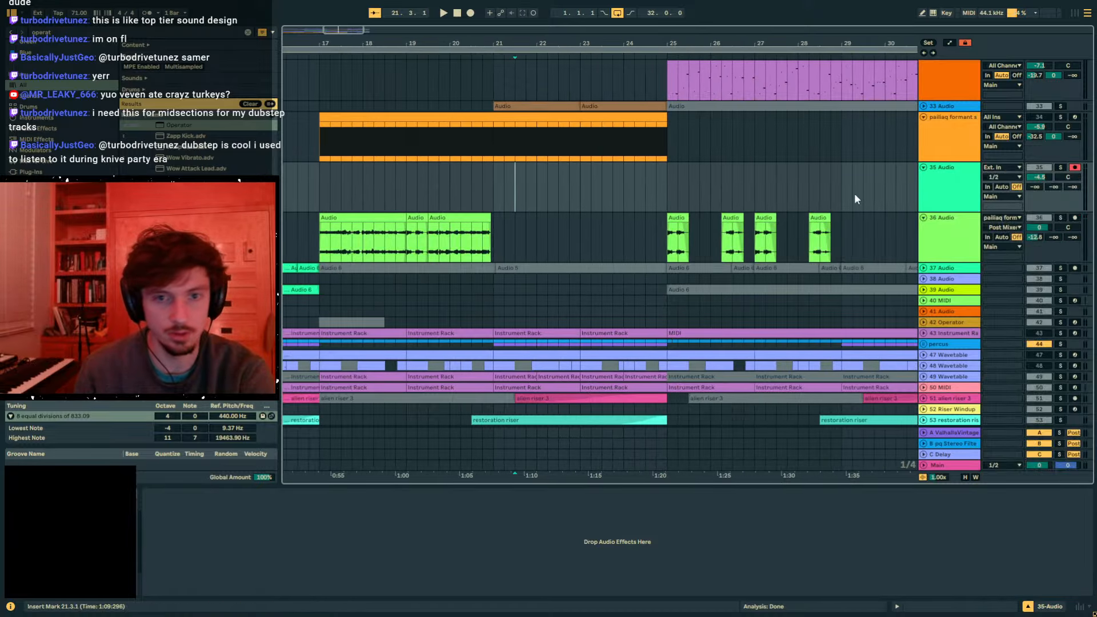
- Open the audio settings and review the available audio input devices for track 35's external input
left_click(999, 170)
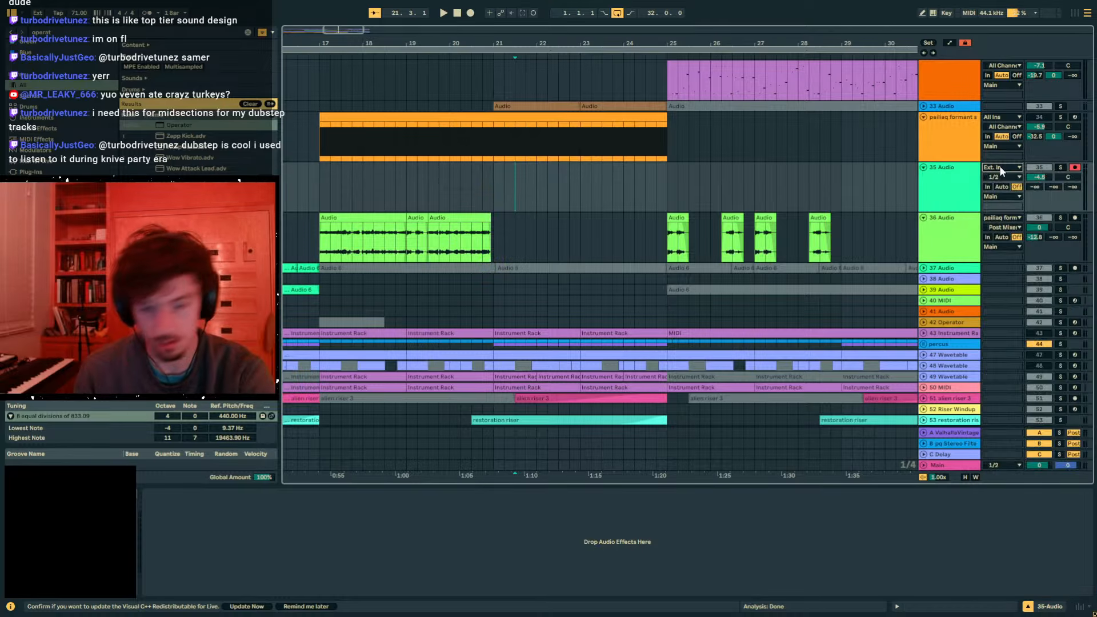
key("F11")
left_click(183, 25)
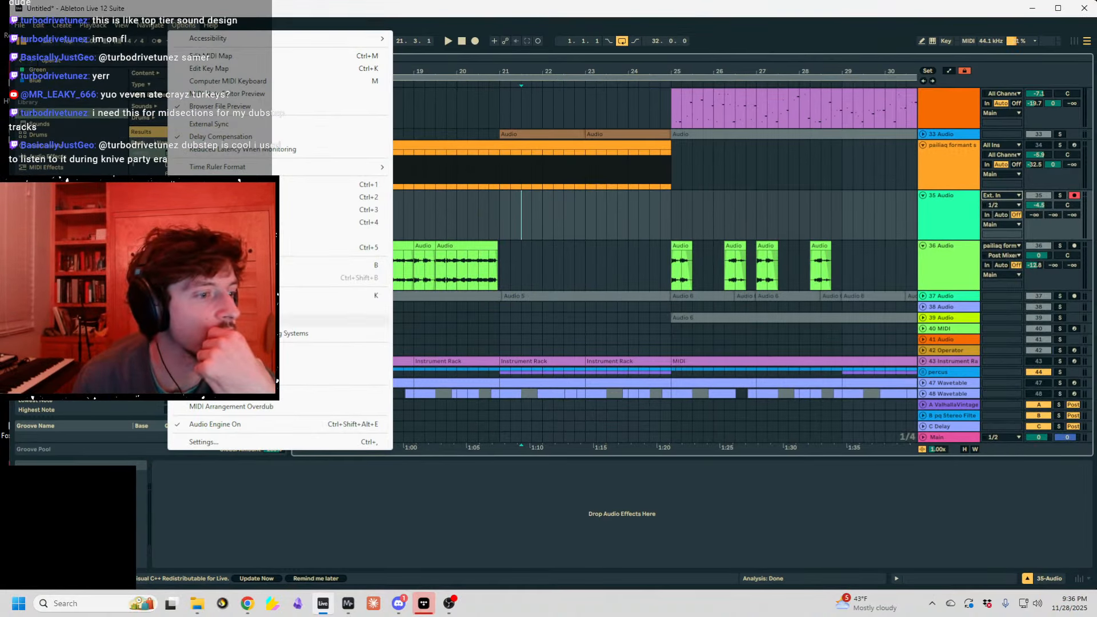
left_click(204, 442)
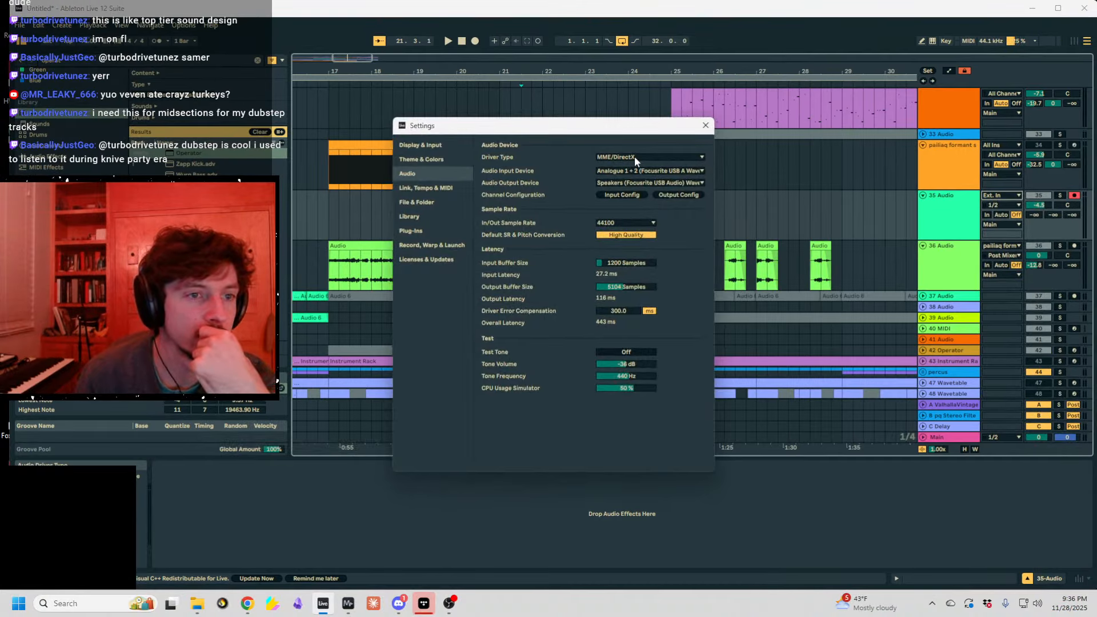
left_click(625, 170)
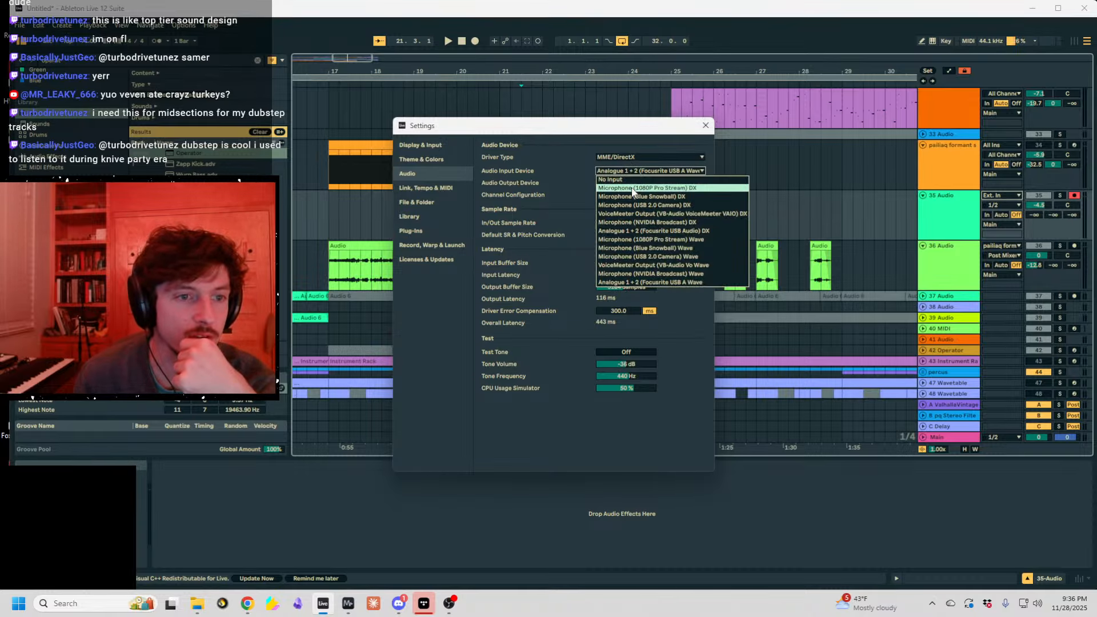
left_click(656, 190)
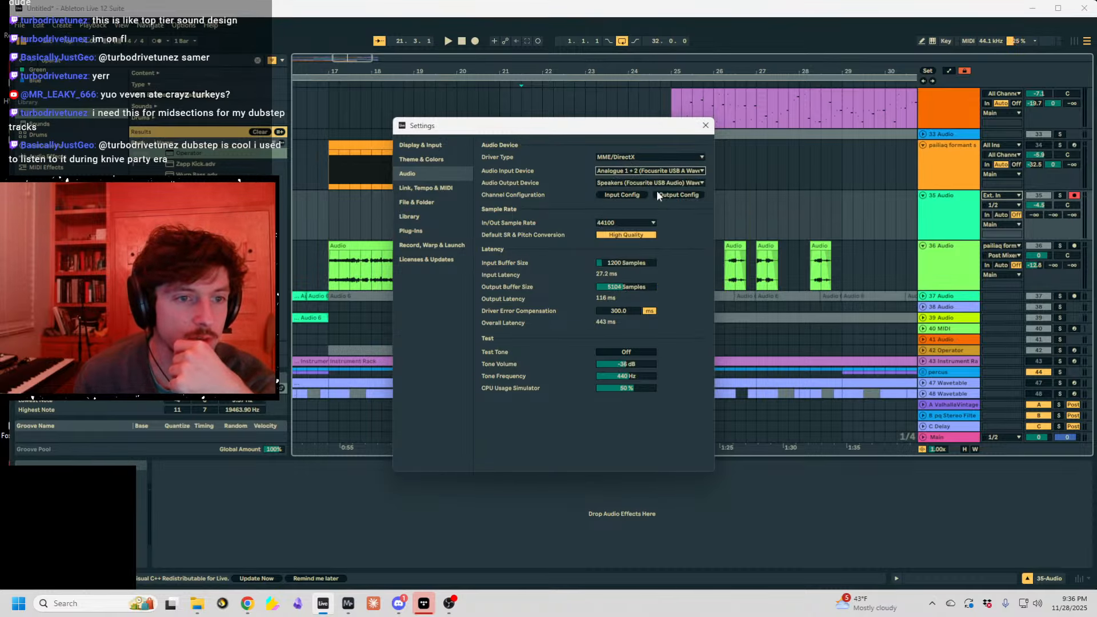
left_click(705, 125)
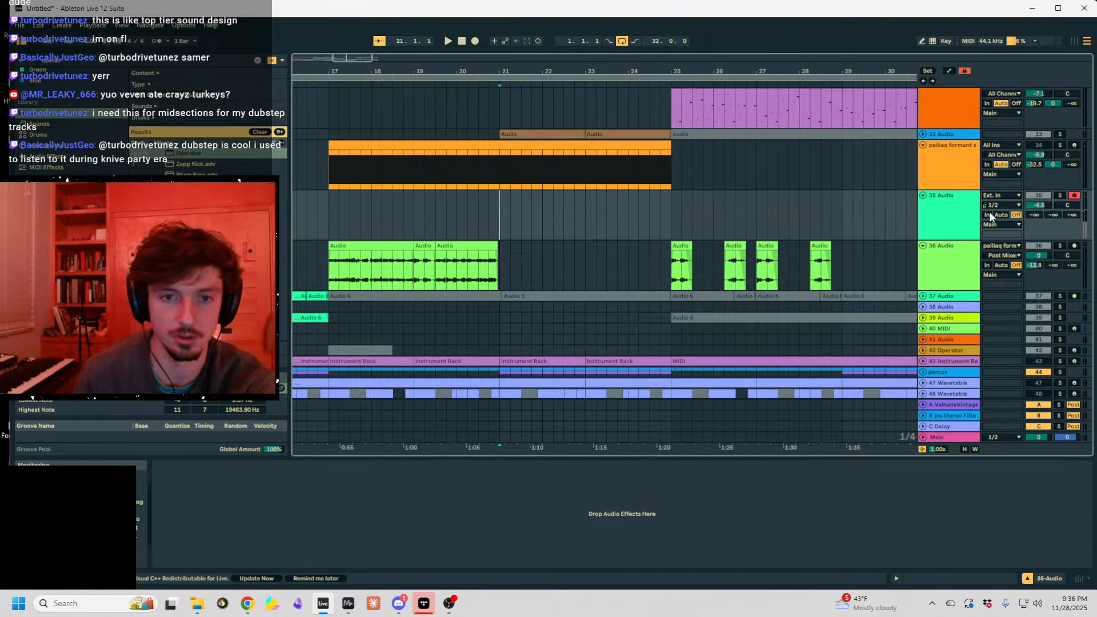
- Solo formant track 34, select its MIDI clip and record the external input onto track 35 from bar 17
left_click(1060, 145)
left_click(584, 156)
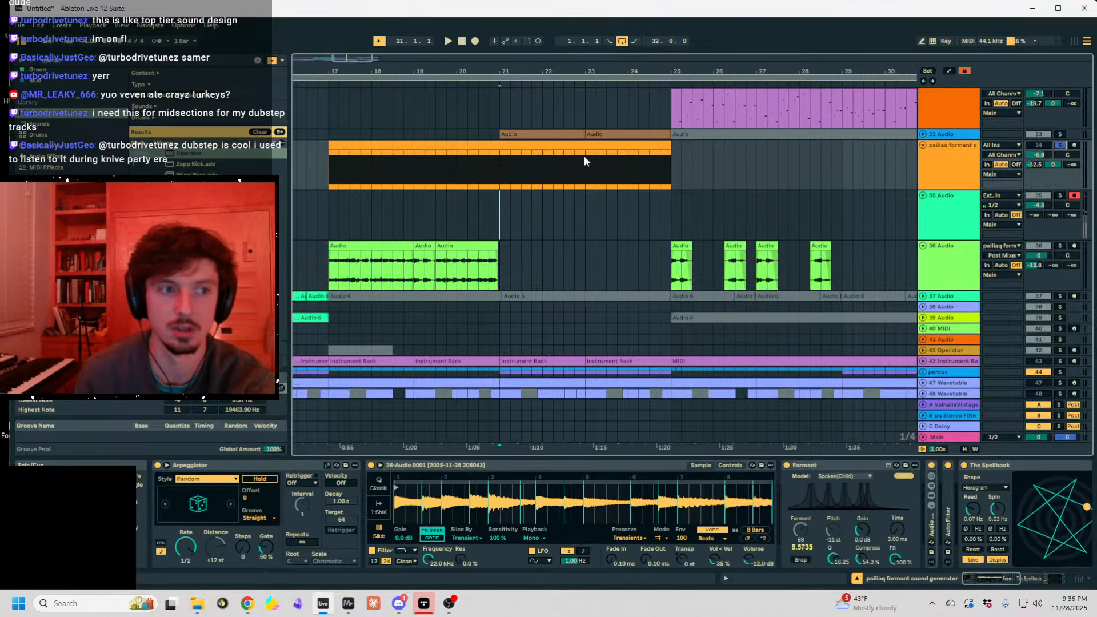
left_click(584, 162)
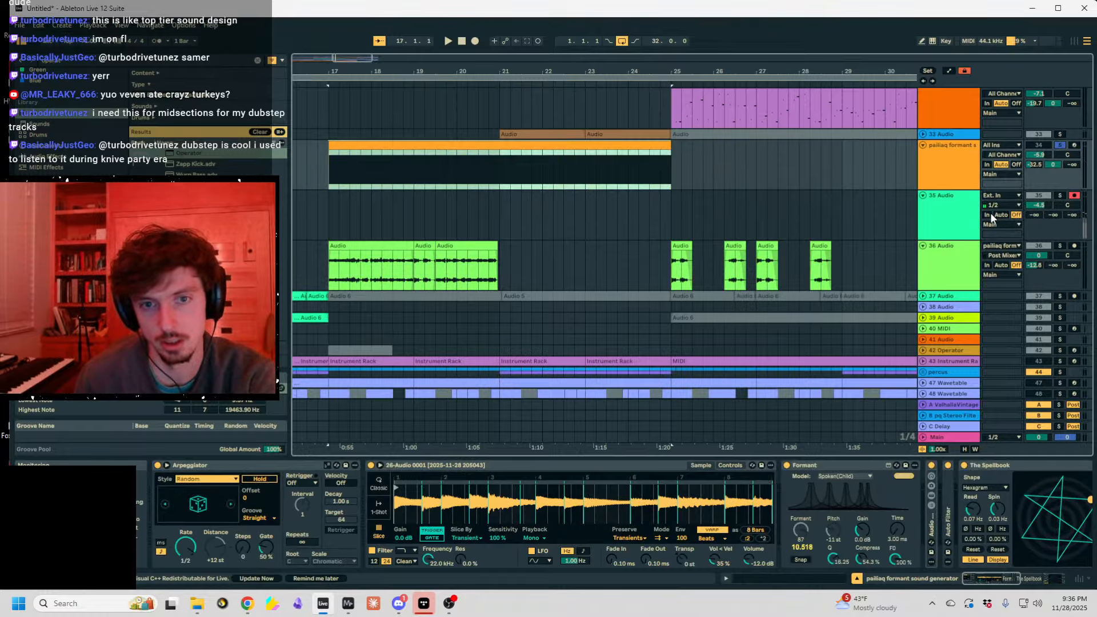
left_click(475, 40)
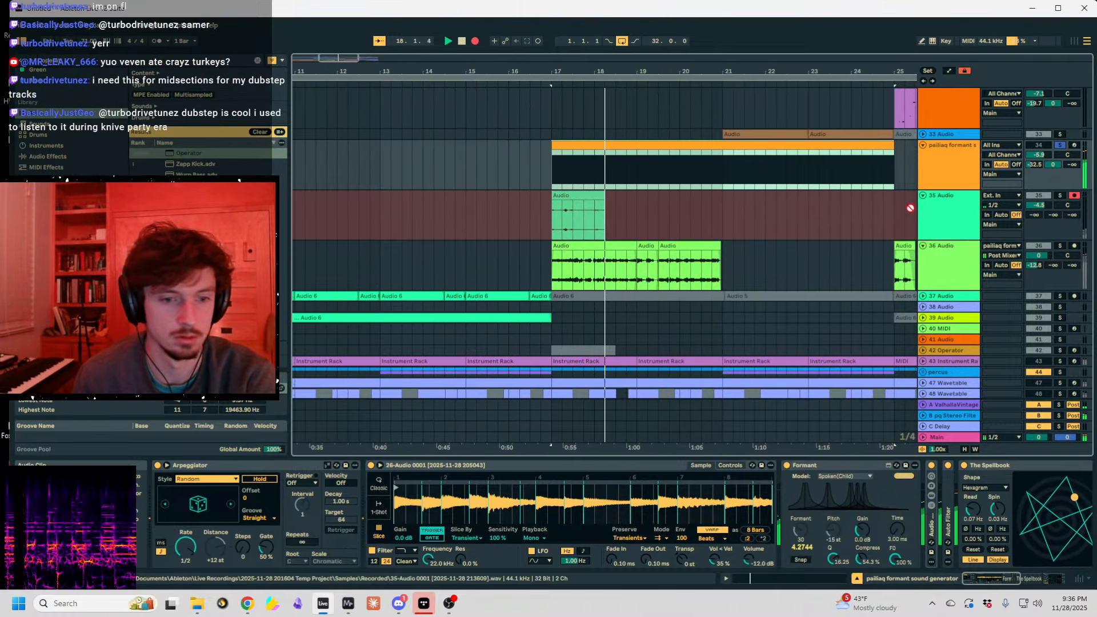
scroll(949, 206, "up", 2)
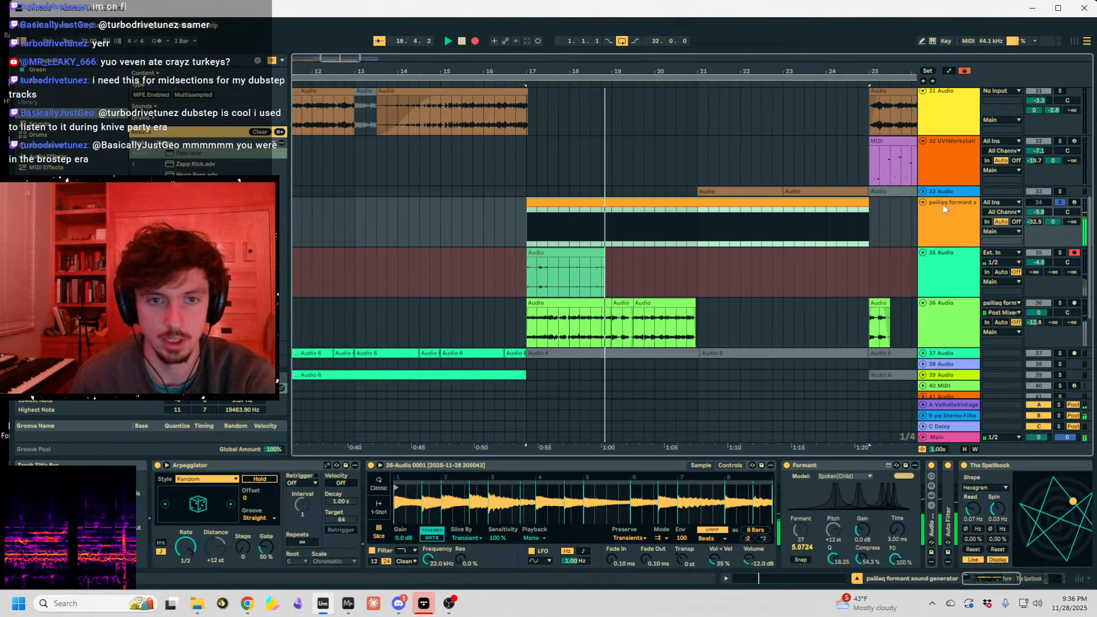
- Solo track 32 and record a second external-input take on track 35 from bar 19 to about bar 21.4
left_click(956, 162)
left_click(605, 268)
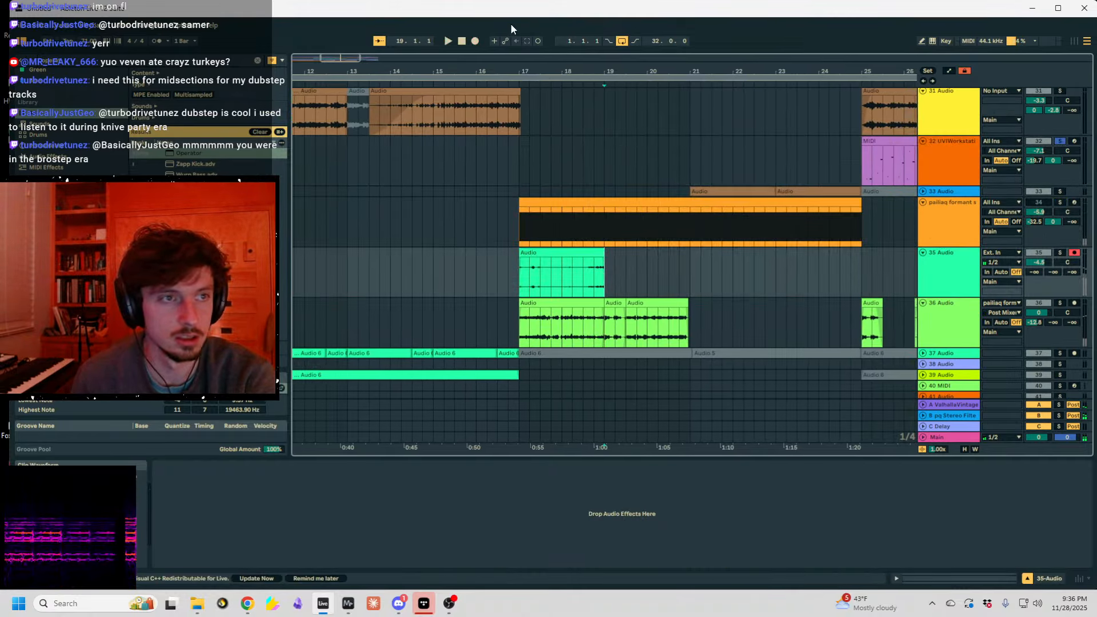
left_click(475, 42)
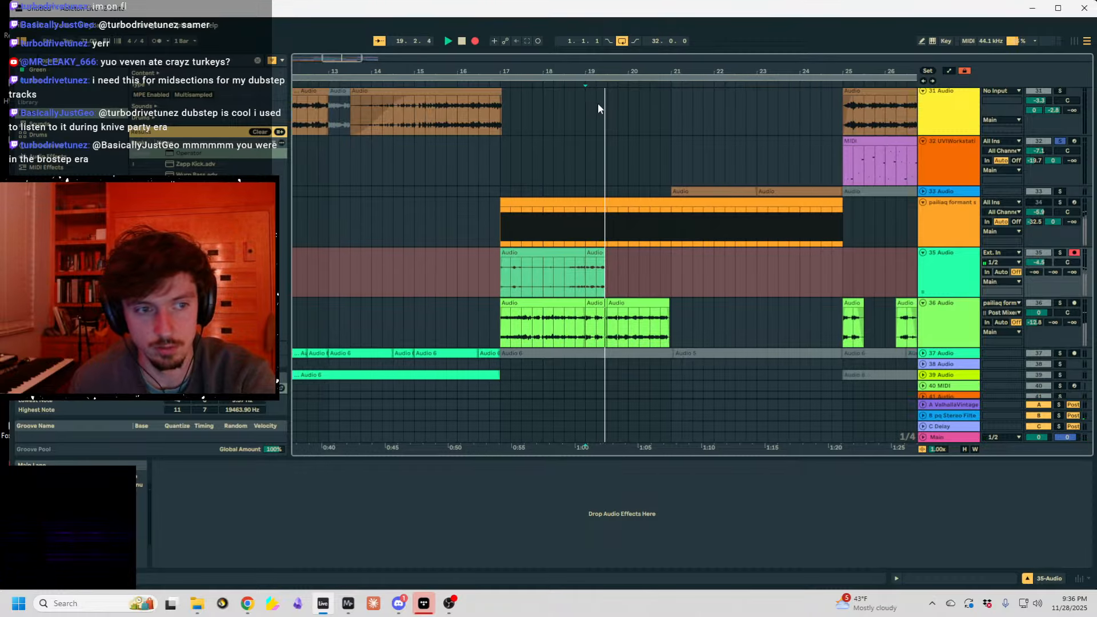
left_click_drag(610, 71, 531, 116)
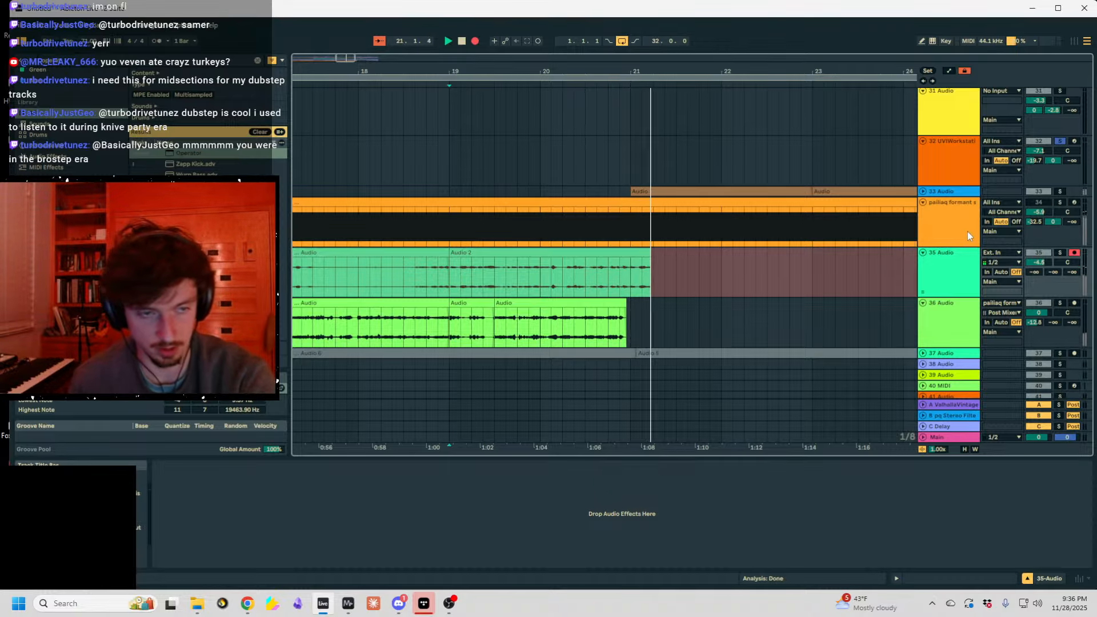
key("space")
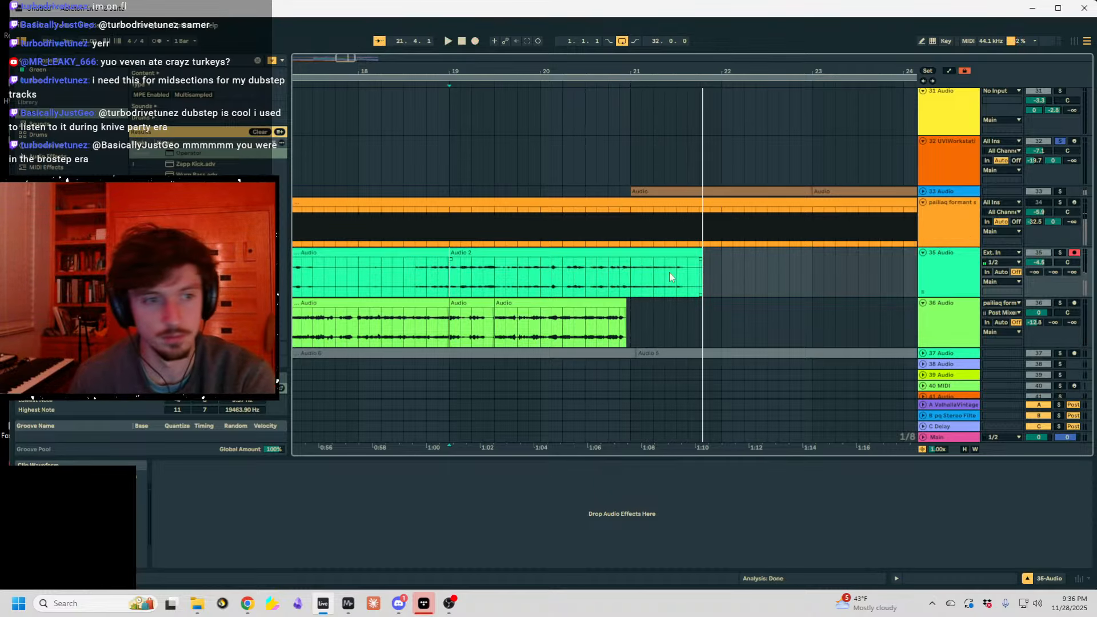
- Replace the Simpler sample on formant track 34 with the second track 35 recording and play it soloed from bar 17
left_click(614, 256)
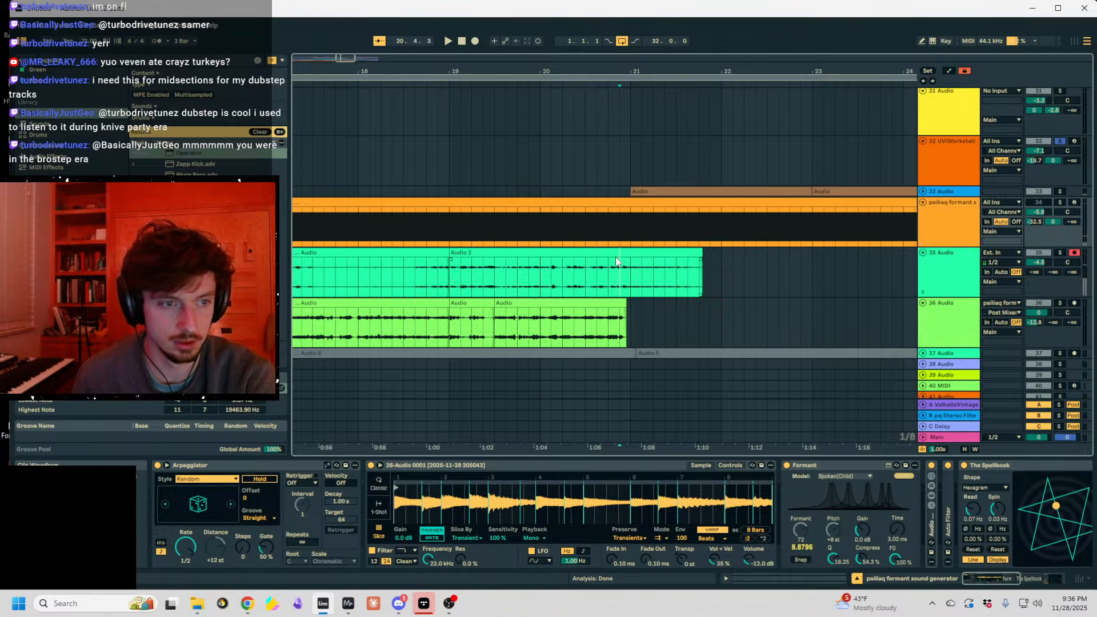
left_click_drag(615, 256, 567, 500)
left_click(573, 227)
left_click(1061, 202)
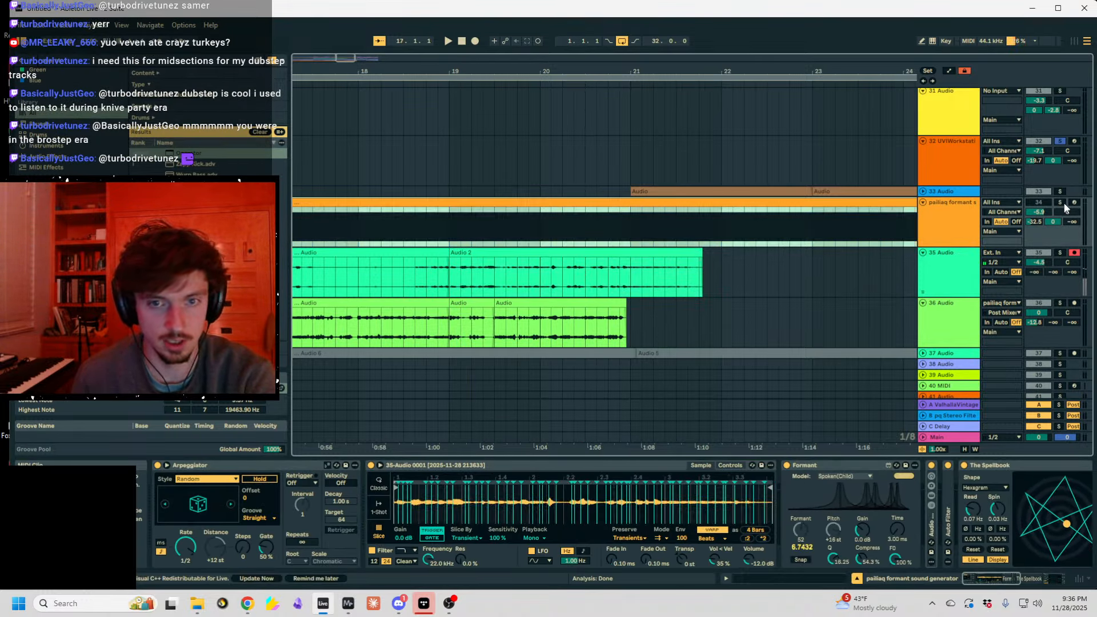
key("space")
- Set the Arpeggiator rate on track 34 to 1/8 and raise the track volume to 0.6 dB
left_click_drag(185, 546, 186, 572)
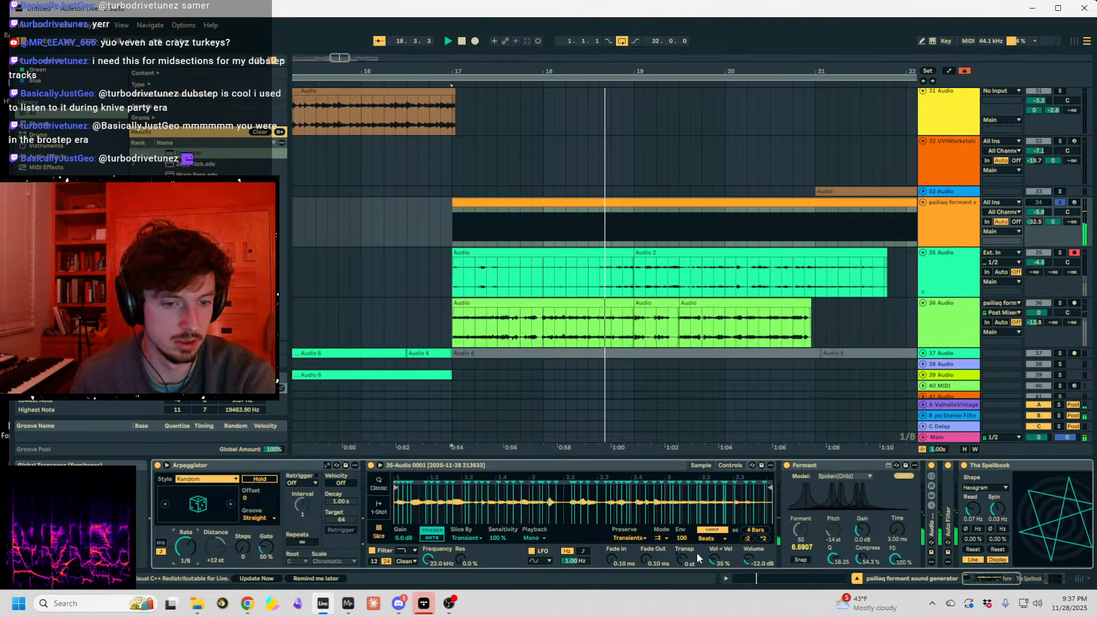
left_click_drag(1039, 213, 1039, 193)
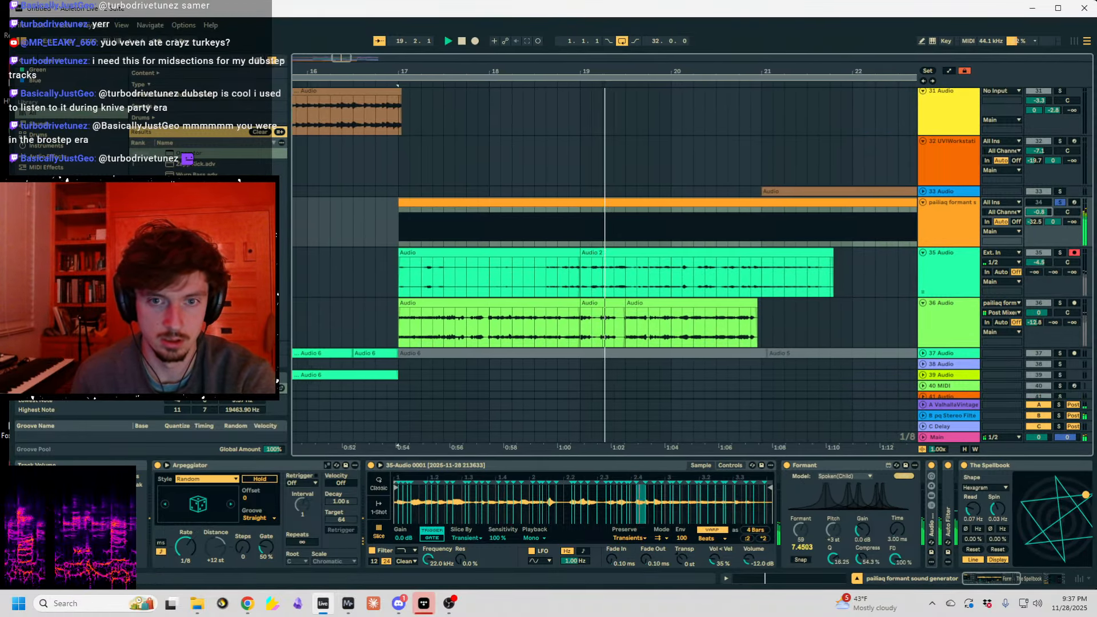
double_click(1053, 223)
left_click(763, 538)
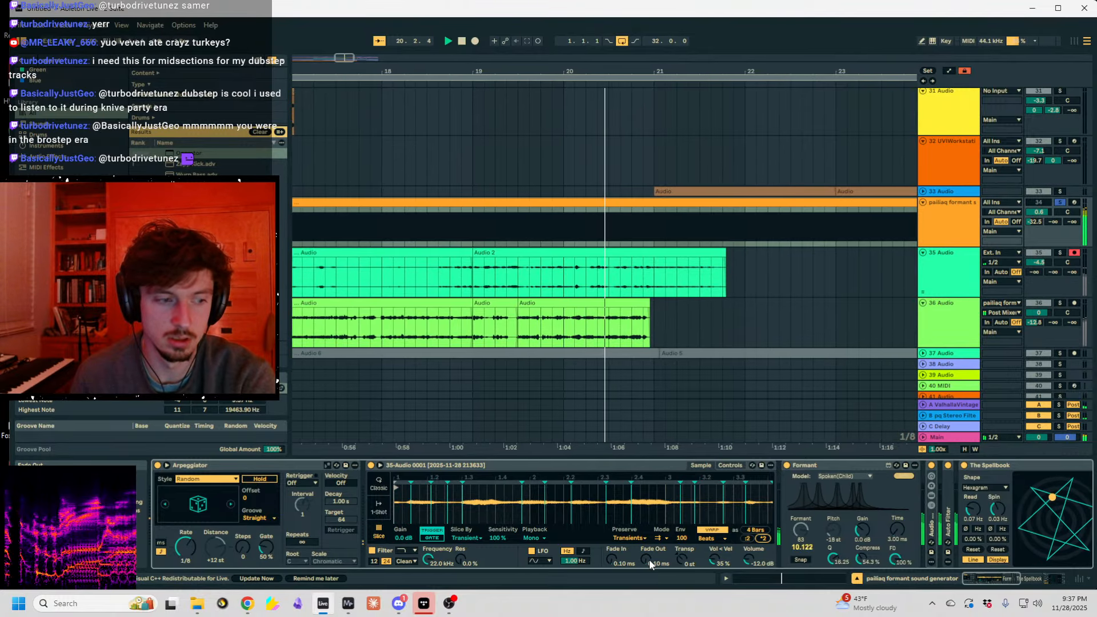
- Transpose track 34's Simpler by +12 st and loop the arrangement over its clip from bar 17 to 25
key("shift+Tab")
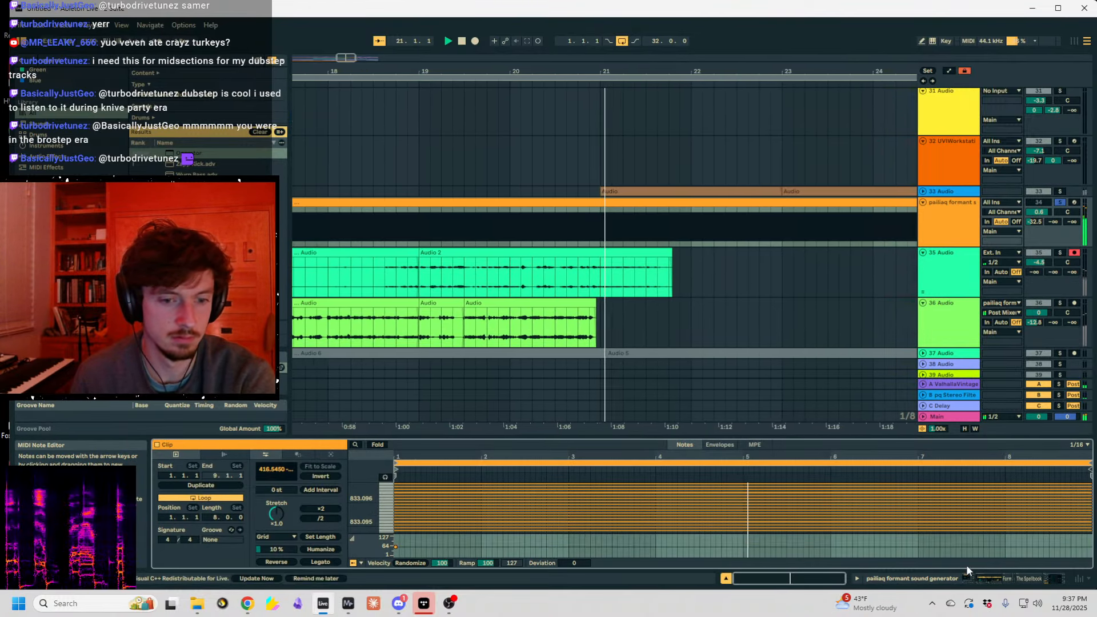
key("shift+Tab")
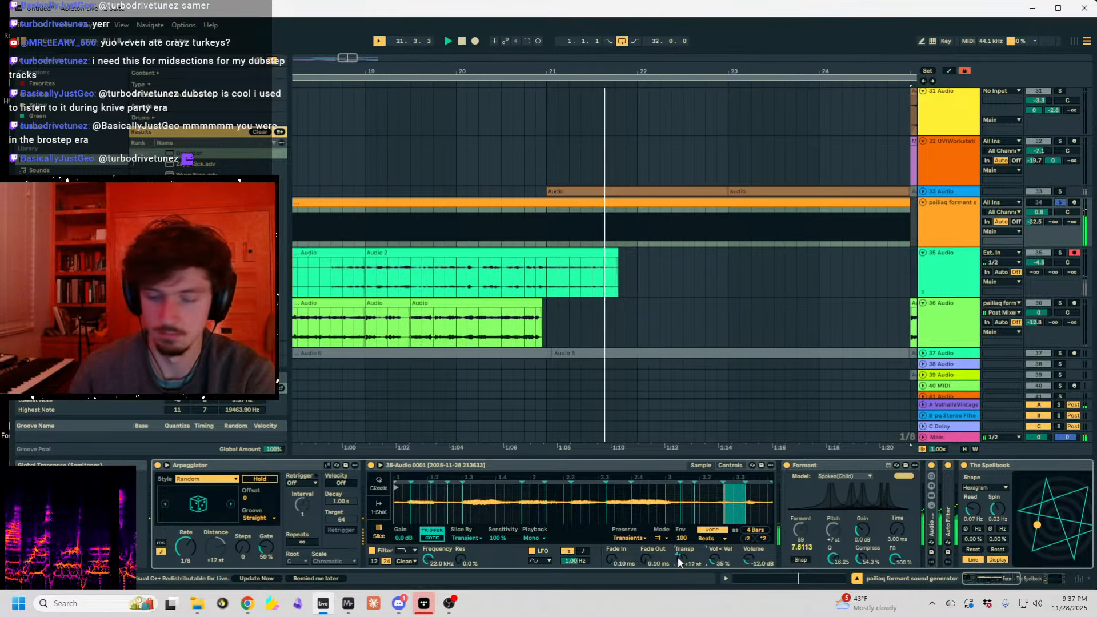
left_click_drag(677, 555, 692, 560)
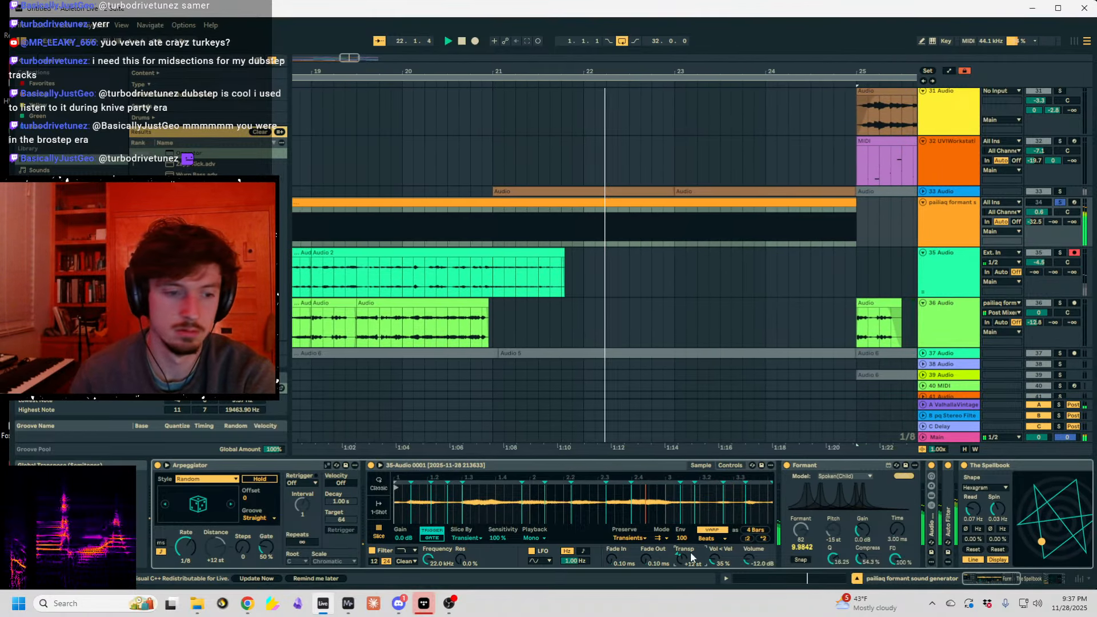
left_click(620, 202)
key("ctrl+l")
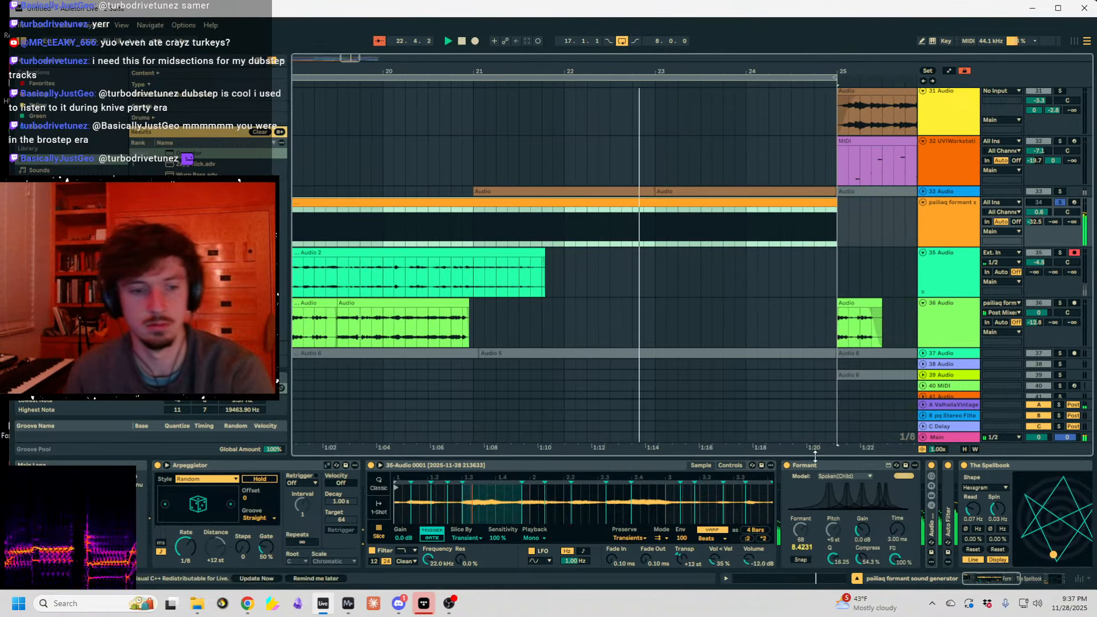
- Set the Arpeggiator rate to 1/16 and its groove to Swing 16
left_click_drag(185, 545, 186, 553)
left_click(256, 518)
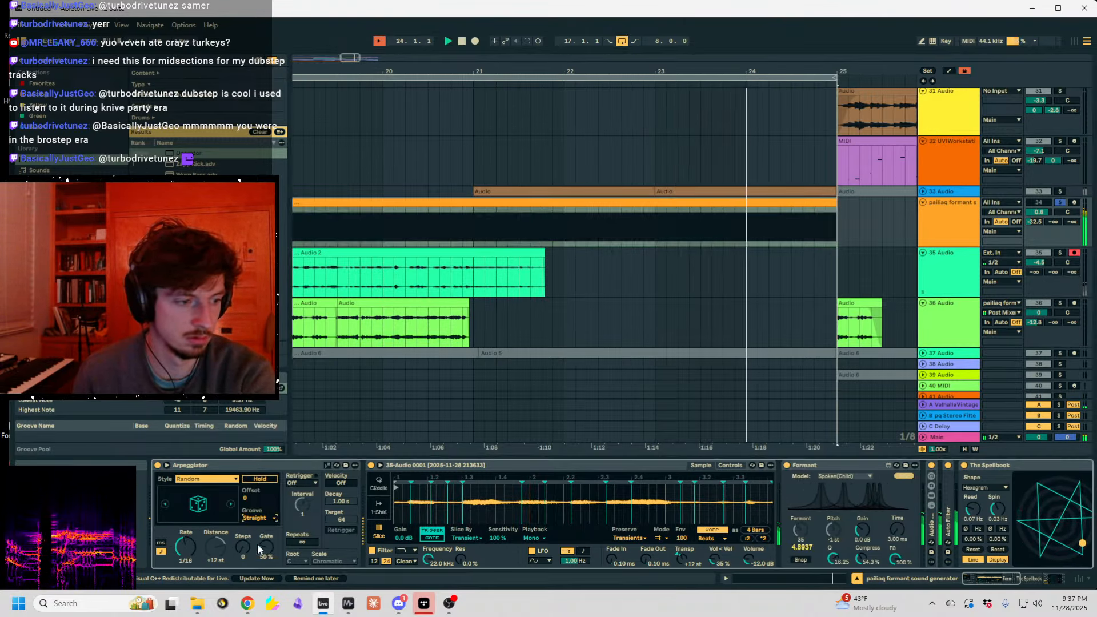
left_click(258, 543)
- Turn off the arrangement loop over track 34's clip and unfold the track's Auto Filter
left_click(612, 203)
key("ctrl+l")
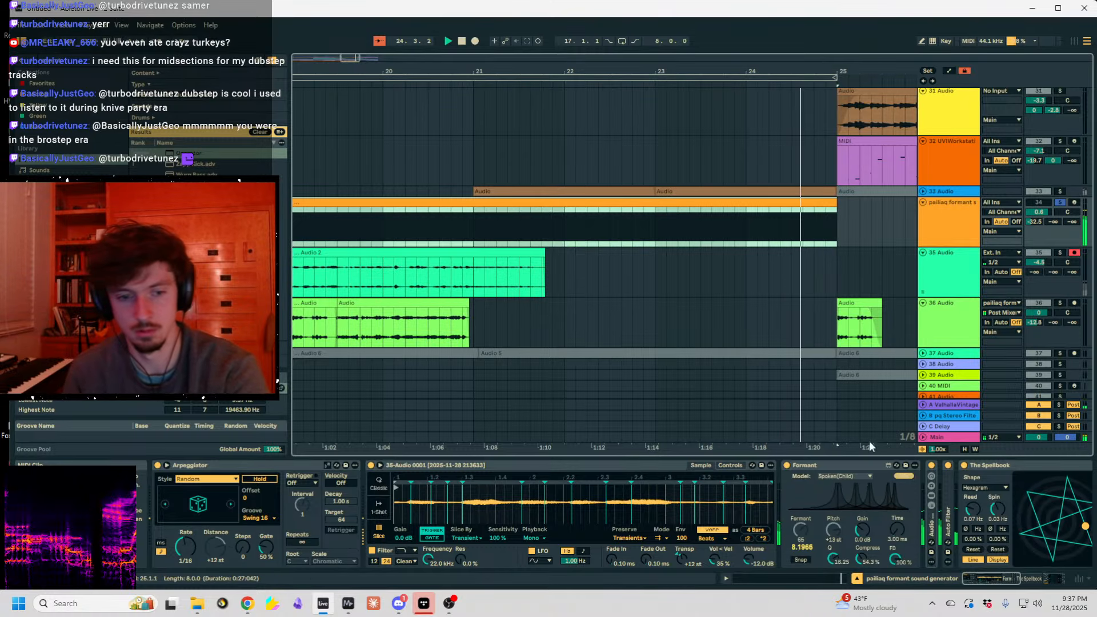
double_click(950, 489)
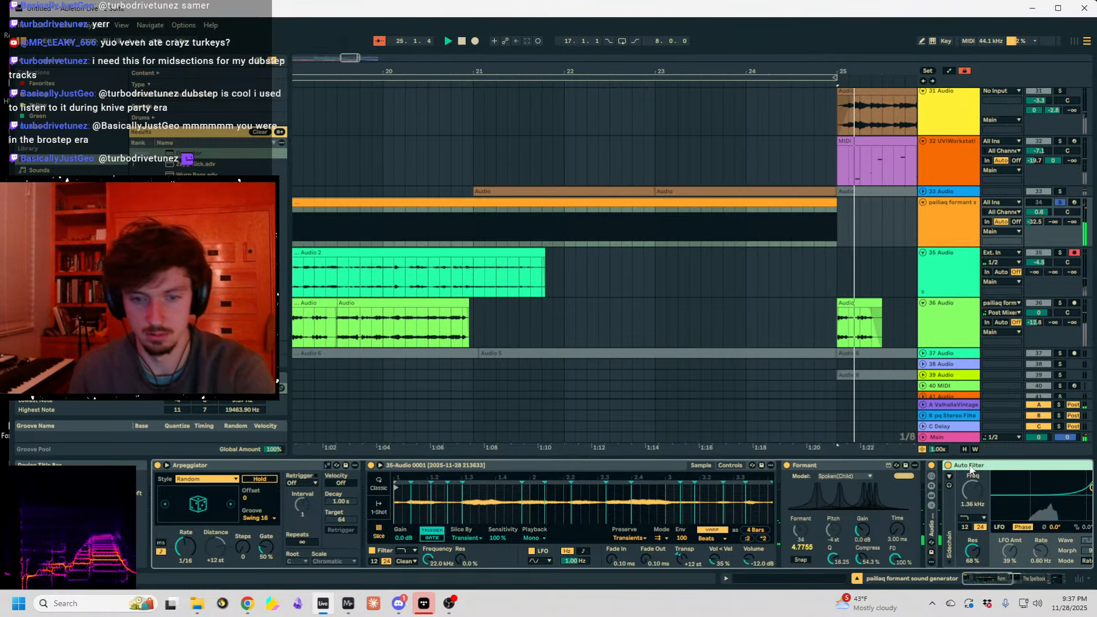
- Play the pailiaq formant track from bar 17 and adjust the Auto Filter's Dry/Wet amount
key("Right")
left_click(644, 551)
key("space")
key("space")
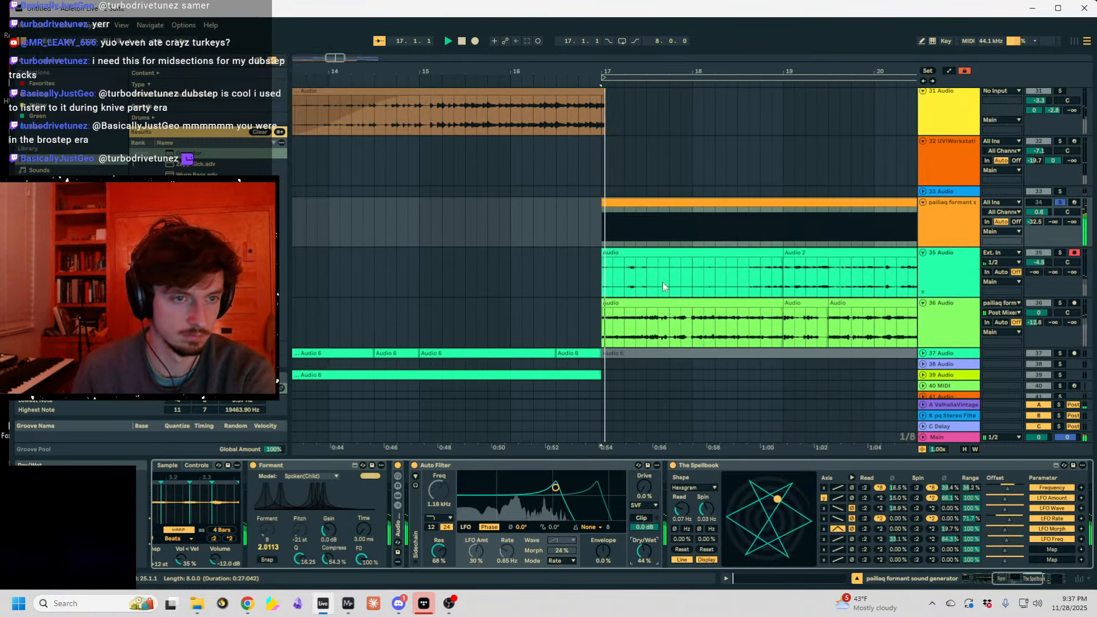
left_click(649, 203)
left_click_drag(645, 550, 645, 600)
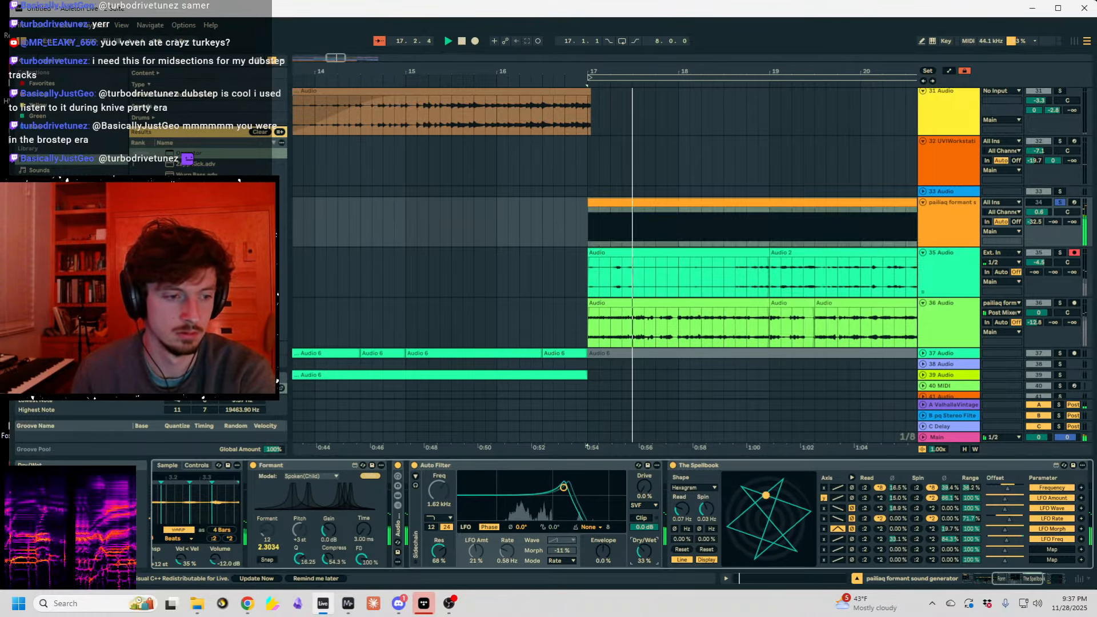
- Lower the transient envelope of the sliced sample's Beats warp mode to 44
left_click(458, 462)
key("Left")
key("Left")
key("Left")
key("Left")
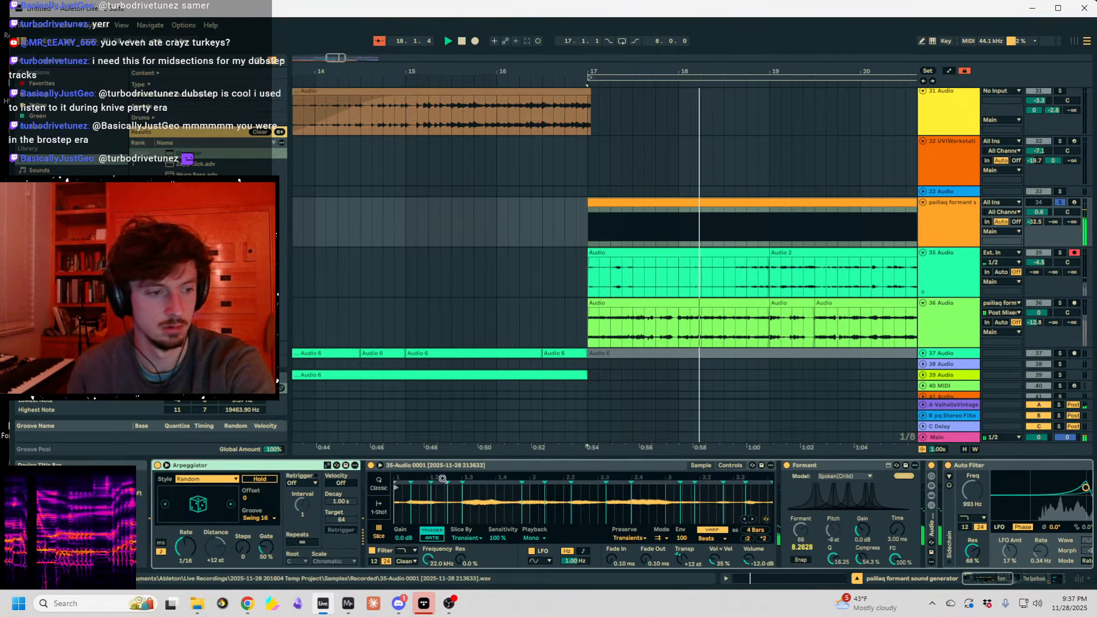
left_click(661, 538)
left_click(681, 538)
left_click_drag(682, 538, 682, 570)
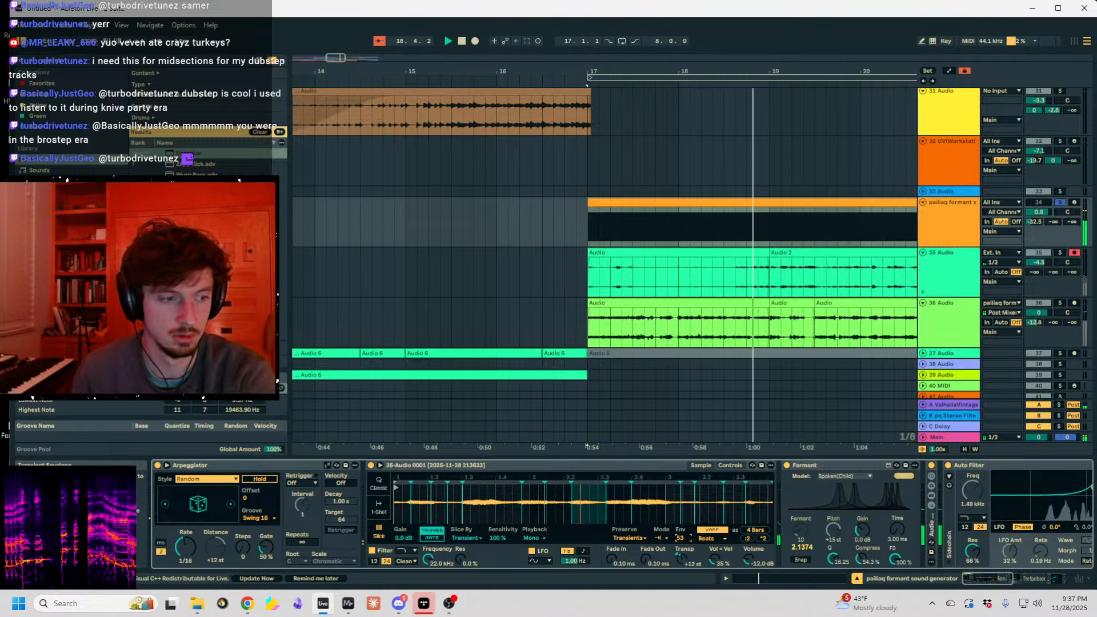
- Set the Arpeggiator's rate to 1/32 and its groove to Straight
left_click_drag(181, 547, 180, 552)
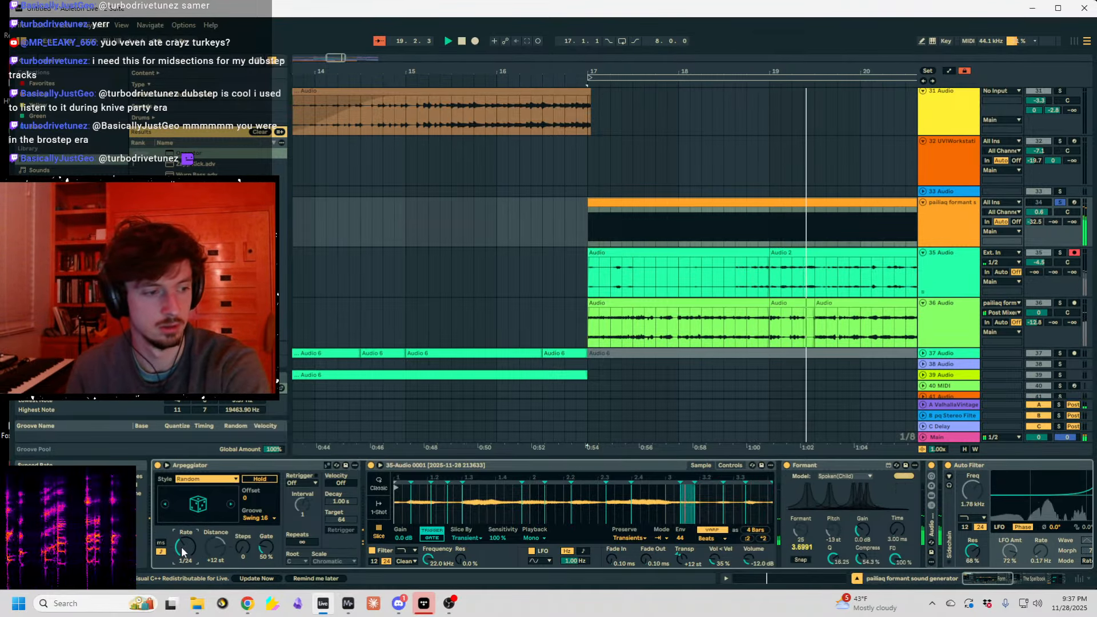
left_click(263, 518)
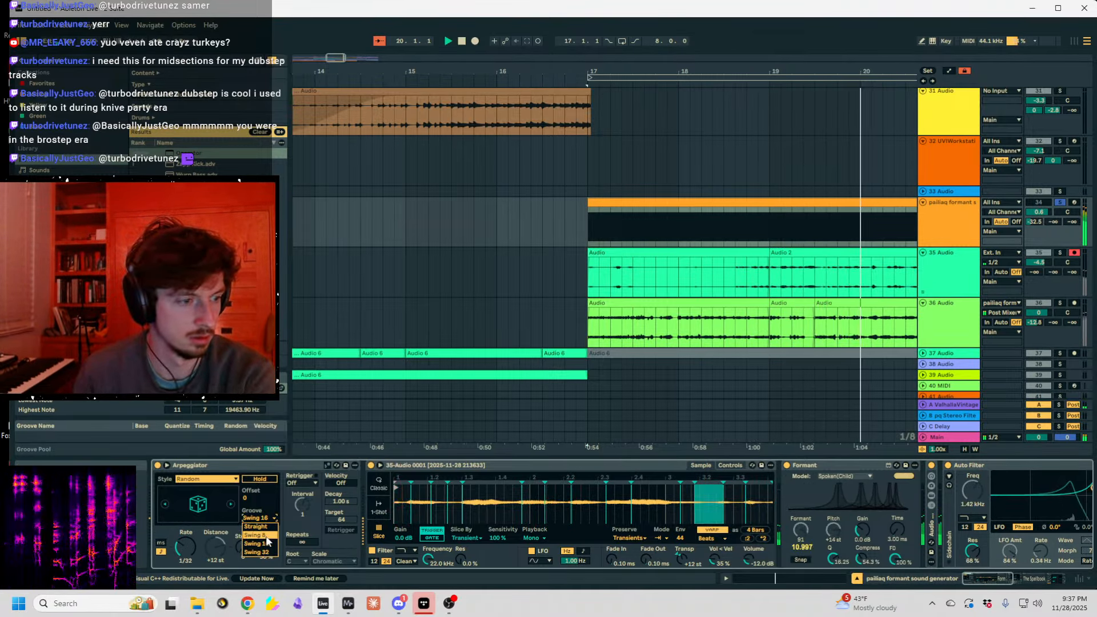
left_click(256, 526)
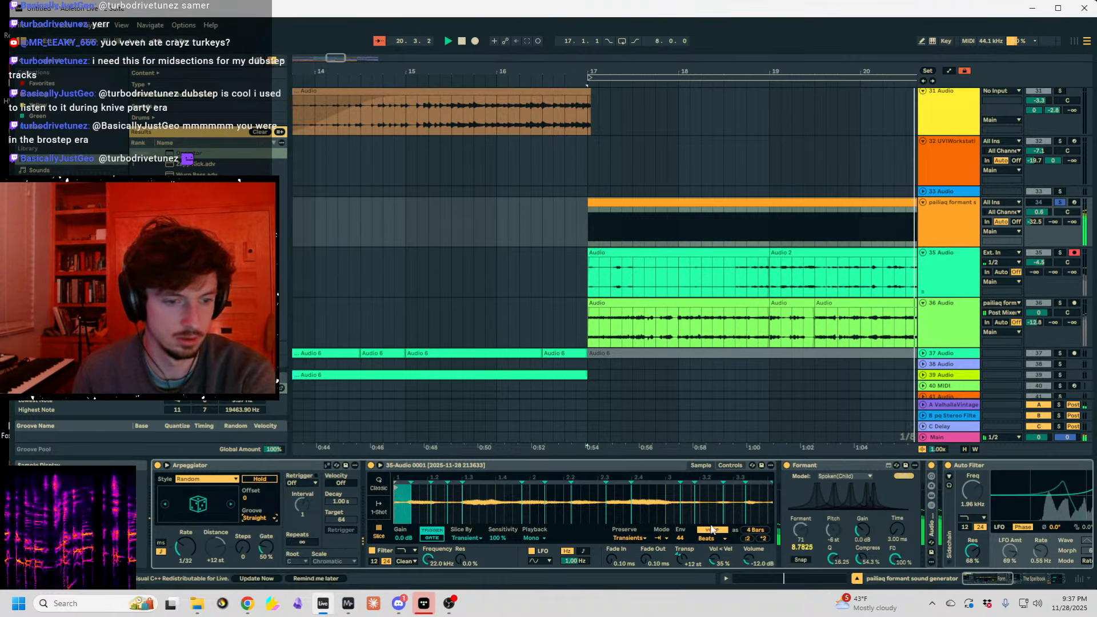
- Reduce the sliced sample's transient envelope further and raise the formant track's first send to -21.2 dB
left_click_drag(680, 539, 680, 561)
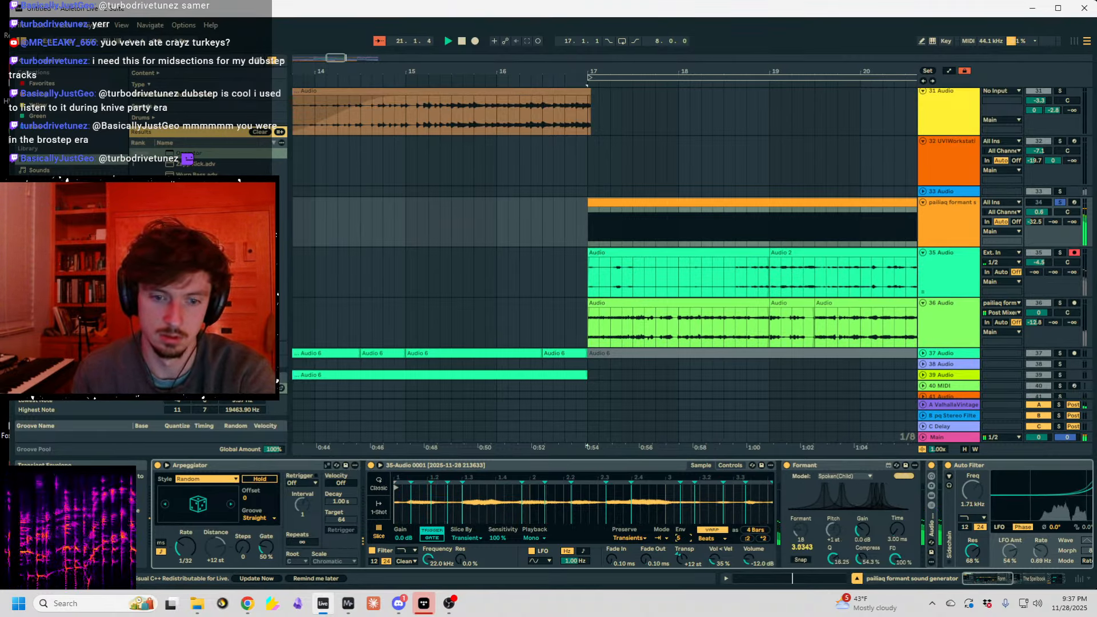
double_click(832, 464)
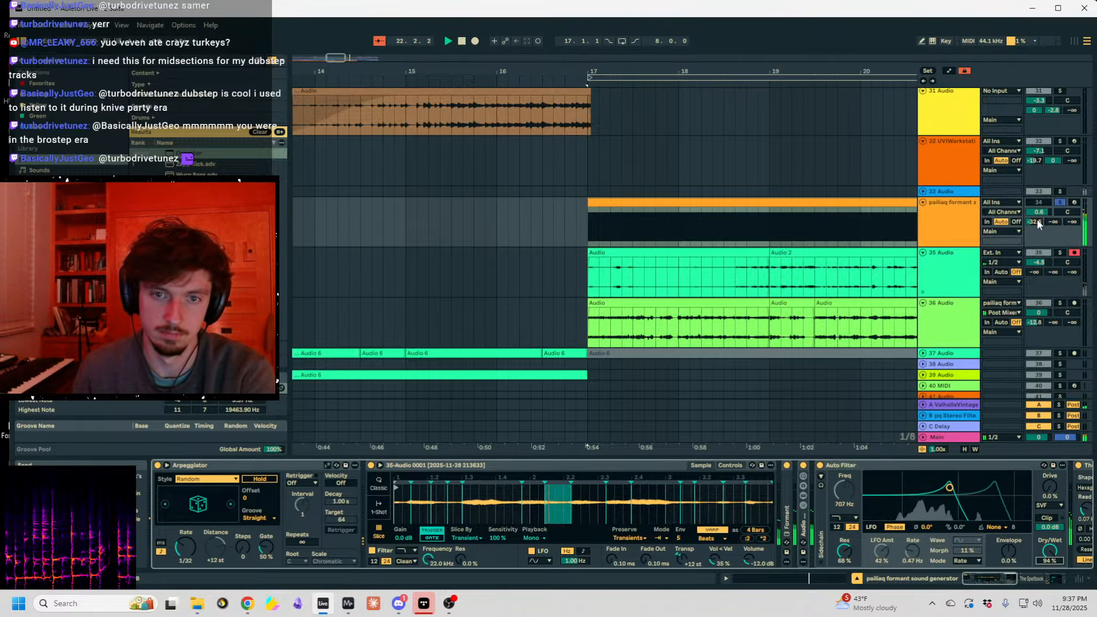
left_click_drag(1035, 222, 1035, 211)
- Search the browser for Roar, add it to the end of the formant track's chain and set its shaper Amount to 52%
left_click(64, 60)
type("roar")
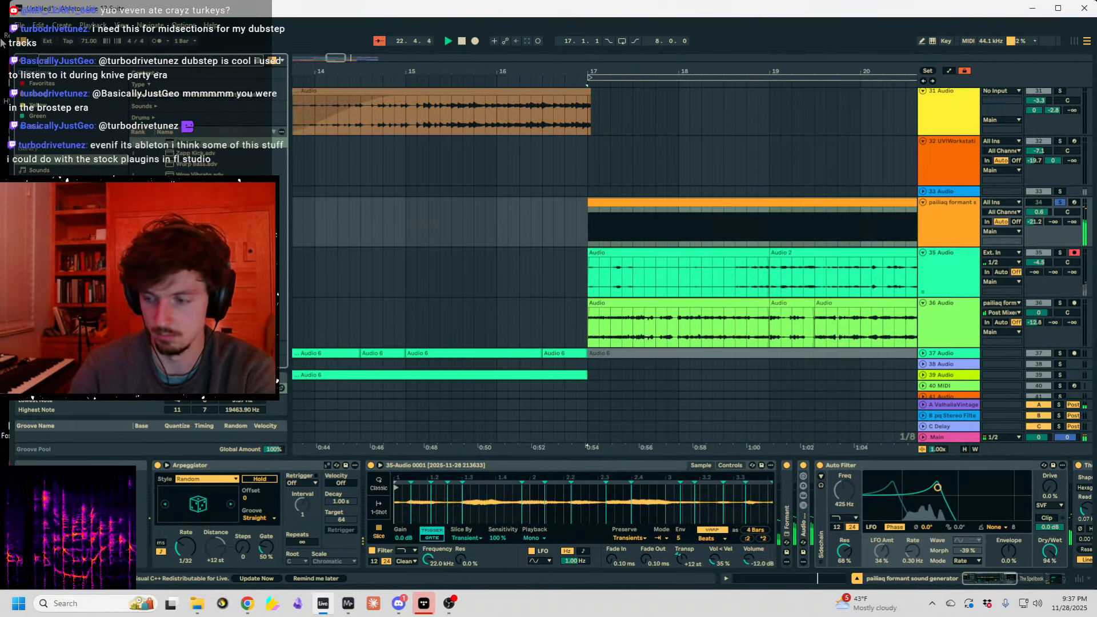
double_click(187, 152)
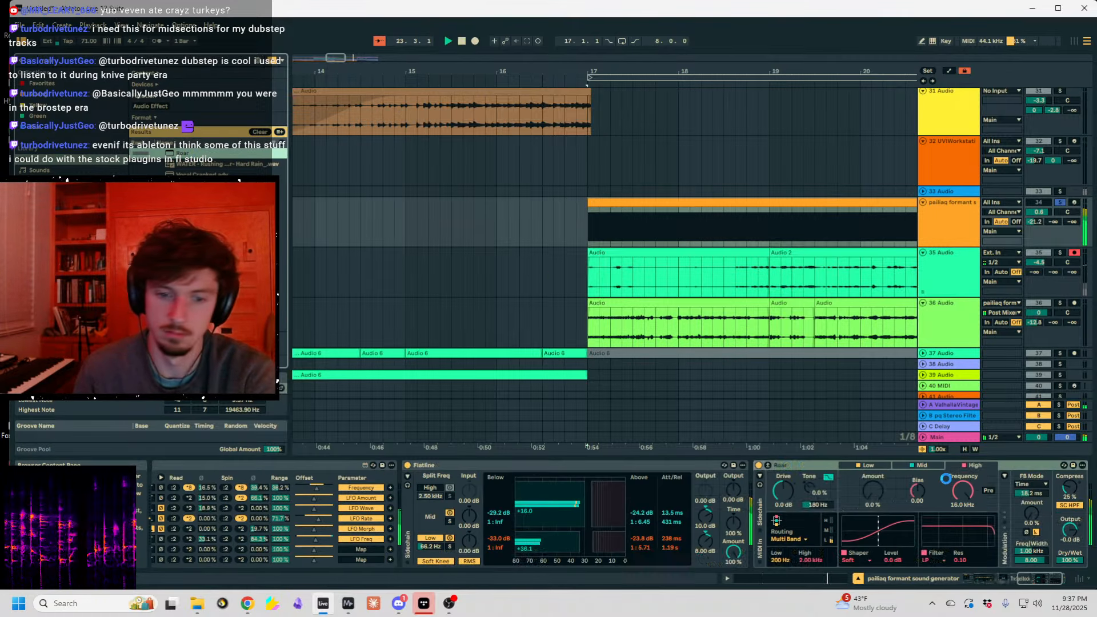
left_click(883, 501)
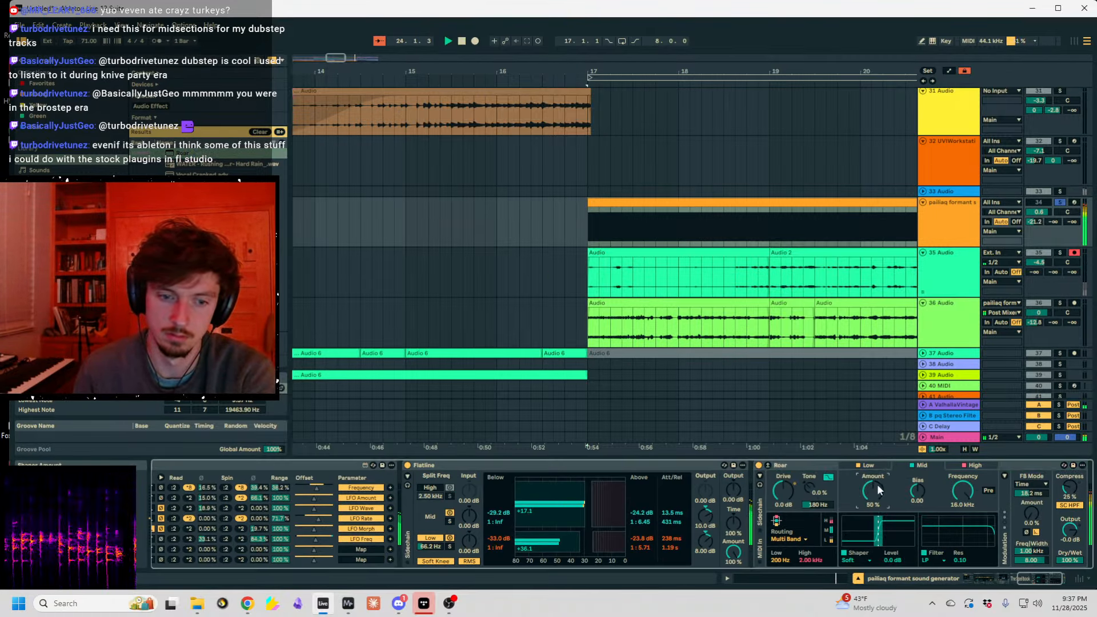
left_click_drag(880, 476, 880, 423)
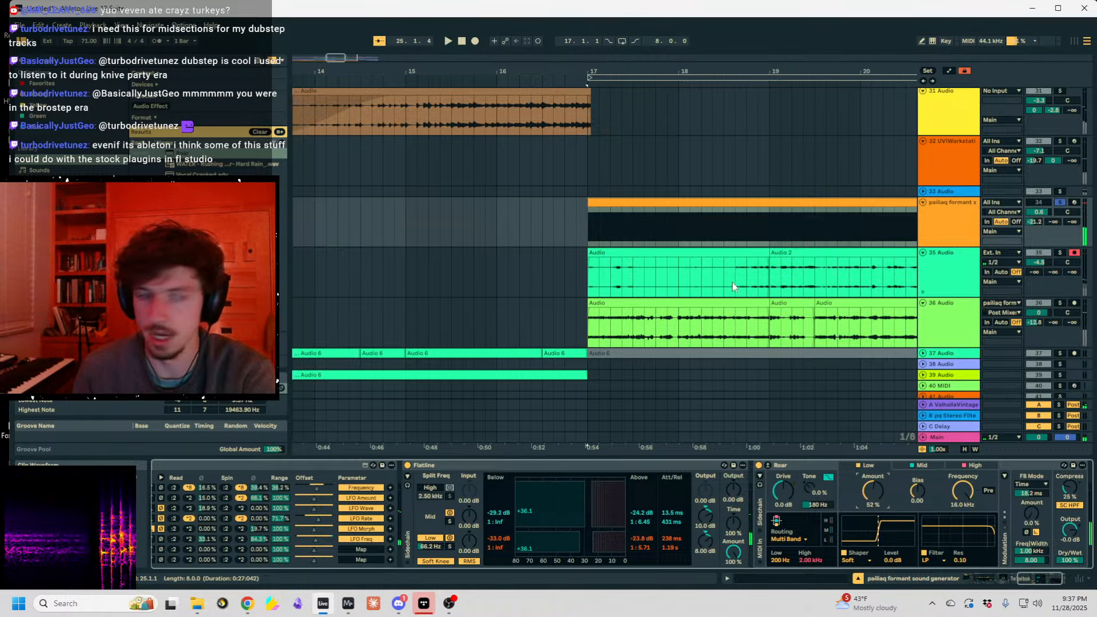
- Zoom out the arrangement, switch to full screen and take the pailiaq formant track out of solo
left_click(617, 199)
left_click_drag(514, 71, 455, 30)
left_click(938, 223)
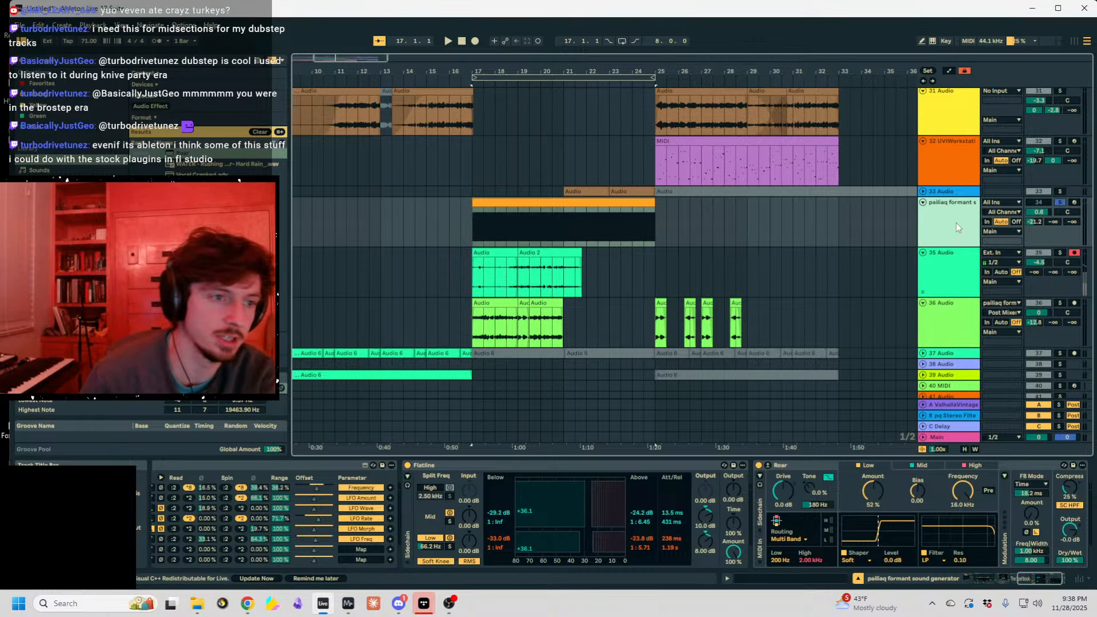
left_click(463, 203)
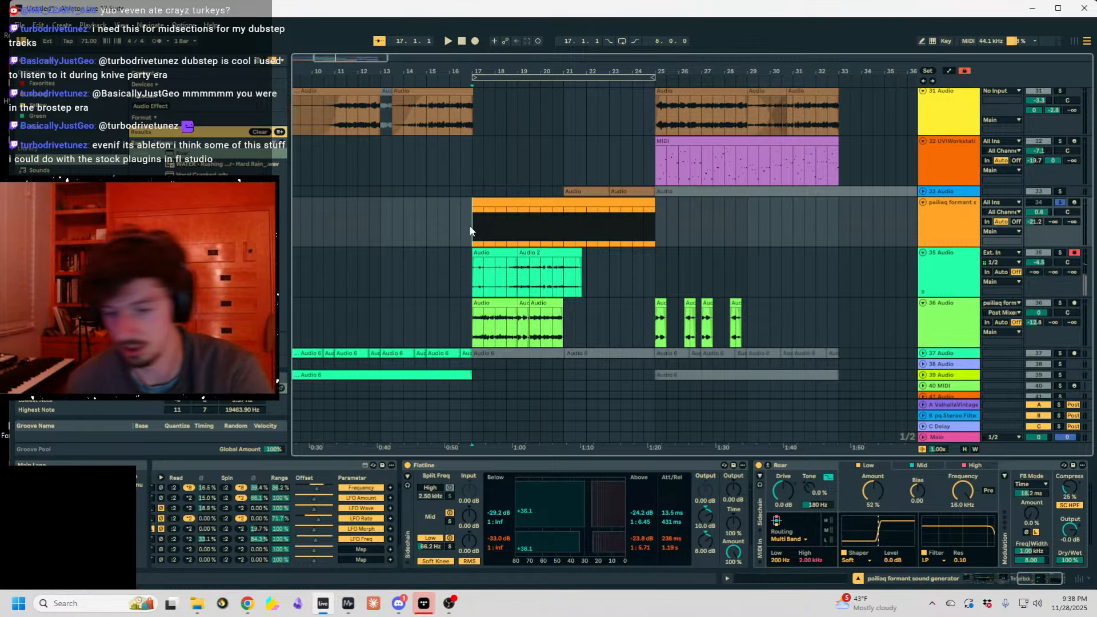
key("F11")
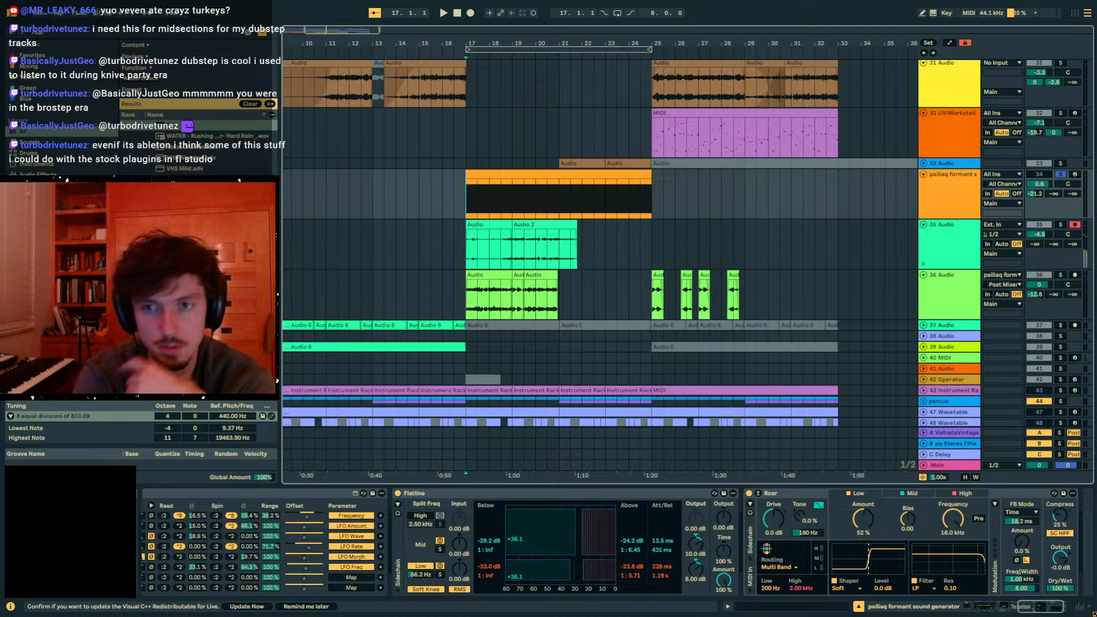
left_click(949, 195)
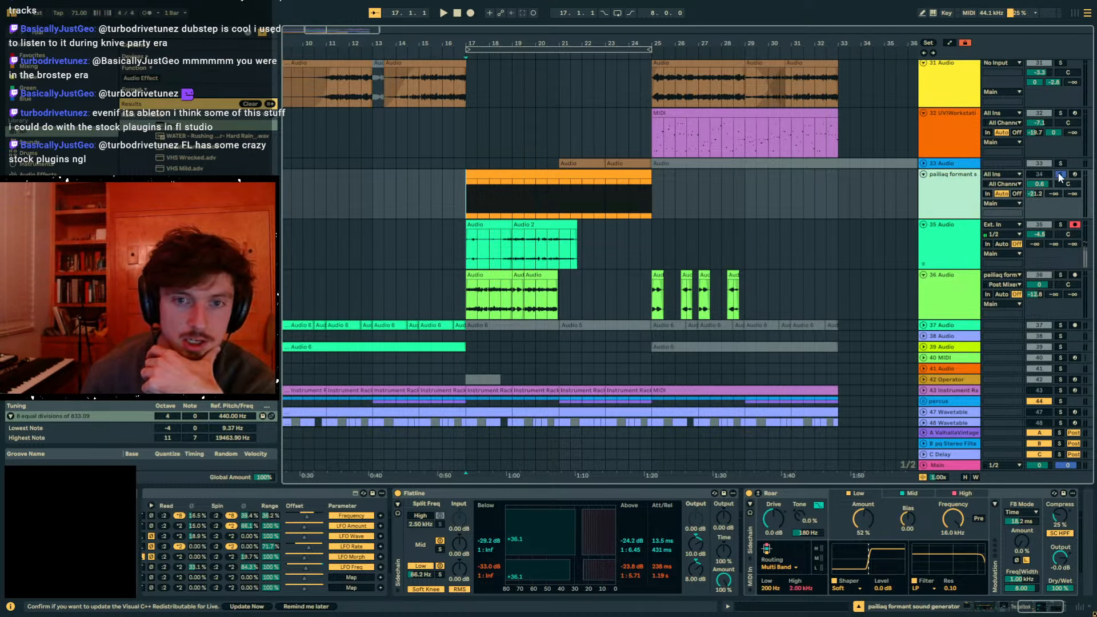
- Delete the green 35 Audio track directly below the pailiaq formant track
left_click(757, 243)
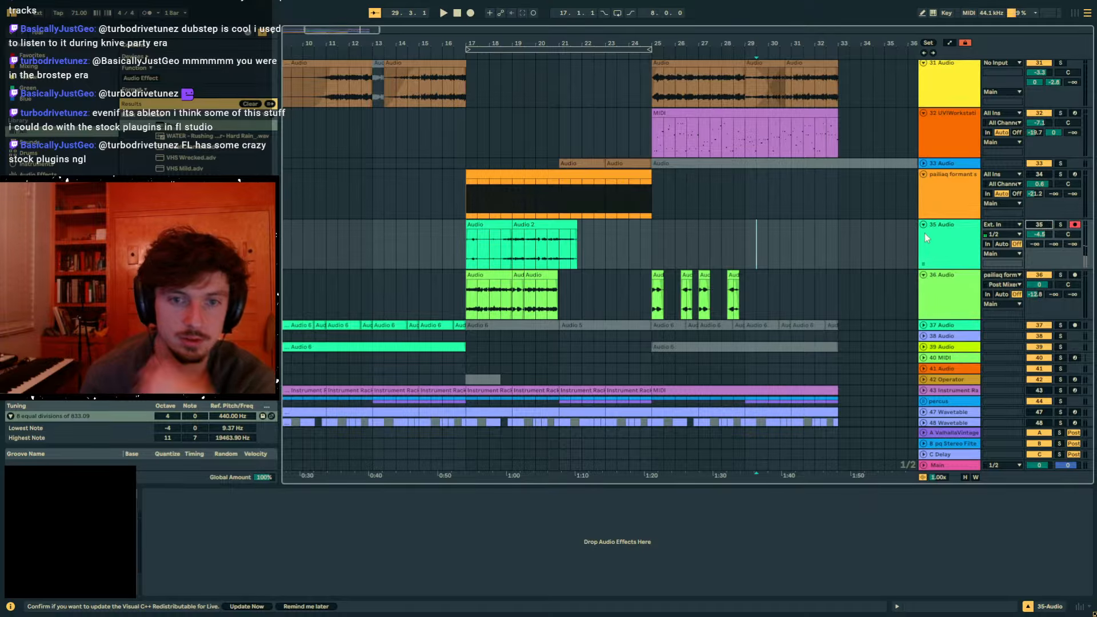
left_click(939, 212)
left_click(941, 247)
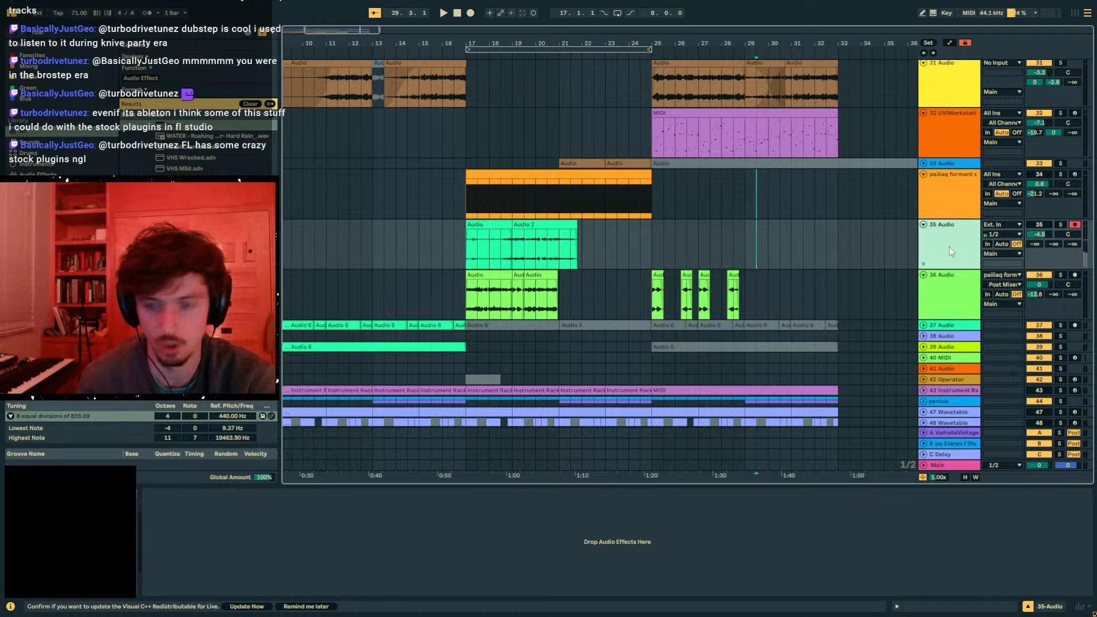
key("Delete")
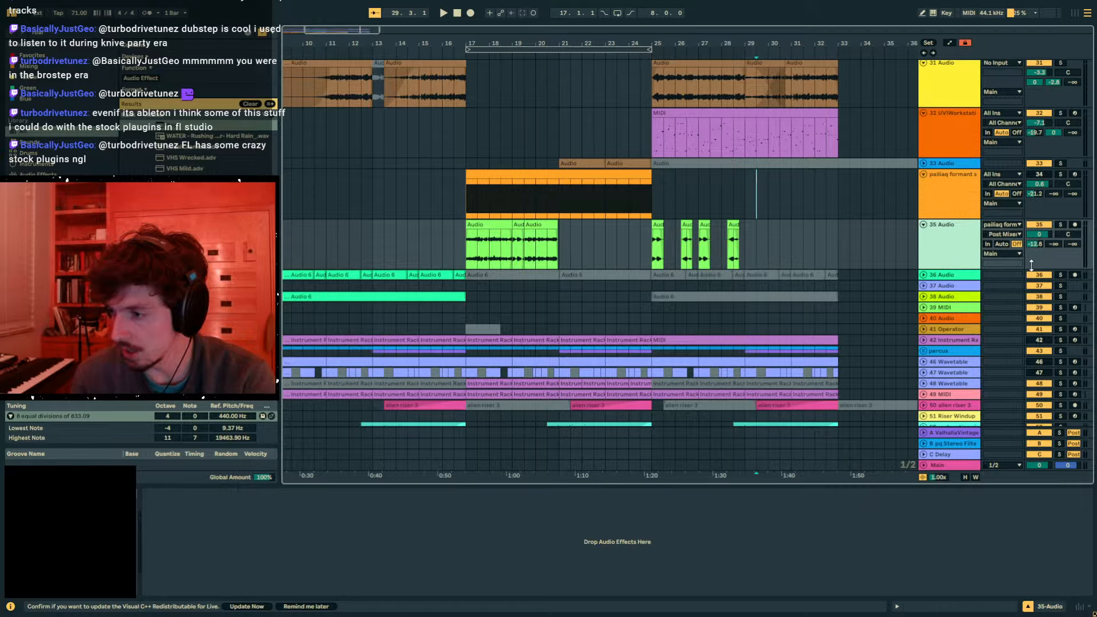
- Collapse all tracks in the arrangement to their minimum height
left_click(466, 207)
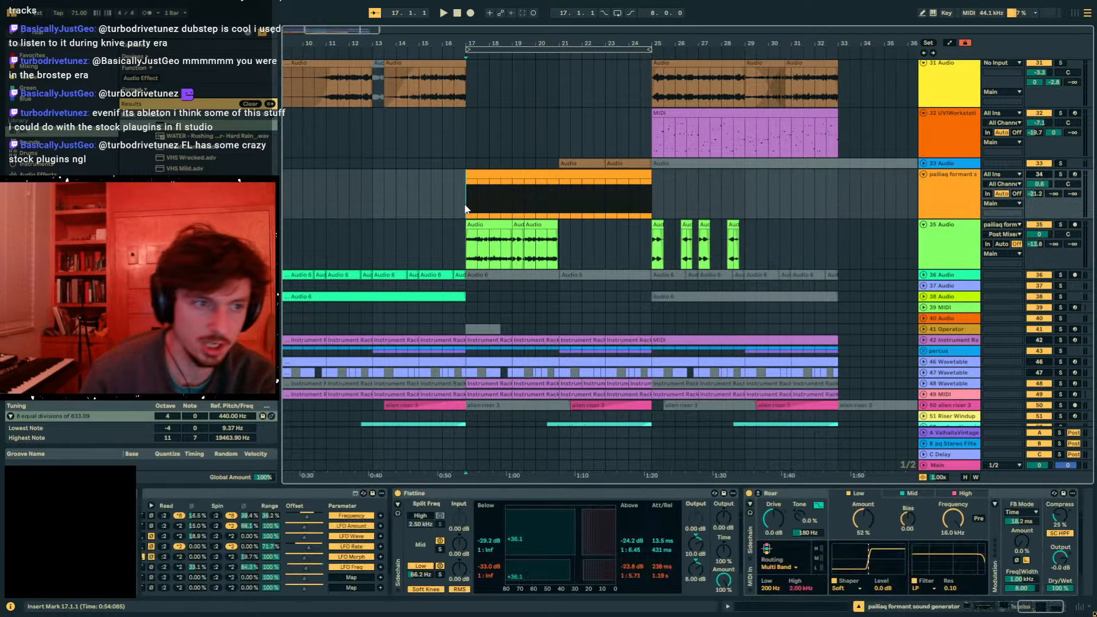
left_click(944, 213)
left_click(924, 225, "alt")
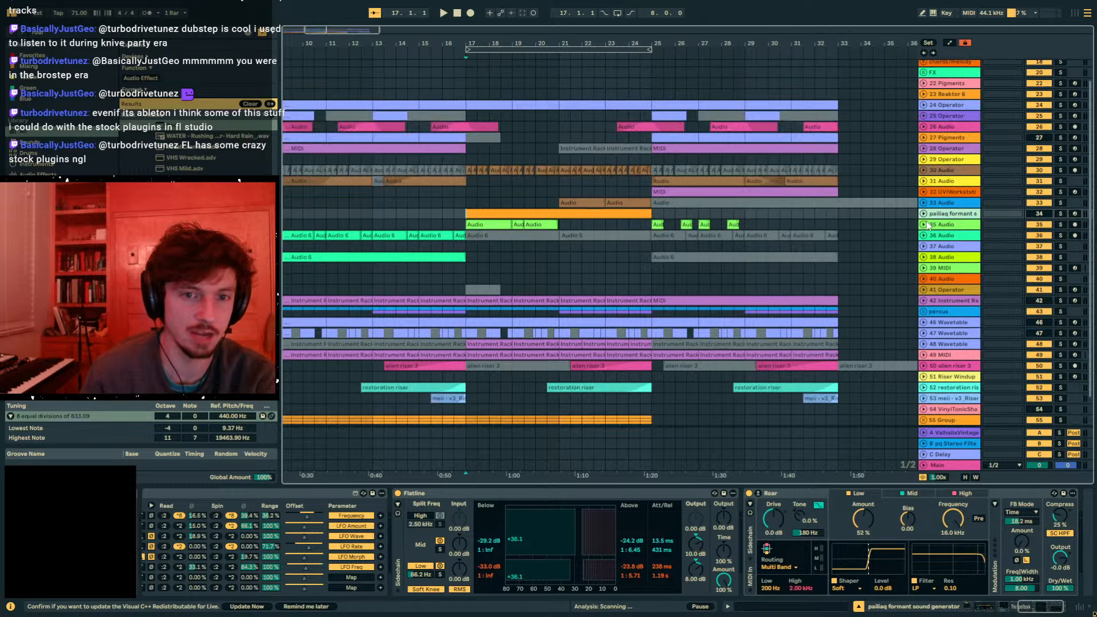
scroll(879, 258, "down", 2)
- Toggle solo on the 39 MIDI track on and off, then play the full mix from bar 16.3
left_click(472, 234)
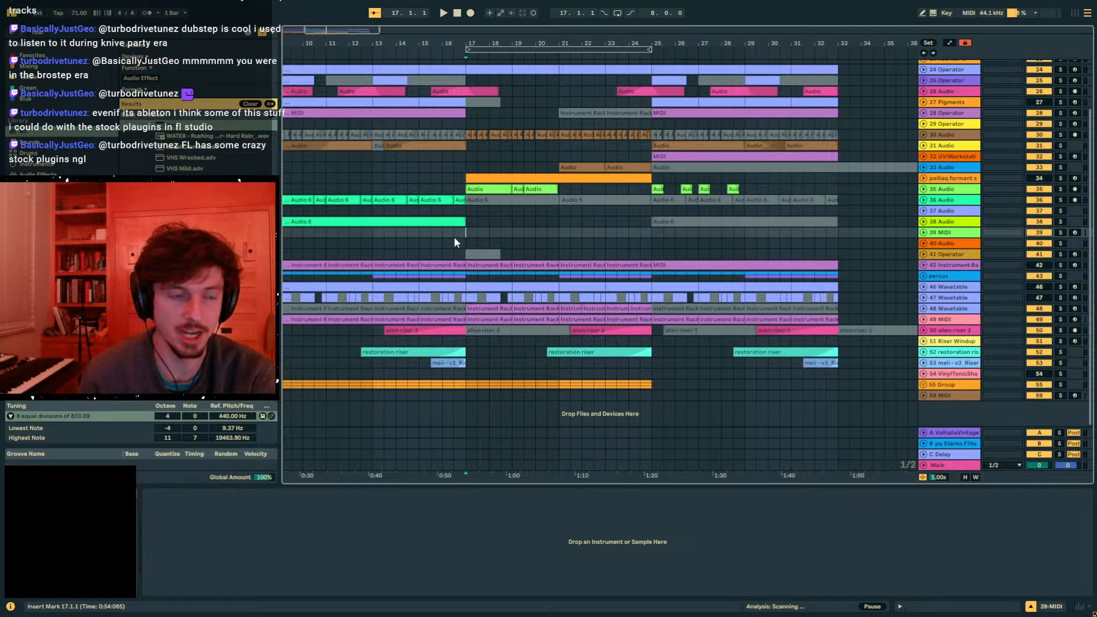
left_click(454, 240)
double_click(1061, 233)
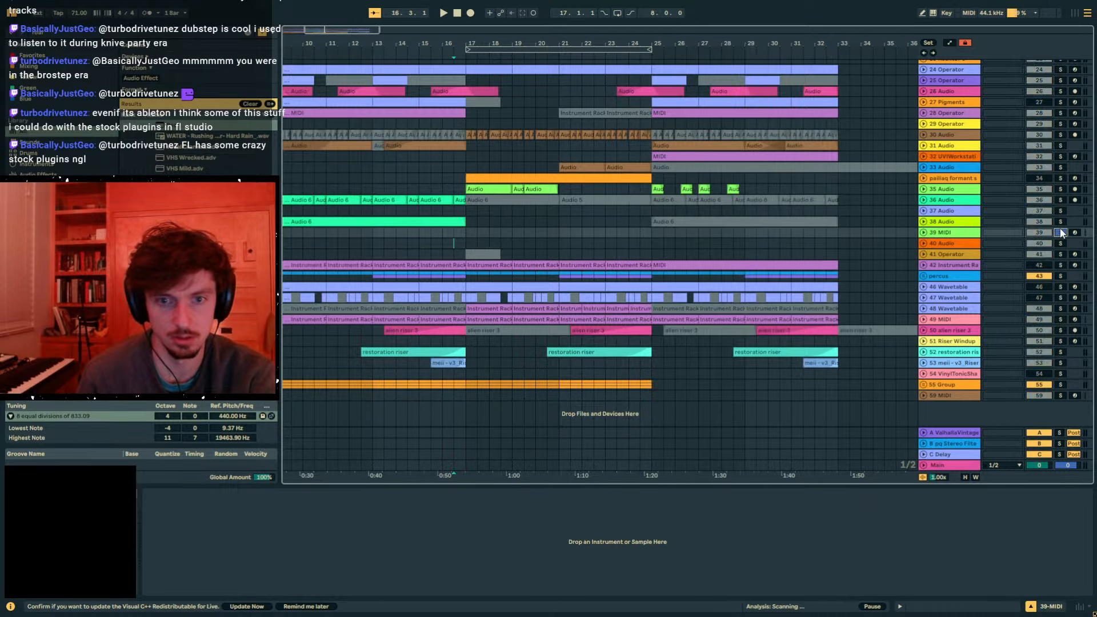
key("space")
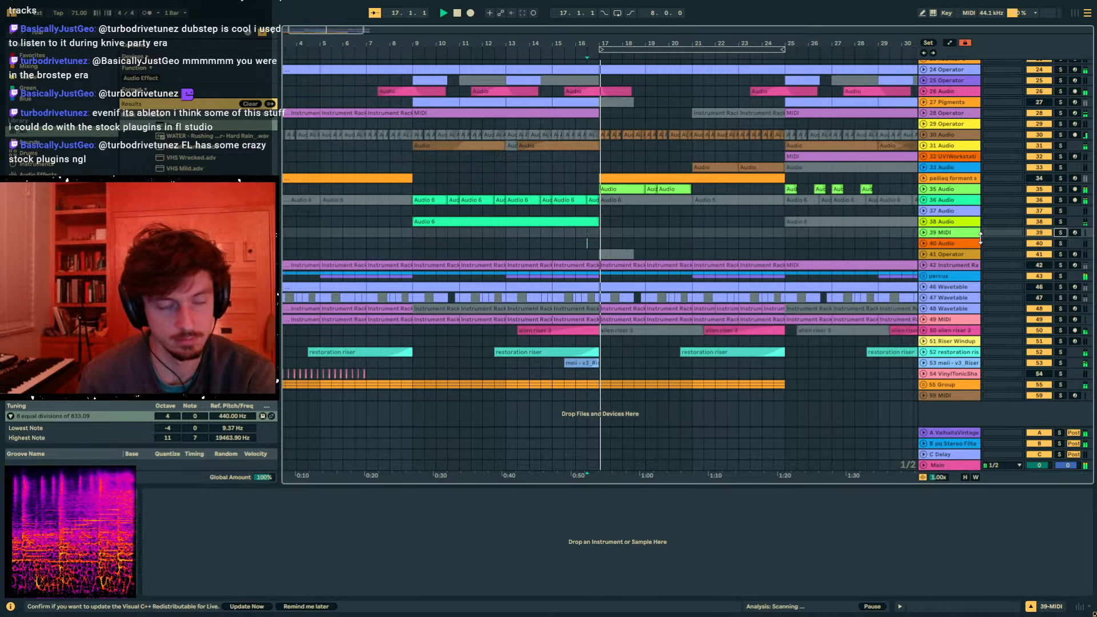
- Unfold the 35 Audio track and deactivate its audio clips from bar 17 to about bar 21
left_click(926, 190)
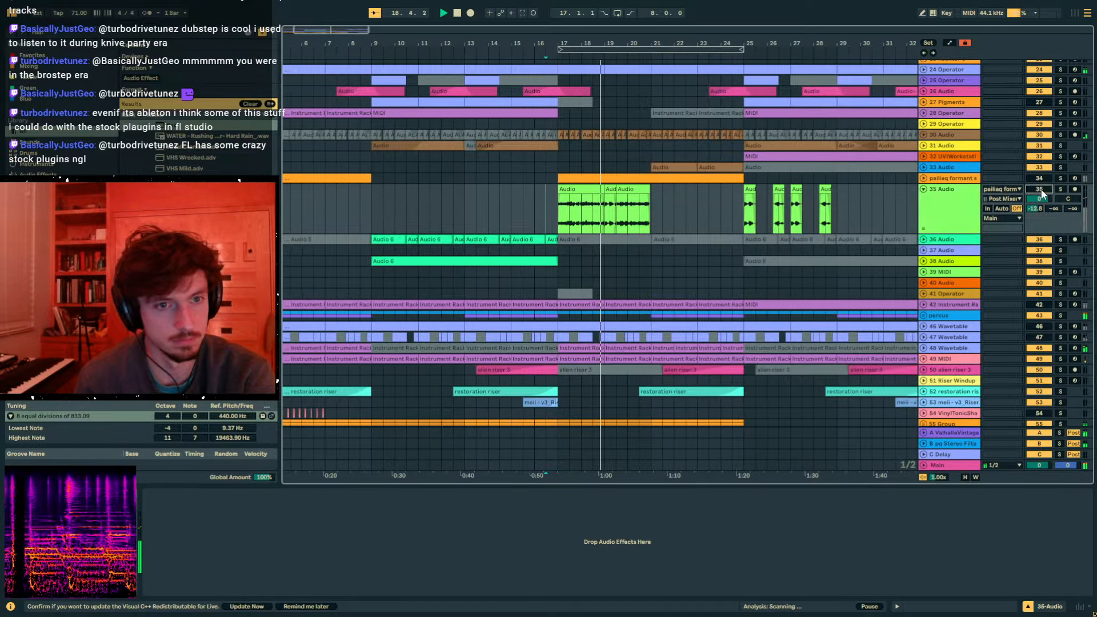
left_click_drag(662, 209, 480, 205)
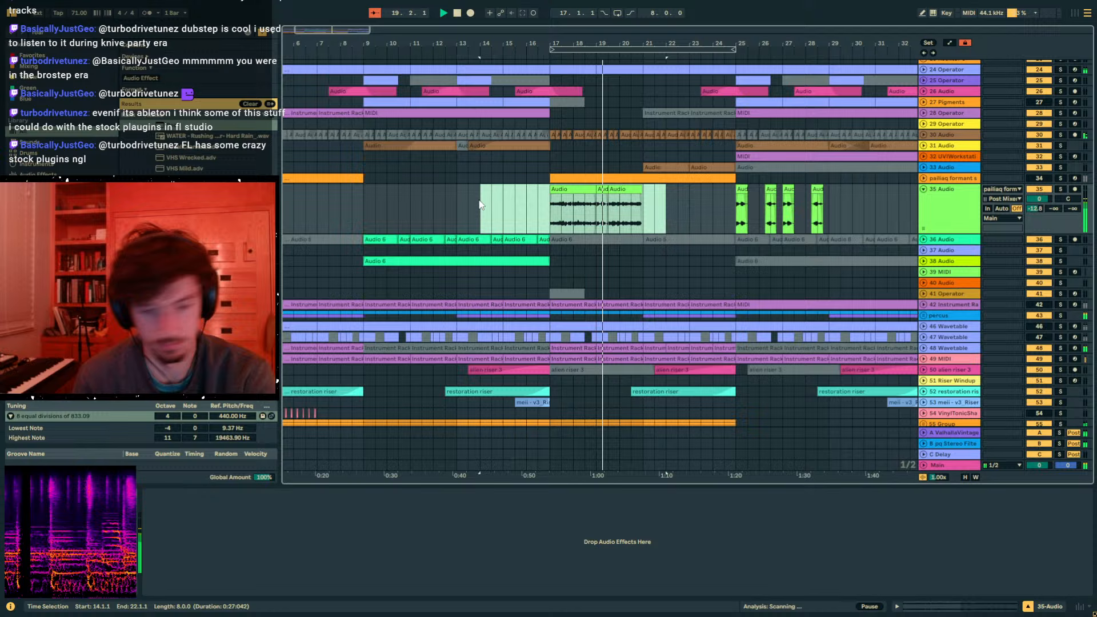
left_click(596, 226)
scroll(743, 246, "up", 3)
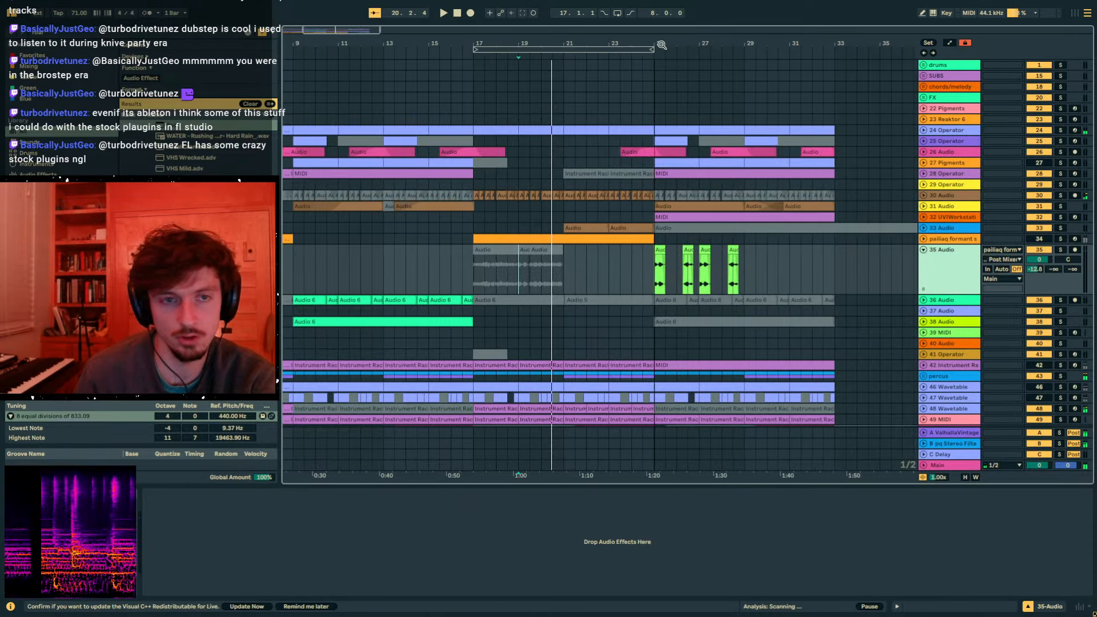
- Unfold the drums group down to its KICKS subgroup and select the KICK track
left_click(923, 65)
left_click_drag(723, 34, 723, 19)
scroll(851, 254, "down", 5)
scroll(919, 266, "up", 2)
left_click(961, 280)
scroll(553, 220, "down", 6)
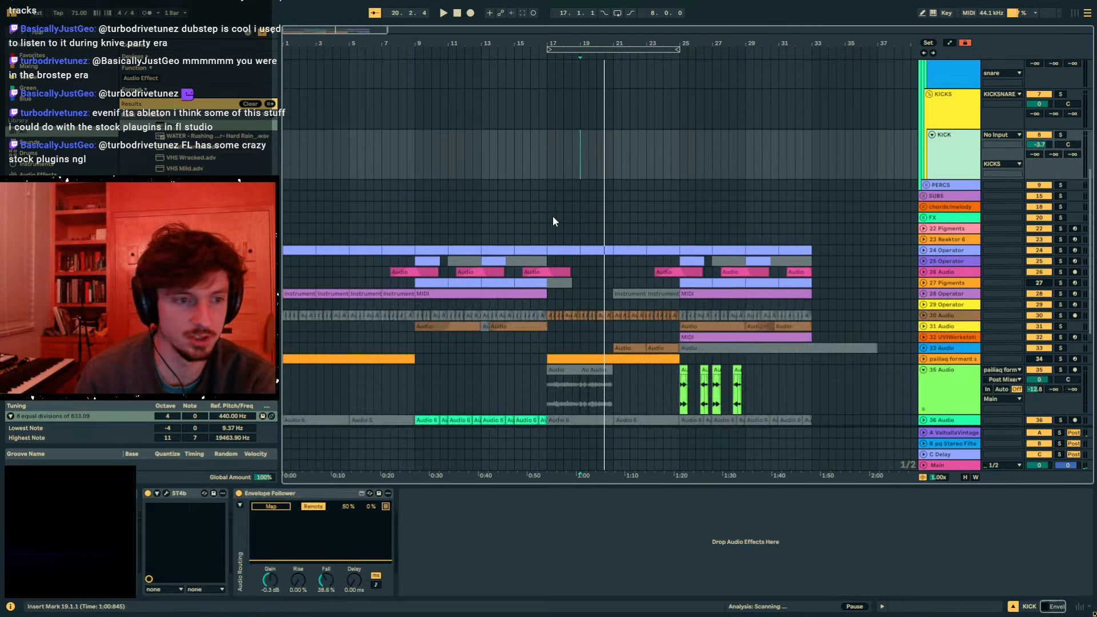
- Search the browser for kick, place the Quanta & EurythmY kick sample at bar 1 on the KICK track and audition it
scroll(553, 220, "up", 4)
key("w")
key("ctrl+f")
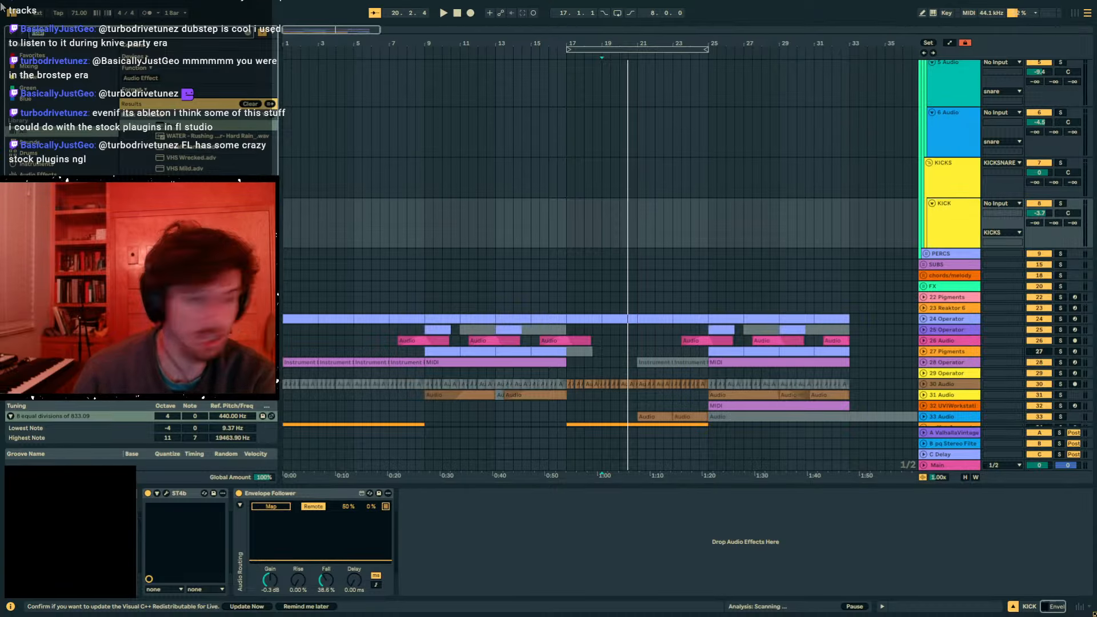
type("kick")
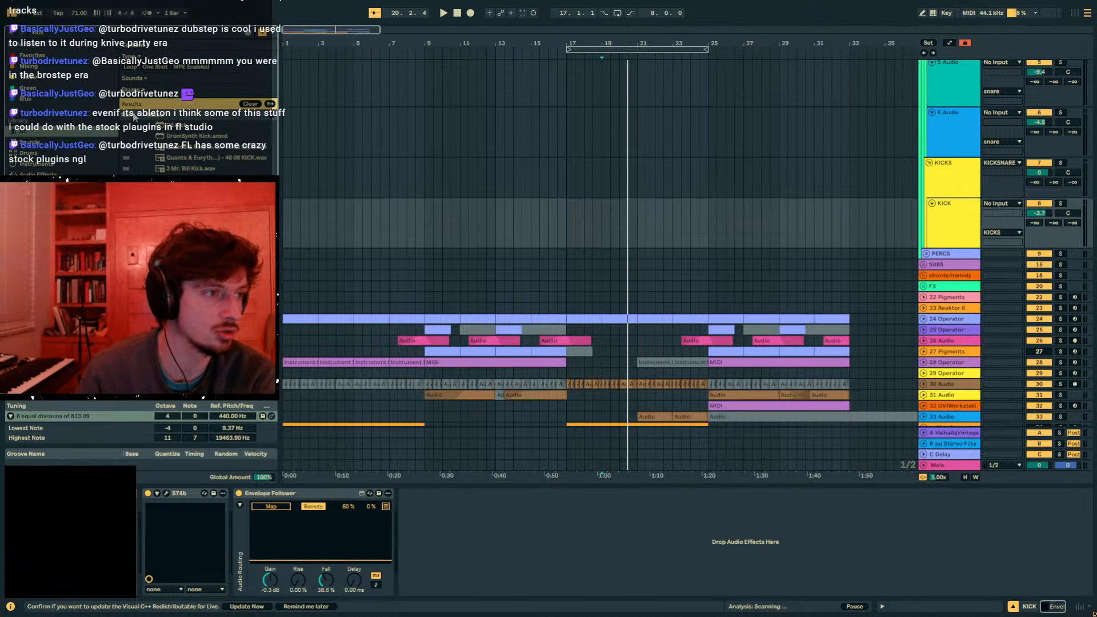
left_click_drag(176, 148, 285, 227)
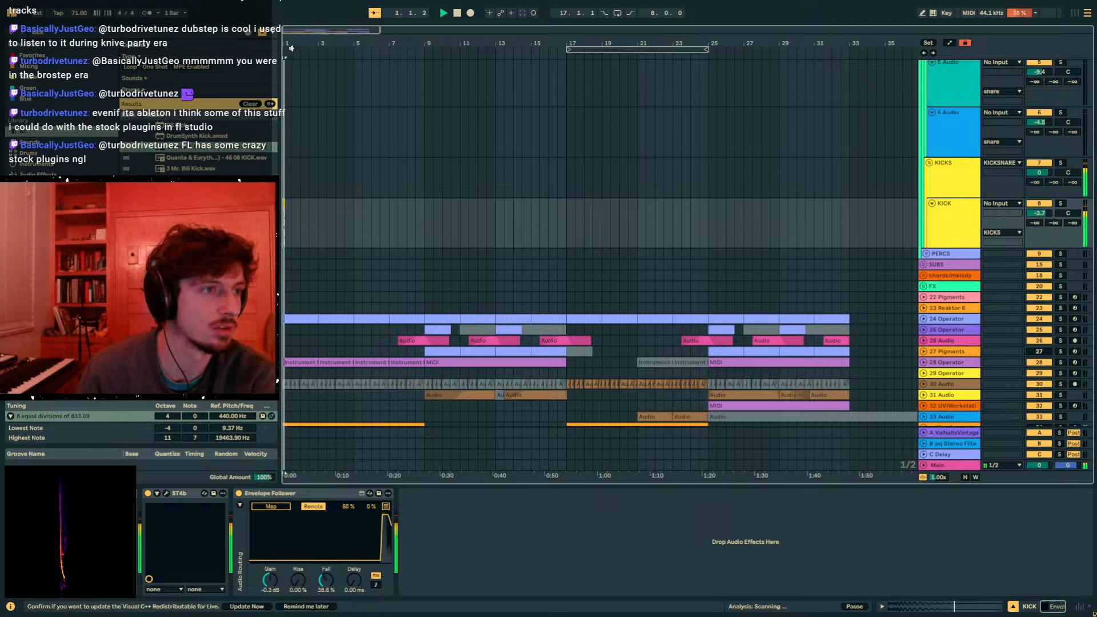
left_click_drag(292, 47, 290, 200)
key("space")
key("space")
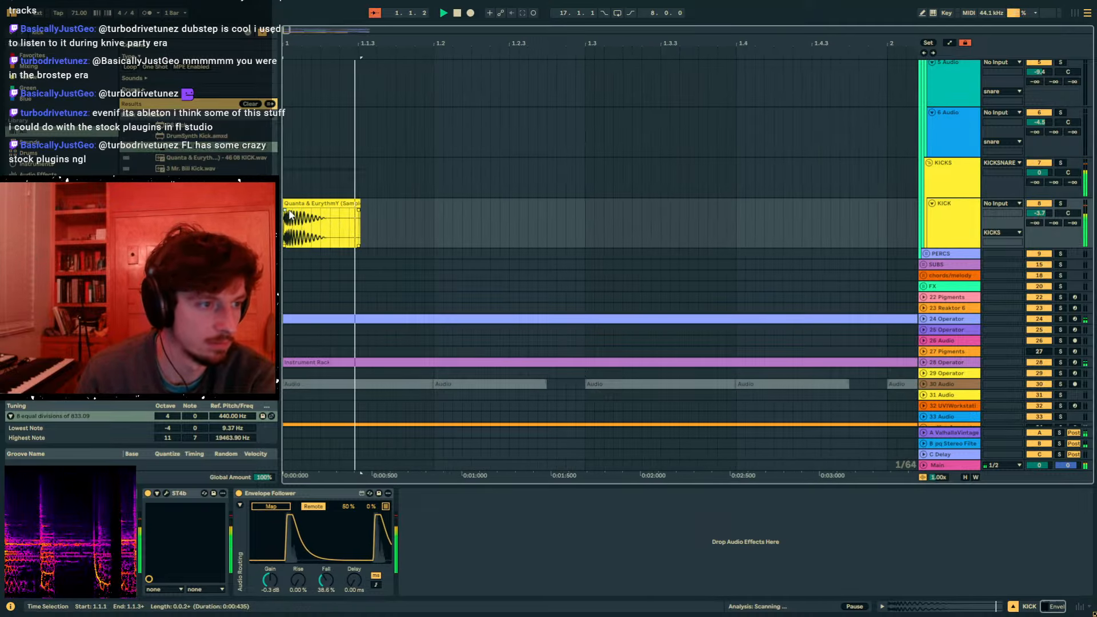
- Paste a copy of the kick at 1.3 and duplicate the three-beat pattern from 1.1 so it repeats at 1.4
left_click(586, 221)
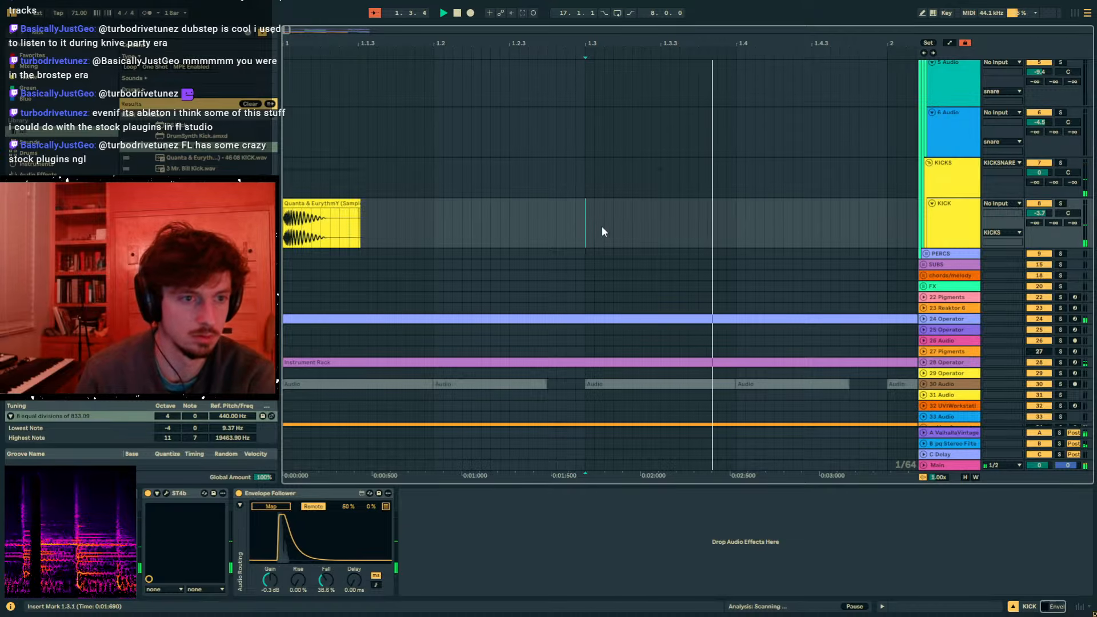
key("ctrl+v")
left_click_drag(732, 225, 284, 225)
key("ctrl+d")
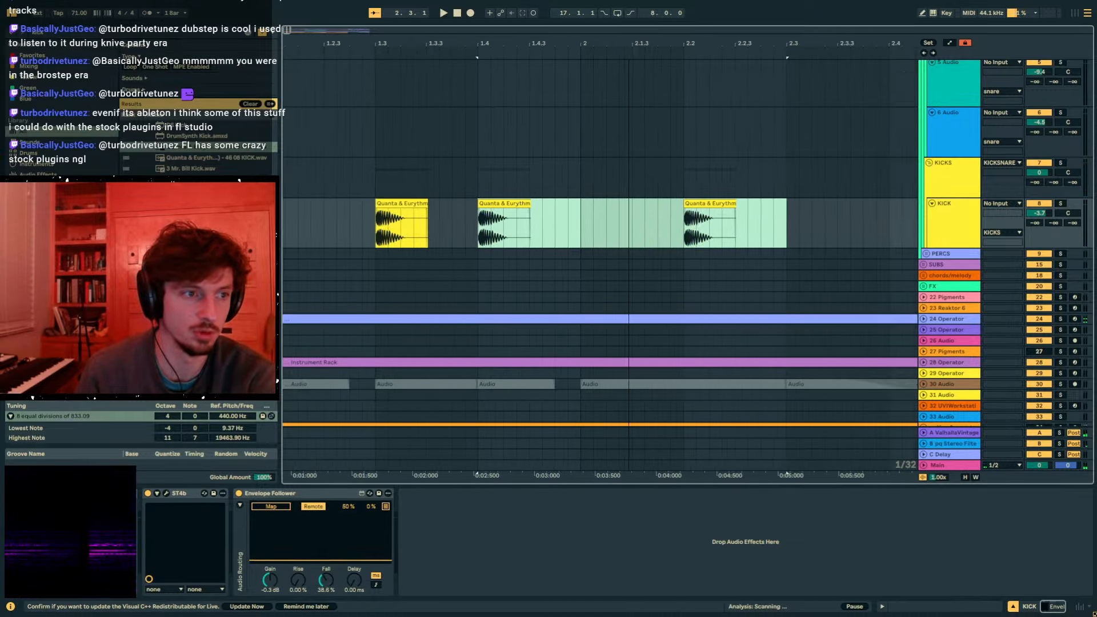
- Undo the three-beat kick repeats, duplicate the full bar 1 kick pattern into bar 2 and play it from 1.1
scroll(410, 228, "down", 3)
key("ctrl+d")
key("ctrl+z")
key("ctrl+z")
left_click_drag(418, 237, 284, 236)
key("ctrl+d")
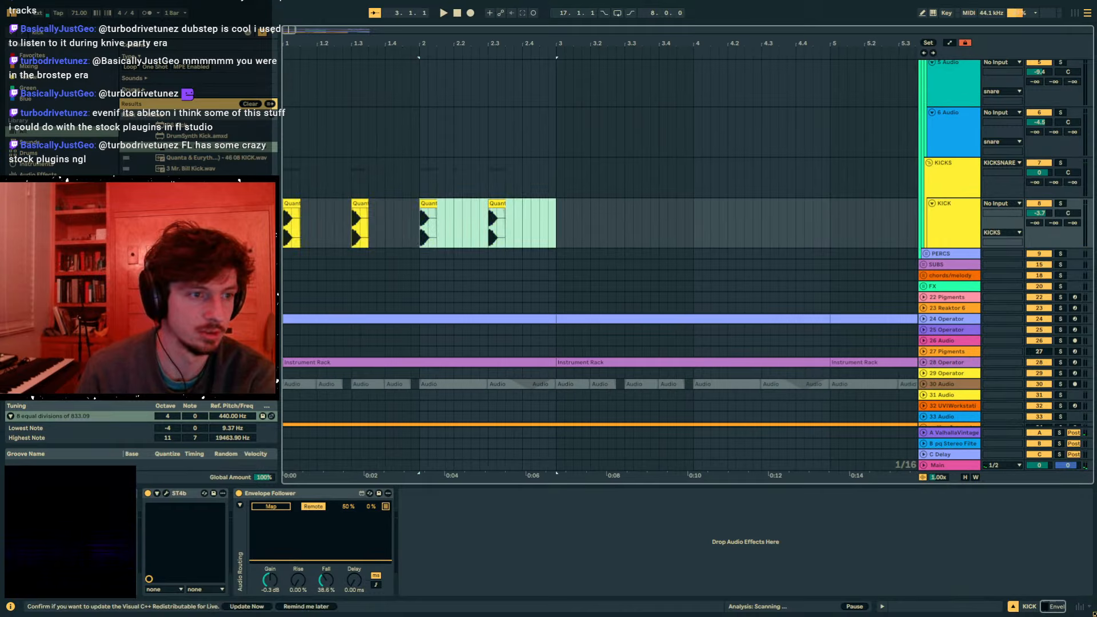
left_click(293, 202)
key("space")
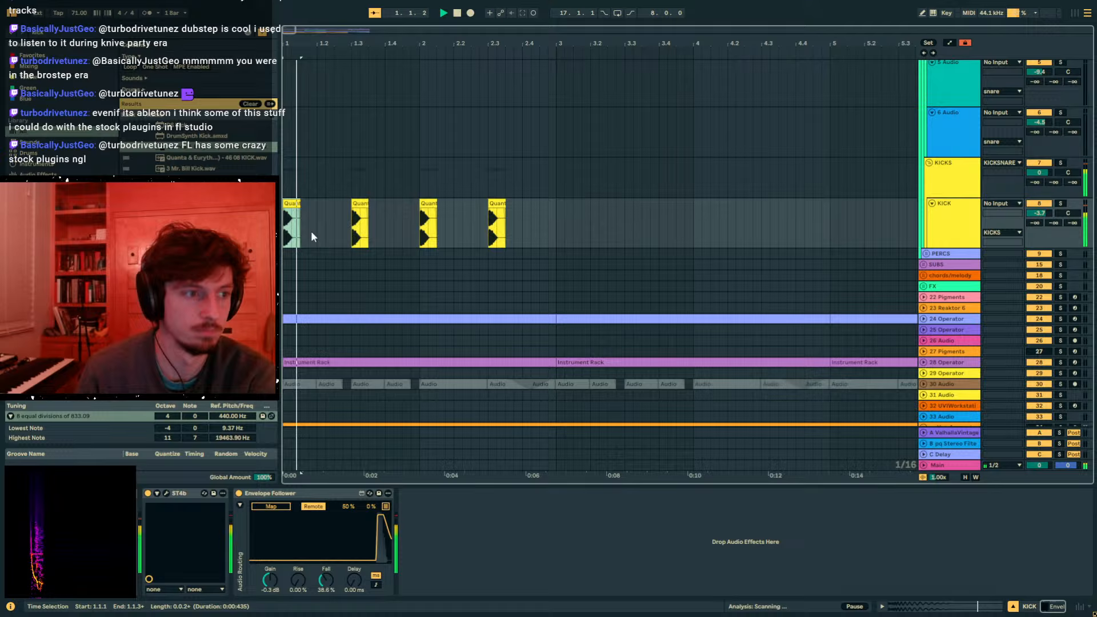
- Paste copies of the kick at 3.1 and 3.3 on the KICK track
left_click(361, 203)
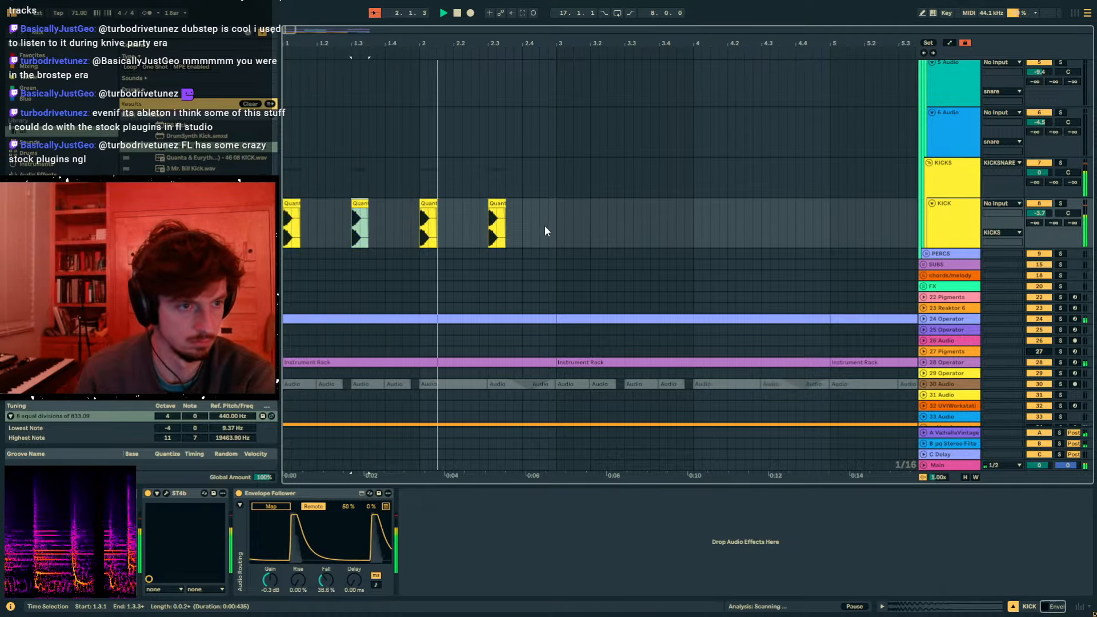
left_click(563, 227)
key("ctrl+v")
left_click(627, 227)
key("ctrl+v")
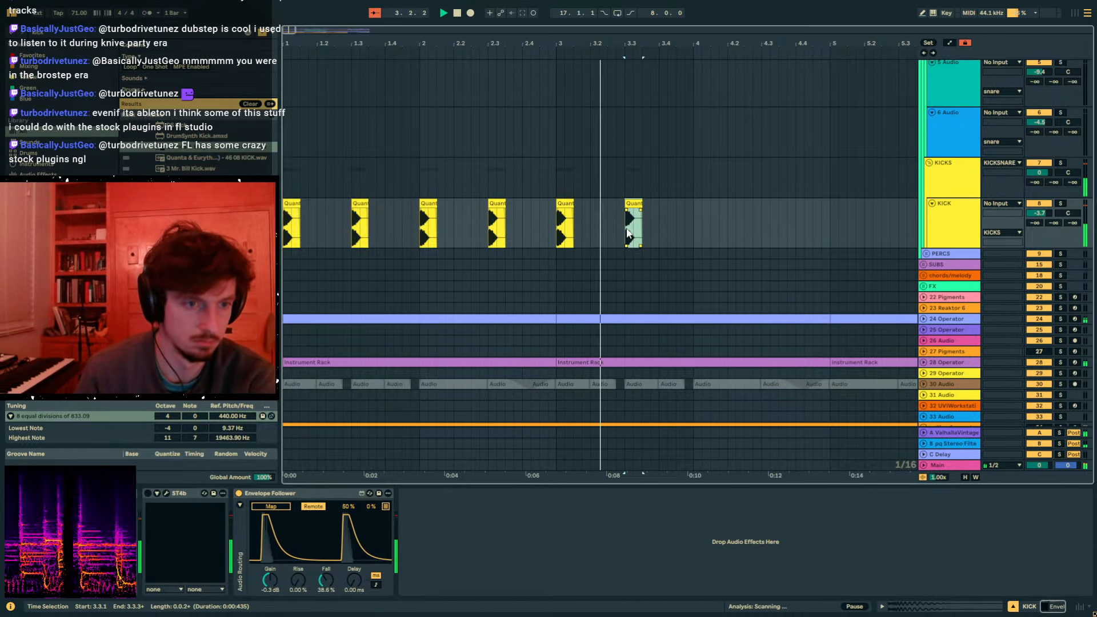
- Duplicate the bar 3 kick pattern into bars 4 and 5, undoing the surplus repeats beyond bar 5
left_click_drag(688, 232, 563, 232)
key("ctrl+d")
key("ctrl+d")
key("ctrl+d")
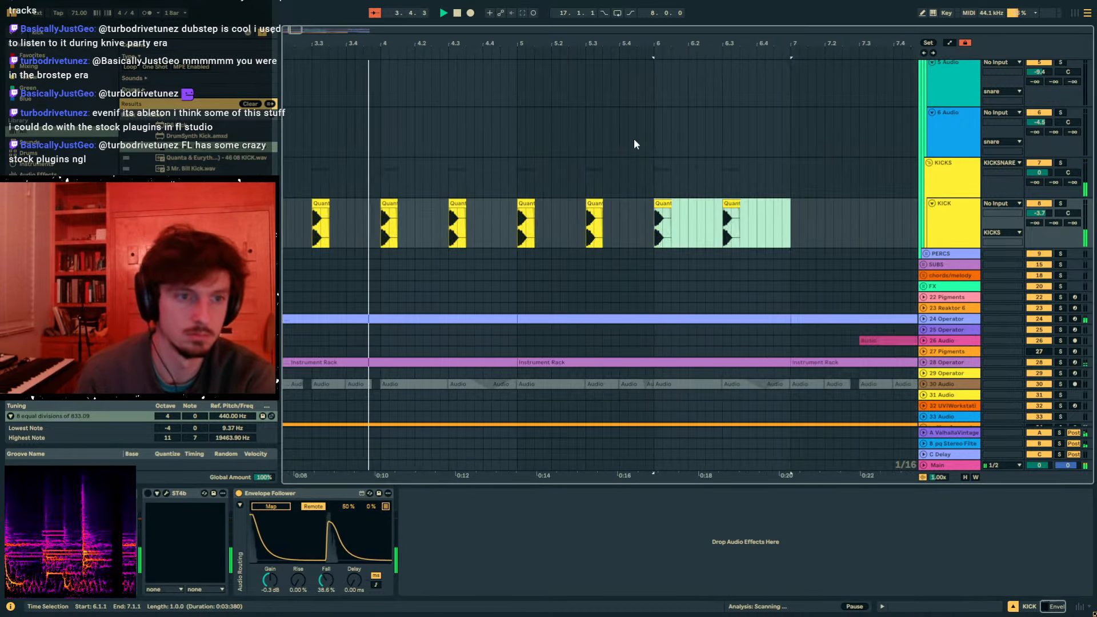
key("ctrl+d")
mouse_move(614, 45)
left_mouse_down()
mouse_move(749, 26)
mouse_move(797, 75)
mouse_move(867, 83)
left_mouse_up()
key("ctrl+z")
key("ctrl+z")
- Copy a kick clip and paste it at 5.1.4 between the two kicks of bar 5
left_click(518, 204)
key("ctrl+c")
left_click(404, 219)
key("ctrl+v")
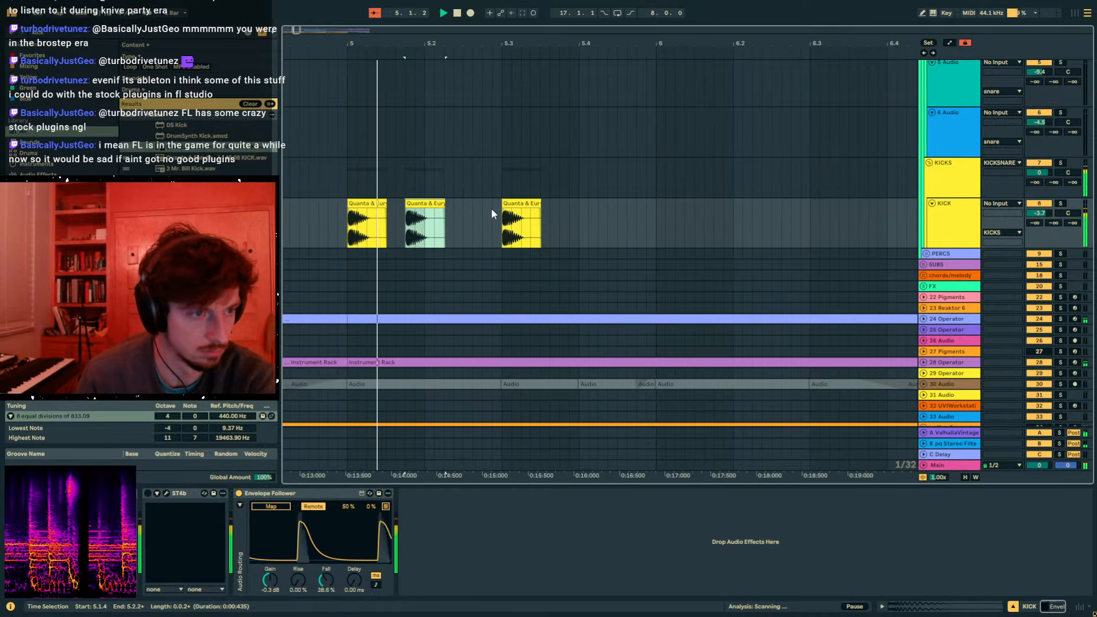
key("ctrl+z")
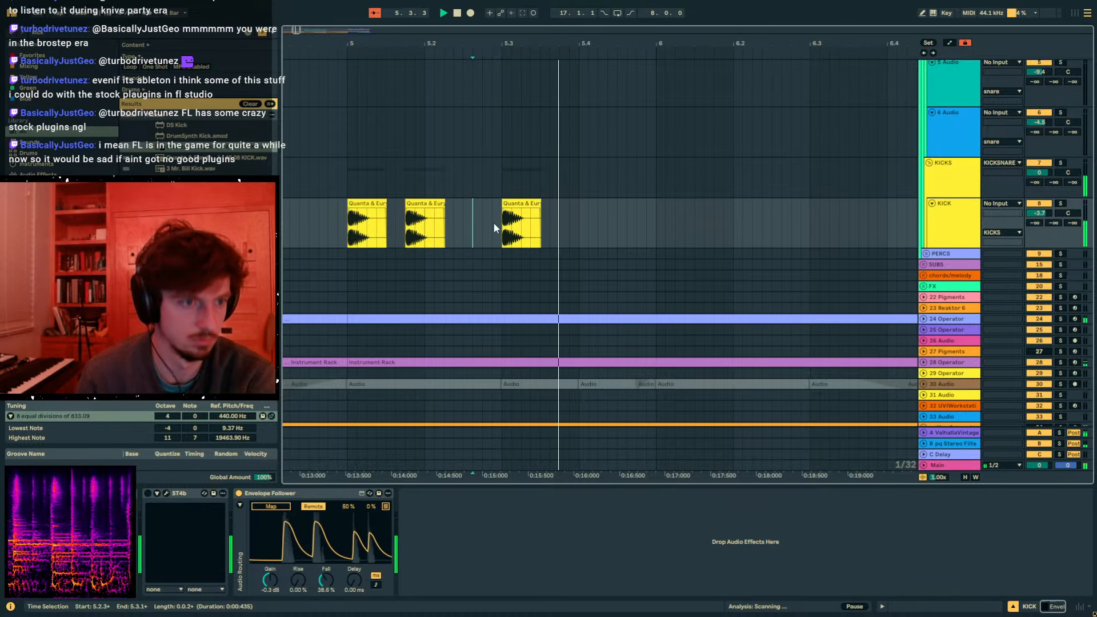
- Paste another kick at 5.2.3 and trim off its end before the kick at 5.3
left_click(457, 221)
key("space")
key("ctrl+v")
left_click_drag(494, 214, 484, 213)
key("Delete")
left_click(481, 202)
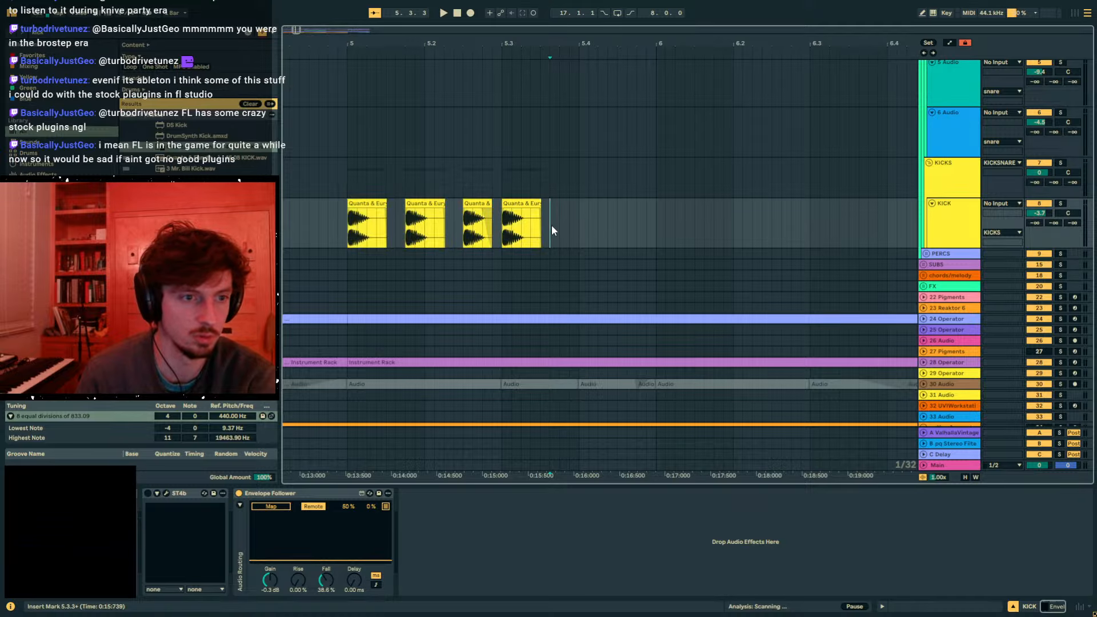
- Paste a copy of the four-kick phrase just after 5.3.3 and play the pattern from 5.1.1
key("ctrl+v")
left_click(368, 225)
key("space")
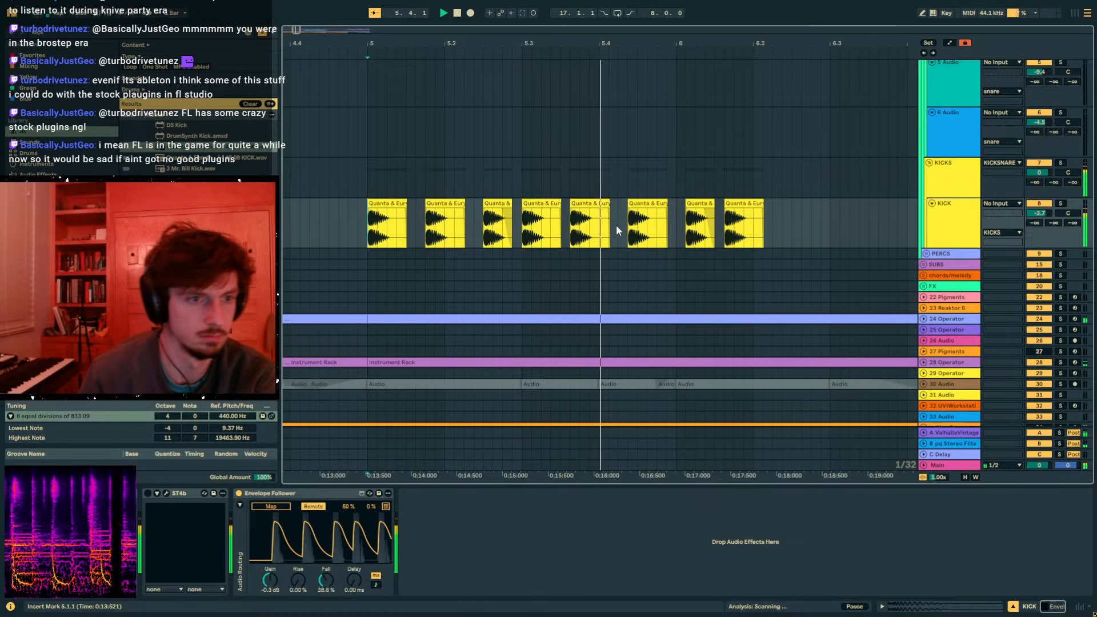
- Move the kick just after 5.3.3 to 5.3.4, deactivate it and replay from 5.1.1
left_click(569, 205)
key("space")
left_click_drag(569, 205, 580, 211)
key("0")
left_click(341, 224)
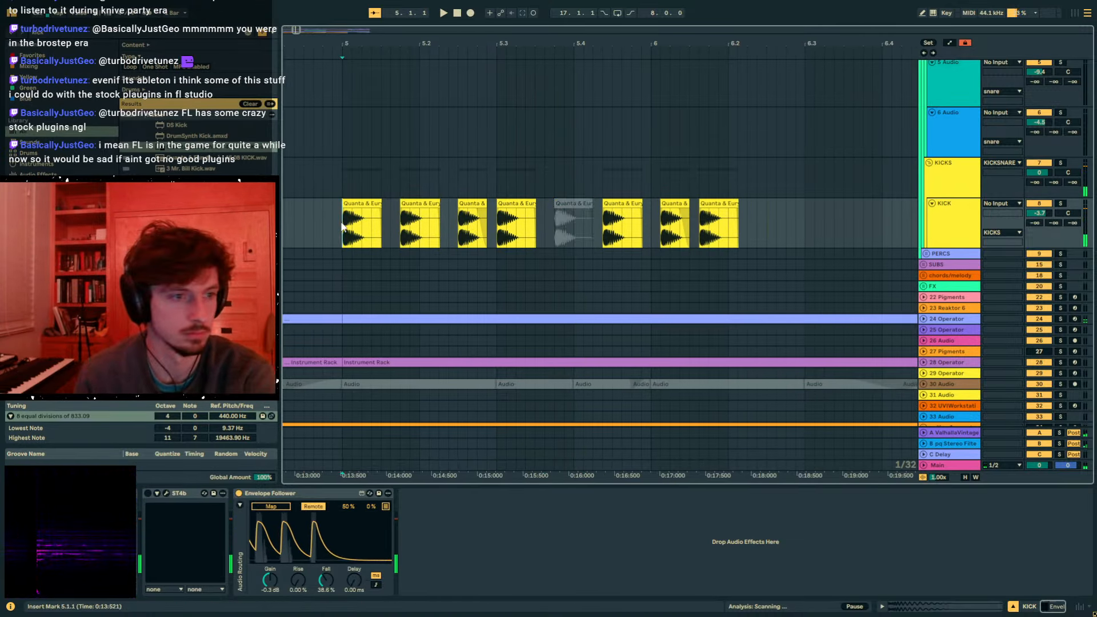
key("space")
- Lower the gain of the trimmed kick clip at 5.2.3 to -4.8 dB and replay the section
left_click(471, 204)
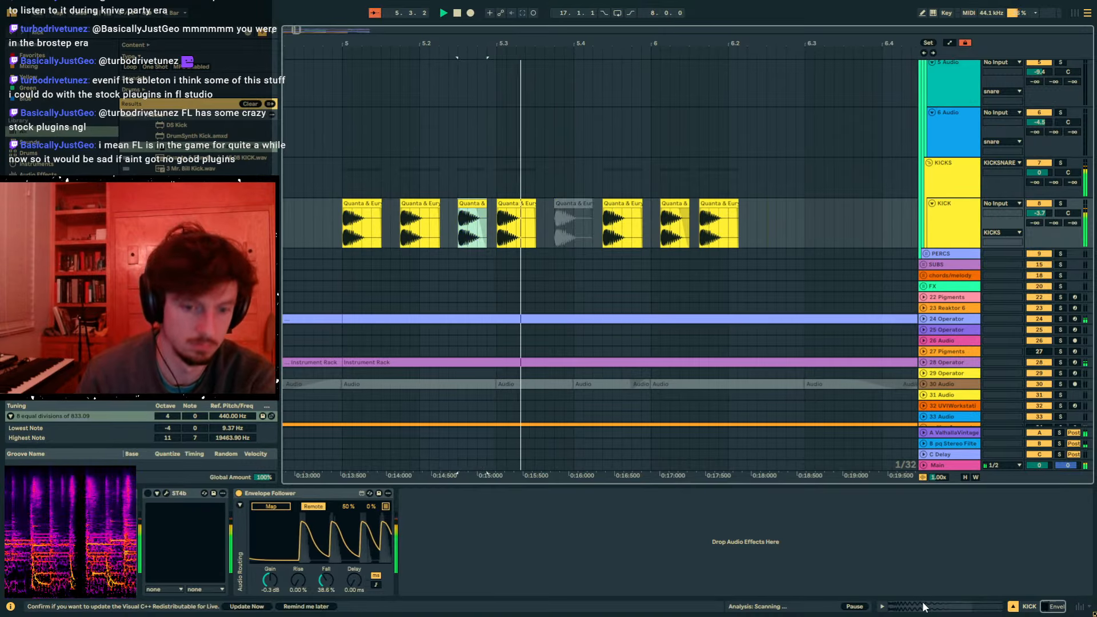
key("shift+Tab")
left_click_drag(308, 550, 308, 557)
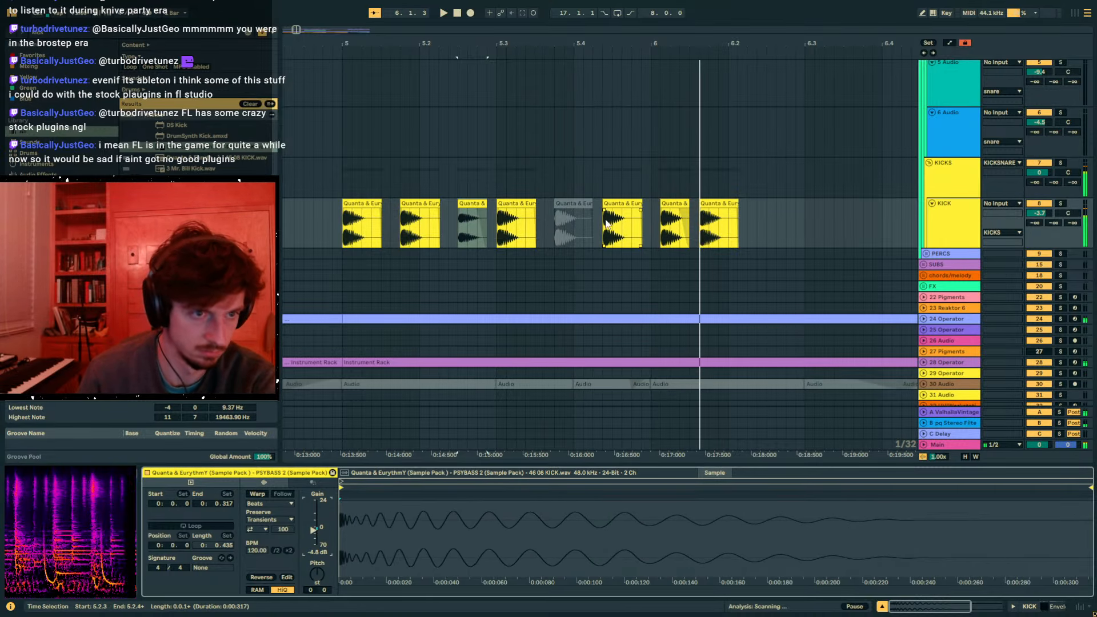
left_click(321, 227)
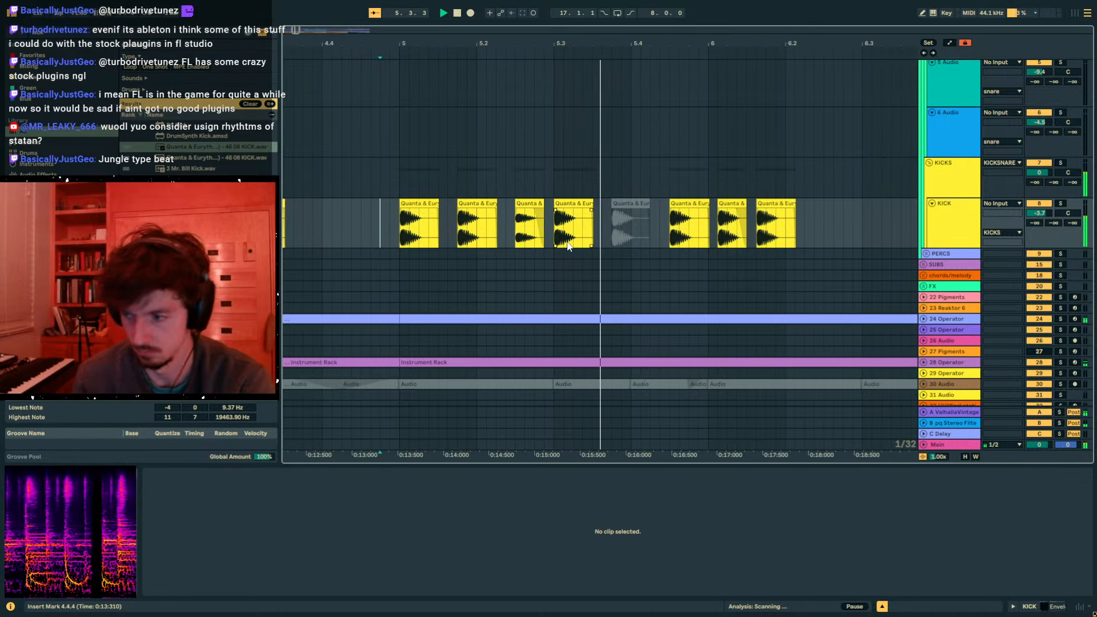
- Delete the surplus kicks in bar 6 and duplicate the bar 5 kick pattern into bar 6
left_click_drag(553, 42, 553, 21)
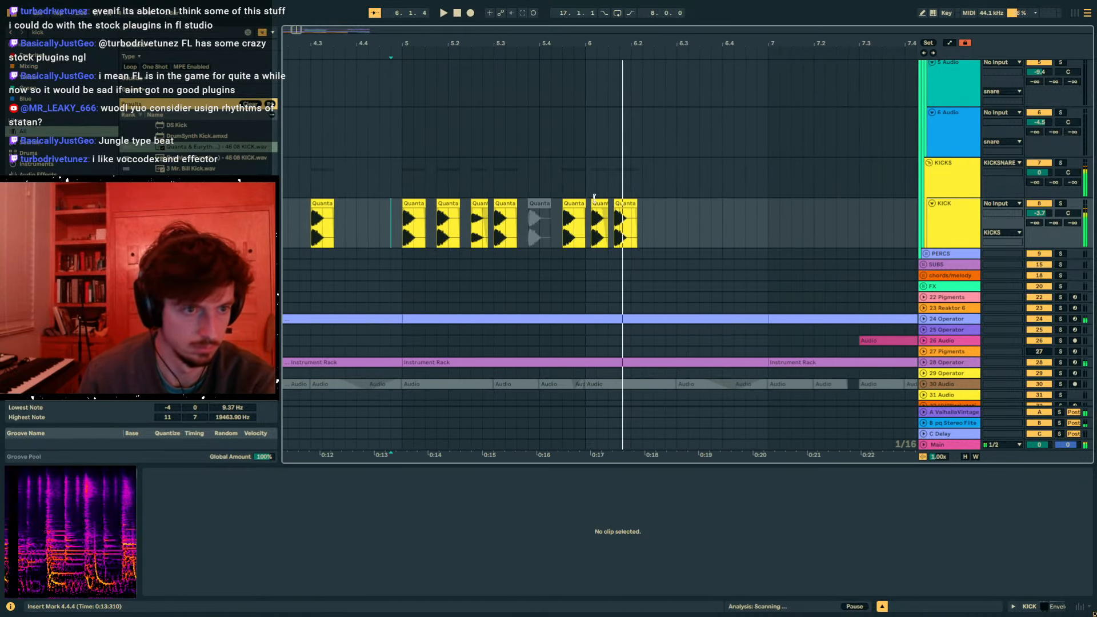
left_click(594, 202)
key("space")
left_click_drag(676, 233, 399, 229)
key("Delete")
key("ctrl+d")
- Move the quieter trimmed kick from 6.2.3 to 6.3.4 and play from just before bar 5
left_click(771, 210)
left_click(684, 203)
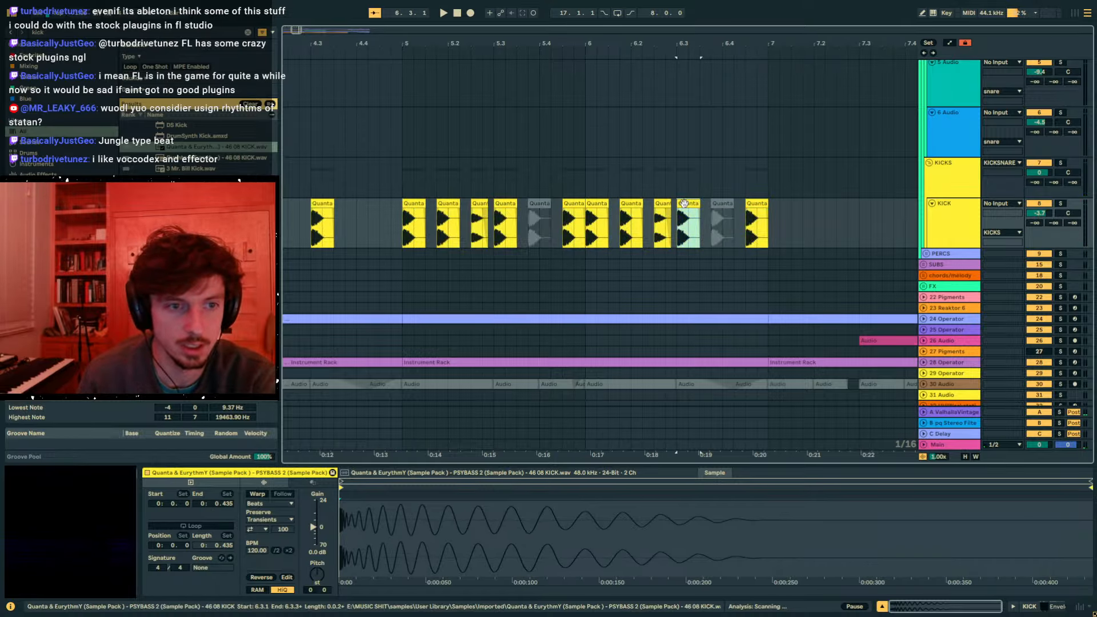
left_click_drag(659, 203, 720, 206)
left_click(528, 233)
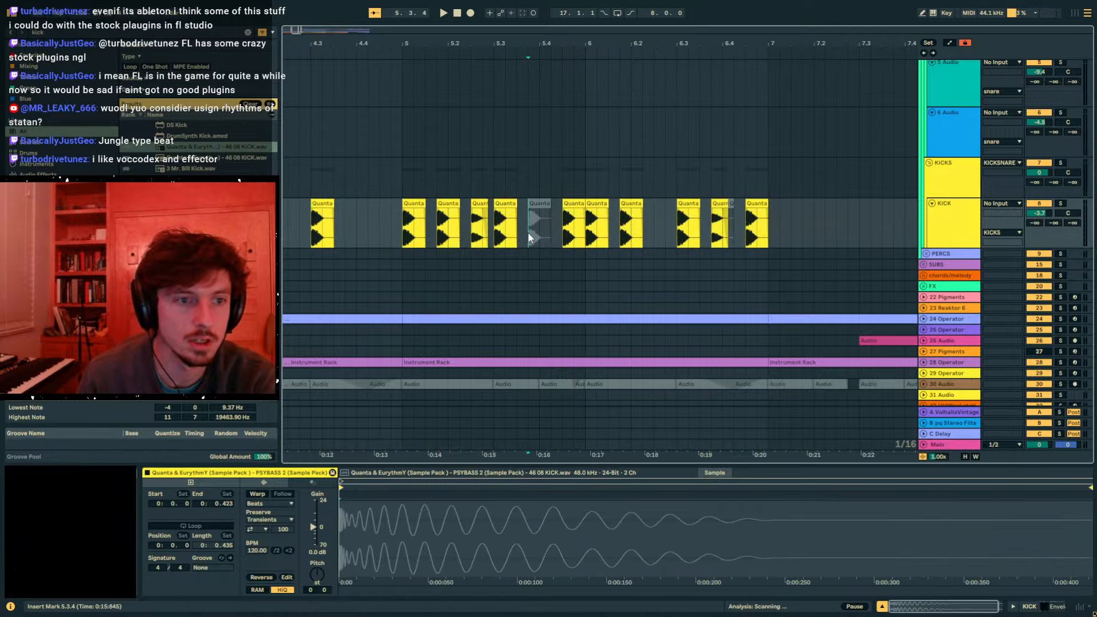
left_click(391, 233)
key("space")
- Duplicate the two-bar kick pattern of bars 5 and 6 three times, filling through bar 12
left_click_drag(756, 49, 612, 39)
left_click_drag(731, 235, 511, 228)
key("ctrl+d")
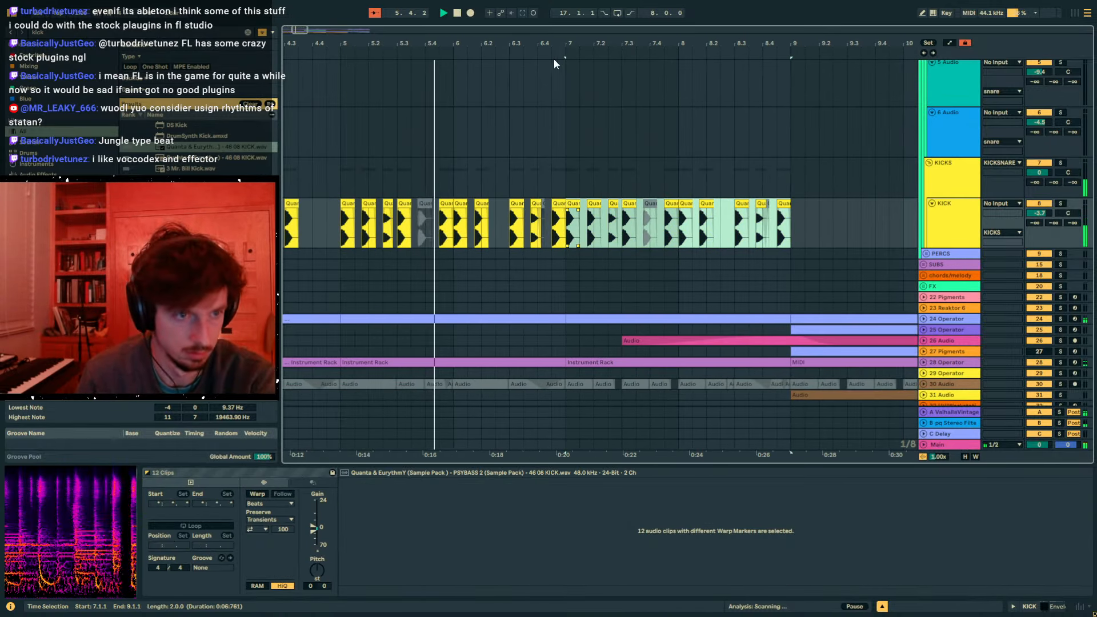
key("ctrl+d")
key("ctrl+d")
left_click_drag(550, 48, 780, 36)
- Unfold the PERCS group and select its 11 Audio track
scroll(938, 189, "up", 1)
left_click(945, 195)
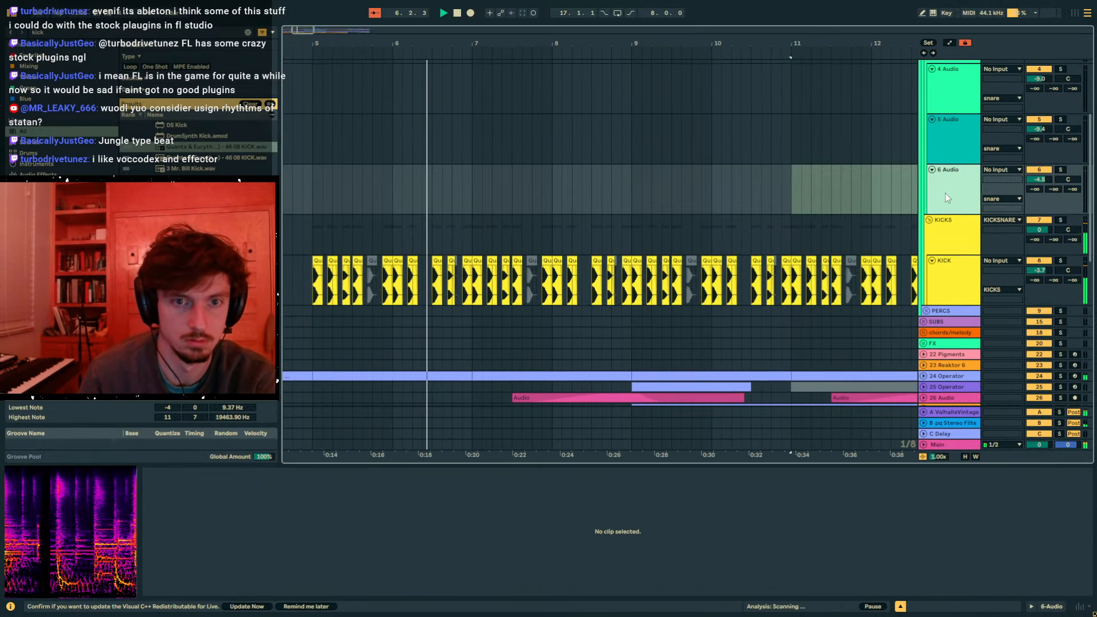
left_click(926, 311)
scroll(948, 286, "down", 2)
left_click(952, 313)
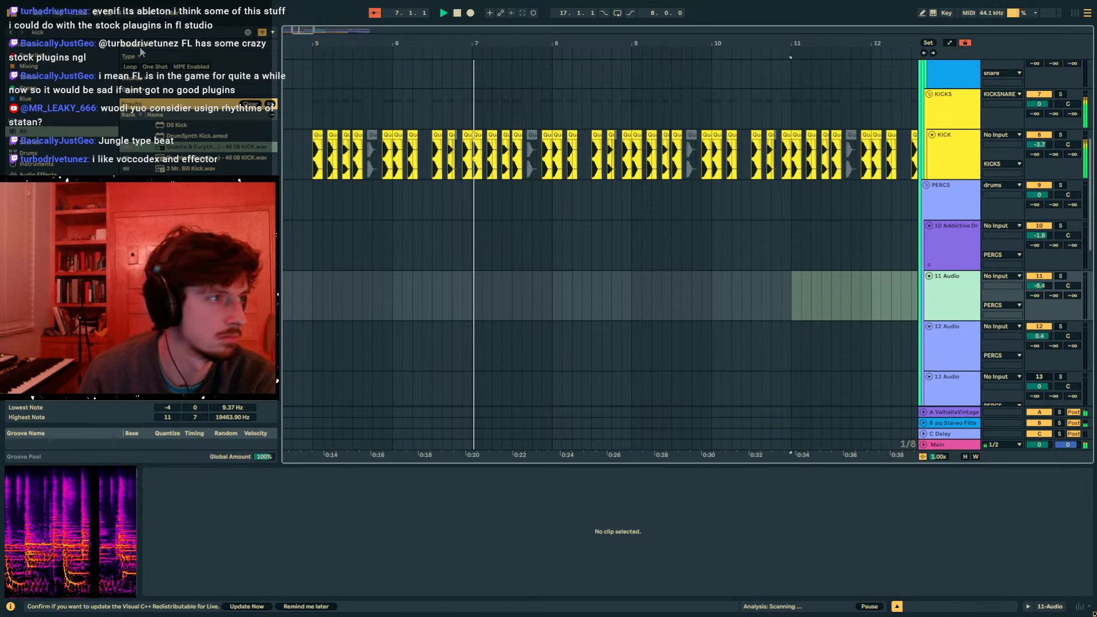
- Search the browser for birdcall, place the birdcalling clap loop on the 11 Audio track, move it to bar 5 and play it
left_click(34, 32)
type("birdcall")
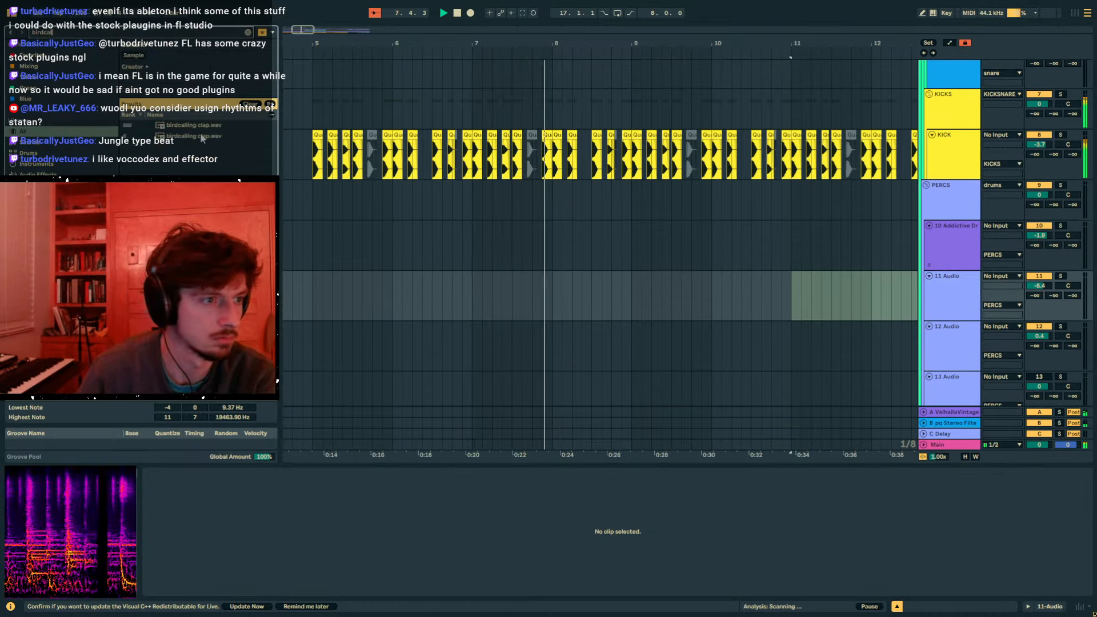
left_click_drag(200, 136, 479, 301)
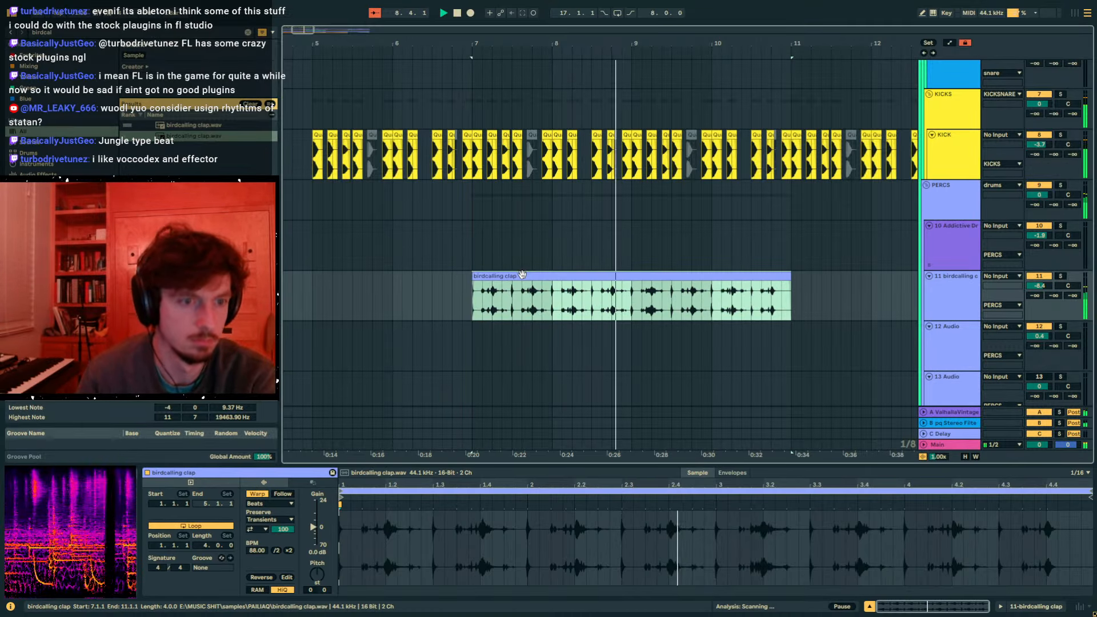
key("space")
left_click_drag(543, 276, 385, 294)
key("space")
- Add Auto Filter Legacy to the birdcalling clap track and set its low-pass frequency to 4.09 kHz
key("ctrl+f")
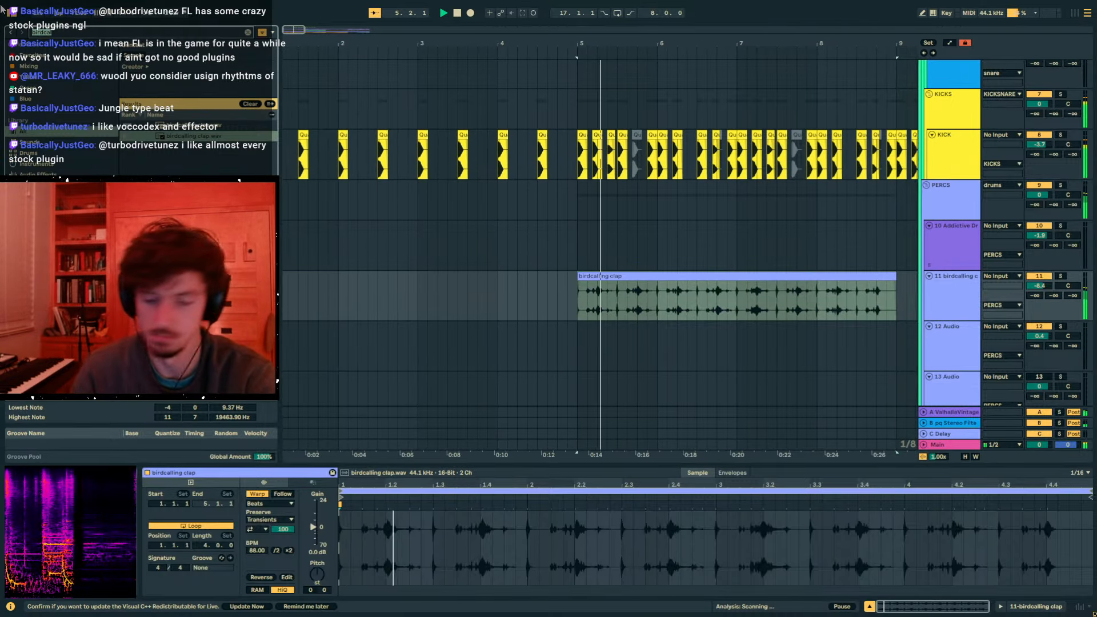
type("auto filt")
key("Down")
key("Down")
key("Return")
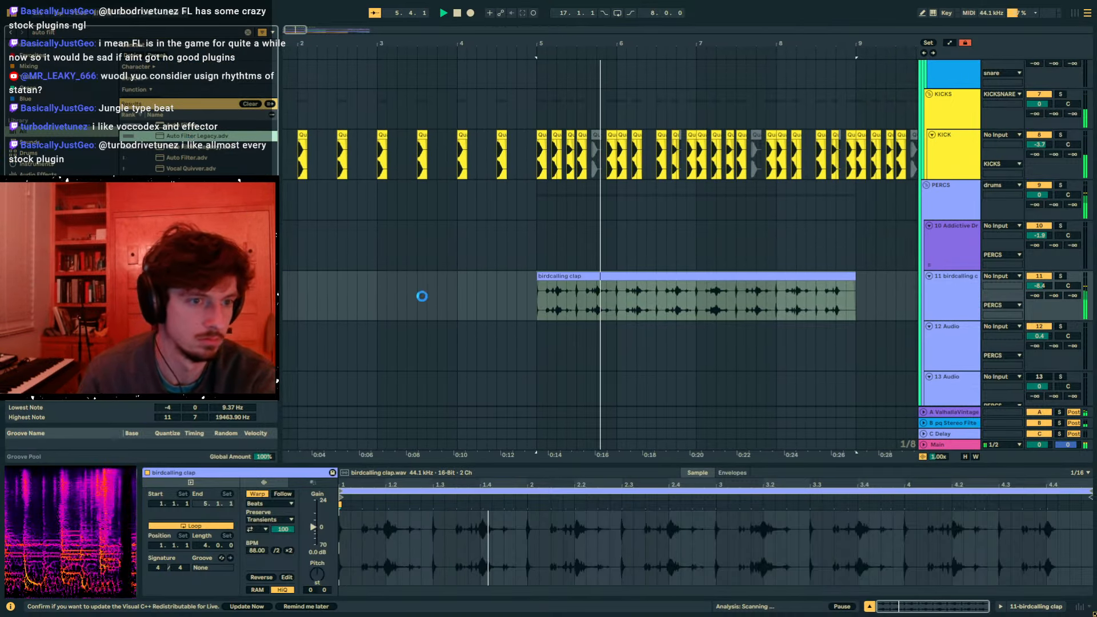
left_click_drag(291, 545, 273, 547)
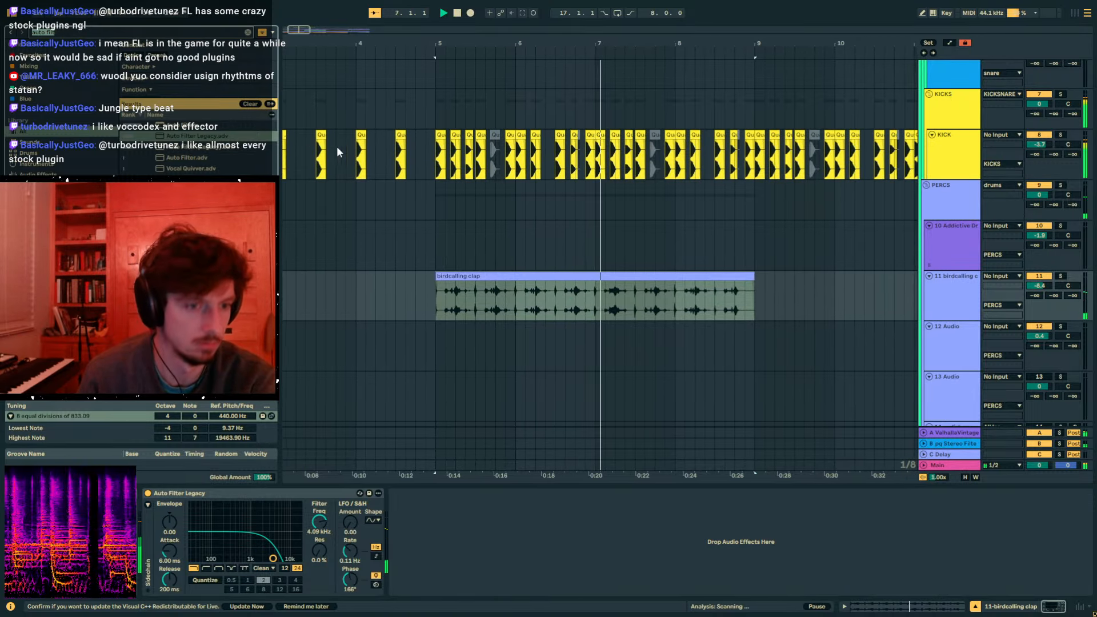
- Search the browser for clap, place the 626_clap sample at 5.2 on the 12 Audio track and play it
key("ctrl+f")
type("clap")
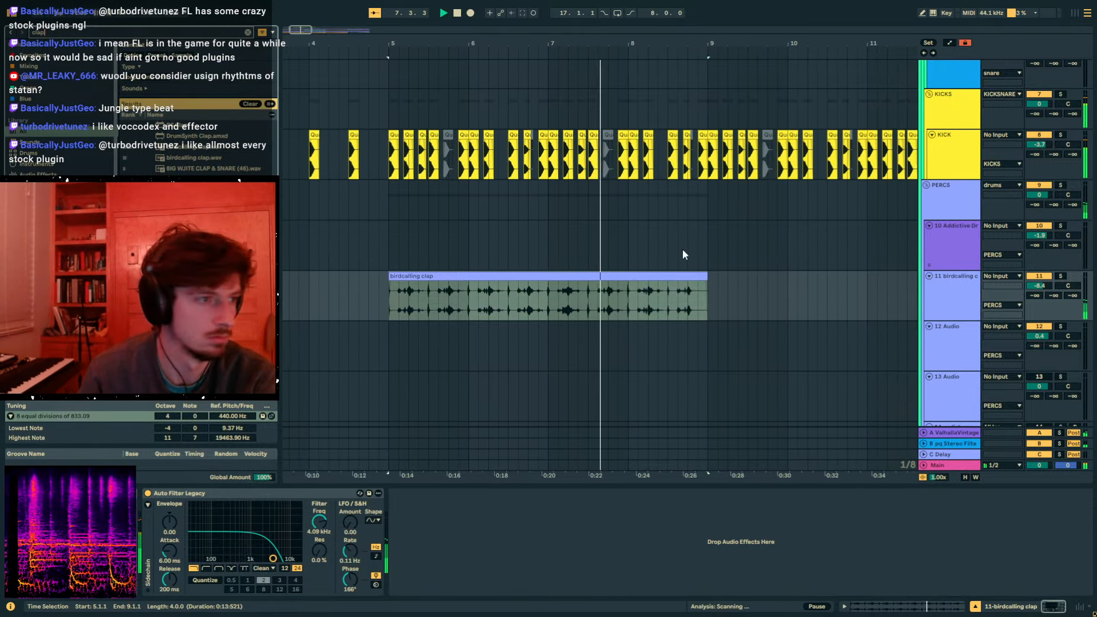
scroll(520, 257, "up", 3)
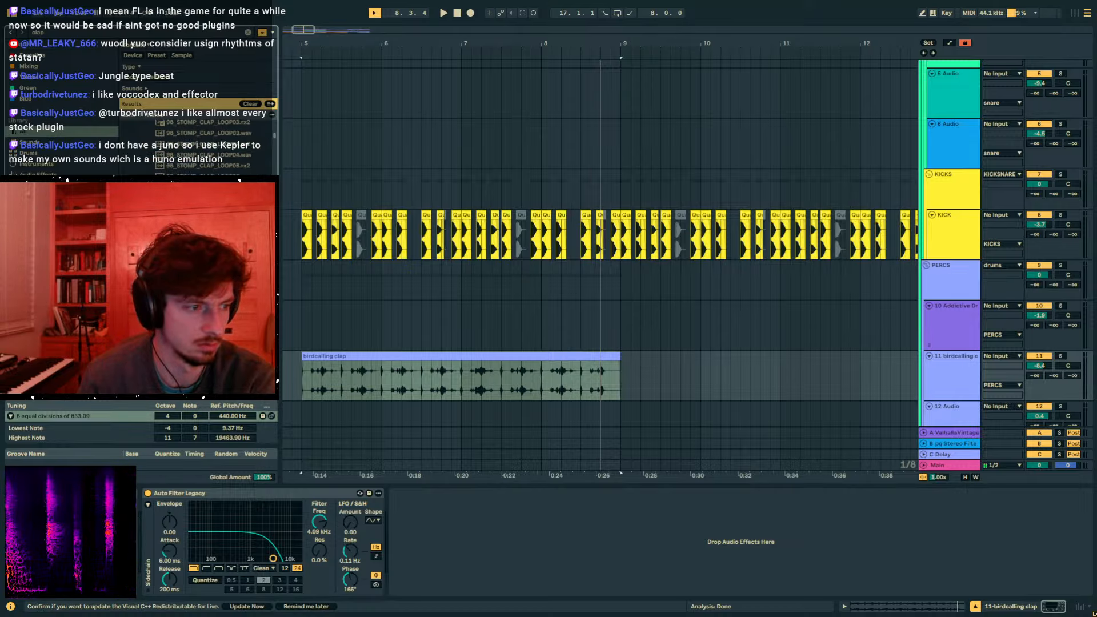
left_click(413, 307)
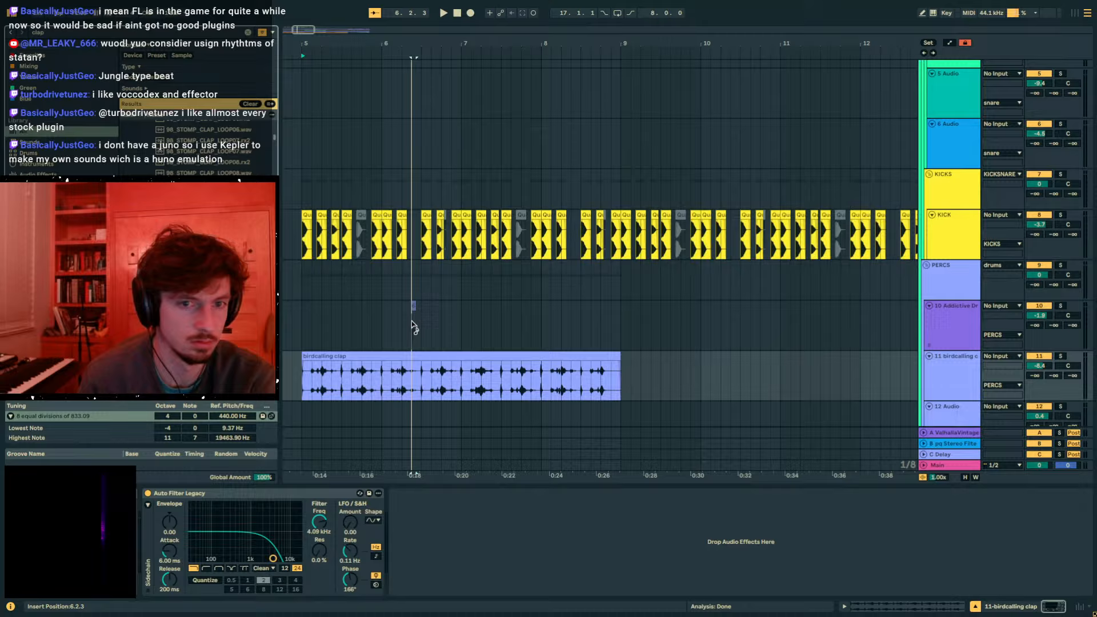
left_click(338, 343)
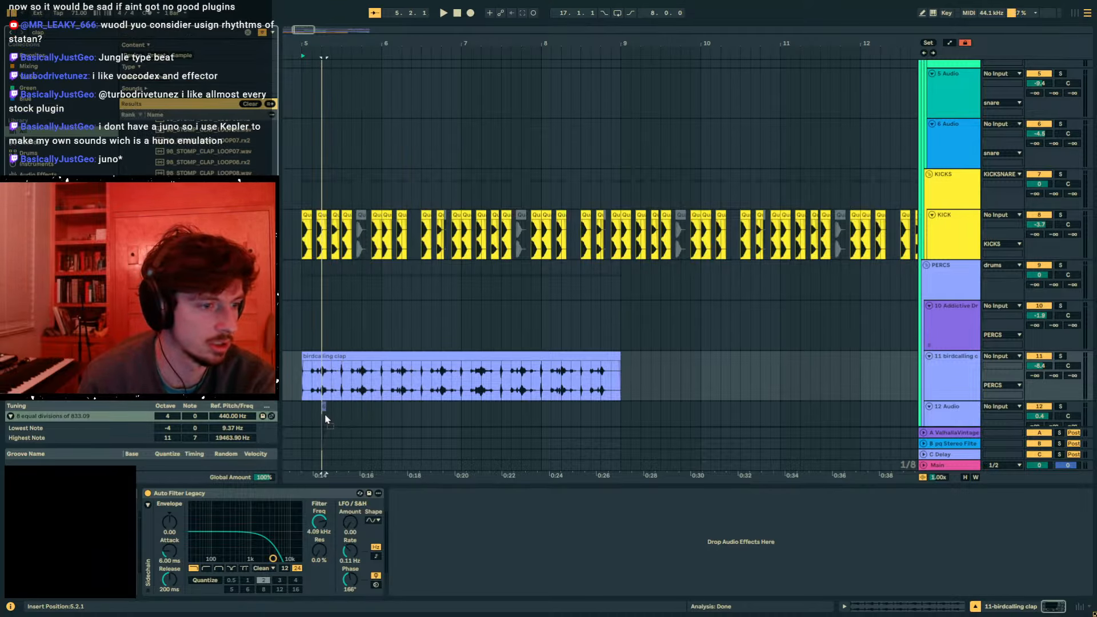
left_click_drag(325, 415, 326, 416)
left_click(292, 415)
key("space")
- Duplicate the two-beat section with the 626_clap six times so the clap repeats every two beats, and play from bar 5
scroll(629, 389, "down", 2)
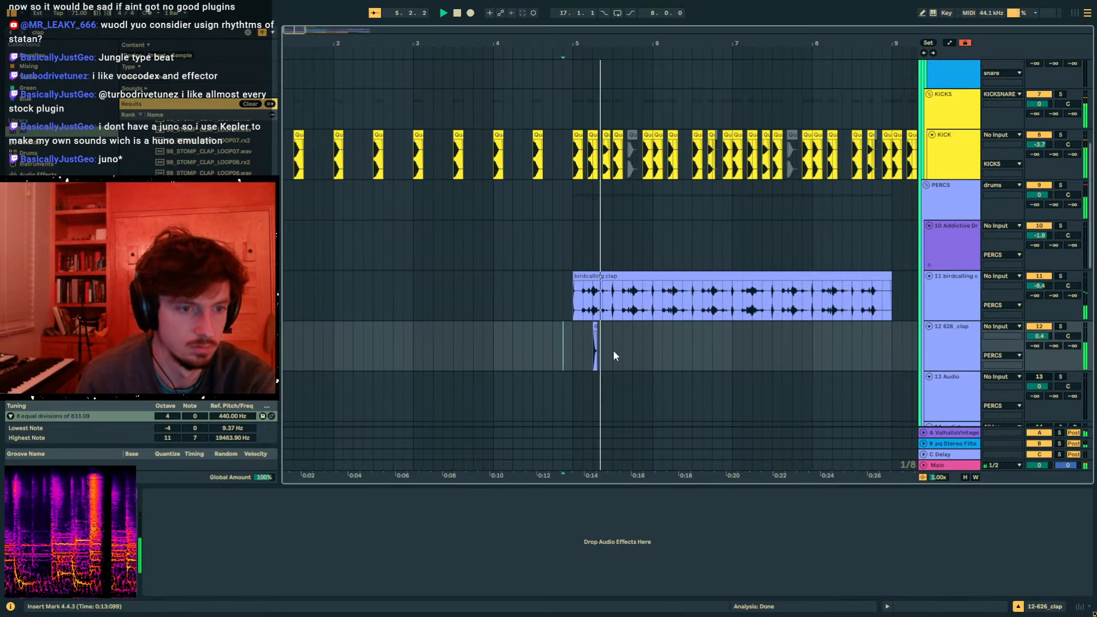
left_click_drag(613, 350, 574, 348)
key("ctrl+d")
key("ctrl+d")
key("ctrl+d")
key("ctrl+d")
key("ctrl+d")
key("ctrl+d")
left_click(574, 348)
key("space")
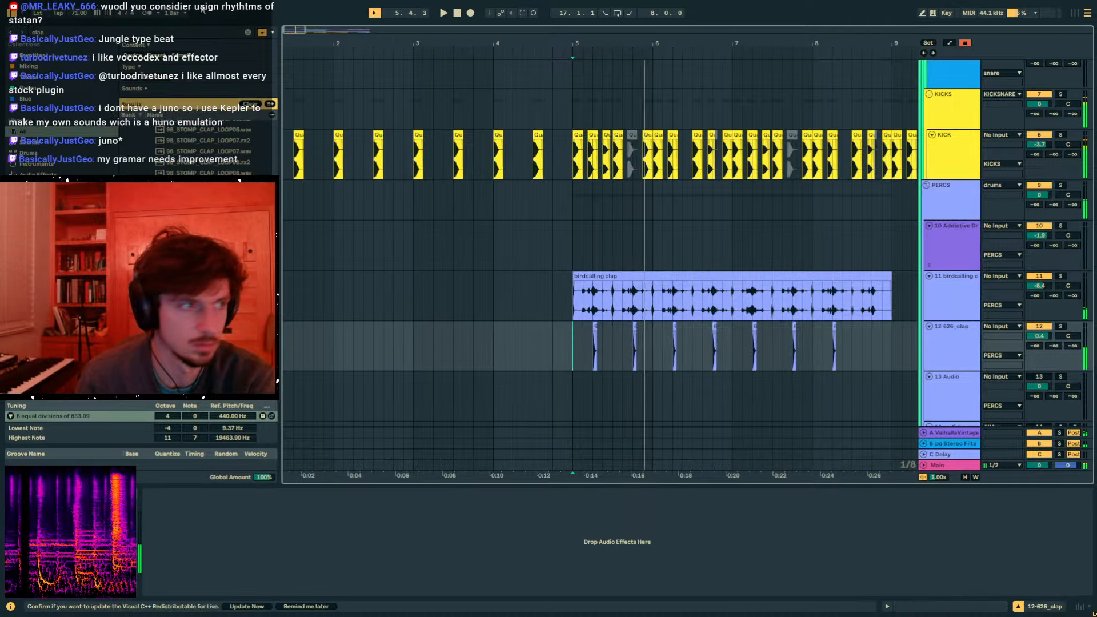
- Search for eq 8, add EQ Eight to the 626_clap track, turn band 4 into a high cut and start playback
left_click_drag(80, 32, 1, 27)
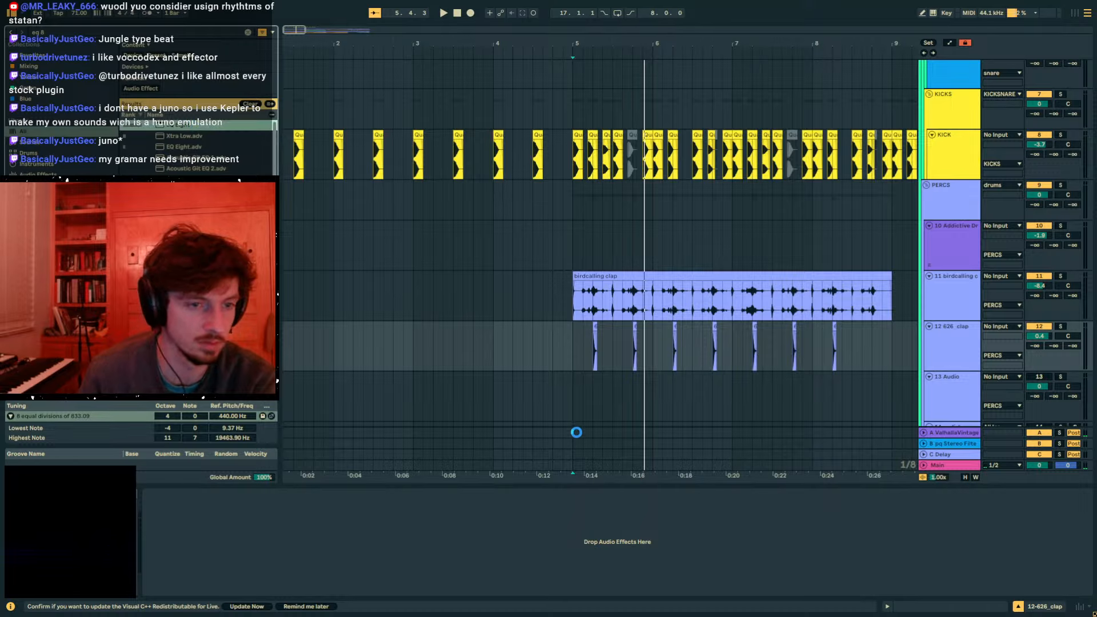
left_click(272, 581)
key("space")
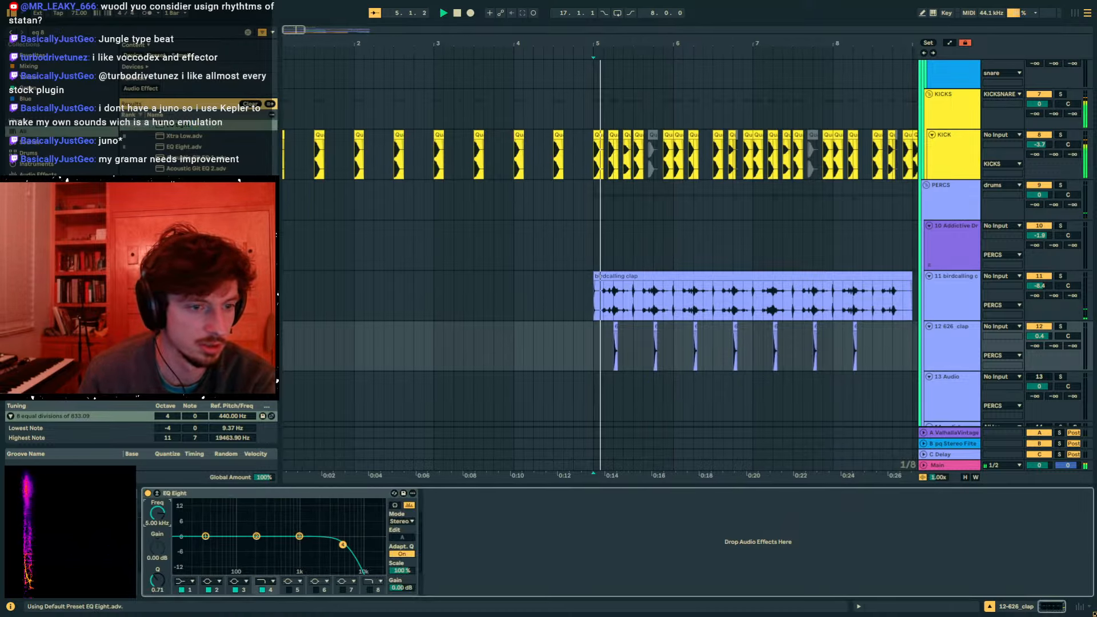
- Adjust the EQ's high-cut frequency, cut band 3 by 10.3 dB at 1.11 kHz and set the 626_clap track volume to -4.8
left_click_drag(157, 513, 157, 522)
left_click_drag(299, 536, 302, 560)
left_click_drag(1009, 341, 1009, 357)
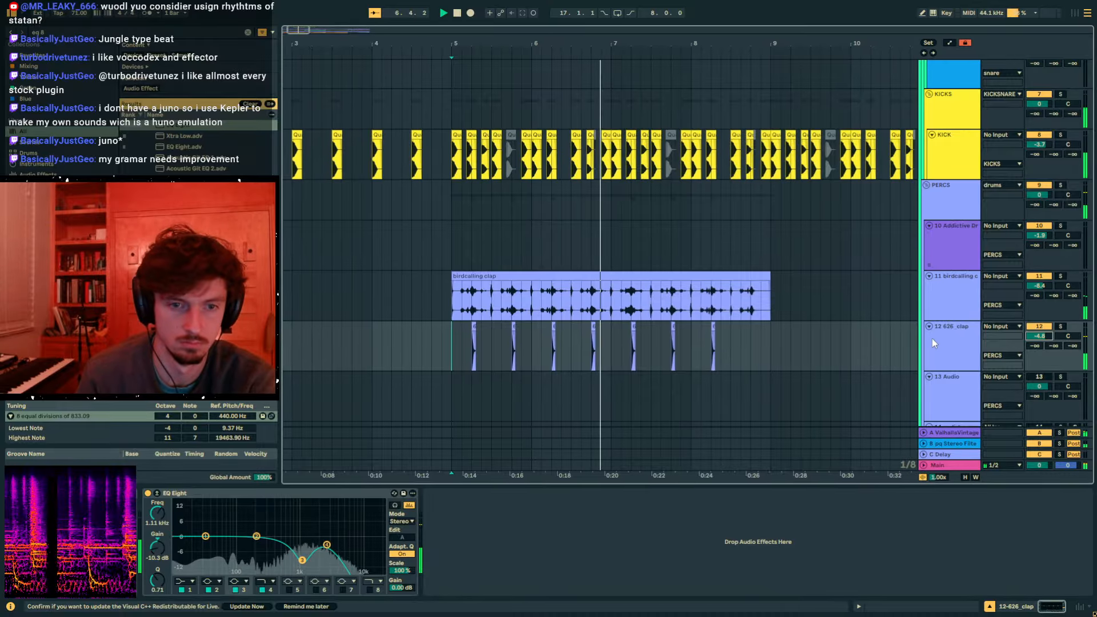
- Group the birdcalling clap and 626_clap tracks together inside PERCS
left_click(956, 299)
left_click(954, 341)
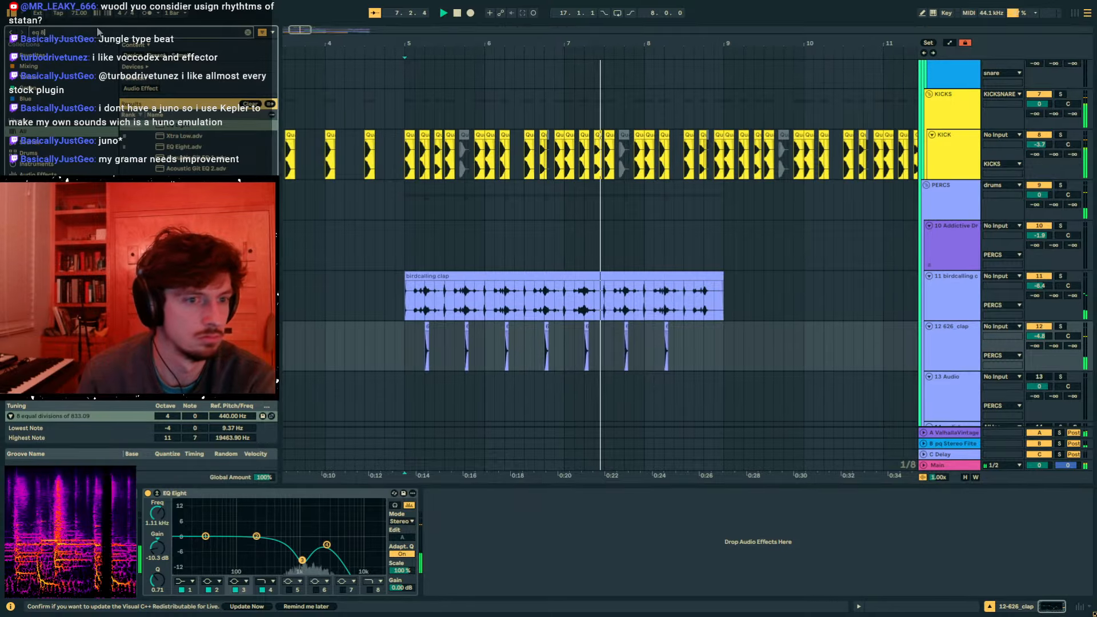
left_click(953, 297)
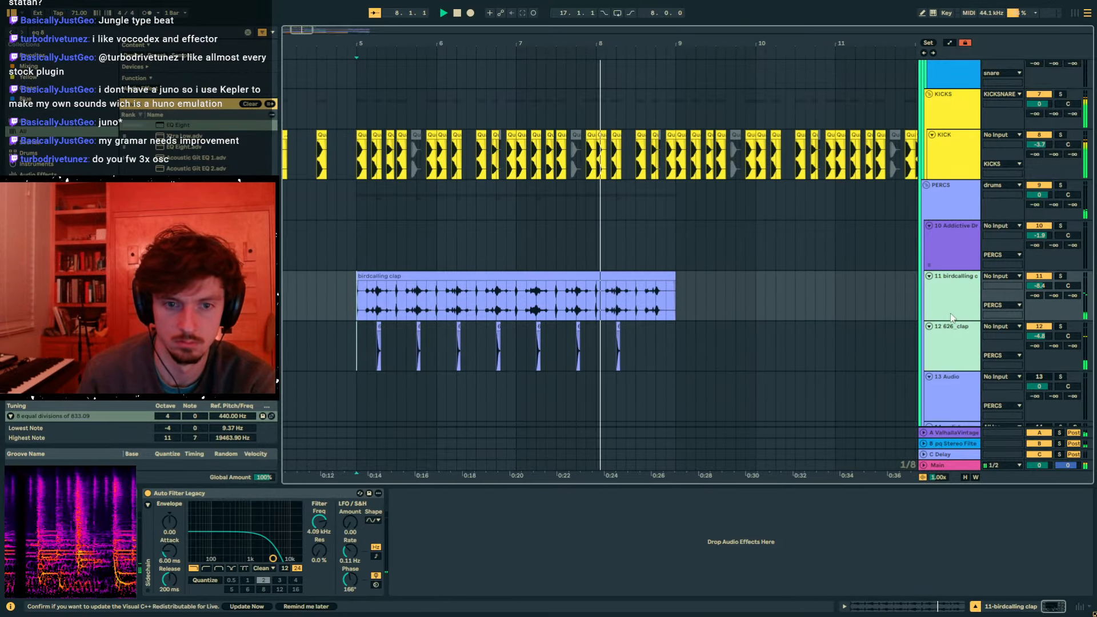
left_click(958, 333, "shift")
key("ctrl+g")
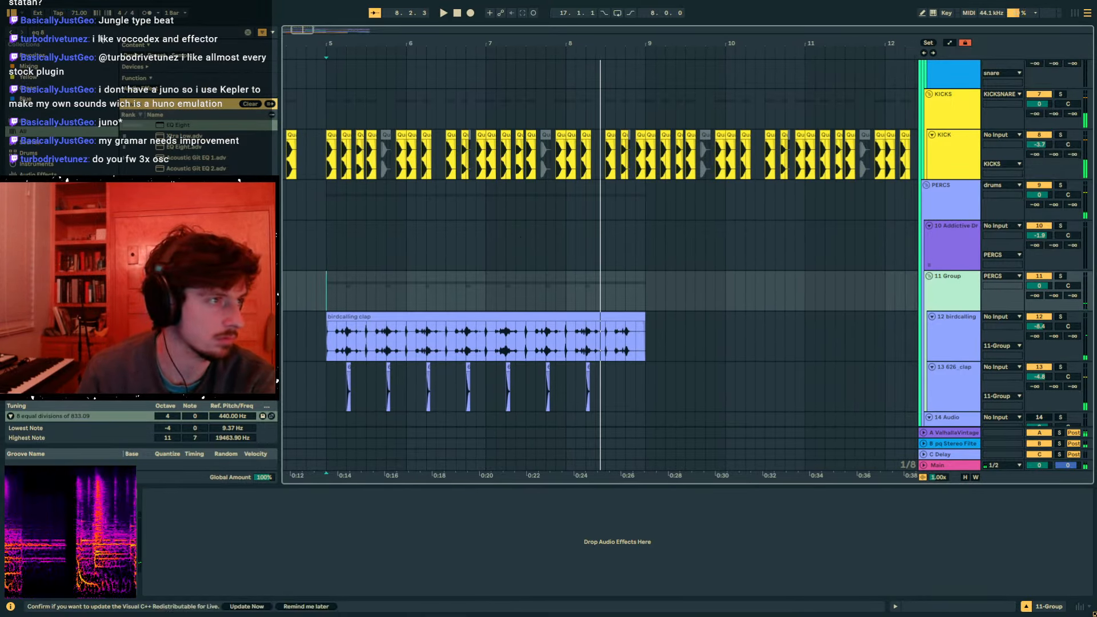
- Search for shift, add Shifter to the new clap group, switch it to Freq mode and set its fine shift to -170 Hz
key("ctrl+f")
type("shift")
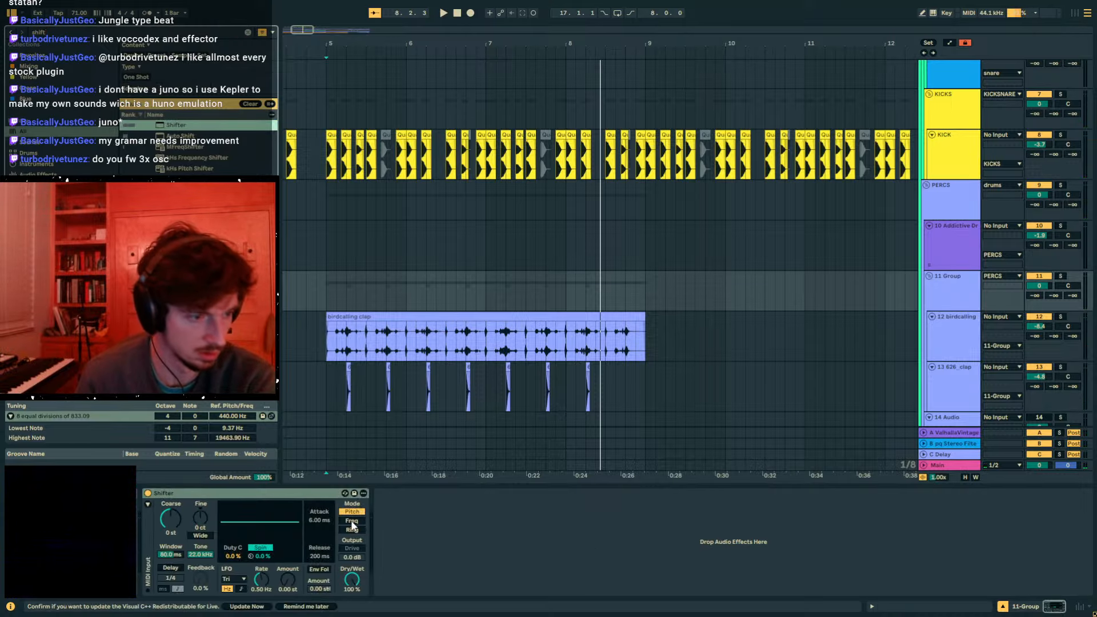
left_click(352, 530)
key("space")
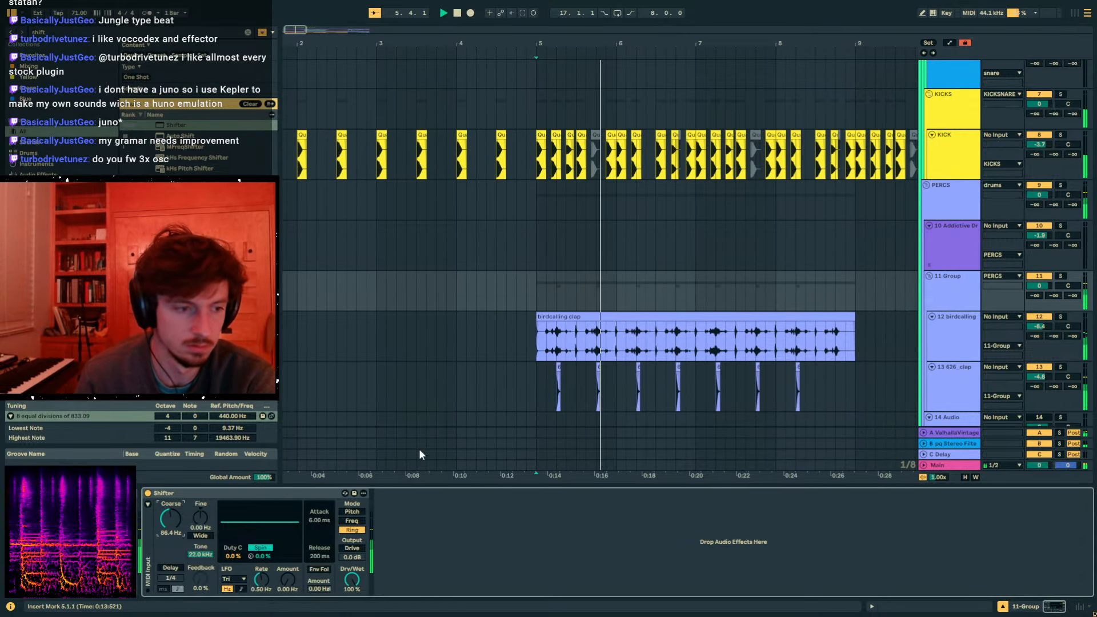
left_click(352, 521)
left_click_drag(200, 519, 201, 550)
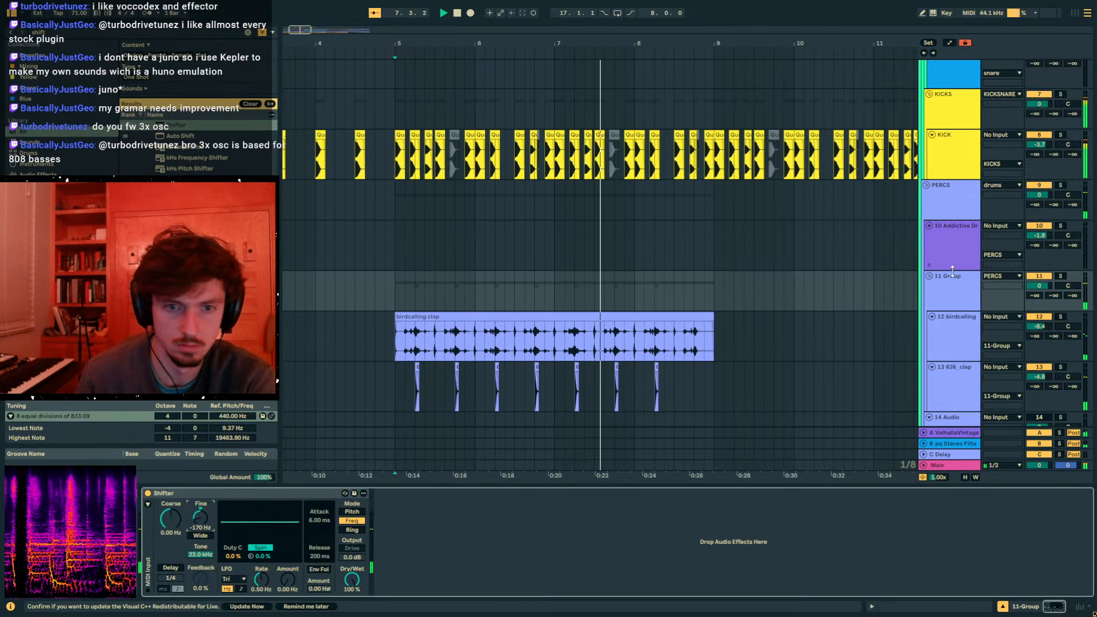
left_click(1042, 286)
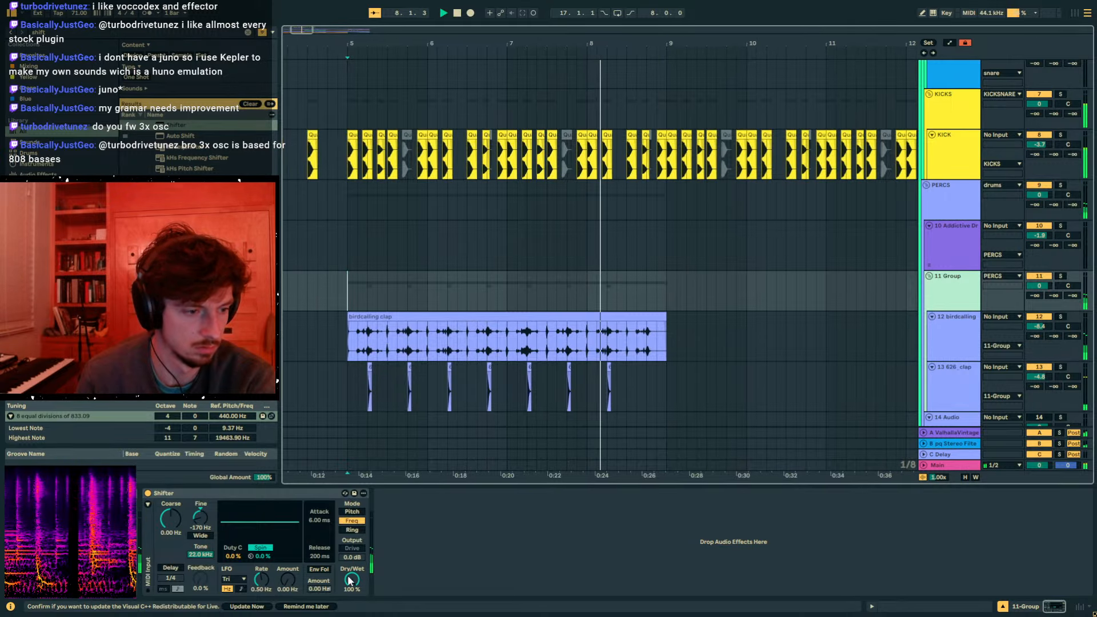
left_click_drag(639, 333, 338, 389)
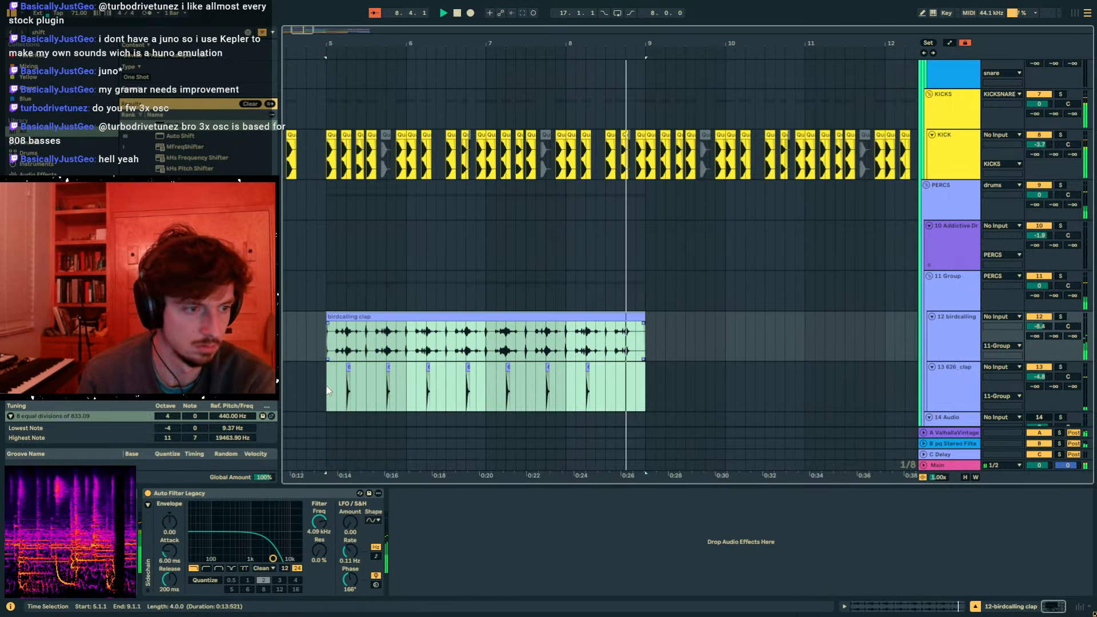
key("ctrl+d")
key("ctrl+d")
key("ctrl+z")
left_click_drag(496, 44, 595, 87)
key("ctrl+z")
- Clear the KICK clips from bar 9 onward and duplicate the kicks of bars 1–9 into bars 9–17
left_click_drag(631, 166, 469, 162)
key("Delete")
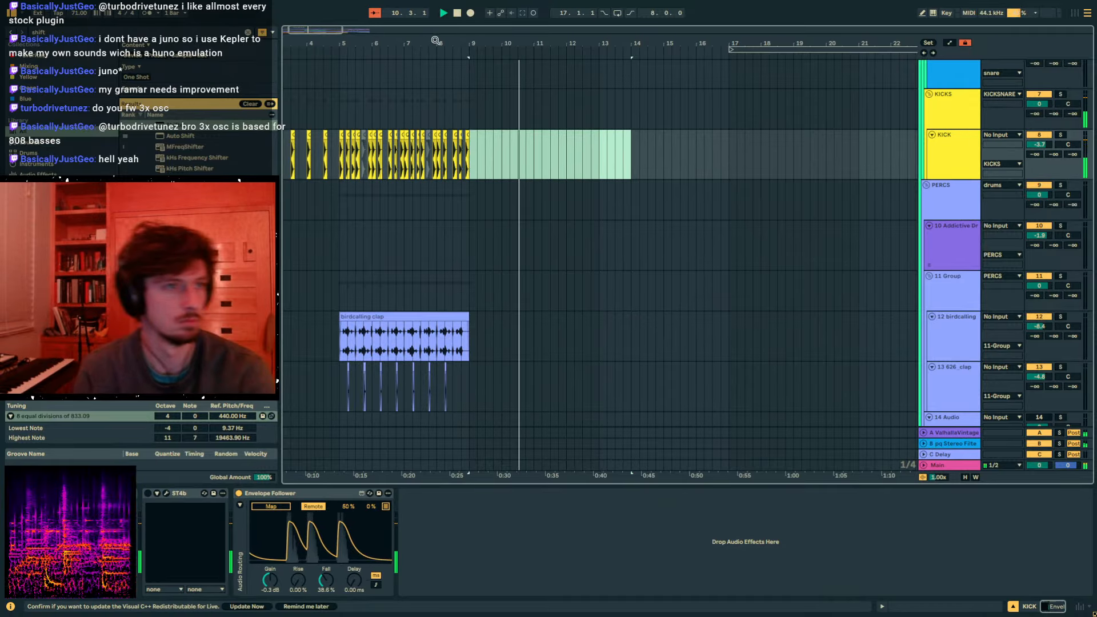
left_click_drag(437, 41, 479, 36)
left_click_drag(503, 155, 284, 159)
key("ctrl+d")
- Duplicate the birdcalling clap and 626_clap clips of bars 5–9 twice, extending them to bar 17
scroll(507, 320, "down", 1)
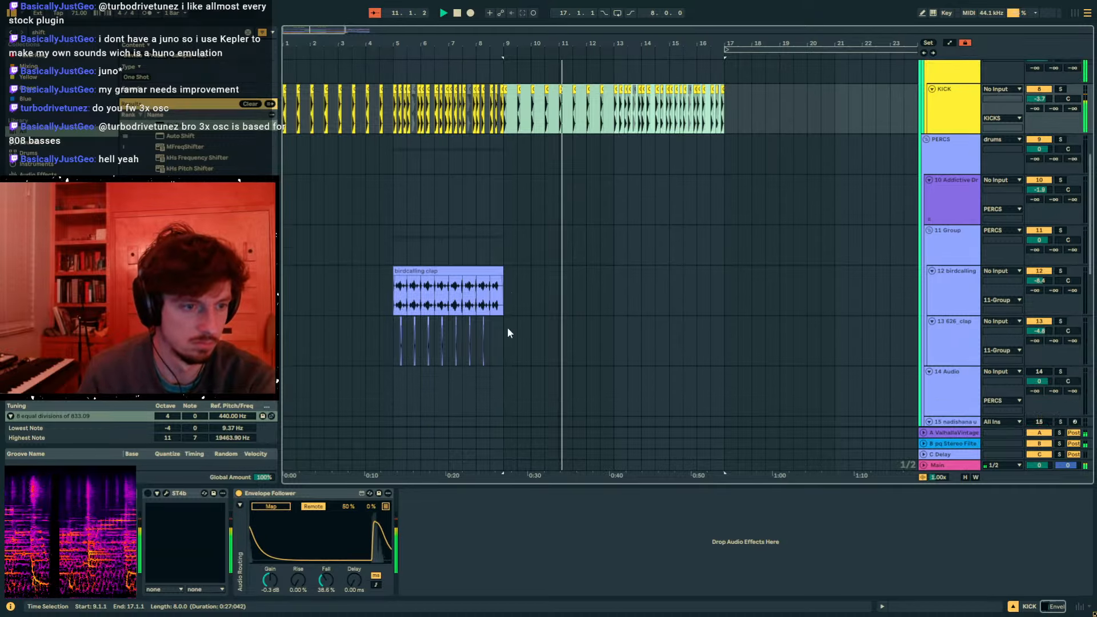
left_click_drag(504, 306, 413, 344)
left_click(413, 344)
key("ctrl+d")
key("ctrl+d")
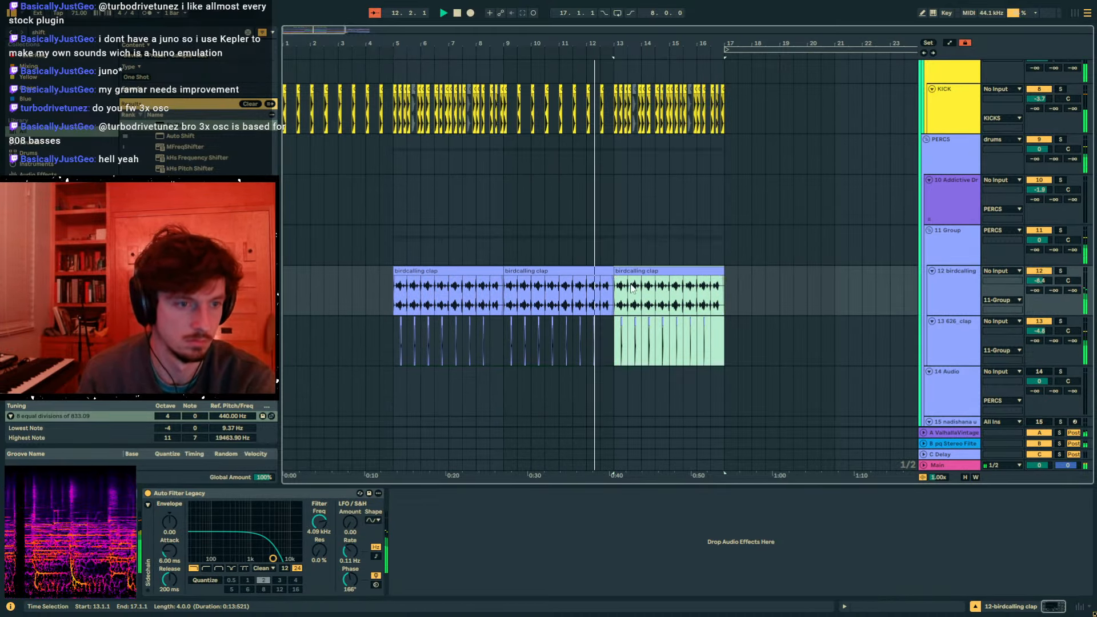
- Search for auto filt and add Auto Filter after the Shifter on the clap group, with its frequency at 6.32 kHz
left_click_drag(613, 294, 503, 337)
left_click(944, 235)
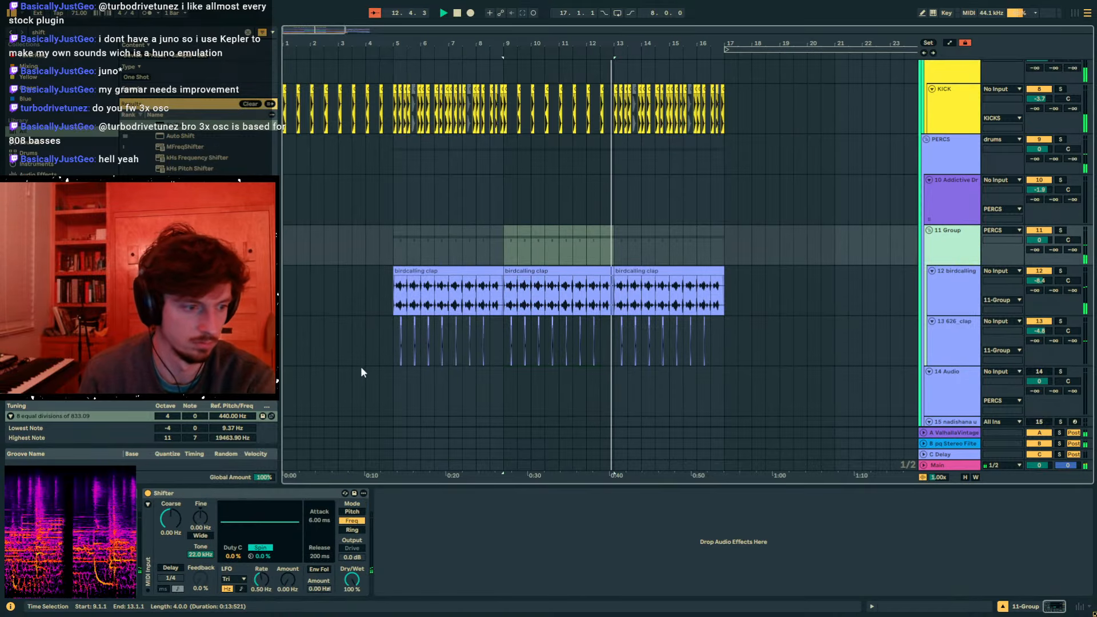
left_click(32, 32)
type("auto filt")
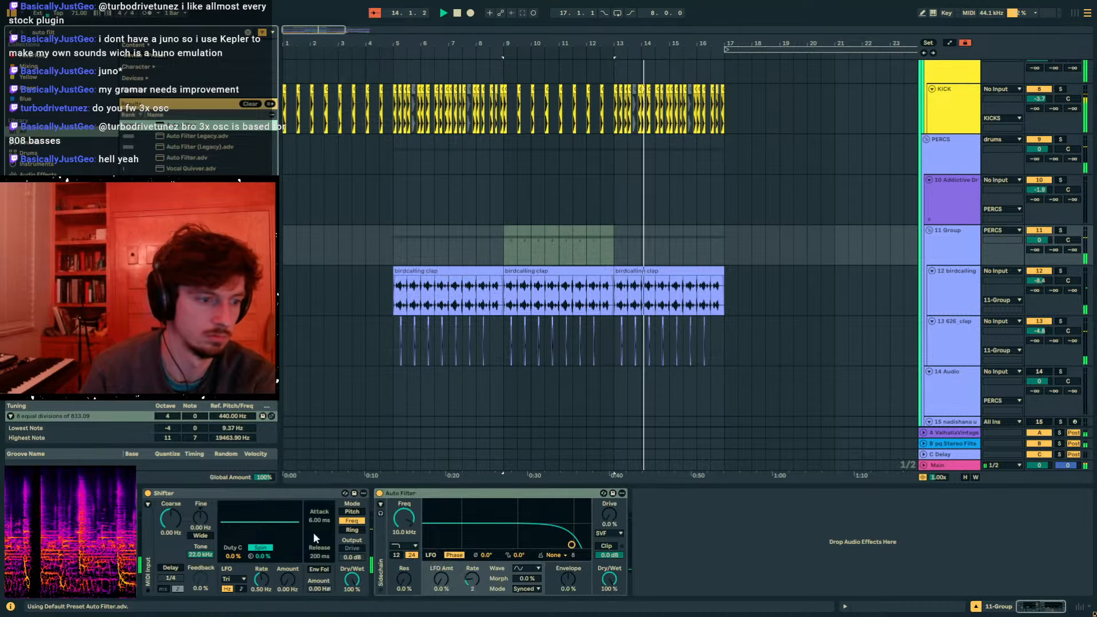
- Automate the clap group's Auto Filter frequency to drop at bar 9 and curve back up at bar 13
type("a")
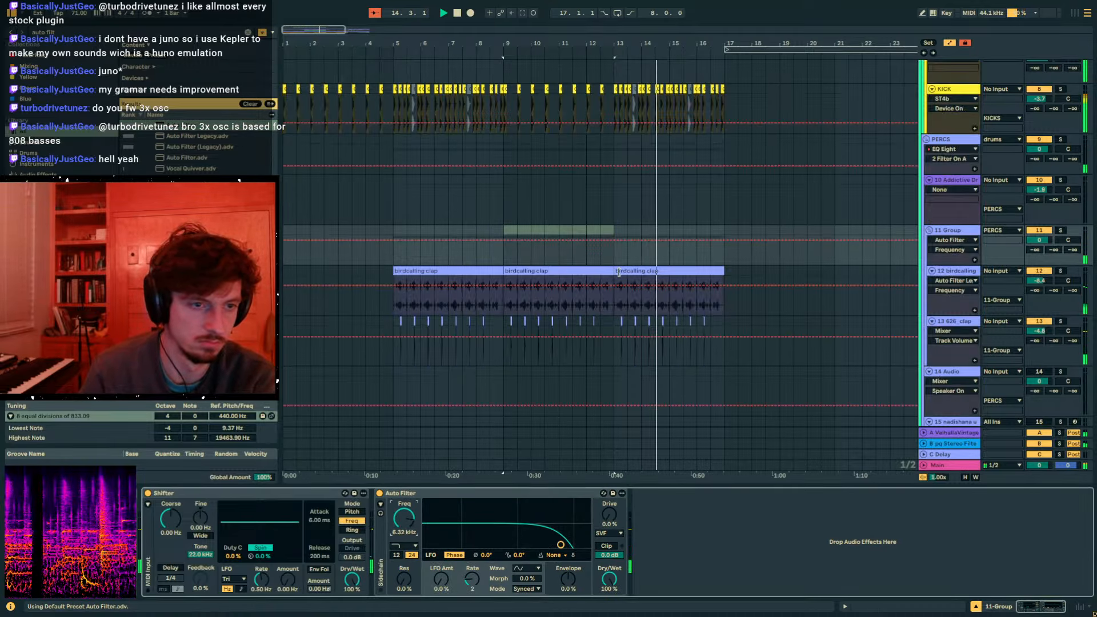
left_click(614, 241)
left_click(504, 241)
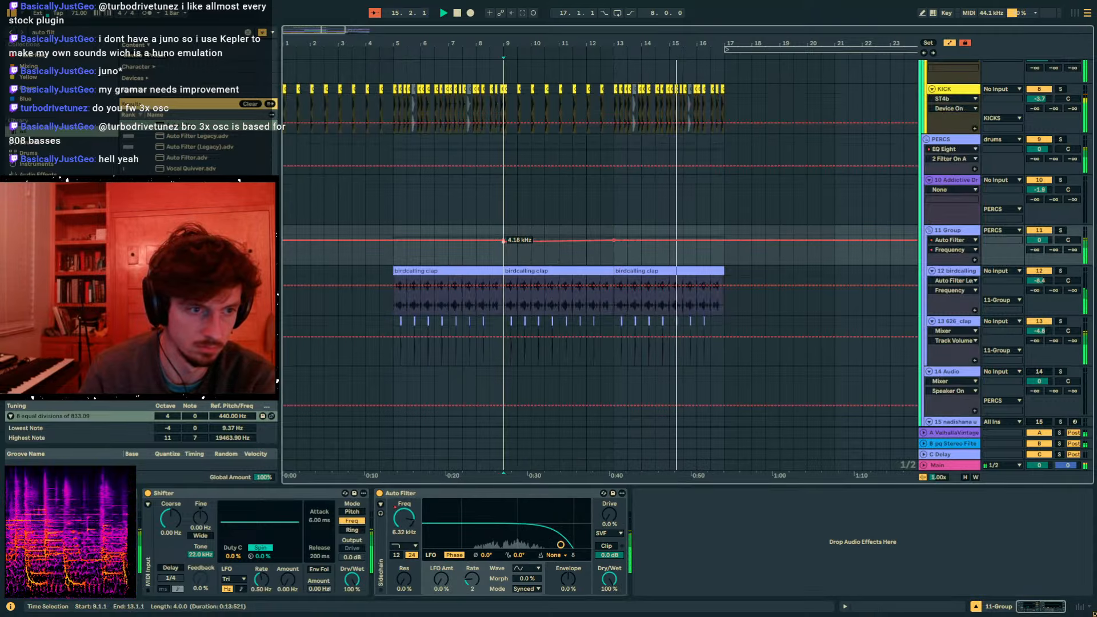
left_click_drag(528, 243, 529, 248)
left_click_drag(722, 255, 514, 258)
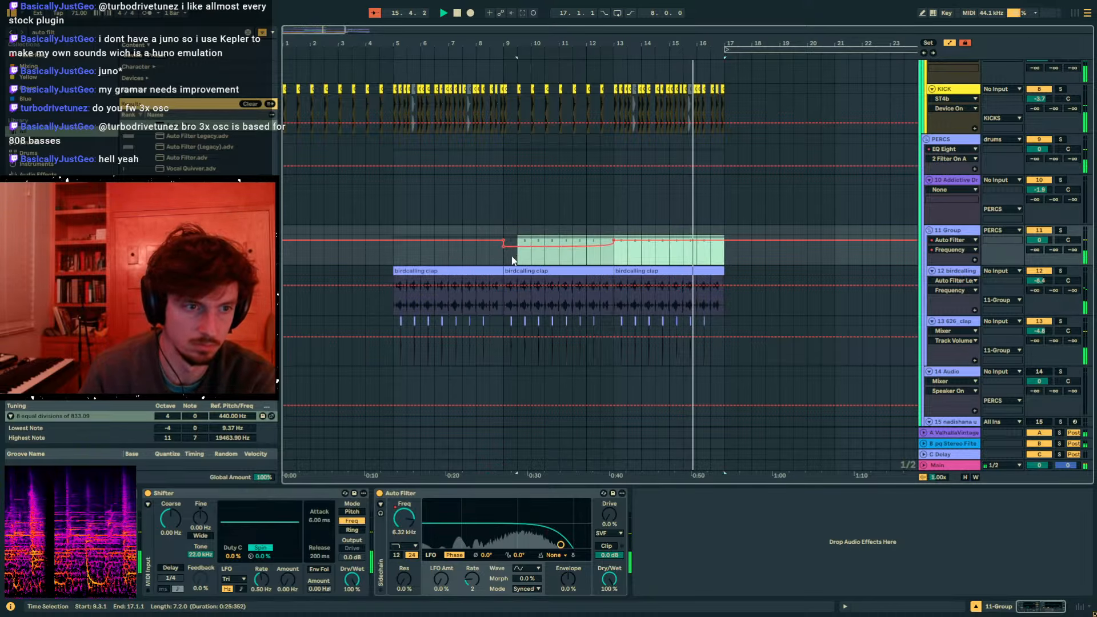
left_click(684, 251)
key("a")
- Duplicate bars 13–17 of the KICK track through the 626_clap track into bars 17–21
left_click_drag(730, 131, 620, 343)
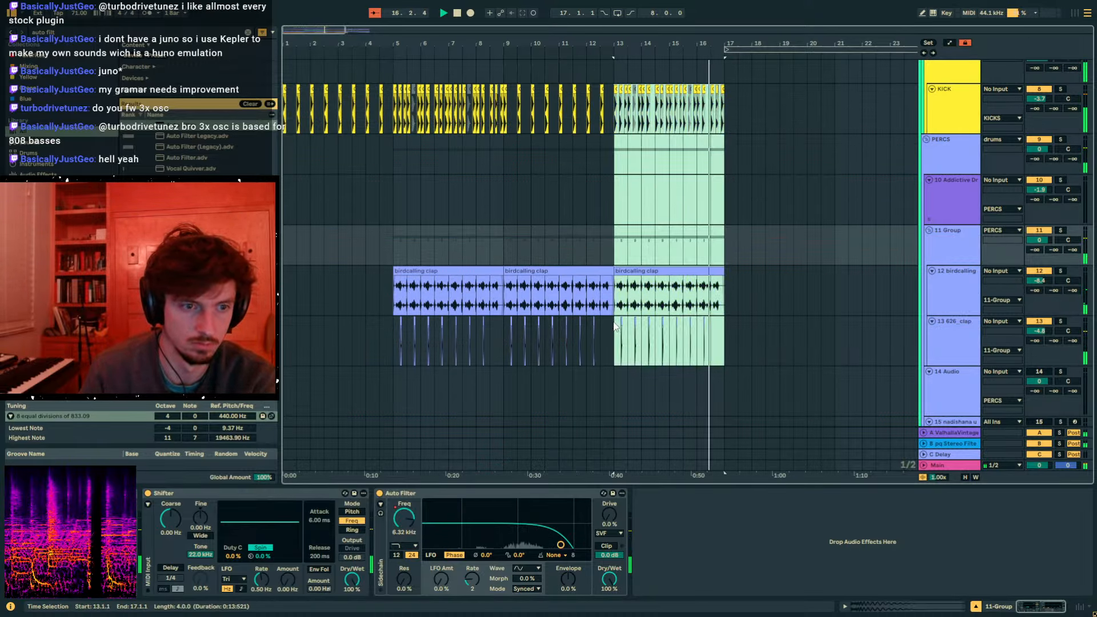
key("ctrl+d")
key("a")
scroll(800, 189, "up", 1)
- Automate the clap group's Auto Filter frequency to jump to 20.0 kHz at bar 17
key("a")
key("a")
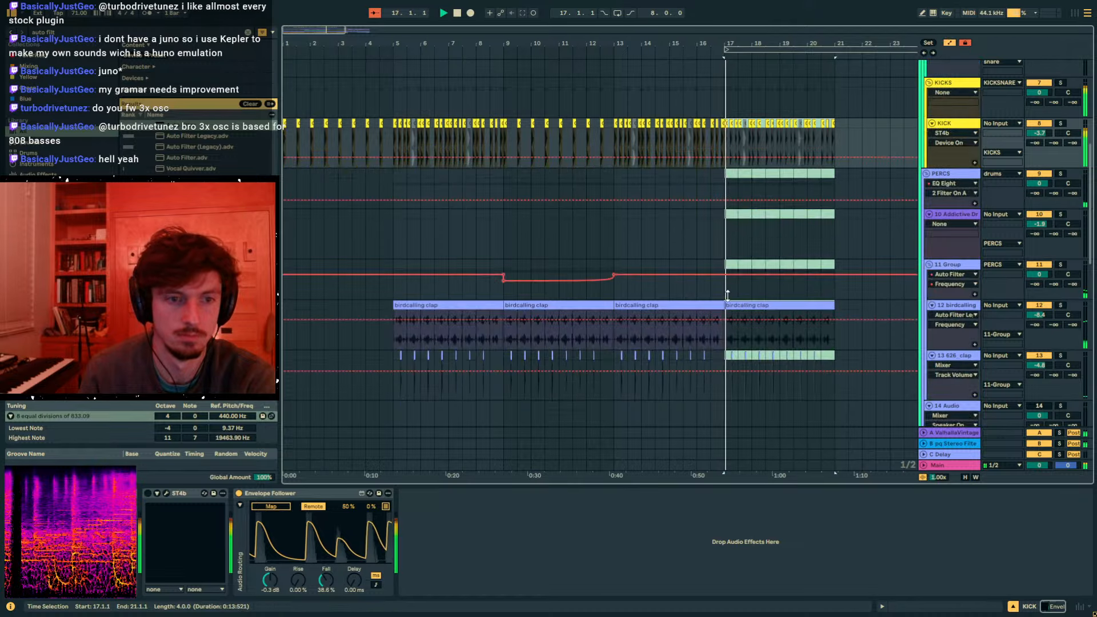
key("a")
key("a")
left_click(725, 276)
left_click_drag(724, 276, 725, 269)
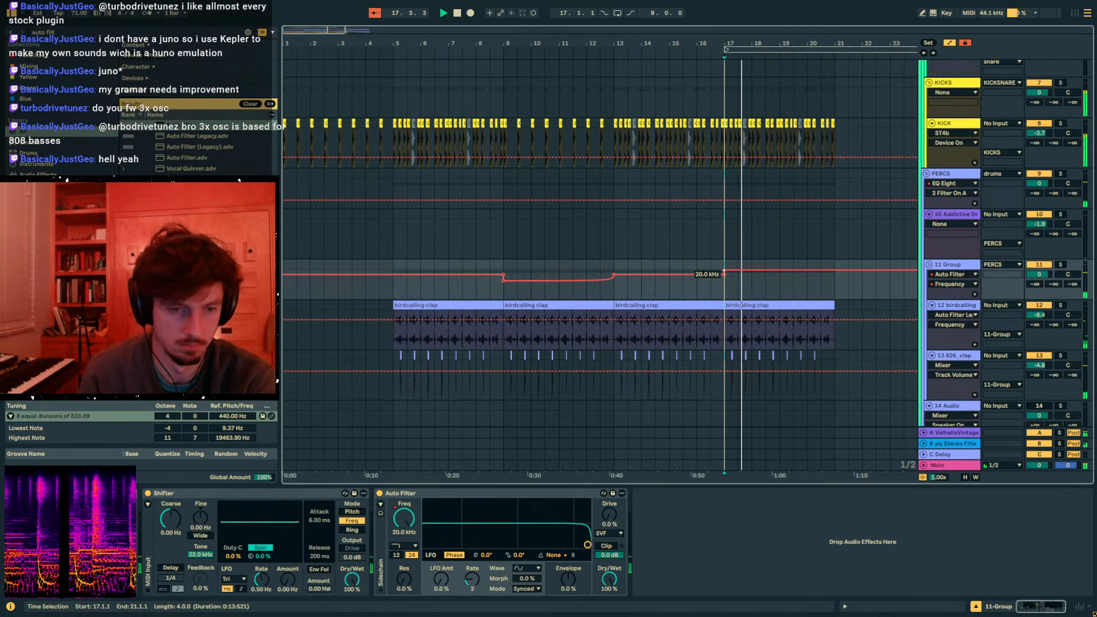
key("a")
- Duplicate the 6 Audio track in the snare group
scroll(973, 274, "down", 2)
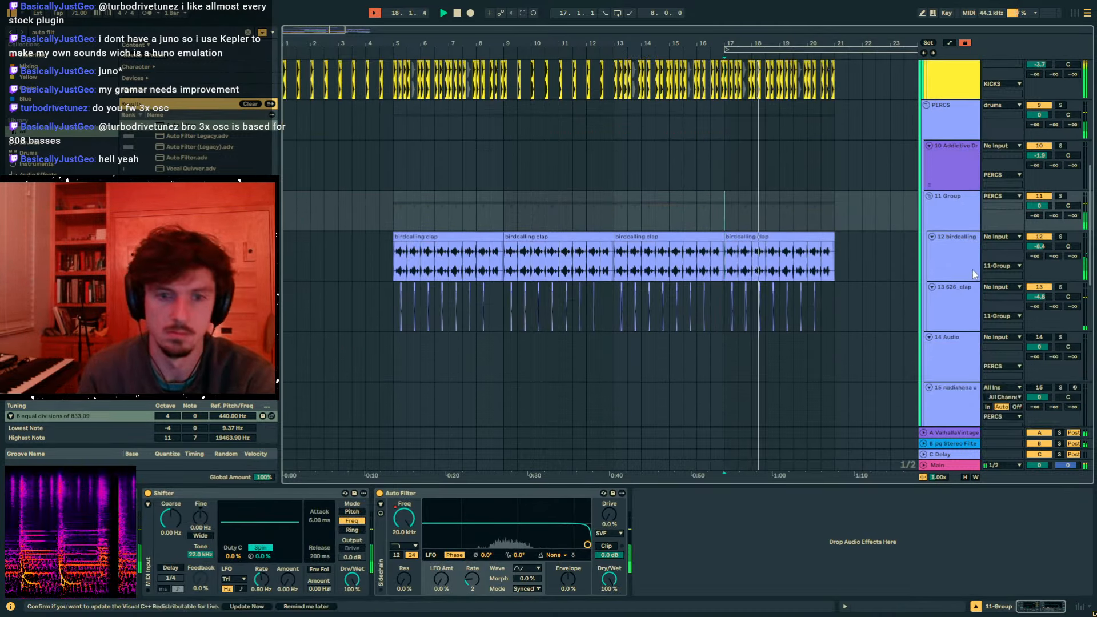
left_click(947, 295)
scroll(807, 267, "up", 9)
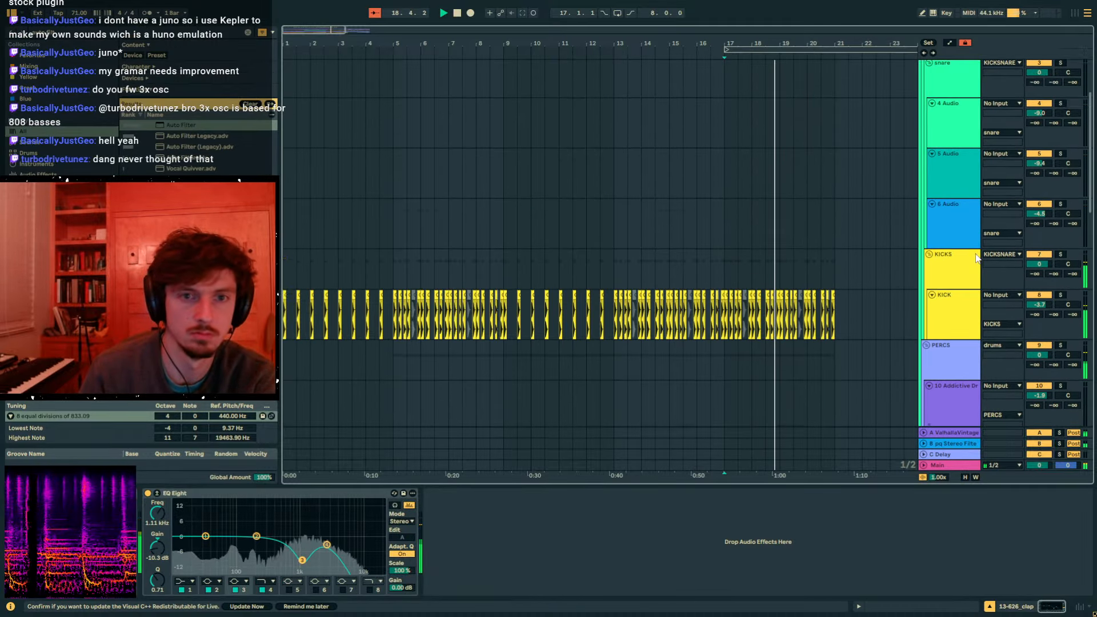
left_click(955, 228)
key("ctrl+d")
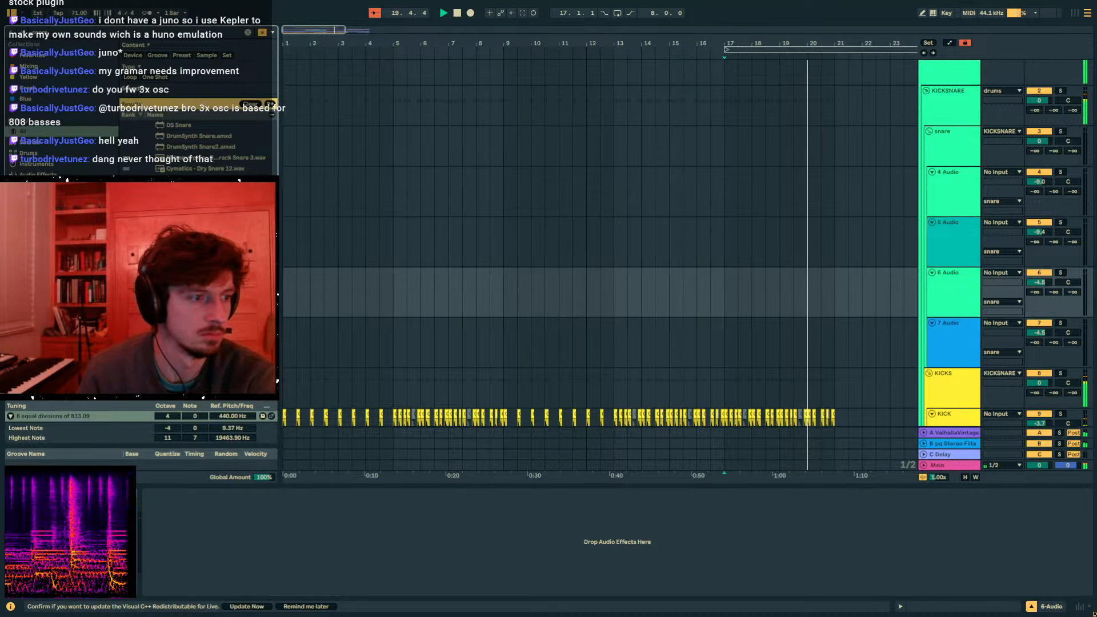
- Browse the snare samples, place a Rhizomorphic snare on the 4 Audio track in bar 17 and play it
scroll(198, 150, "down", 5)
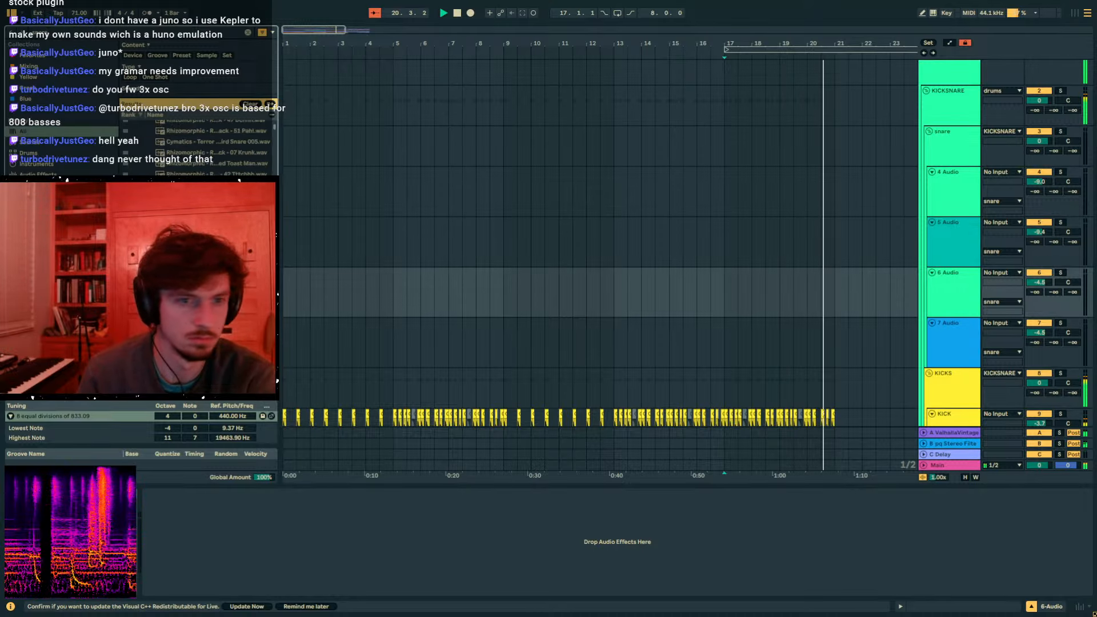
left_click_drag(568, 254, 737, 188)
key("z")
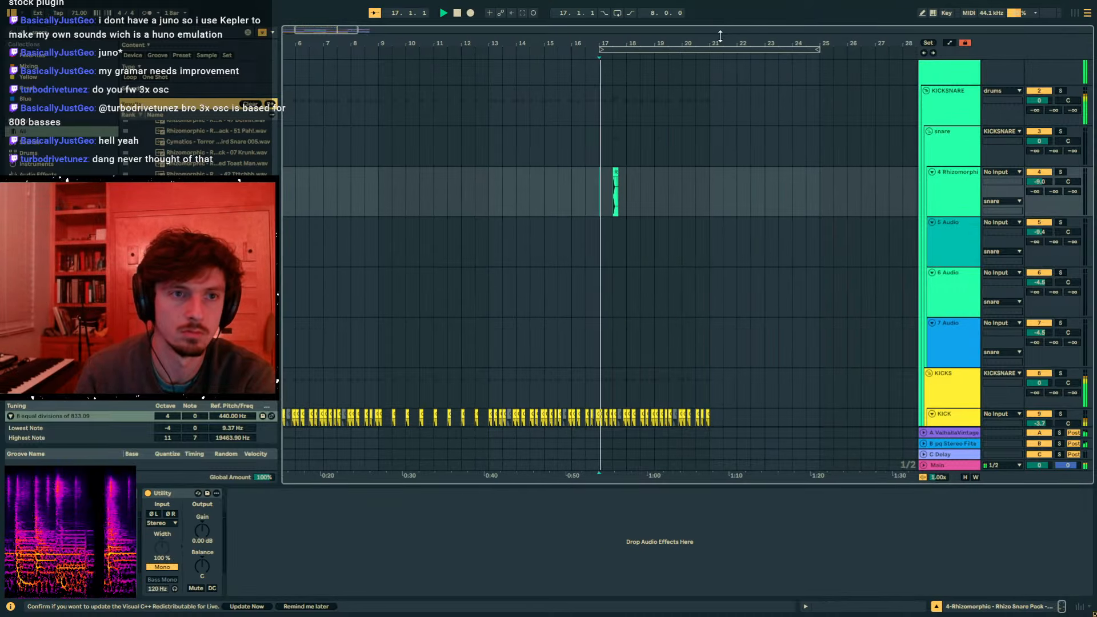
left_click_drag(583, 180, 575, 179)
left_click_drag(554, 38, 554, 45)
left_click(502, 183)
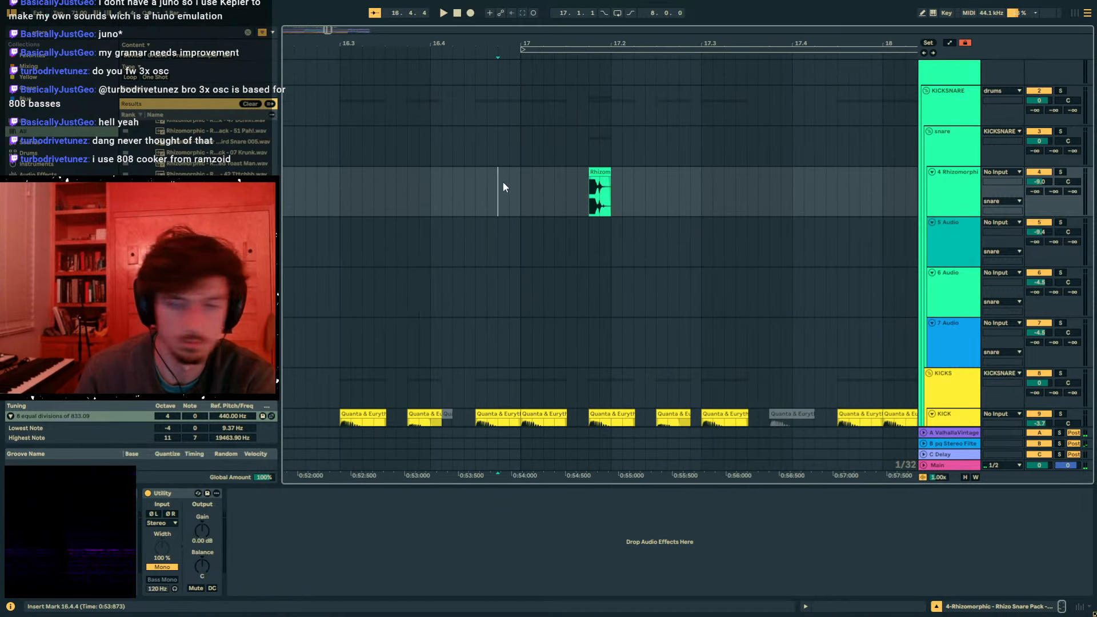
key("space")
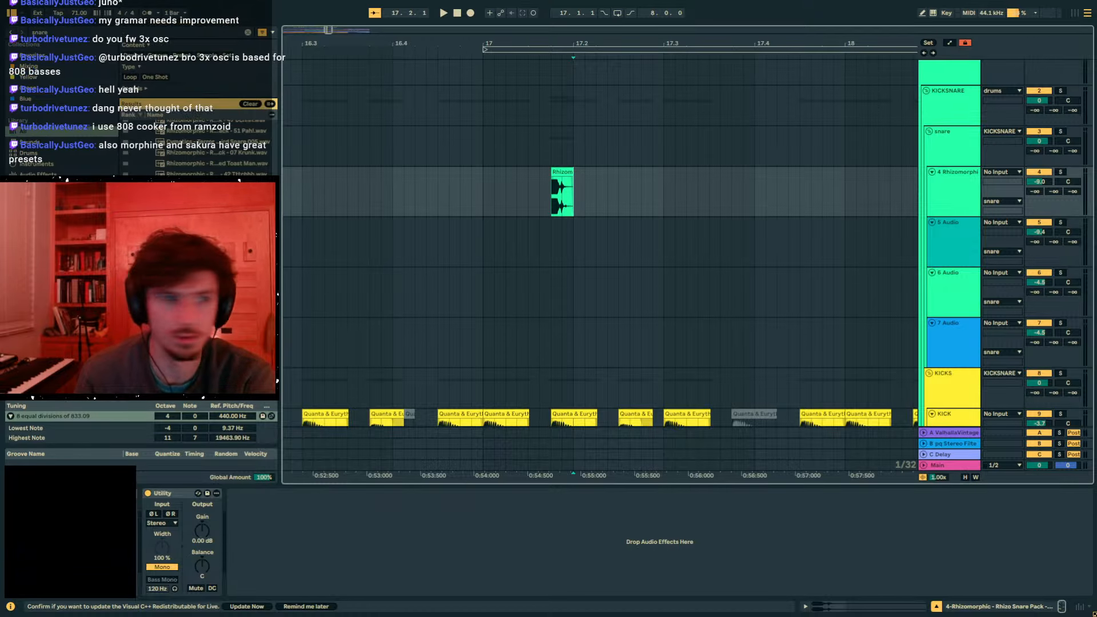
- Move the Rhizomorphic snare clip so it starts at 17.2 and play from bar 17
left_click(561, 170)
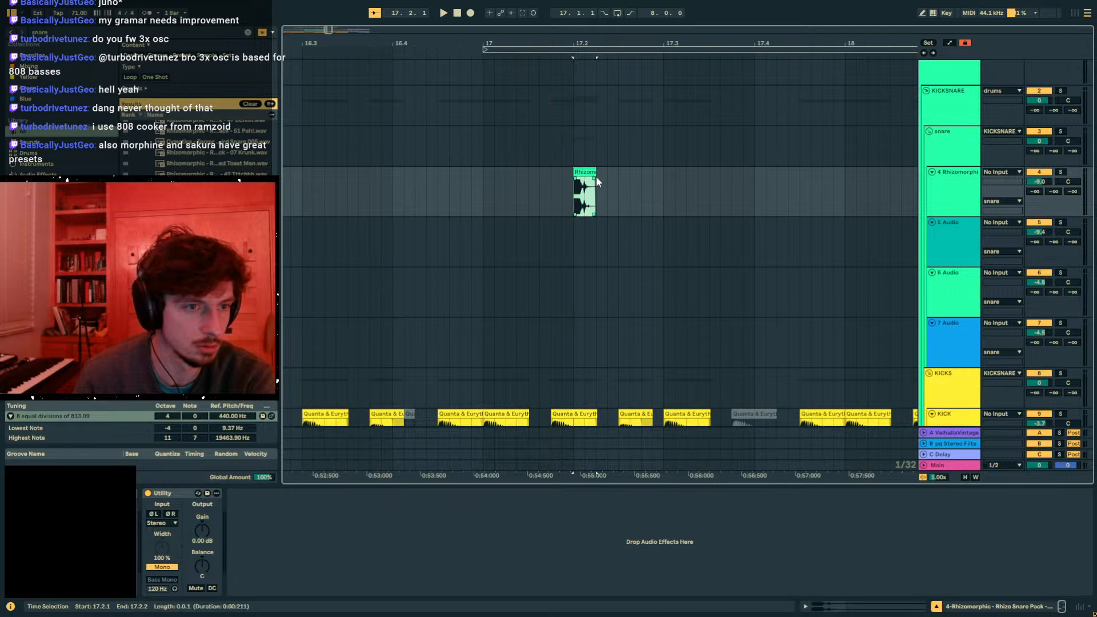
left_click(487, 203)
key("space")
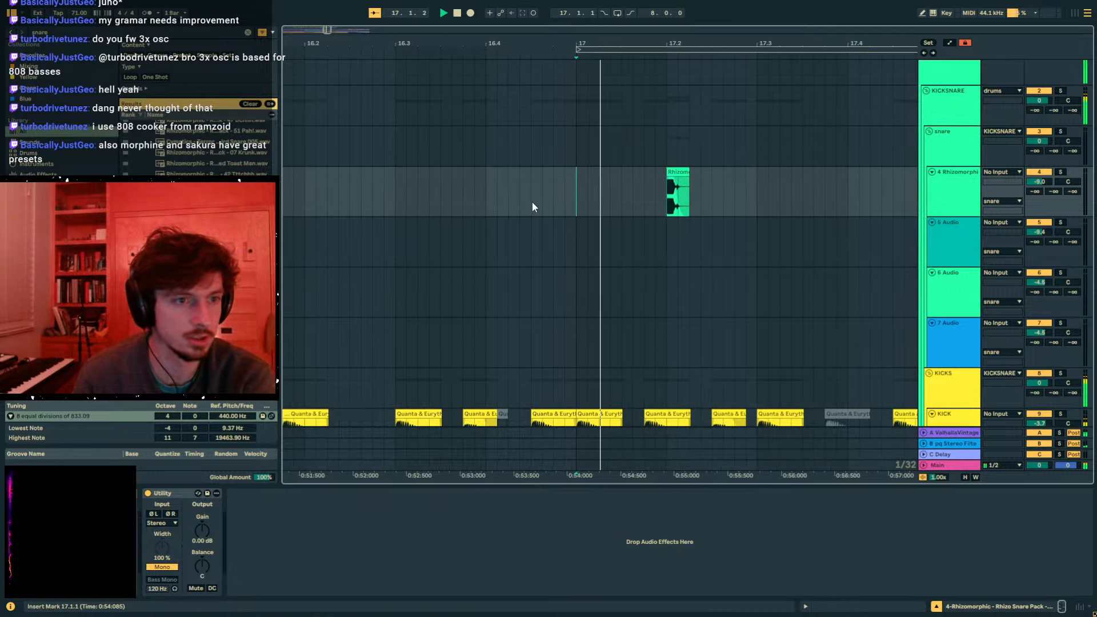
left_click(607, 173)
key("space")
- Duplicate the two-beat snare section from 17.1 to 17.3 three times, filling up to bar 19
left_click_drag(686, 199, 461, 199)
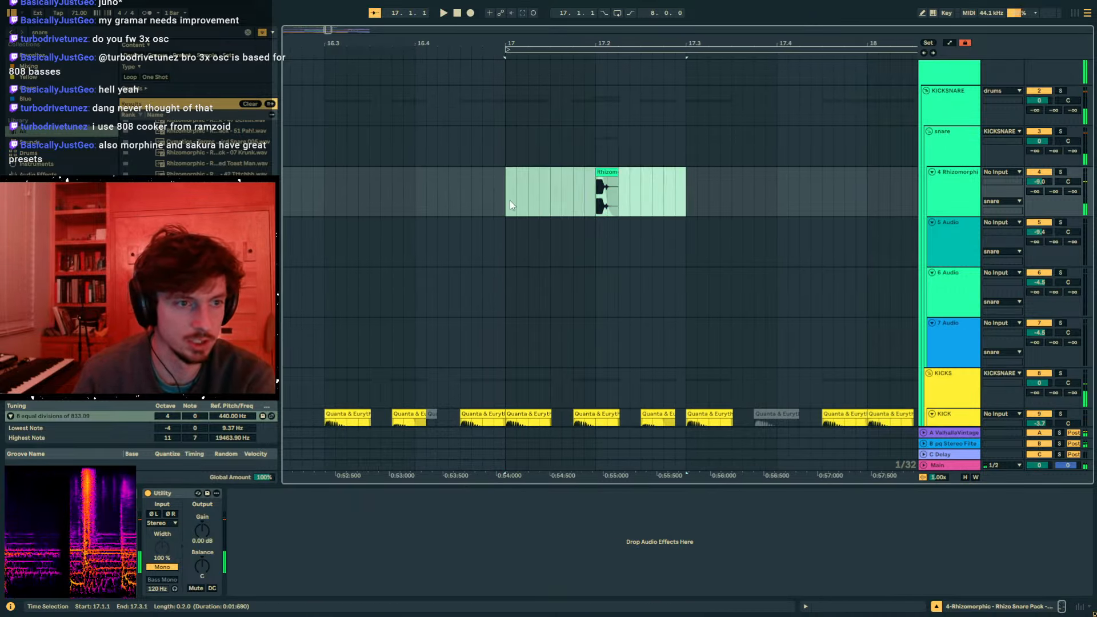
key("ctrl+d")
key("ctrl+d")
key("ctrl+d")
key("minus")
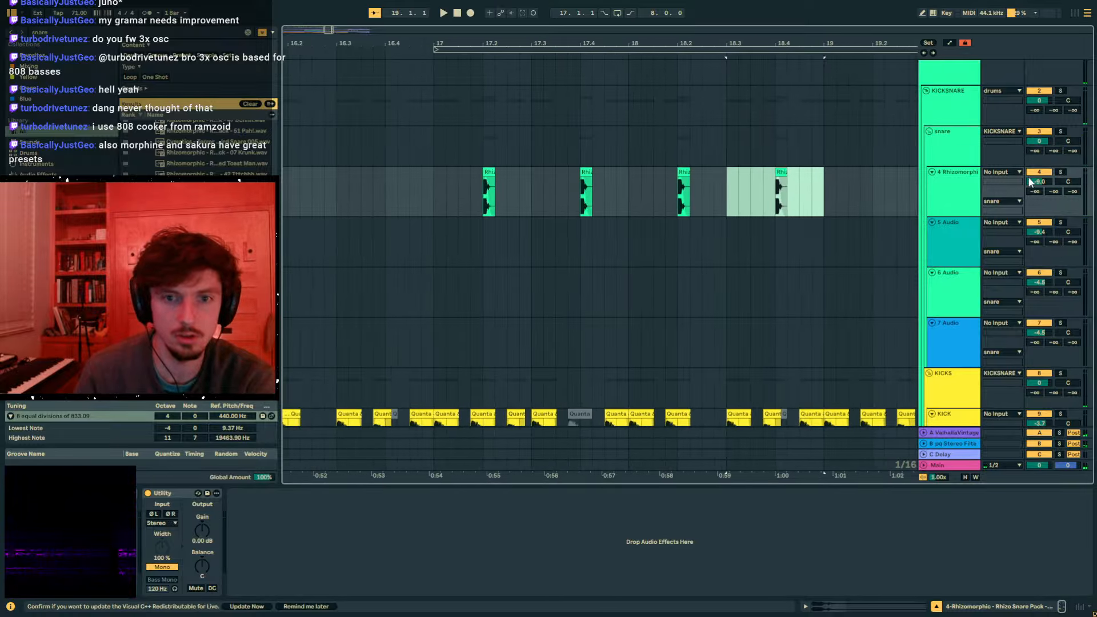
- Play from bar 17 and lower the Rhizomorphic snare track's volume to -26.8
key("space")
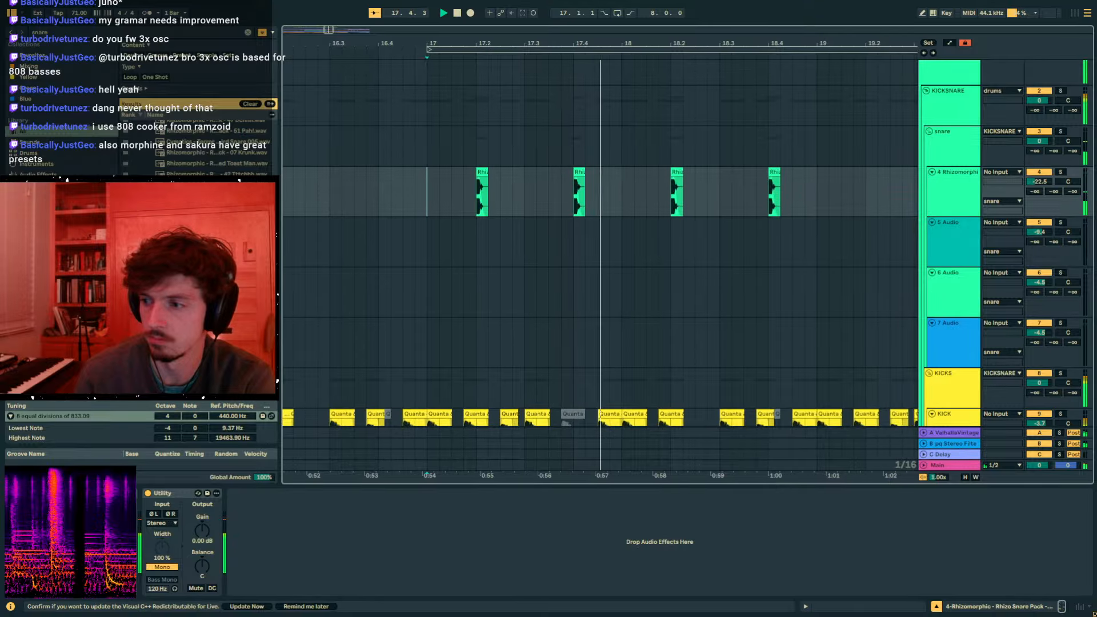
left_click(361, 192)
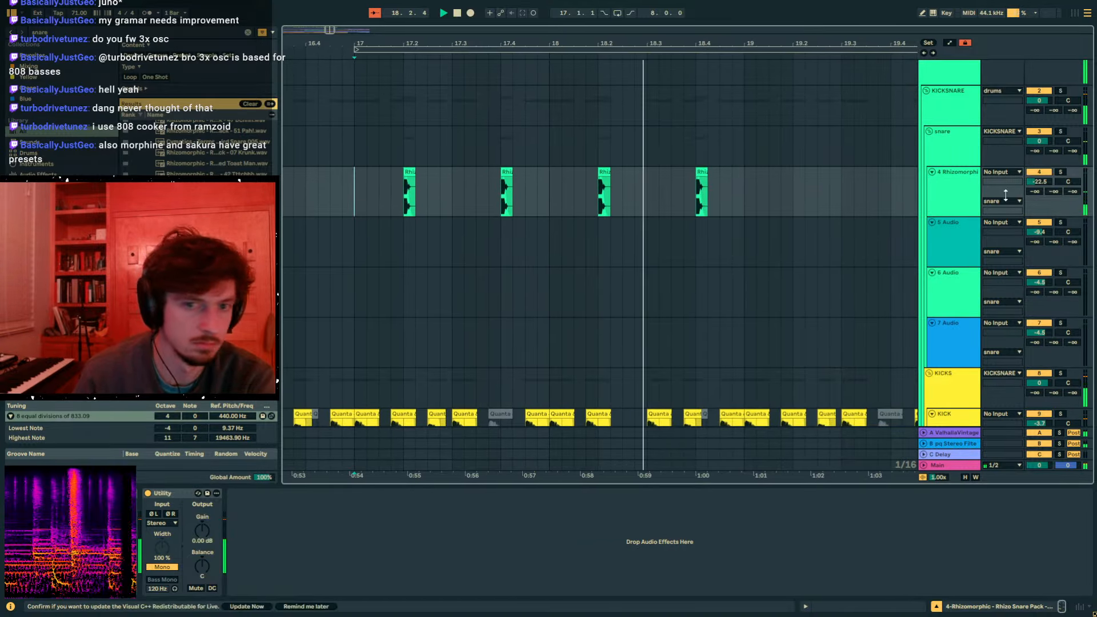
left_click_drag(1040, 180, 1040, 183)
- Duplicate the two-bar snare section of bars 17–19 twice, extending the snares to bar 23
left_click_drag(735, 190, 347, 194)
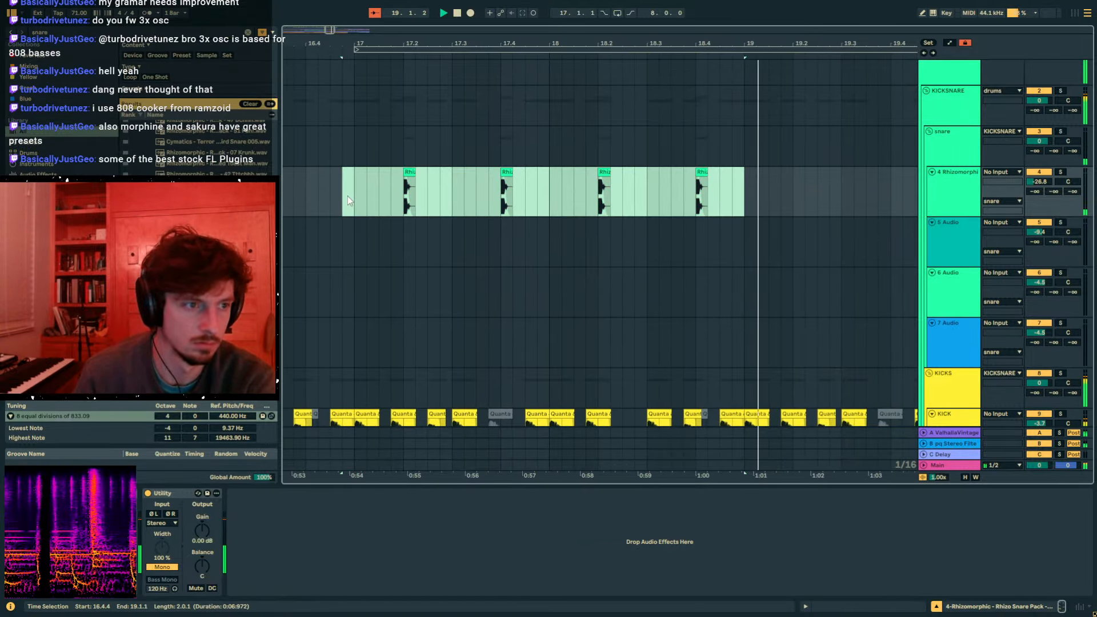
left_click_drag(441, 44, 556, 17)
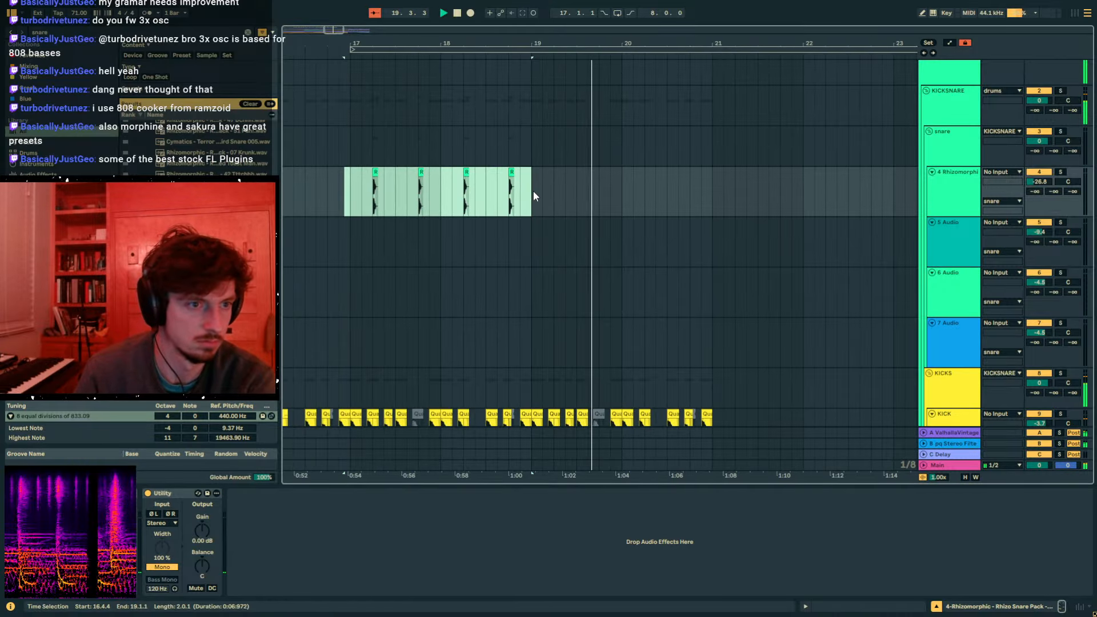
key("ctrl+d")
key("ctrl+d")
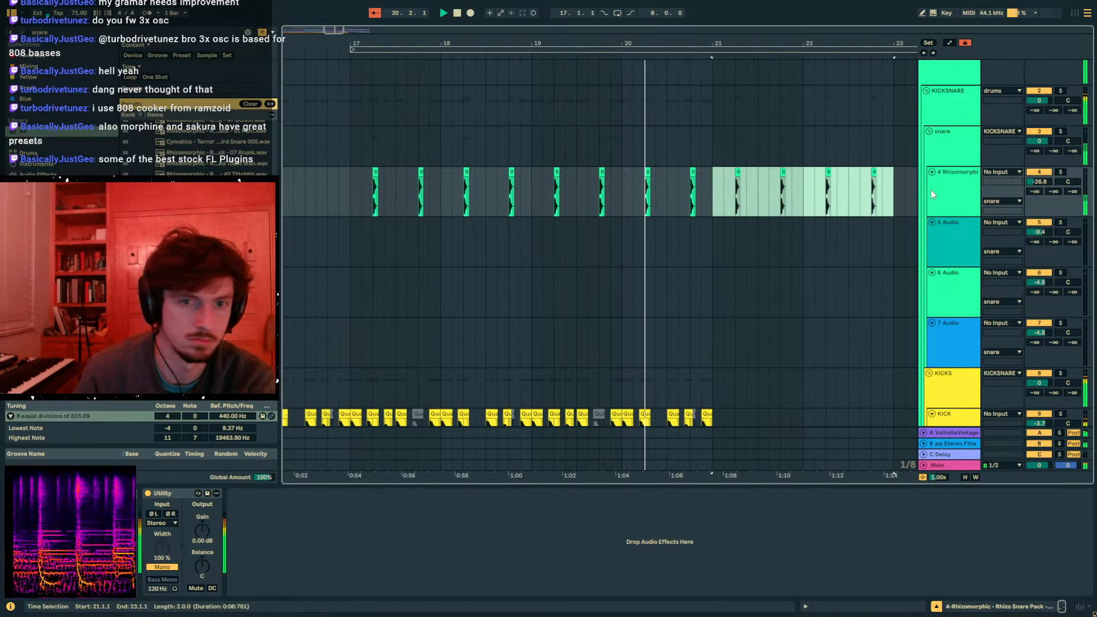
- Lower the Rhizomorphic snare track's volume to -34.7 and duplicate its four-bar section of bars 17–21 to bar 21
left_click(953, 192)
left_click_drag(1039, 182, 1038, 190)
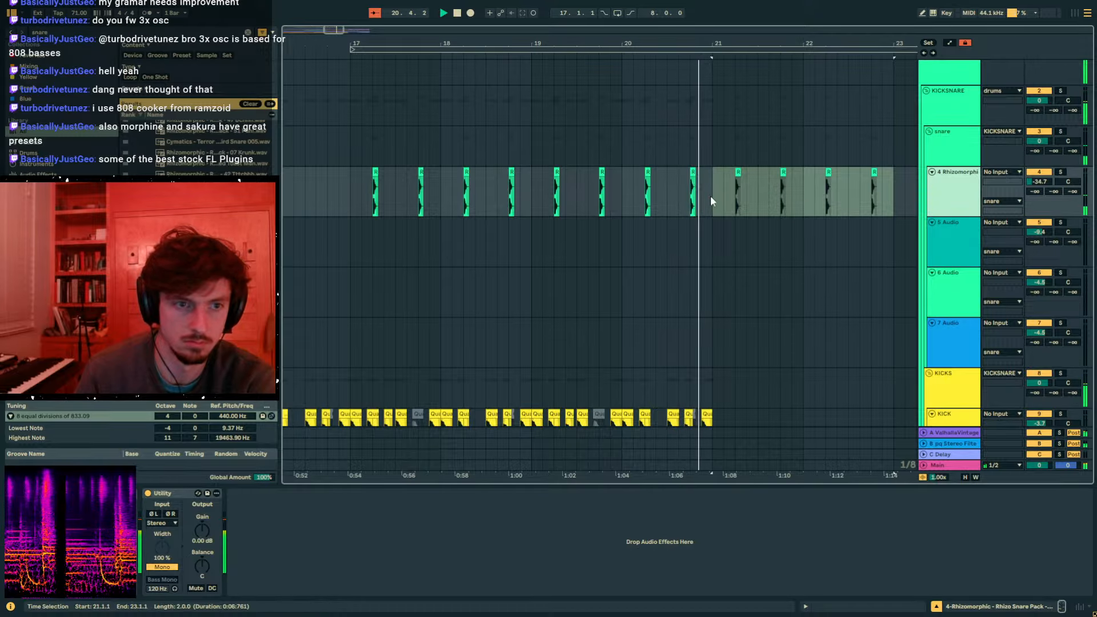
left_click_drag(711, 197, 344, 194)
key("ctrl+d")
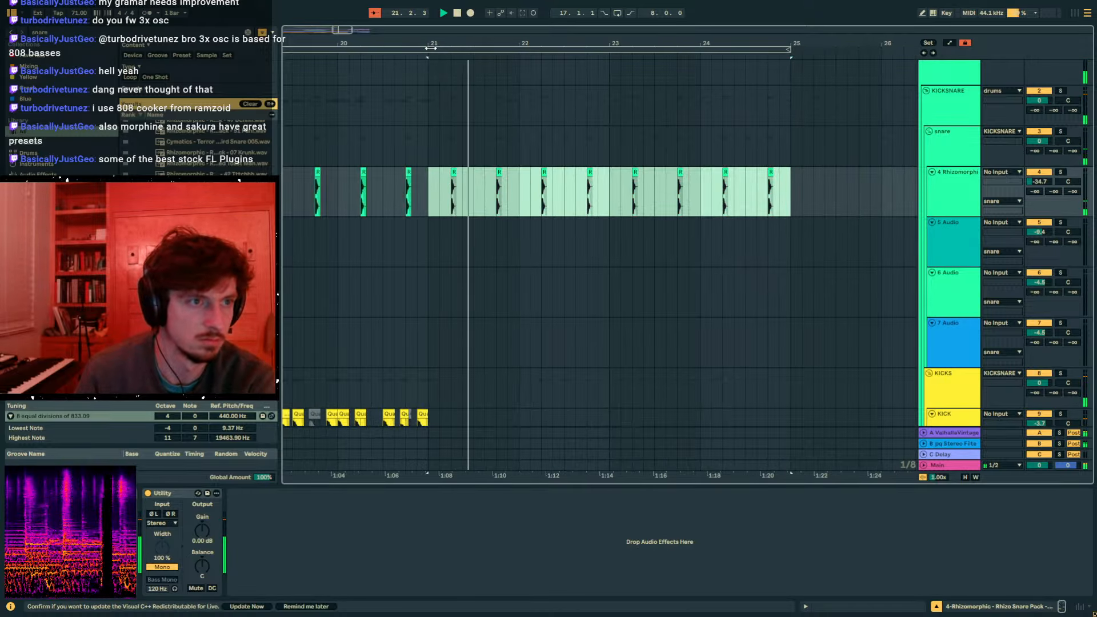
- Collapse the KICKS group and duplicate the kicks and clap clips of bars 17–21 to bar 21, filling up to bar 25
left_click_drag(431, 44, 668, 36)
scroll(903, 158, "down", 6)
left_click(930, 135)
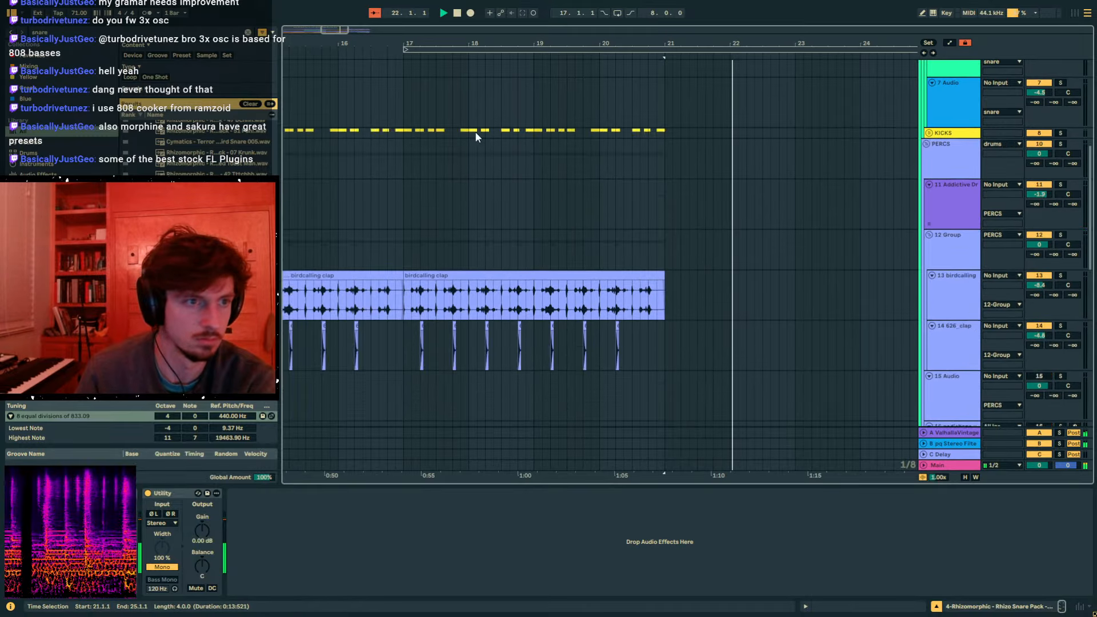
left_click_drag(400, 133, 664, 351)
key("ctrl+d")
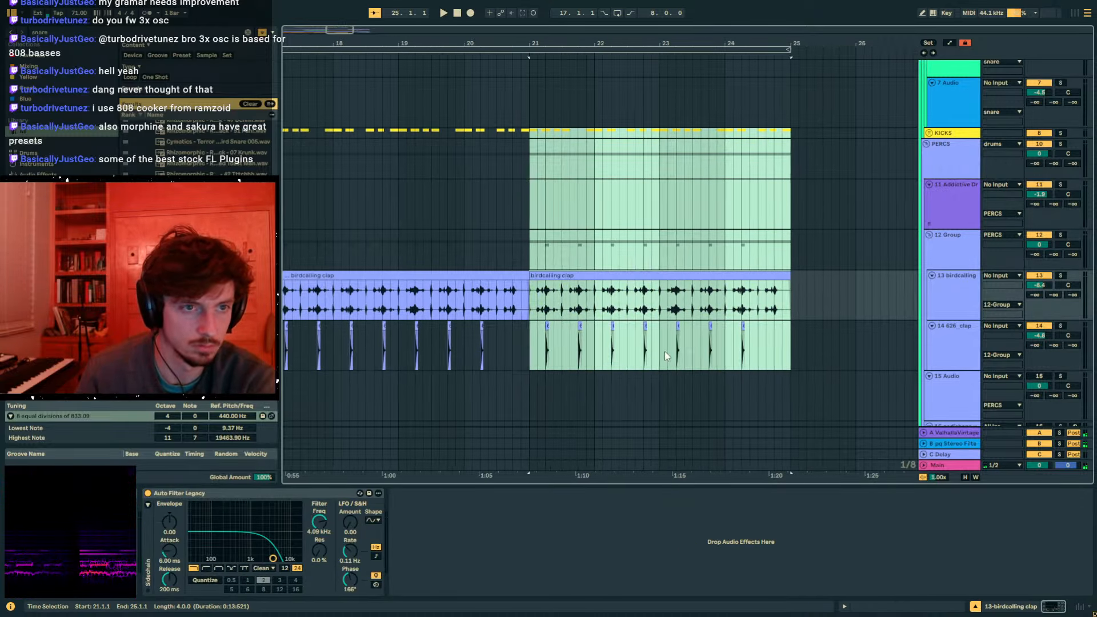
- Play from bar 21 and raise the Rhizomorphic snare track's volume to -26.0
scroll(582, 228, "up", 2)
scroll(581, 228, "up", 4)
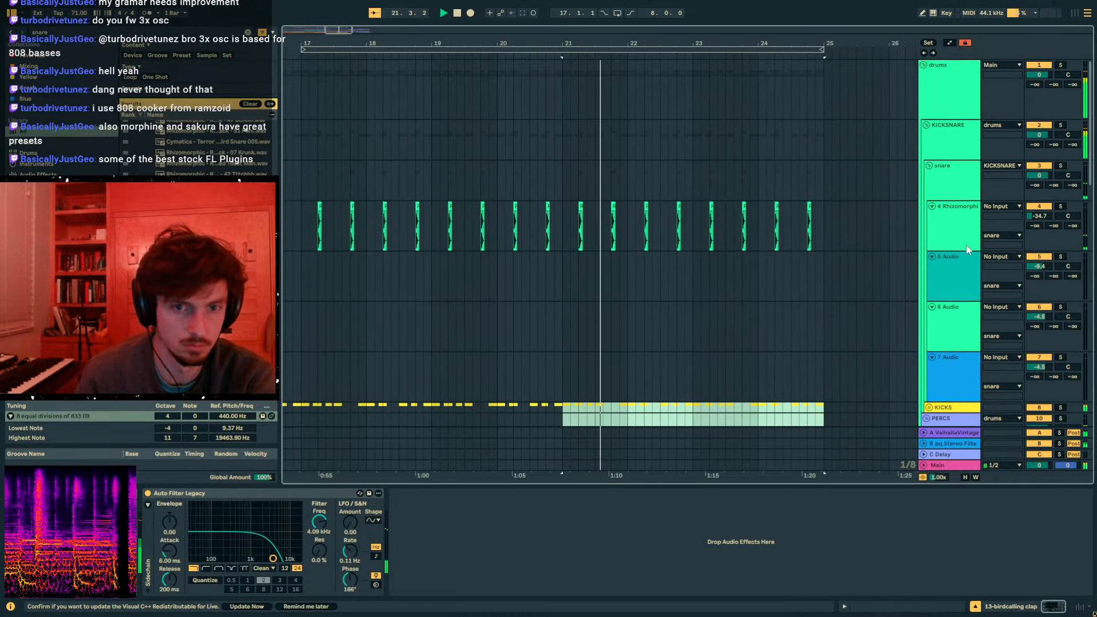
mouse_move(1039, 216)
left_mouse_down()
mouse_move(1039, 240)
mouse_move(1039, 226)
left_mouse_up()
key("space")
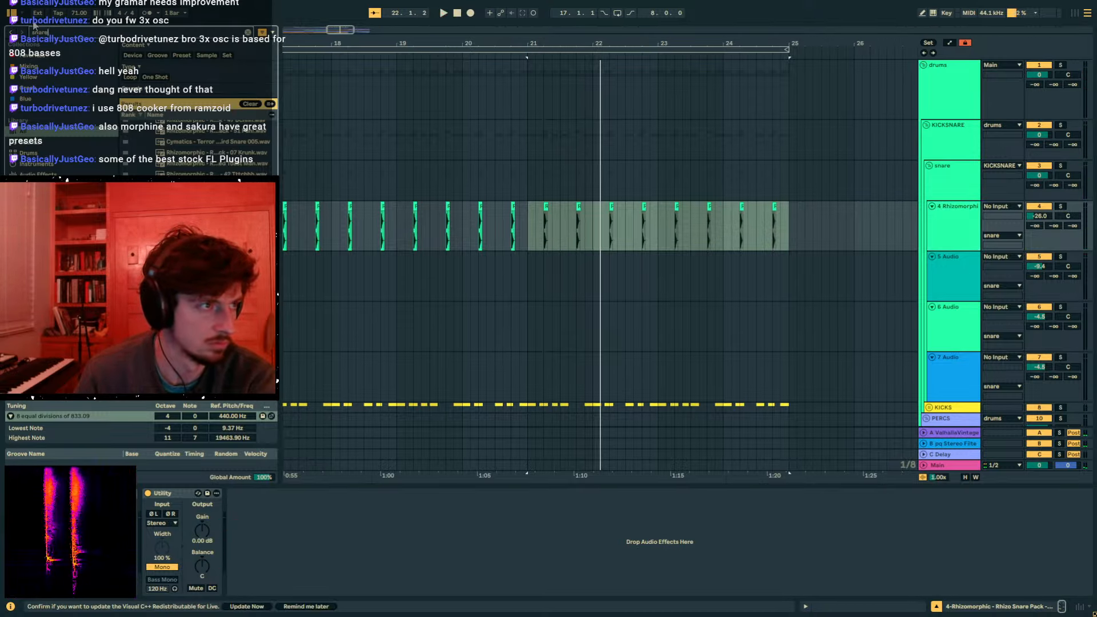
- Search the samples for Cymatics and place Cymatics - Dry Snare 12 on the empty track 5 in bar 18
type("cynalmati")
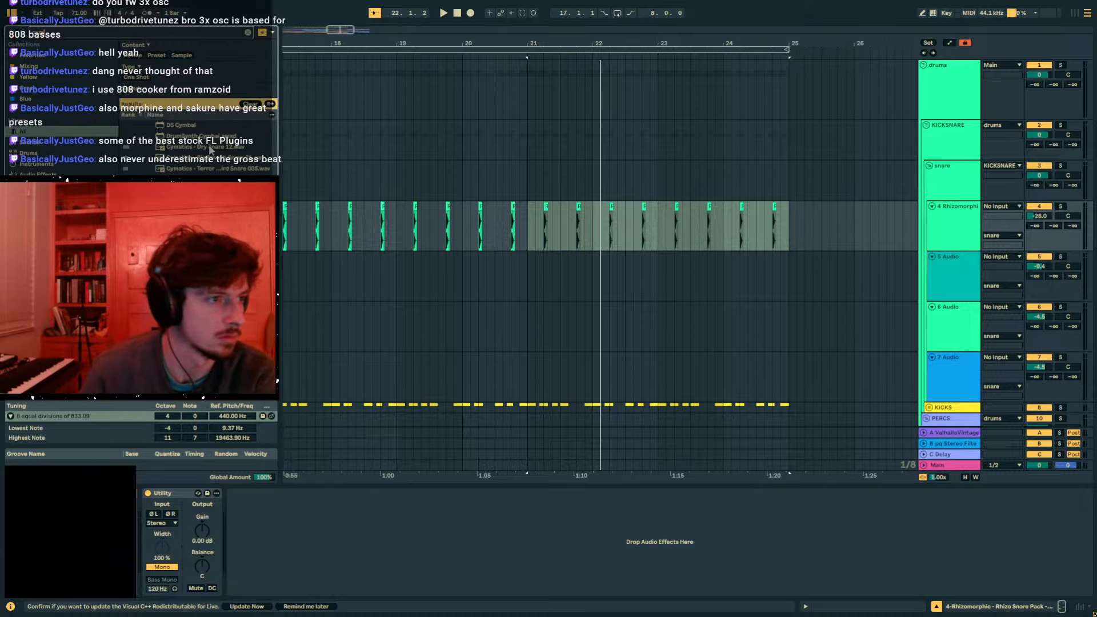
left_click(195, 147)
left_click_drag(194, 147, 334, 280)
key("space")
- Copy the two-beat Dry Snare 12 section and paste it repeatedly from 17.1, lining up with the Rhizomorphic snares through bar 25
left_click_drag(622, 282, 574, 284)
key("ctrl+c")
left_click(512, 274)
key("ctrl+v")
key("ctrl+v")
key("ctrl+v")
key("ctrl+v")
key("ctrl+v")
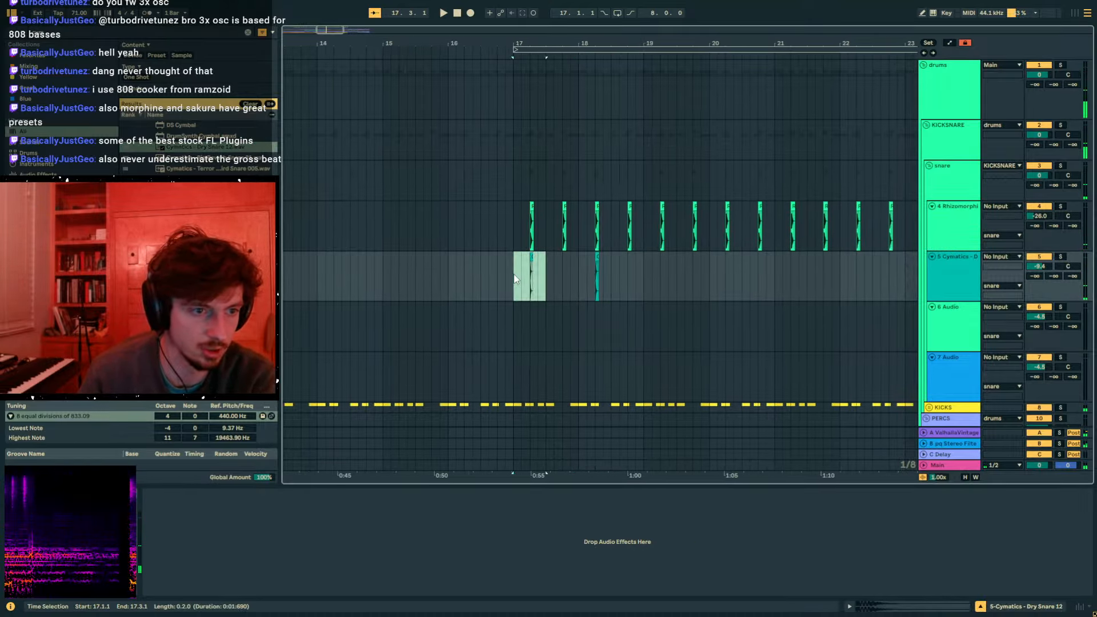
key("ctrl+v")
key("ctrl+v")
key("ctrl+v")
key("ctrl+v")
key("ctrl+v")
key("ctrl+v")
key("ctrl+v")
key("ctrl+v")
key("ctrl+v")
key("ctrl+v")
key("ctrl+v")
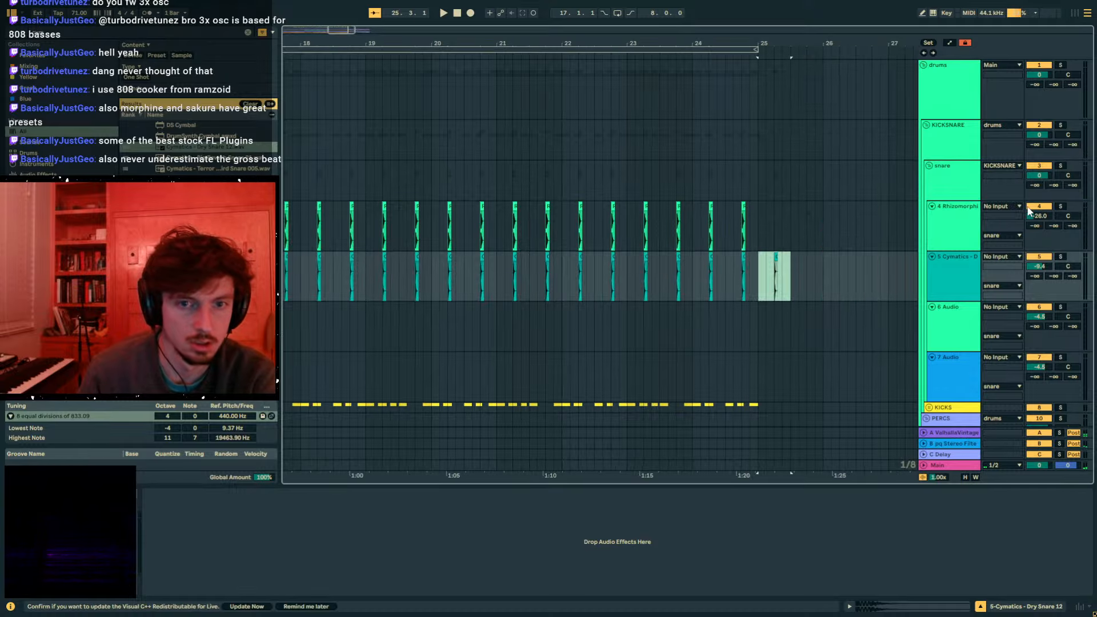
- Play around bar 17, lowering the Rhizomorphic snare's volume to -41.3 and the Cymatics Dry Snare 12 track's volume to -23.6
key("space")
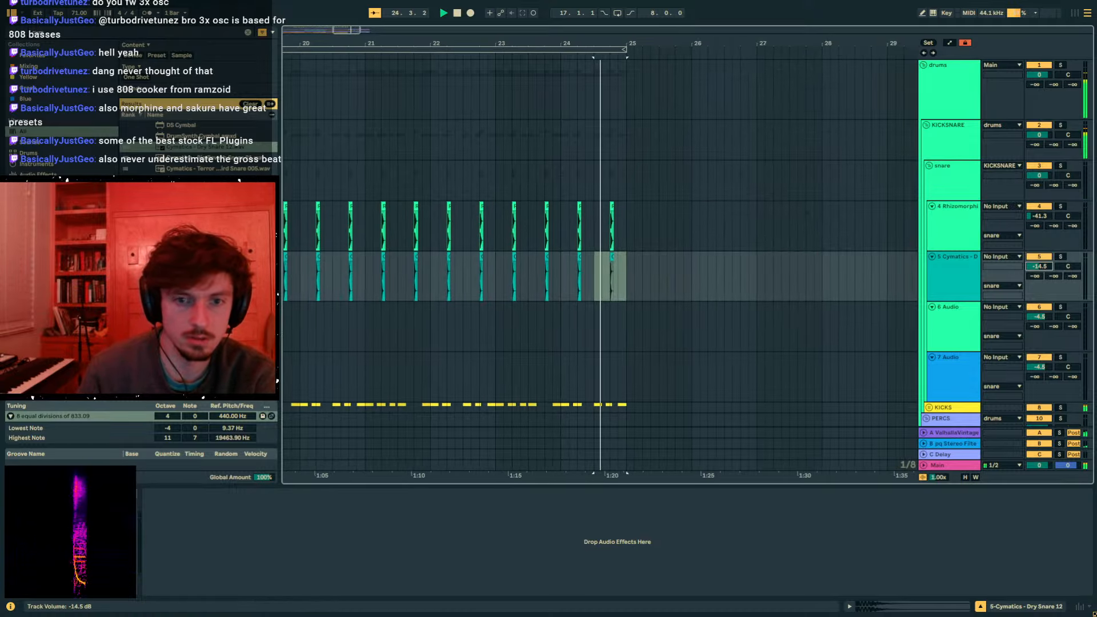
key("minus")
left_click(371, 263)
key("space")
key("space")
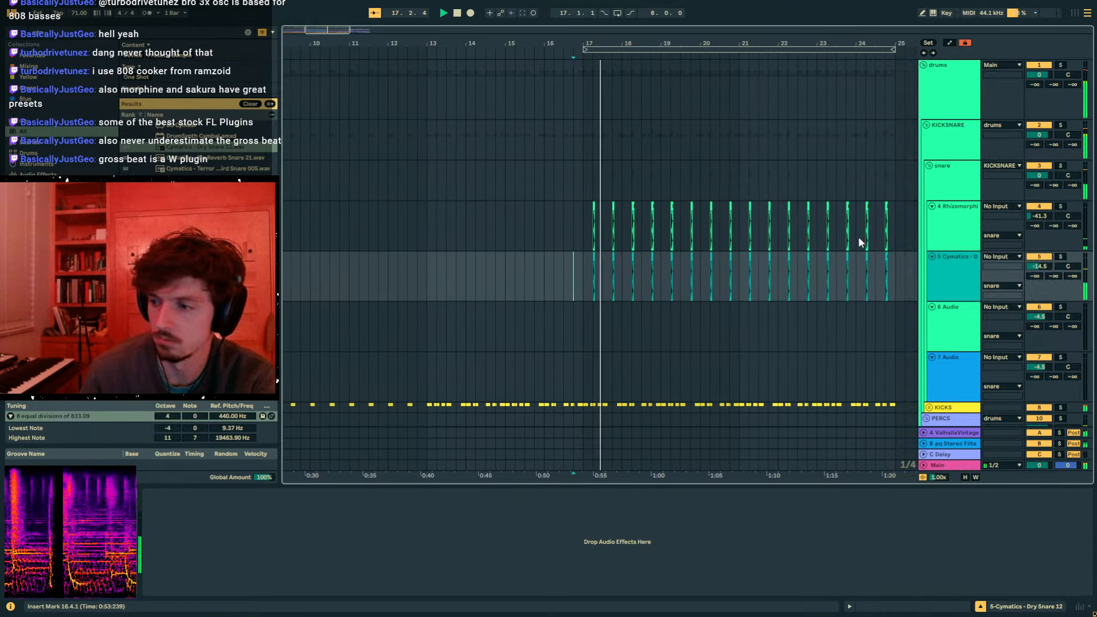
left_click_drag(1039, 266, 1040, 293)
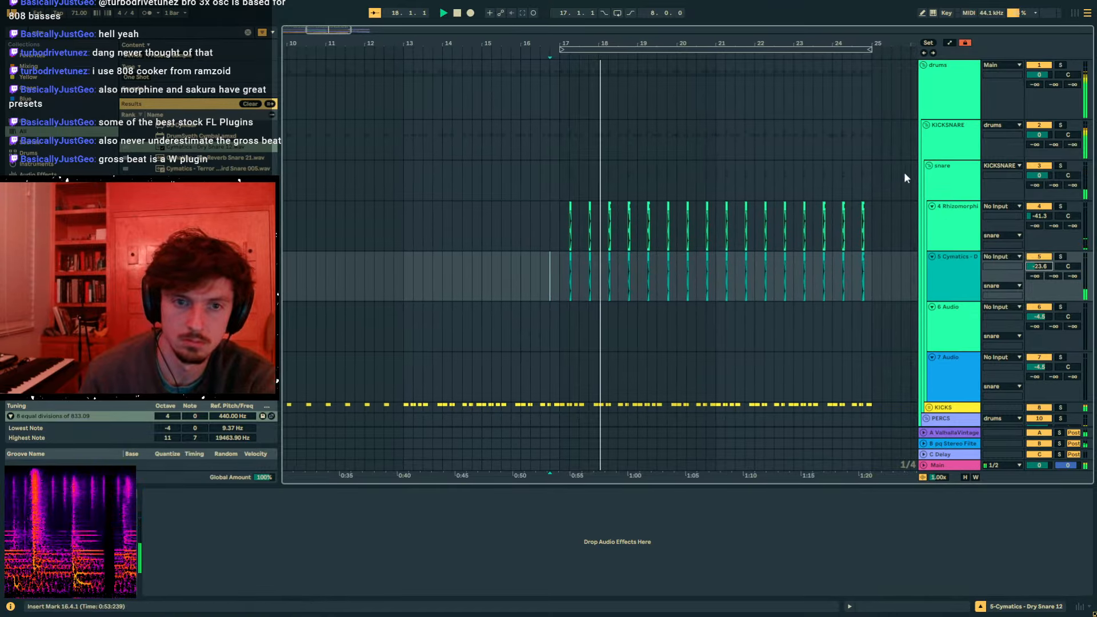
- Check the snare group's effects and deactivate the Rhizomorphic snare track
left_click(949, 178)
scroll(694, 186, "down", 2)
left_click(1039, 115)
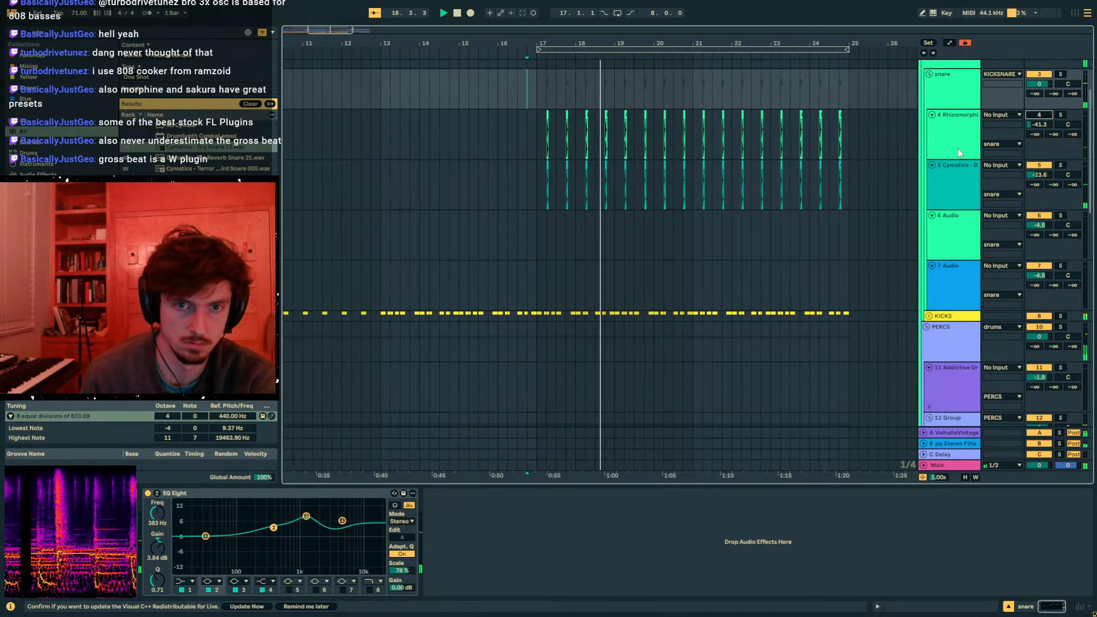
- Add a Utility to the Cymatics Dry Snare 12 track and set its stereo width to 58%
left_click(958, 171)
left_click(86, 33)
type("uti")
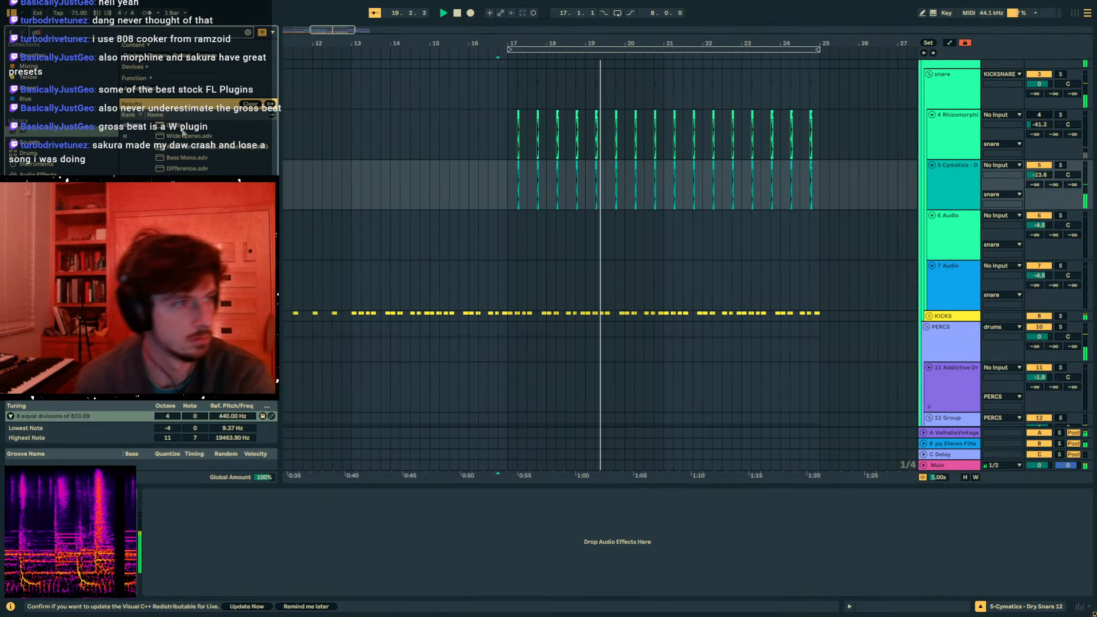
double_click(176, 127)
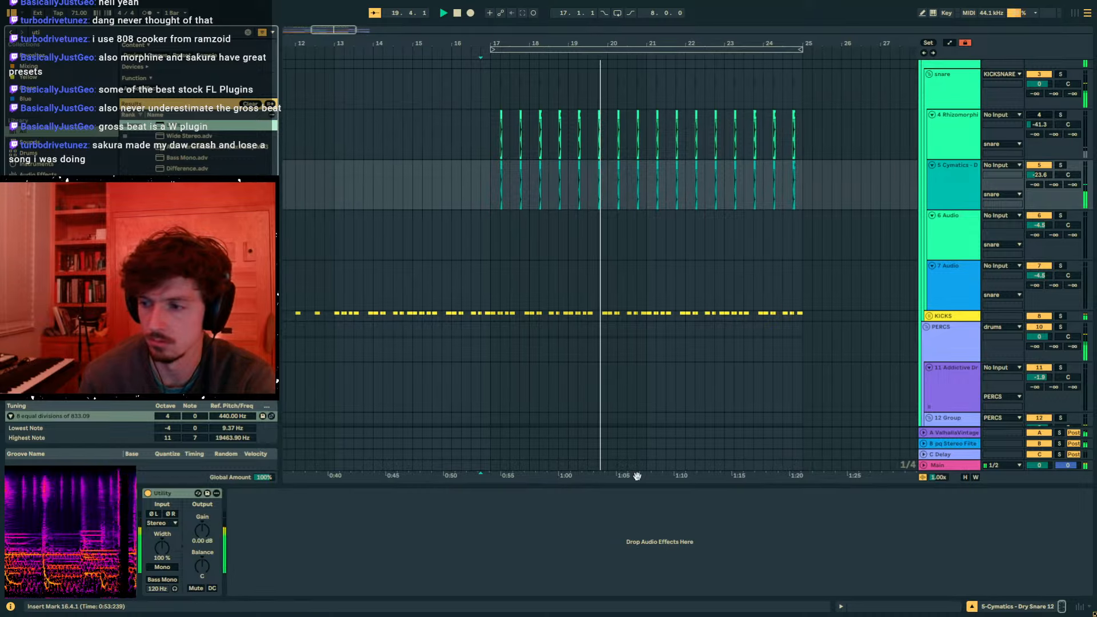
left_click_drag(164, 548, 165, 567)
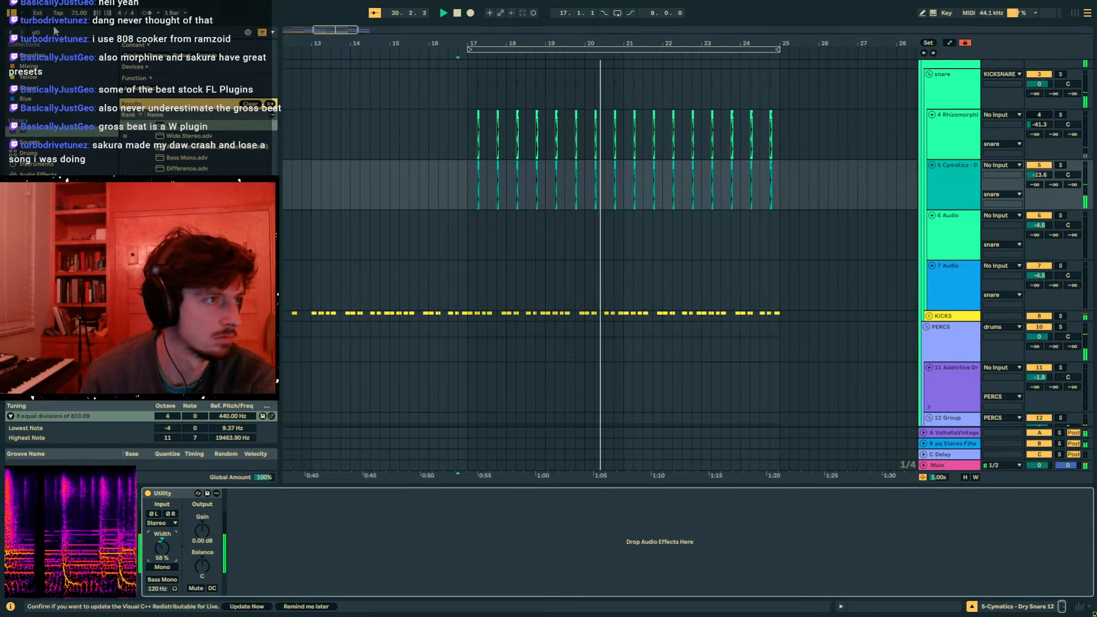
- Add an EQ Eight after the Utility on the Cymatics Dry Snare 12 track
left_click(86, 32)
type("eq 8")
key("Down")
key("Return")
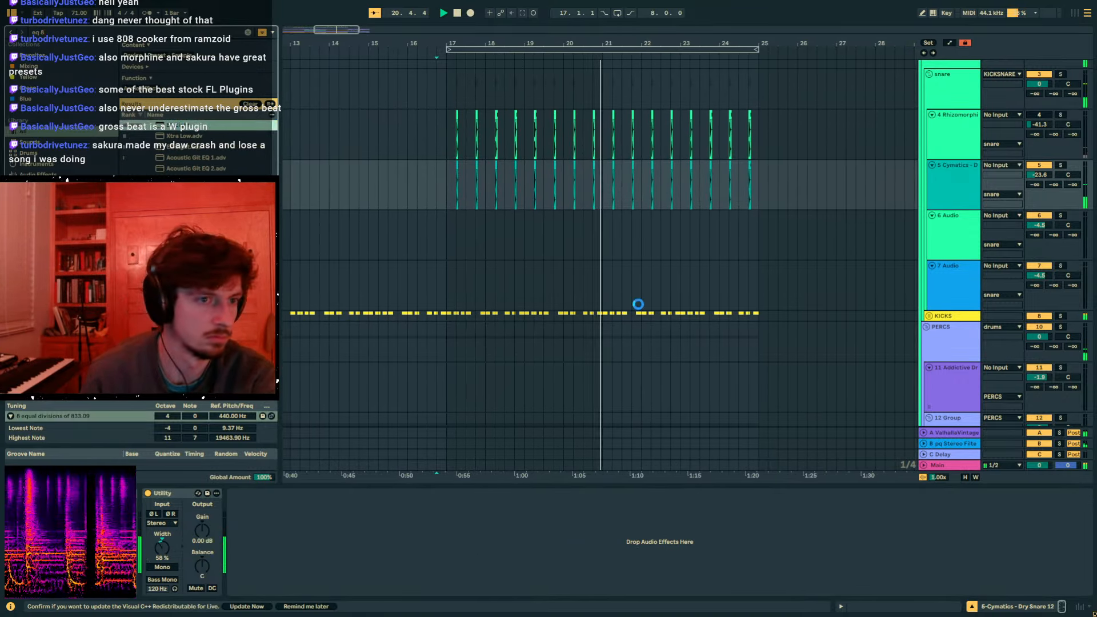
scroll(536, 311, "down", 8)
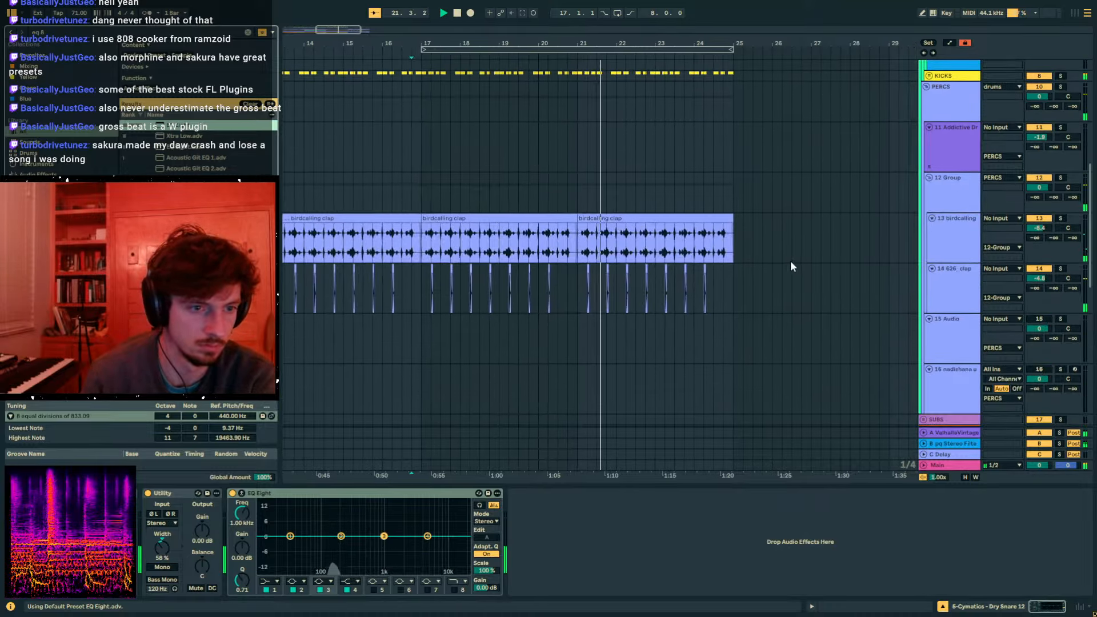
left_click_drag(785, 275, 421, 278)
scroll(515, 283, "up", 8)
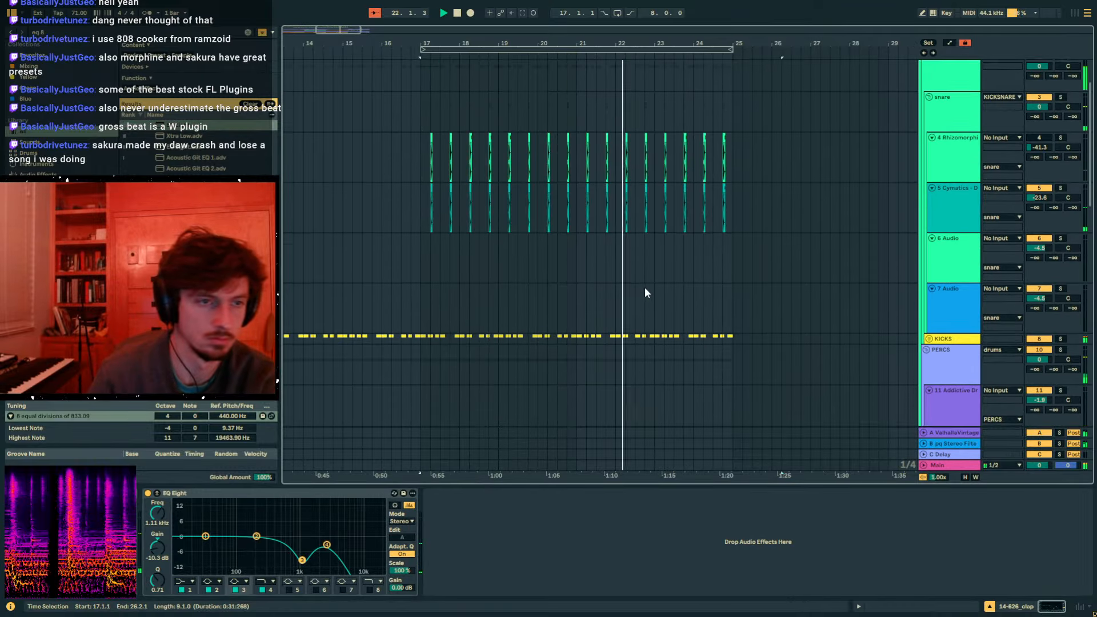
- Set the Dry Snare's EQ Eight band 4 to about 3.16 kHz and -4.34 dB, and raise the track's volume to -18.7
left_click(399, 269)
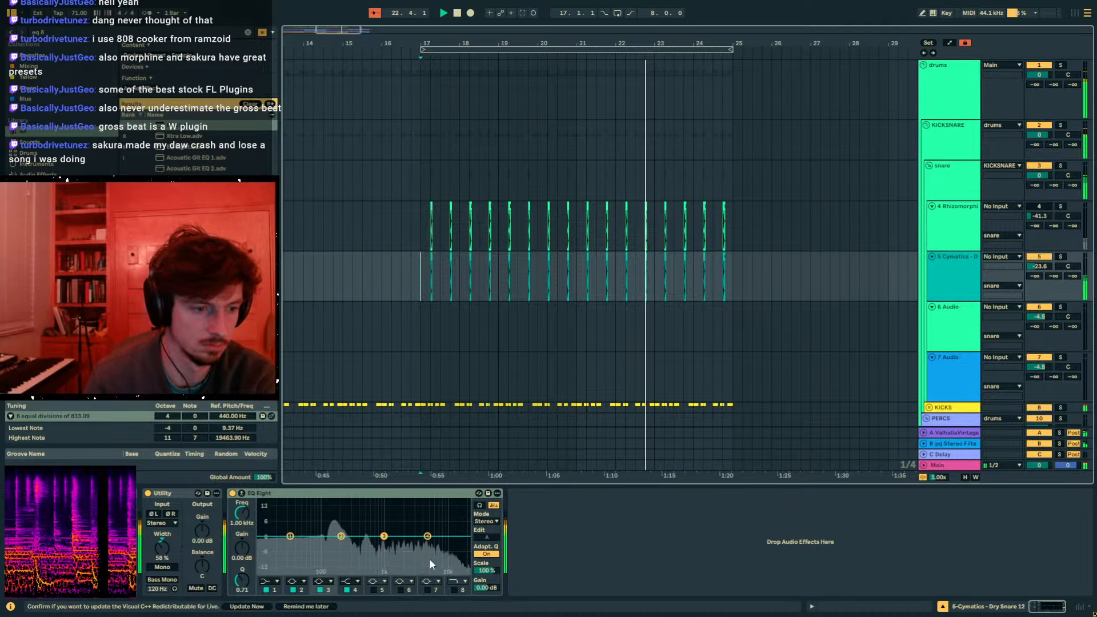
left_click_drag(428, 536, 415, 546)
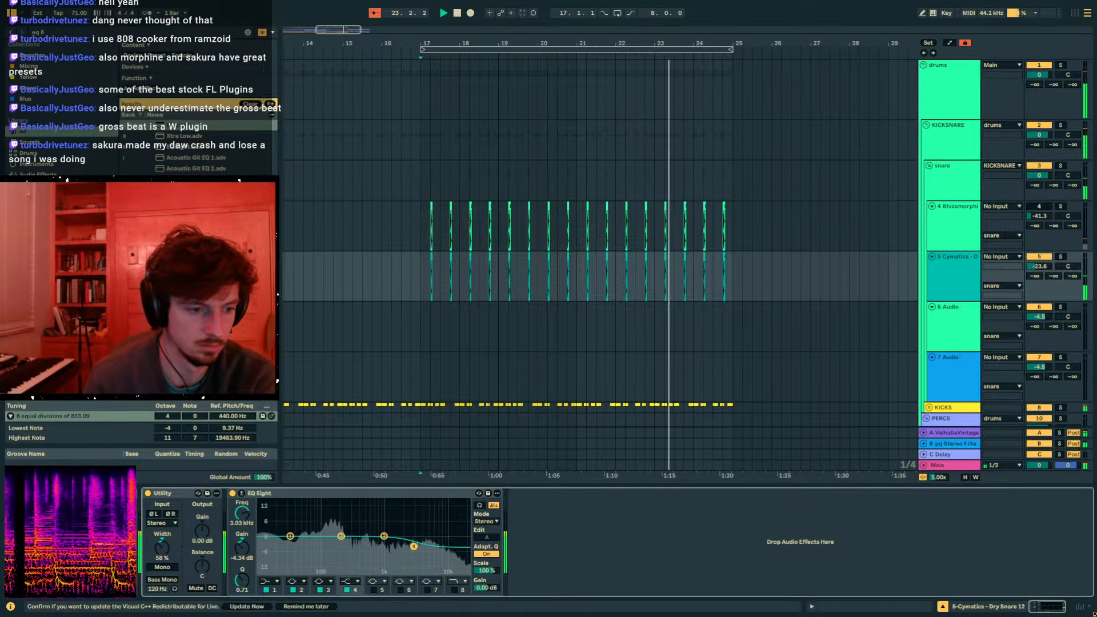
left_click_drag(726, 267, 427, 281)
left_click_drag(1039, 266, 1039, 257)
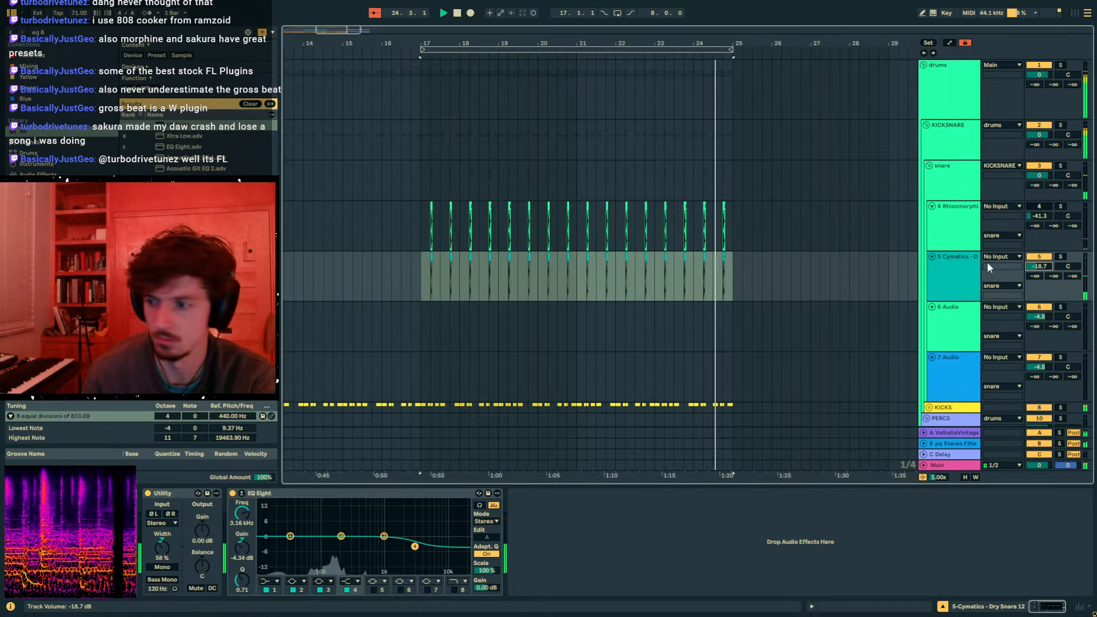
- Collapse the drums group and copy its section of bars 9–17 to bar 25, extending the drums to bar 33
left_click(924, 65)
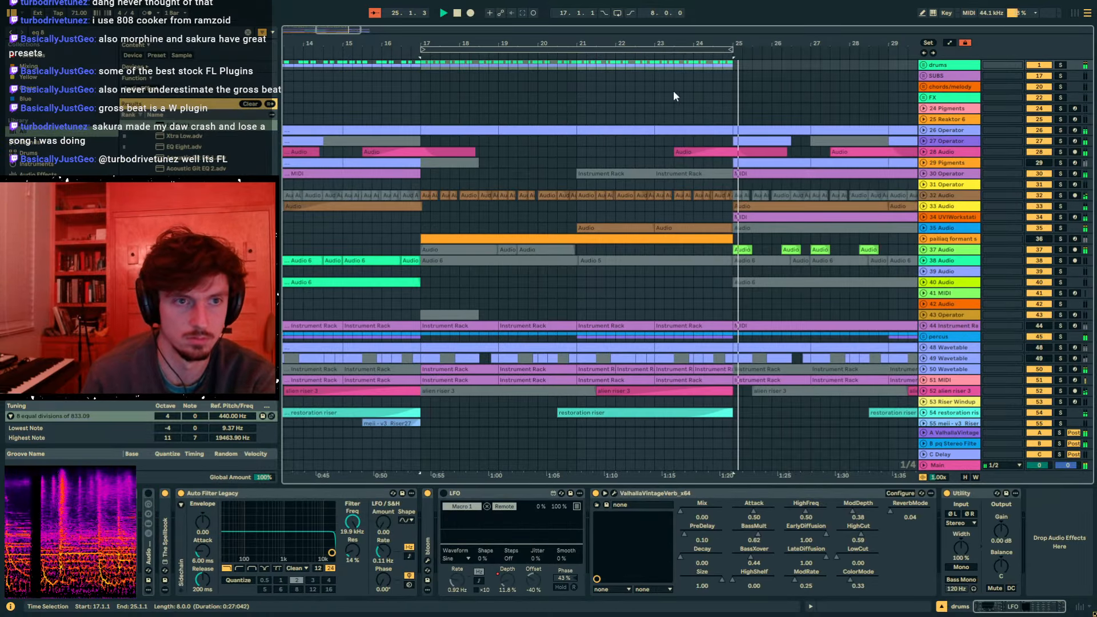
left_click_drag(659, 38, 641, 7)
left_click_drag(487, 66, 389, 65)
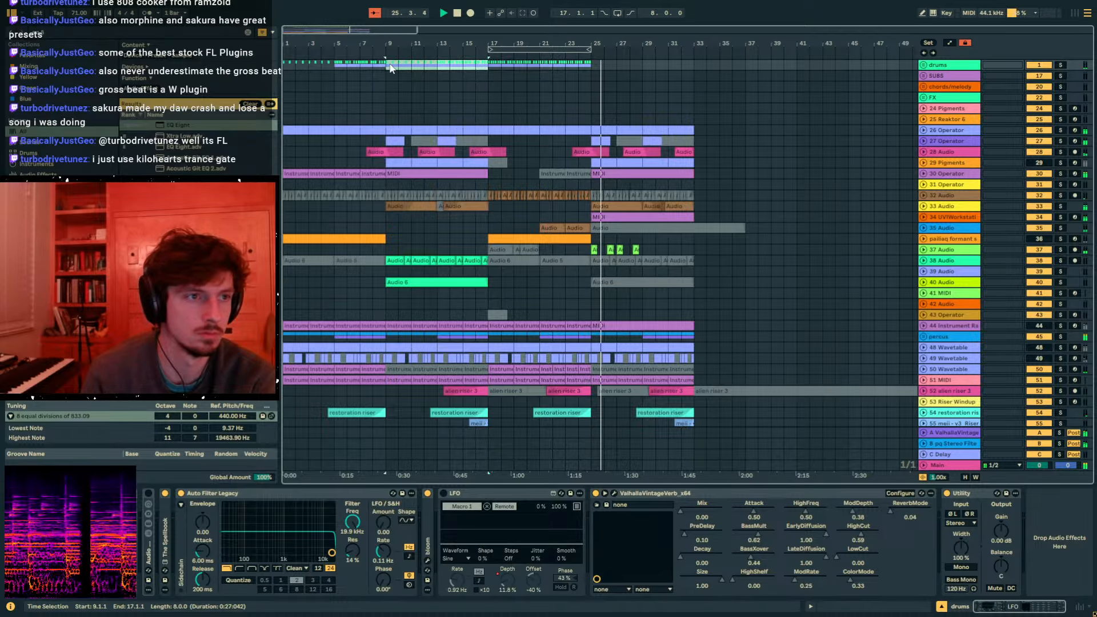
left_click(592, 62)
key("ctrl+v")
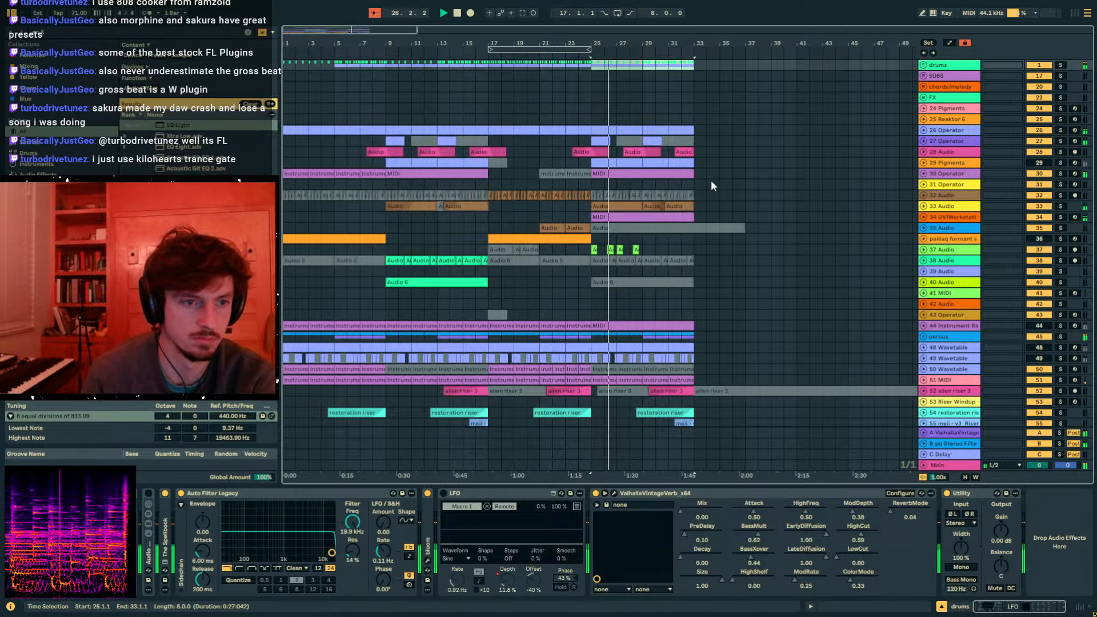
- Unfold track 37 Audio and deactivate its clips in bars 25, 26 and 27
left_click(924, 251)
scroll(709, 240, "down", 2)
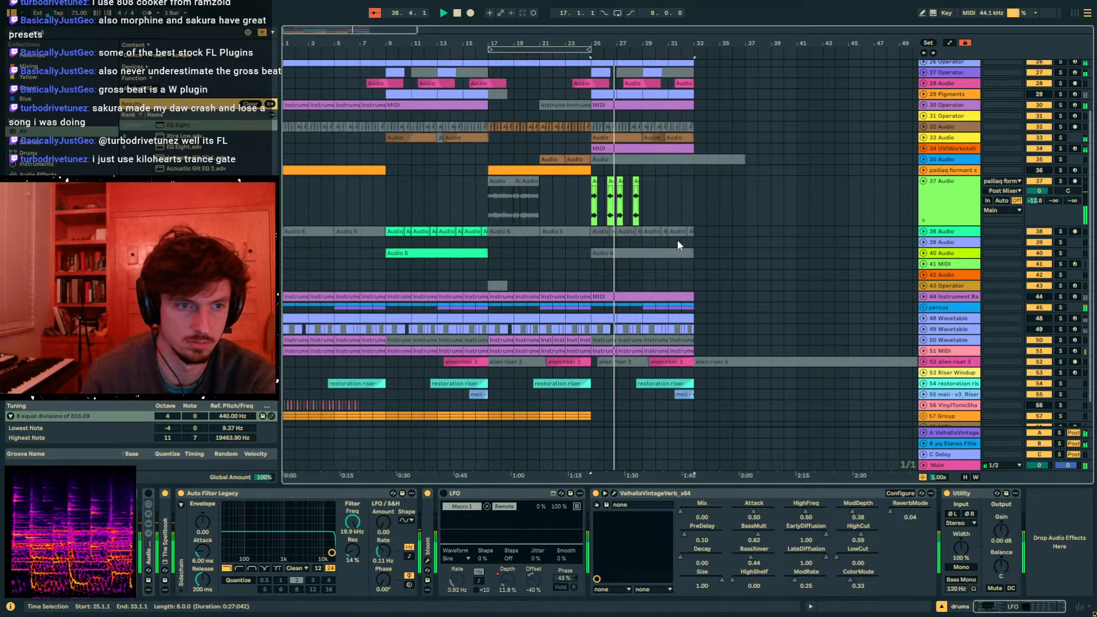
left_click(594, 182)
left_click(609, 181, "shift")
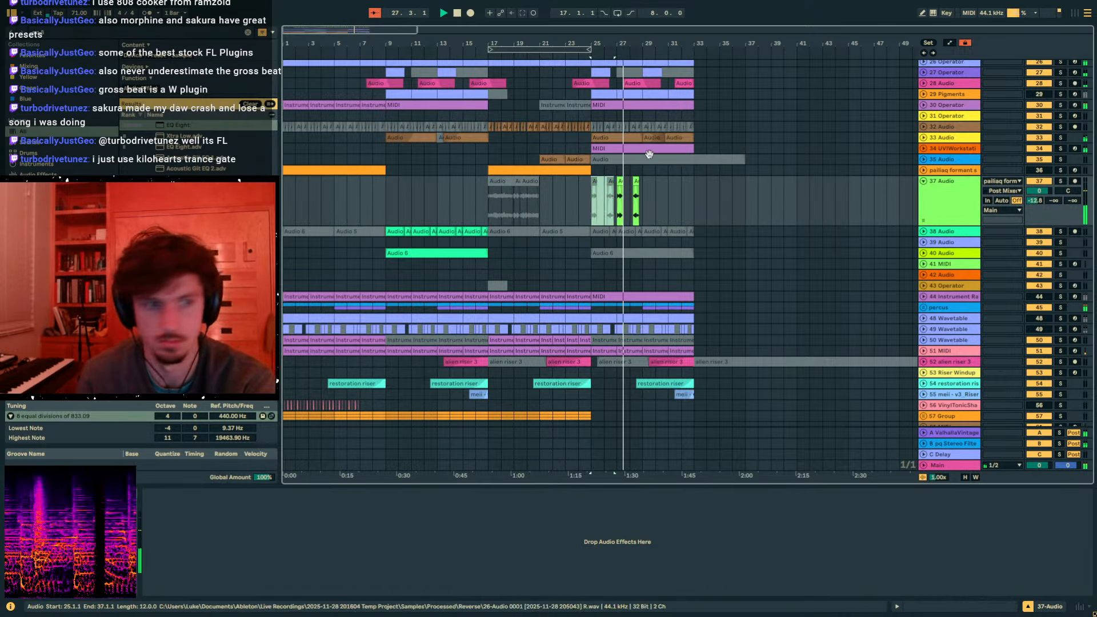
key("0")
left_click(620, 181)
key("0")
- Place an active copy of track 37's bar 25 clip at bar 29 and deactivate the clip in bar 28
left_click_drag(633, 43, 631, 103)
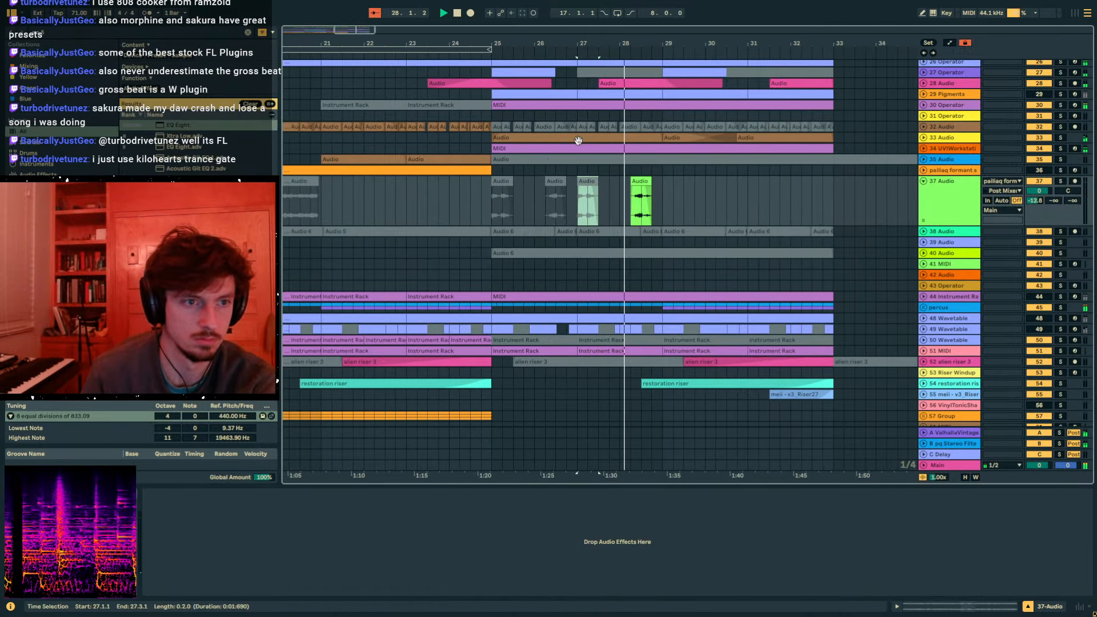
left_click(502, 182)
left_click(663, 192)
key("ctrl+v")
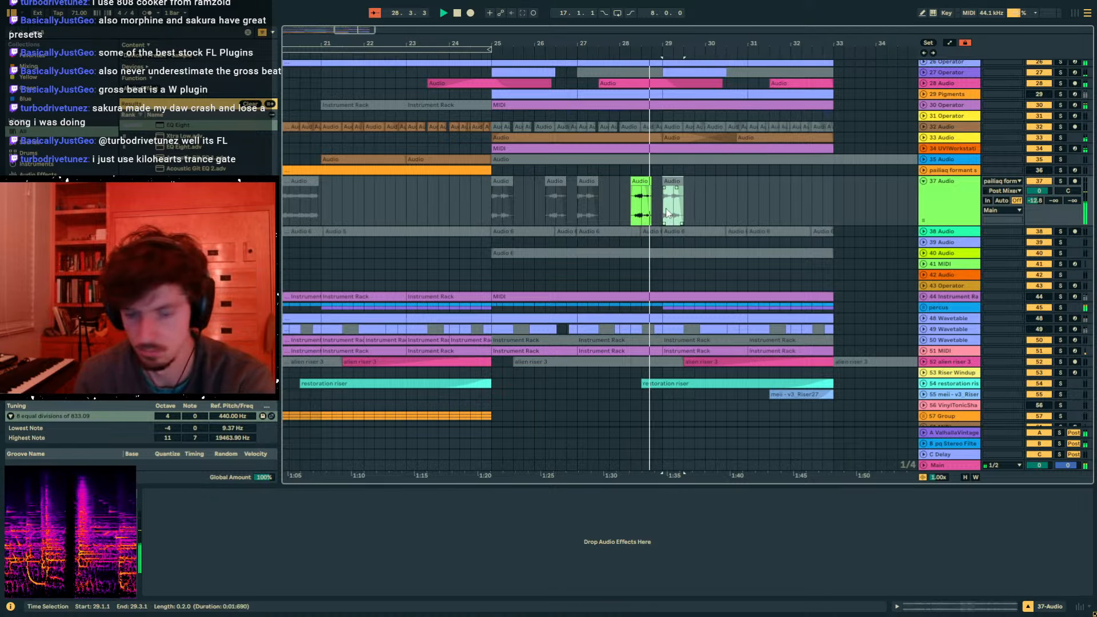
key("0")
left_click(642, 182)
key("0")
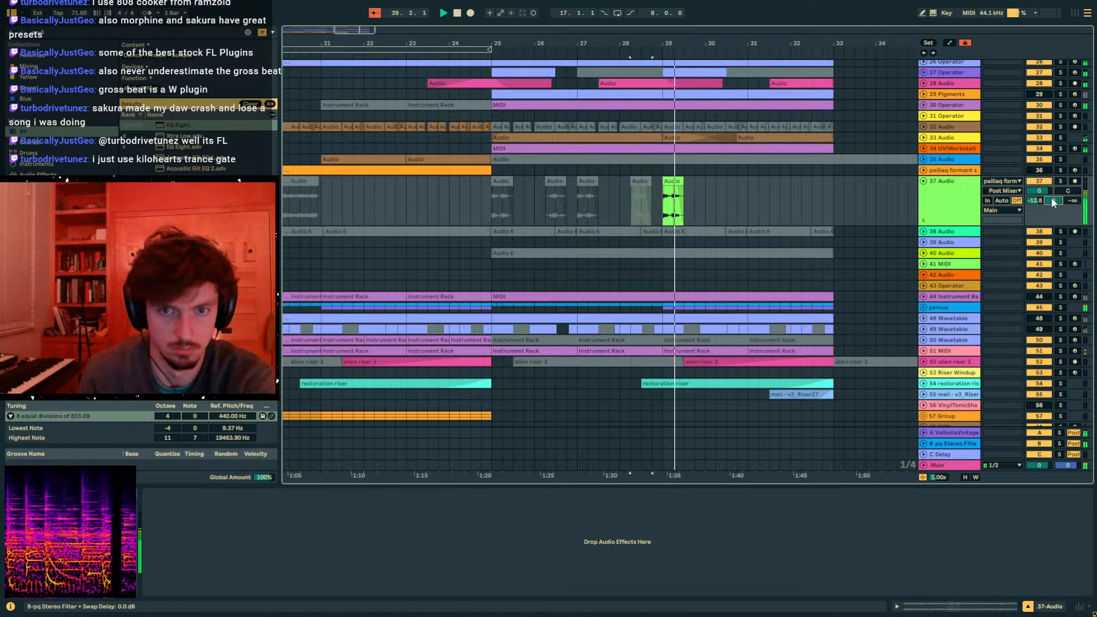
- Fade the bar 29 clip on track 37 in and out, and copy it to bar 31
key("a")
key("a")
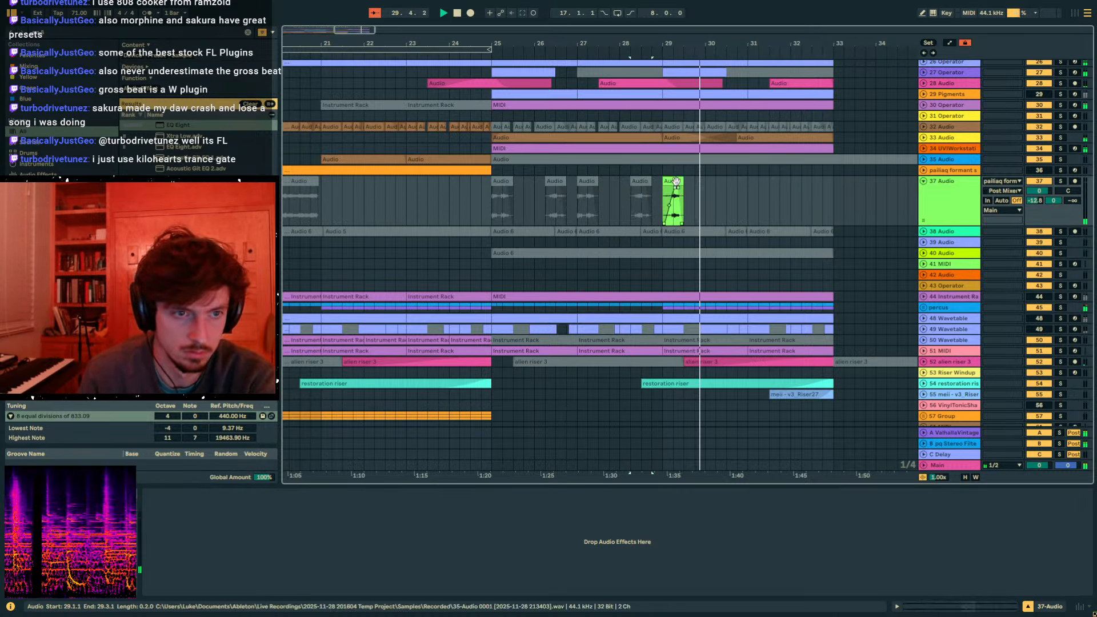
left_click(742, 196)
left_click(748, 198)
key("ctrl+v")
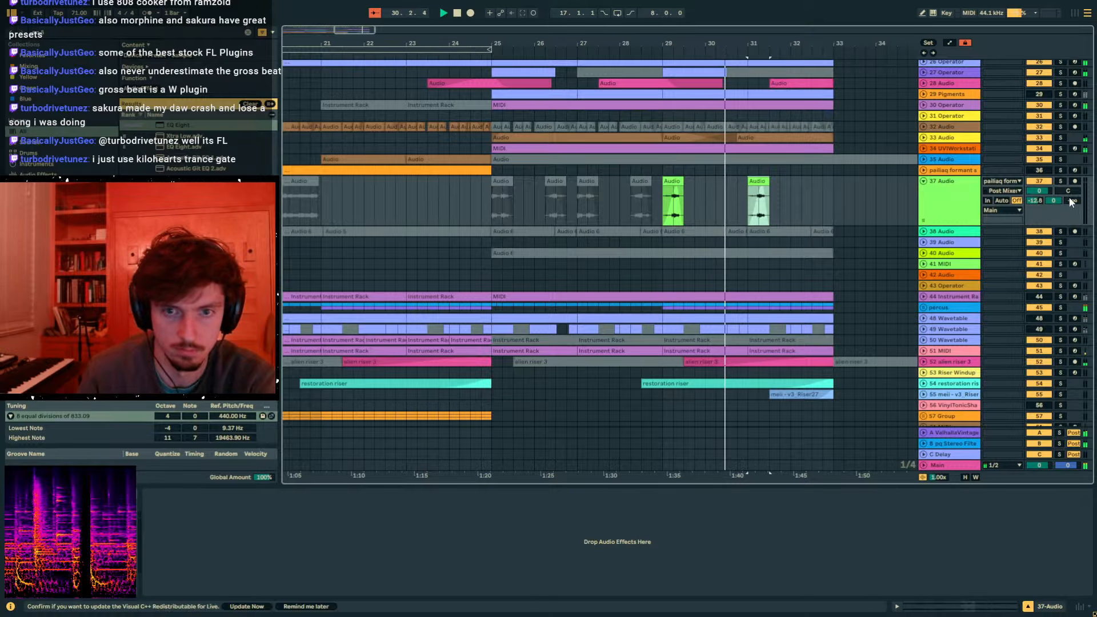
- Raise track 37's send to the C Delay return to -12.2 and set the Delay's synced time to 1 on both channels
left_click_drag(1072, 200, 1072, 163)
left_click(966, 454)
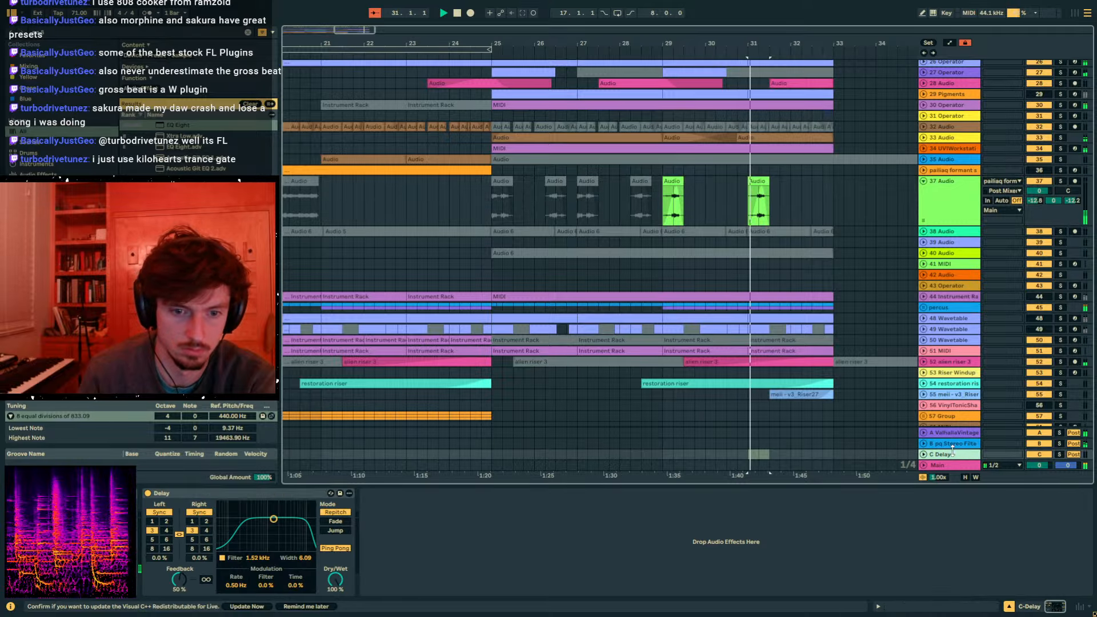
left_click(193, 522)
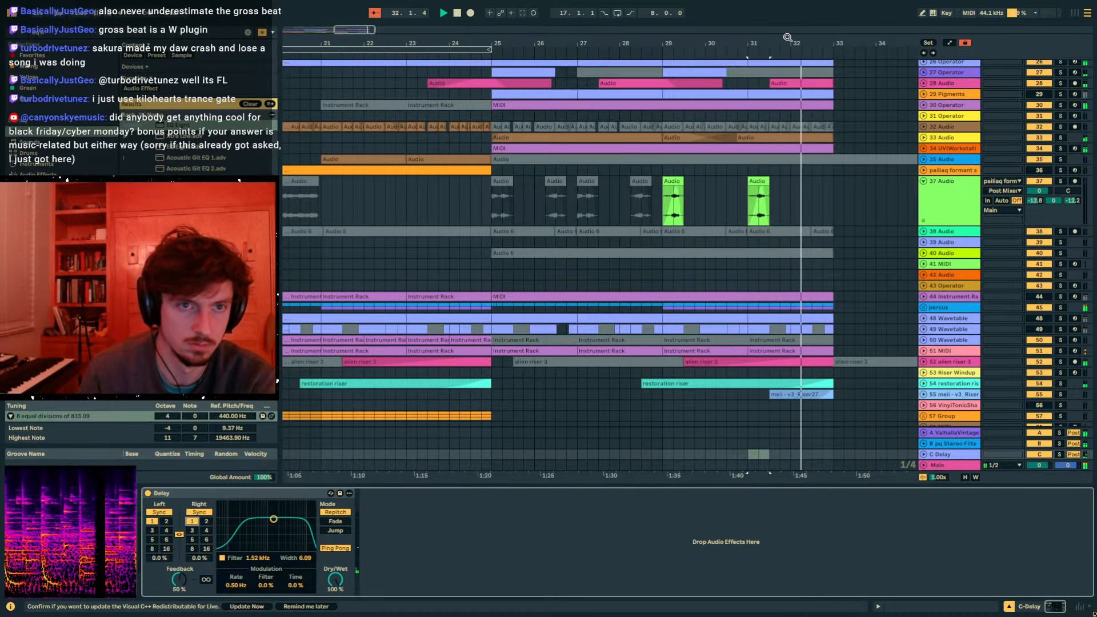
- Loop the arrangement from bar 1 to bar 33
left_click_drag(787, 39, 823, 7)
left_click_drag(745, 222, 286, 212)
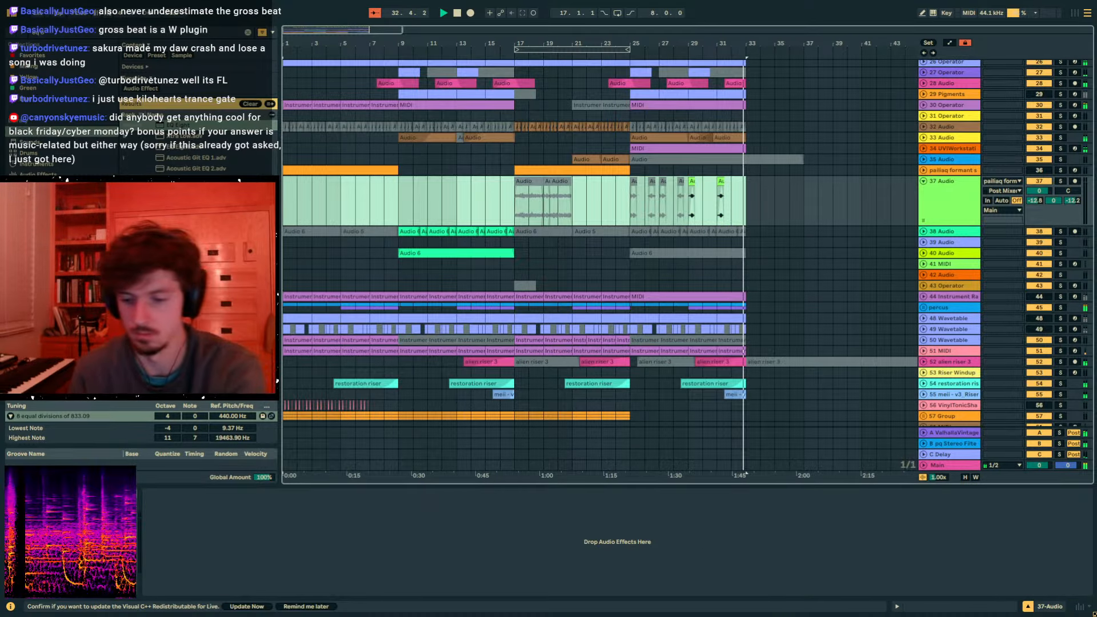
key("ctrl+l")
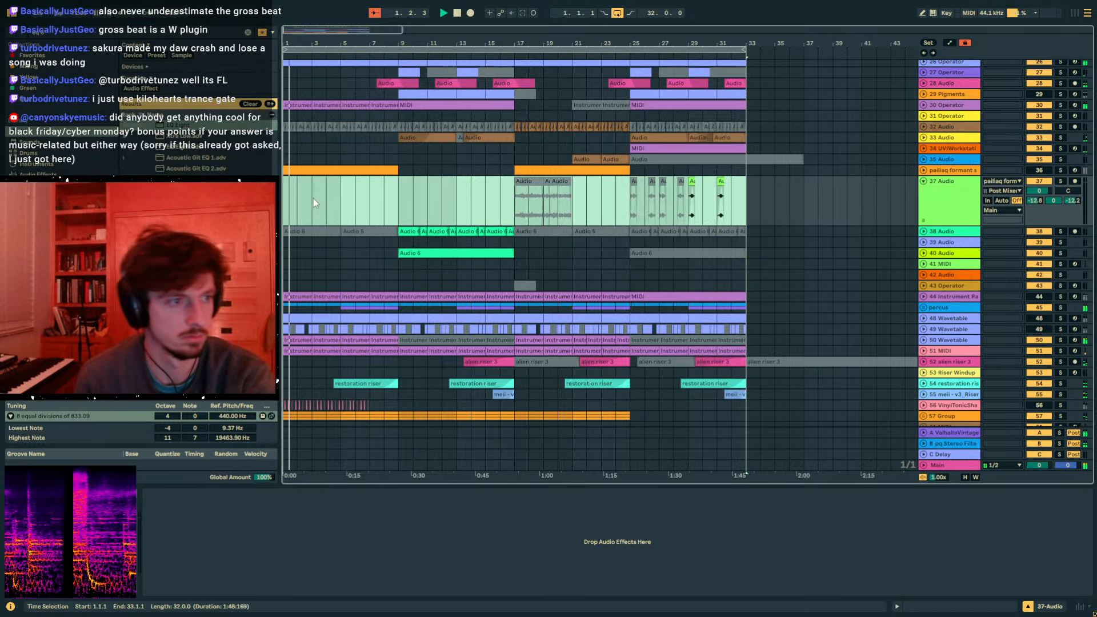
- Unfold the drums group and copy the clap clips on tracks 13 and 14 from bars 5–8 to bar 1
scroll(321, 197, "up", 3)
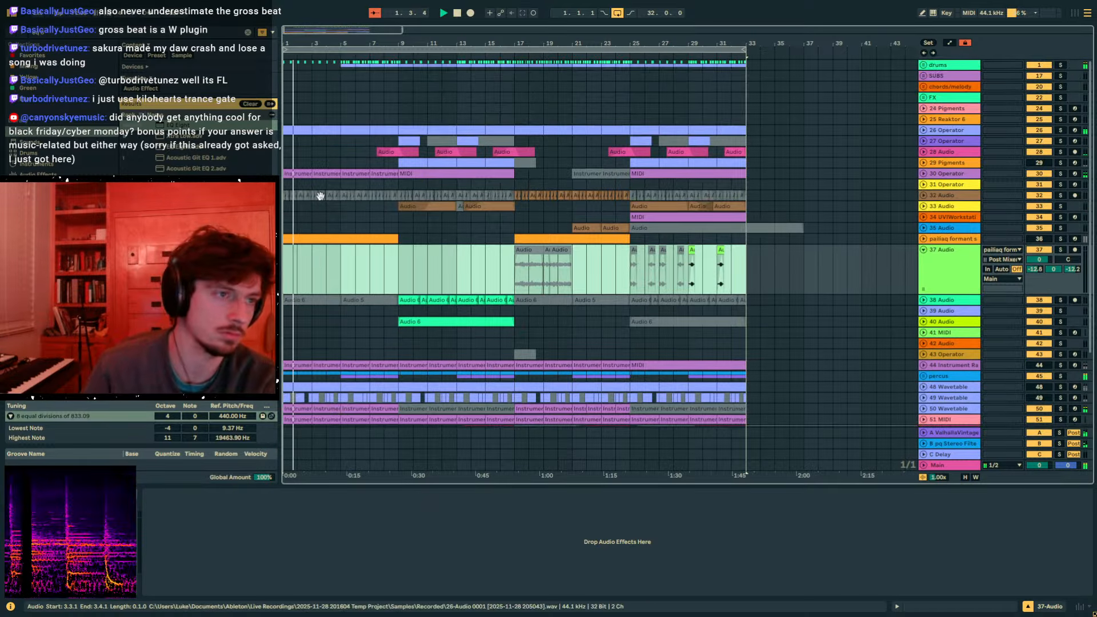
left_click(924, 65)
scroll(634, 169, "down", 6)
key("space")
scroll(576, 193, "down", 2)
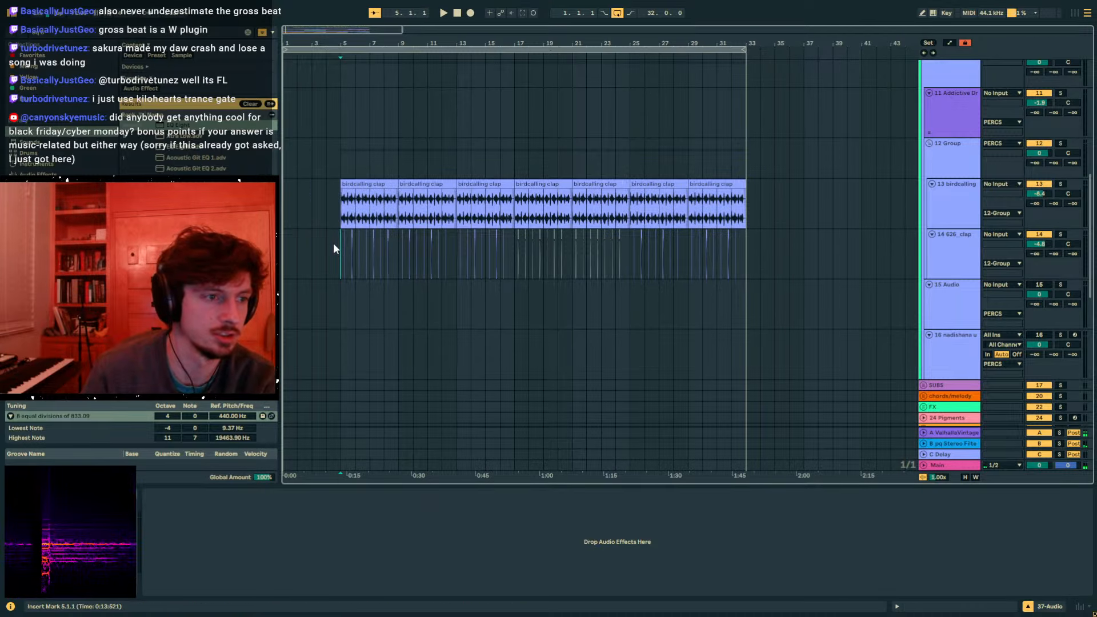
left_click_drag(335, 243, 398, 214)
key("ctrl+c")
left_click(284, 197)
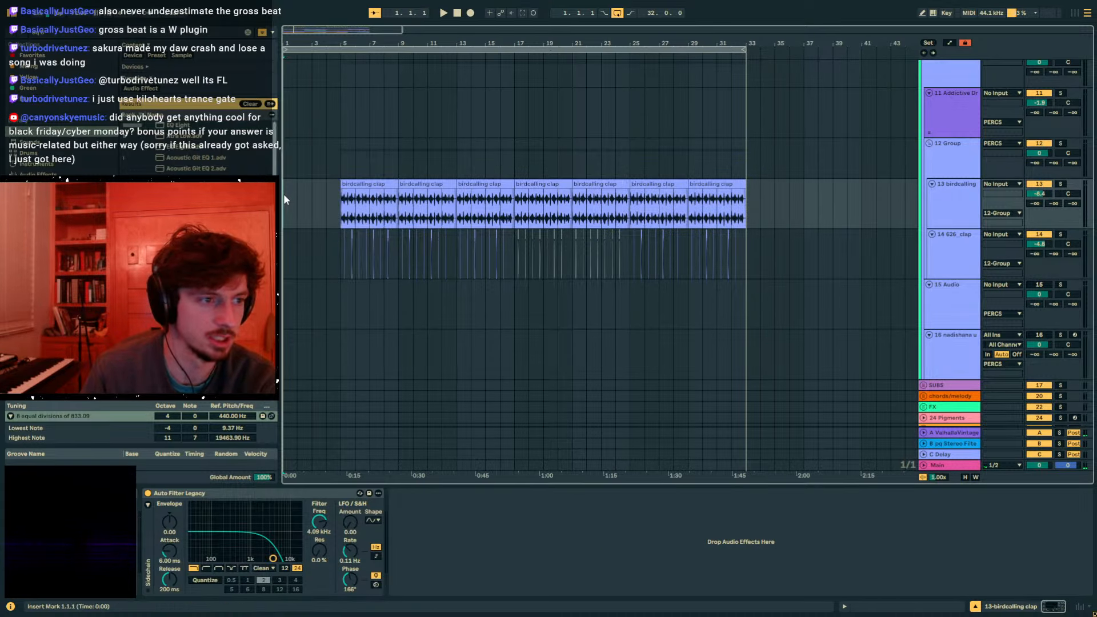
key("ctrl+v")
- Lower the Auto Filter frequency automation on 12 Group to 3.17 kHz up to bar 5 and stop playback
left_click(284, 160)
key("space")
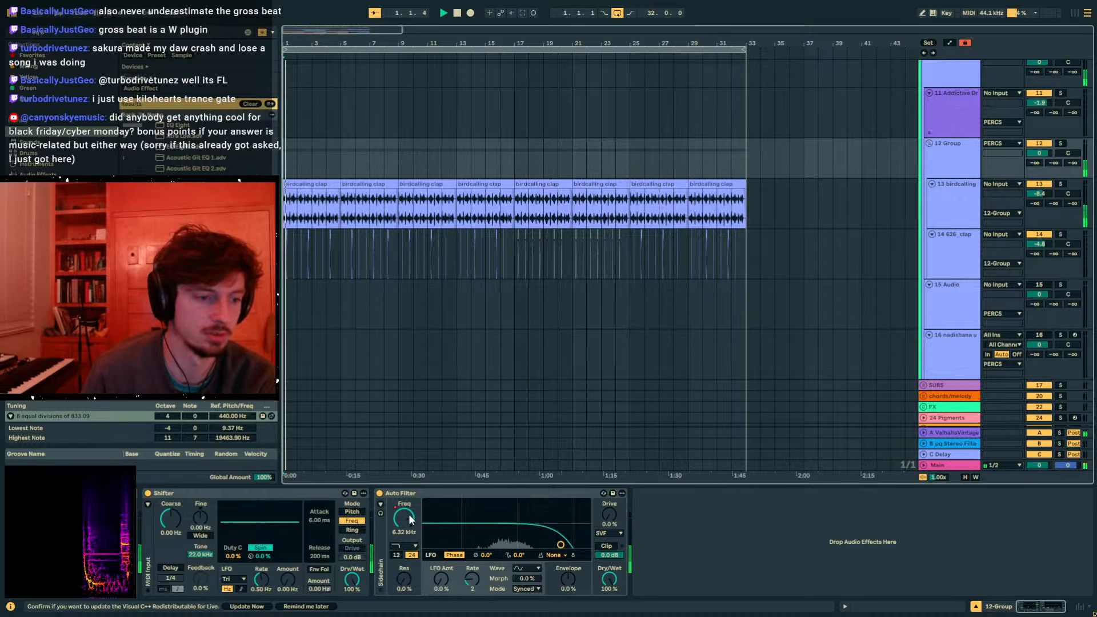
key("a")
left_click(341, 153)
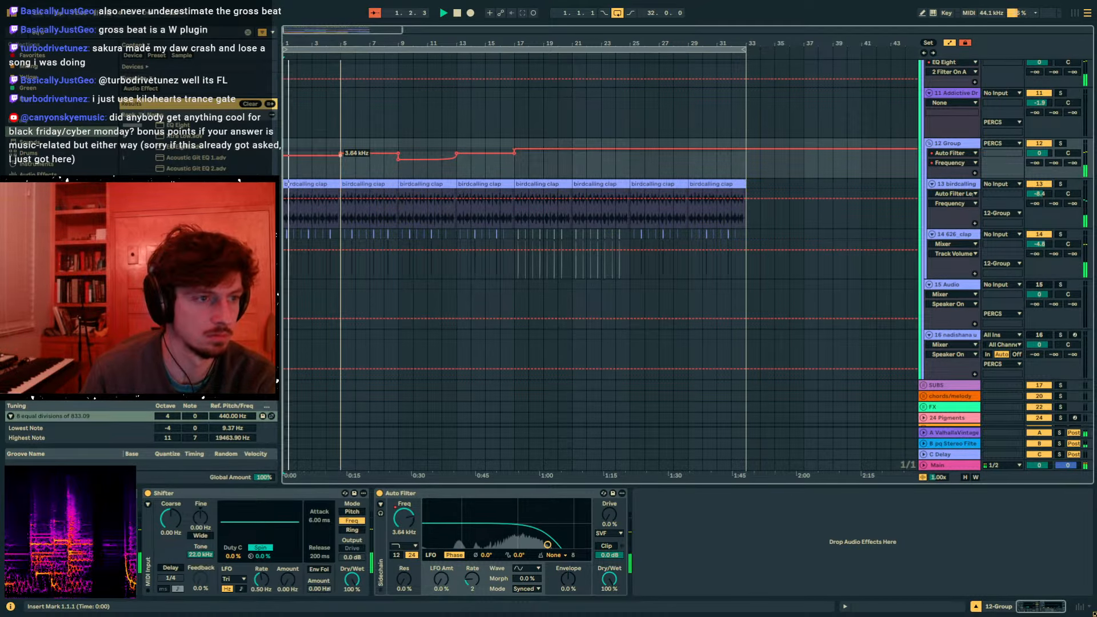
left_click_drag(341, 154, 341, 156)
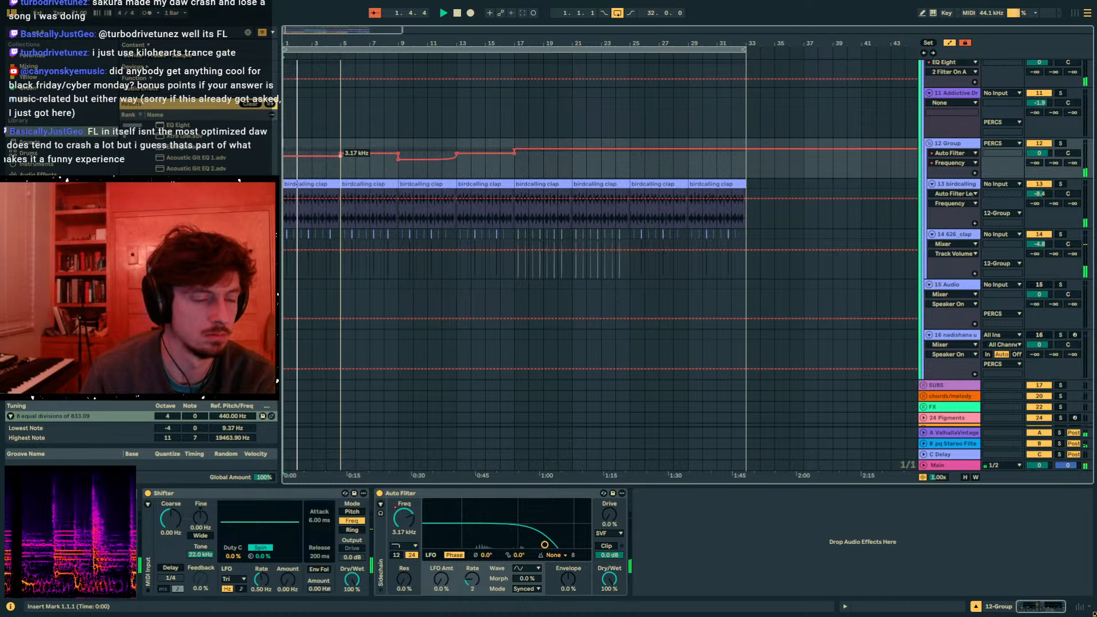
left_click(335, 168)
key("space")
key("a")
left_click_drag(731, 157, 280, 201)
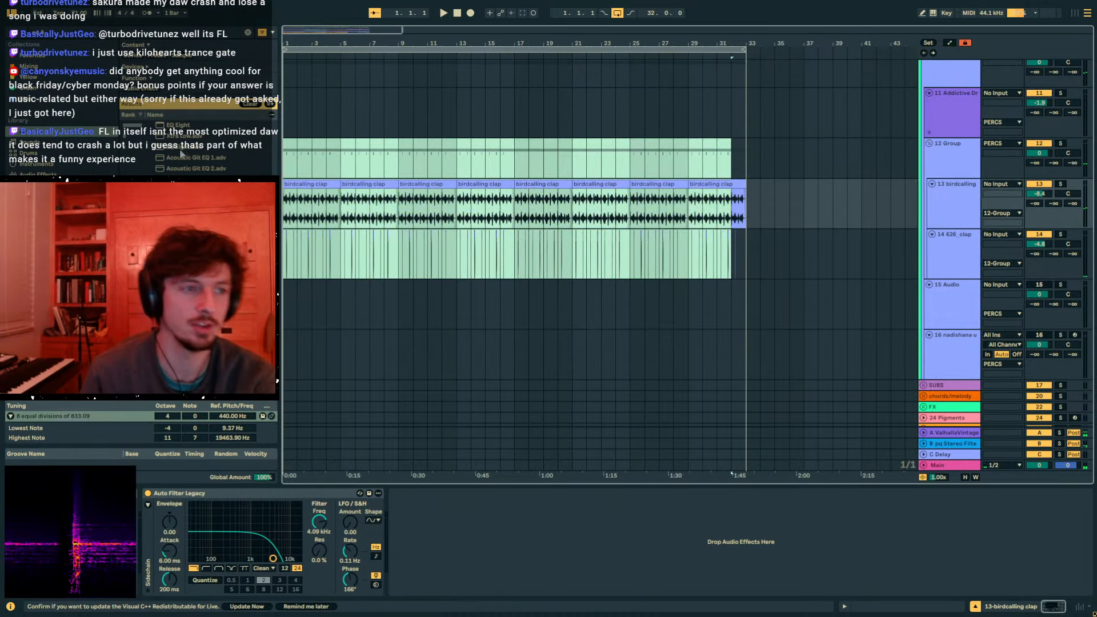
- Save the Live Set in the A12 PROJECTS 2025 folder as "25-11-28phi vidya tribal beat"
key("ctrl+shift+s")
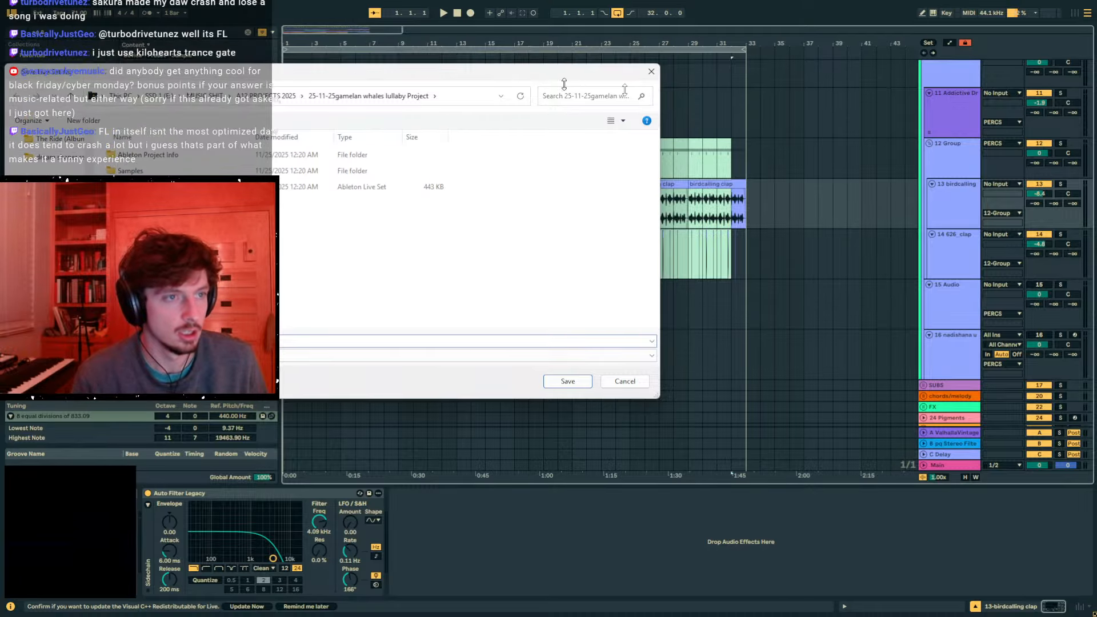
left_click(621, 132)
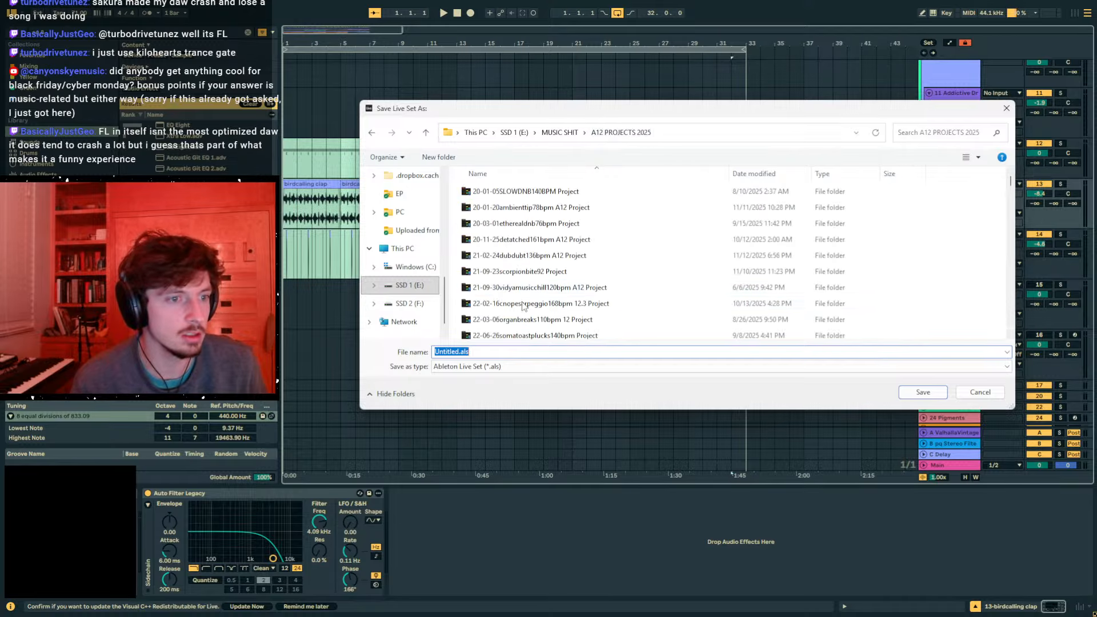
scroll(532, 285, "down", 5)
scroll(526, 302, "down", 10)
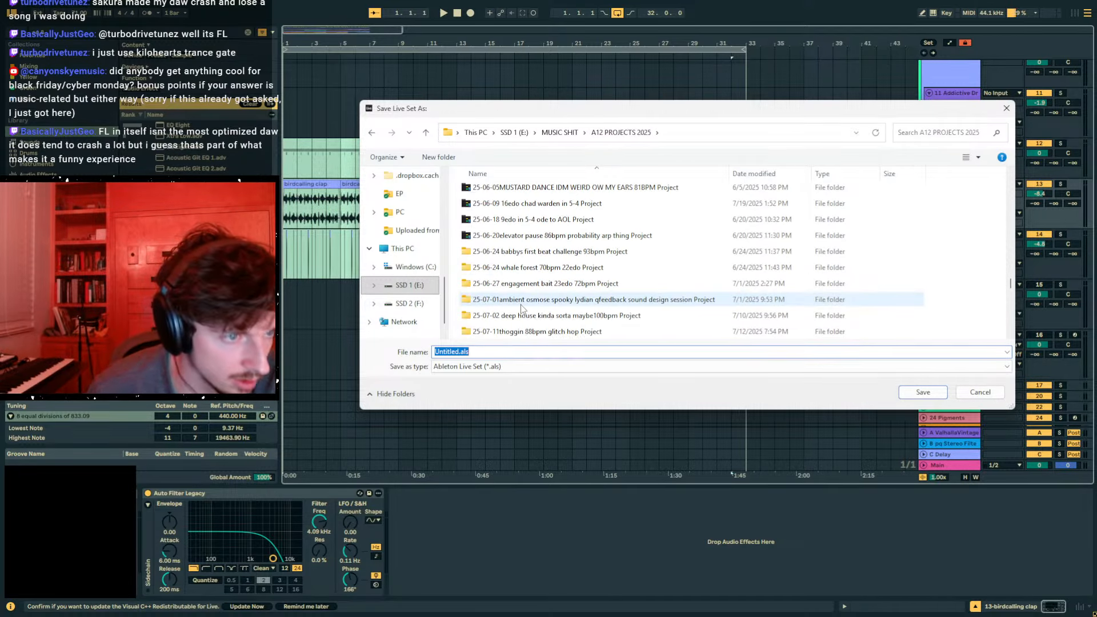
type("25-")
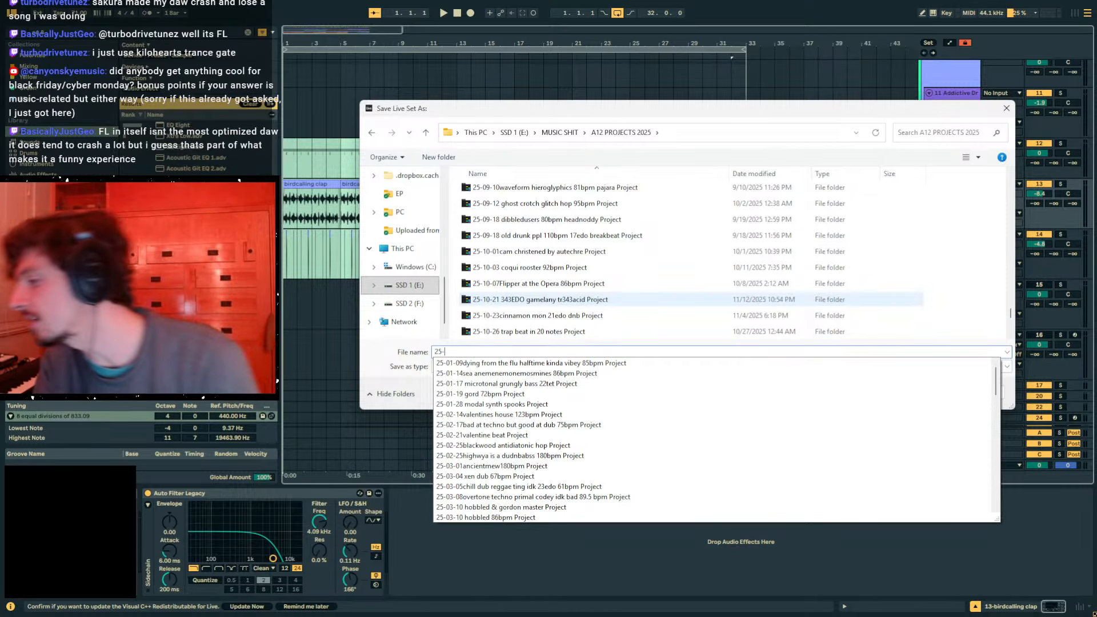
type("11-28phi vidy")
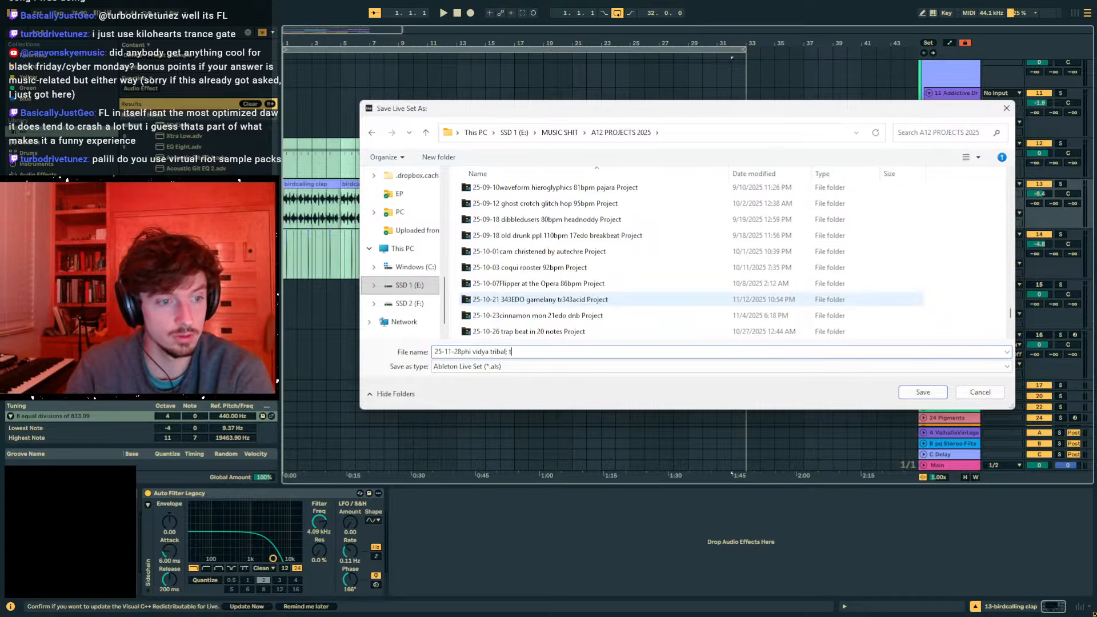
type("at")
key("Return")
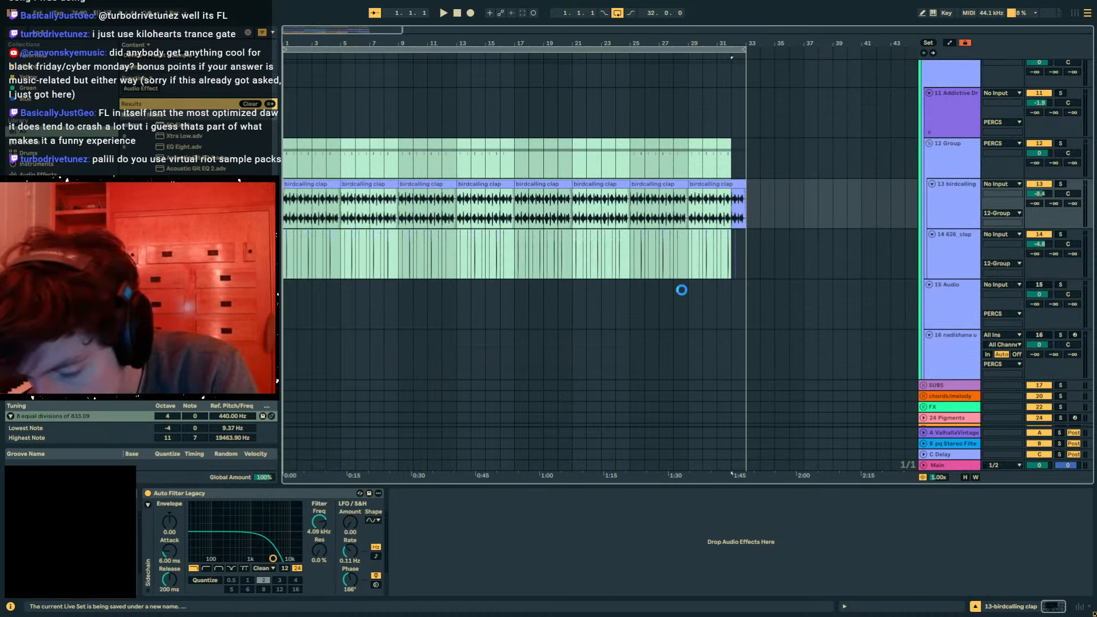
- Leave full screen and open the recent set "25-09-09rooster osama sato into crazy chainsaw 83bpm"
key("F11")
left_click(554, 180)
left_click(19, 25)
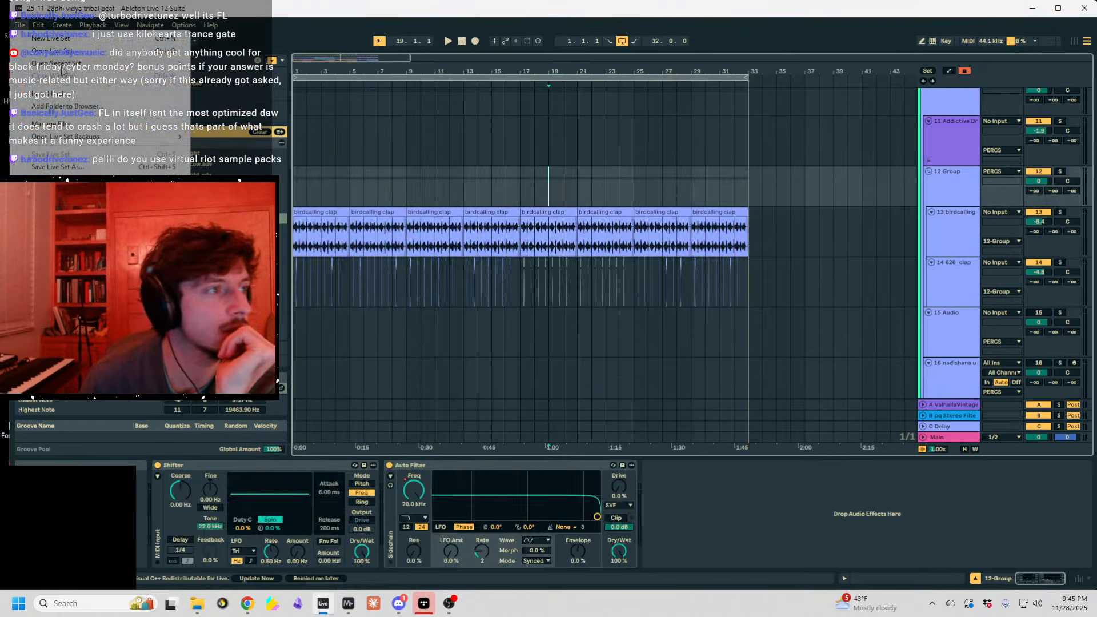
mouse_move(54, 63)
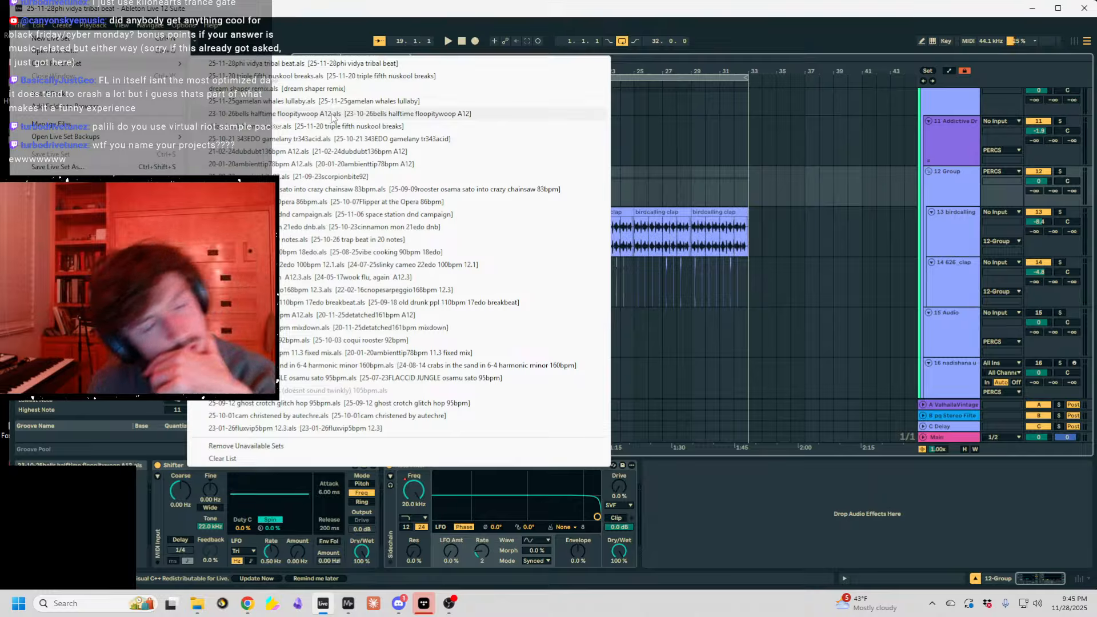
left_click(351, 190)
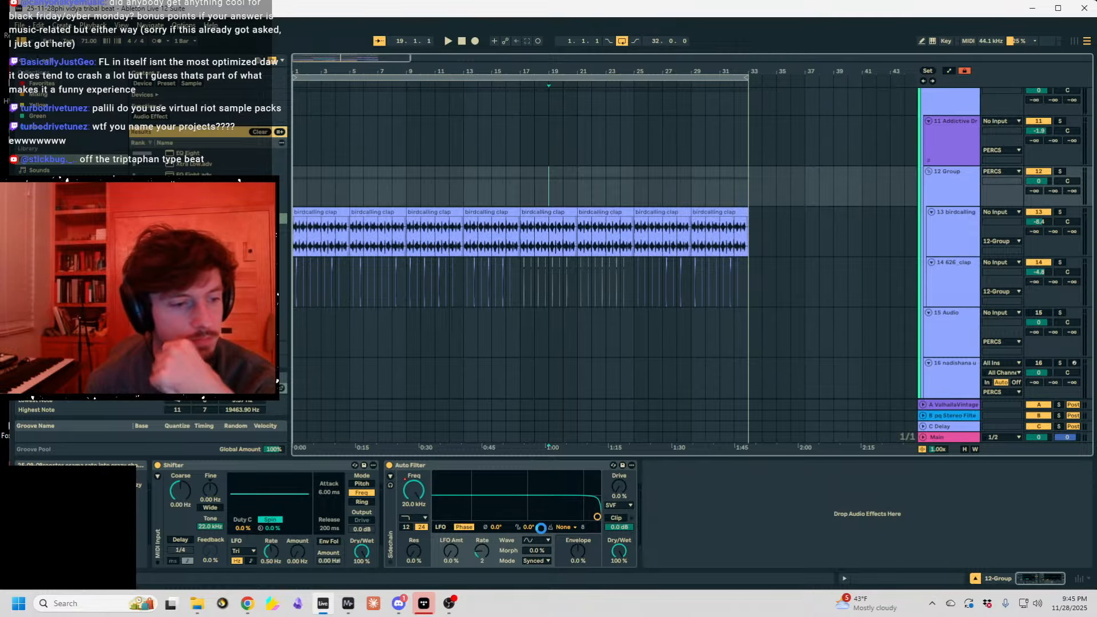
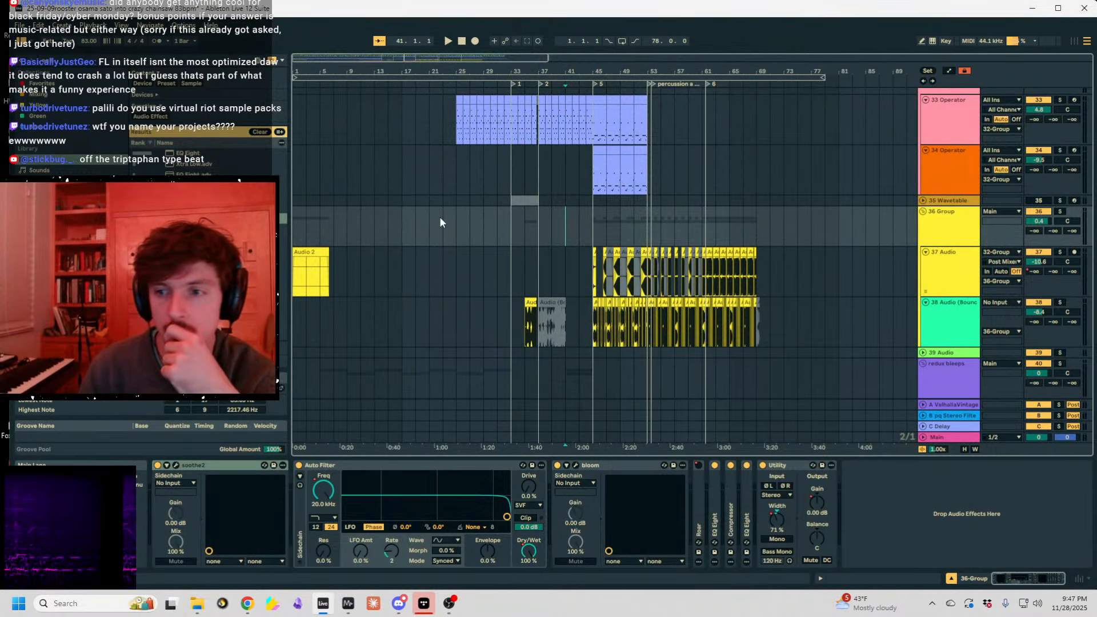
- Fold all tracks in the arrangement and play it from bar 1
left_click(443, 224)
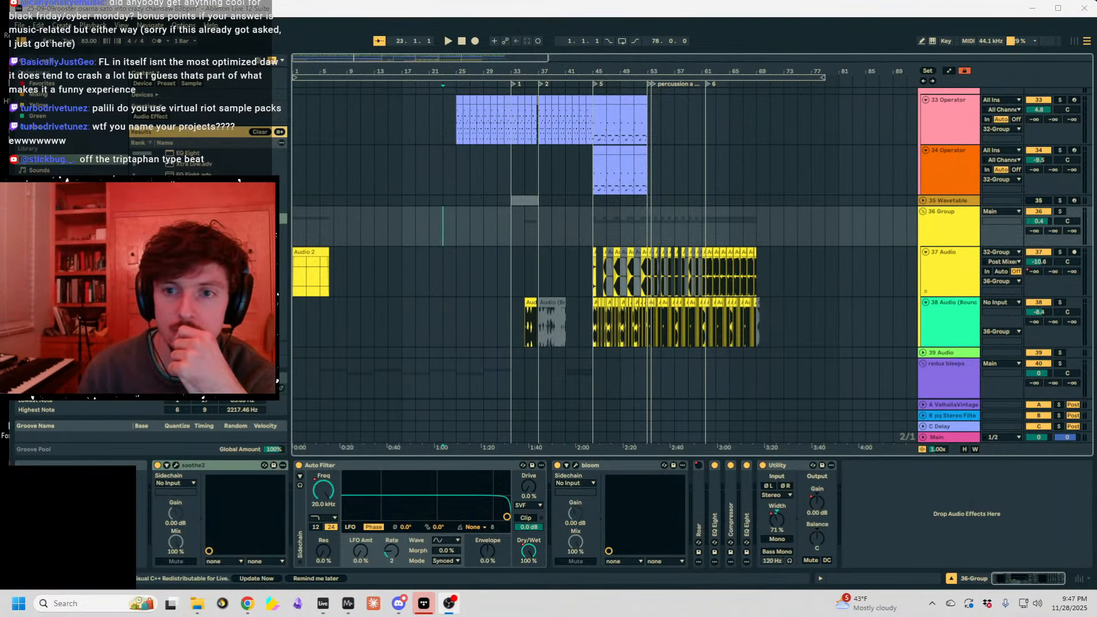
left_click_drag(303, 67, 297, 106)
left_click(294, 110)
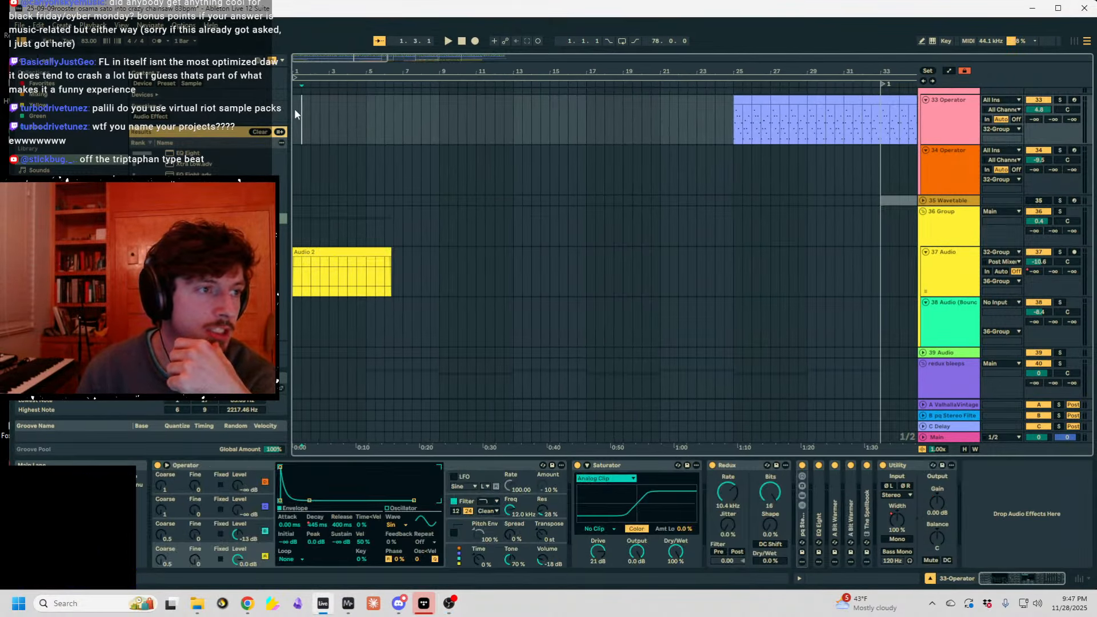
scroll(895, 285, "up", 3)
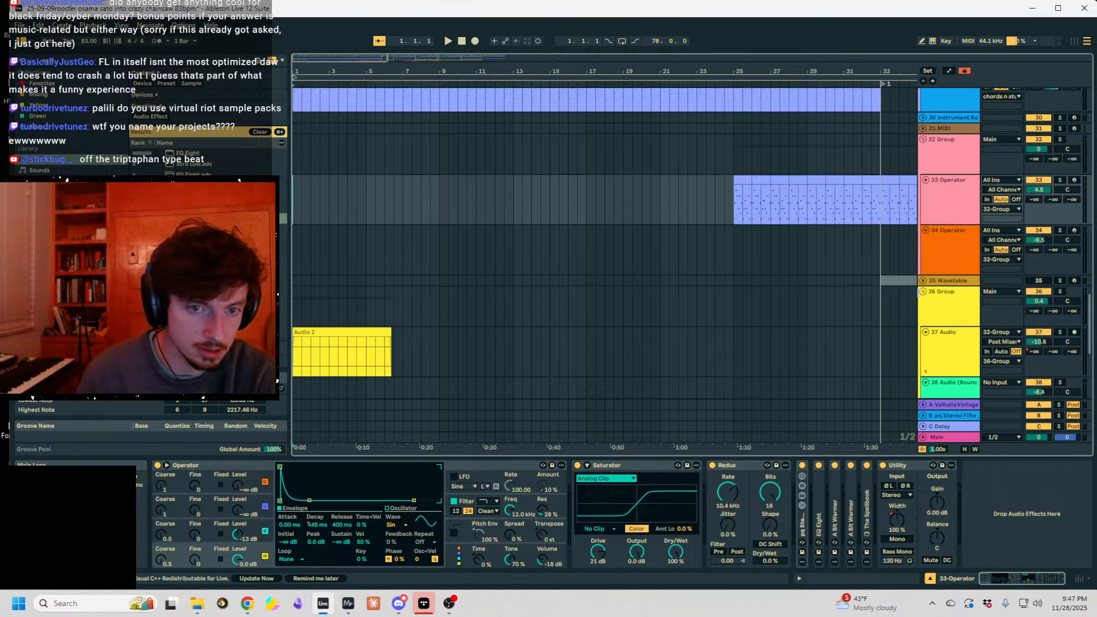
left_click(922, 292, "alt")
left_click(295, 146)
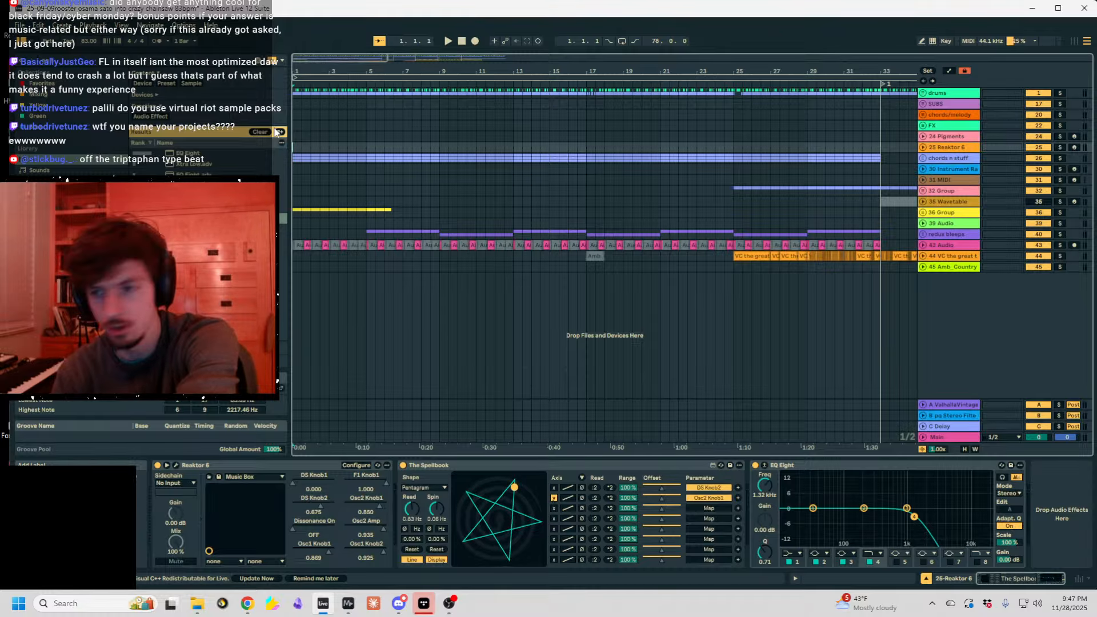
key("space")
key("minus")
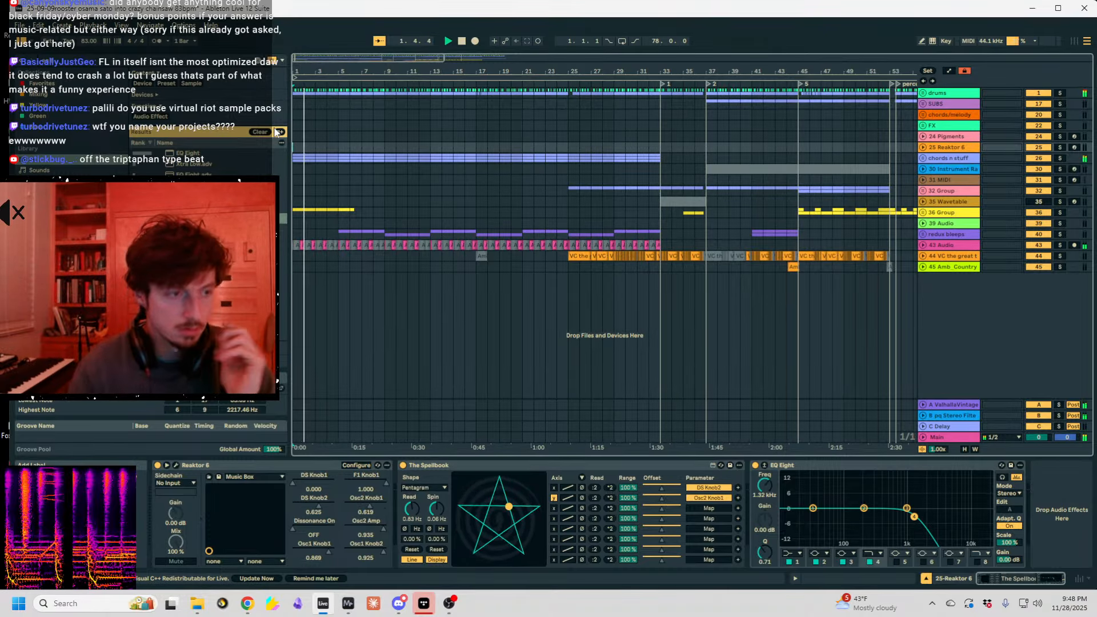
key("plus")
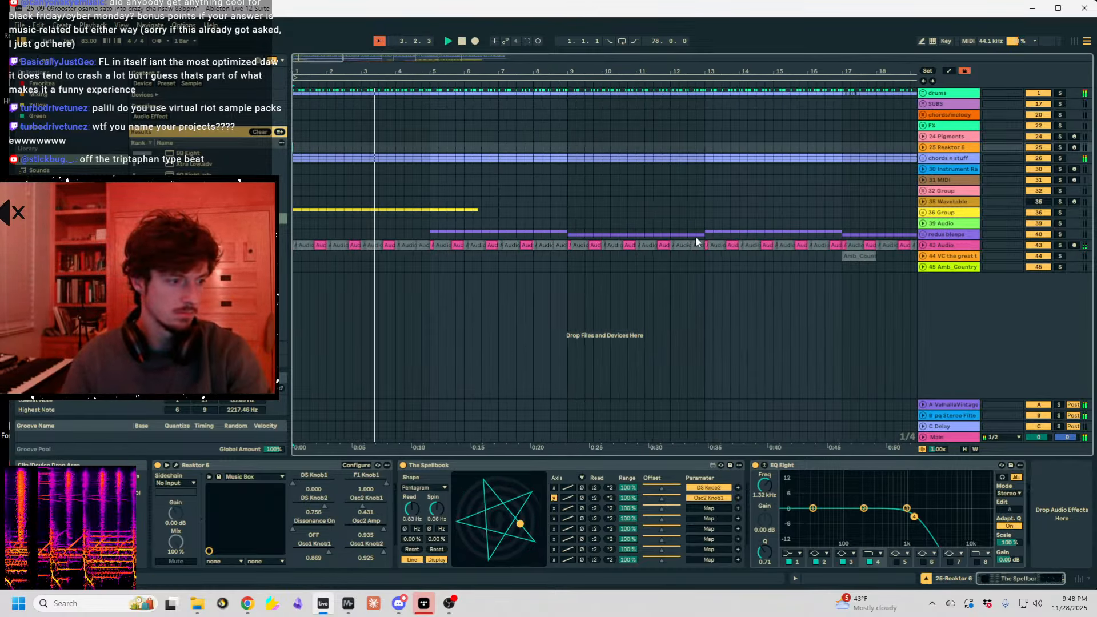
- Switch to full screen and check the Main track's level in Youlean Loudness Meter 2
left_click(611, 202)
key("F11")
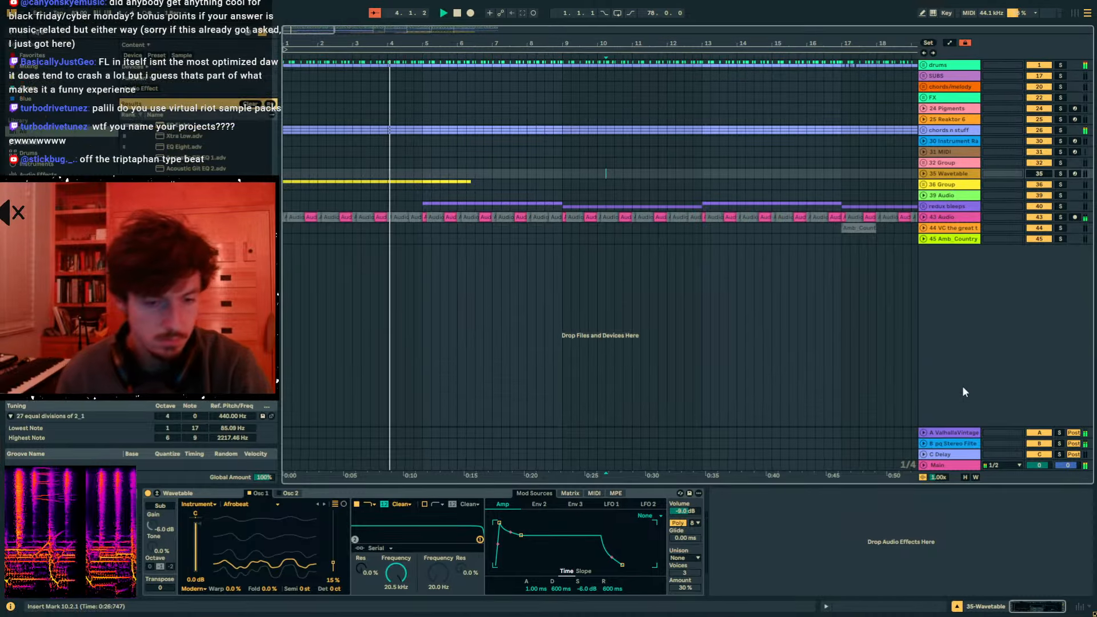
left_click(936, 467)
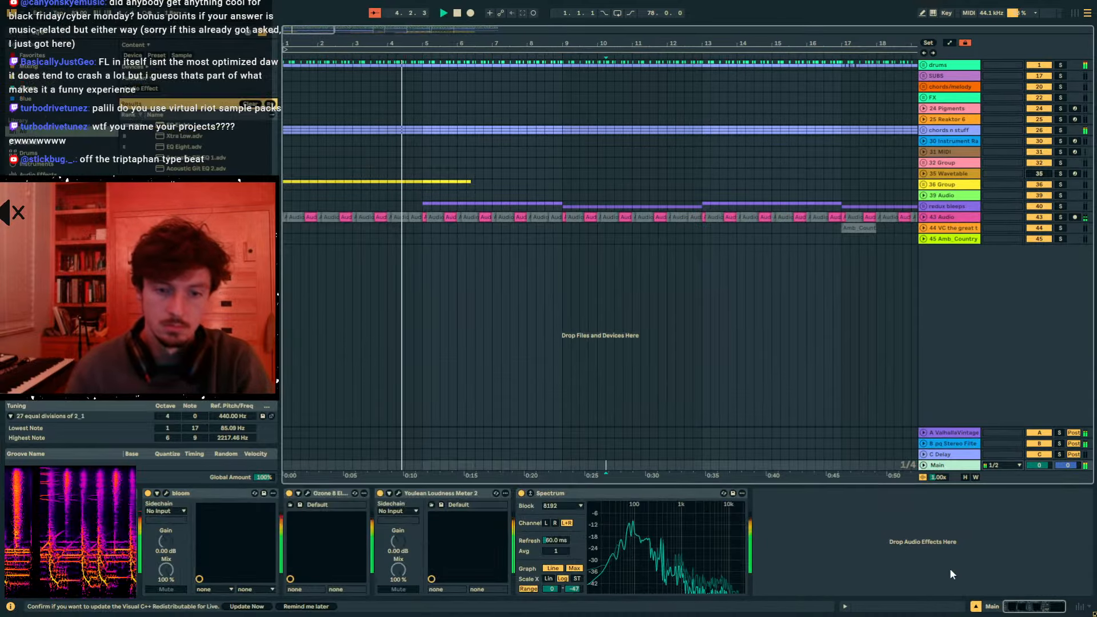
left_click(398, 493)
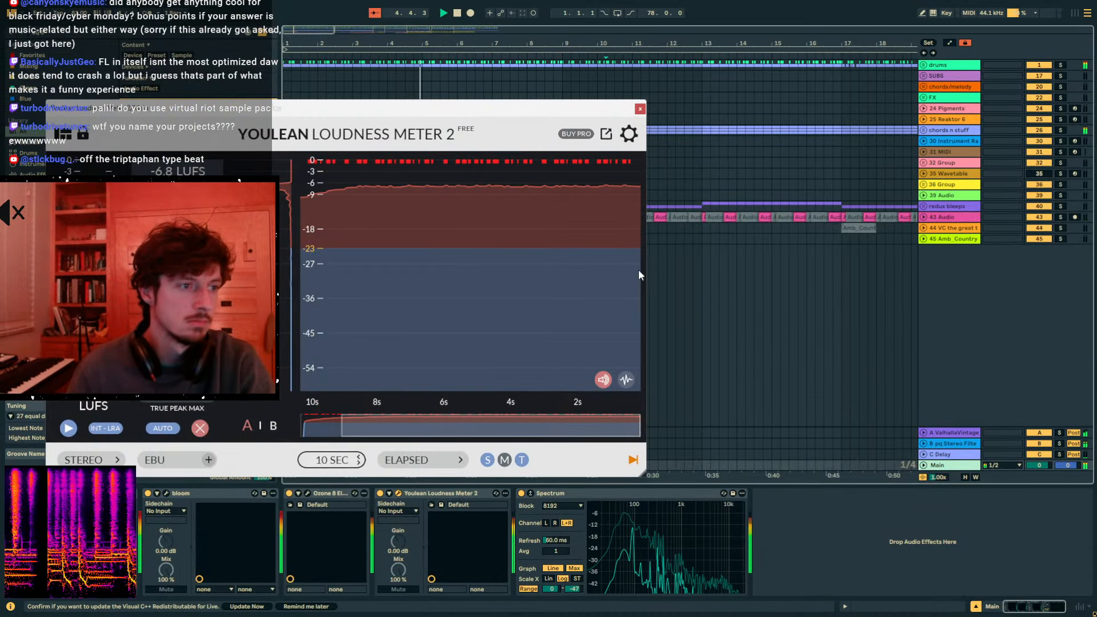
left_click(640, 109)
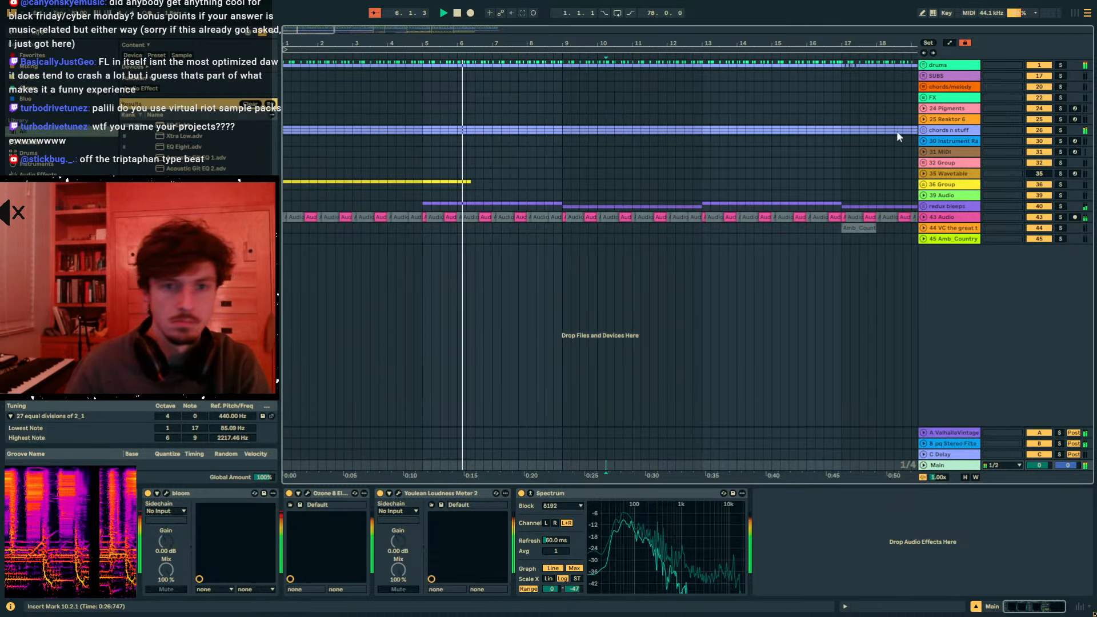
- Set the lowest band of soothe2 on the chords n stuff group to 149 Hz and add an EQ Eight after it
left_click(933, 131)
left_click(627, 492)
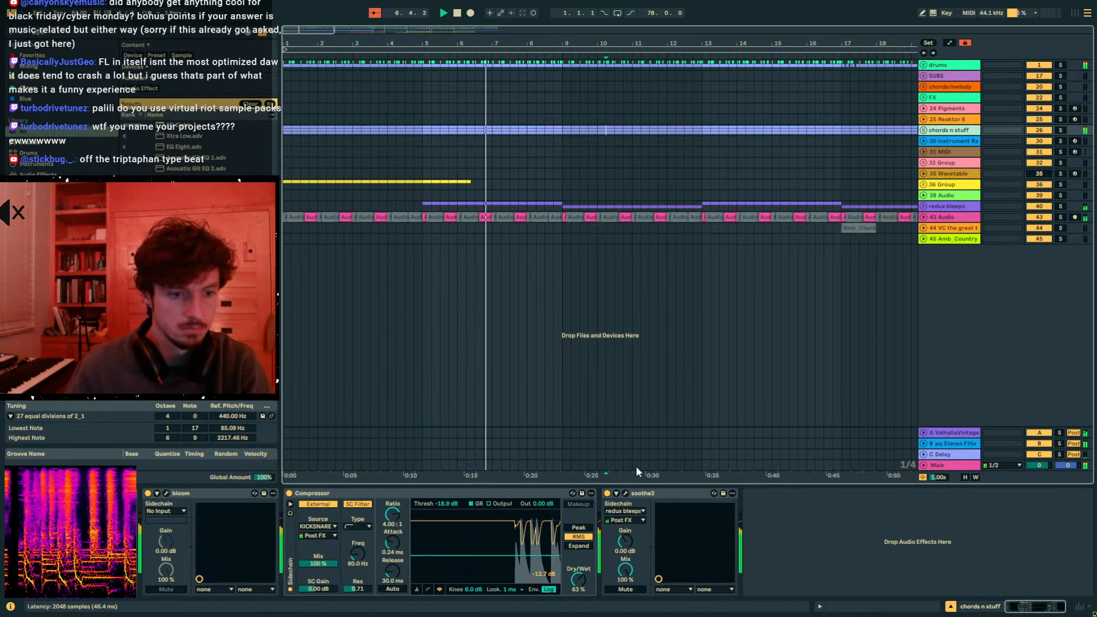
left_click_drag(251, 215, 241, 216)
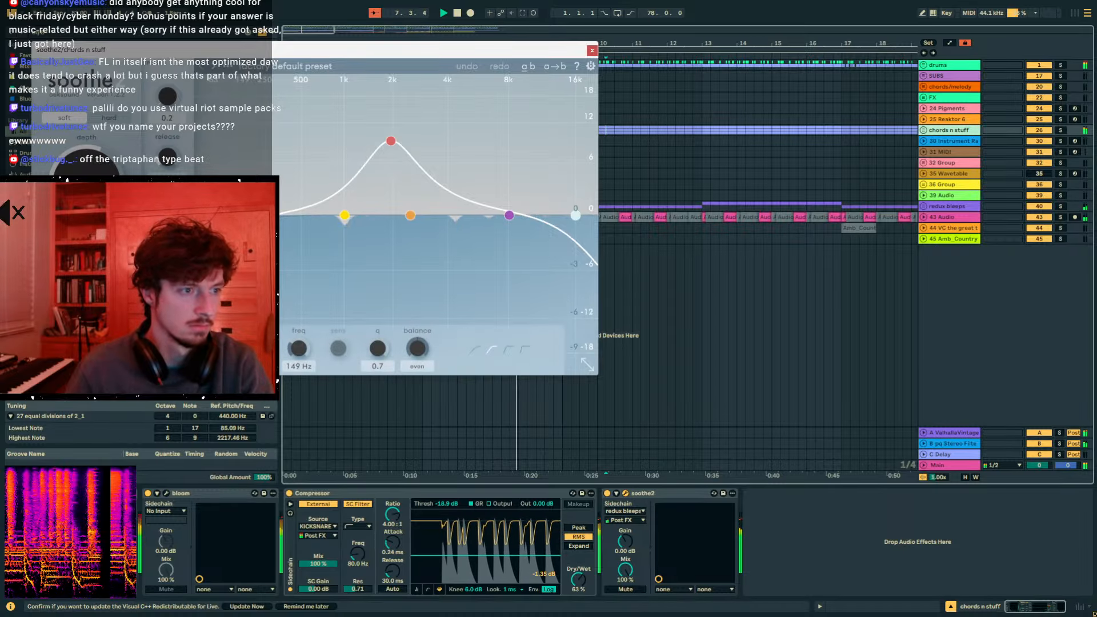
left_click(592, 50)
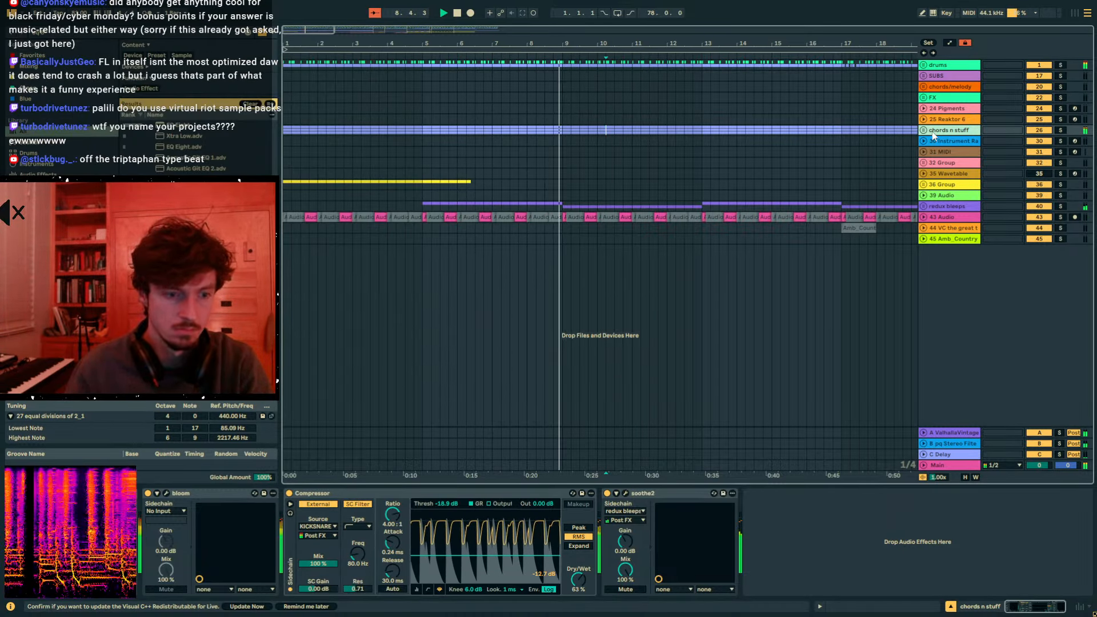
left_click_drag(153, 147, 857, 538)
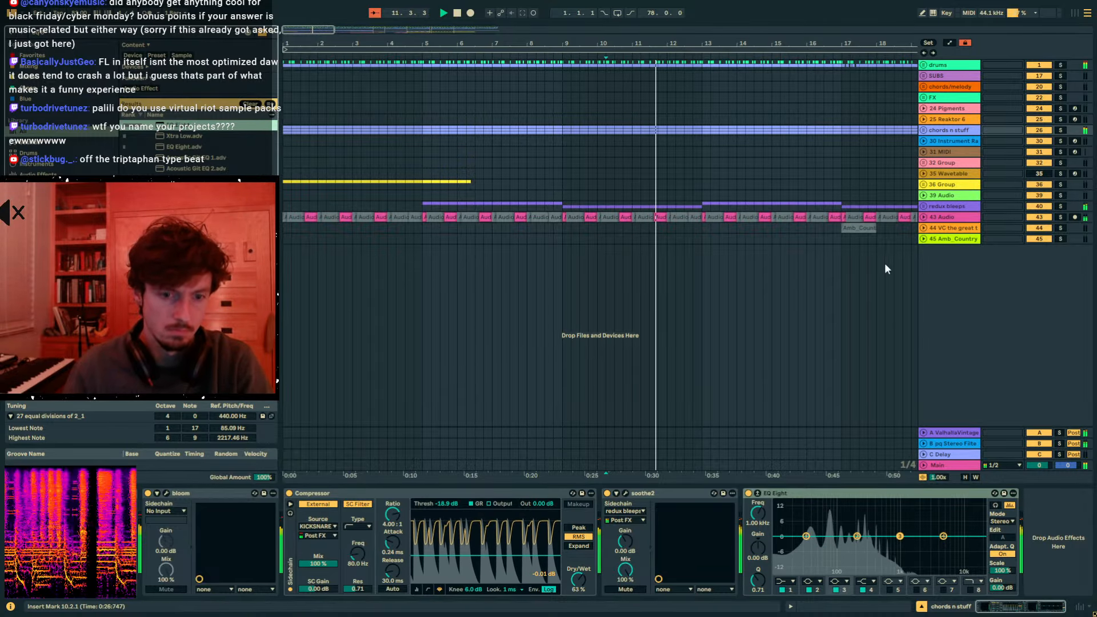
- Unfold the chords n stuff group and lower the volume of 27 Operator to -2.7 dB
left_click(924, 130)
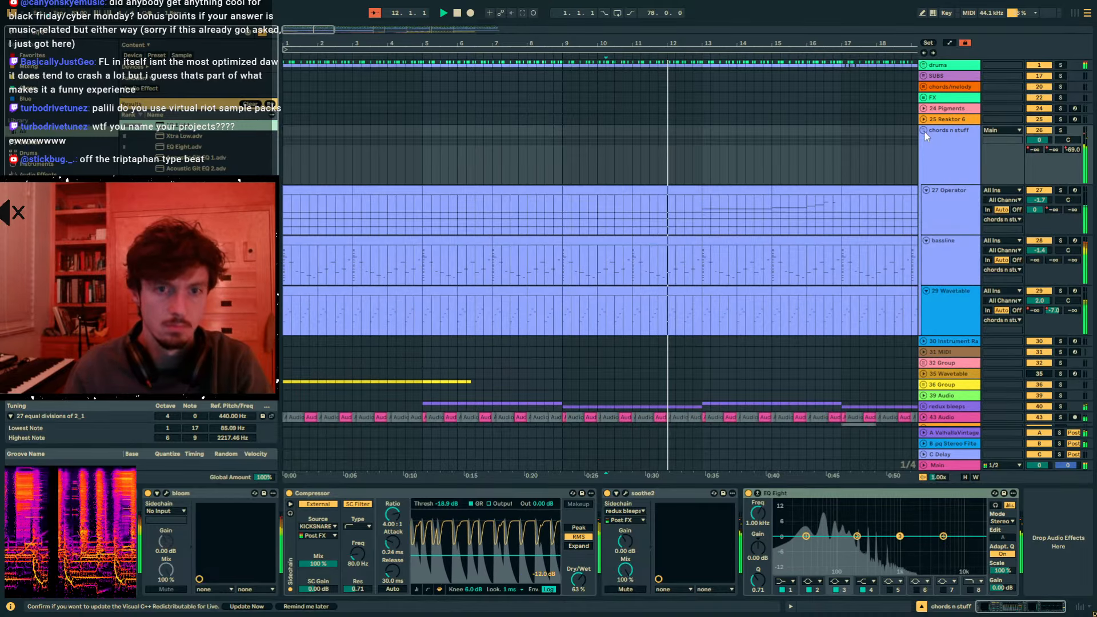
left_click(944, 221)
left_click_drag(1039, 204, 1039, 207)
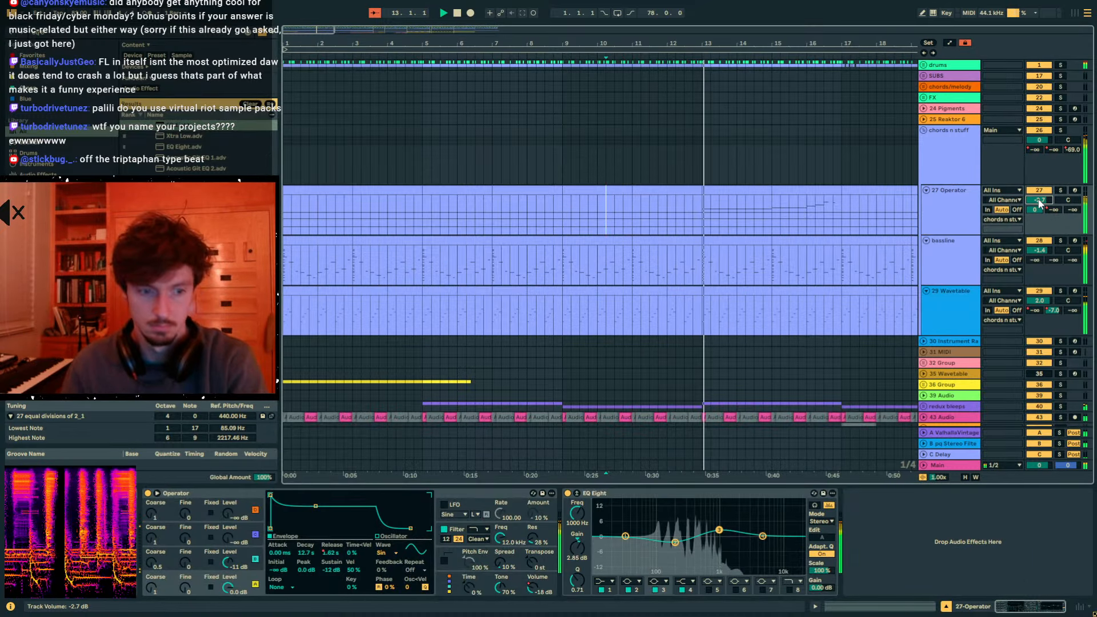
- Review the bloom settings on the Main track and re-enable playback follow
left_click(963, 138)
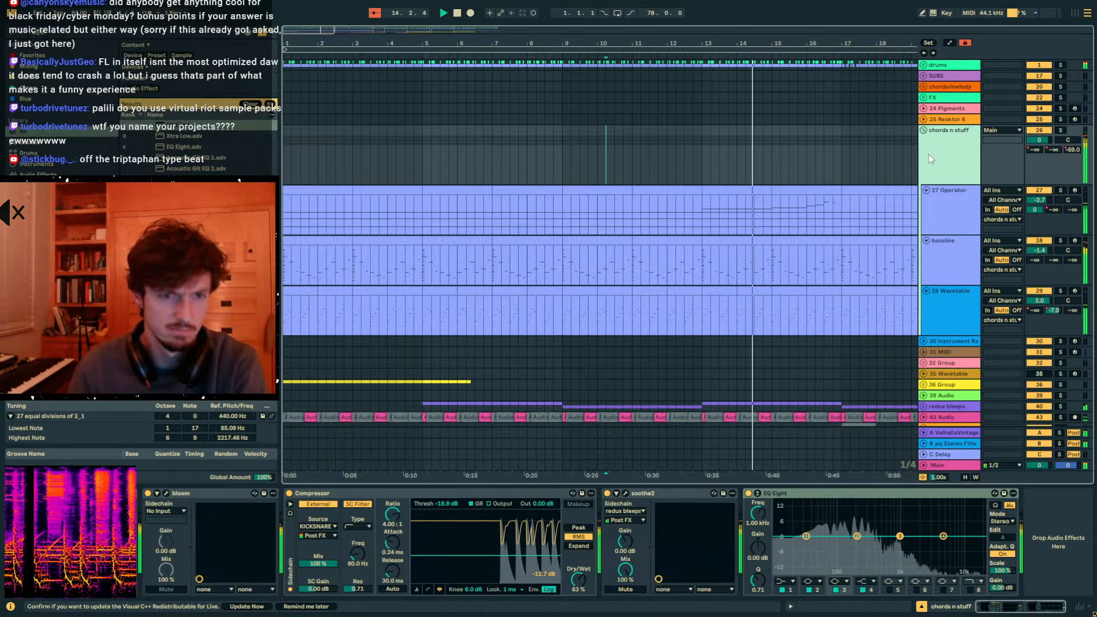
left_click(948, 464)
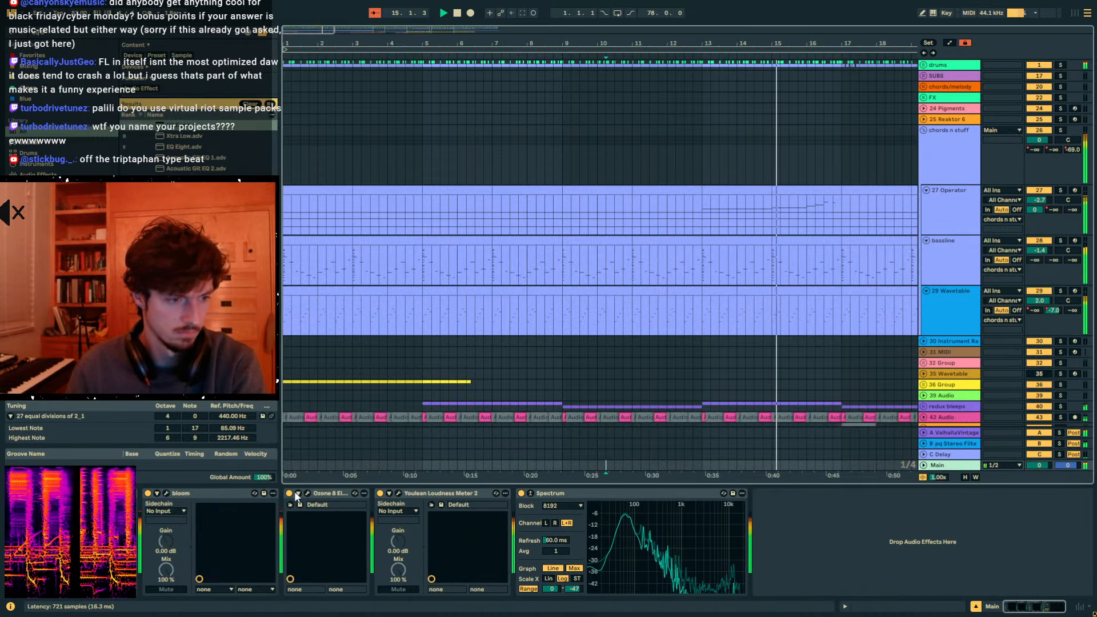
left_click(166, 494)
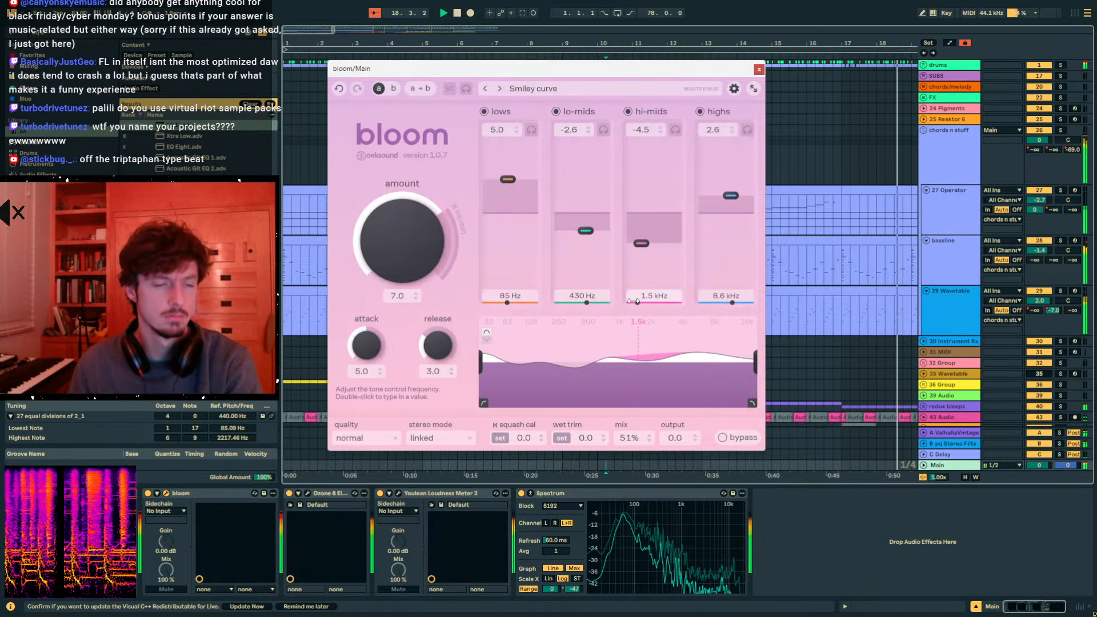
left_click(759, 70)
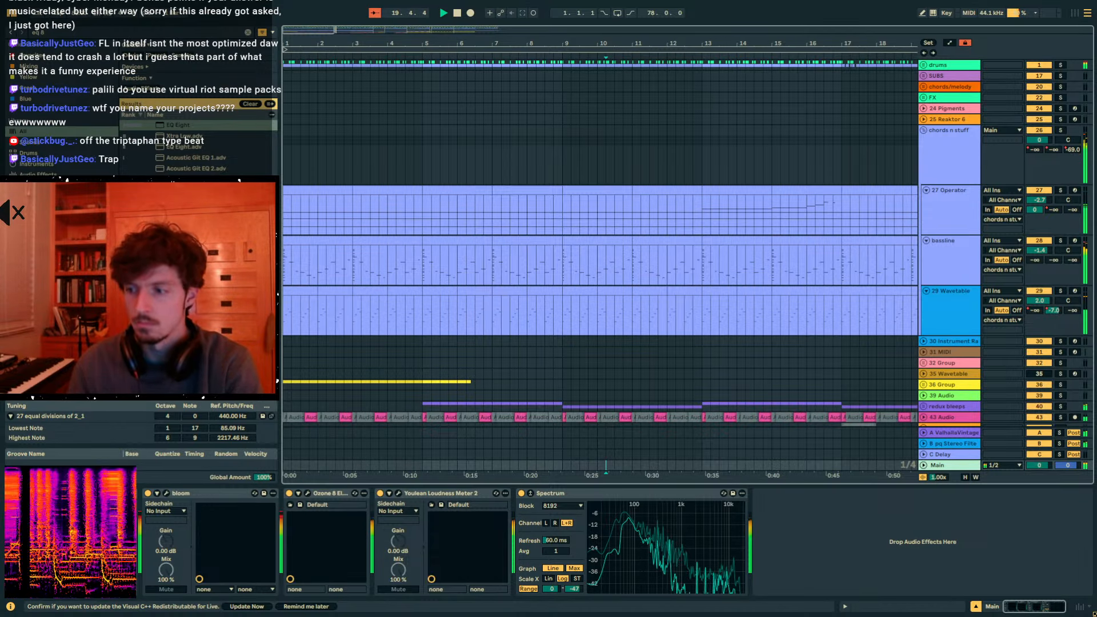
left_click(375, 13)
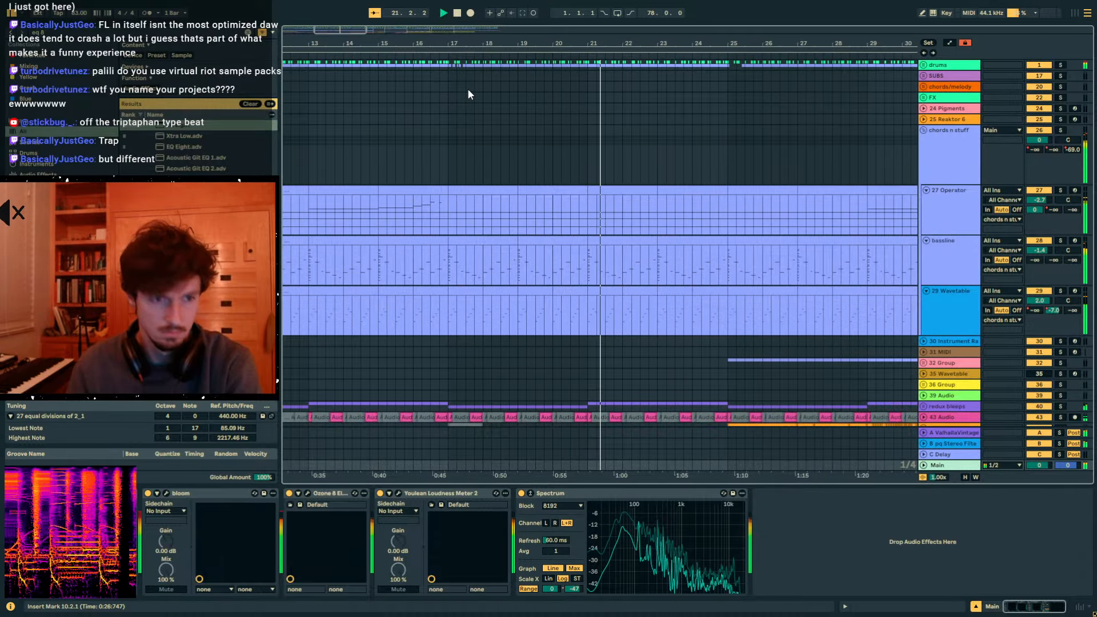
- Unfold the drums group and examine the tracks around bar 25 during playback
left_click(945, 159)
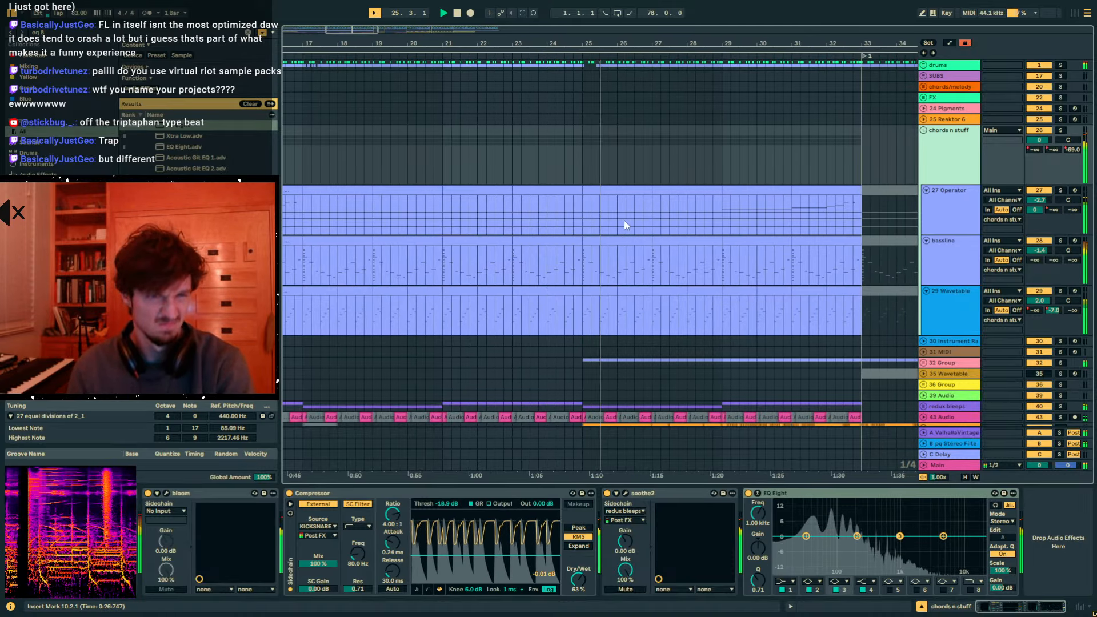
scroll(566, 199, "down", 2)
scroll(564, 222, "up", 2)
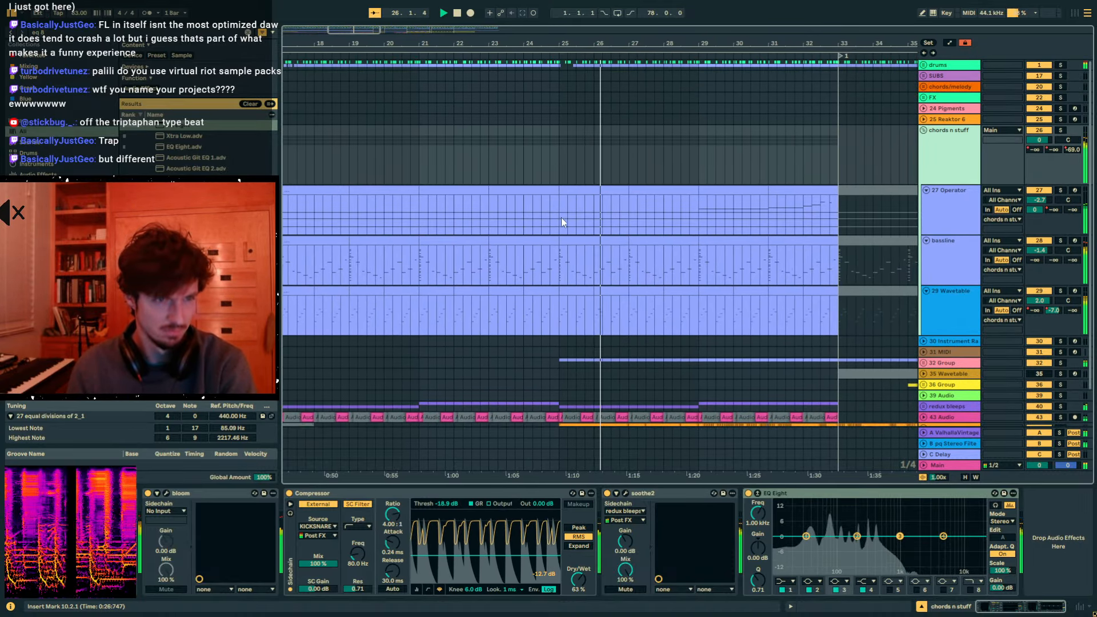
left_click_drag(558, 44, 601, 84)
left_click(930, 67)
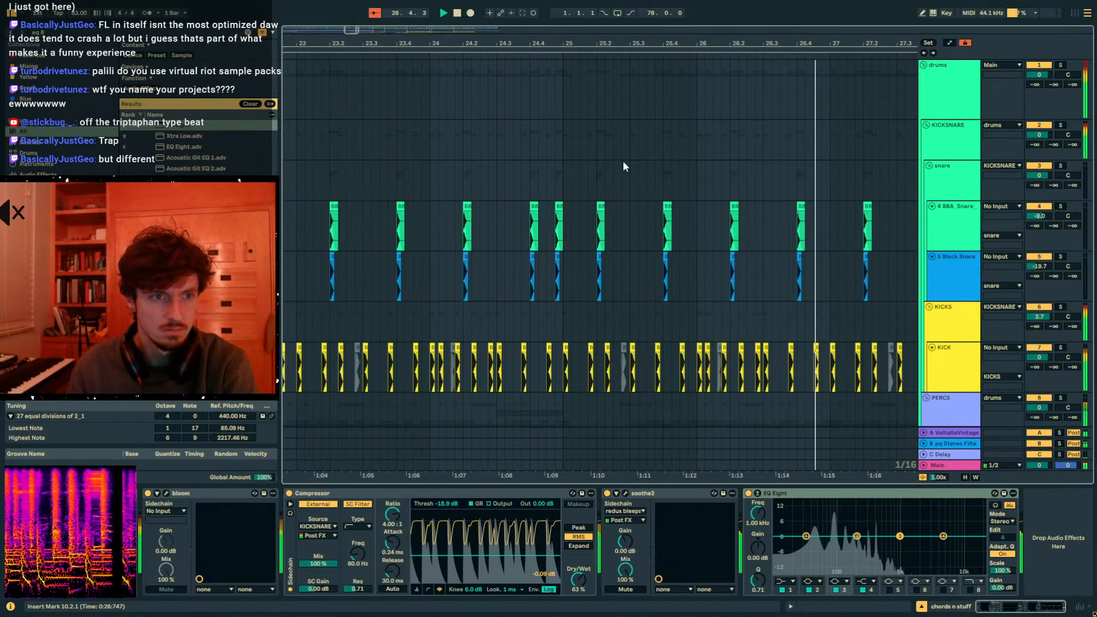
scroll(572, 183, "down", 10)
scroll(565, 188, "down", 12)
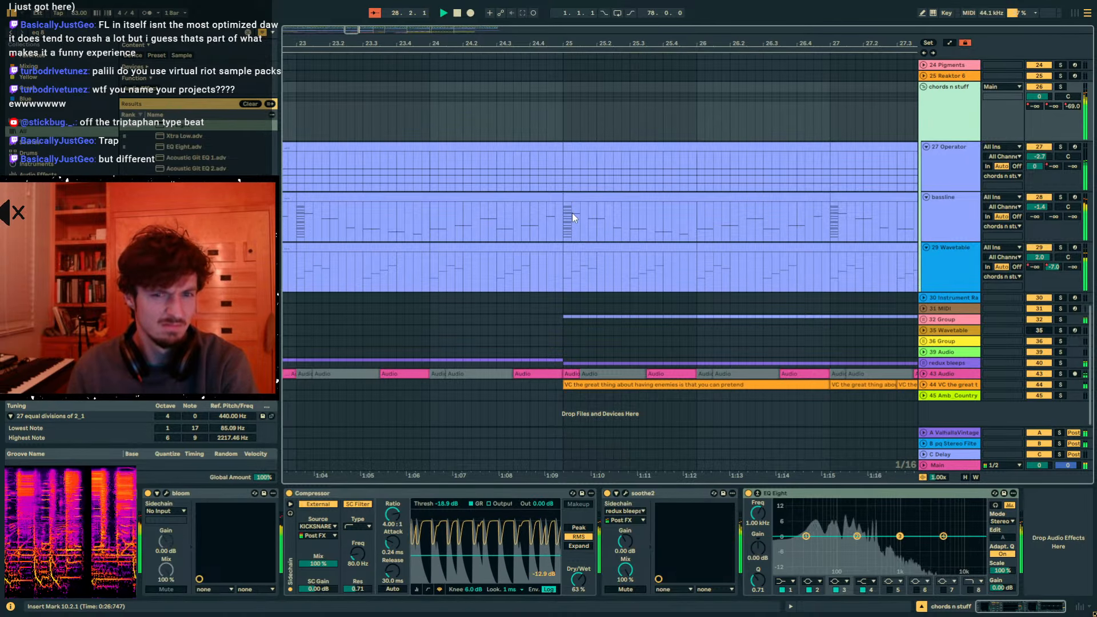
- Unfold 32 Group and deactivate the part of the 33 Operator clip from 25.1.2 to 25.1.3
left_click(924, 319)
scroll(670, 286, "down", 5)
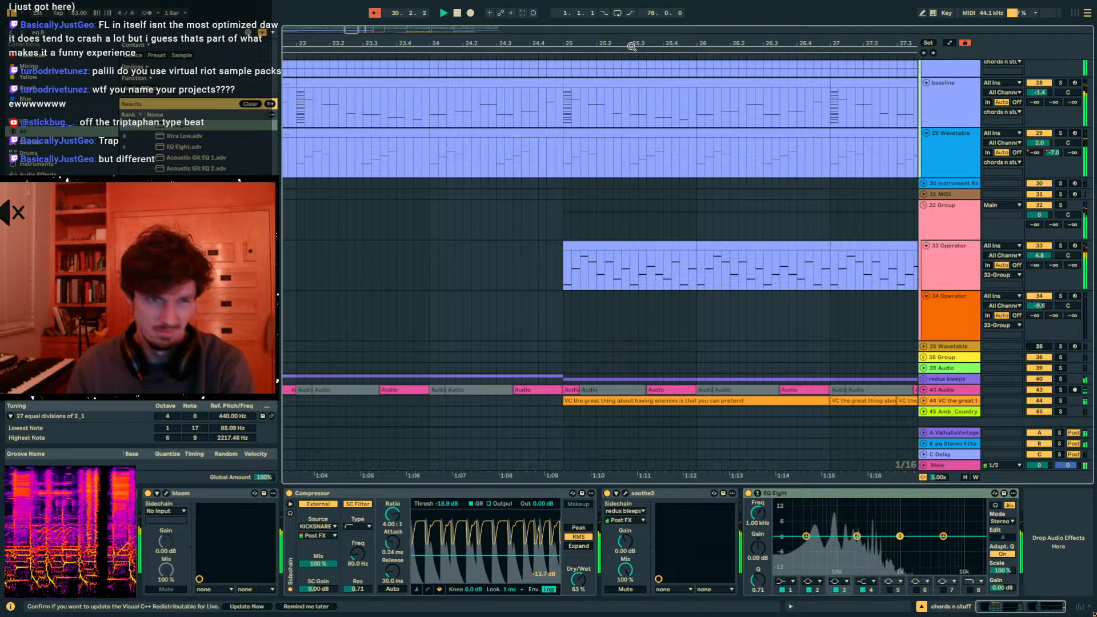
left_click_drag(632, 45, 497, 74)
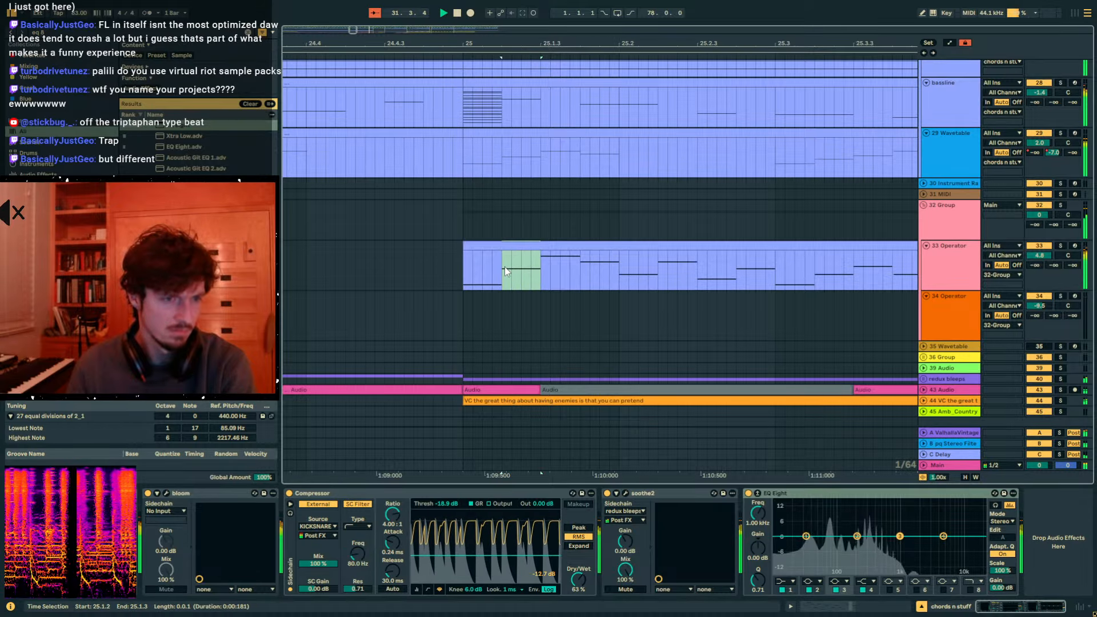
left_click(530, 242)
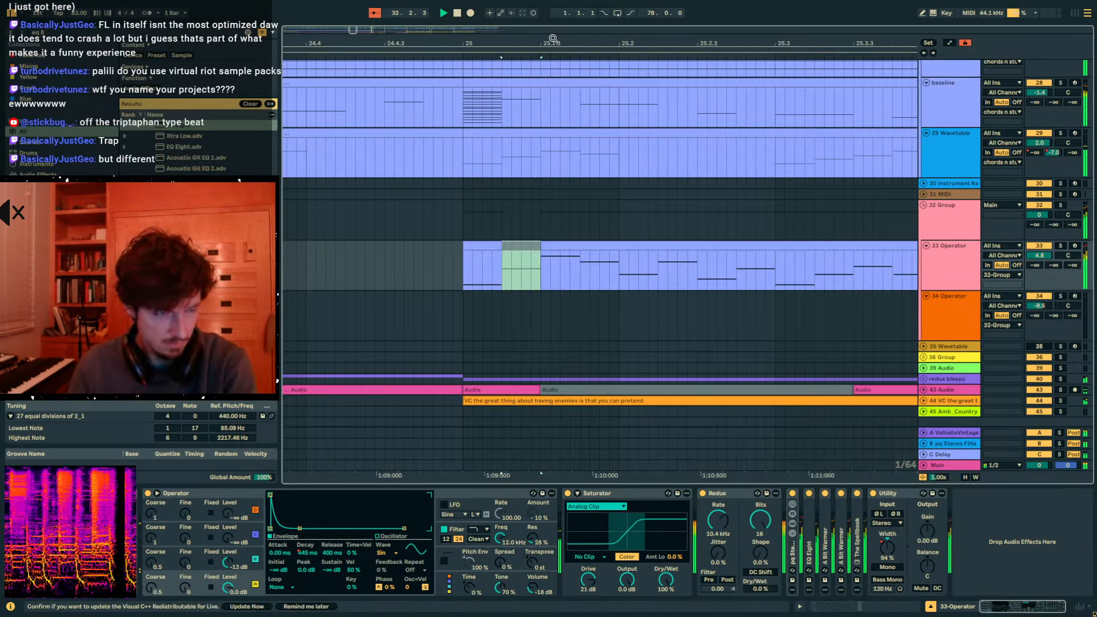
- Unfold the VC vocal track and check its Utility Stereo Width automation around bar 37
left_click_drag(553, 39, 372, 7)
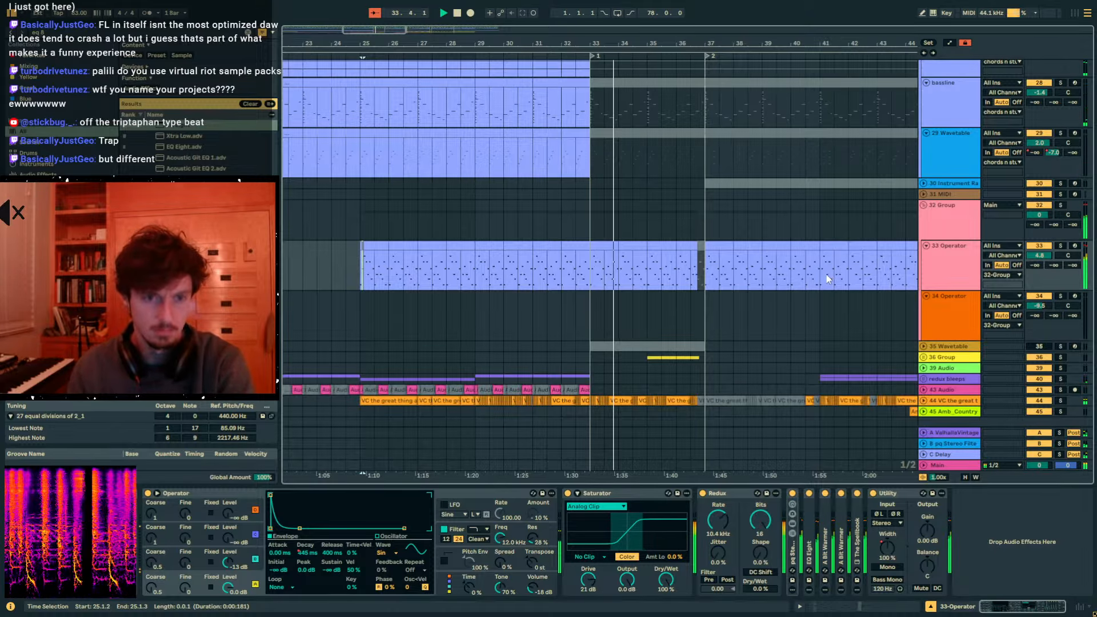
left_click(941, 400)
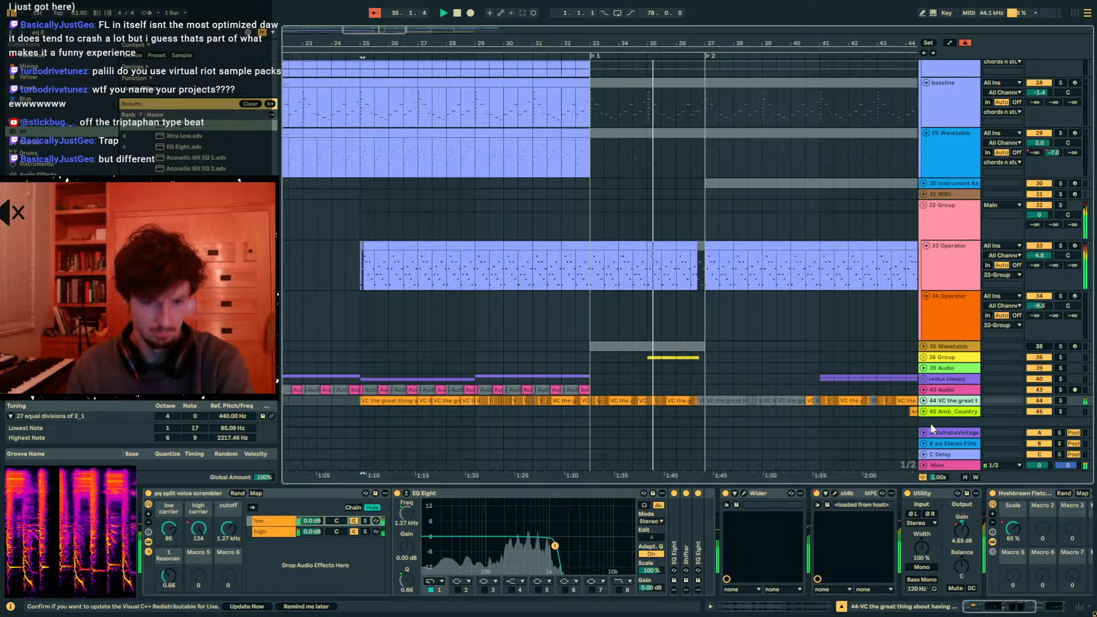
left_click(923, 401)
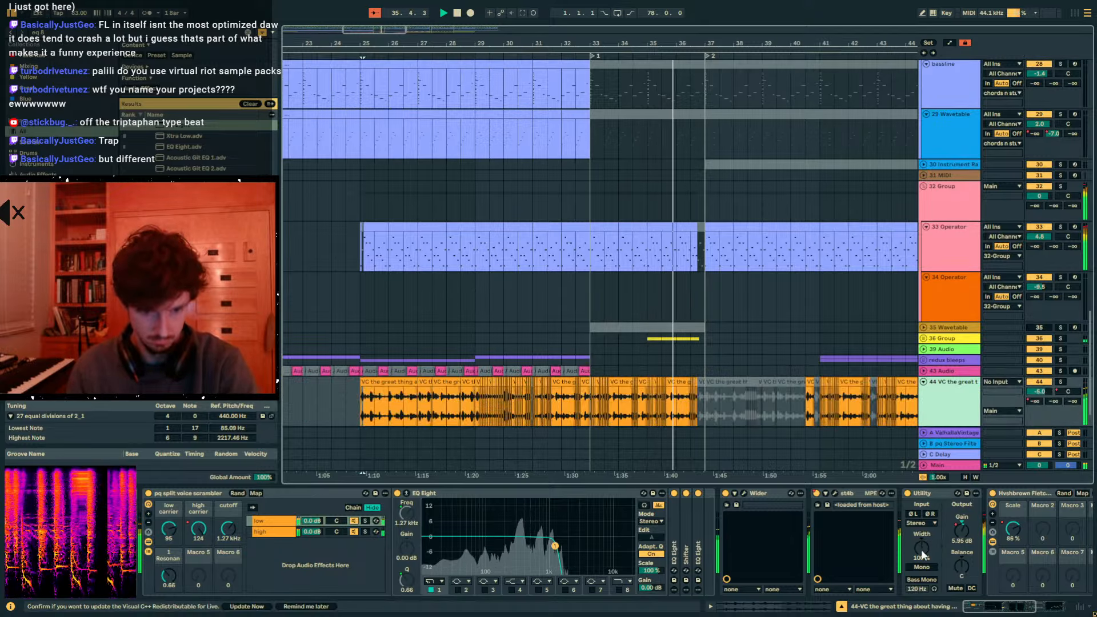
key("a")
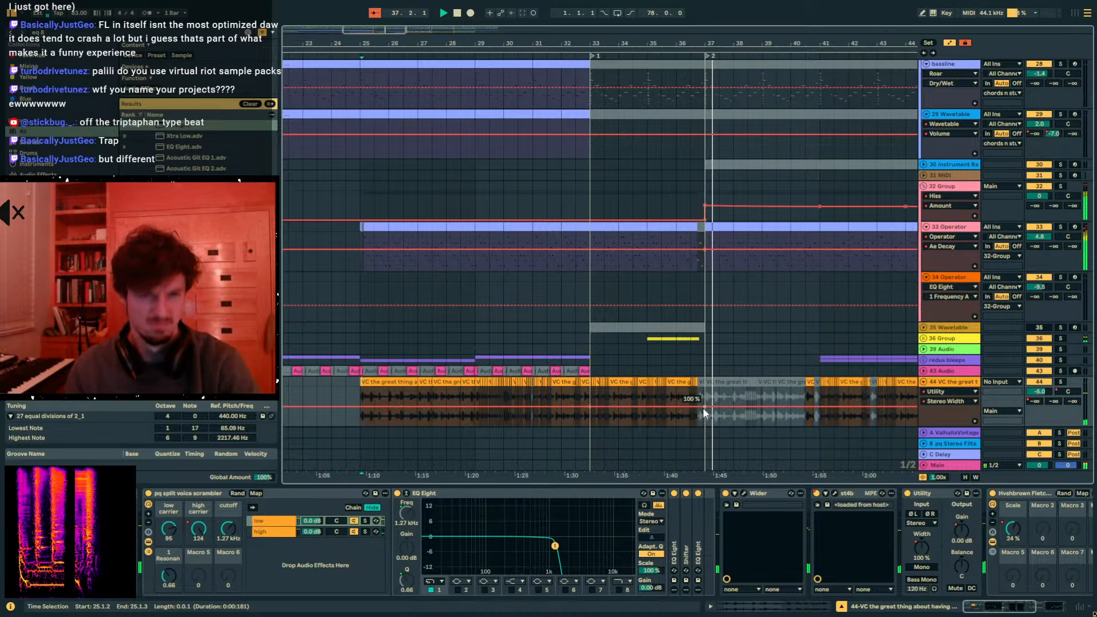
key("a")
- Play the transition into bar 37 from 36.3.1 and inspect the percussion and chord tracks there
left_click(708, 311)
scroll(709, 311, "up", 4)
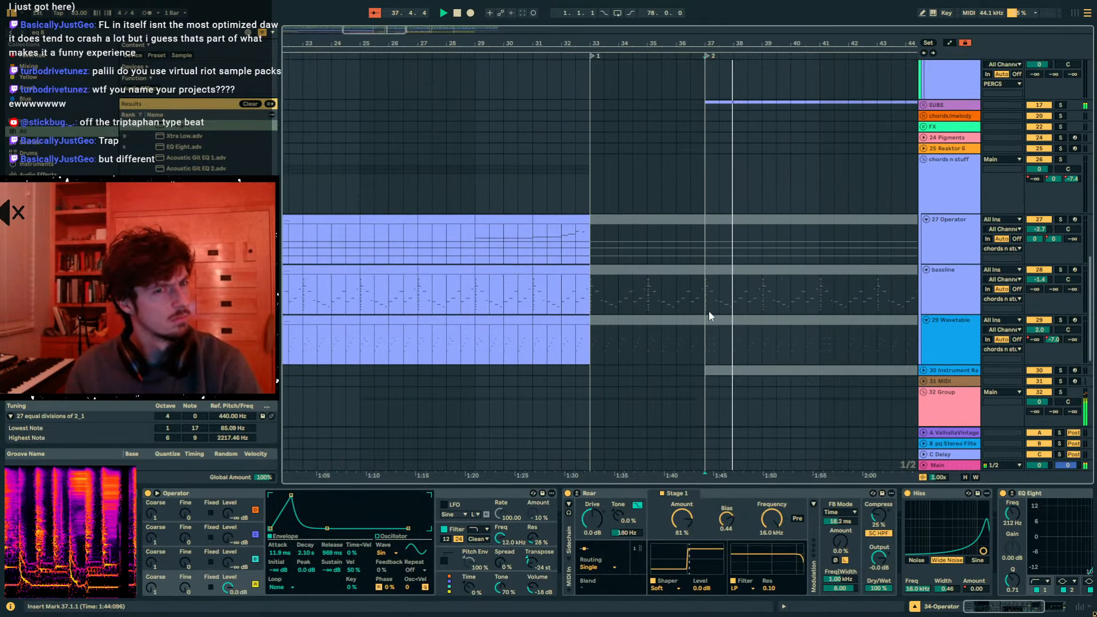
scroll(708, 312, "up", 5)
left_click(696, 332)
scroll(772, 303, "right", 3)
left_click(609, 55)
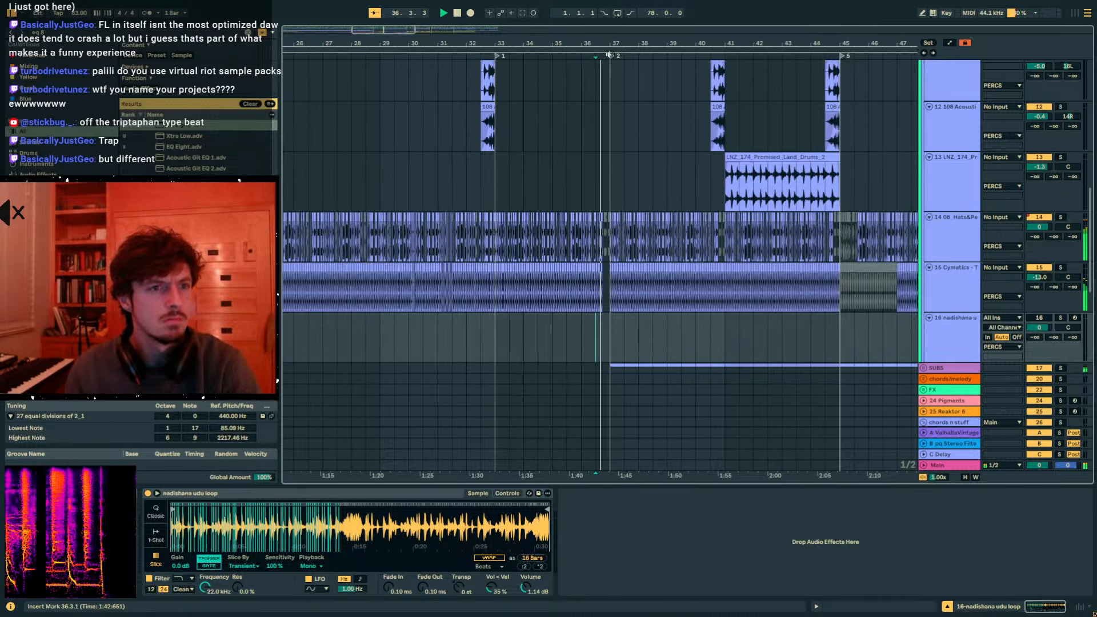
left_click_drag(615, 44, 611, 136)
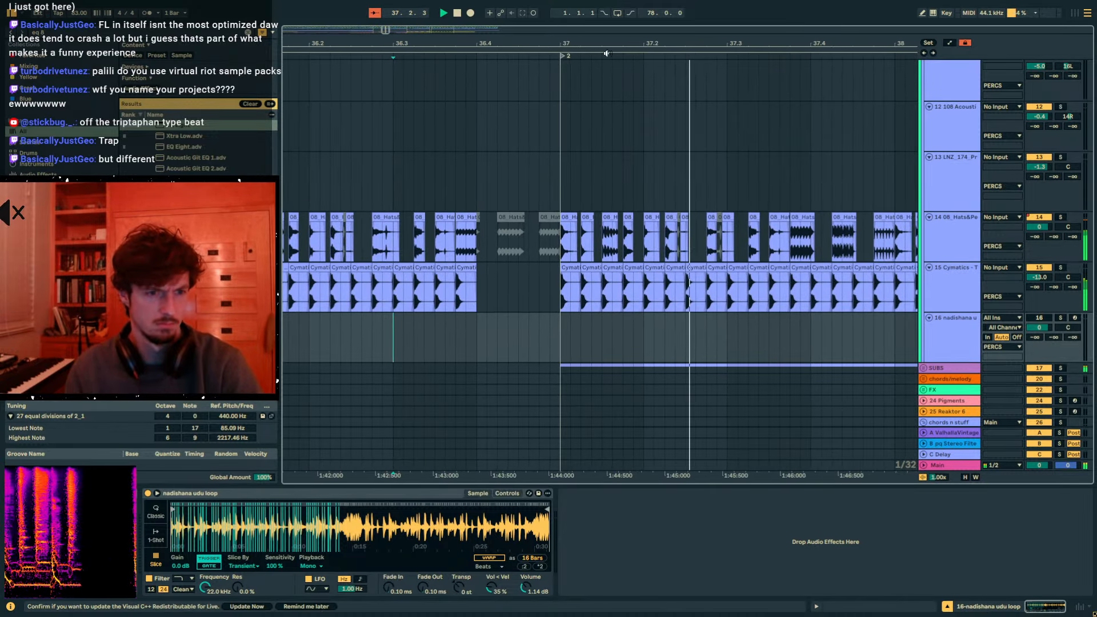
scroll(769, 203, "down", 3)
scroll(932, 274, "down", 15)
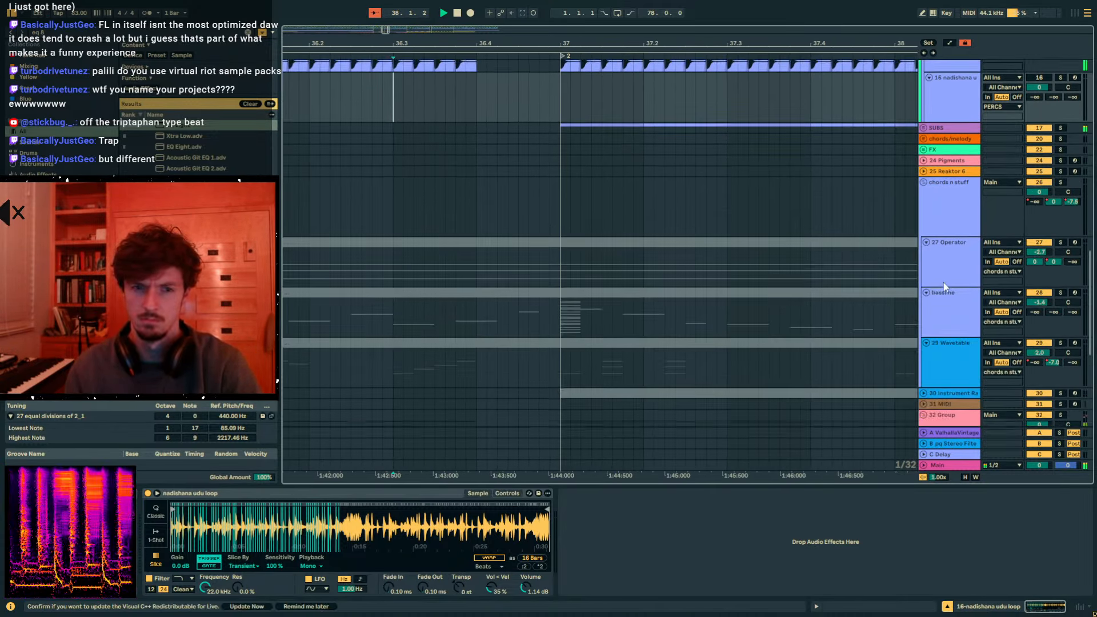
- Solo 32 Group to check it, ramp its Hiss Amount automation up over about one beat from 37.1.1, and unsolo it
left_click(1055, 153)
key("space")
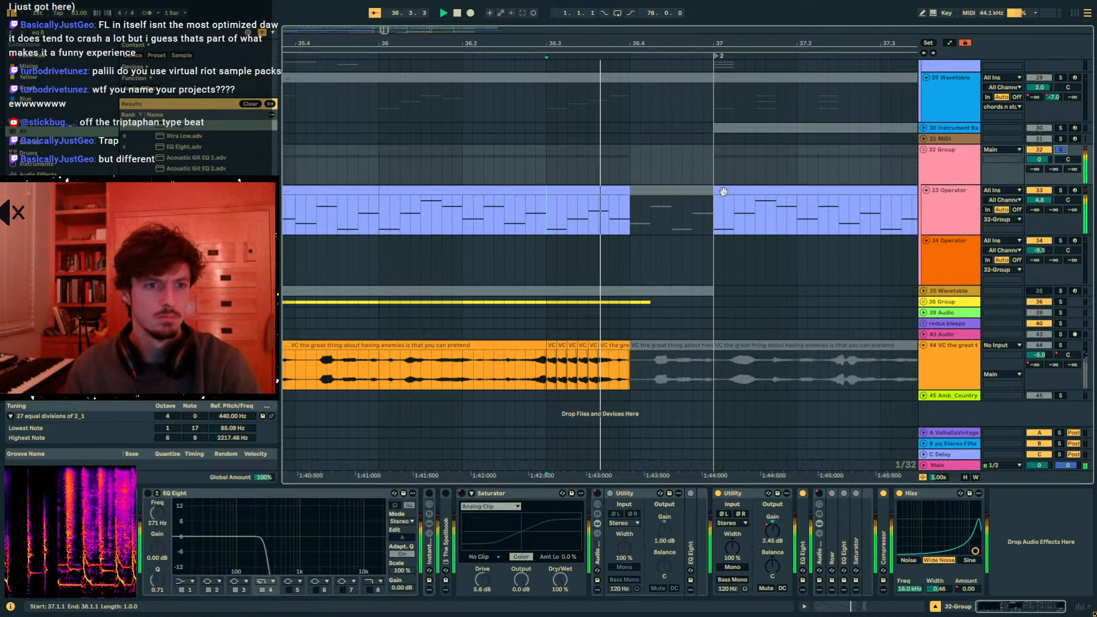
left_click(700, 191)
left_click(695, 167)
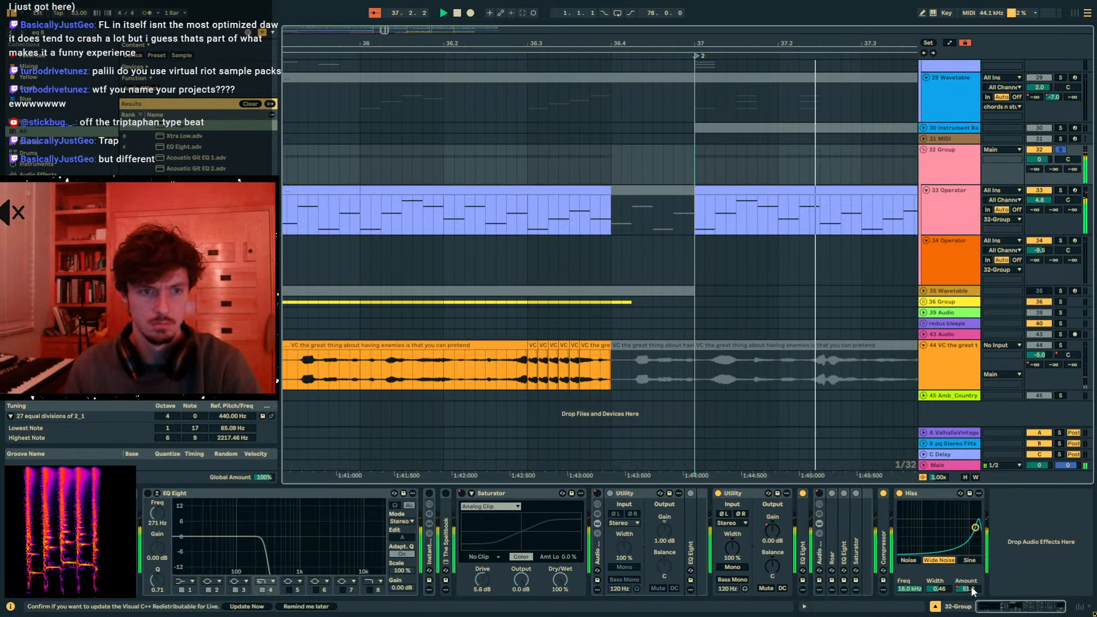
key("a")
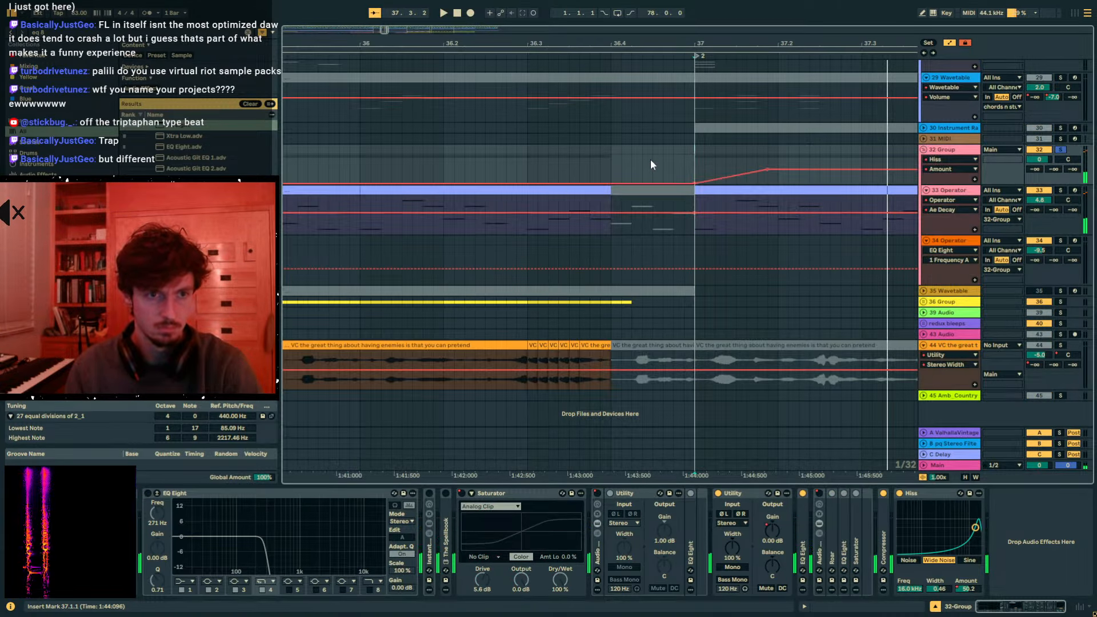
key("space")
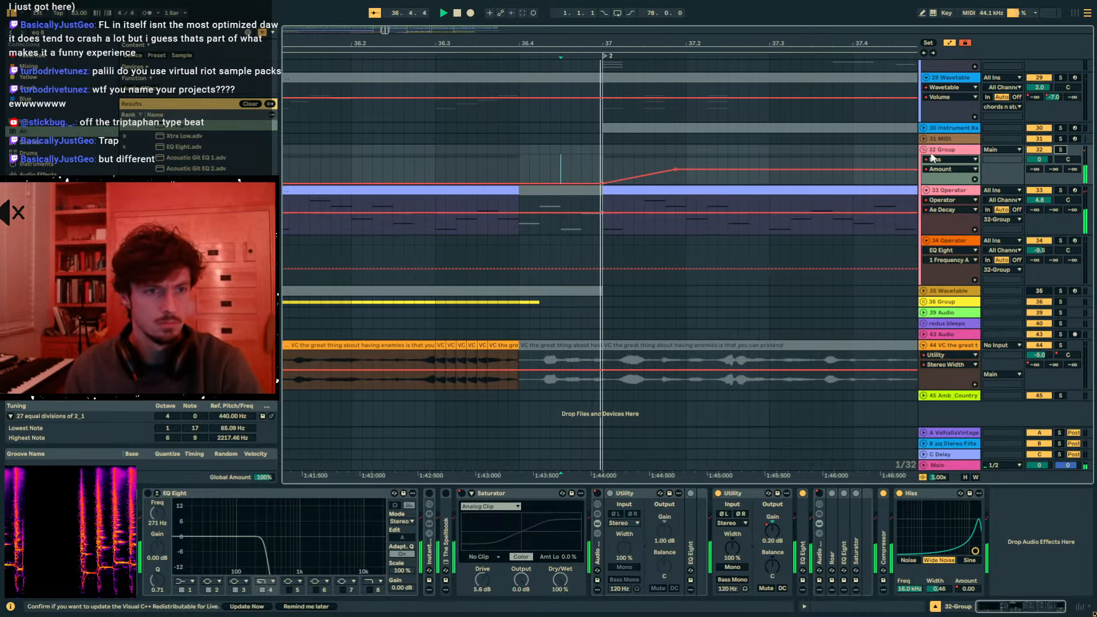
- Play the full mix from 36.1.2 to check the transition into bar 37
scroll(606, 159, "down", 3)
left_click(378, 158)
key("space")
key("space")
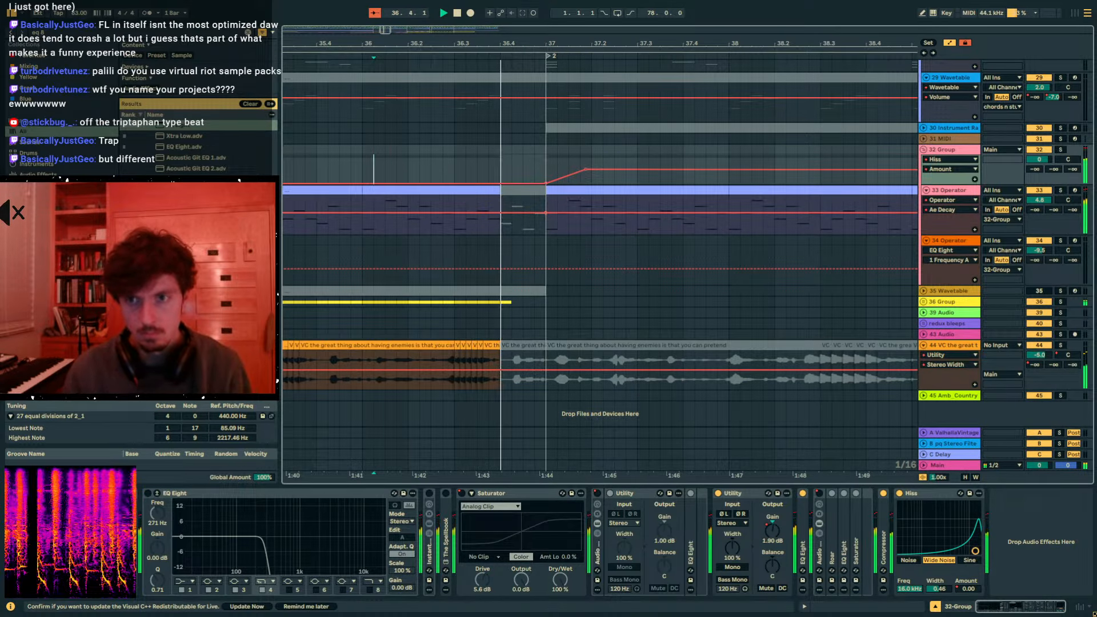
key("alt+Tab")
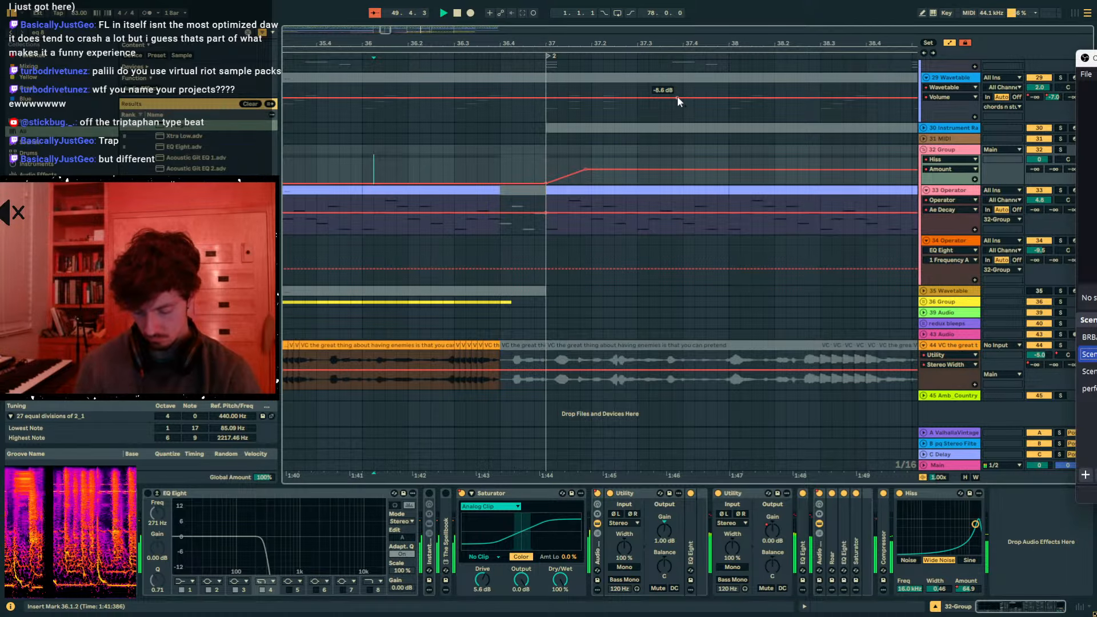
- Unfold 36 Group near bar 53 and inspect its clips, automation and the devices on 38 Audio (Bounce)
left_click_drag(683, 44, 263, 0)
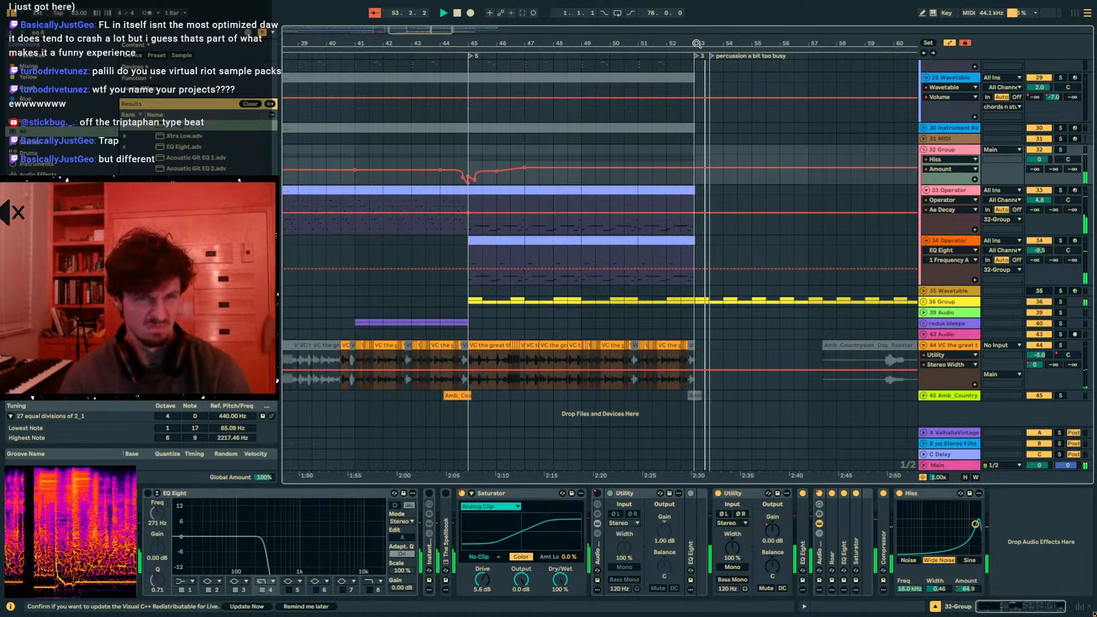
left_click_drag(697, 43, 487, 104)
left_click(923, 302)
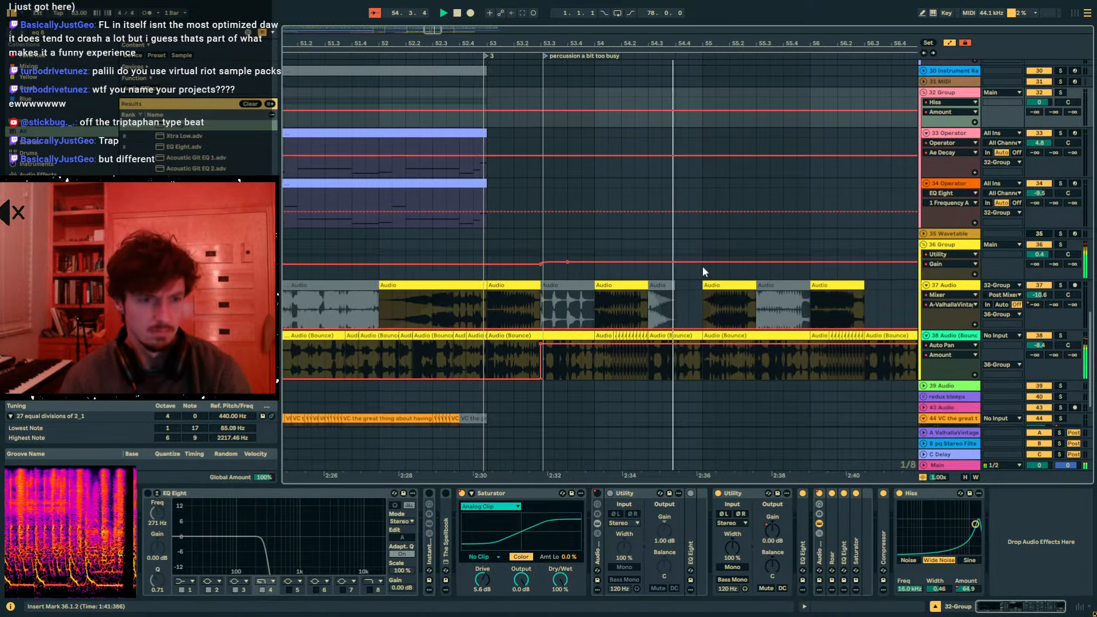
scroll(649, 268, "down", 2)
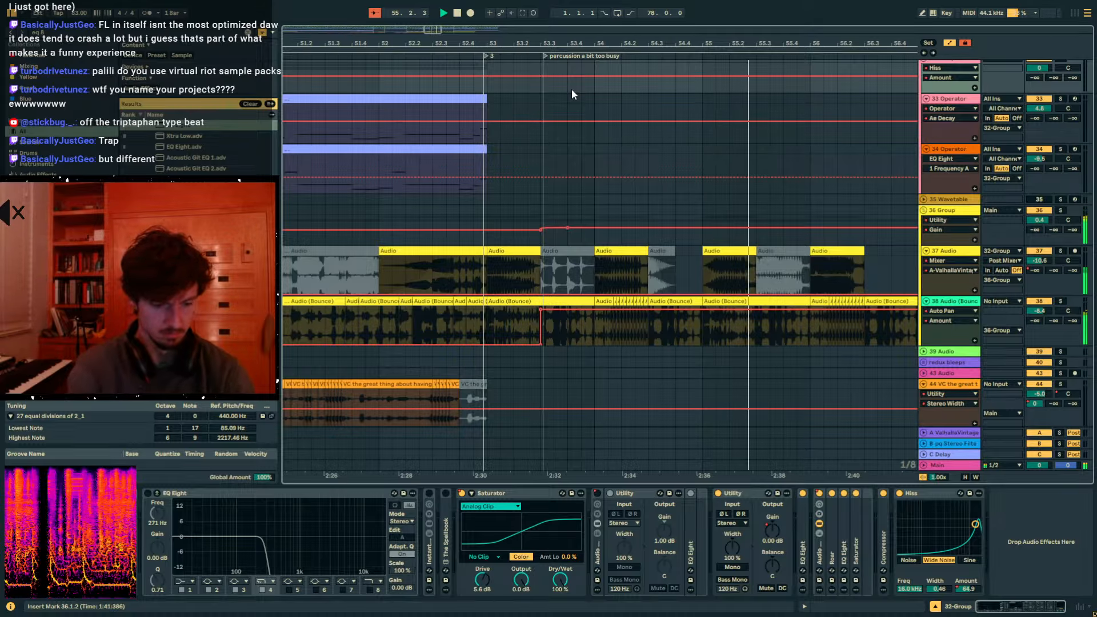
key("a")
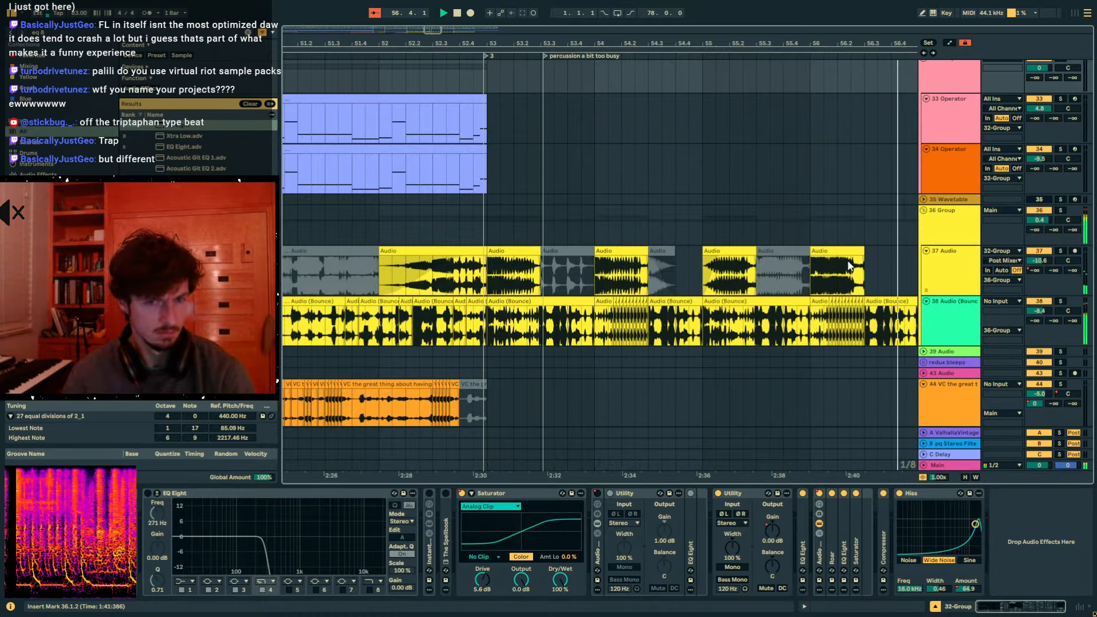
left_click(943, 228)
left_click(946, 320)
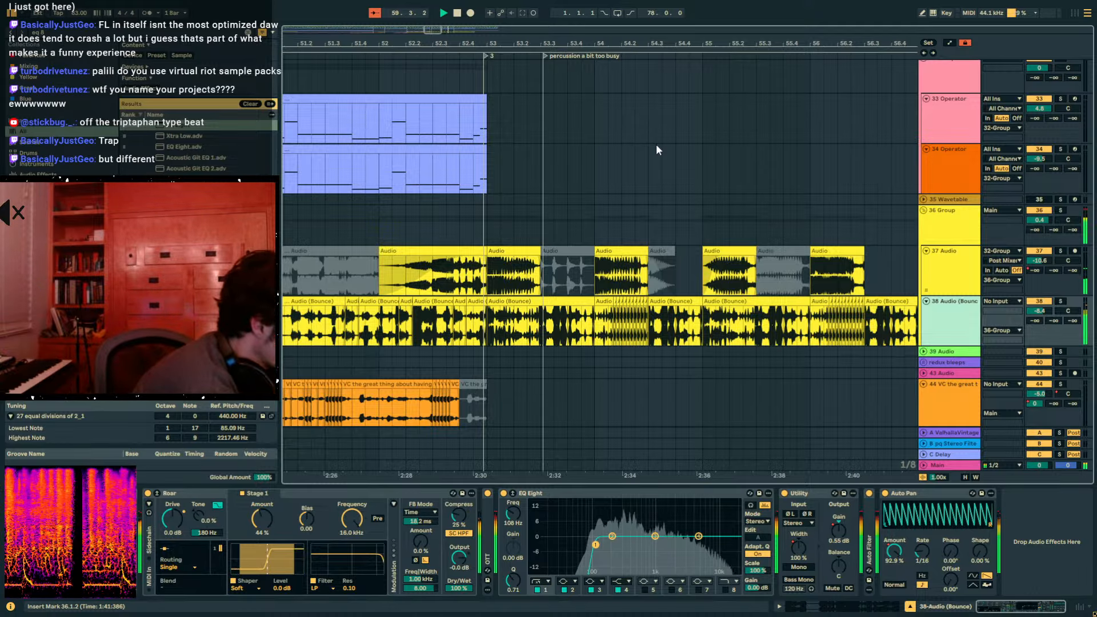
- Replay from 53.3.1 and add a short Utility Gain automation dip to -∞ dB near 53.4 on 38 Audio (Bounce)
left_click(542, 322)
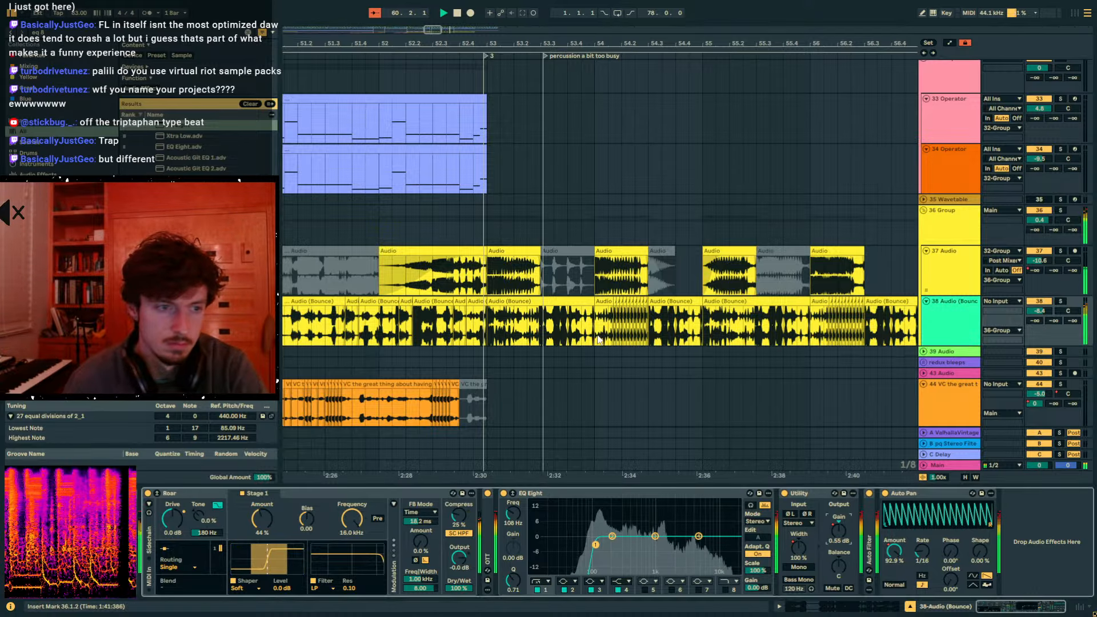
key("space")
key("space")
mouse_move(565, 302)
left_mouse_down()
mouse_move(620, 298)
mouse_move(604, 296)
left_mouse_up()
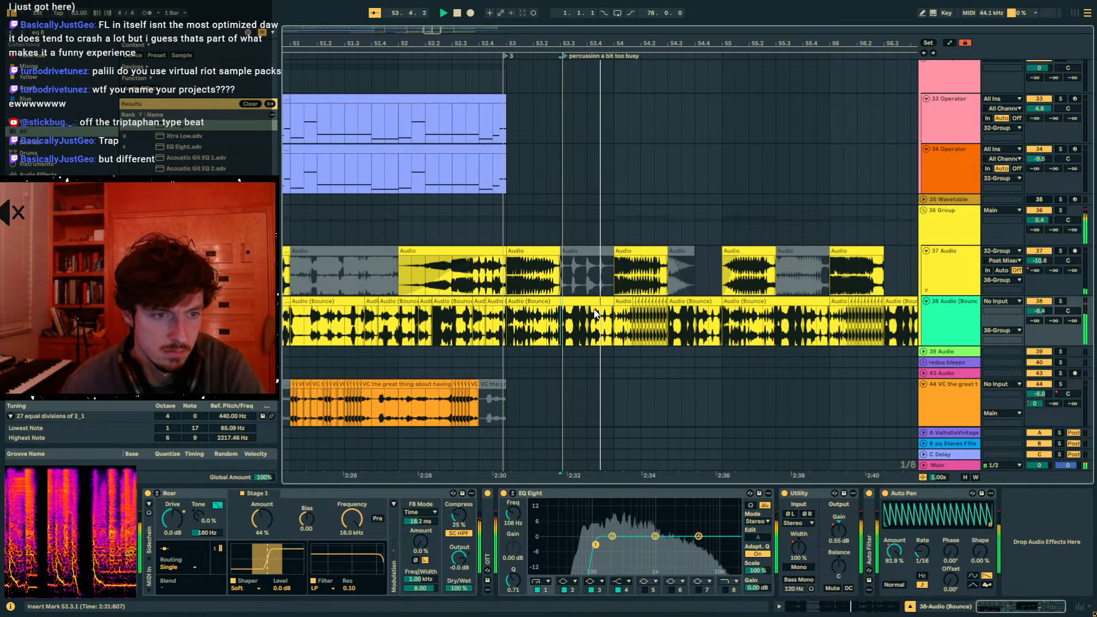
key("a")
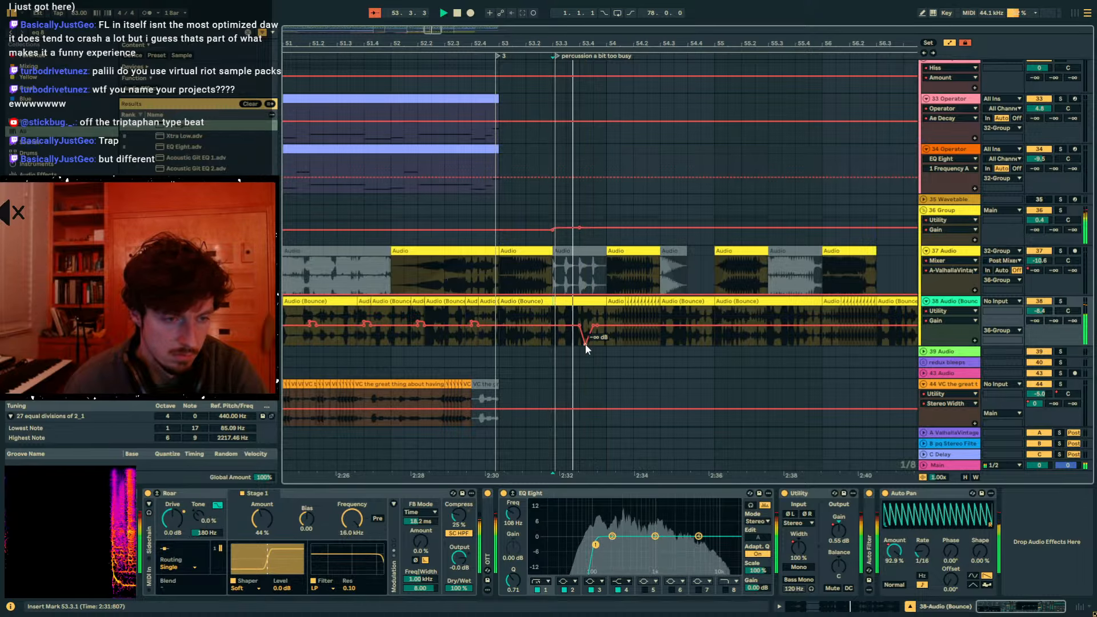
left_click(594, 326)
left_click(557, 315)
key("space")
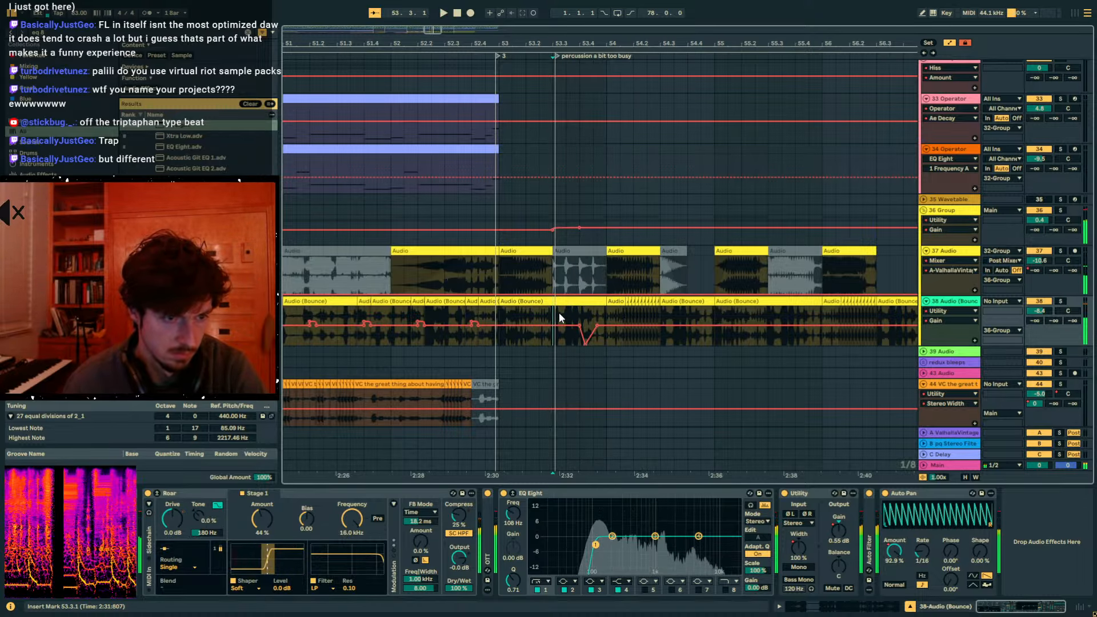
- Copy the Utility Gain dip from 53.3.1–54.1.1 on 38 Audio (Bounce) to the matching spot near 54.4 and play it
key("space")
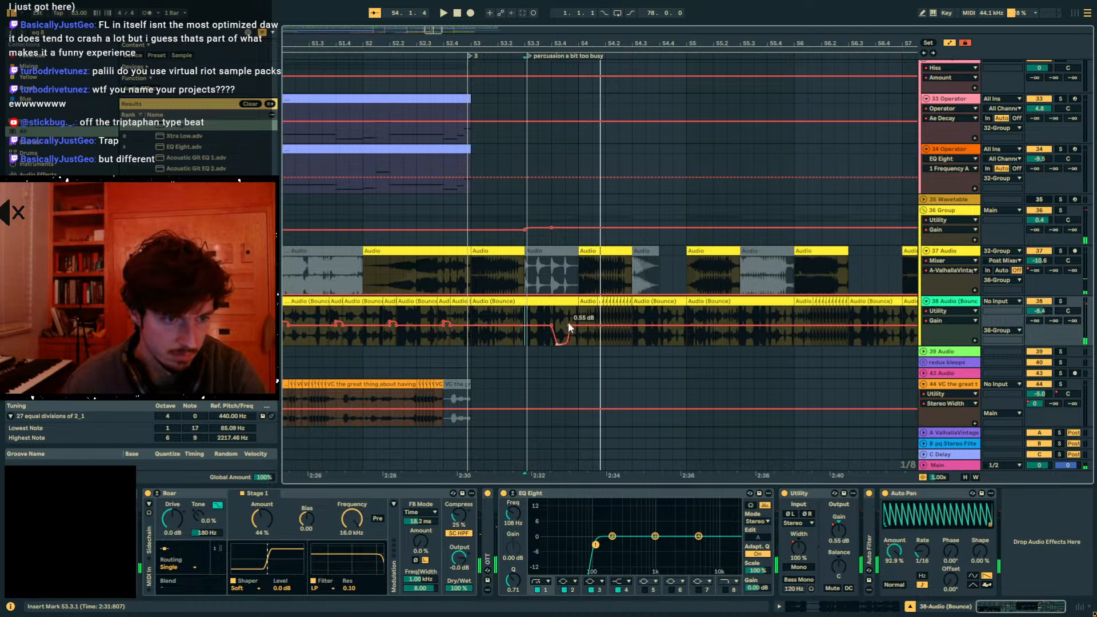
key("a")
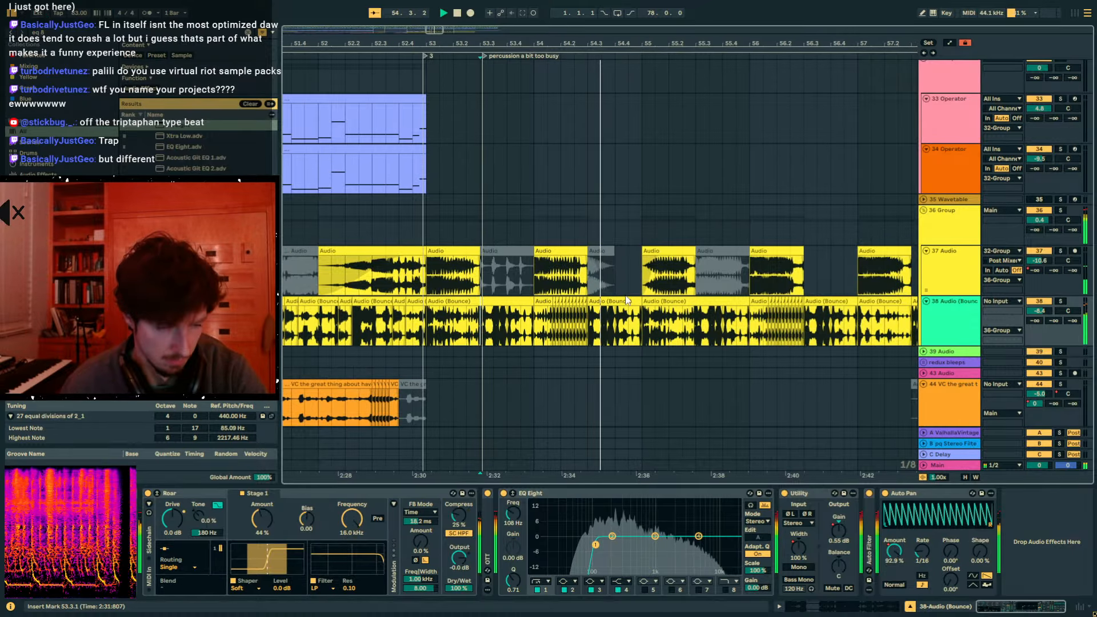
key("a")
left_click(465, 322)
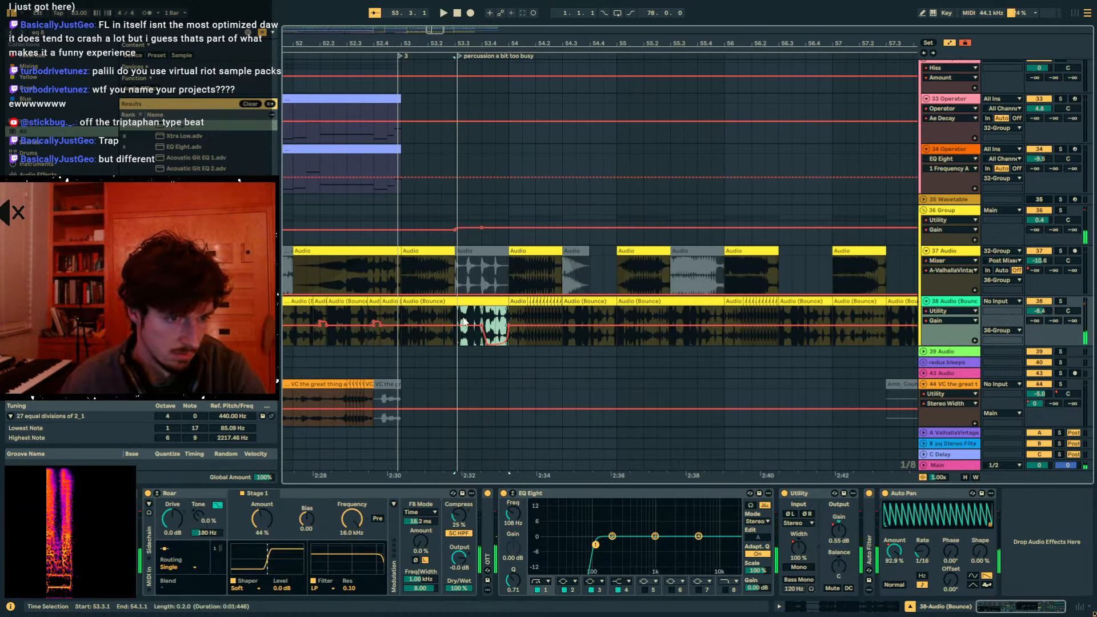
key("ctrl+v")
left_click(432, 319)
key("space")
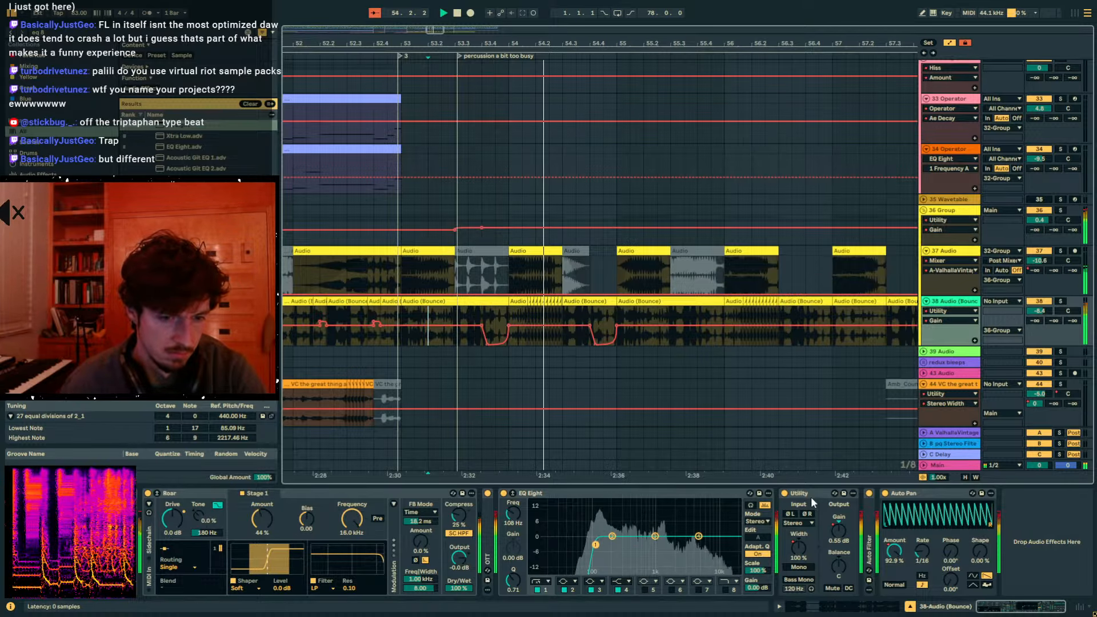
- Add a copy of the Utility before Roar on 38 Audio (Bounce) and clear the Gain automation from 45.1.1 to 53.3.1
key("a")
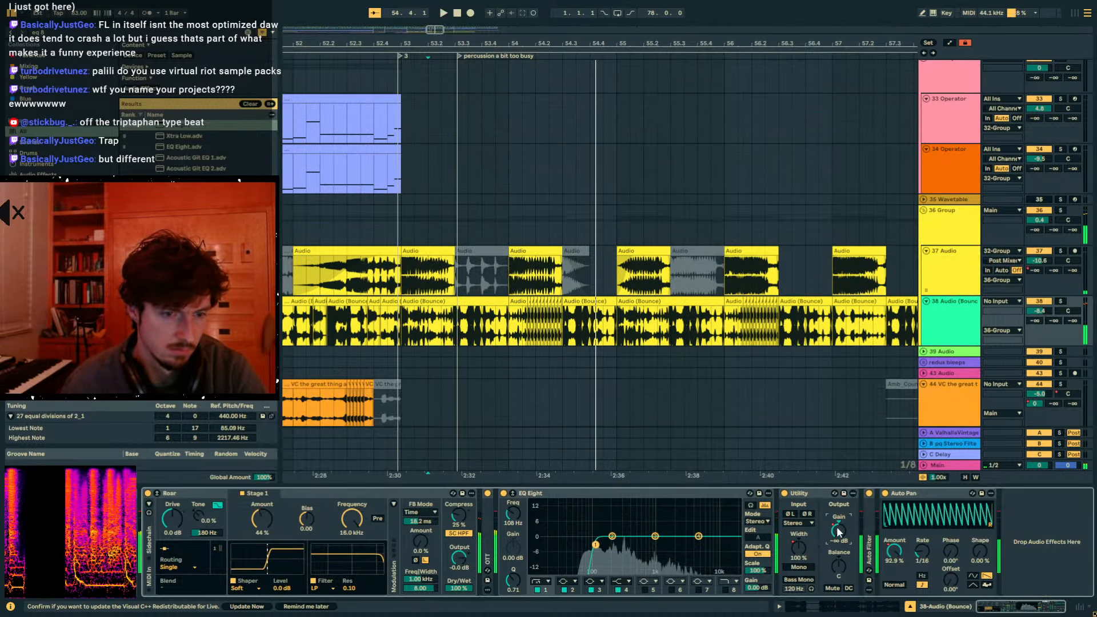
key("a")
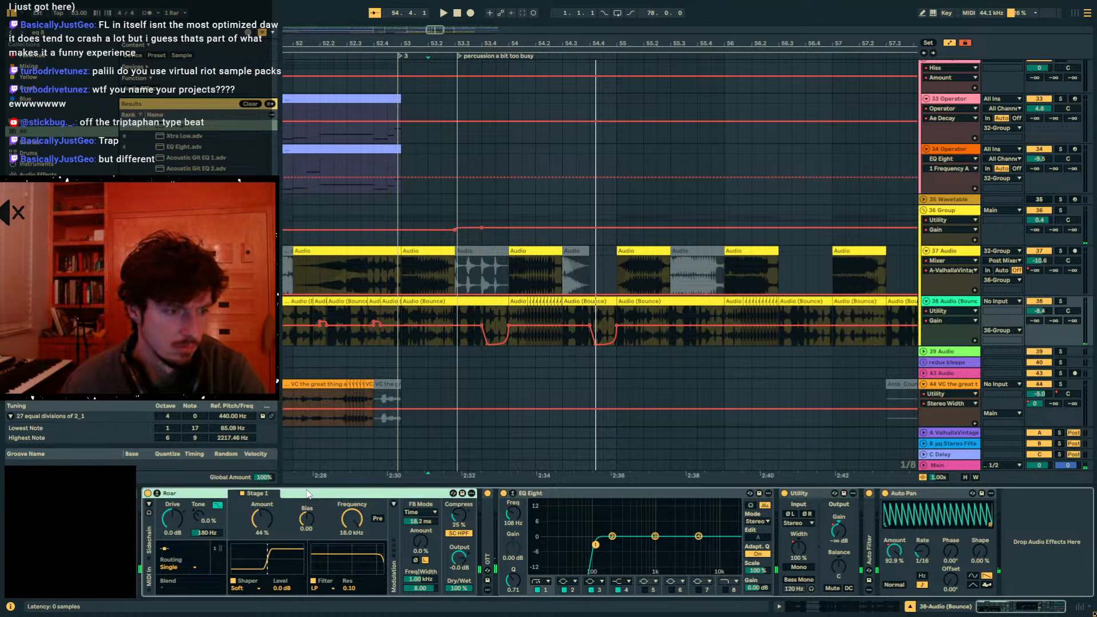
left_click(447, 169)
left_click_drag(409, 44, 518, 10)
left_click_drag(295, 316, 531, 331)
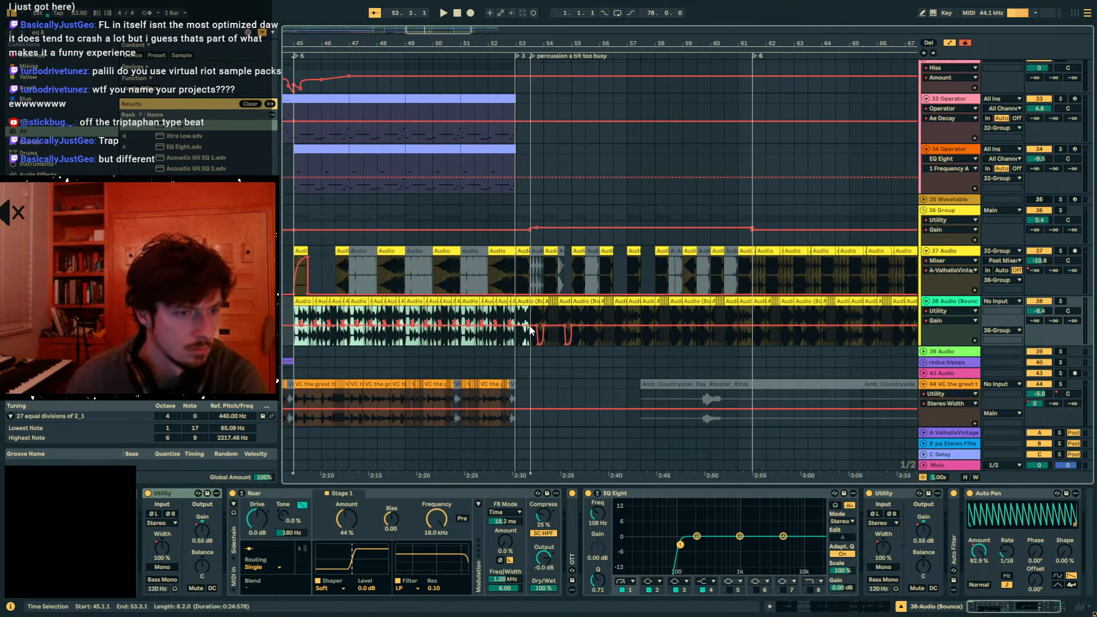
left_click(535, 325)
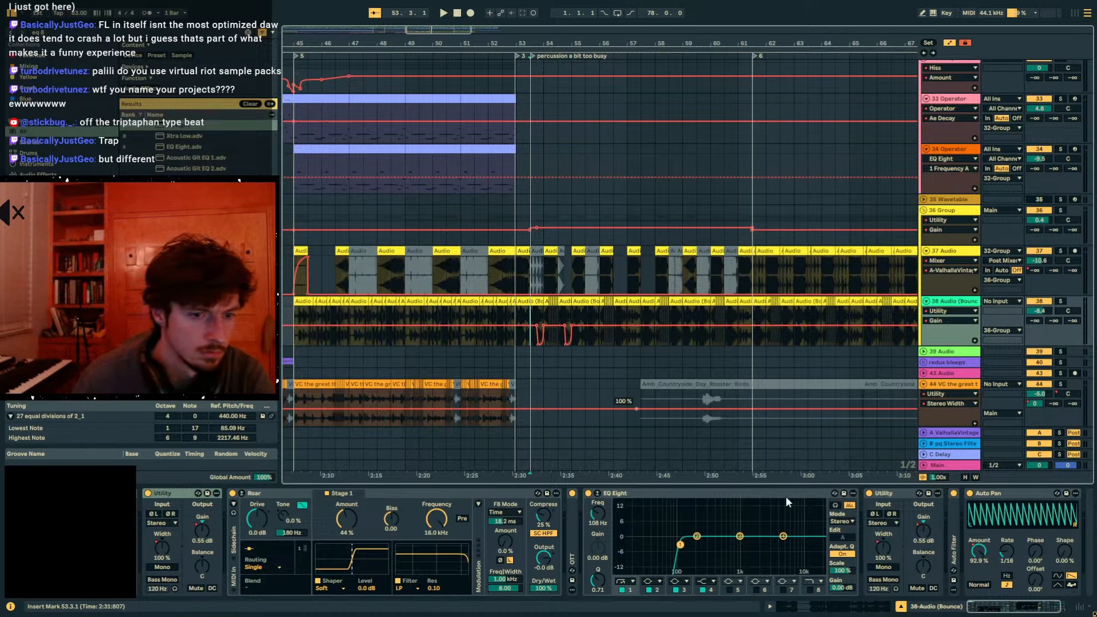
- Try clearing the Gain dips between 53.3.1 and 56.1.1 from the Utility after EQ Eight
left_click(906, 514)
left_click_drag(597, 320, 540, 320)
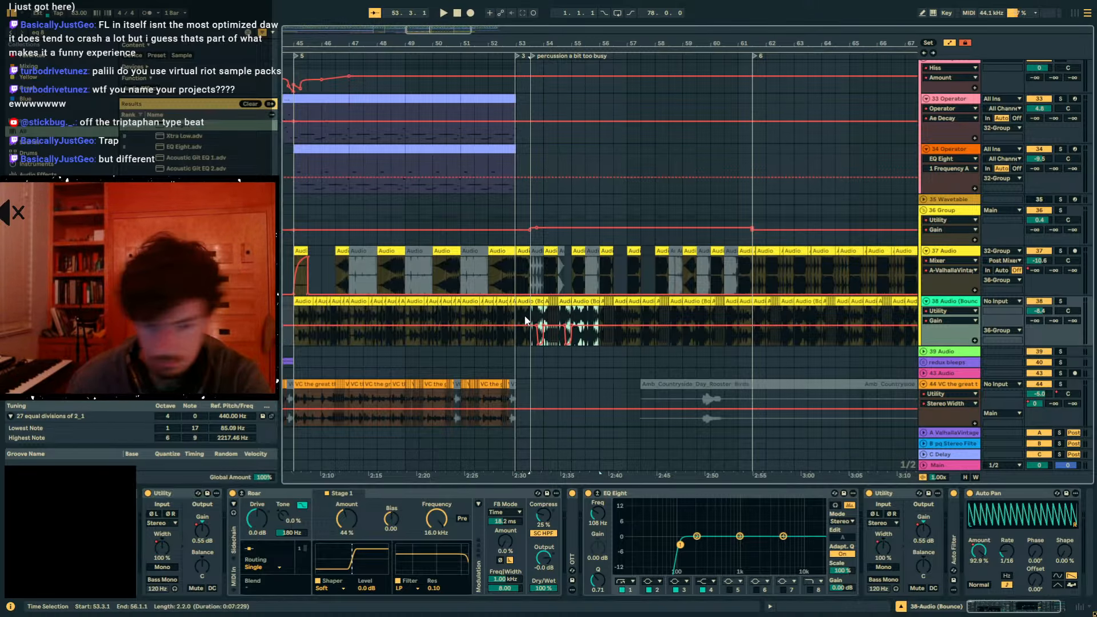
left_click(521, 317)
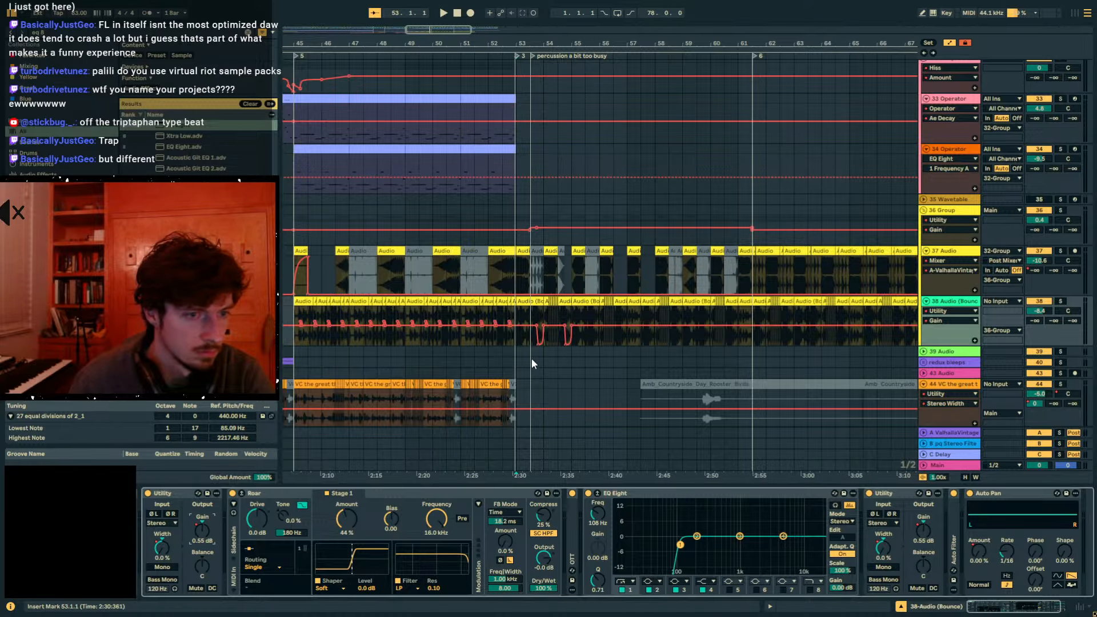
left_click_drag(542, 348, 540, 337)
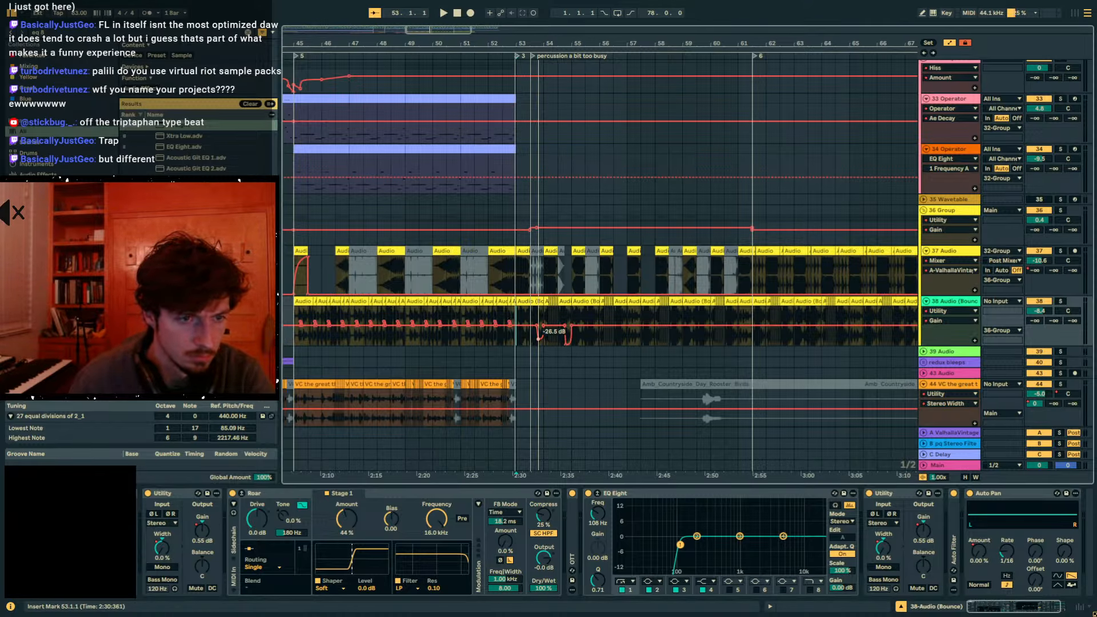
- Try duplicating the Utility after EQ Eight, drop the extra copy and keep one Utility between Auto Filter and Auto Pan
left_click(184, 493)
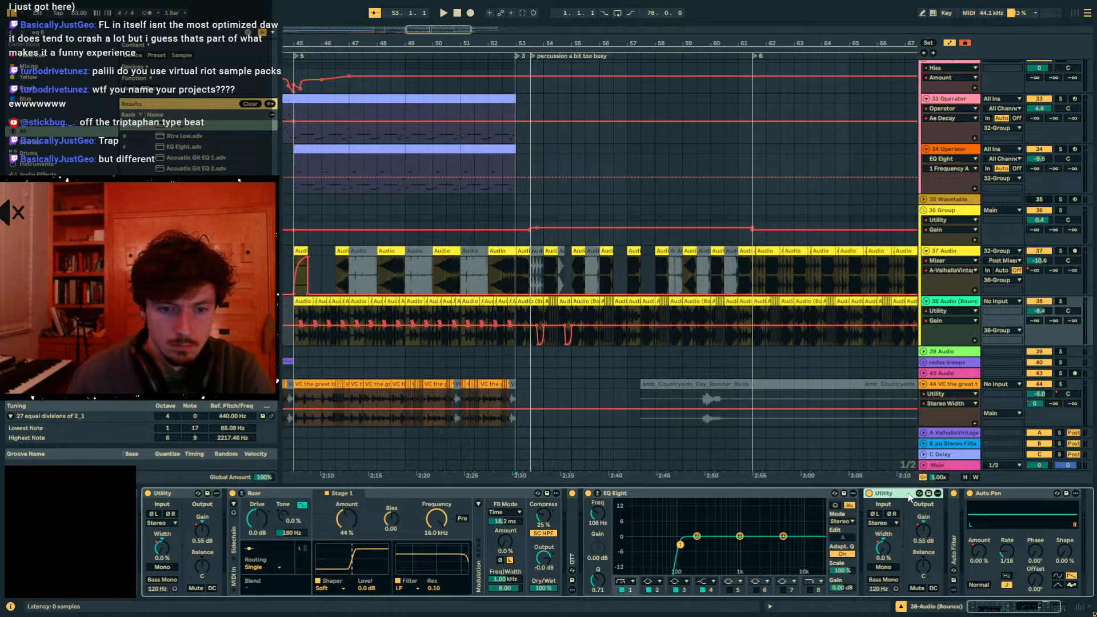
key("ctrl+d")
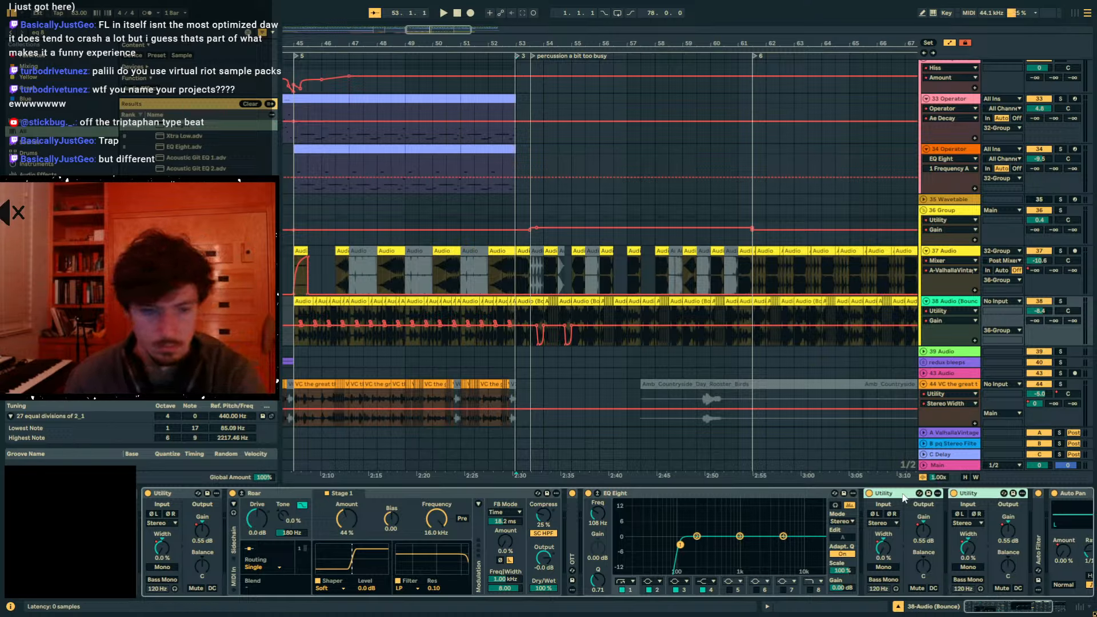
key("Delete")
key("ctrl+z")
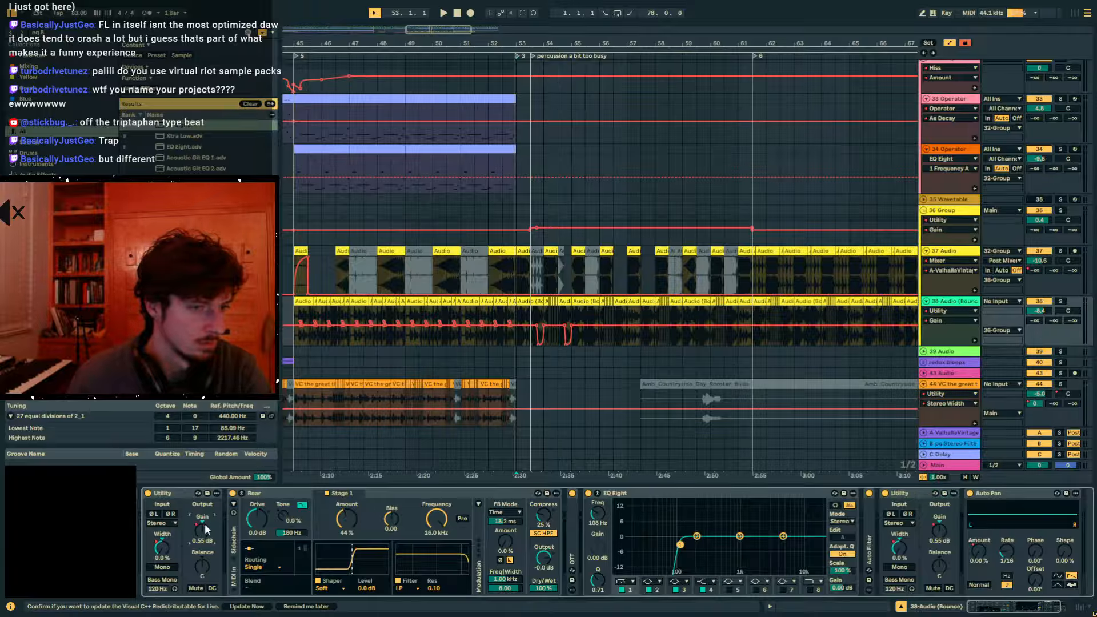
- Clear the first Utility's Gain automation from 44.3.1 to 53.1.1 and play from 53.3.1 to check it
left_click(511, 322)
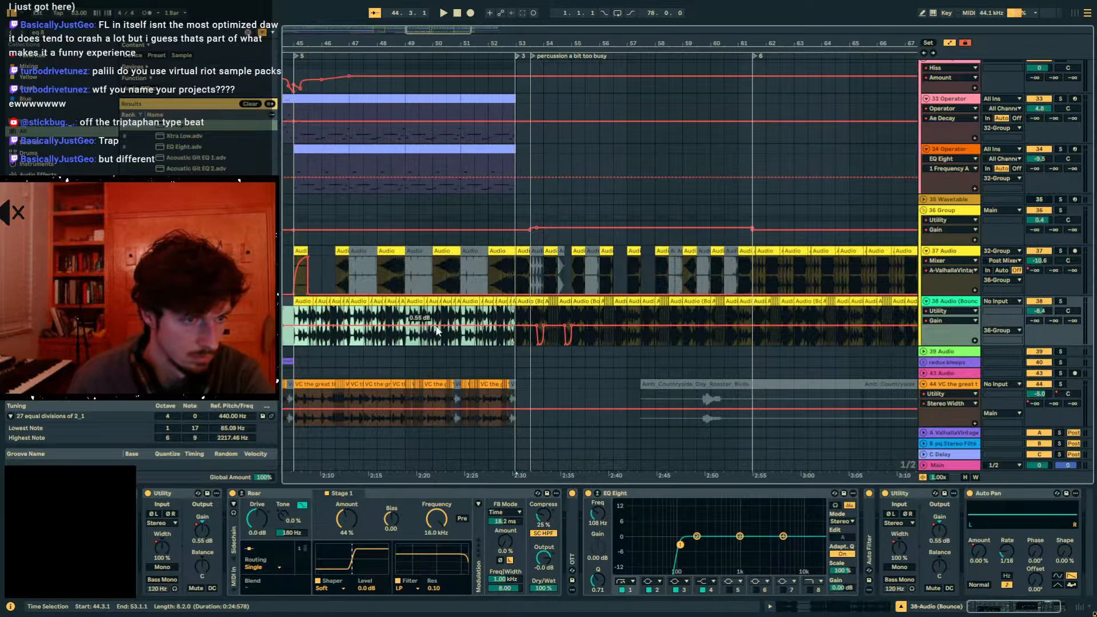
left_click(531, 341)
key("space")
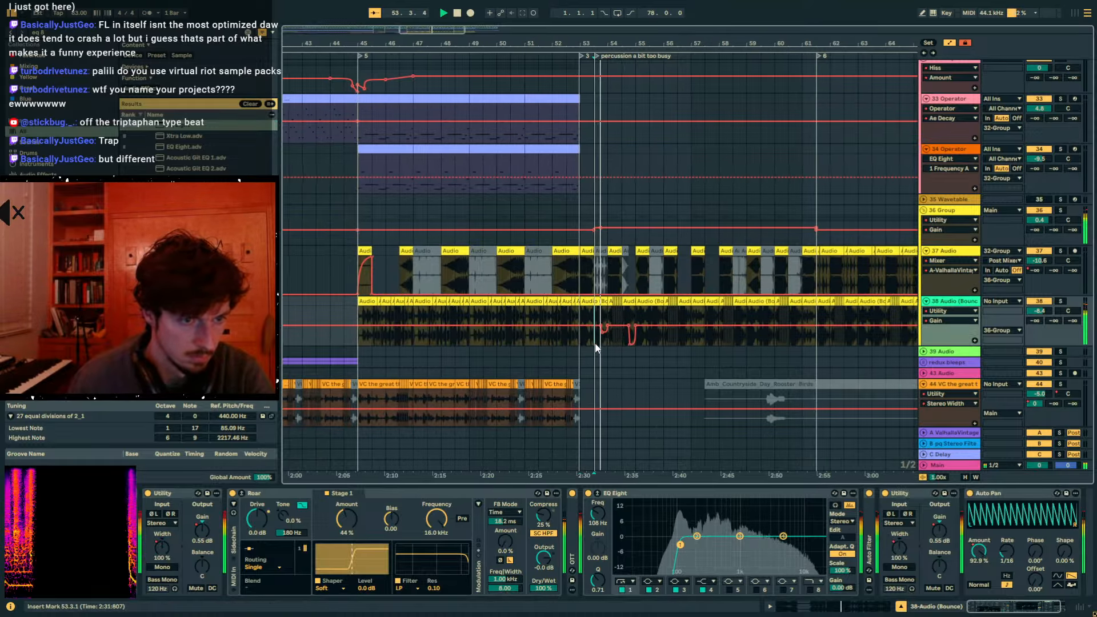
key("space")
- Delete the Gain dips after 53.3.1 from the second Utility's automation and replay the section
left_click(939, 530)
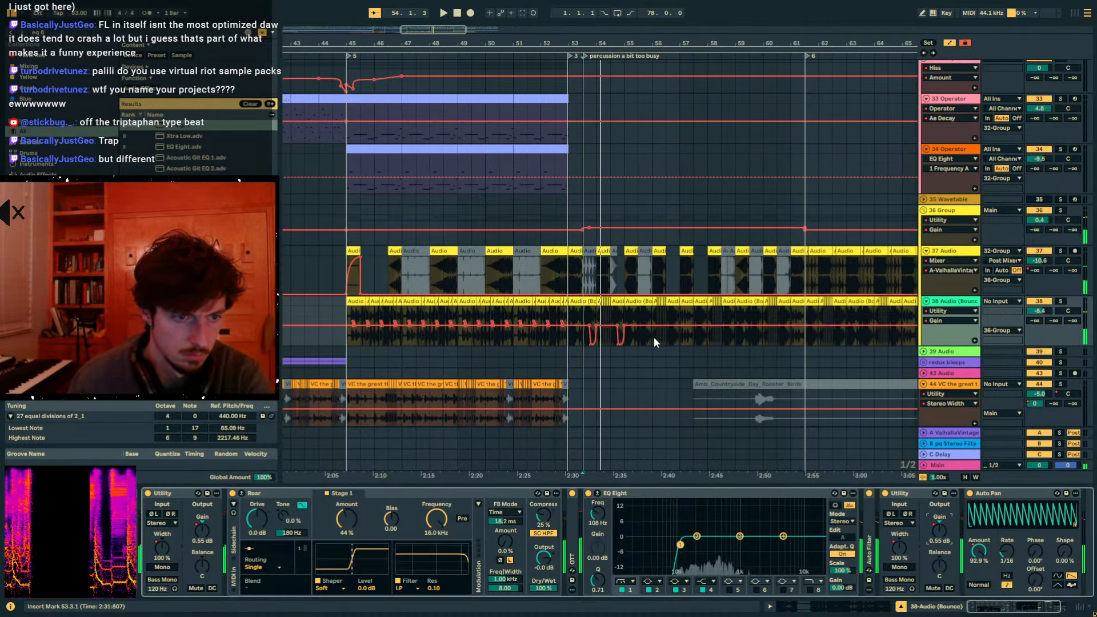
left_click_drag(654, 342, 574, 335)
key("Delete")
left_click(582, 318)
key("space")
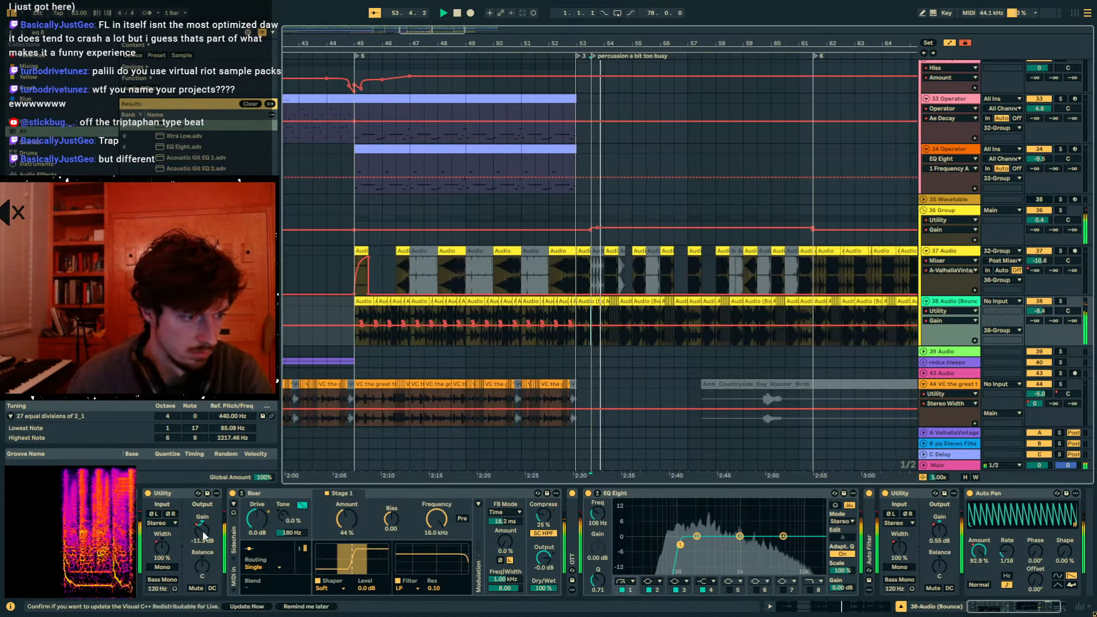
- Raise the floor of the first Utility's Gain dip near 53.4 to -18.3 dB while replaying from just before it
left_click(201, 531)
left_click_drag(588, 332, 589, 337)
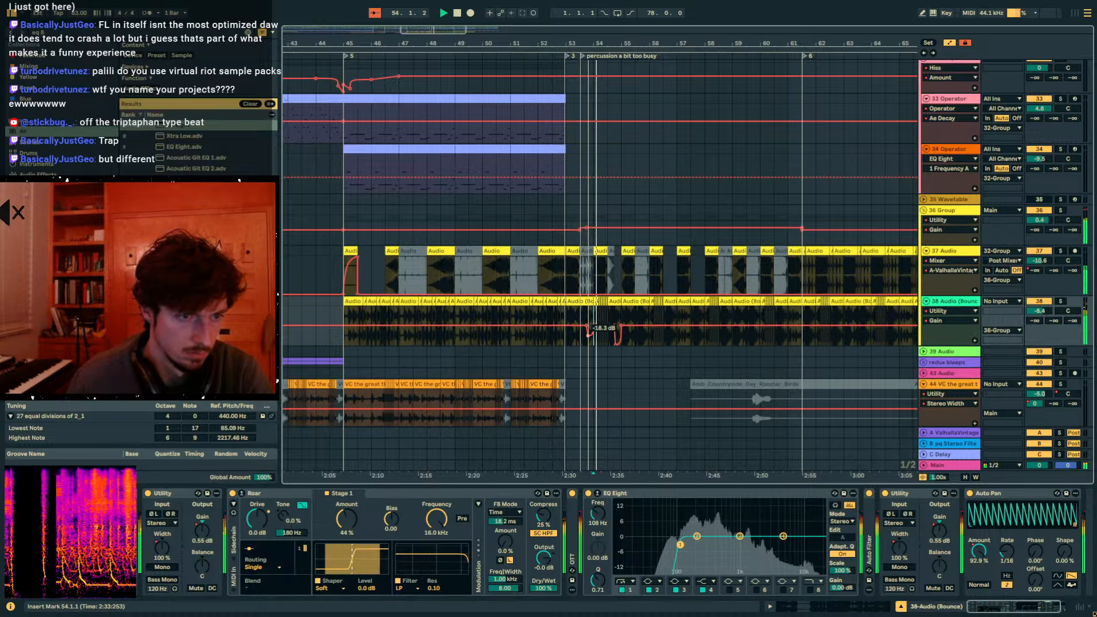
key("space")
key("space")
left_click_drag(619, 45, 577, 282)
left_click_drag(580, 332, 577, 342)
left_click(562, 314)
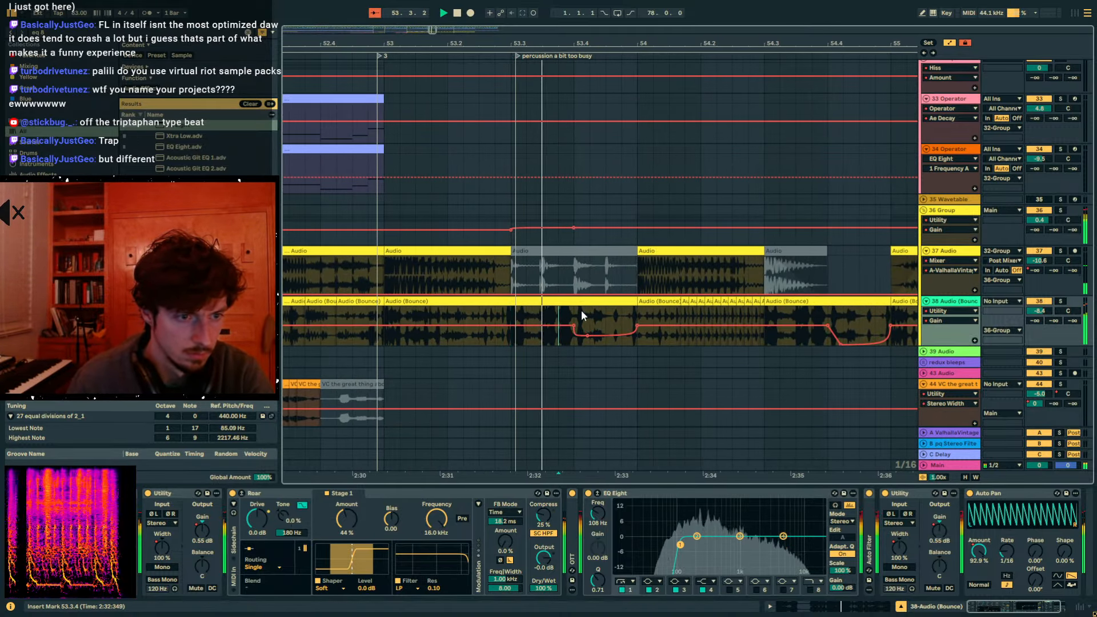
key("space")
key("space")
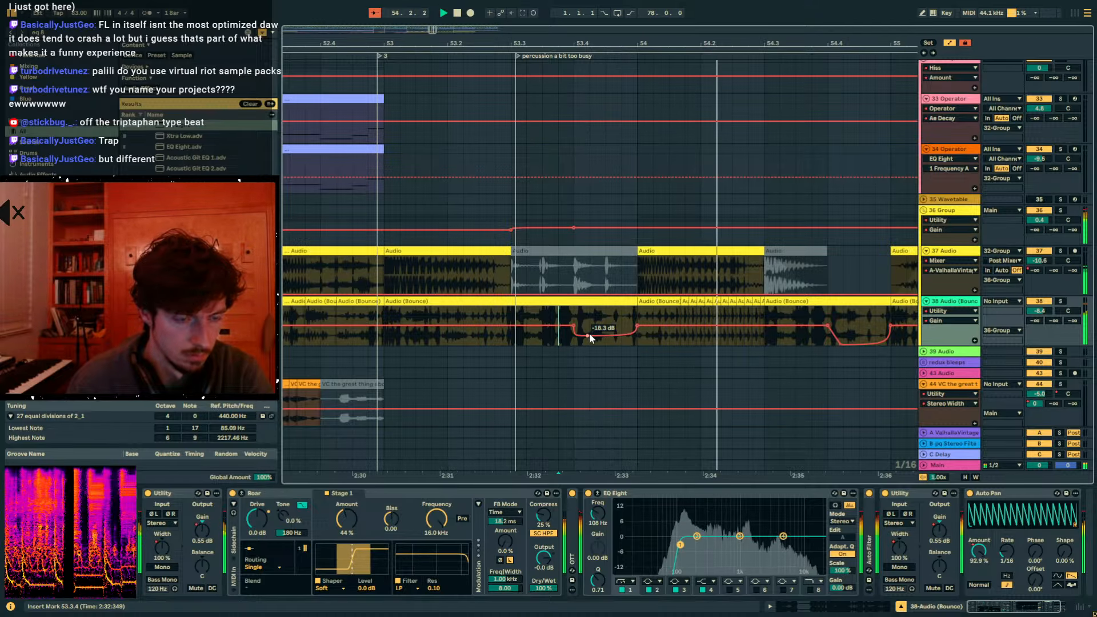
- Copy the softened Gain dip from 53.3.1–54.1.1 over the deeper dip near 54.4
left_click(628, 315)
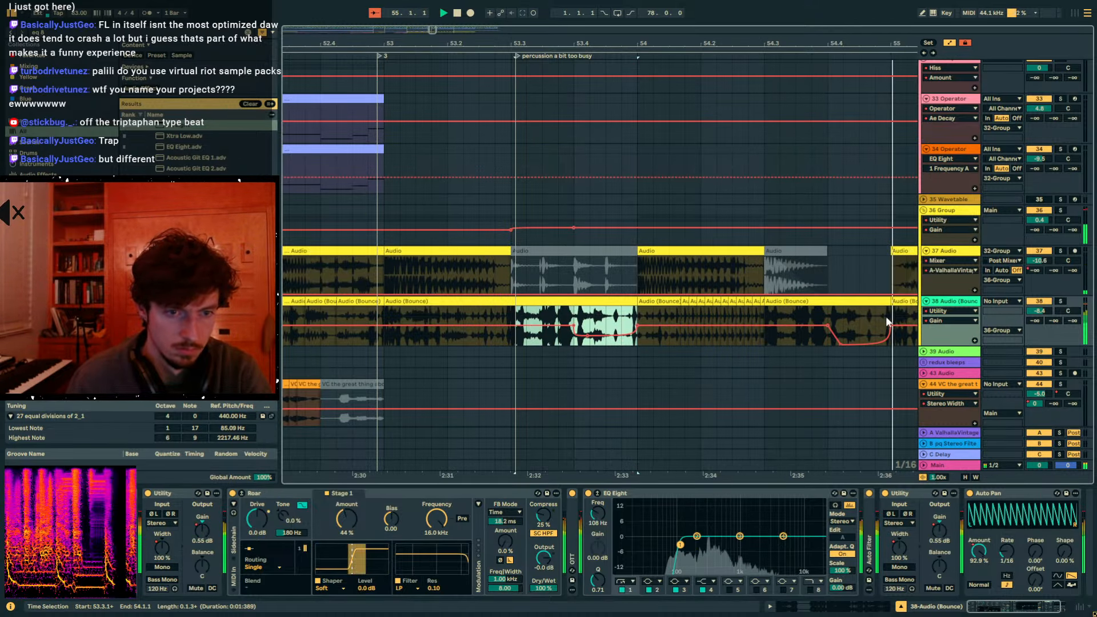
left_click(770, 317)
key("minus")
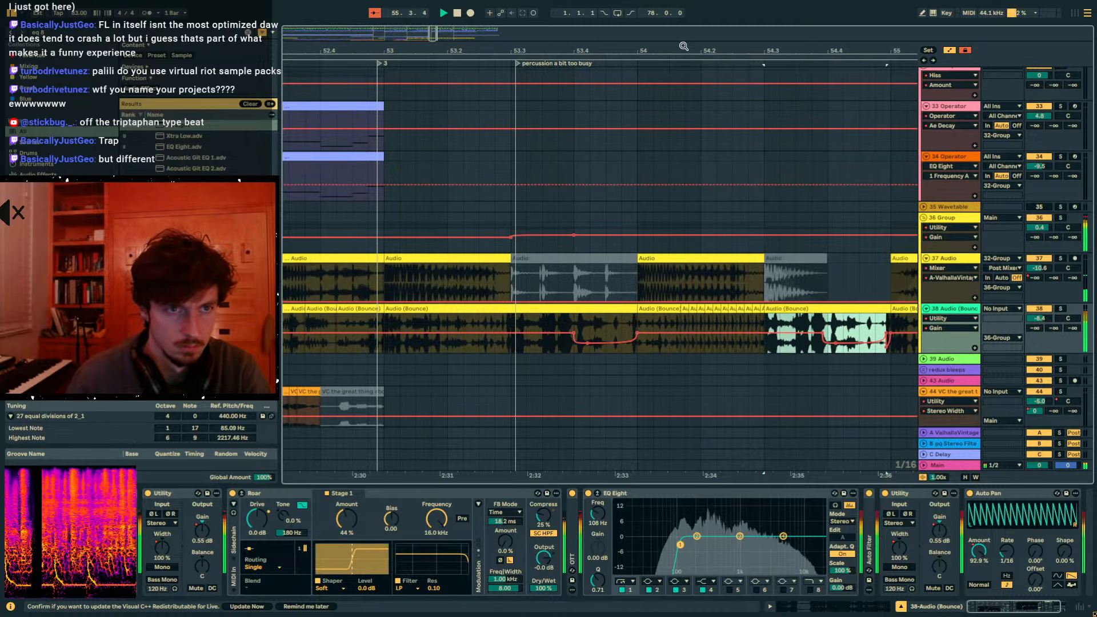
- Duplicate the 53.3.1–55.1.1 Gain automation repeatedly along 38 Audio (Bounce) up to 61.1.1, undoing the surplus repeat
left_click_drag(513, 320, 681, 330)
key("space")
key("space")
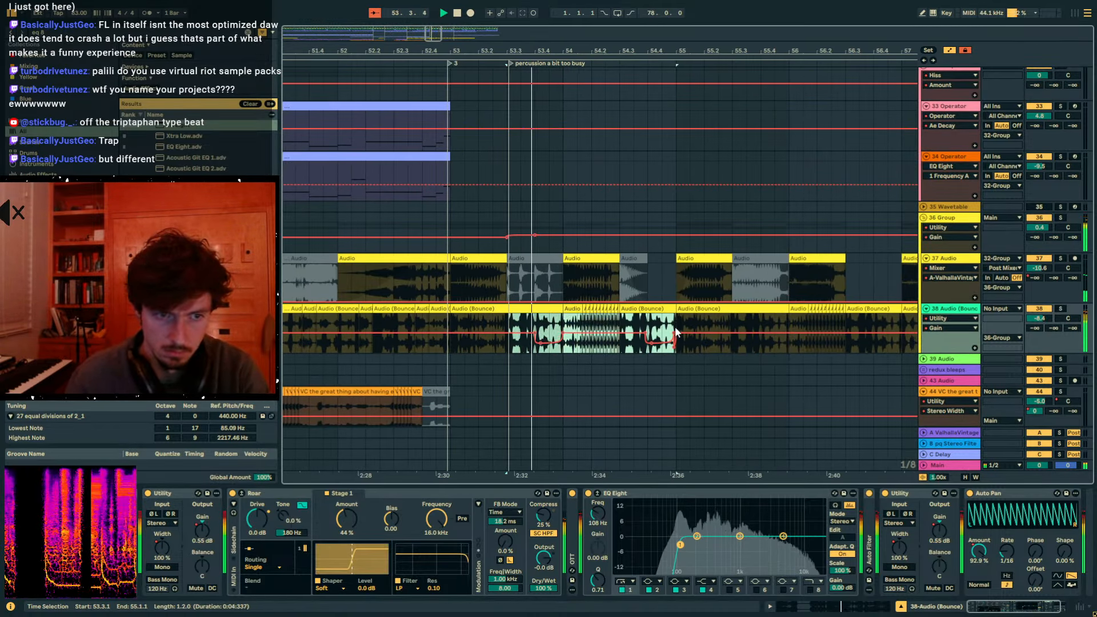
key("ctrl+d")
key("ctrl+d")
key("ctrl+d")
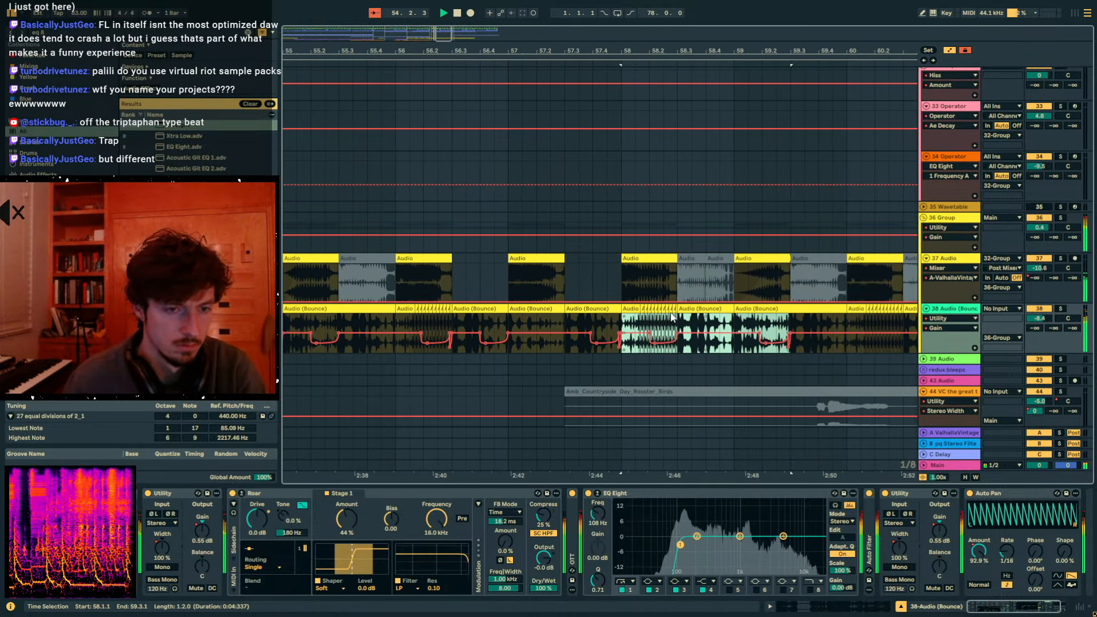
key("ctrl+d")
key("ctrl+d")
key("ctrl+z")
- Insert an audio track below 38 Audio (Bounce) and reshape the duplicated Gain dips between bars 56 and 60 during playback
left_click_drag(610, 52, 907, 44)
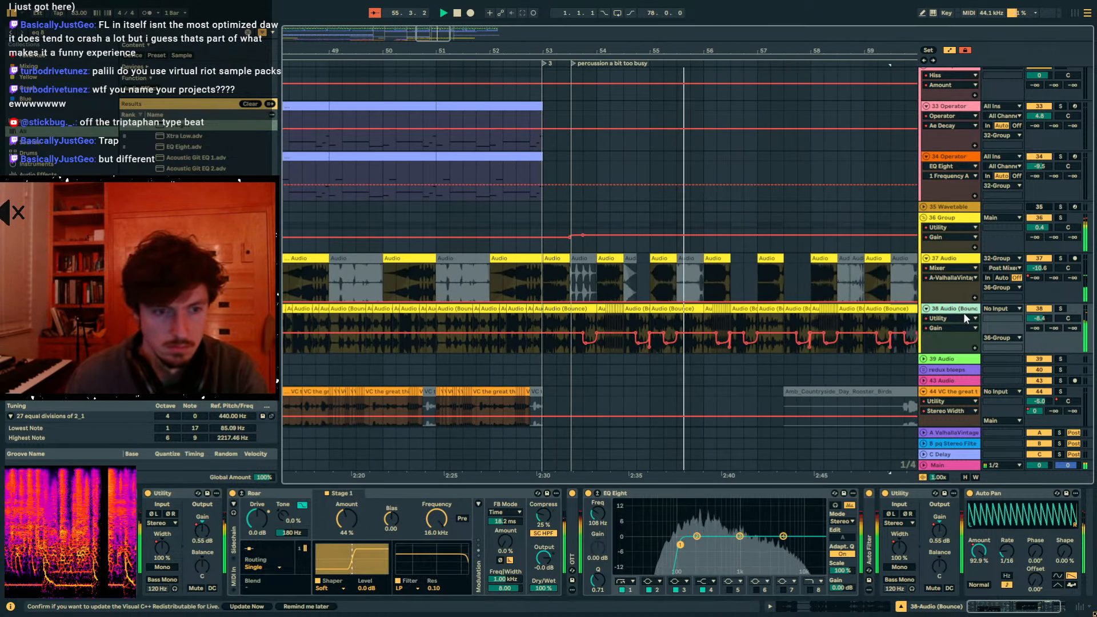
key("ctrl+t")
left_click(690, 327)
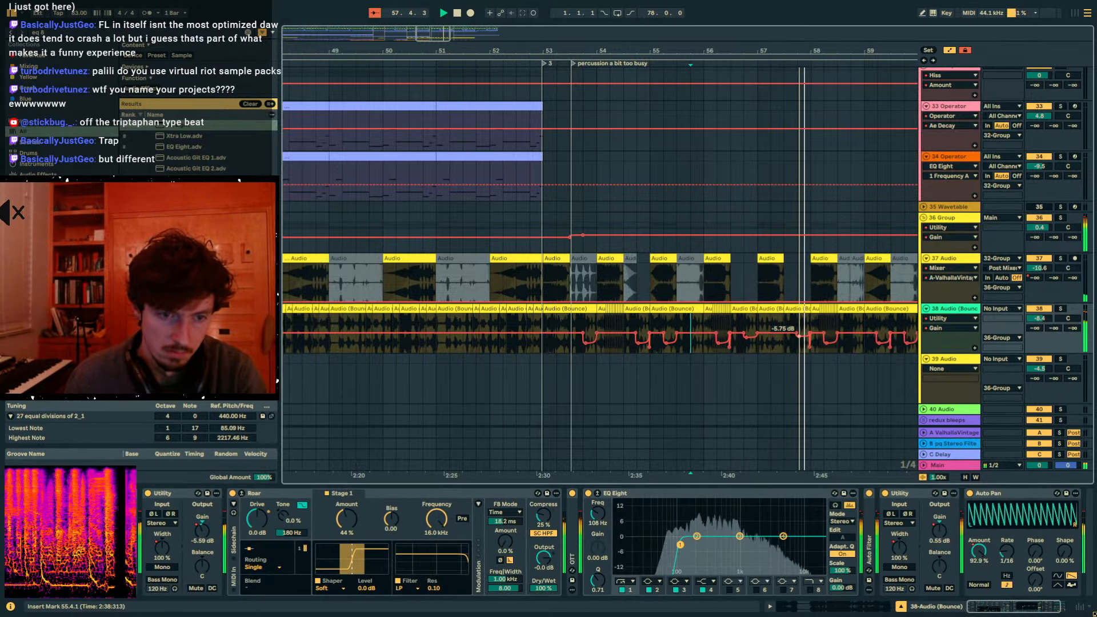
left_click_drag(783, 325, 813, 327)
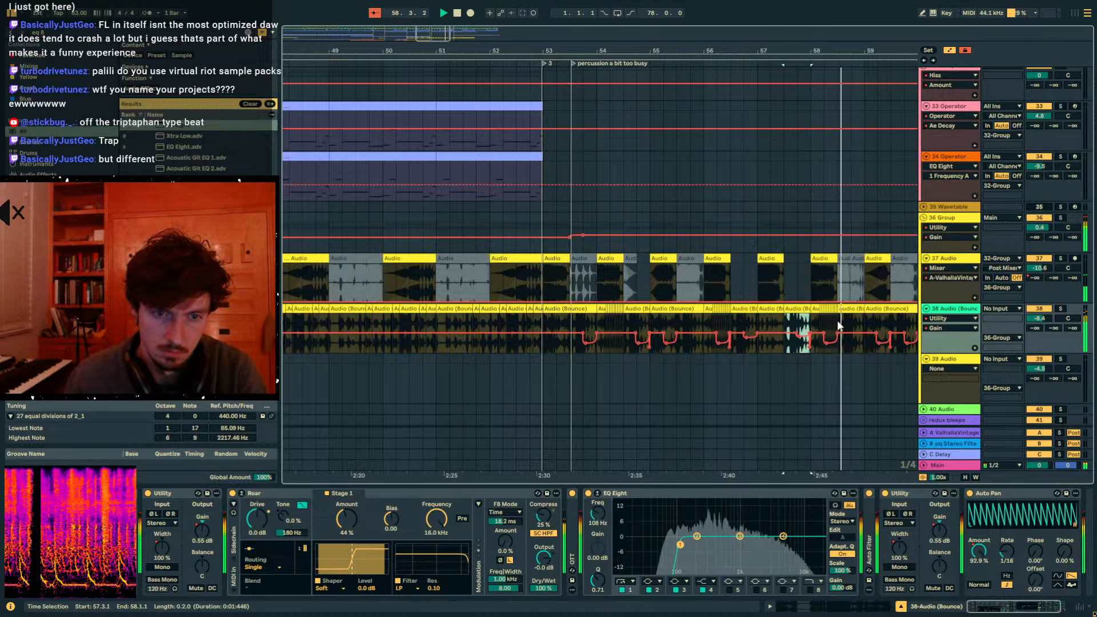
left_click(830, 326)
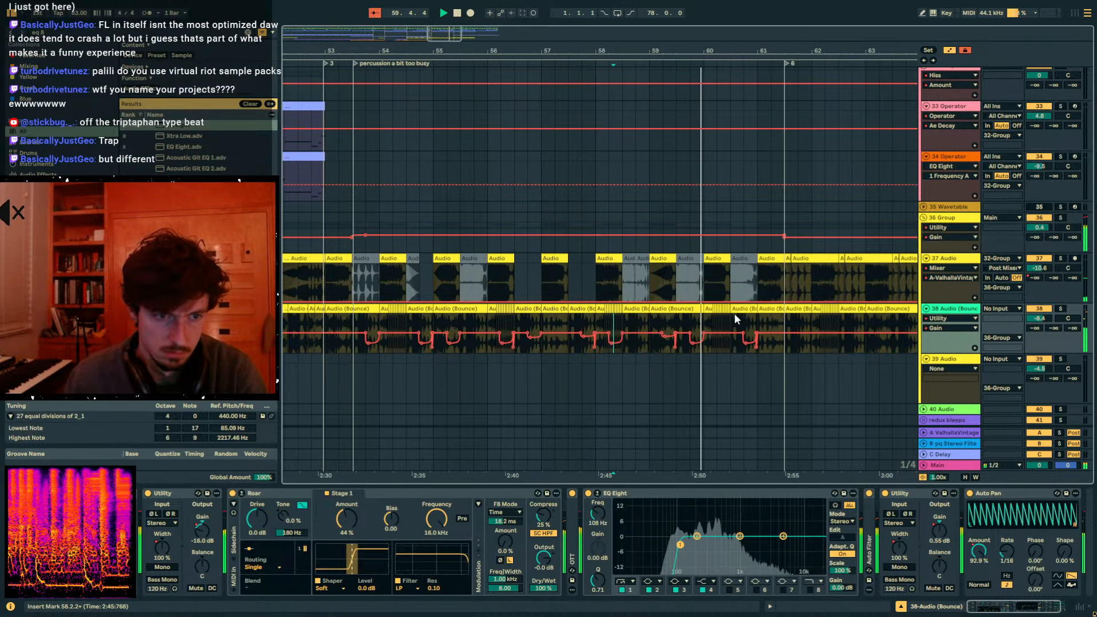
left_click_drag(703, 324, 651, 328)
left_click(664, 343)
- Copy the reworked Gain automation from the later bars over 53.3.1–58.1.1 and play from 53.1.1
left_click_drag(732, 326, 354, 324)
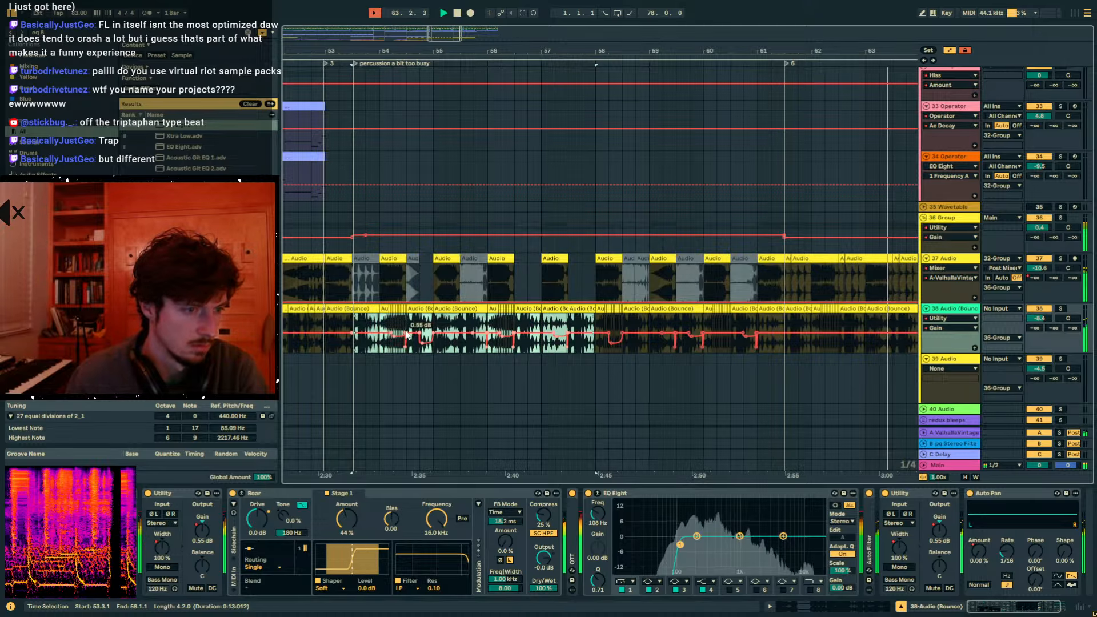
left_click(398, 332)
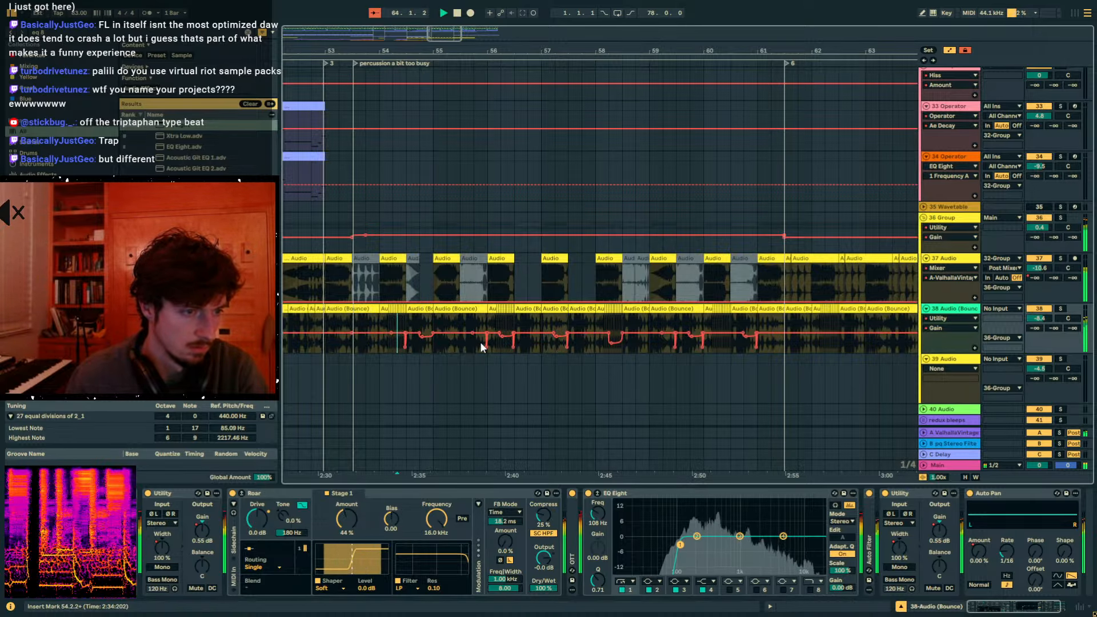
left_click(327, 327)
key("space")
key("space")
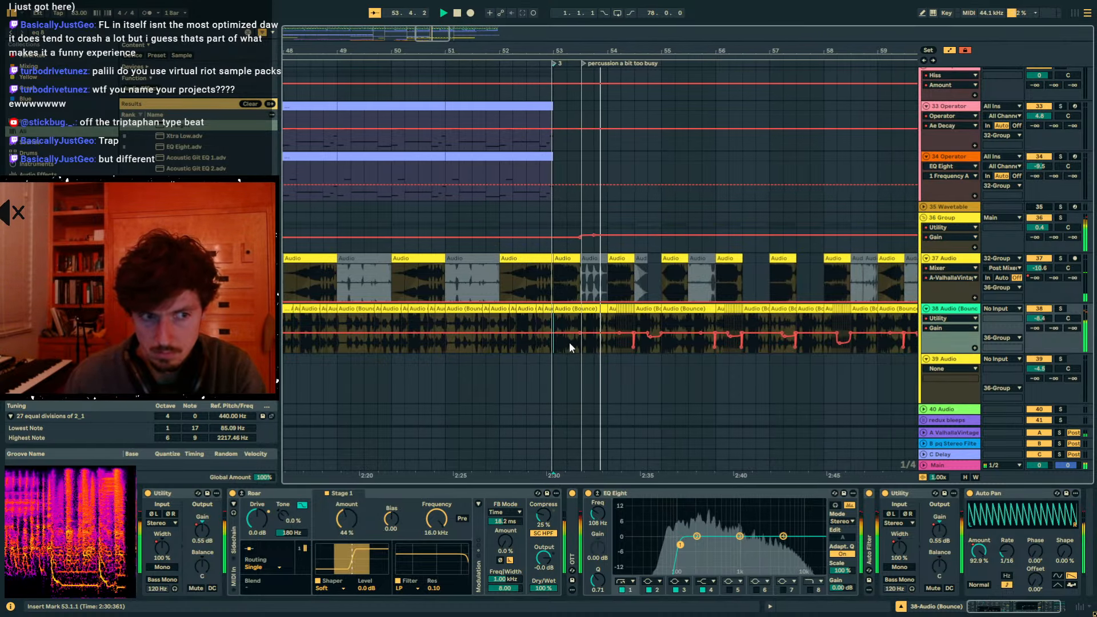
- Copy the shallow Gain dip at 54.4.1 back to 53.4 and remove the original dip
left_click(625, 327)
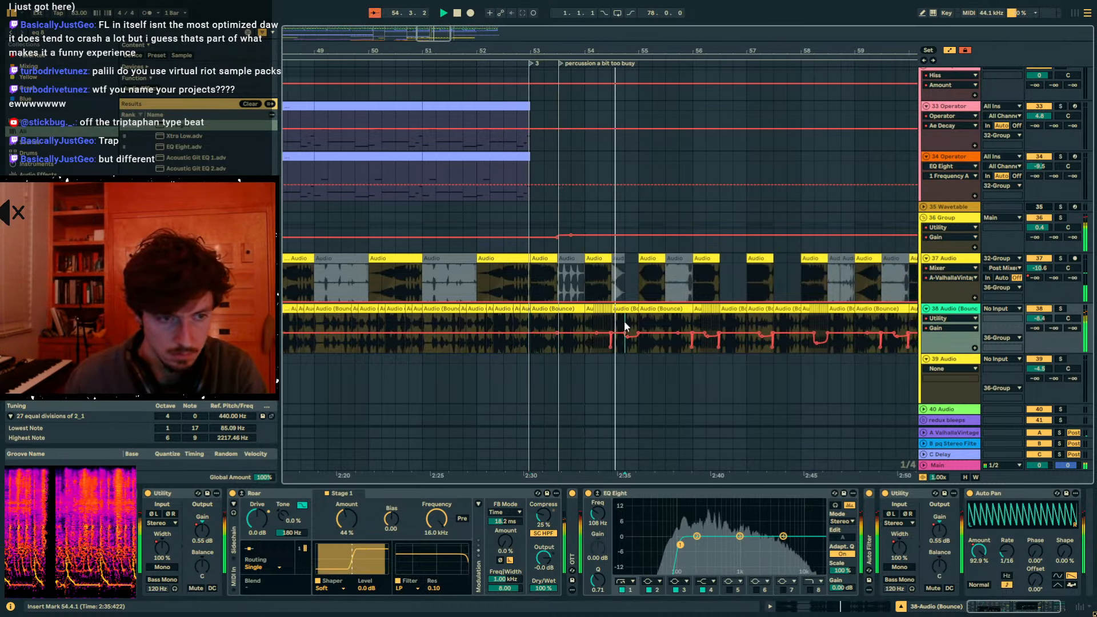
left_click_drag(625, 327, 639, 327)
key("ctrl+c")
left_click(571, 326)
key("ctrl+v")
left_click(558, 325)
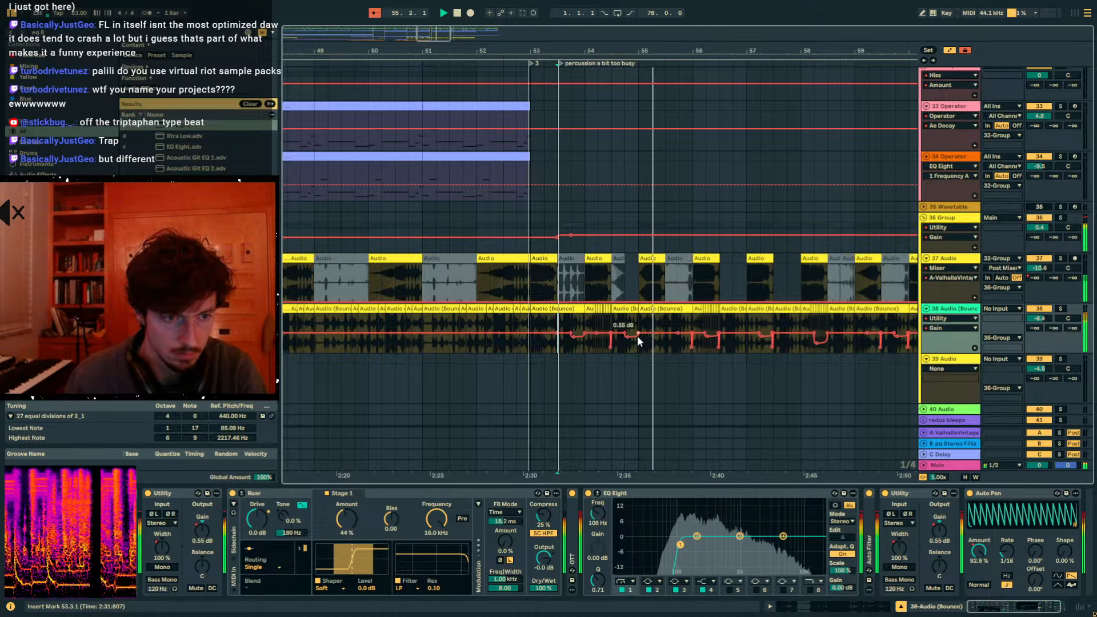
left_click(630, 338)
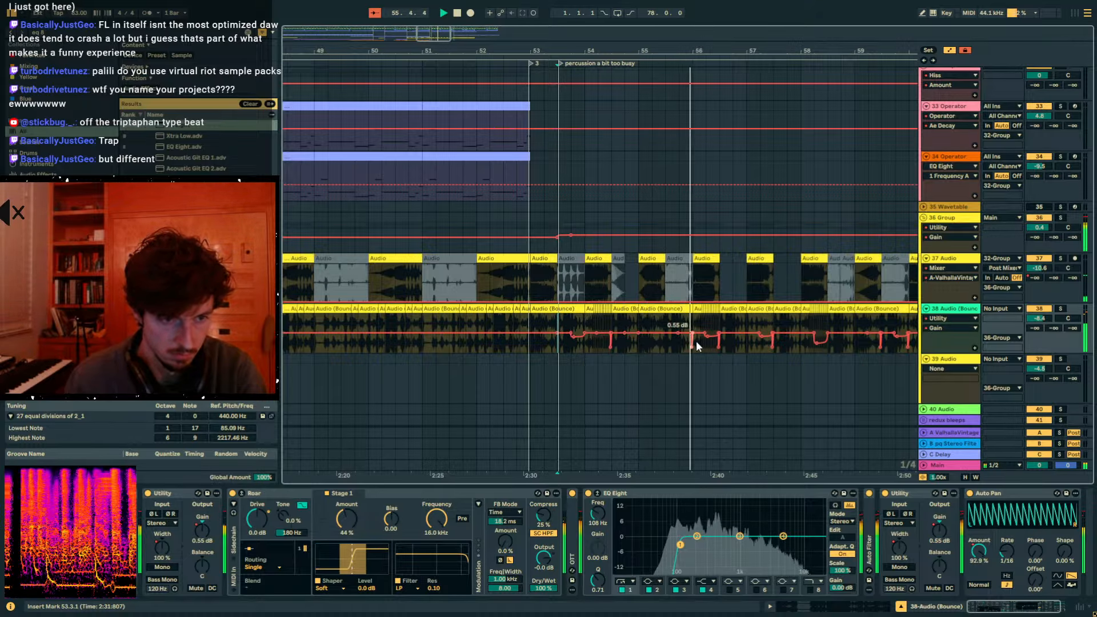
- Hide the automation in the arrangement to expose the clips on 38 Audio (Bounce) around 55.4
key("a")
scroll(510, 303, "up", 6)
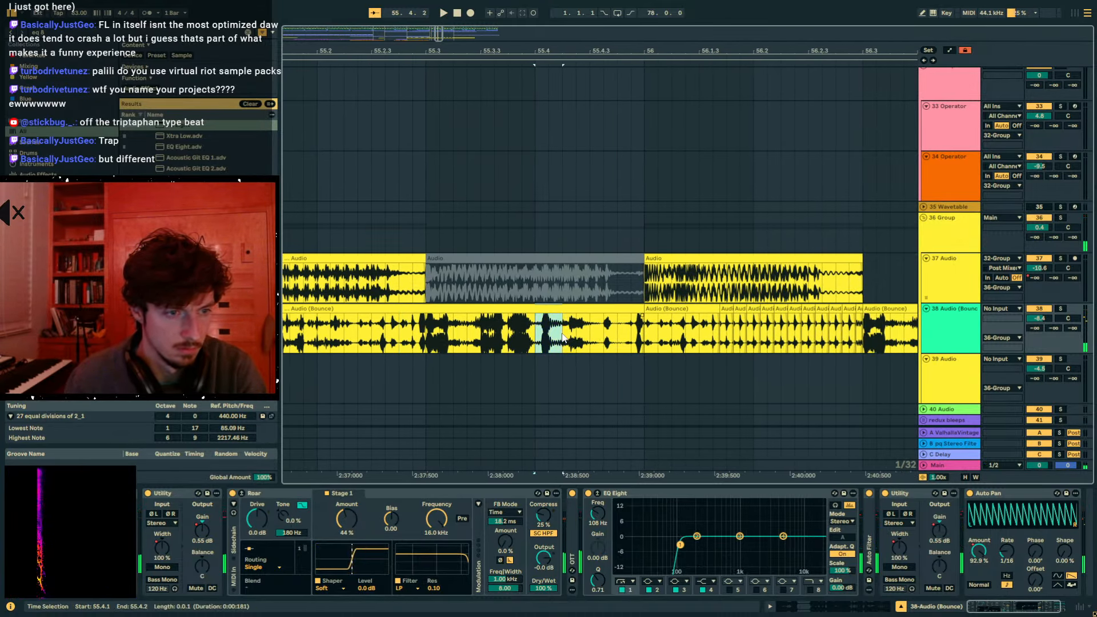
key("ctrl+d")
left_click(456, 343)
key("space")
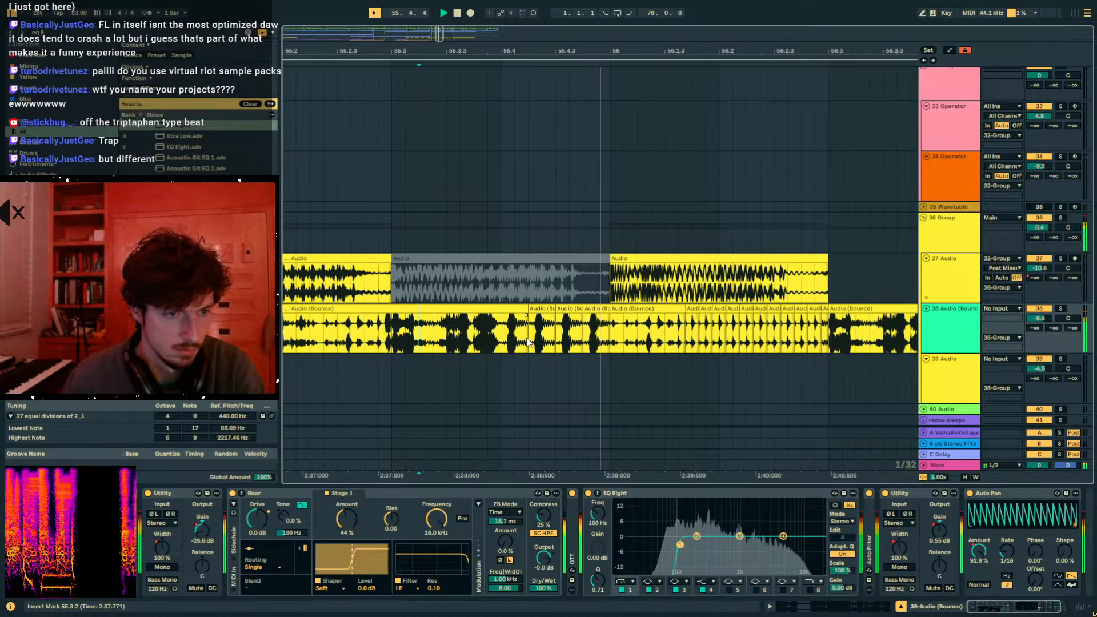
key("ctrl+z")
key("ctrl+z")
key("ctrl+z")
key("space")
left_click_drag(370, 338, 346, 338)
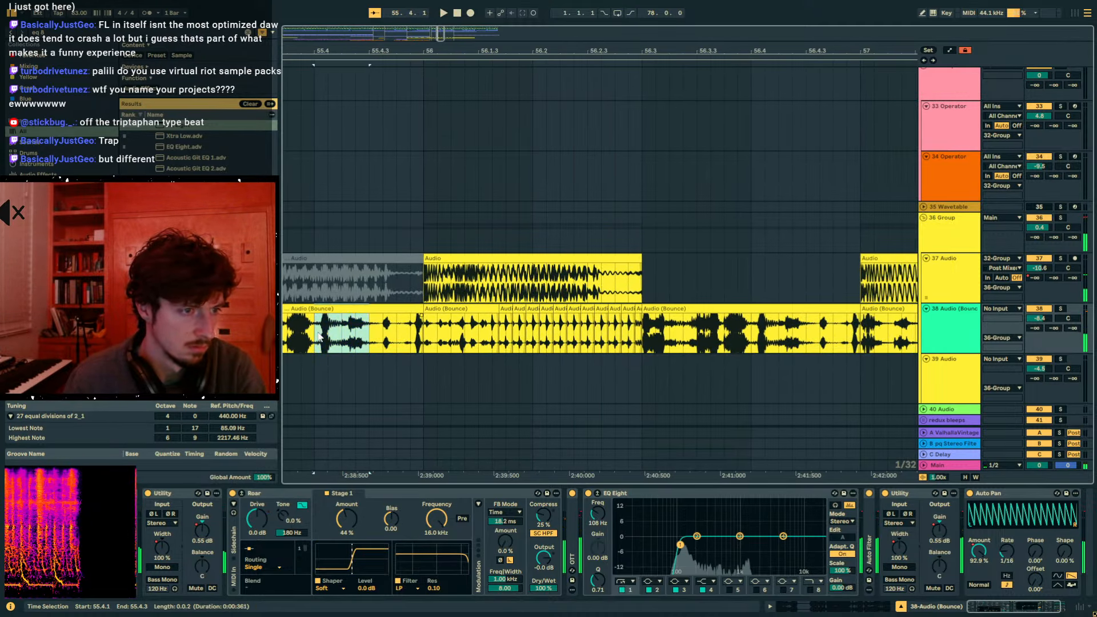
key("ctrl+d")
left_click(318, 337)
key("space")
left_click(356, 341)
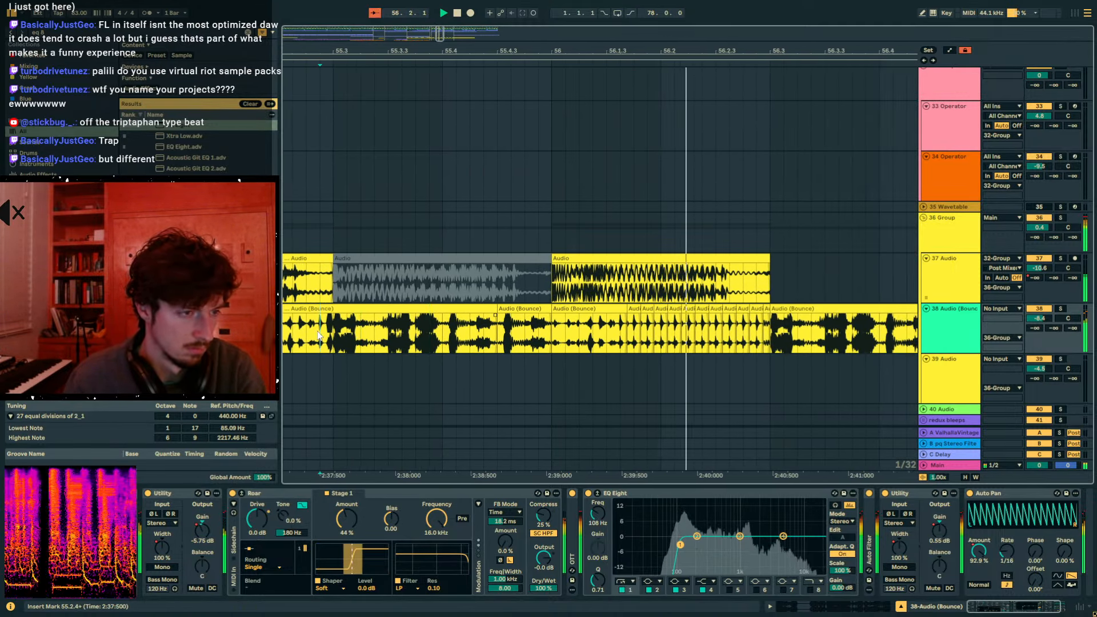
key("space")
key("space")
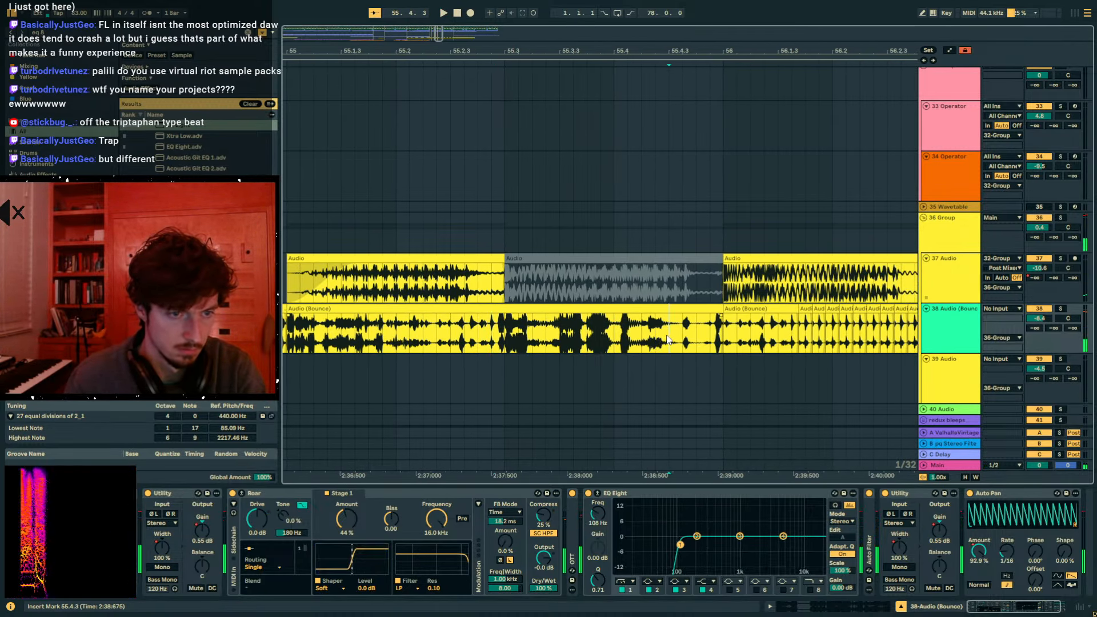
- Repeat a sixteenth-note slice at 55.4.3 on 38 Audio (Bounce) and extend the following clip's start back to 55.4.4
key("ctrl+d")
left_click(440, 338)
key("space")
left_click_drag(775, 309, 748, 309)
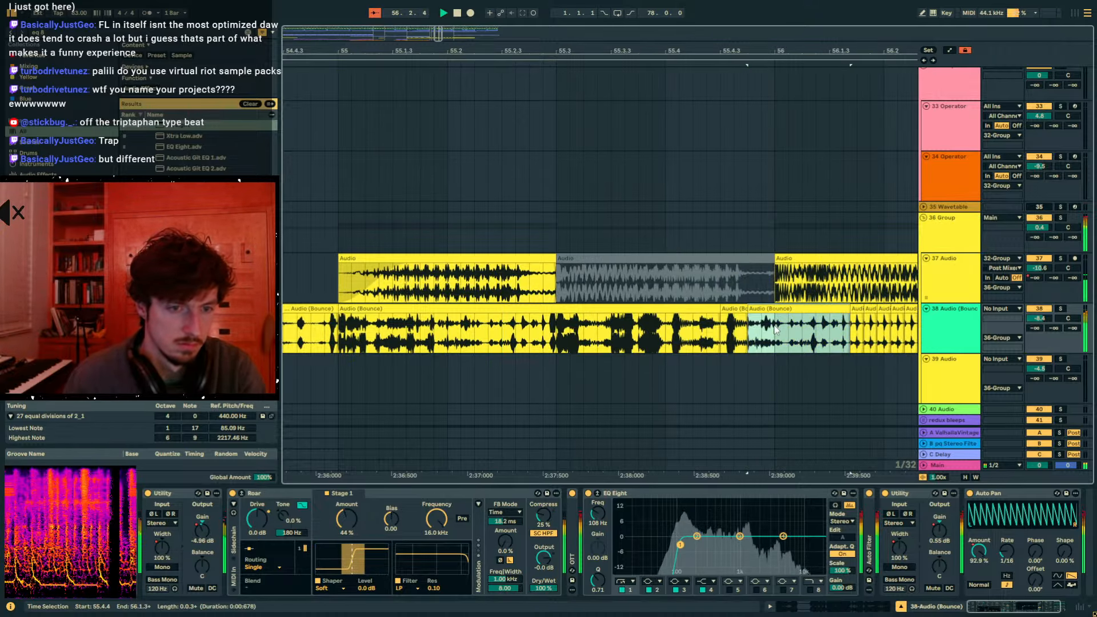
left_click(776, 330)
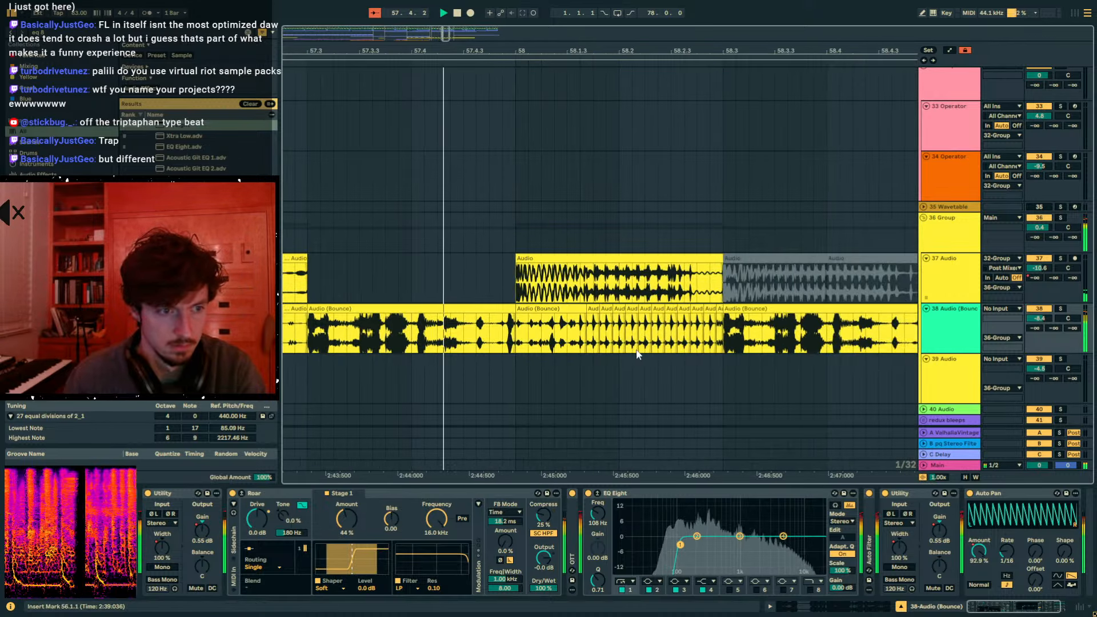
- Fill 57.4.2–58.1.1 on 38 Audio (Bounce) with repeats of the short slice just before 57.4.4 and play it back
mouse_move(476, 337)
left_mouse_down()
mouse_move(503, 337)
mouse_move(490, 337)
left_mouse_up()
key("ctrl+c")
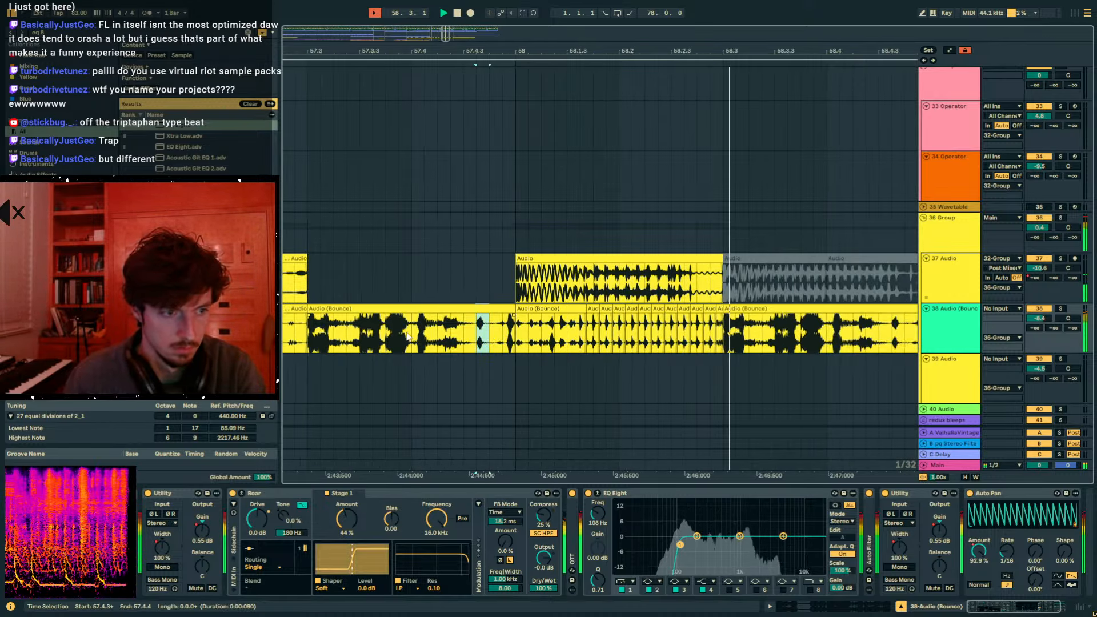
left_click(400, 337)
key("ctrl+v")
key("ctrl+d")
key("ctrl+d")
key("ctrl+d")
key("ctrl+d")
key("ctrl+d")
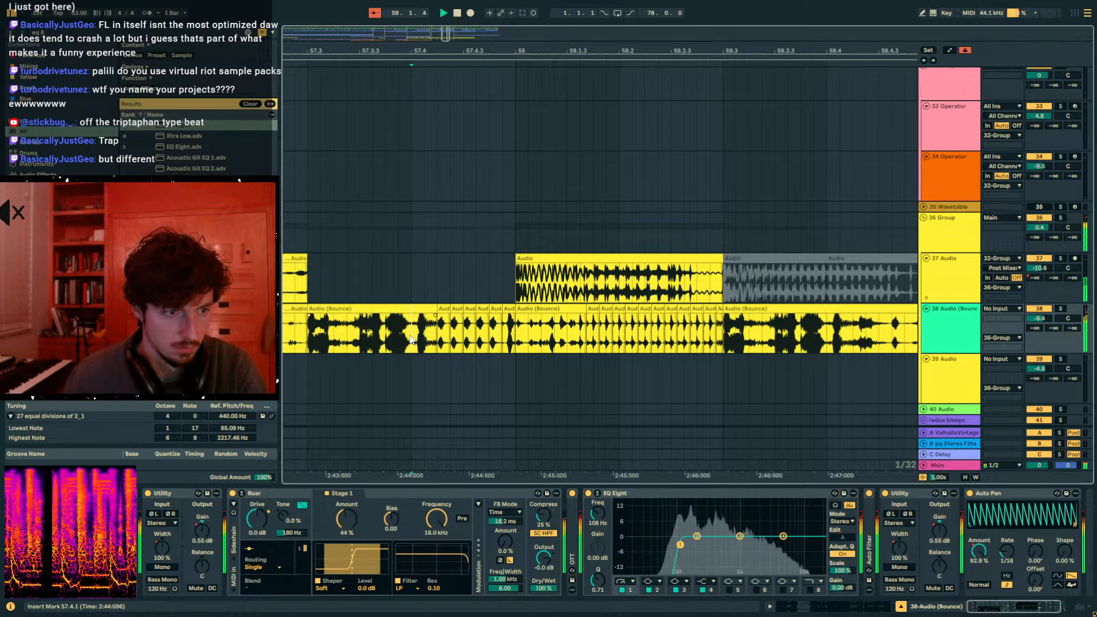
key("space")
key("space")
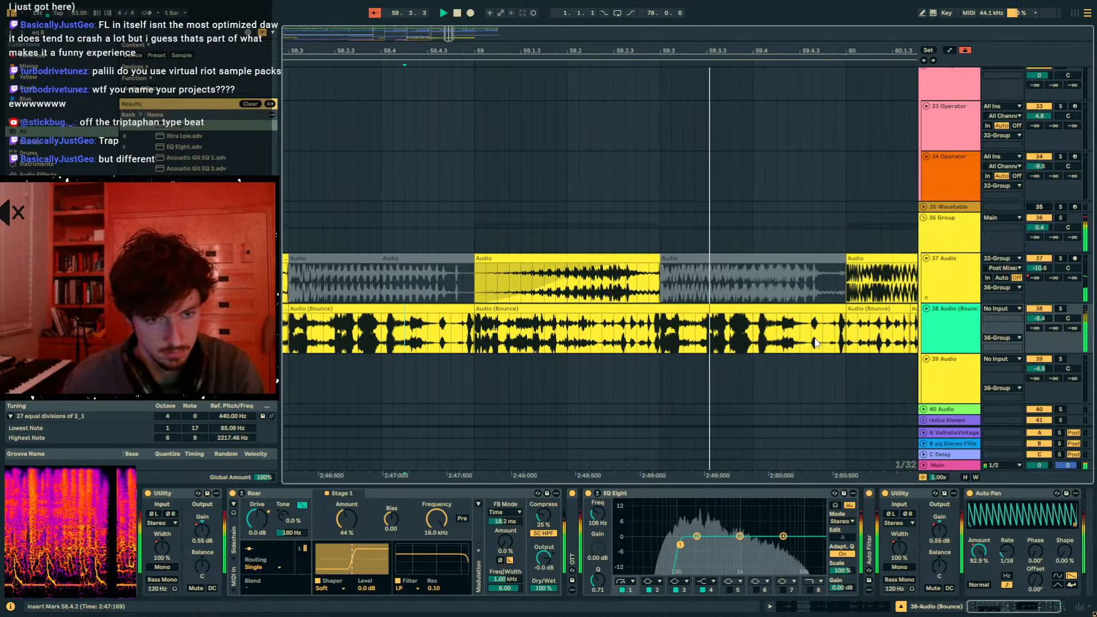
- Duplicate the short slice just before 59.4.4 on 38 Audio (Bounce) twice, then select 60.4.1–60.4.3
left_click_drag(813, 343, 823, 341)
key("ctrl+d")
key("ctrl+d")
left_click(836, 343)
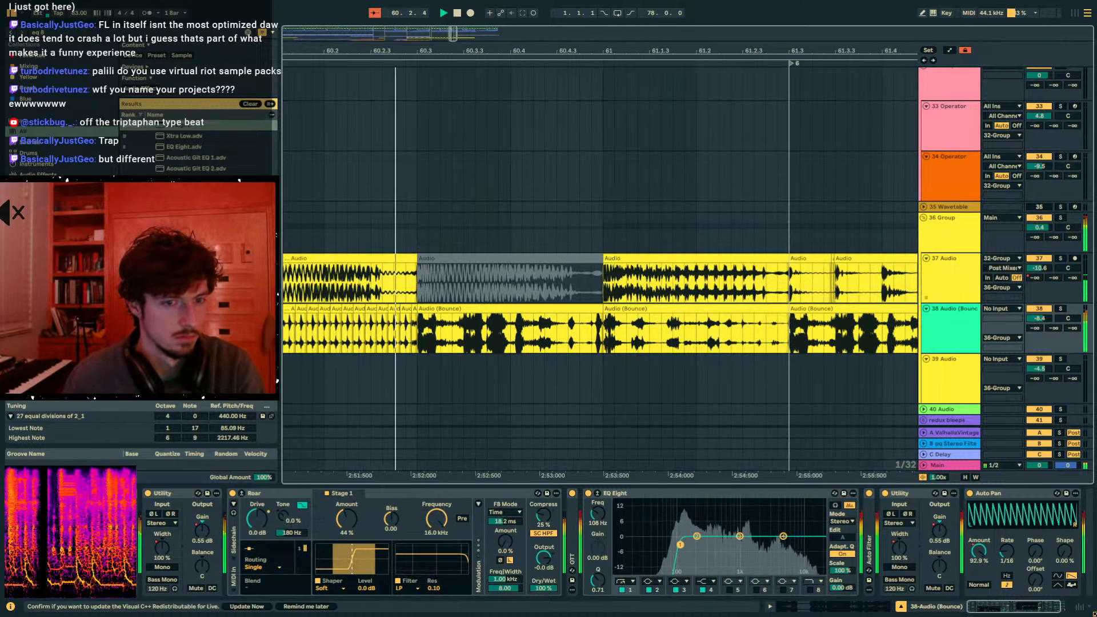
left_click_drag(447, 334, 402, 335)
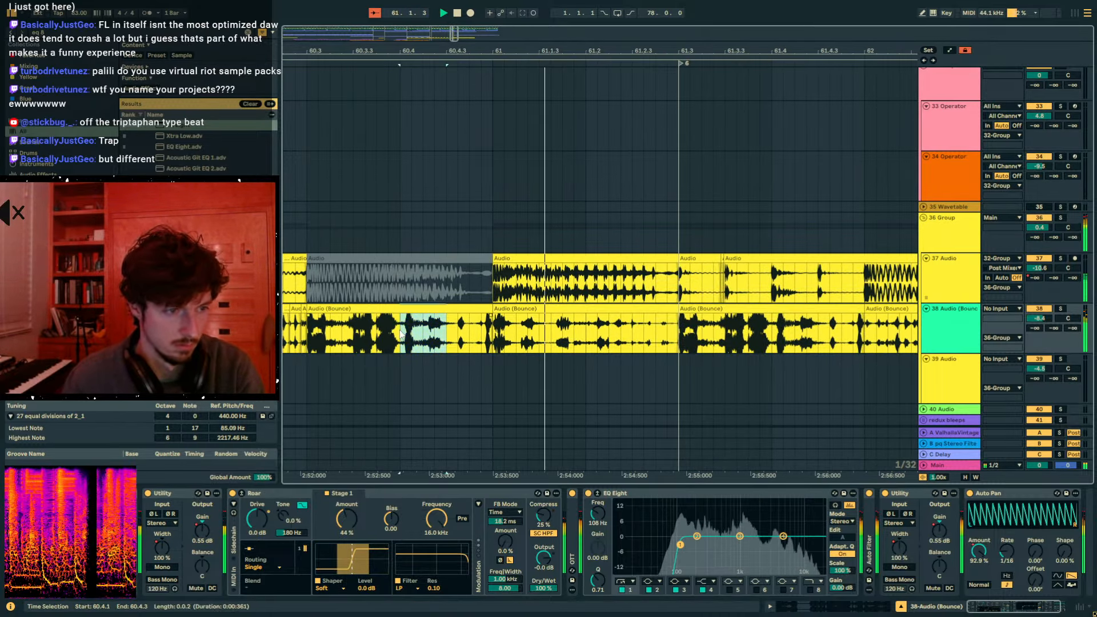
- Insert a new audio track directly below 37 Audio
left_click_drag(716, 51, 663, 0)
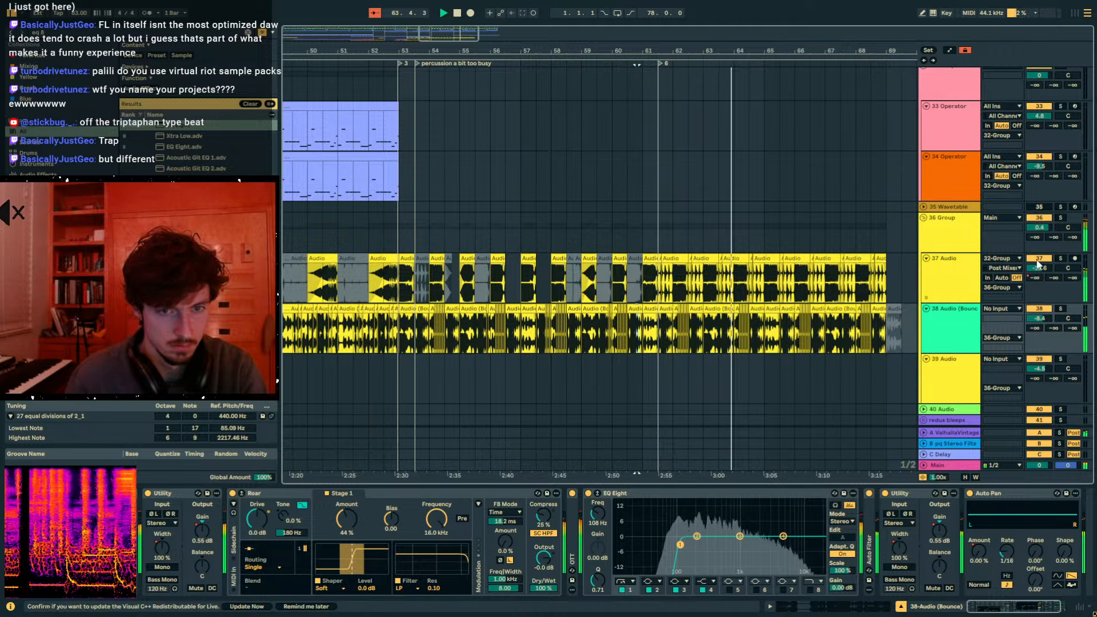
left_click(952, 280)
key("ctrl+t")
left_click(996, 308)
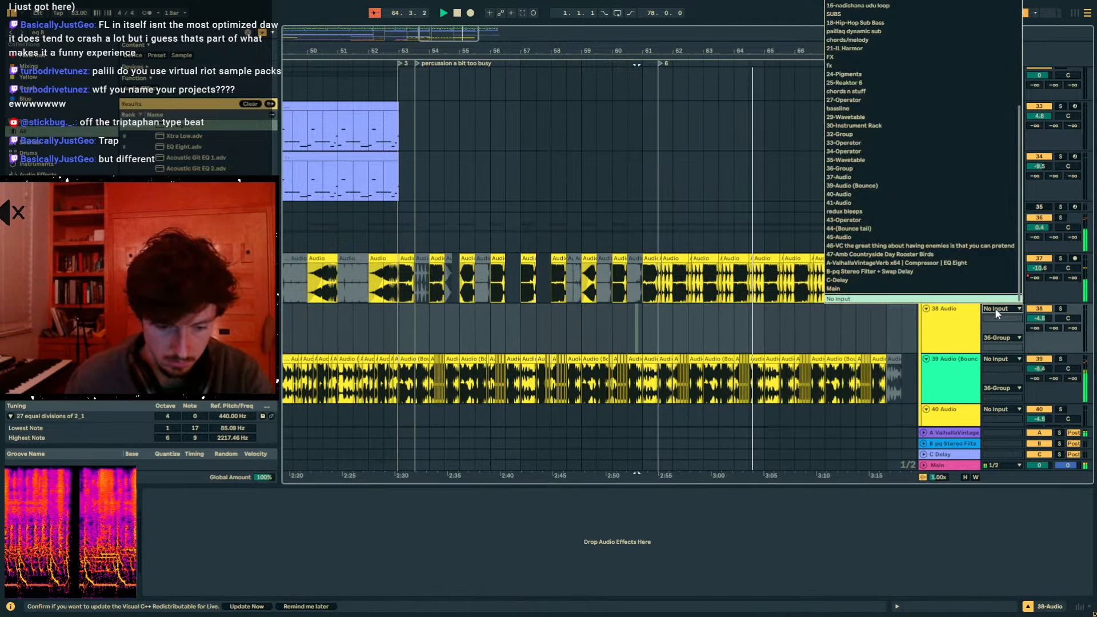
type("37")
key("Return")
left_click(471, 12)
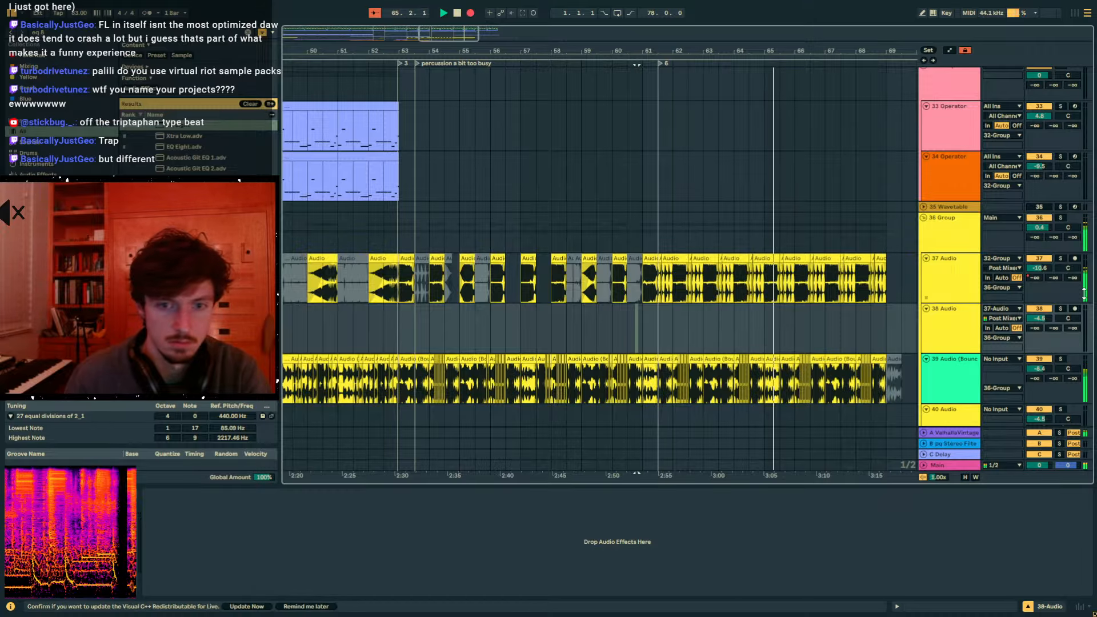
left_click(470, 13)
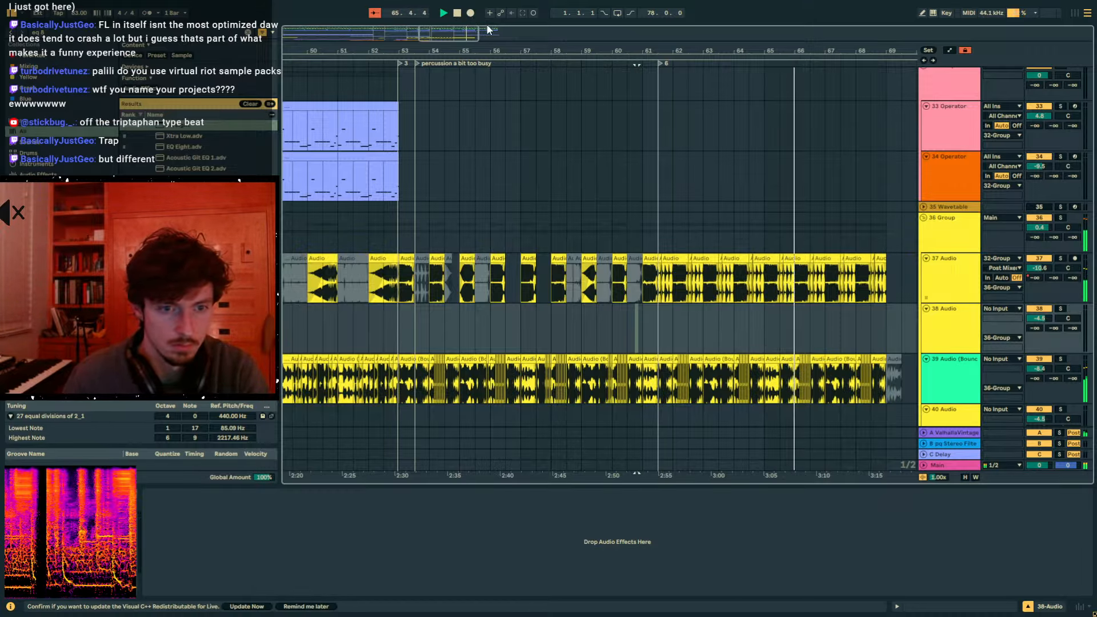
key("ctrl+z")
- Set the new 38 Audio track's input to 37-Audio, arm it and record a short take after bar 67
left_click(1010, 309)
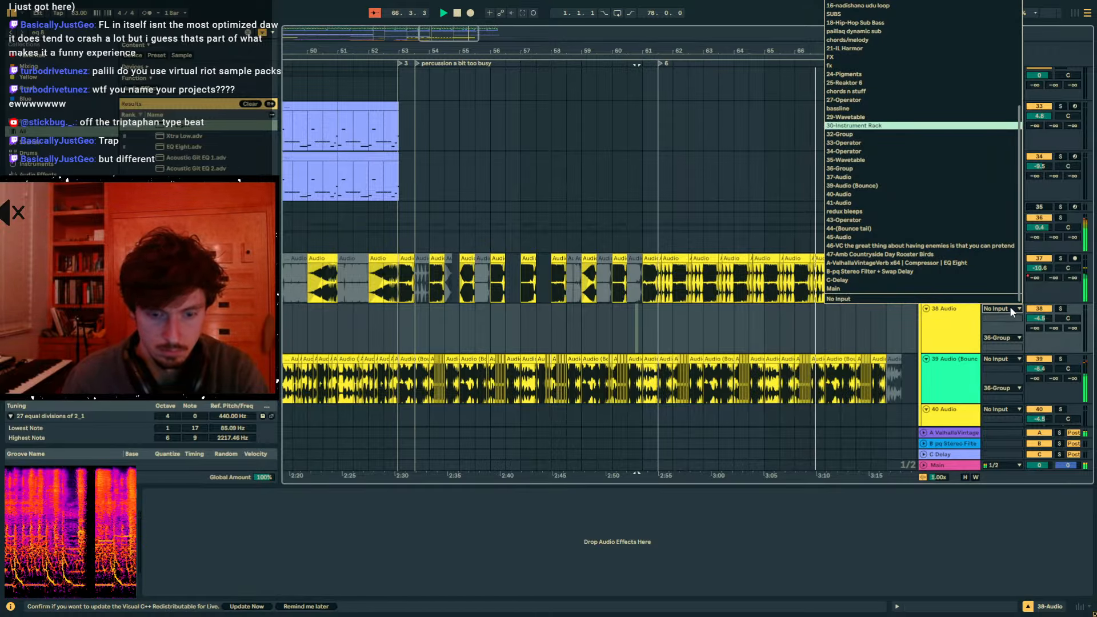
key("7")
key("Return")
left_click(1075, 308)
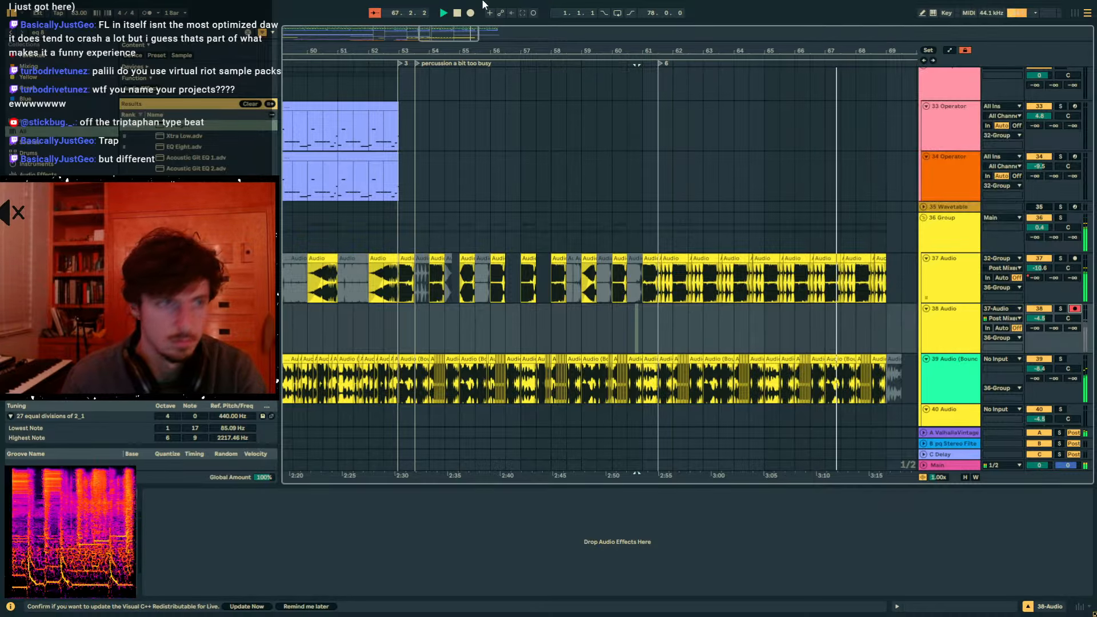
left_click(472, 14)
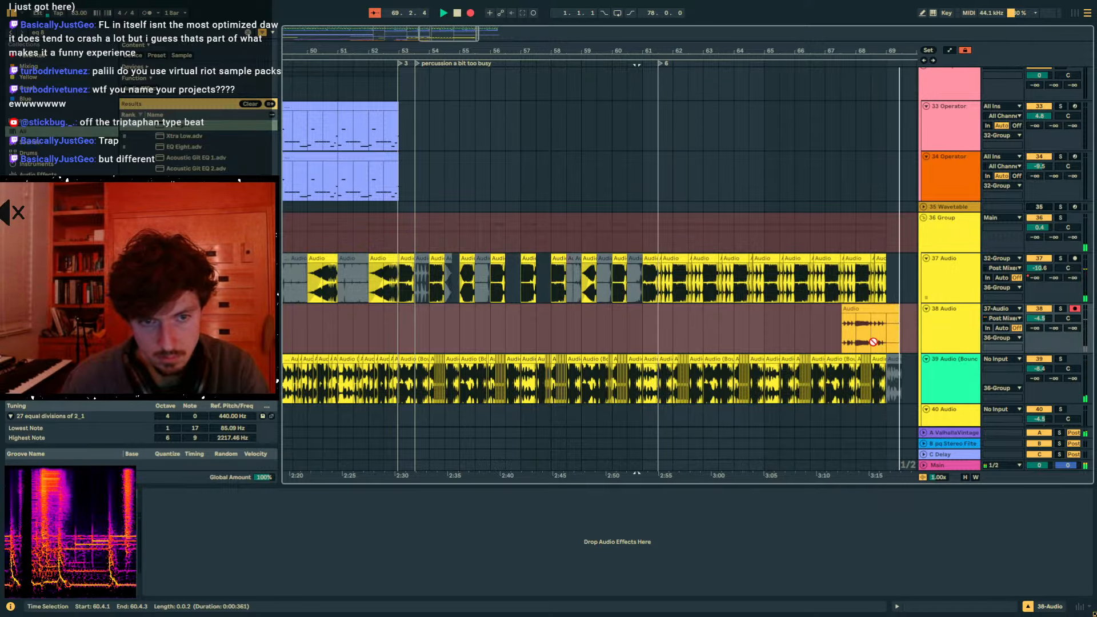
key("space")
- Place the recorded clip at 53.3.1 on 38 Audio and play it against the bounced drums
left_click_drag(434, 318, 420, 319)
scroll(457, 322, "left", 4)
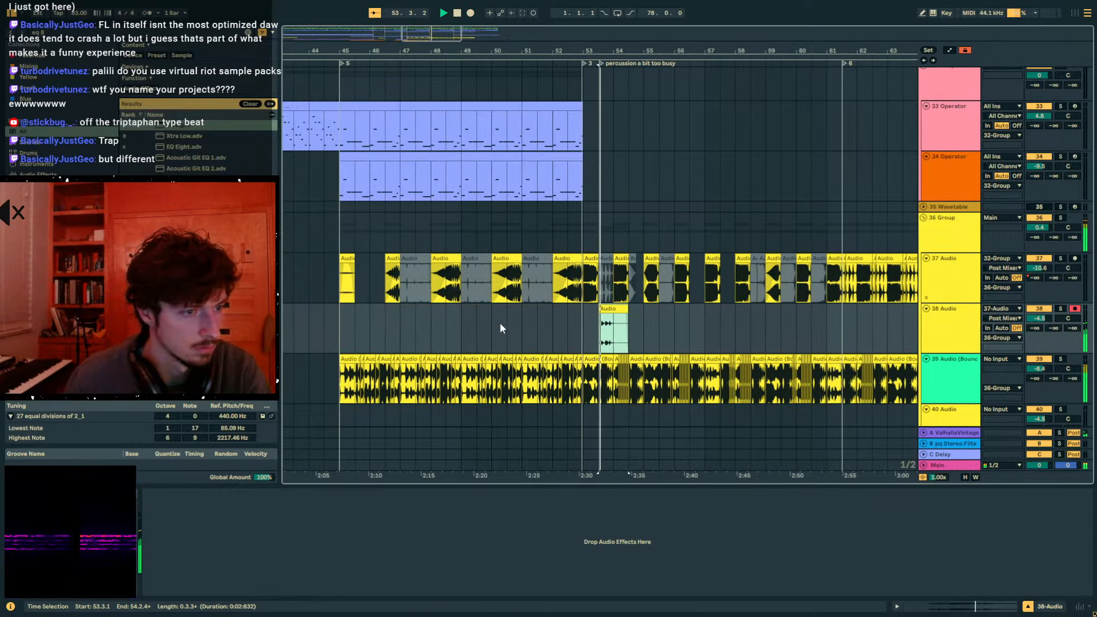
left_click(565, 331)
key("space")
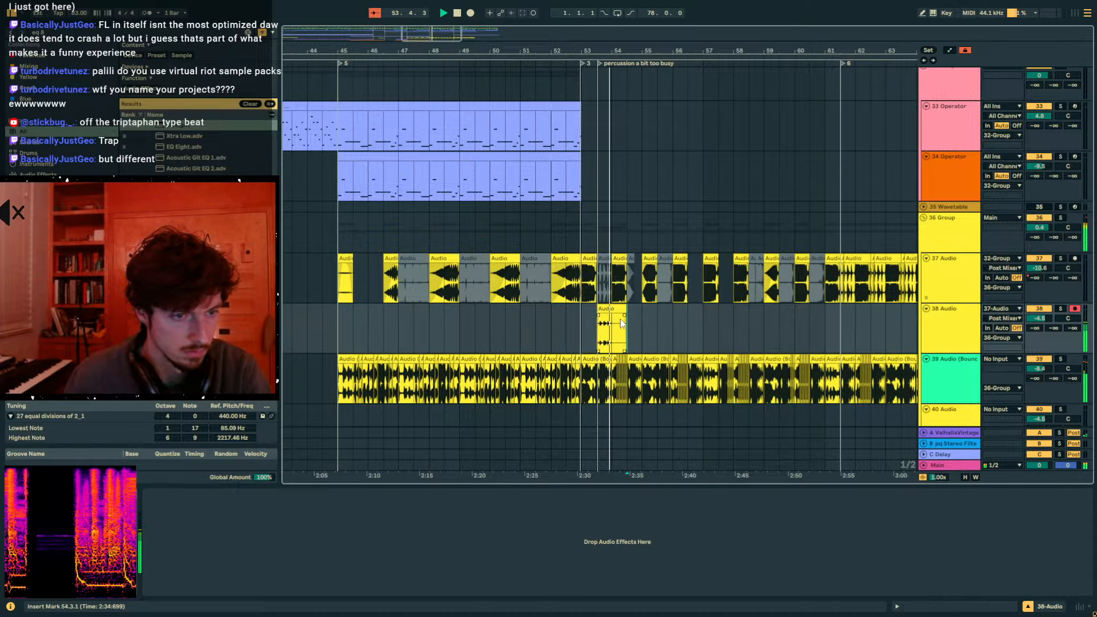
- Trim the recorded clip to 0.2.0 at 54.3.1–55.1.1, repeat it every bar up to 58.3.1 and play from 53.3.1
mouse_move(622, 323)
left_mouse_down()
mouse_move(653, 311)
mouse_move(638, 311)
left_mouse_up()
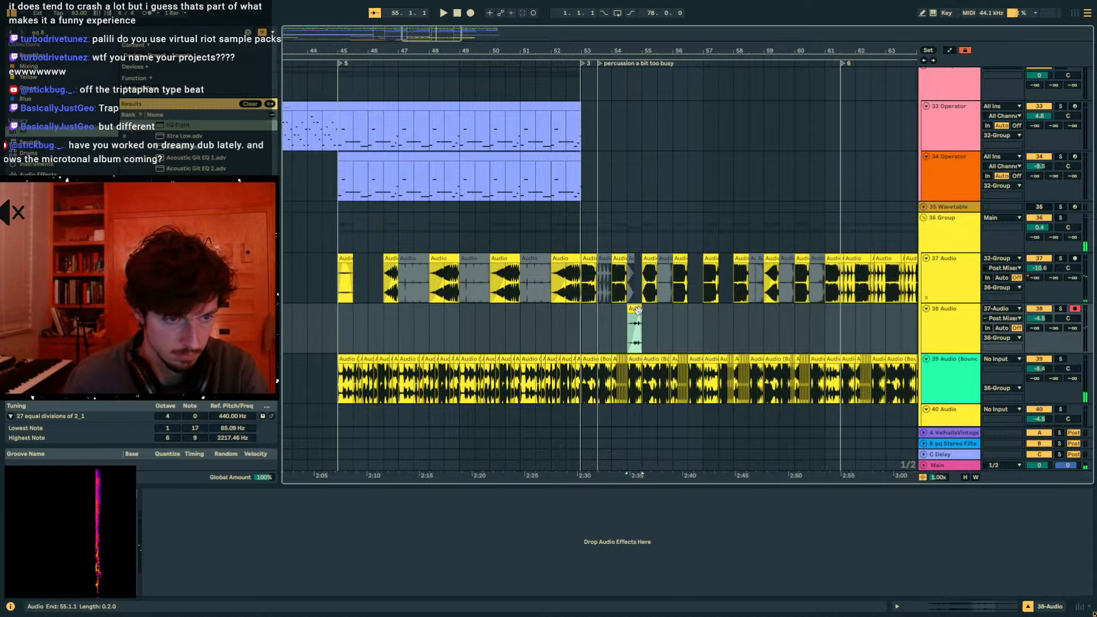
key("ctrl+d")
key("ctrl+d")
key("ctrl+d")
left_click(599, 331)
key("space")
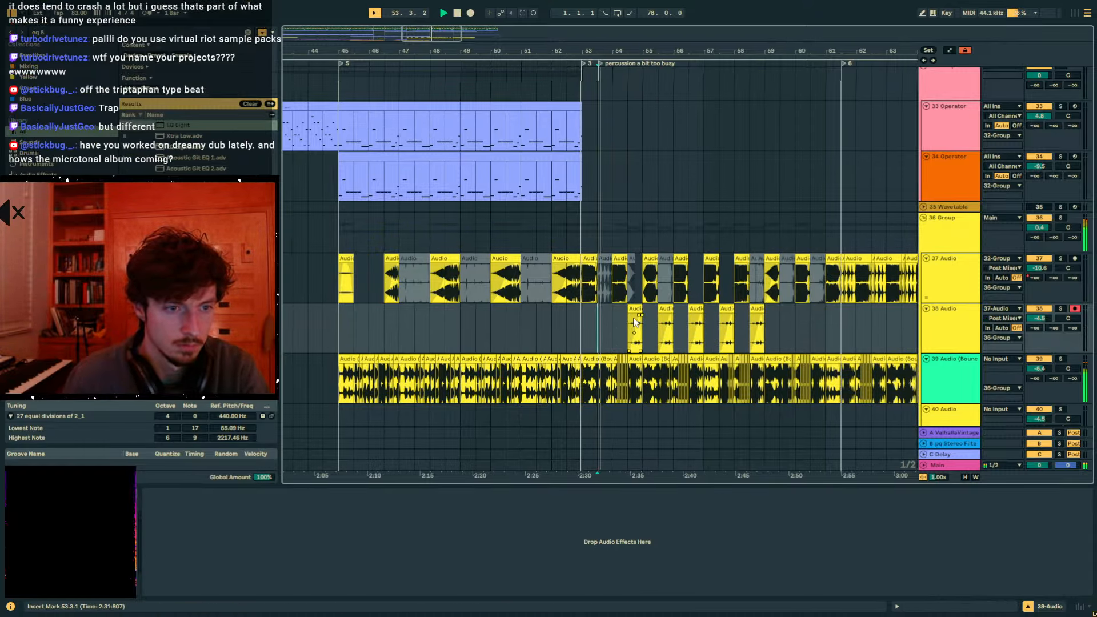
- Copy the 54.3.1 clip on 38 Audio to 53.3.1 and play the section from there
left_click(635, 311)
key("ctrl+c")
left_click(602, 324)
key("ctrl+v")
left_click(598, 323)
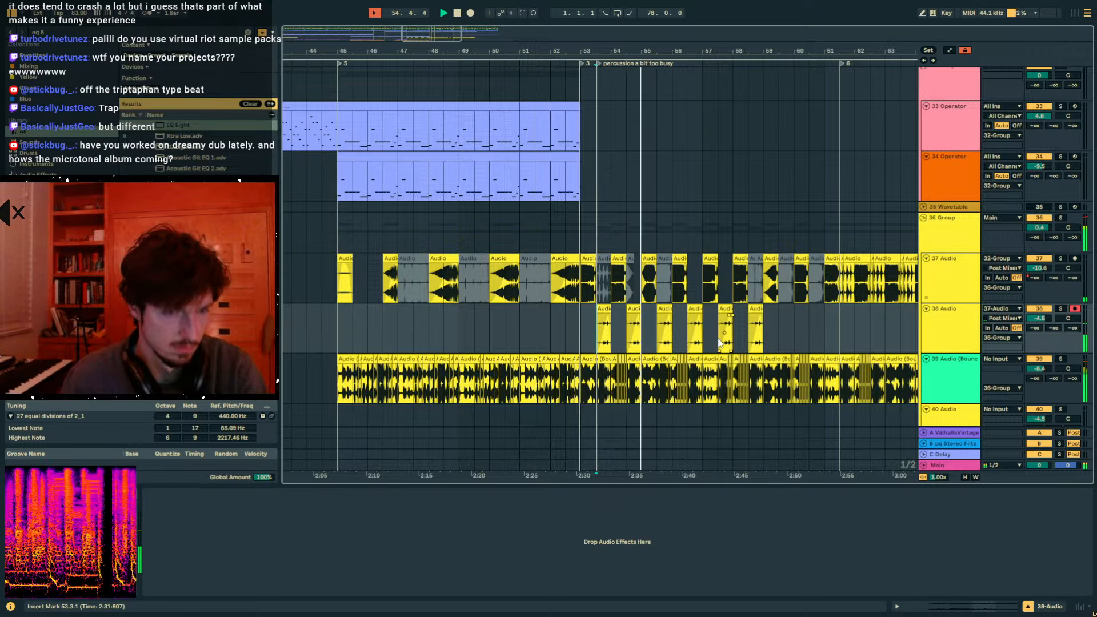
left_click(666, 343)
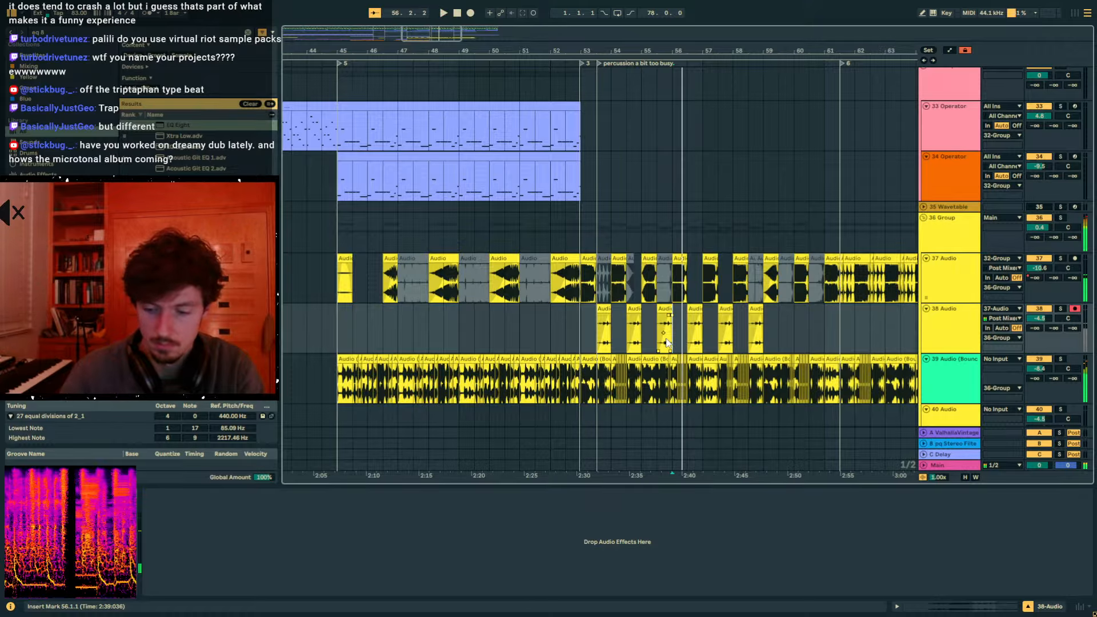
scroll(667, 343, "up", 2)
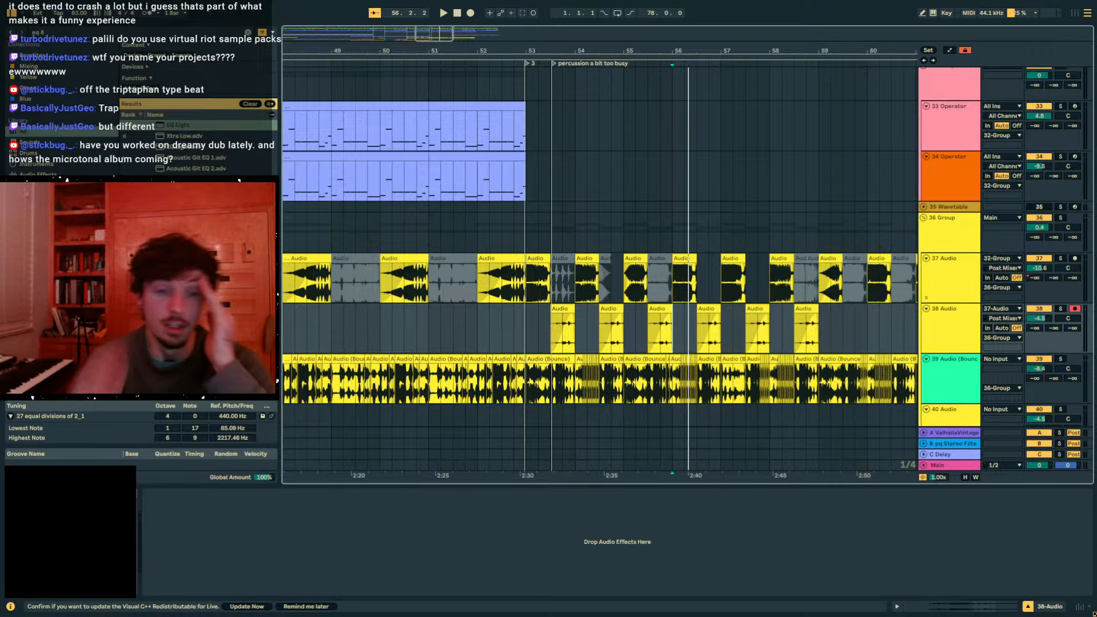
- Switch to the browser and view the Data Bloom EP track list in the SoundCloud profile's Spotlight
left_click_drag(1096, 77, 672, 70)
scroll(611, 212, "down", 3)
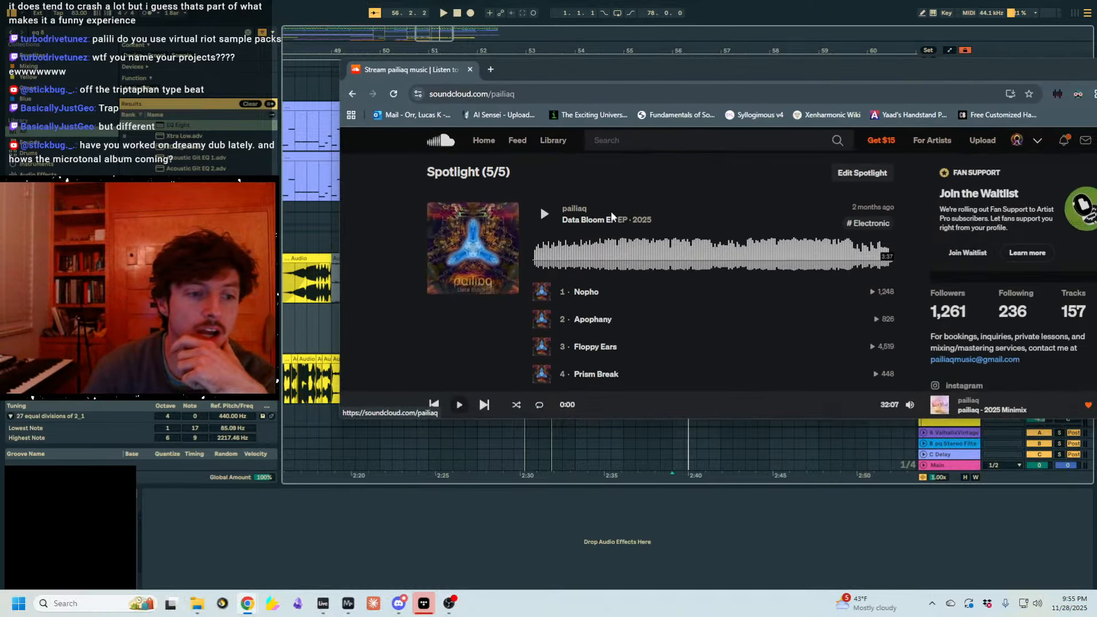
scroll(495, 222, "down", 1)
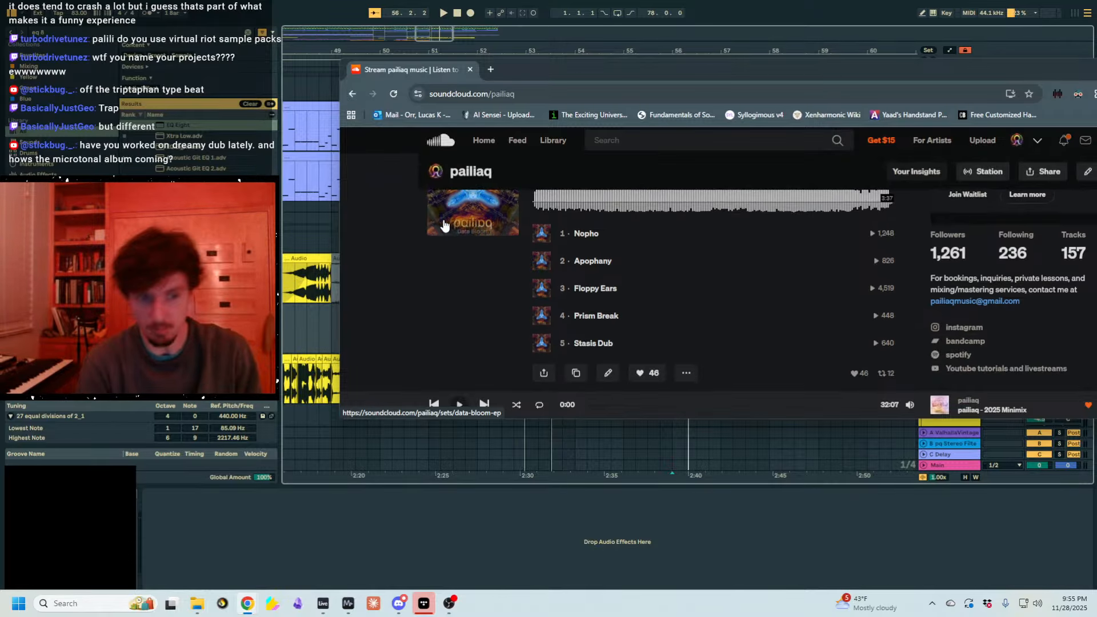
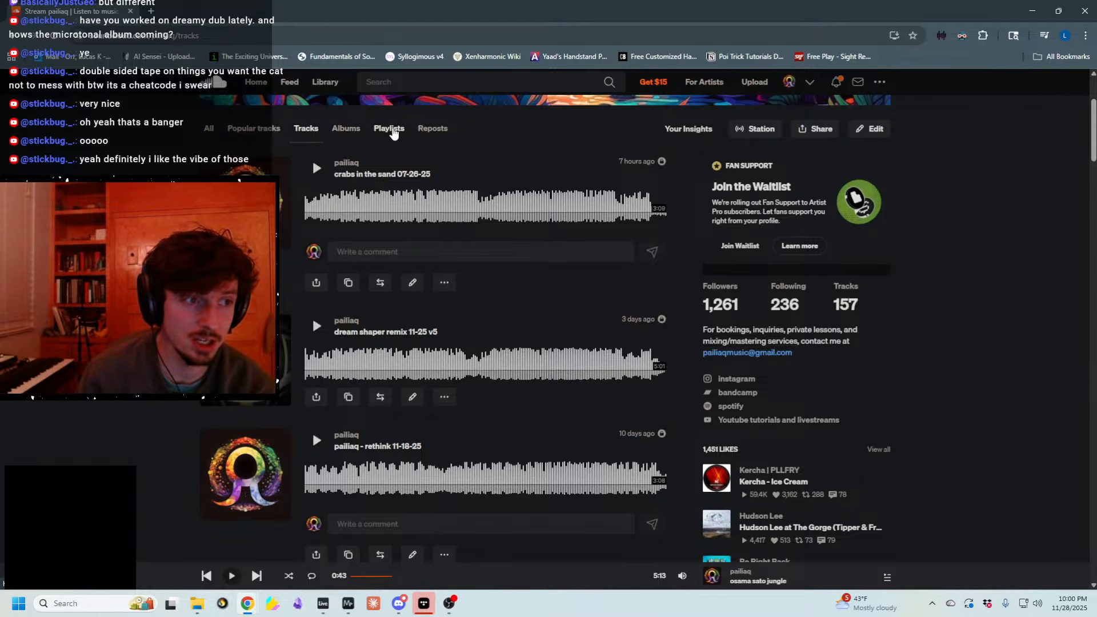
- Expand the full track list of "microtonal ep" in the profile's playlists and briefly play "pailiaq - clammed 7"
left_click(389, 130)
scroll(309, 301, "down", 4)
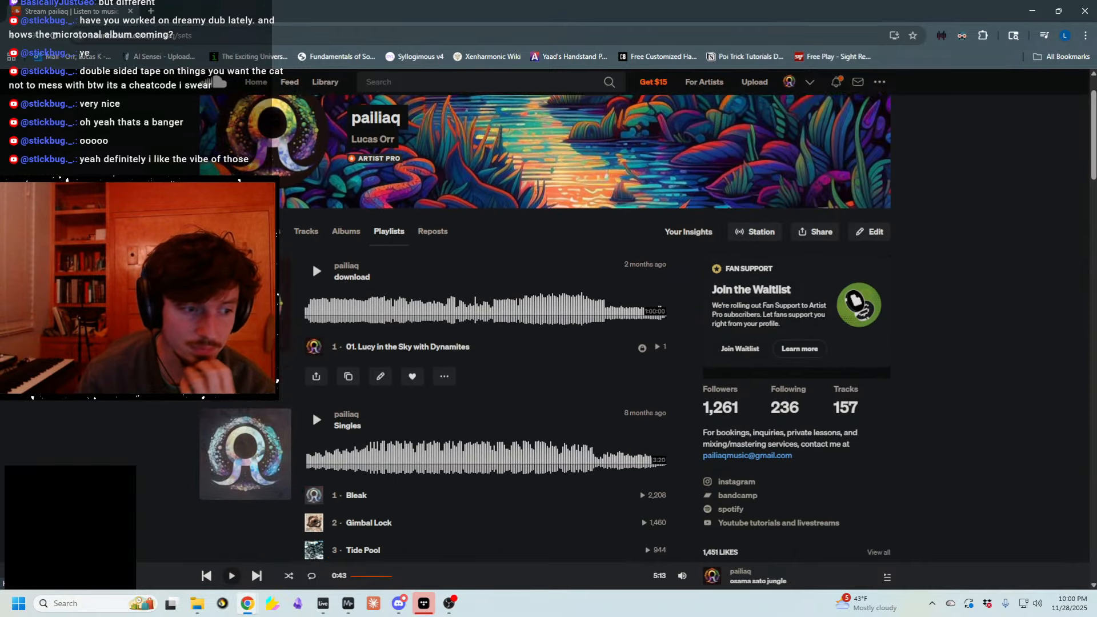
scroll(439, 307, "up", 4)
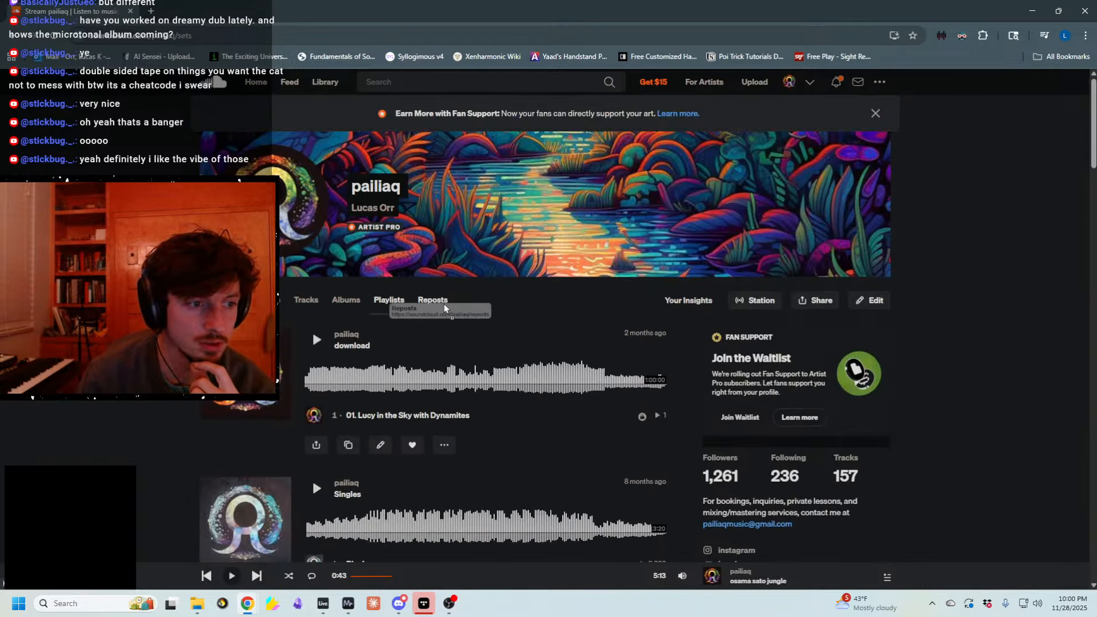
scroll(439, 307, "down", 10)
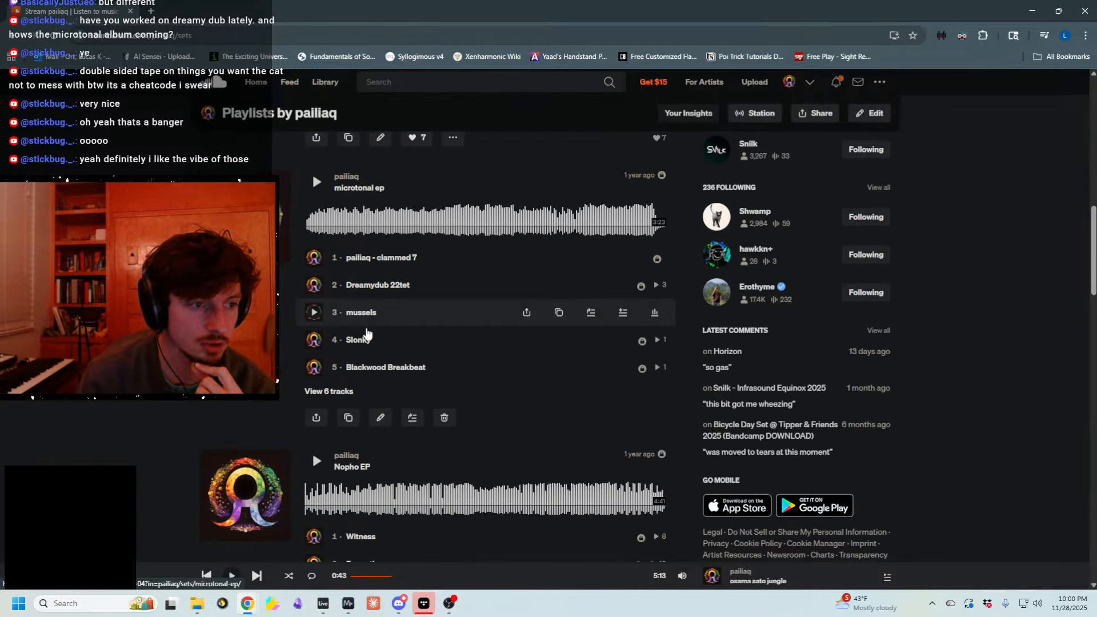
left_click(330, 394)
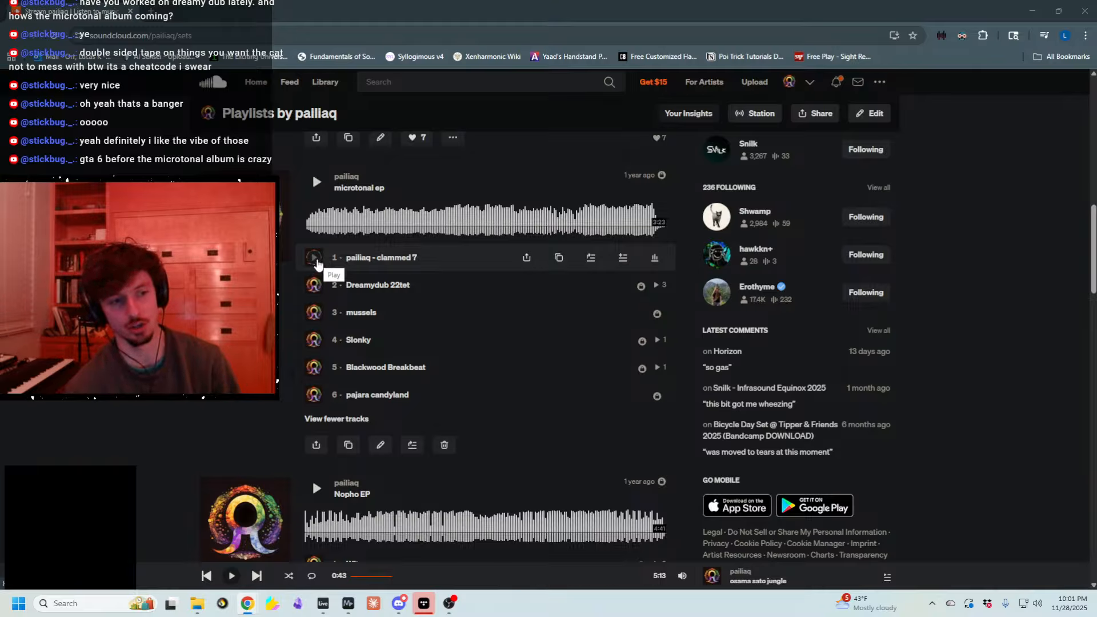
left_click(314, 259)
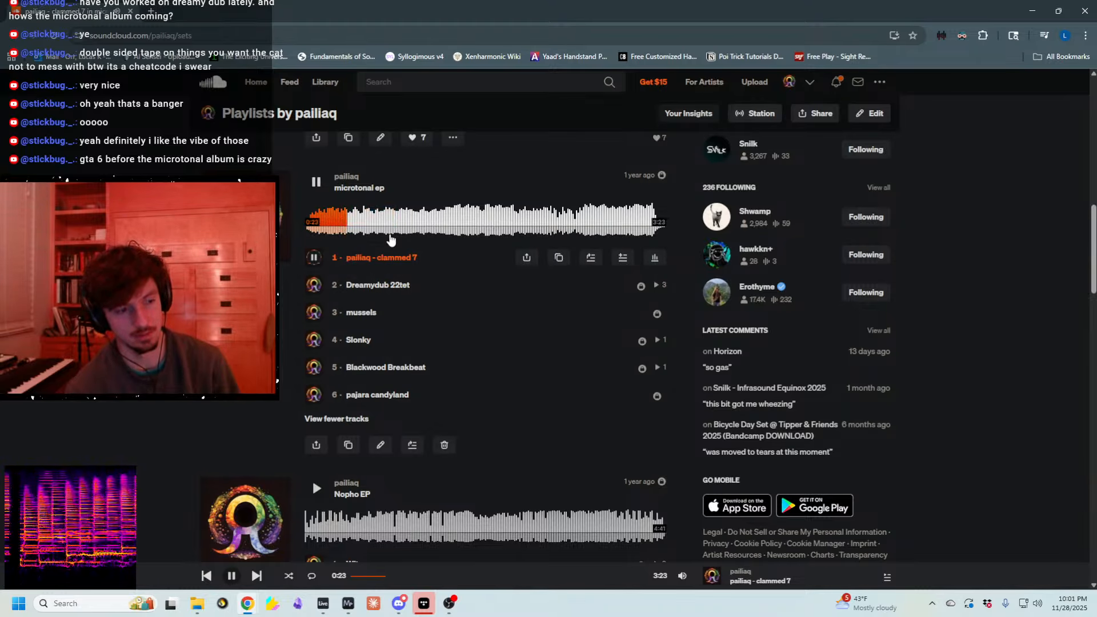
left_click(314, 259)
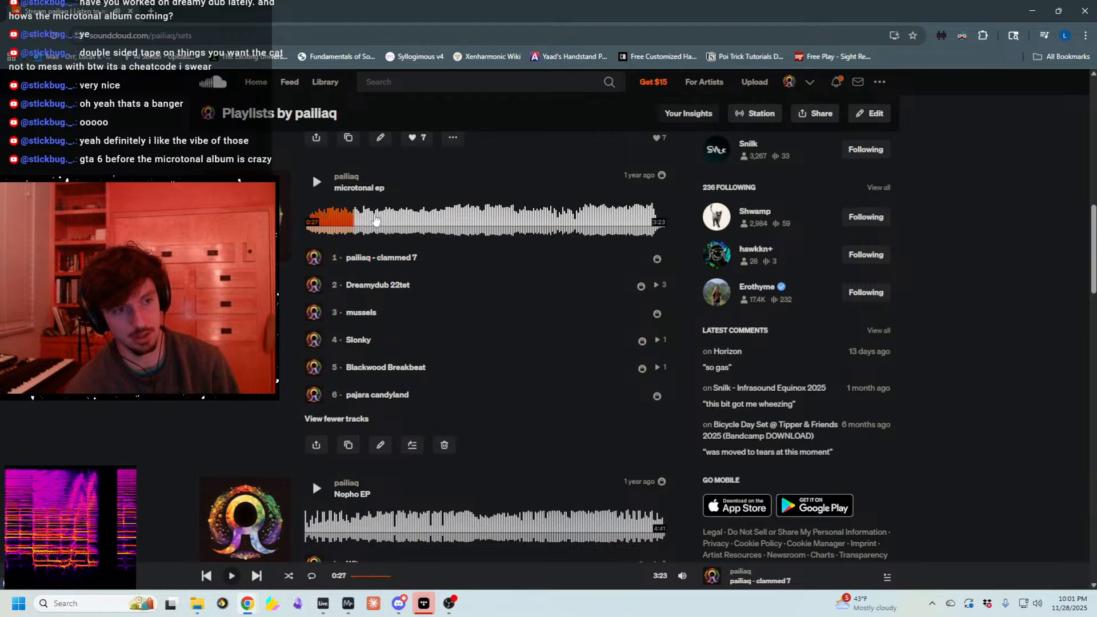
- Play "pailiaq - clammed 7" from "microtonal ep", skip ahead to about 0:55 and 1:15, and pause it
left_click(314, 257)
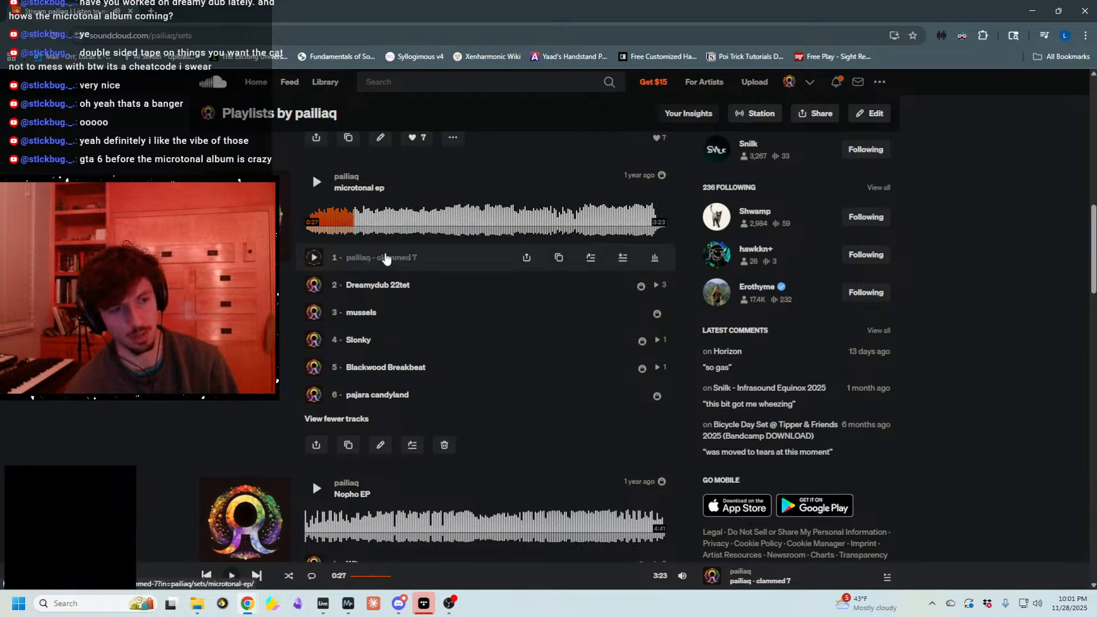
left_click(407, 219)
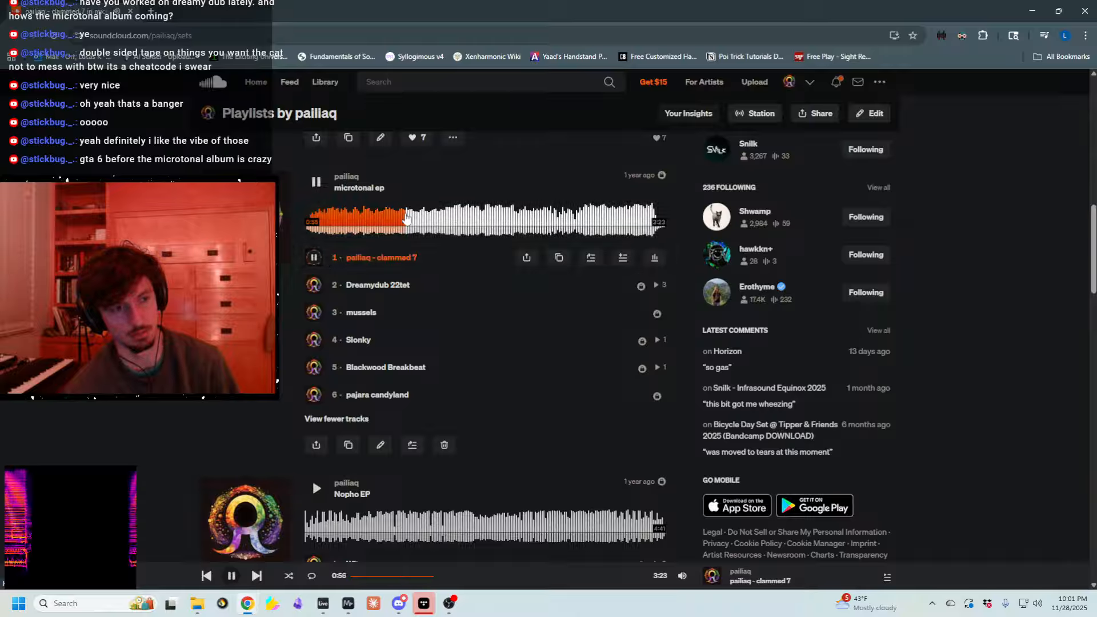
left_click(441, 220)
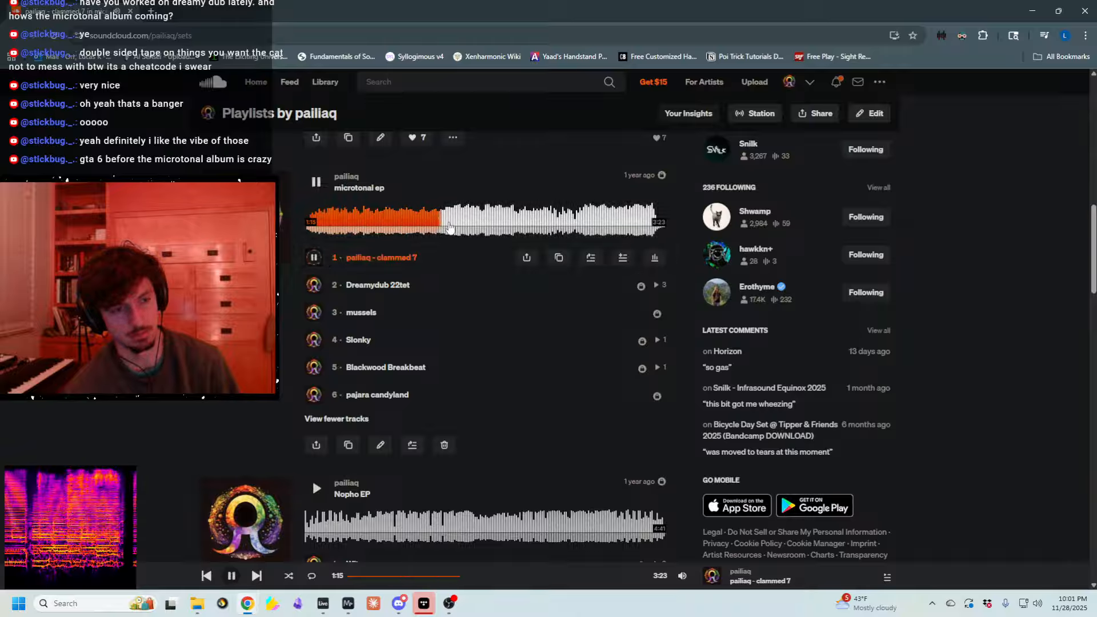
left_click(313, 259)
- Play "Dreamydub 22tet" from "microtonal ep", skip about a third of the way in and pause it
left_click(376, 286)
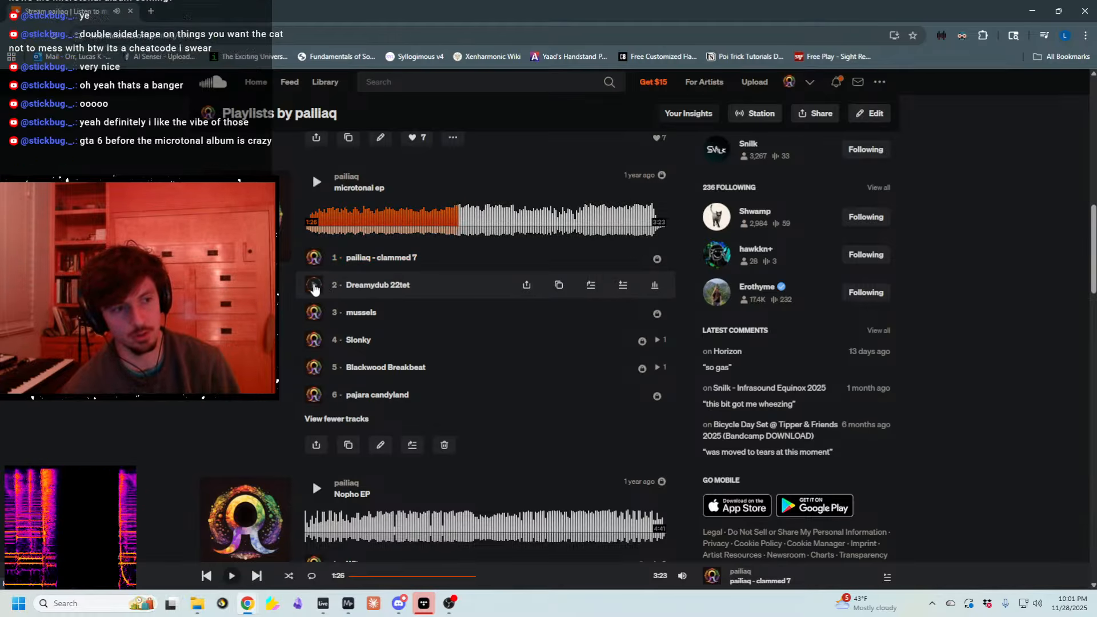
left_click(419, 221)
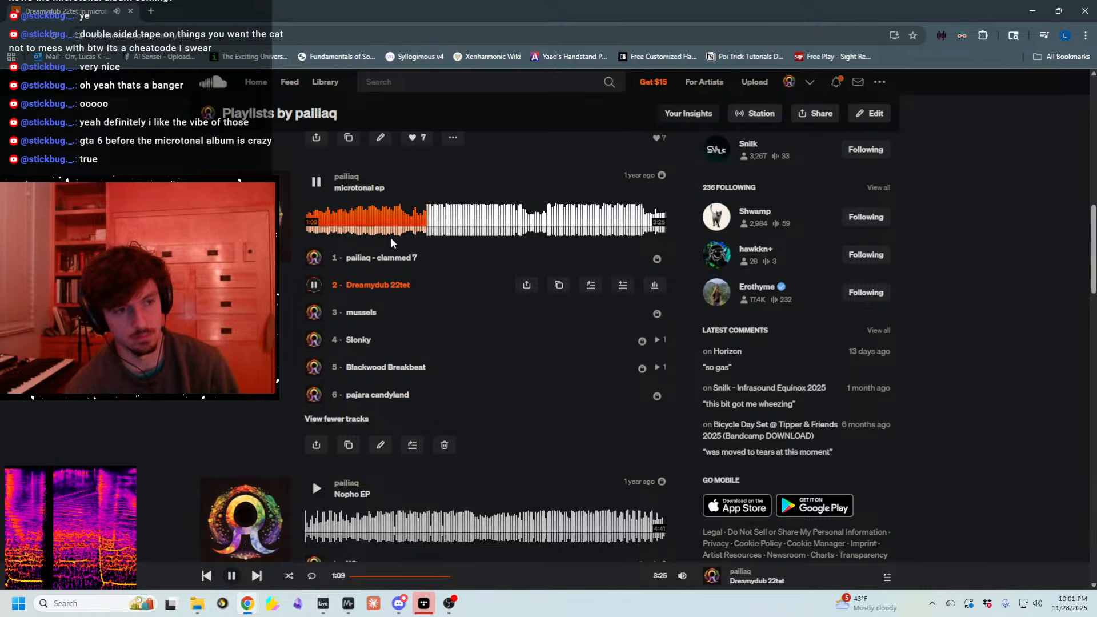
left_click(314, 286)
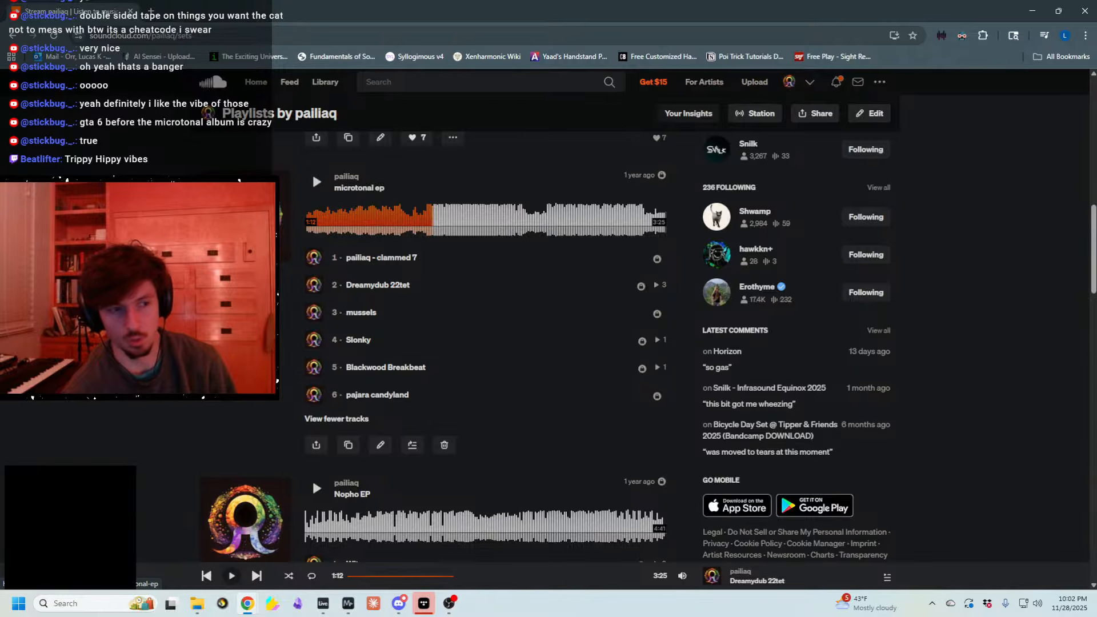
- Find the "Nopho EP" playlist and briefly play its first track, "Witness"
scroll(342, 188, "up", 3)
scroll(486, 343, "down", 4)
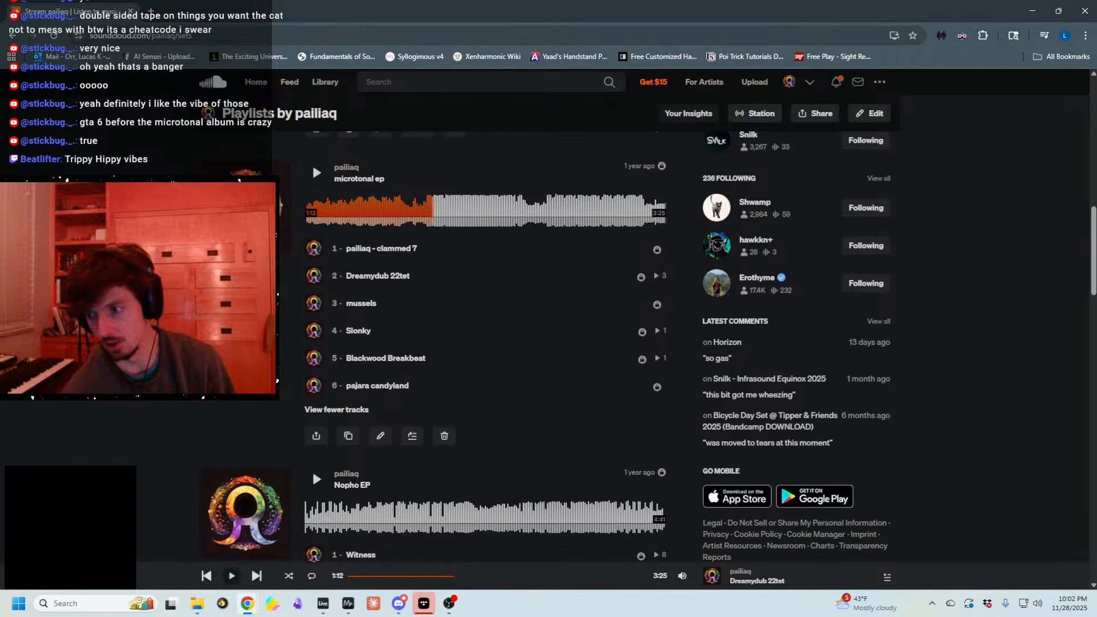
scroll(312, 421, "up", 1)
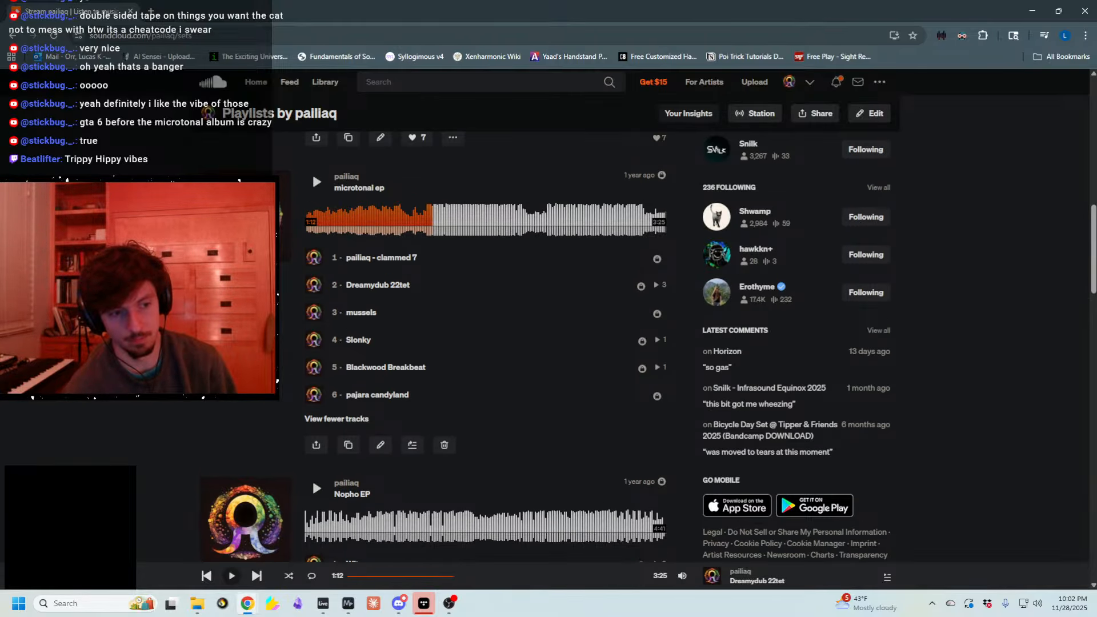
scroll(312, 364, "down", 2)
scroll(313, 364, "down", 1)
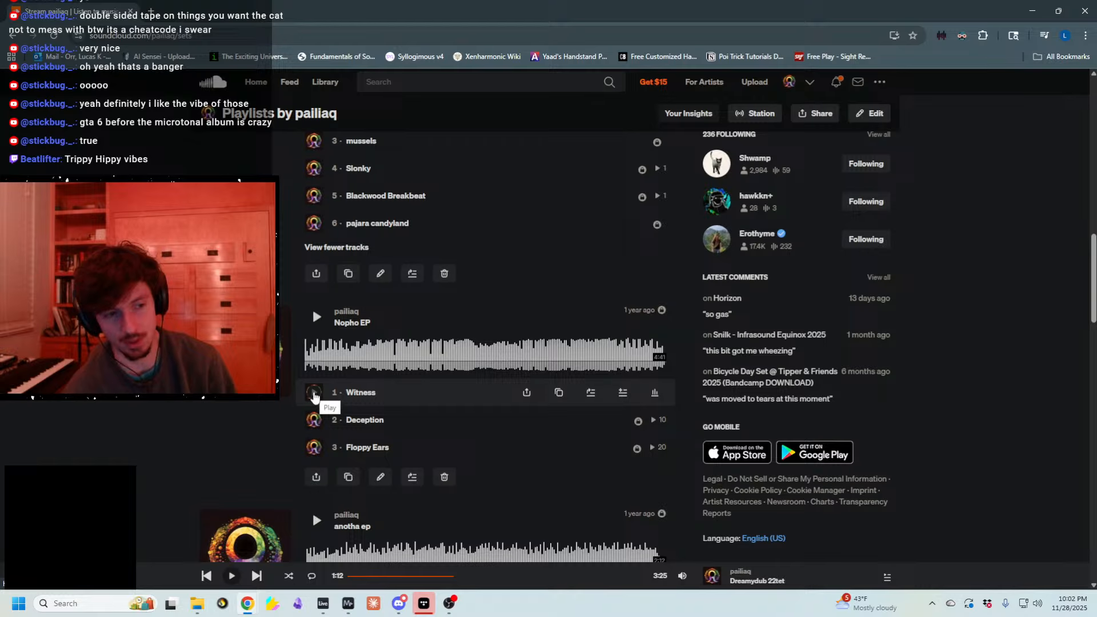
left_click(314, 393)
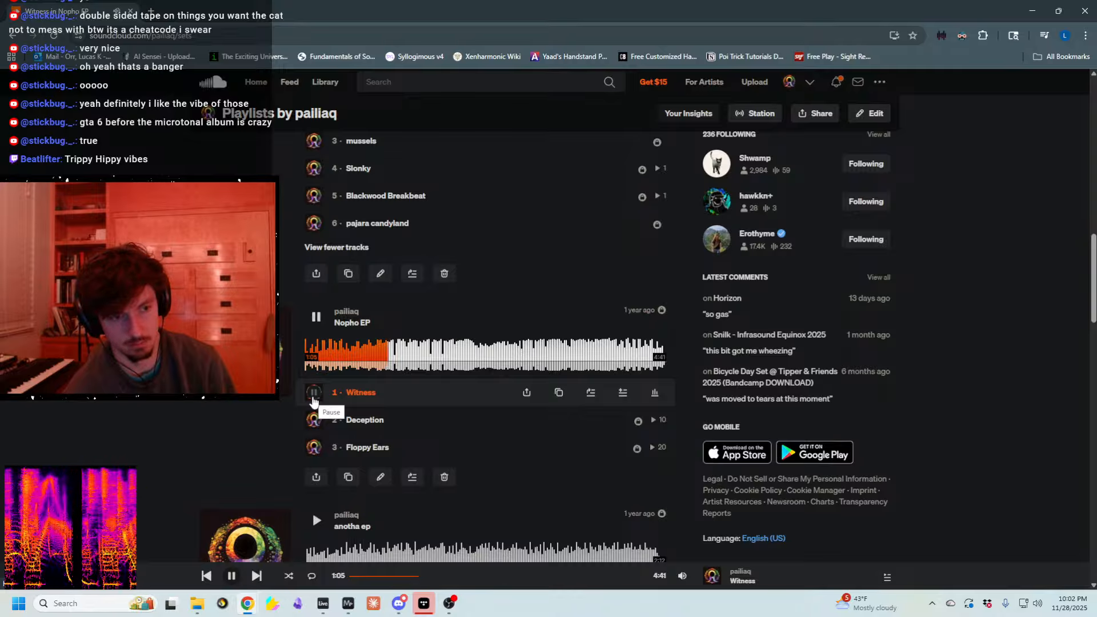
left_click(313, 399)
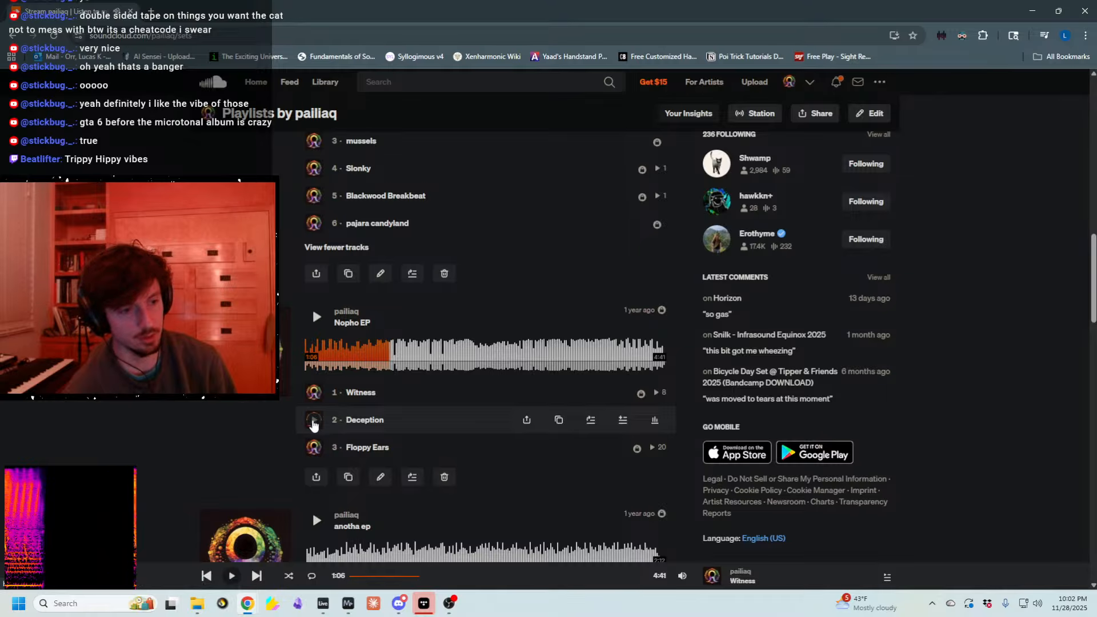
- Play "Deception" from "Nopho EP", skip ahead to 1:52 and pause playback
left_click(313, 421)
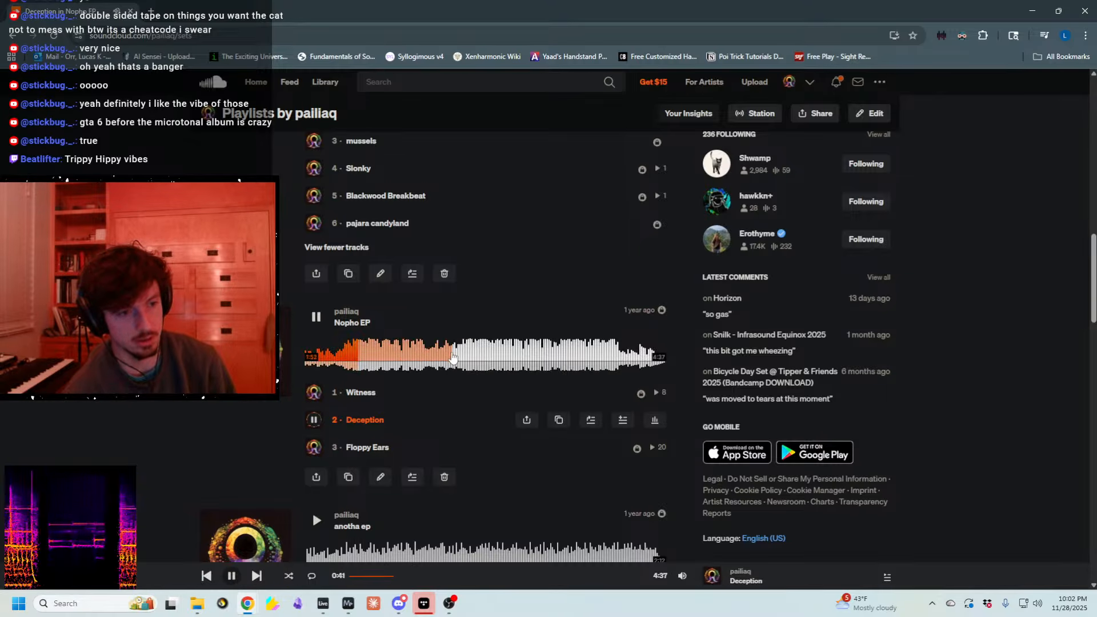
left_click(453, 358)
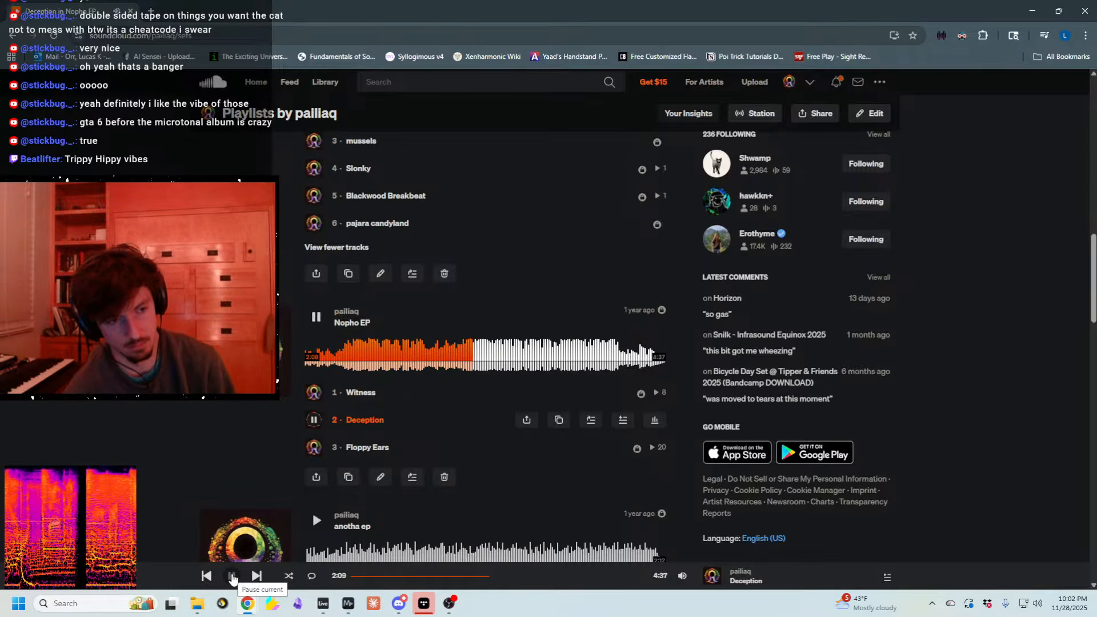
left_click(232, 579)
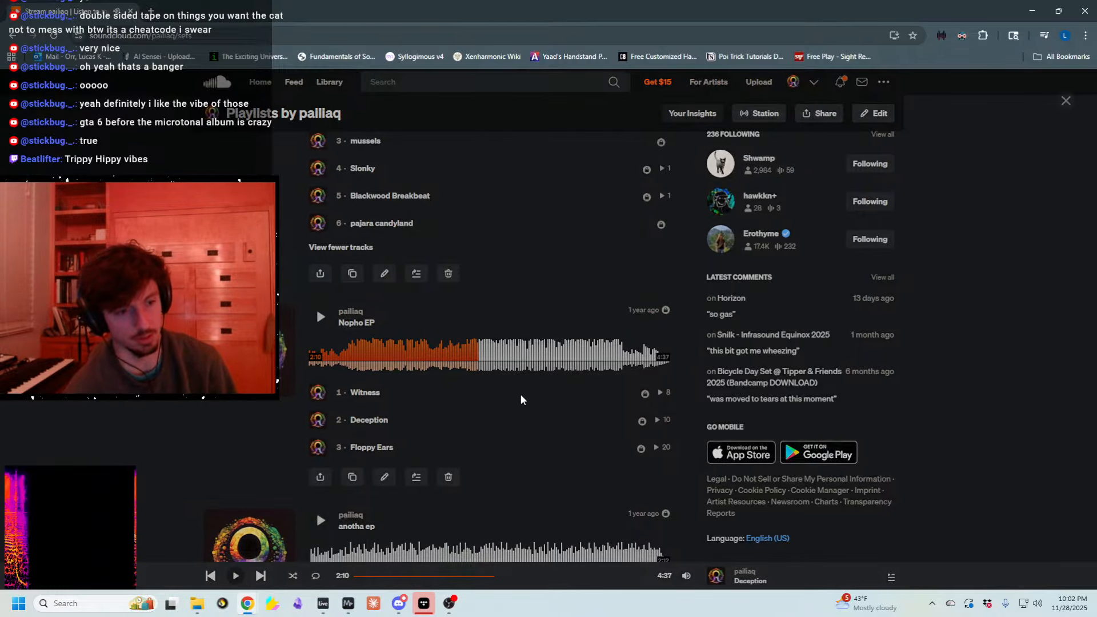
- Rename the "Nopho EP" playlist as "uptempo single ?" and save the change
key("ctrl+a")
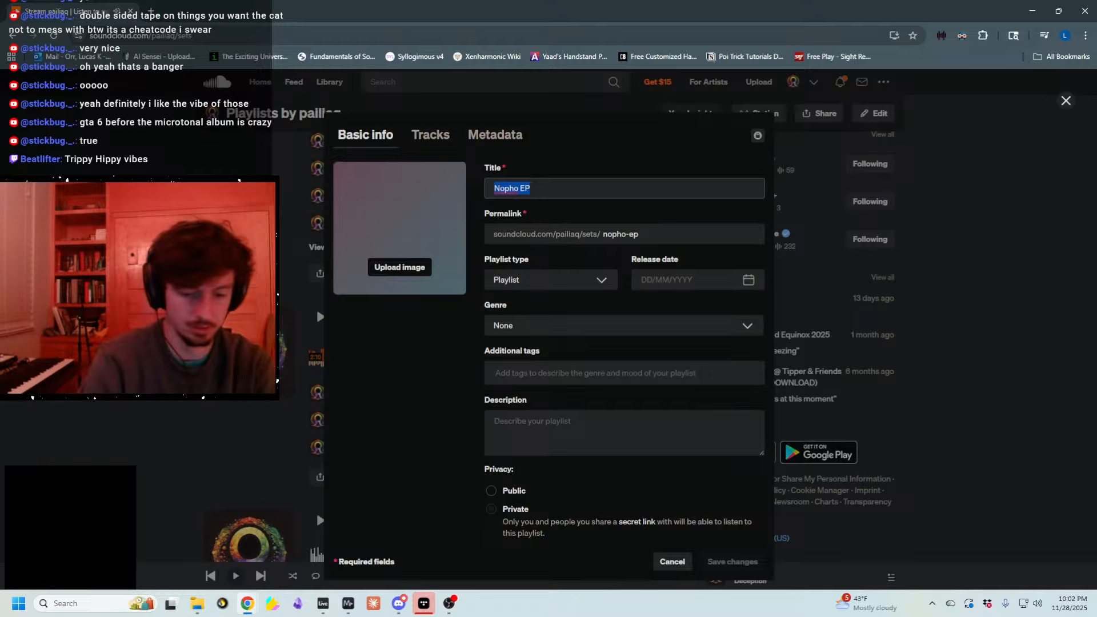
type("uptempo single ")
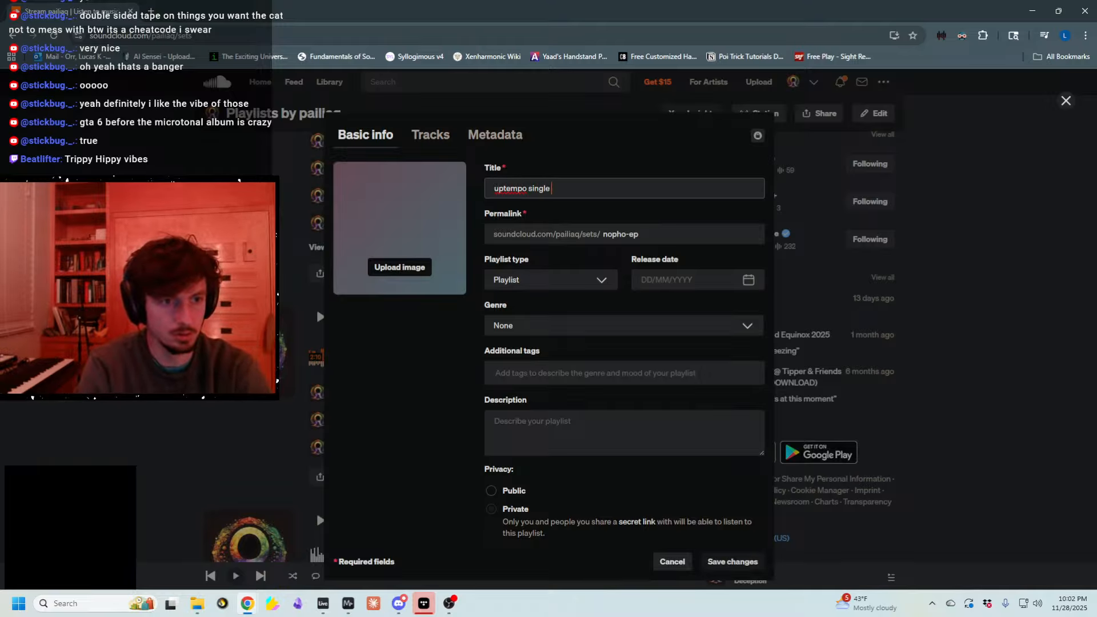
type("?")
left_click(734, 563)
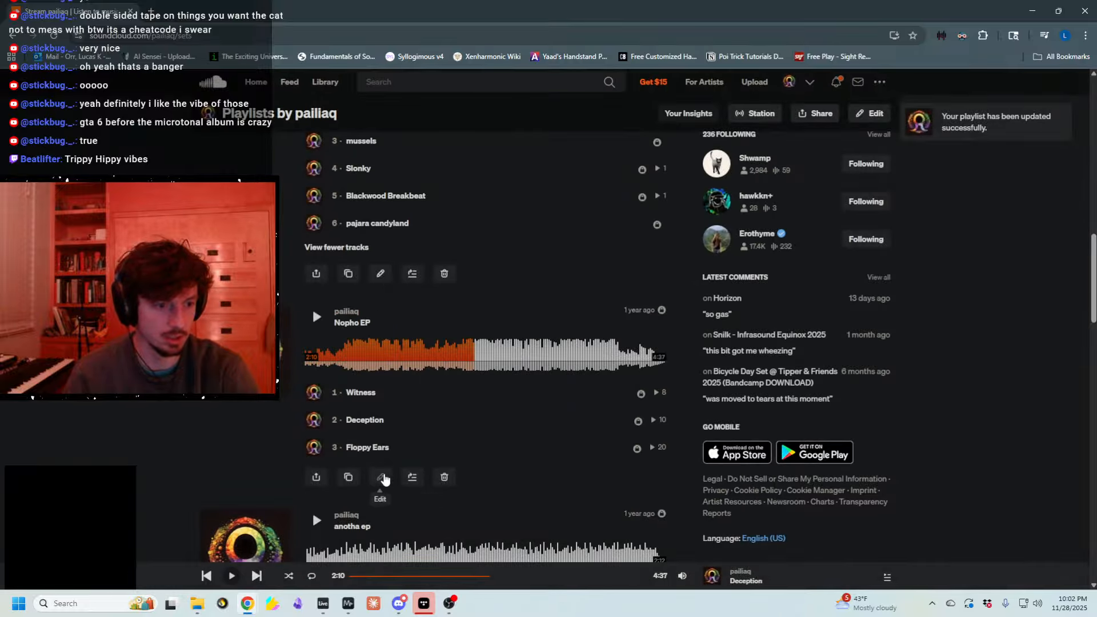
- Remove "Floppy Ears" from the playlist containing "Witness" and "Deception" and save the change
left_click(380, 478)
left_click(430, 135)
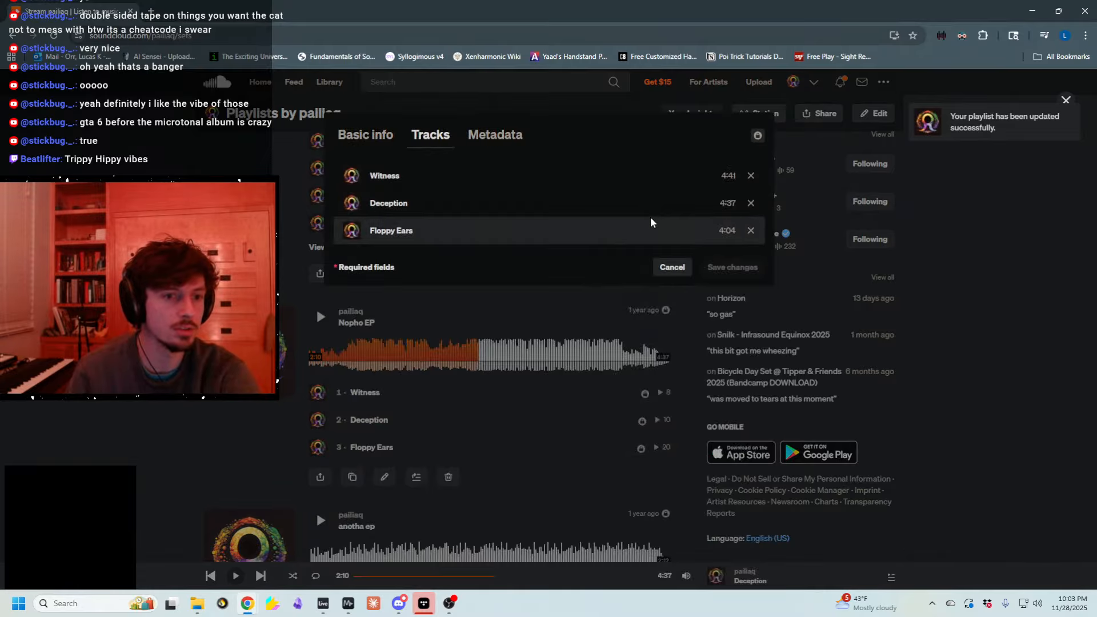
left_click(751, 230)
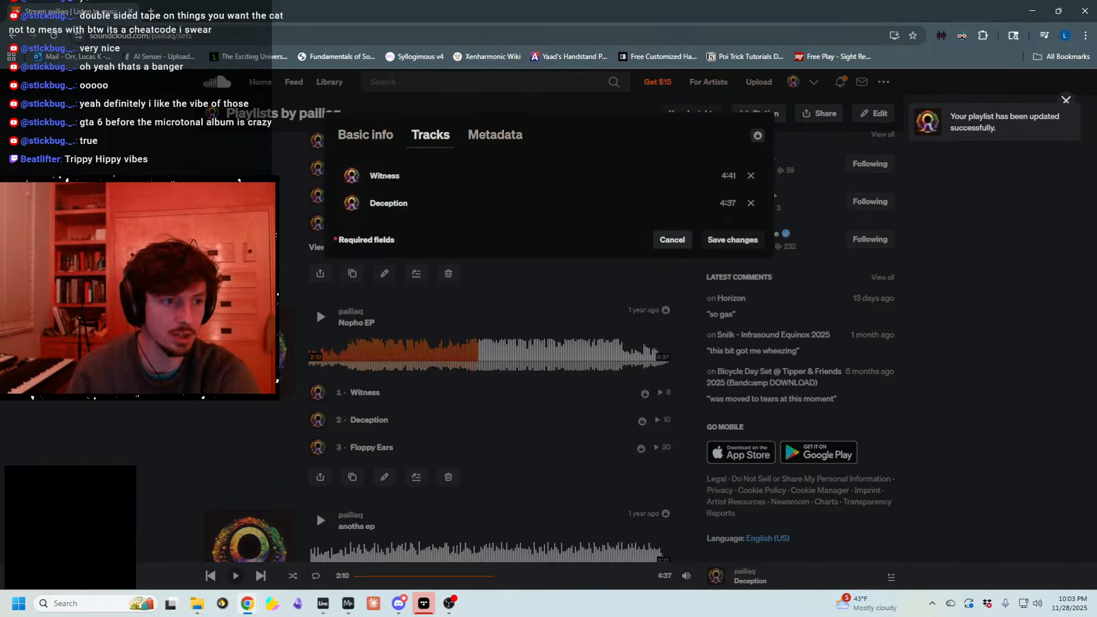
left_click(732, 240)
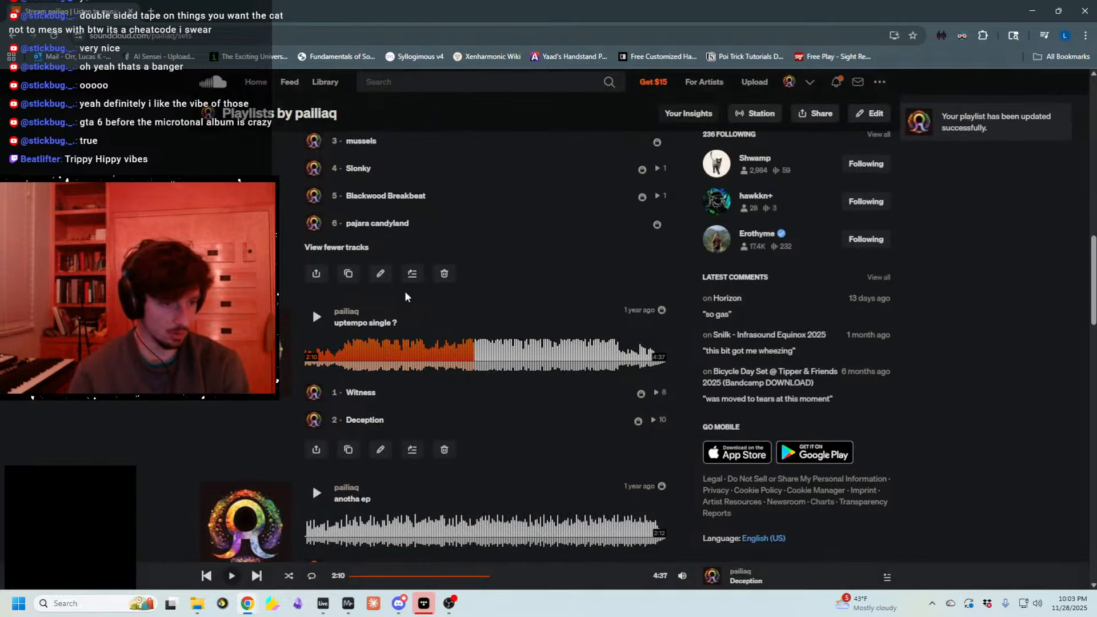
- Look through the profile's other playlists, including "anotha ep" and the collab EP below it
scroll(321, 340, "down", 3)
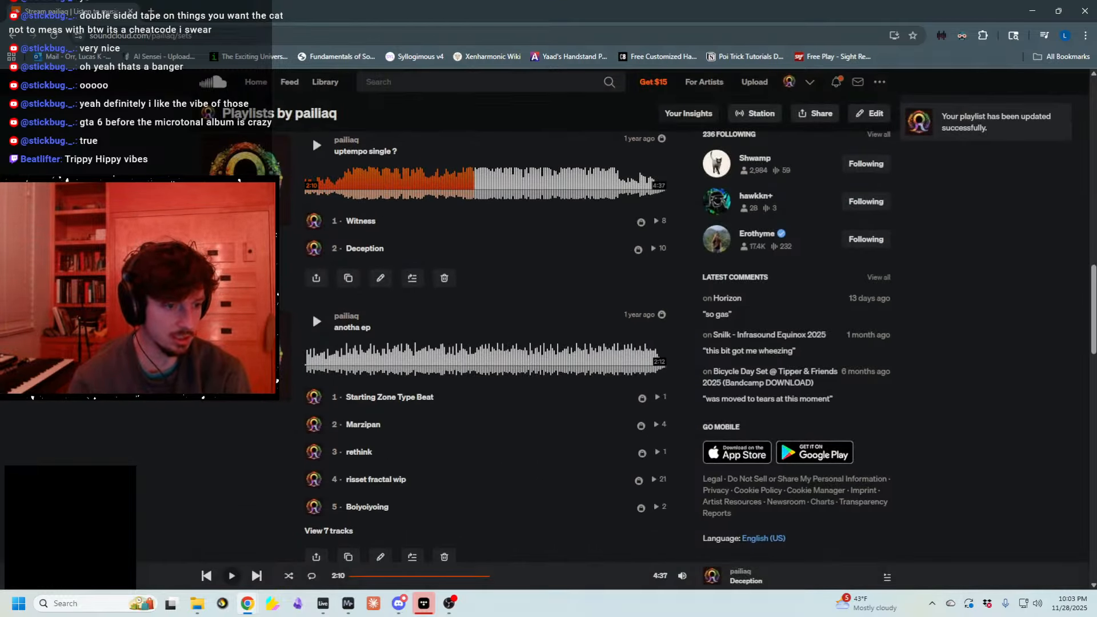
scroll(514, 320, "down", 5)
scroll(538, 308, "up", 3)
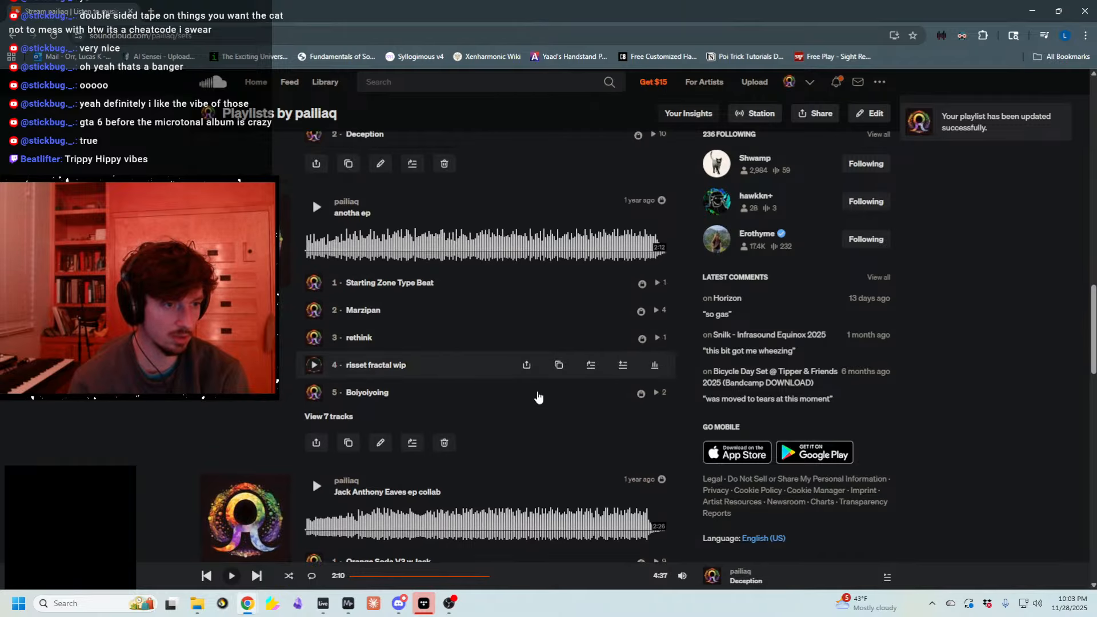
scroll(503, 394, "up", 10)
scroll(377, 364, "up", 10)
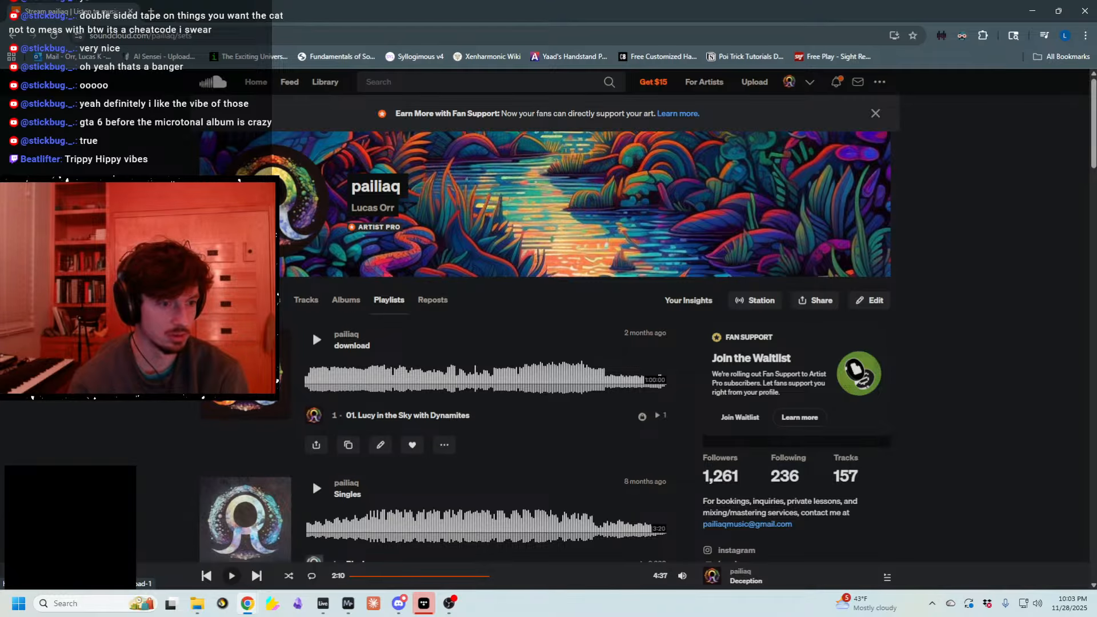
scroll(312, 329, "down", 10)
- Switch to Ableton Live and select the range 17.1.1–47.1.1 across the tracks of 36 Group
key("alt+Tab")
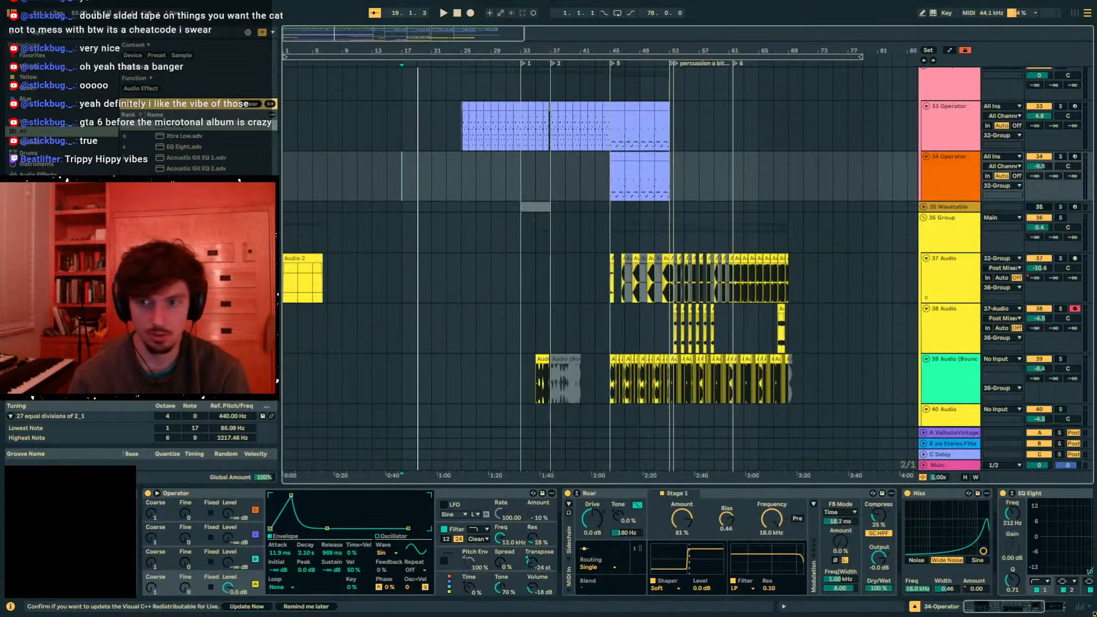
left_click_drag(744, 225, 282, 240)
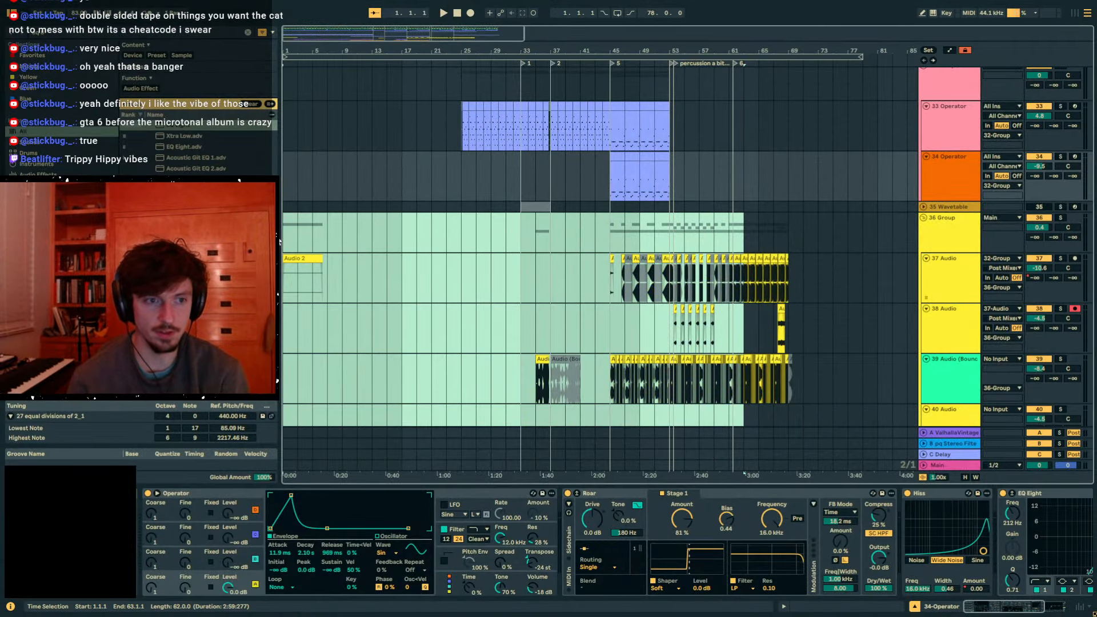
left_click(504, 234)
left_click_drag(403, 234, 632, 243)
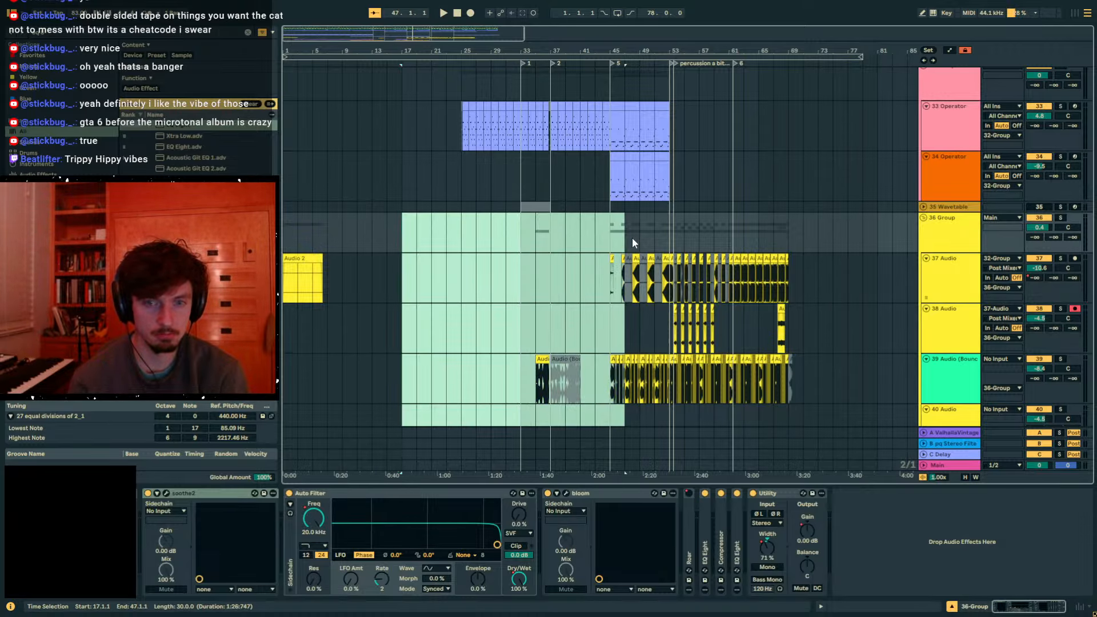
key("Delete")
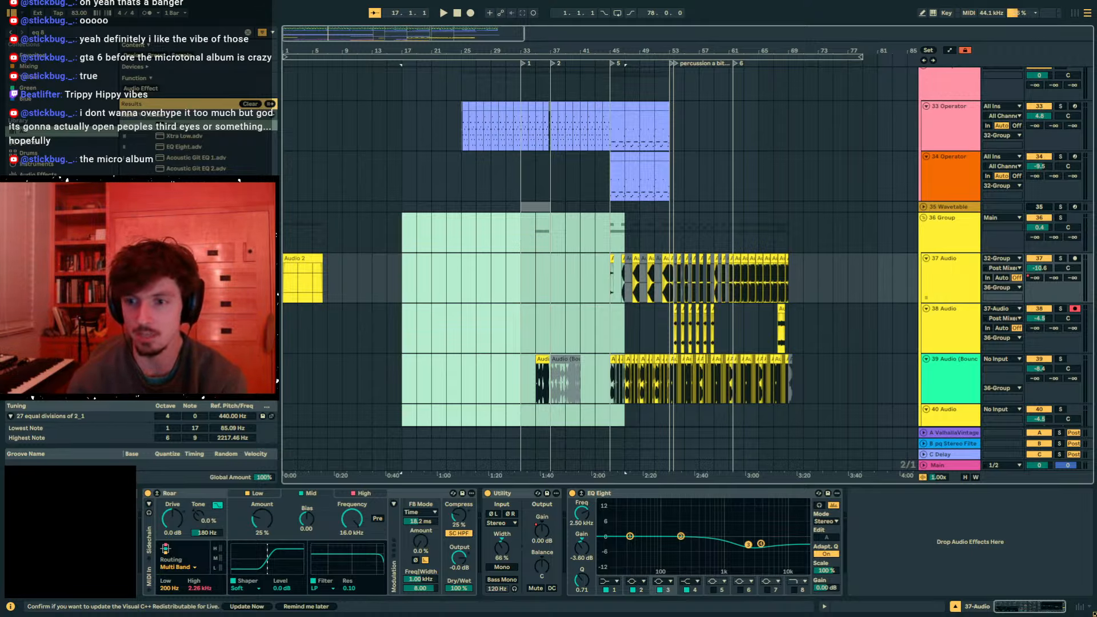
- Switch back to the browser and scan the SoundCloud profile's playlists from "download" to "ambient mix"
left_click_drag(1096, 131, 594, 1)
scroll(354, 195, "up", 6)
scroll(312, 424, "up", 10)
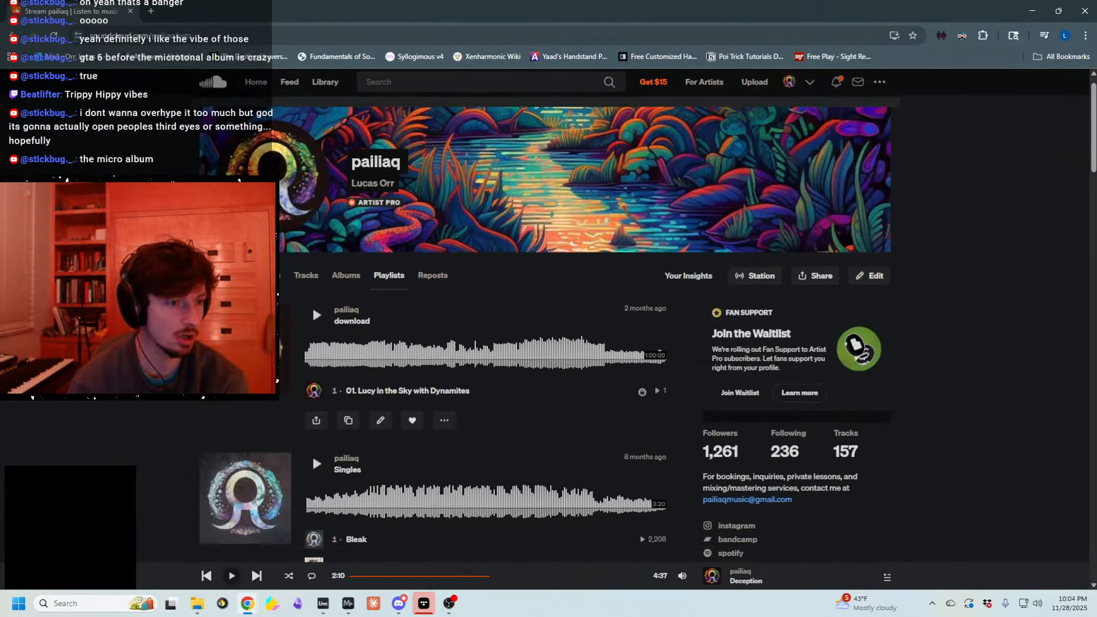
scroll(312, 304, "down", 15)
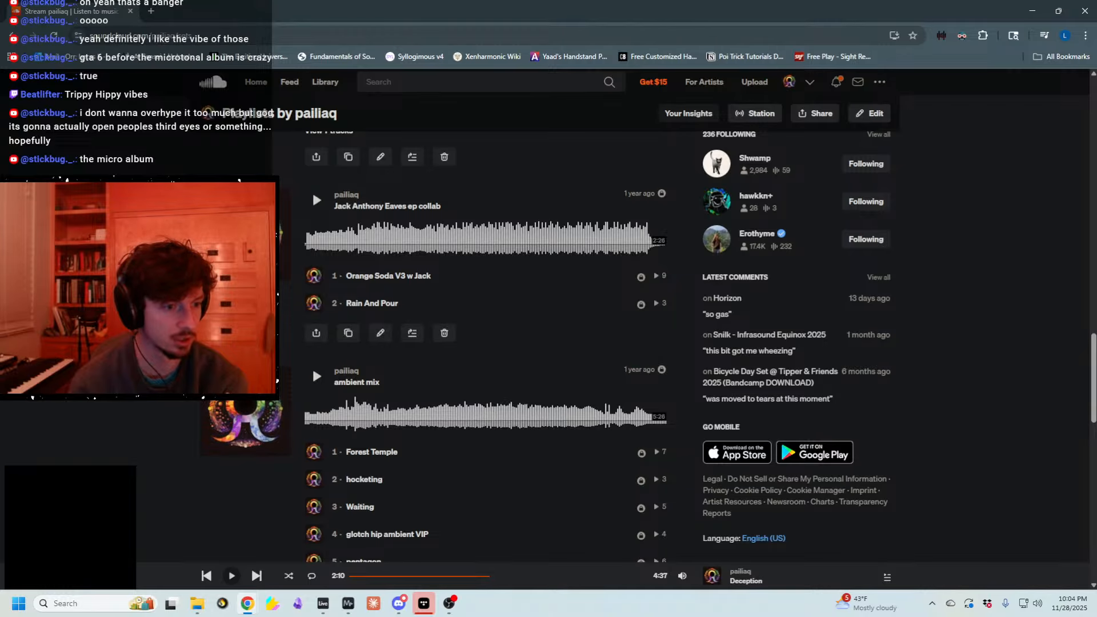
scroll(299, 304, "up", 15)
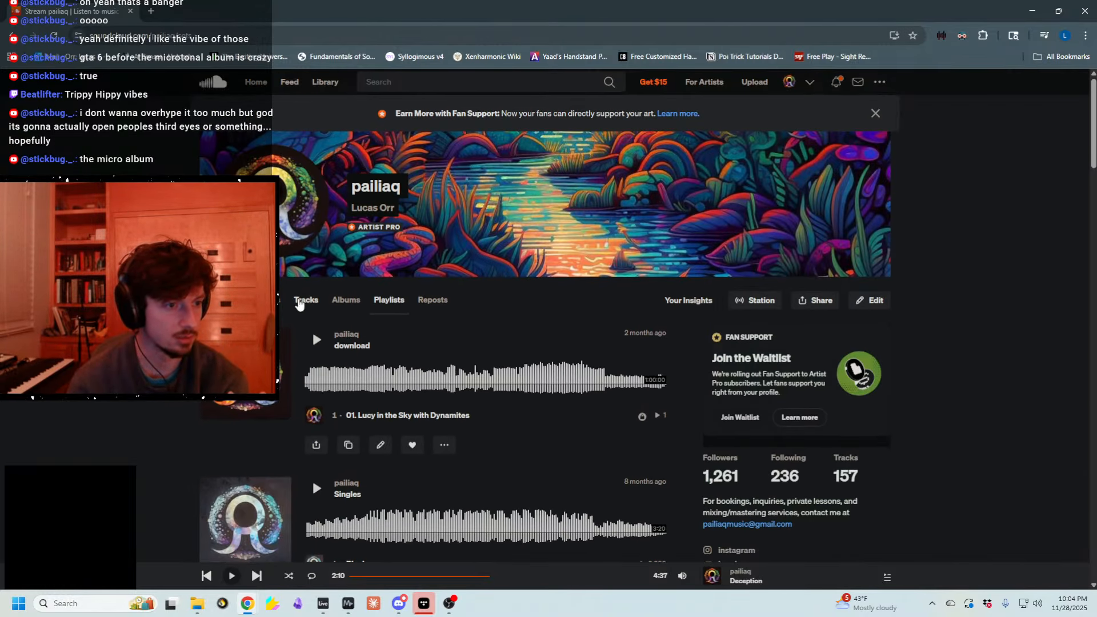
- Show the profile's individual tracks and look through the older uploads as far as "ancientmew"
left_click(299, 301)
scroll(299, 304, "down", 7)
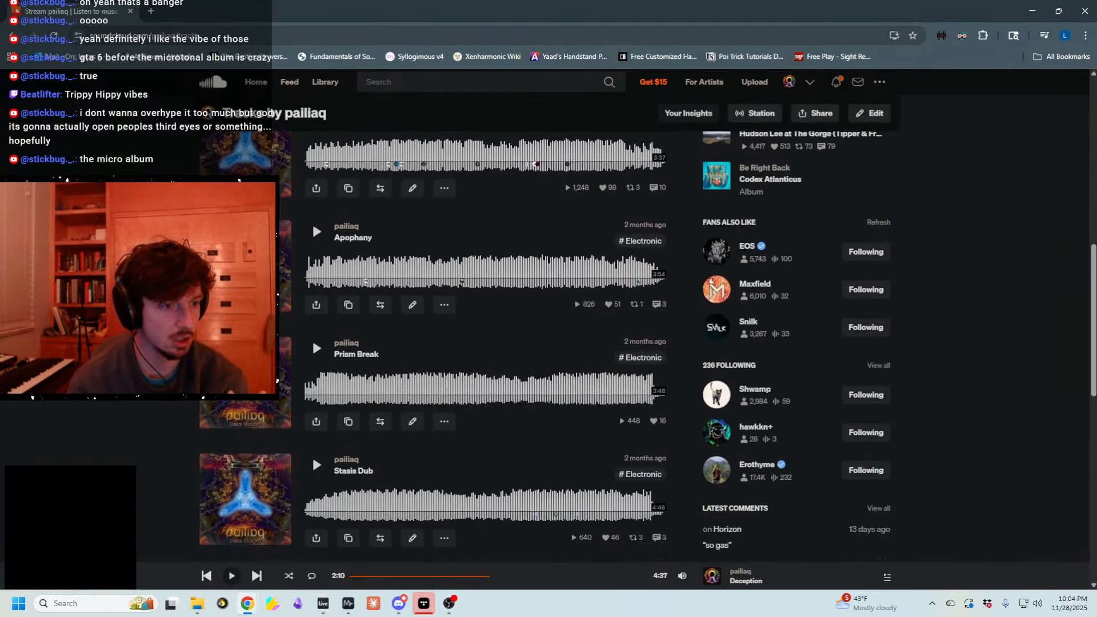
scroll(486, 332, "down", 10)
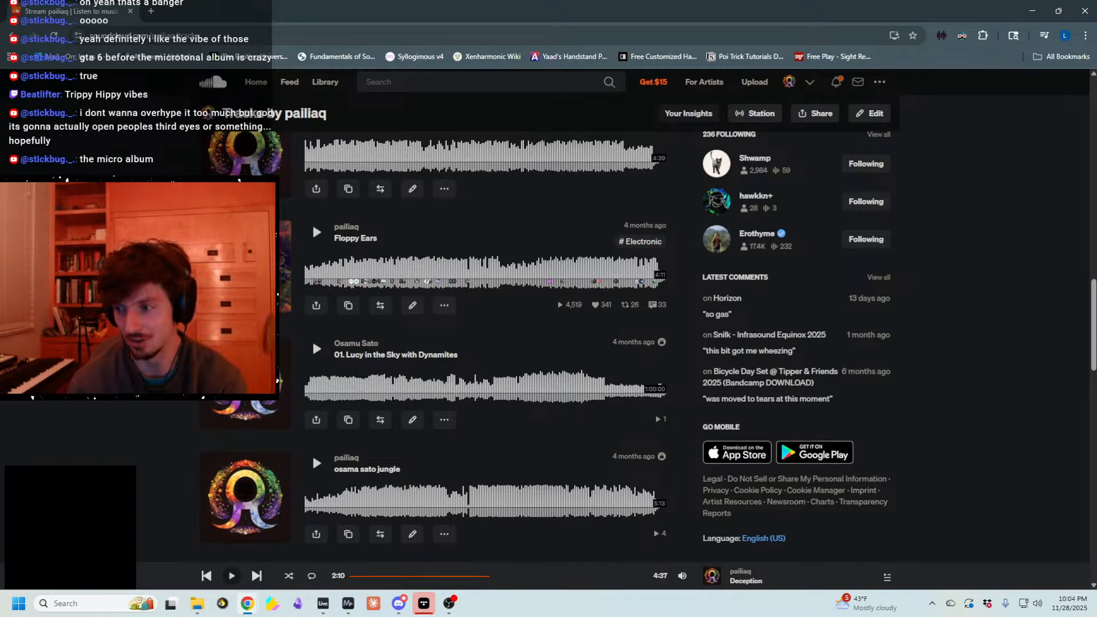
scroll(312, 510, "down", 3)
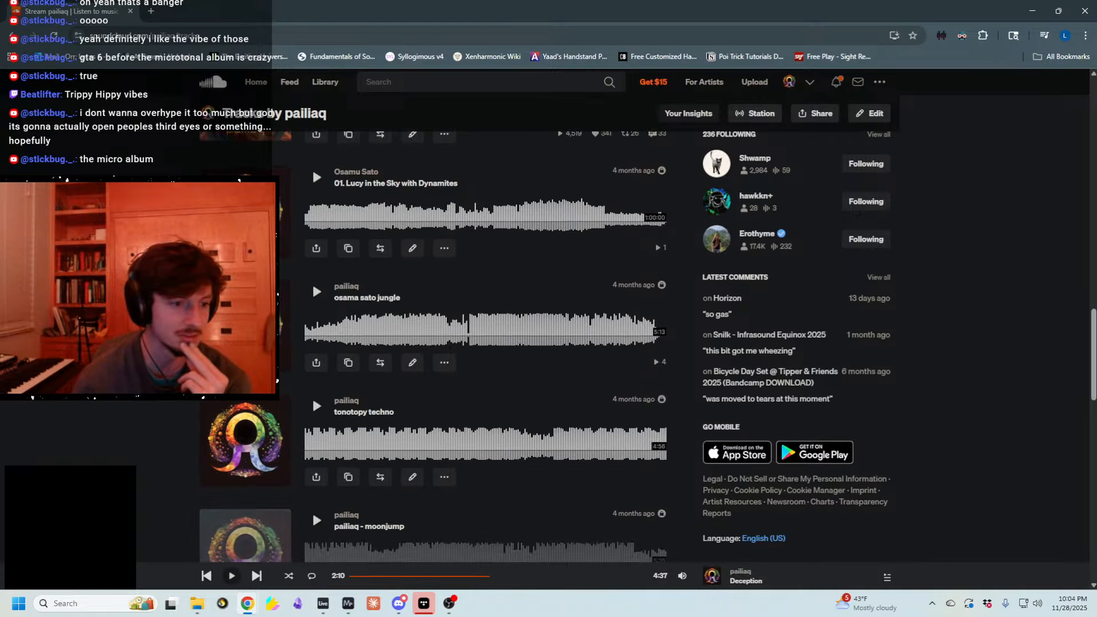
scroll(312, 488, "down", 7)
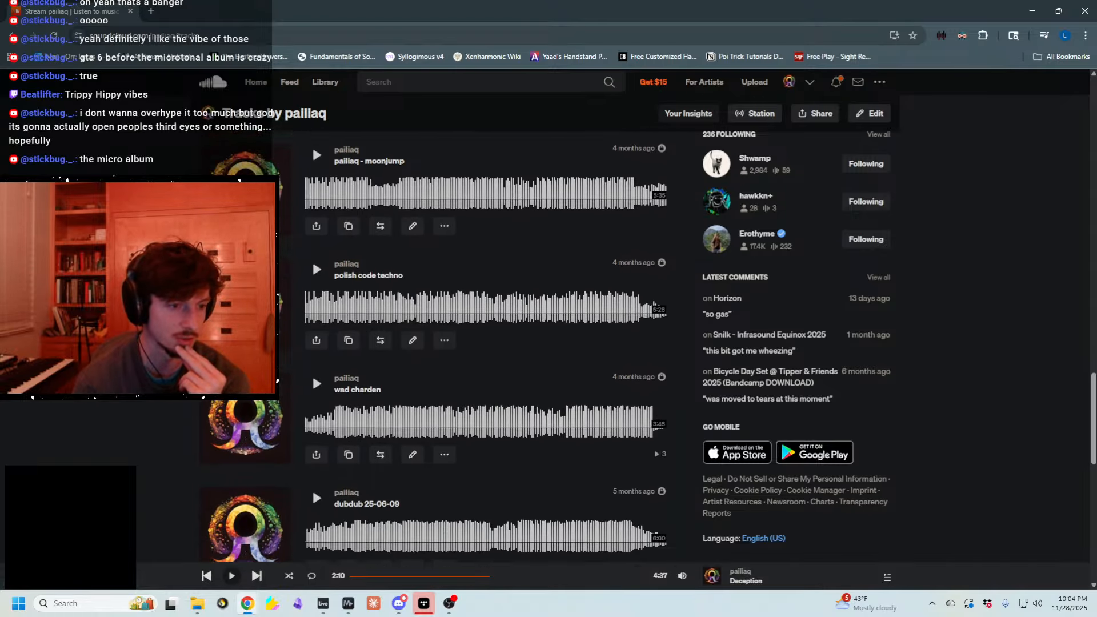
scroll(312, 388, "down", 3)
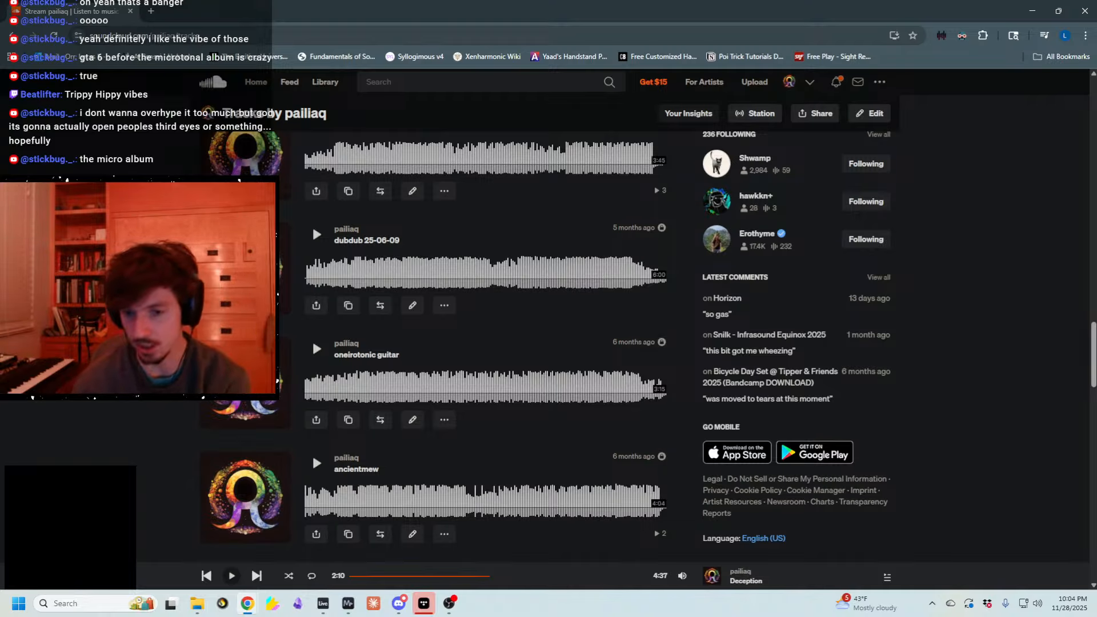
- Look through the older uploads around "ancientmew" and "blorpy 29edo" and play "ancientmew"
scroll(312, 396, "down", 1)
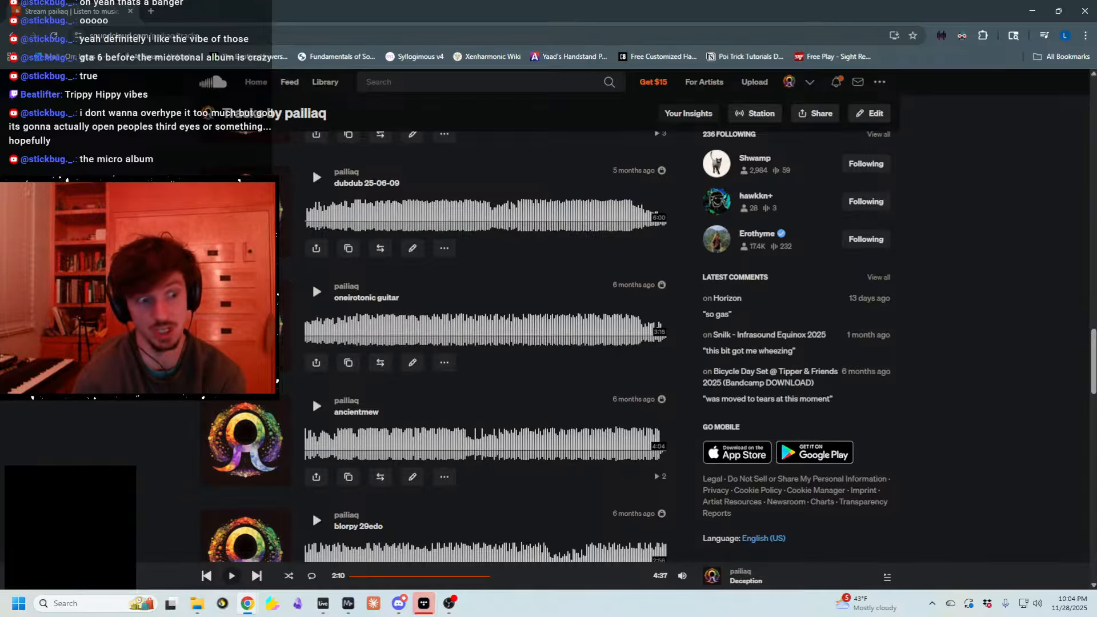
scroll(312, 396, "down", 1)
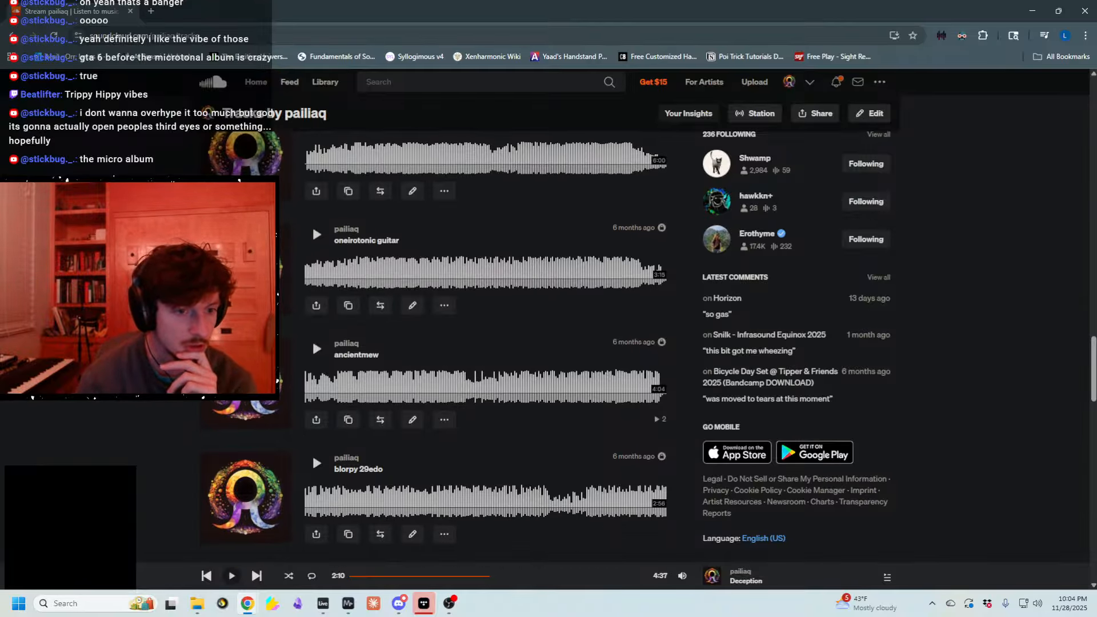
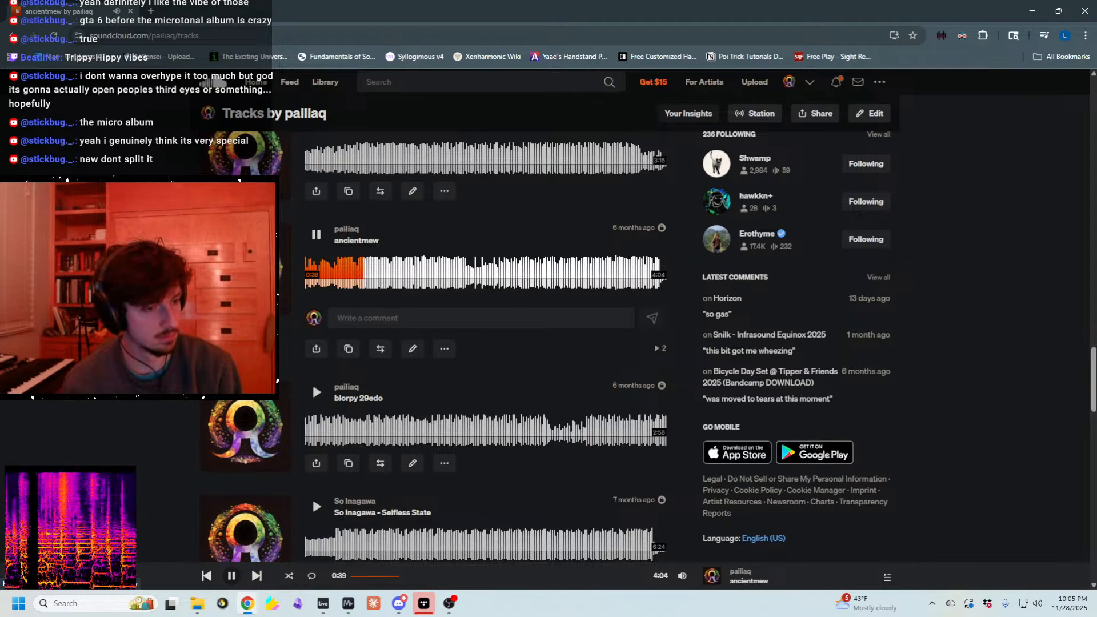
scroll(485, 343, "up", 2)
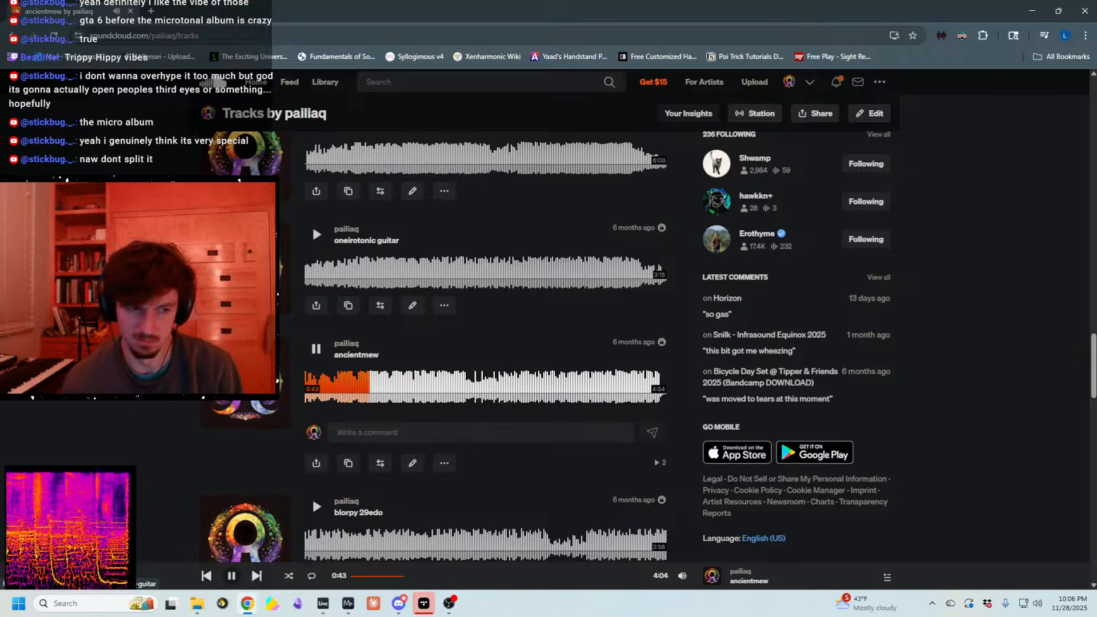
scroll(486, 343, "down", 1)
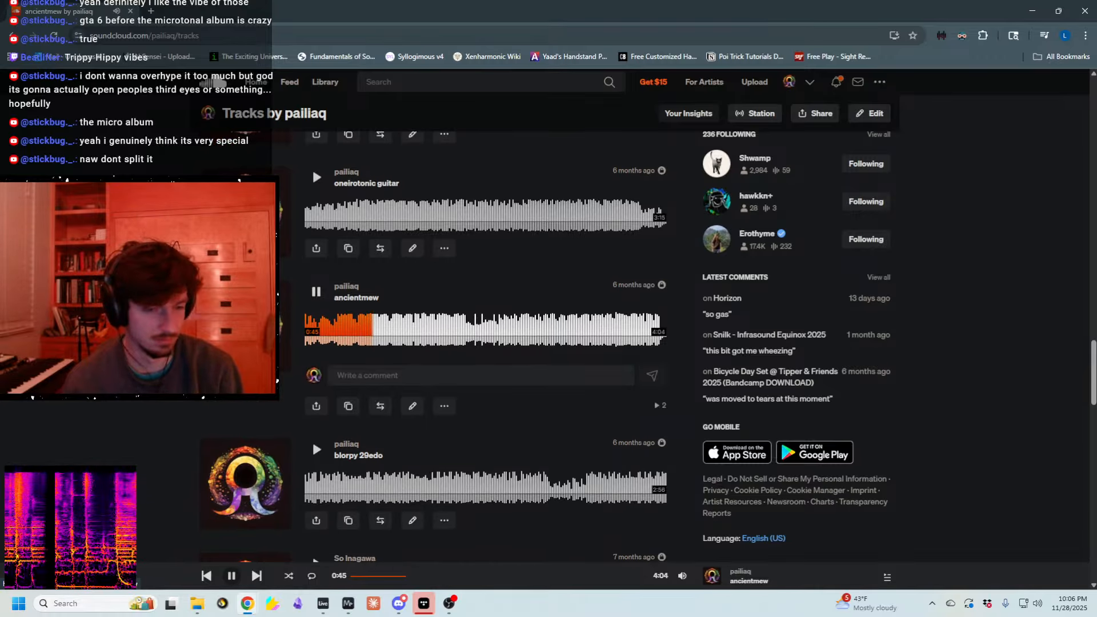
- Switch to Ableton Live, leave full screen, and browse the A12 PROJECTS 2025 folder for a Live Set to open
left_click(323, 603)
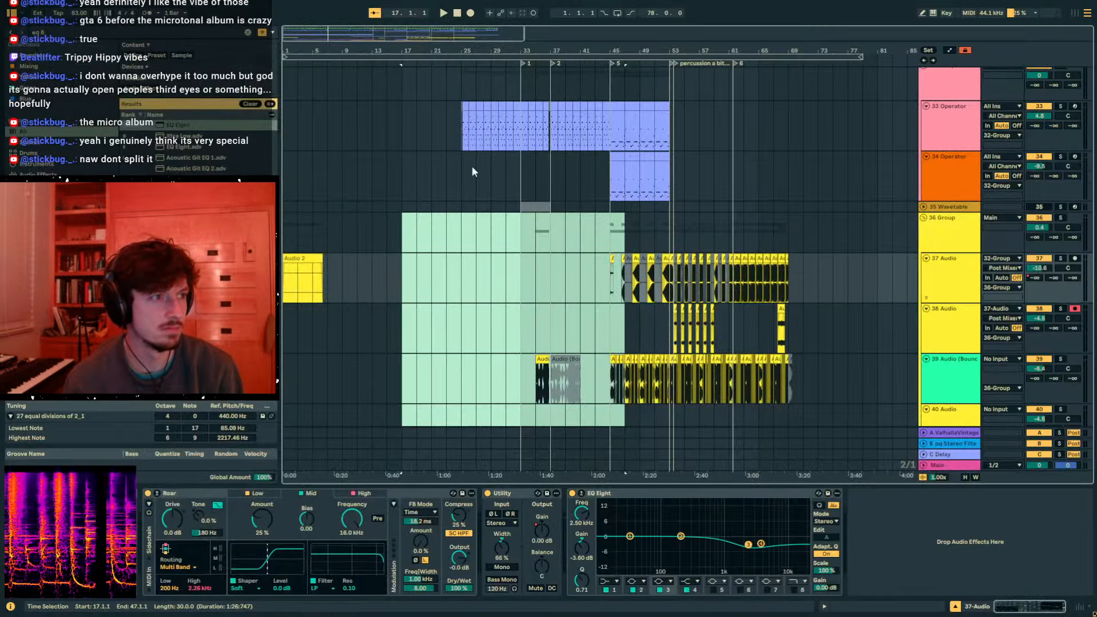
left_click(493, 184)
key("F11")
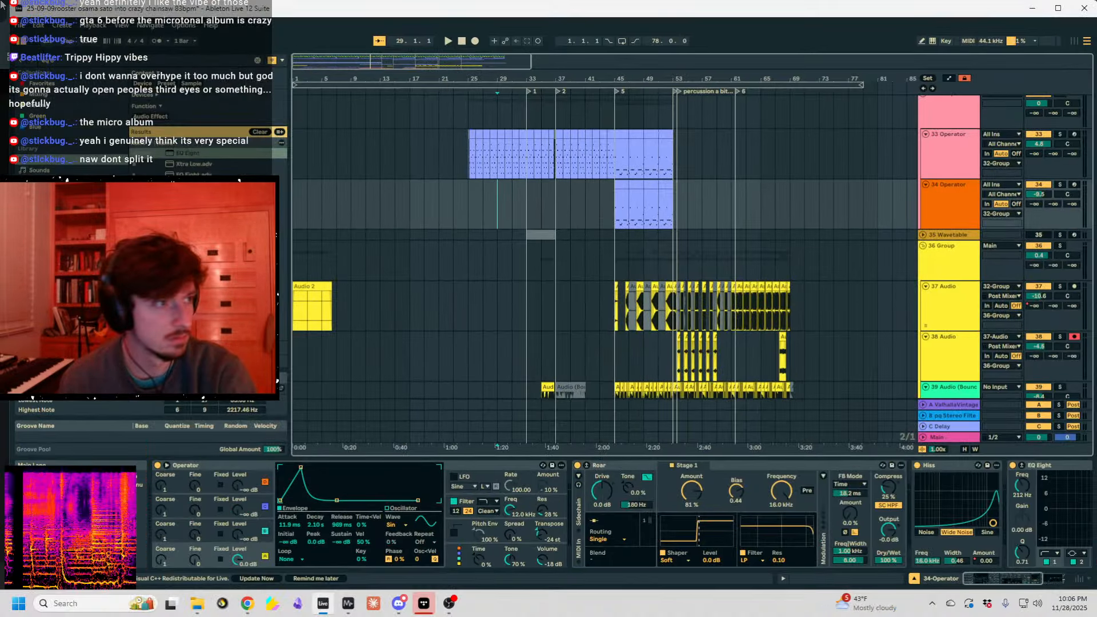
left_click(20, 25)
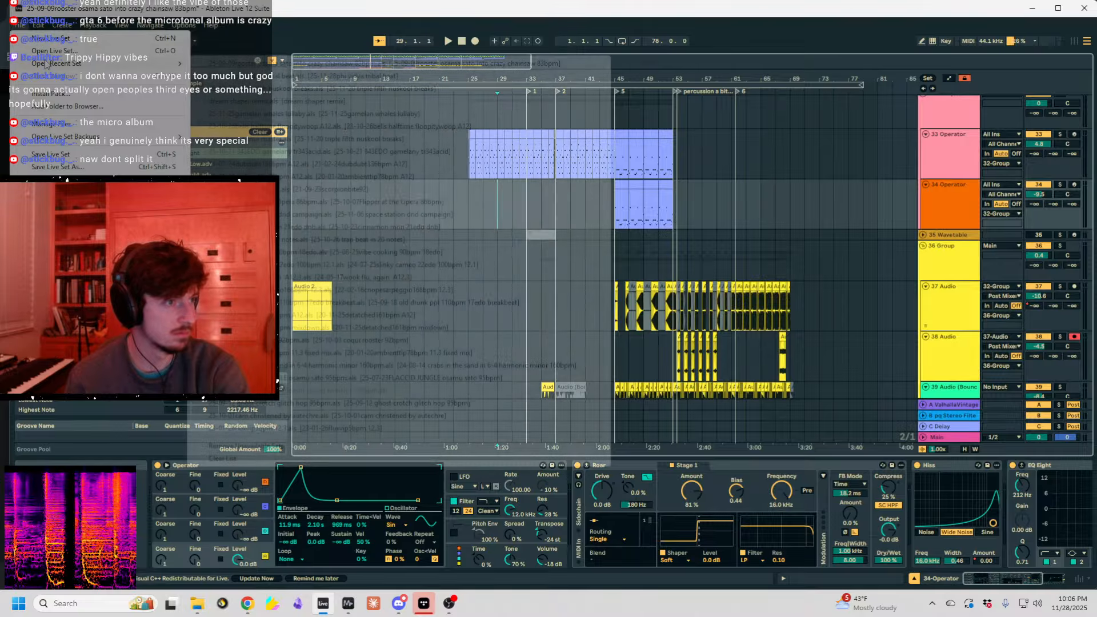
mouse_move(47, 64)
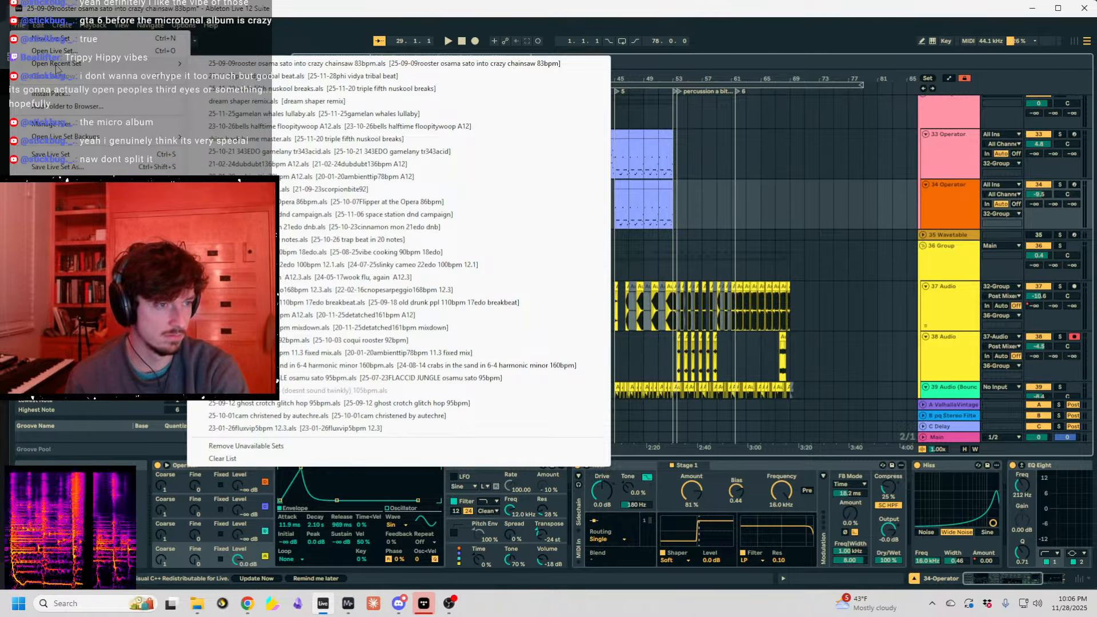
left_click(90, 51)
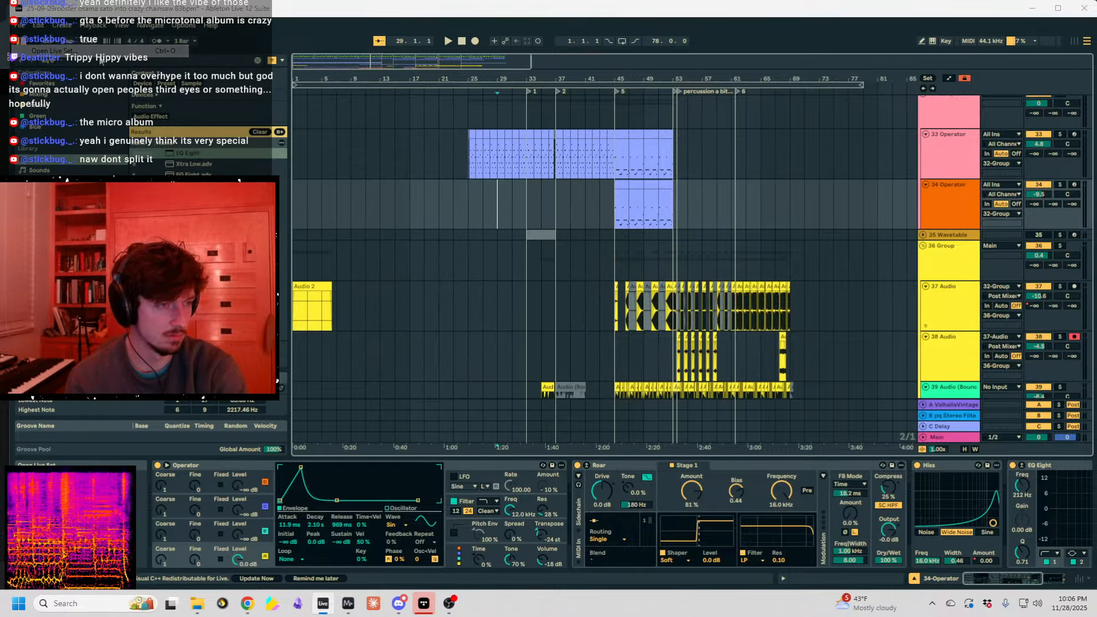
left_click(286, 64)
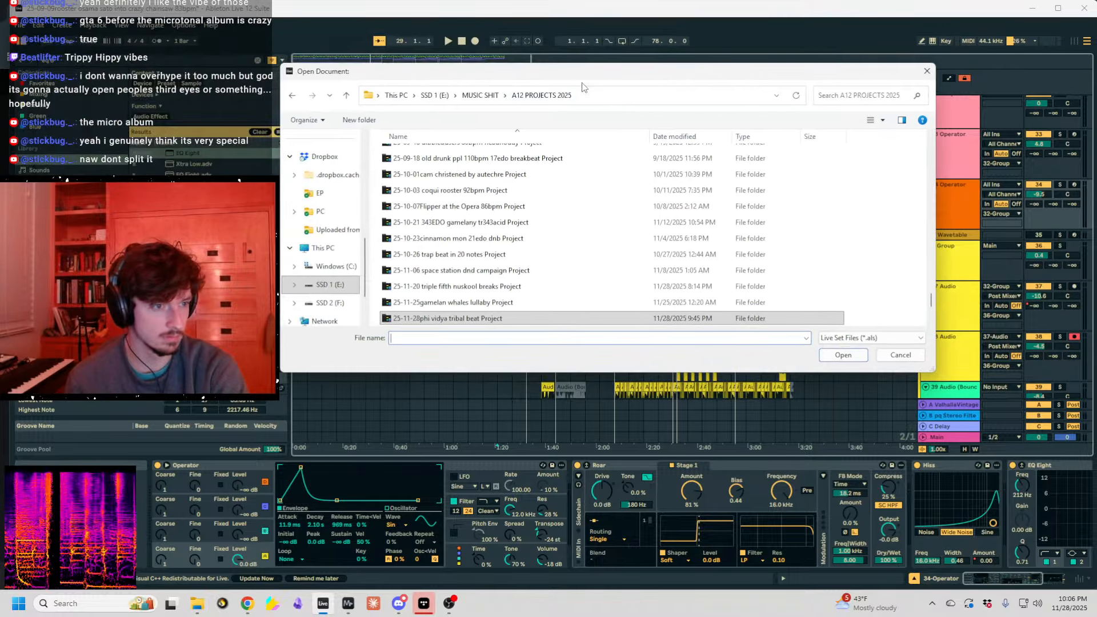
scroll(502, 232, "down", 2)
scroll(502, 232, "up", 5)
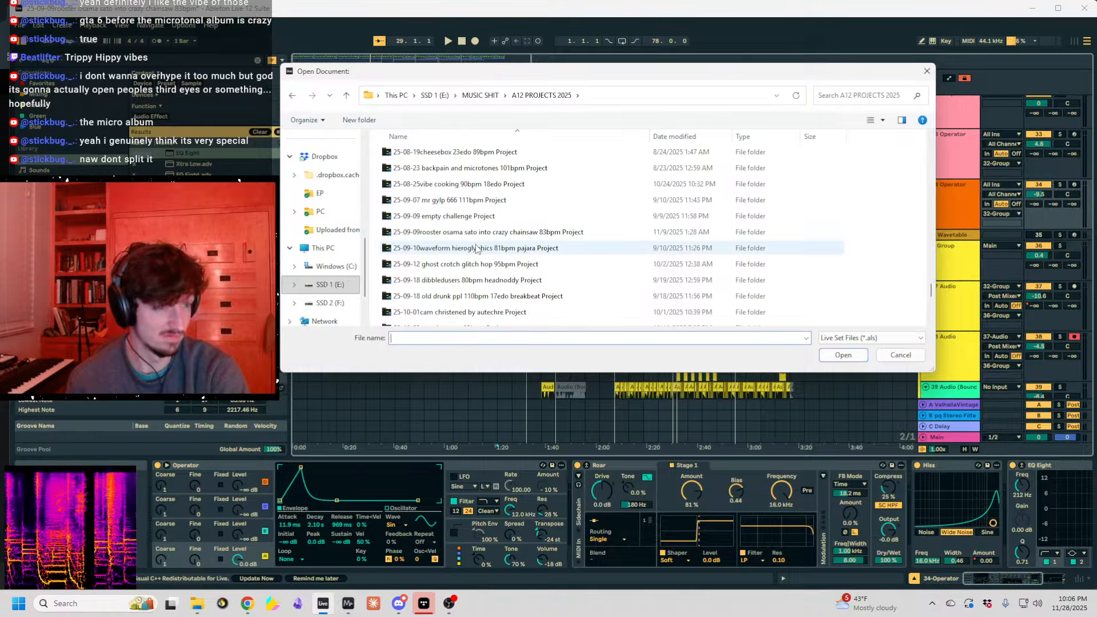
scroll(475, 246, "up", 2)
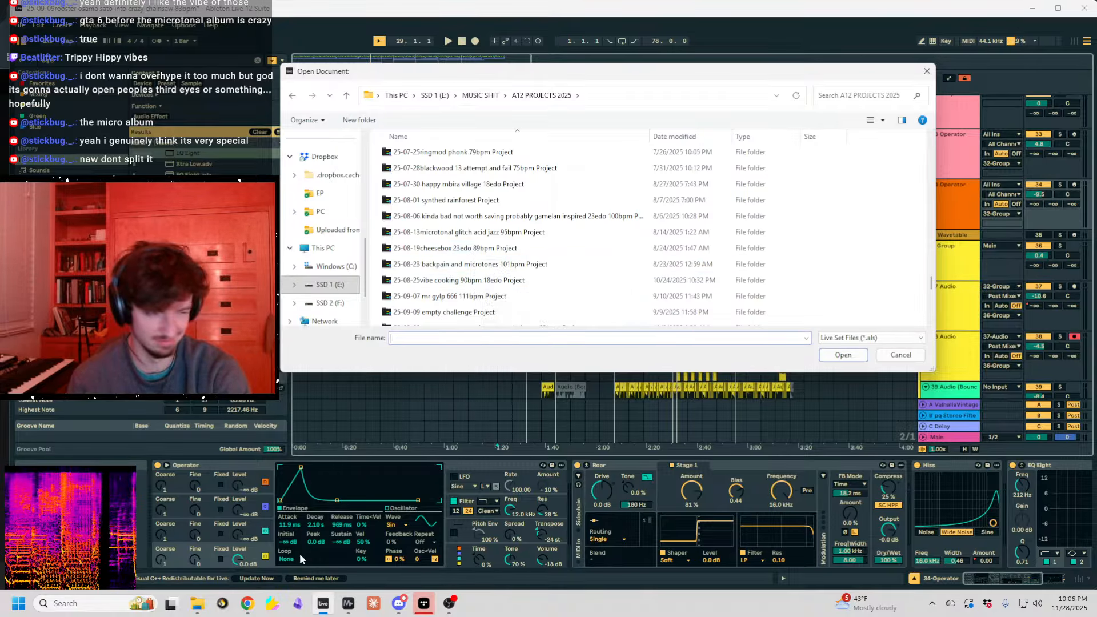
- Switch to the browser, pause "ancientmew" on SoundCloud, and return to Ableton Live
left_click(249, 603)
left_click(1040, 552)
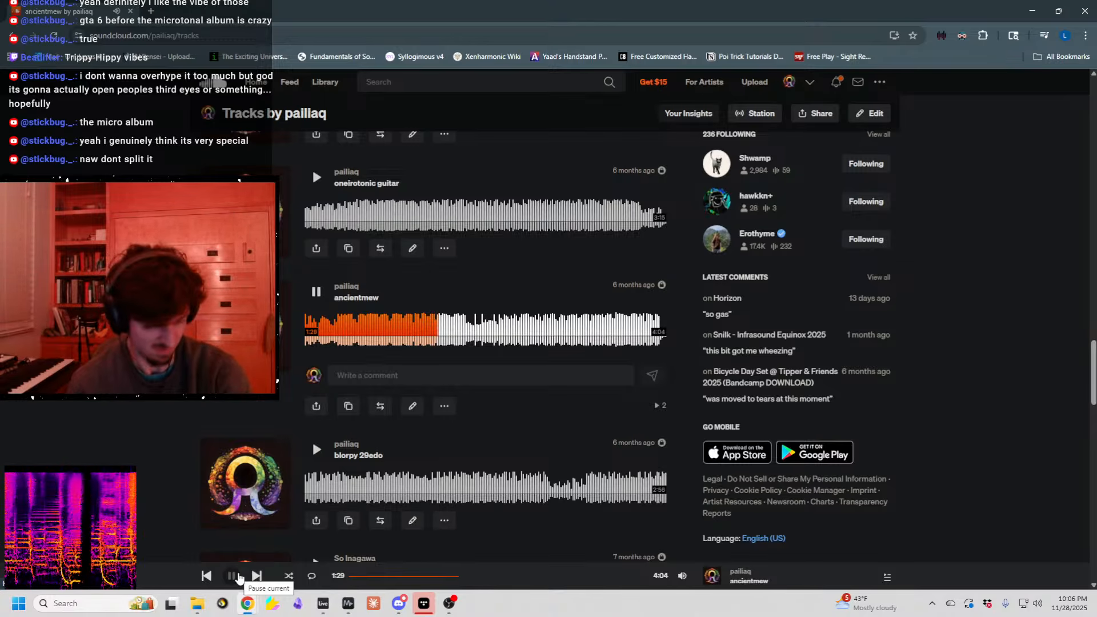
left_click(232, 576)
key("alt+Tab")
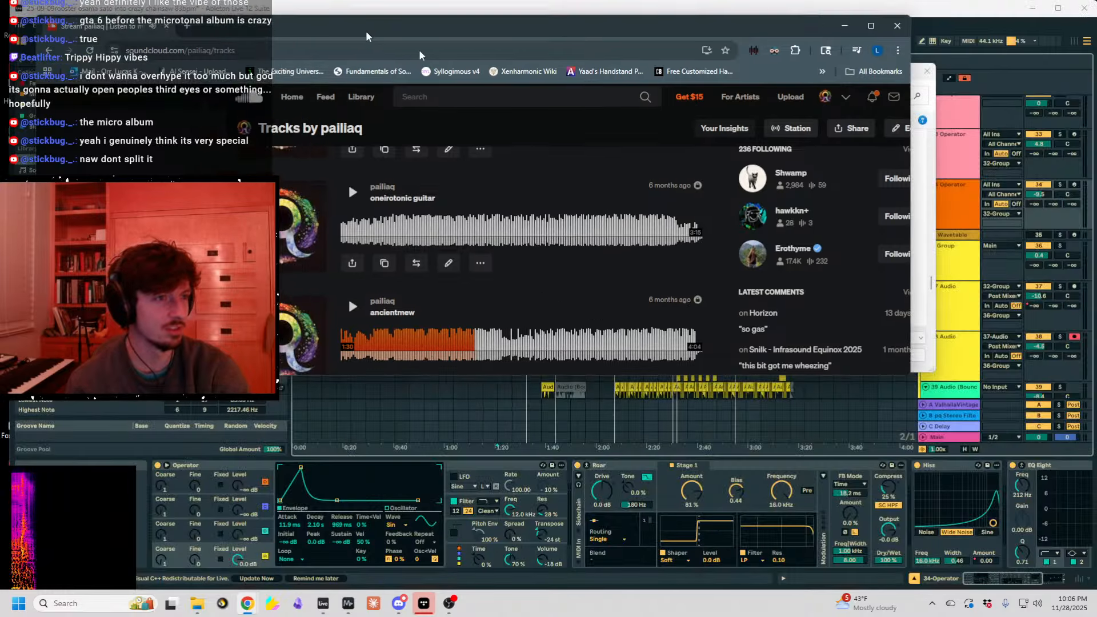
- Open the 20-03-01etherealdnb76bpm set from A12 PROJECTS 2025, saving the changes to the rooster osama sato set
key("ctrl+o")
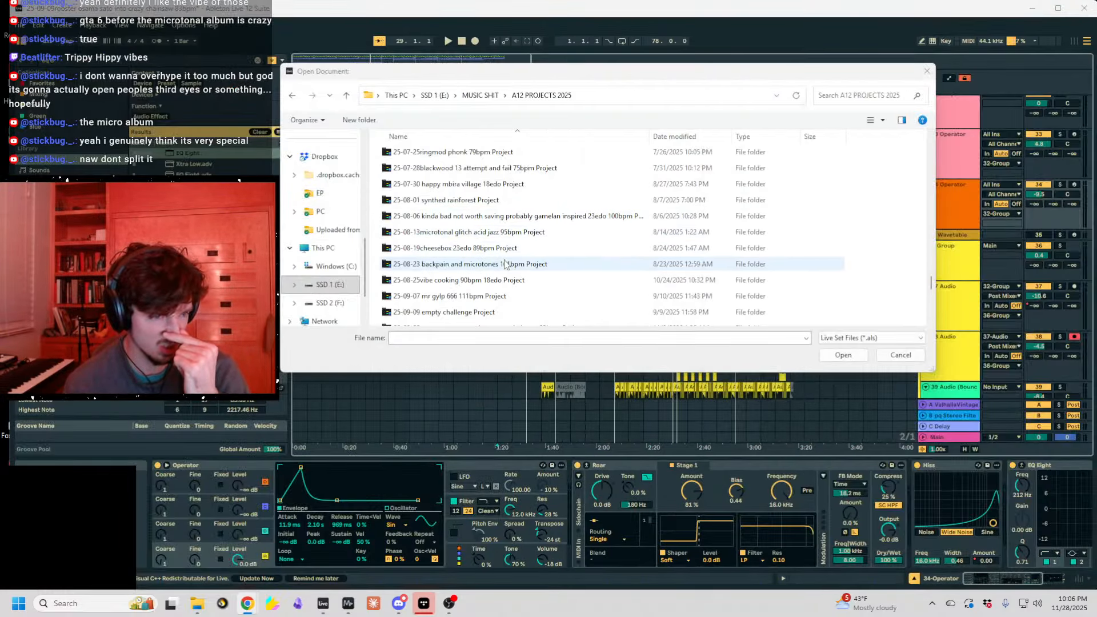
scroll(501, 287, "down", 4)
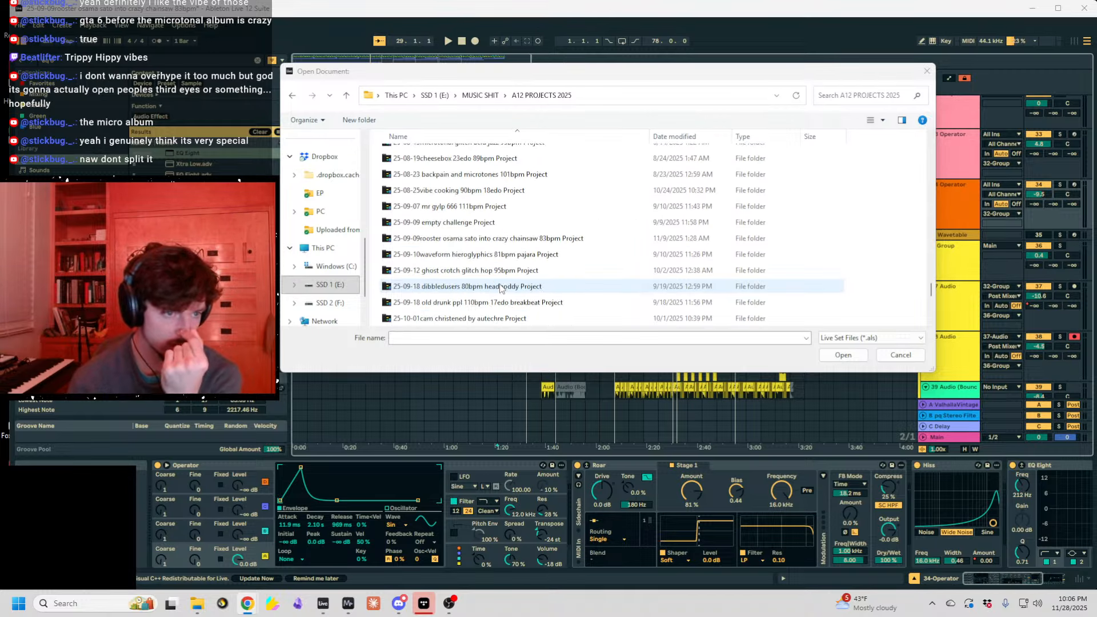
scroll(501, 288, "up", 3)
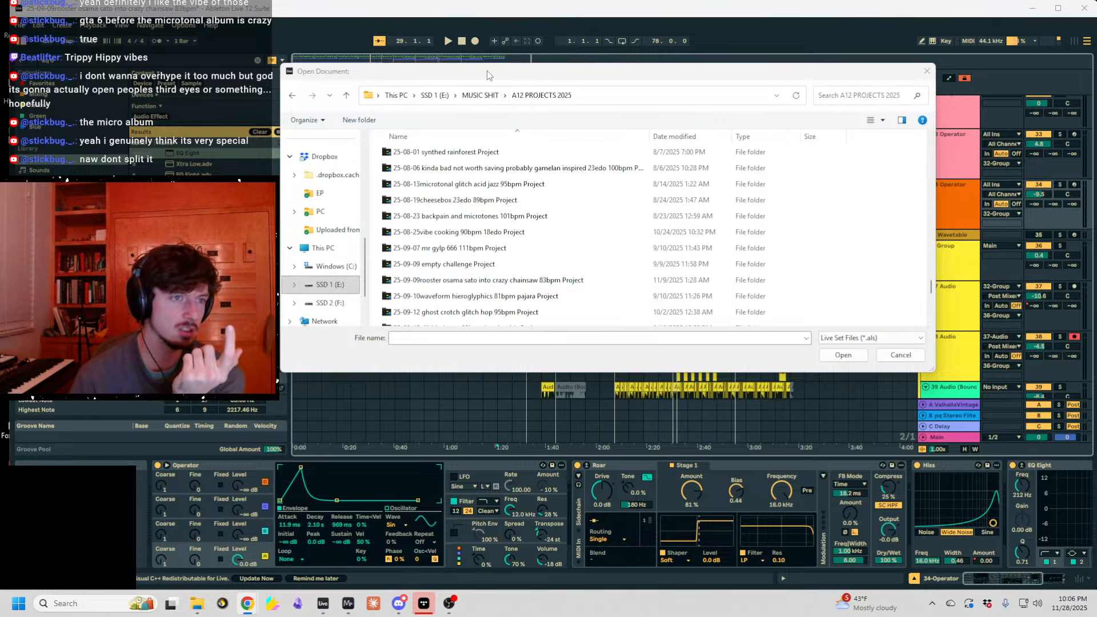
left_click_drag(487, 71, 497, 108)
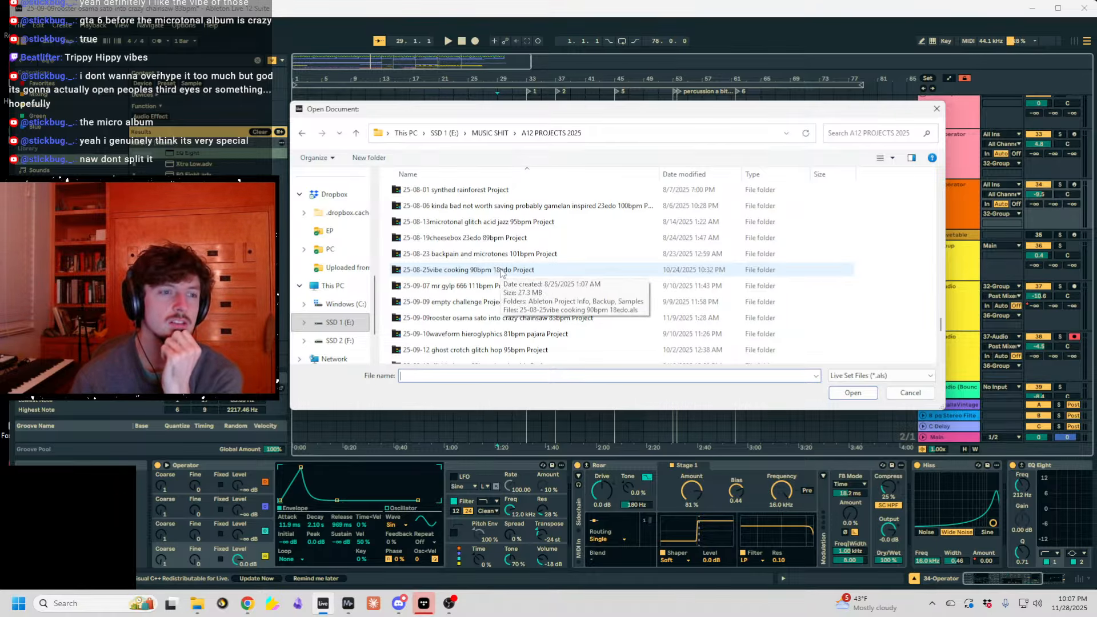
scroll(501, 272, "up", 10)
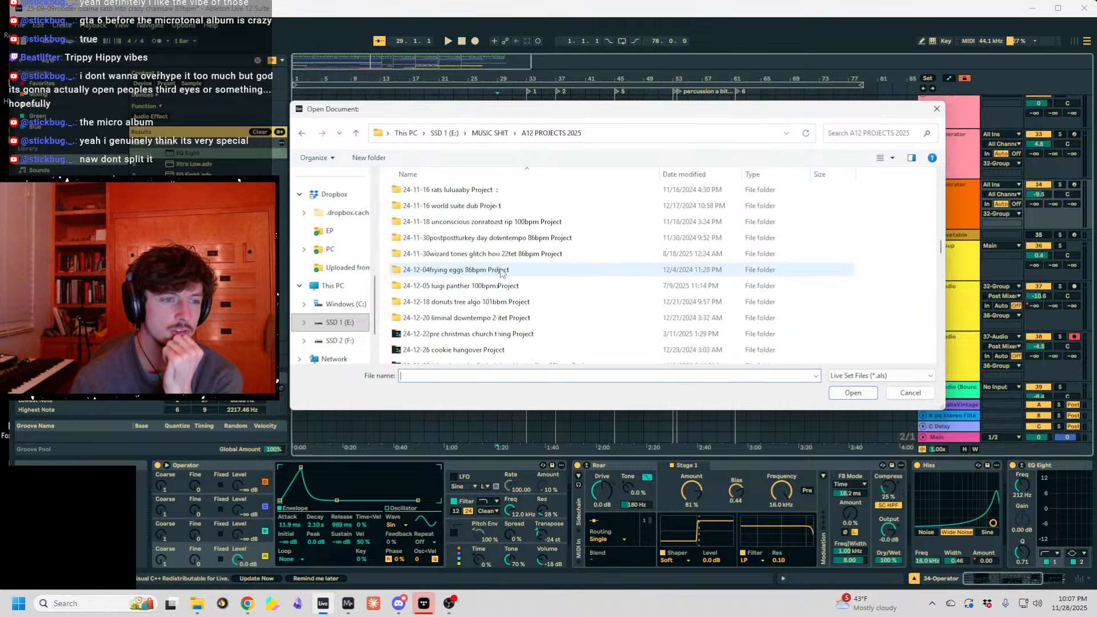
scroll(502, 273, "up", 5)
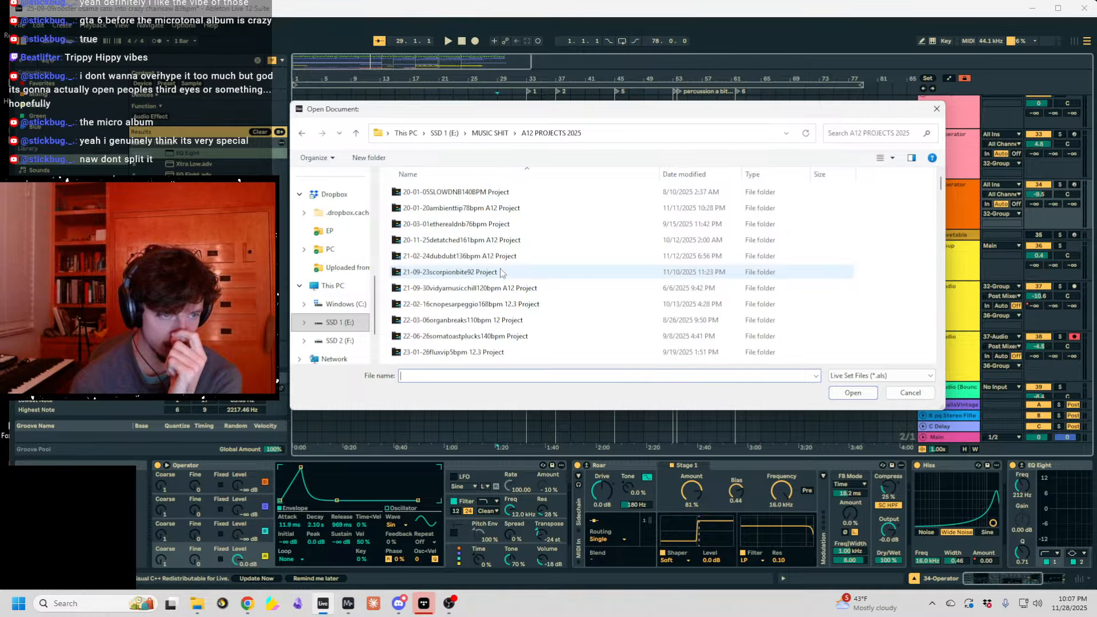
double_click(500, 229)
double_click(467, 240)
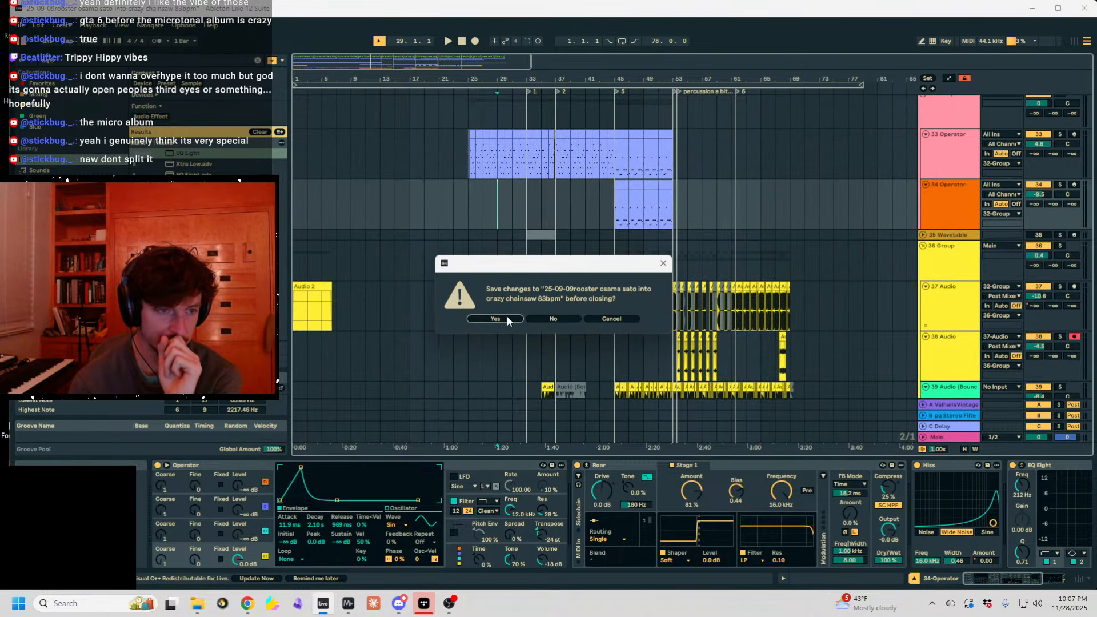
left_click(496, 319)
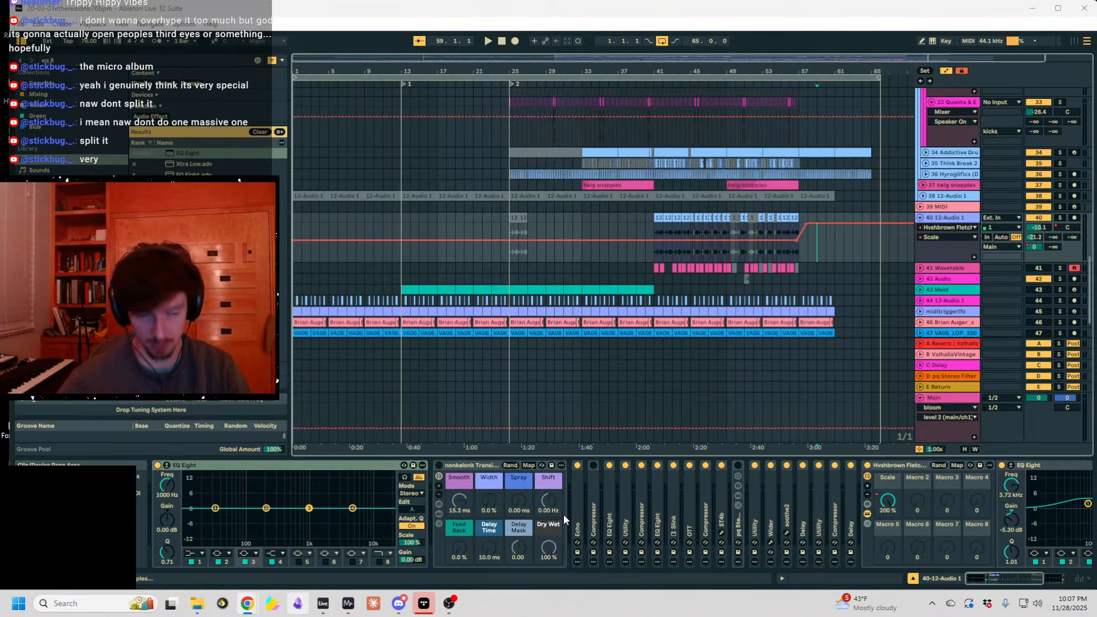
- Show the arrangement full screen with automation hidden and place the insert mark at 8.1.1 on the 40 12-Audio 1 track
left_click(657, 513)
left_click(673, 509)
left_click(475, 468)
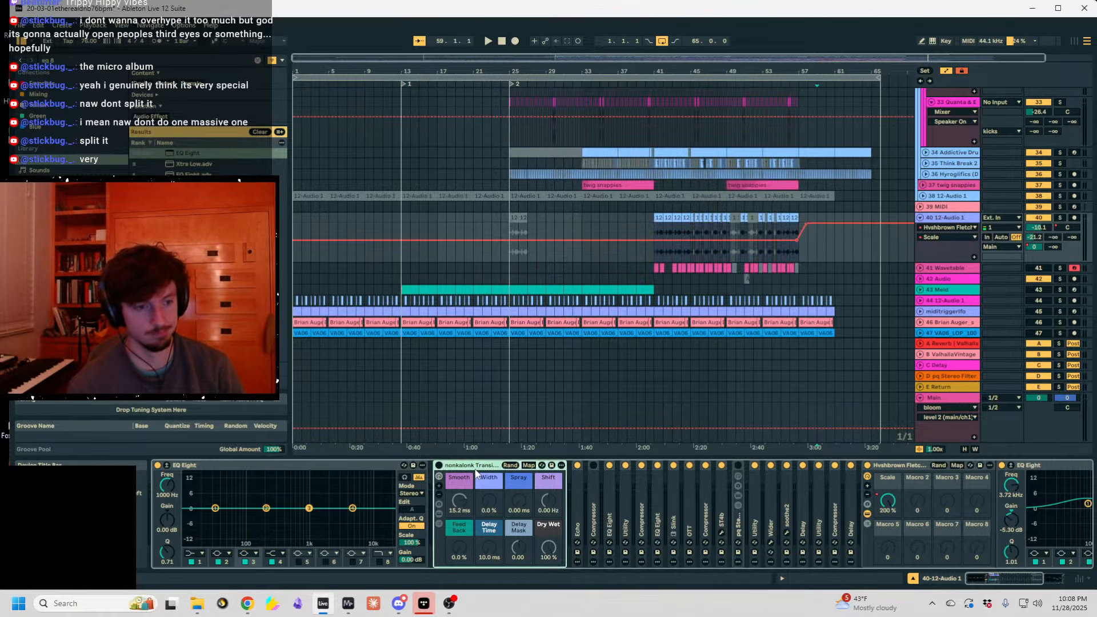
key("F11")
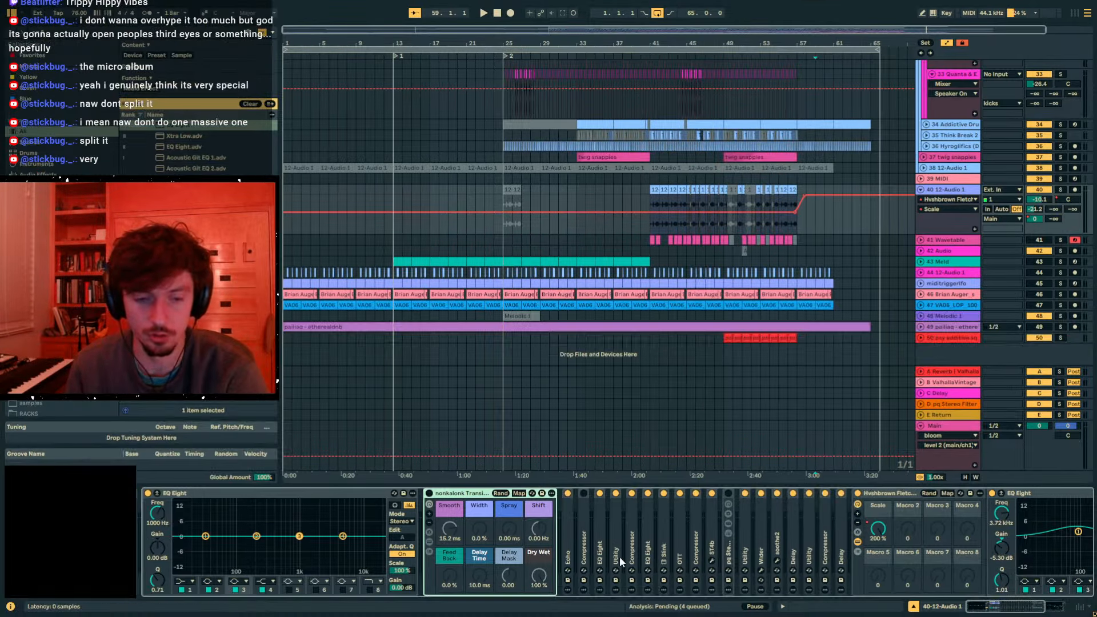
mouse_move(367, 41)
left_mouse_down()
mouse_move(367, 56)
mouse_move(368, 44)
left_mouse_up()
key("a")
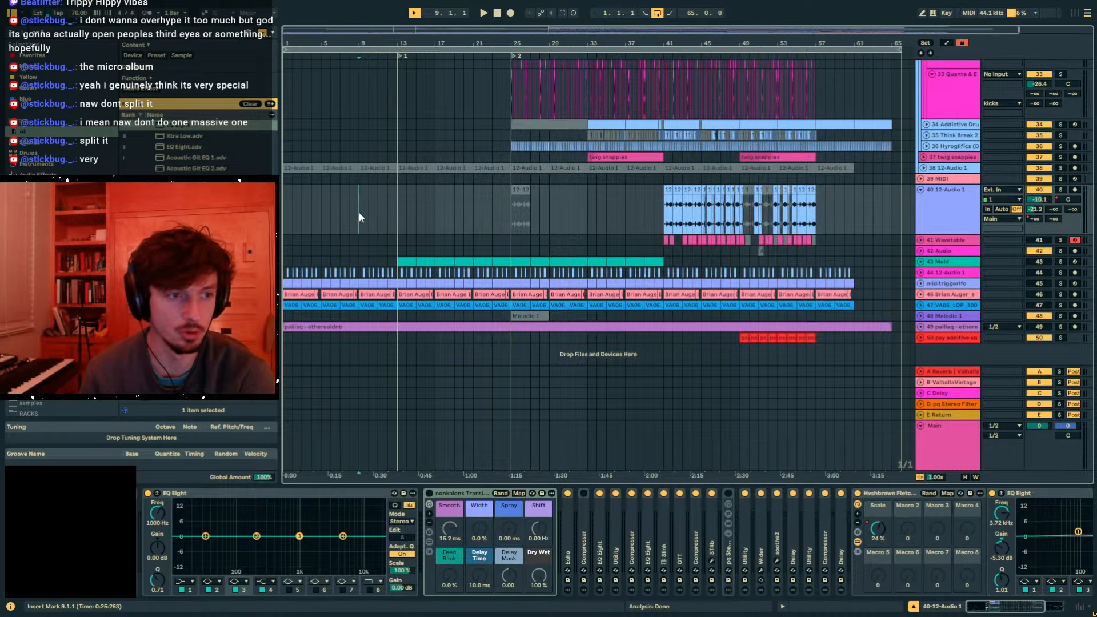
left_click(348, 220)
scroll(701, 260, "up", 5)
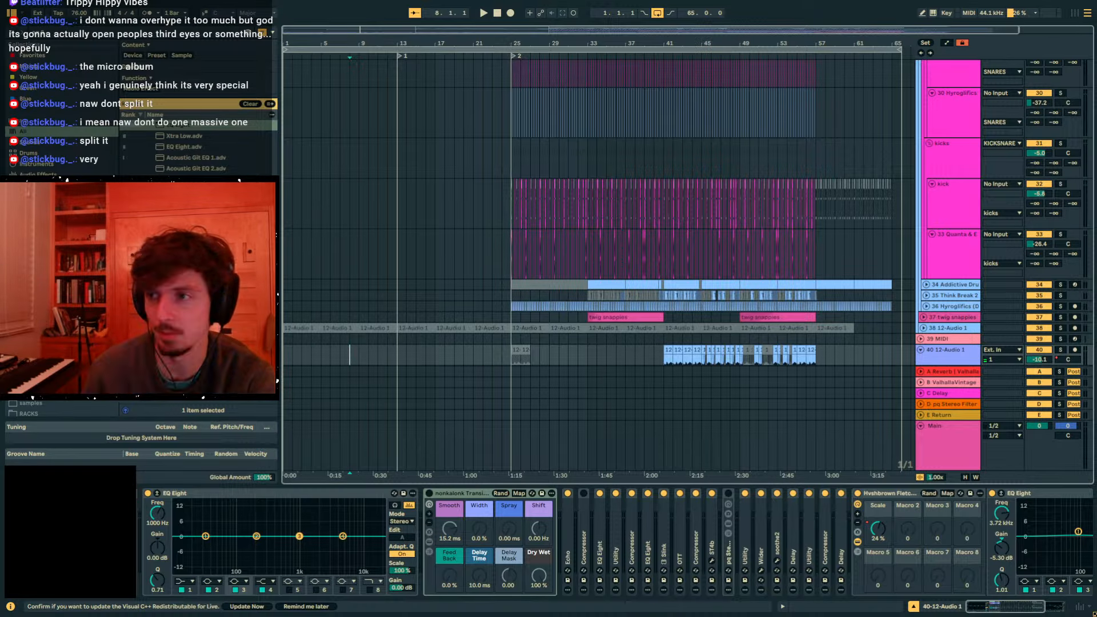
- Bring the browser over the arrangement, look at the Data Bloom EP on the SoundCloud profile, and move the window away
left_click_drag(1096, 109, 741, 91)
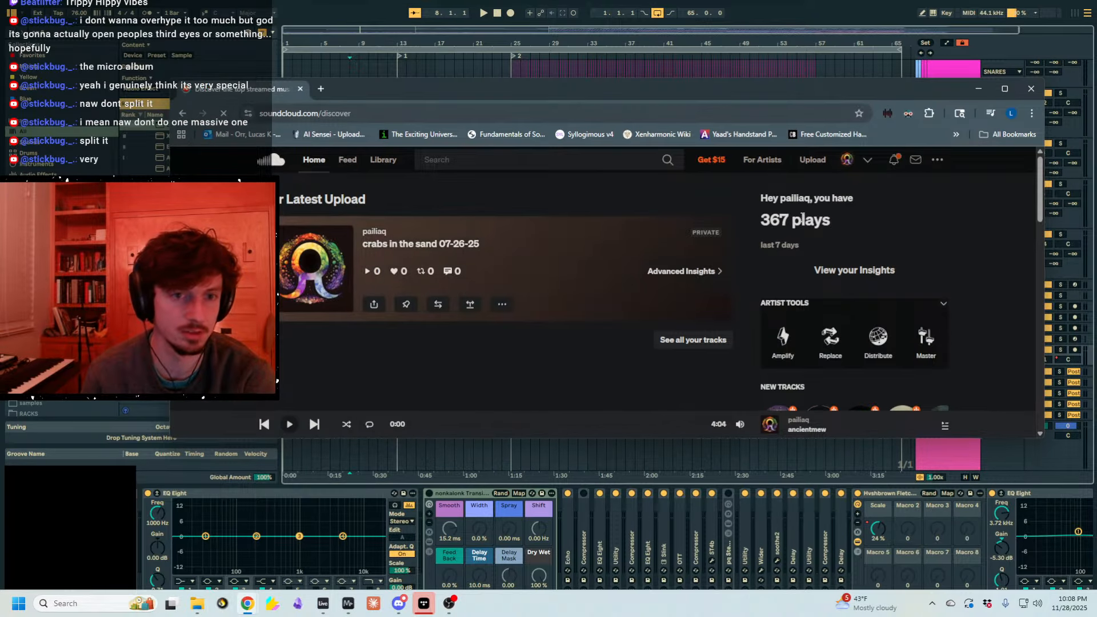
left_click(846, 162)
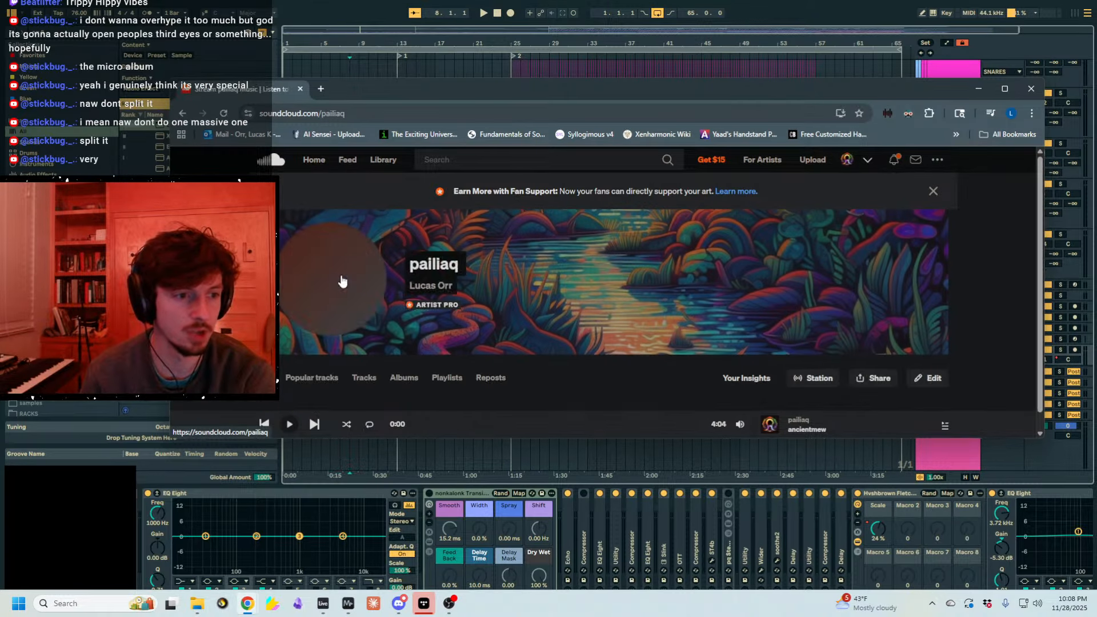
scroll(337, 280, "down", 5)
scroll(503, 290, "down", 1)
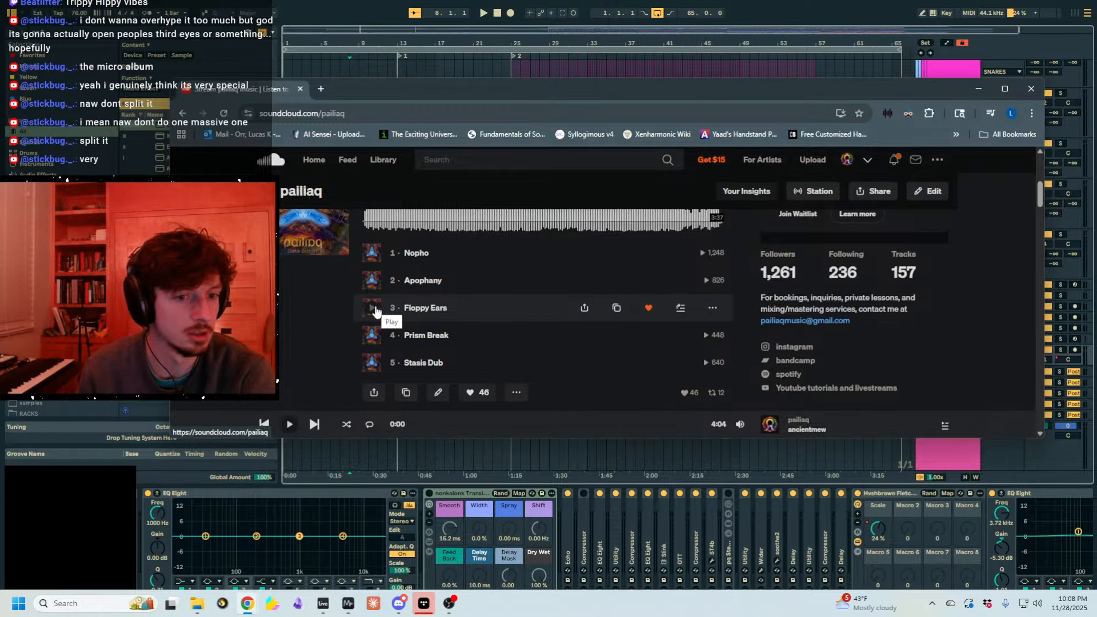
scroll(370, 310, "up", 1)
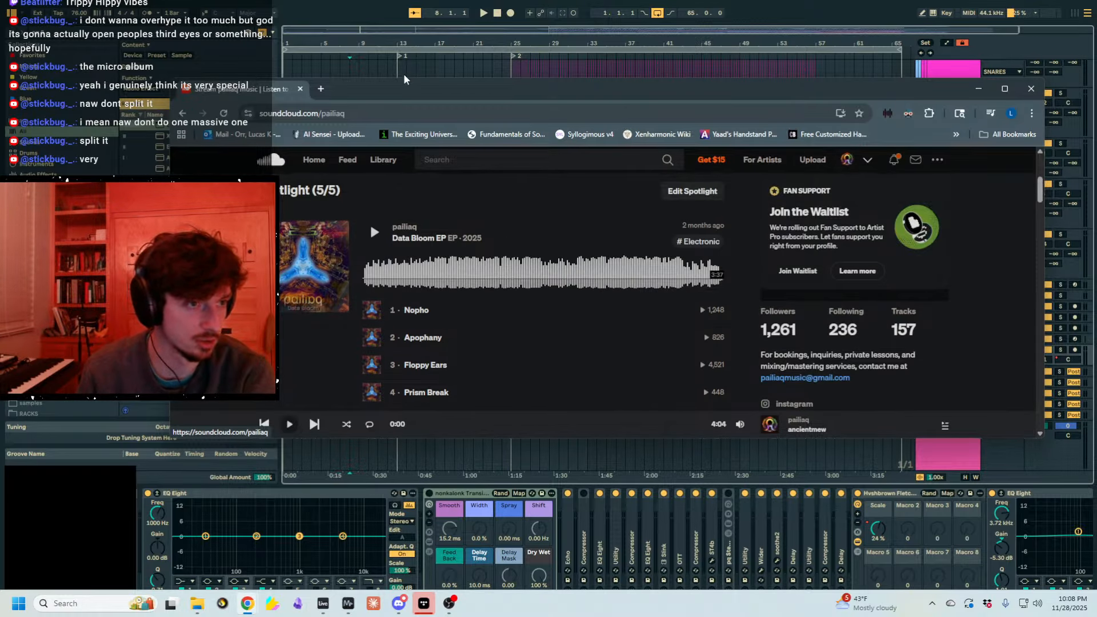
left_click_drag(404, 81, 1096, 63)
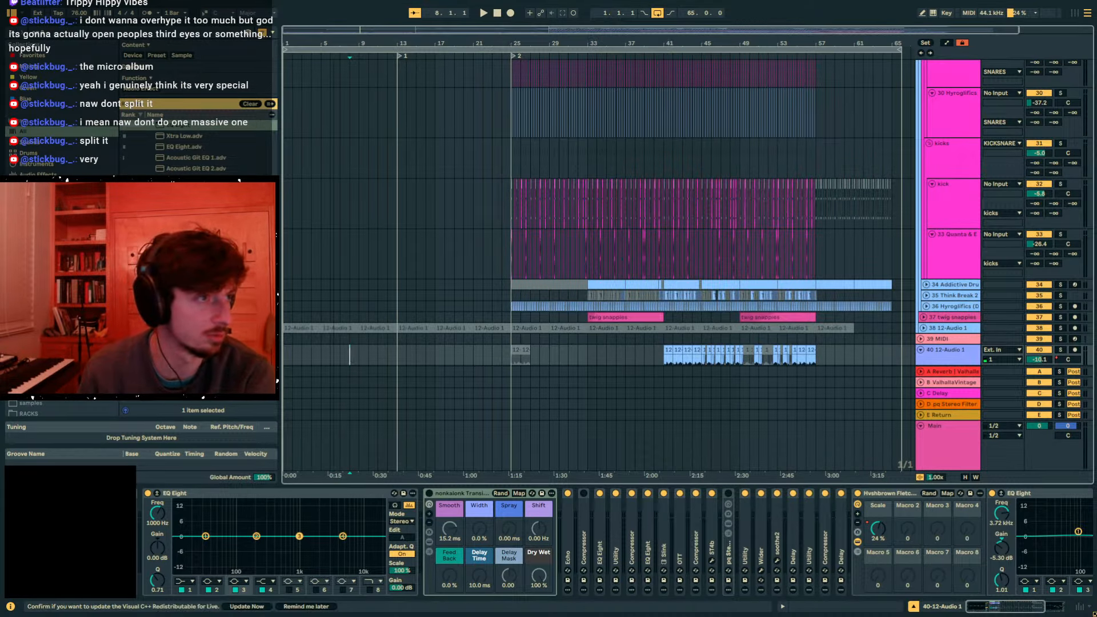
- Fold the audio tracks under the synths group and place the insert mark at 1.1.1 on the synths group
scroll(511, 223, "up", 8)
scroll(511, 223, "up", 4)
left_click(285, 137)
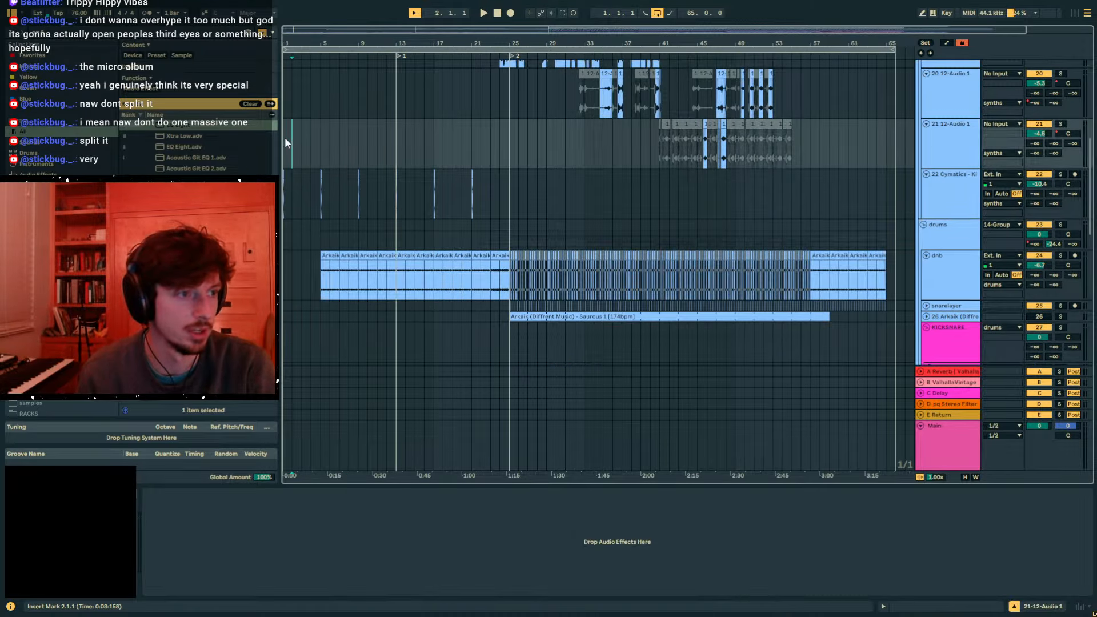
scroll(567, 187, "up", 4)
left_click(927, 117, "alt")
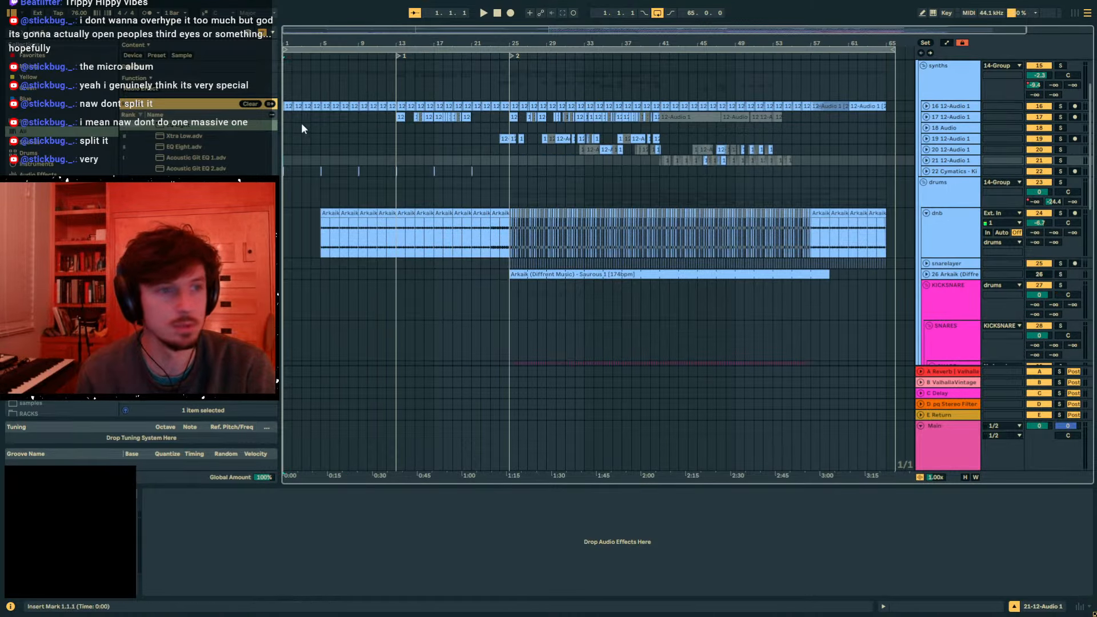
left_click(287, 74)
scroll(380, 147, "up", 3)
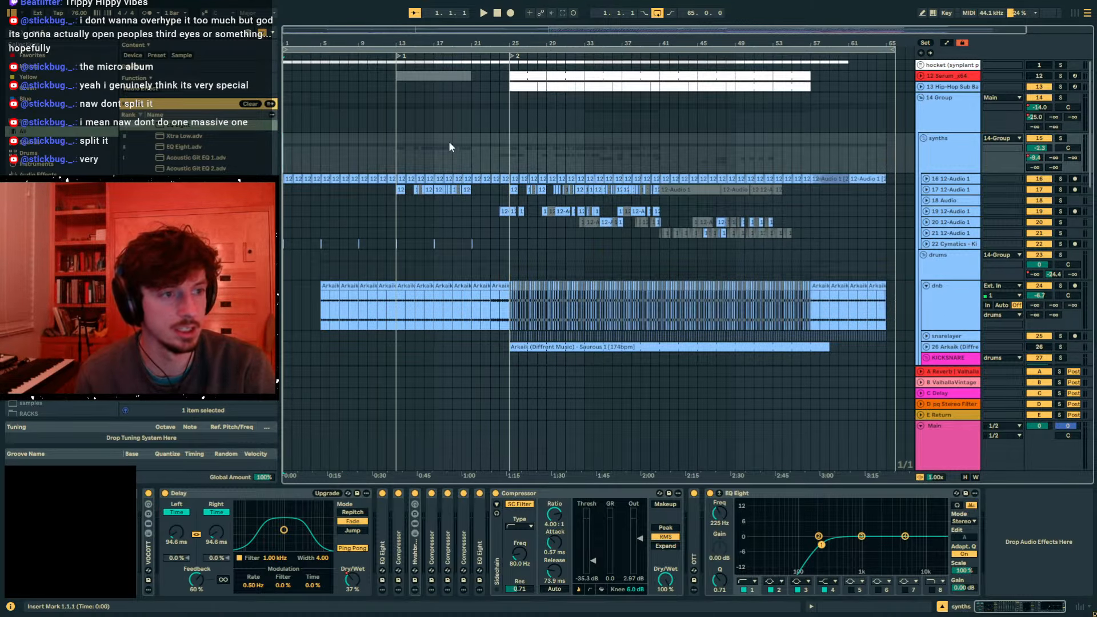
- Fold the 14 Group, select bars 1 to 25 on the 39 MIDI track, and play the set from 1.1.1
left_click_drag(482, 150, 93, 151)
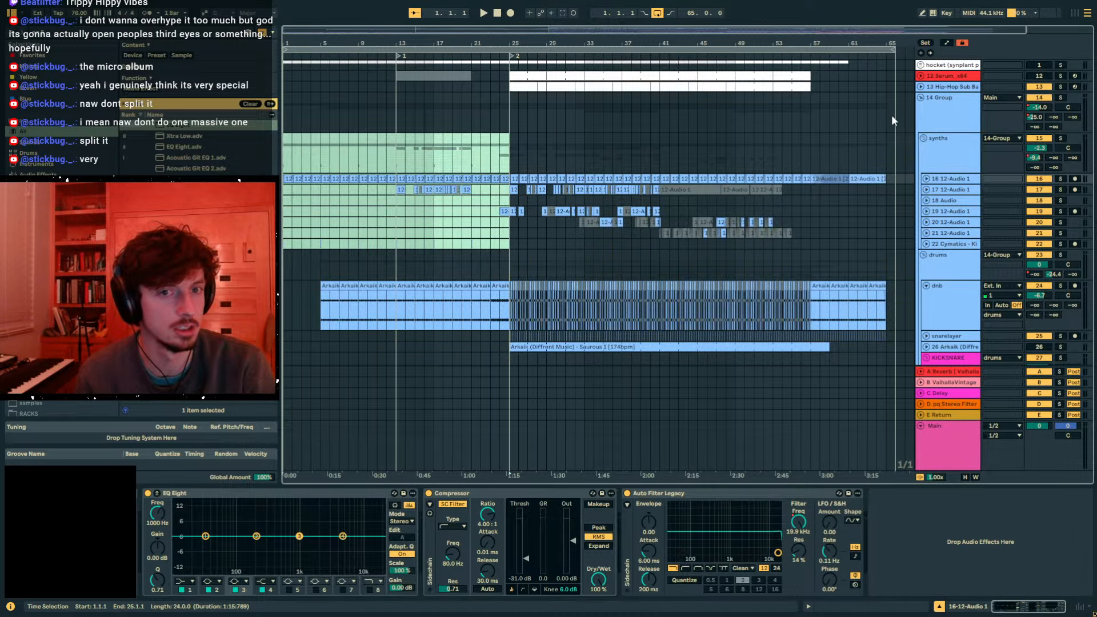
left_click(920, 98)
left_click_drag(500, 100, 286, 108)
key("space")
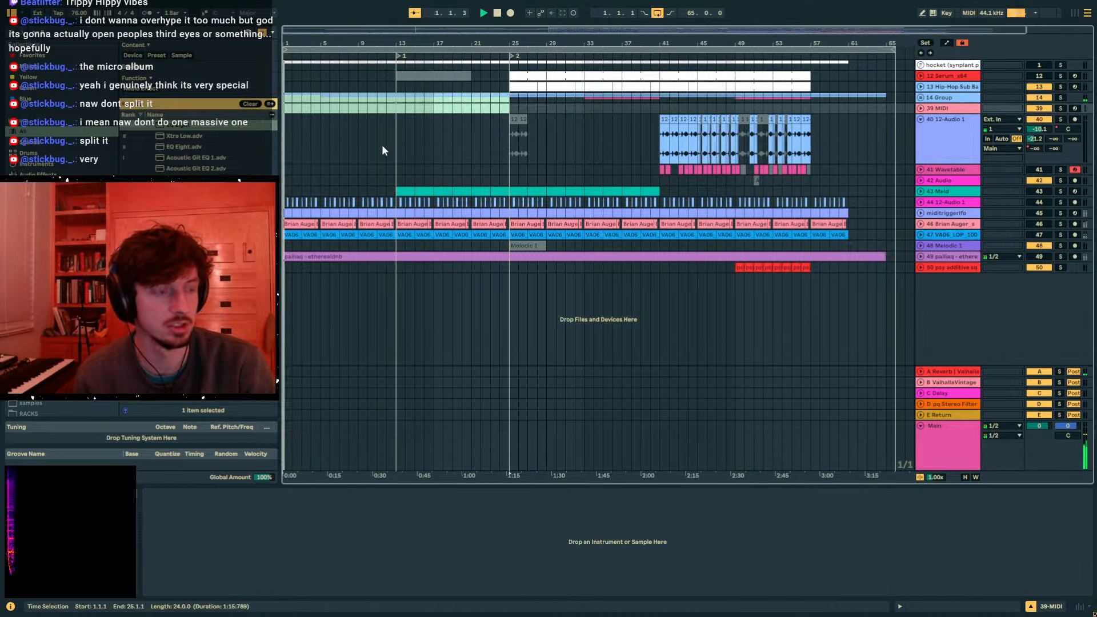
left_click(299, 121)
left_click(294, 109)
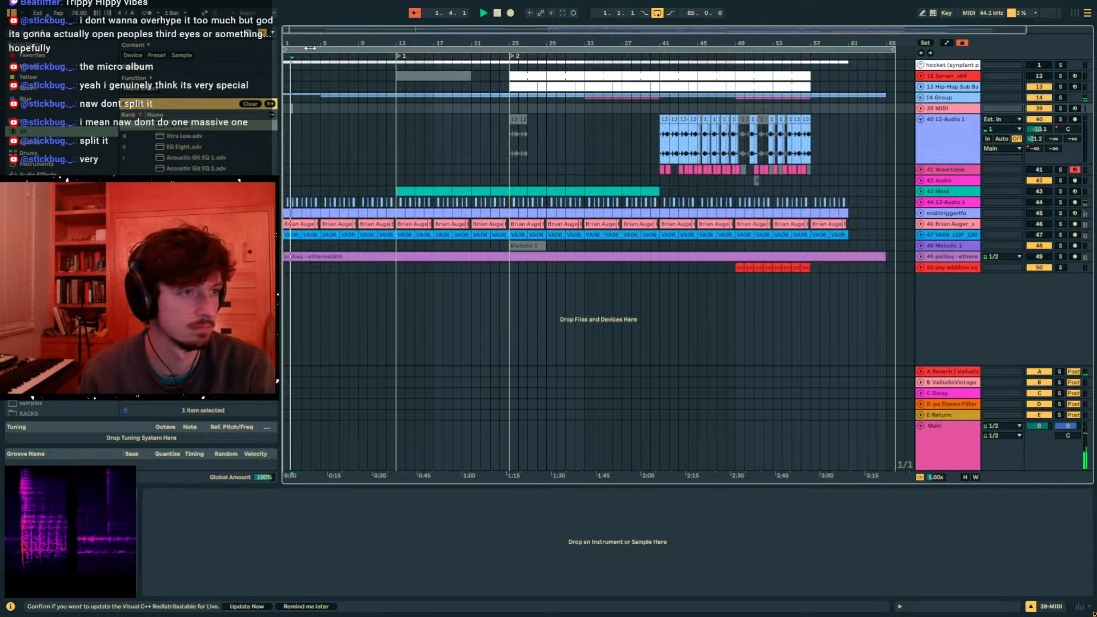
- Unfold the 14 Group and its 16 12-Audio 1 track to inspect the waveforms at the start of the arrangement
key("plus")
left_click_drag(428, 45, 429, 54)
left_click(921, 98)
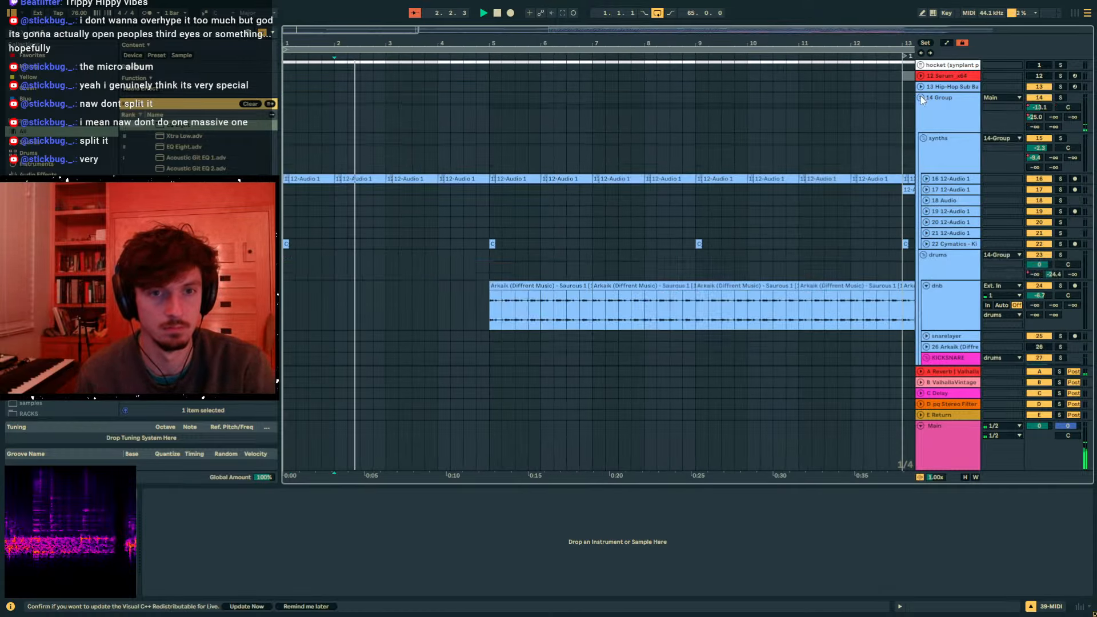
left_click(926, 179)
scroll(401, 197, "down", 2)
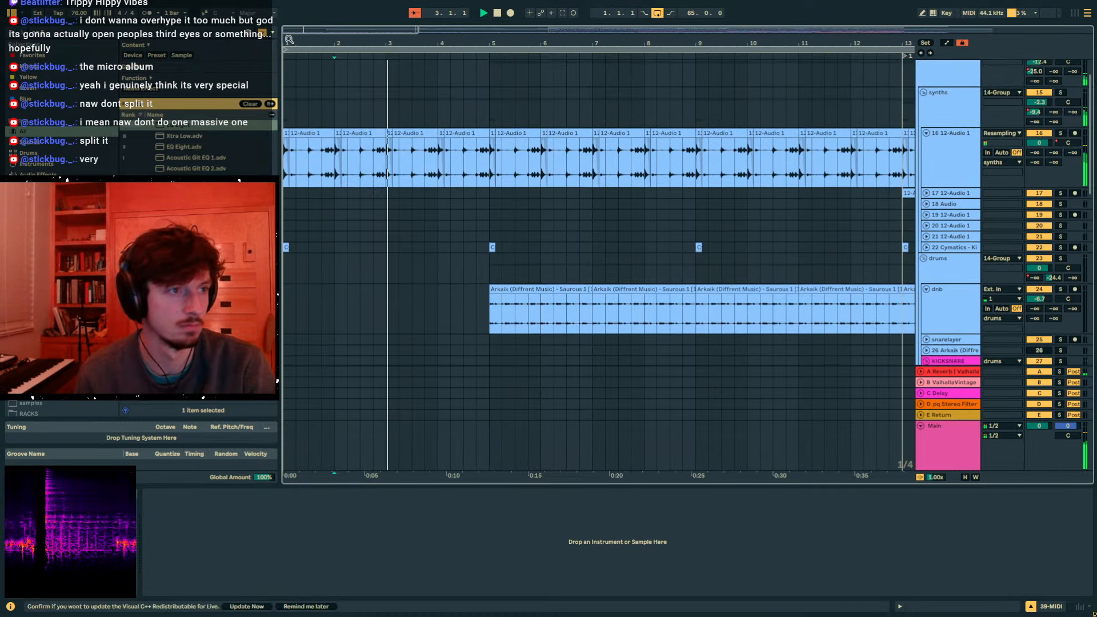
left_click_drag(303, 45, 303, 148)
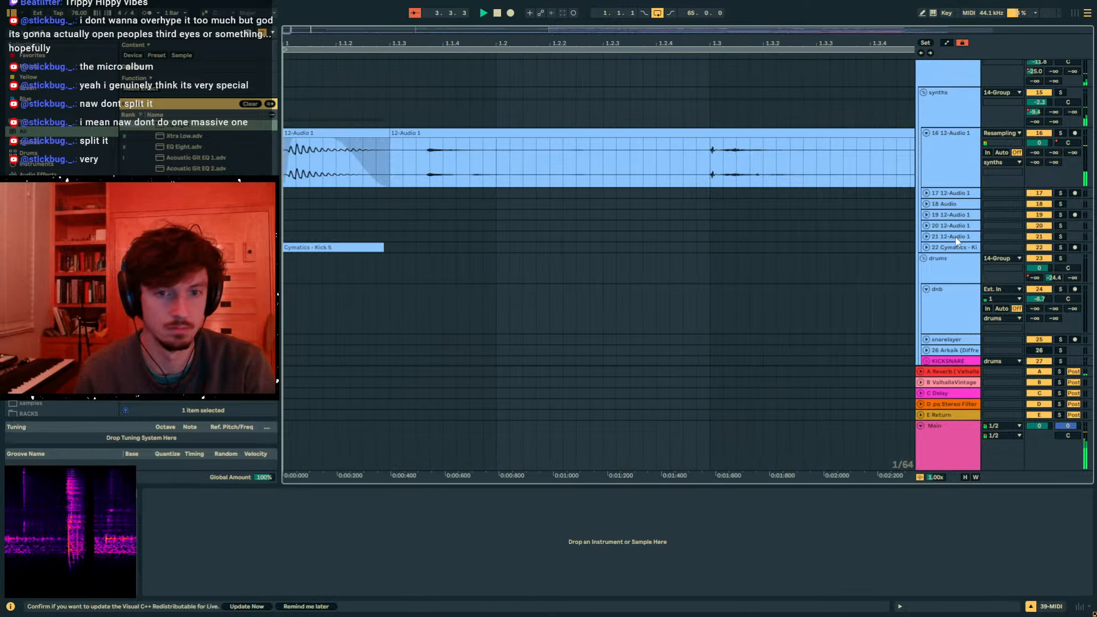
- Unfold the 22 Cymatics kick track, inspect its first clip, and place the insert mark at 2.1.1
left_click(927, 247)
left_click(289, 260)
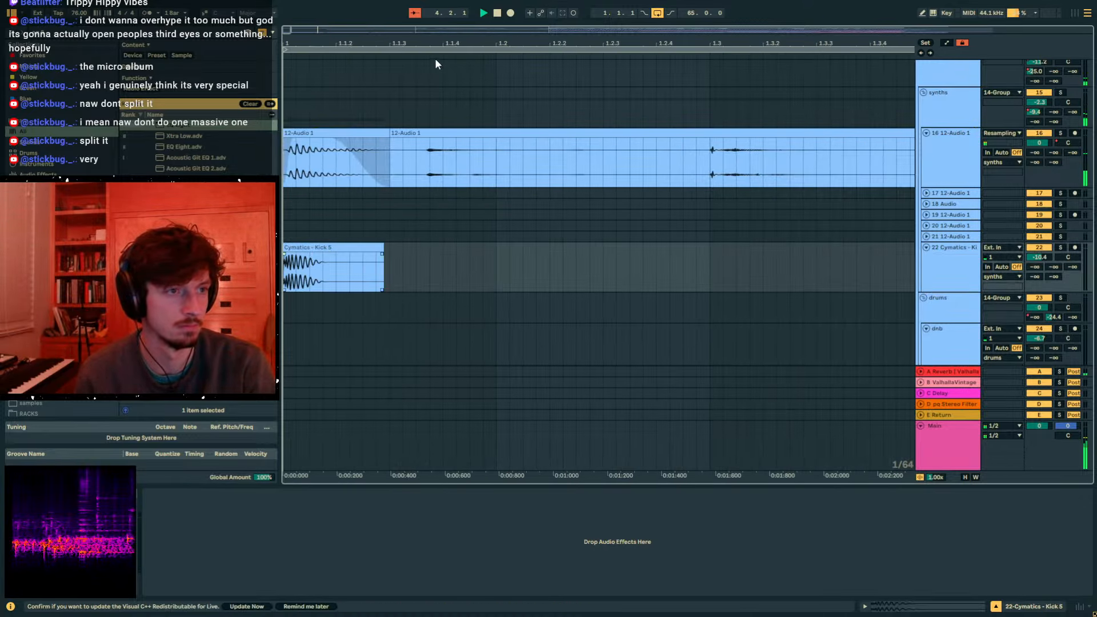
left_click_drag(438, 45, 437, 0)
left_click_drag(503, 44, 492, 39)
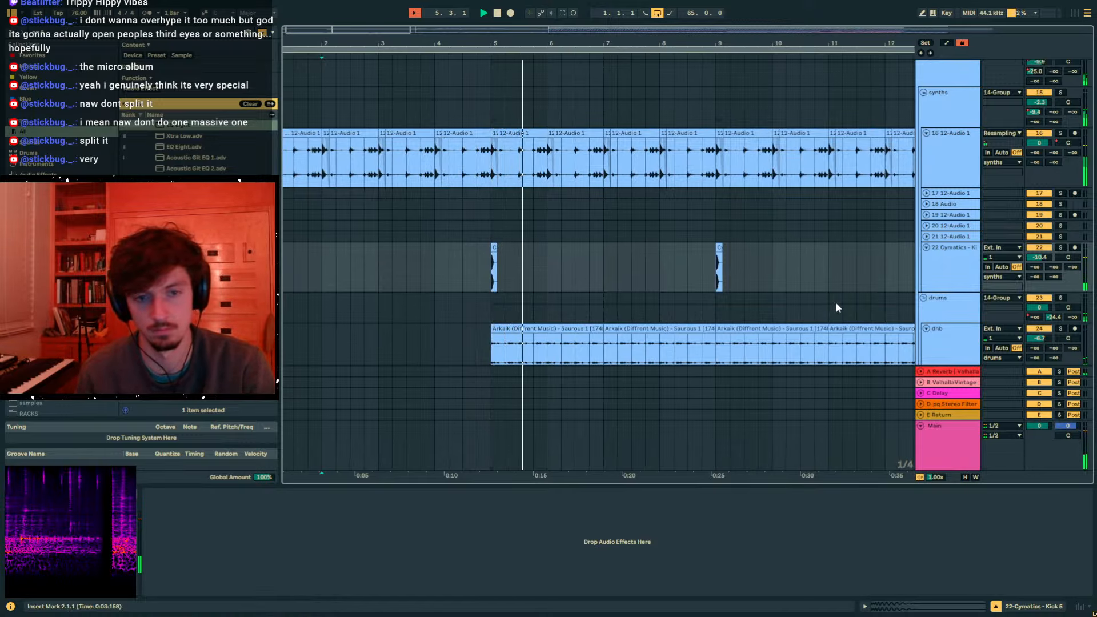
- Look through the drum and lower tracks during playback and place the insert mark at 10.3.1 on the 22 Cymatics kick track
scroll(657, 280, "down", 3)
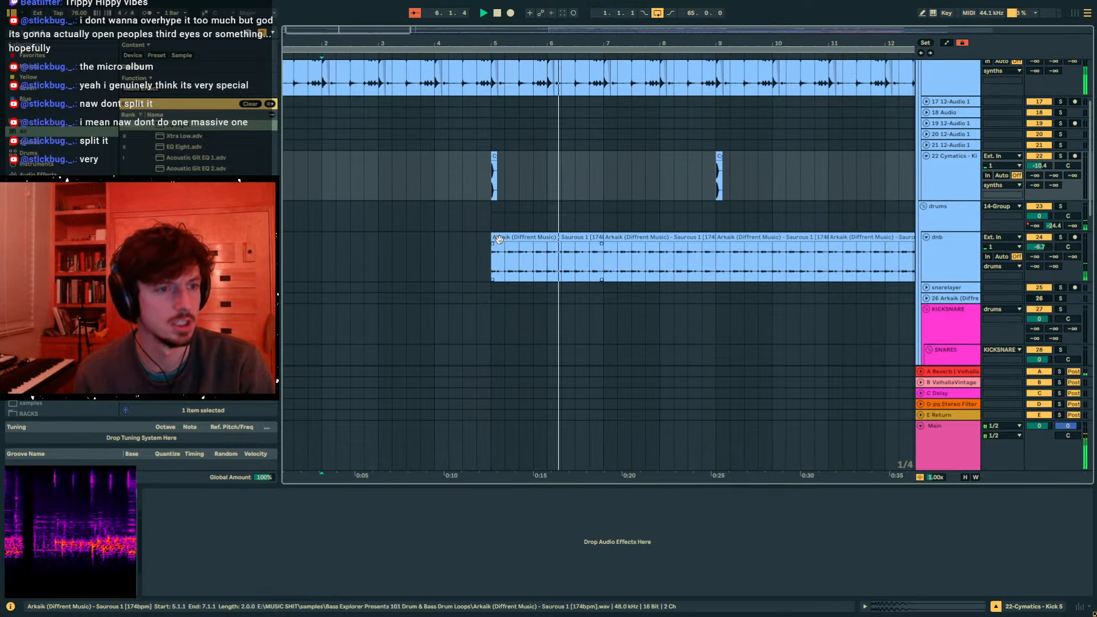
scroll(499, 242, "up", 4)
scroll(871, 223, "down", 10)
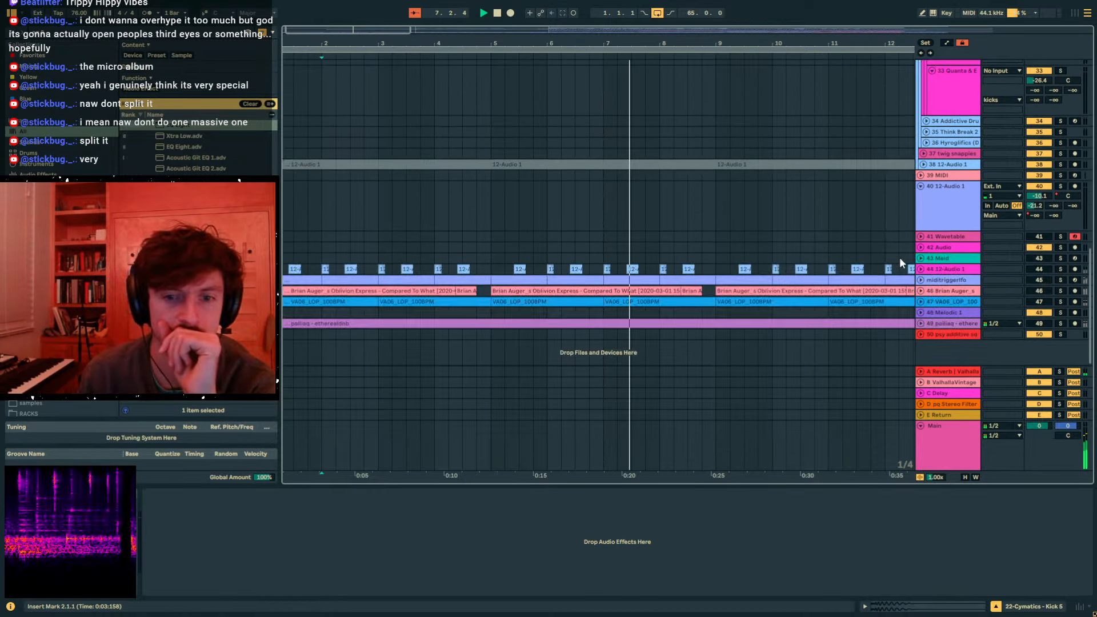
left_click_drag(1092, 295, 1088, 133)
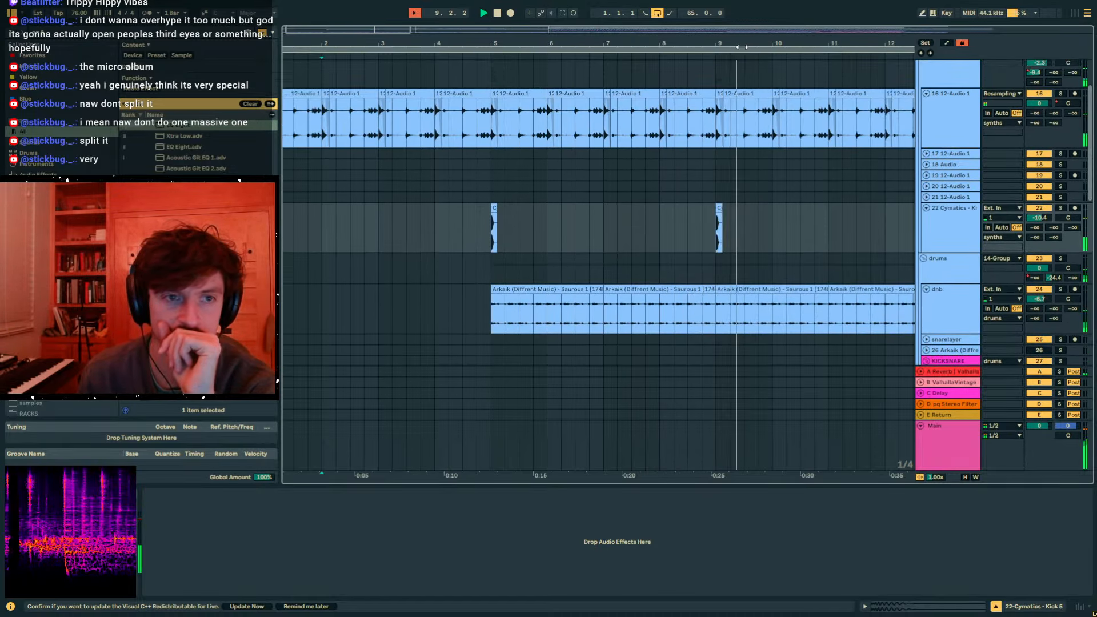
mouse_move(742, 44)
left_mouse_down()
mouse_move(743, 109)
mouse_move(721, 110)
mouse_move(721, 40)
left_mouse_up()
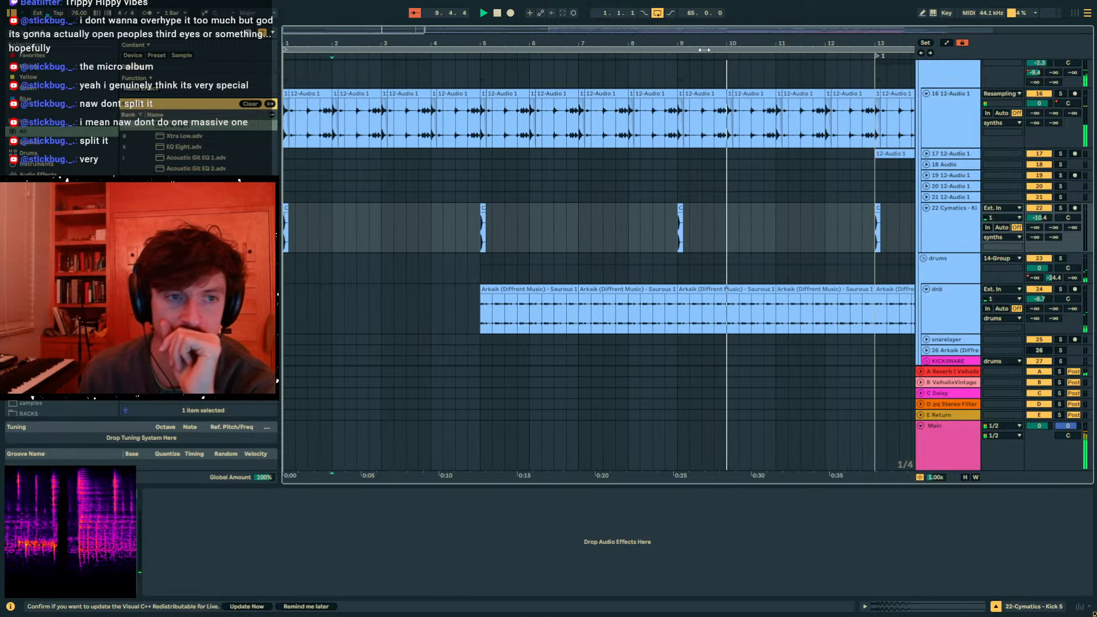
left_click(752, 198)
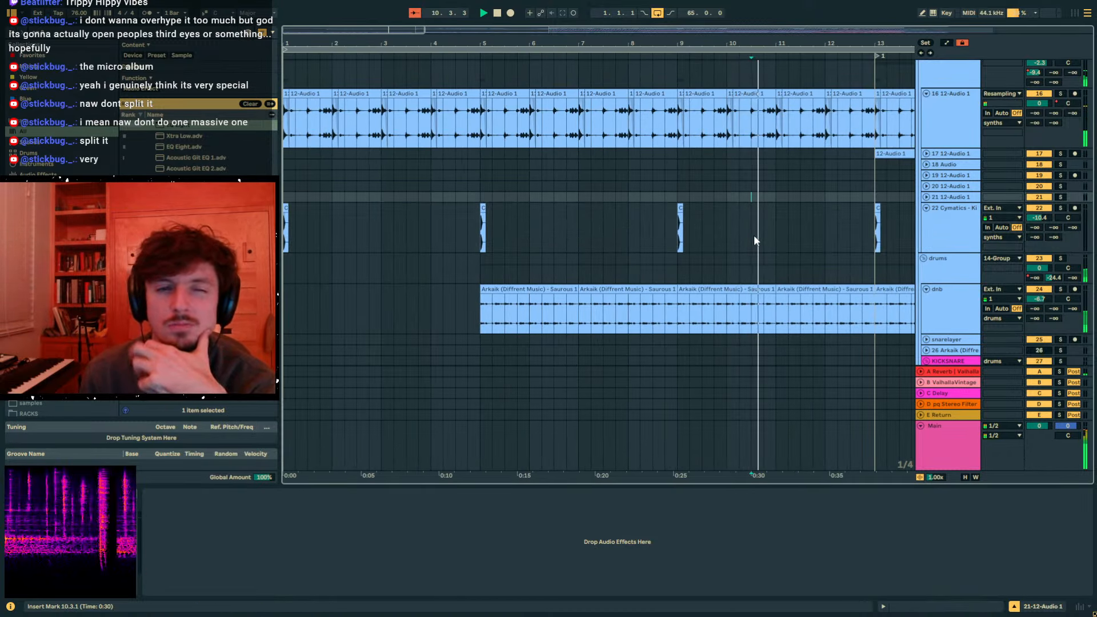
left_click(754, 235)
left_click_drag(719, 39, 720, 14)
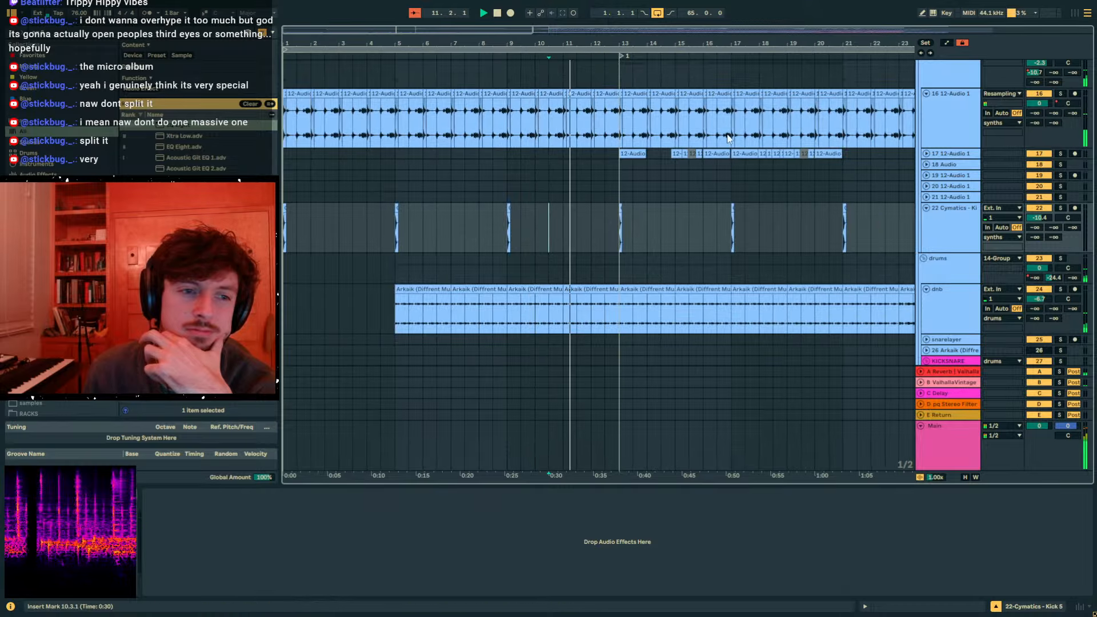
- Show the synths group's devices, fold the 14 Group, and show the devices of the 40 12-Audio 1 track
scroll(932, 221, "up", 3)
left_click(941, 176)
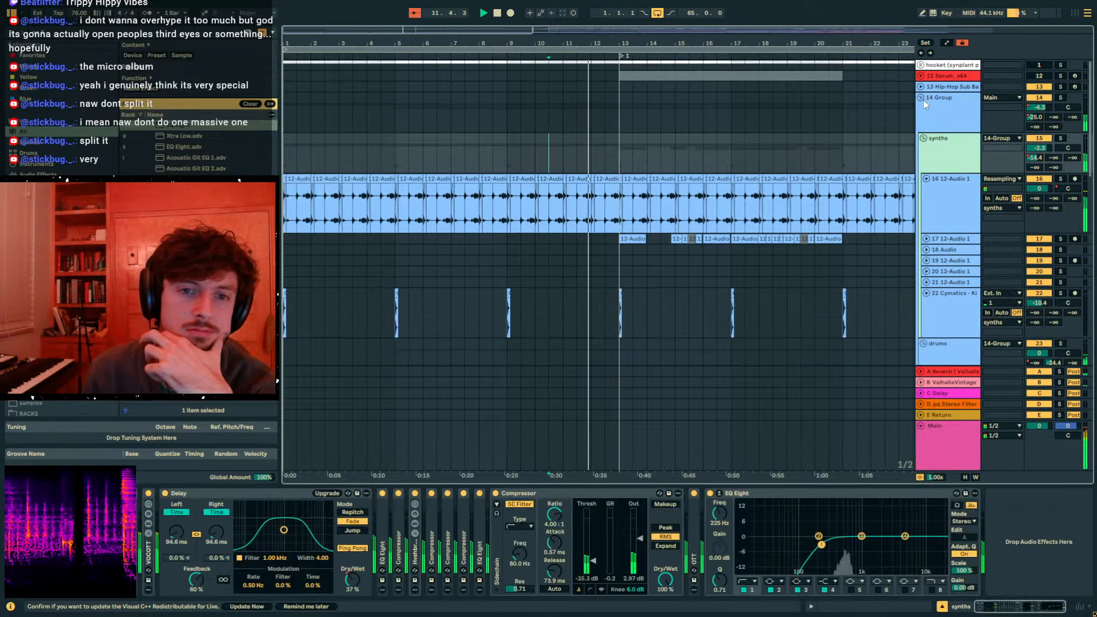
left_click(921, 98)
left_click(948, 146)
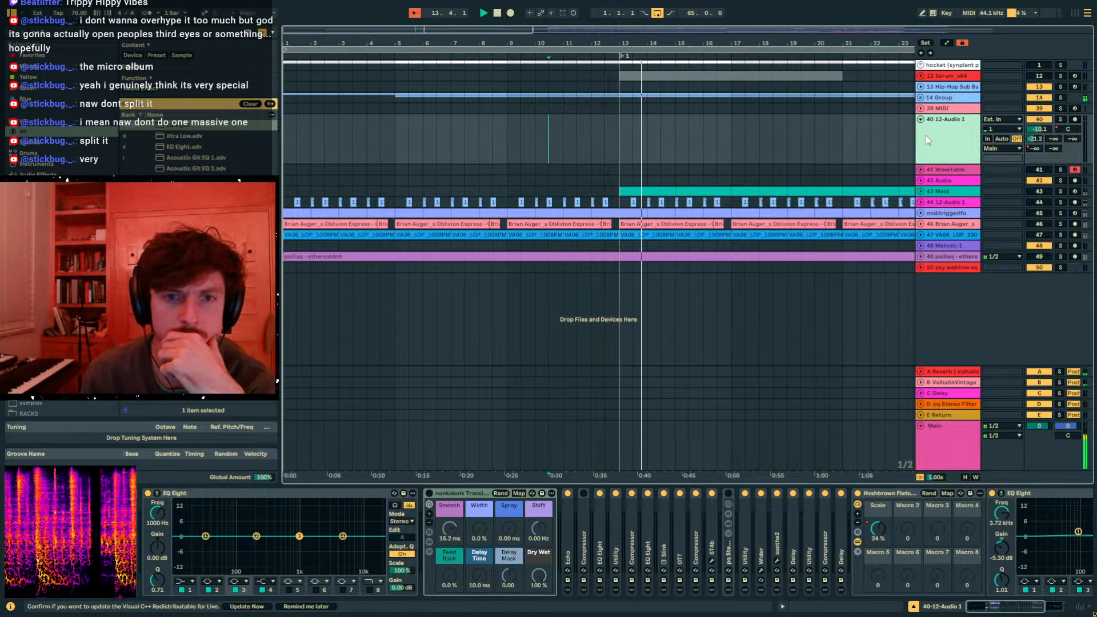
- Unfold the 14 Group and inspect the device chains of the 16 12-Audio 1 and dnb tracks
left_click(920, 98)
scroll(902, 154, "down", 2)
left_click(942, 167)
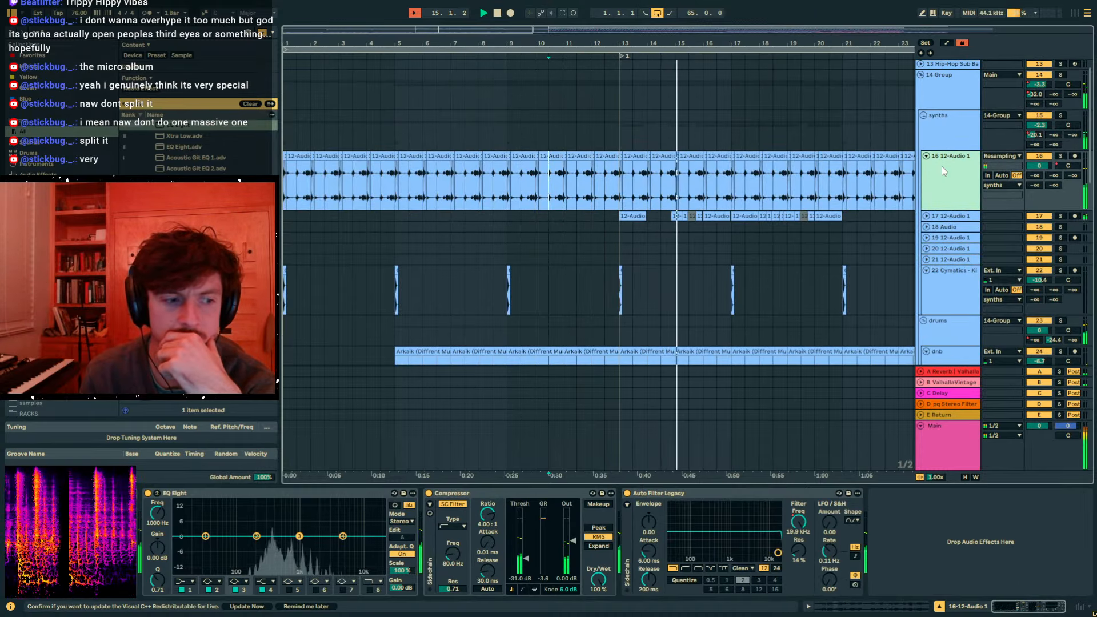
scroll(942, 167, "down", 5)
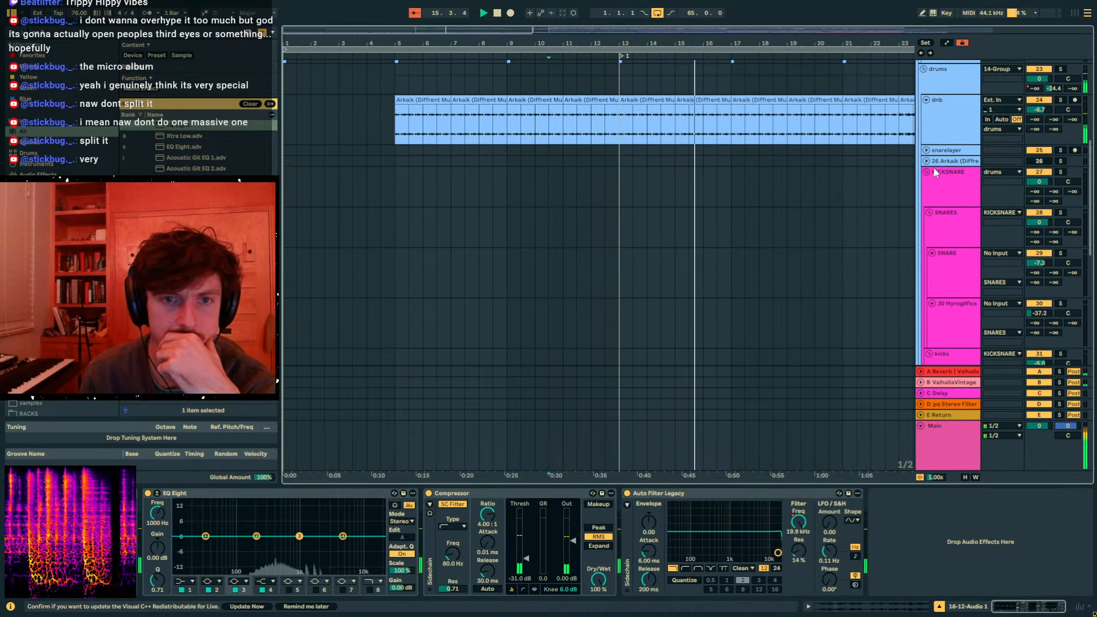
left_click(940, 123)
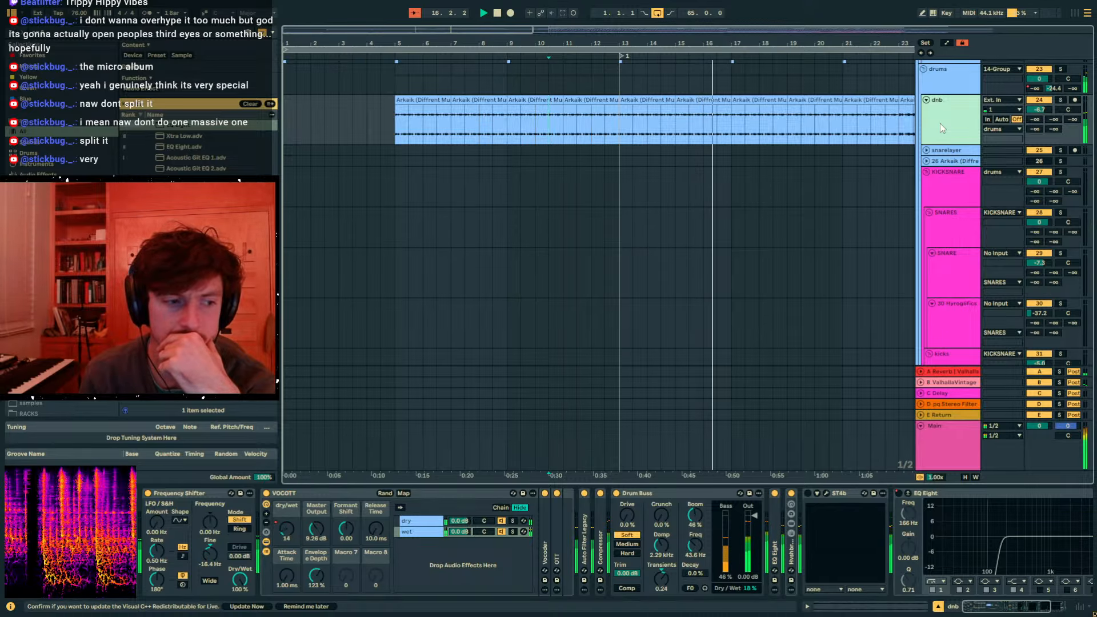
scroll(935, 345, "up", 1)
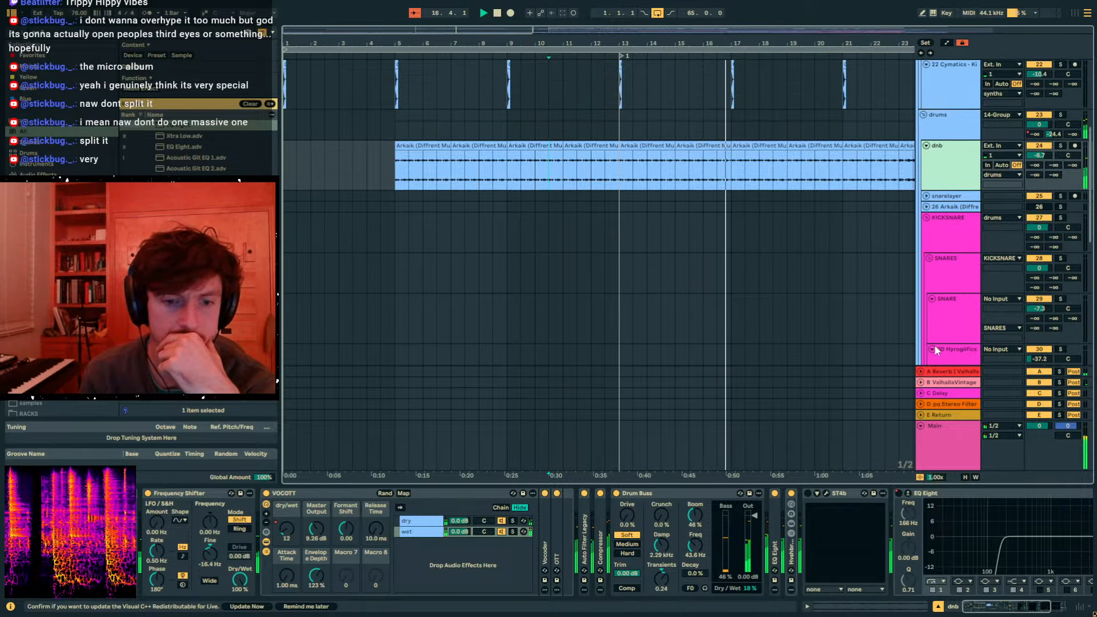
- Expand the dnb track's EQ Eight, try lowering its first band's gain to -8.57 dB, and undo that change
double_click(851, 494)
double_click(776, 519)
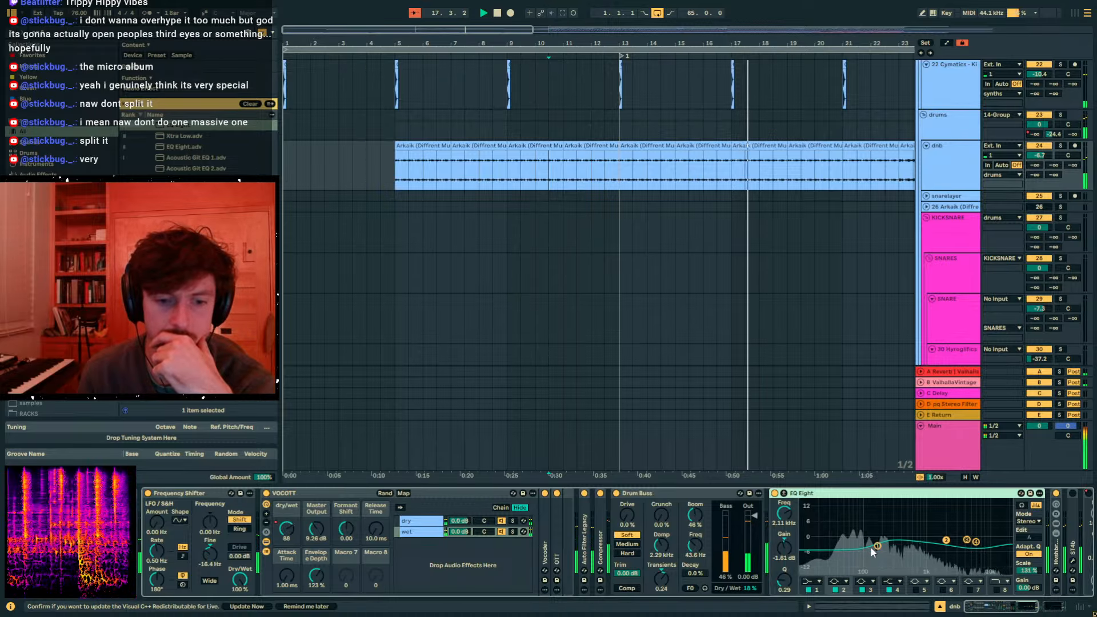
left_click_drag(878, 547, 877, 557)
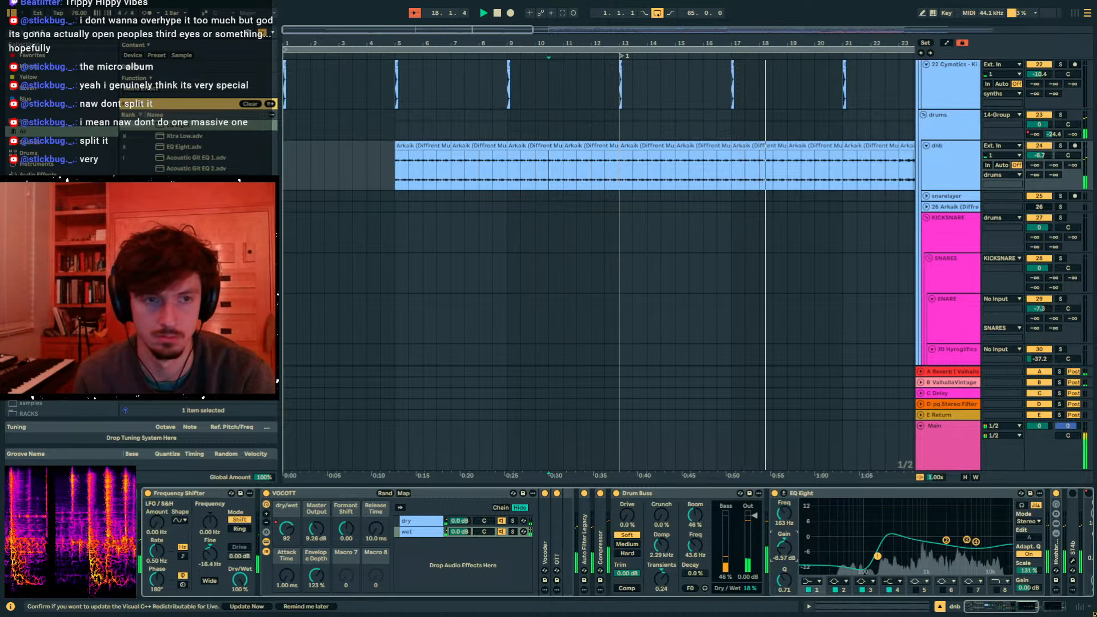
key("ctrl+z")
- Show automation, display the EQ Eight's Scale envelope on the dnb track, and place the insert mark at 18.3.1
key("a")
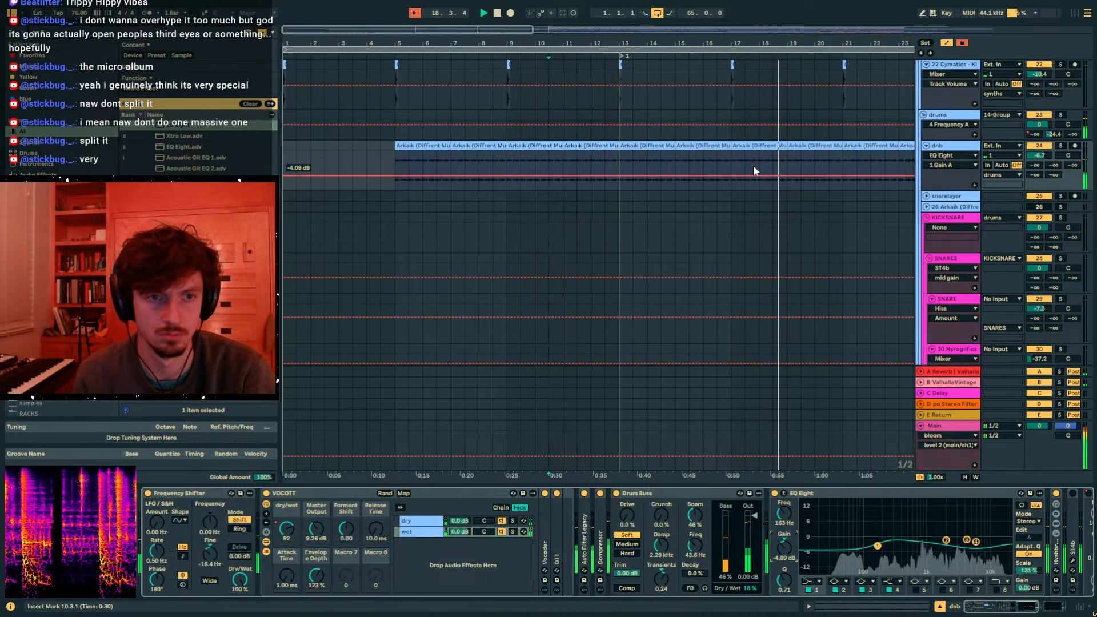
left_click(844, 176)
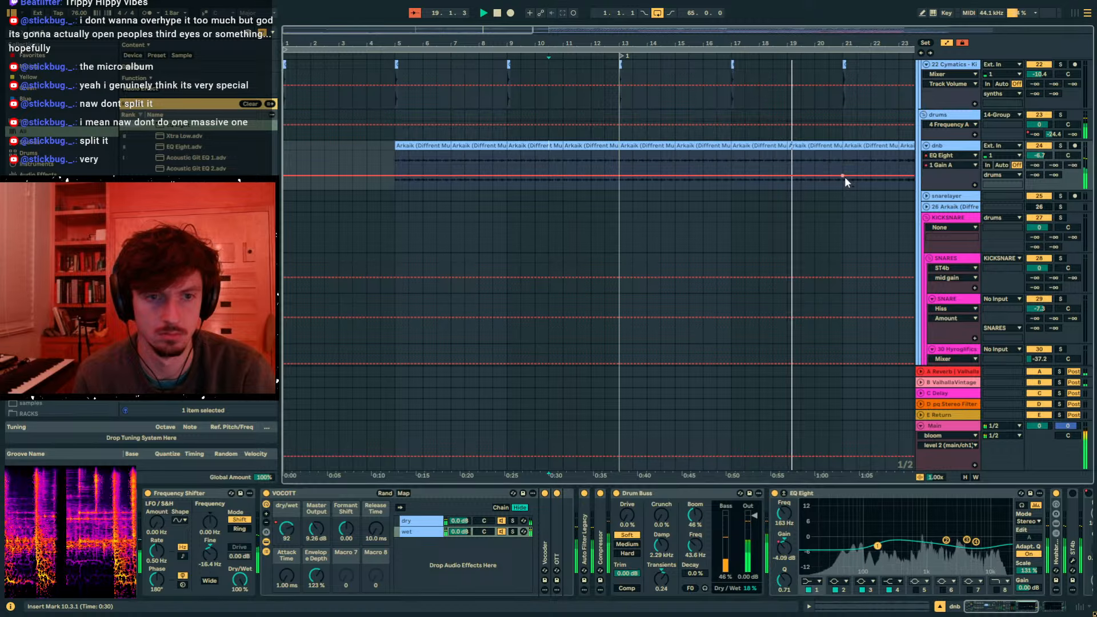
left_click(1029, 570)
left_click_drag(824, 158, 832, 156)
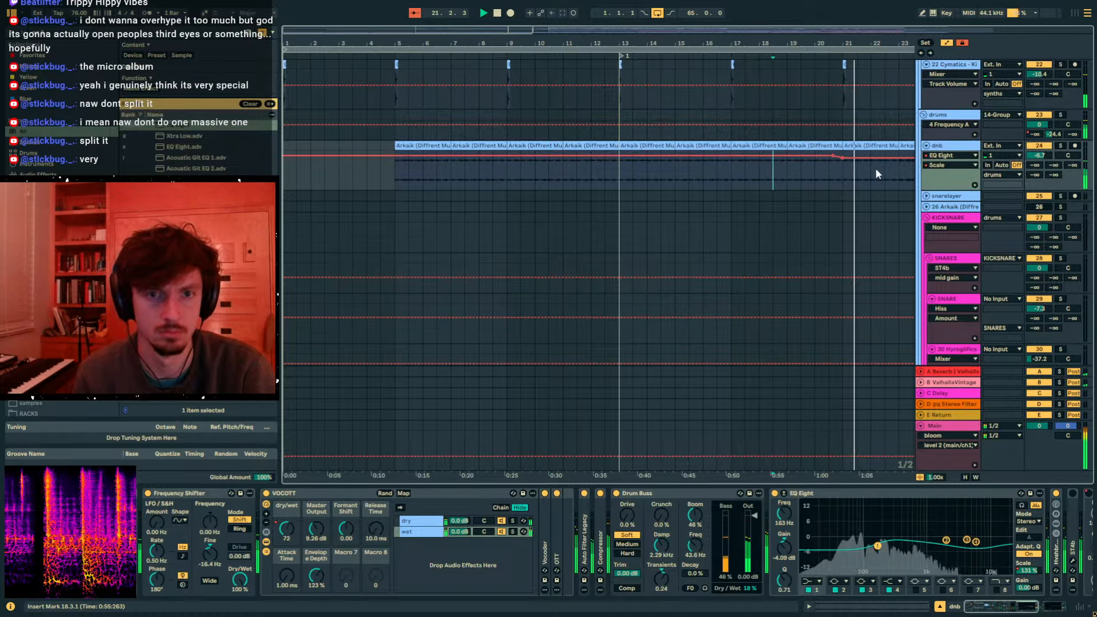
- Show the drums group's devices and inspect the two Glue Compressor chains in its Audio Effect Rack
left_click(772, 114)
double_click(760, 494)
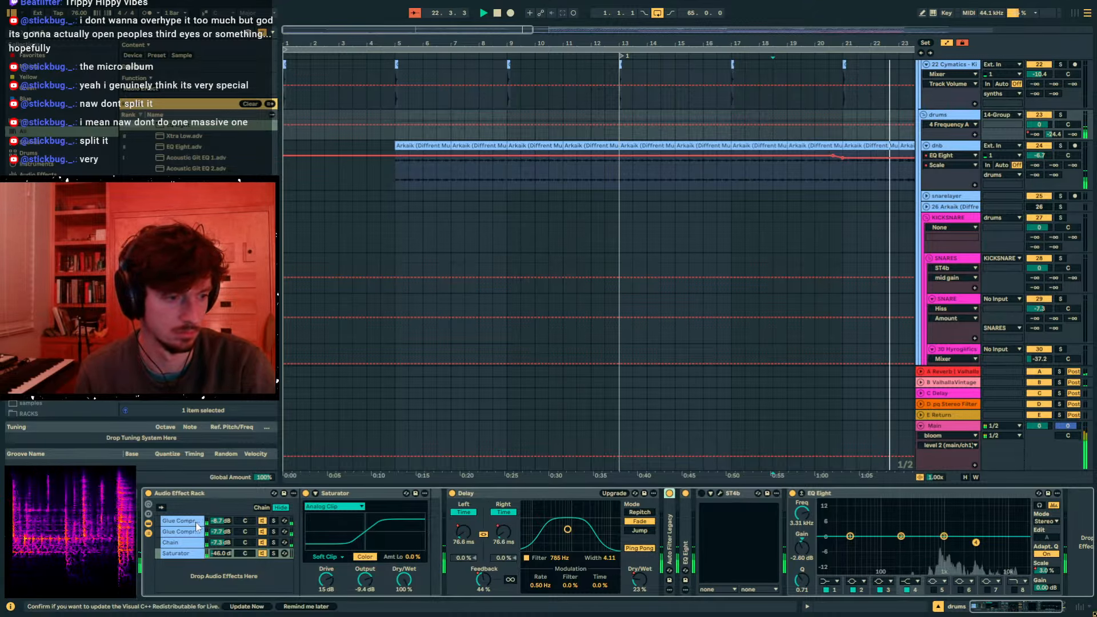
left_click(180, 532)
left_click(180, 521)
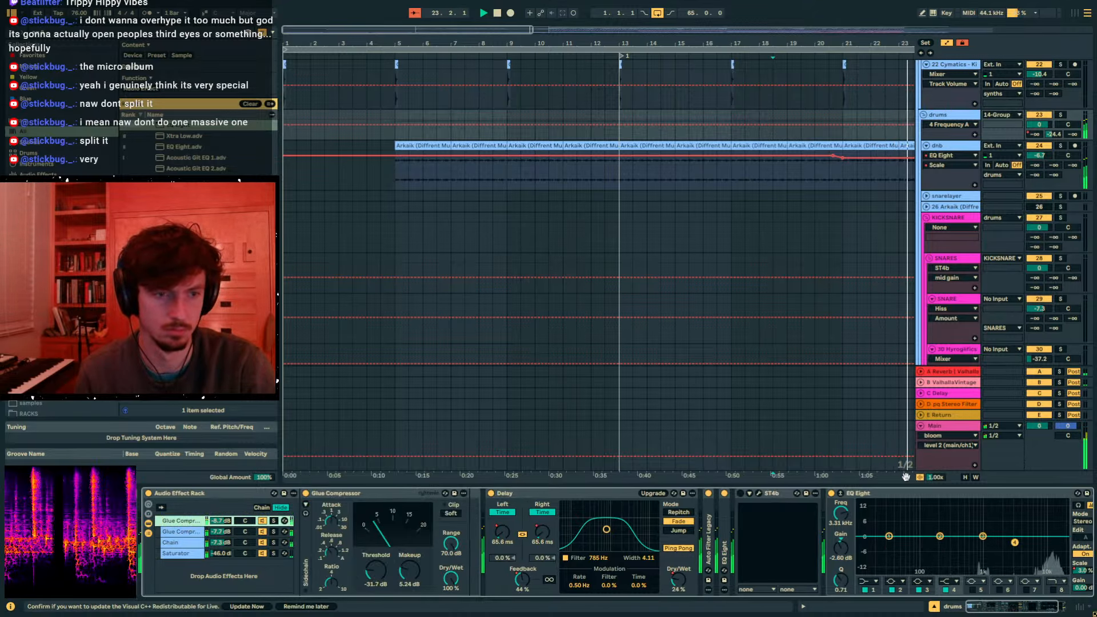
- Inspect the device chains of the dnb, snarelayer and SNARES tracks around the transition at bar 25
left_click(945, 146)
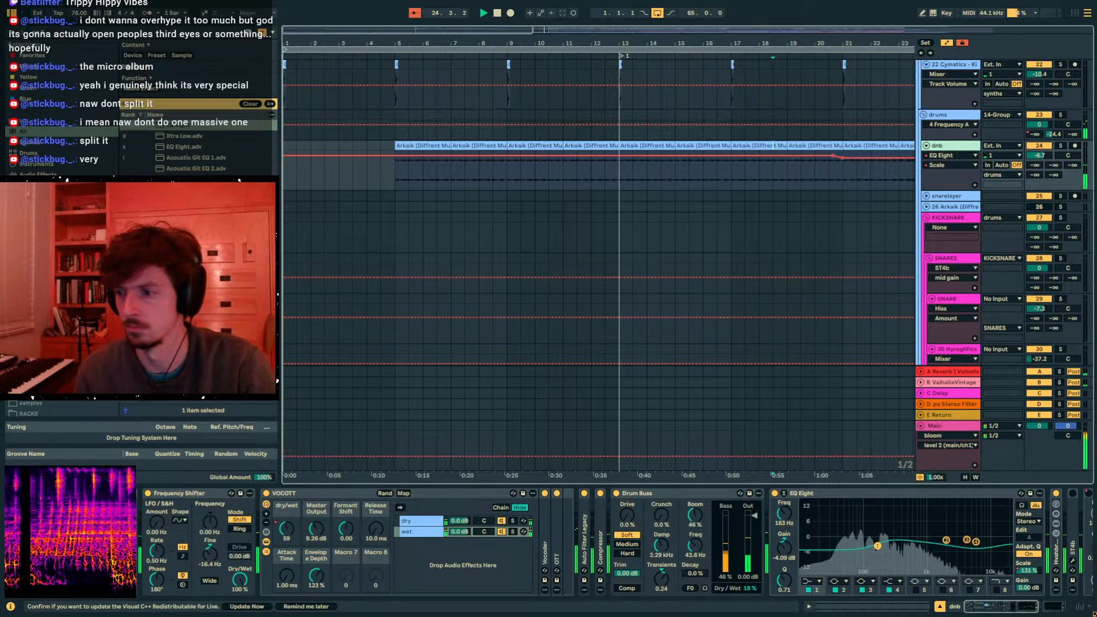
left_click_drag(863, 46, 629, 45)
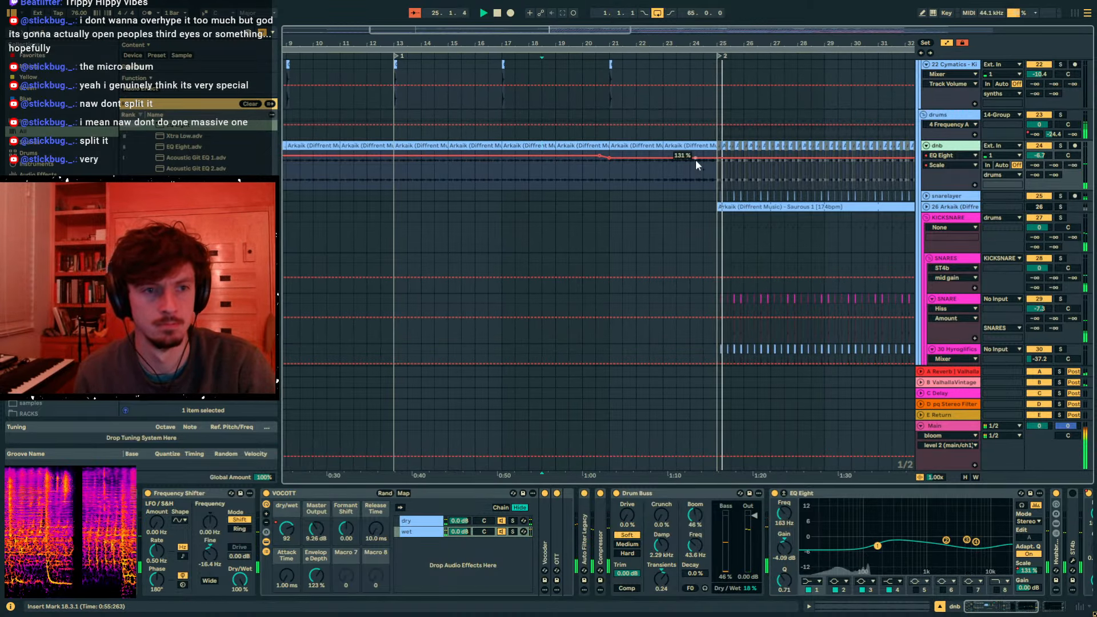
left_click(701, 183)
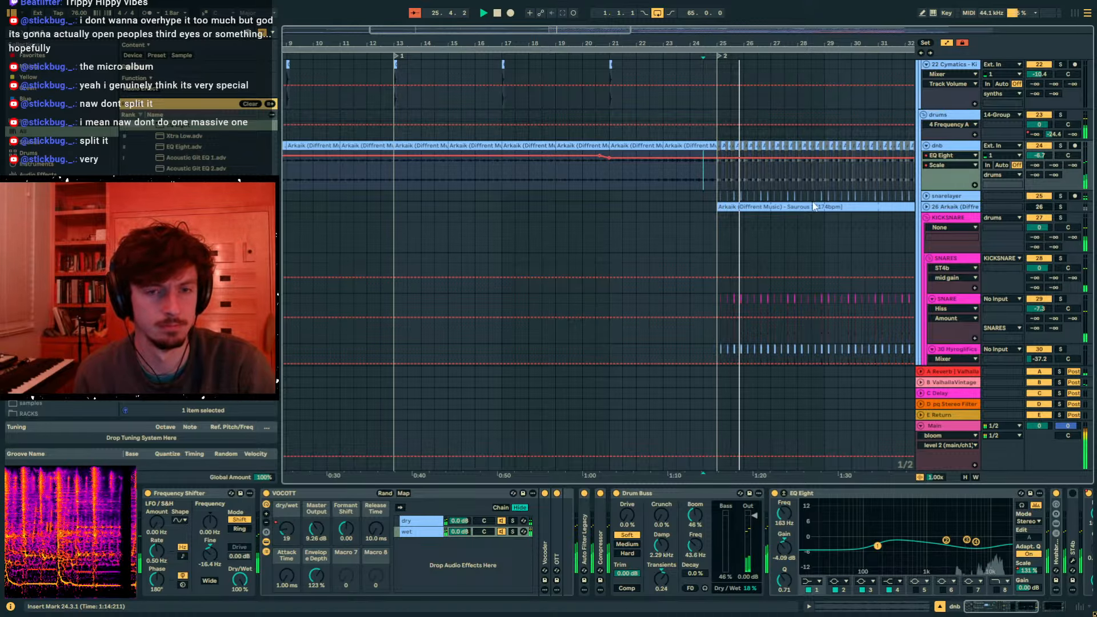
scroll(821, 208, "up", 1)
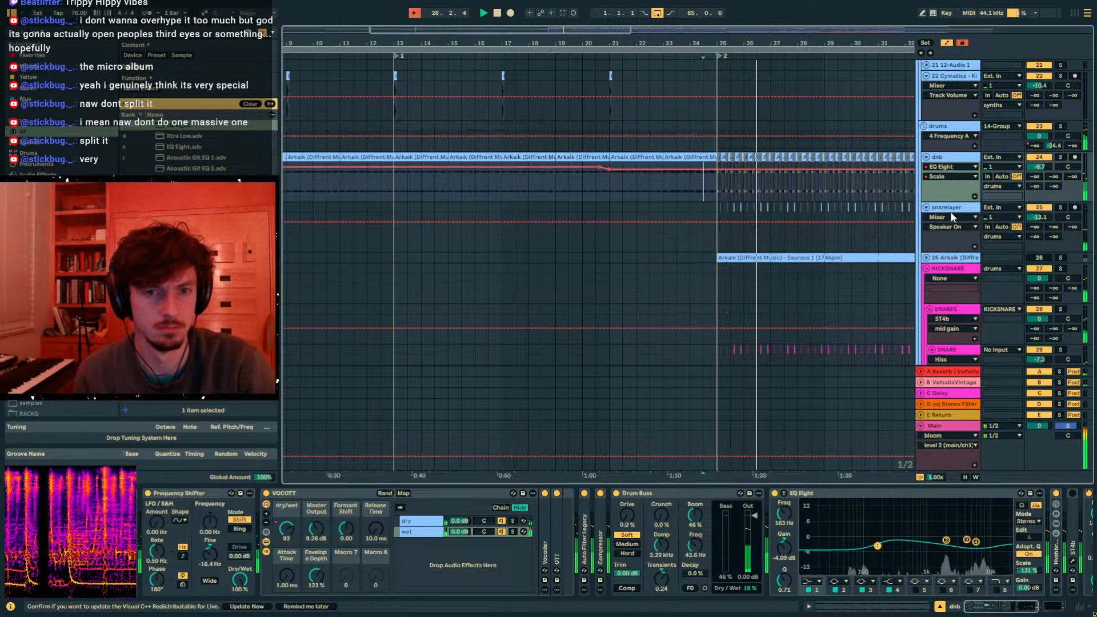
left_click(951, 212)
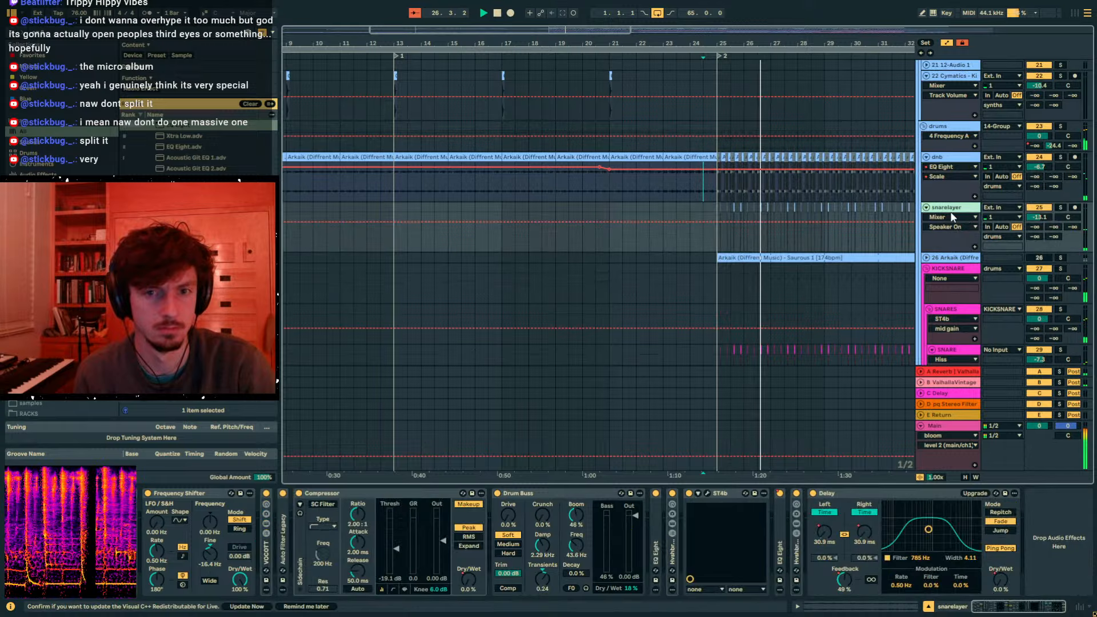
left_click(1042, 210)
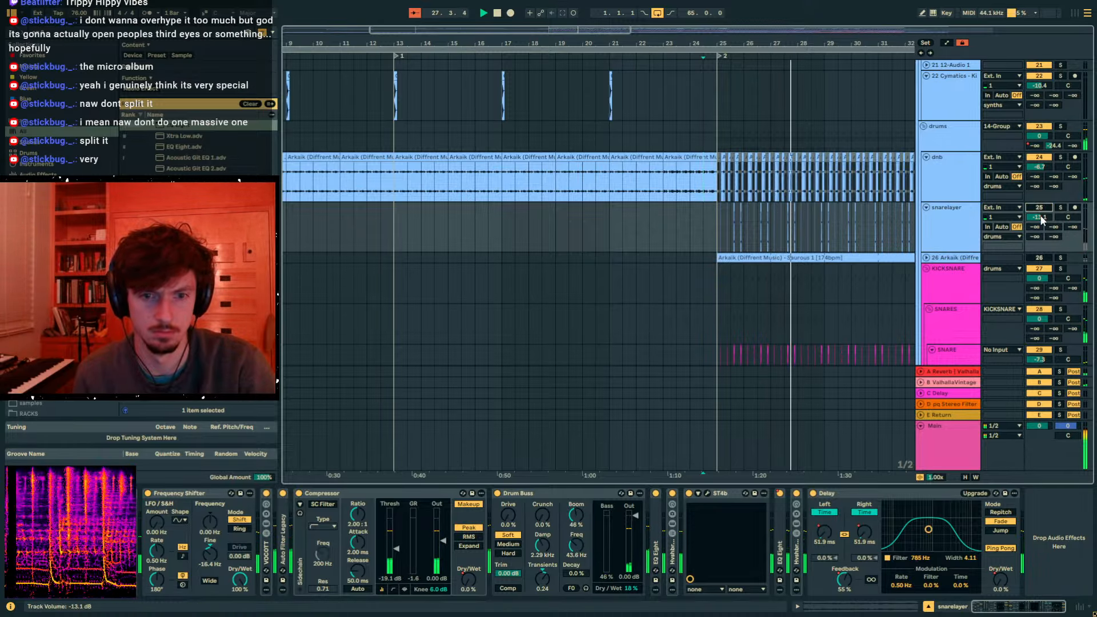
scroll(780, 271, "down", 5)
left_click(732, 184)
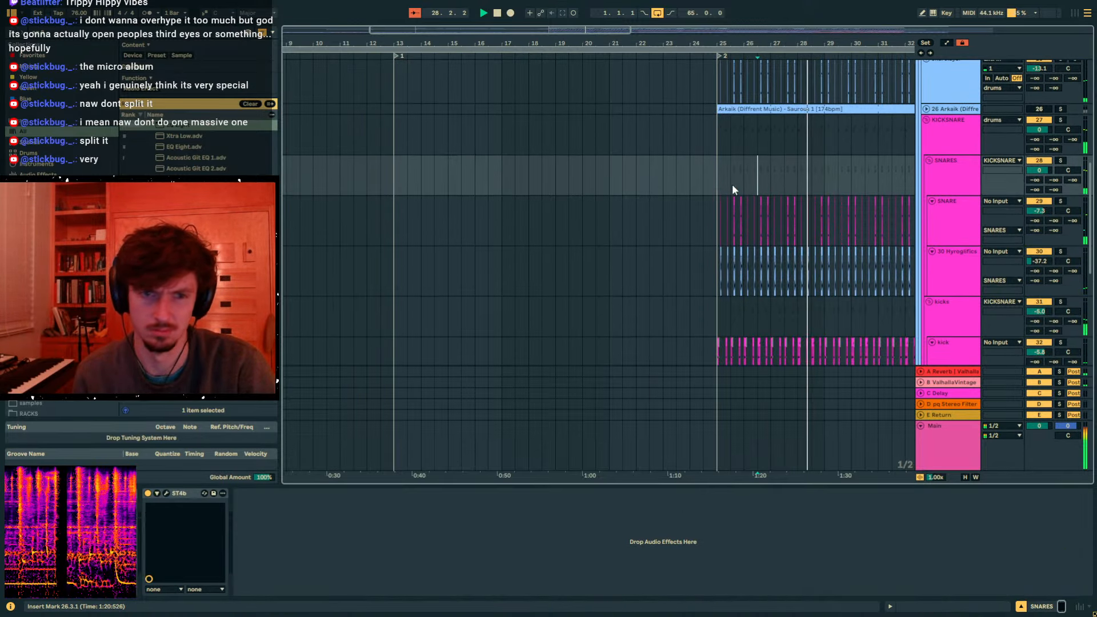
- Solo the KICKSNARE group, play from bar 25, and inspect the devices on the Hyroglifics and SNARE tracks
left_click(1060, 120)
key("space")
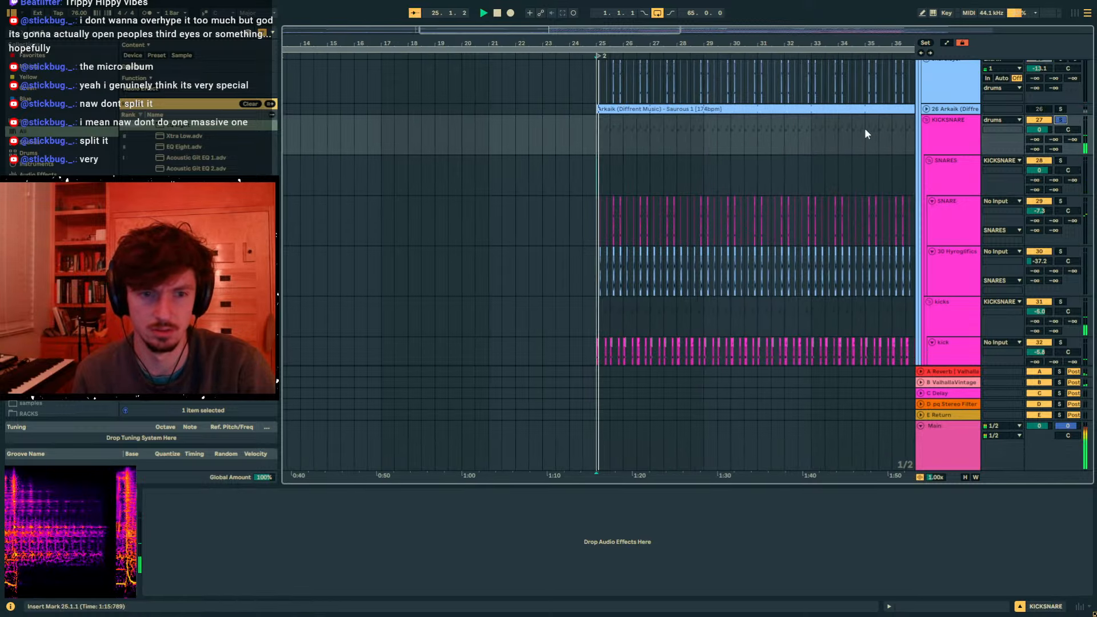
left_click(955, 272)
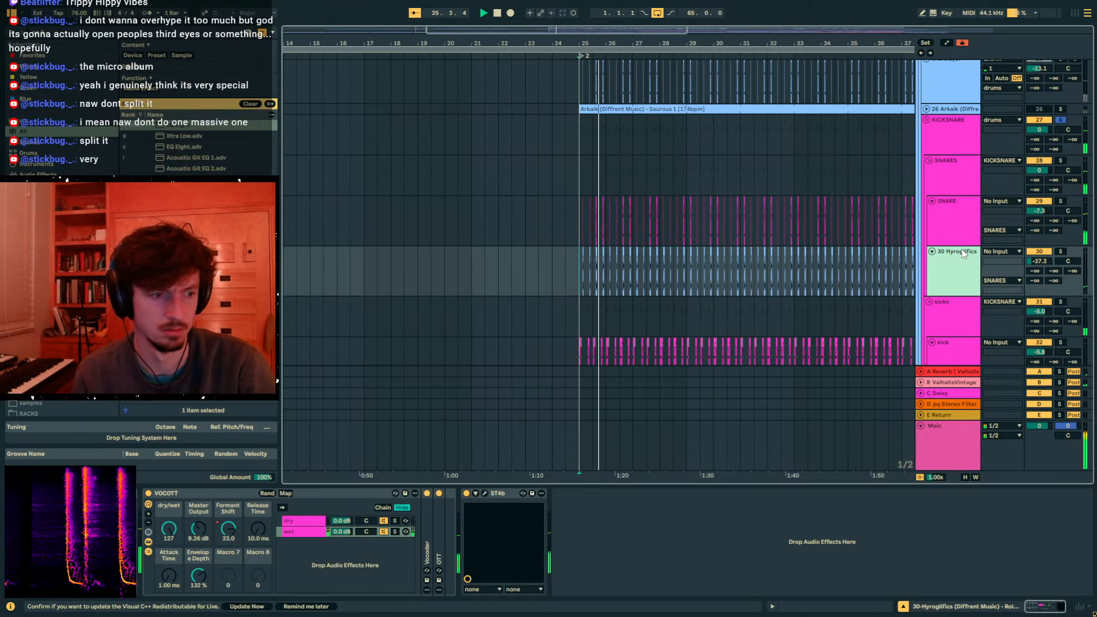
left_click(964, 208)
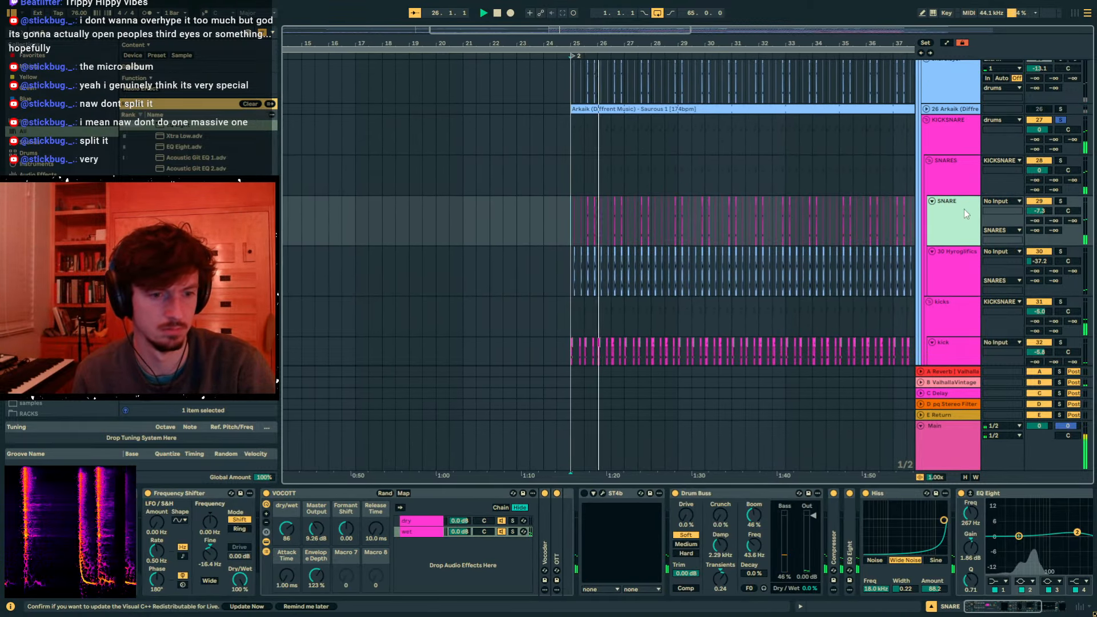
- Collapse Drum Buss, Hiss and EQ Eight on the SNARE track and open the ValhallaVintageVerb plug-in window
double_click(701, 495)
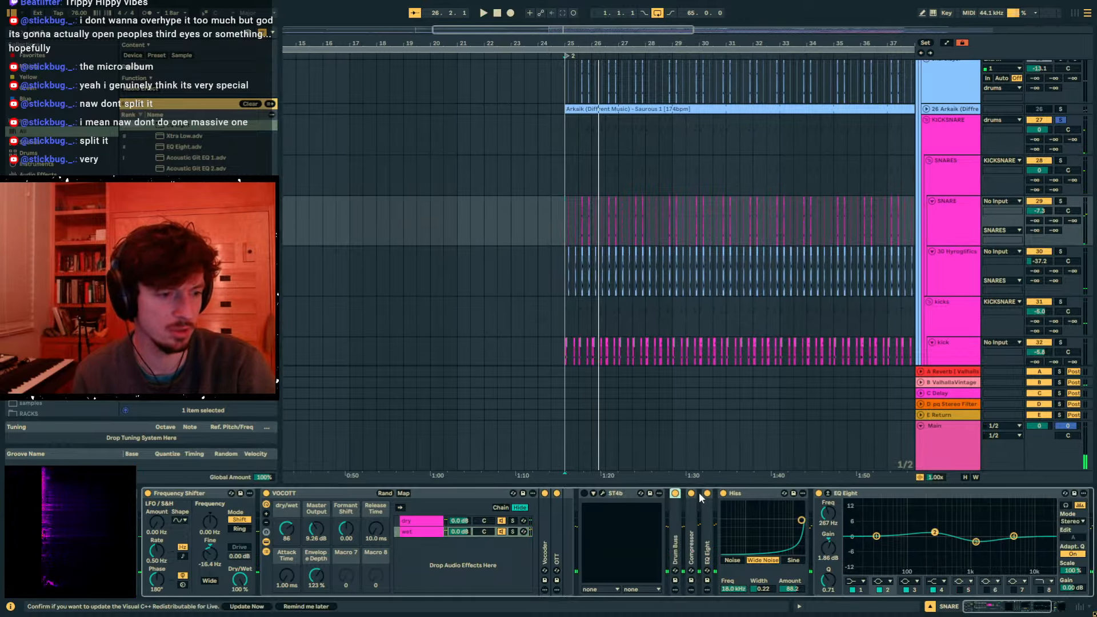
double_click(759, 495)
double_click(791, 493)
left_click(774, 493)
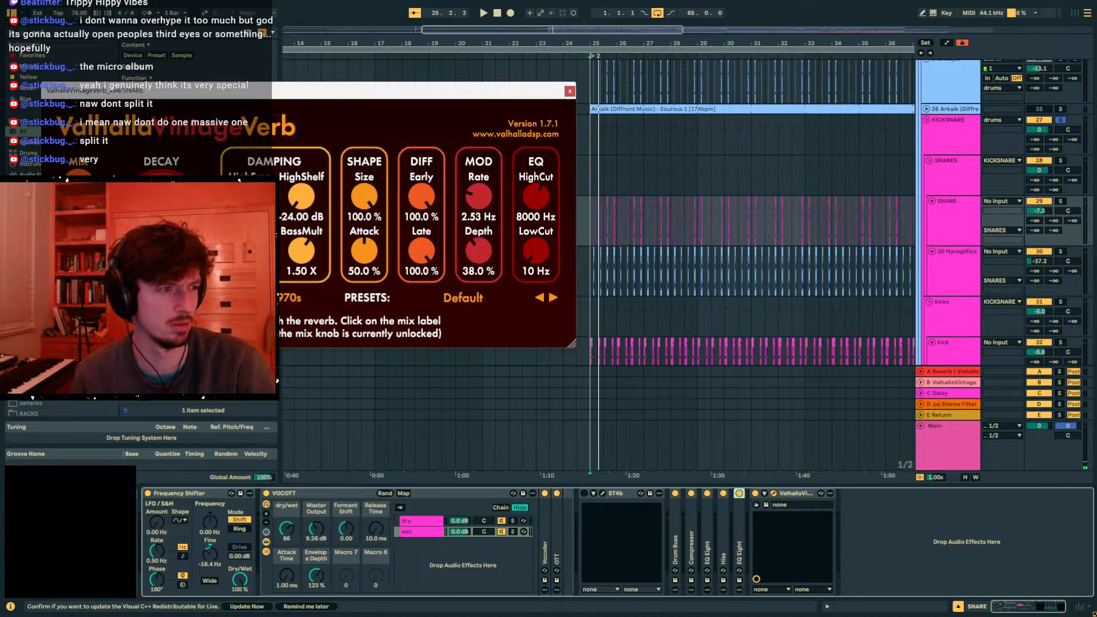
- Play the drop from bar 25, unsolo the KICKSNARE group and close the ValhallaVintageVerb window
key("space")
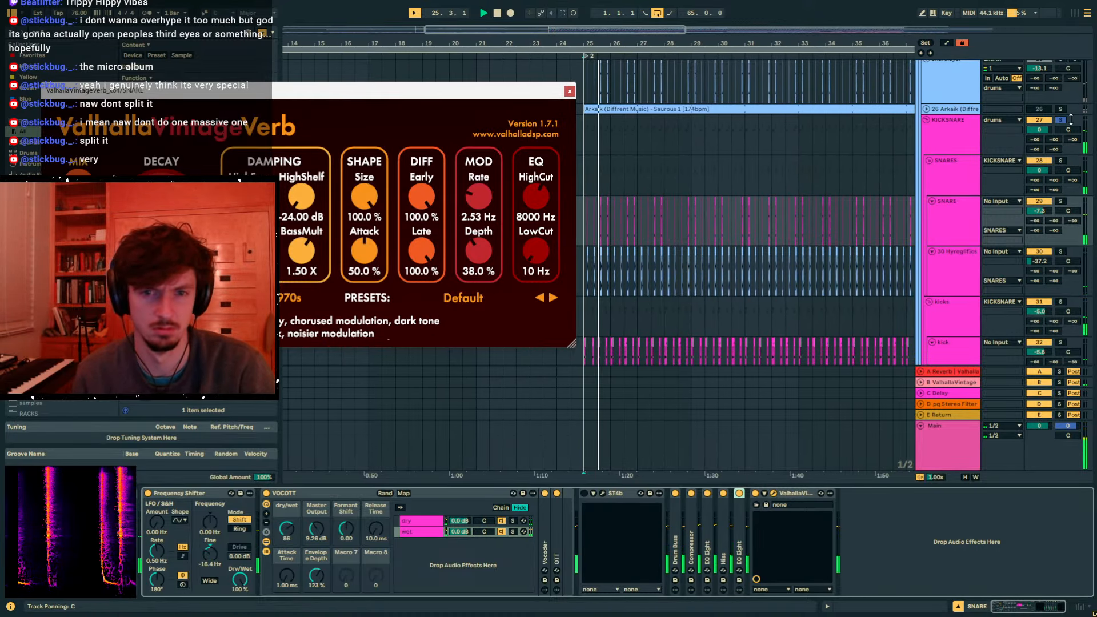
left_click(1060, 120)
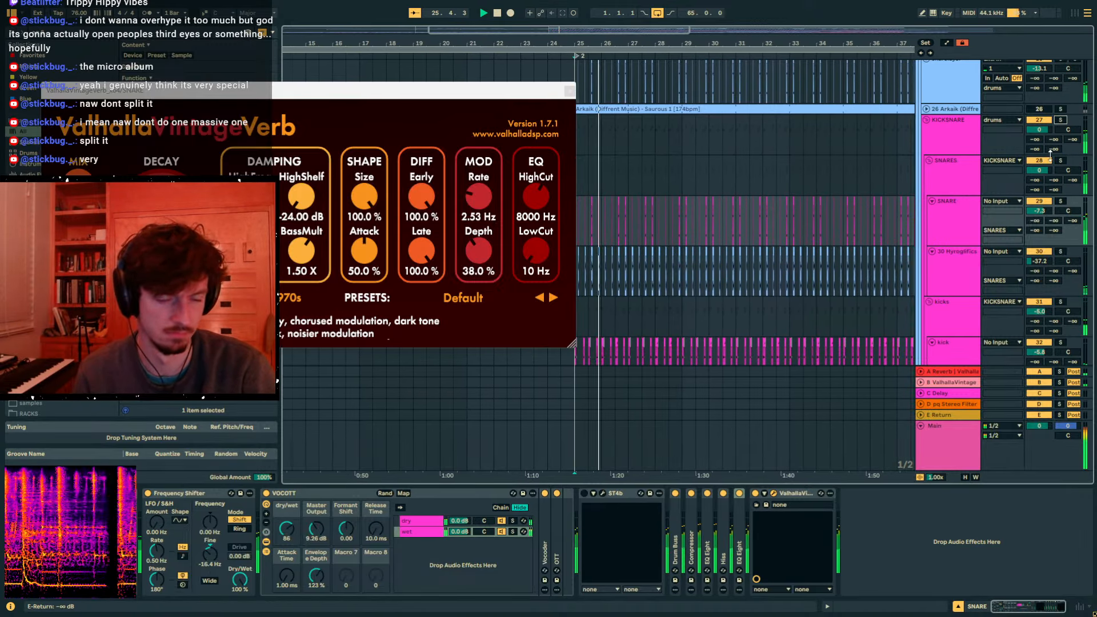
scroll(958, 231, "up", 4)
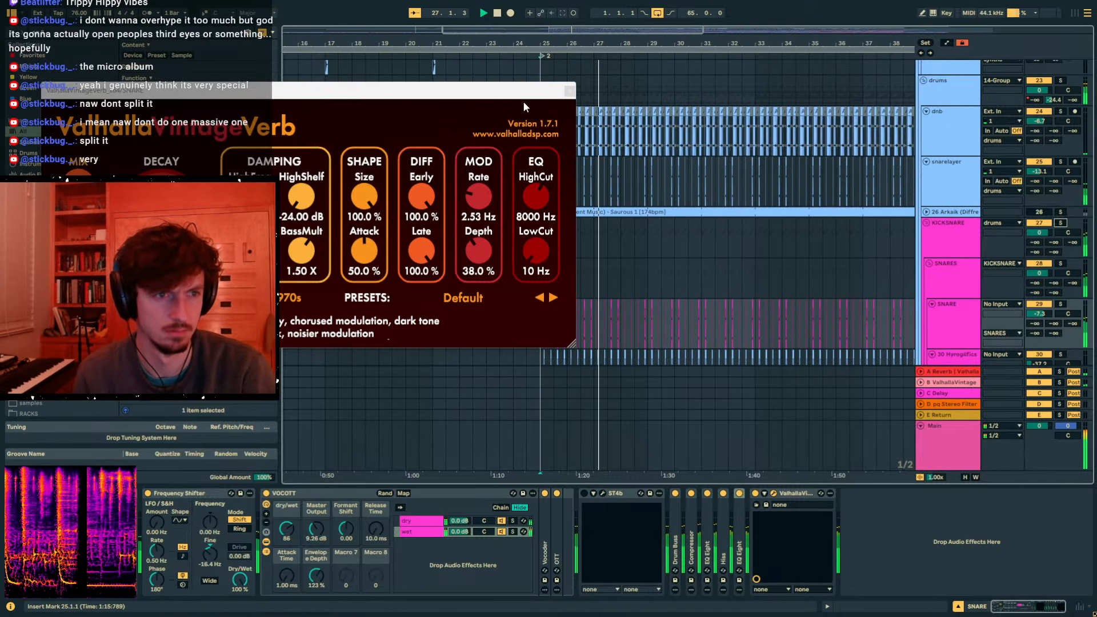
left_click(569, 92)
- Show the dnb track's device chain and replay the section after bar 25
key("minus")
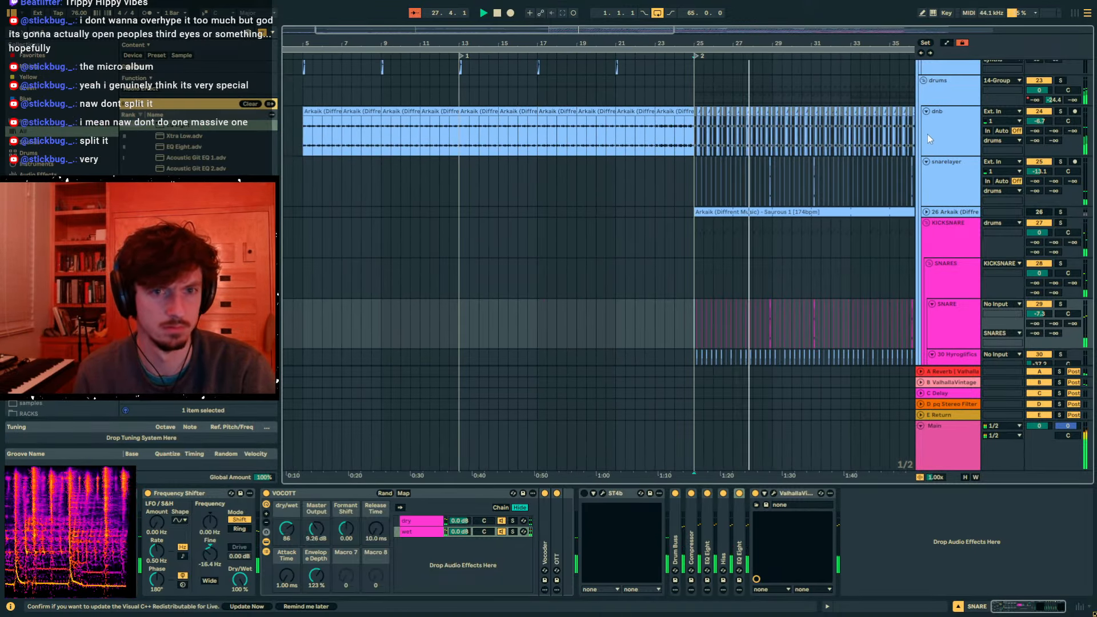
left_click(930, 138)
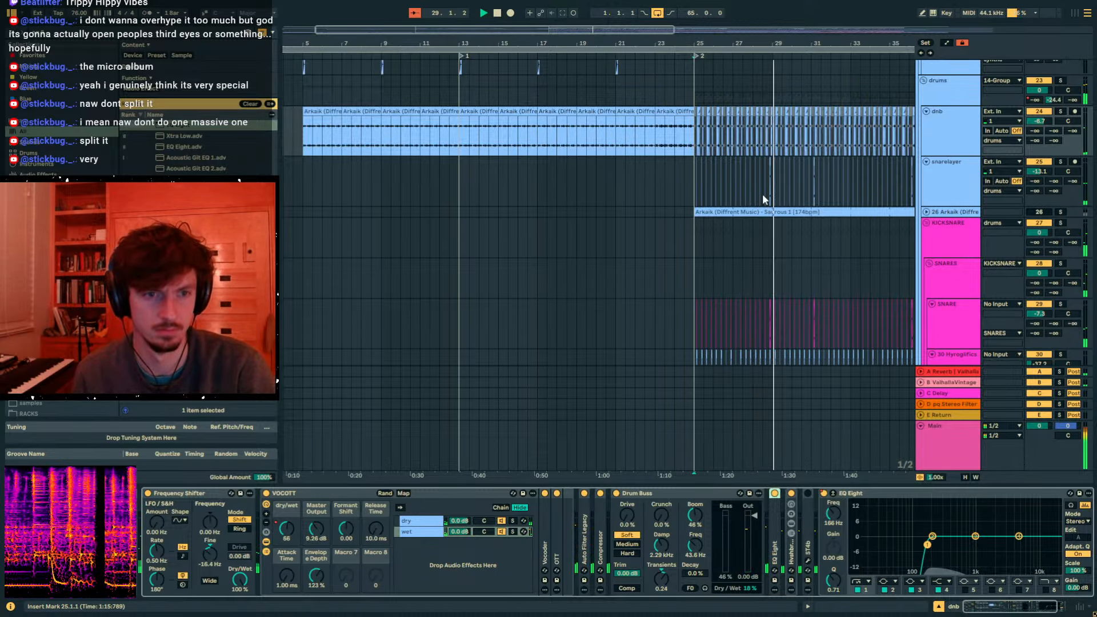
left_click(746, 195)
key("space")
key("space")
- Show the Main track's device chain, collapse the synths and drums groups, and stop playback
left_click(959, 458)
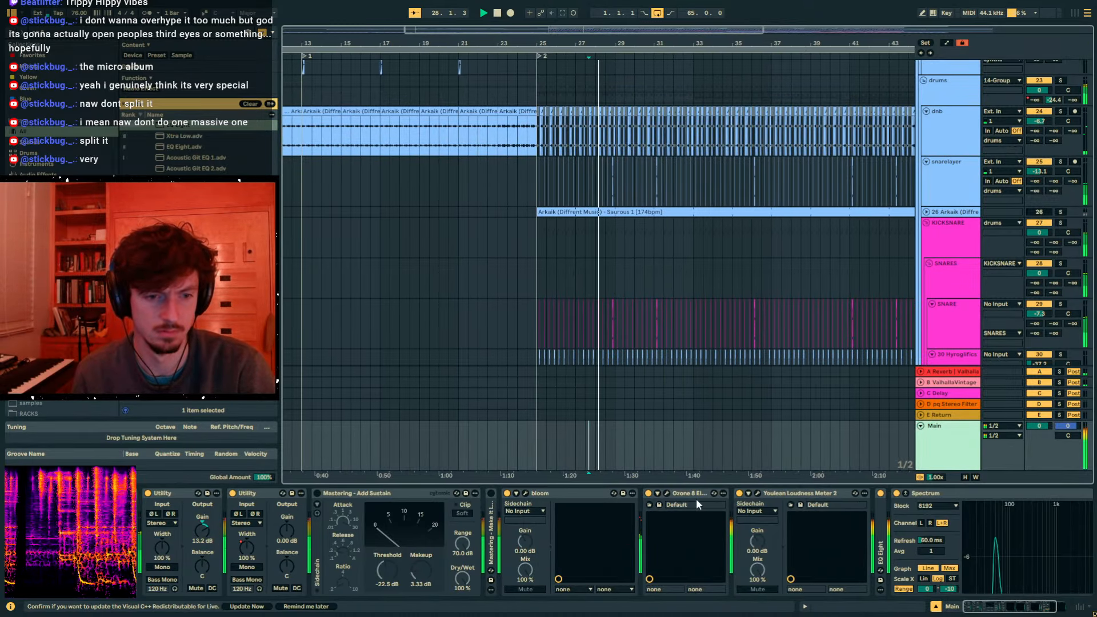
scroll(815, 269, "up", 5)
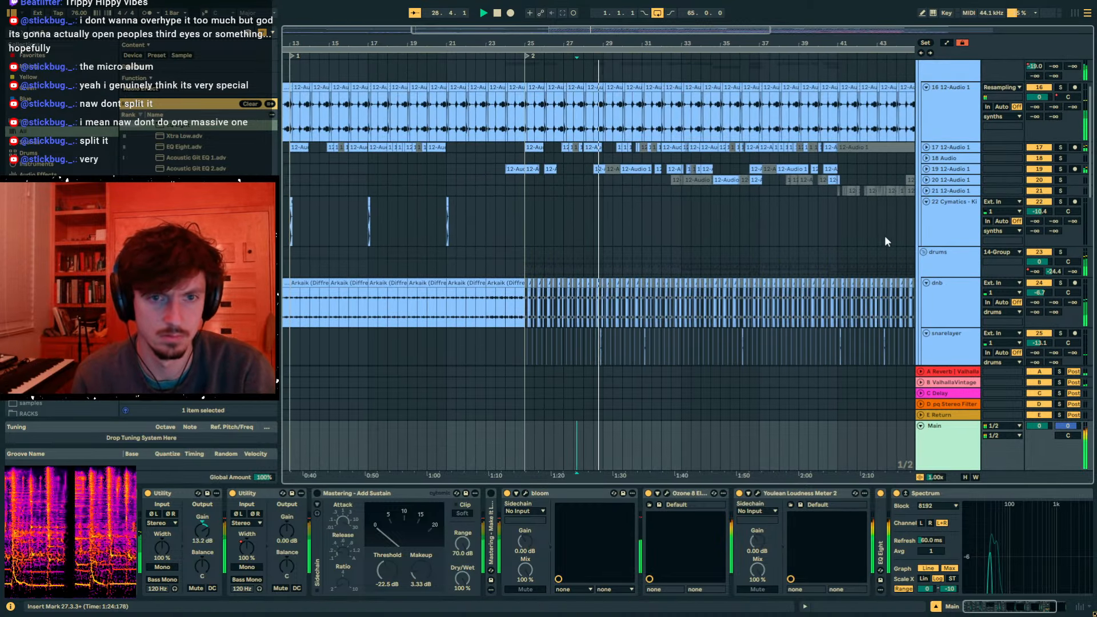
left_click(923, 252, "alt")
key("space")
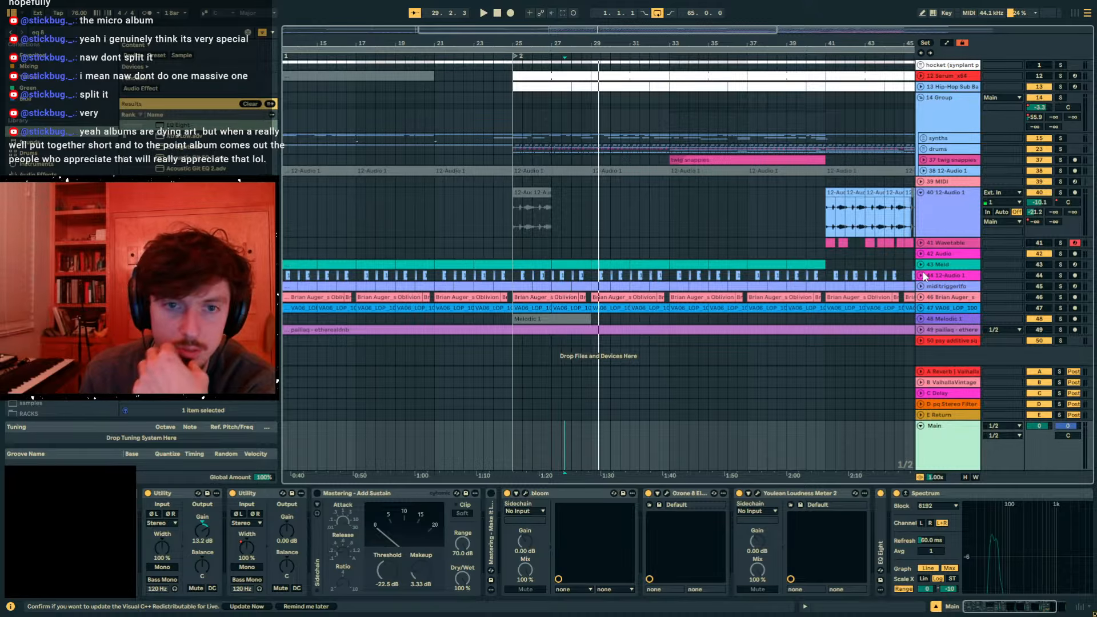
- Unfold the Hip-Hop Sub Bass track and set its volume to -35.5 dB
left_click(946, 212)
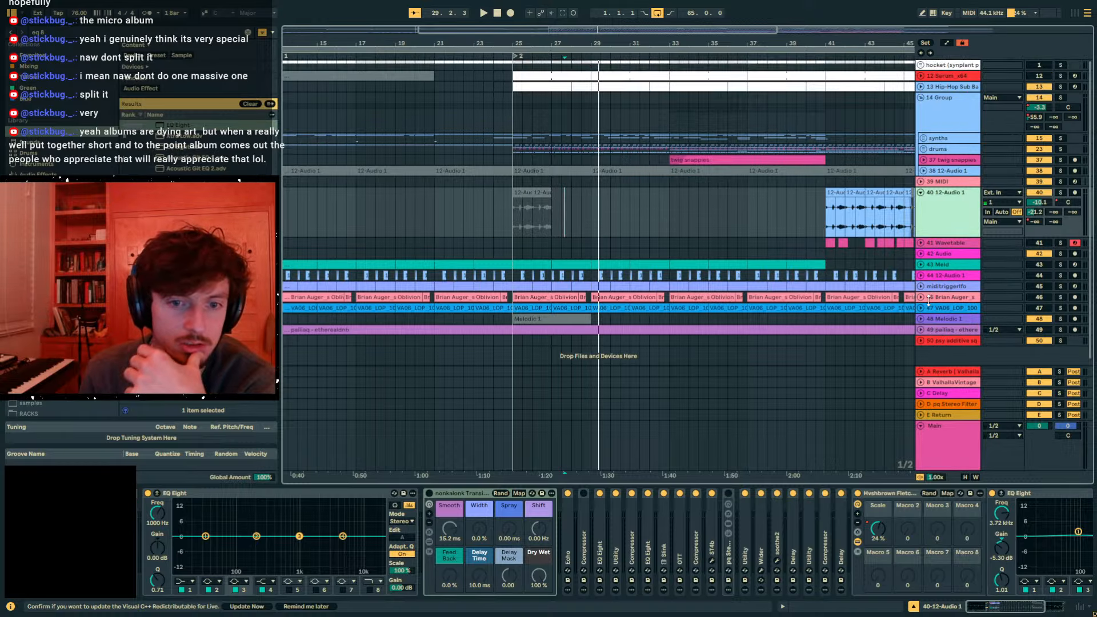
left_click(920, 87)
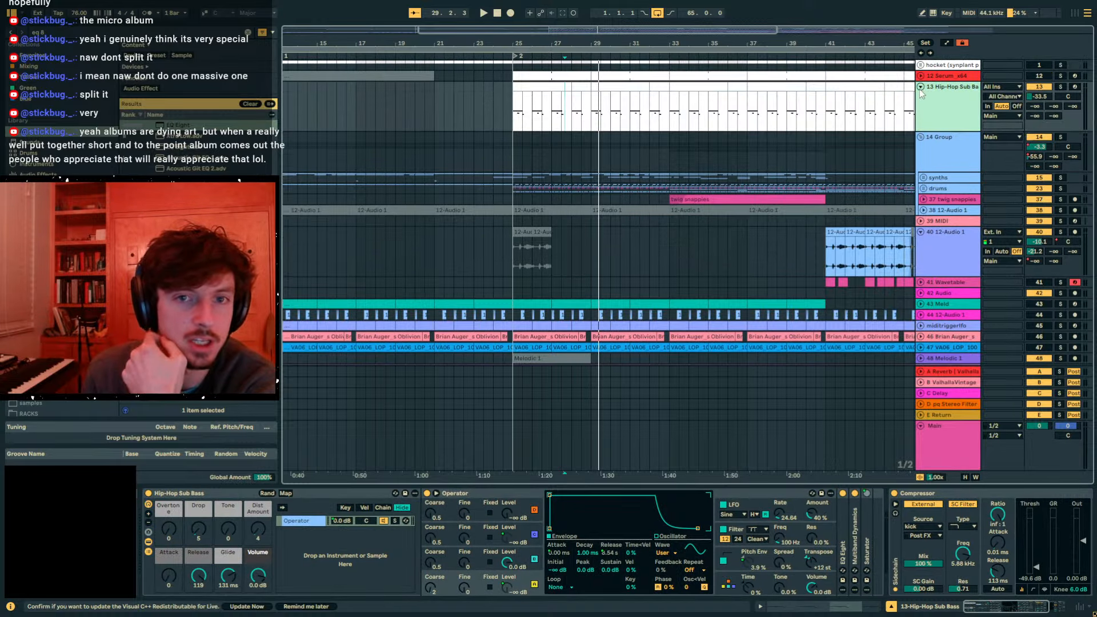
left_click(1033, 97)
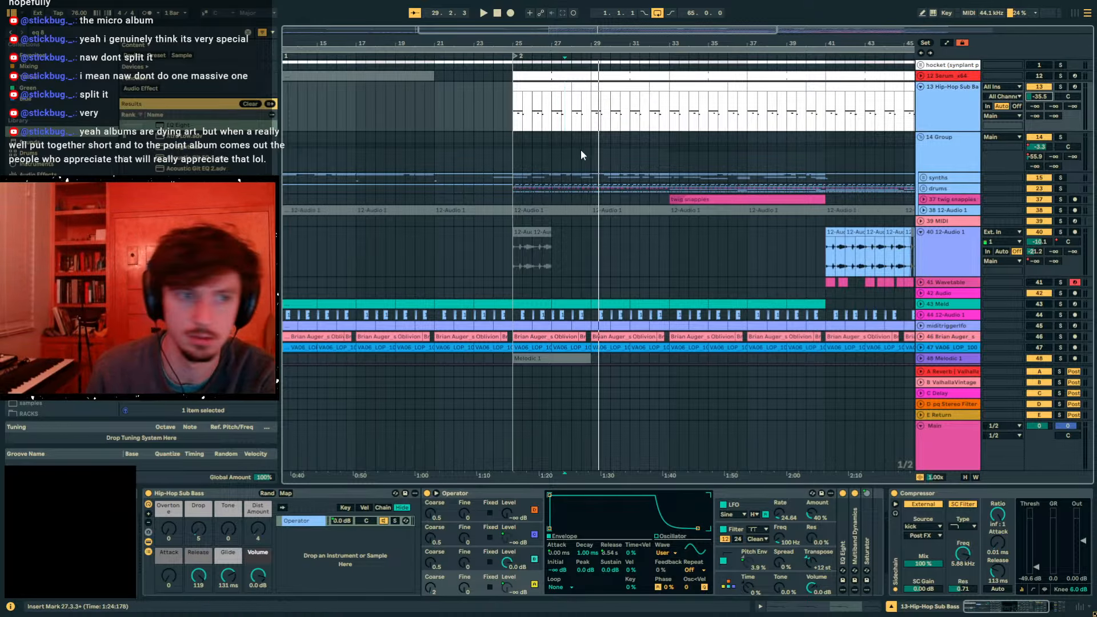
left_click_drag(520, 43, 511, 105)
left_click_drag(504, 43, 478, 42)
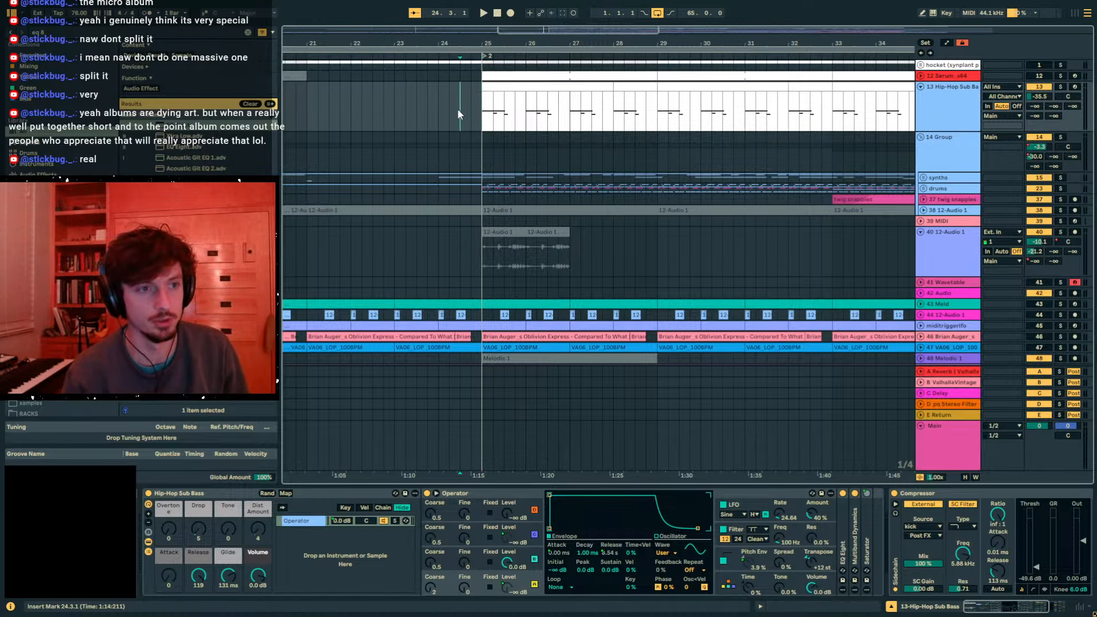
left_click_drag(436, 44, 440, 57)
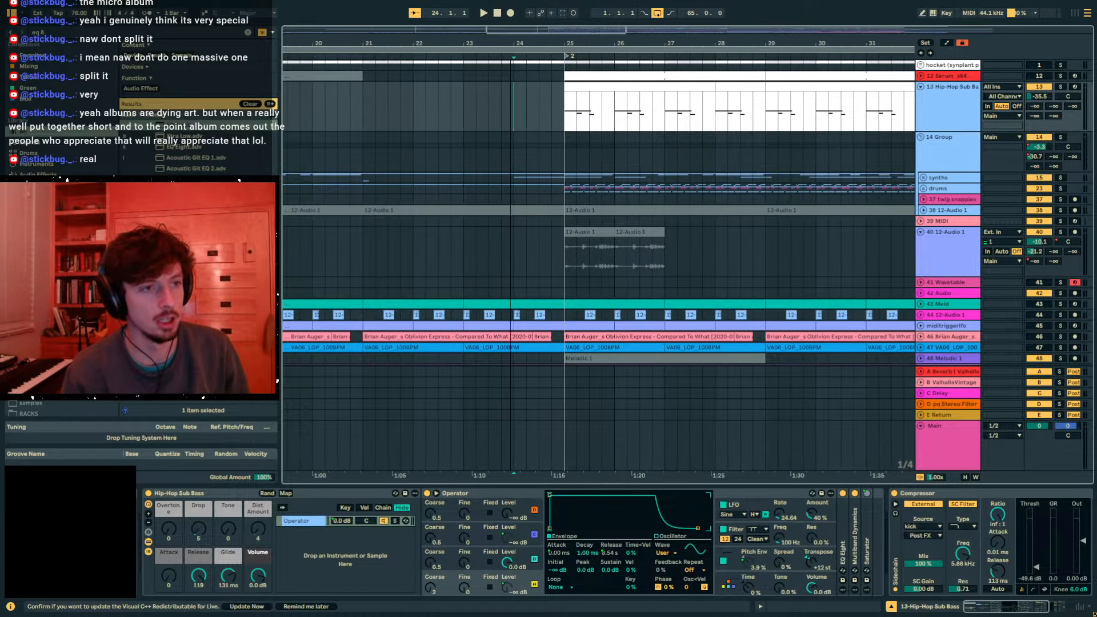
left_click_drag(510, 44, 512, 71)
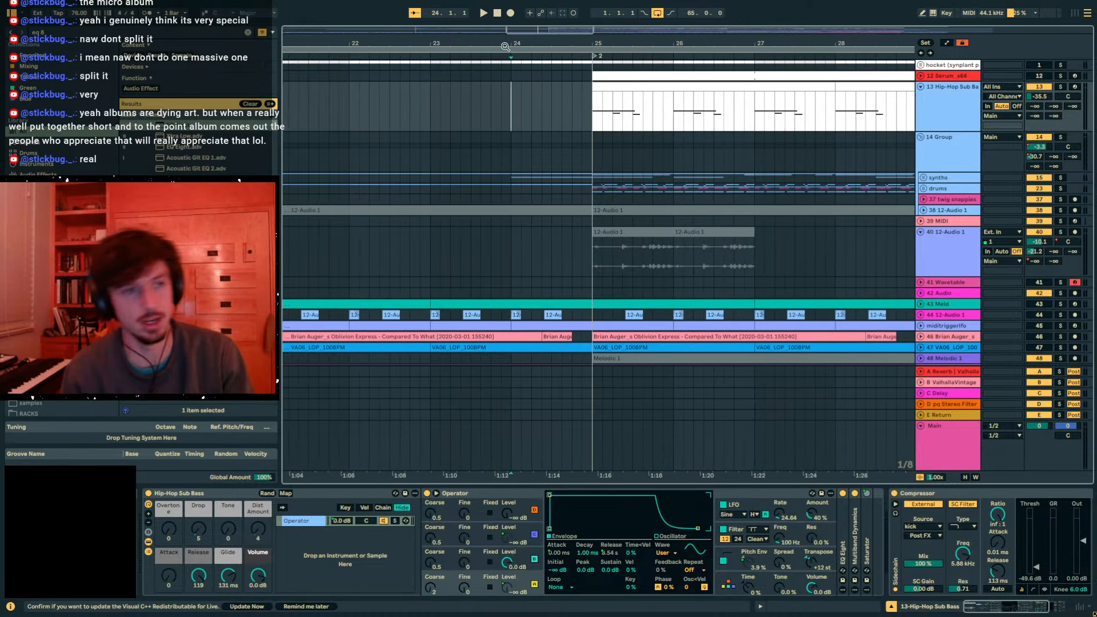
left_click(430, 150)
left_click(428, 105)
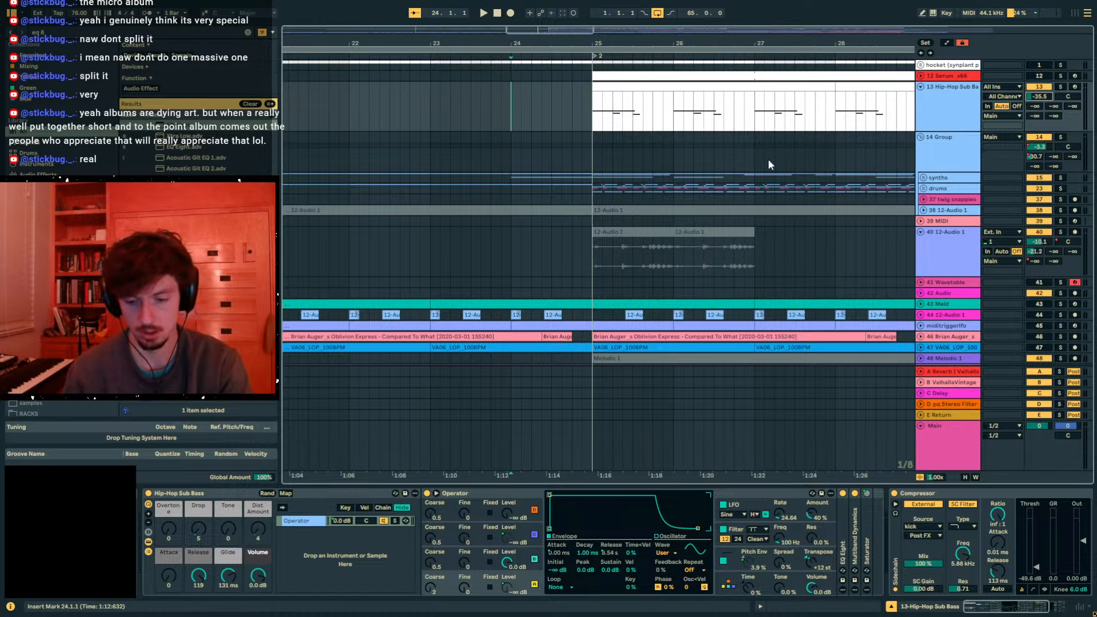
left_click_drag(413, 41, 440, 13)
left_click_drag(440, 44, 500, 46)
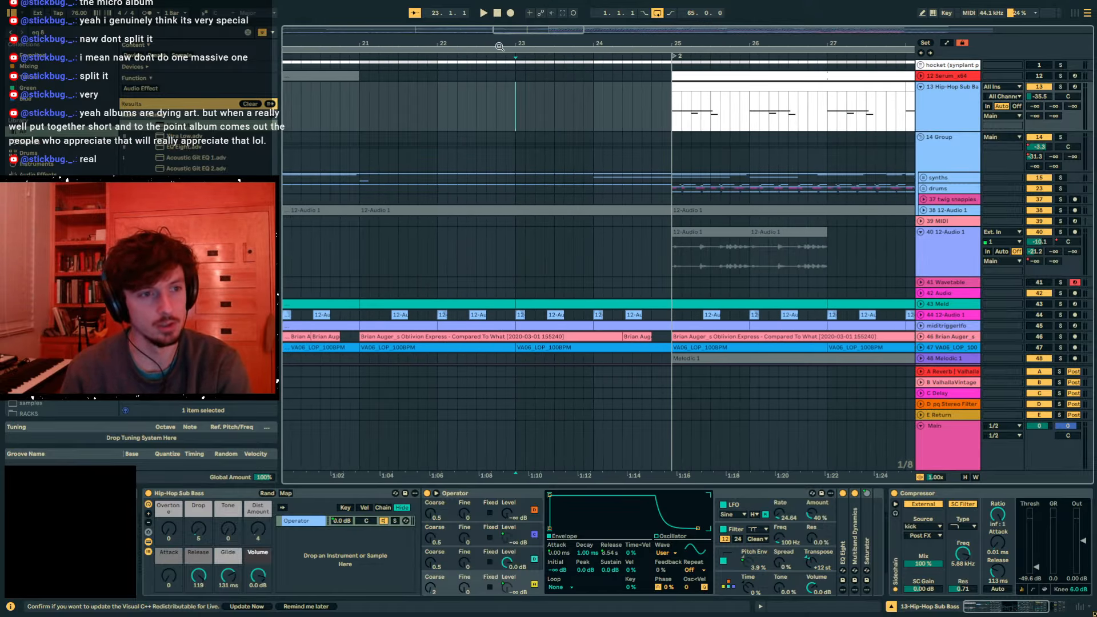
key("super")
left_click(508, 106)
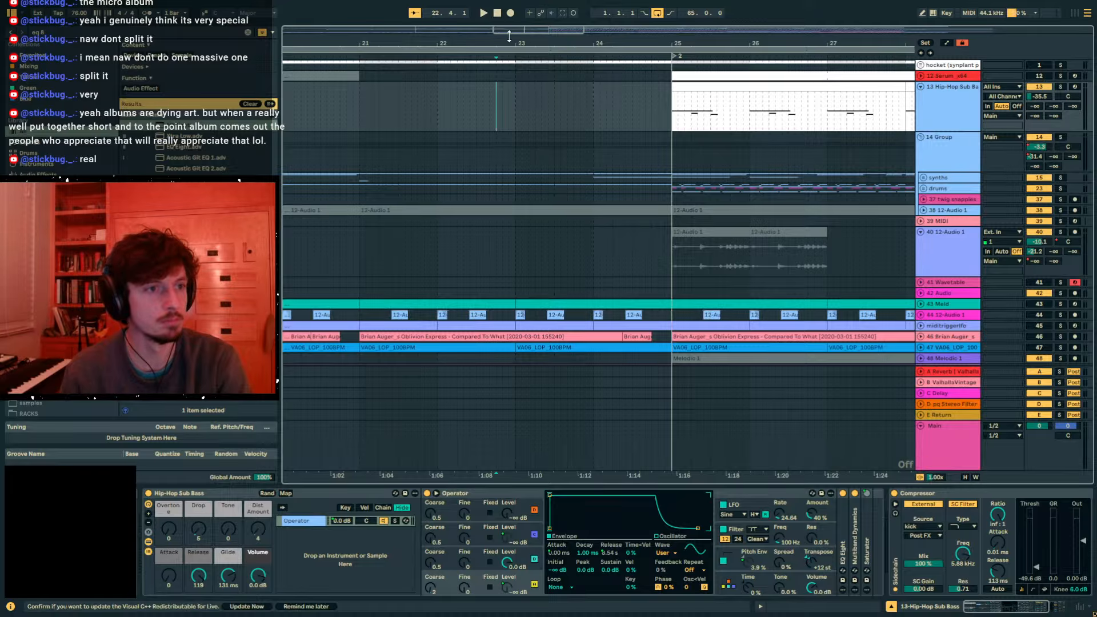
- Play the arrangement from around bar 22 into the drop and expand the drums group
mouse_move(503, 40)
left_mouse_down()
mouse_move(503, 60)
mouse_move(502, 37)
left_mouse_up()
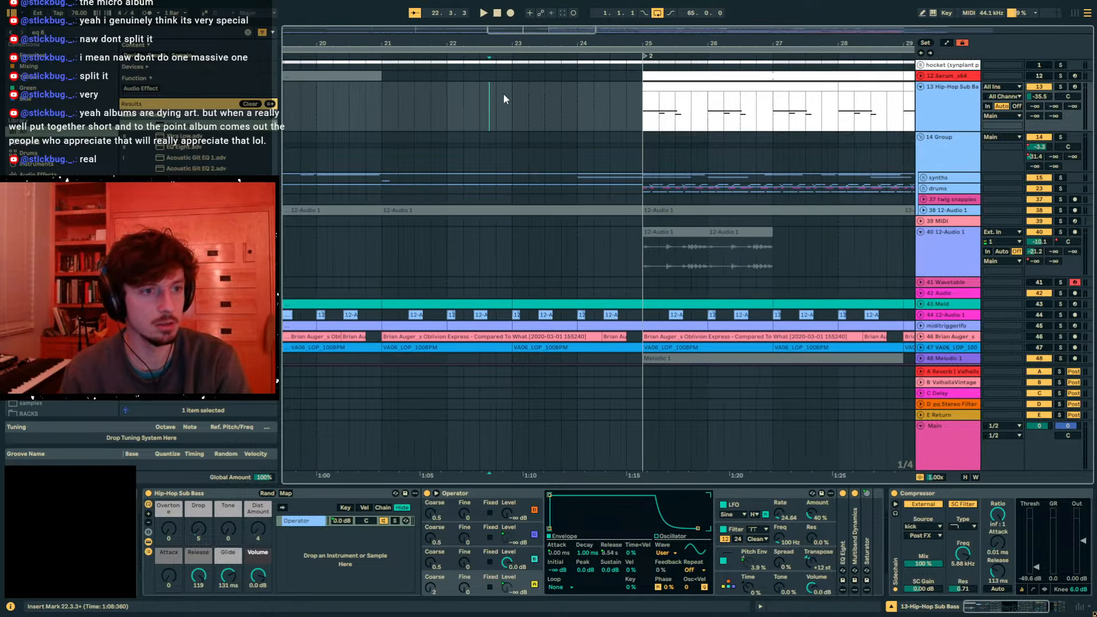
left_click_drag(524, 44, 487, 35)
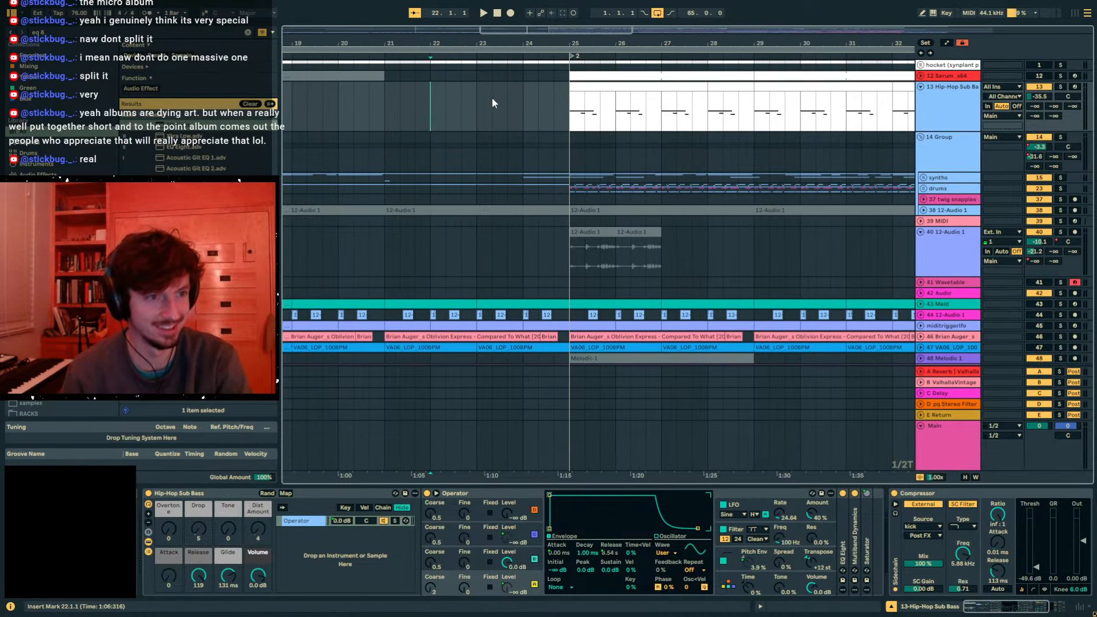
key("space")
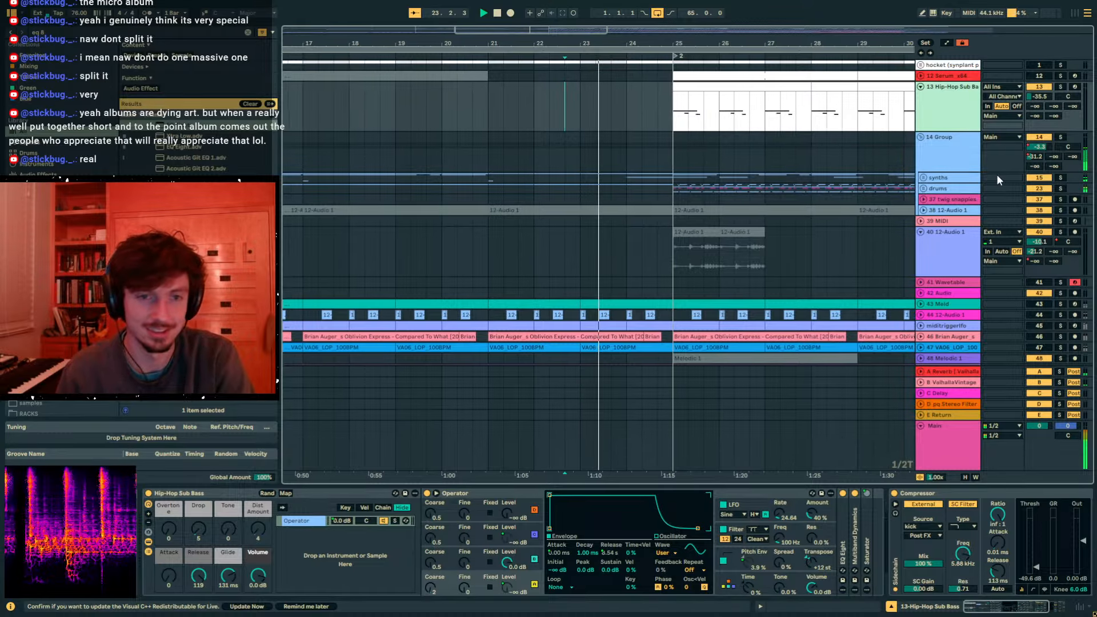
left_click(940, 188)
left_click(923, 188)
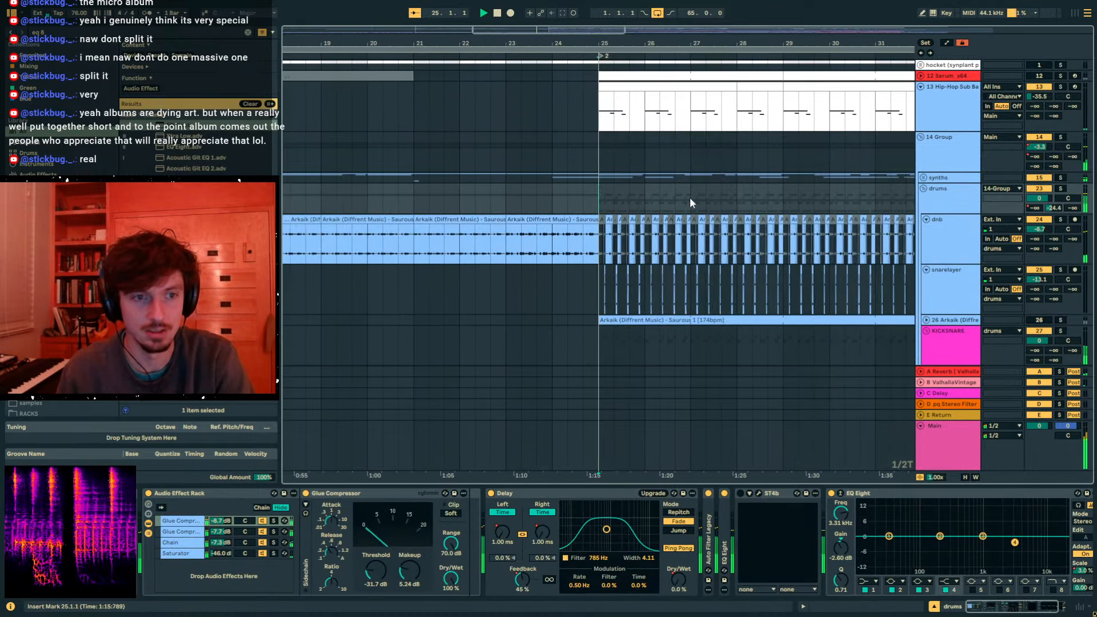
- Check the device chains of the Hip-Hop Sub Bass and Main tracks while the drop plays
left_click(946, 119)
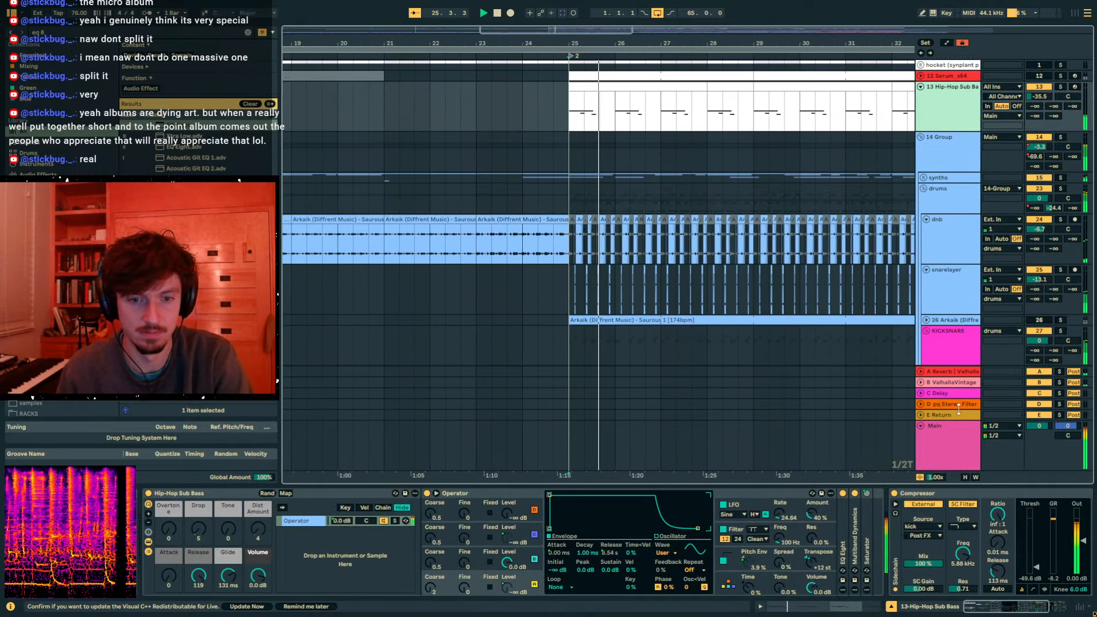
left_click(937, 441)
left_click(941, 104)
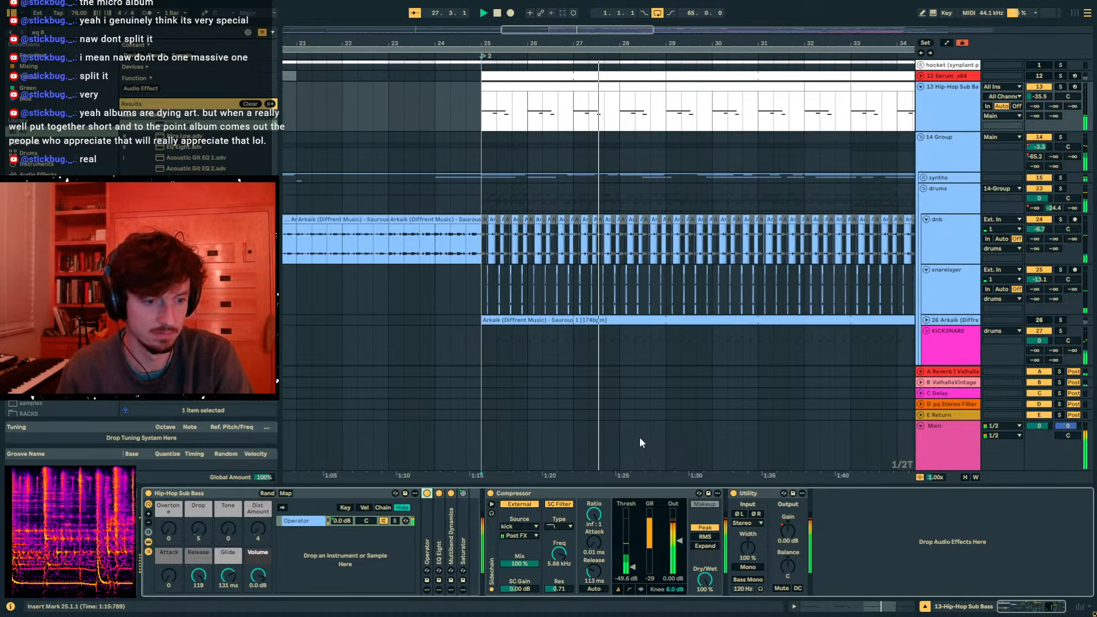
- Set the lookahead of the Hip-Hop Sub Bass track's sidechain compressor to 1 ms
left_click(629, 590)
left_click(722, 590)
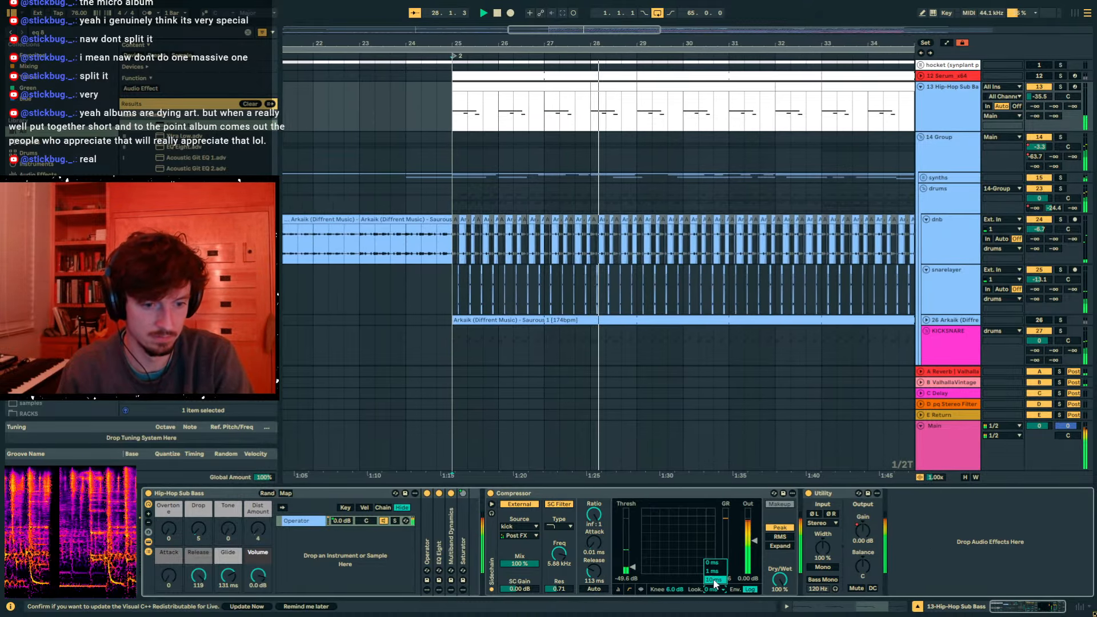
left_click(713, 581)
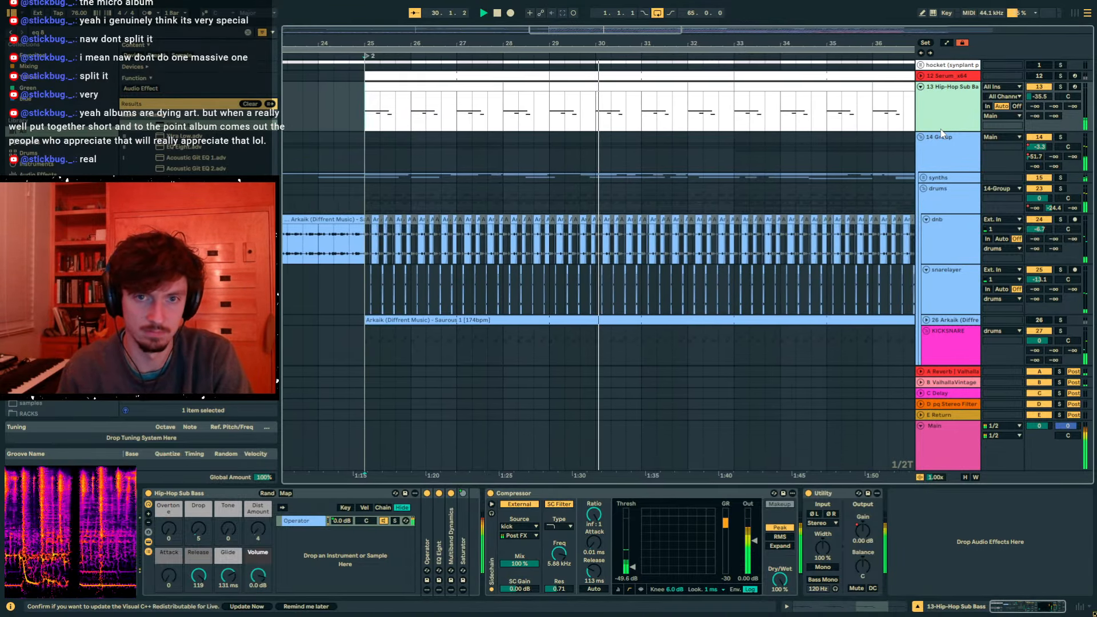
- Look through the device chains of the Main, drums and dnb tracks while the drop plays
left_click(940, 437)
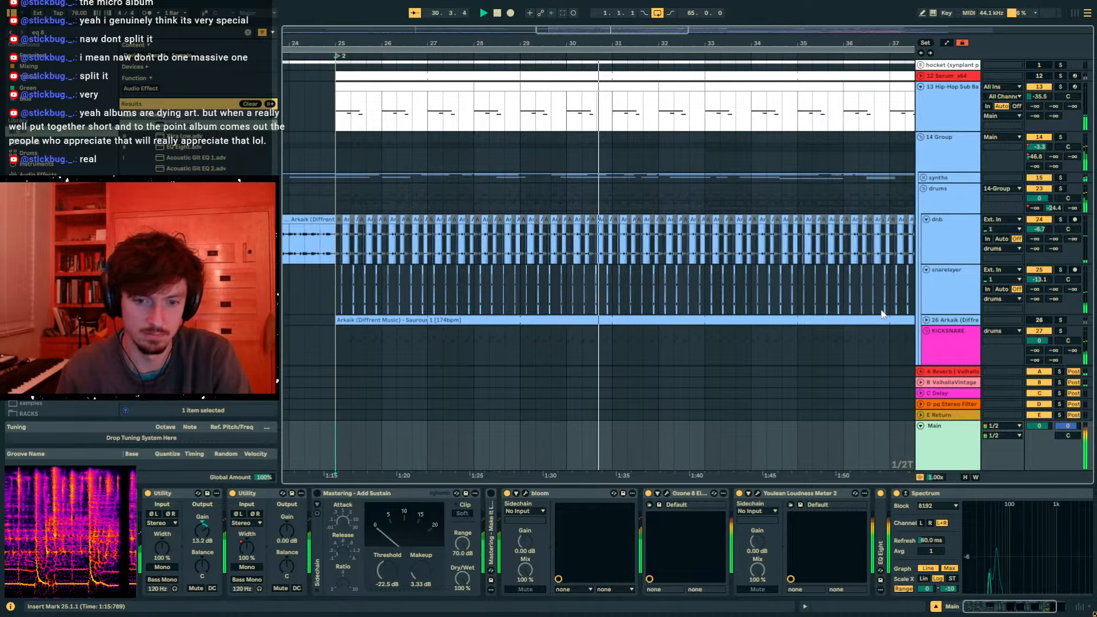
left_click(949, 200)
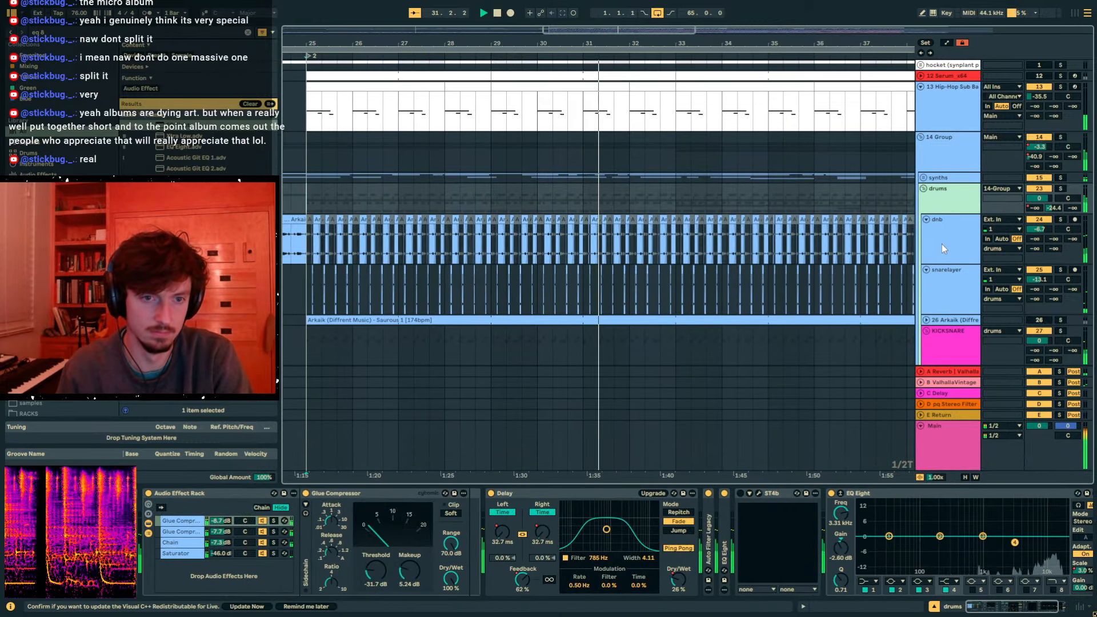
left_click(947, 261)
scroll(870, 233, "down", 3)
scroll(823, 377, "down", 3)
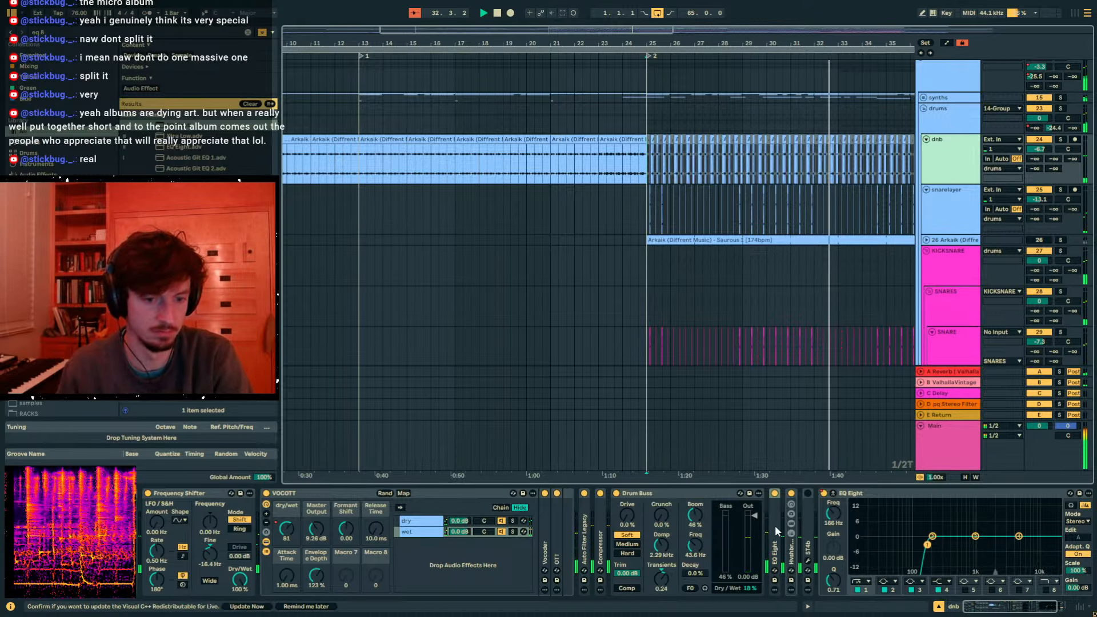
- Examine the folded effect rack after the EQ Eight in the dnb track's chain and fold it again
double_click(791, 549)
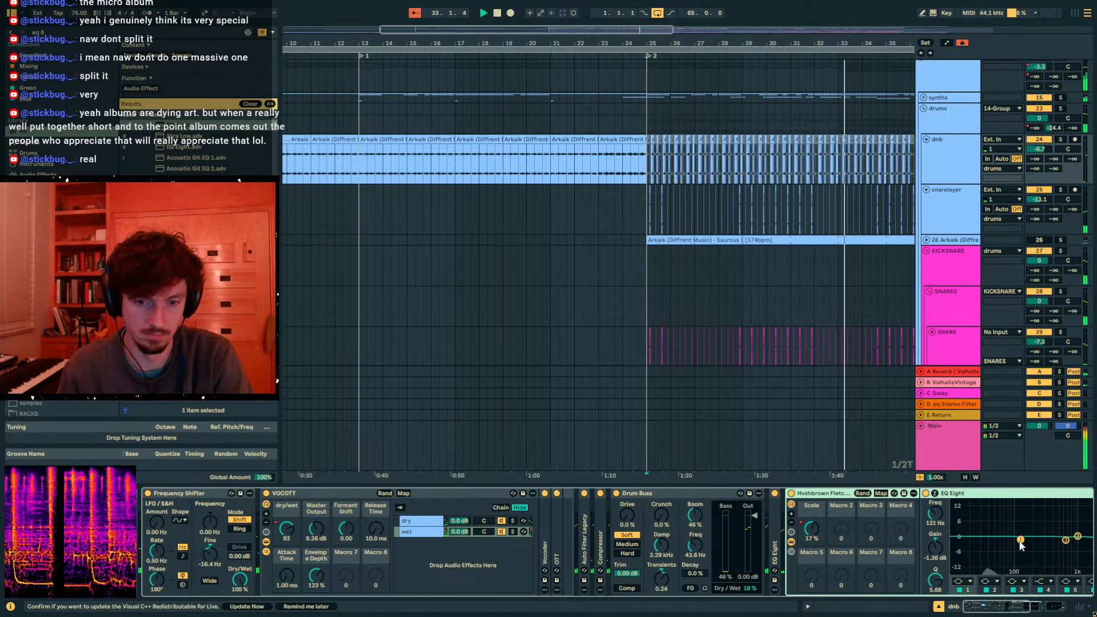
key("a")
key("a")
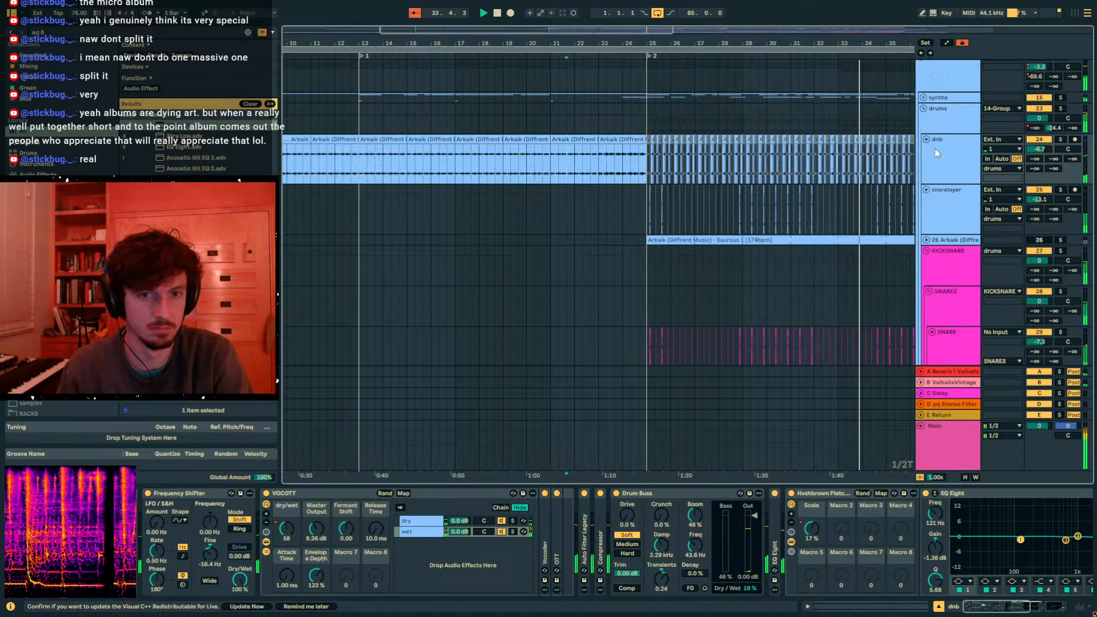
double_click(874, 494)
double_click(874, 495)
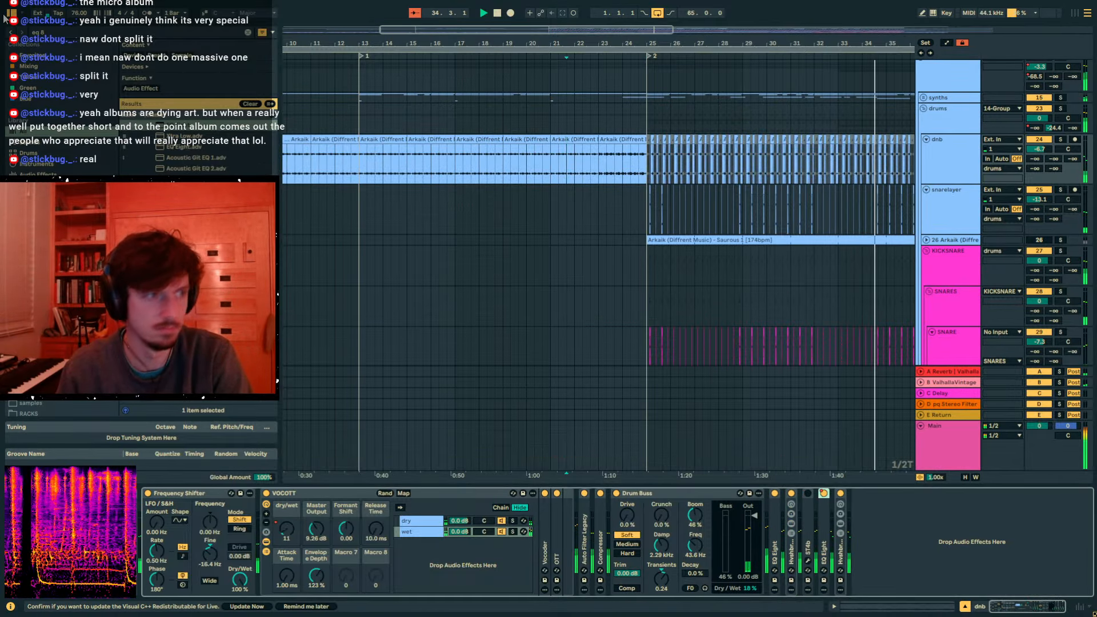
- Add an EQ Eight to the end of the dnb track's chain, move its first band to 156 Hz and stop playback
double_click(155, 128)
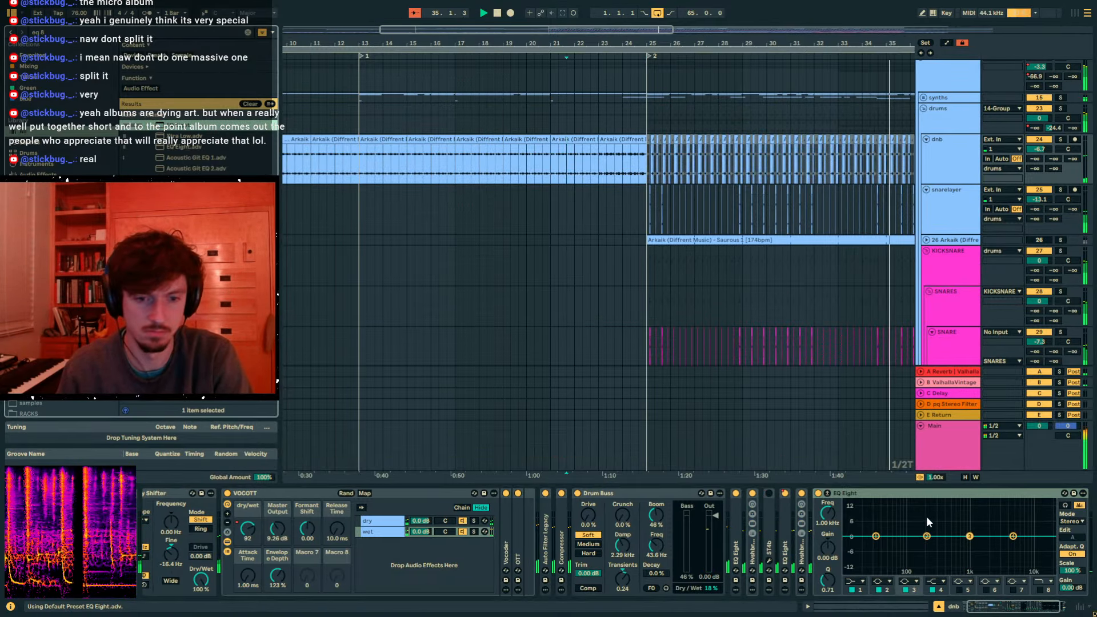
left_click(877, 536)
key("space")
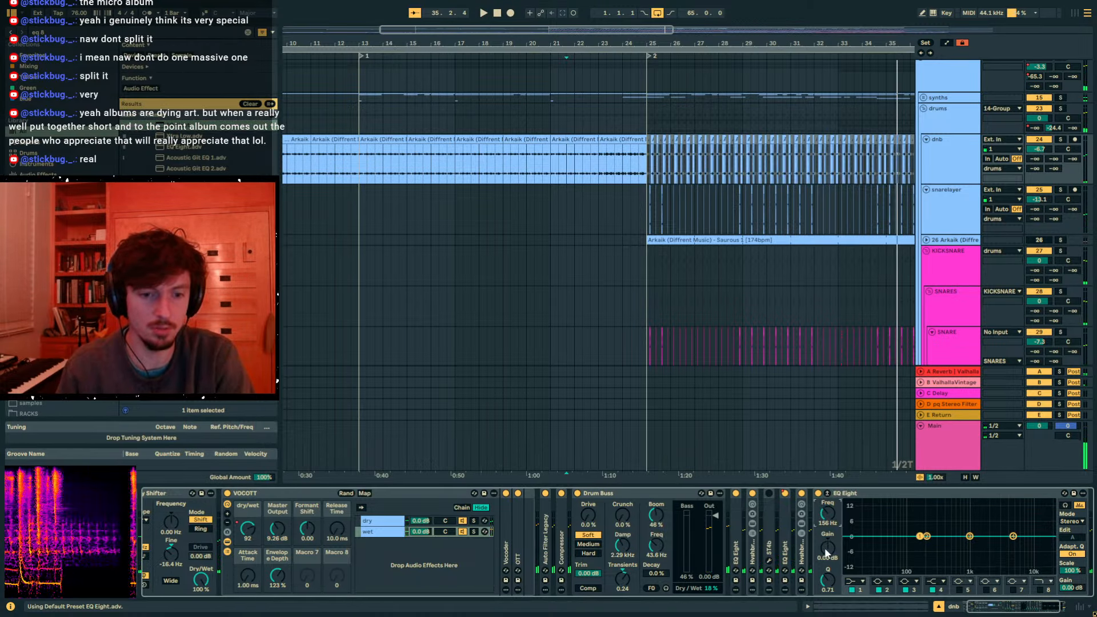
- Automate the dnb track's new EQ Eight first-band gain down to about -3.58 dB before the drop at bar 25
key("a")
left_click(646, 164)
left_click(638, 164)
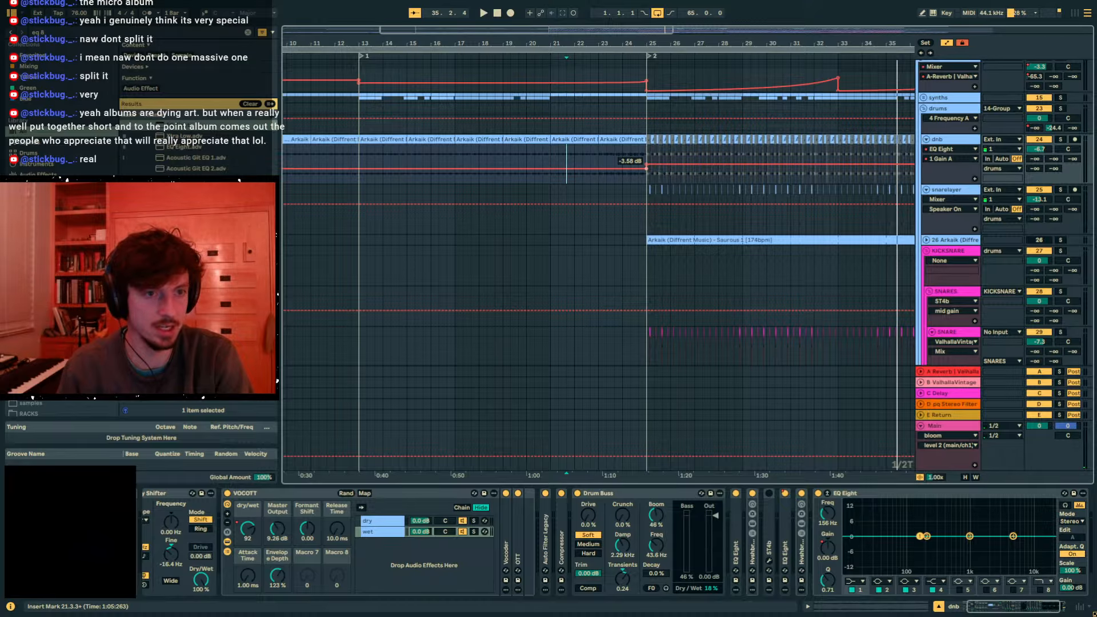
key("a")
left_click(826, 169)
left_click_drag(906, 44, 541, 49)
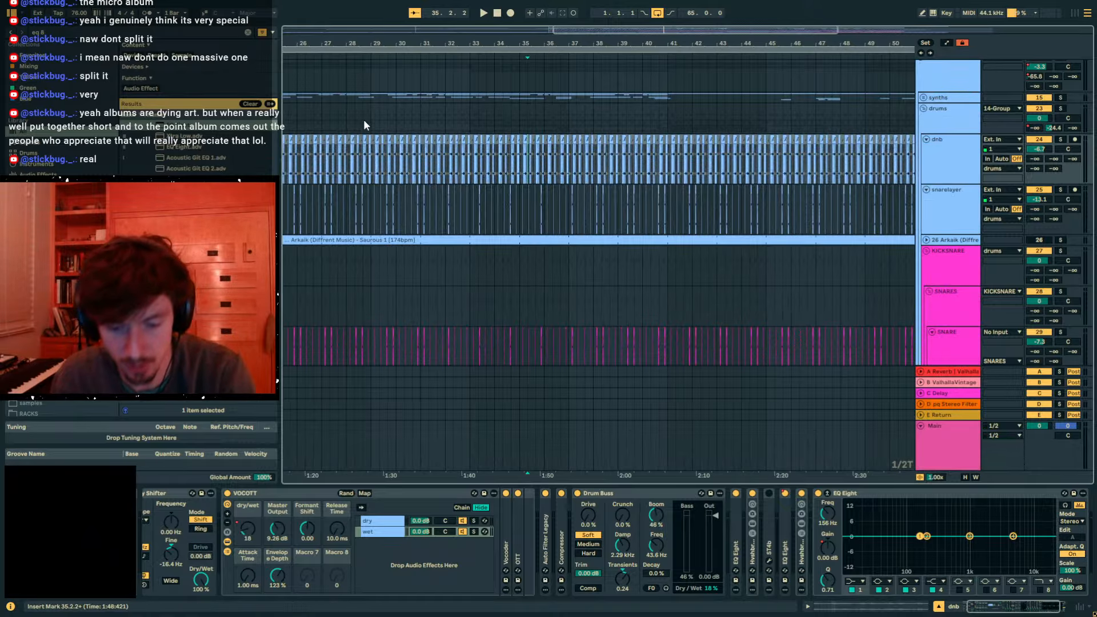
key("F11")
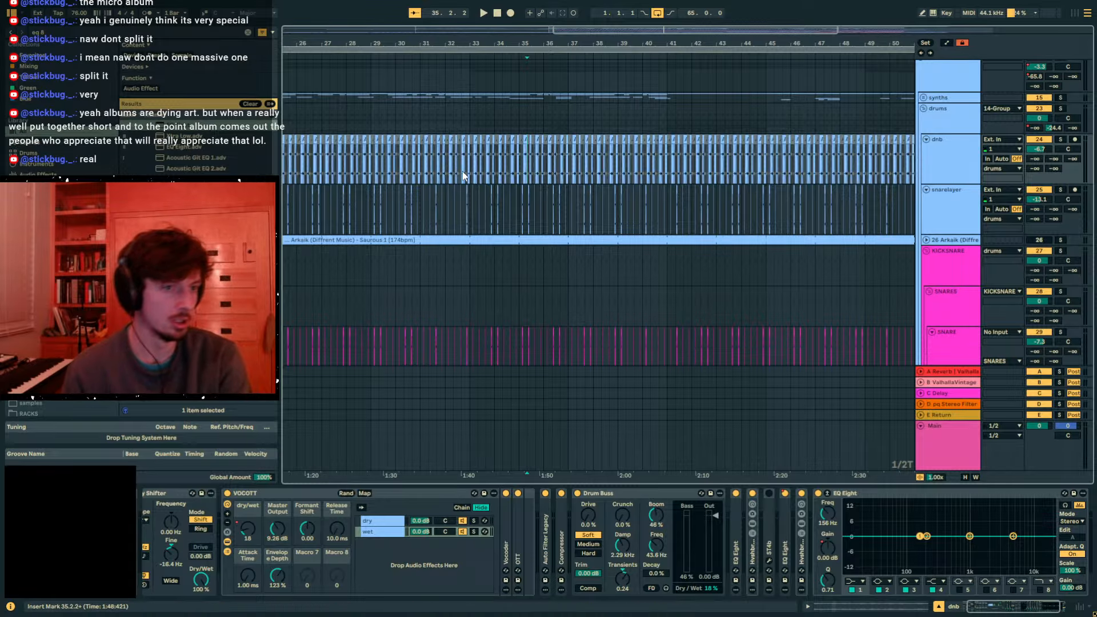
left_click_drag(455, 45, 556, 43)
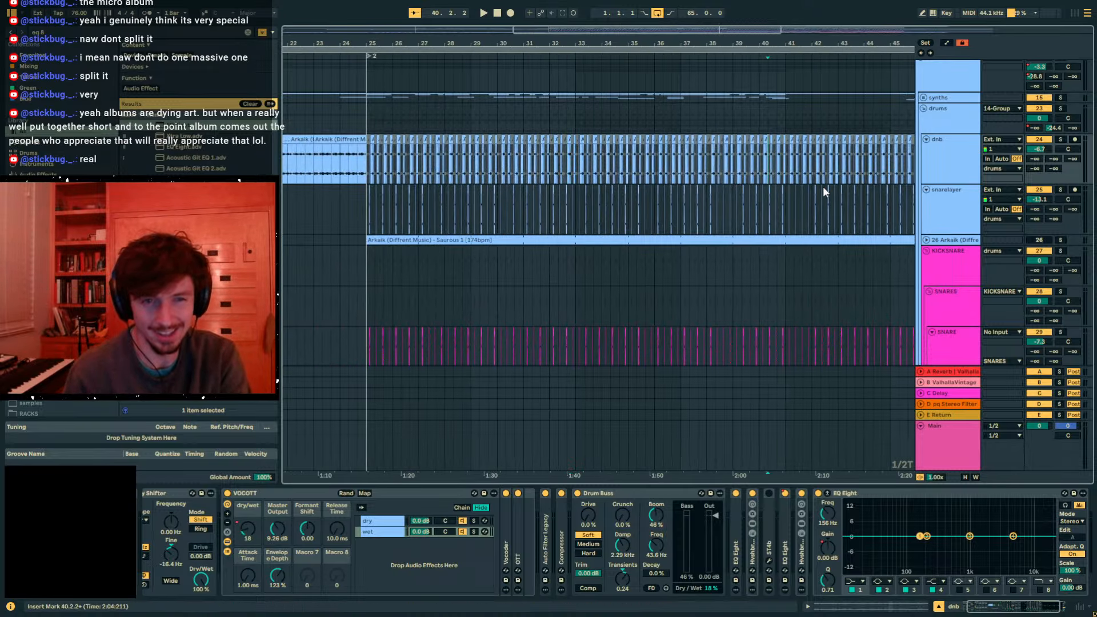
left_click(943, 142)
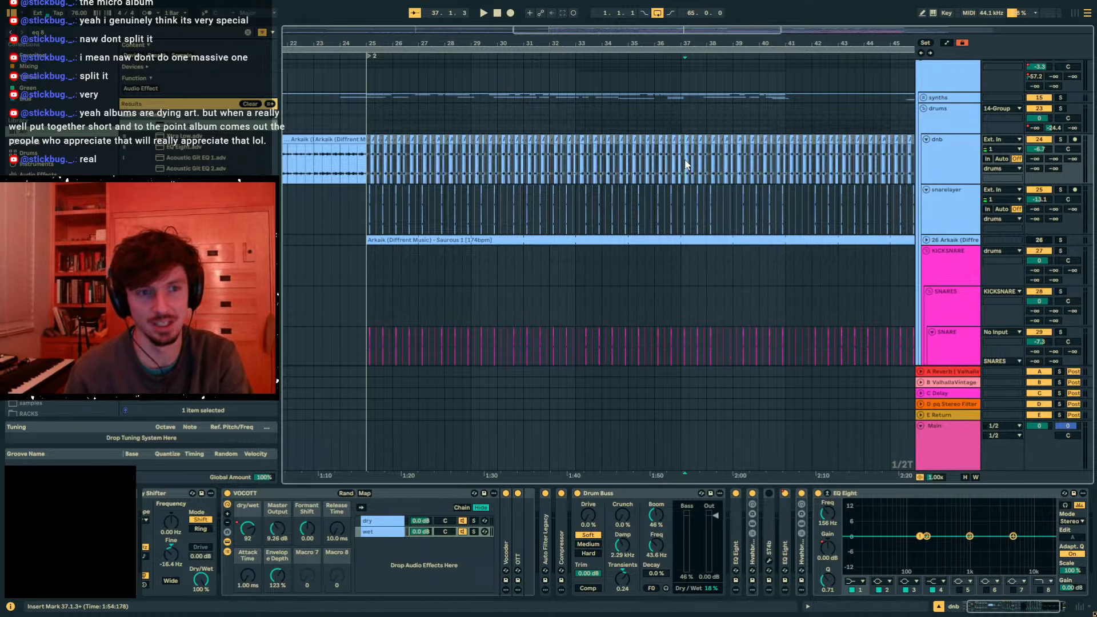
- Insert a new audio track directly below the Think Break 2 track
scroll(959, 194, "down", 10)
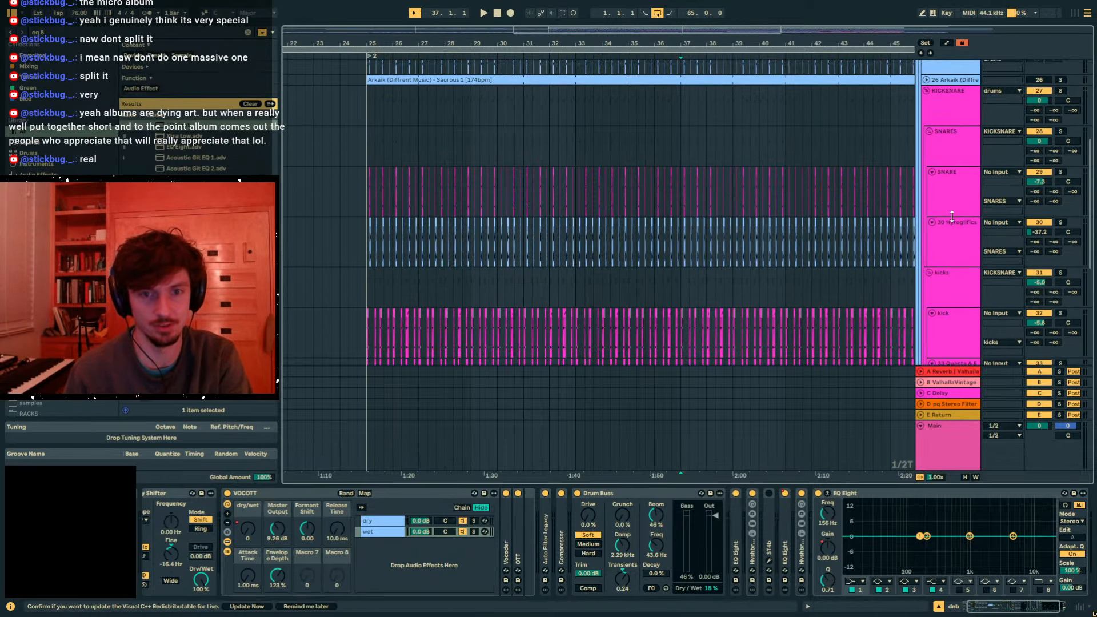
scroll(951, 215, "down", 1)
left_click(954, 241)
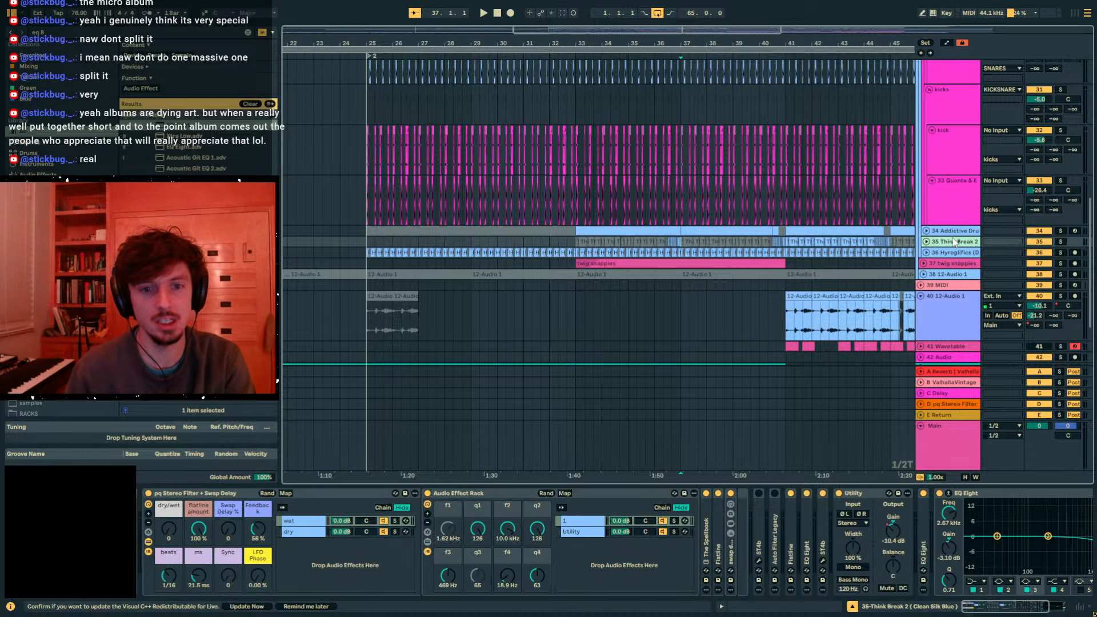
key("ctrl+t")
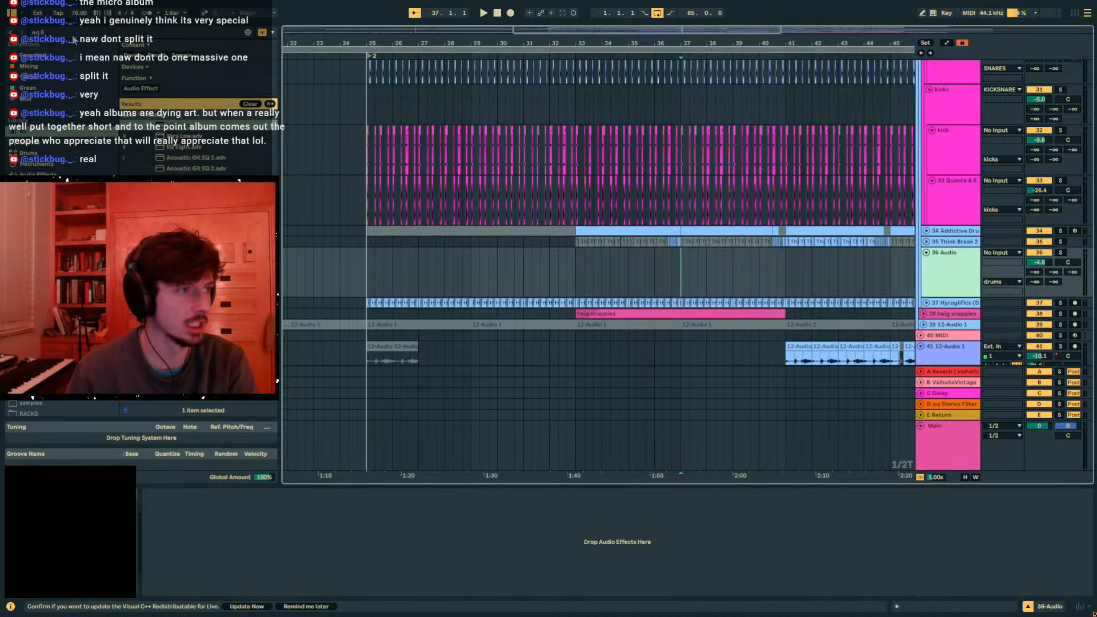
- Find the birdcalling clap sample, place it on the new audio track at bar 25 and halve its clip tempo to 44 BPM
key("ctrl+f")
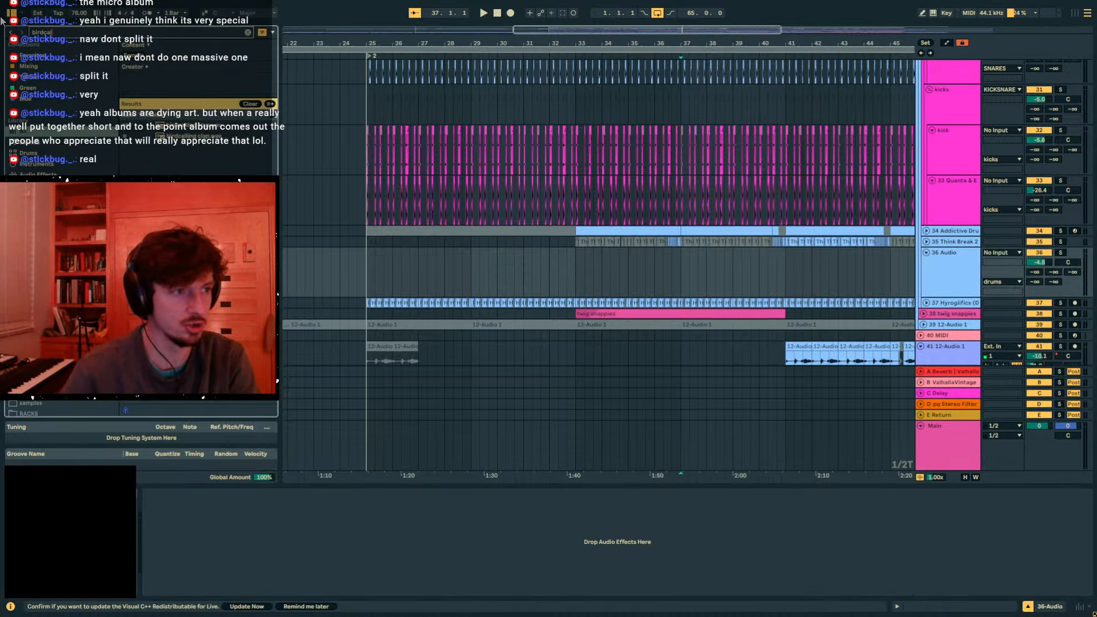
left_click_drag(370, 278, 371, 277)
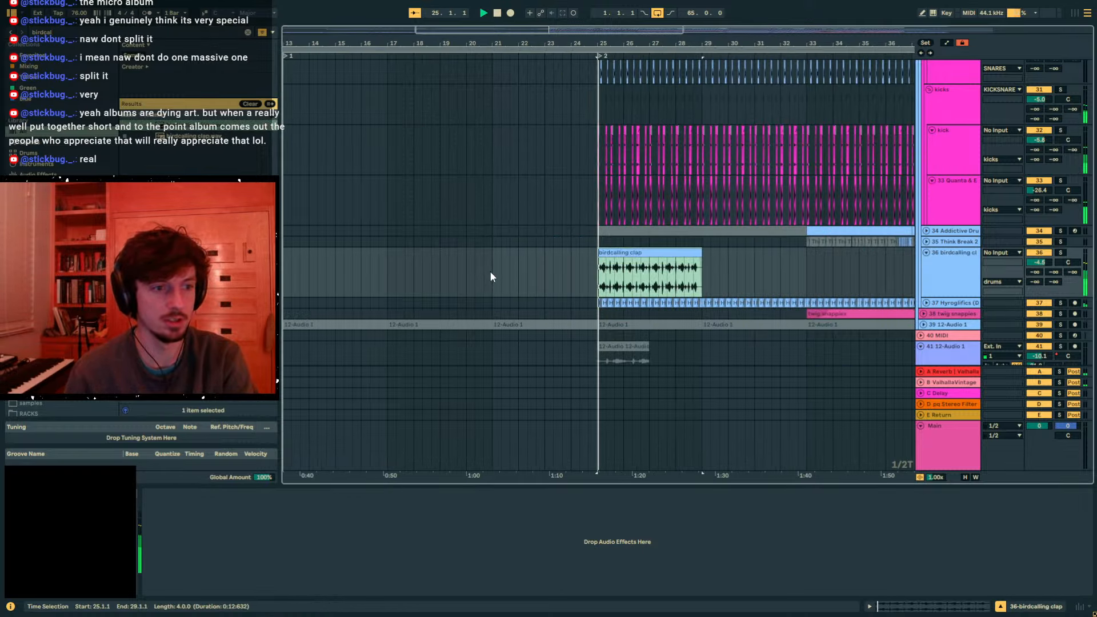
left_click(945, 608)
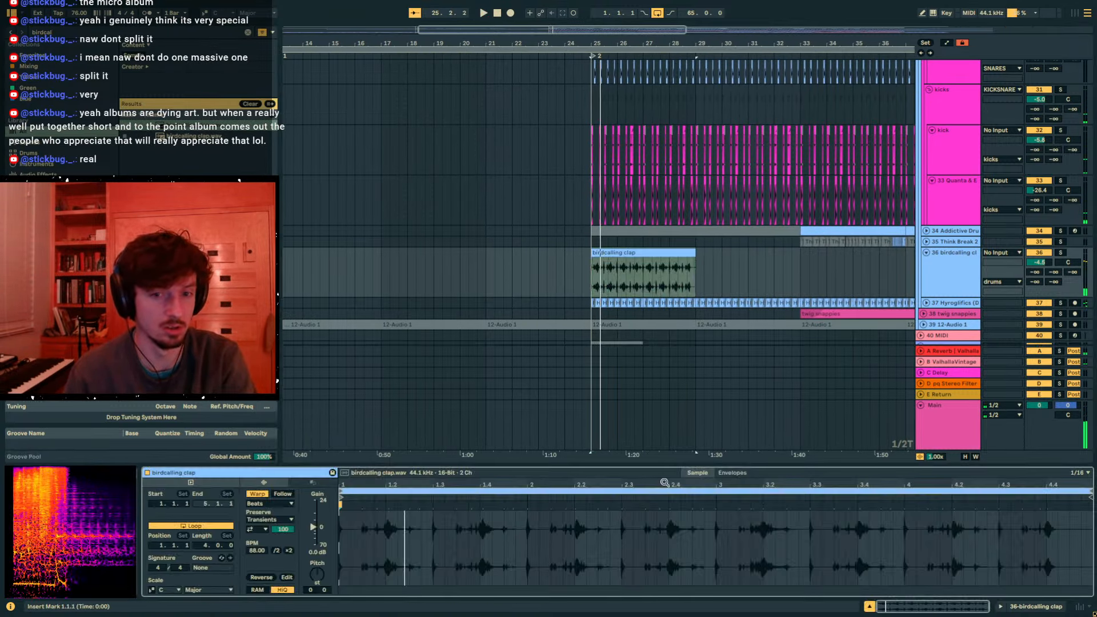
left_click(276, 551)
- Play the drop and lower the birdcalling clap track's volume to -36.6 dB
scroll(896, 256, "up", 5)
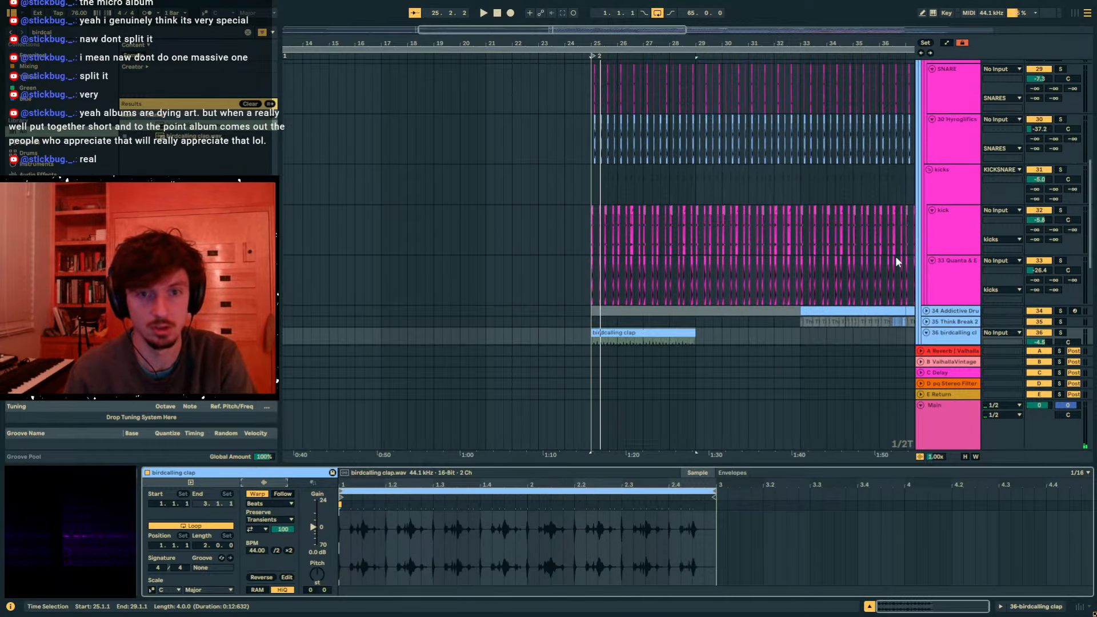
scroll(897, 256, "down", 5)
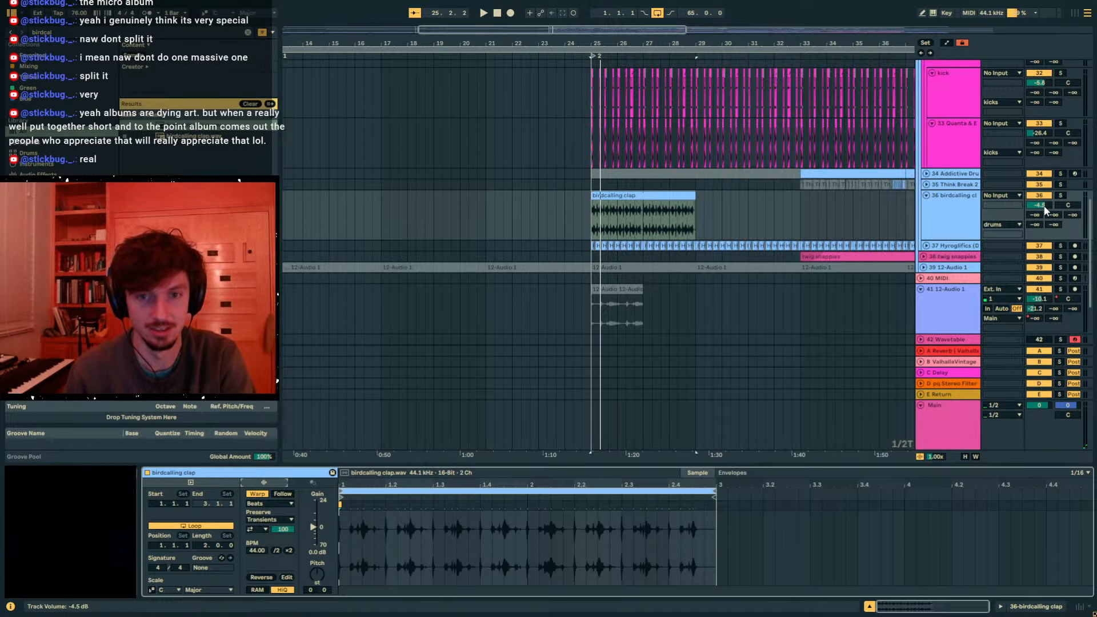
key("space")
left_click_drag(1044, 207, 1043, 252)
left_click_drag(579, 44, 579, 116)
key("space")
- Try a short fade-in at the start of the birdcalling clap clip and undo it
left_click_drag(525, 203, 556, 207)
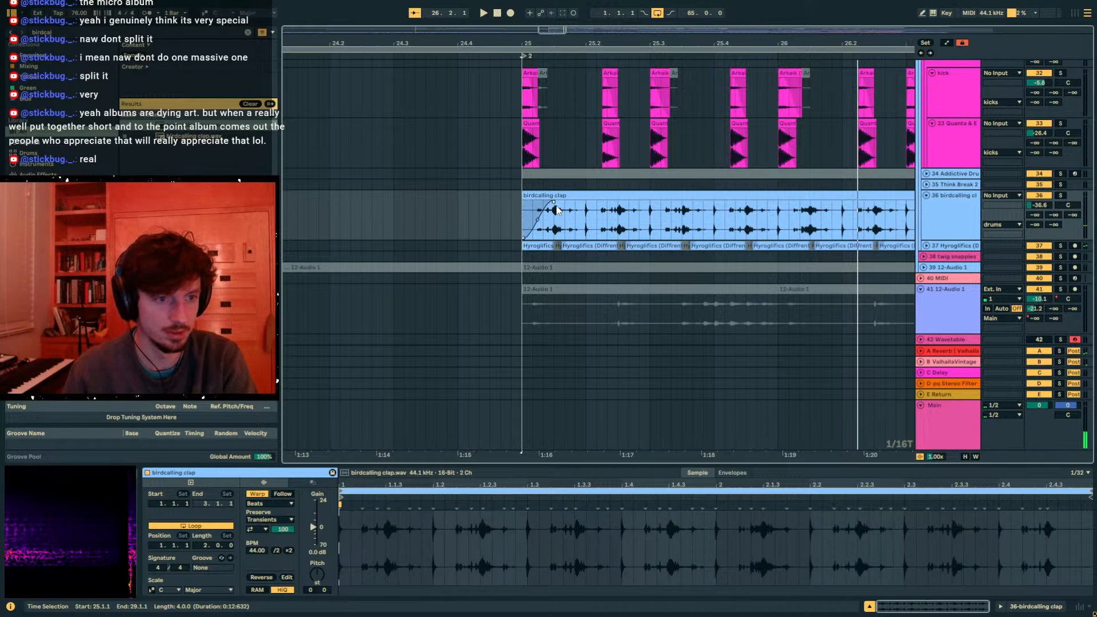
left_click(563, 198)
key("ctrl+d")
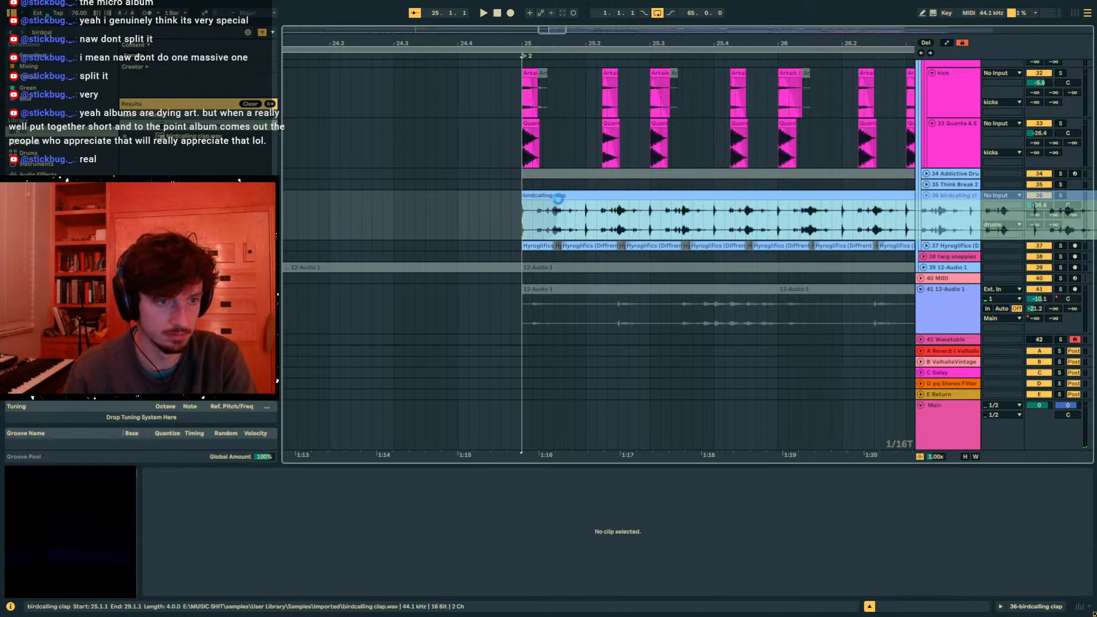
key("ctrl+z")
key("ctrl+z")
- Add a Utility to the birdcalling clap track and automate its gain to curve up from bar 25 to 0 dB at 25.1.3
left_click(553, 225)
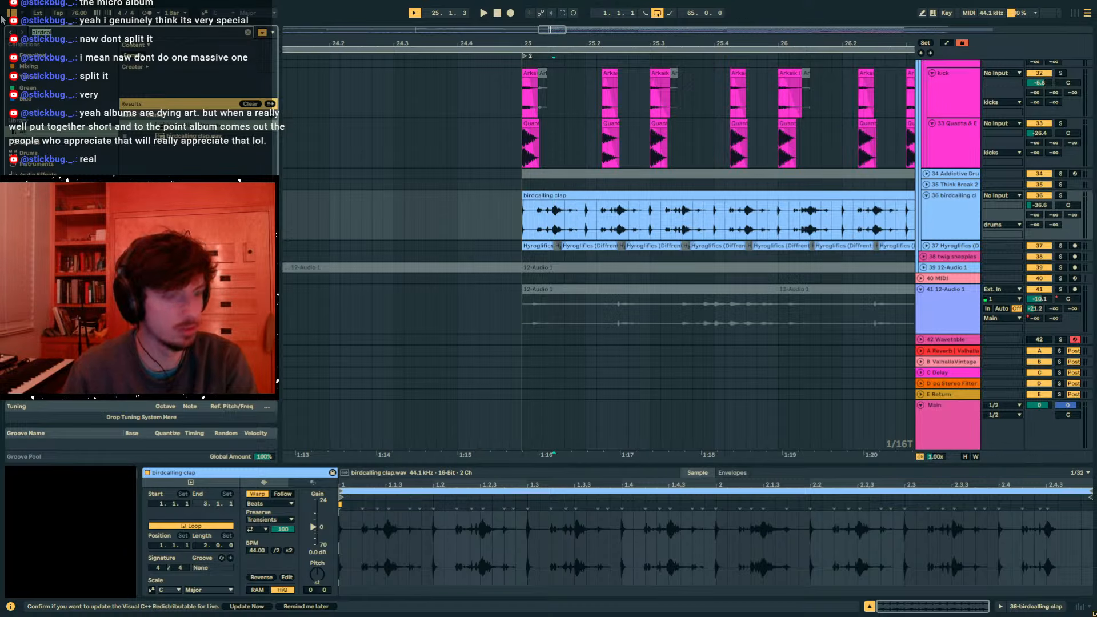
key("Return")
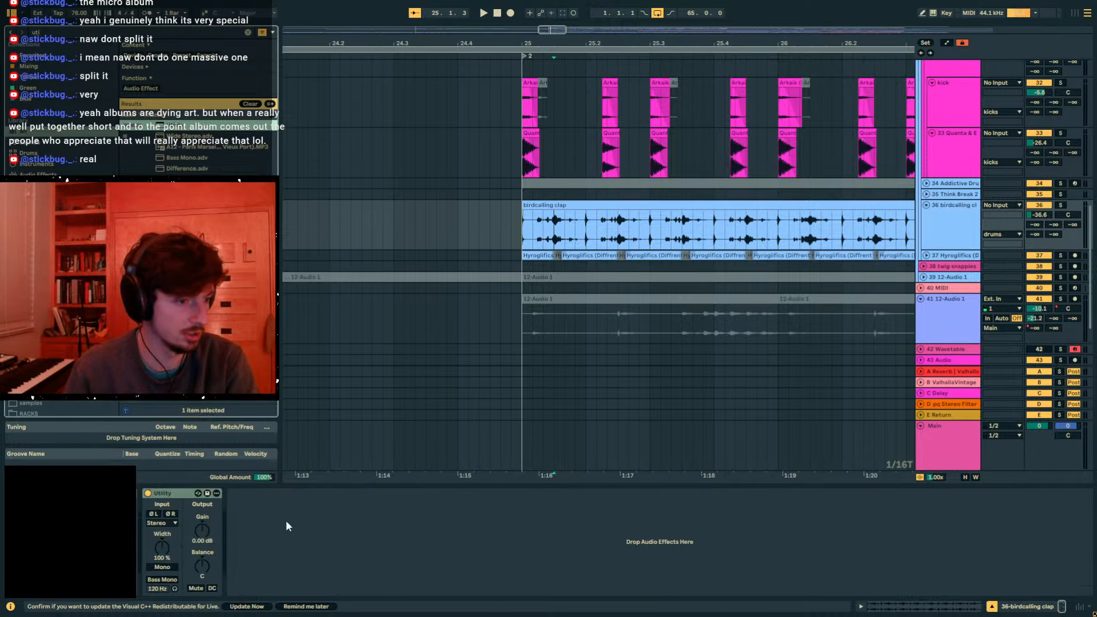
key("a")
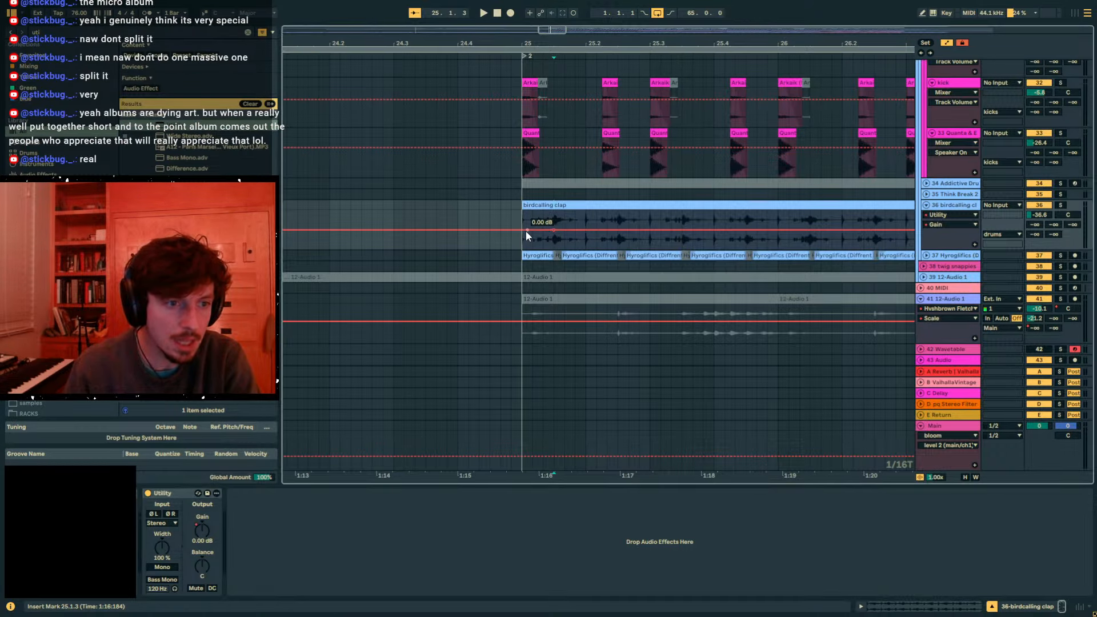
left_click(532, 233)
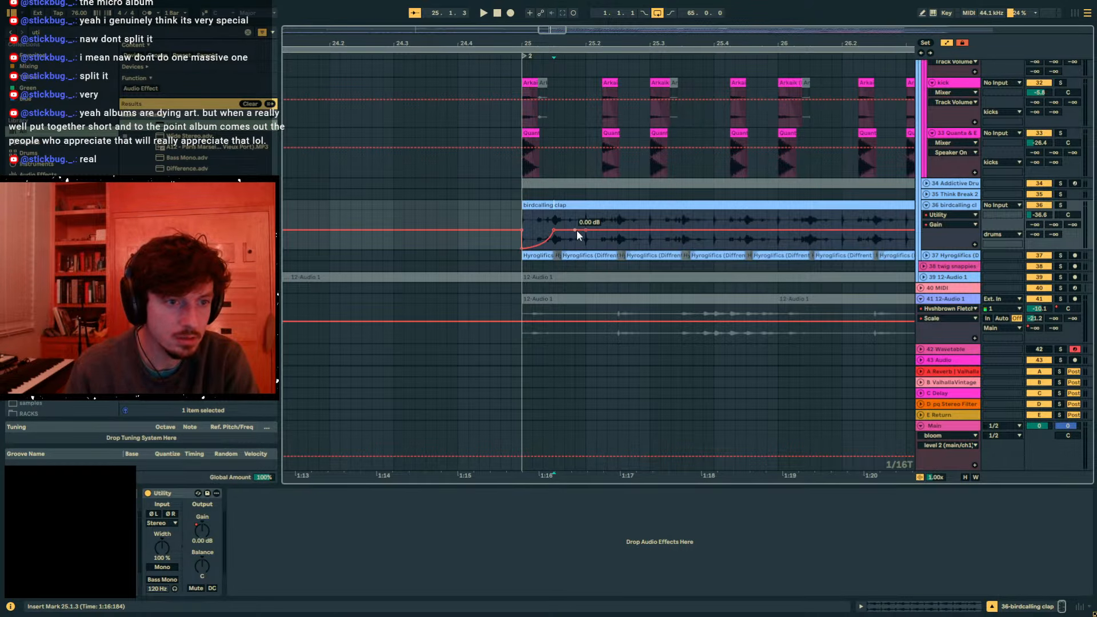
- Shape a curved gain dip after 25.1.3 that returns to 0 dB at 25.2, auditioning it from bar 25
left_click(522, 220)
key("space")
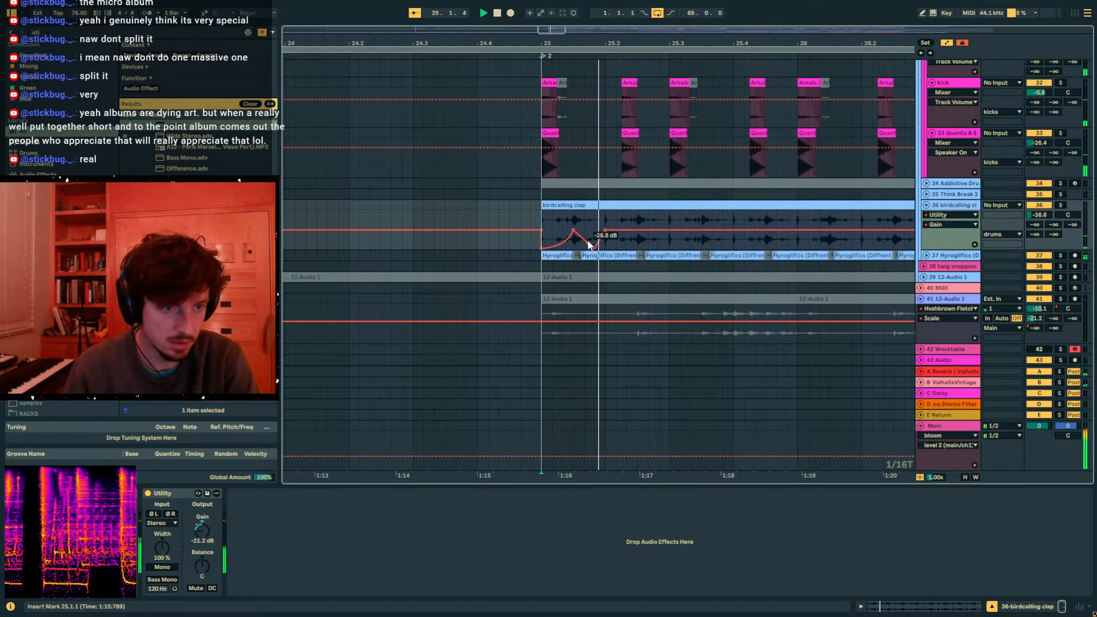
key("space")
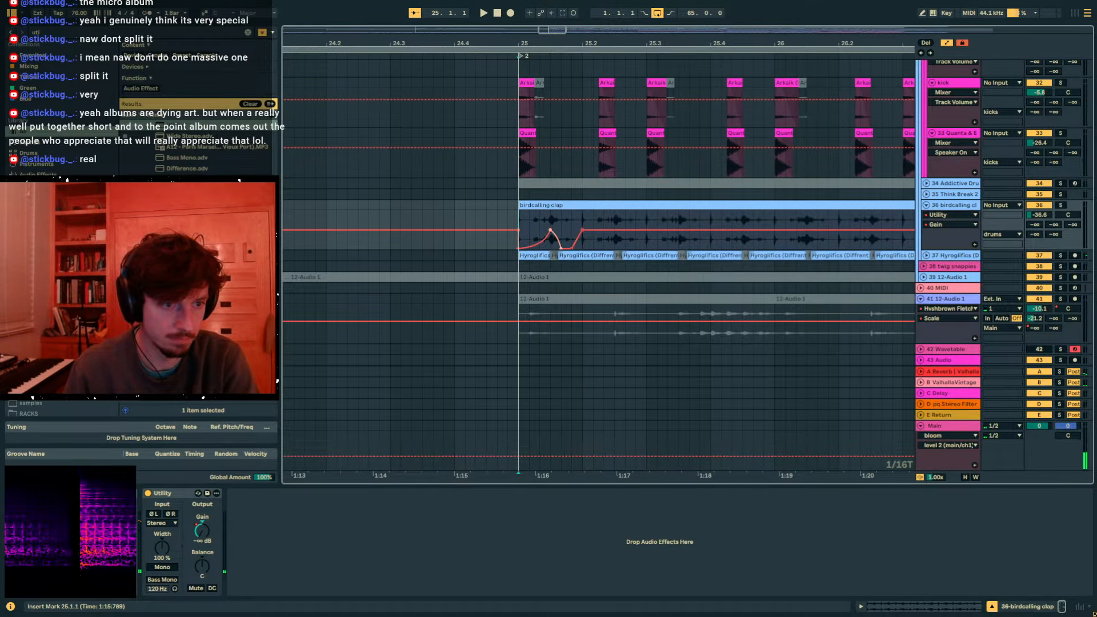
key("space")
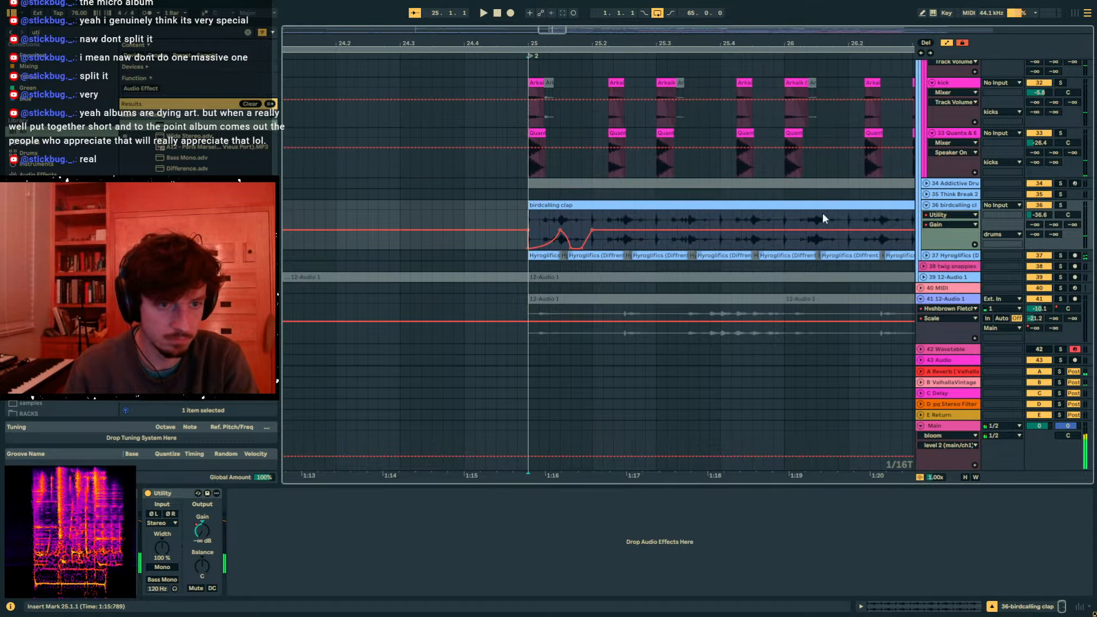
- Solo-check the birdcalling clap and repeat its one-beat gain automation curve over the following beats up to about 26.3
left_click(1061, 204)
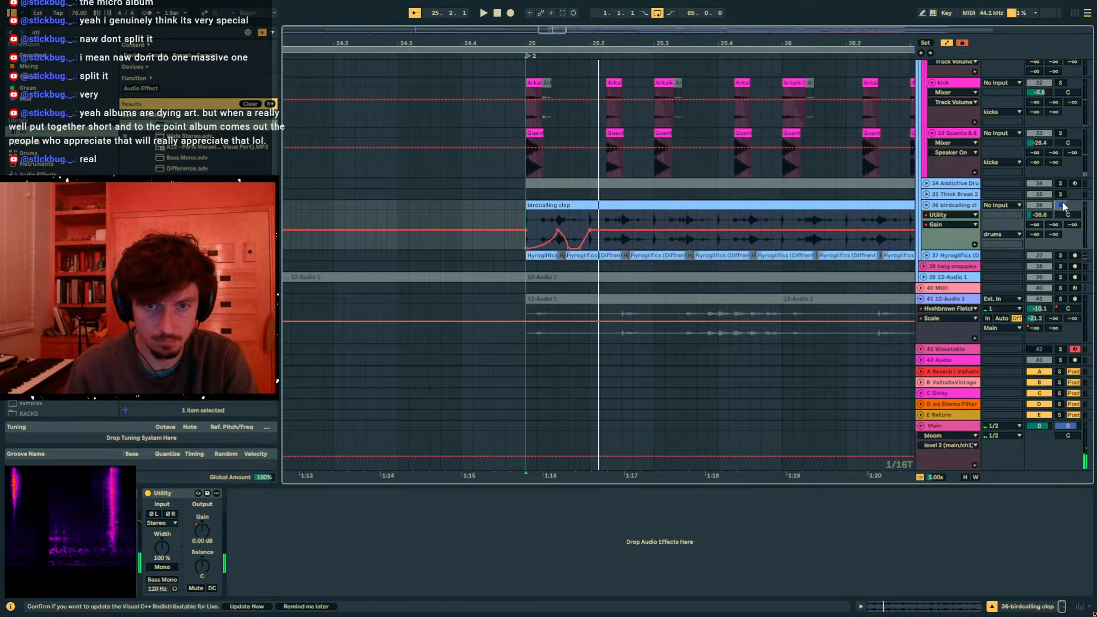
key("ctrl+d")
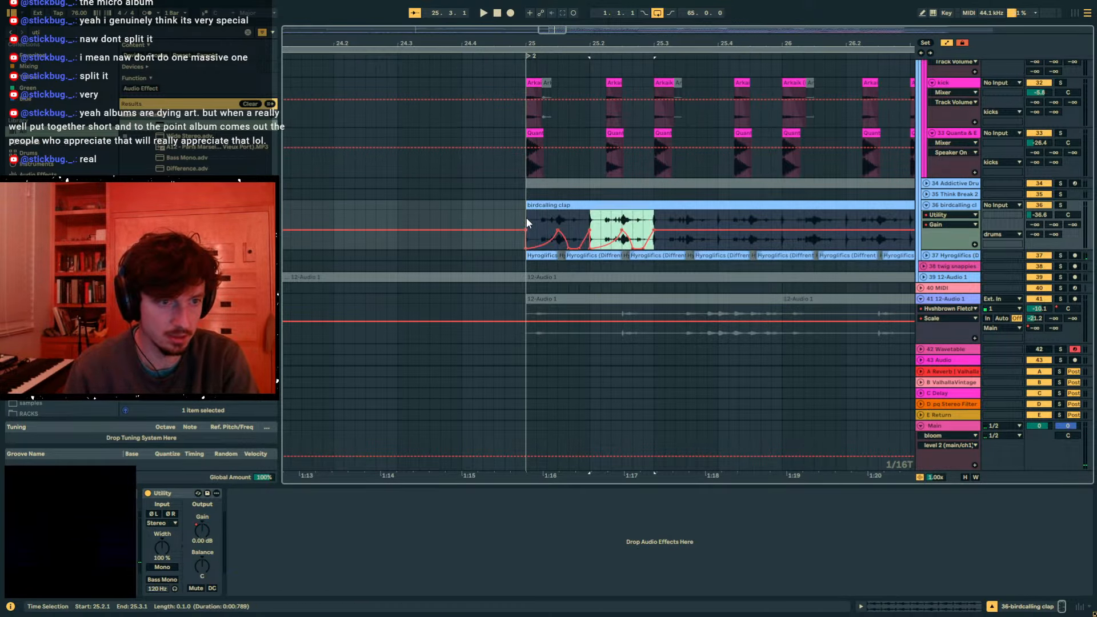
left_click(527, 220)
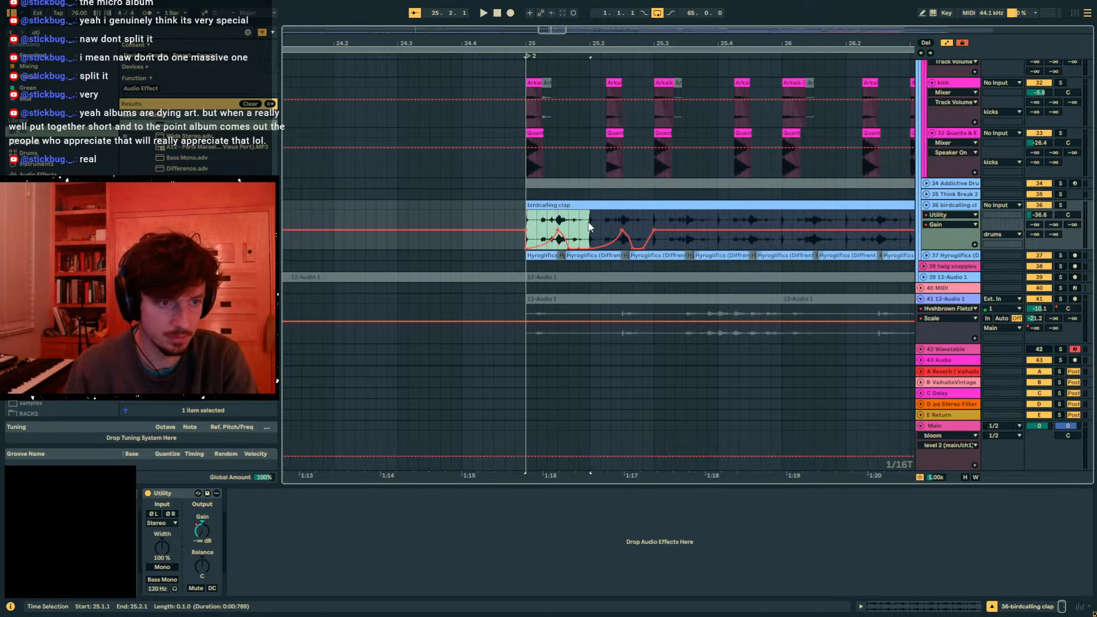
key("ctrl+d")
key("ctrl+d")
- Play the drop from bar 25 and lower the birdcalling clap track's volume to -39.6 dB
left_click(526, 215)
left_click(406, 215)
key("space")
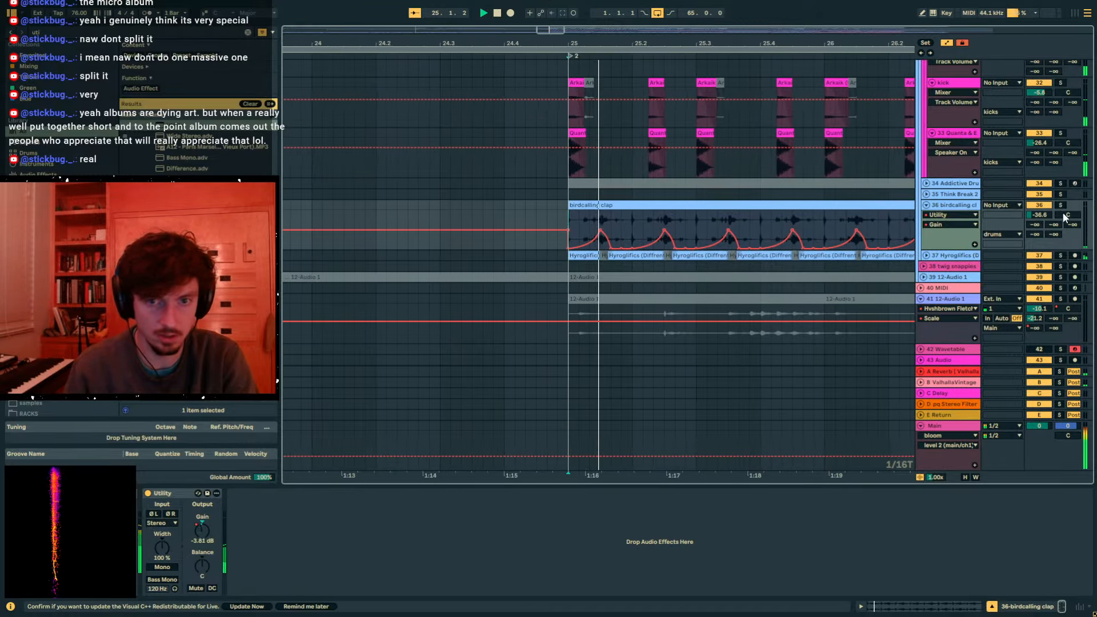
mouse_move(1039, 215)
left_mouse_down()
mouse_move(1039, 204)
mouse_move(1040, 216)
left_mouse_up()
key("space")
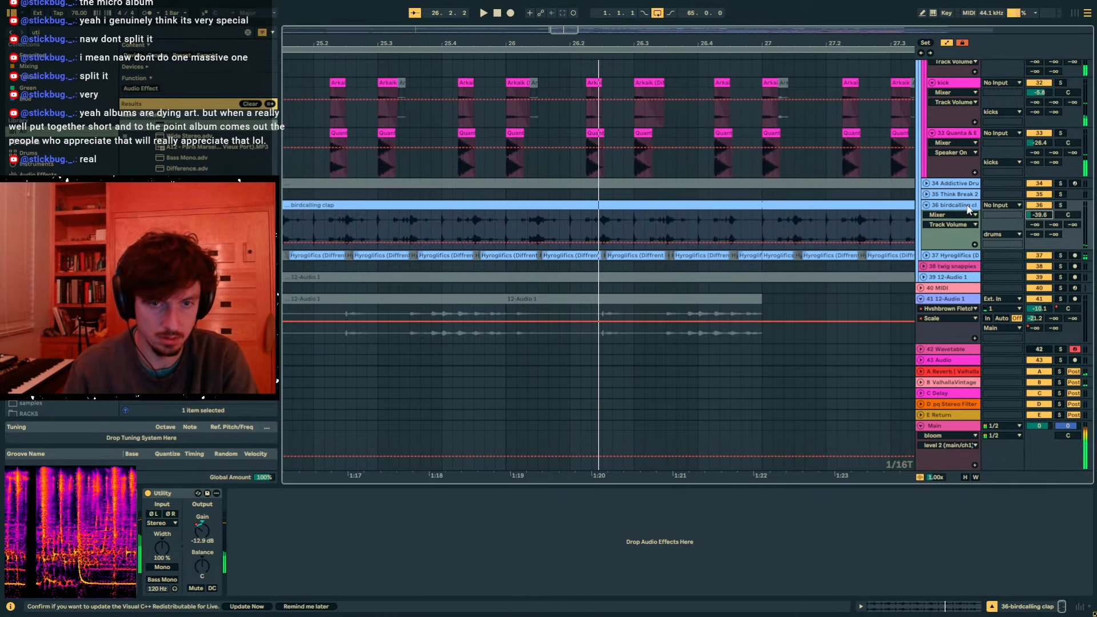
- Bring the birdcalling clap's Utility gain automation back into view and replay the drop from bar 25
left_click(200, 531)
key("a")
key("a")
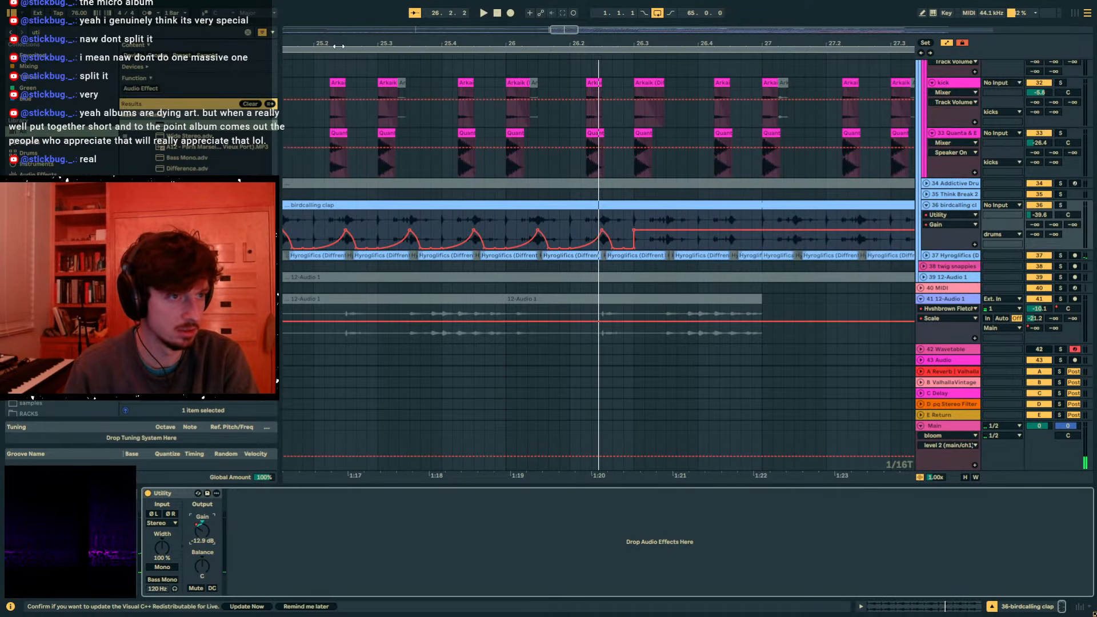
scroll(382, 154, "down", 3)
key("space")
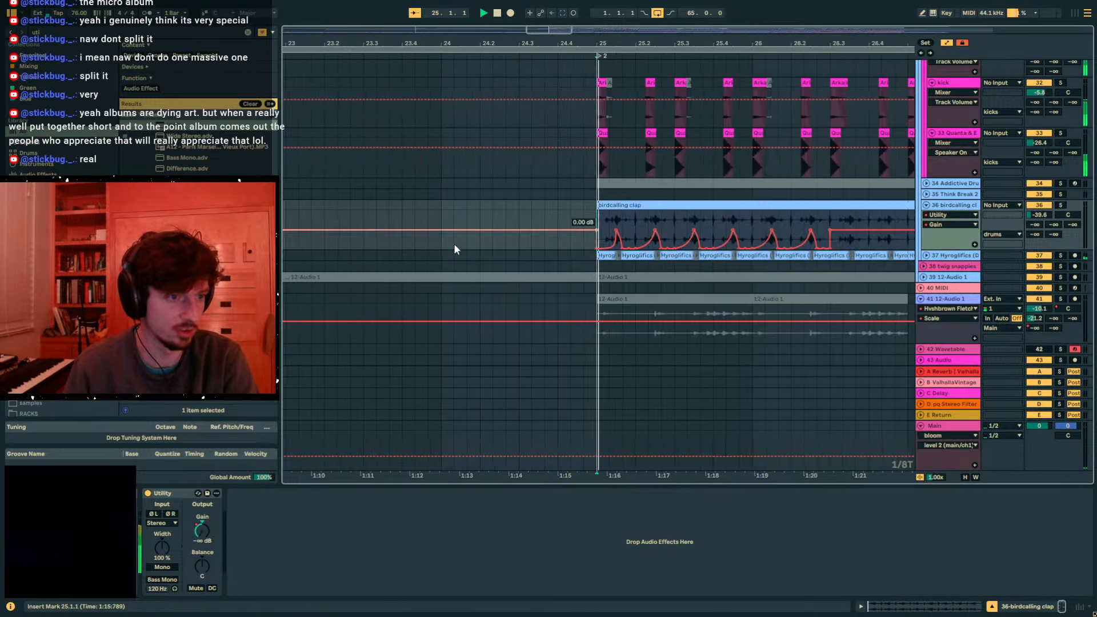
- Duplicate the one-beat gain curve from 25.2 repeatedly until it fills the birdcalling clap clip up to bar 29
left_click_drag(575, 219, 586, 218)
key("ctrl+d")
key("ctrl+d")
key("ctrl+d")
key("ctrl+d")
key("ctrl+d")
key("ctrl+d")
key("ctrl+d")
key("ctrl+d")
key("ctrl+d")
key("ctrl+d")
key("ctrl+d")
key("ctrl+d")
key("ctrl+d")
key("ctrl+d")
key("ctrl+d")
key("ctrl+d")
key("ctrl+d")
key("ctrl+d")
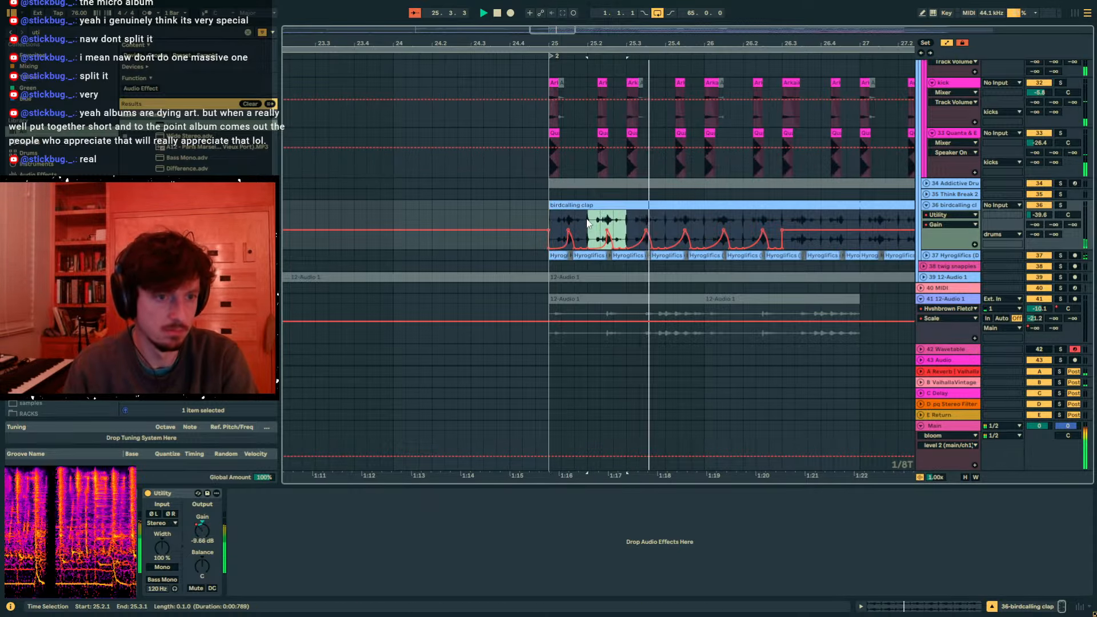
key("ctrl+z")
key("ctrl+z")
key("ctrl+z")
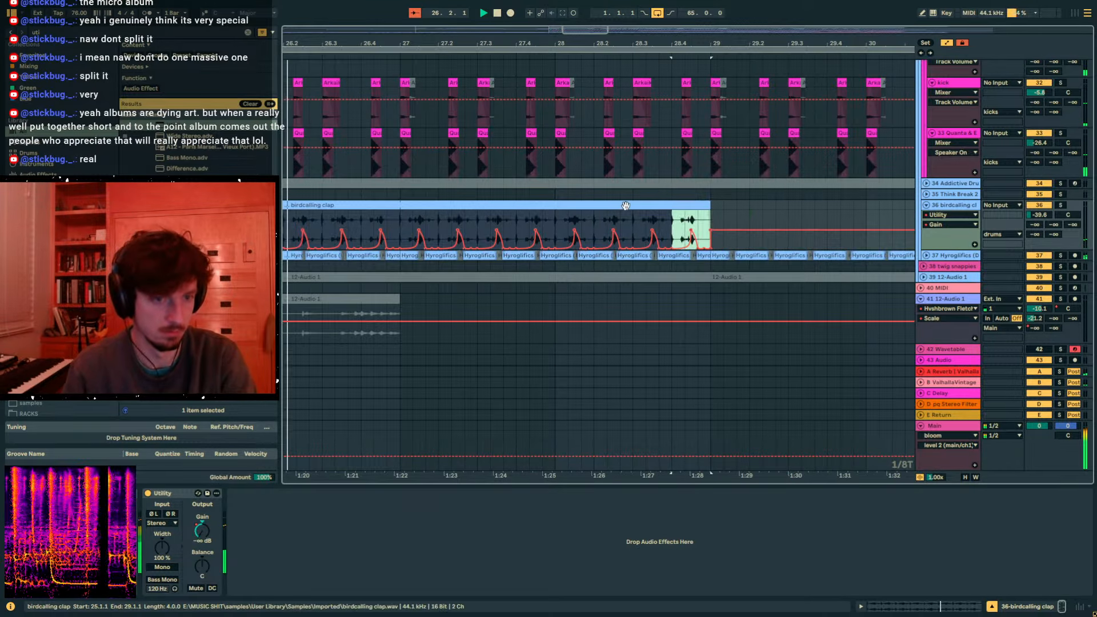
- Duplicate the four-bar birdcalling clap clip along its track until the copies end at bar 57
scroll(623, 195, "down", 5)
key("a")
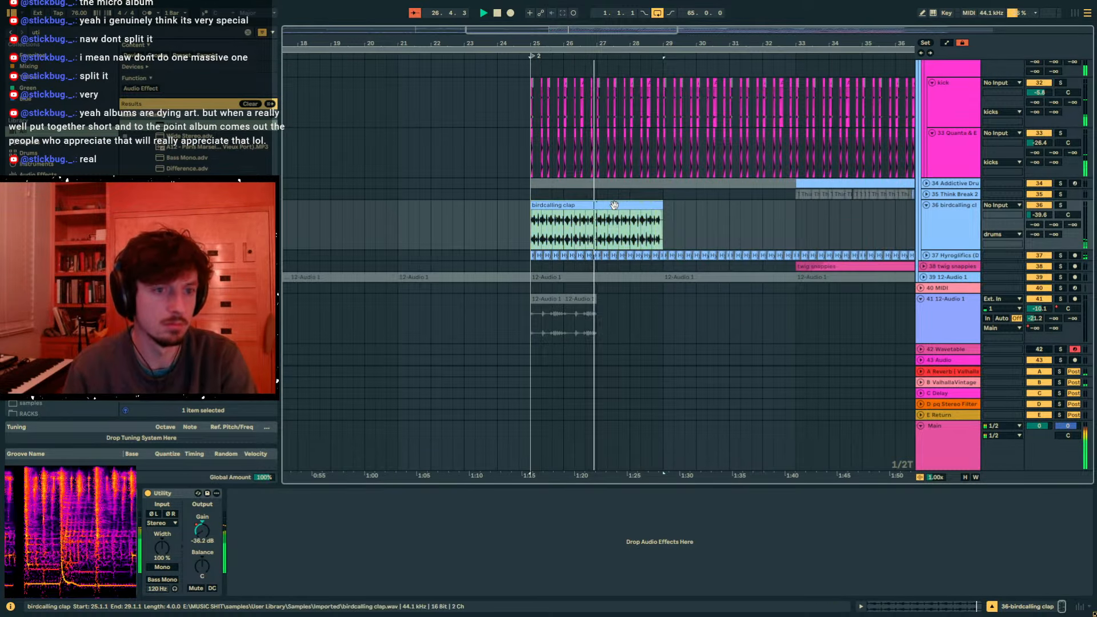
scroll(623, 196, "right", 10)
key("ctrl+d")
key("ctrl+d")
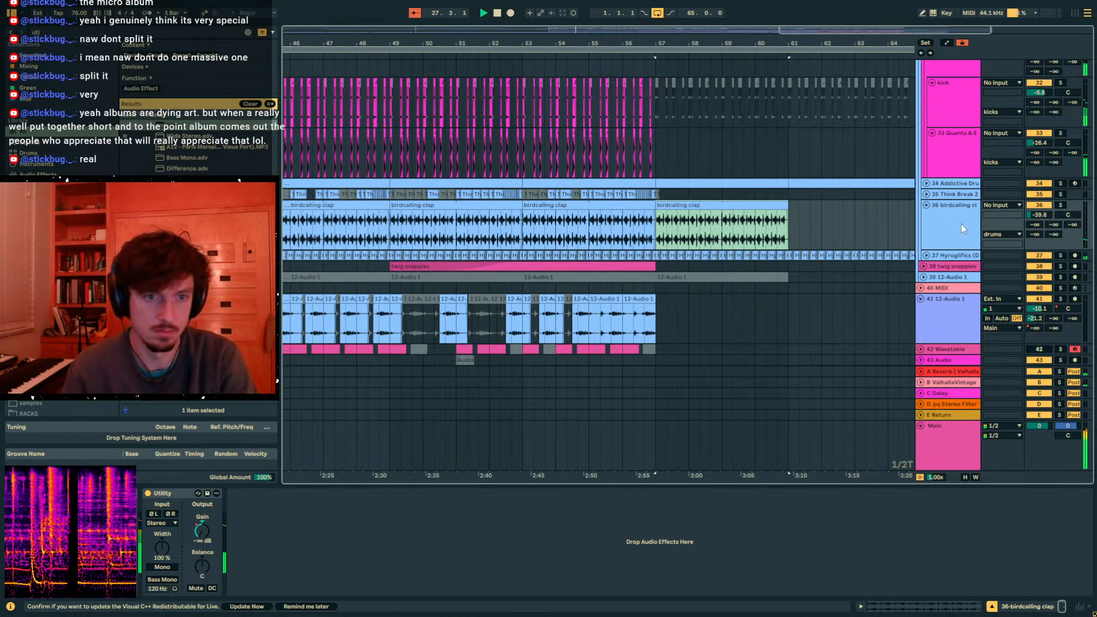
key("ctrl+z")
- Add an EQ Eight to the birdcalling clap track and boost its high shelf by 4.09 dB at 5.05 kHz
left_click(948, 222)
left_click(38, 30)
type("eq 8")
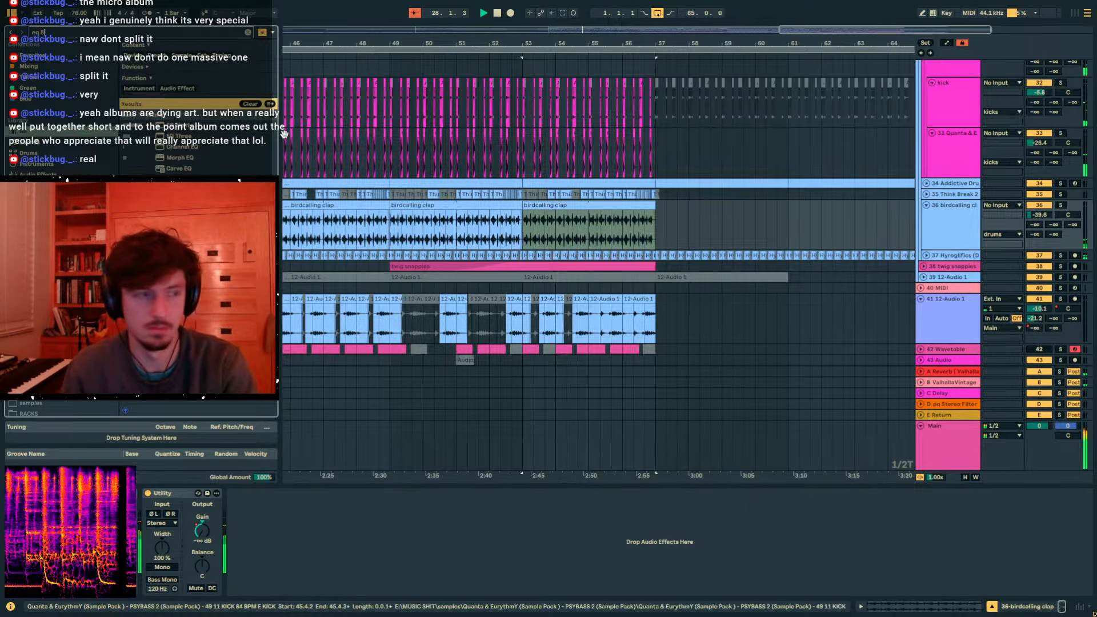
key("Down")
key("Return")
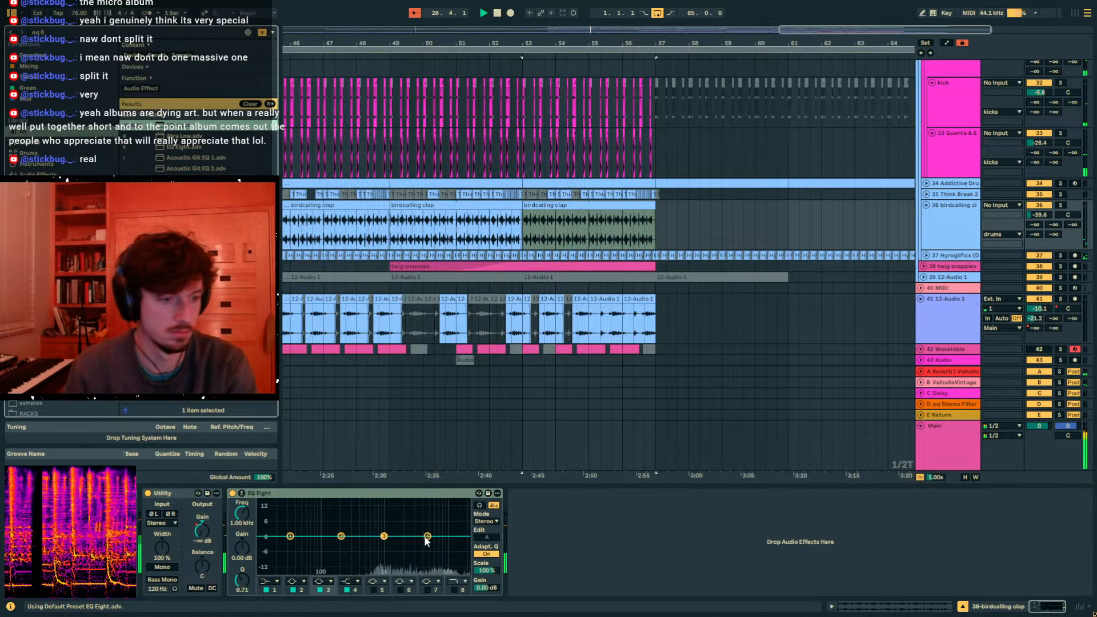
left_click_drag(426, 537, 403, 524)
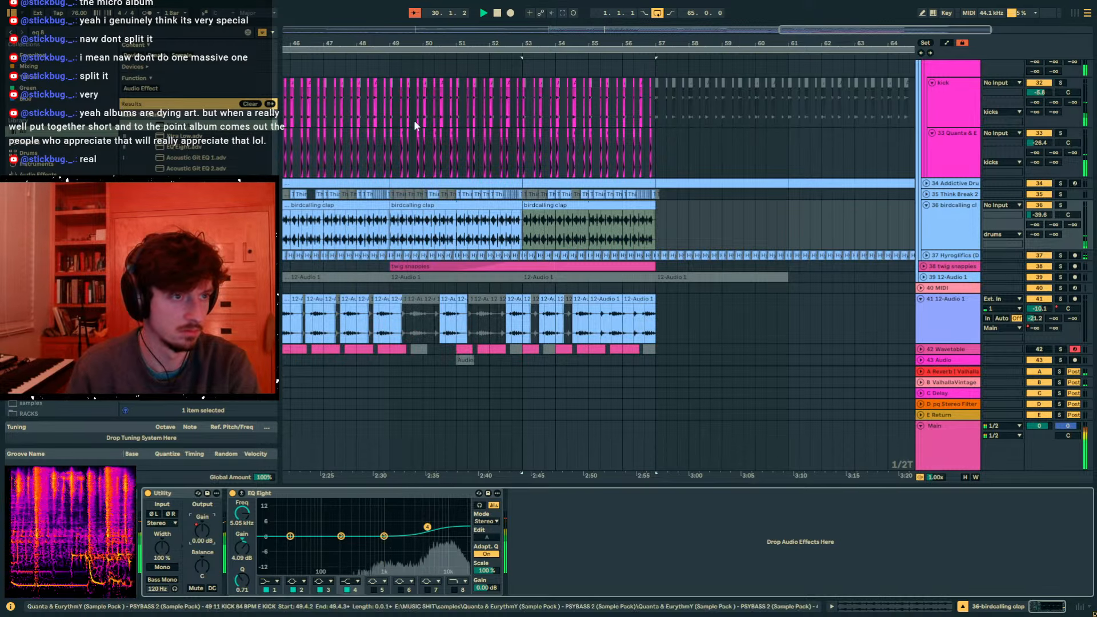
- Duplicate the four-bar gain automation of bars 25 to 29 across the birdcalling clap copies up to bar 49
key("a")
left_click_drag(571, 43, 755, 21)
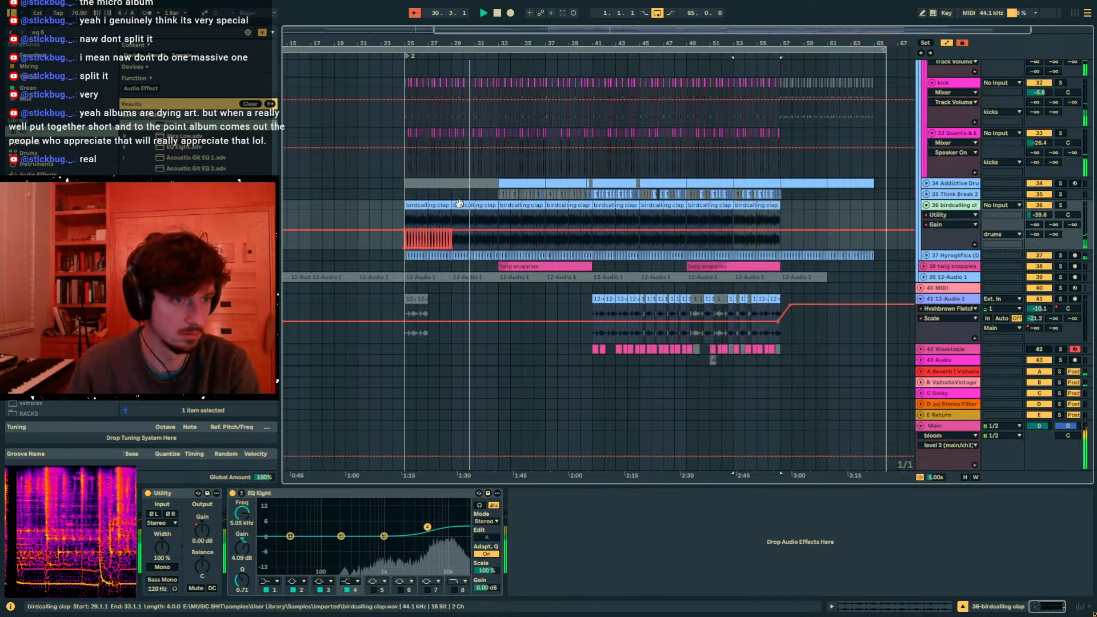
left_click(425, 229)
key("ctrl+d")
key("ctrl+d")
key("ctrl+d")
key("ctrl+d")
key("ctrl+d")
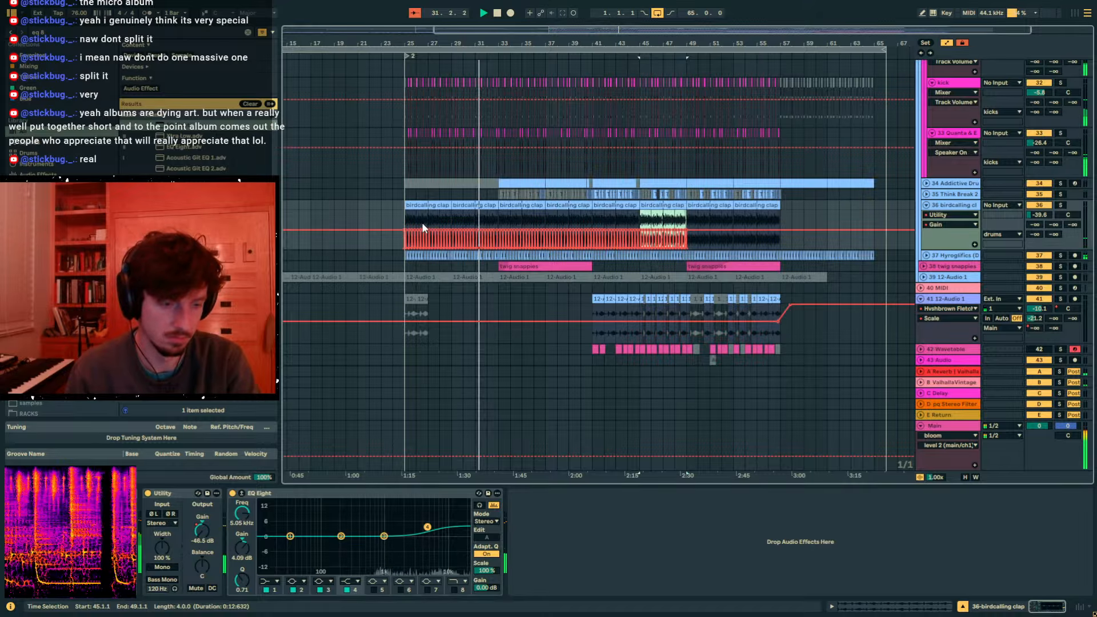
- Try the birdcalling clap track at -36.6 dB and set its volume back to -39.6 dB
mouse_move(1039, 215)
left_mouse_down()
mouse_move(1039, 199)
mouse_move(1039, 223)
left_mouse_up()
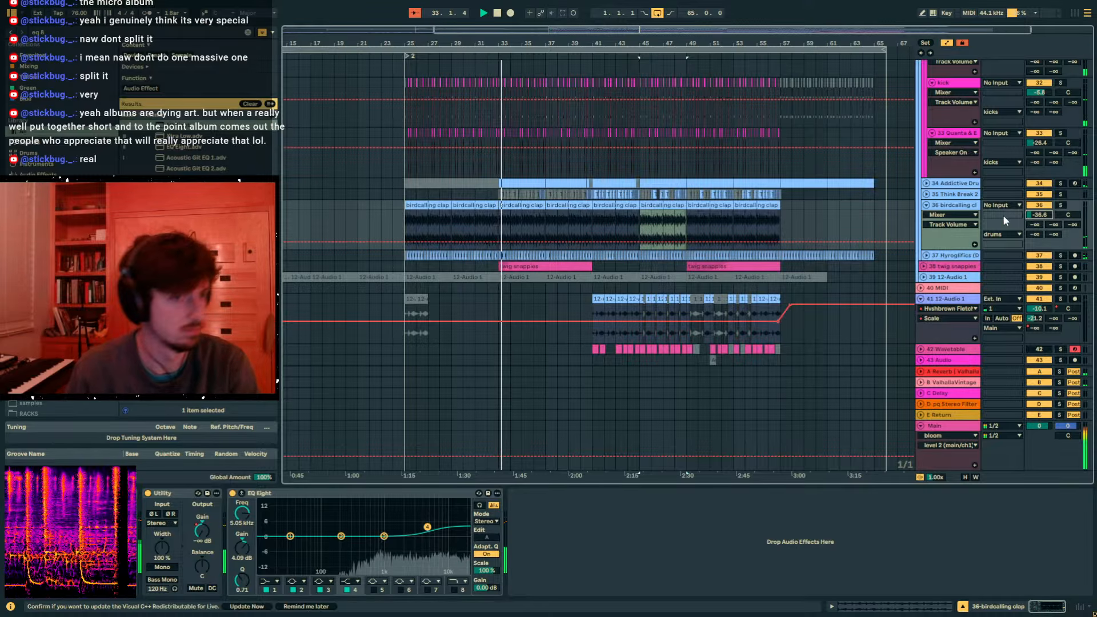
left_click_drag(1039, 215, 1039, 216)
- Examine the device chains of the Hip-Hop Sub Bass and kick tracks while the drop plays
scroll(659, 222, "up", 15)
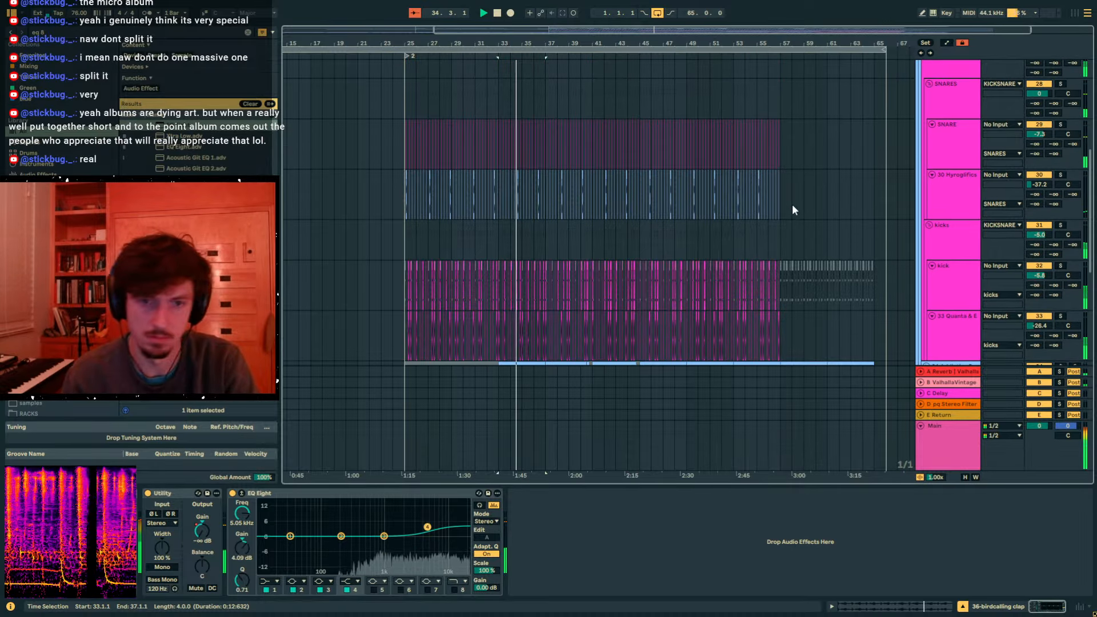
left_click(938, 117)
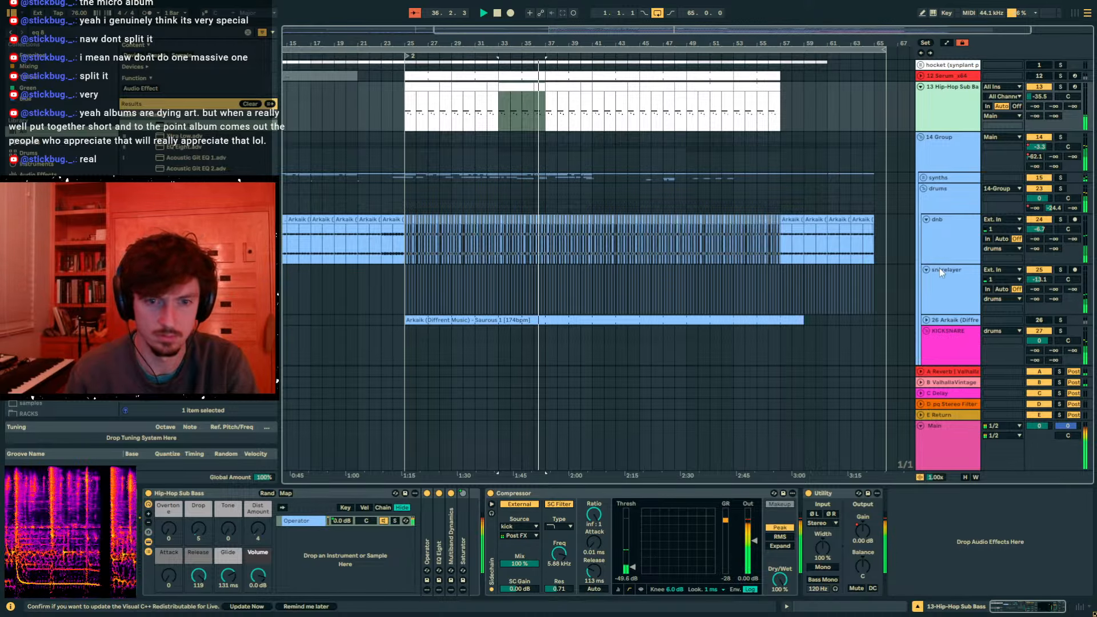
scroll(941, 273, "down", 8)
left_click(963, 309)
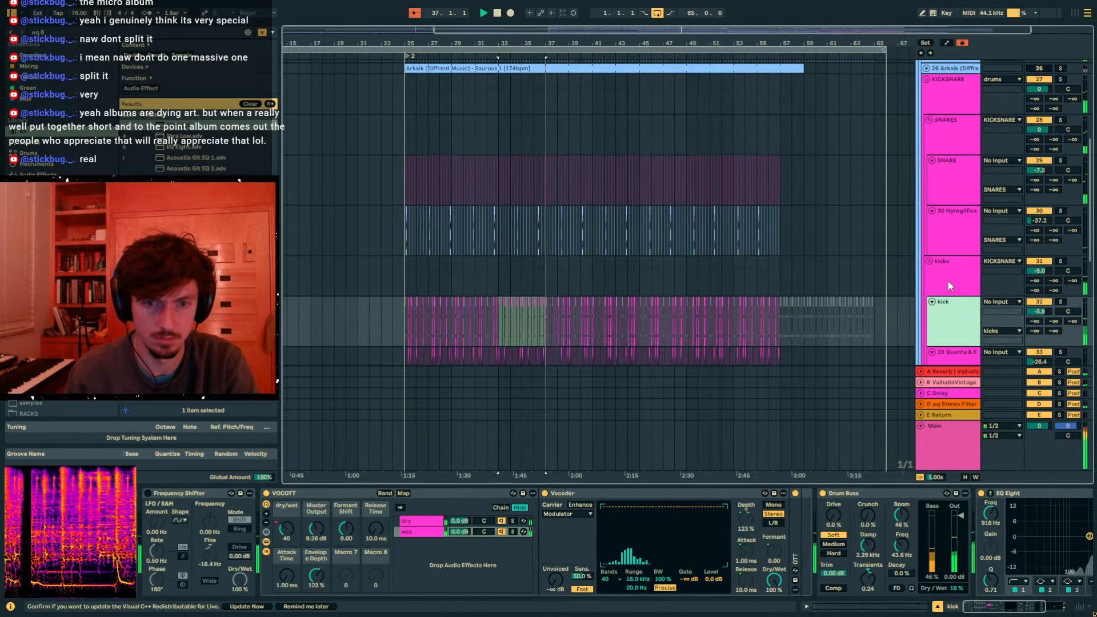
scroll(970, 308, "down", 2)
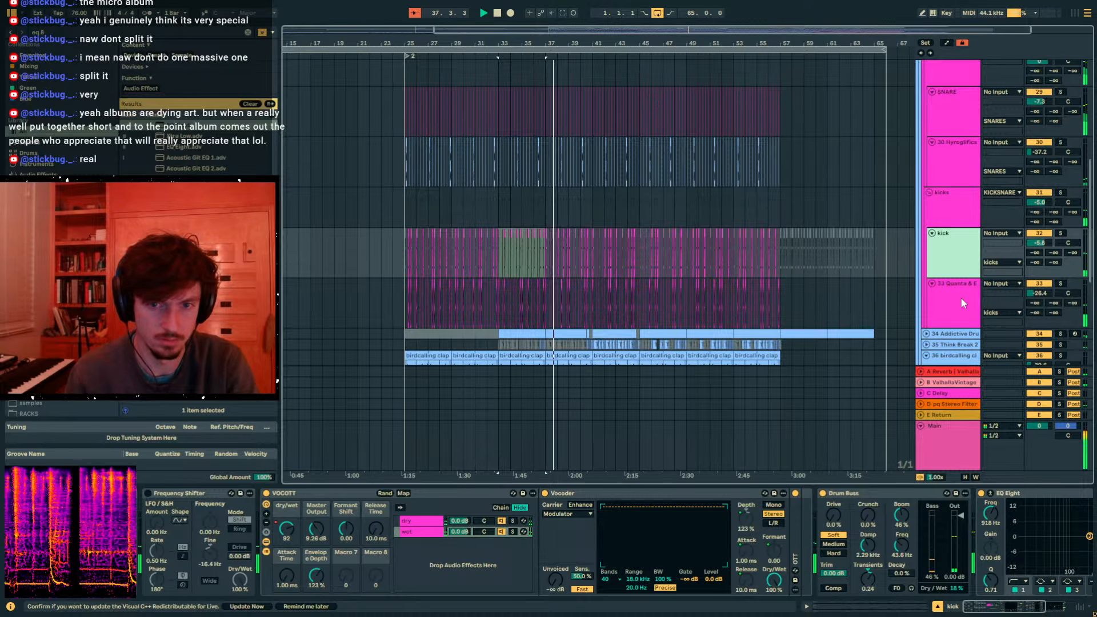
- Solo the kicks group and play it from just before bar 37
left_click_drag(547, 43, 550, 52)
key("space")
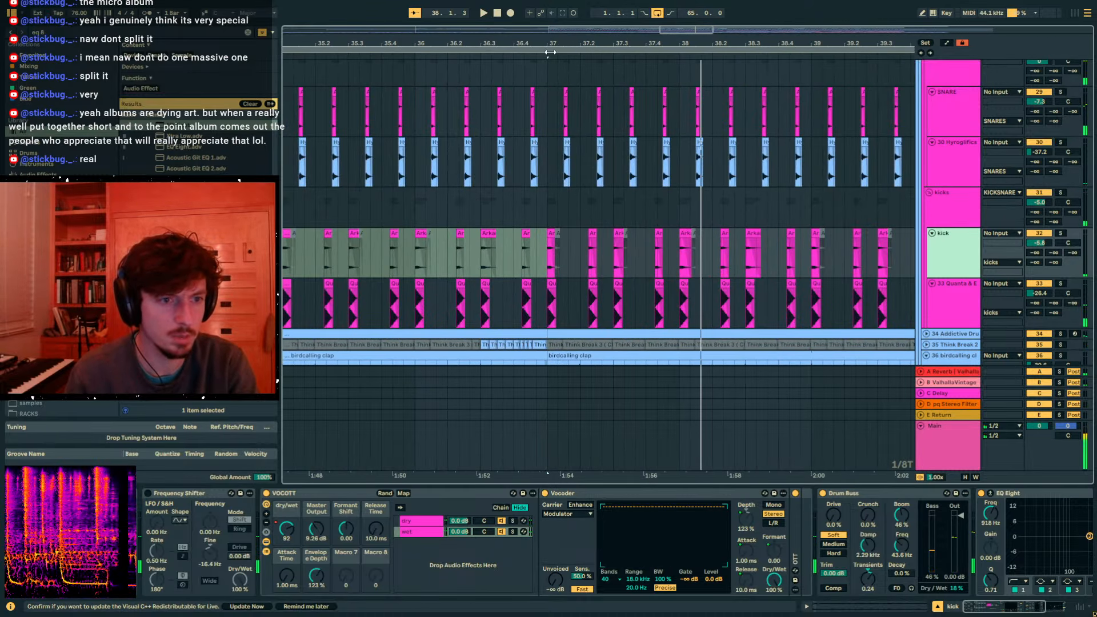
left_click(542, 207)
left_click(1061, 193)
key("space")
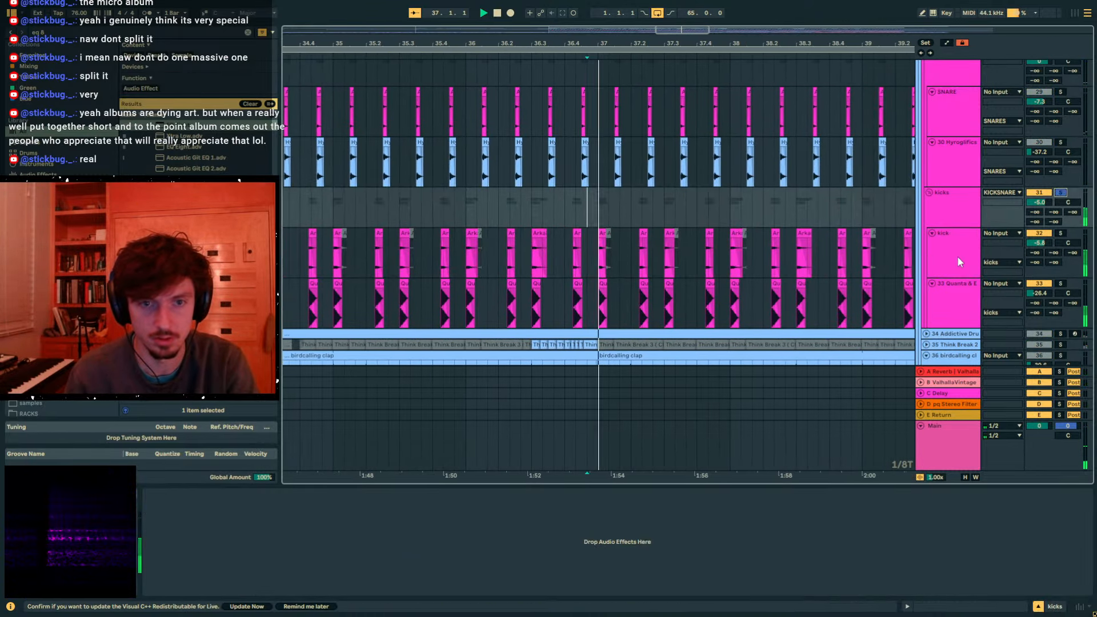
- Collapse the VOCOTT rack on the kick track and play the soloed kicks from just before bar 37
left_click(957, 258)
left_click(949, 296)
left_click(949, 257)
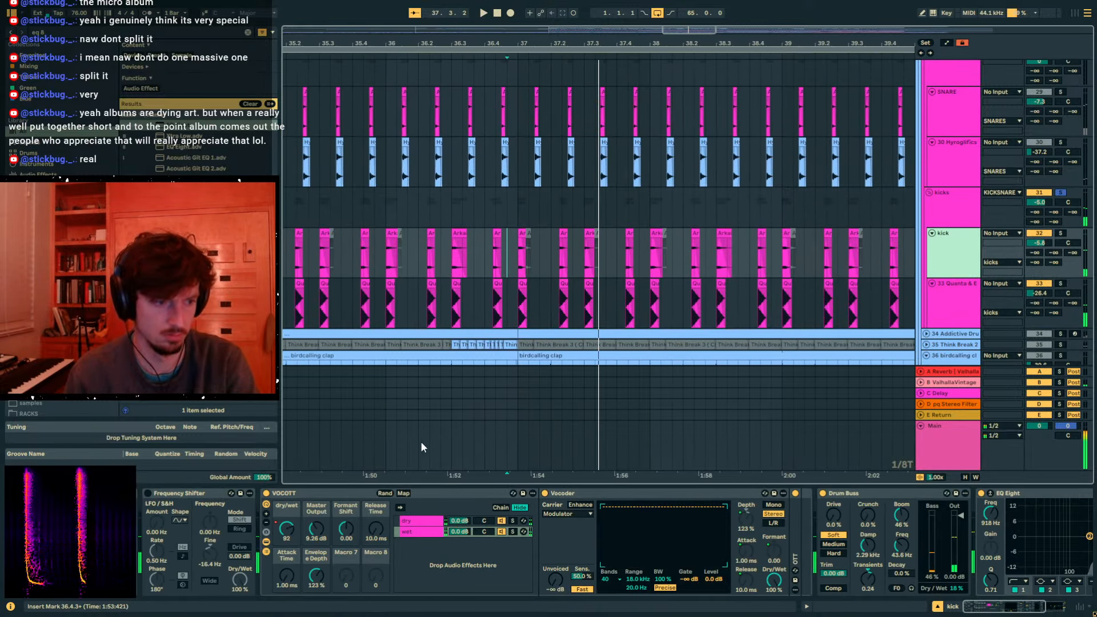
double_click(329, 493)
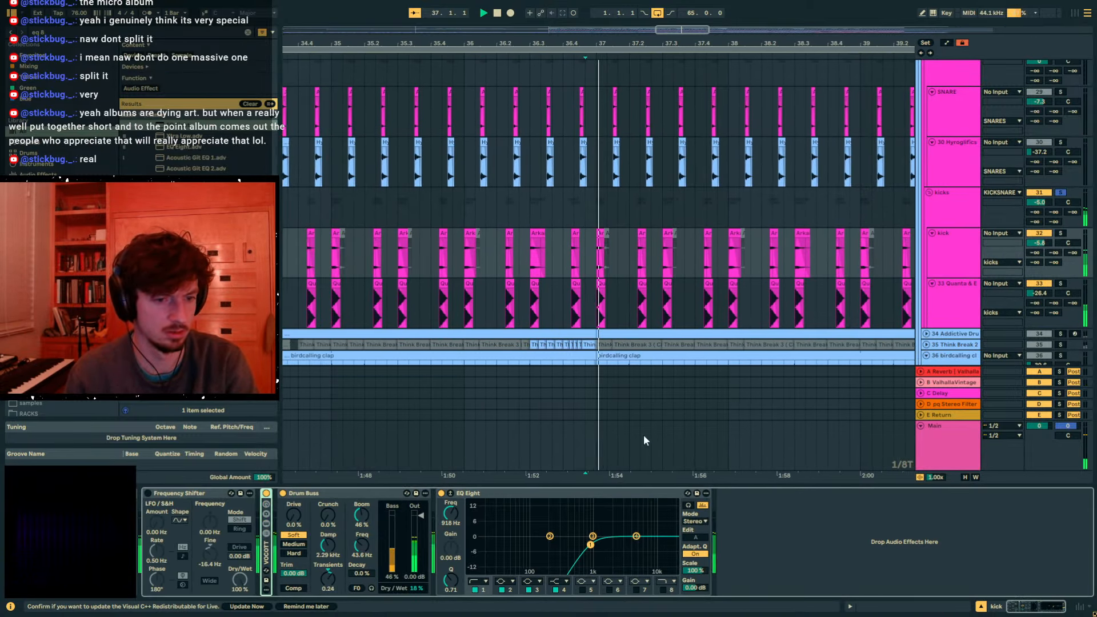
key("space")
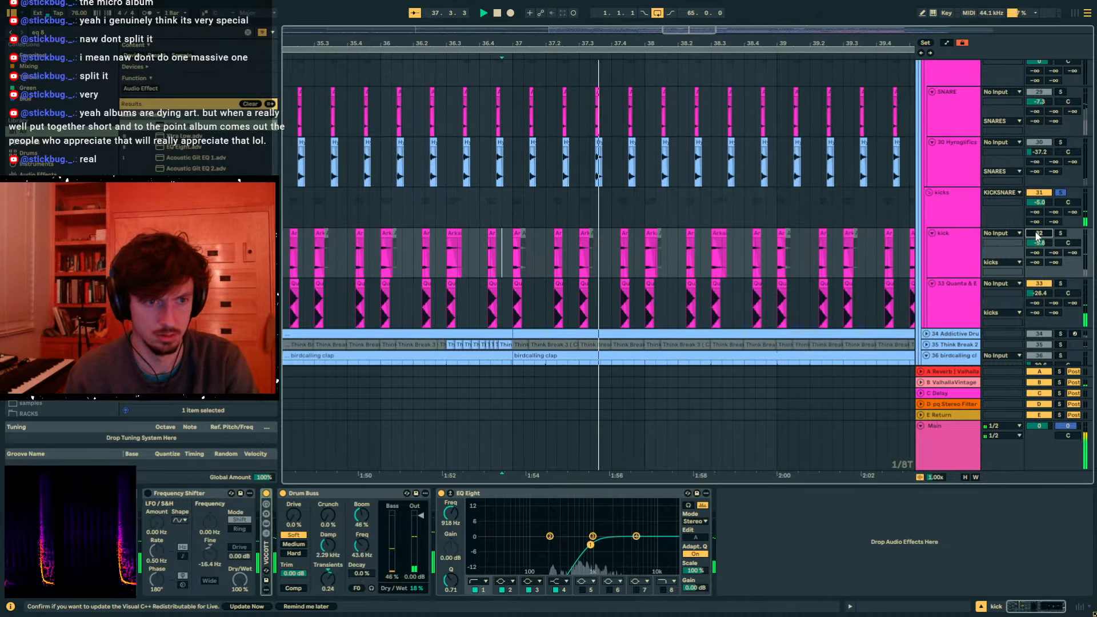
- Compare the kick and Quanta layers while they play and unsolo the kicks group
left_click(964, 245)
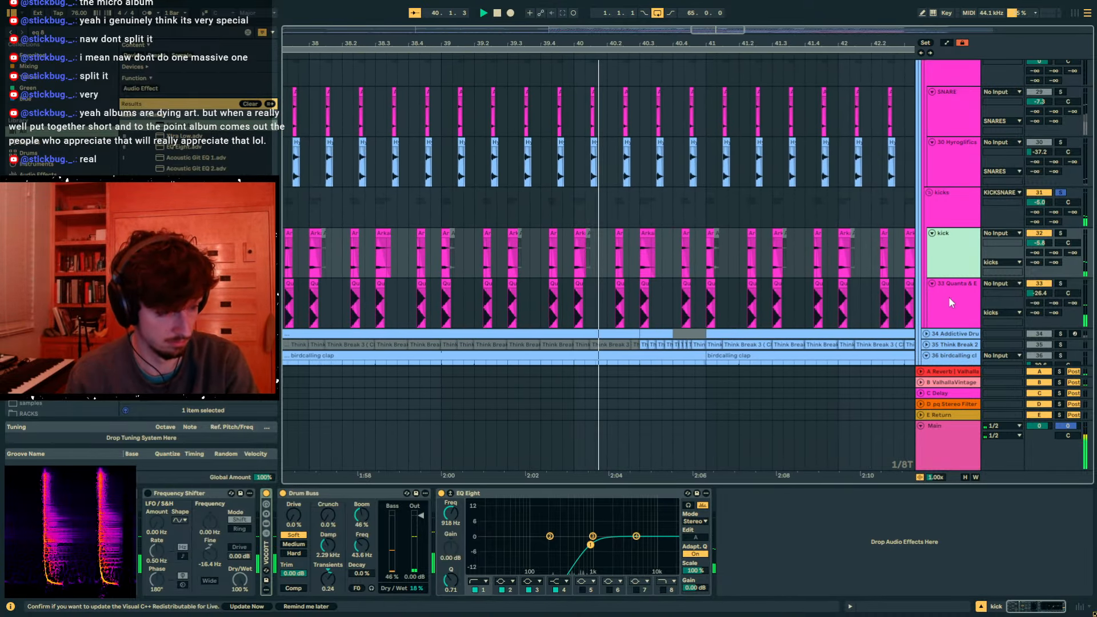
left_click(948, 297)
left_click(947, 211)
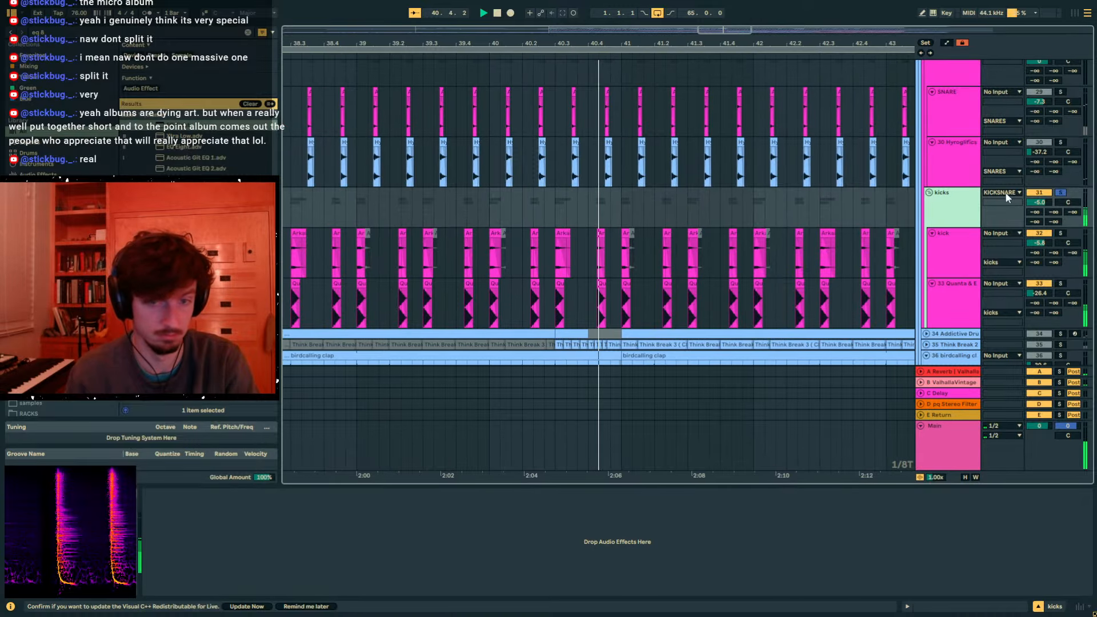
left_click(1058, 192)
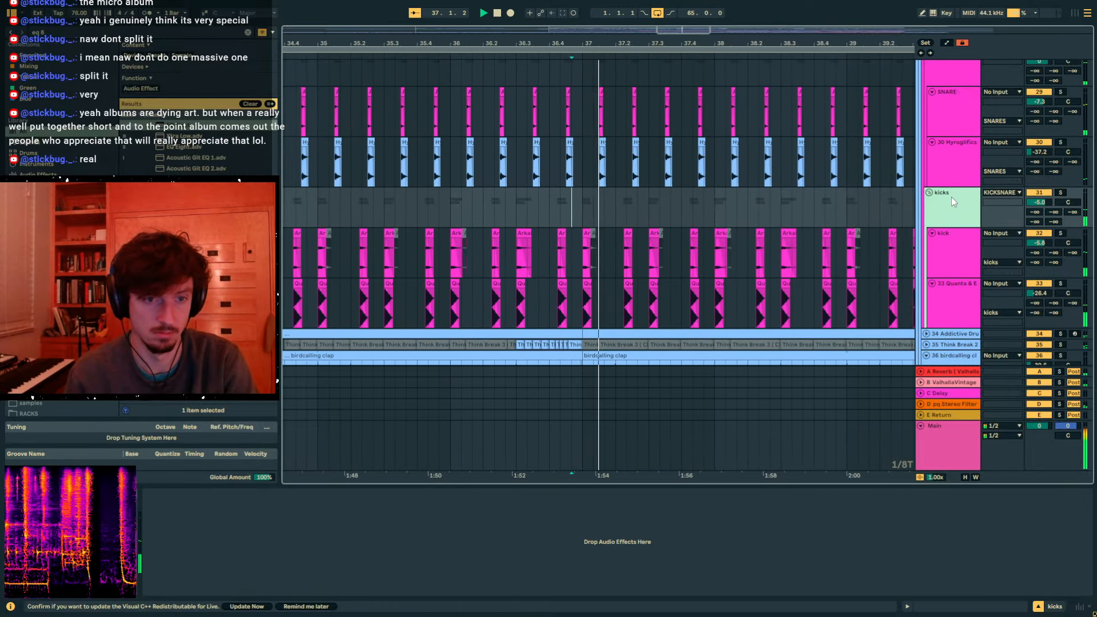
- Show the Main track's devices and set the kicks group's volume to -6.0 dB
left_click(948, 455)
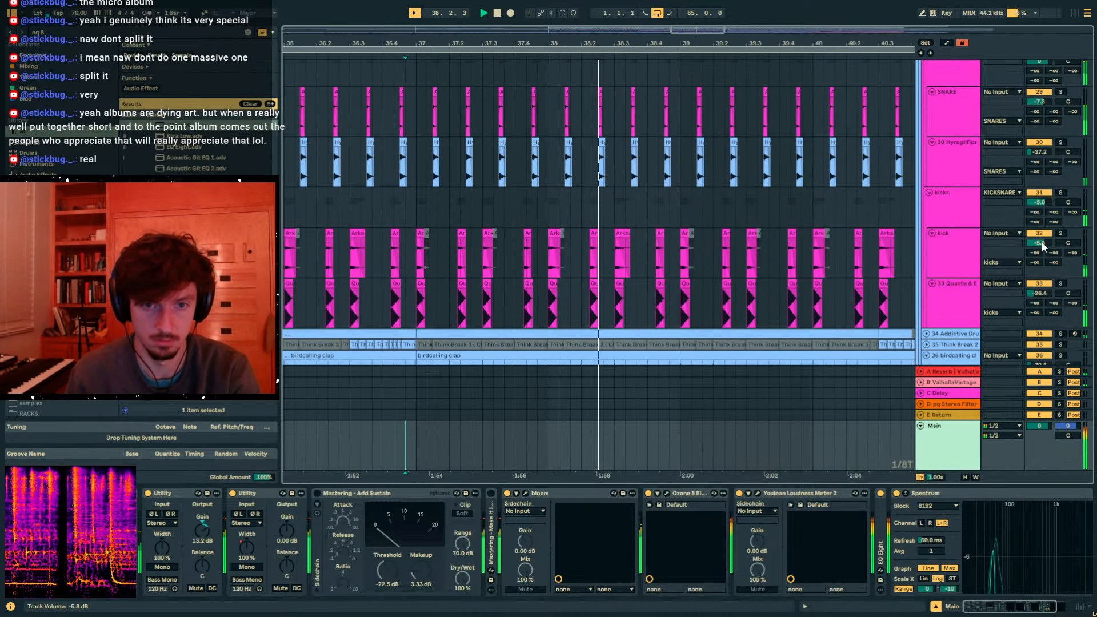
left_click_drag(1039, 203, 1031, 218)
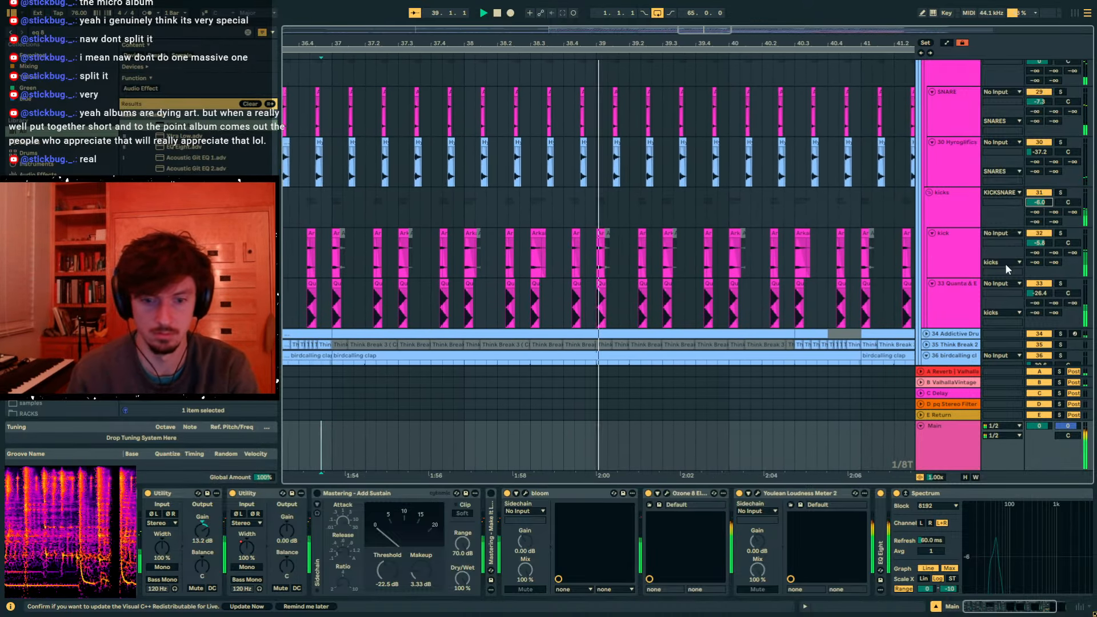
- Look over the drum groups and the Arkaik Saurous 1 track's devices, and show automation with the KICKSNARE group selected
scroll(855, 267, "up", 2)
scroll(855, 267, "up", 8)
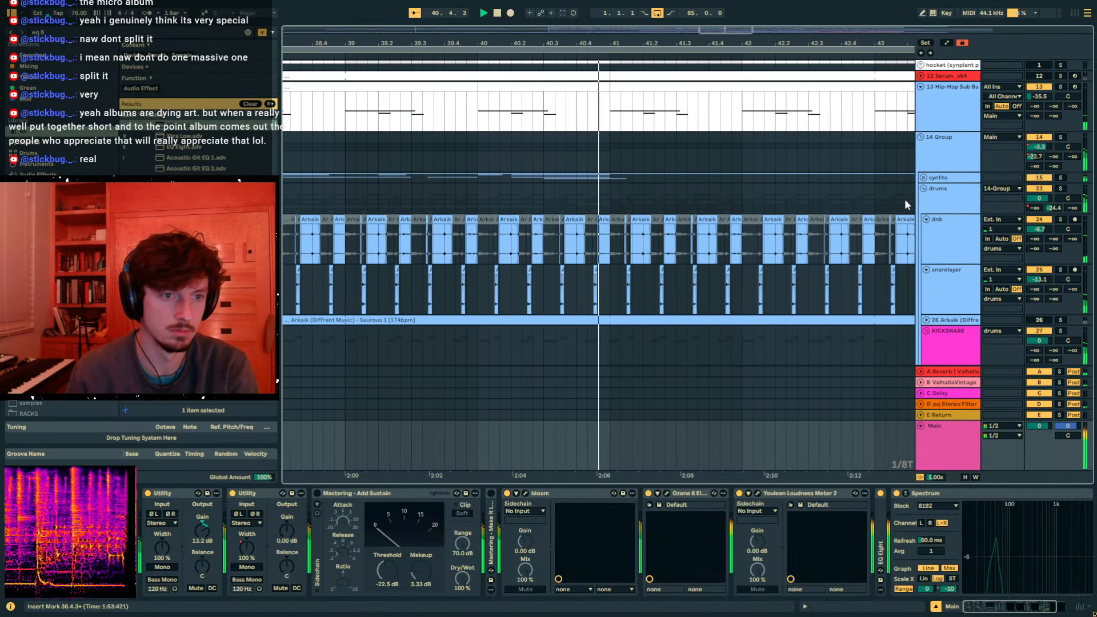
scroll(710, 277, "down", 10)
left_click(489, 188)
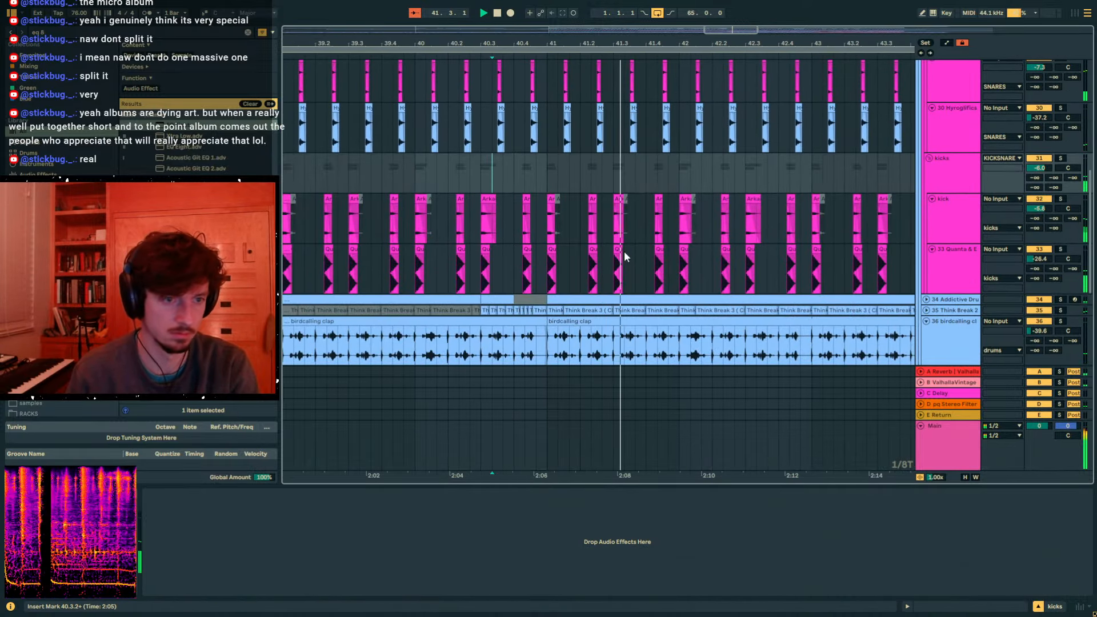
scroll(505, 259, "up", 5)
left_click(459, 128)
left_click(466, 80)
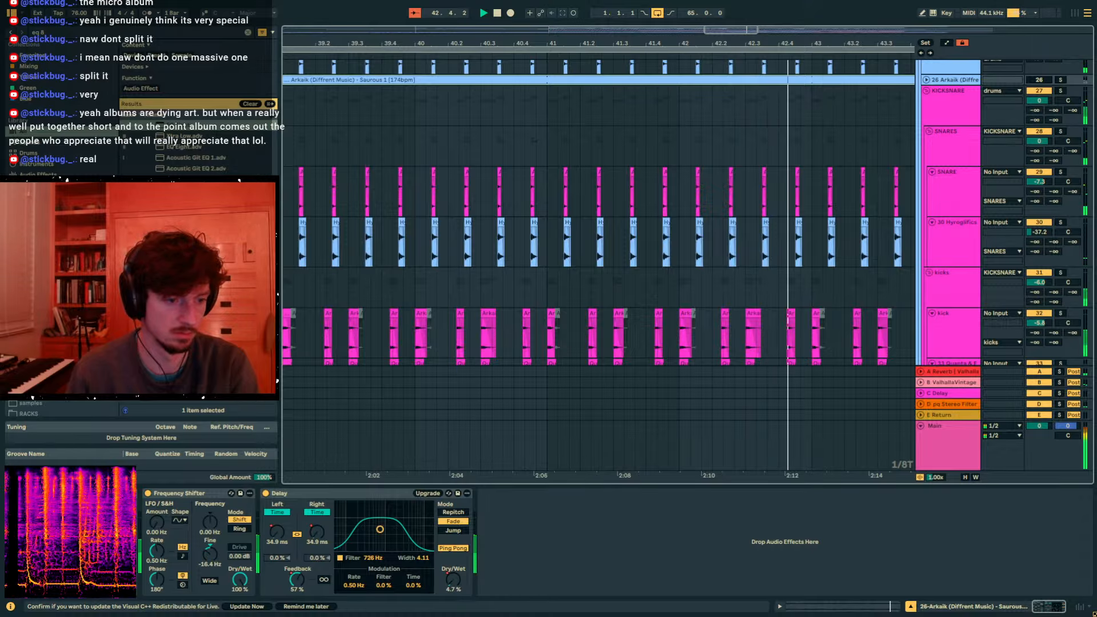
left_click(490, 112)
key("a")
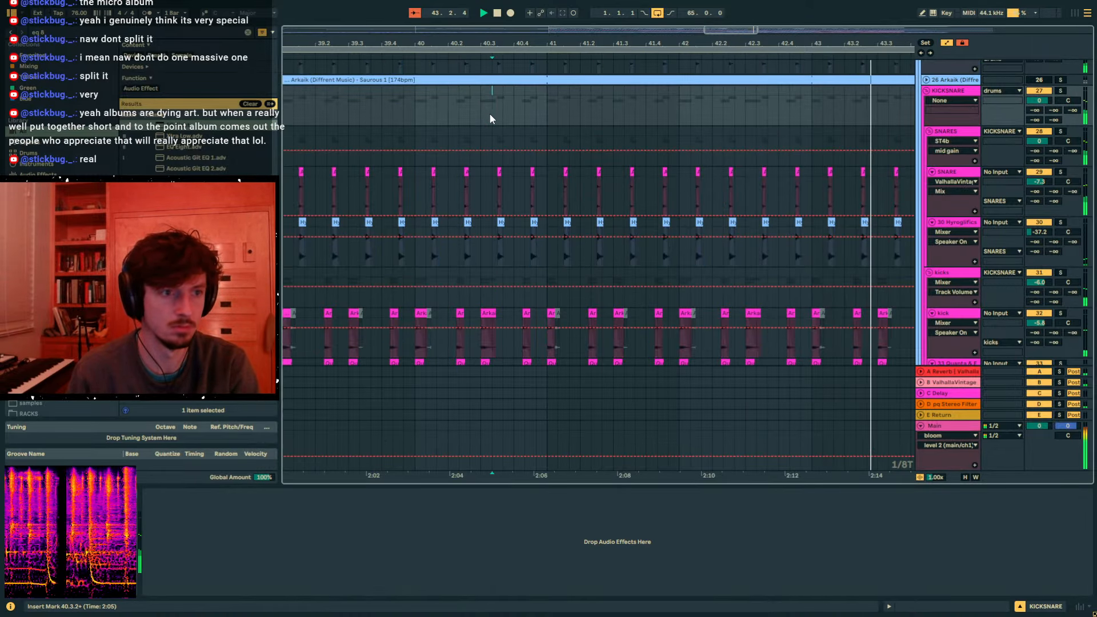
- Hide the automation lanes and look over the SNARE and kicks tracks inside the KICKSNARE group
left_click(503, 115)
scroll(599, 166, "up", 2)
key("a")
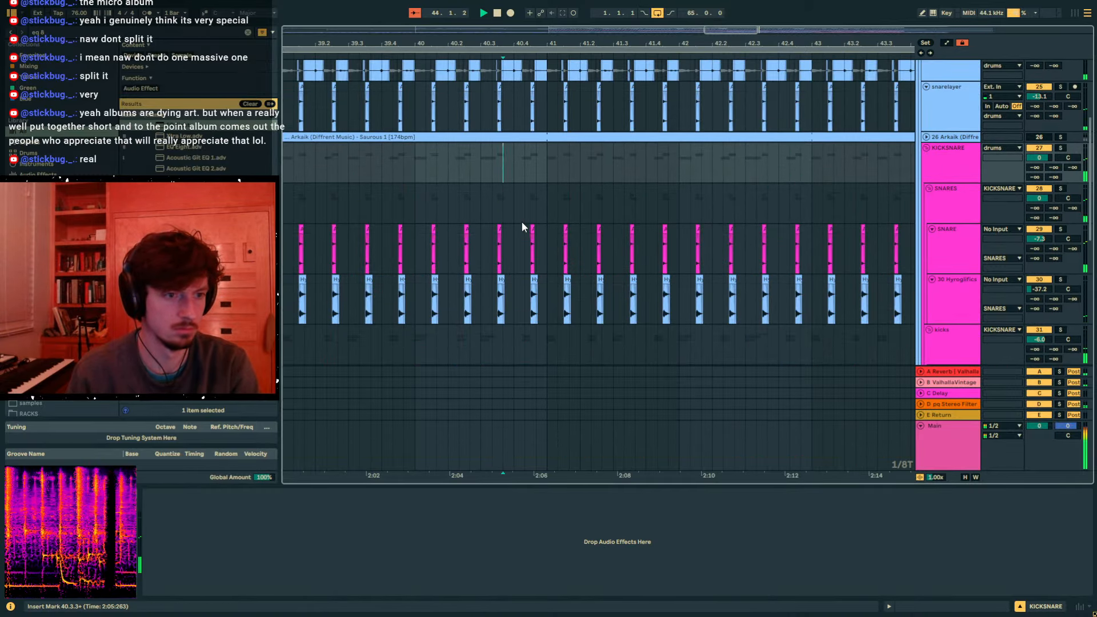
left_click(522, 221)
scroll(522, 224, "down", 3)
left_click(517, 256)
scroll(516, 259, "down", 4)
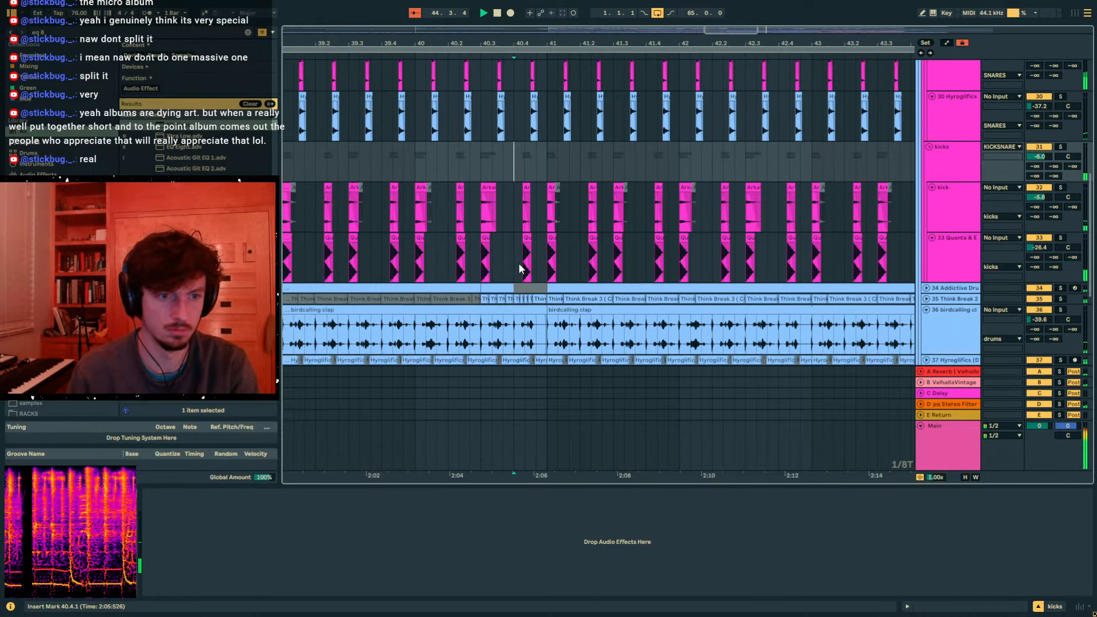
- Examine the devices on the Addictive Drums 2 track and on 12-Audio 1, with bars 38 to 53 in view
left_click(613, 287)
scroll(697, 279, "up", 3)
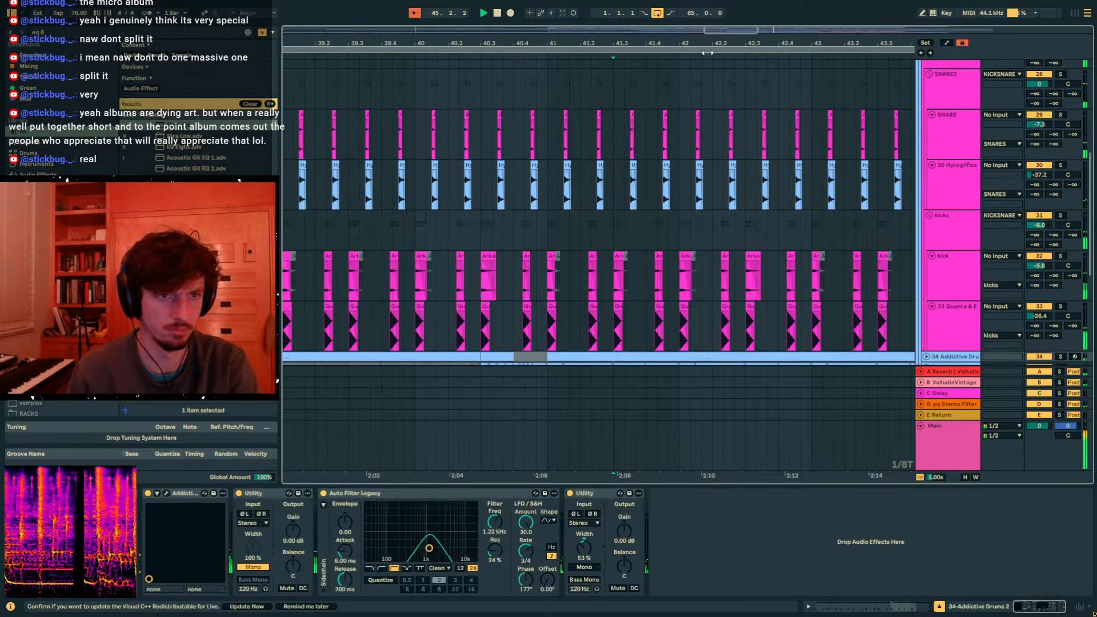
left_click_drag(699, 44, 457, 16)
scroll(678, 315, "down", 4)
scroll(677, 316, "down", 3)
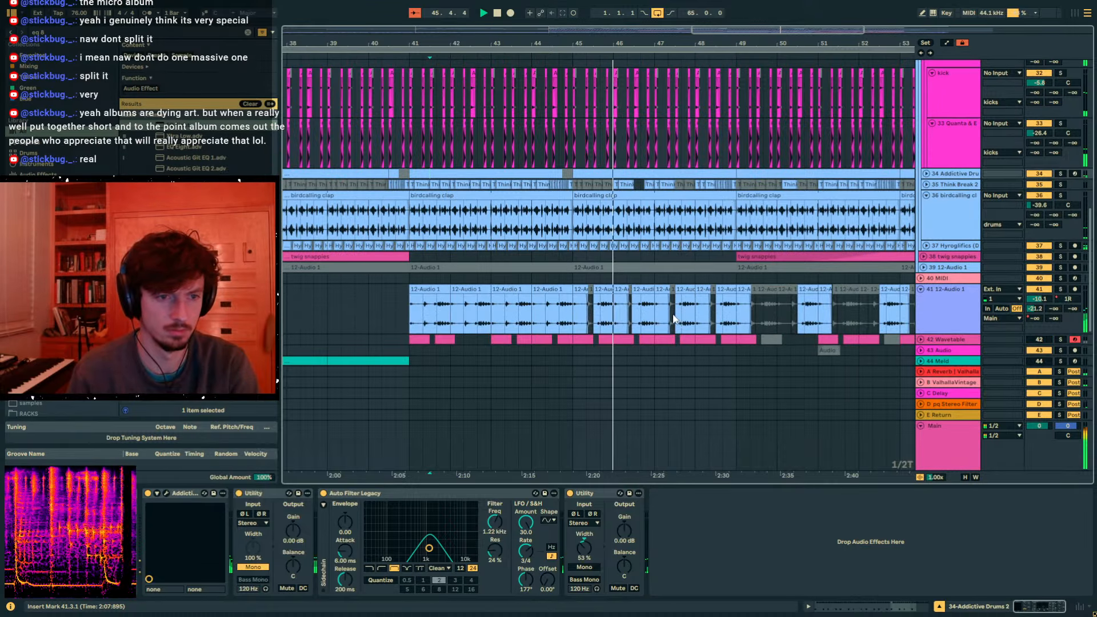
scroll(680, 306, "down", 4)
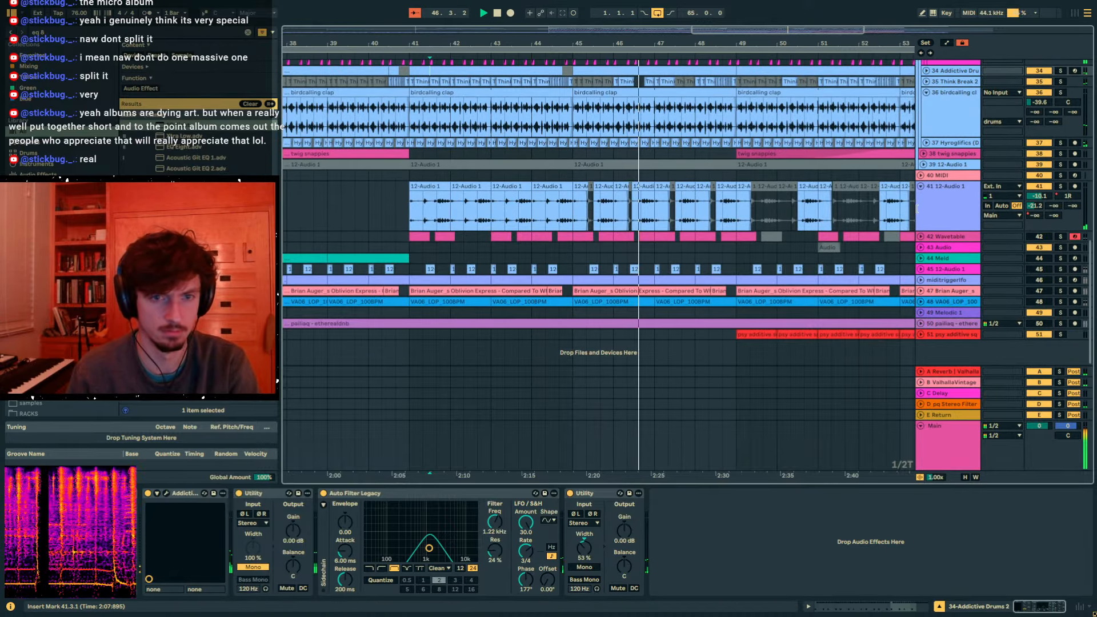
left_click(1015, 200)
scroll(791, 236, "up", 3)
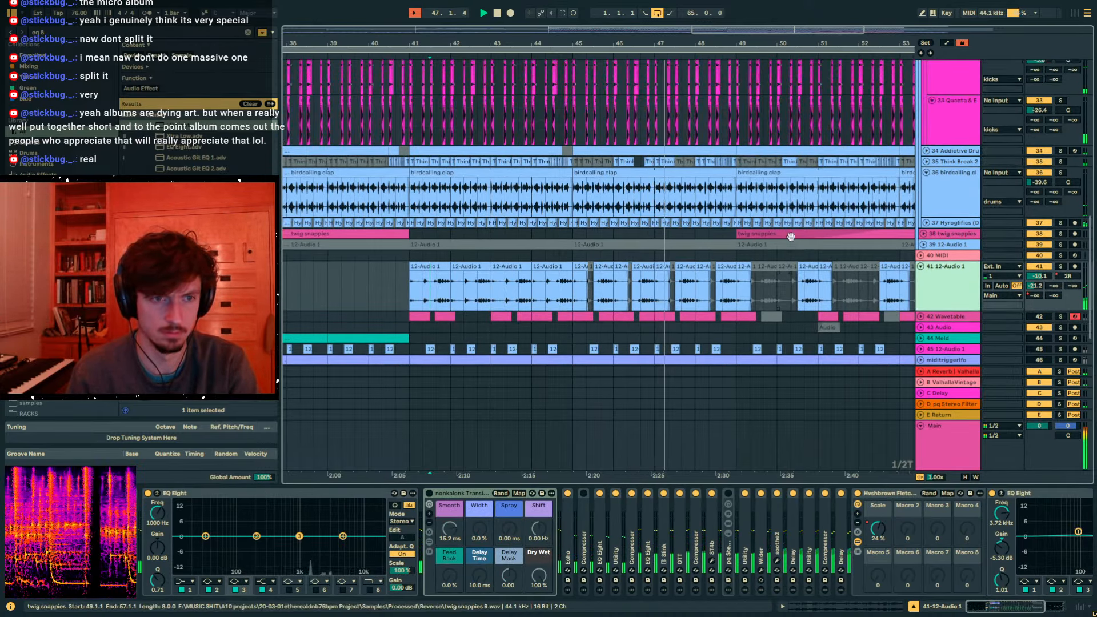
- Unfold the Think Break 2 track, expand The Spellbook and map its free parameter slots to the filter rack's f2, f3 and f4 macros
left_click(926, 161)
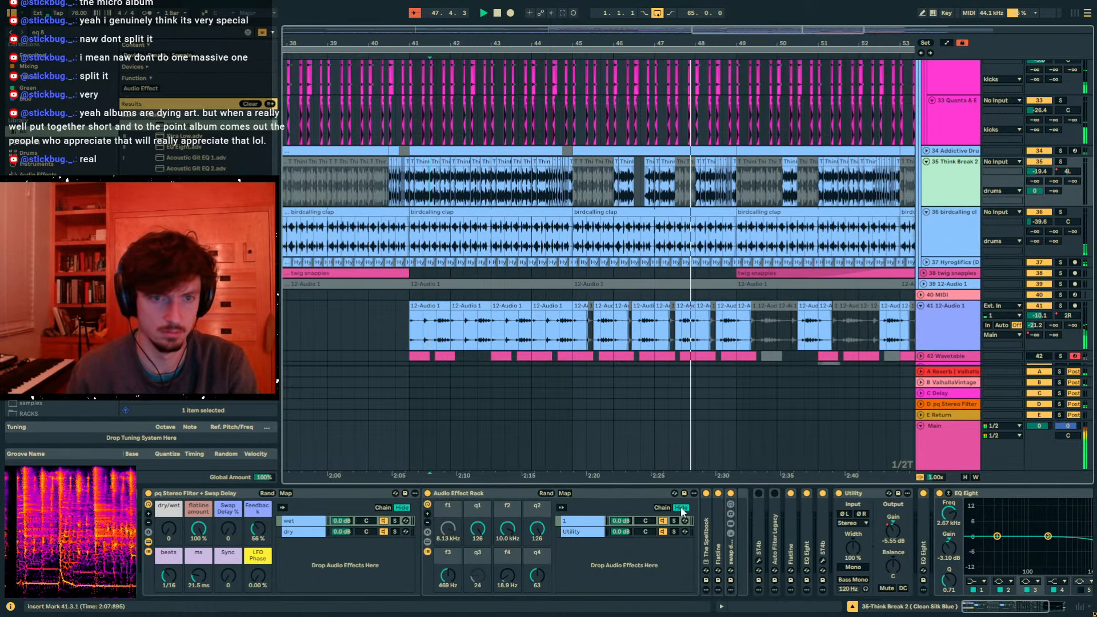
left_click(485, 494)
double_click(707, 540)
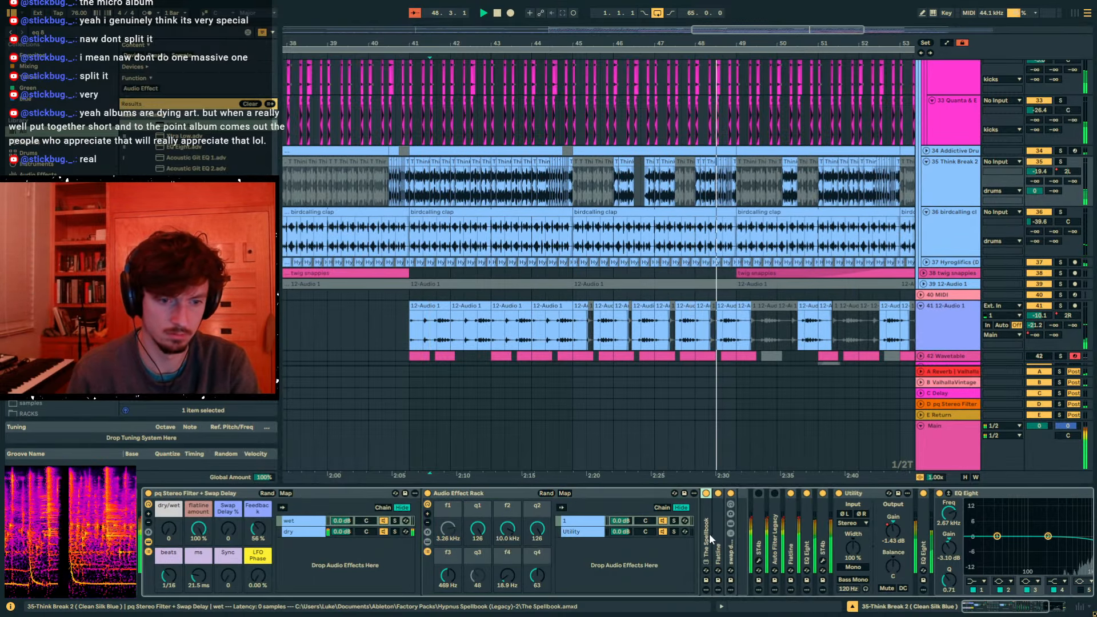
left_click(1012, 526)
left_click(506, 530)
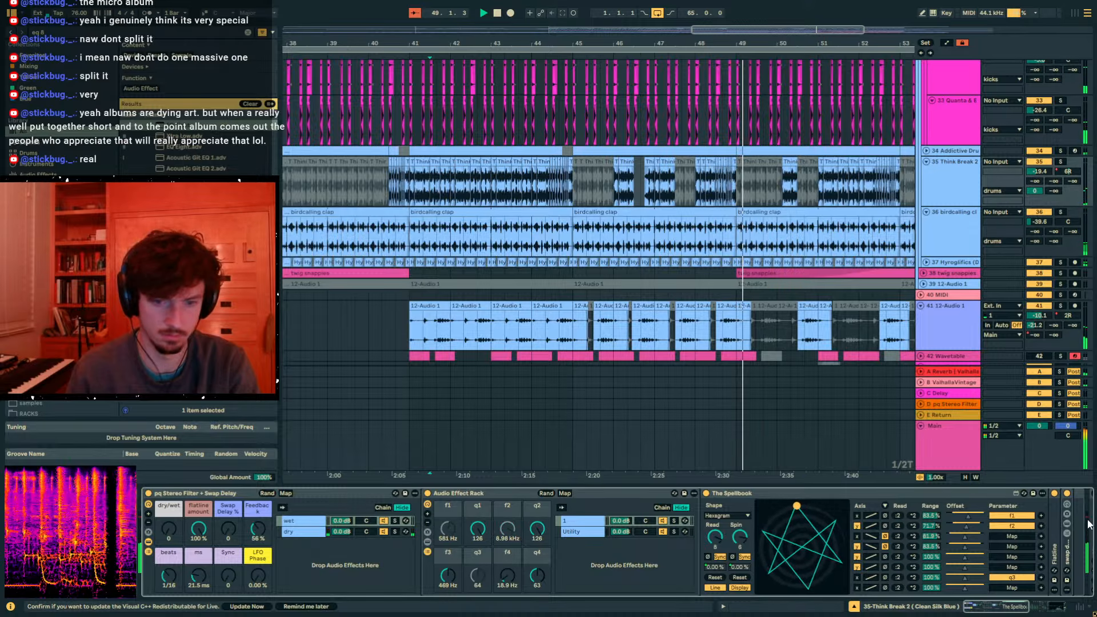
left_click(1021, 536)
left_click(450, 574)
left_click(1012, 548)
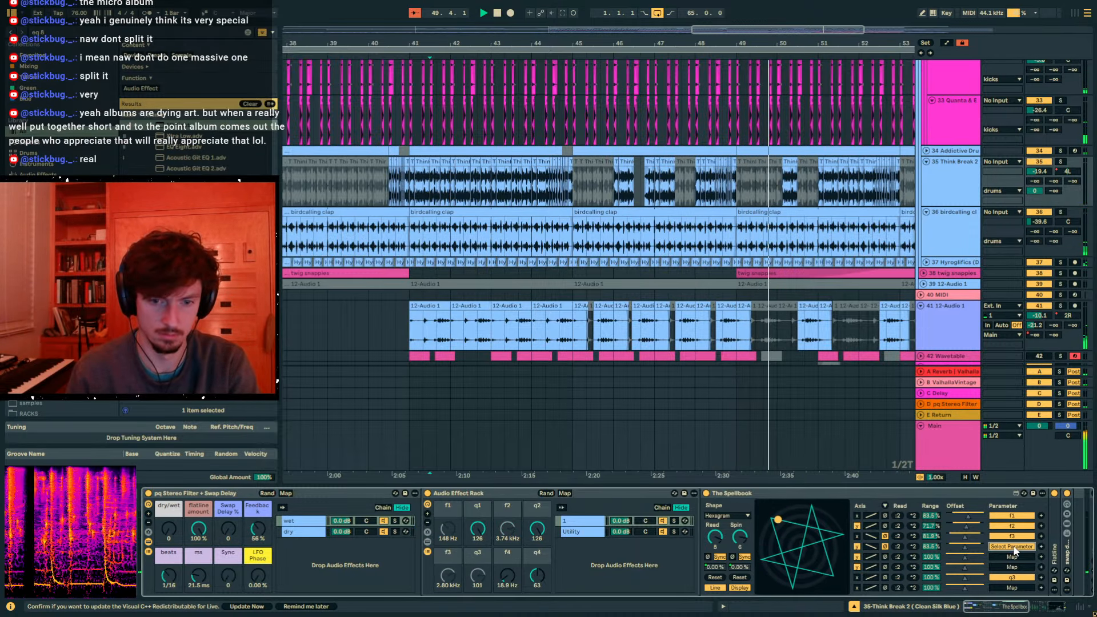
left_click(507, 575)
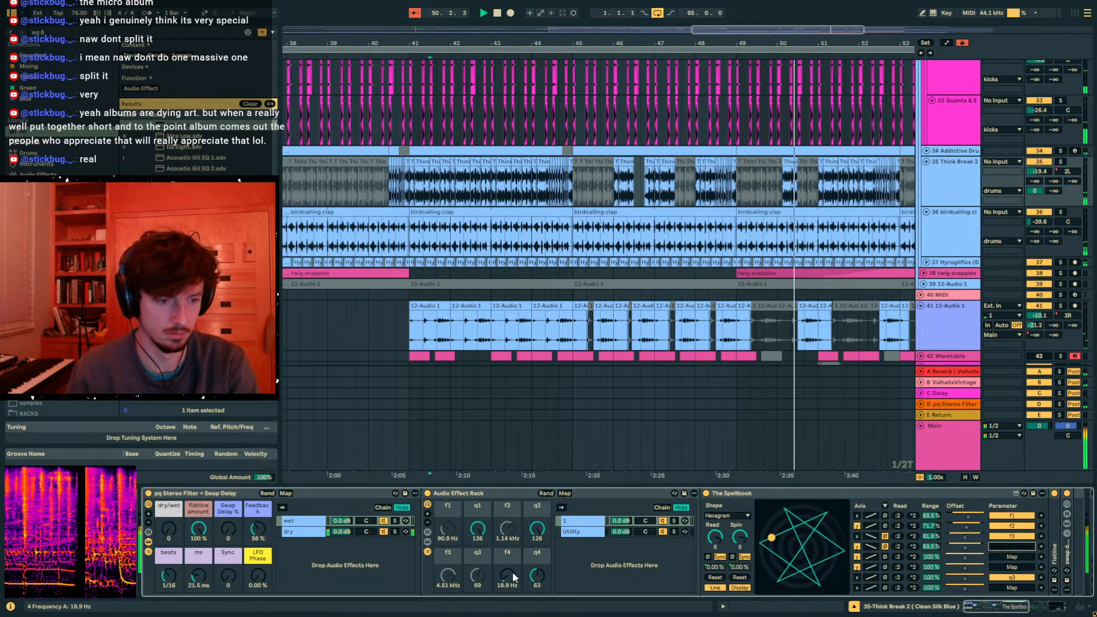
- Map The Spellbook's remaining parameter slots to the filter rack's q1, q2 and q4 macros
left_click(1013, 557)
left_click(478, 529)
left_click(1012, 567)
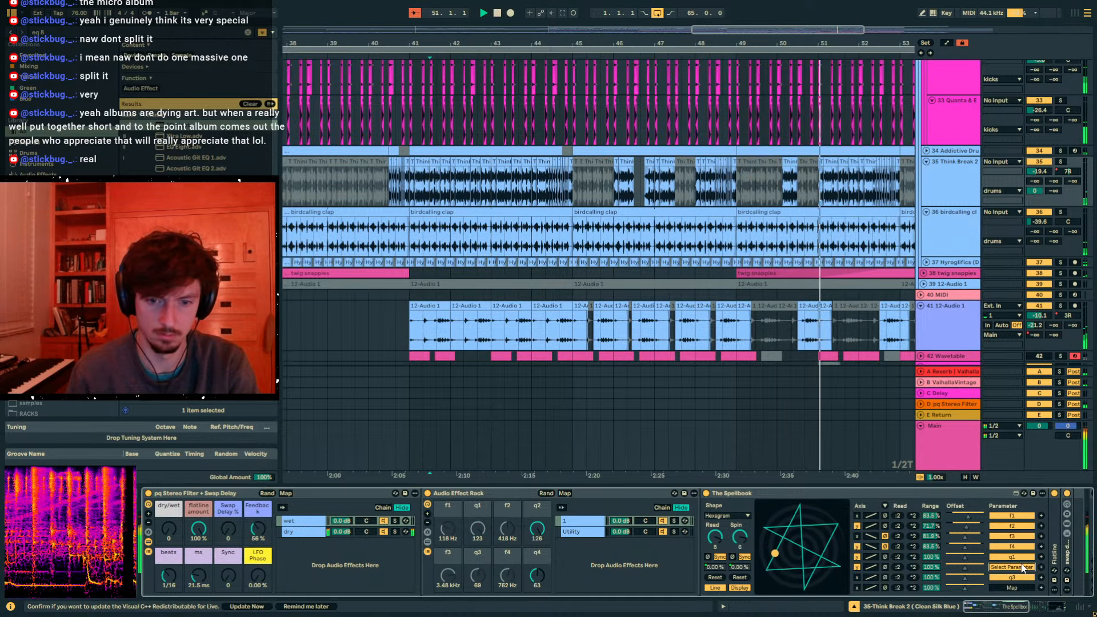
left_click(538, 530)
left_click(1012, 588)
left_click(537, 576)
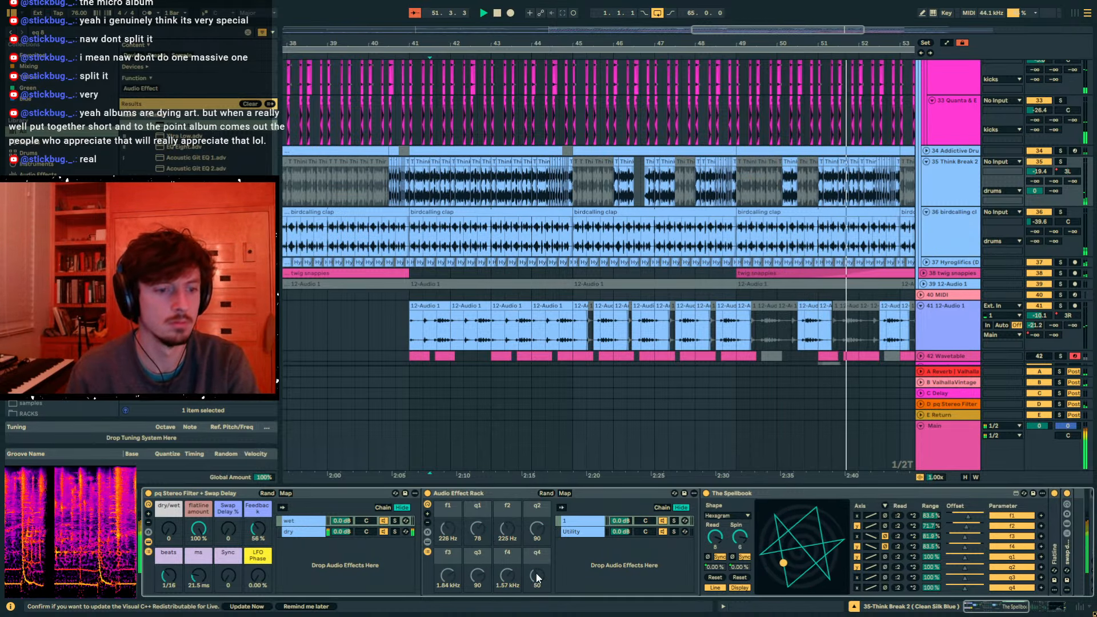
- Show the birdcalling clap's Utility gain automation and duplicate its rhythmic pattern past bar 49 toward bar 57
left_click(859, 237)
left_click(201, 533)
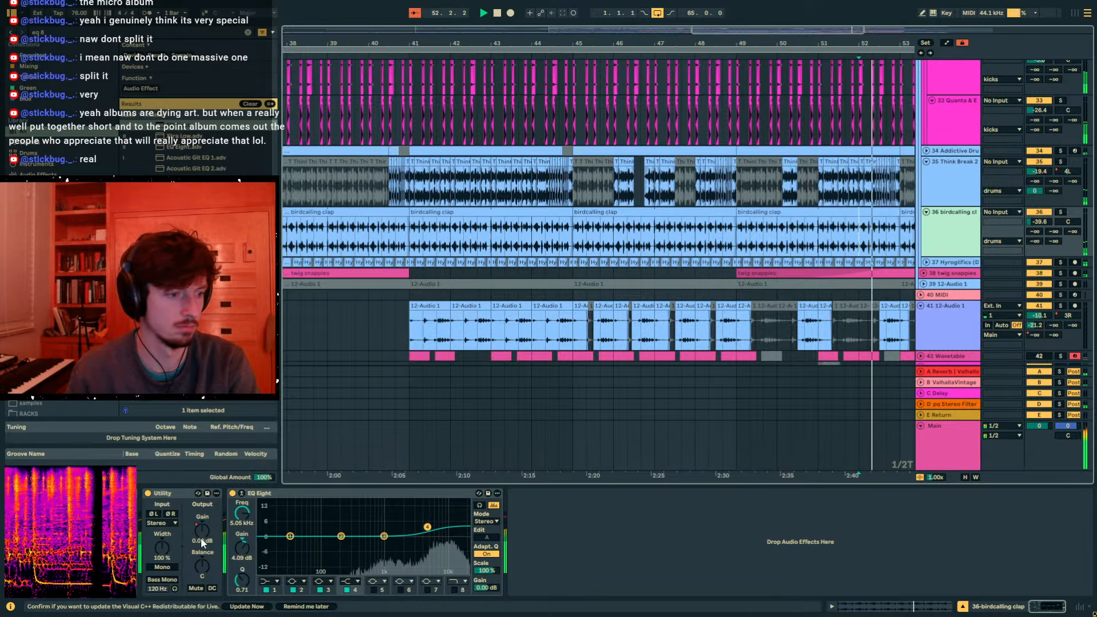
key("a")
left_click_drag(410, 229, 737, 234)
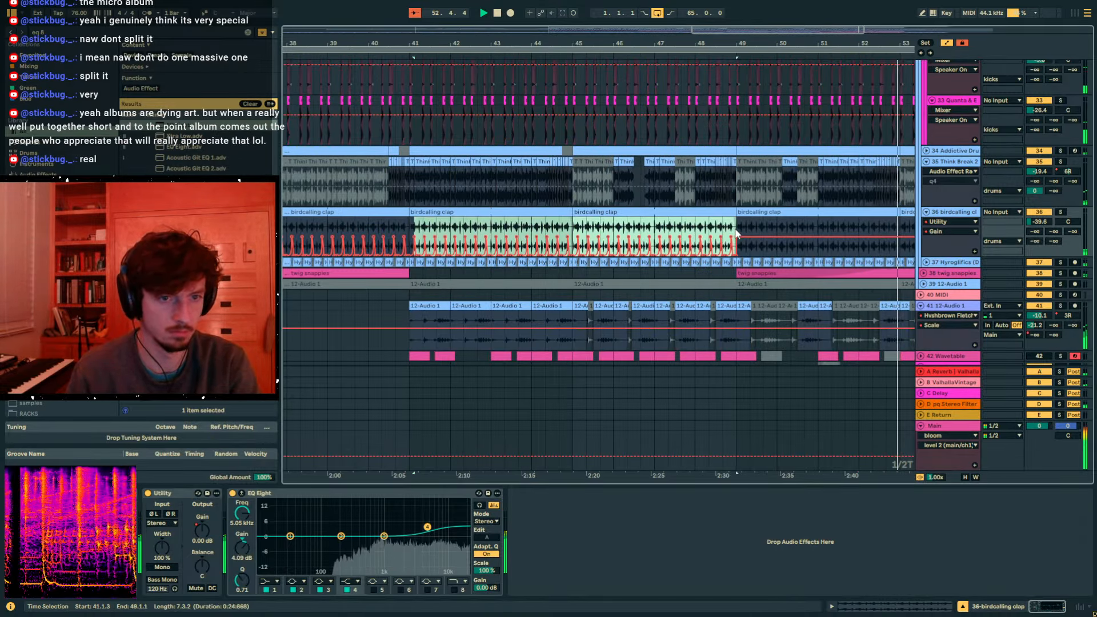
key("ctrl+d")
key("ctrl+z")
mouse_move(467, 232)
left_mouse_down()
mouse_move(390, 232)
mouse_move(468, 230)
left_mouse_up()
key("ctrl+d")
key("ctrl+z")
key("ctrl+d")
key("ctrl+d")
key("ctrl+d")
key("ctrl+d")
key("ctrl+d")
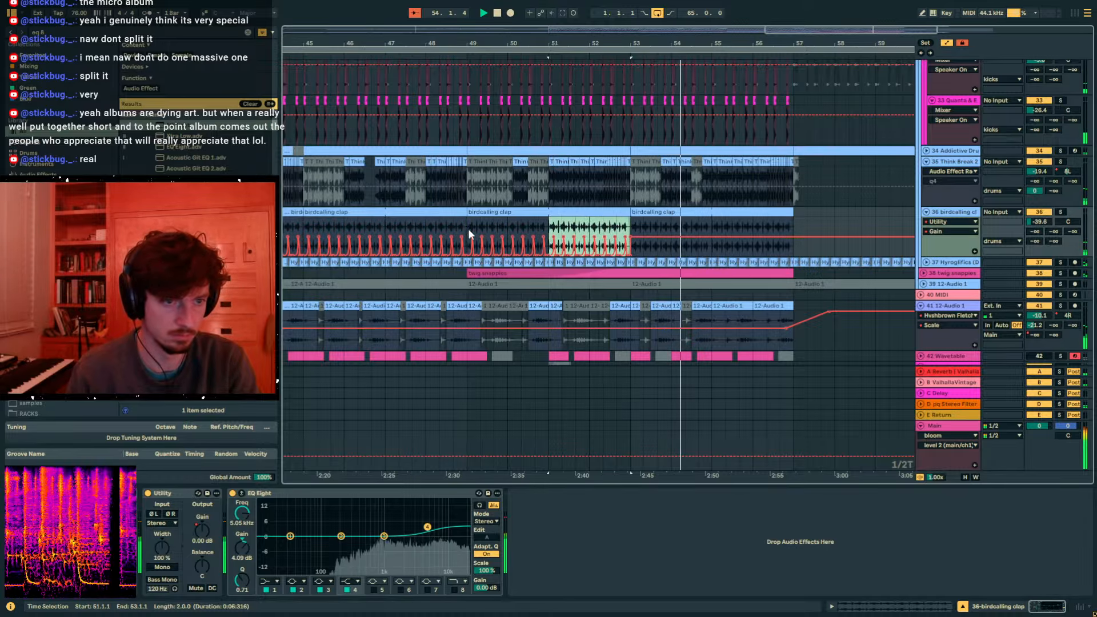
key("ctrl+z")
- Skew the birdcalling clap's gain automation between bars 53 and 57 so its dips ramp upward
left_click_drag(792, 228, 631, 229)
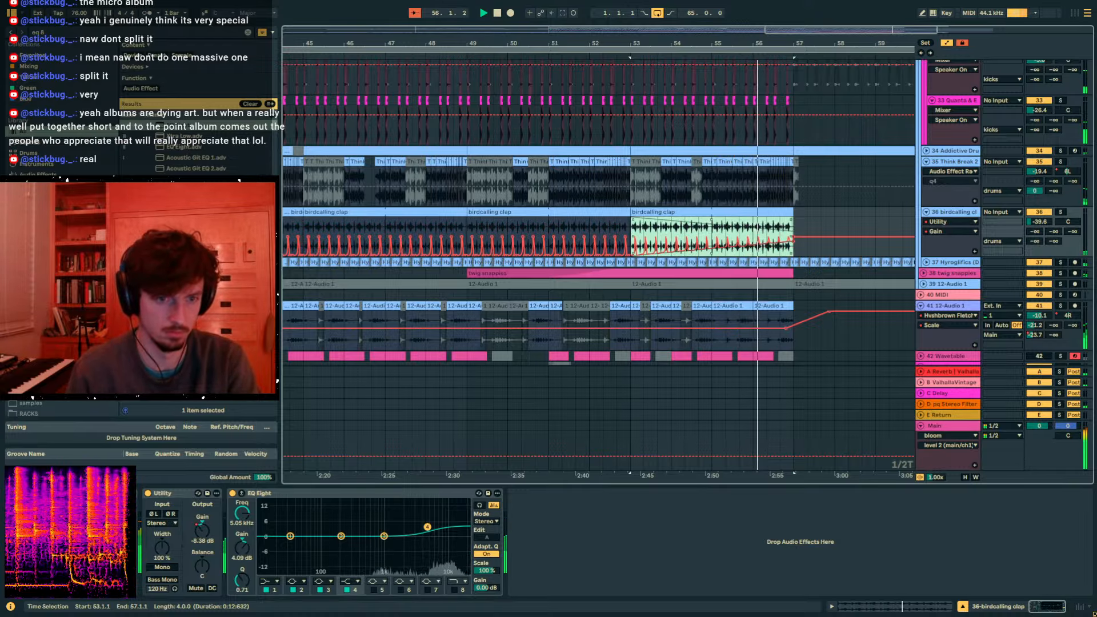
left_click_drag(792, 234, 630, 236)
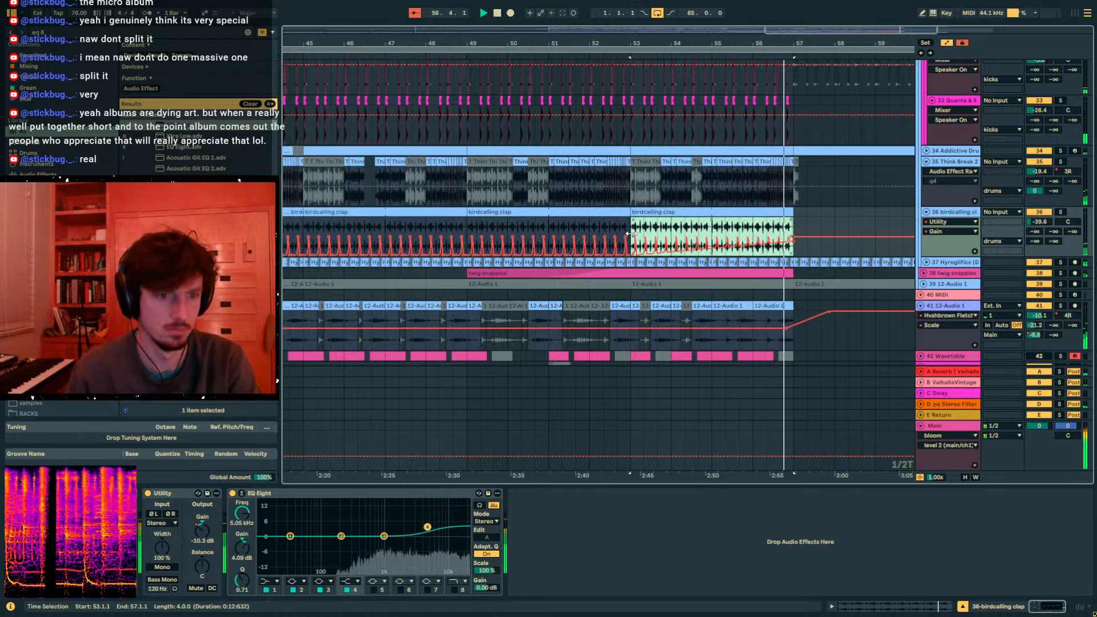
scroll(572, 228, "down", 5)
- Paste the ramped clap gain automation over bars 37 to 41 and play from bar 37
left_click(512, 223)
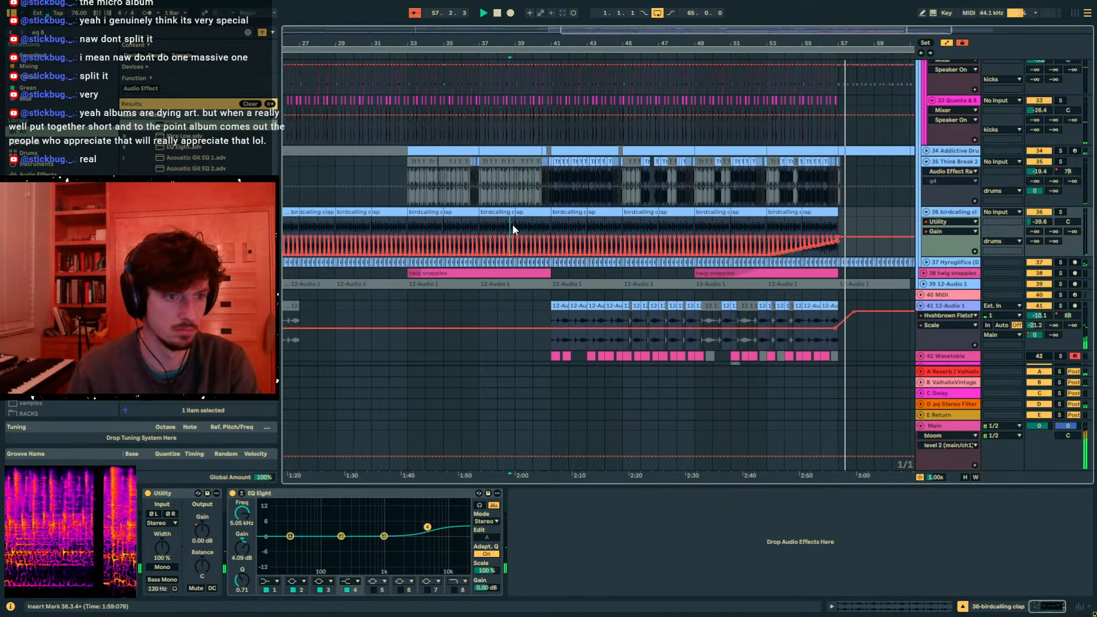
key("ctrl+v")
key("ctrl+z")
left_click(478, 225)
key("ctrl+v")
key("space")
key("space")
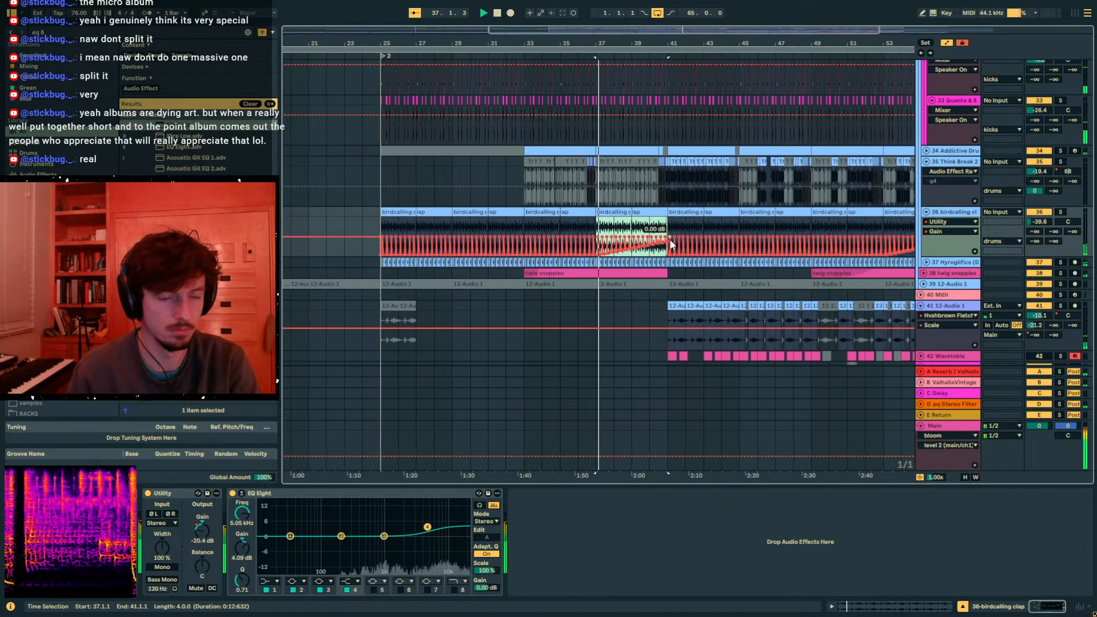
- Collapse the pq Stereo Filter rack on Think Break 2 and raise its Utility gain automation point at bar 45
key("a")
left_click(957, 181)
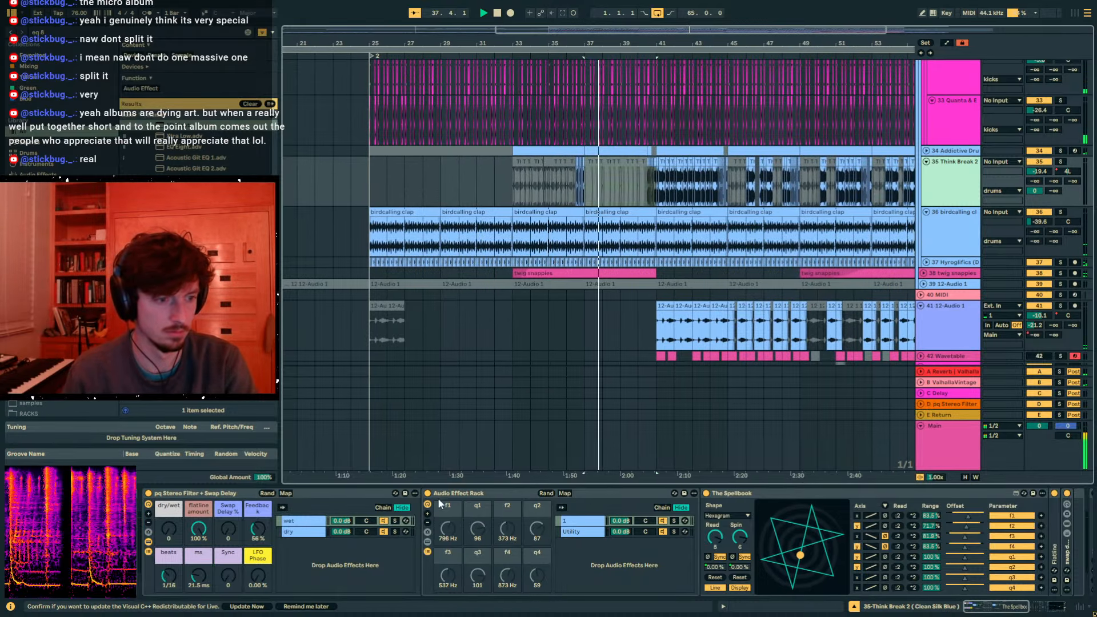
double_click(232, 494)
double_click(149, 543)
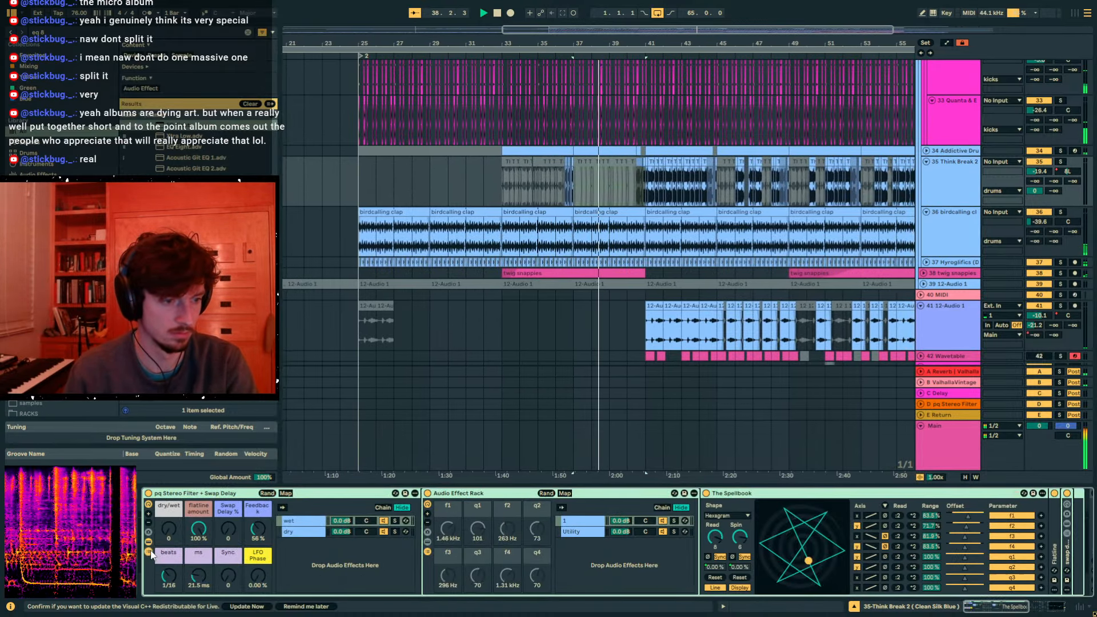
double_click(232, 494)
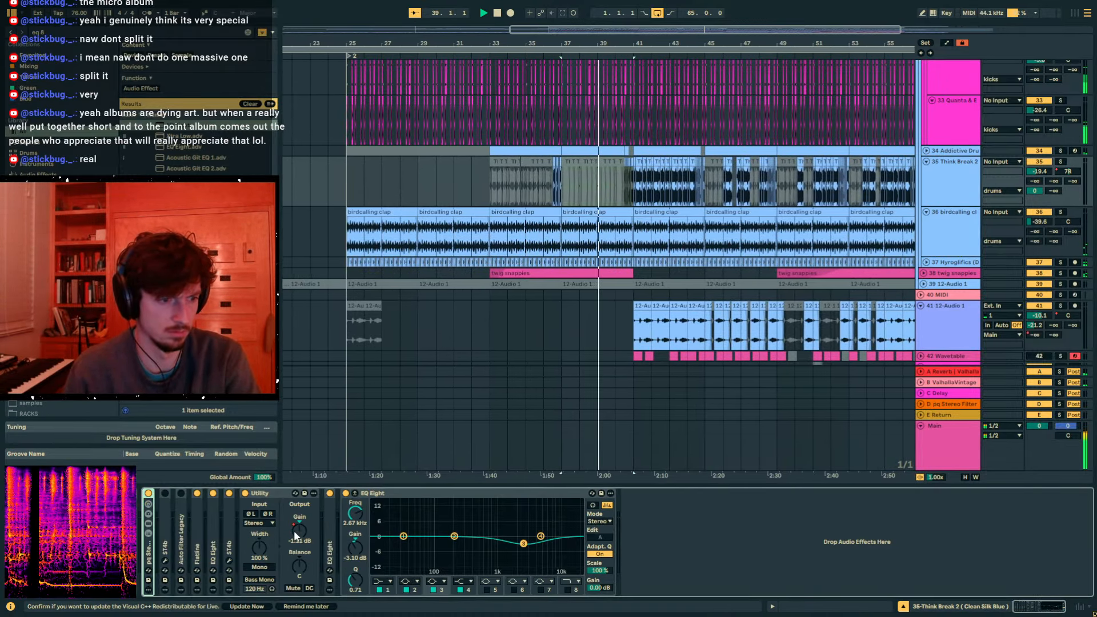
key("a")
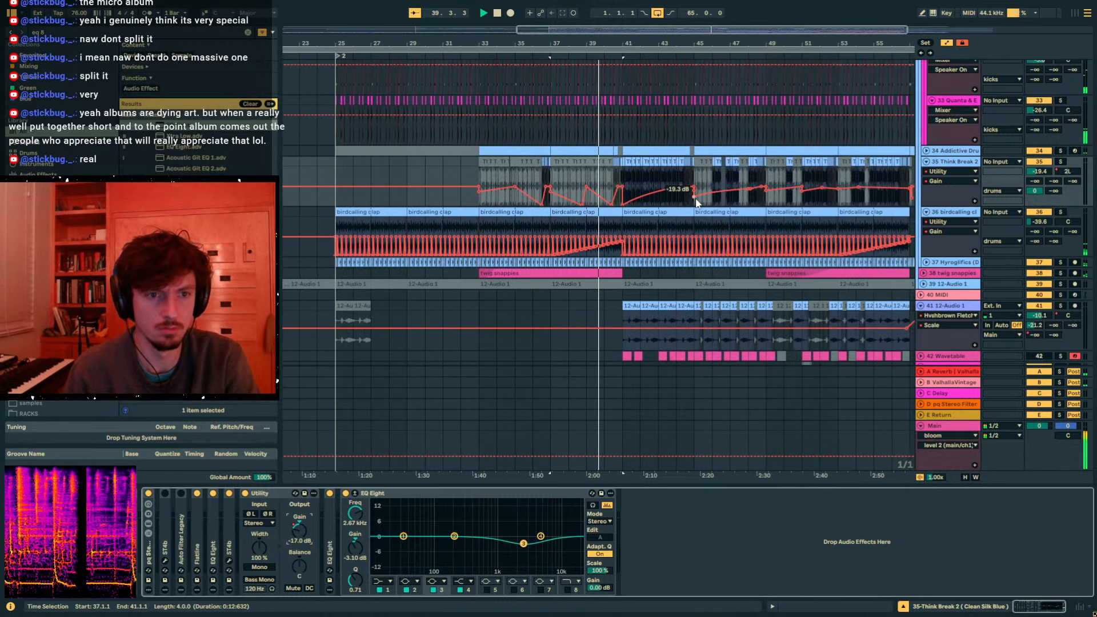
left_click(694, 195)
left_click_drag(694, 194, 694, 193)
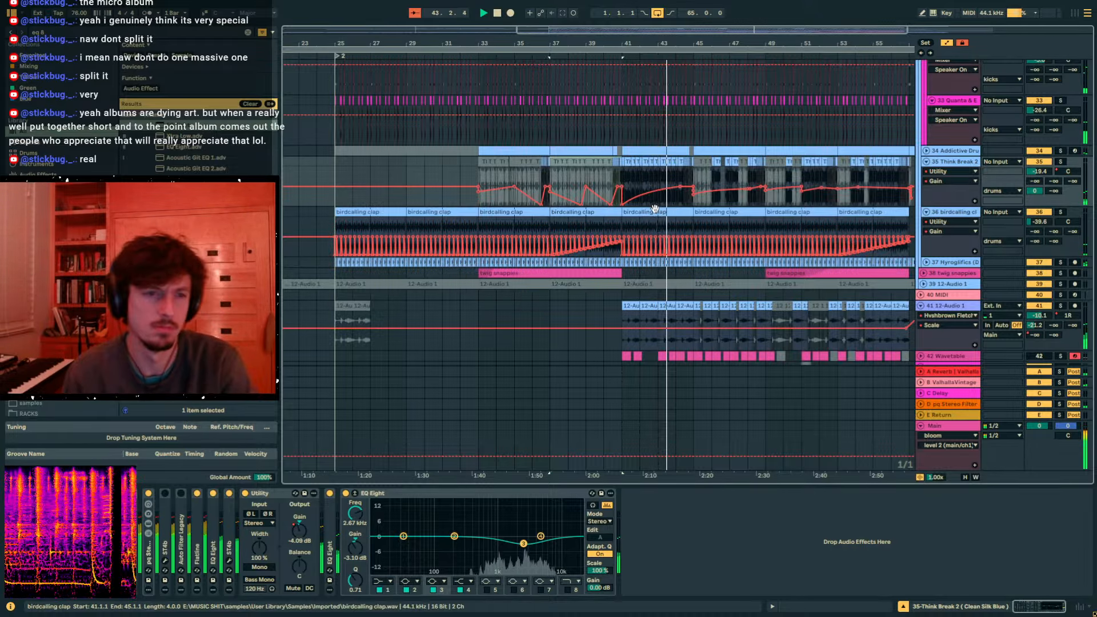
- Duplicate the clap's gain automation from bars 33-41 onto bars 41-49 and raise Think Break 2's gain point at bar 45 further
left_click_drag(621, 234, 477, 228)
key("ctrl+d")
left_click(695, 200)
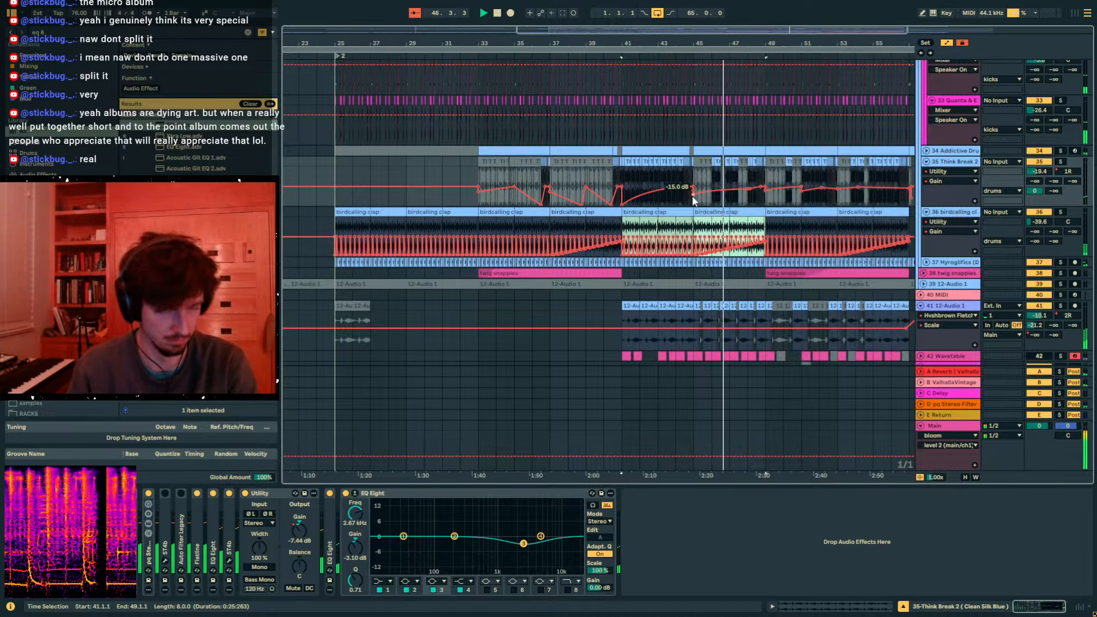
left_click_drag(693, 196, 692, 193)
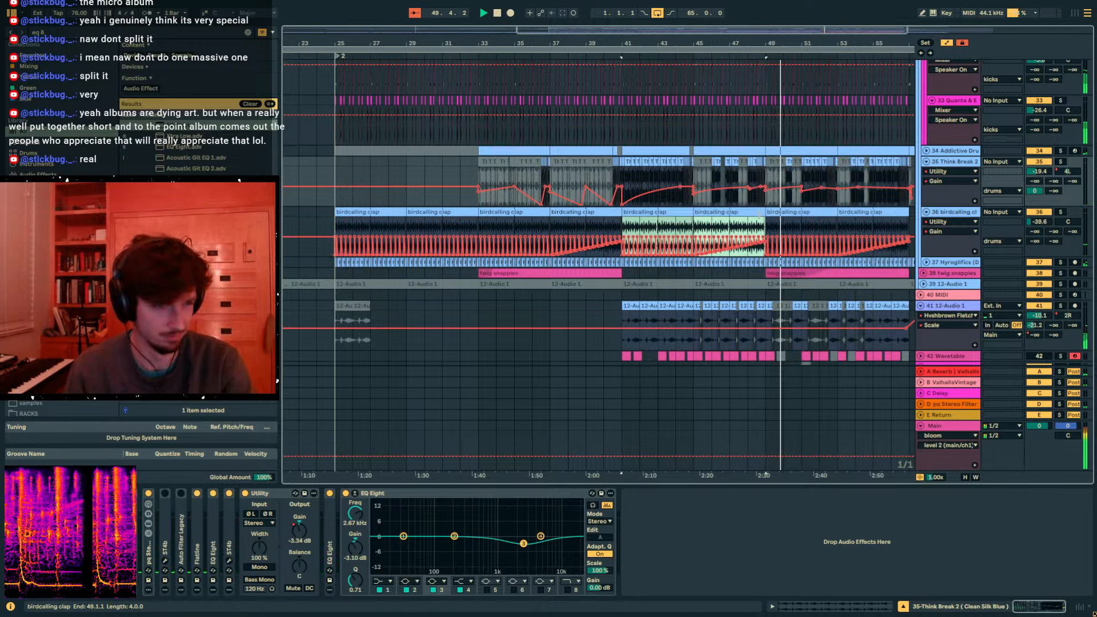
- Review the clap's automation in bars 41-49 and 25-33, hide automation and play the Think Break 2 section near bar 50
left_click(645, 213)
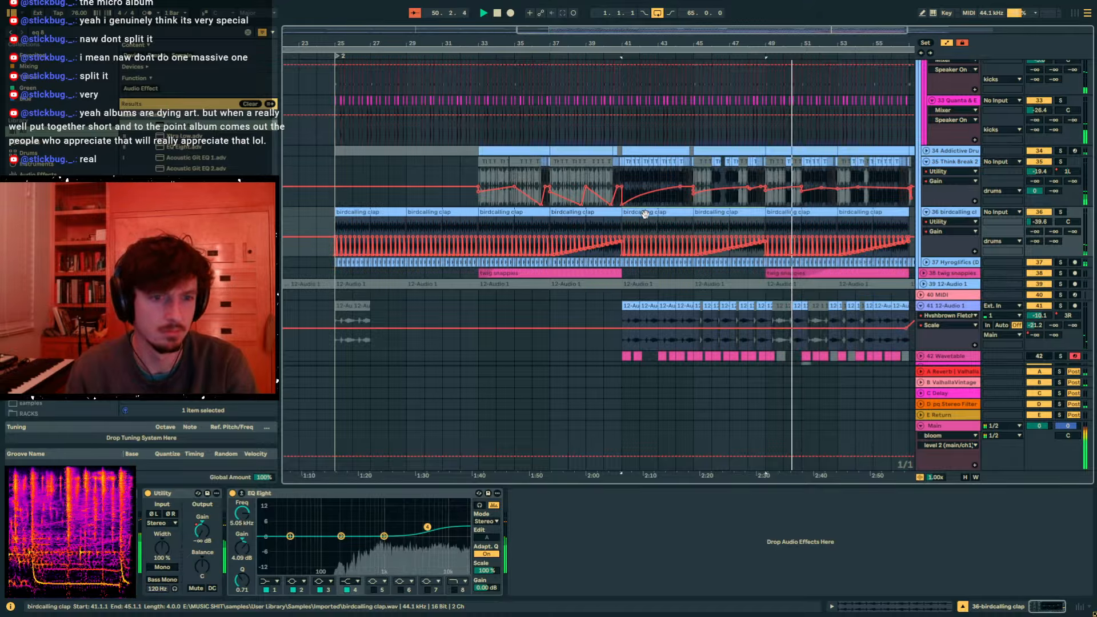
left_click_drag(621, 221, 766, 221)
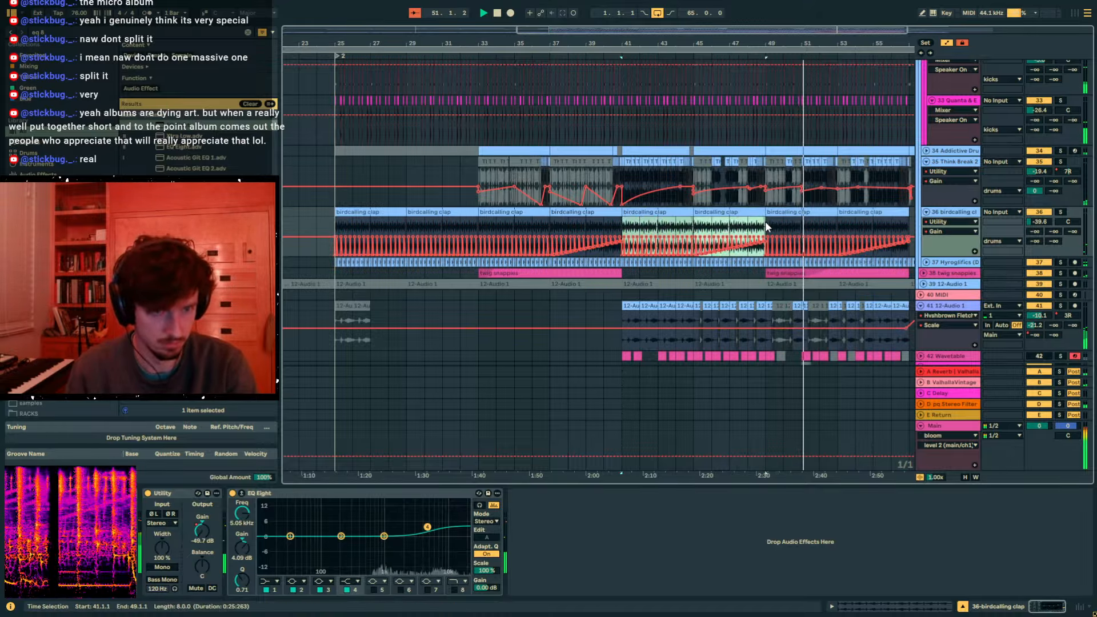
left_click_drag(334, 225, 479, 225)
key("a")
left_click(783, 176)
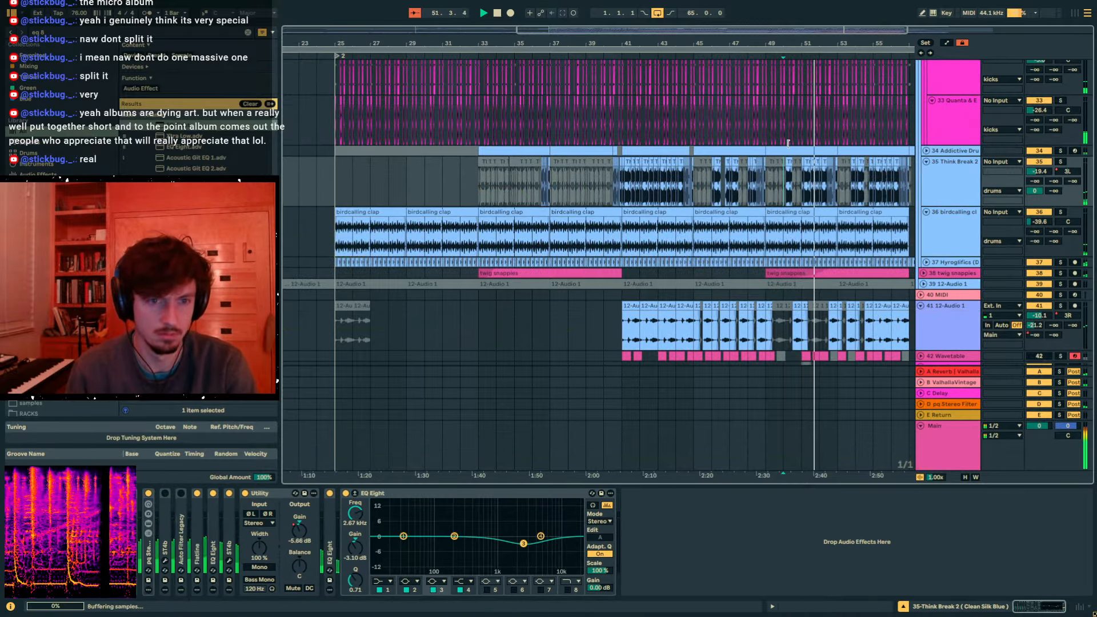
key("space")
key("space")
- Extend the Think Break 3 clip back to bar 50 and paste the short Think Break 2 clip from bar 51 over its start
left_click_drag(591, 43, 608, 67)
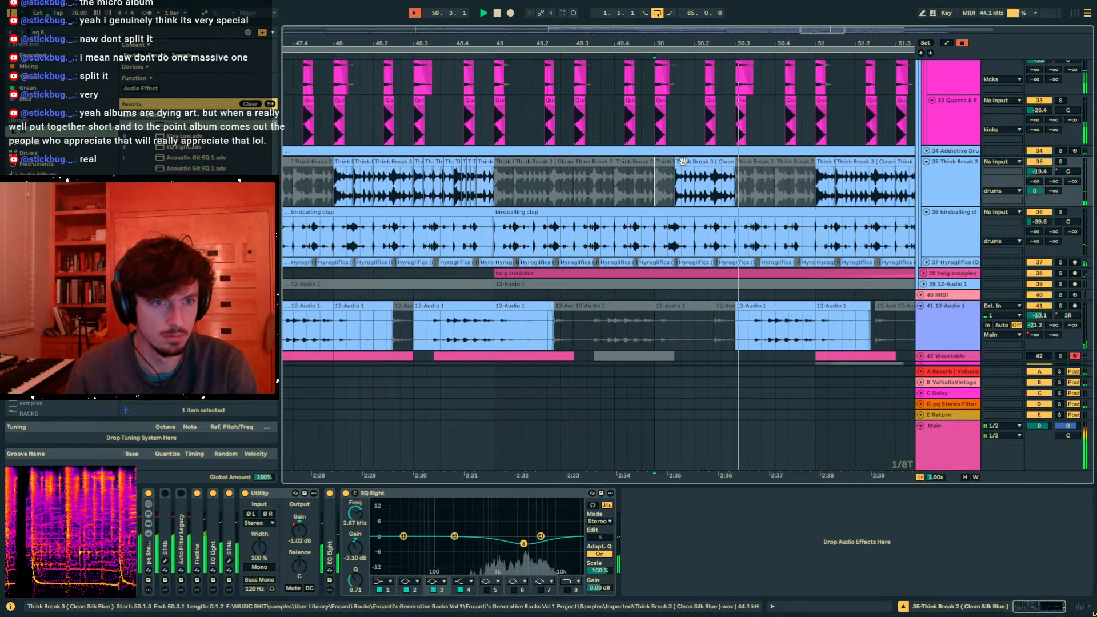
left_click_drag(682, 162, 655, 162)
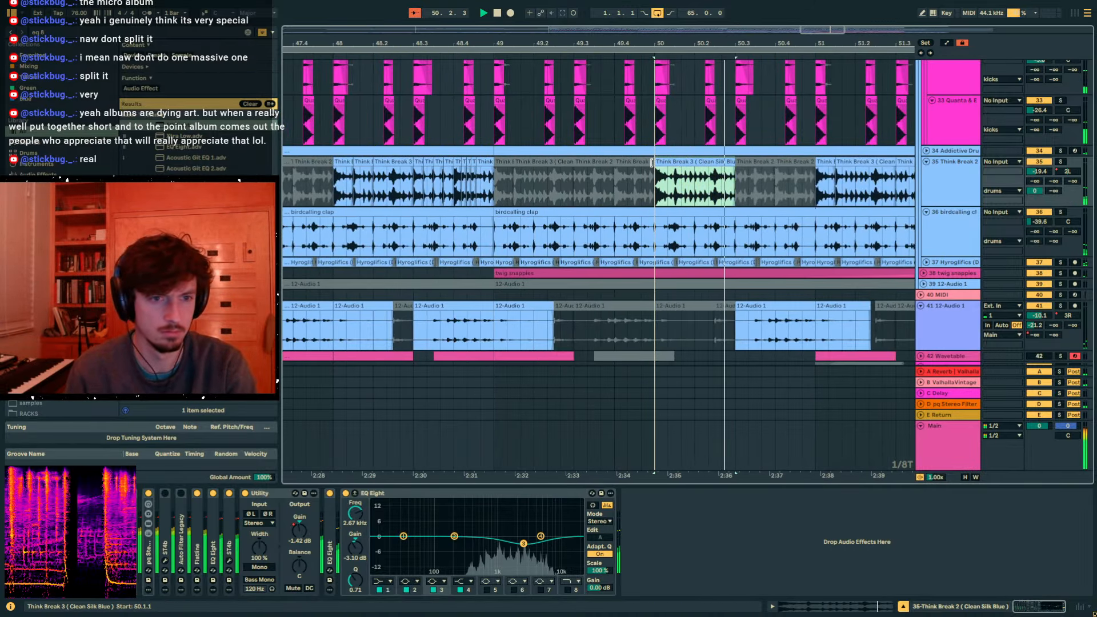
left_click(825, 162)
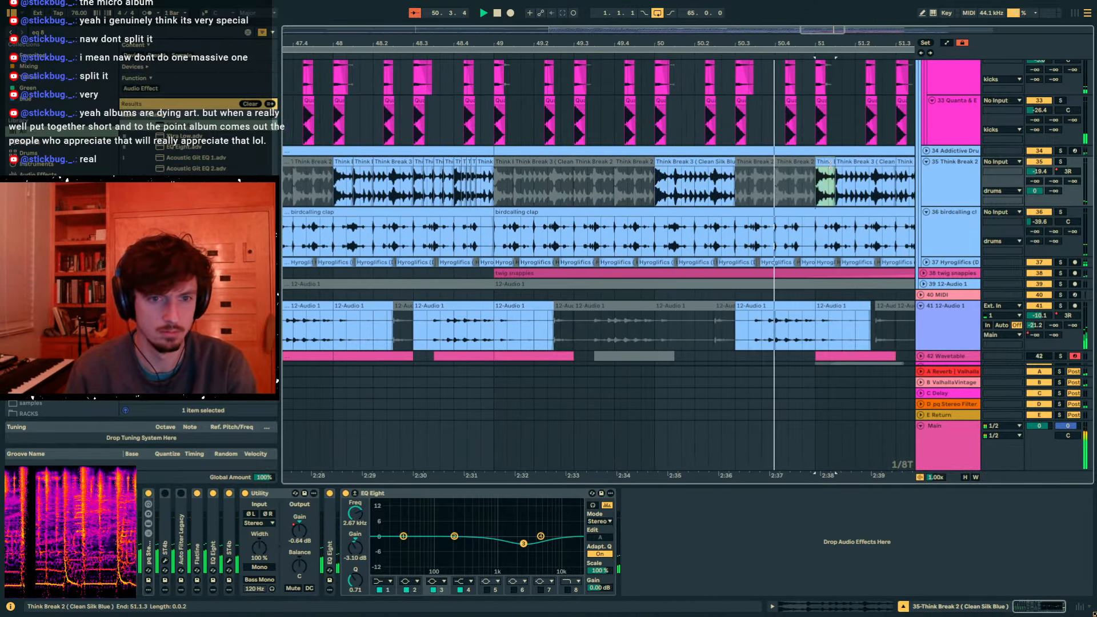
left_click(664, 162)
key("ctrl+v")
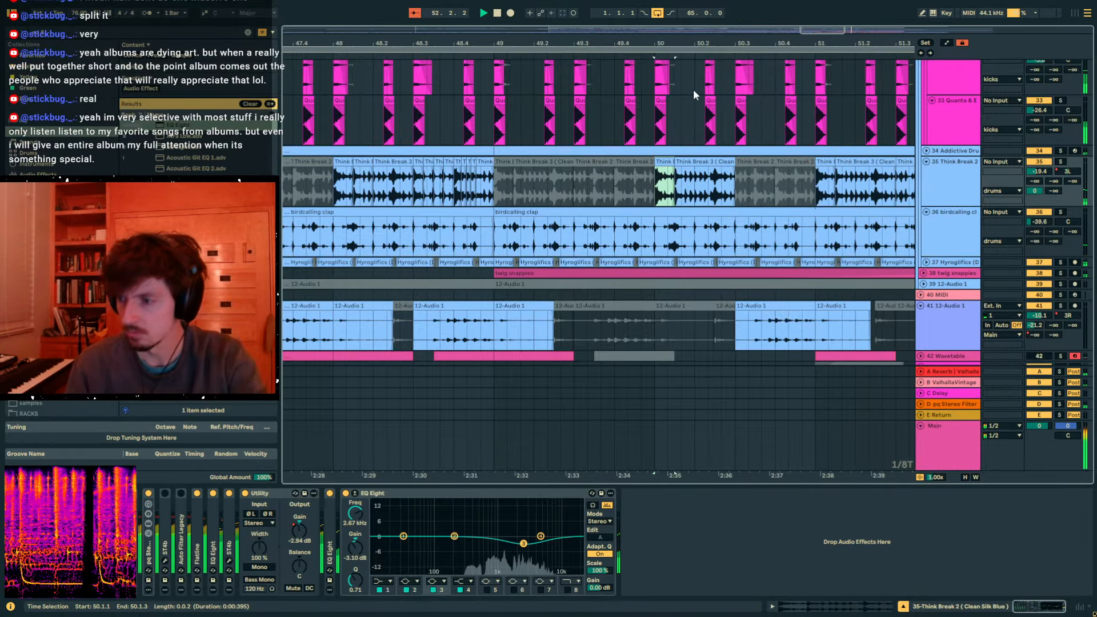
left_click_drag(695, 42, 415, 21)
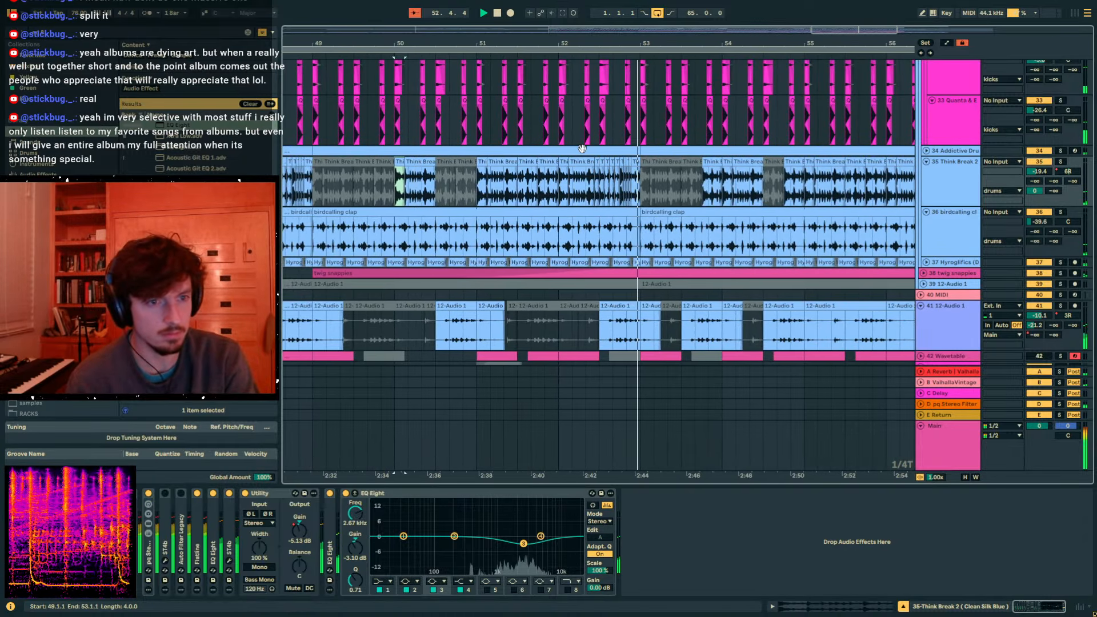
- Stop playback, switch to TIDAL, open the recently played ÁSHIRA album and play Kampana - Vibration, trembling
left_click(703, 195)
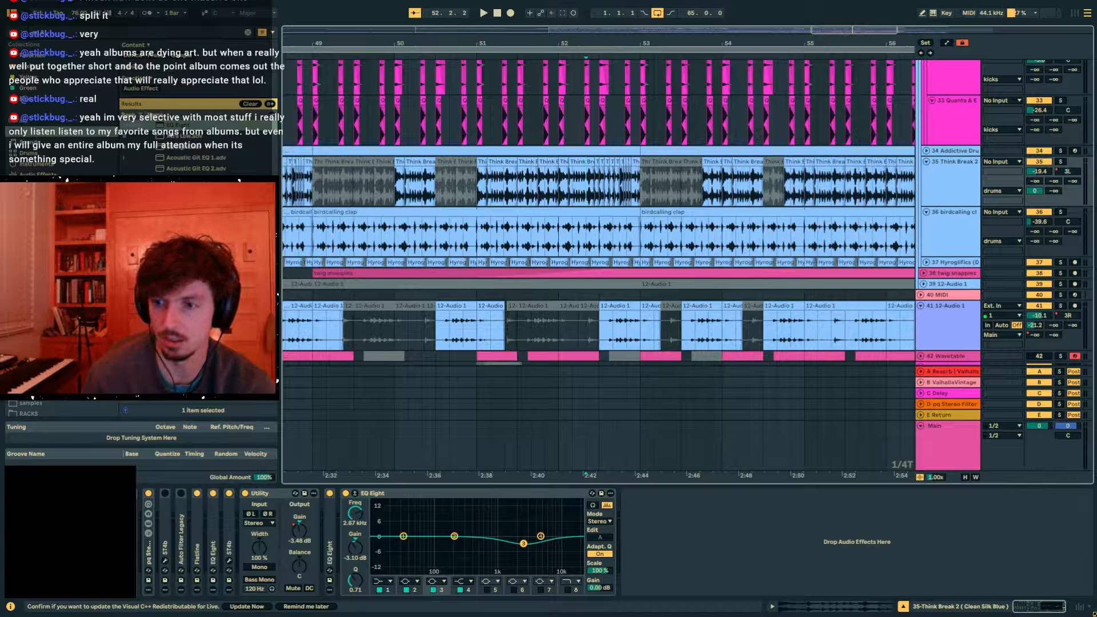
left_click_drag(1096, 66, 576, 73)
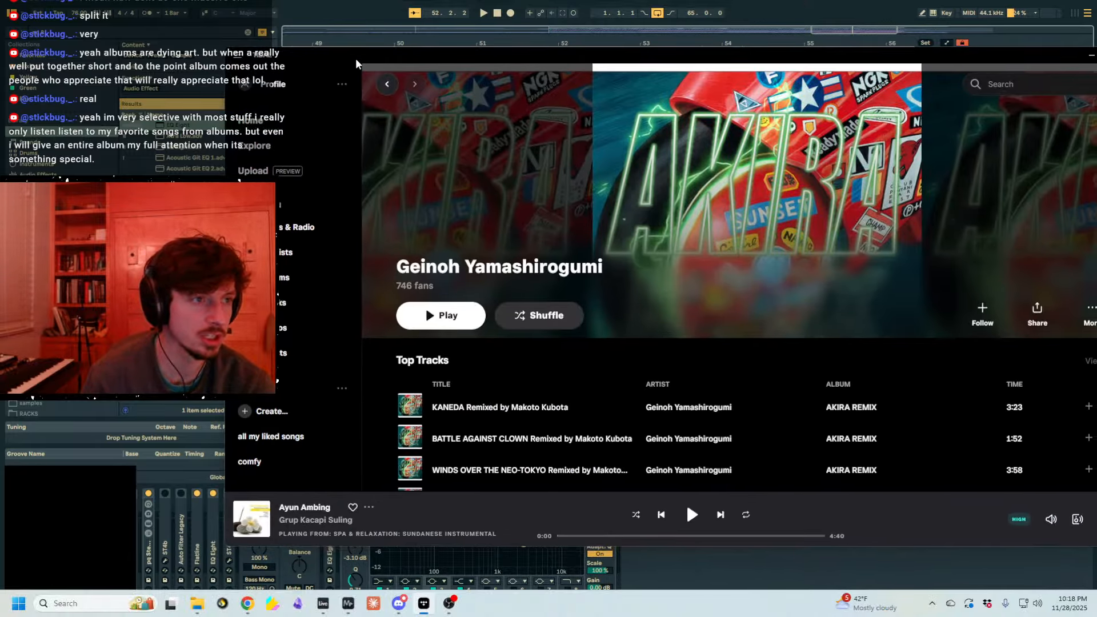
left_click(386, 84)
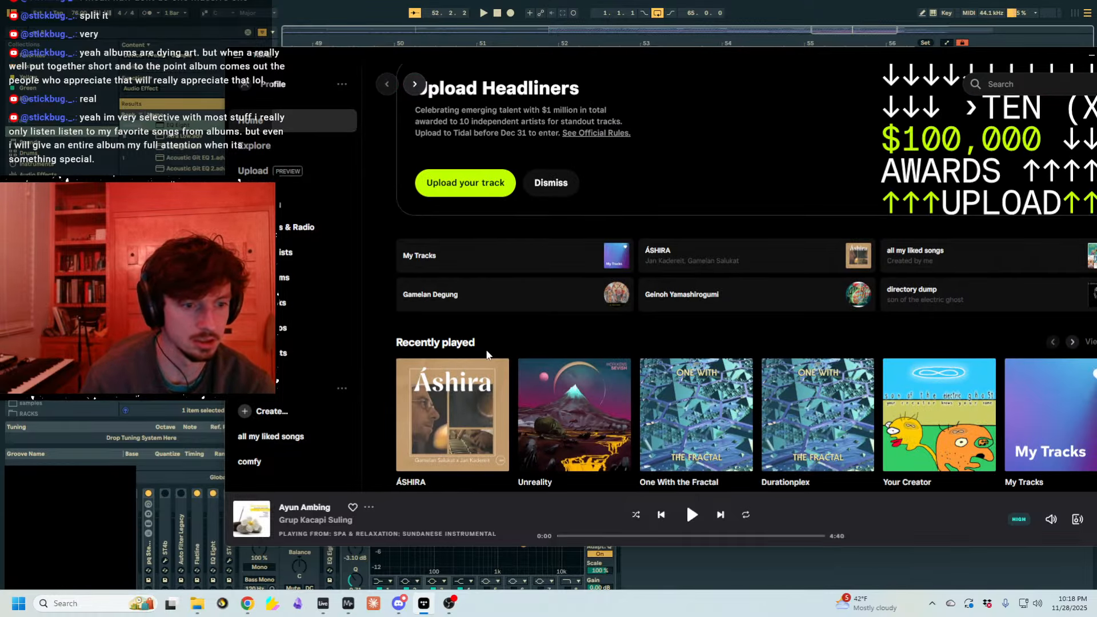
left_click(426, 382)
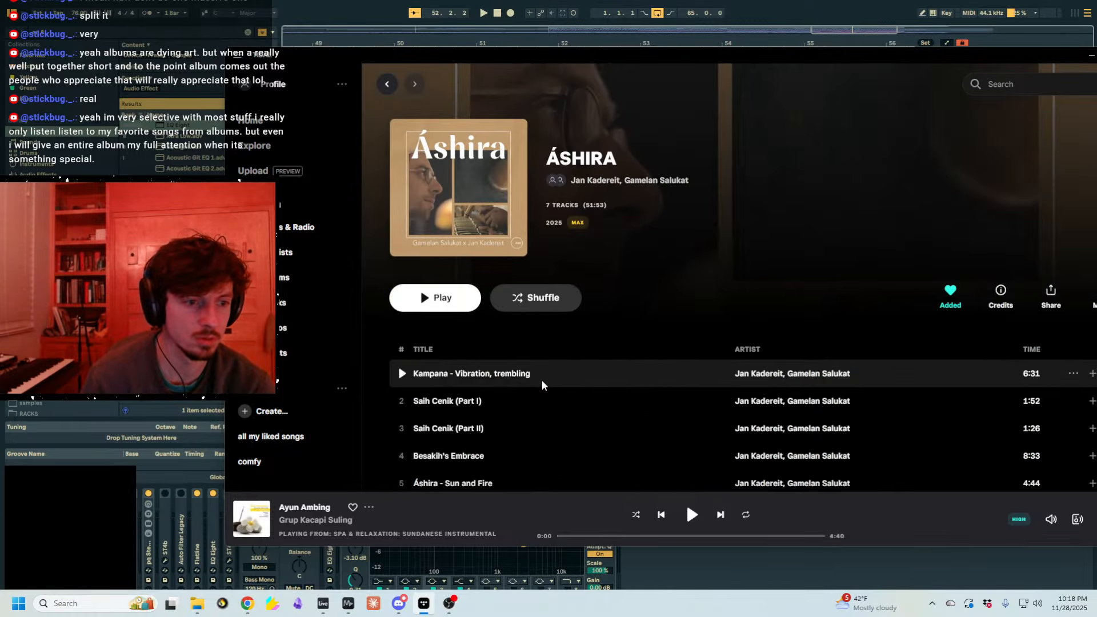
left_click(401, 375)
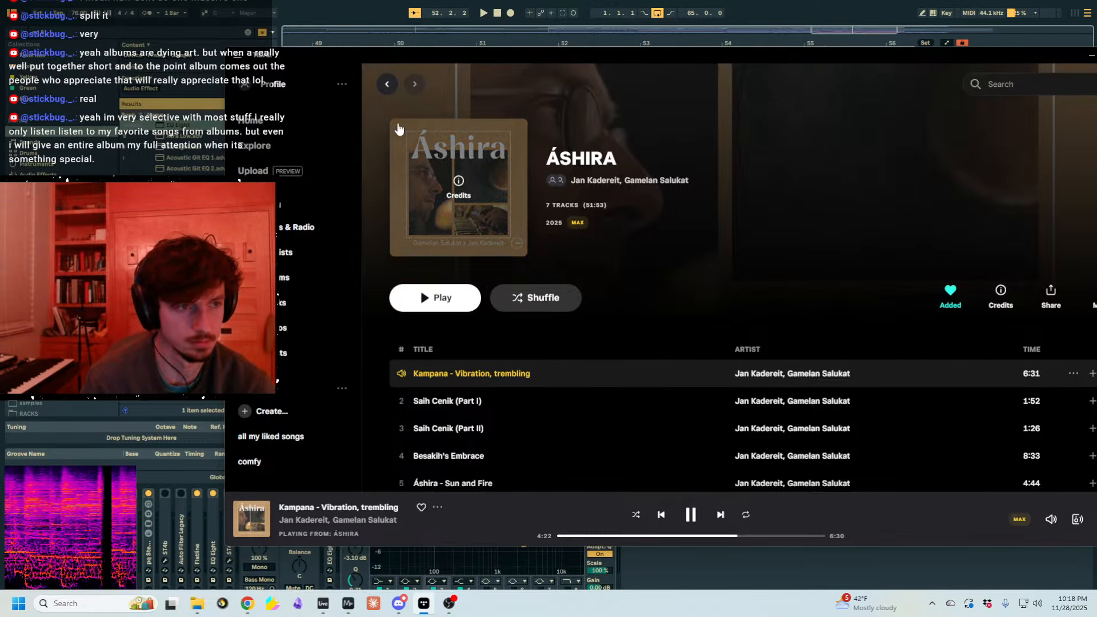
- Return to the TIDAL home page, search for gamelan degung and open the Gamelan Degung artist page
left_click(387, 84)
scroll(702, 329, "down", 1)
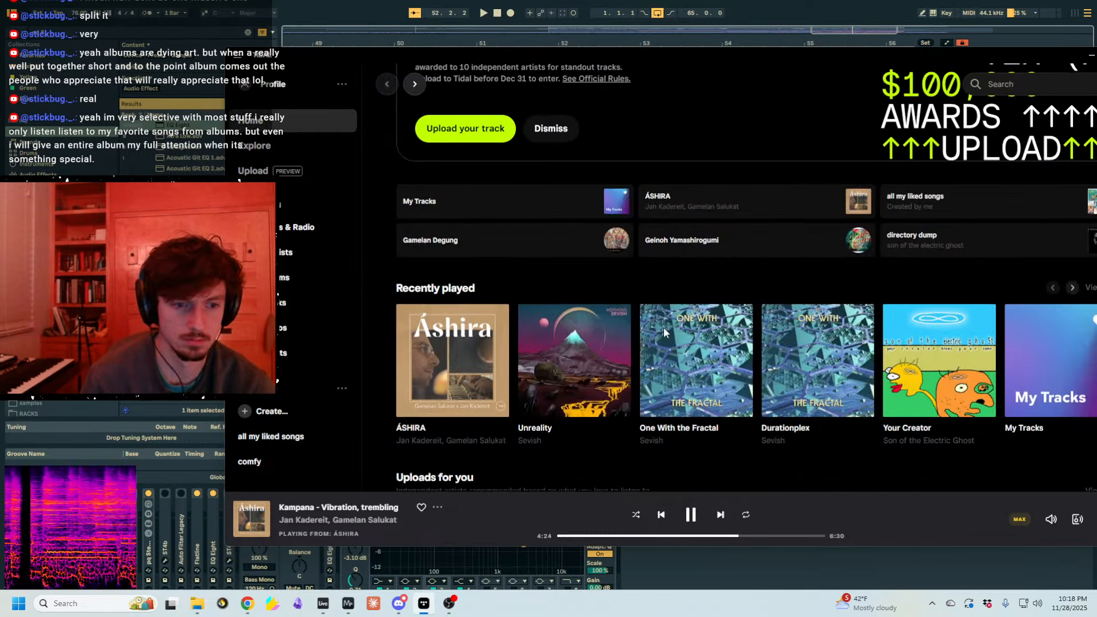
scroll(755, 310, "up", 2)
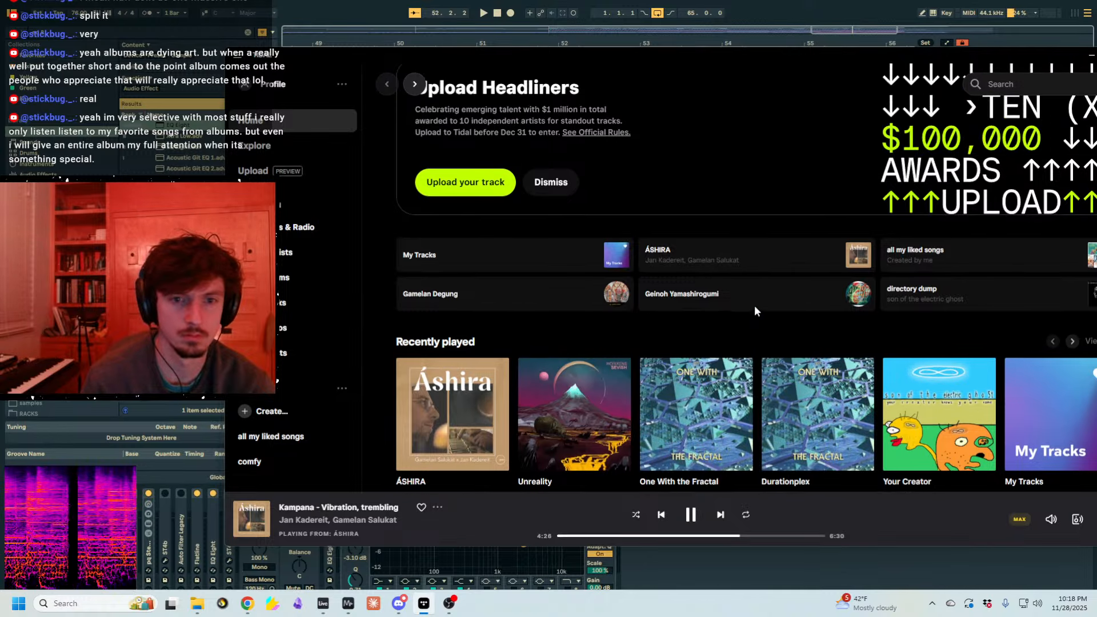
left_click(983, 84)
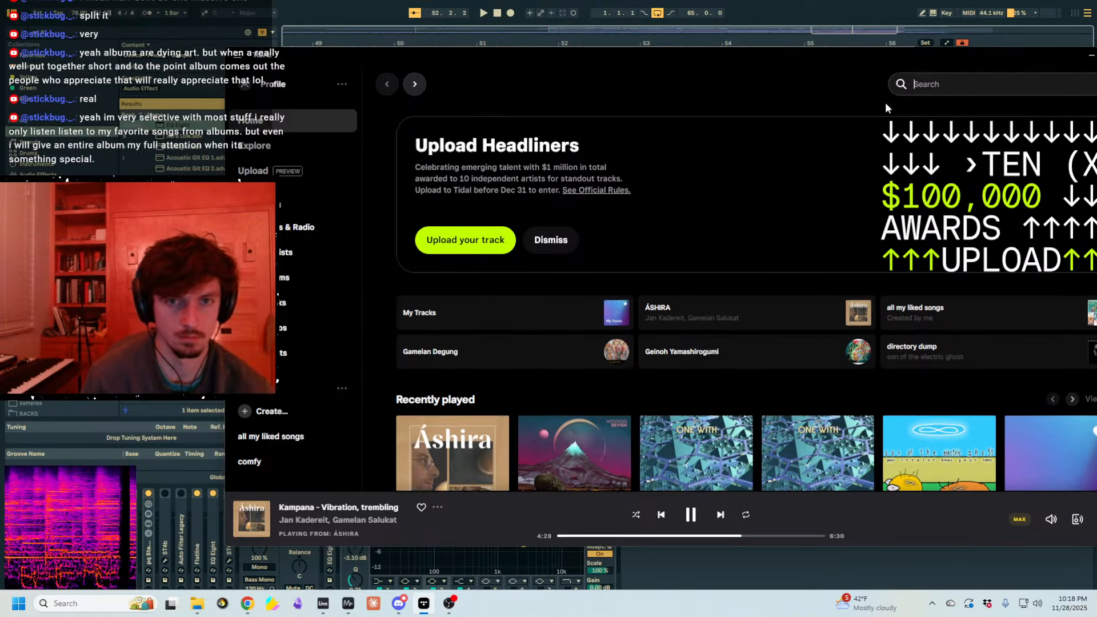
type("gamelan de gung")
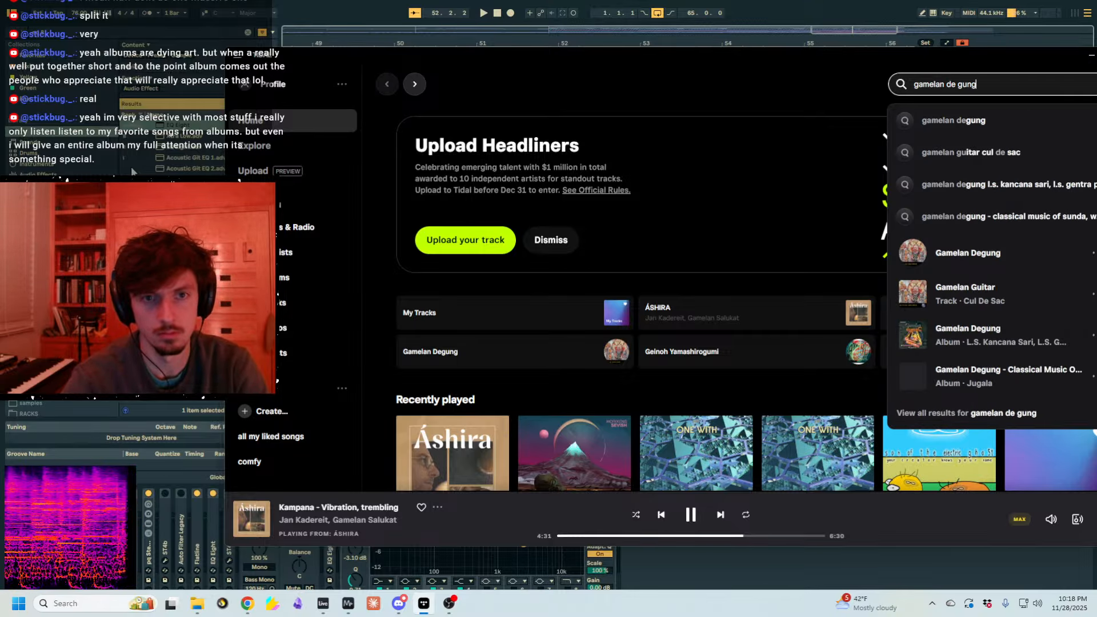
key("BackSpace")
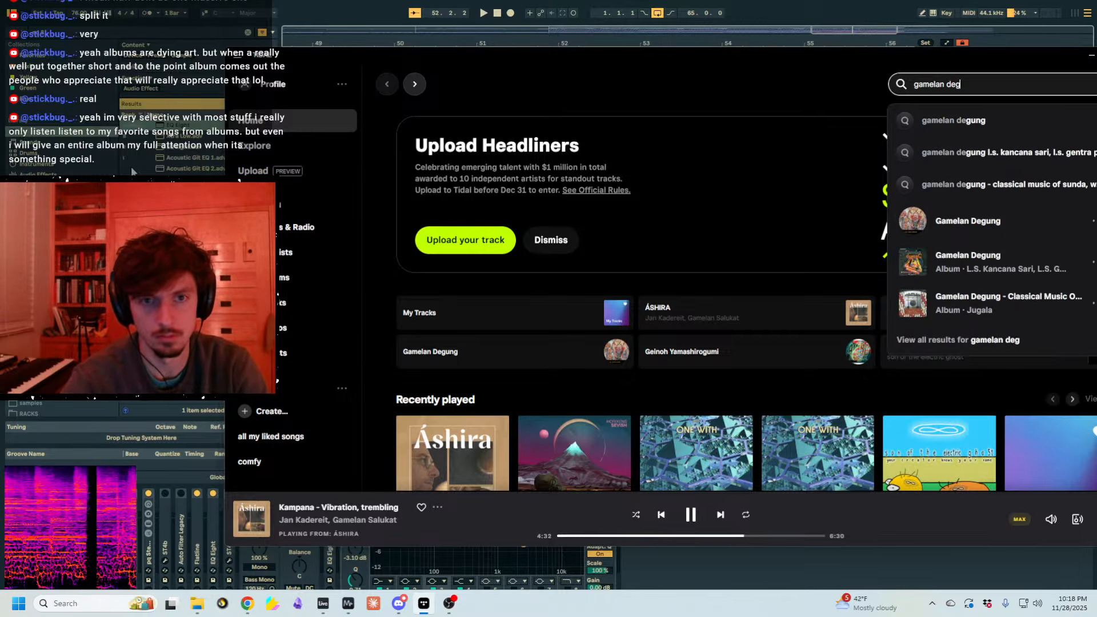
type("ung")
key("Return")
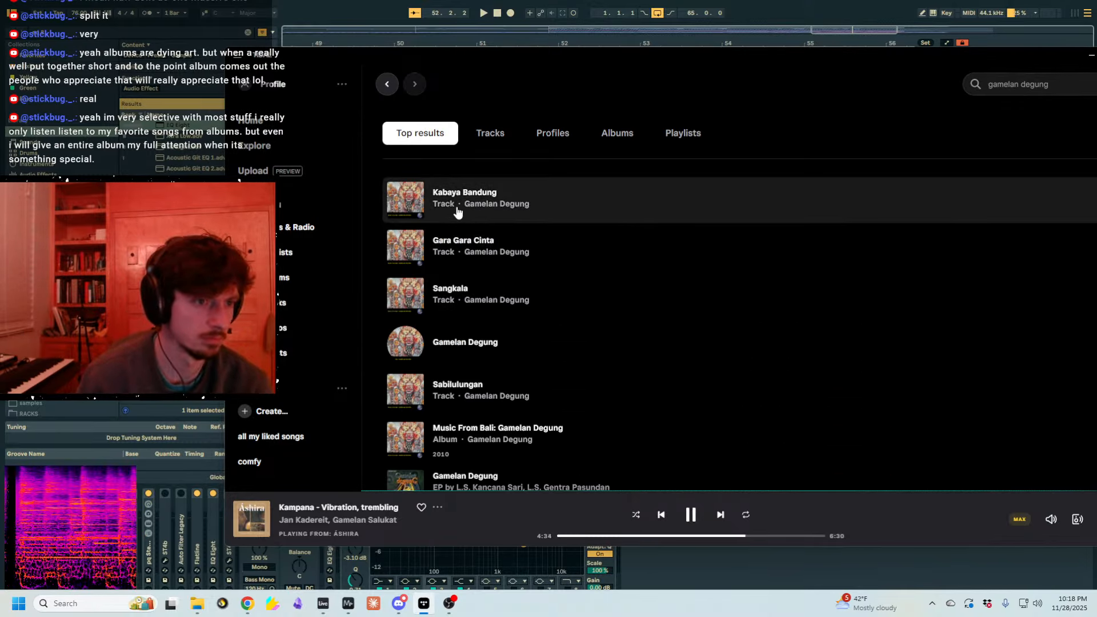
left_click(490, 347)
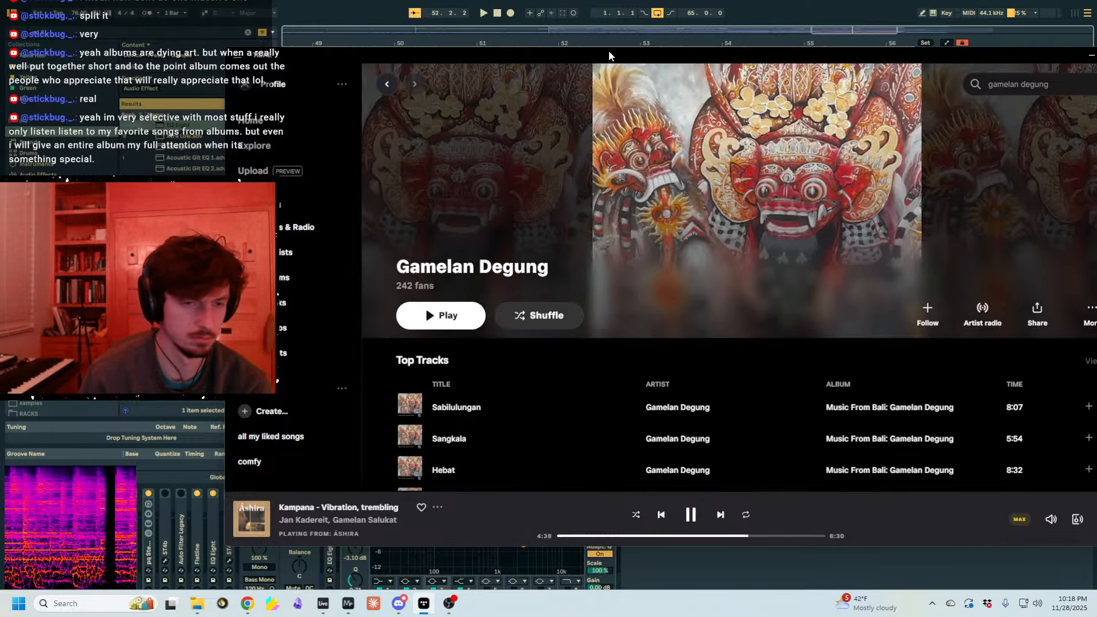
- Play Sabilulungan from Gamelan Degung's top tracks and move the TIDAL window aside to uncover the arrangement
left_click_drag(610, 52, 573, 47)
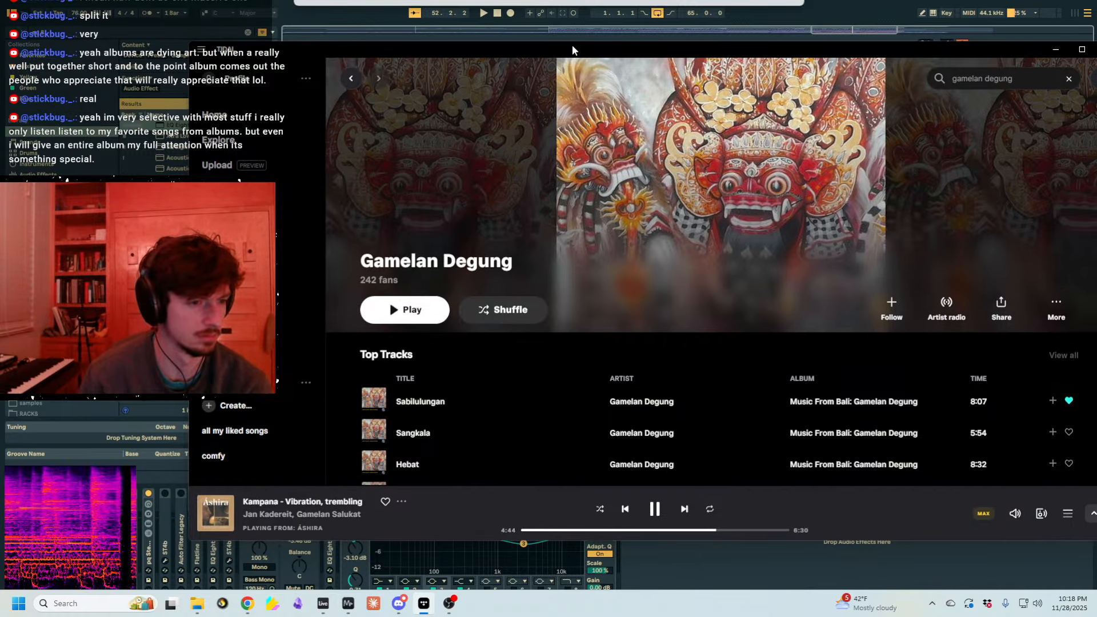
left_click_drag(572, 45, 523, 38)
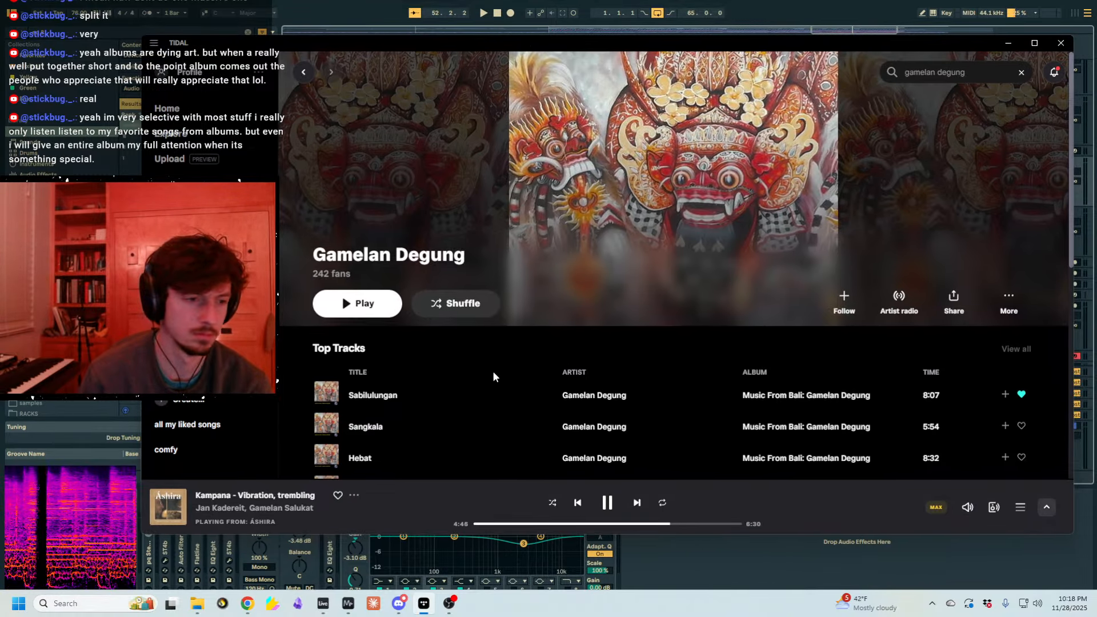
scroll(493, 372, "down", 2)
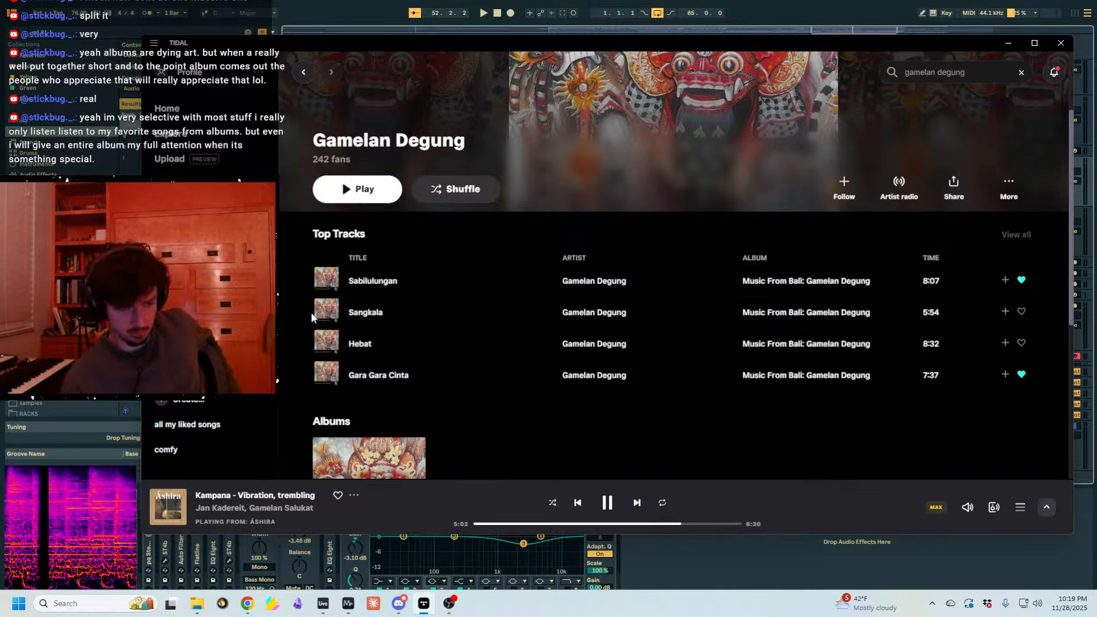
left_click(327, 280)
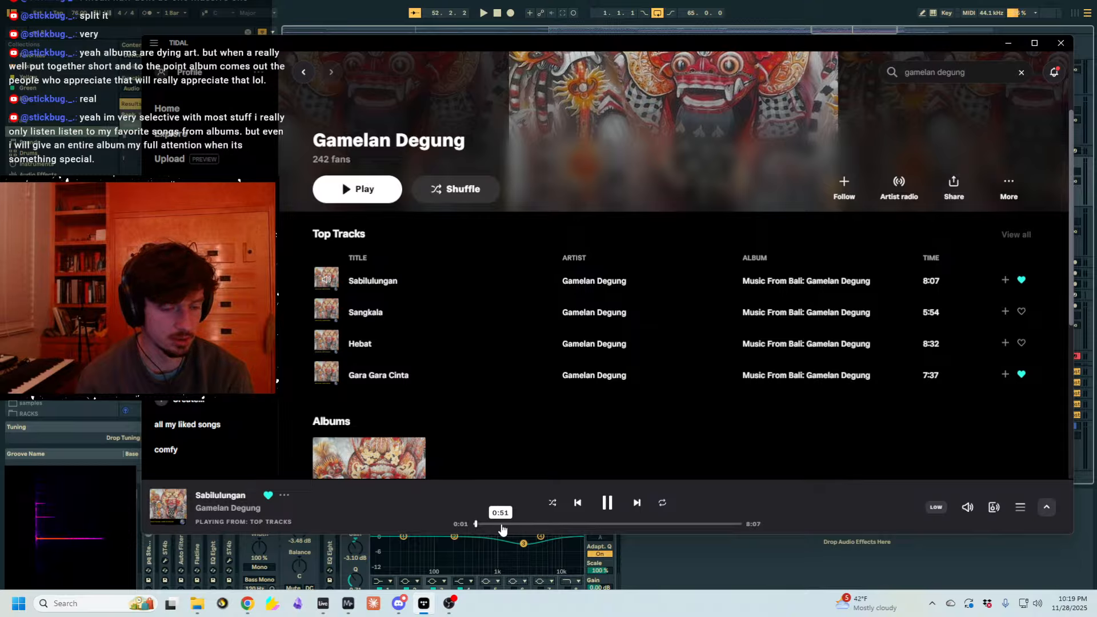
mouse_move(966, 508)
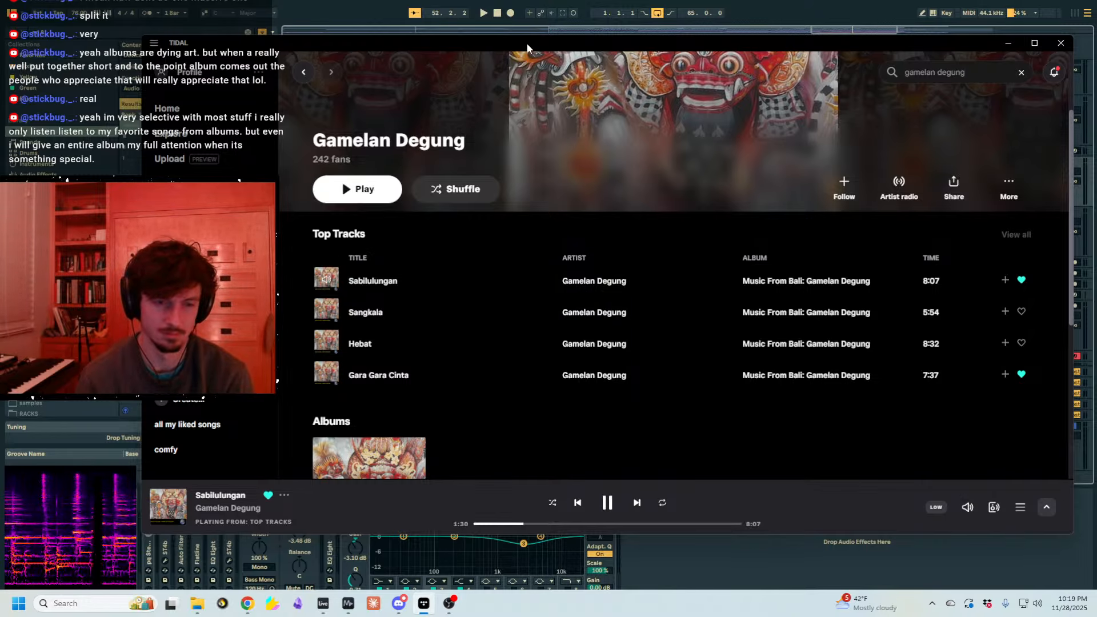
left_click_drag(532, 46, 595, 70)
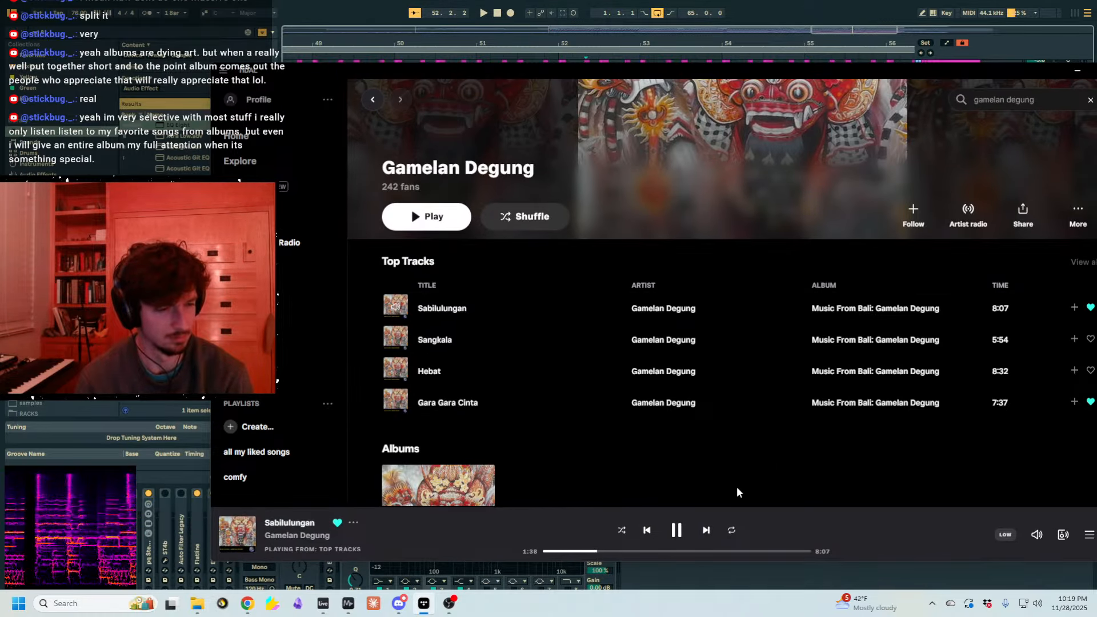
left_click_drag(679, 71, 1096, 90)
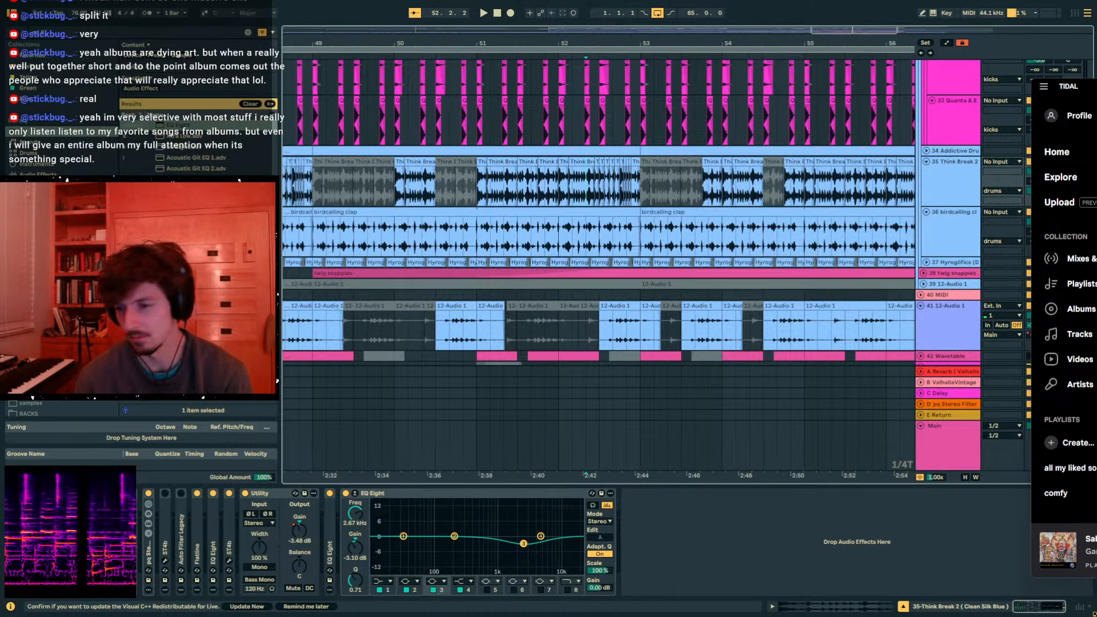
- Examine the Think Break 2 and birdcalling clap clips between bars 47 and 51 of the arrangement
left_click(529, 224)
left_click(528, 225)
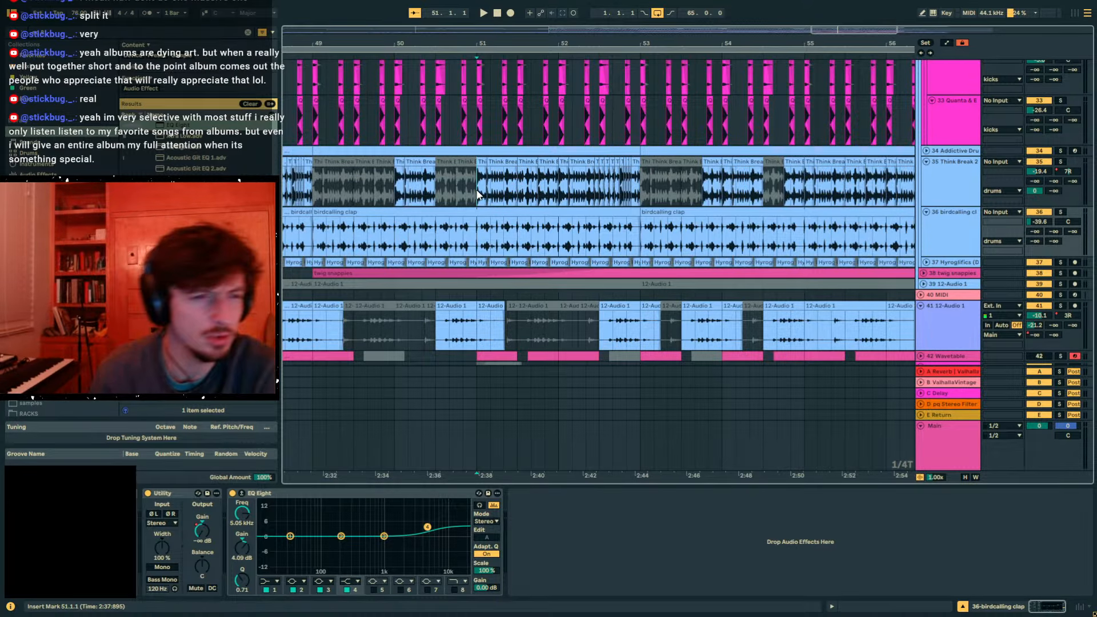
key("Up")
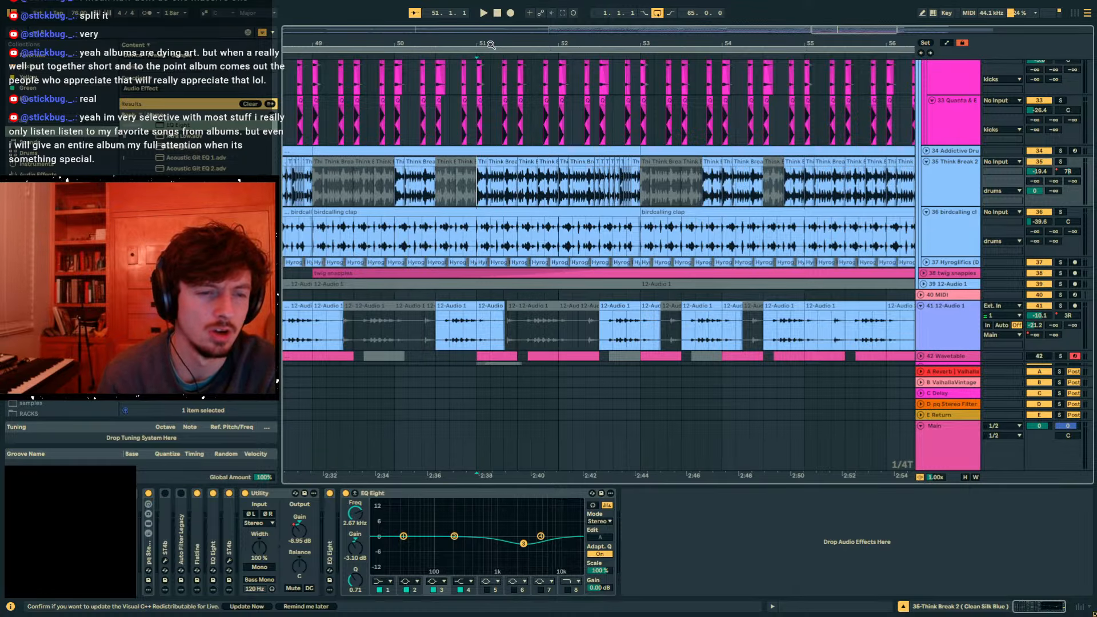
left_click_drag(491, 45, 595, 13)
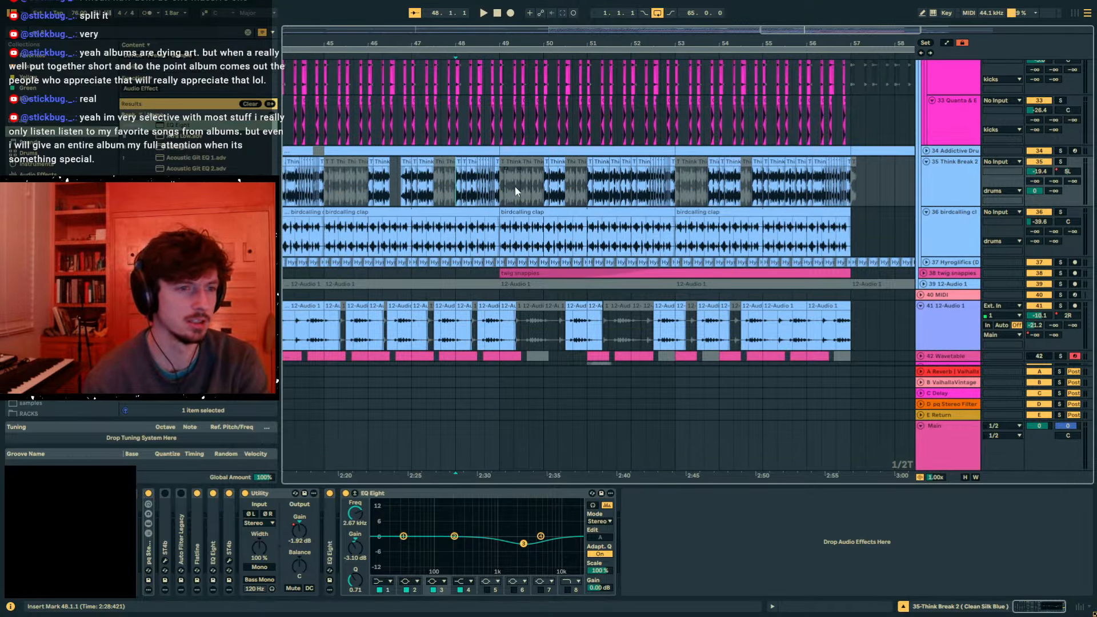
left_click(493, 187)
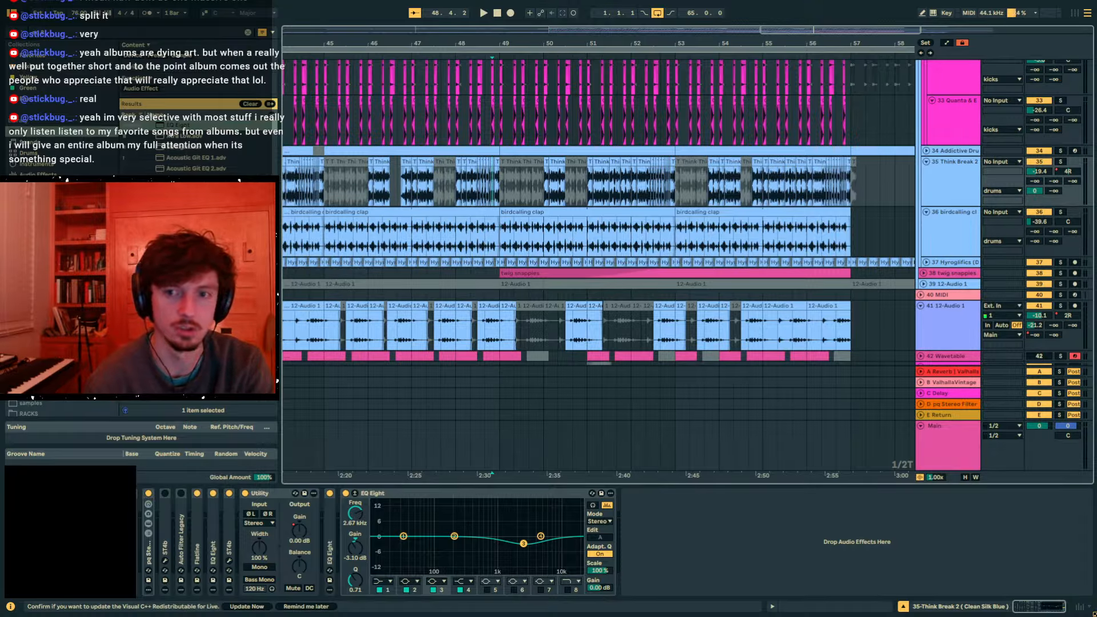
left_click(457, 247)
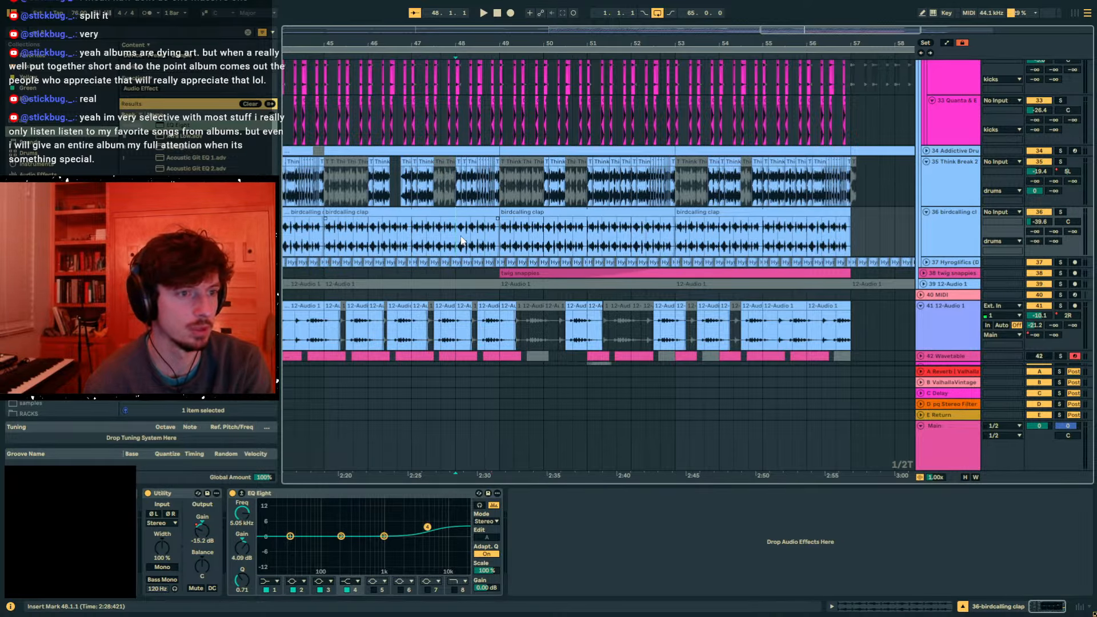
left_click_drag(456, 42, 490, 128)
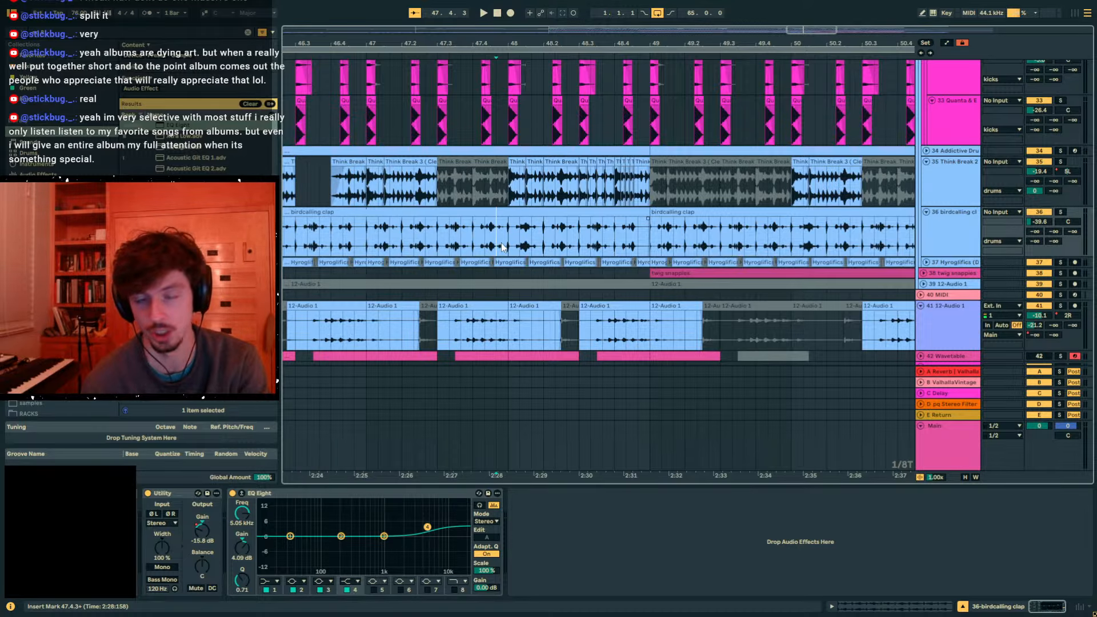
left_click_drag(492, 44, 492, 33)
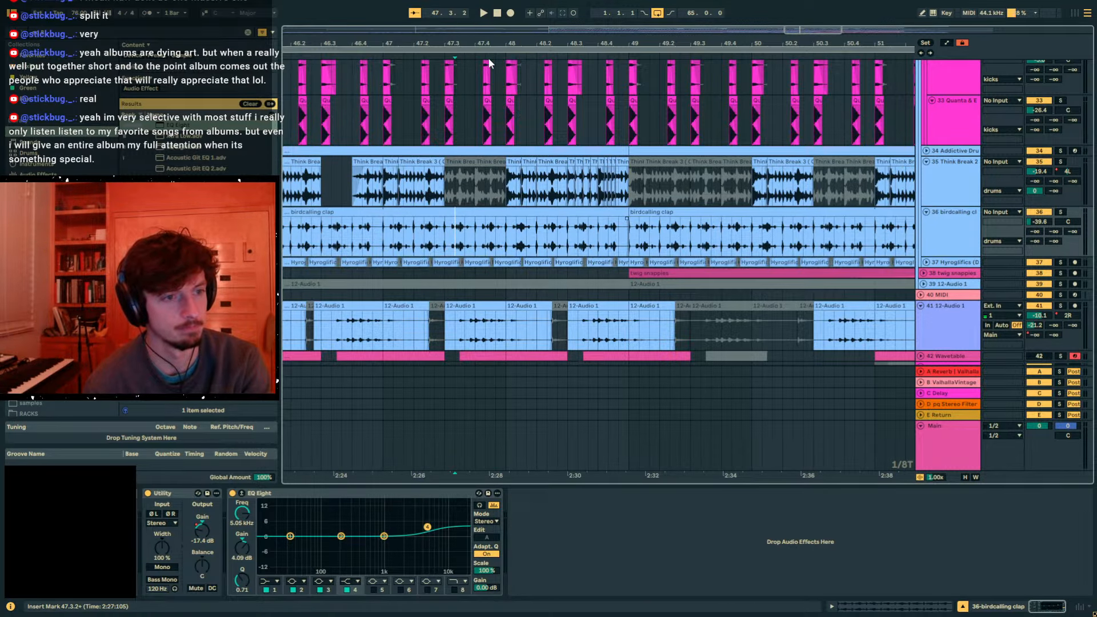
mouse_move(487, 42)
left_mouse_down()
mouse_move(507, 69)
mouse_move(394, 72)
left_mouse_up()
left_click(409, 238)
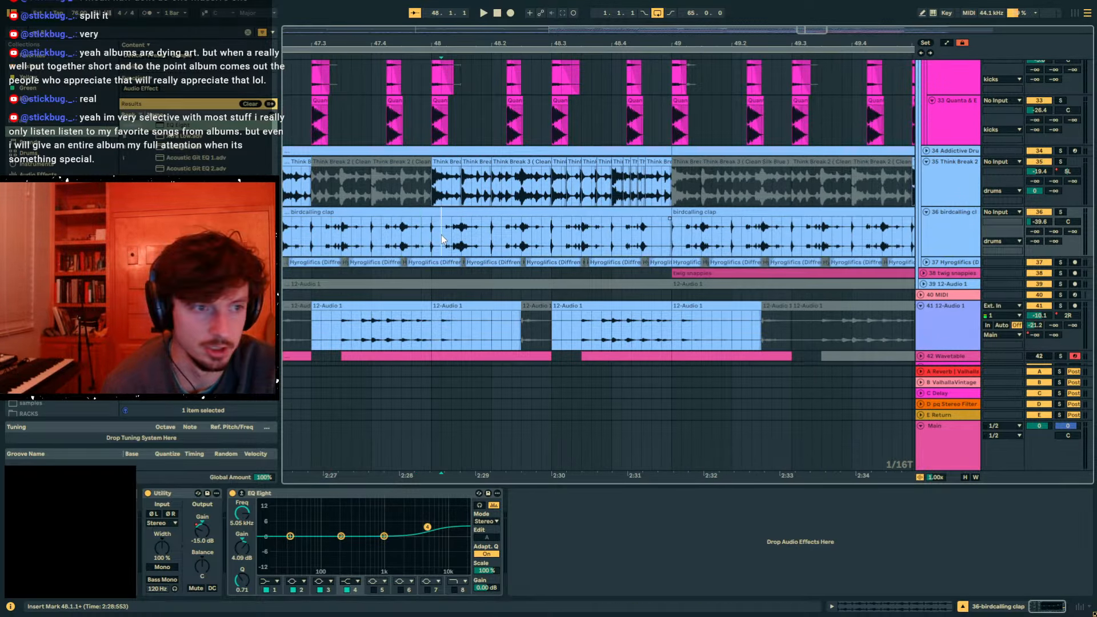
left_click(434, 236)
left_click_drag(480, 42, 480, 16)
- Show Think Break 2's Utility gain automation and check its points around bar 48
left_click(971, 172)
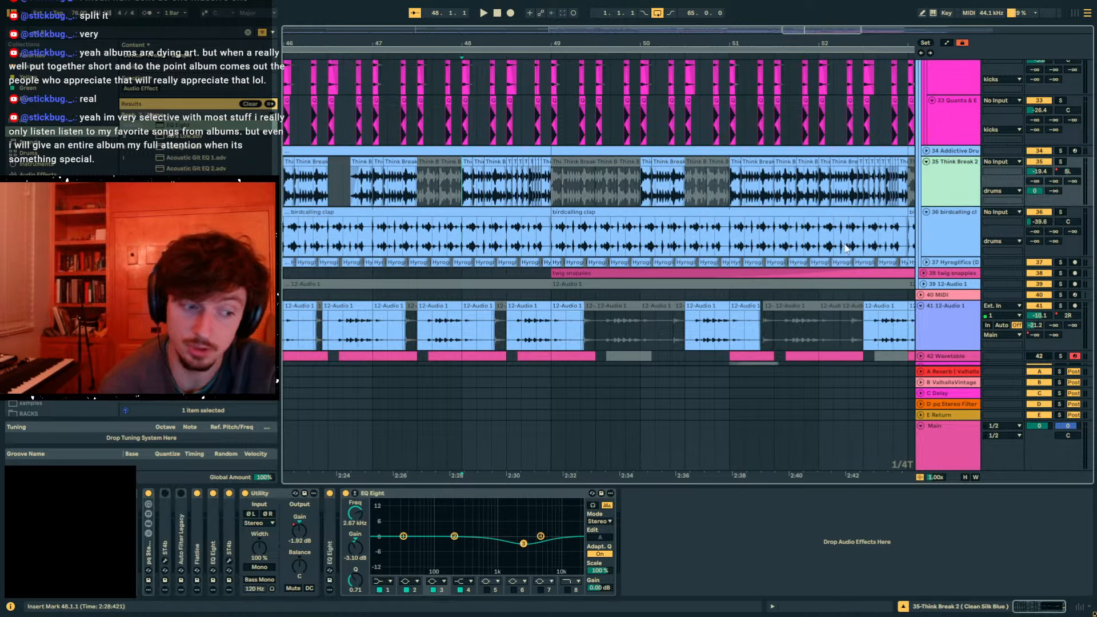
left_click(307, 530)
key("a")
key("a")
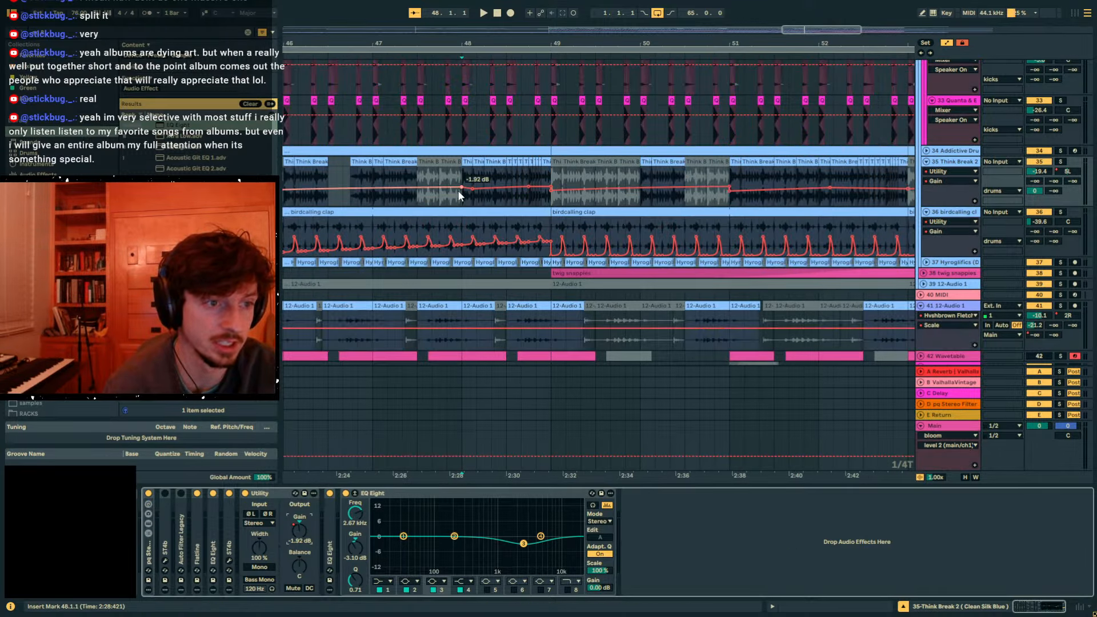
left_click(467, 178)
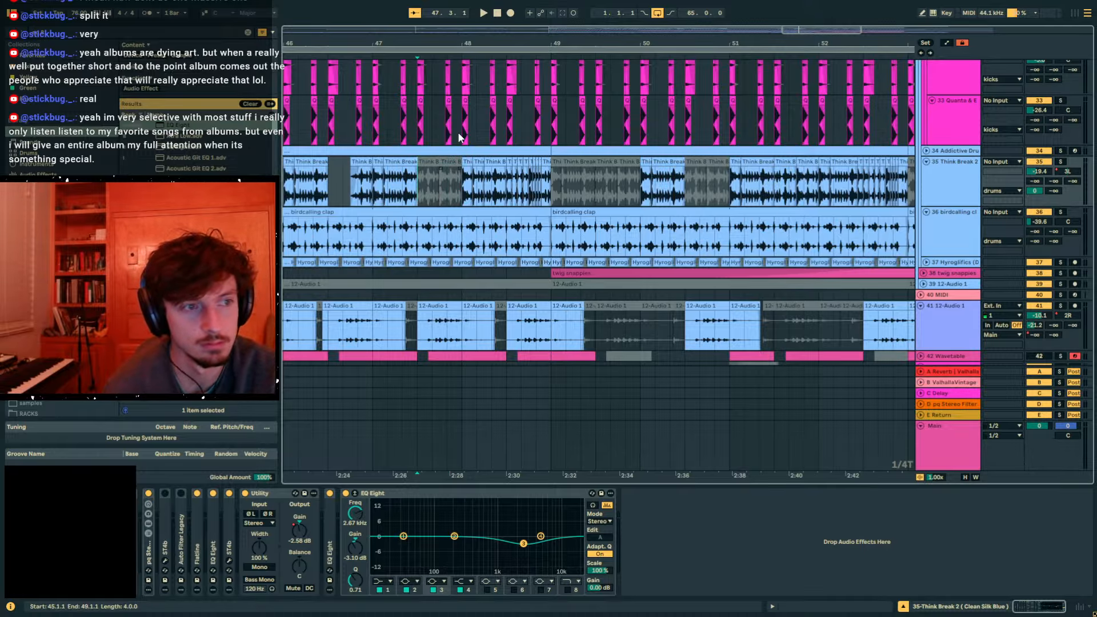
- Play the arrangement from just before bar 48 into bar 53 and place the insert marker on Think Break 2 in bar 53
left_click_drag(431, 43, 431, 74)
left_click(505, 194)
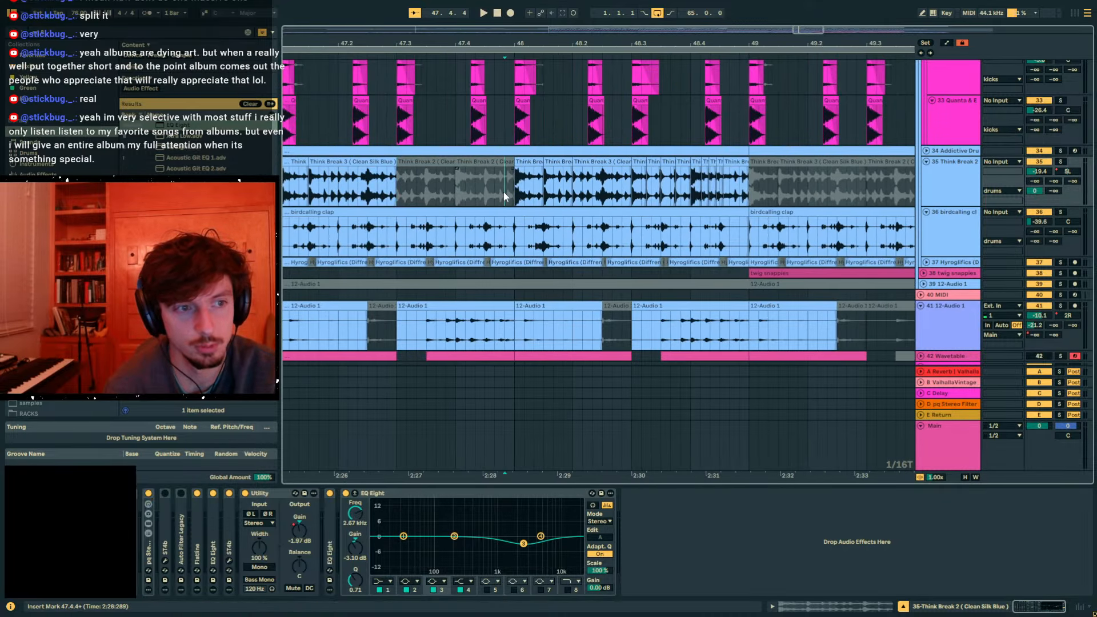
left_click(450, 179)
key("space")
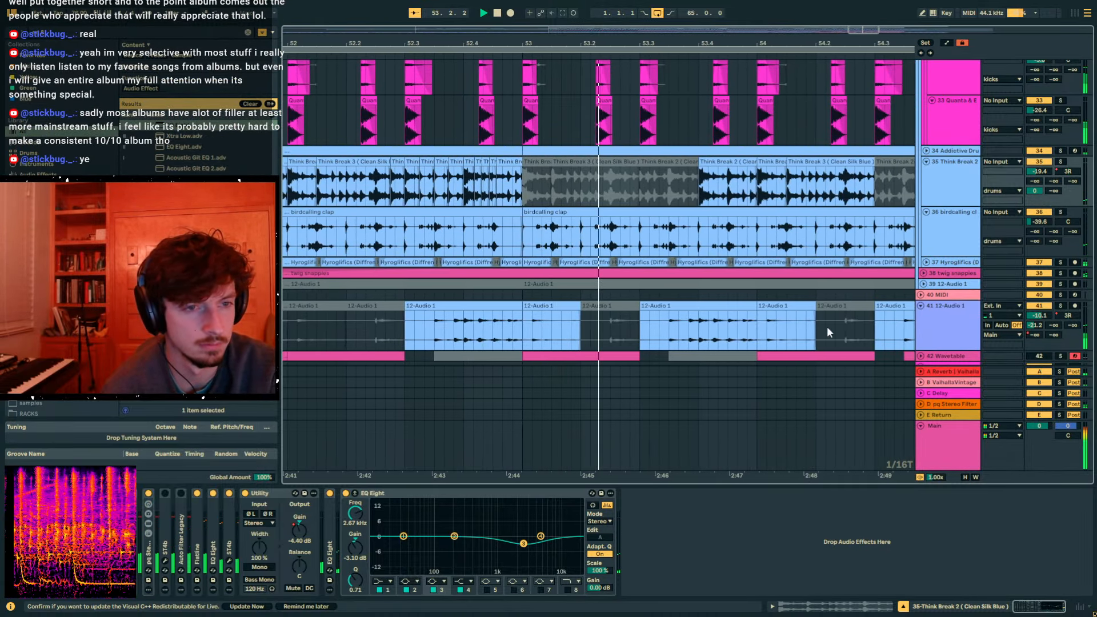
key("space")
left_click(661, 197)
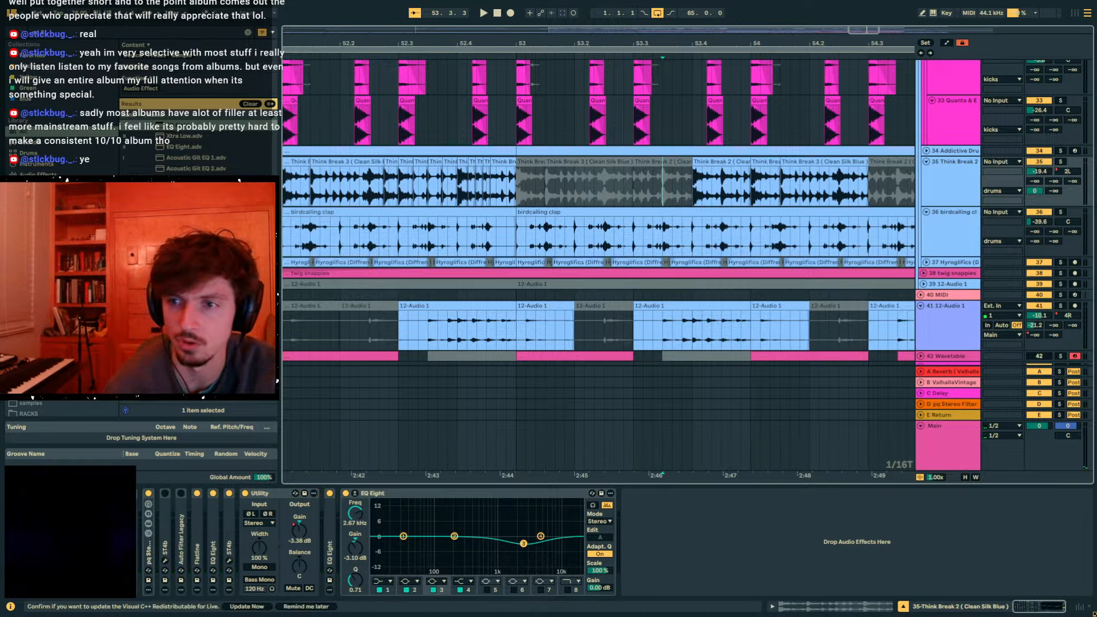
- Bring the TIDAL window back into view, search for "broken soul jamb" and open Tipper's album Broken Soul Jamboree
left_click_drag(1095, 76, 542, 83)
left_click_drag(945, 110, 633, 121)
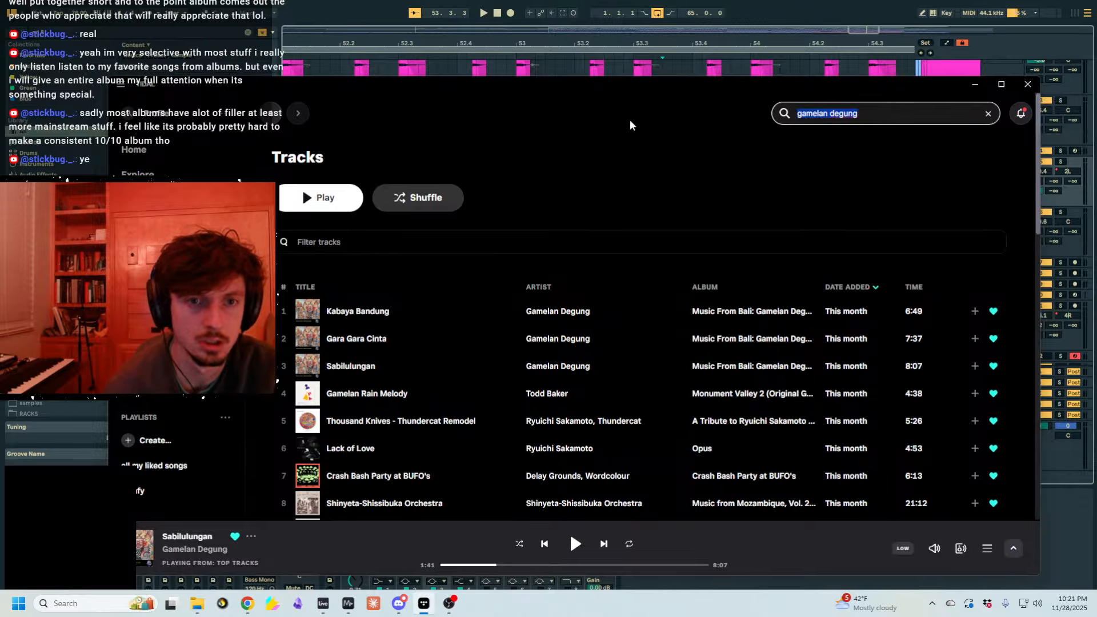
type("broken so")
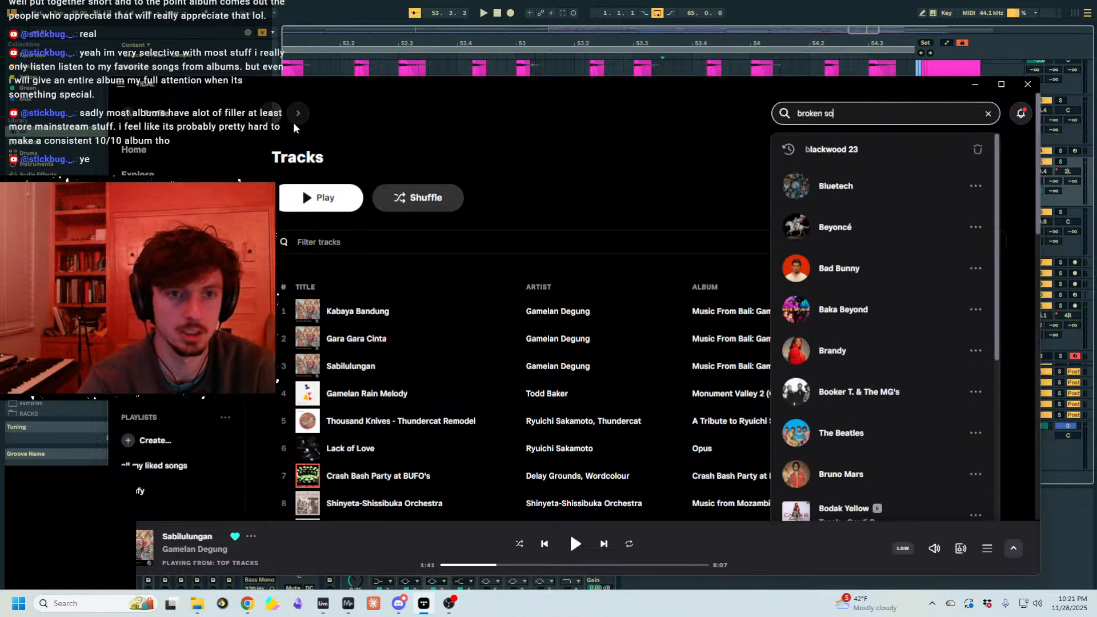
type("ul jamb")
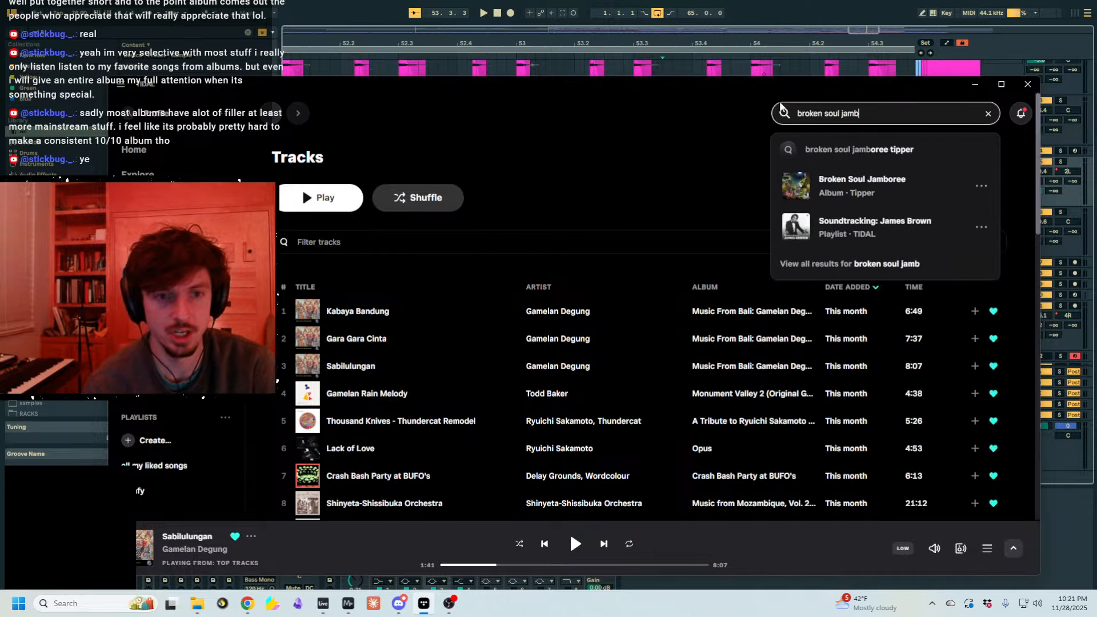
left_click(880, 185)
- Look through the track list of Broken Soul Jamboree and return to the saved Tracks list
scroll(503, 292, "down", 3)
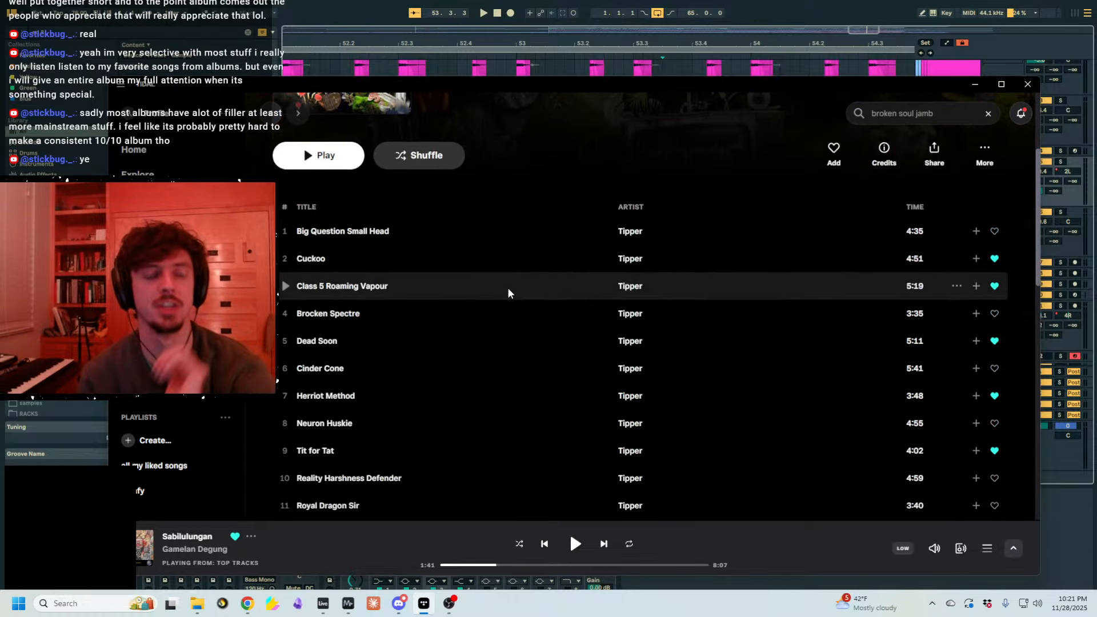
scroll(506, 284, "down", 3)
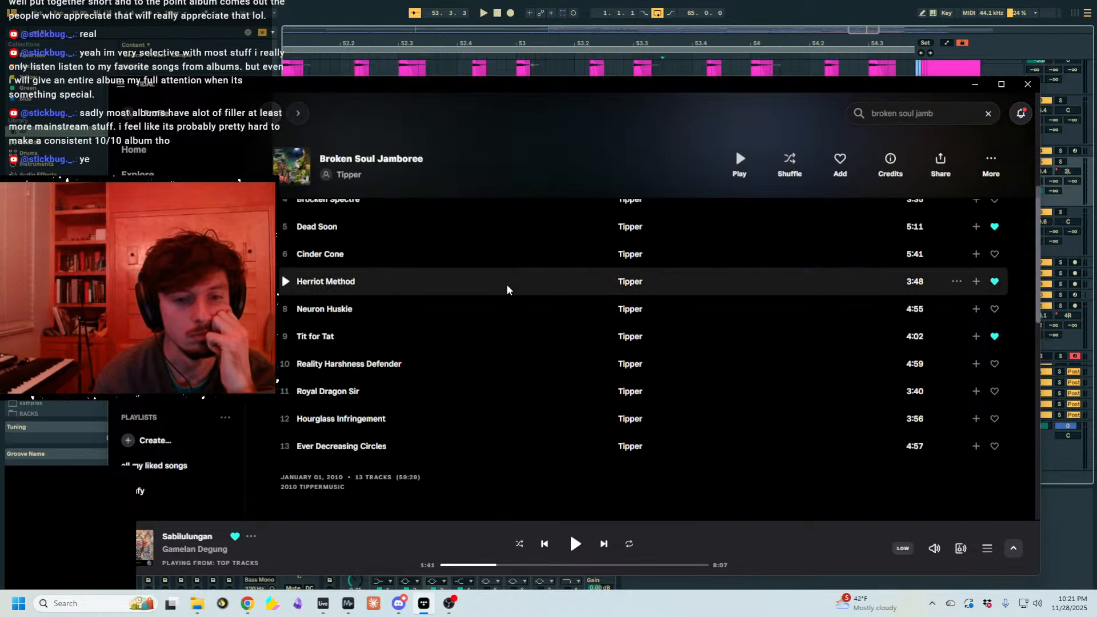
scroll(506, 283, "up", 5)
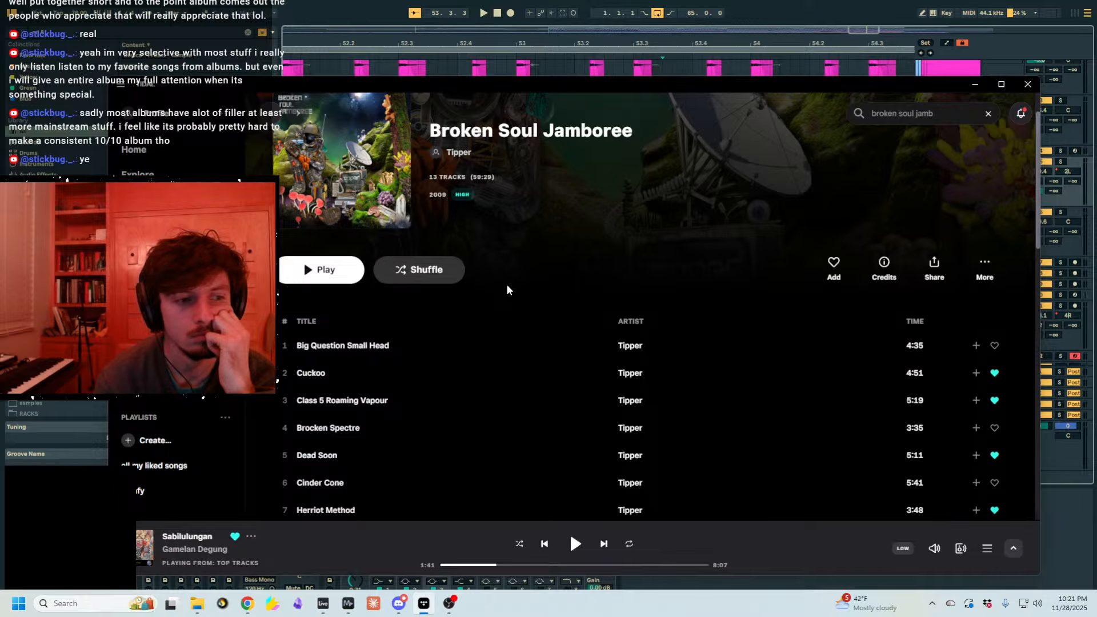
scroll(506, 284, "down", 5)
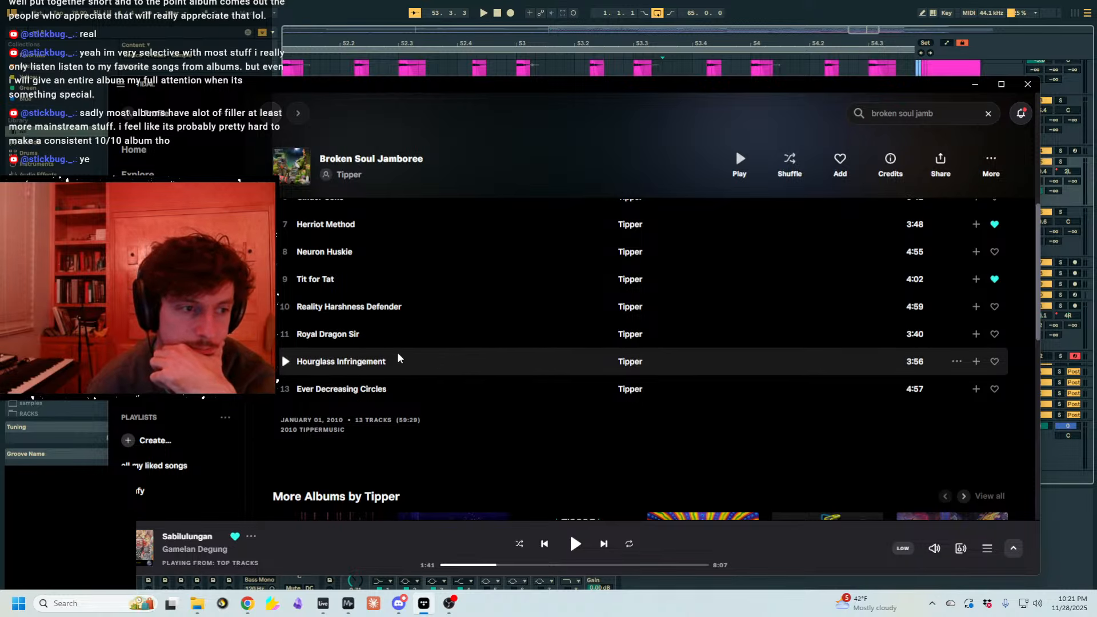
scroll(399, 360, "up", 5)
scroll(417, 278, "up", 2)
left_click(272, 113)
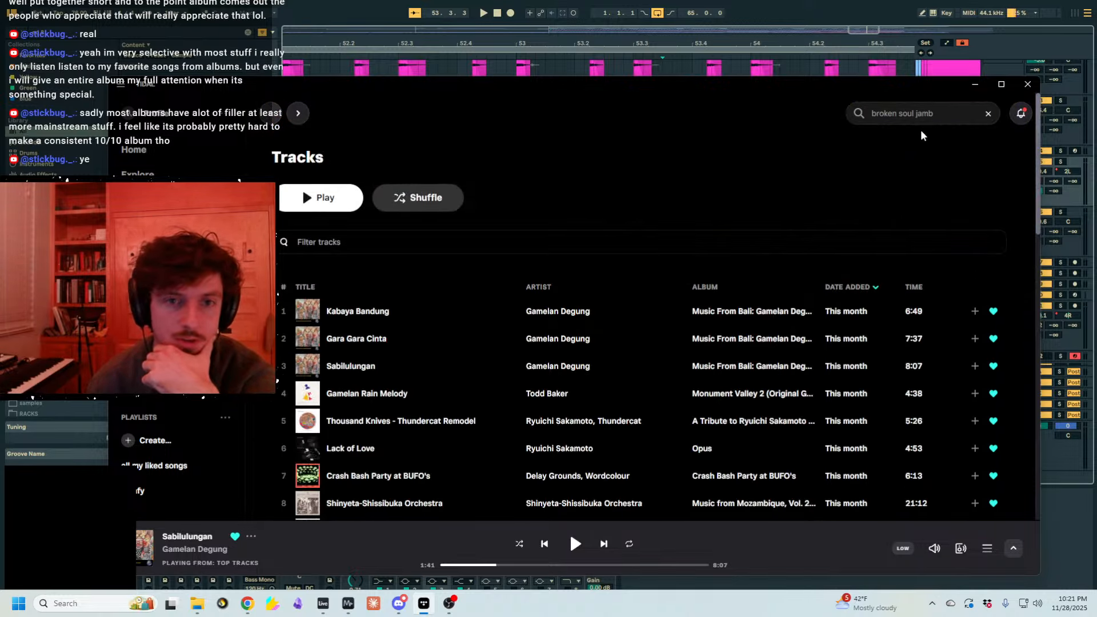
- Search TIDAL for "woulg do i" and open the track Do I on its album Last Time to view the track list
left_click_drag(946, 114, 718, 117)
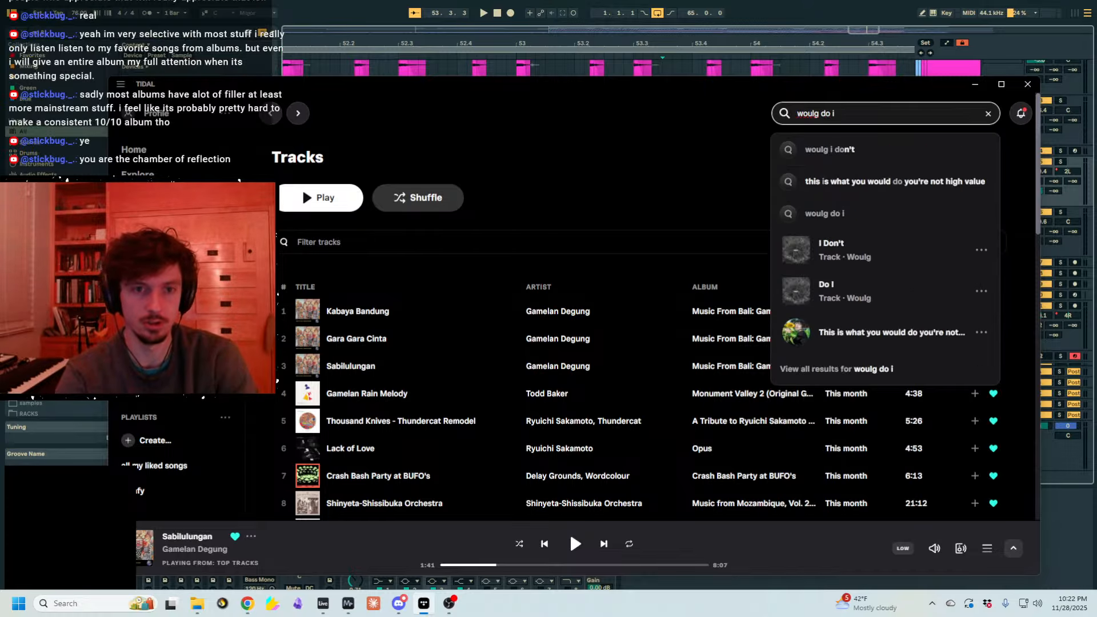
left_click(860, 289)
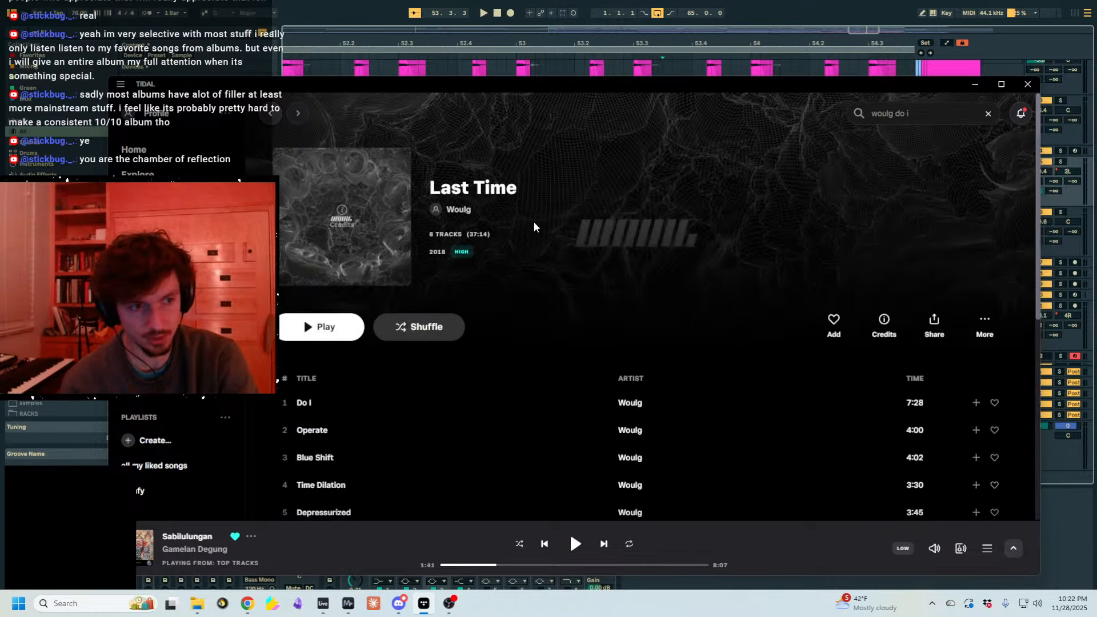
scroll(515, 234, "down", 2)
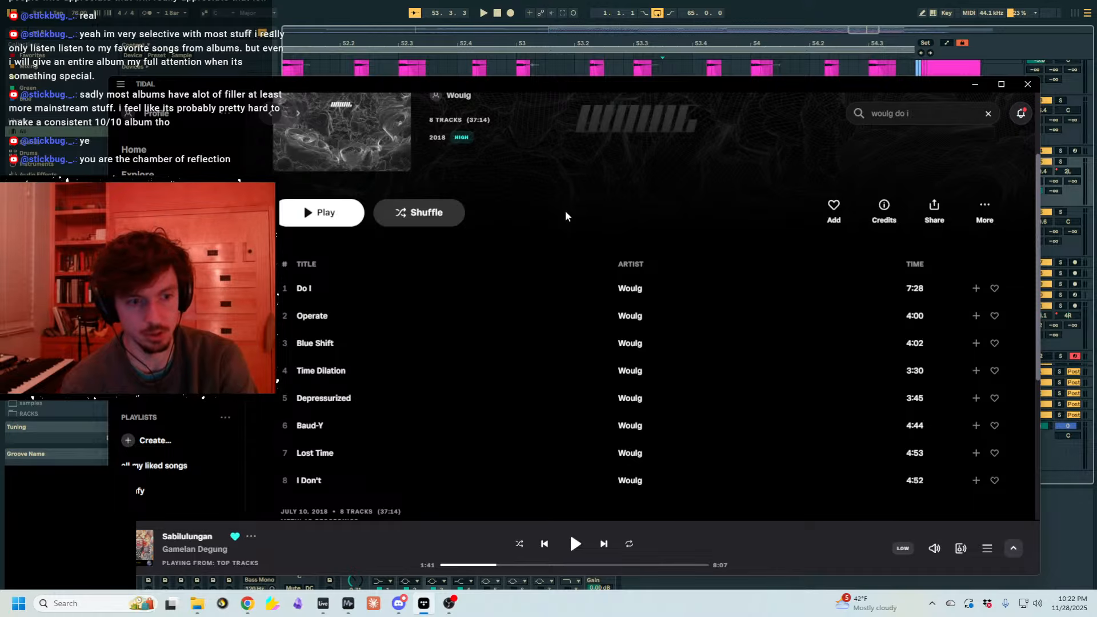
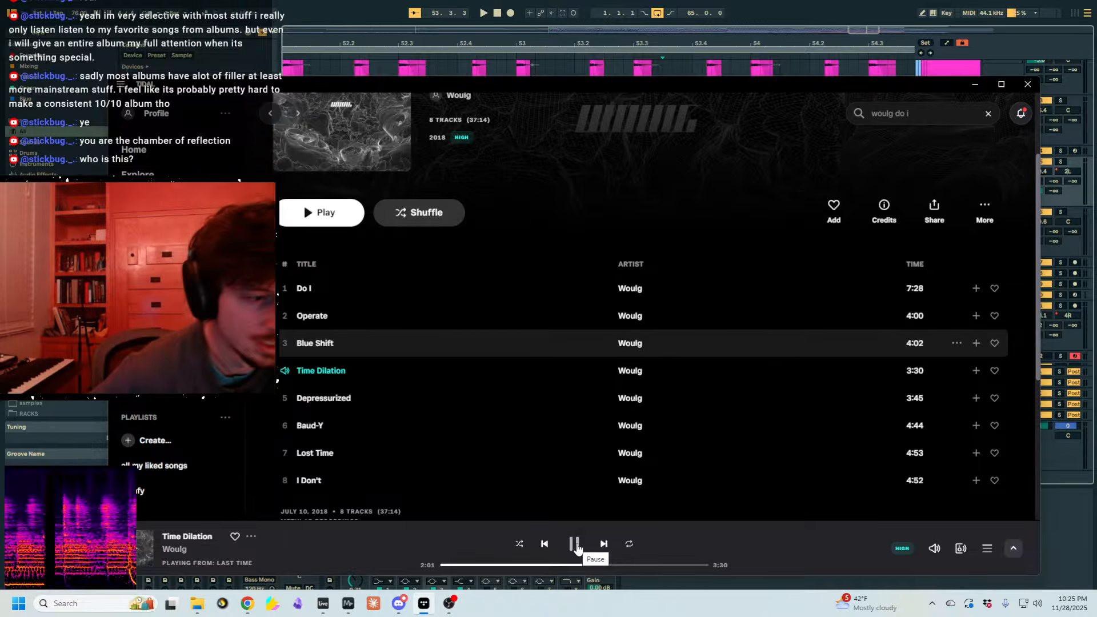
- Pause Time Dilation and reposition the TIDAL window so the album's header and options are in view
left_click_drag(608, 86, 737, 51)
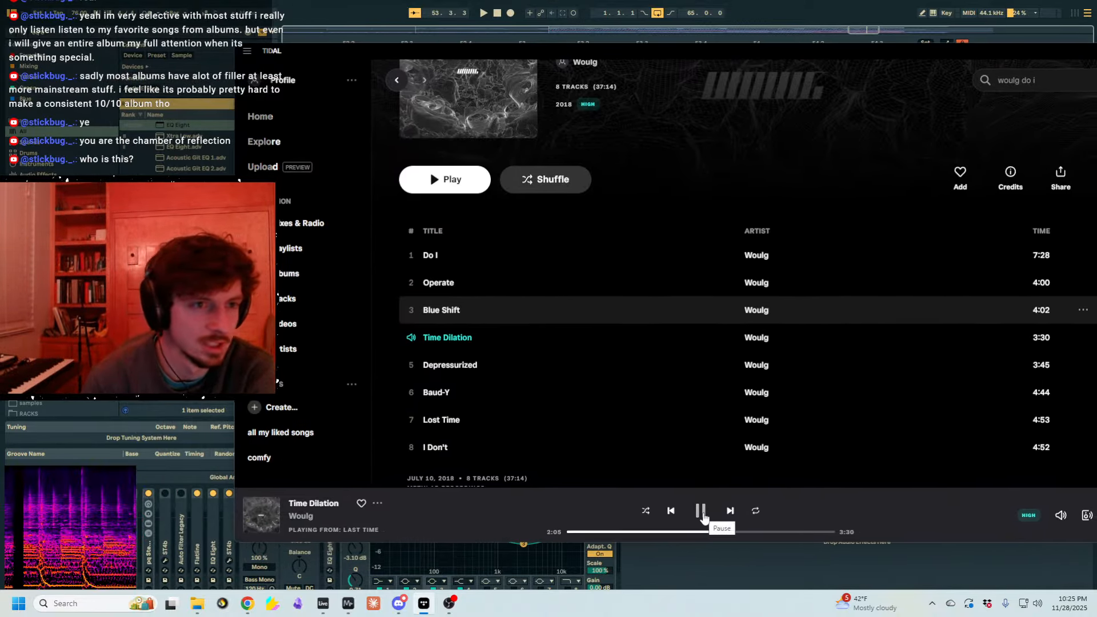
left_click(703, 514)
scroll(697, 167, "up", 2)
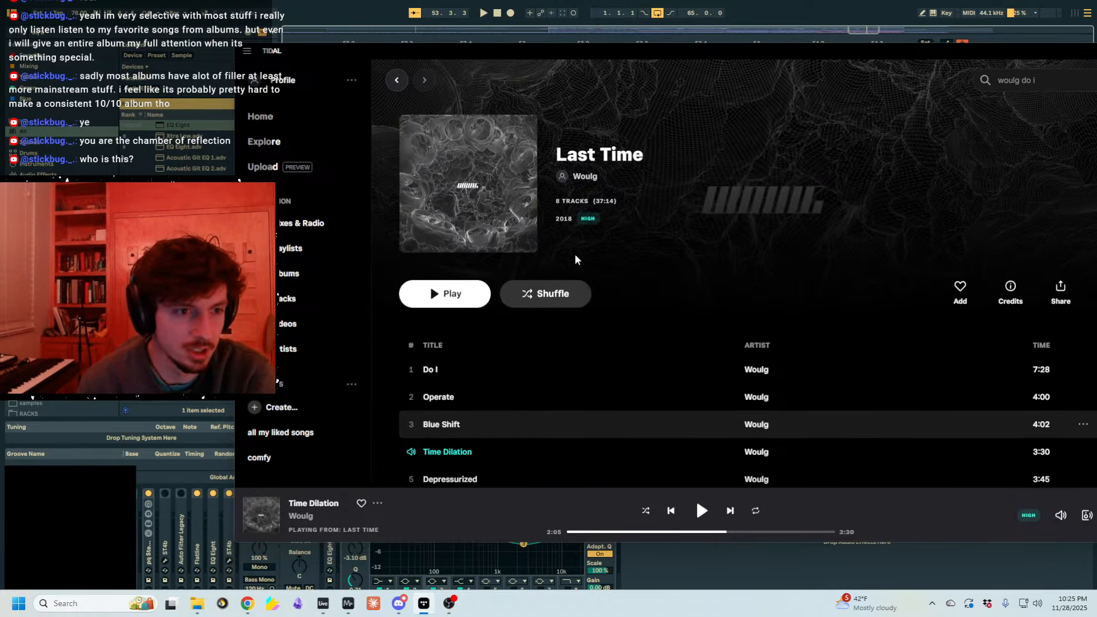
left_click_drag(726, 44, 687, 63)
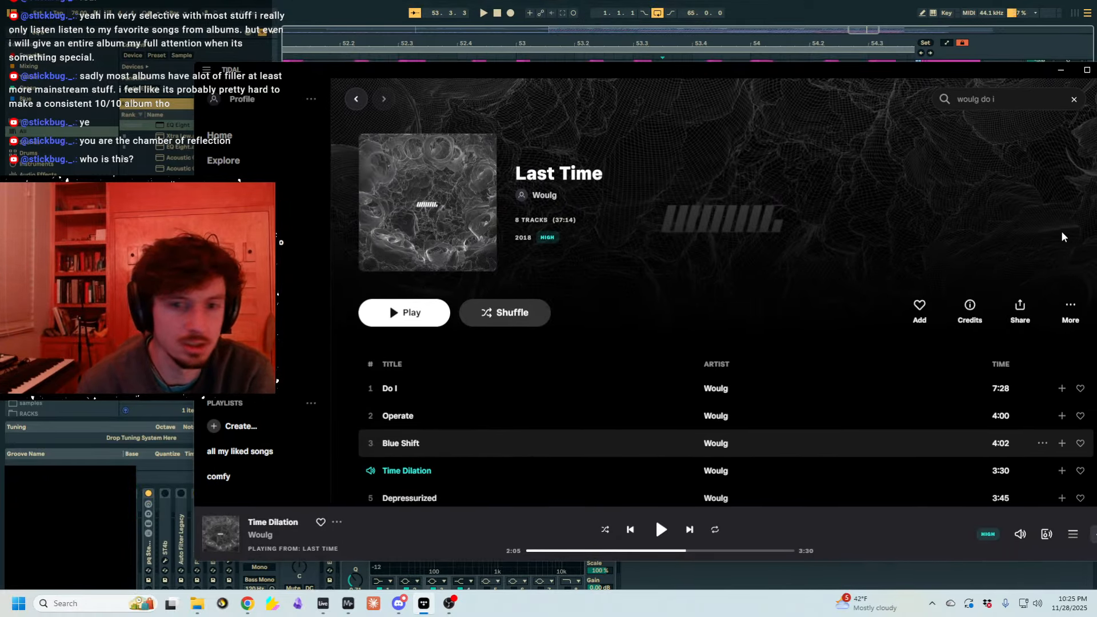
- Copy the share link of Woulg's album Last Time and shift the TIDAL window slightly
left_click(1071, 306)
mouse_move(955, 484)
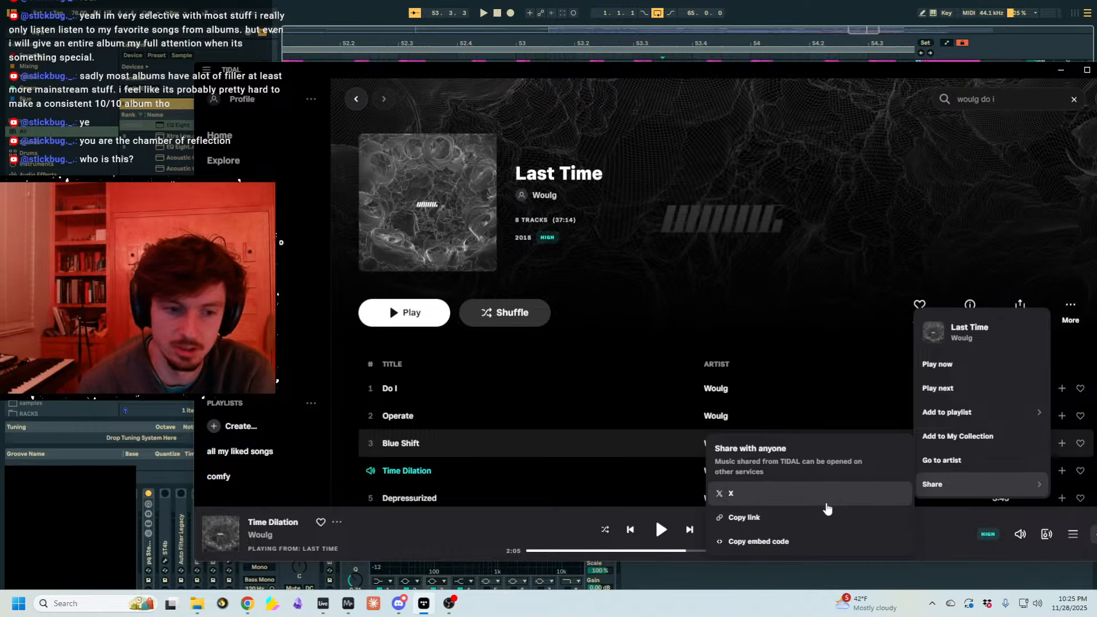
left_click(827, 516)
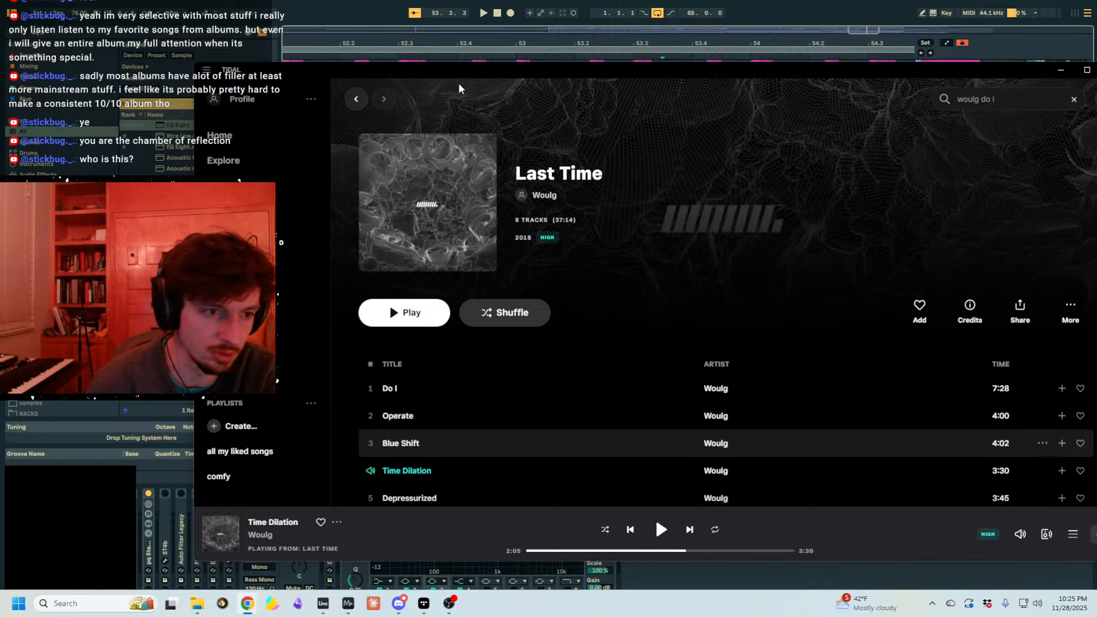
left_click_drag(511, 73, 514, 108)
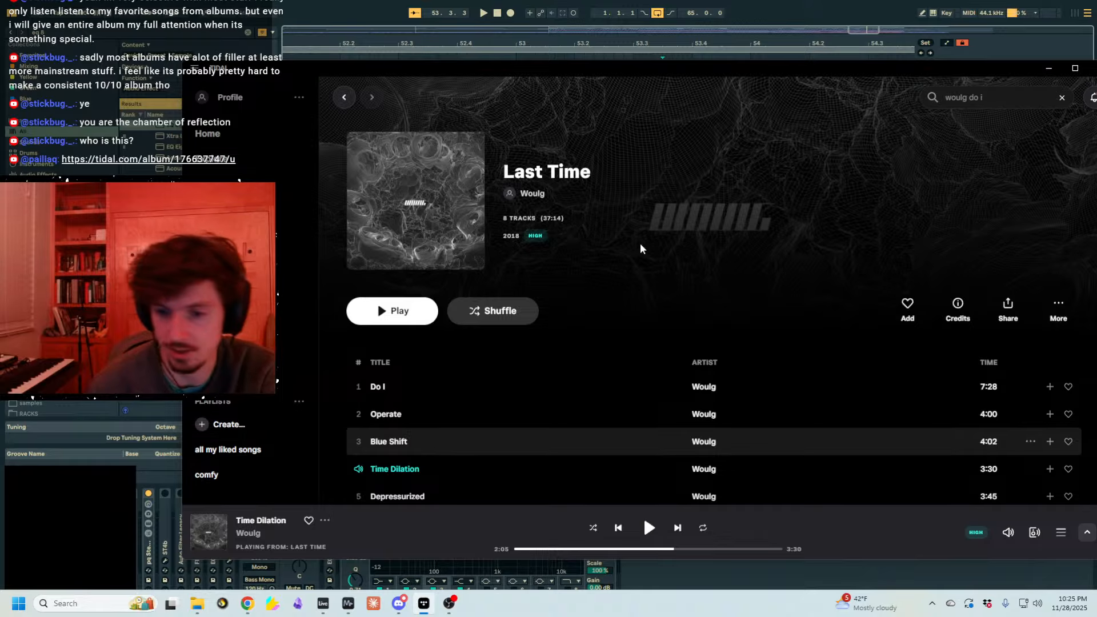
- Leave the Last Time album page, move TIDAL off the arrangement and place the insert marker on birdcalling clap at 52.3.1
scroll(629, 251, "down", 1)
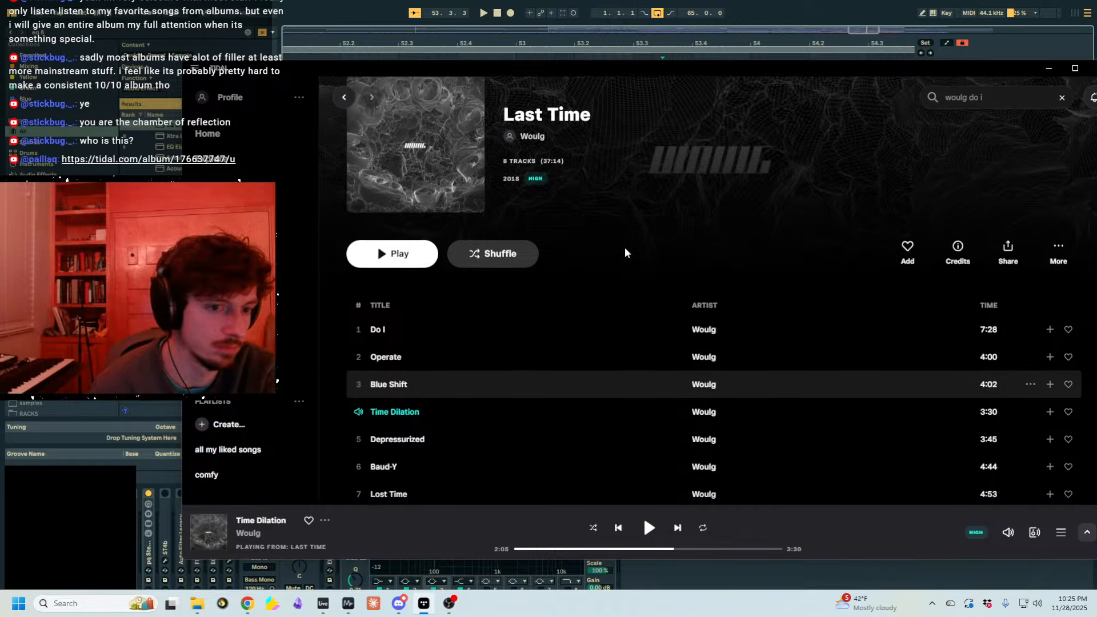
scroll(626, 252, "up", 1)
left_click(345, 99)
left_click_drag(513, 67, 1096, 114)
left_click(396, 245)
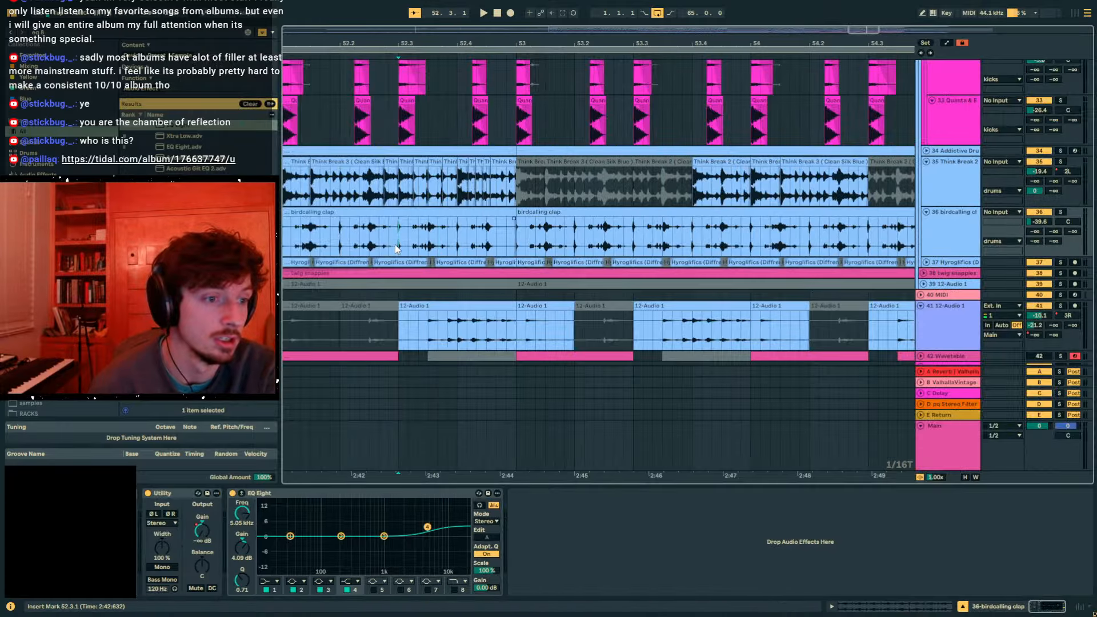
- Place the insert marker on track 41 12-Audio 1 in bar 48 and play the arrangement from there
mouse_move(556, 44)
left_mouse_down()
mouse_move(689, 43)
mouse_move(724, 11)
left_mouse_up()
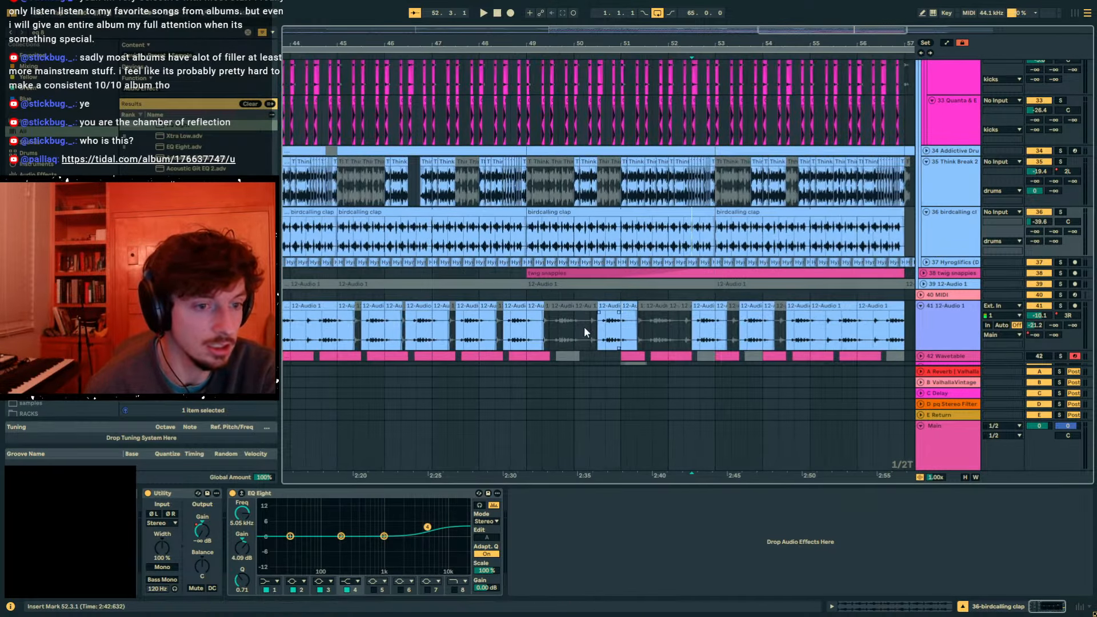
left_click(525, 331)
left_click(498, 332)
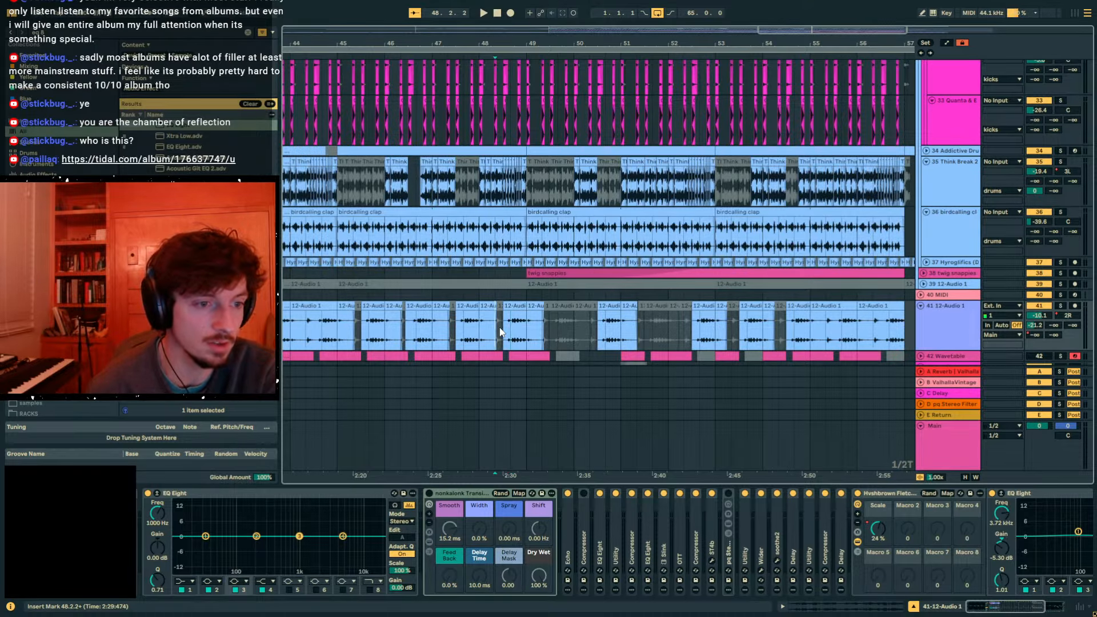
key("space")
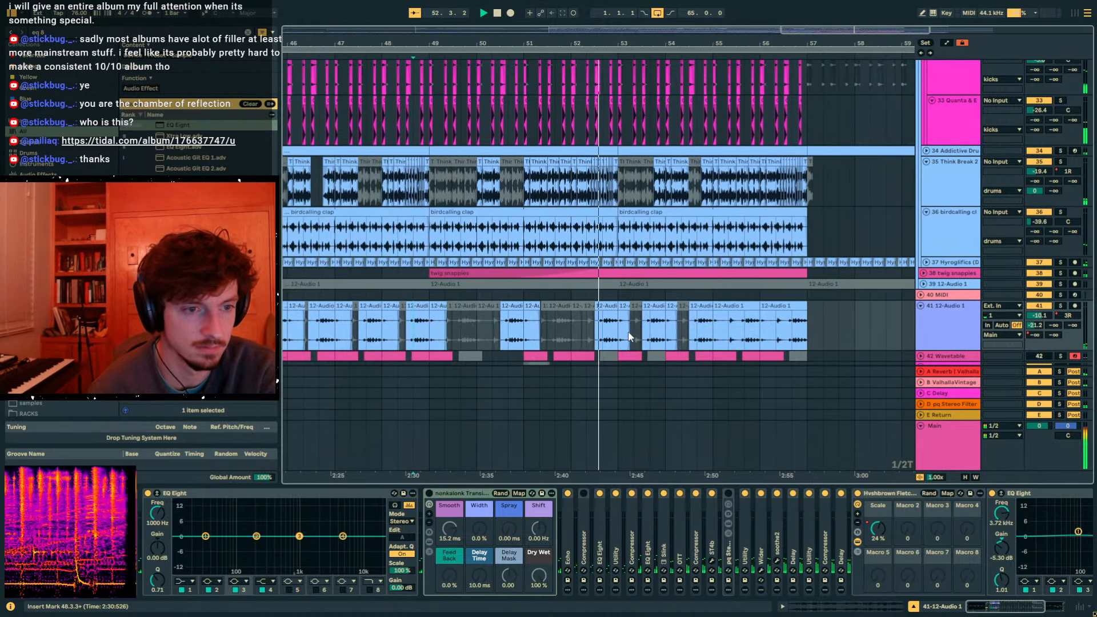
- Examine the device chains of the Think Break 2 and dnb tracks while the arrangement plays toward bar 56
scroll(634, 290, "up", 5)
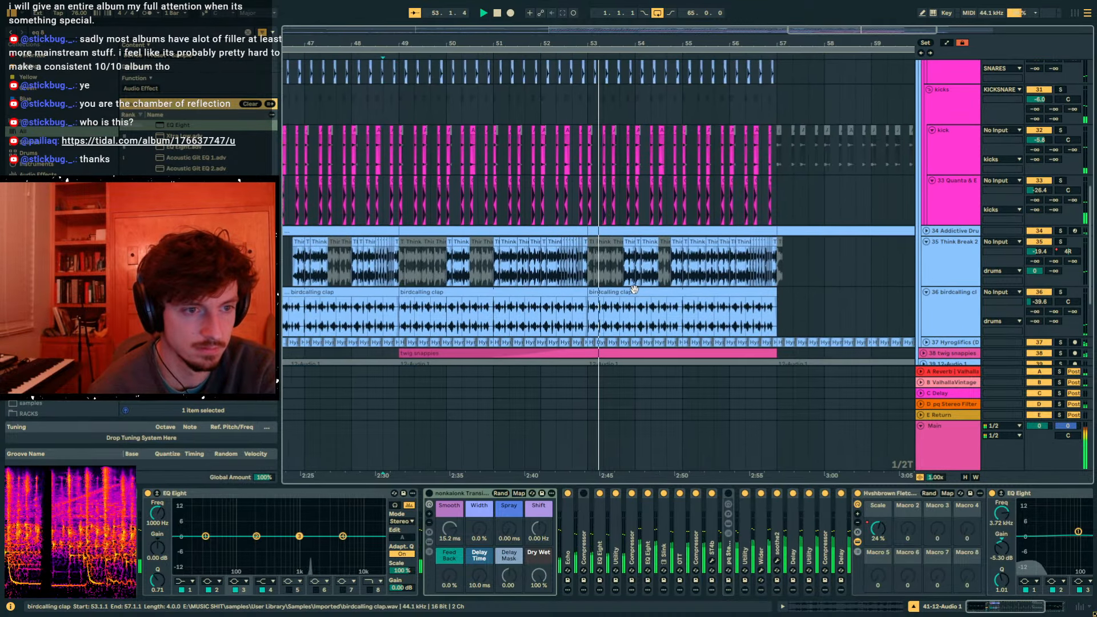
scroll(914, 267, "down", 3)
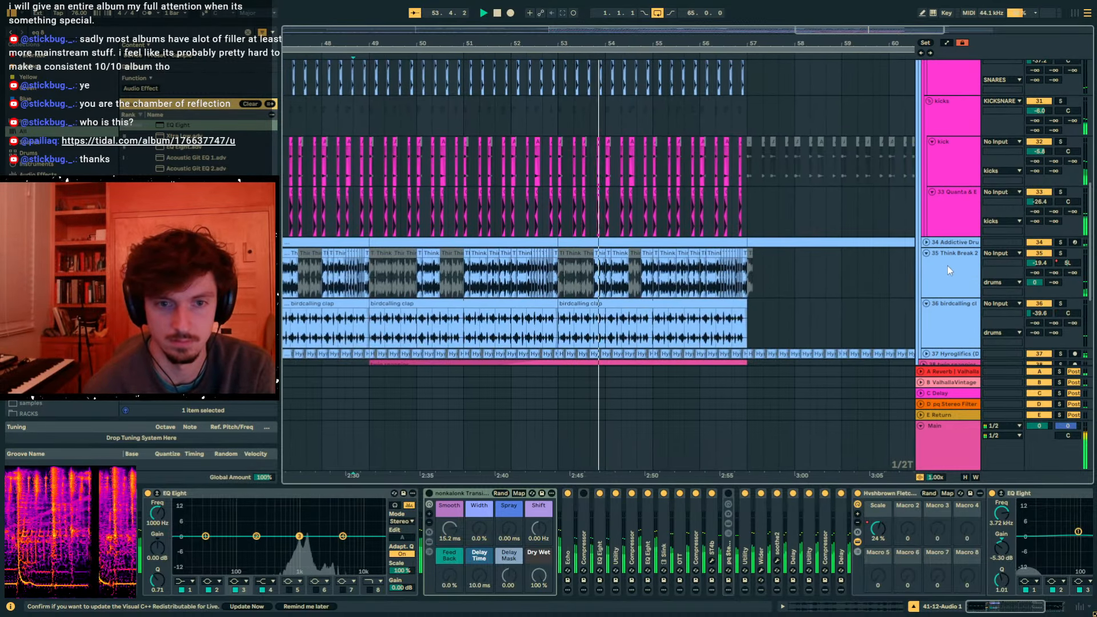
left_click(948, 267)
scroll(947, 263, "up", 7)
scroll(935, 159, "up", 5)
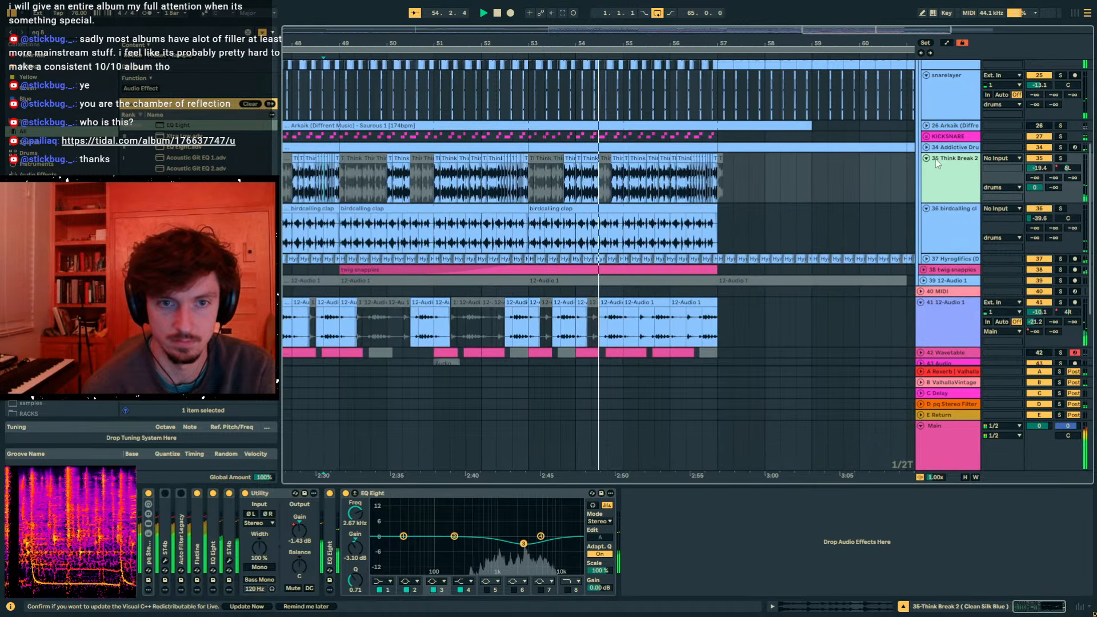
left_click(943, 230)
scroll(944, 232, "down", 4)
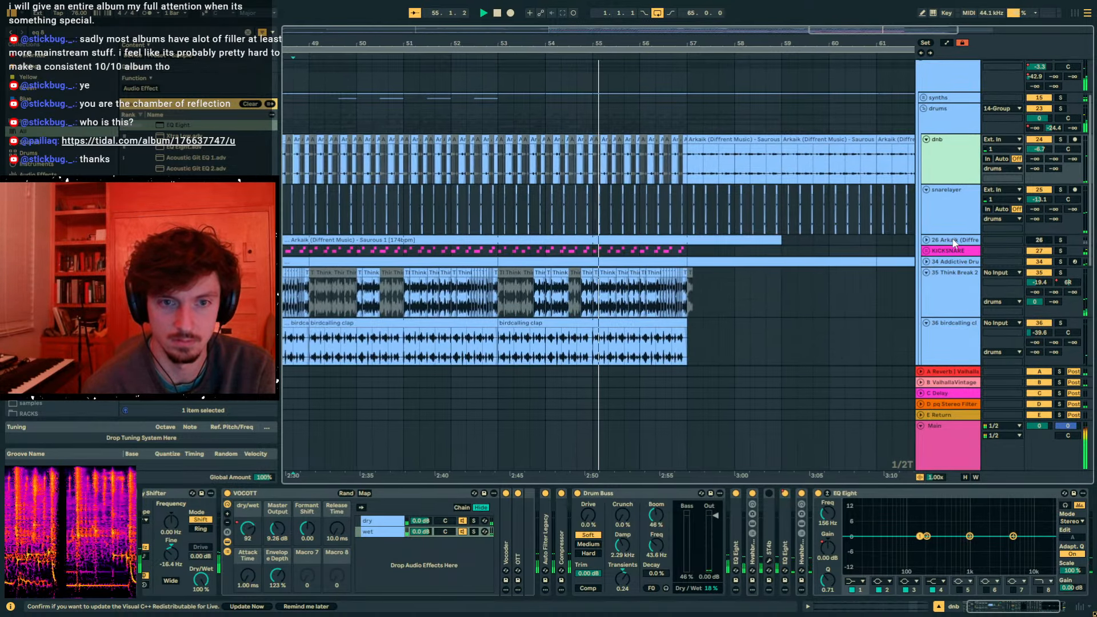
left_click(938, 218)
scroll(939, 220, "up", 2)
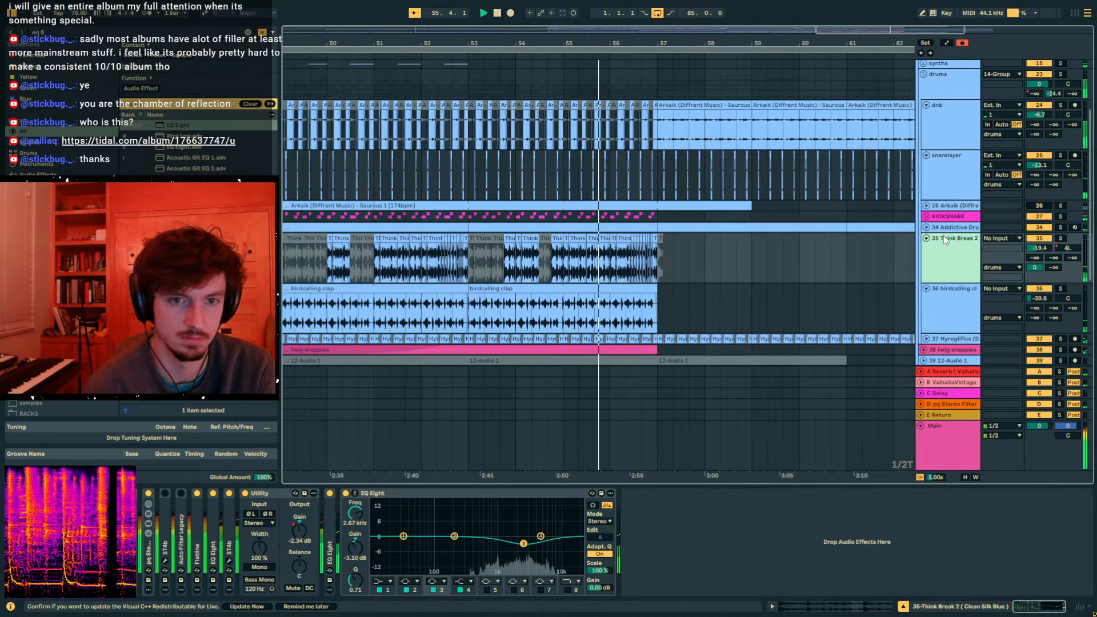
- Fold the Think Break 2, snarelayer and dnb tracks in the drums group
left_click(926, 239)
left_click(942, 176)
left_click(927, 155)
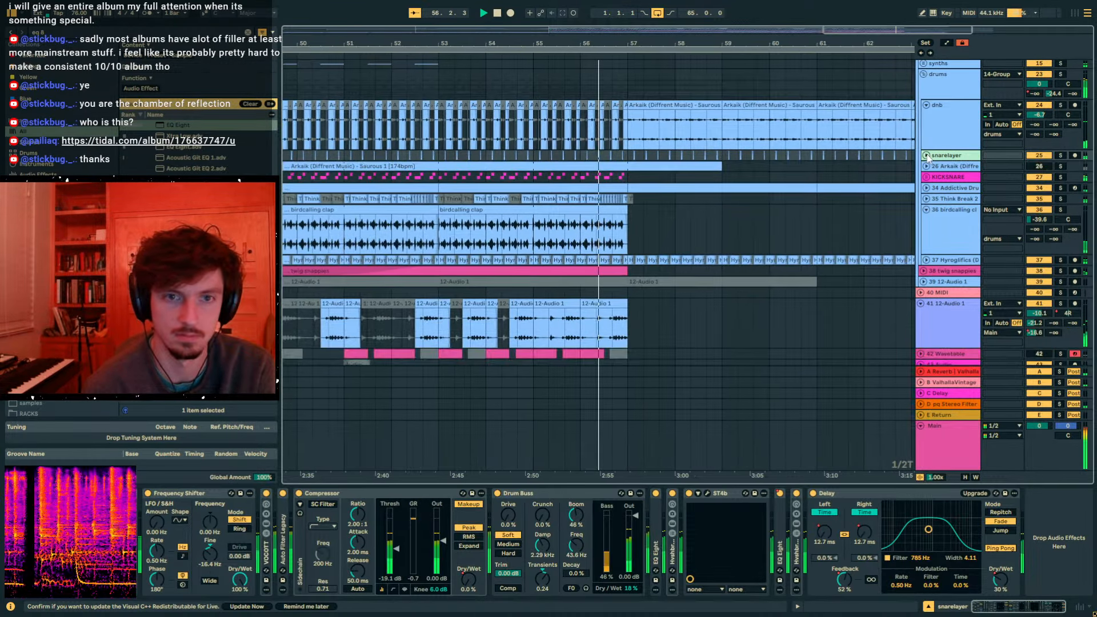
left_click(940, 129)
left_click(926, 106)
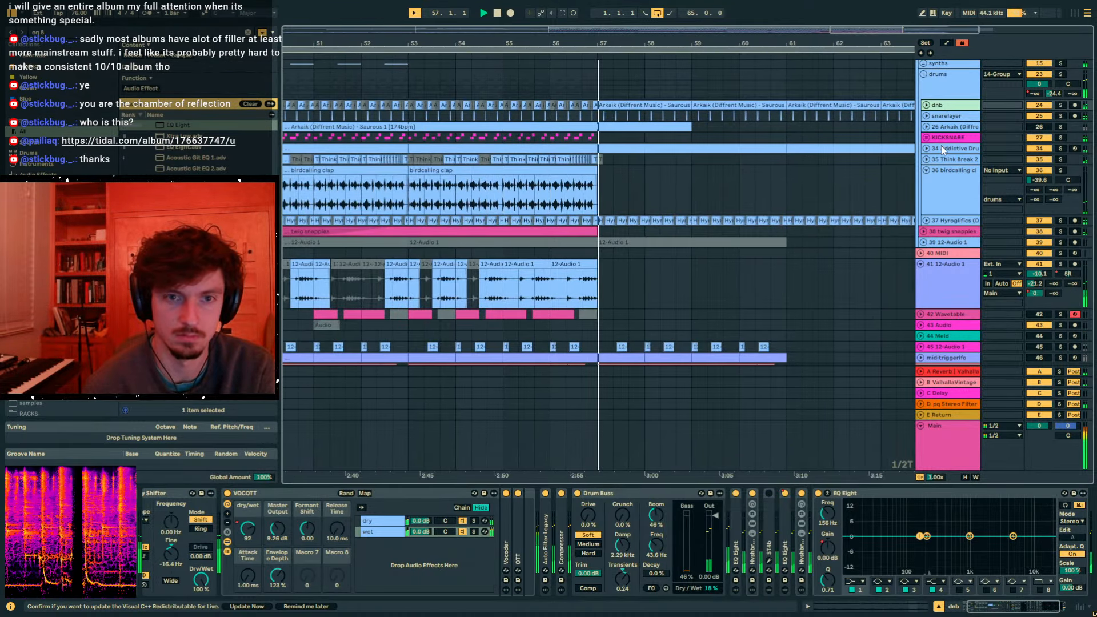
- Examine the device chains of Addictive Drums 2, Think Break 2 and Hyroglifics while playback runs past bar 58
left_click(949, 148)
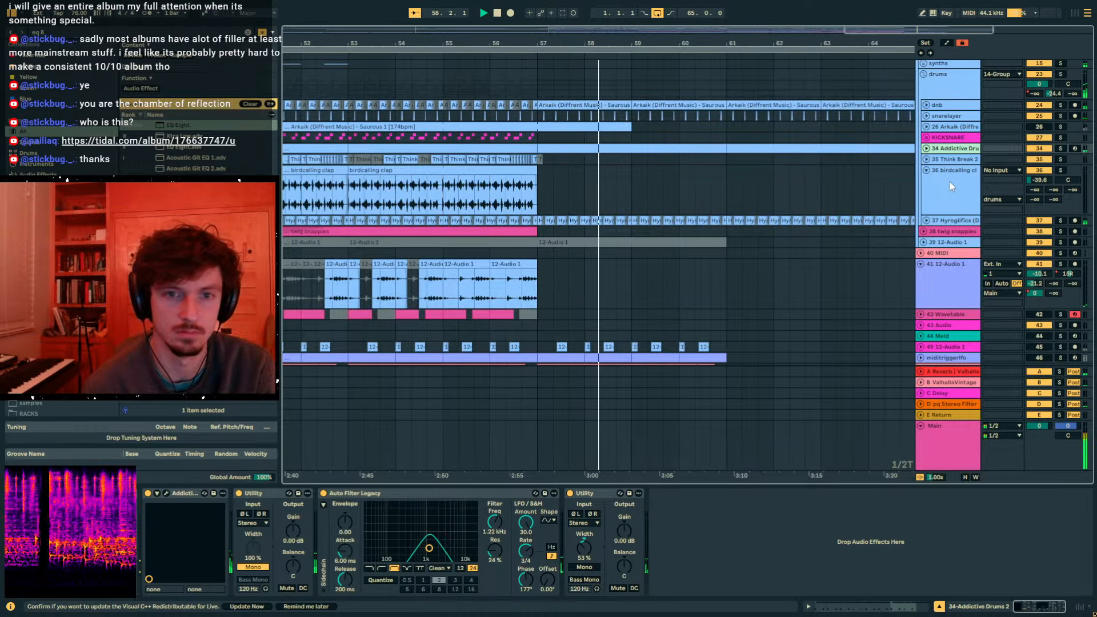
left_click_drag(726, 46, 904, 49)
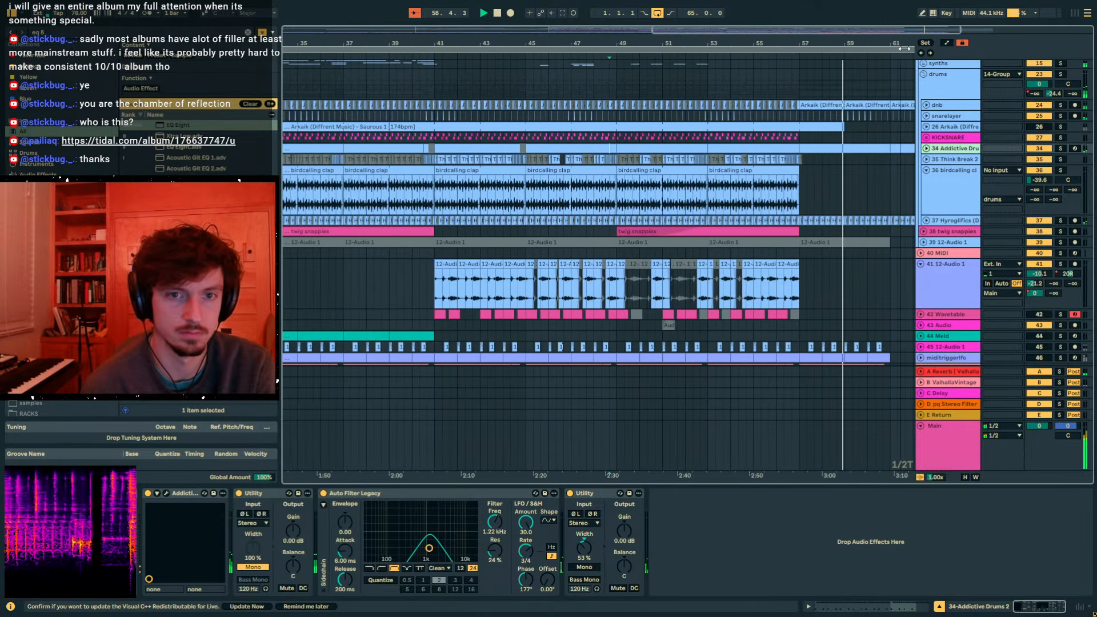
left_click(969, 161)
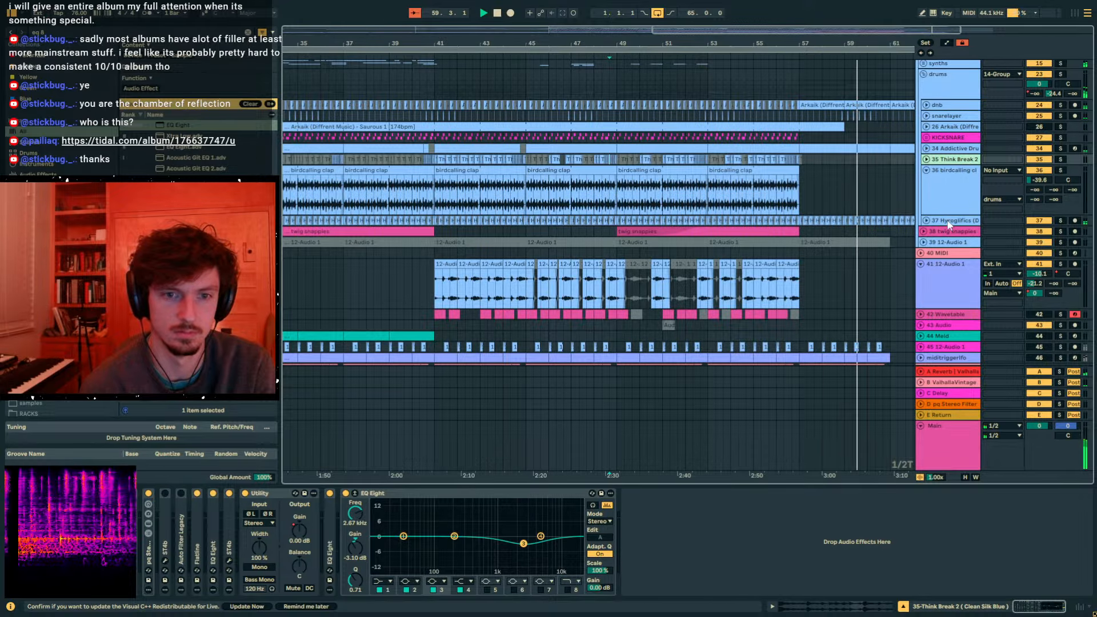
left_click(949, 222)
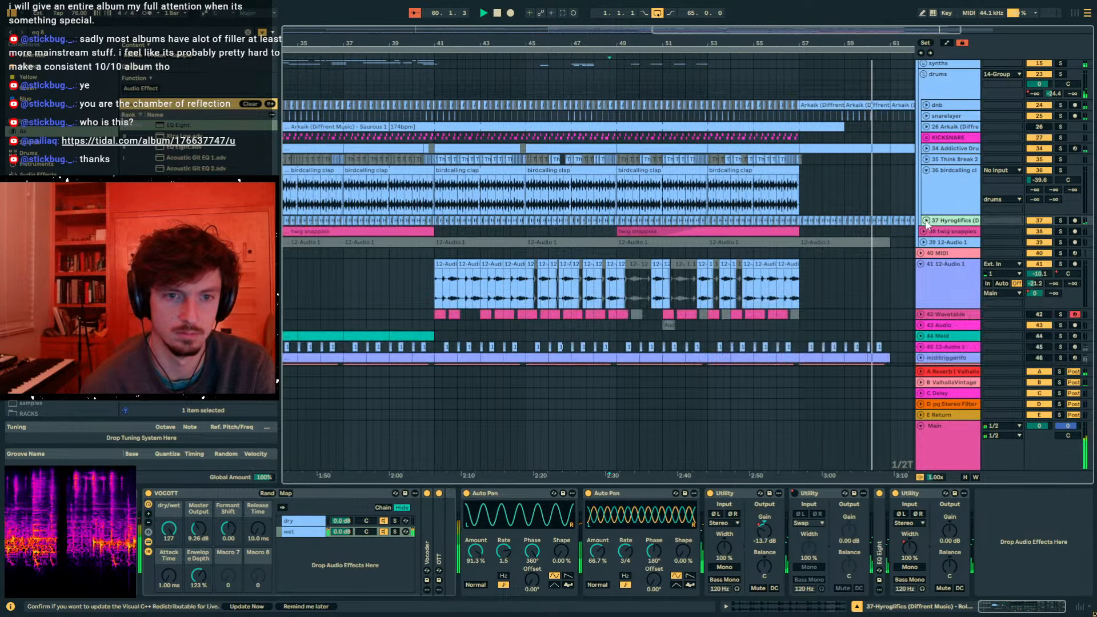
left_click(940, 209)
left_click(948, 162)
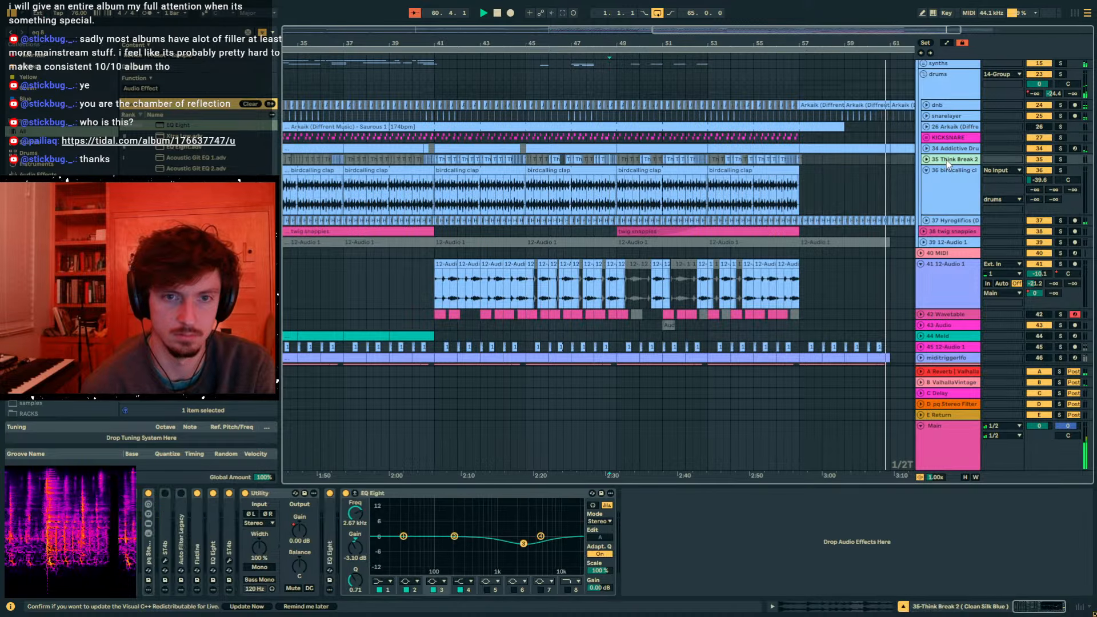
- Move the birdcalling clap track above KICKSNARE and group the Addictive Drums 2, Think Break 2 and Hyroglifics tracks
left_click(946, 171)
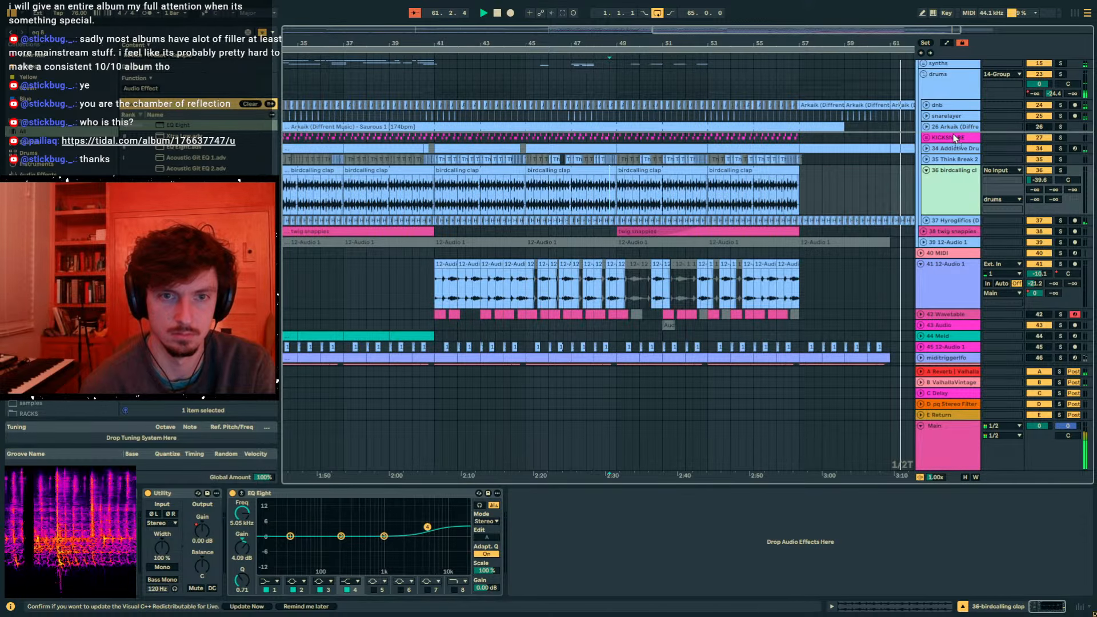
left_click_drag(954, 171, 953, 133)
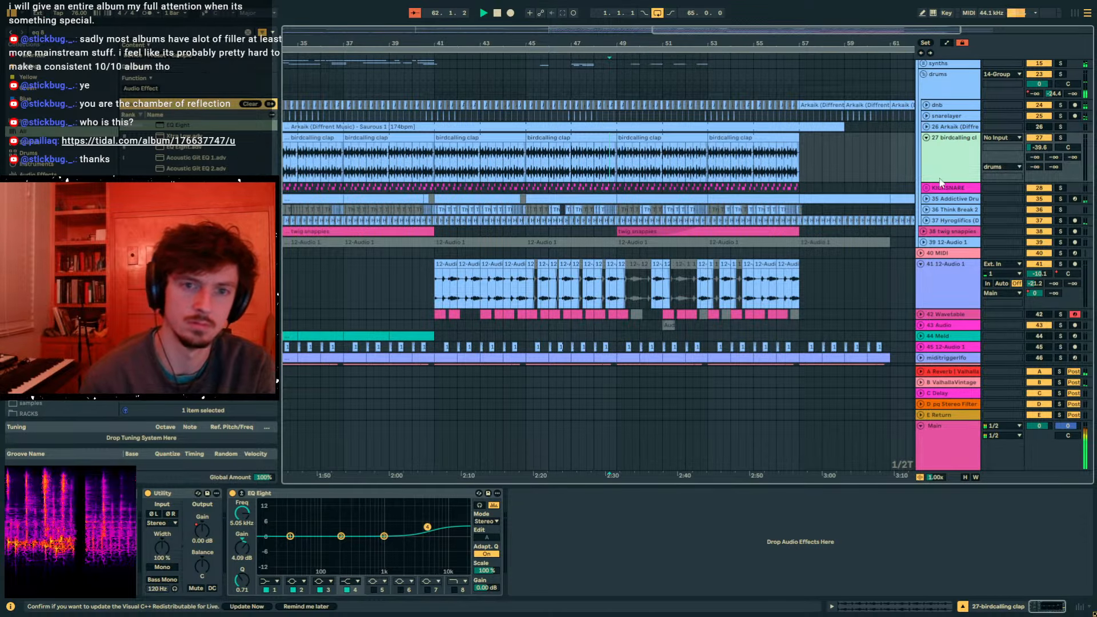
left_click(940, 200)
left_click(947, 221)
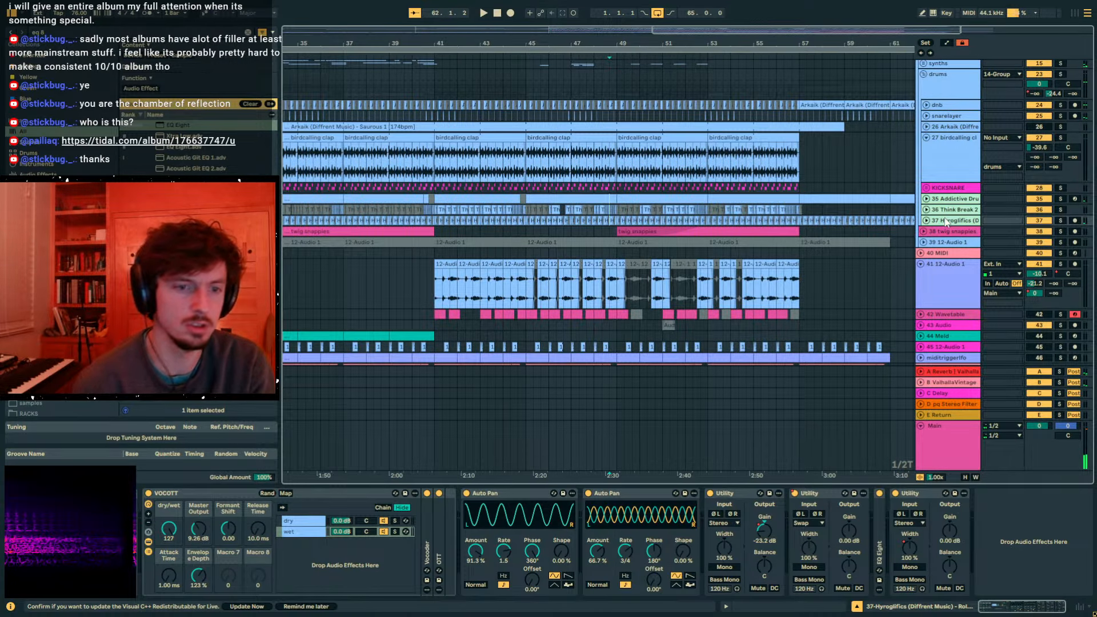
key("ctrl+g")
- Add a Compressor to the new drum group and enable its external sidechain with KICKSNARE as the source
left_click(24, 30)
type("col")
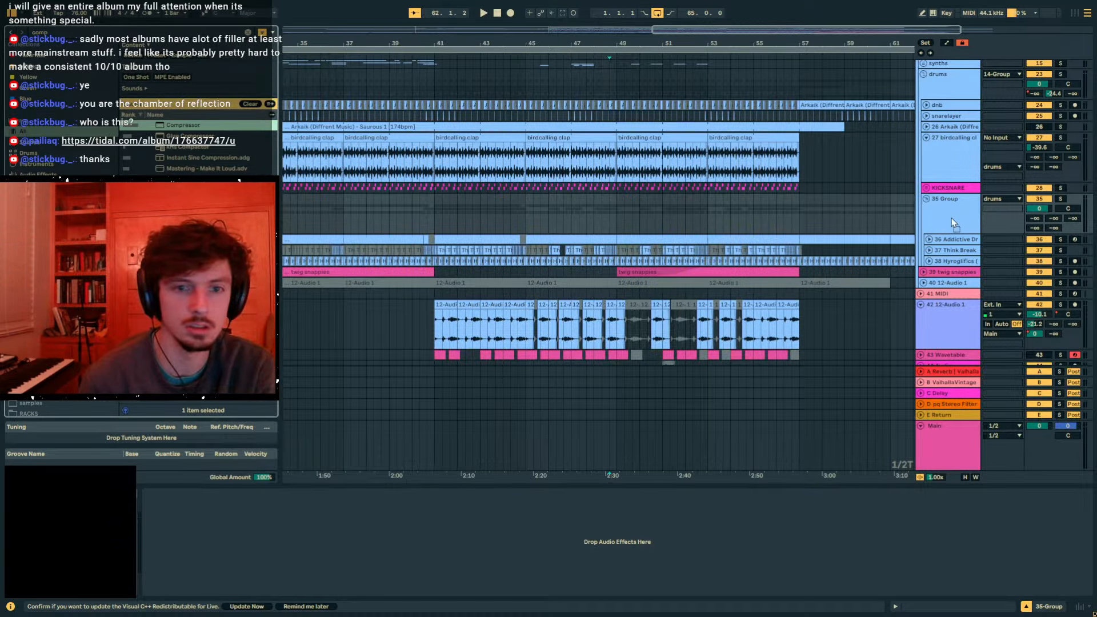
key("Return")
left_click(171, 505)
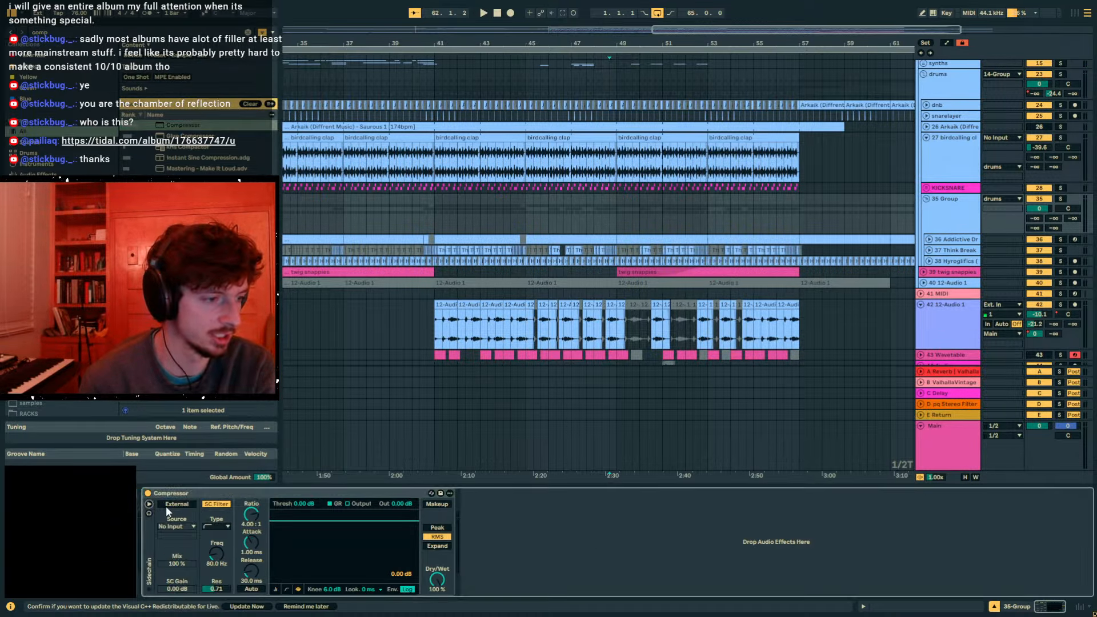
left_click(173, 524)
left_click(188, 258)
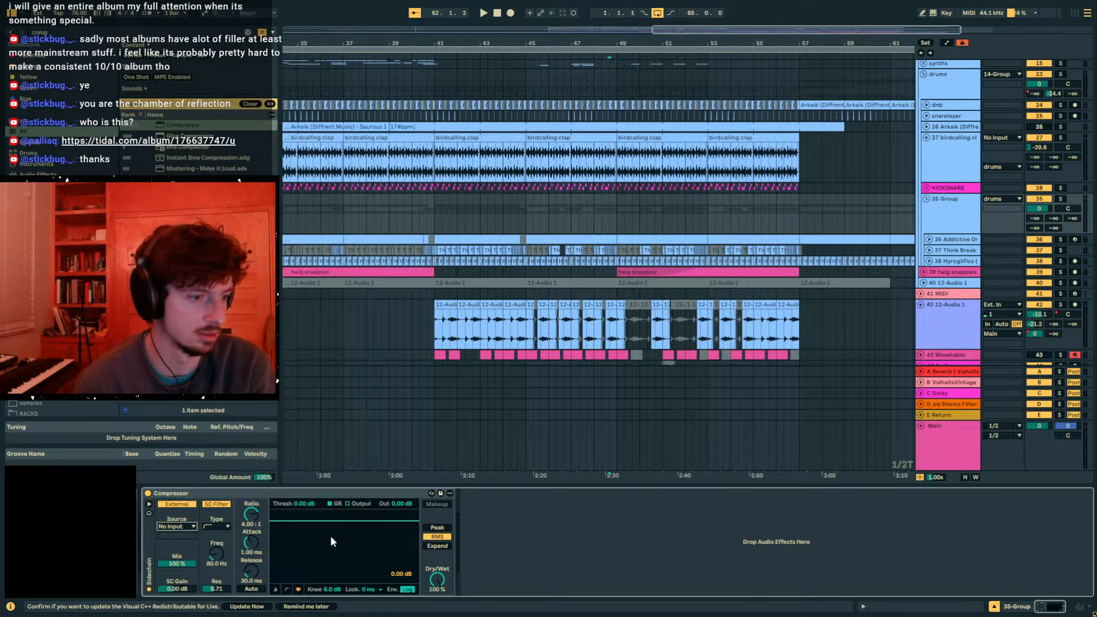
- During playback, set the group compressor to -56.6 dB threshold, 0.04 ms attack, 1 ms lookahead and 375 Hz sidechain filter frequency
key("space")
left_click_drag(309, 520, 324, 575)
left_click_drag(251, 543, 257, 573)
left_click(374, 589)
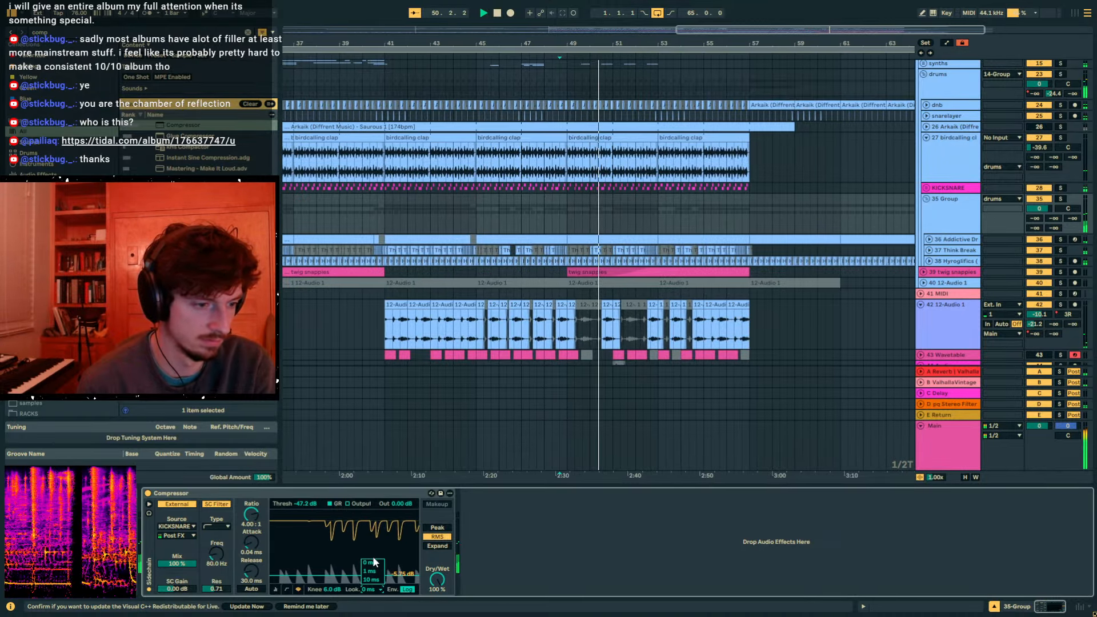
left_click(373, 574)
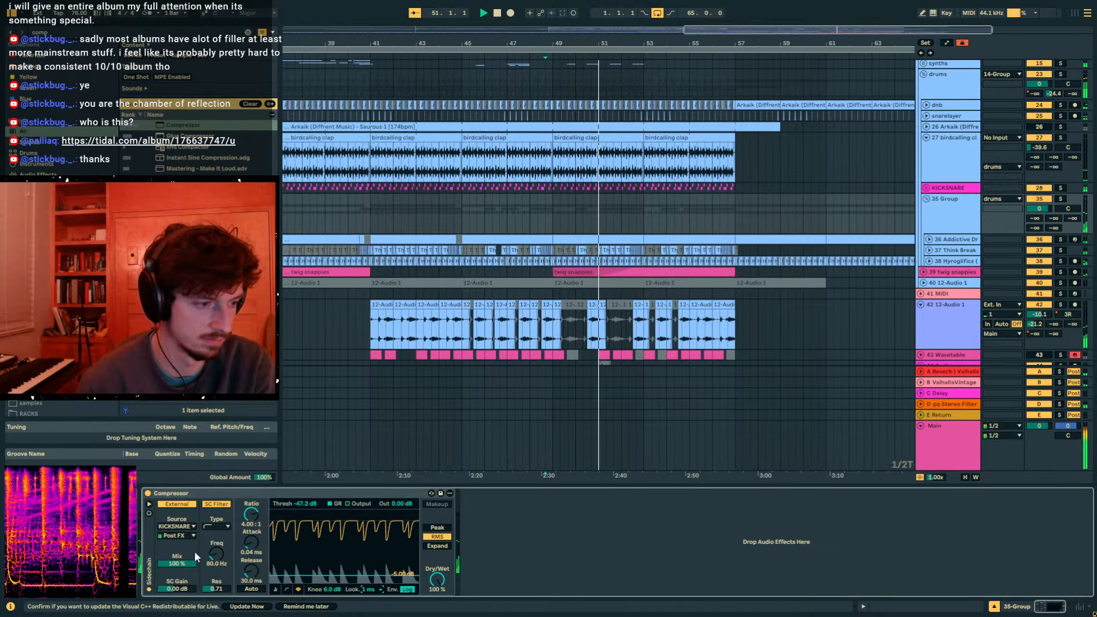
left_click_drag(217, 556, 218, 529)
left_click(275, 589)
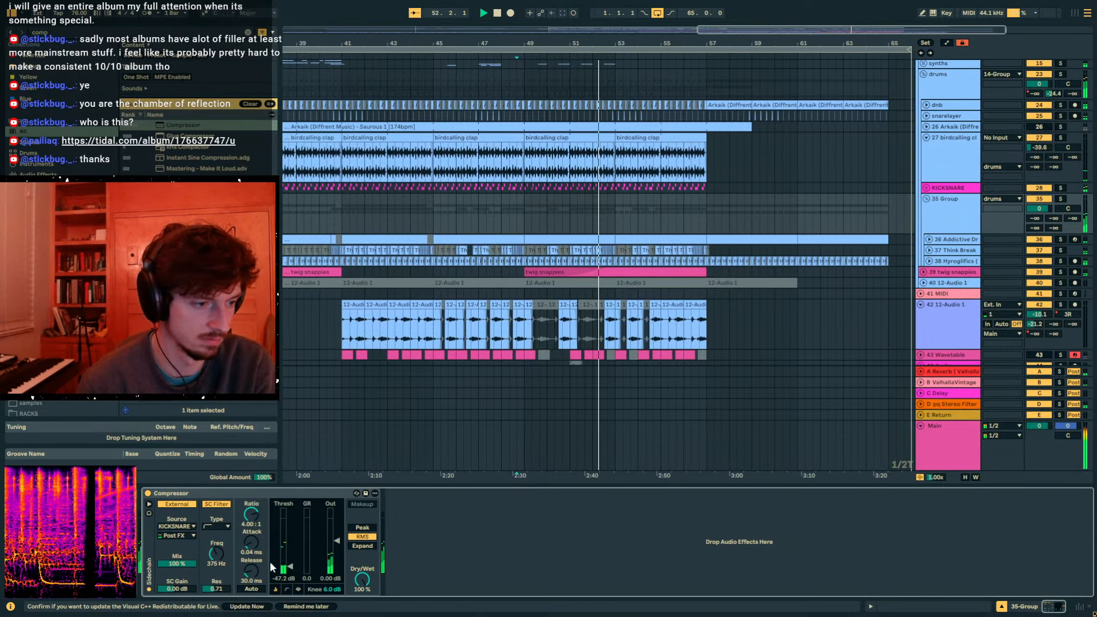
left_click_drag(290, 566, 290, 570)
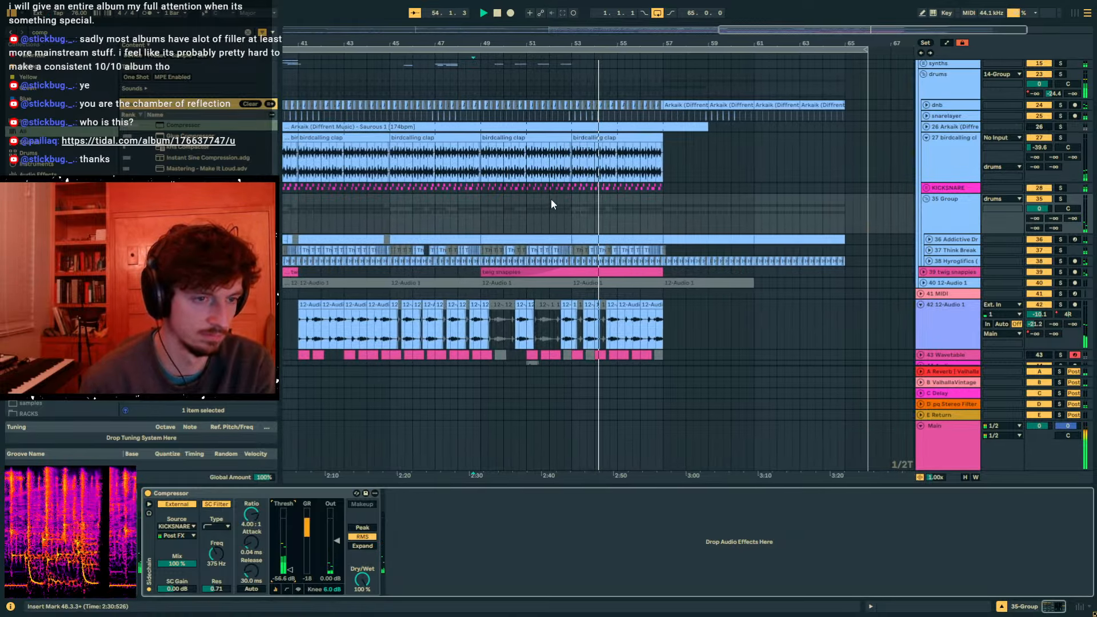
- Copy the KICKSNARE-sidechained compressor to the end of track 42 12-Audio 1's device chain and collapse the surrounding racks
scroll(572, 285, "down", 3)
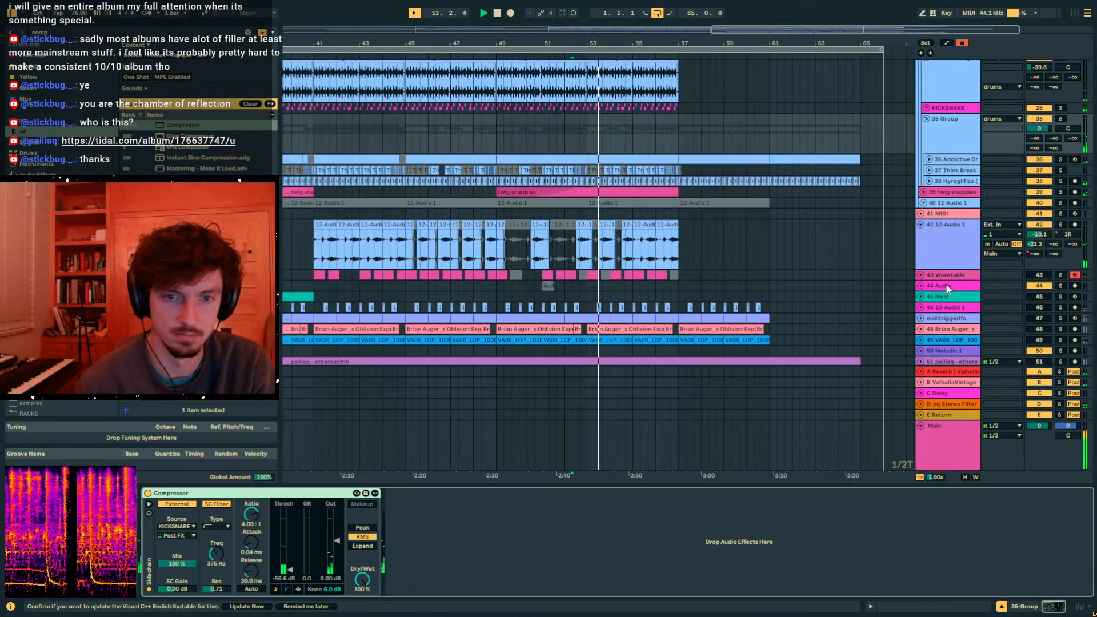
left_click(945, 249)
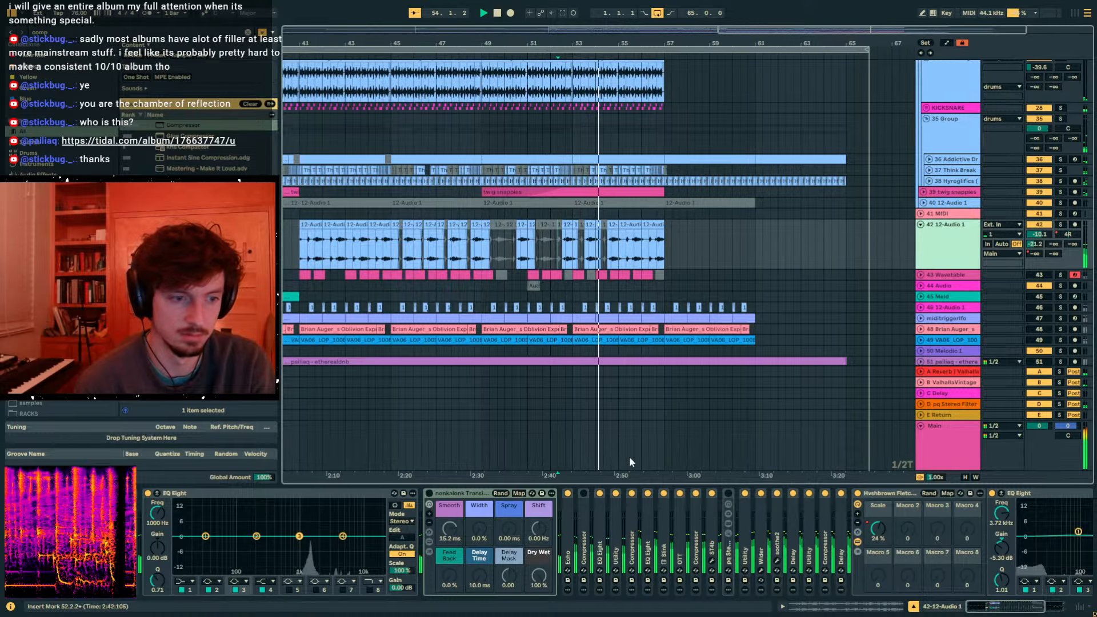
double_click(458, 492)
double_click(771, 492)
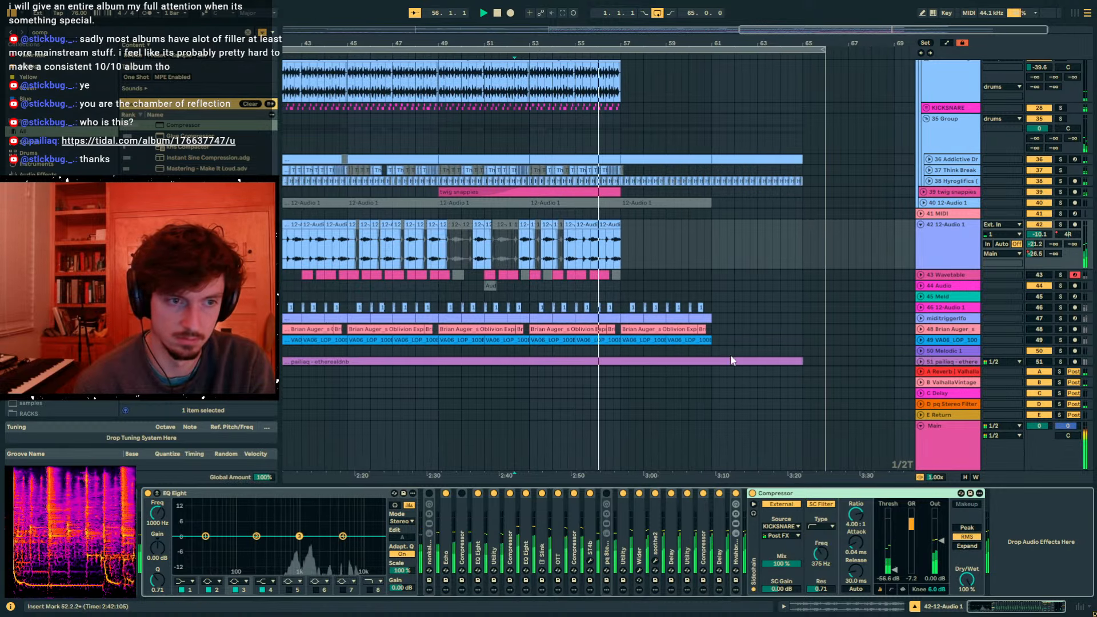
- Play the arrangement from bar 55 and solo track 42 12-Audio 1 to check its sidechained sound
left_click(581, 242)
key("space")
key("space")
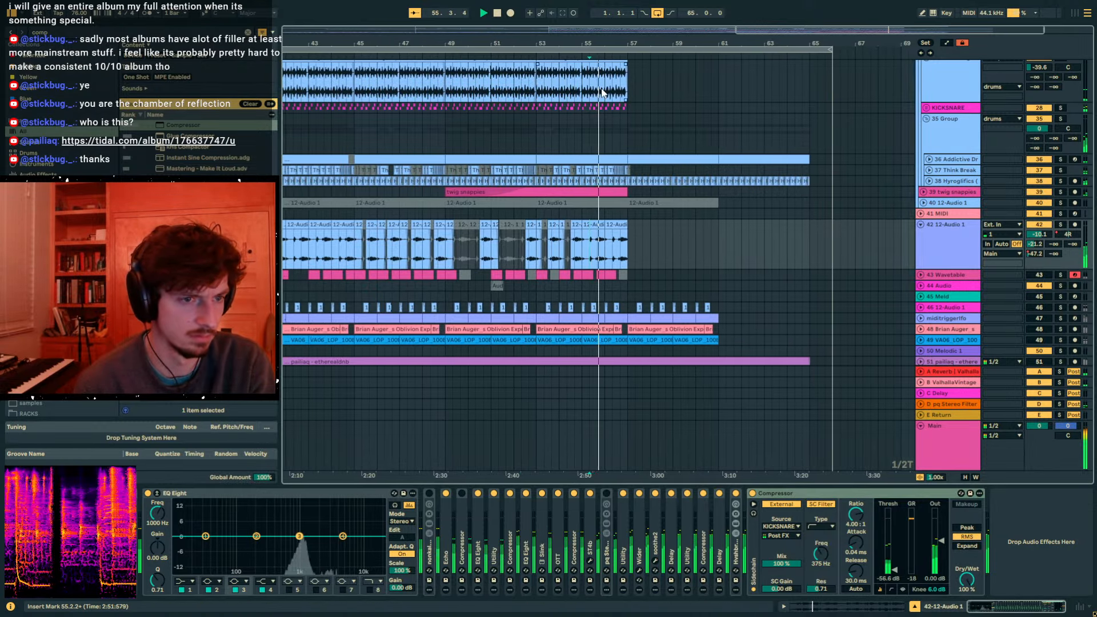
key("space")
left_click_drag(636, 43, 781, 226)
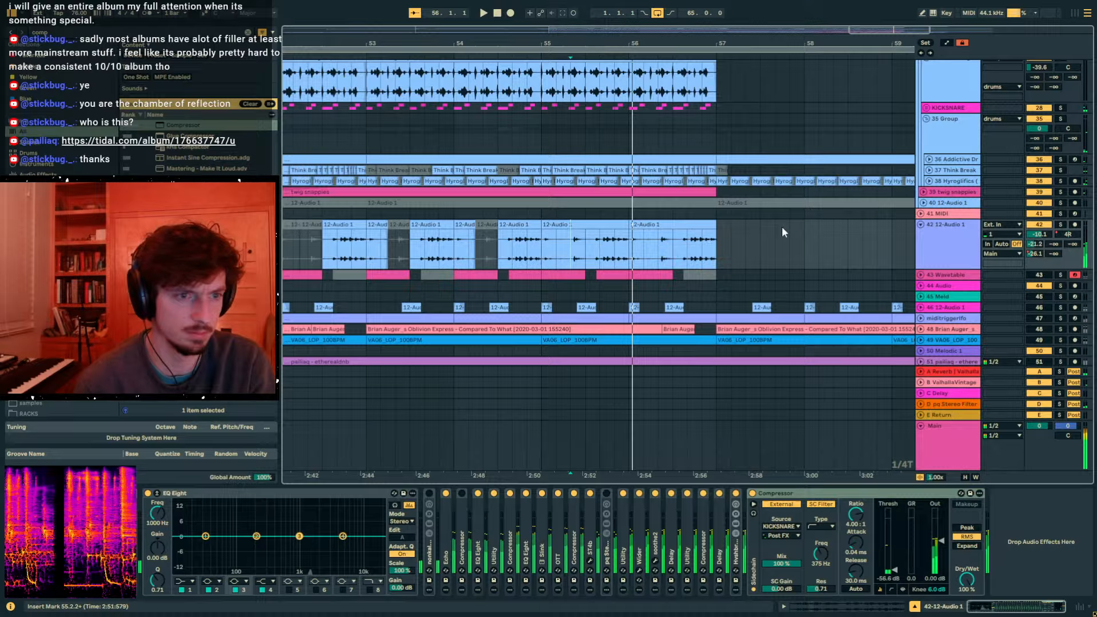
key("space")
left_click(1061, 224)
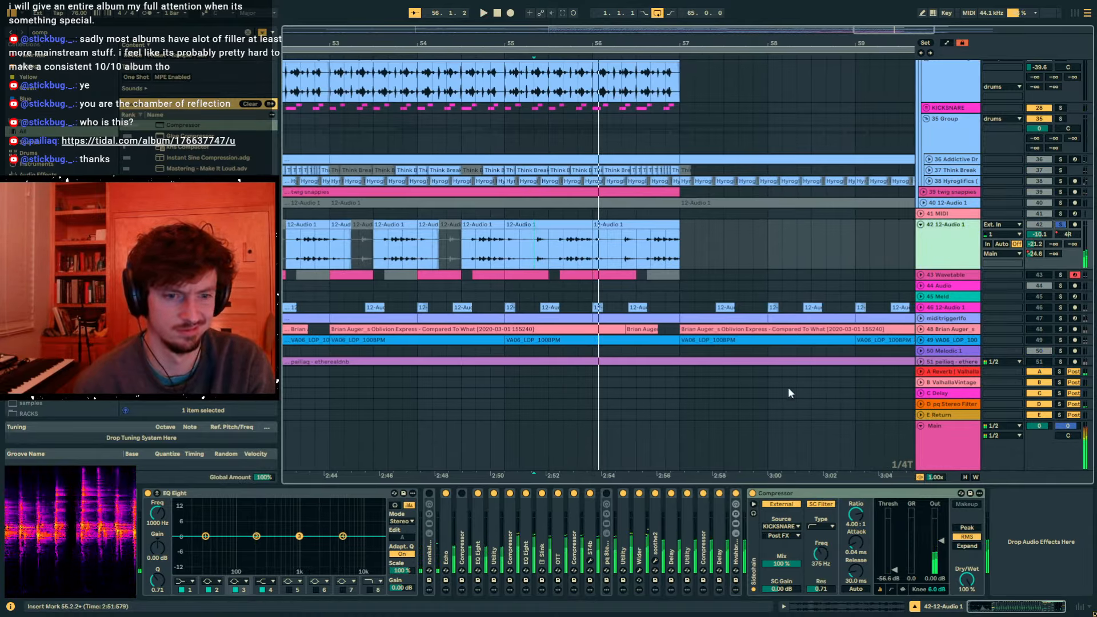
- Add an EQ Eight after track 42's compressor and set its first band as a low cut at 199 Hz
left_click_drag(64, 33, 2, 26)
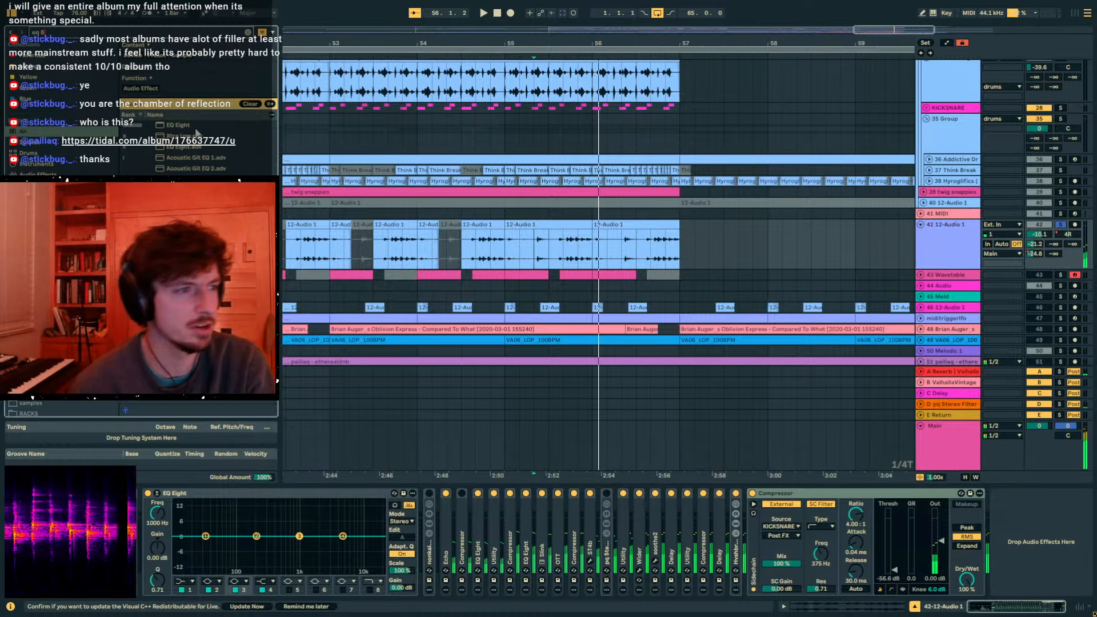
key("Return")
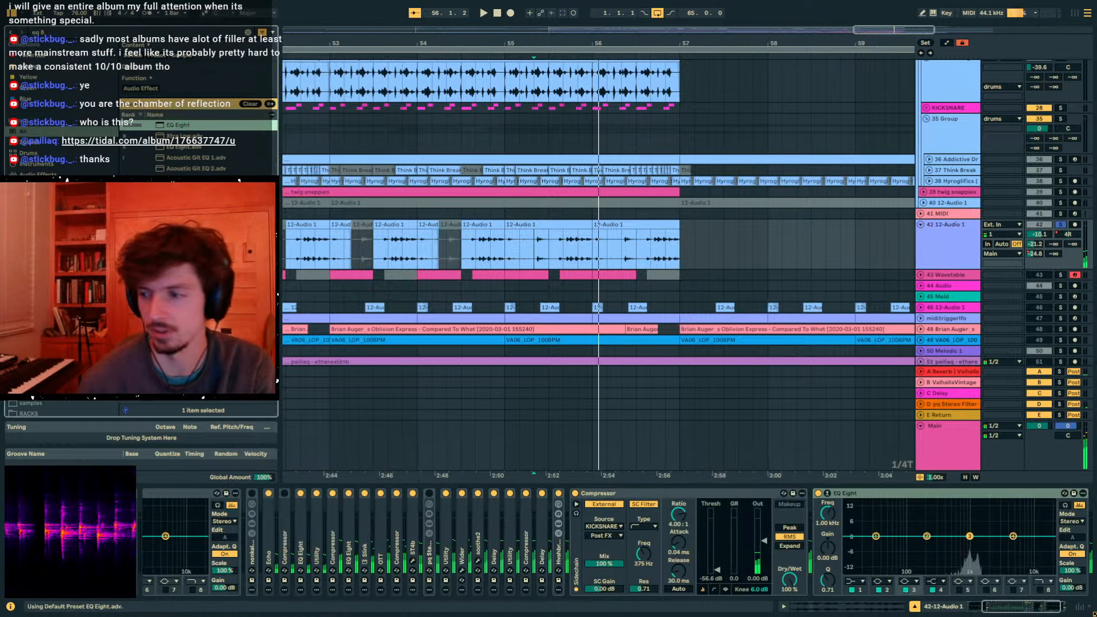
left_click(855, 581)
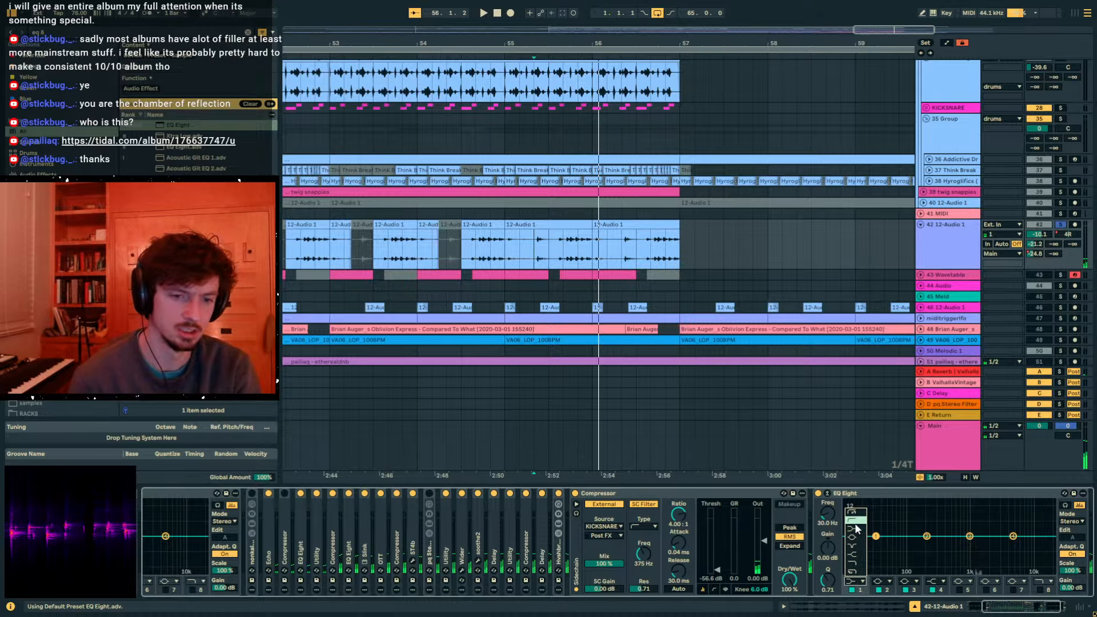
key("space")
left_click_drag(920, 545, 927, 544)
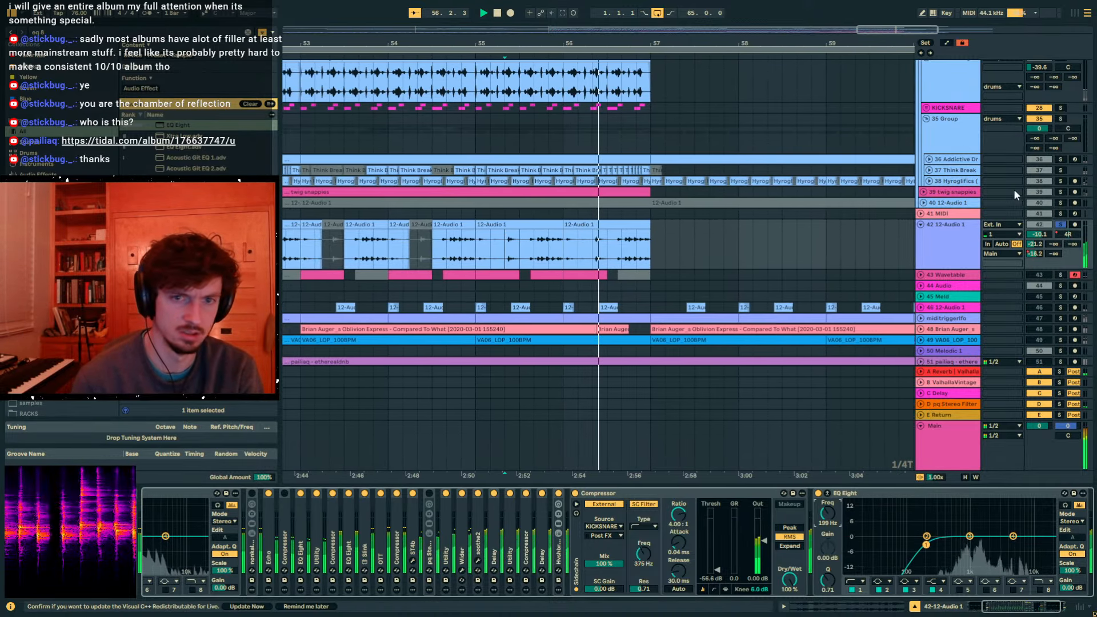
key("space")
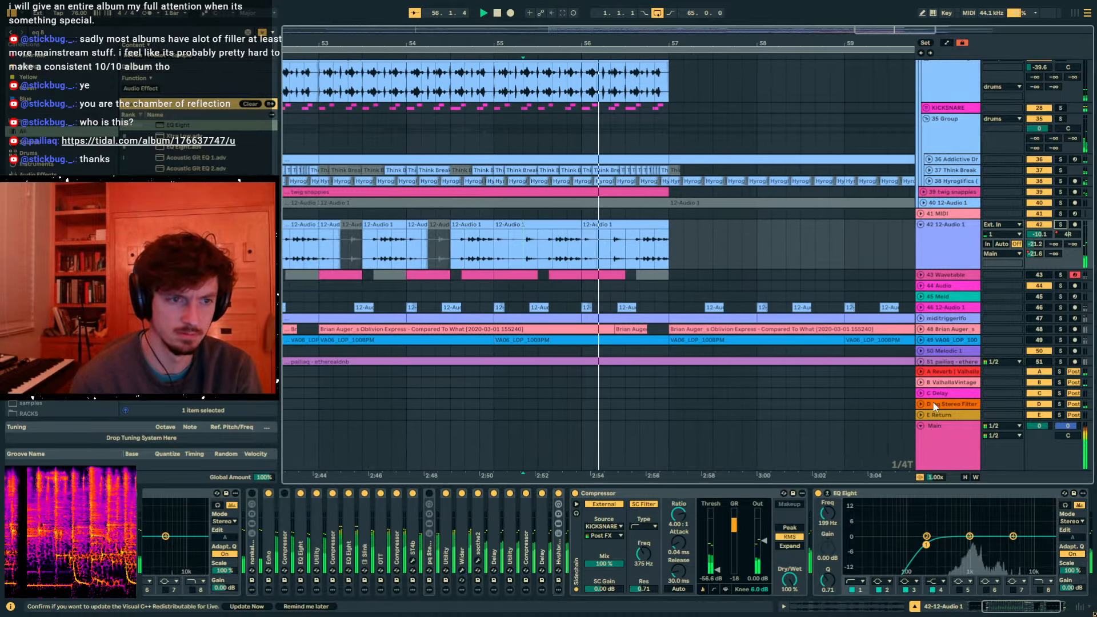
- Fold 14 Group and show the device chain of the 13 Hip-Hop Sub Bass track
scroll(925, 303, "up", 1)
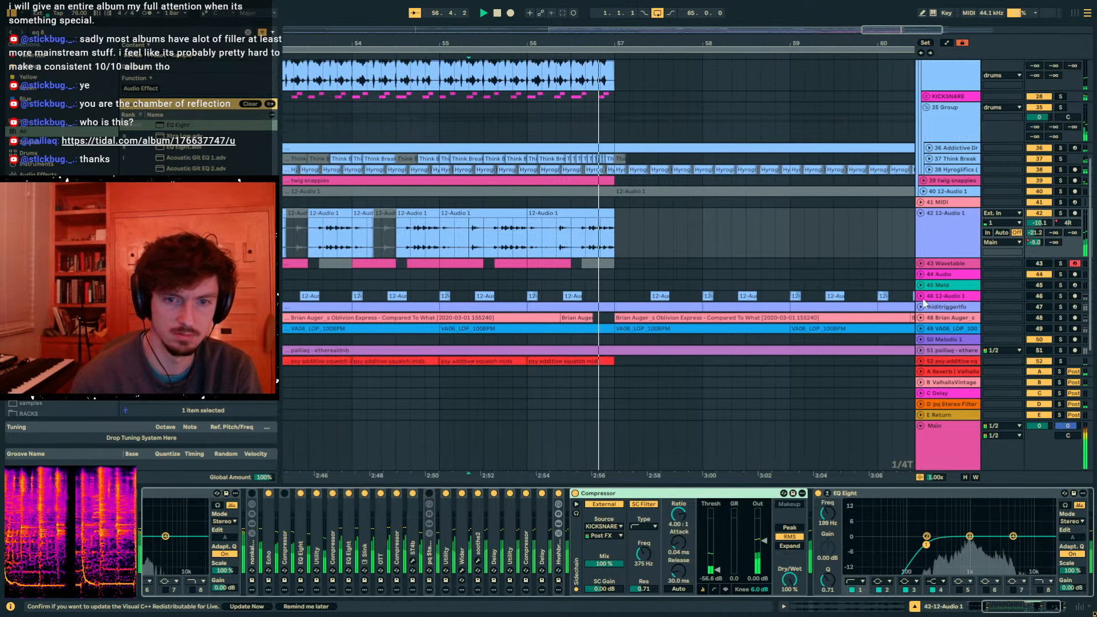
scroll(924, 299, "up", 5)
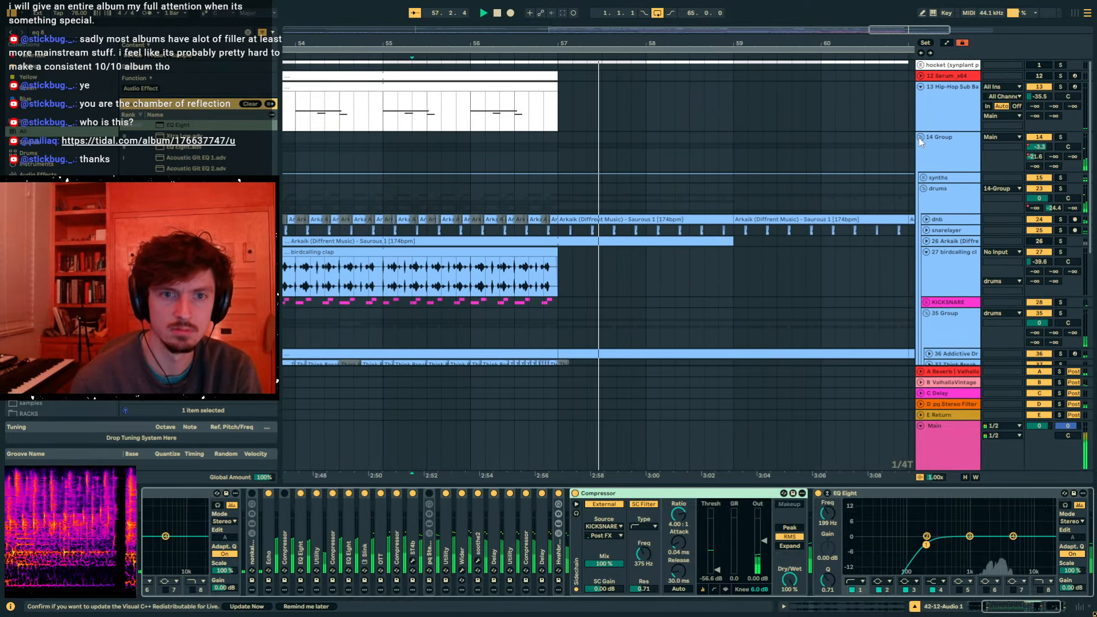
left_click(921, 137)
left_click(931, 104)
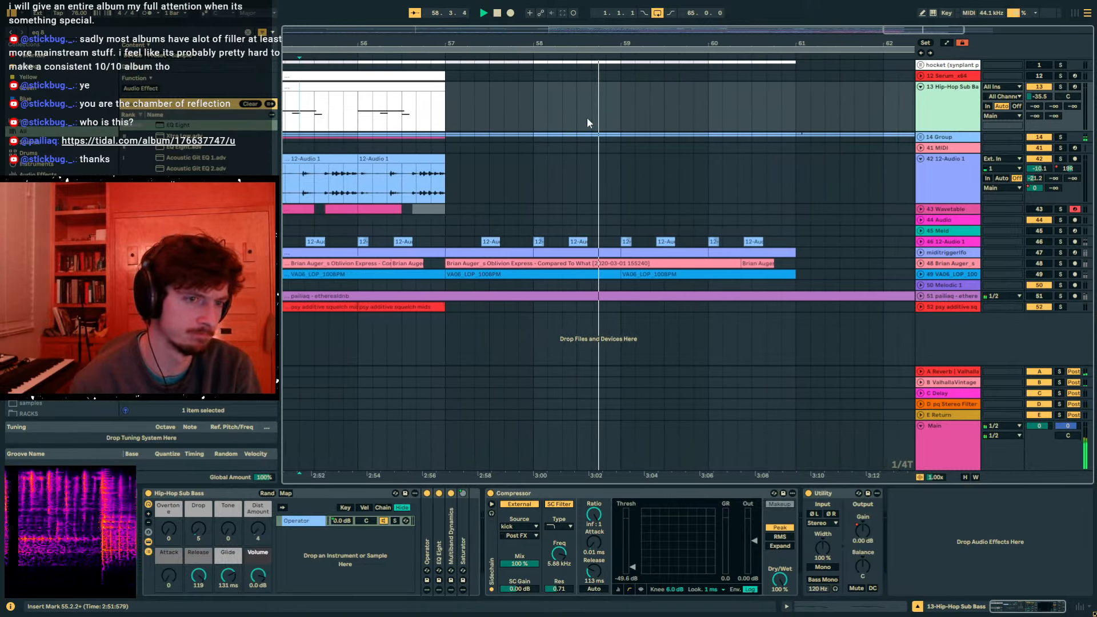
- Return to the start of the arrangement and play the intro from around bar 5
left_click_drag(594, 44, 595, 6)
left_click(532, 170)
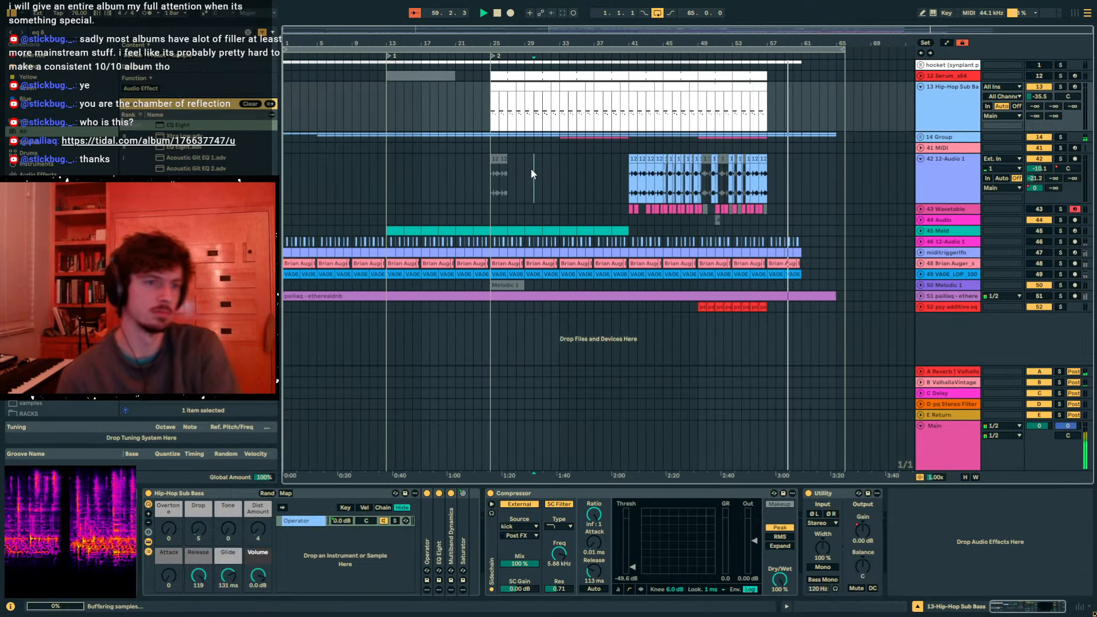
left_click(498, 174)
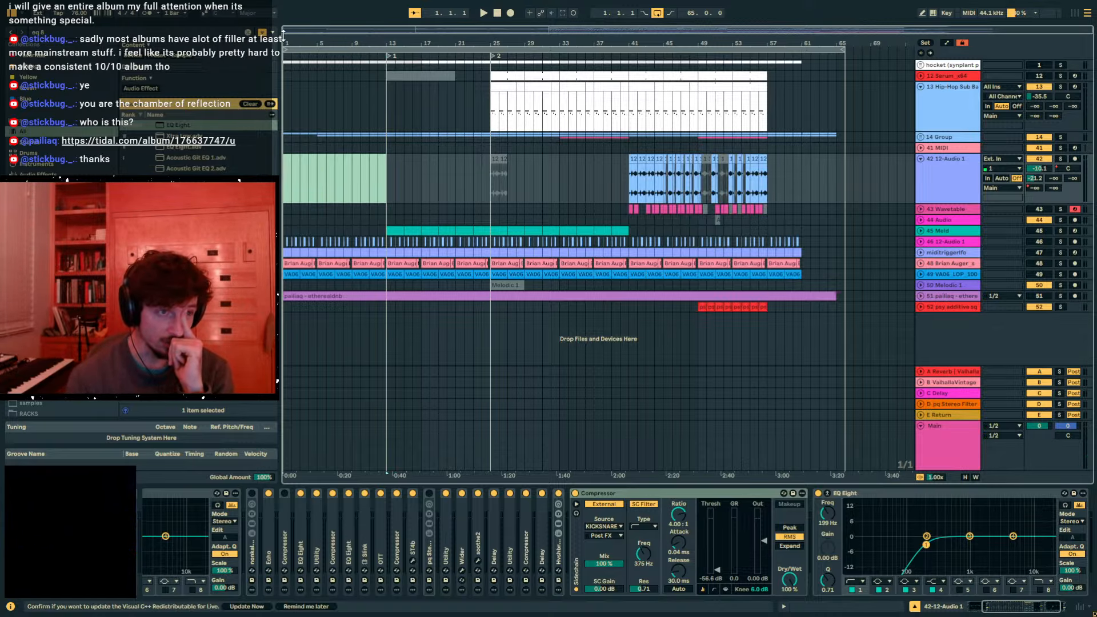
left_click_drag(286, 39, 286, 86)
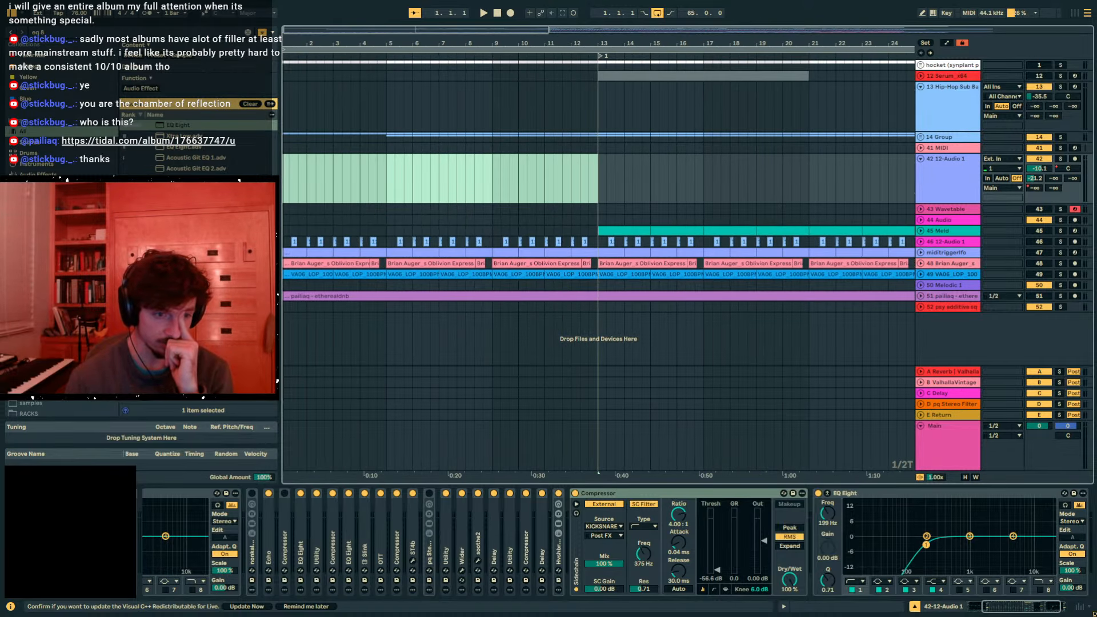
left_click(429, 136)
left_click(371, 180)
key("space")
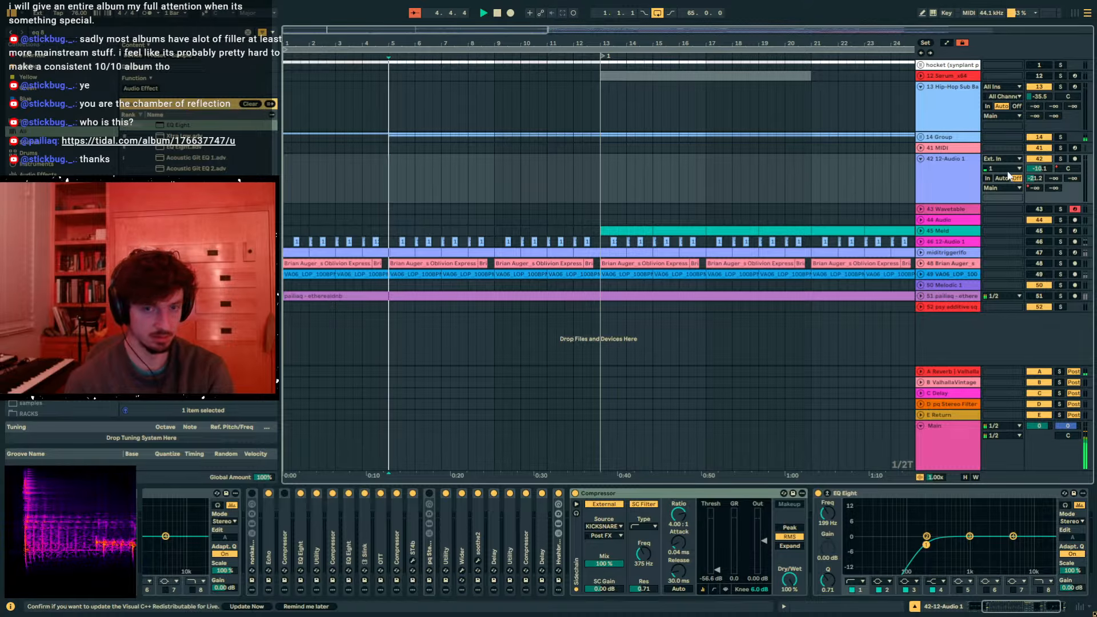
key("space")
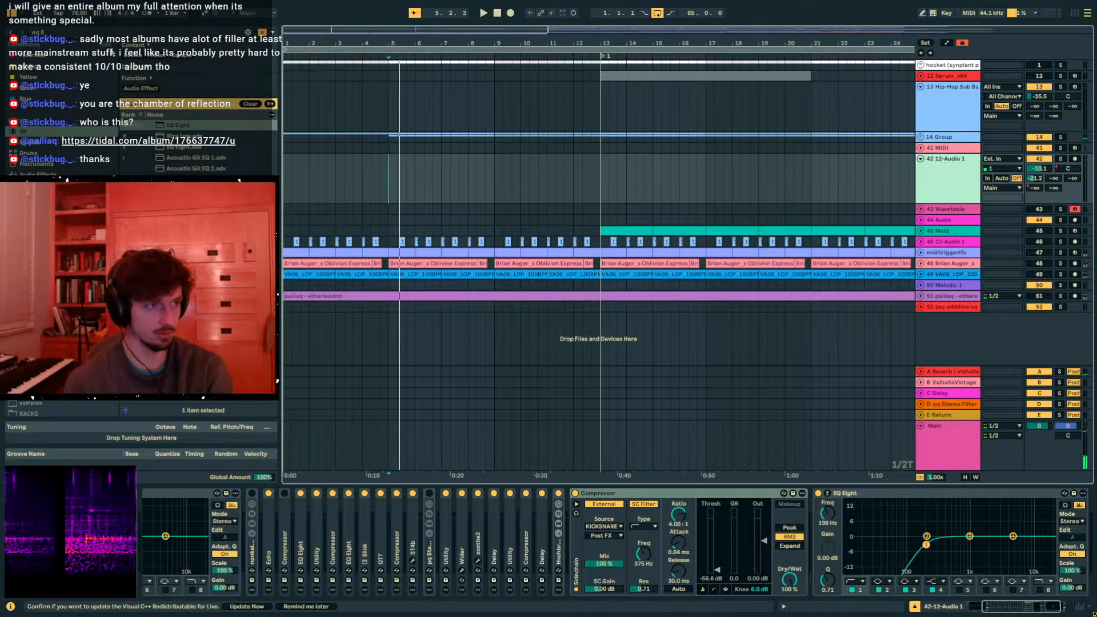
- Search the browser for bubble and water sounds, and load Meld Water Synthesis v3 5 Instance.adg on a new track
type("ubble")
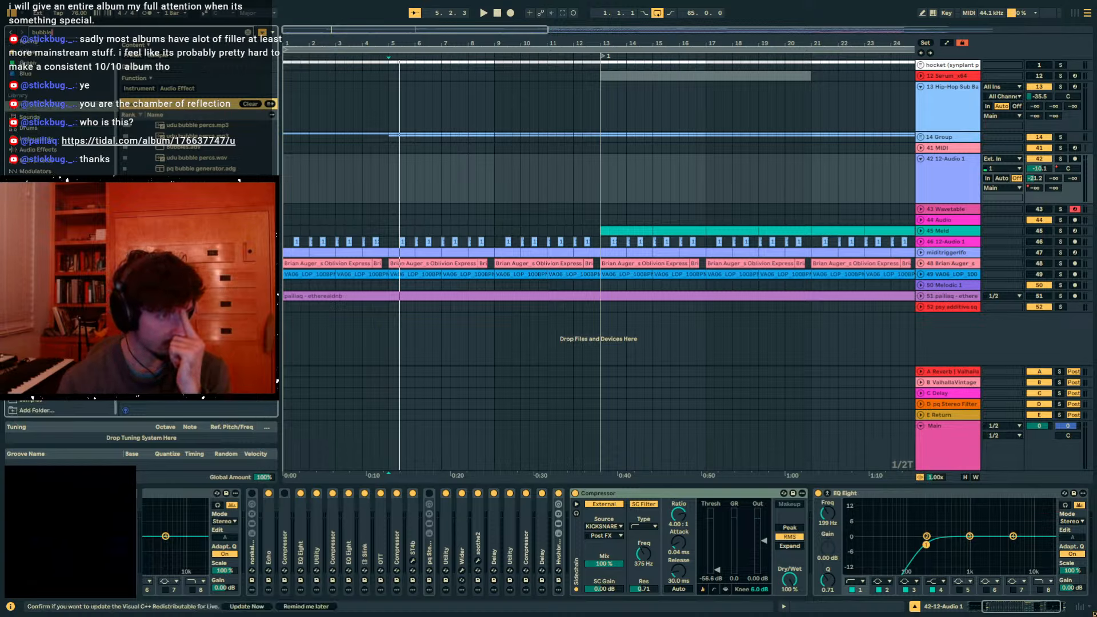
left_click(39, 302)
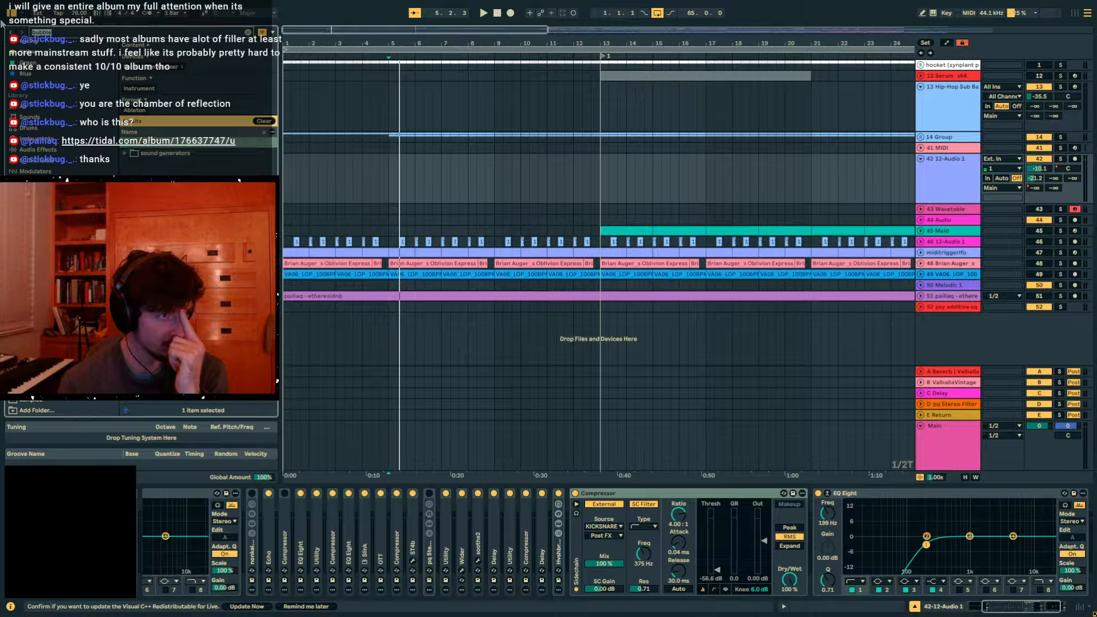
type("water")
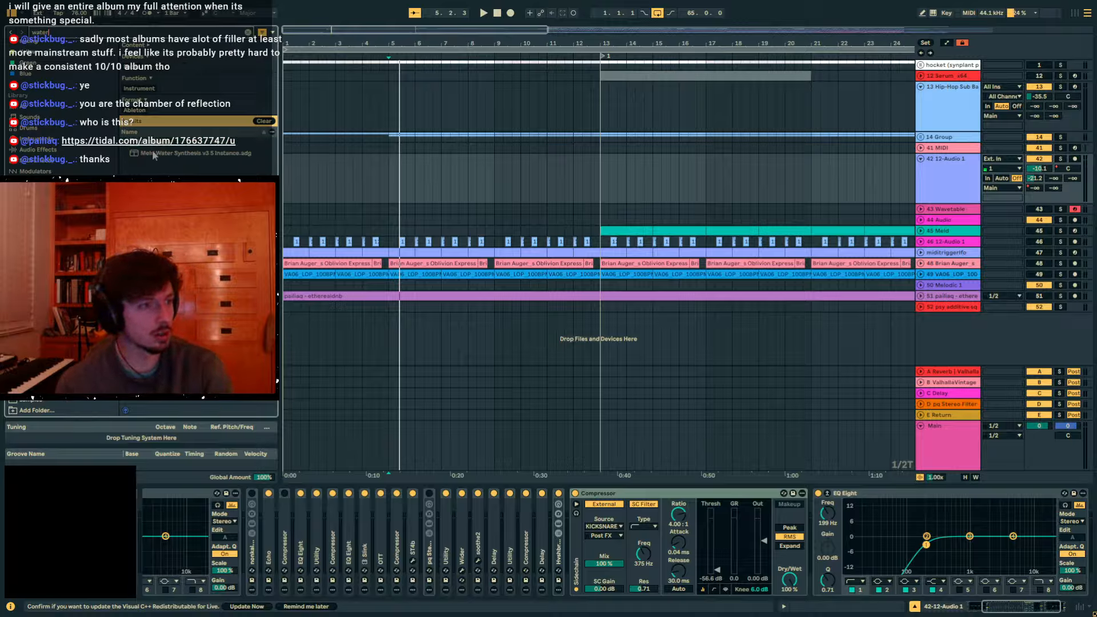
left_click_drag(155, 156, 496, 337)
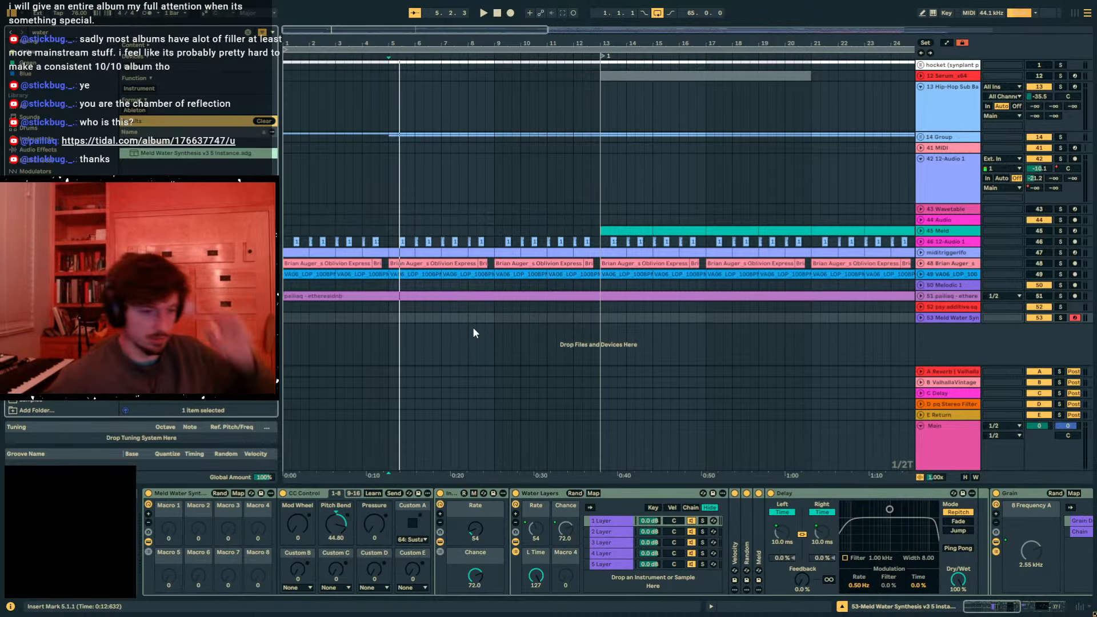
- Create a MIDI clip from bar 1 to bar 13 on the Meld Water Synthesis track and draw a sustained D3 note through it
left_click_drag(600, 321, 282, 330)
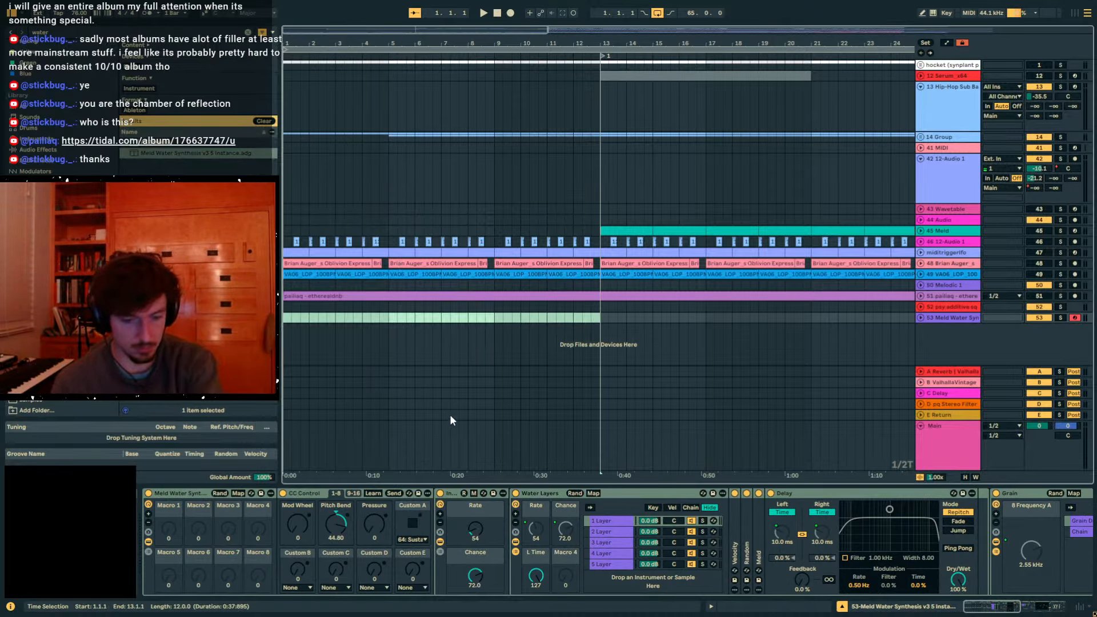
key("ctrl+shift+m")
left_click_drag(374, 552, 1083, 559)
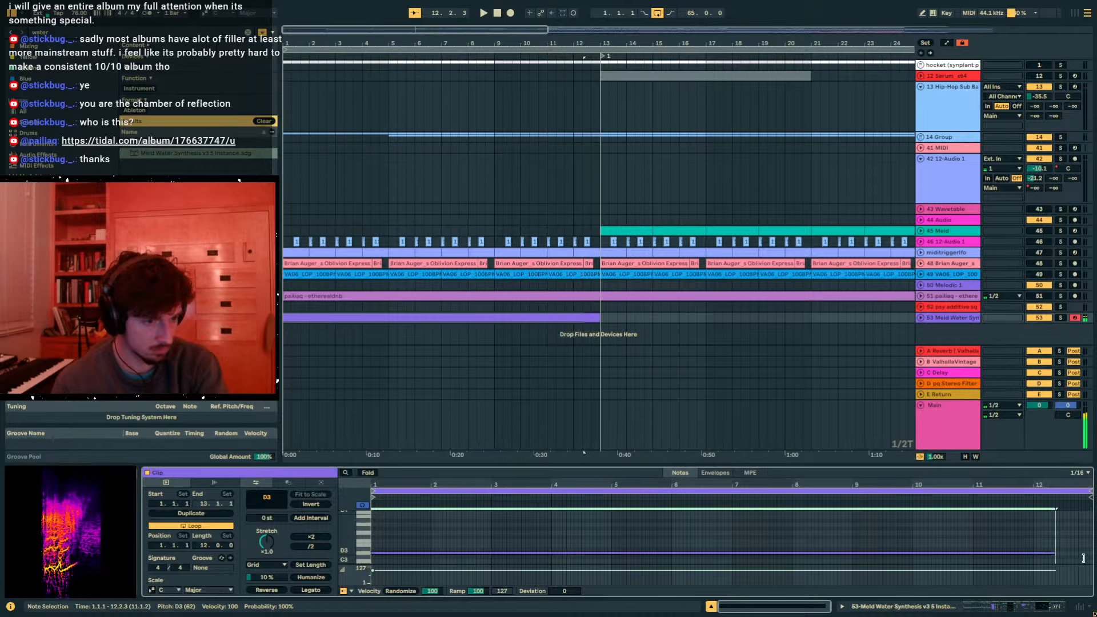
- Unfold the Meld Water Synthesis track, lower its volume to -16.6 dB, and play it soloed from the start
scroll(956, 309, "down", 1)
left_click(921, 313)
left_click(946, 317)
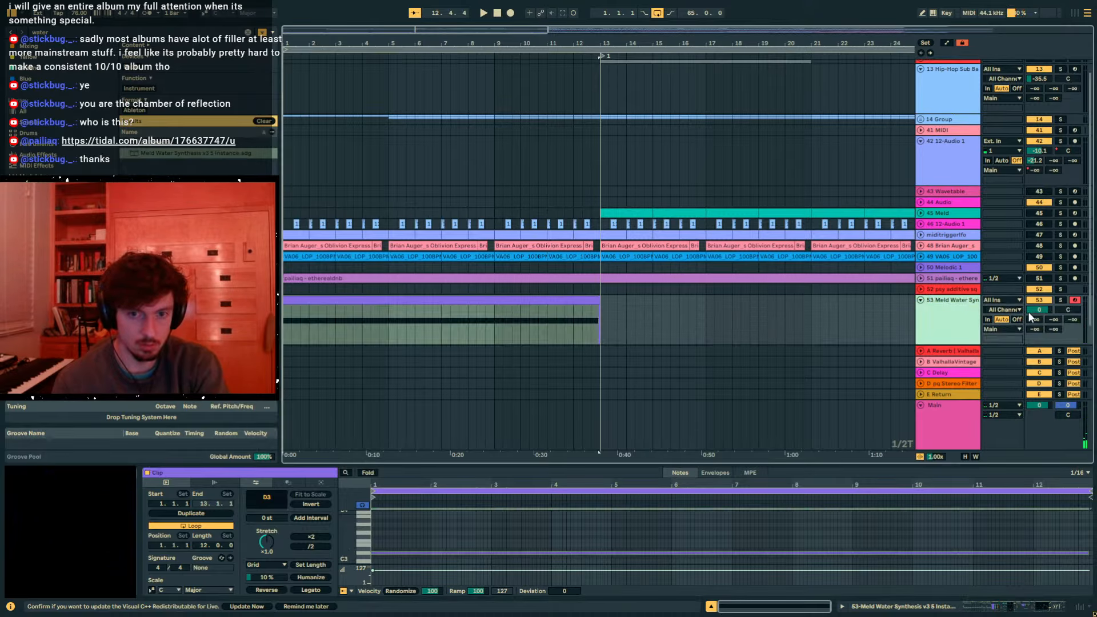
left_click(1061, 300)
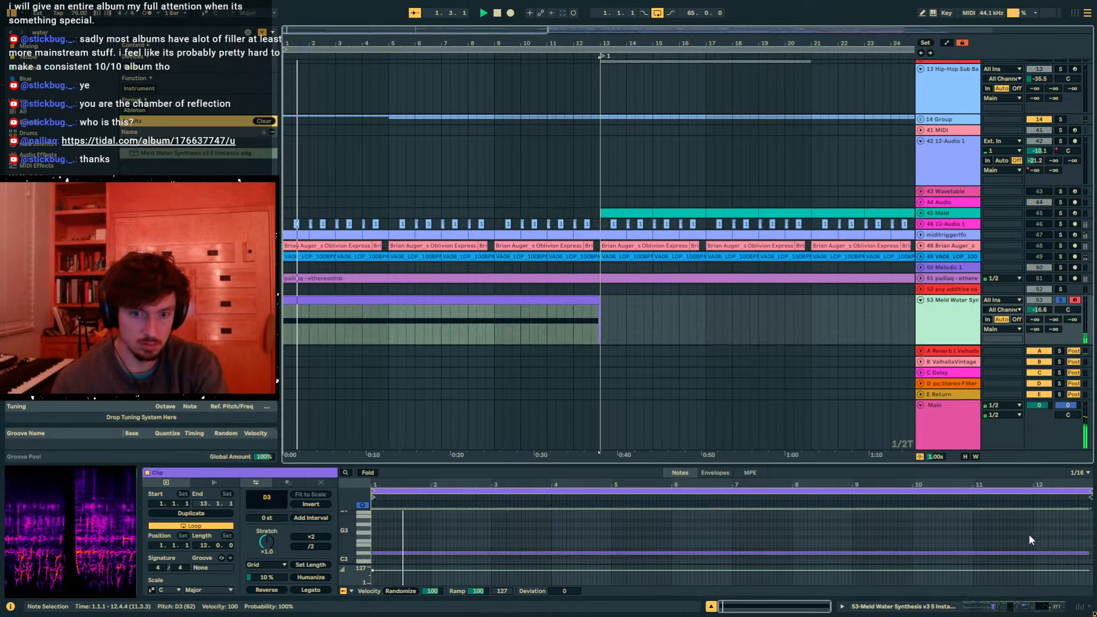
- Create an audio track taking post-mixer input from the Meld Water Synthesis track, arm it, and start recording from bar 1
left_click(945, 317)
key("ctrl+t")
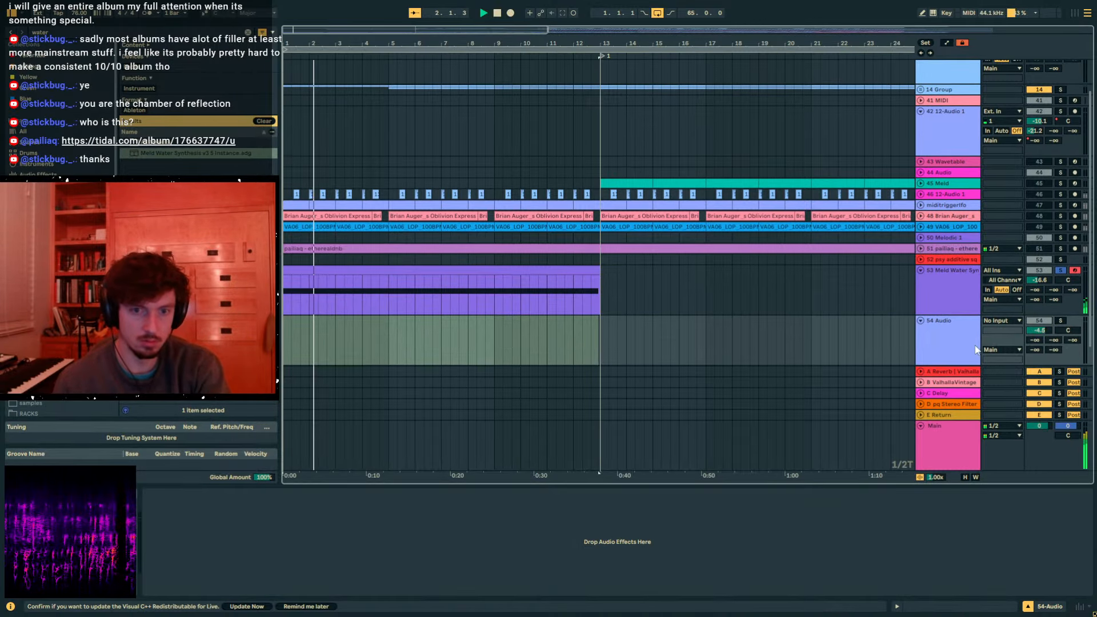
left_click(999, 321)
left_click(1001, 317)
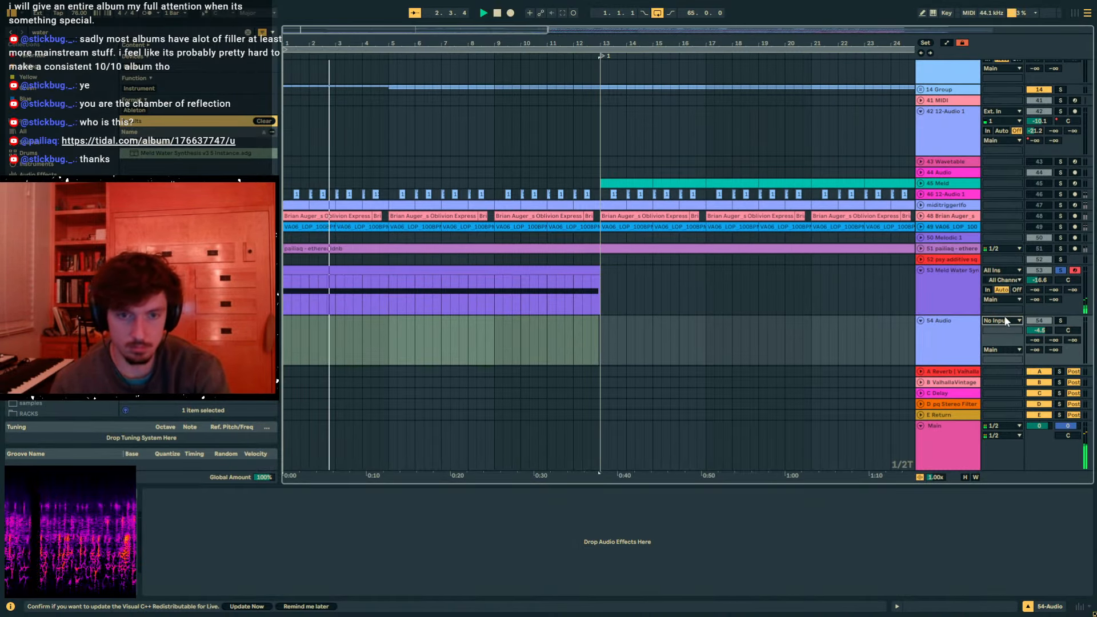
left_click(1074, 321)
left_click(510, 13)
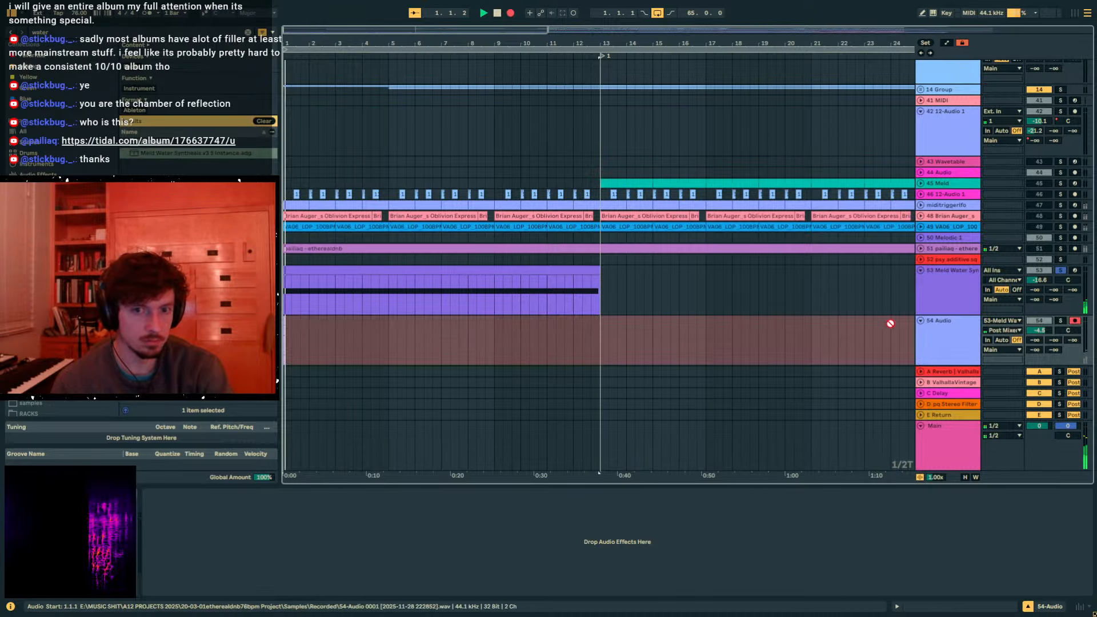
- Vary the Meld Water track's Pitch Bend and Chance with its XY Pad while recording, stopping at about bar 10
key("Up")
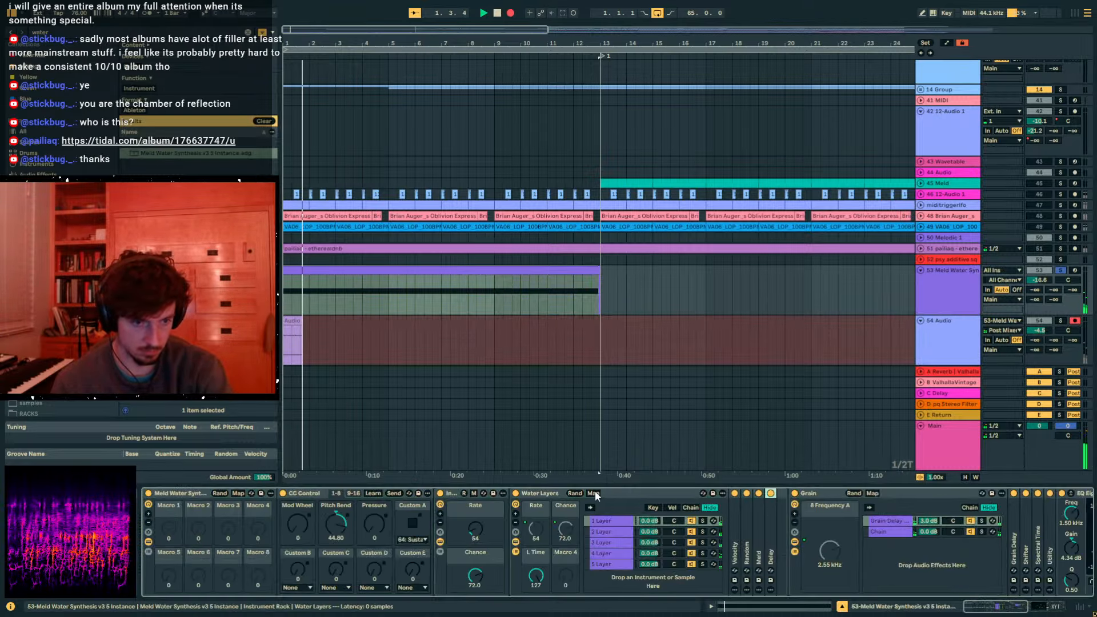
double_click(595, 491)
double_click(556, 494)
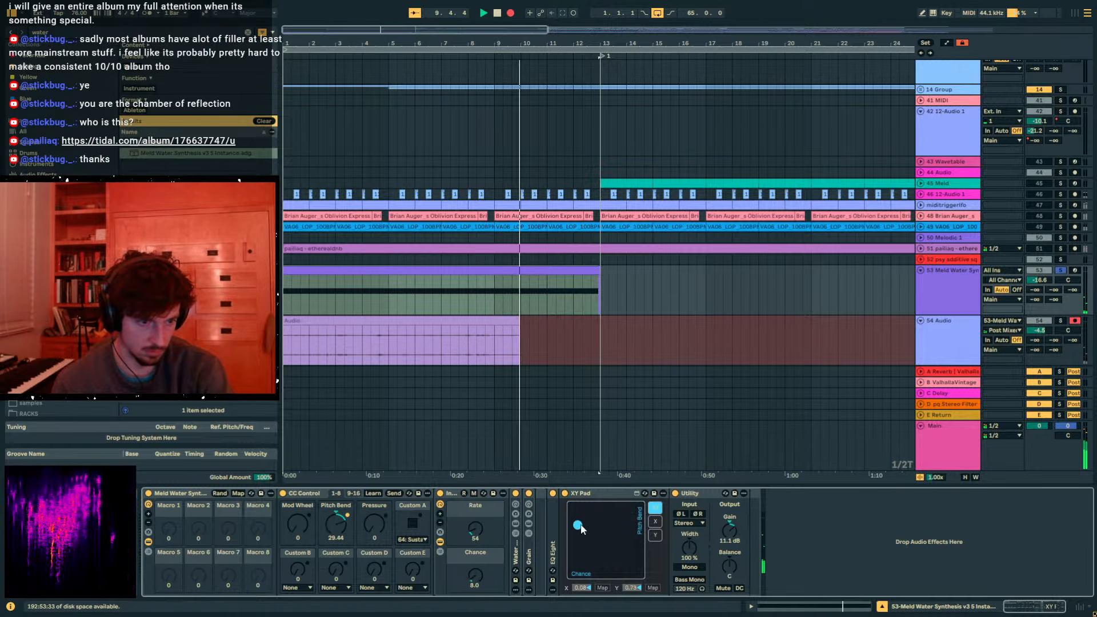
key("space")
- Play the recorded water audio soloed, setting its ValhallaVintage send to -21.6 dB and its pq Stereo Filter send to 0 dB
left_click(1060, 321)
key("space")
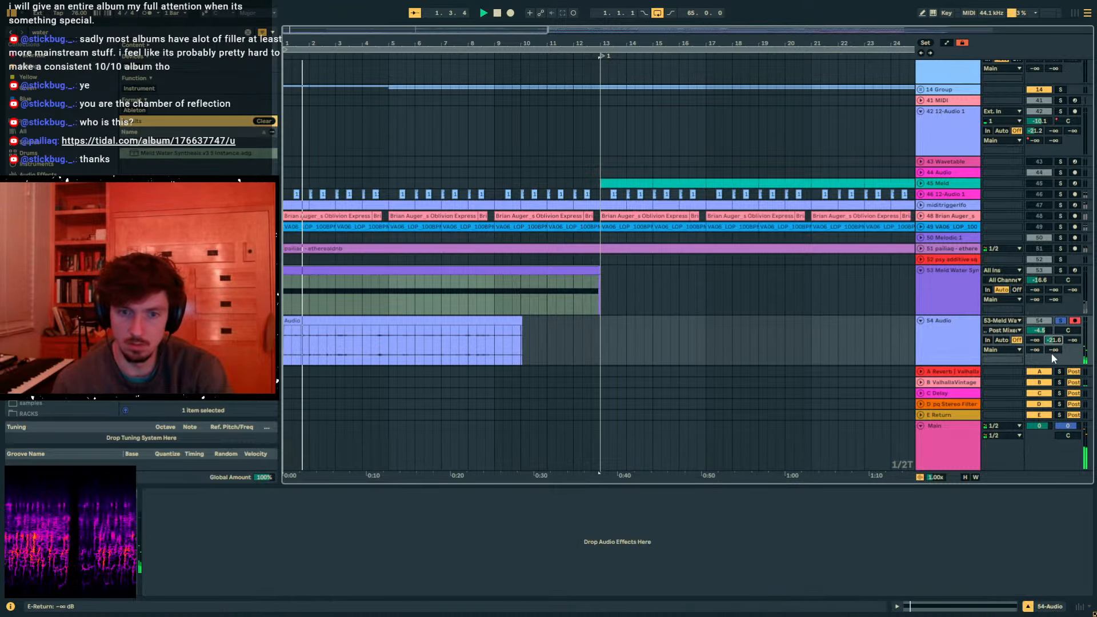
left_click_drag(1035, 350, 1035, 286)
left_click(318, 344)
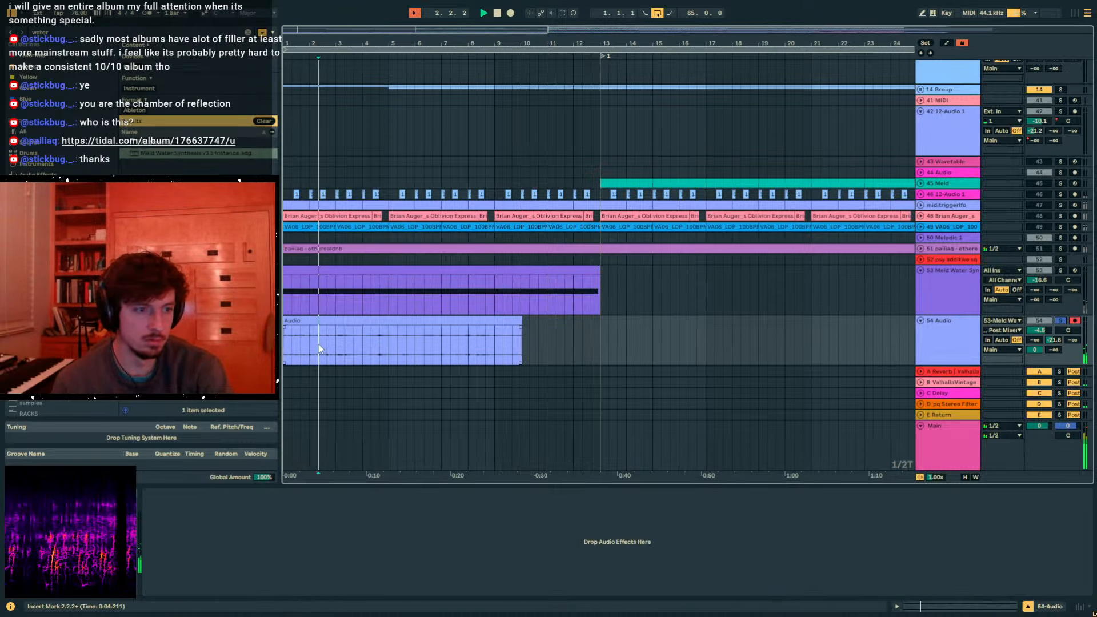
- Unsolo the 54 Audio track and lower its volume to -11.4 dB
left_click(1064, 321)
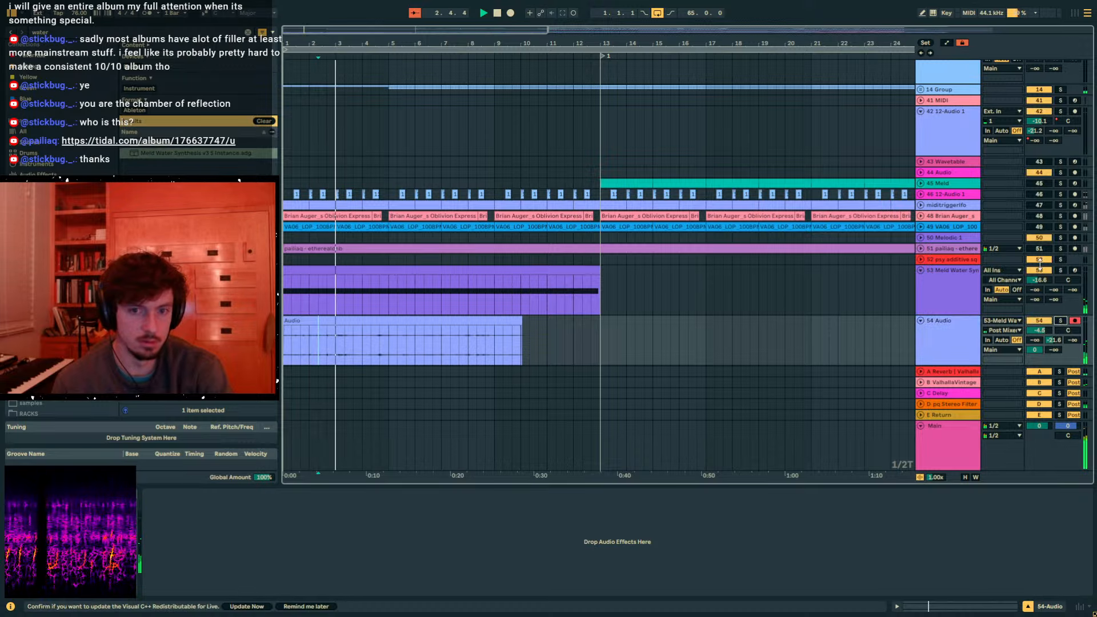
left_click_drag(1039, 331, 1039, 345)
left_click(327, 336)
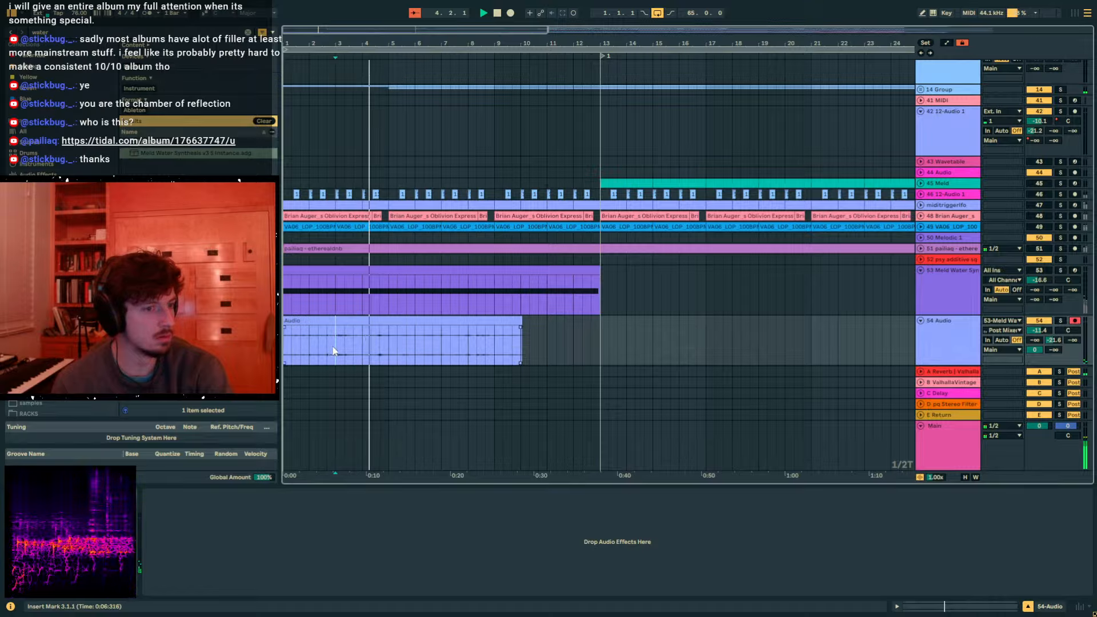
- Split the water recording at 4.2.2, reverse its second part, and move the two parts to start at 2.1.1 and 5.2.2
left_click(370, 329)
key("ctrl+e")
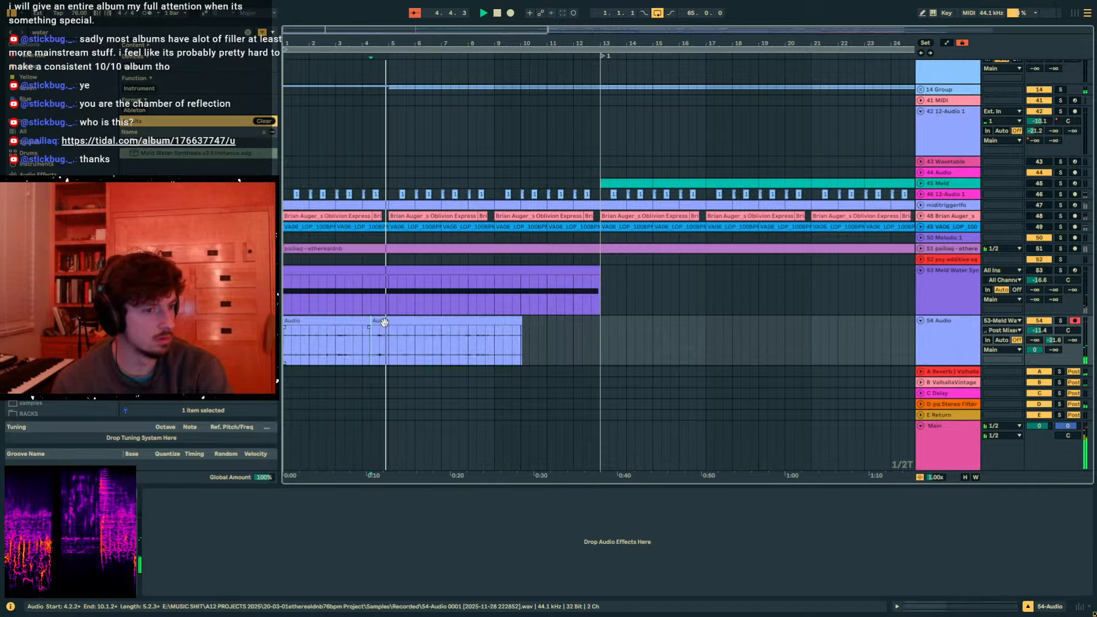
left_click_drag(385, 322, 444, 326)
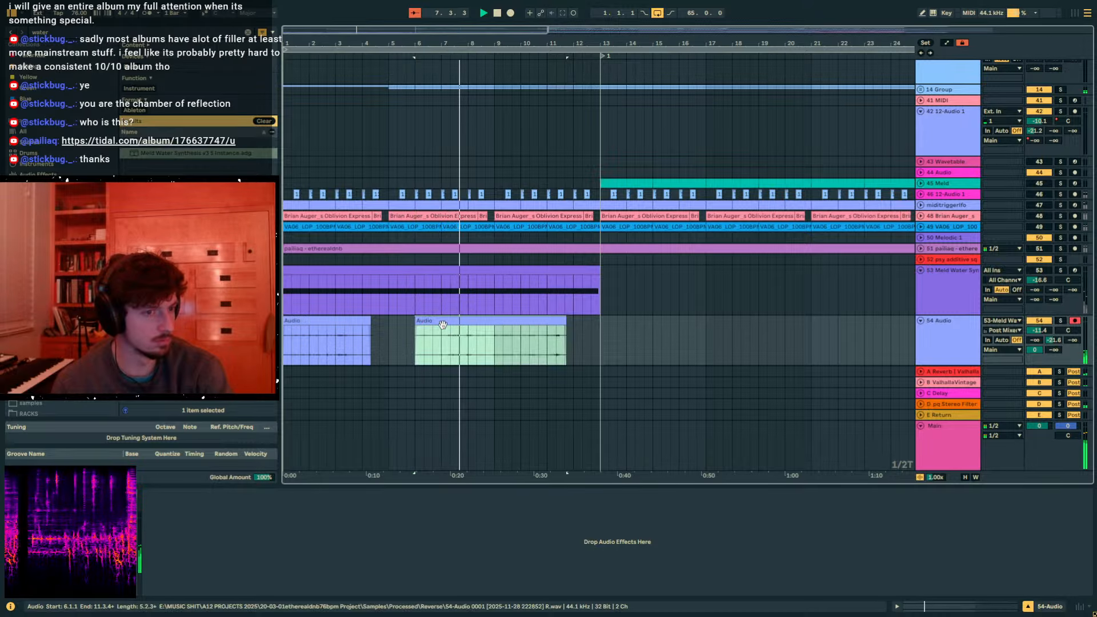
left_click_drag(426, 322, 407, 325)
left_click_drag(335, 322, 359, 330)
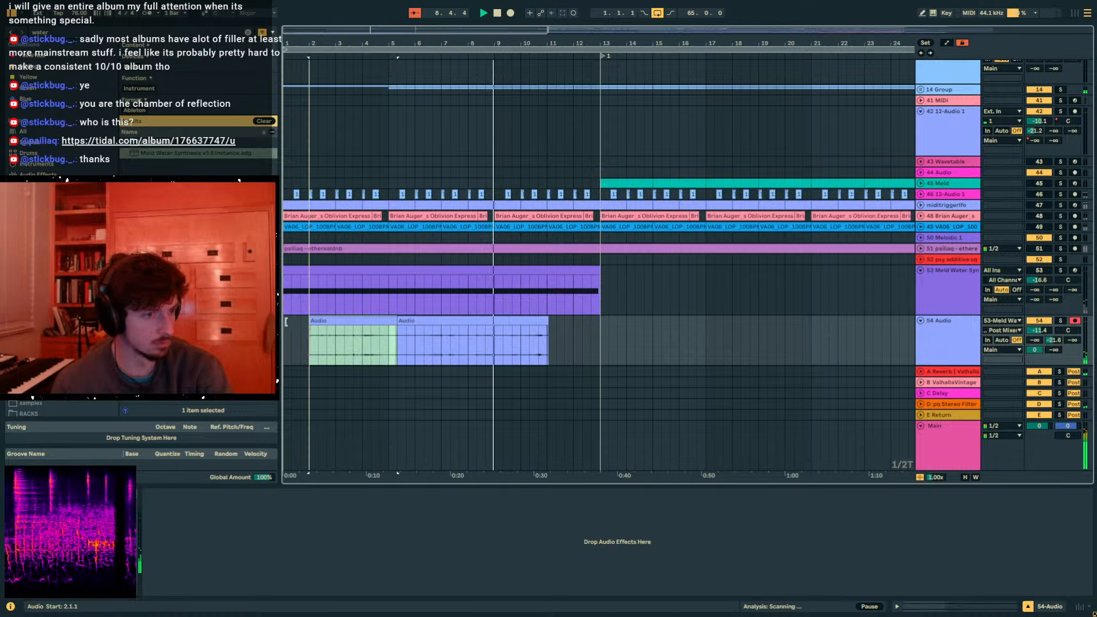
- Copy the one-bar section from 8.2.2 to 9.2.2 of the reversed water clip to 1.1.1
left_click_drag(477, 344, 502, 342)
key("ctrl+c")
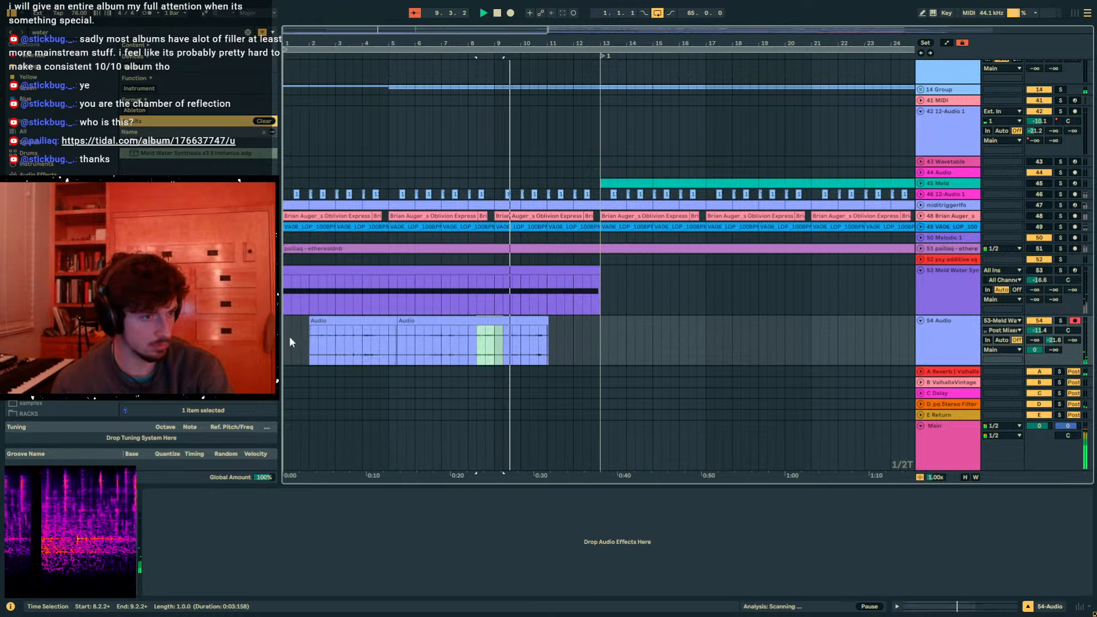
left_click(285, 338)
key("ctrl+v")
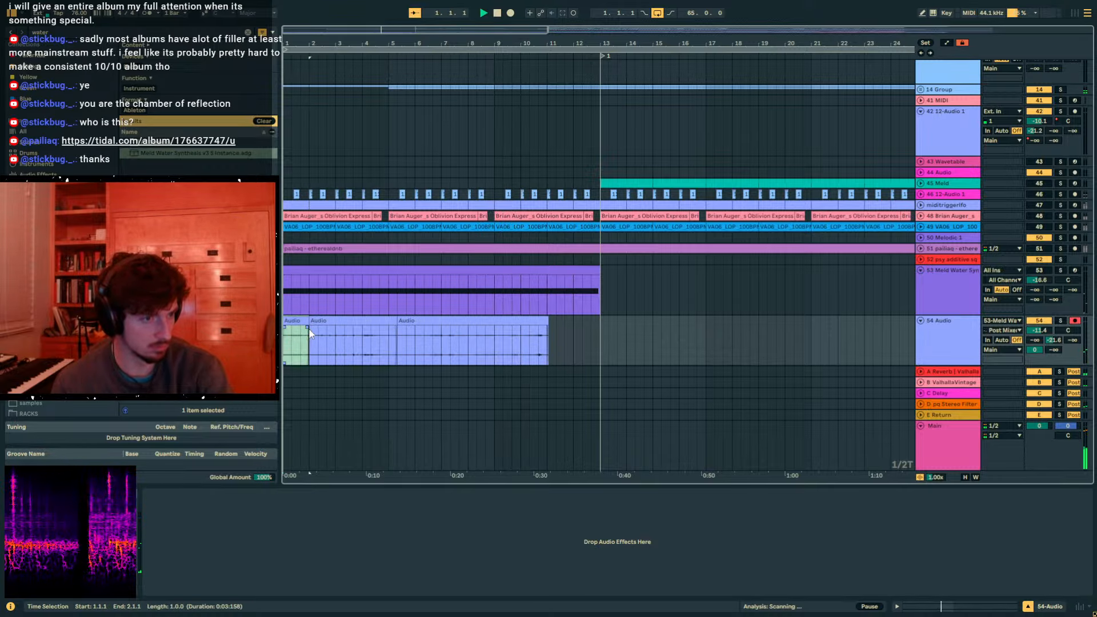
- Play the water audio from the start and crossfade the first two clips from bar 2 to about bar 3.2
key("space")
key("space")
key("space")
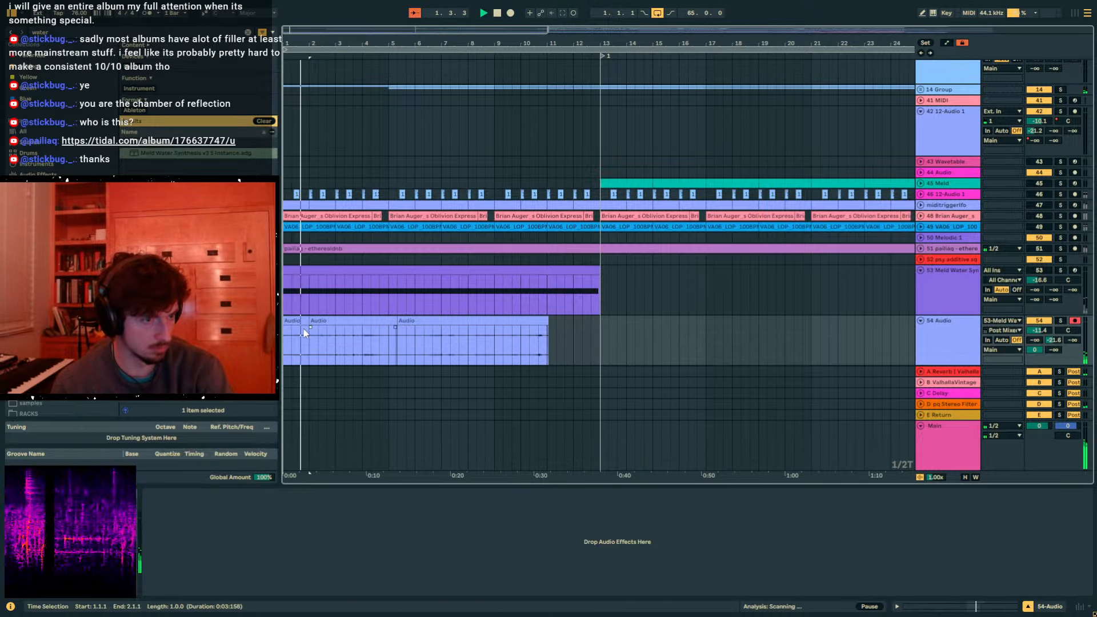
left_click_drag(306, 327, 346, 327)
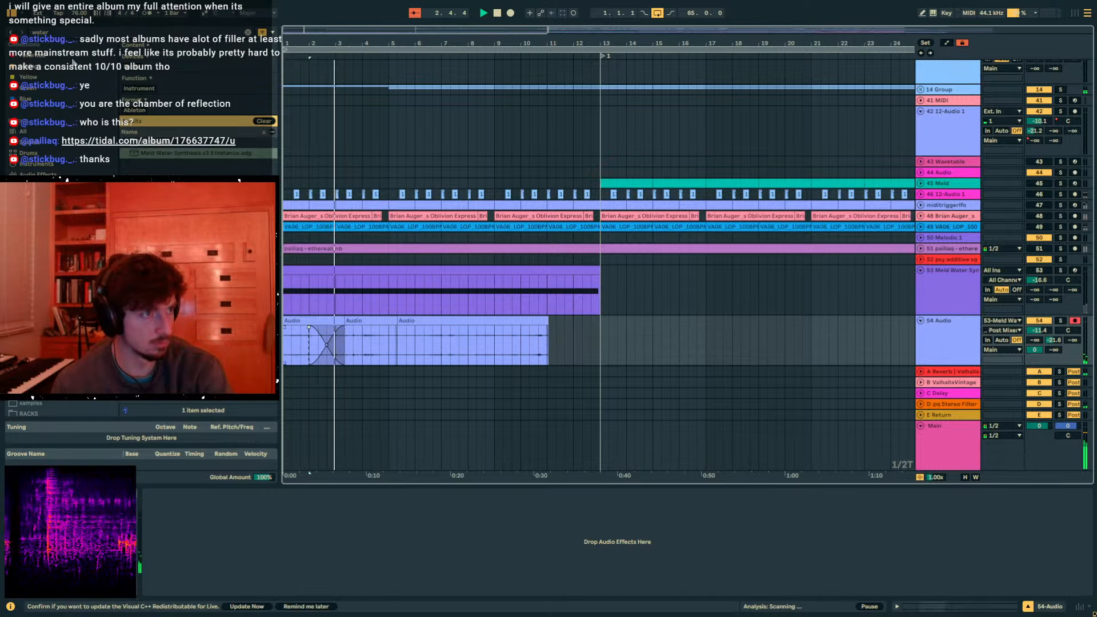
- Show the device chain of the pq Stereo Filter return track and fold its inner effect devices
left_click(946, 334)
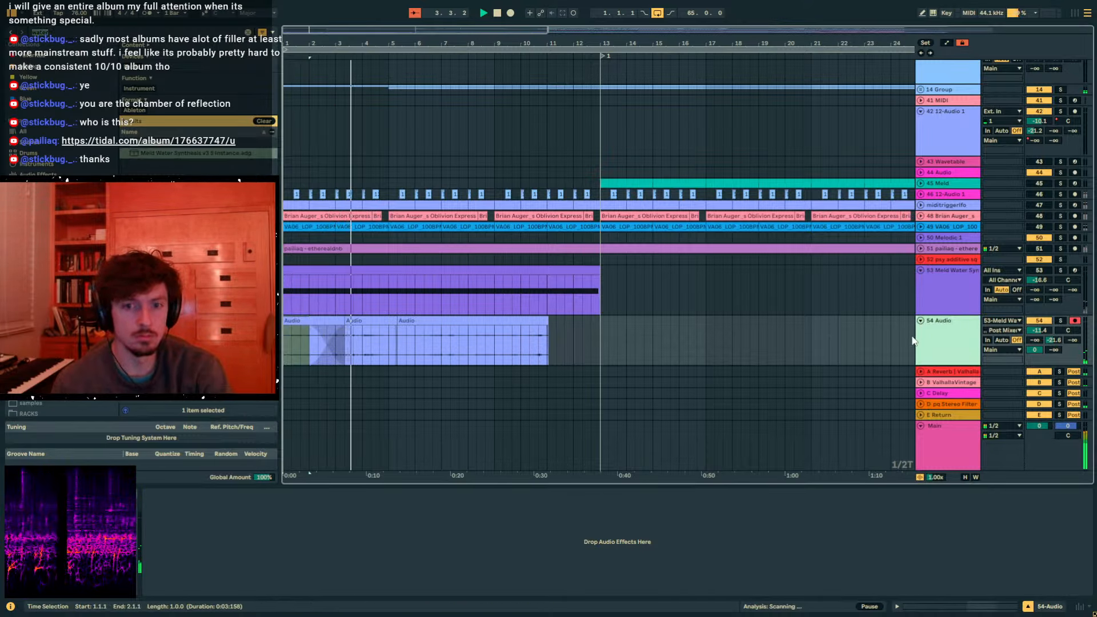
left_click(950, 403)
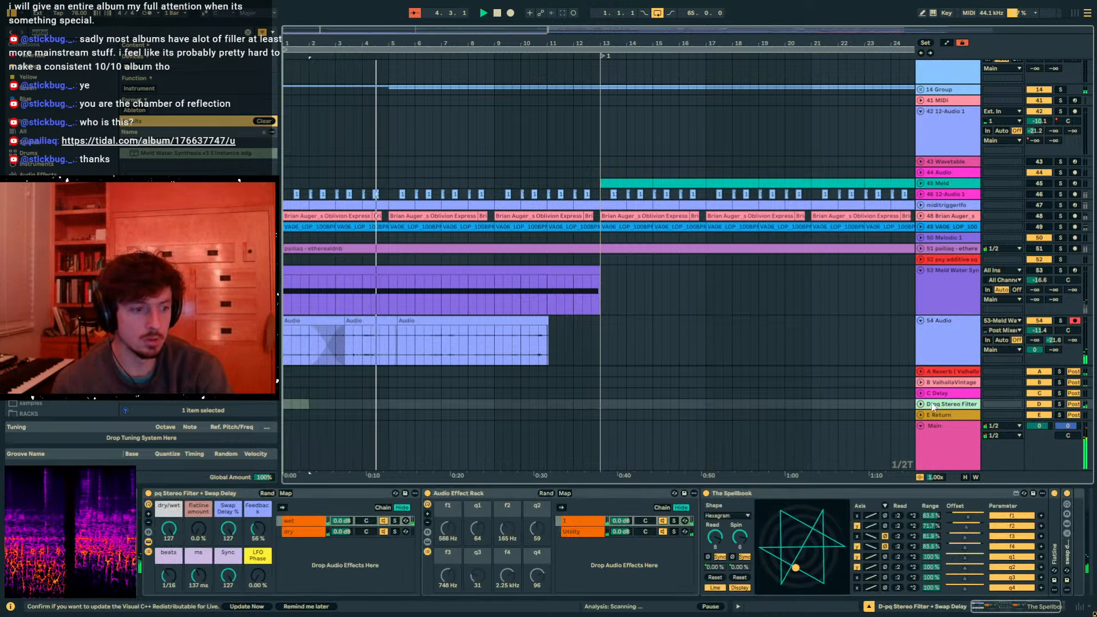
double_click(764, 493)
double_click(514, 493)
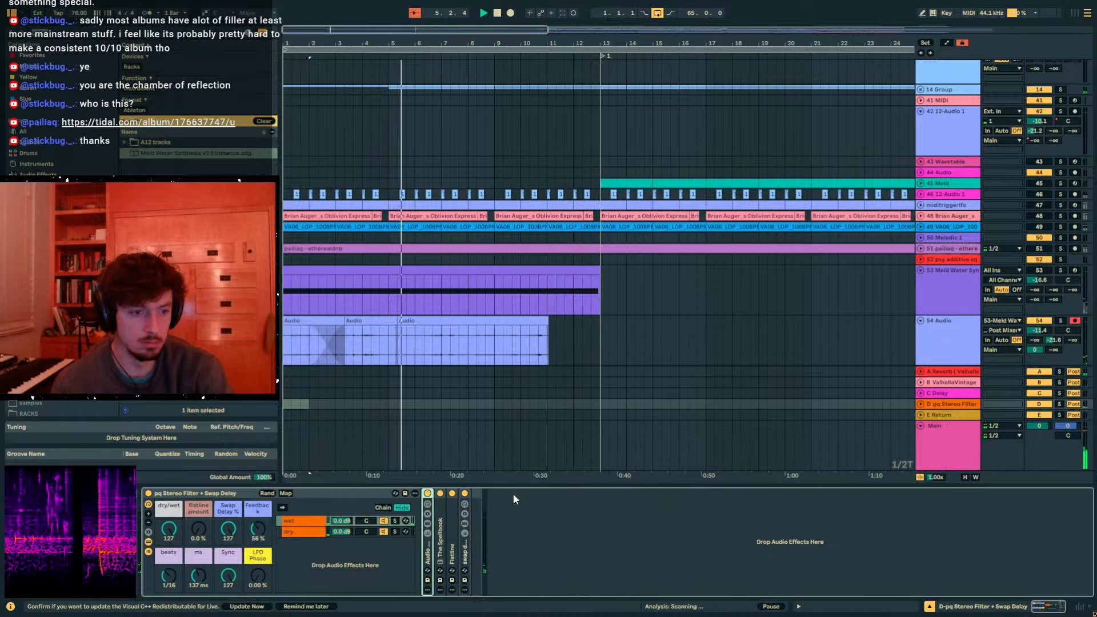
- Load EQ Eight on the 54 Audio track and set its first band to a low-cut filter at 108 Hz
left_click(958, 338)
scroll(958, 339, "down", 1)
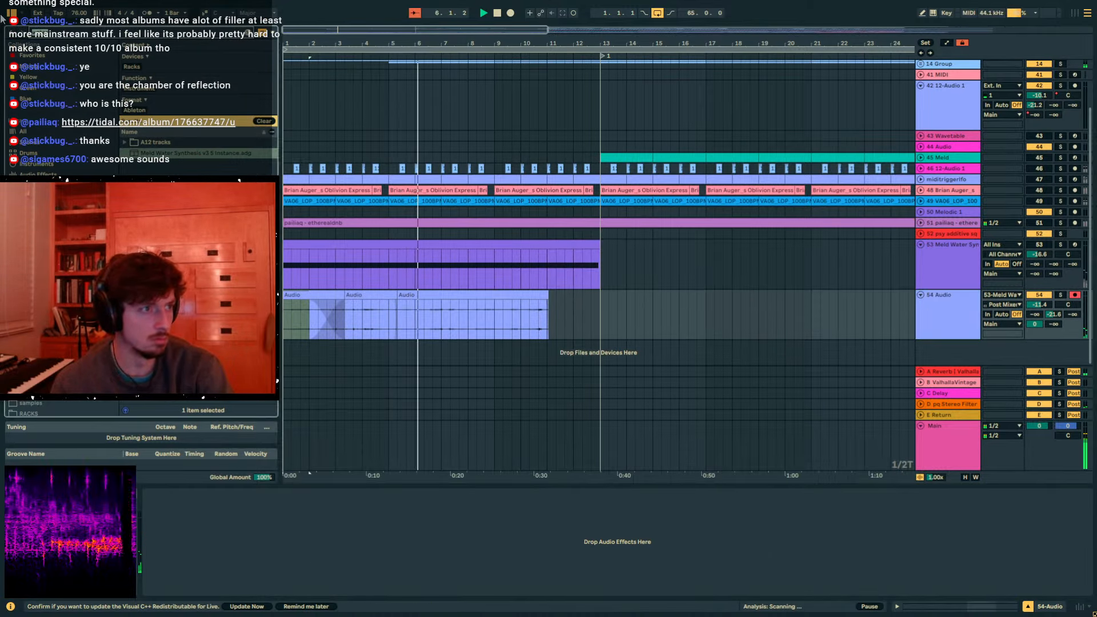
left_click(123, 67)
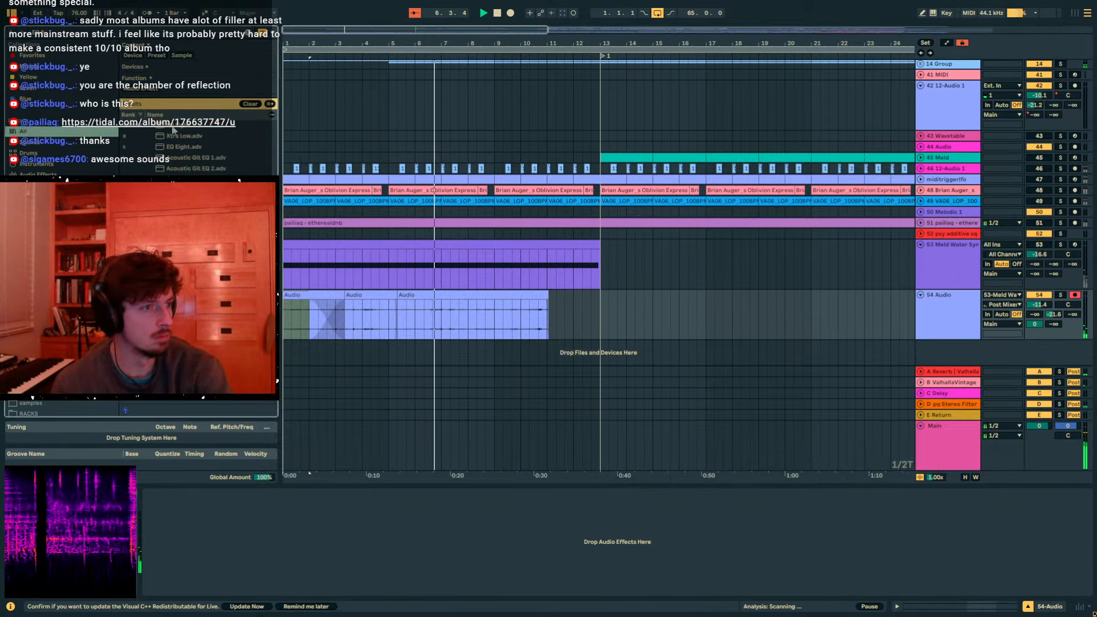
key("Down")
key("Return")
left_click(191, 581)
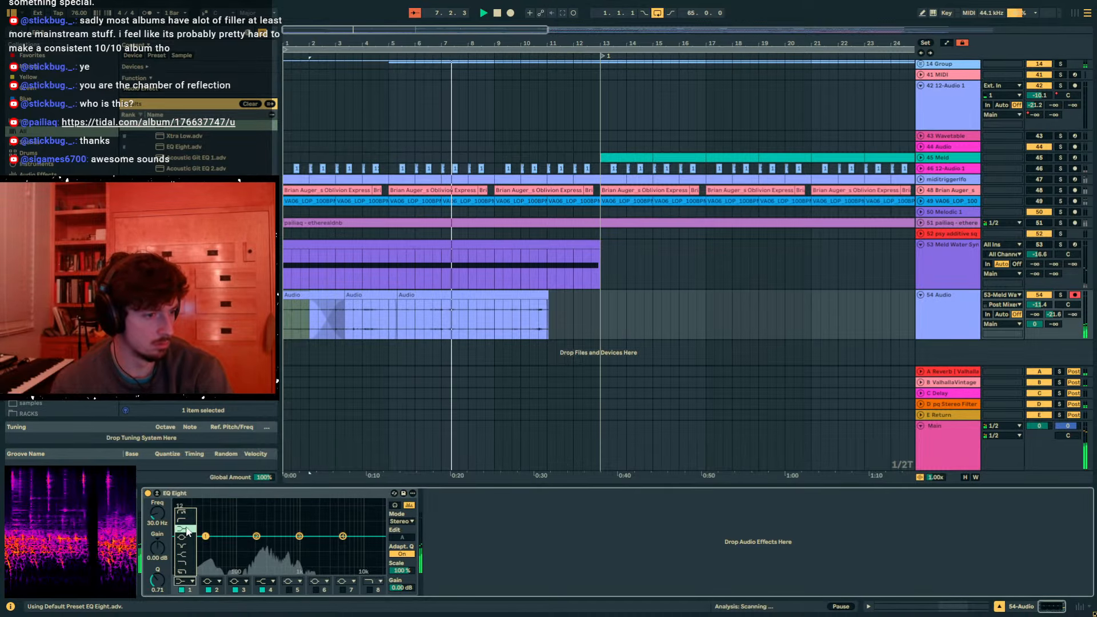
left_click(184, 518)
left_click_drag(159, 515, 159, 500)
- Cut gaps into the reversed water clip after about bar 8.3, leaving a faded-in piece from 9.2.2 to 10.3.3
left_click(464, 291)
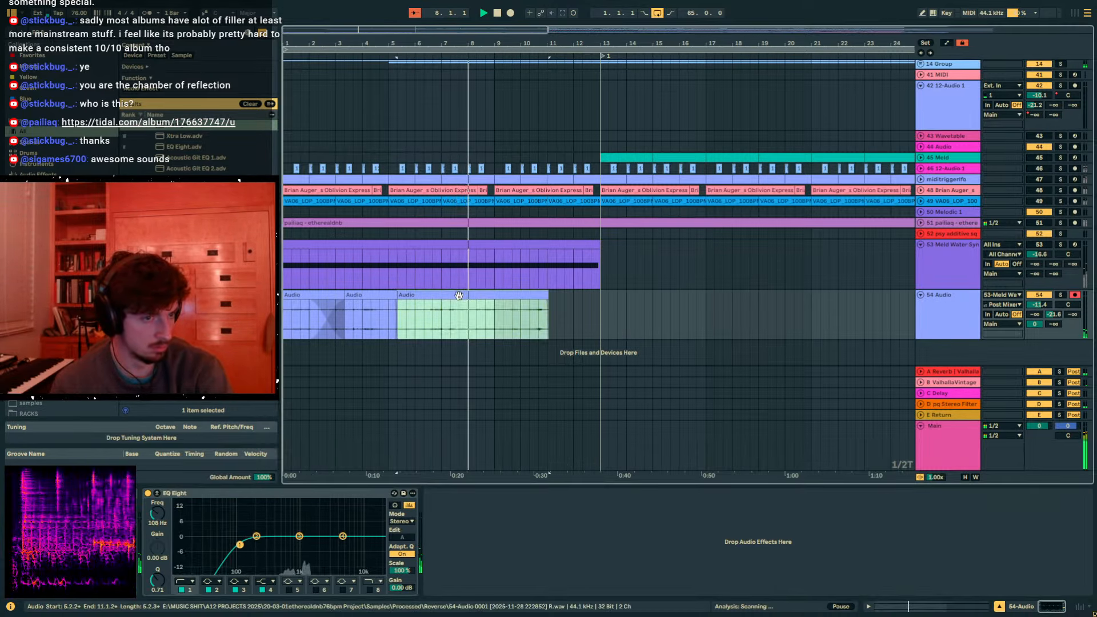
left_click(392, 295)
left_click_drag(487, 318, 512, 303)
key("0")
left_click(544, 314)
key("ctrl+z")
key("ctrl+z")
left_click(543, 297)
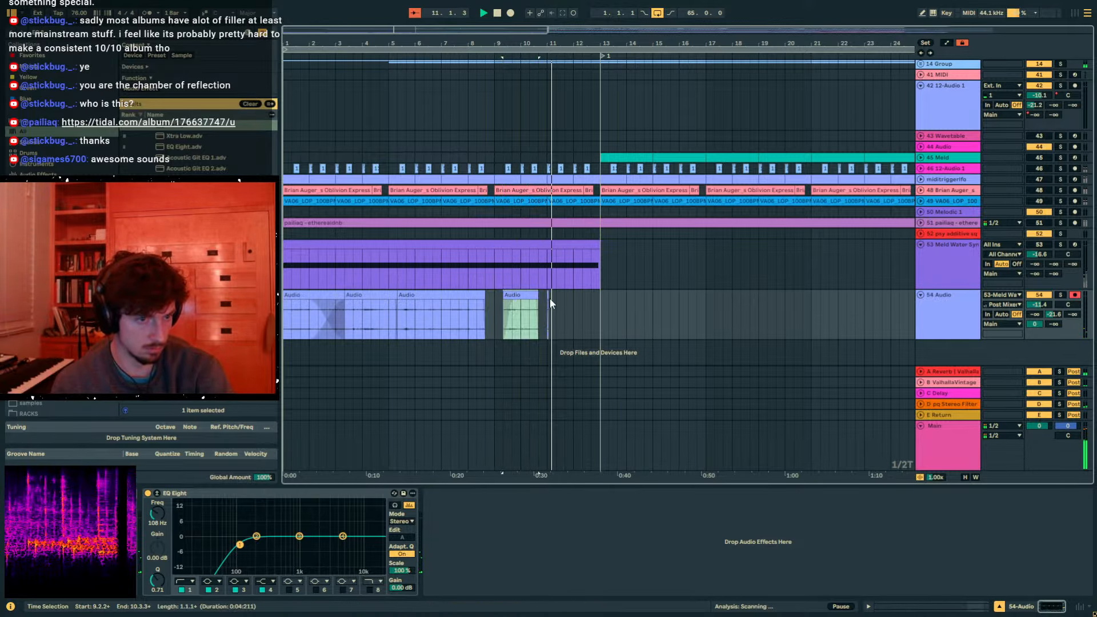
- Place a one-bar water piece from 11.2.2 to 12.2.2 and add a long fade-out to the clip starting at 5.2.2
left_click_drag(607, 298, 582, 296)
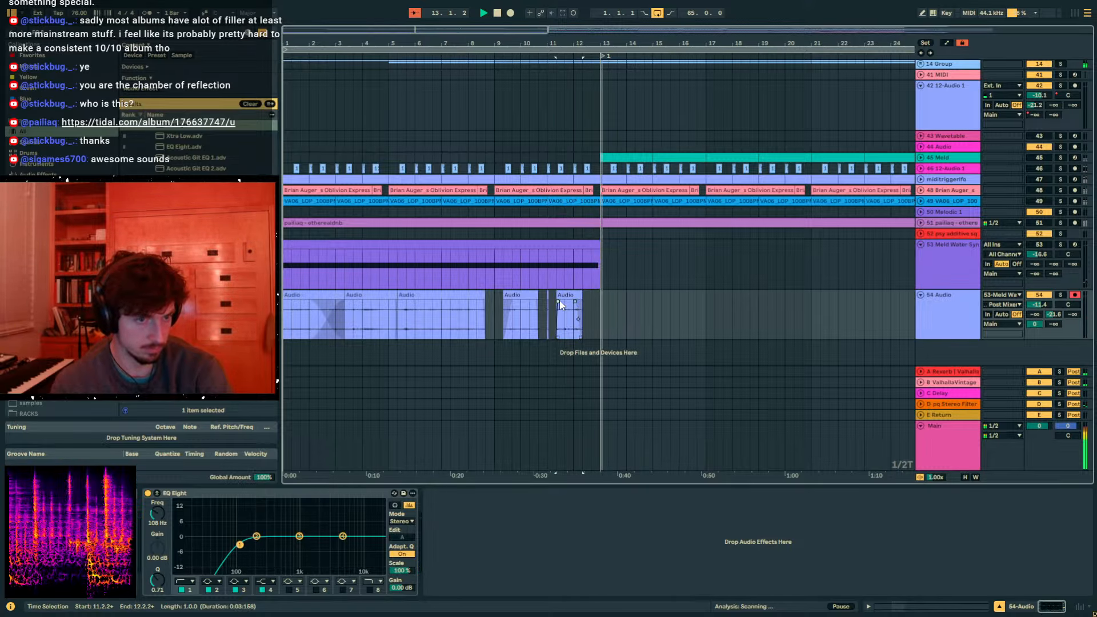
left_click(469, 303)
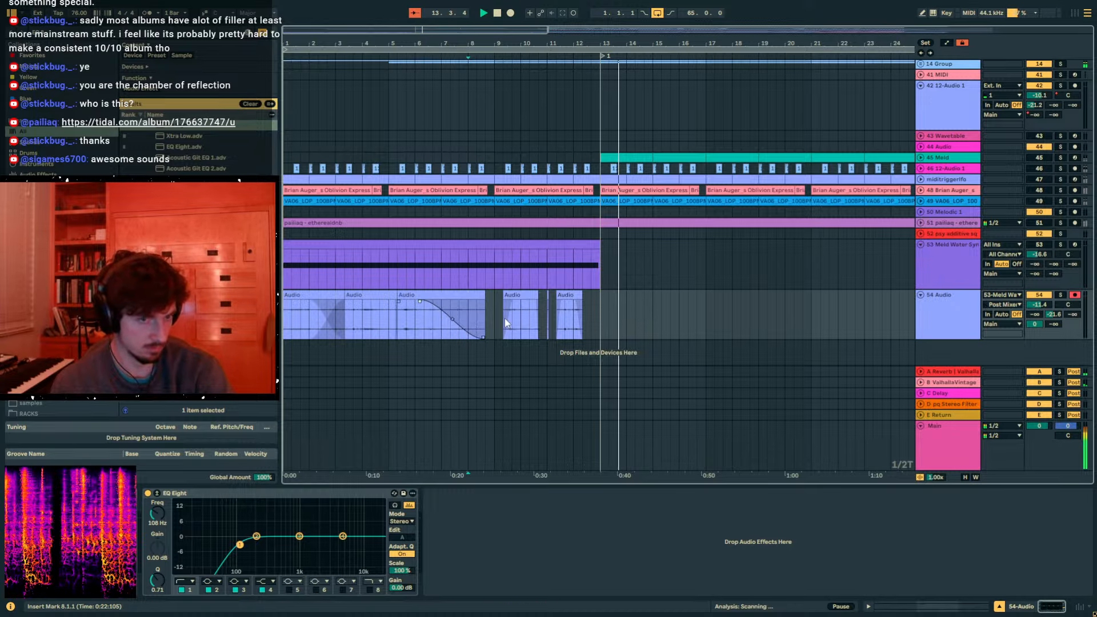
- Unfold 14 Group and its synths subgroup, and show the device chain of the synths group
scroll(580, 325, "up", 3)
left_click(586, 345)
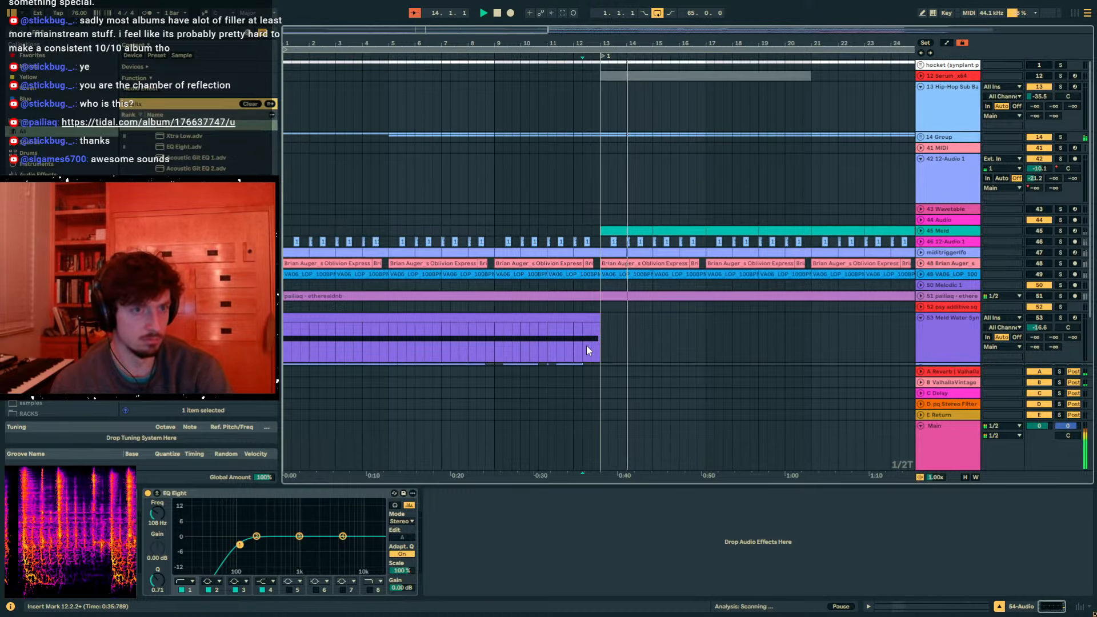
left_click(922, 138)
left_click(607, 197)
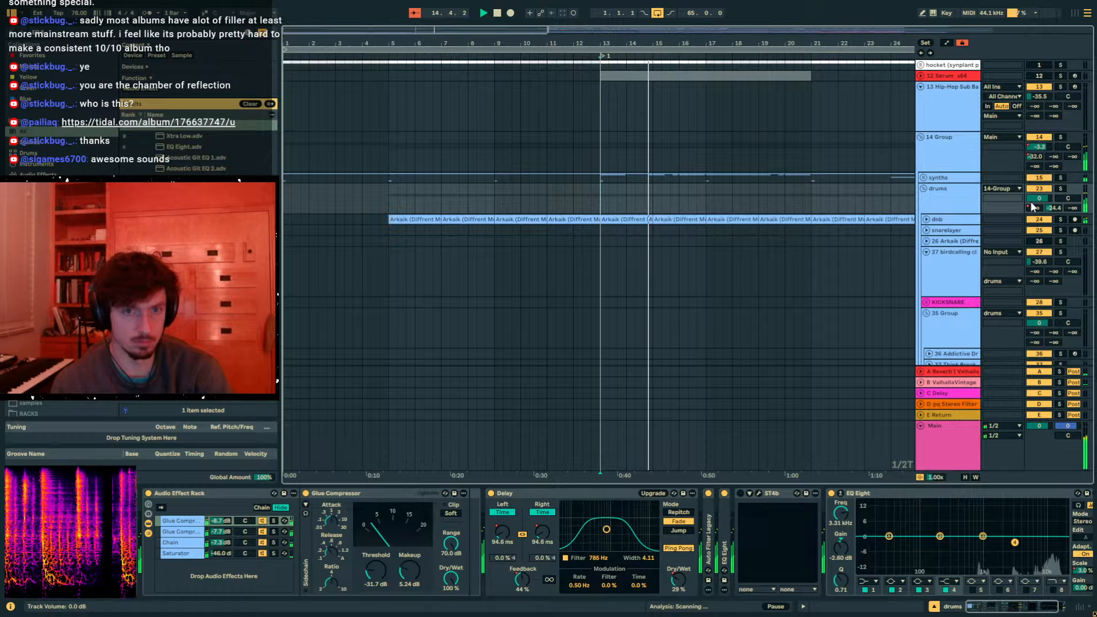
left_click(924, 178)
left_click(941, 189)
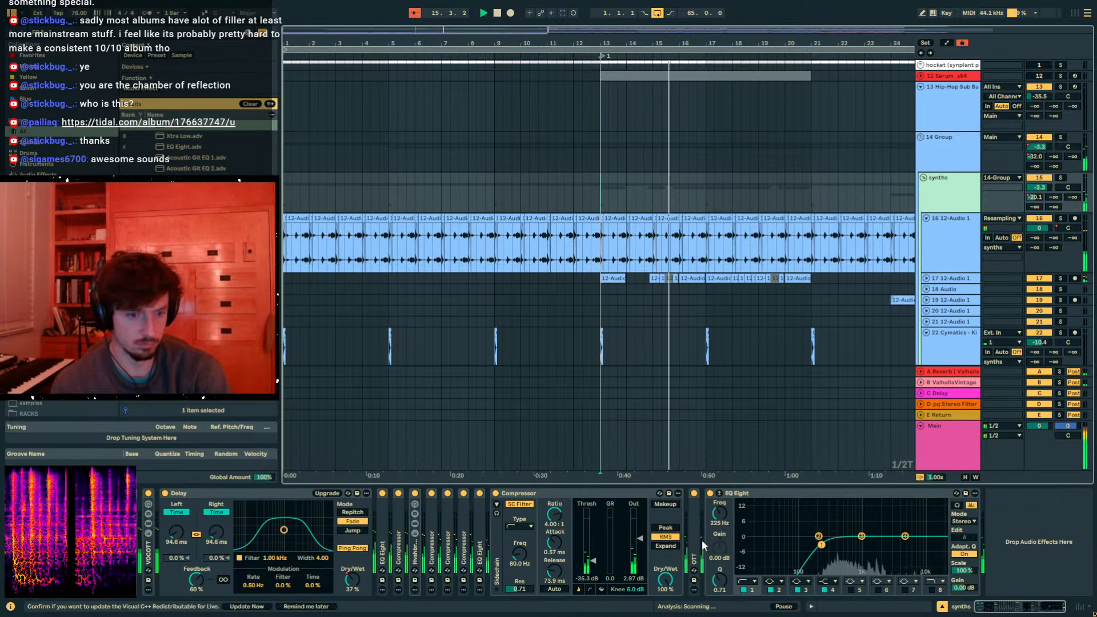
- Play the arrangement from bar 13 and again from around bar 12 to check the synths group at the transition
left_click(601, 194)
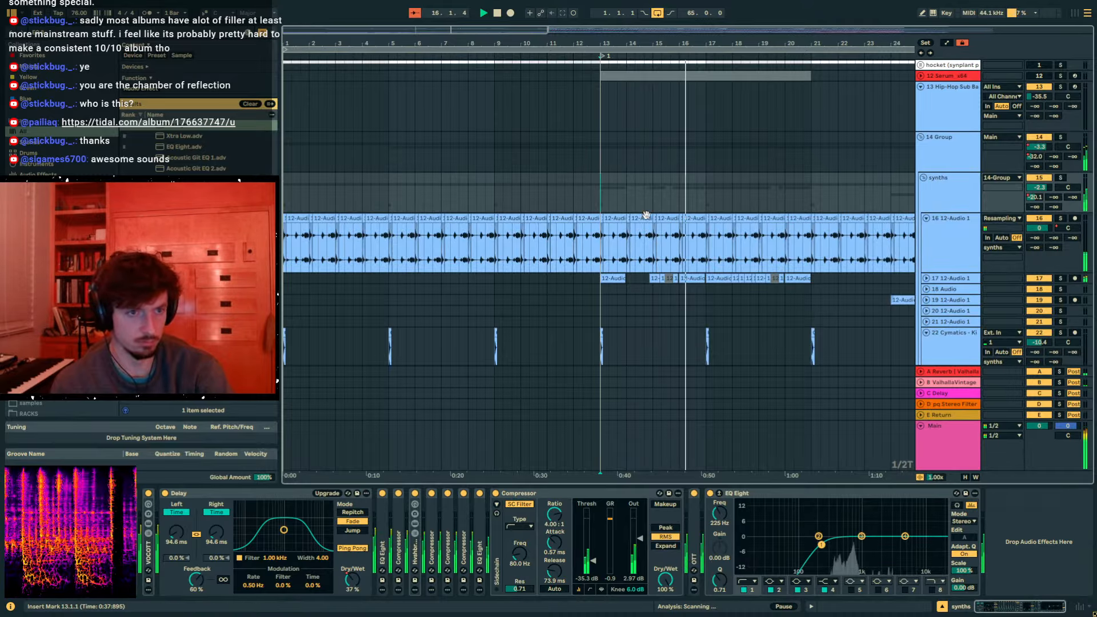
left_click(932, 196)
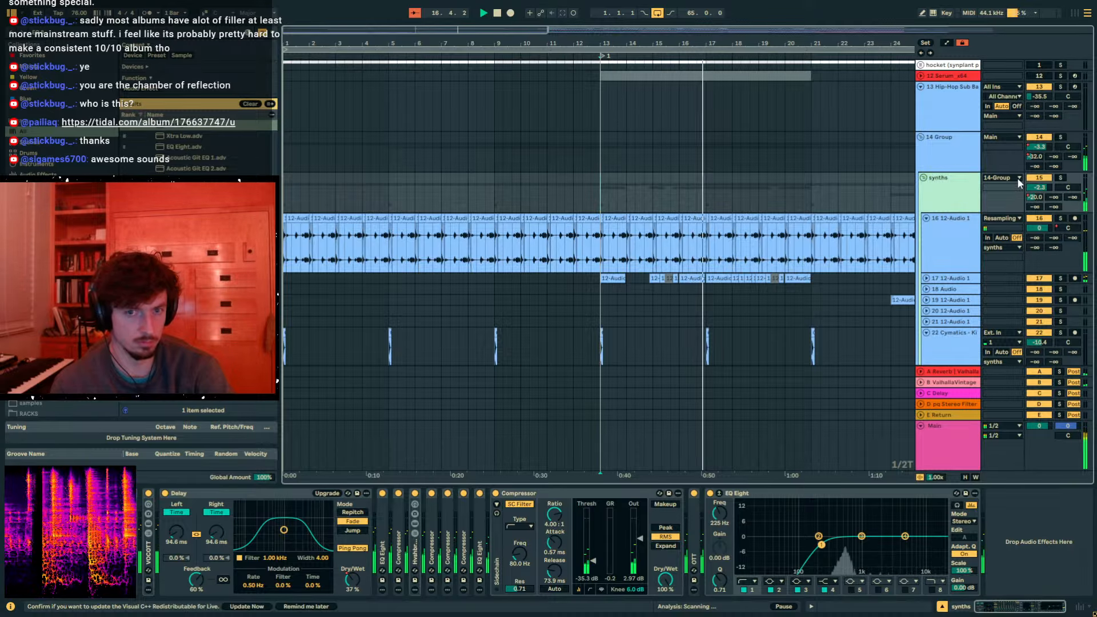
key("space")
key("space")
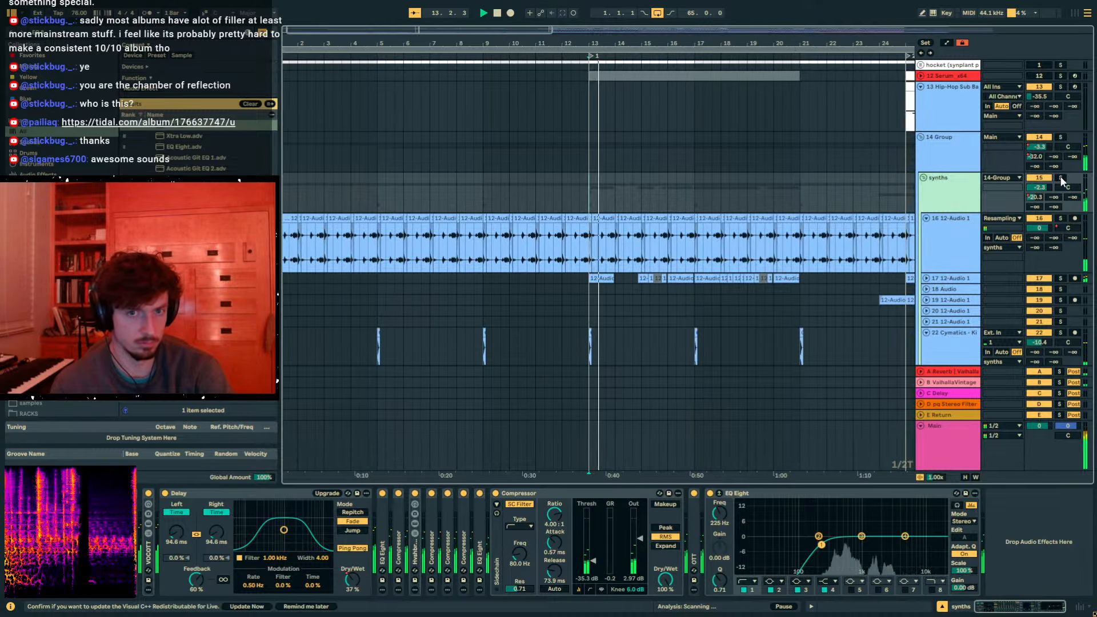
left_click(560, 197)
key("space")
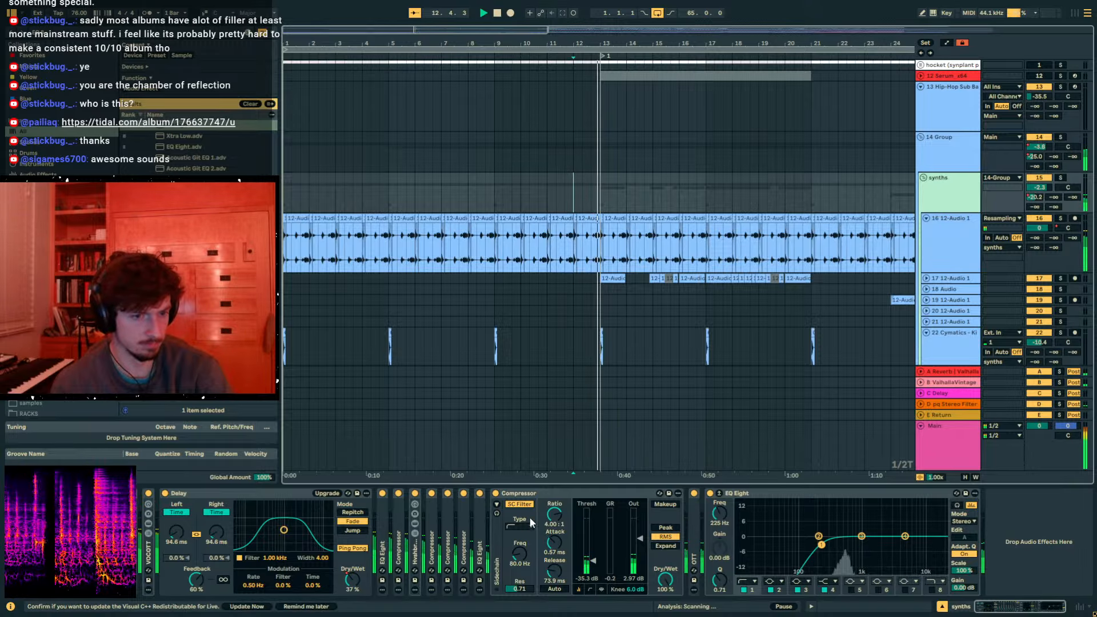
- Review the device chains of tracks 16 and 17, unfolding track 17 and collapsing its open devices
left_click(960, 245)
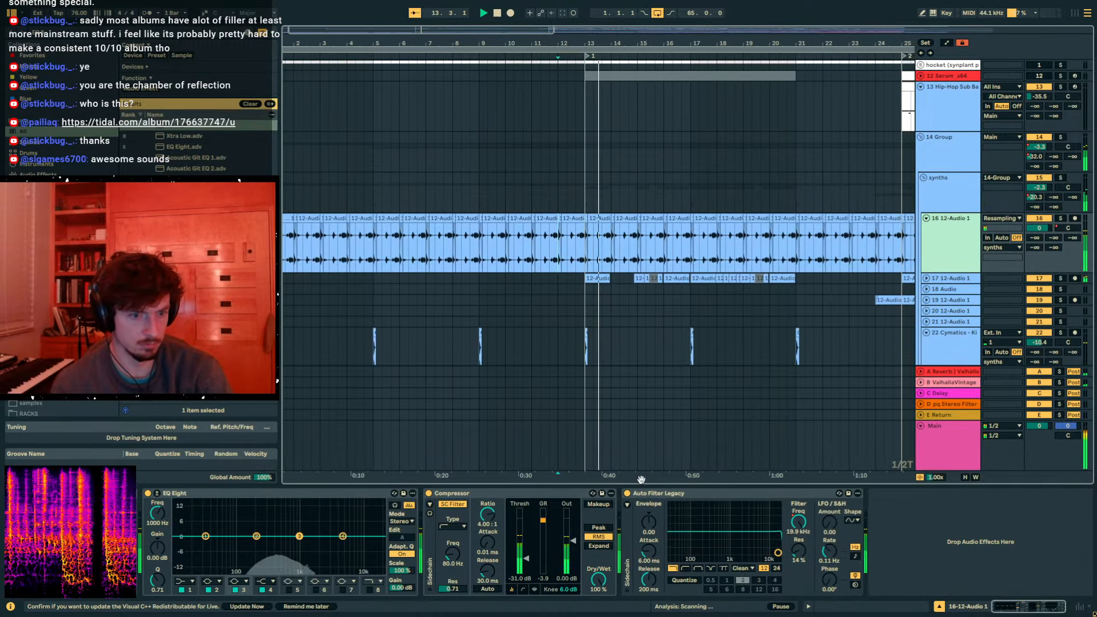
left_click(942, 283)
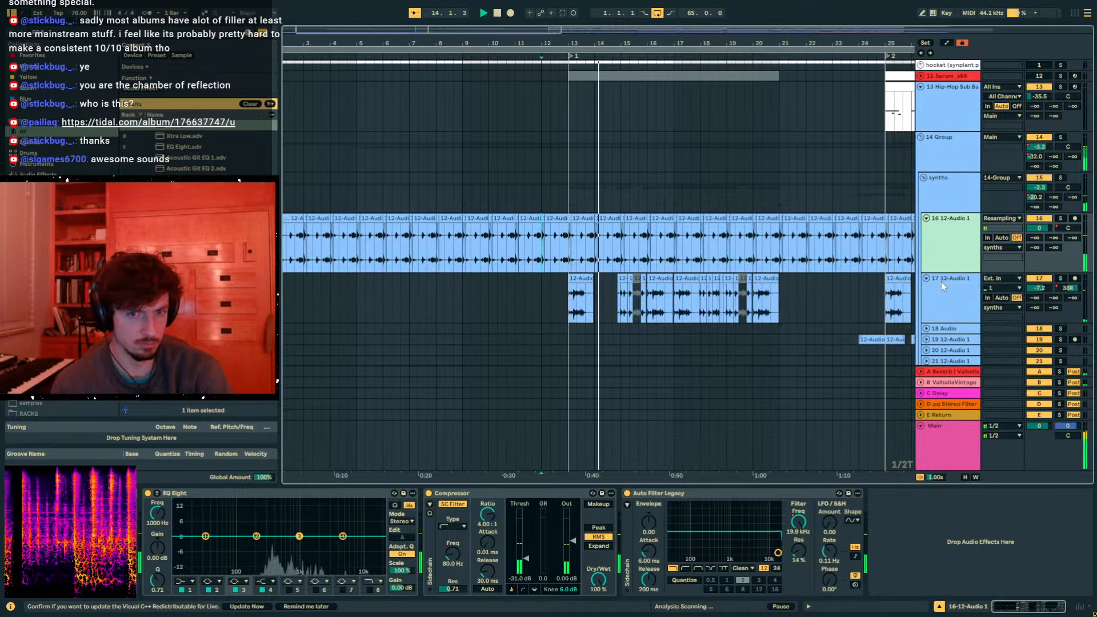
double_click(763, 495)
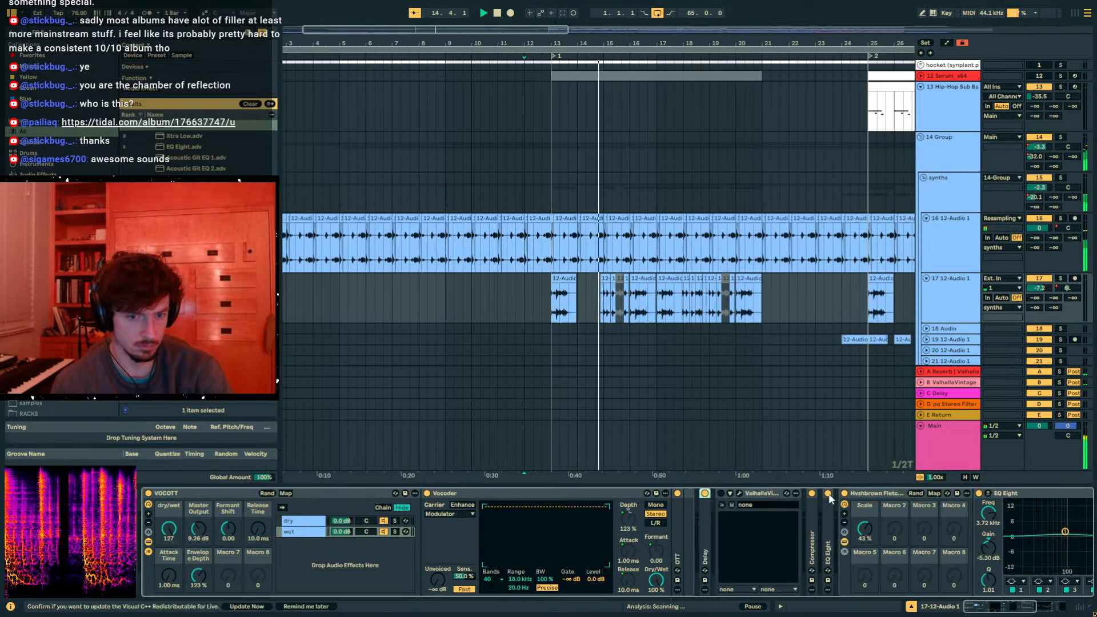
double_click(875, 495)
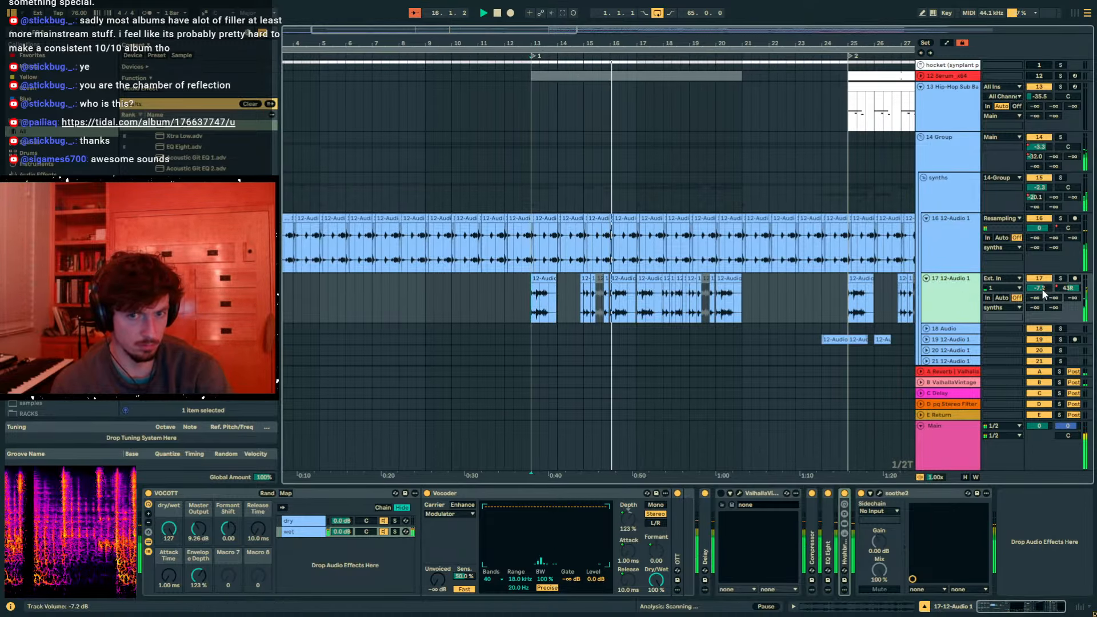
- Adjust the track 17 panning automation at bar 13 and play the section to hear the change
key("a")
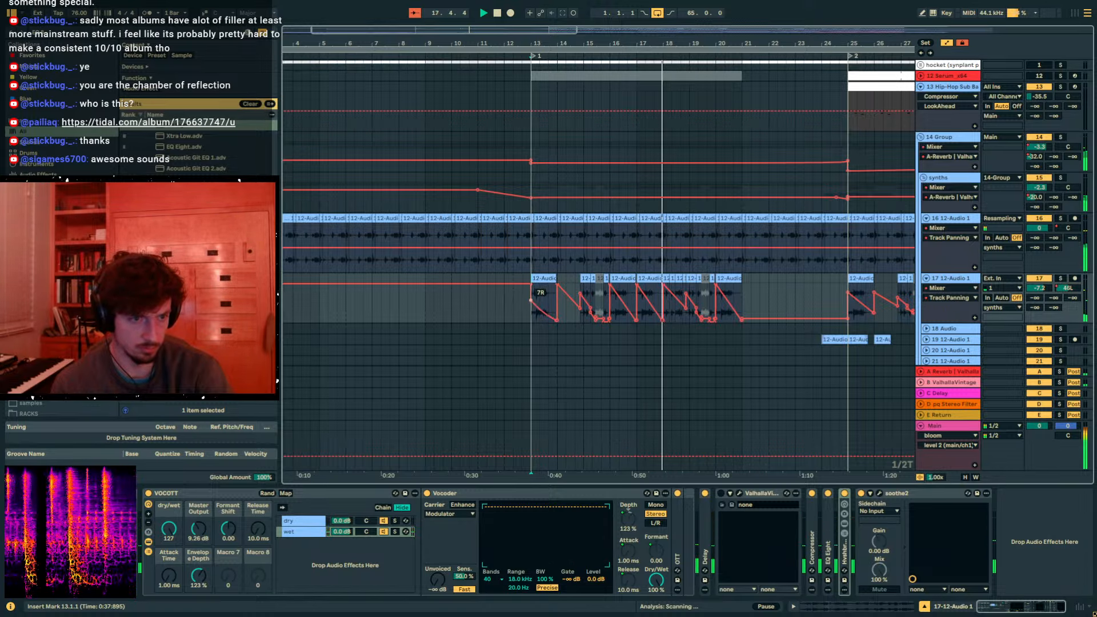
left_click_drag(531, 309, 532, 296)
key("space")
key("space")
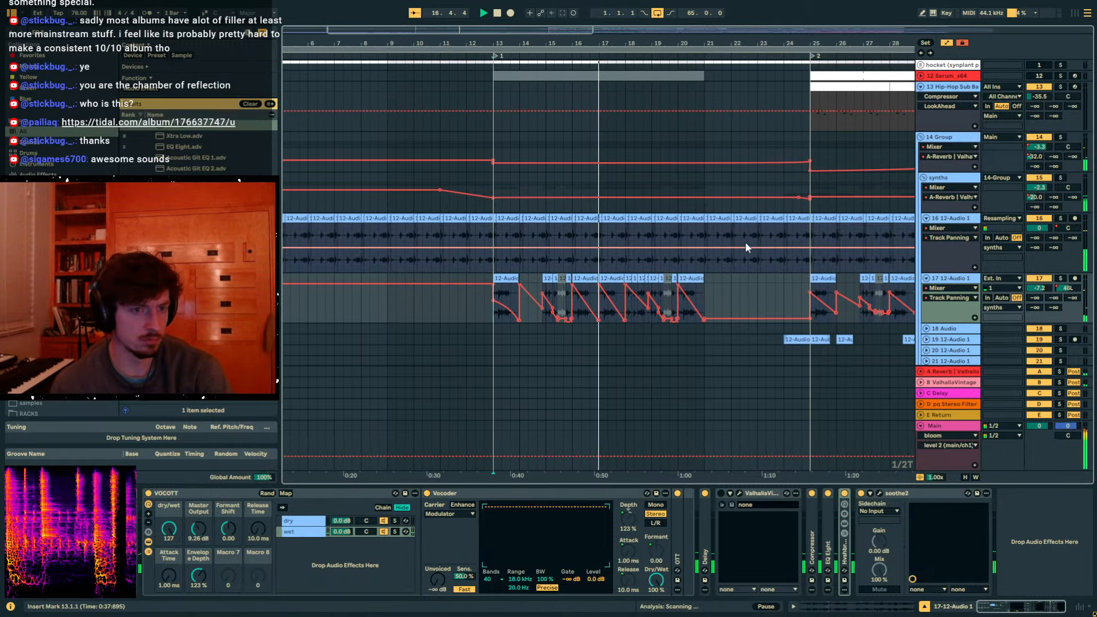
left_click(704, 298)
key("a")
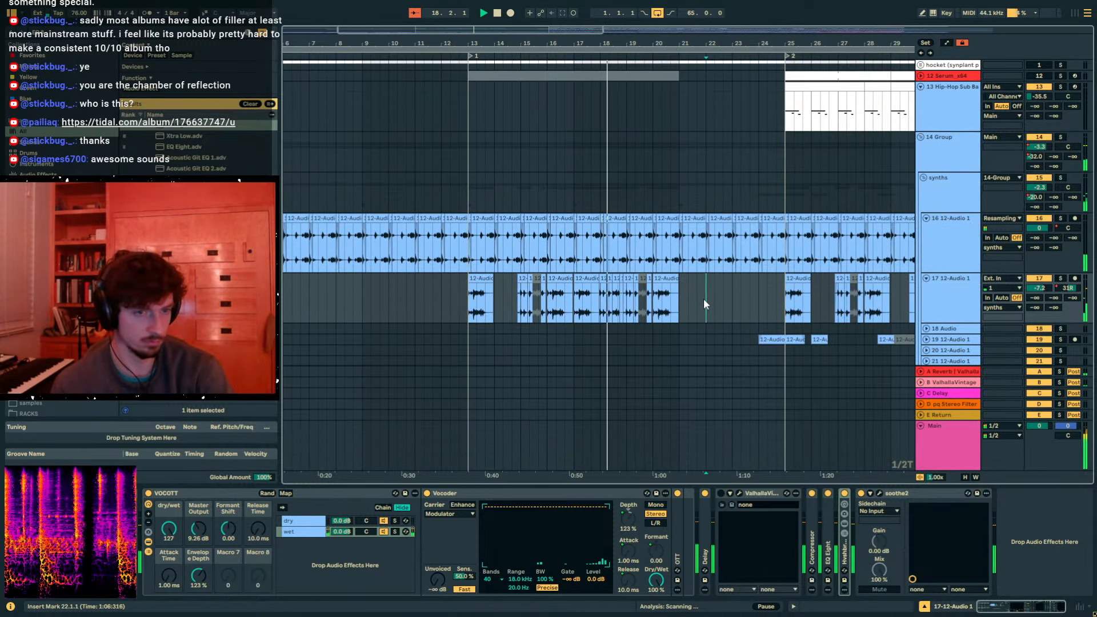
- Check the drum tracks and the track 17 panning automation around bar 18 during playback
scroll(930, 235, "down", 5)
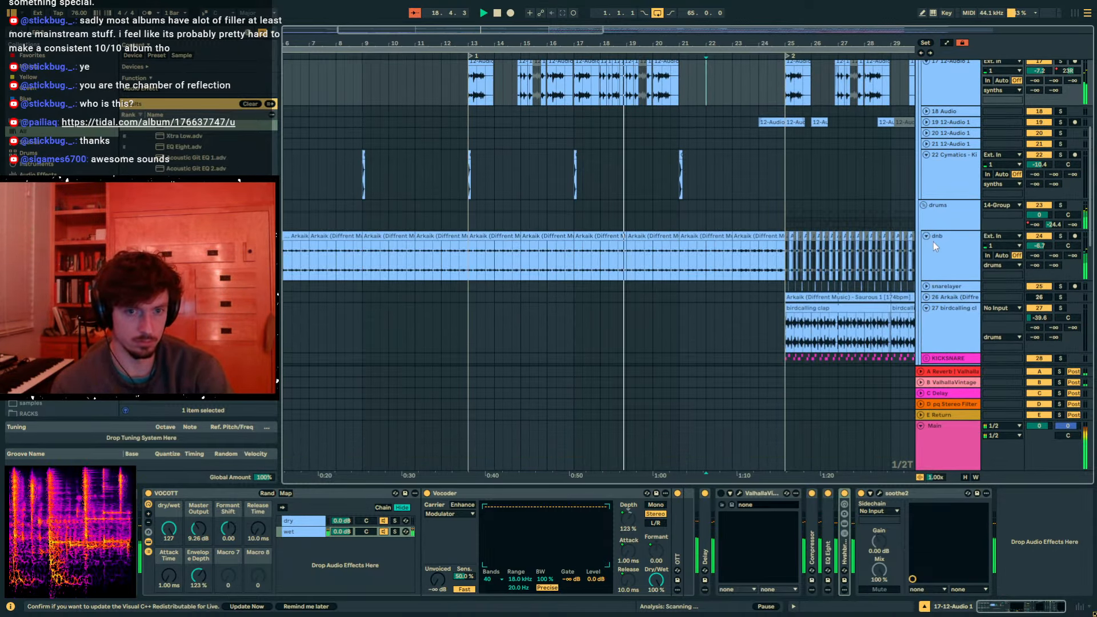
key("a")
left_click(618, 171)
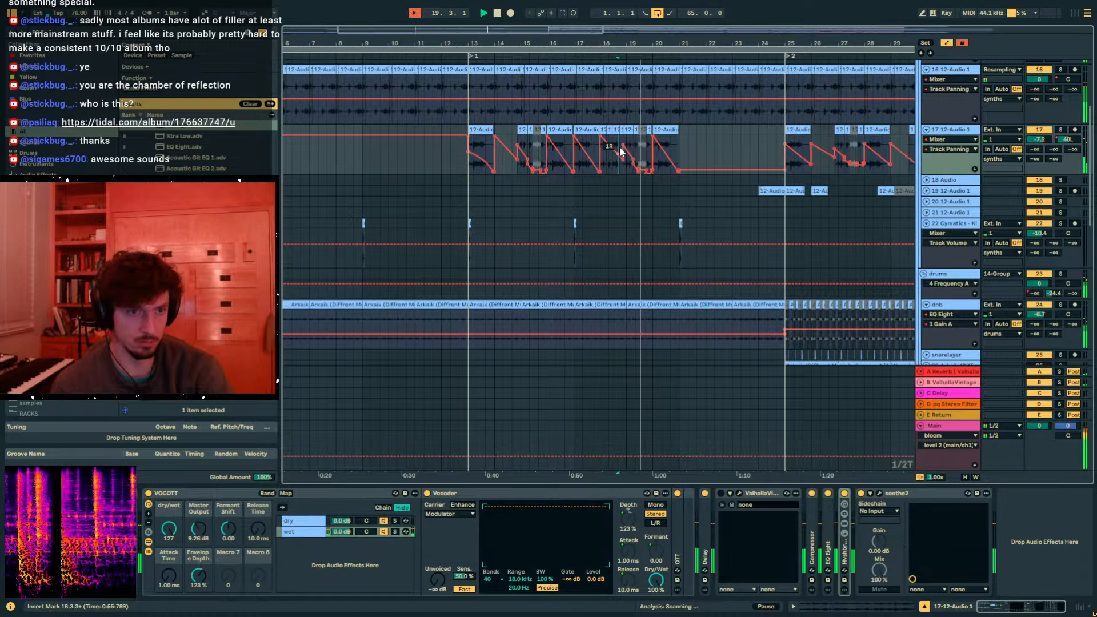
key("a")
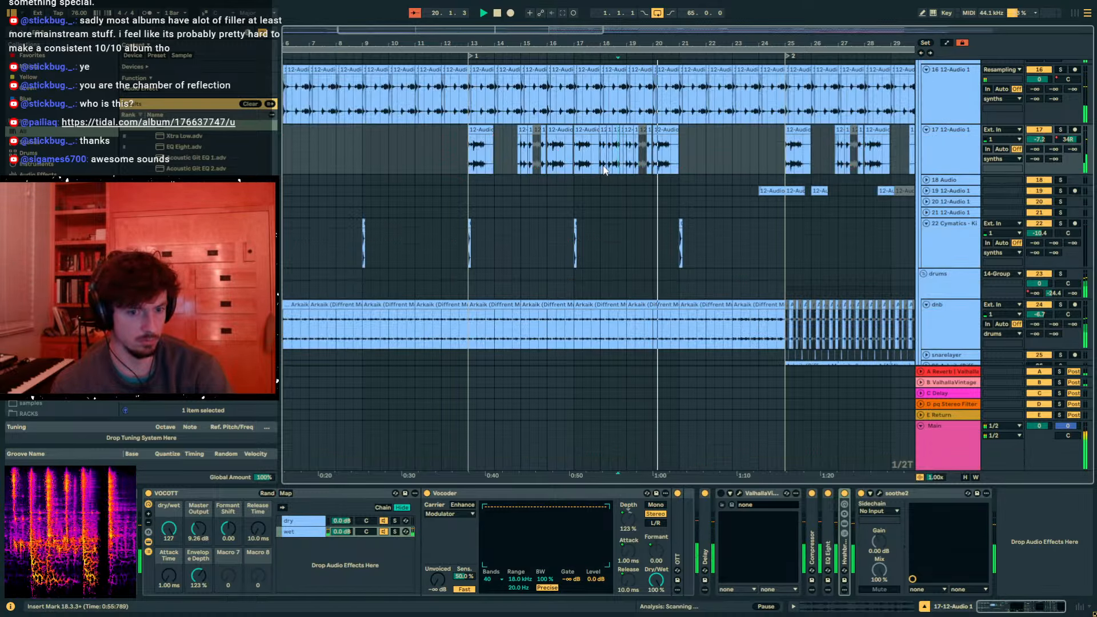
left_click(605, 170)
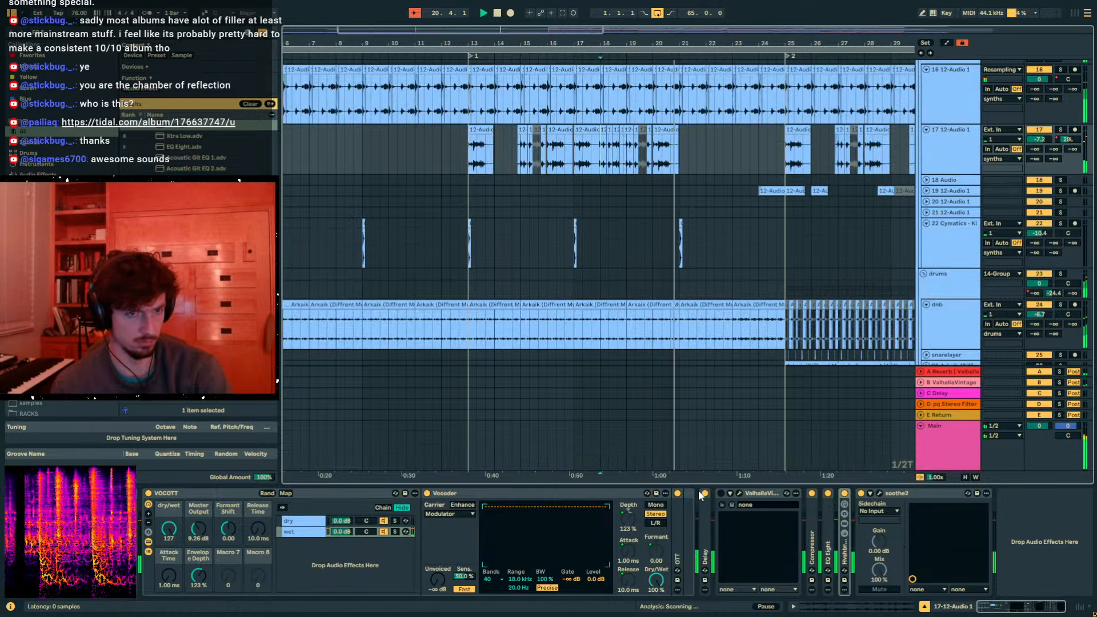
- Solo track 17 and play its chopped clips from about bar 18 at close zoom
key("space")
scroll(619, 126, "up", 1)
left_click_drag(602, 46, 575, 117)
left_click(583, 162)
key("space")
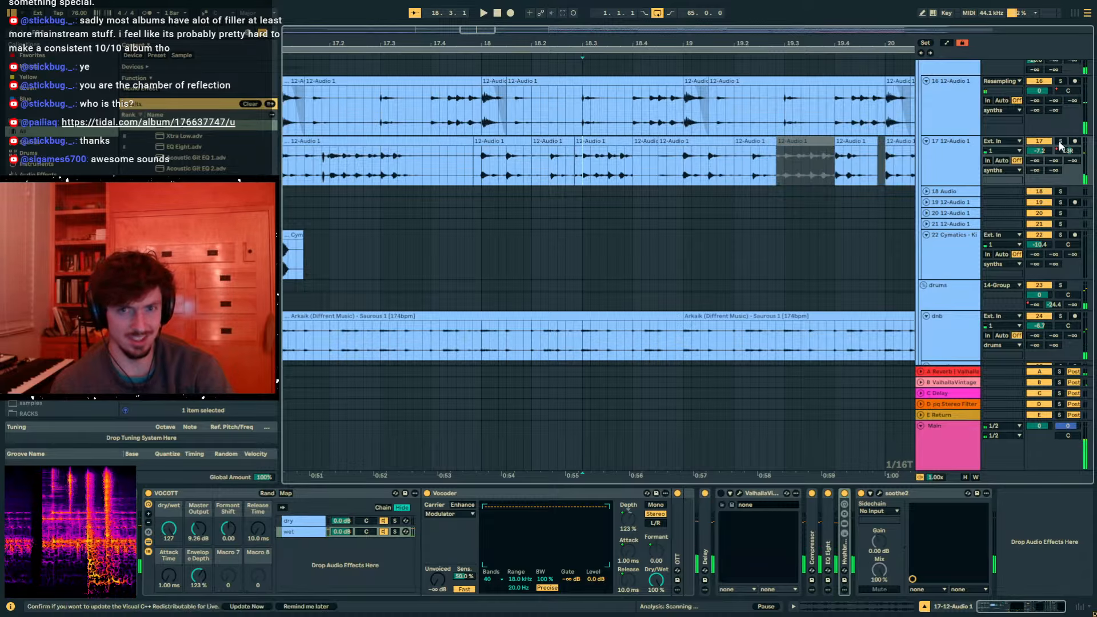
left_click(1061, 141)
key("space")
key("space")
left_click(438, 157)
key("space")
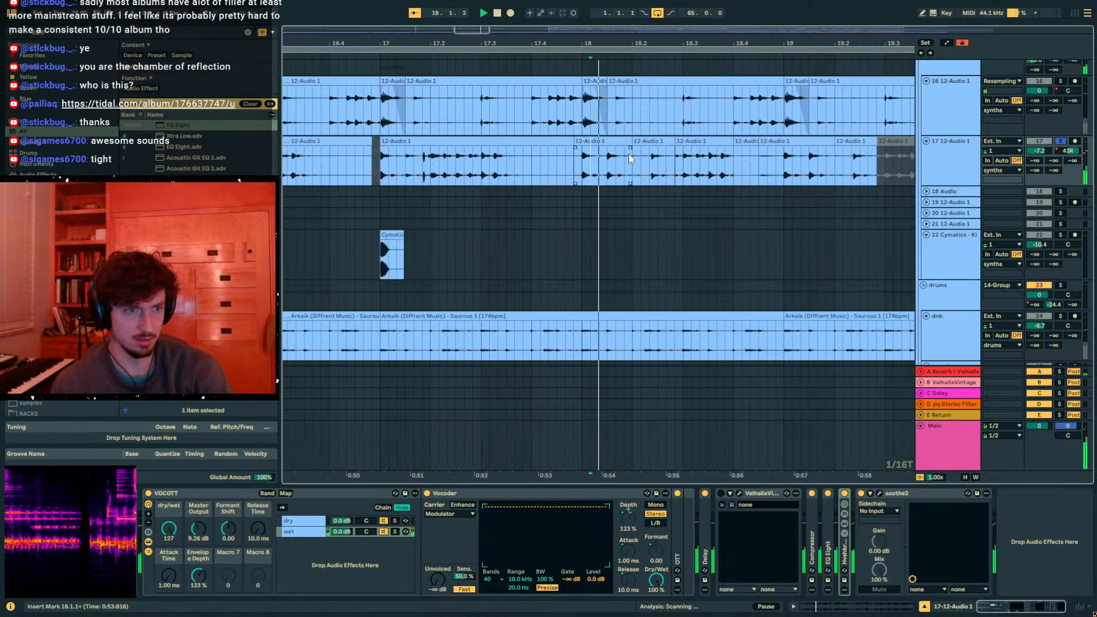
- Set the warp mode of the track 17 clip from 18.2.4 to 18.4.1 to Texture and play from bar 18 without the solo
left_click(657, 142)
key("shift+Tab")
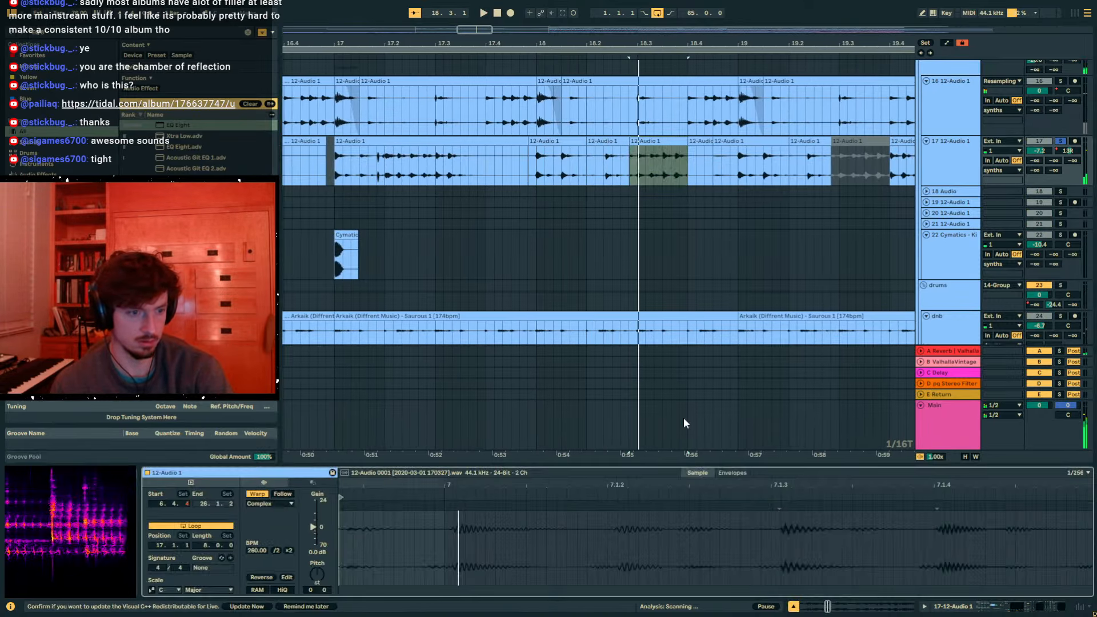
left_click(516, 139)
left_click(656, 141)
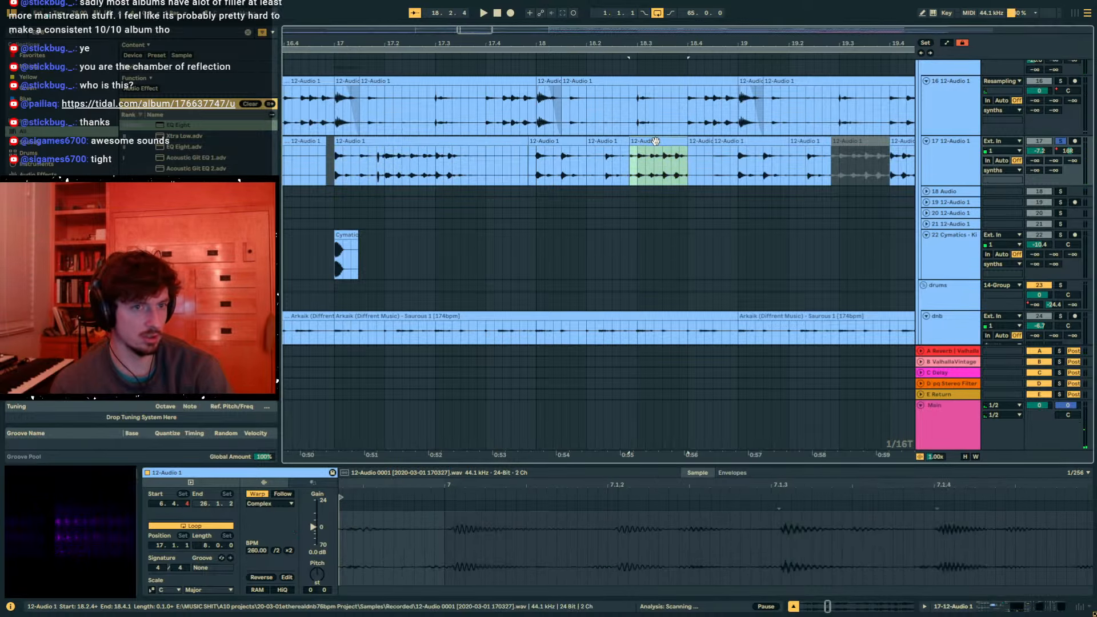
left_click(269, 505)
left_click(274, 512)
key("space")
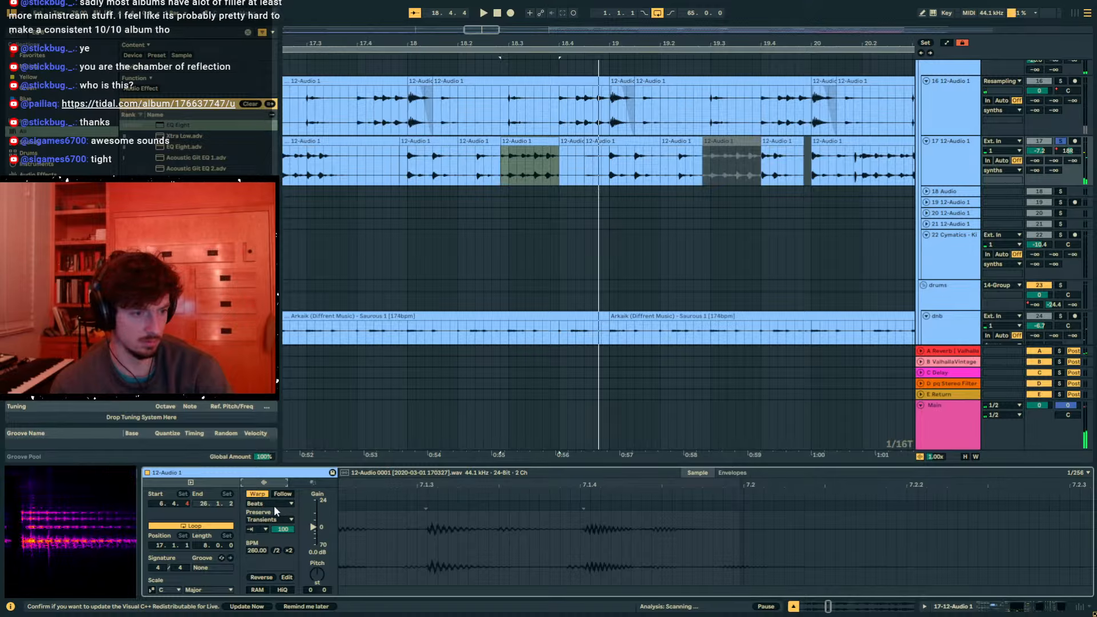
left_click(272, 530)
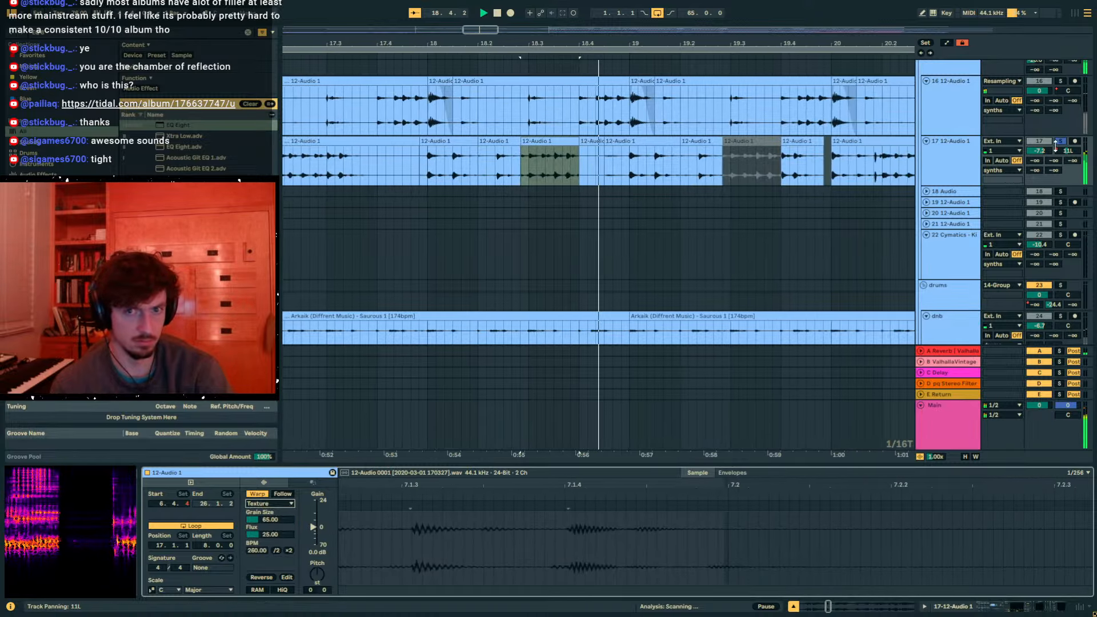
left_click(407, 142)
left_click(423, 166)
key("space")
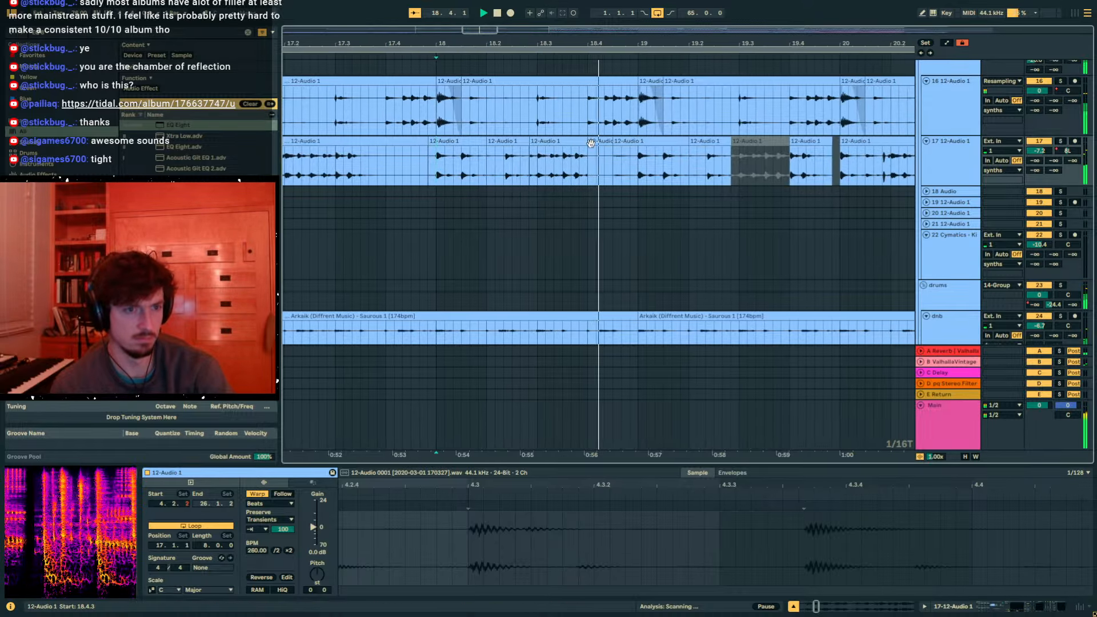
- Extend the track 17 clip before the Texture-warped one to about 18.3.2 with a fade-out over the extension
left_click_drag(620, 155, 523, 152)
left_click(516, 153)
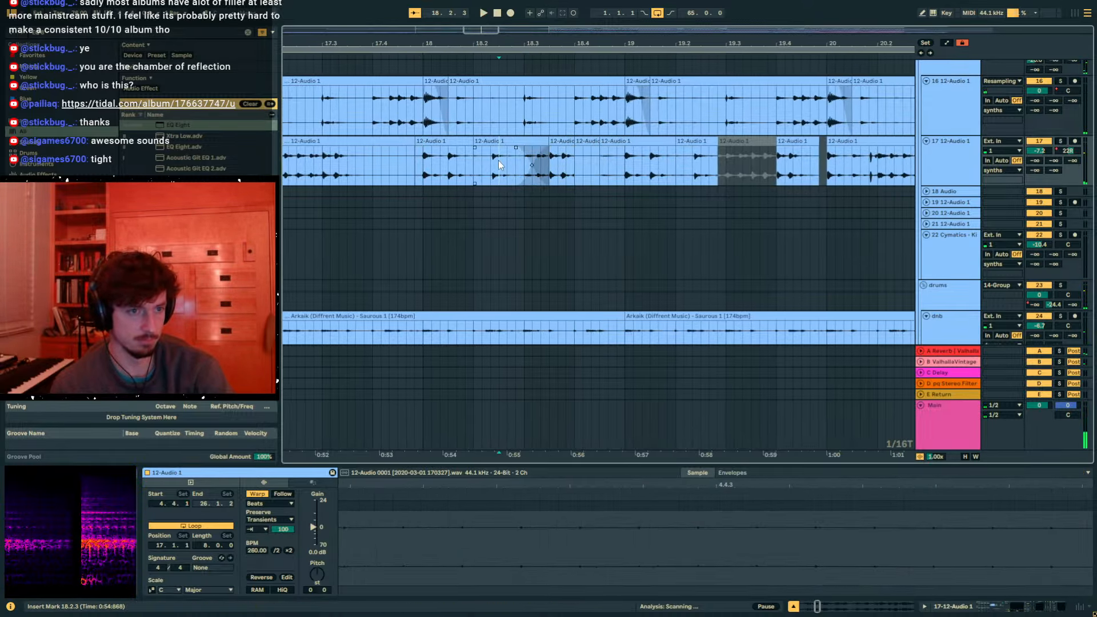
- Set the Texture-warped clip's grain size to 36.66, audition it from 18.2.2, and trim its end to about 18.3.4
left_click(559, 141)
key("space")
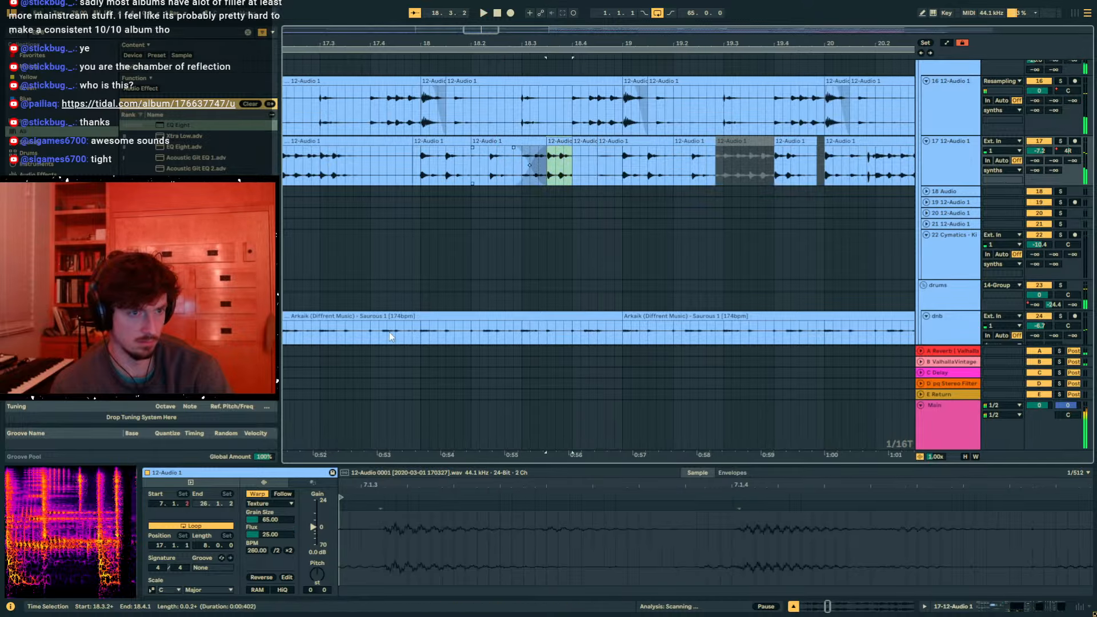
key("space")
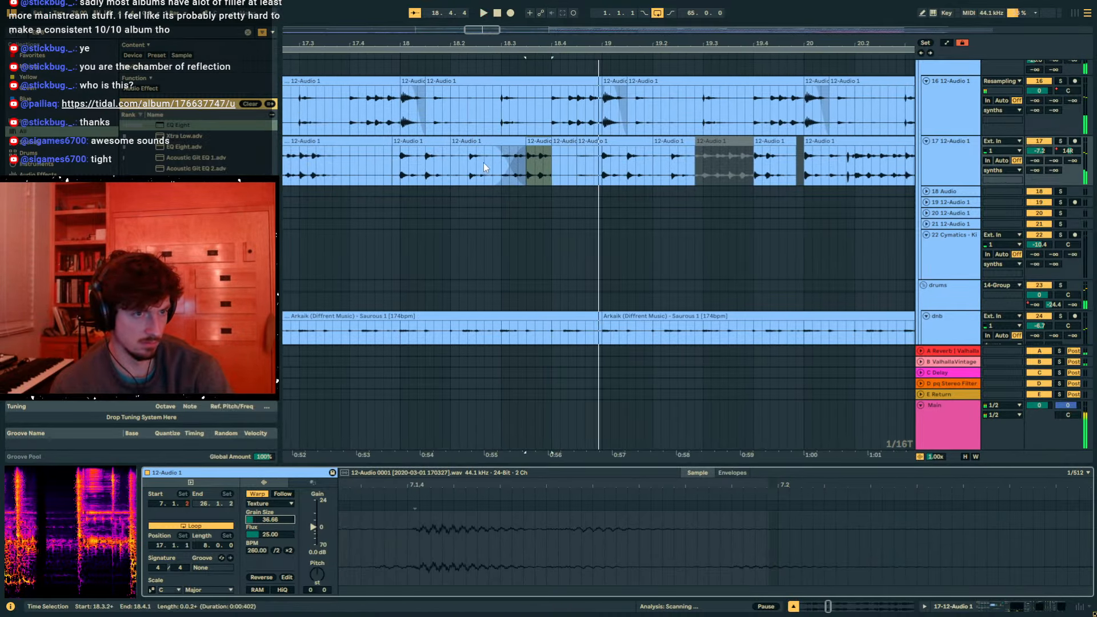
left_click(469, 163)
key("space")
key("space")
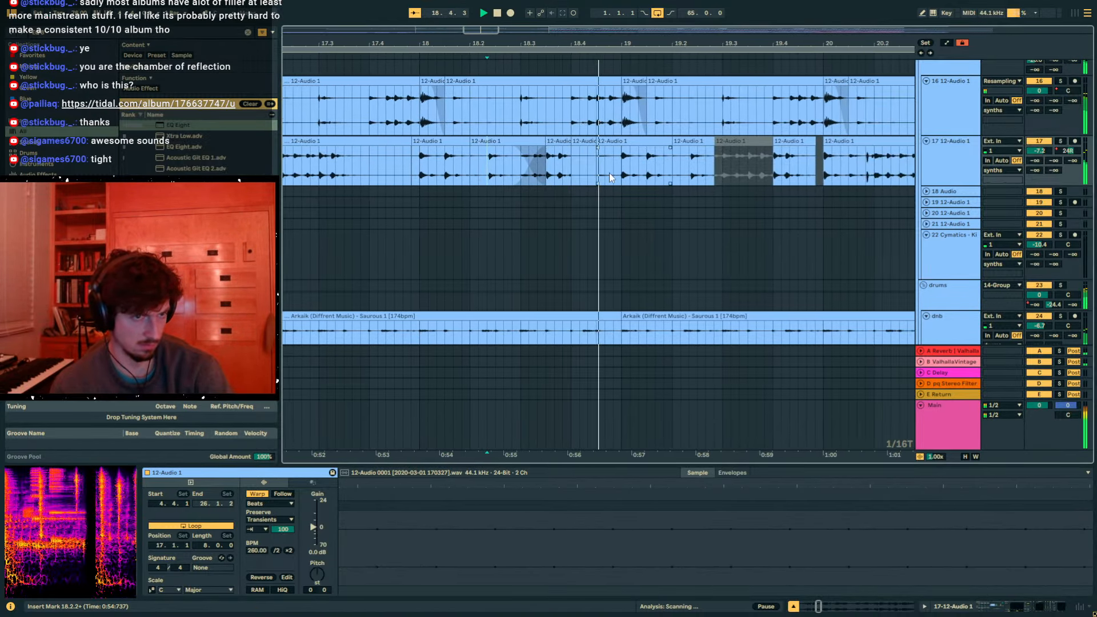
left_click(540, 143)
- Slightly lower the dnb track's EQ Eight 1 Gain A automation before bar 21 and fold that EQ Eight
scroll(722, 224, "down", 3)
left_click(1039, 234)
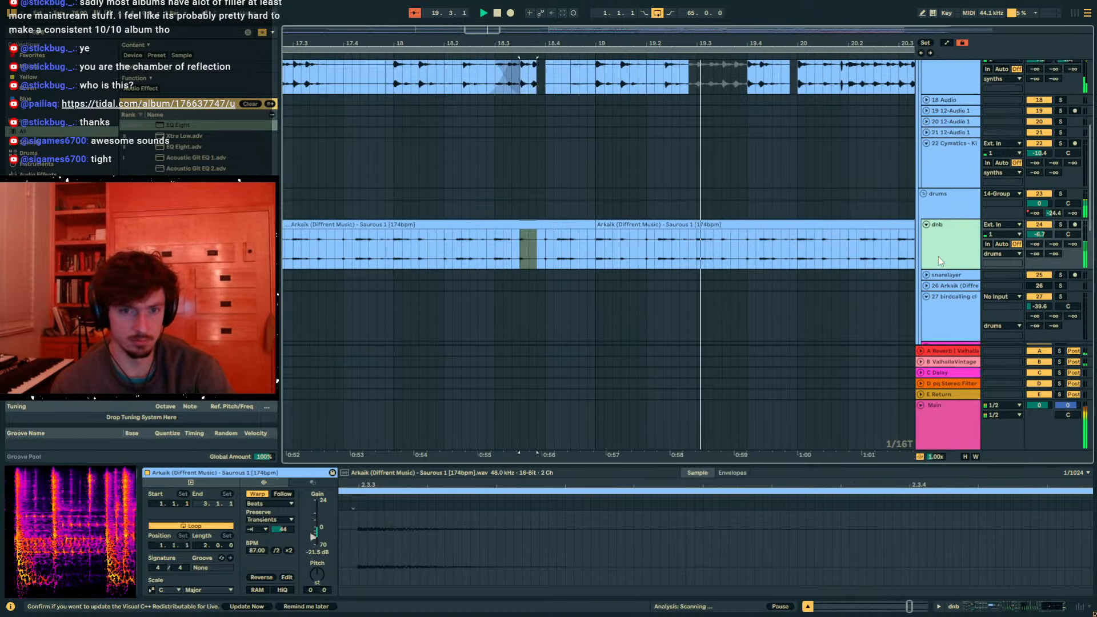
key("shift+Tab")
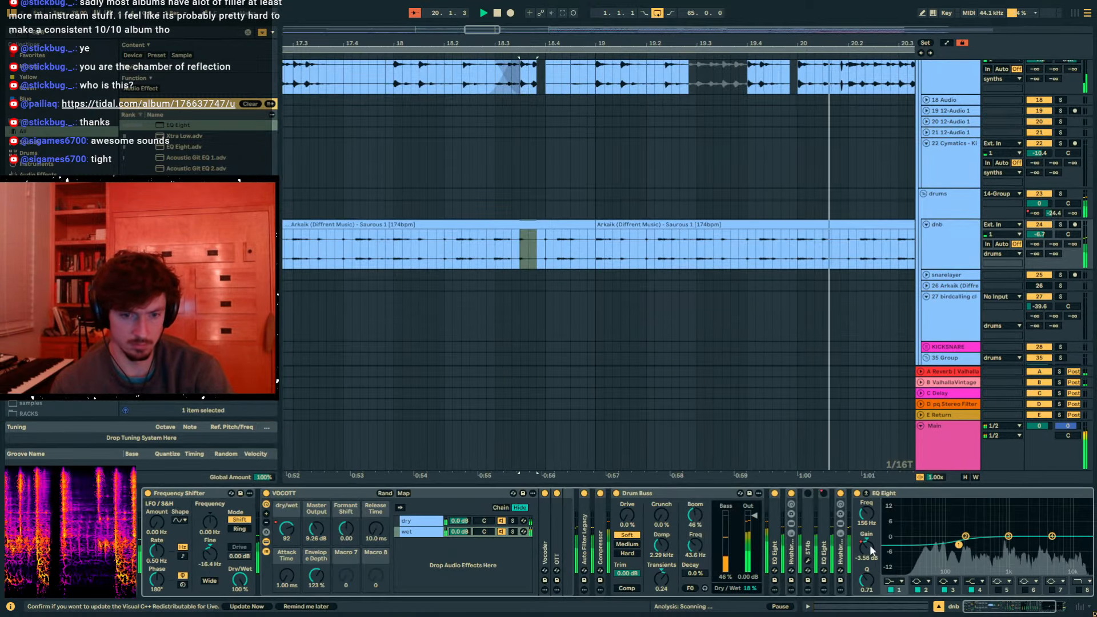
key("a")
left_click_drag(676, 45, 595, 15)
left_click(690, 254)
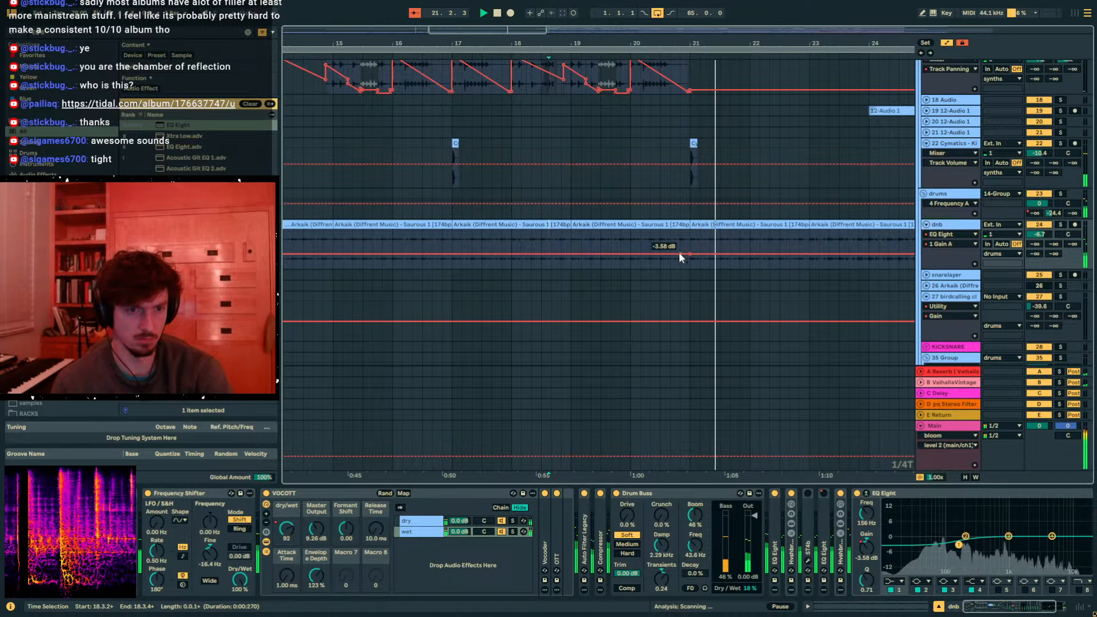
left_click_drag(680, 253, 680, 256)
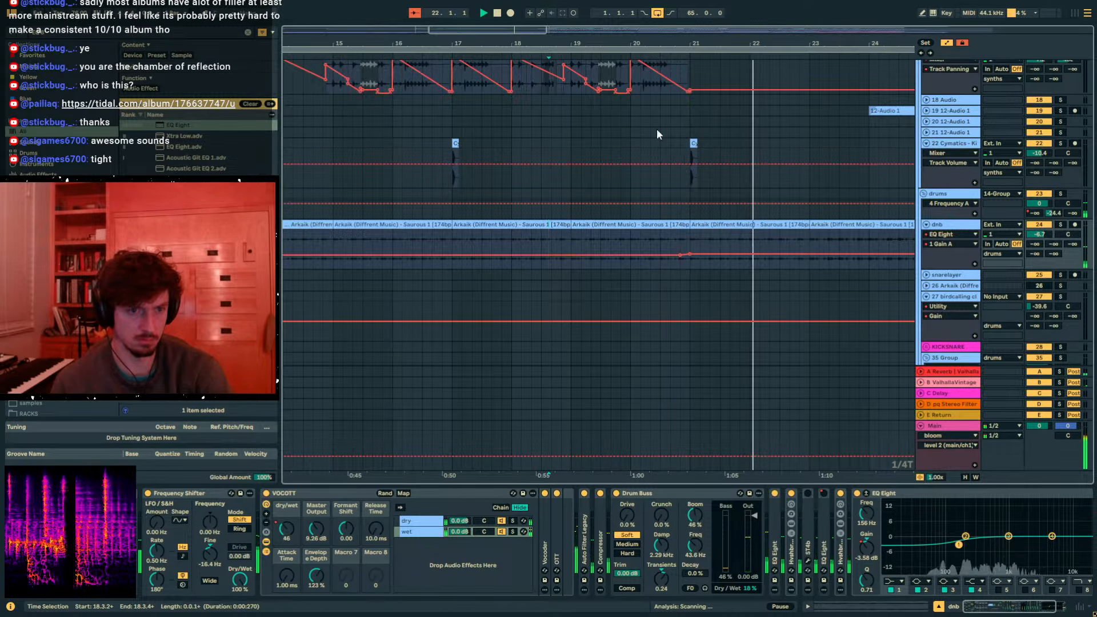
left_click_drag(642, 42, 516, 21)
key("a")
left_click(571, 262)
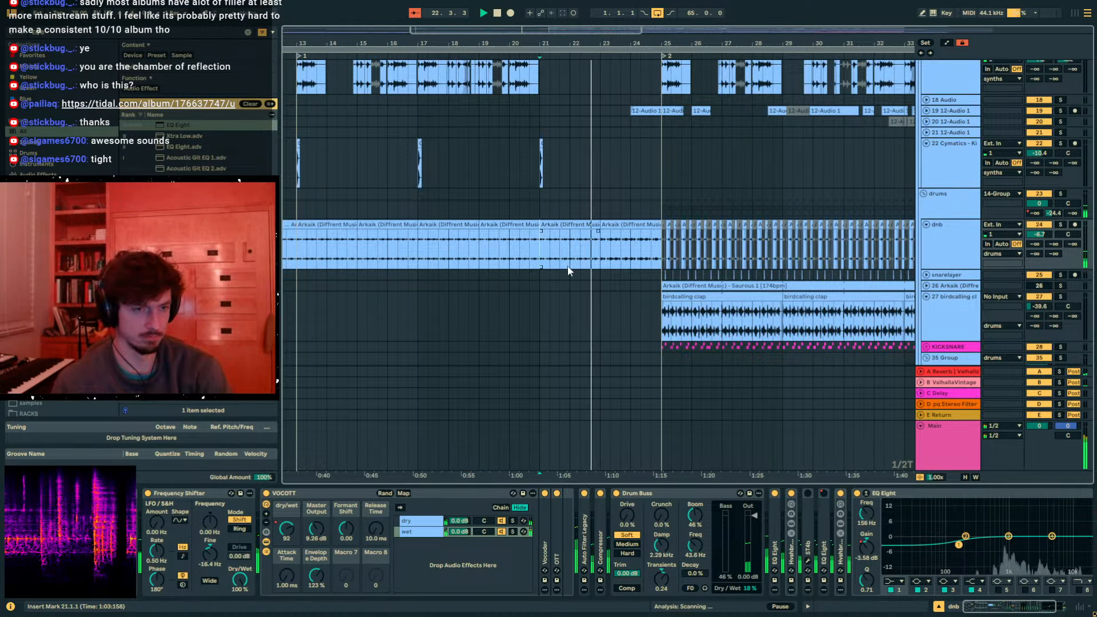
double_click(911, 496)
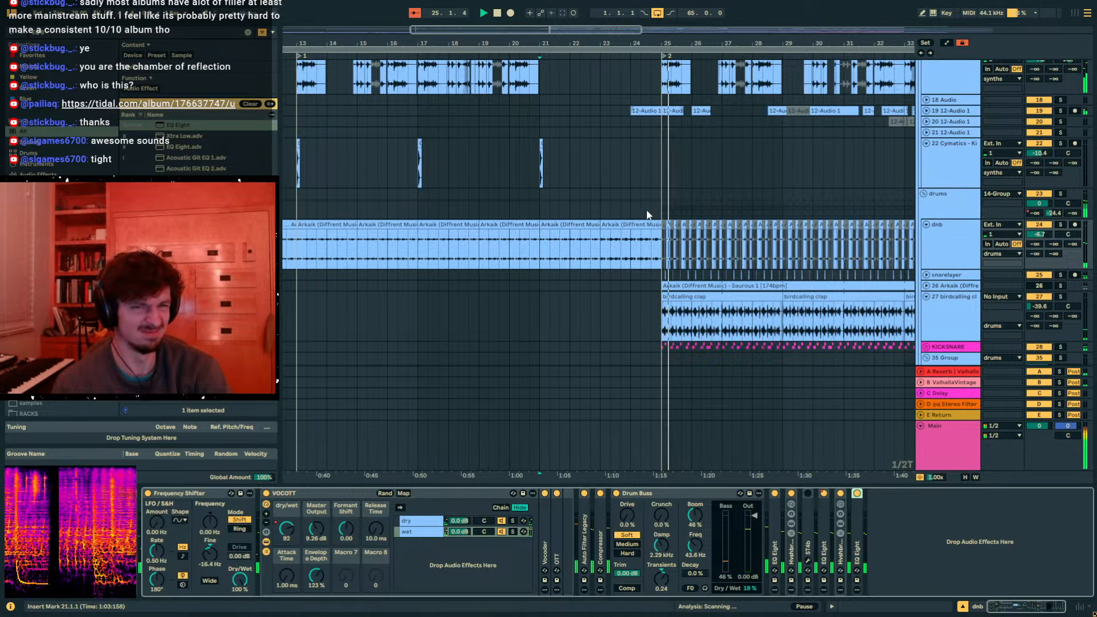
- Deactivate the birdcalling clap clip from 25.1.1 to 29.1.1
left_click(659, 203)
scroll(764, 235, "down", 5)
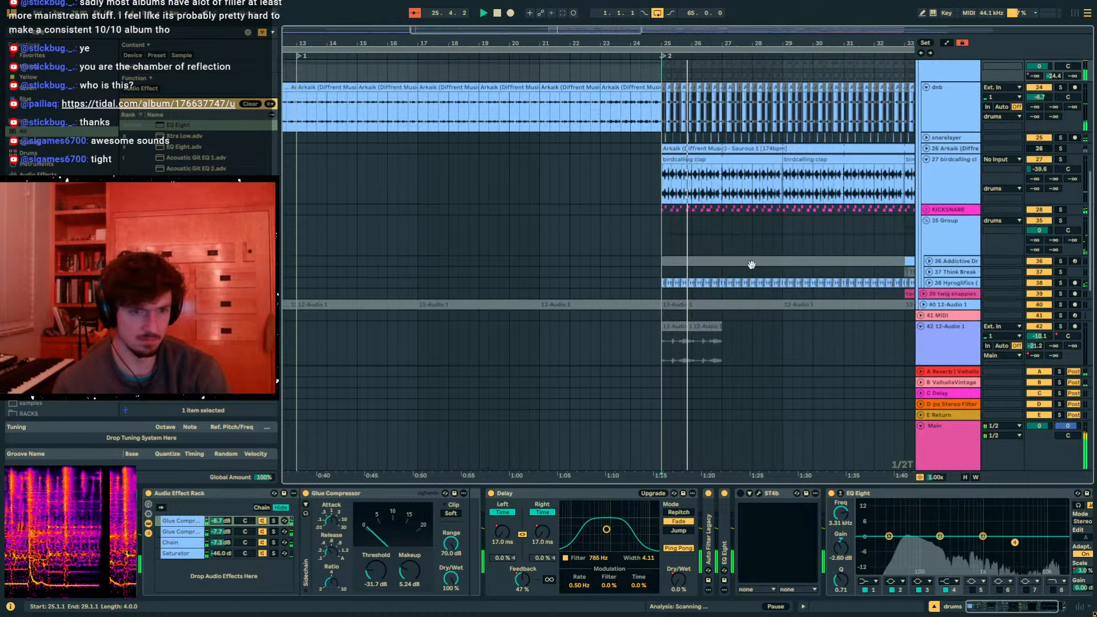
left_click(749, 159)
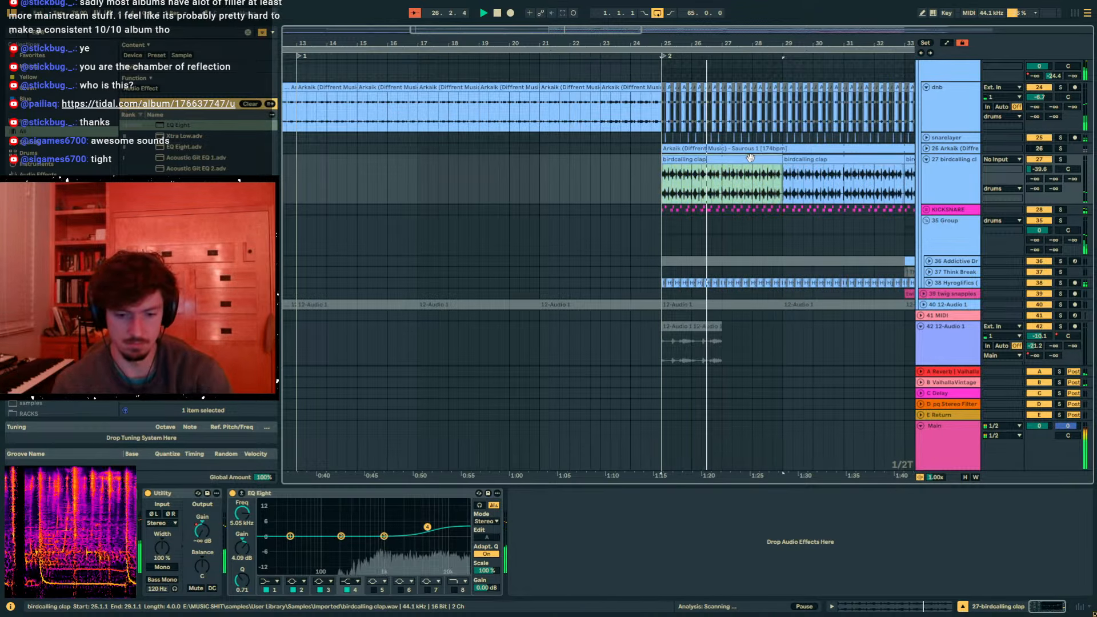
key("0")
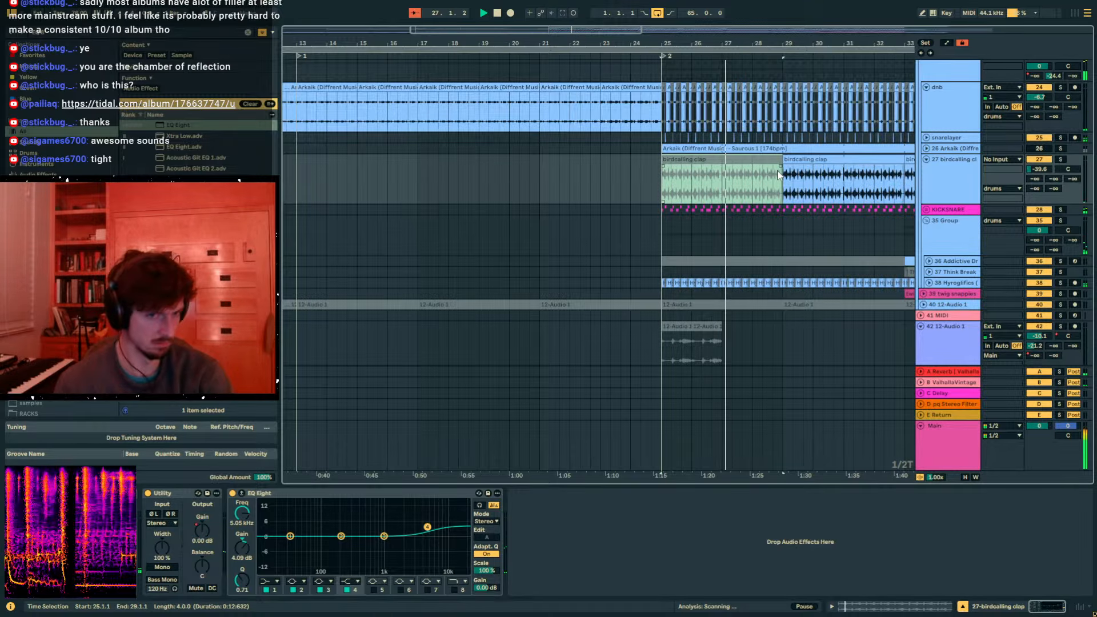
- Add a fade-in from 29.1.1 to about bar 31 to the second birdcalling clap clip
left_click(791, 168)
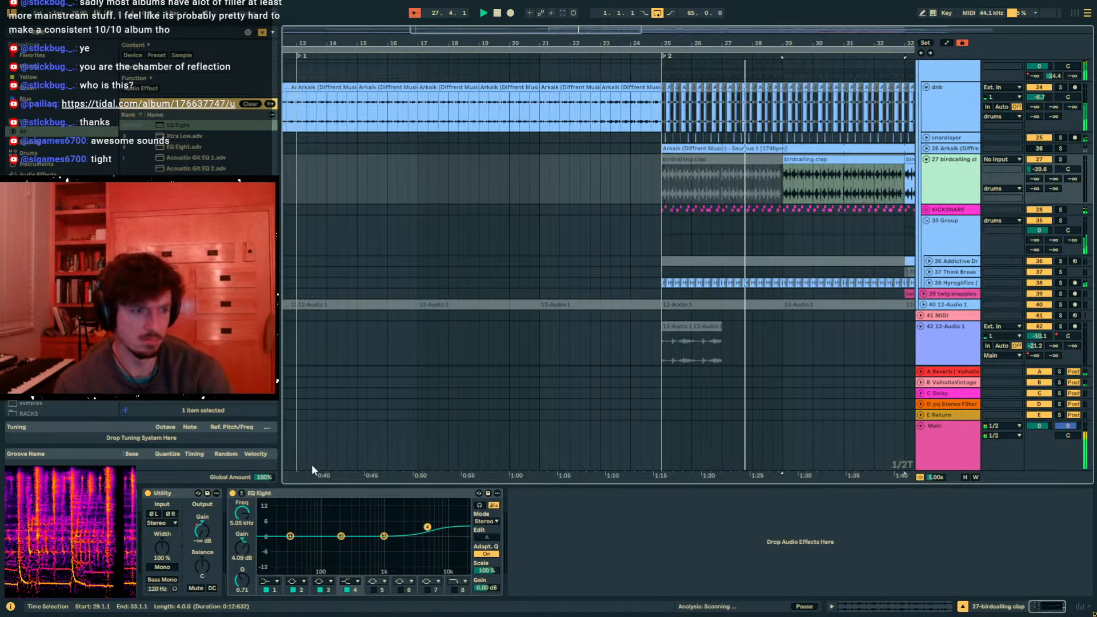
left_click(205, 526)
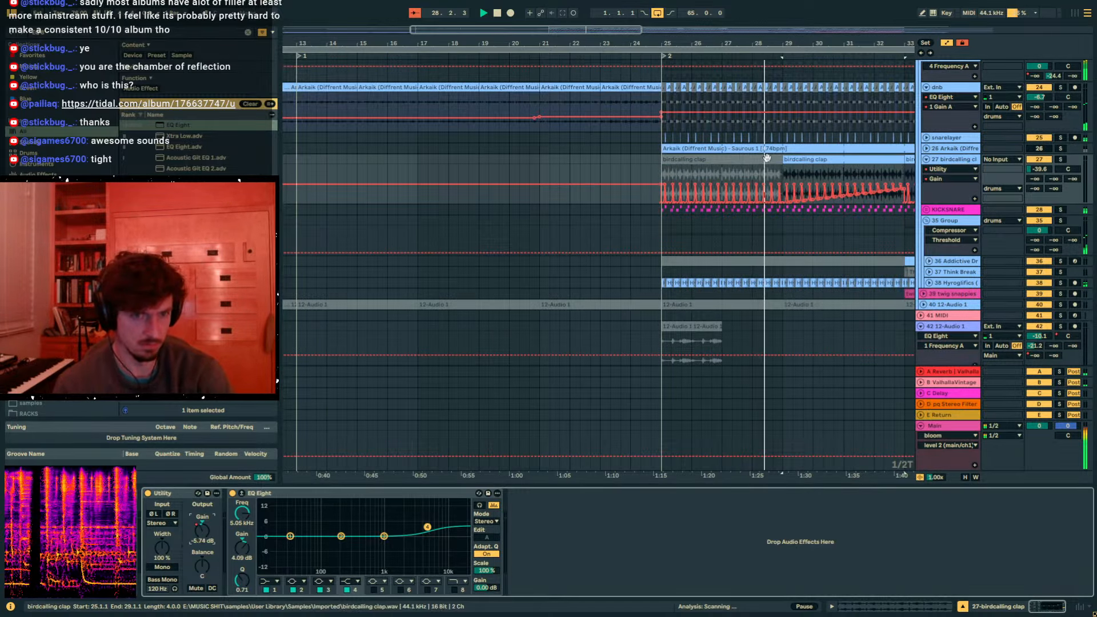
left_click(788, 172)
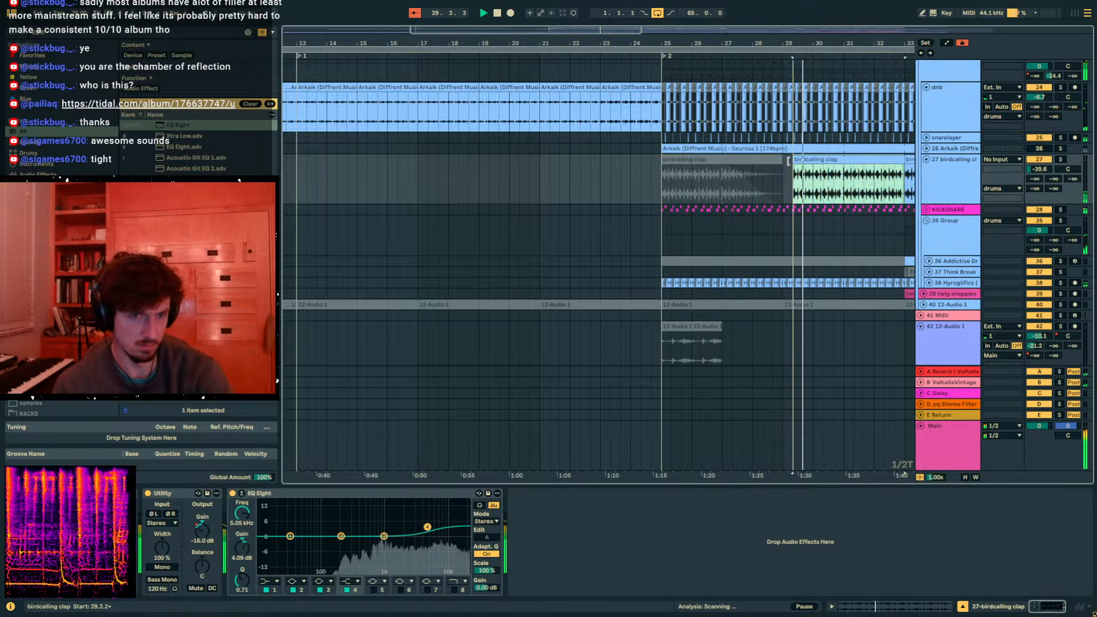
left_click_drag(786, 168, 847, 177)
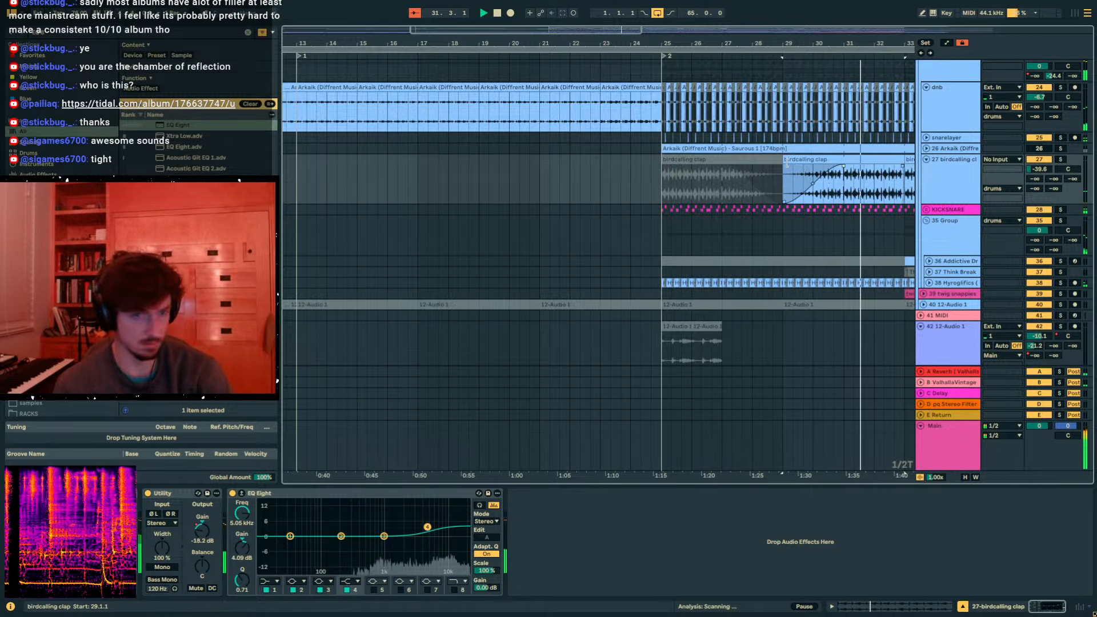
- Trim the third birdcalling clap clip to start at bar 35 and give it a fade-in
mouse_move(784, 163)
left_mouse_down()
mouse_move(743, 163)
mouse_move(783, 163)
left_mouse_up()
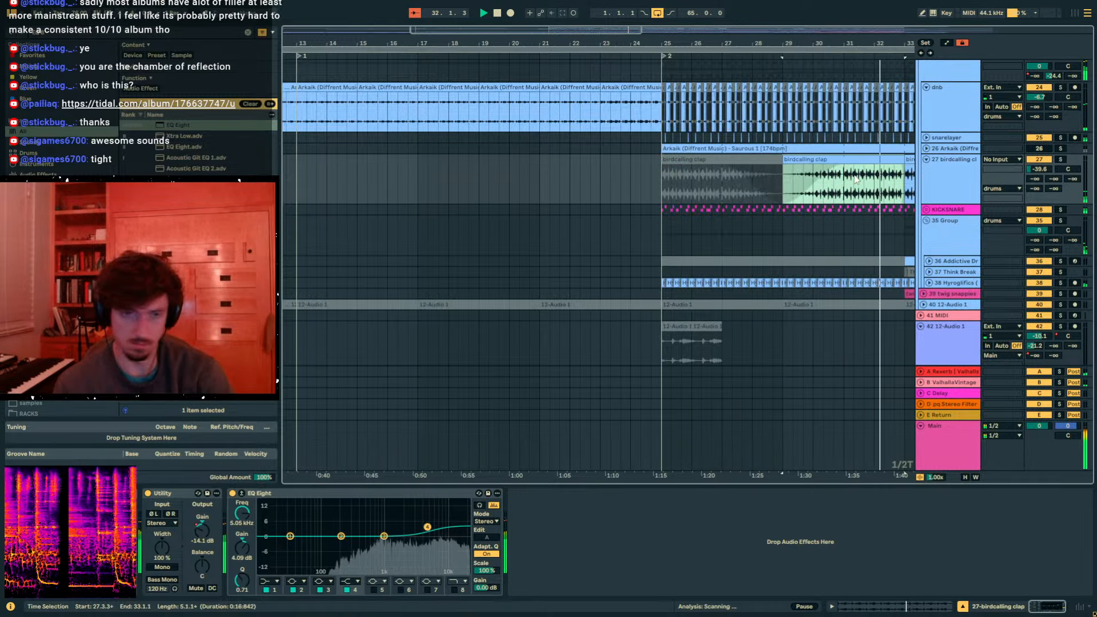
key("a")
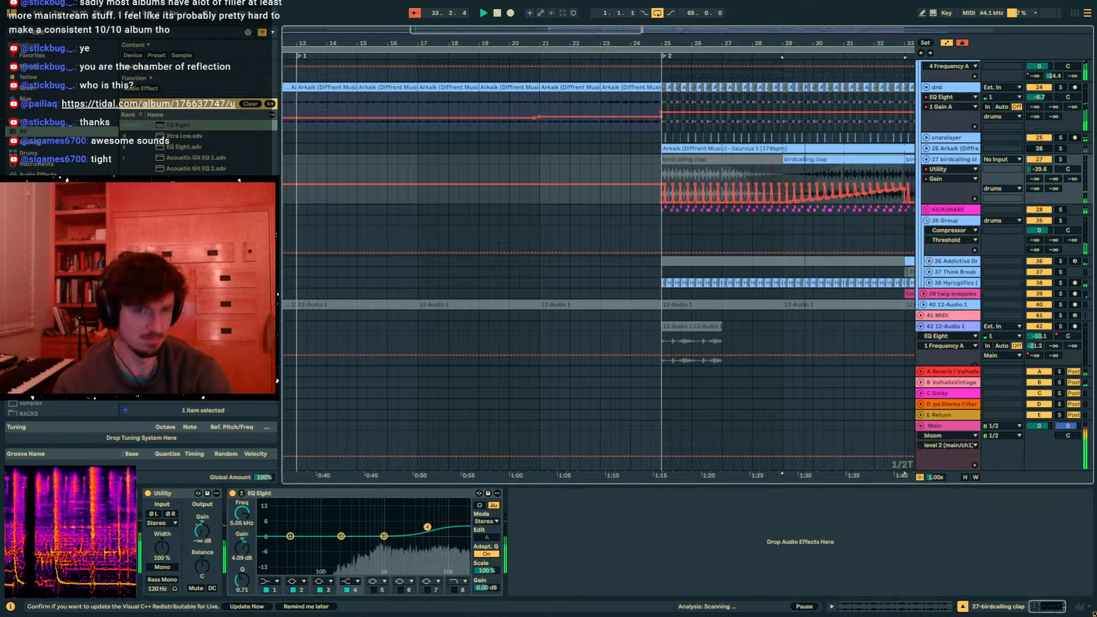
left_click(619, 173)
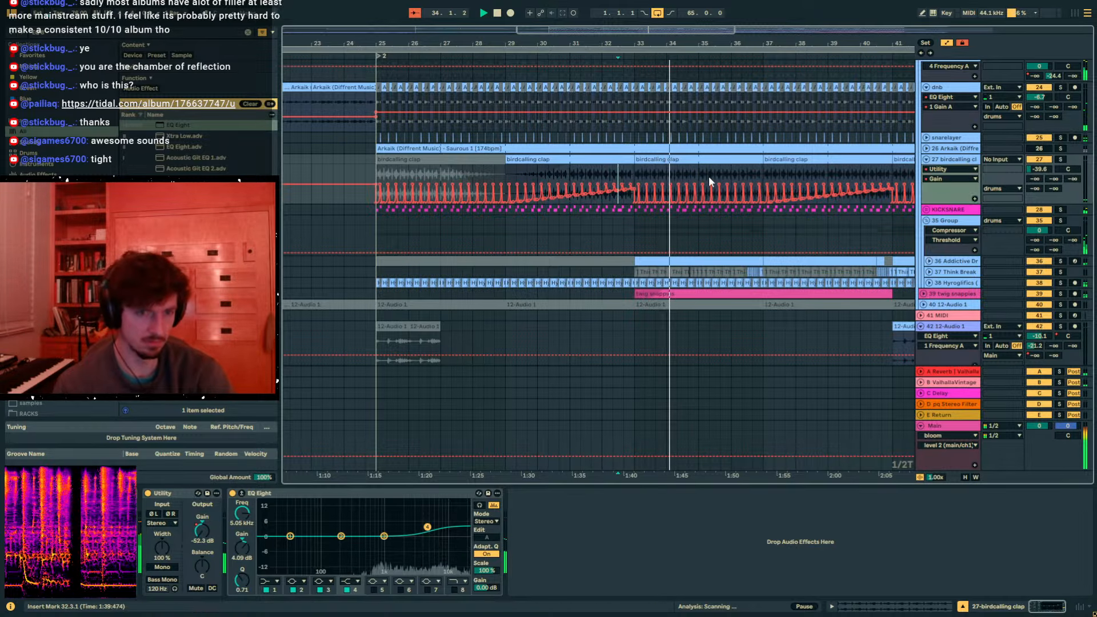
key("a")
left_click_drag(636, 160, 771, 169)
key("a")
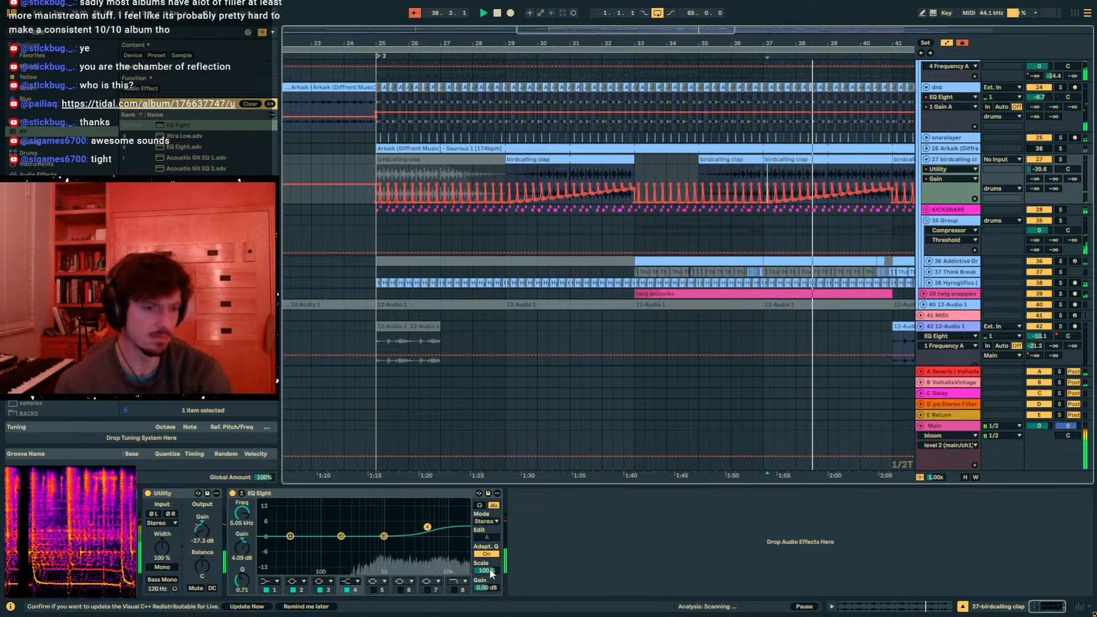
- Set the Scale of the birdcalling clap track's EQ Eight to 25%
left_click_drag(487, 570, 486, 606)
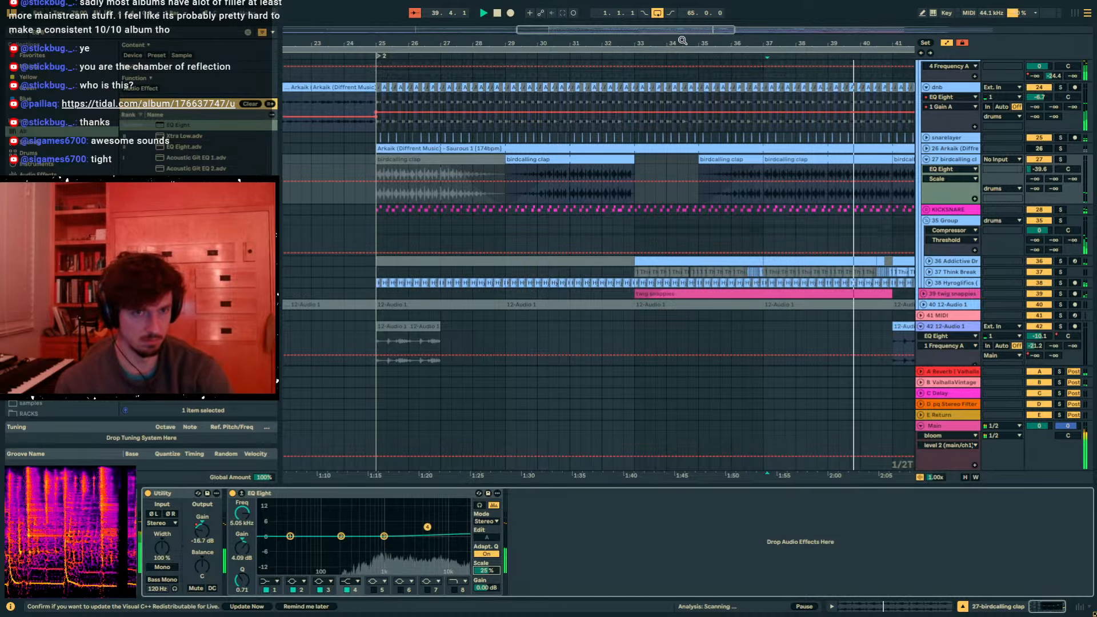
left_click_drag(682, 41, 571, 20)
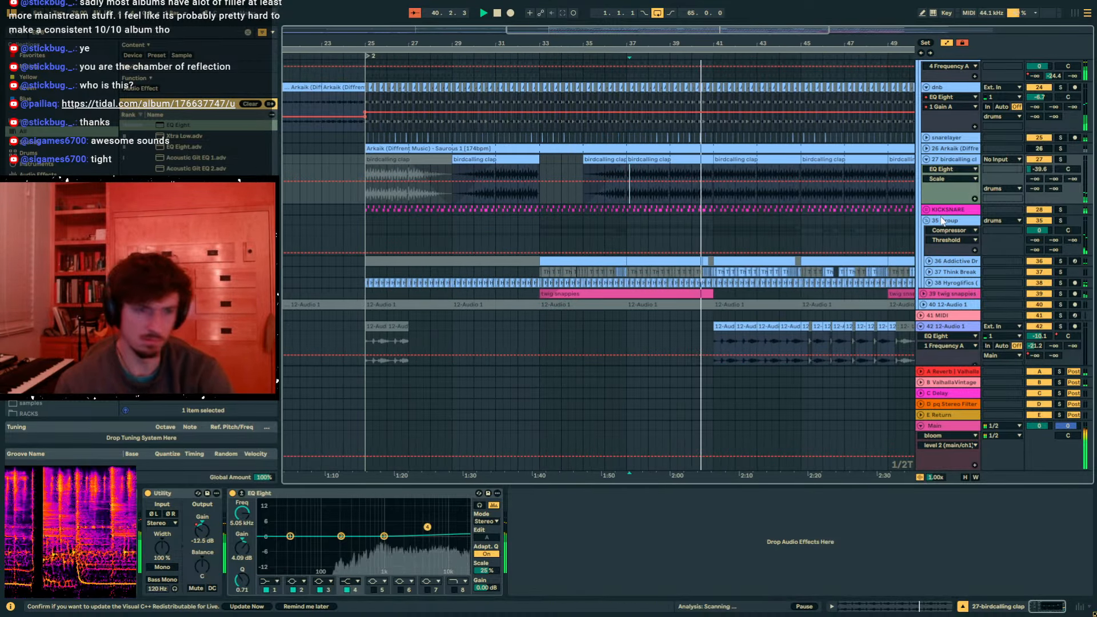
key("a")
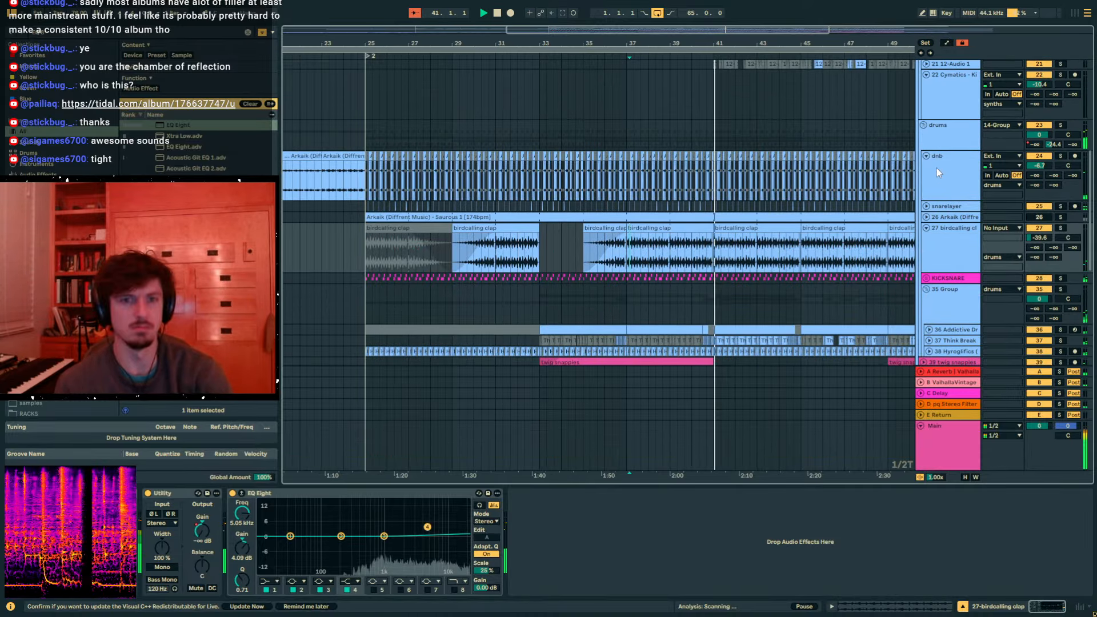
- Inspect the drums group's Delay automation for Dry/Wet and left time
left_click(937, 168)
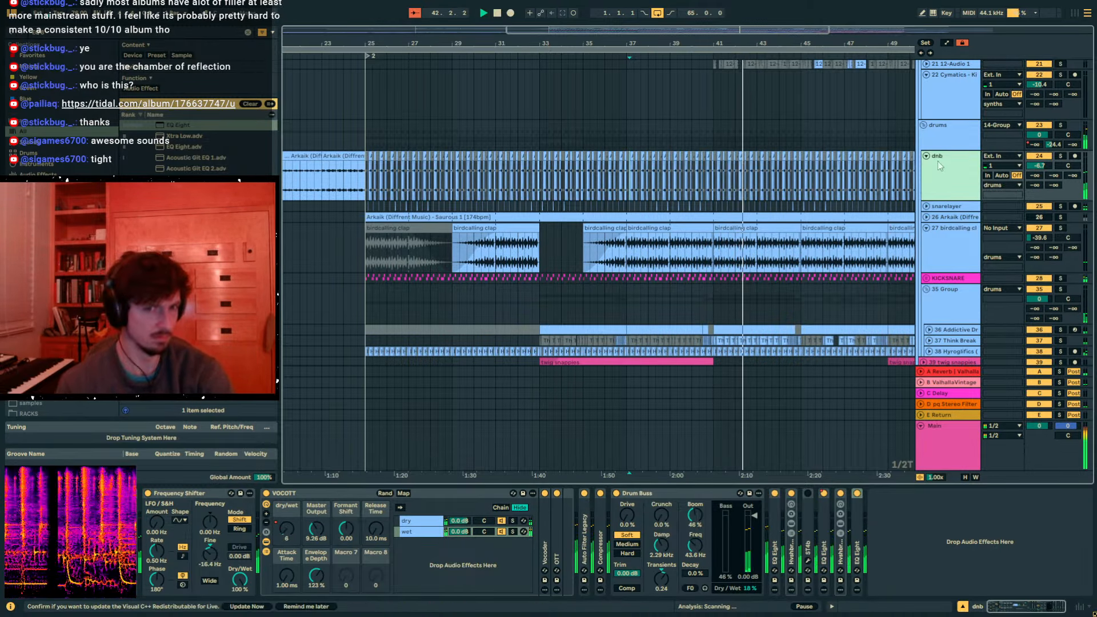
left_click(944, 133)
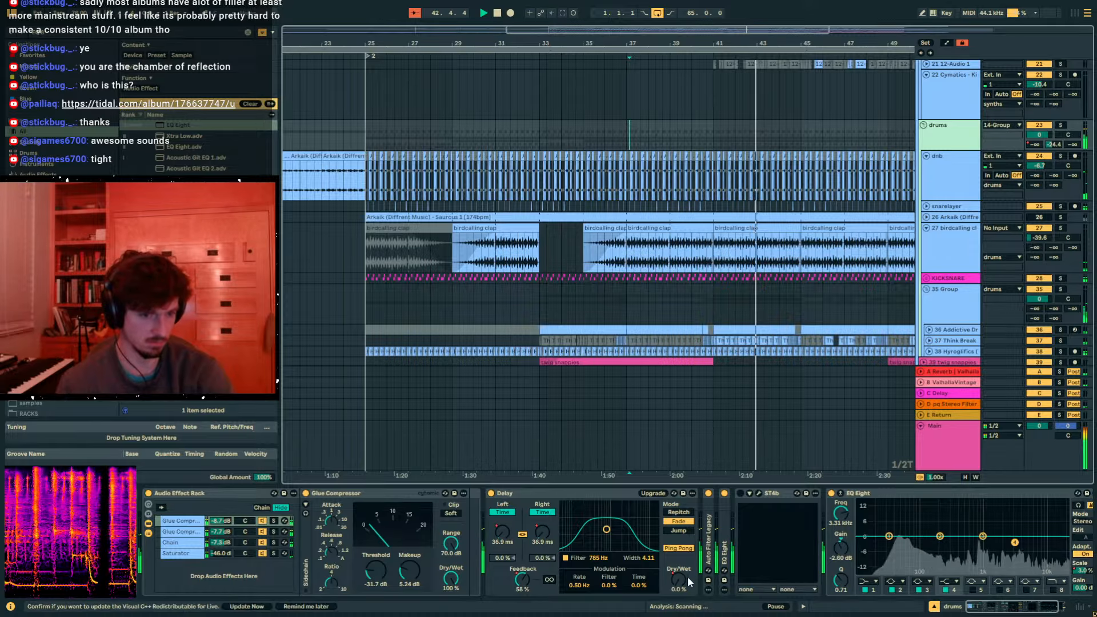
key("a")
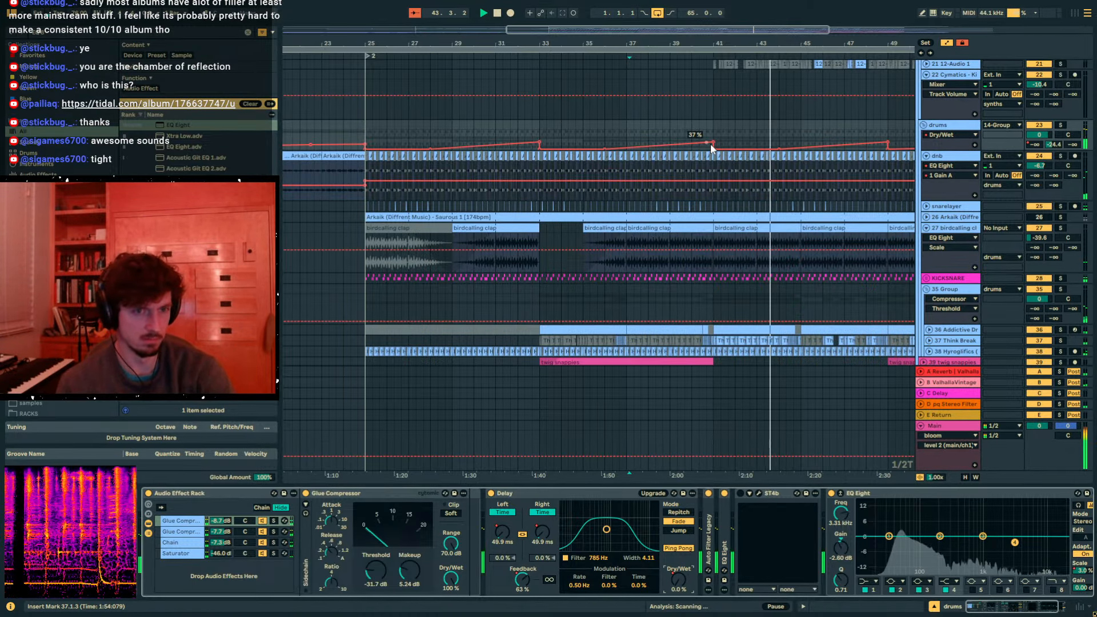
left_click(538, 534)
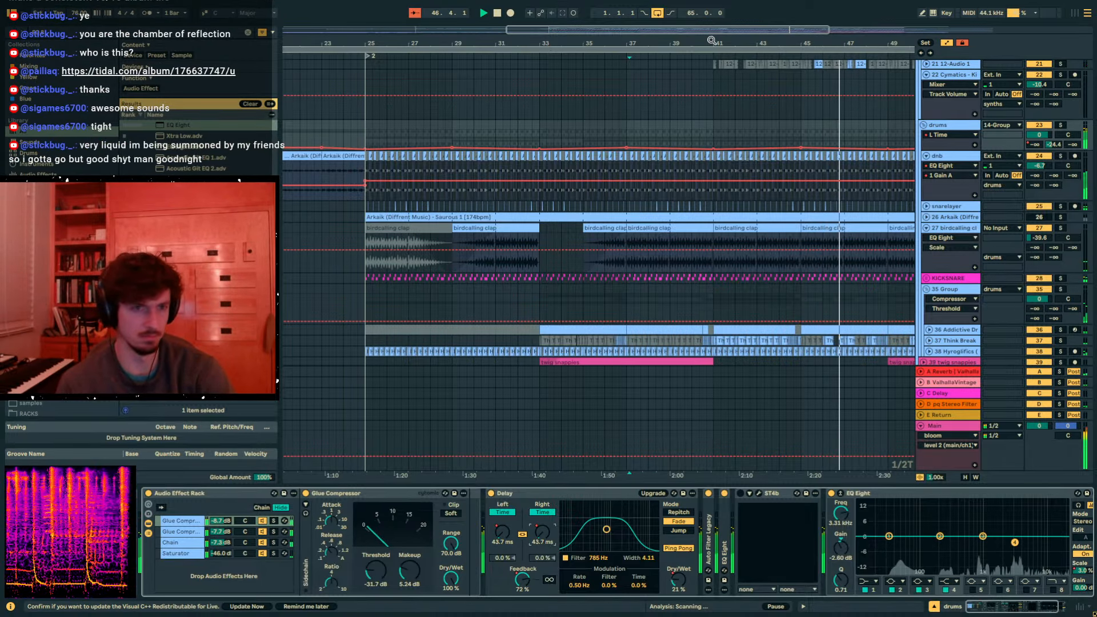
left_click_drag(711, 40, 501, 38)
key("a")
- Restart playback from 47.1.1 on the 35 Group track to hear the section around bar 49
scroll(653, 313, "down", 2)
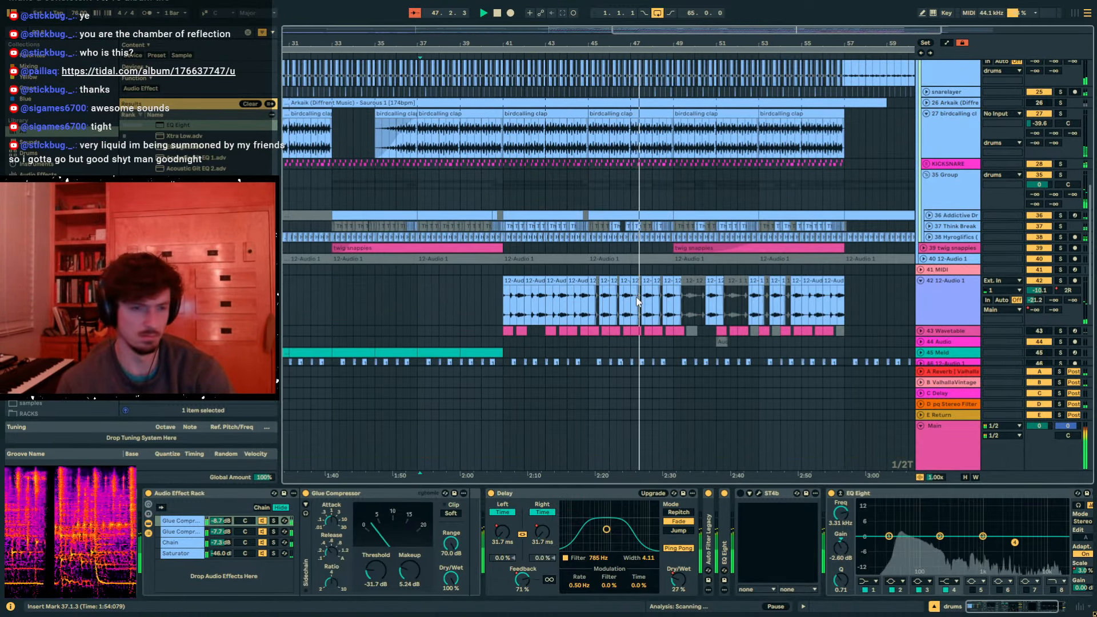
scroll(637, 302, "down", 3)
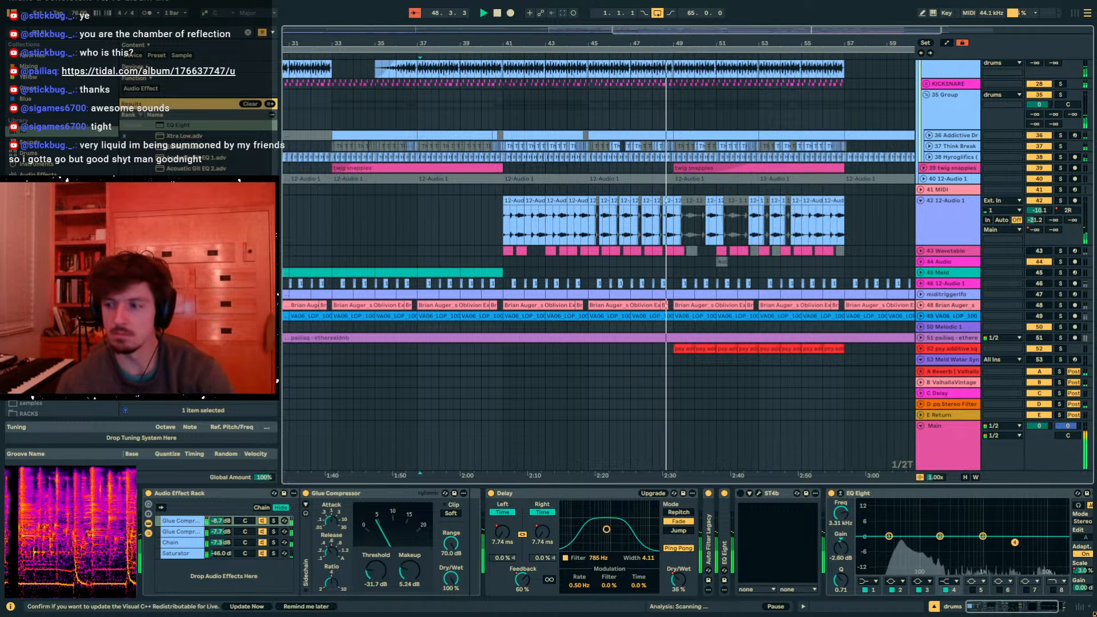
left_click(660, 117)
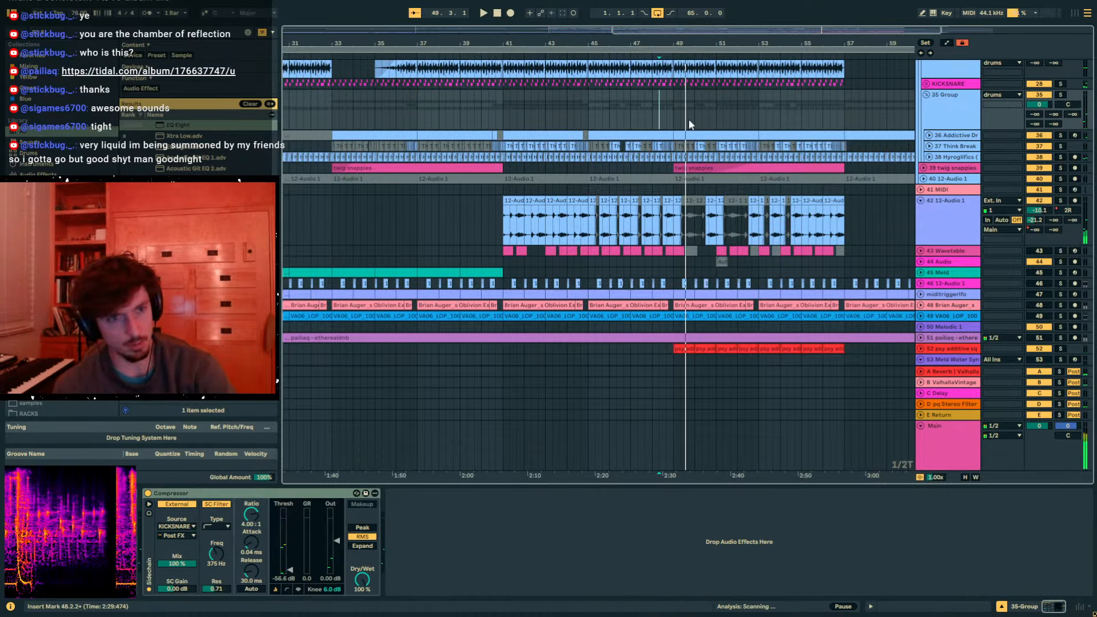
left_click(667, 115)
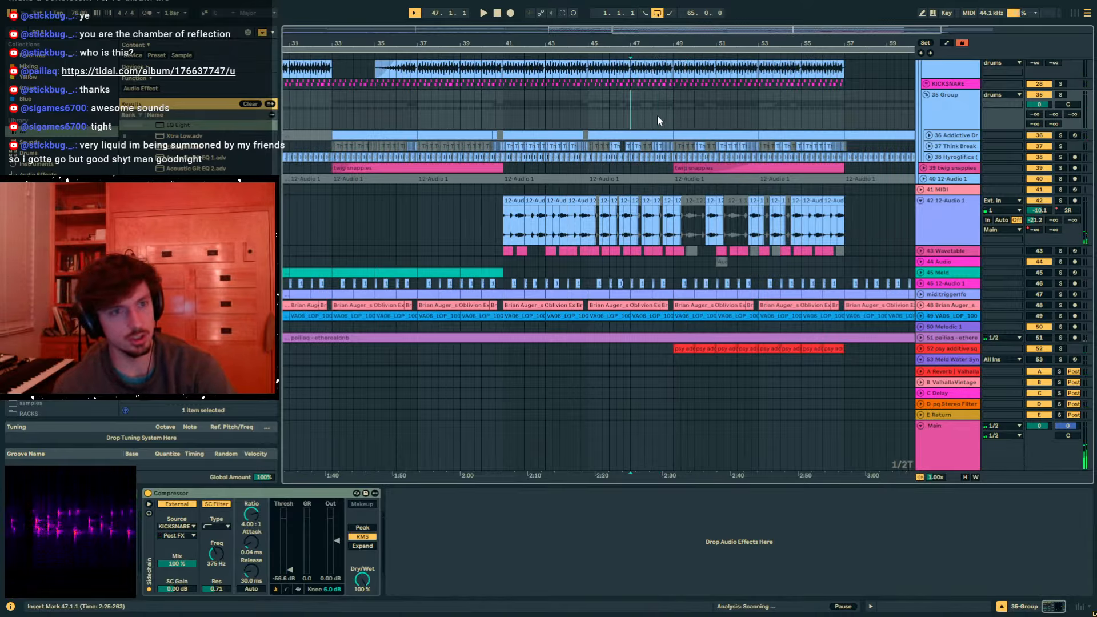
key("space")
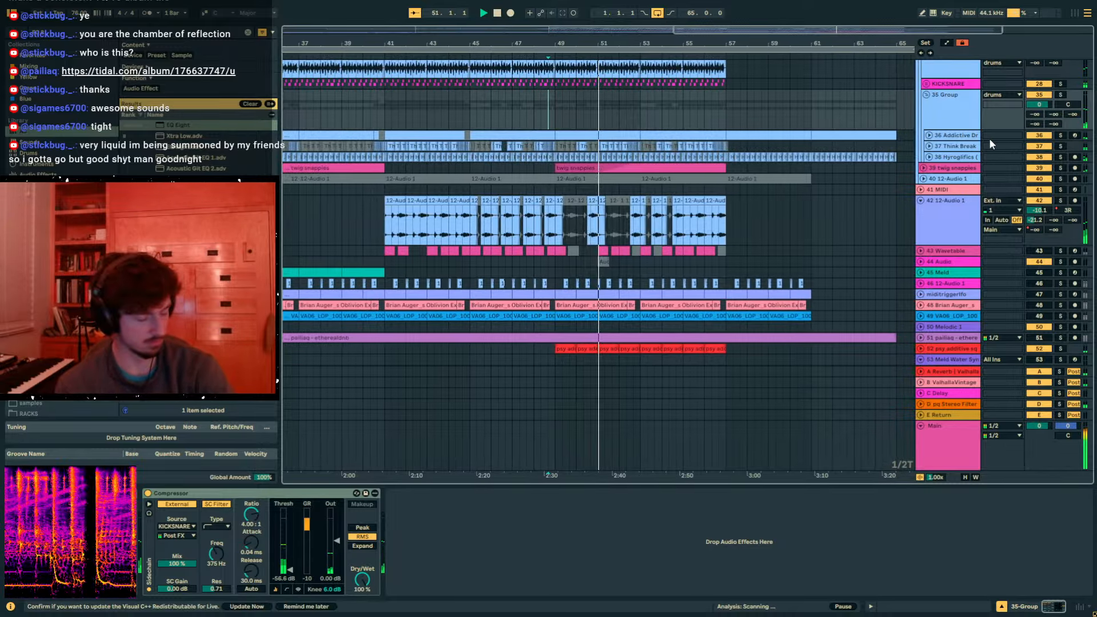
- Check the Main track's loudness in Youlean Loudness Meter 2 and close the meter window
scroll(832, 197, "up", 10)
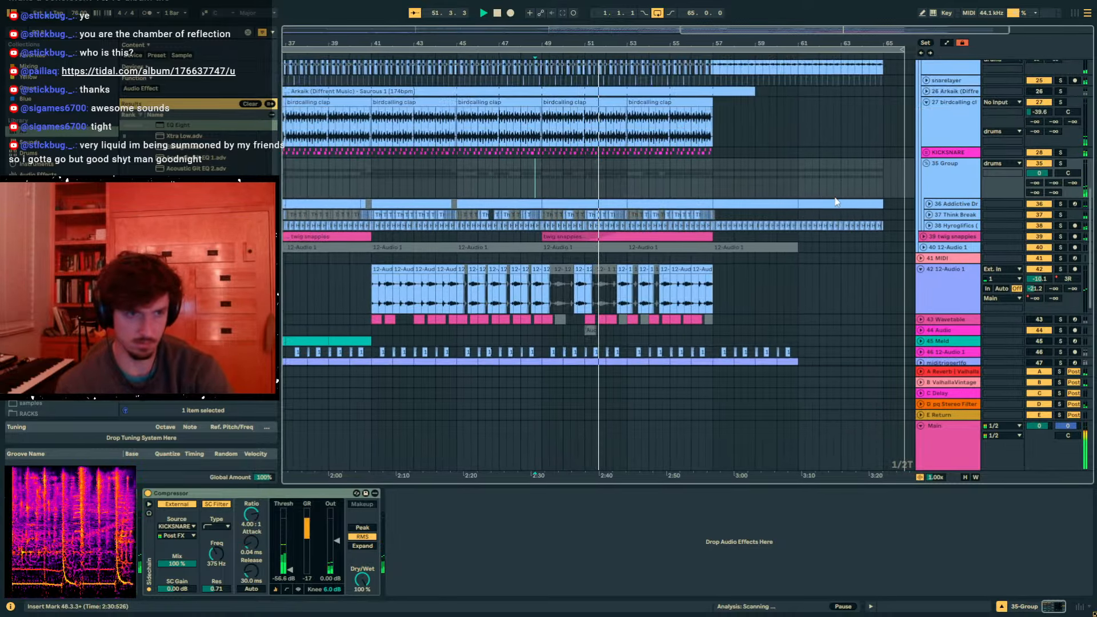
left_click(937, 189)
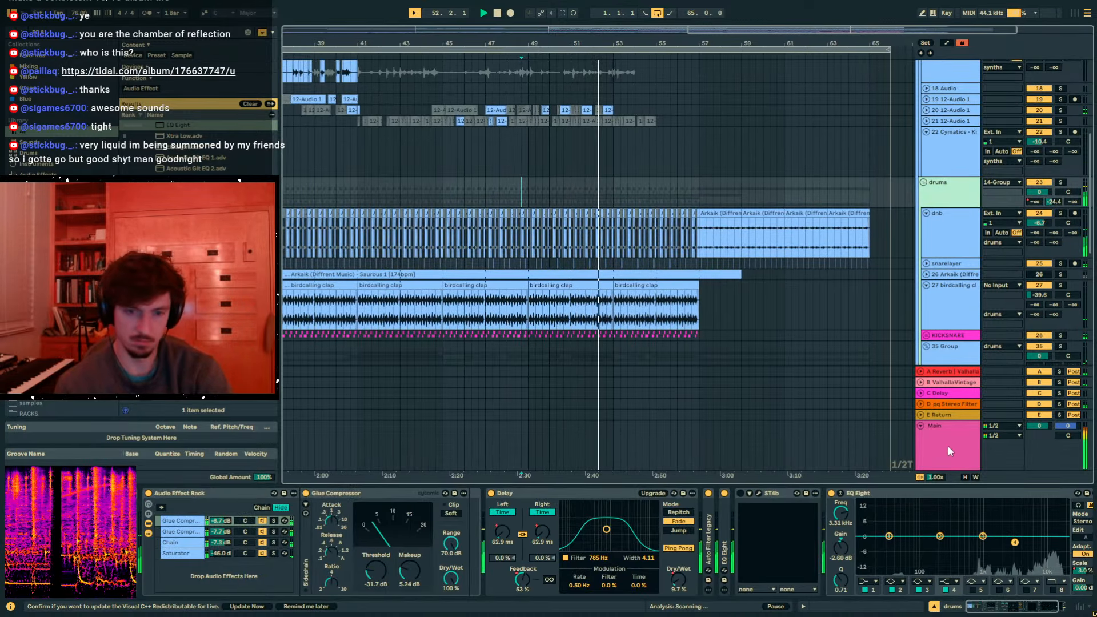
left_click(947, 445)
left_click(757, 495)
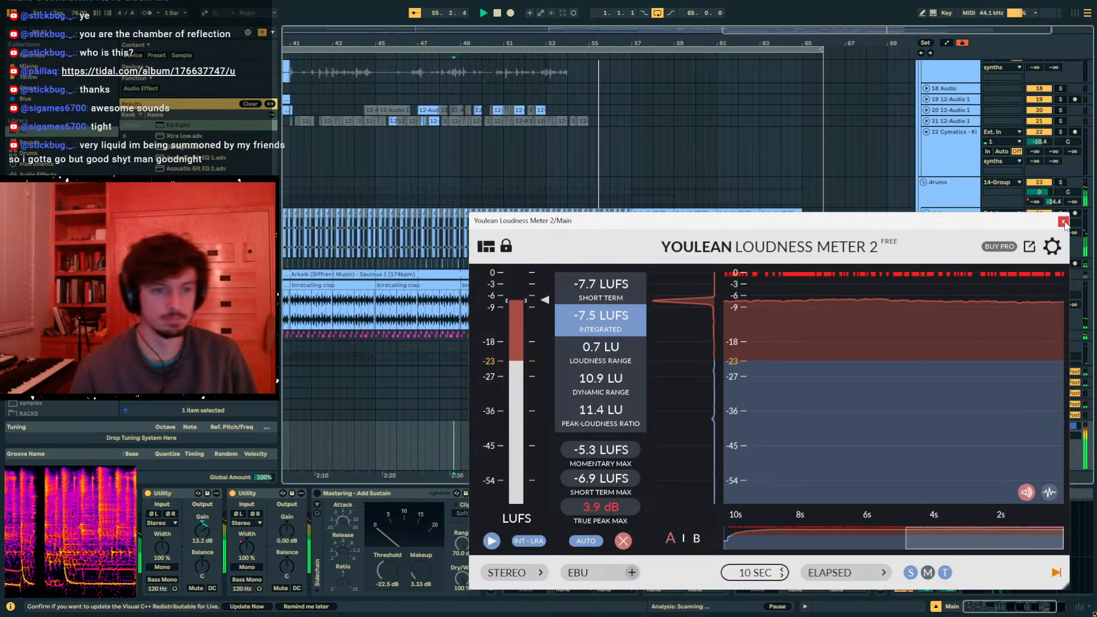
left_click(1063, 222)
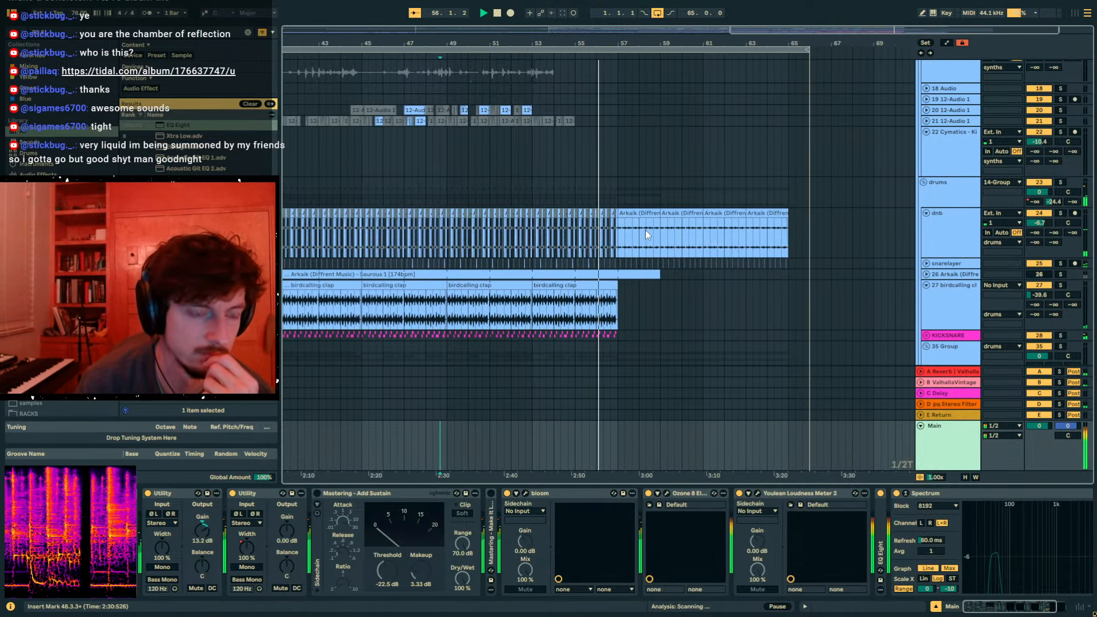
- Audition the ending from bar 56 onward and review the full arrangement across all tracks
left_click(607, 320)
scroll(927, 268, "up", 5)
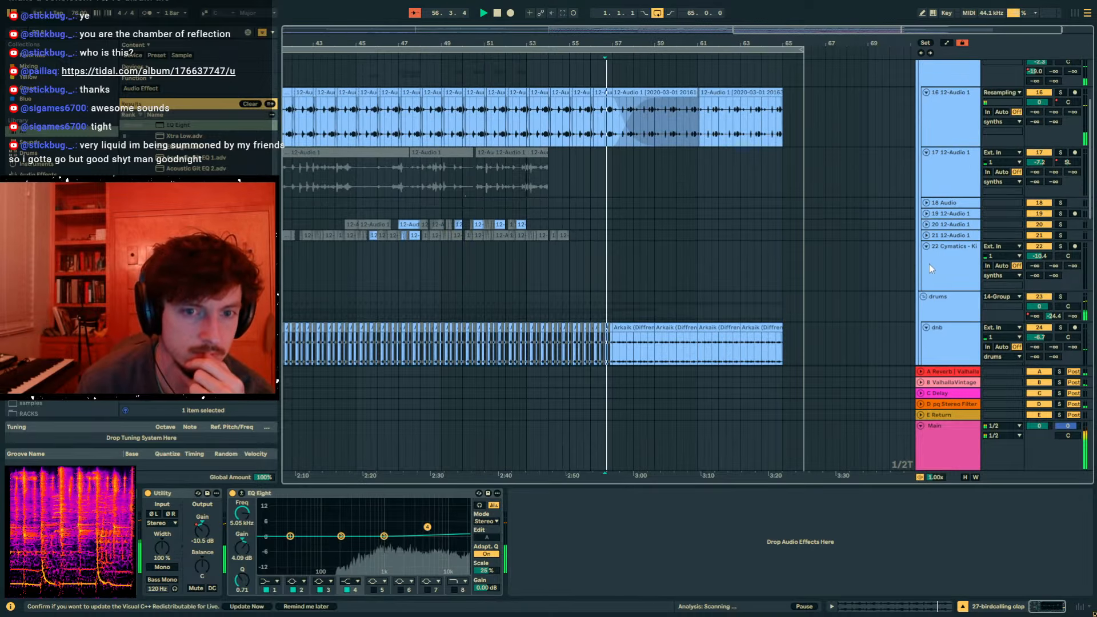
left_click(610, 128)
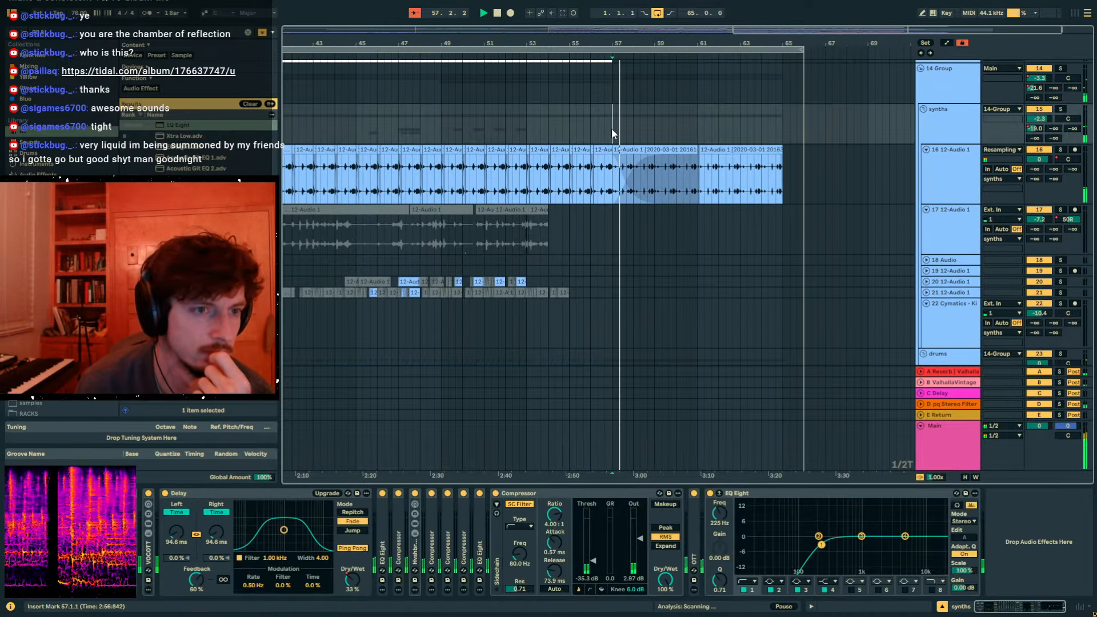
scroll(614, 129, "up", 2)
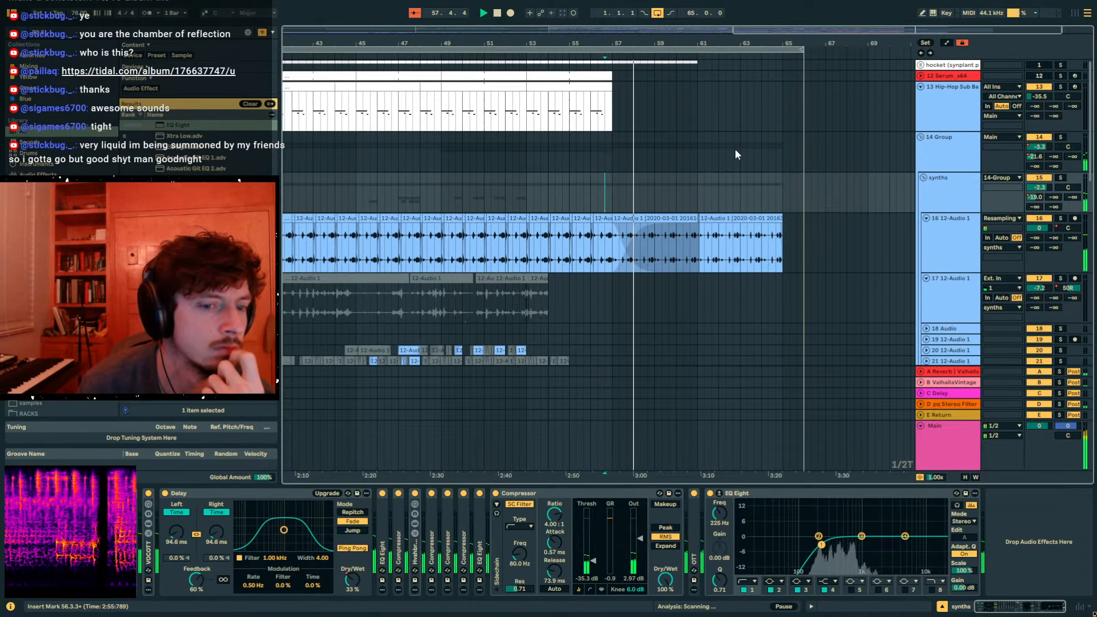
left_click(744, 30)
left_click_drag(744, 30, 744, 12)
scroll(800, 188, "down", 15)
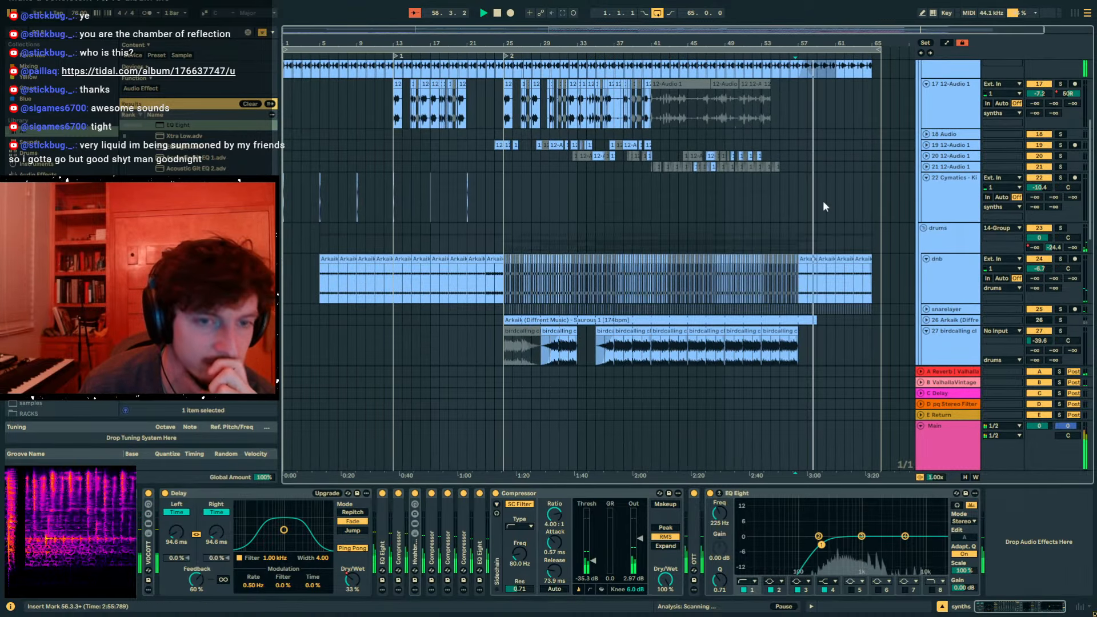
scroll(855, 238, "down", 2)
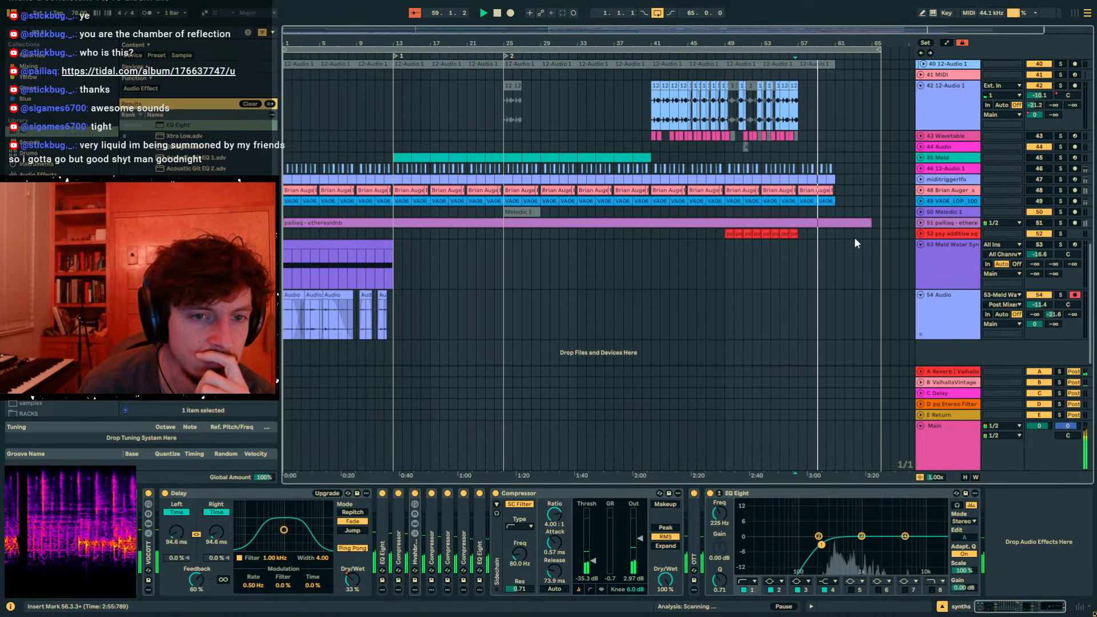
left_click(836, 262)
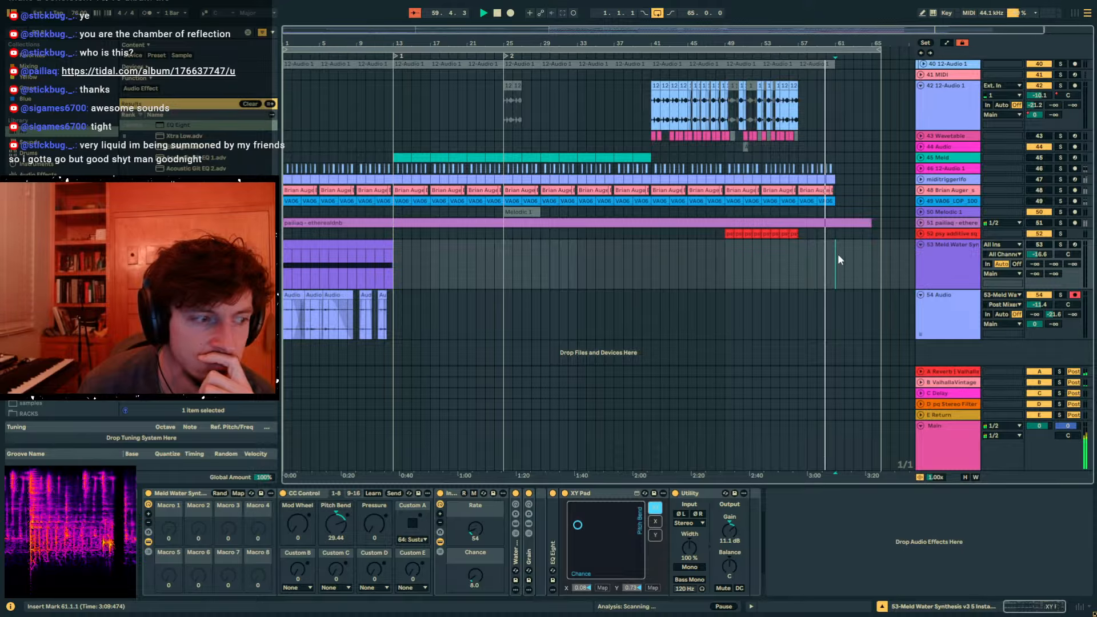
scroll(839, 260, "up", 20)
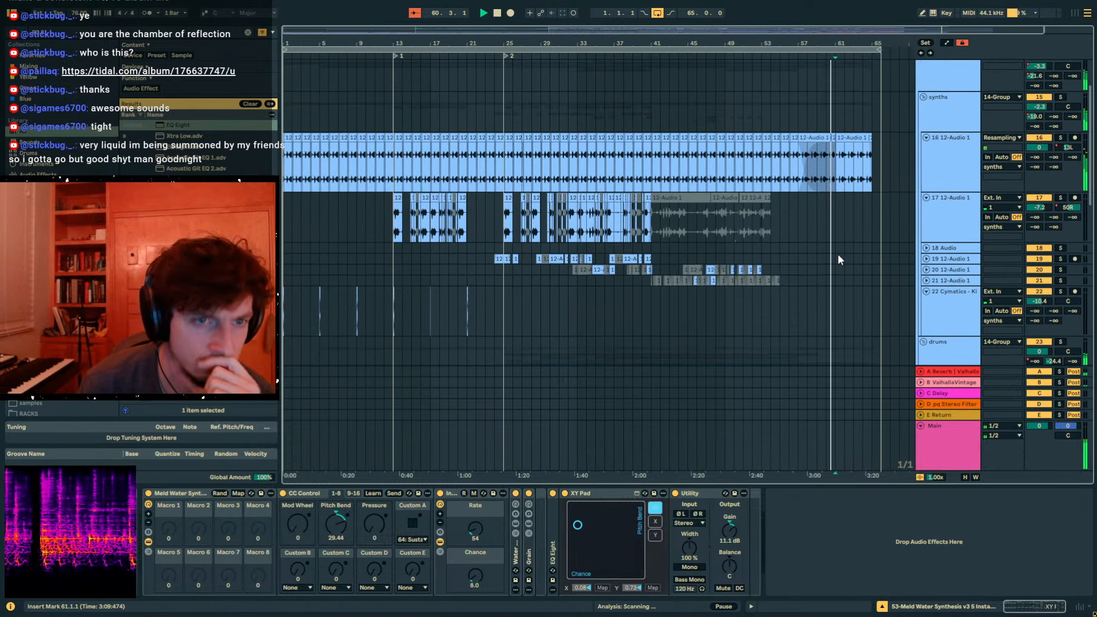
scroll(839, 260, "up", 3)
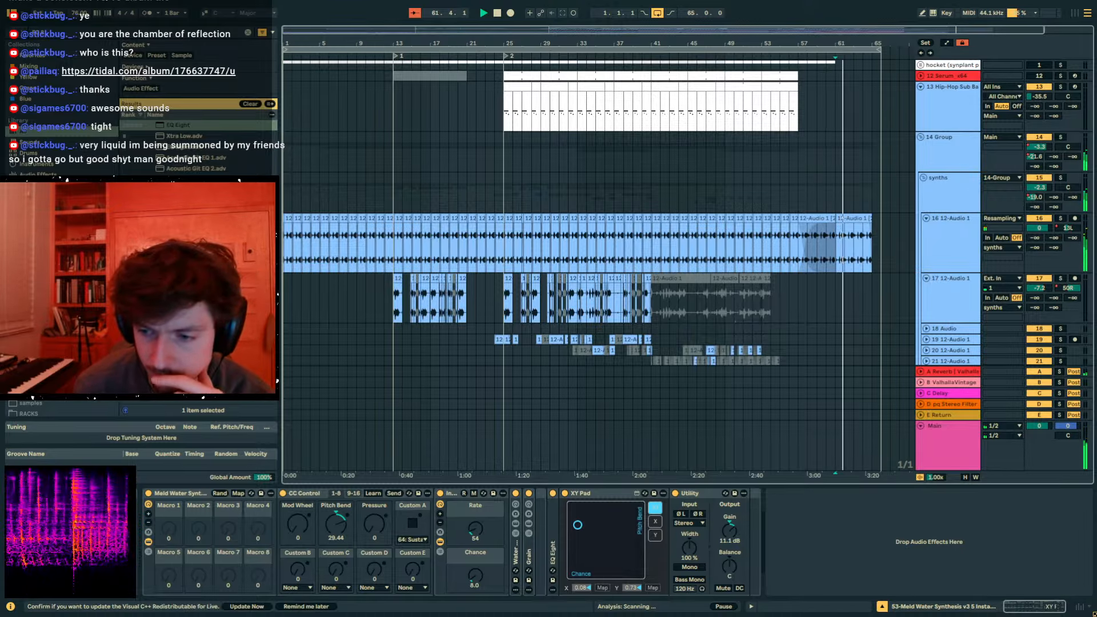
- Stop playback with the insert marker at 61.1.1 on the synths group and save the Live Set
key("alt+Tab")
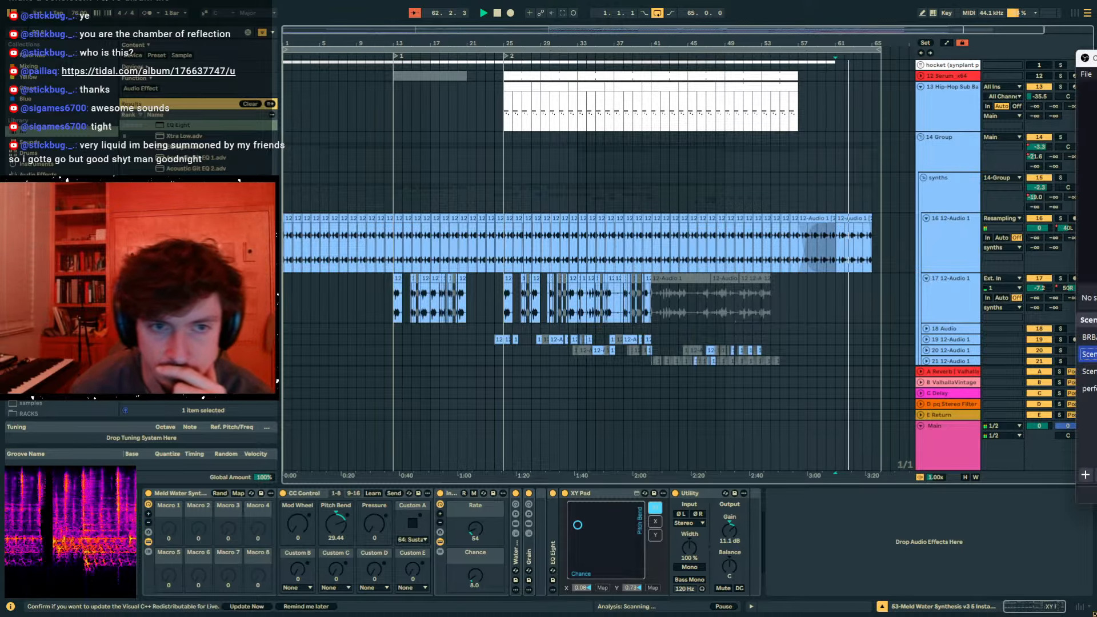
left_click(841, 192)
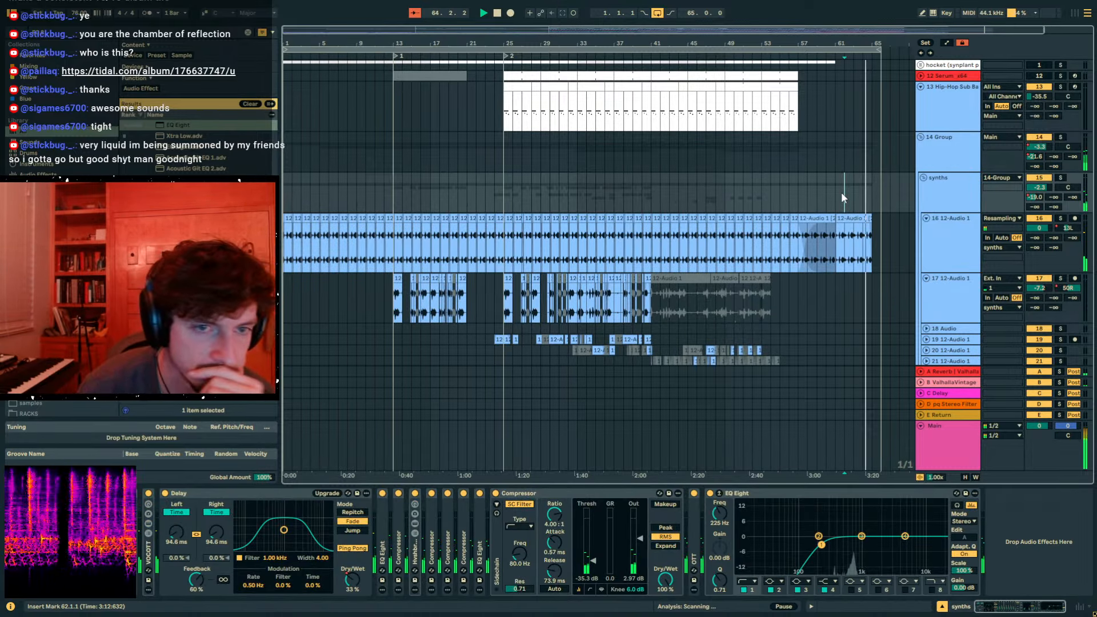
left_click(855, 188)
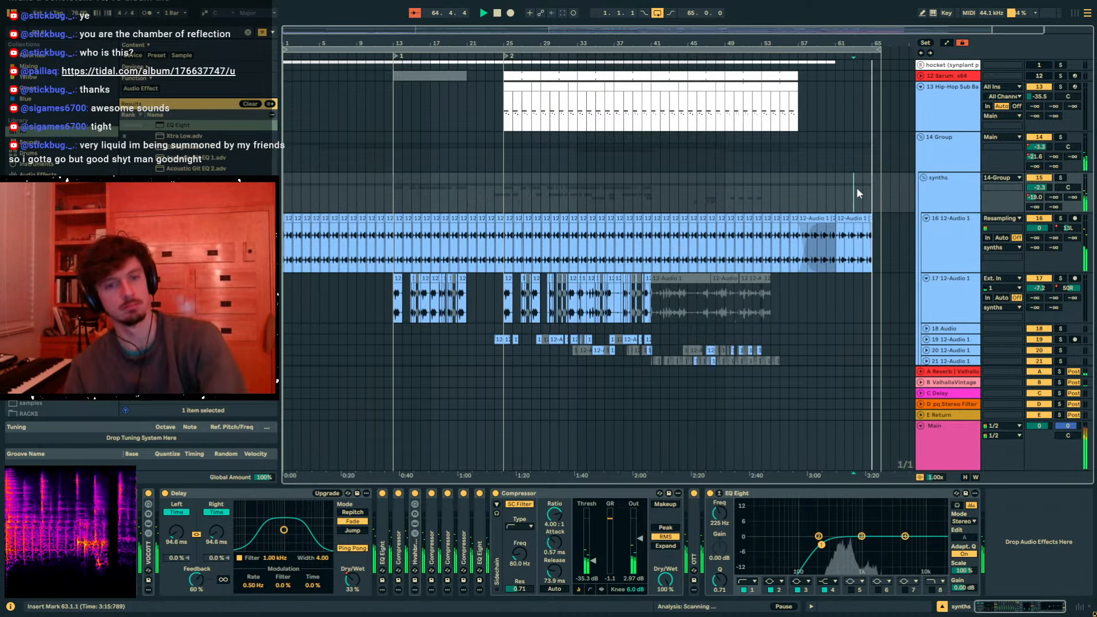
key("space")
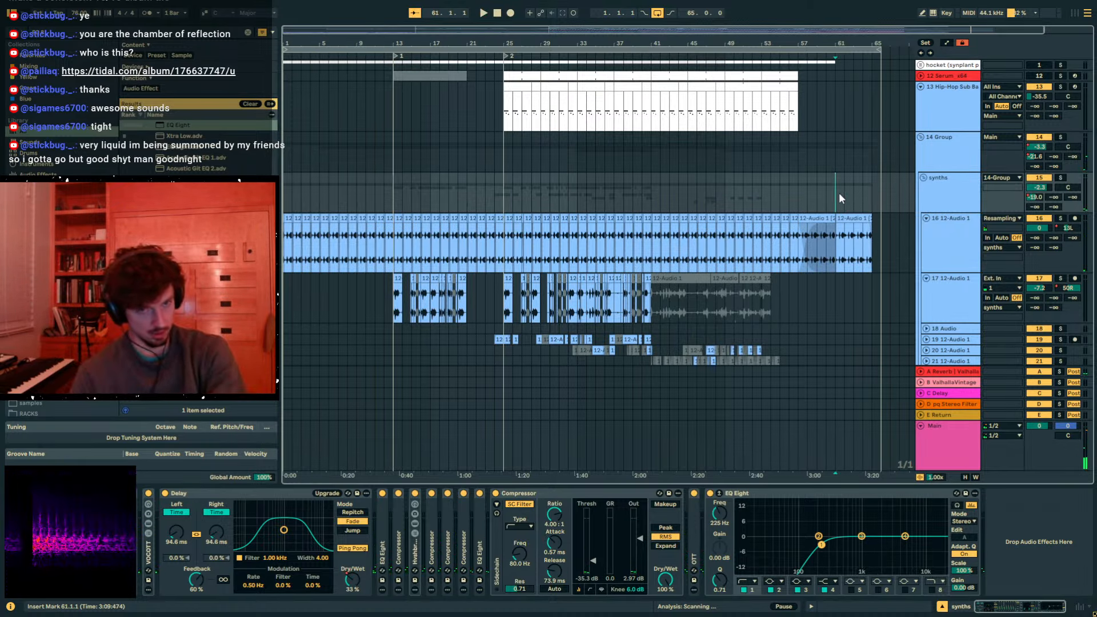
key("ctrl+s")
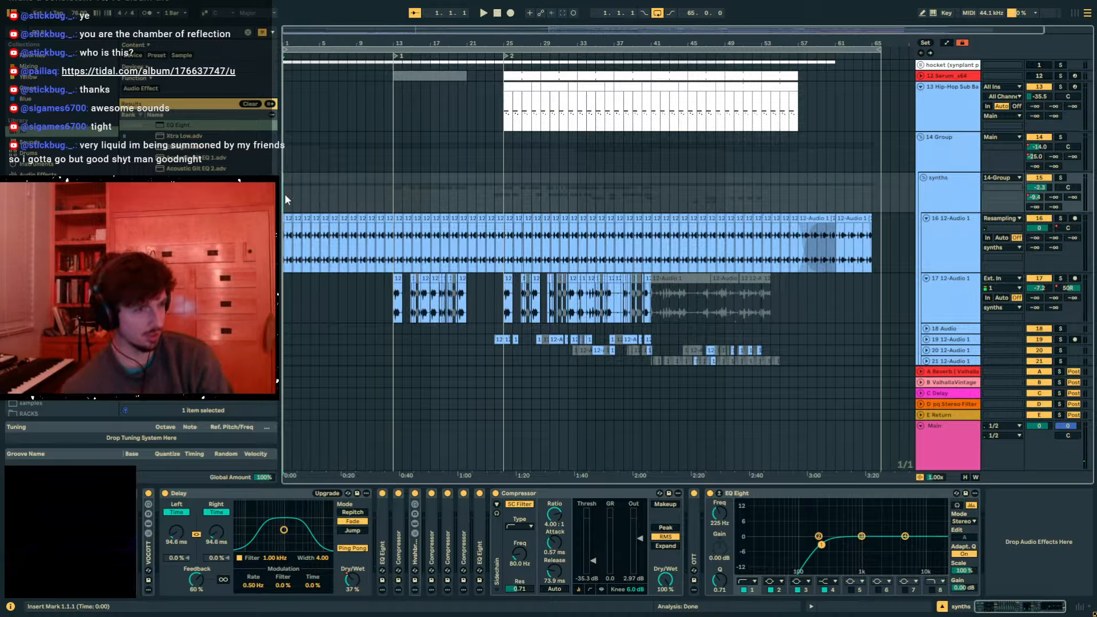
- Play the arrangement from 1.1.1 and select the first clip on the 54 Audio track
key("space")
scroll(311, 291, "down", 5)
scroll(306, 288, "down", 6)
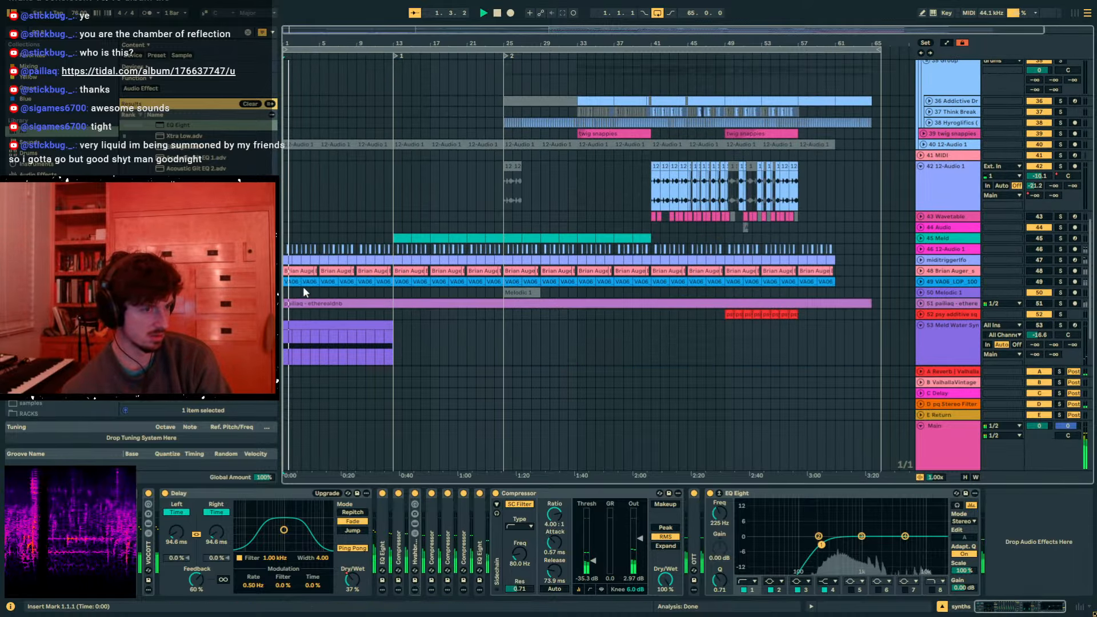
left_click(291, 305)
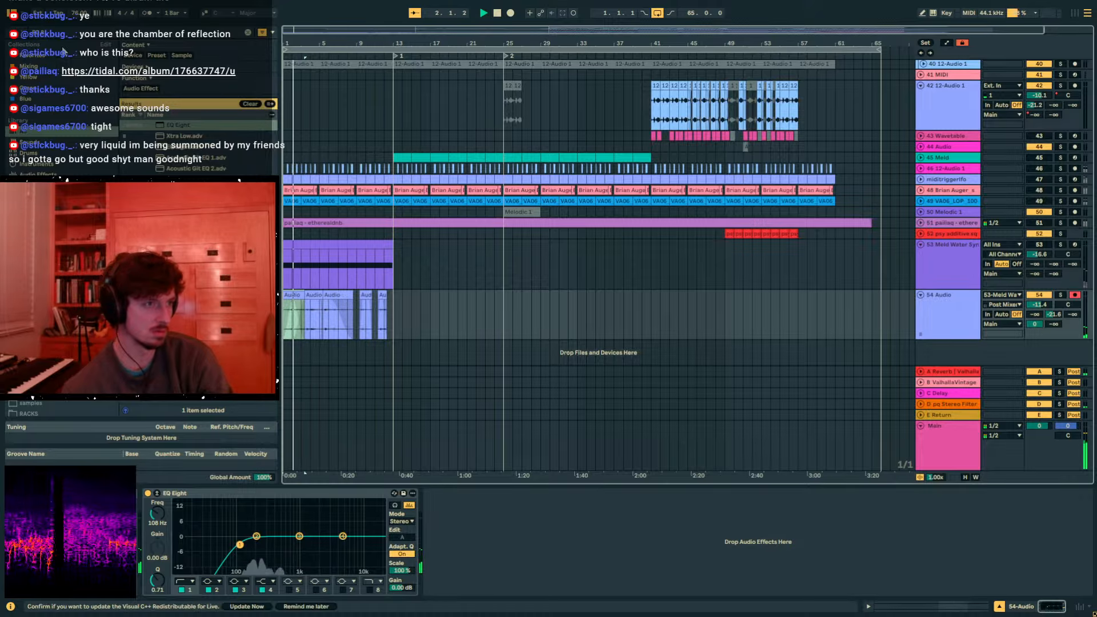
- Search the browser for Auto Filter and add it after EQ Eight on the 54 Audio track
left_click_drag(61, 33, 2, 19)
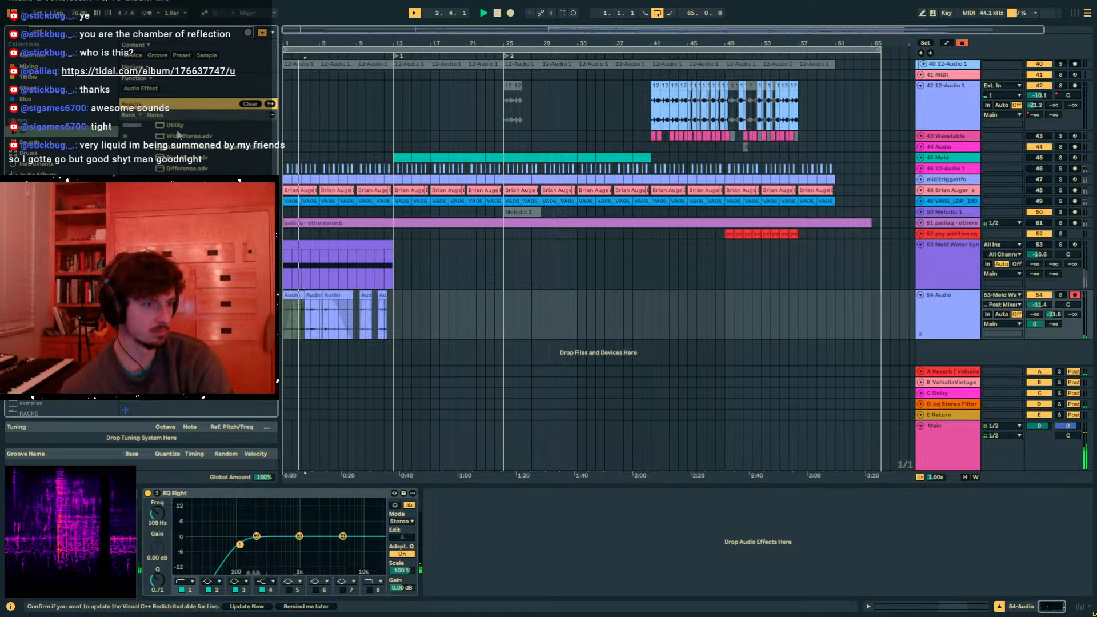
left_click_drag(291, 47, 204, 77)
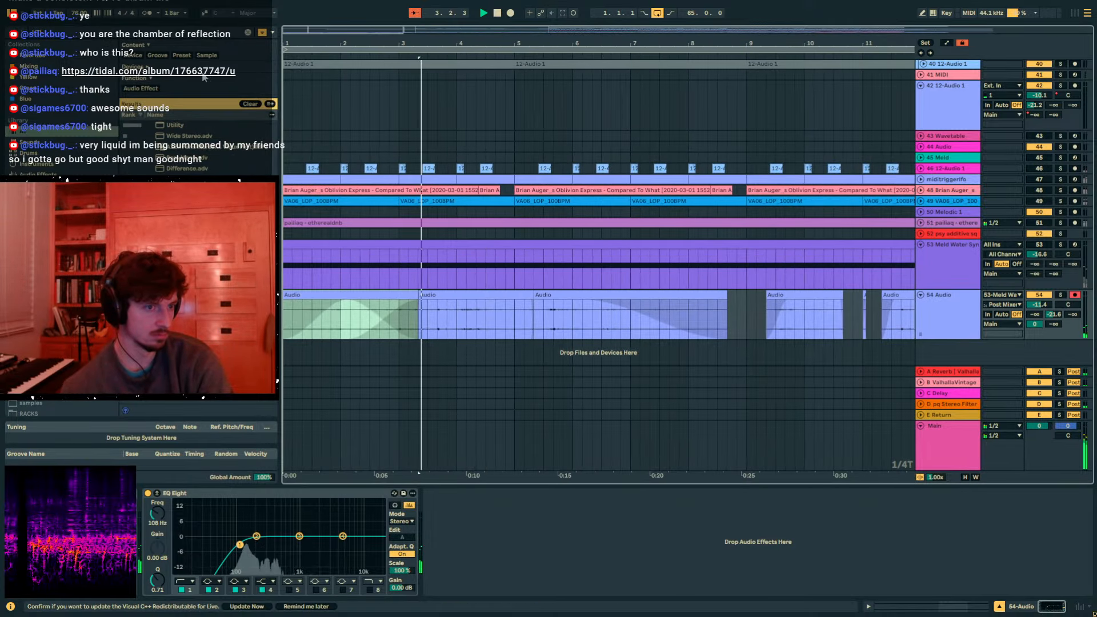
left_click_drag(83, 32, 2, 23)
type("AUTO")
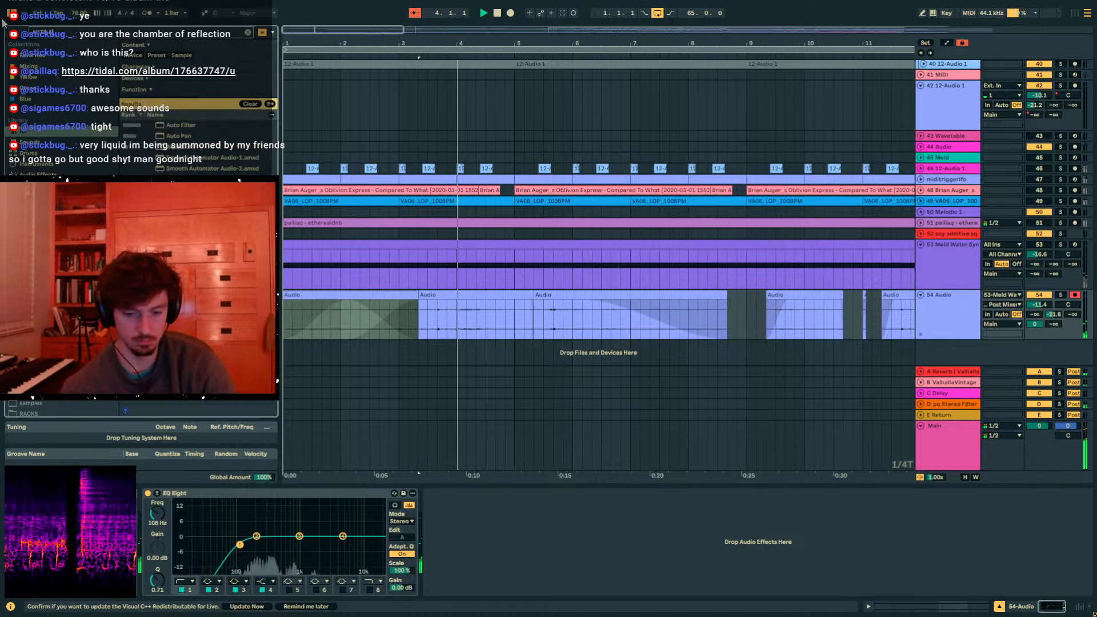
key("Down")
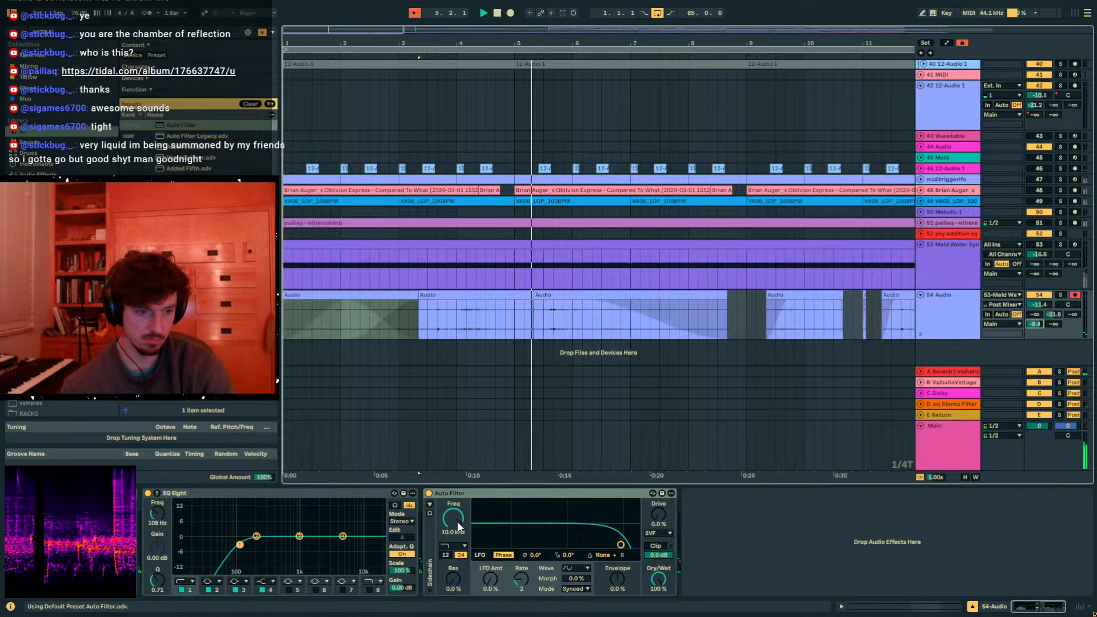
- Automate the Auto Filter's frequency on the 54 Audio track with gentle dips between about bars 2 and 7
left_click_drag(459, 526, 459, 497)
key("a")
left_click(342, 301)
left_click_drag(370, 301, 670, 301)
left_click(672, 329)
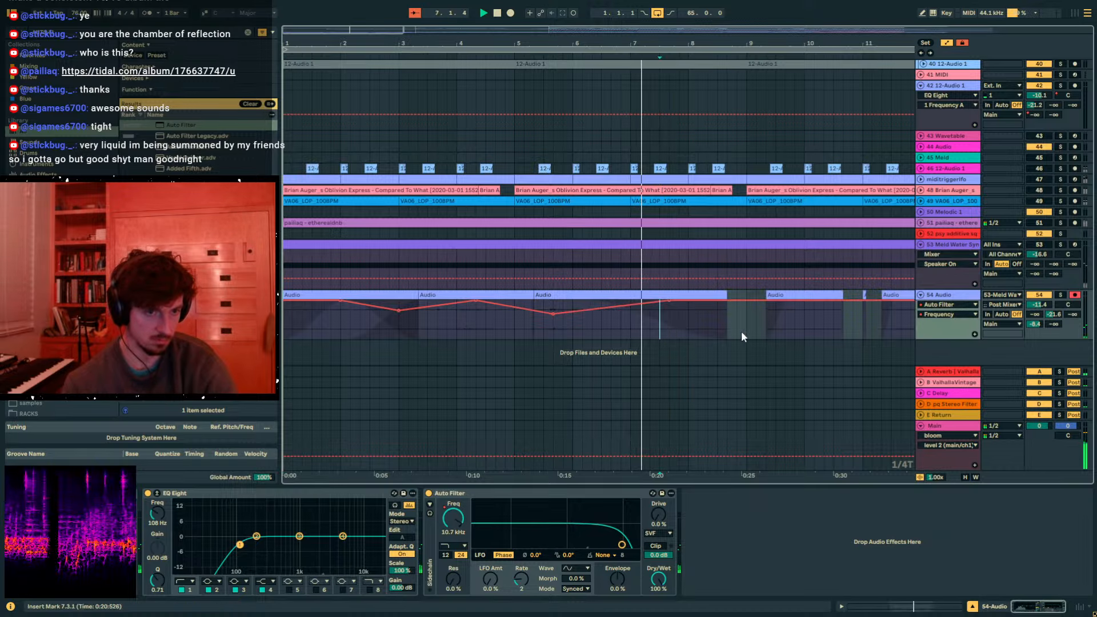
key("a")
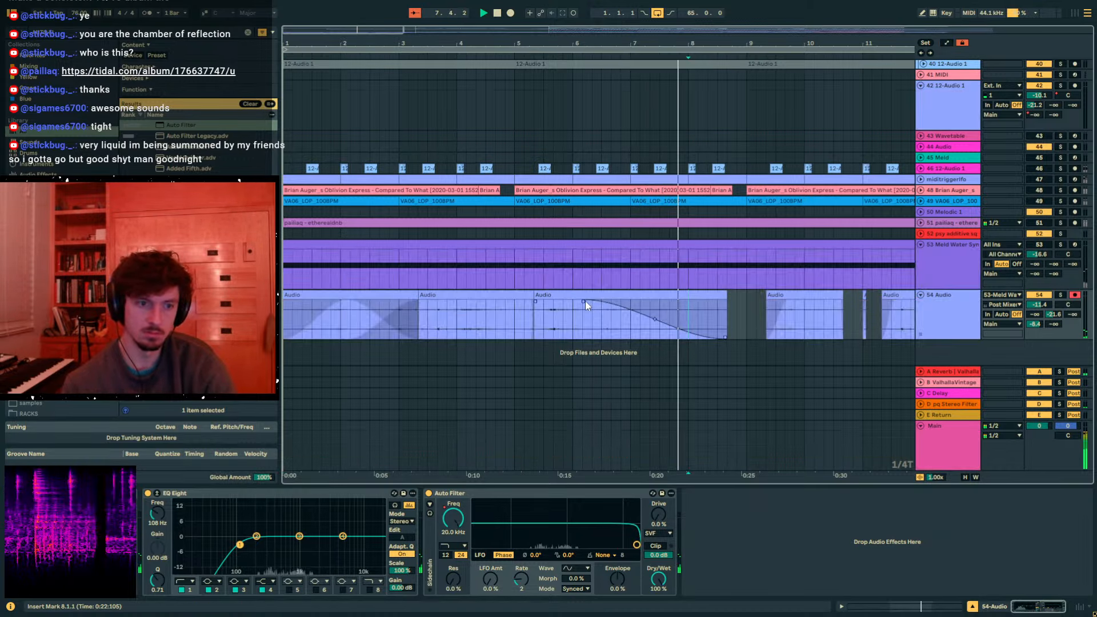
- Stop playback with the insert marker at 14.1.1 on the 53 Meld Water Synthesis track and save the Live Set
key("space")
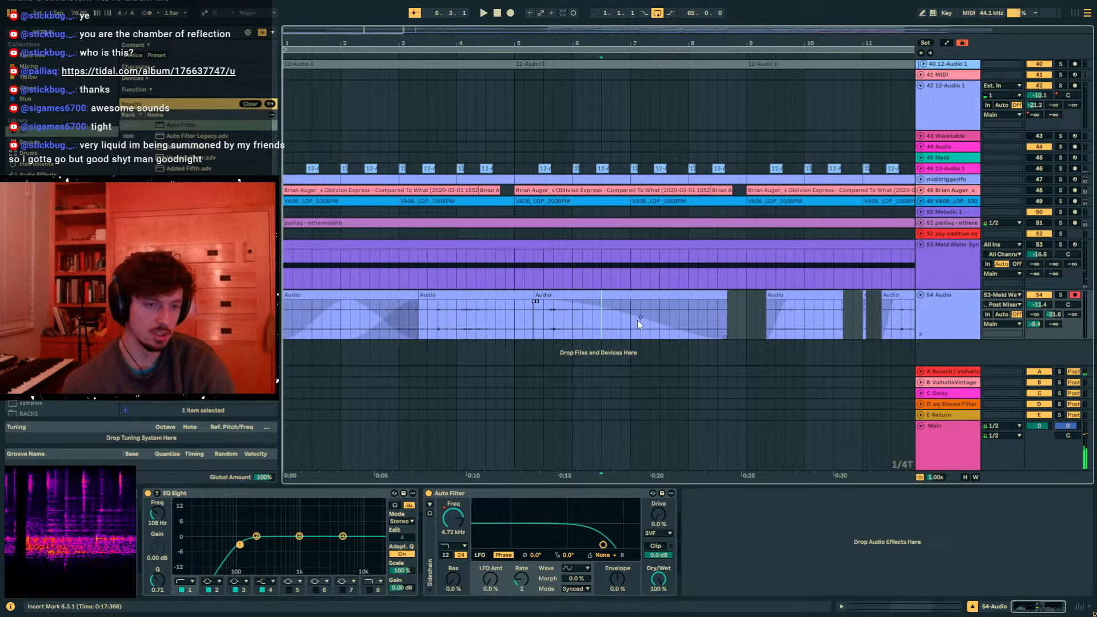
scroll(515, 269, "down", 5)
left_click(515, 269)
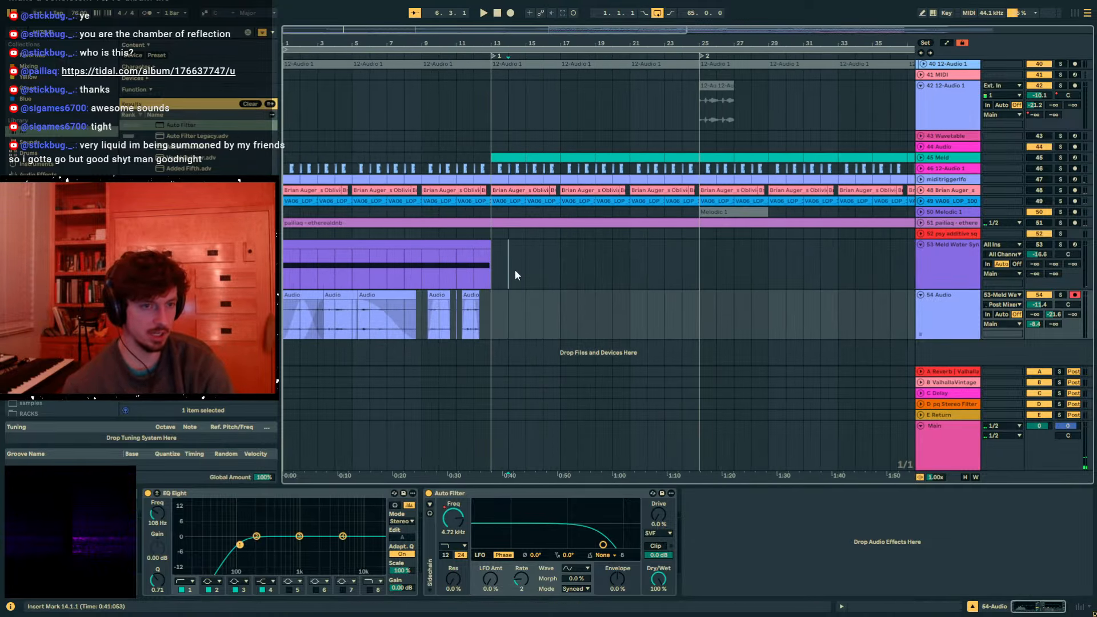
key("ctrl+s")
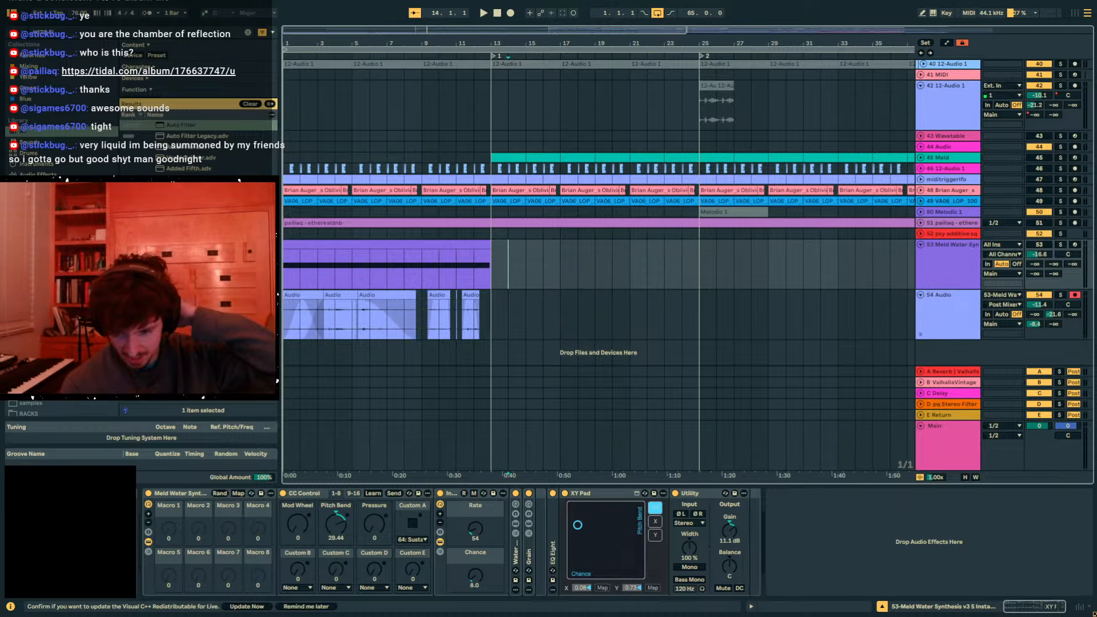
mouse_move(1095, 616)
left_click(298, 603)
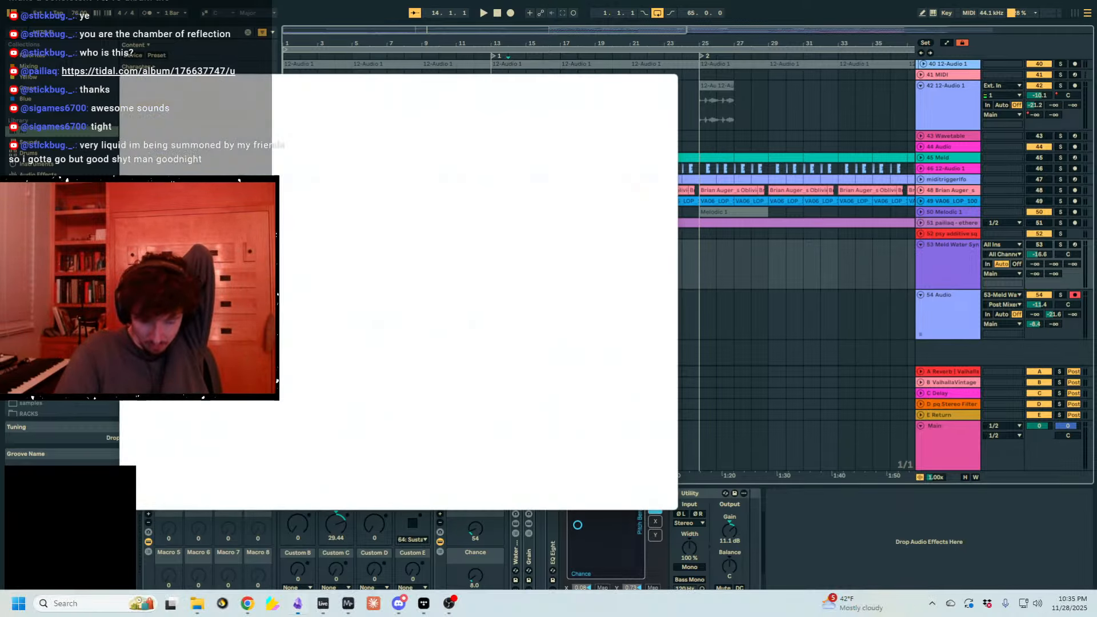
left_click_drag(303, 79, 1096, 106)
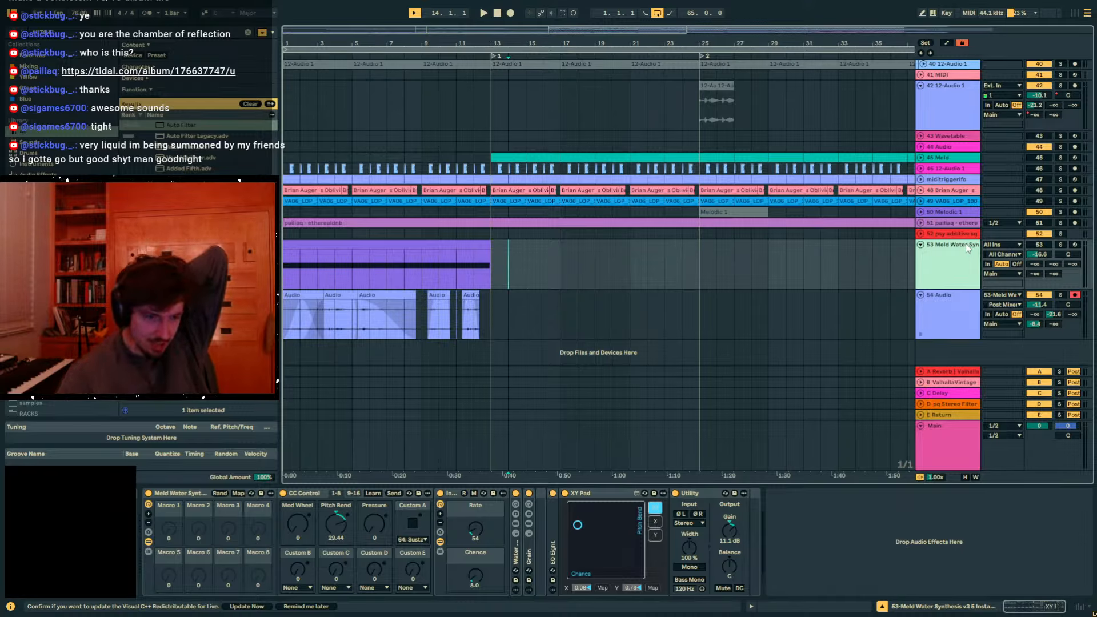
- Exit full-screen view and save the Live Set with the insert marker at 17.1.1 on the 53 Meld Water Synthesis track
left_click(500, 275)
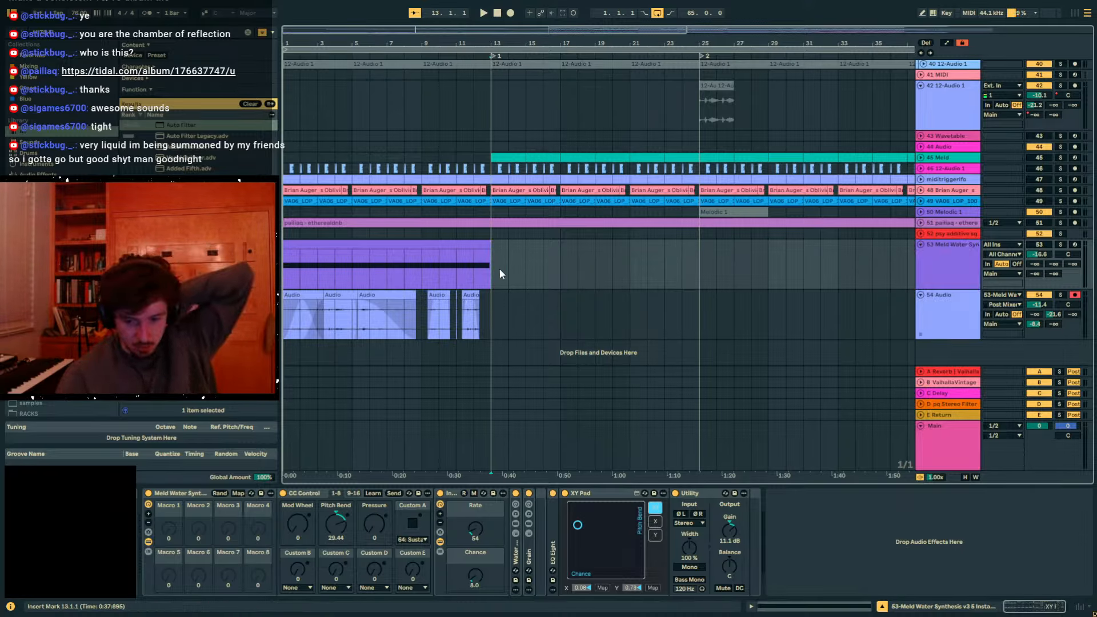
key("F11")
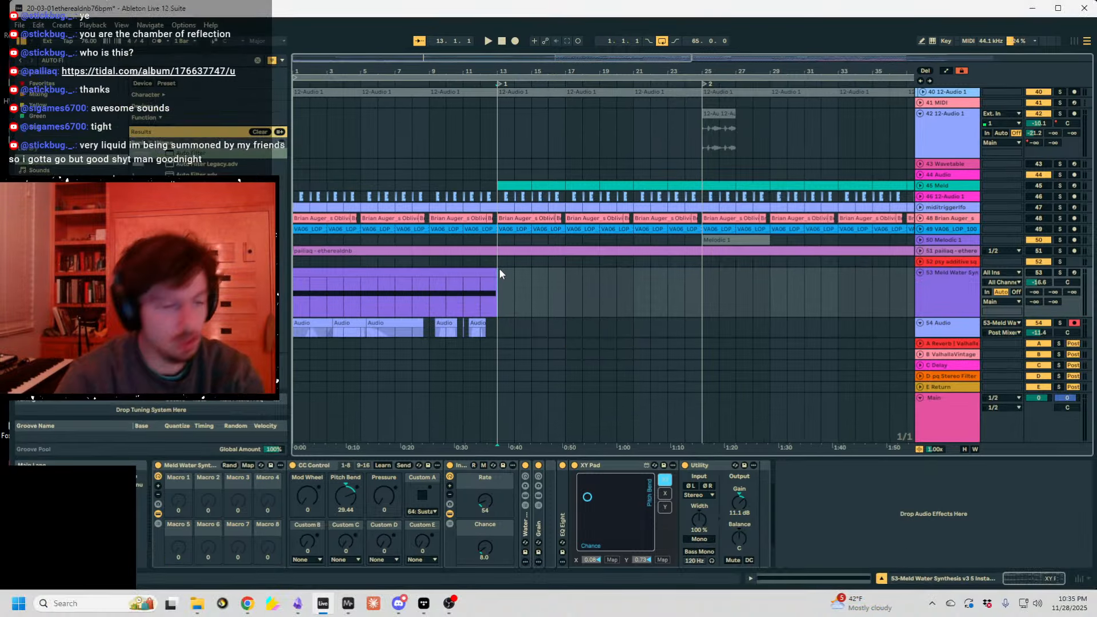
left_click(567, 324)
left_click(560, 296)
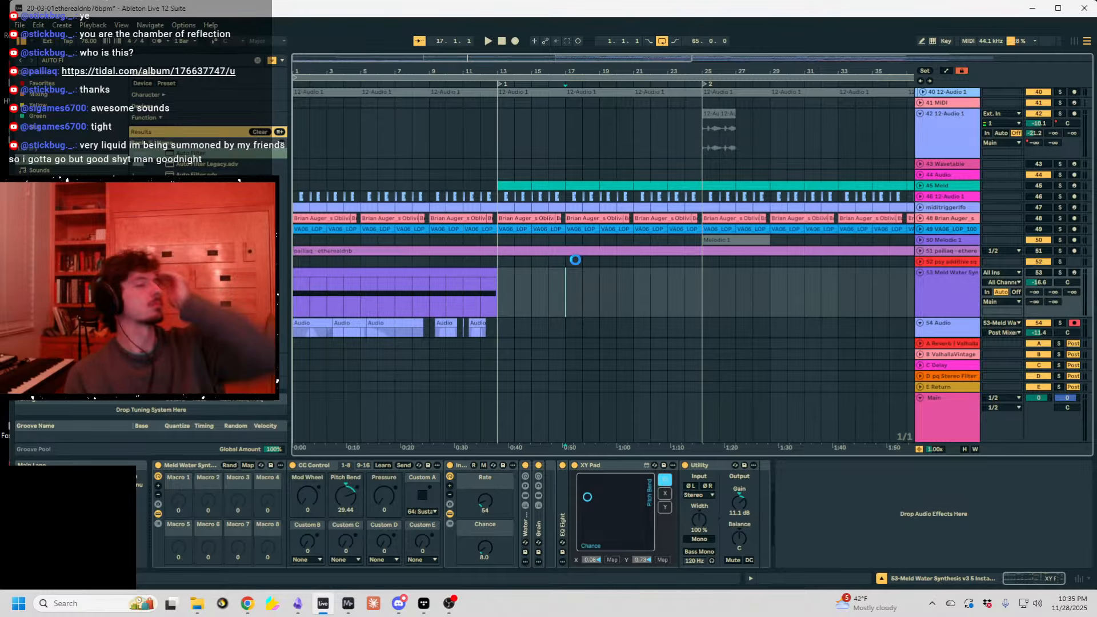
key("ctrl+s")
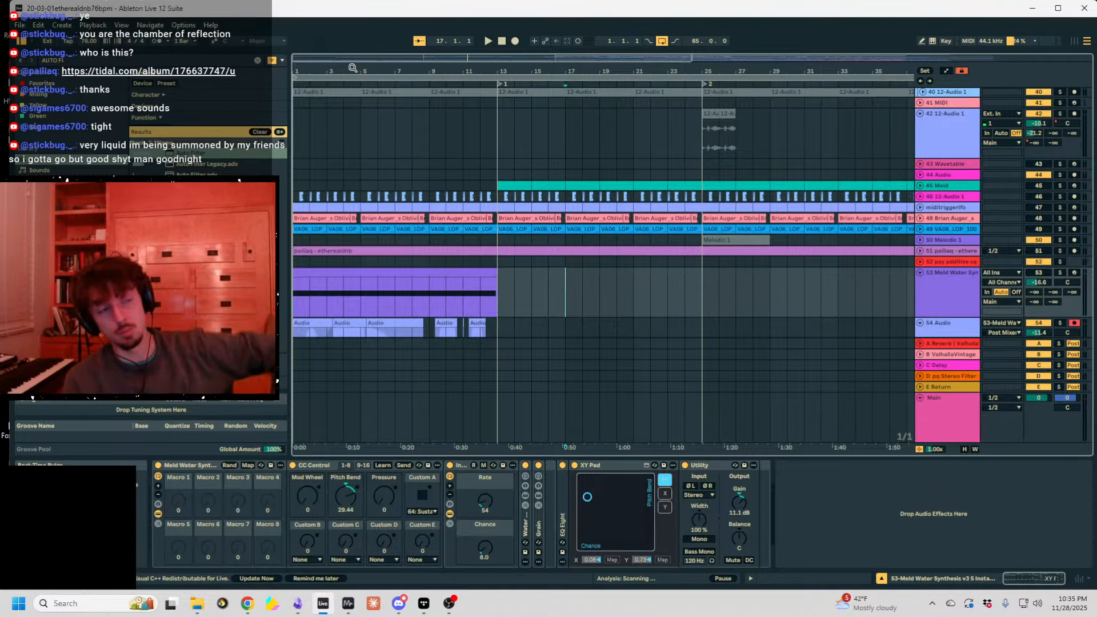
- Fold the 42 12-Audio 1 track and place the insert marker at 21.1.1 on the 37 Think Break track
left_click(499, 133)
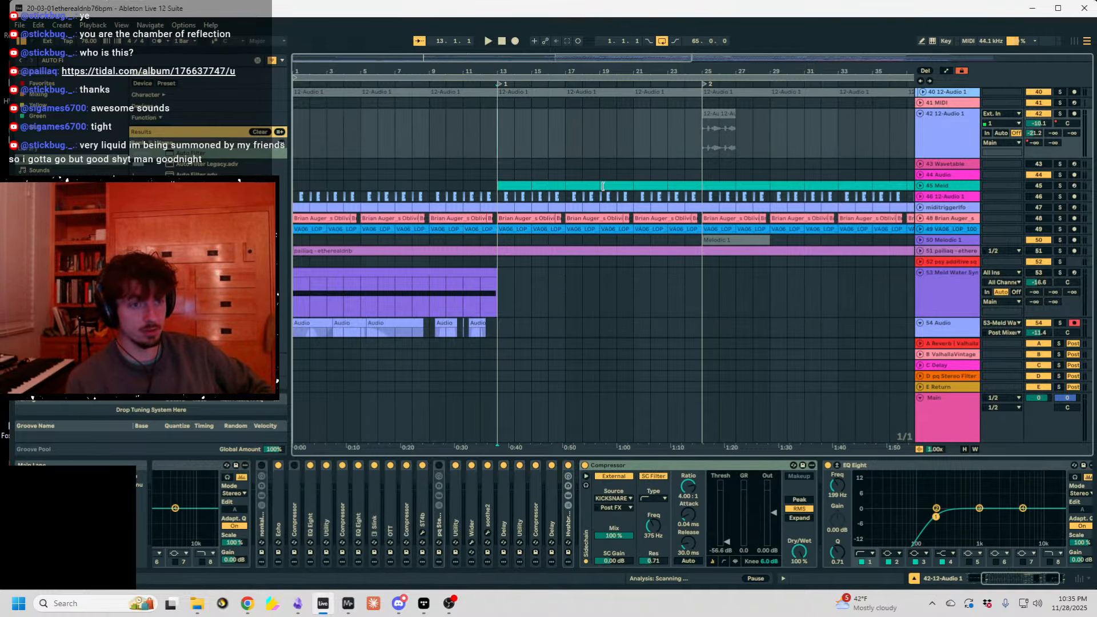
scroll(412, 217, "up", 2)
scroll(413, 217, "up", 3)
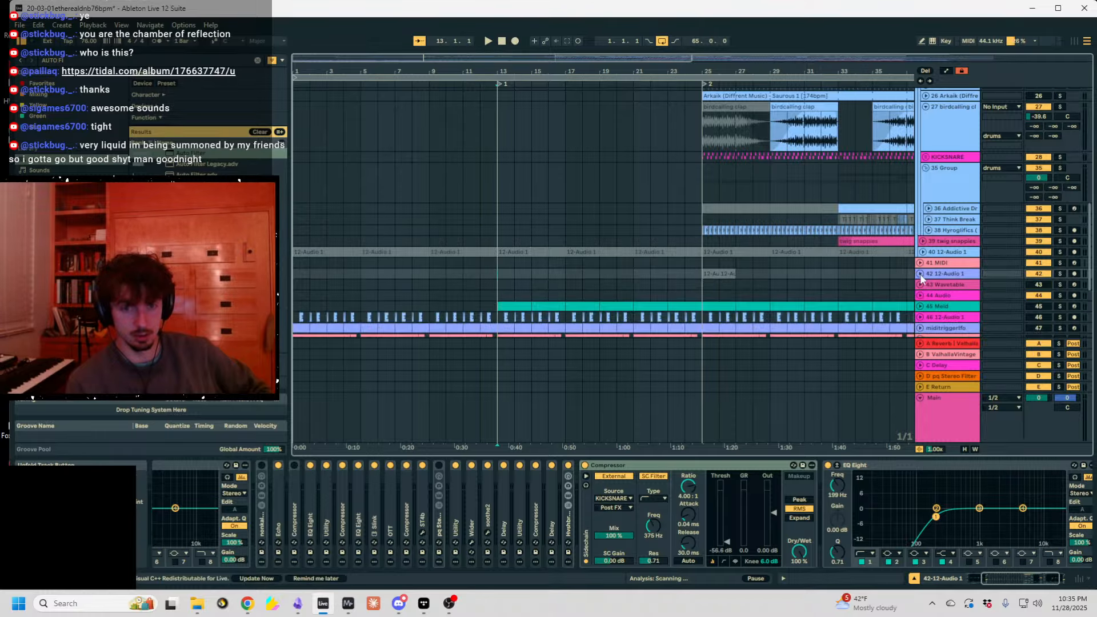
left_click(632, 220)
- Browse the recent Live Sets and the A12 PROJECTS 2025 folder for another project, and close the file dialog without opening one
left_click(19, 25)
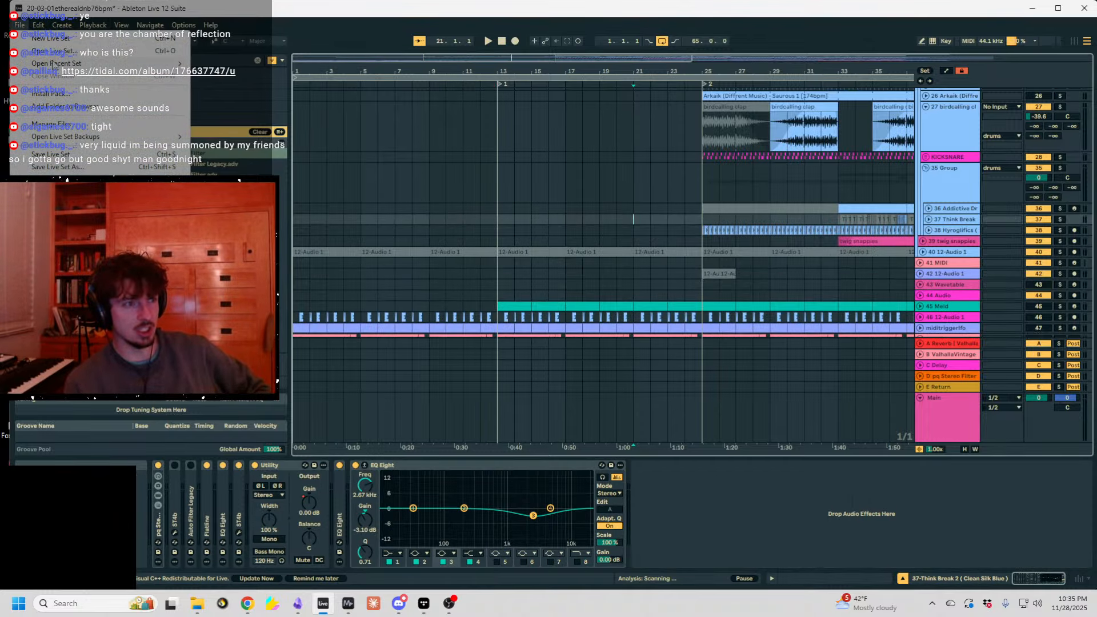
mouse_move(55, 67)
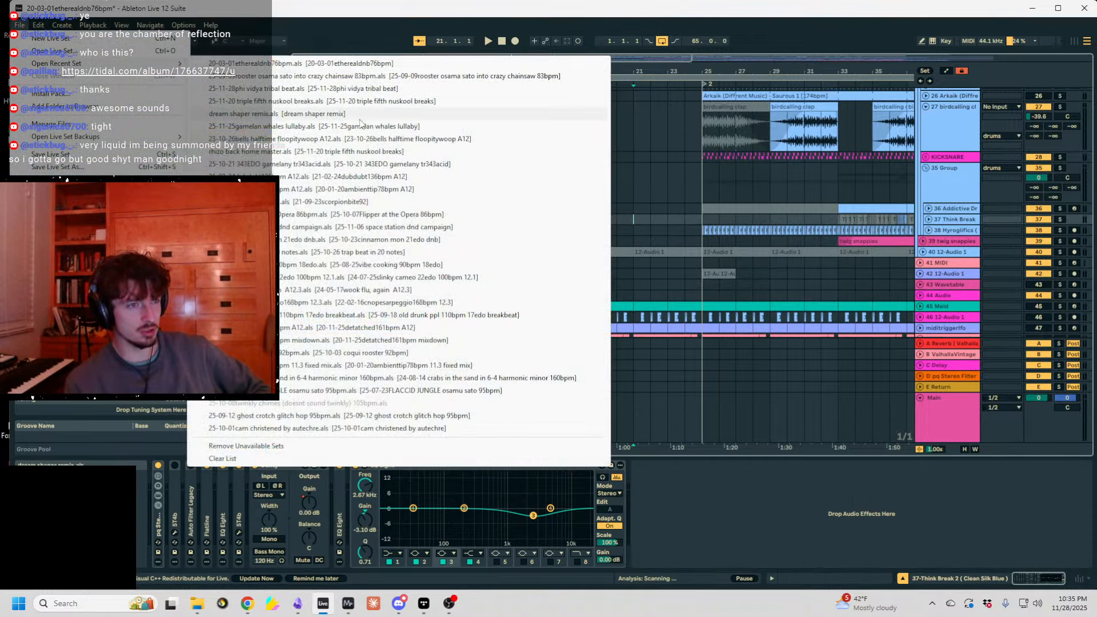
mouse_move(20, 25)
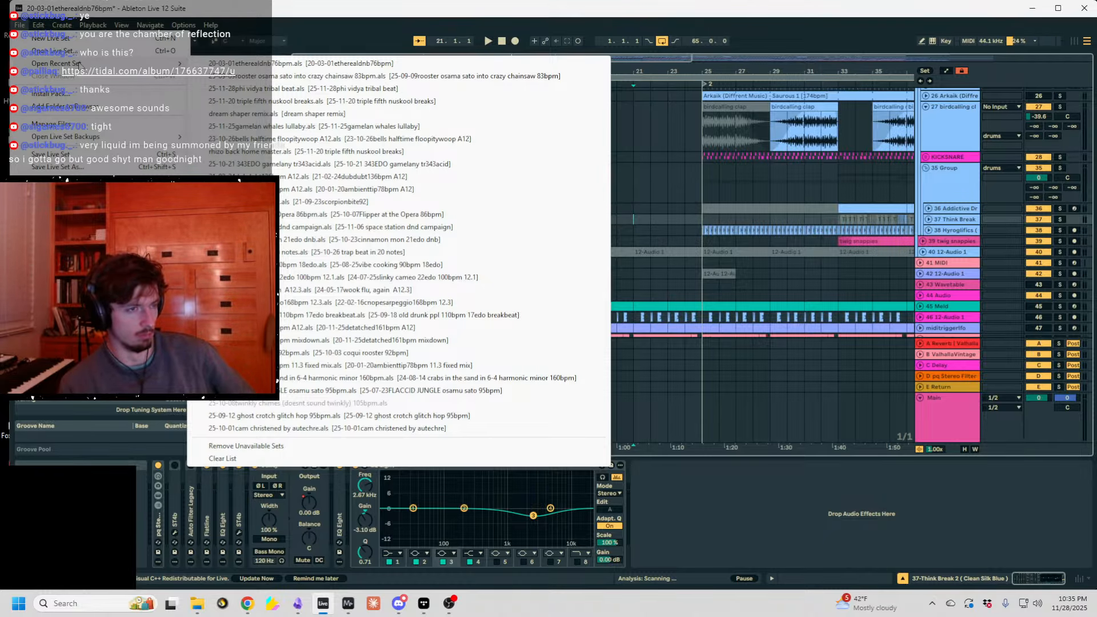
left_click(121, 51)
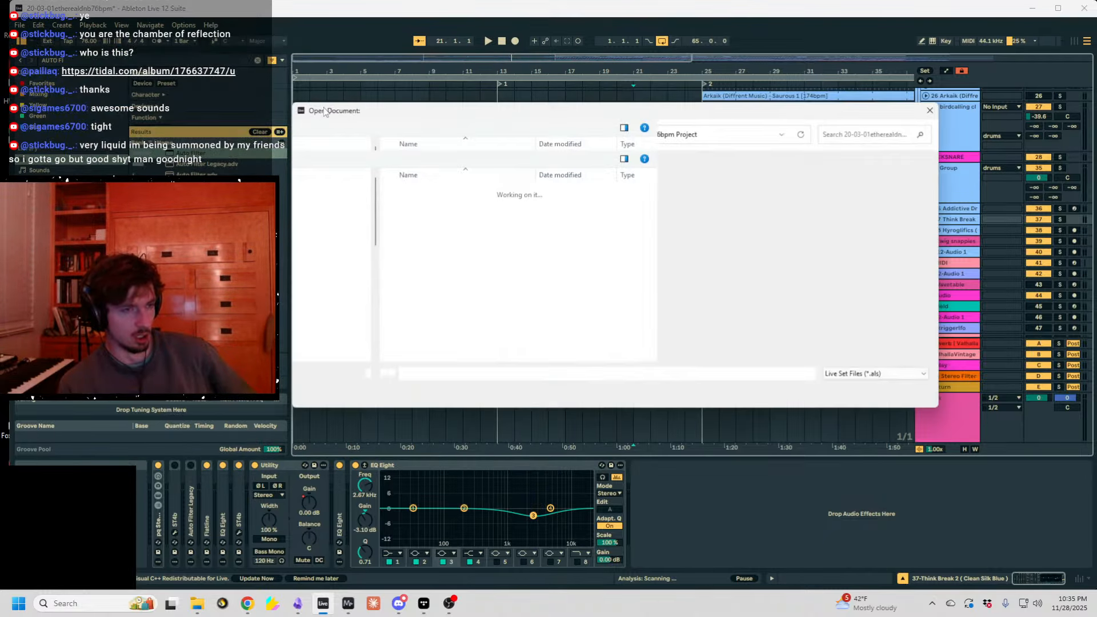
left_click(551, 132)
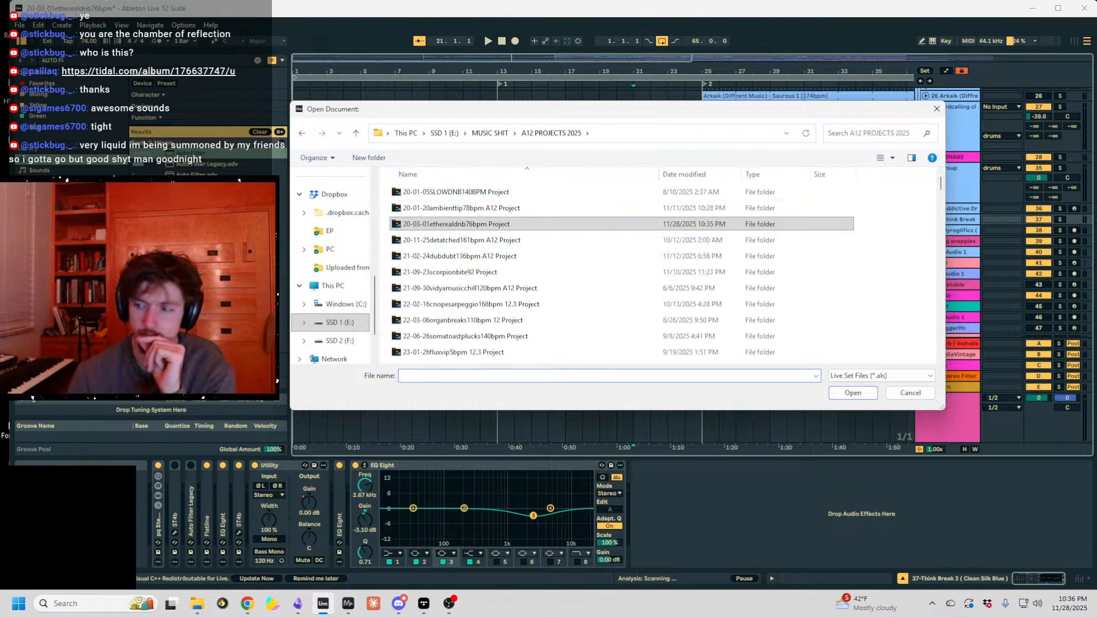
scroll(605, 228, "down", 3)
scroll(606, 228, "up", 3)
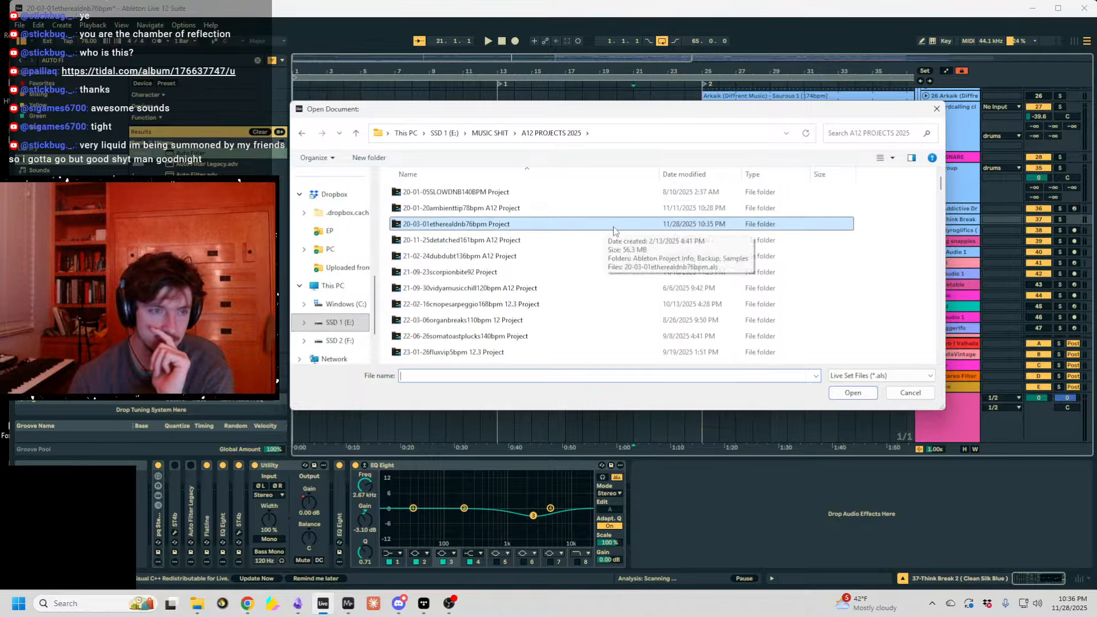
scroll(614, 230, "down", 15)
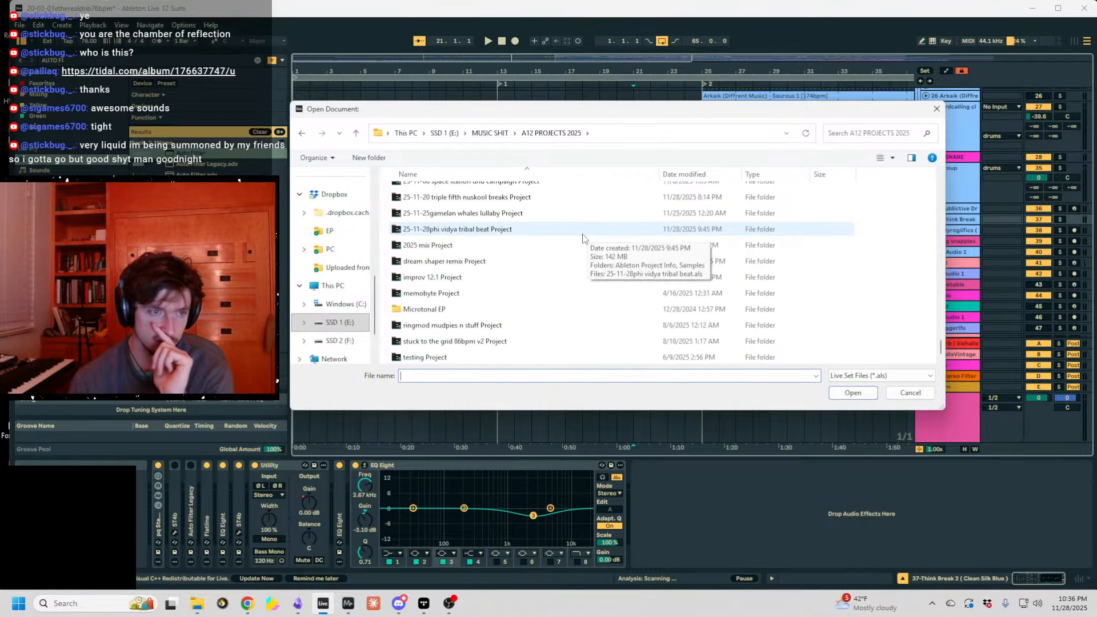
scroll(589, 240, "down", 2)
scroll(564, 260, "up", 10)
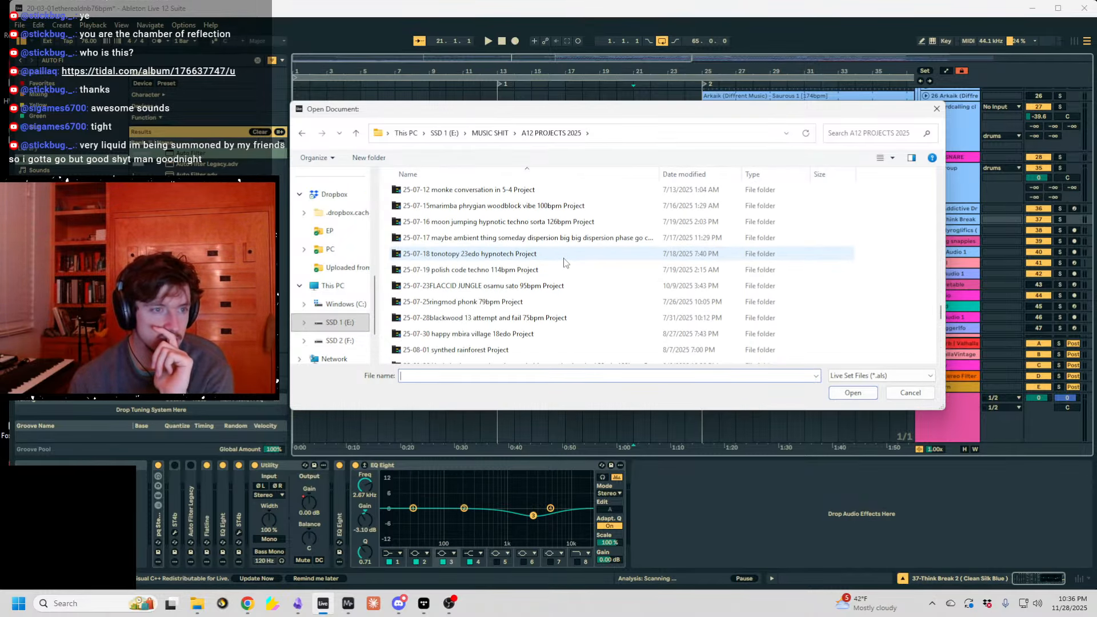
left_click(936, 109)
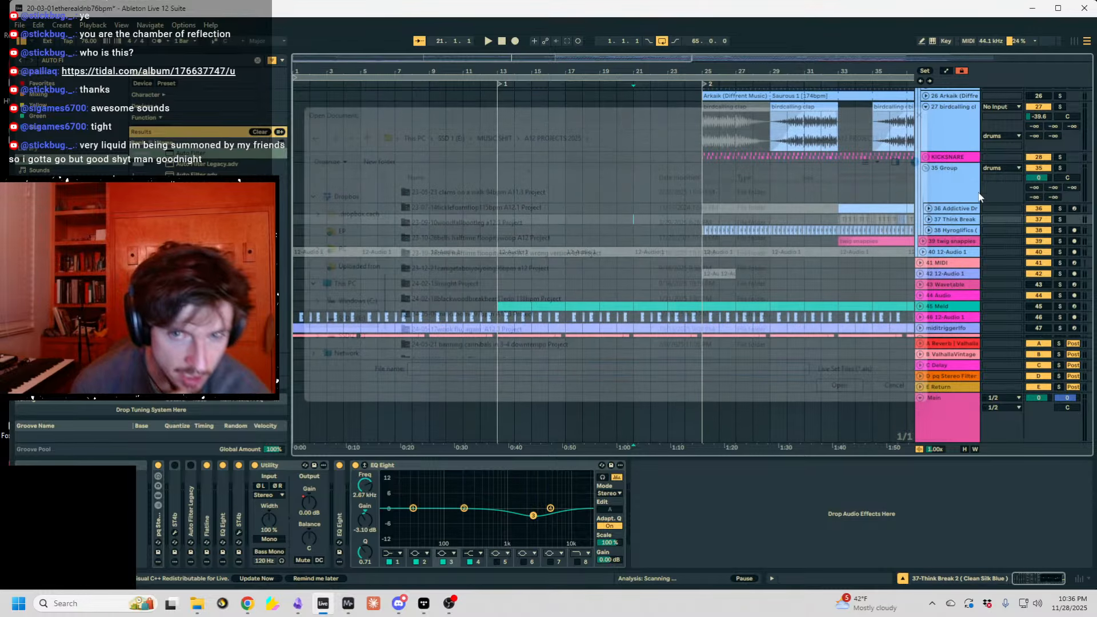
- Switch to the OBS window and from there to Chrome
key("alt+Tab")
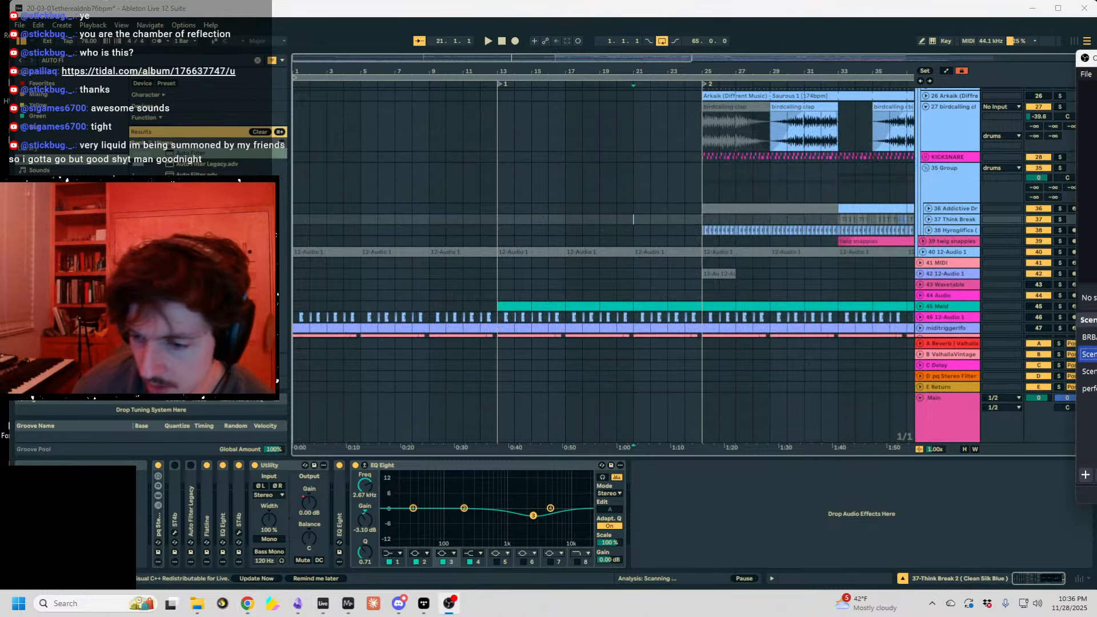
key("alt+Tab")
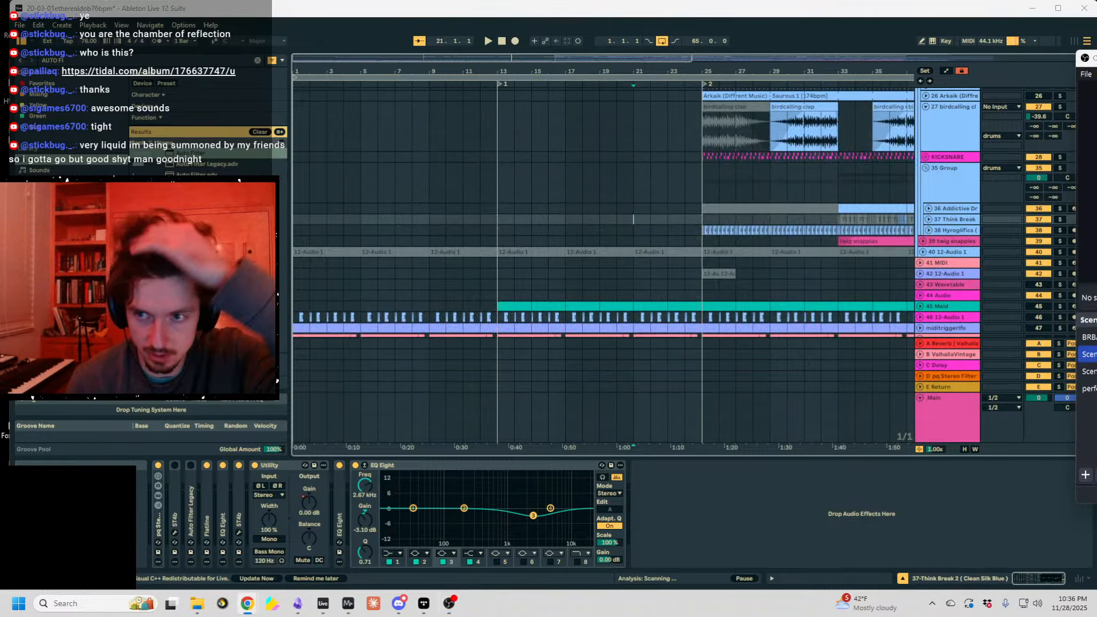